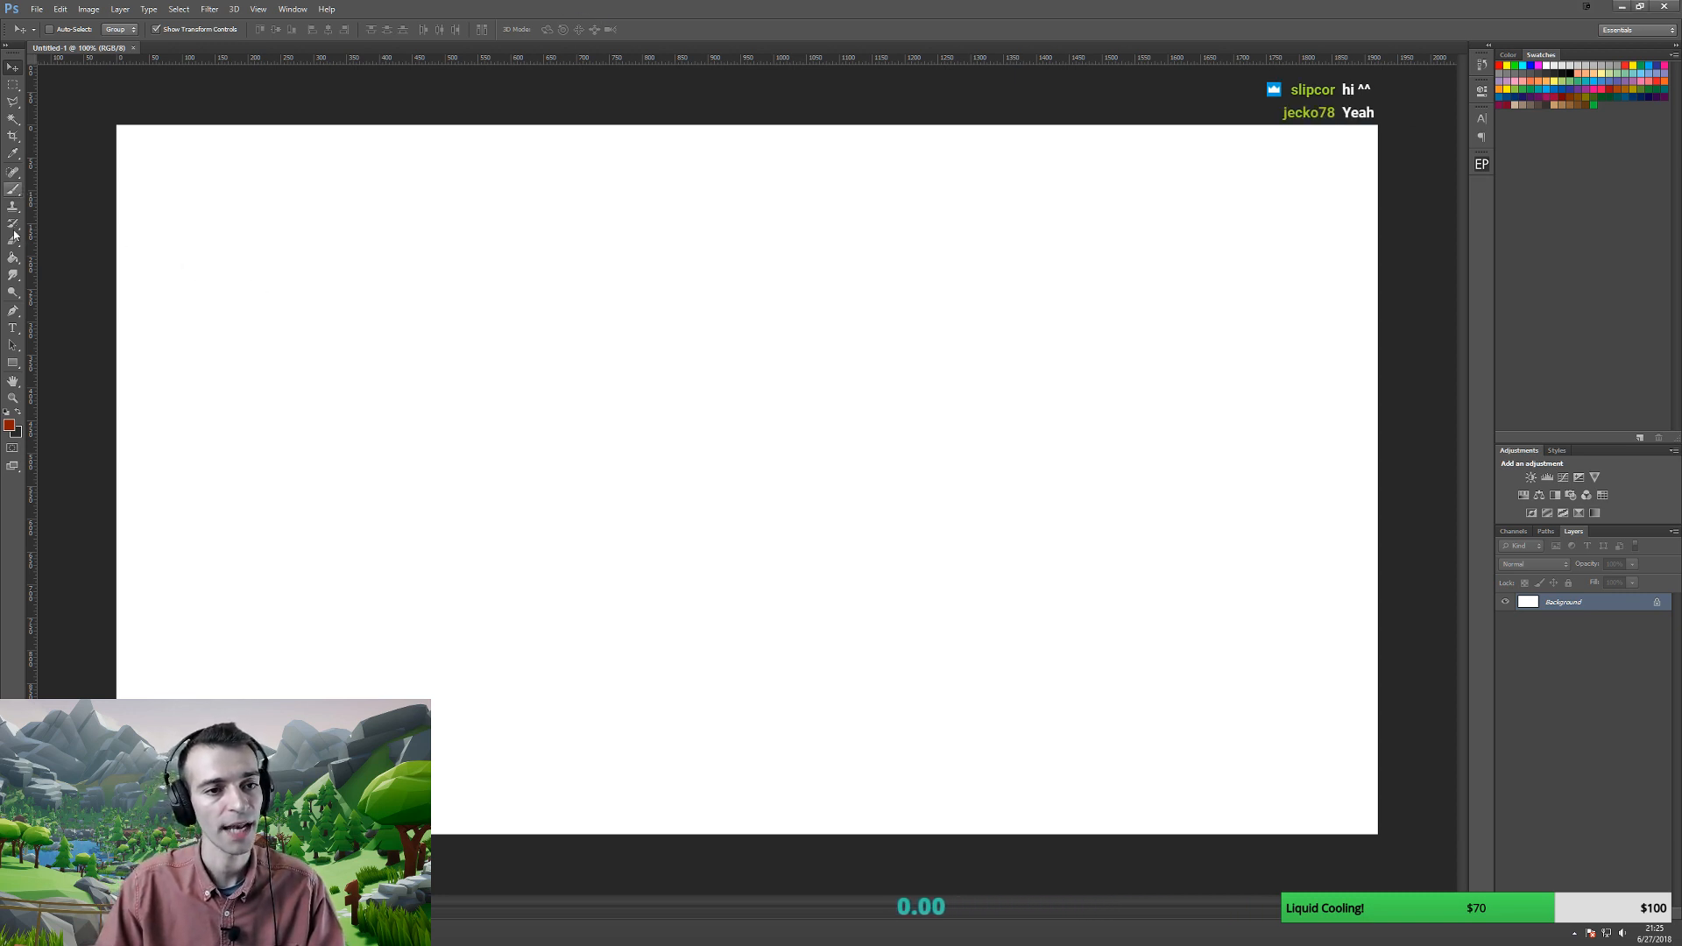
# - Select the Horizontal Type tool on the blank Photoshop canvas
pyautogui.click(13, 328)
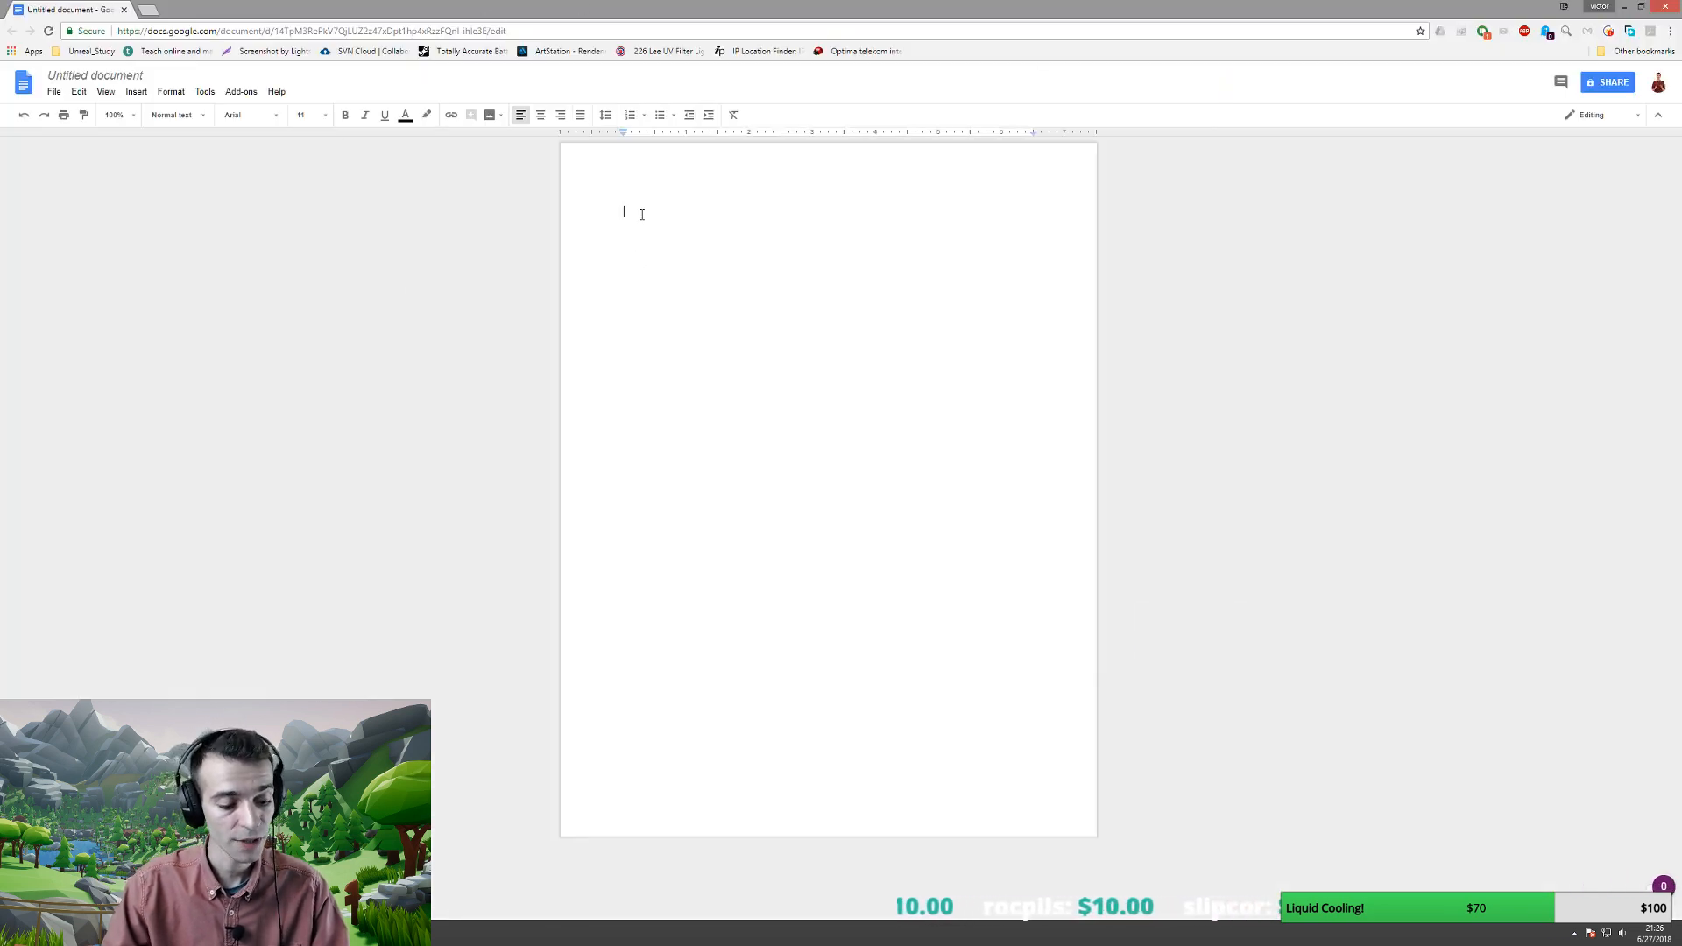
# - Enter '1st person Puzzle GDD' as the document's first line and make it bold
pyautogui.write('1st perso')
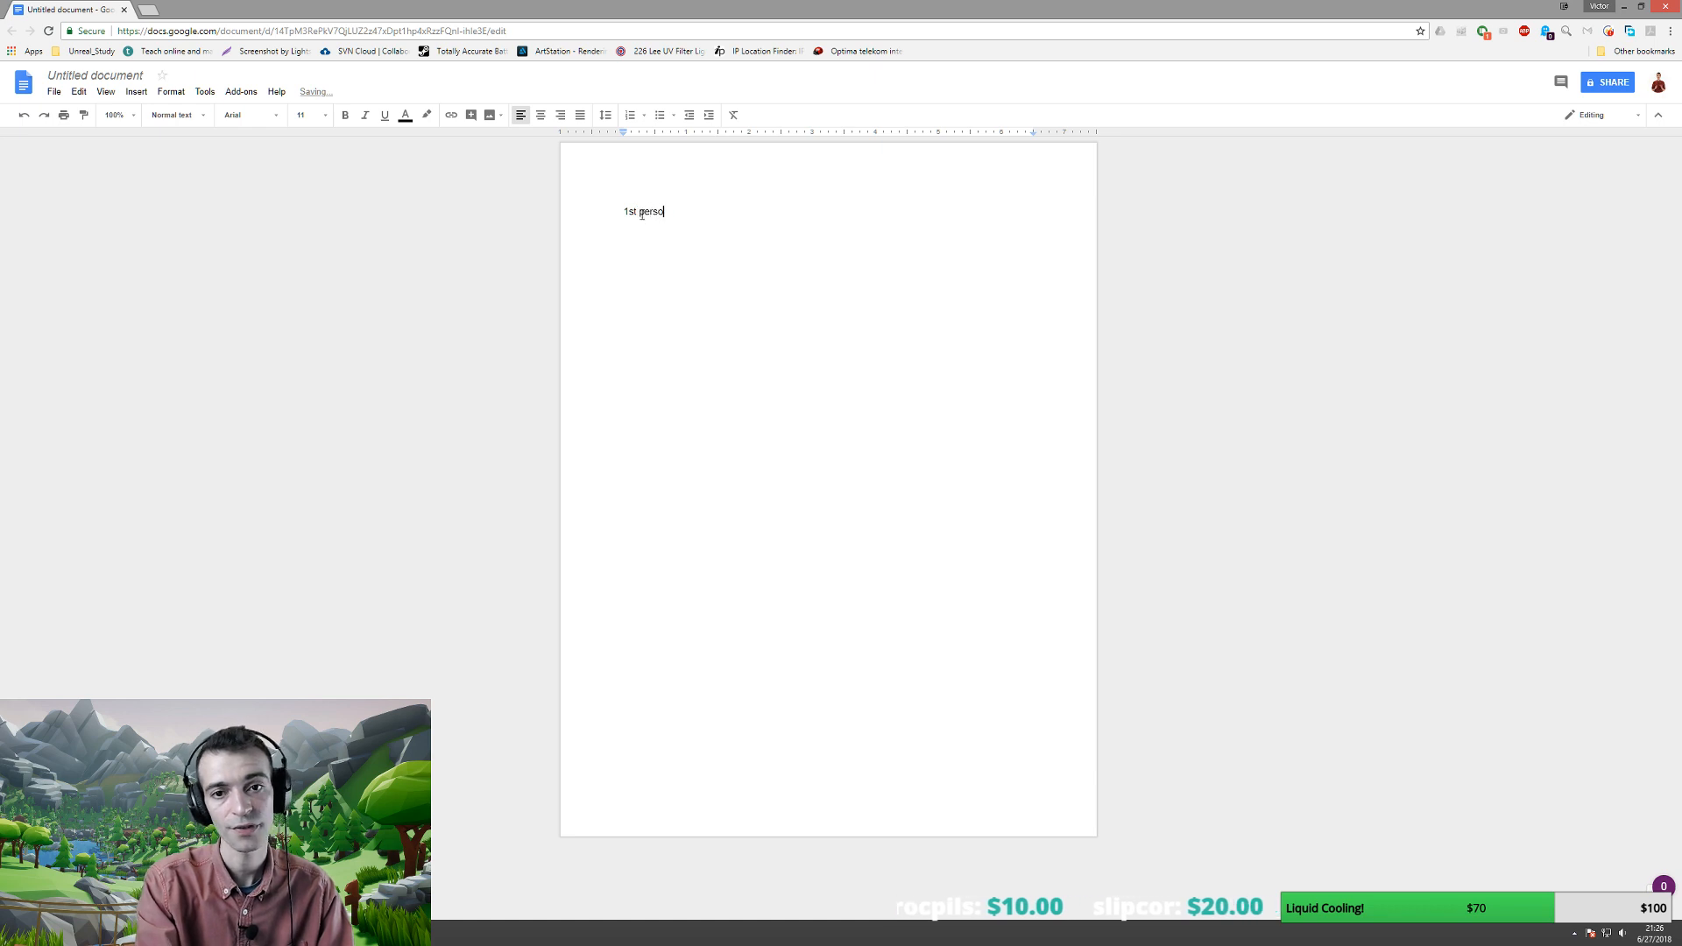
pyautogui.write('n Puzzle')
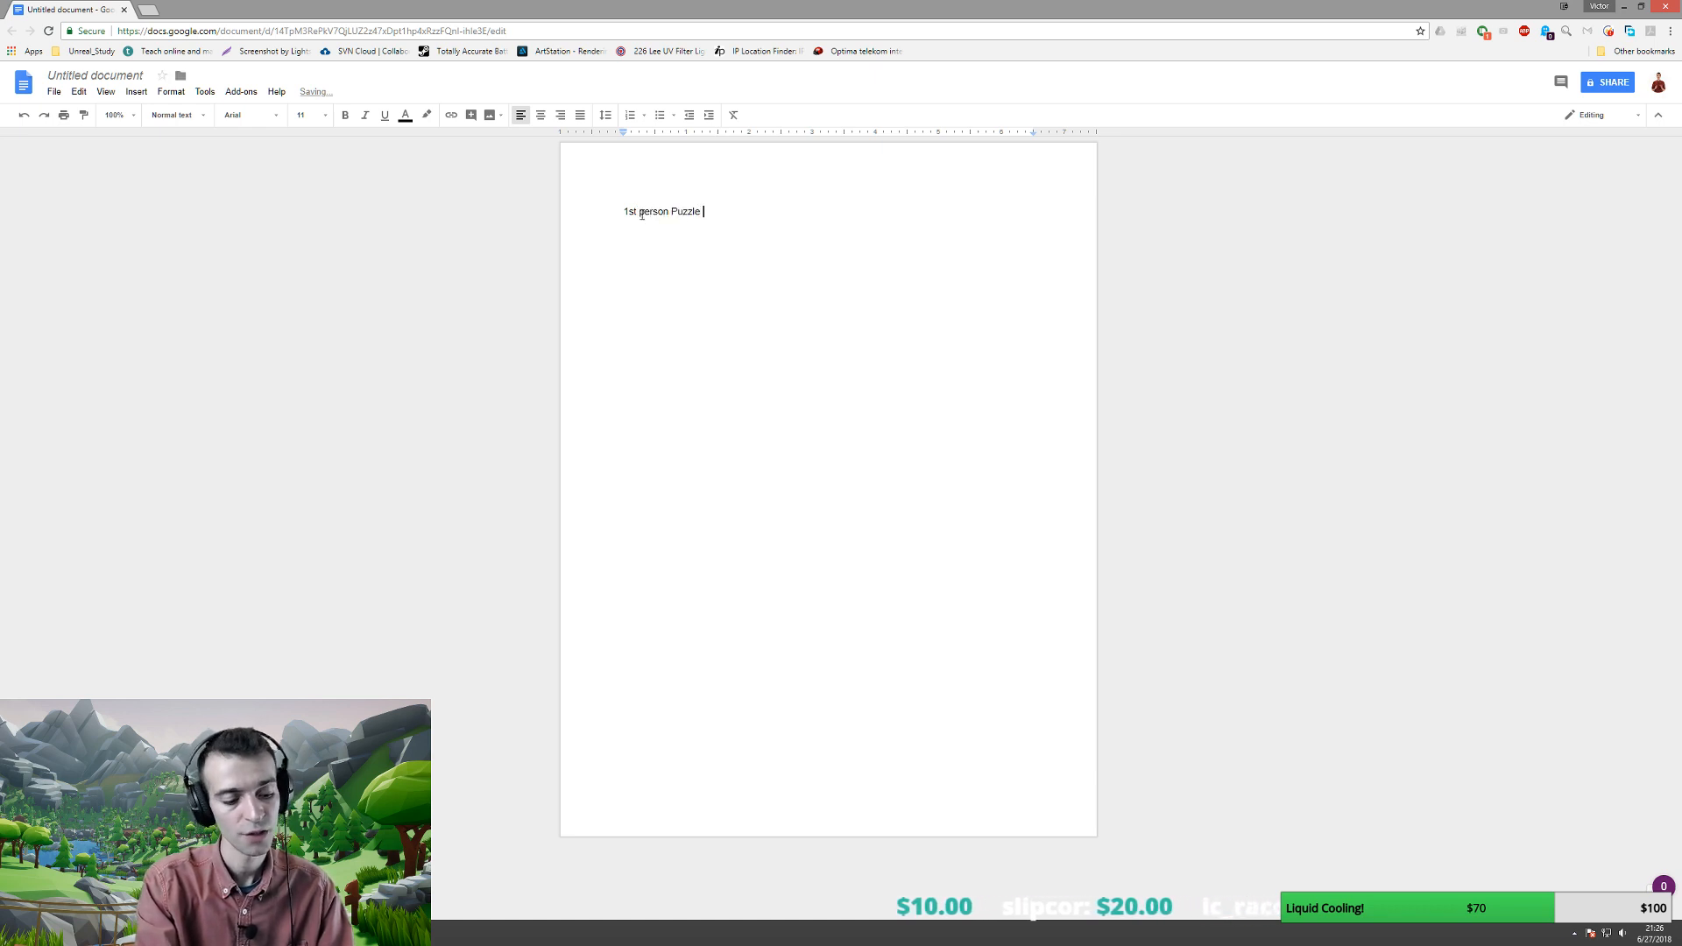
pyautogui.write(' GDD')
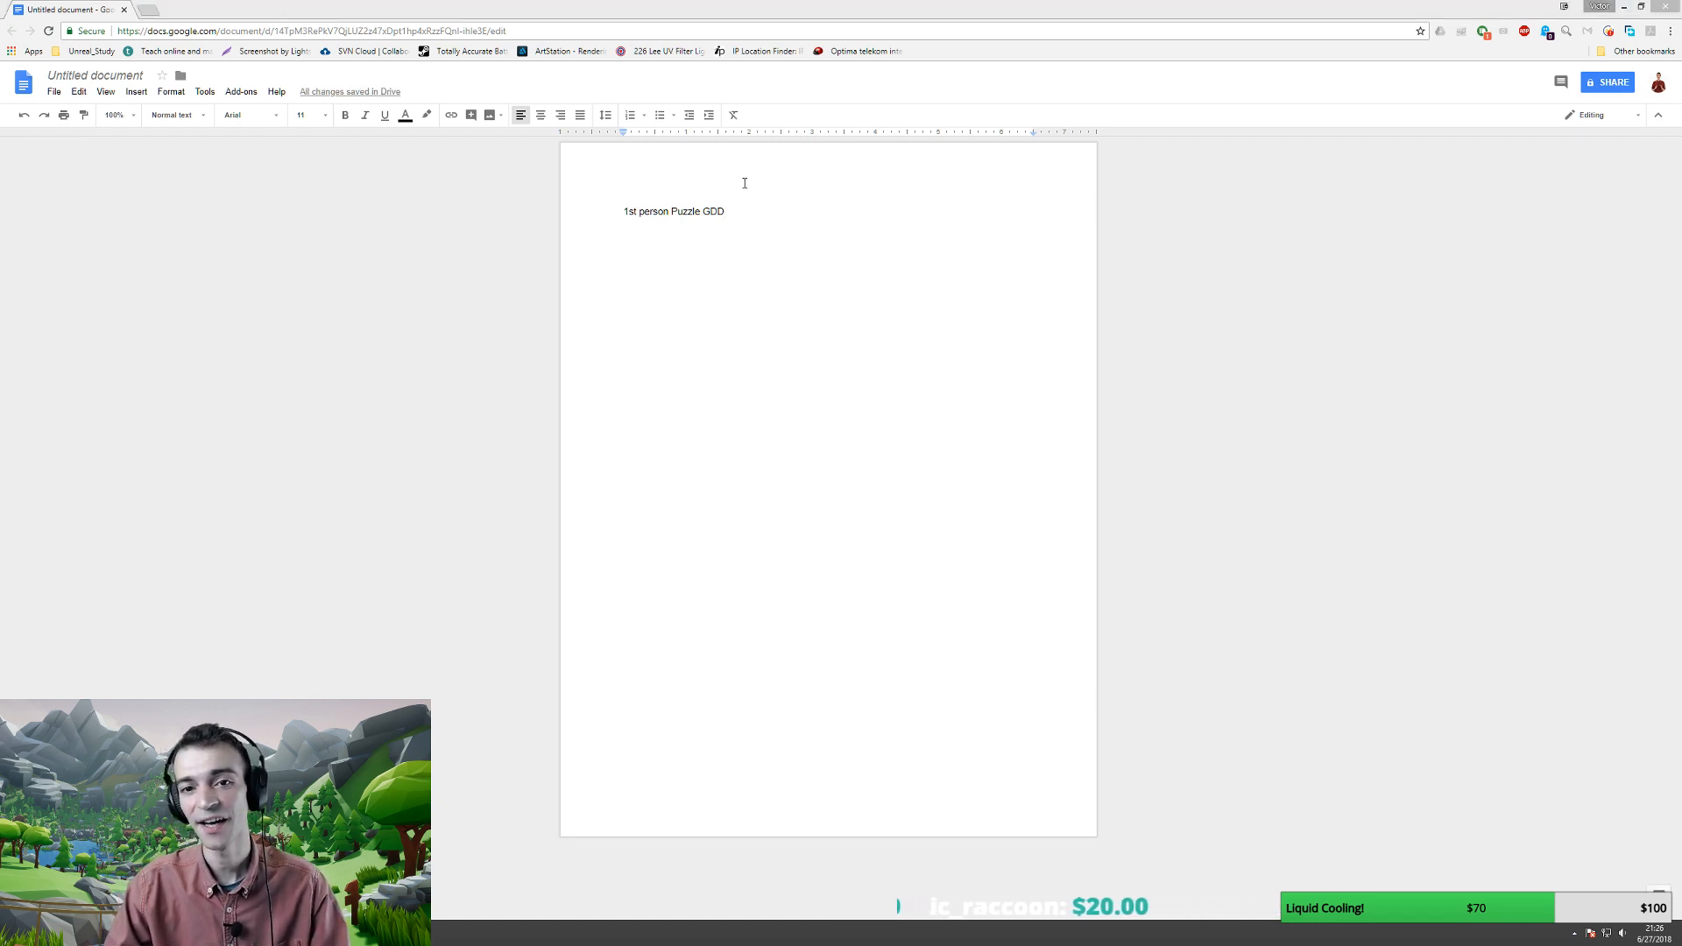
pyautogui.click(731, 211)
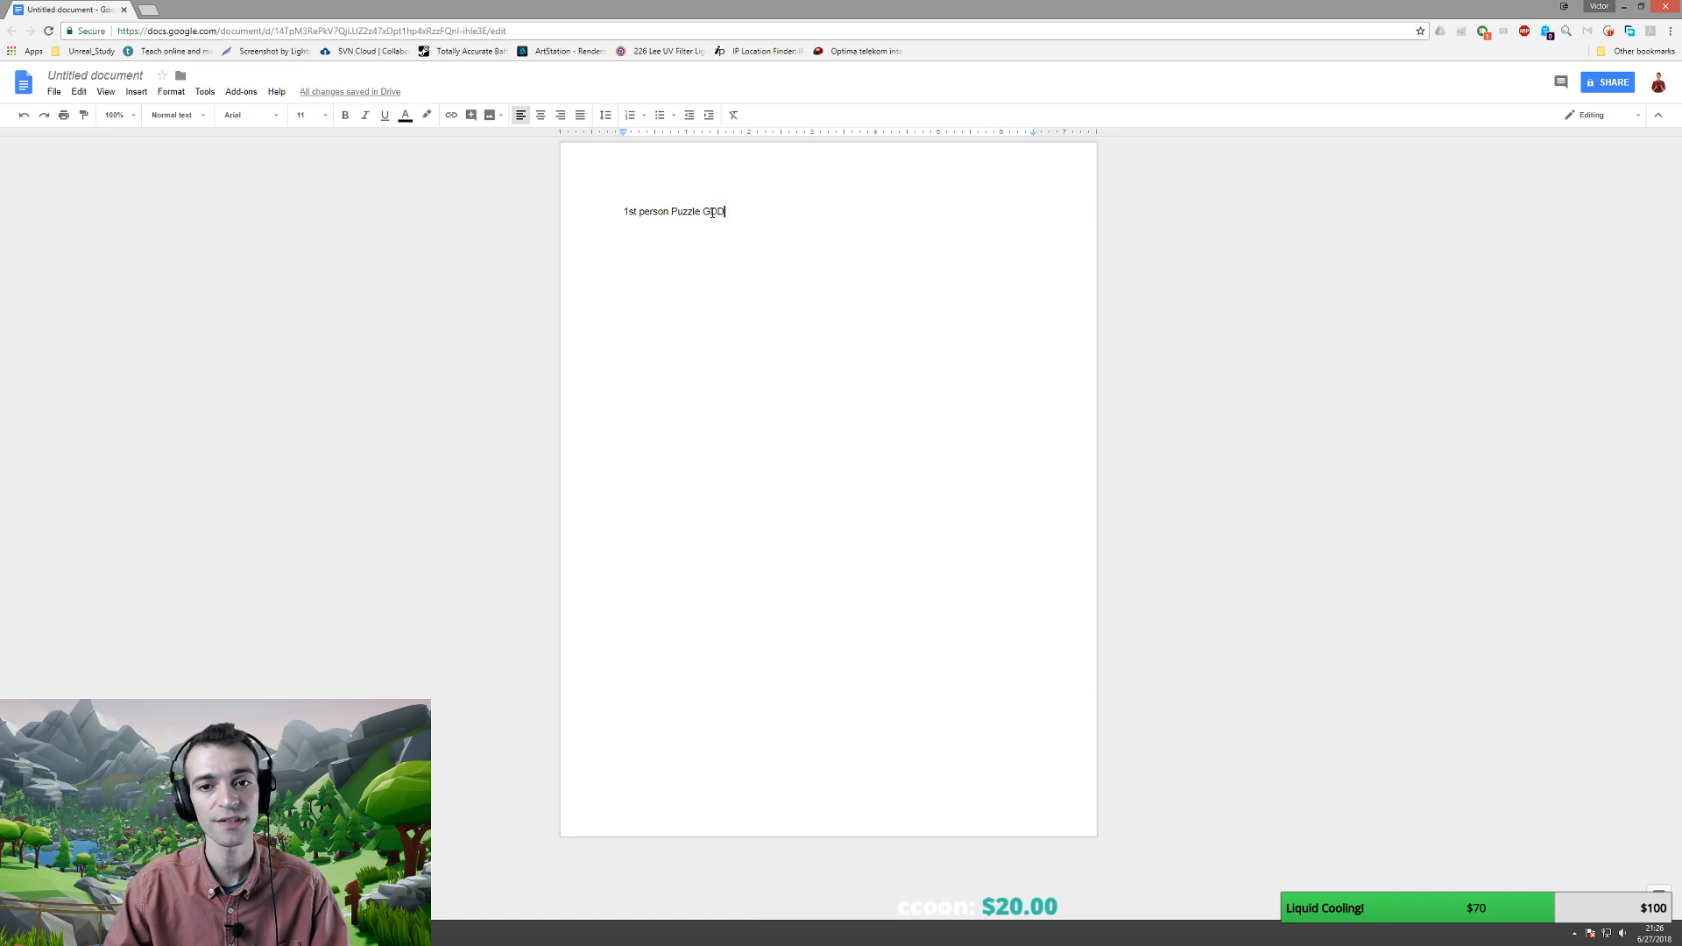
pyautogui.moveTo(731, 211); pyautogui.dragTo(601, 209)
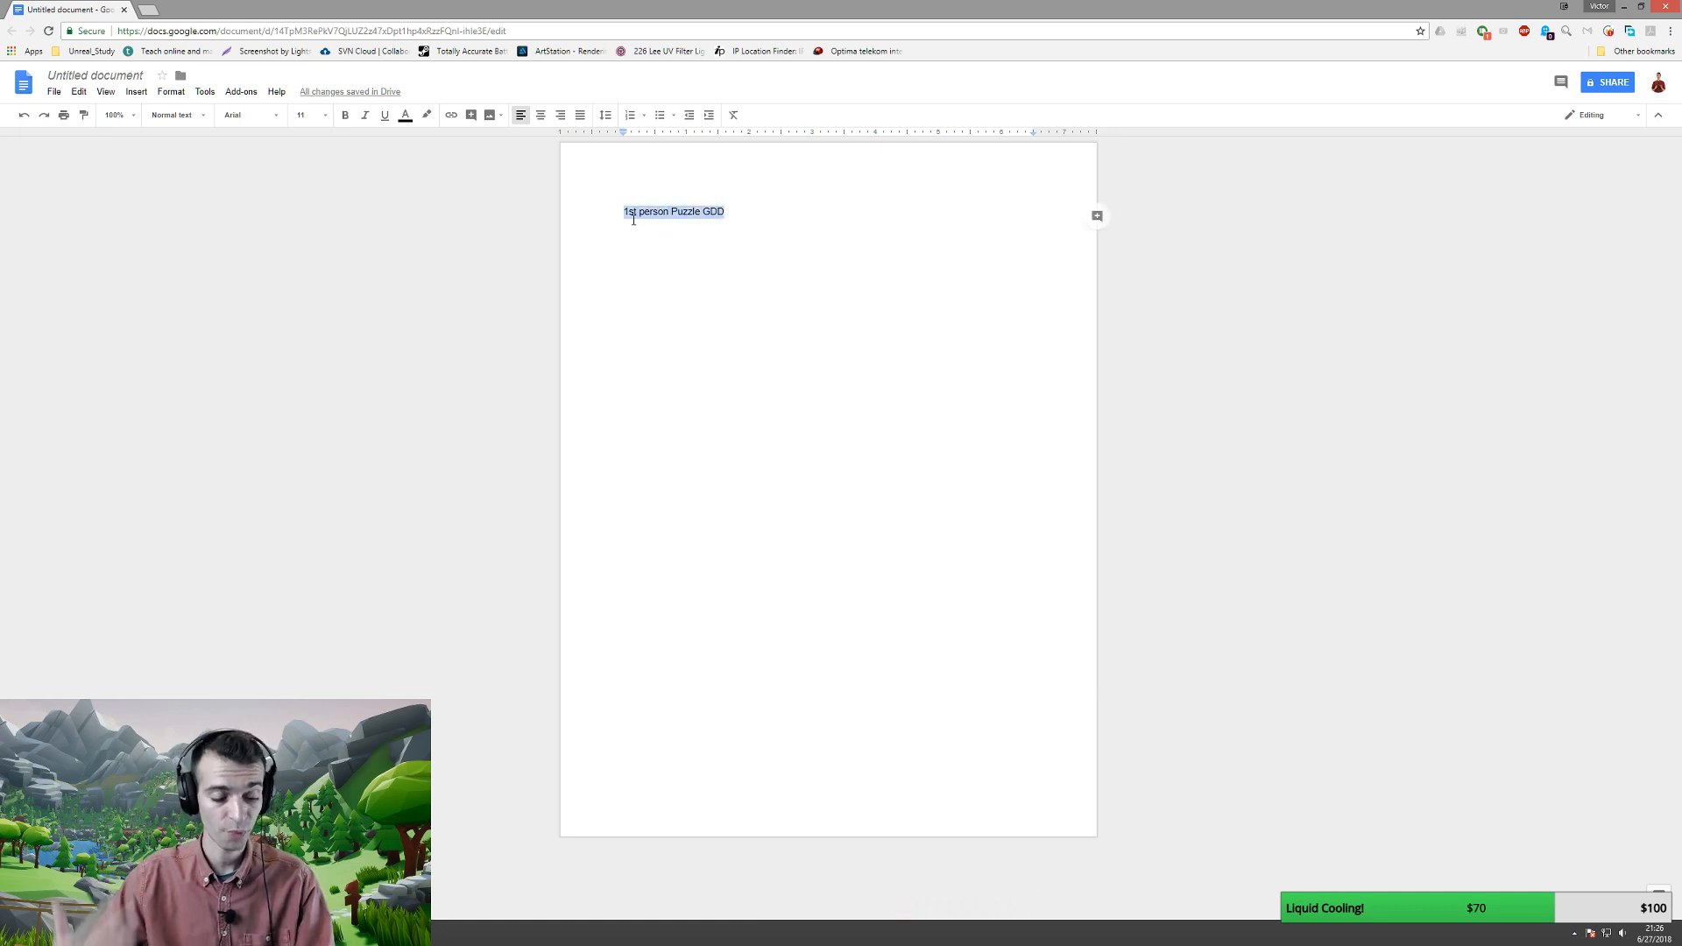
pyautogui.hotkey('ctrl', 'b')
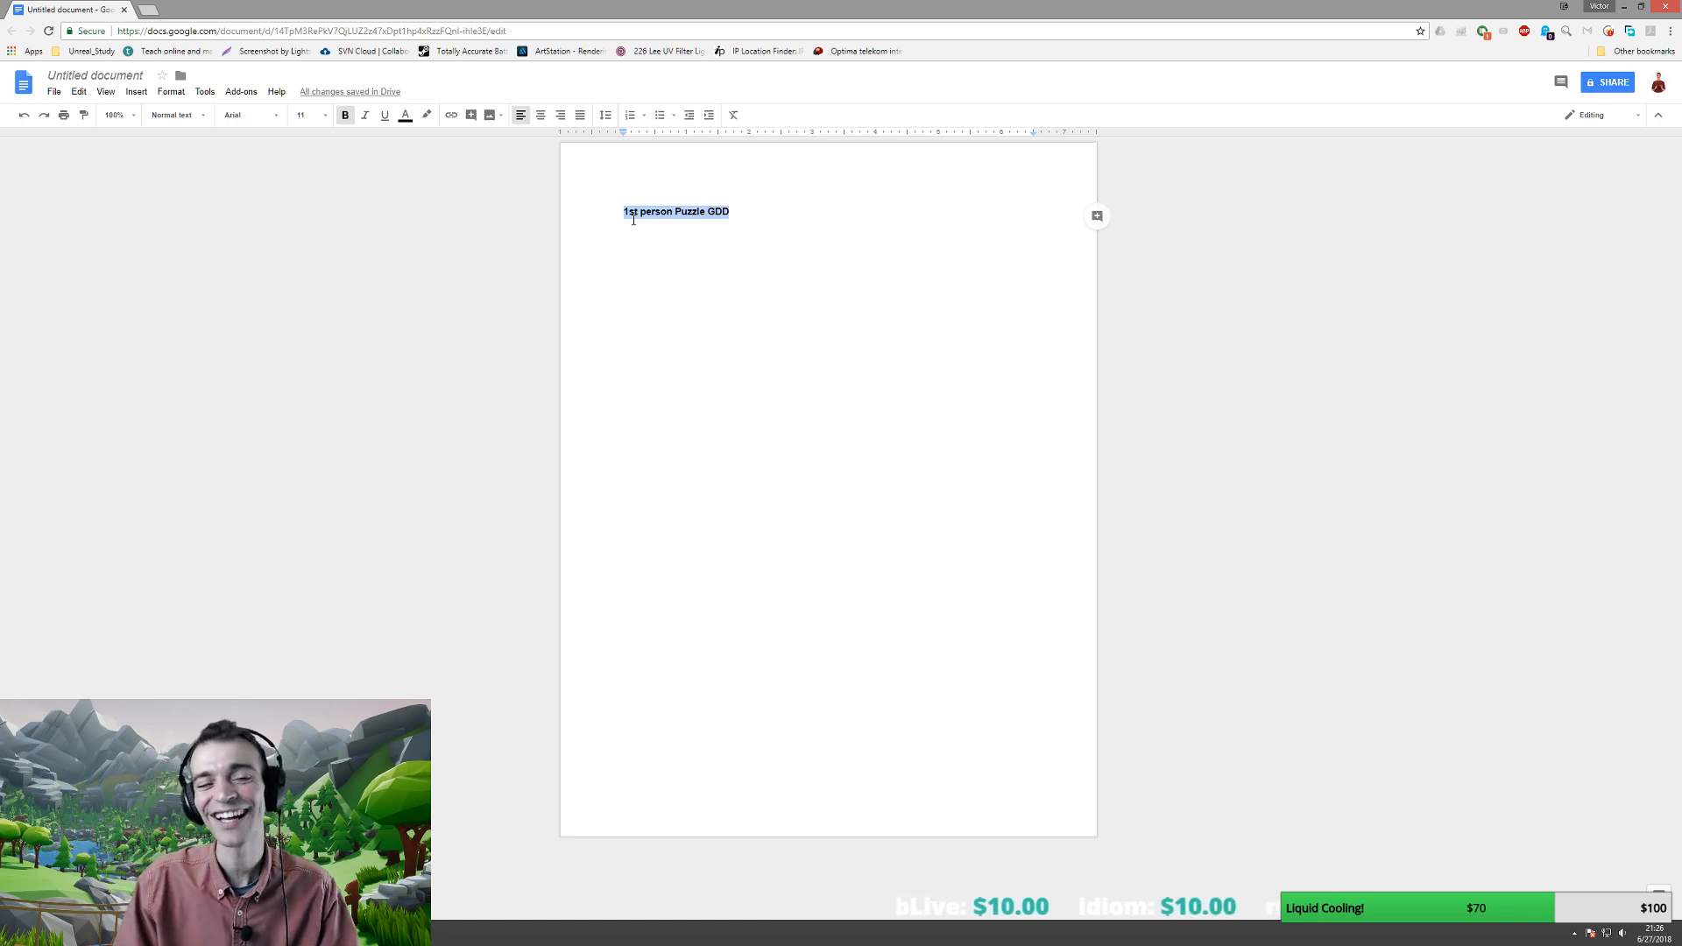
# - Set the title's font size to 24 pt
pyautogui.click(328, 119)
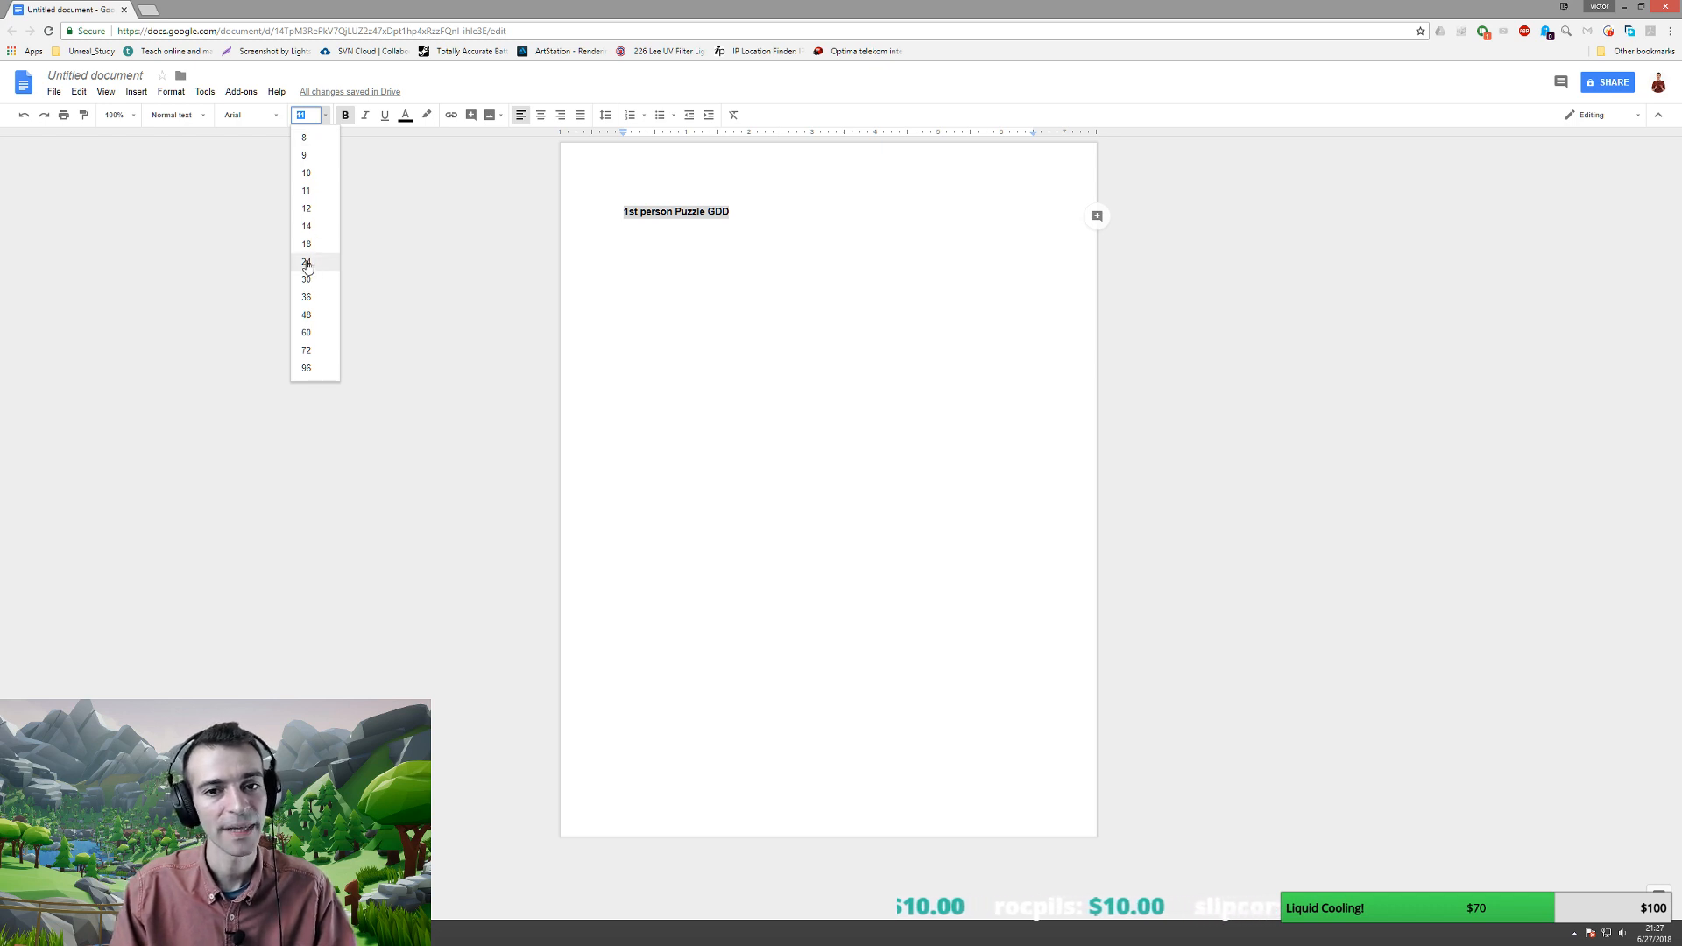
pyautogui.click(308, 263)
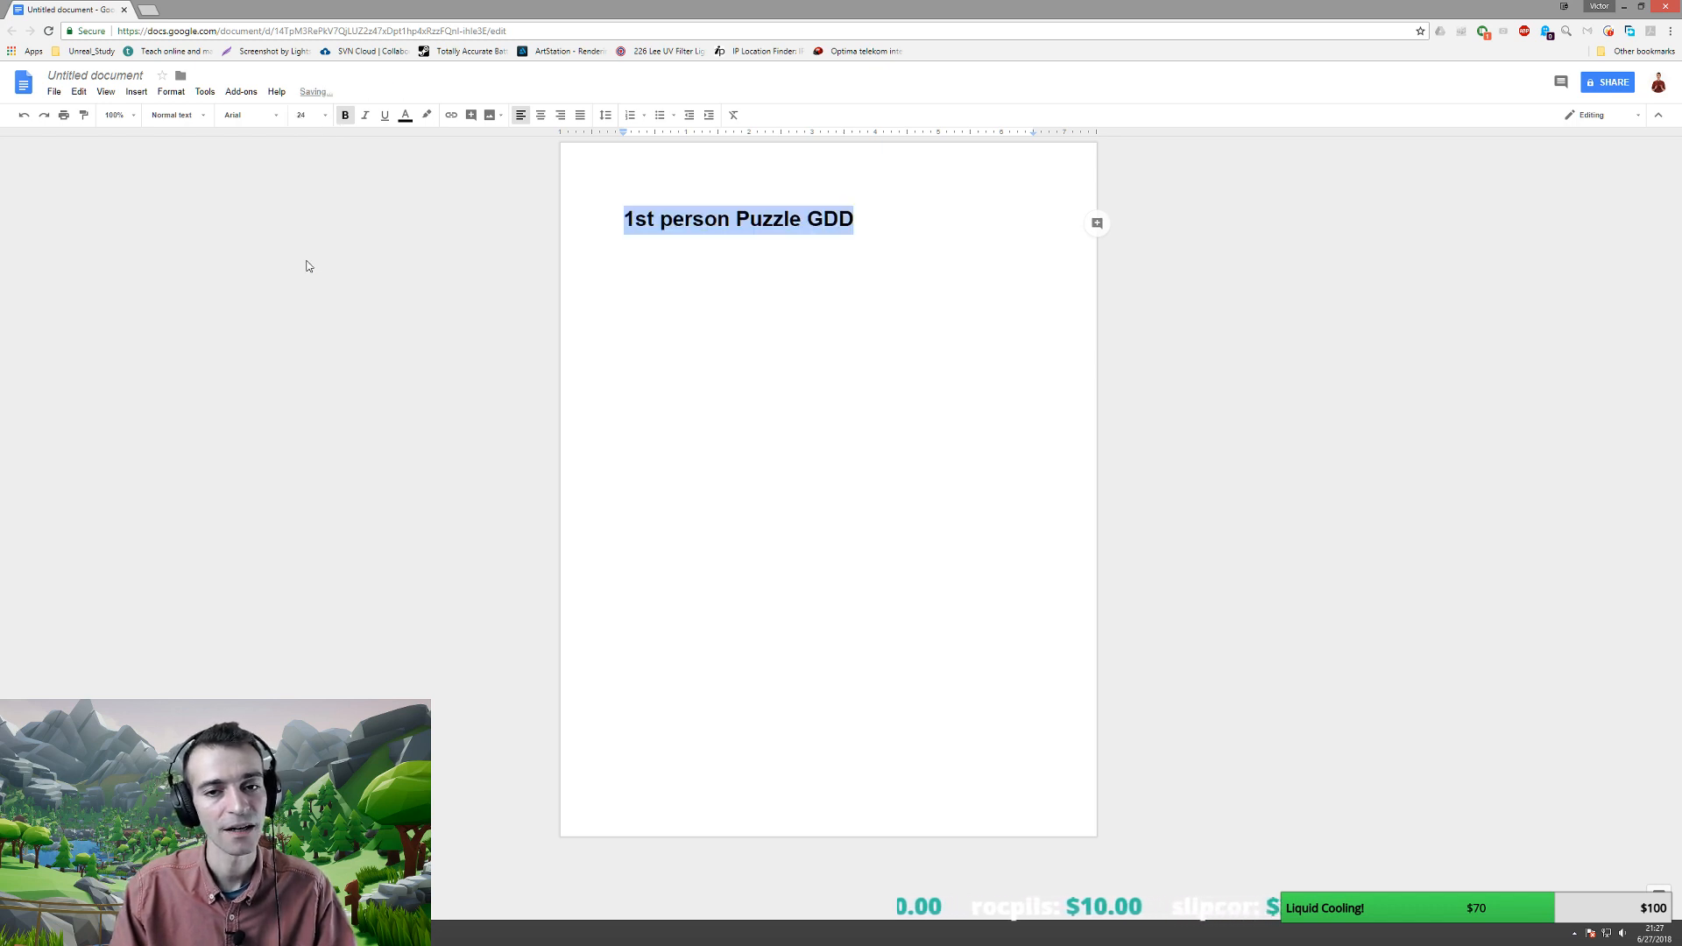
pyautogui.click(881, 222)
# - Start a '-' line two lines below the title and bring the Ability distribution spreadsheet onscreen
pyautogui.press('Return')
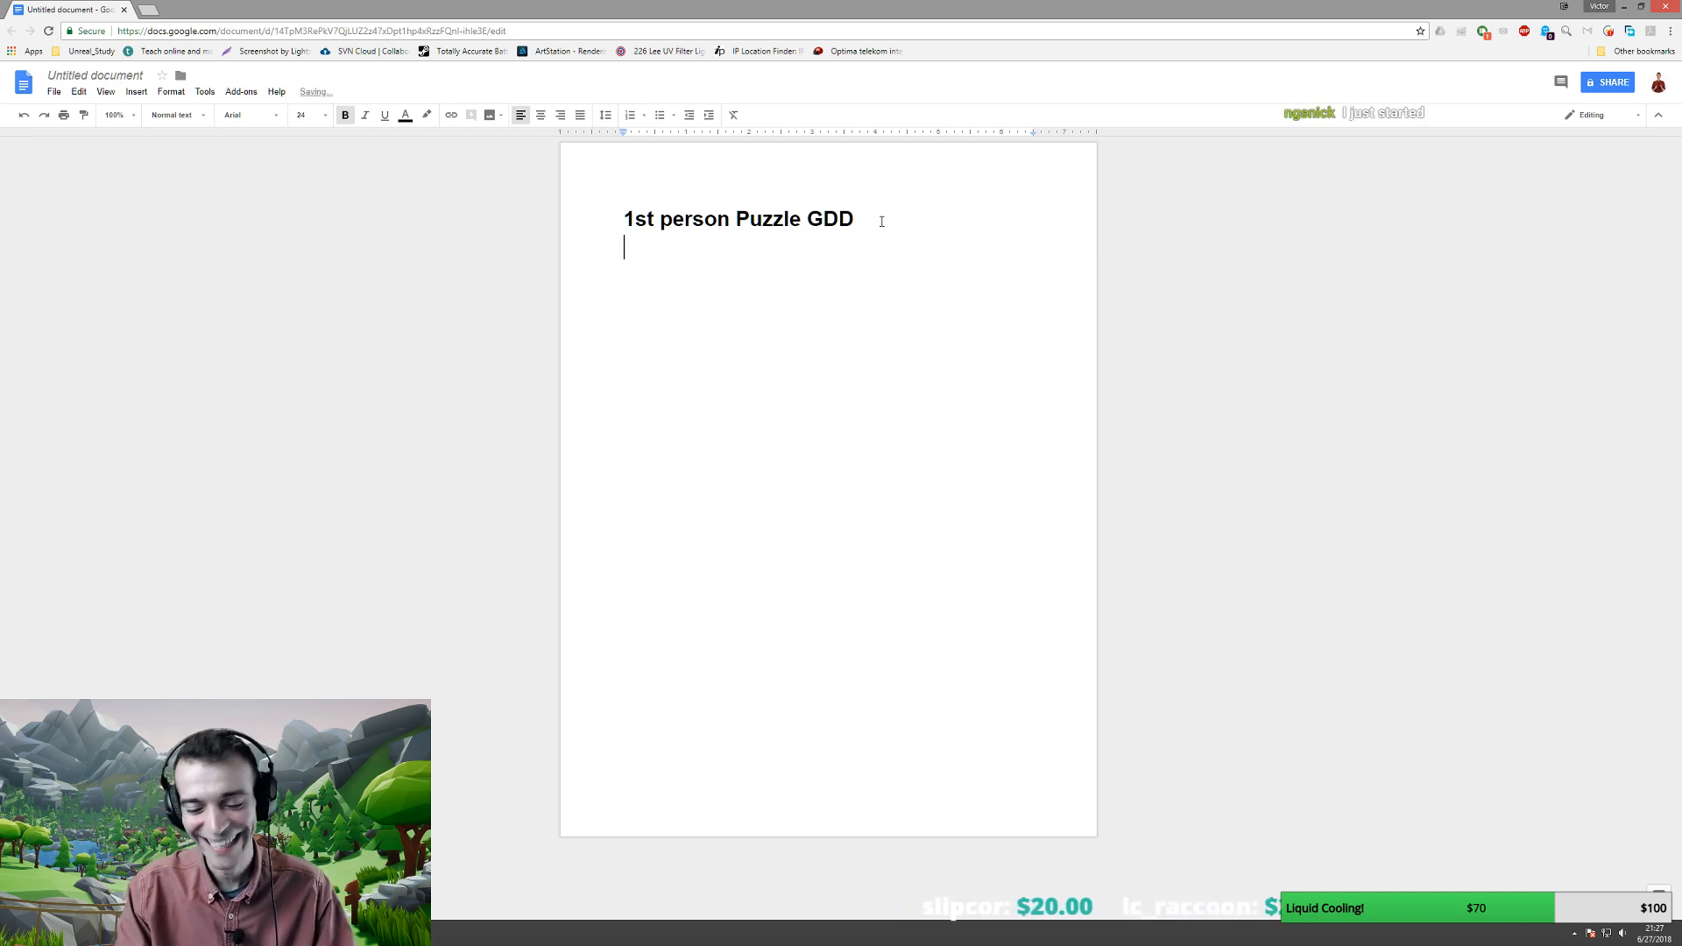
pyautogui.press('Return')
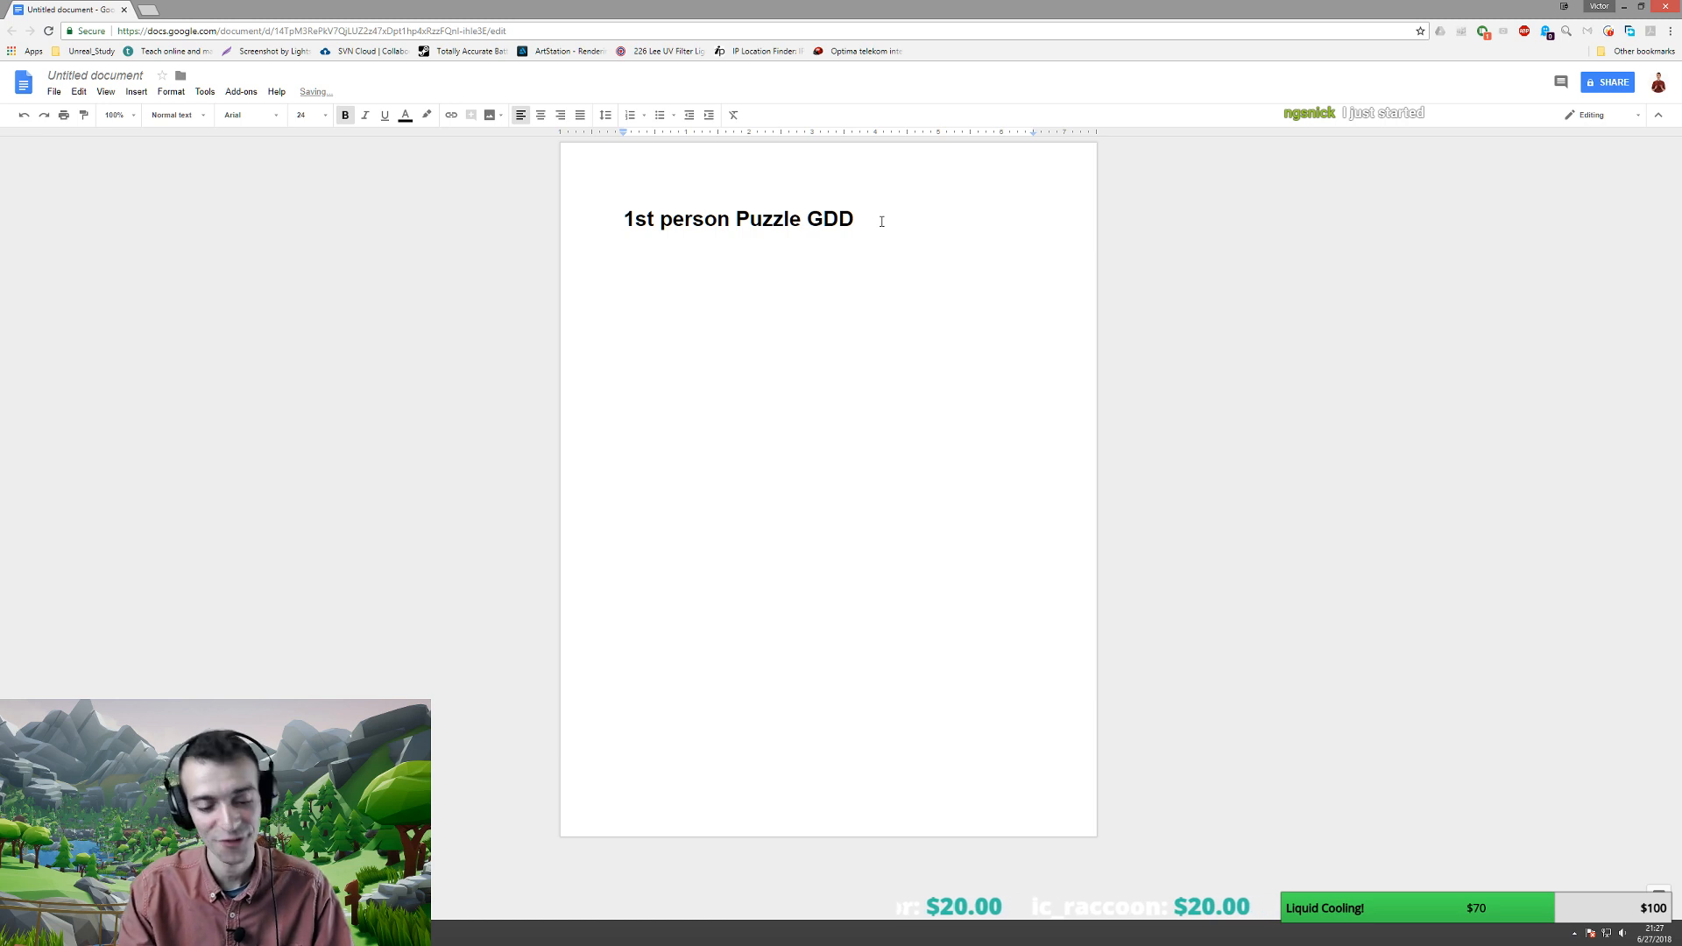
pyautogui.write('-')
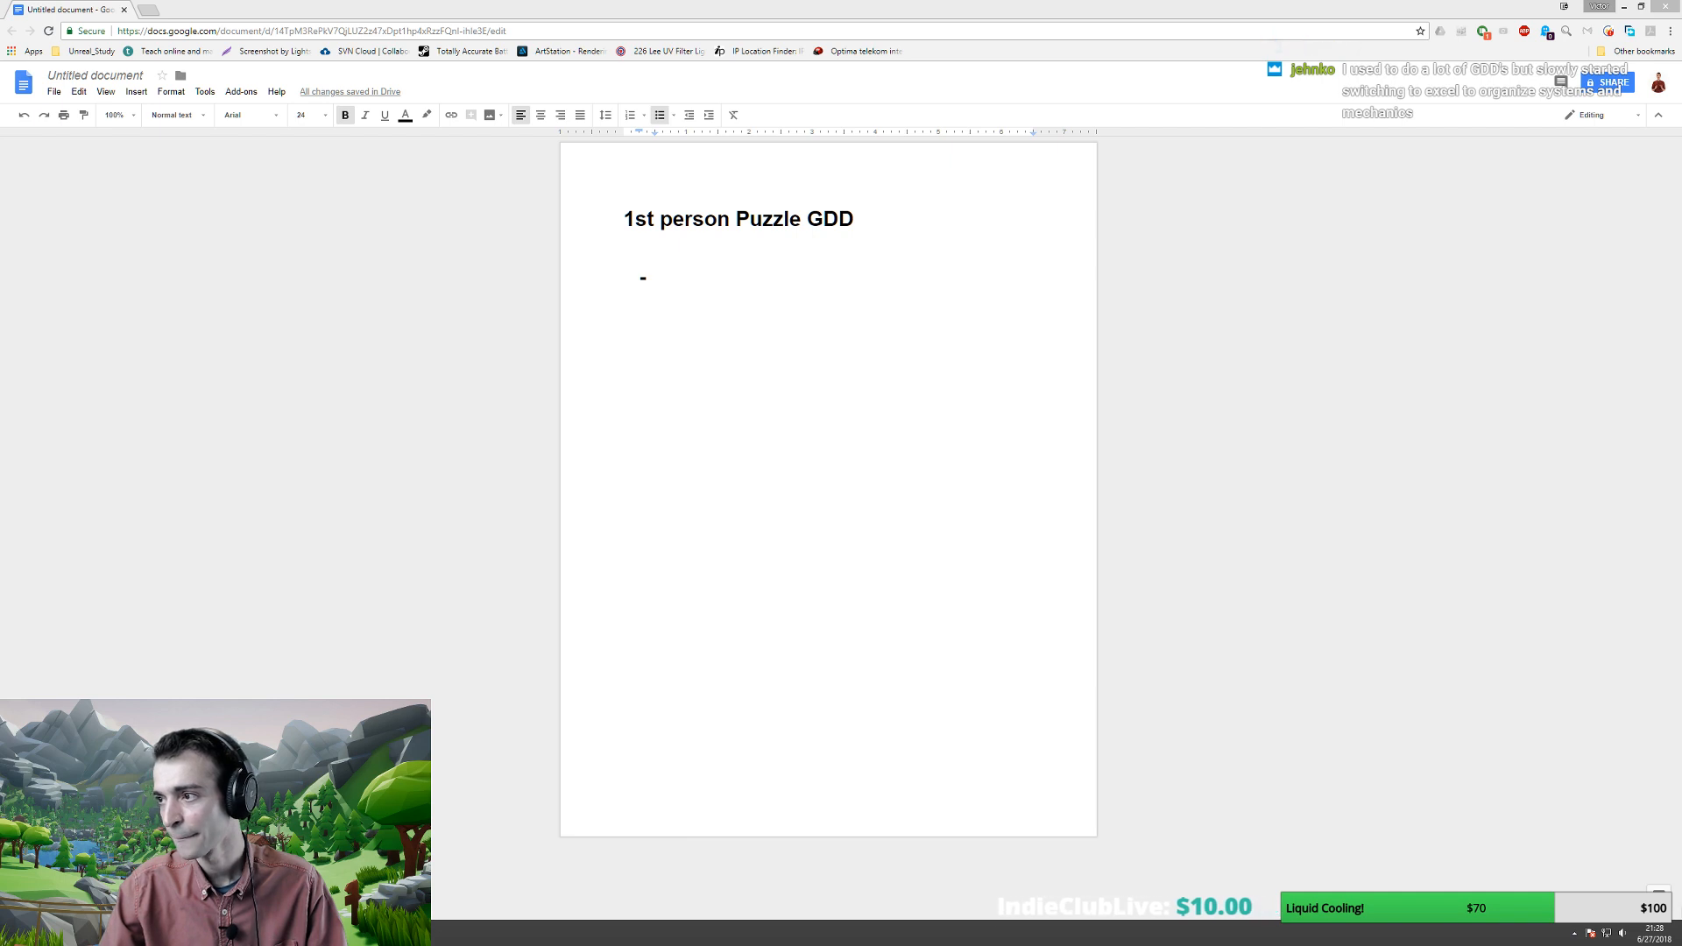
pyautogui.moveTo(1661, 371); pyautogui.dragTo(729, 160)
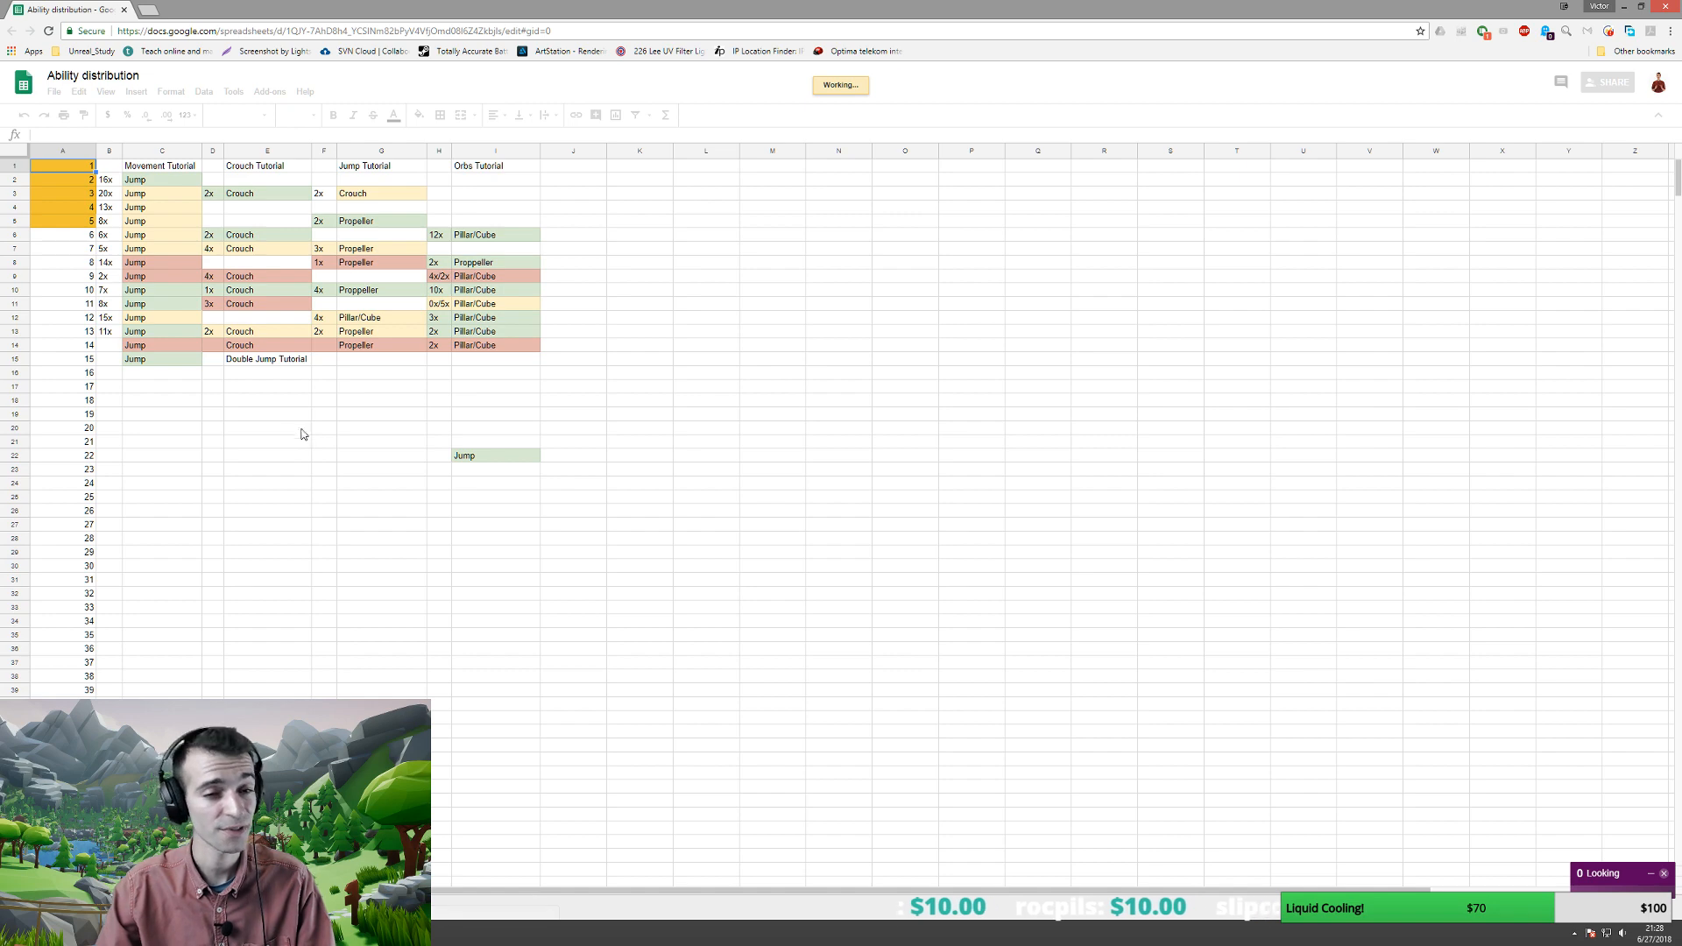
# - Focus the Ability distribution sheet and set its zoom level to 150%
pyautogui.click(677, 416)
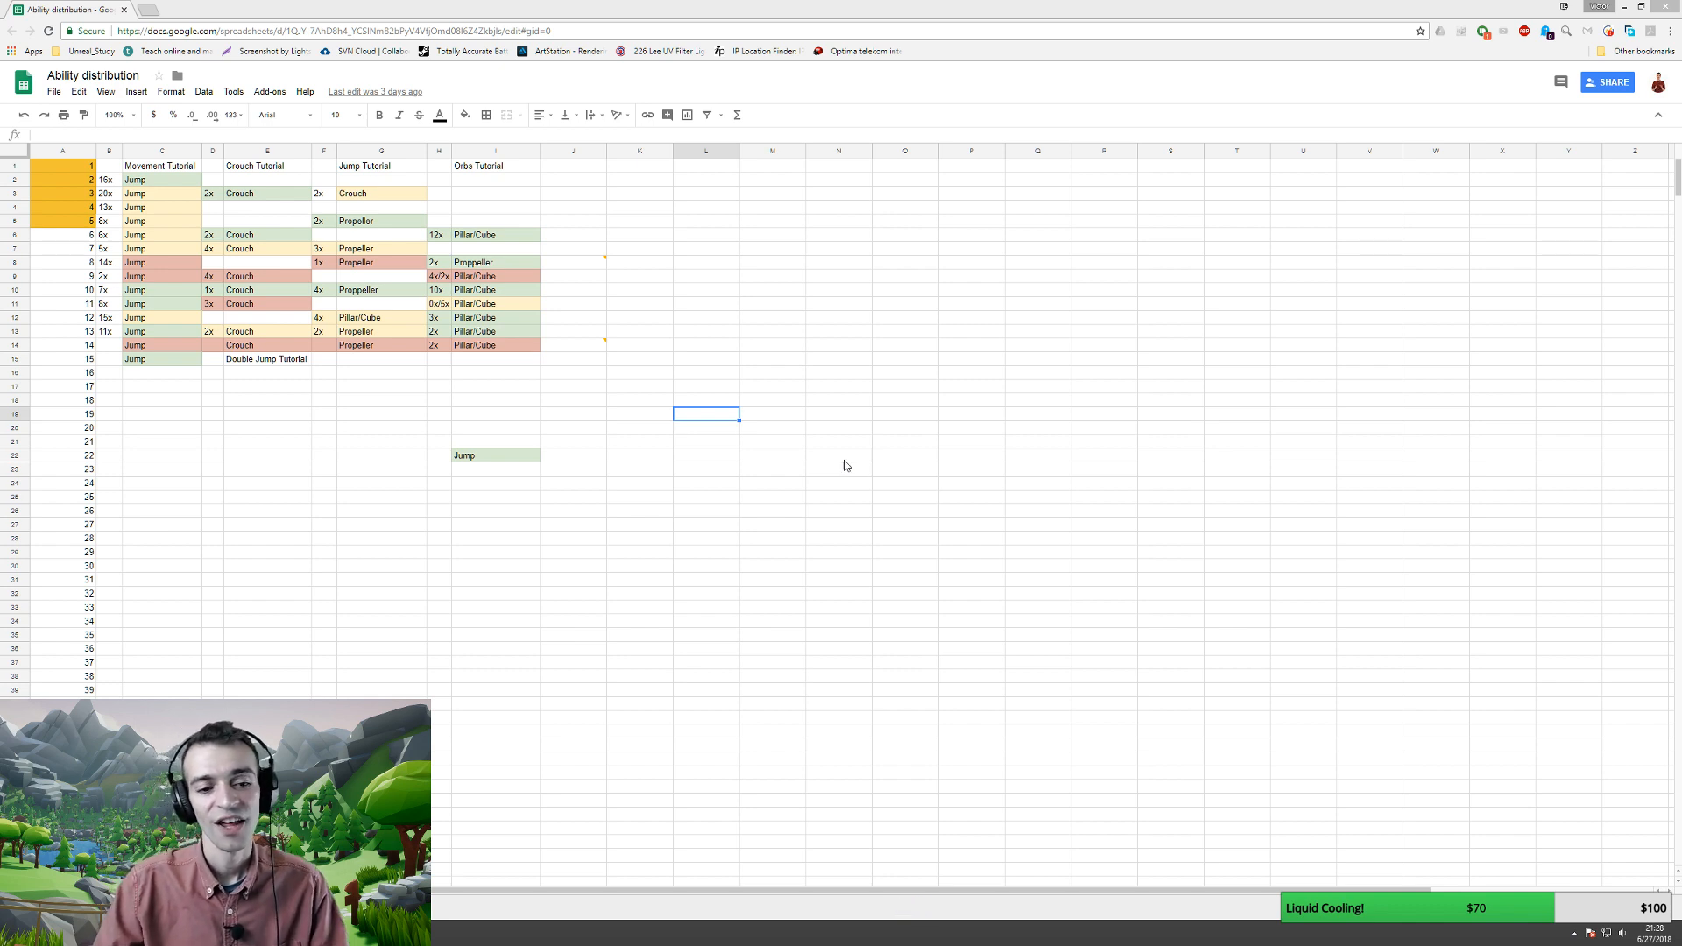
pyautogui.click(290, 638)
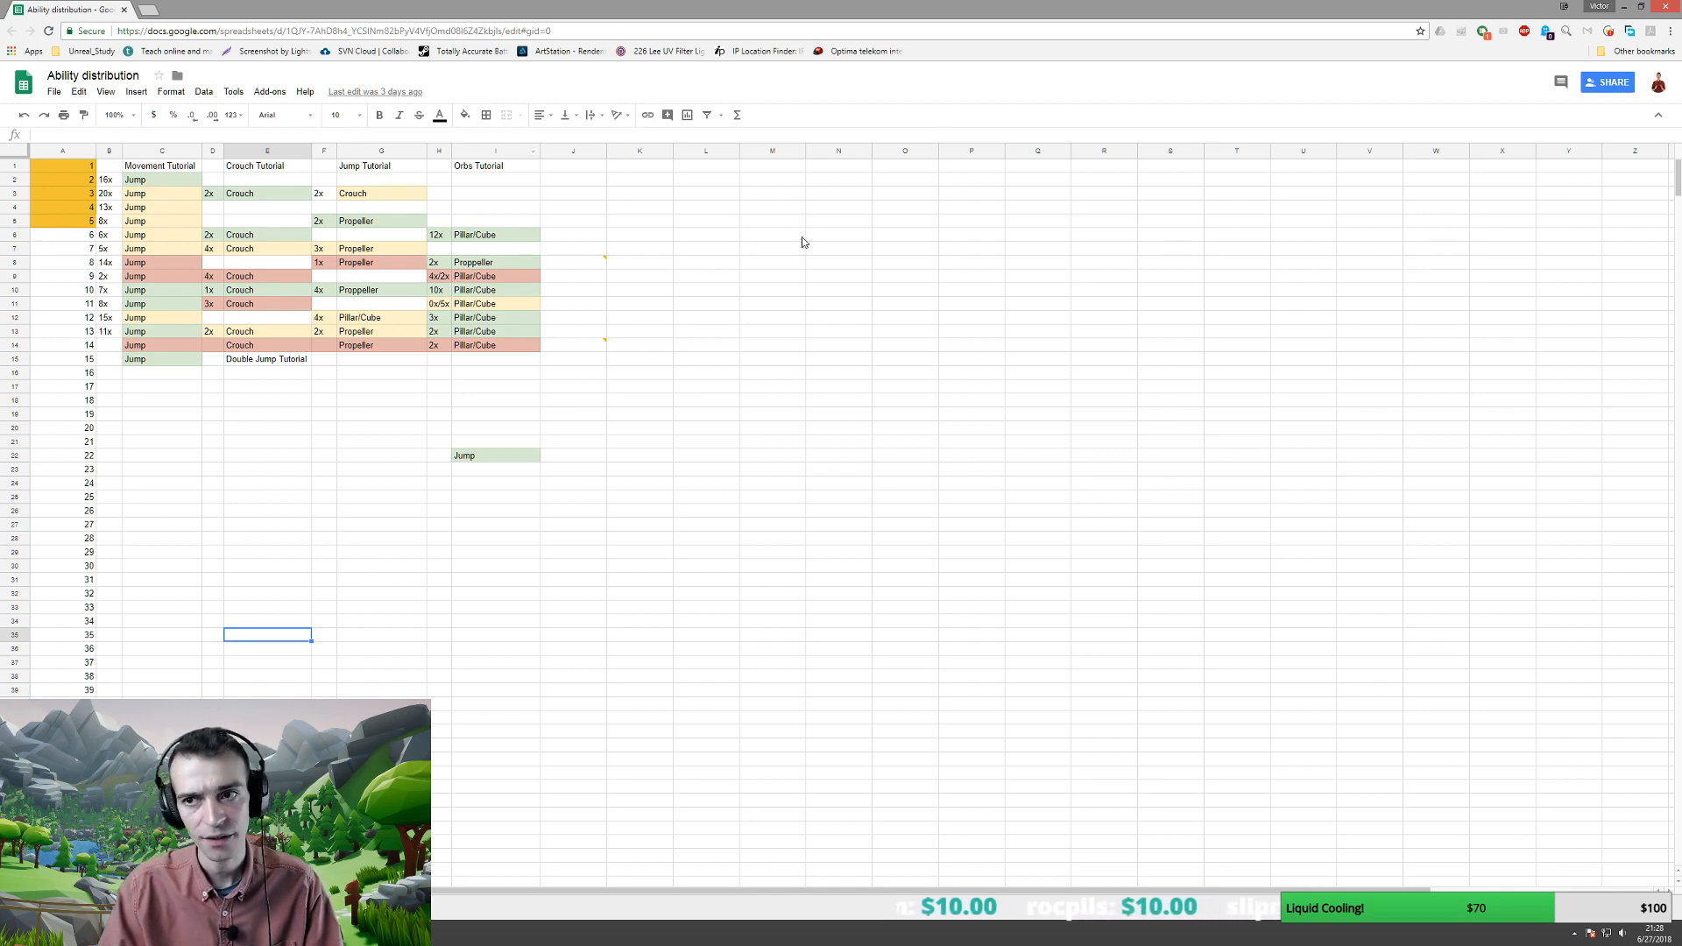
pyautogui.click(760, 403)
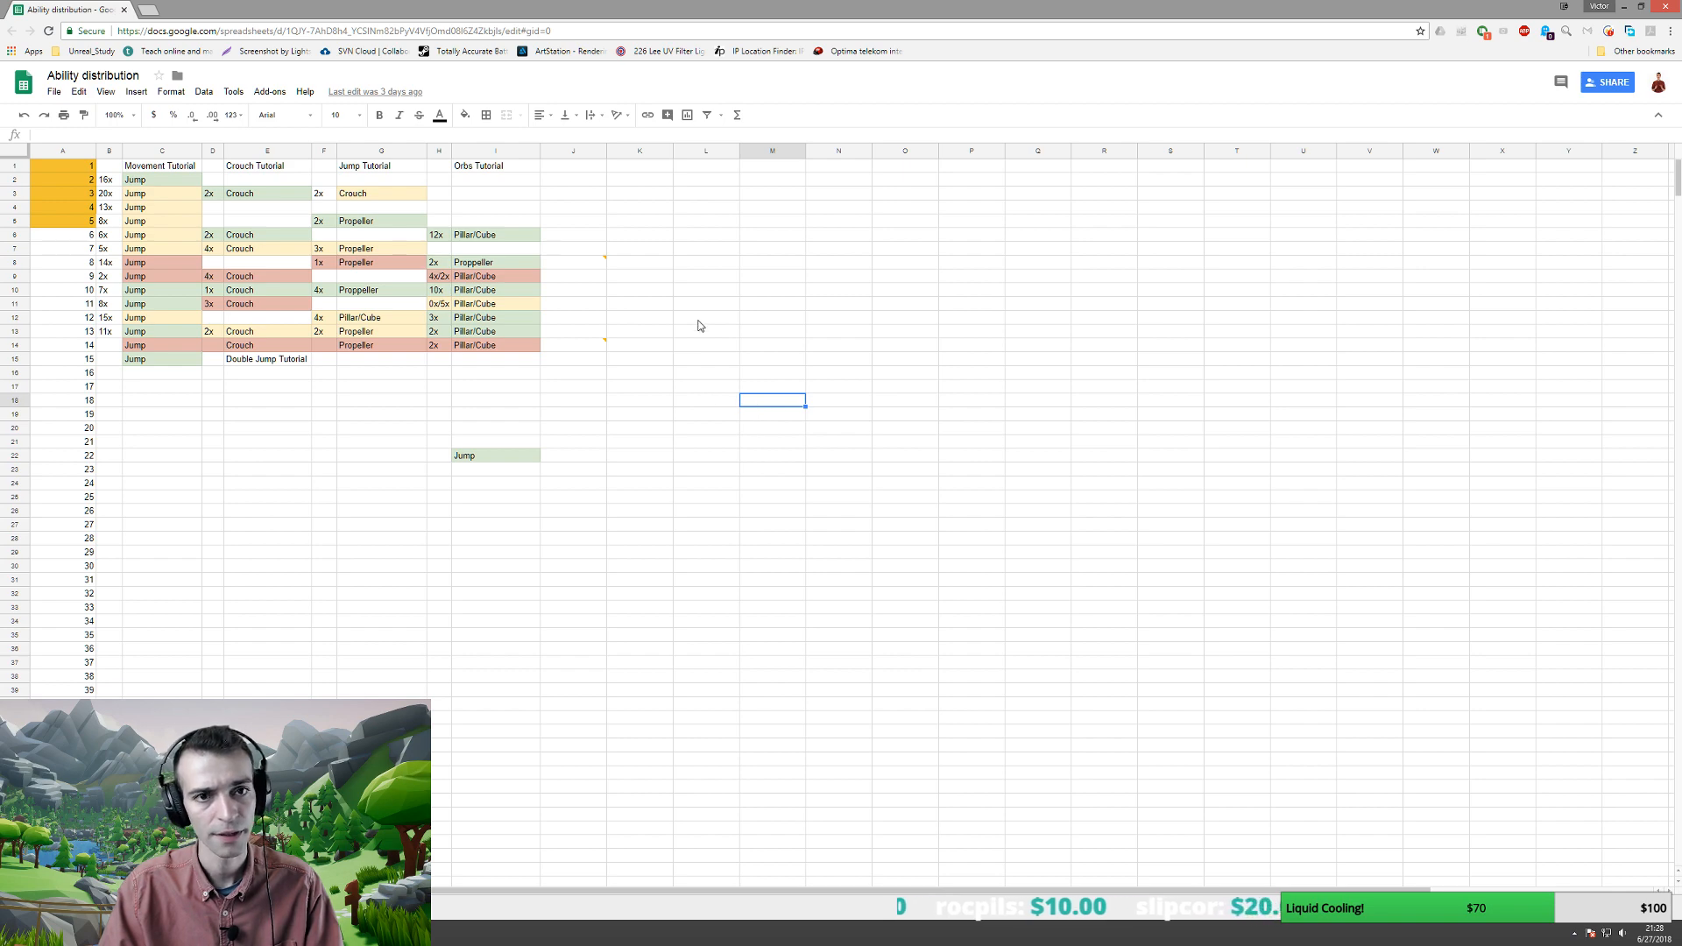
pyautogui.click(711, 225)
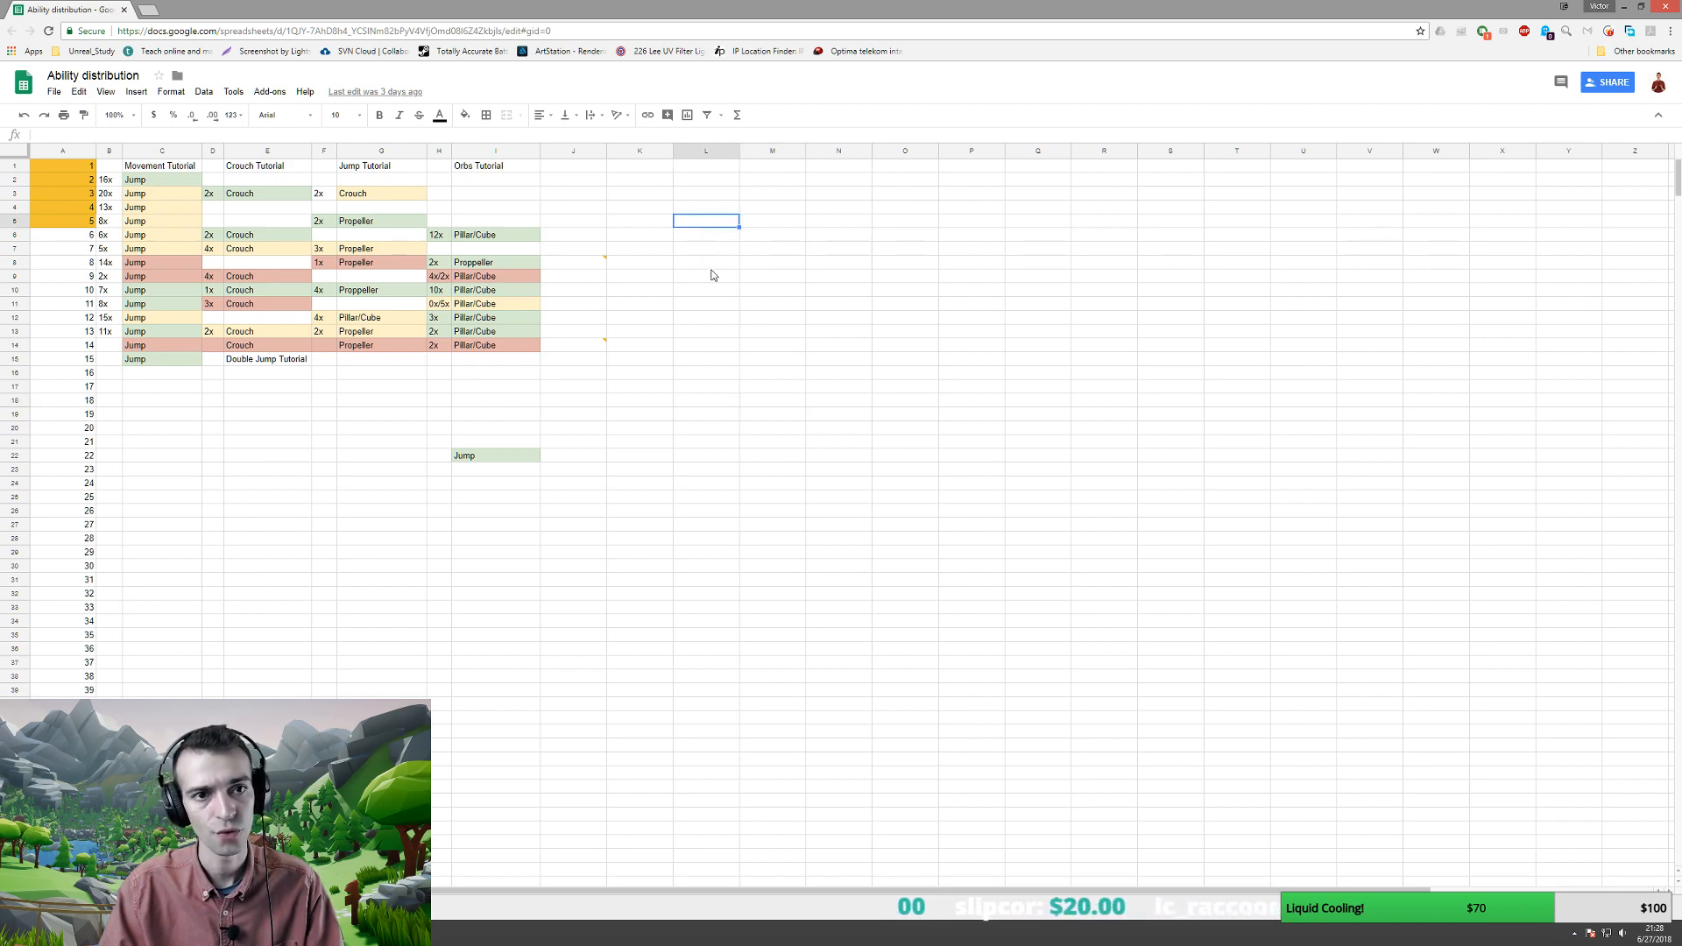
pyautogui.click(726, 292)
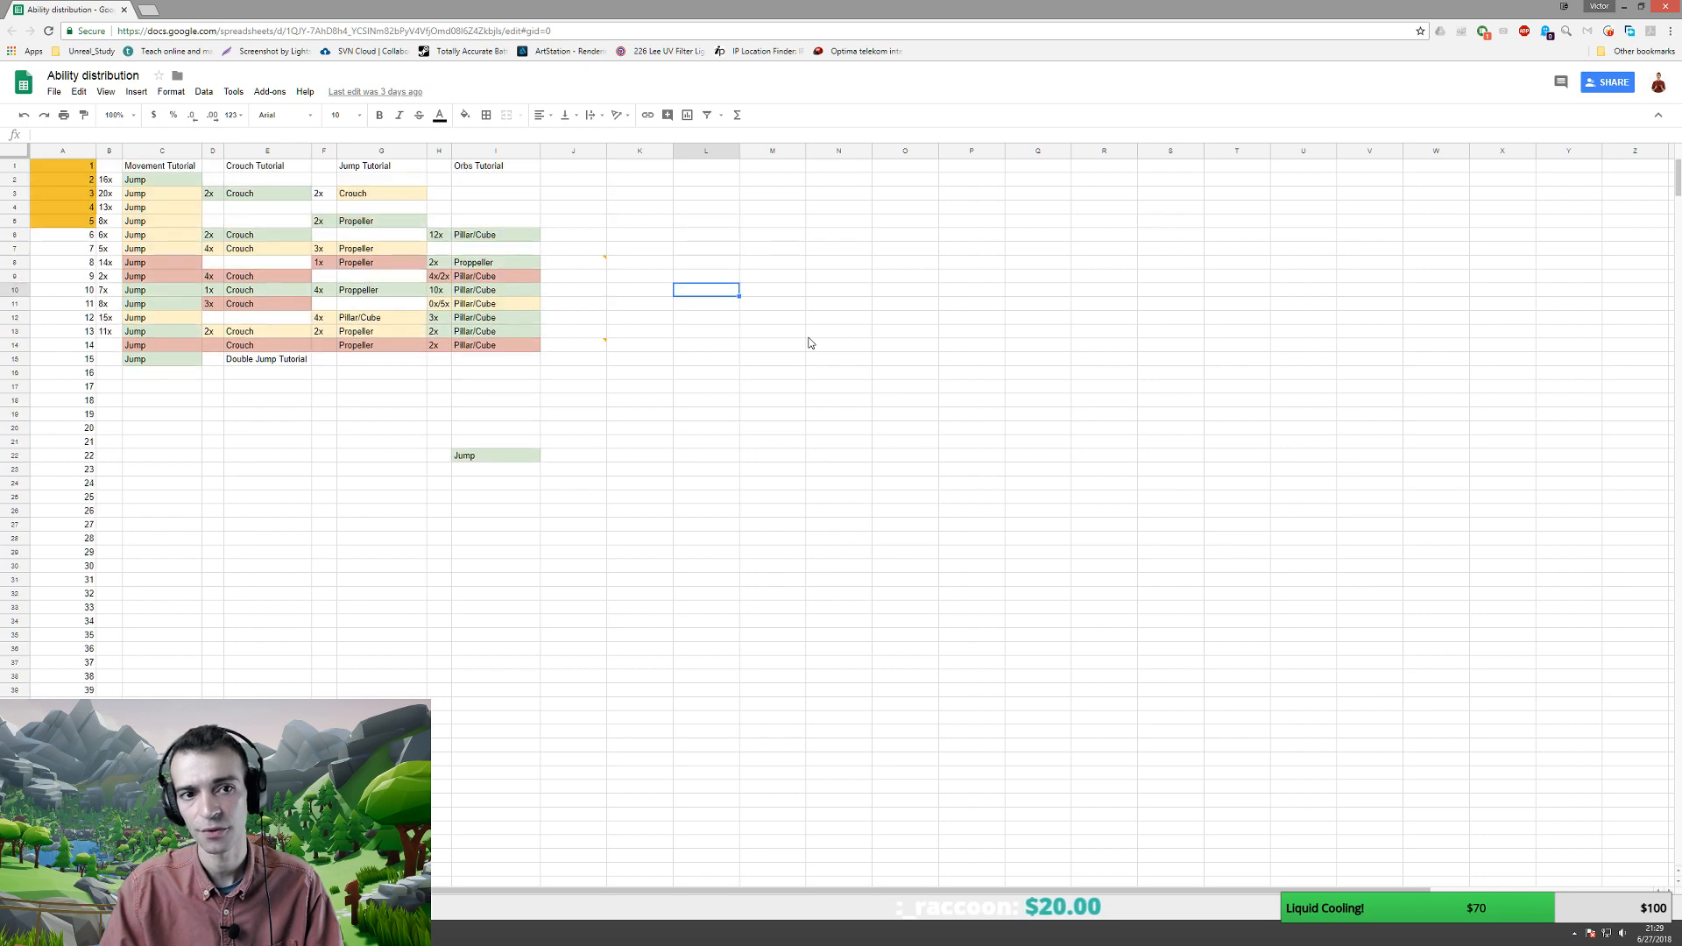
pyautogui.click(132, 113)
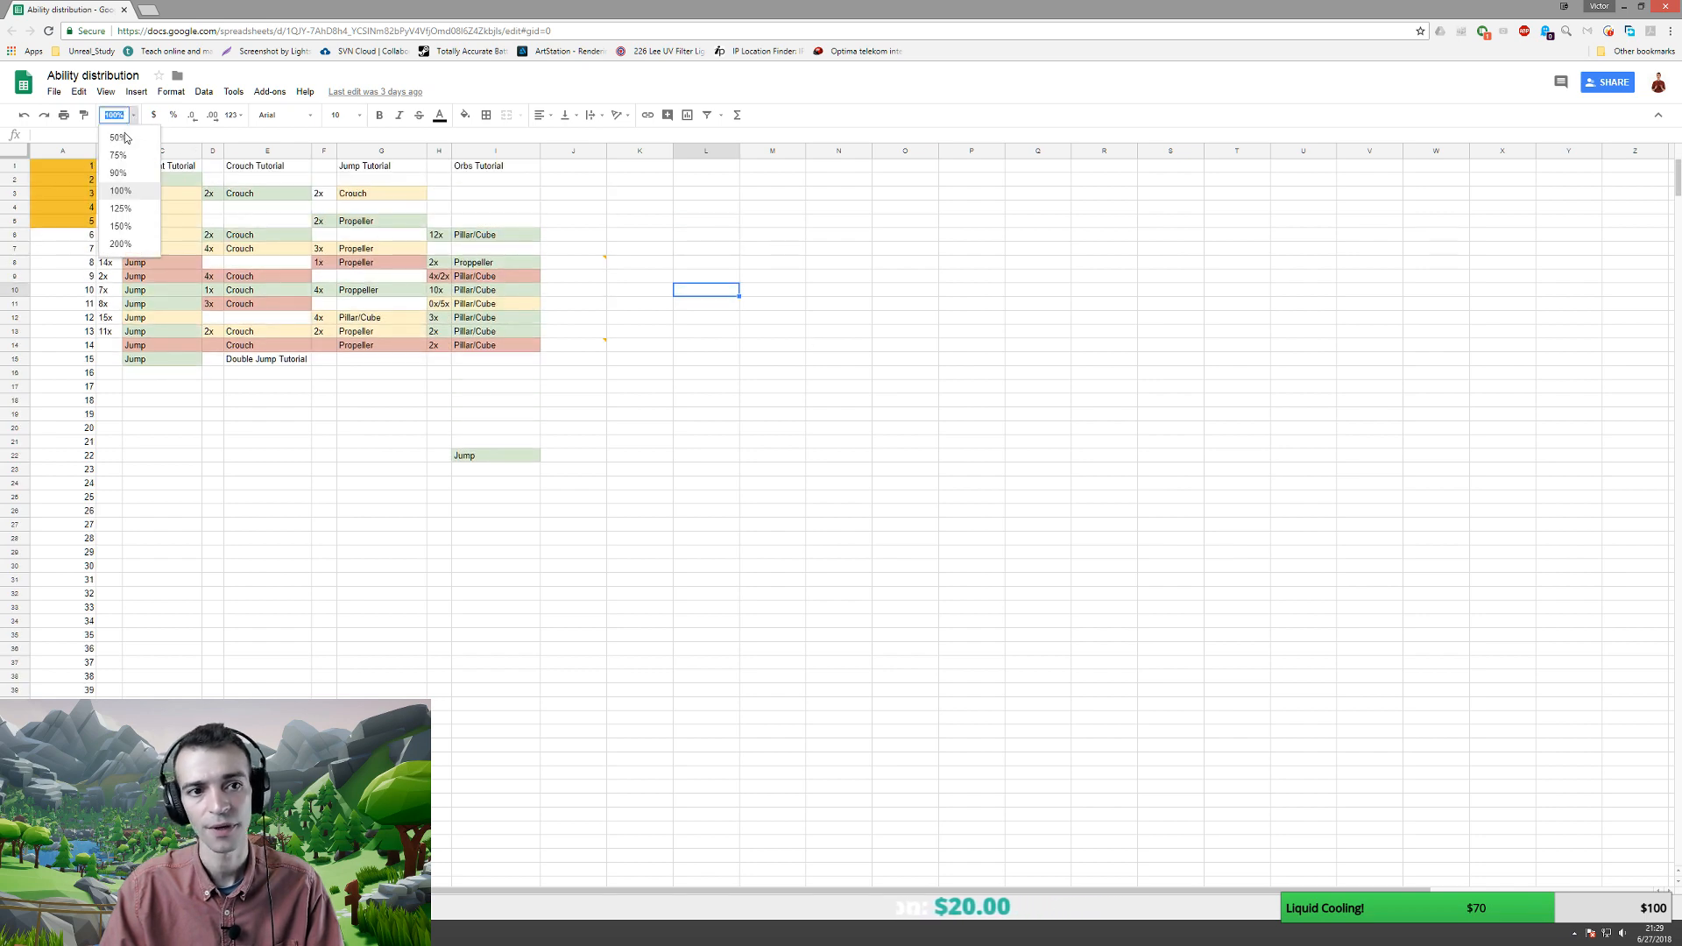
pyautogui.click(120, 226)
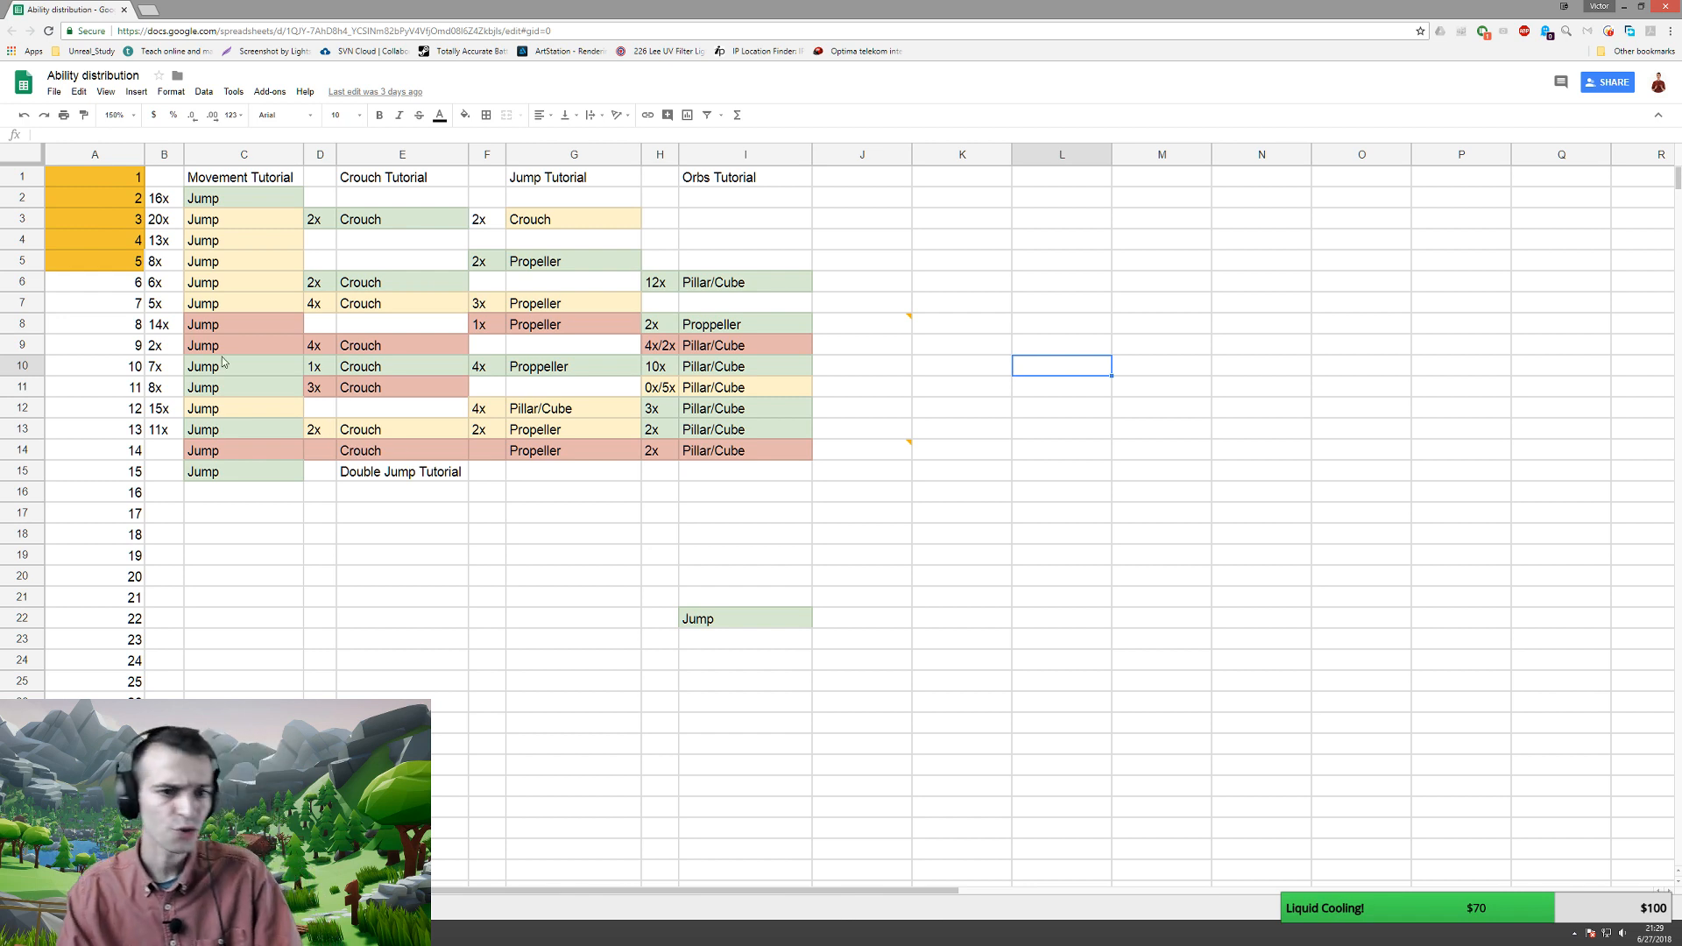
# - Highlight cells A1–A15 and rows 2 and 5, then switch to the Ability name sheet
pyautogui.click(91, 181)
pyautogui.moveTo(99, 199); pyautogui.dragTo(116, 484)
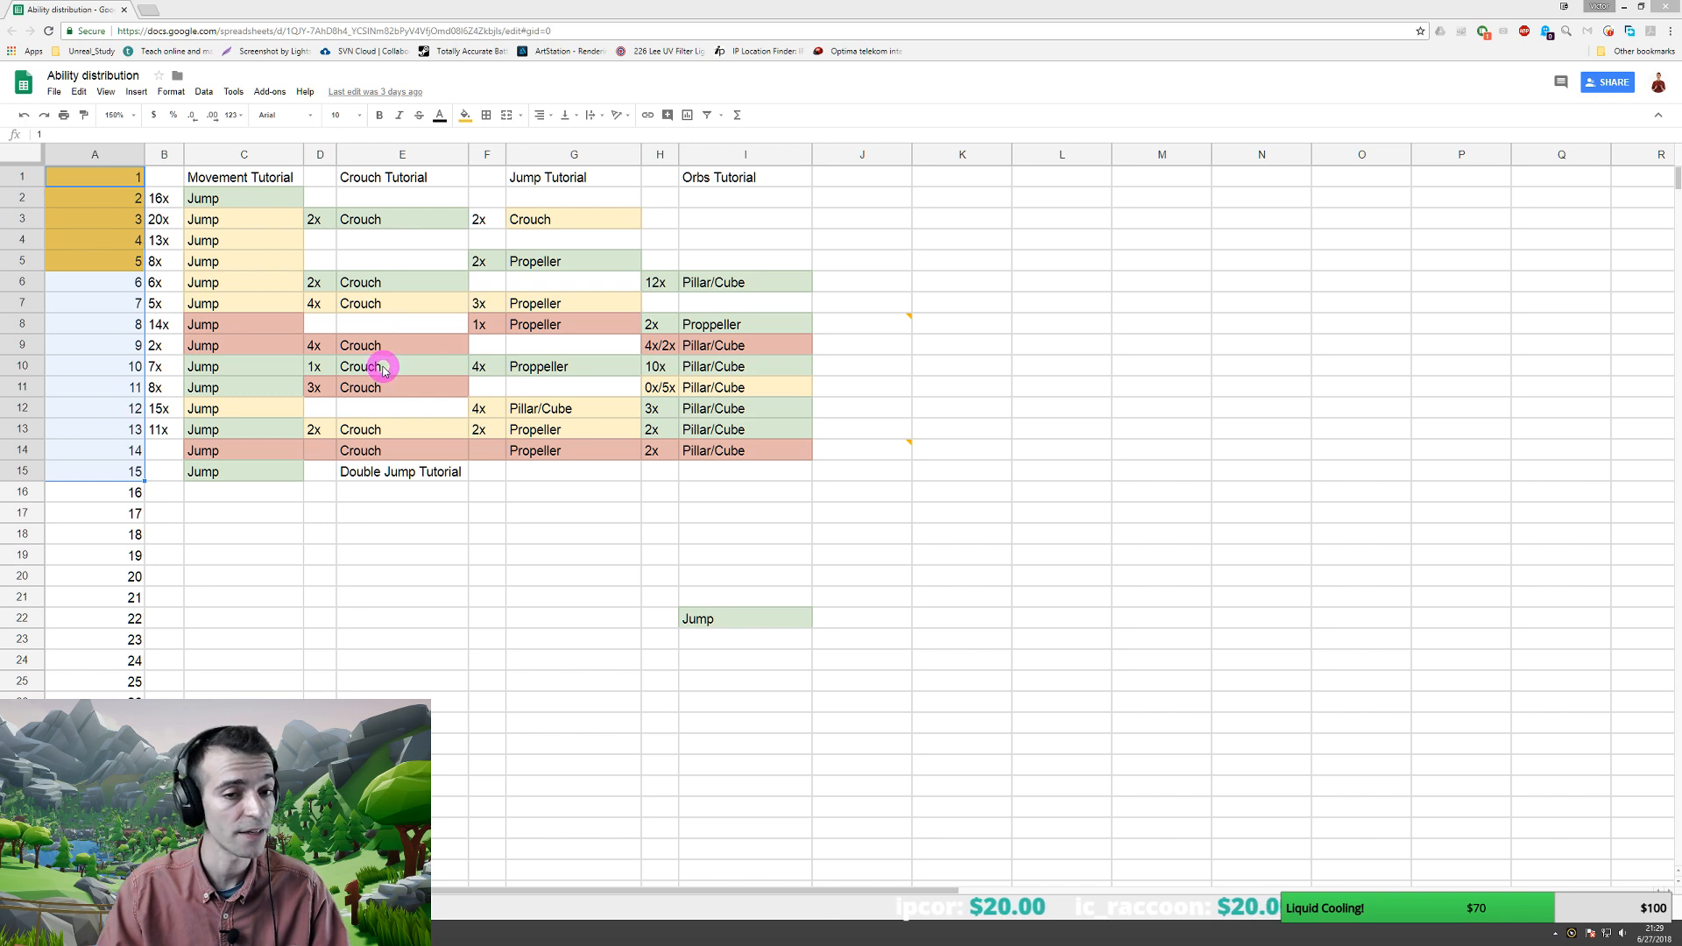
pyautogui.click(110, 201)
pyautogui.moveTo(126, 206); pyautogui.dragTo(856, 196)
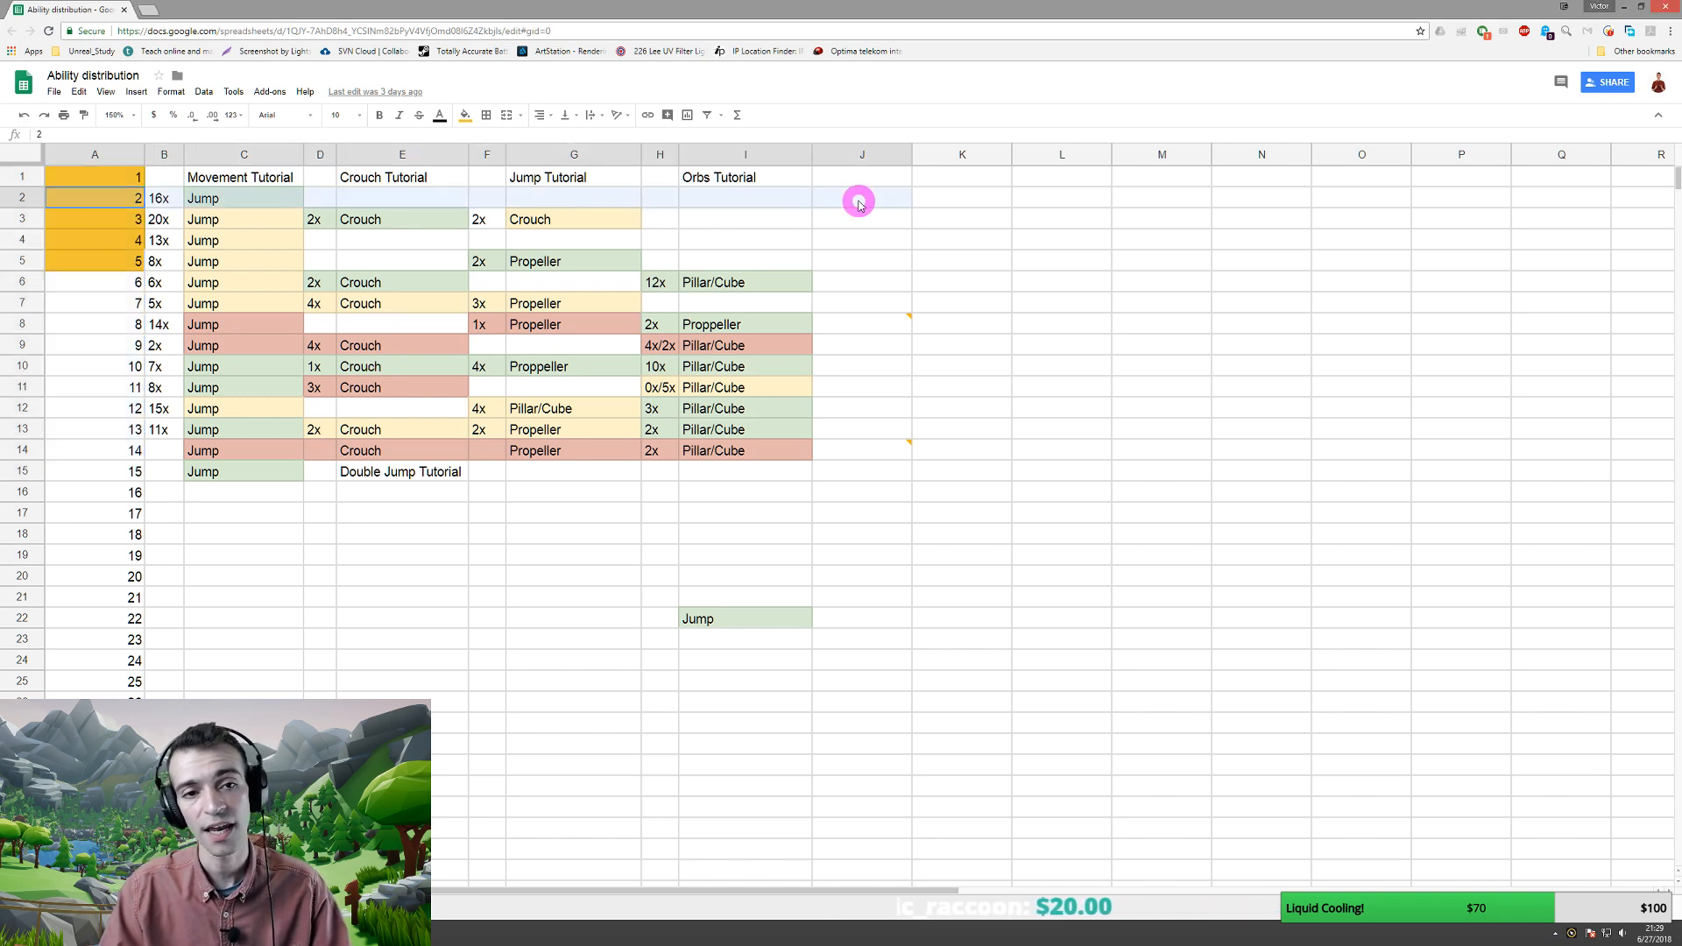
pyautogui.moveTo(68, 263); pyautogui.dragTo(856, 267)
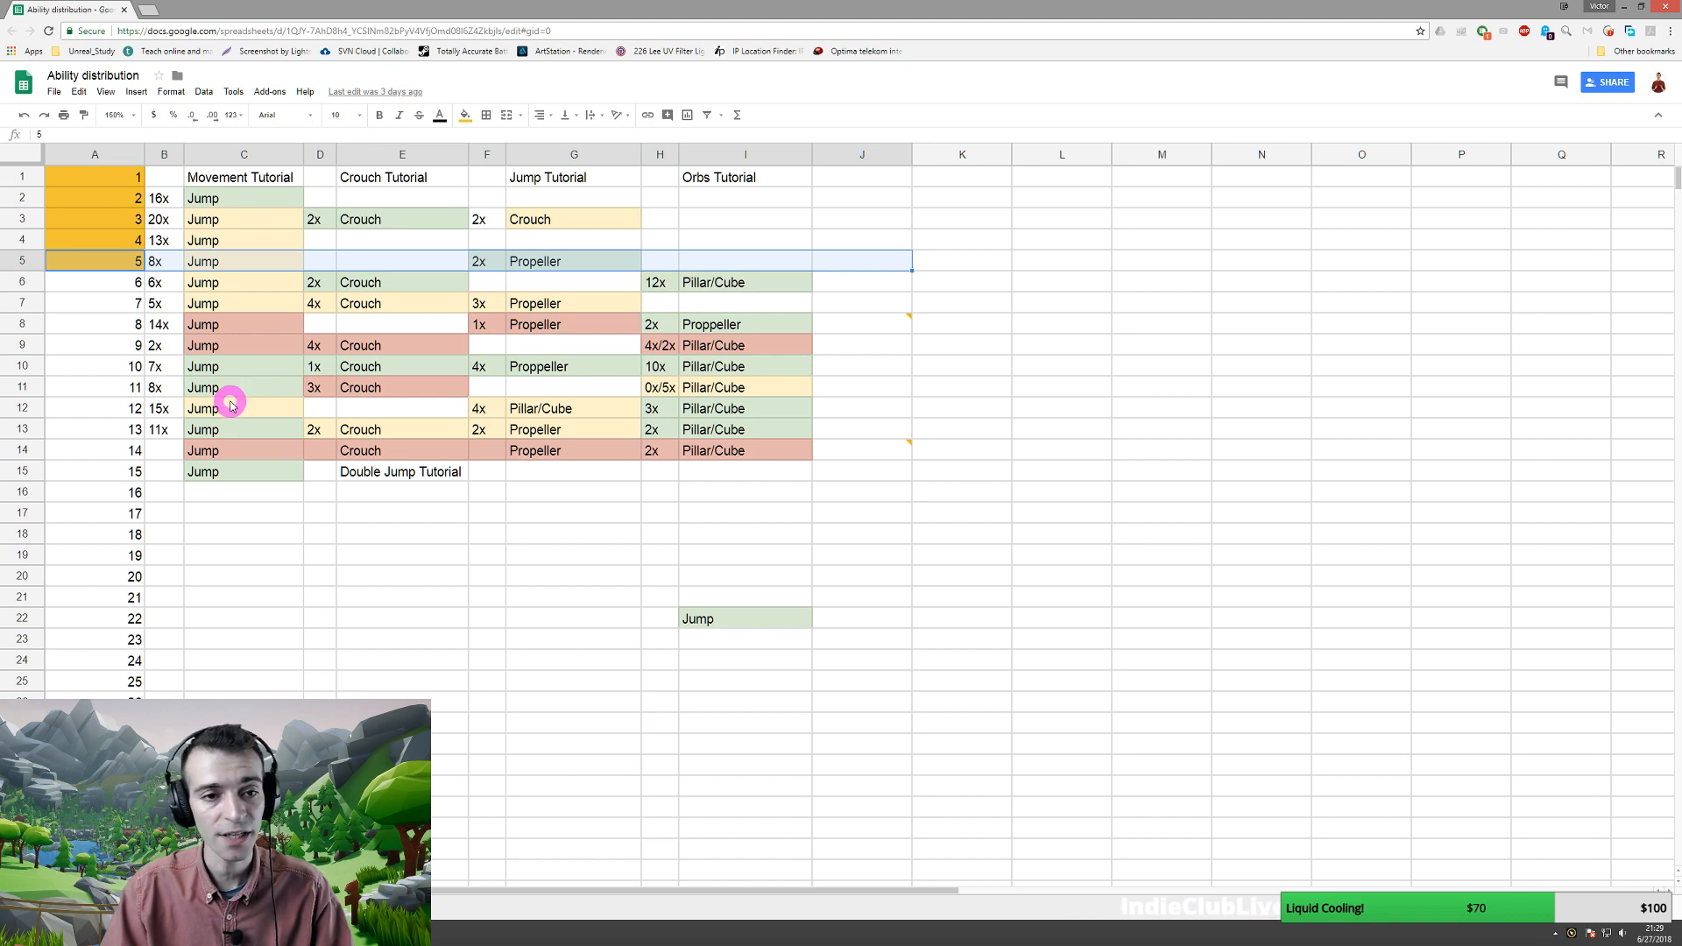
pyautogui.click(101, 326)
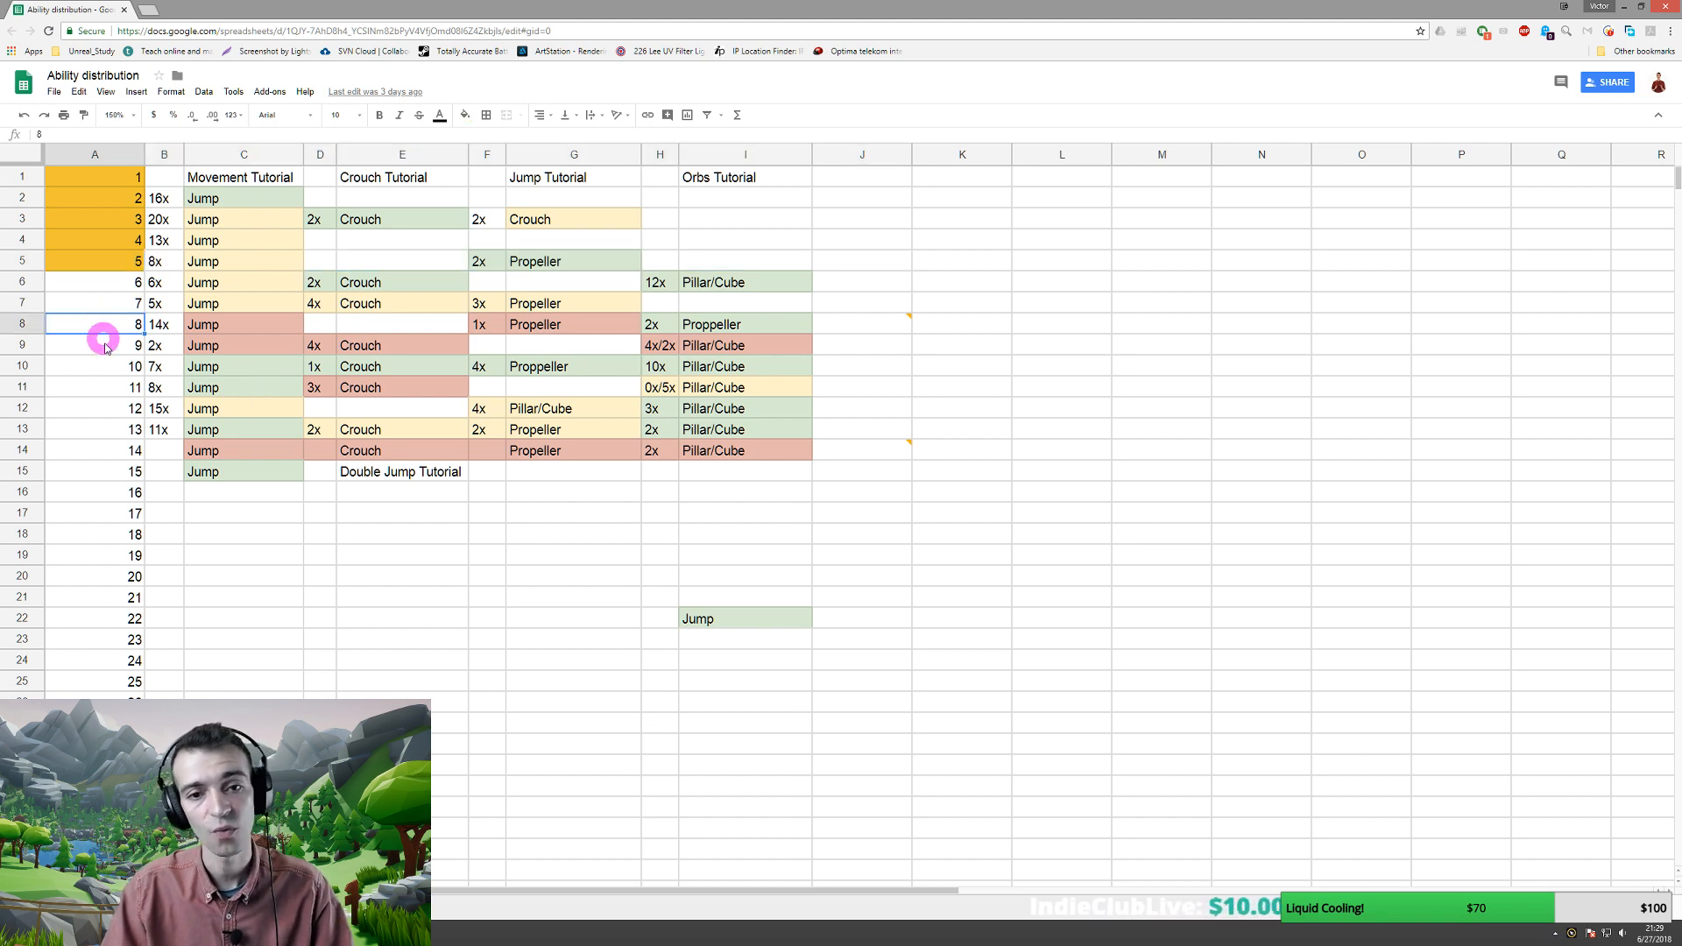
pyautogui.click(99, 366)
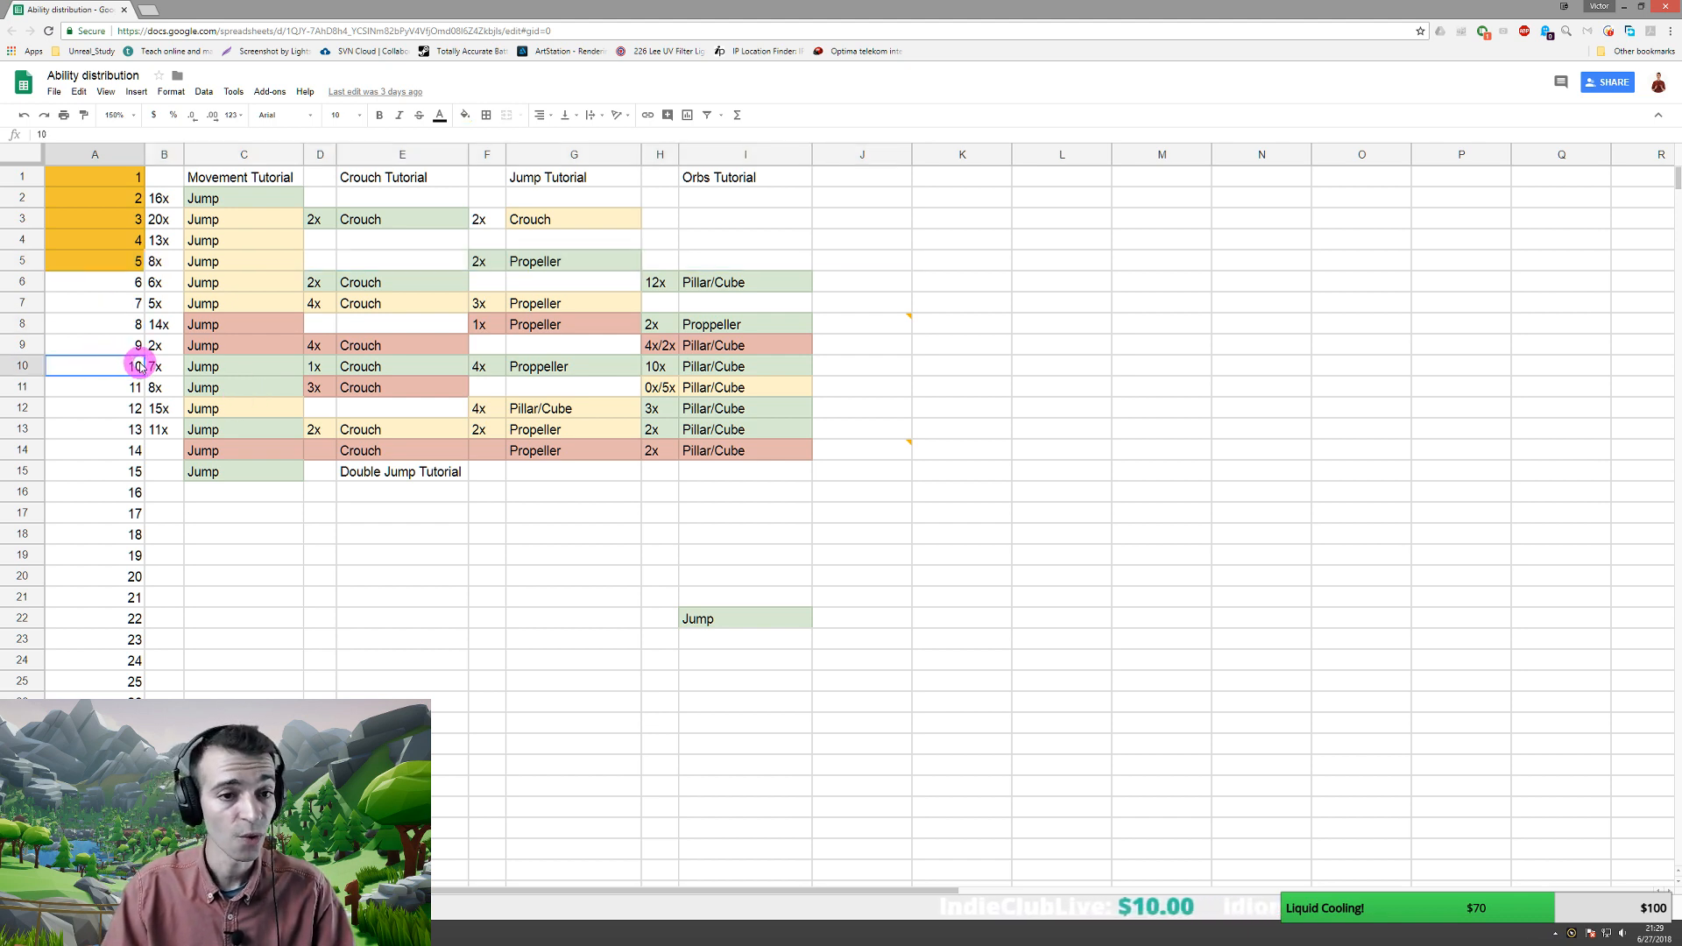
pyautogui.click(201, 907)
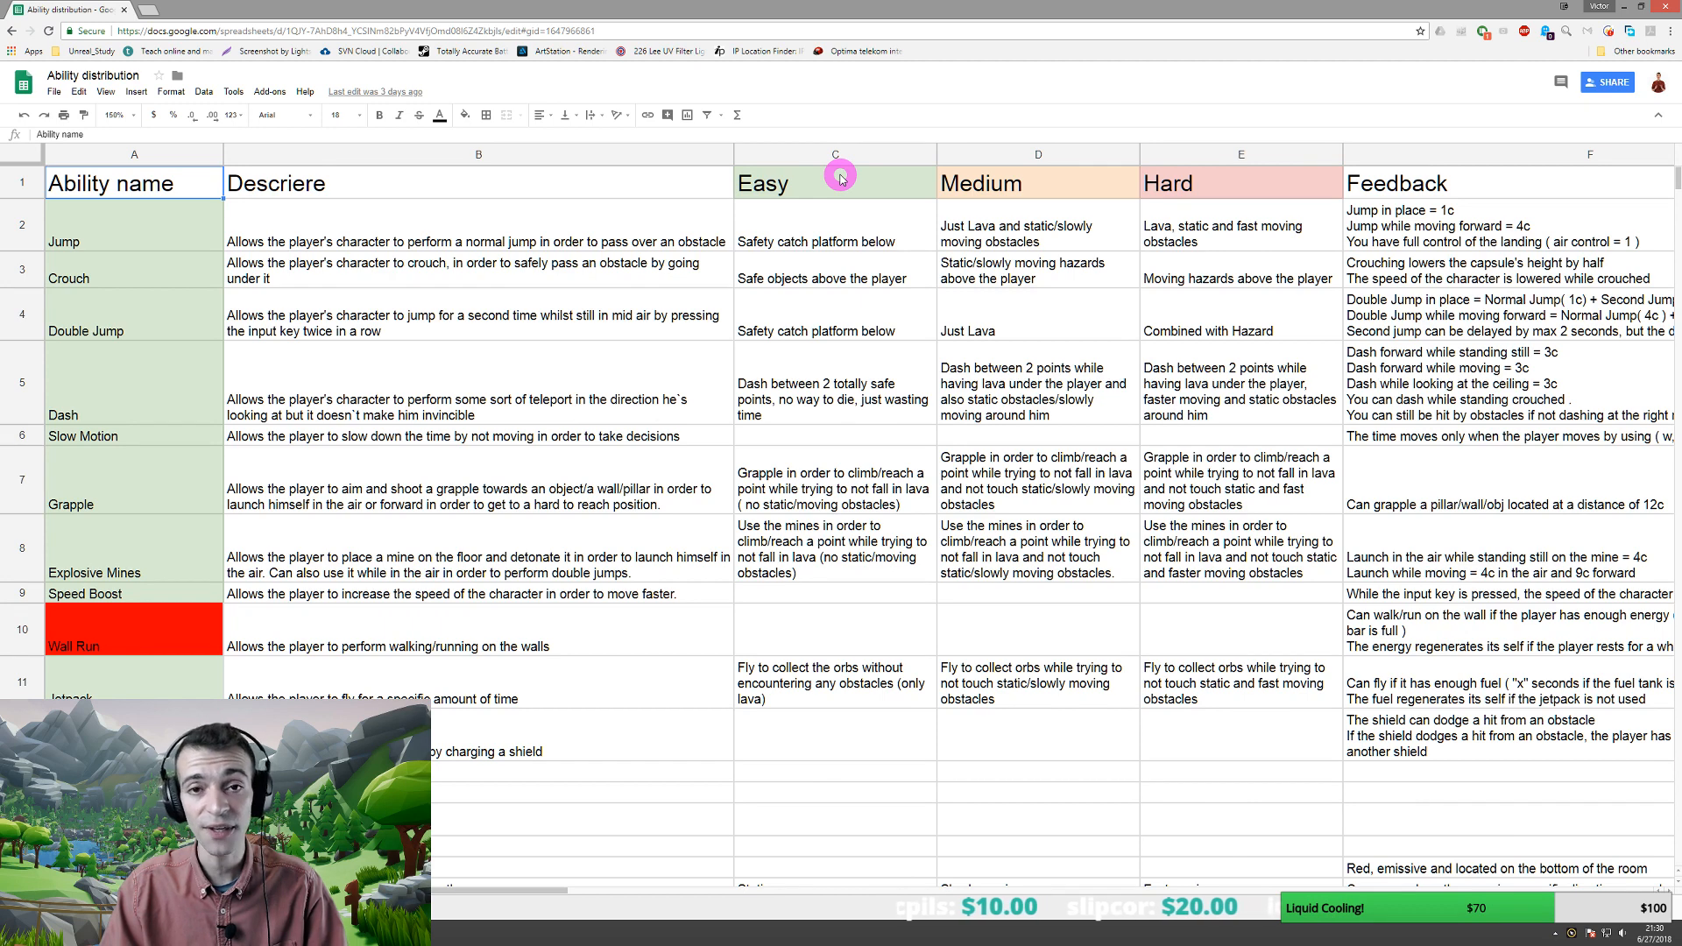
# - Review the Easy, Medium, Hard and Feedback column headers, scrolling the sheet sideways
pyautogui.click(839, 180)
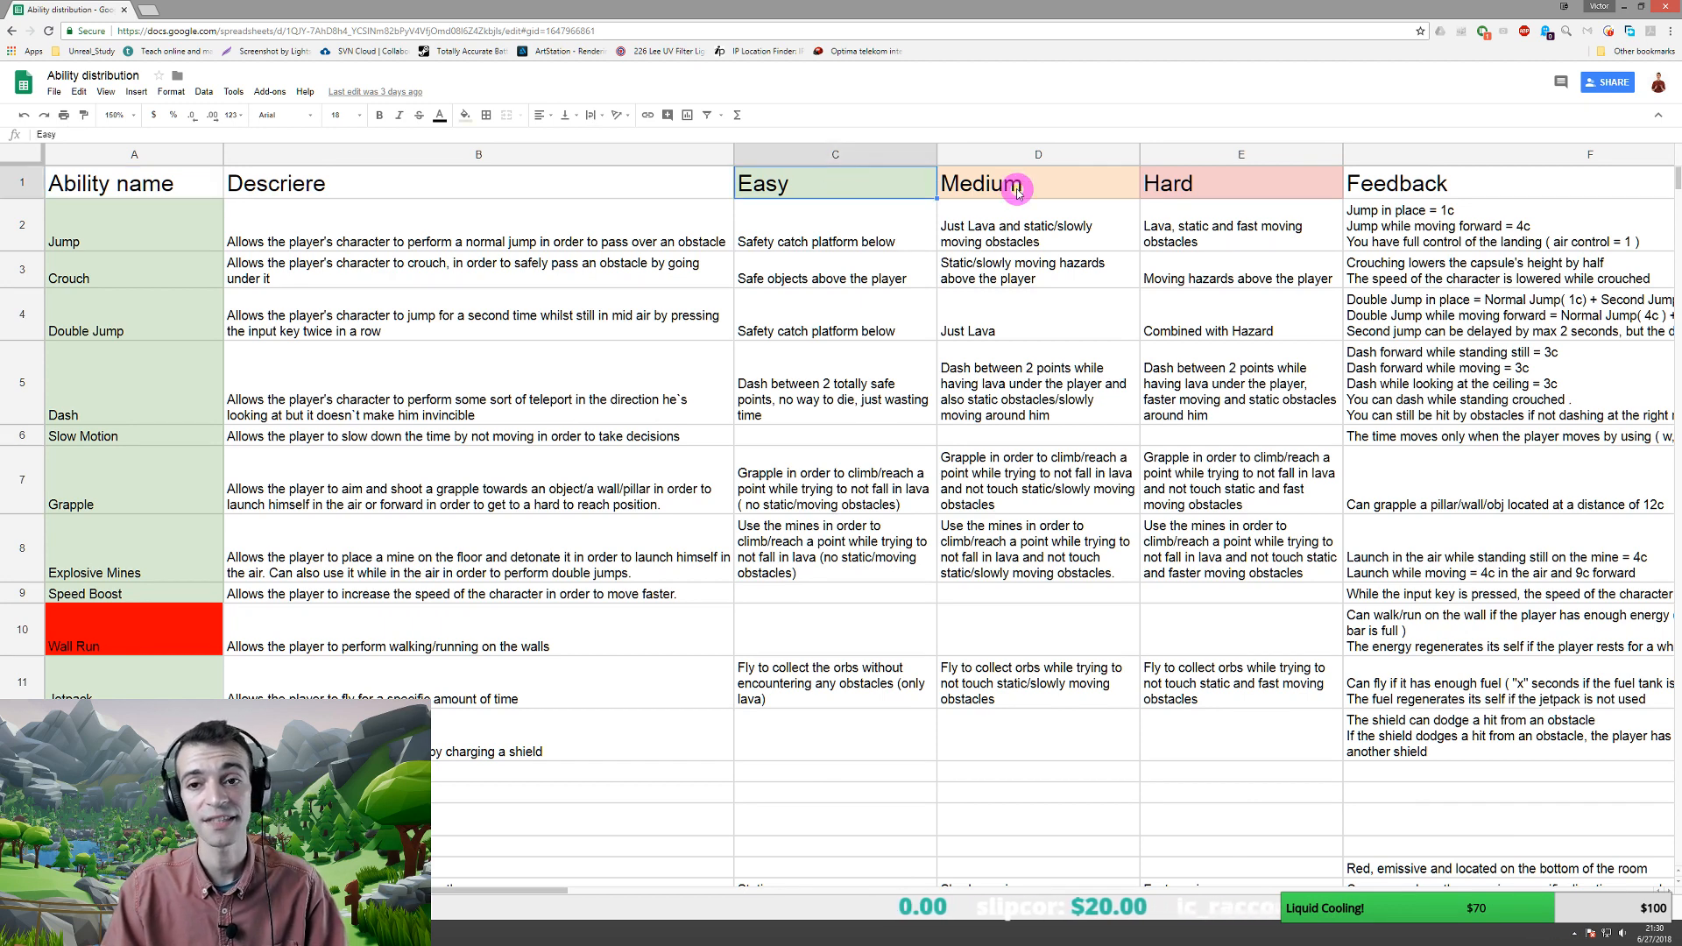
pyautogui.click(1068, 186)
pyautogui.click(1210, 187)
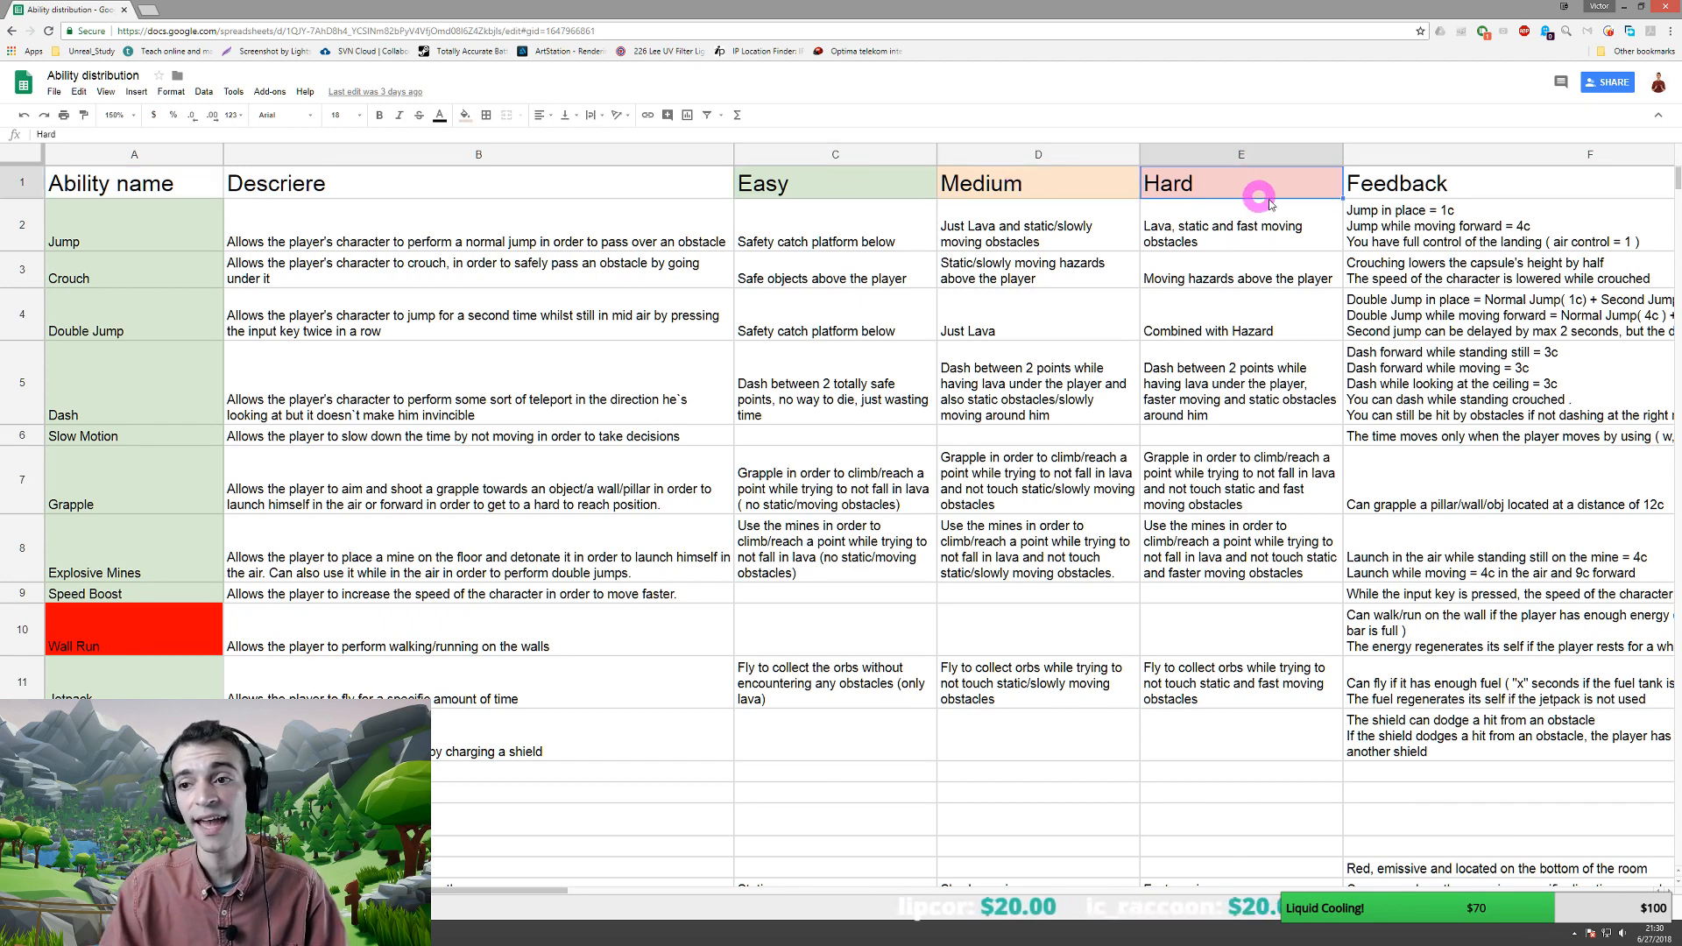
pyautogui.click(1428, 188)
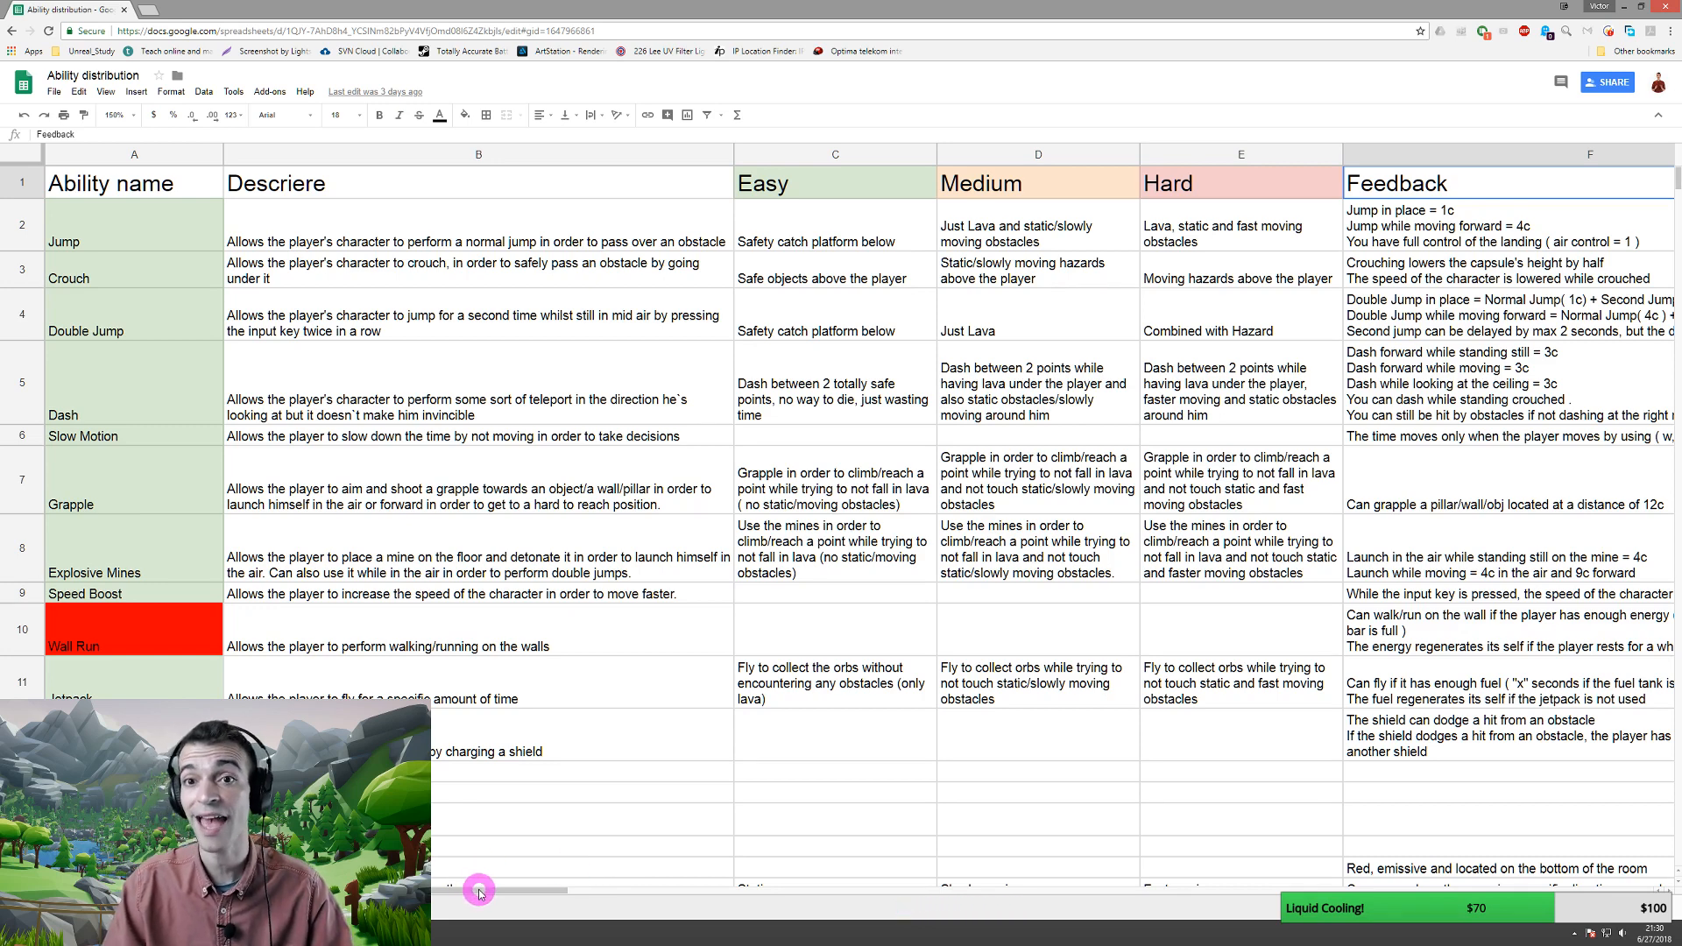
pyautogui.moveTo(479, 892); pyautogui.dragTo(784, 890)
pyautogui.click(536, 199)
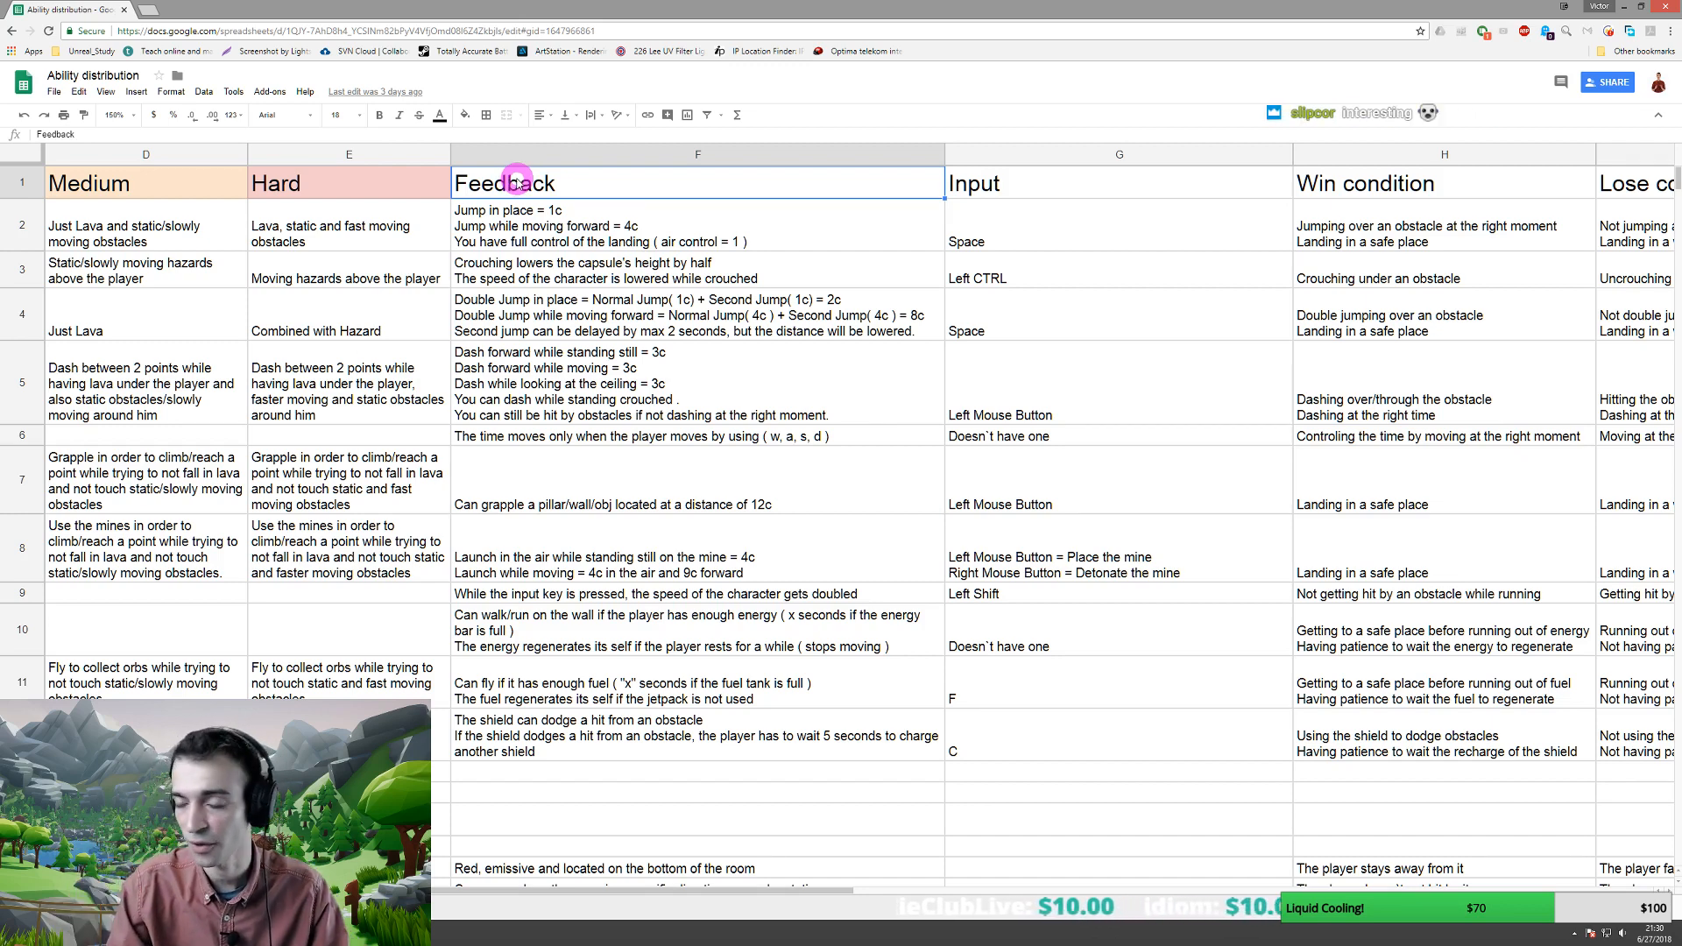
# - Review the Input, Win condition and Lose condition columns, then minimize the spreadsheet
pyautogui.click(1045, 186)
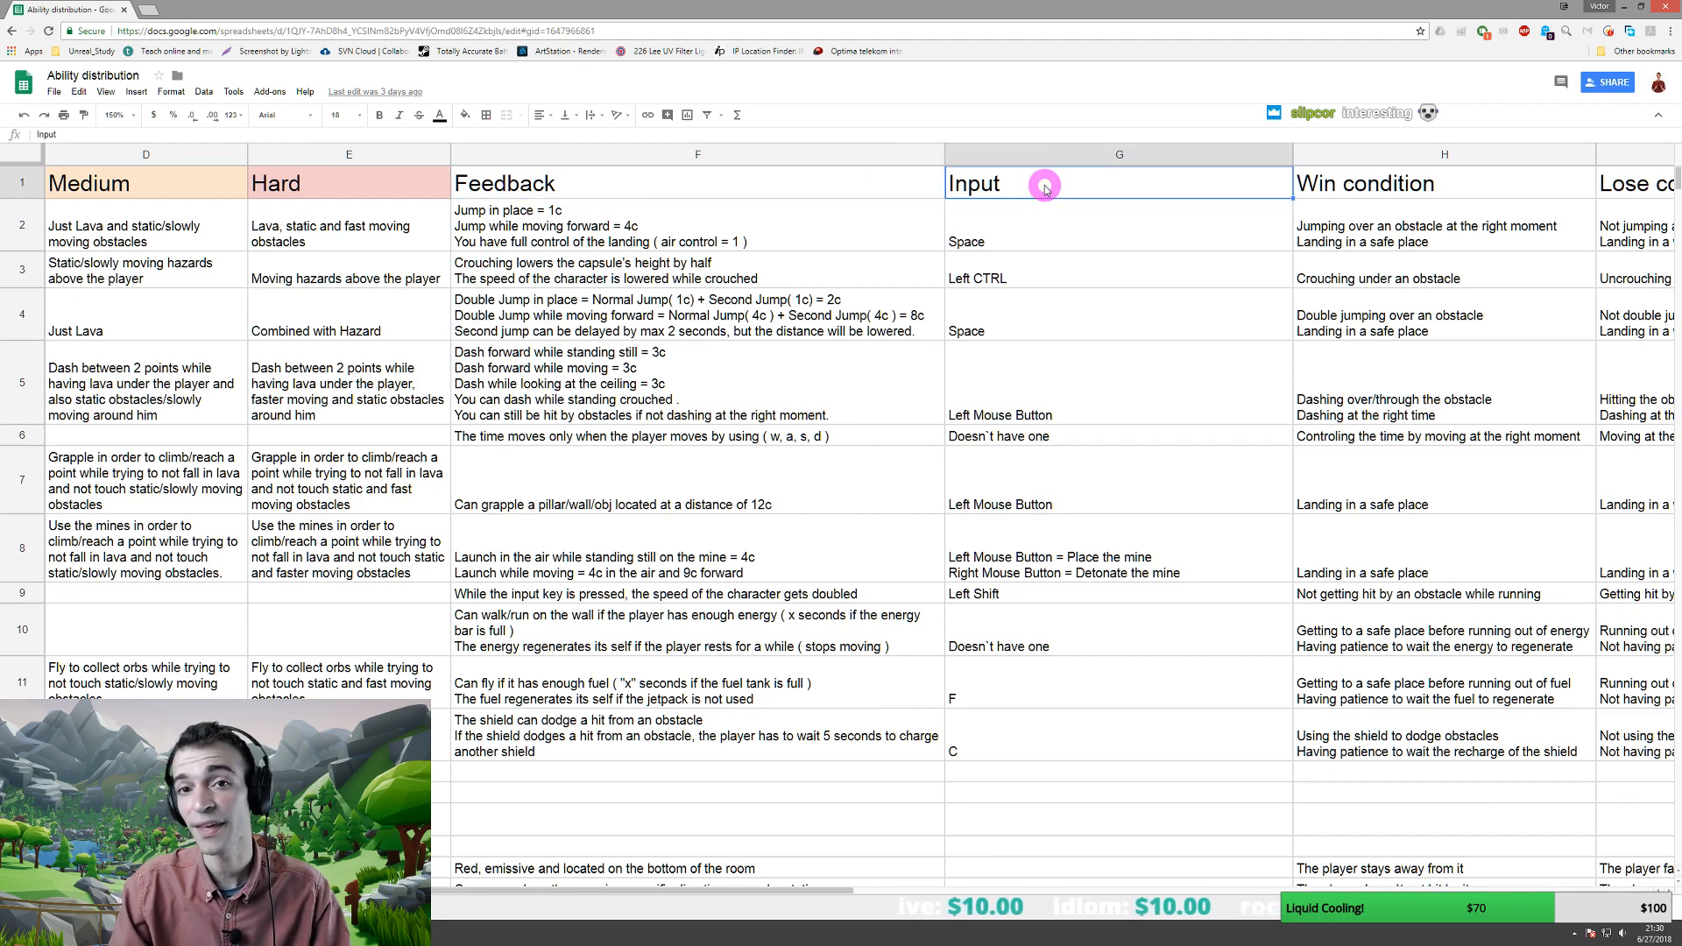
pyautogui.moveTo(665, 893); pyautogui.dragTo(734, 884)
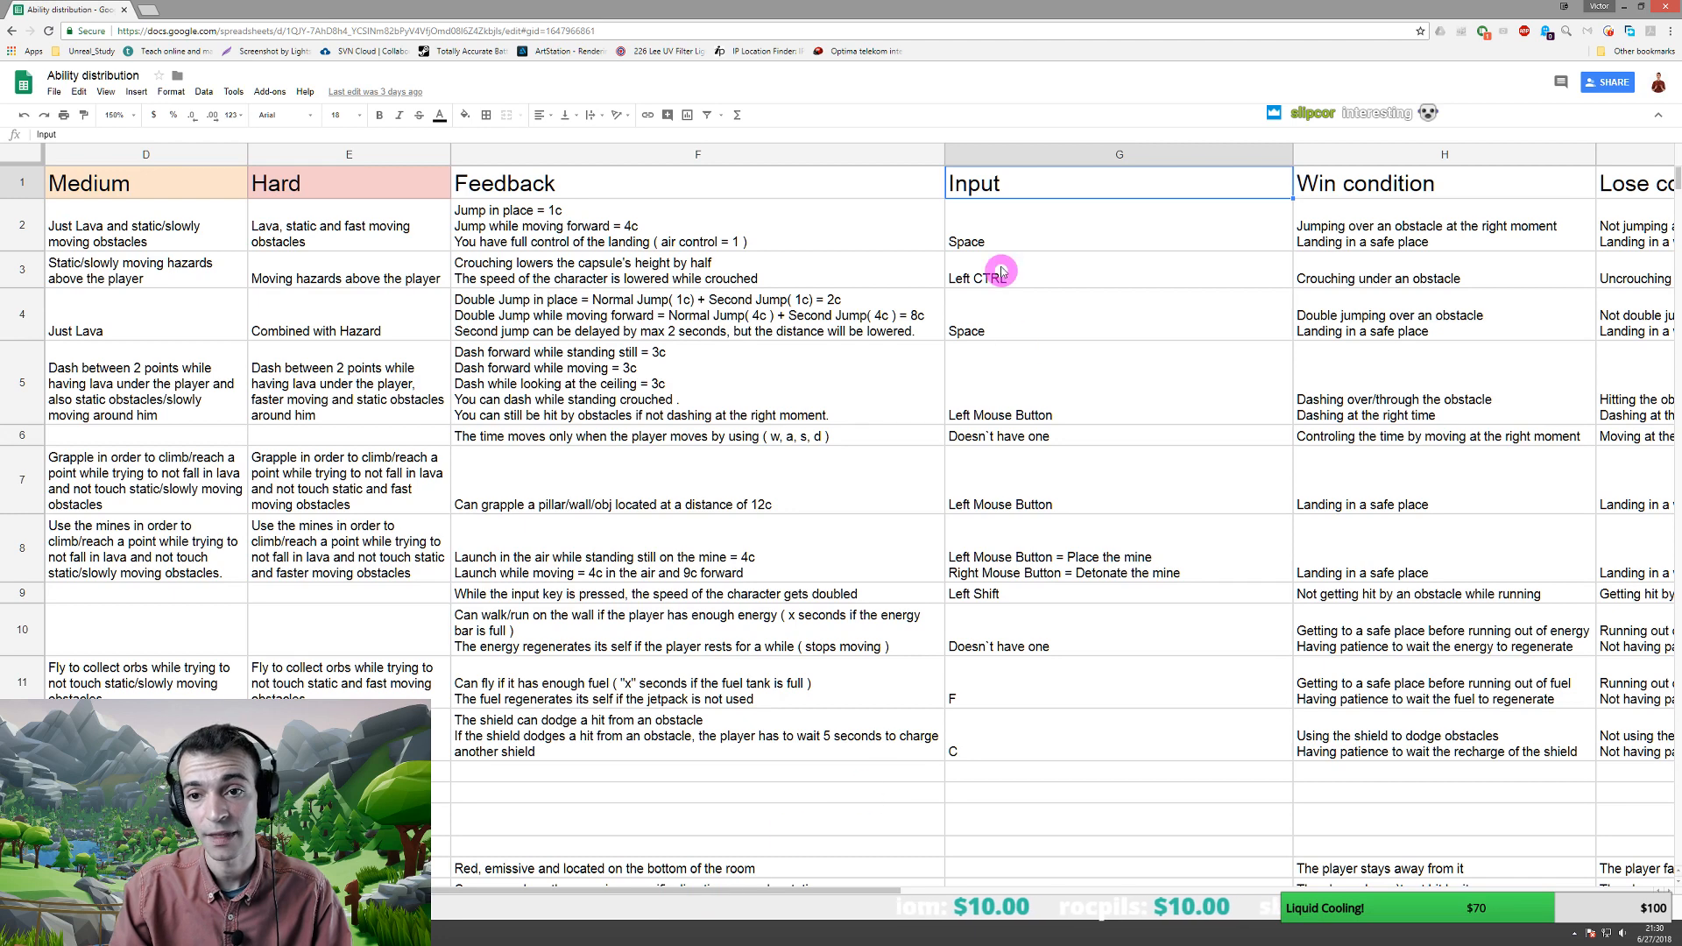
pyautogui.click(1006, 233)
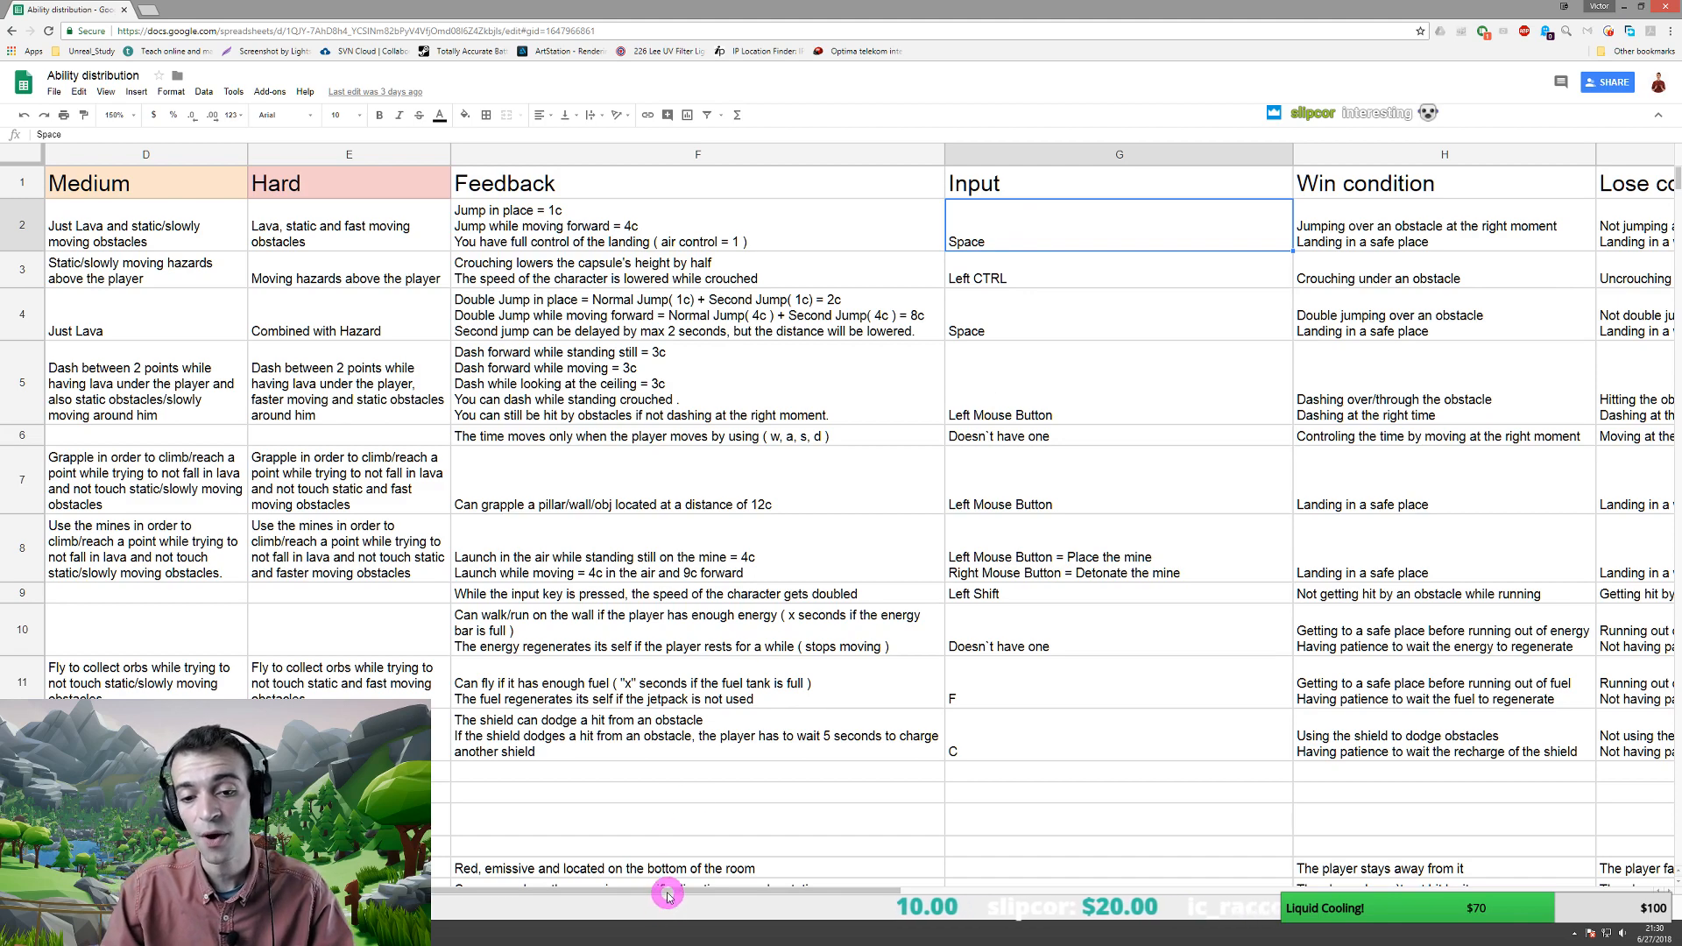
pyautogui.moveTo(665, 891); pyautogui.dragTo(797, 898)
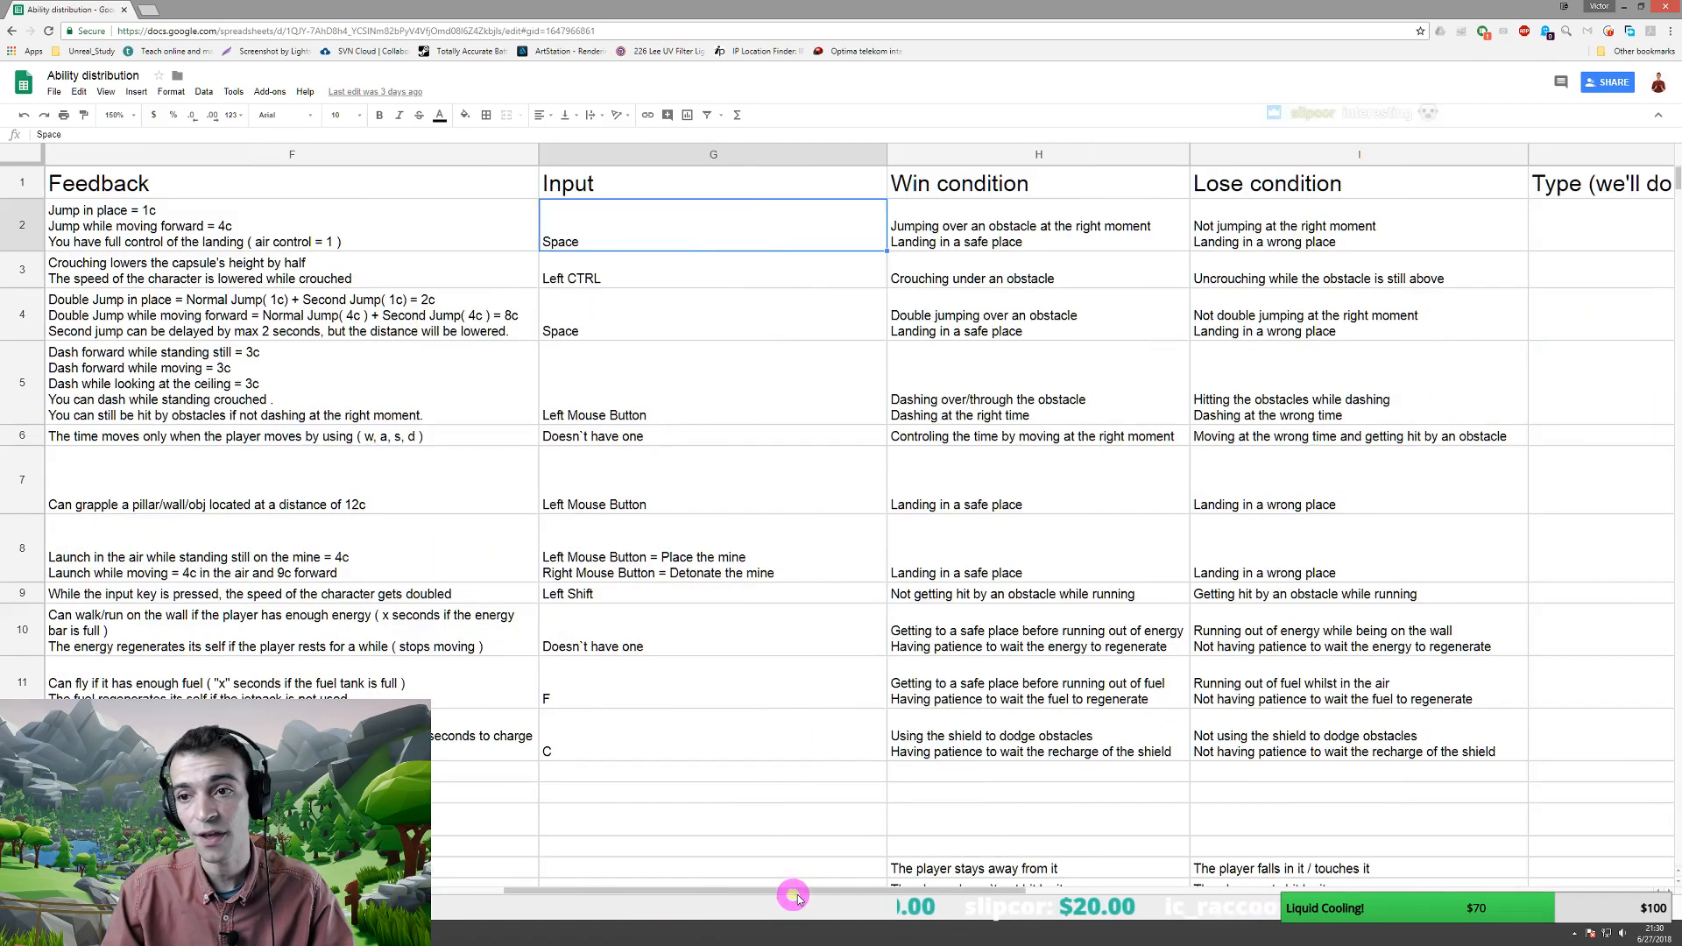
pyautogui.click(999, 184)
pyautogui.click(1280, 182)
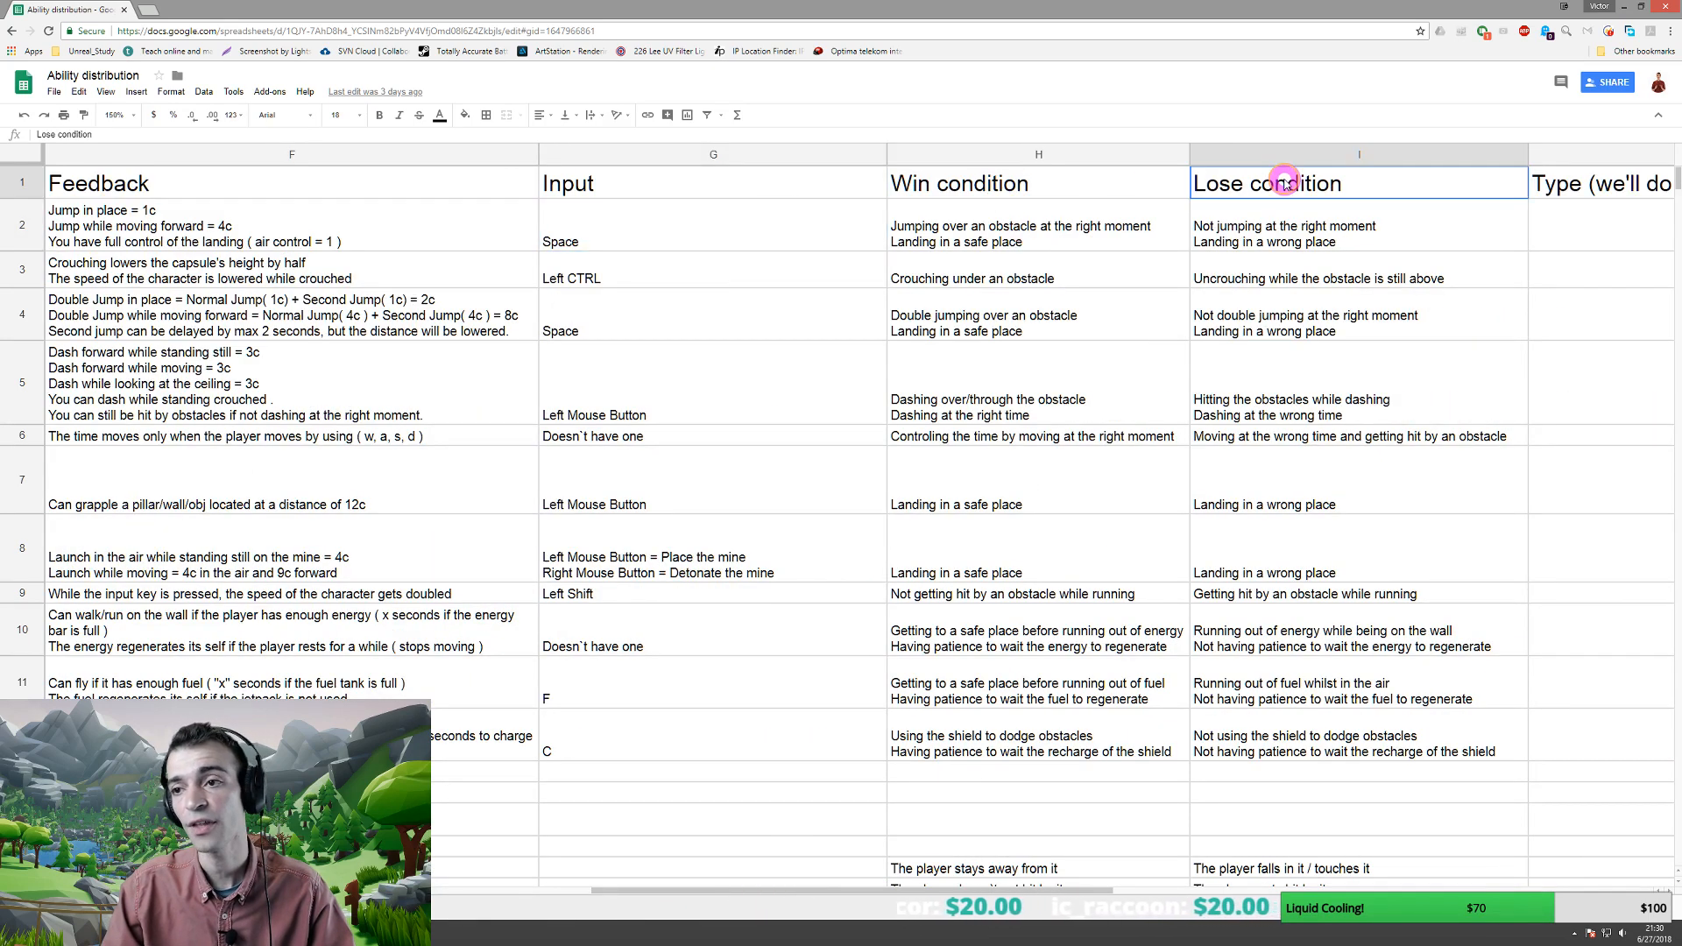
pyautogui.click(1054, 179)
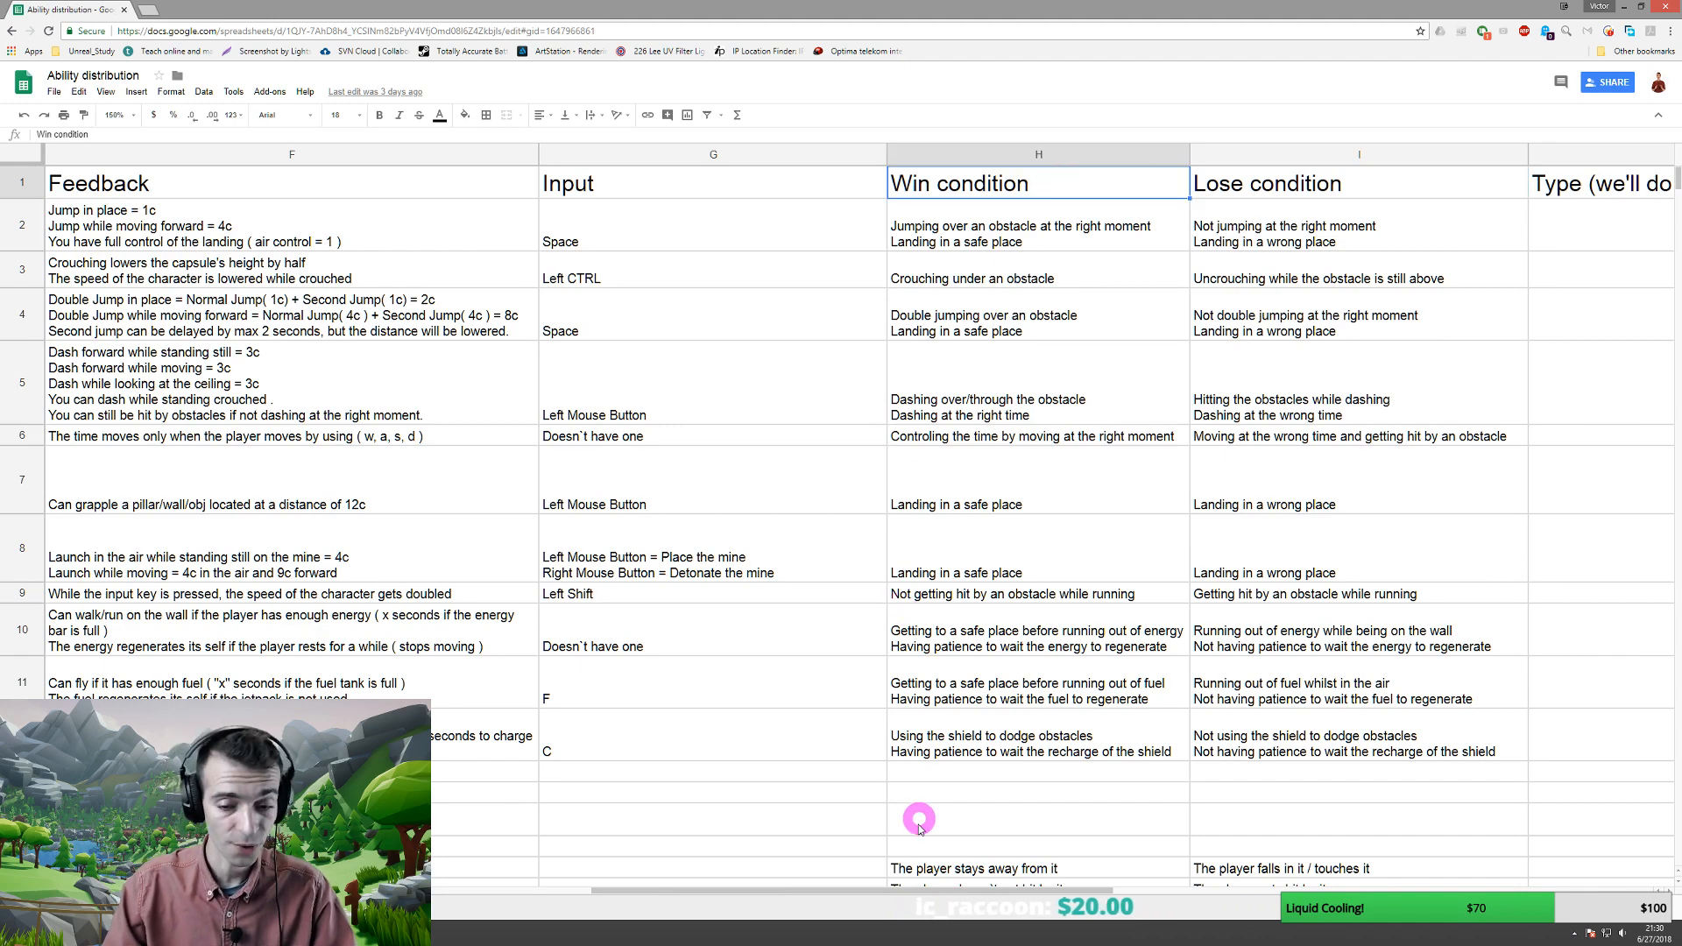
pyautogui.moveTo(883, 893); pyautogui.dragTo(338, 894)
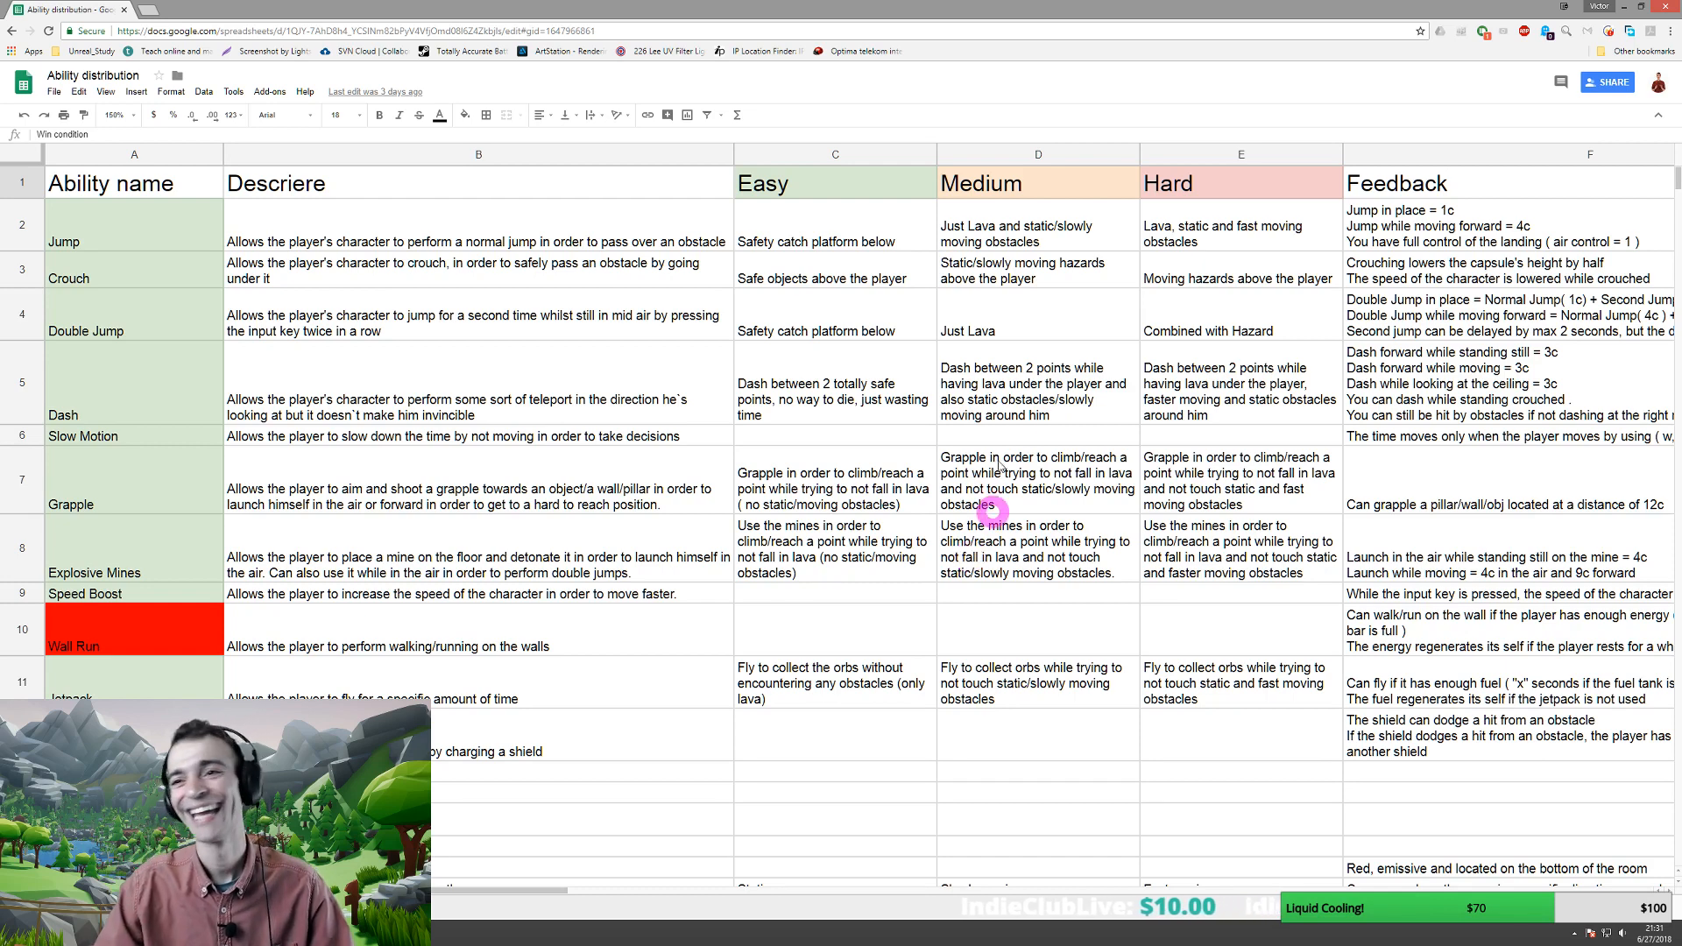
pyautogui.click(1627, 7)
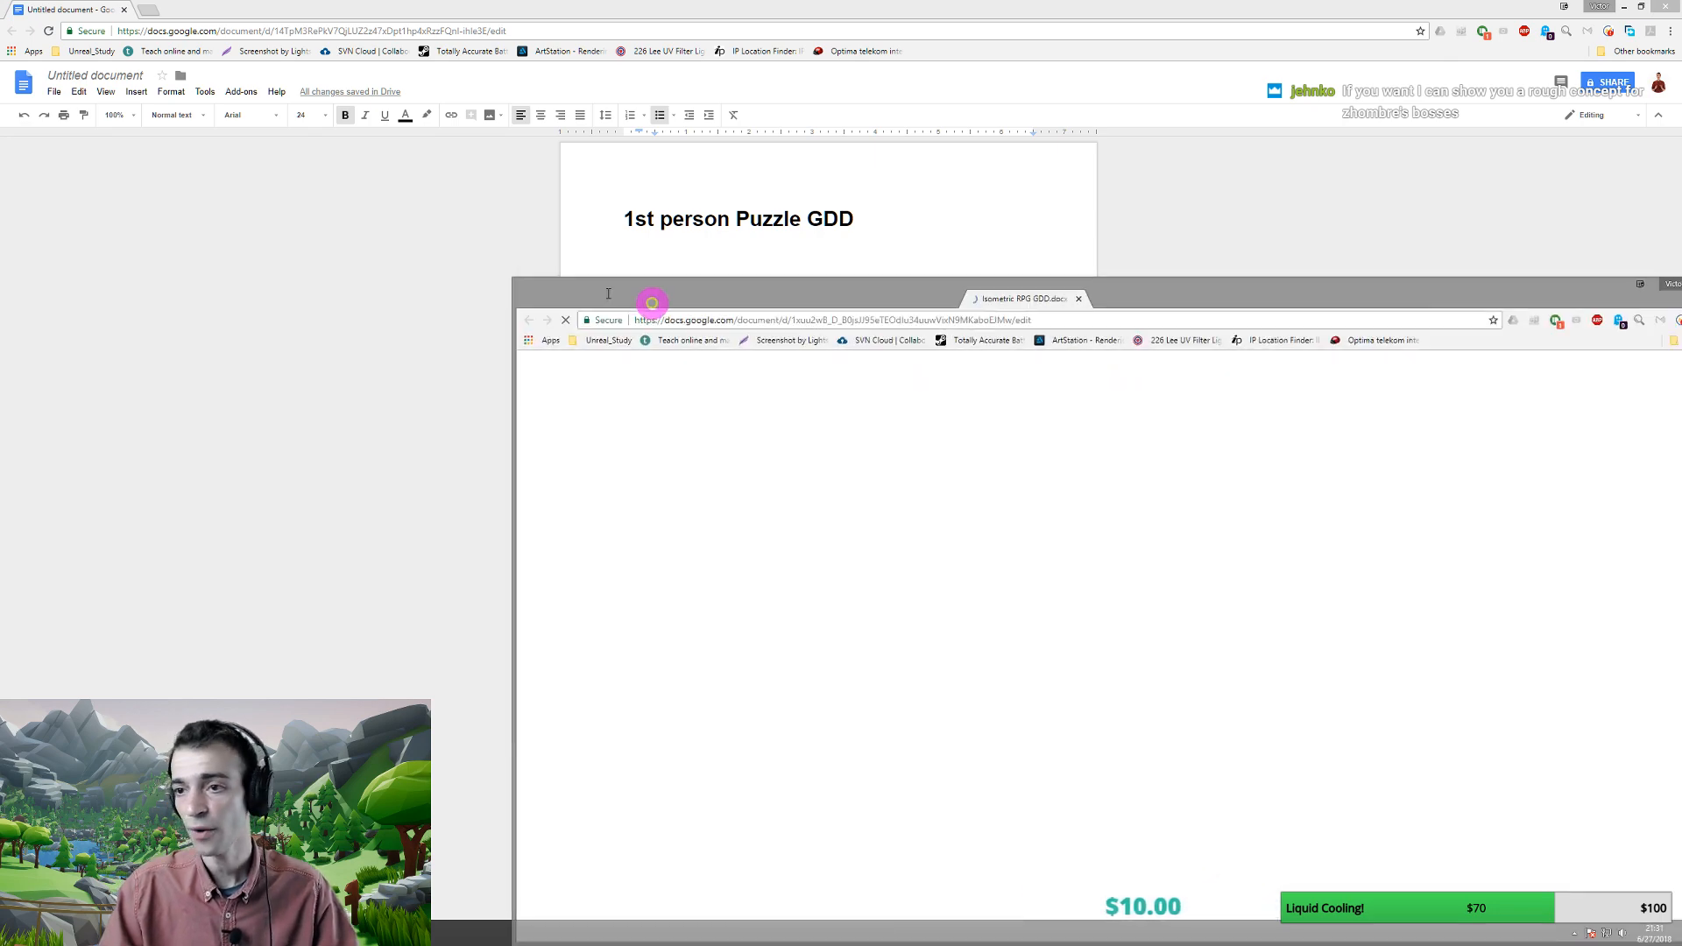
# - Drag the Isometric RPG GDD.docx tab into the main Chrome window's tab strip
pyautogui.moveTo(646, 297); pyautogui.dragTo(200, 19)
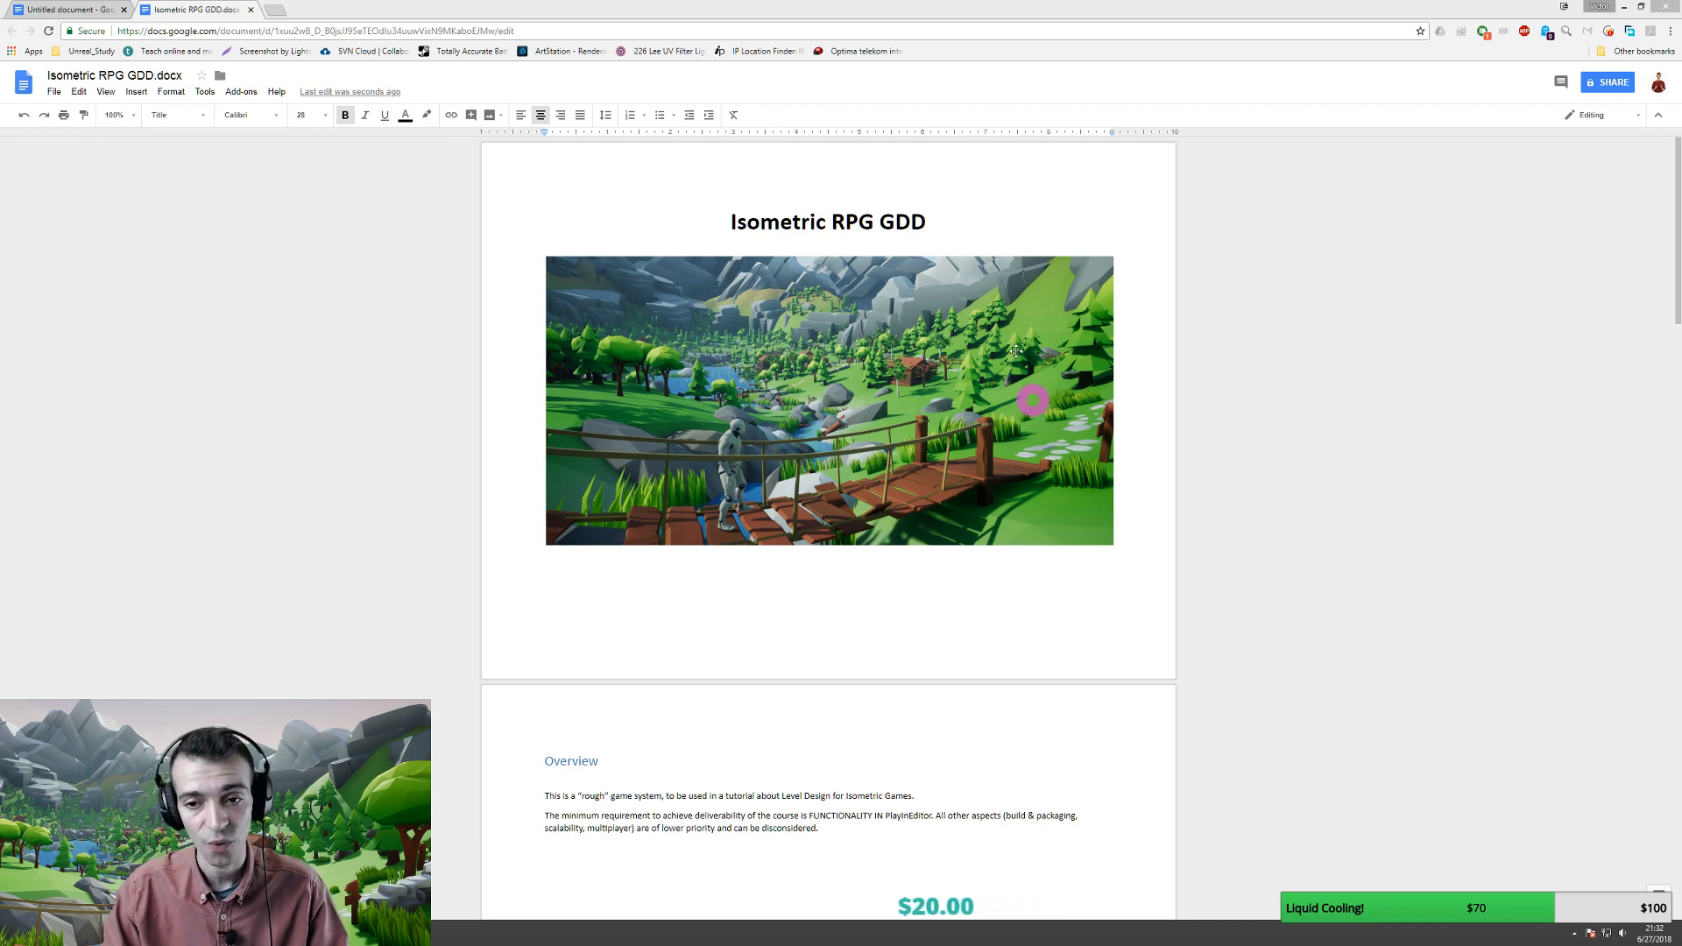
pyautogui.moveTo(965, 465)
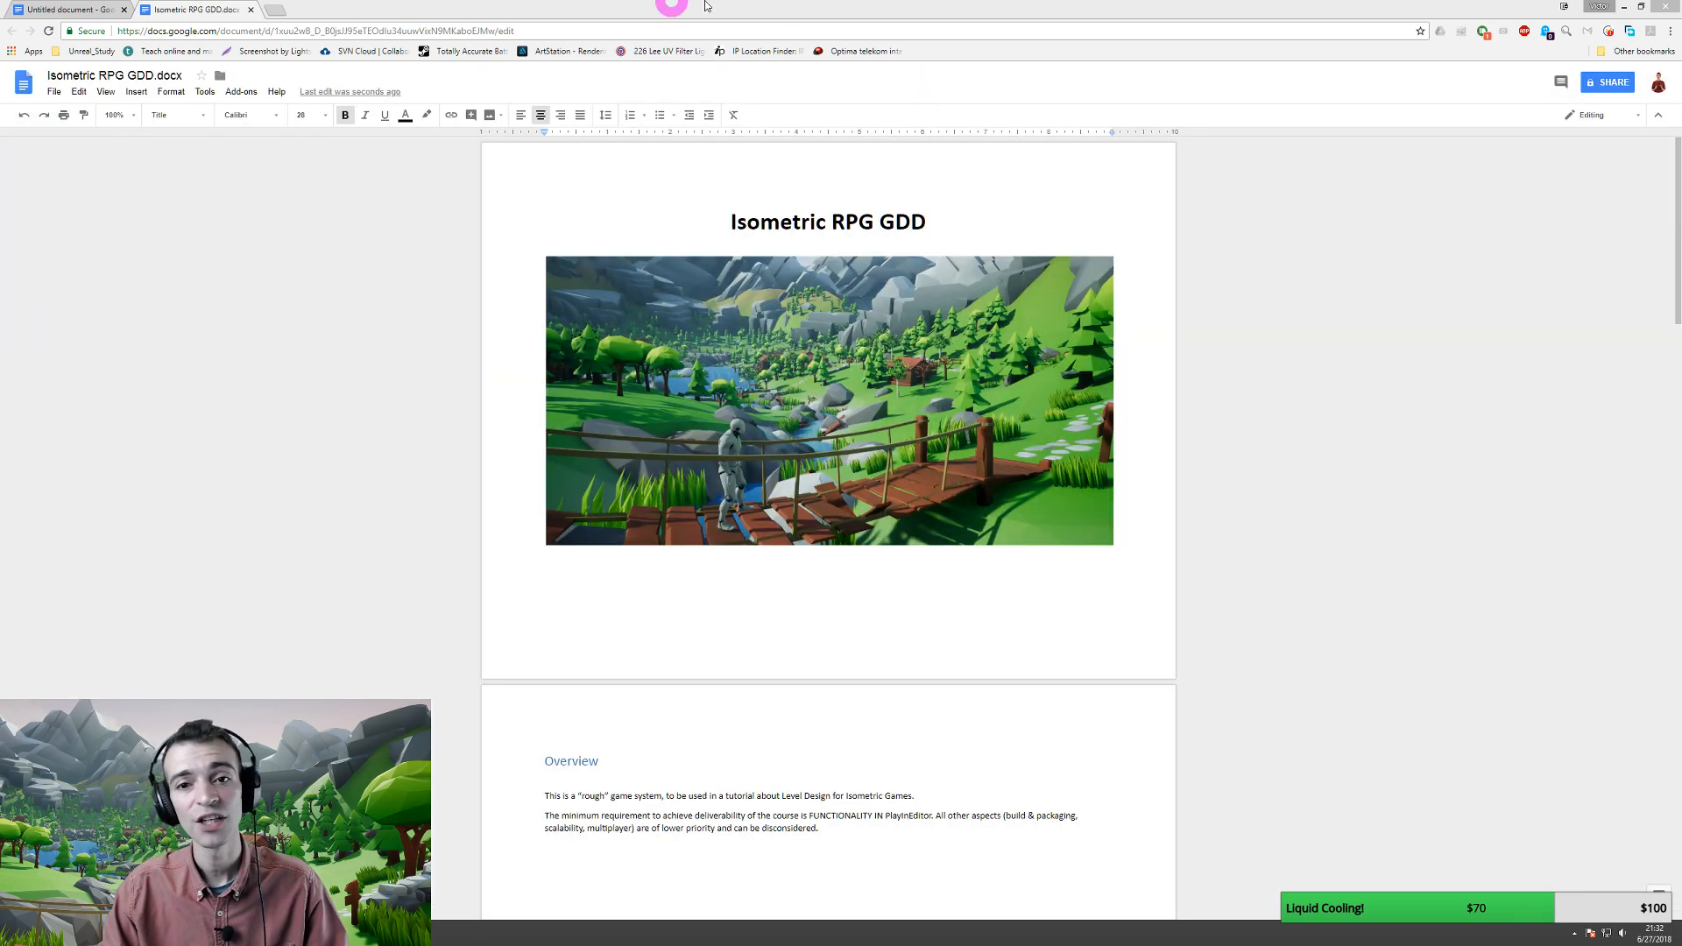
pyautogui.click(827, 5)
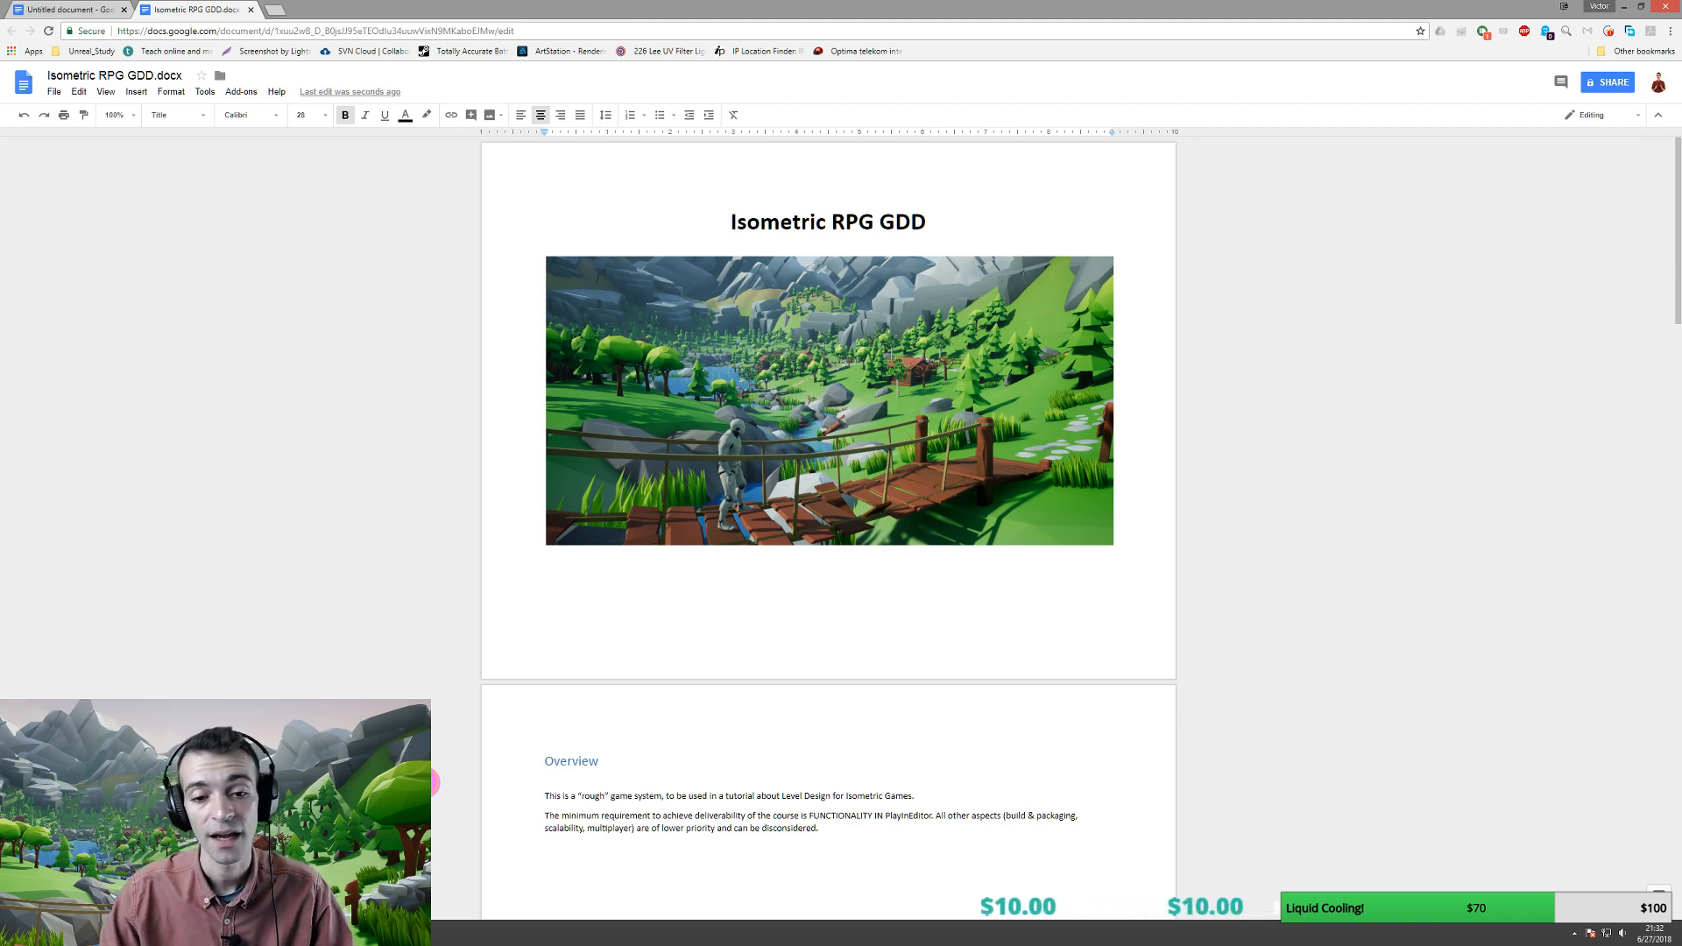
# - Select the Overview section and zoom the document to 200%
pyautogui.click(424, 779)
pyautogui.scroll(-1, 424, 779)
pyautogui.scroll(-5, 855, 534)
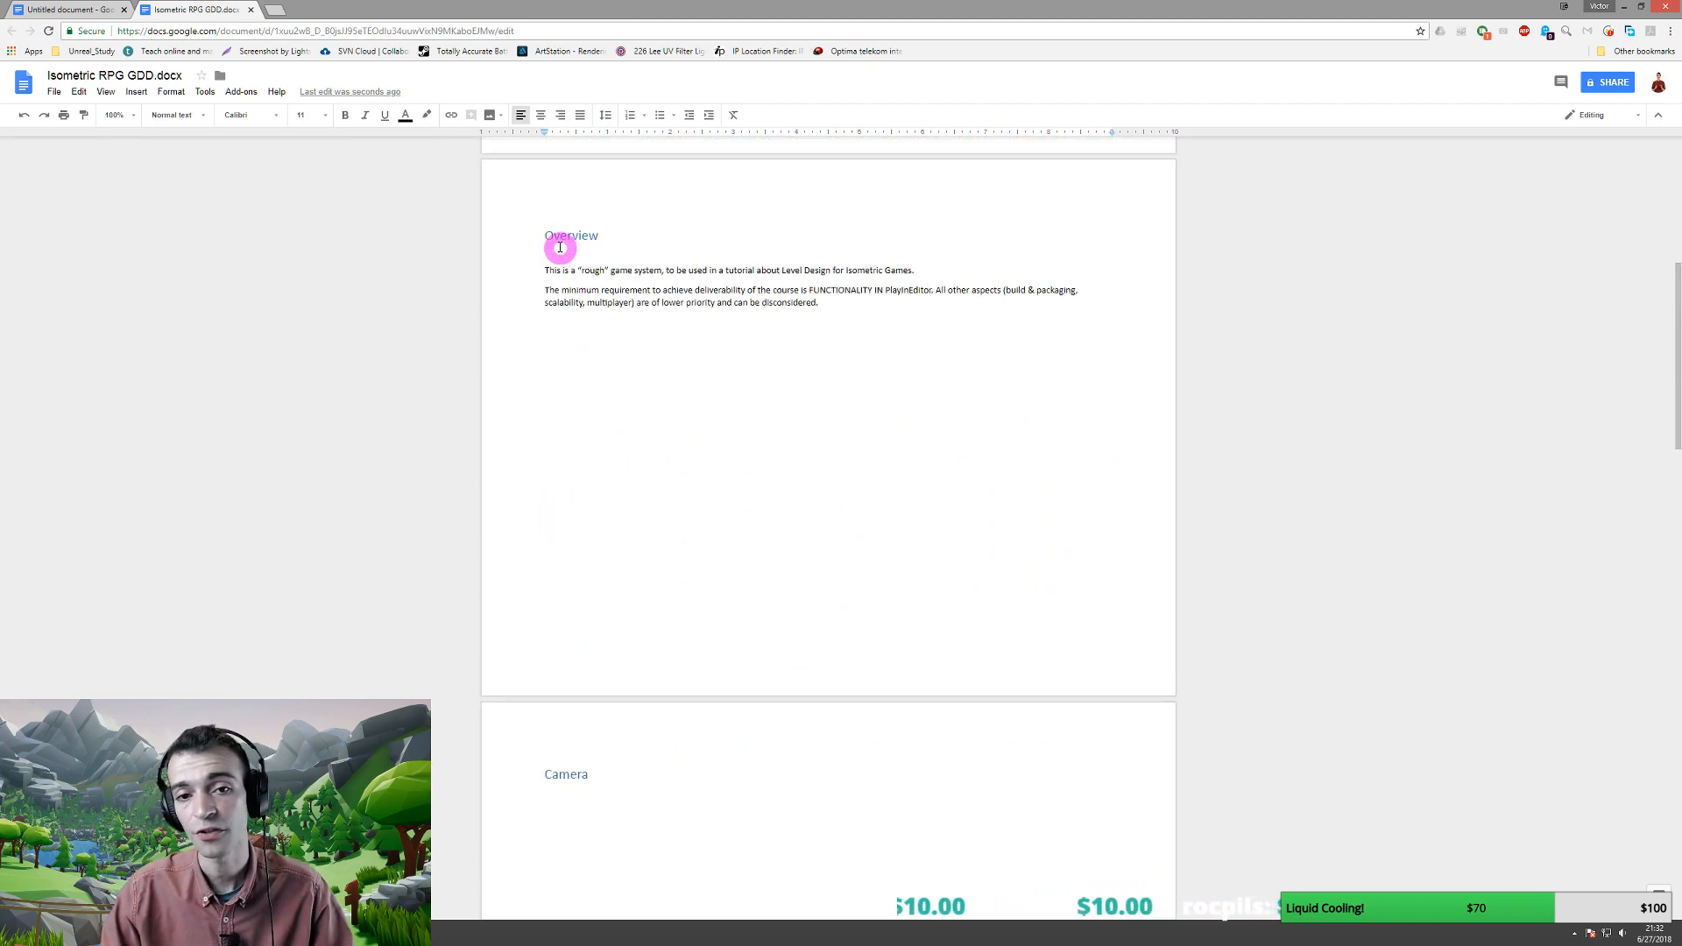
pyautogui.moveTo(553, 232); pyautogui.dragTo(868, 299)
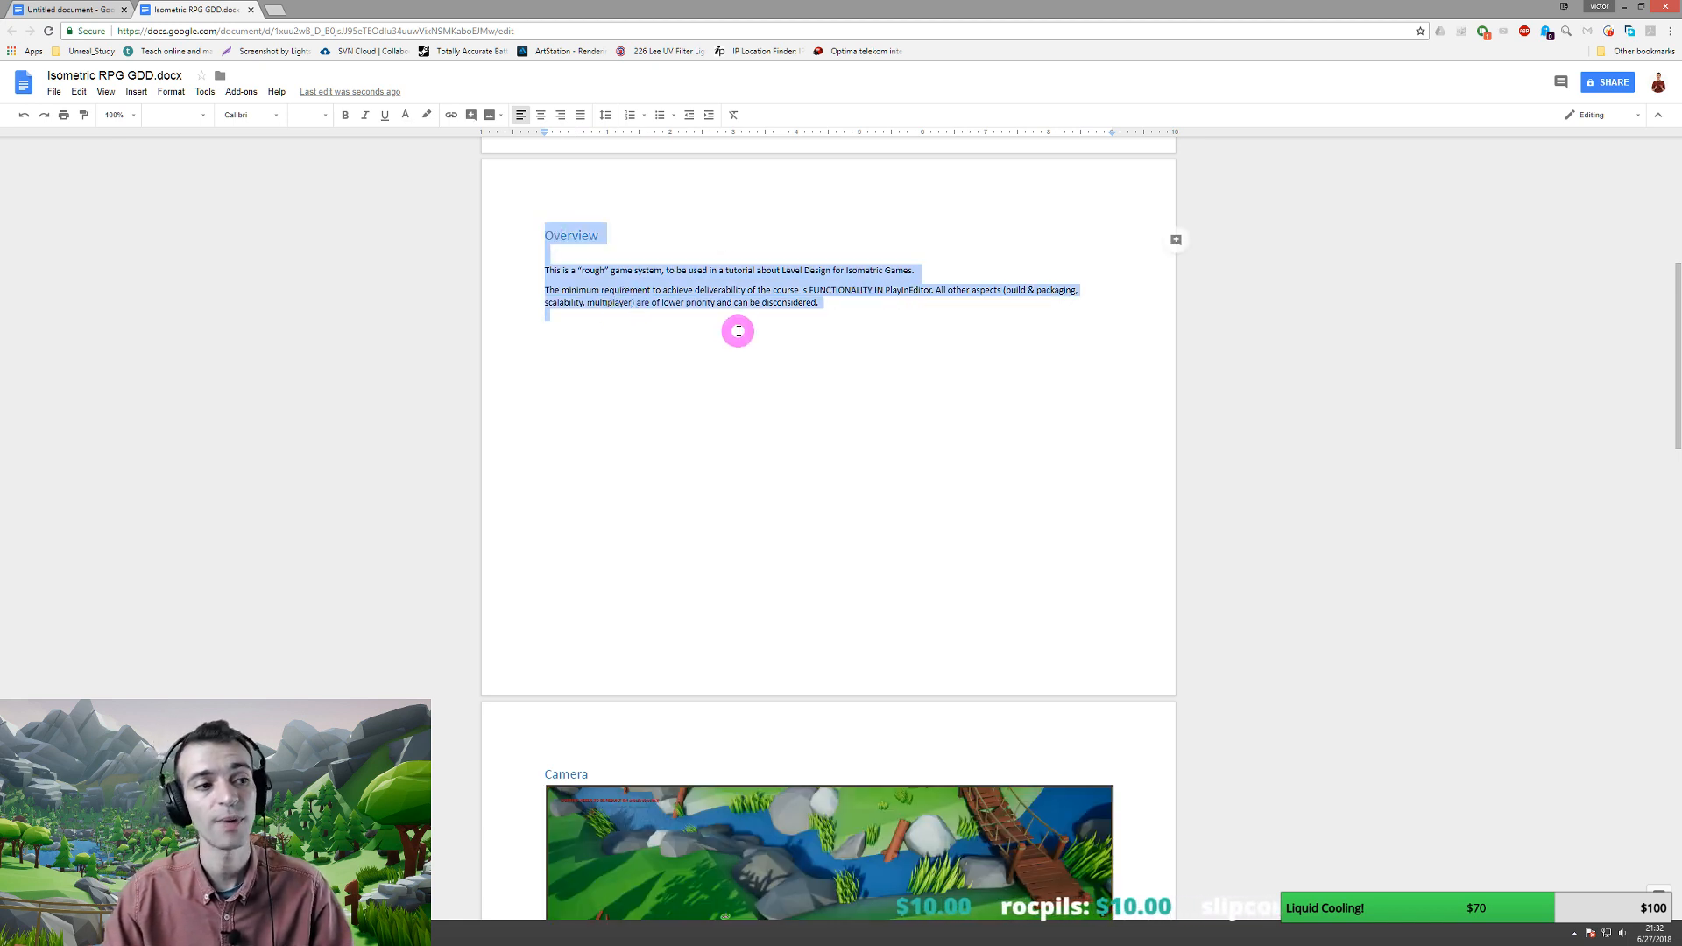
pyautogui.click(134, 116)
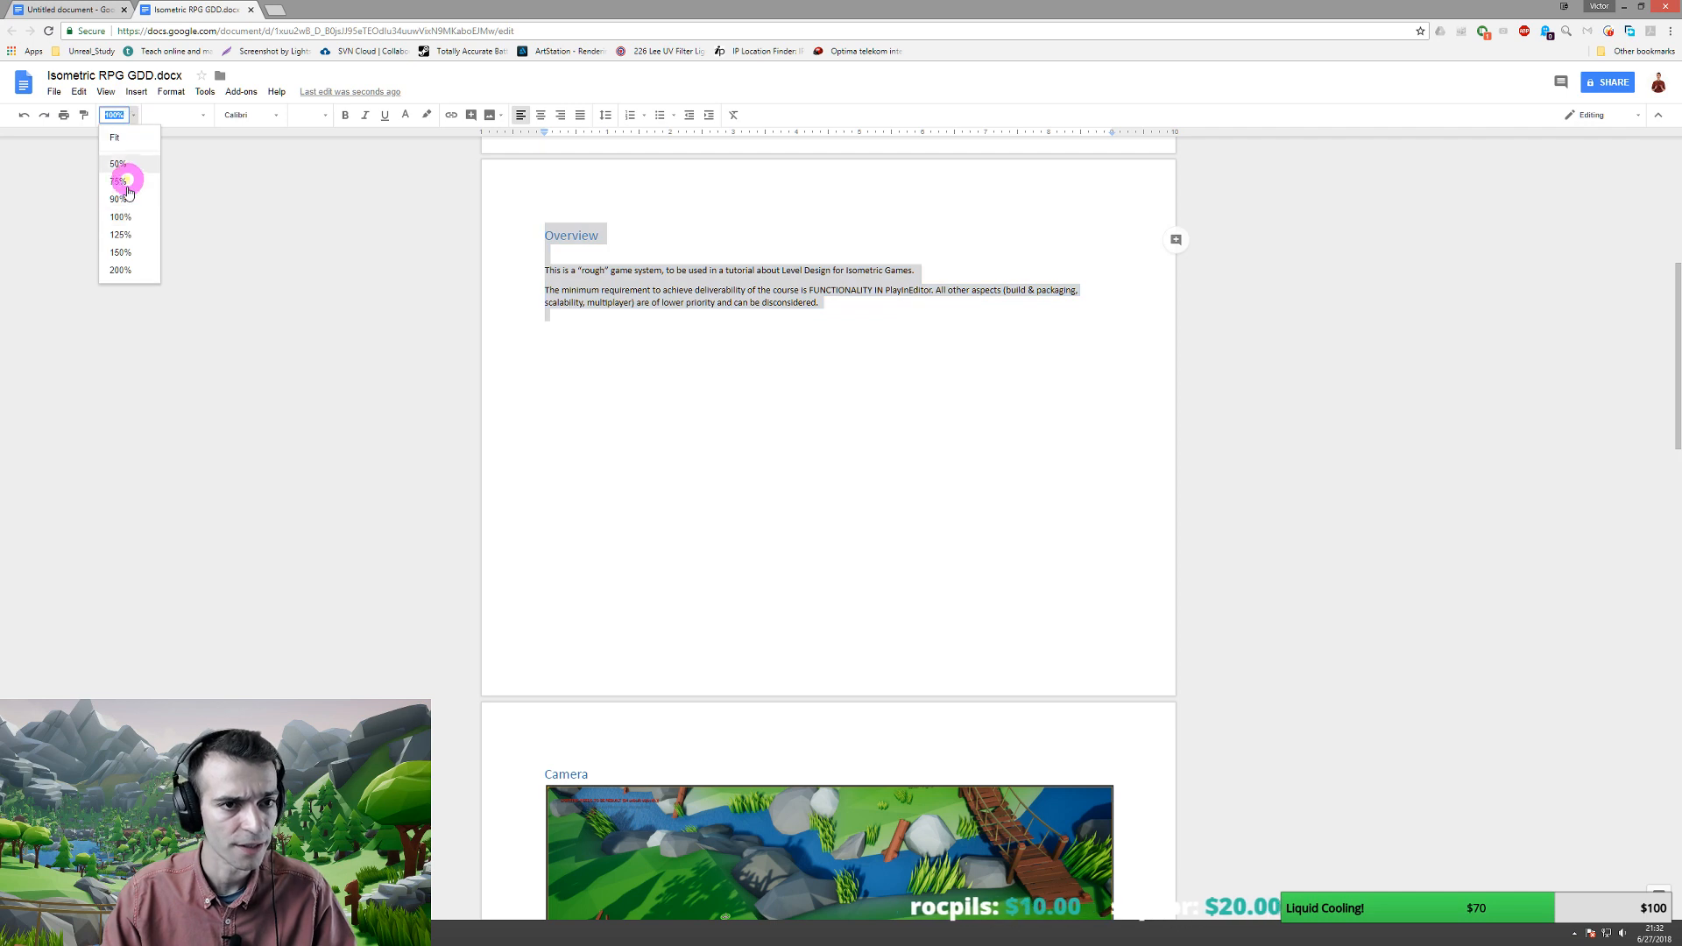
pyautogui.click(123, 255)
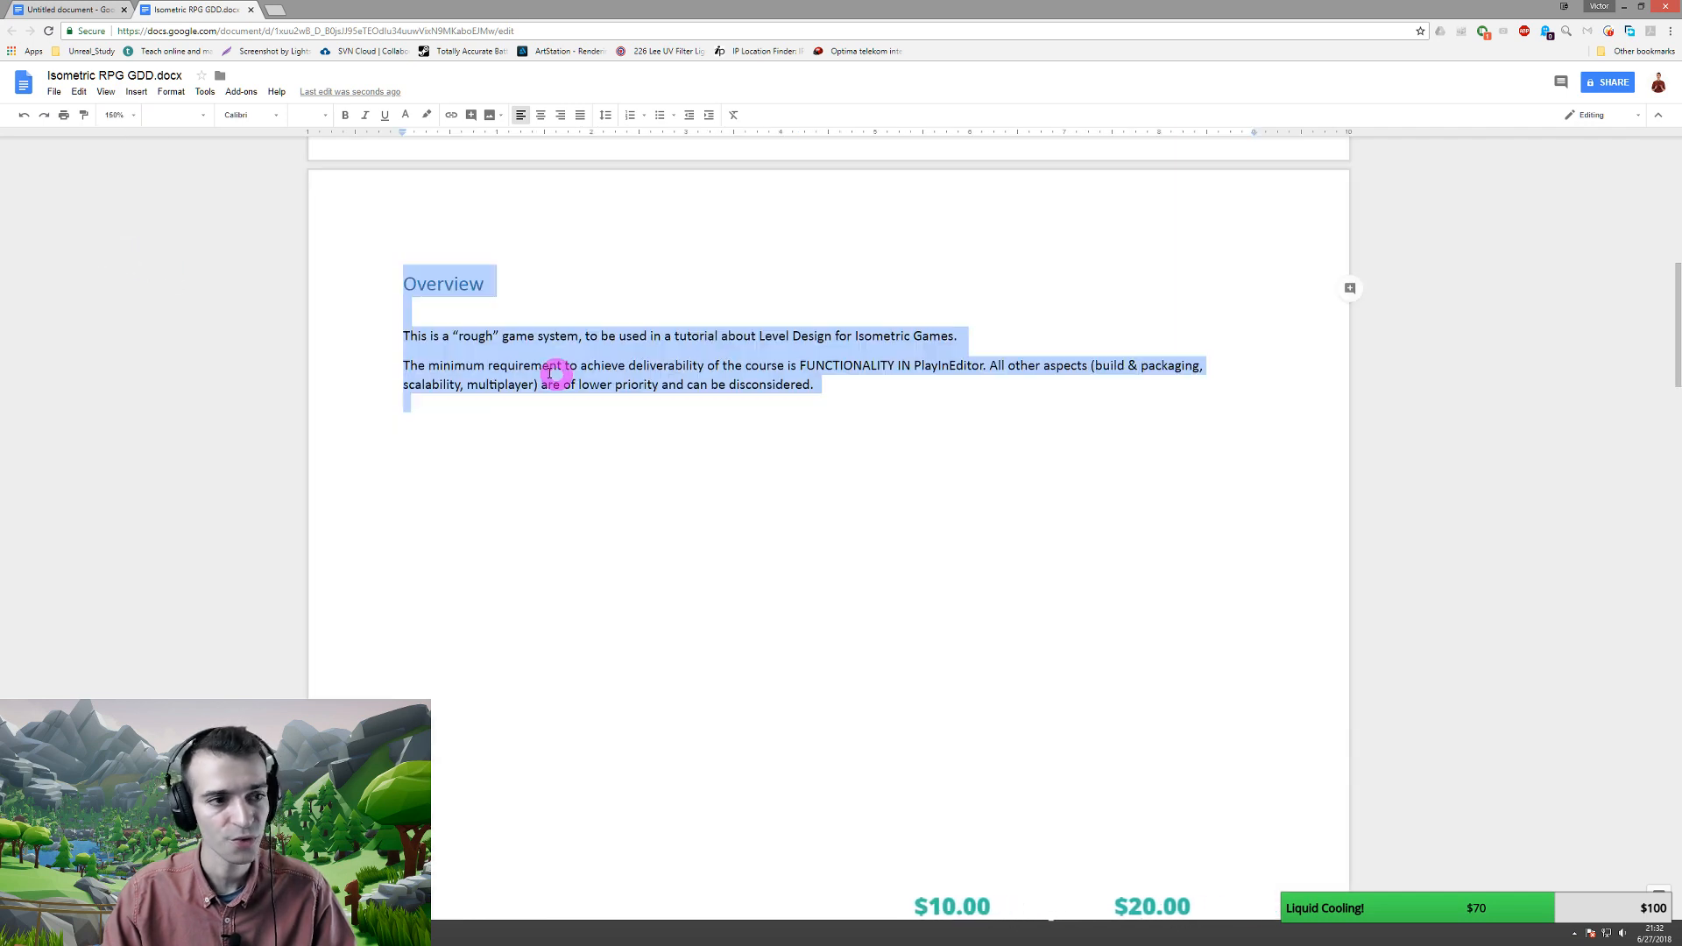
pyautogui.click(131, 120)
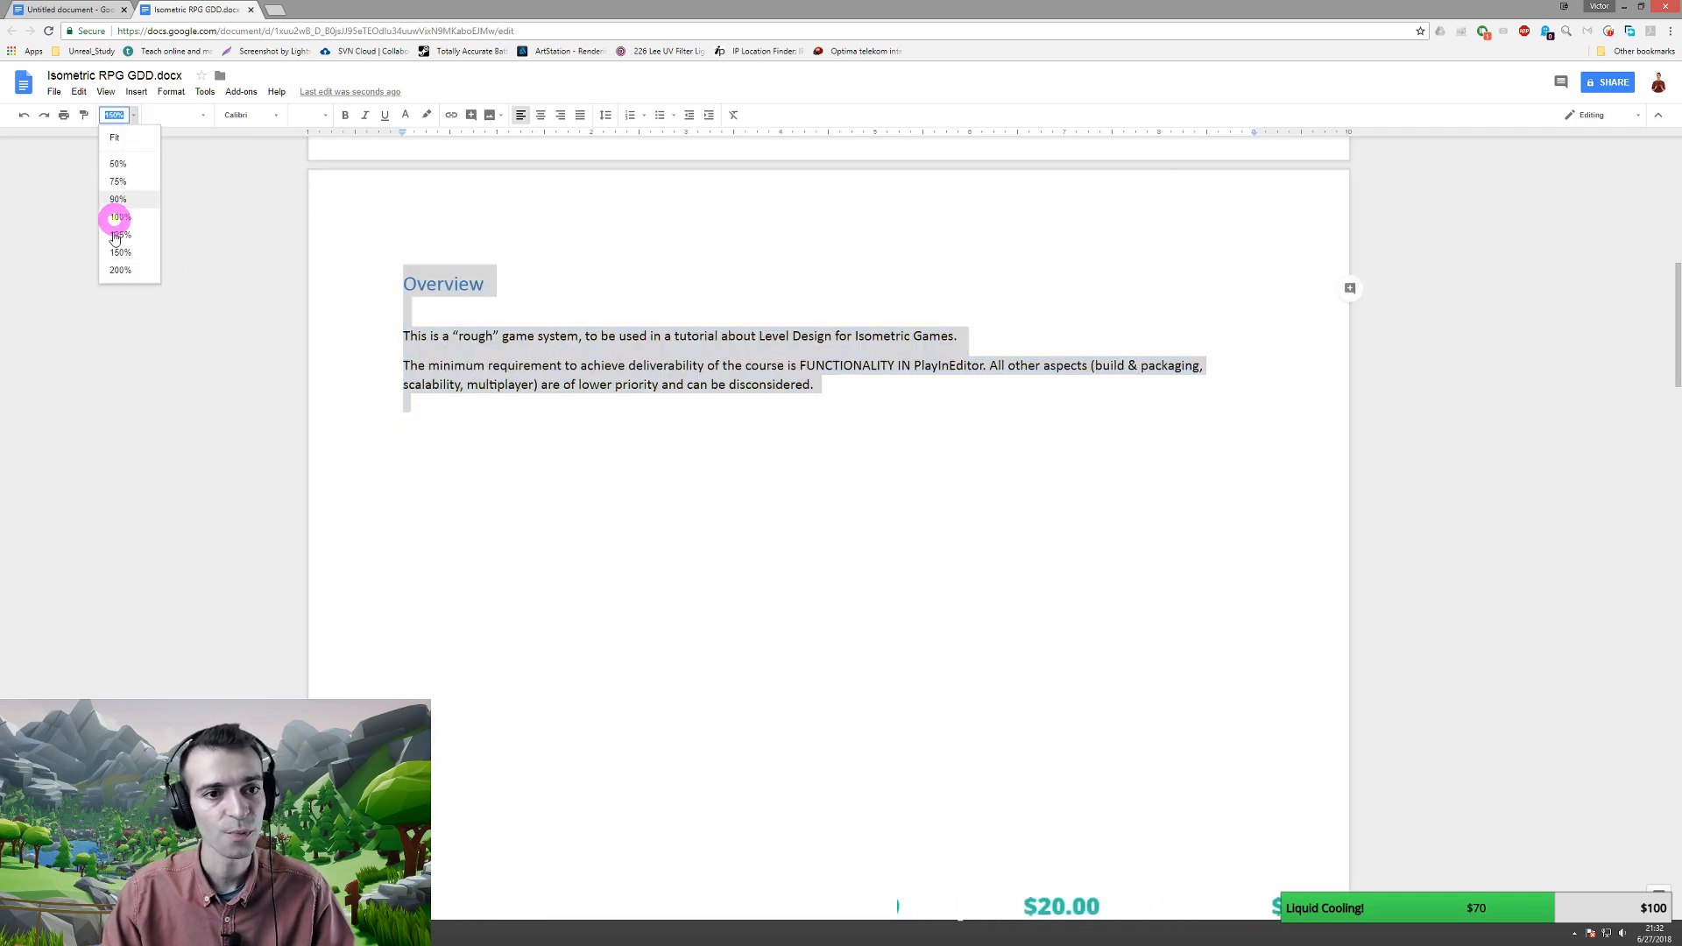
pyautogui.click(115, 273)
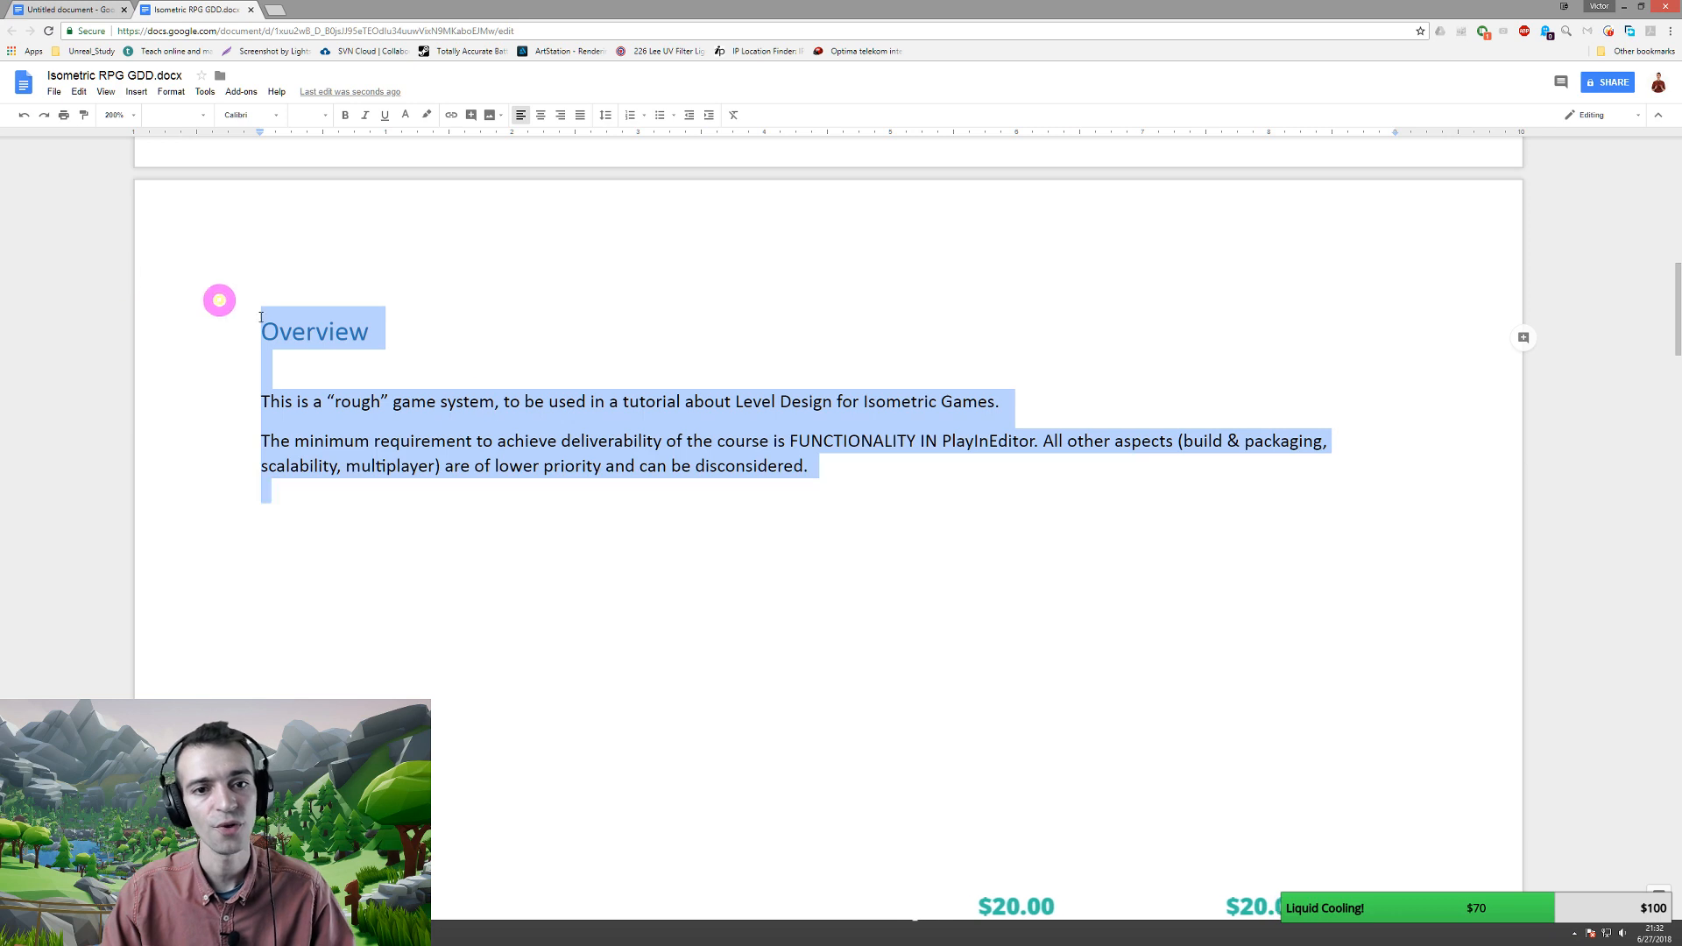
pyautogui.click(627, 405)
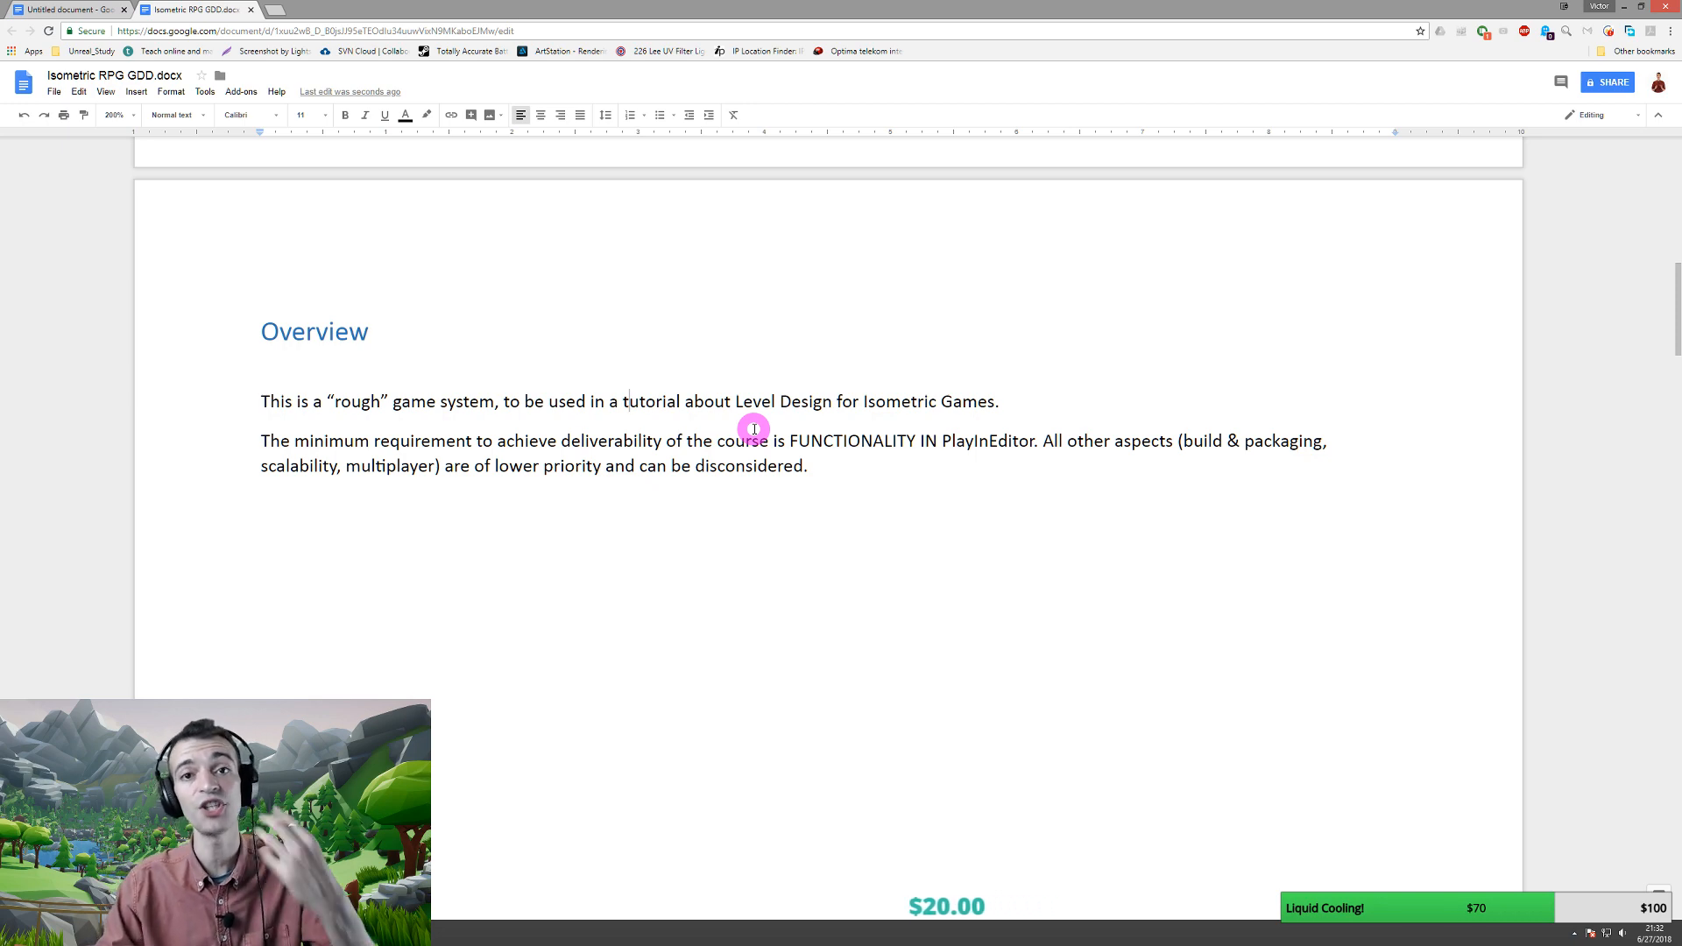
# - Scroll through the Camera section down to the Game Mechanics table
pyautogui.scroll(-20, 754, 427)
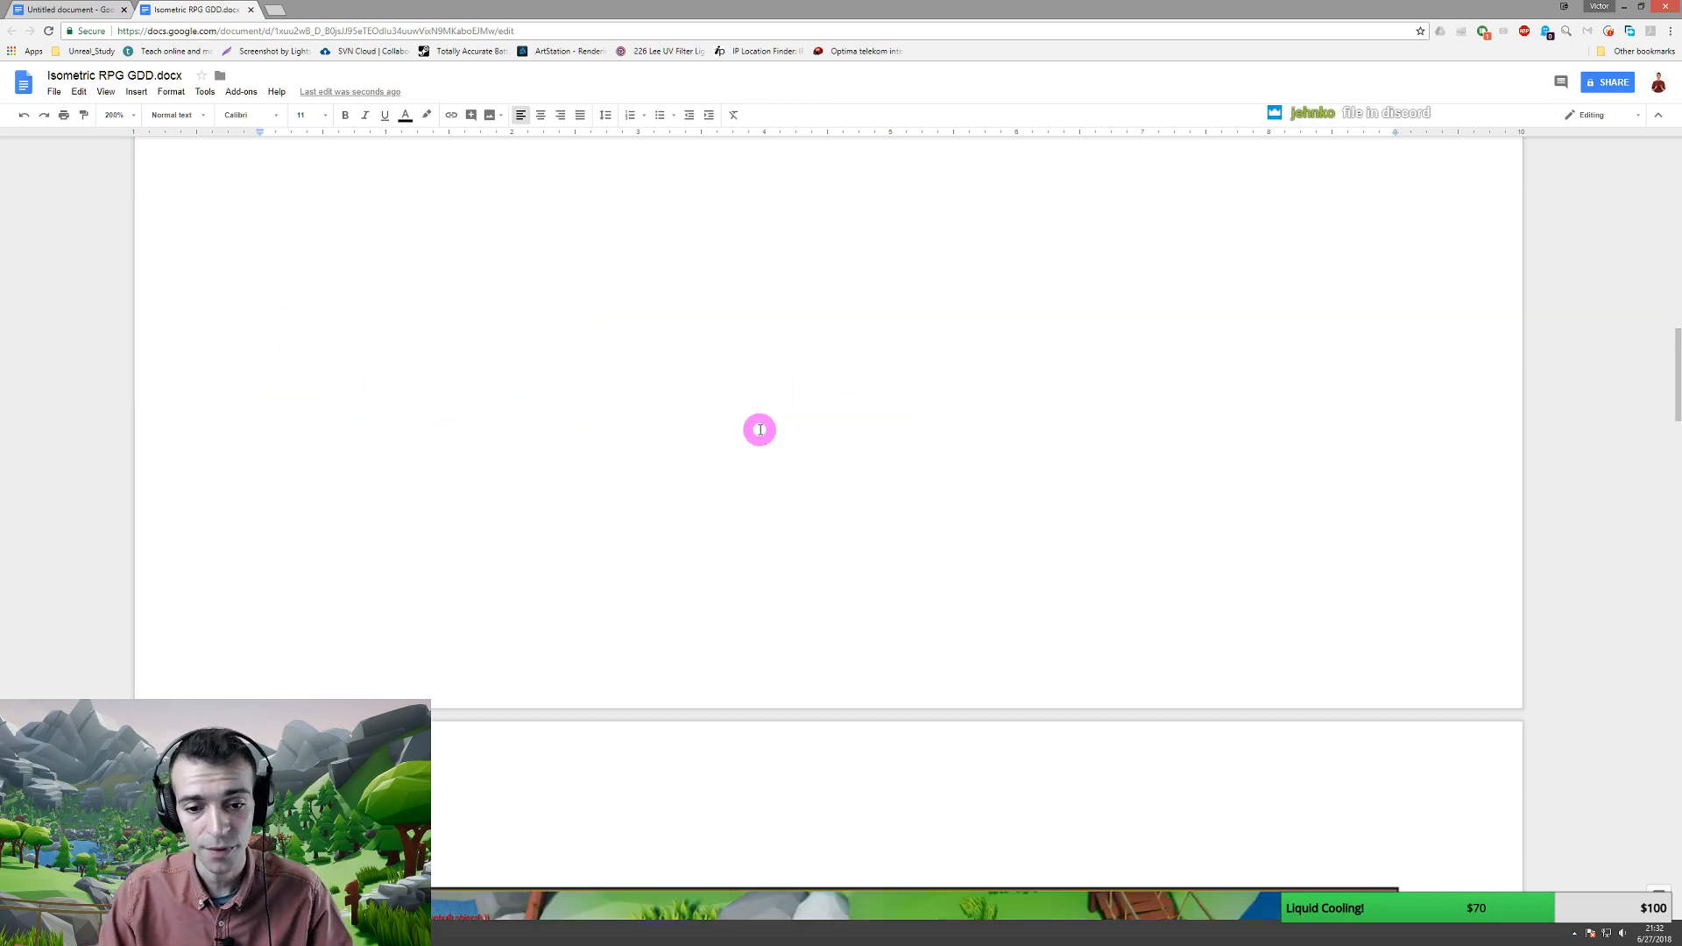
pyautogui.scroll(-2, 964, 386)
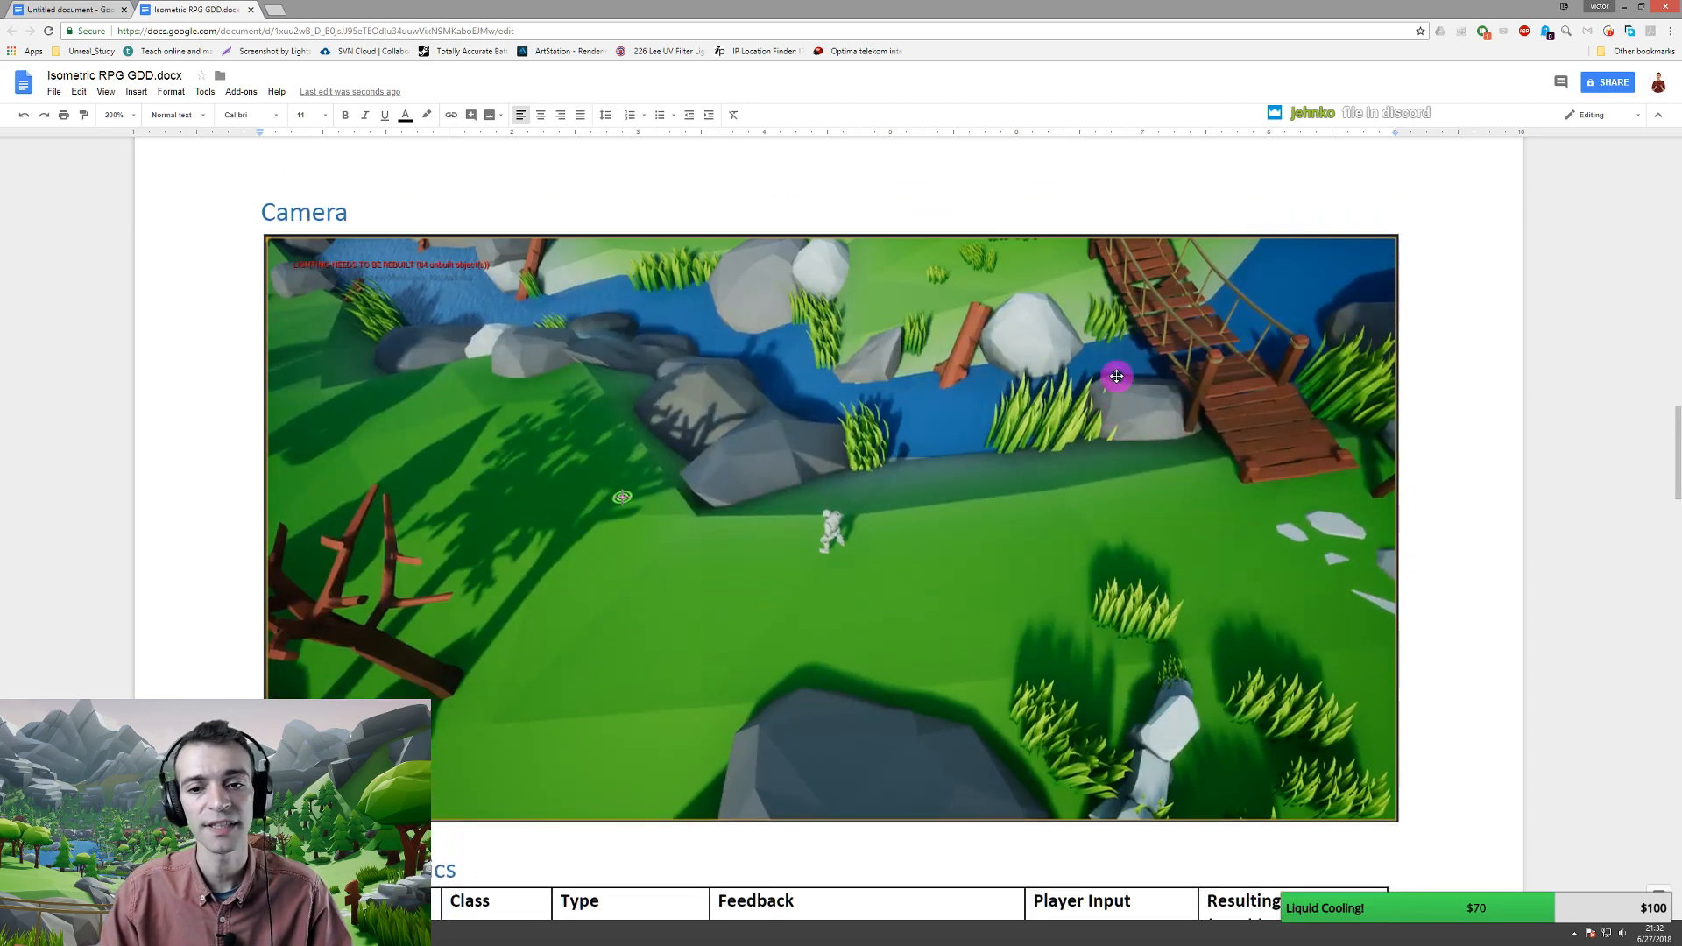
pyautogui.scroll(1, 316, 219)
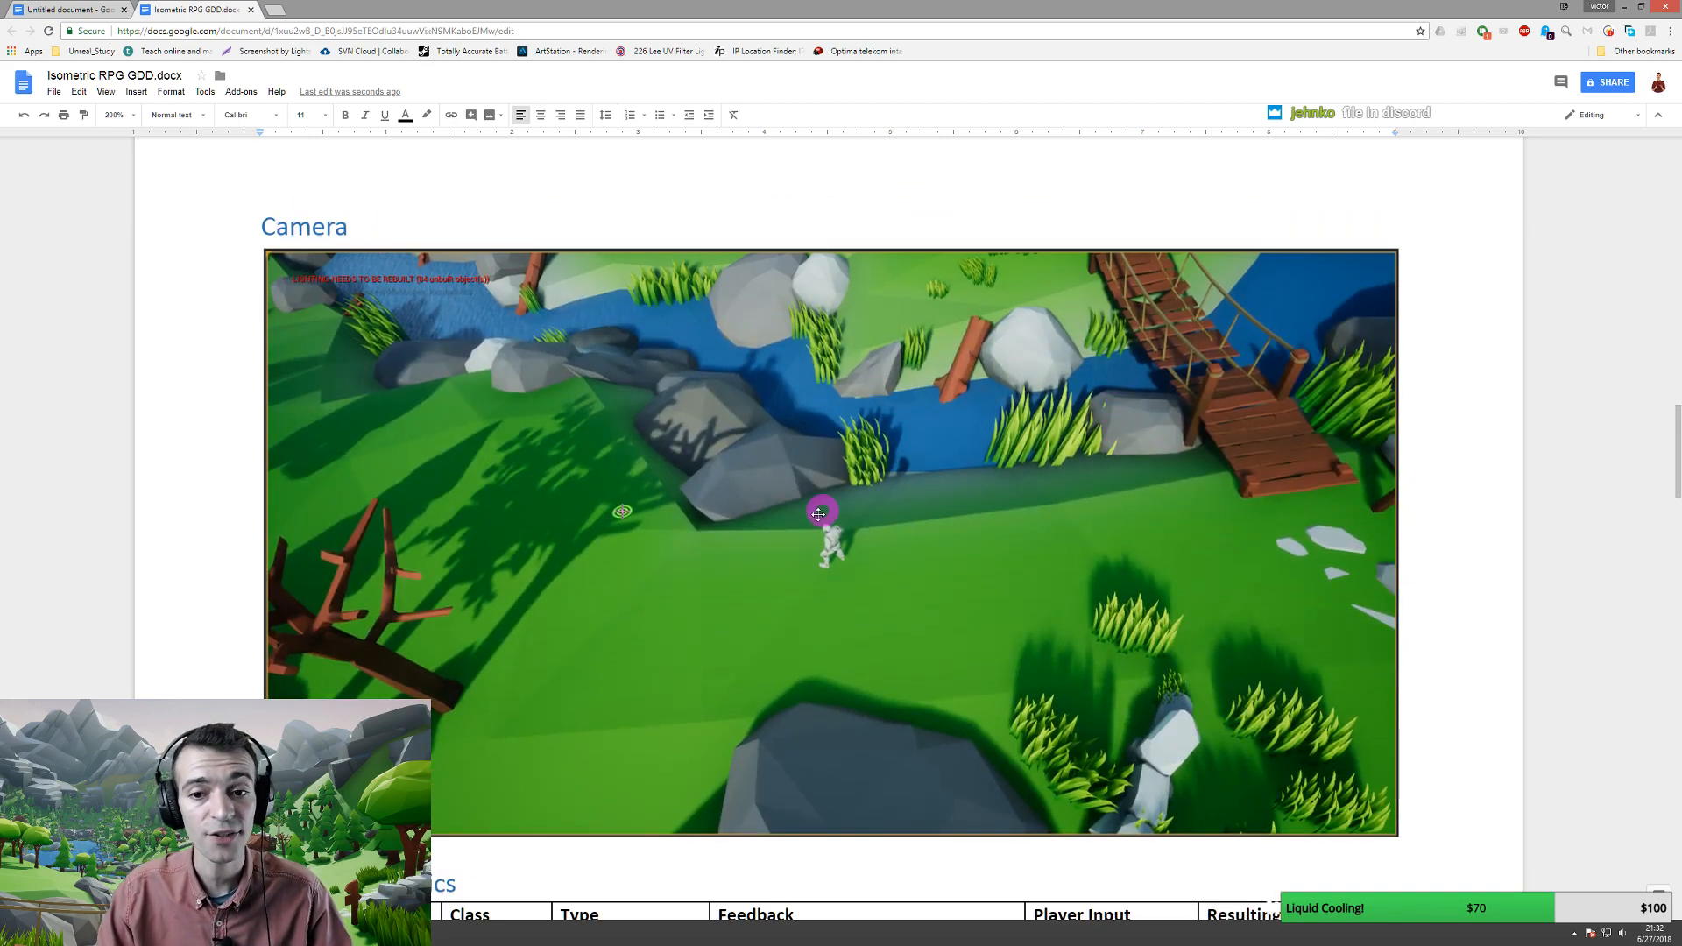
pyautogui.scroll(-4, 1126, 587)
pyautogui.scroll(-5, 587, 574)
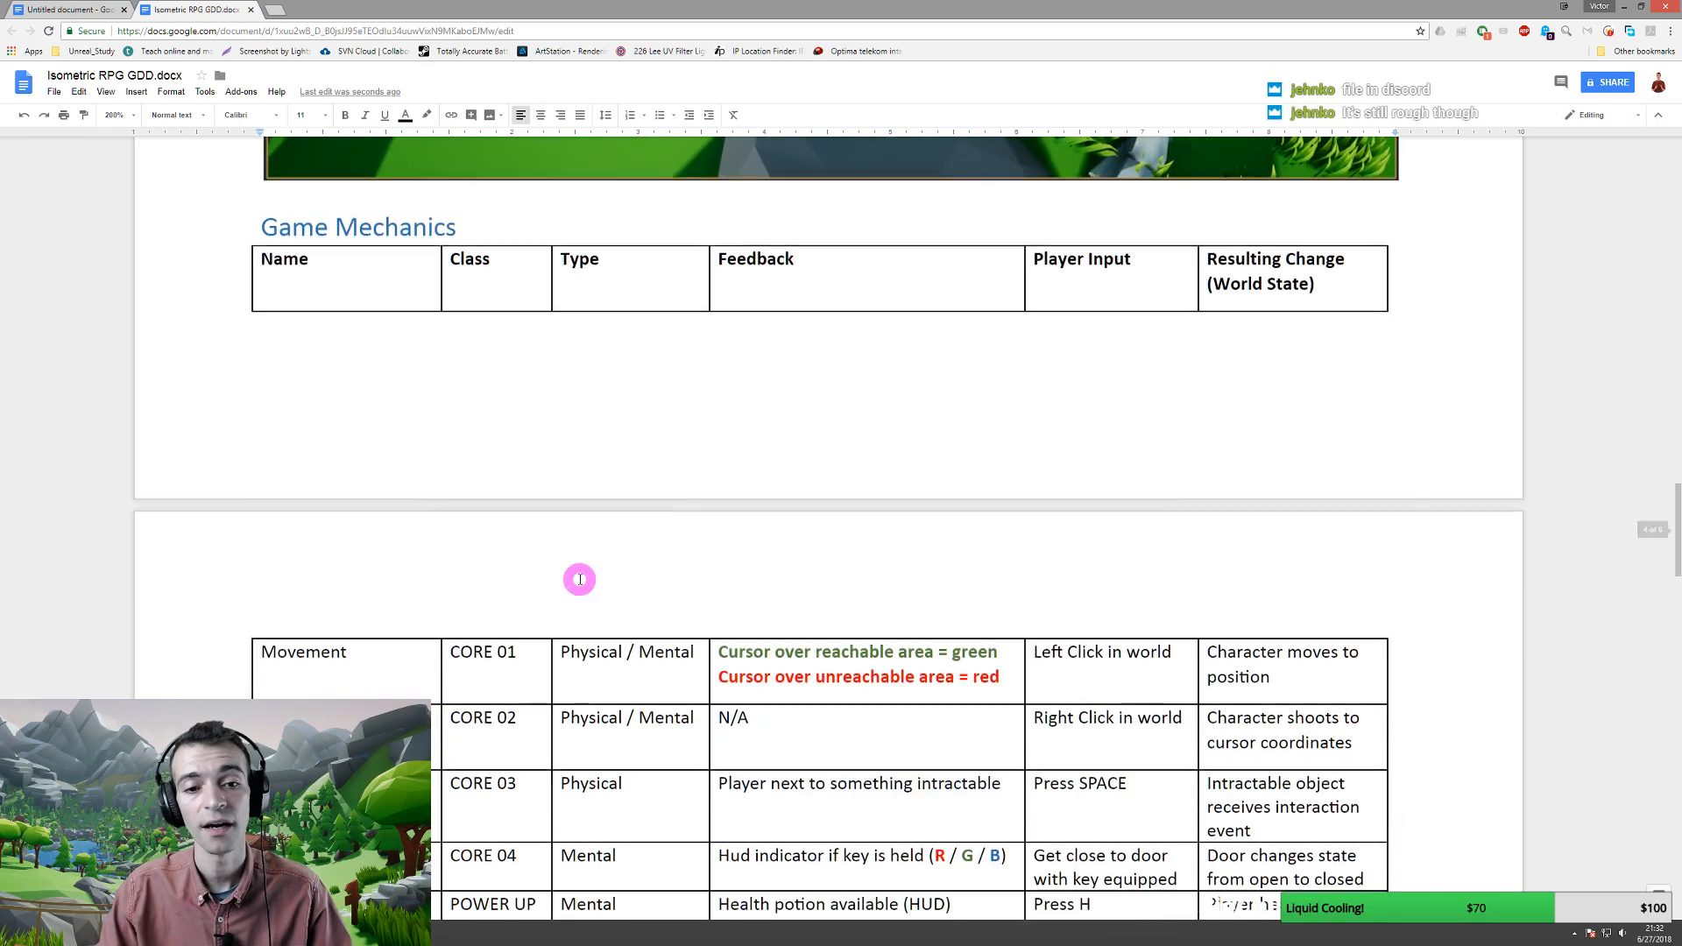
pyautogui.scroll(-1, 596, 562)
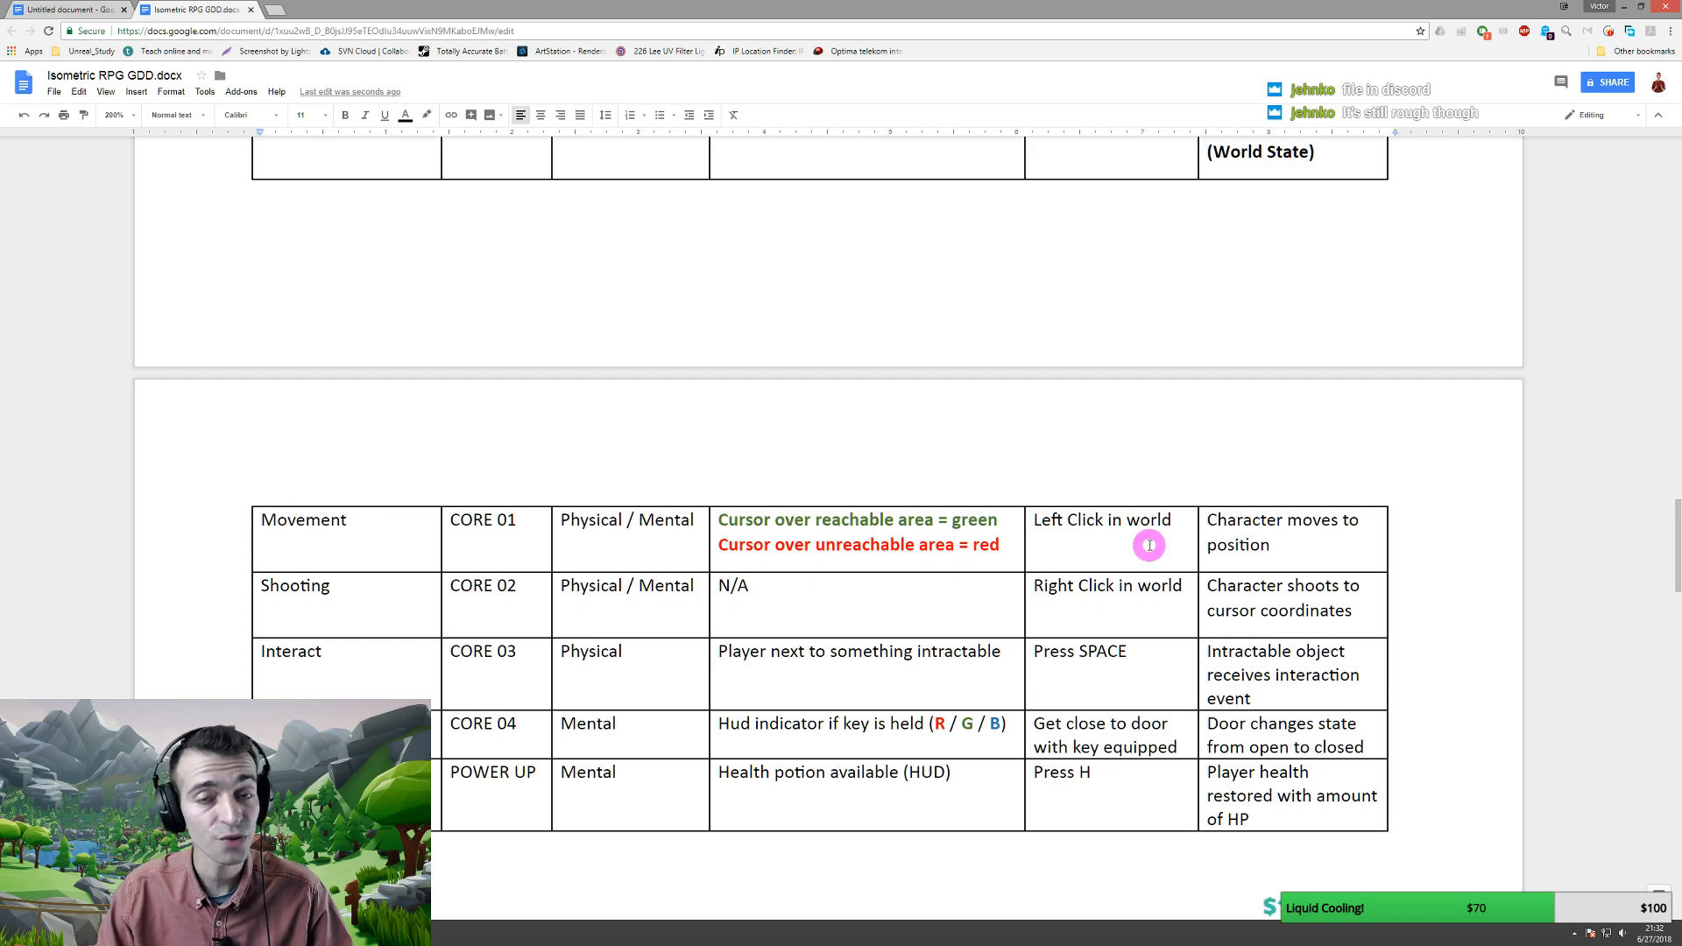
pyautogui.scroll(1, 548, 537)
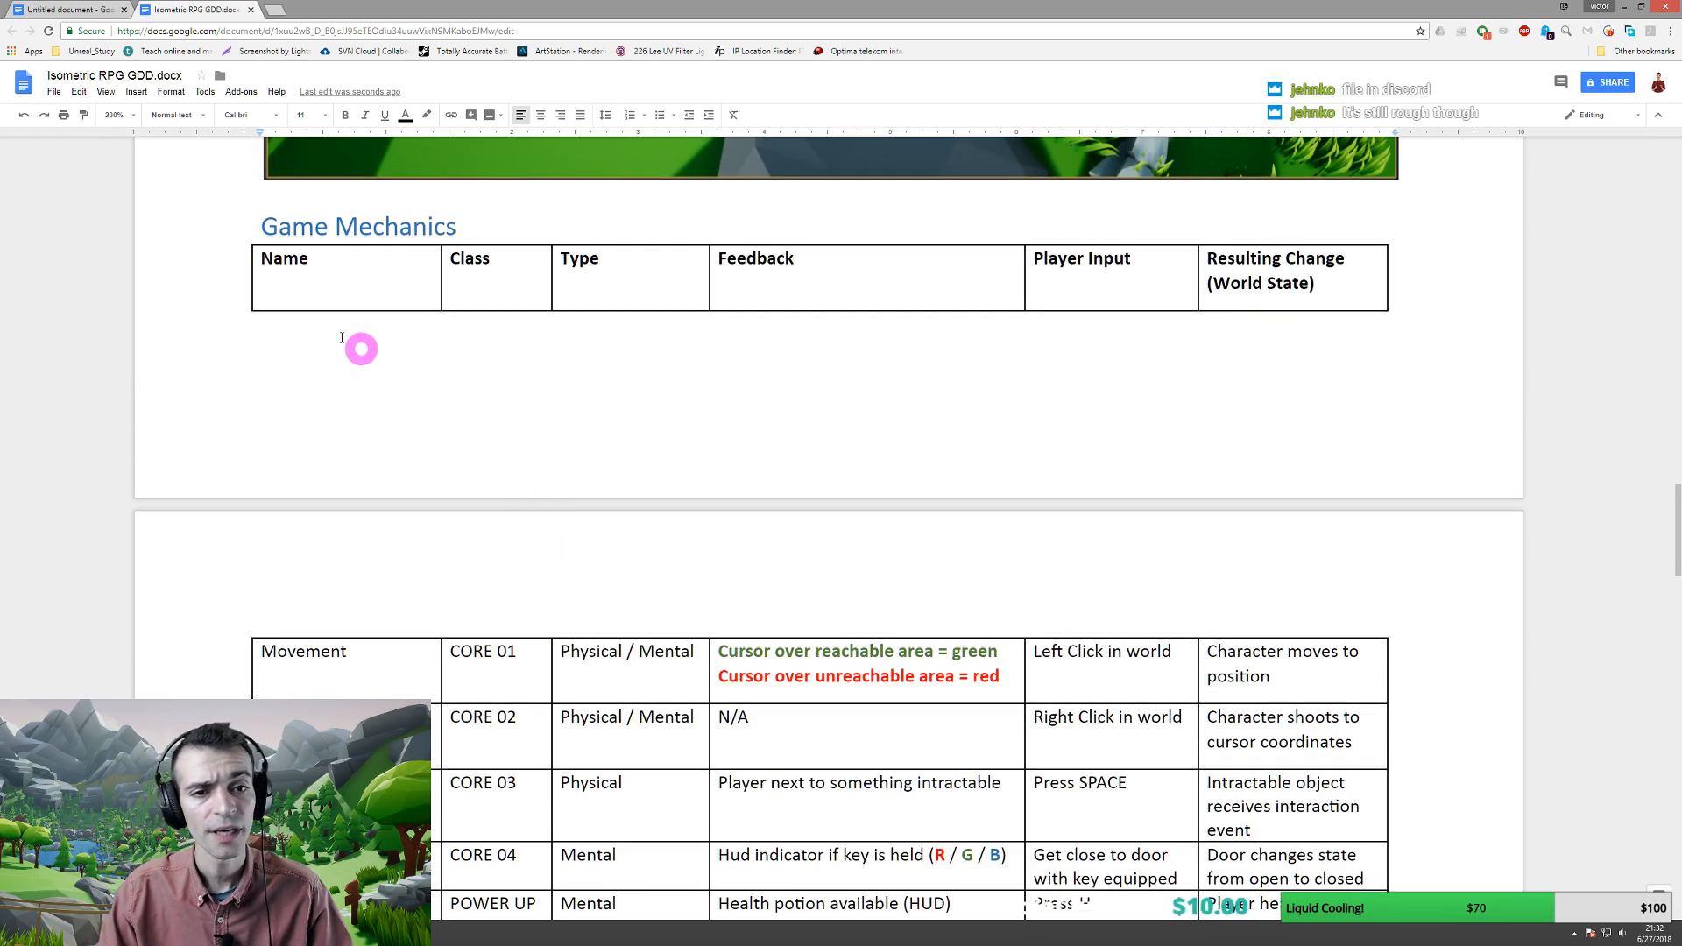
pyautogui.scroll(-1, 304, 313)
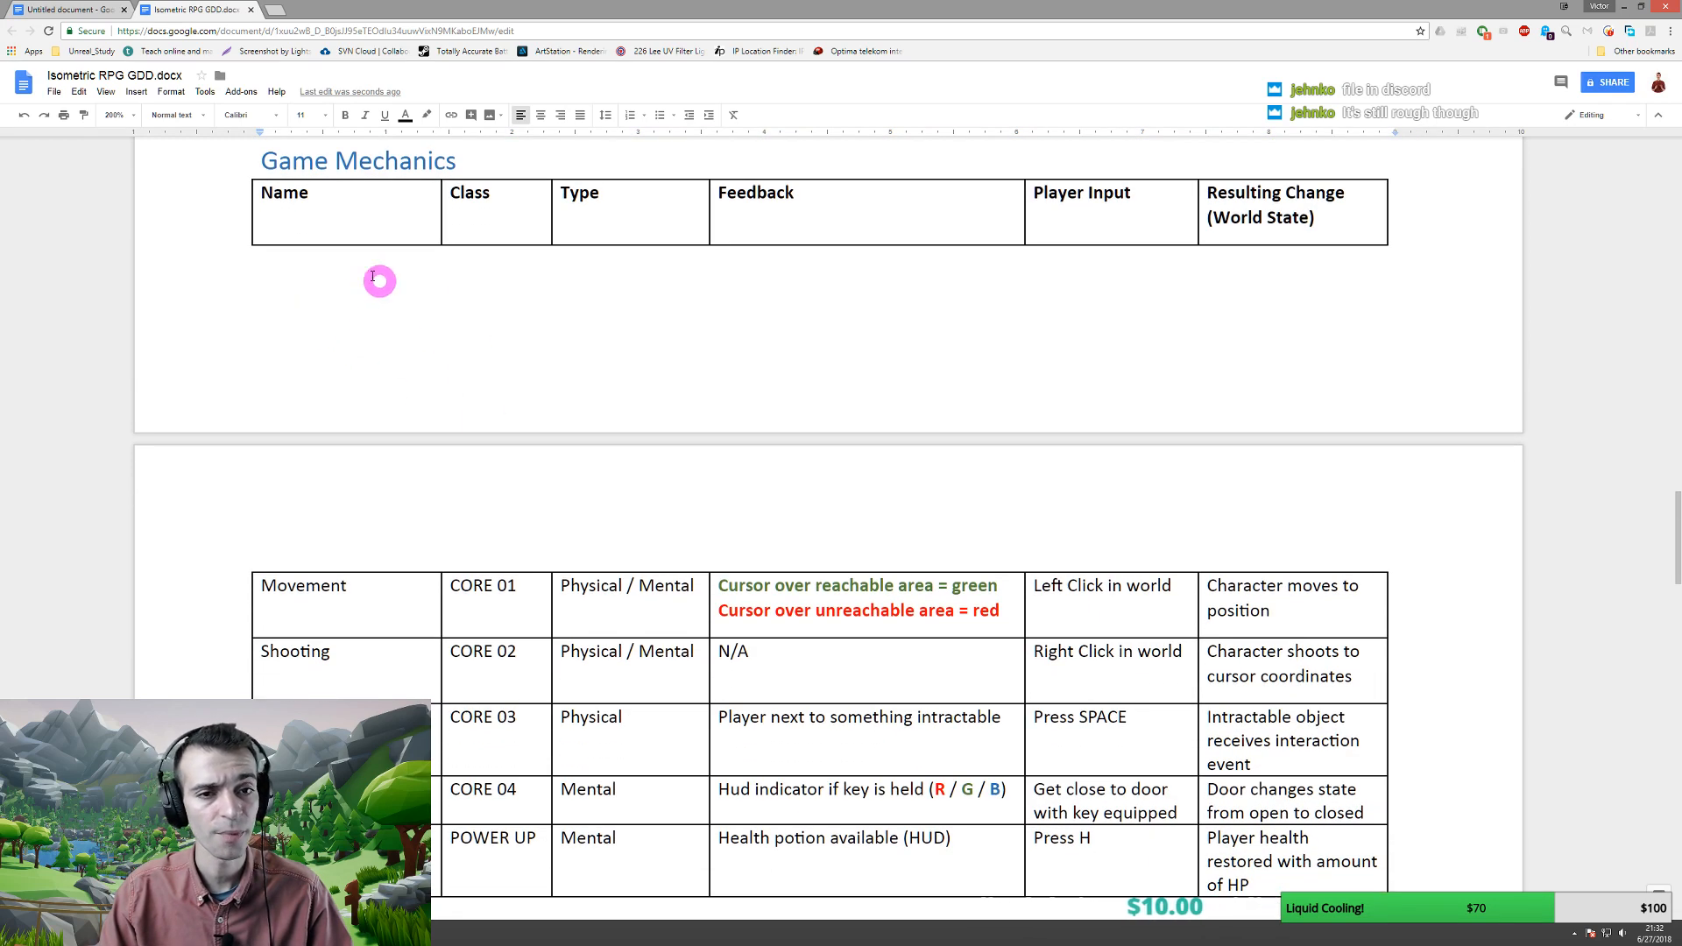
# - Insert a line break before the Game Mechanics heading so it and its table start the next page
pyautogui.click(257, 160)
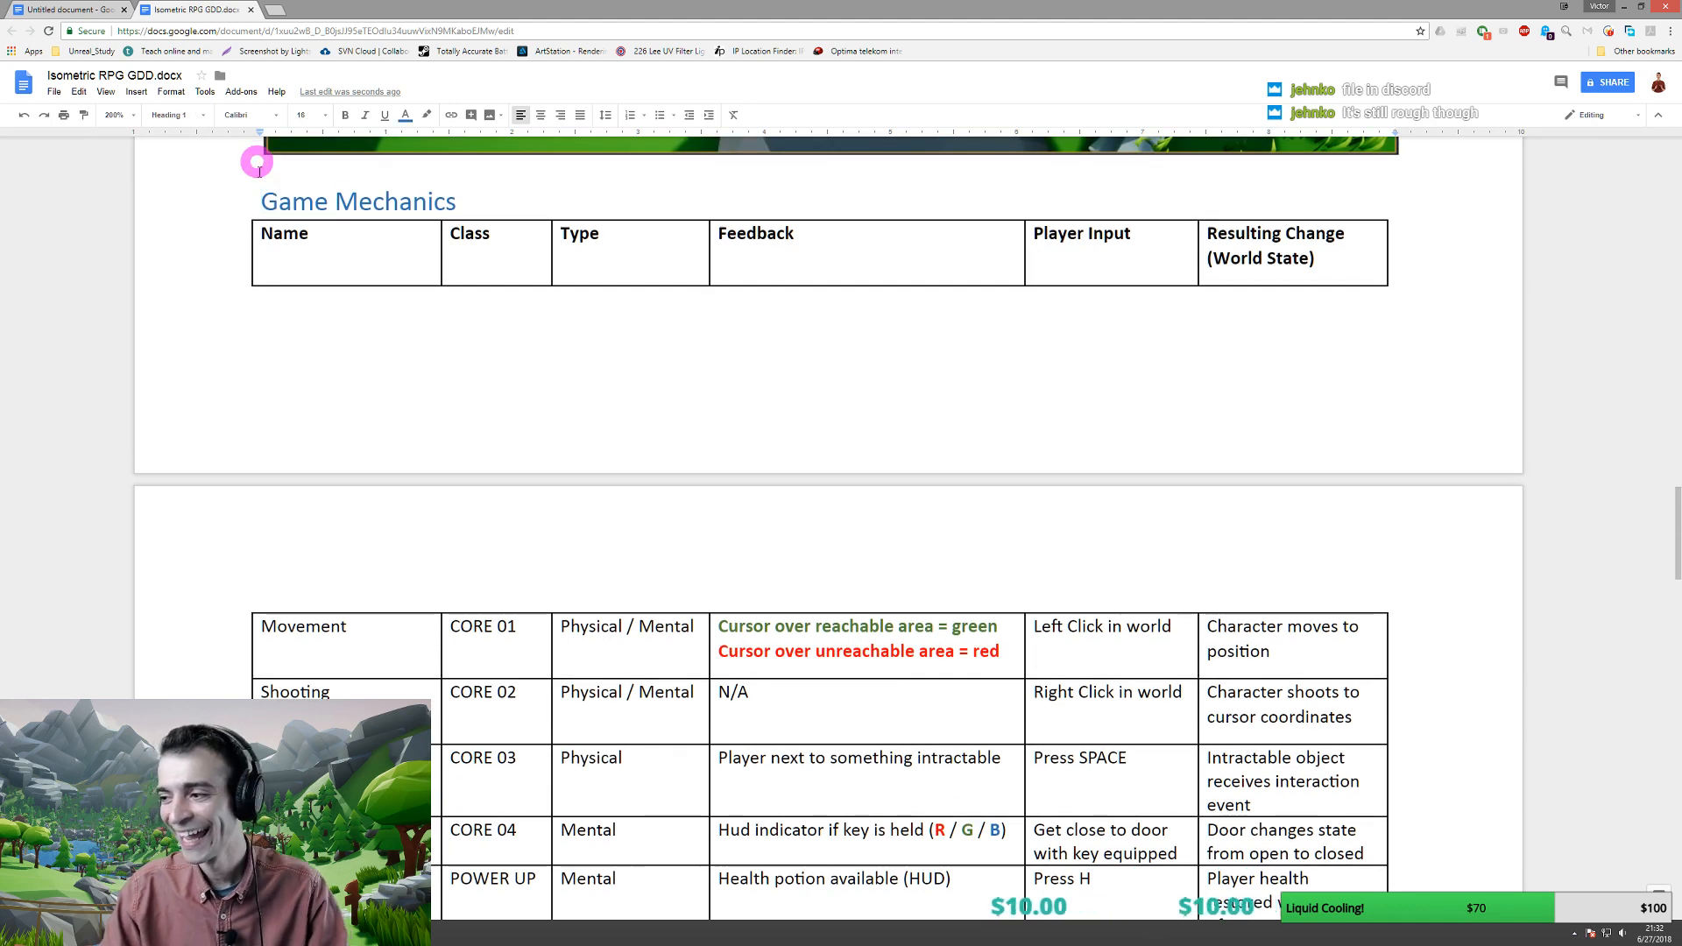
pyautogui.press('Return')
pyautogui.press('Return')
pyautogui.press('Return')
pyautogui.press('Return')
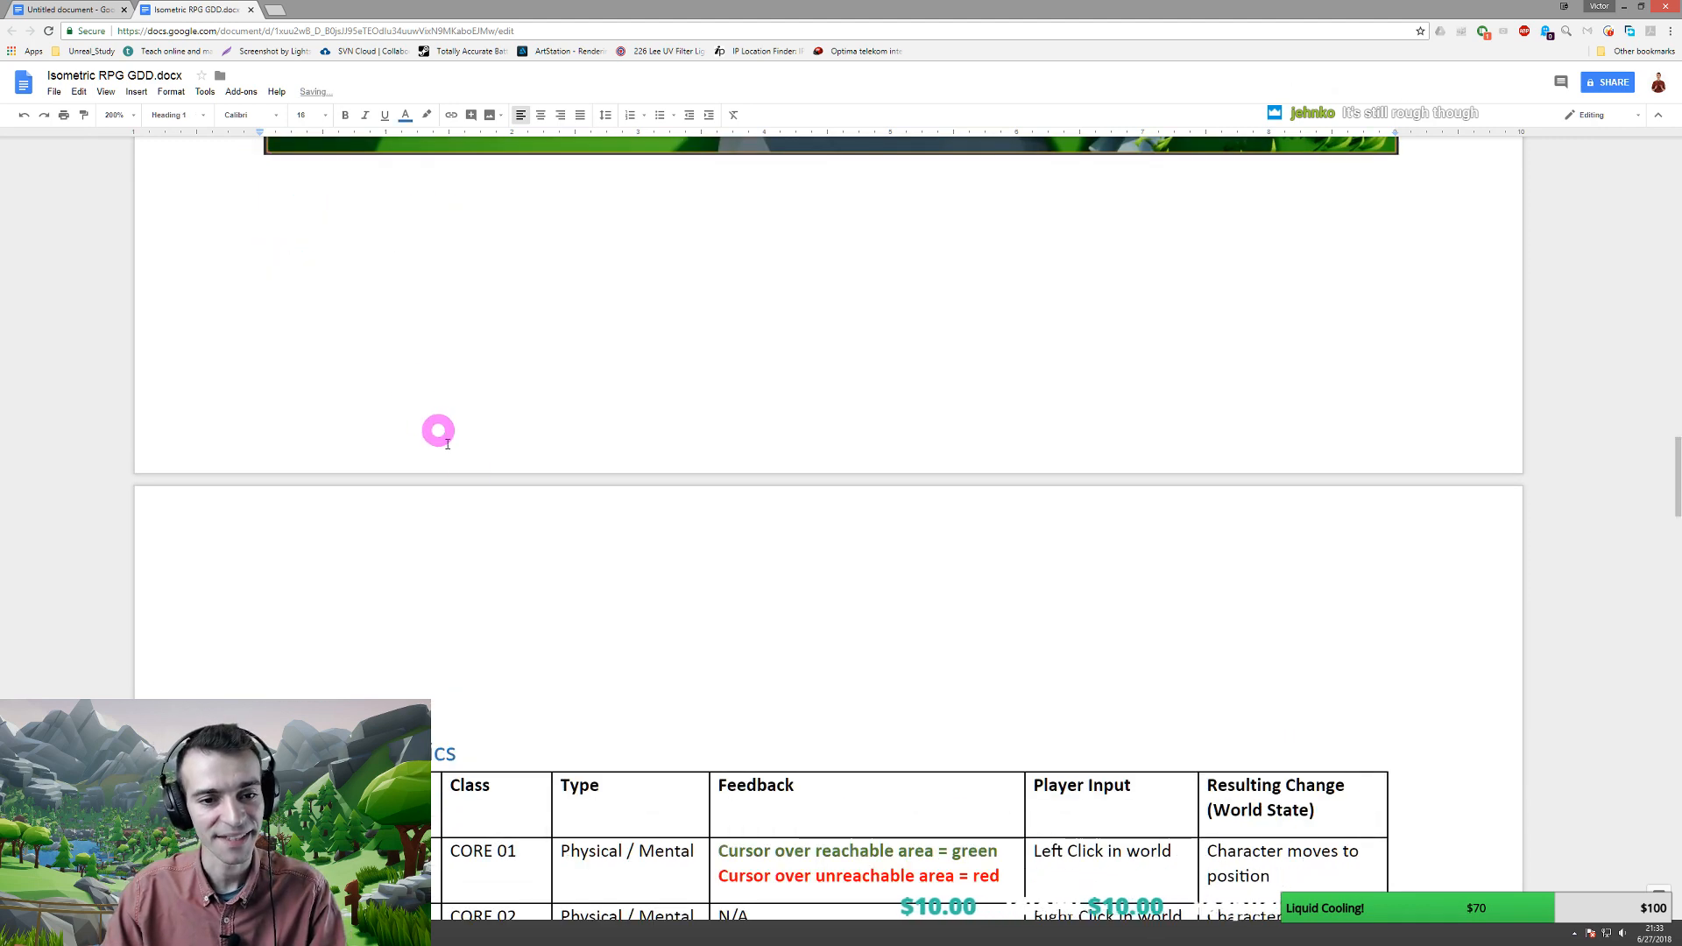
pyautogui.scroll(-4, 470, 465)
pyautogui.scroll(-1, 469, 465)
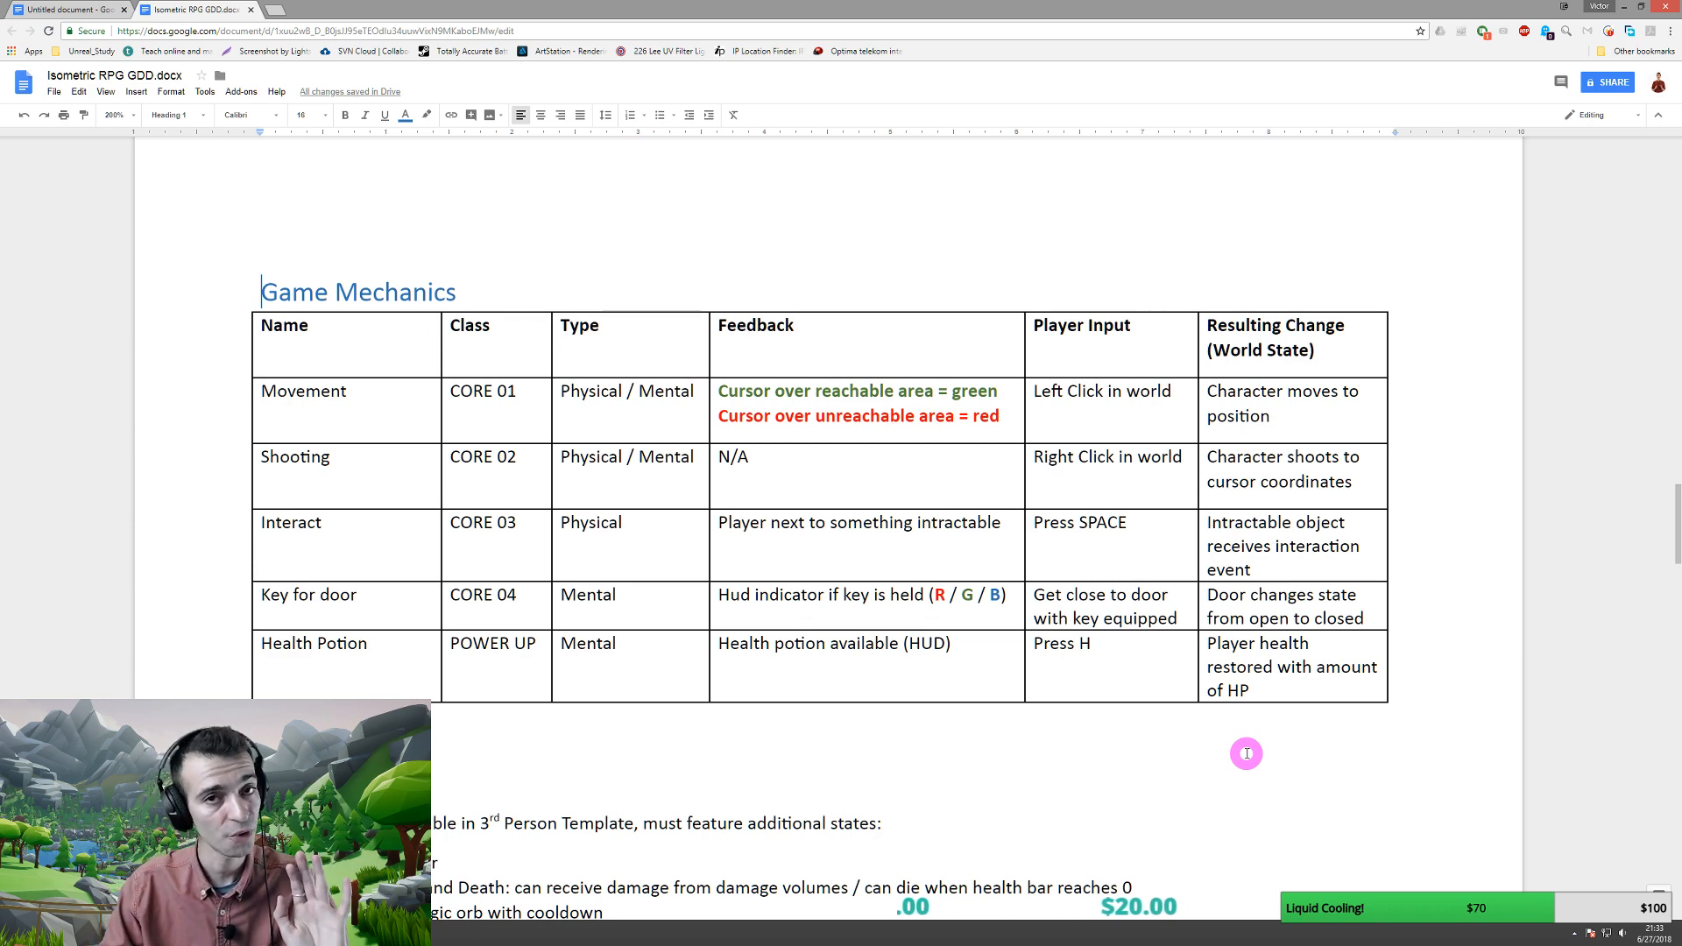
# - Review the World Items section, highlighting the Health Bar, Shoot magic orb and Enemy Type 01 lines
pyautogui.scroll(-3, 1179, 777)
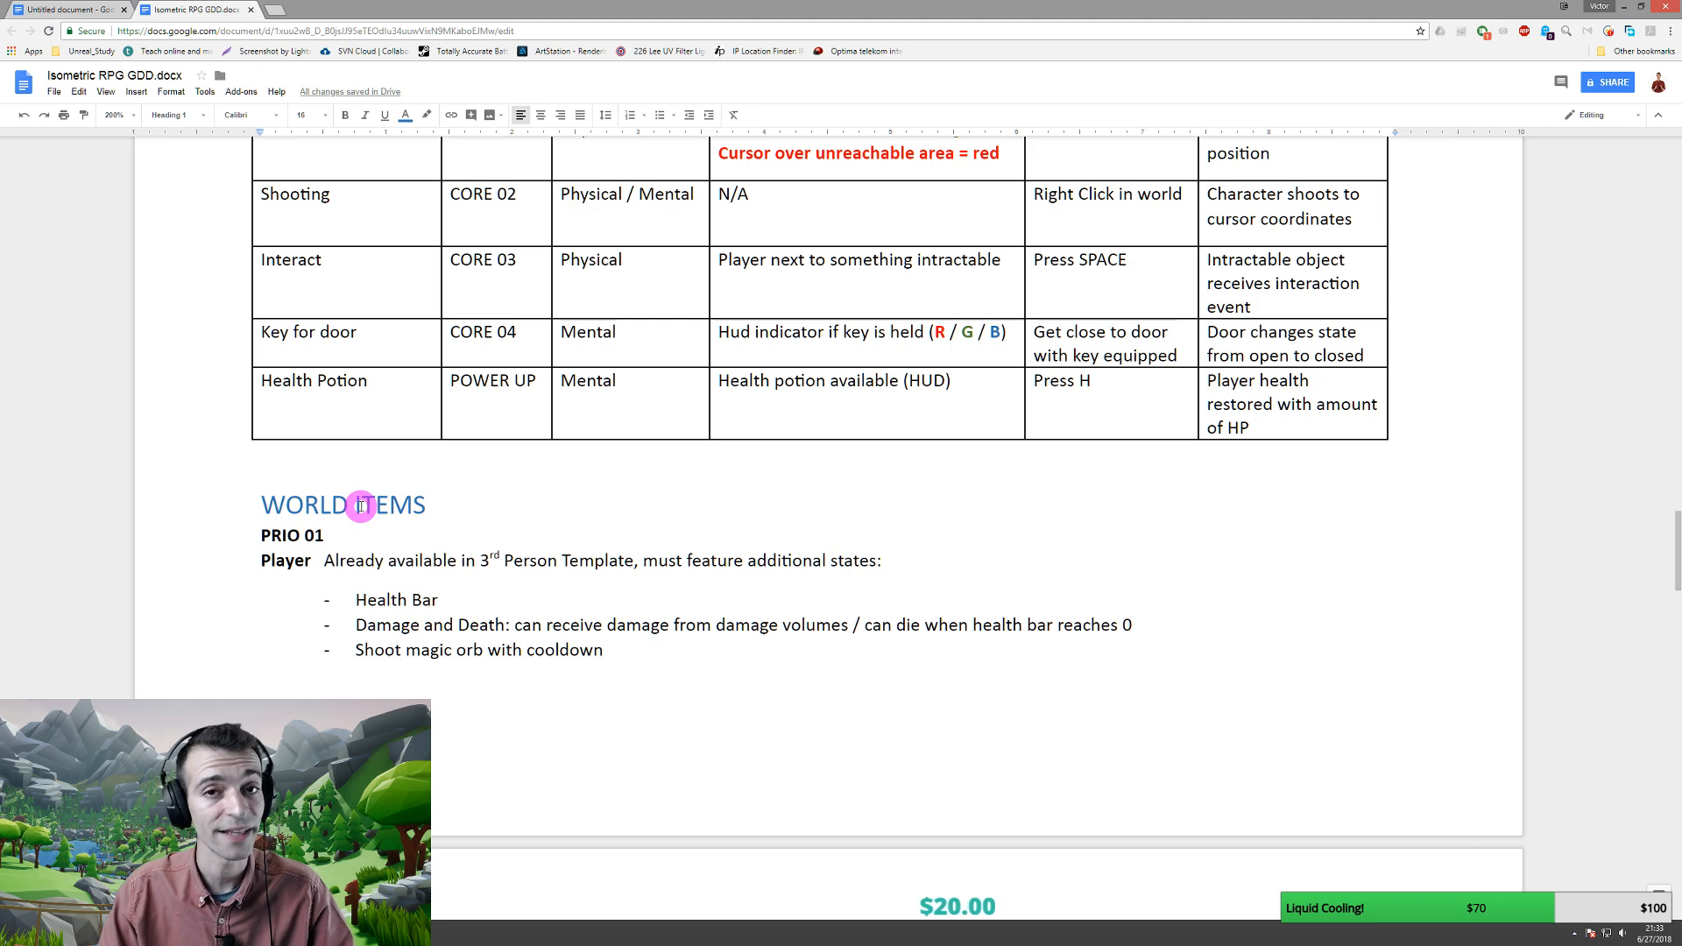
pyautogui.scroll(-2, 360, 508)
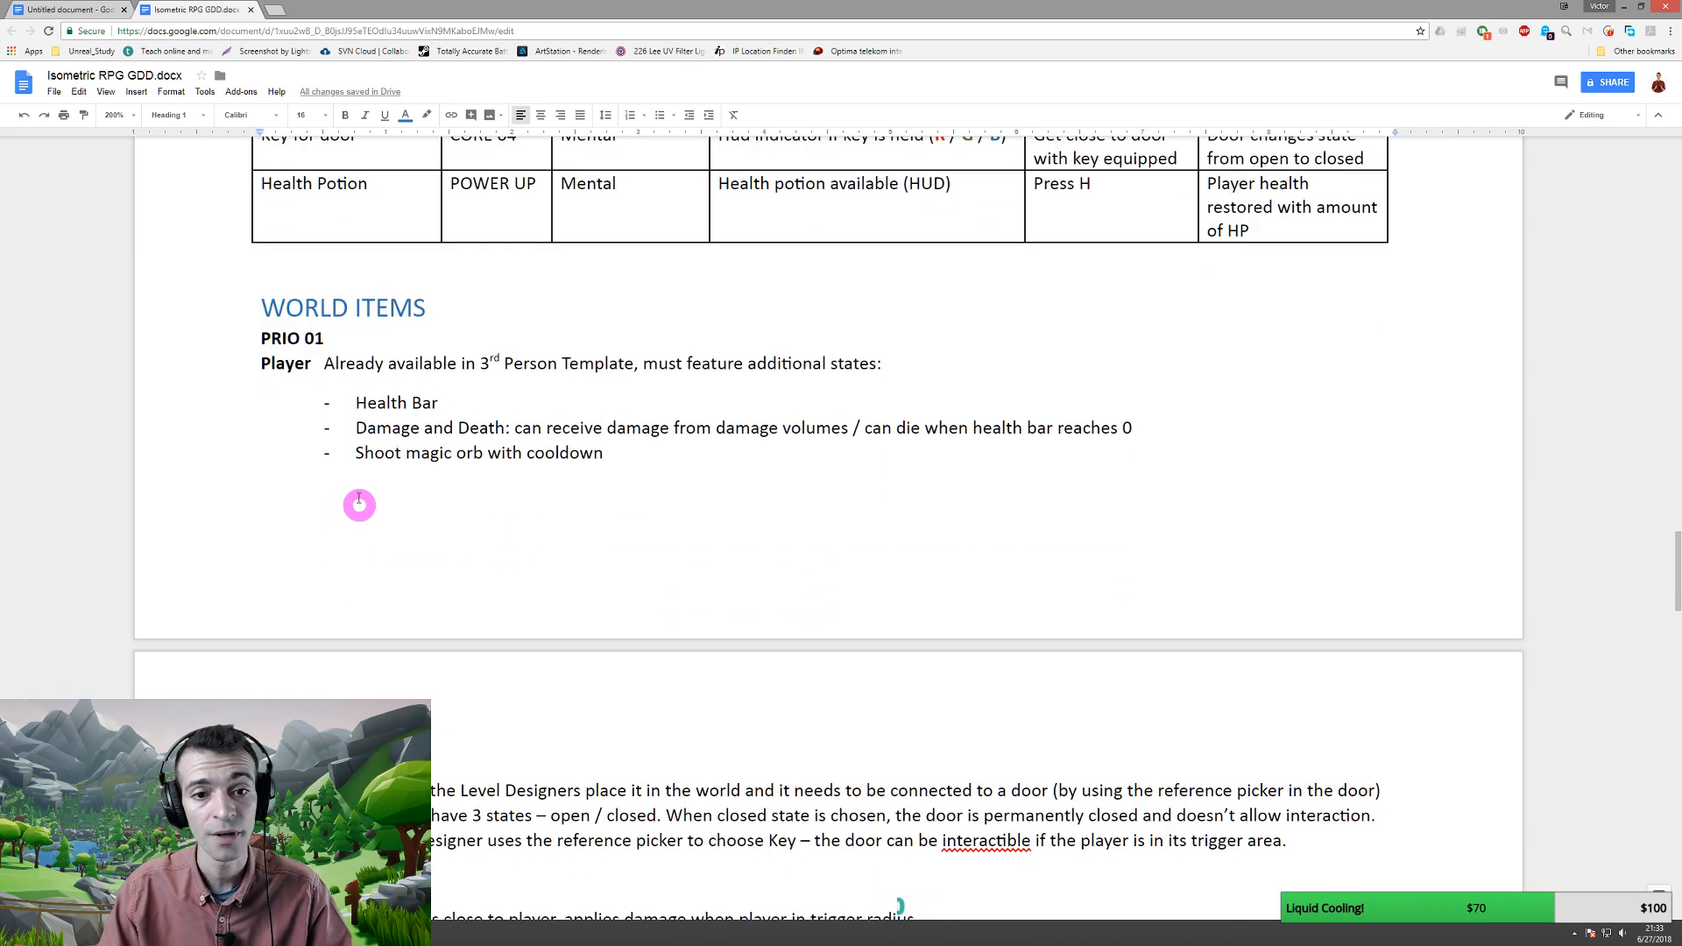
pyautogui.scroll(-1, 343, 449)
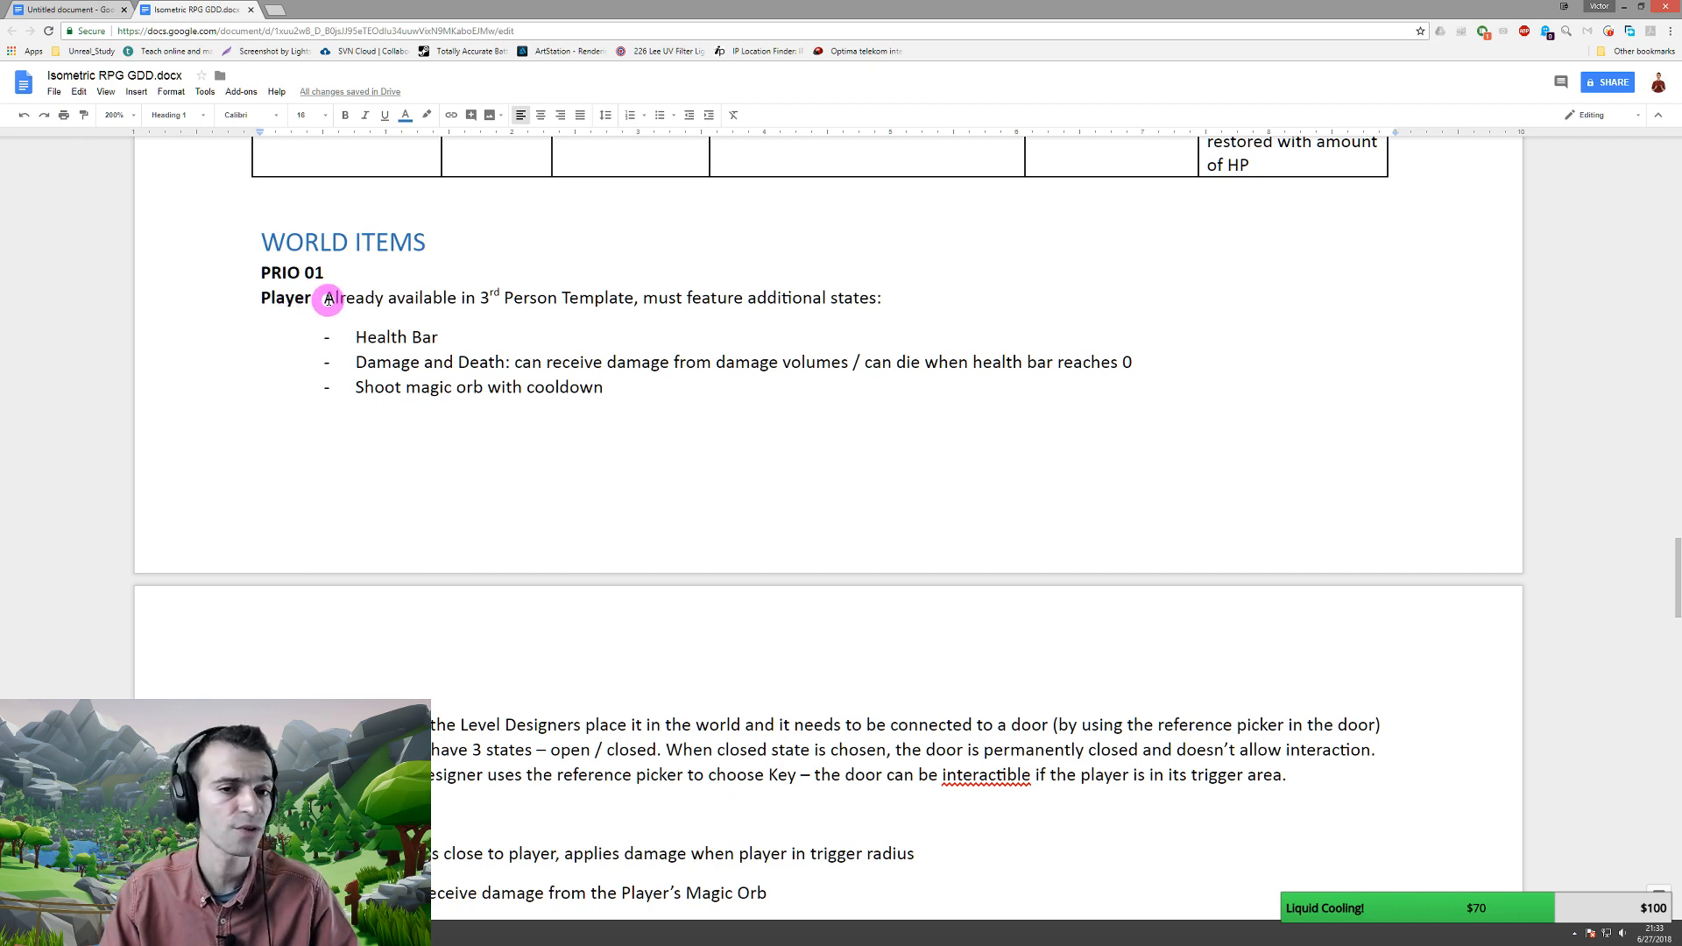
pyautogui.moveTo(331, 299); pyautogui.dragTo(618, 306)
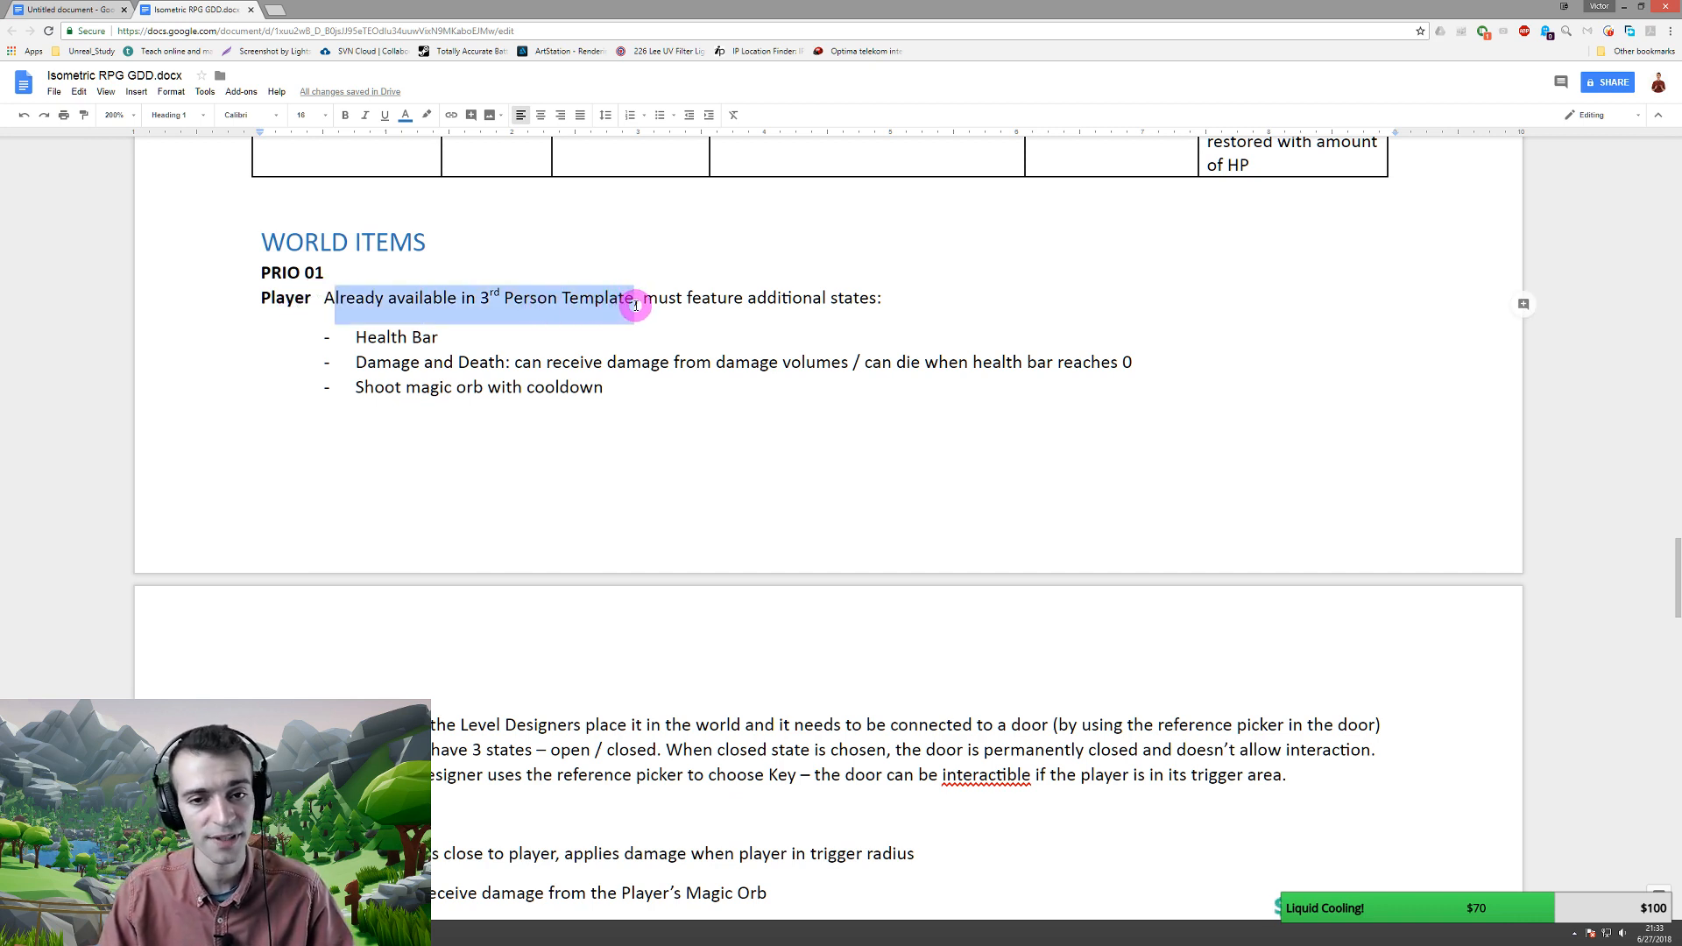
pyautogui.click(680, 399)
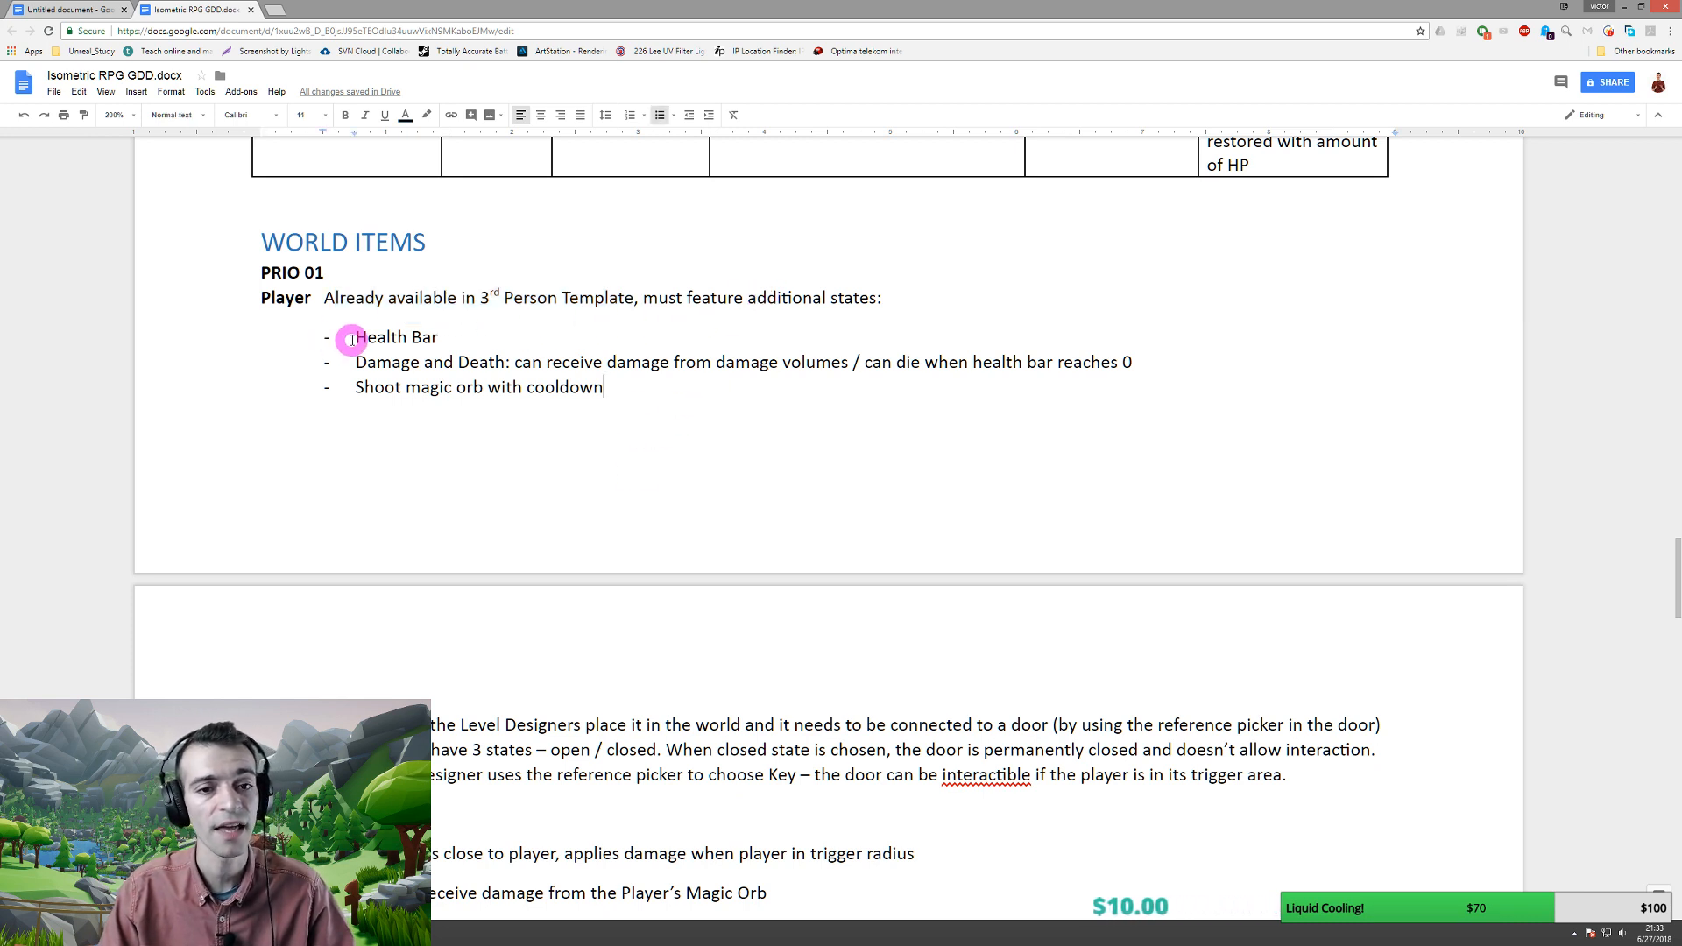
pyautogui.moveTo(348, 338); pyautogui.dragTo(516, 363)
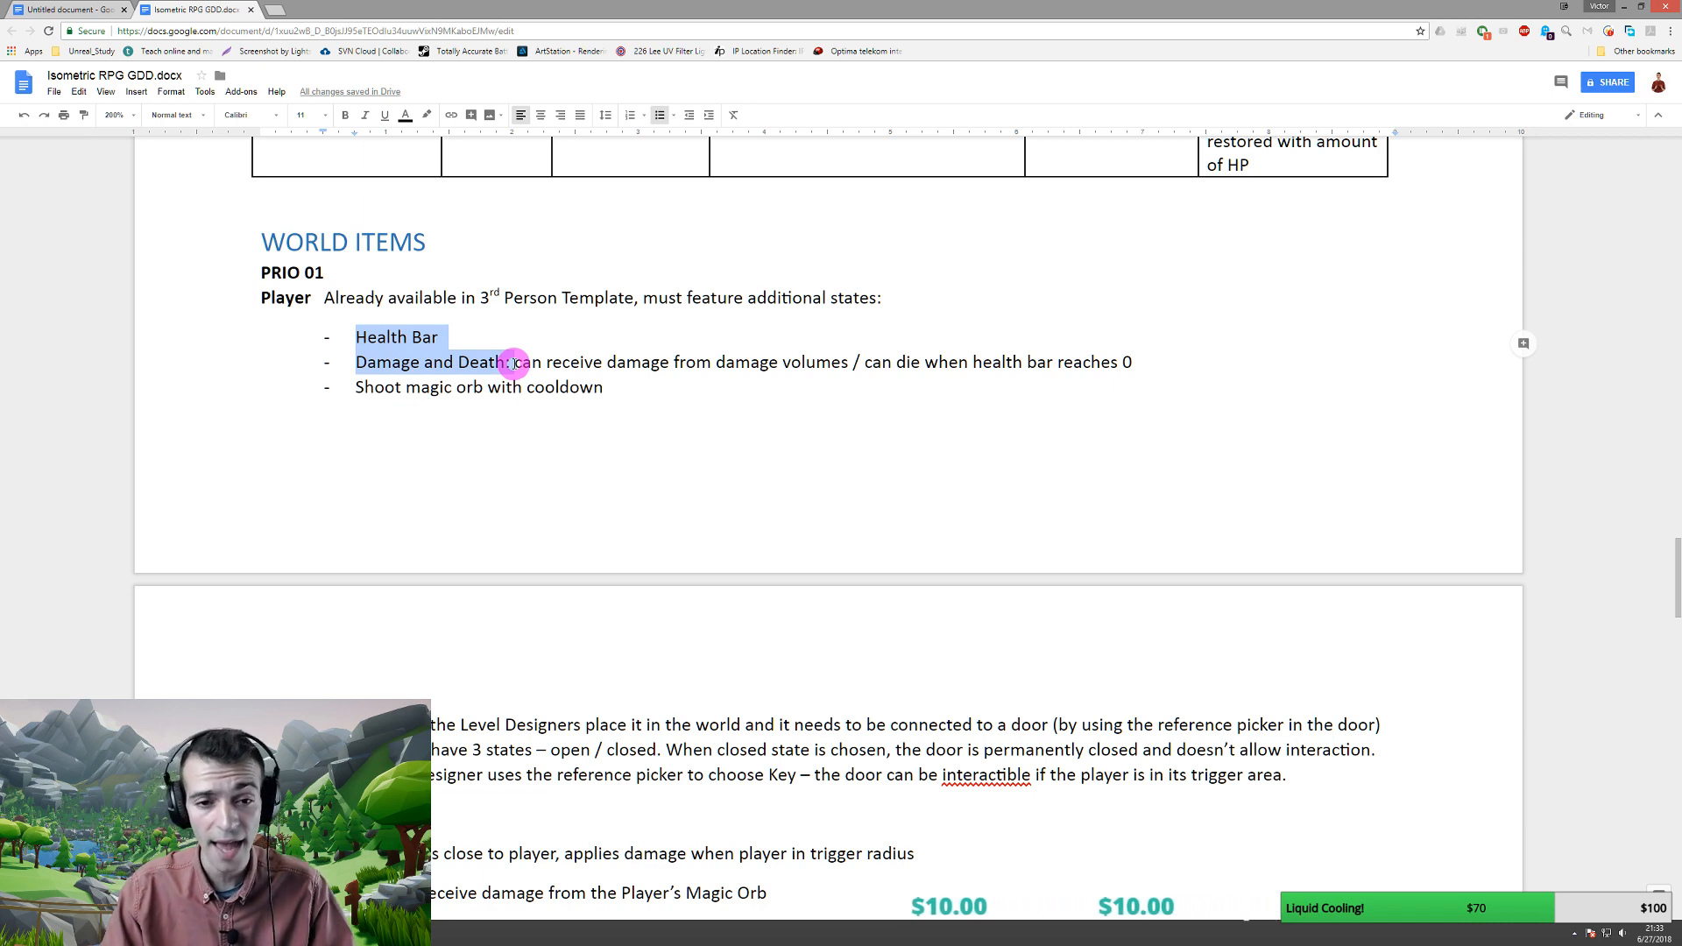
pyautogui.moveTo(358, 388); pyautogui.dragTo(623, 393)
pyautogui.scroll(-3, 623, 392)
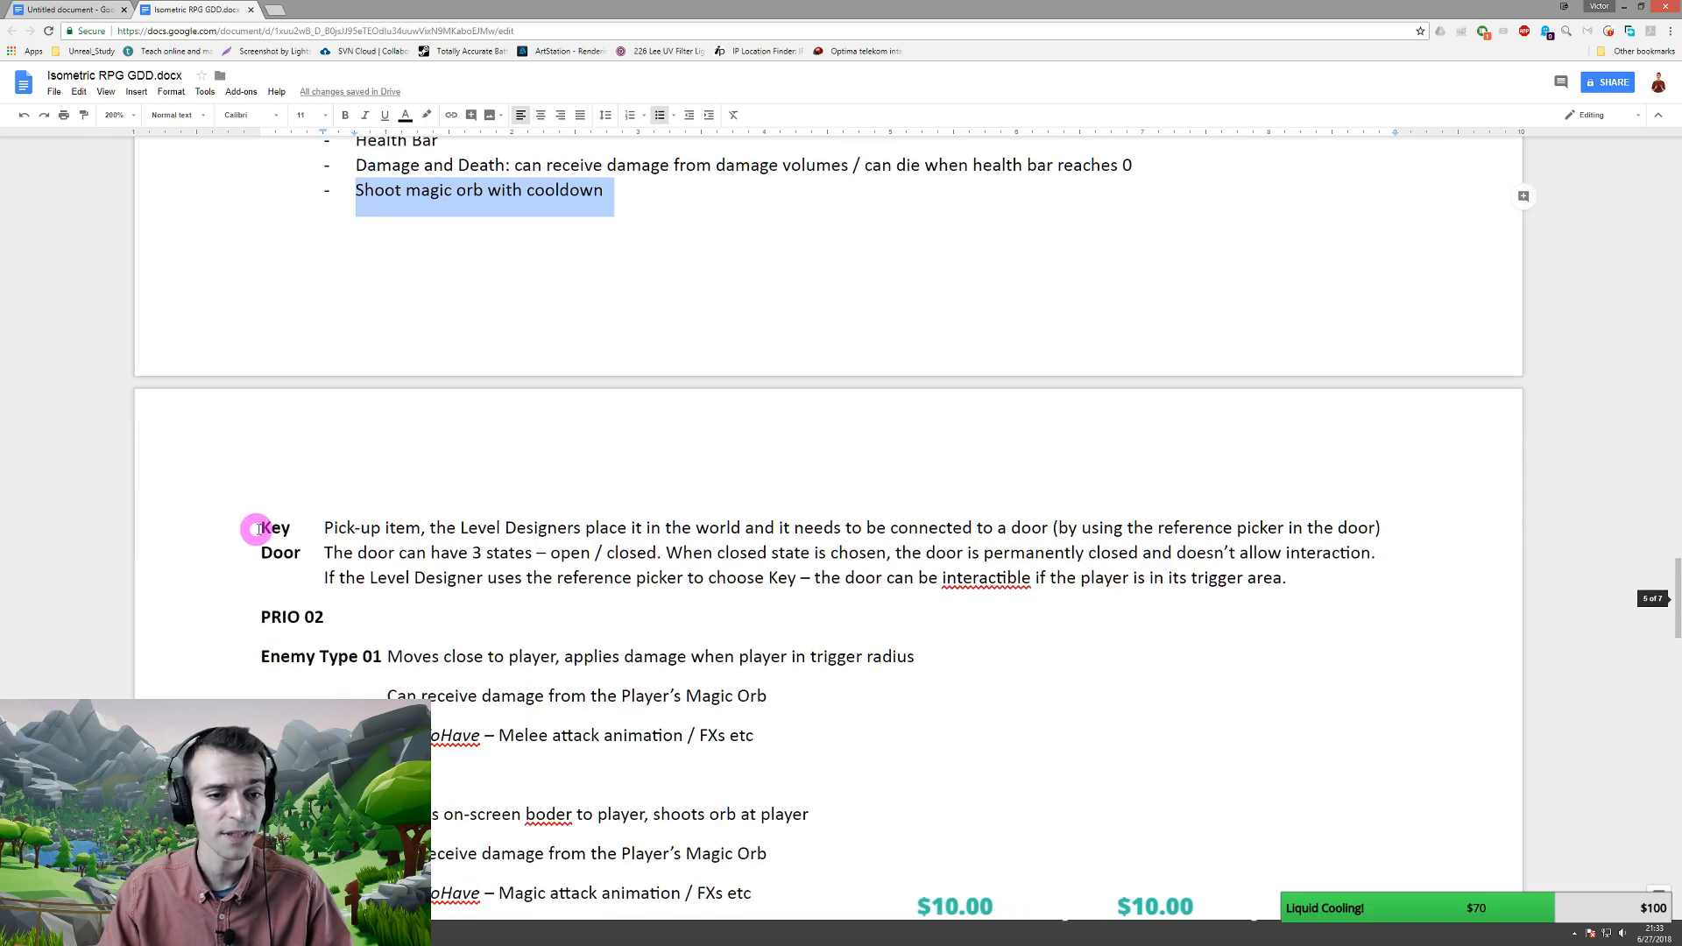
pyautogui.moveTo(260, 528); pyautogui.dragTo(305, 557)
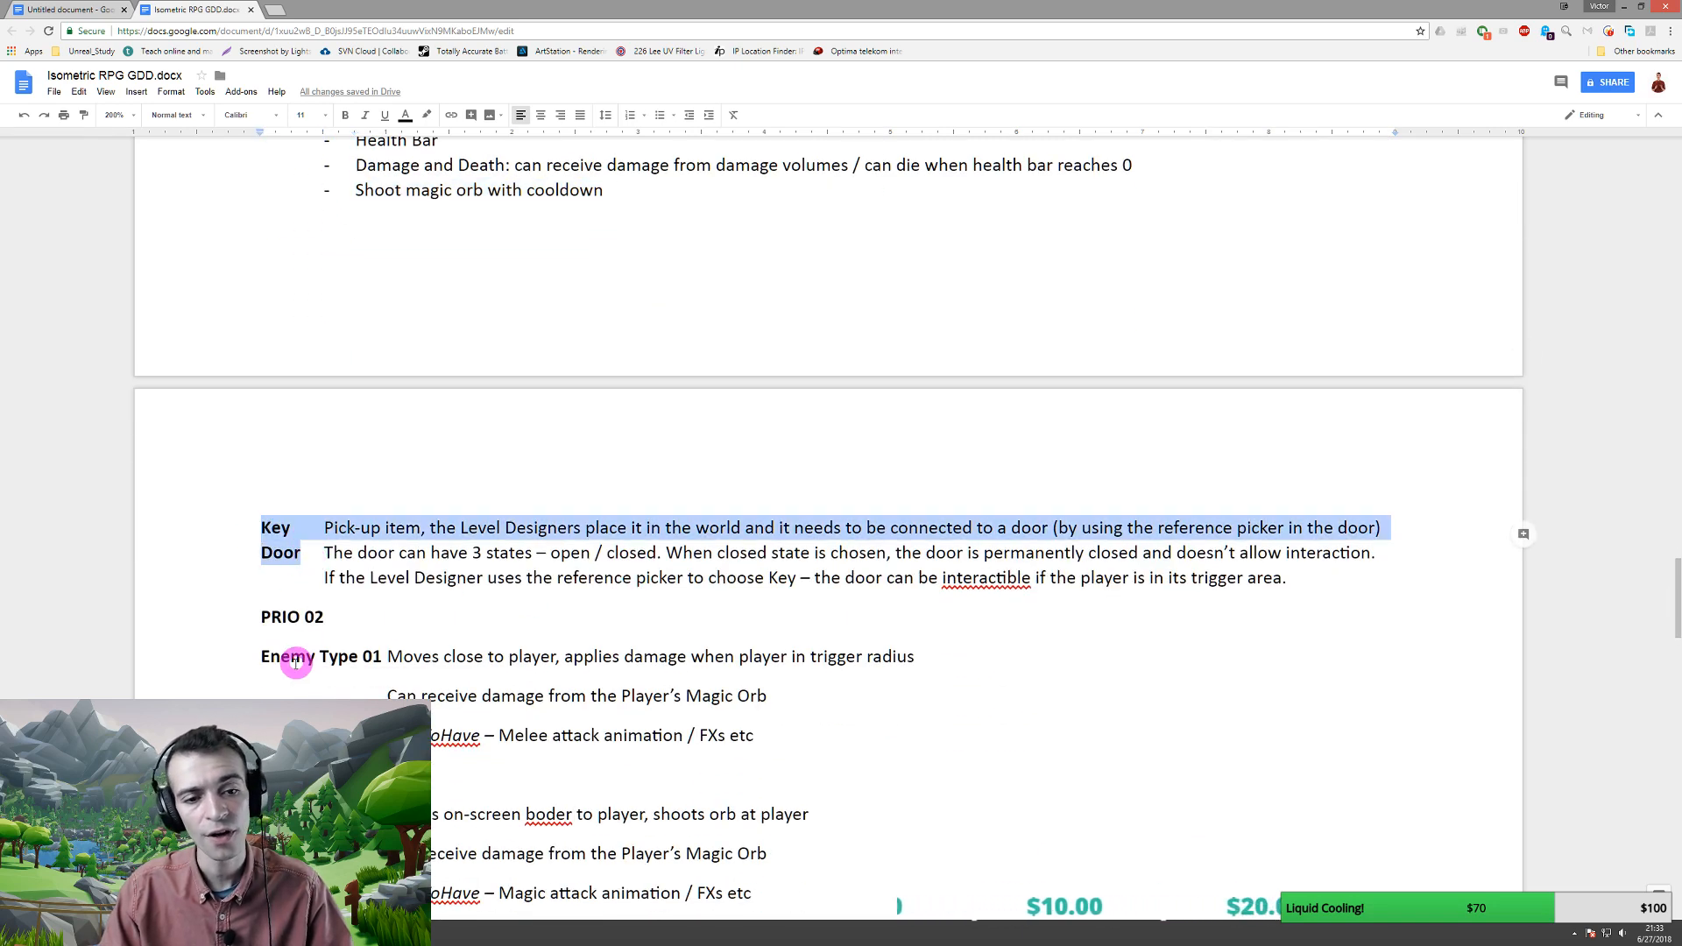
pyautogui.moveTo(282, 659); pyautogui.dragTo(382, 677)
# - Add blank lines after 'Health bar – self-explanatory' so the HUD mock-up starts the next page
pyautogui.scroll(-5, 382, 676)
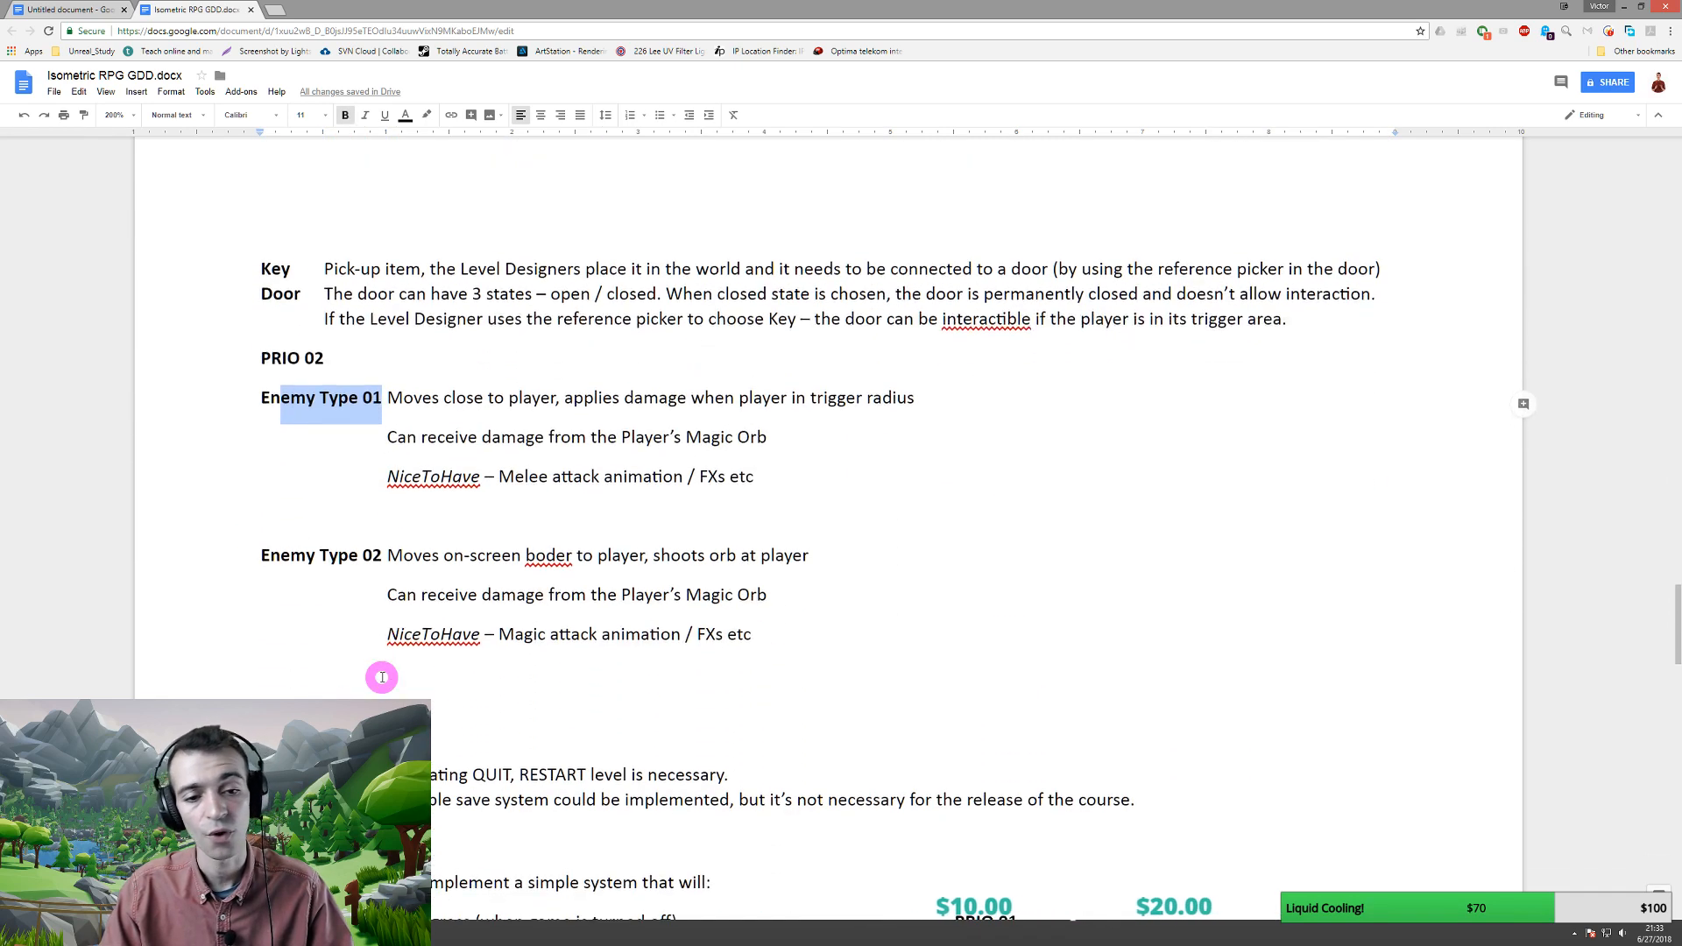
pyautogui.scroll(-3, 376, 670)
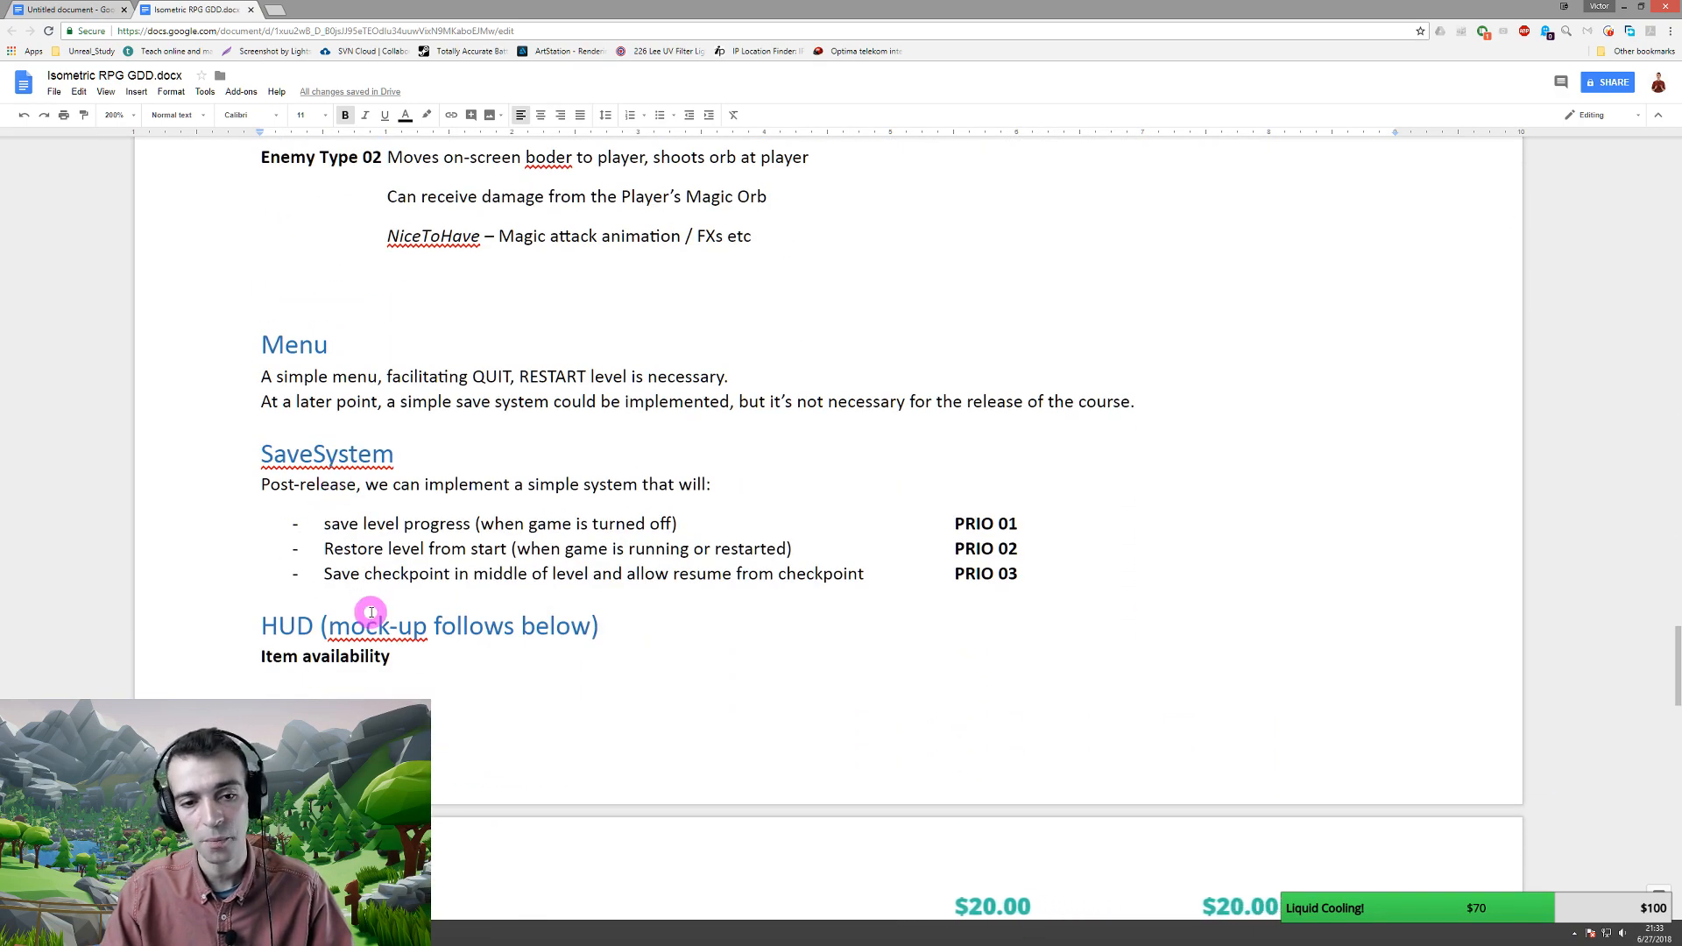
pyautogui.scroll(-5, 371, 612)
pyautogui.scroll(-6, 371, 613)
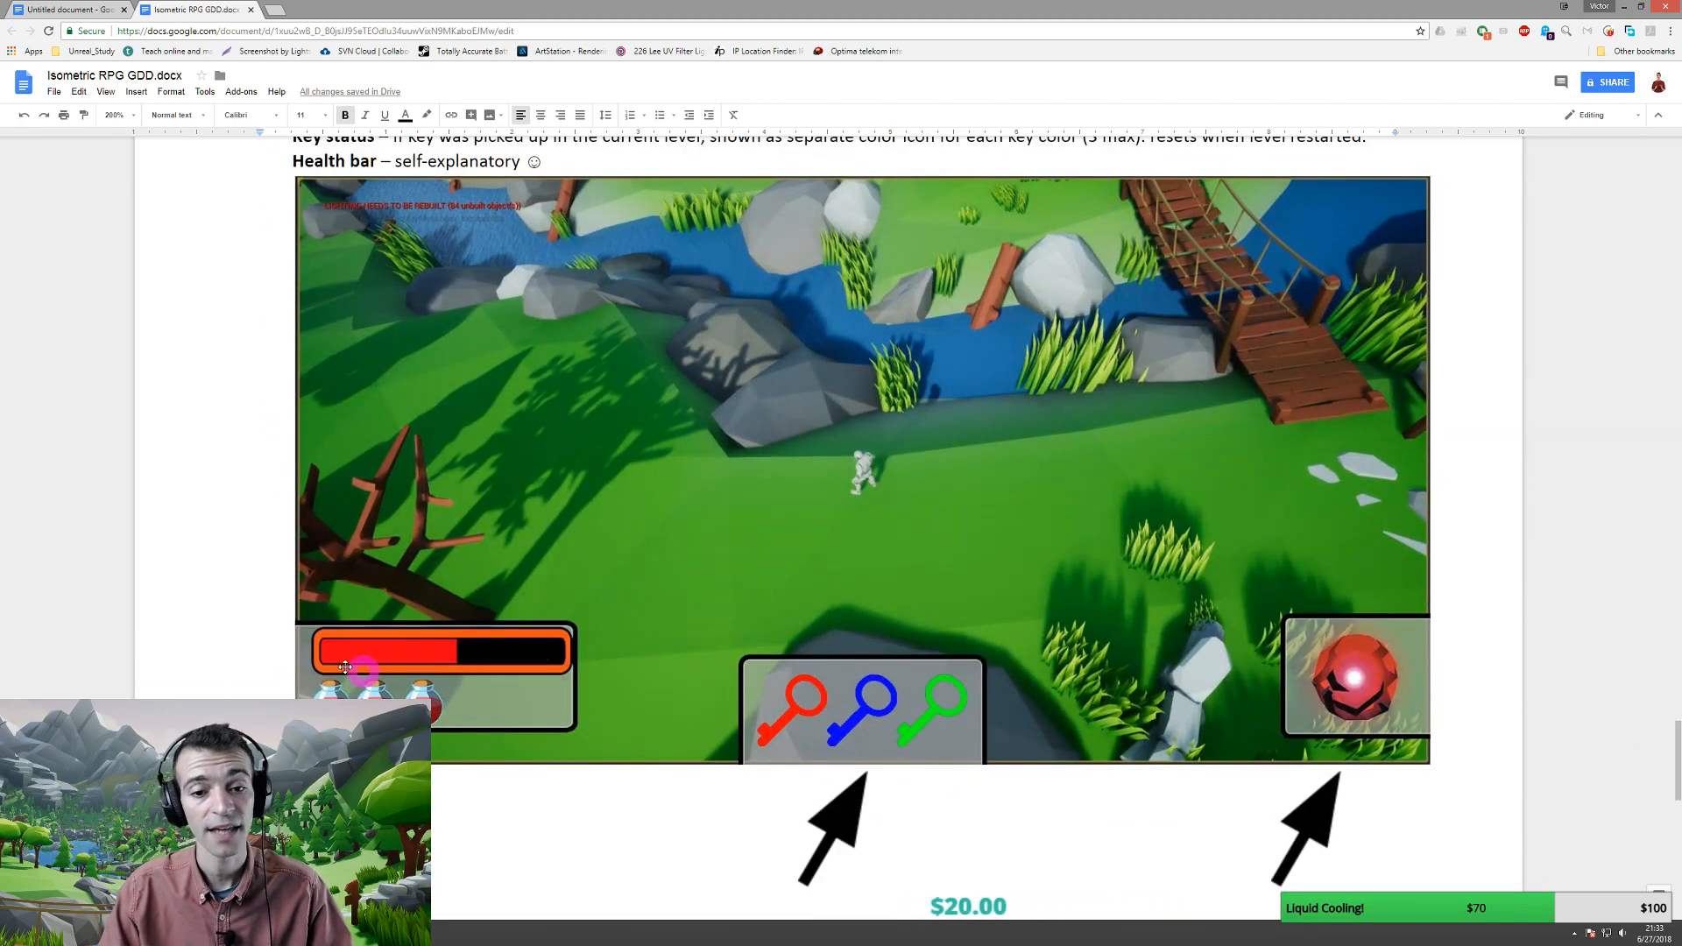
pyautogui.scroll(-1, 1075, 723)
pyautogui.scroll(-5, 1075, 723)
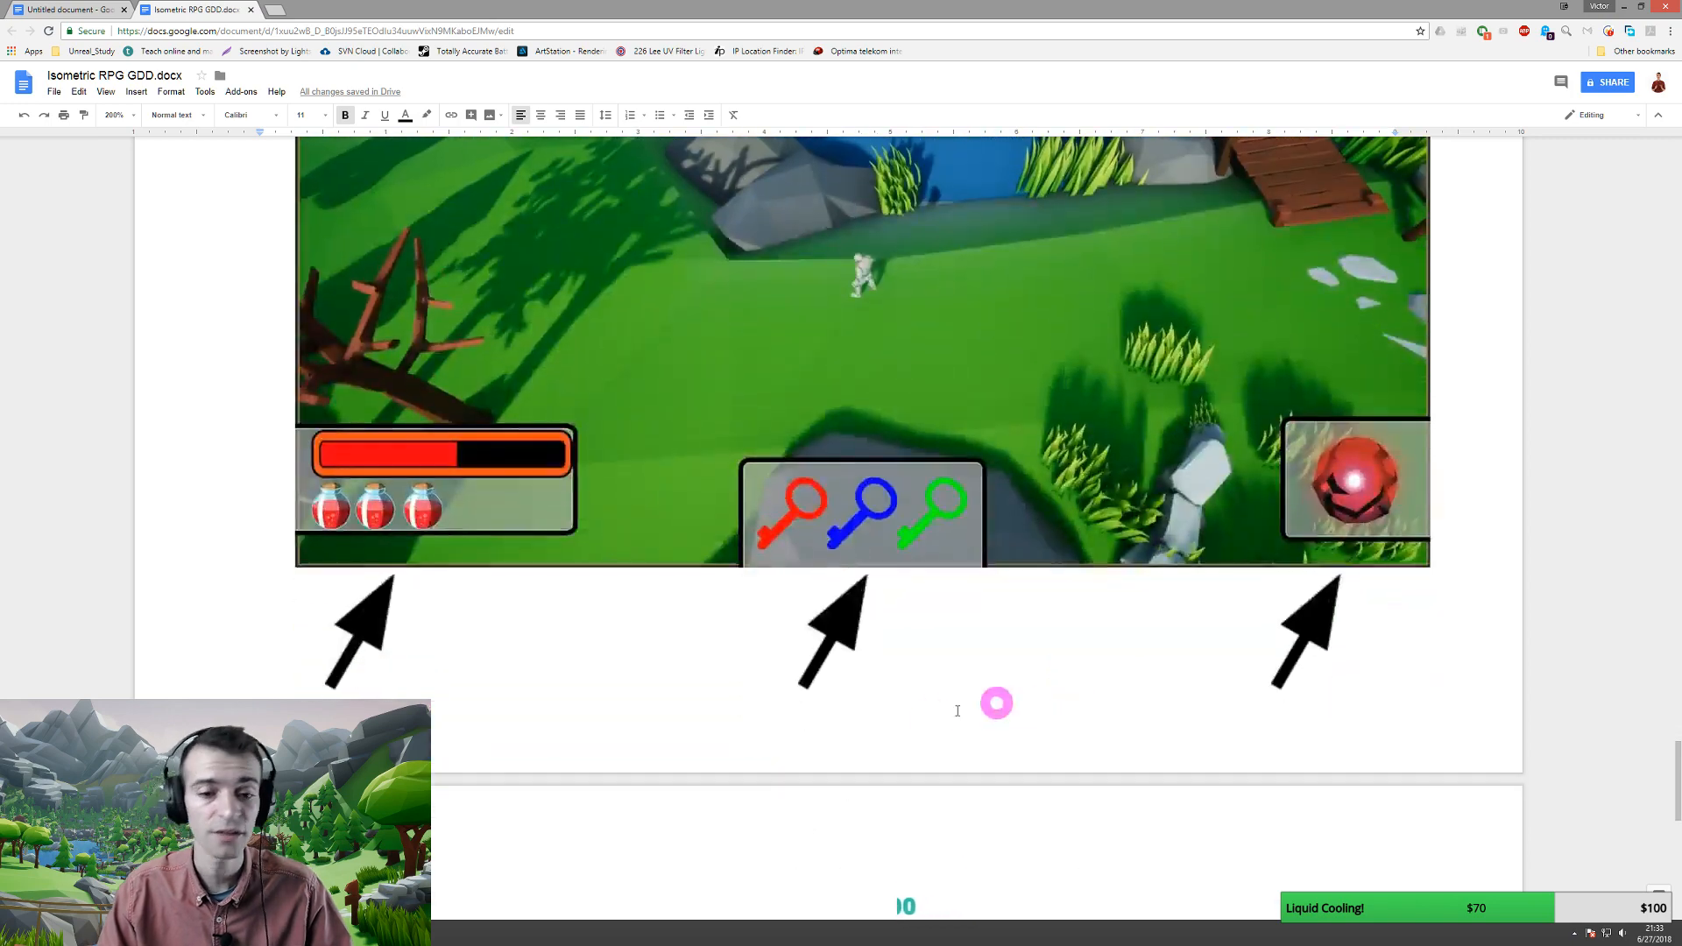
pyautogui.scroll(2, 420, 411)
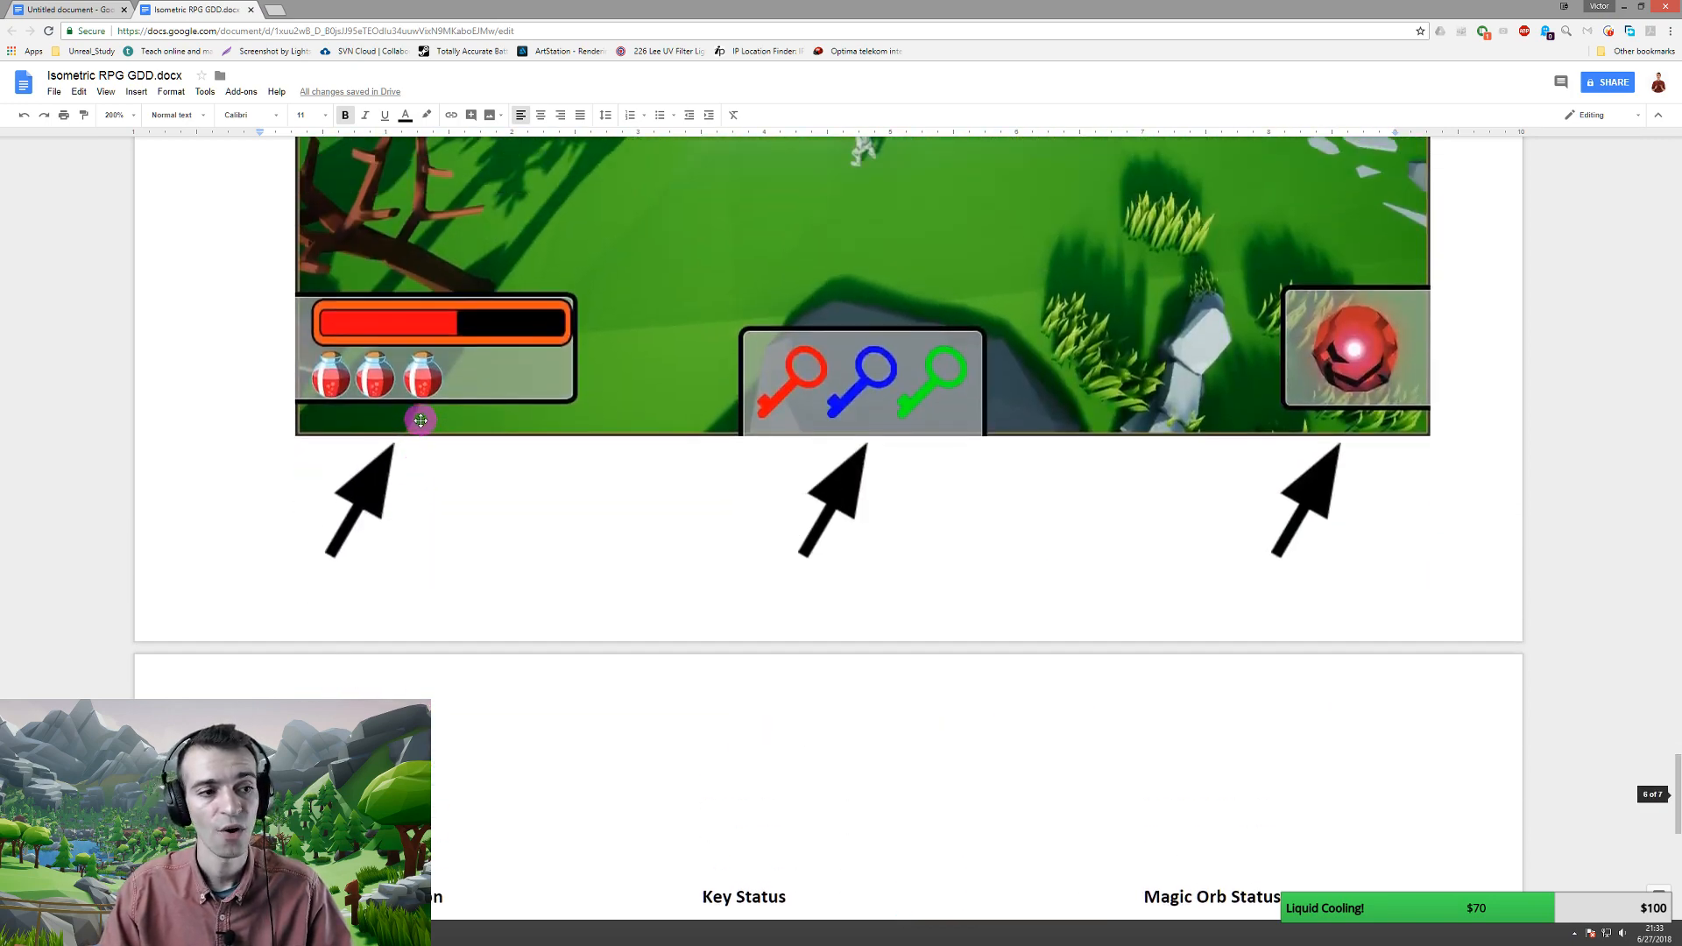
pyautogui.scroll(-3, 454, 447)
pyautogui.scroll(10, 524, 433)
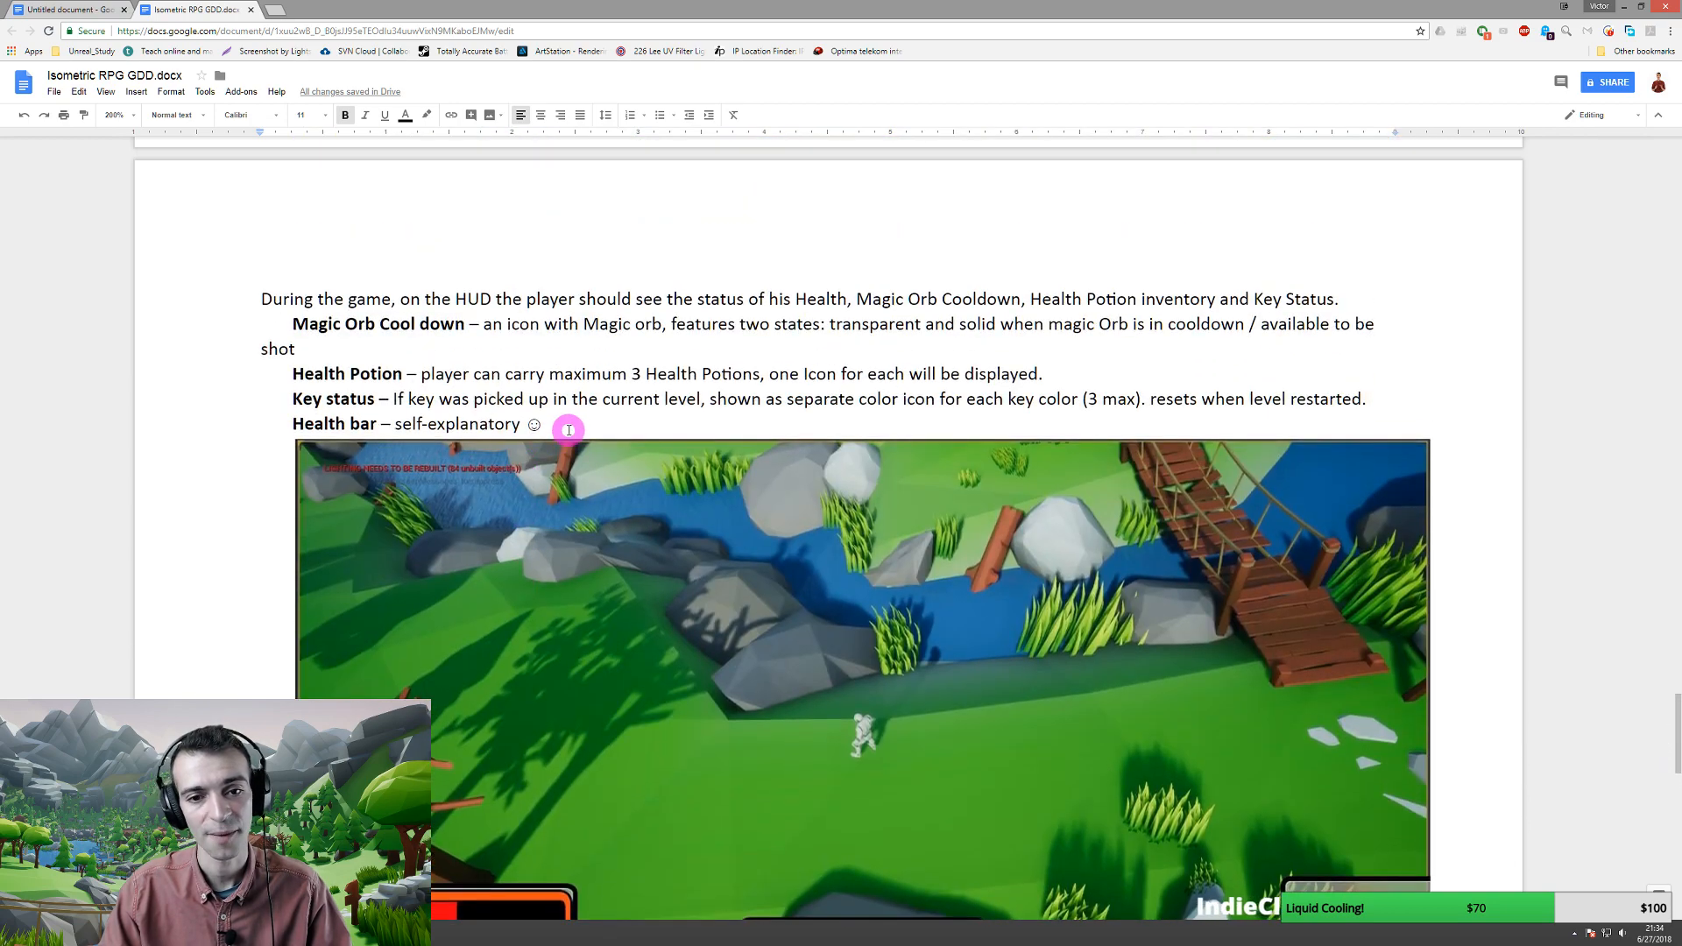
pyautogui.press('Return')
pyautogui.press('Return')
pyautogui.press('Return')
pyautogui.press('Return')
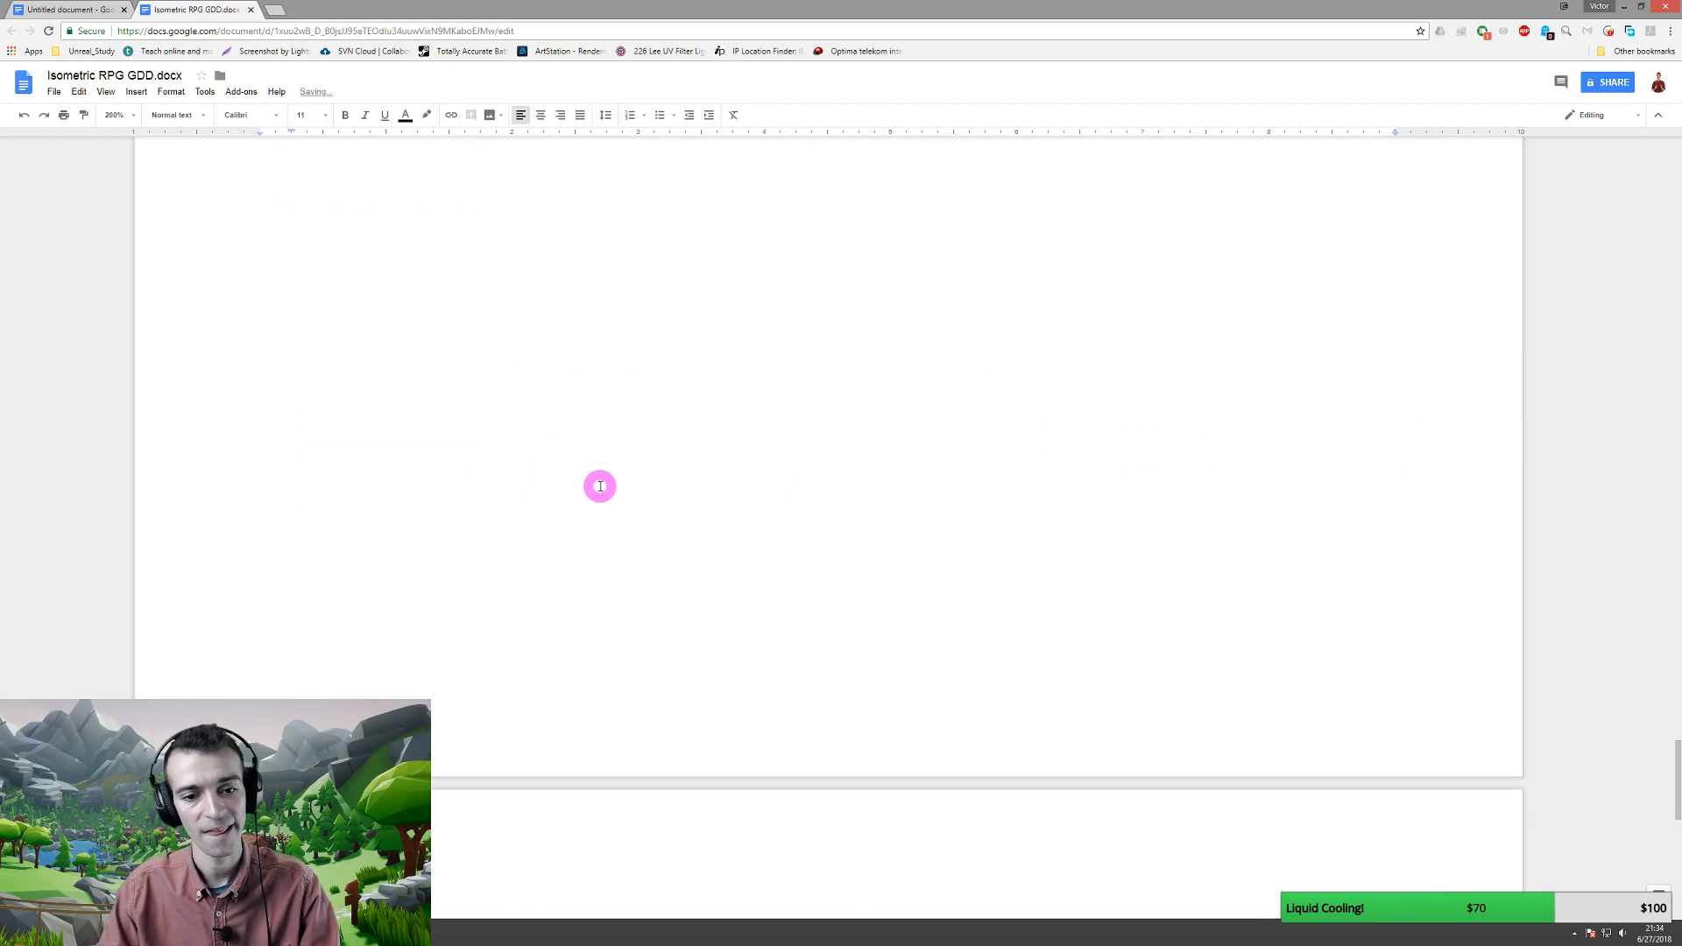
pyautogui.scroll(-4, 600, 486)
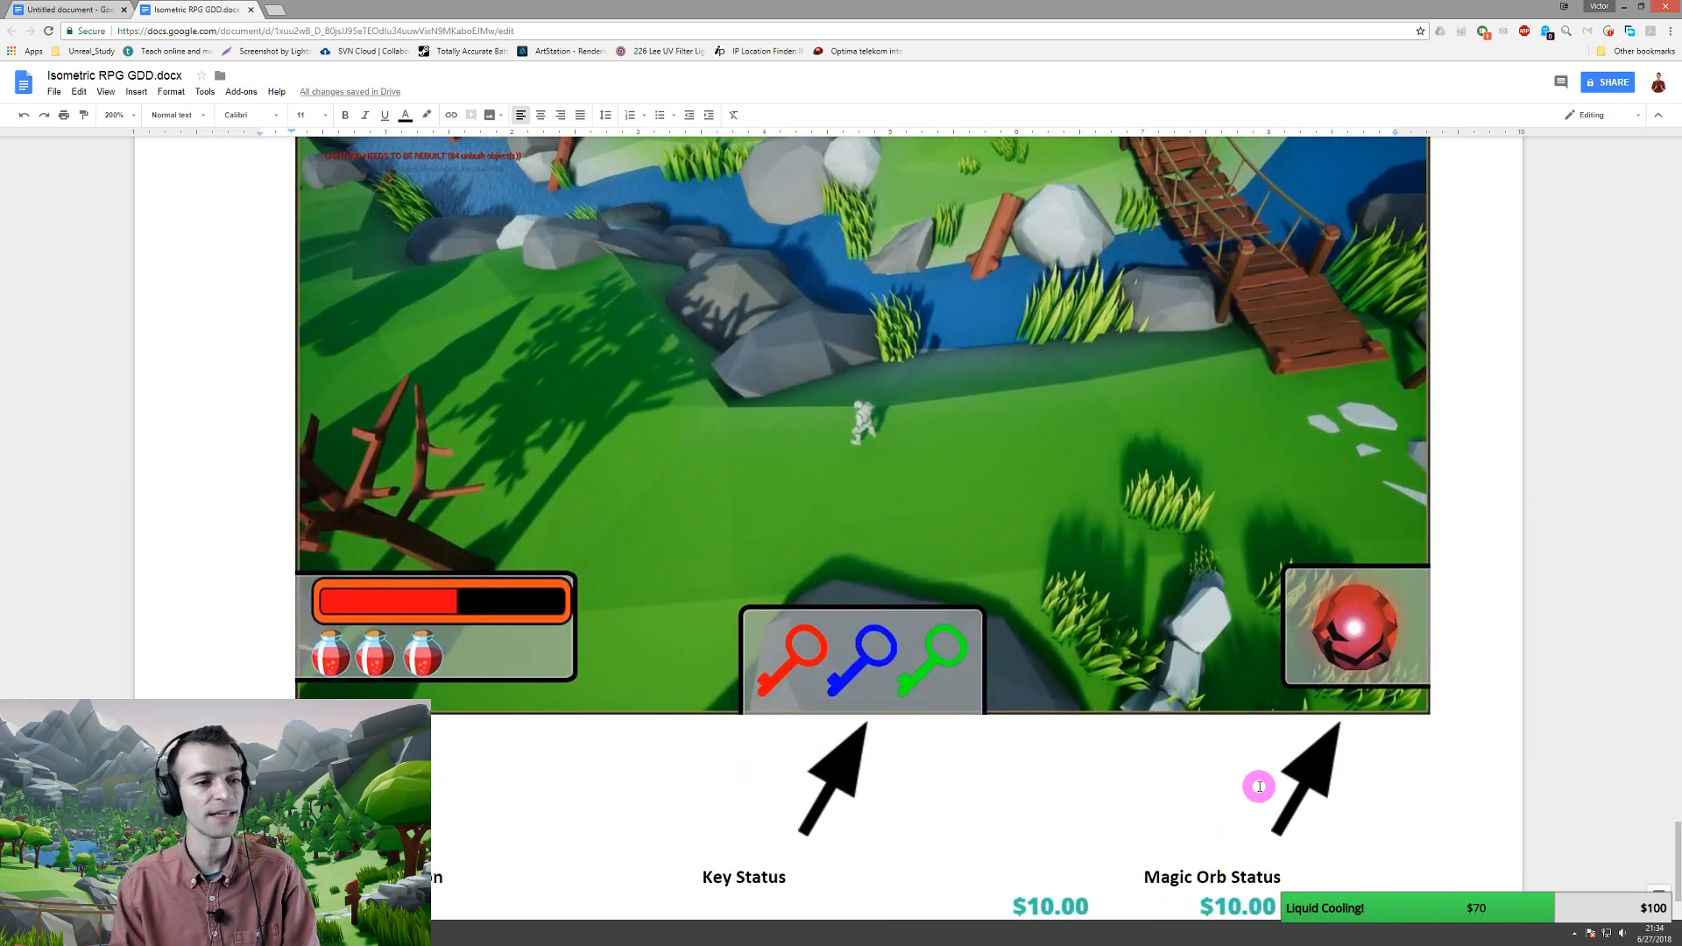
pyautogui.scroll(-2, 1259, 786)
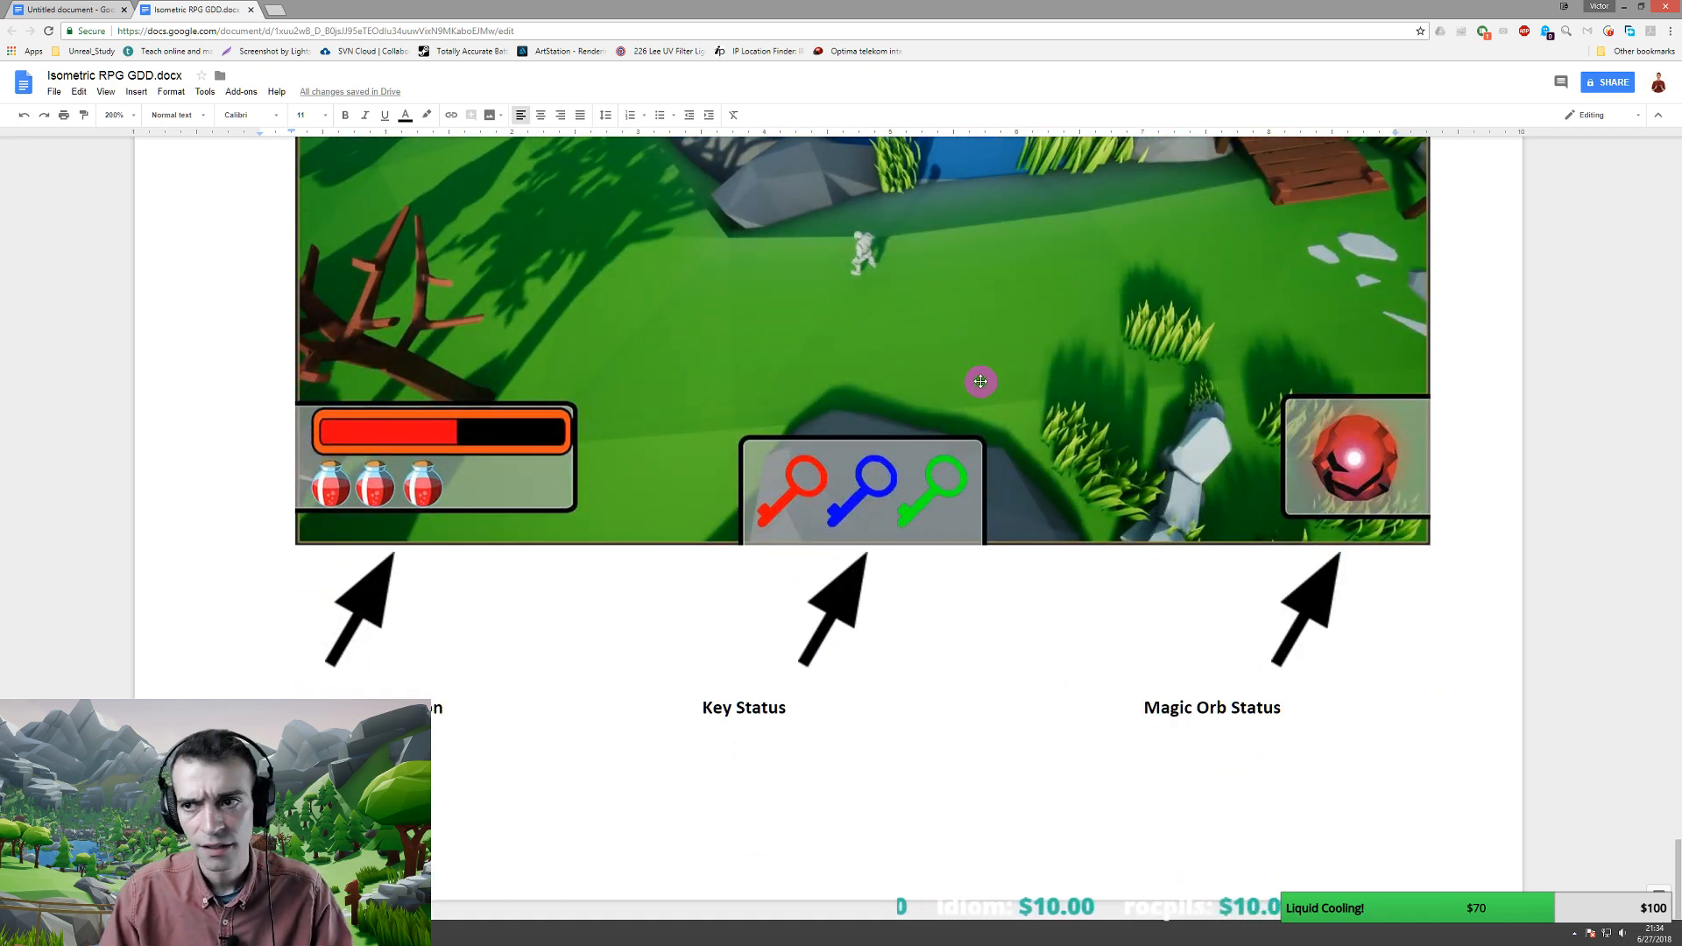
pyautogui.click(133, 119)
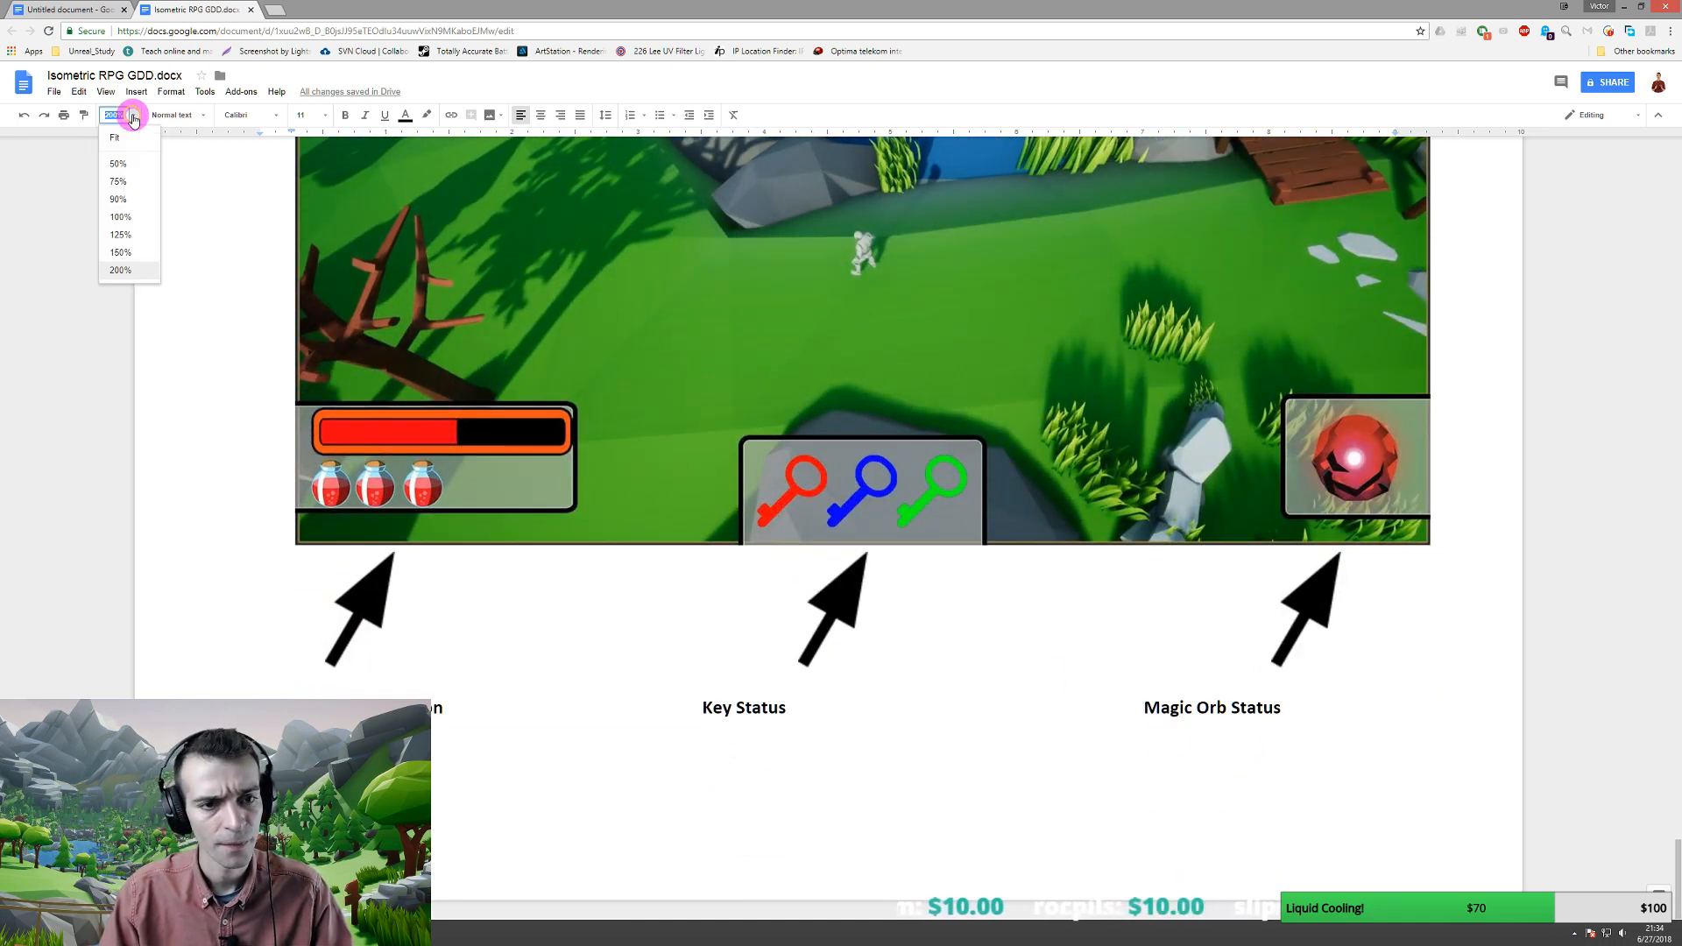
# - View the GDD at 100% zoom and scroll back to the top of the document
pyautogui.click(119, 219)
pyautogui.scroll(3, 735, 454)
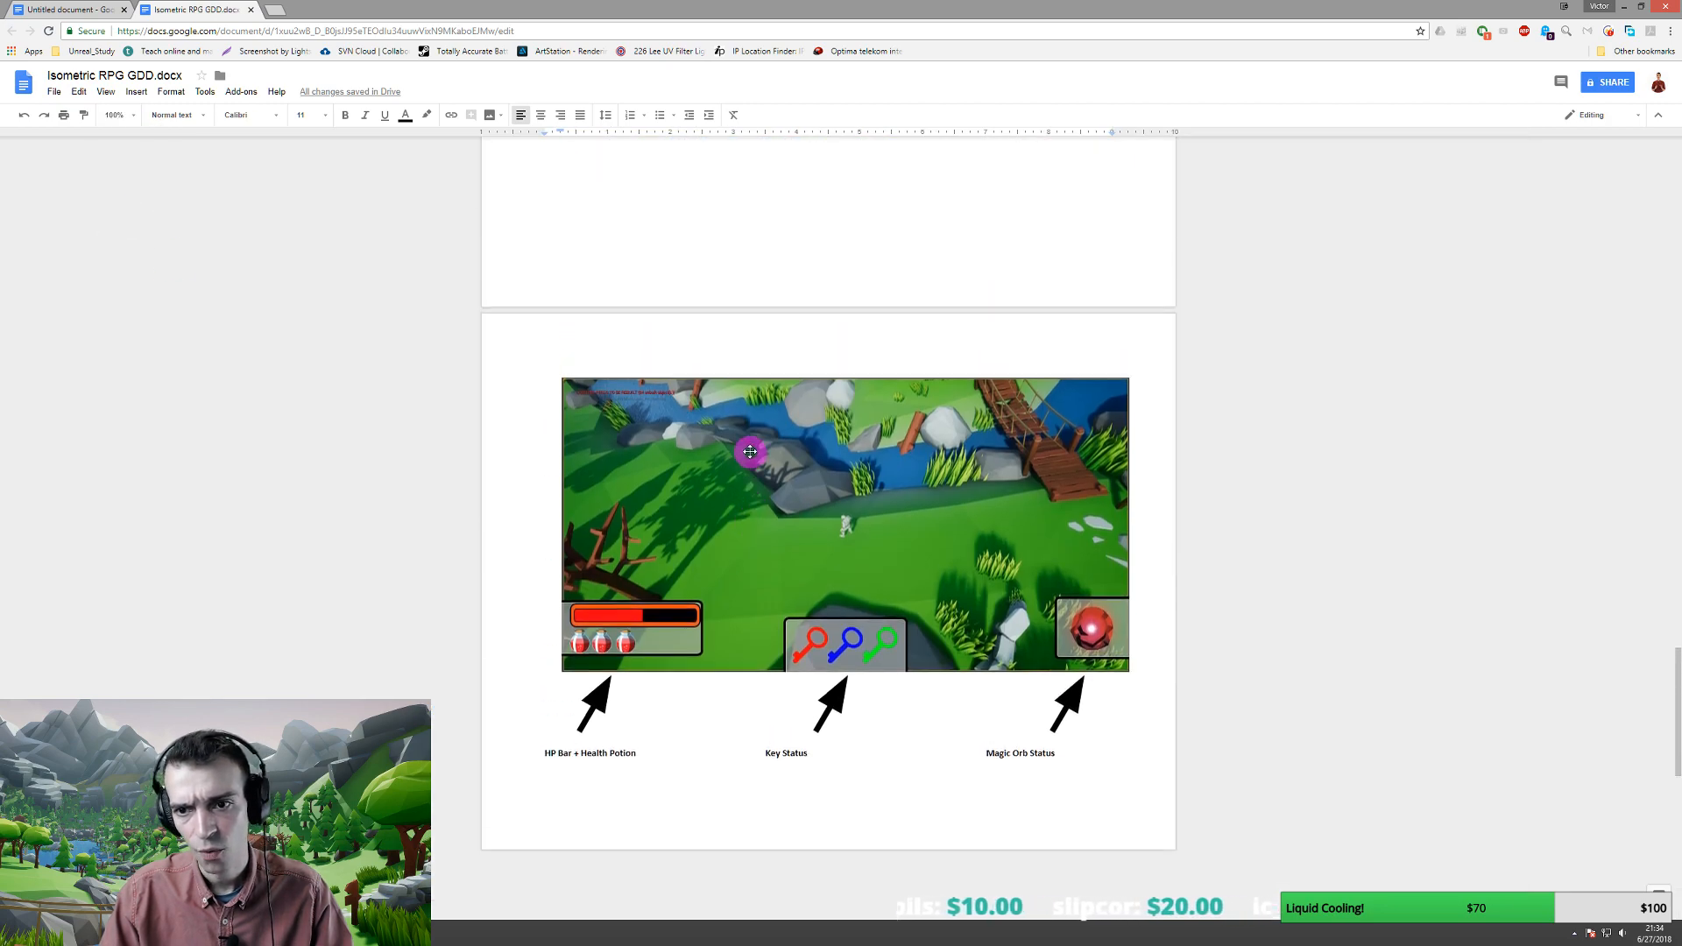
pyautogui.scroll(20, 744, 452)
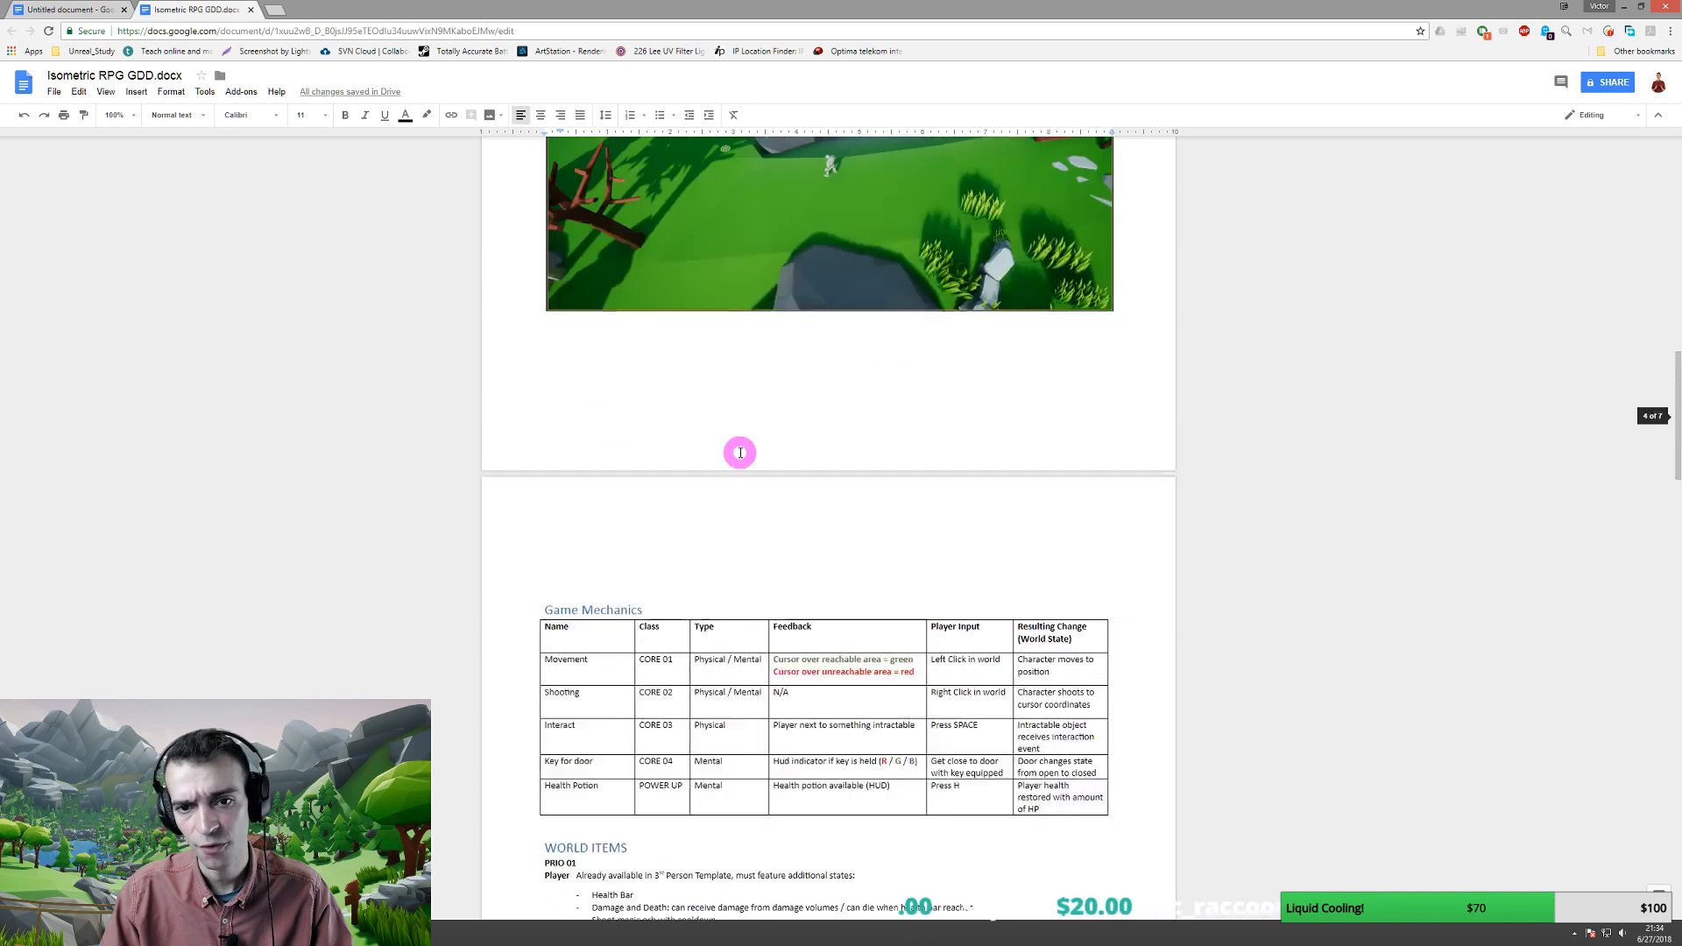
pyautogui.scroll(20, 740, 452)
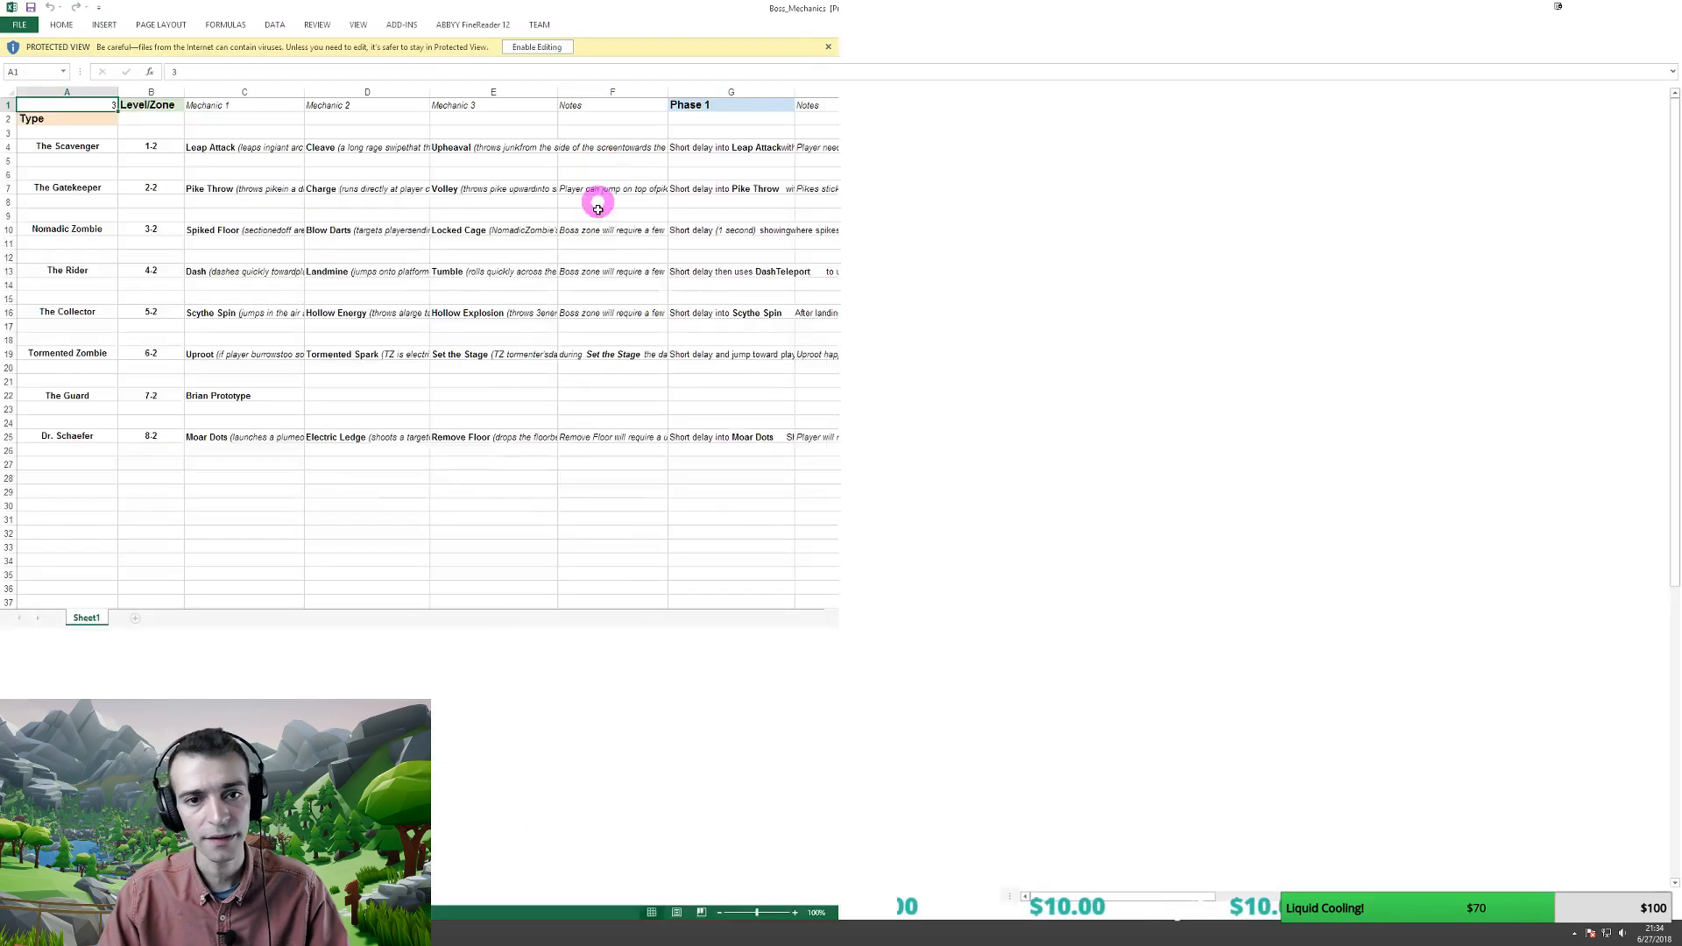
# - Enable editing on the protected Boss_Mechanics workbook and keep the Excel window maximized
pyautogui.click(549, 46)
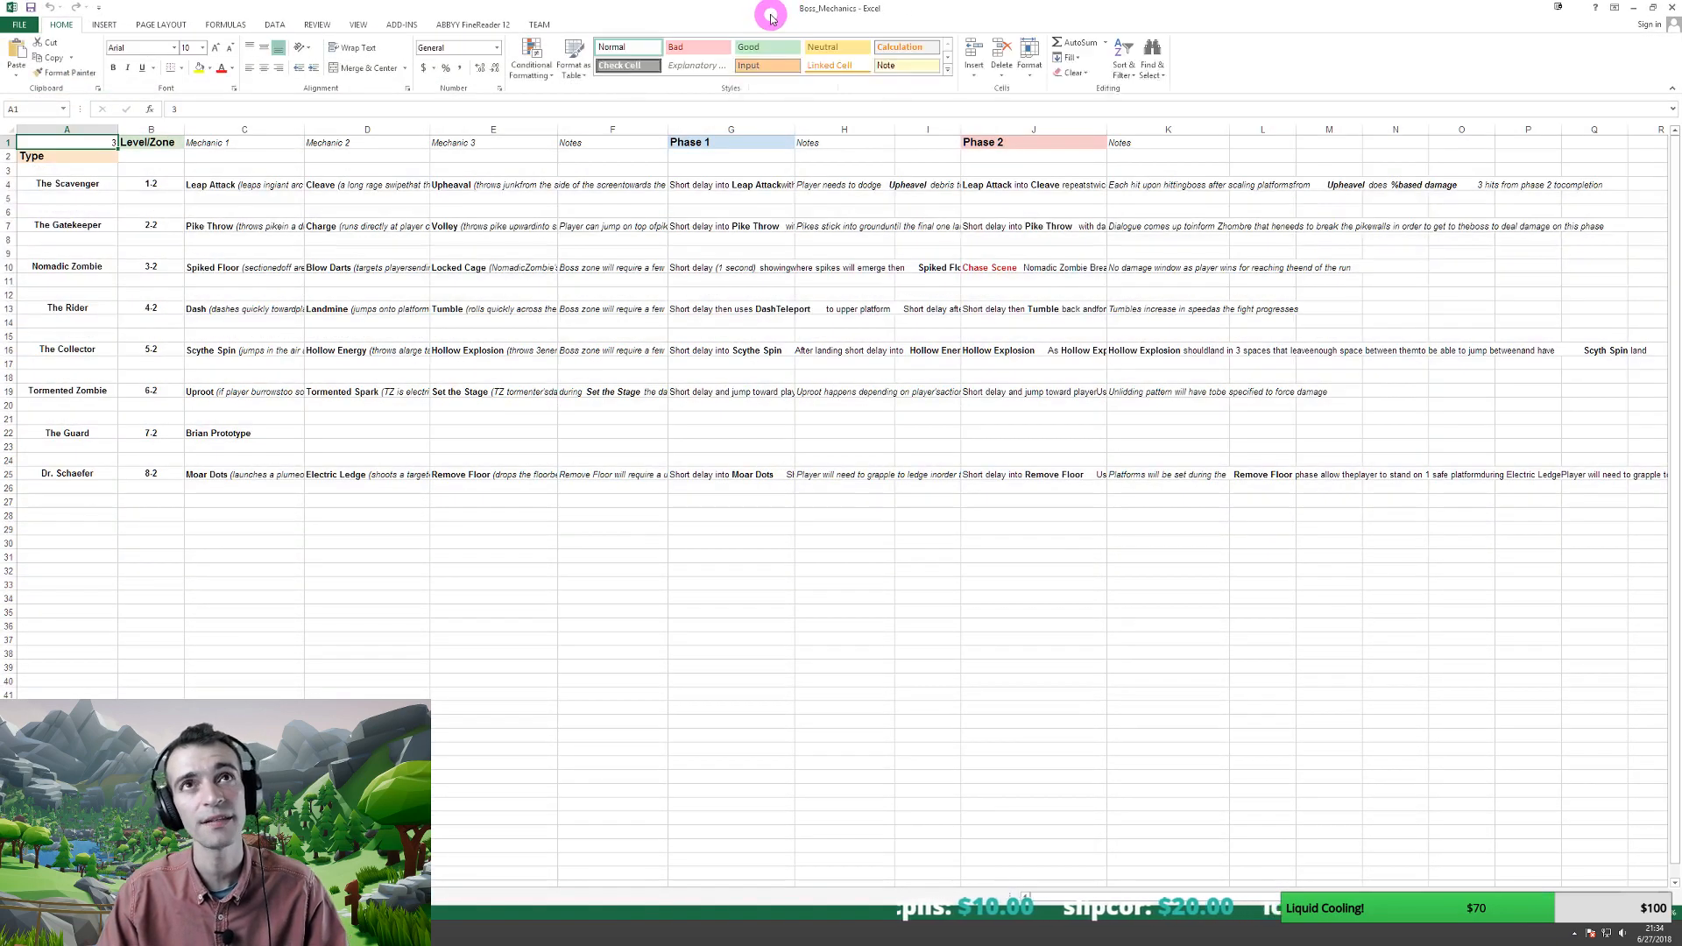
pyautogui.doubleClick(776, 14)
pyautogui.doubleClick(747, 138)
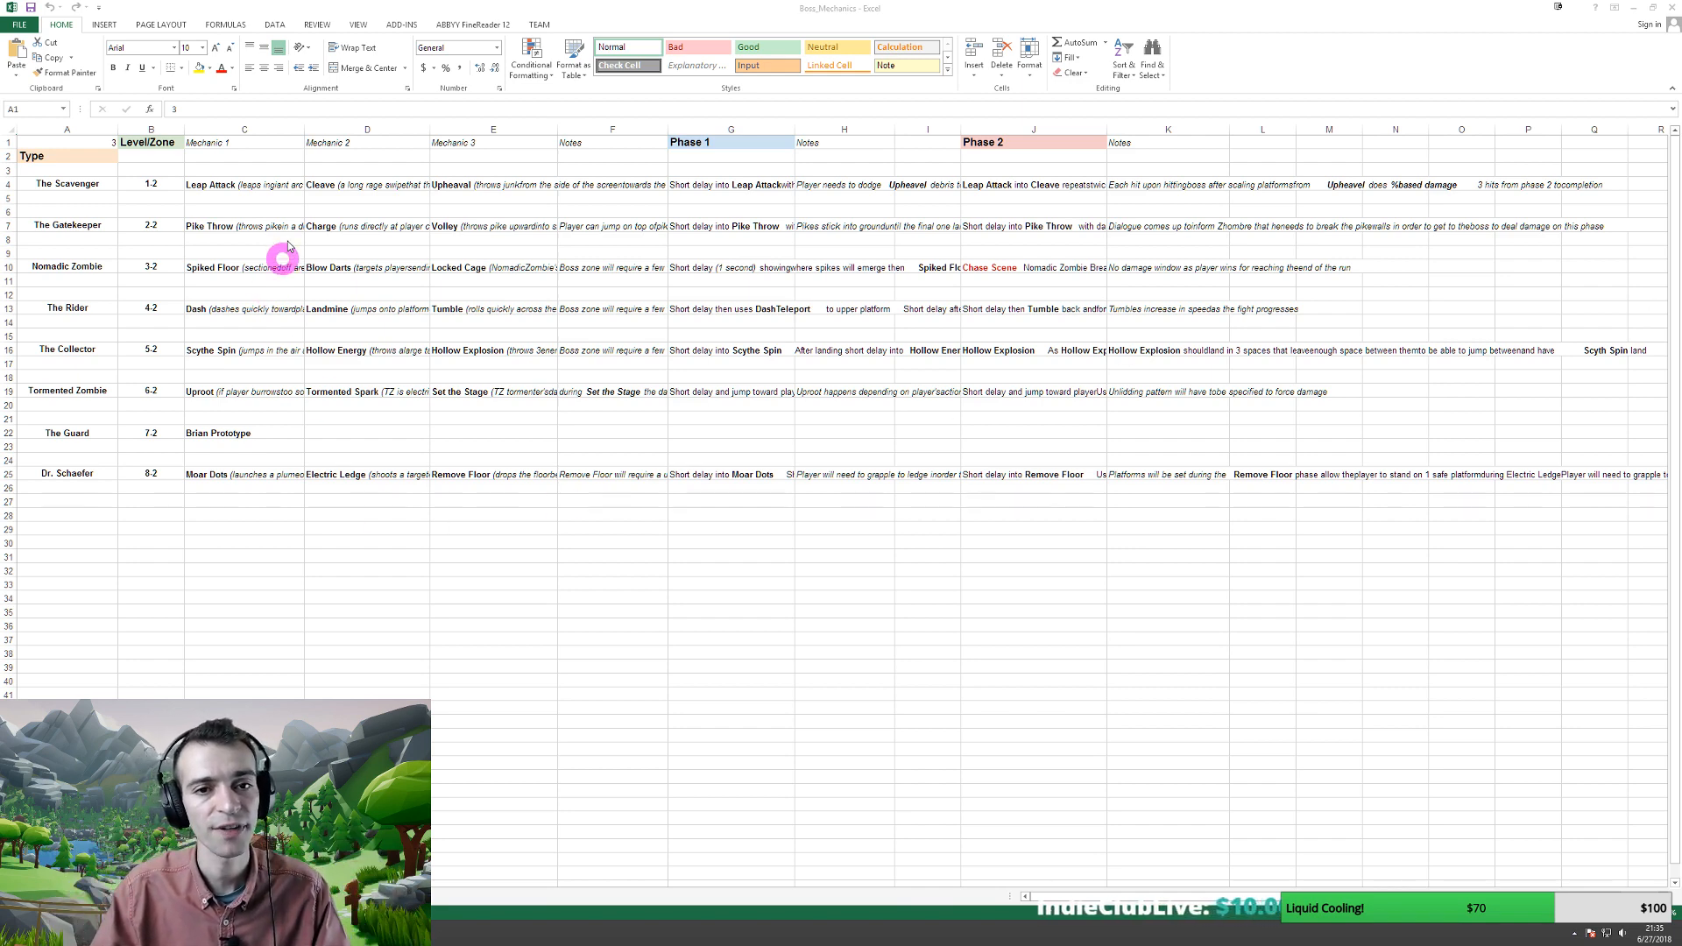
# - Select the boss names, The Scavenger's row 4 mechanics and the table body to inspect them
pyautogui.click(726, 139)
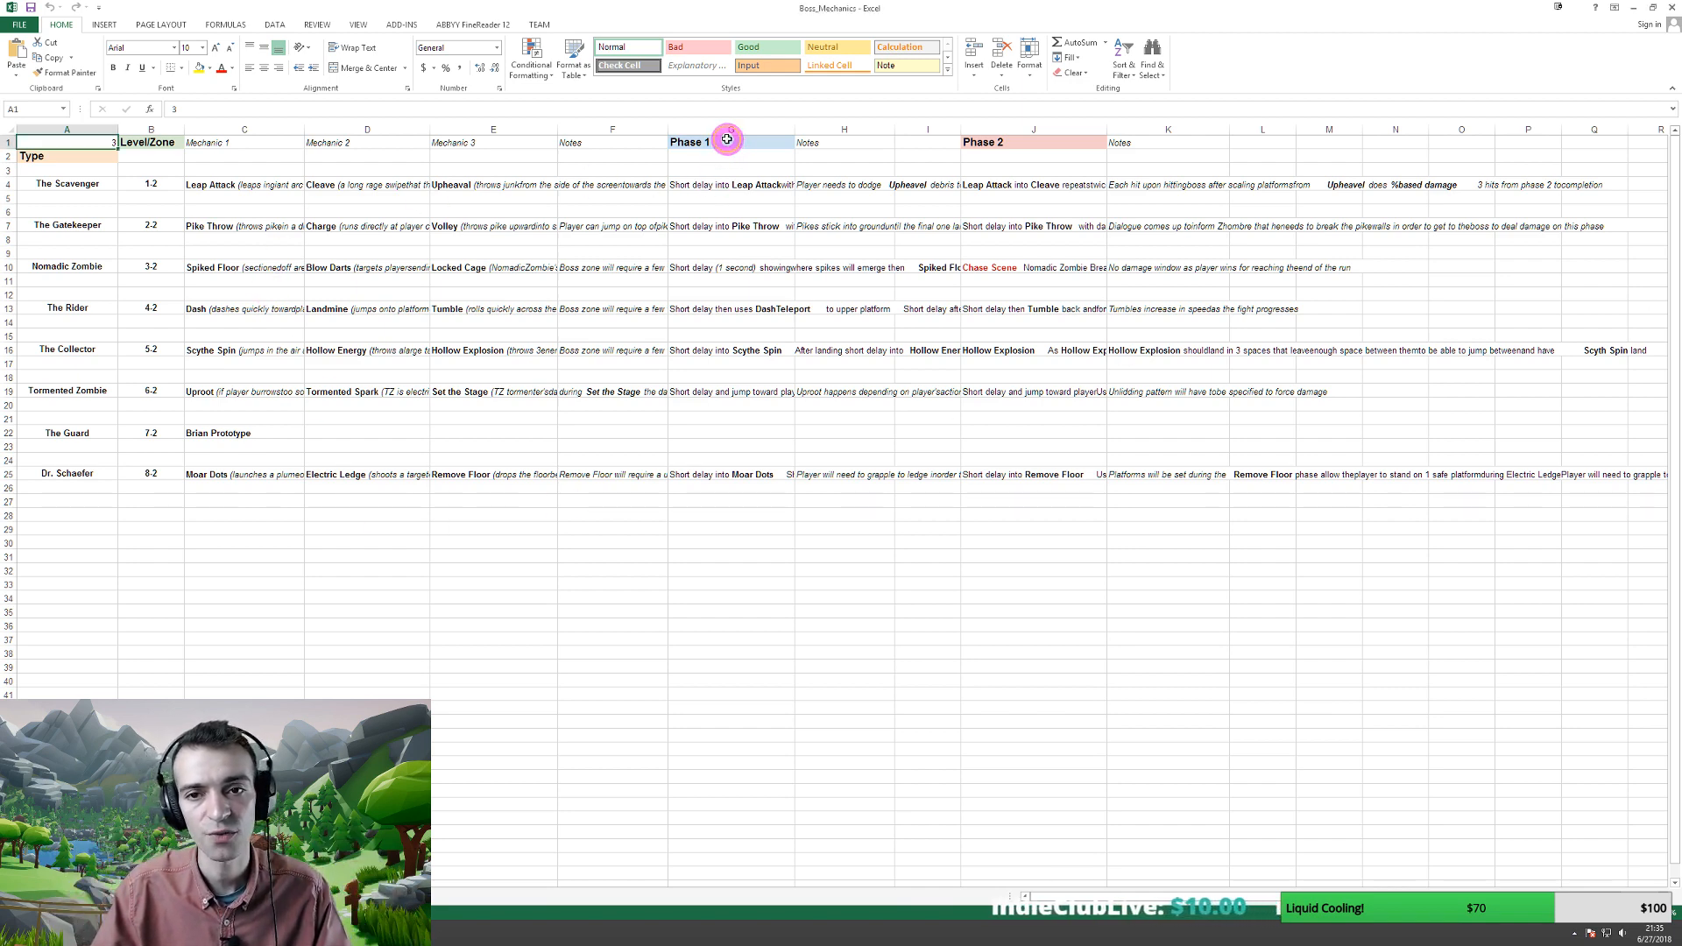
pyautogui.click(1004, 141)
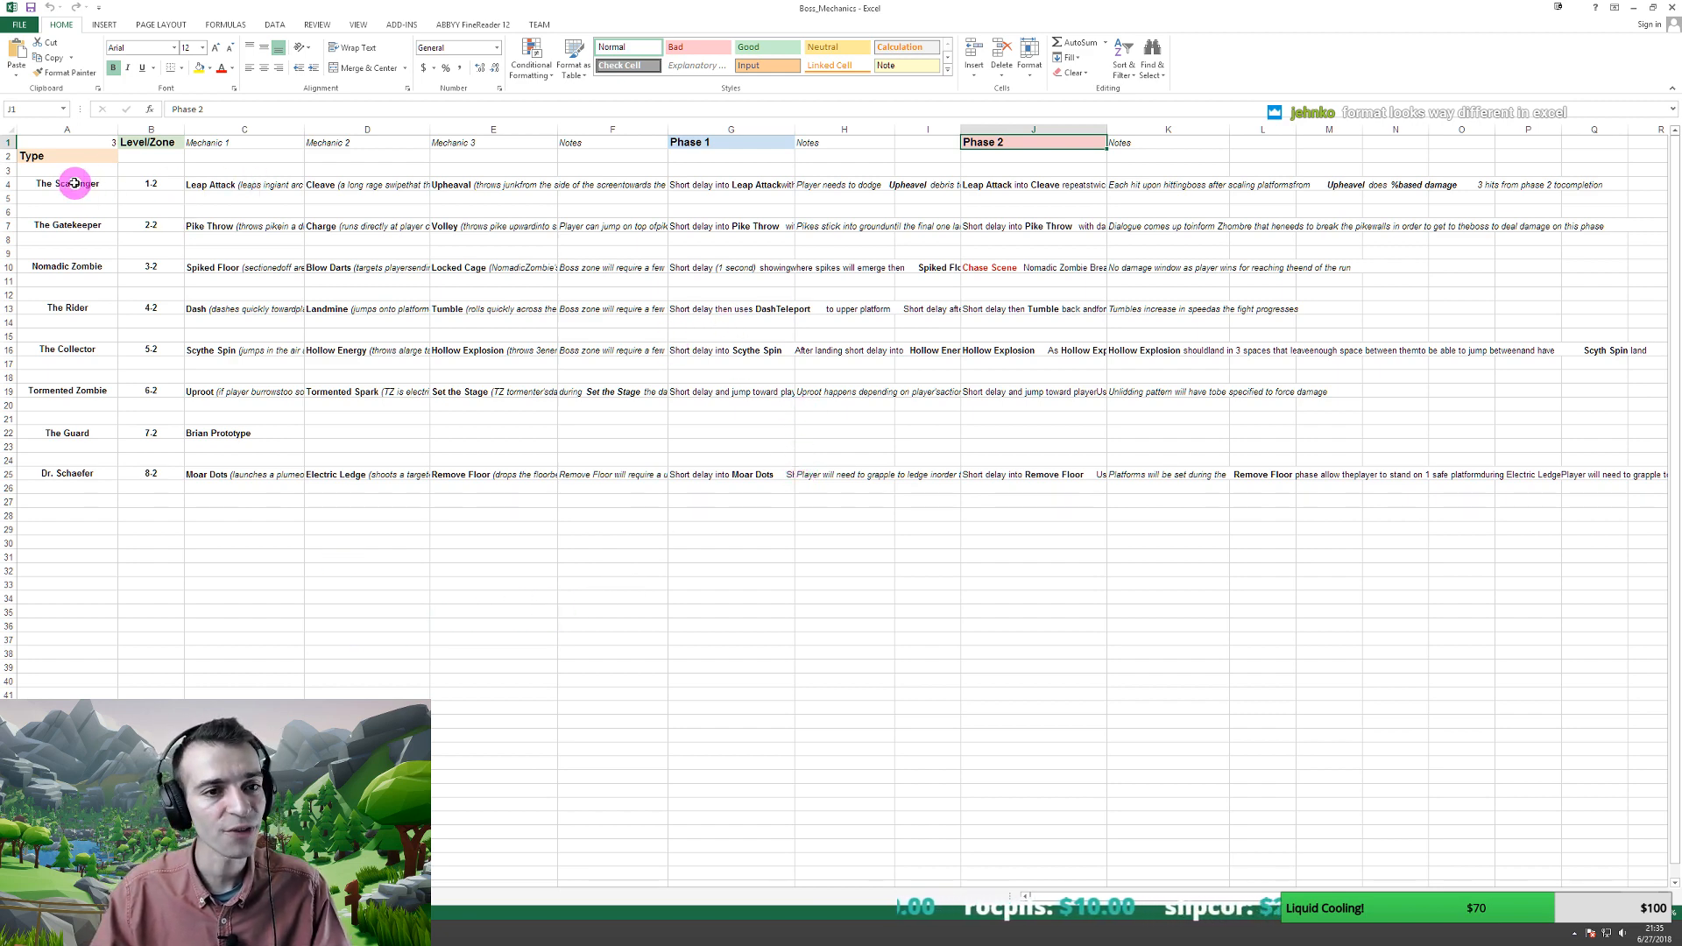
pyautogui.moveTo(74, 185); pyautogui.dragTo(59, 473)
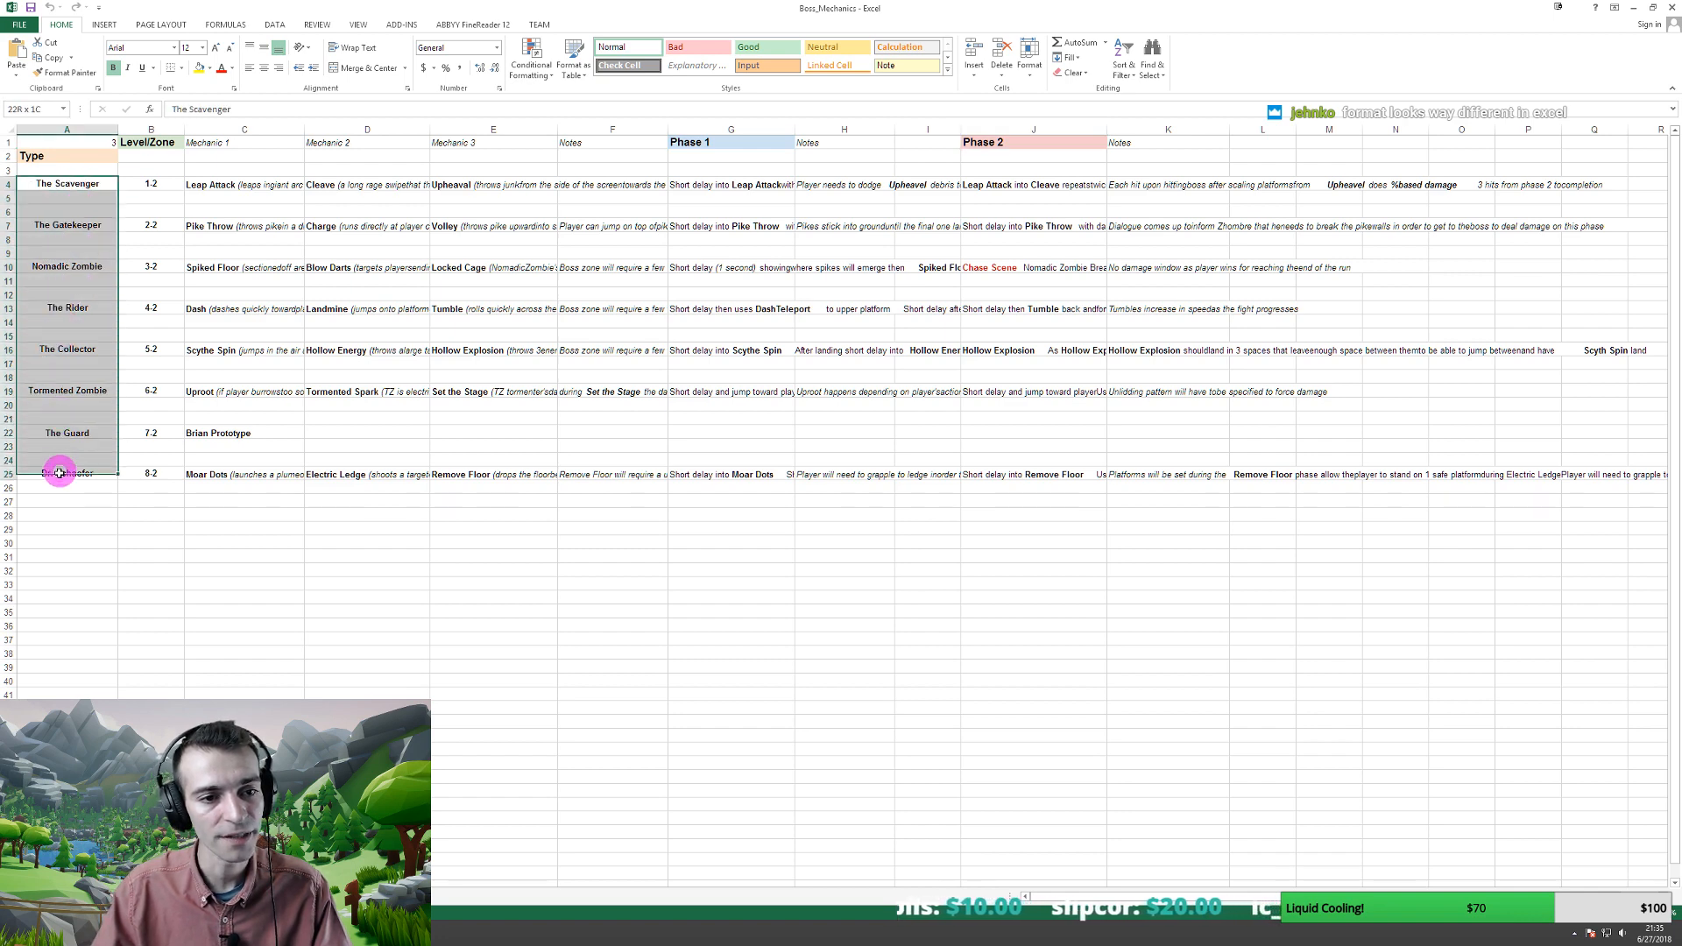
pyautogui.click(211, 184)
pyautogui.moveTo(210, 185); pyautogui.dragTo(771, 185)
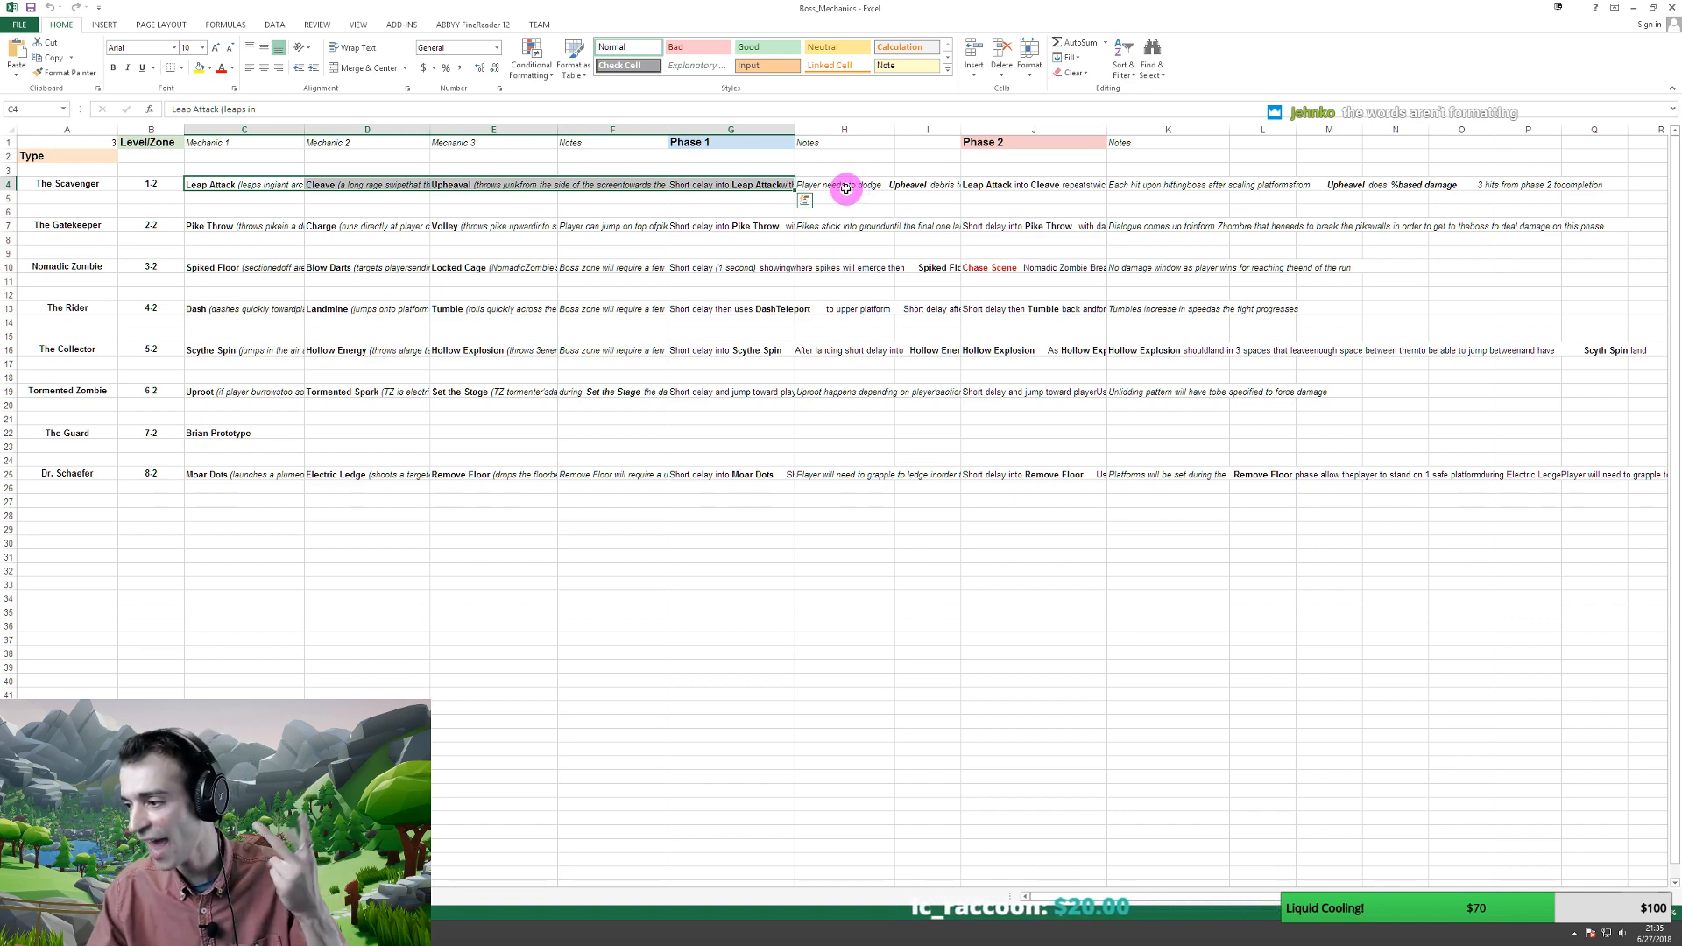
pyautogui.click(728, 571)
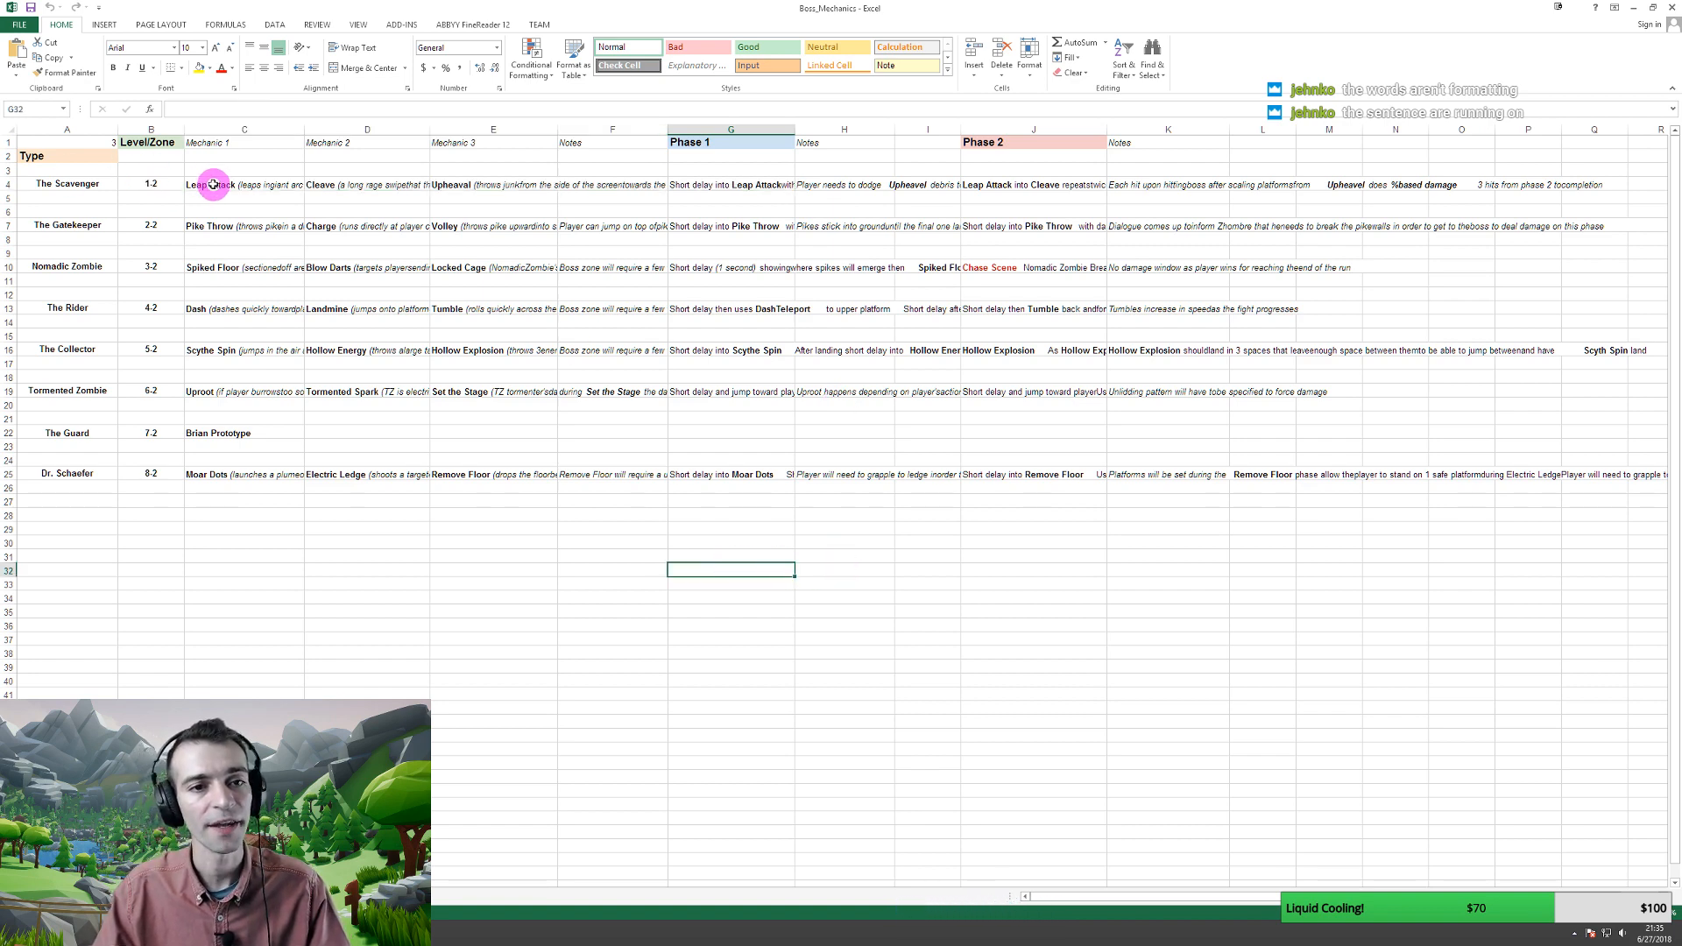
pyautogui.moveTo(211, 184); pyautogui.dragTo(1529, 486)
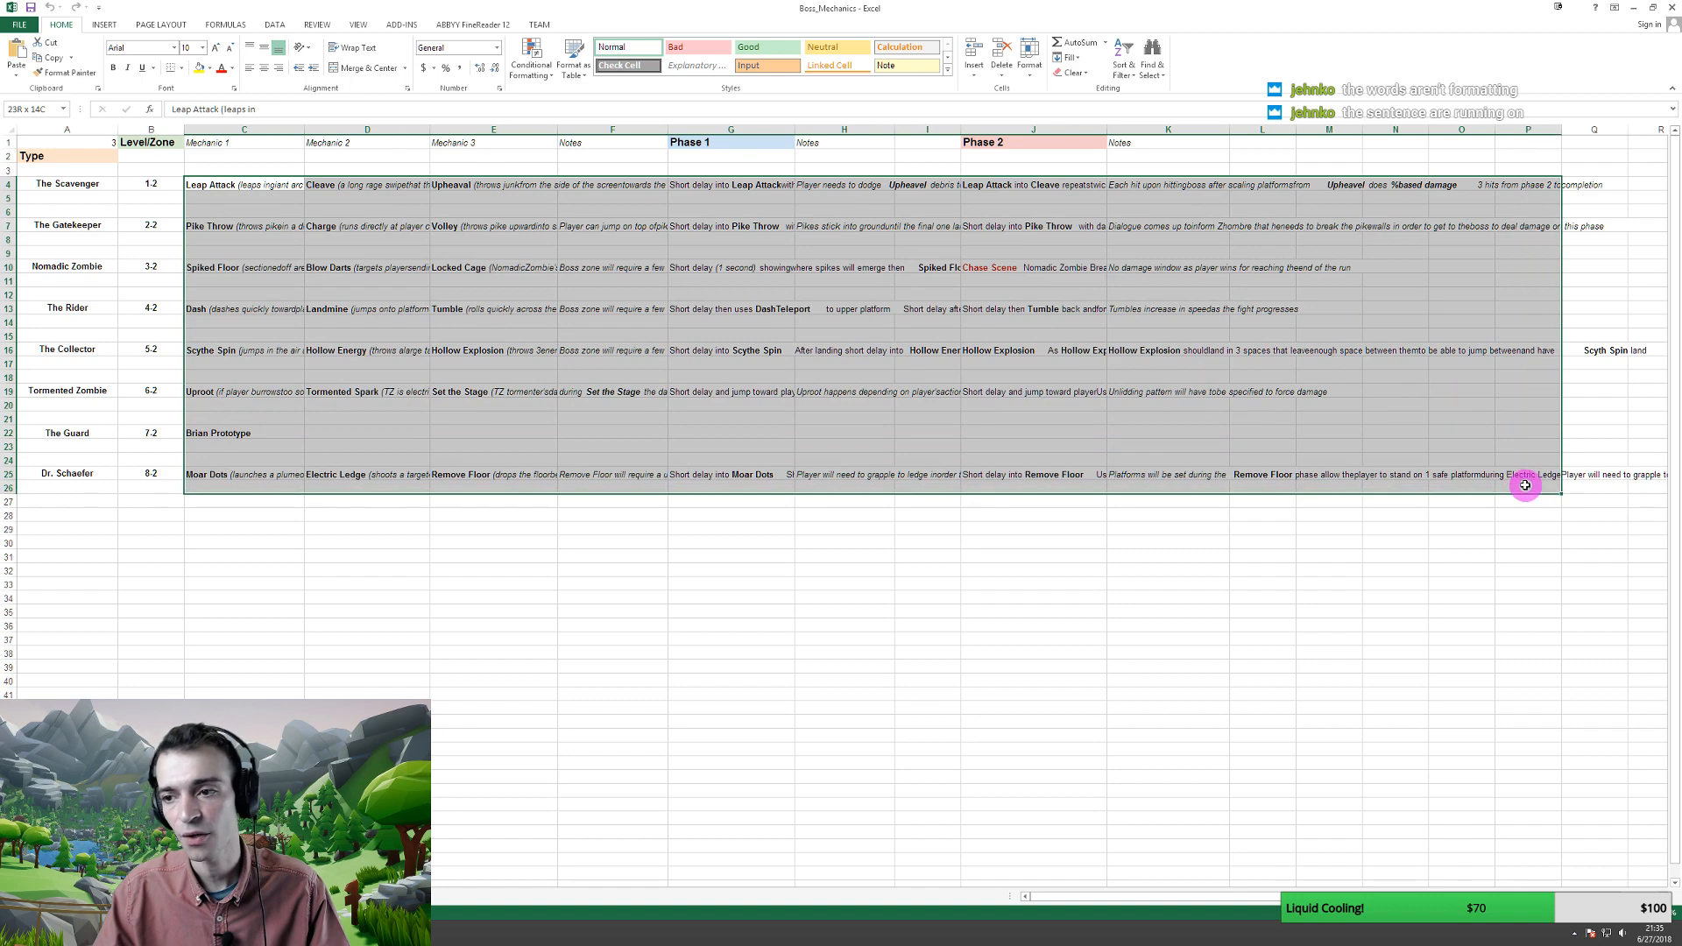
# - Wrap text across the whole sheet and autofit The Scavenger, Gatekeeper and Nomadic Zombie rows
pyautogui.click(6, 128)
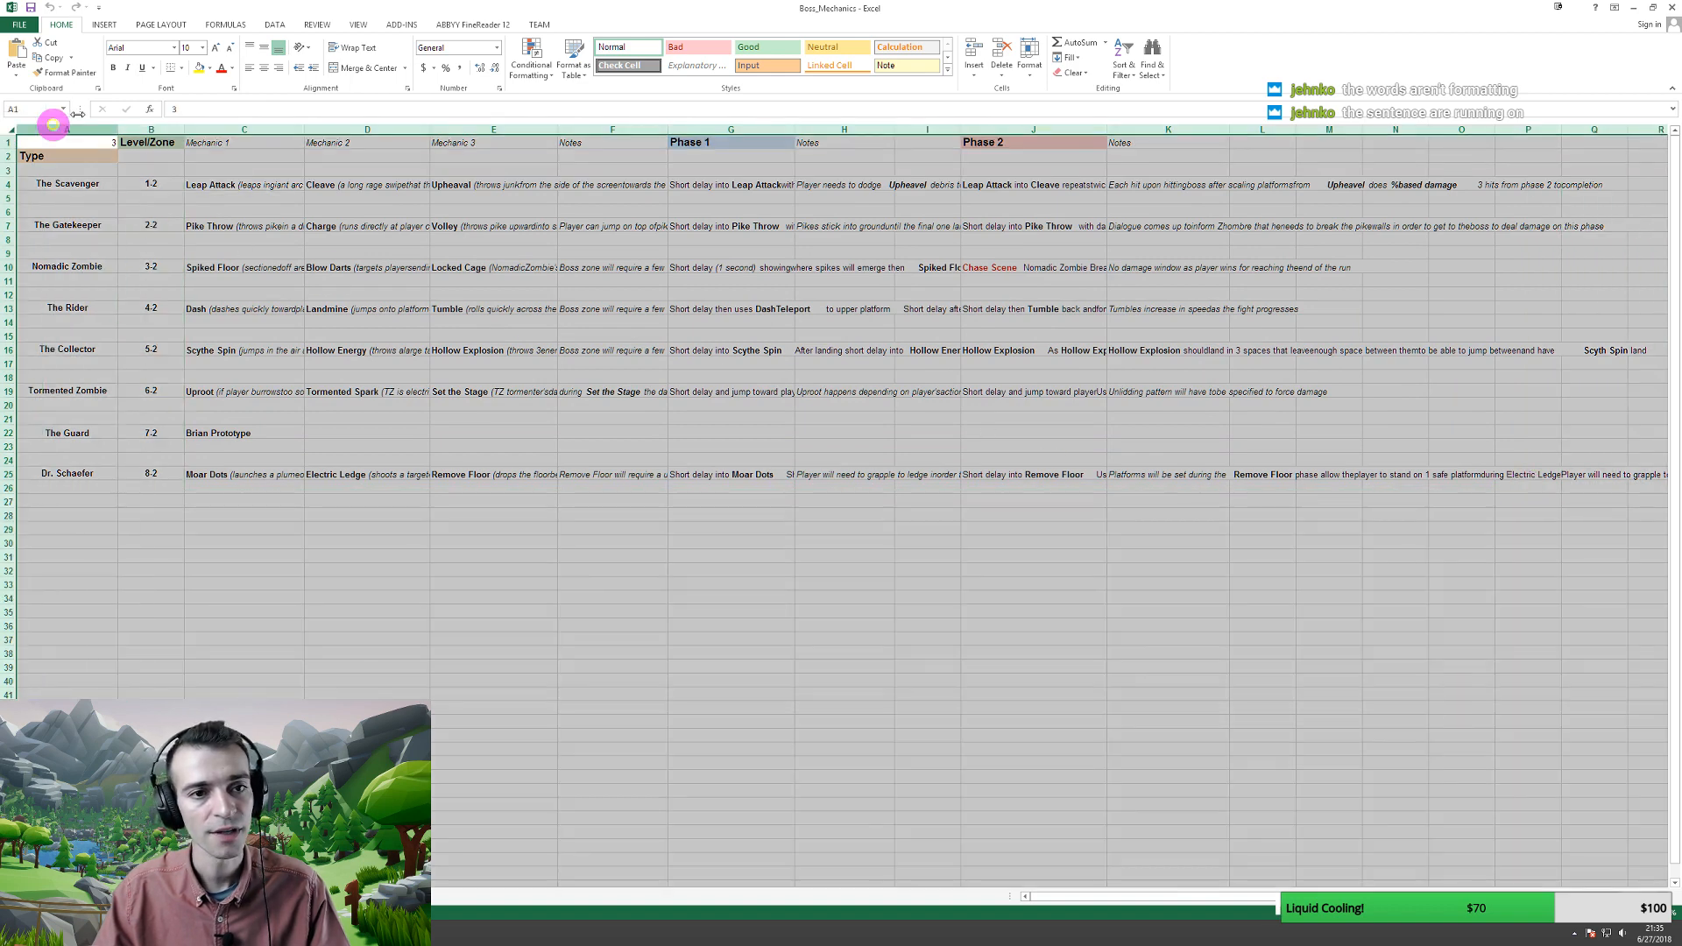
pyautogui.click(352, 48)
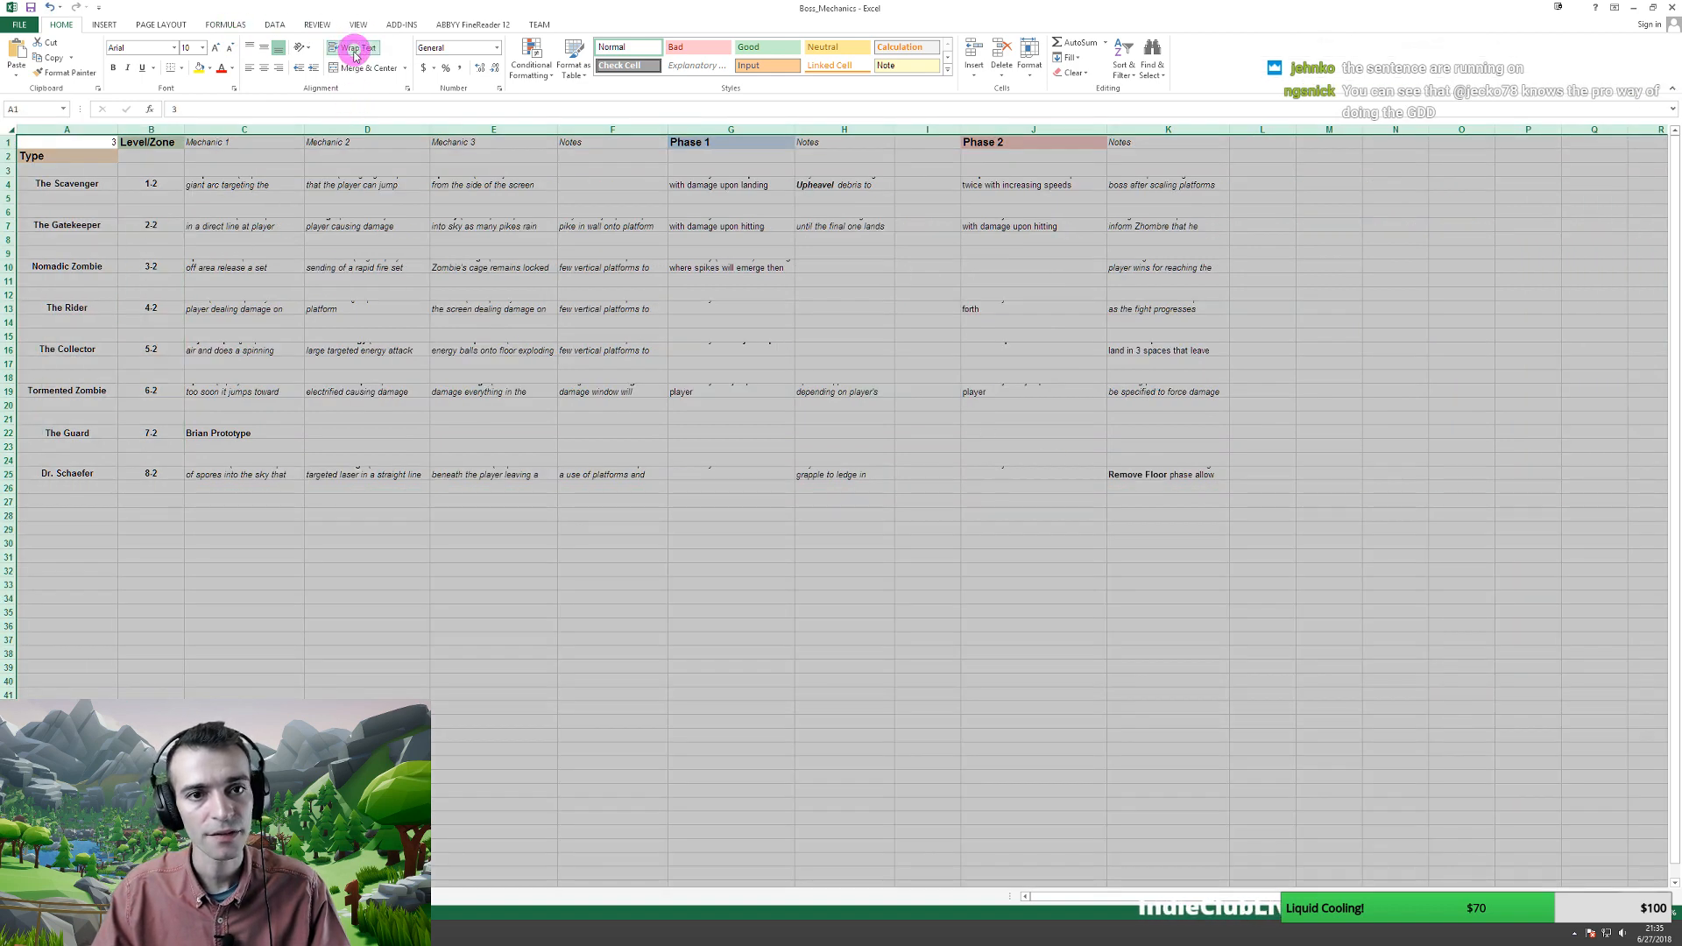
pyautogui.click(294, 612)
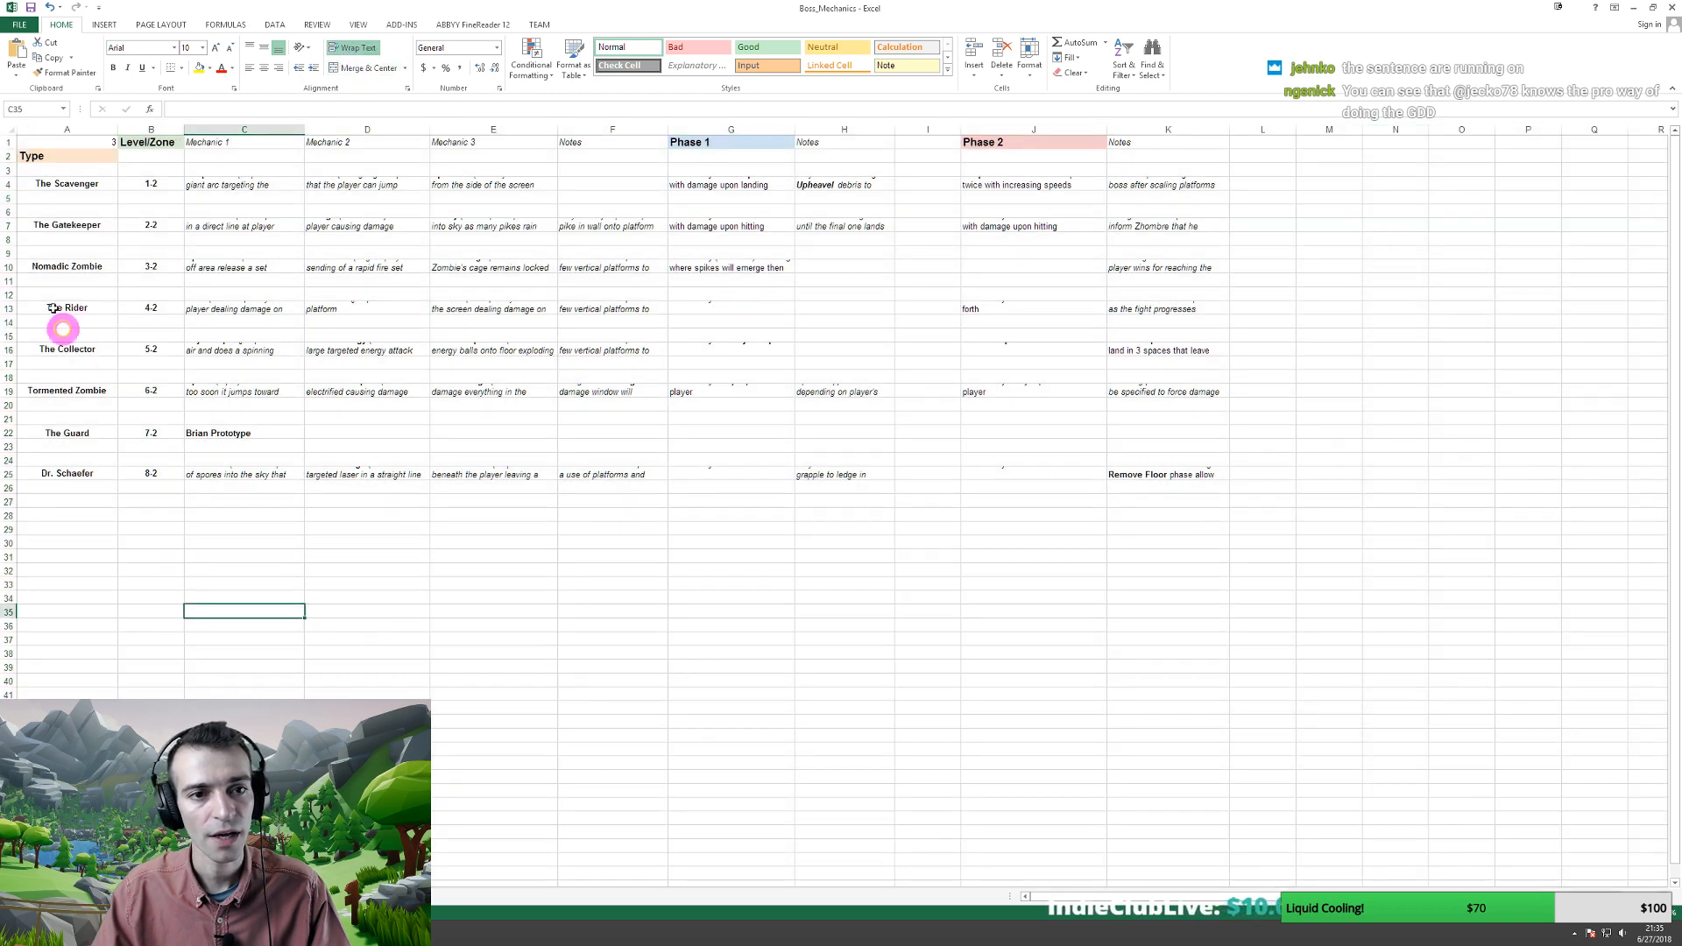
pyautogui.doubleClick(10, 189)
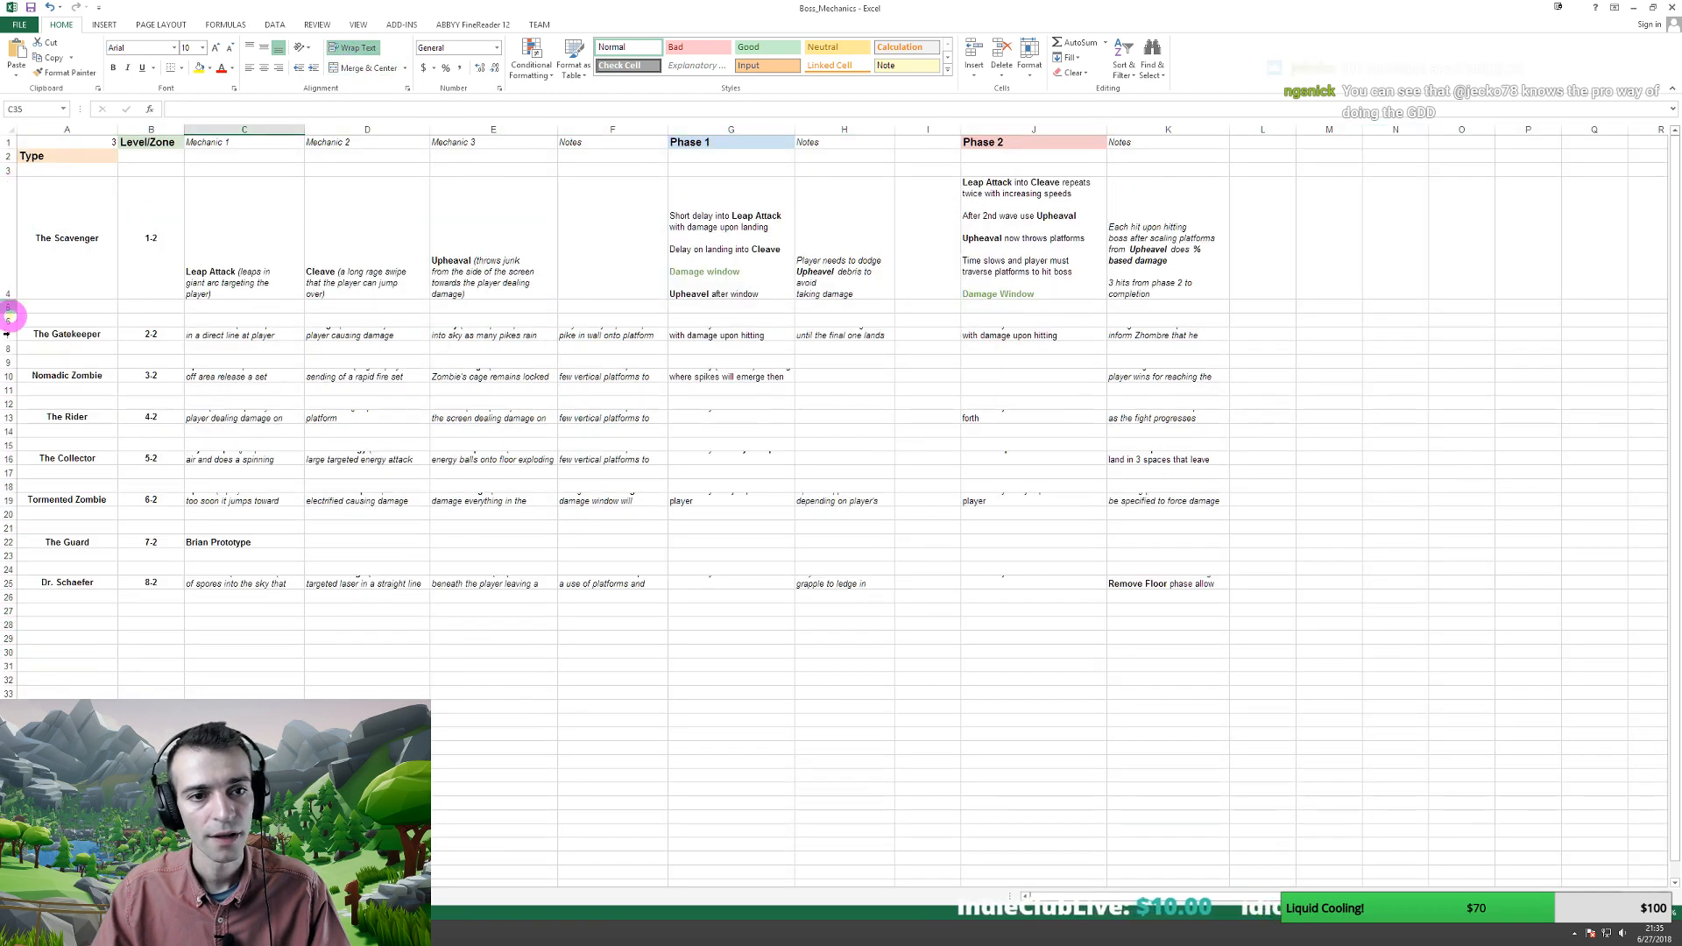
pyautogui.doubleClick(9, 342)
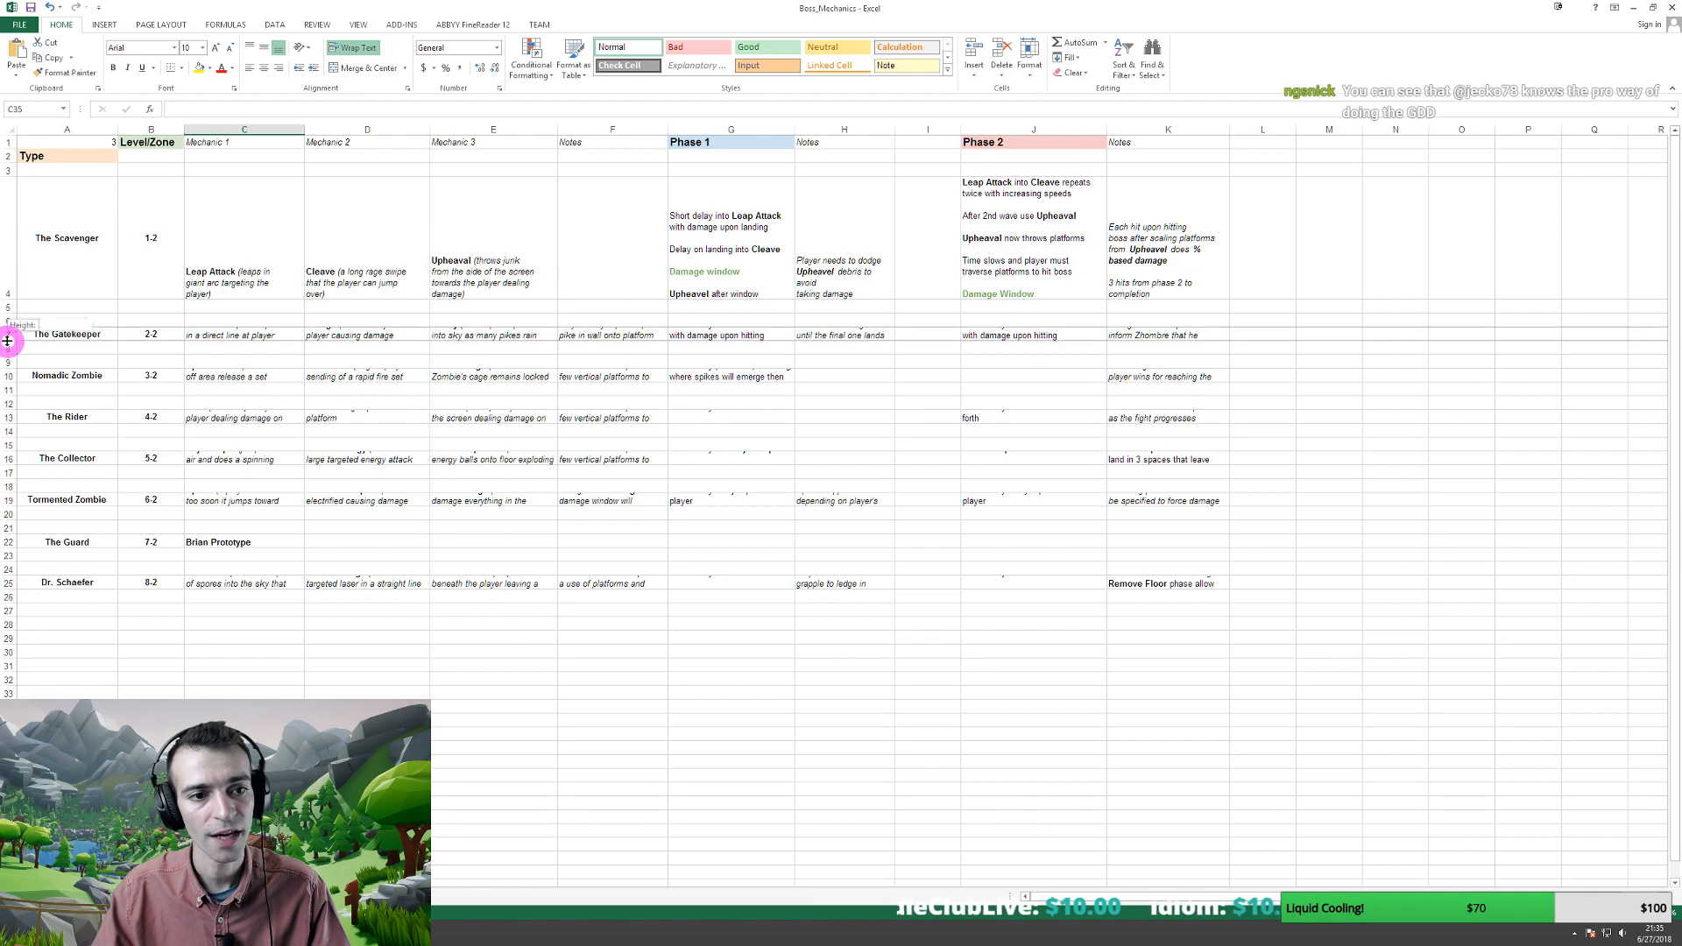
pyautogui.scroll(-1, 102, 537)
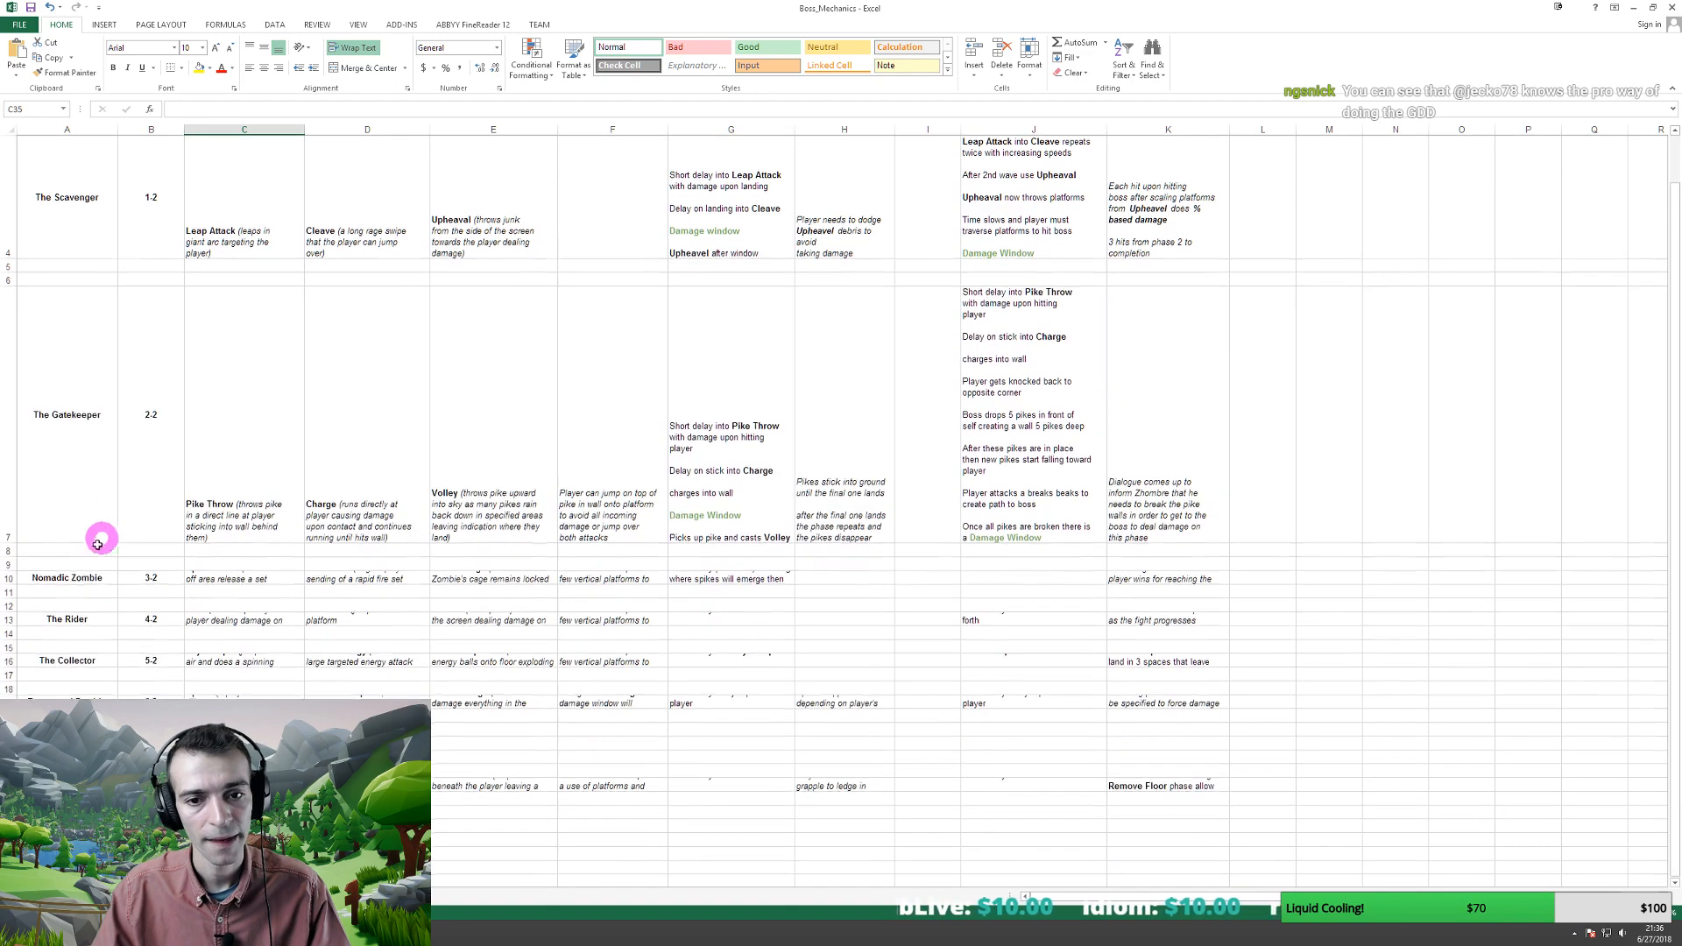
pyautogui.doubleClick(9, 583)
pyautogui.scroll(1, 75, 570)
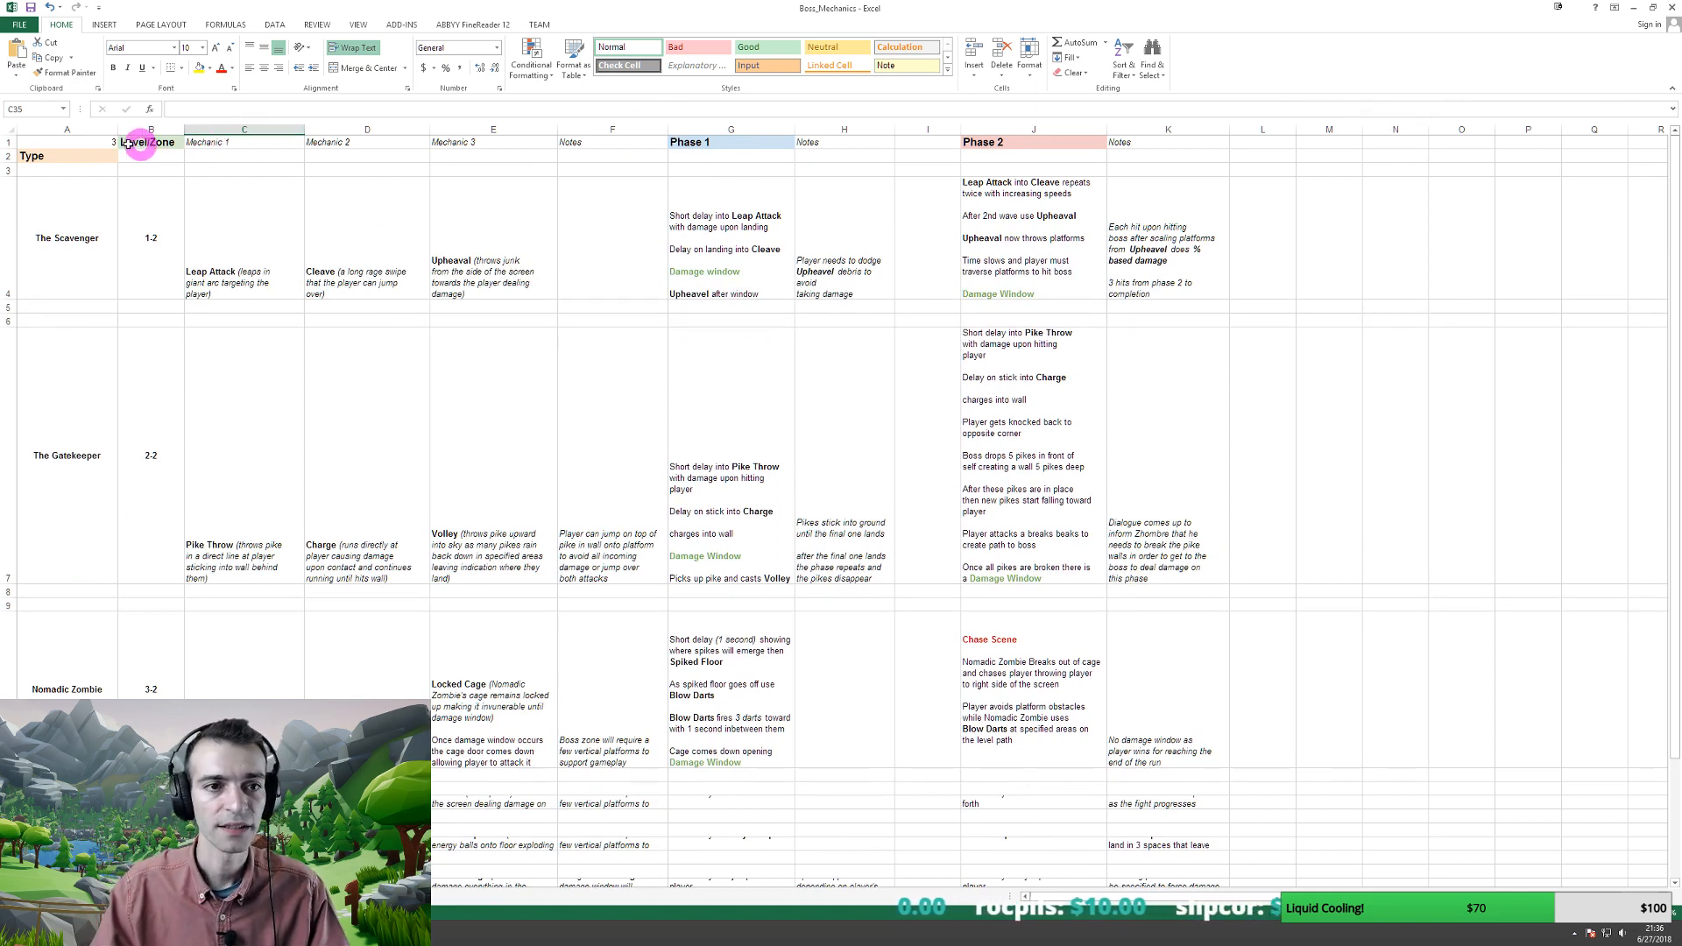
# - Highlight the three boss entries and The Scavenger's mechanic, Phase 1 and Phase 2 descriptions
pyautogui.click(59, 226)
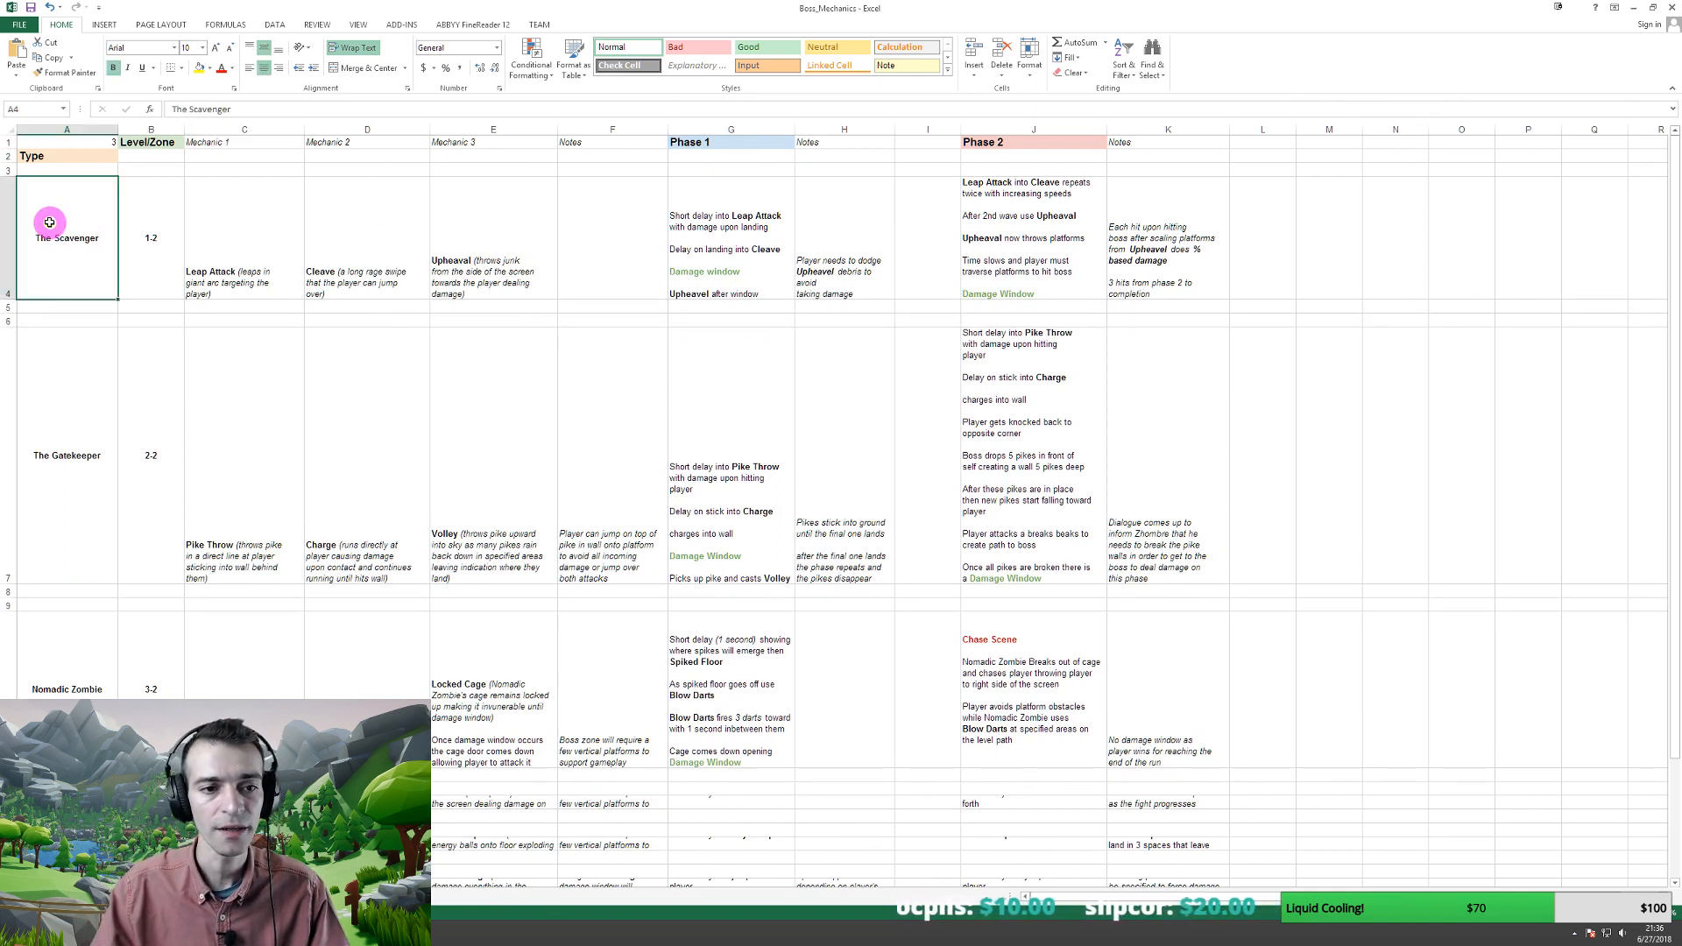
pyautogui.click(54, 430)
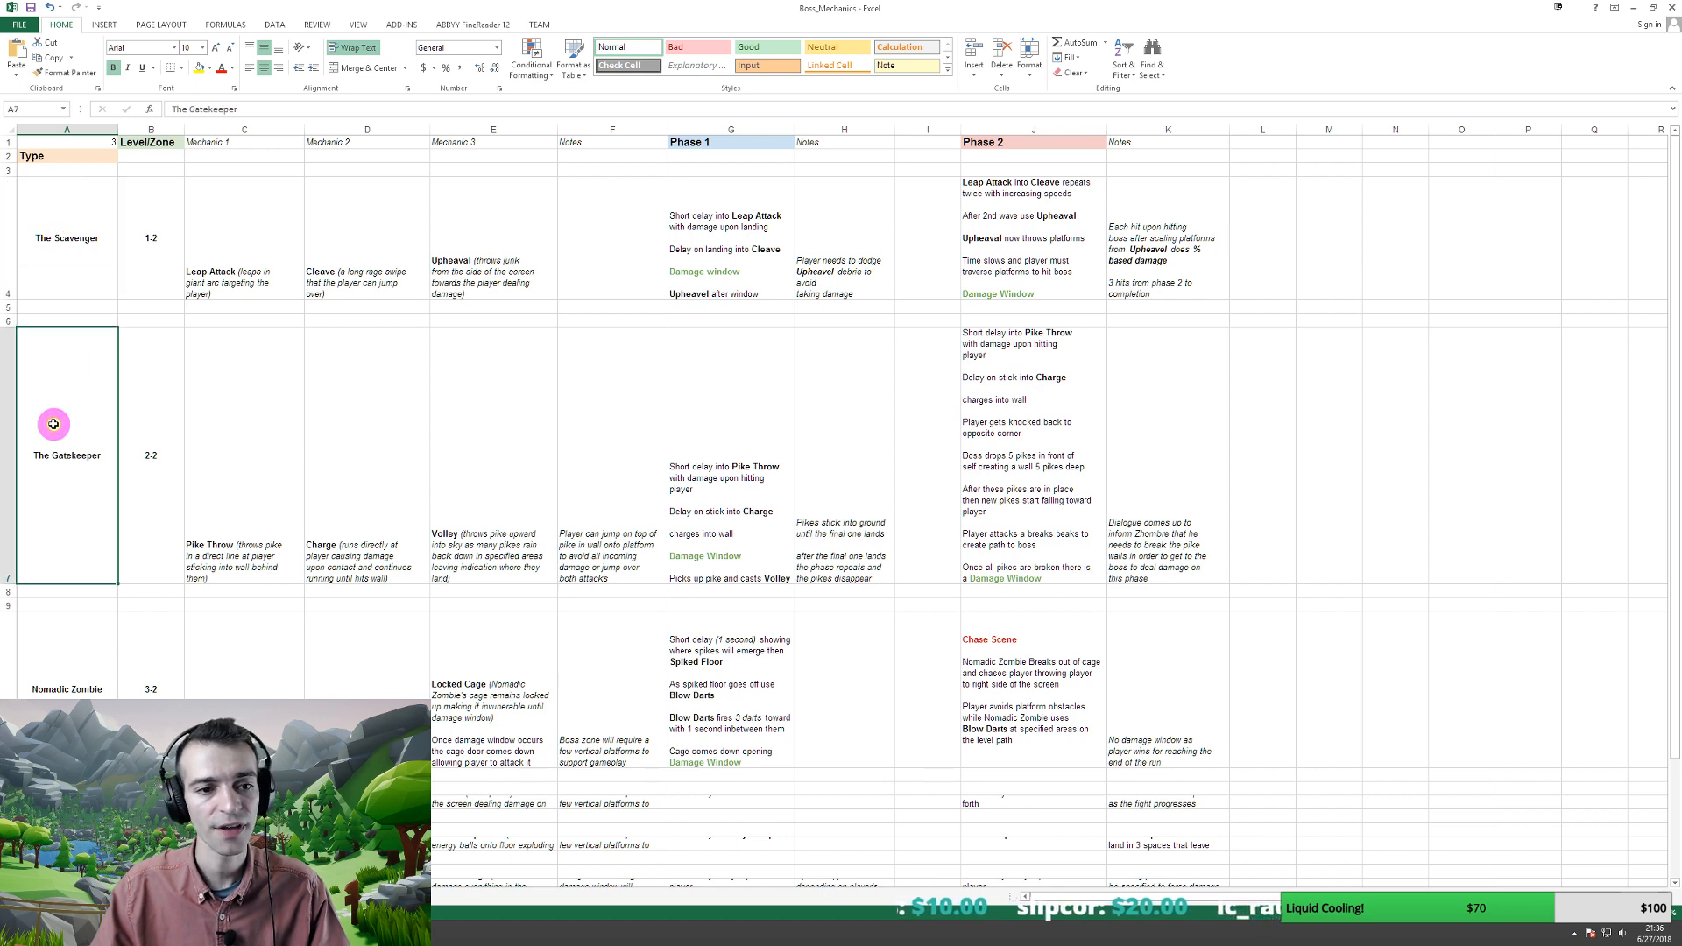
pyautogui.click(41, 674)
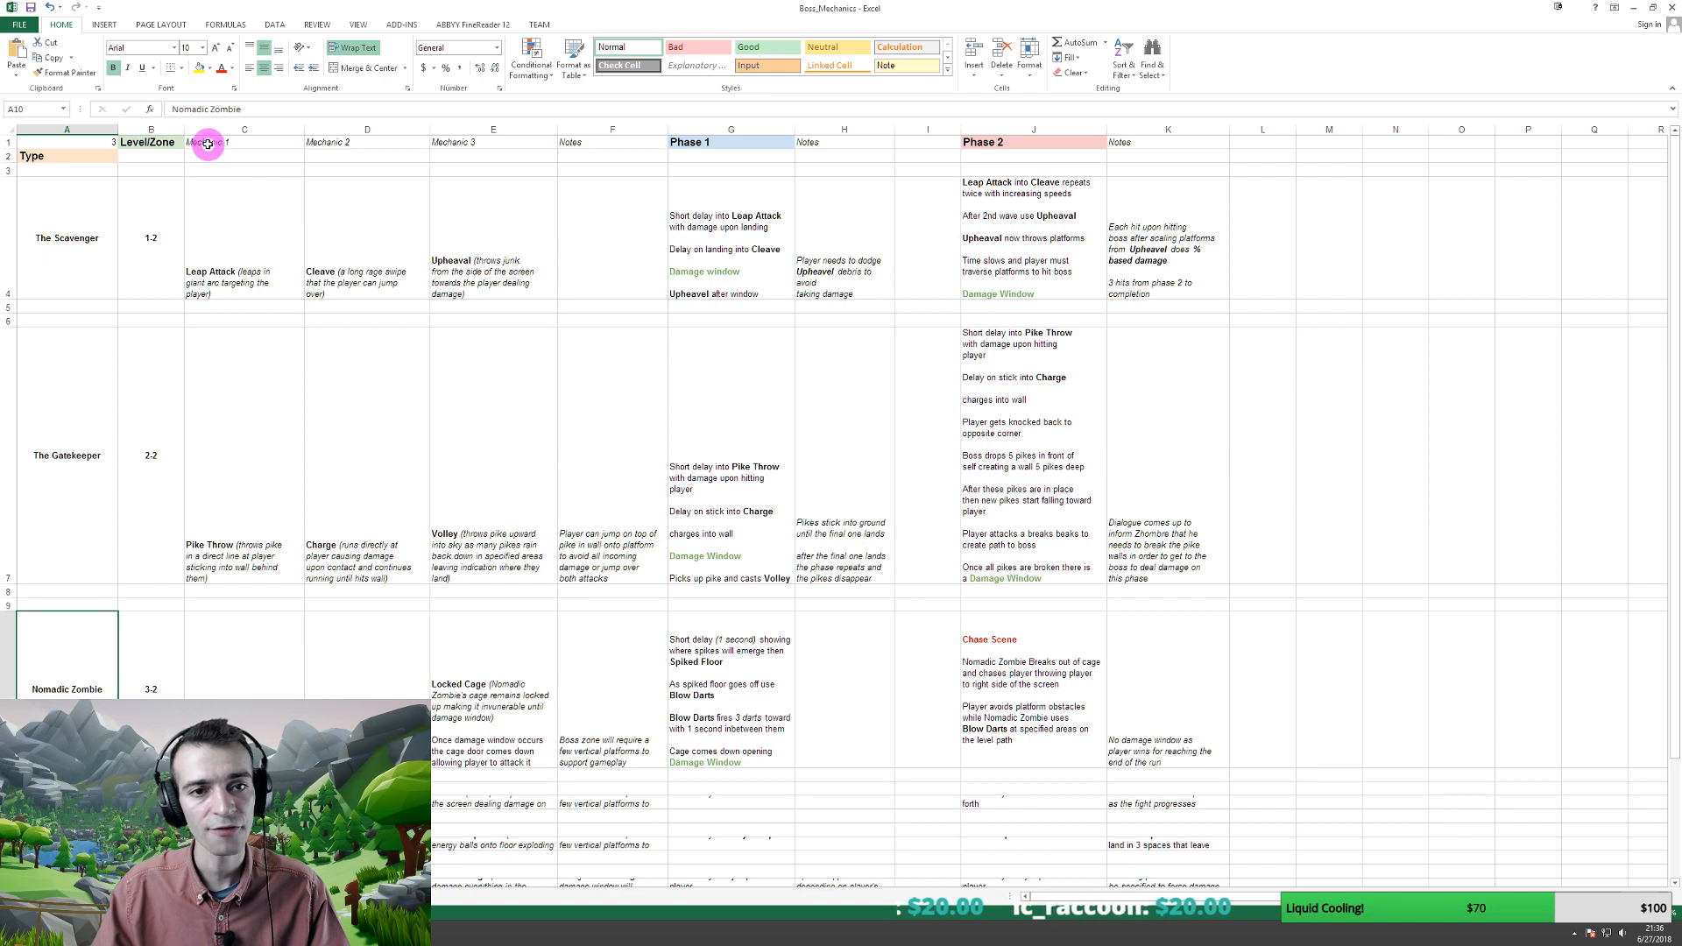
pyautogui.moveTo(210, 147); pyautogui.dragTo(516, 258)
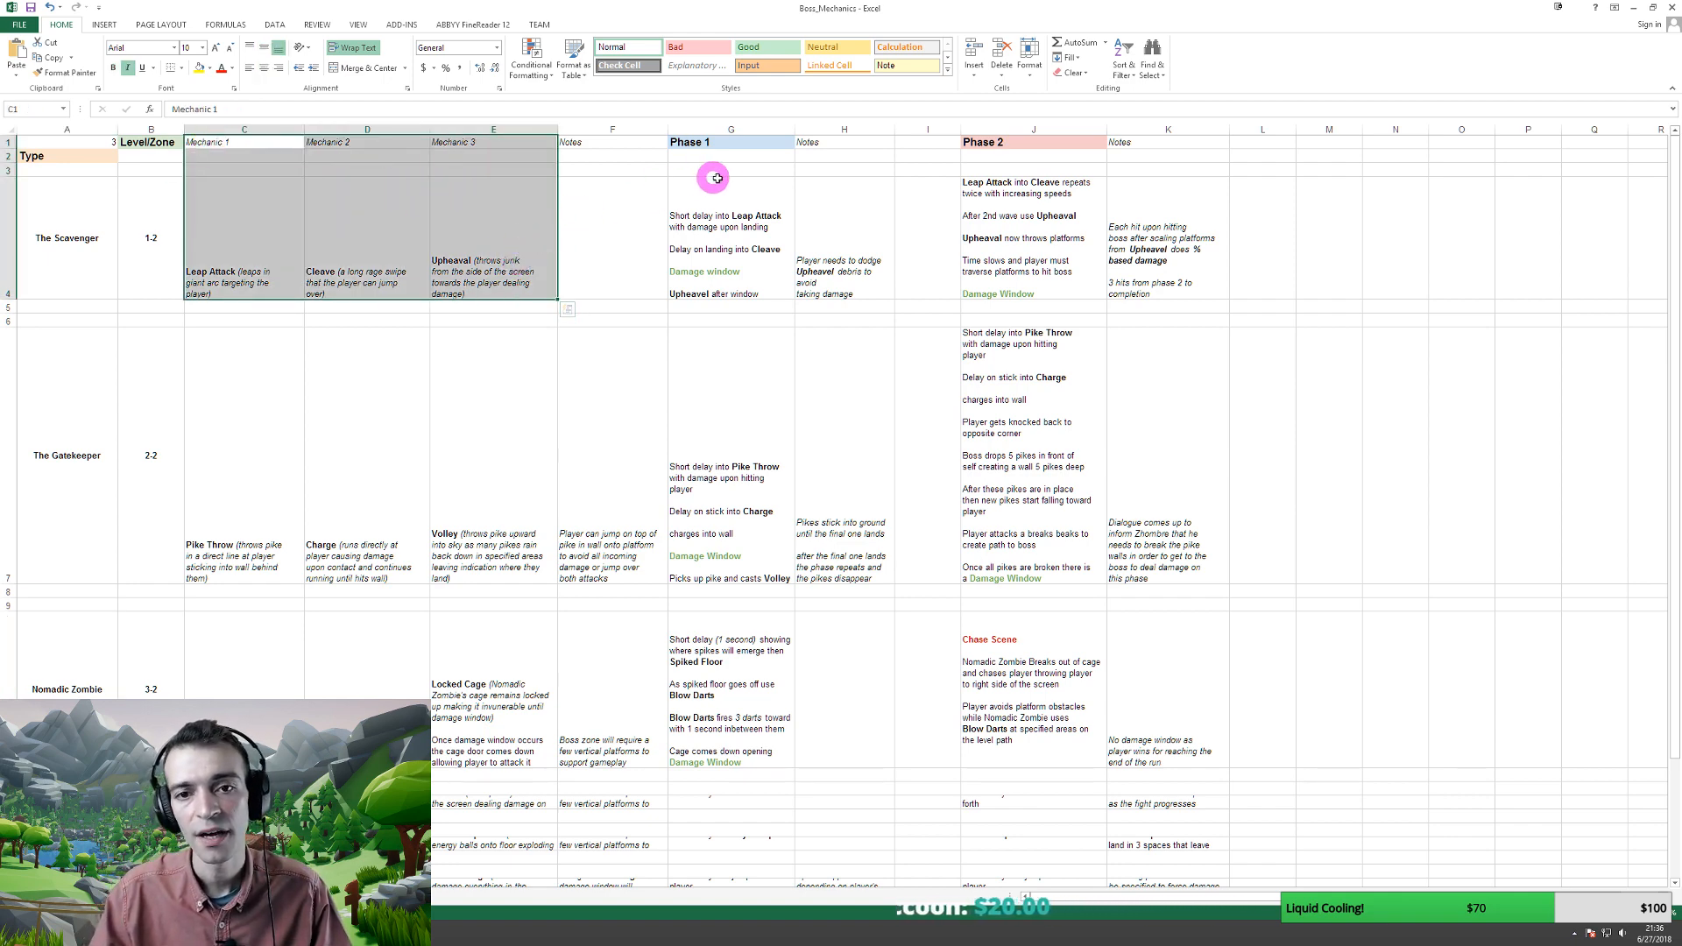
pyautogui.moveTo(728, 141); pyautogui.dragTo(735, 232)
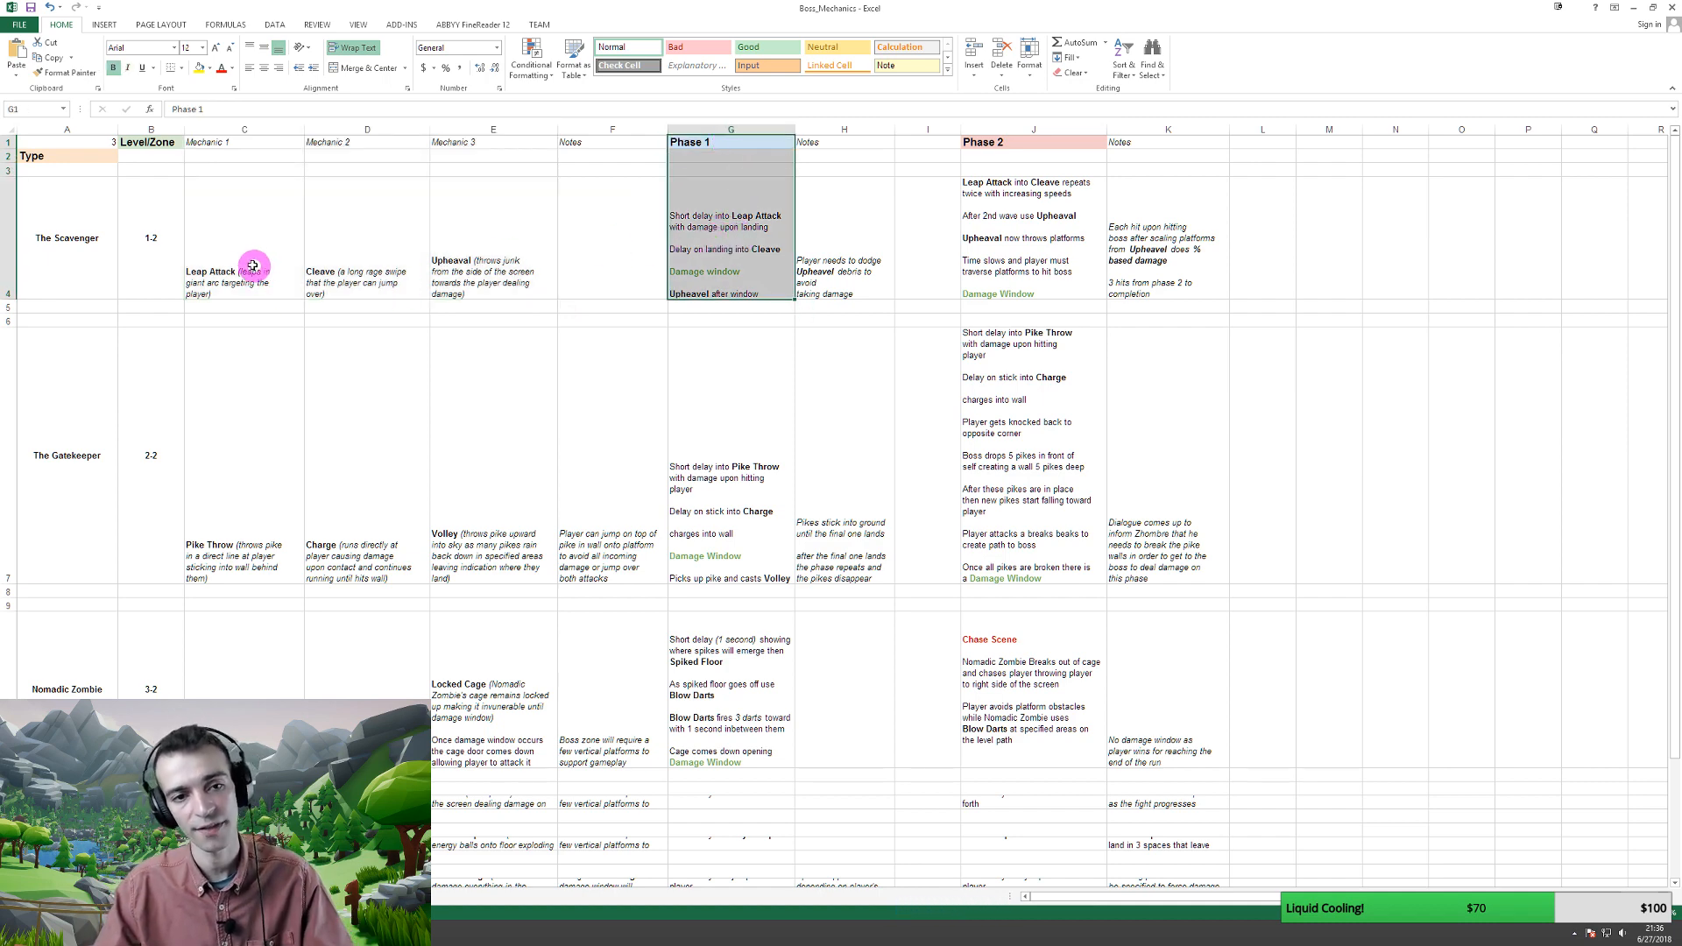
pyautogui.moveTo(250, 253); pyautogui.dragTo(488, 255)
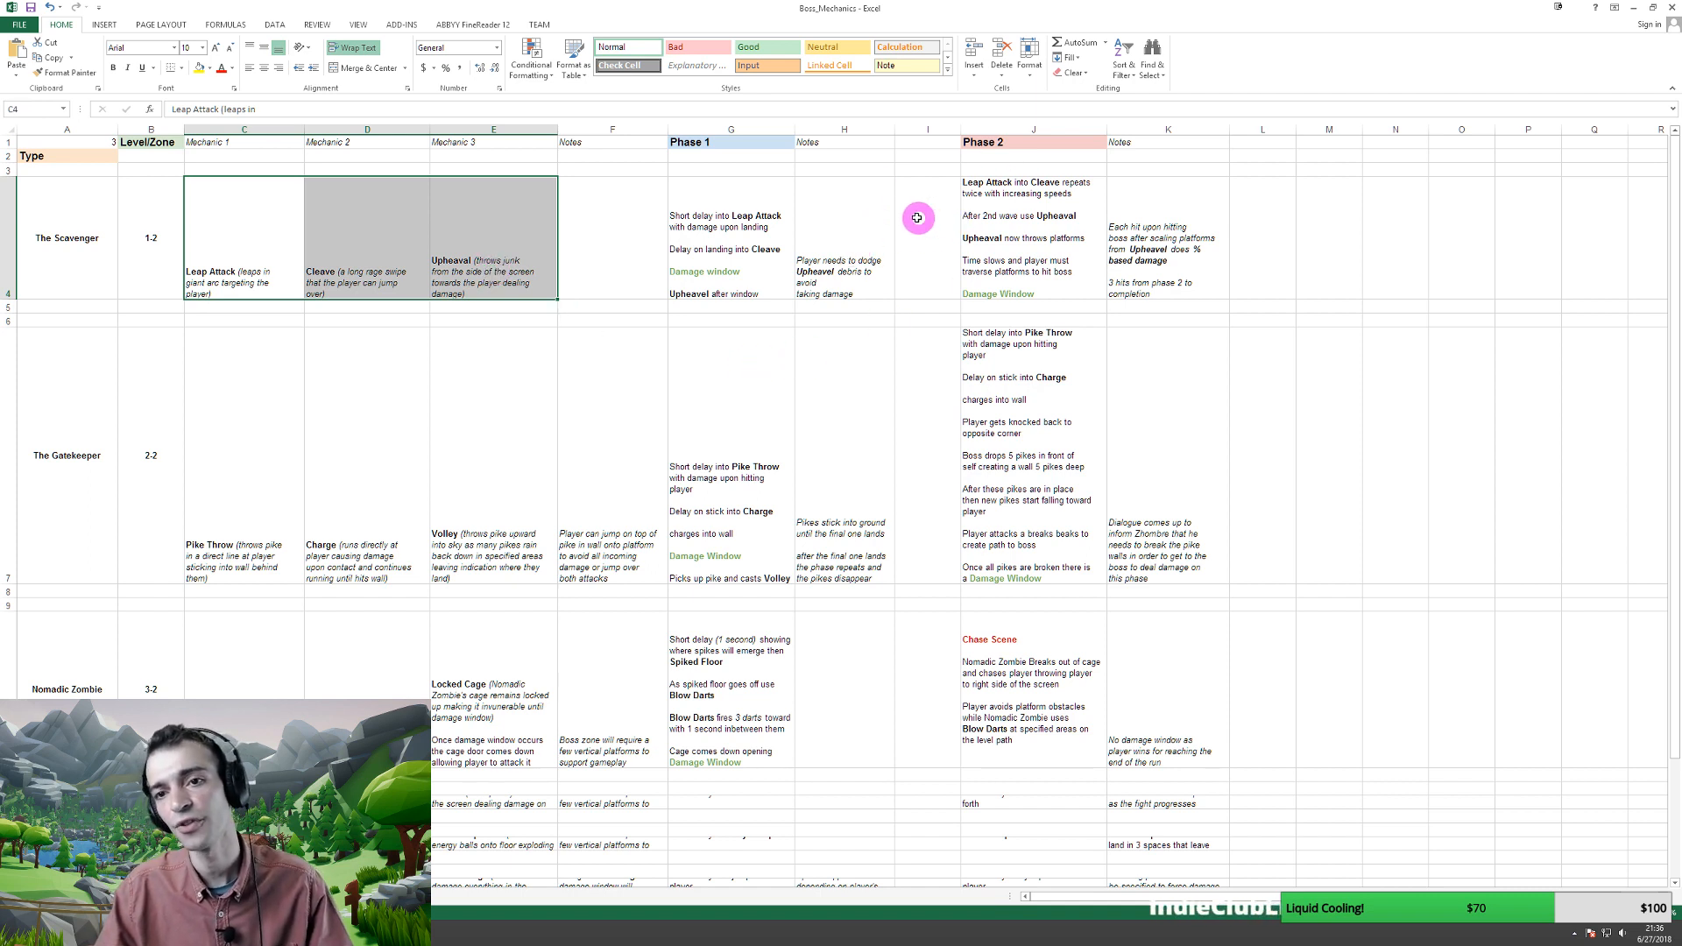
pyautogui.moveTo(1004, 147); pyautogui.dragTo(1013, 233)
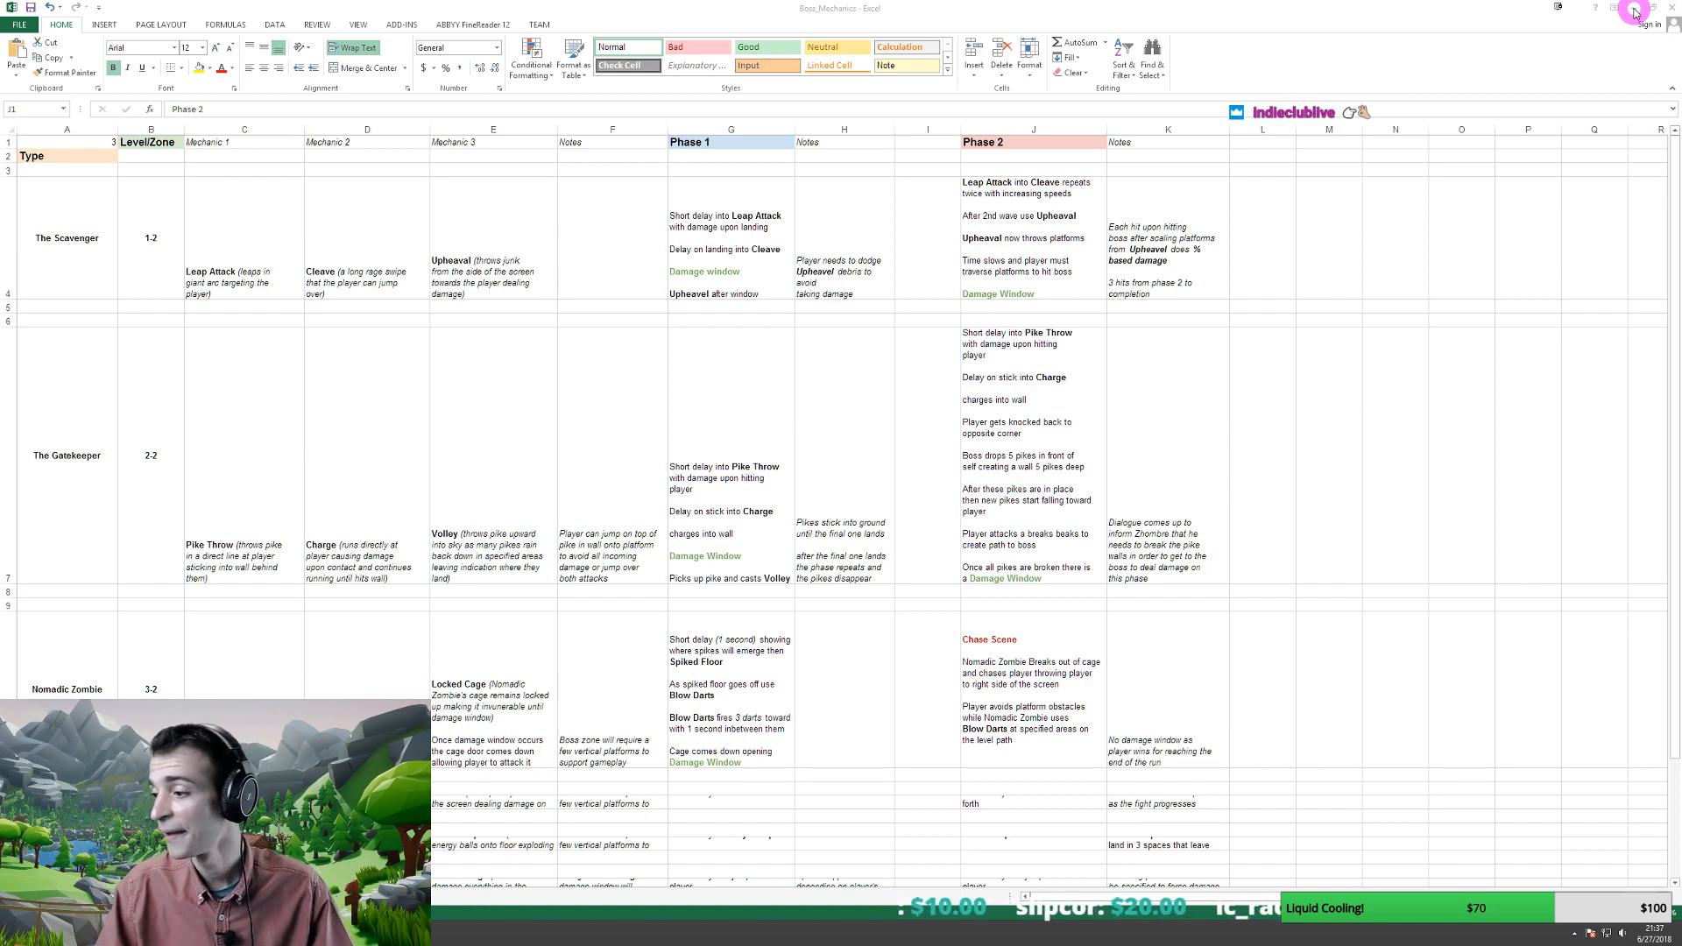
# - Minimize Excel to bring the Isometric RPG GDD in the browser back into view
pyautogui.click(1635, 8)
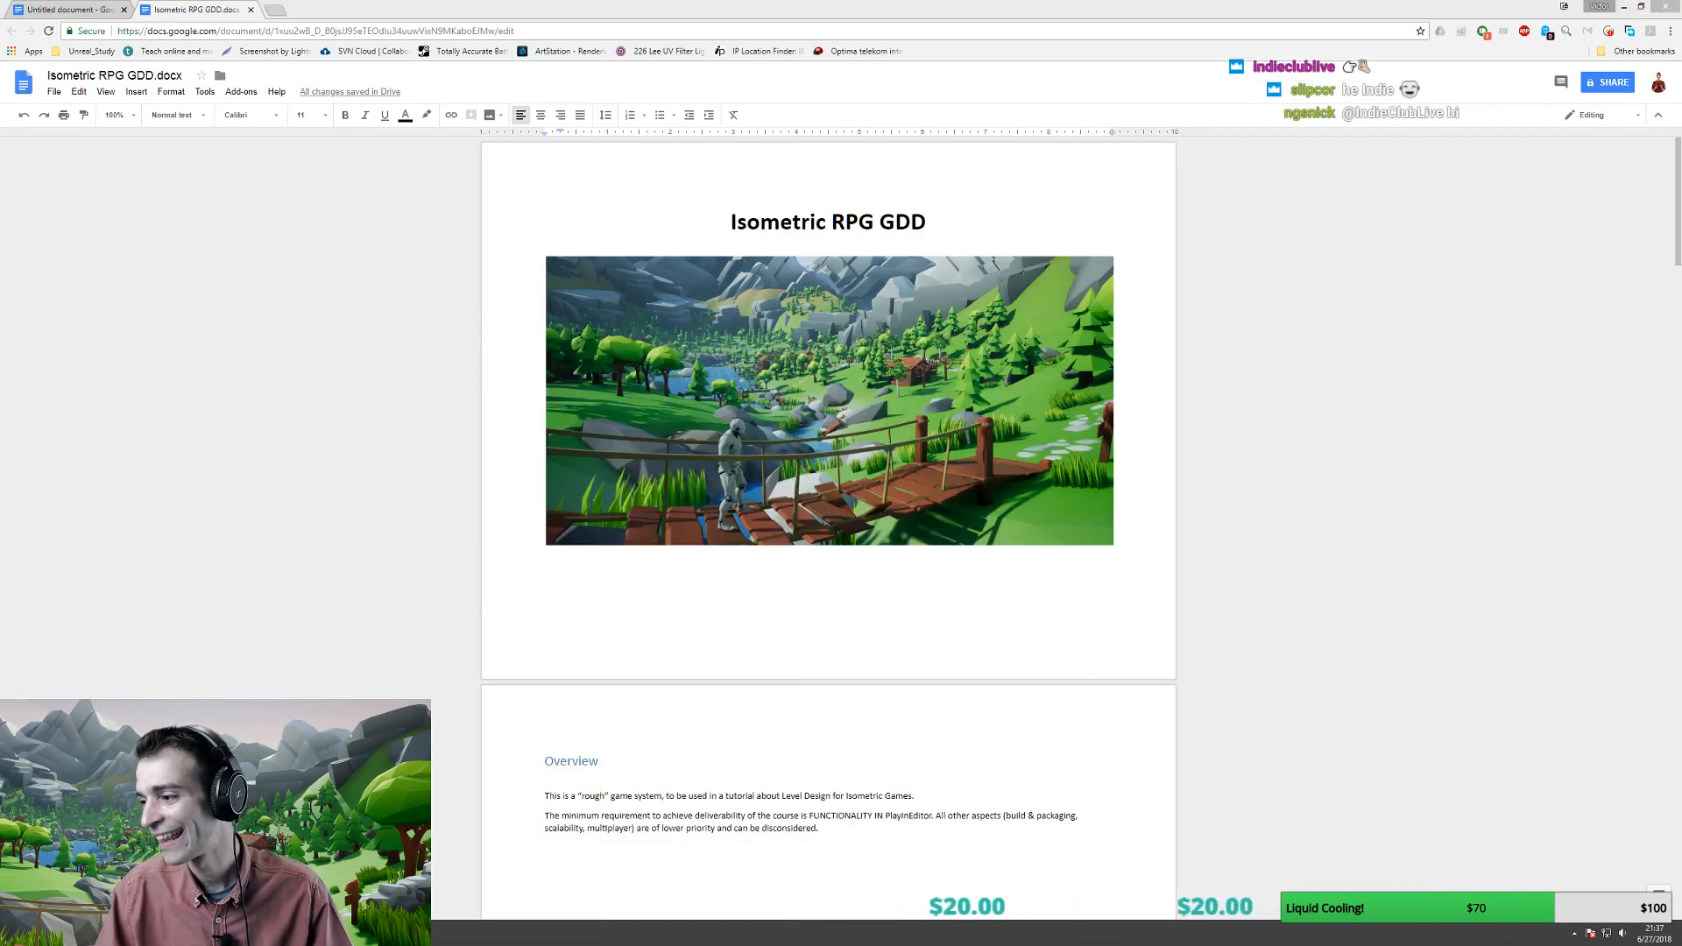
# - Enter the text 'Indie!' and submit it
pyautogui.write('Indied')
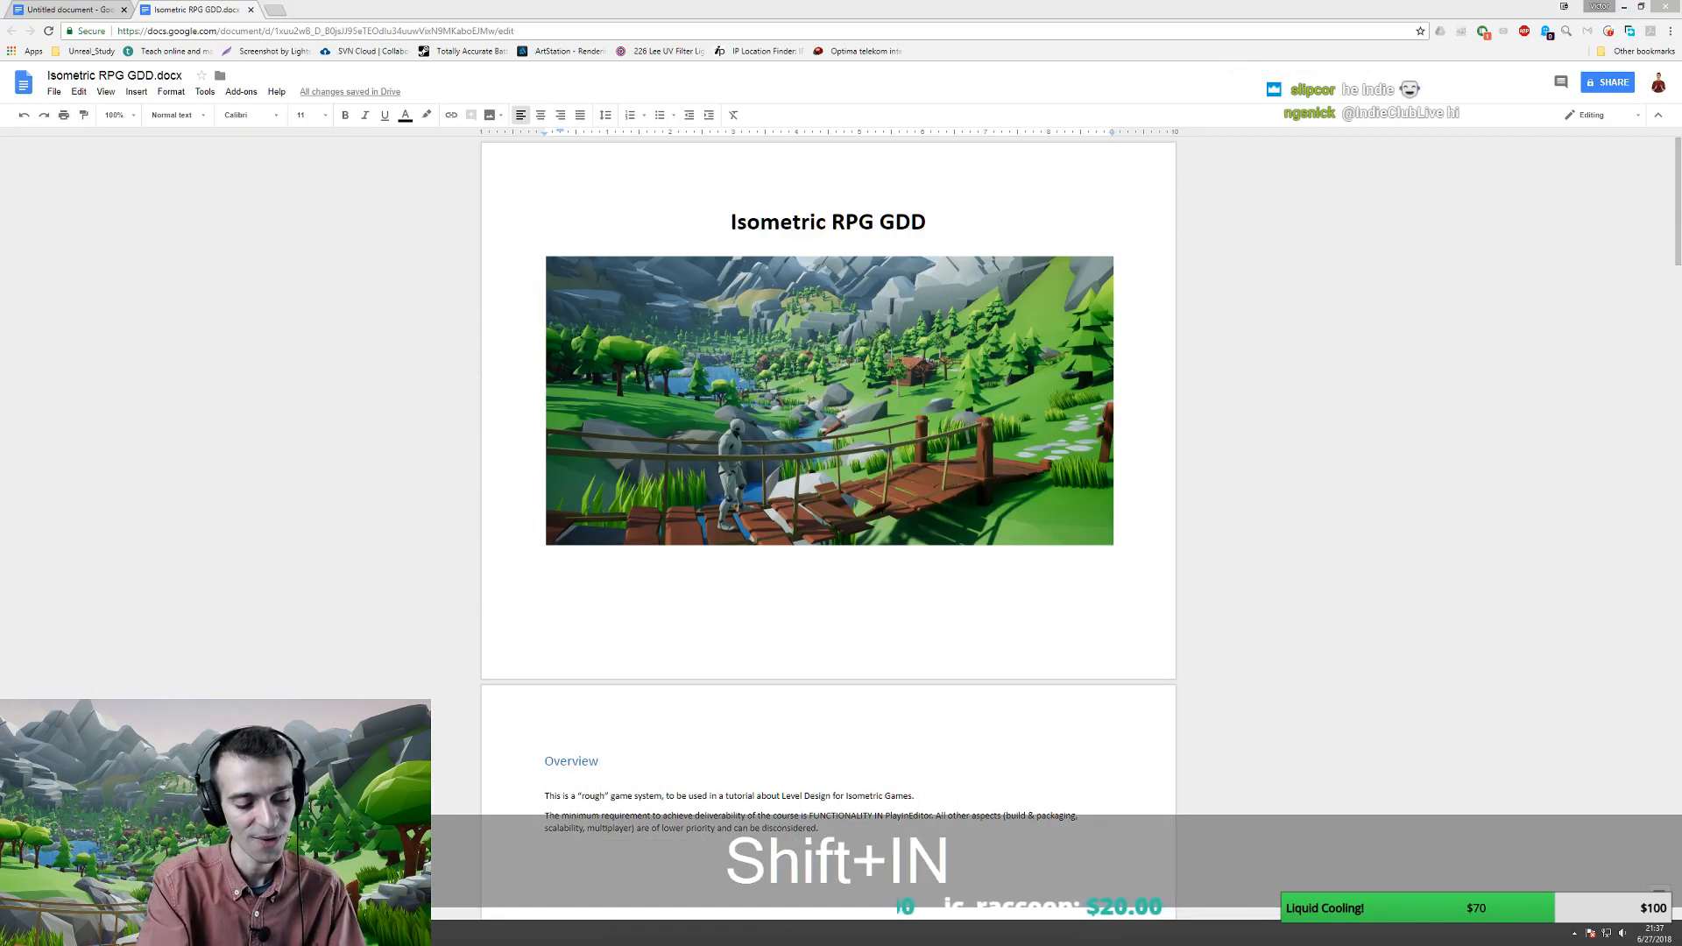
pyautogui.press('BackSpace')
pyautogui.write('!')
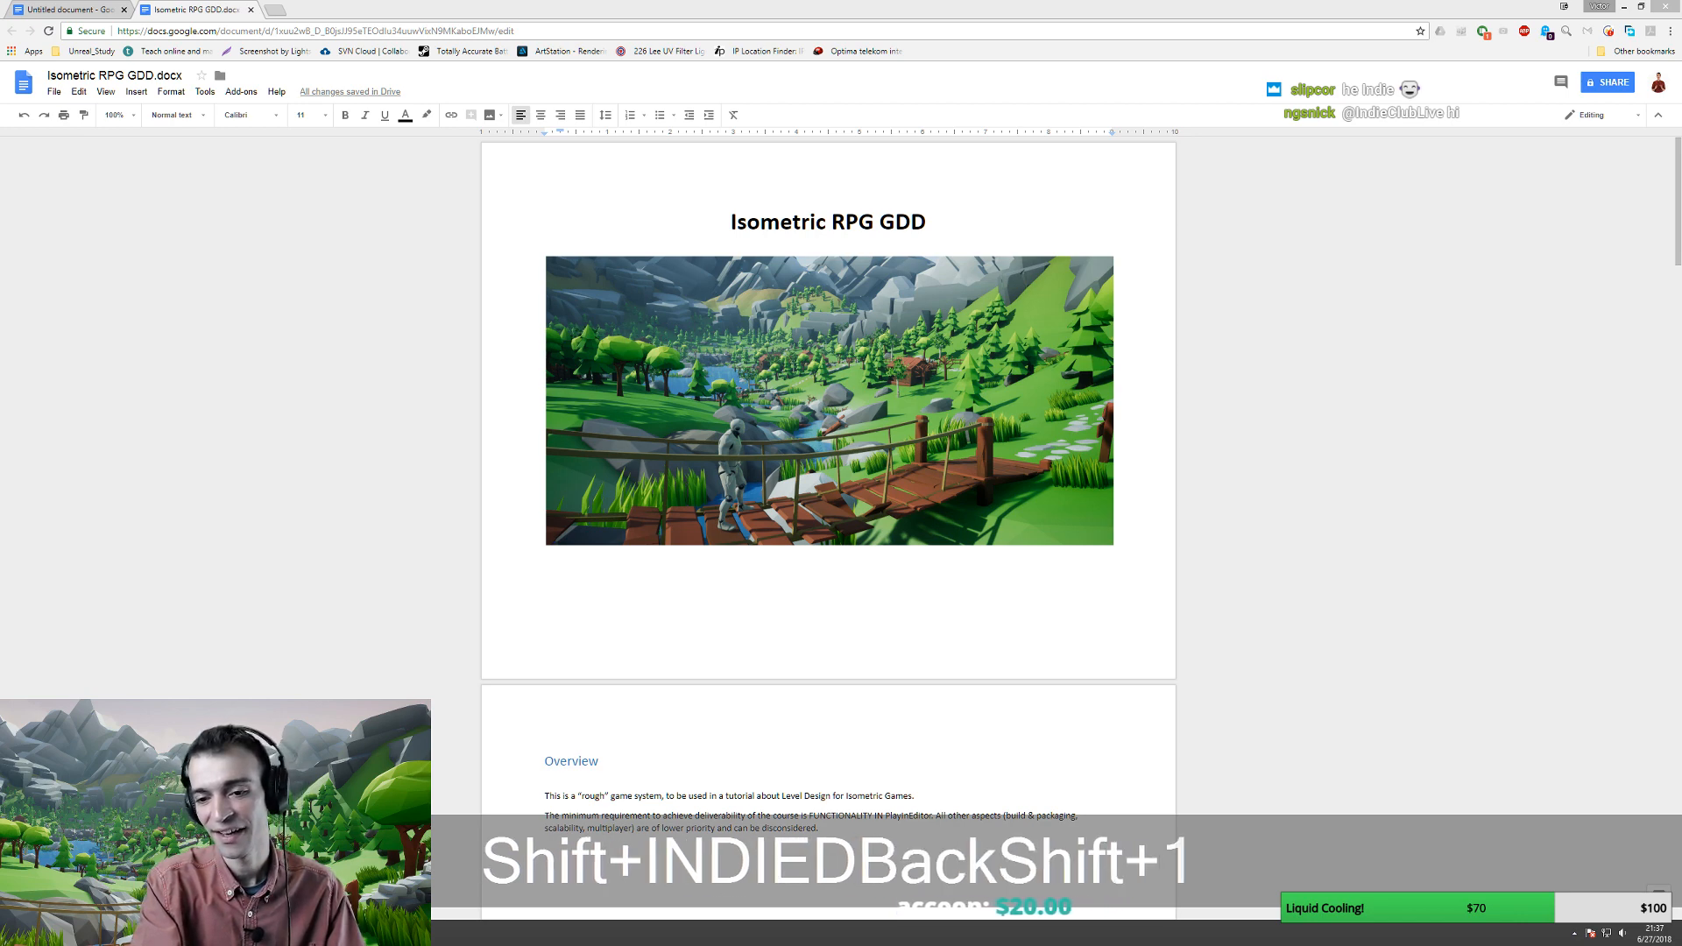
pyautogui.press('Return')
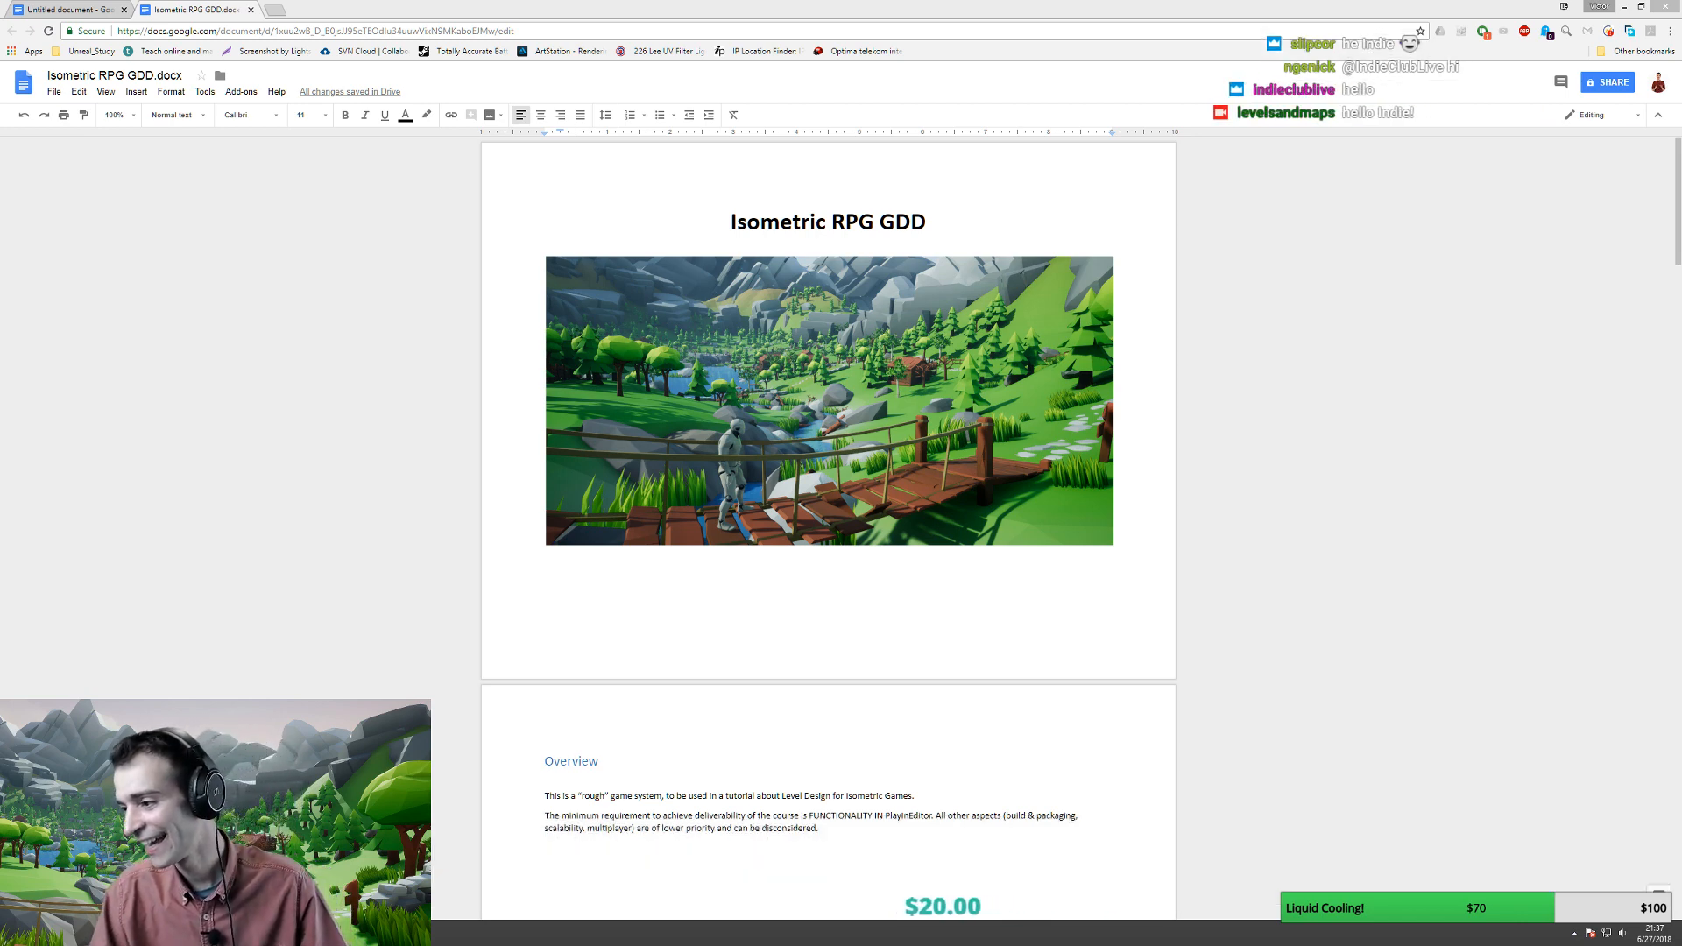
pyautogui.click(1007, 604)
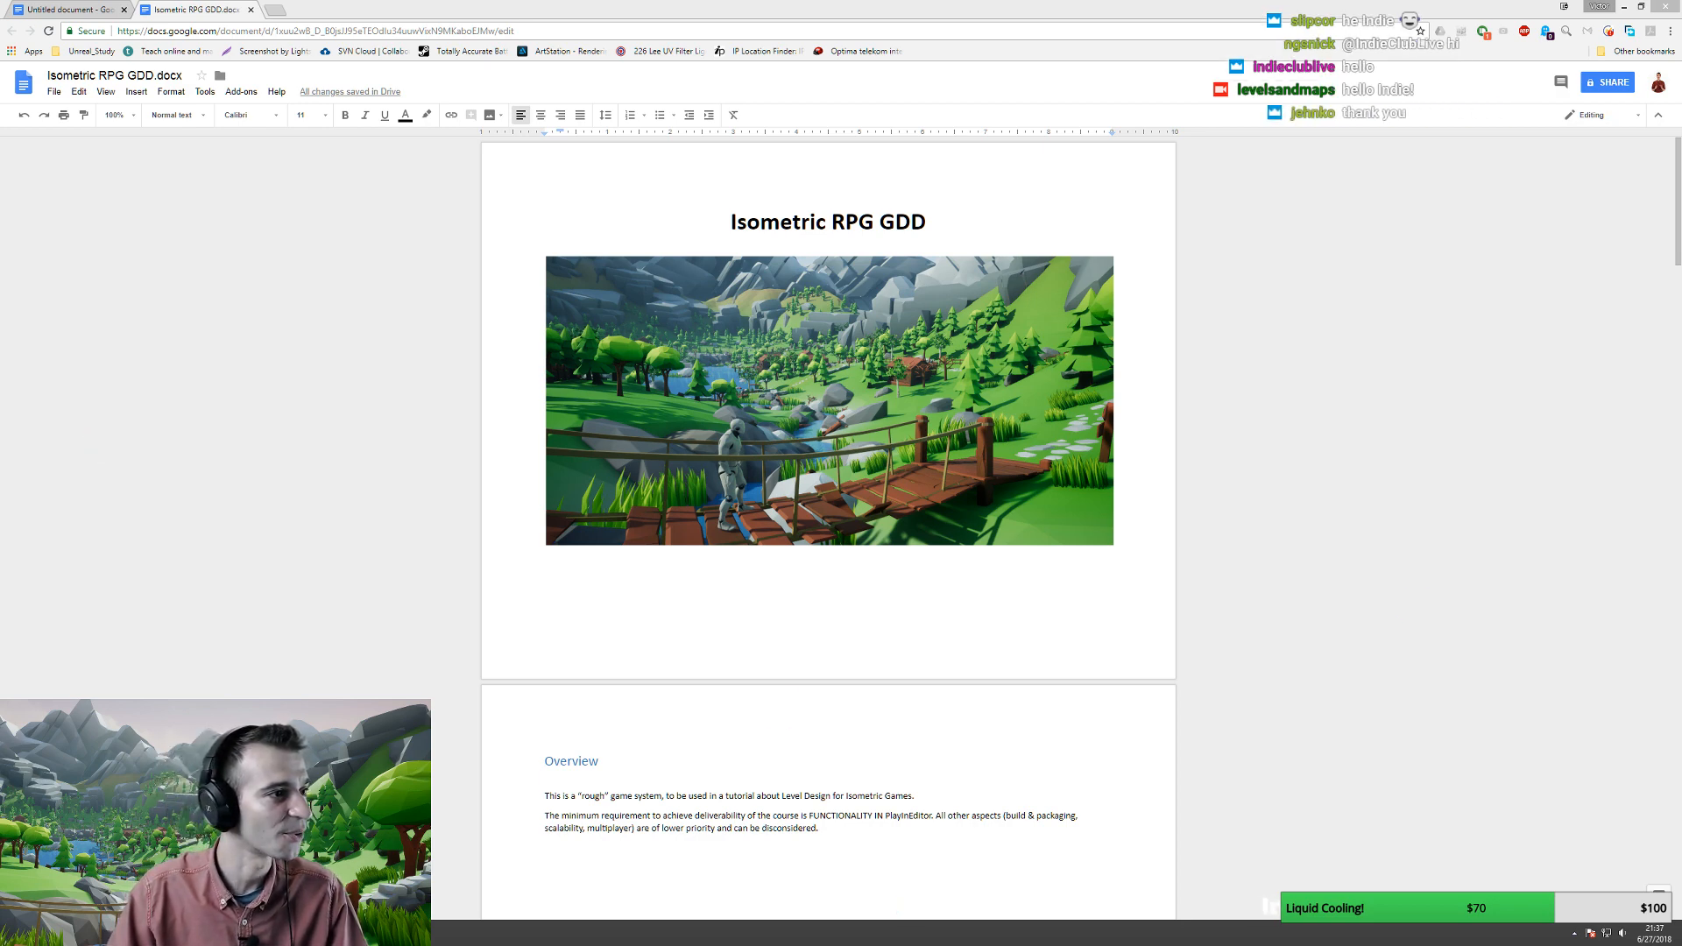
# - Switch from the Isometric RPG GDD to the untitled 1st person Puzzle GDD document
pyautogui.click(744, 5)
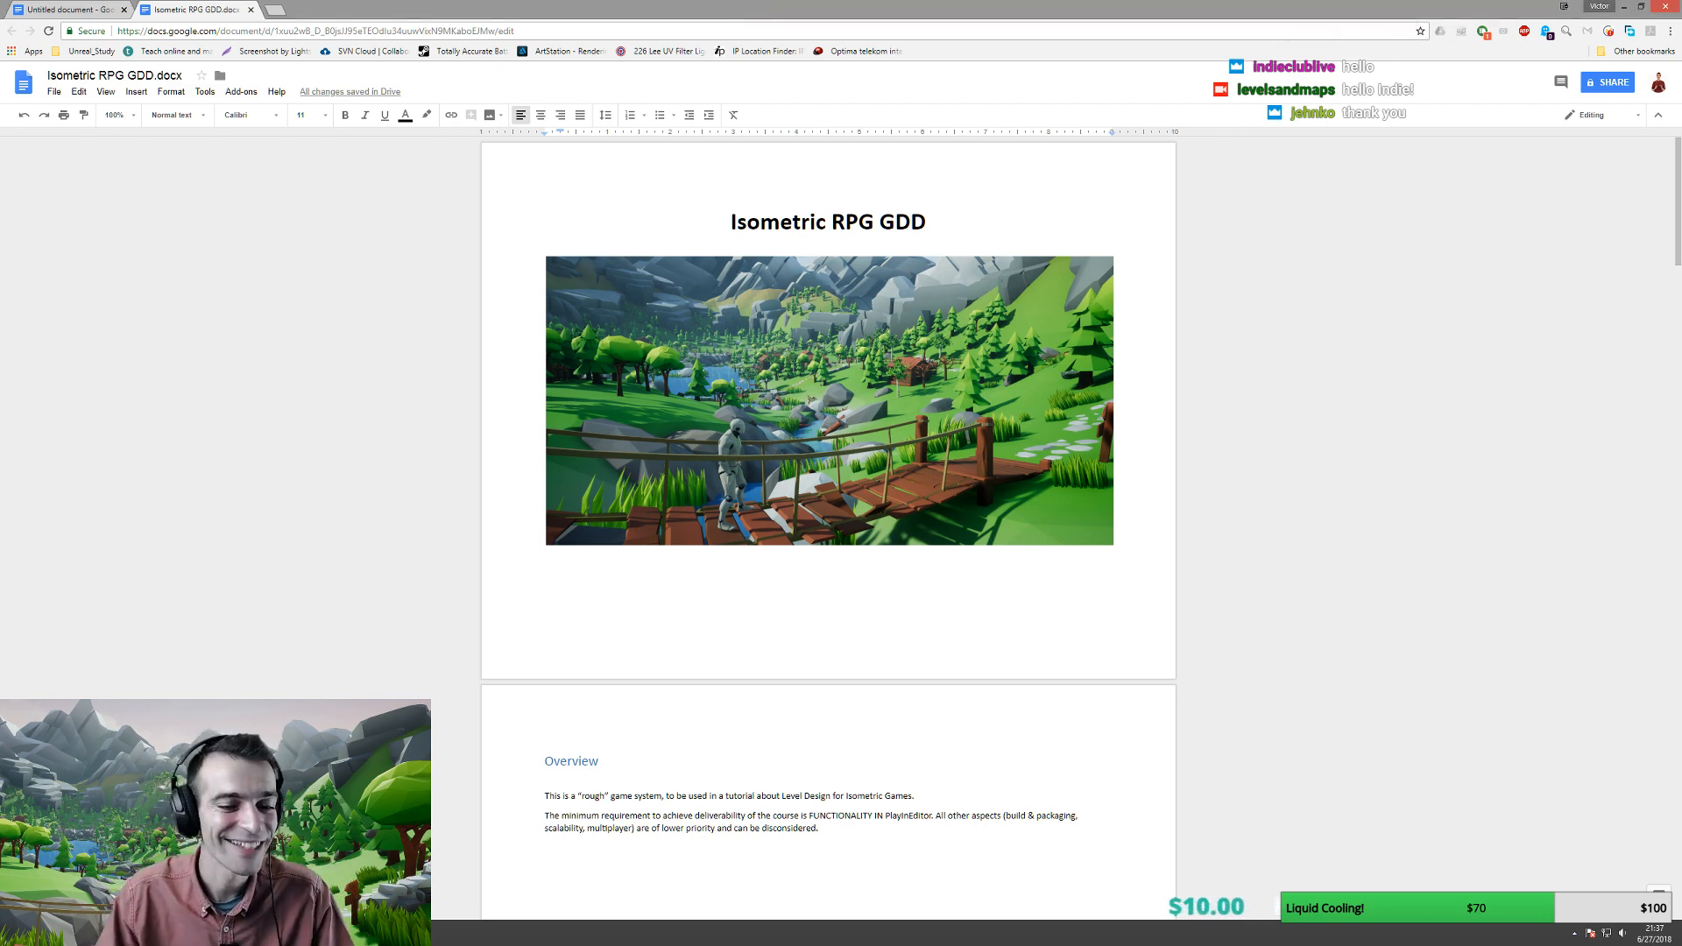
pyautogui.click(206, 271)
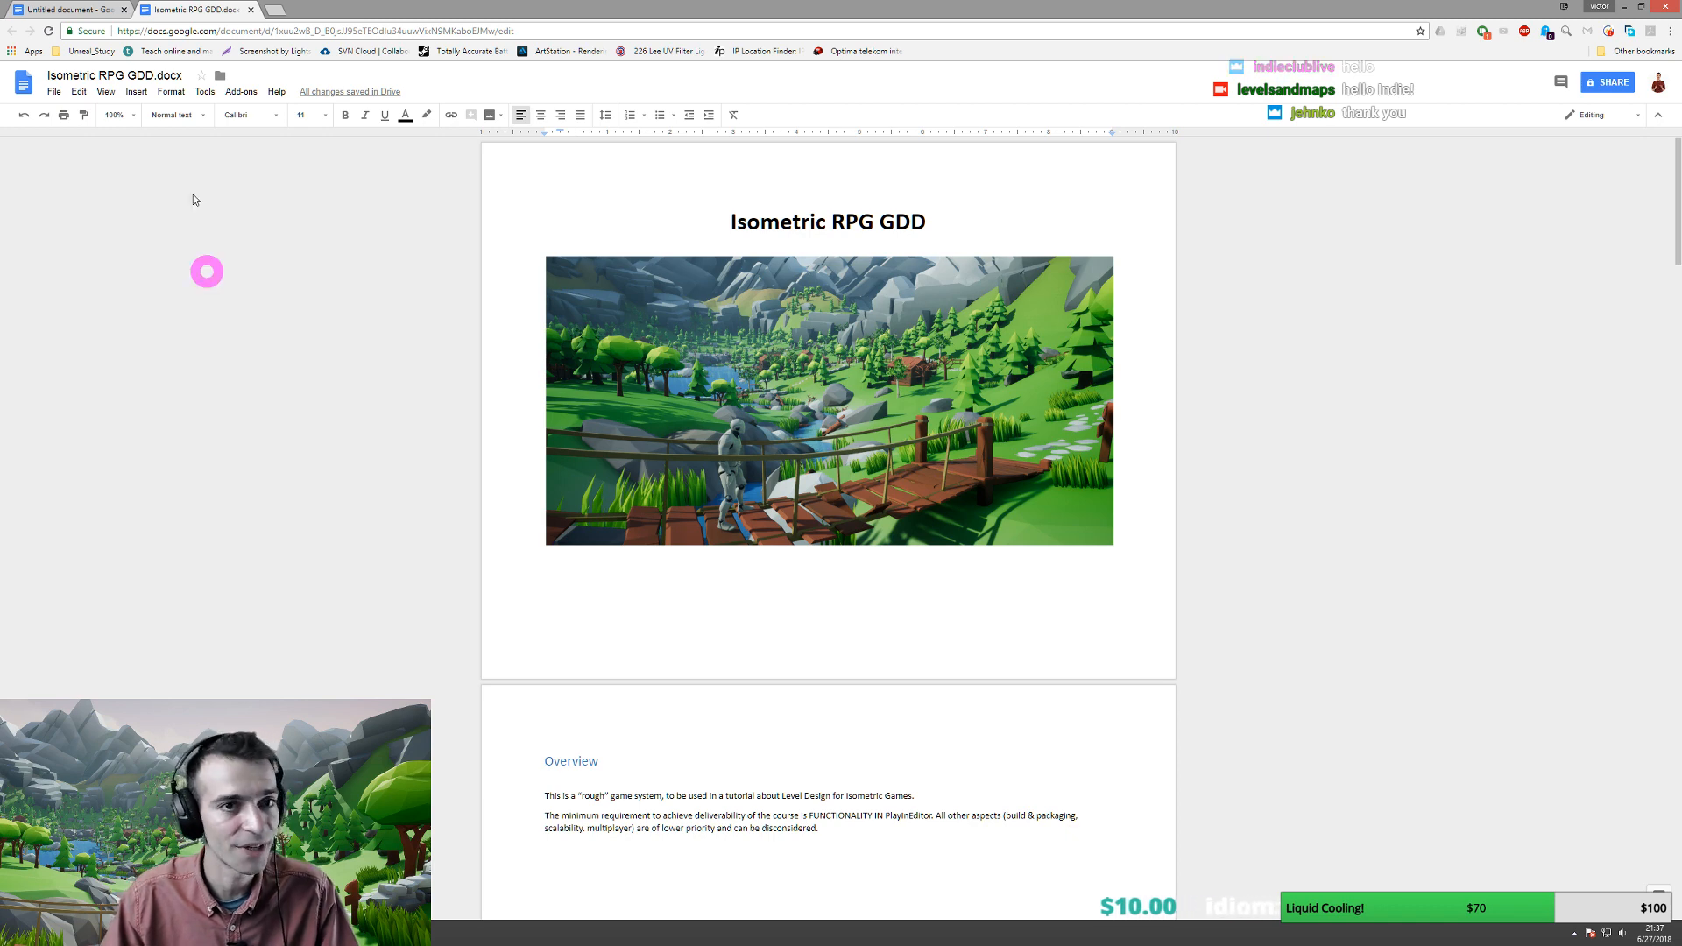
pyautogui.click(66, 8)
pyautogui.click(709, 305)
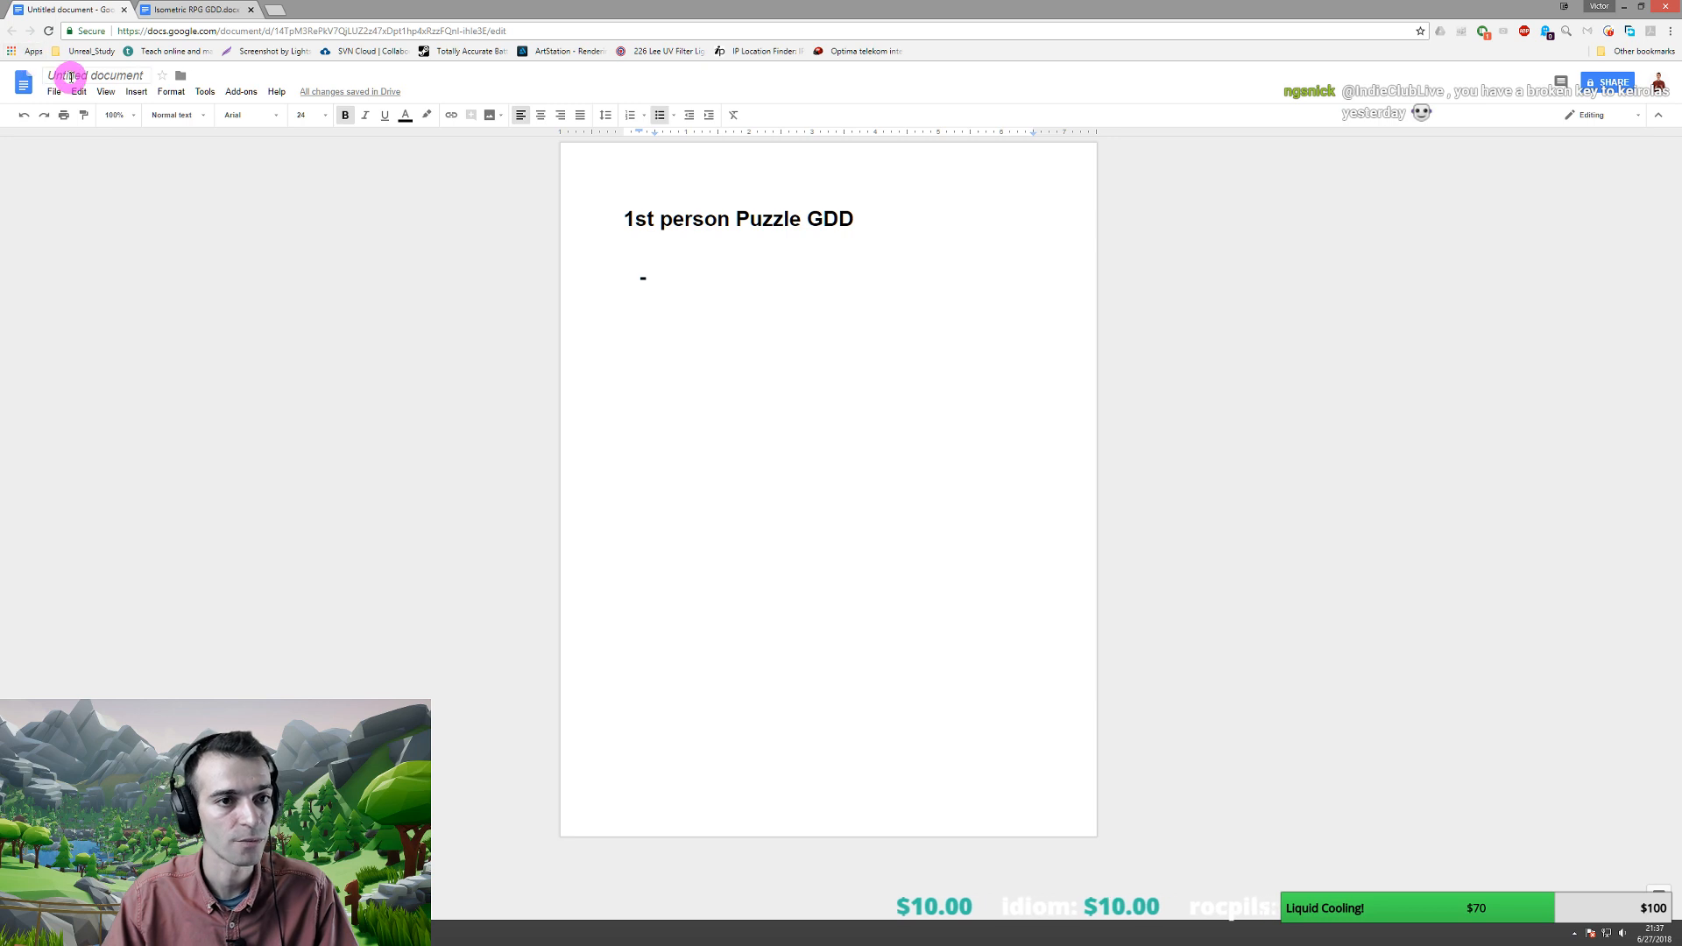
# - Commit the '1st person Puzzle GDD' title and remove the dash bullet from the empty line
pyautogui.click(67, 75)
pyautogui.click(711, 261)
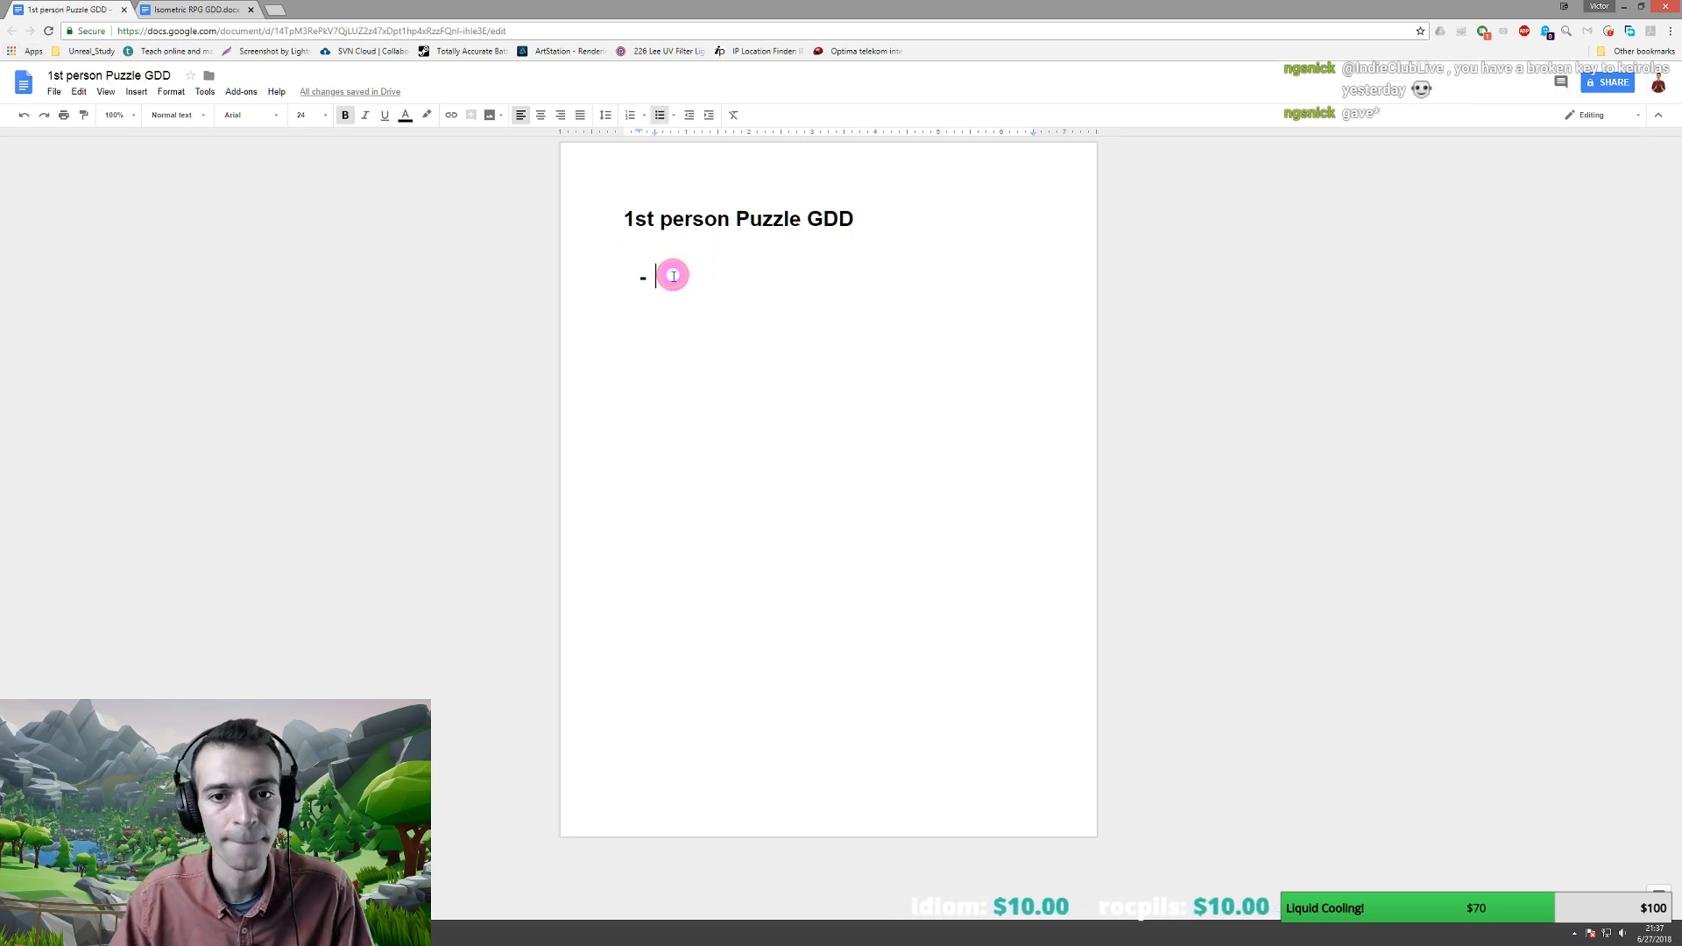
pyautogui.press('BackSpace')
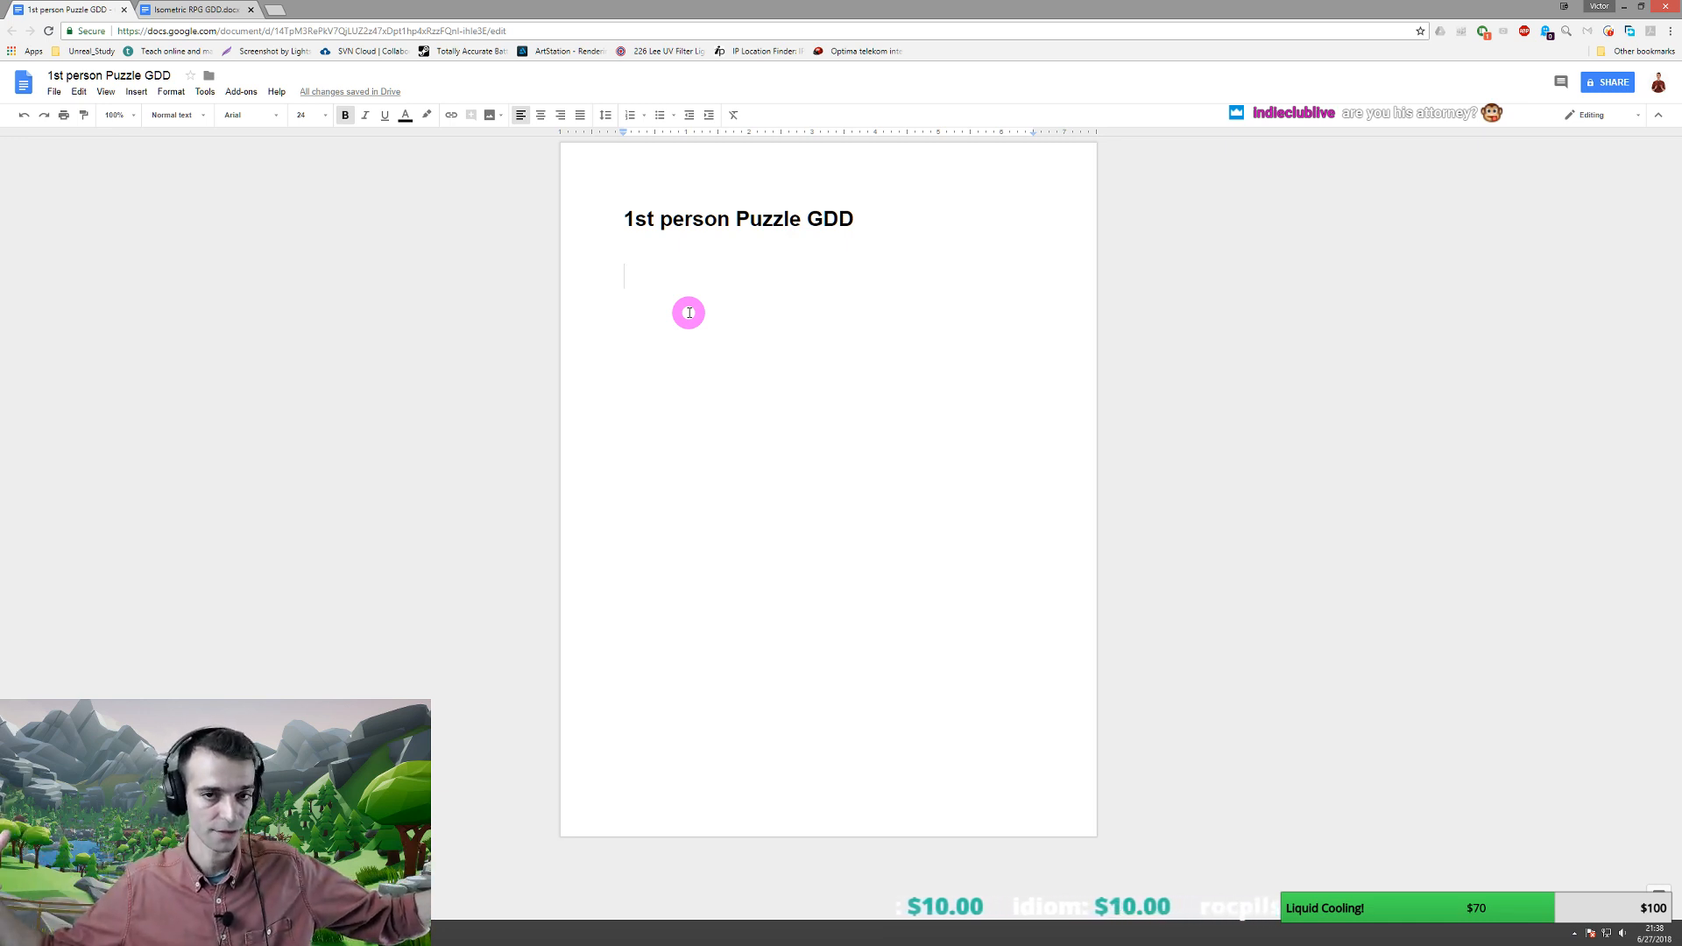
# - At 14 pt, finish the line 'Player has to solve large, environmental puzzles.' and move to Photoshop
pyautogui.click(318, 114)
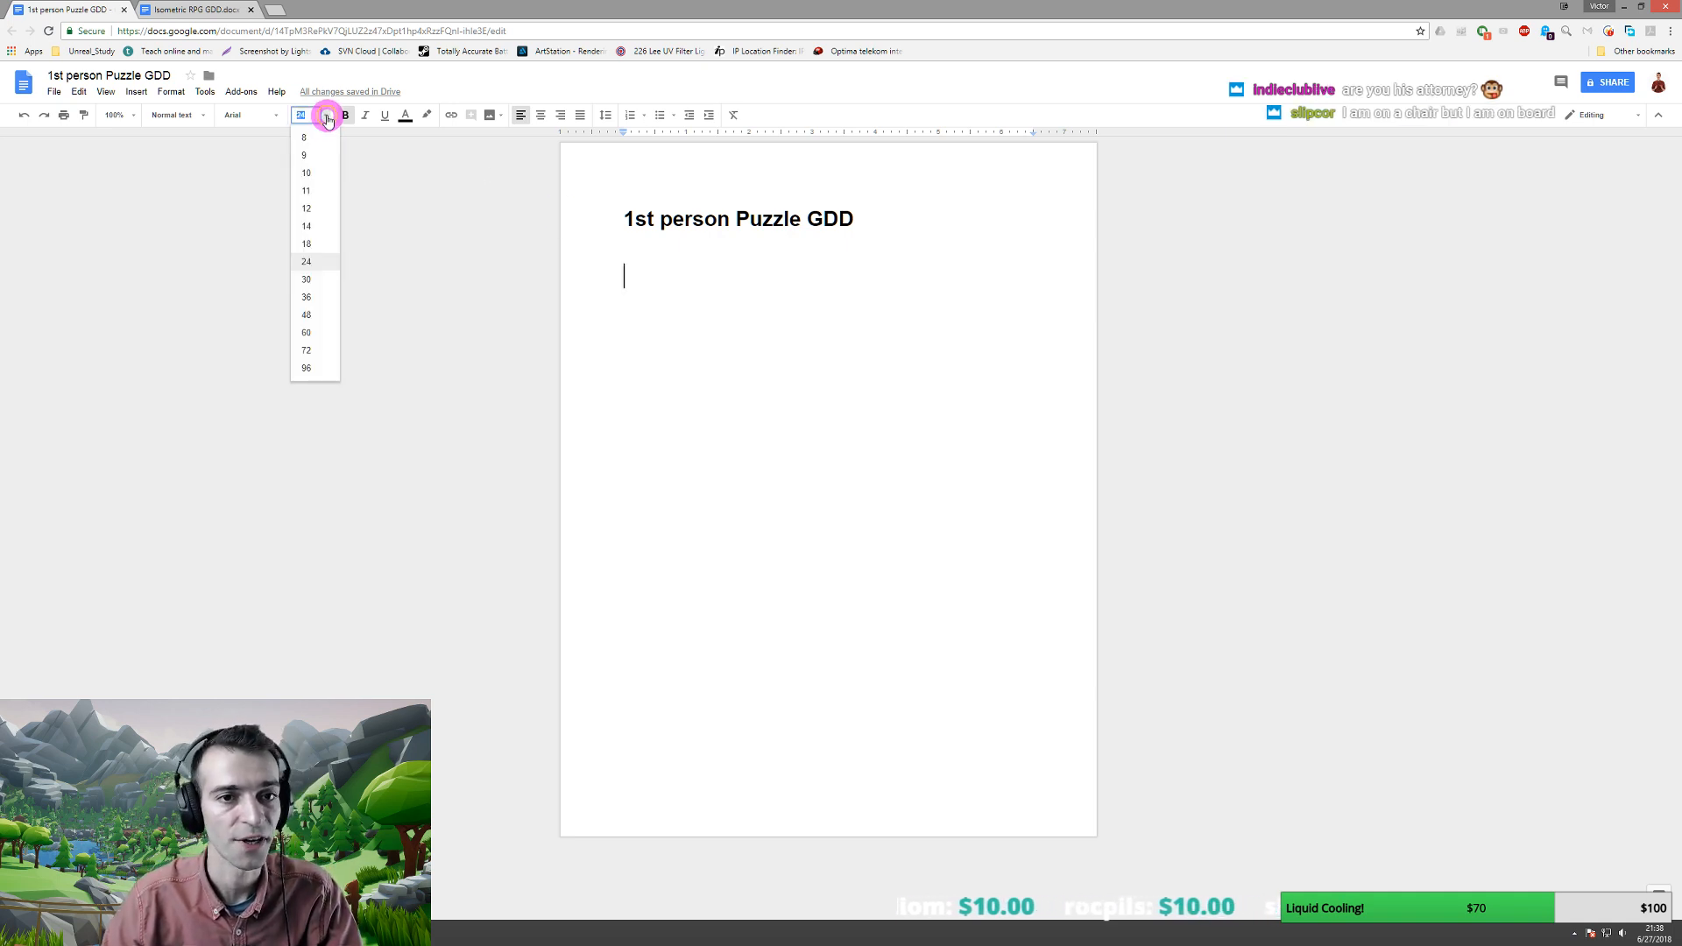
pyautogui.click(308, 227)
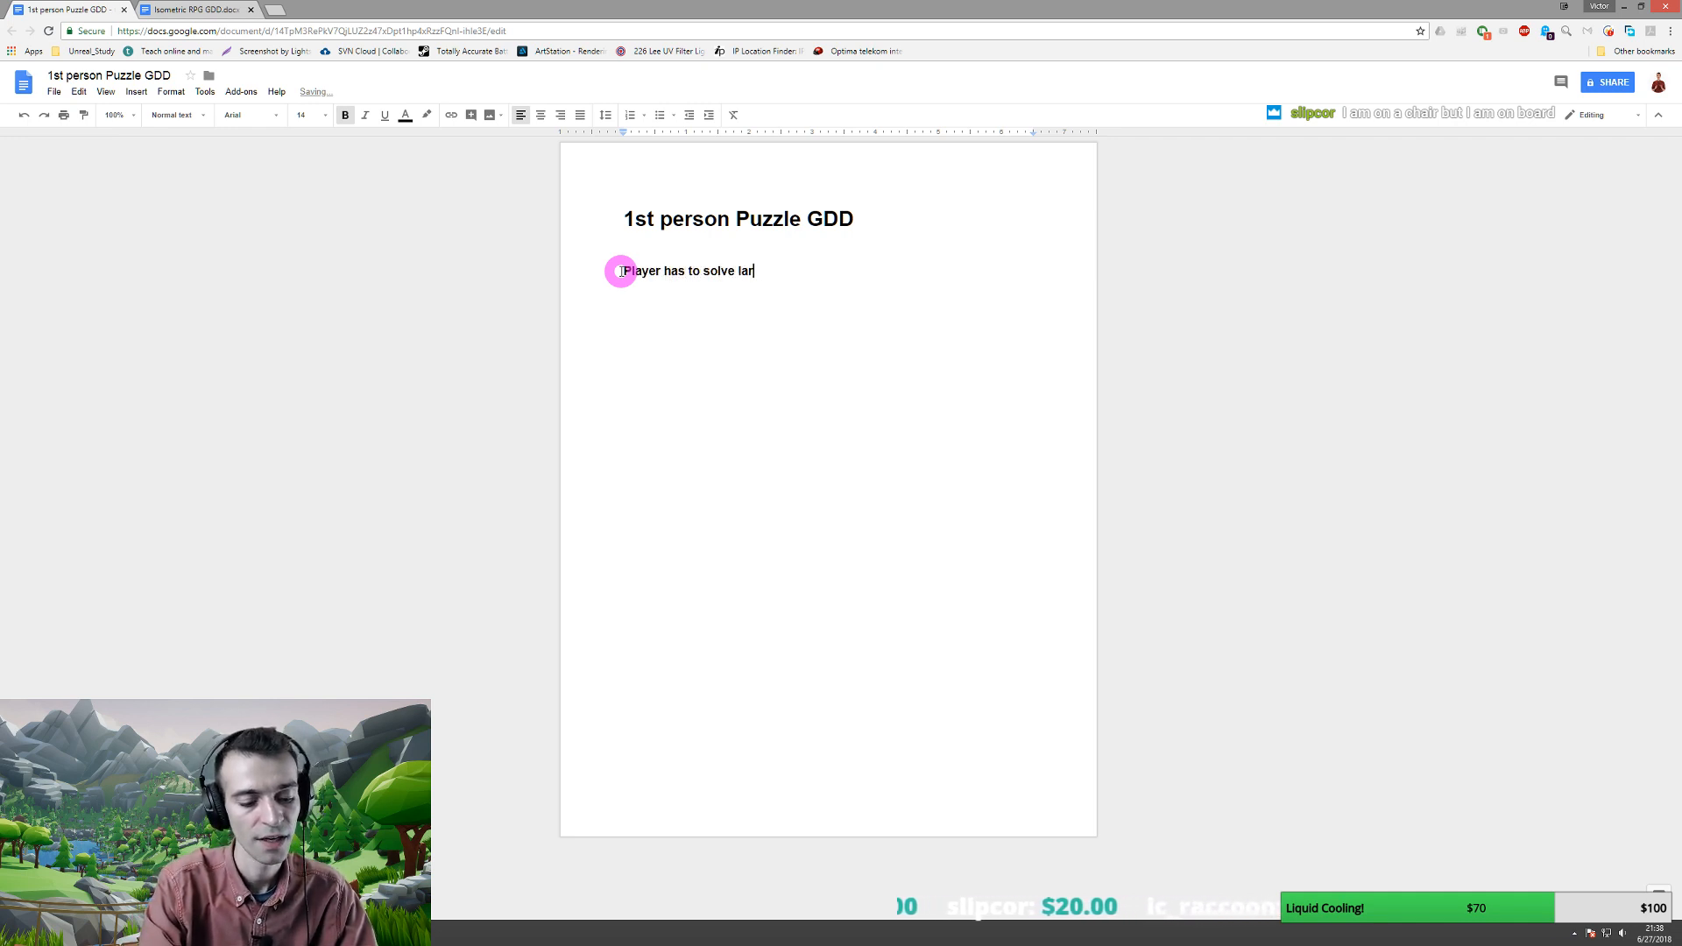
pyautogui.press('BackSpace')
pyautogui.write('vi')
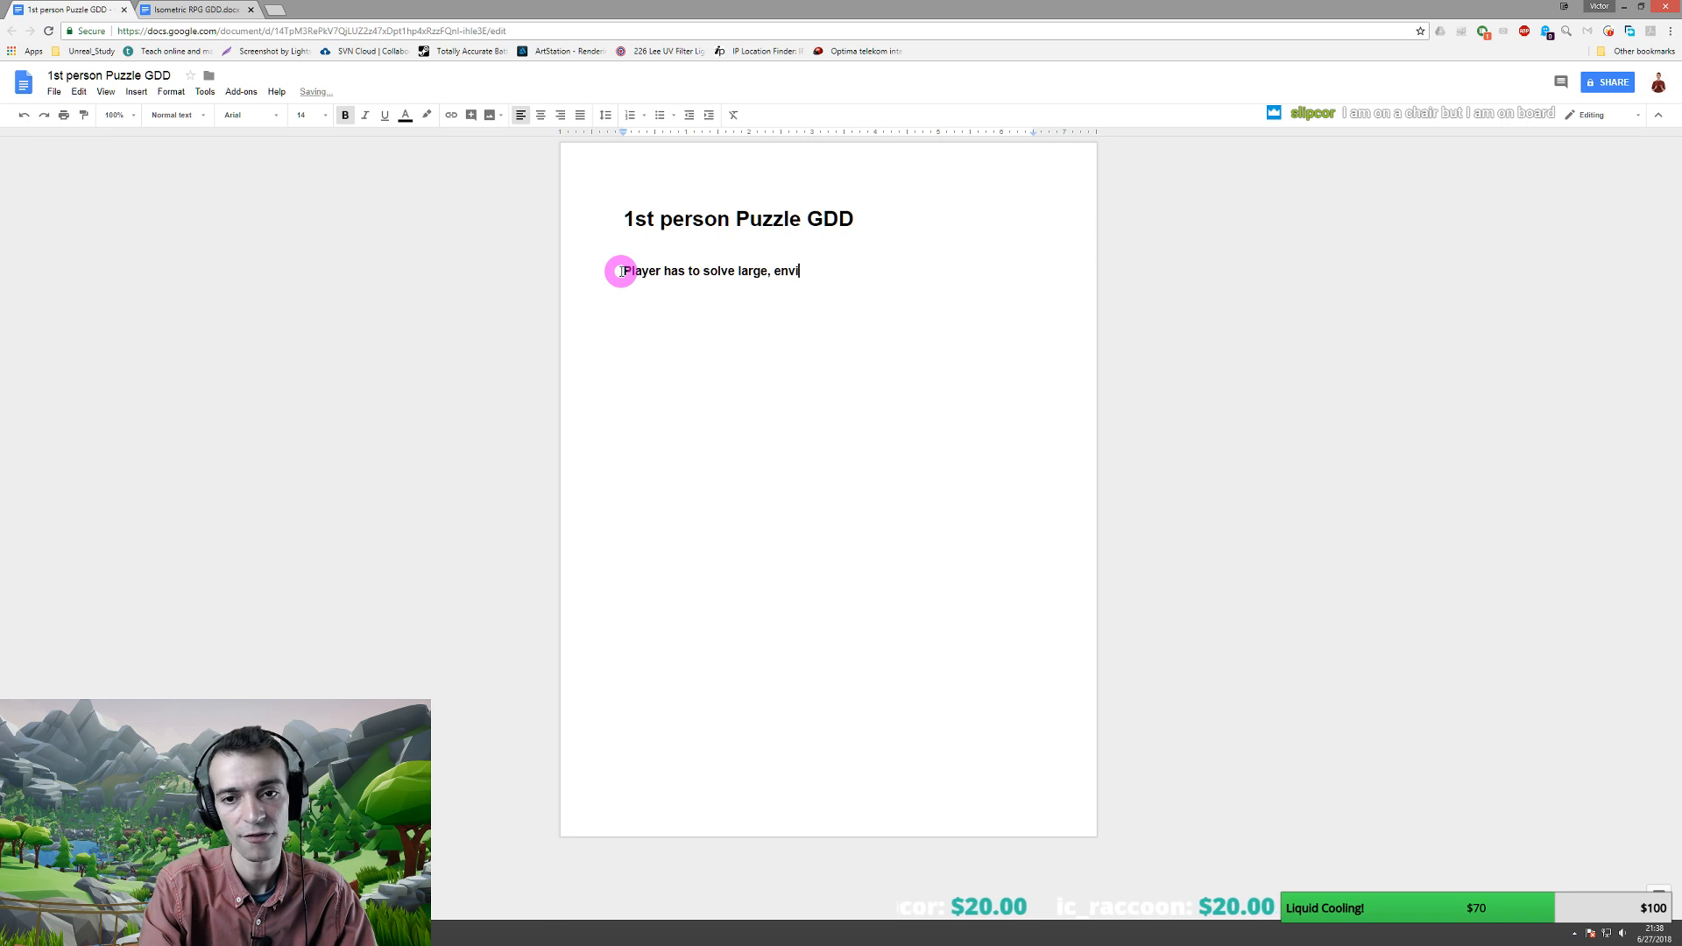
pyautogui.write('ronmental puzzles')
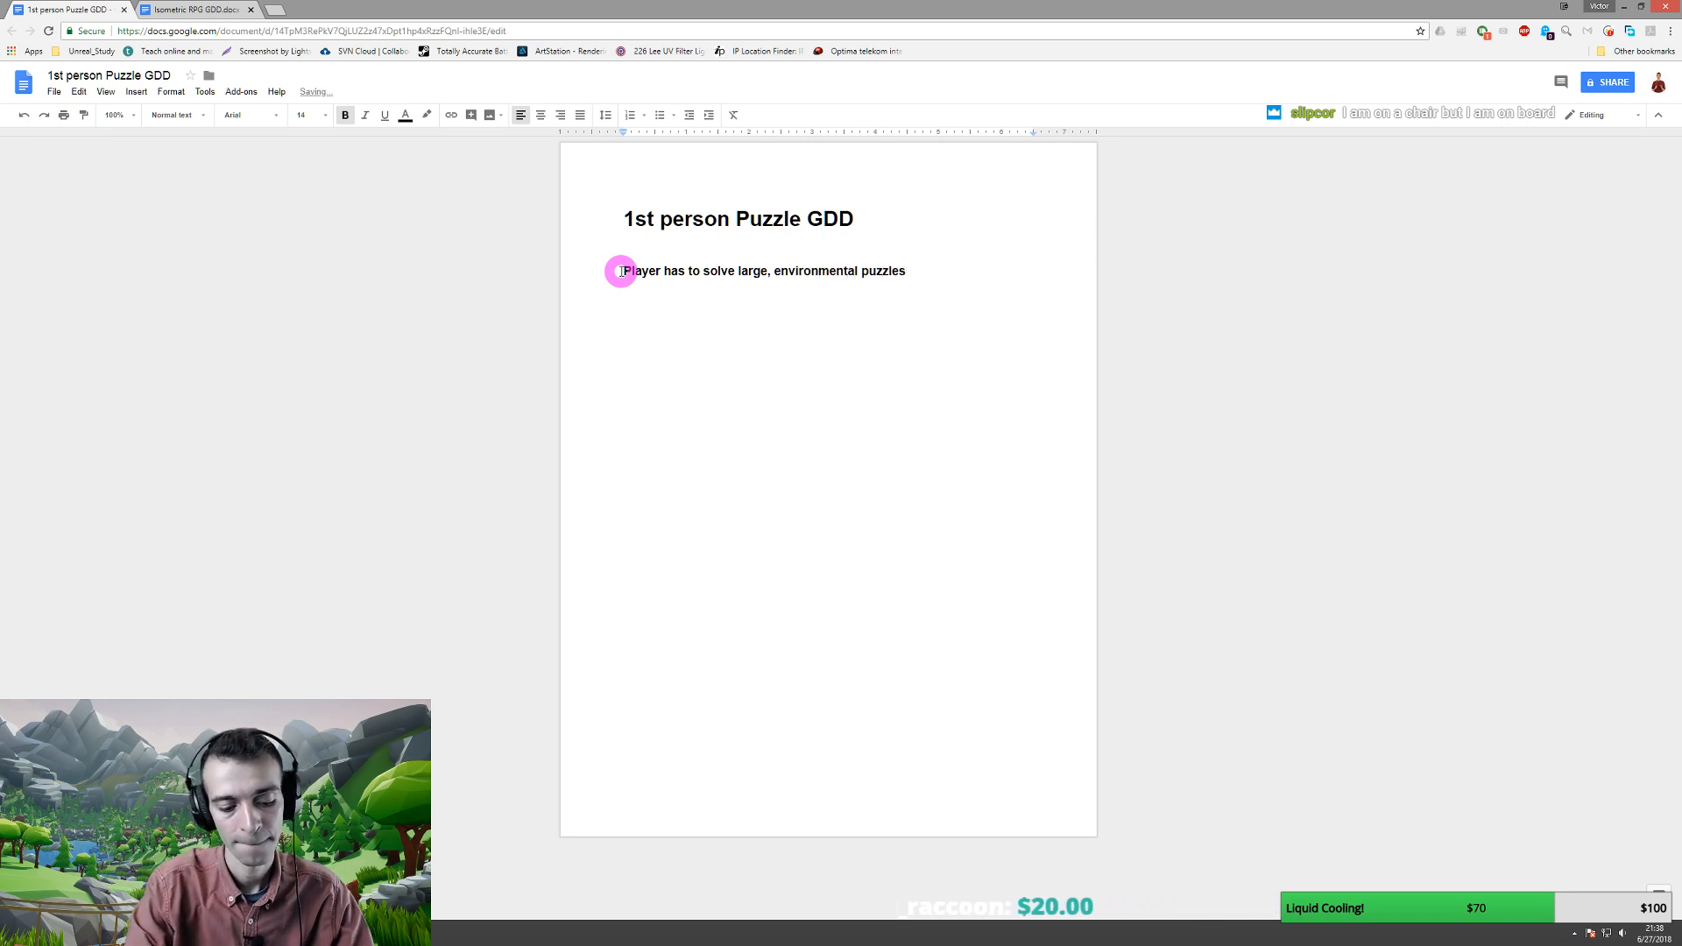
pyautogui.write('.')
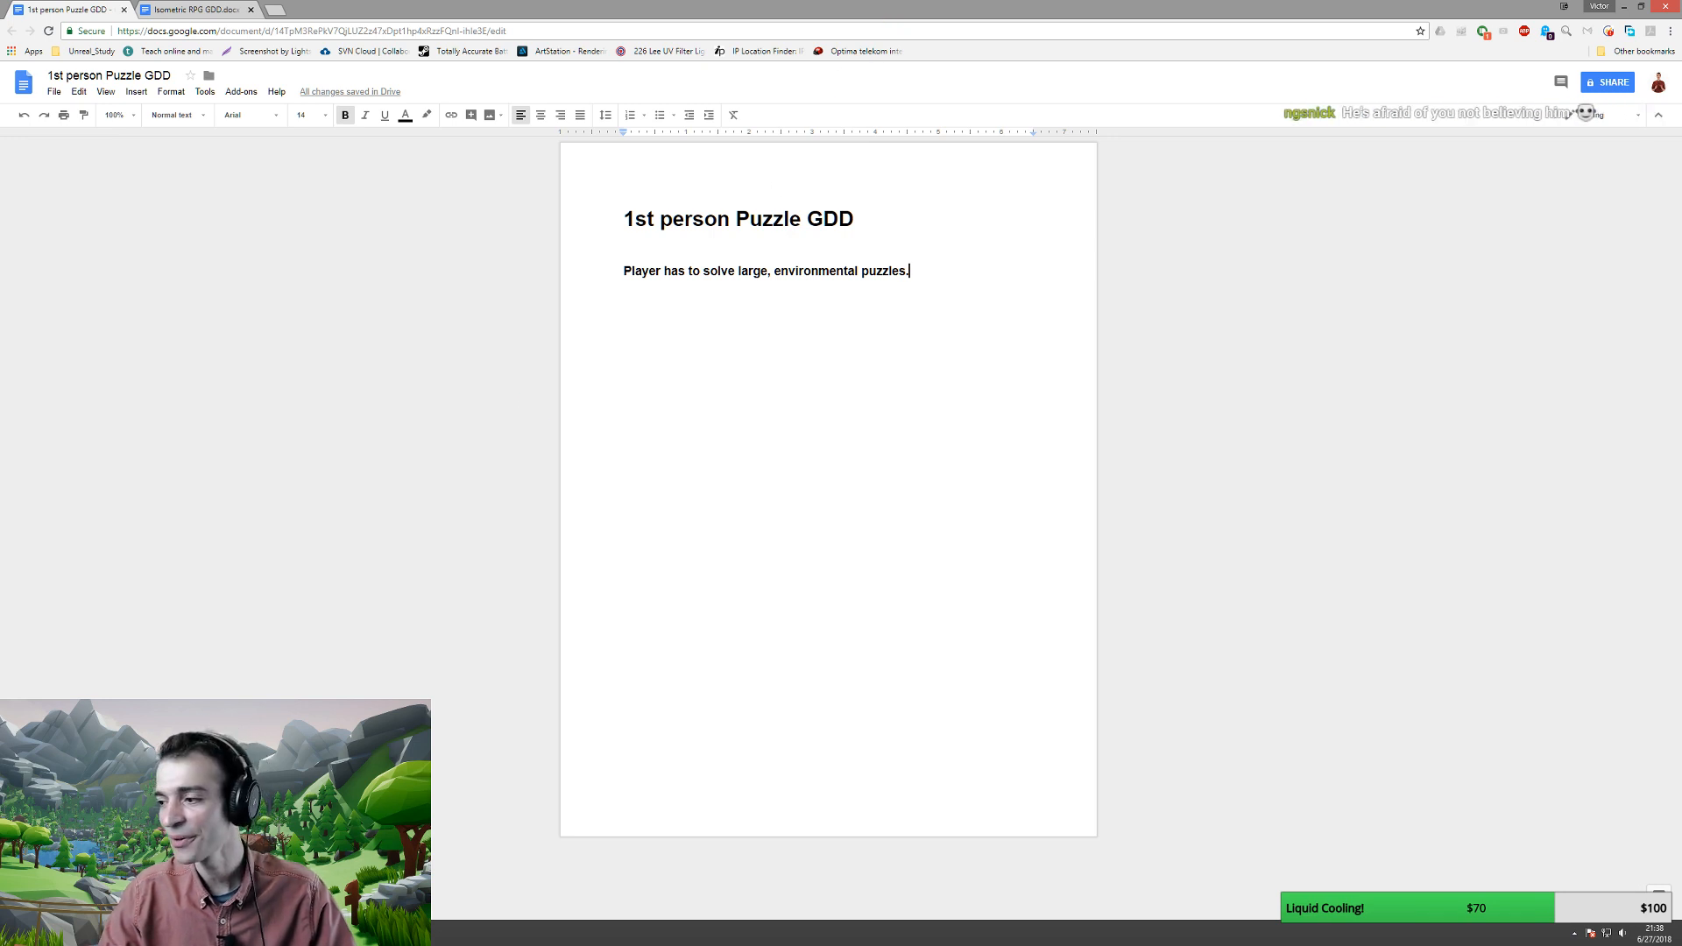
pyautogui.hotkey('alt', 'Tab')
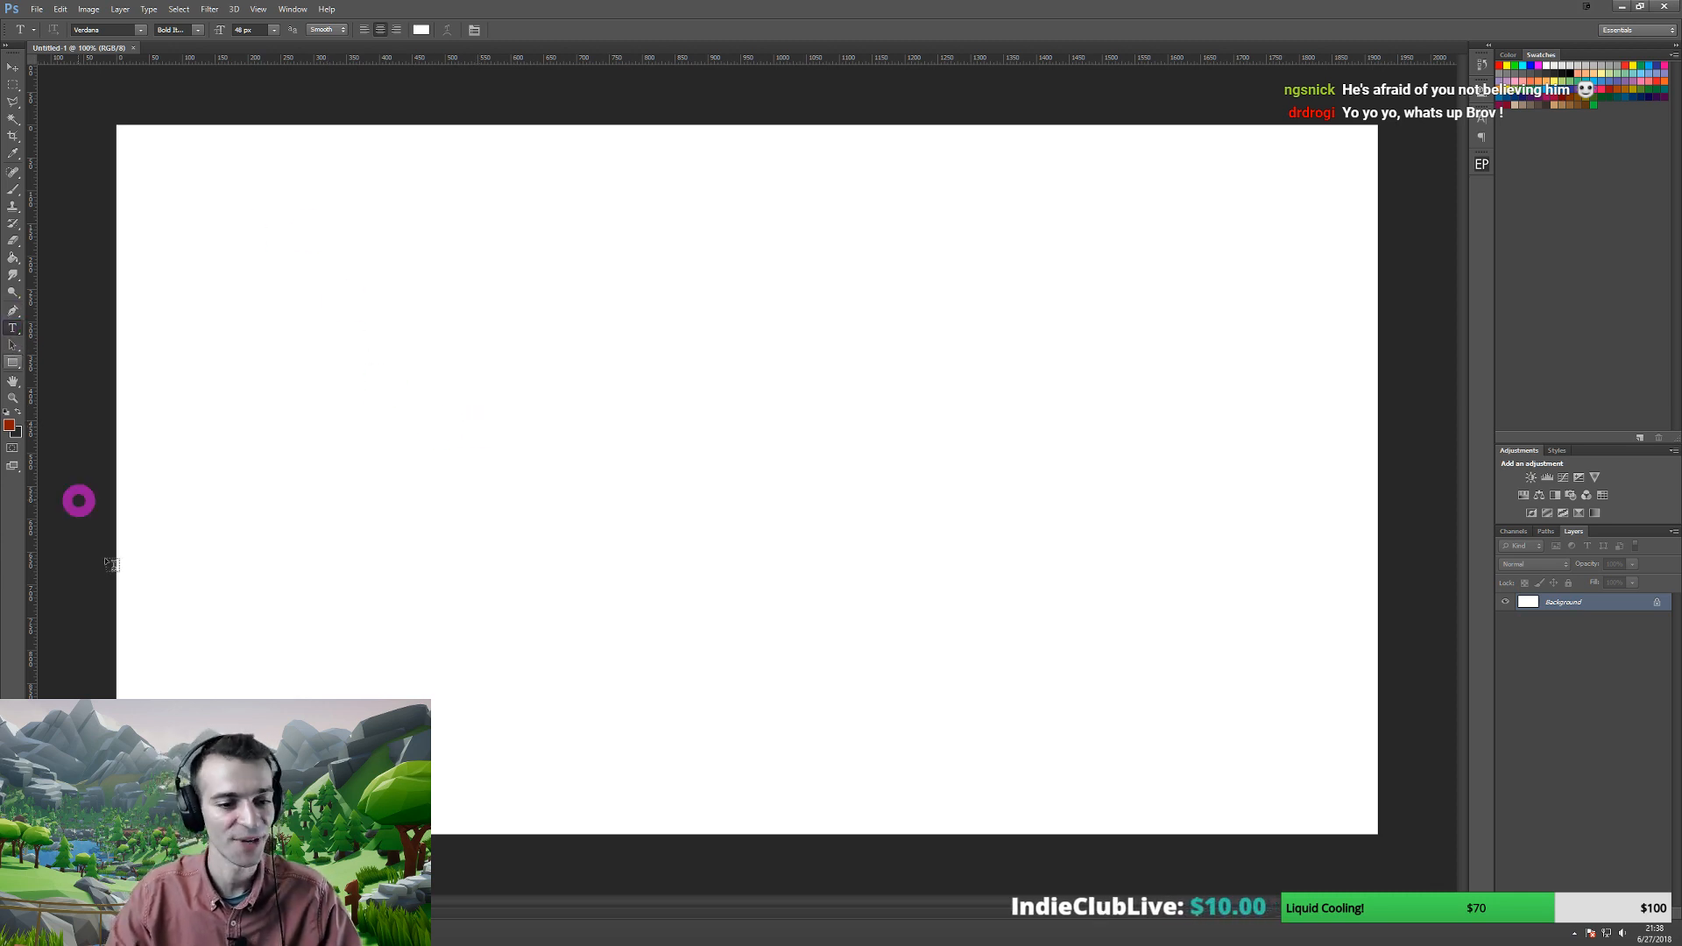
pyautogui.hotkey('alt', 'Tab')
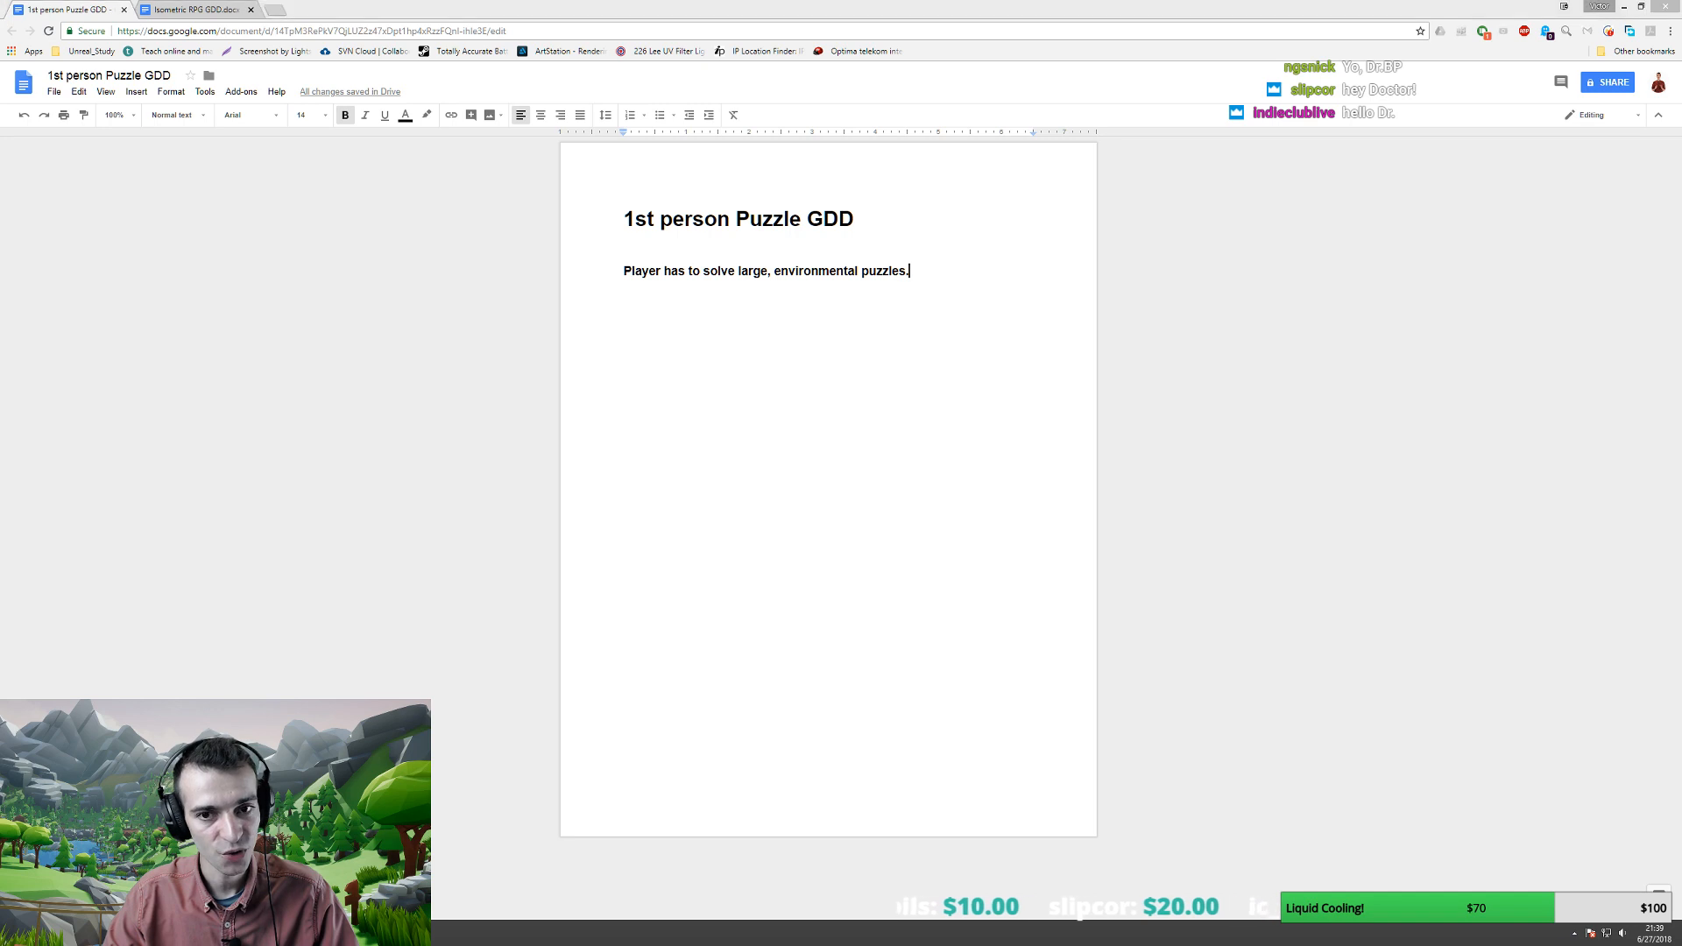
pyautogui.hotkey('alt', 'Tab')
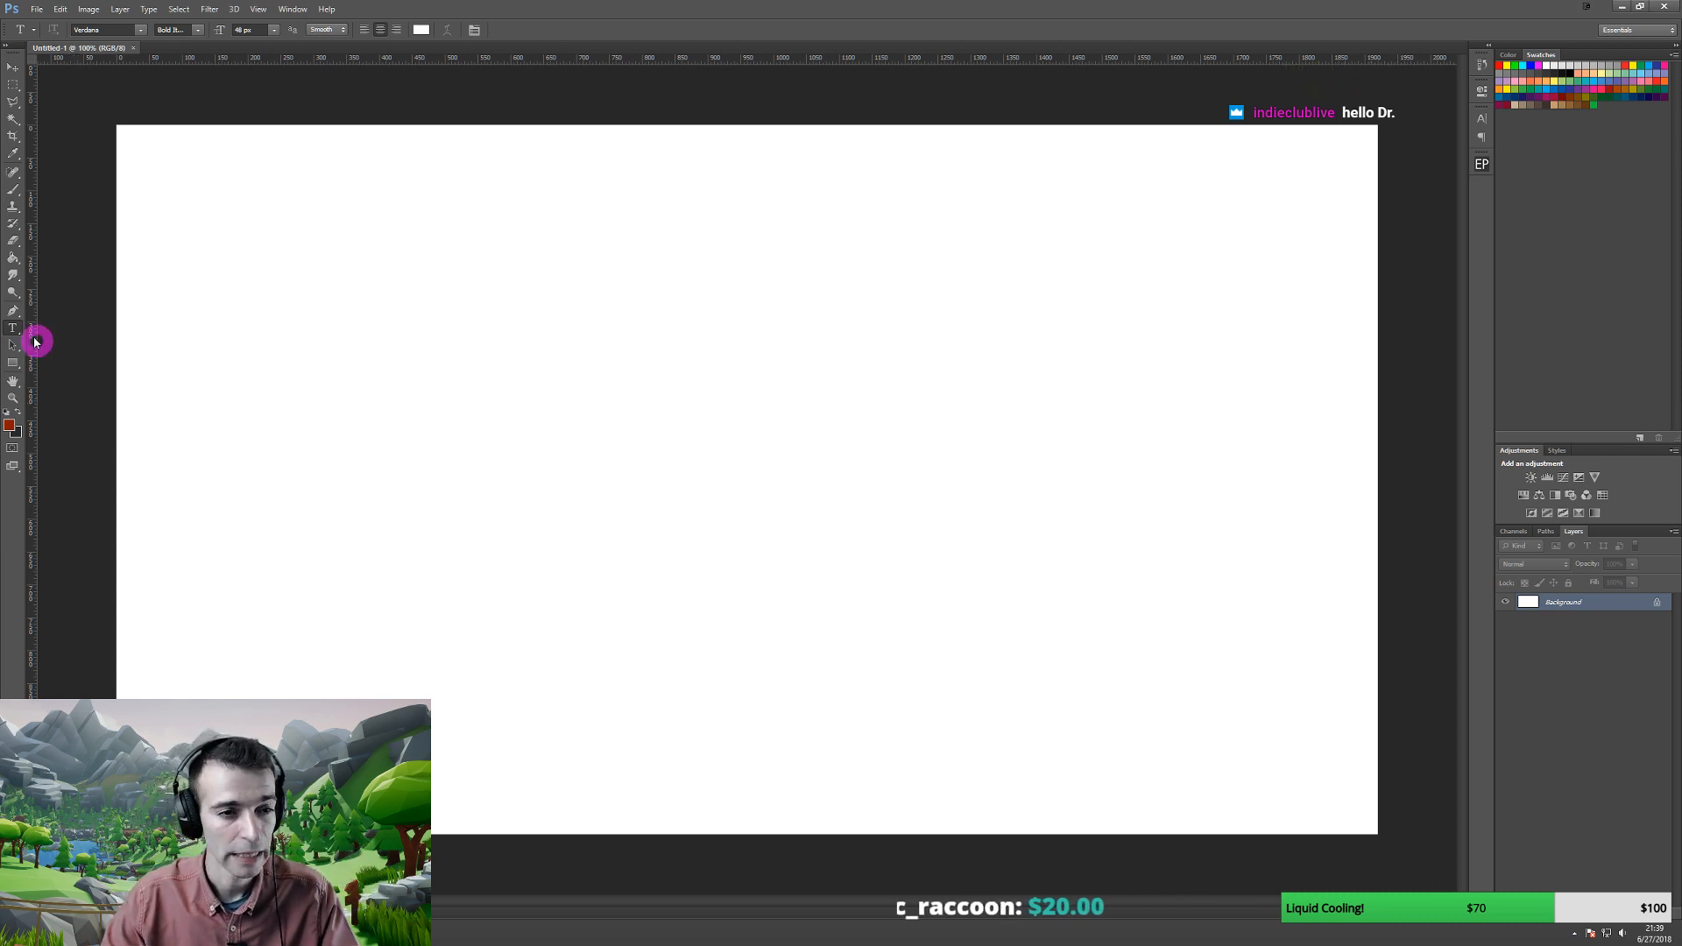
# - With the Brush tool in black, paint a small loop on the left of the canvas
pyautogui.click(14, 196)
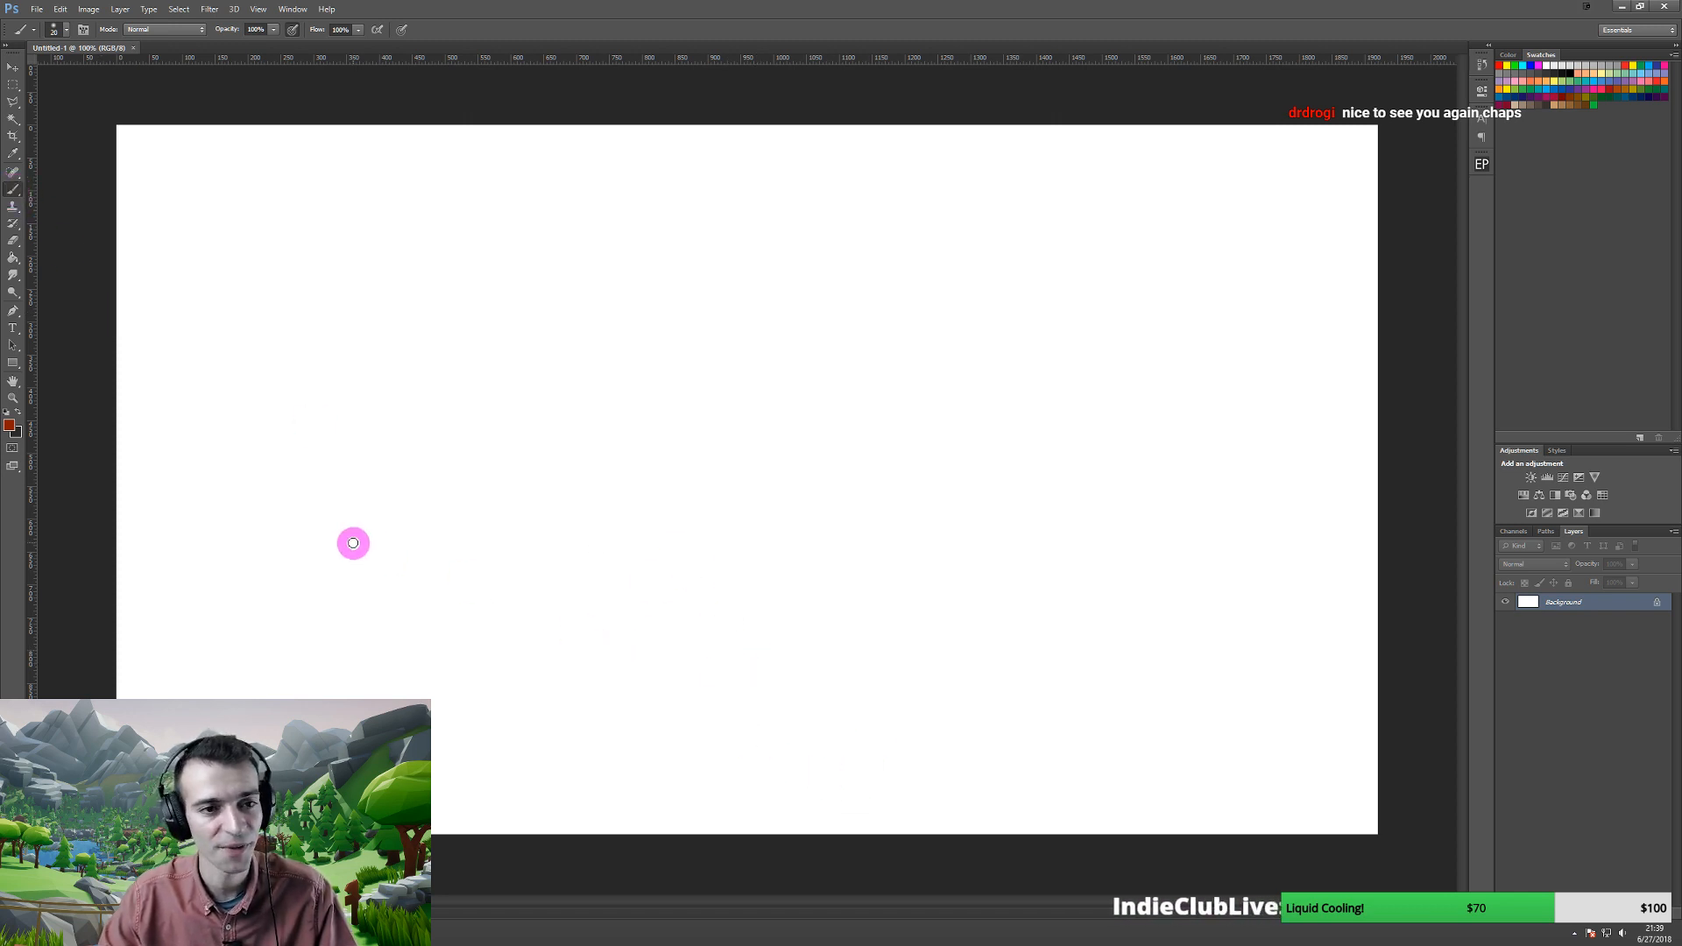
pyautogui.click(17, 416)
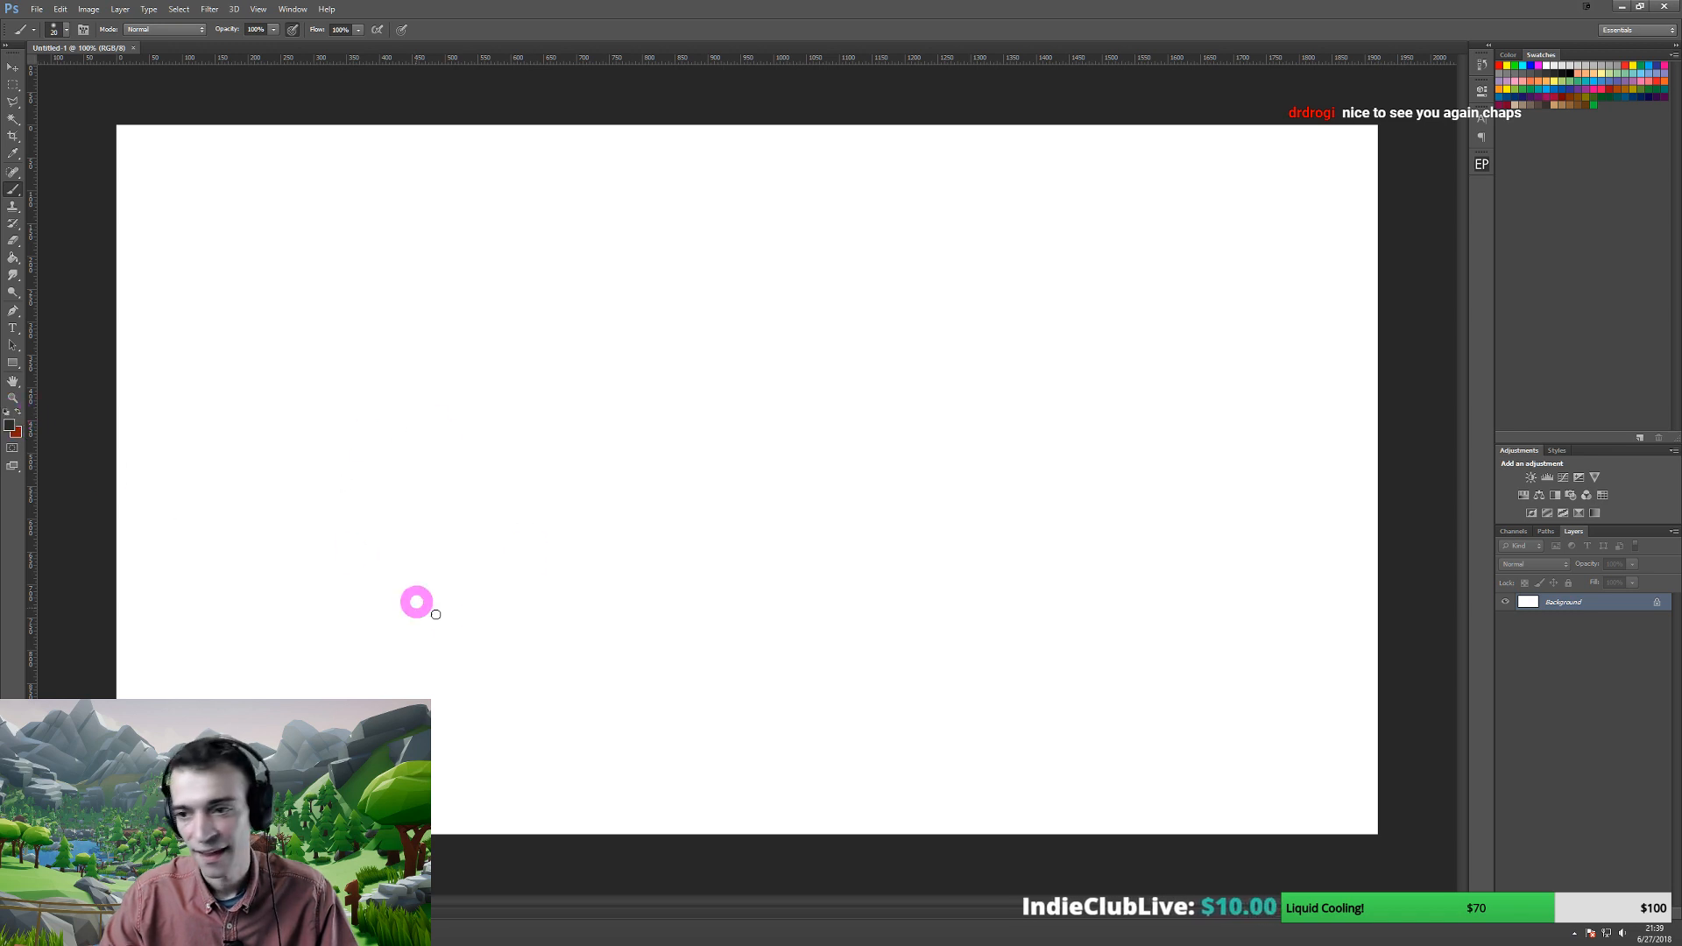
pyautogui.moveTo(313, 597)
pyautogui.mouseDown()
pyautogui.moveTo(341, 568)
pyautogui.moveTo(350, 619)
pyautogui.moveTo(315, 586)
pyautogui.moveTo(333, 594)
pyautogui.mouseUp()
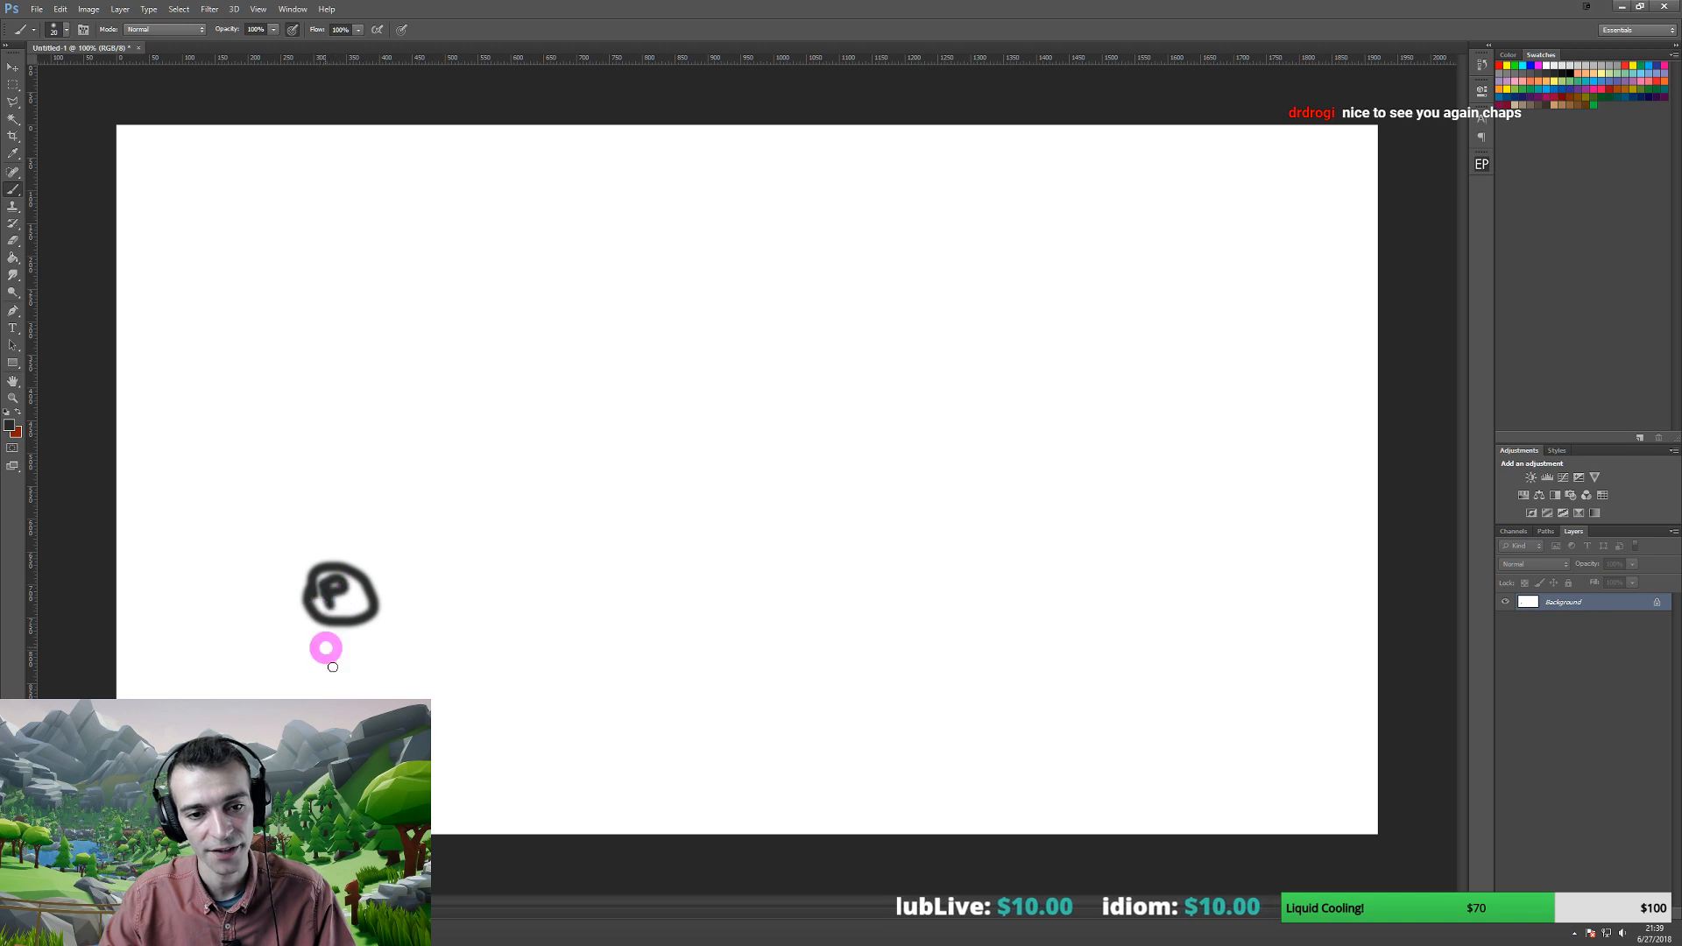
# - Switch the brush colour to saturated green and draw the top curves and the hook
pyautogui.click(12, 425)
pyautogui.moveTo(921, 396); pyautogui.dragTo(973, 389)
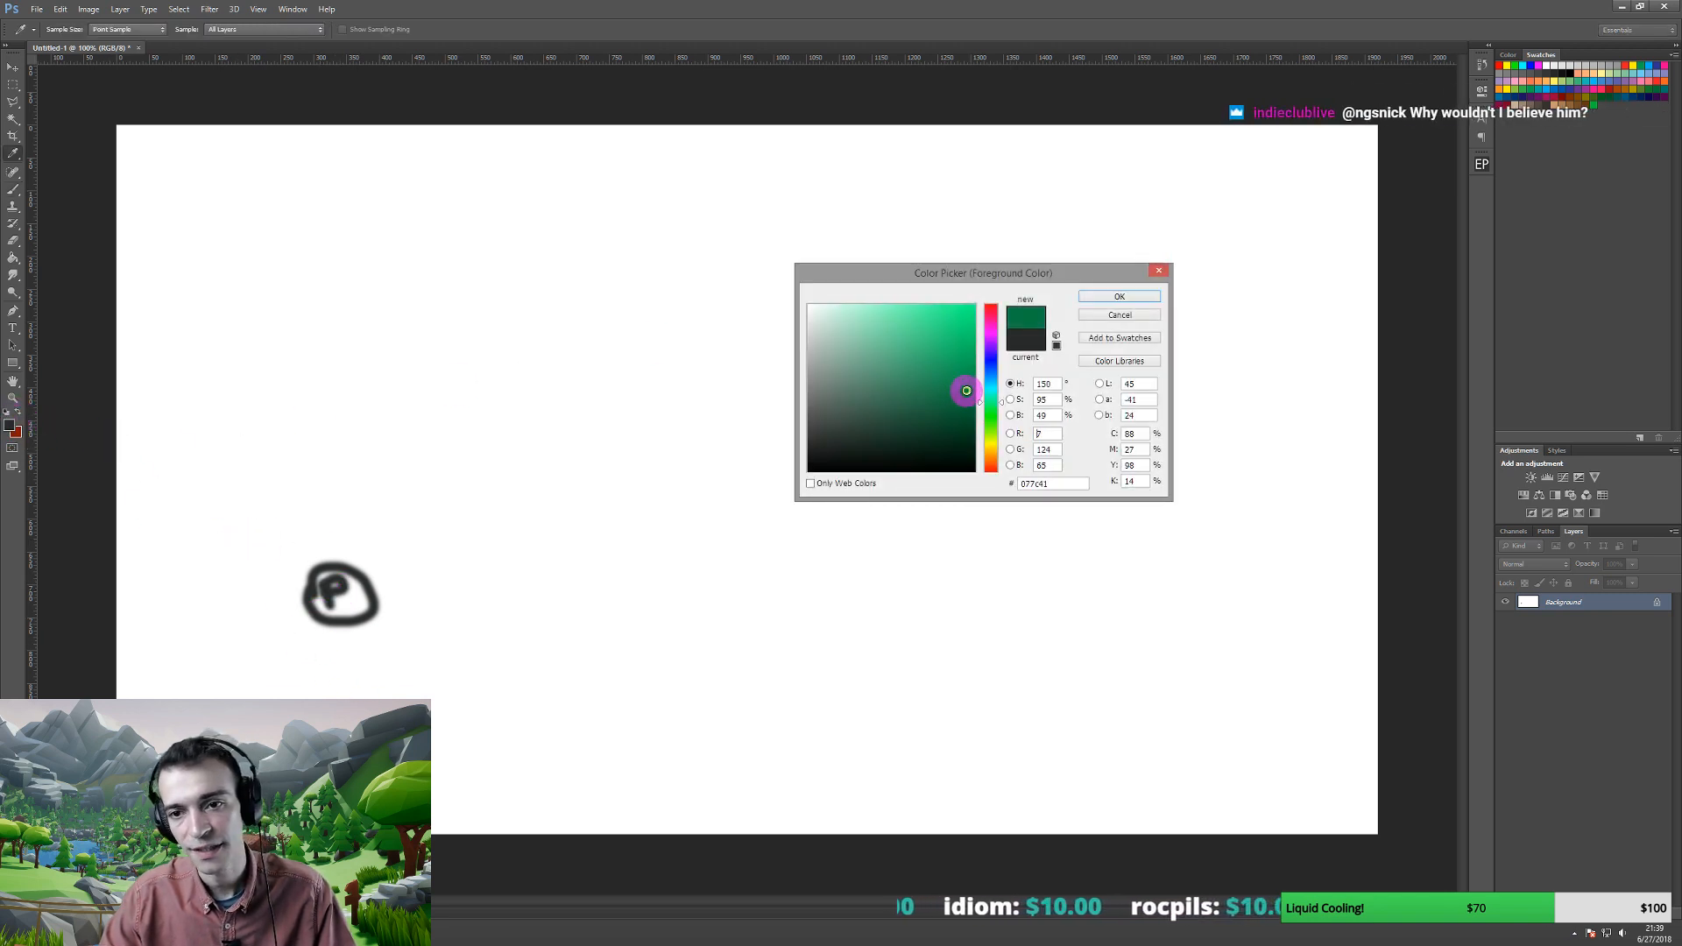
pyautogui.click(1106, 296)
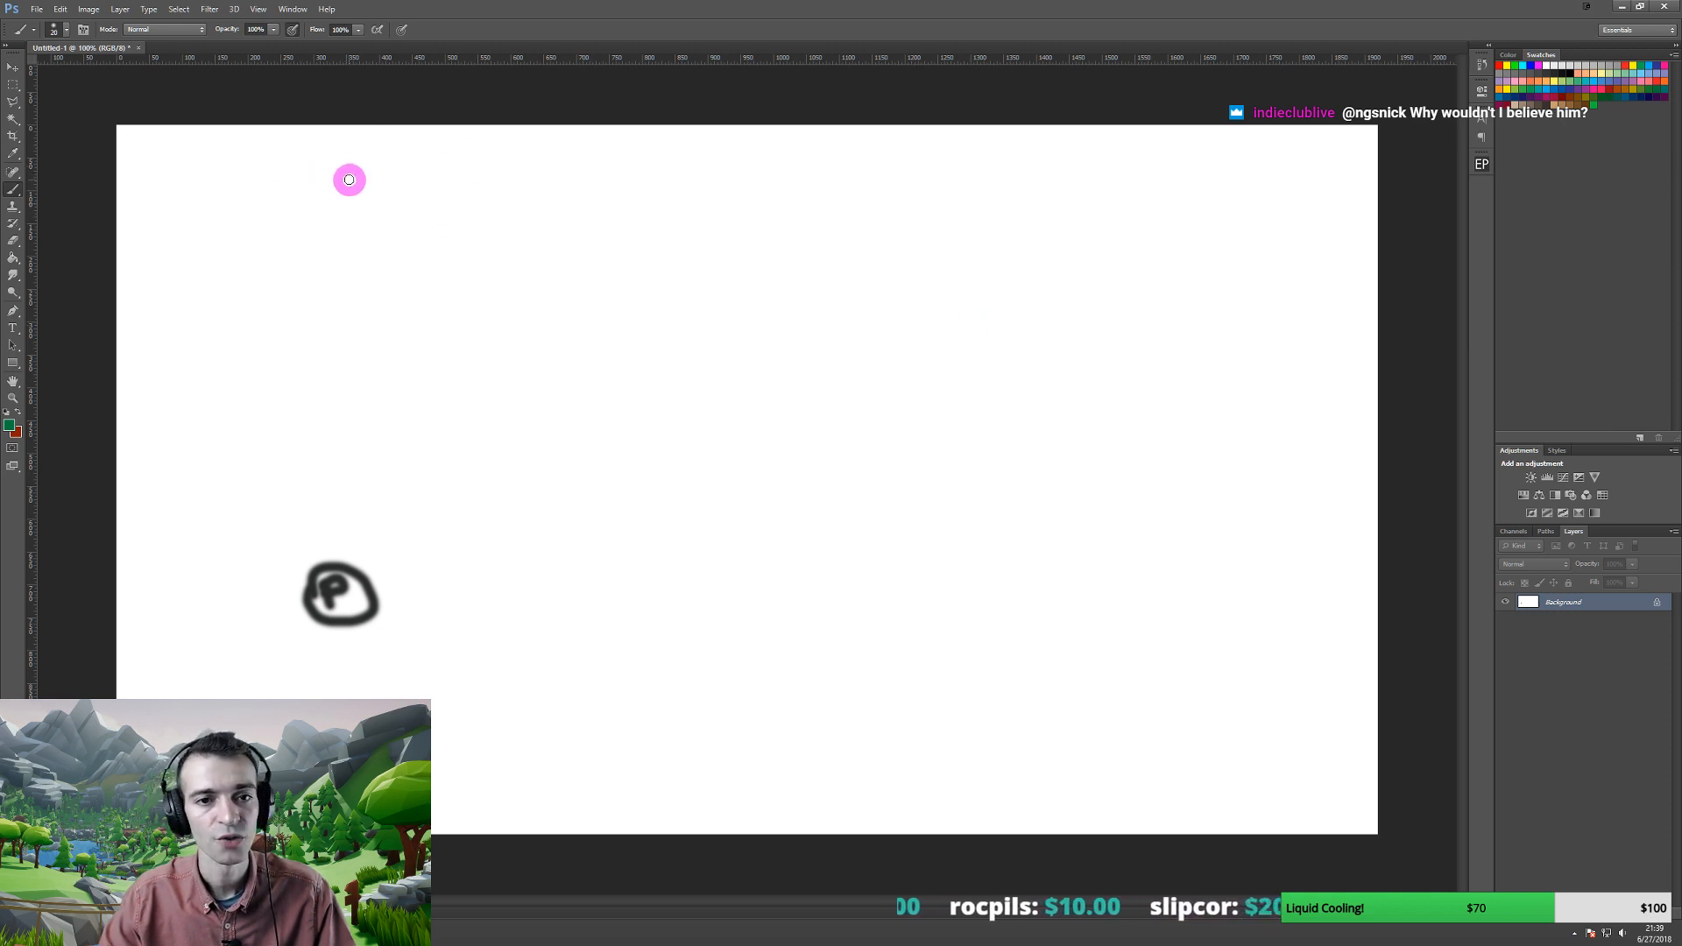
pyautogui.moveTo(353, 151)
pyautogui.mouseDown()
pyautogui.moveTo(398, 199)
pyautogui.moveTo(545, 256)
pyautogui.mouseUp()
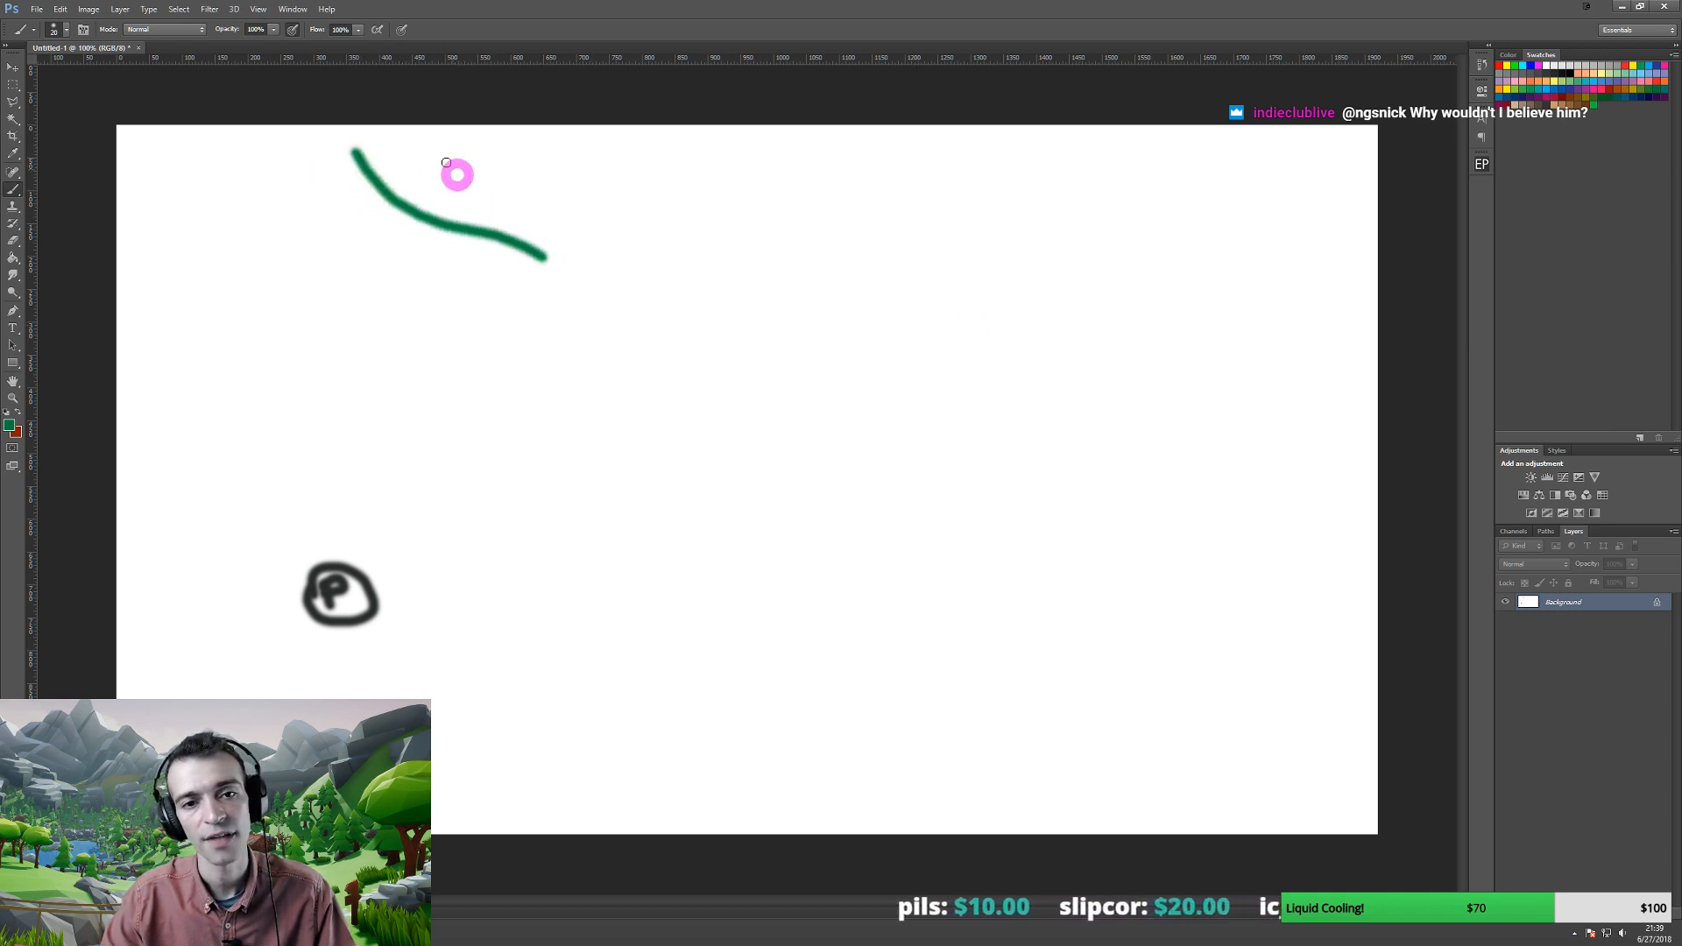
pyautogui.moveTo(436, 138)
pyautogui.mouseDown()
pyautogui.moveTo(603, 210)
pyautogui.moveTo(571, 211)
pyautogui.moveTo(552, 255)
pyautogui.moveTo(593, 244)
pyautogui.moveTo(536, 251)
pyautogui.moveTo(596, 267)
pyautogui.moveTo(590, 296)
pyautogui.moveTo(553, 331)
pyautogui.moveTo(549, 316)
pyautogui.moveTo(485, 346)
pyautogui.moveTo(573, 425)
pyautogui.mouseUp()
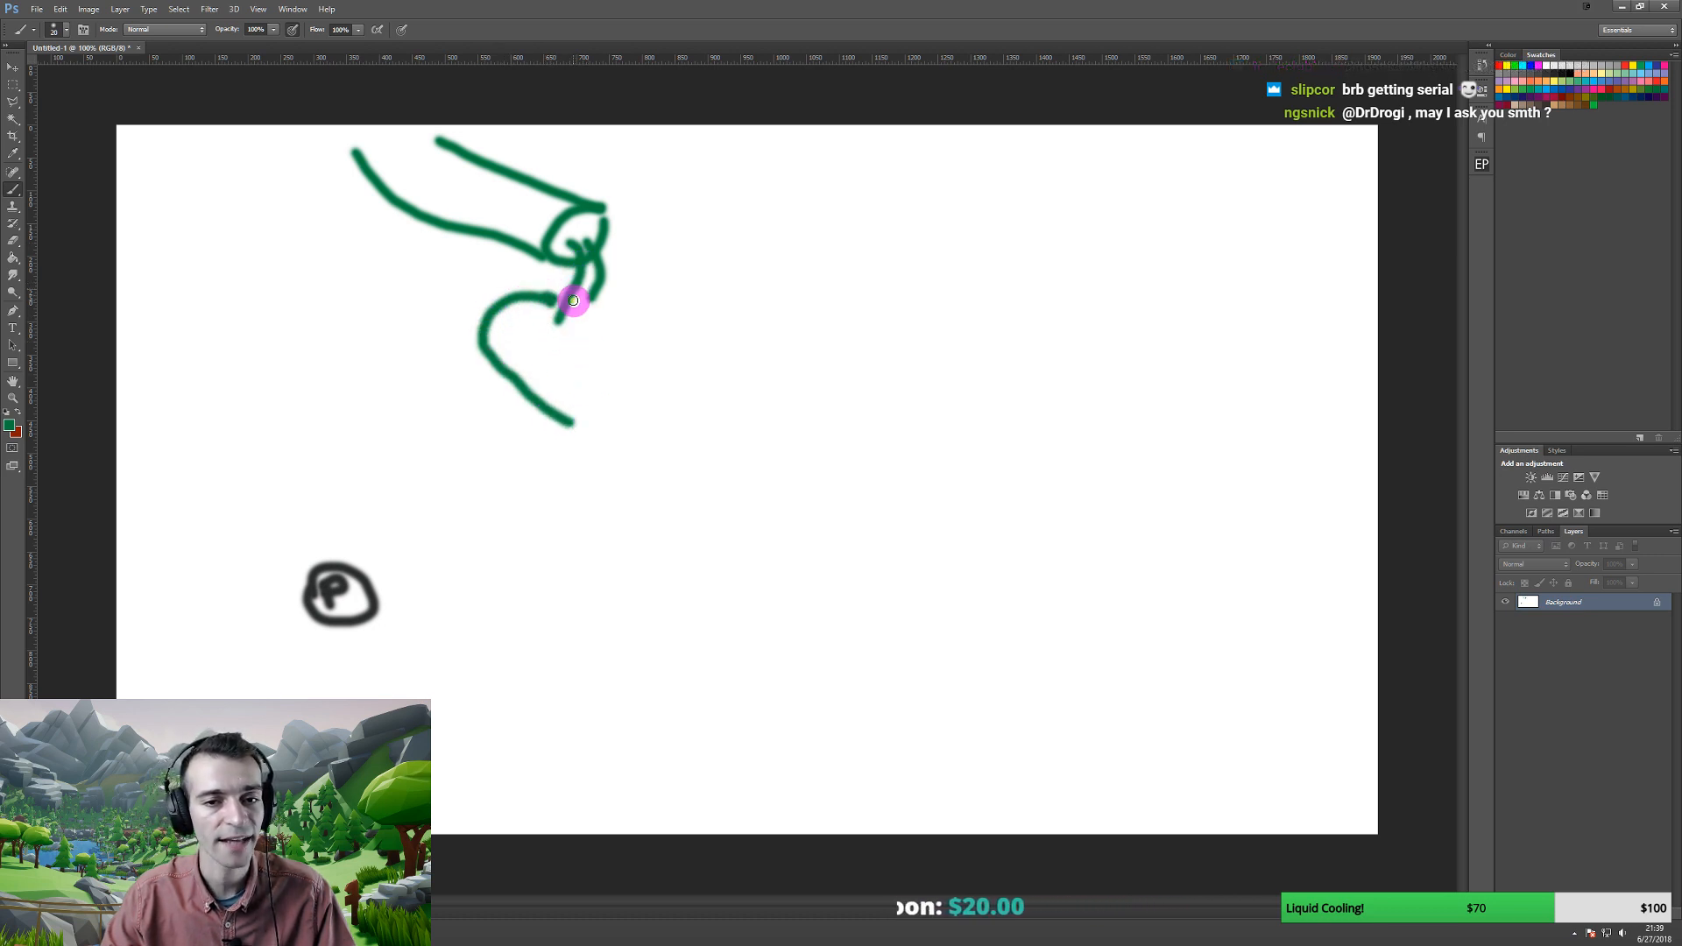
pyautogui.moveTo(642, 325)
pyautogui.mouseDown()
pyautogui.moveTo(576, 294)
pyautogui.moveTo(575, 312)
pyautogui.mouseUp()
# - Outline the bowl under the hook and sweep a large arc out to the right
pyautogui.moveTo(561, 425)
pyautogui.mouseDown()
pyautogui.moveTo(618, 455)
pyautogui.moveTo(713, 402)
pyautogui.moveTo(593, 312)
pyautogui.moveTo(646, 323)
pyautogui.moveTo(723, 399)
pyautogui.mouseUp()
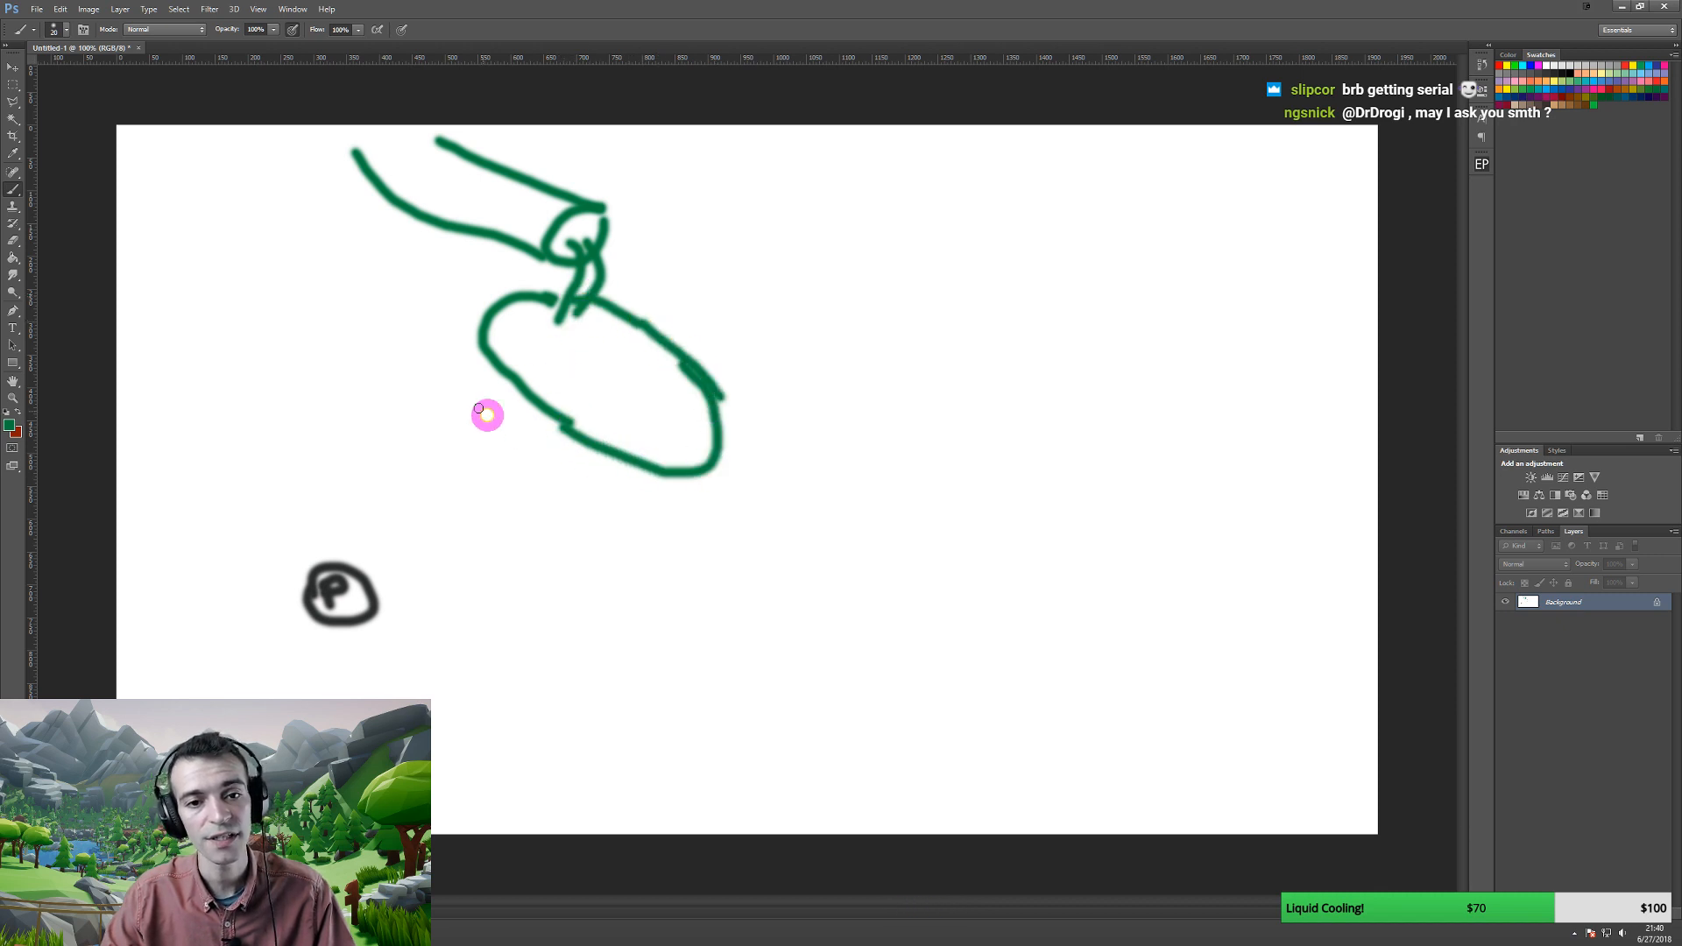
pyautogui.moveTo(477, 331); pyautogui.dragTo(448, 408)
pyautogui.moveTo(442, 420)
pyautogui.mouseDown()
pyautogui.moveTo(439, 439)
pyautogui.moveTo(503, 506)
pyautogui.moveTo(639, 558)
pyautogui.mouseUp()
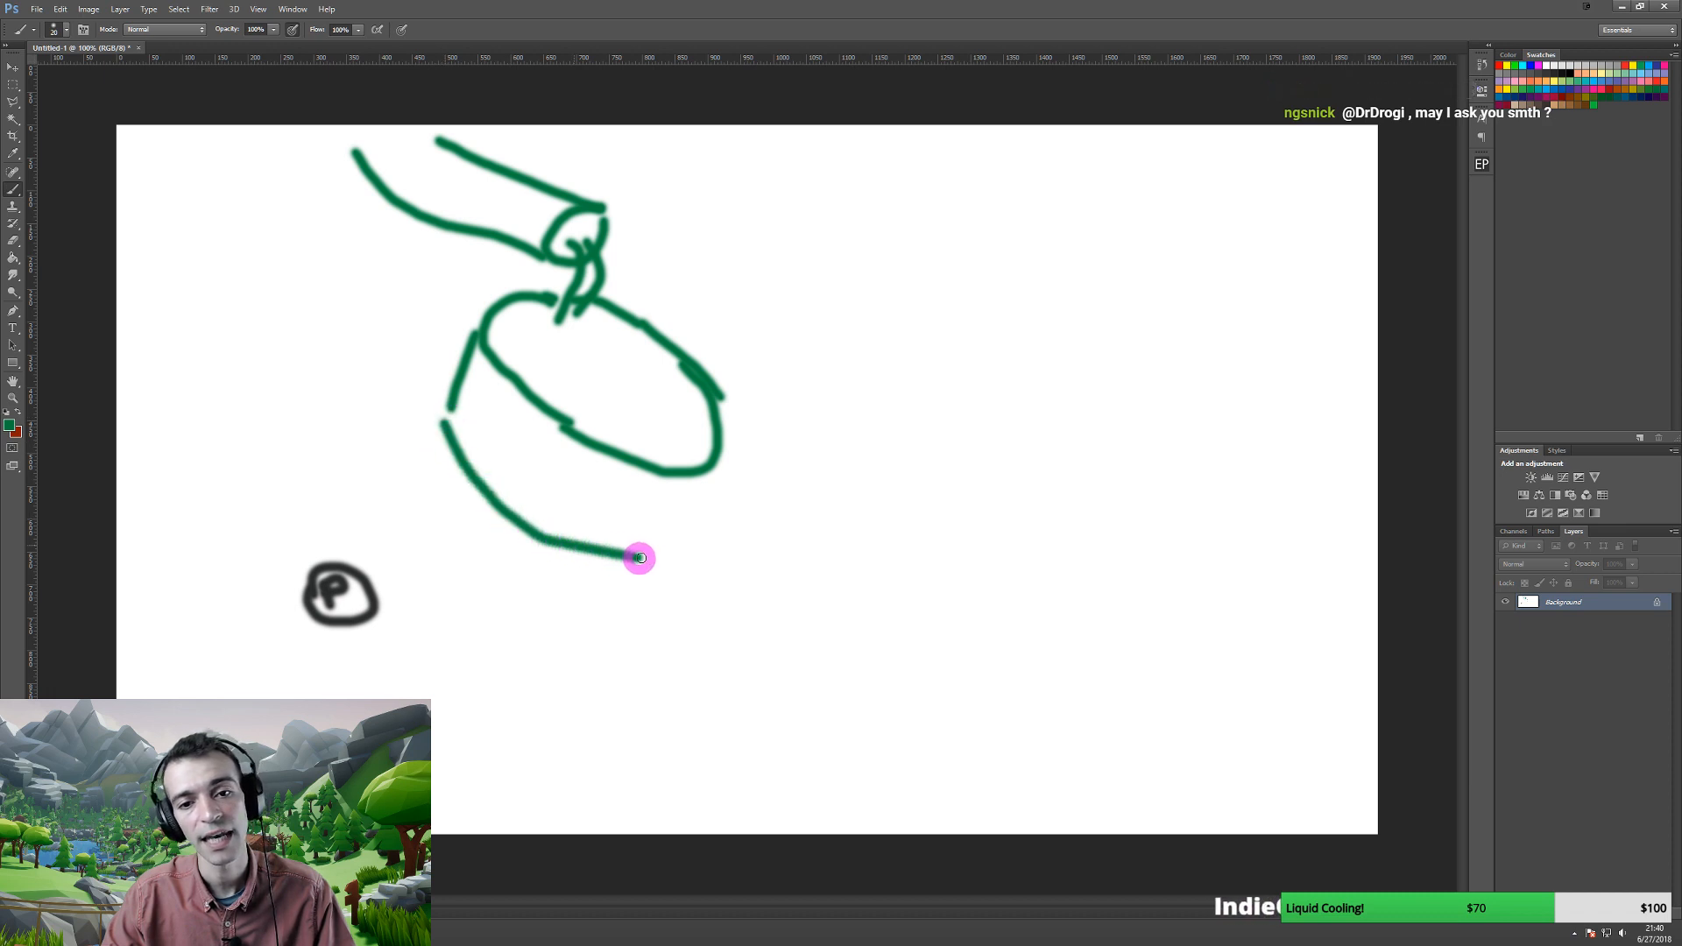
pyautogui.moveTo(692, 485); pyautogui.dragTo(649, 573)
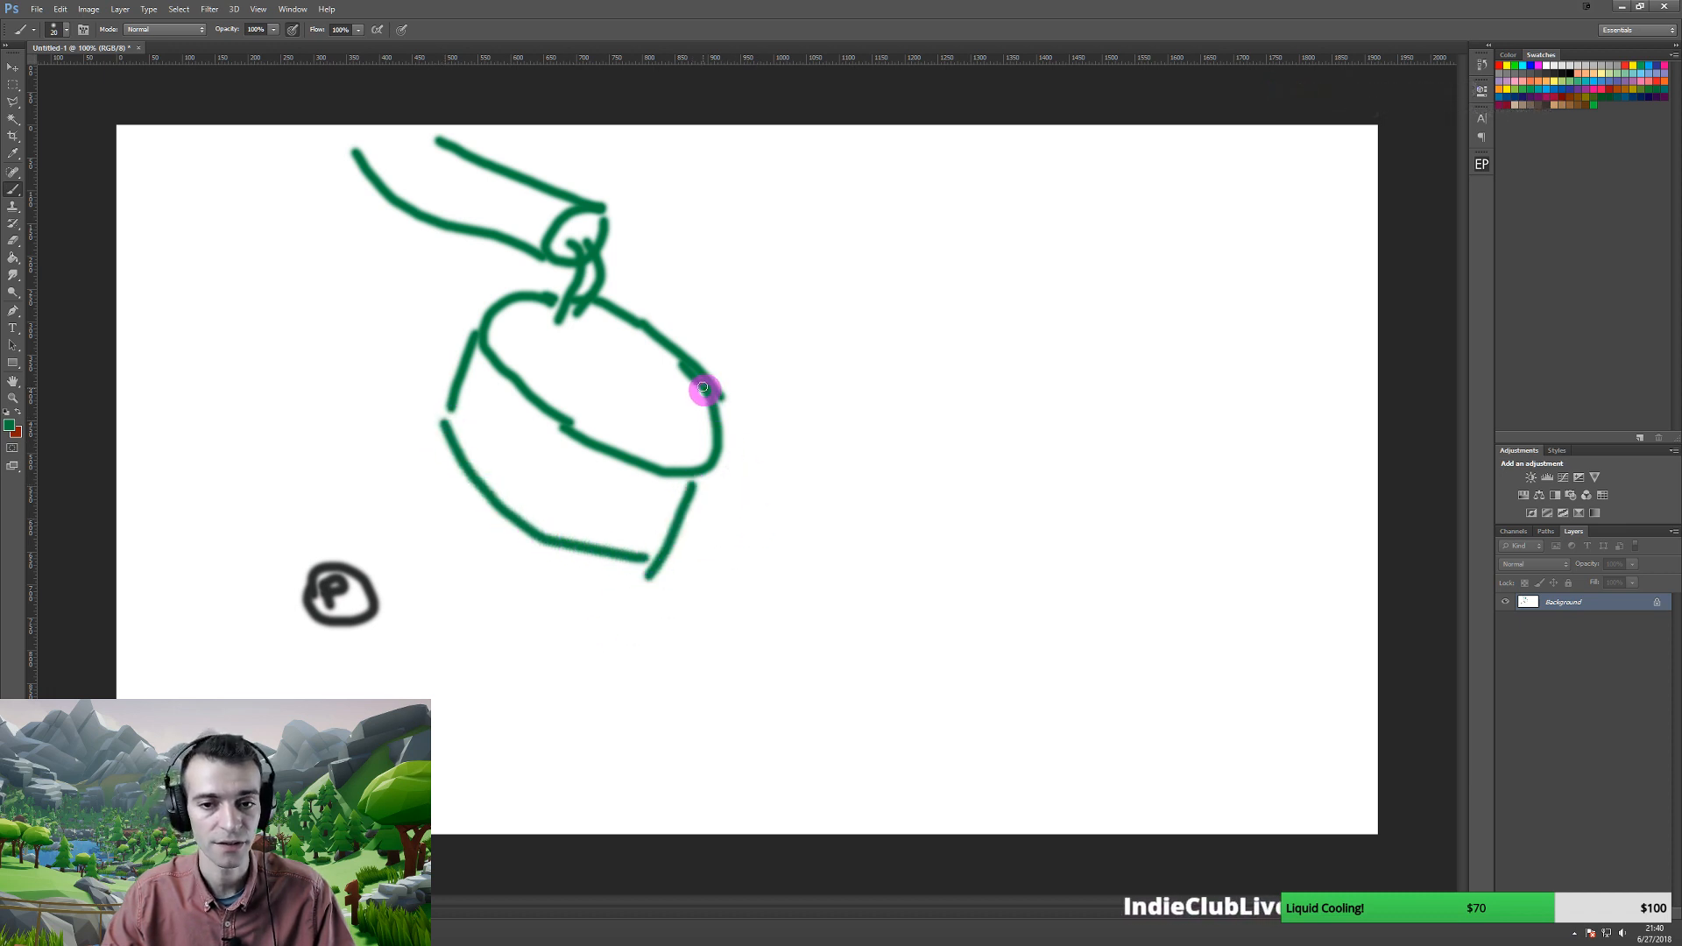
pyautogui.moveTo(696, 361)
pyautogui.mouseDown()
pyautogui.moveTo(736, 345)
pyautogui.moveTo(947, 349)
pyautogui.moveTo(1153, 485)
pyautogui.moveTo(1183, 684)
pyautogui.mouseUp()
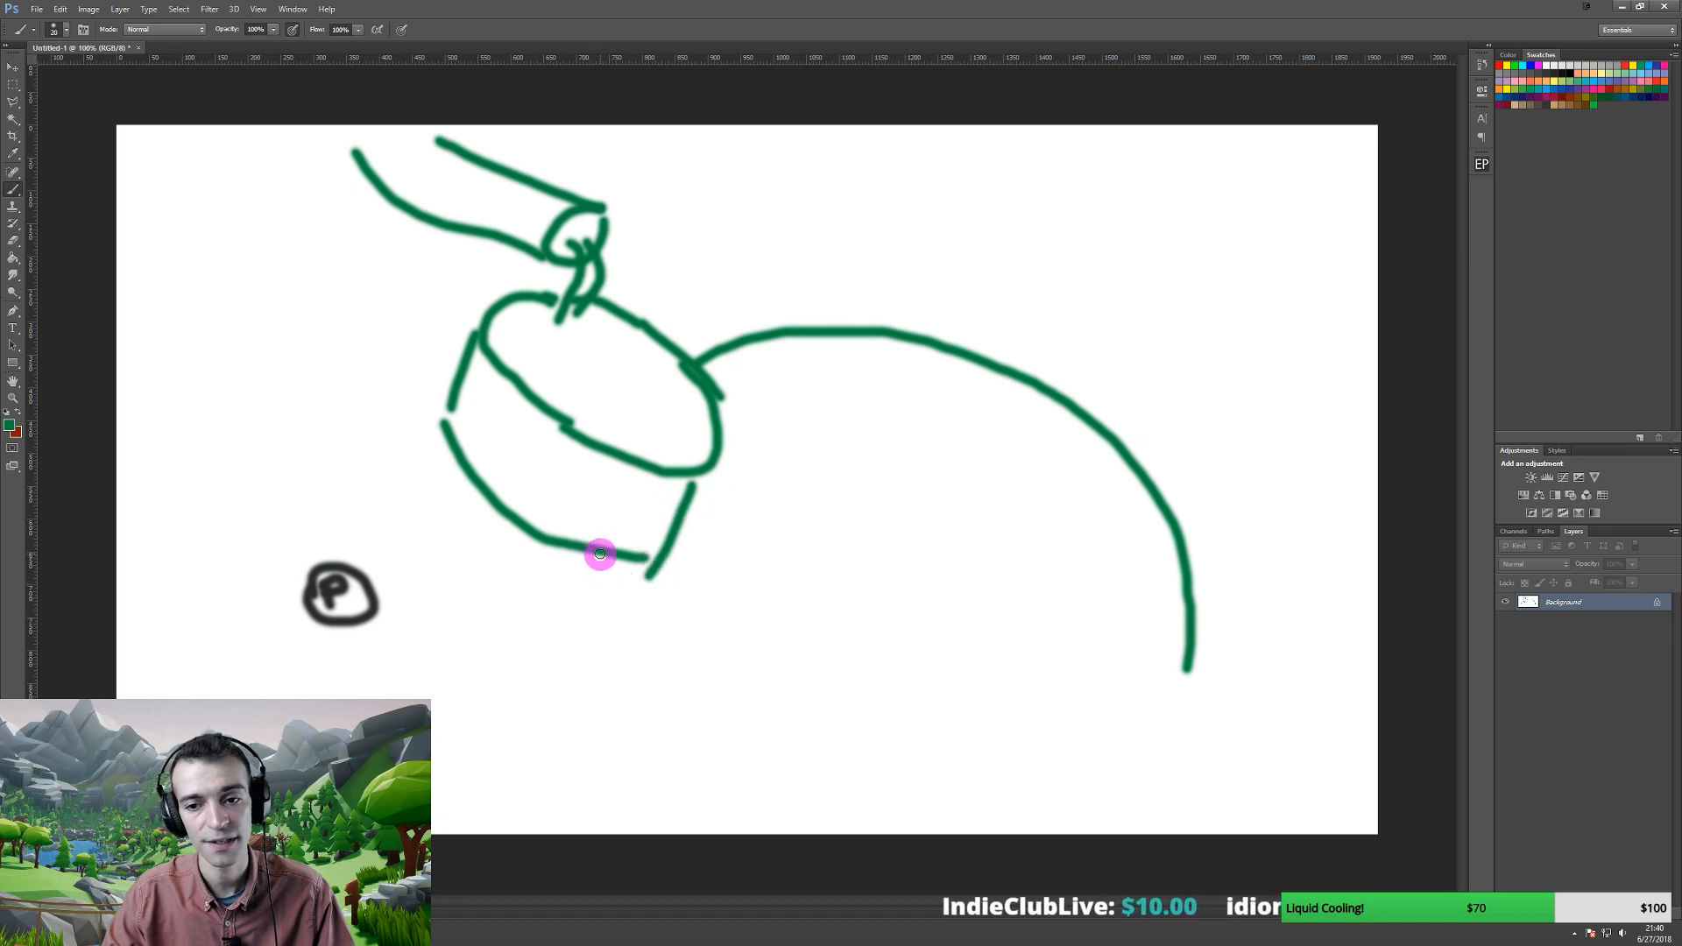
# - Close the body's bottom and draw two legs reaching toward the bottom-right corner
pyautogui.moveTo(600, 553)
pyautogui.mouseDown()
pyautogui.moveTo(803, 702)
pyautogui.moveTo(1093, 710)
pyautogui.moveTo(1186, 669)
pyautogui.moveTo(1012, 810)
pyautogui.moveTo(575, 571)
pyautogui.moveTo(514, 643)
pyautogui.moveTo(672, 781)
pyautogui.moveTo(943, 838)
pyautogui.moveTo(1017, 828)
pyautogui.mouseUp()
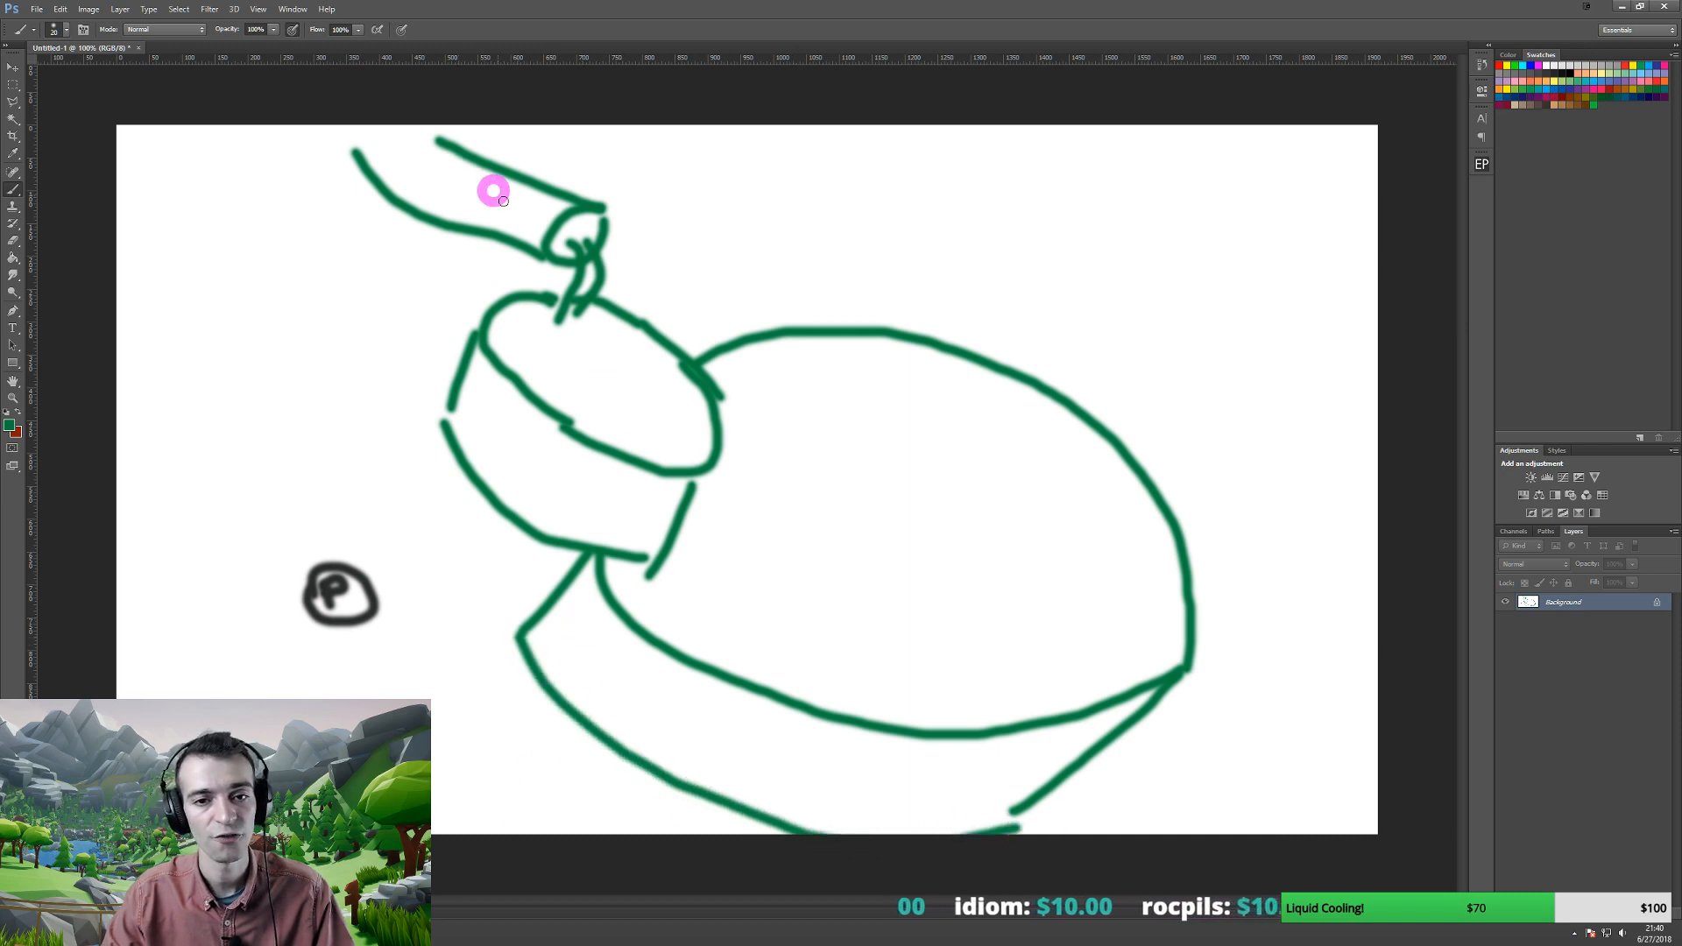
pyautogui.moveTo(1194, 601); pyautogui.dragTo(1350, 716)
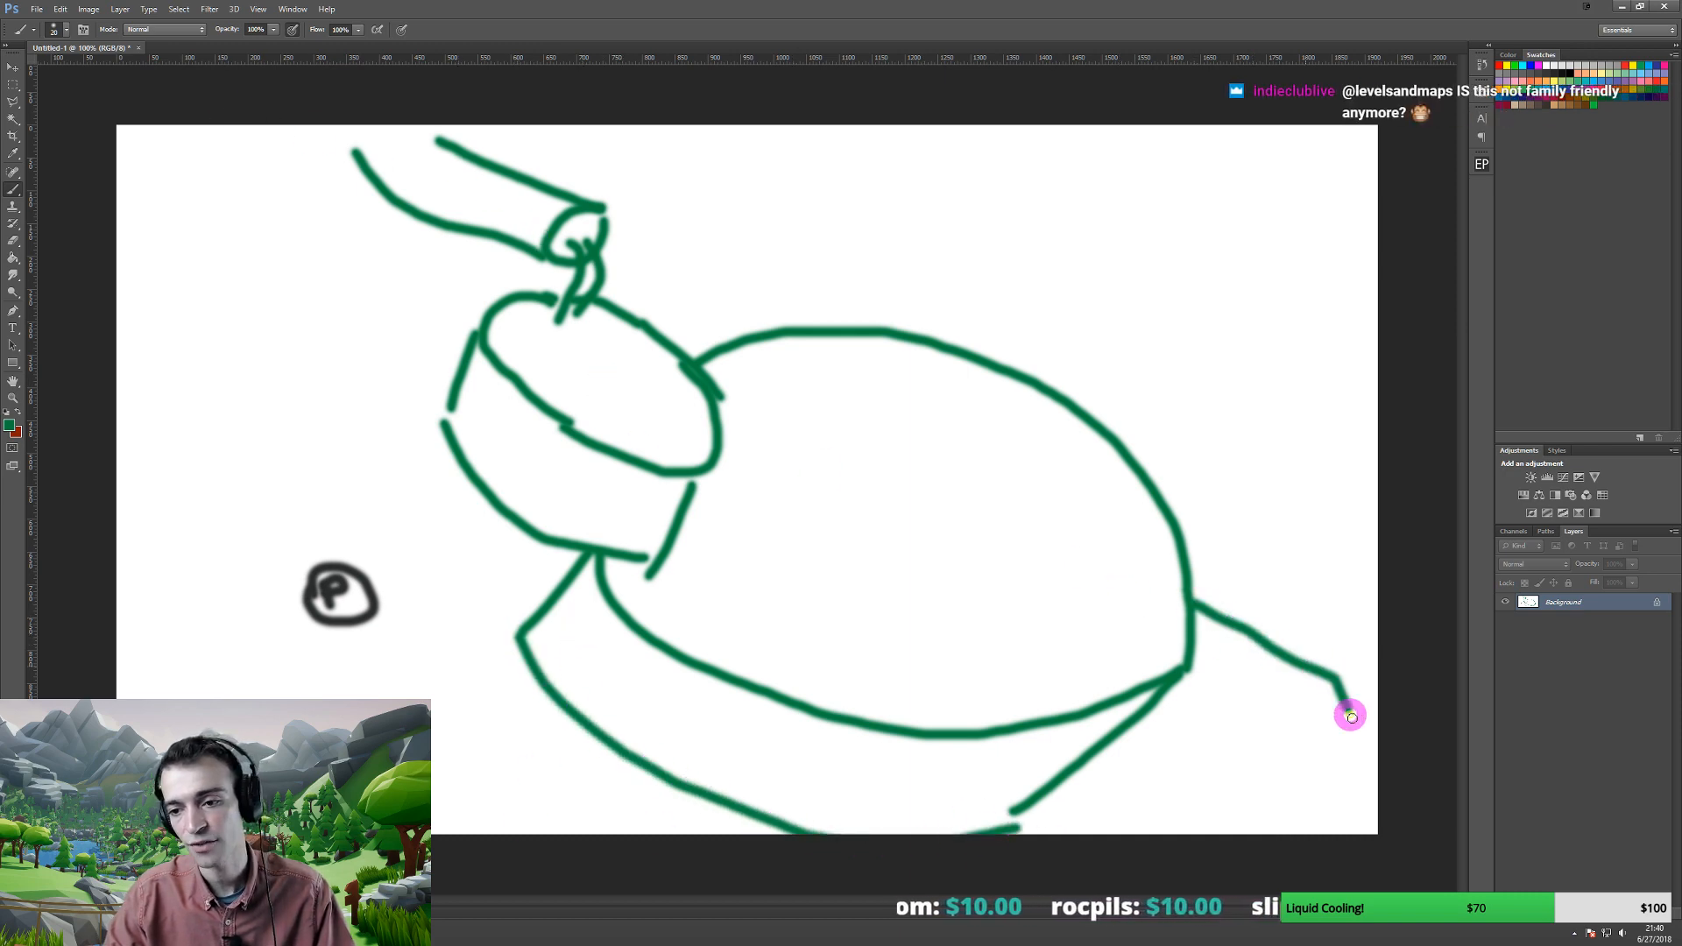
pyautogui.moveTo(1191, 675); pyautogui.dragTo(1384, 847)
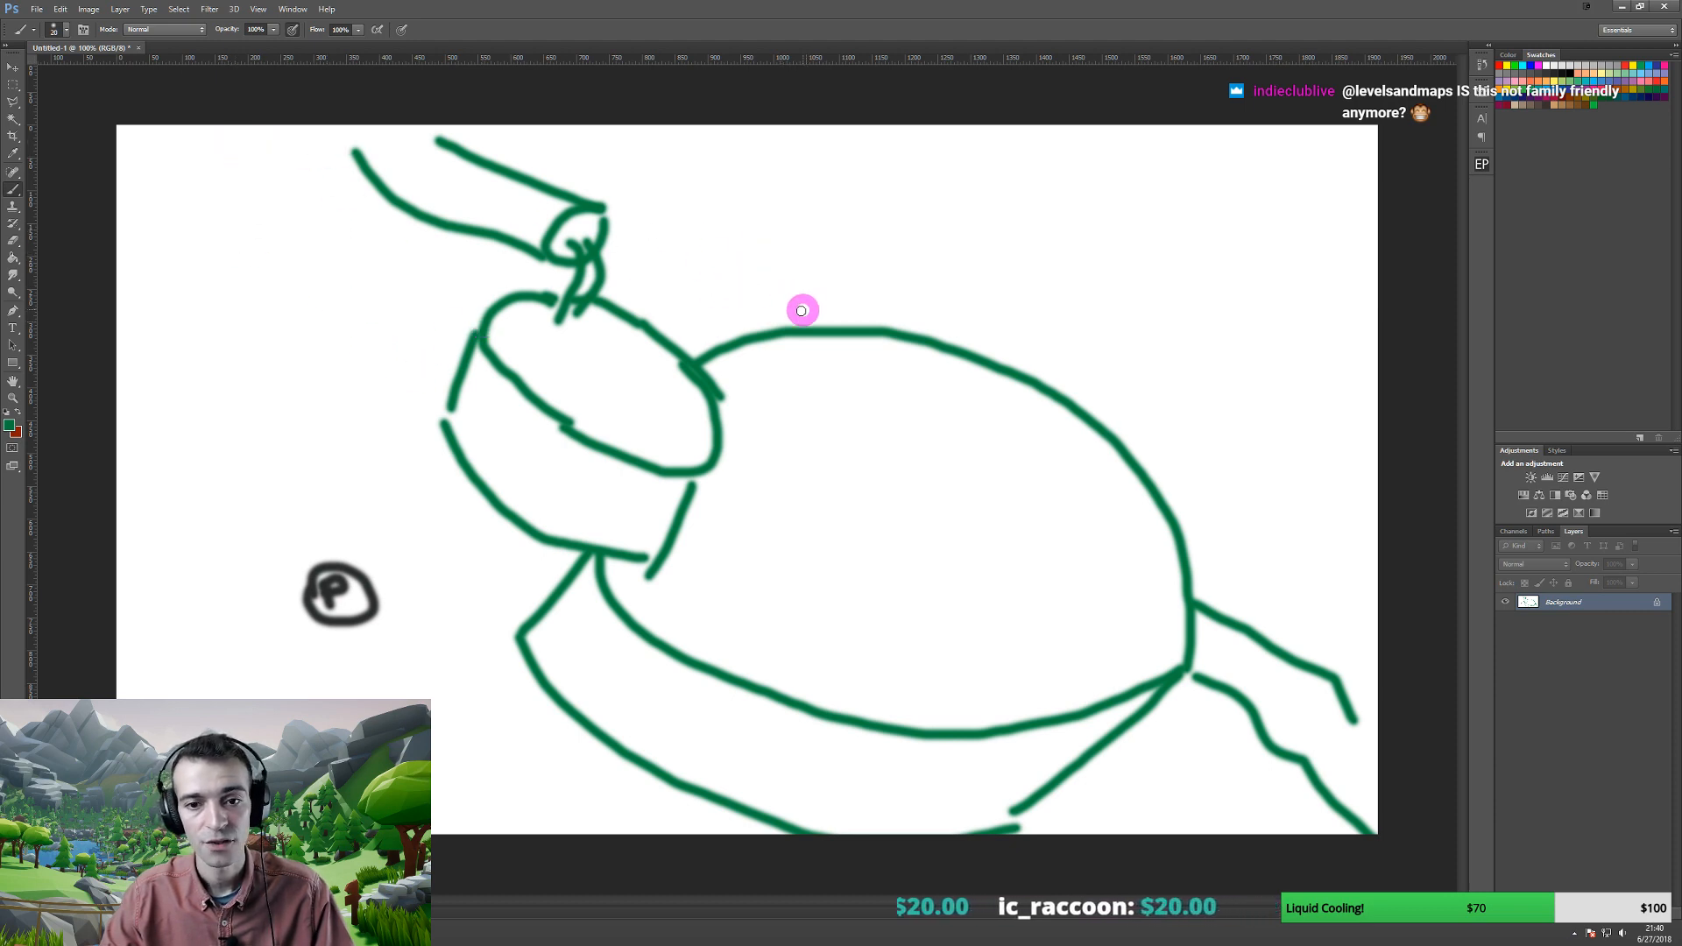
# - Paint the body and head deep blue #0092b6 with a large soft brush
pyautogui.click(13, 426)
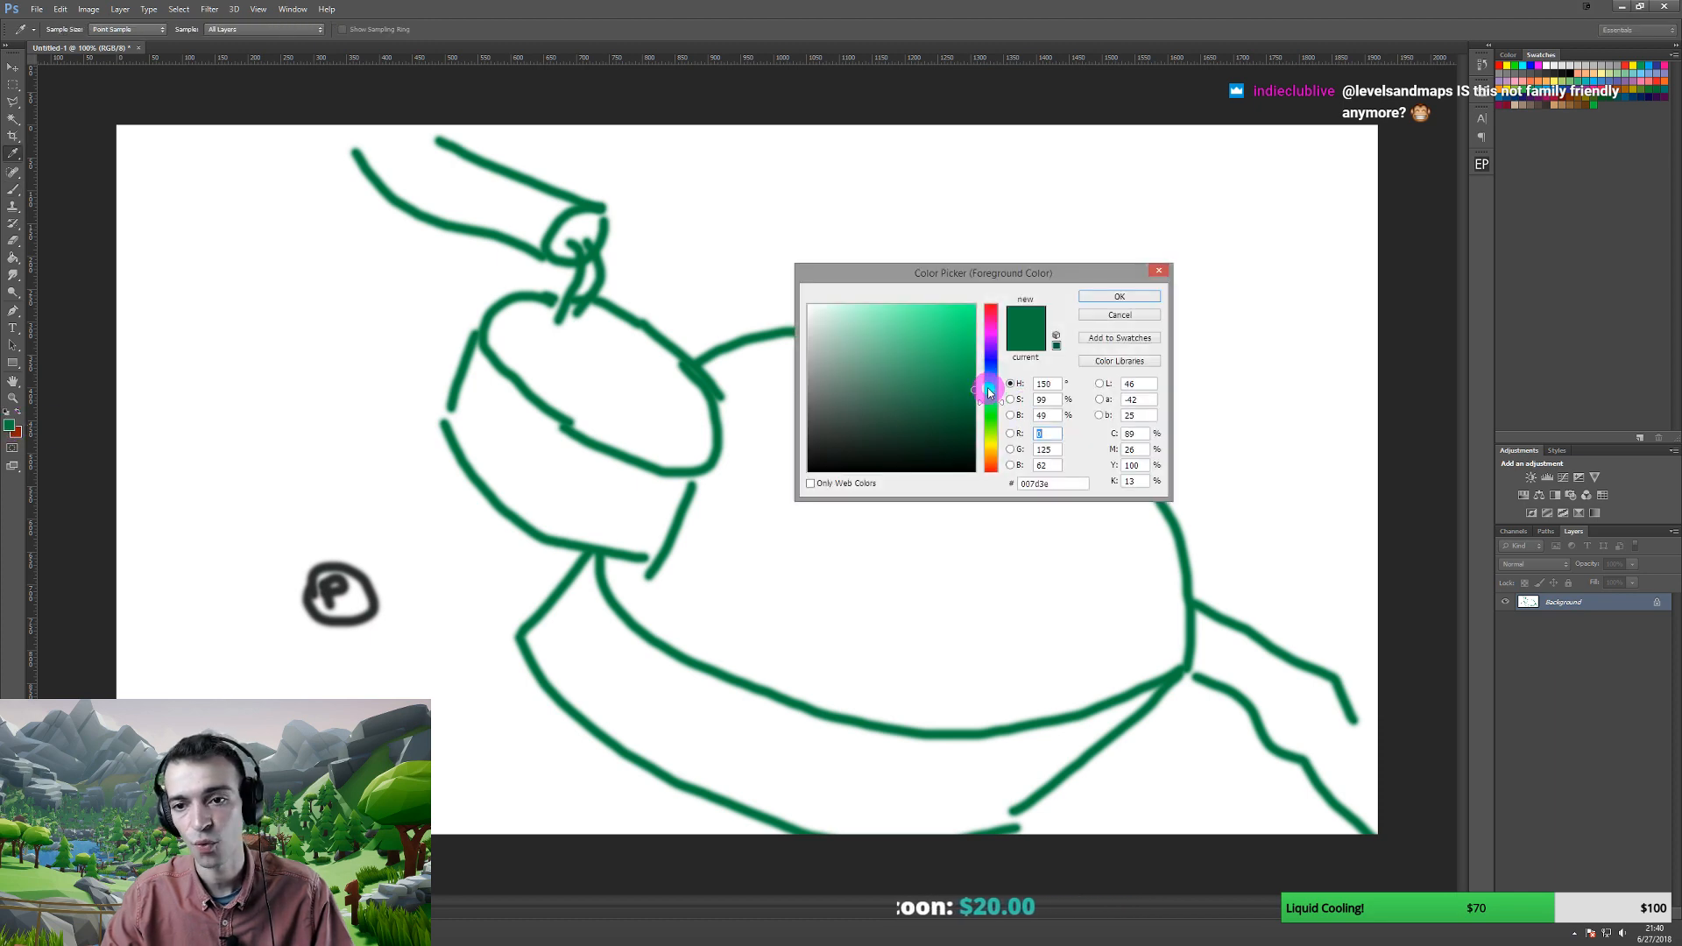
pyautogui.click(974, 353)
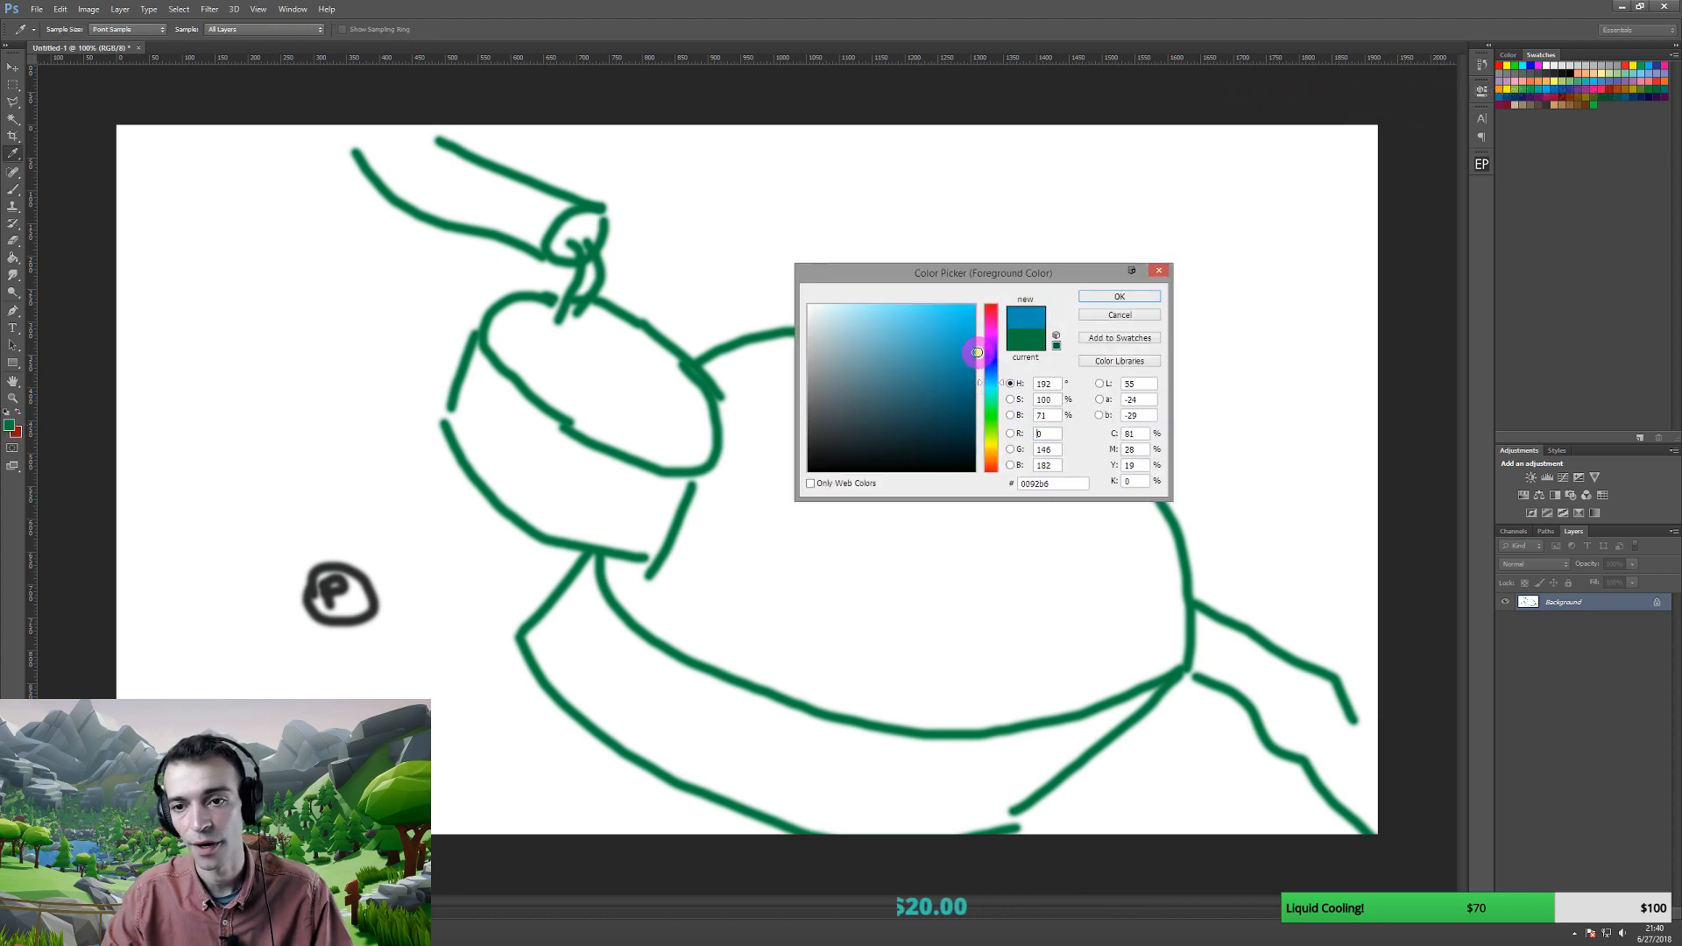
pyautogui.click(1107, 299)
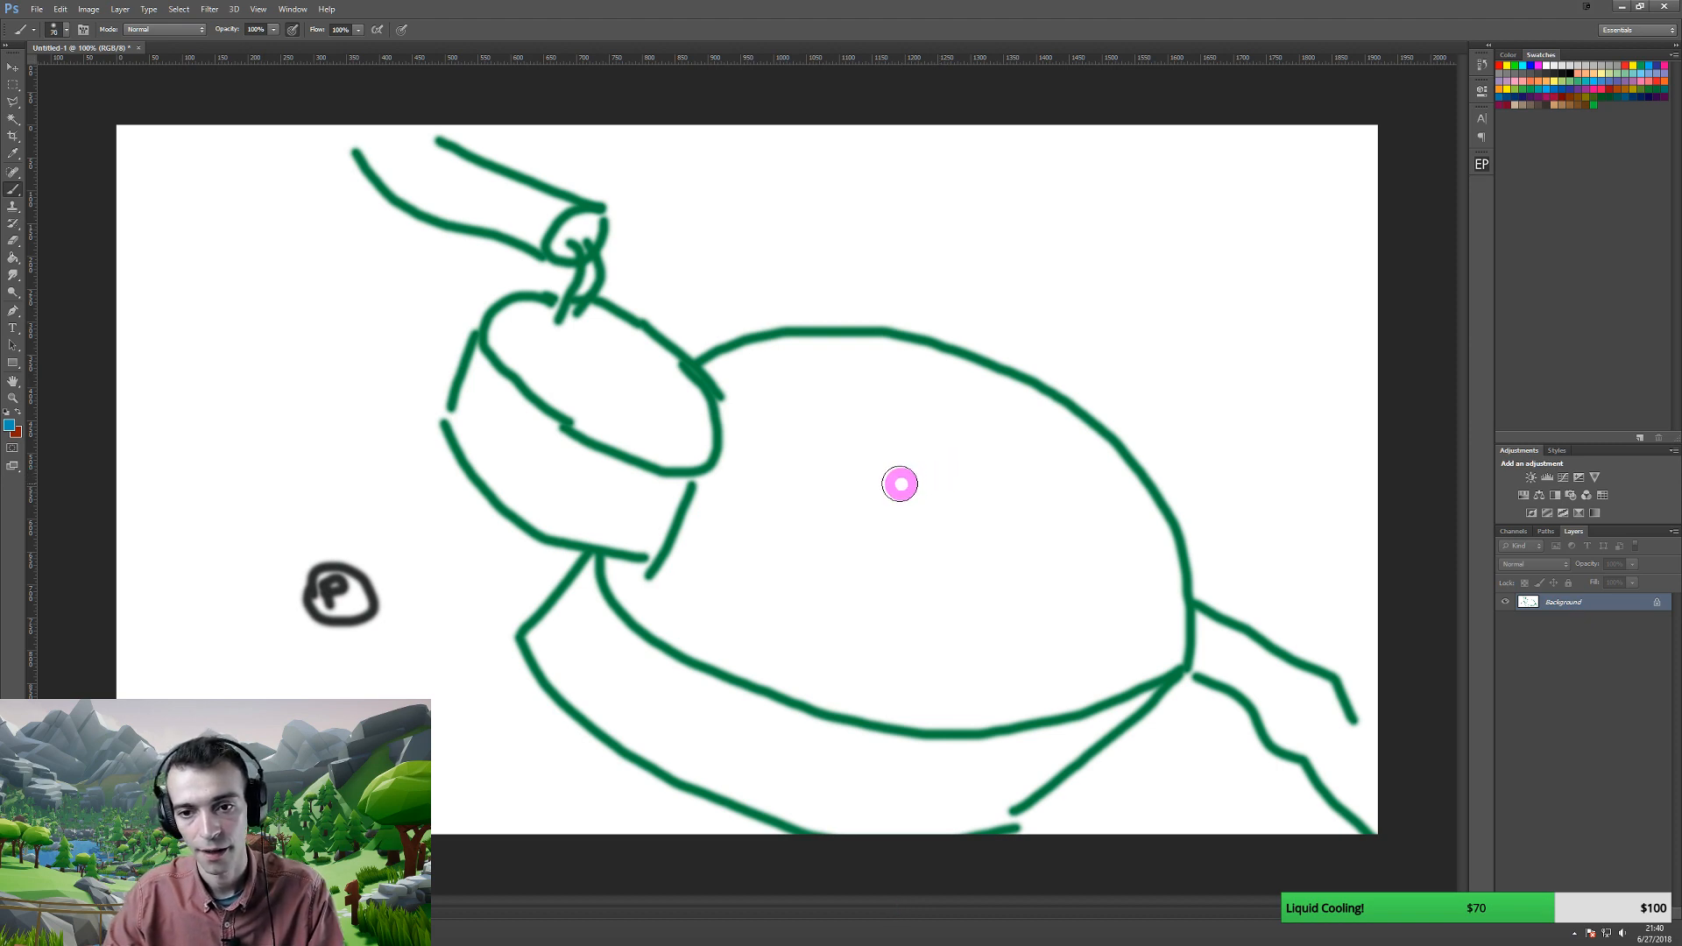
pyautogui.press(']')
pyautogui.press(']')
pyautogui.press(']')
pyautogui.press(']')
pyautogui.press(']')
pyautogui.click(759, 383)
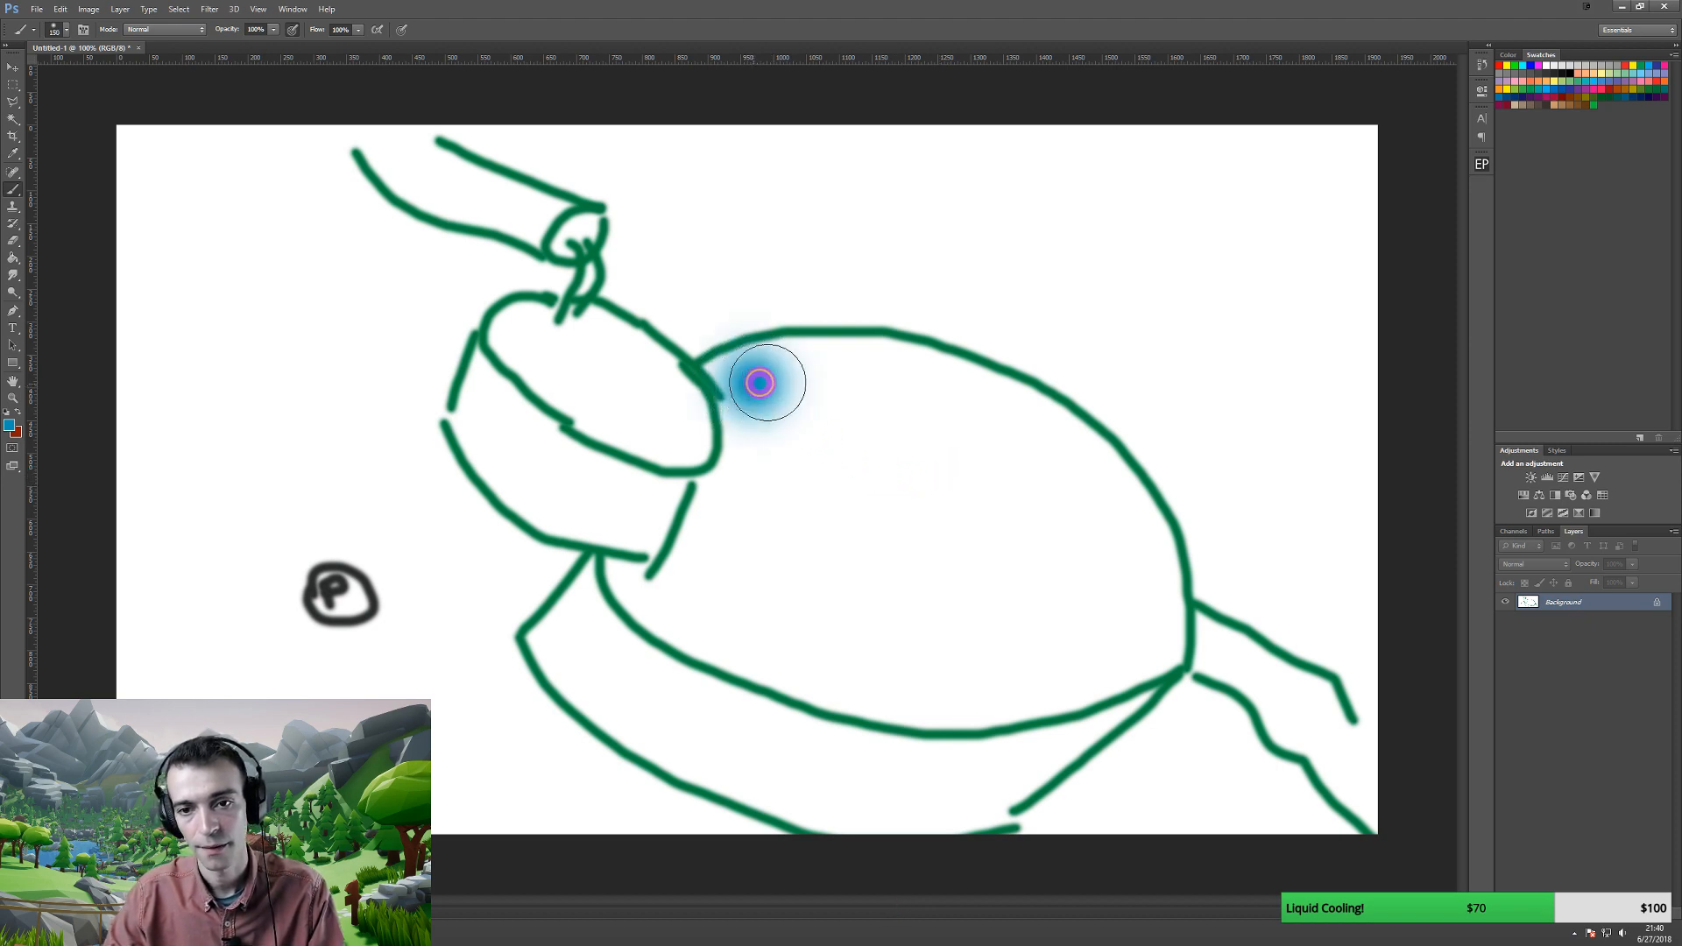
pyautogui.moveTo(759, 383)
pyautogui.mouseDown()
pyautogui.moveTo(807, 386)
pyautogui.moveTo(800, 455)
pyautogui.moveTo(679, 596)
pyautogui.moveTo(905, 675)
pyautogui.moveTo(1100, 653)
pyautogui.moveTo(785, 619)
pyautogui.moveTo(942, 585)
pyautogui.moveTo(853, 458)
pyautogui.moveTo(871, 364)
pyautogui.moveTo(1016, 429)
pyautogui.moveTo(987, 593)
pyautogui.moveTo(1153, 544)
pyautogui.moveTo(1138, 642)
pyautogui.moveTo(714, 511)
pyautogui.mouseUp()
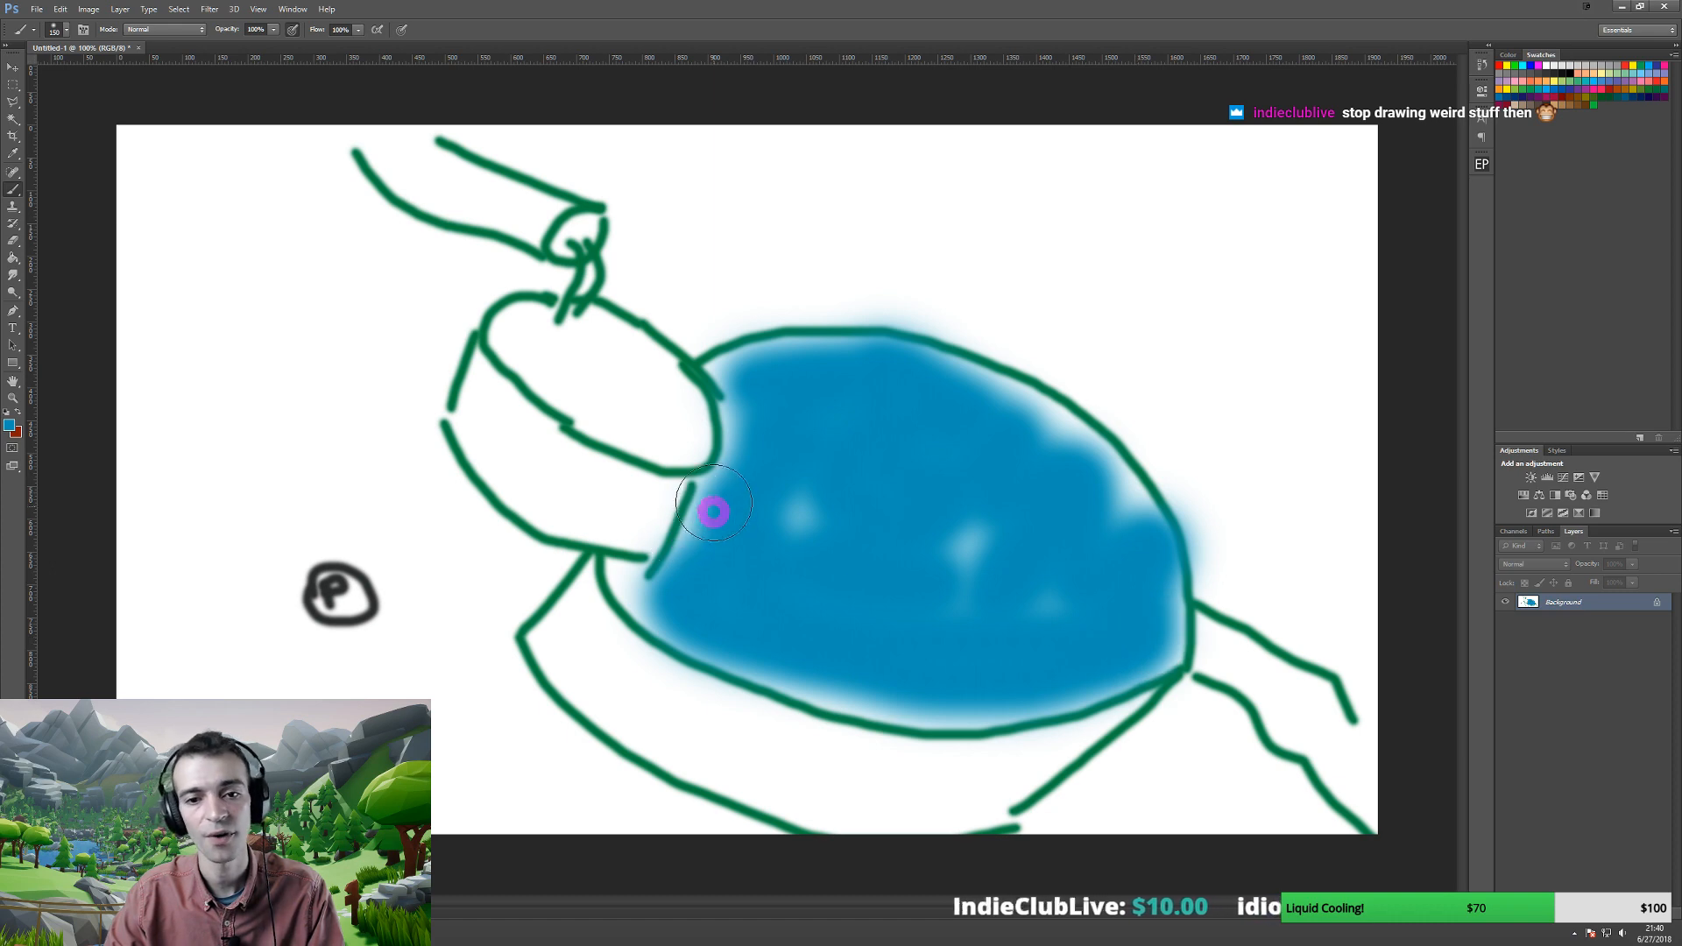
pyautogui.press('[')
pyautogui.press('[')
pyautogui.press('[')
pyautogui.moveTo(519, 326)
pyautogui.mouseDown()
pyautogui.moveTo(517, 342)
pyautogui.moveTo(585, 336)
pyautogui.moveTo(694, 443)
pyautogui.moveTo(544, 383)
pyautogui.moveTo(586, 316)
pyautogui.mouseUp()
pyautogui.press('[')
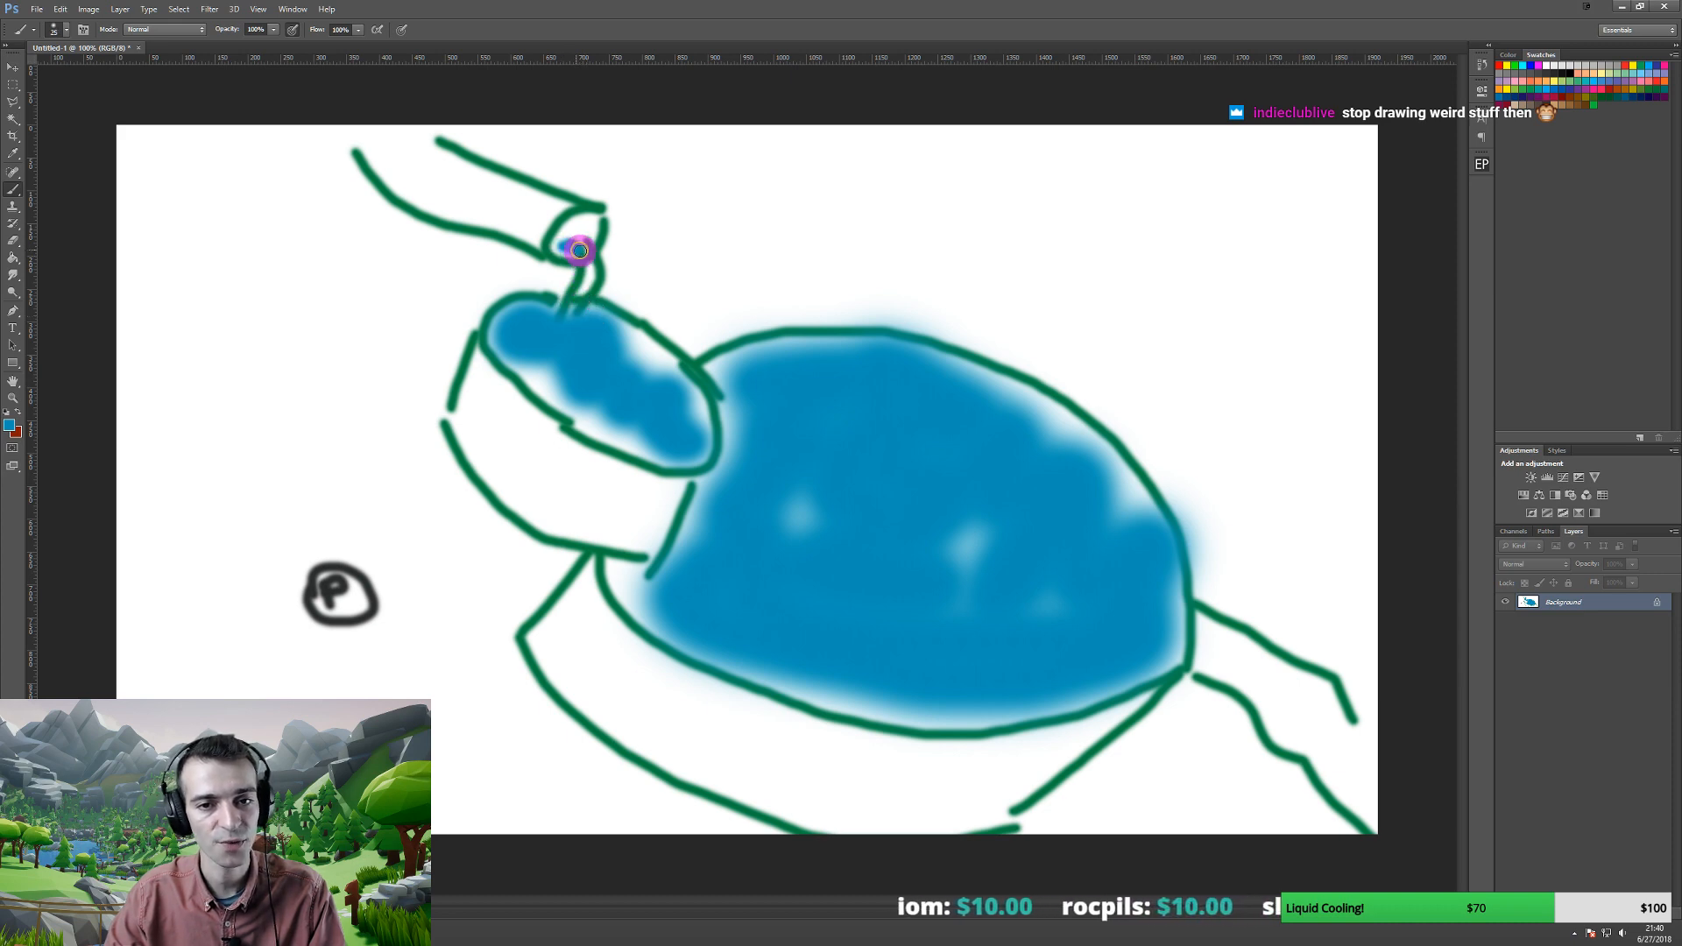
# - Add light blue #48daff accents inside the top hook and along the right leg
pyautogui.click(8, 425)
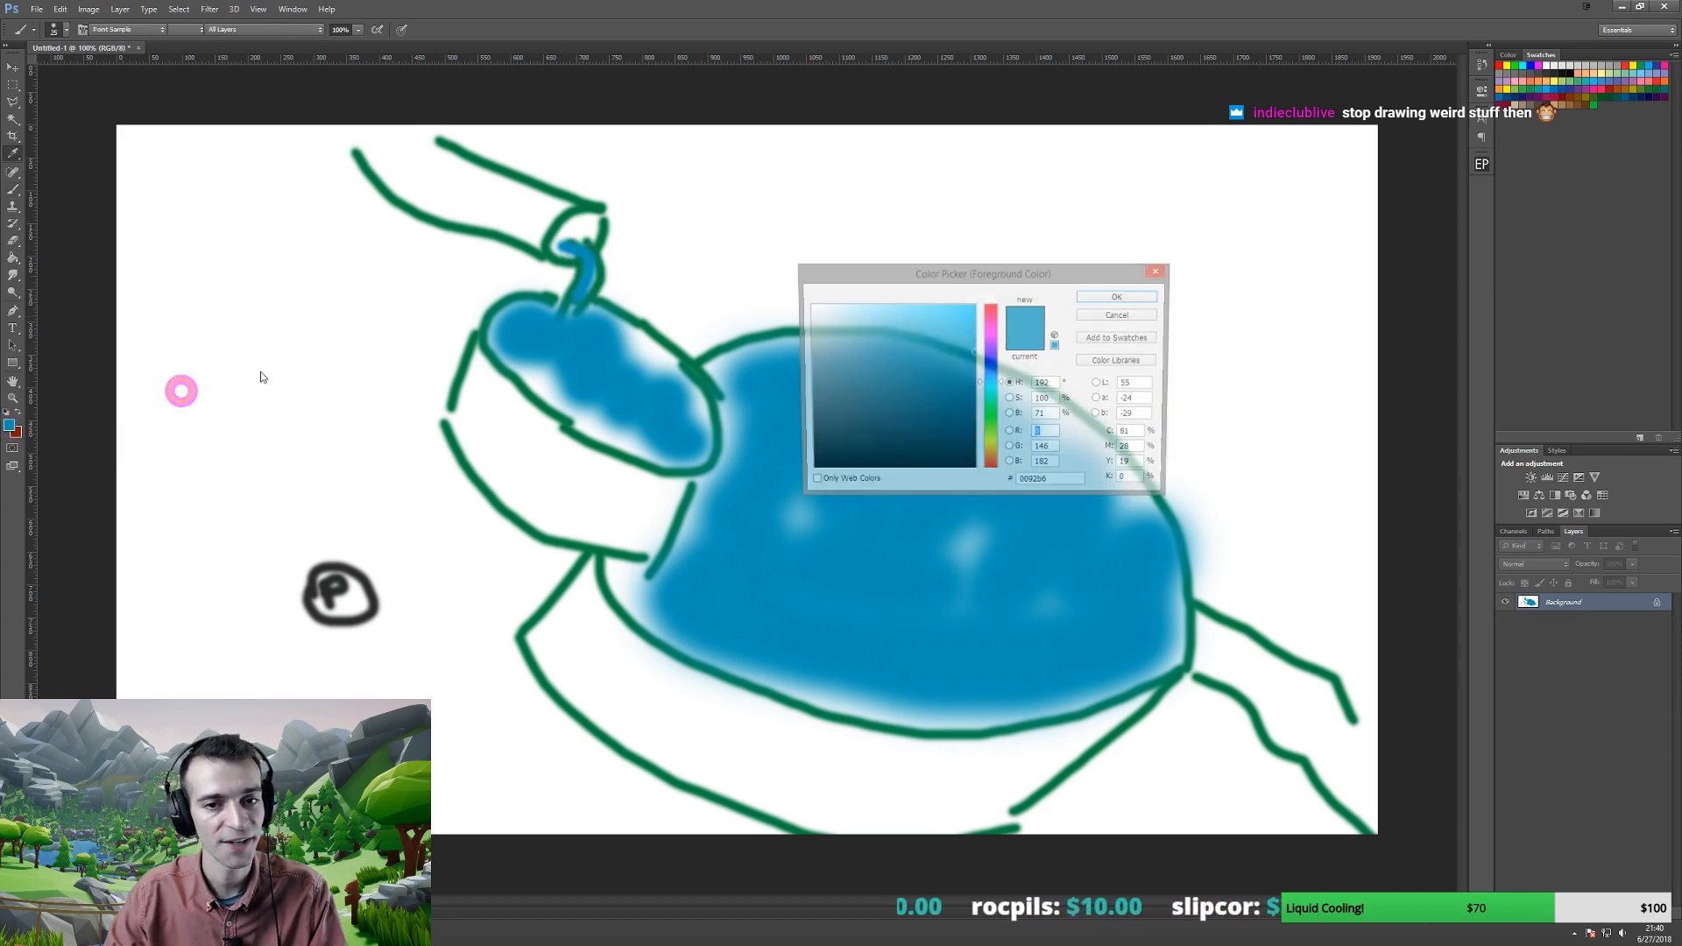
pyautogui.click(928, 302)
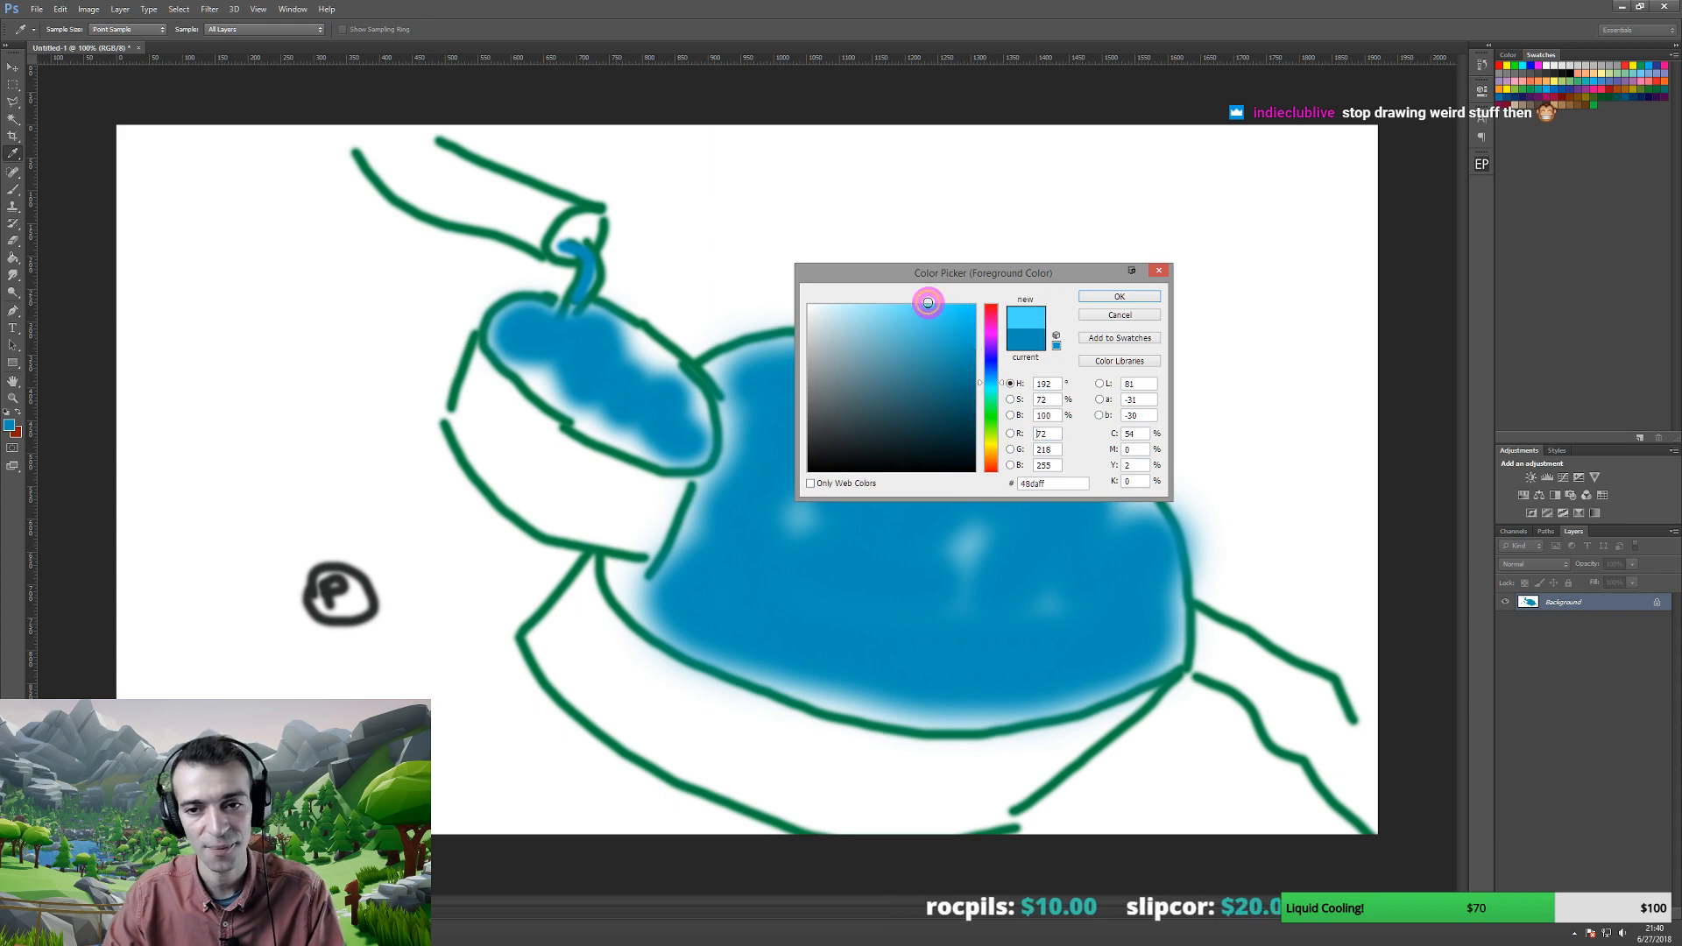
pyautogui.click(1111, 296)
pyautogui.moveTo(563, 245); pyautogui.dragTo(586, 258)
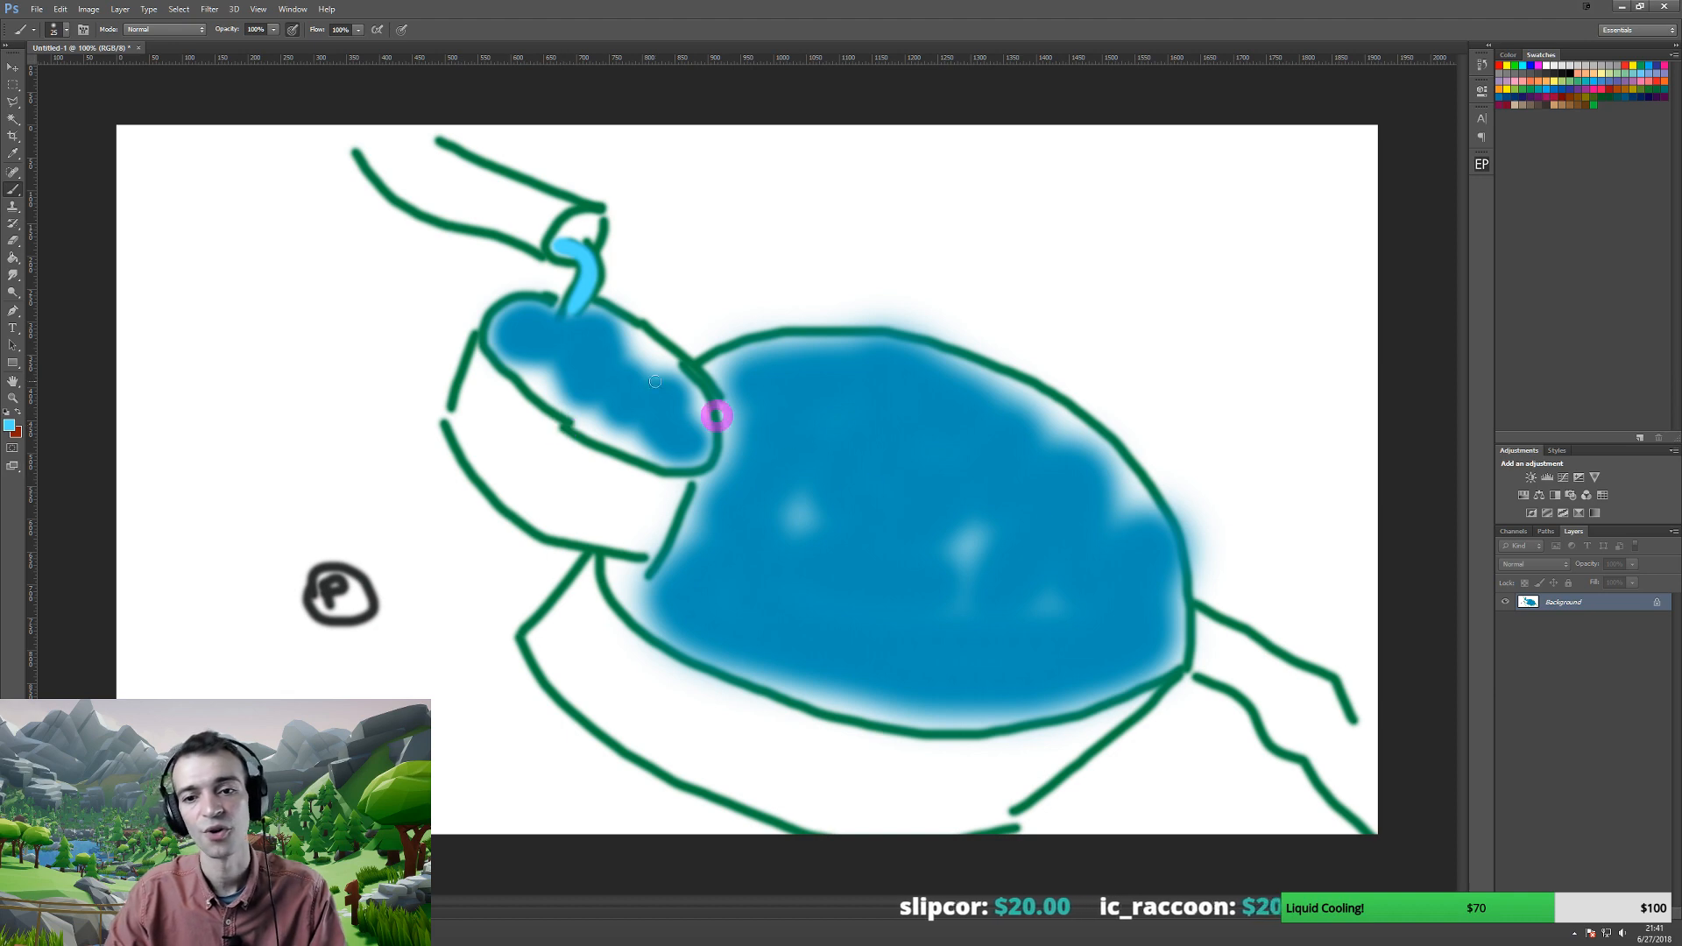
pyautogui.moveTo(1196, 664)
pyautogui.mouseDown()
pyautogui.moveTo(1217, 642)
pyautogui.moveTo(1359, 779)
pyautogui.mouseUp()
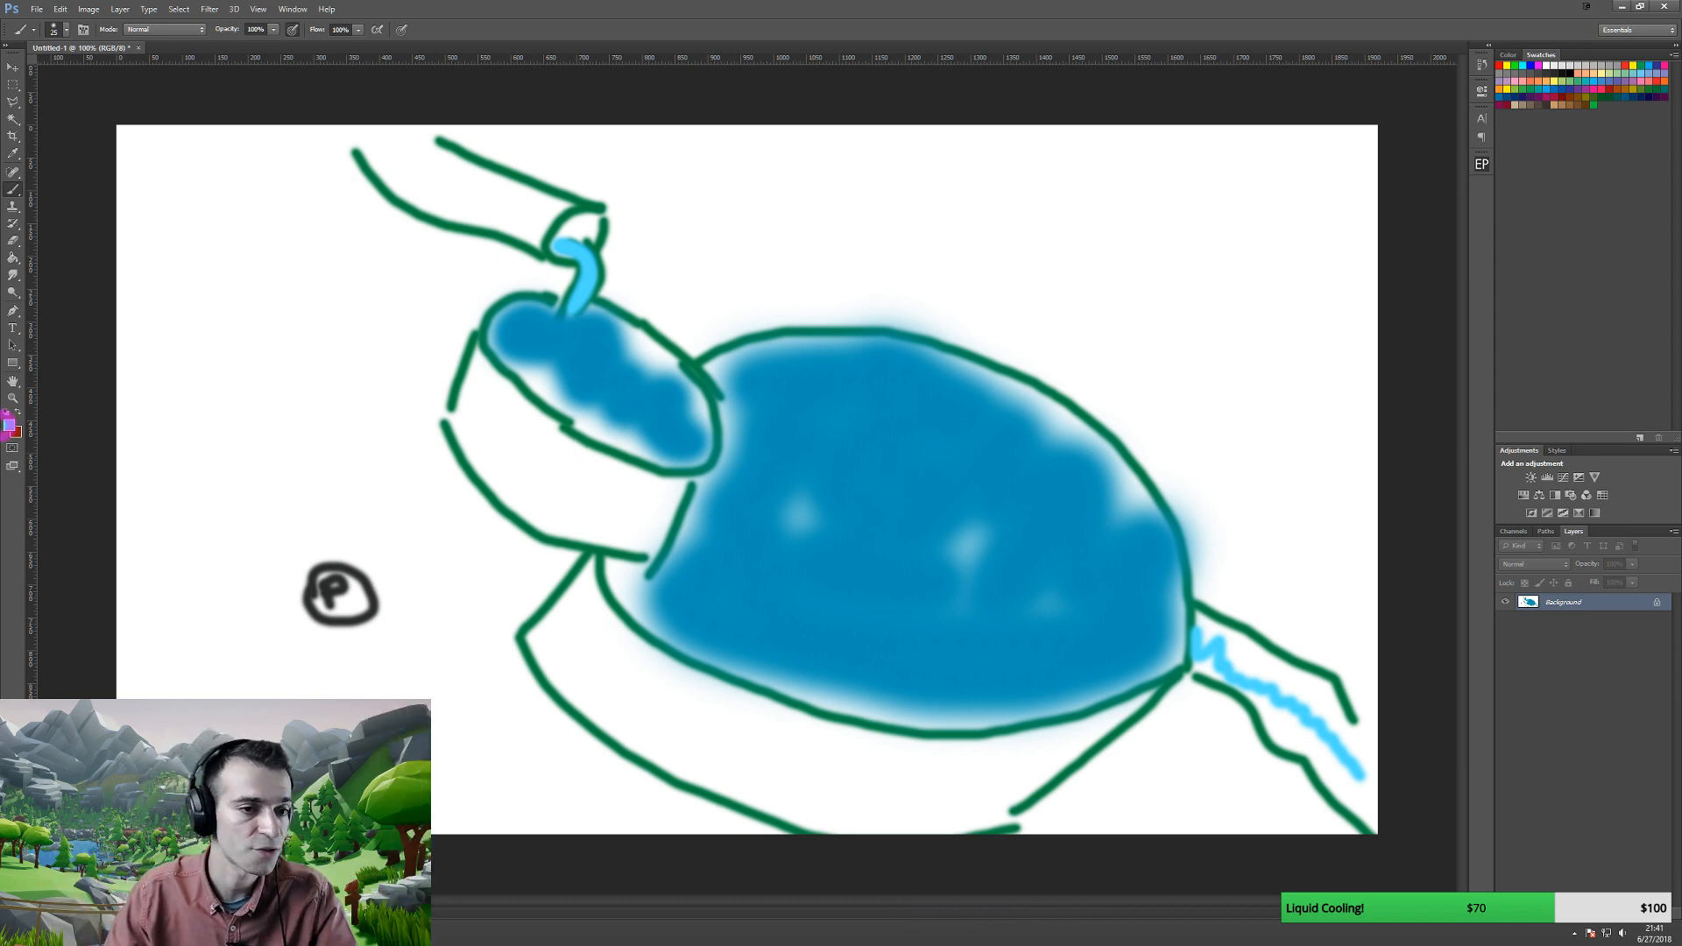
# - Paint a dark orange-brown rectangle inside the blue head
pyautogui.click(10, 425)
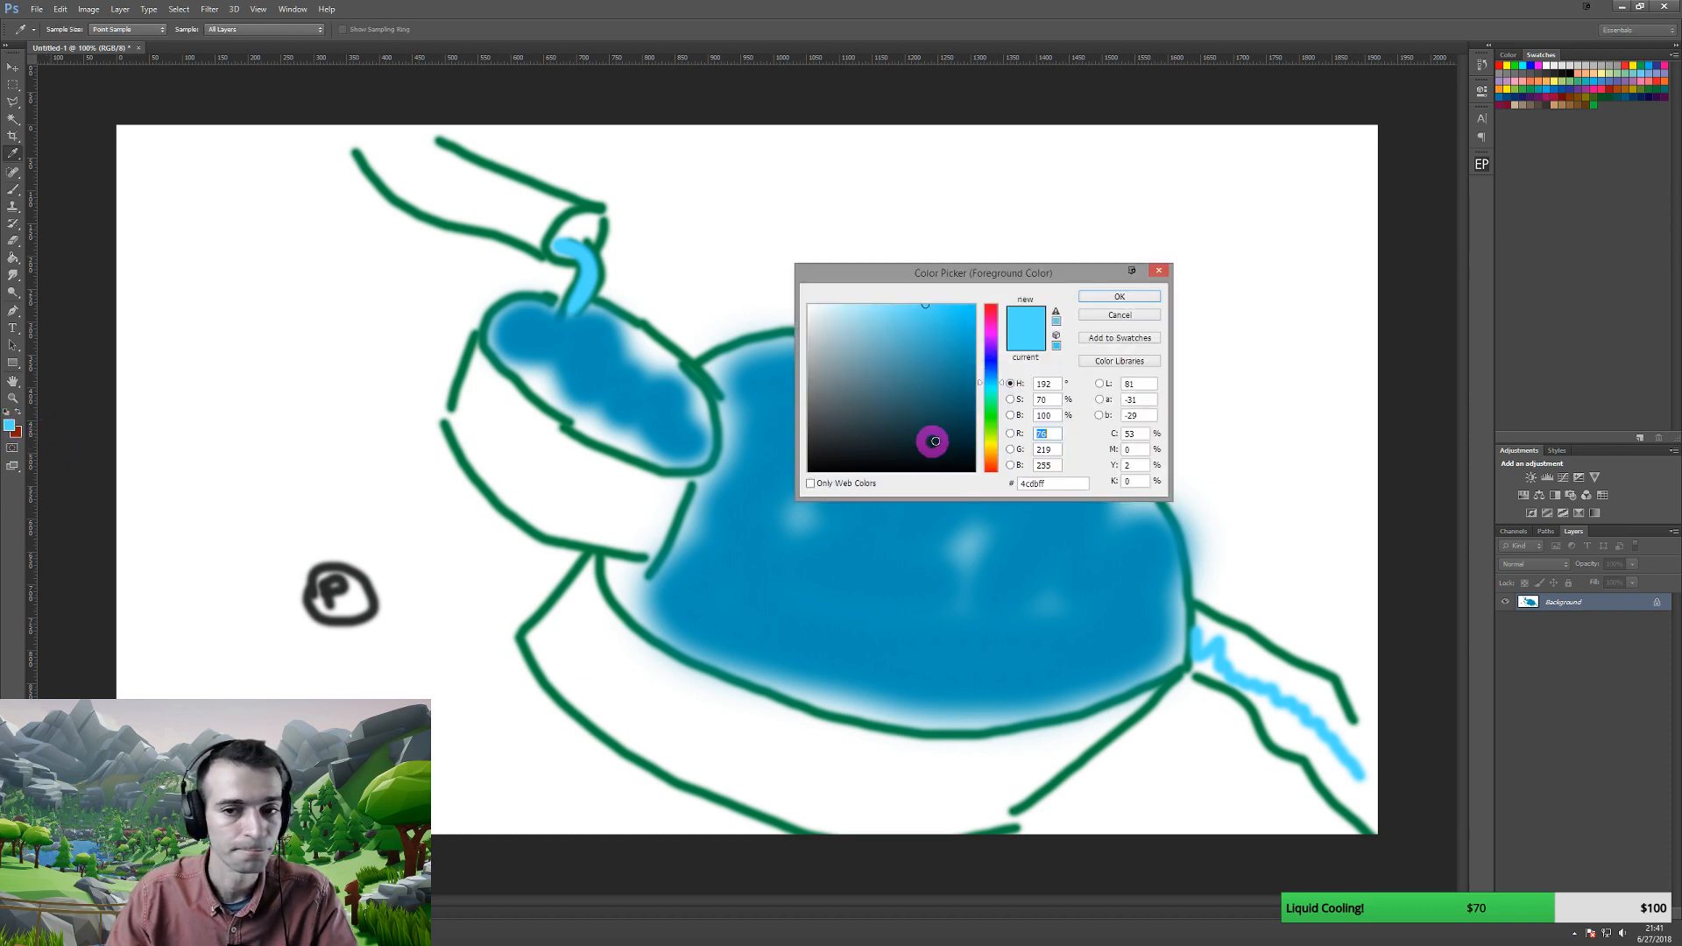
pyautogui.moveTo(991, 408); pyautogui.dragTo(991, 457)
pyautogui.moveTo(960, 385); pyautogui.dragTo(1001, 349)
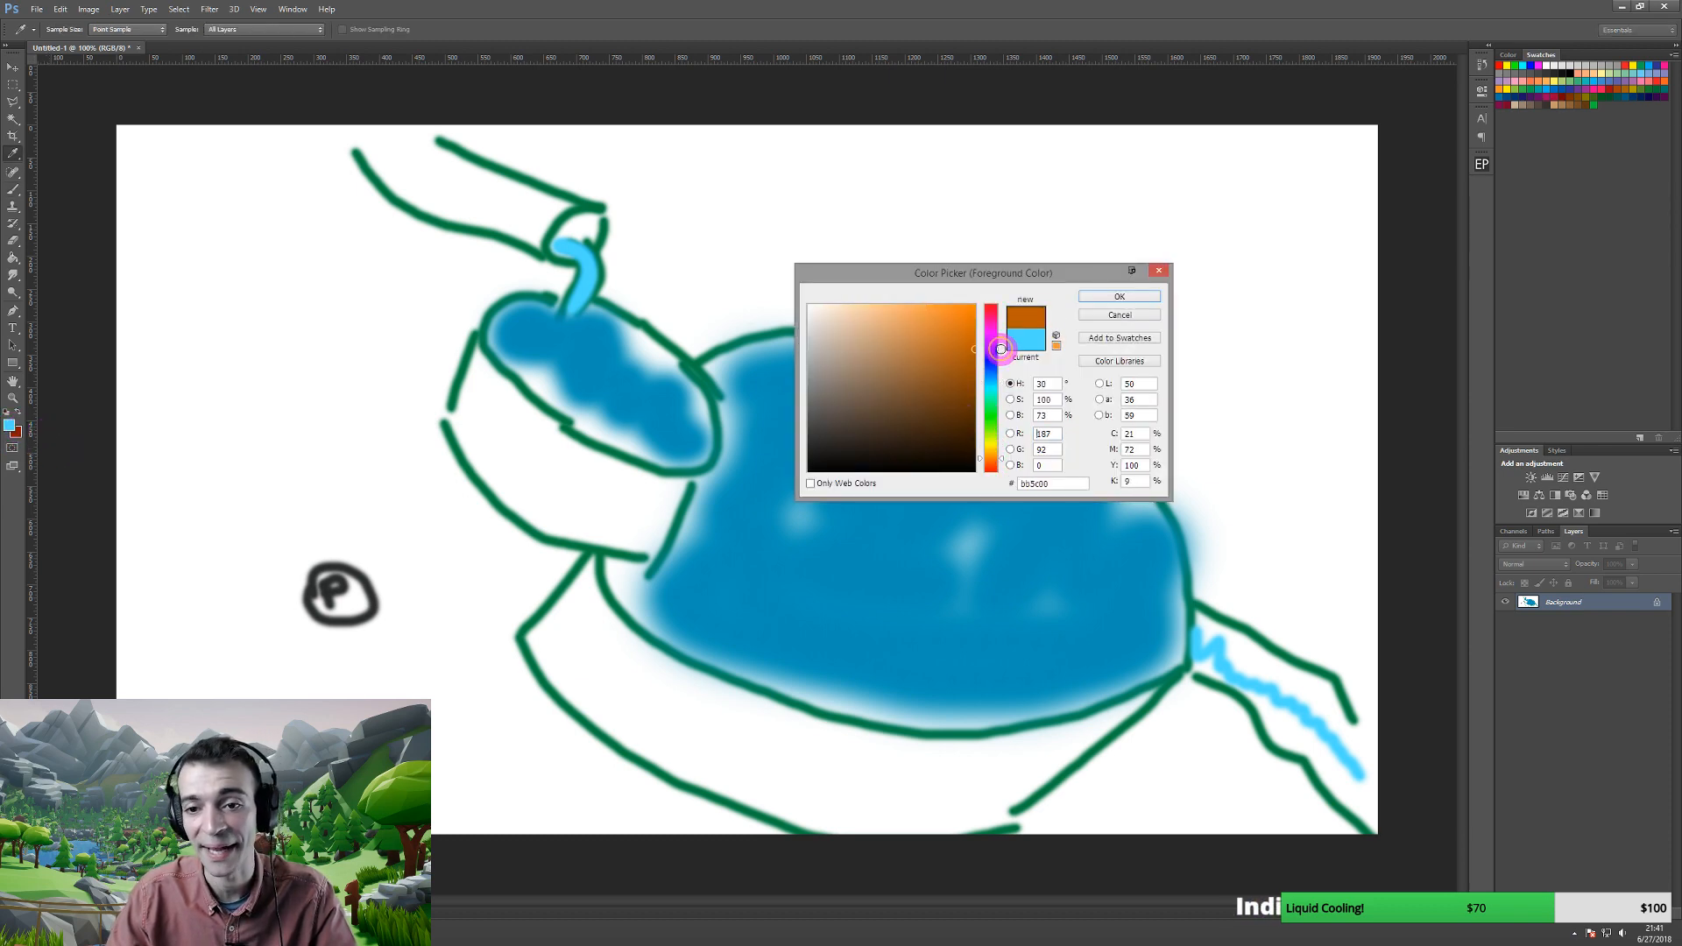
pyautogui.click(1113, 297)
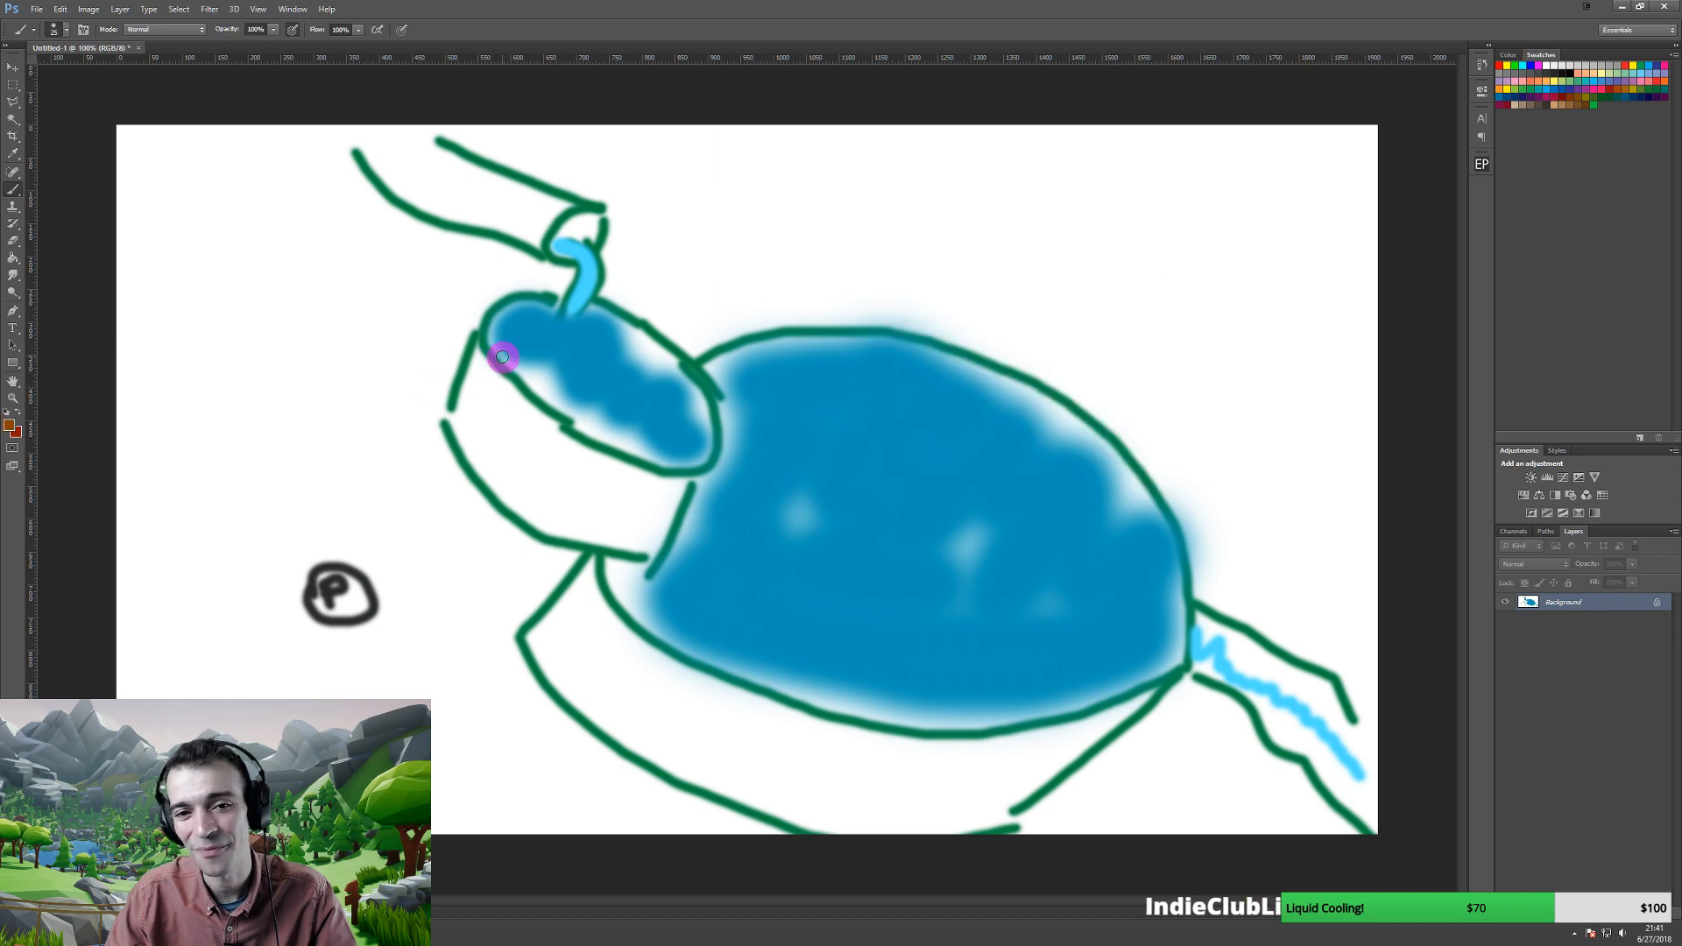
pyautogui.moveTo(589, 356)
pyautogui.mouseDown()
pyautogui.moveTo(672, 381)
pyautogui.moveTo(556, 402)
pyautogui.moveTo(619, 413)
pyautogui.moveTo(614, 397)
pyautogui.mouseUp()
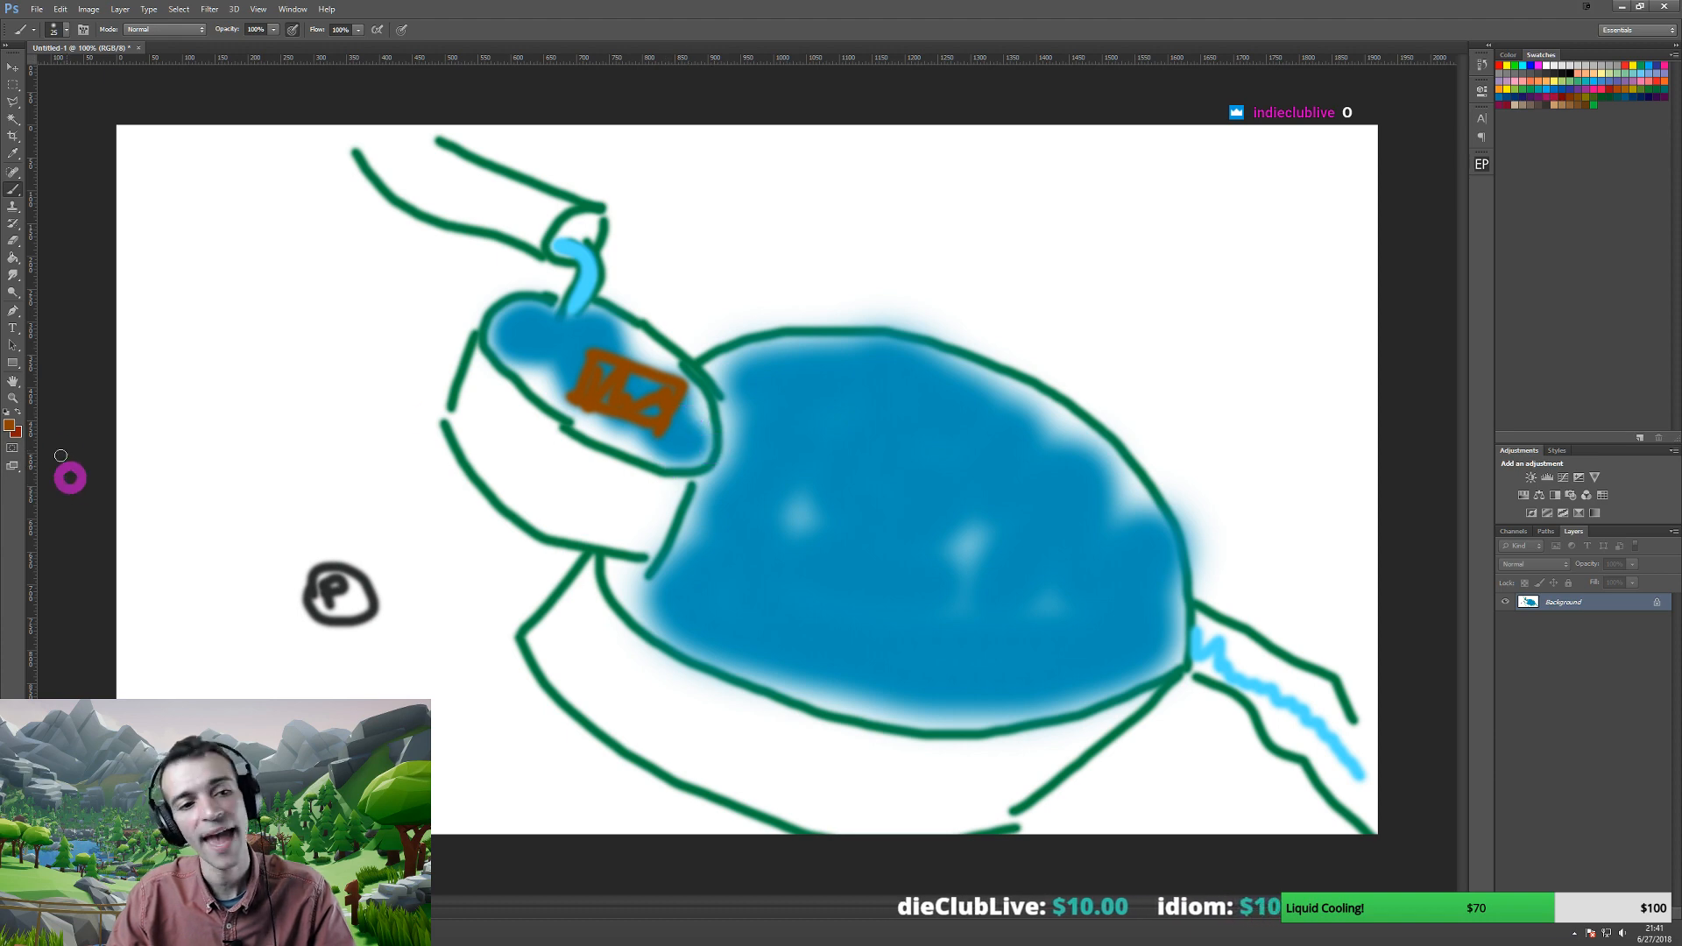
# - Draw a black curved arrow from the brown rectangle down into the body
pyautogui.click(11, 426)
pyautogui.click(987, 471)
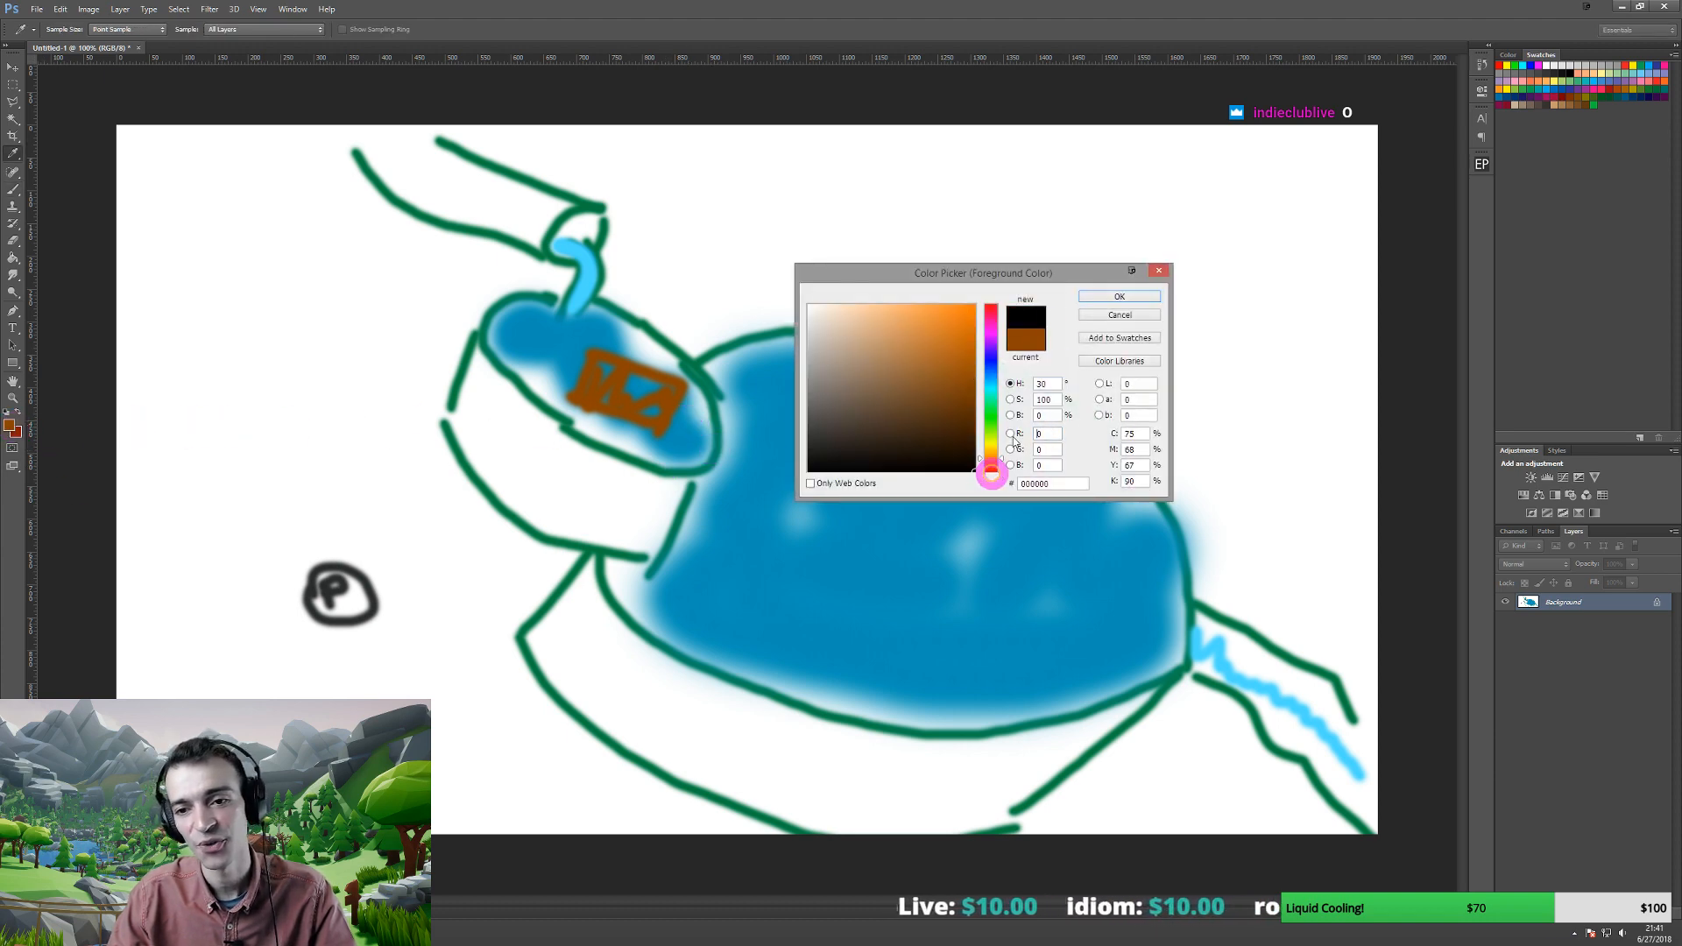
pyautogui.click(1120, 296)
pyautogui.moveTo(677, 420)
pyautogui.mouseDown()
pyautogui.moveTo(739, 450)
pyautogui.moveTo(736, 501)
pyautogui.mouseUp()
pyautogui.moveTo(708, 571); pyautogui.dragTo(730, 575)
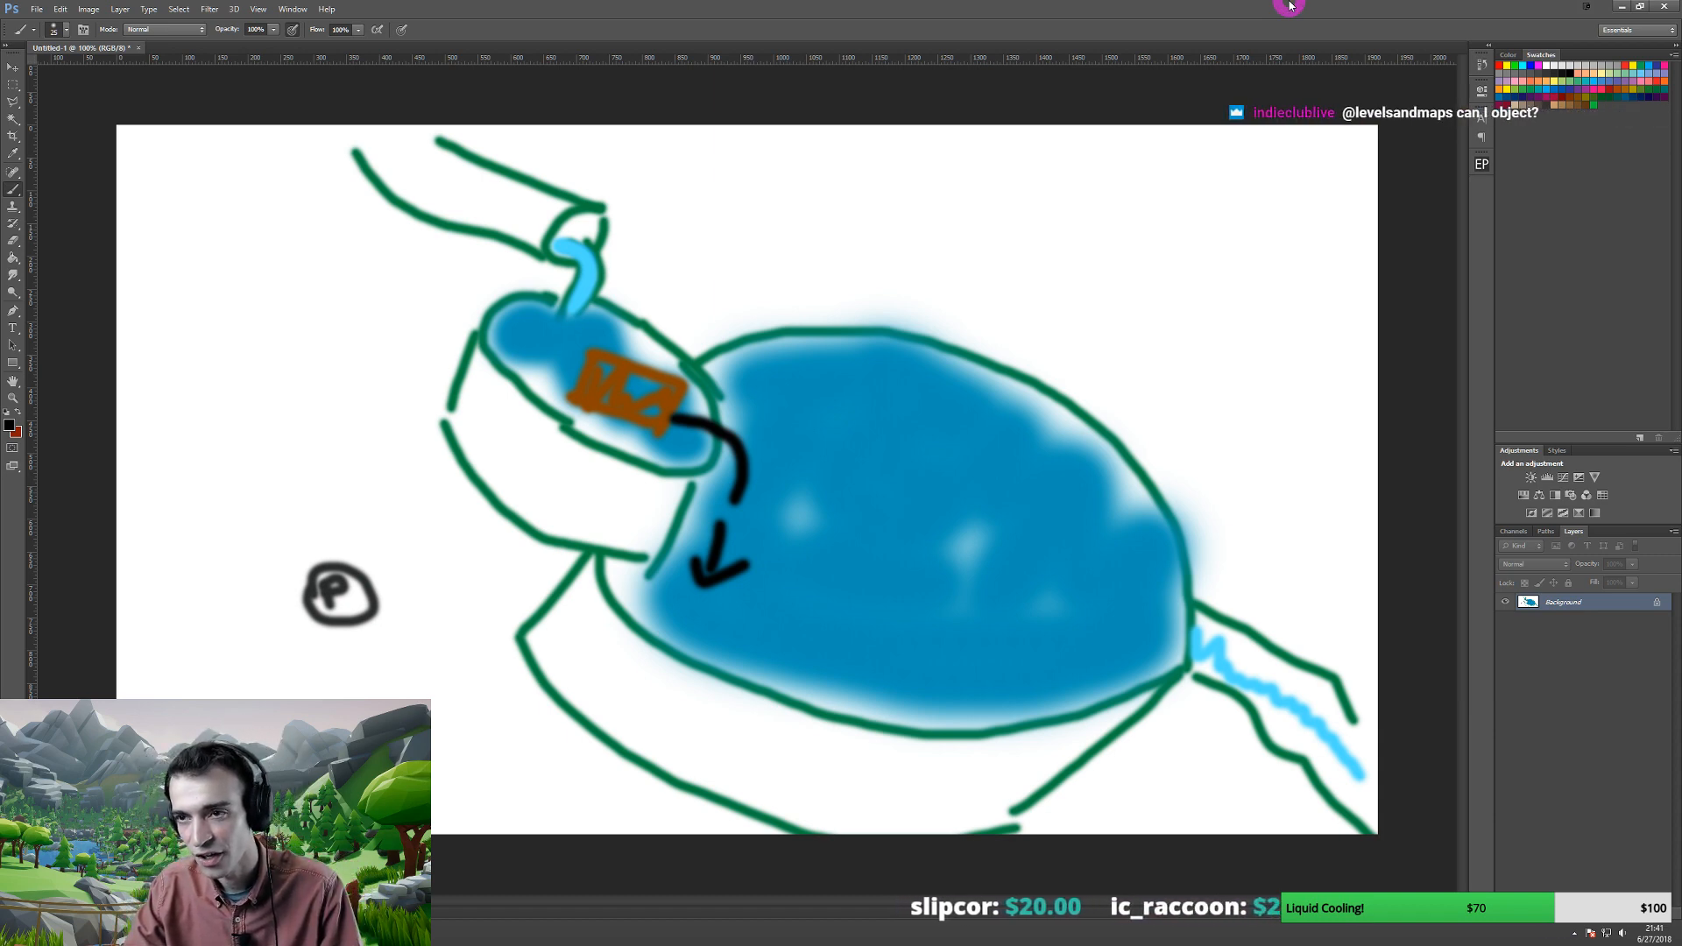
# - Minimize Photoshop to reveal the 1st person Puzzle GDD in Google Docs
pyautogui.click(1622, 7)
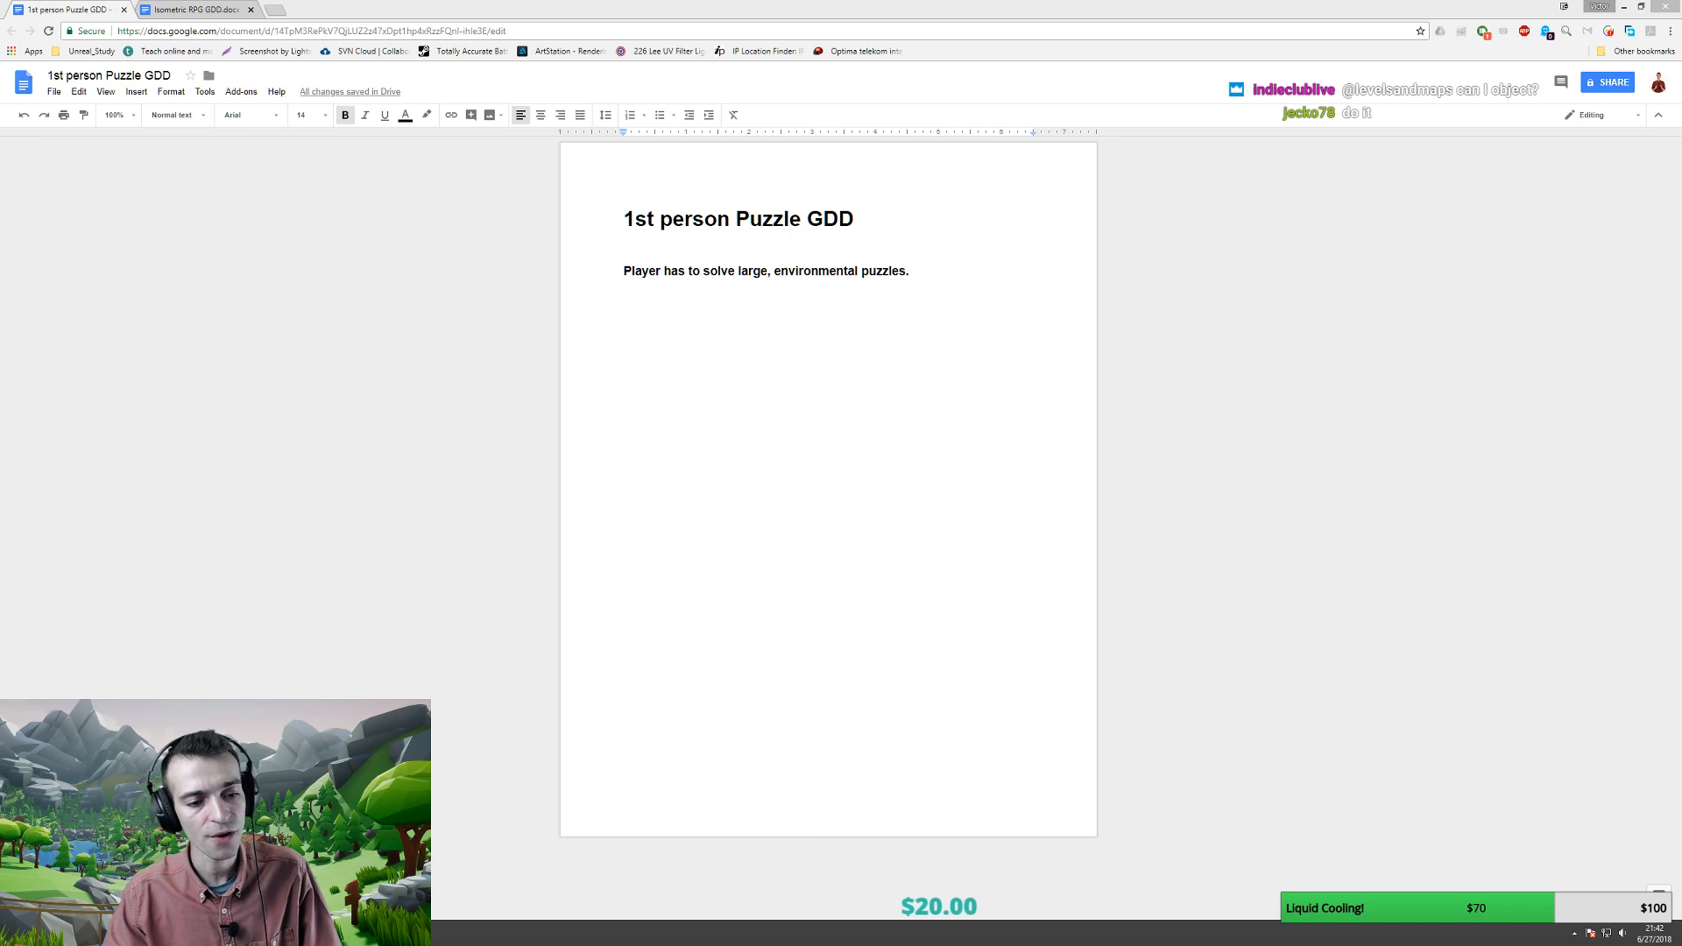
# - Bring up the Epic Games Launcher and launch Unreal Engine 4.19.2 to reach its Project Browser
pyautogui.click(201, 931)
pyautogui.click(526, 235)
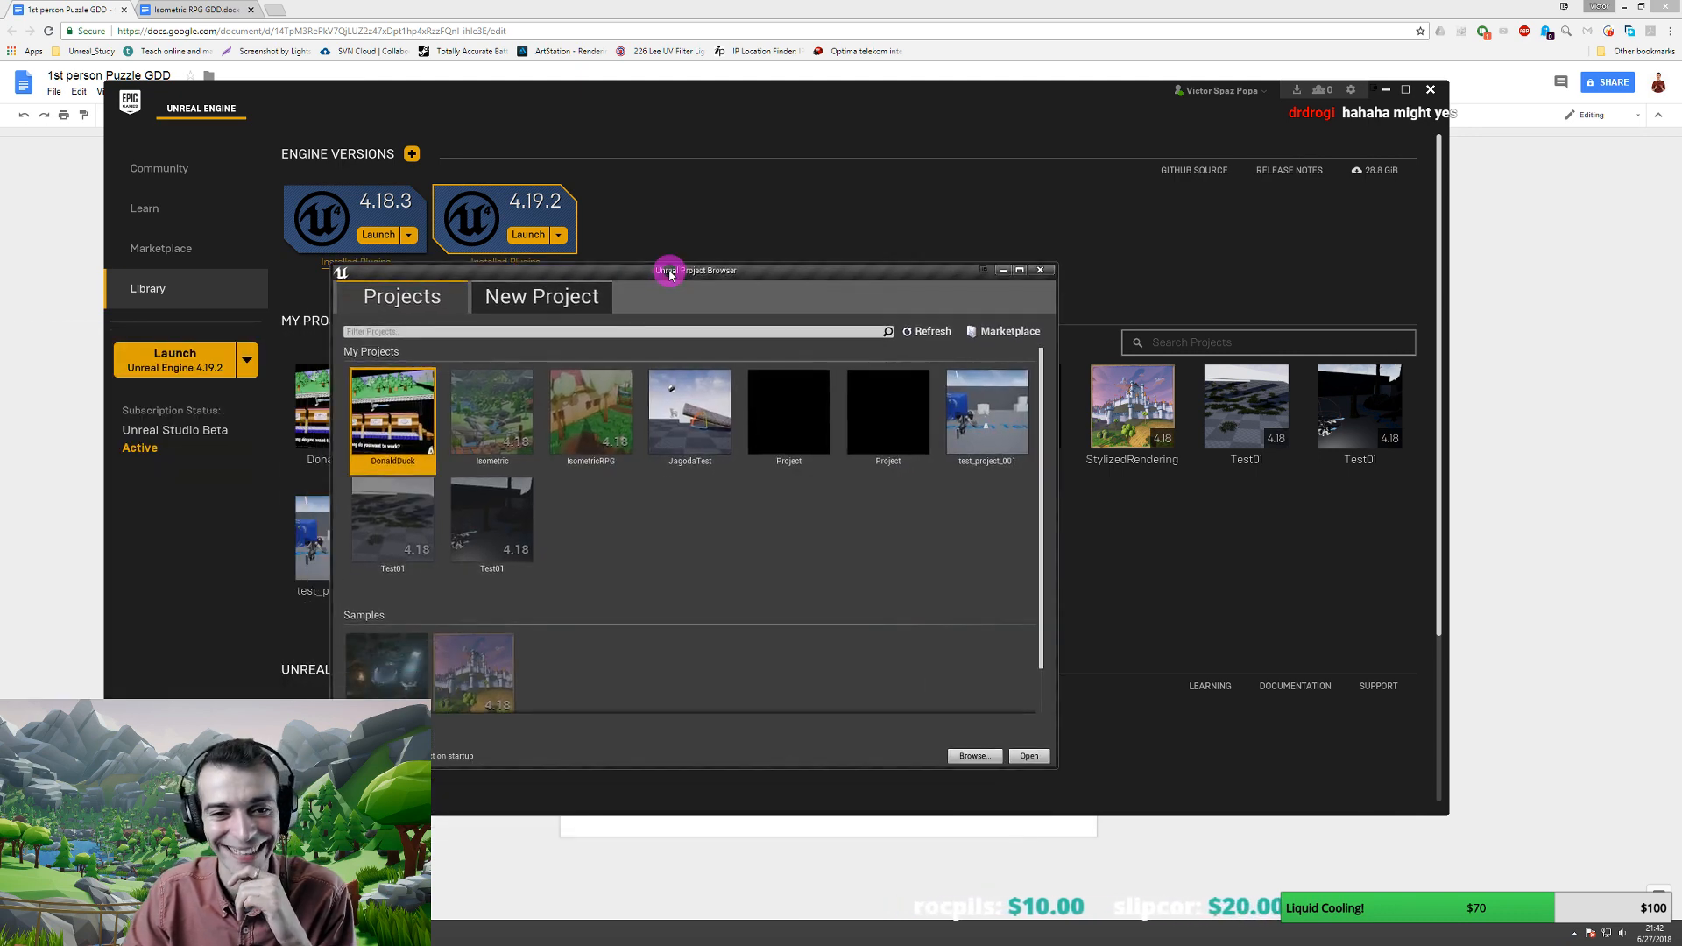
# - Try new-project starter content on, then back to No Starter Content, and close the Project Browser
pyautogui.click(530, 295)
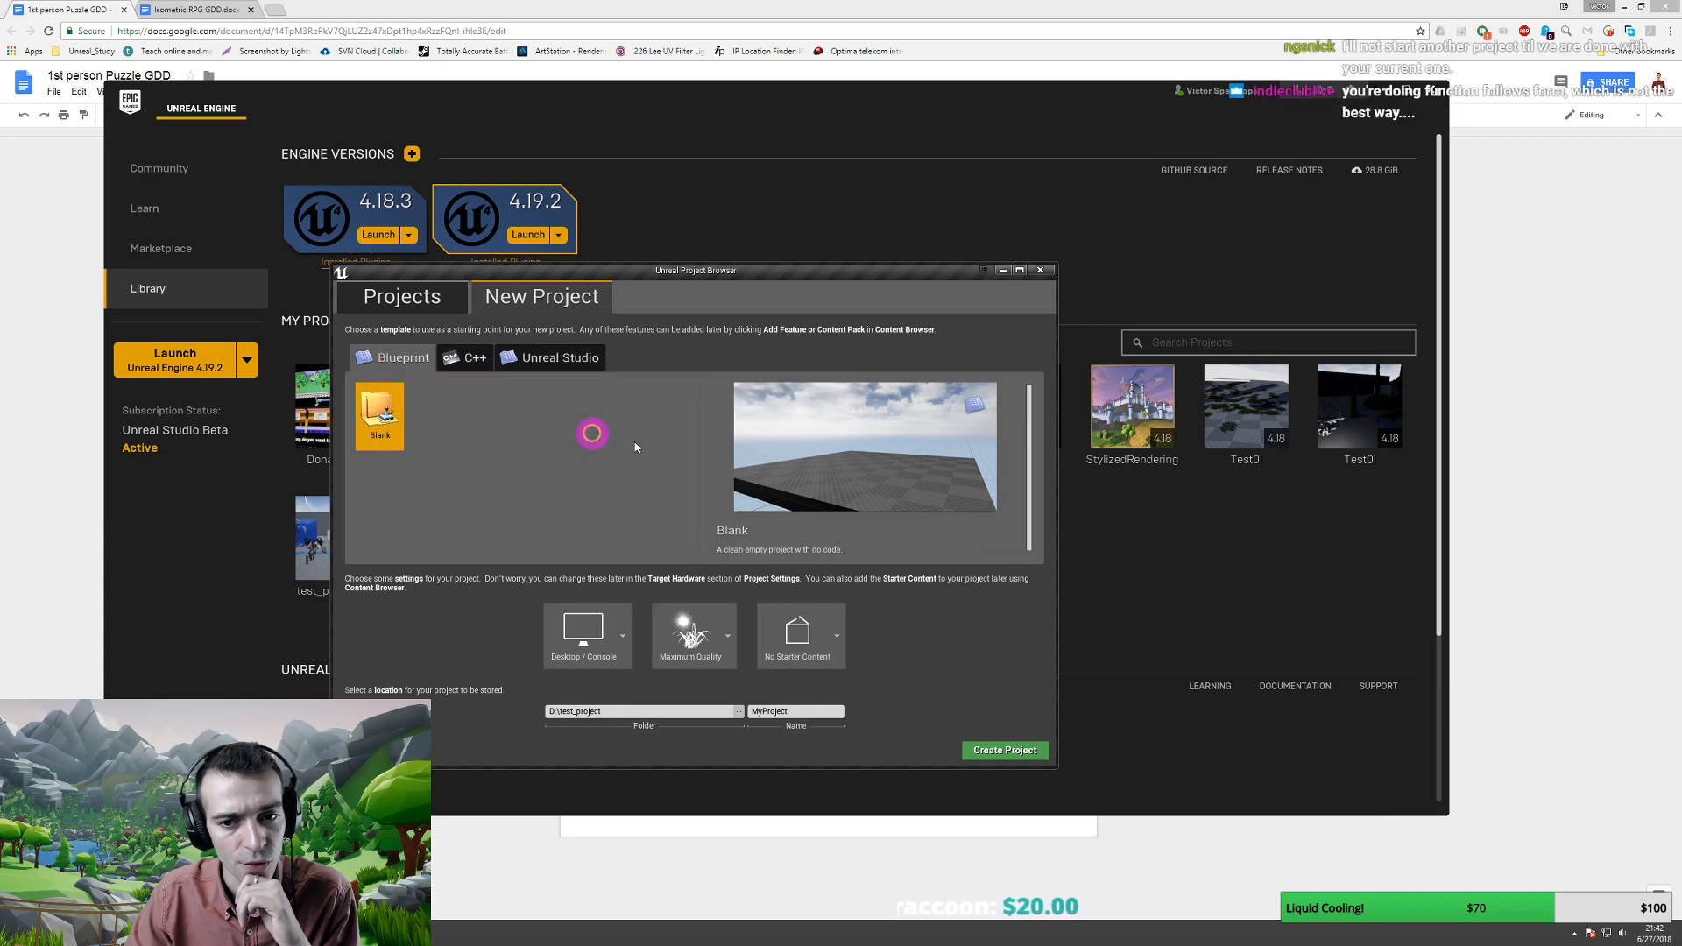
pyautogui.click(846, 645)
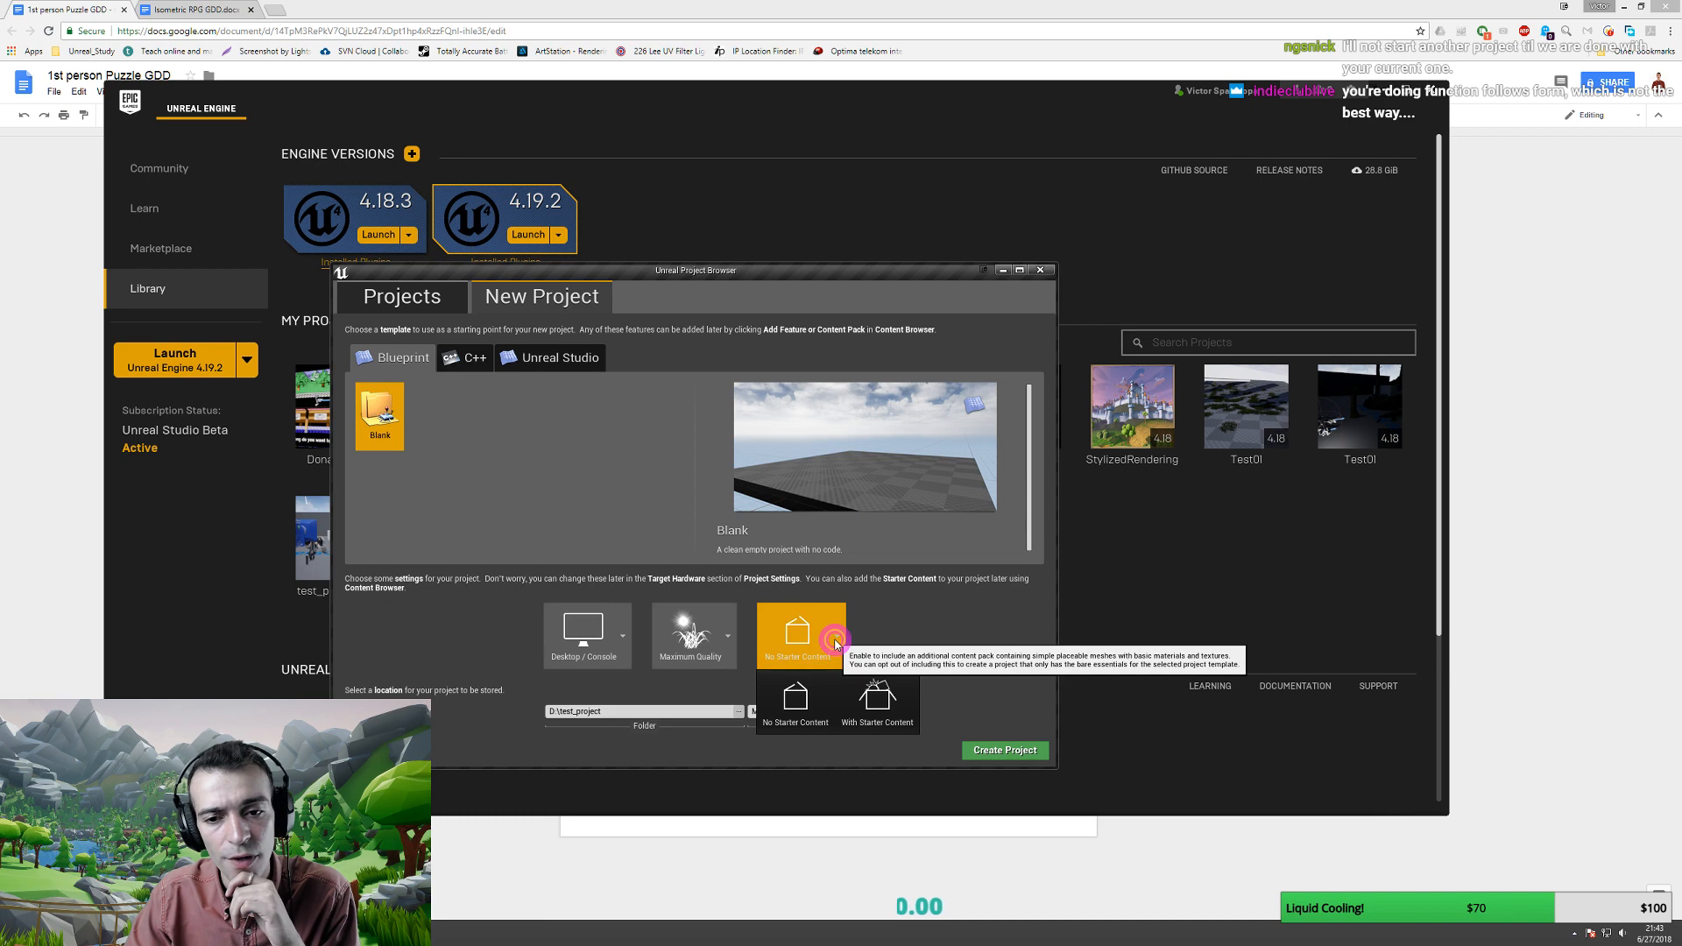
pyautogui.click(870, 696)
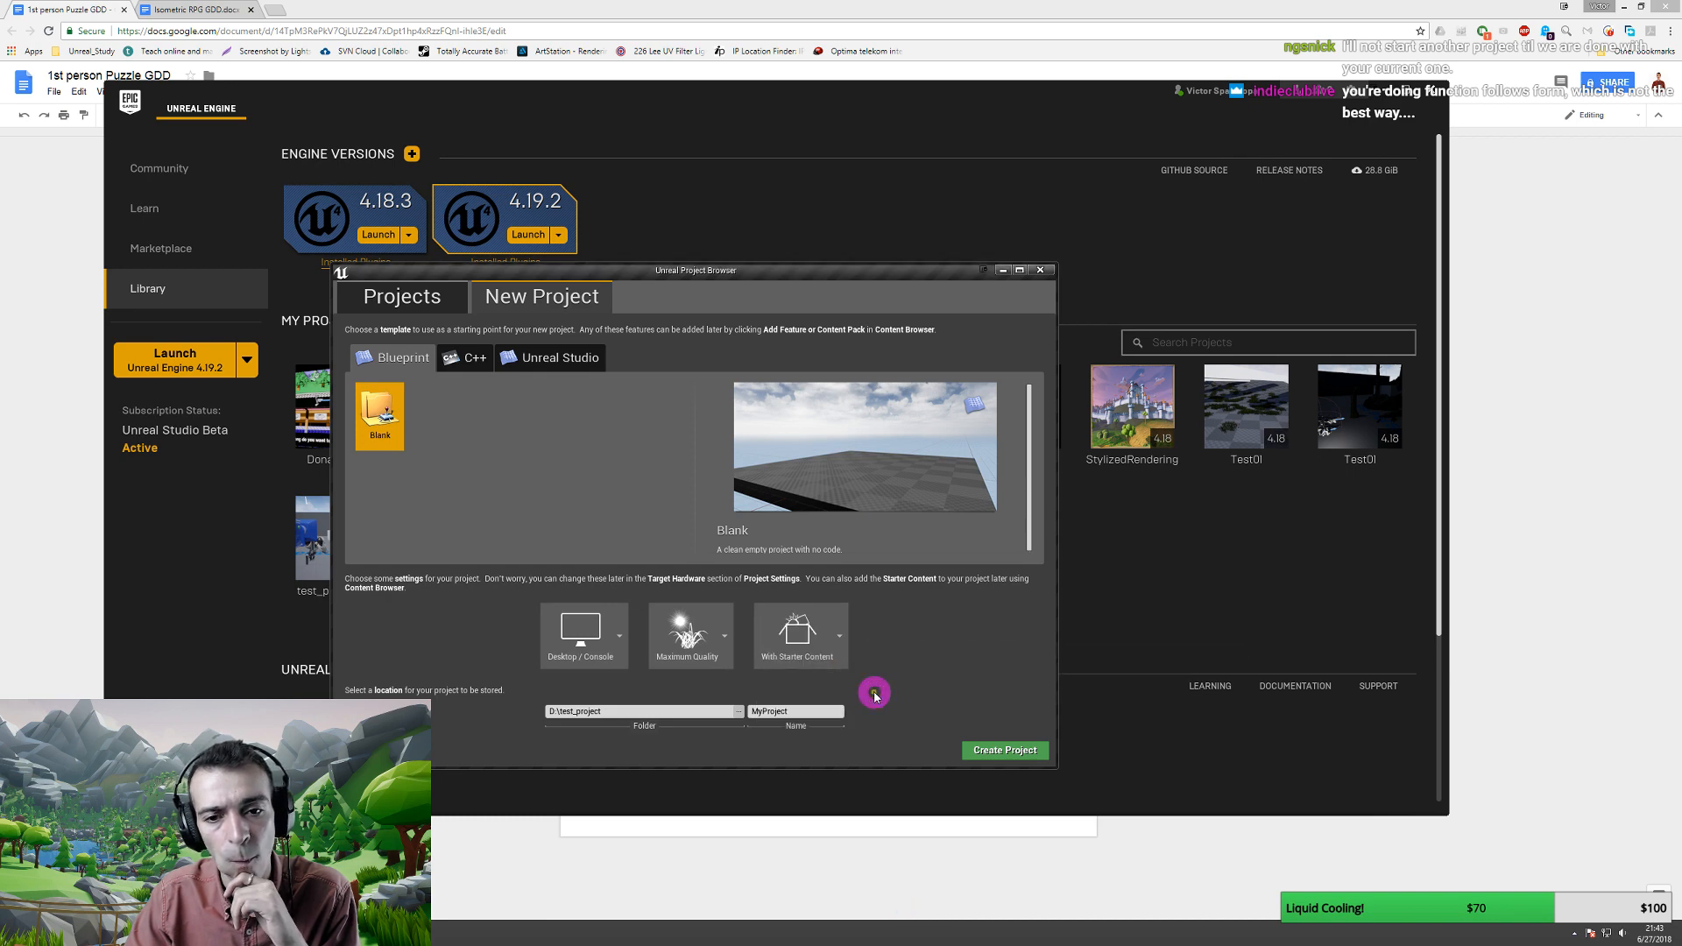
pyautogui.click(832, 644)
pyautogui.click(800, 701)
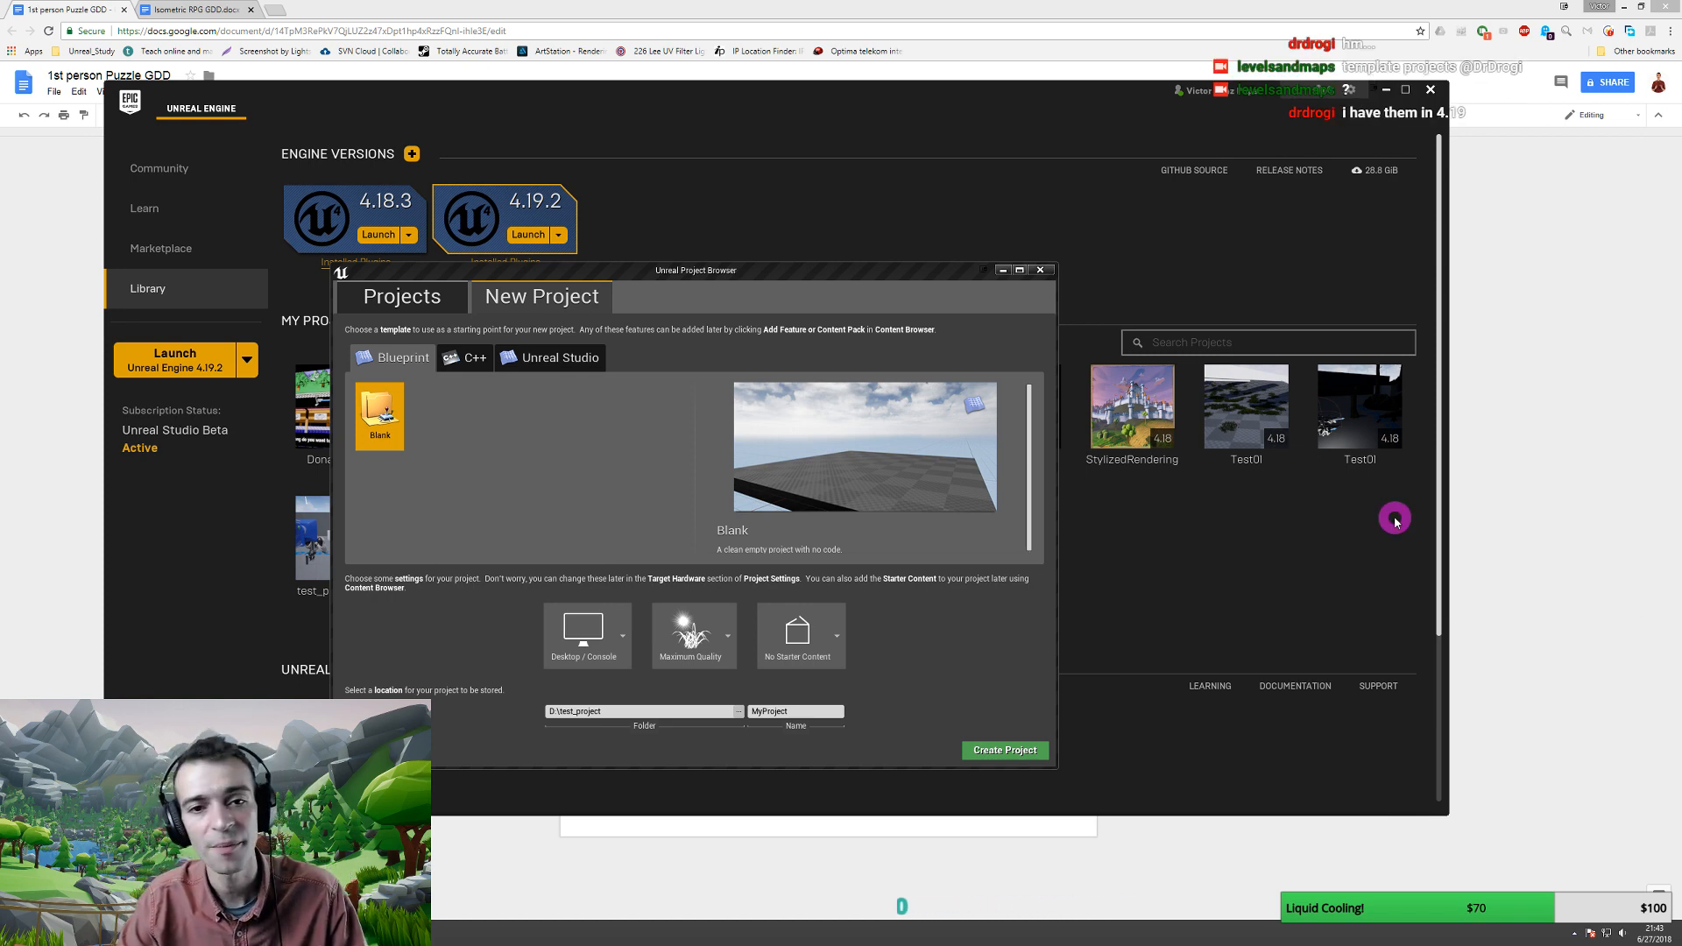
pyautogui.click(381, 303)
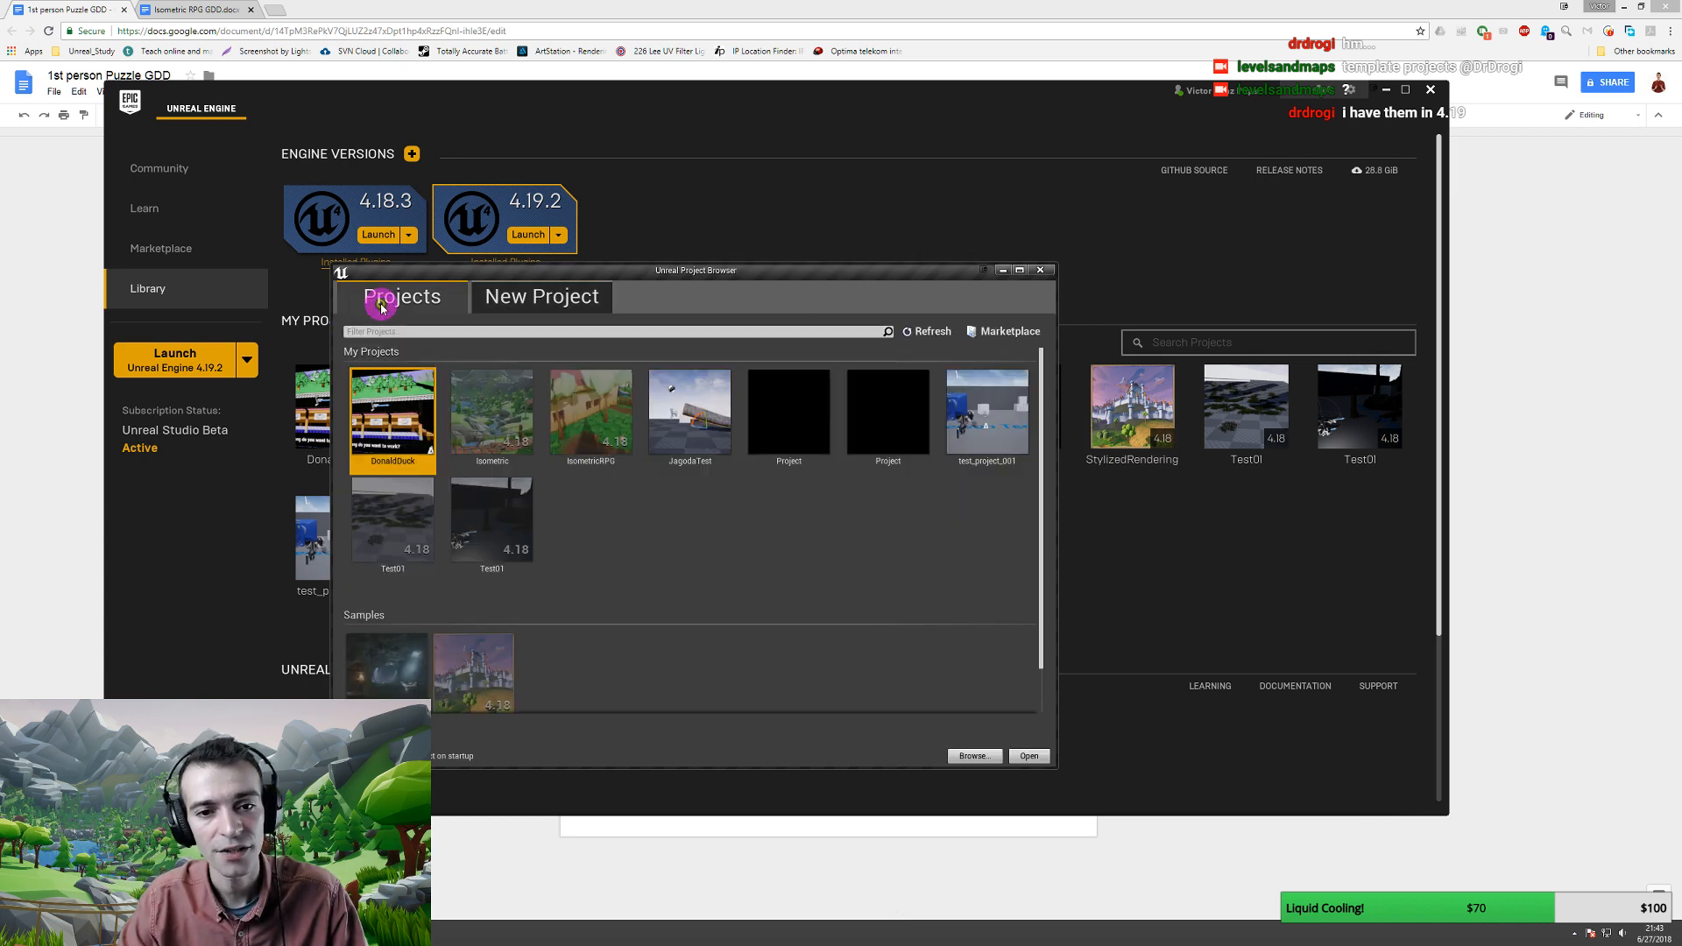
pyautogui.click(1041, 273)
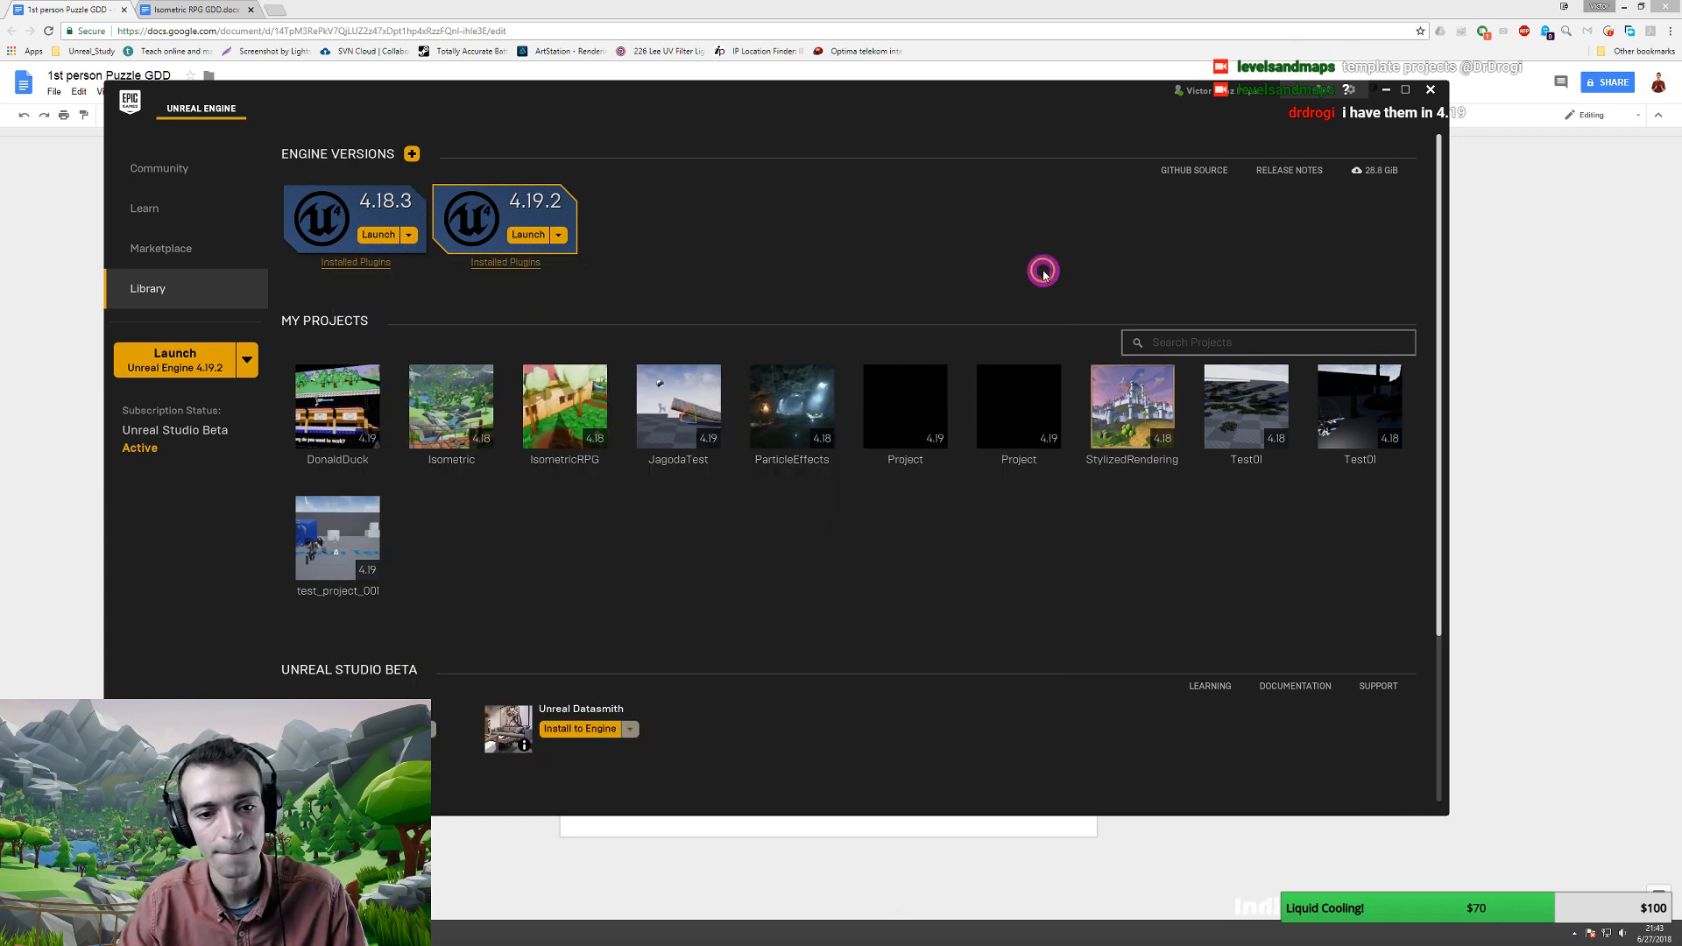
# - Enable Templates and Feature Packs in the 4.19.2 installation options and apply to begin the download
pyautogui.click(558, 235)
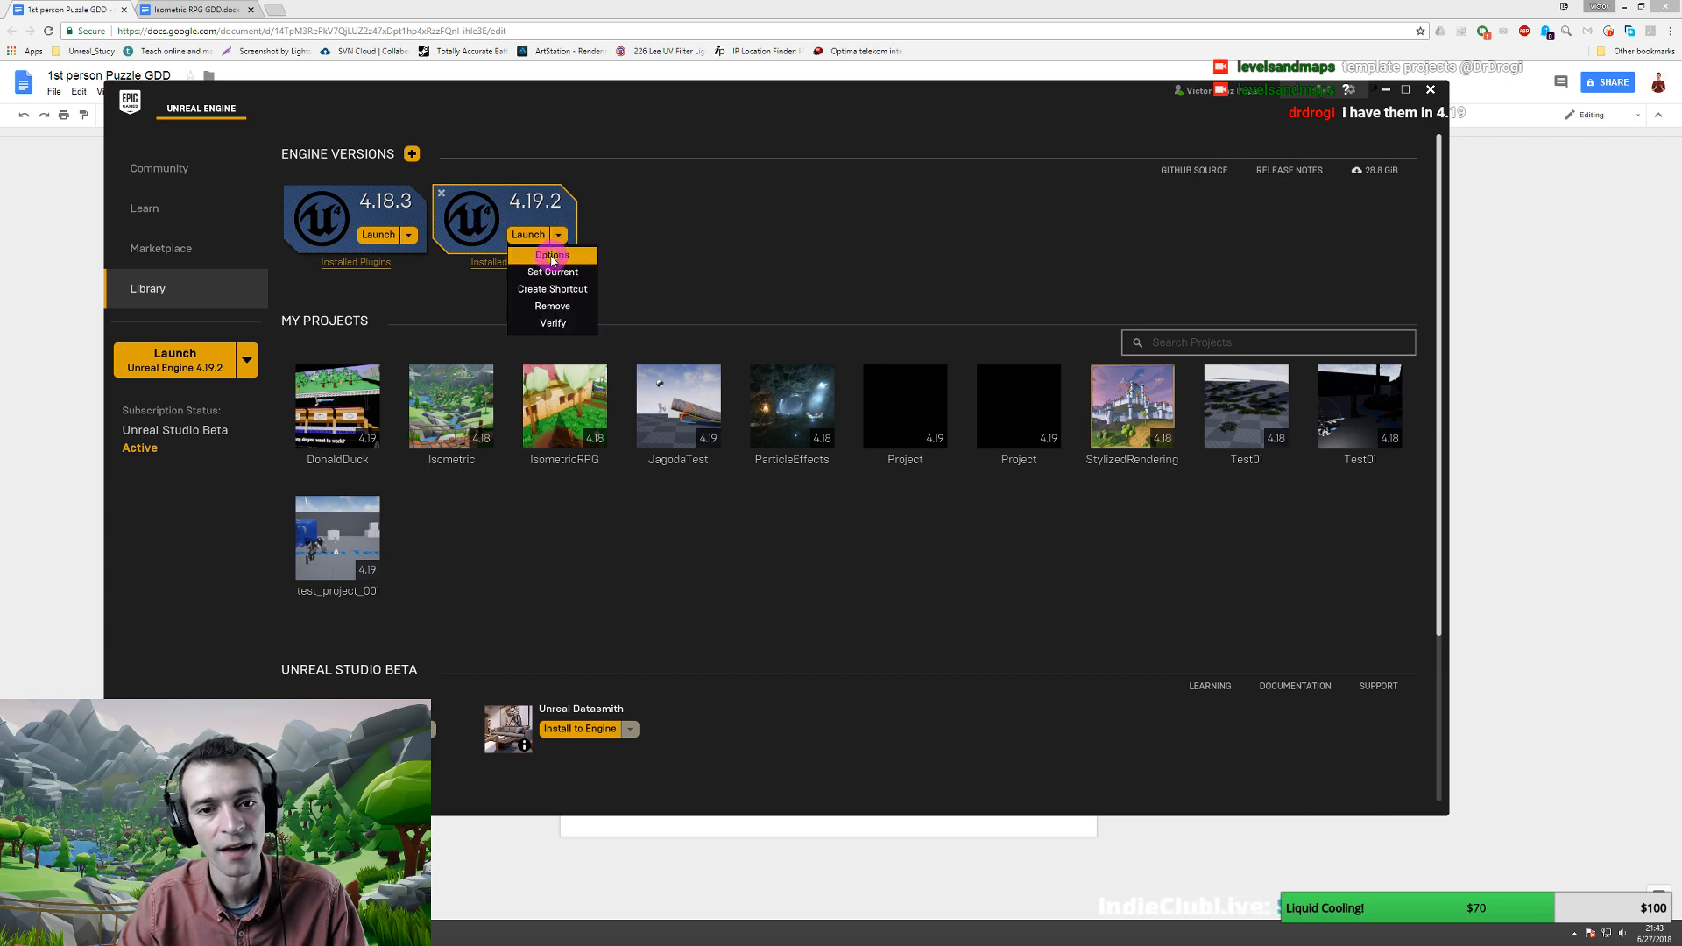
pyautogui.click(552, 257)
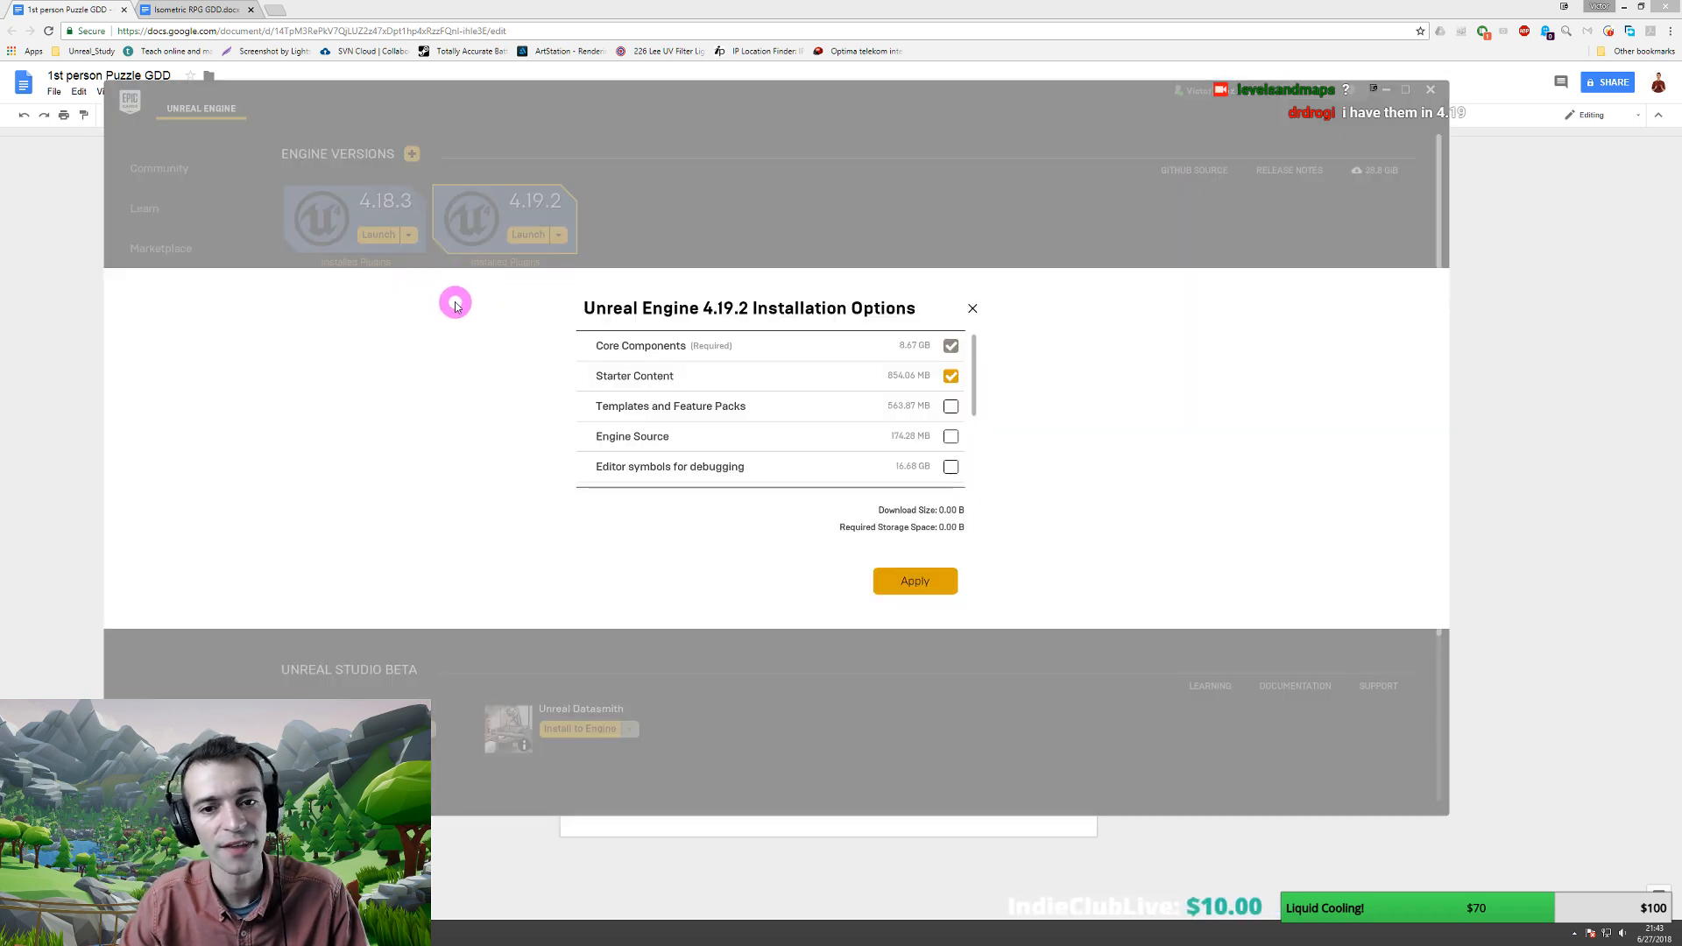
pyautogui.click(950, 406)
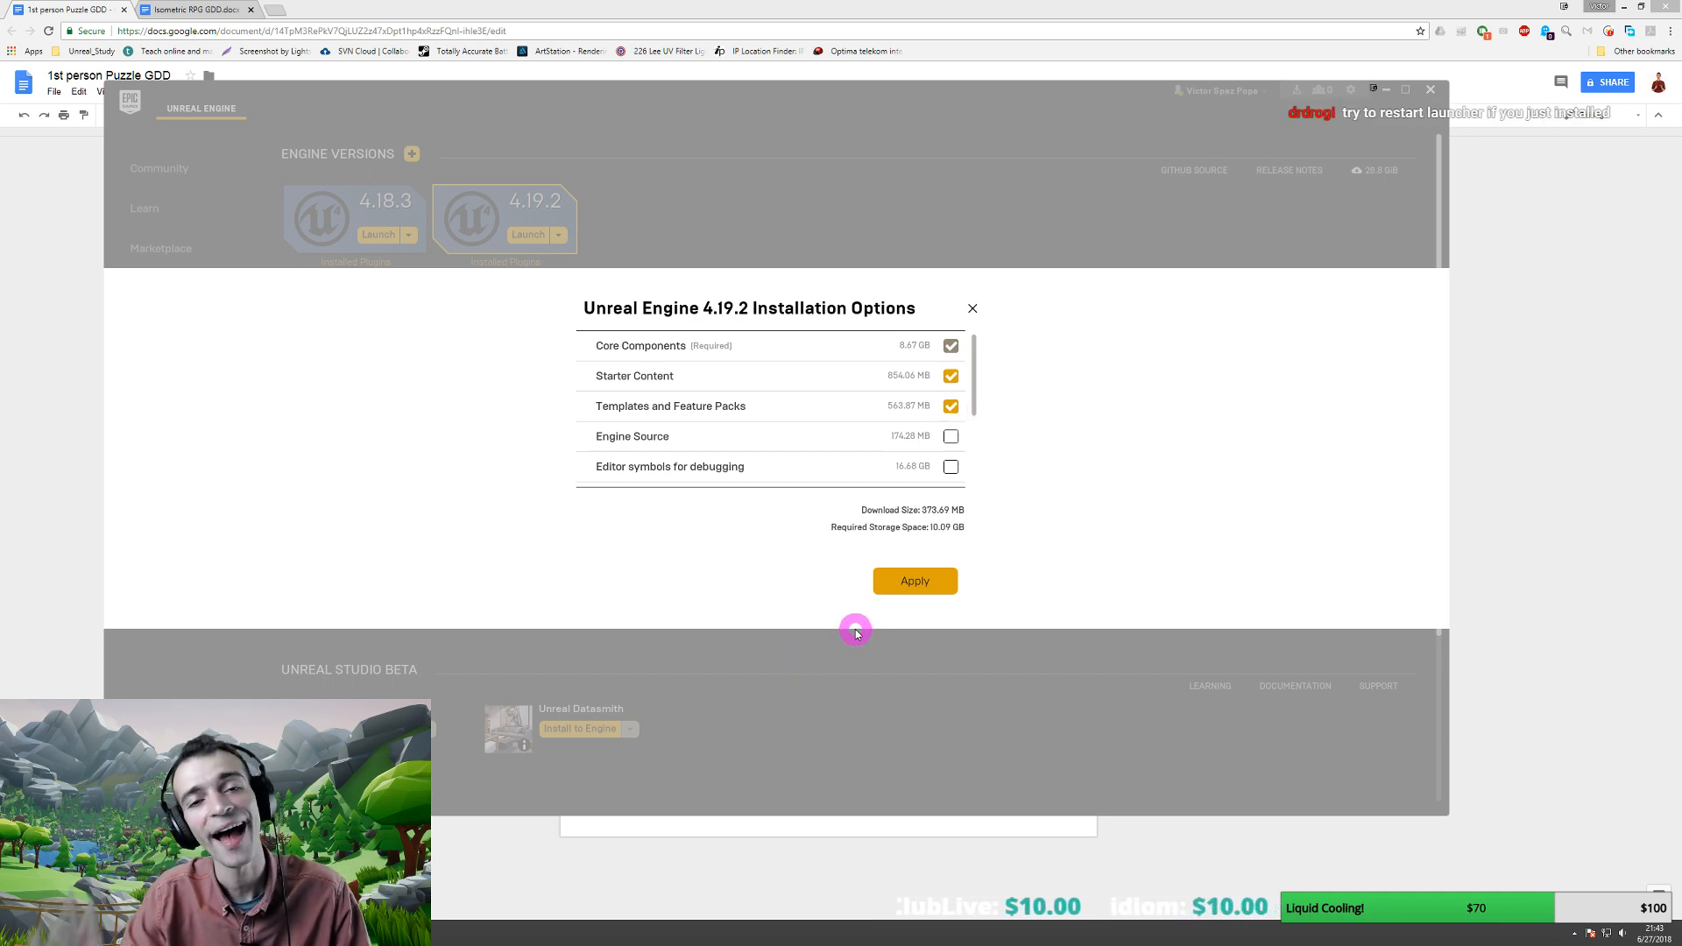
pyautogui.moveTo(639, 413)
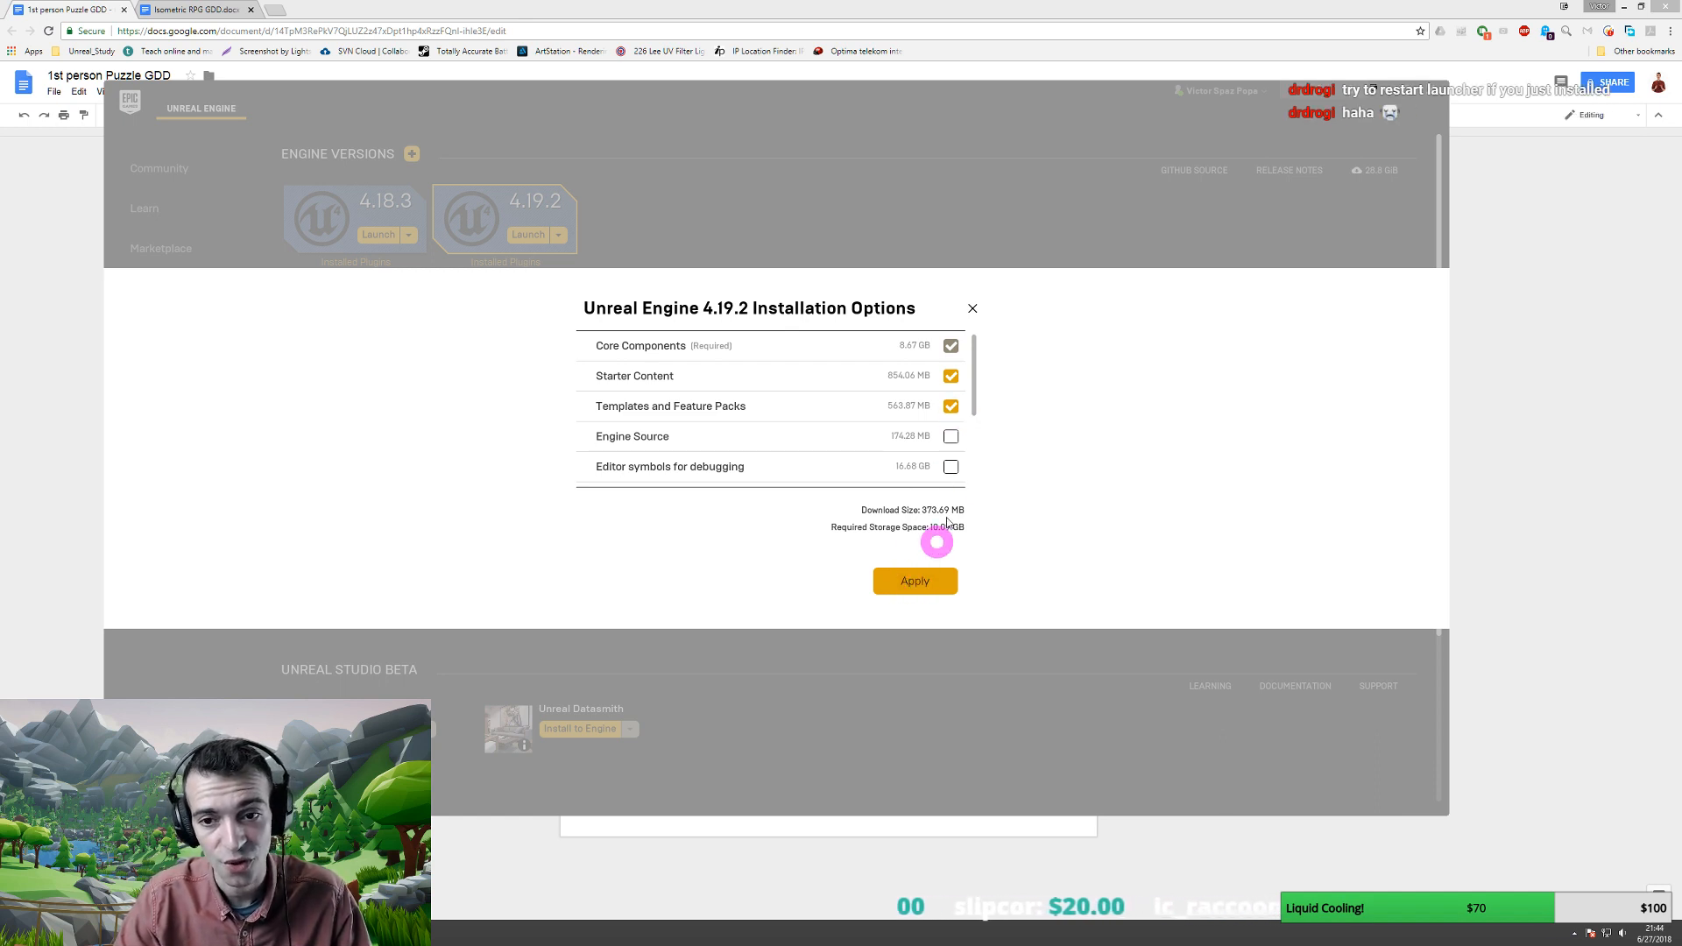
pyautogui.scroll(-2, 956, 405)
pyautogui.scroll(-2, 955, 410)
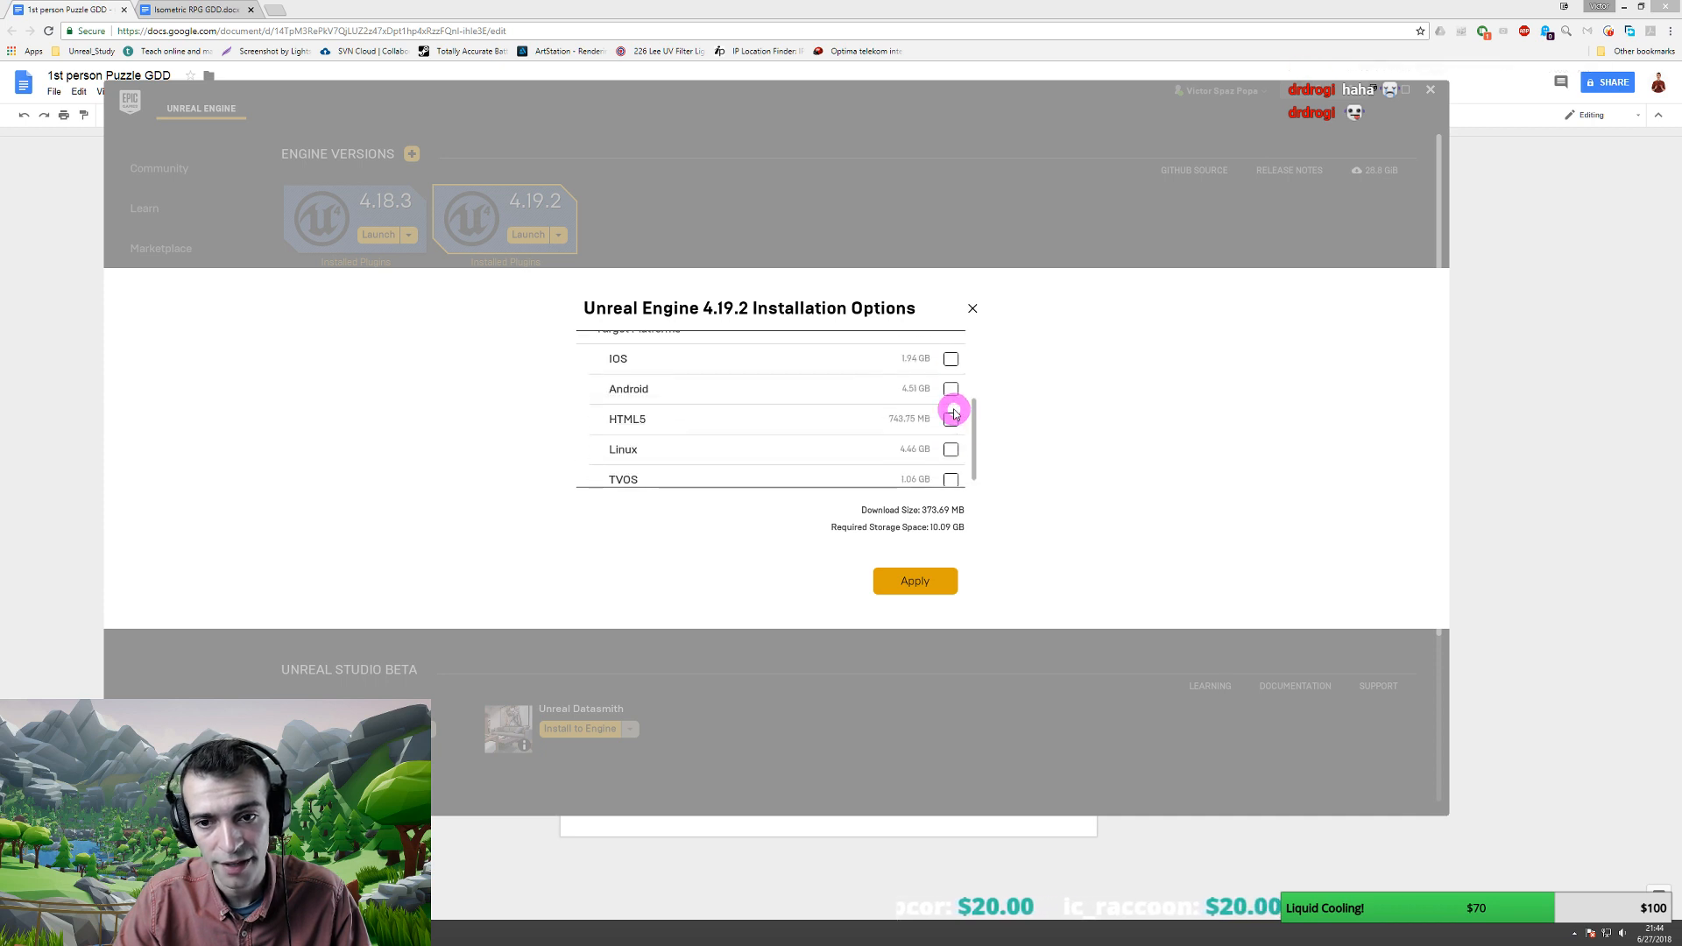
pyautogui.scroll(5, 954, 407)
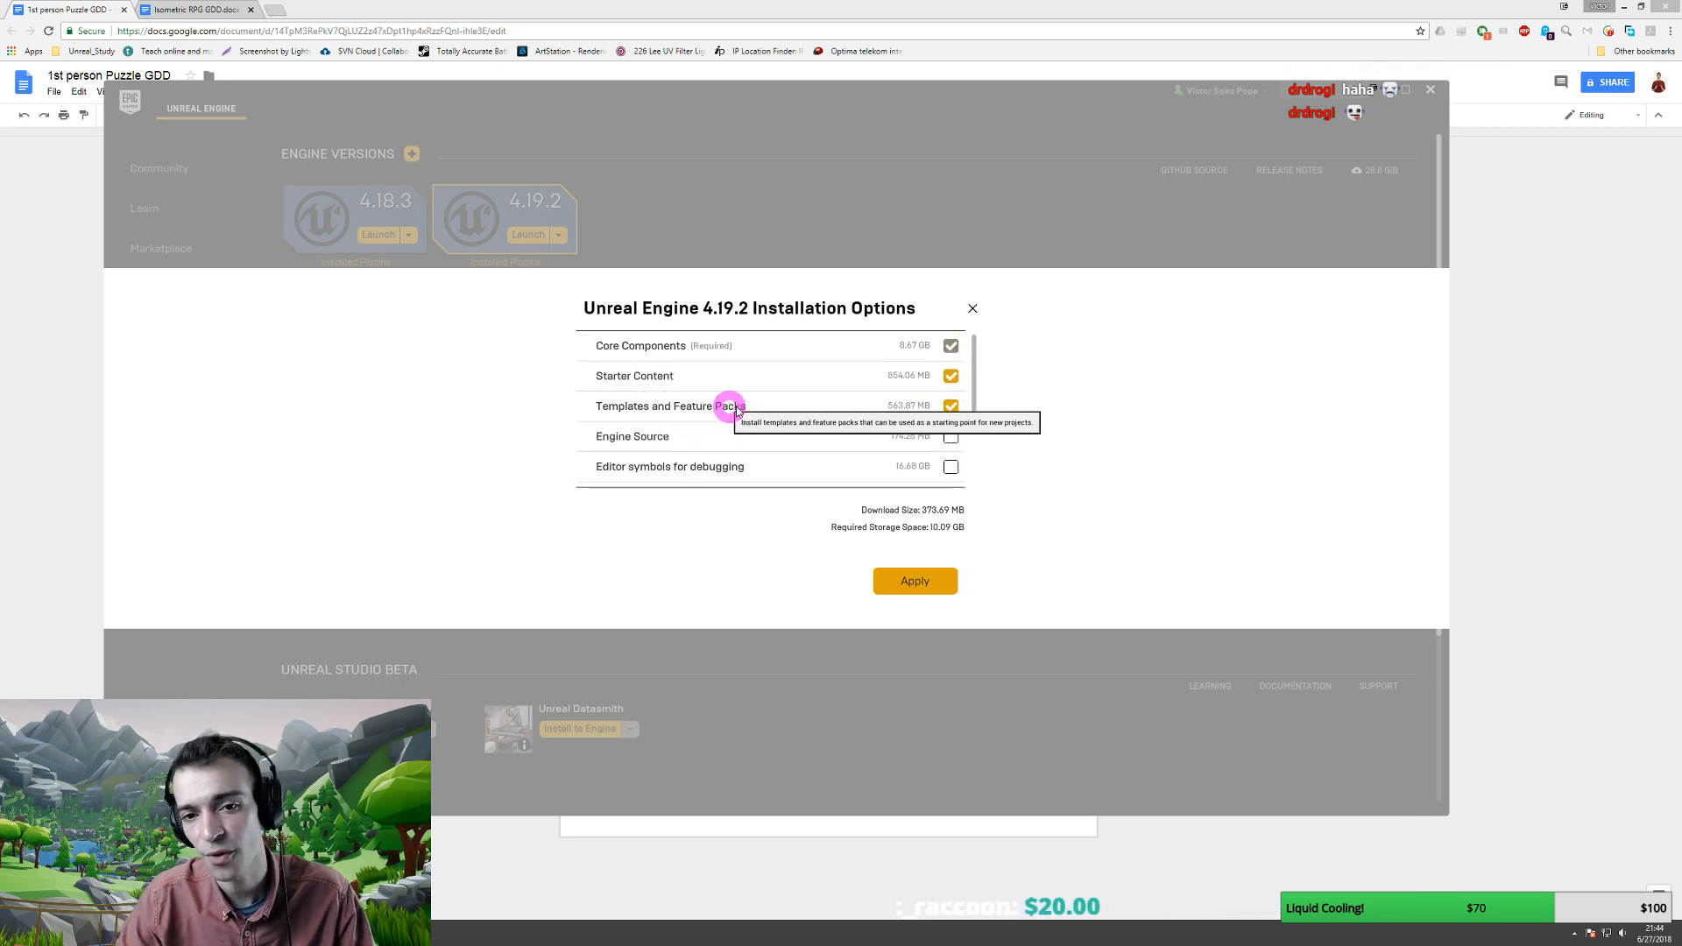
pyautogui.click(917, 583)
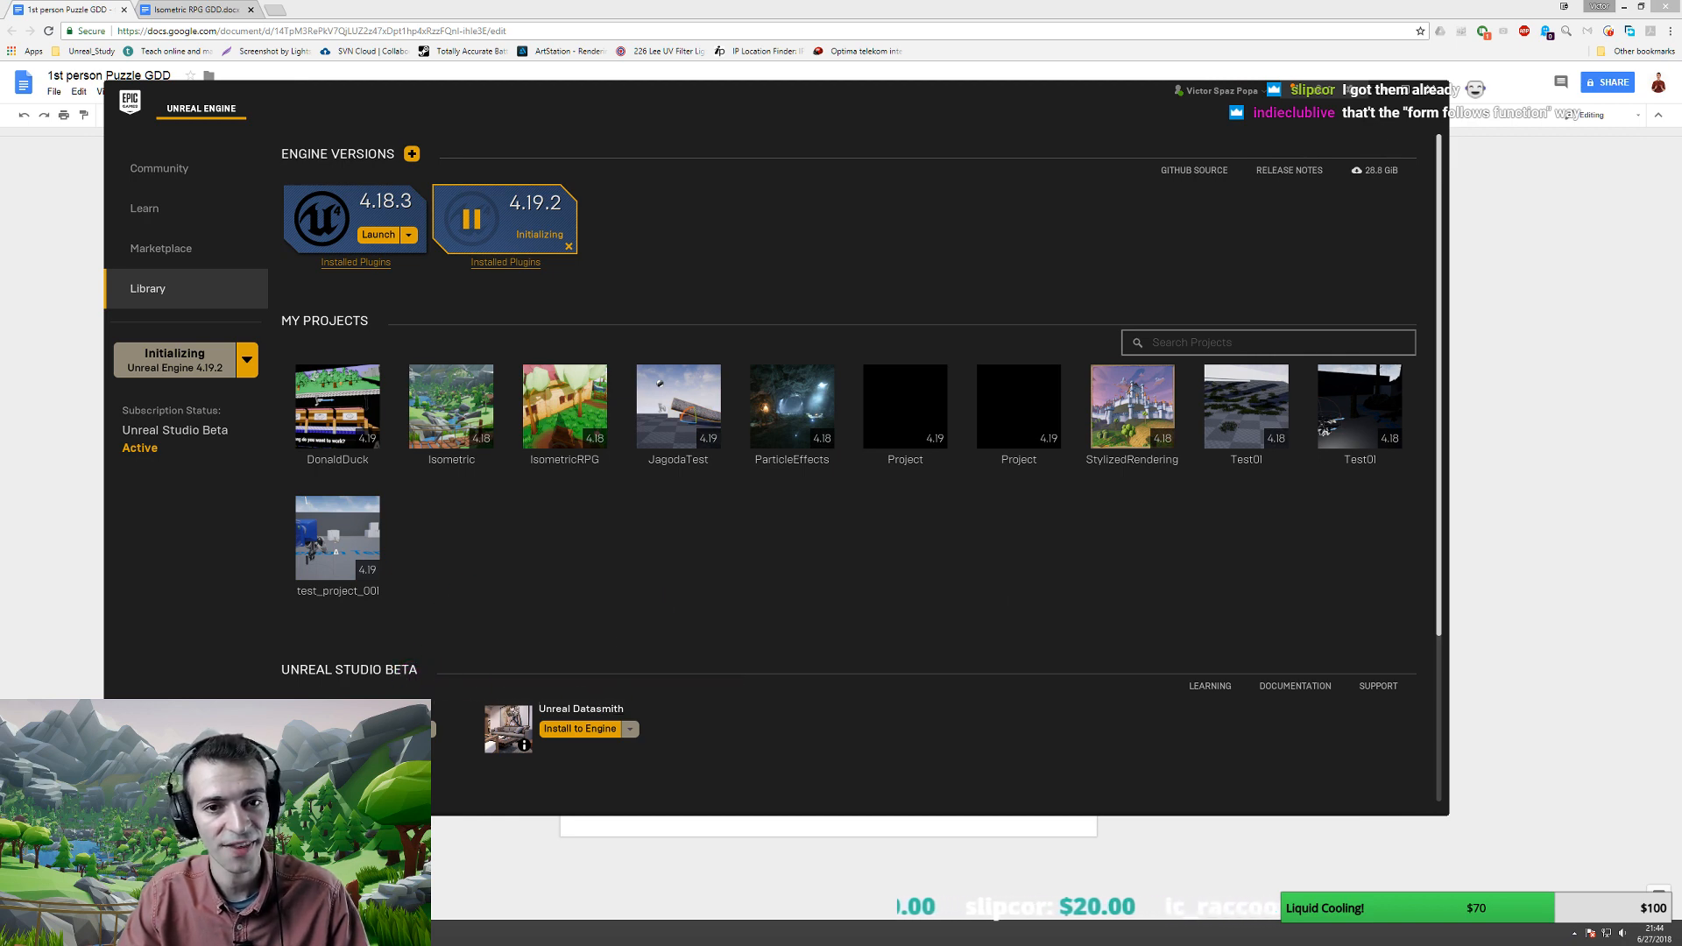
# - Back in the GDD, add a new line below the large environmental puzzles sentence
pyautogui.hotkey('alt', 'Tab')
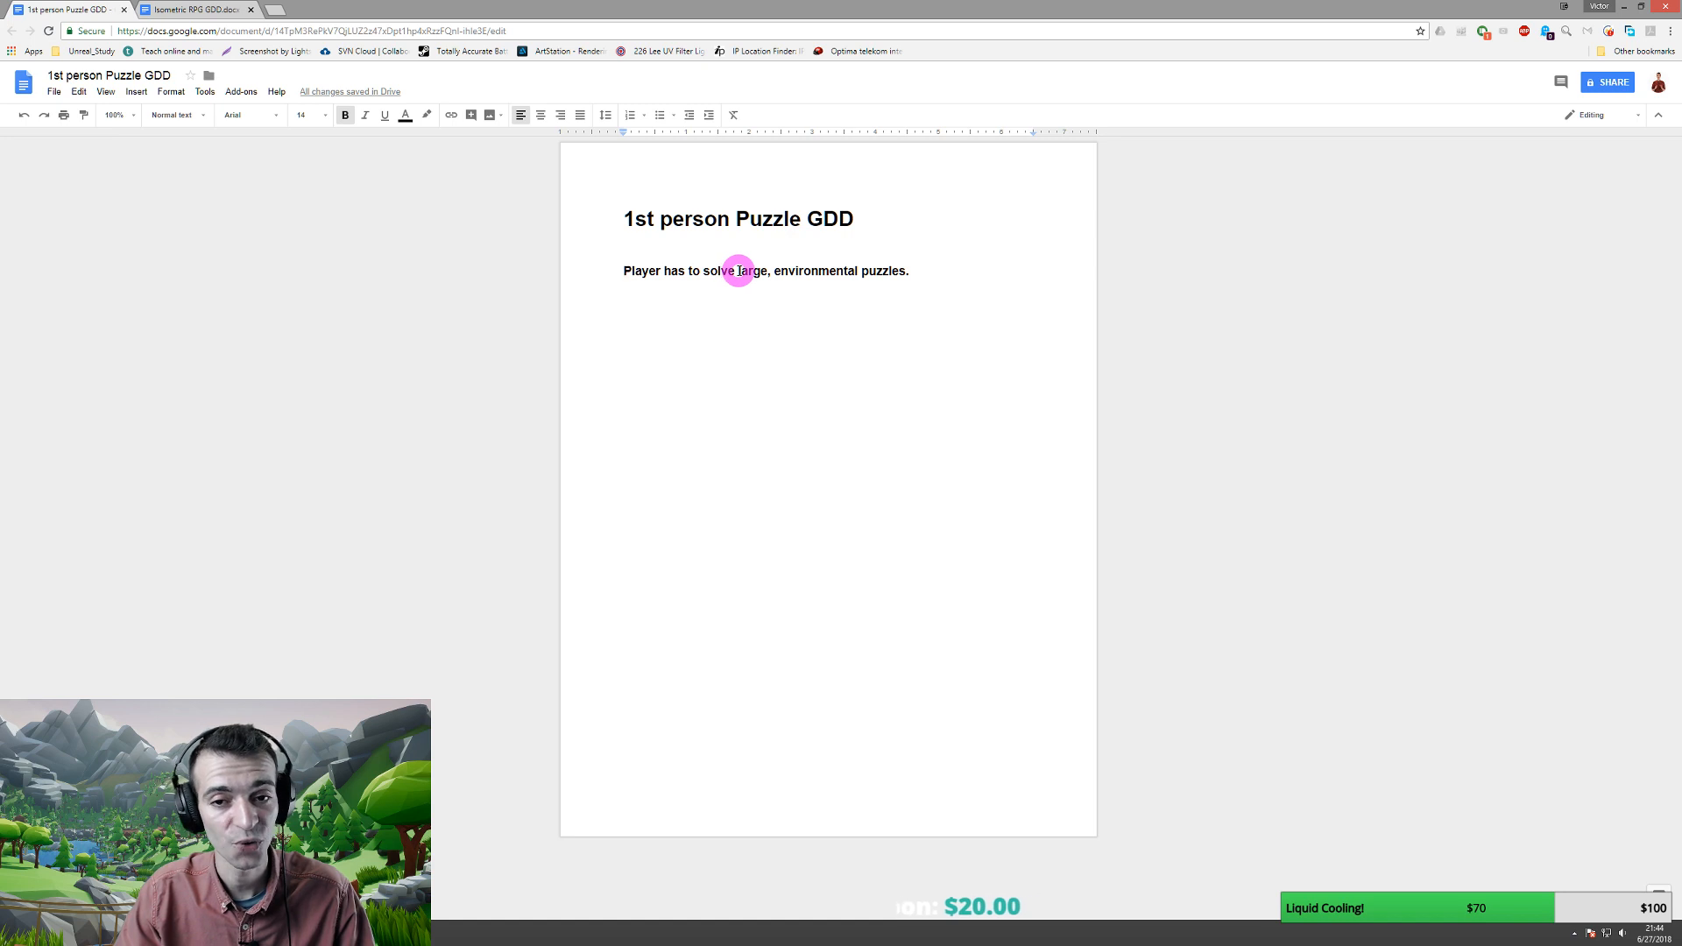
pyautogui.moveTo(739, 271); pyautogui.dragTo(927, 271)
pyautogui.click(931, 274)
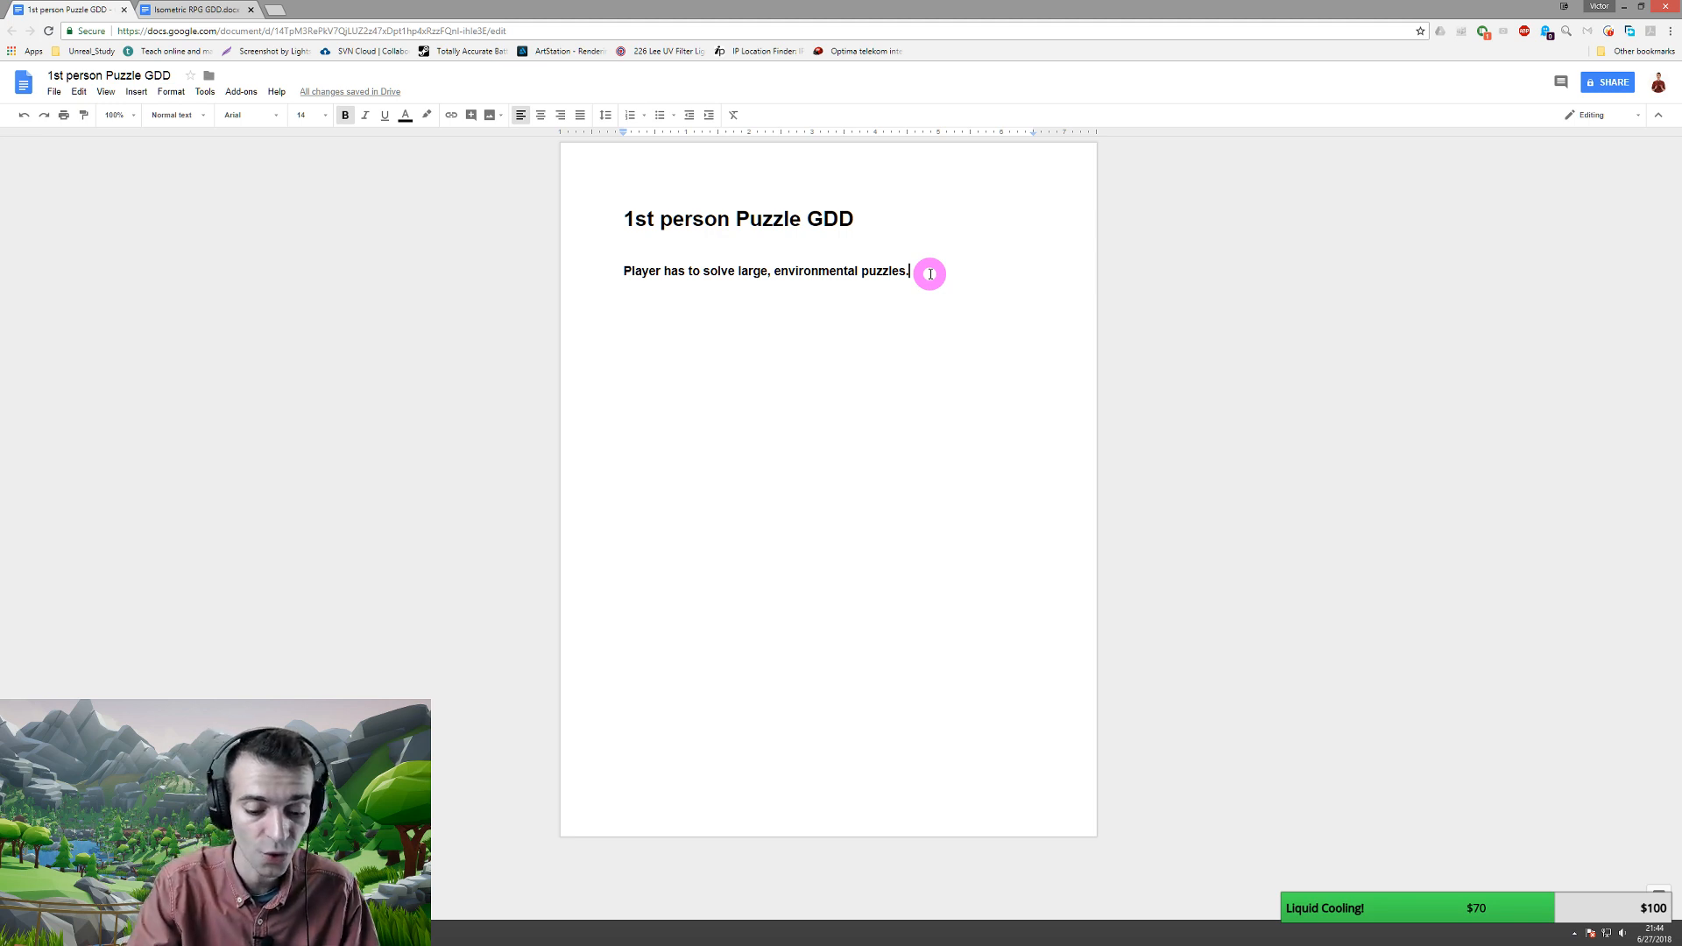
pyautogui.press('Return')
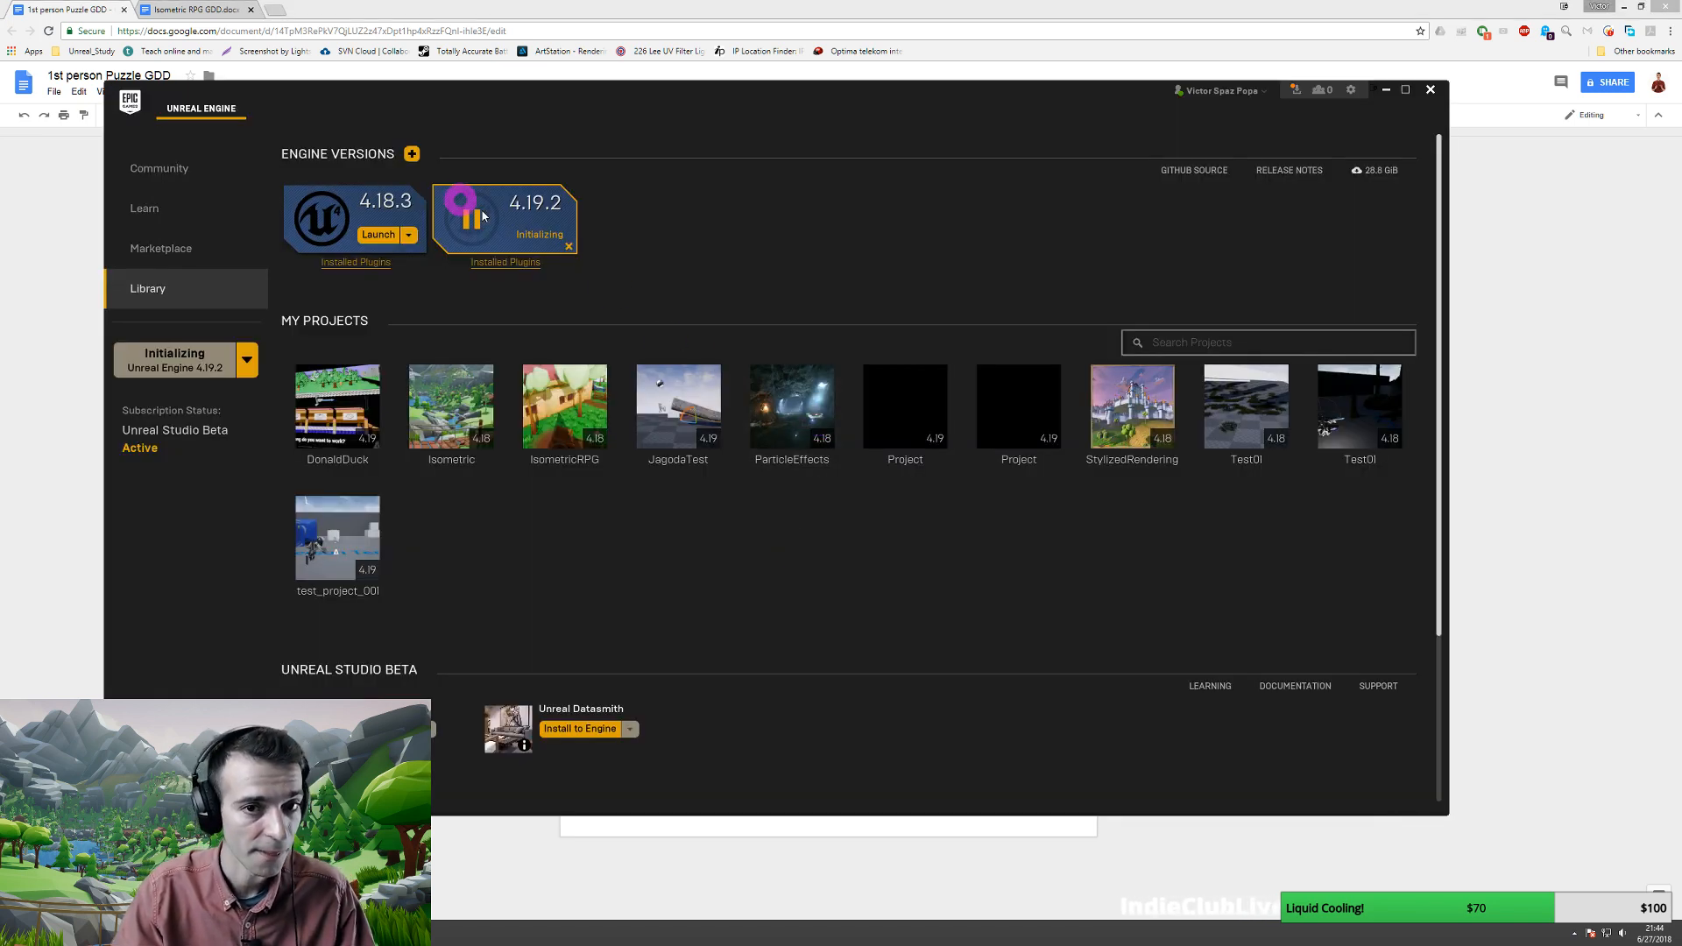
pyautogui.click(845, 13)
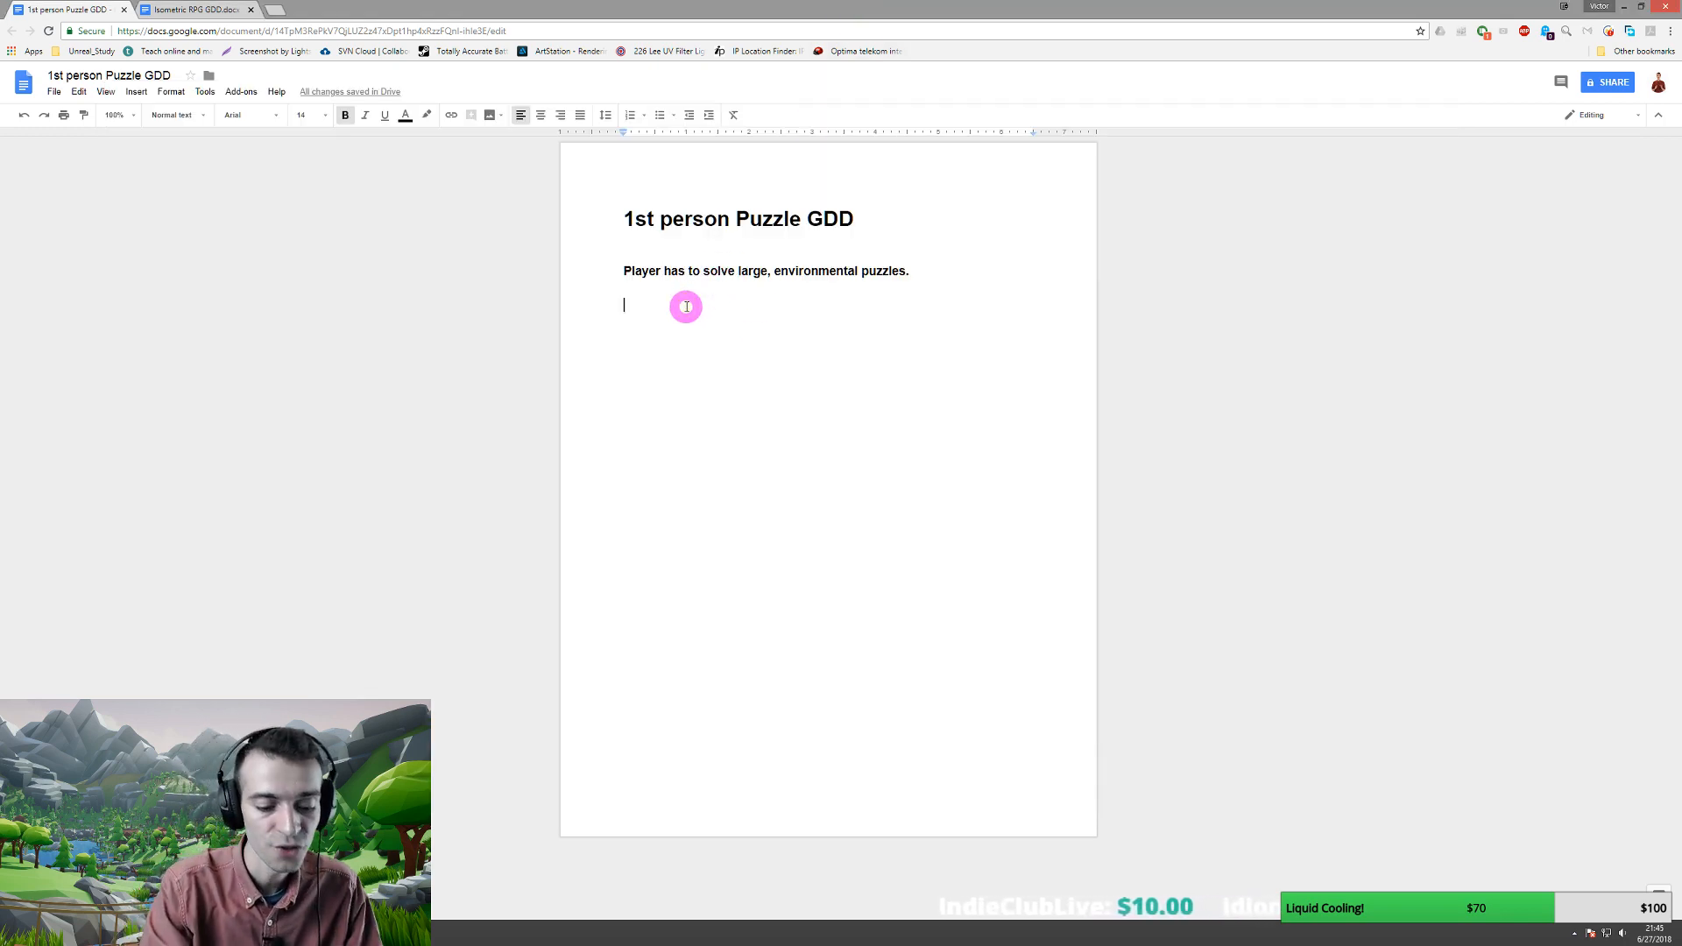
# - Add the dash bullet 'Mostly based on interacting and moving objects around', then return to the launcher
pyautogui.write('-')
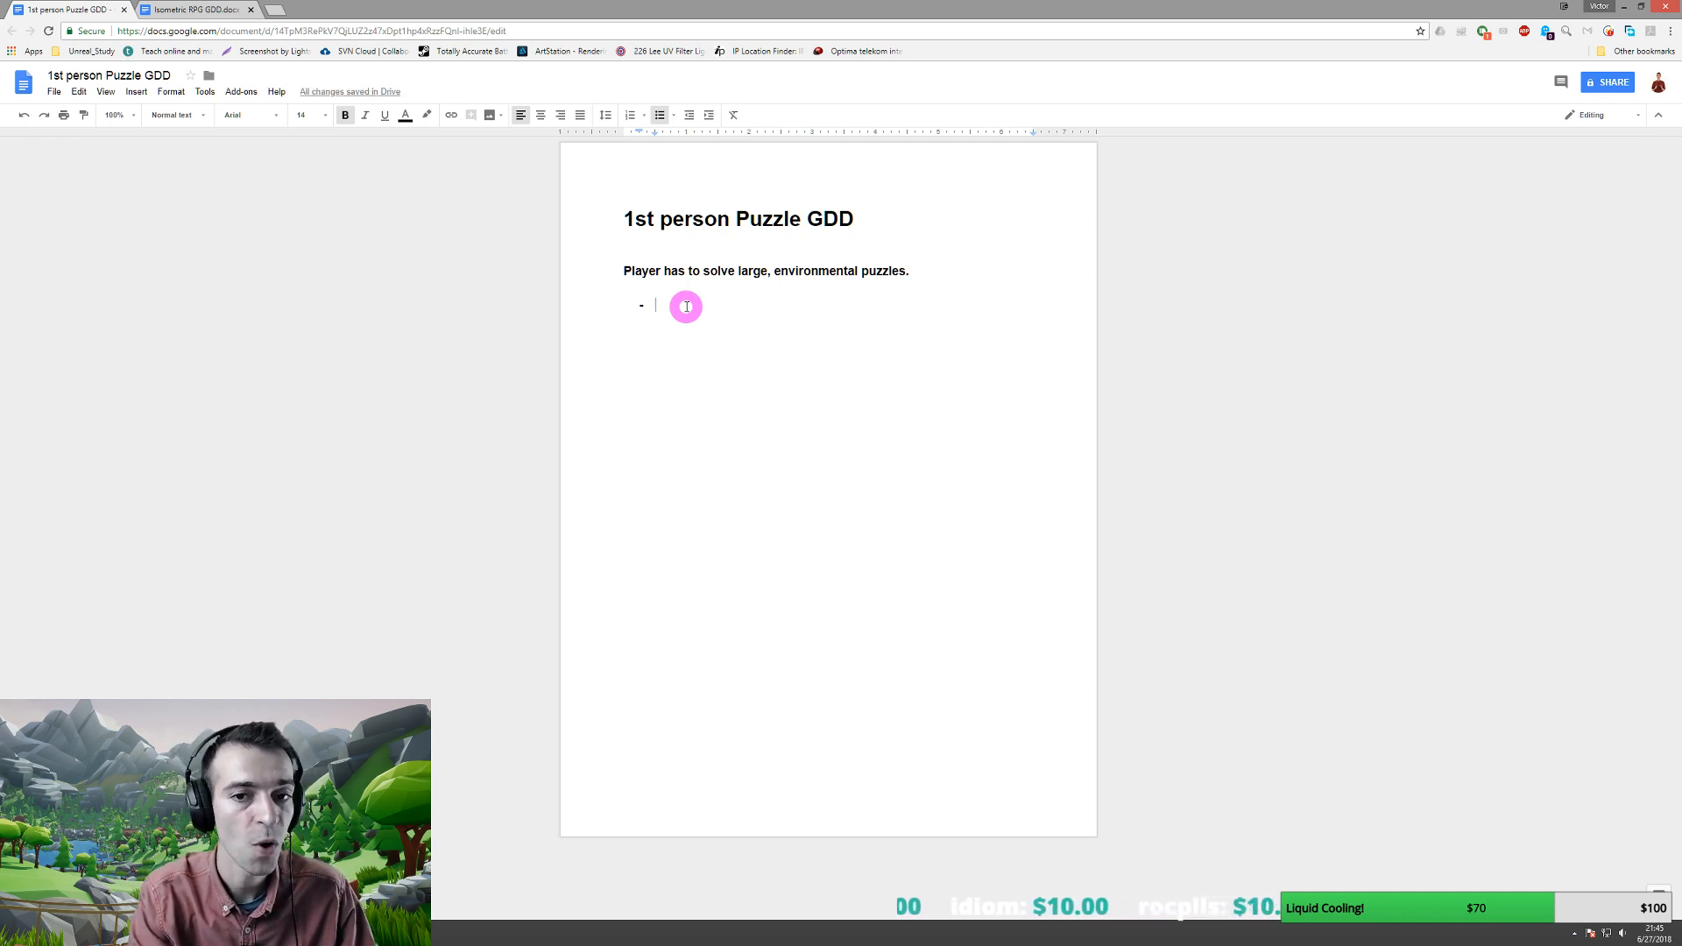
pyautogui.write('Mostly based ')
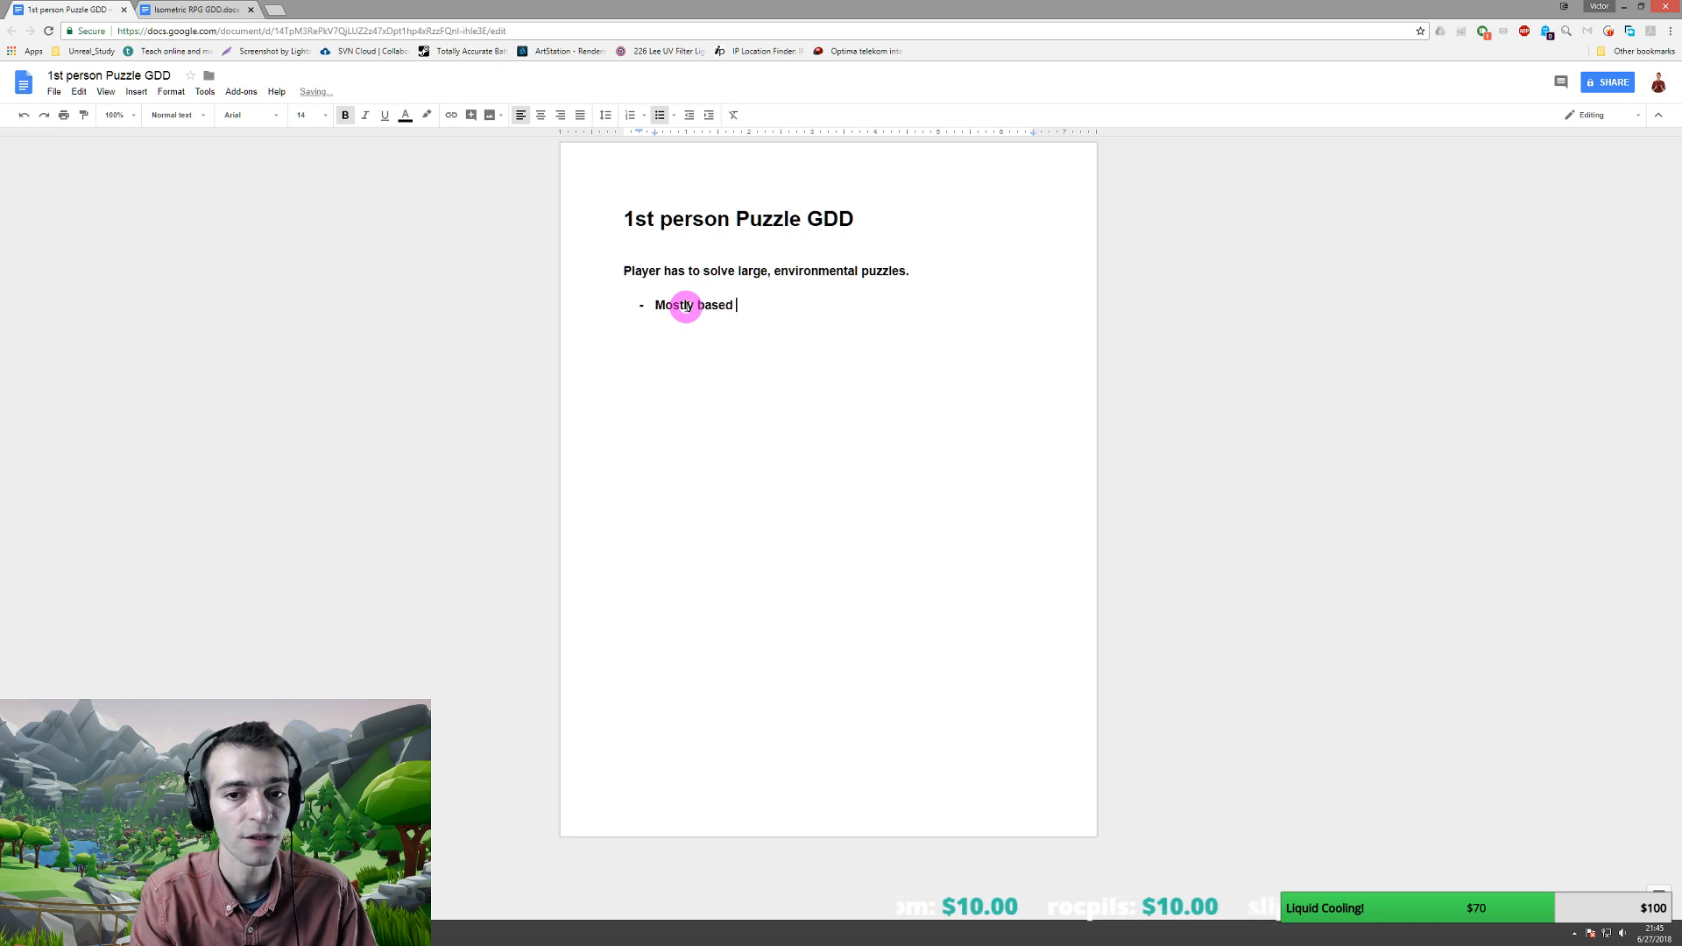
pyautogui.write('on interacting ')
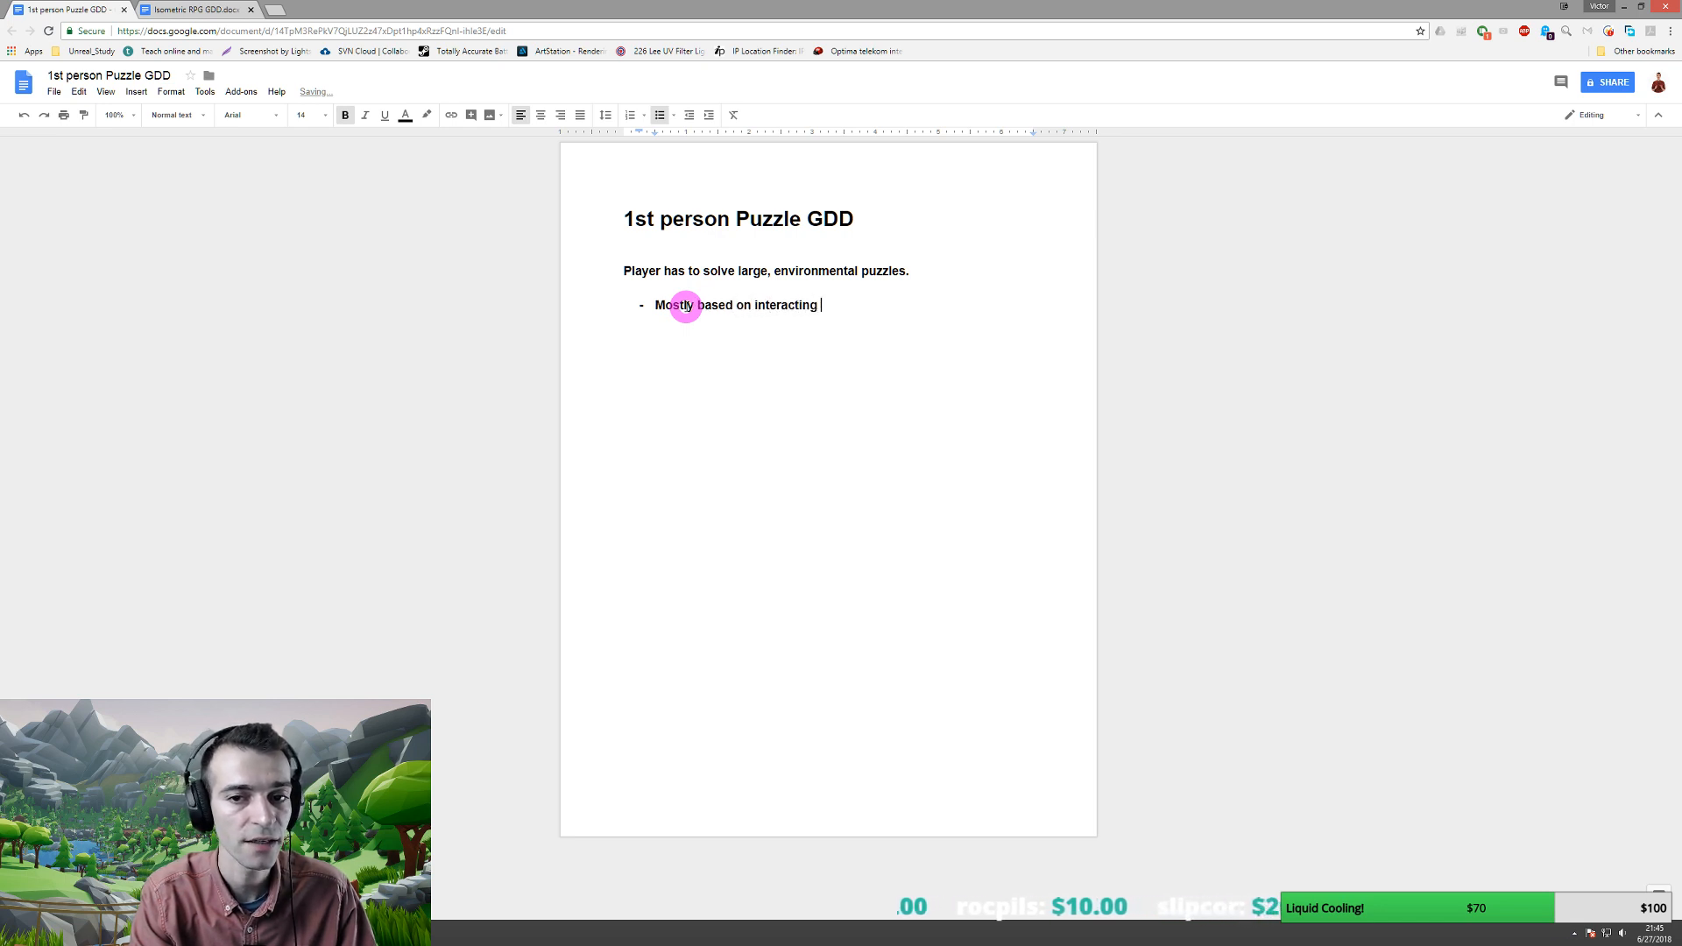
pyautogui.write('an')
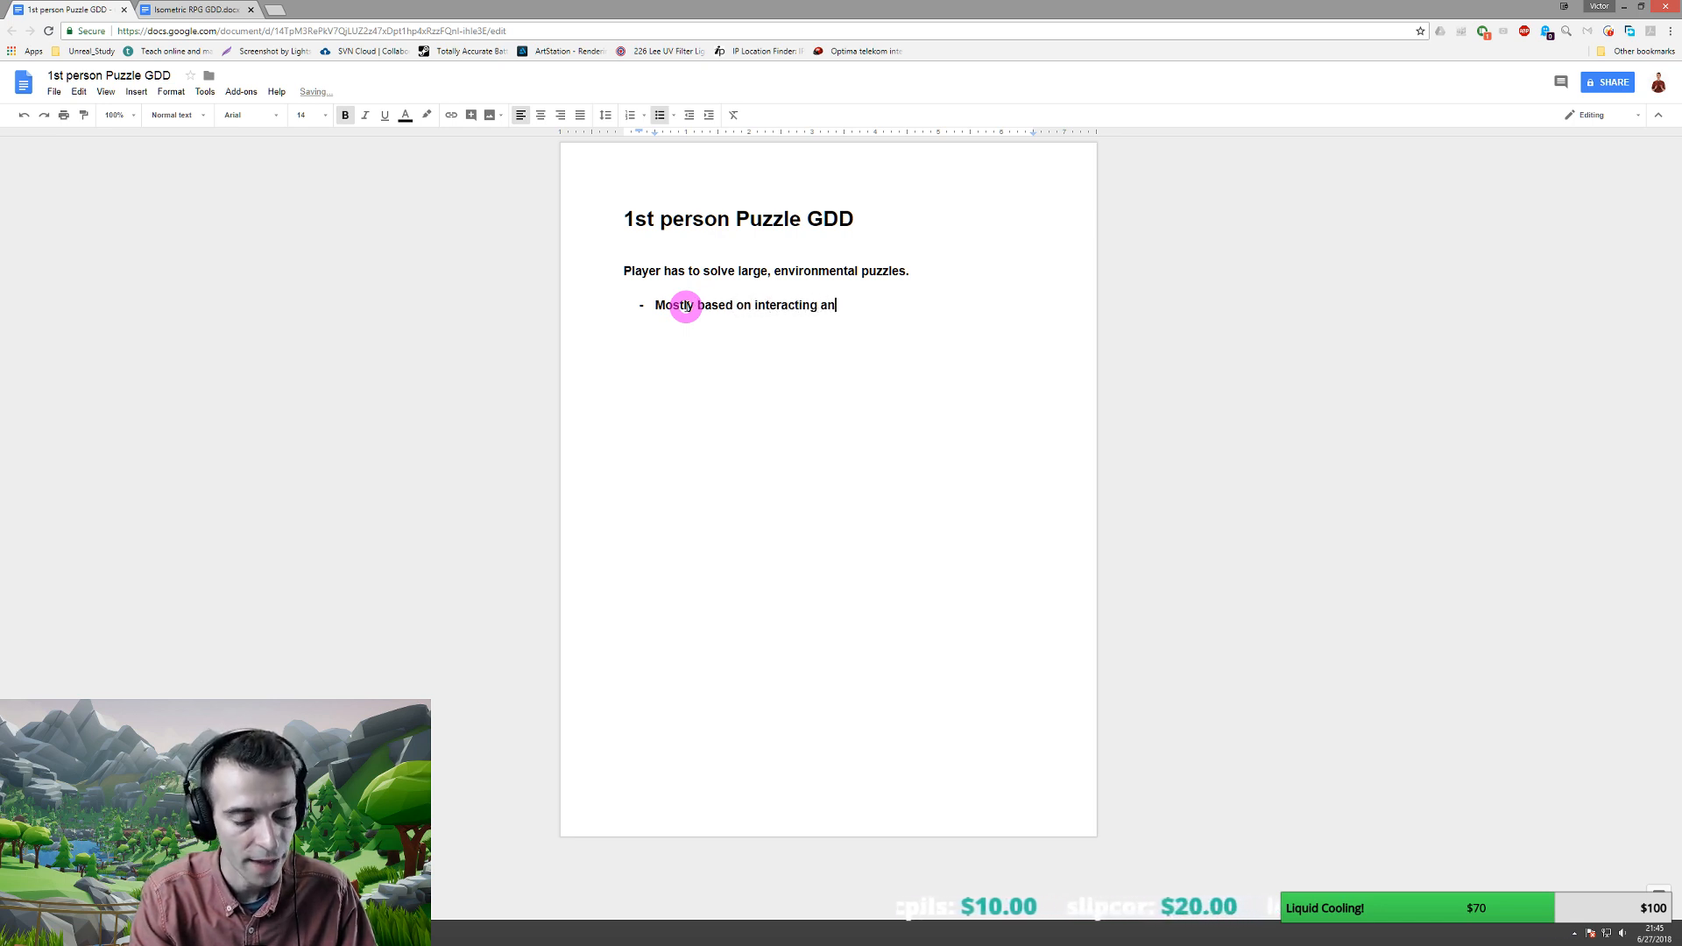
pyautogui.write('d moving obj')
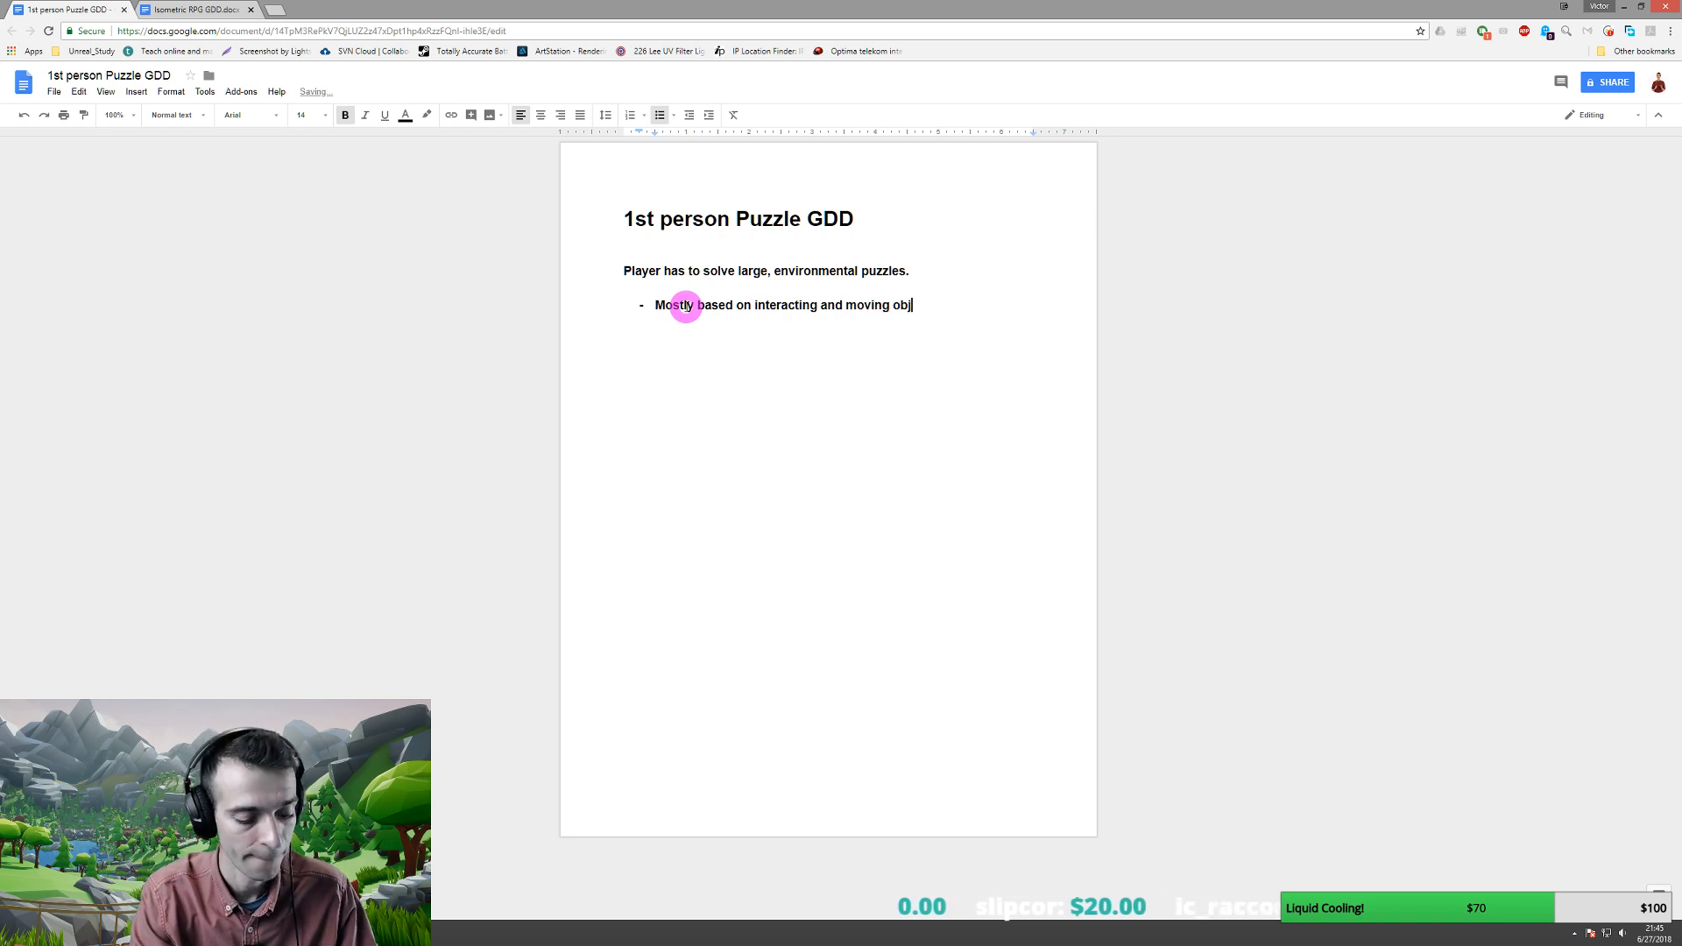
pyautogui.write('ects around.')
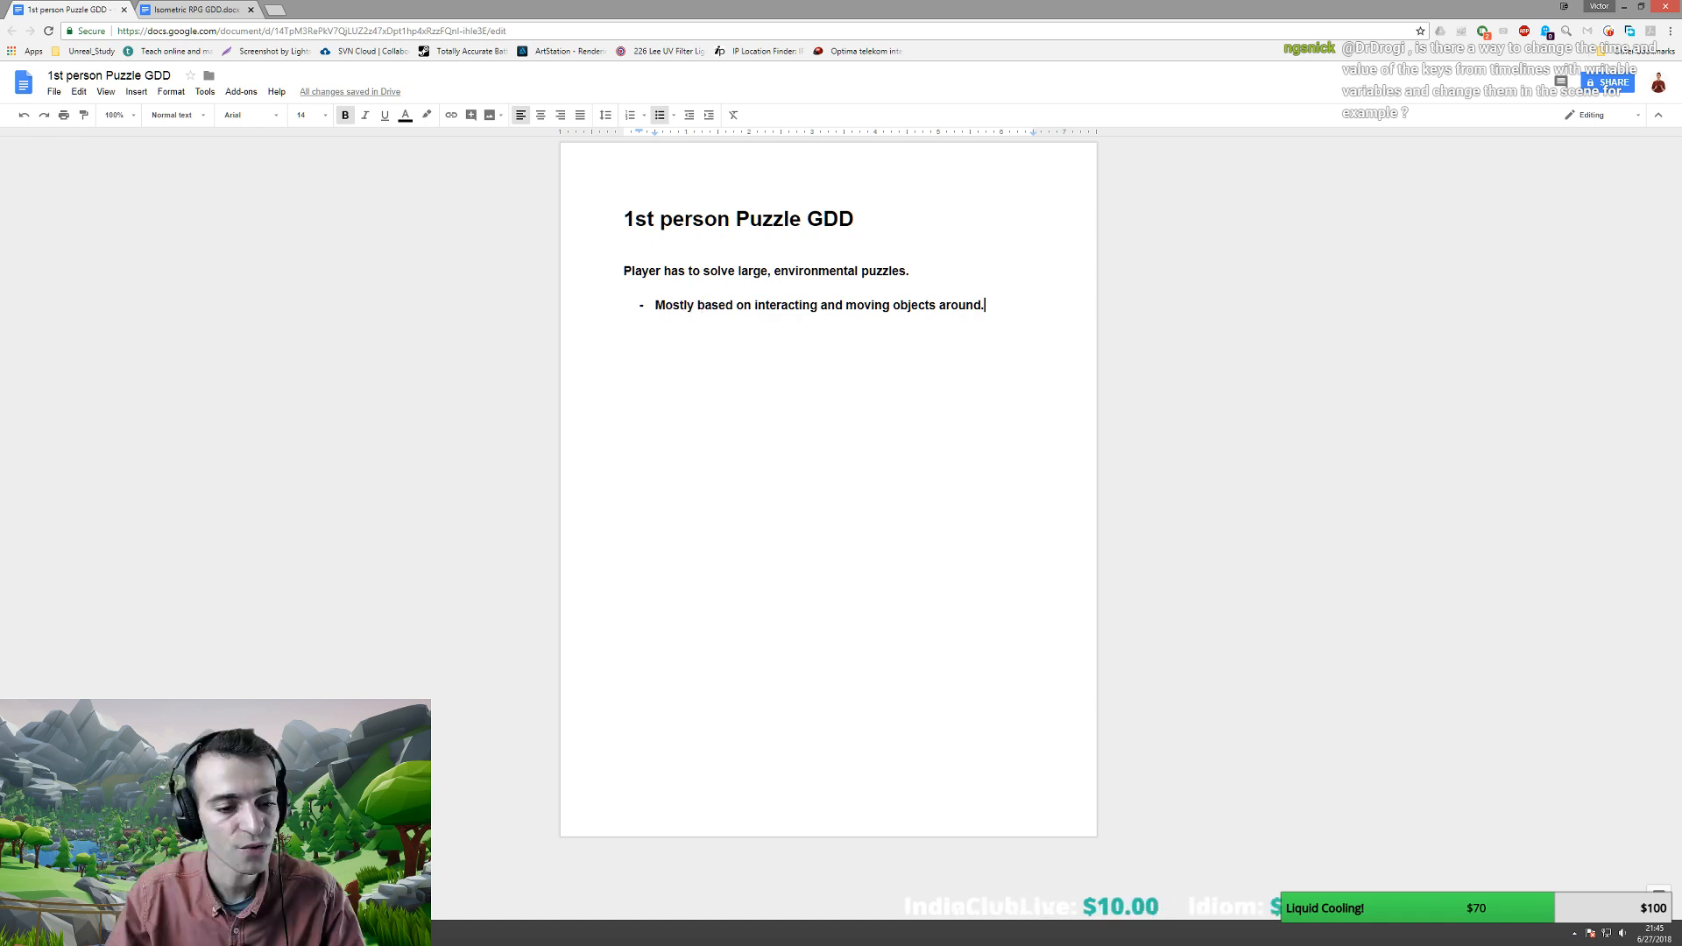
pyautogui.hotkey('alt', 'Tab')
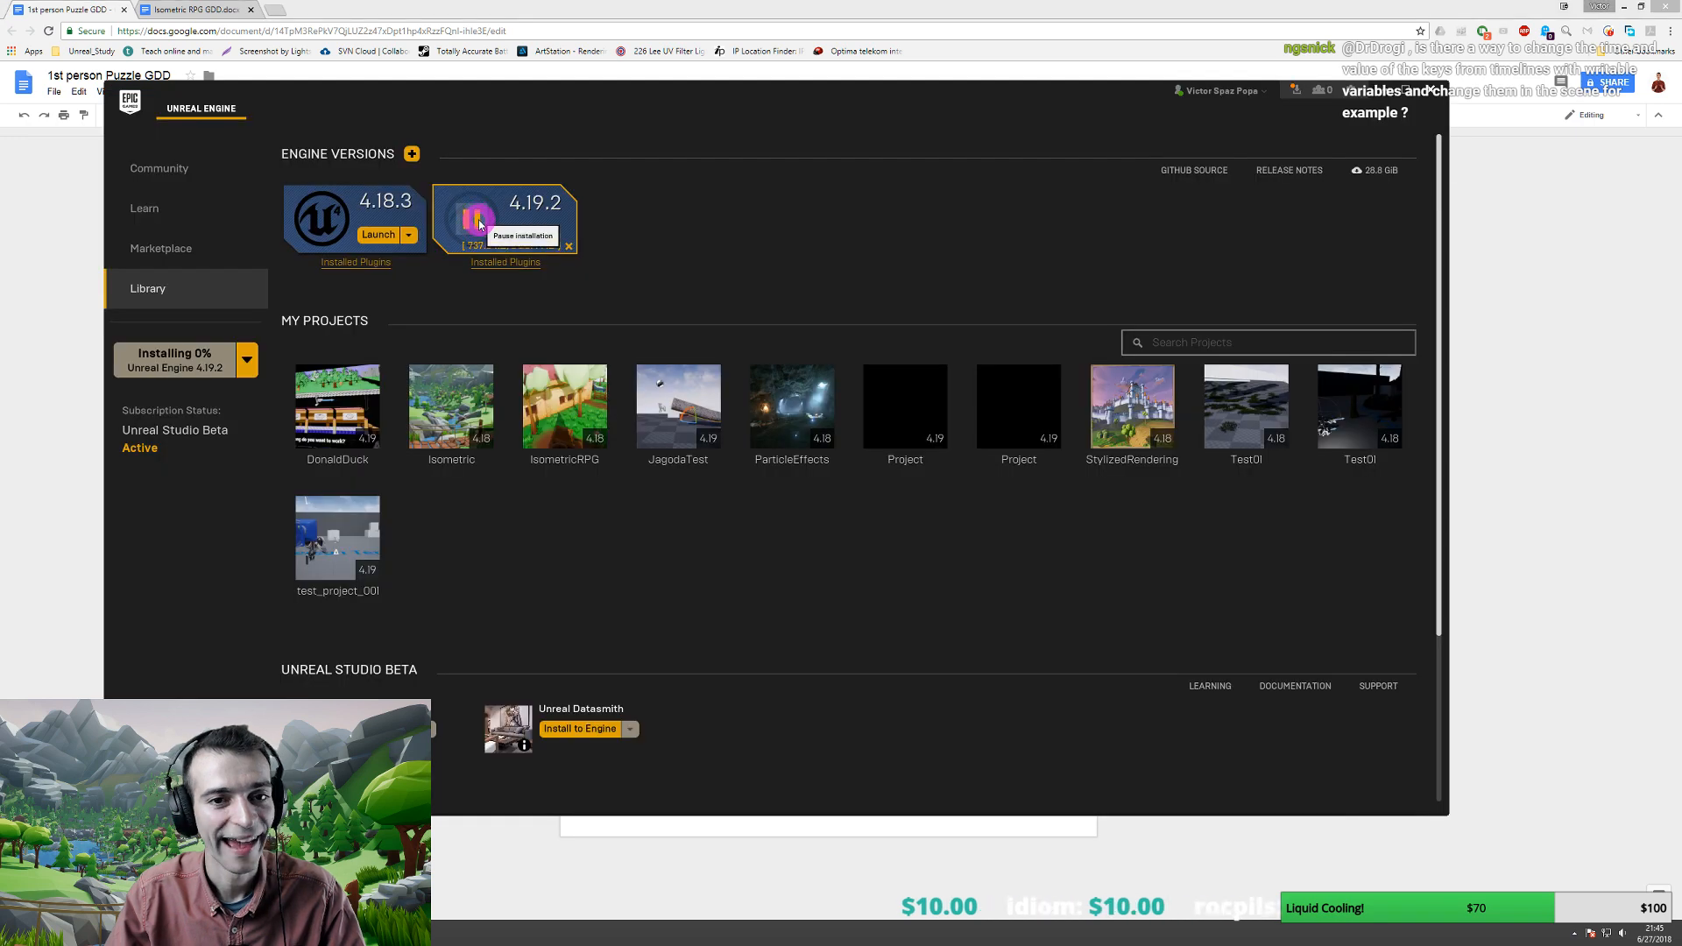
# - Pause the Unreal Engine 4.19.2 installation and minimize the launcher
pyautogui.click(798, 651)
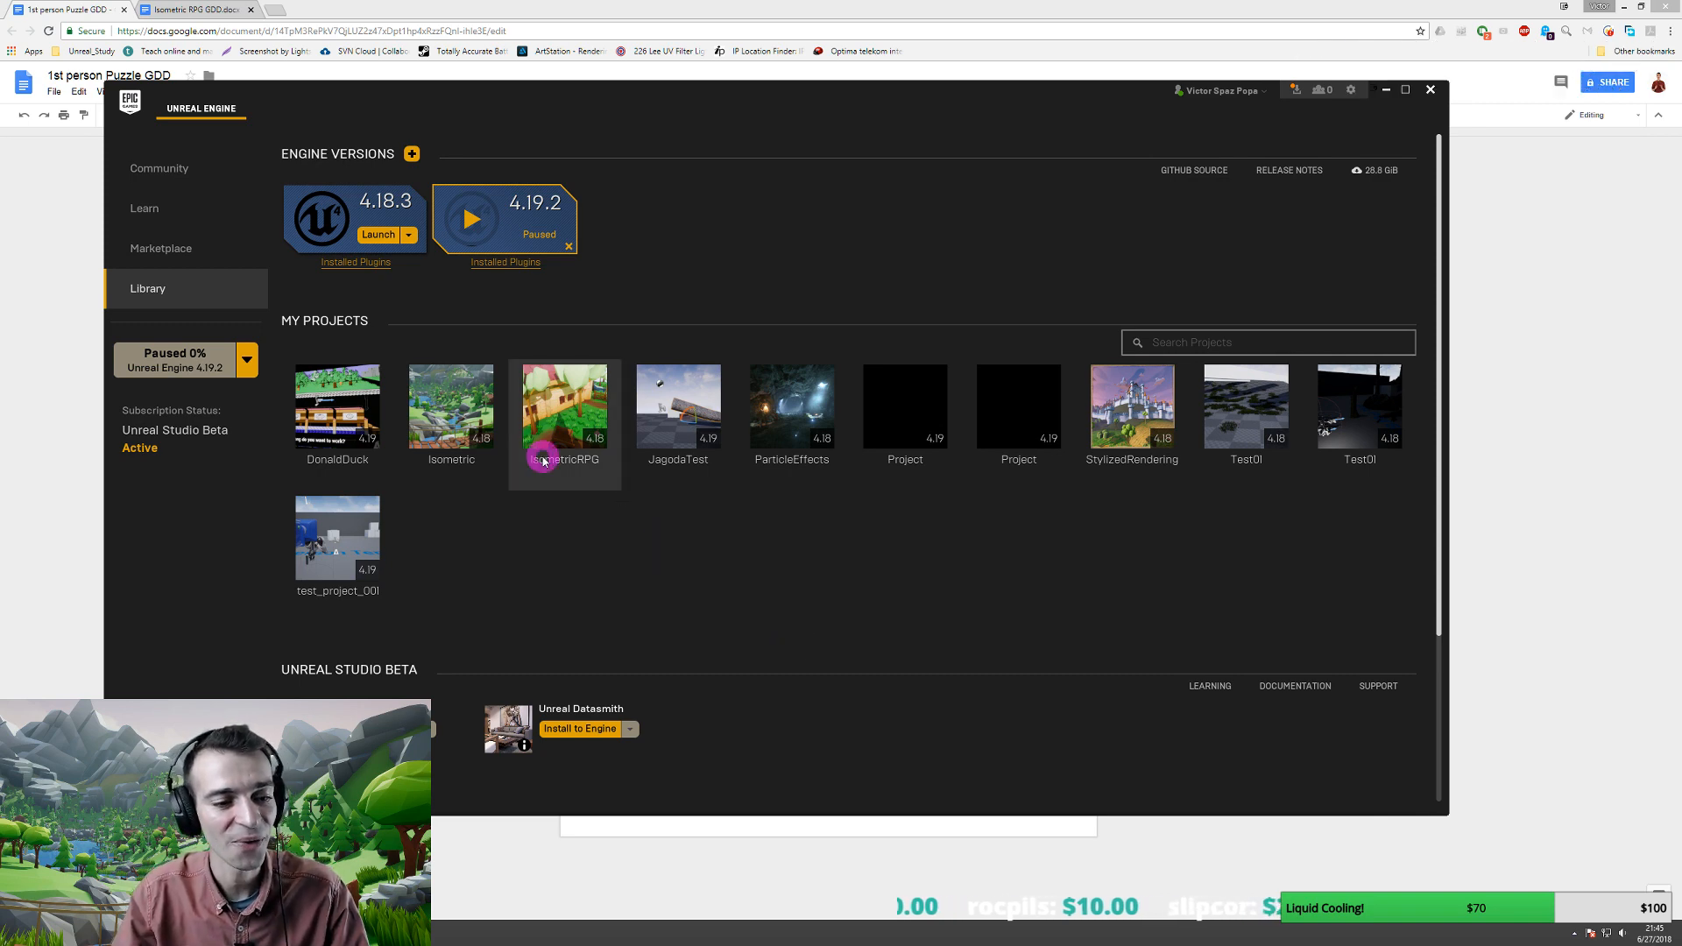
pyautogui.click(1386, 89)
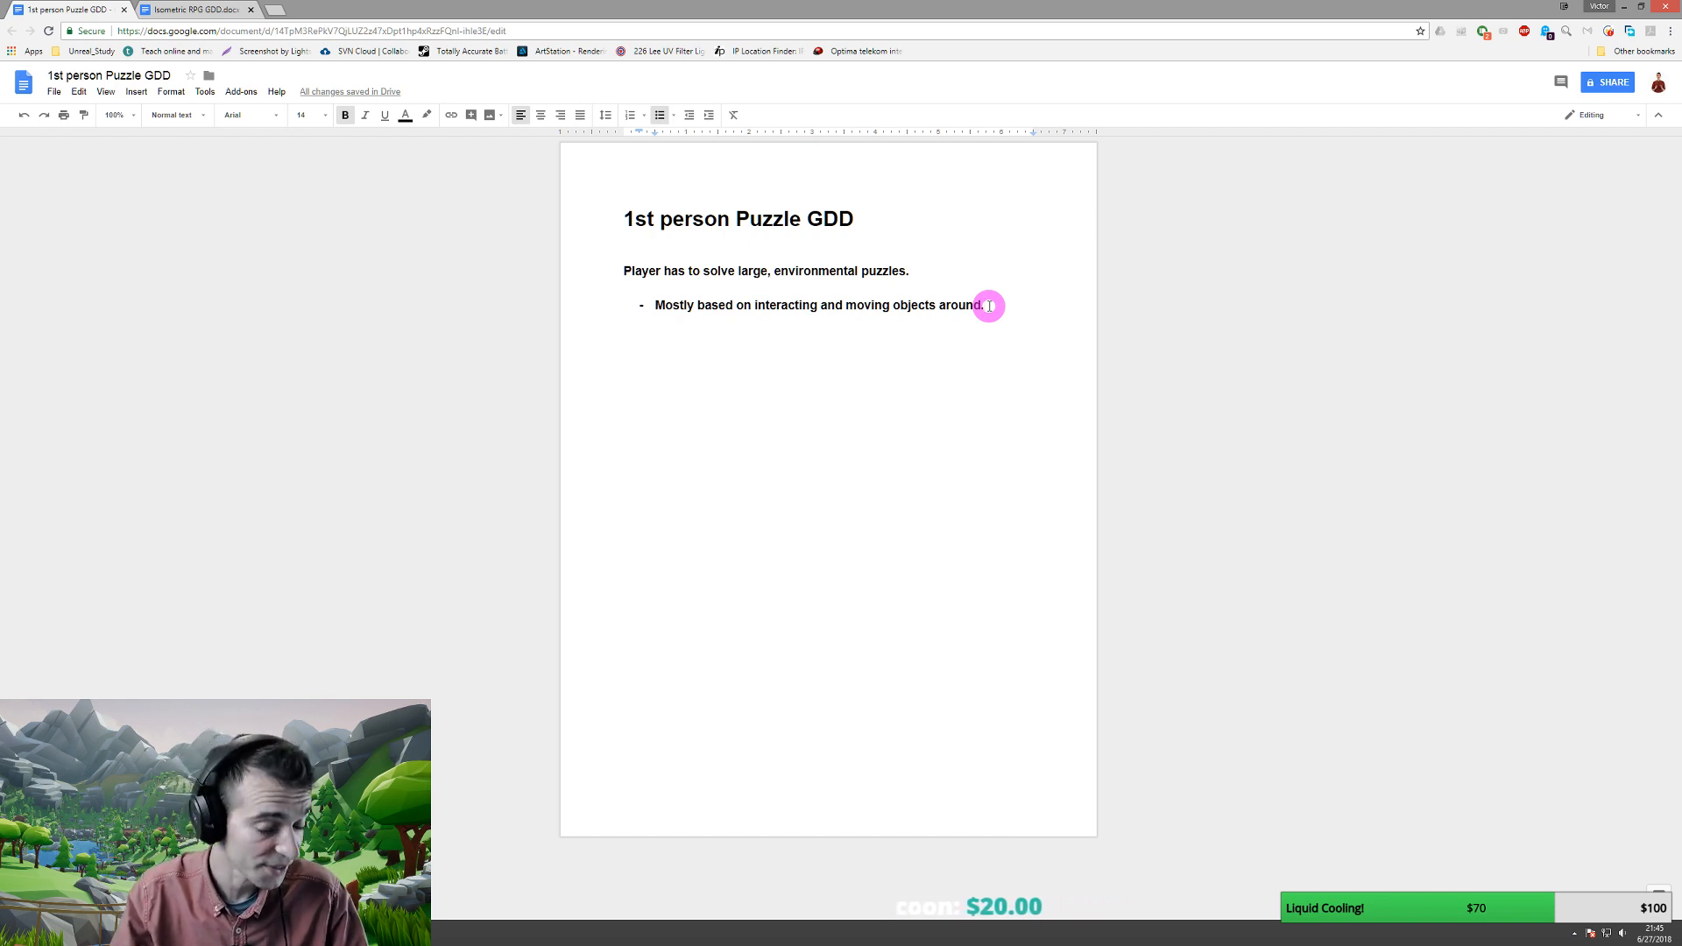
# - Add the 'Partly based on avoiding some unstoppable enemies.' bullet and end the first bullet 'to solve a puzzle'
pyautogui.press('Return')
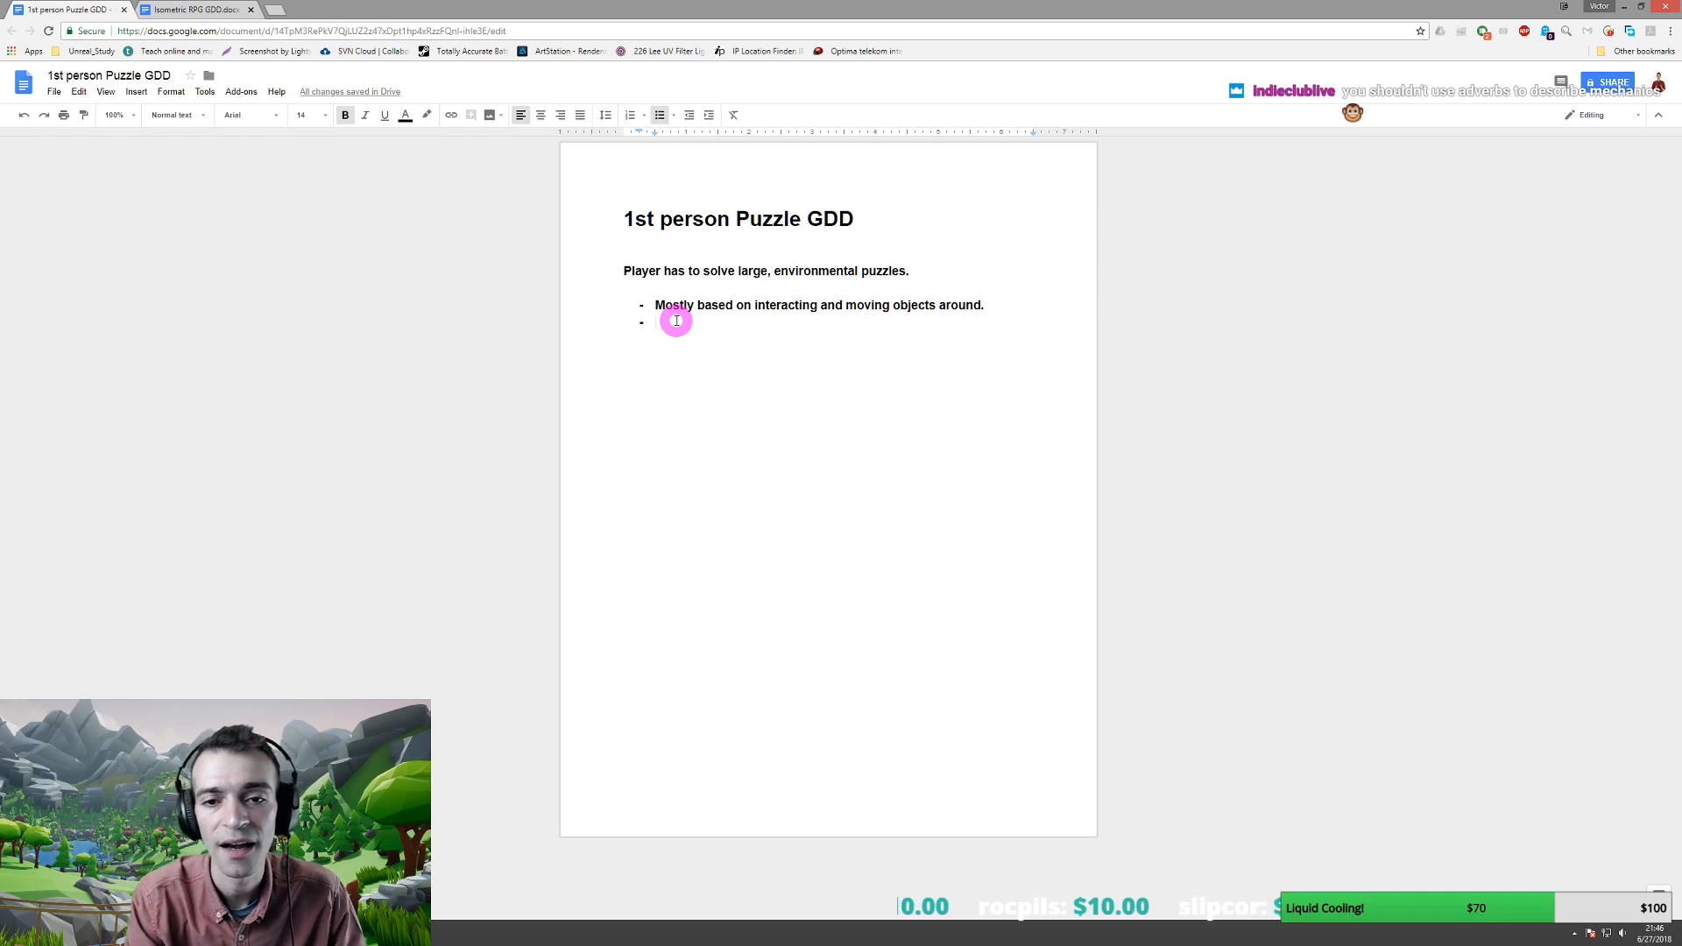
pyautogui.write('Part')
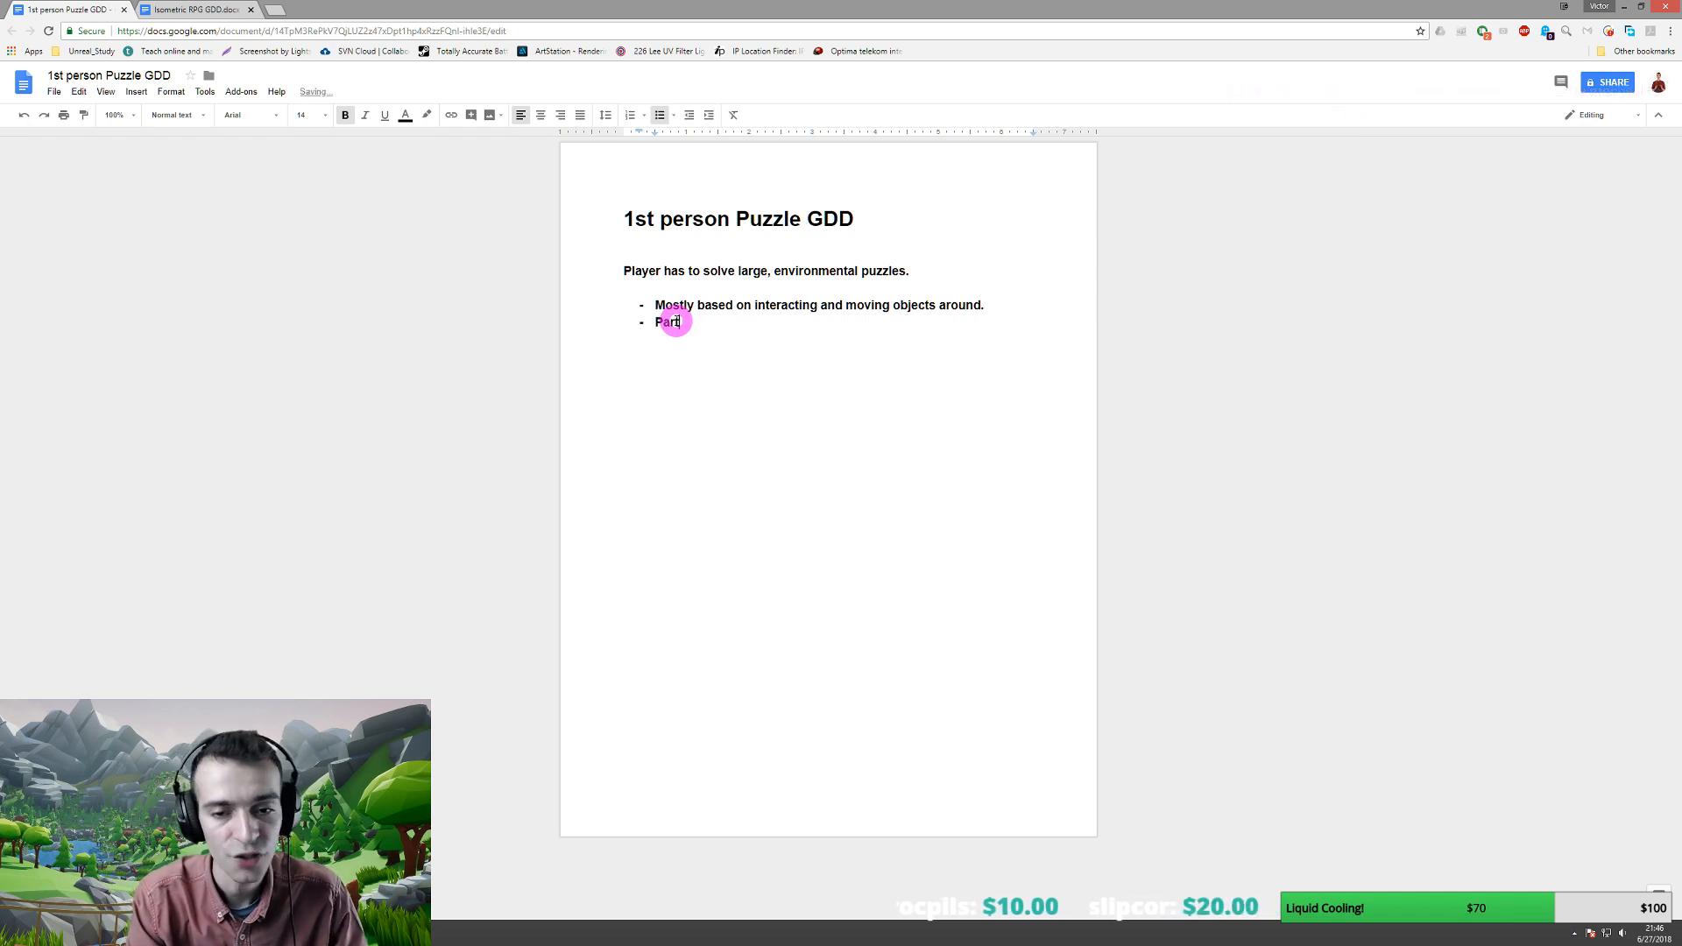
pyautogui.write('ly based on a')
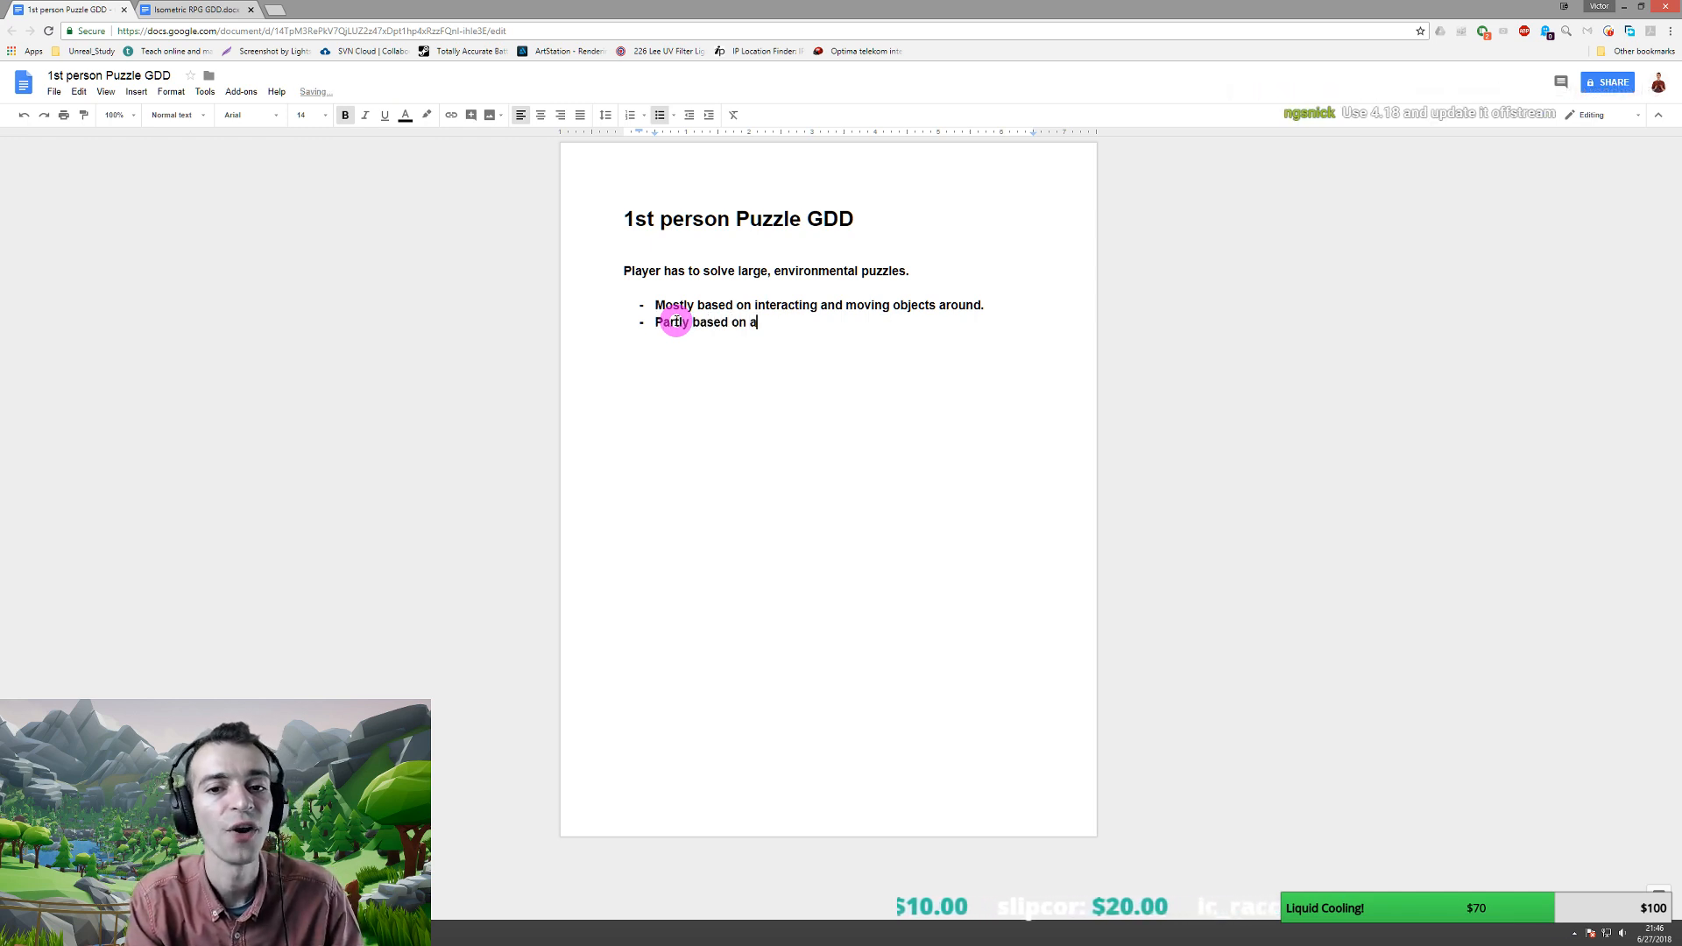
pyautogui.write('voiding som')
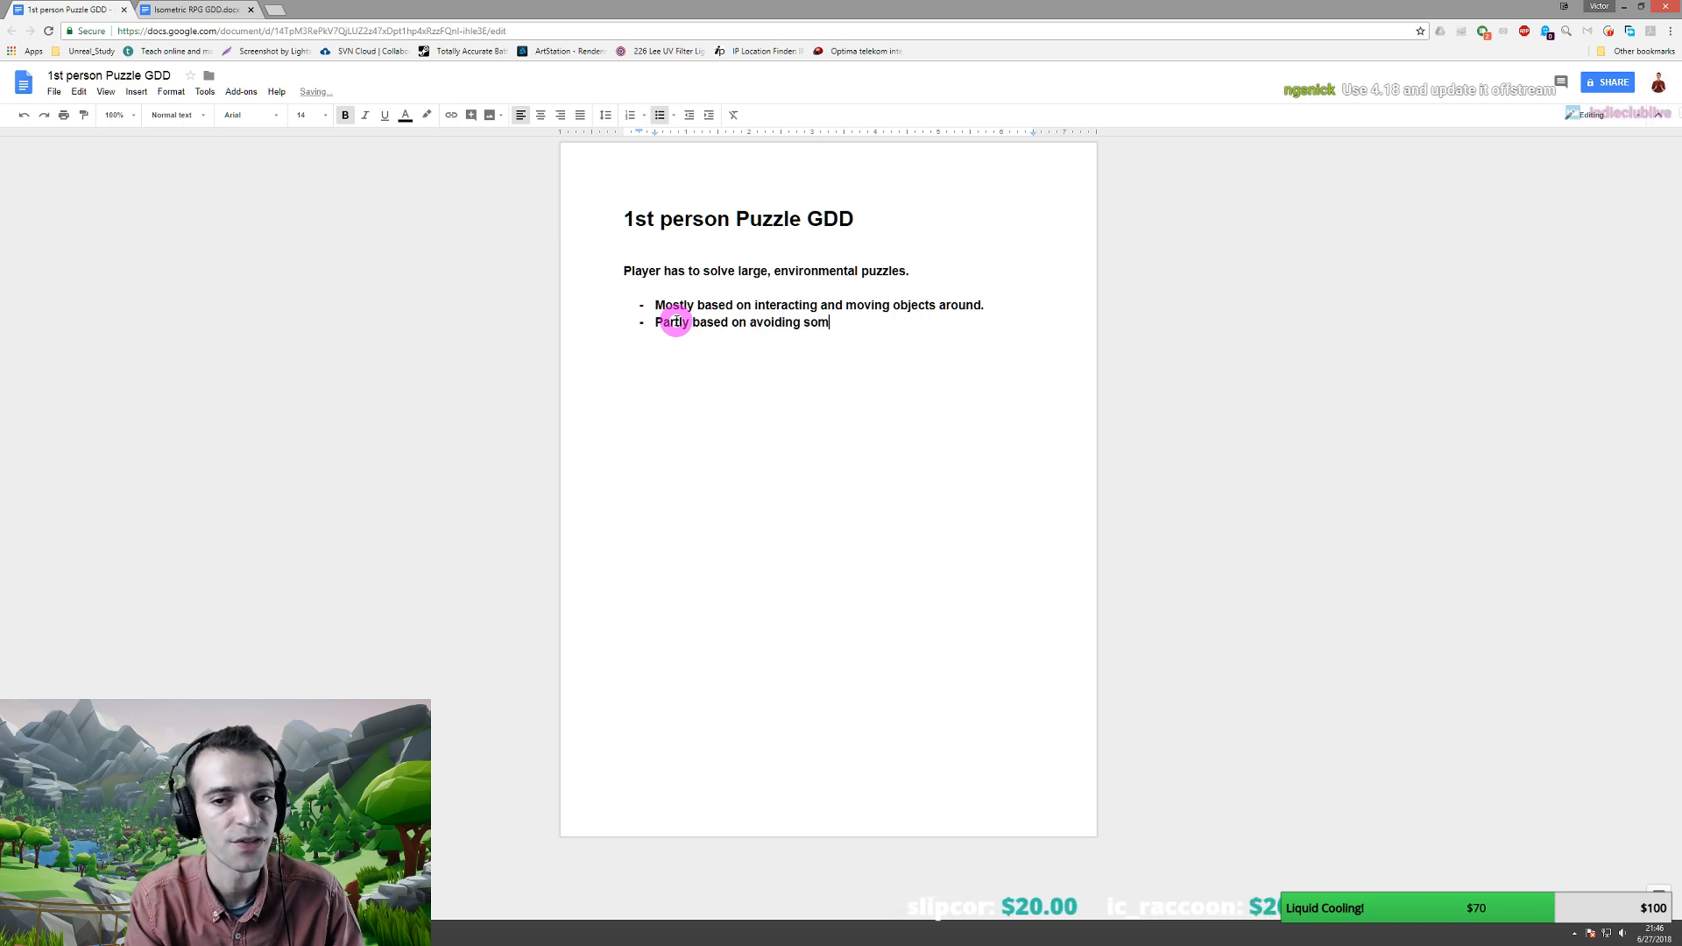
pyautogui.write('e unstop')
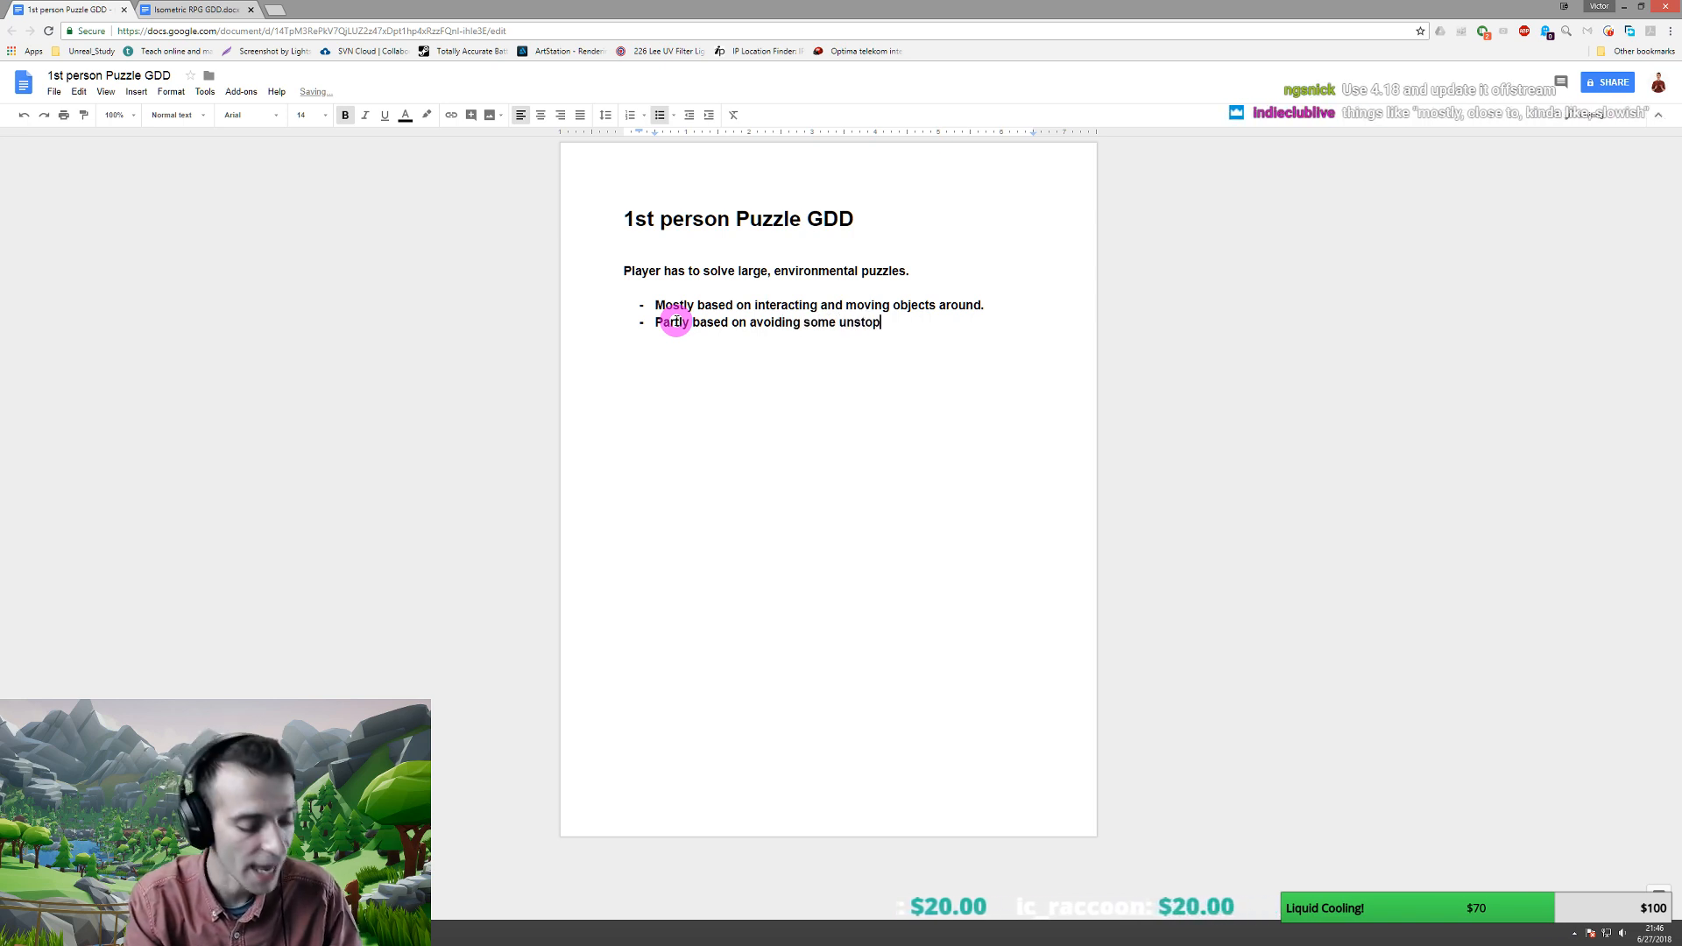
pyautogui.write('pable enemies')
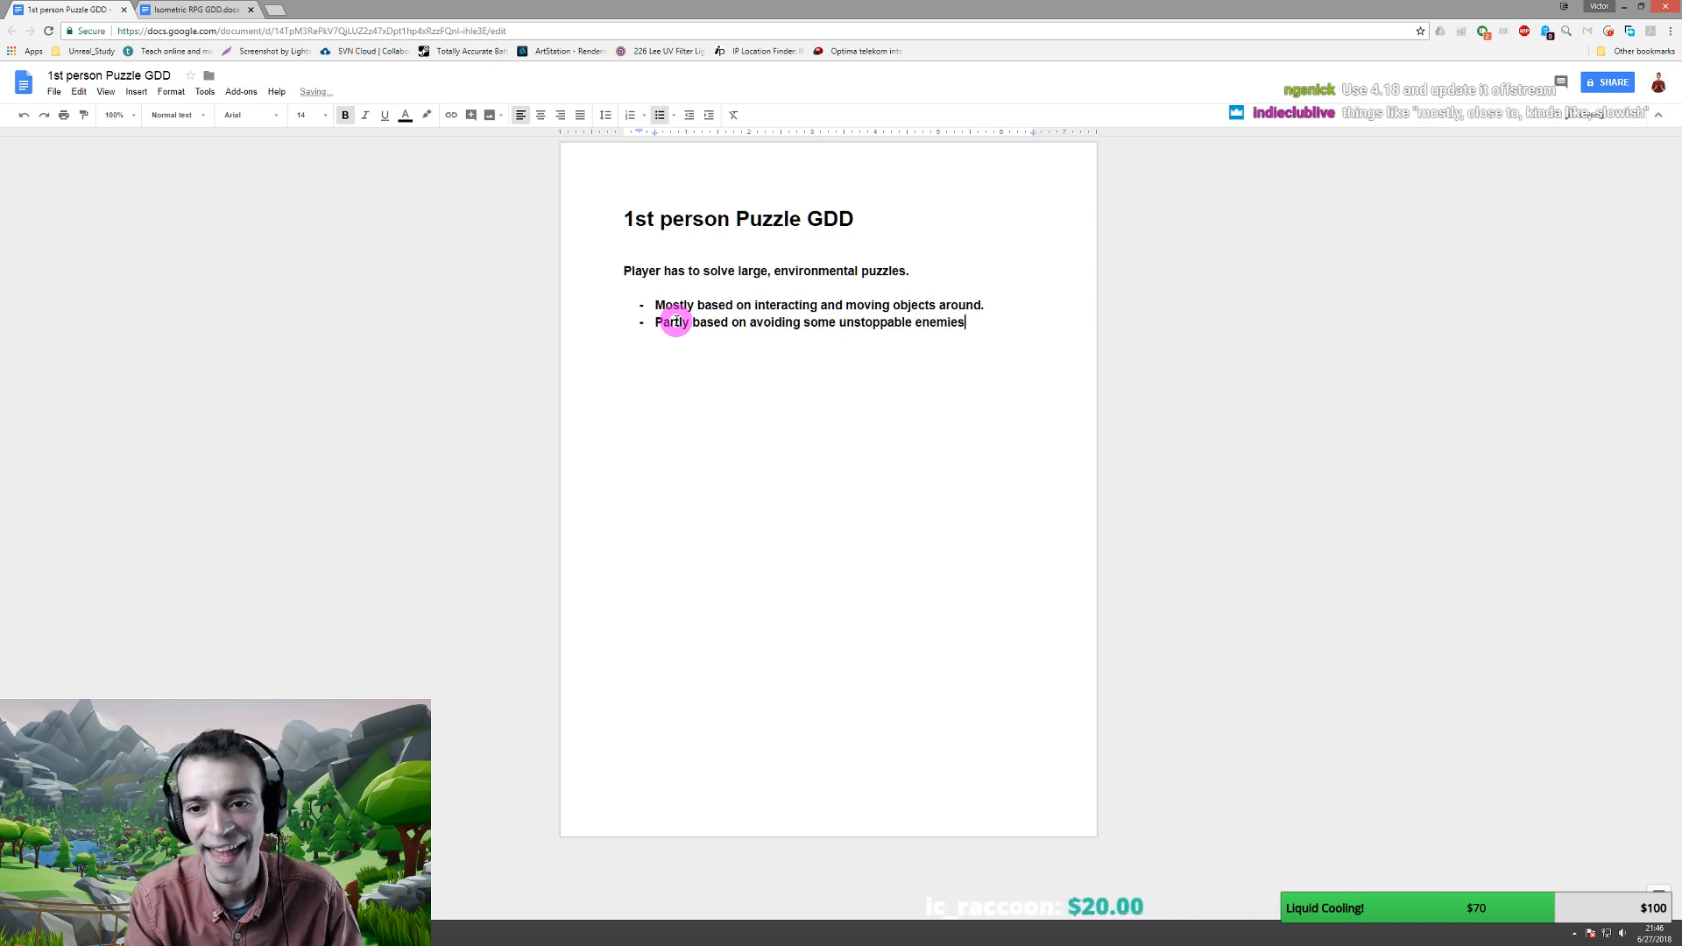
pyautogui.write('.')
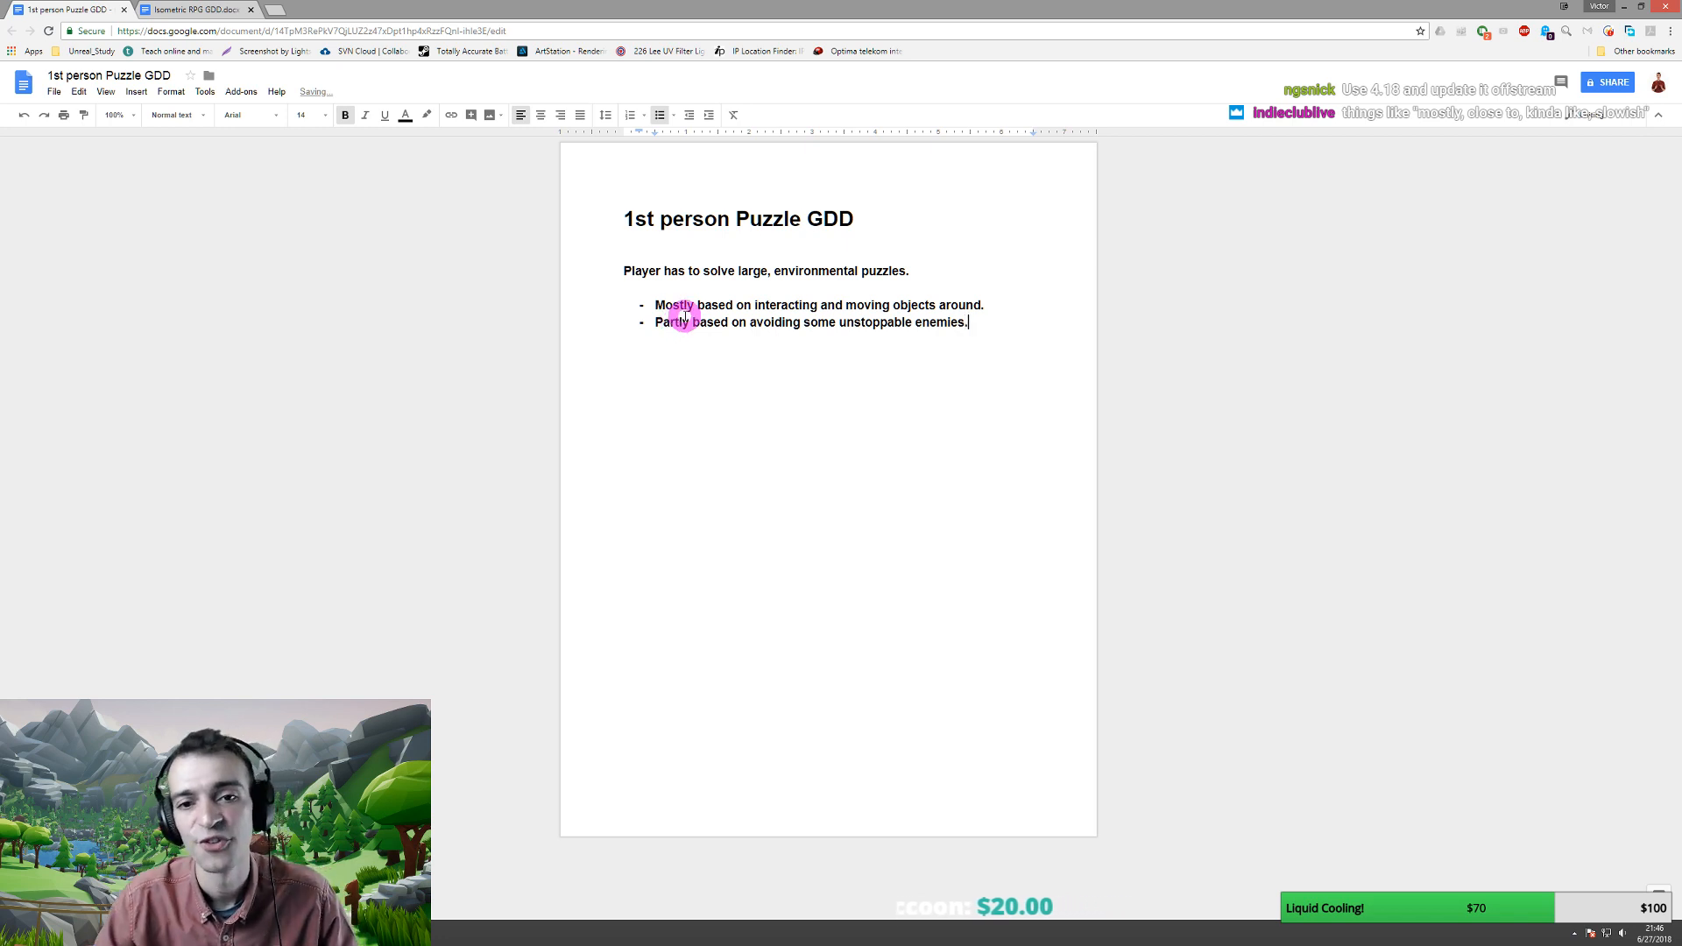
pyautogui.write(' (')
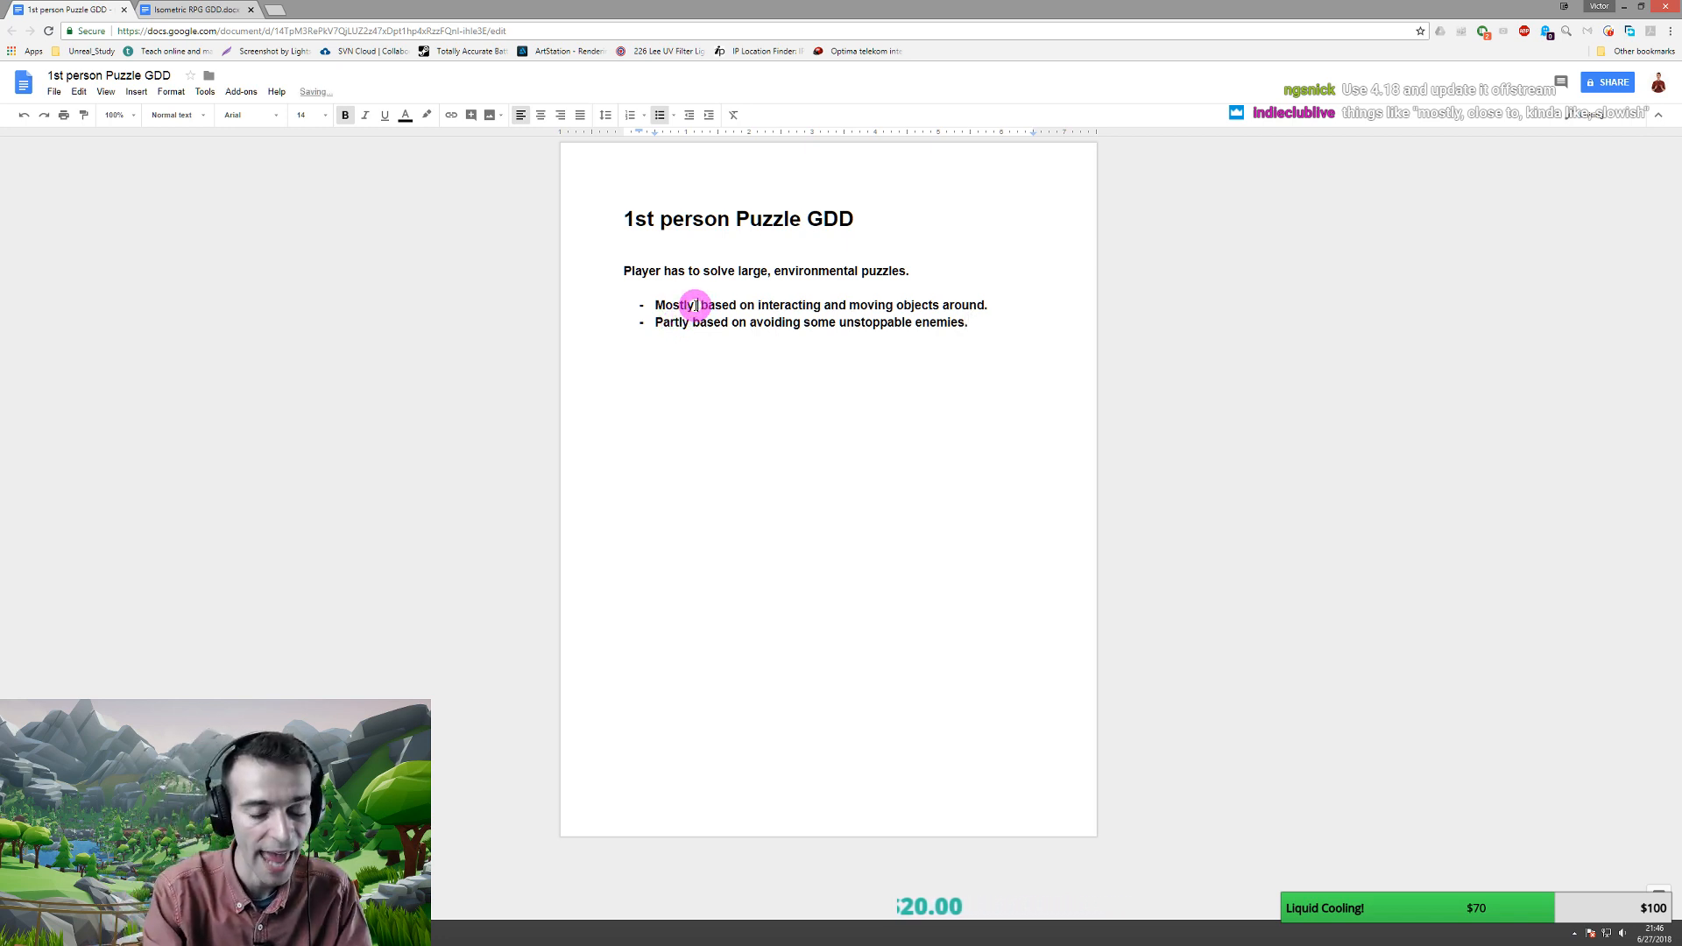
pyautogui.write('75')
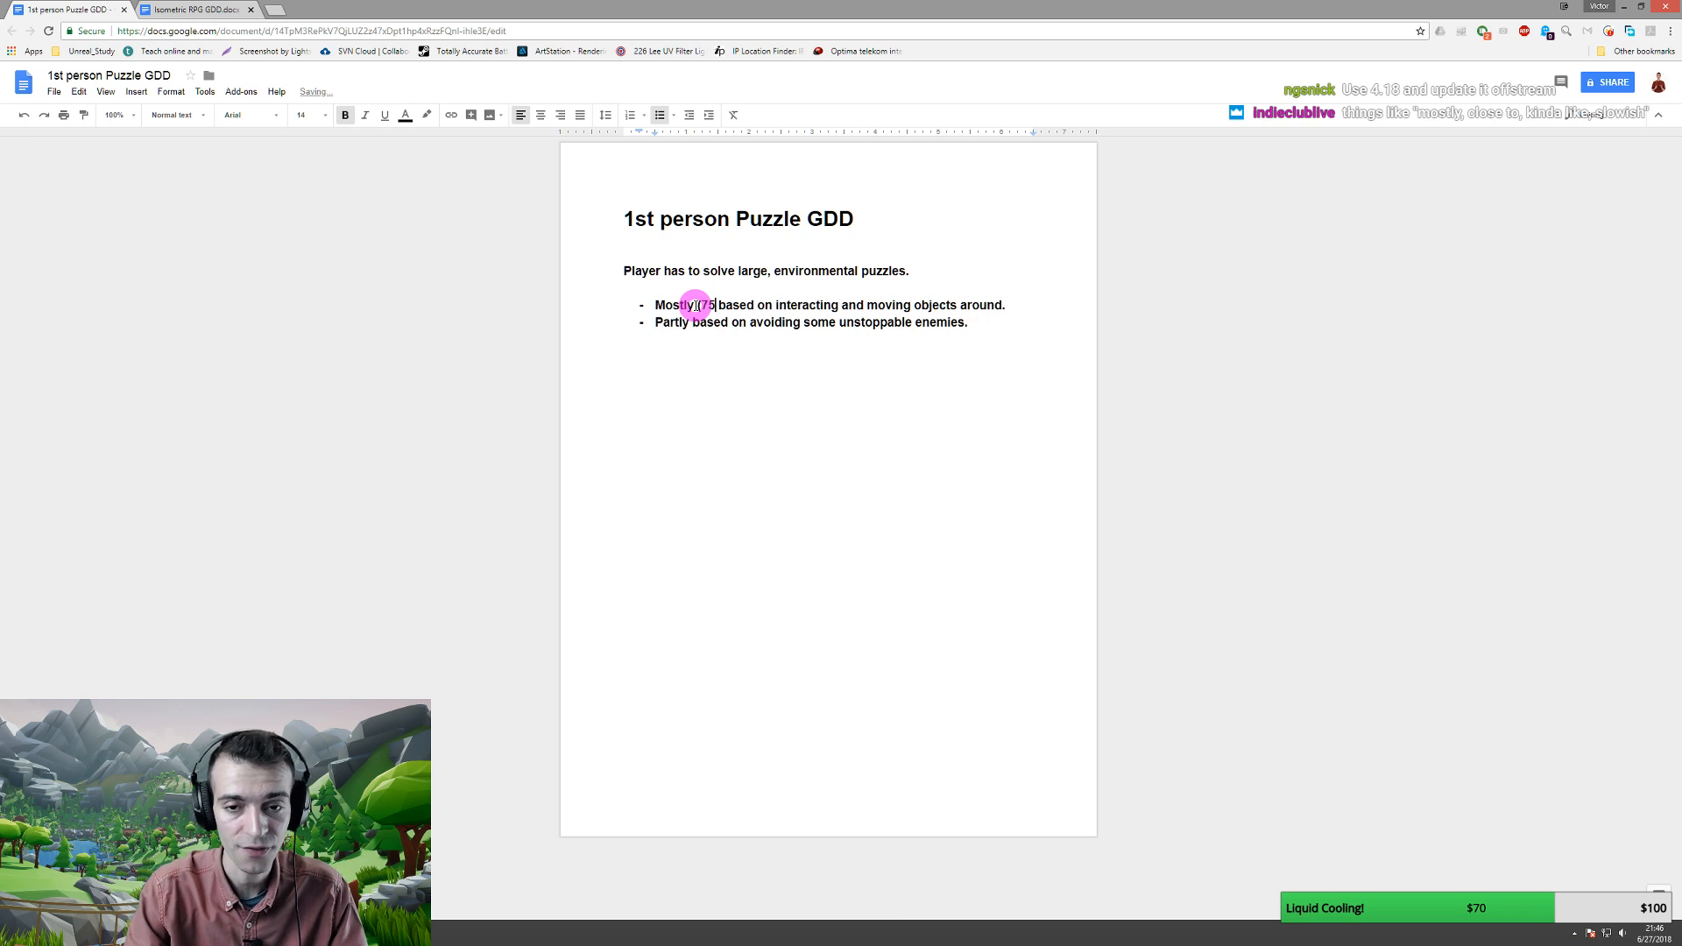
pyautogui.write('%)')
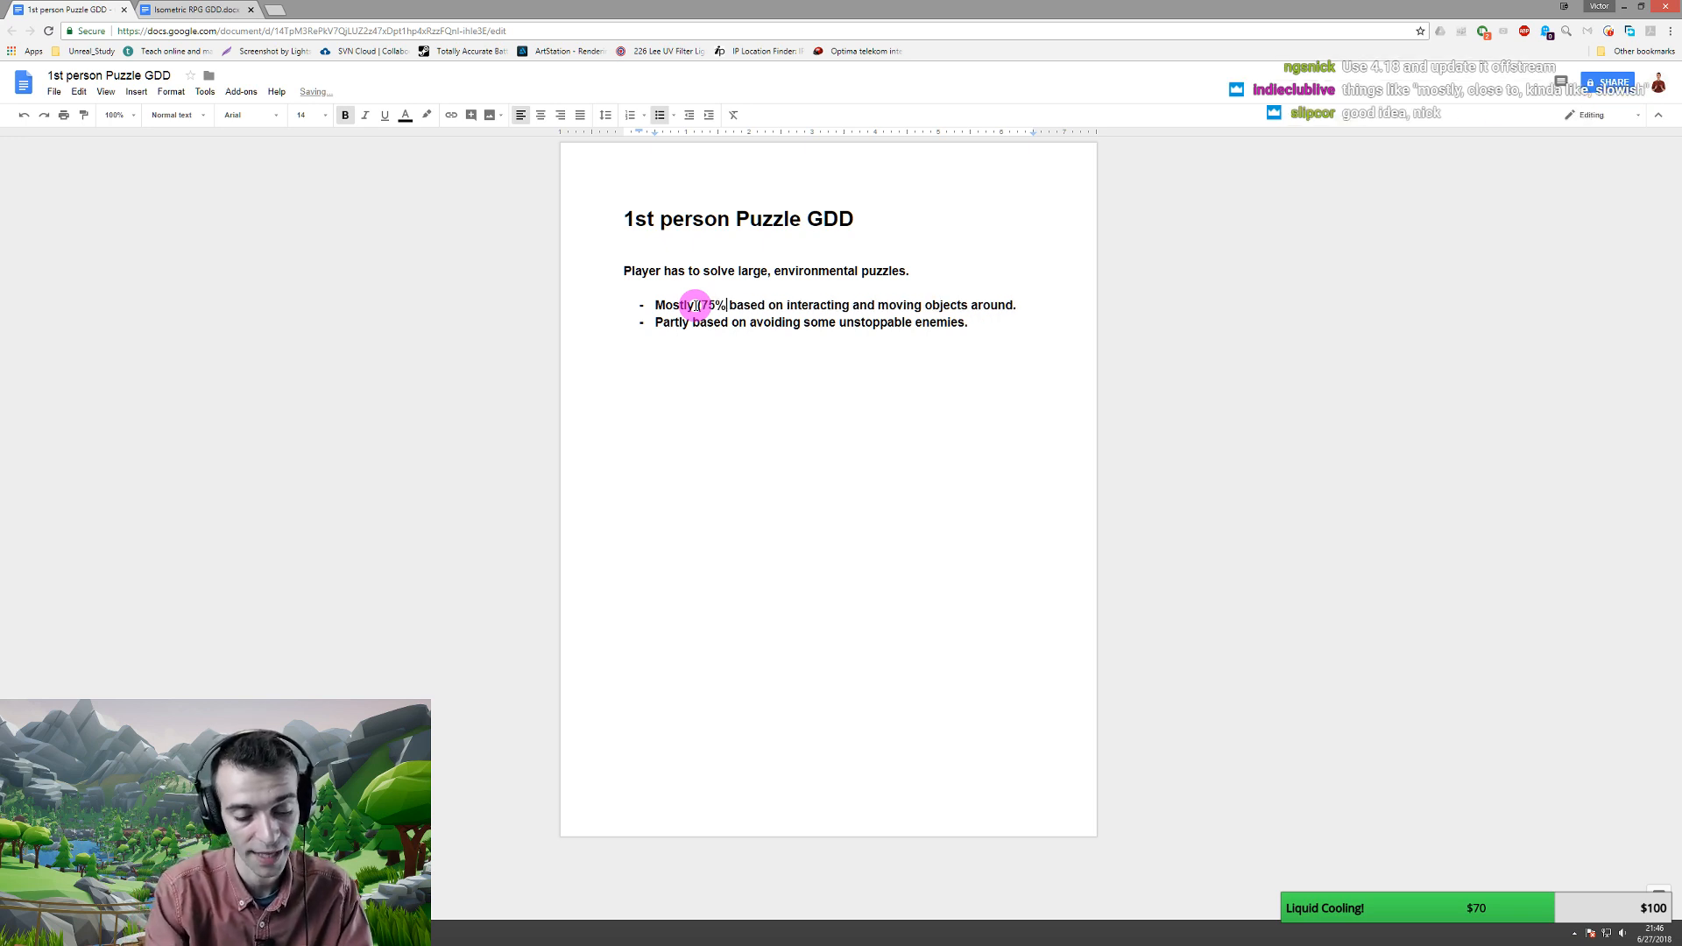
pyautogui.press('Down')
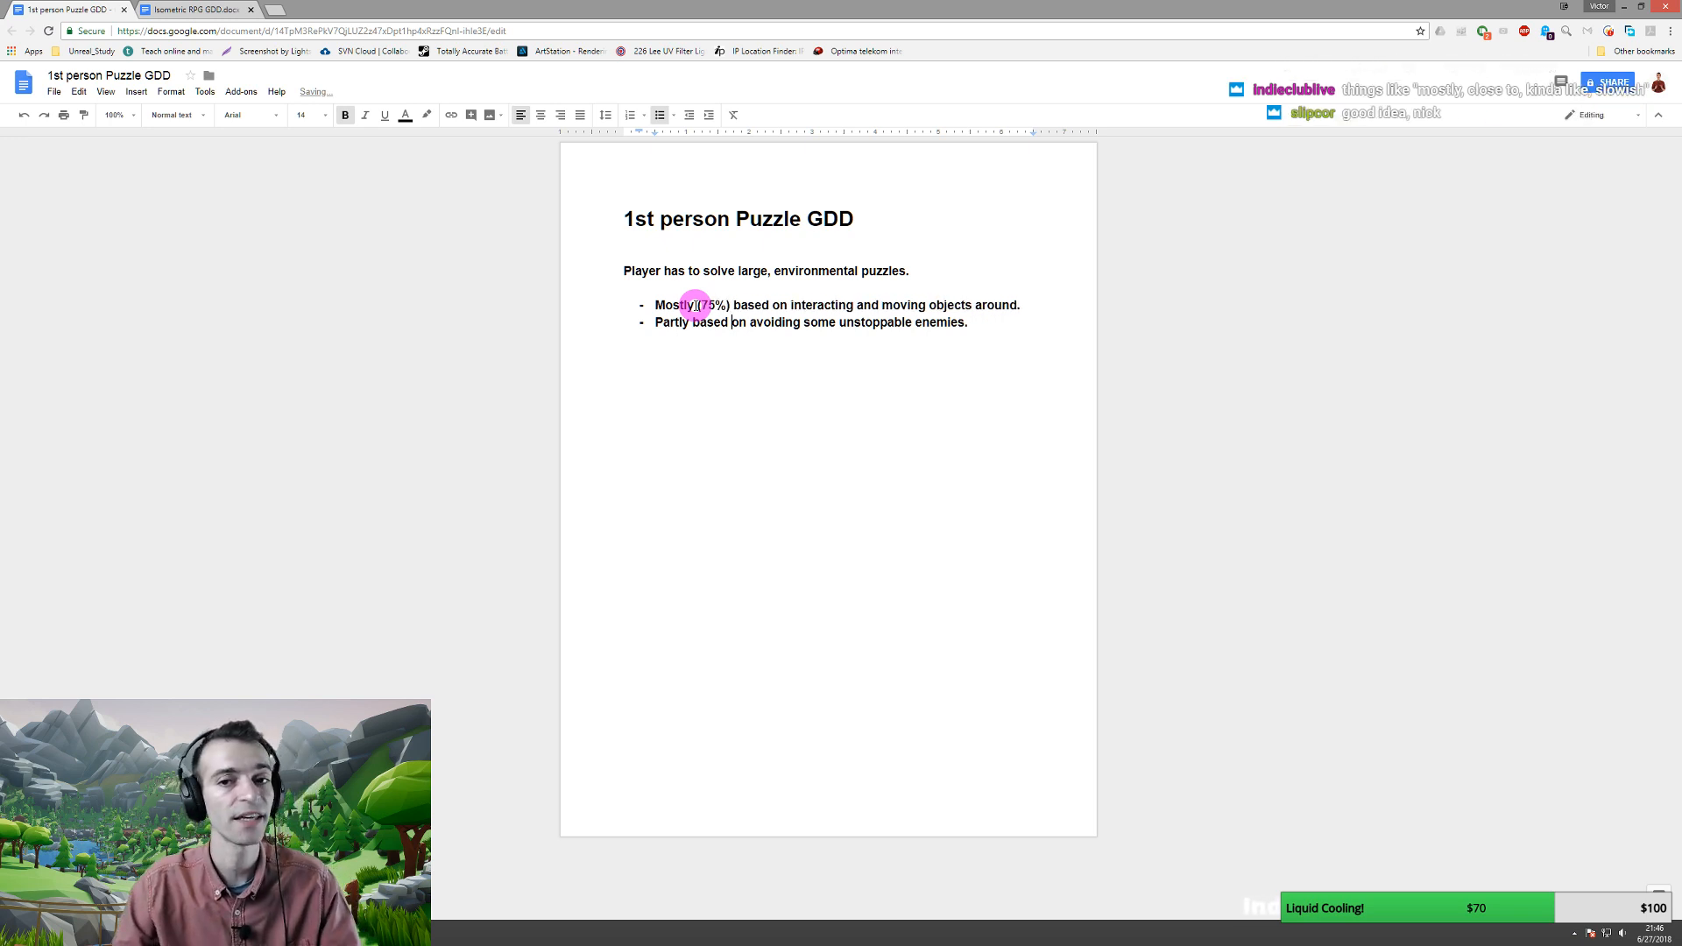
pyautogui.press('Up')
pyautogui.press('End')
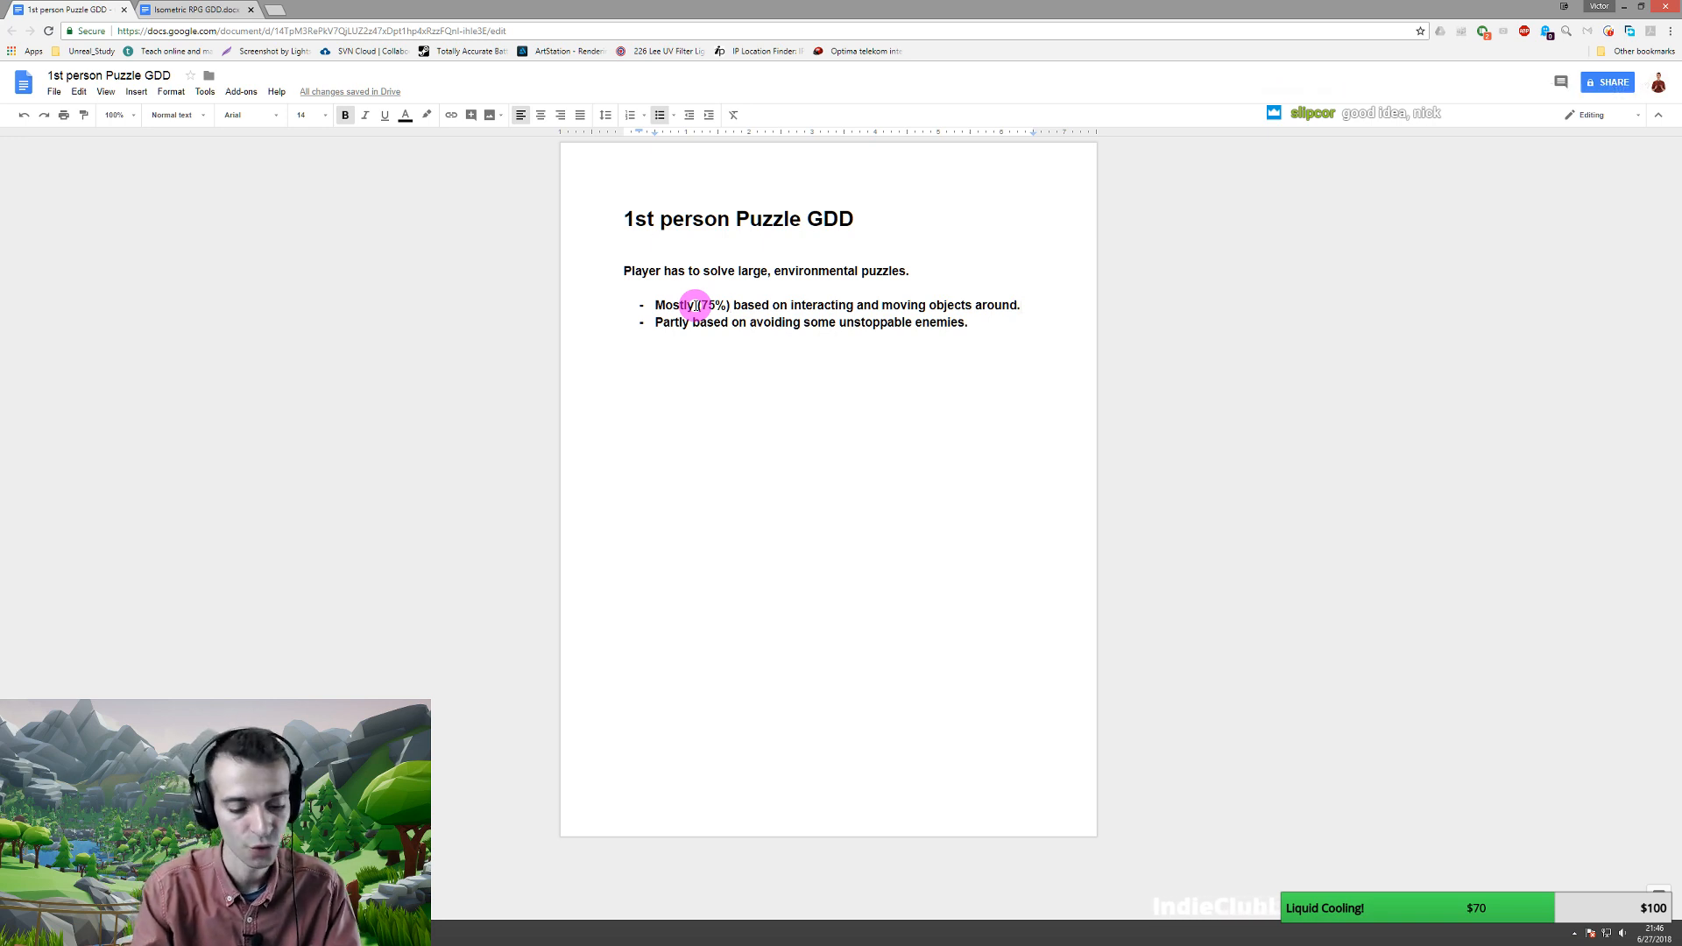
pyautogui.press('BackSpace')
pyautogui.write('to solve a ')
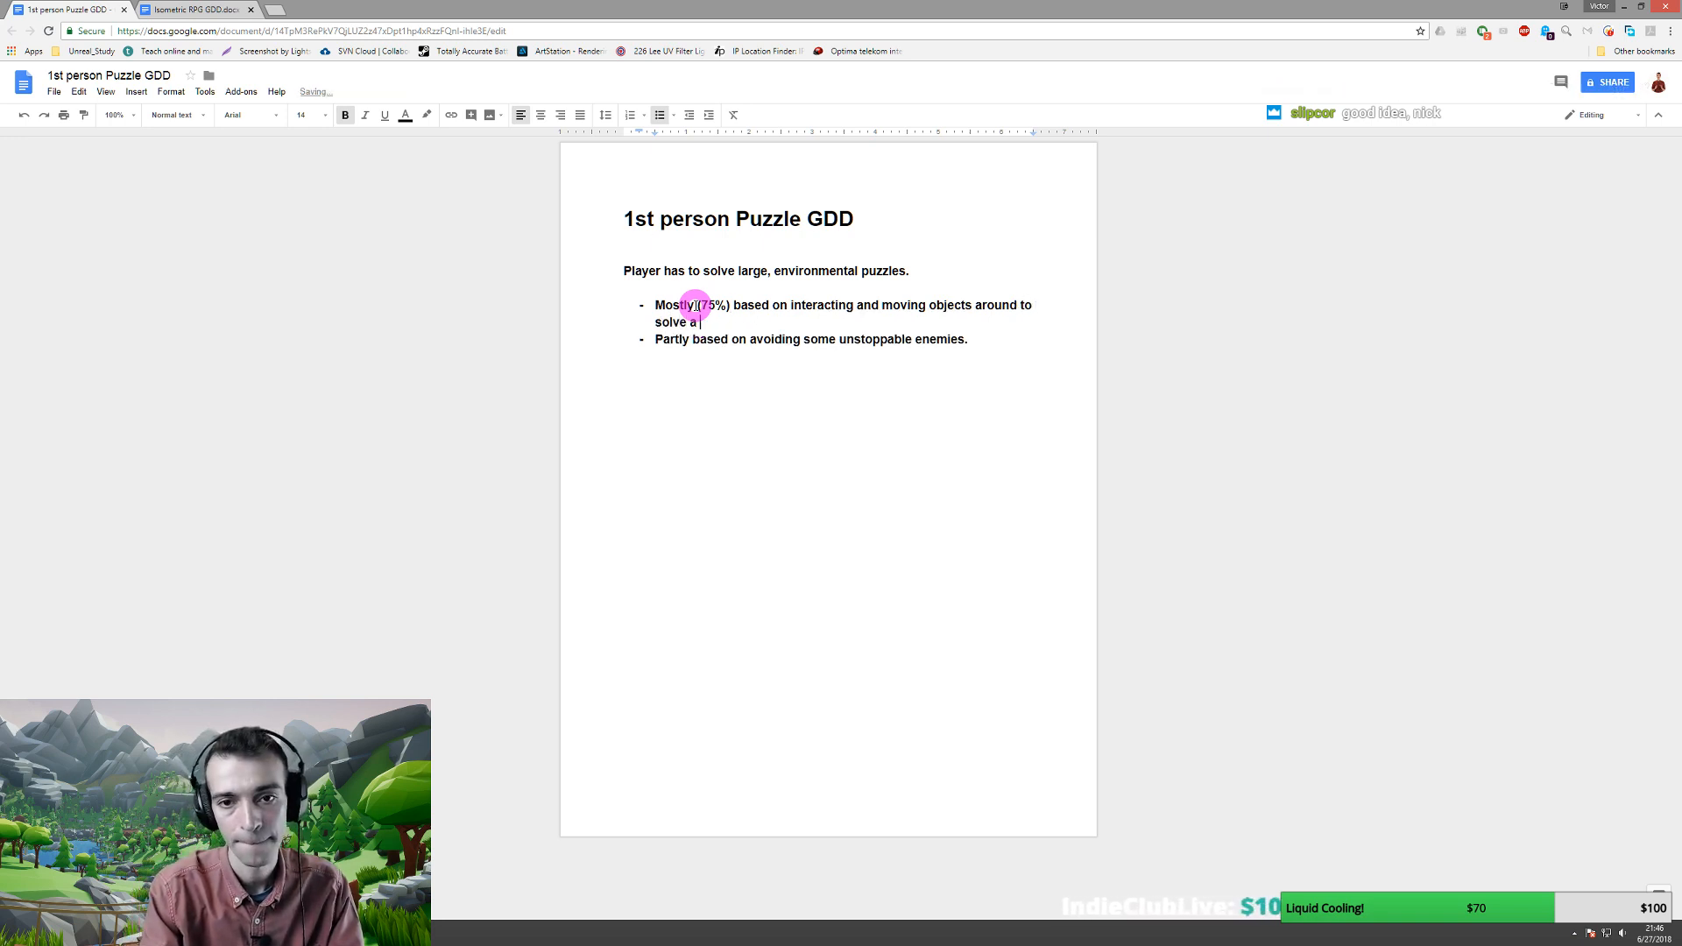
pyautogui.write('puzzle')
# - Weight the second bullet as 'Partly (25%)'
pyautogui.press('Down')
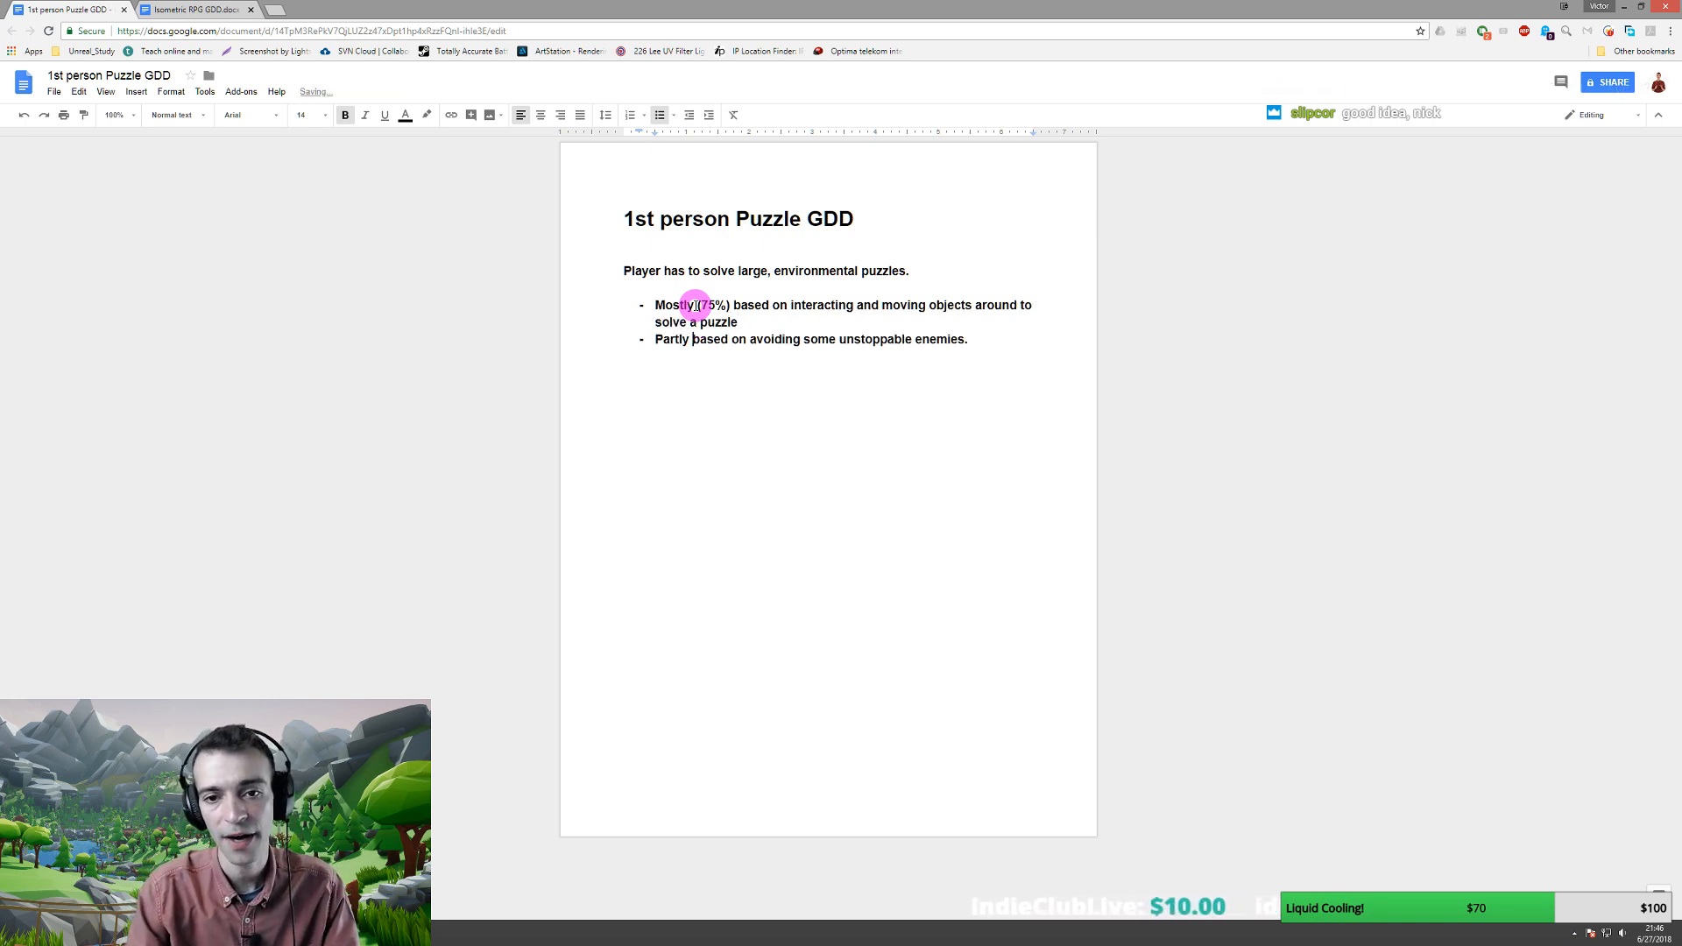
pyautogui.write('(')
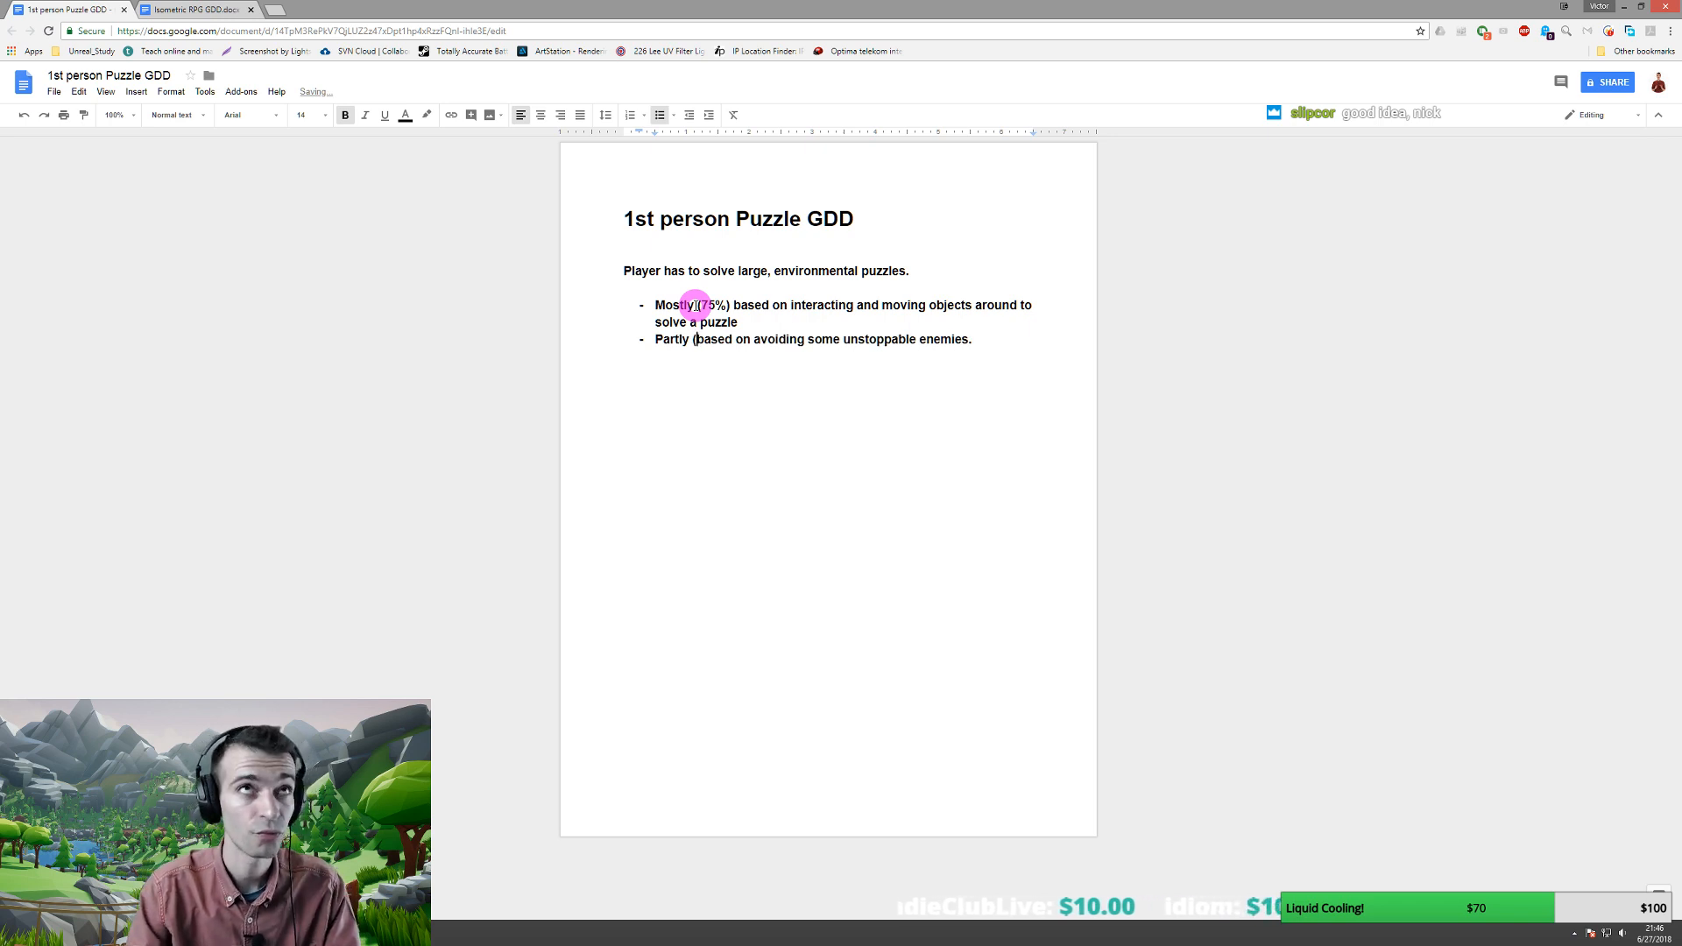
pyautogui.write('25')
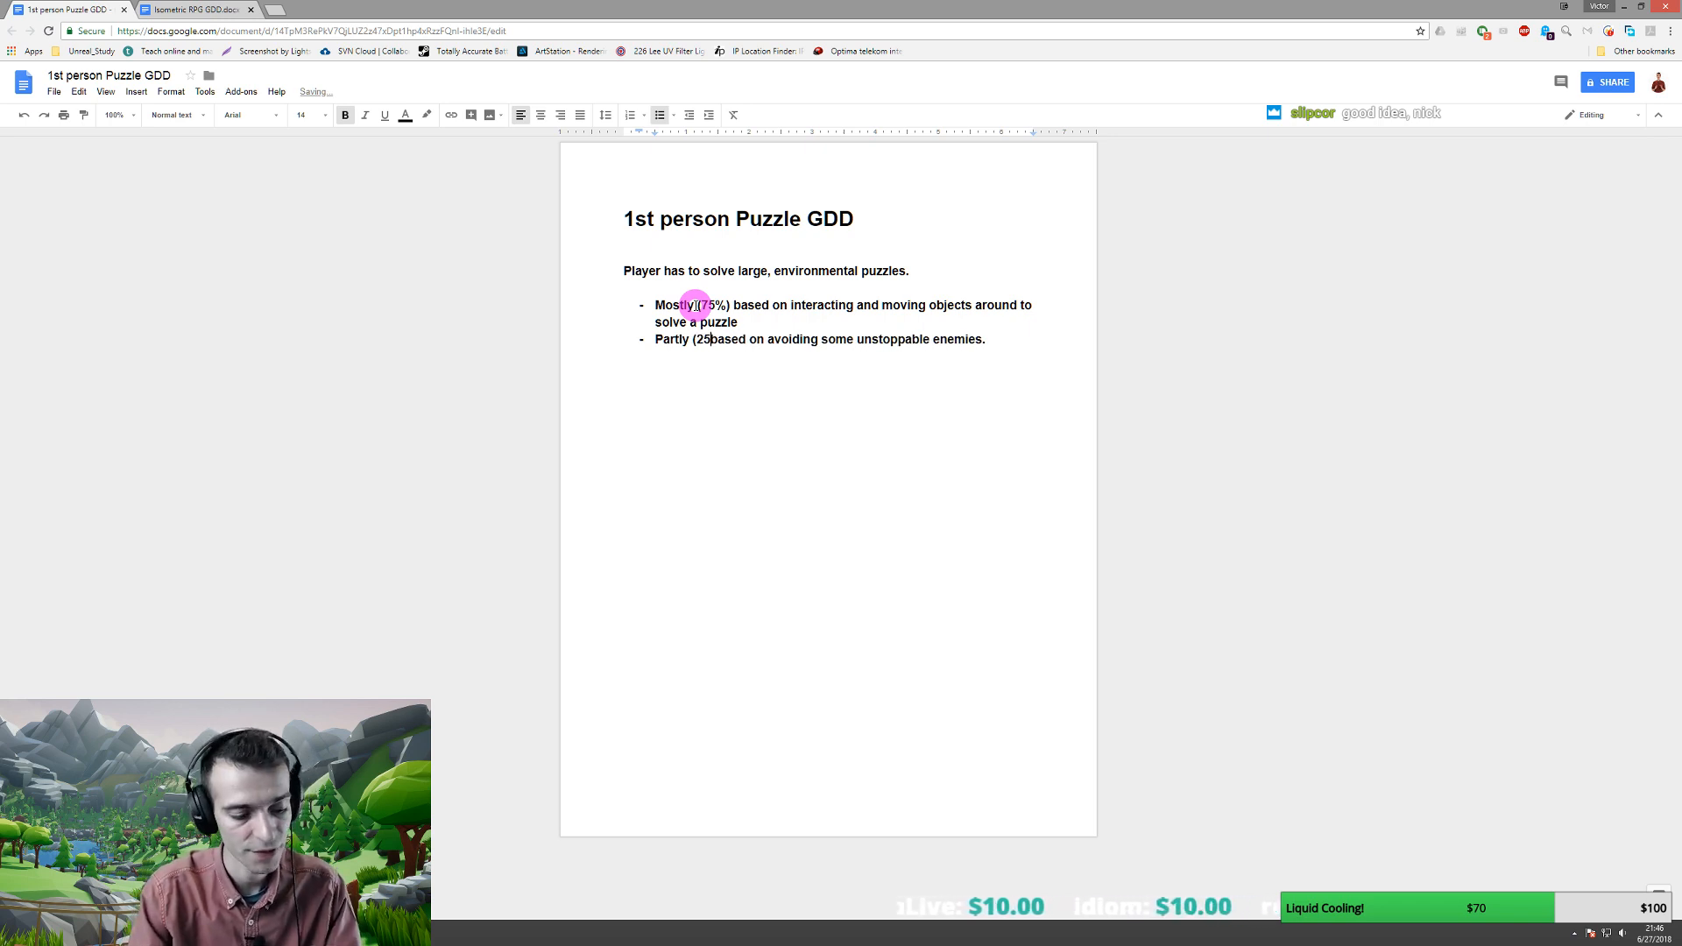
pyautogui.write('%')
pyautogui.press('BackSpace')
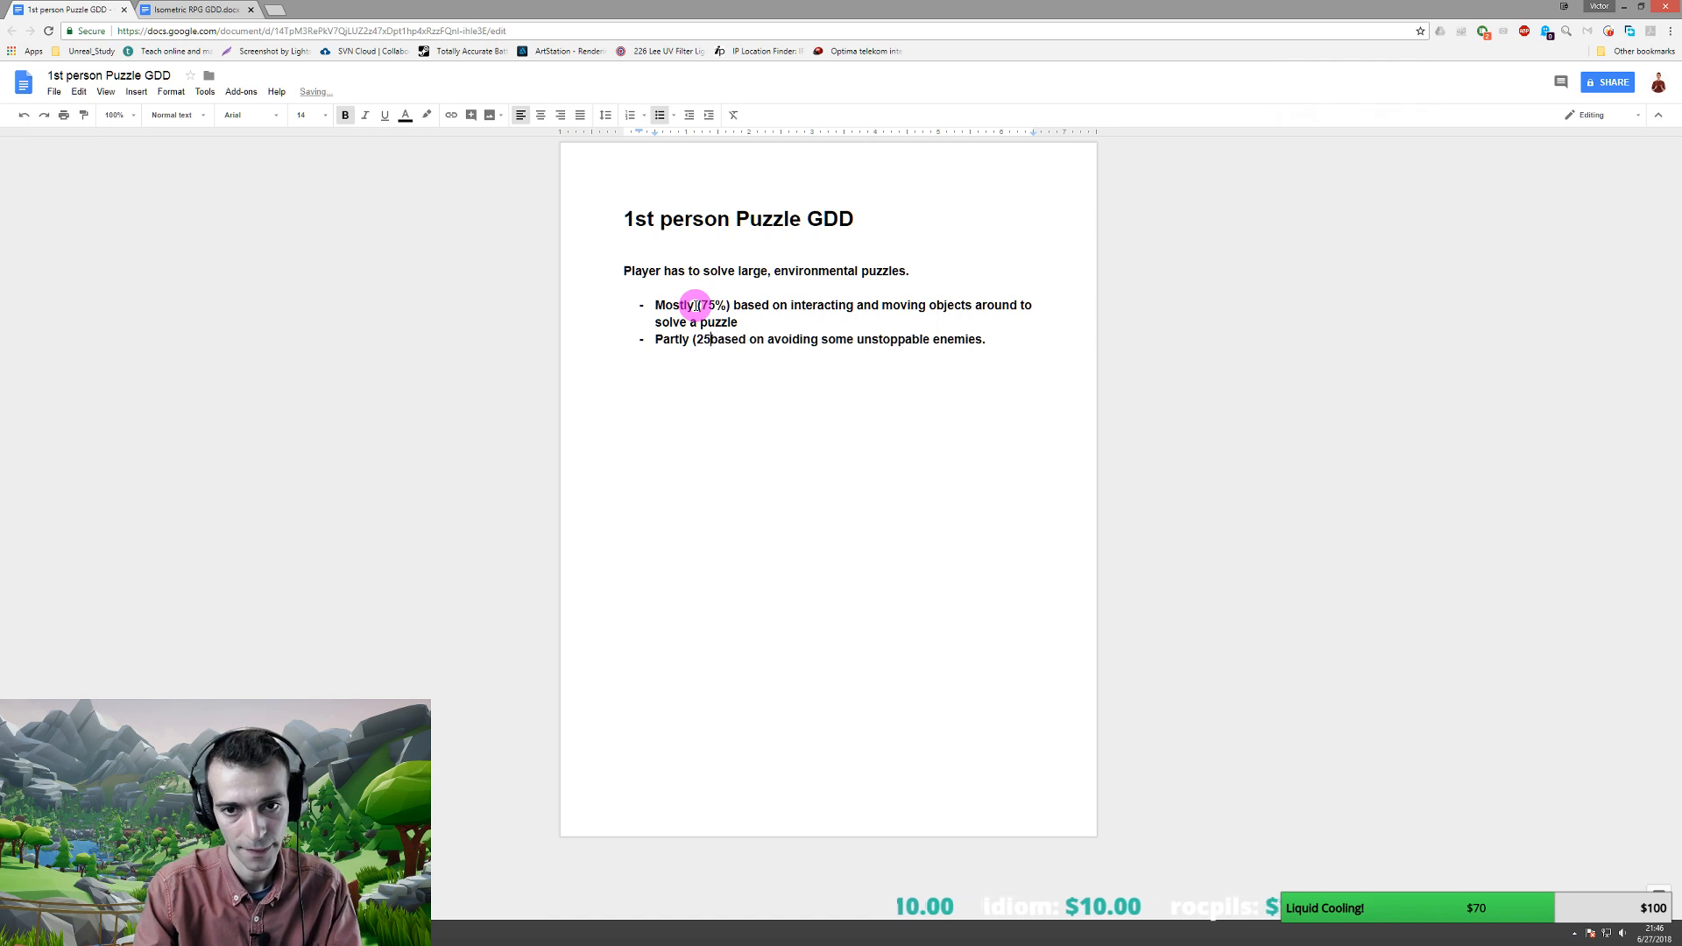
pyautogui.write('%)')
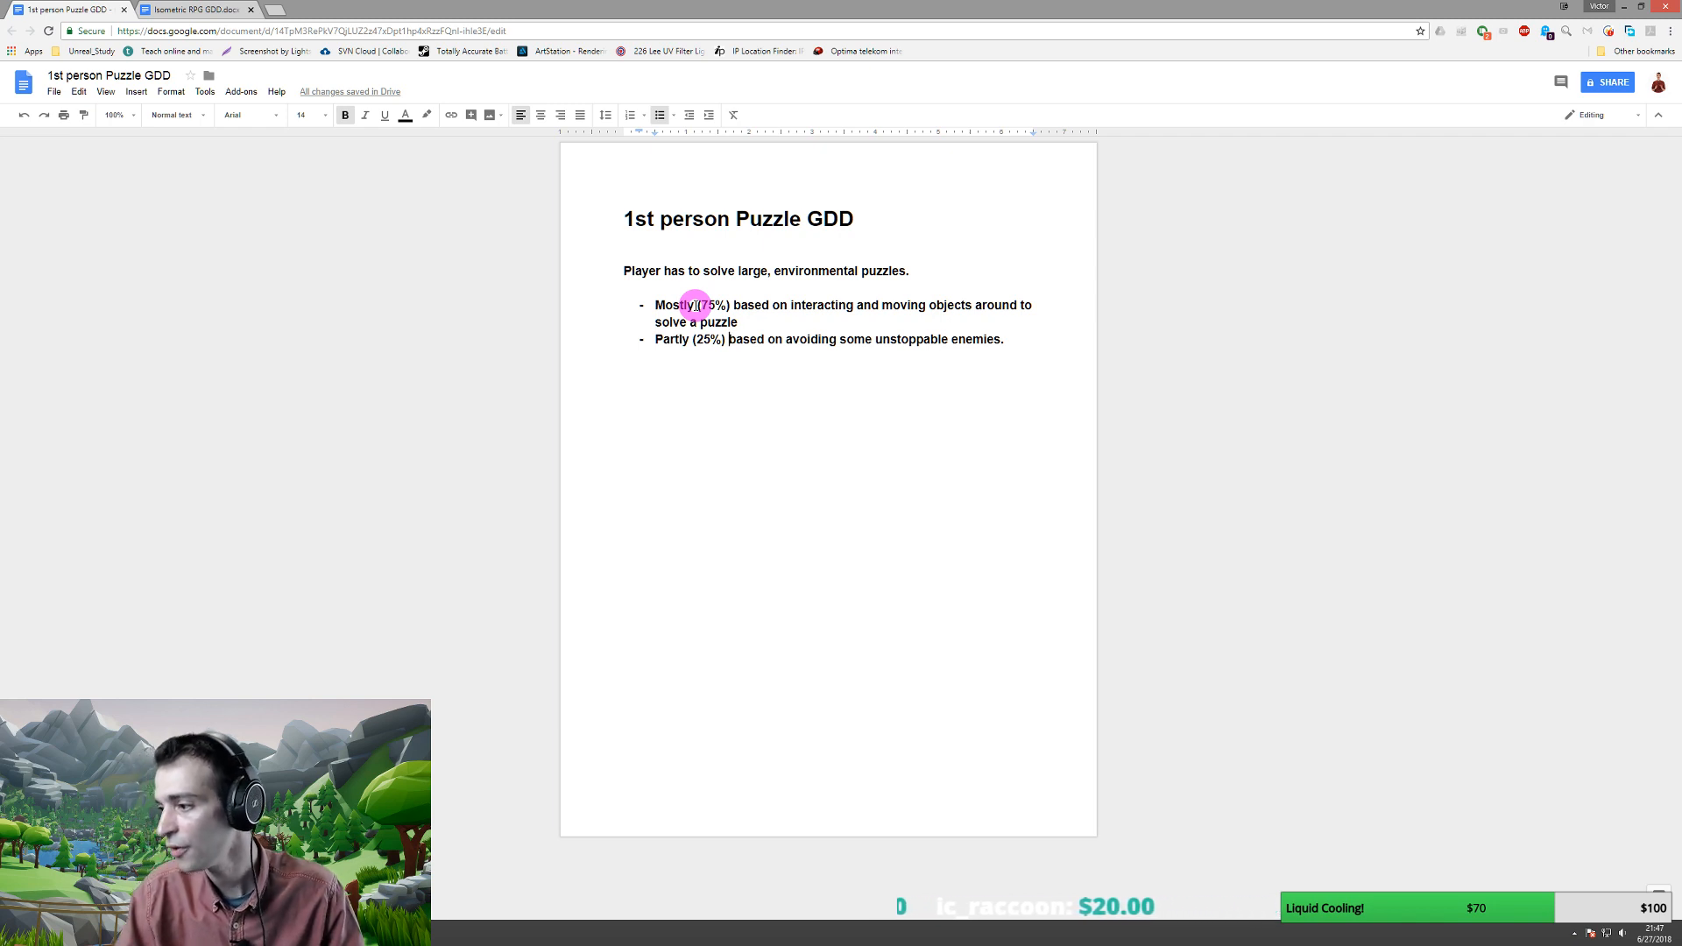
# - Cancel the paused 4.19.2 download and launch Unreal Engine 4.18.3
pyautogui.click(263, 933)
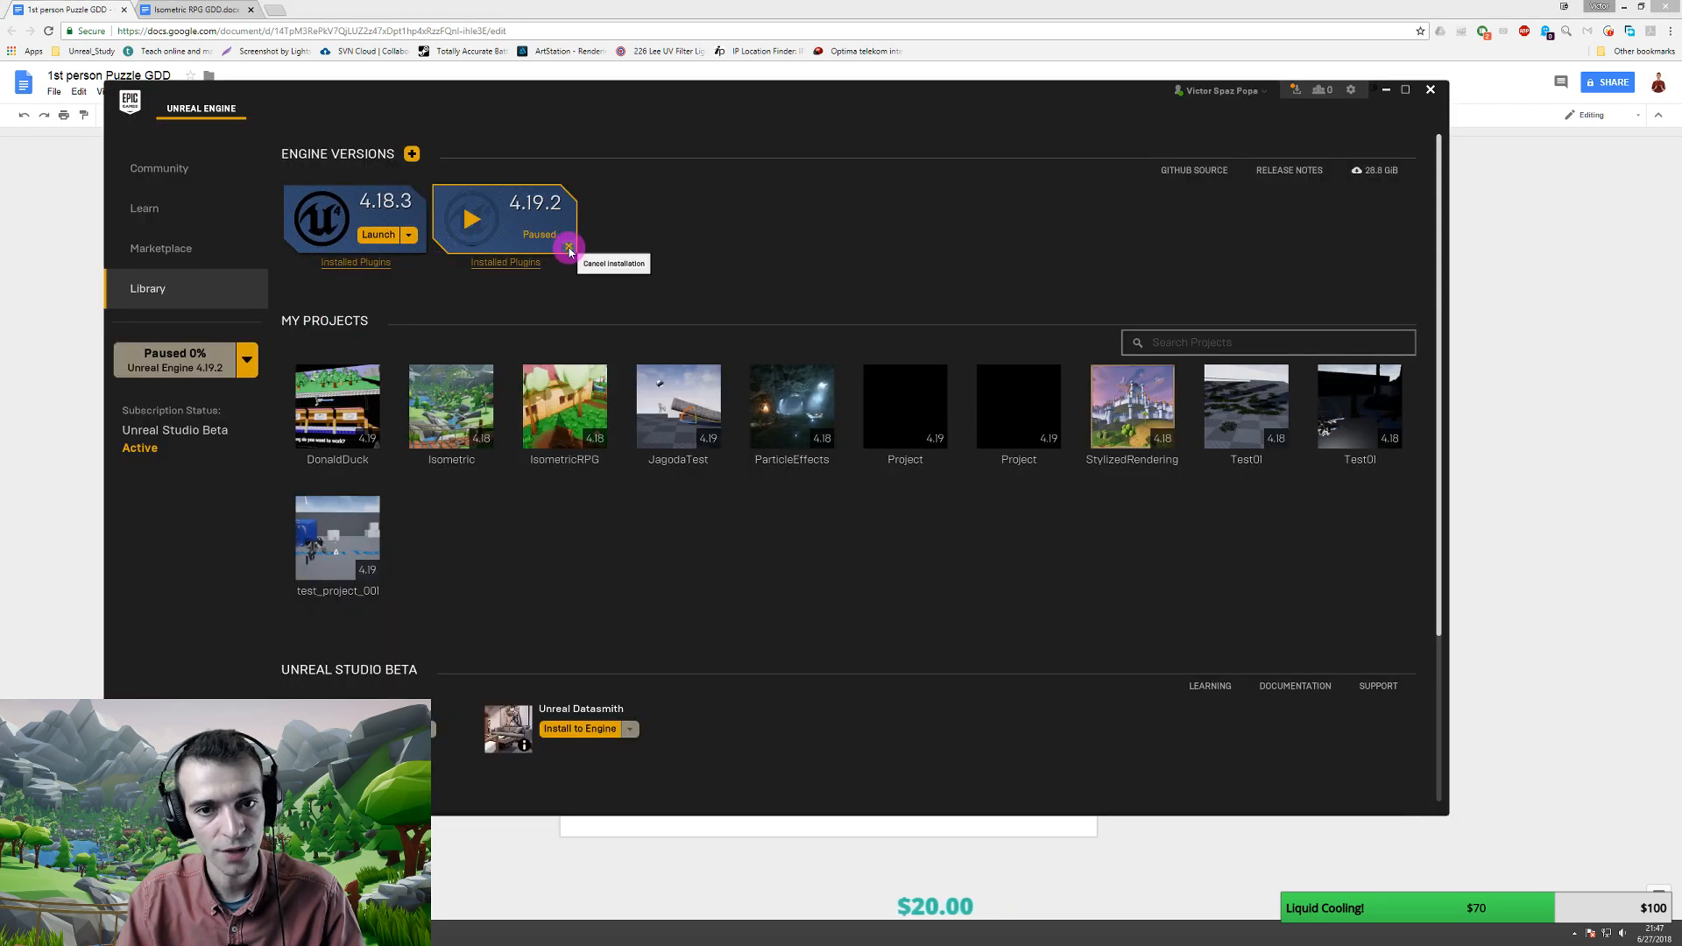
pyautogui.click(567, 249)
pyautogui.click(805, 487)
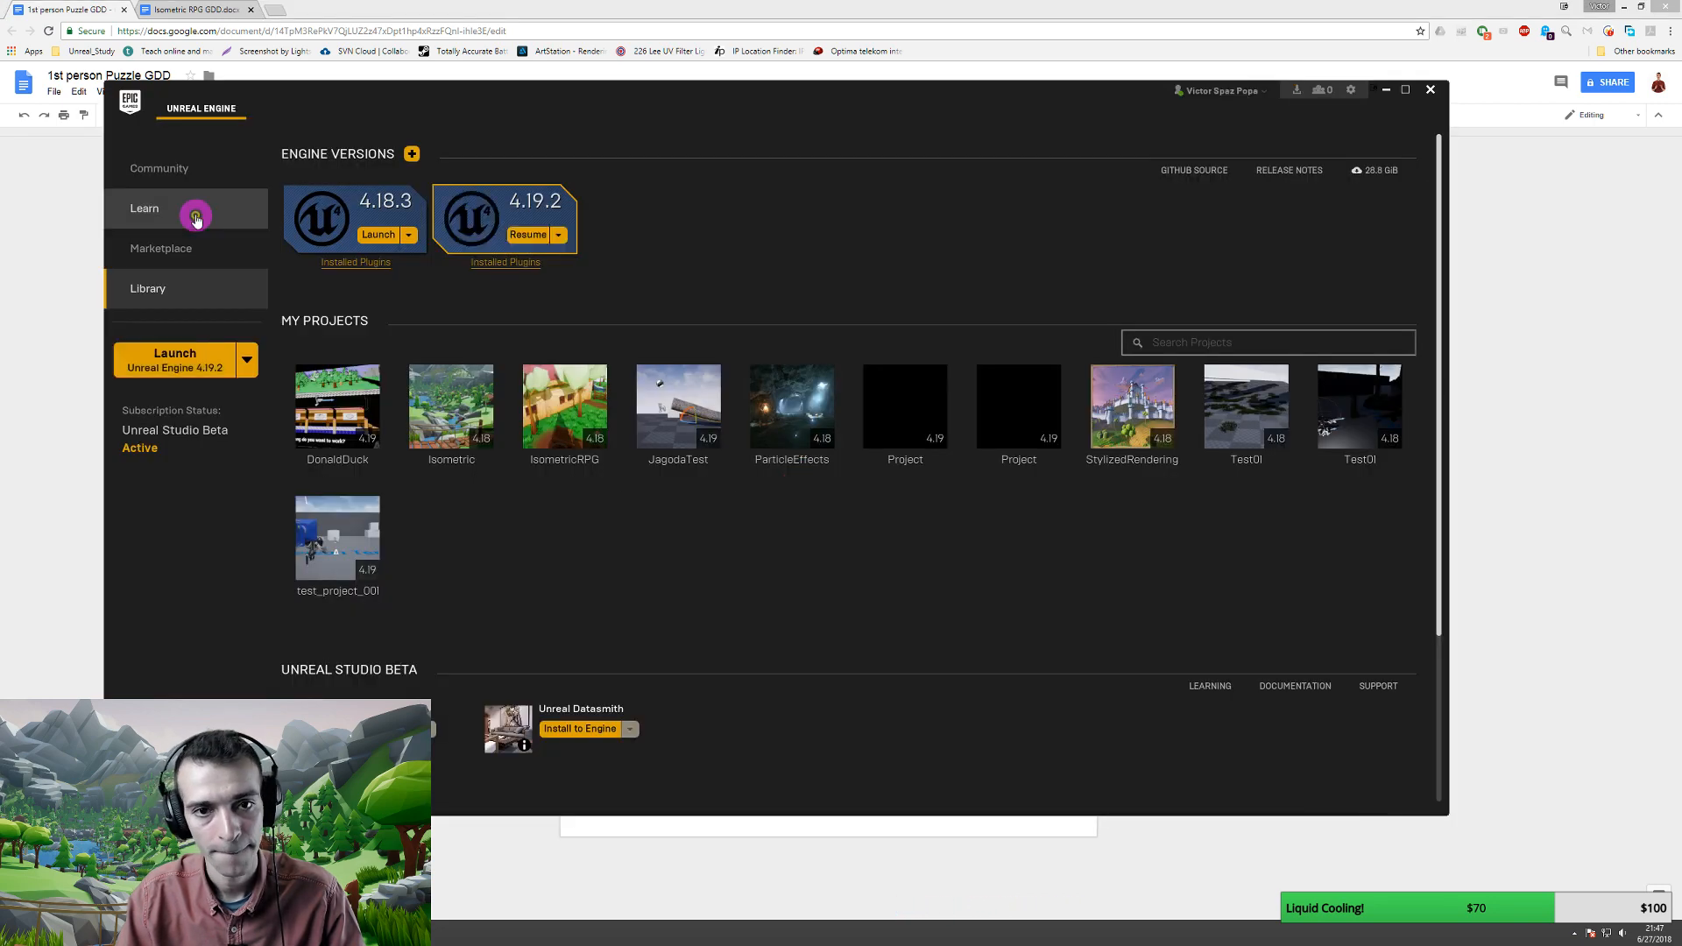
pyautogui.click(380, 236)
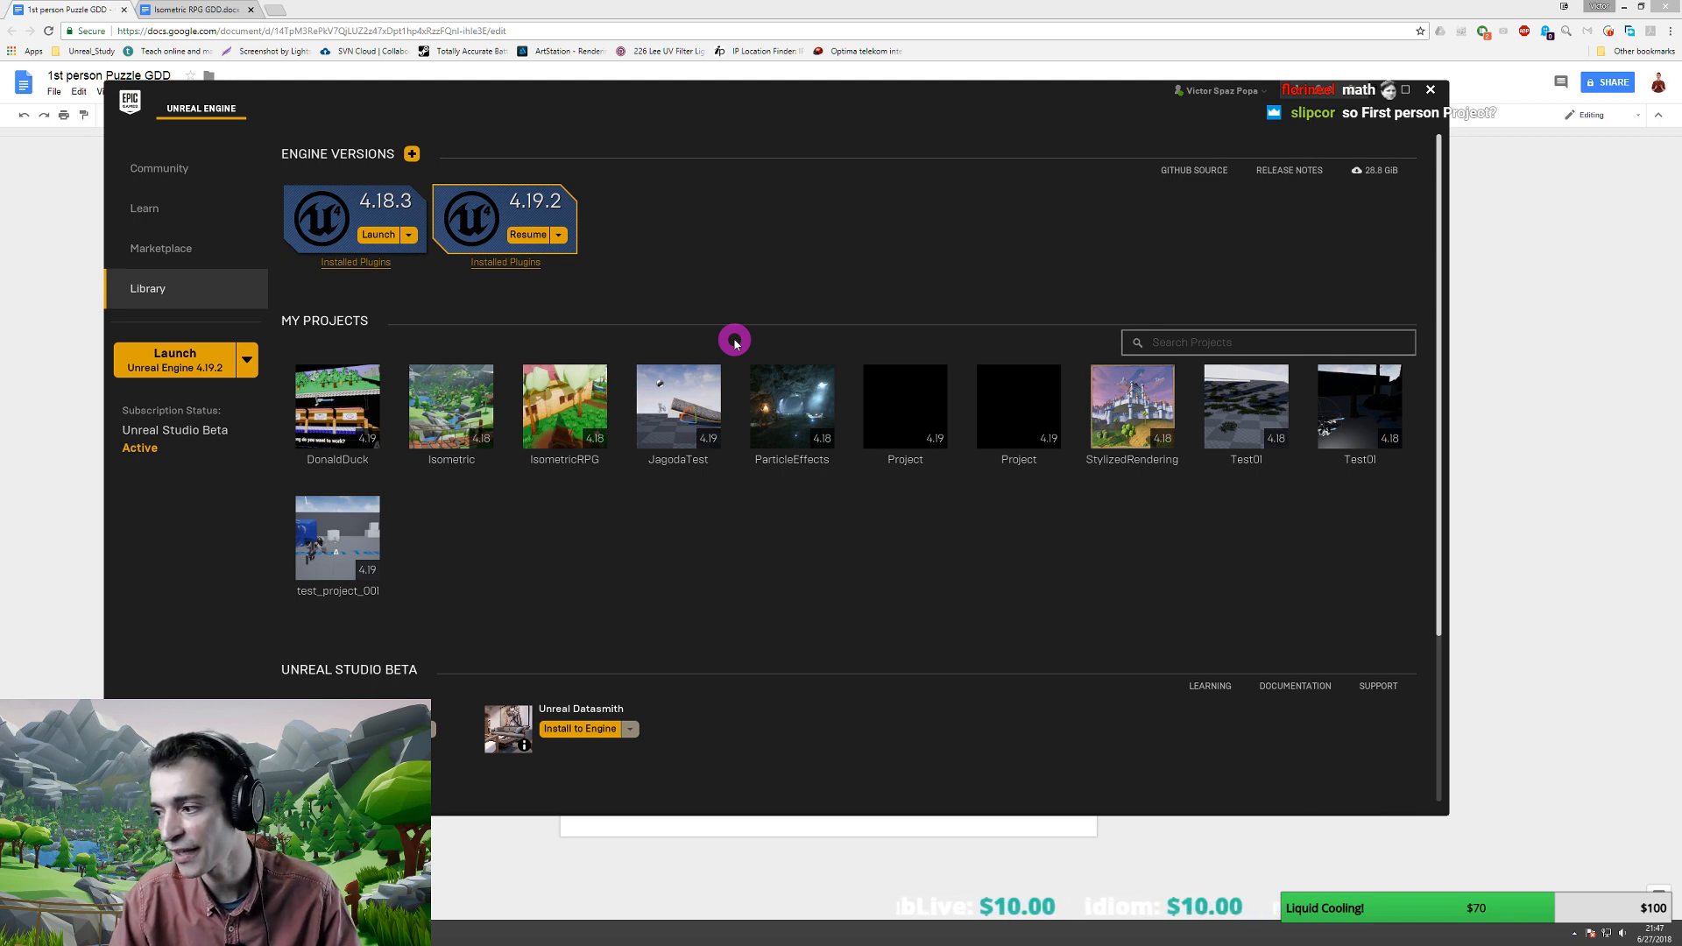
# - Move the Unreal Project Browser aside so the GDD's weighted bullets stay visible
pyautogui.click(802, 4)
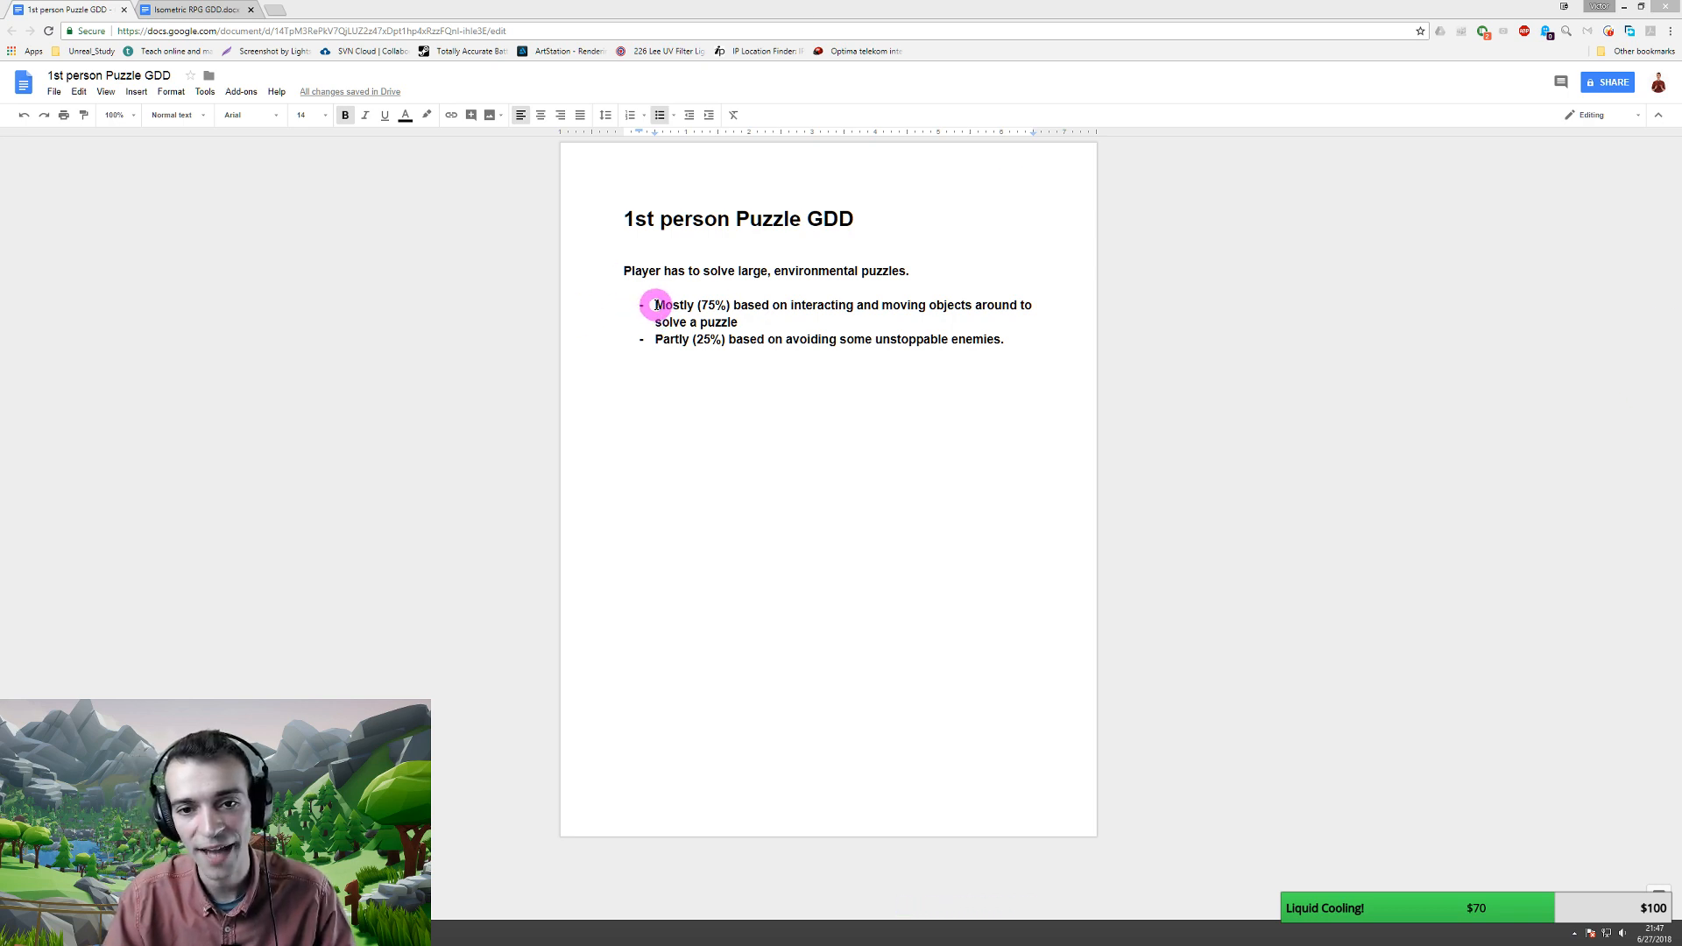
pyautogui.moveTo(656, 305); pyautogui.dragTo(731, 304)
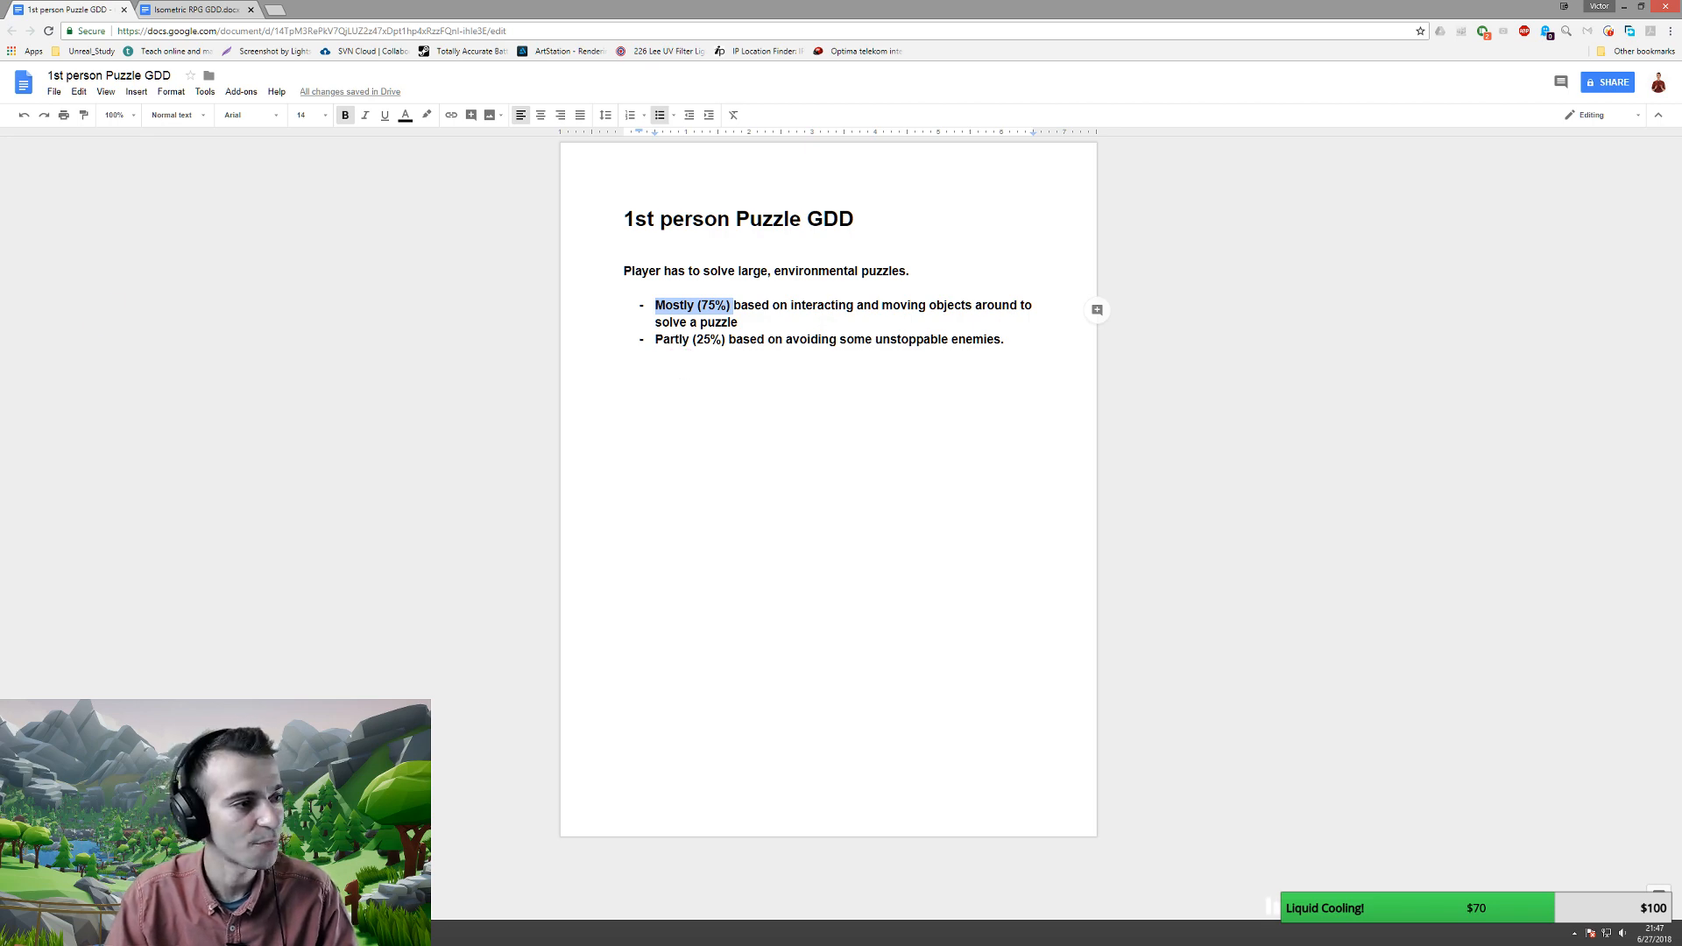
pyautogui.moveTo(240, 375); pyautogui.dragTo(1062, 293)
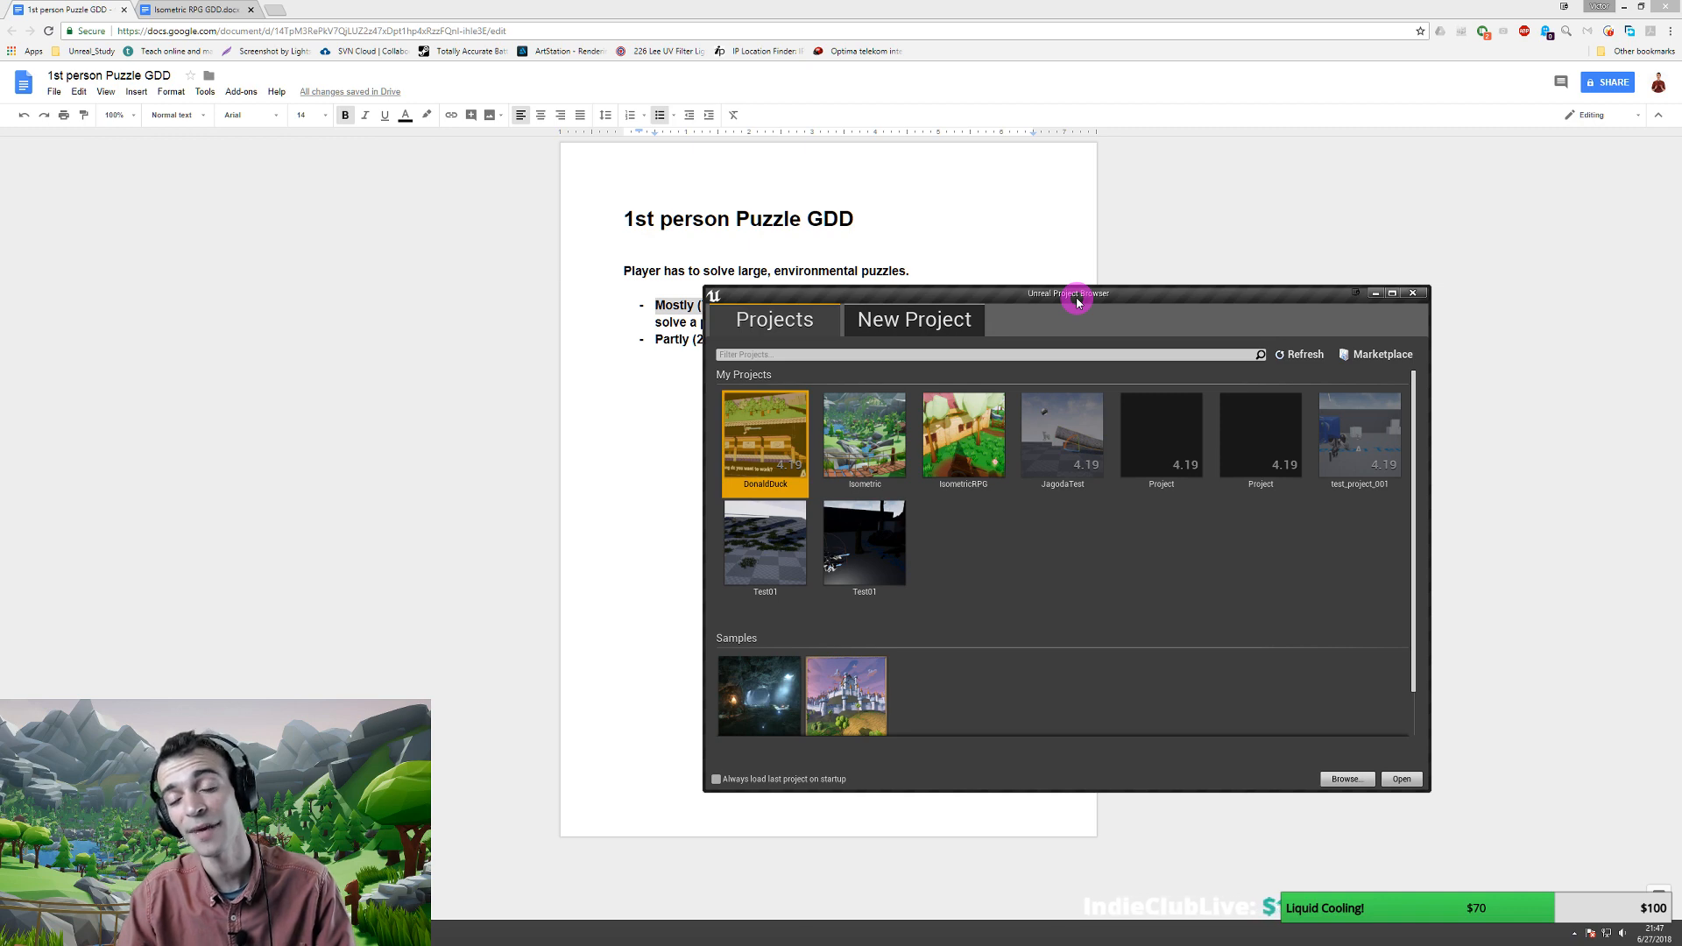
pyautogui.moveTo(1003, 304); pyautogui.dragTo(1220, 383)
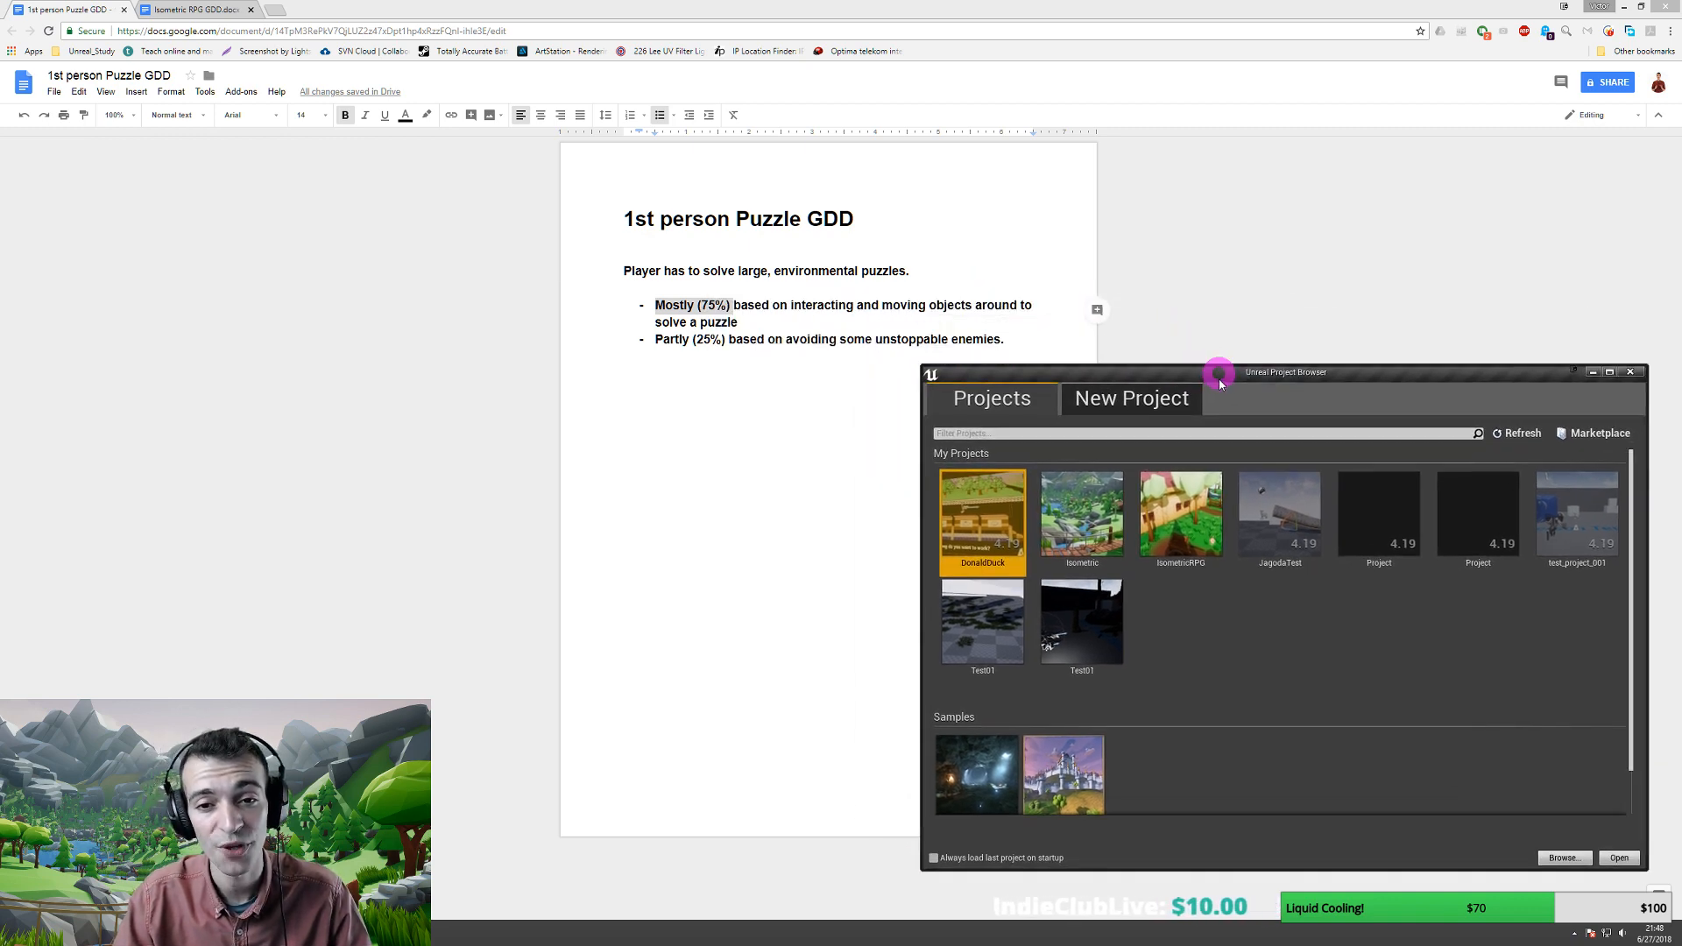
pyautogui.click(680, 305)
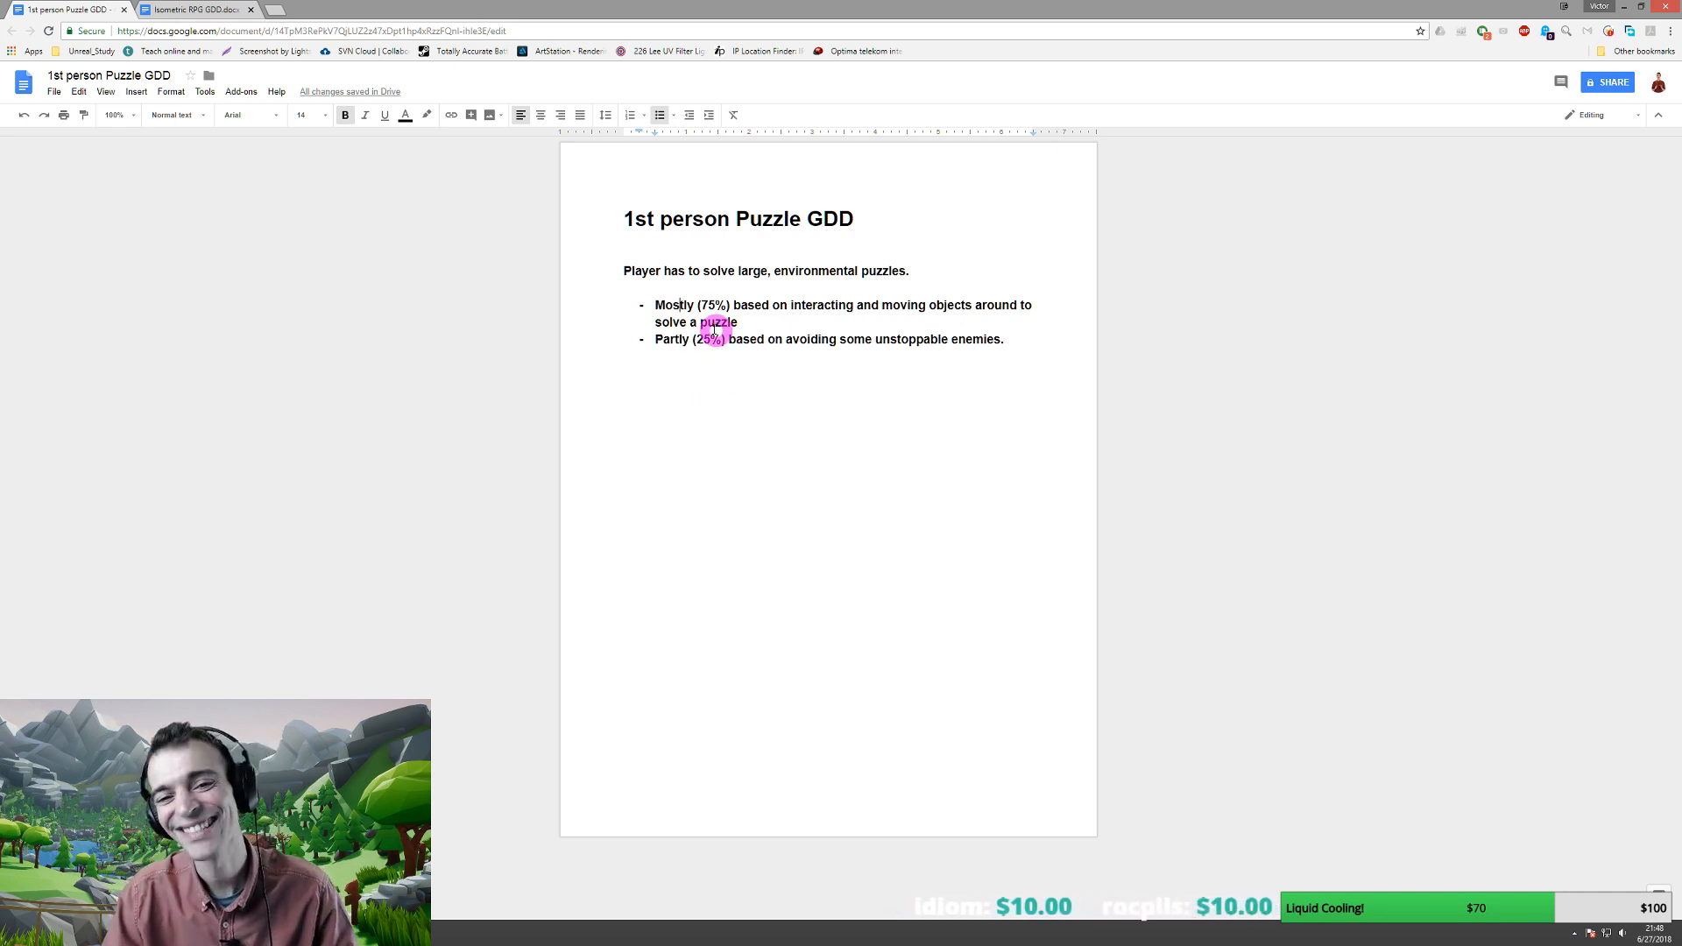
# - Add an empty, non-bulleted line below the 'Partly (25%)' bullet
pyautogui.doubleClick(671, 305)
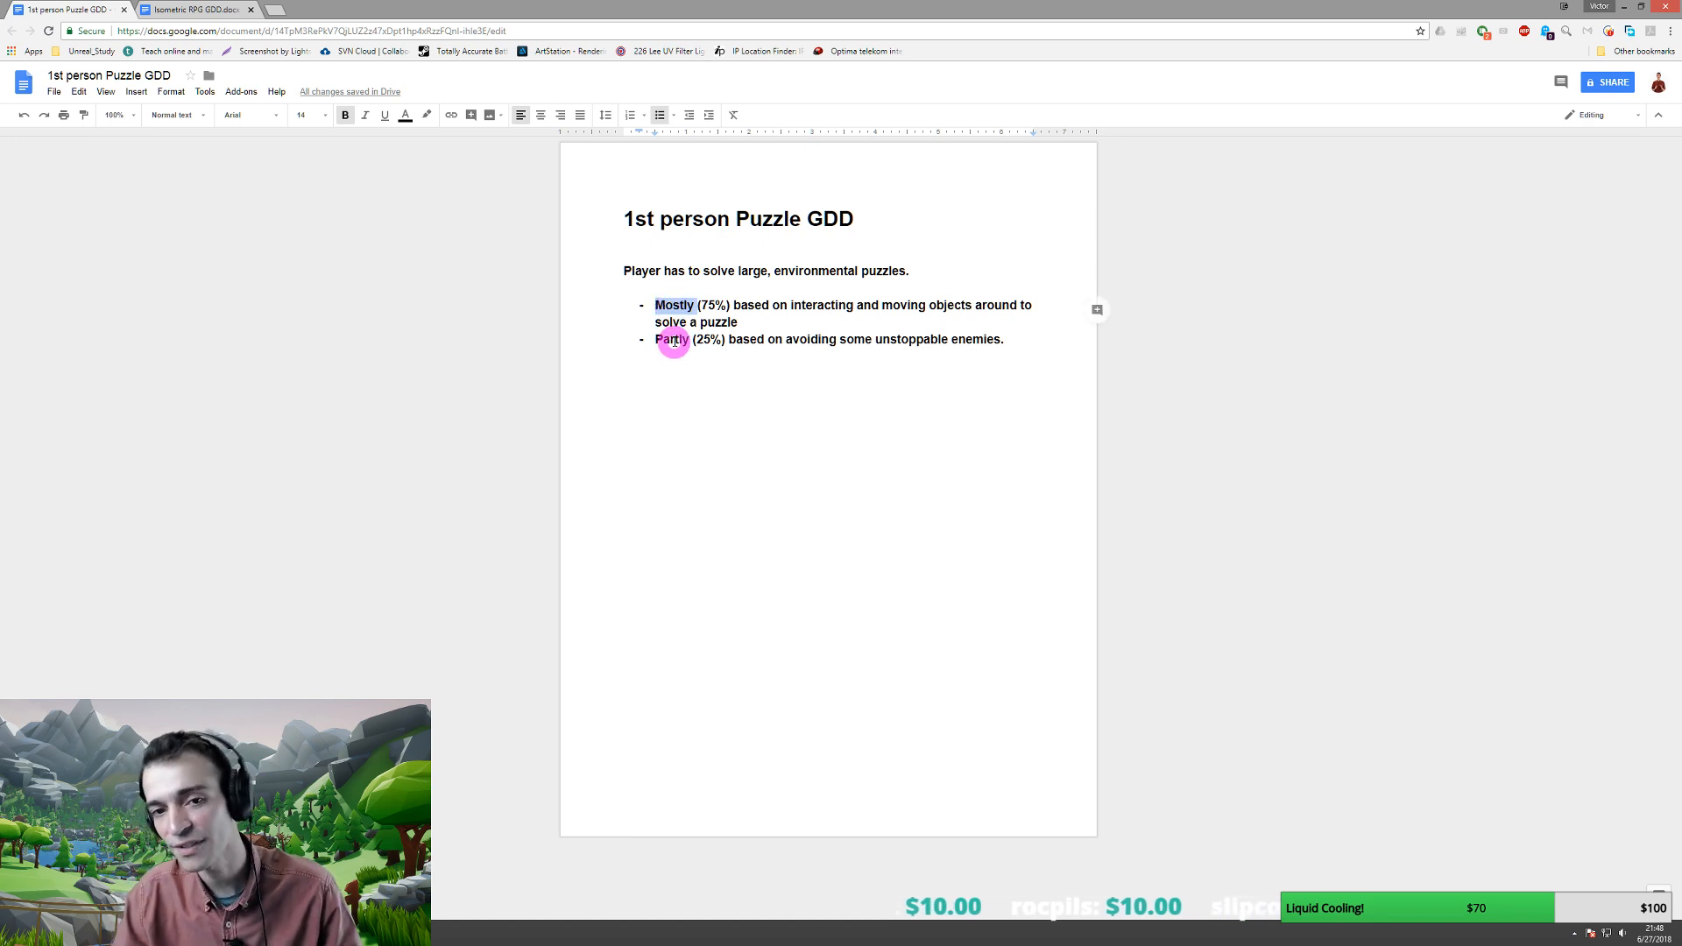
pyautogui.doubleClick(672, 339)
pyautogui.click(707, 342)
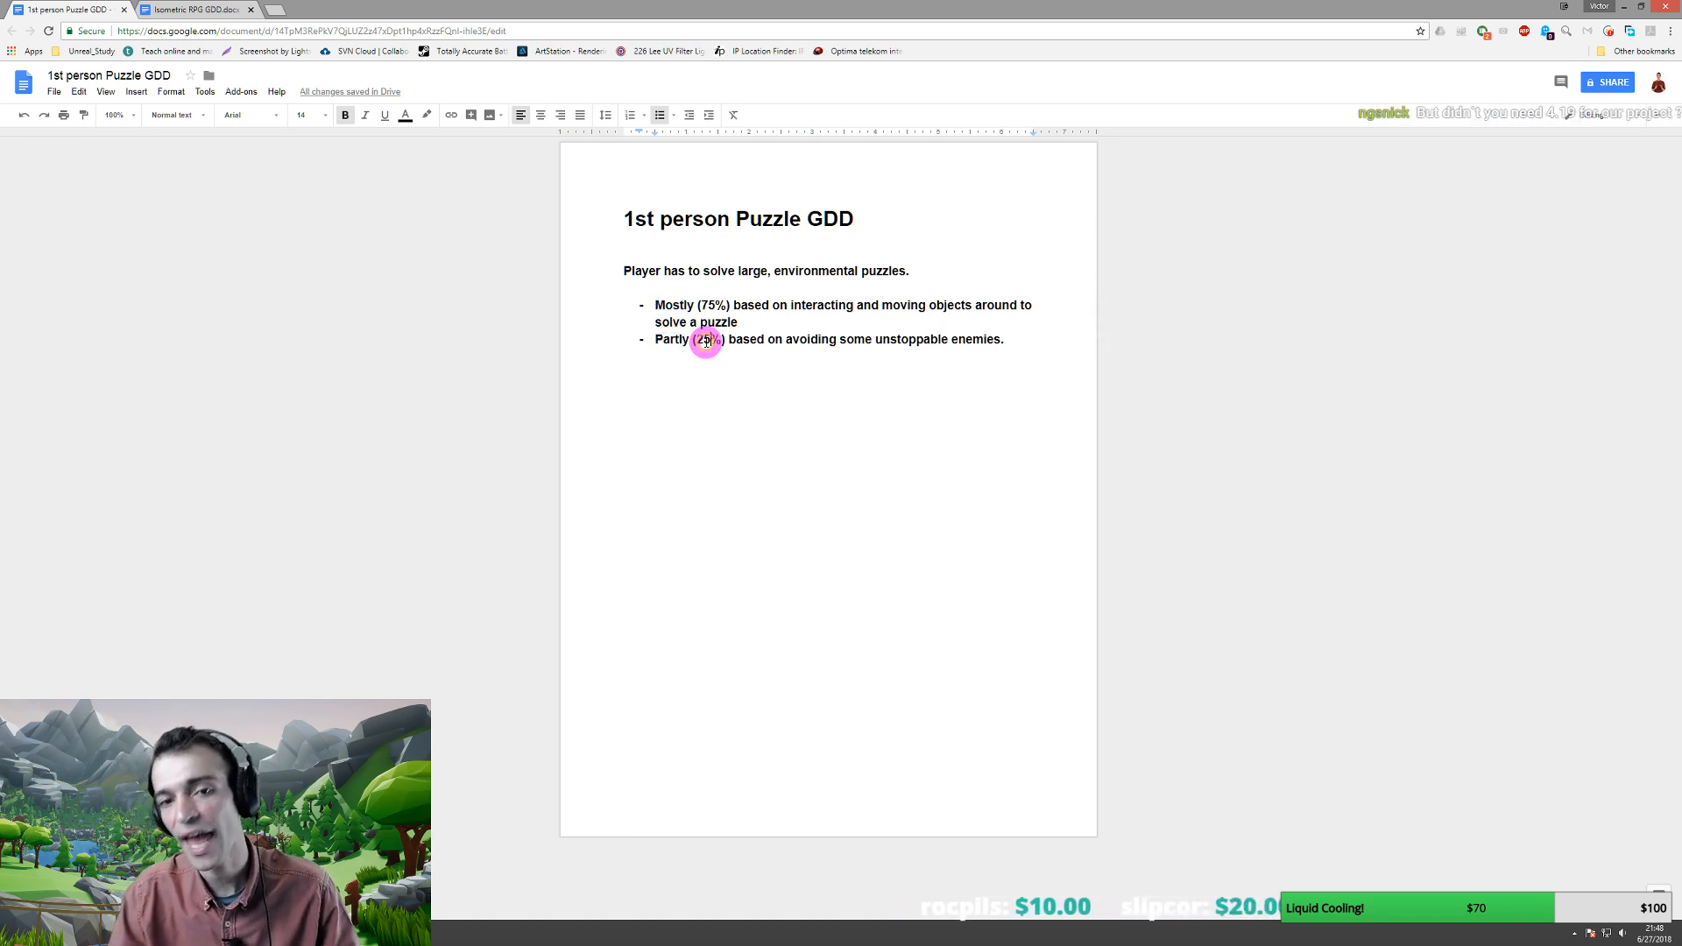
pyautogui.moveTo(697, 341); pyautogui.dragTo(723, 340)
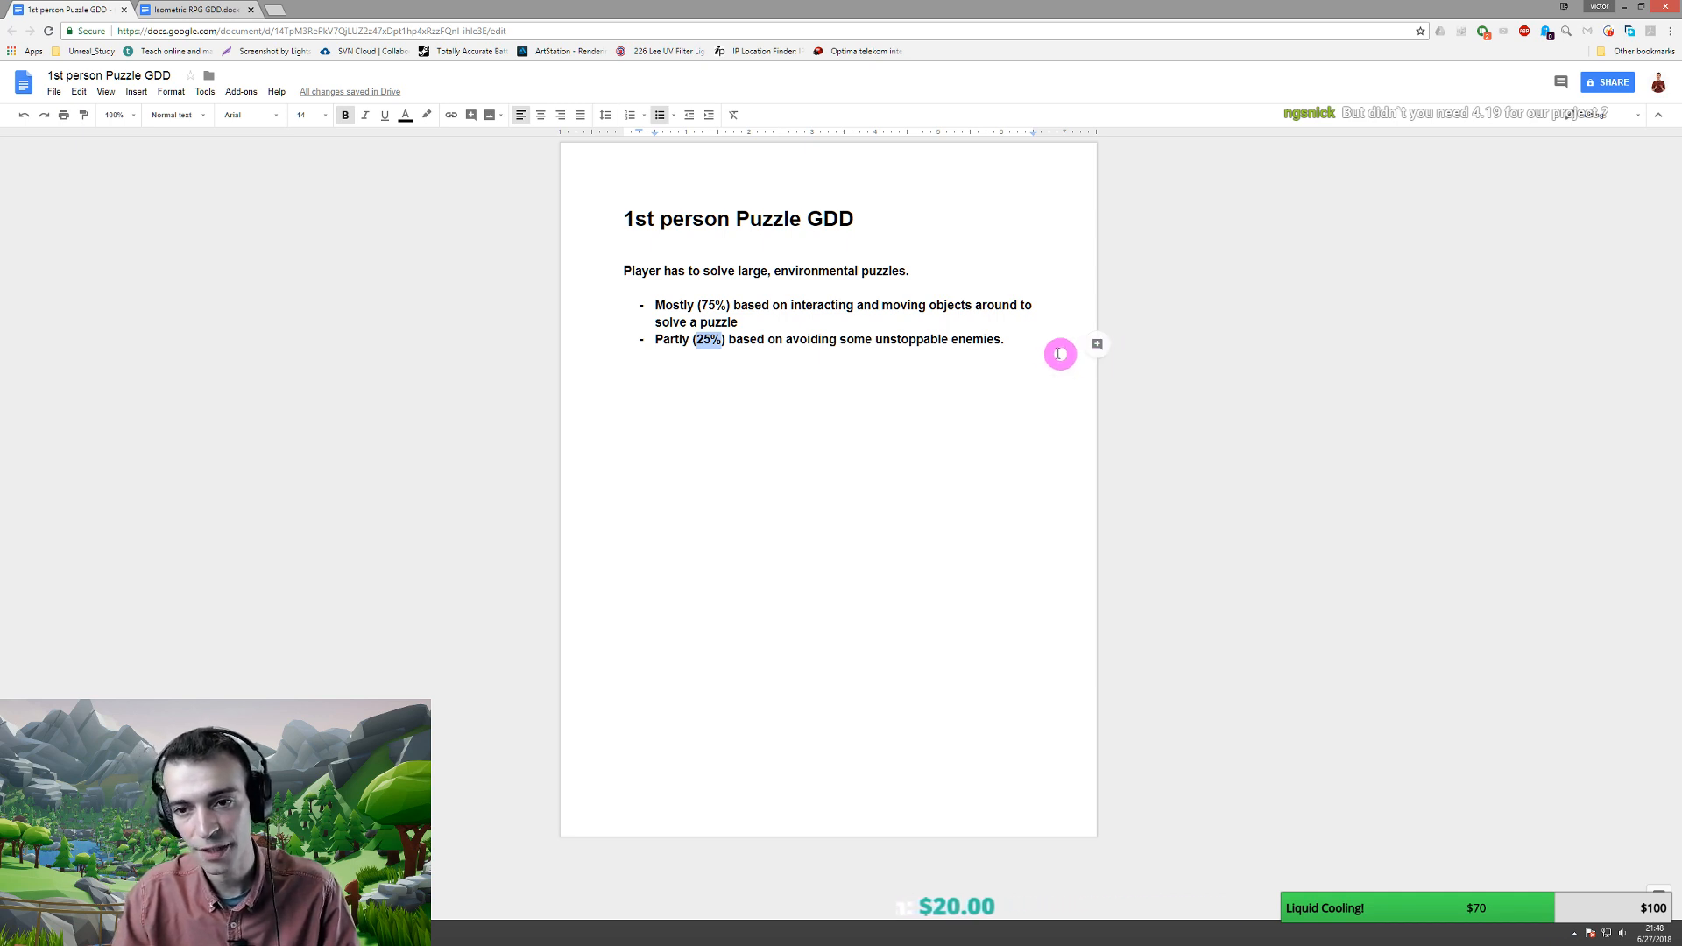
pyautogui.click(1025, 340)
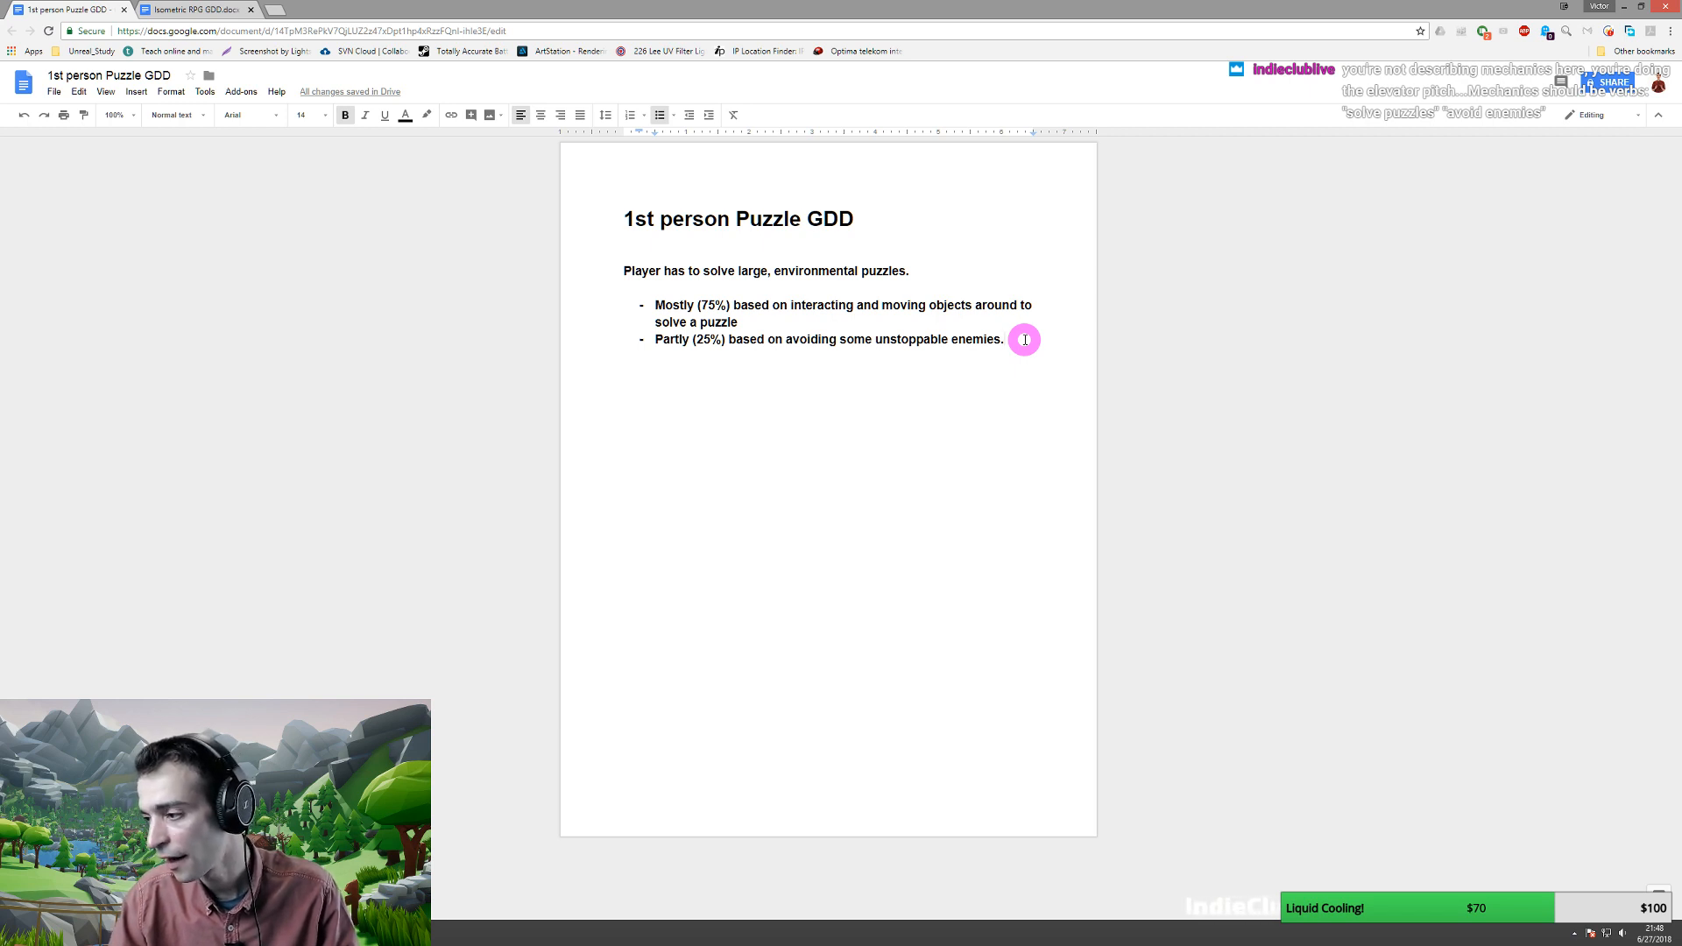
pyautogui.press('Return')
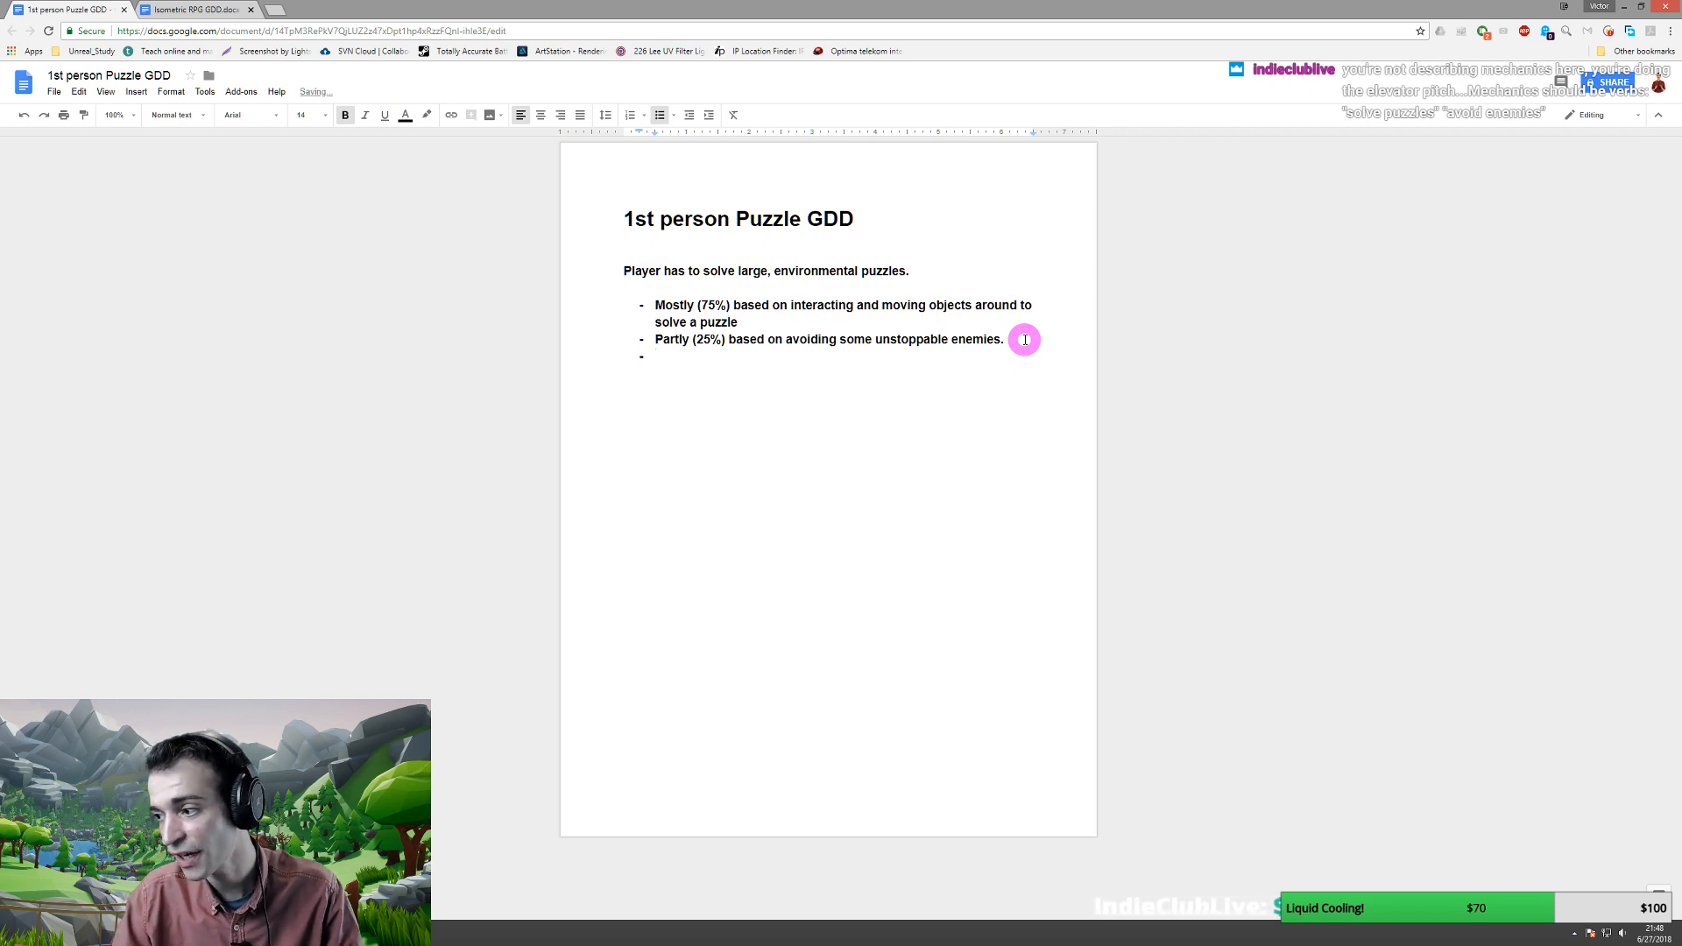
pyautogui.press('BackSpace')
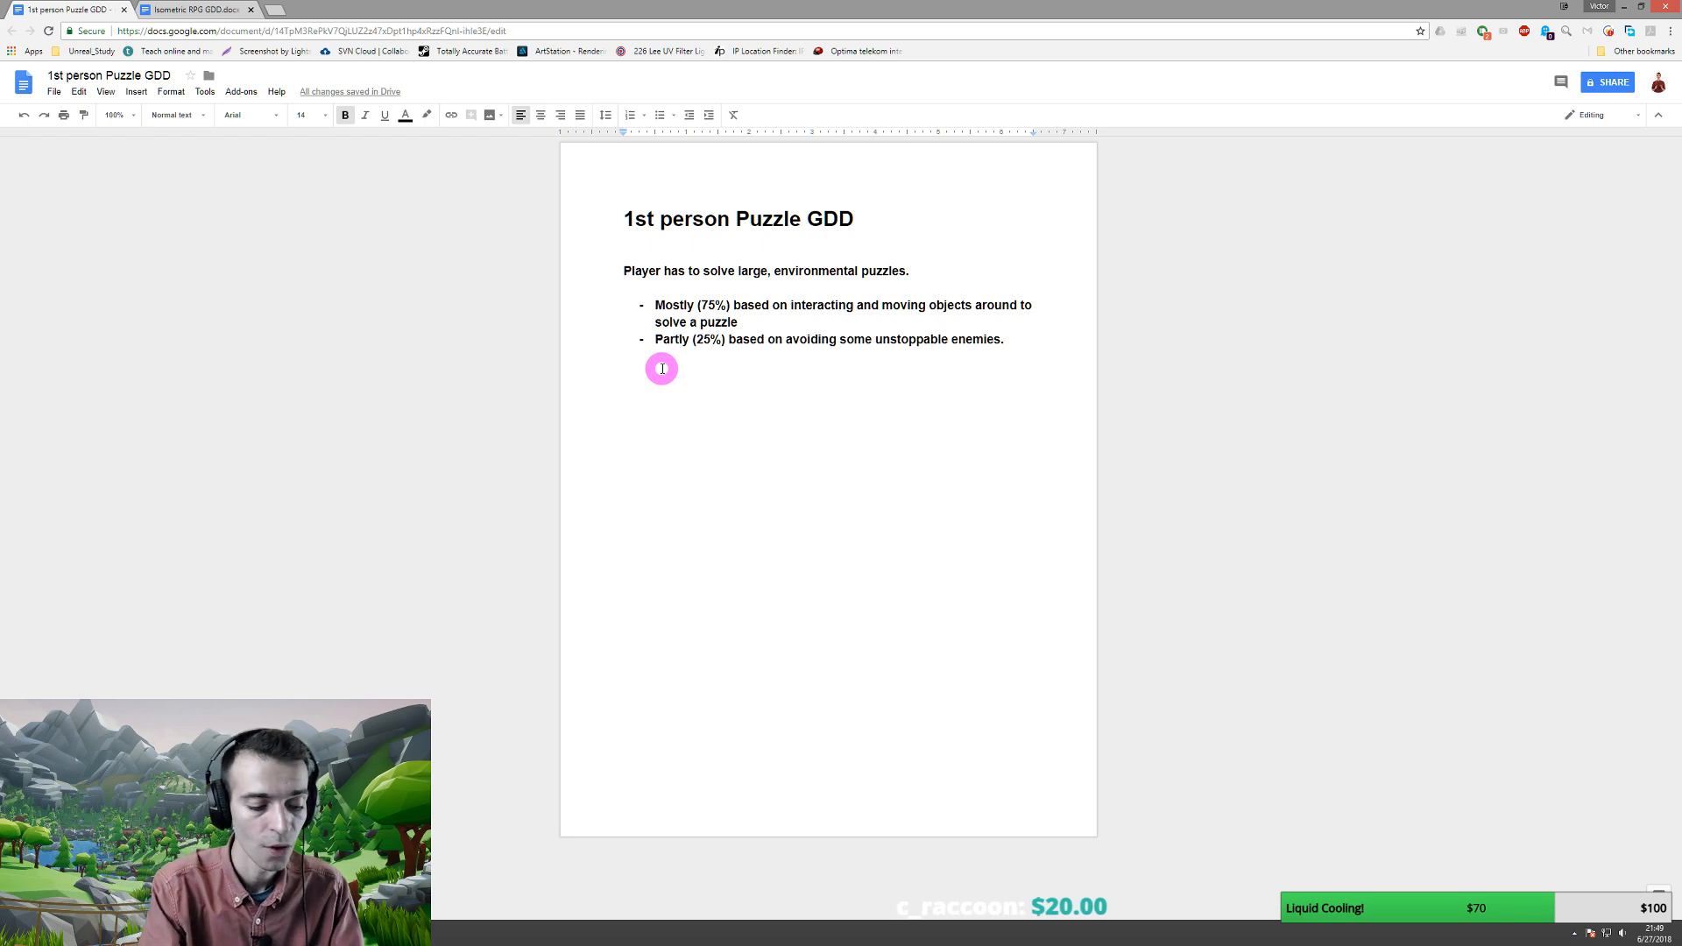
# - Type the narrative-arc sentence and the line 'From time to time we will use cinematics to progress the story'
pyautogui.write('We want to have')
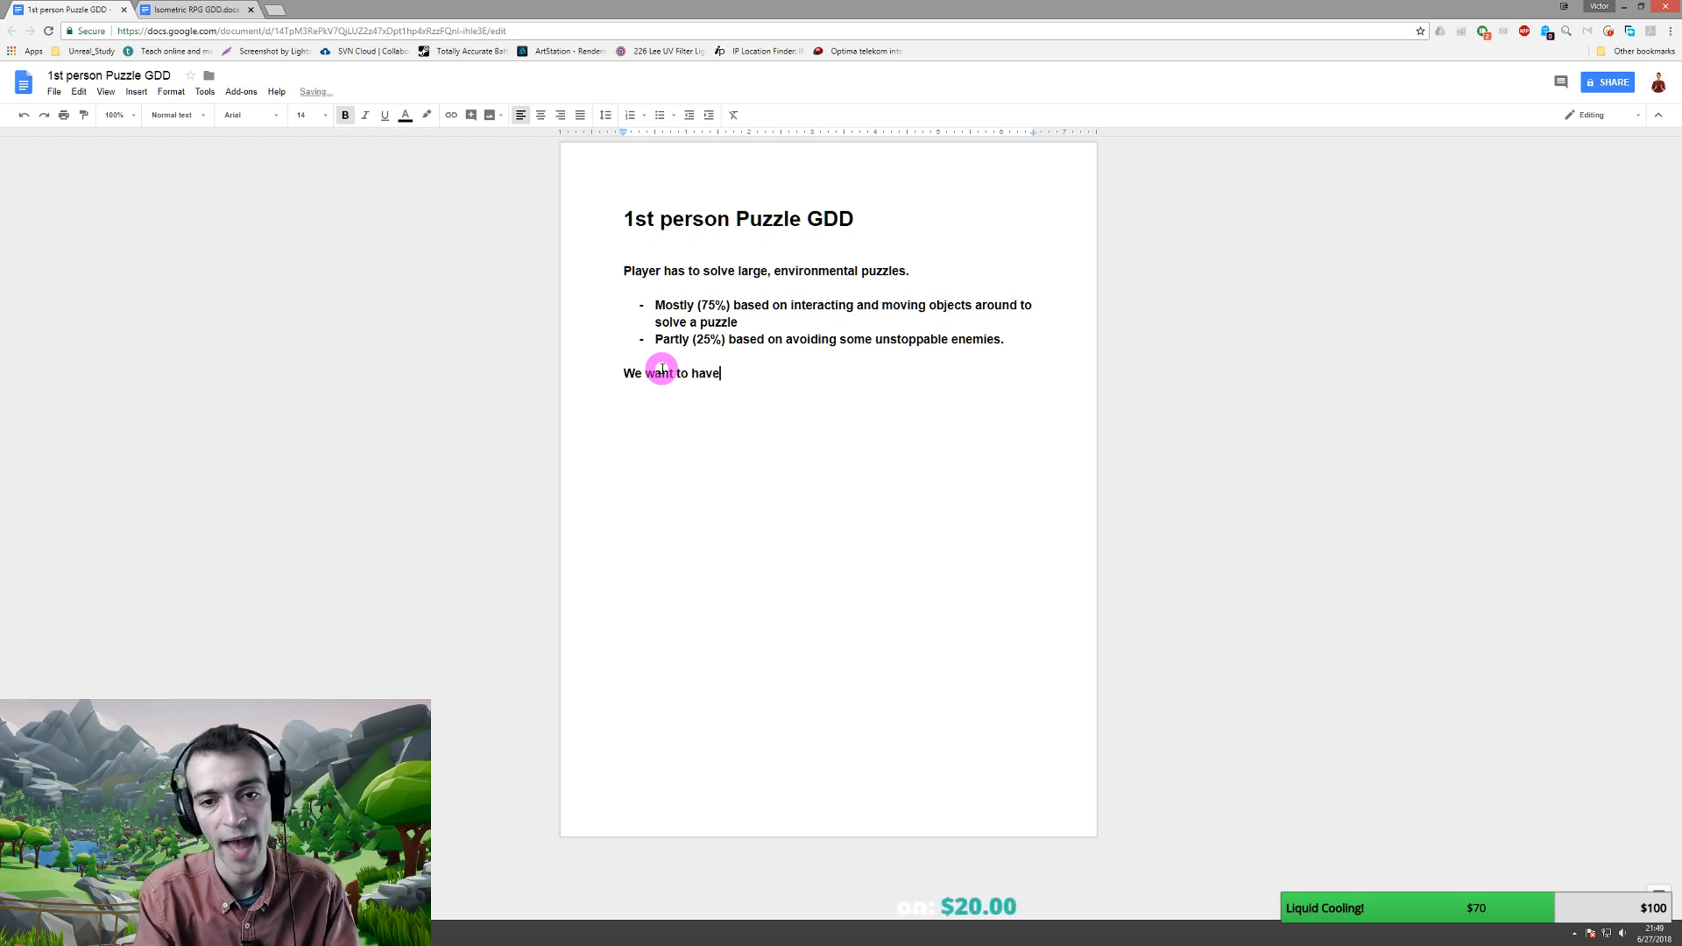
pyautogui.write(' a ')
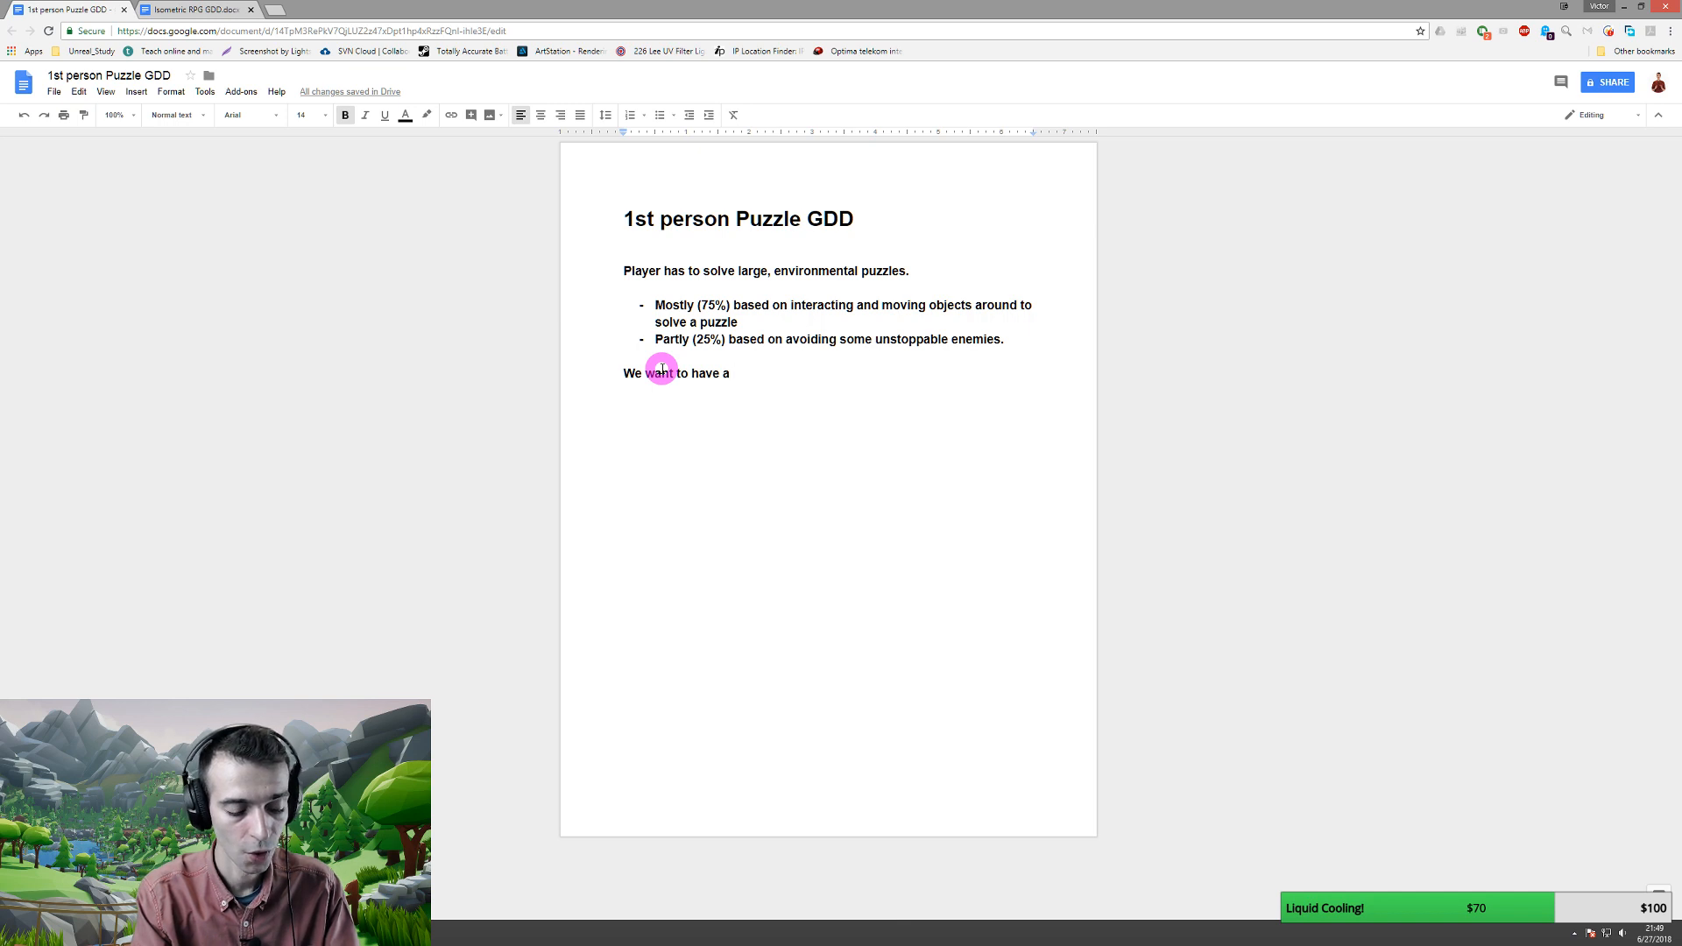
pyautogui.write('narrative')
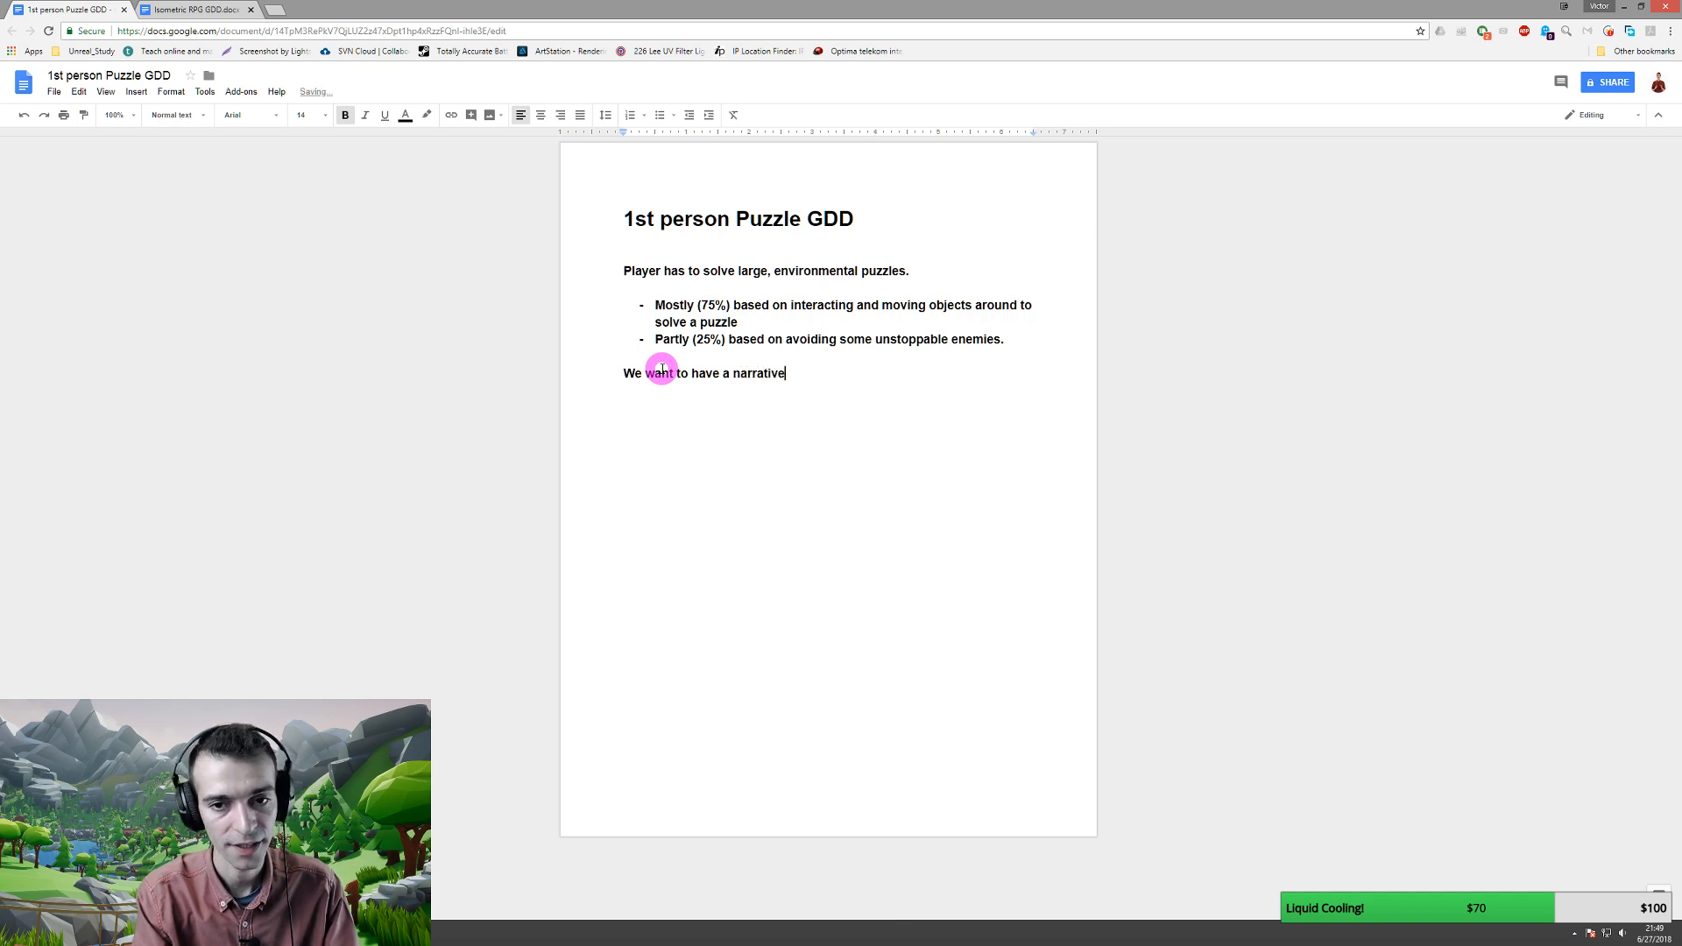
pyautogui.write(' ar')
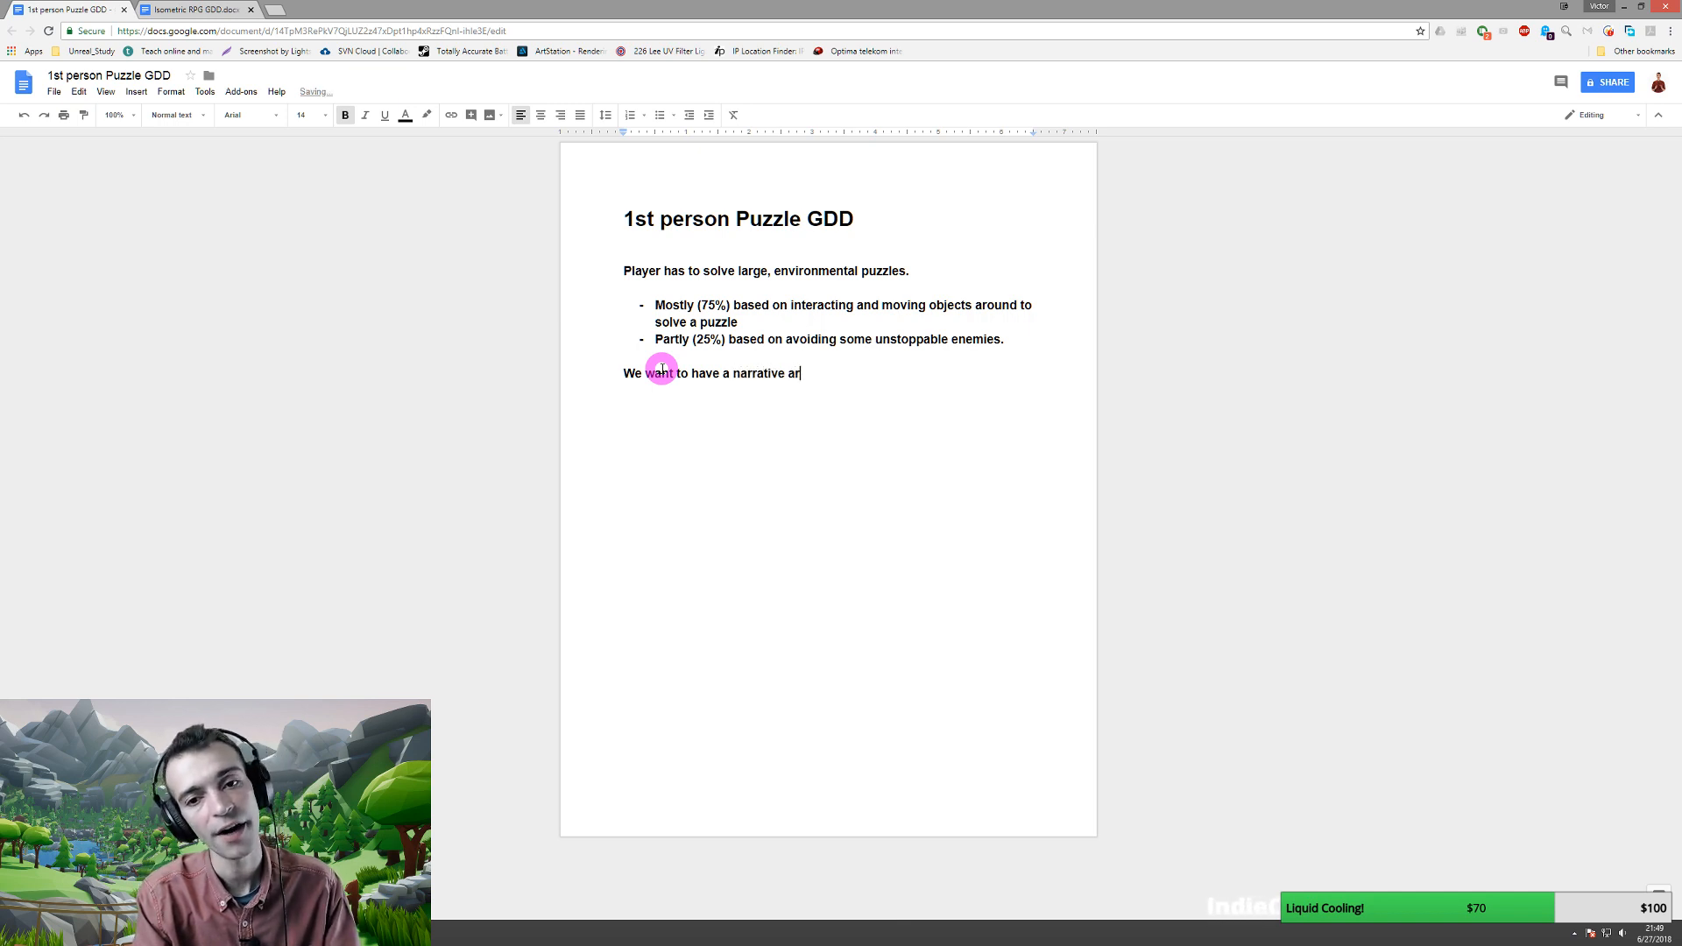
pyautogui.write('c told ')
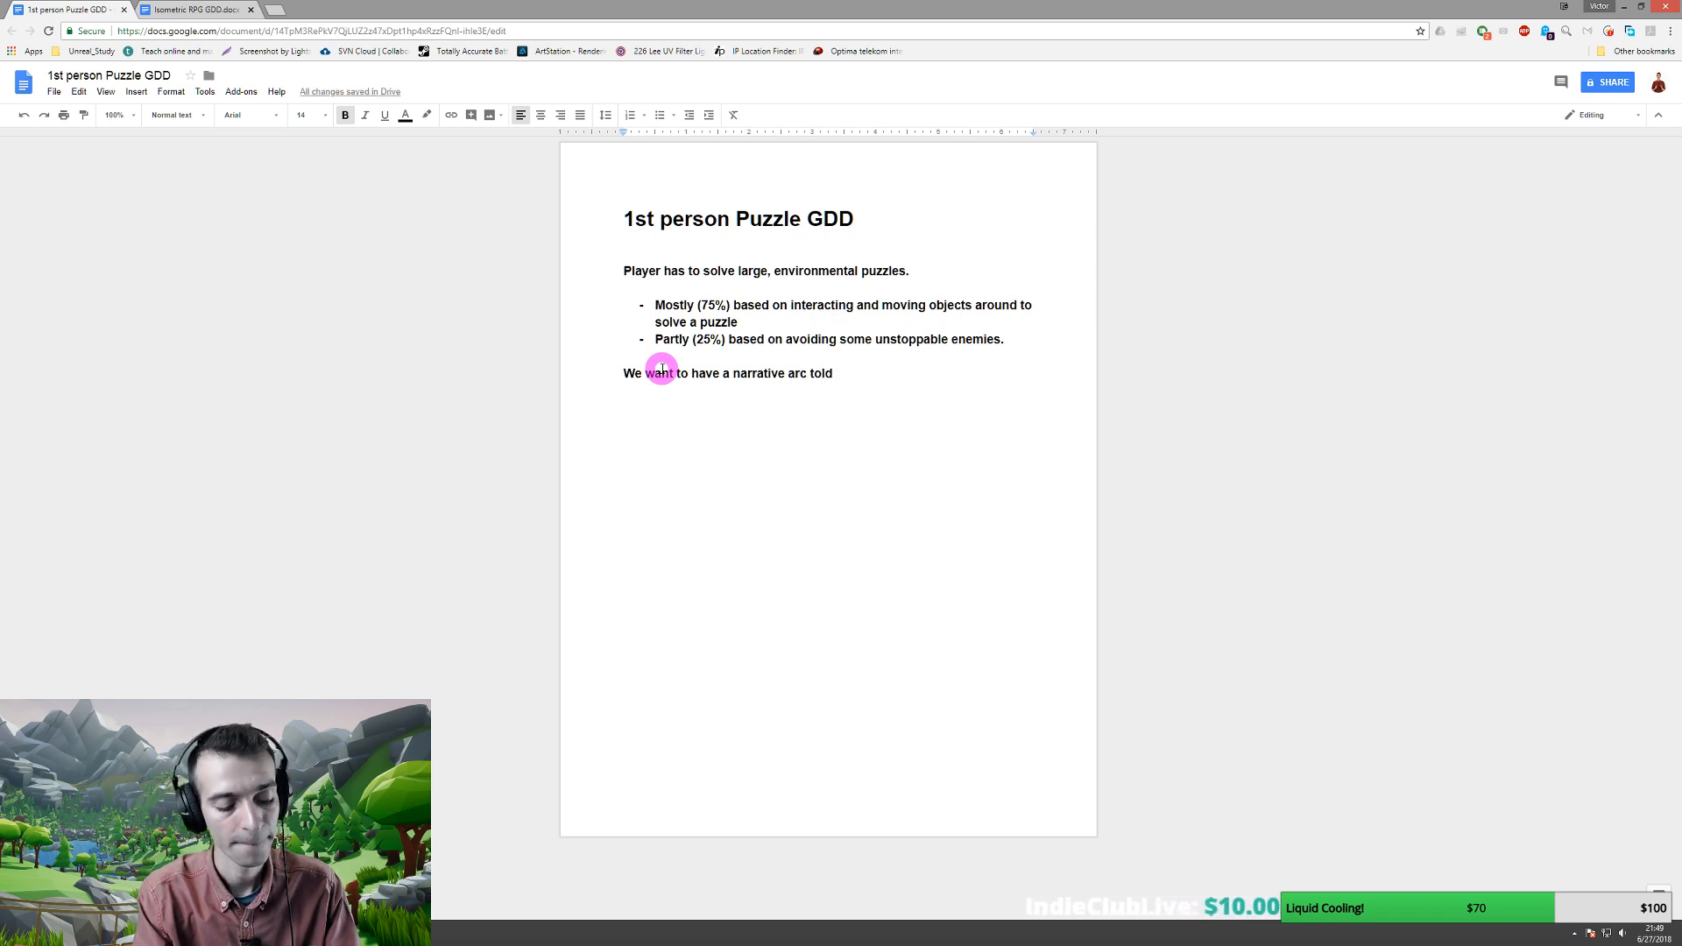
pyautogui.write('mostly thro')
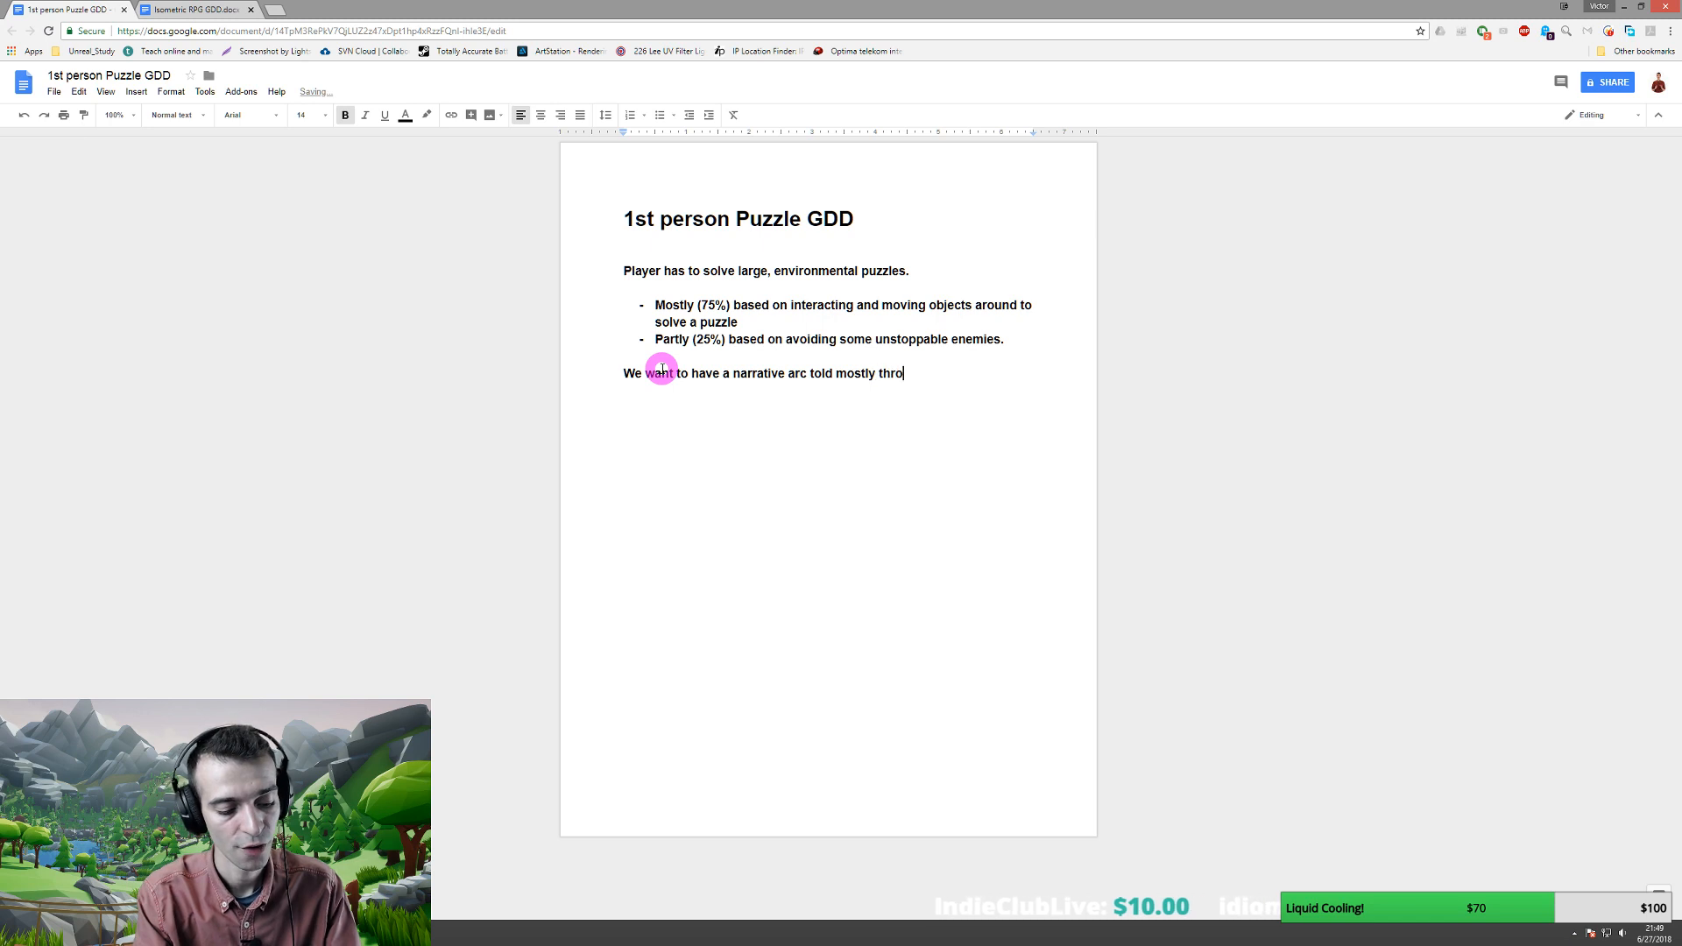
pyautogui.write('ugh environmental ')
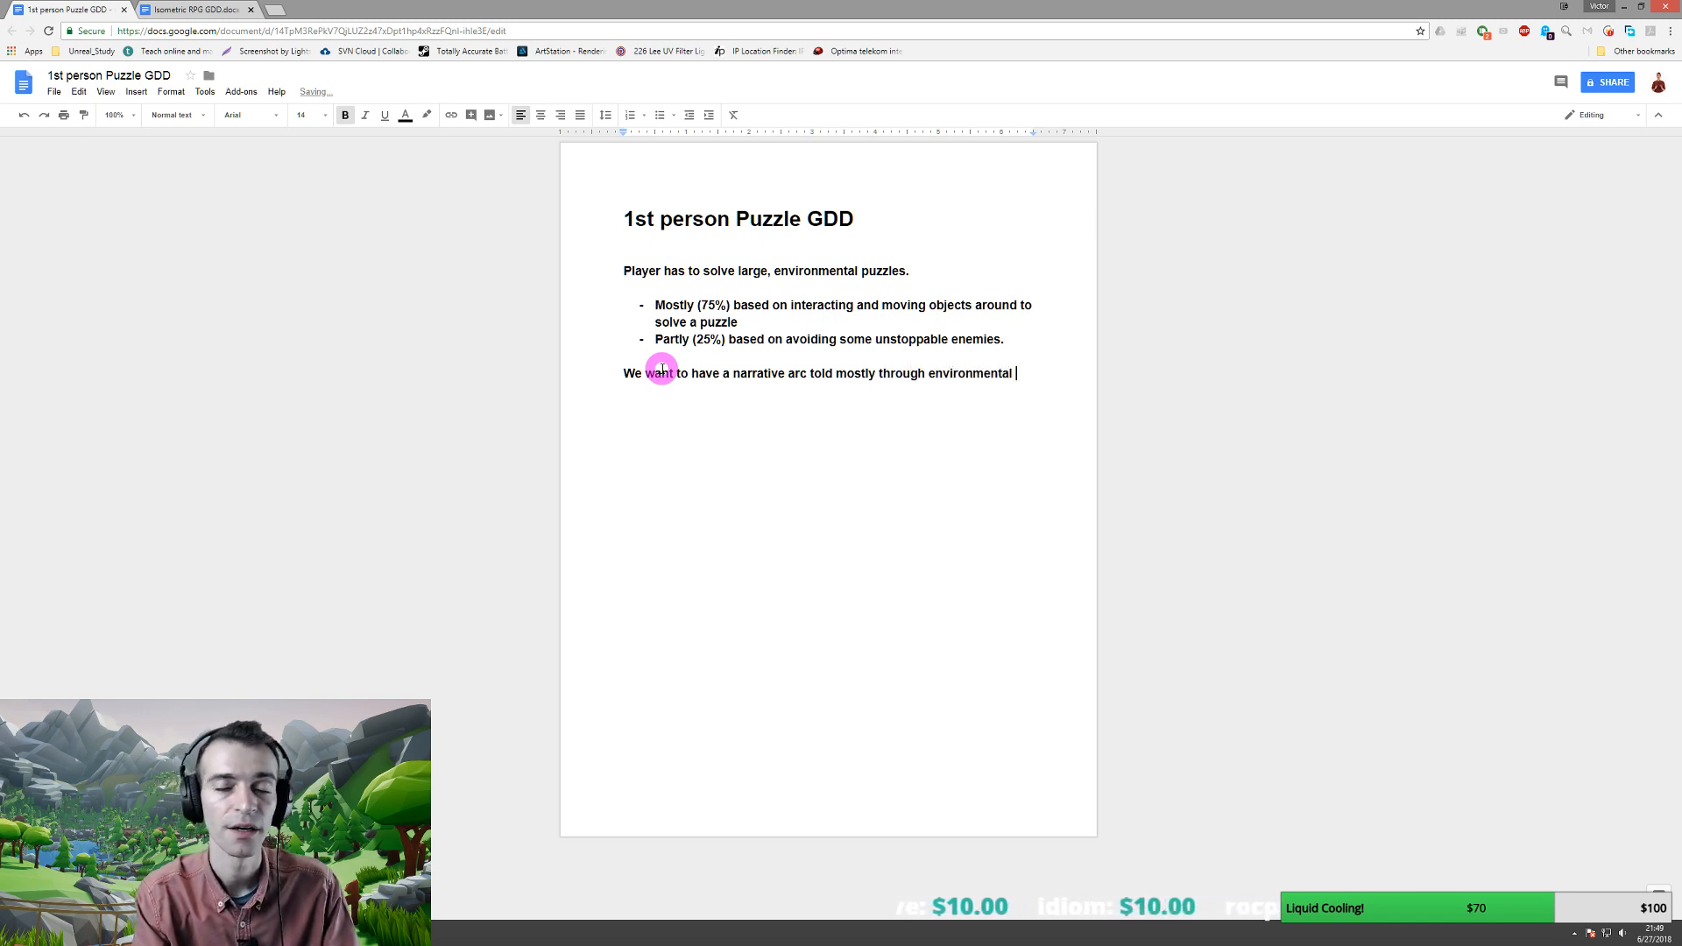
pyautogui.write('setups, ')
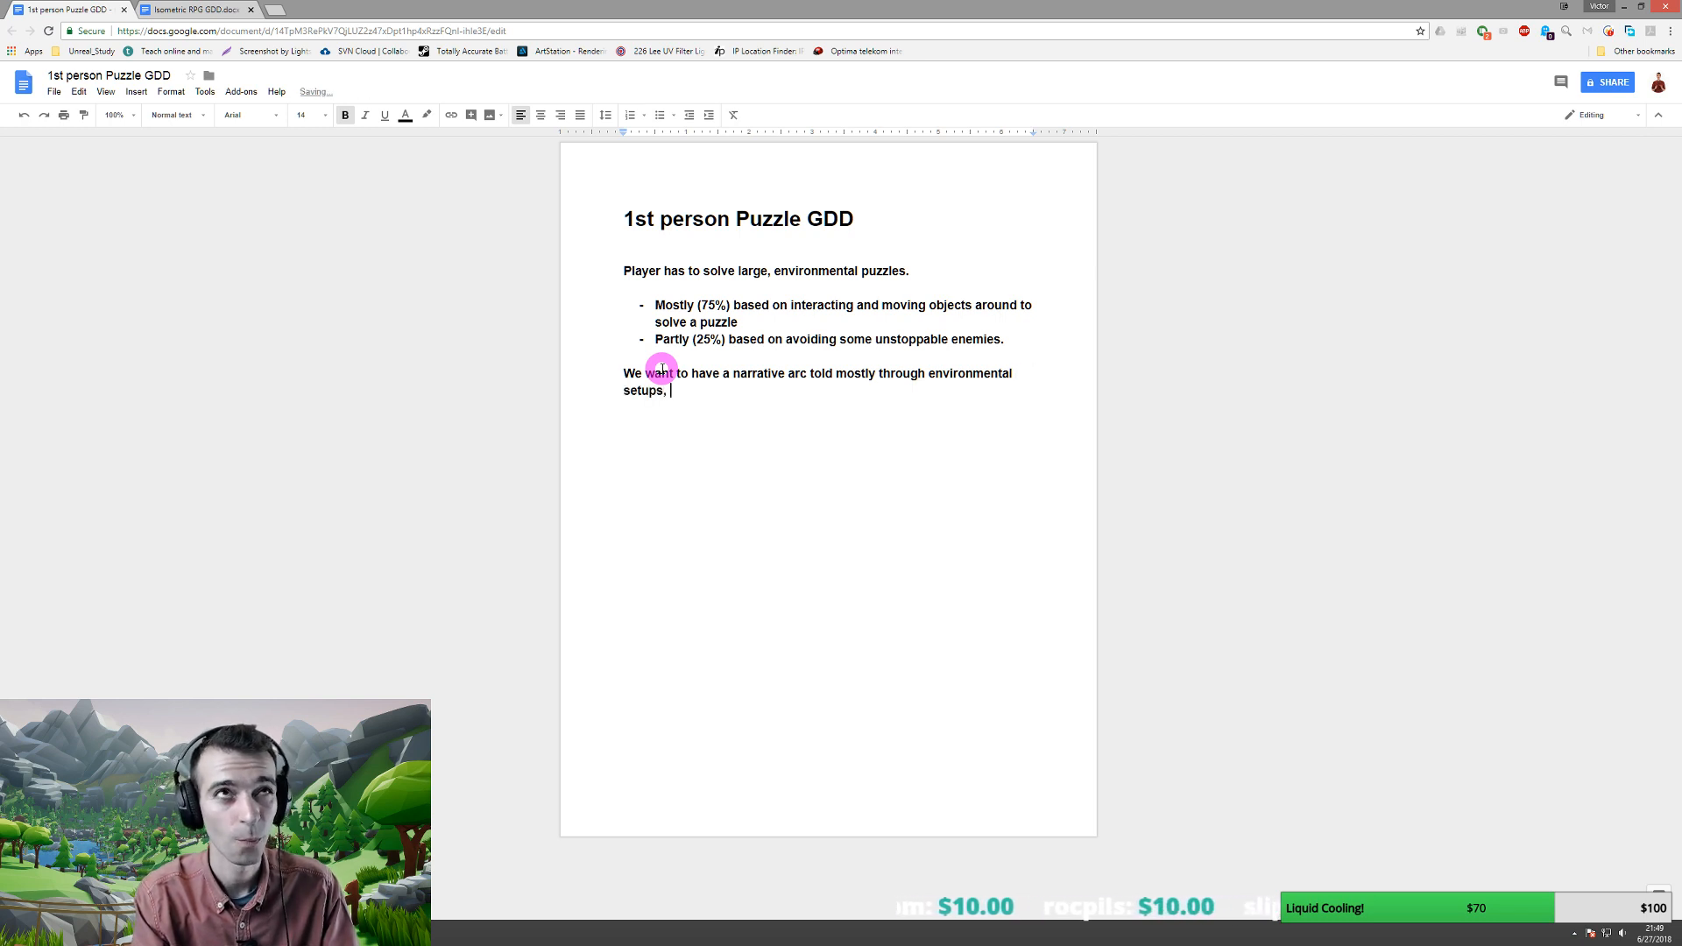
pyautogui.write('notes')
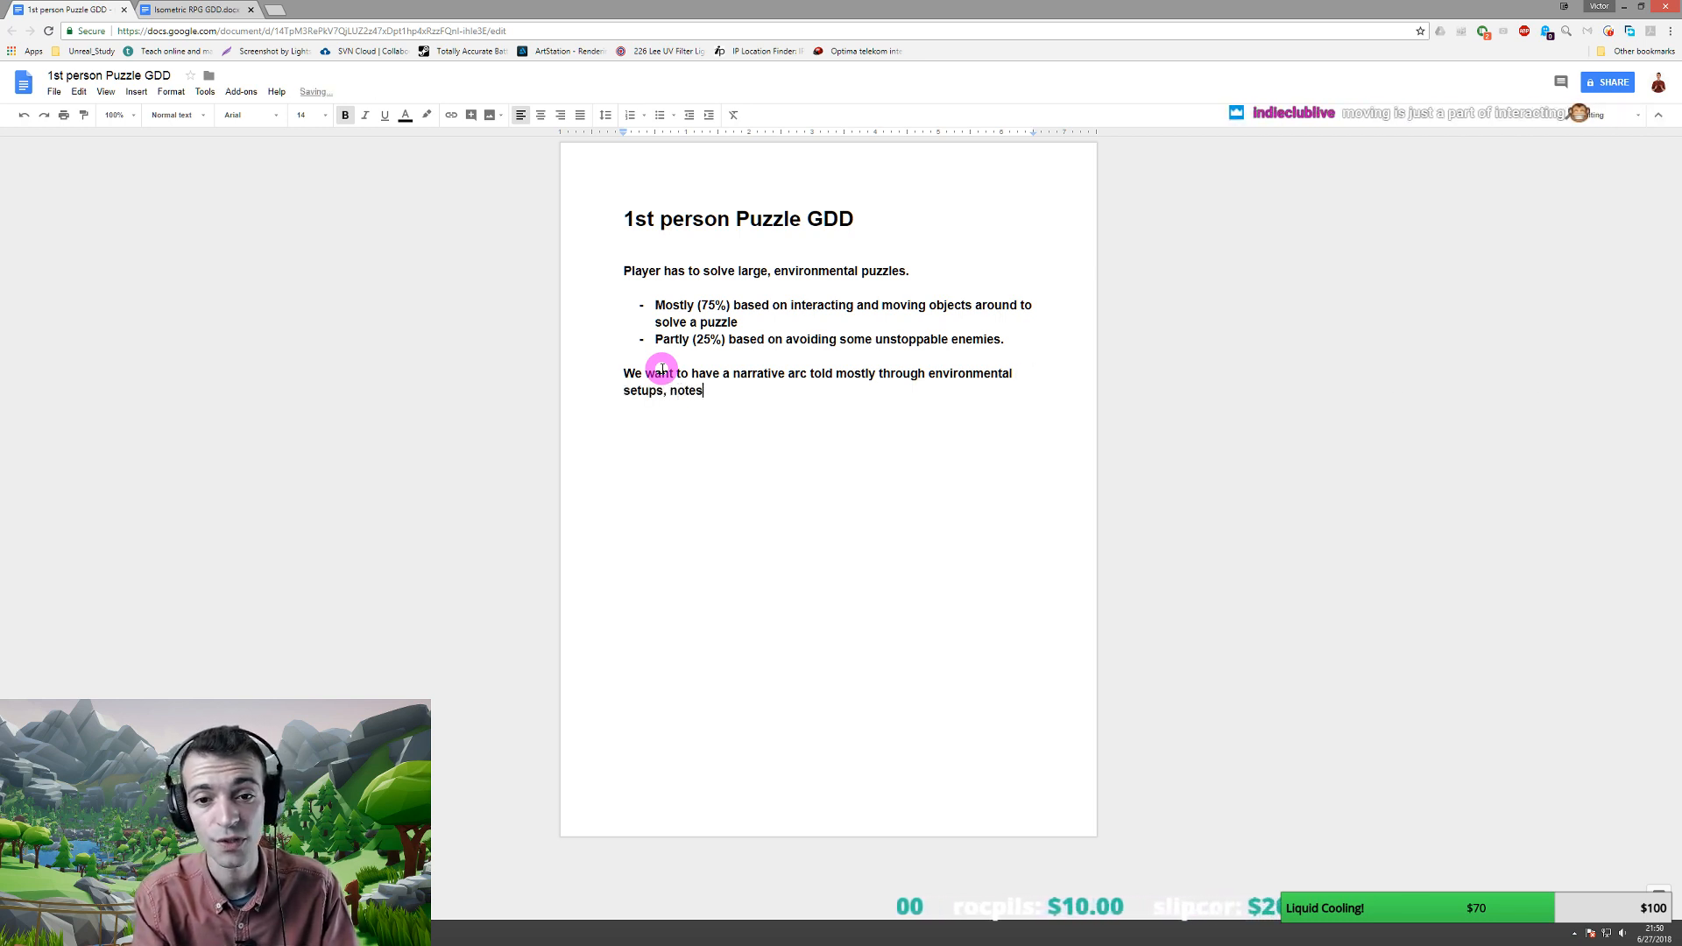
pyautogui.write(' and memos f')
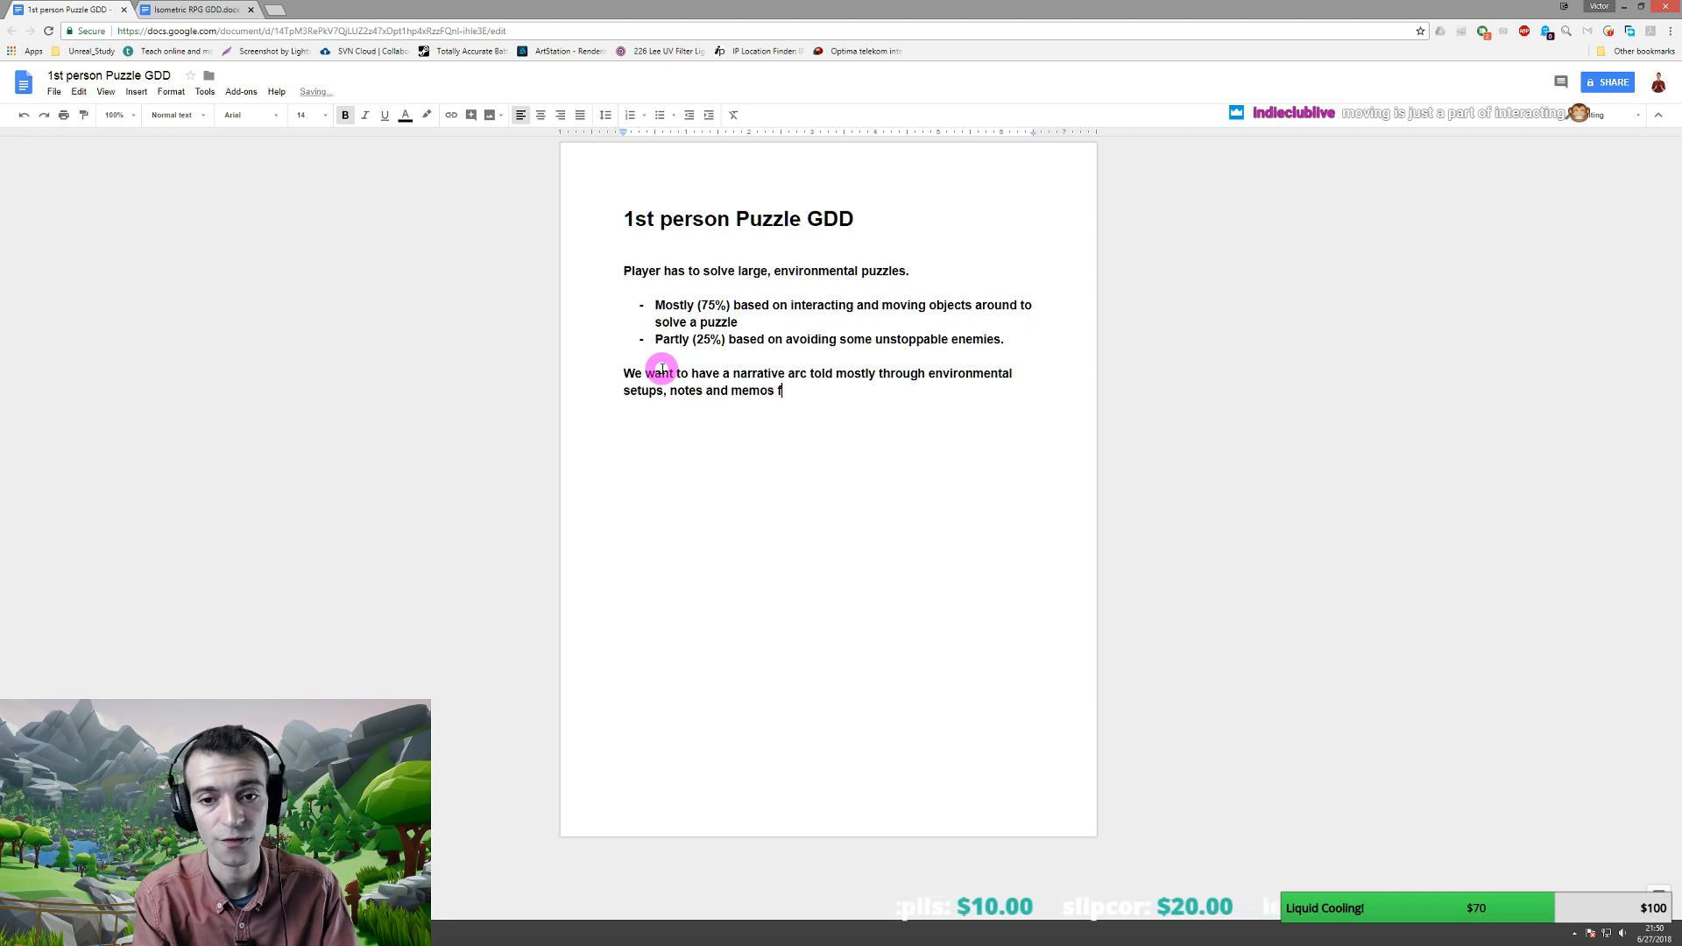
pyautogui.write('ound in the wor')
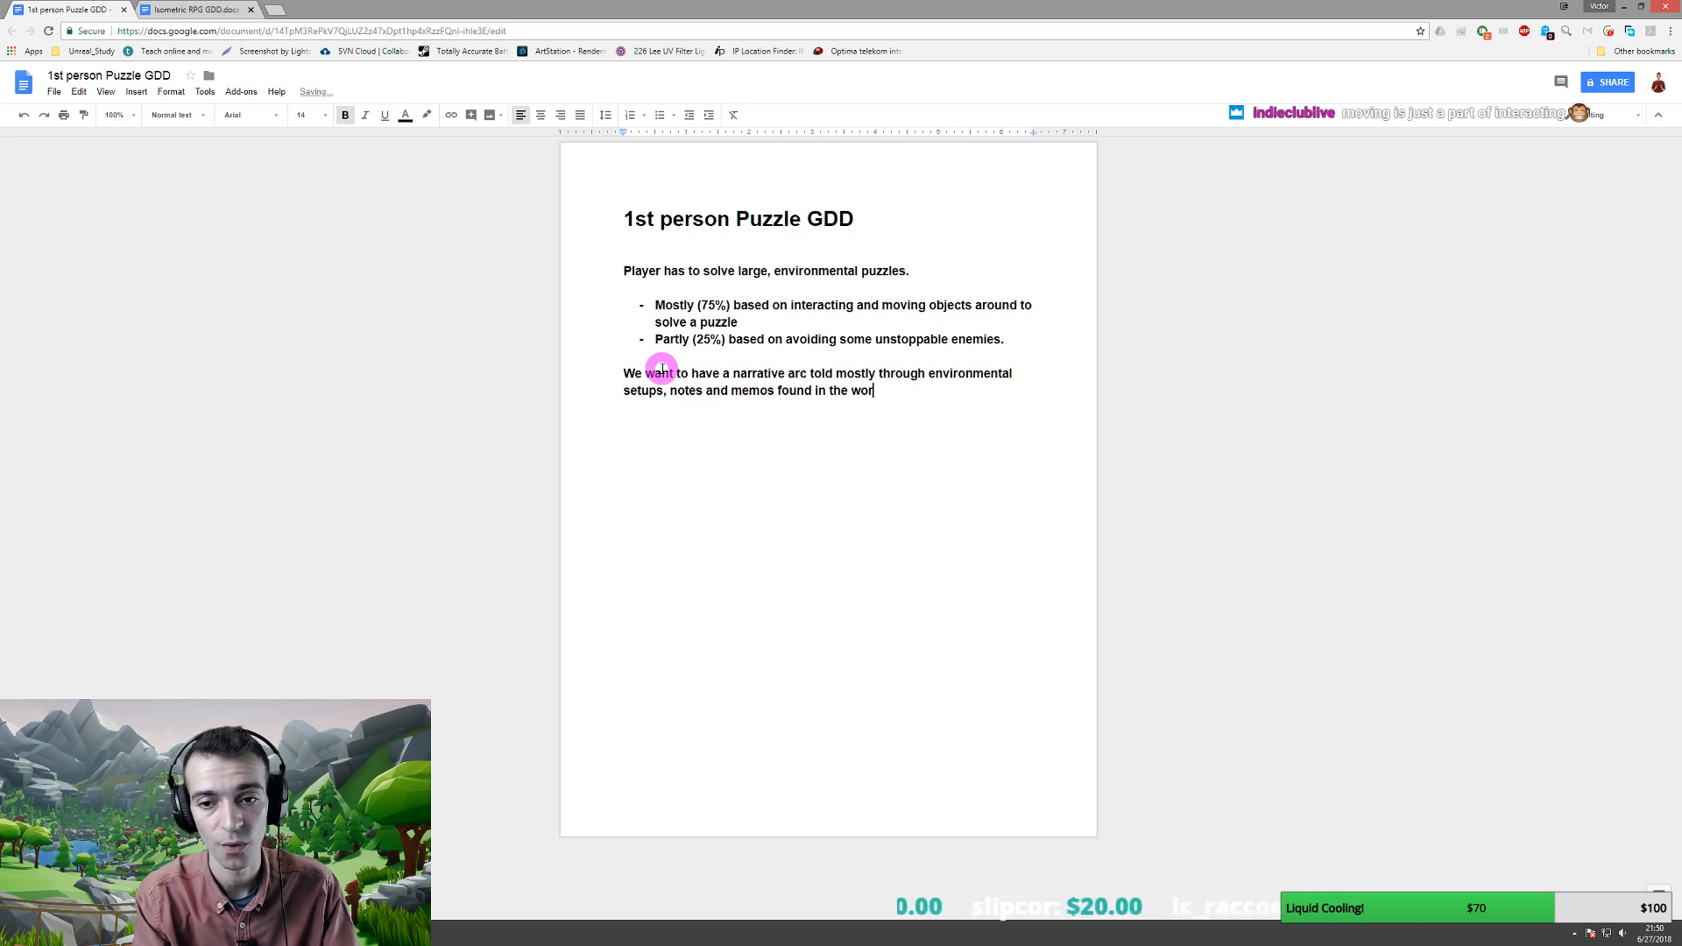
pyautogui.write('ld.')
pyautogui.press('Return')
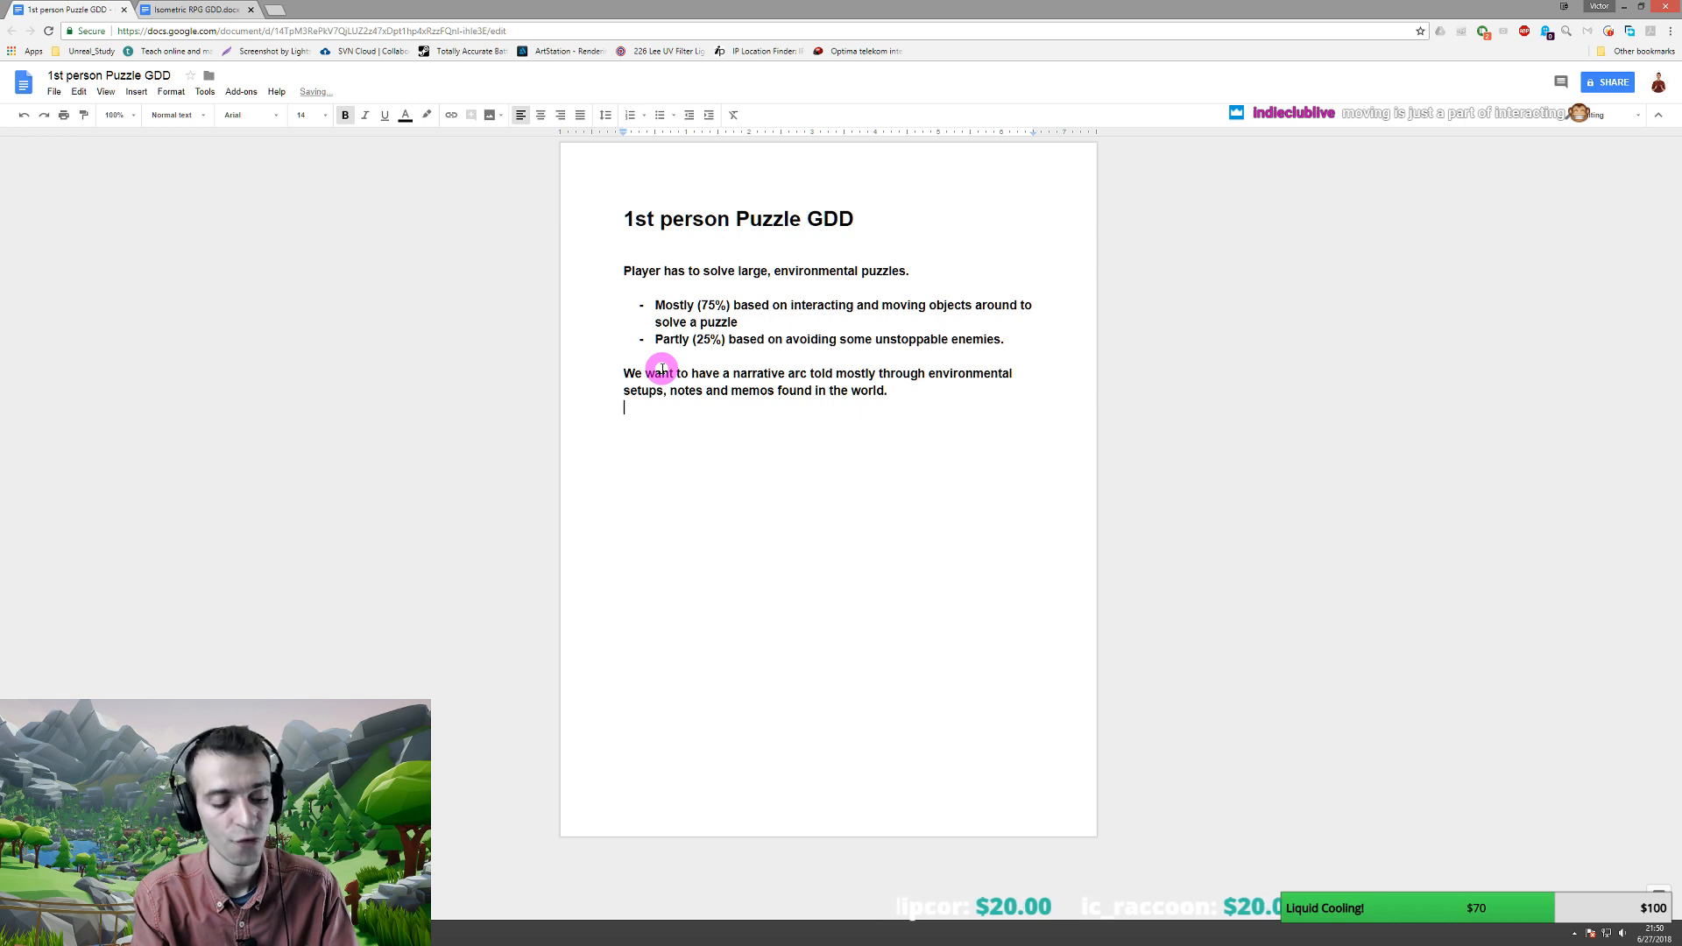
pyautogui.write('From time t')
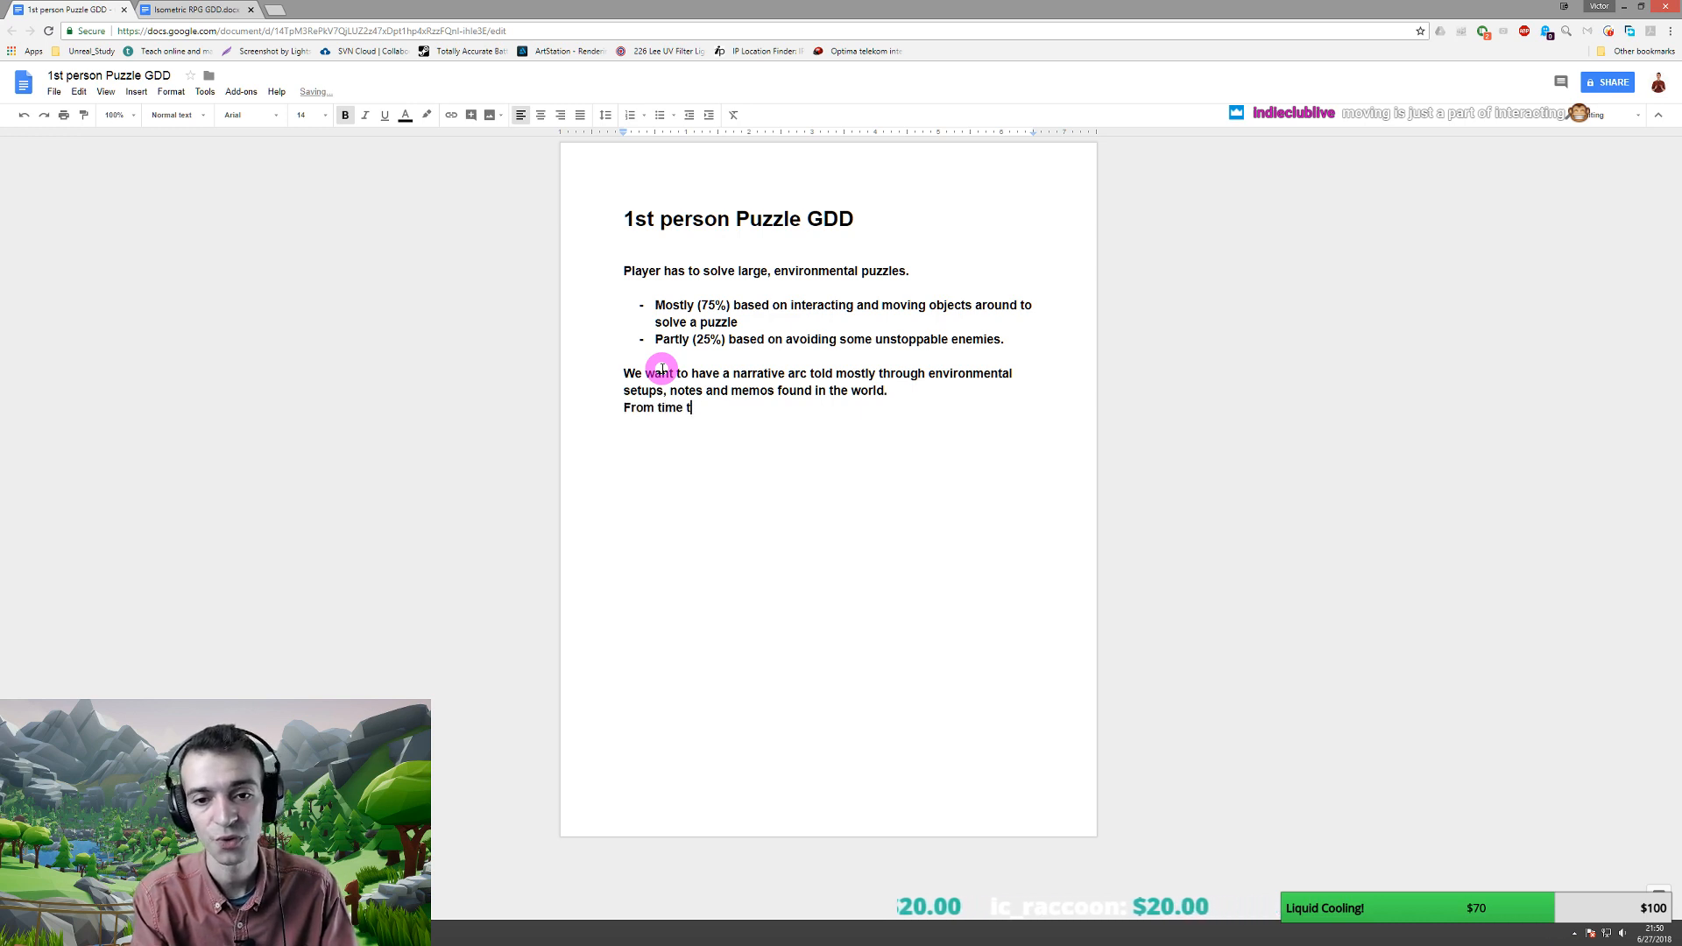
pyautogui.write('o time we wi')
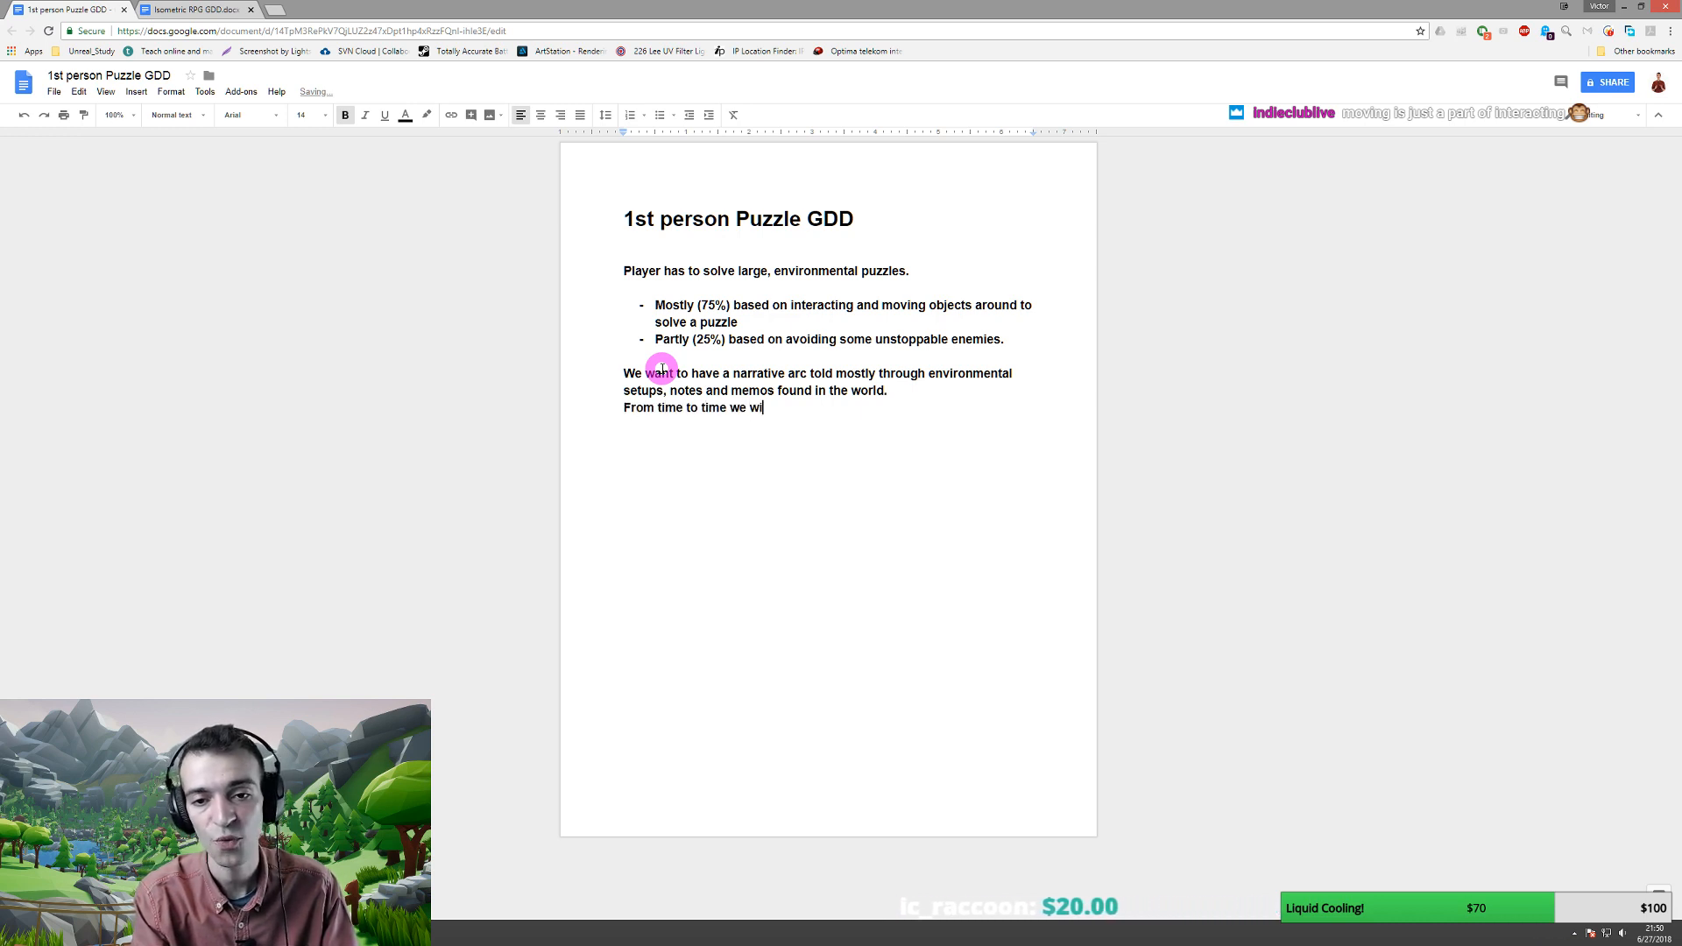
pyautogui.write('ll use ci')
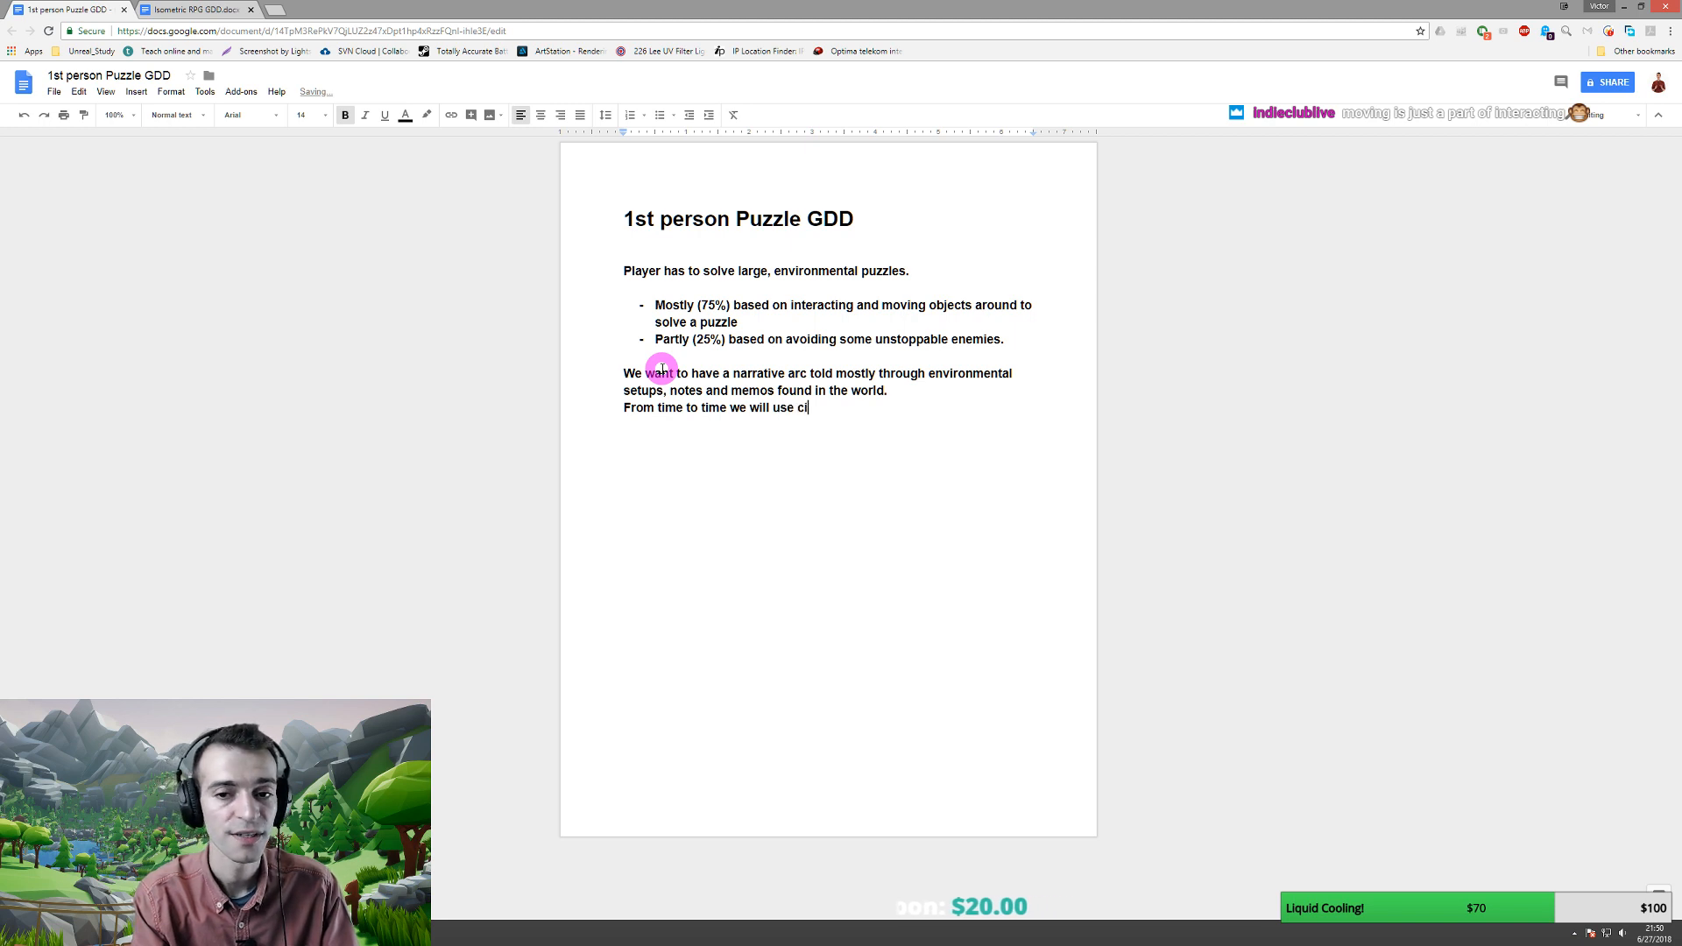
pyautogui.write('nematics ')
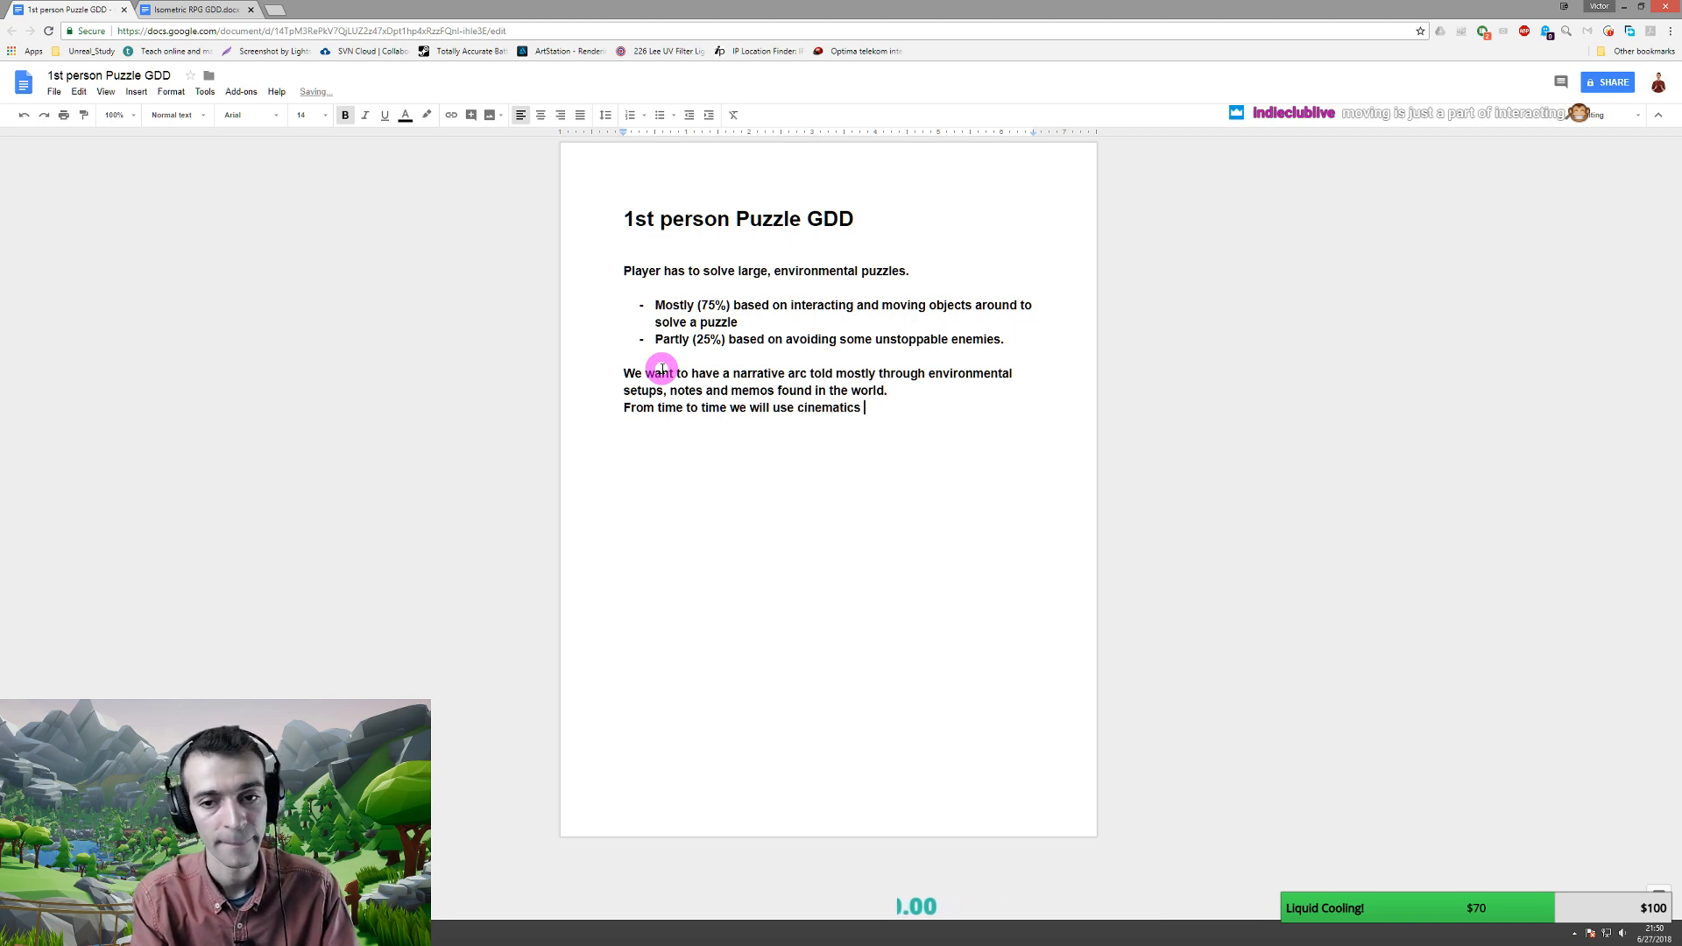
pyautogui.write('to progress the story')
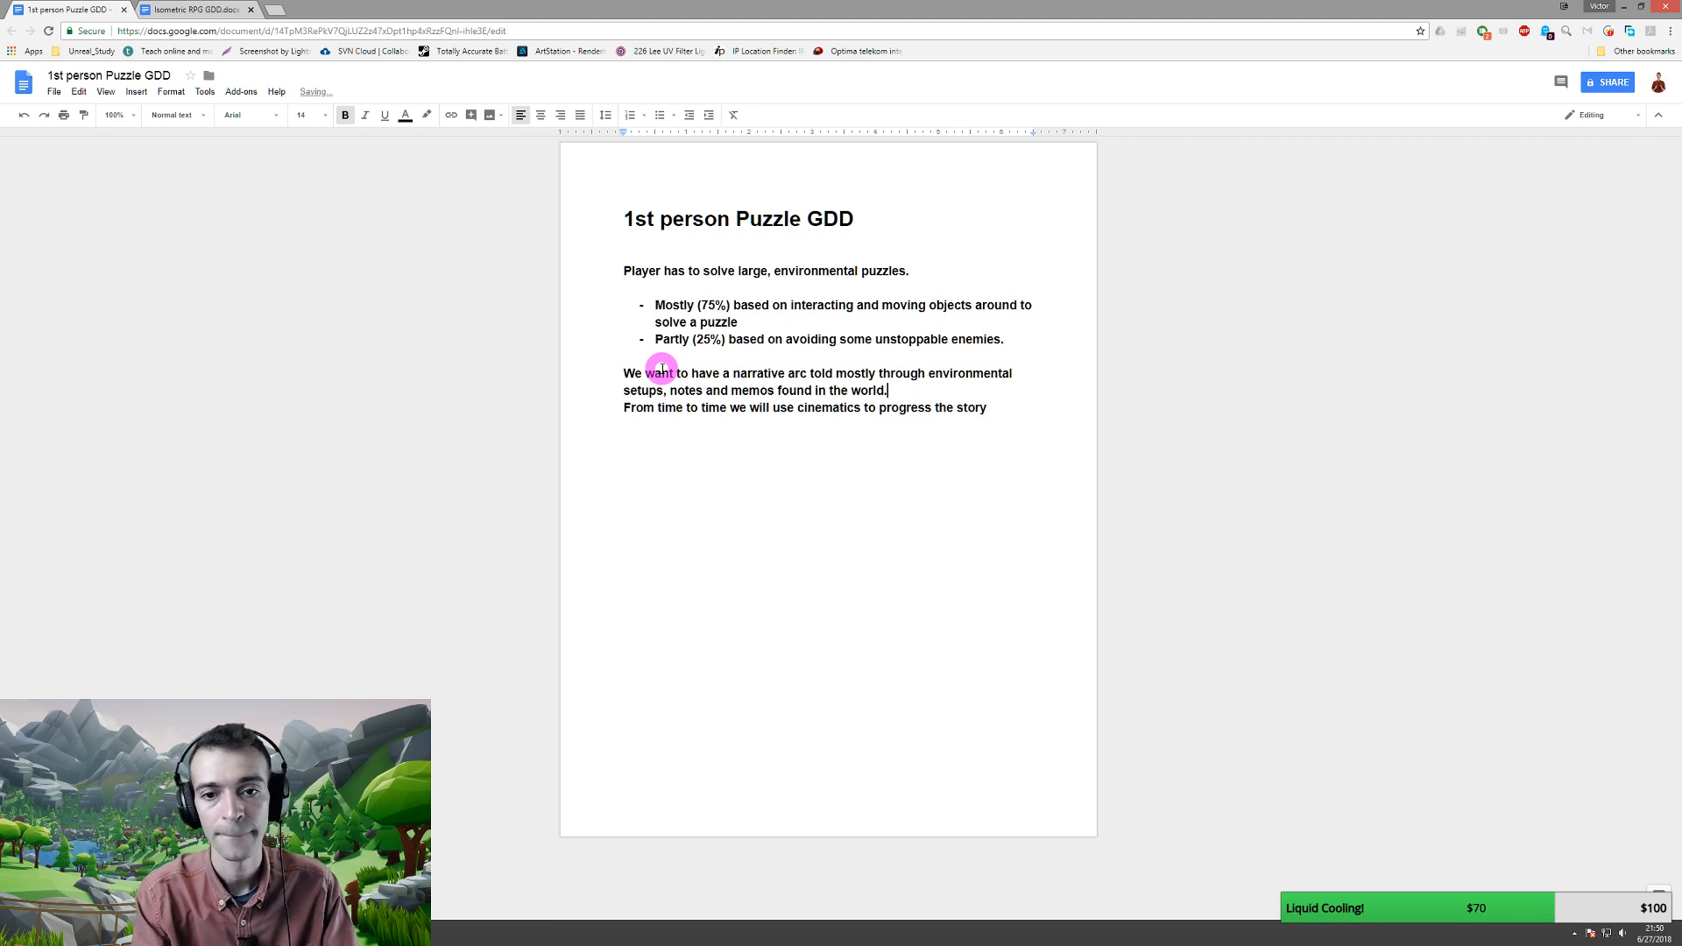
pyautogui.press('Return')
# - Change the narrative list to 'notes, memos and audio' and check the end of the cinematics line
pyautogui.press('Up')
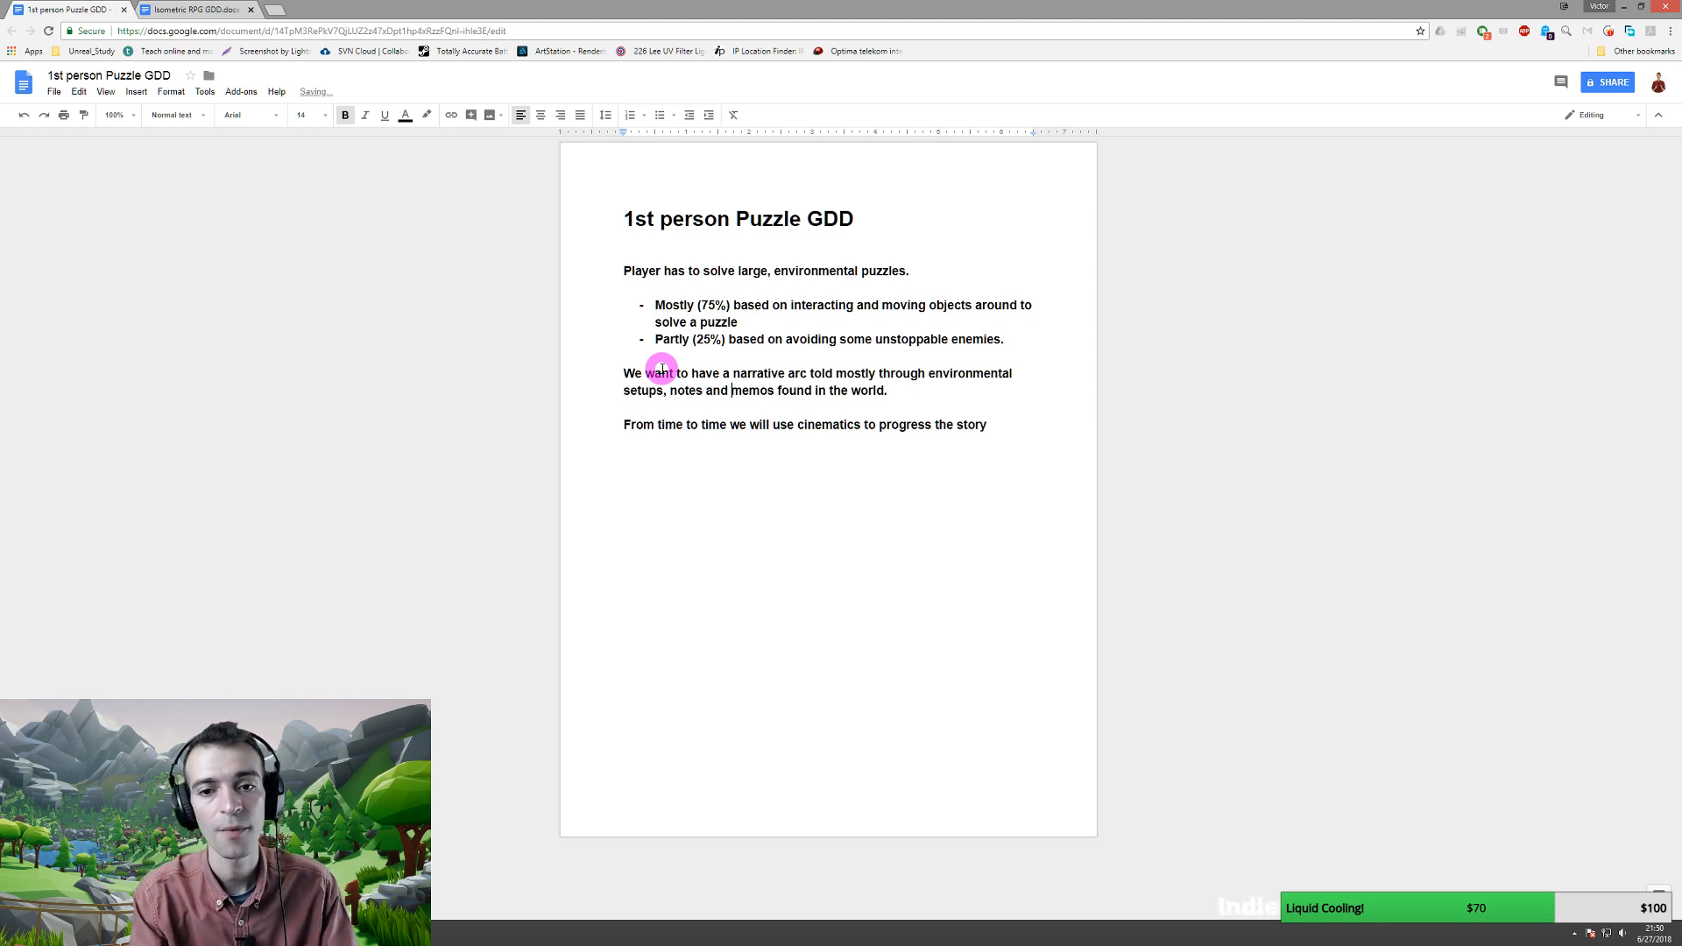
pyautogui.hotkey('ctrl', 'shift', 'Right')
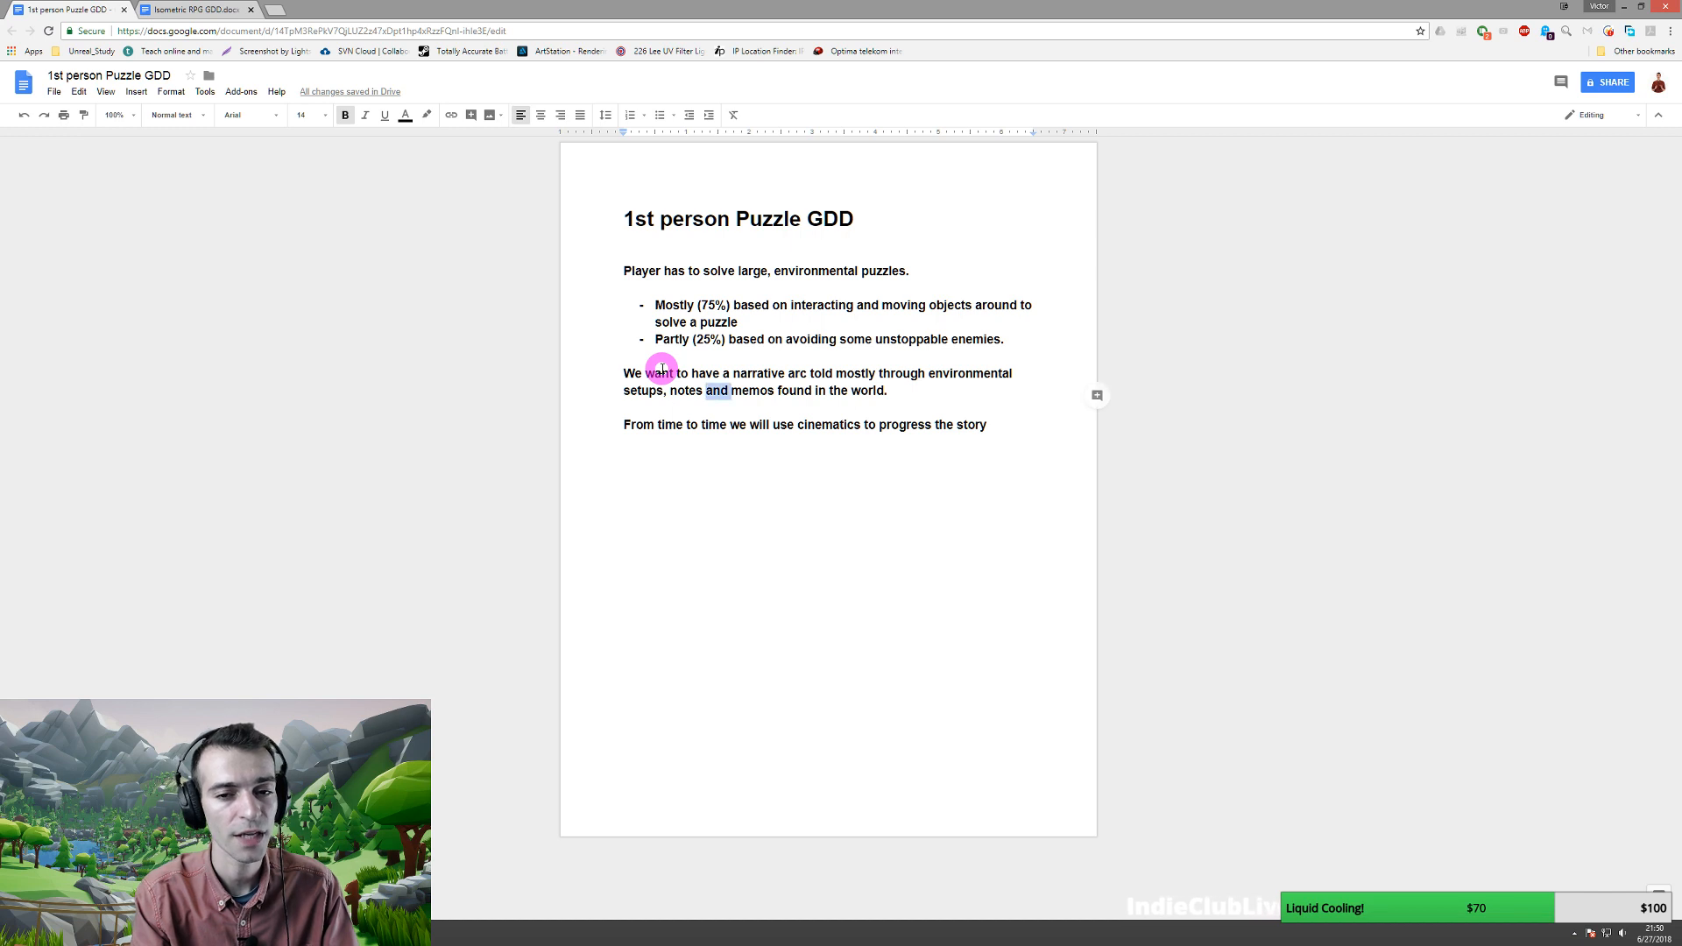
pyautogui.press('Delete')
pyautogui.write(', memos ')
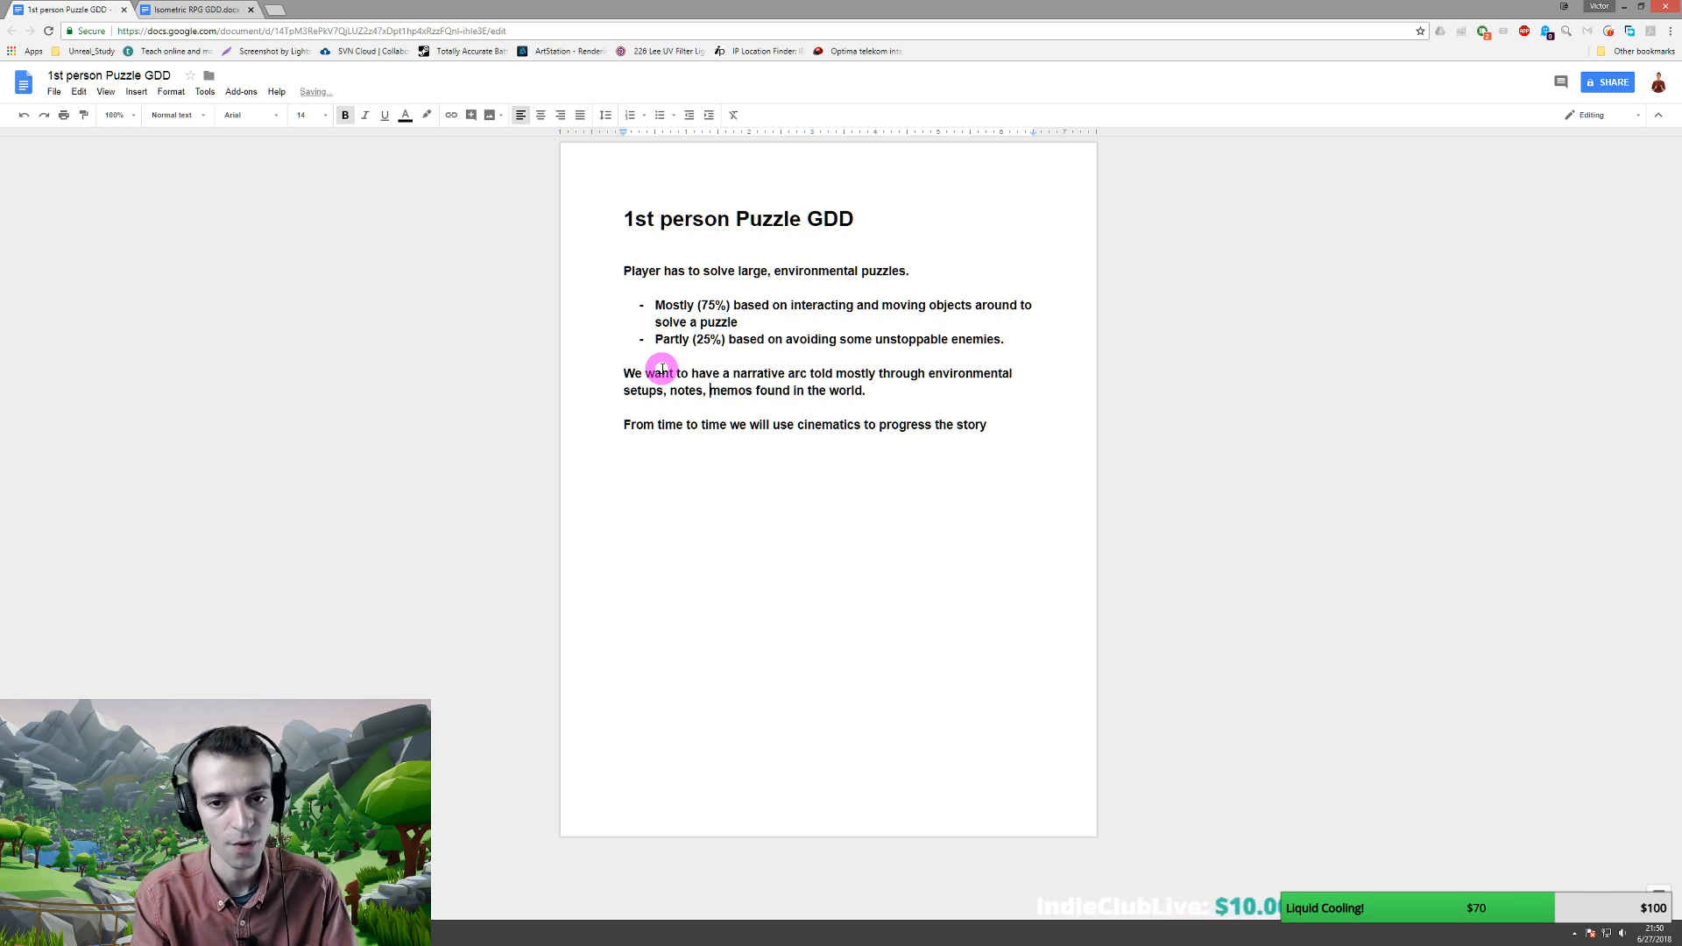
pyautogui.write('and audioo')
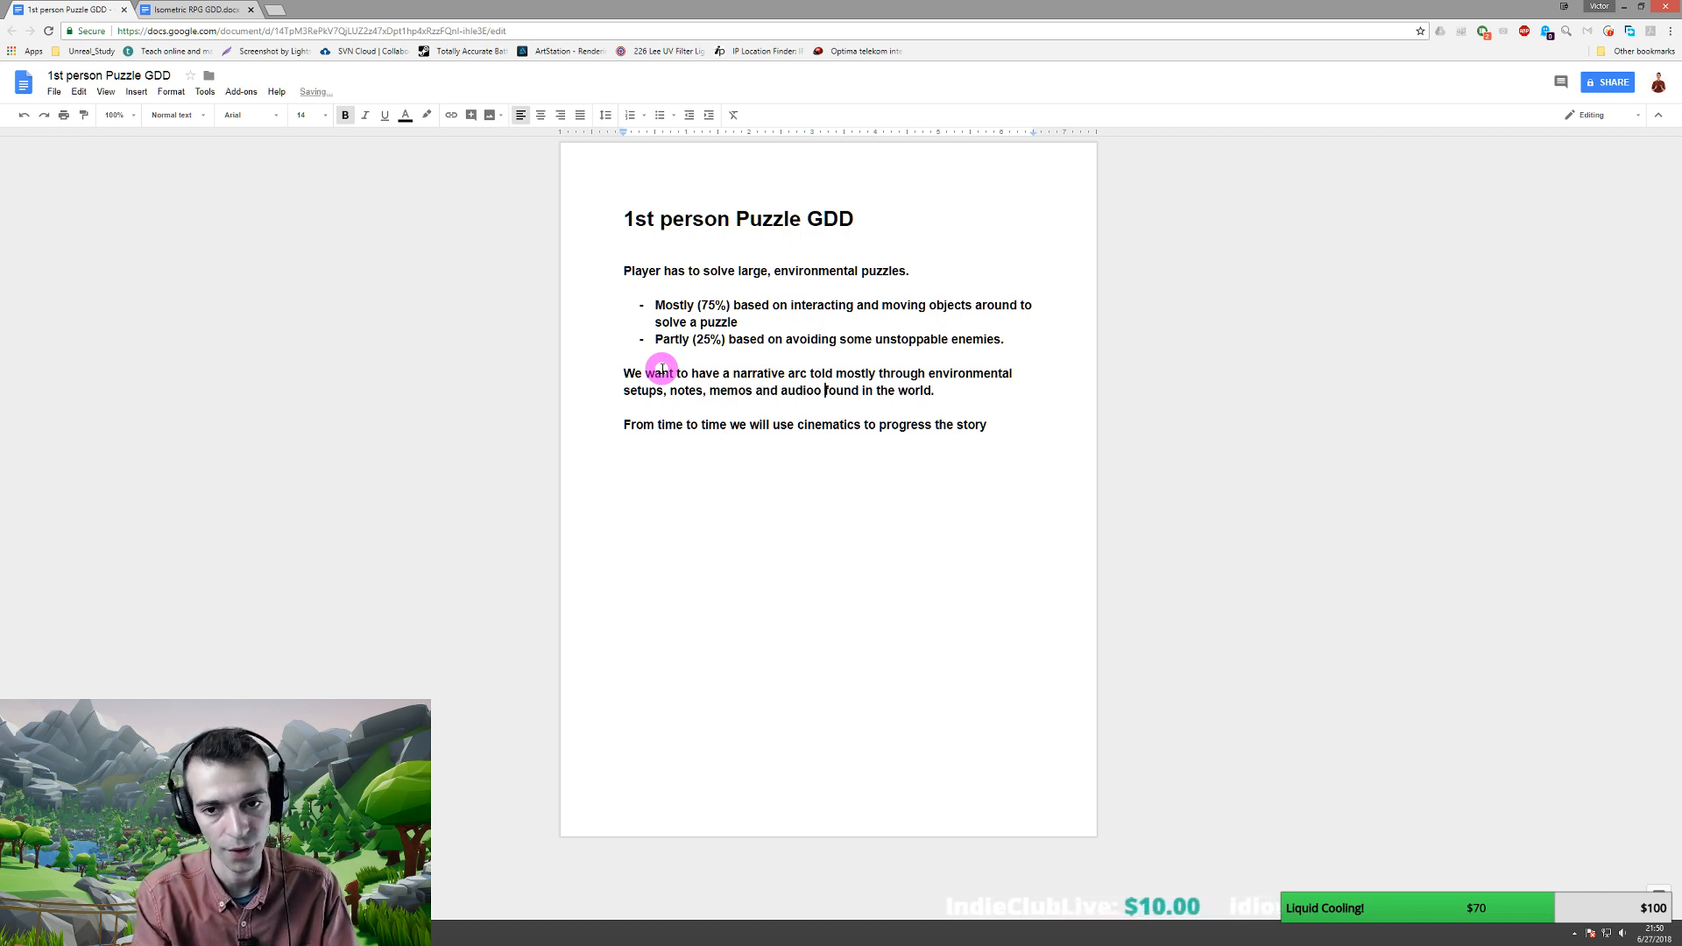
pyautogui.press('Left')
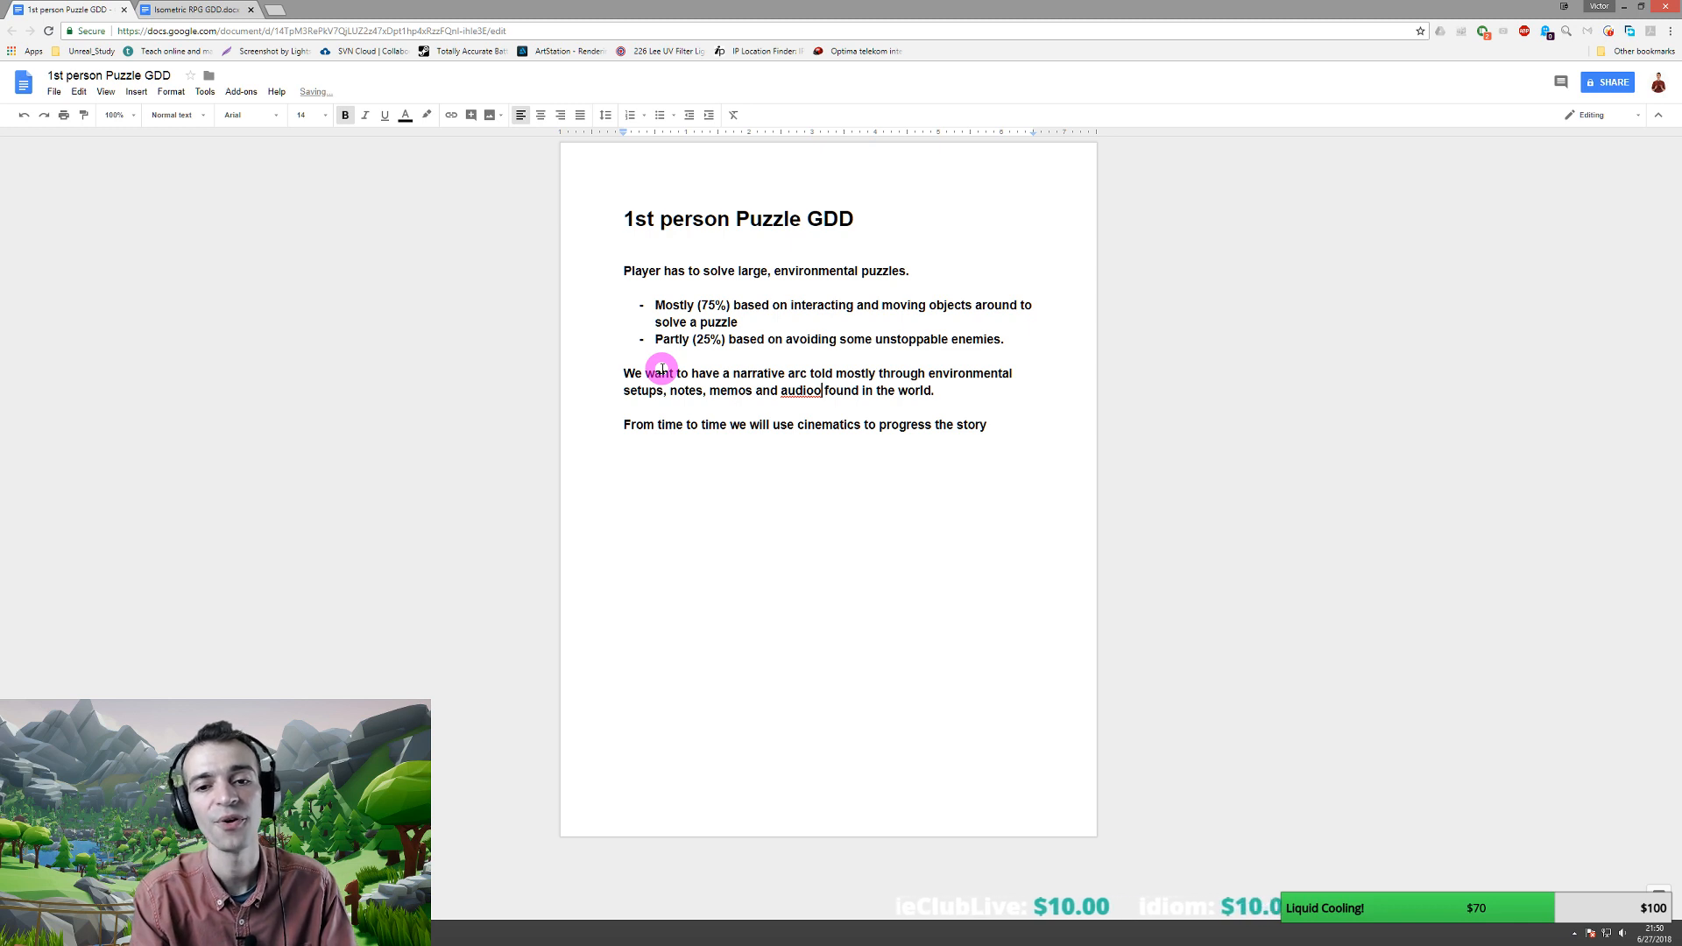
pyautogui.press('BackSpace')
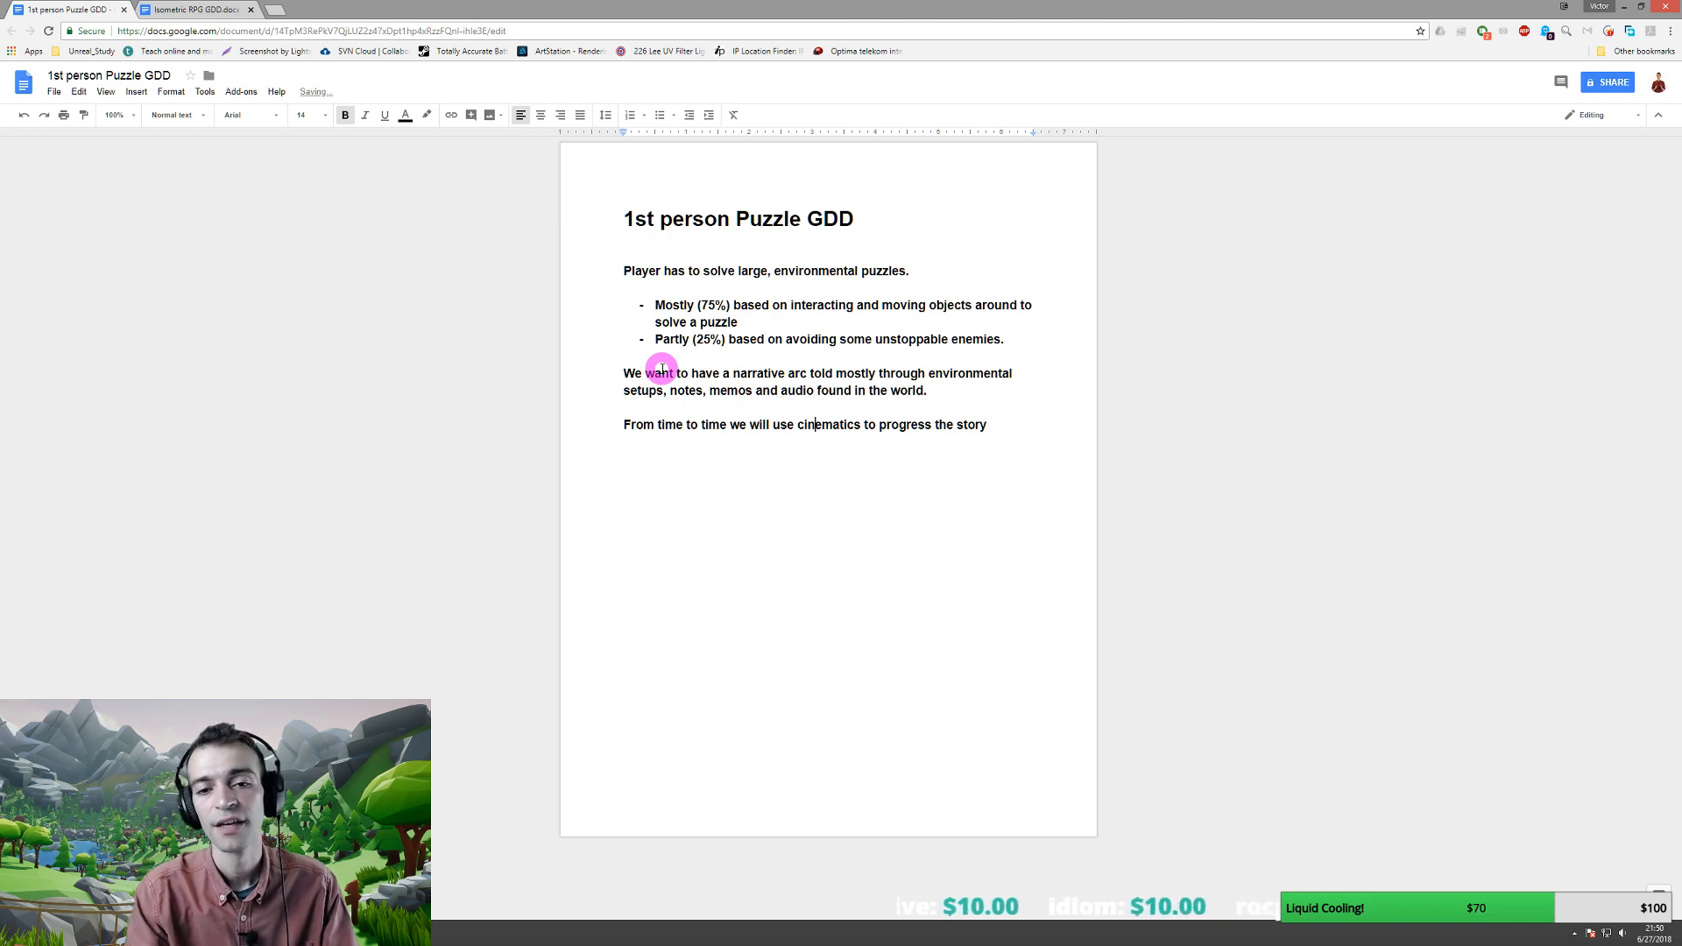
pyautogui.click(838, 443)
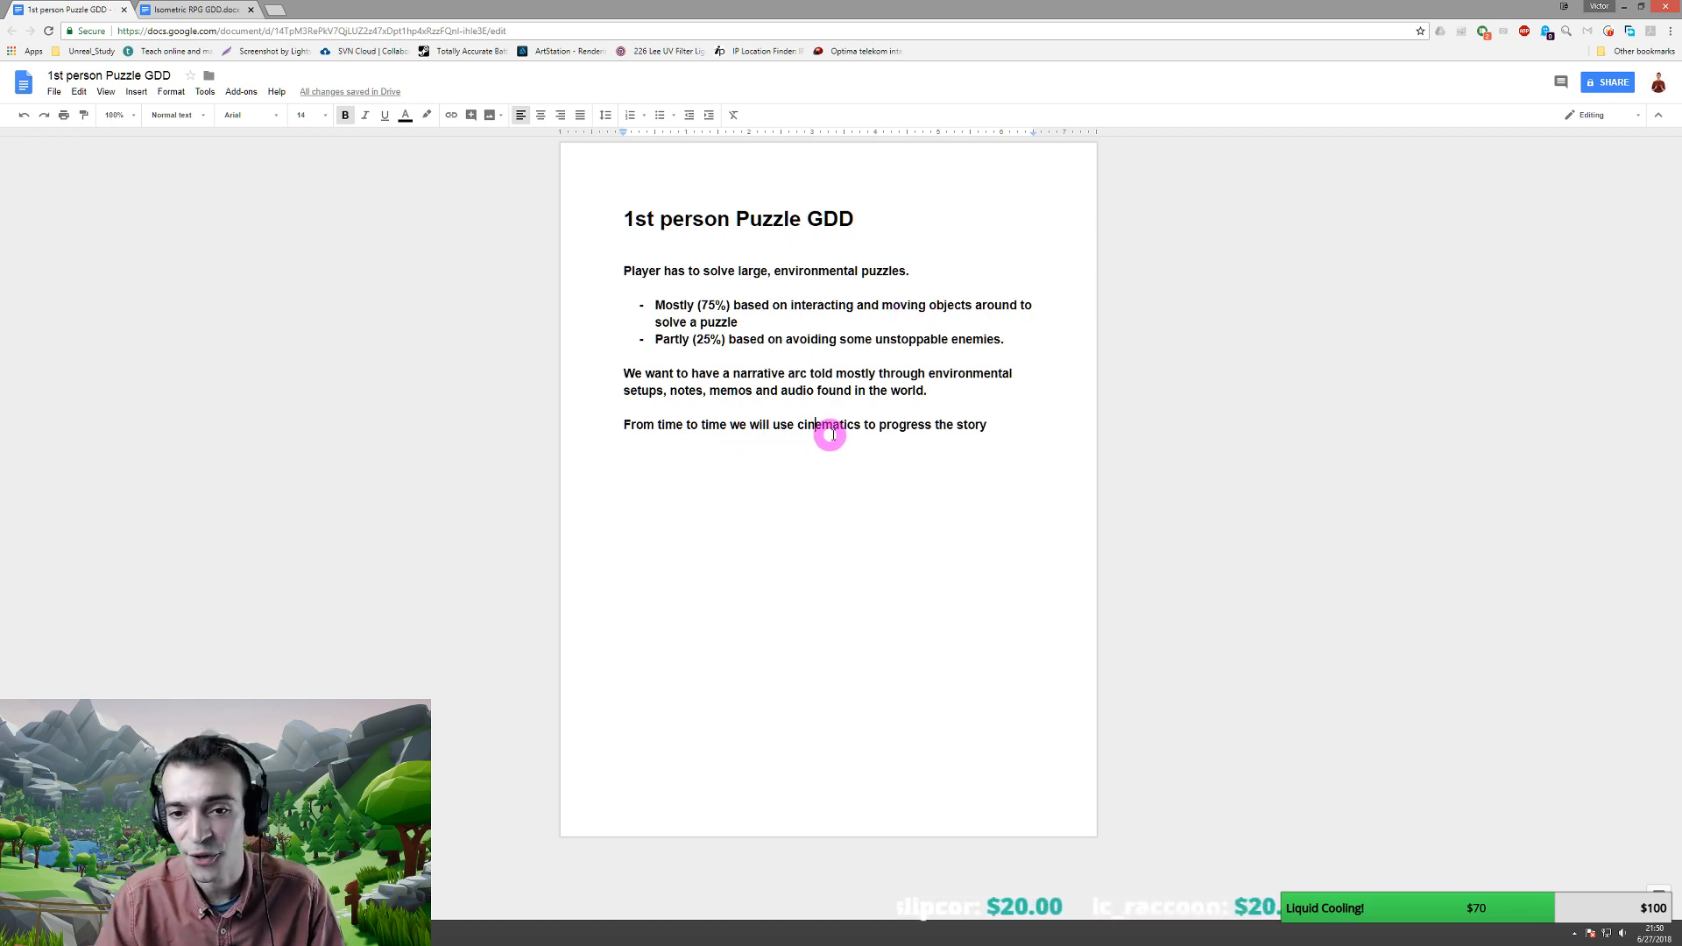
pyautogui.moveTo(978, 422); pyautogui.dragTo(990, 424)
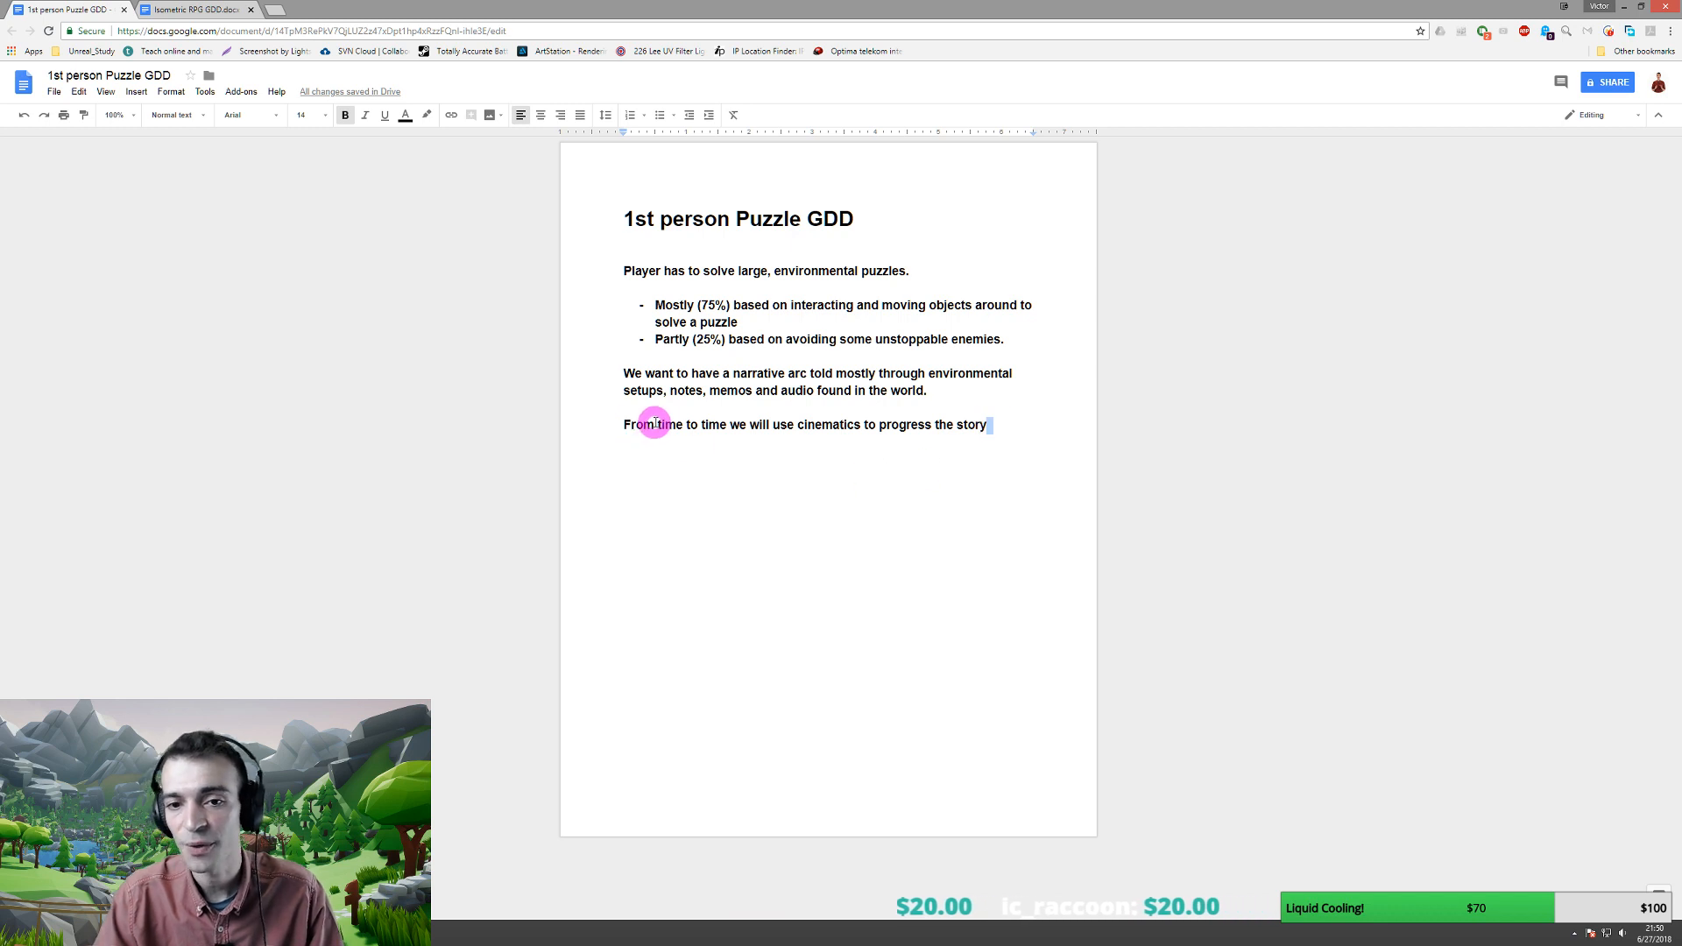
pyautogui.click(1003, 424)
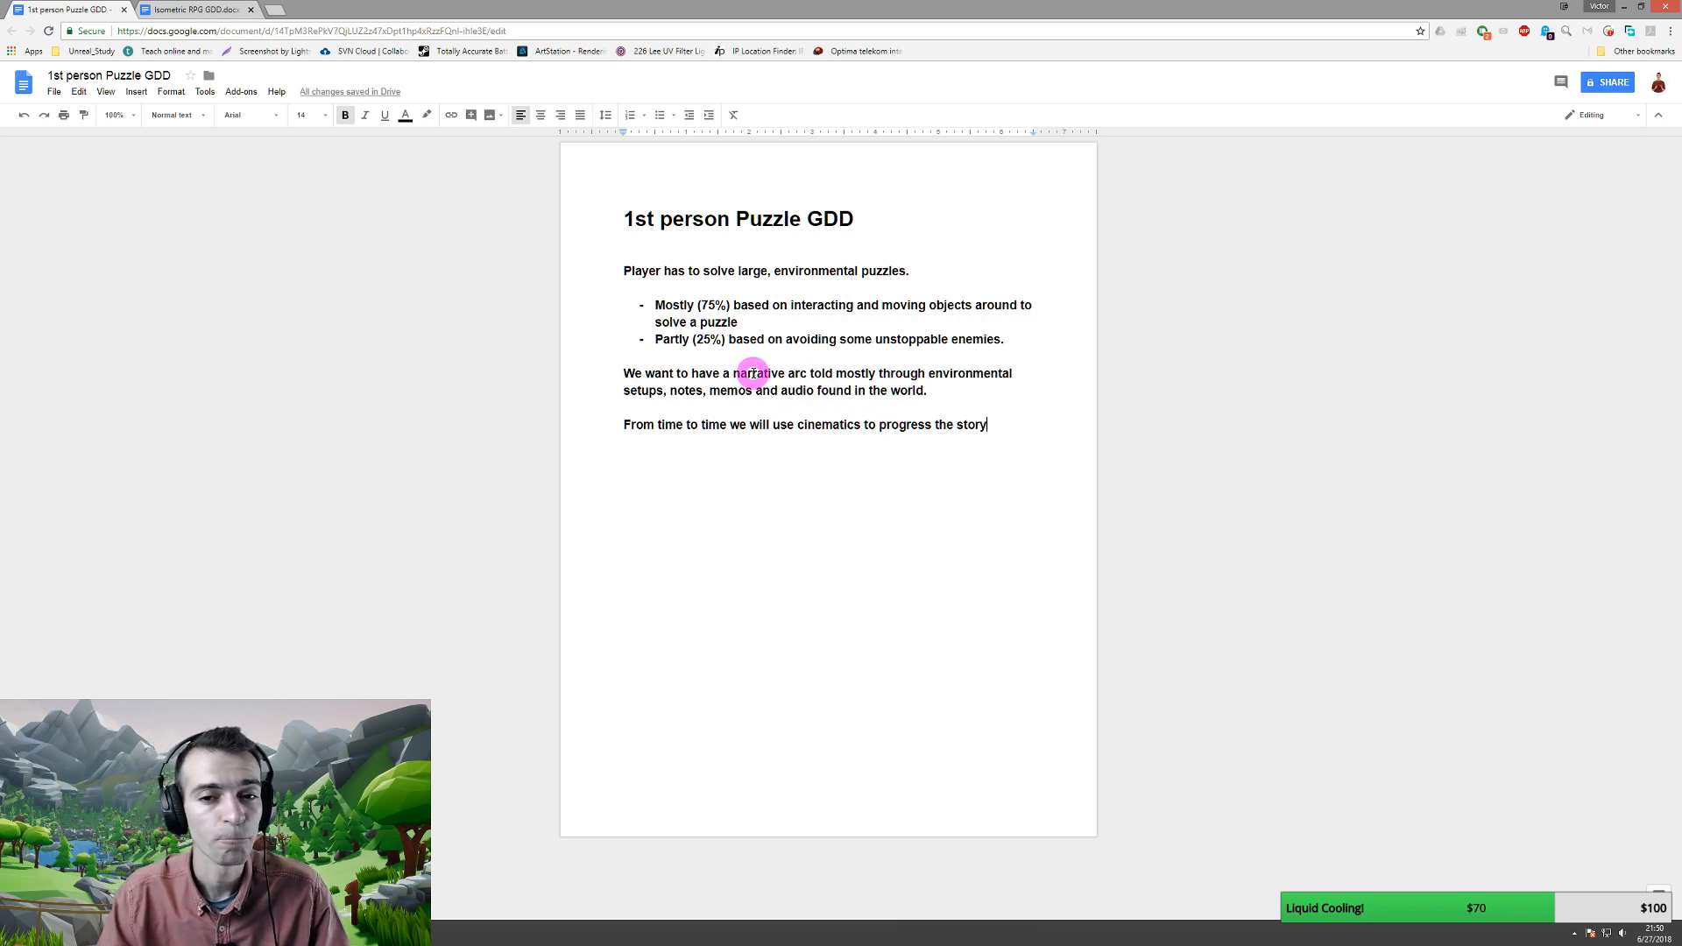
# - Tag the narrative as environmental storytelling (80%) and cinematics (20%), then add an empty line below
pyautogui.click(877, 373)
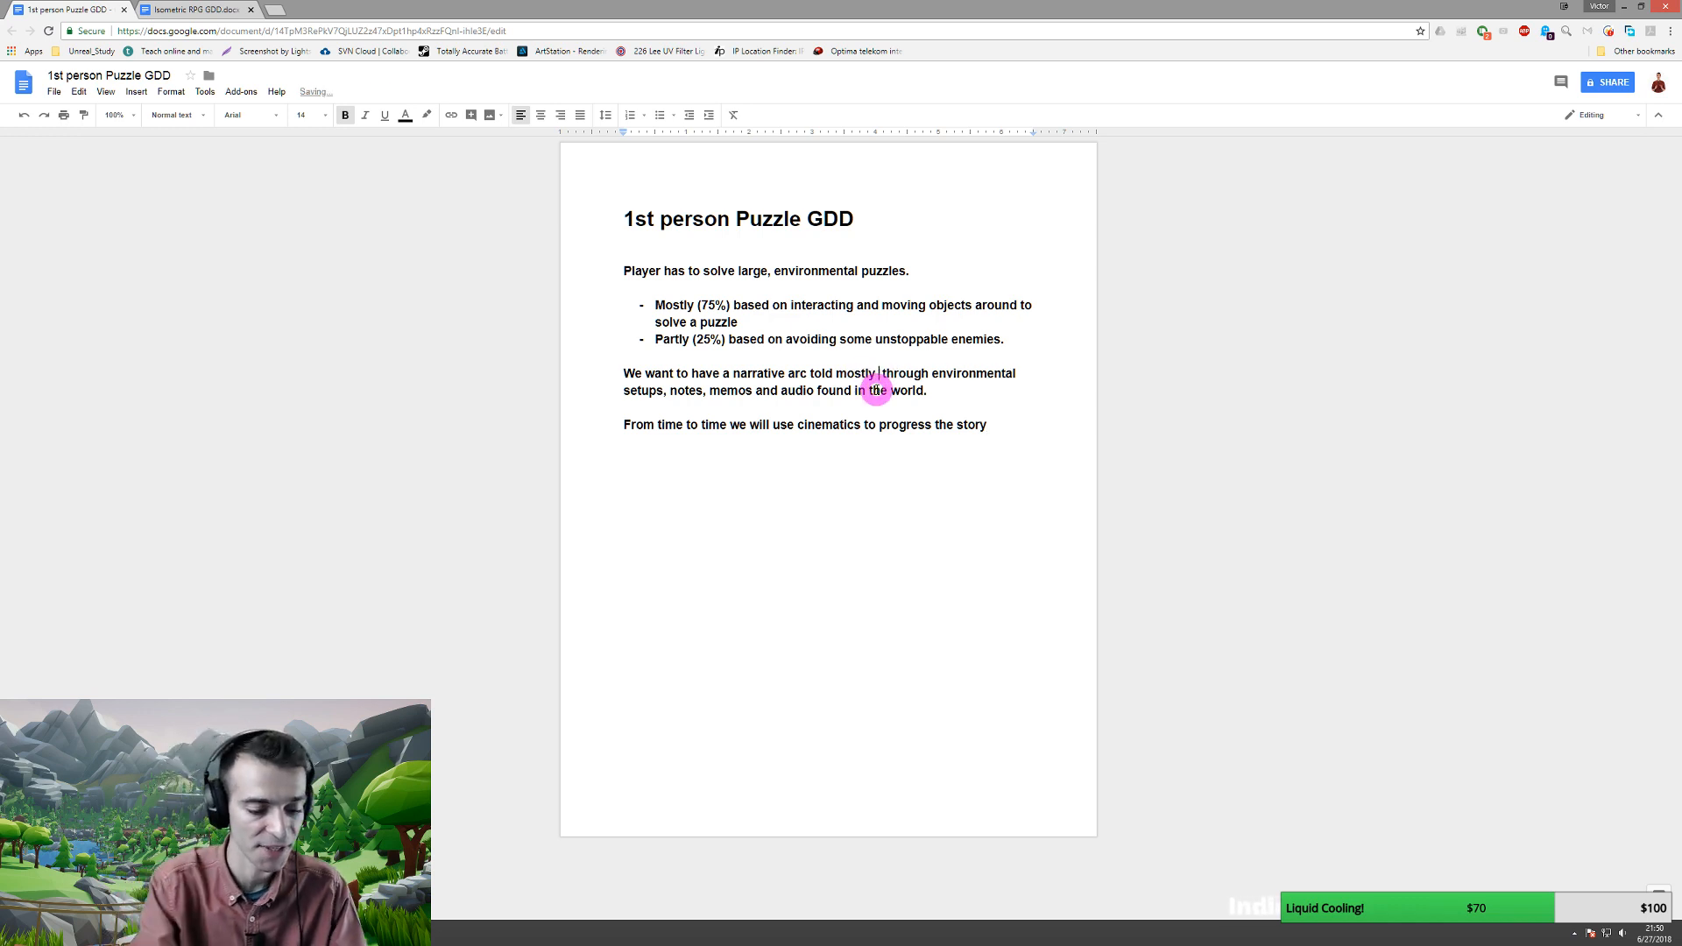
pyautogui.write('(80 ')
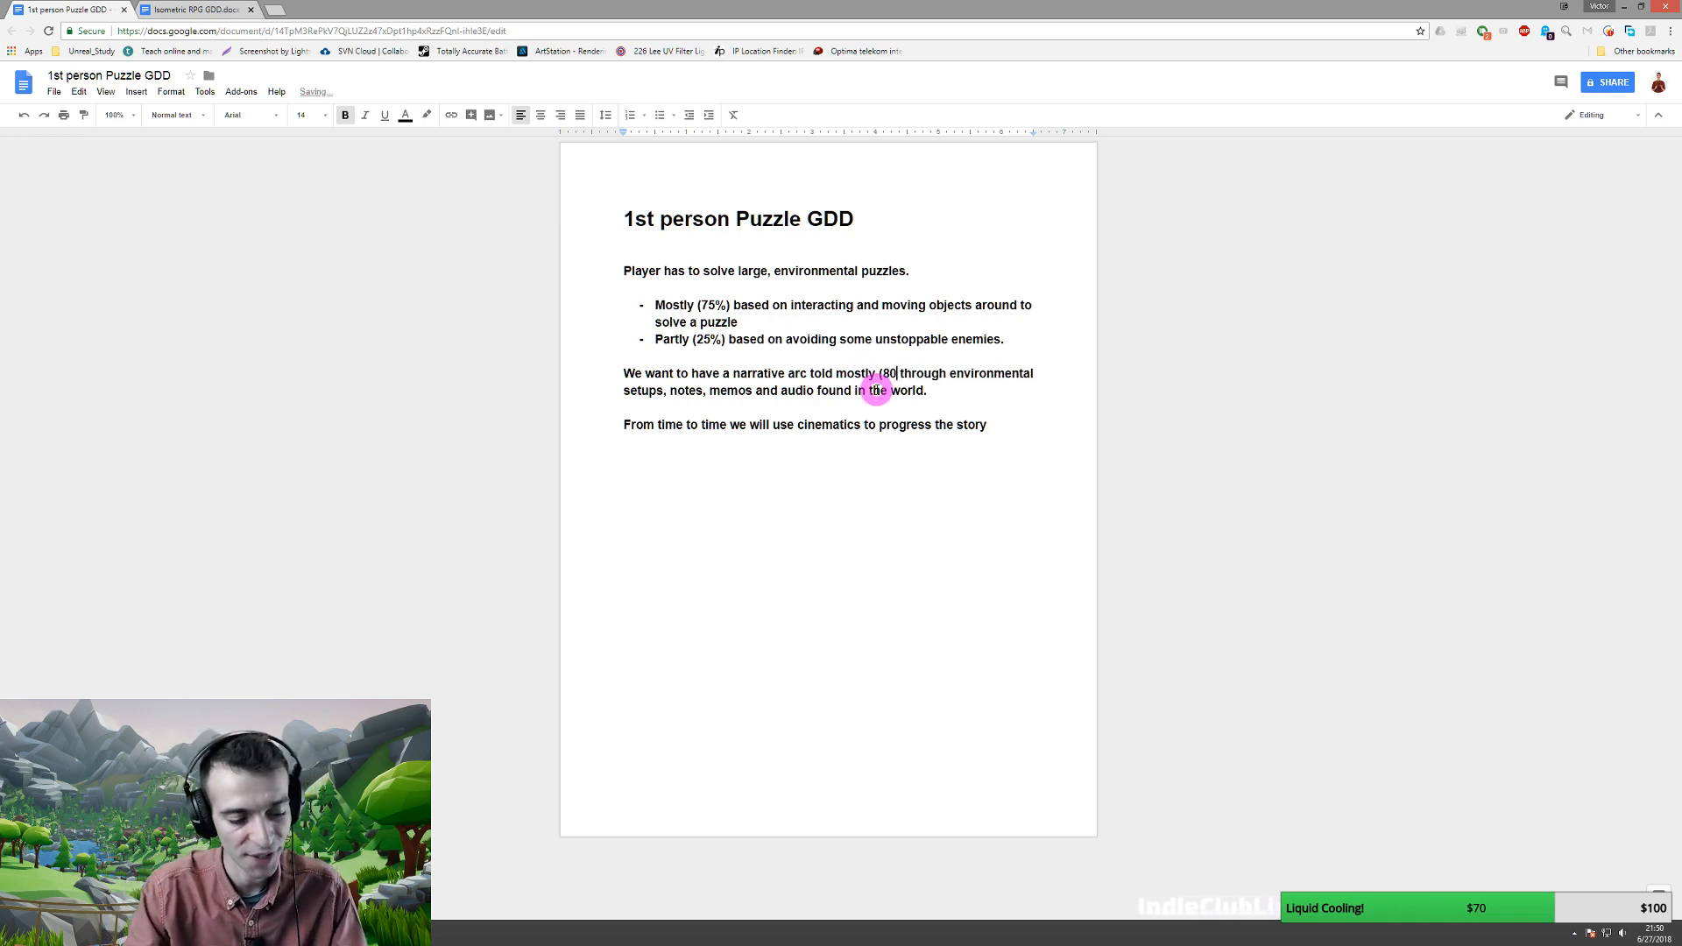
pyautogui.write('%')
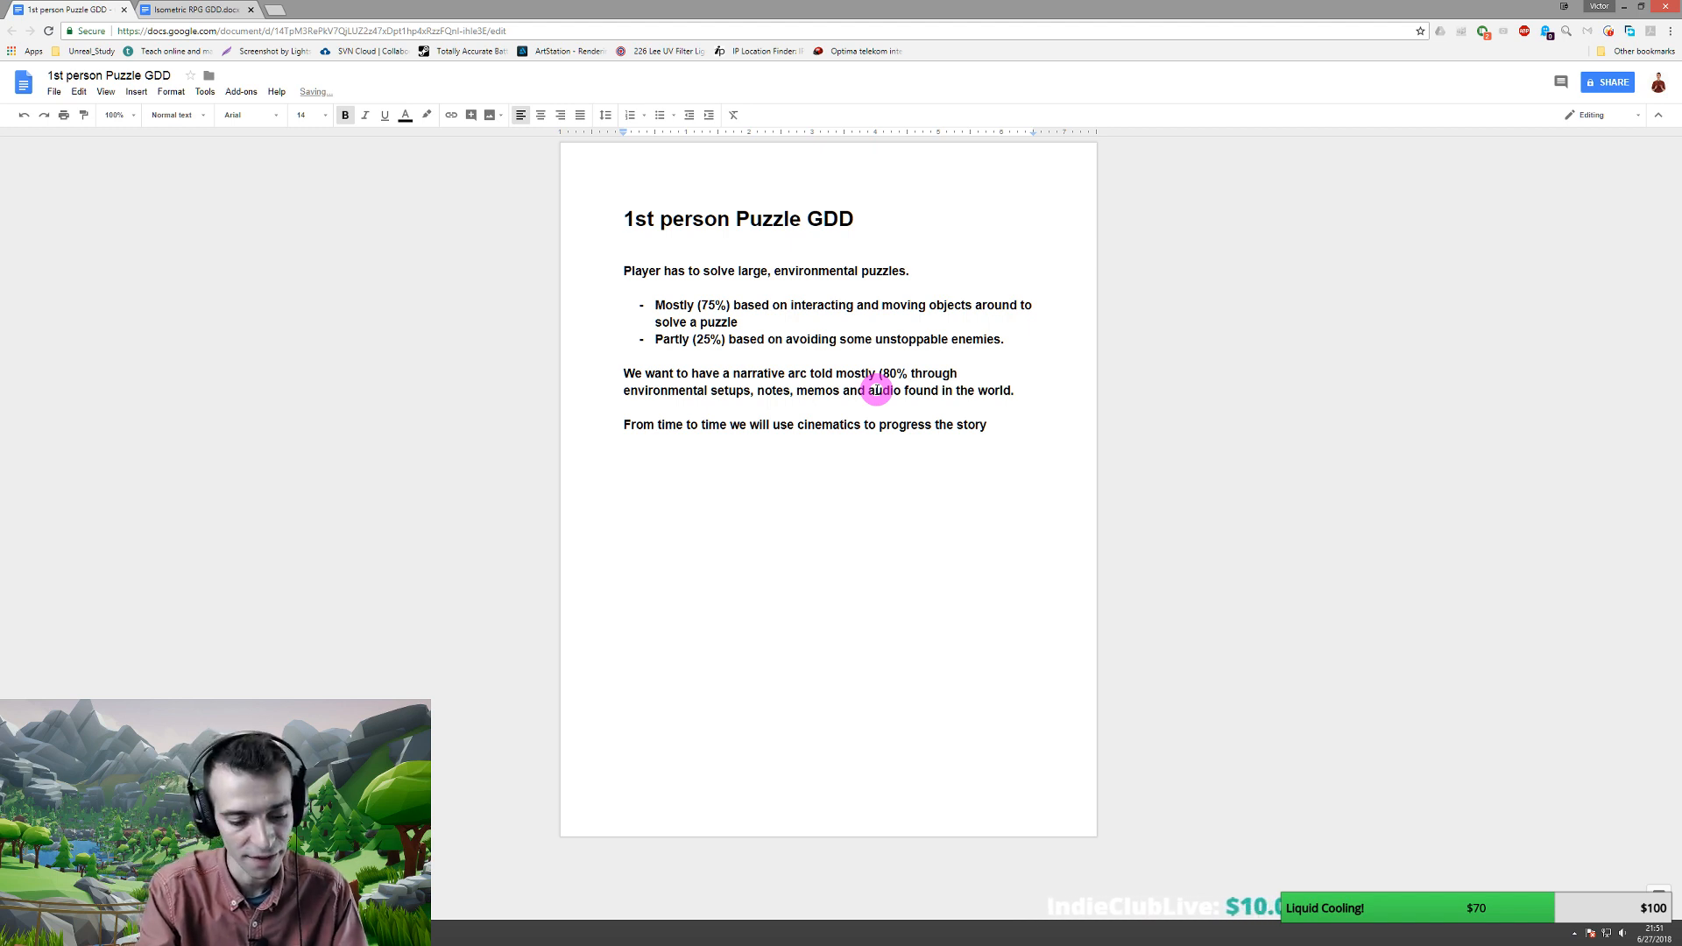
pyautogui.write(')')
pyautogui.press('Down')
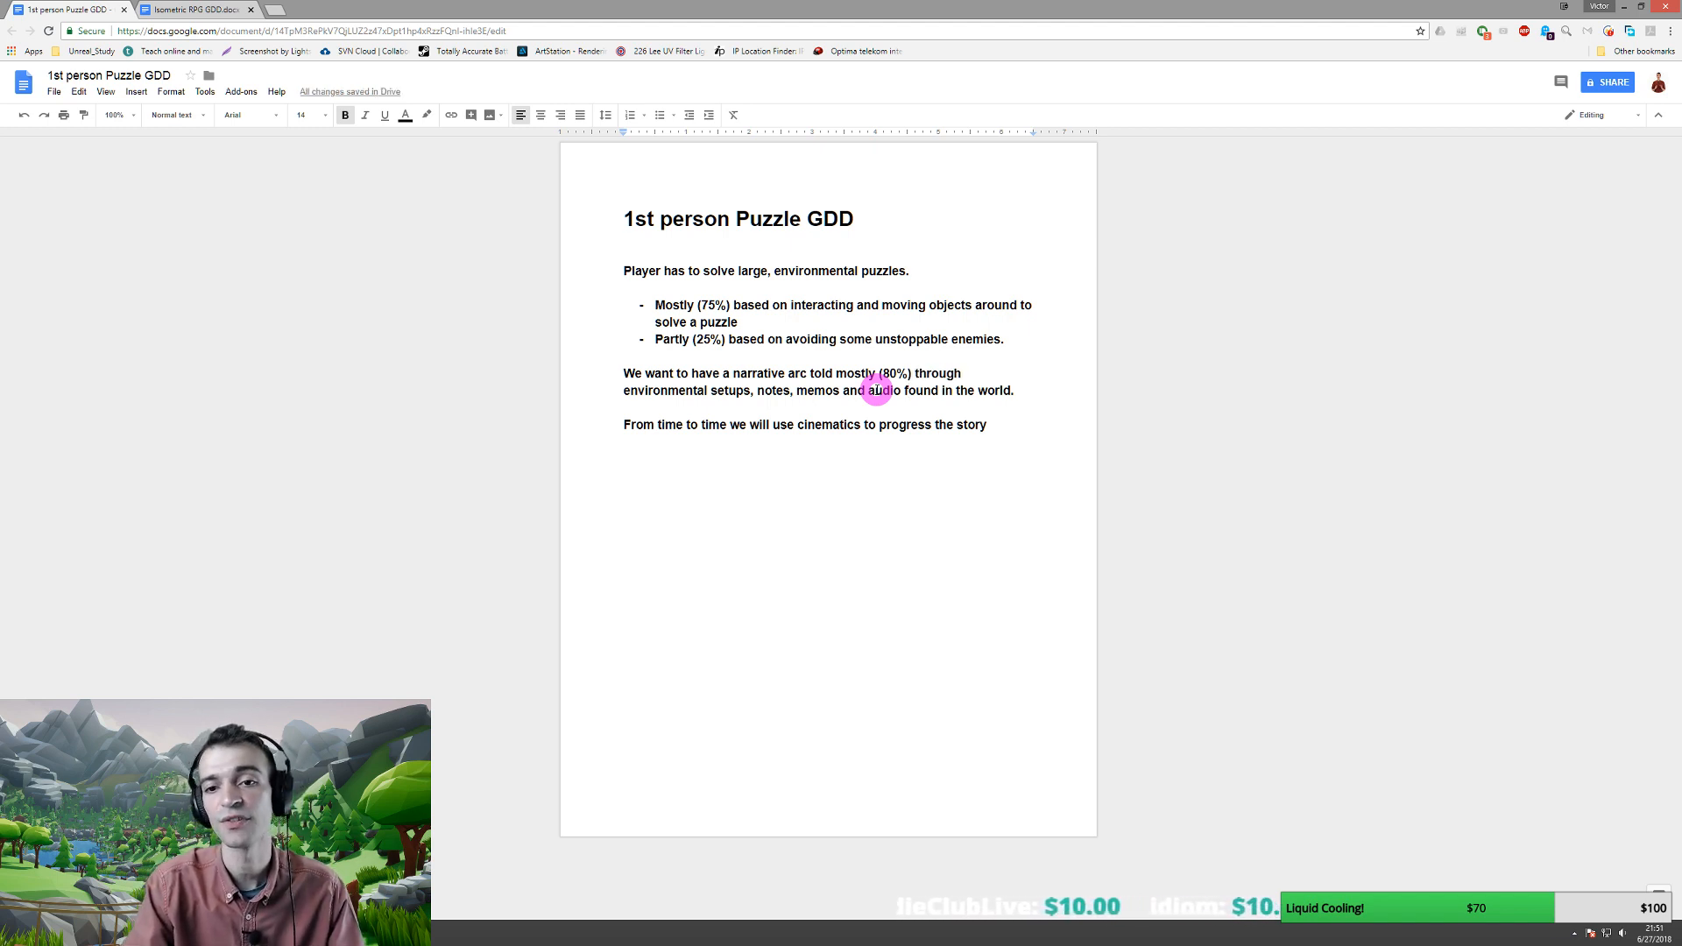
pyautogui.press('Down')
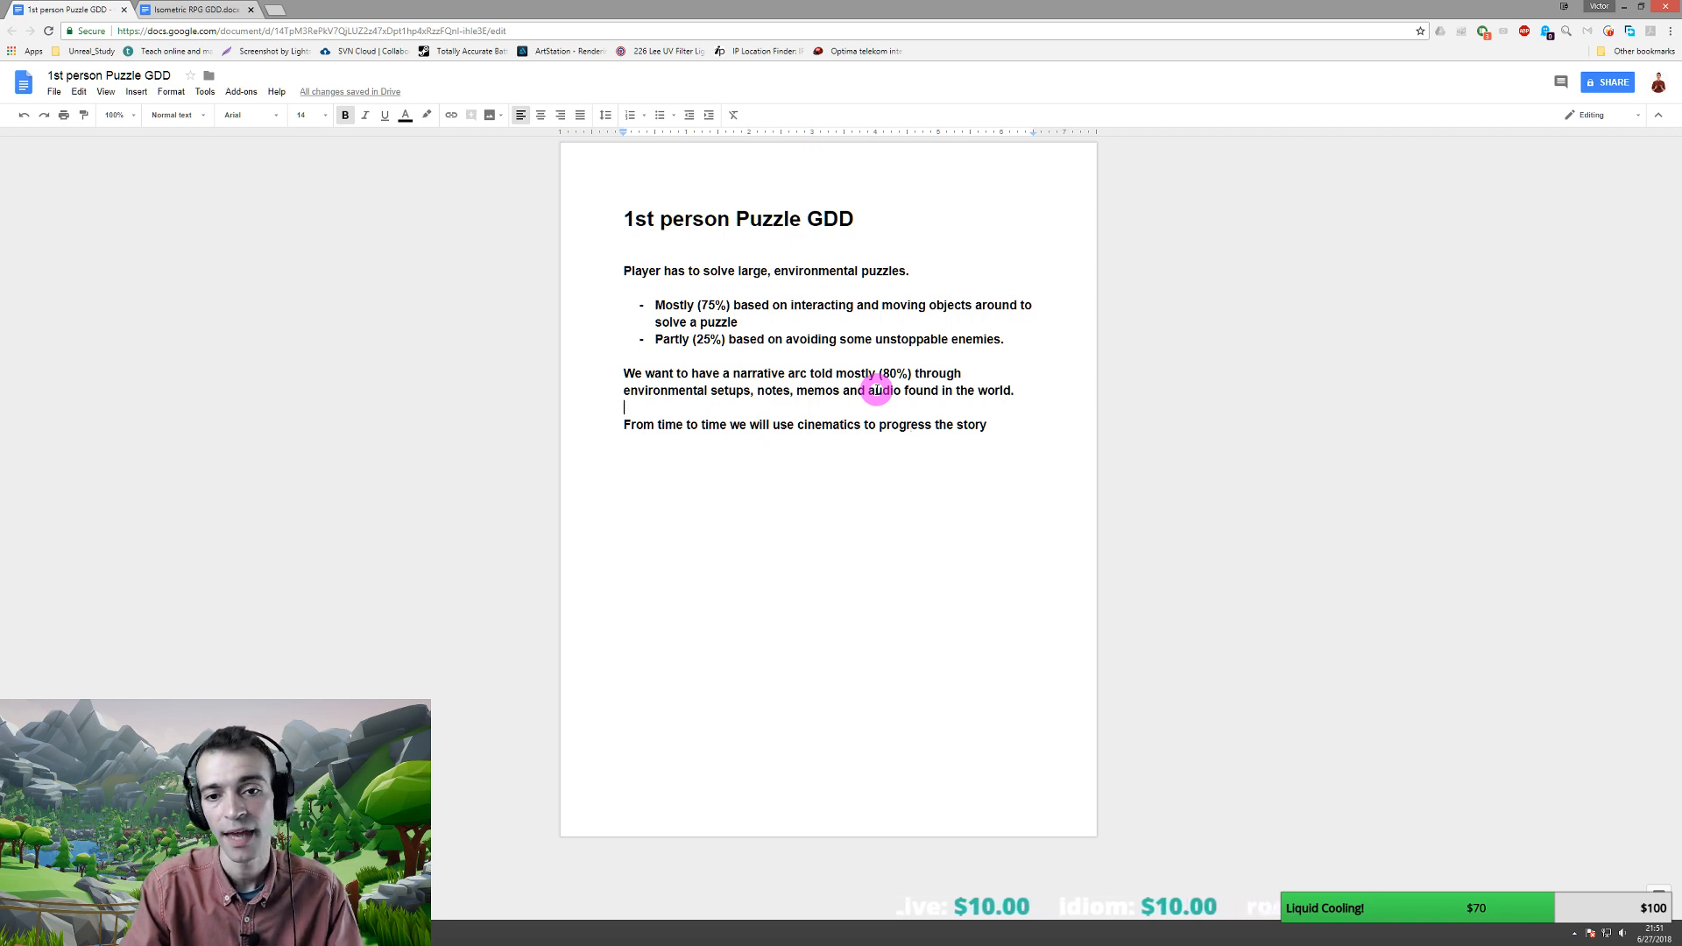
pyautogui.press('End')
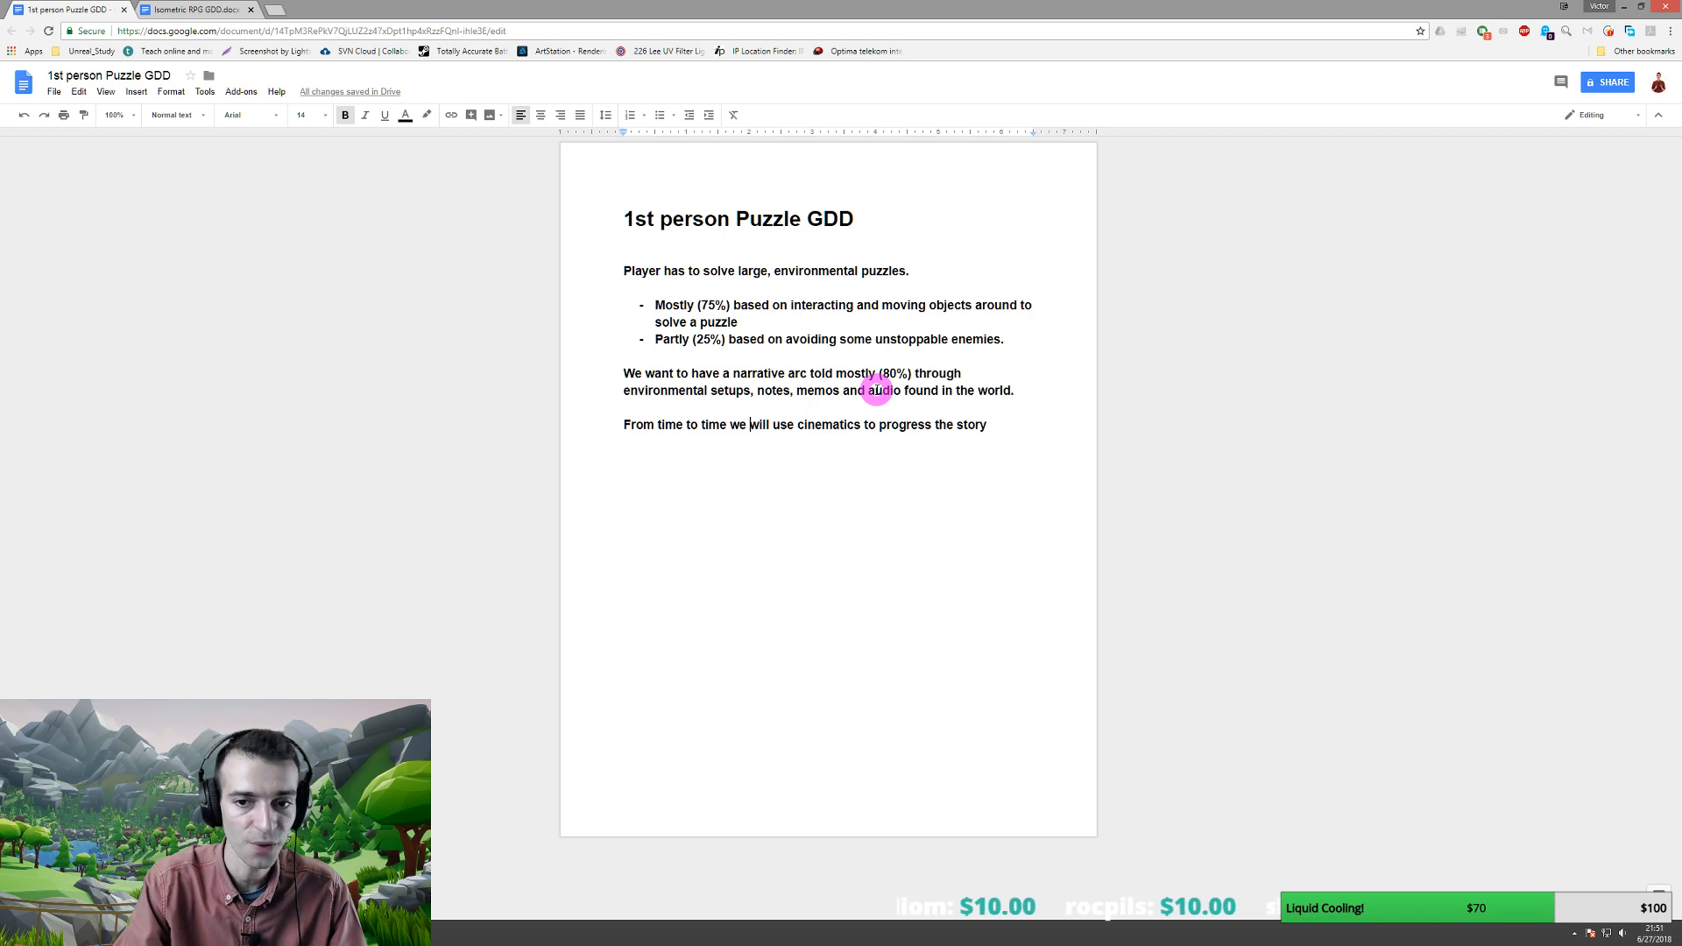
pyautogui.hotkey('ctrl', 'Right')
pyautogui.write('(')
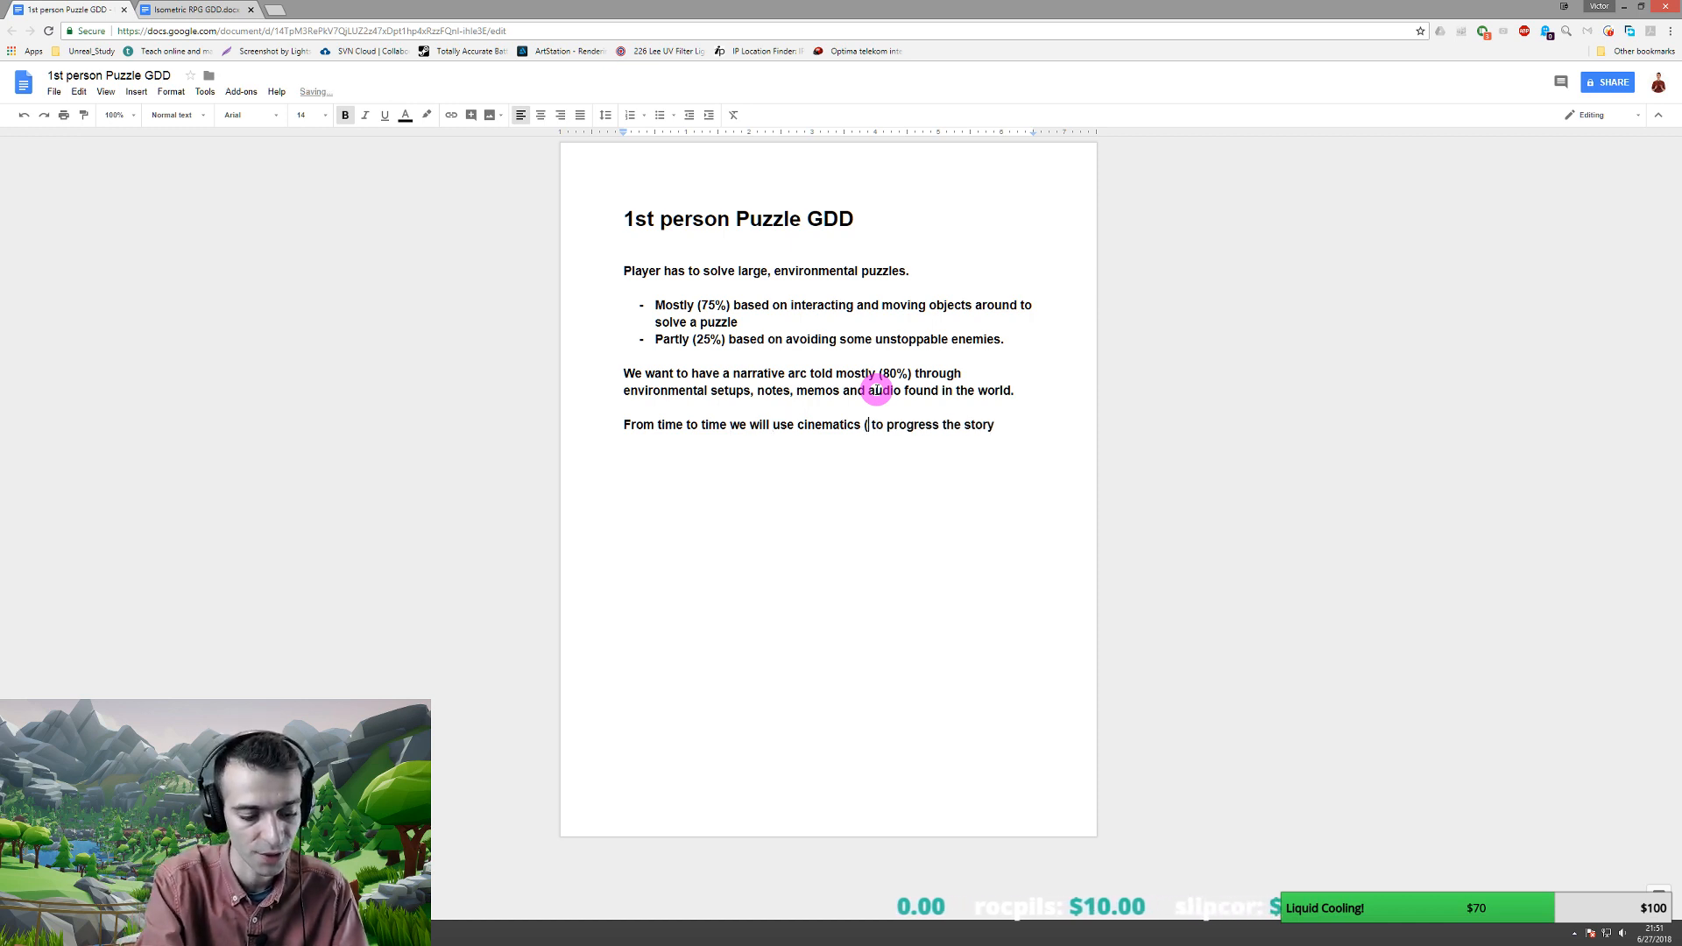
pyautogui.write('20%')
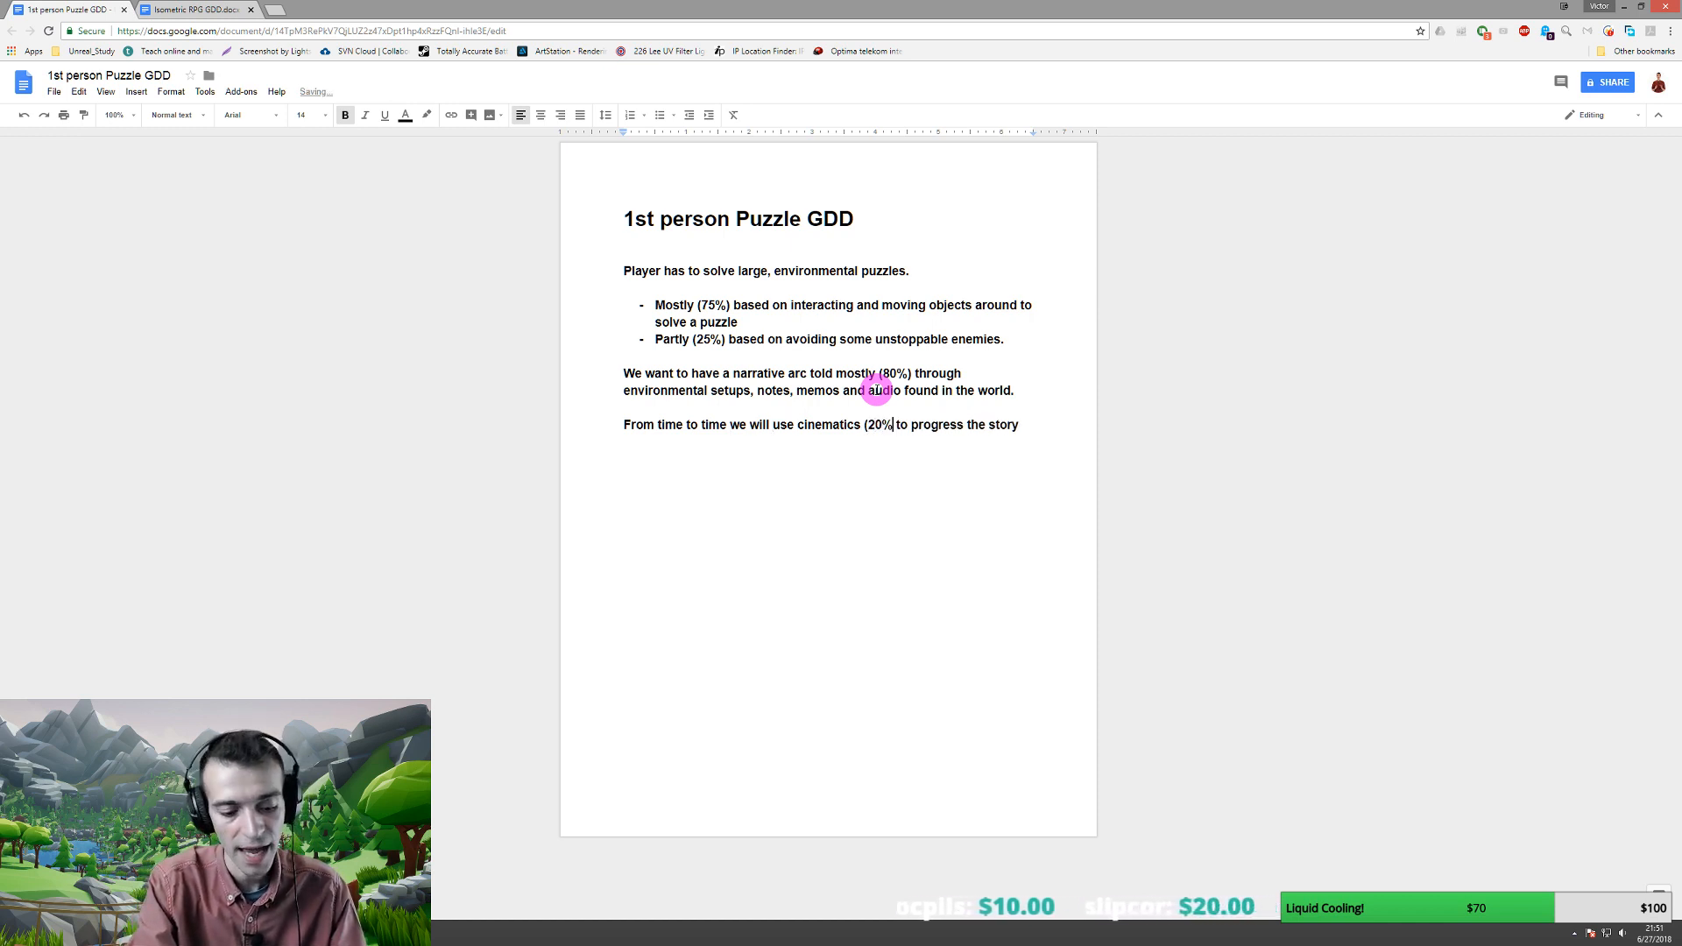
pyautogui.write(')')
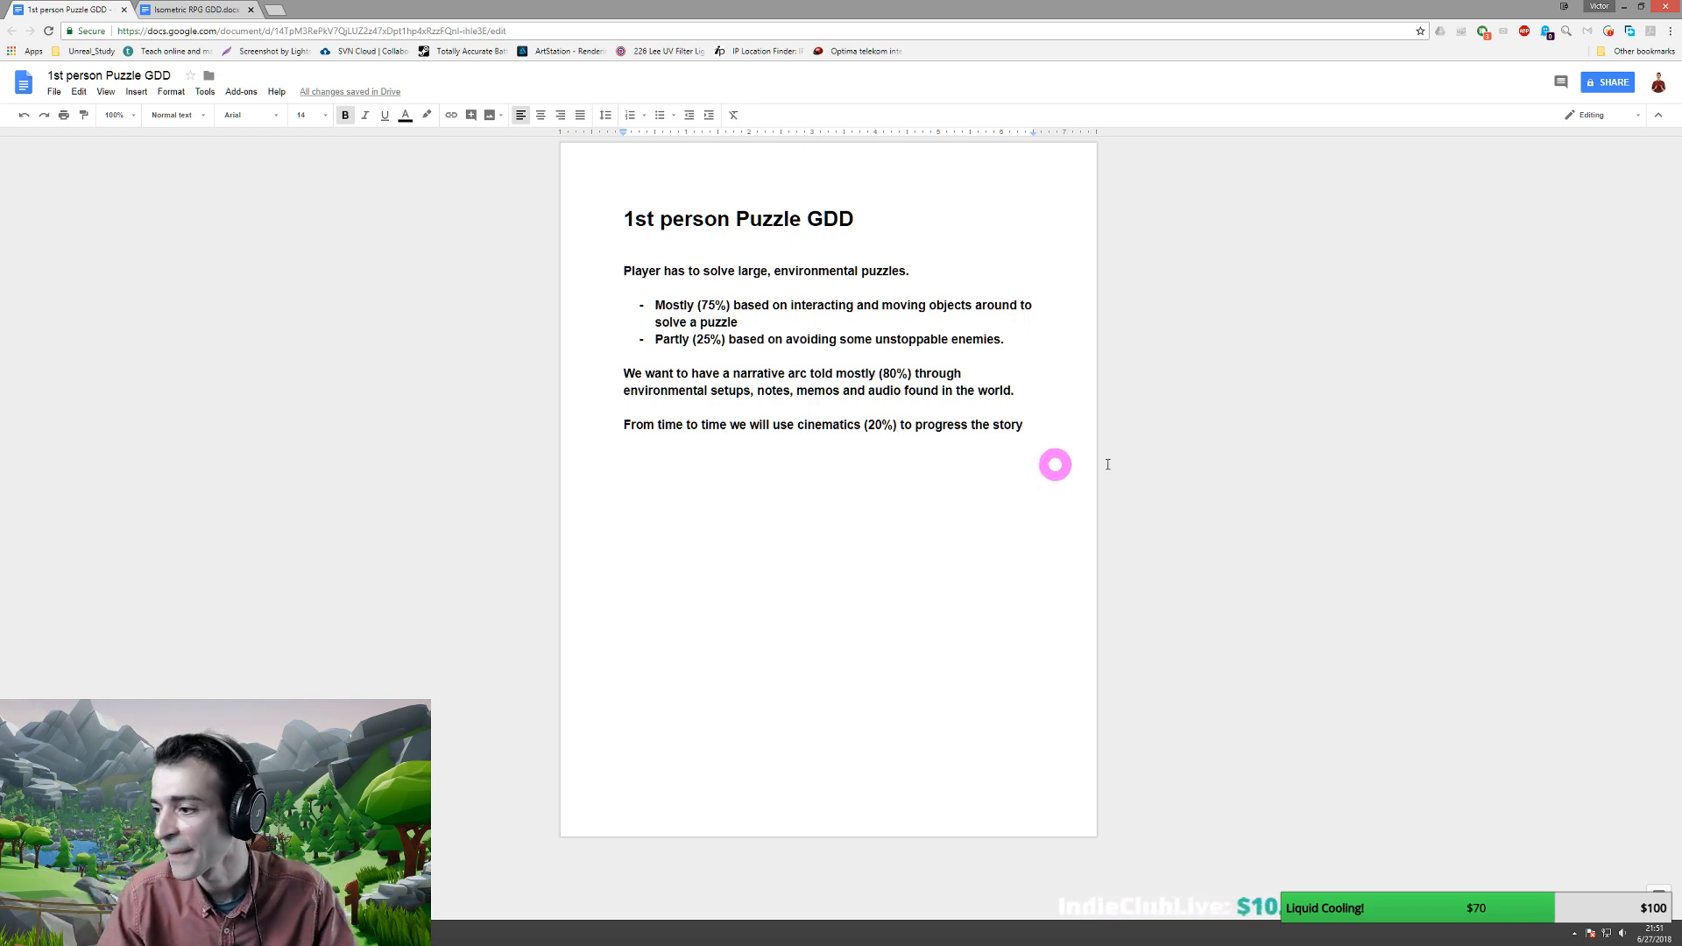
pyautogui.click(1047, 424)
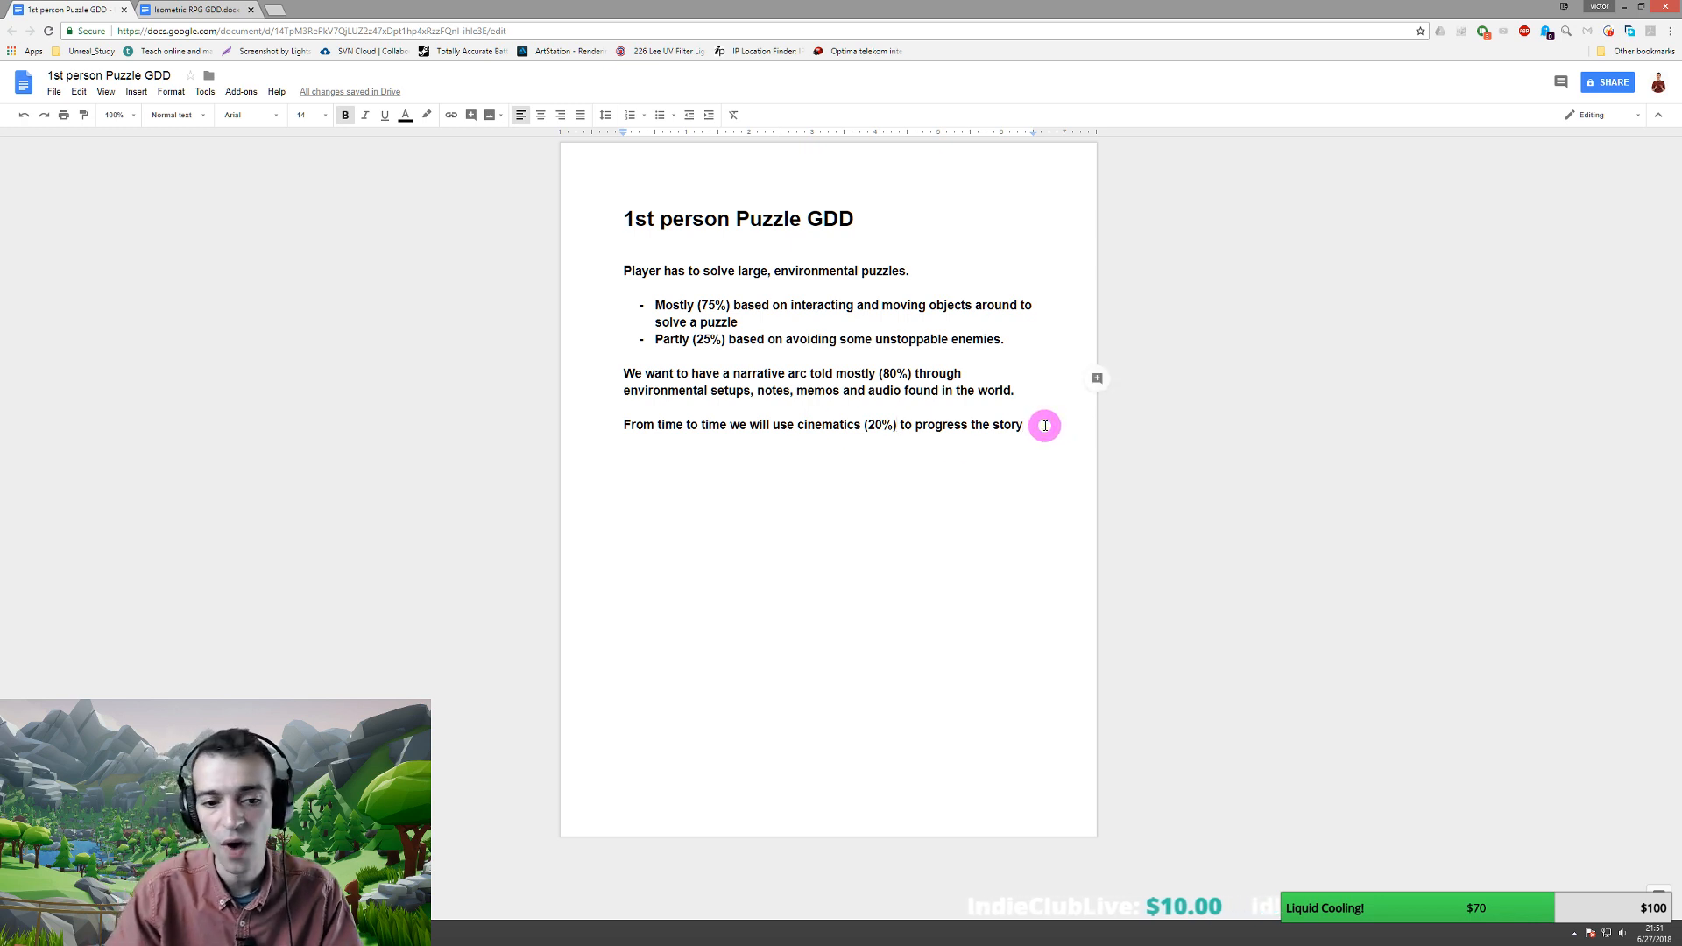
pyautogui.press('Return')
pyautogui.press('Return')
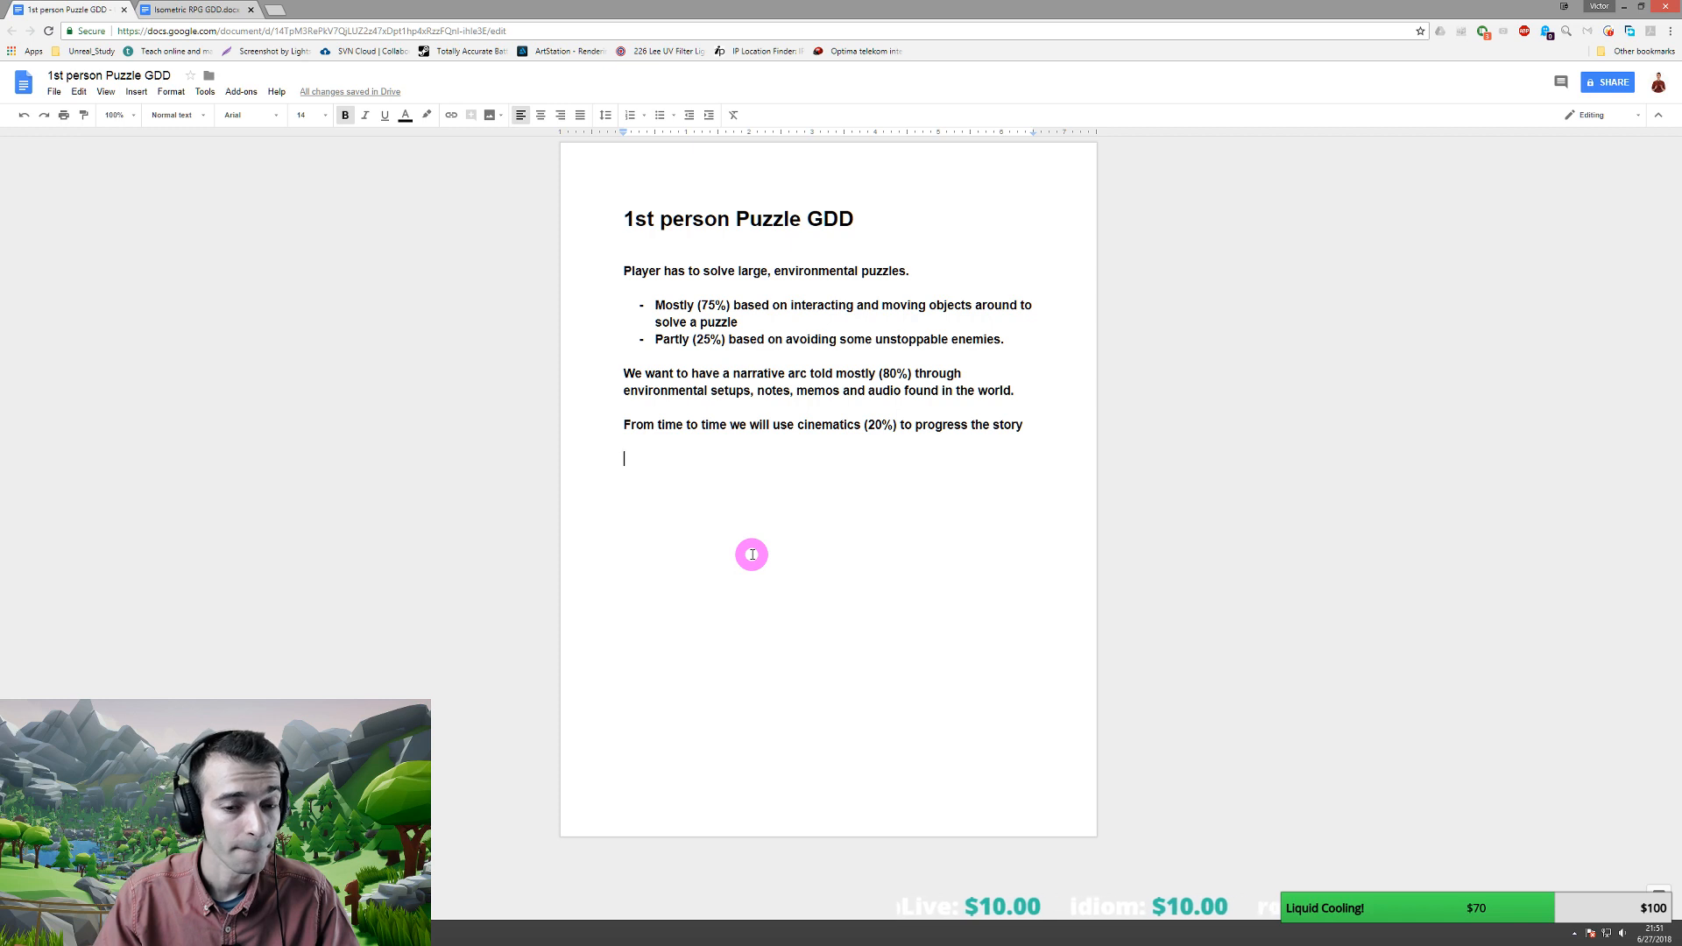
# - Type a 'Game Mechanics' heading below the cinematics paragraph
pyautogui.press('Return')
pyautogui.press('Return')
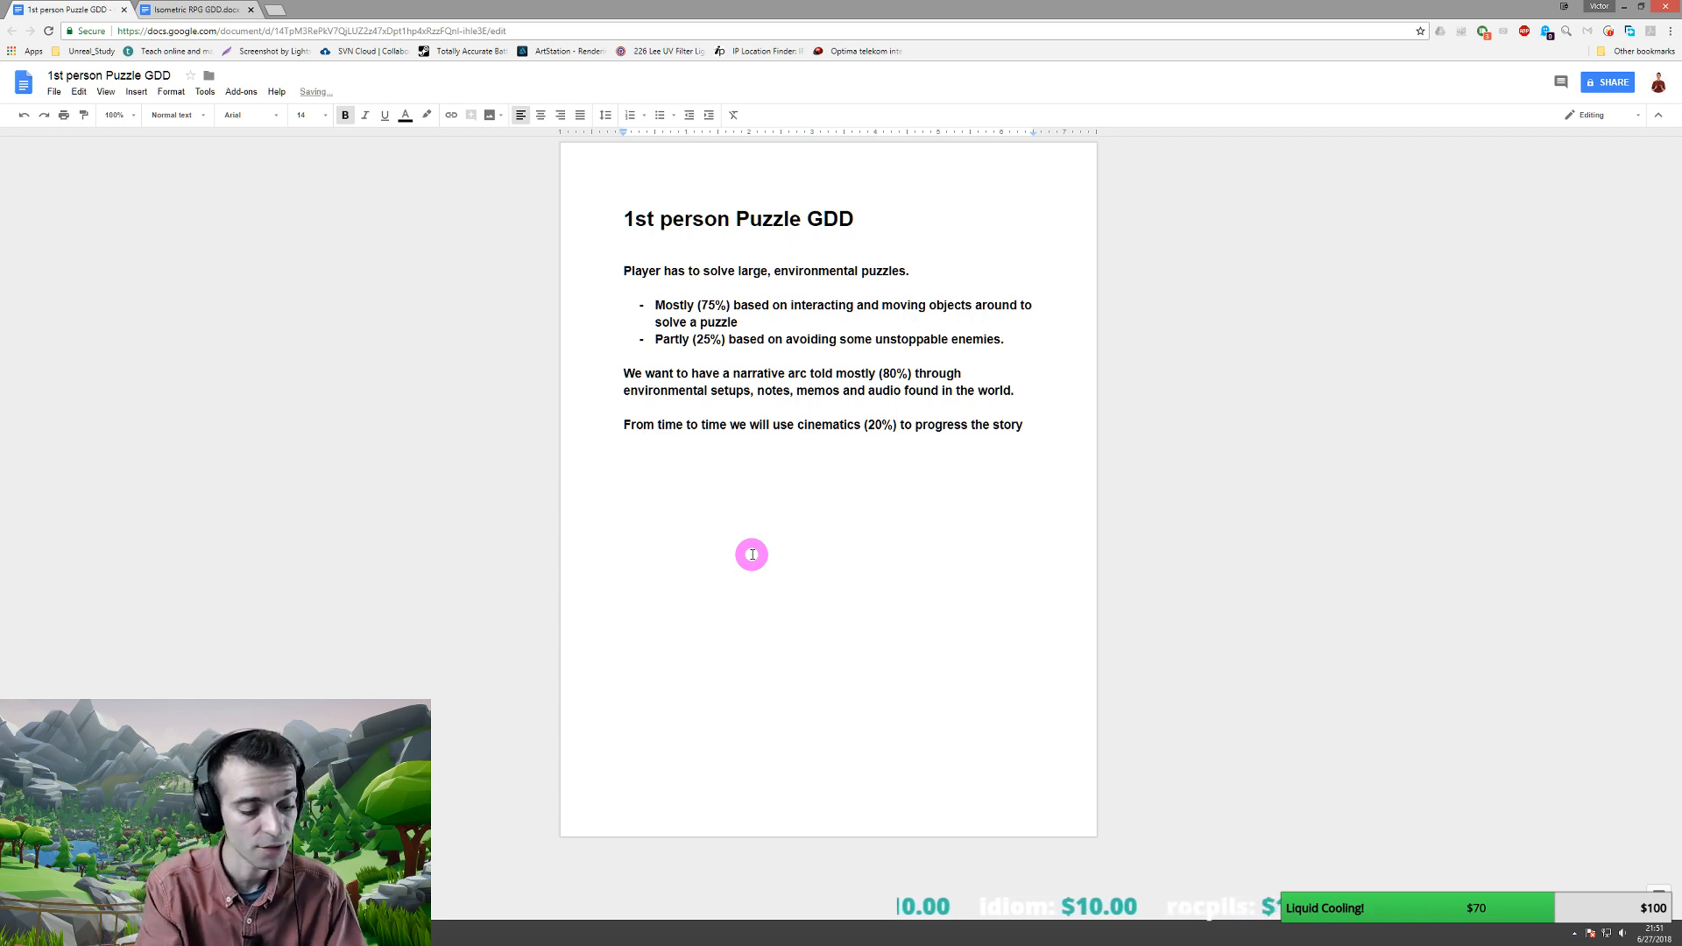
pyautogui.write('Mechanics')
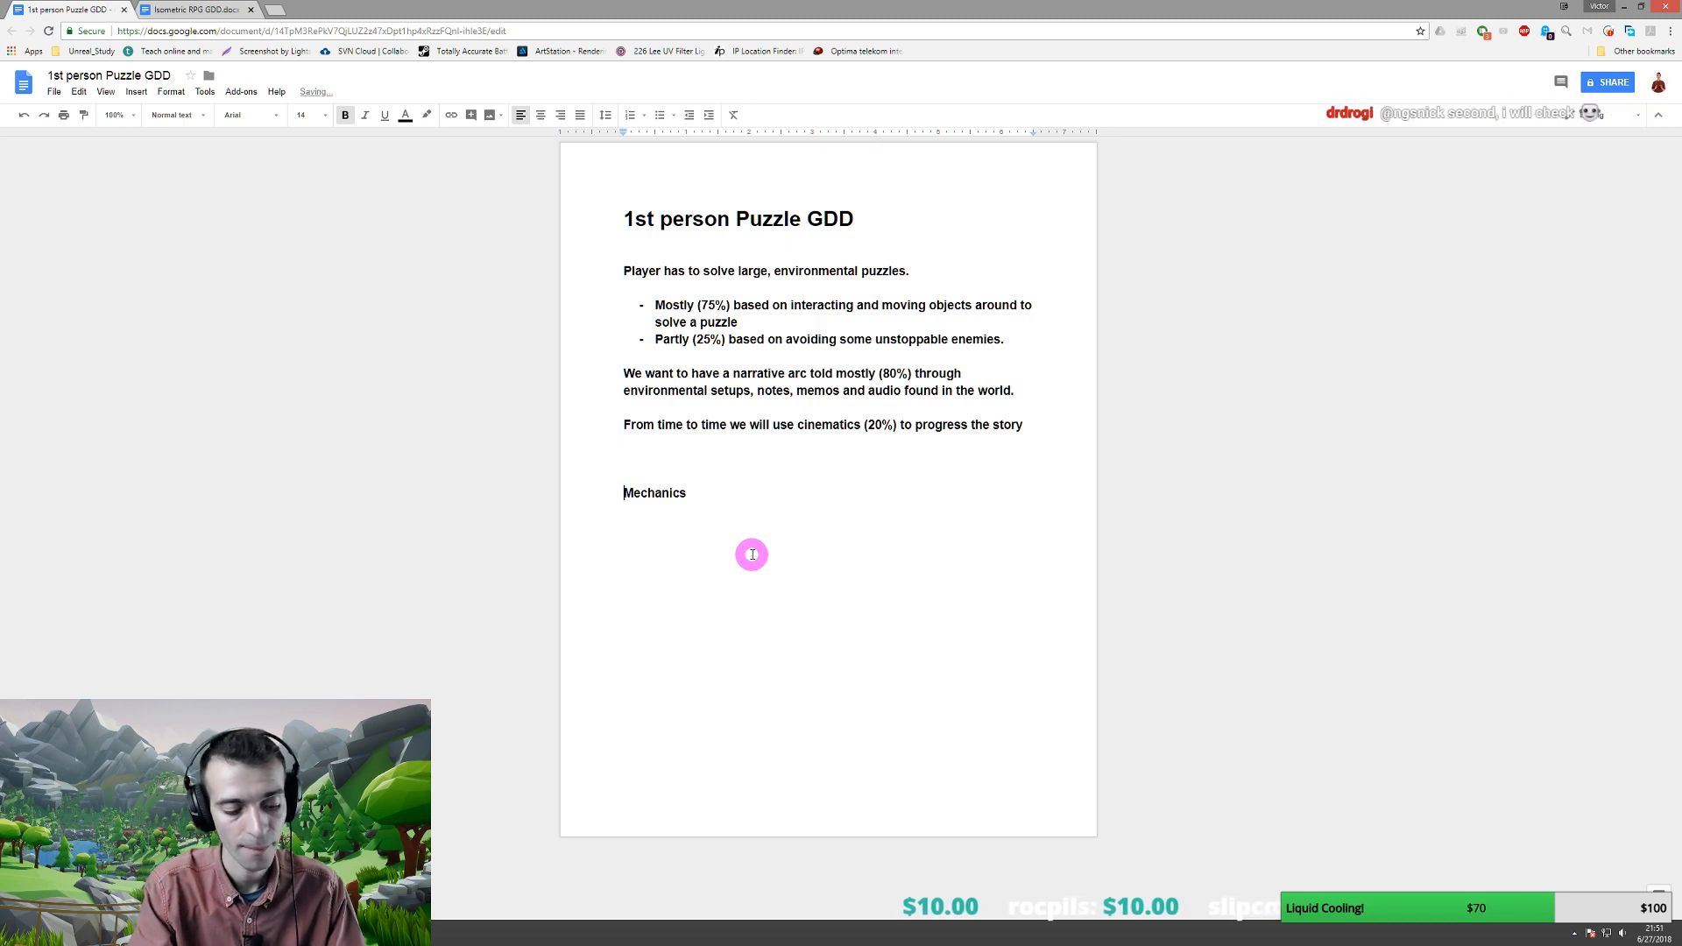
pyautogui.press('Home')
pyautogui.write('Game')
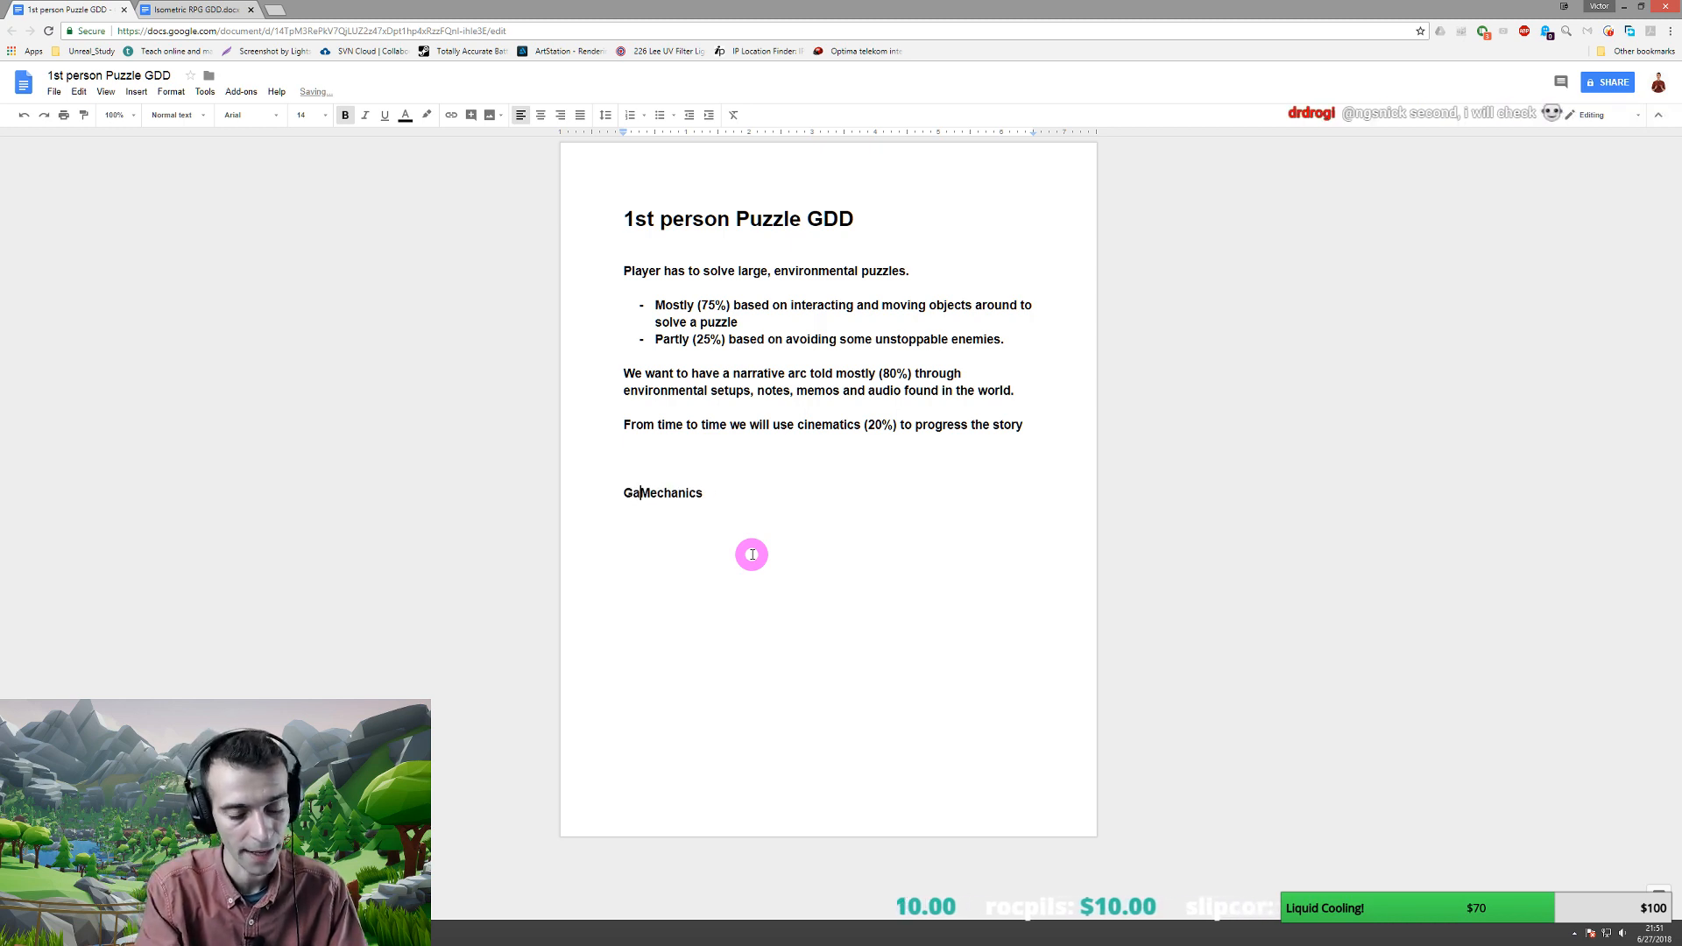
pyautogui.hotkey('shift', 'Home')
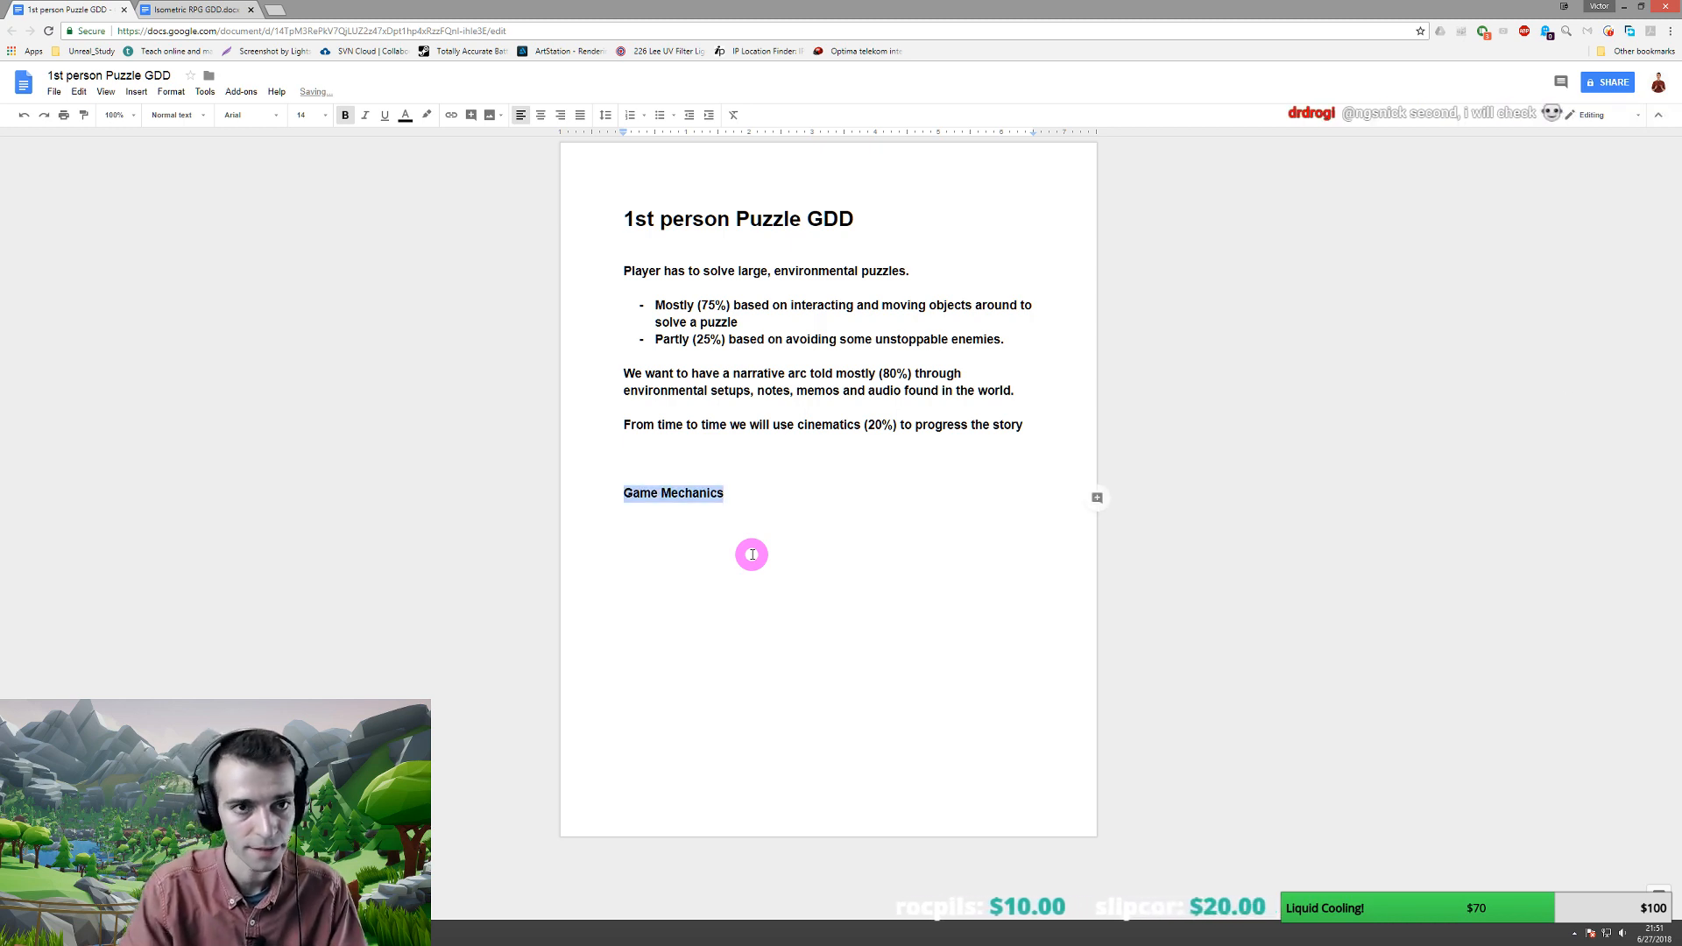
pyautogui.click(701, 424)
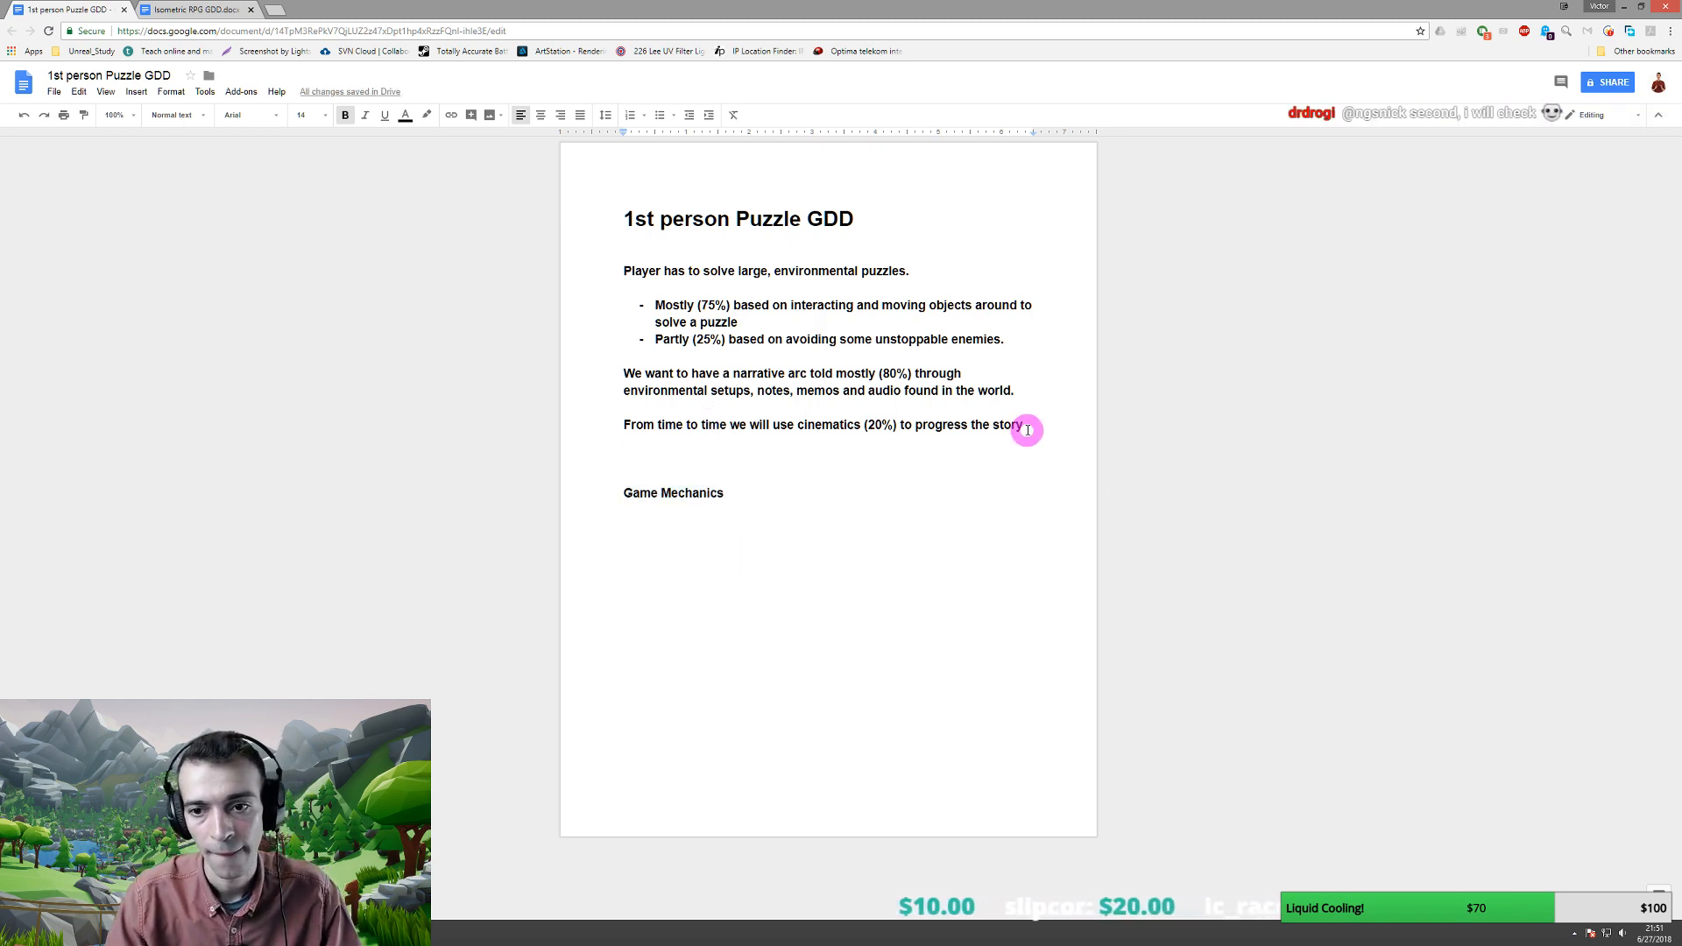
# - Start a new line beneath the heading with font size 12
pyautogui.click(724, 495)
pyautogui.press('Return')
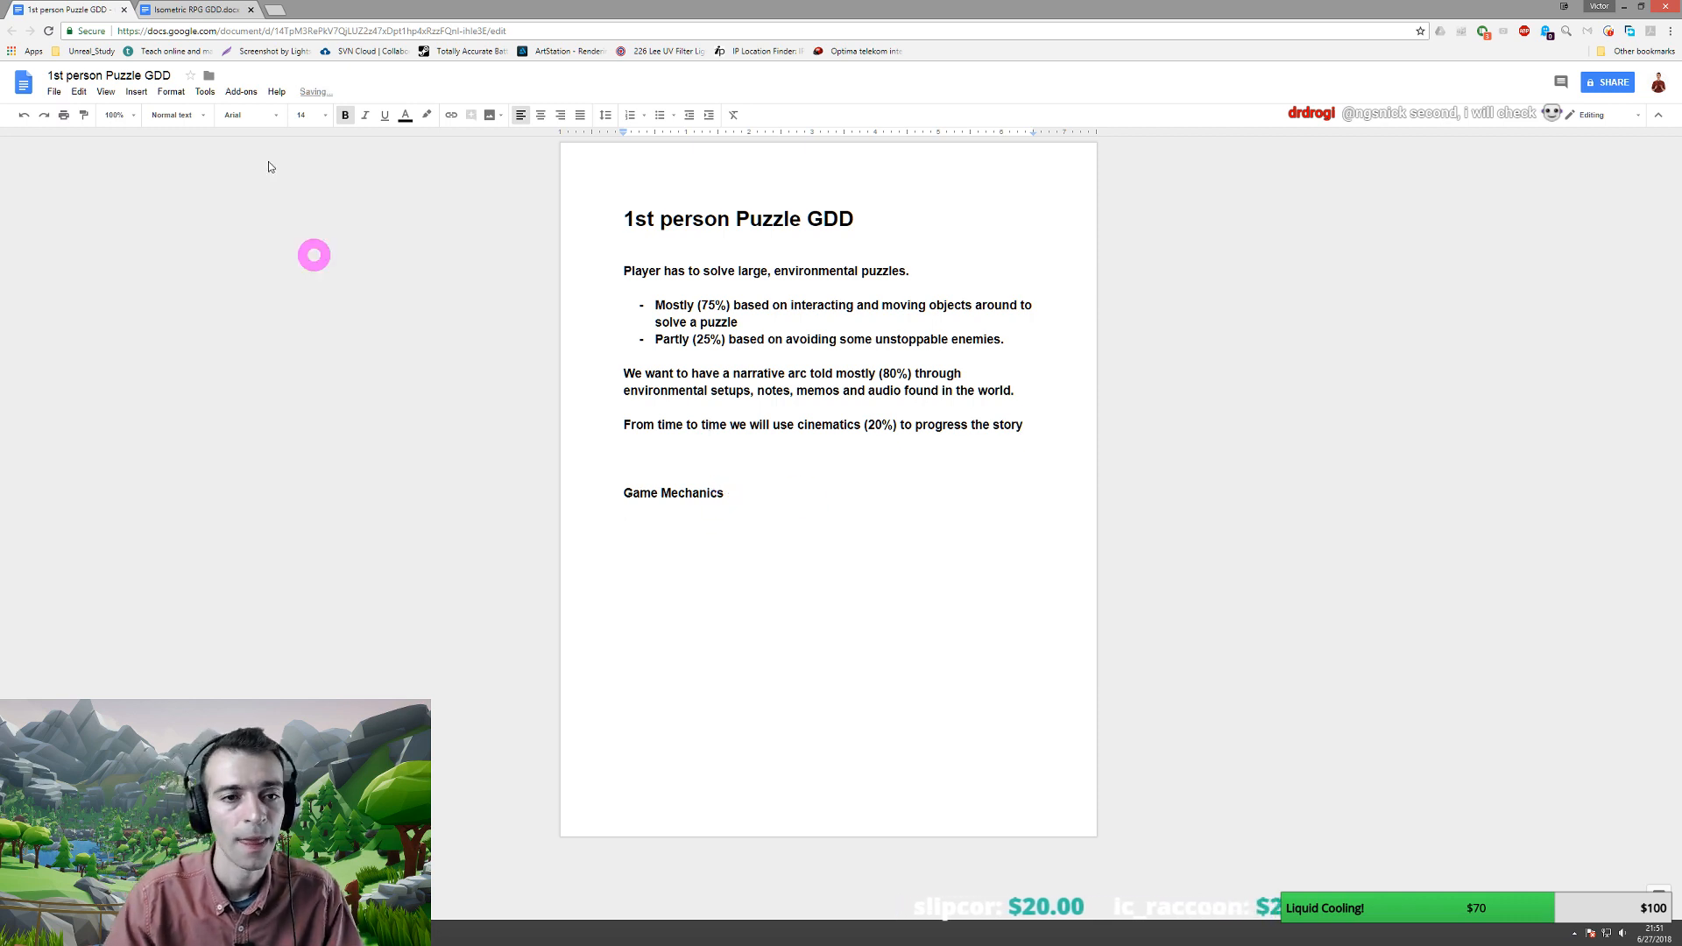
pyautogui.click(324, 117)
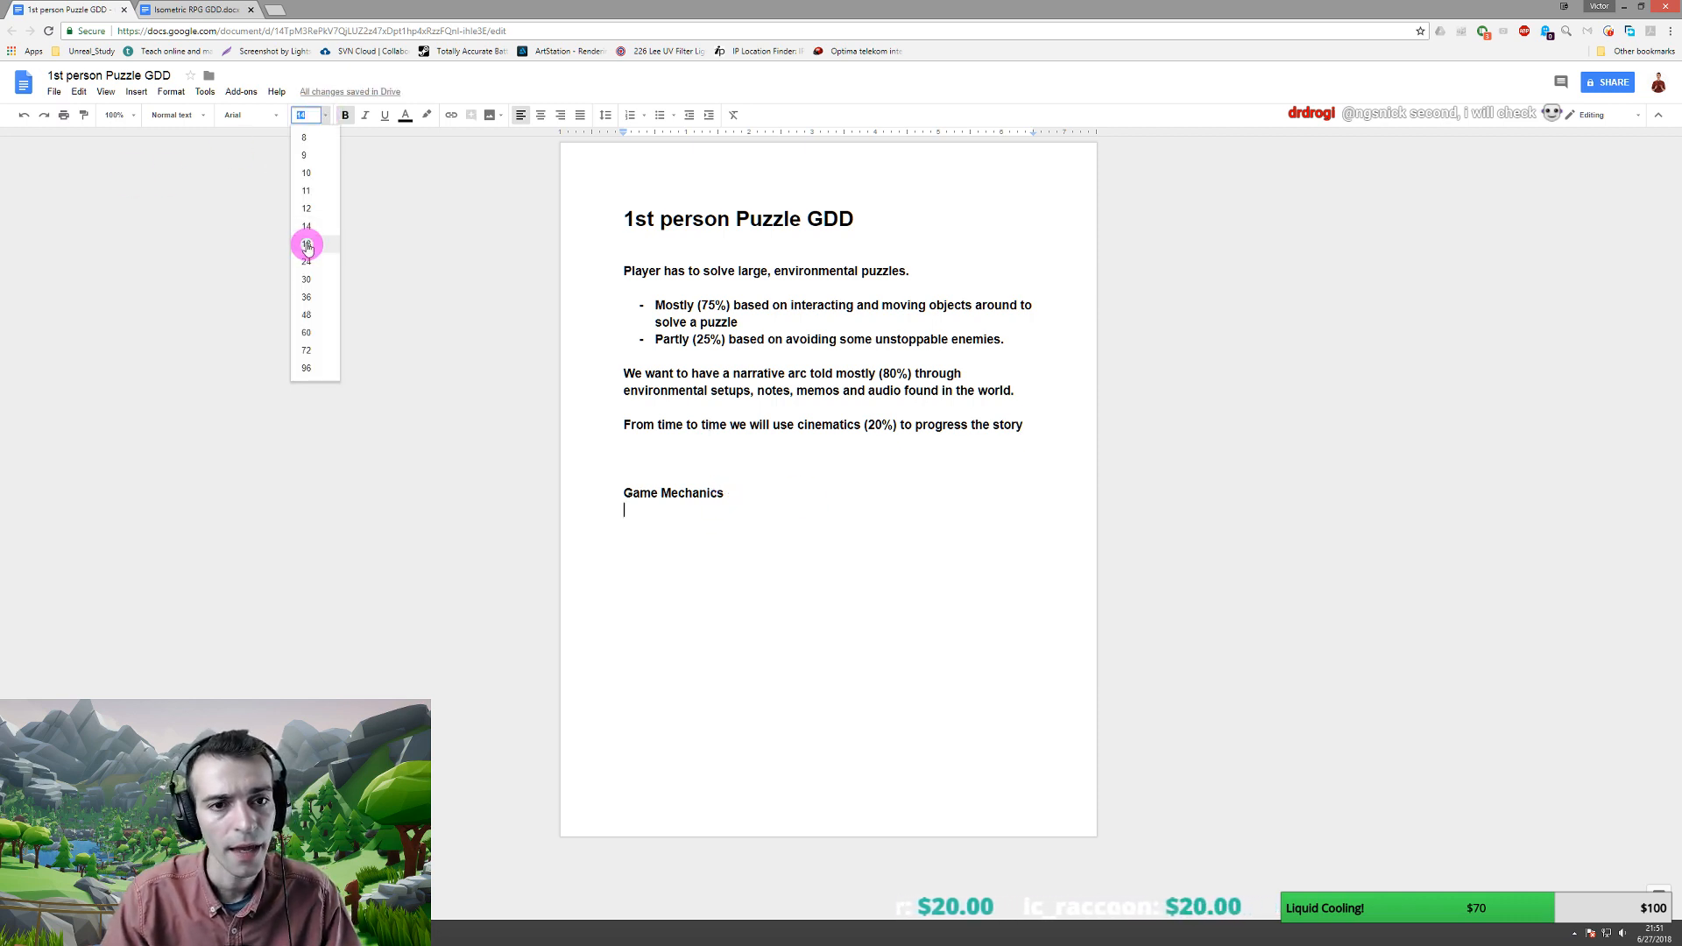
pyautogui.click(307, 209)
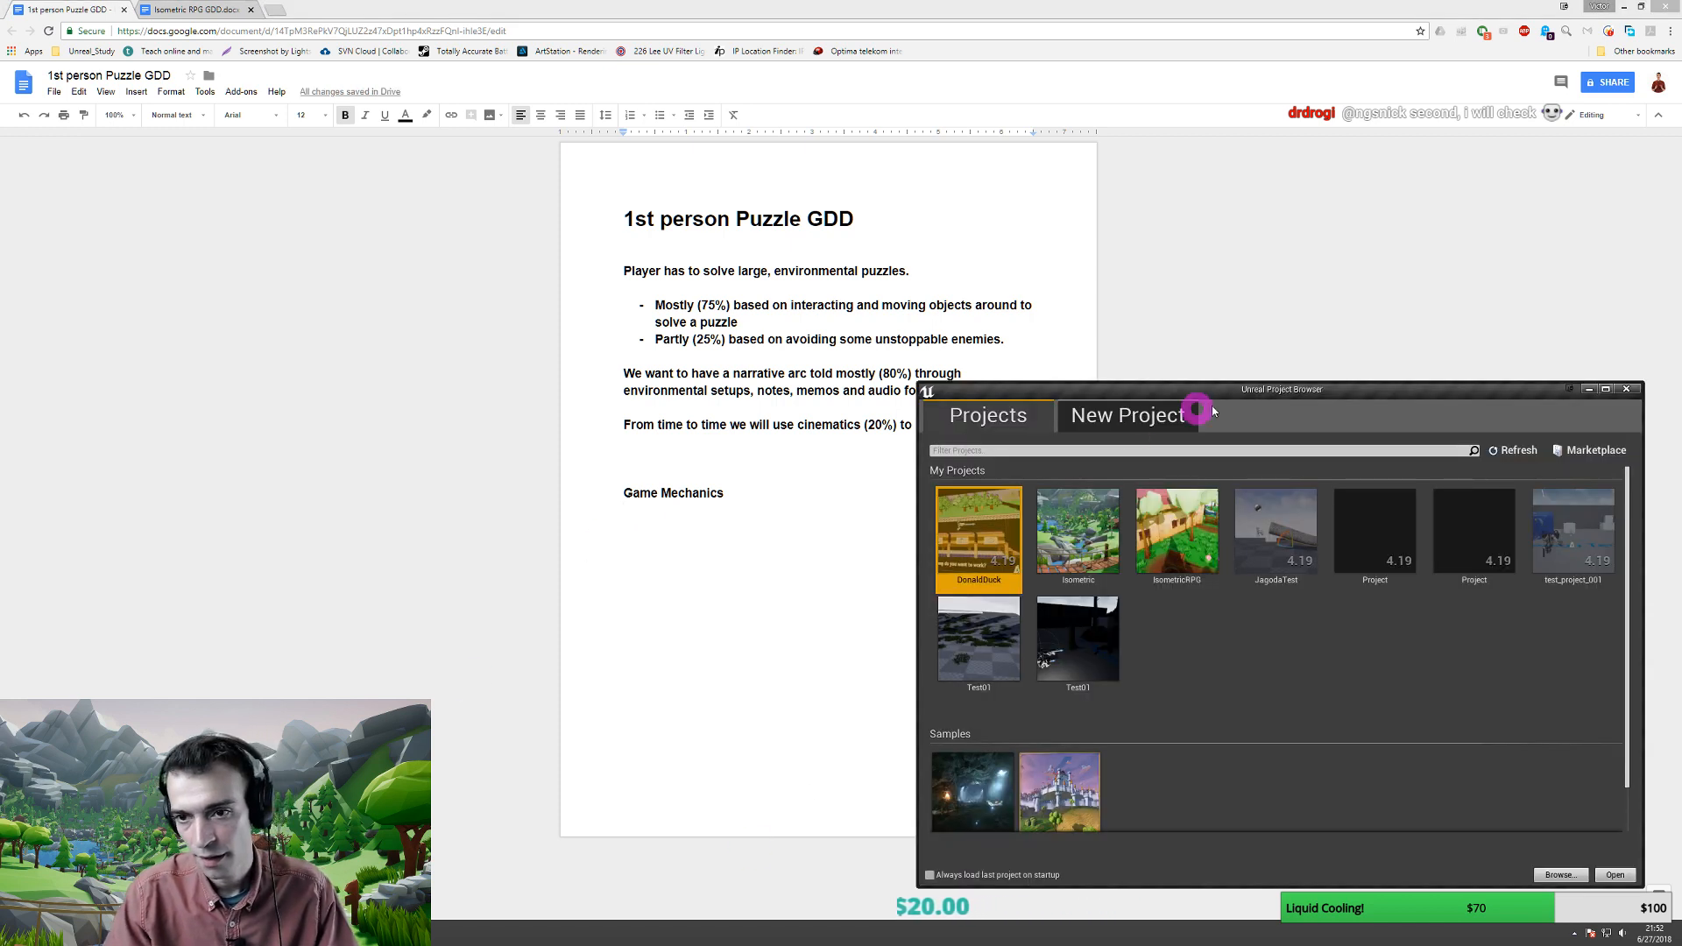
# - Pick the Blueprint First Person template and switch starter content to With Starter Content
pyautogui.moveTo(1211, 407); pyautogui.dragTo(843, 321)
pyautogui.click(753, 333)
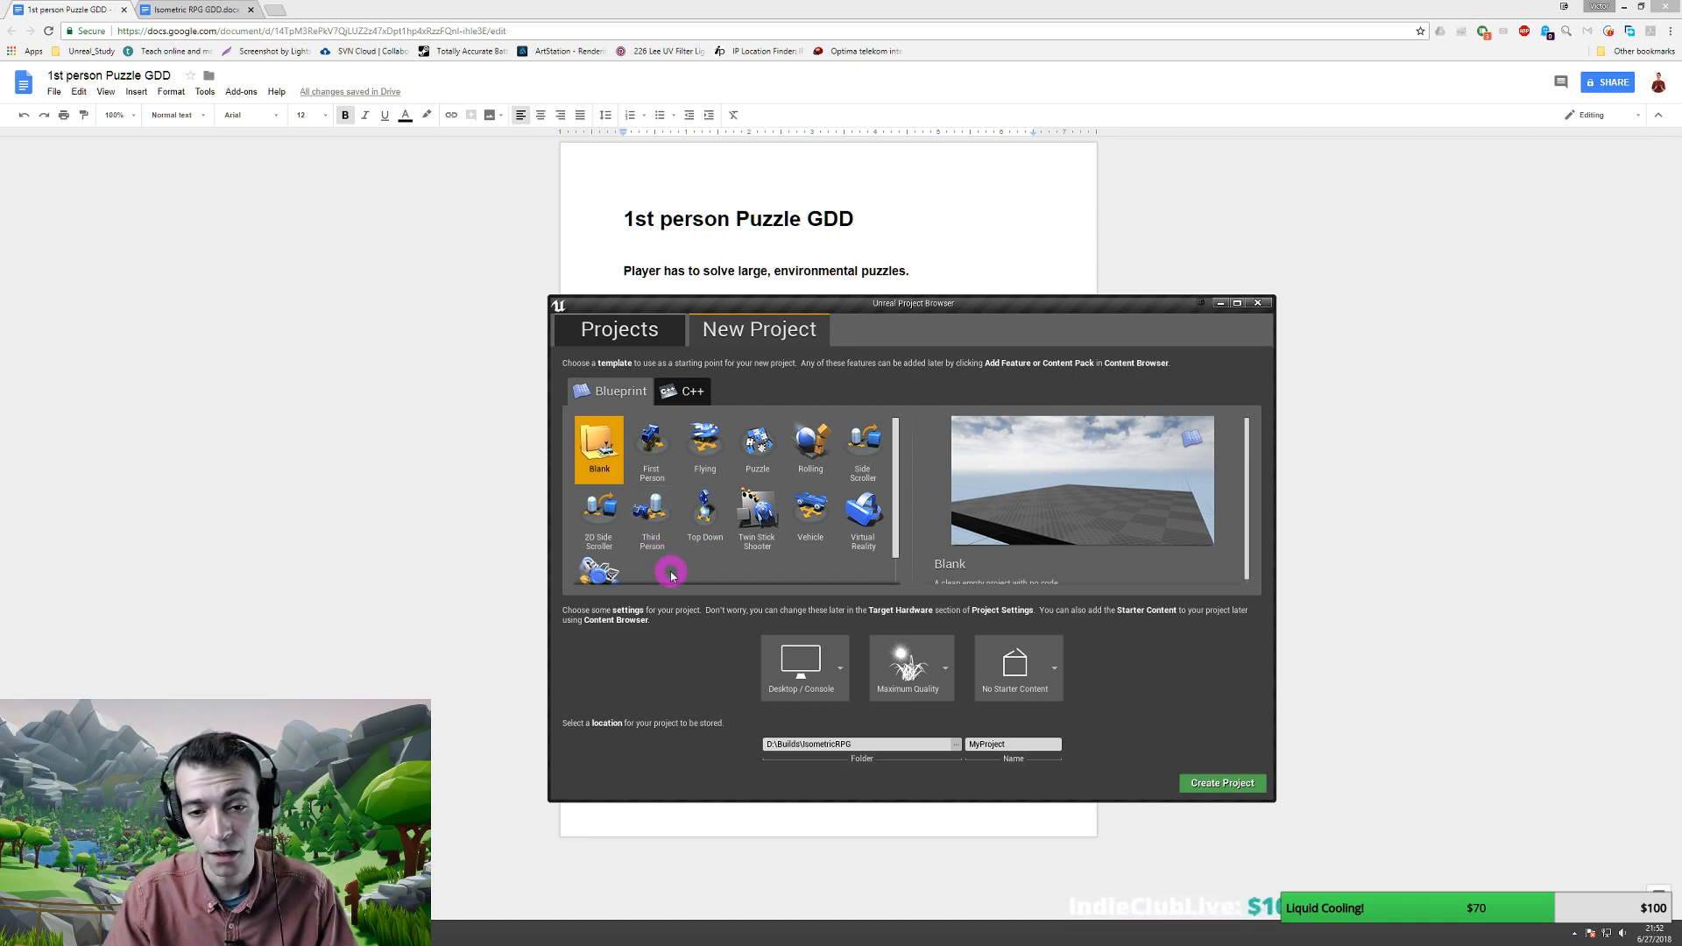
pyautogui.click(648, 440)
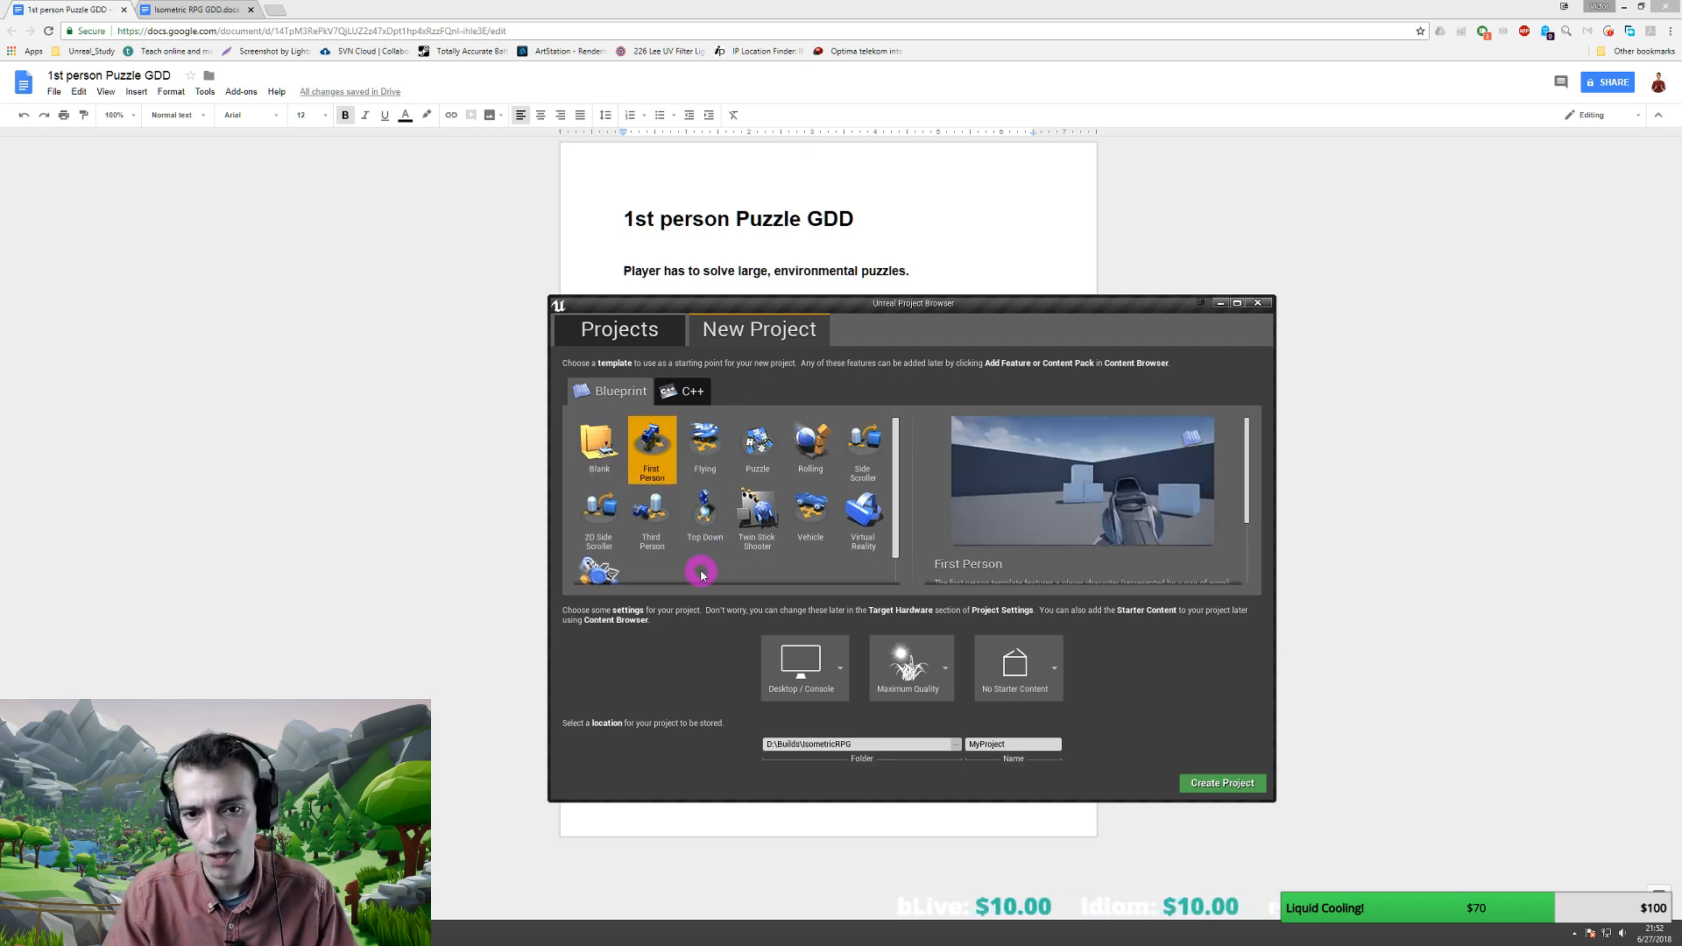
pyautogui.click(1057, 673)
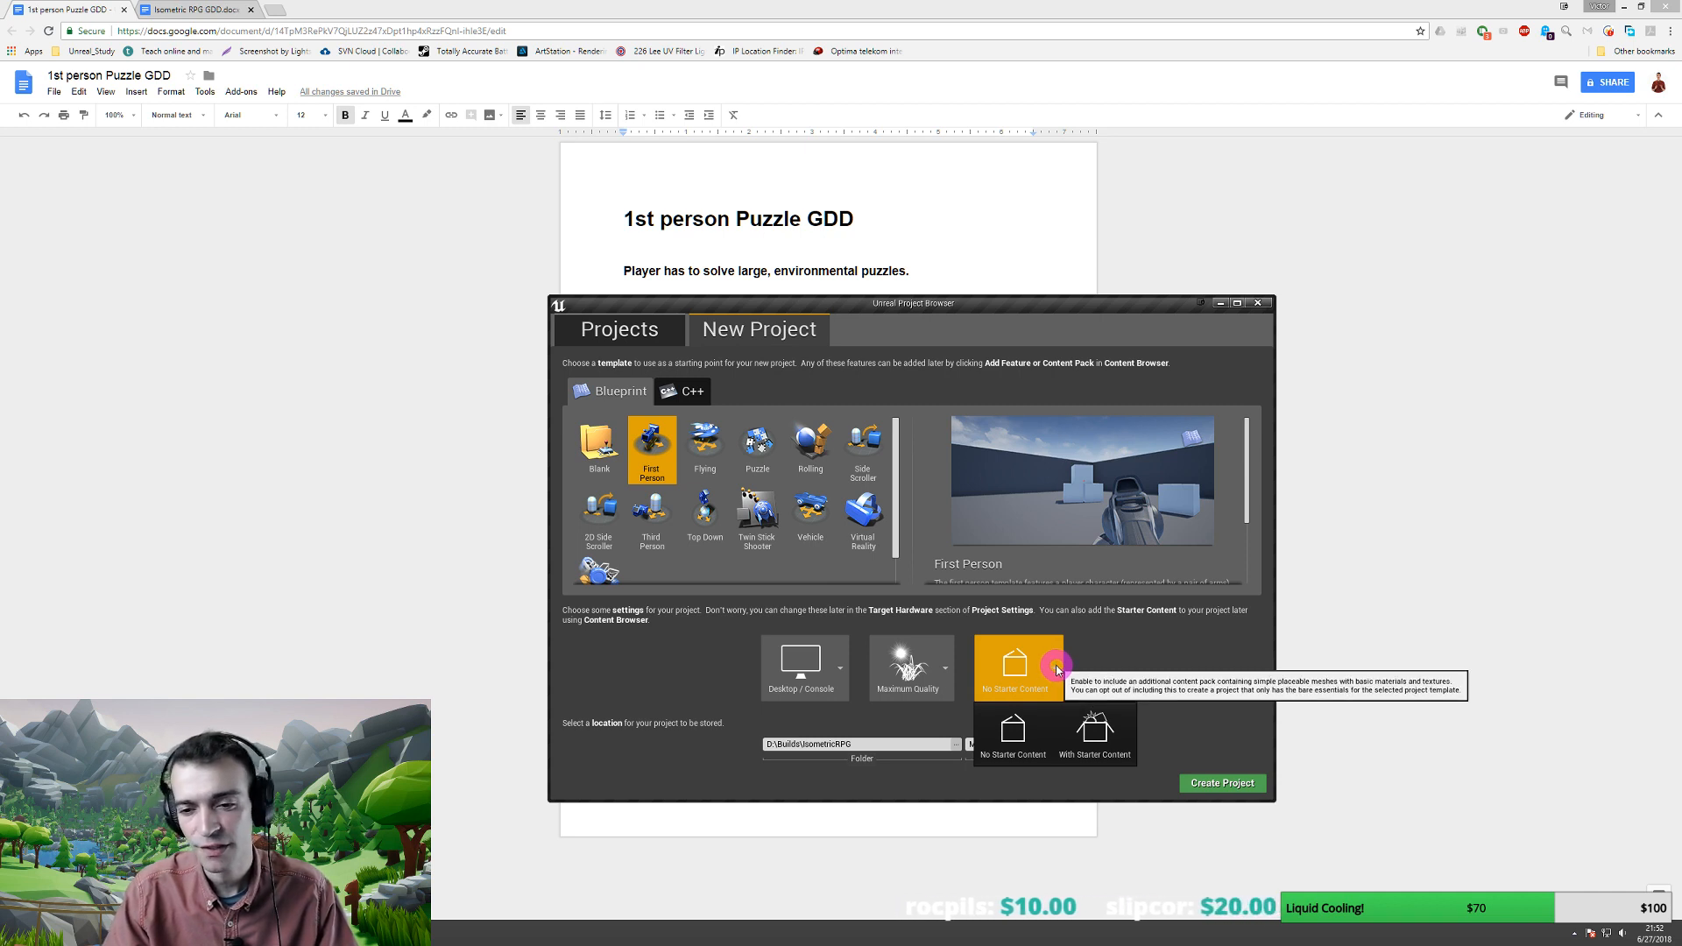
pyautogui.click(1057, 669)
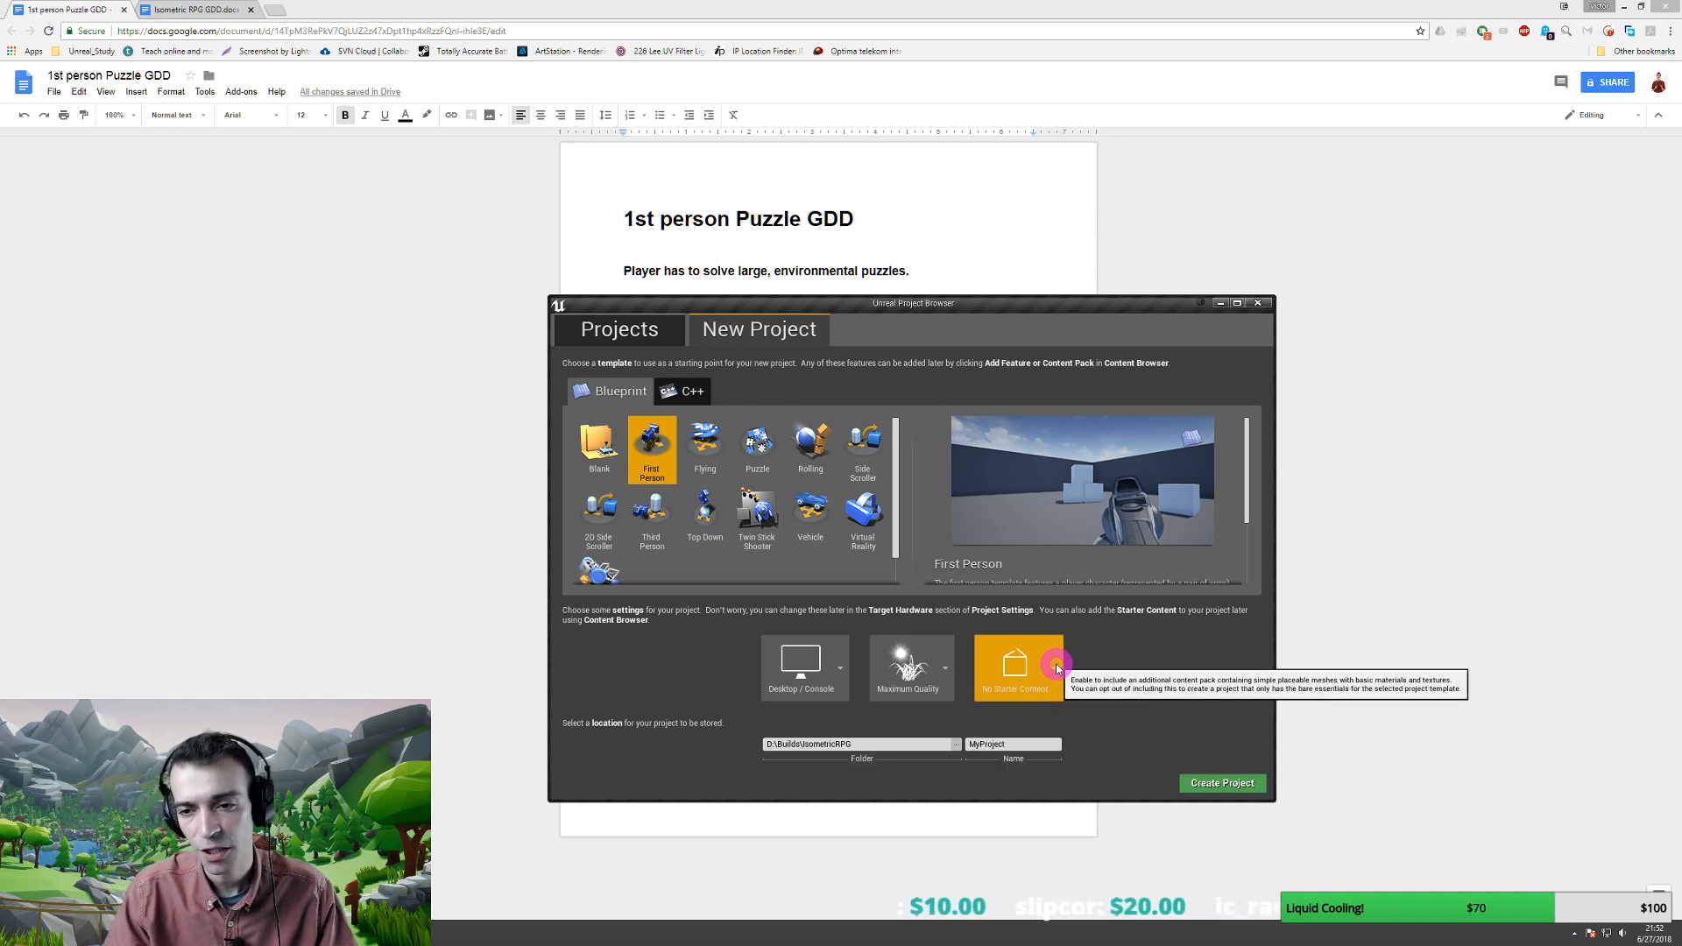
pyautogui.click(1056, 668)
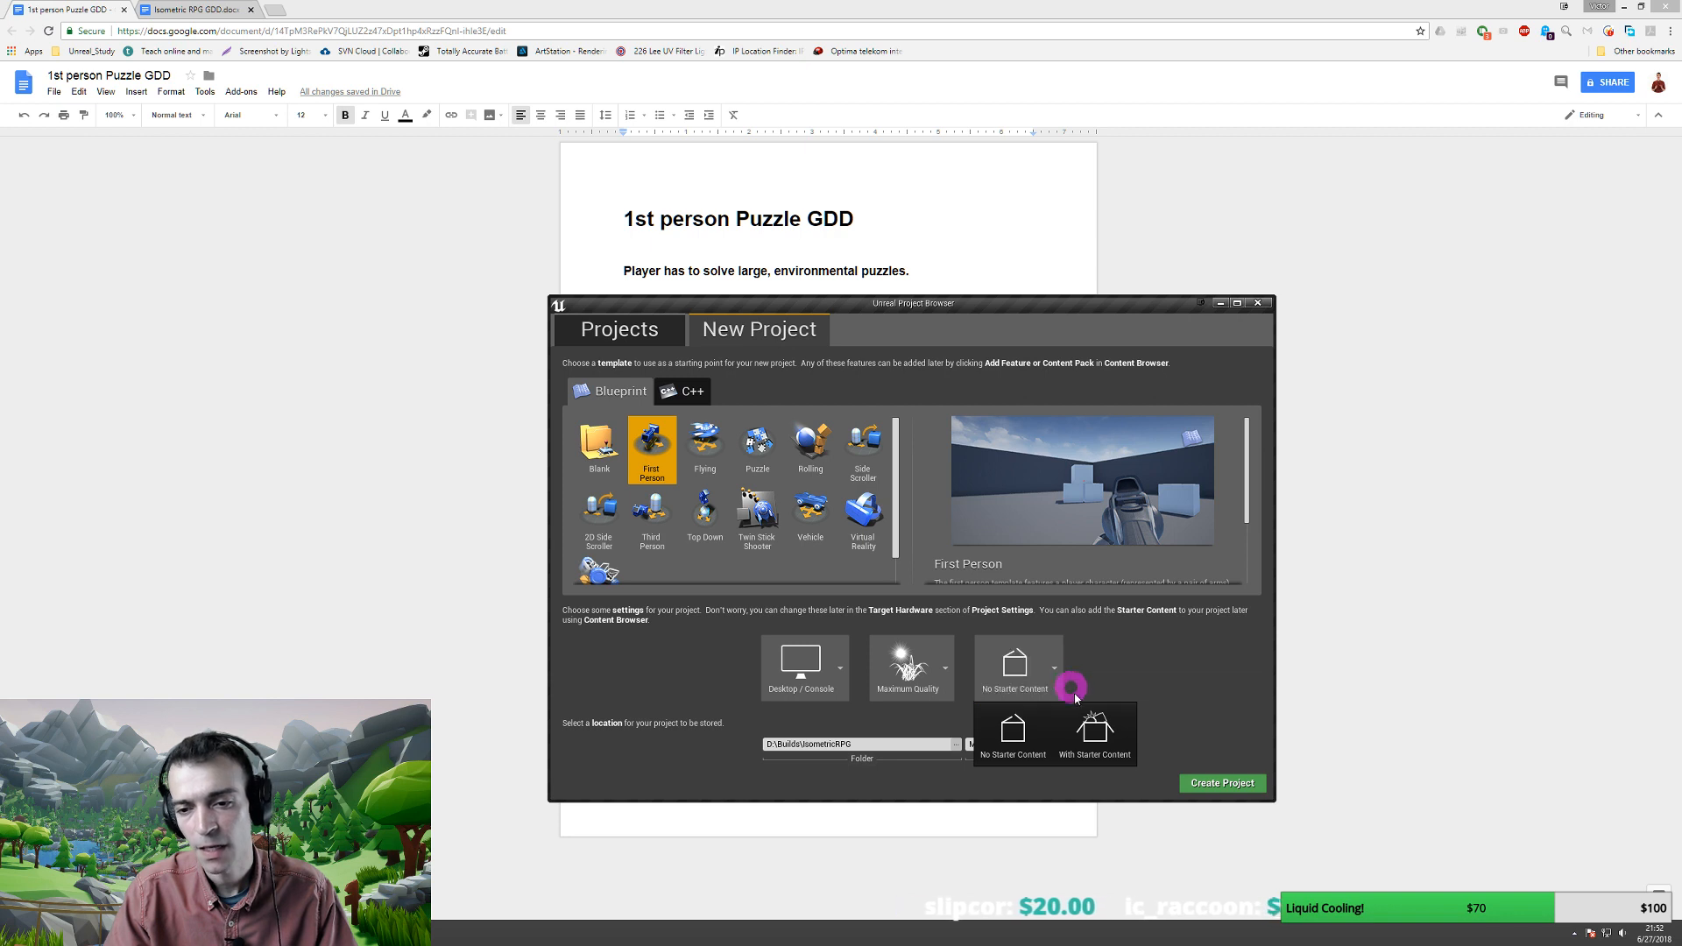
pyautogui.click(1095, 738)
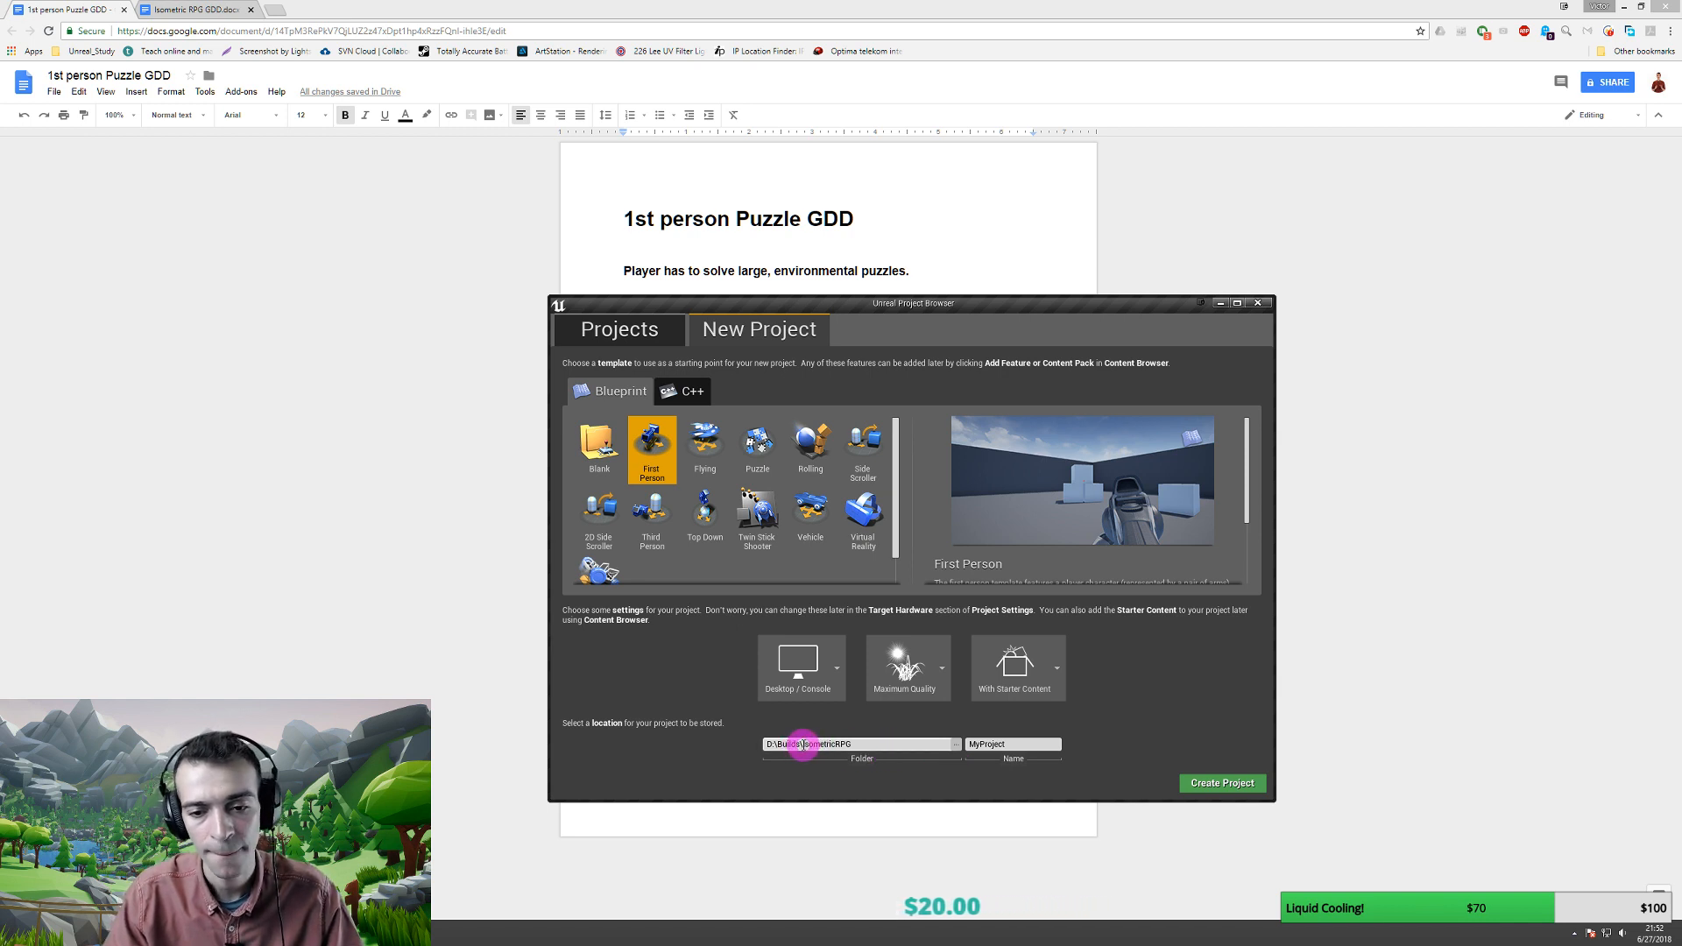
# - Set the project folder to D:\Builds\PuzzleAdv and the project name to PuzzleAdv
pyautogui.moveTo(804, 745); pyautogui.dragTo(904, 745)
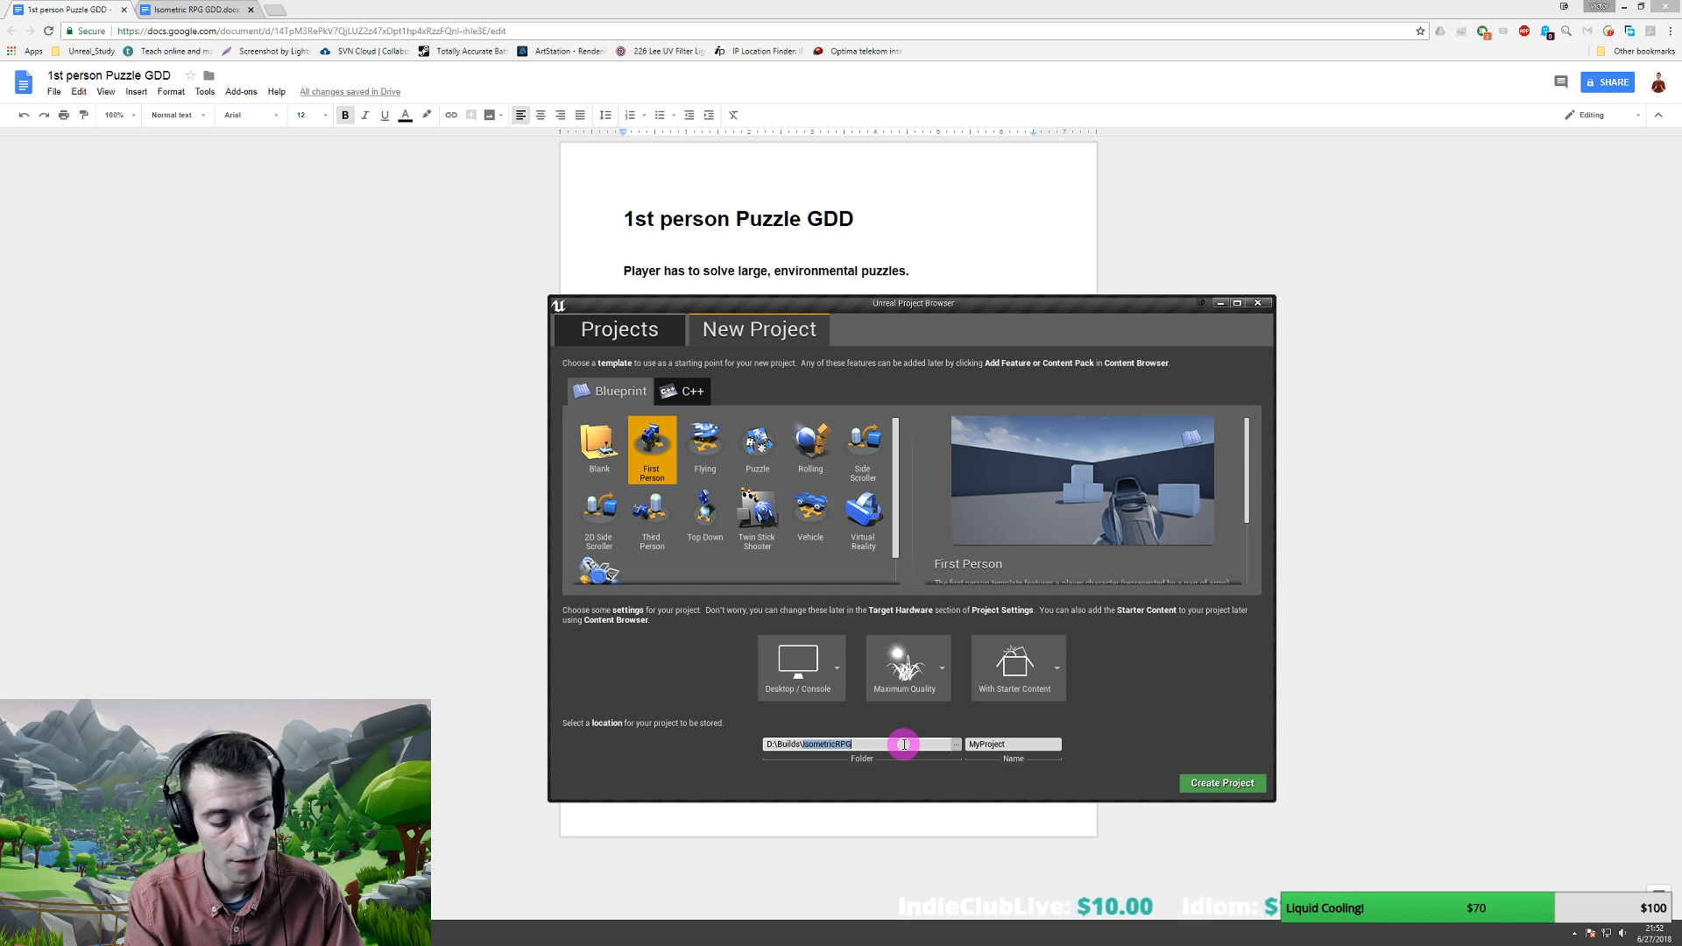
pyautogui.write('1s')
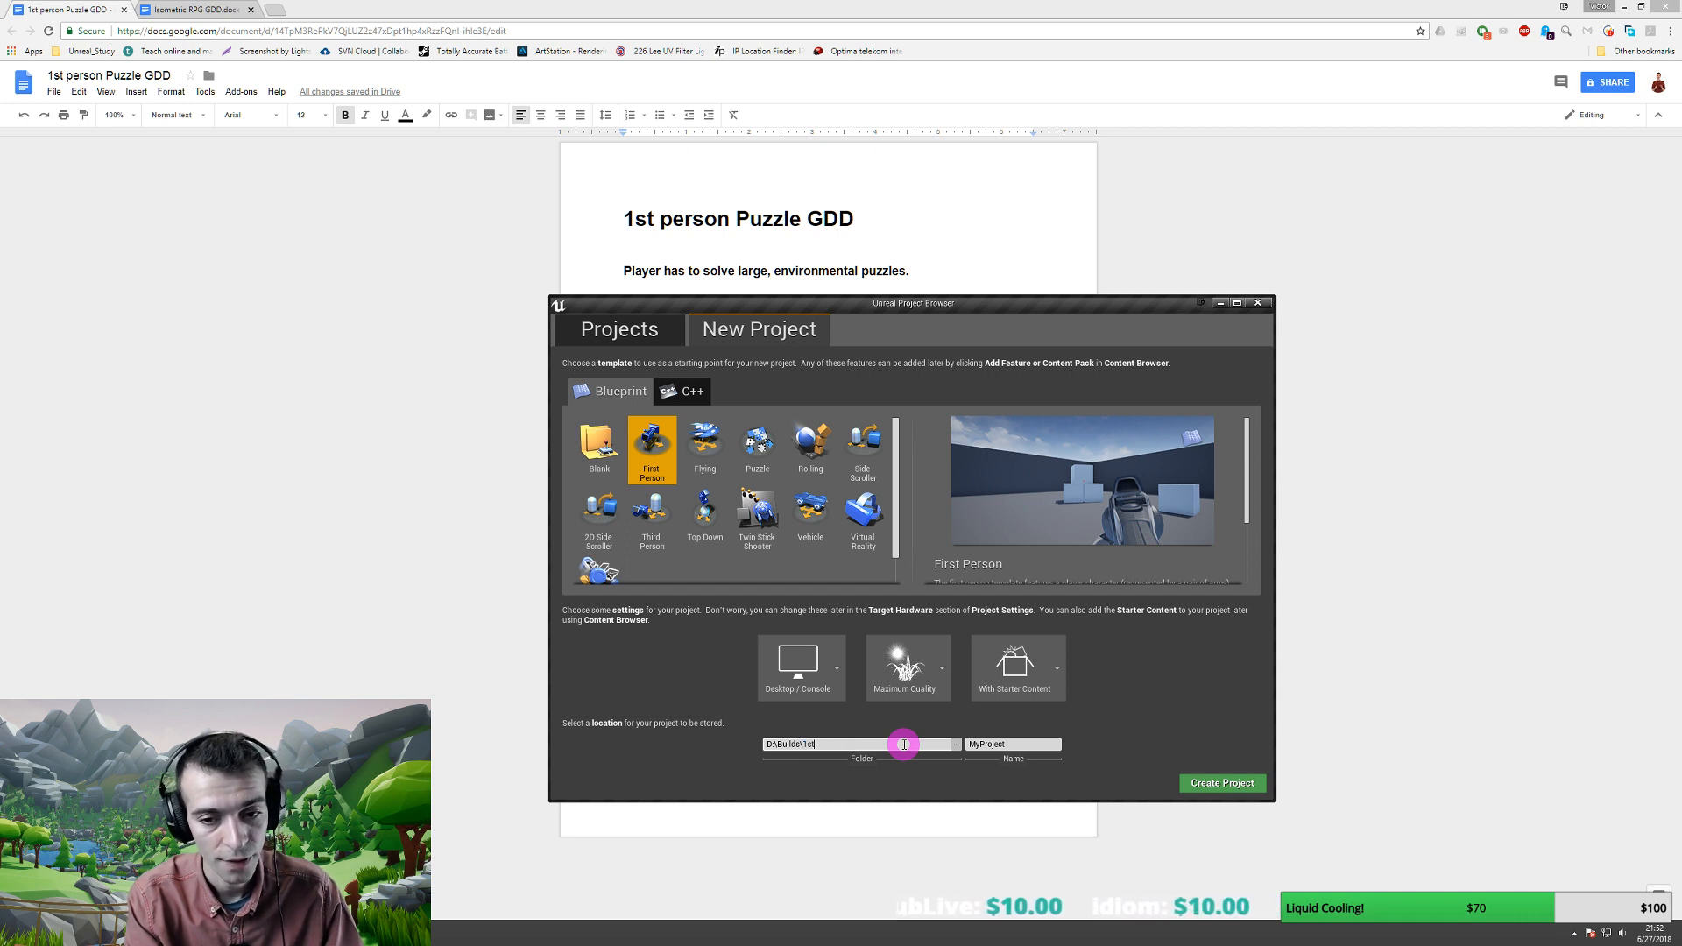
pyautogui.write('tPuzzle')
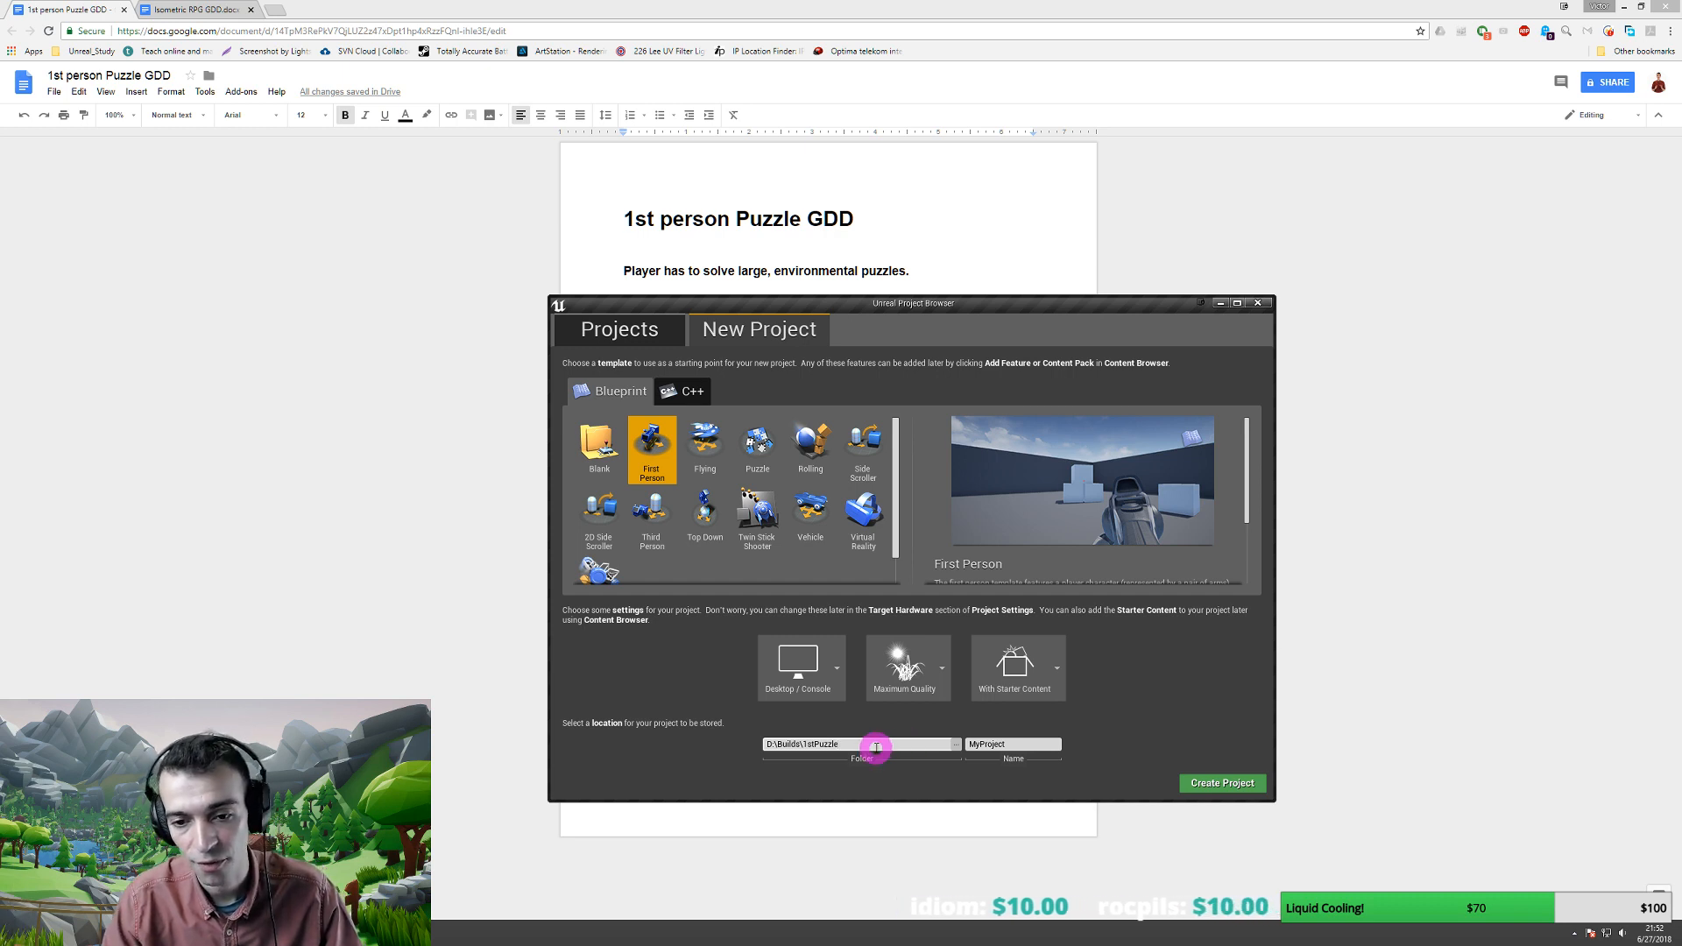
pyautogui.click(992, 744)
pyautogui.write('1')
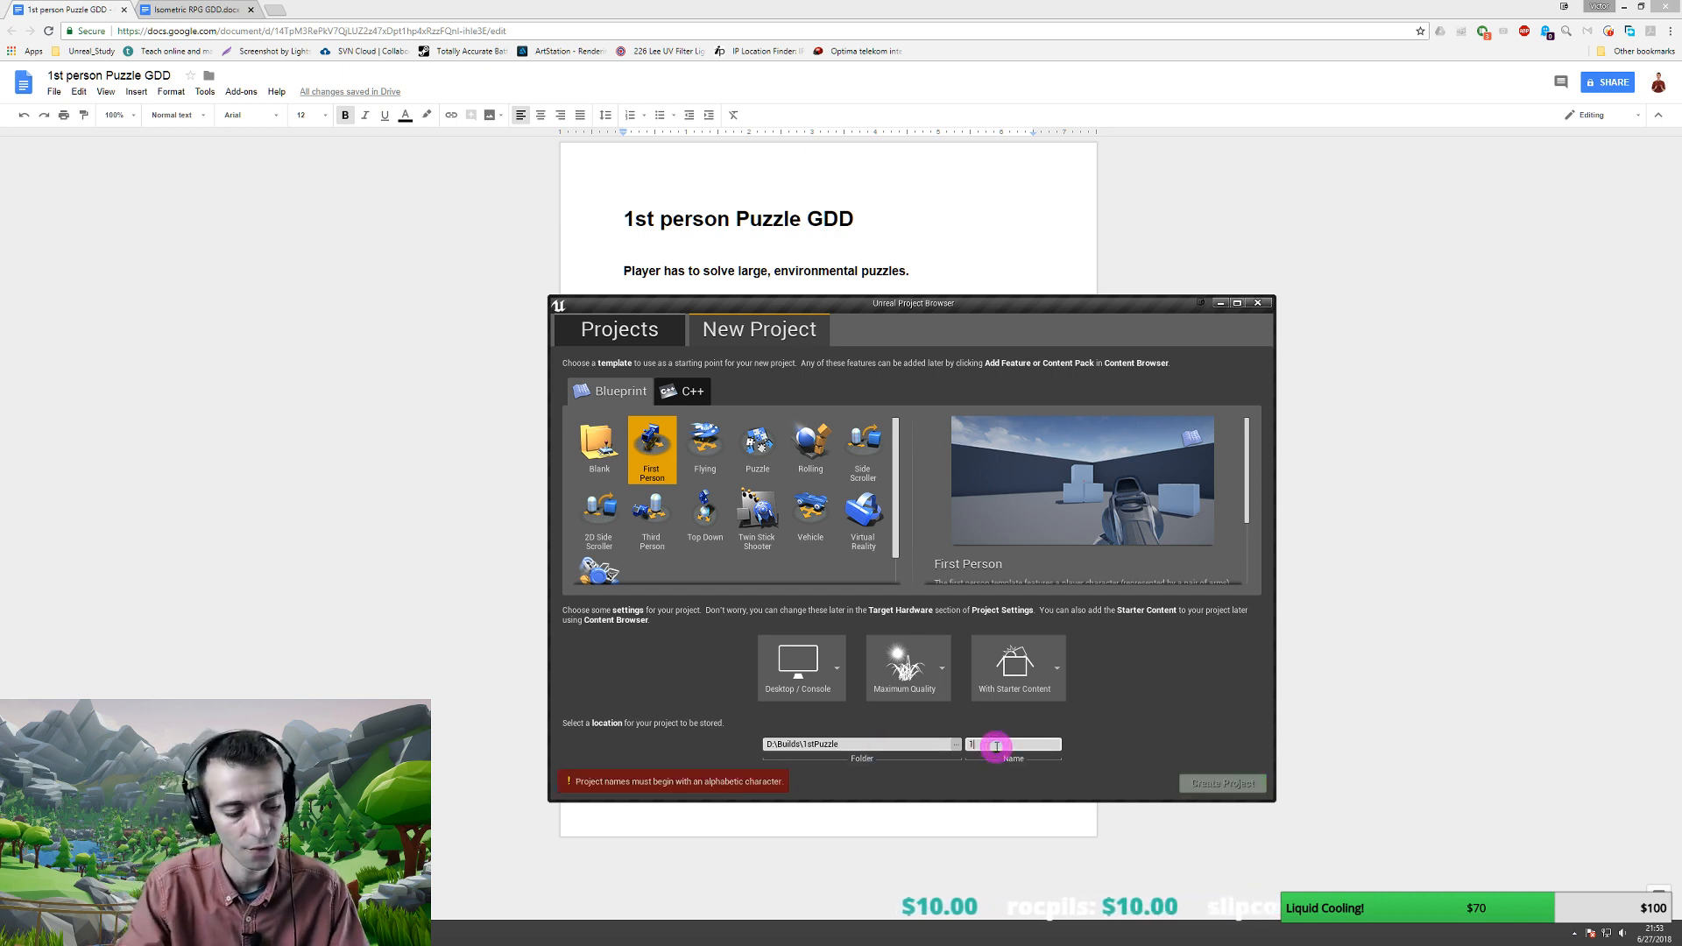
pyautogui.write('stPuzzle')
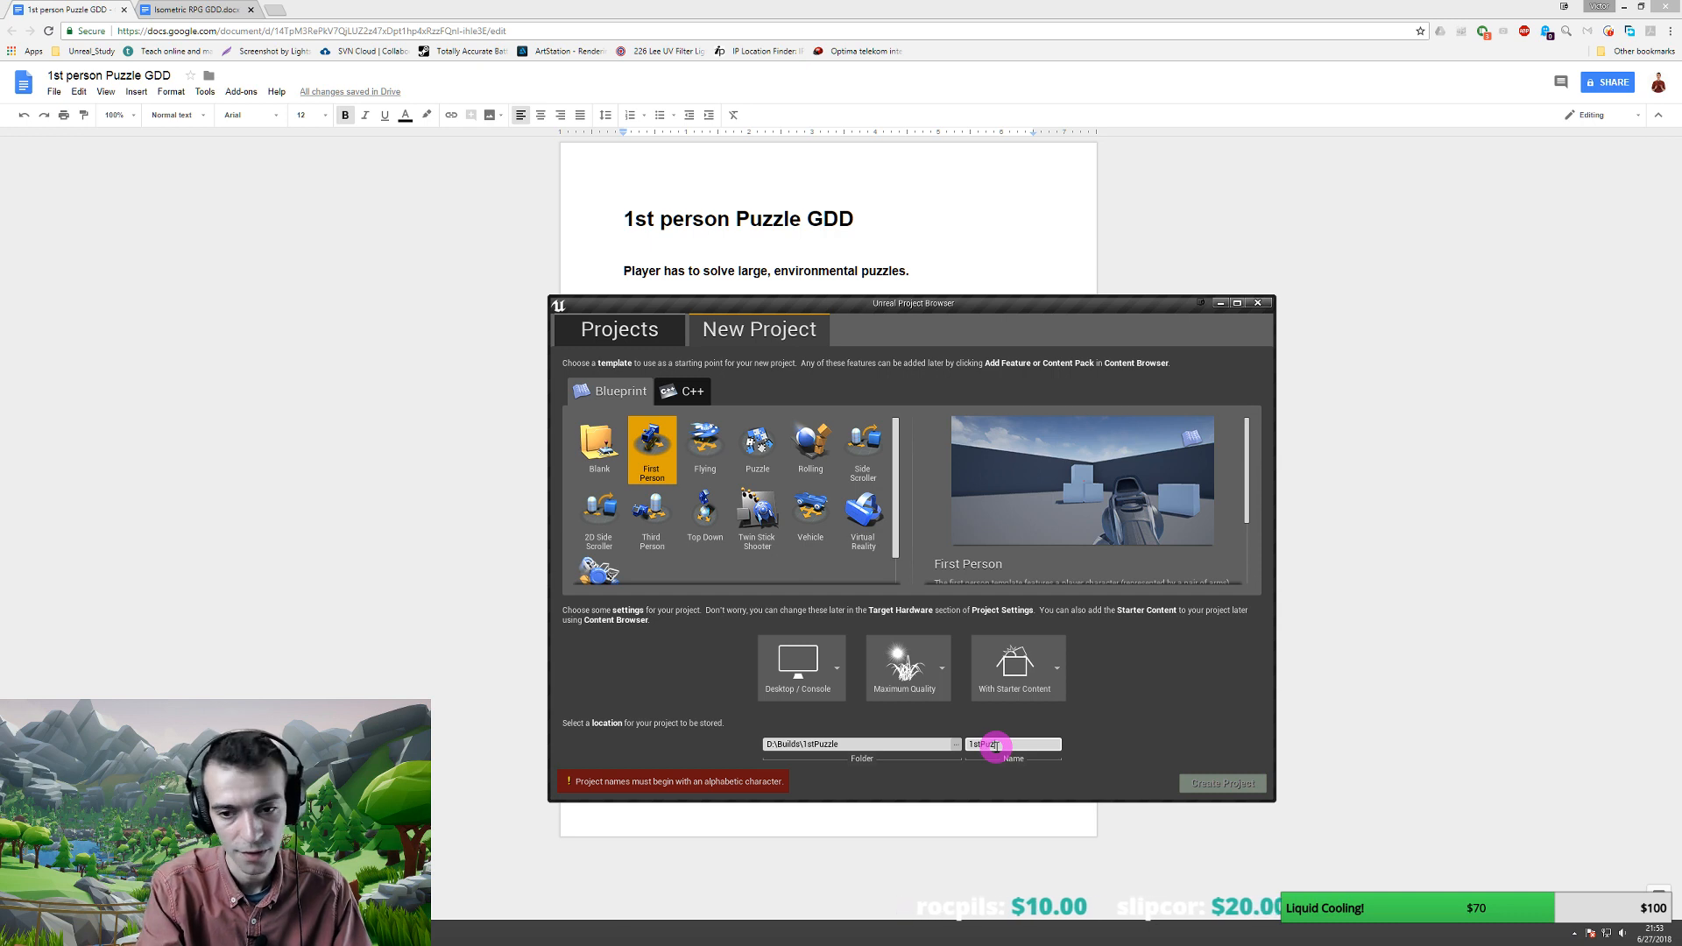
pyautogui.press('Delete')
pyautogui.press('Delete')
pyautogui.press('Delete')
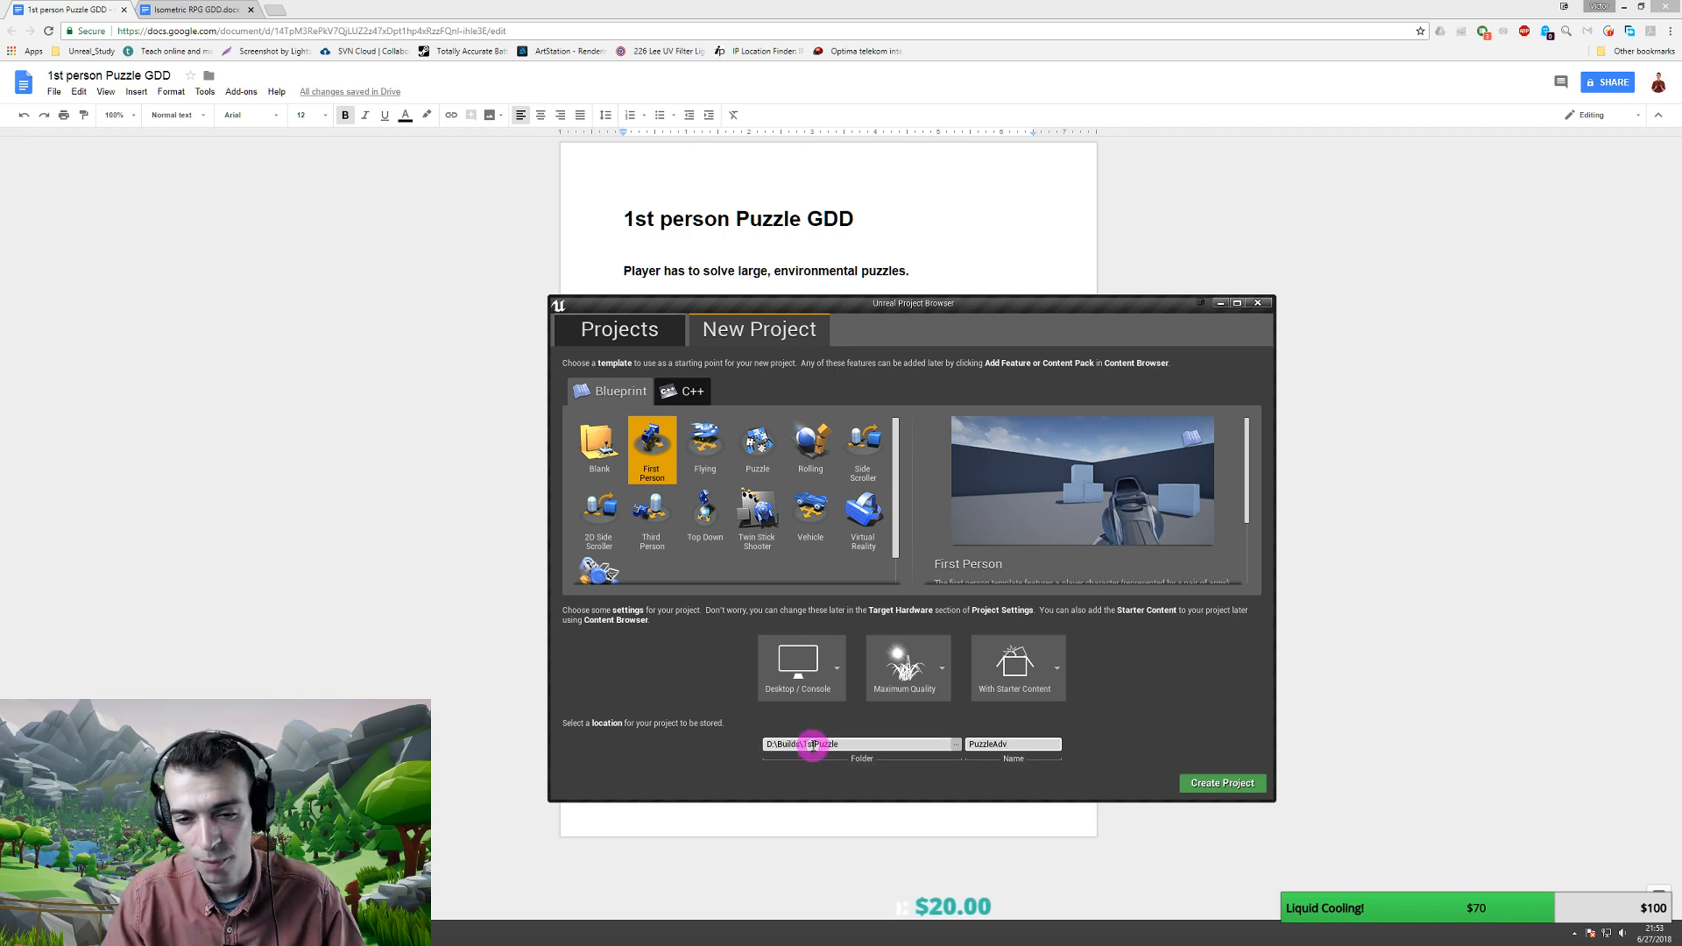
pyautogui.click(808, 745)
pyautogui.press('BackSpace')
pyautogui.press('BackSpace')
pyautogui.press('BackSpace')
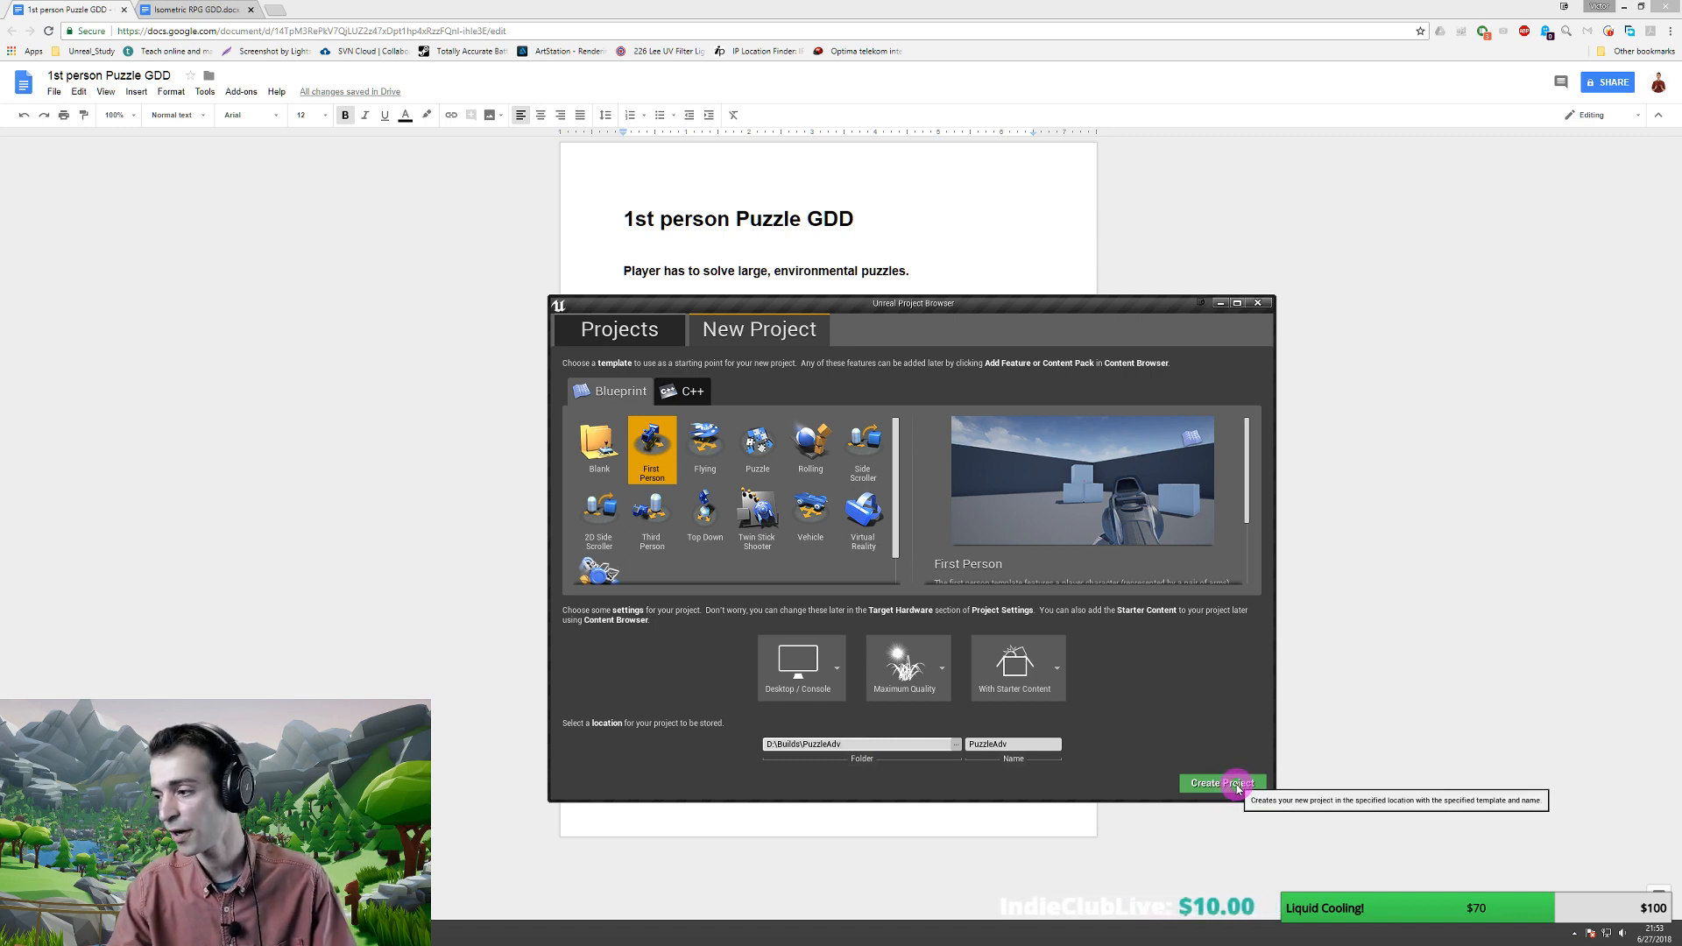
# - Create the PuzzleAdv project from the Project Browser
pyautogui.click(1237, 785)
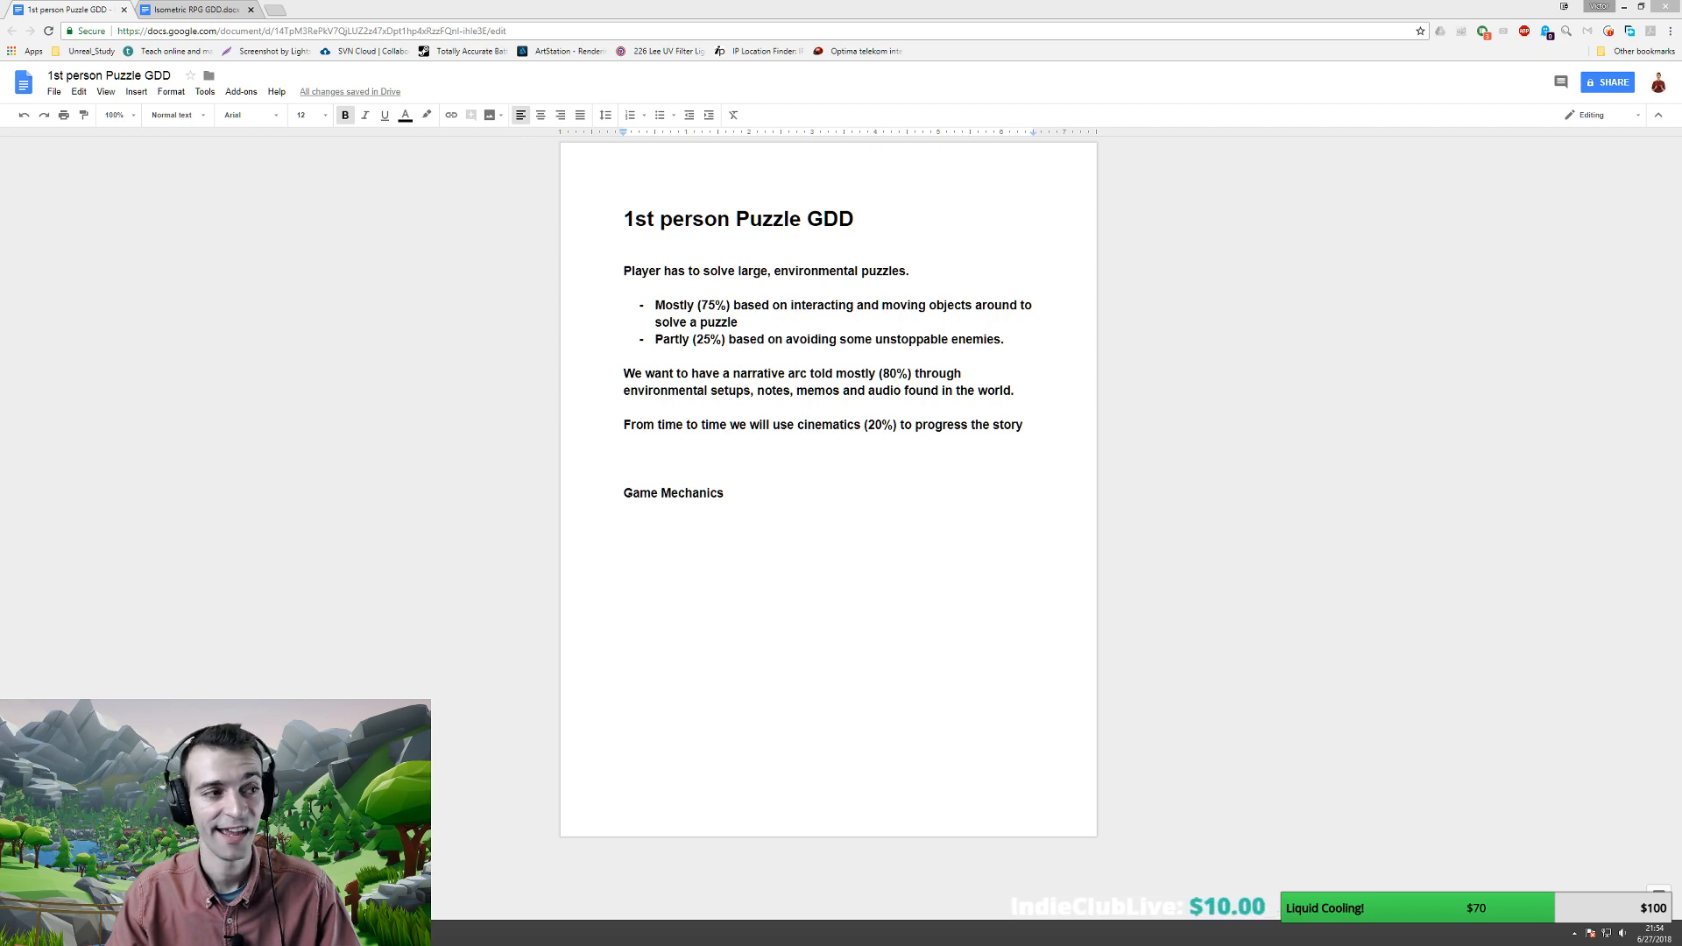
# - Maximize the PuzzleAdv editor window and scroll around the FirstPersonExampleMap viewport
pyautogui.moveTo(444, 199); pyautogui.dragTo(849, 198)
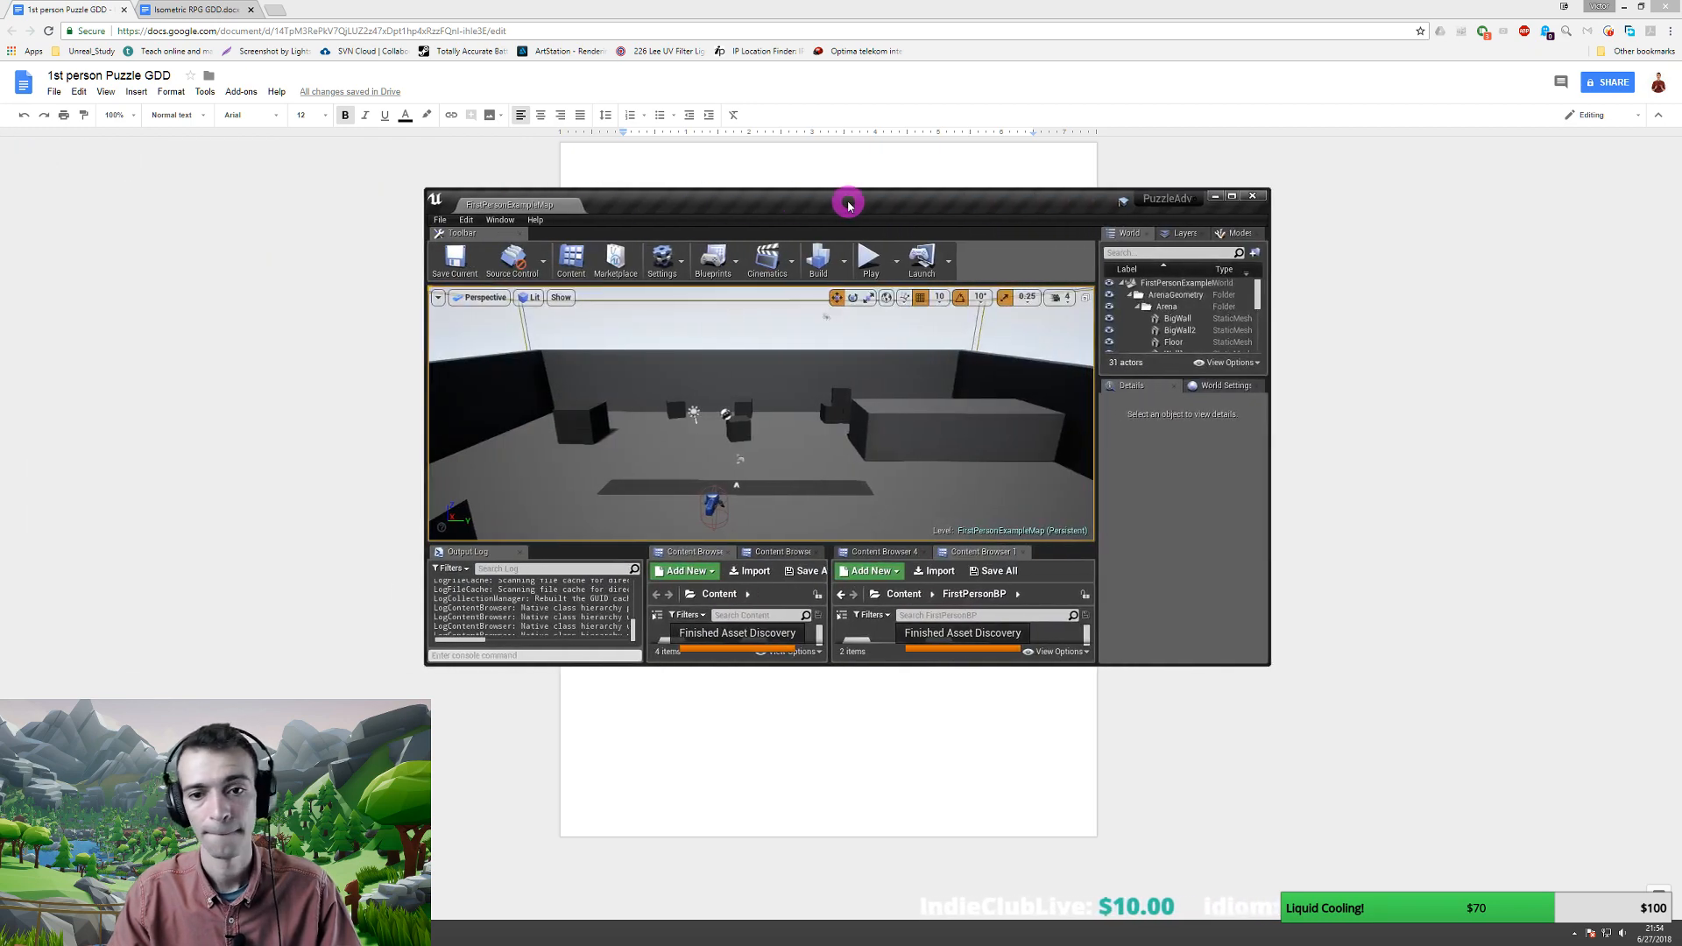
pyautogui.doubleClick(849, 199)
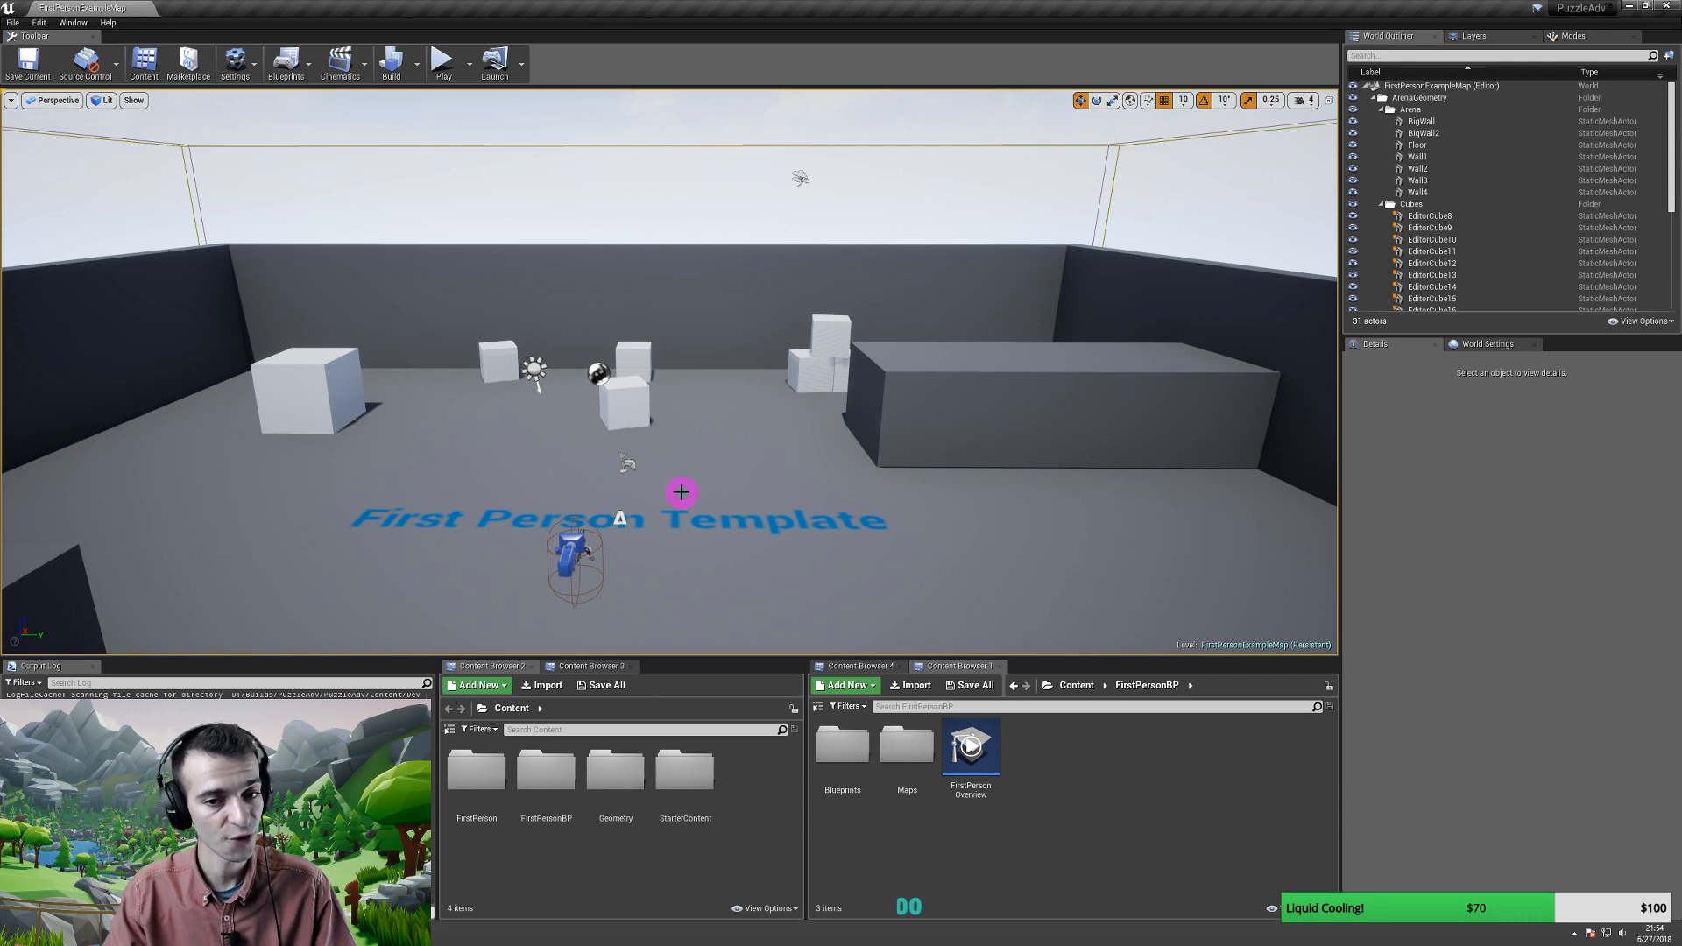
pyautogui.scroll(-5, 681, 495)
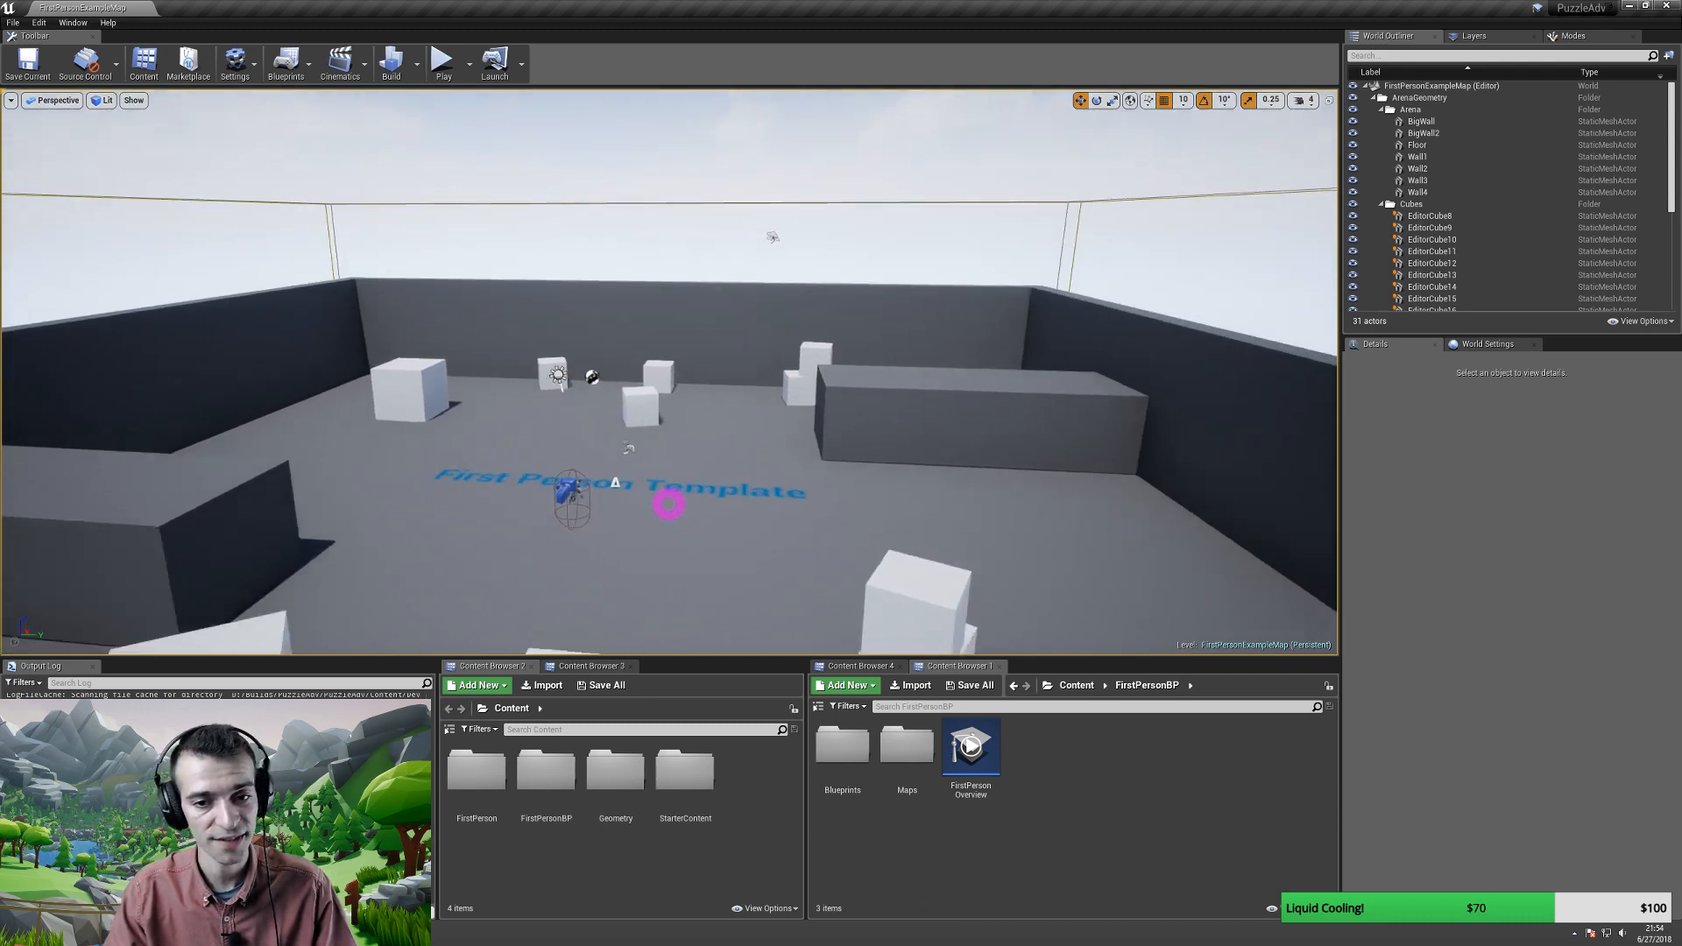
pyautogui.scroll(6, 668, 505)
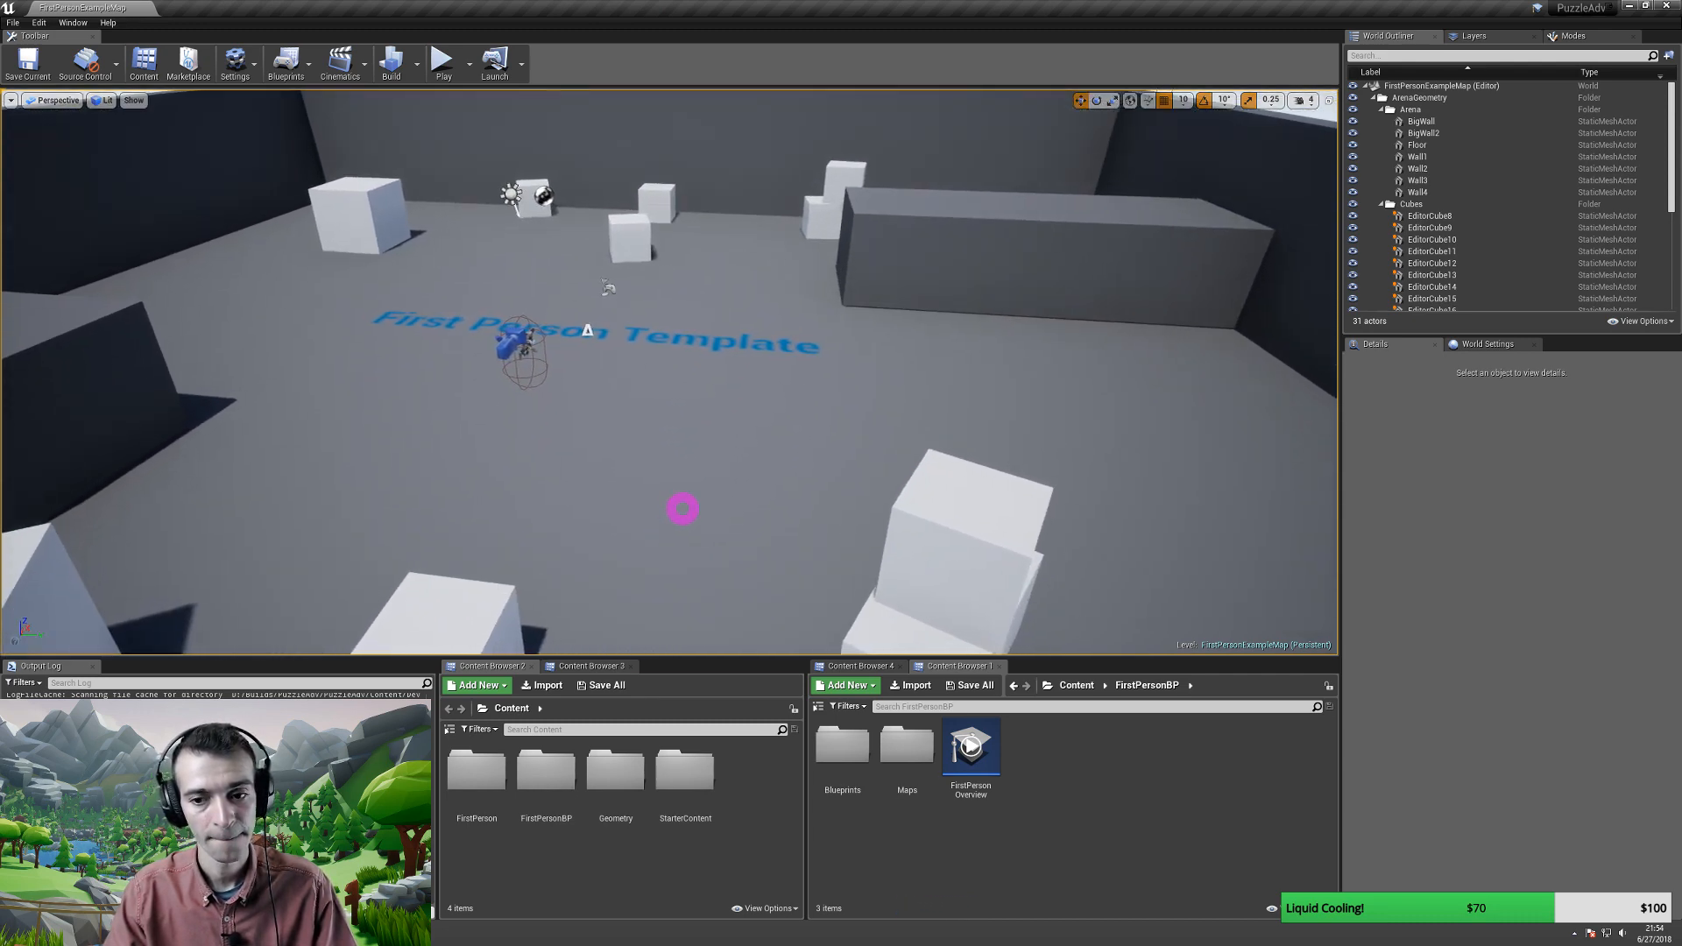
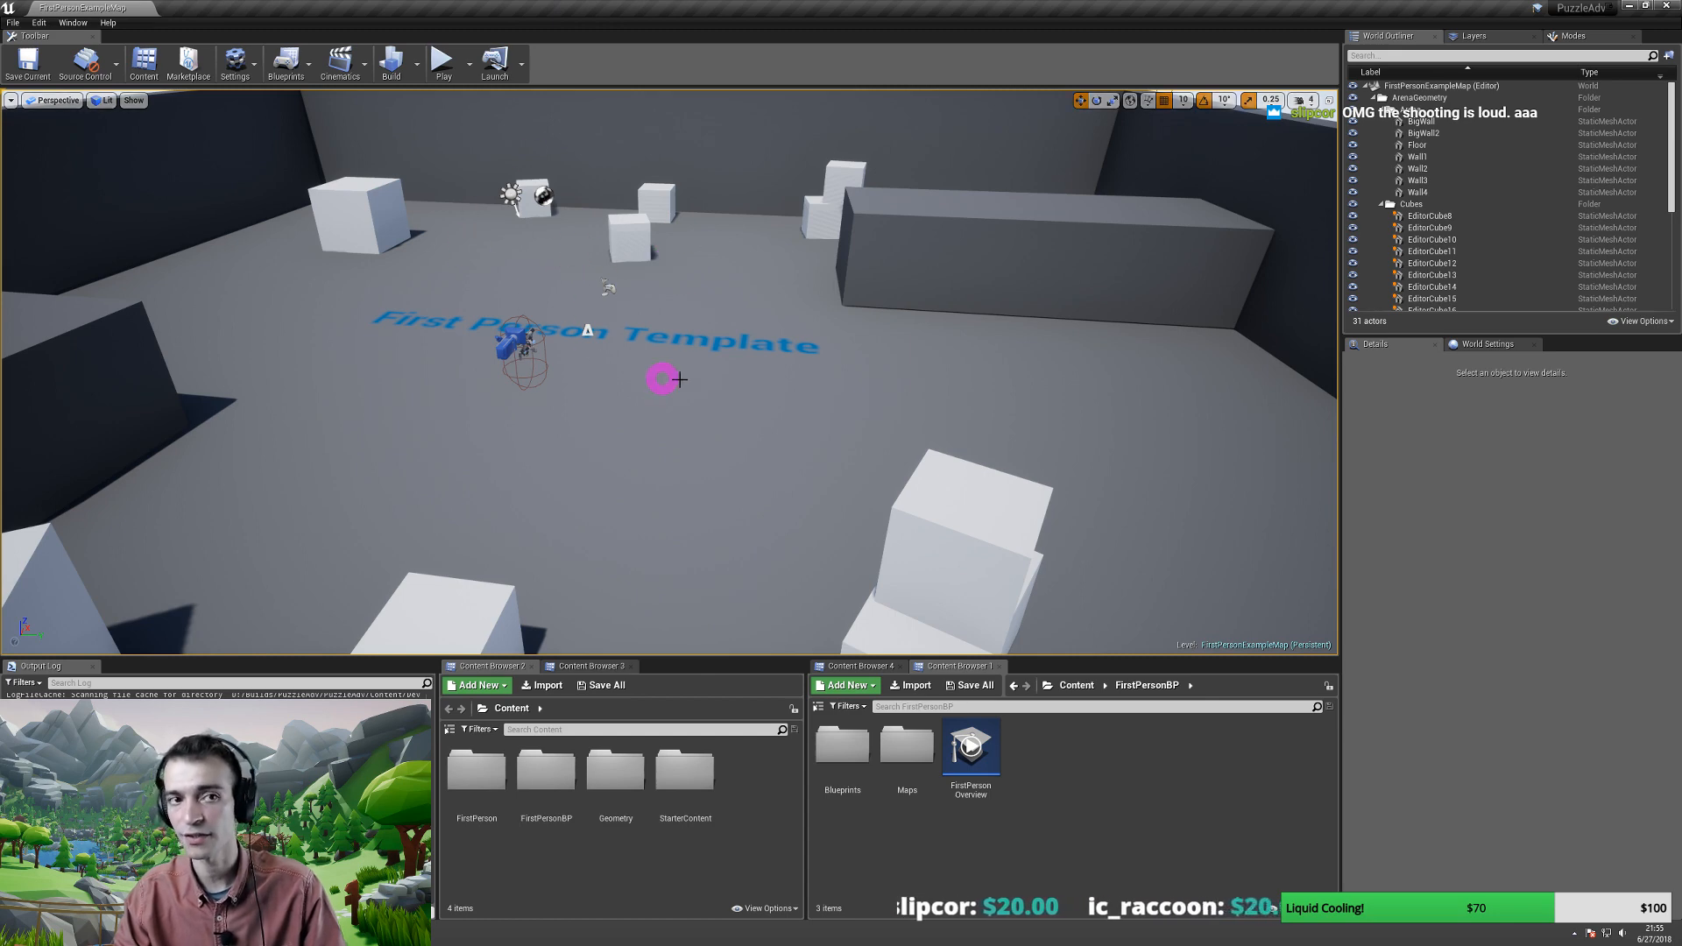
# - Survey the arena, then play-test in first person, firing projectiles at the cubes
pyautogui.moveTo(709, 369)
pyautogui.mouseDown(button='right')
pyautogui.moveTo(674, 356)
pyautogui.moveTo(692, 363)
pyautogui.mouseUp(button='right')
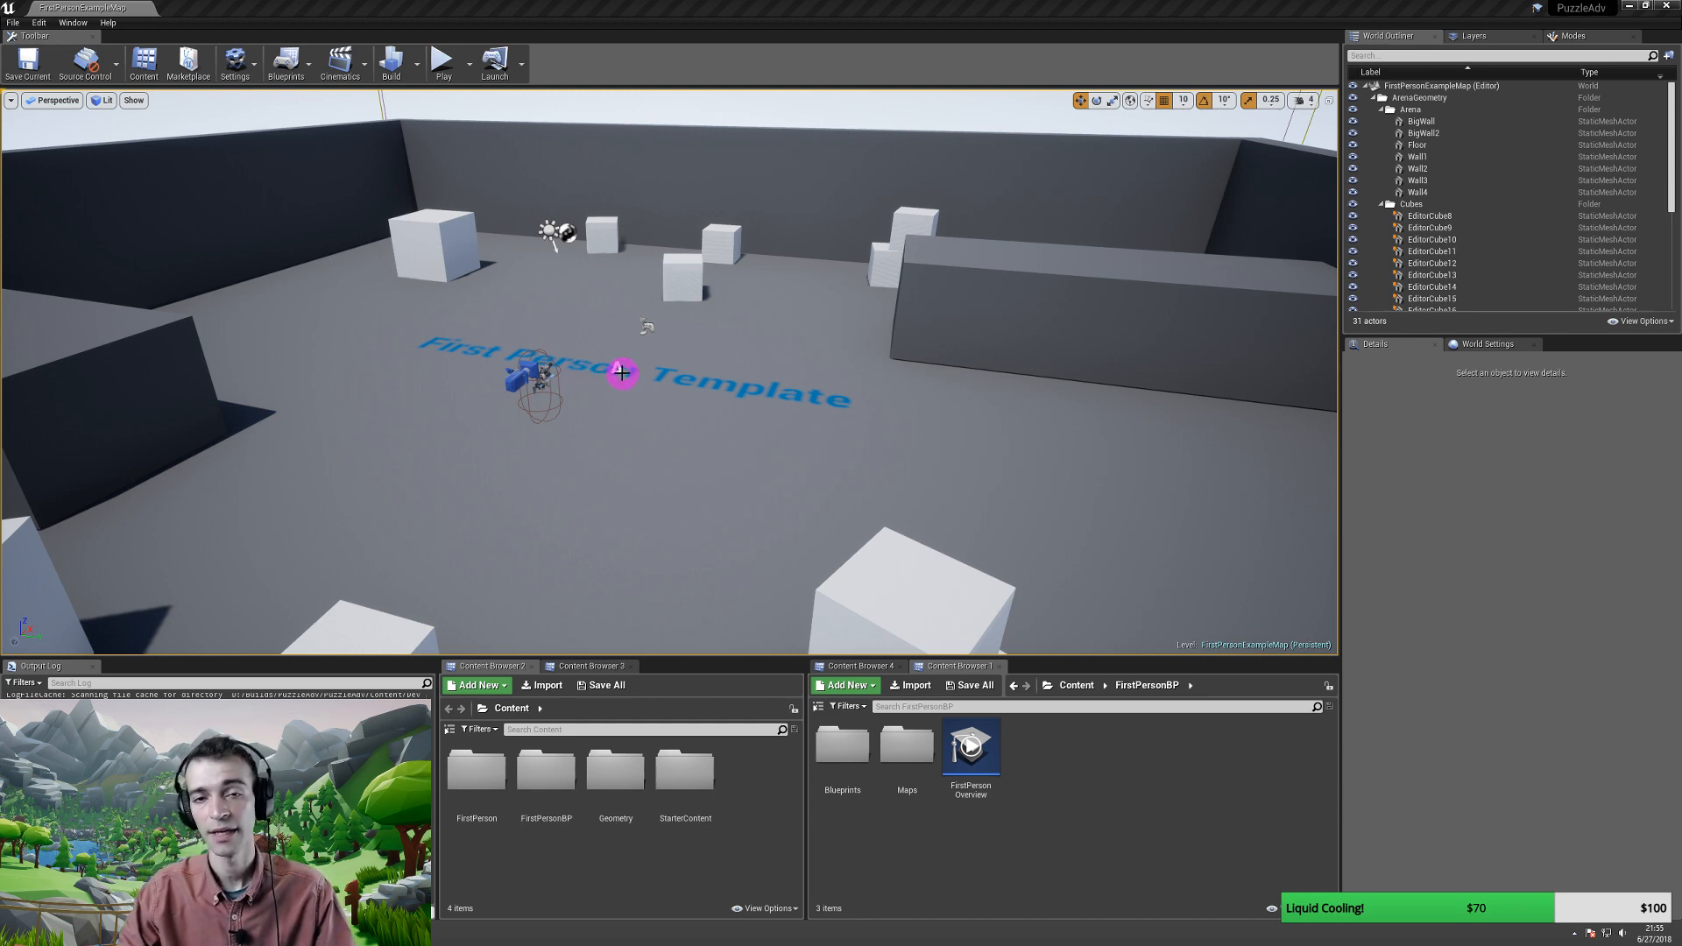
pyautogui.moveTo(627, 417); pyautogui.dragTo(630, 422)
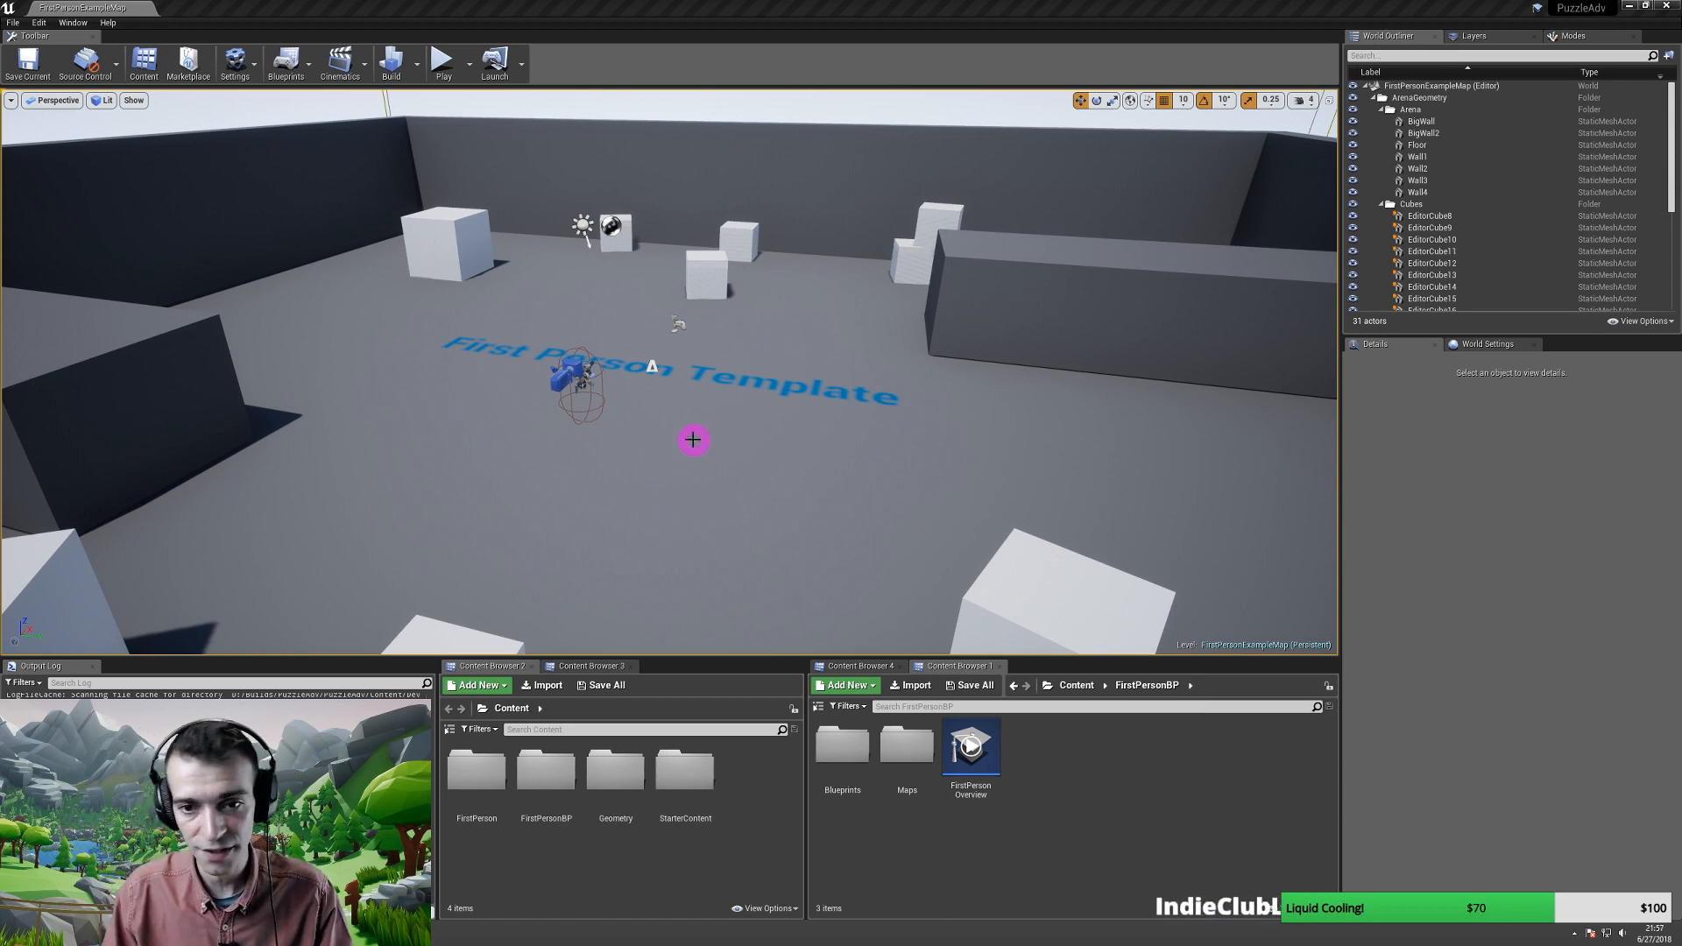
pyautogui.moveTo(733, 439); pyautogui.dragTo(749, 403, button='right')
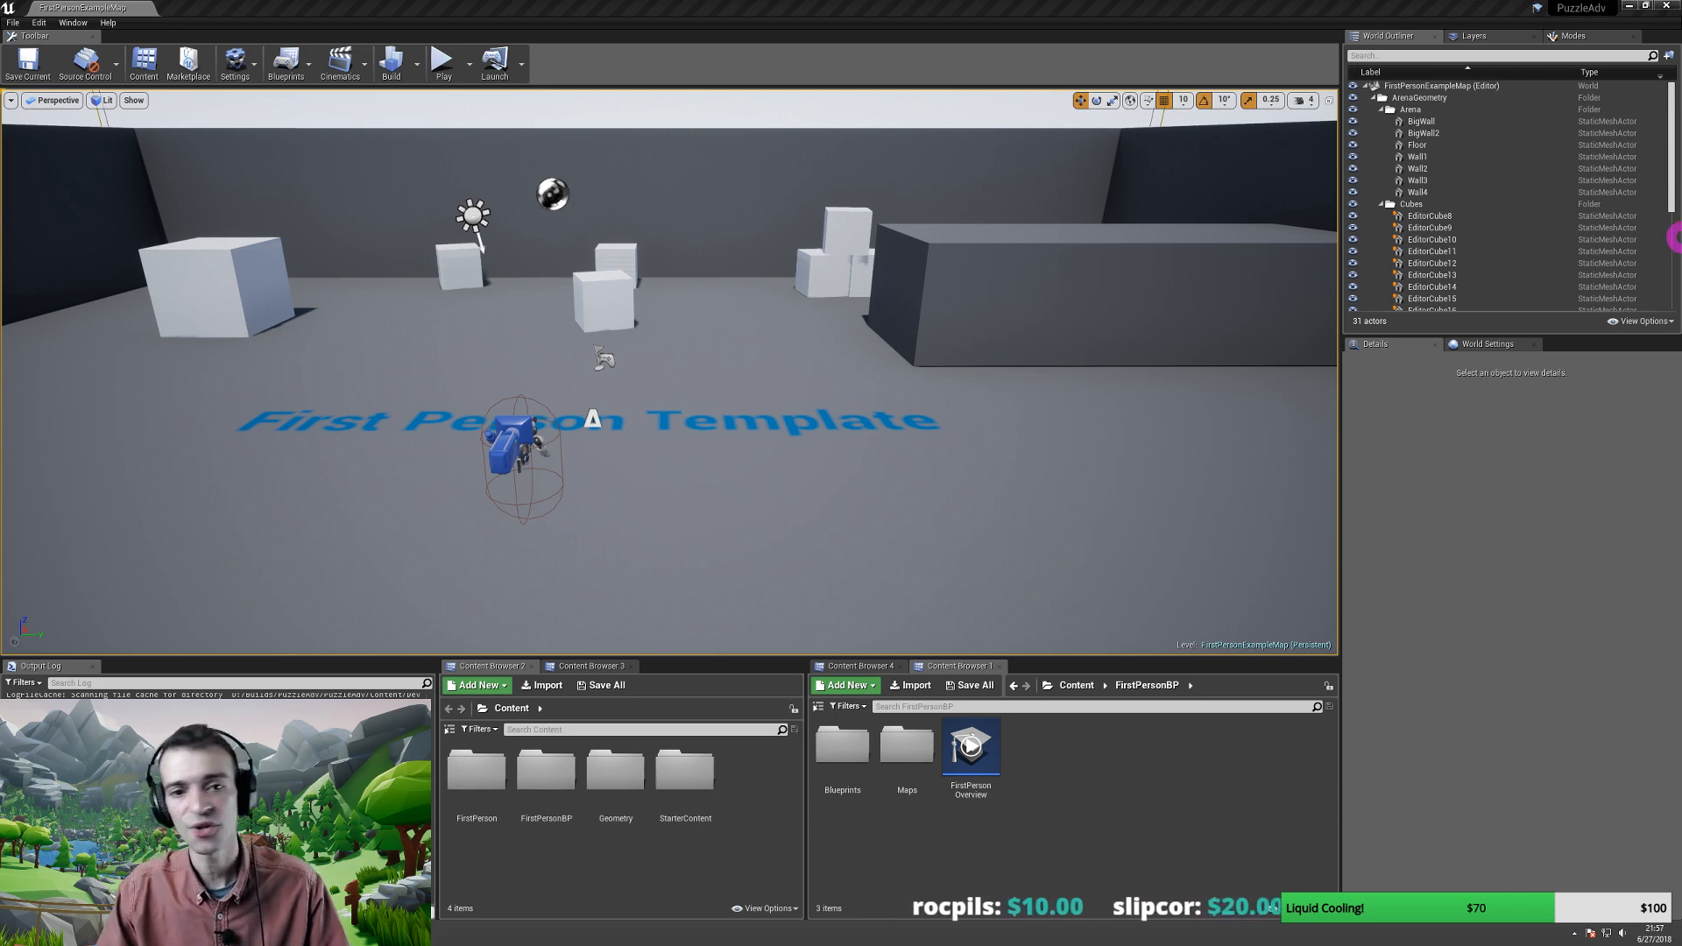
pyautogui.press('s')
pyautogui.moveTo(594, 425); pyautogui.dragTo(562, 406, button='right')
pyautogui.press('w')
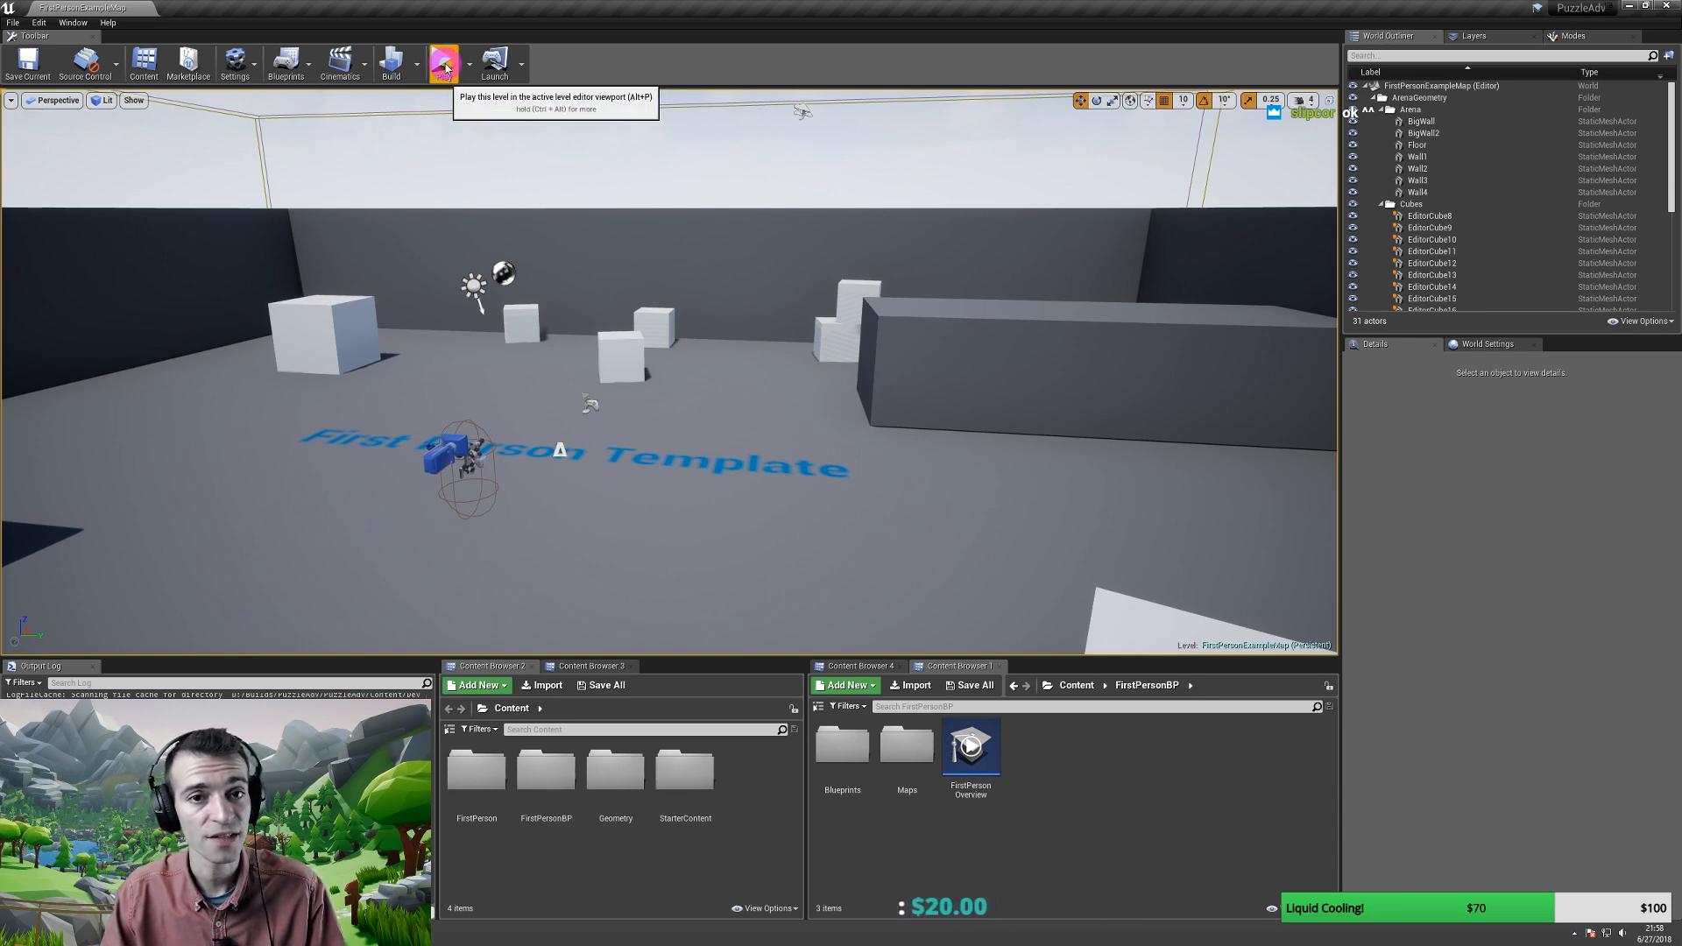
pyautogui.click(445, 66)
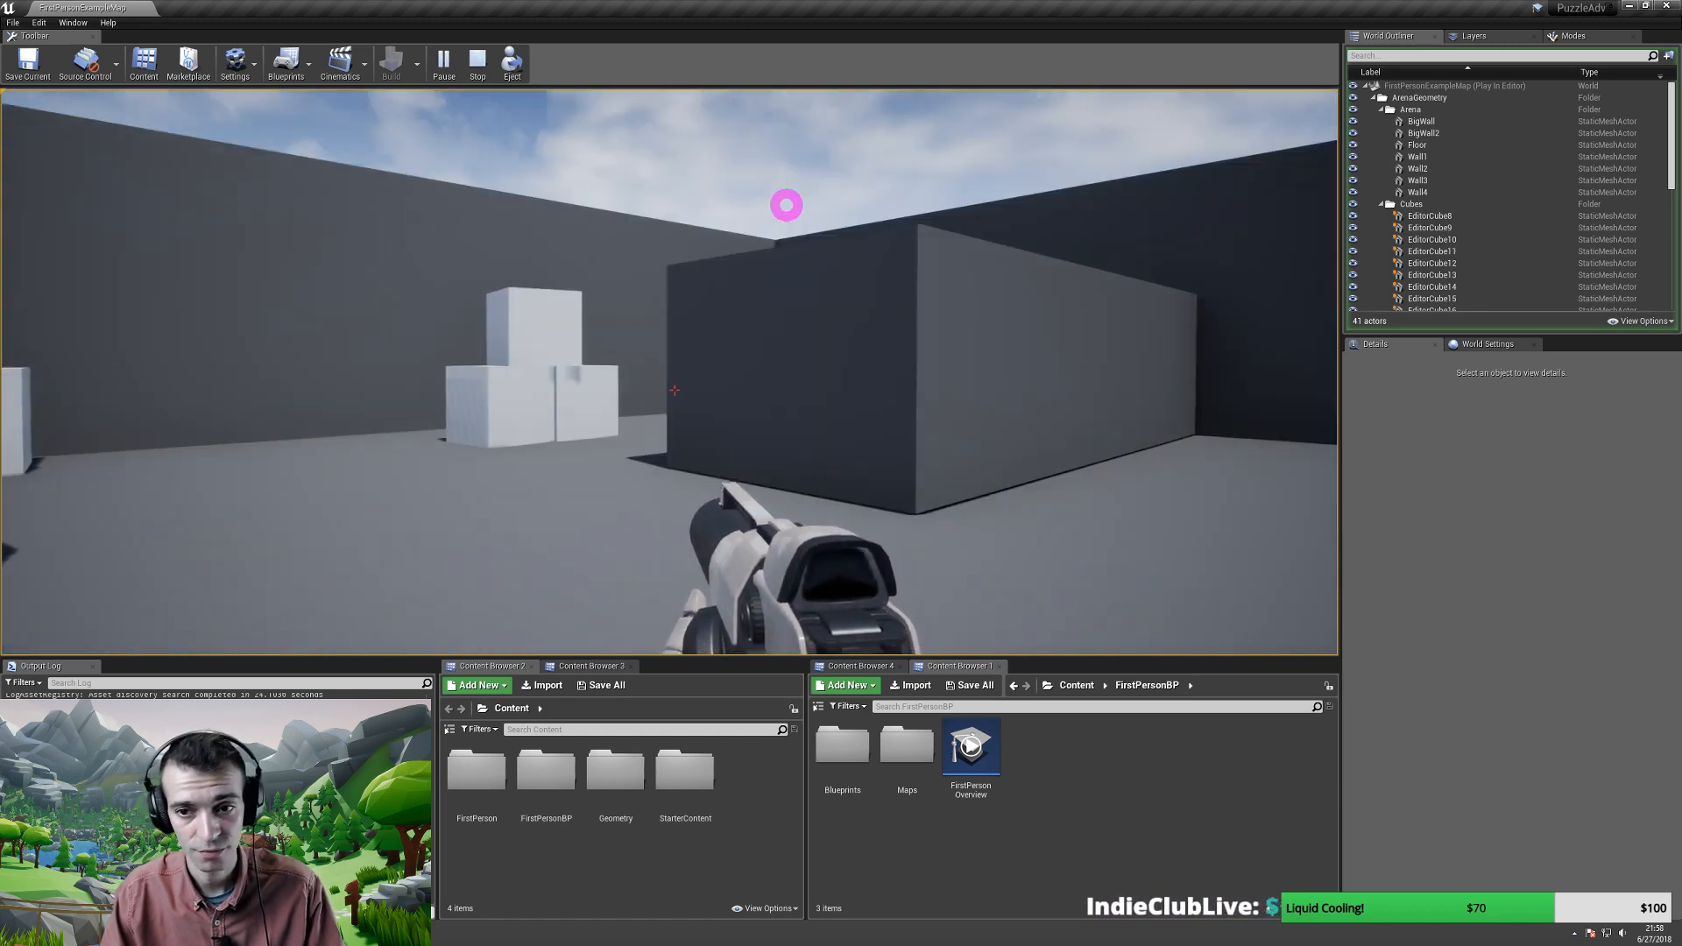
pyautogui.click(675, 390)
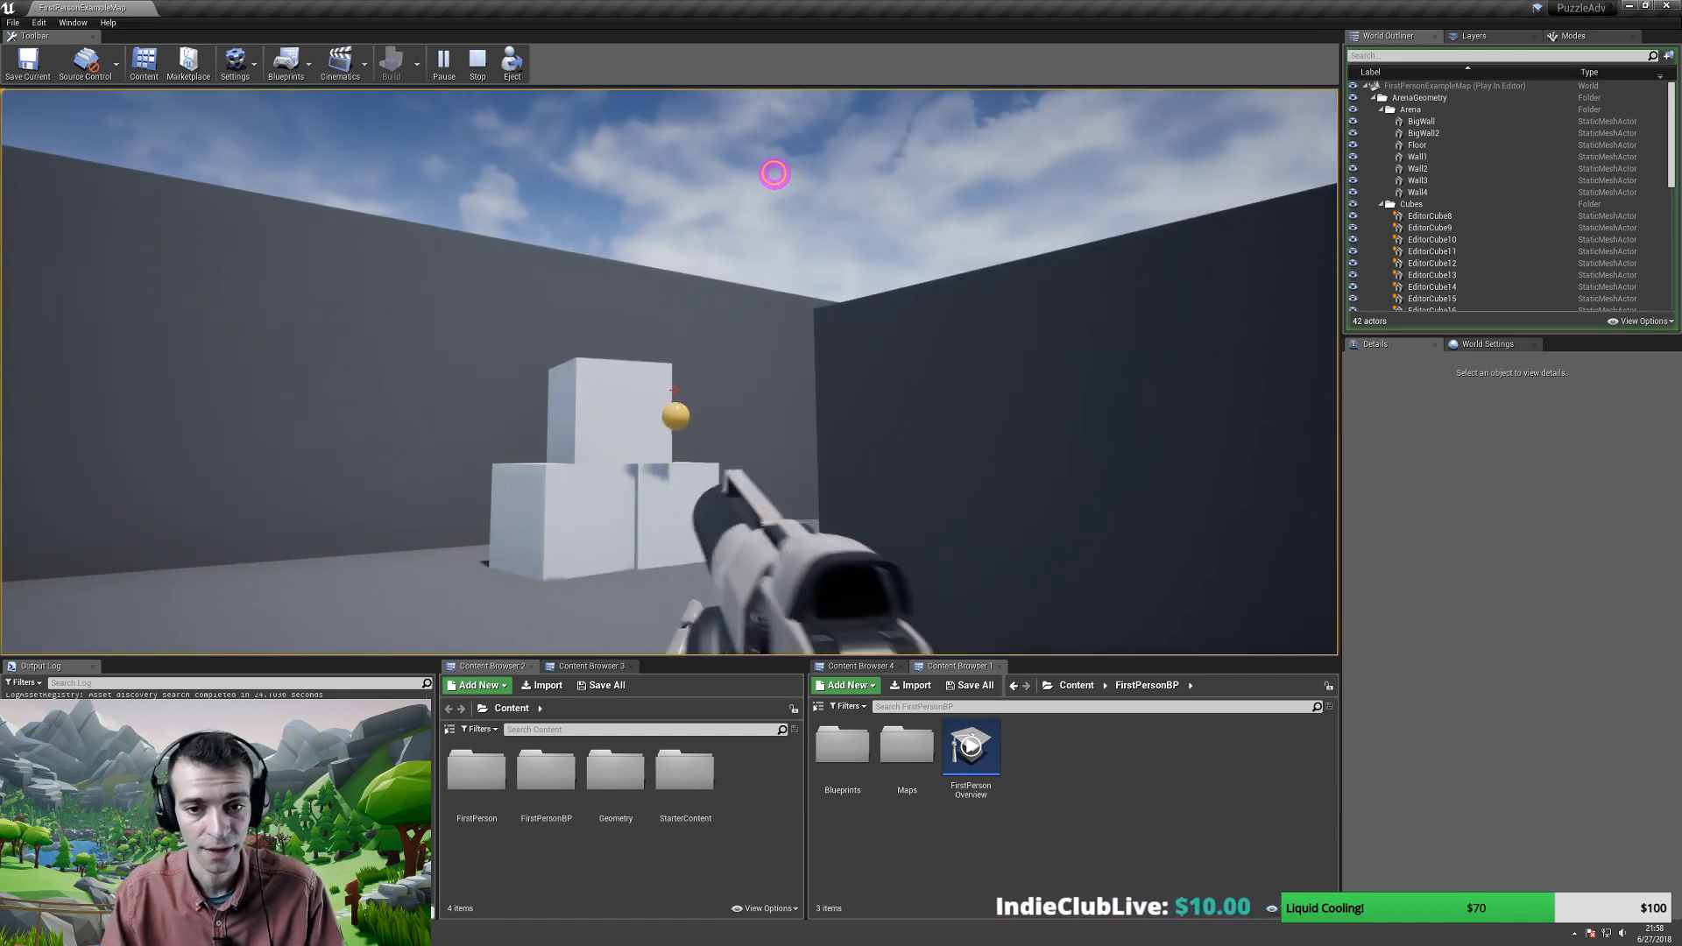
pyautogui.click(548, 212)
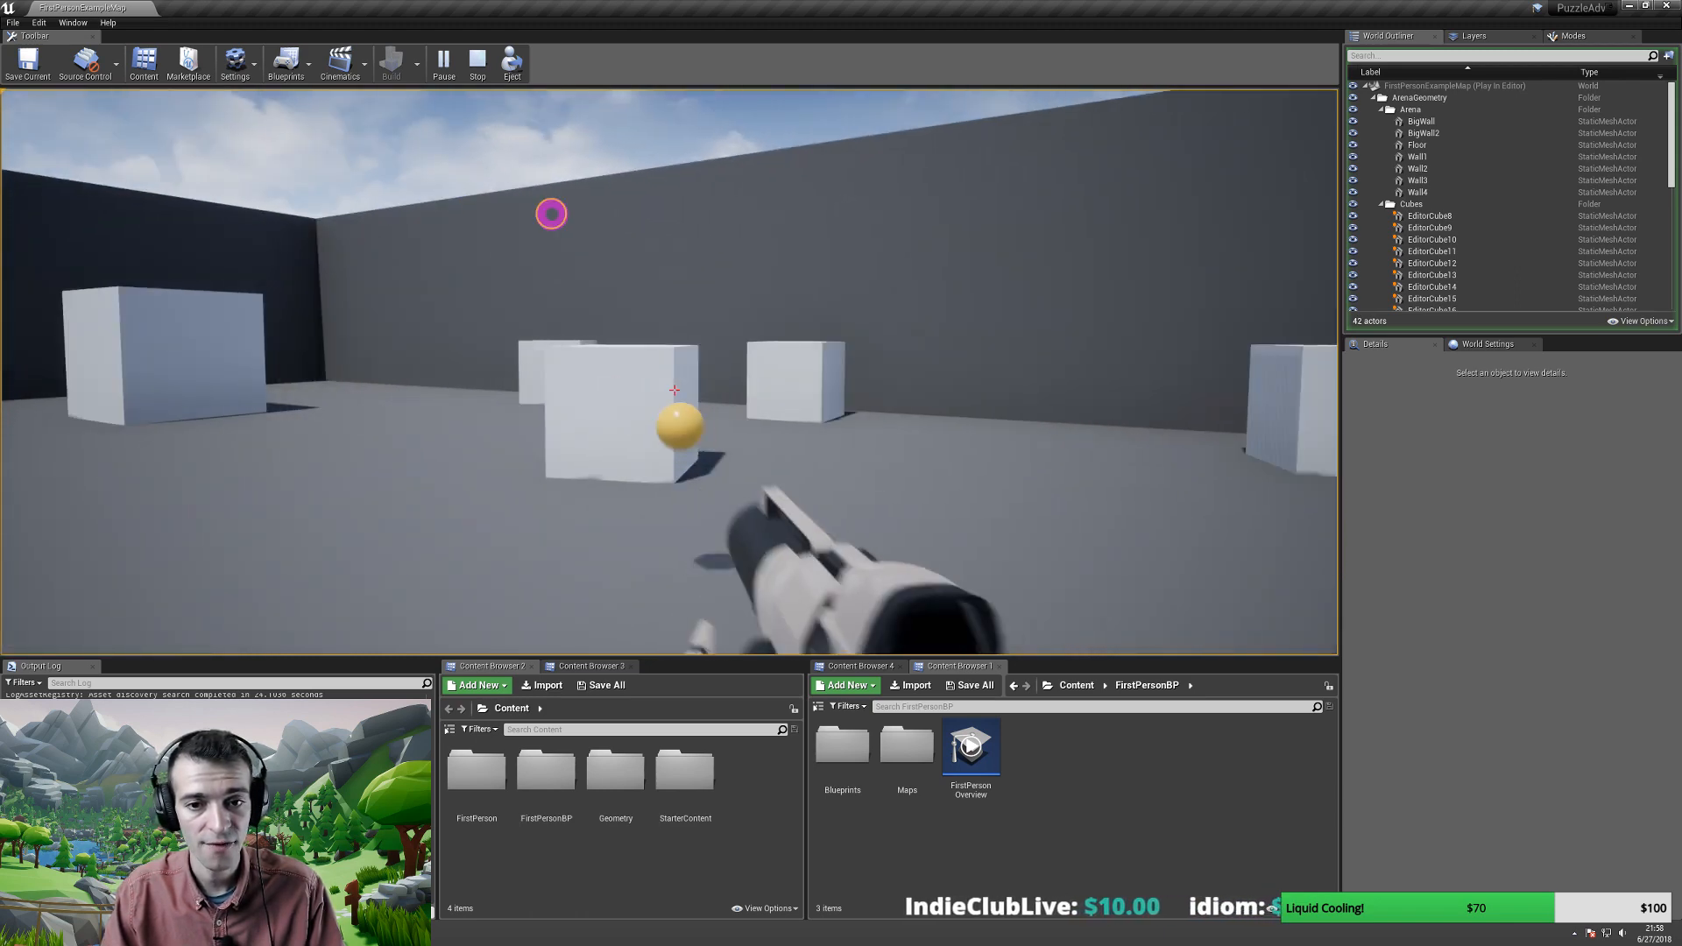
pyautogui.press('w')
pyautogui.press('a')
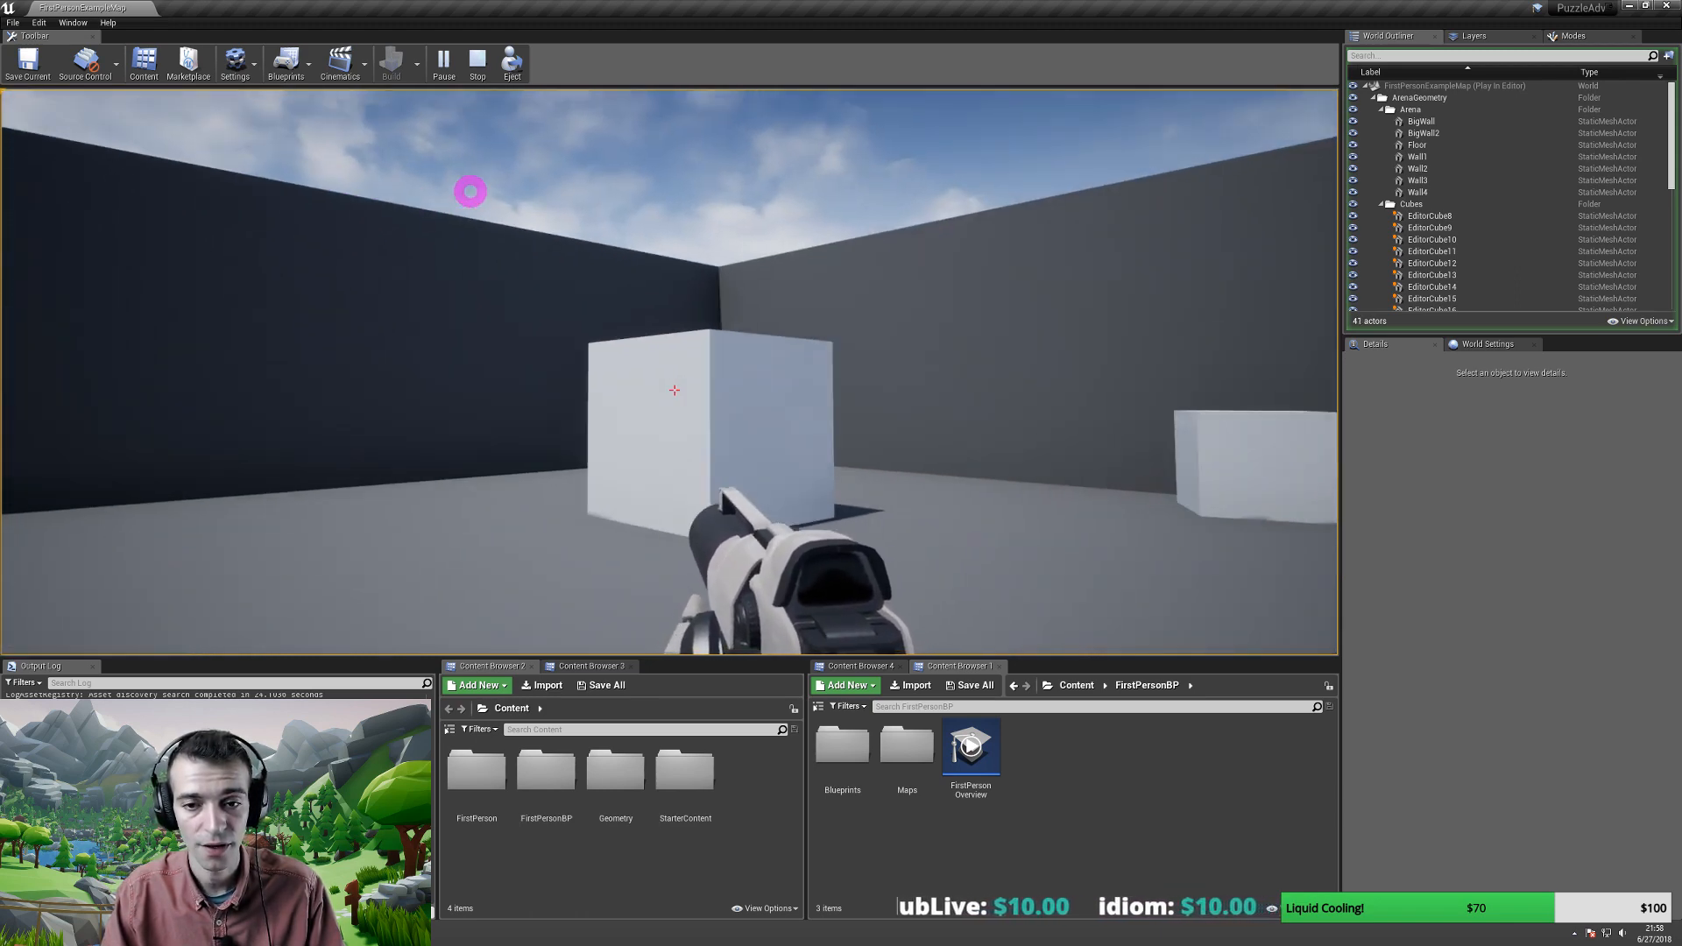
pyautogui.press('w')
pyautogui.press('a')
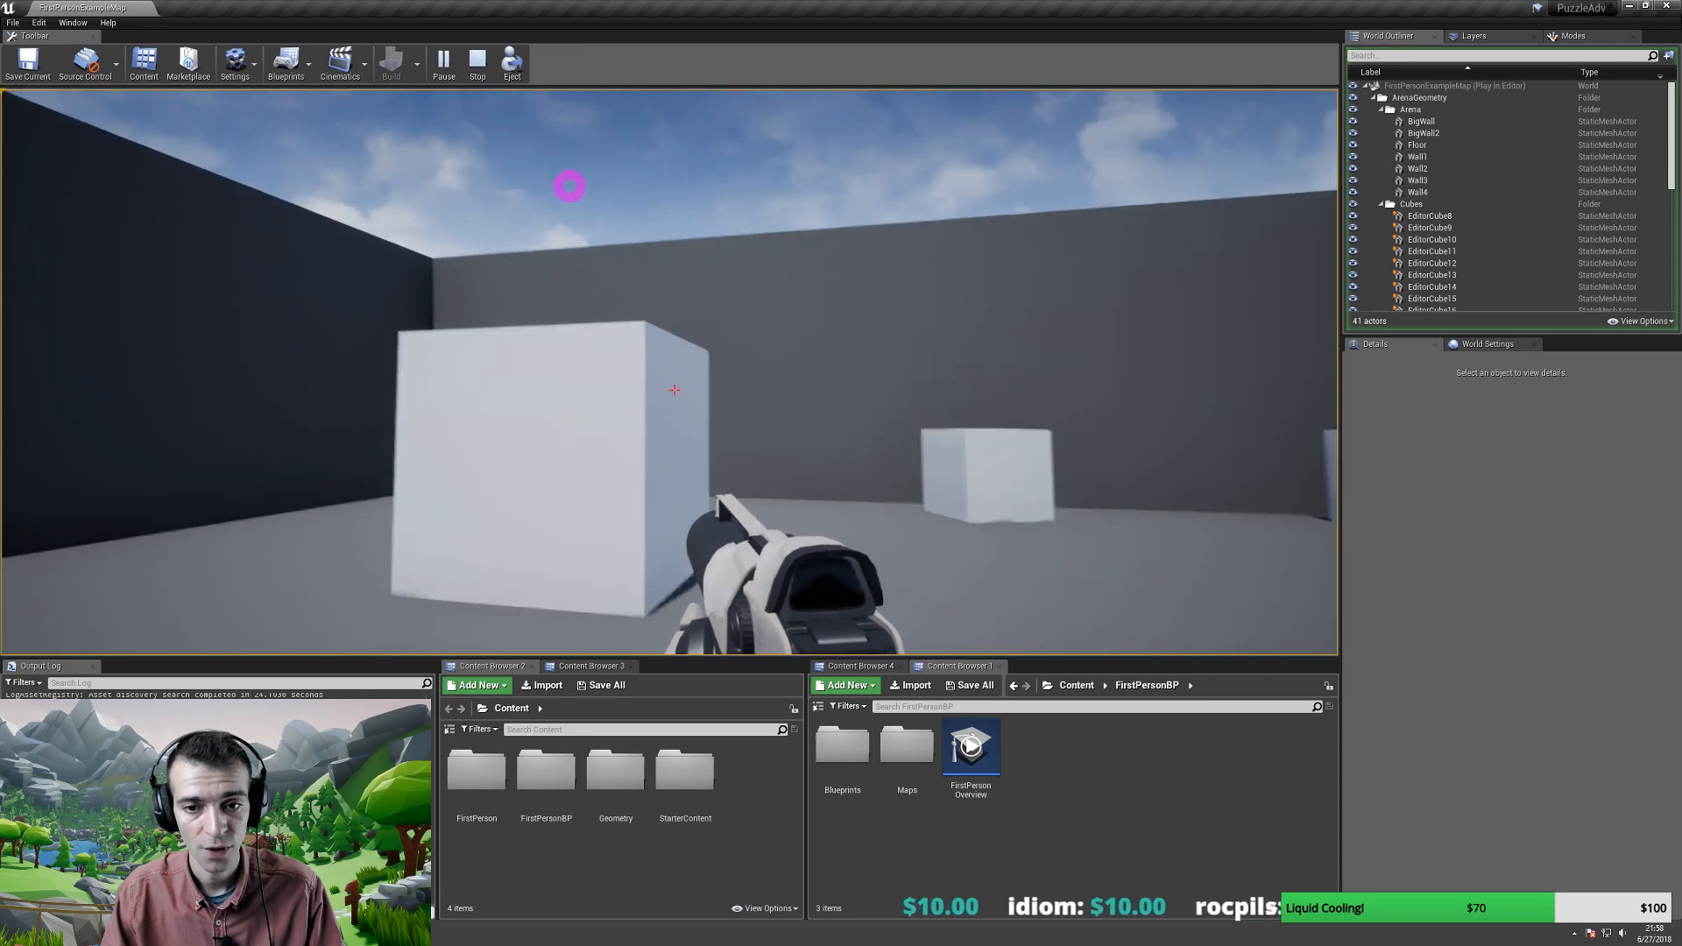
pyautogui.click(560, 169)
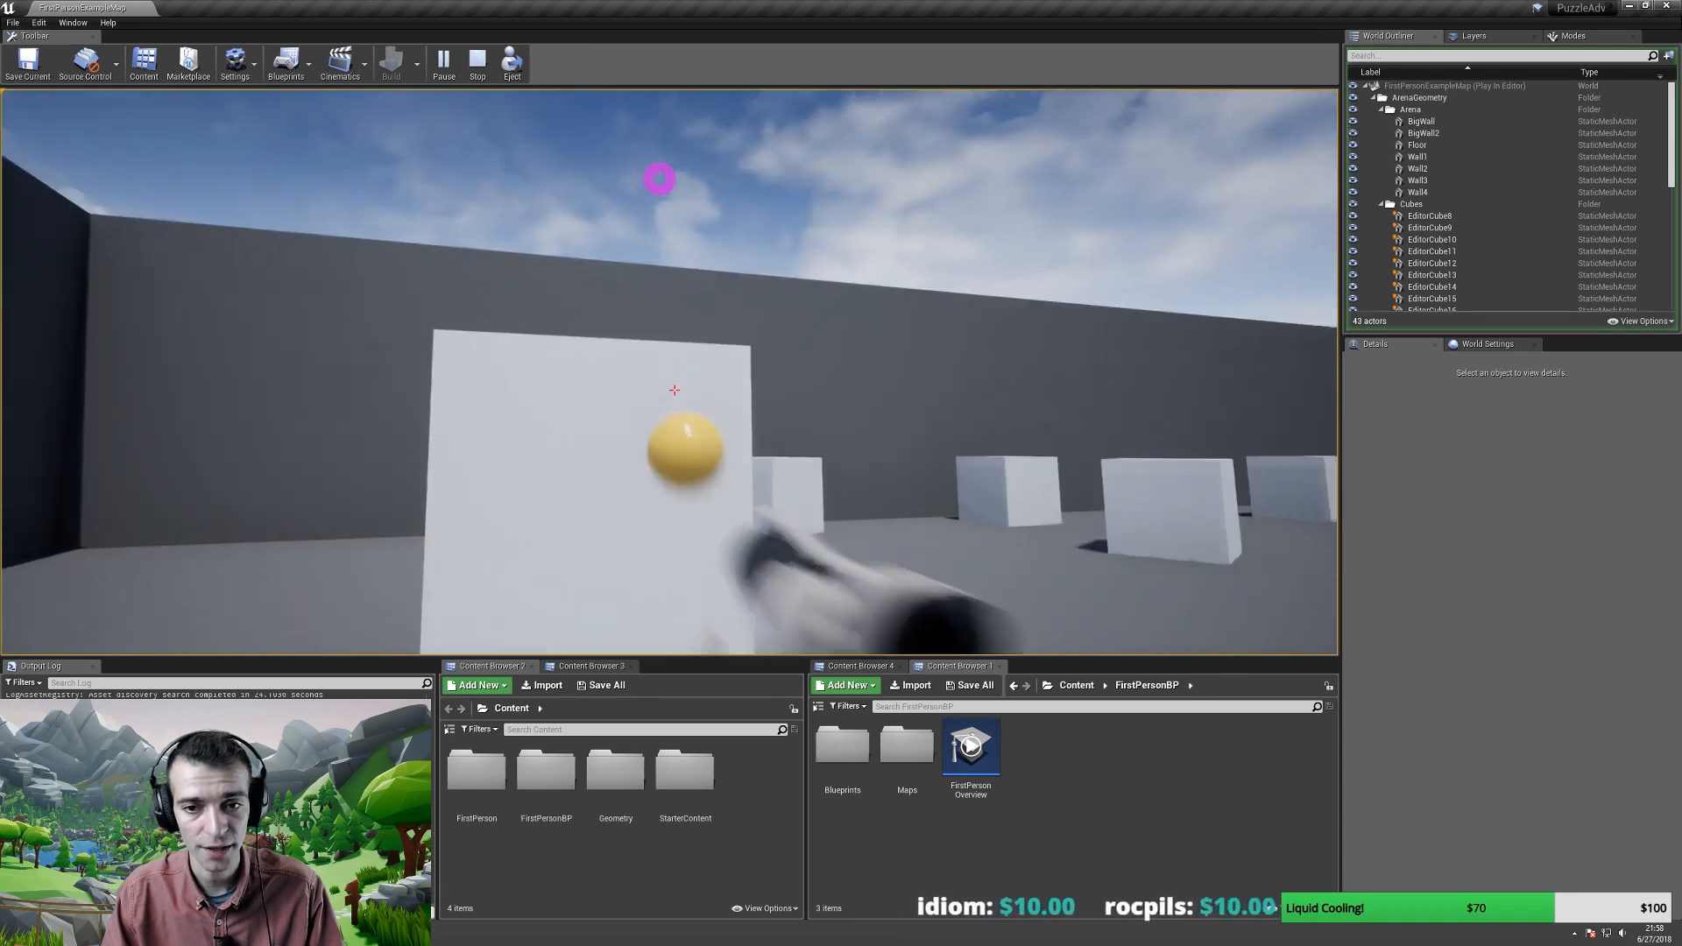
# - Walk up to the stacked cubes, knock them over with projectiles, then end the play-test
pyautogui.press('w')
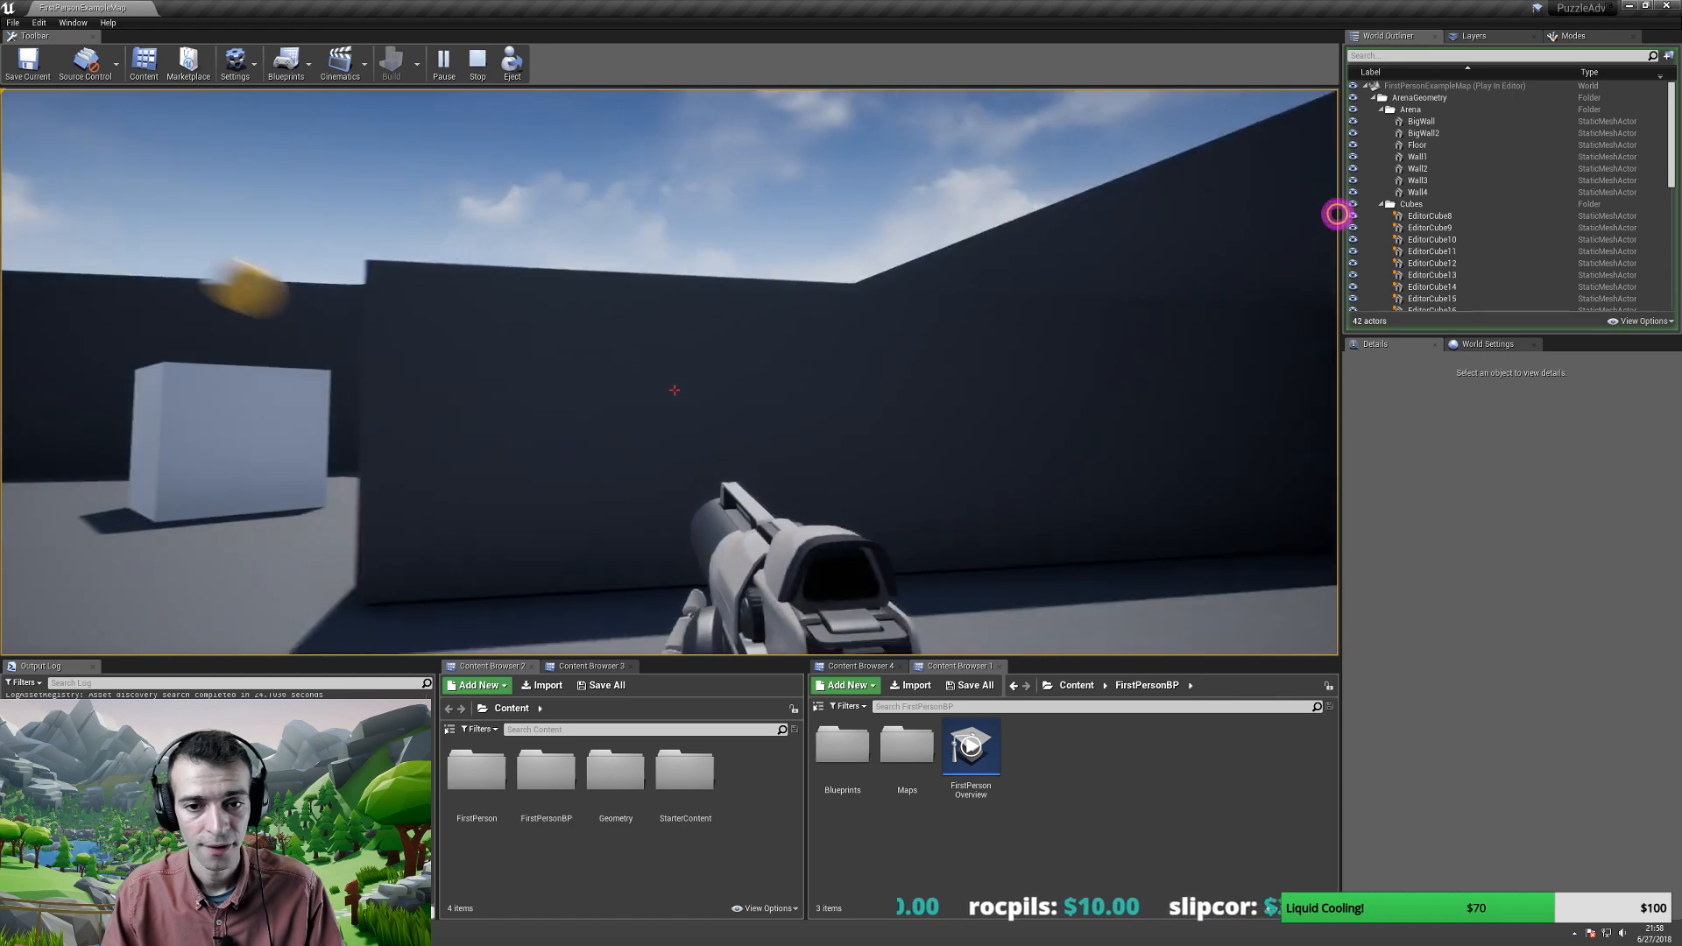
pyautogui.press('w')
pyautogui.click(1302, 224)
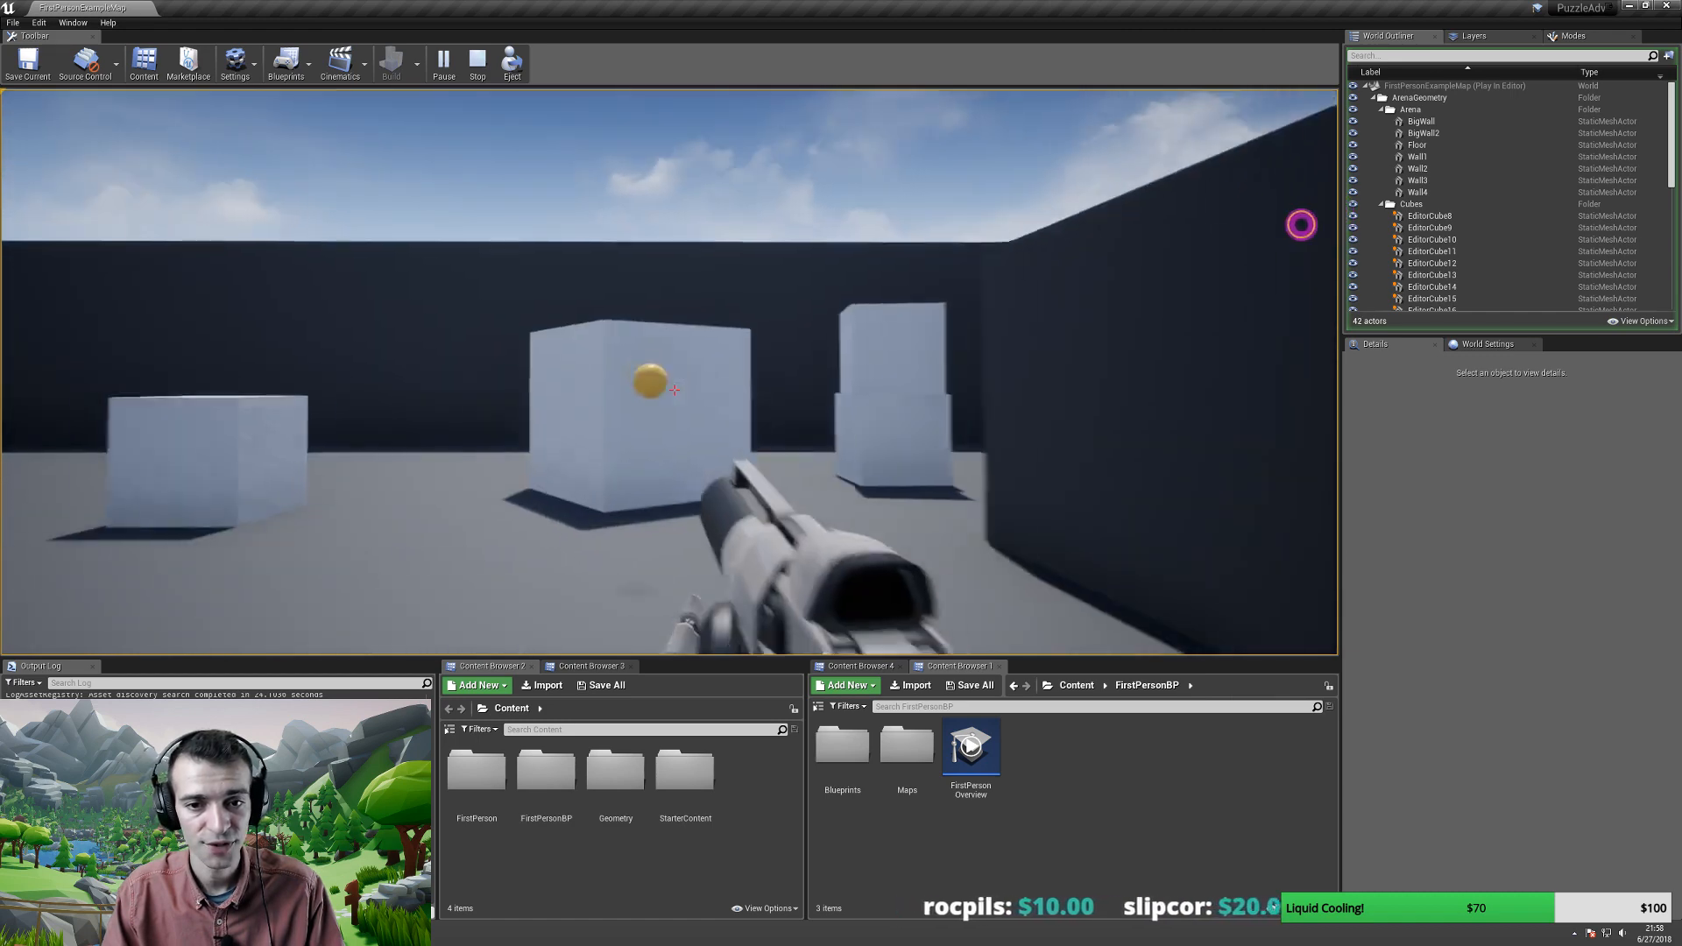
pyautogui.press('w')
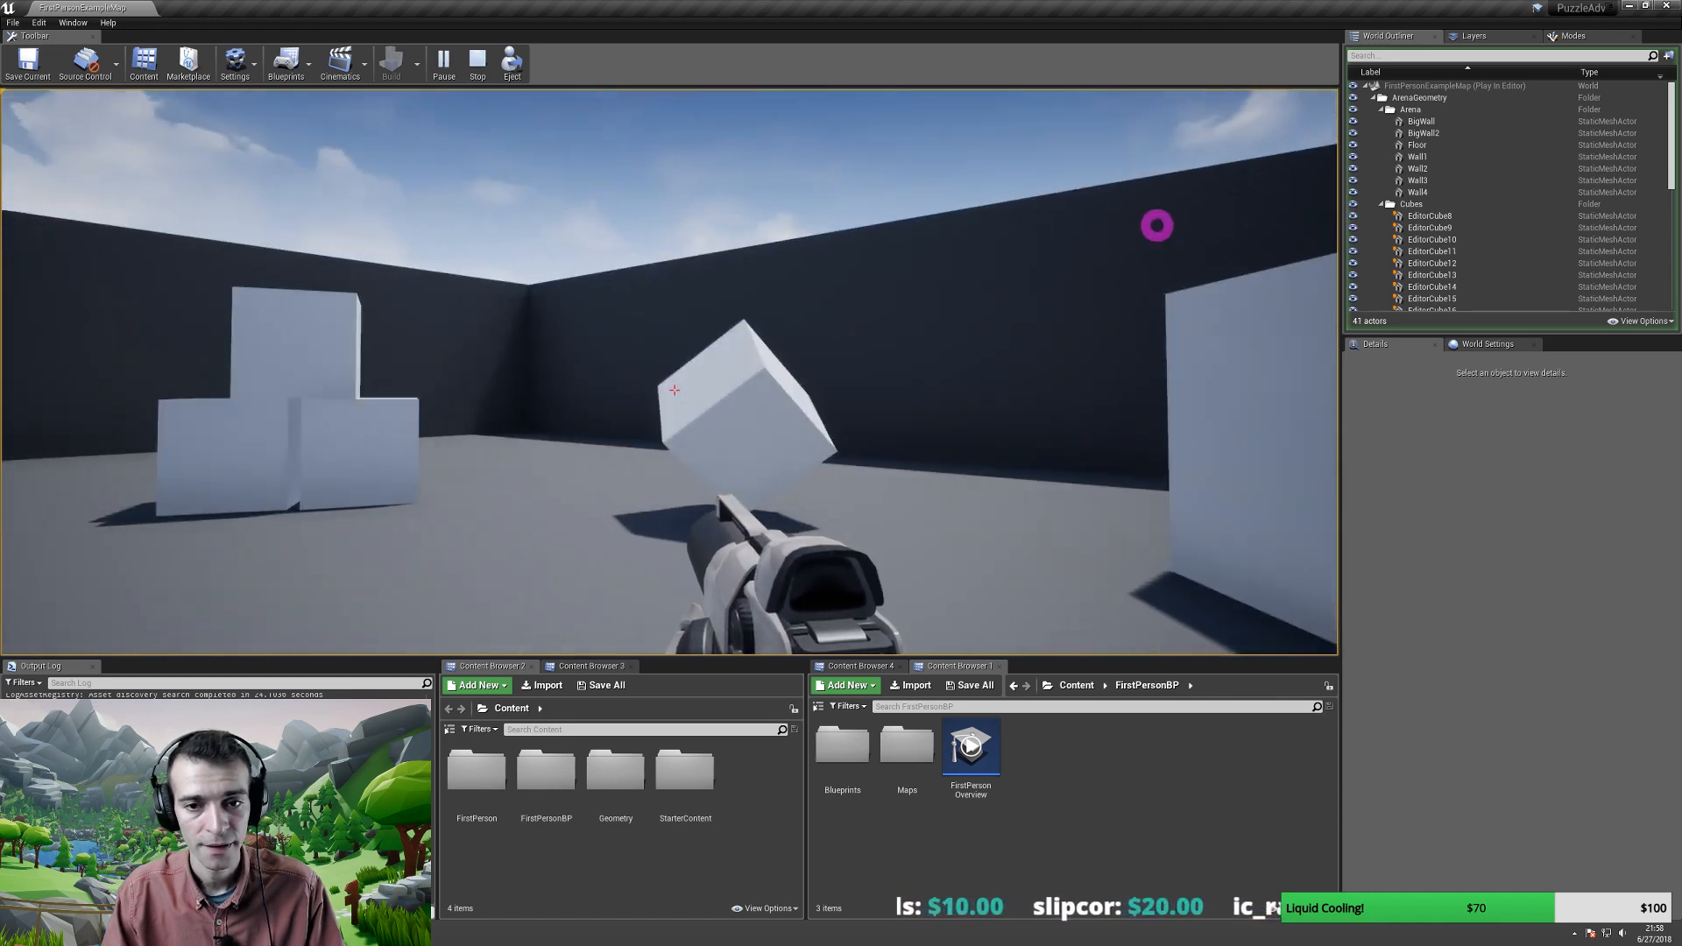
pyautogui.click(1172, 222)
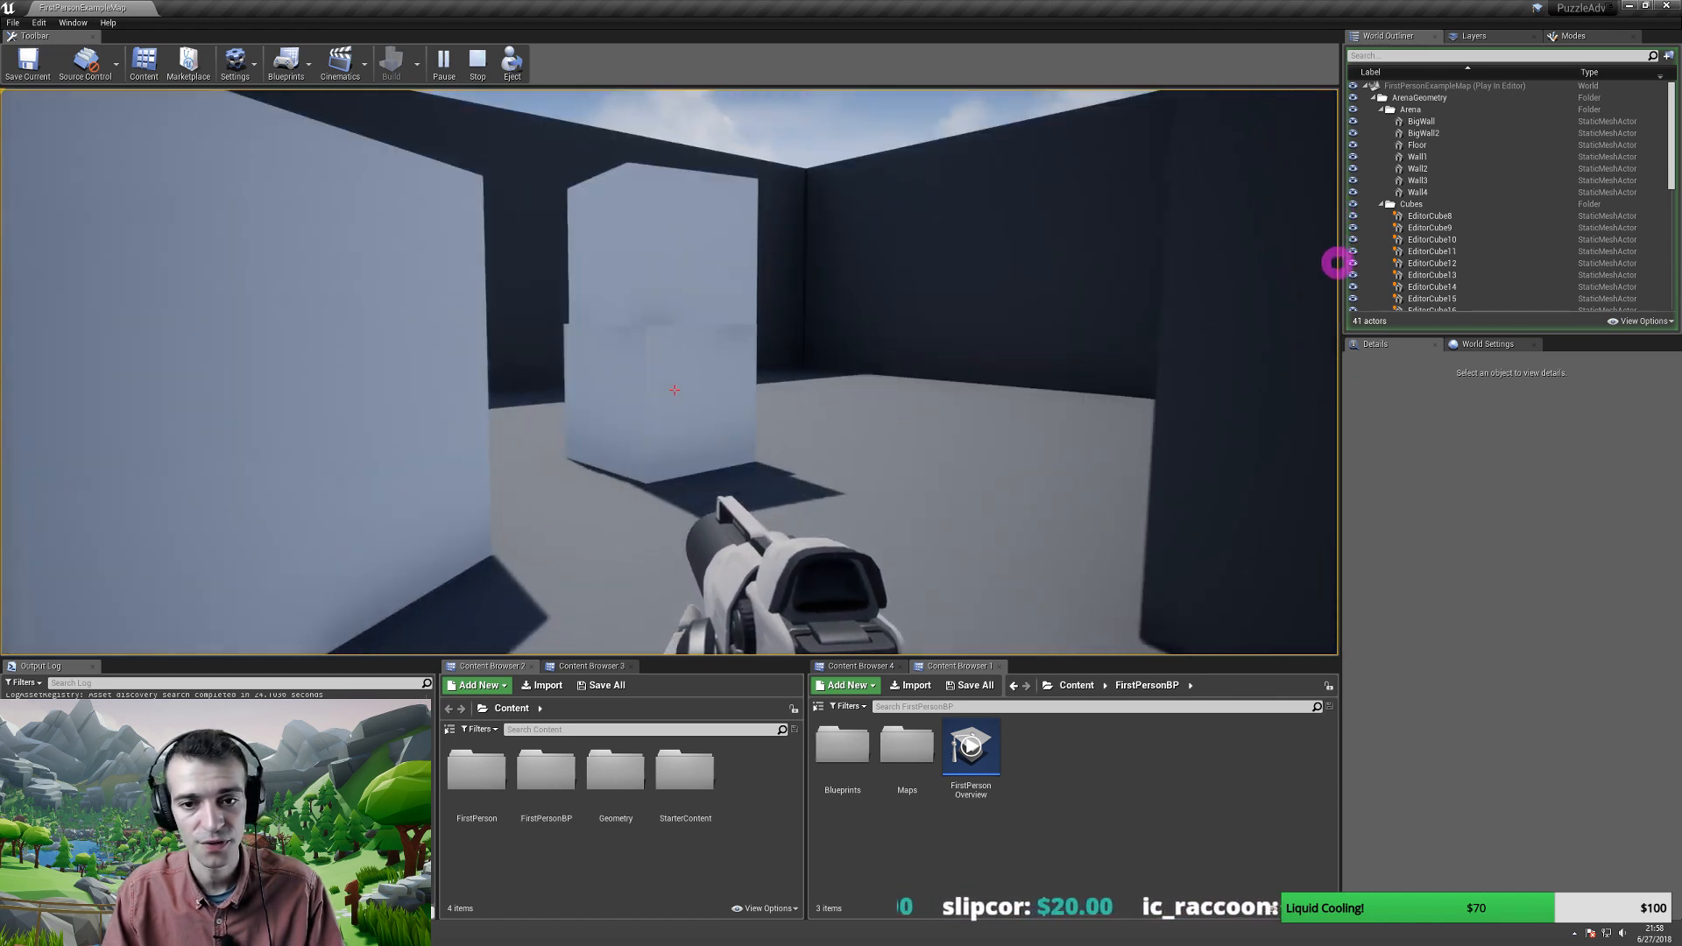
pyautogui.press('w')
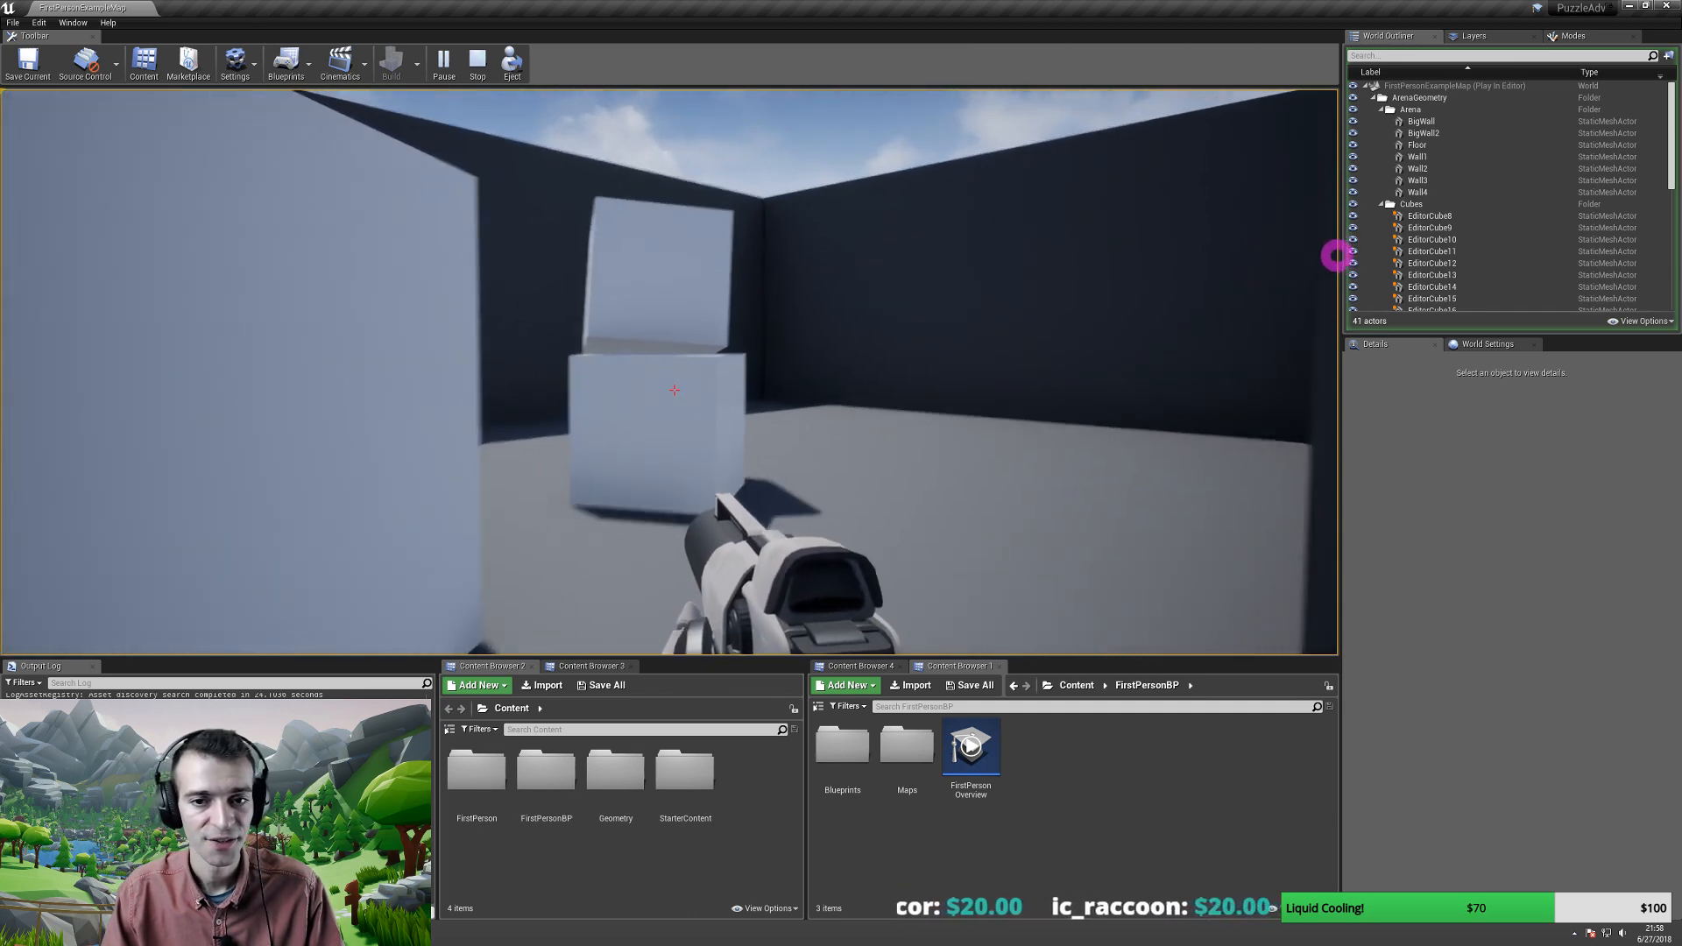
pyautogui.click(1316, 215)
pyautogui.press('w')
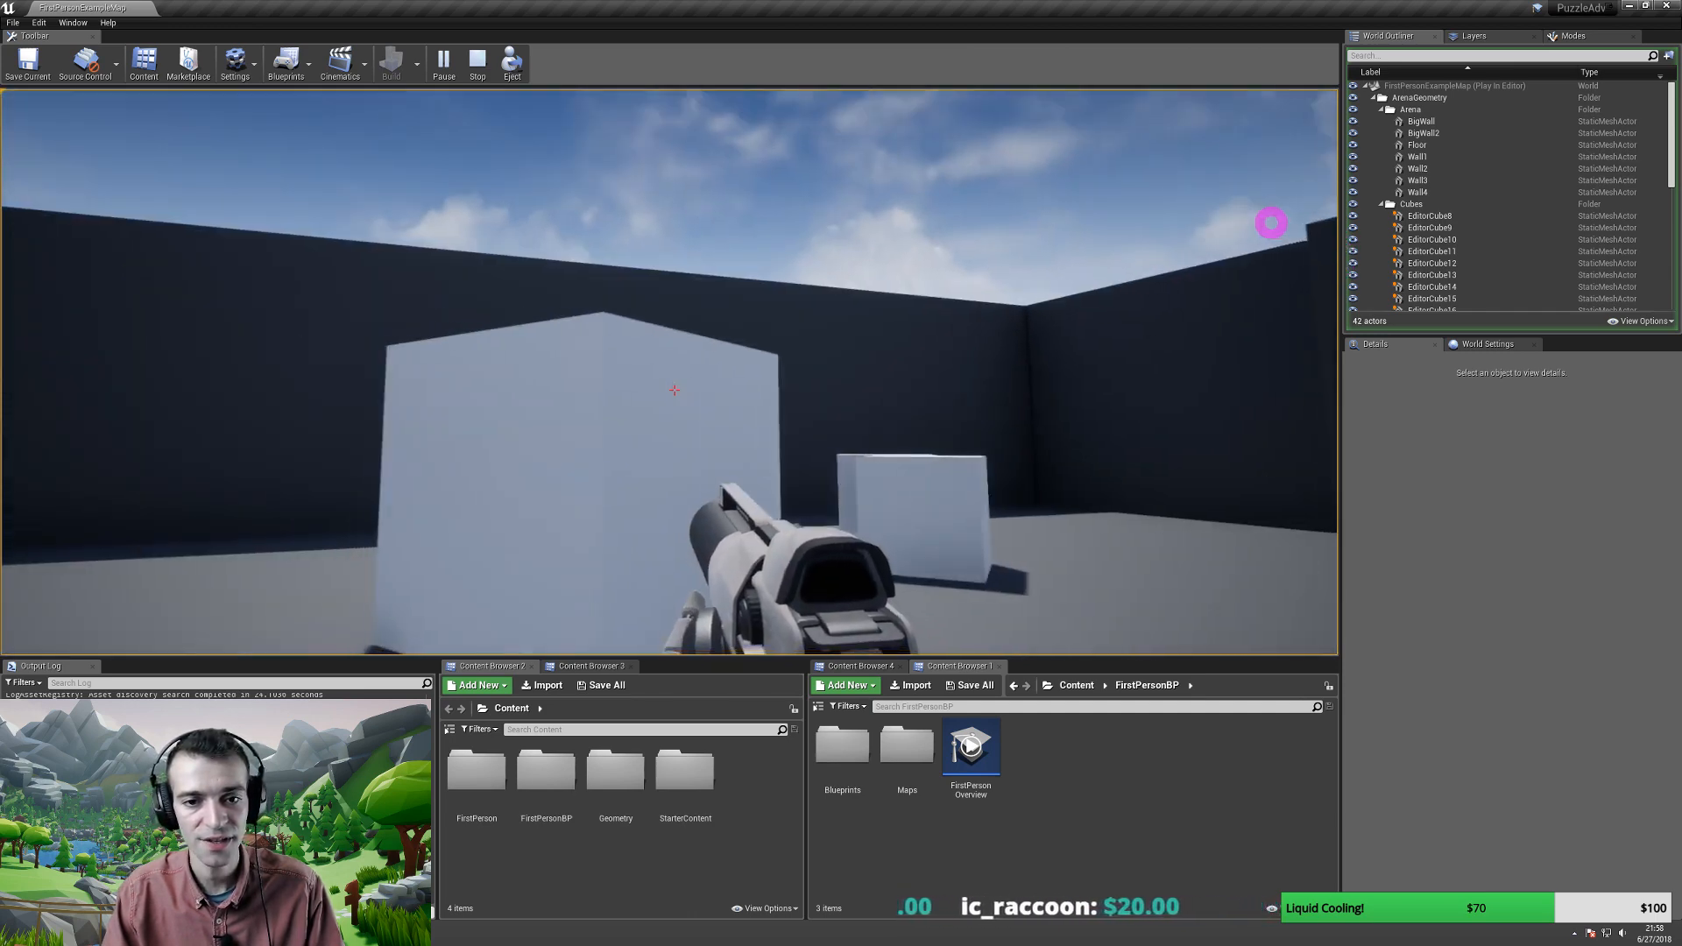
pyautogui.press('s')
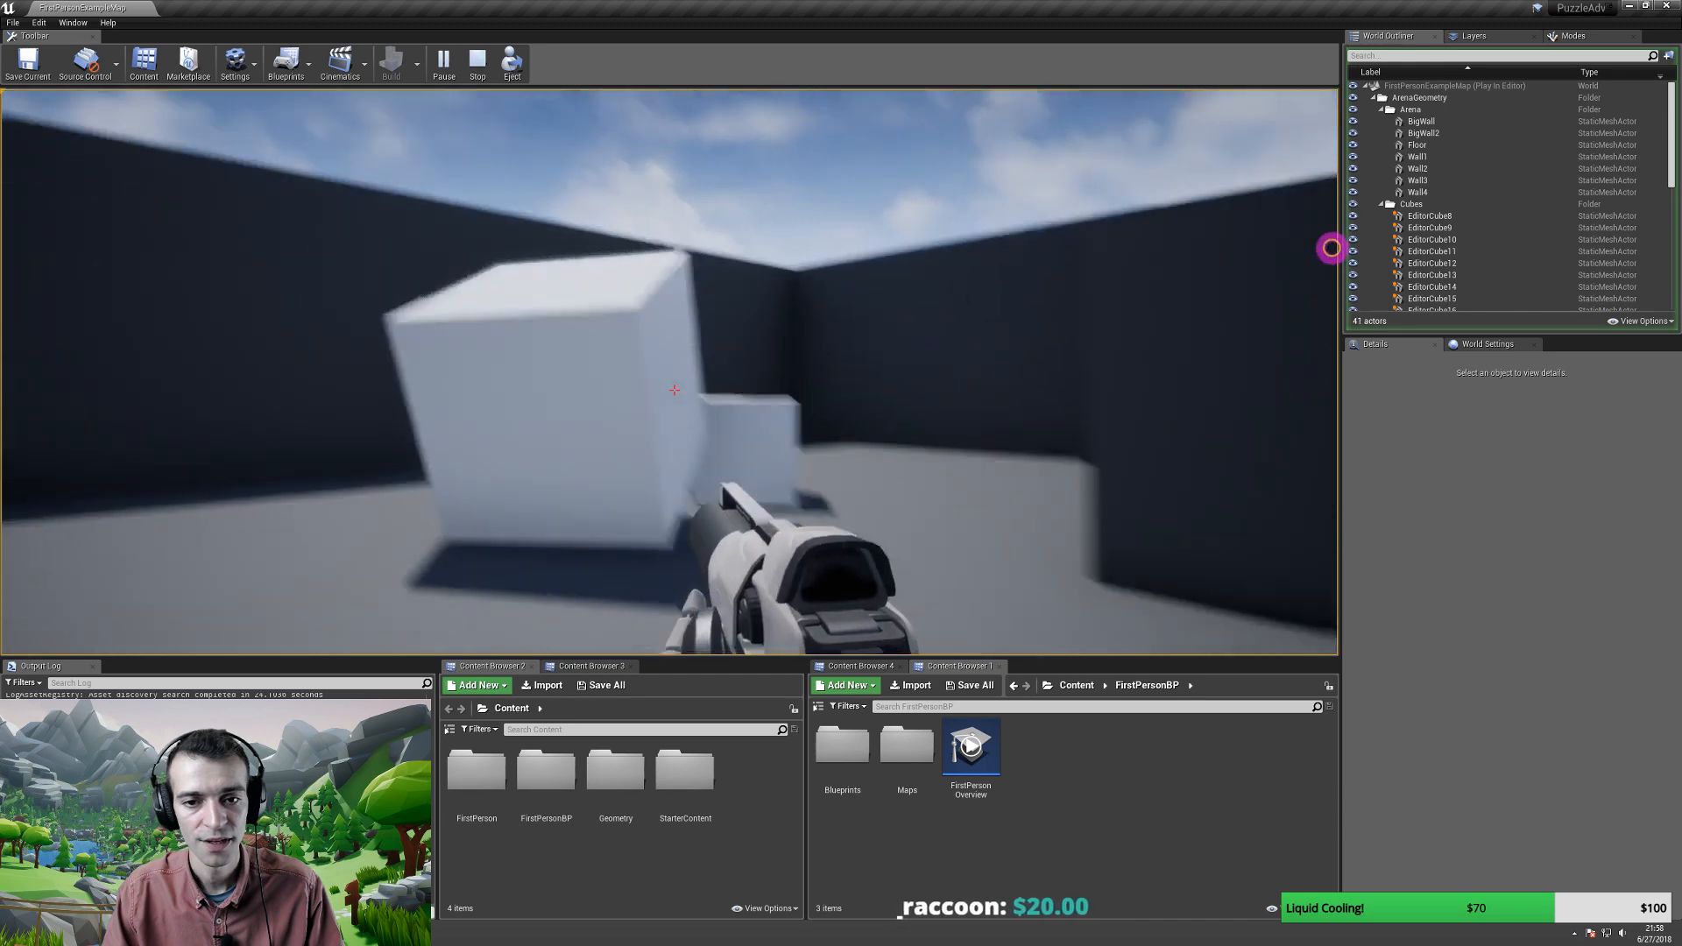
pyautogui.press('w')
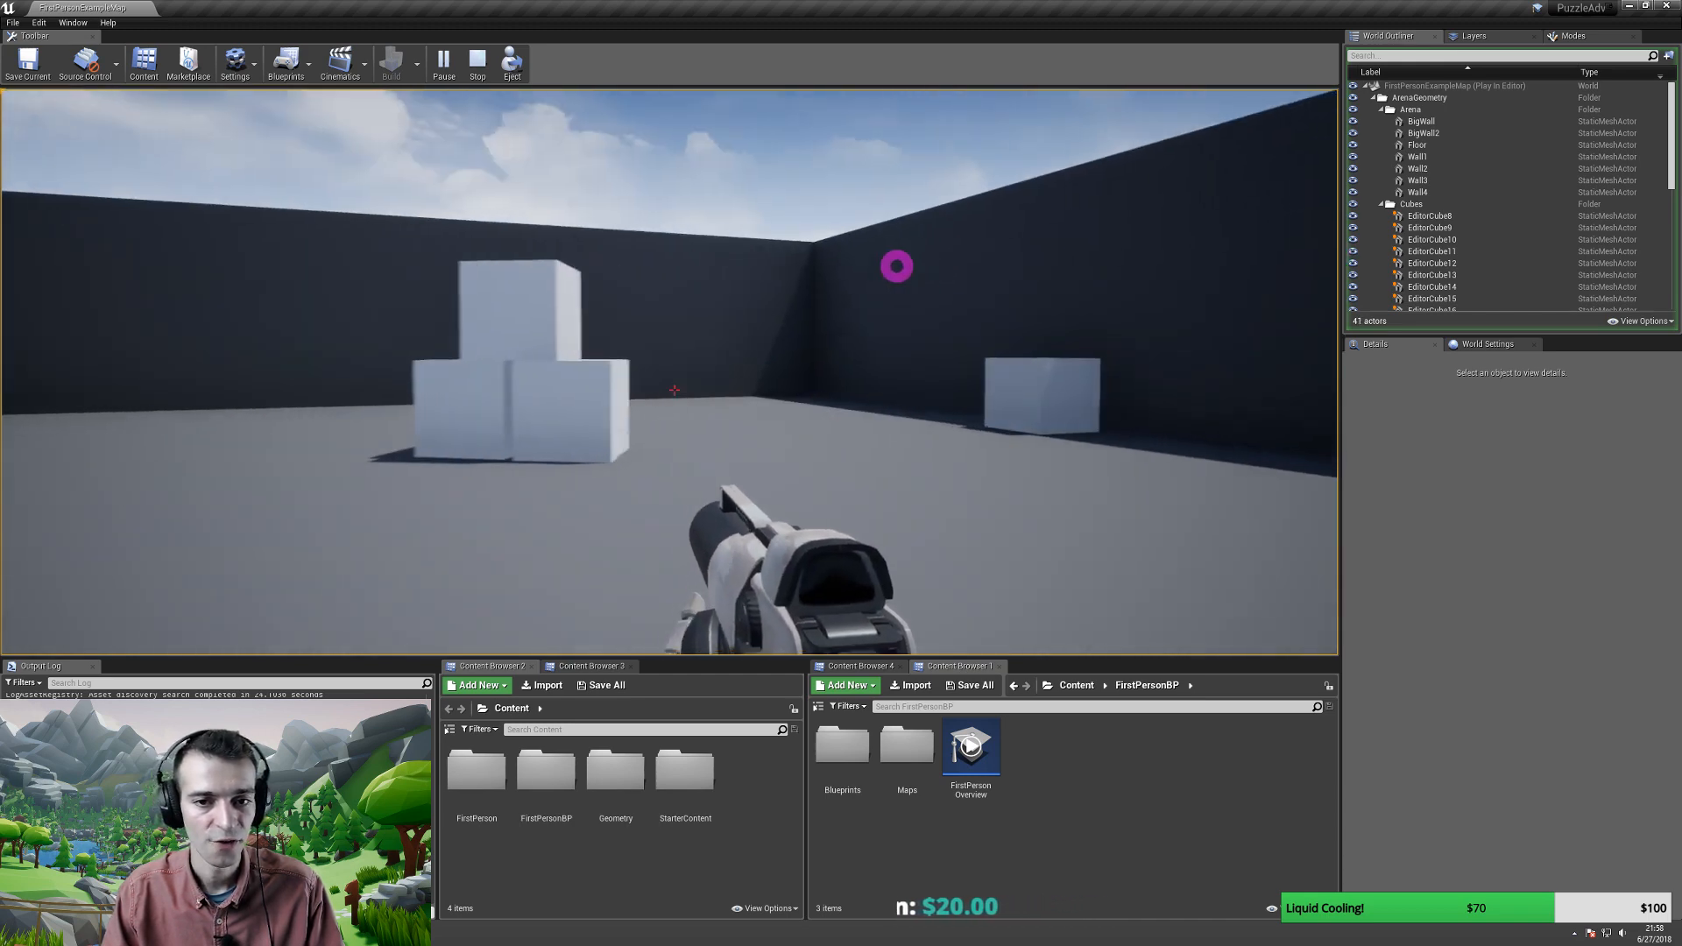
pyautogui.click(674, 390)
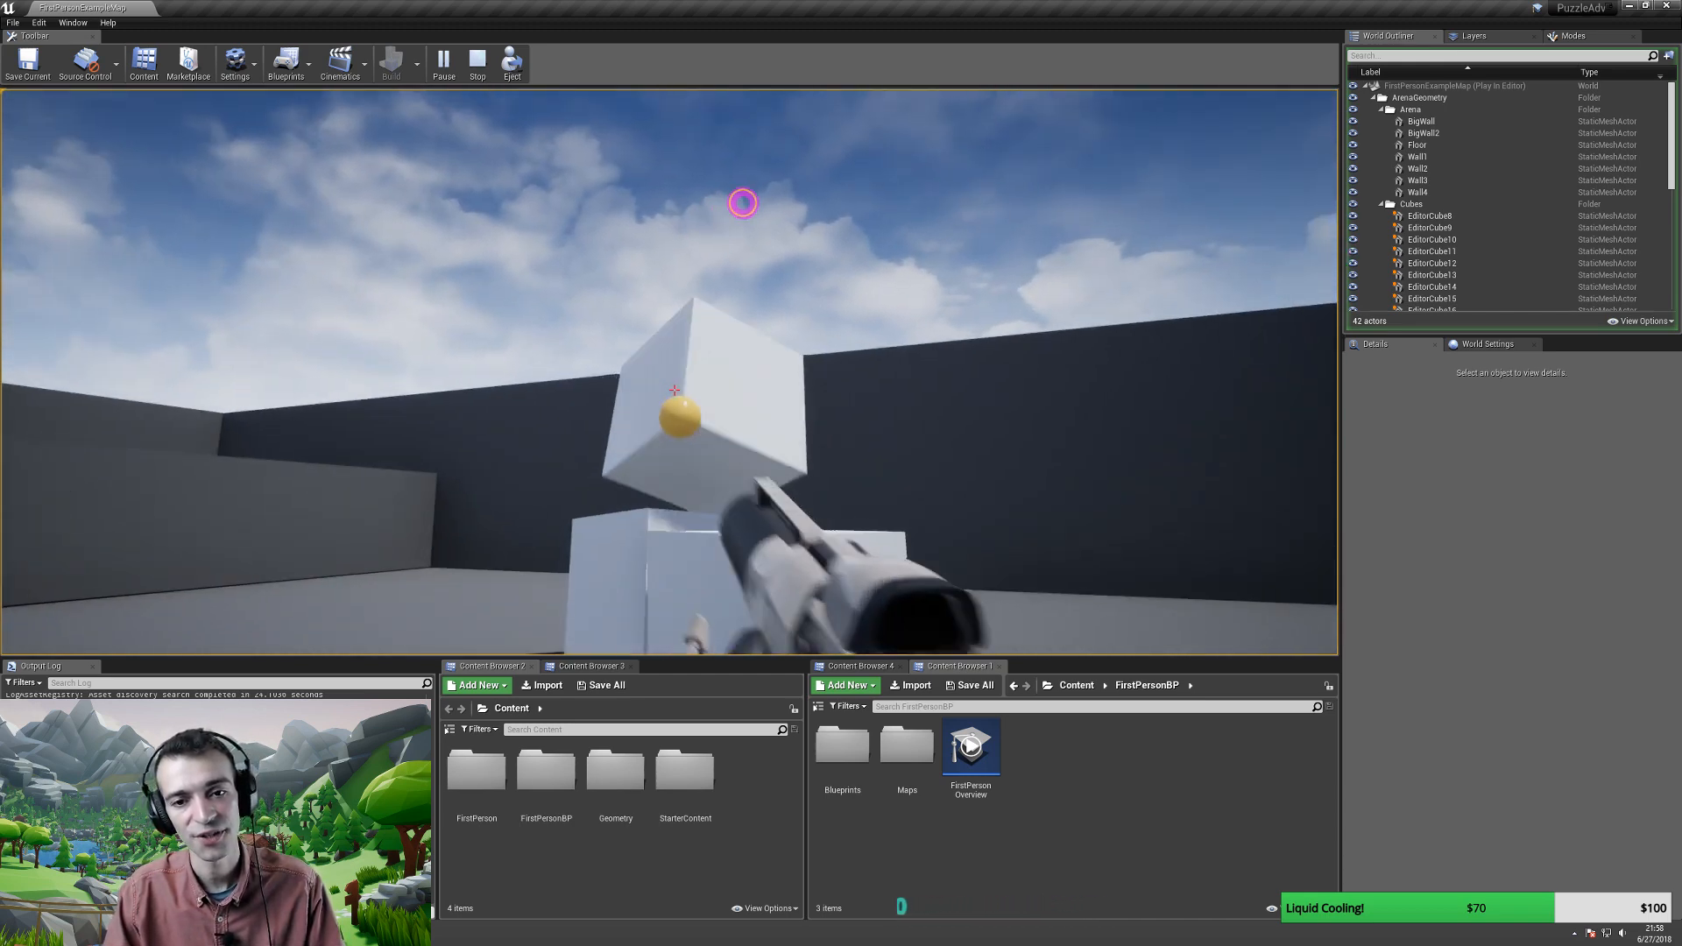
pyautogui.click(675, 390)
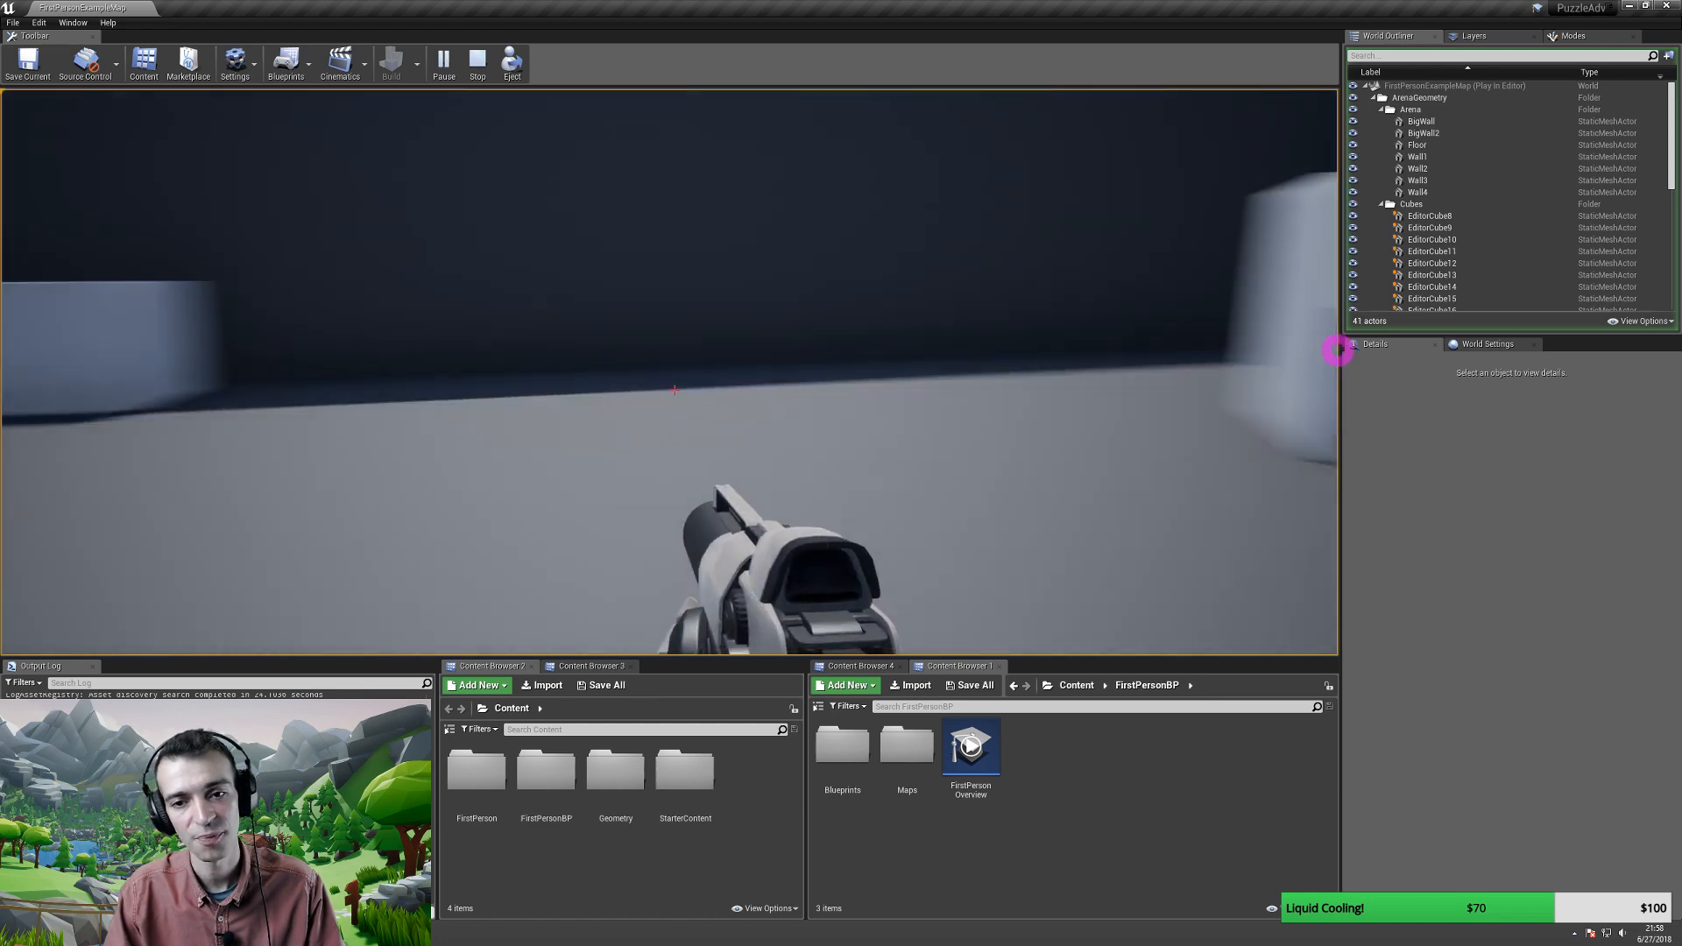
pyautogui.press('w')
pyautogui.click(1337, 293)
pyautogui.press('d')
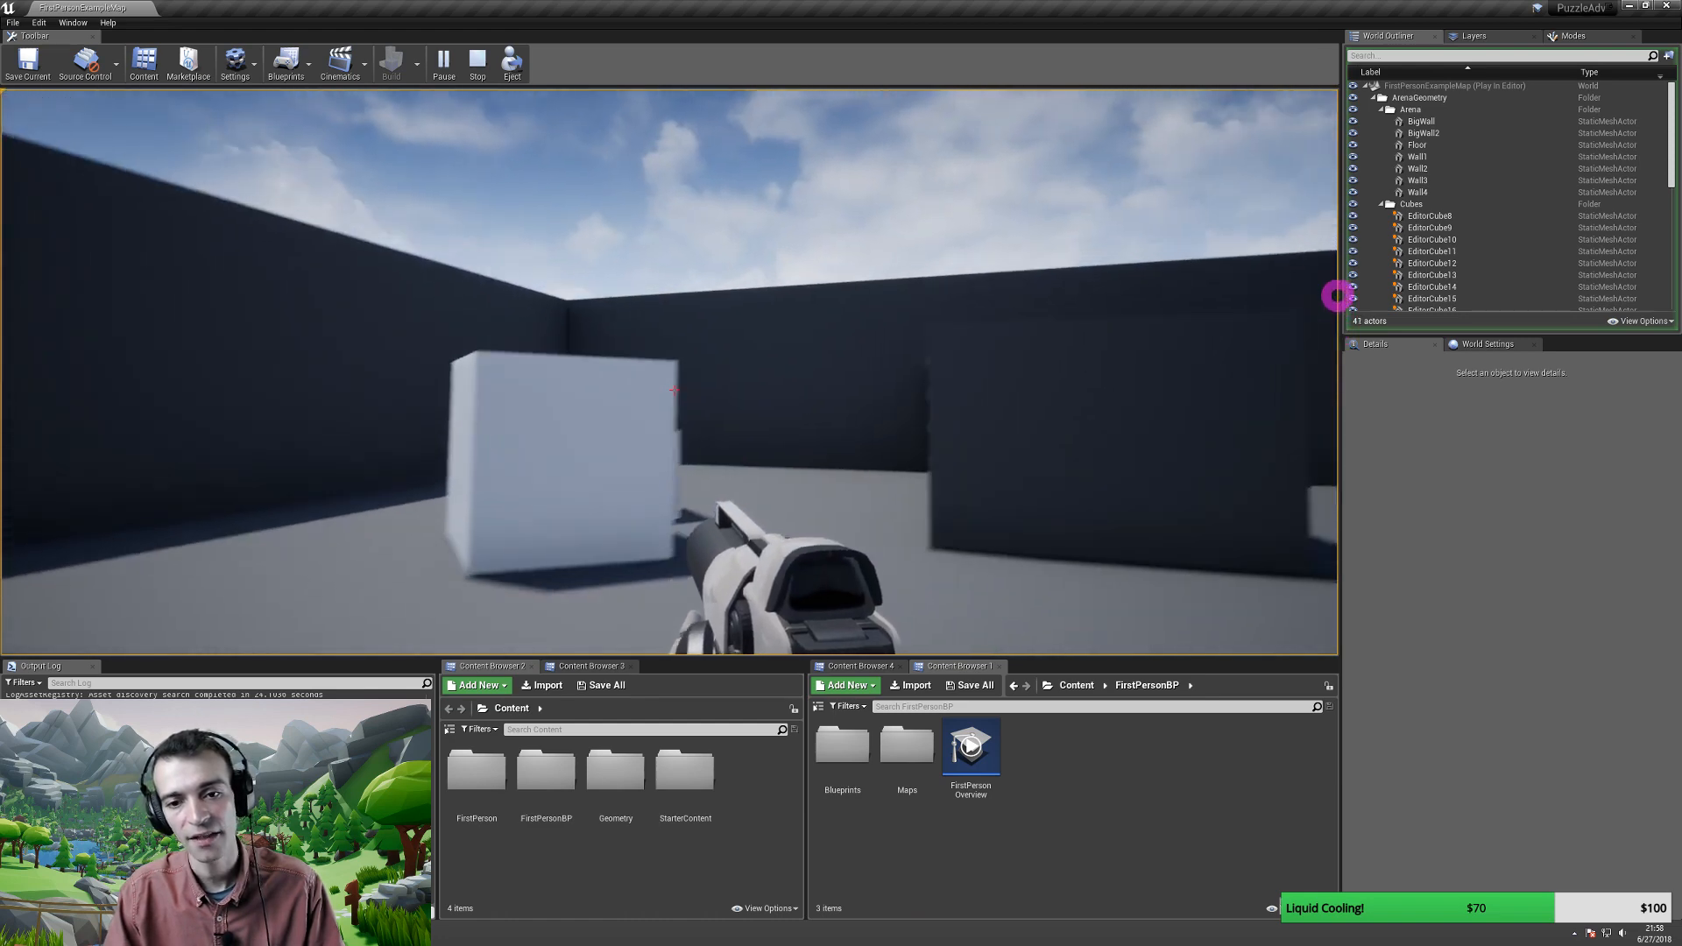
pyautogui.press('w')
pyautogui.press('w')
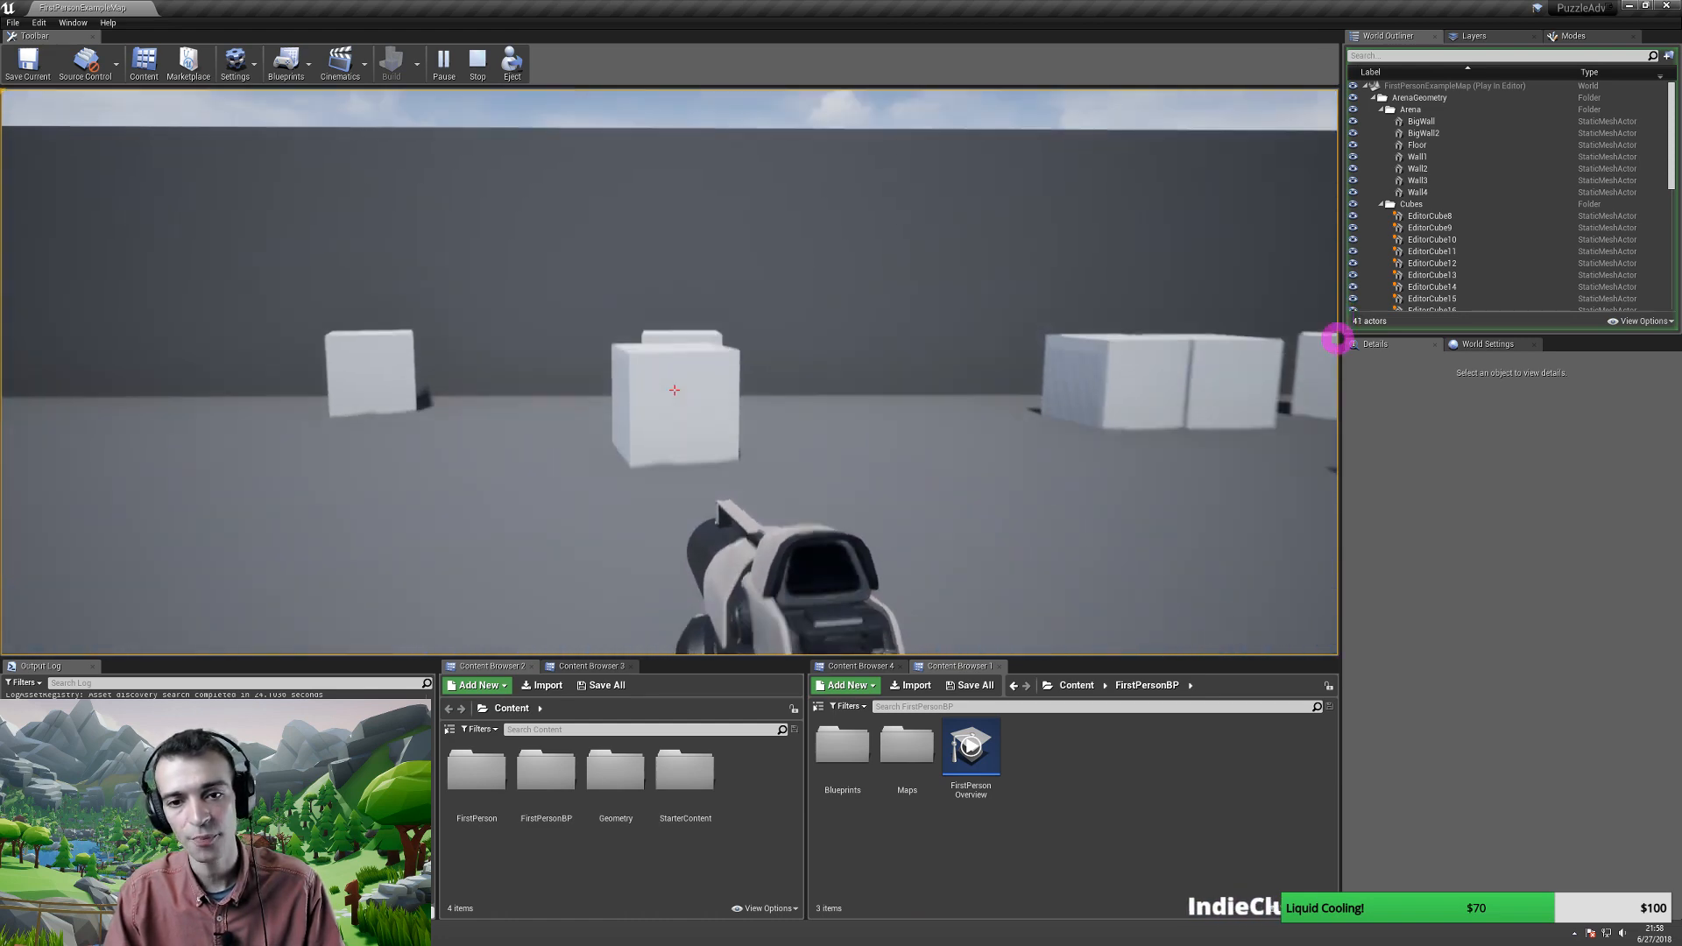
pyautogui.press('w')
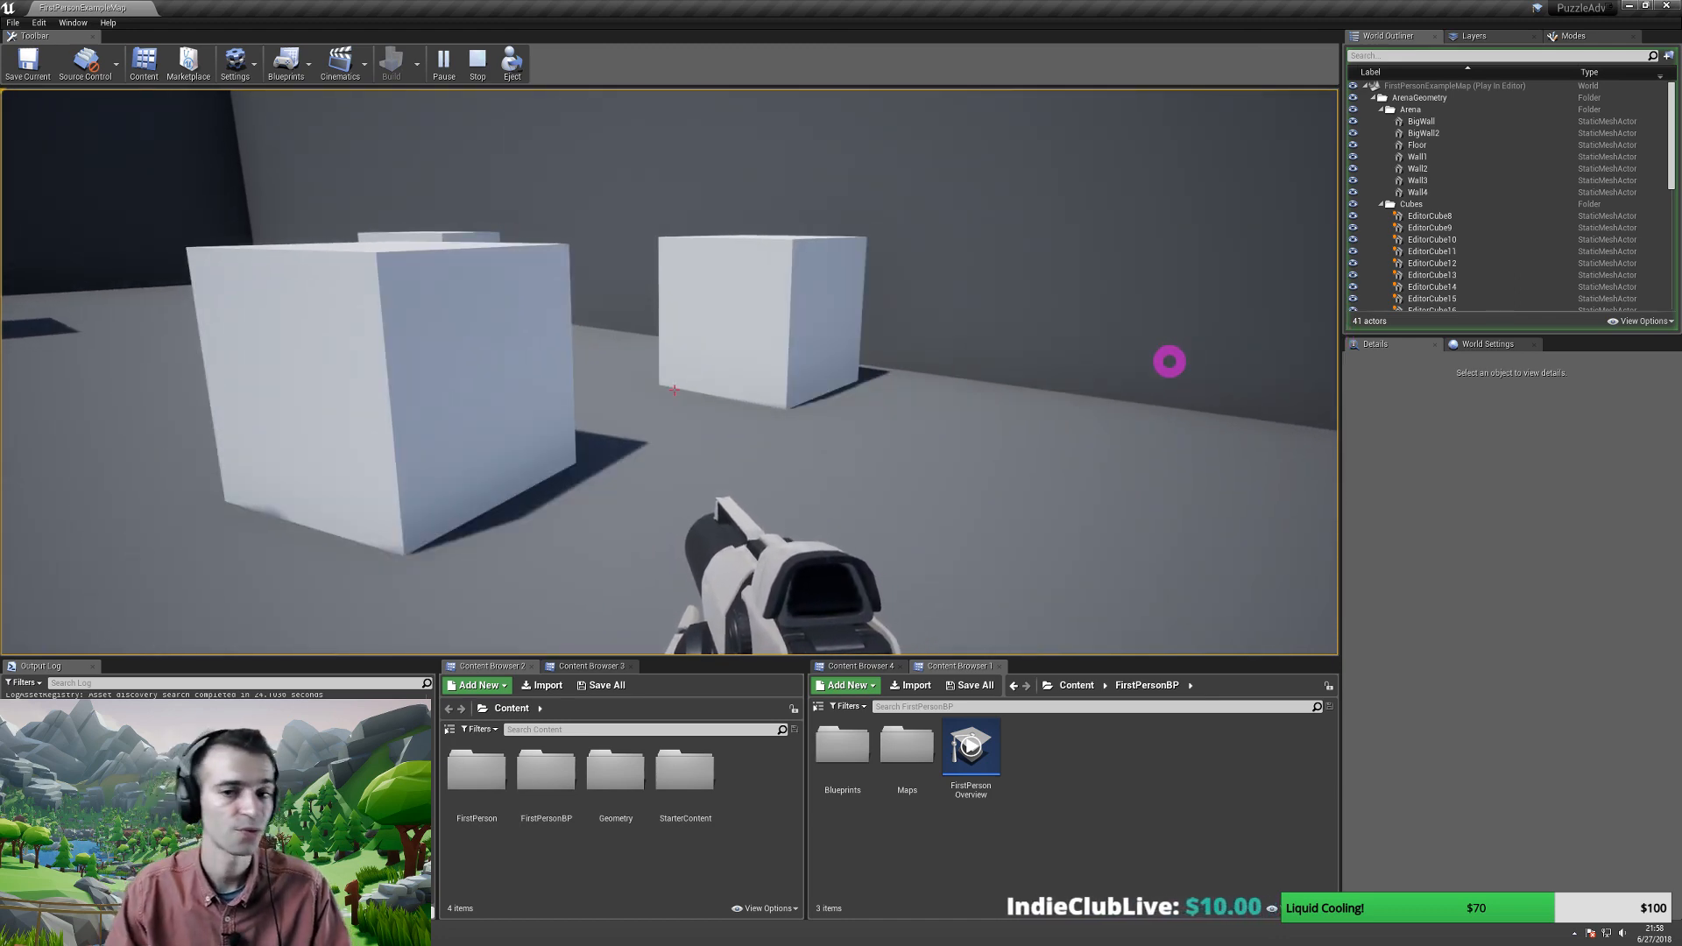
pyautogui.press('Escape')
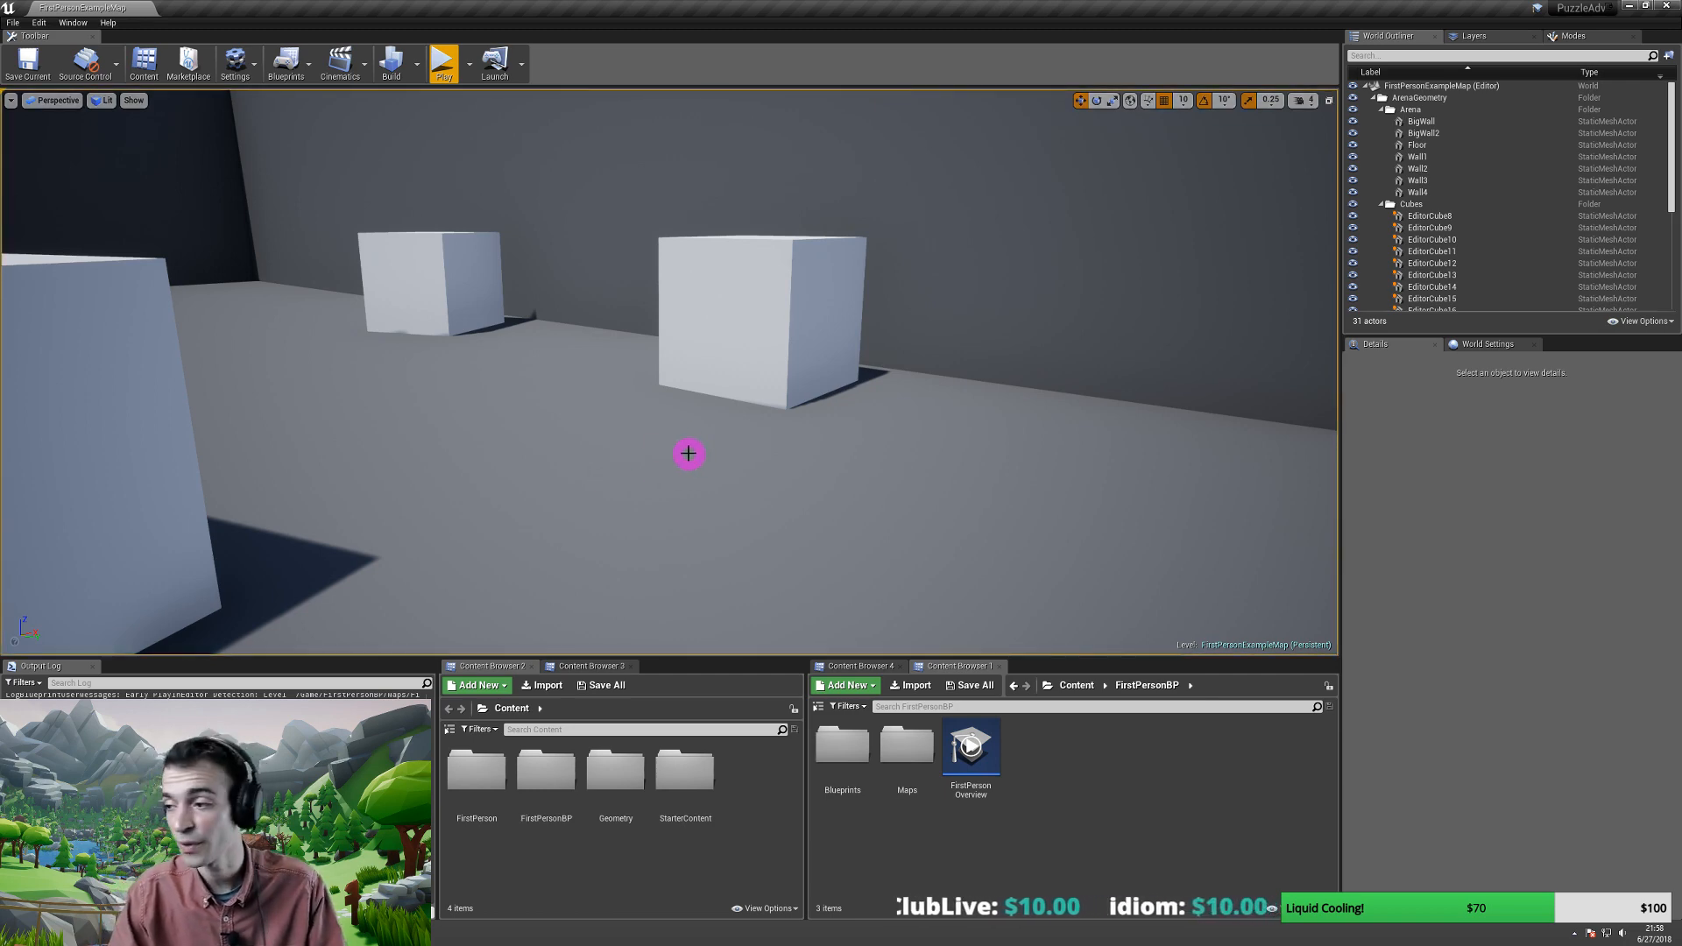
# - Move the first-person player character to a new spot on the floor
pyautogui.moveTo(710, 474)
pyautogui.mouseDown(button='right')
pyautogui.moveTo(721, 466)
pyautogui.moveTo(639, 459)
pyautogui.moveTo(391, 466)
pyautogui.moveTo(312, 424)
pyautogui.moveTo(15, 465)
pyautogui.moveTo(1194, 465)
pyautogui.moveTo(943, 446)
pyautogui.moveTo(815, 461)
pyautogui.moveTo(923, 508)
pyautogui.moveTo(998, 447)
pyautogui.moveTo(674, 406)
pyautogui.mouseUp(button='right')
pyautogui.click(585, 409)
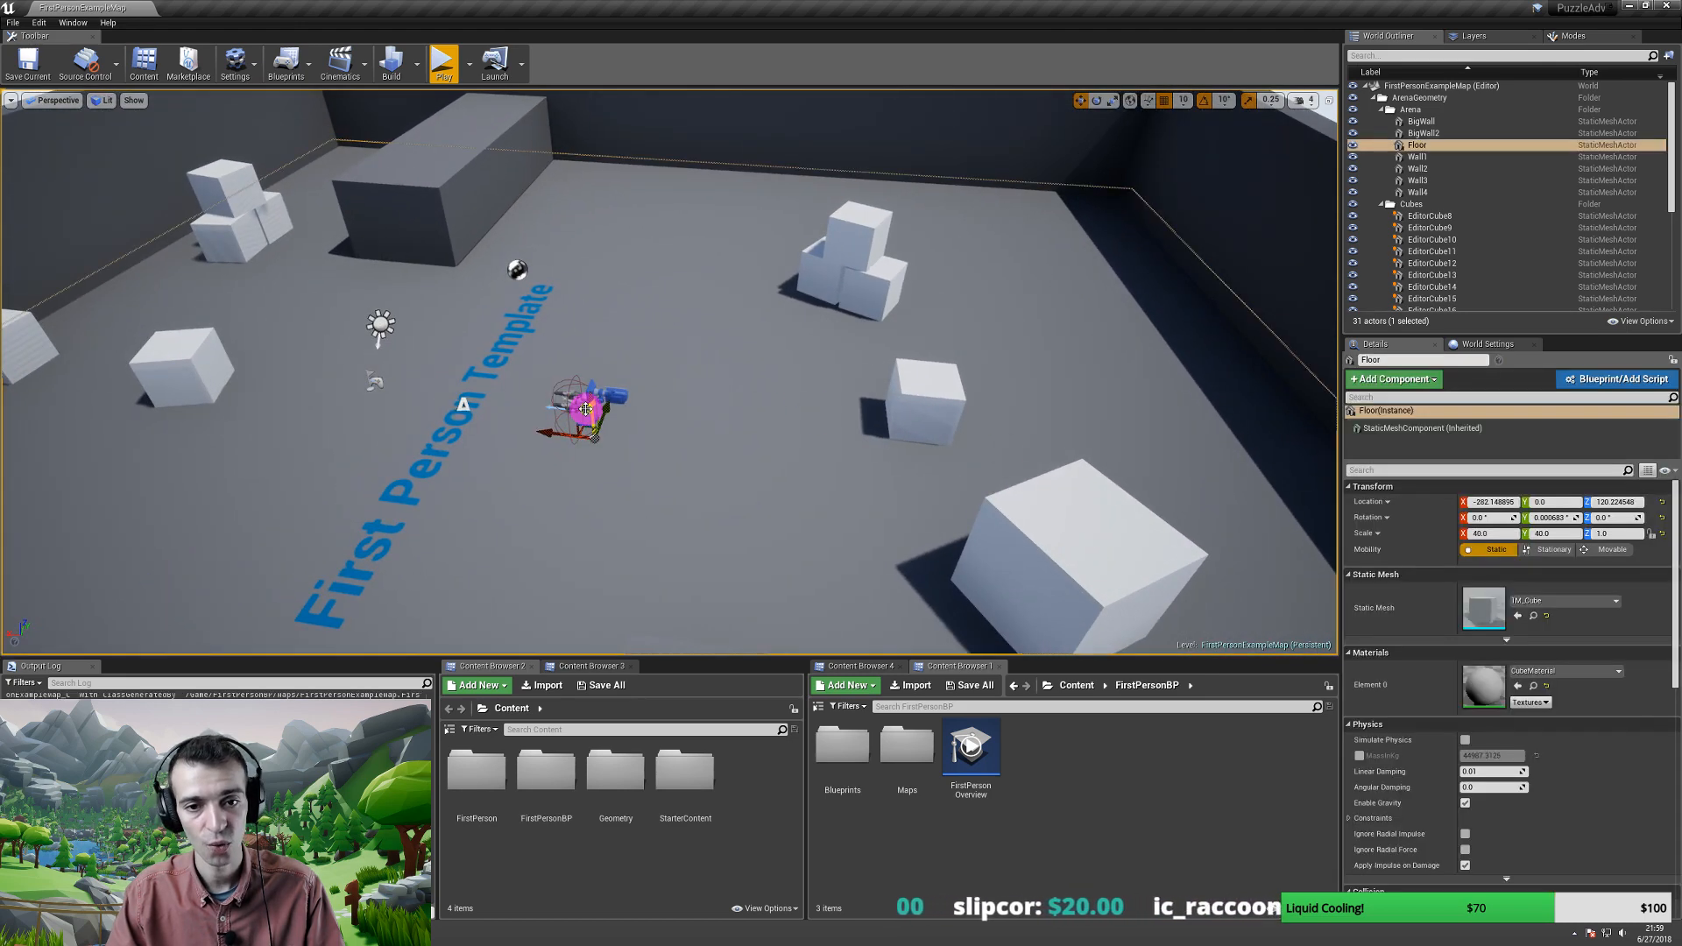
pyautogui.click(583, 399)
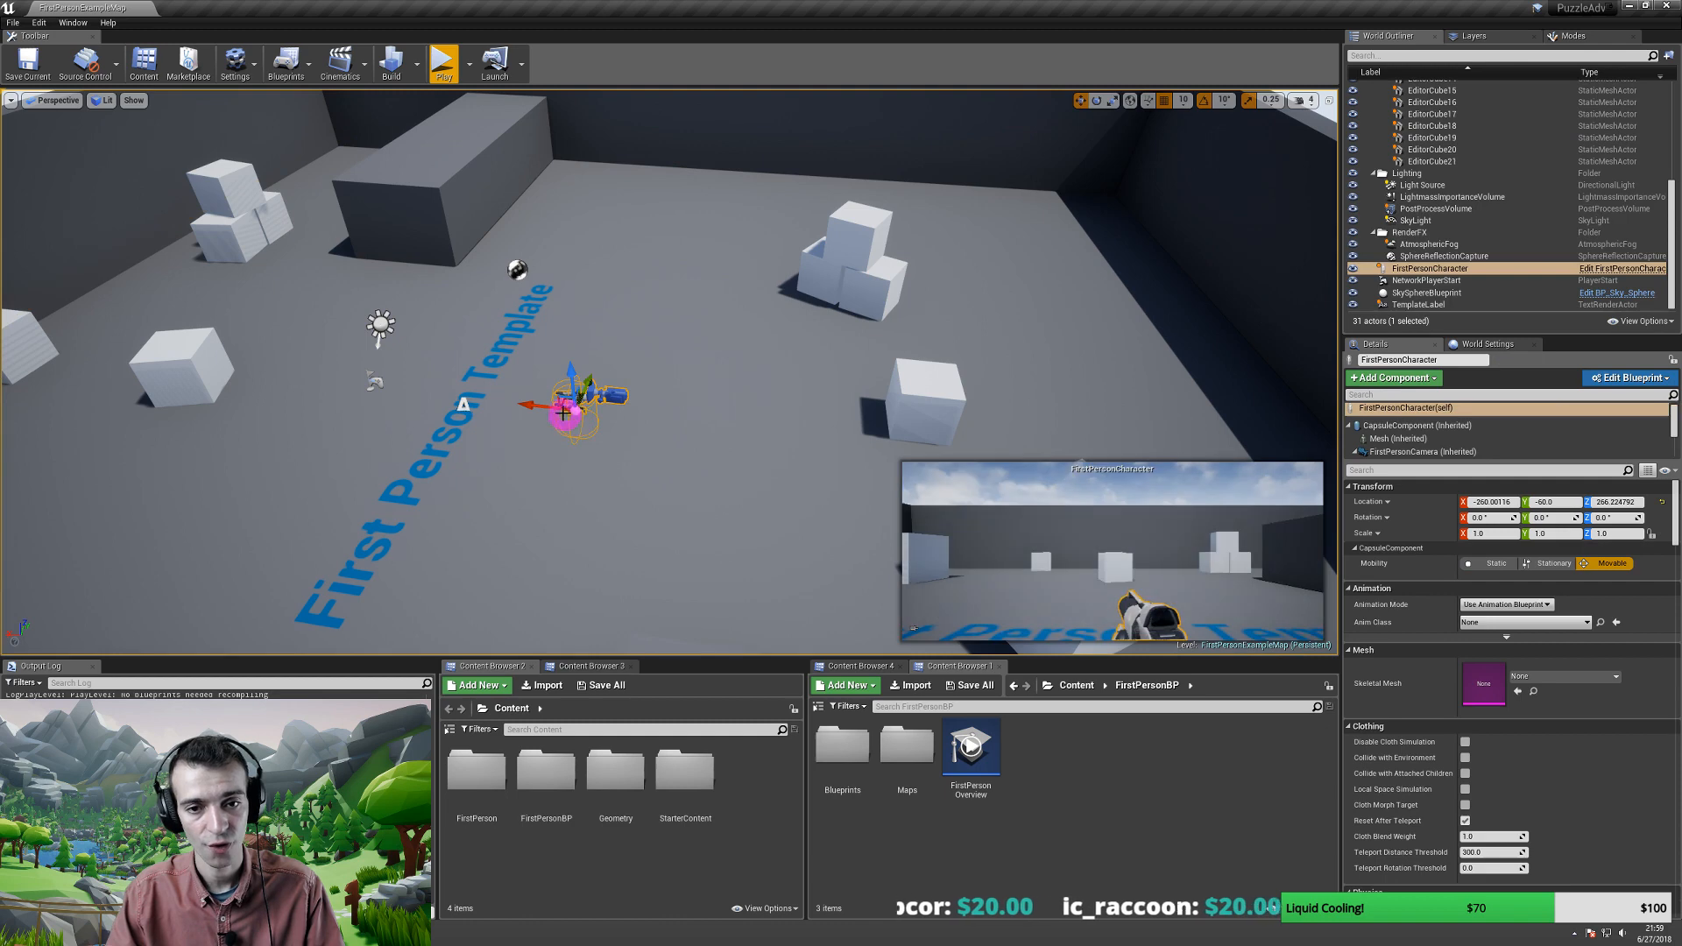
pyautogui.moveTo(538, 405); pyautogui.dragTo(994, 401)
pyautogui.moveTo(994, 402); pyautogui.dragTo(760, 393, button='right')
# - Slide EditorCube20 left along Y and push BigWall toward the back of the room
pyautogui.click(681, 480)
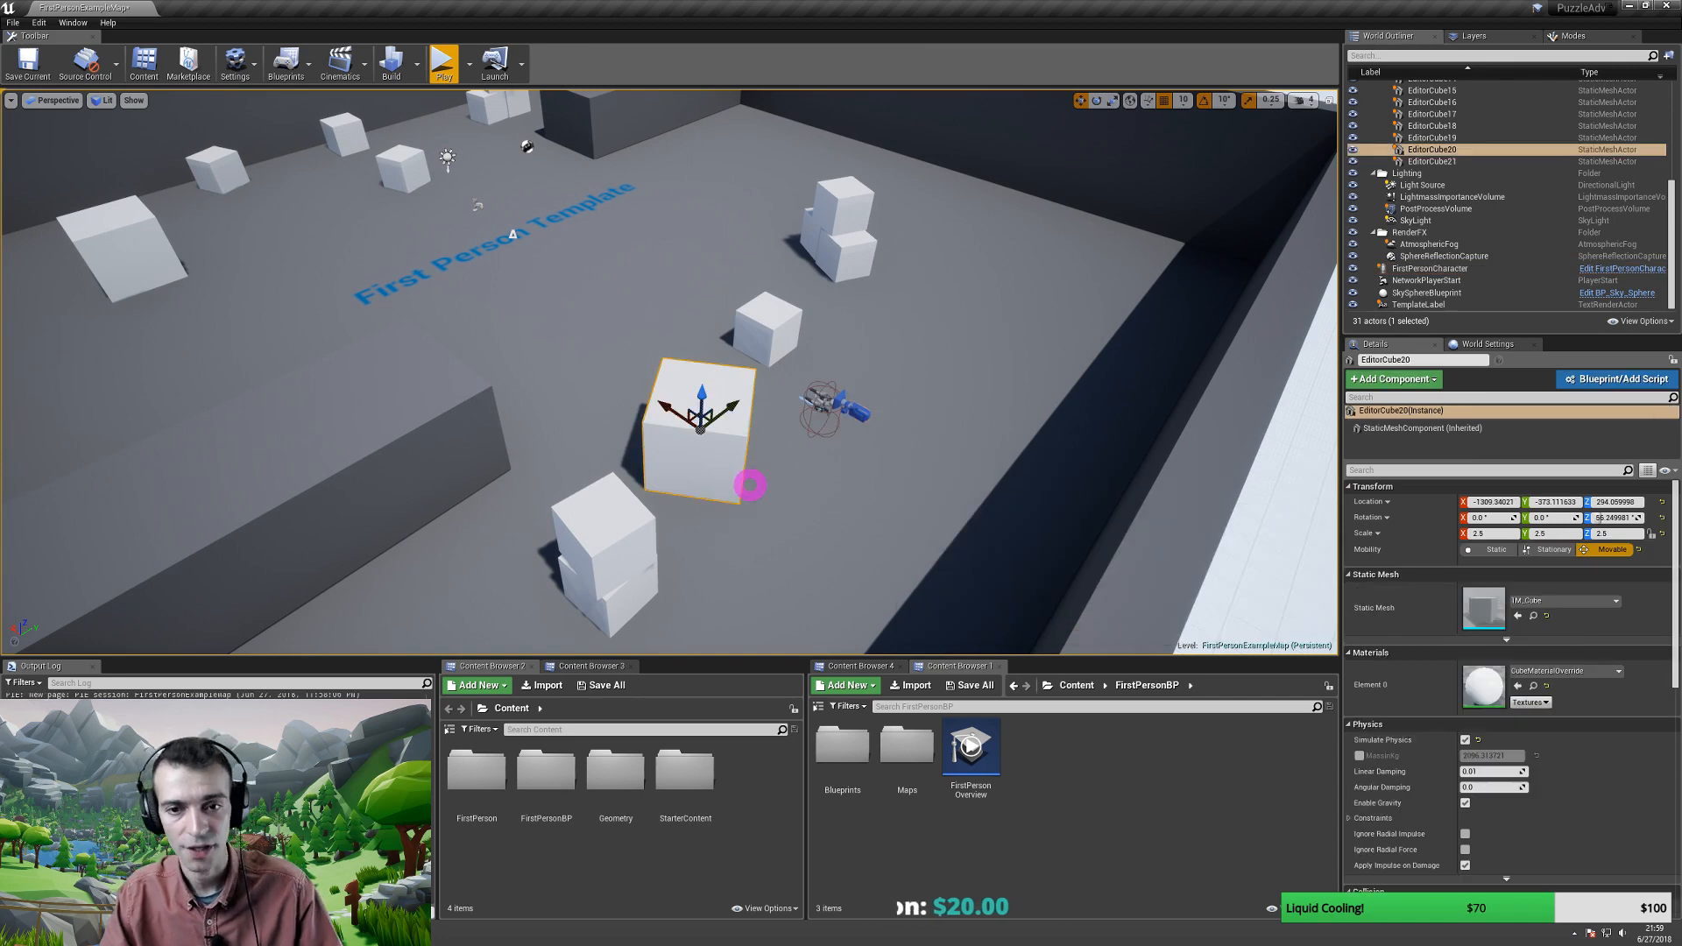
pyautogui.moveTo(750, 485)
pyautogui.mouseDown(button='right')
pyautogui.moveTo(601, 484)
pyautogui.moveTo(763, 485)
pyautogui.mouseUp(button='right')
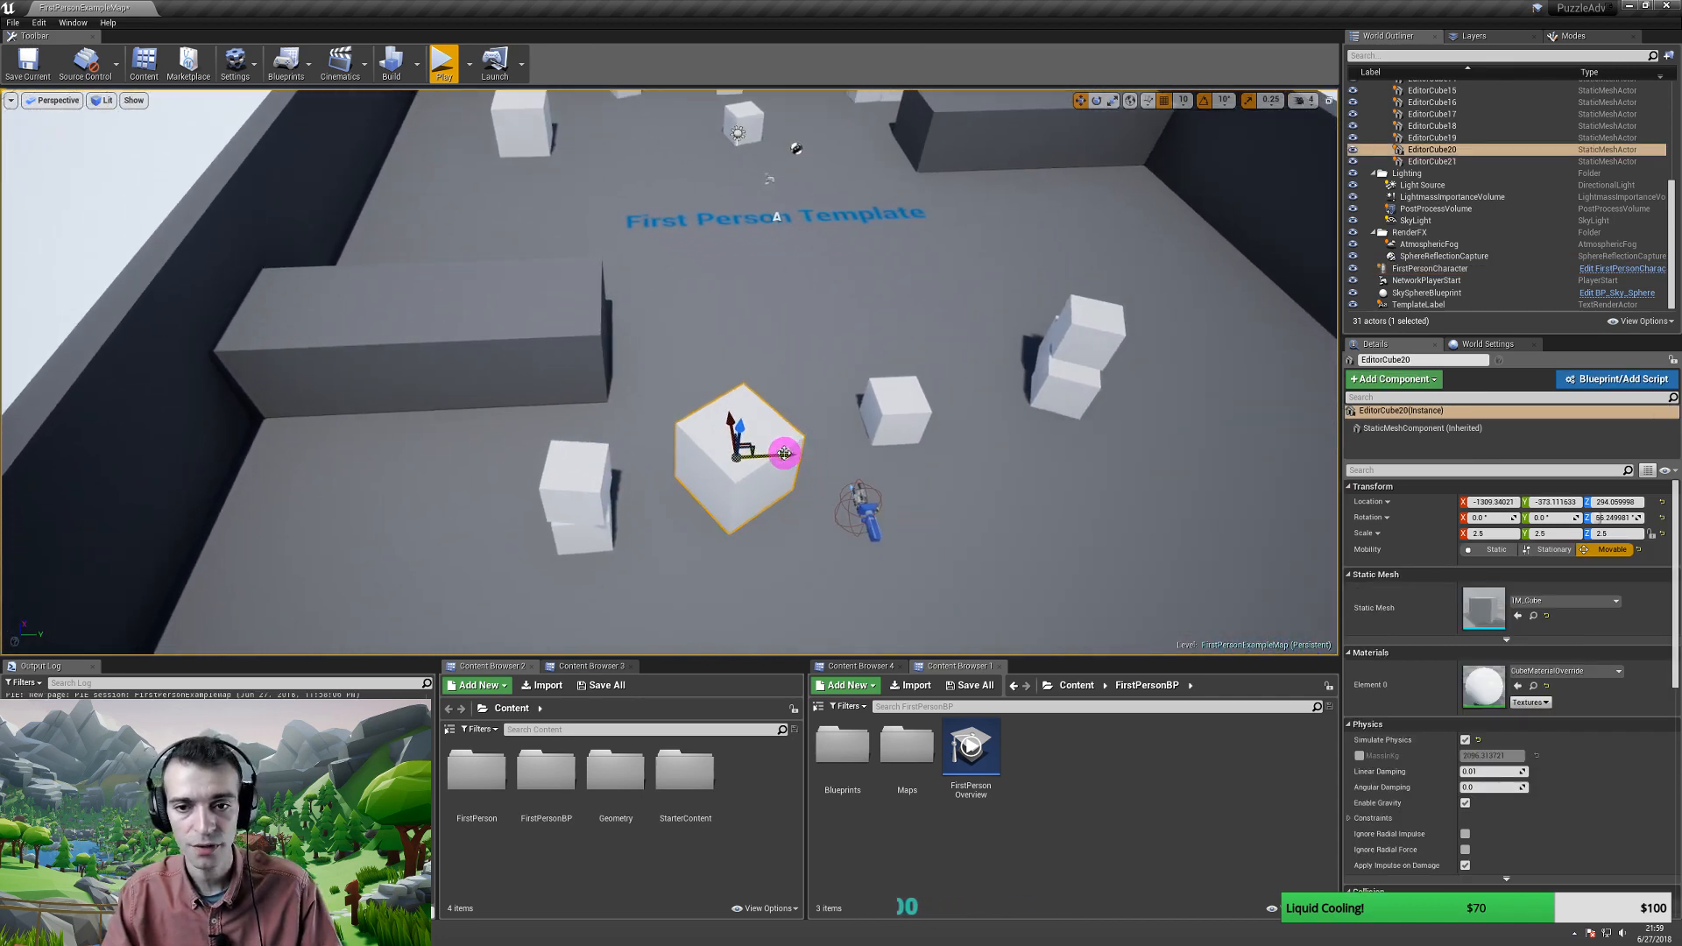
pyautogui.moveTo(784, 453); pyautogui.dragTo(376, 450)
pyautogui.moveTo(675, 391)
pyautogui.mouseDown(button='right')
pyautogui.moveTo(638, 365)
pyautogui.moveTo(693, 390)
pyautogui.mouseUp(button='right')
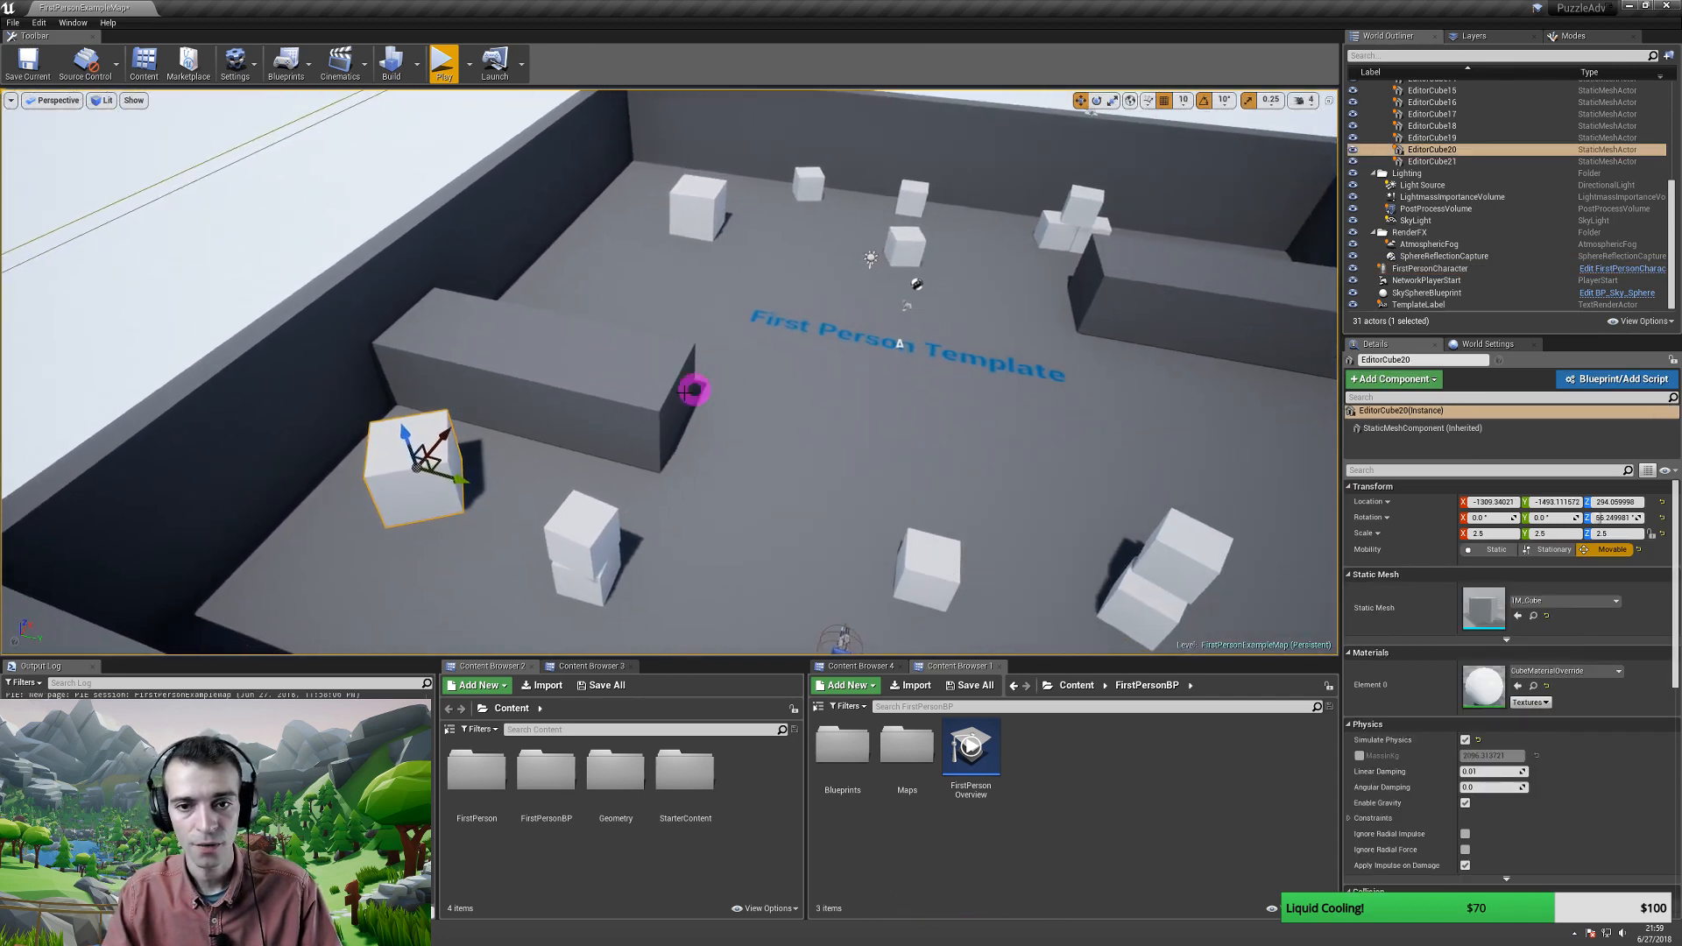
pyautogui.click(581, 429)
pyautogui.moveTo(550, 347); pyautogui.dragTo(620, 239)
pyautogui.moveTo(599, 358); pyautogui.dragTo(603, 350, button='right')
# - Raise BigWall higher and Alt-drag a duplicate along the Y axis
pyautogui.press('w')
pyautogui.moveTo(603, 256); pyautogui.dragTo(587, 209)
pyautogui.scroll(-3, 581, 300)
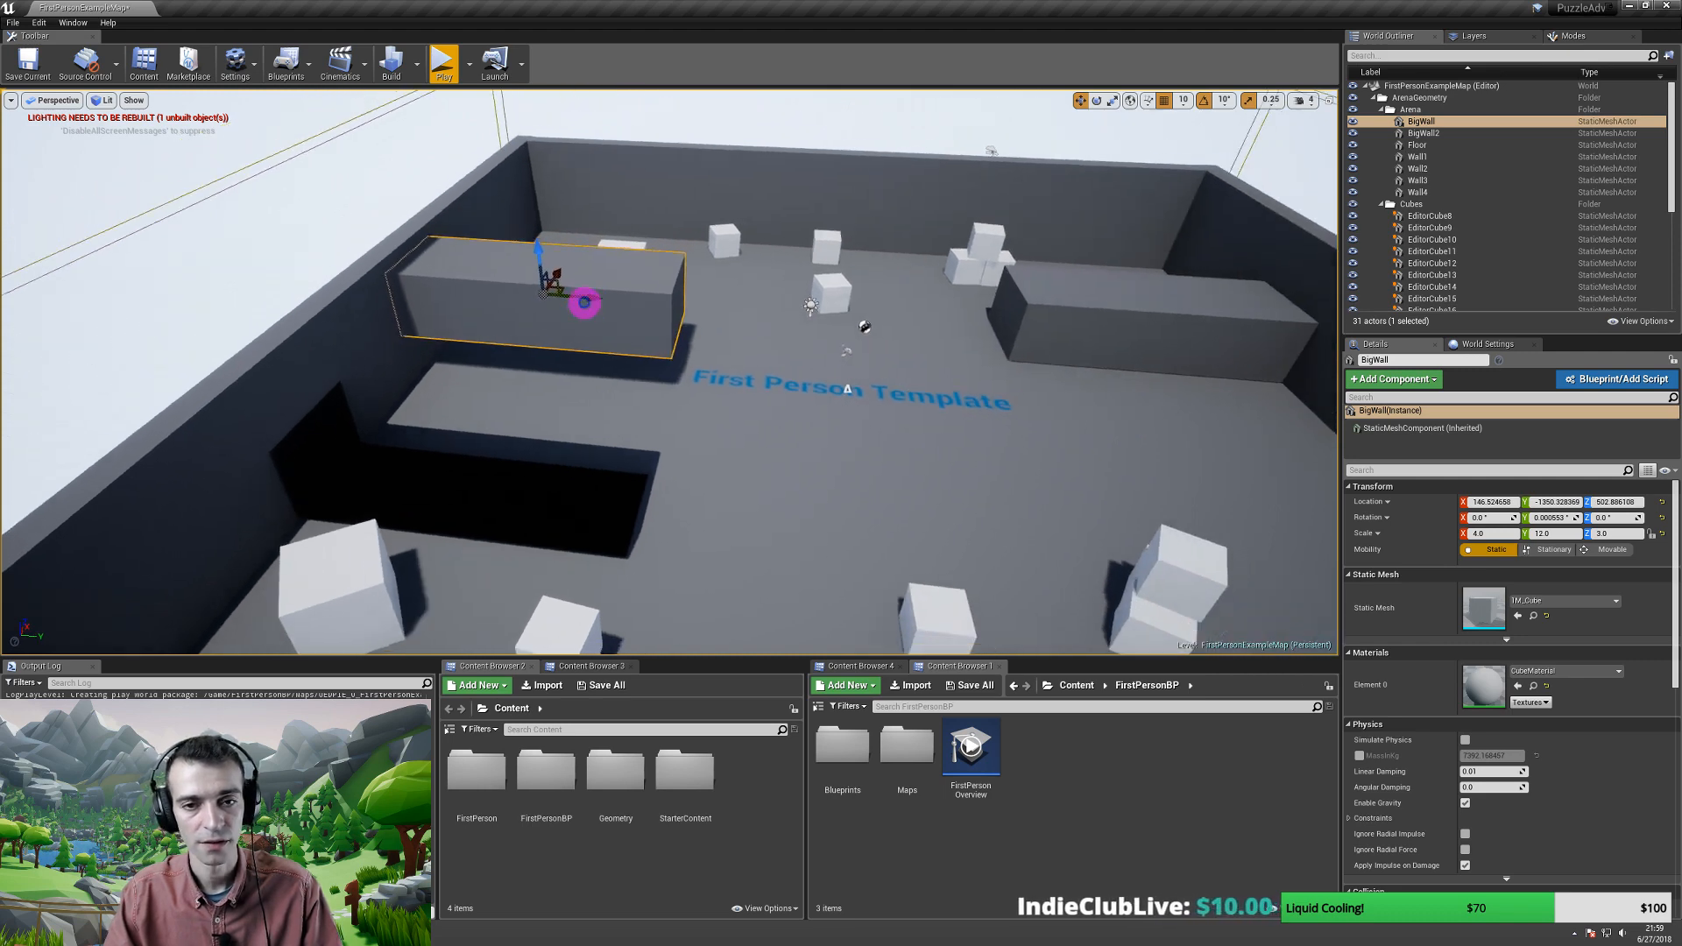
pyautogui.scroll(1, 591, 303)
pyautogui.keyDown('alt'); pyautogui.moveTo(599, 303); pyautogui.dragTo(817, 206); pyautogui.keyUp('alt')
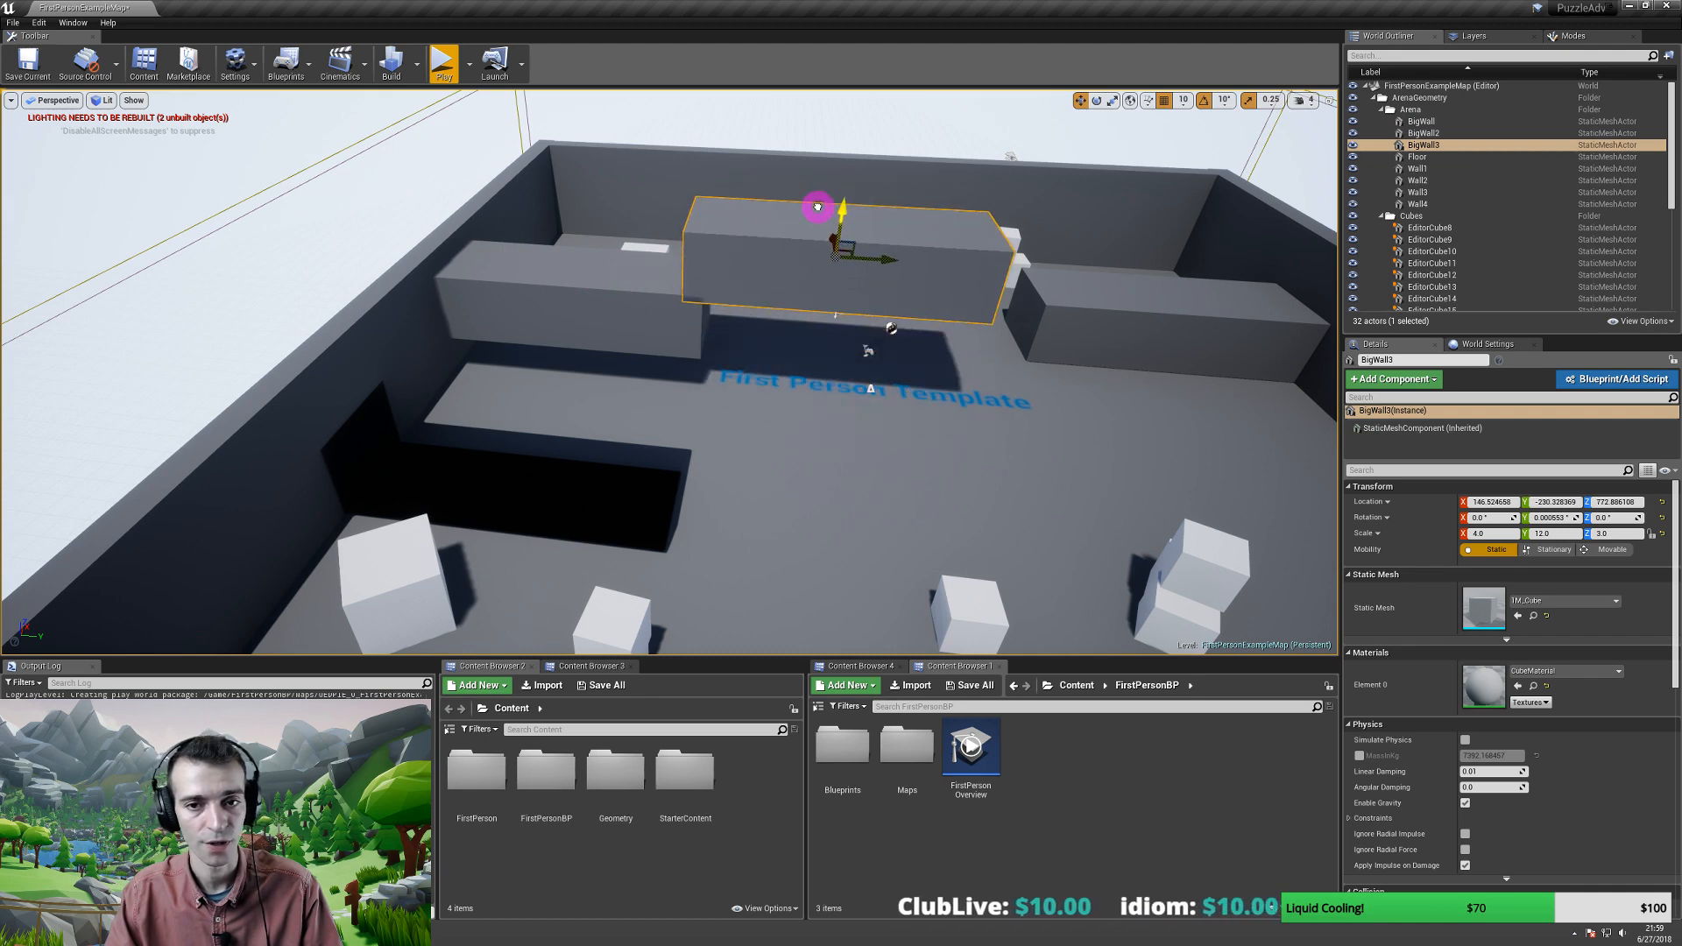
# - Rotate BigWall3 by -20 degrees around Z and scale it taller
pyautogui.moveTo(757, 332)
pyautogui.mouseDown(button='right')
pyautogui.moveTo(792, 330)
pyautogui.moveTo(764, 324)
pyautogui.mouseUp(button='right')
pyautogui.press('e')
pyautogui.moveTo(633, 312); pyautogui.dragTo(683, 306)
pyautogui.press('r')
pyautogui.moveTo(624, 247); pyautogui.dragTo(625, 282)
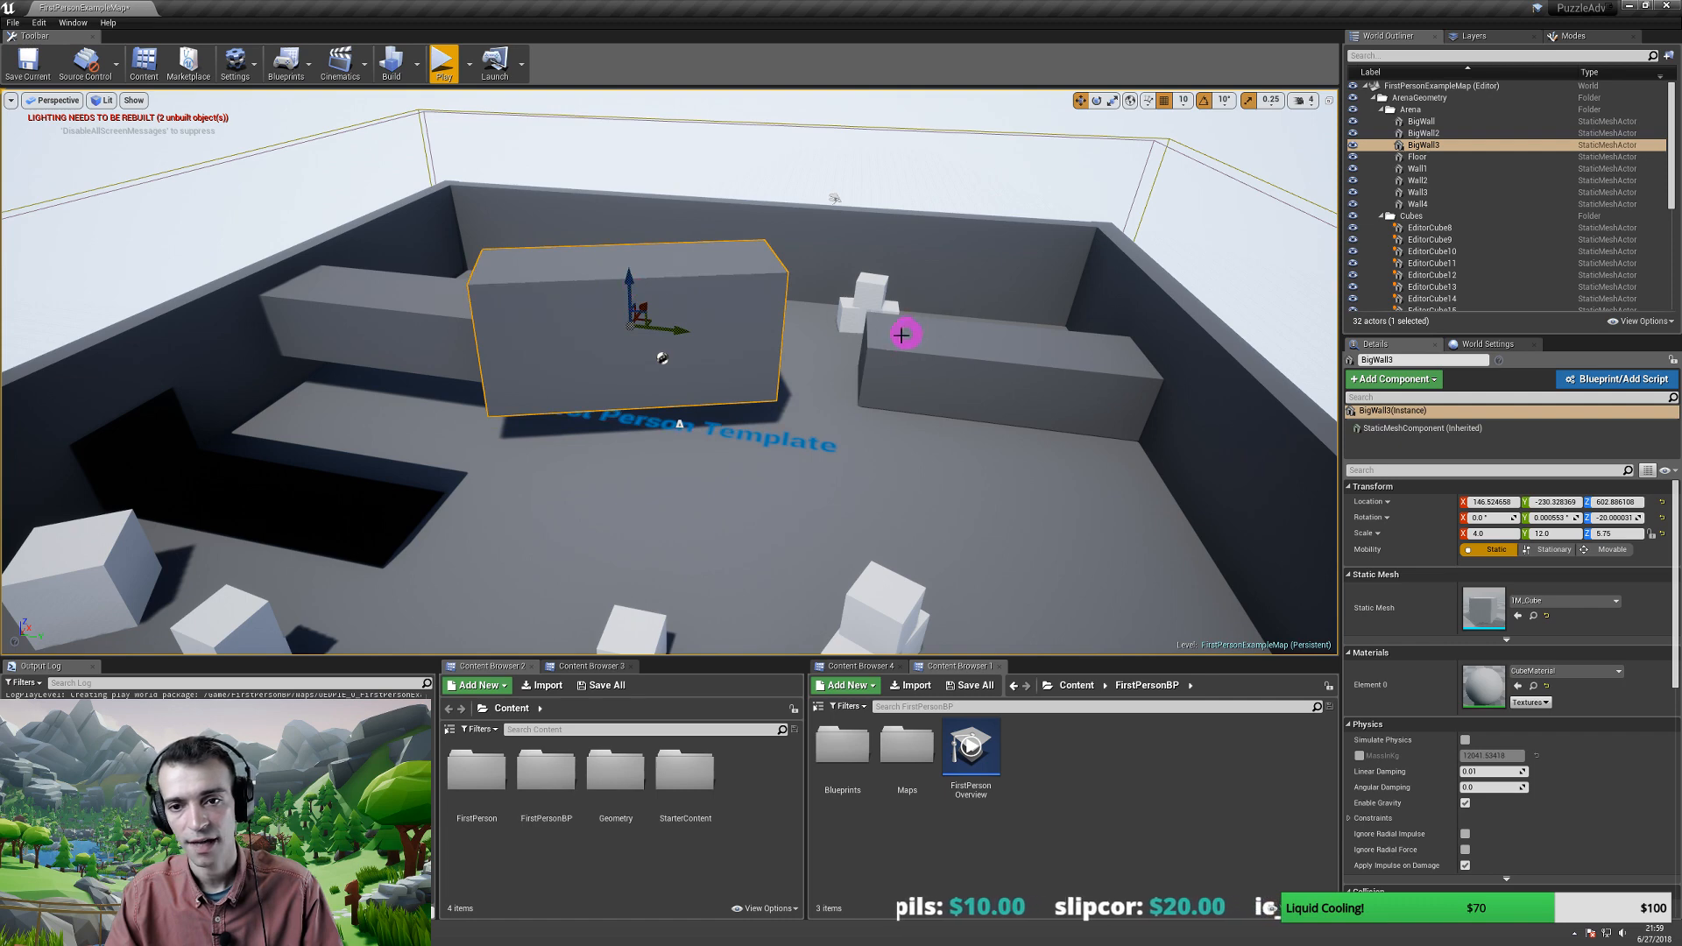
# - Raise BigWall2 to Z 632.9 and slide it toward the arena centre
pyautogui.click(919, 354)
pyautogui.moveTo(1010, 326); pyautogui.dragTo(956, 276)
pyautogui.moveTo(832, 338); pyautogui.dragTo(724, 339, button='right')
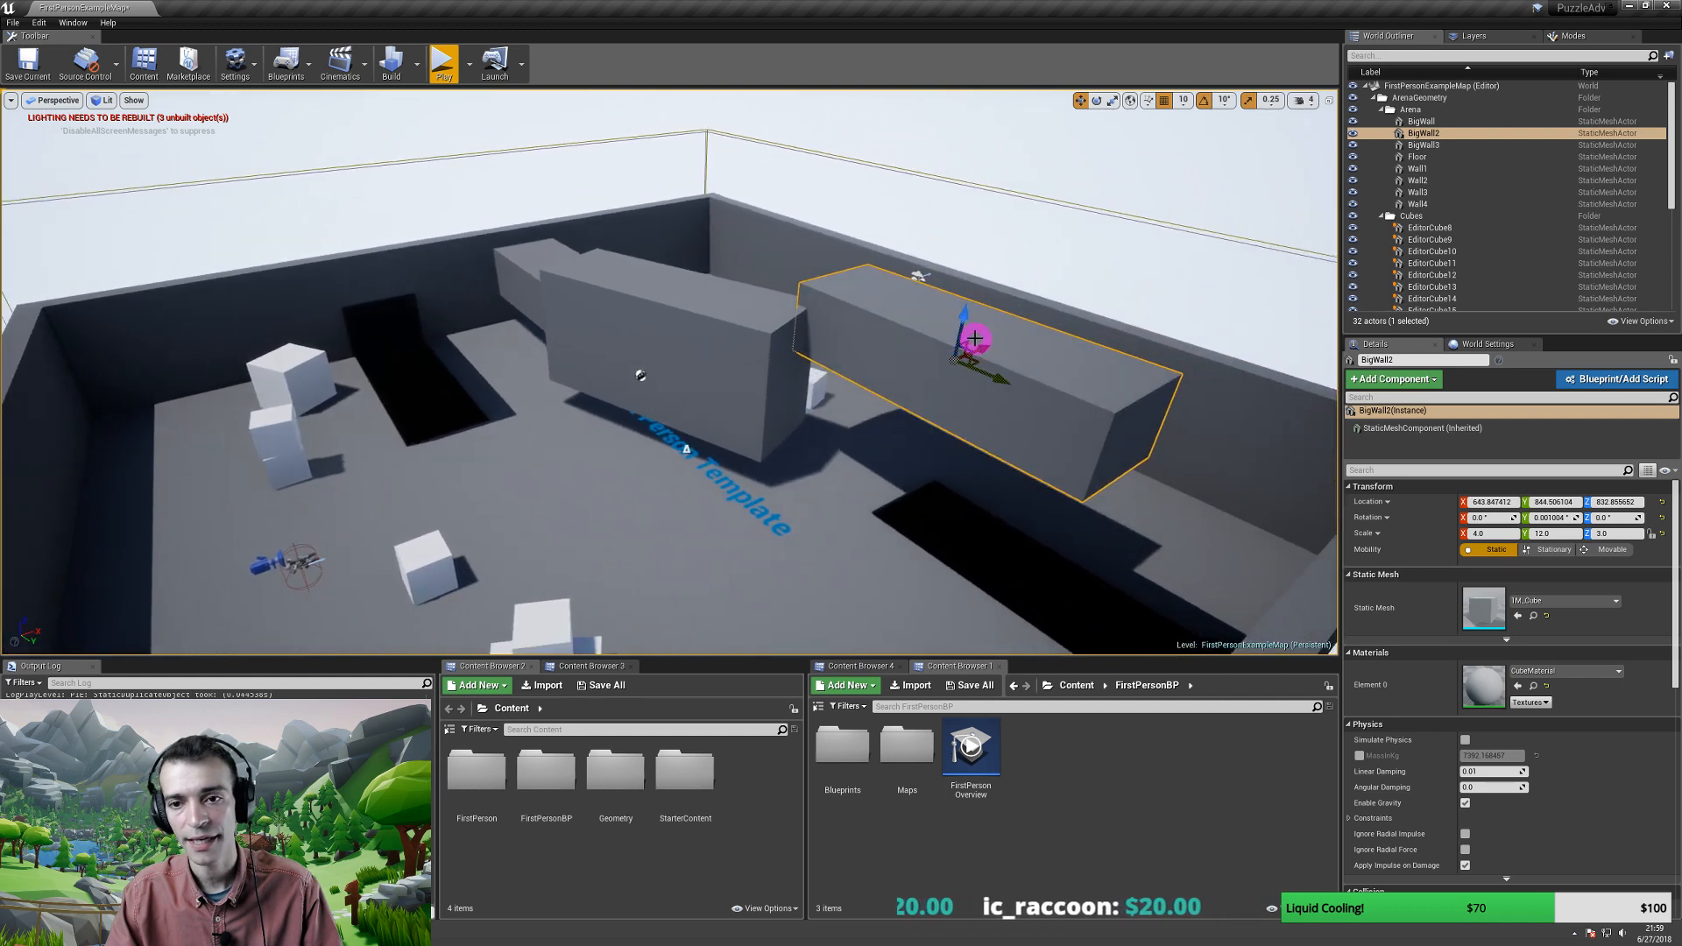
pyautogui.moveTo(984, 344); pyautogui.dragTo(929, 369)
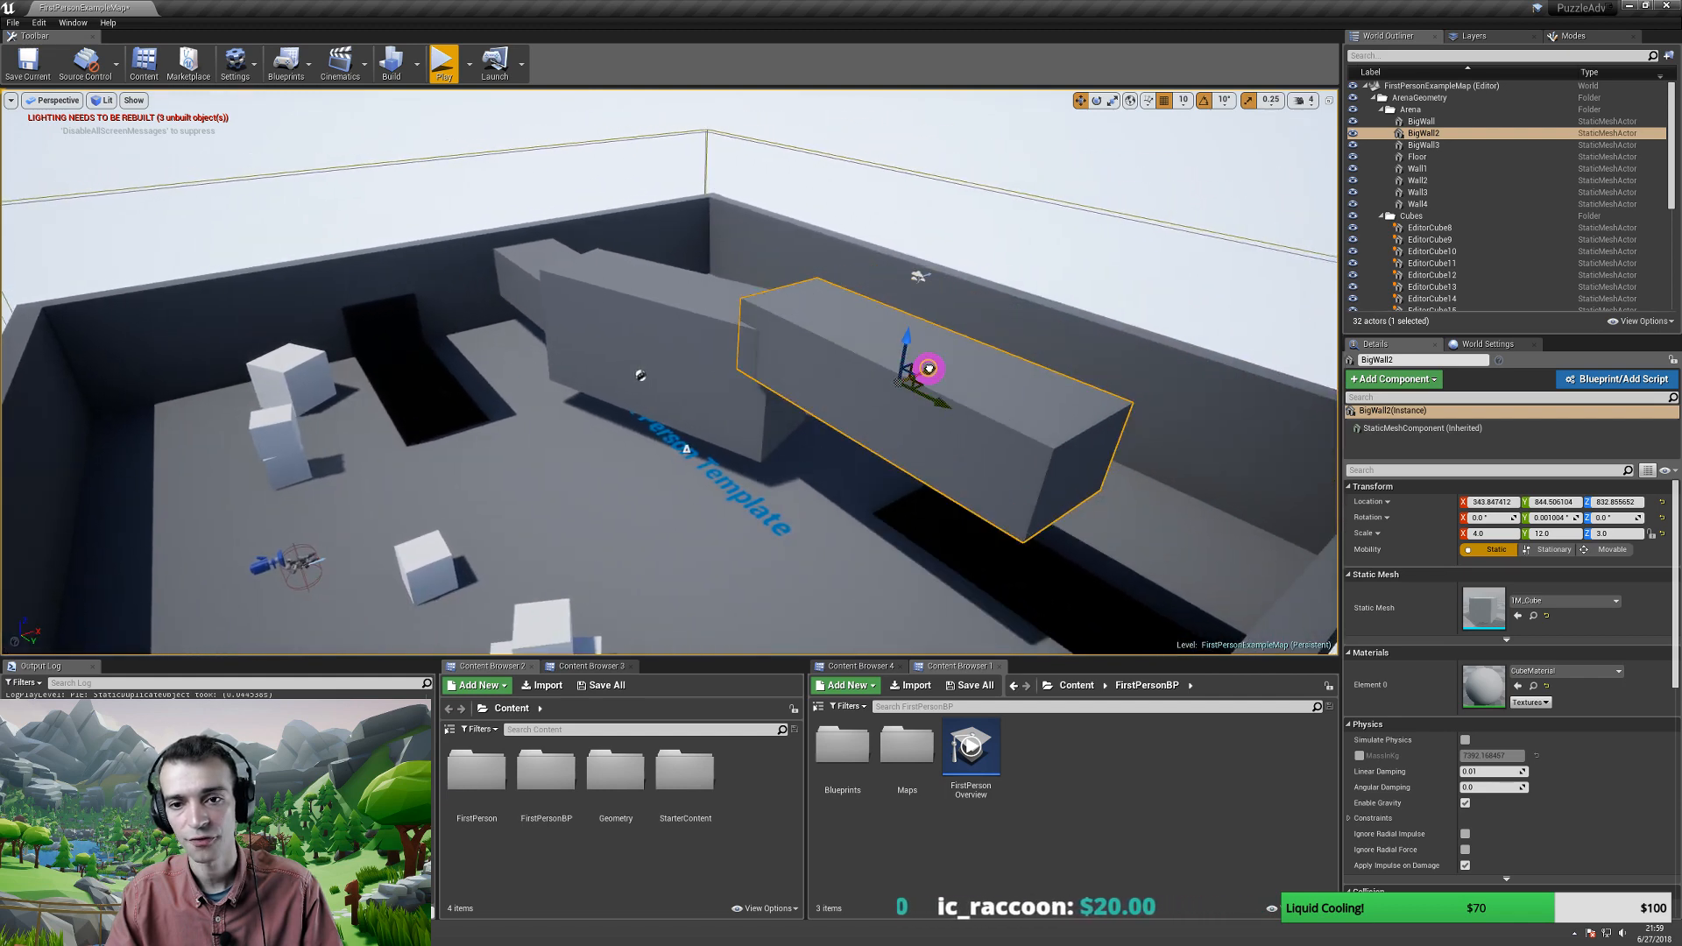
# - Select the First Person Template floor label and bring it into close view
pyautogui.click(728, 490)
pyautogui.moveTo(675, 500); pyautogui.dragTo(529, 415, button='right')
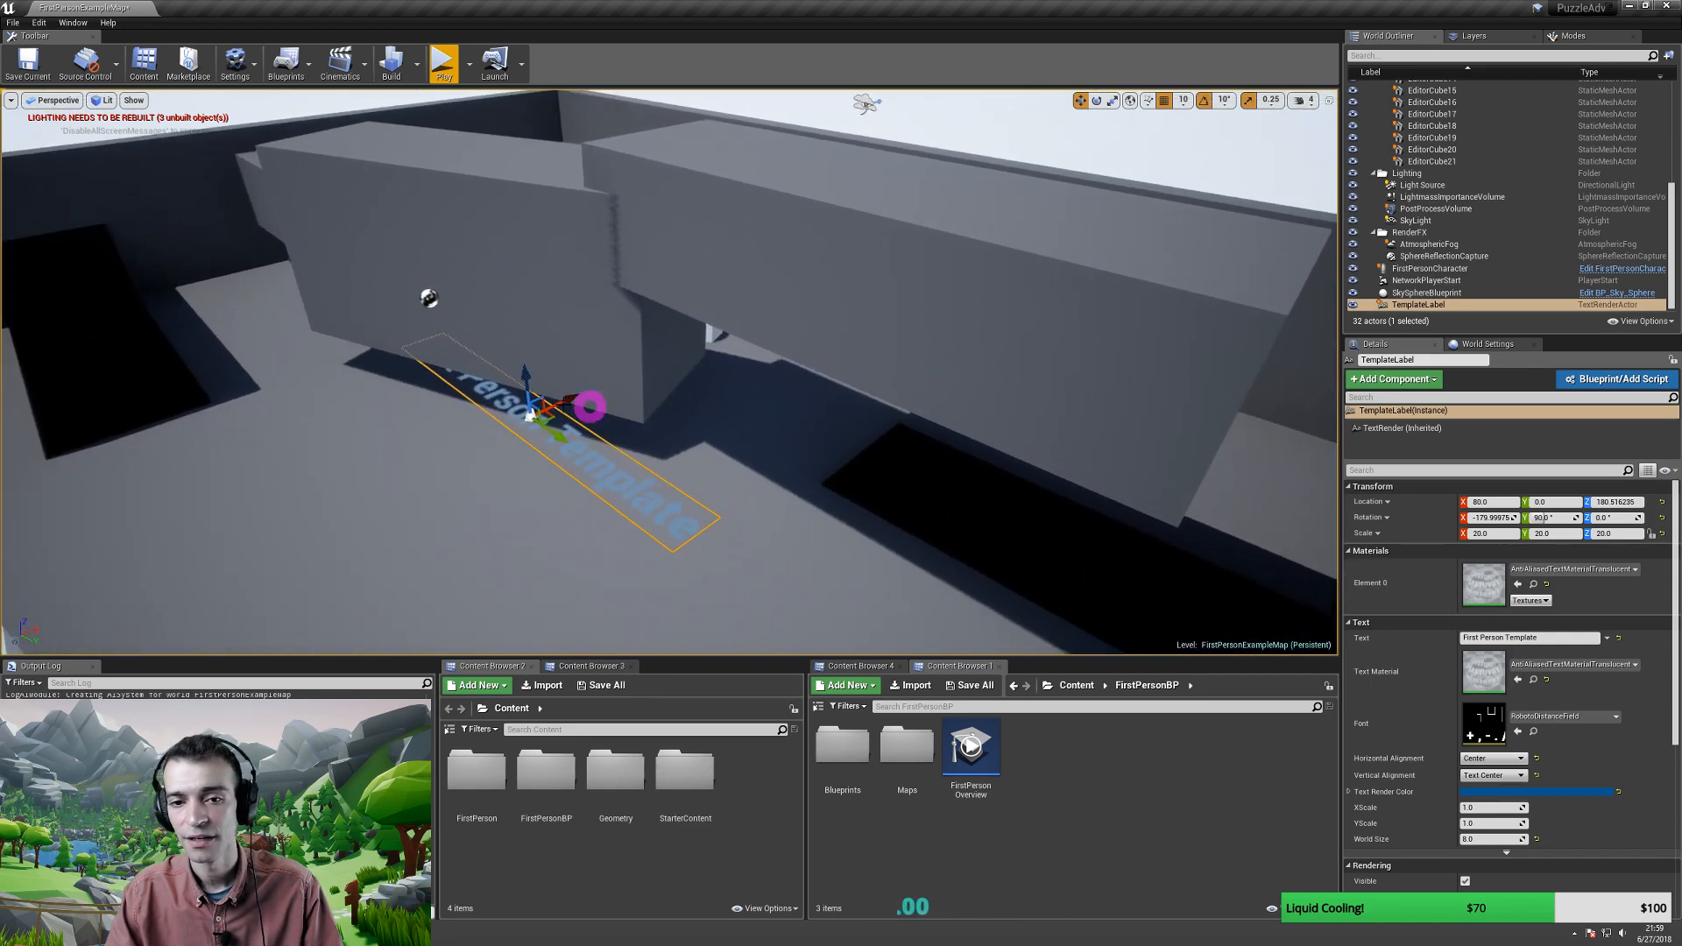
pyautogui.moveTo(575, 471); pyautogui.dragTo(645, 454, button='right')
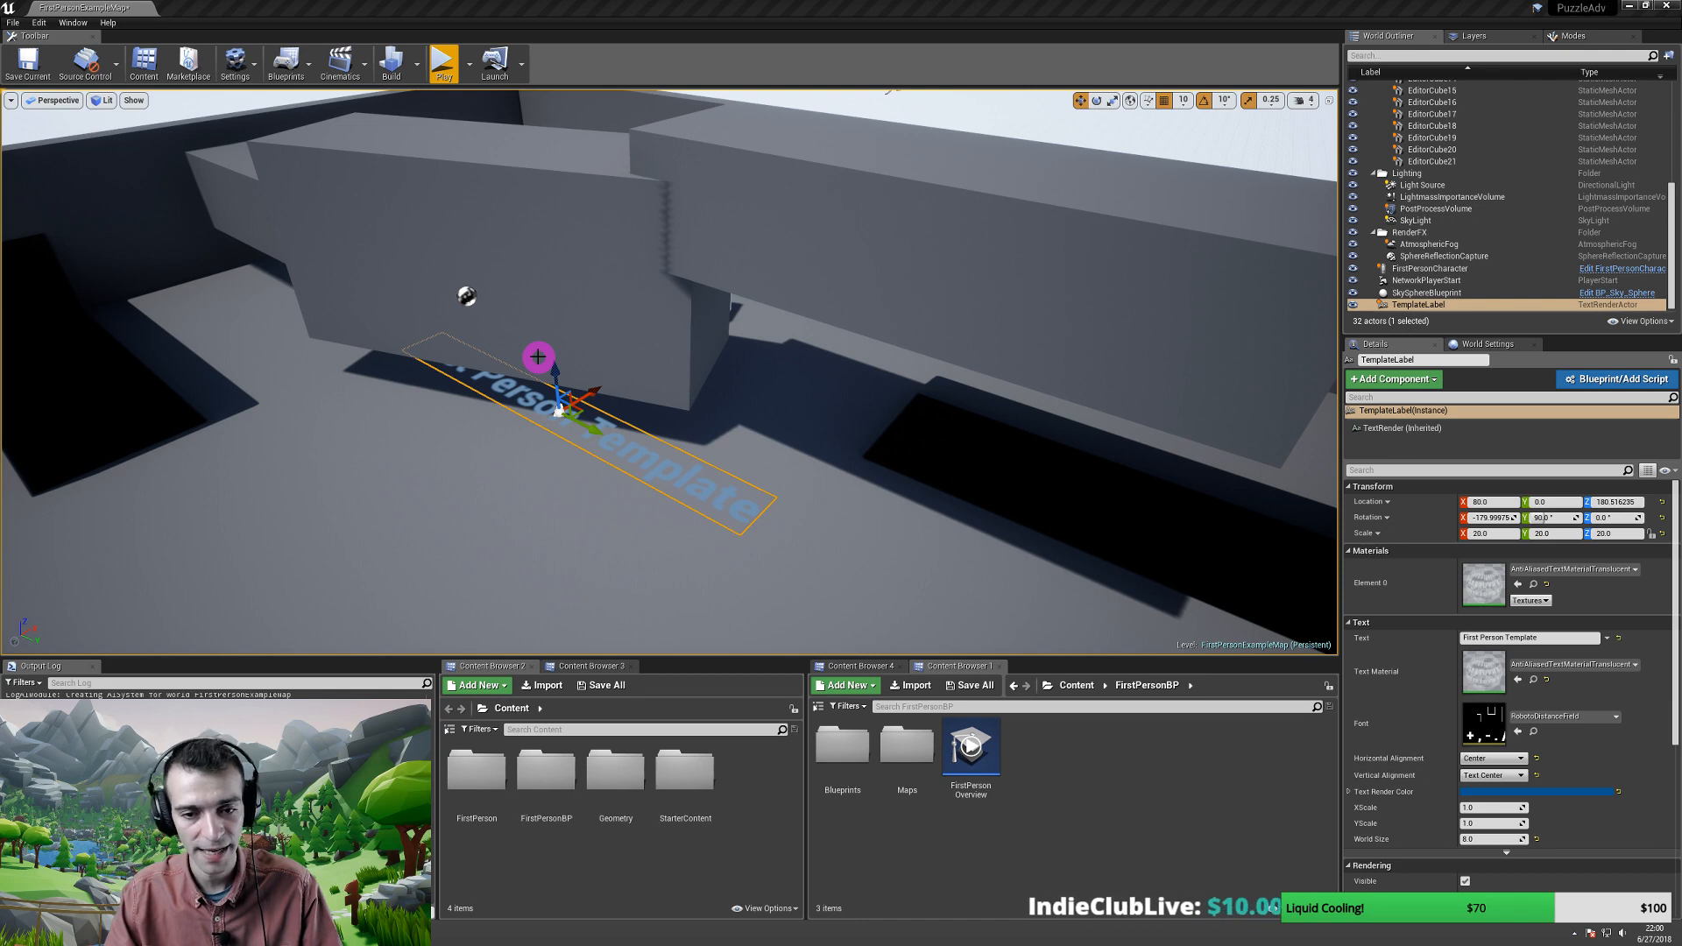
# - Alt-drag a raised copy of the label upward and lower the original back onto the floor
pyautogui.press('alt')
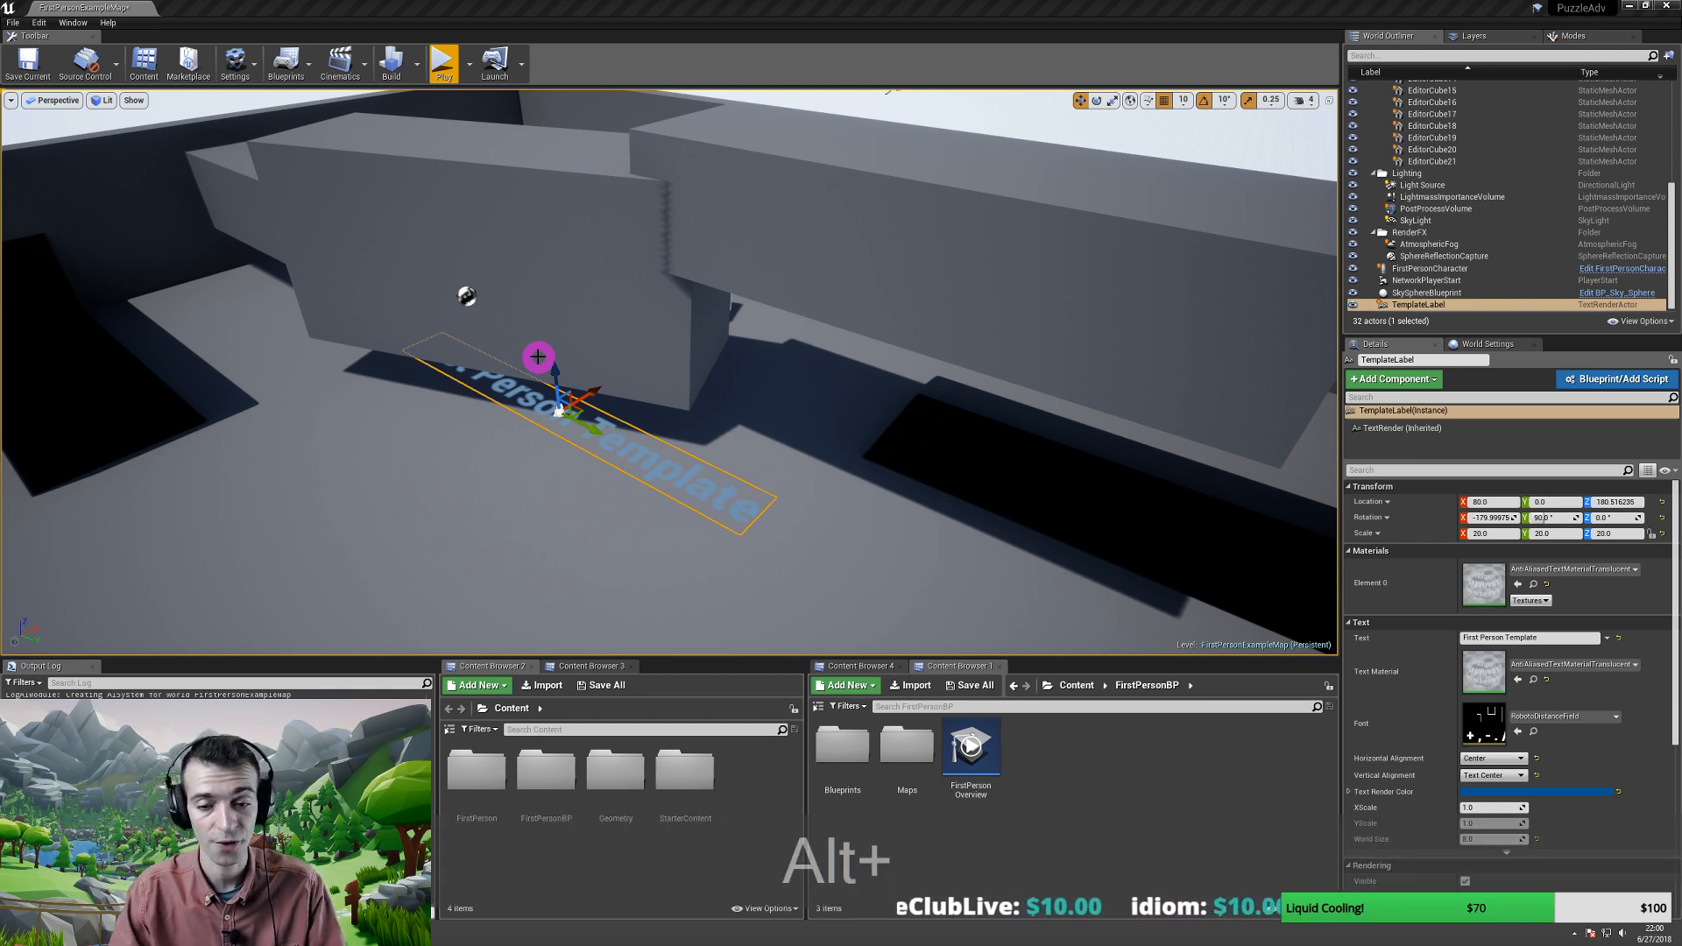
pyautogui.moveTo(555, 375); pyautogui.dragTo(542, 200)
pyautogui.hotkey('alt', 'd')
pyautogui.hotkey('alt', 'w')
pyautogui.hotkey('alt', 'a')
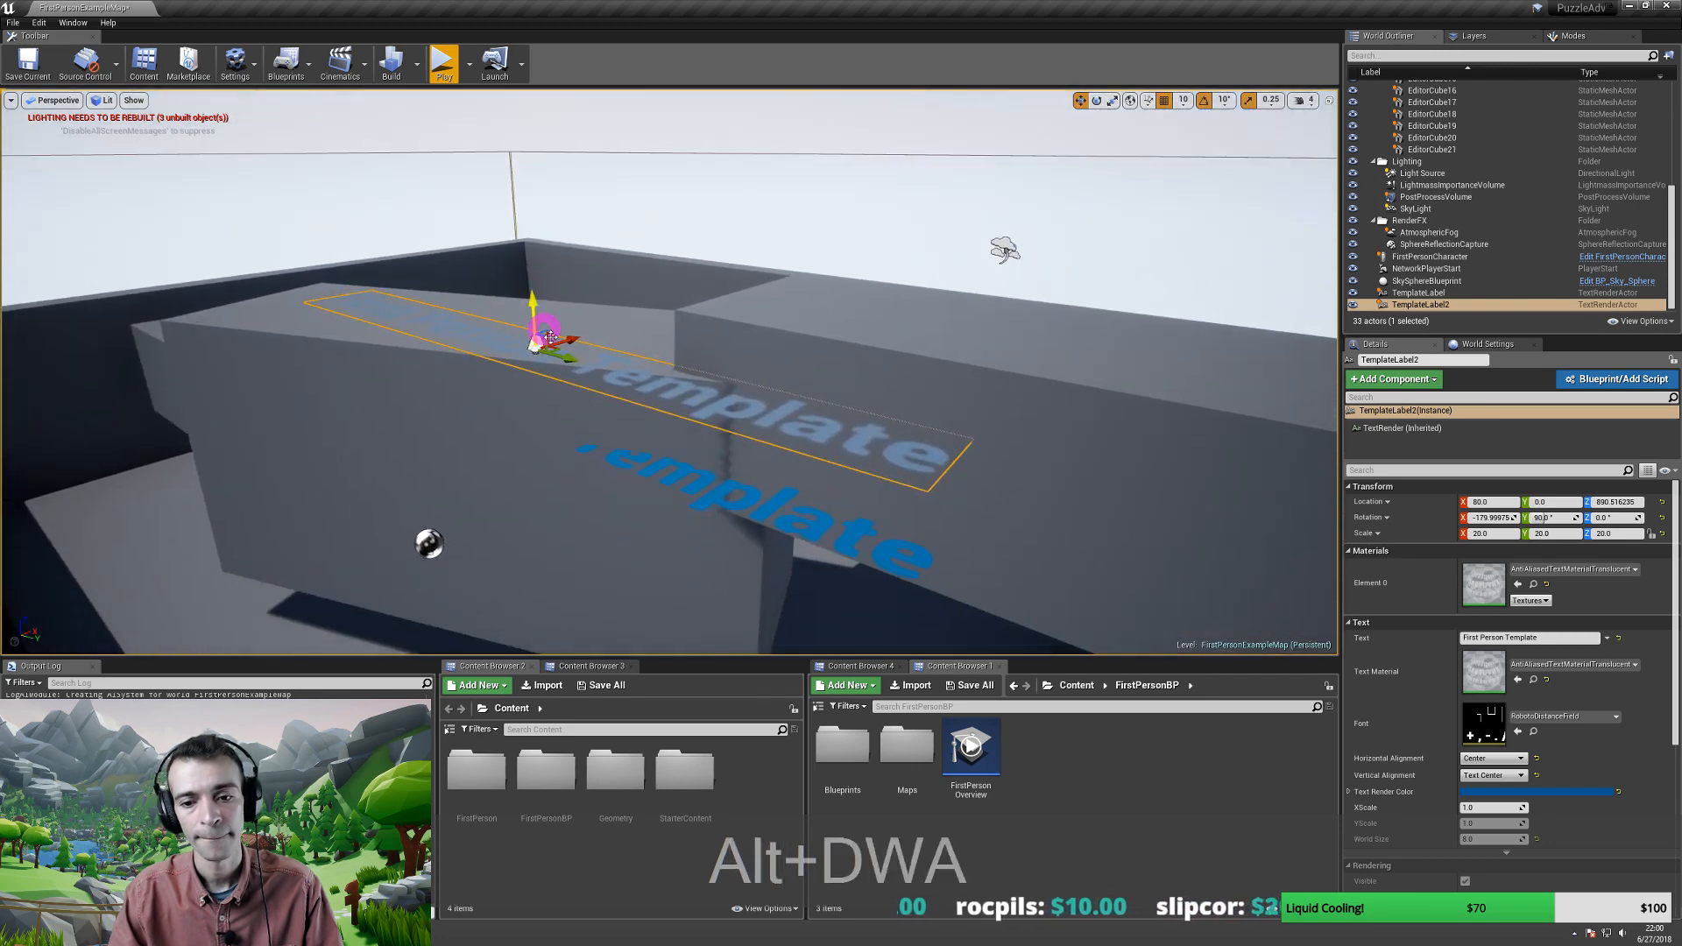
pyautogui.moveTo(532, 312); pyautogui.dragTo(531, 281)
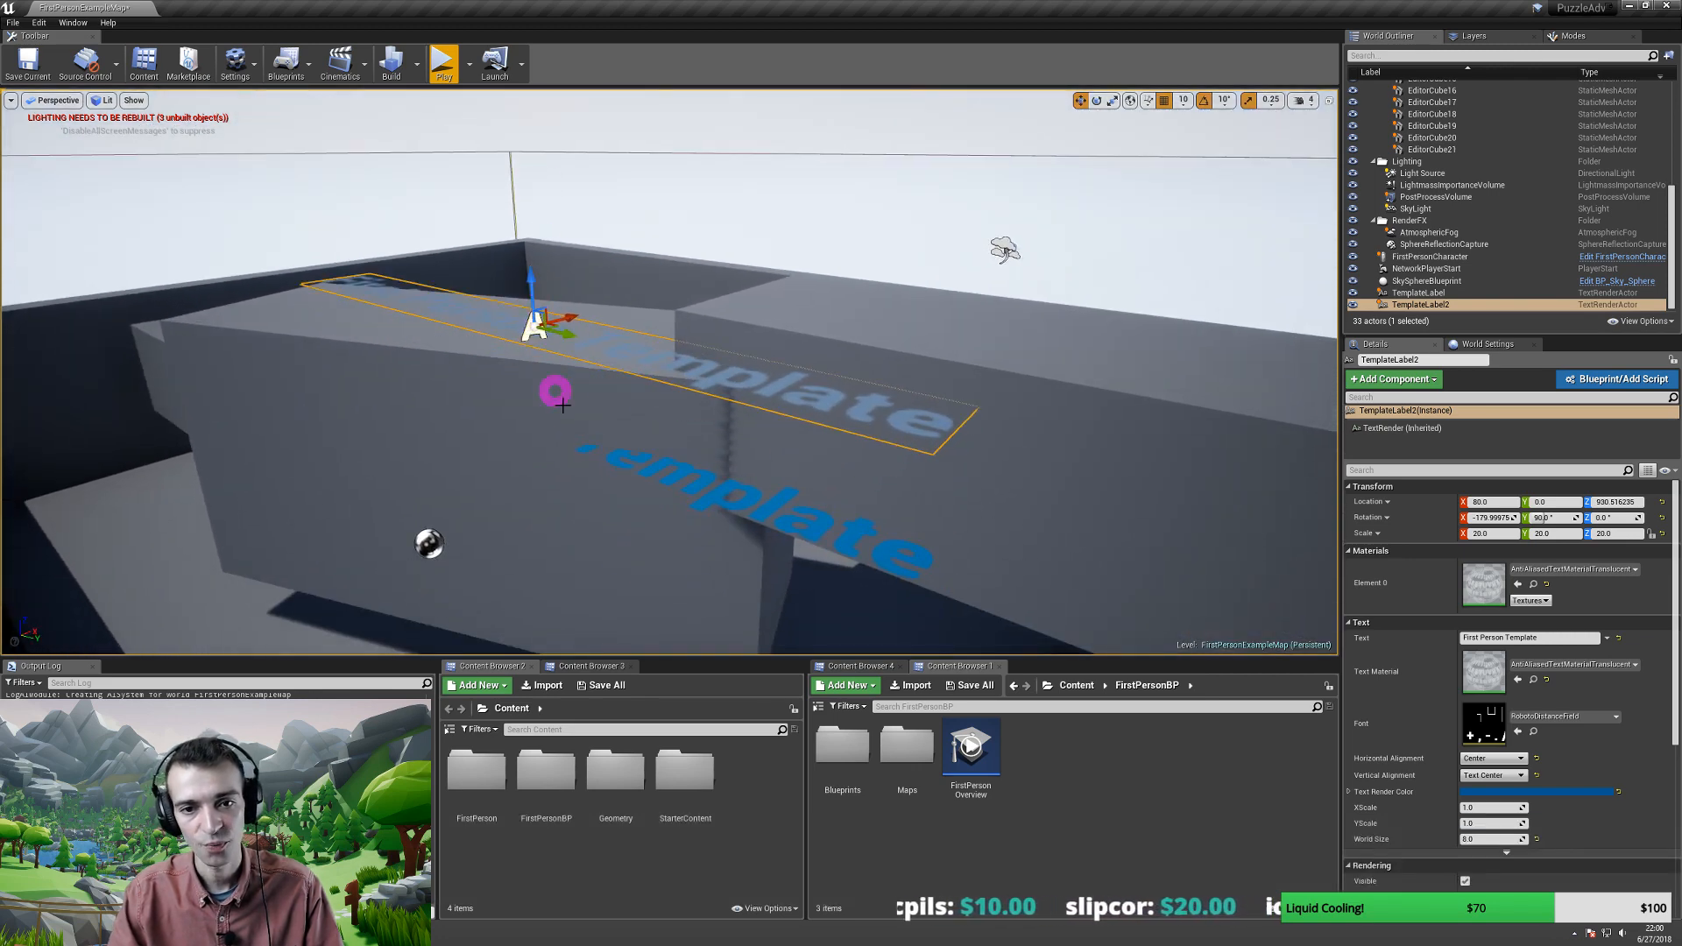
pyautogui.click(697, 496)
pyautogui.moveTo(698, 496); pyautogui.dragTo(709, 525, button='right')
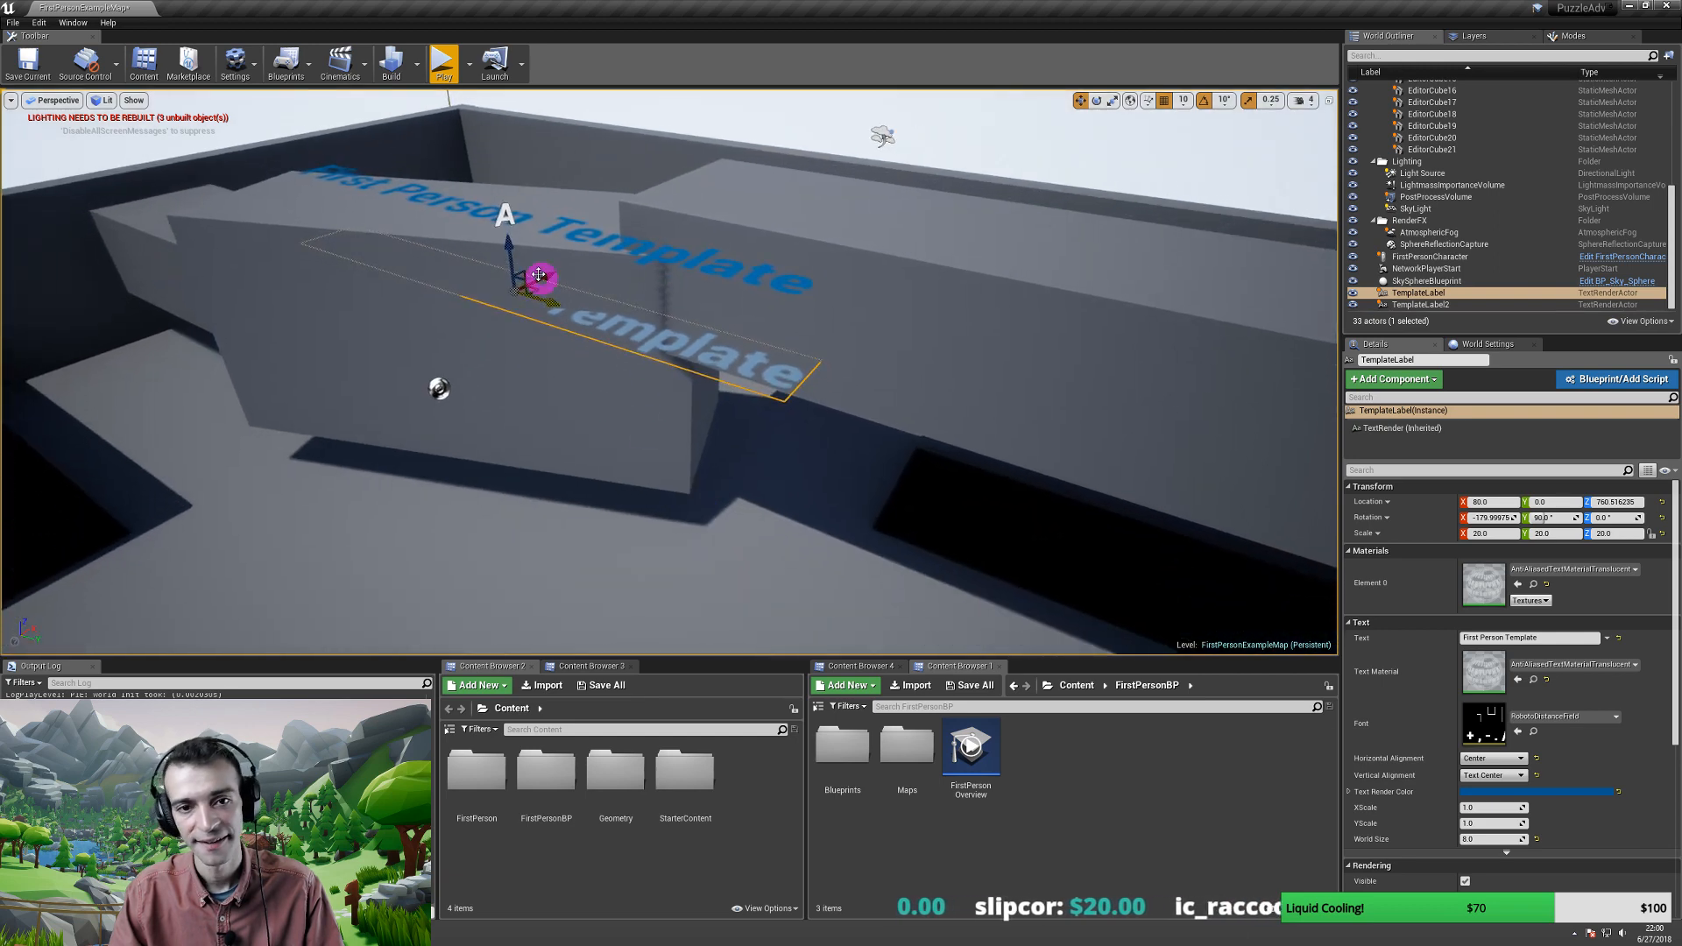
pyautogui.moveTo(511, 247); pyautogui.dragTo(526, 463)
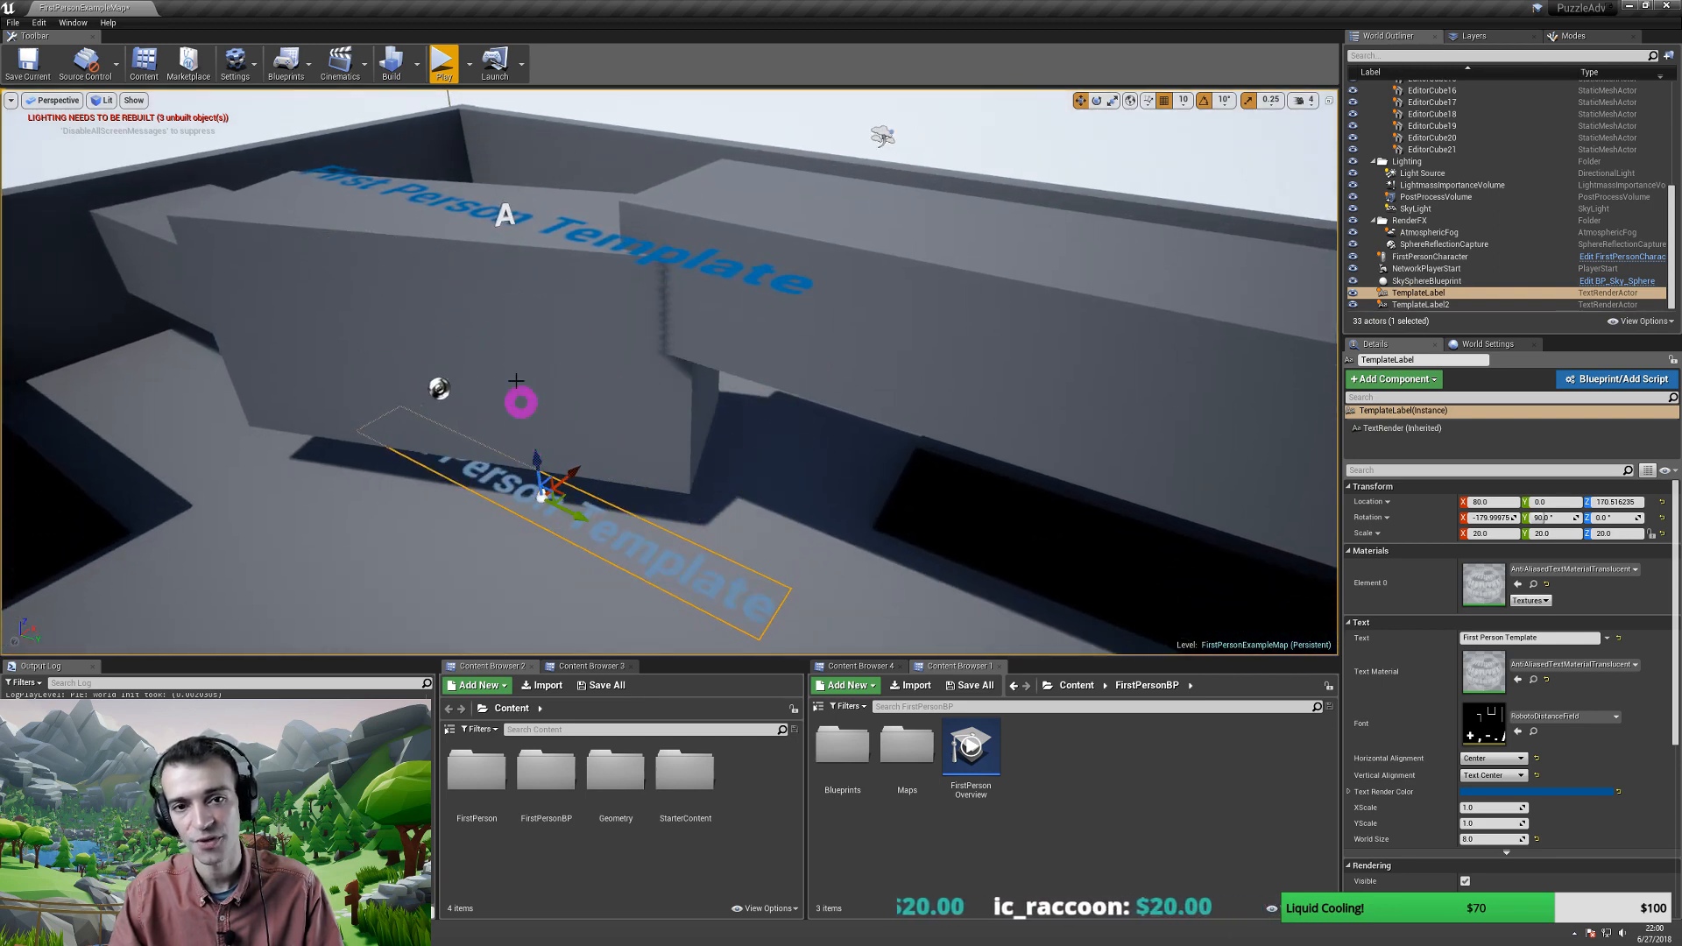
# - Rotate TemplateLabel2 upright and move it over the arena's left side
pyautogui.click(518, 222)
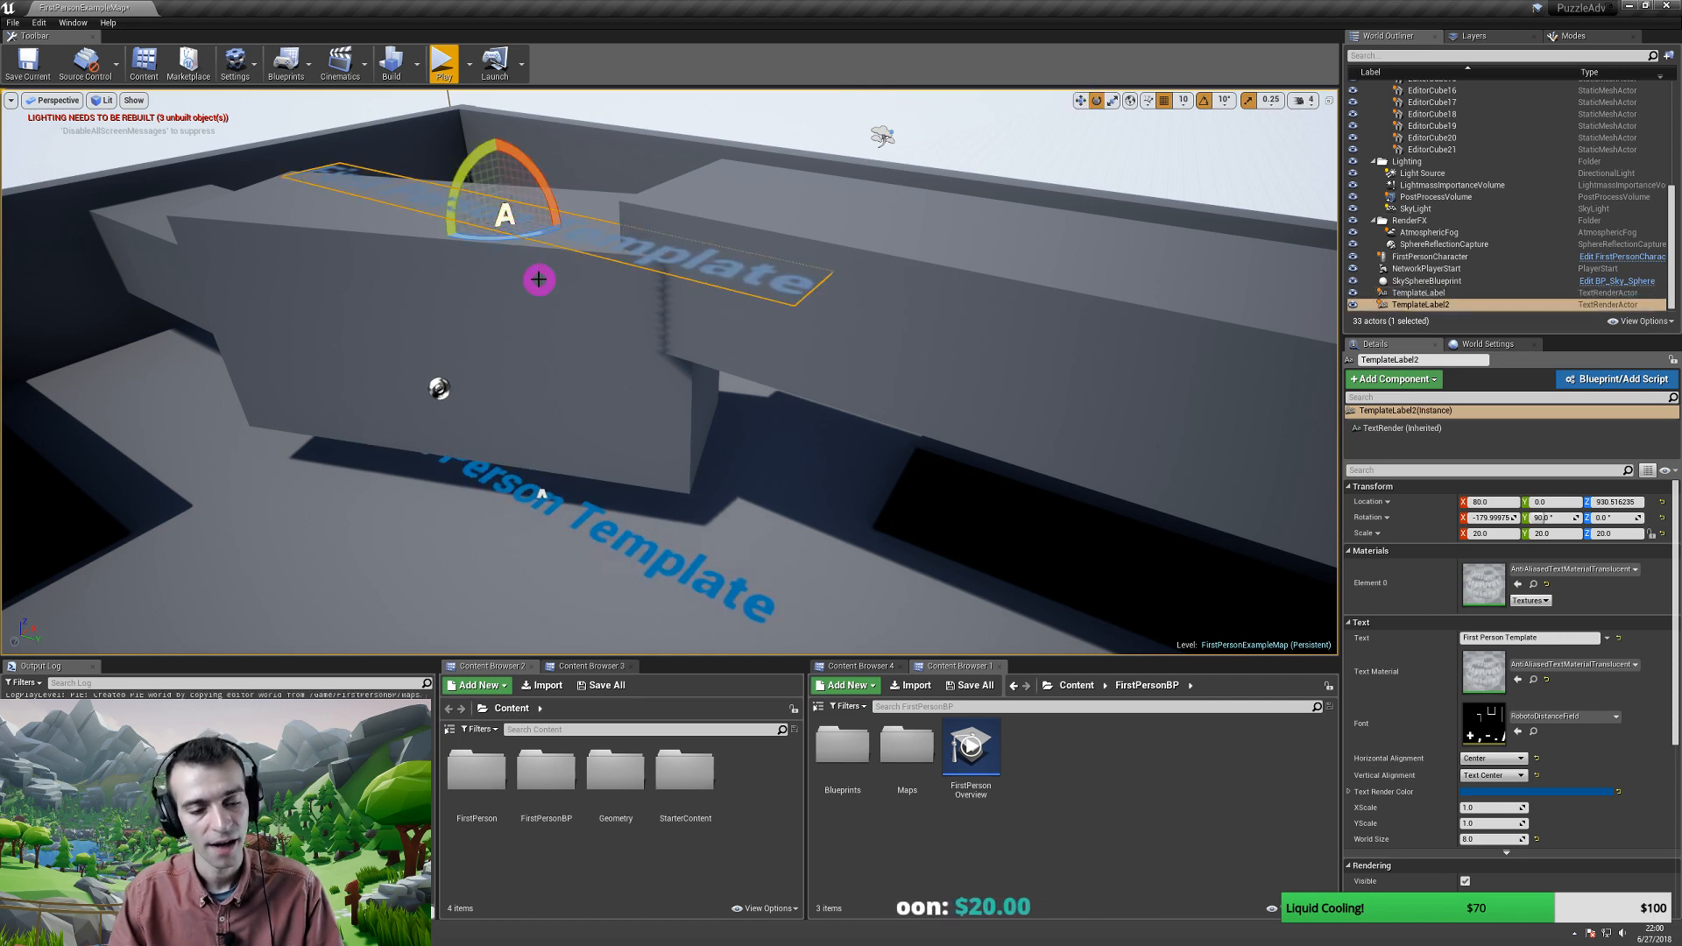
pyautogui.moveTo(460, 172); pyautogui.dragTo(416, 384)
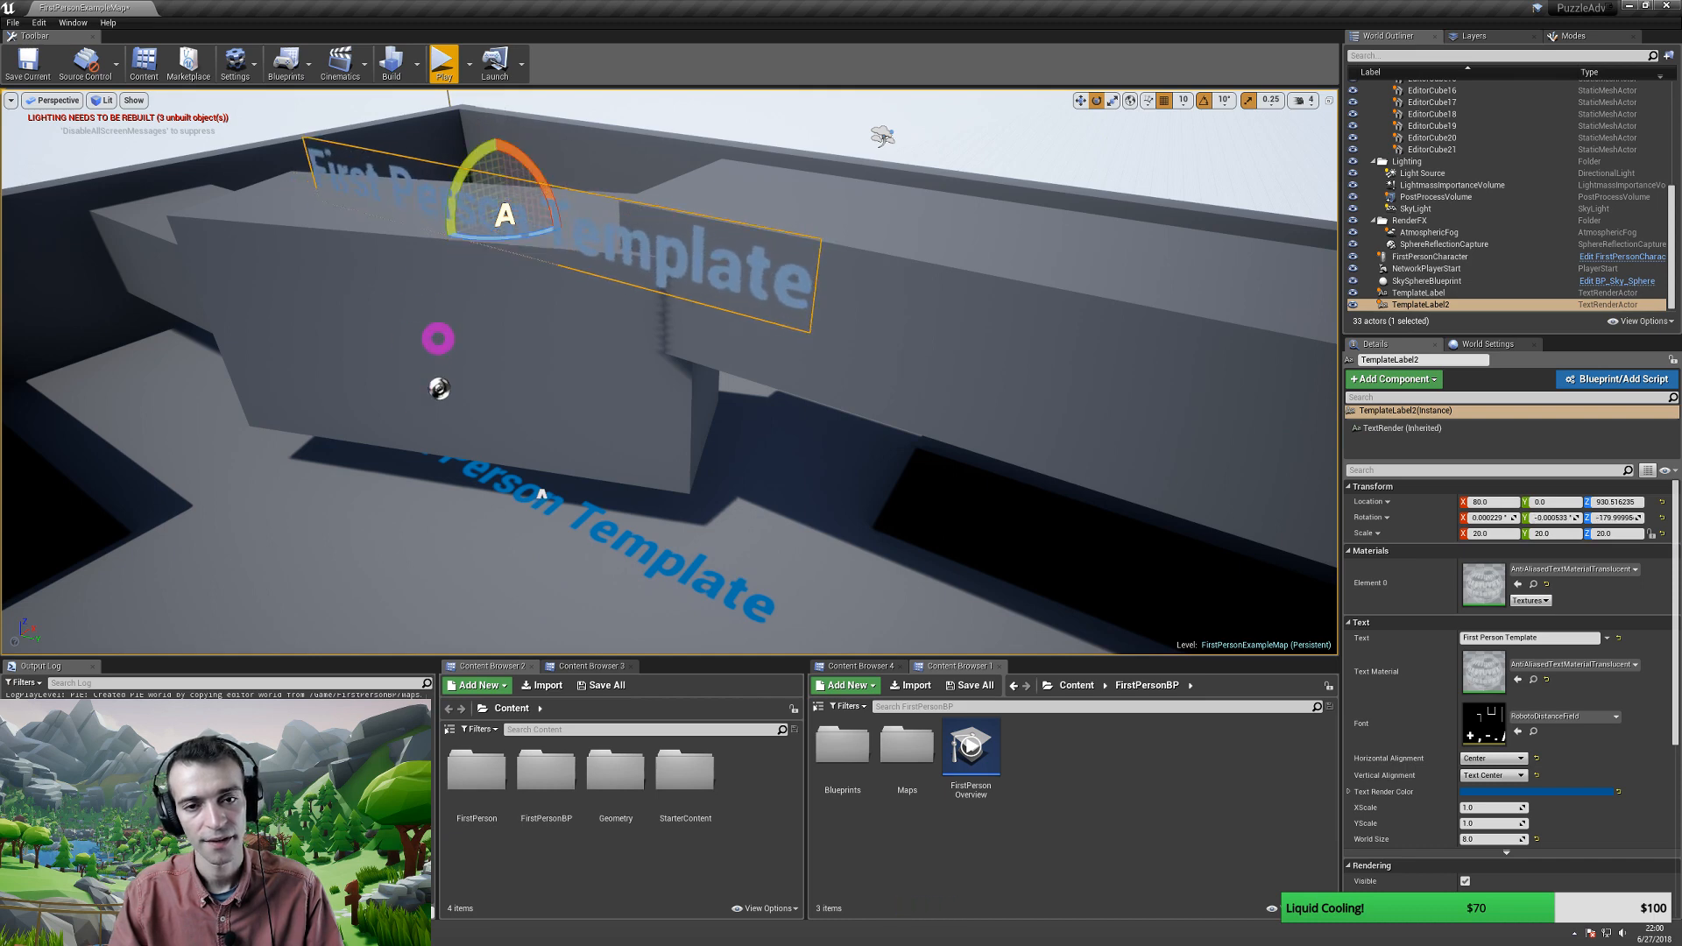
pyautogui.press('a')
pyautogui.moveTo(435, 339); pyautogui.dragTo(506, 320, button='right')
pyautogui.press('s')
pyautogui.press('w')
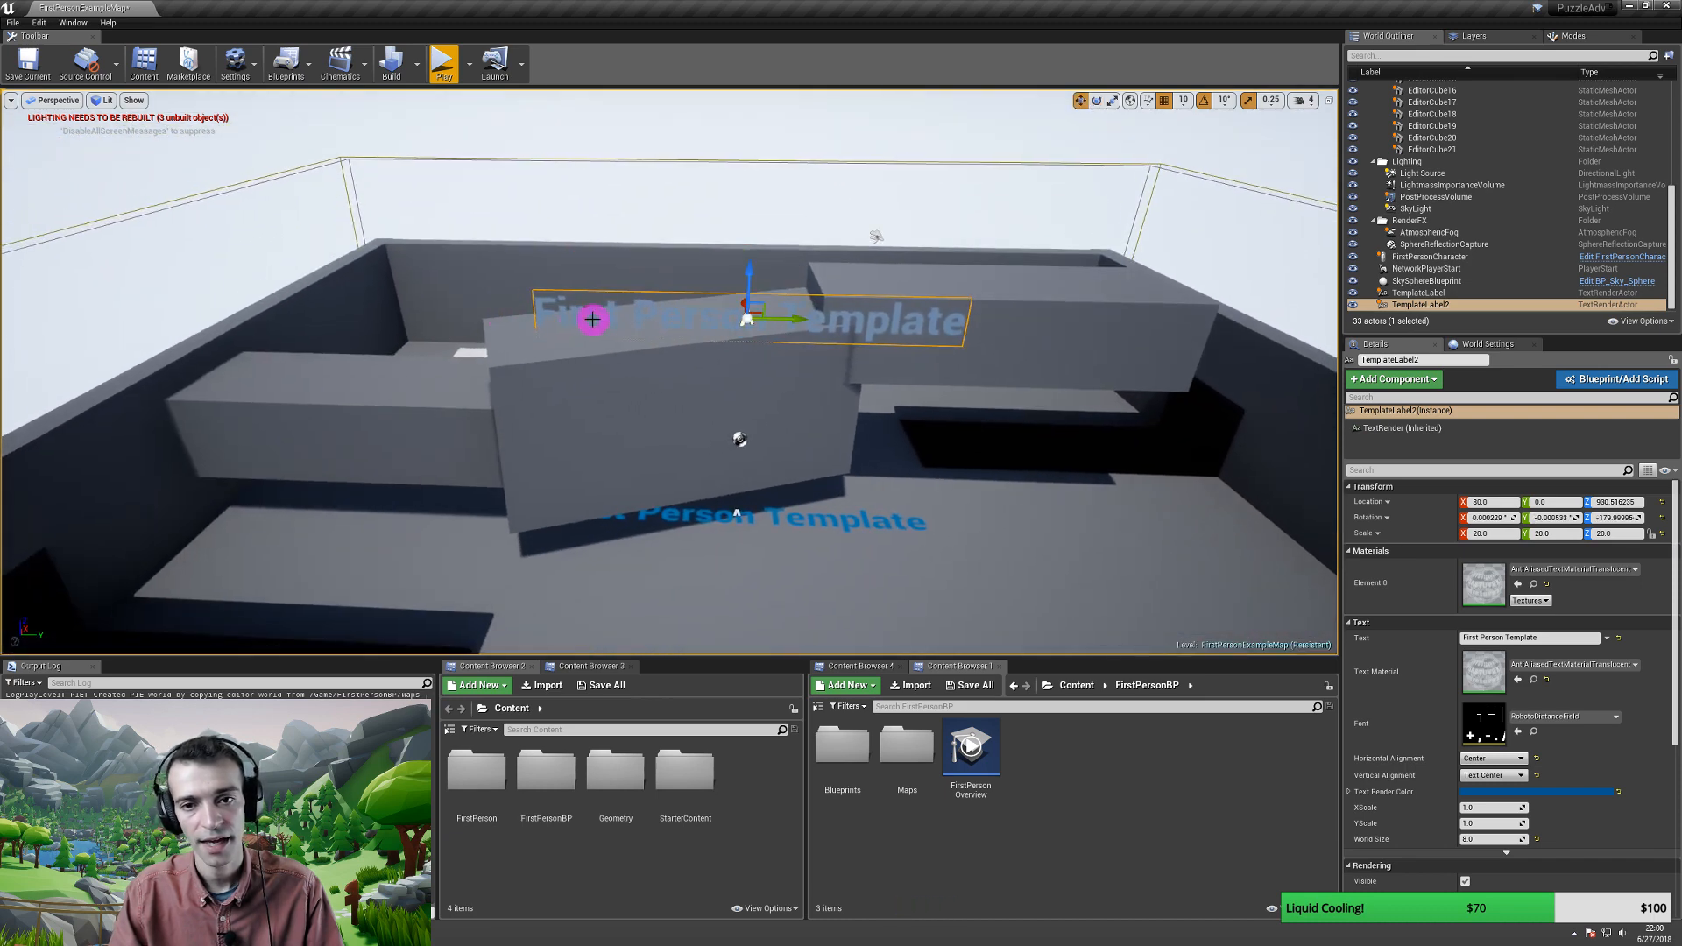
pyautogui.moveTo(759, 303); pyautogui.dragTo(291, 334)
pyautogui.press('r')
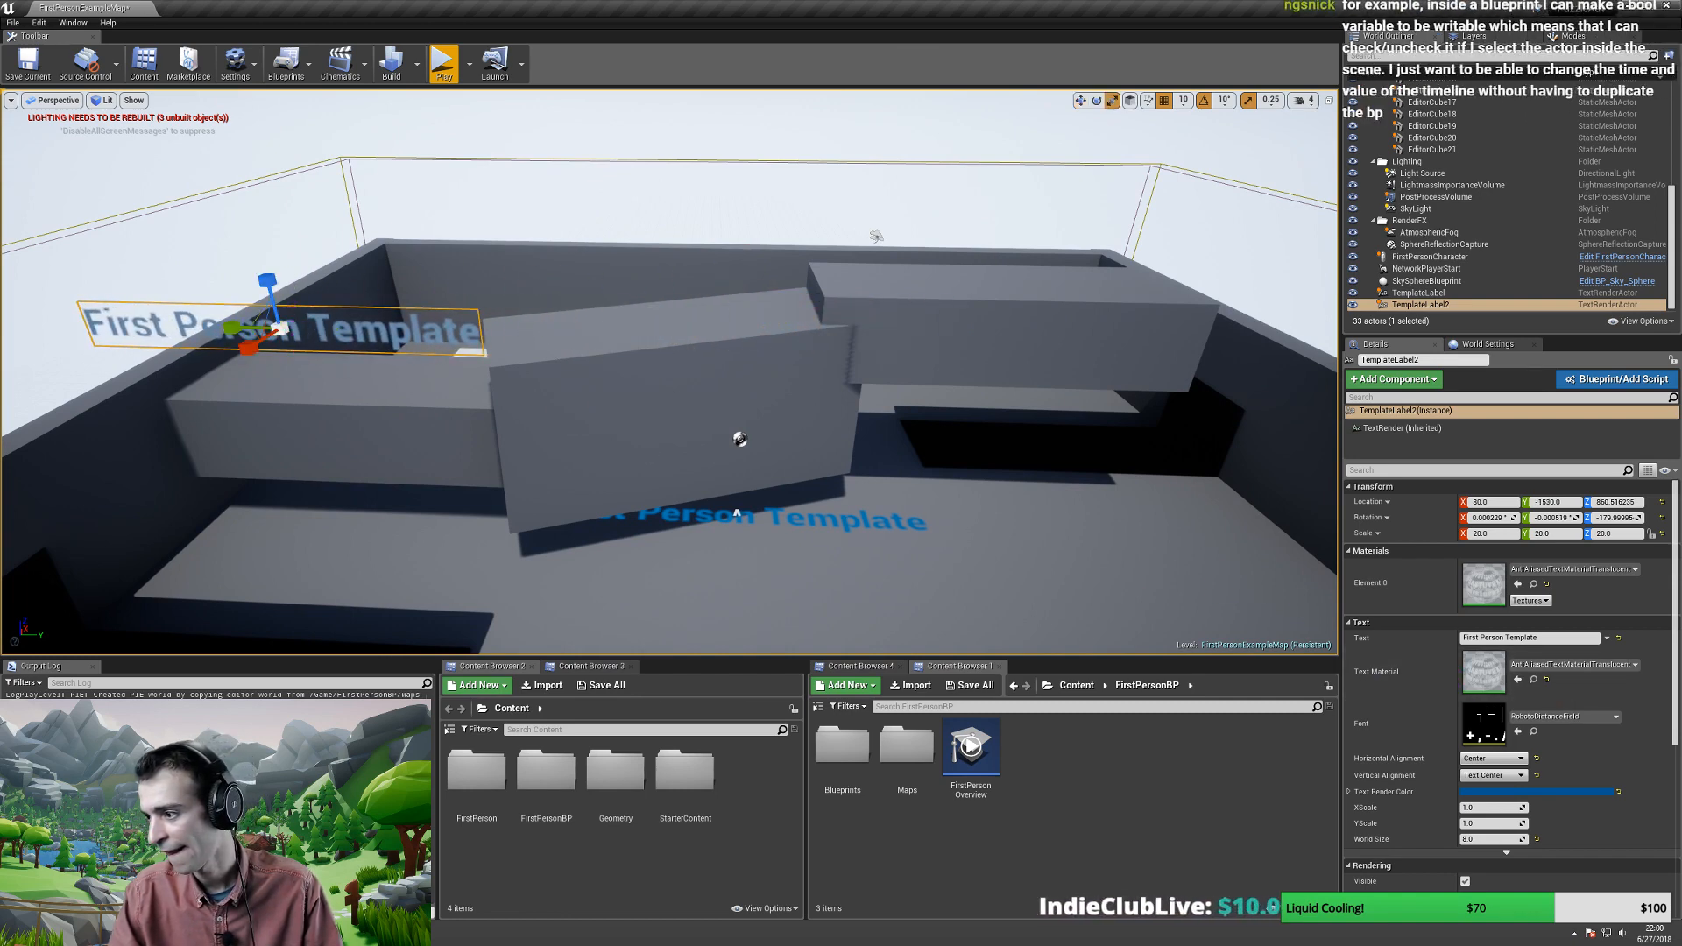
# - Change the standing label's text to 'Start'
pyautogui.moveTo(928, 413); pyautogui.dragTo(928, 413, button='right')
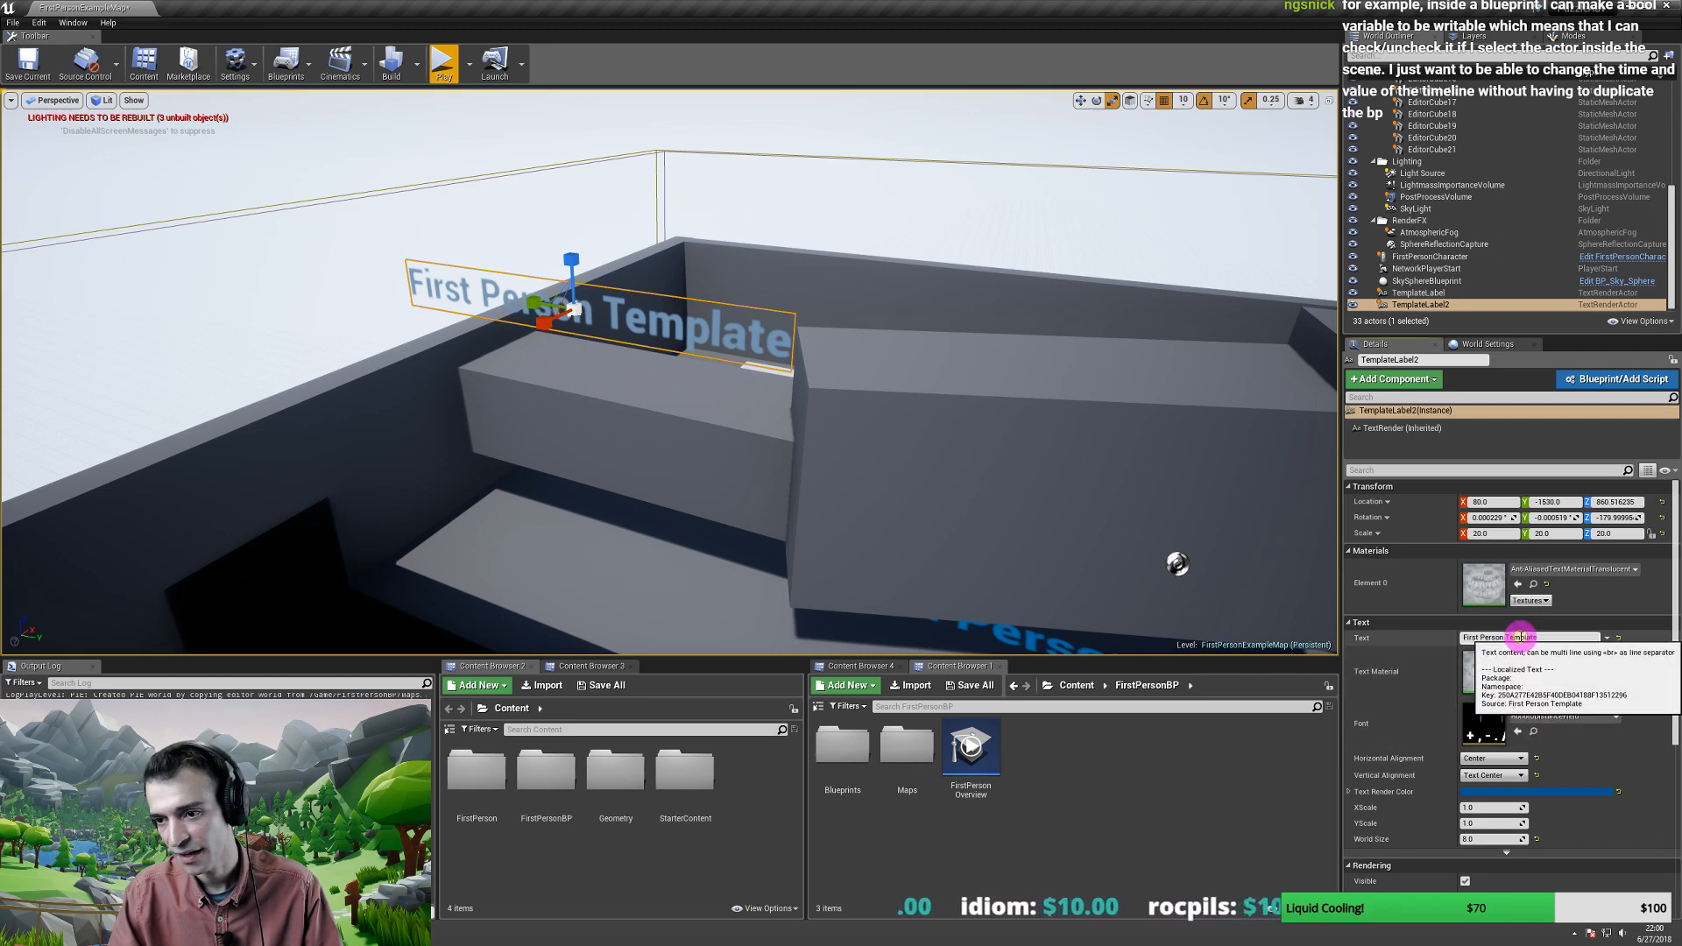
pyautogui.hotkey('ctrl', 'a')
pyautogui.write('Start')
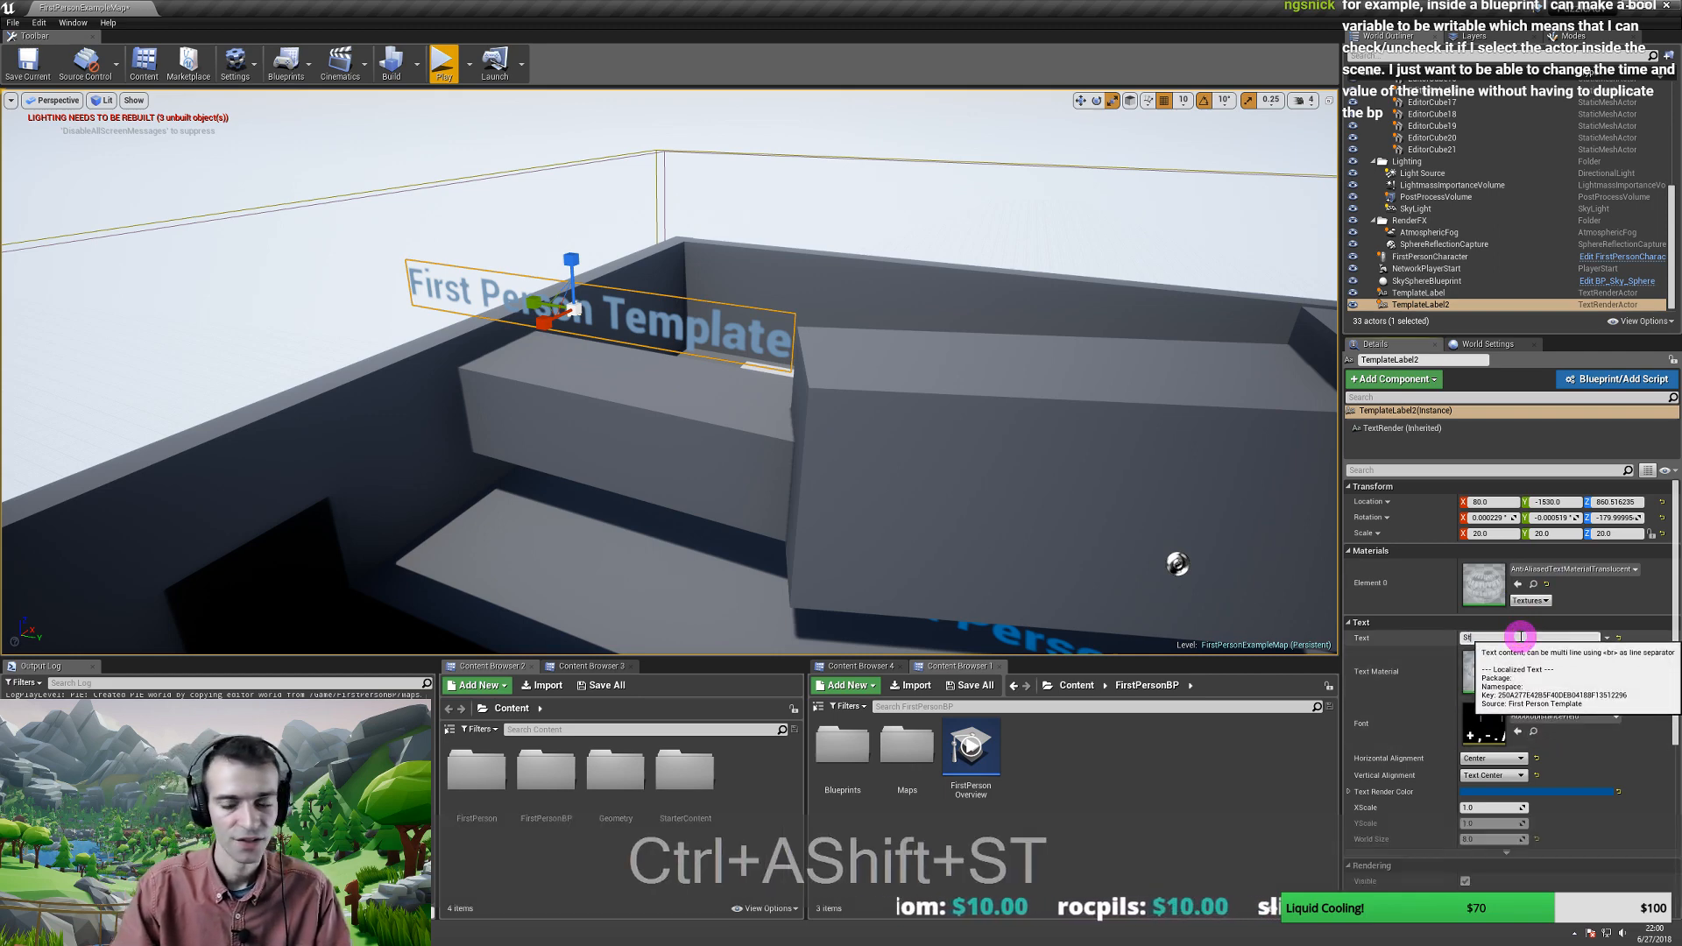
pyautogui.press('Return')
# - Alt-drag a copy of the Start label to the right side and set its text to 'End'
pyautogui.press('s')
pyautogui.moveTo(626, 347); pyautogui.dragTo(697, 360, button='right')
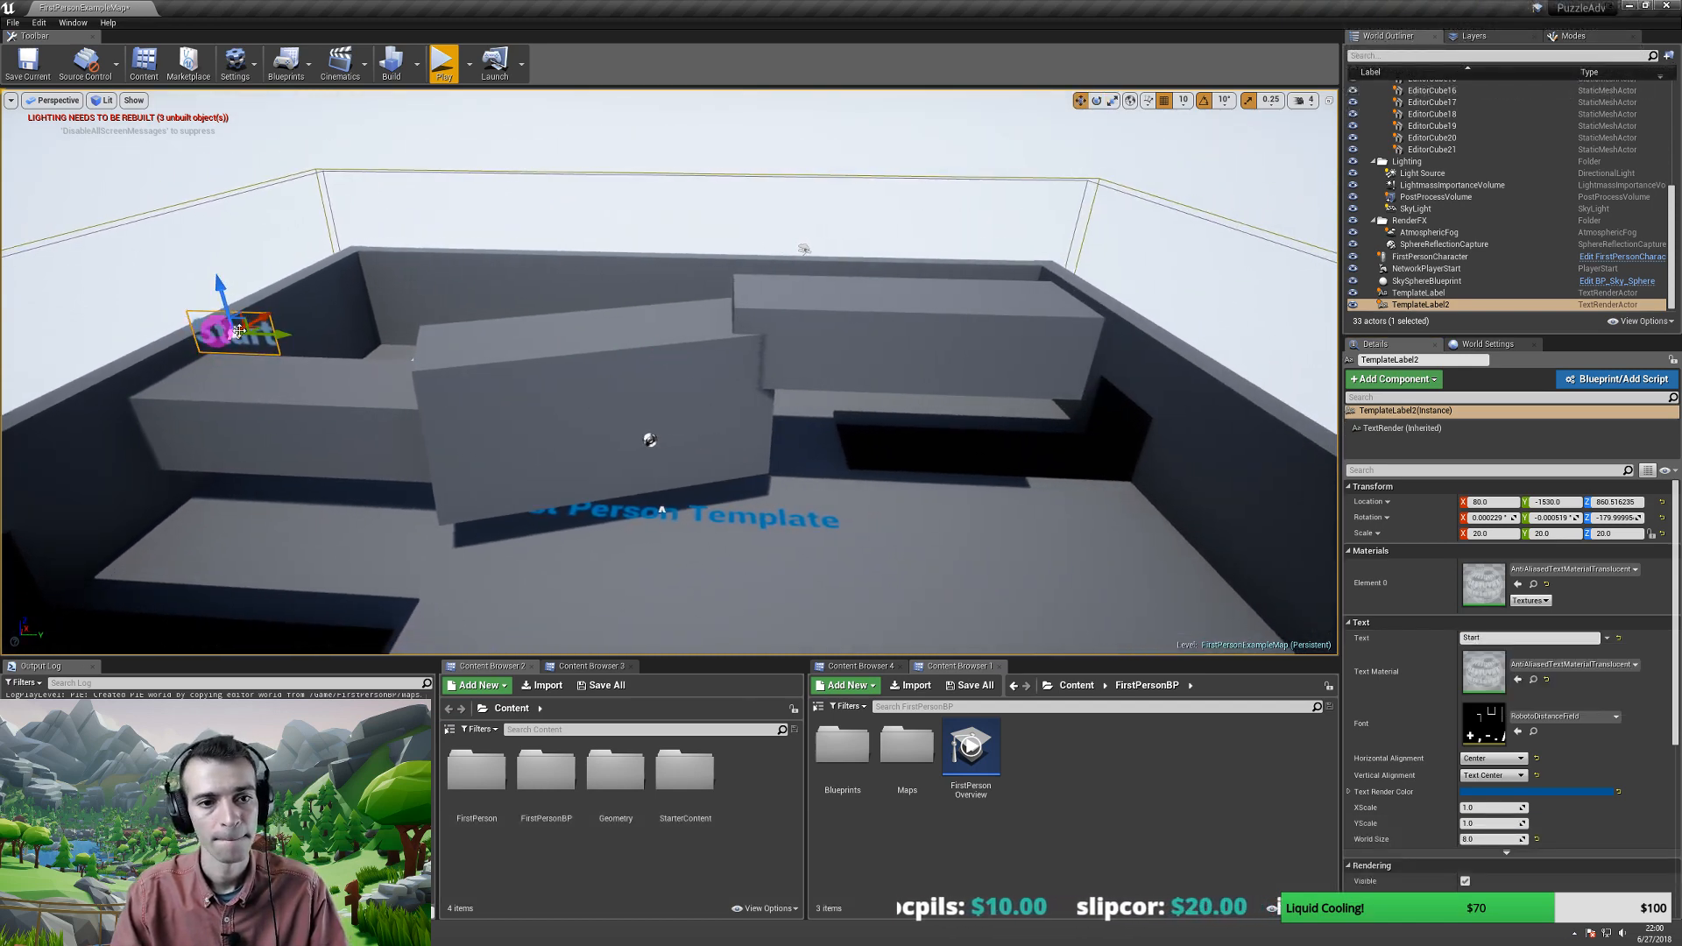
pyautogui.keyDown('alt'); pyautogui.moveTo(275, 333); pyautogui.dragTo(1086, 364); pyautogui.keyUp('alt')
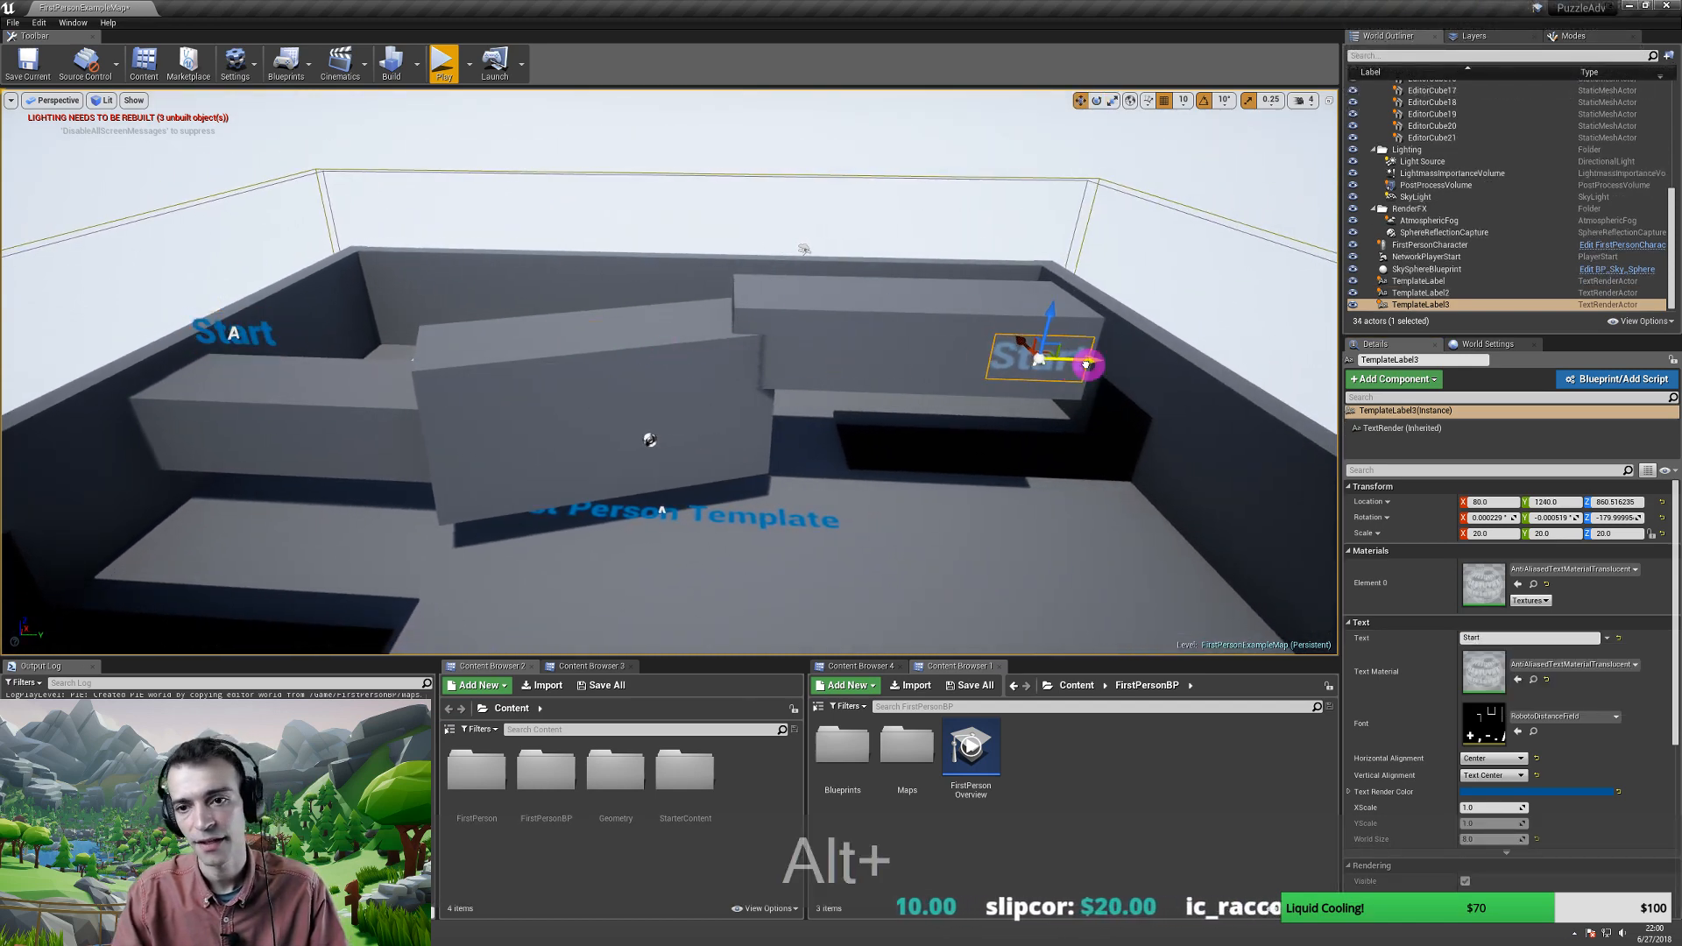
pyautogui.click(1471, 638)
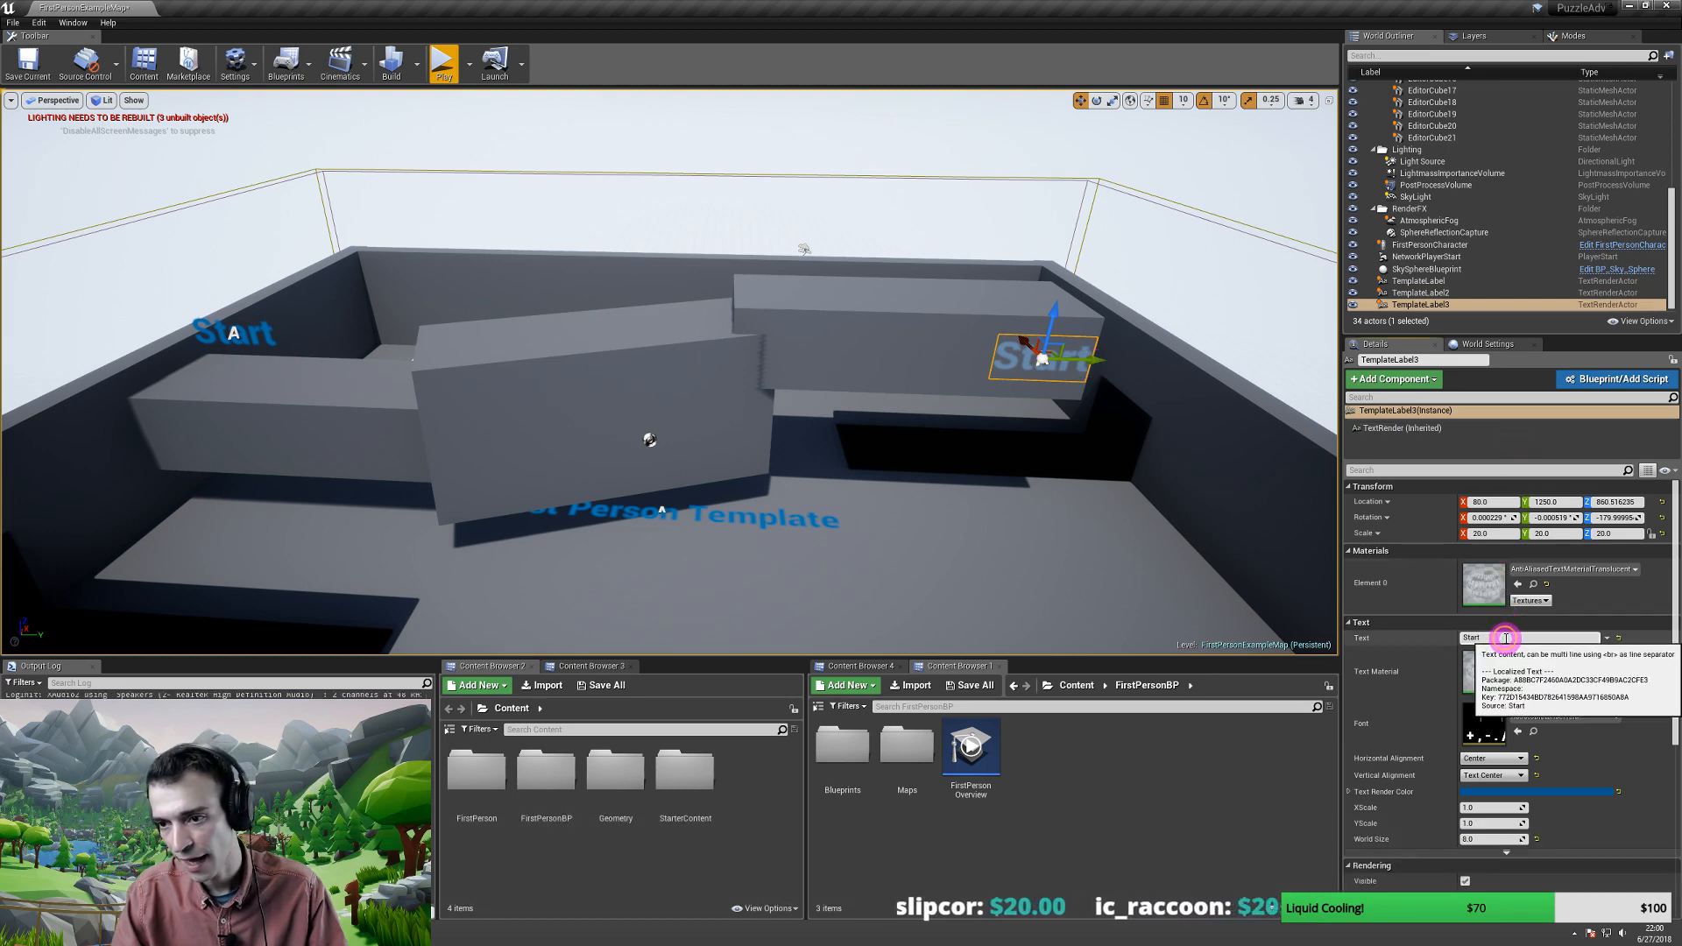
pyautogui.write('E')
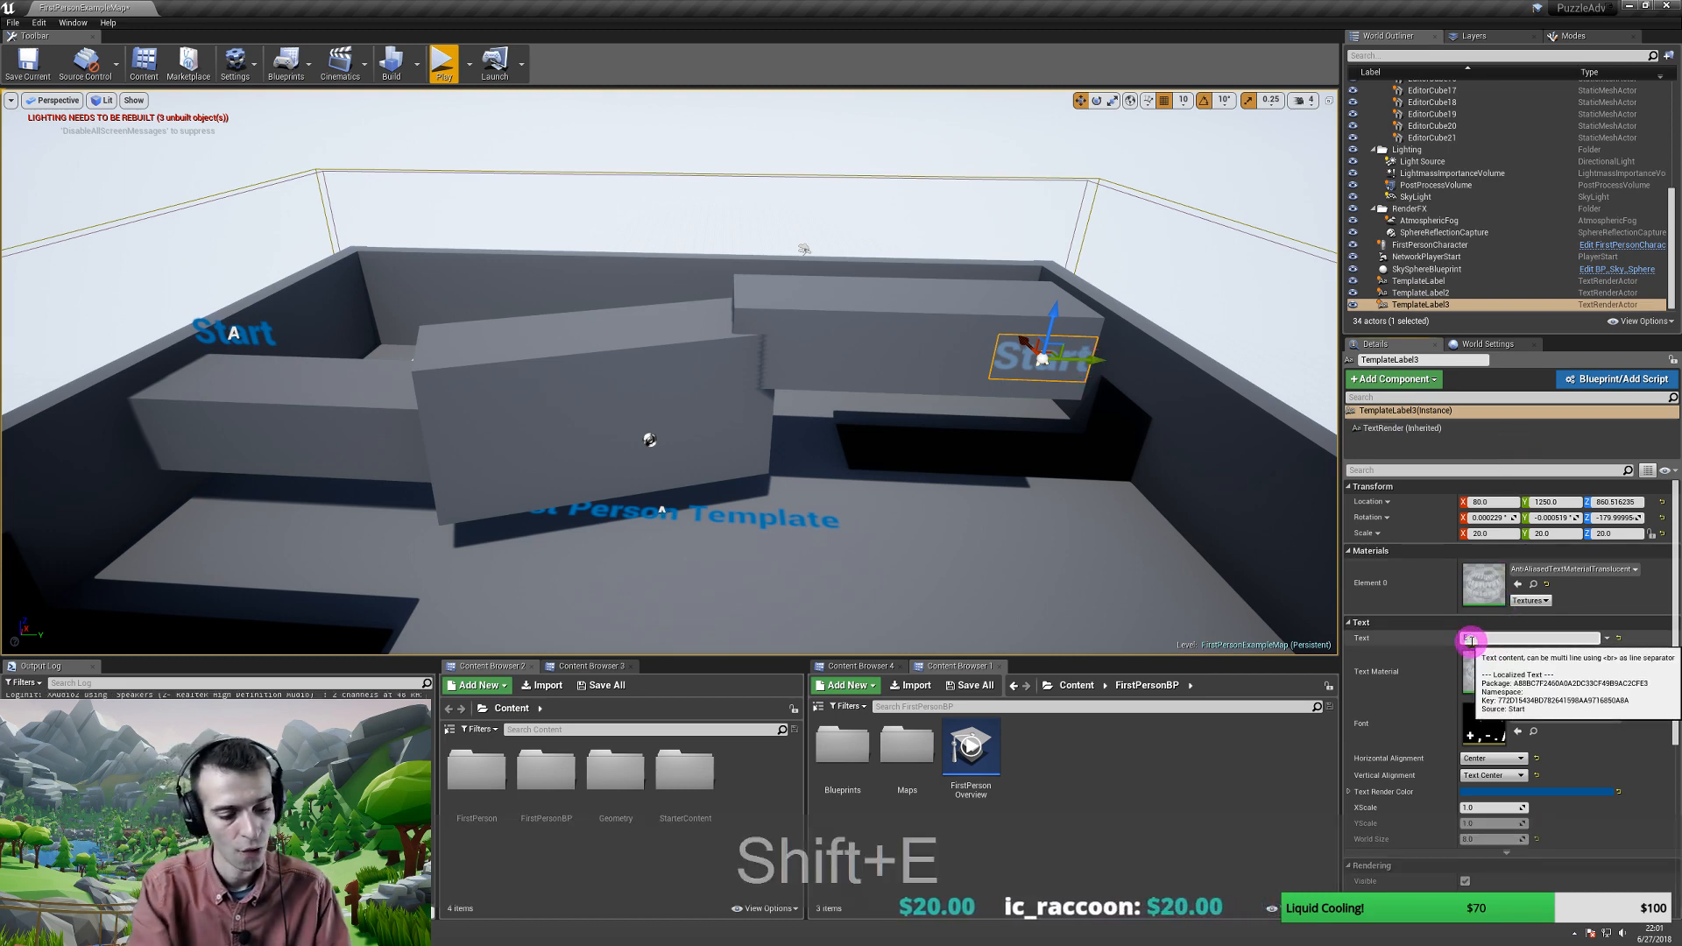
pyautogui.write('nd')
pyautogui.press('Return')
# - Move the Start label out and lower it onto the left wall face
pyautogui.moveTo(225, 421)
pyautogui.mouseDown()
pyautogui.moveTo(613, 424)
pyautogui.moveTo(535, 358)
pyautogui.mouseUp()
pyautogui.click(427, 306)
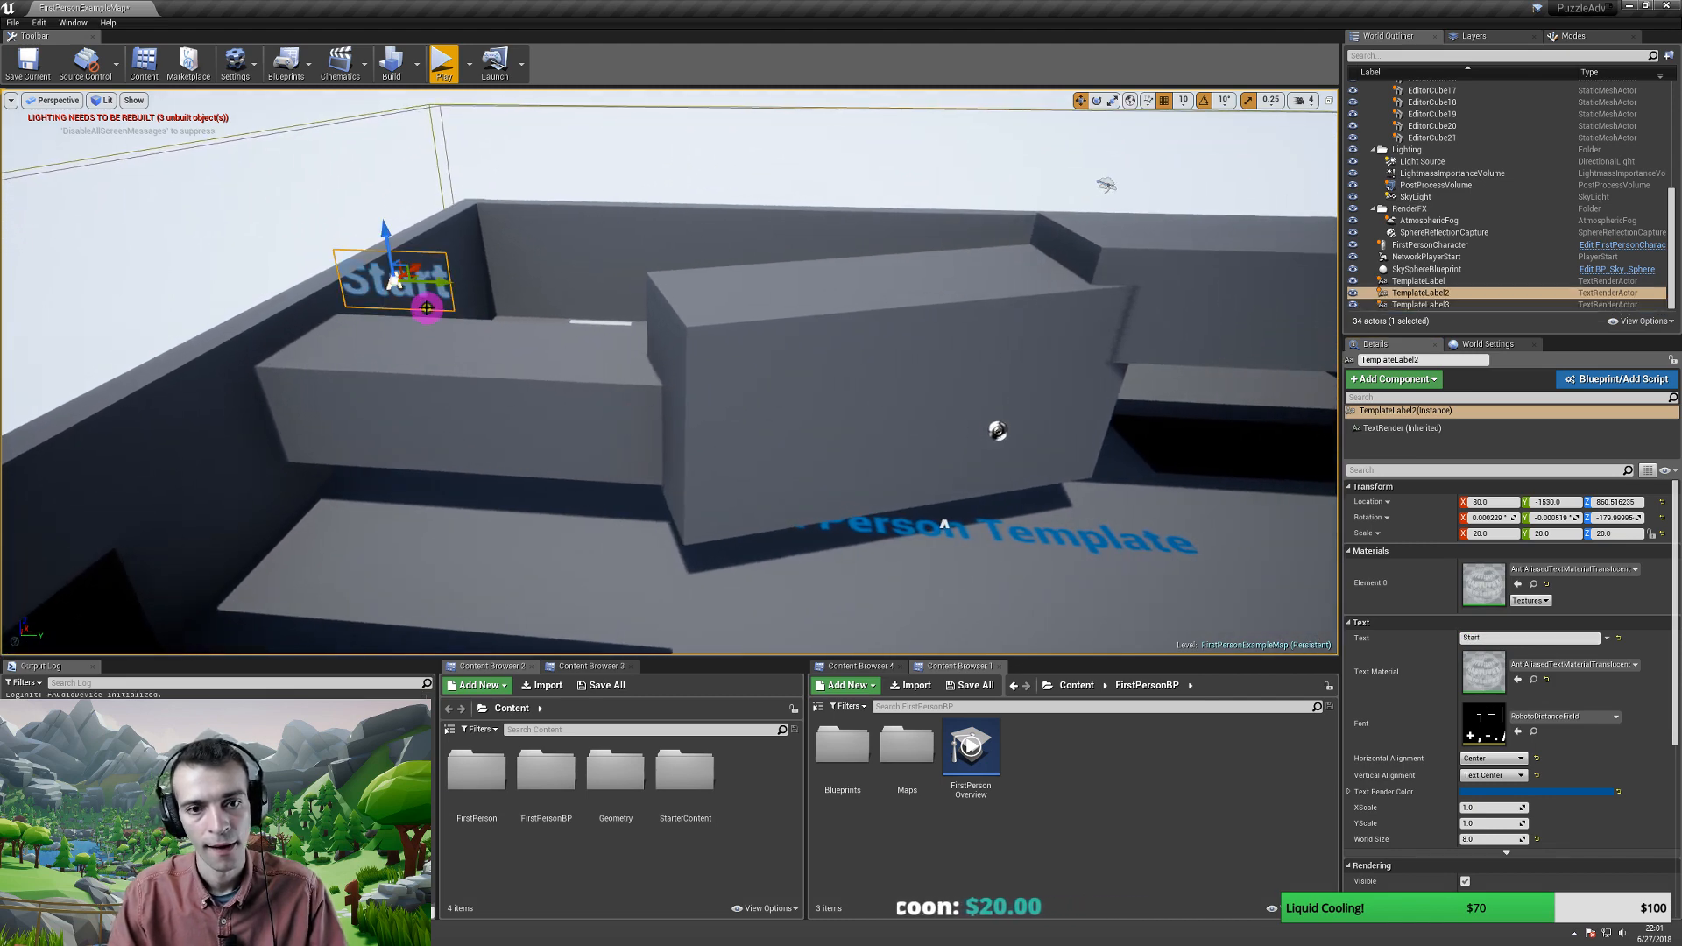
pyautogui.moveTo(416, 267); pyautogui.dragTo(375, 391)
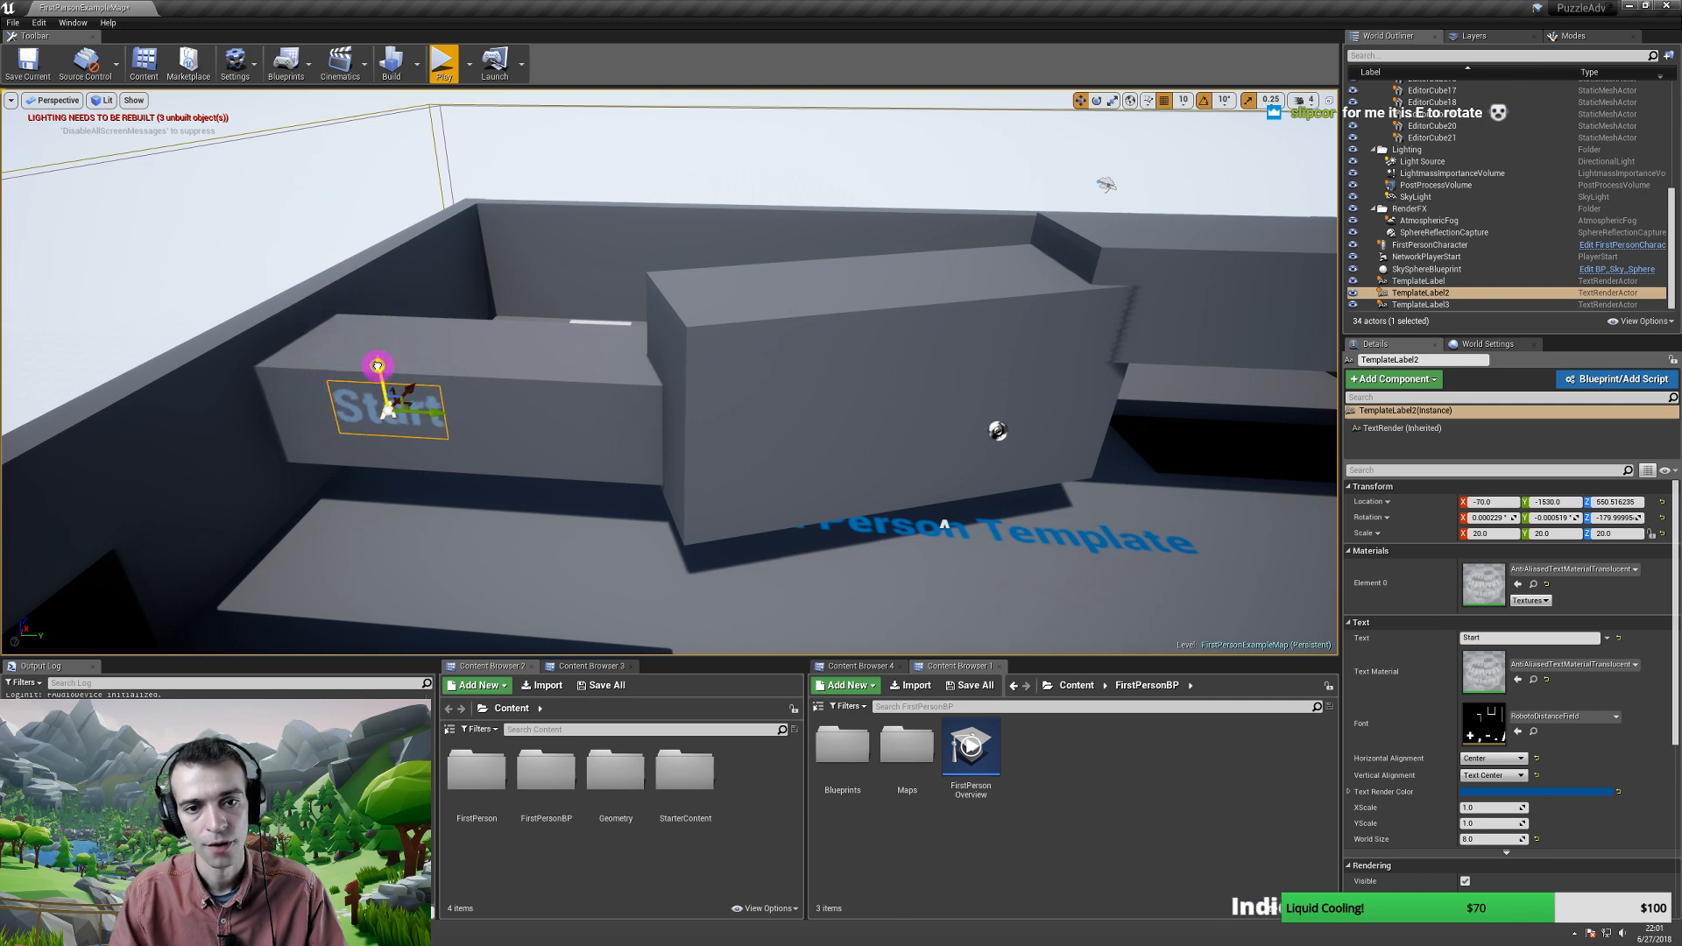
pyautogui.moveTo(517, 359)
pyautogui.mouseDown(button='right')
pyautogui.moveTo(563, 345)
pyautogui.moveTo(505, 352)
pyautogui.moveTo(507, 376)
pyautogui.moveTo(525, 353)
pyautogui.mouseUp(button='right')
pyautogui.hotkey('alt', 'p')
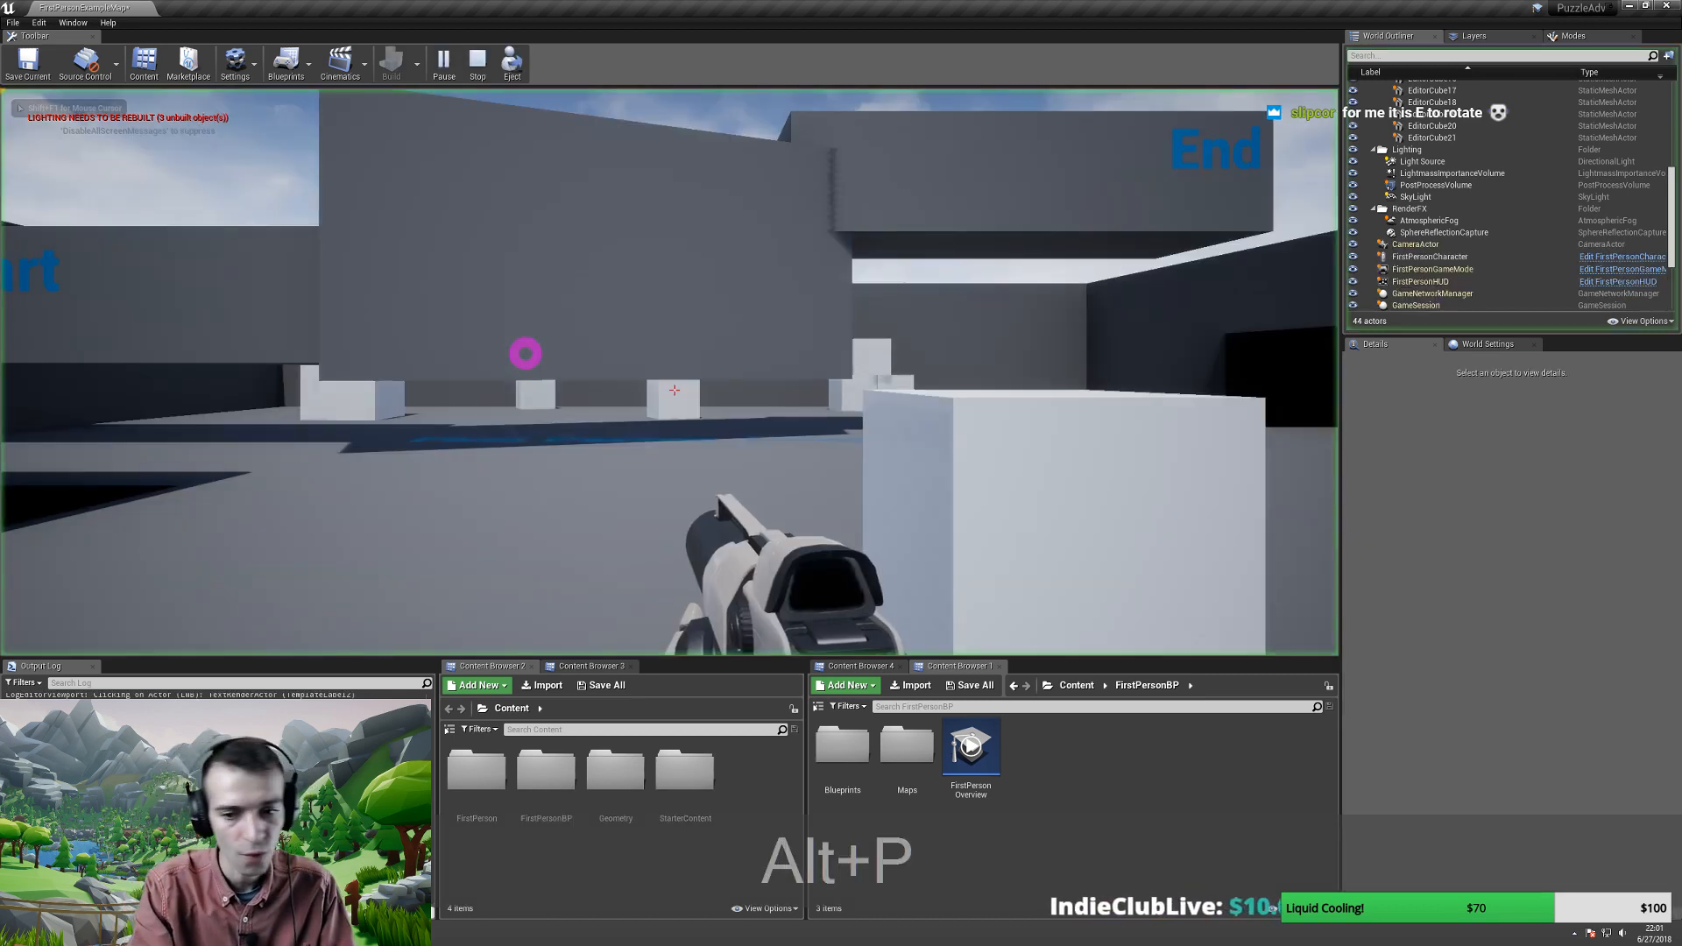
pyautogui.press('s')
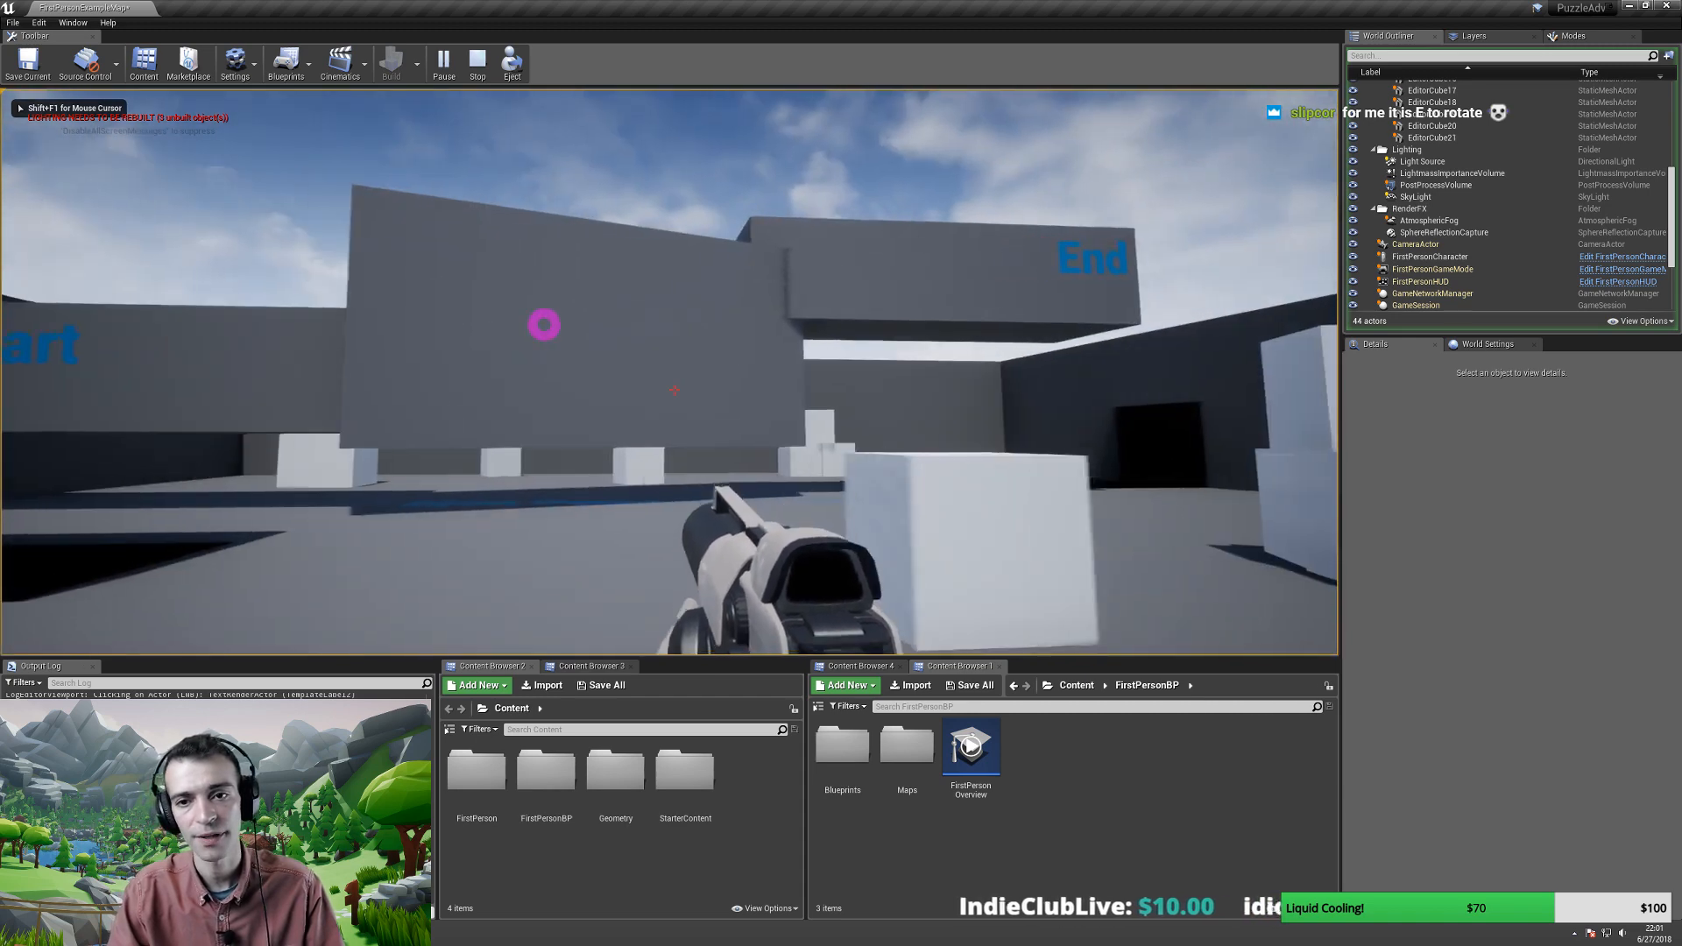
pyautogui.press('s')
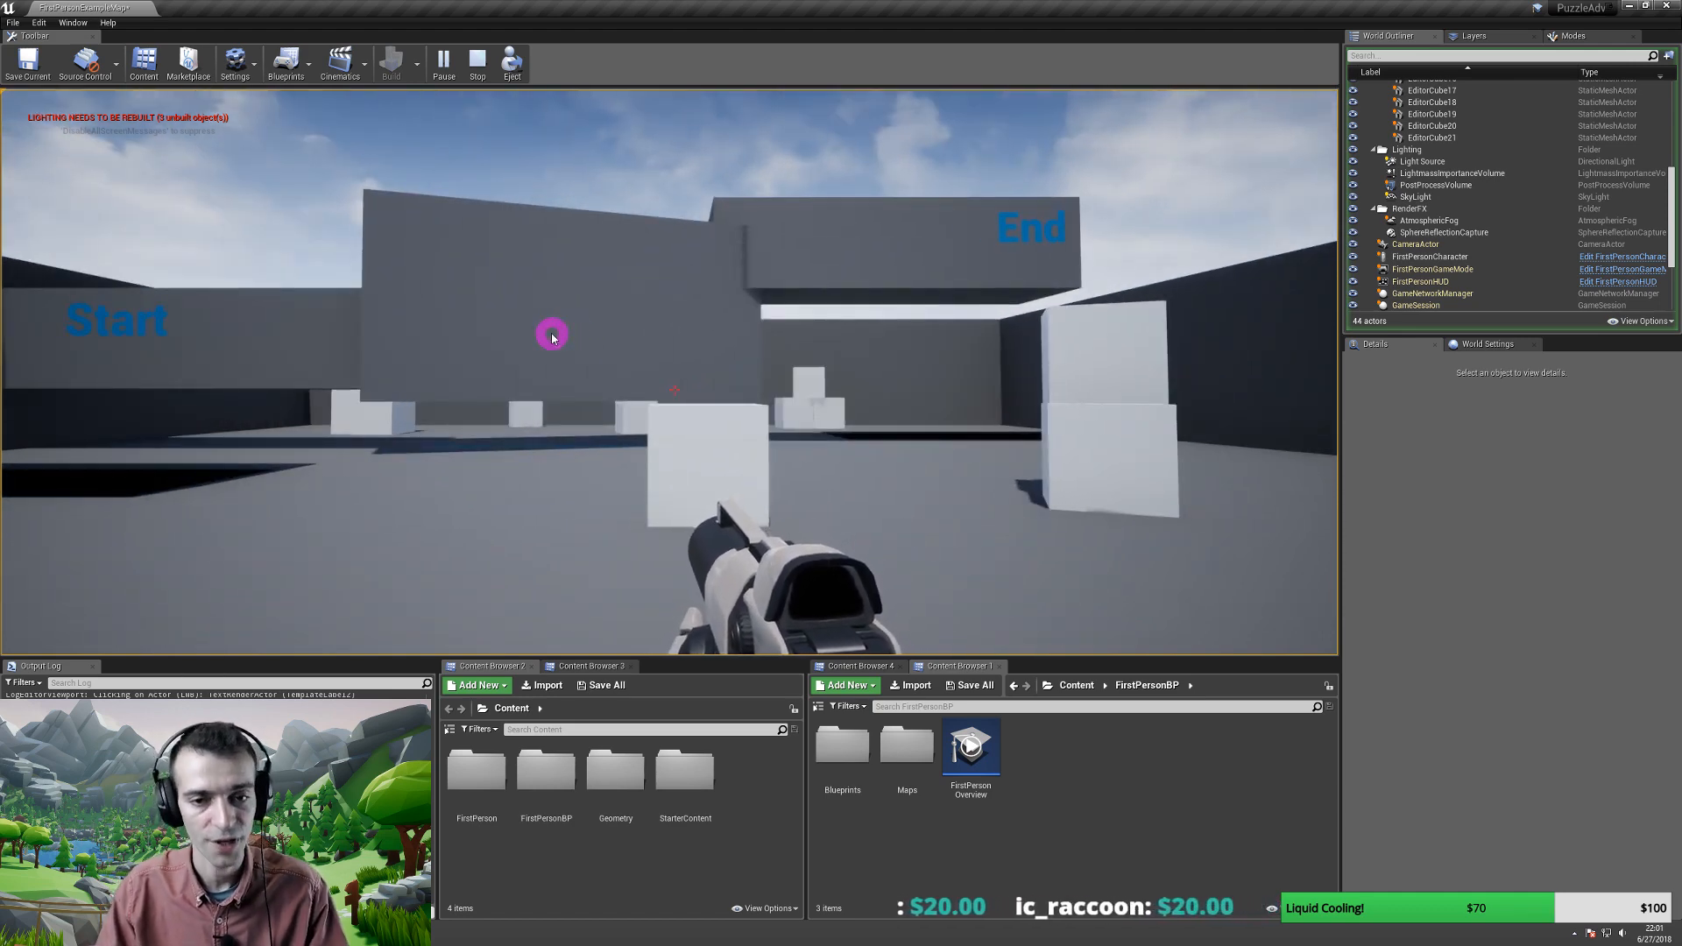
pyautogui.press('Escape')
pyautogui.moveTo(609, 422)
pyautogui.mouseDown(button='right')
pyautogui.moveTo(608, 398)
pyautogui.moveTo(609, 482)
pyautogui.moveTo(601, 438)
pyautogui.mouseUp(button='right')
pyautogui.press('s')
# - Move EditorCube21 toward the back wall and raise it higher
pyautogui.click(601, 440)
pyautogui.click(605, 481)
pyautogui.moveTo(713, 443); pyautogui.dragTo(582, 462, button='right')
pyautogui.press('d')
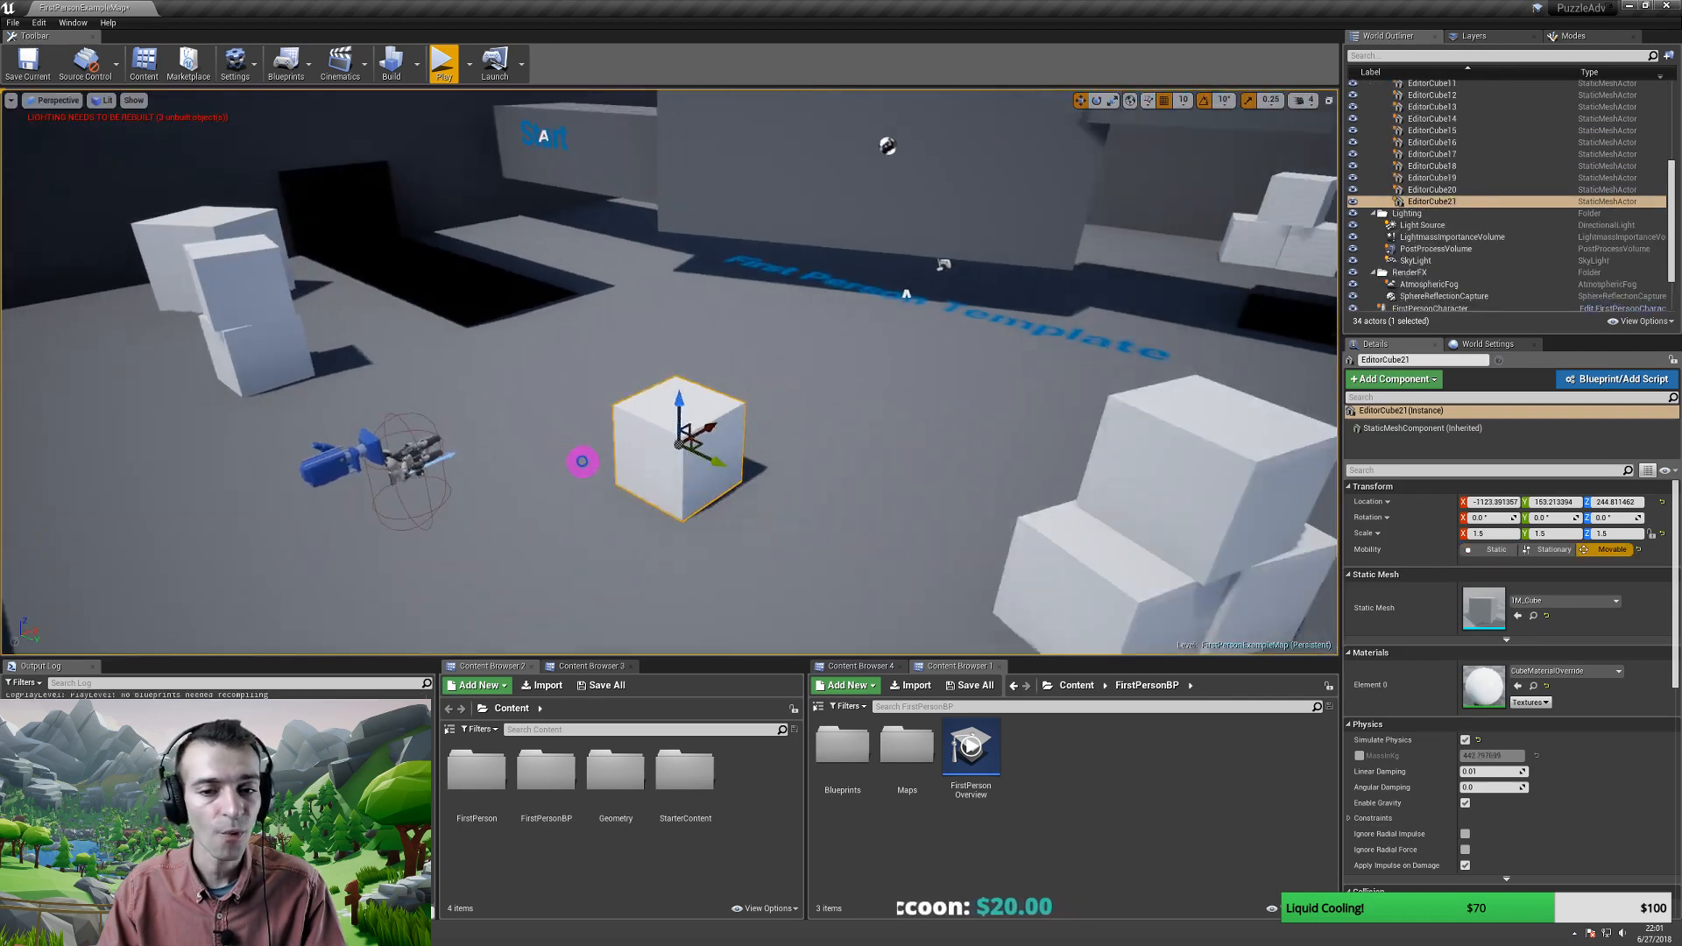
pyautogui.press('s')
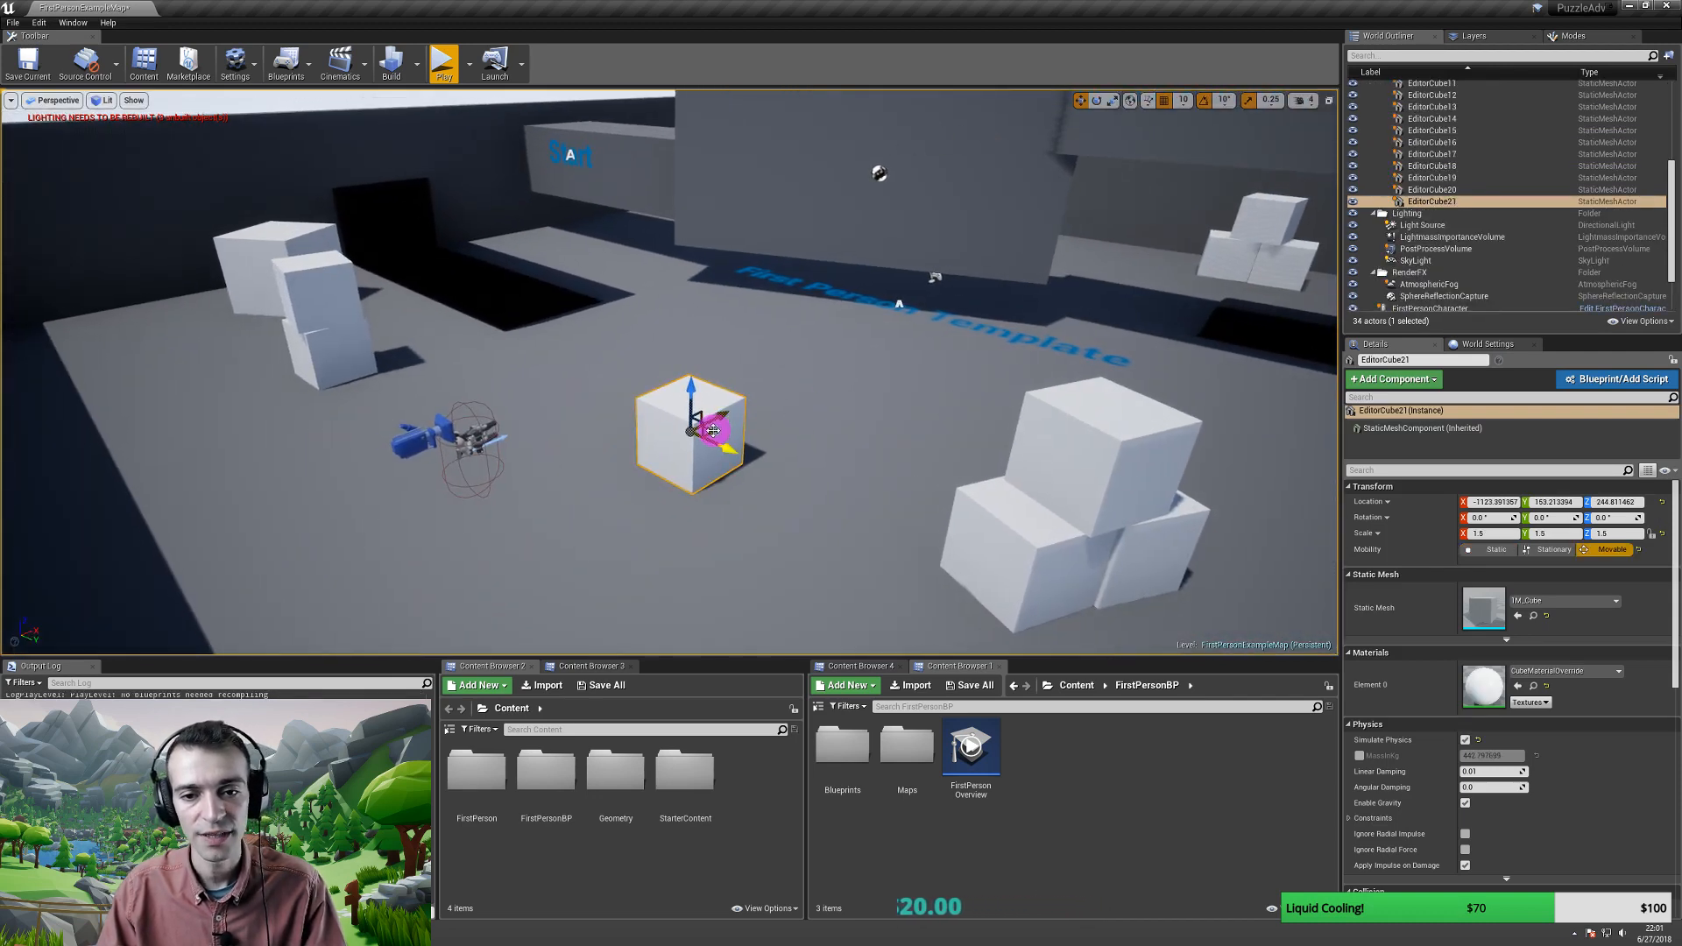
pyautogui.moveTo(713, 430); pyautogui.dragTo(1032, 336)
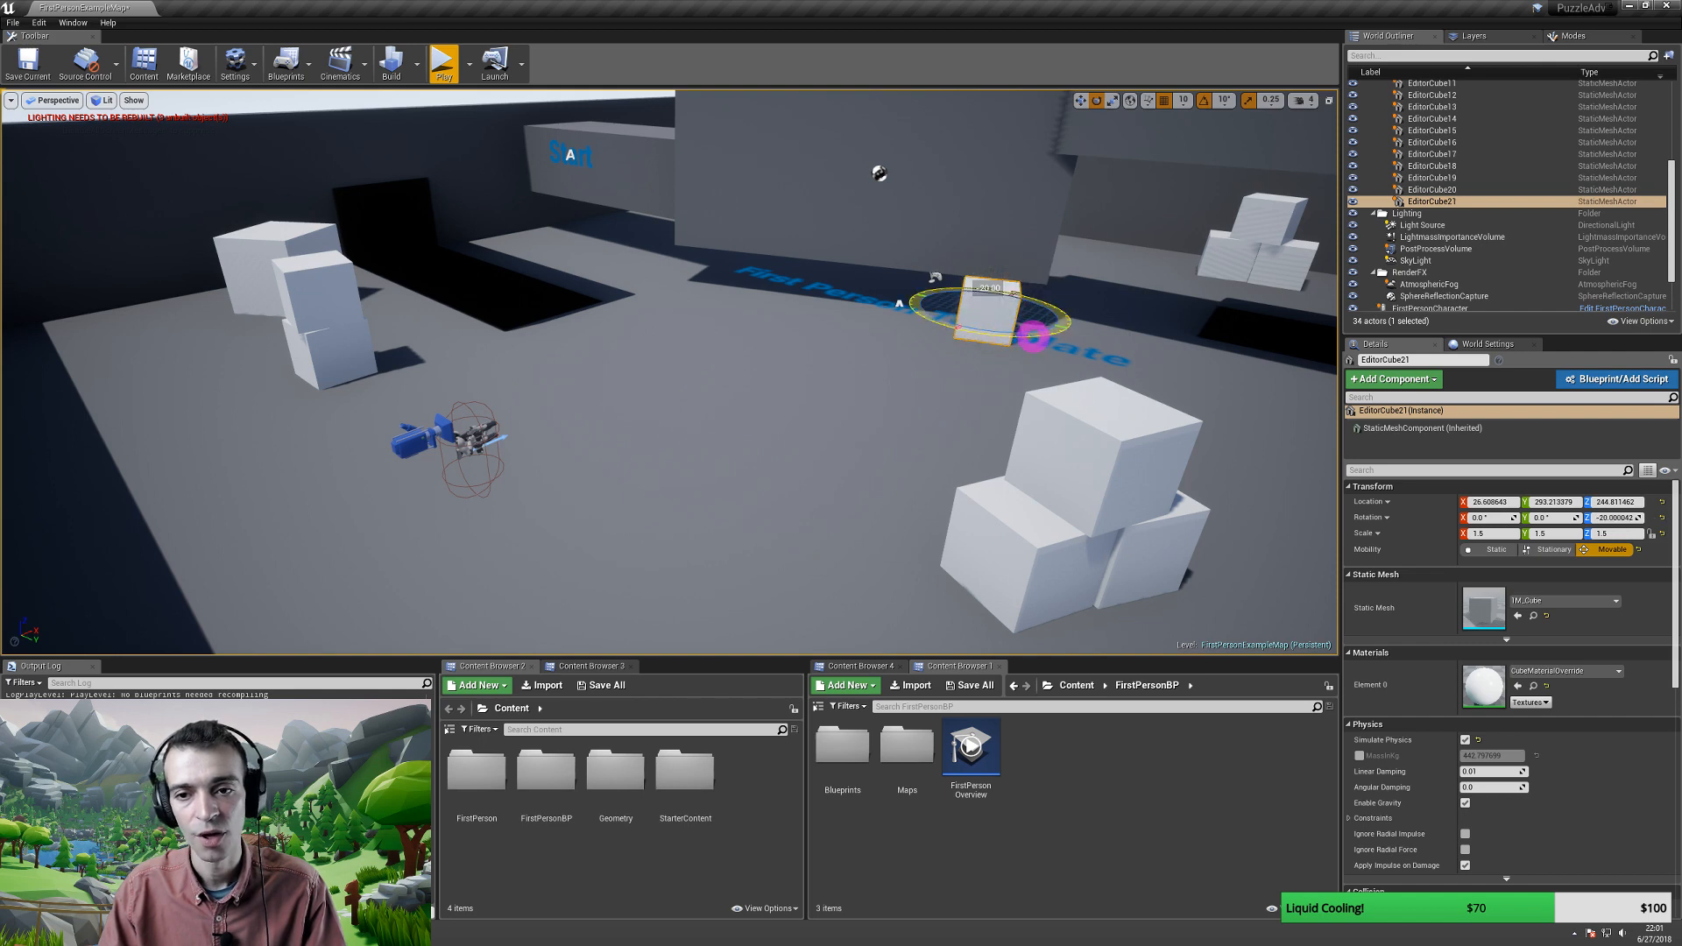
pyautogui.moveTo(993, 269); pyautogui.dragTo(1001, 204)
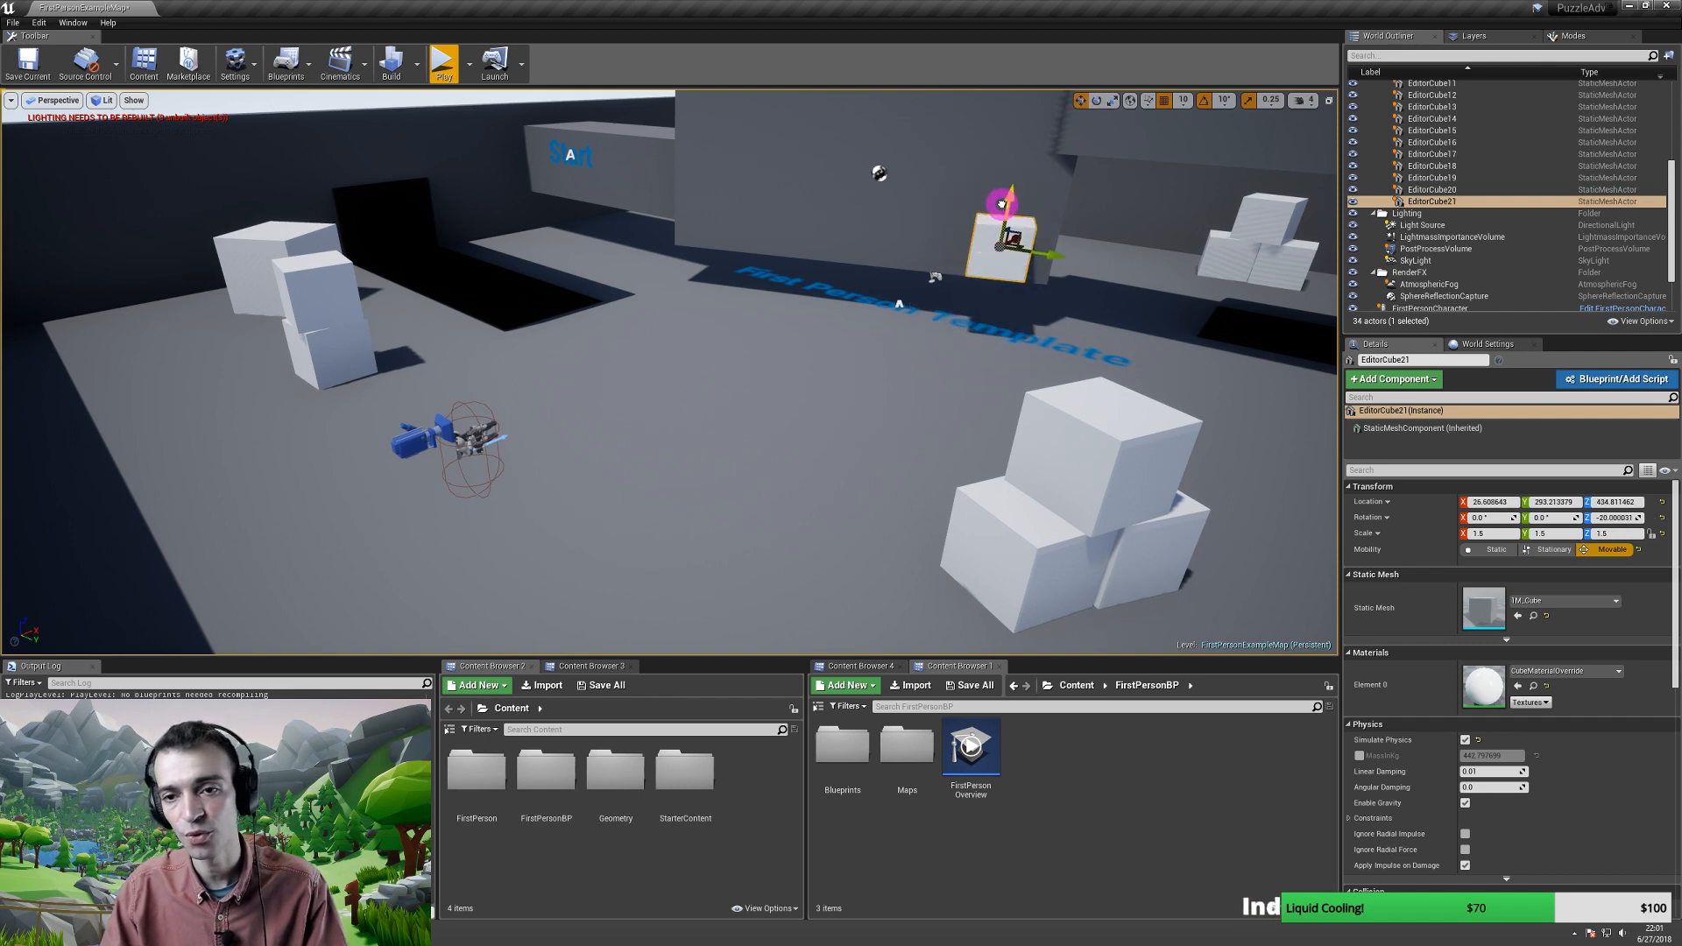
# - Move EditorCube19 toward the Start wall
pyautogui.moveTo(861, 286); pyautogui.dragTo(769, 333, button='right')
pyautogui.click(659, 443)
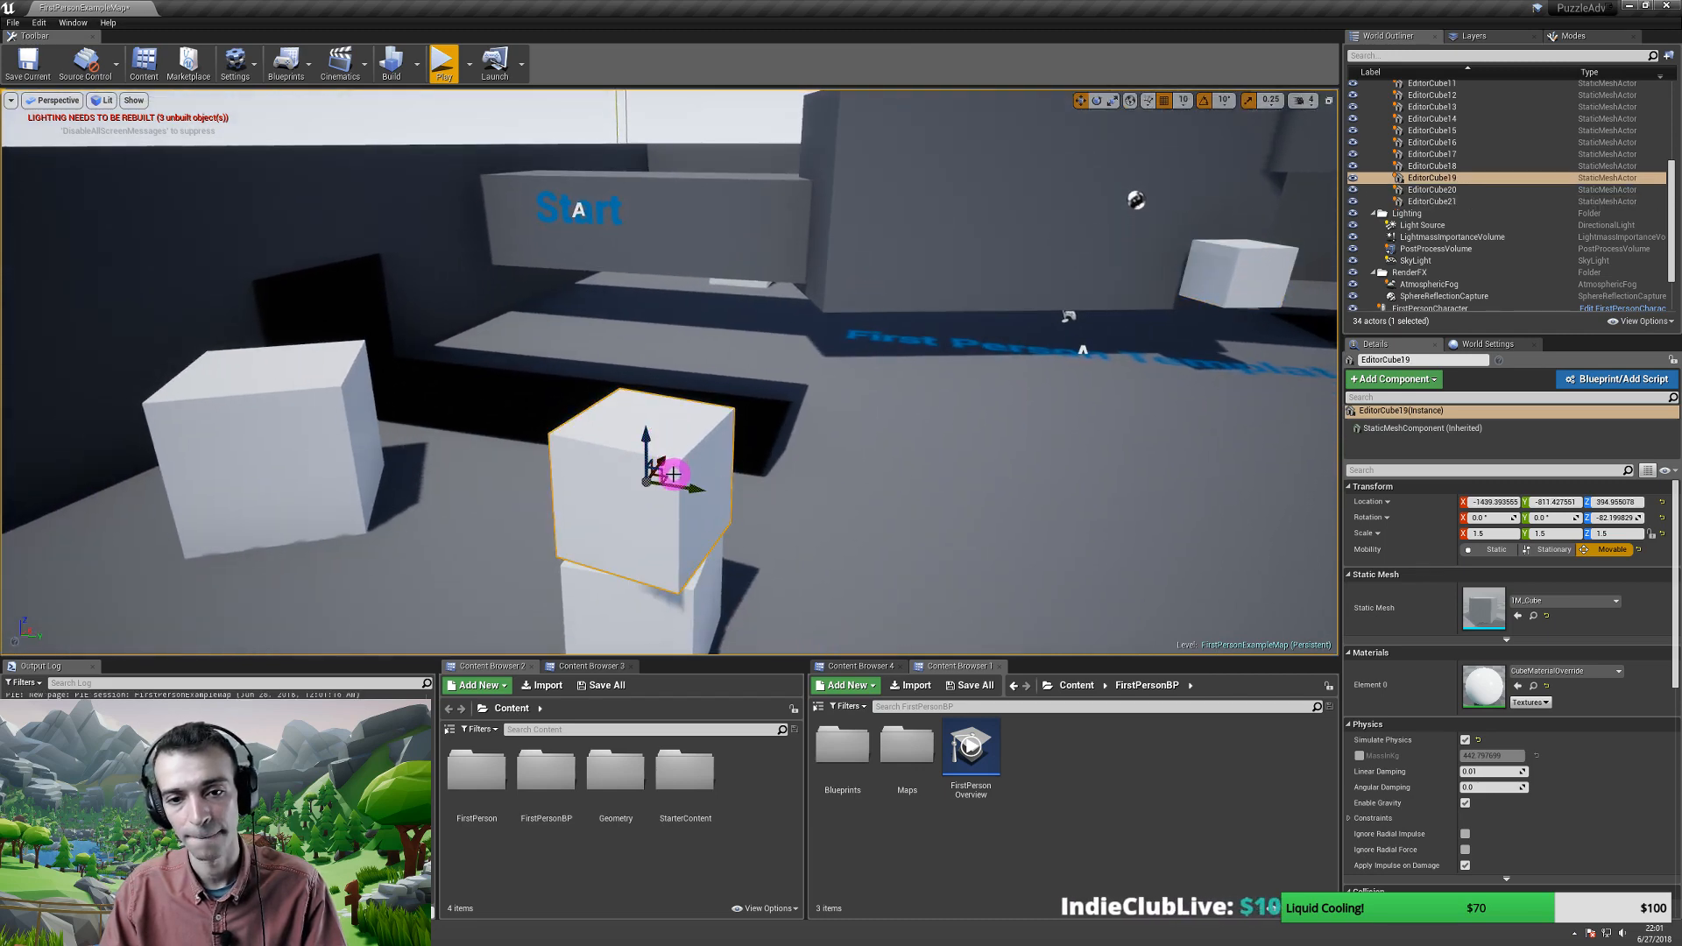
pyautogui.moveTo(669, 477); pyautogui.dragTo(723, 279)
pyautogui.press('e')
pyautogui.moveTo(739, 278); pyautogui.dragTo(856, 375, button='right')
# - Switch to local axes and slide EditorCube21 along its own axis
pyautogui.click(797, 368)
pyautogui.press('w')
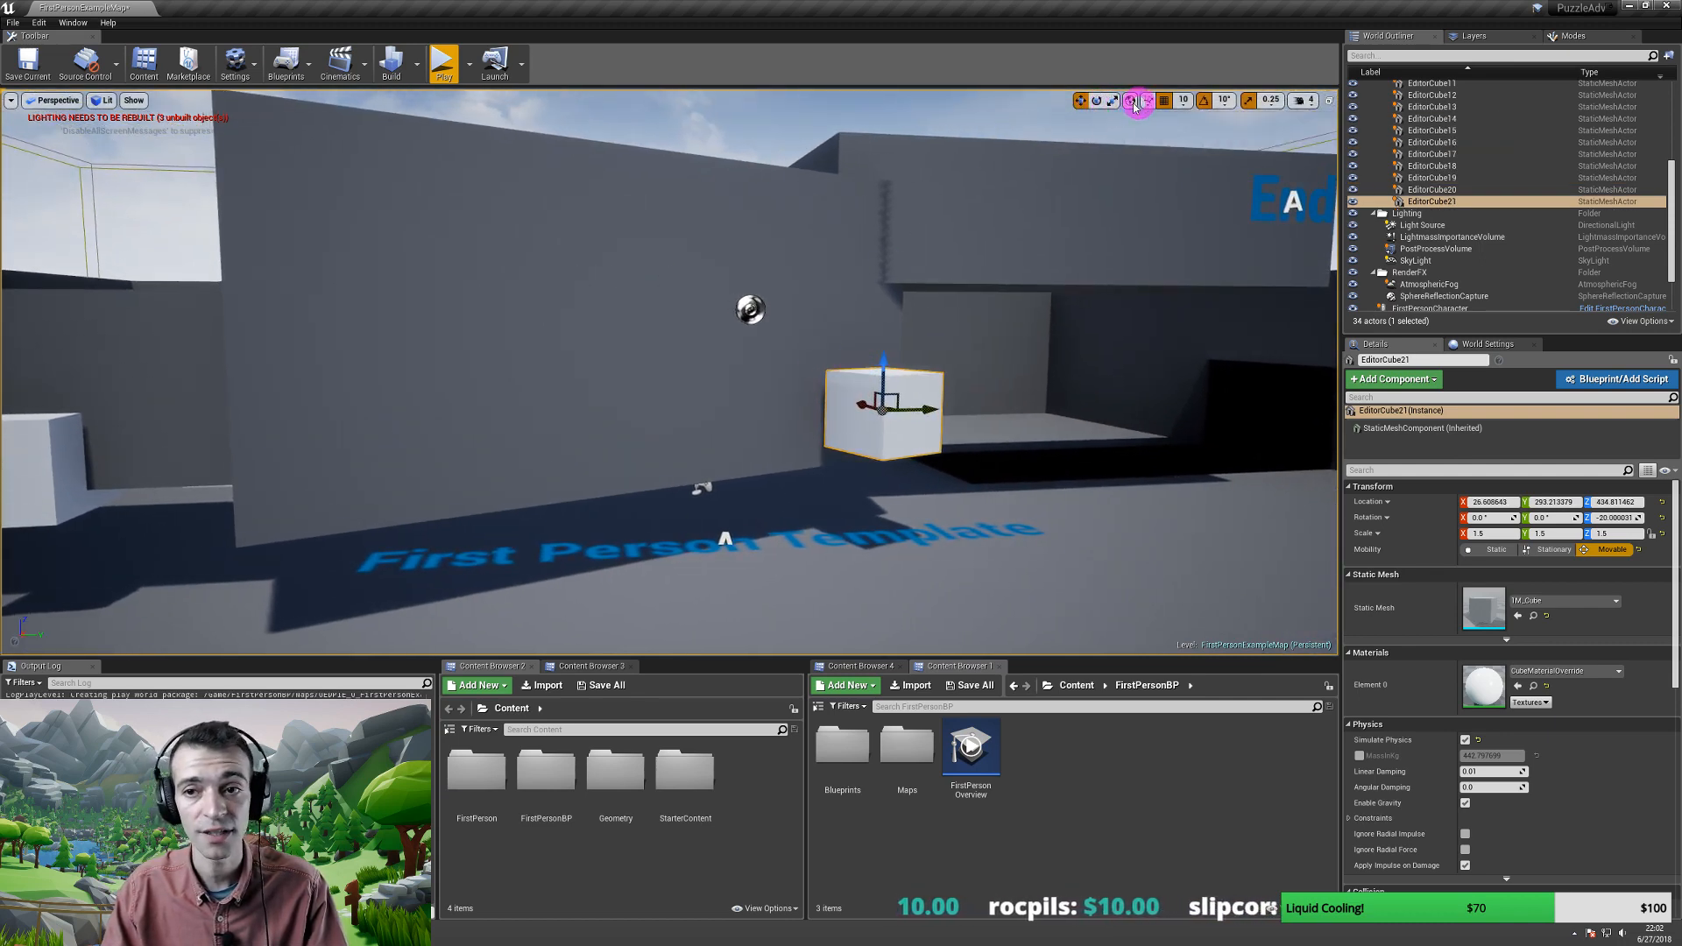
pyautogui.click(1130, 100)
pyautogui.moveTo(826, 422)
pyautogui.mouseDown()
pyautogui.moveTo(846, 393)
pyautogui.moveTo(815, 402)
pyautogui.mouseUp()
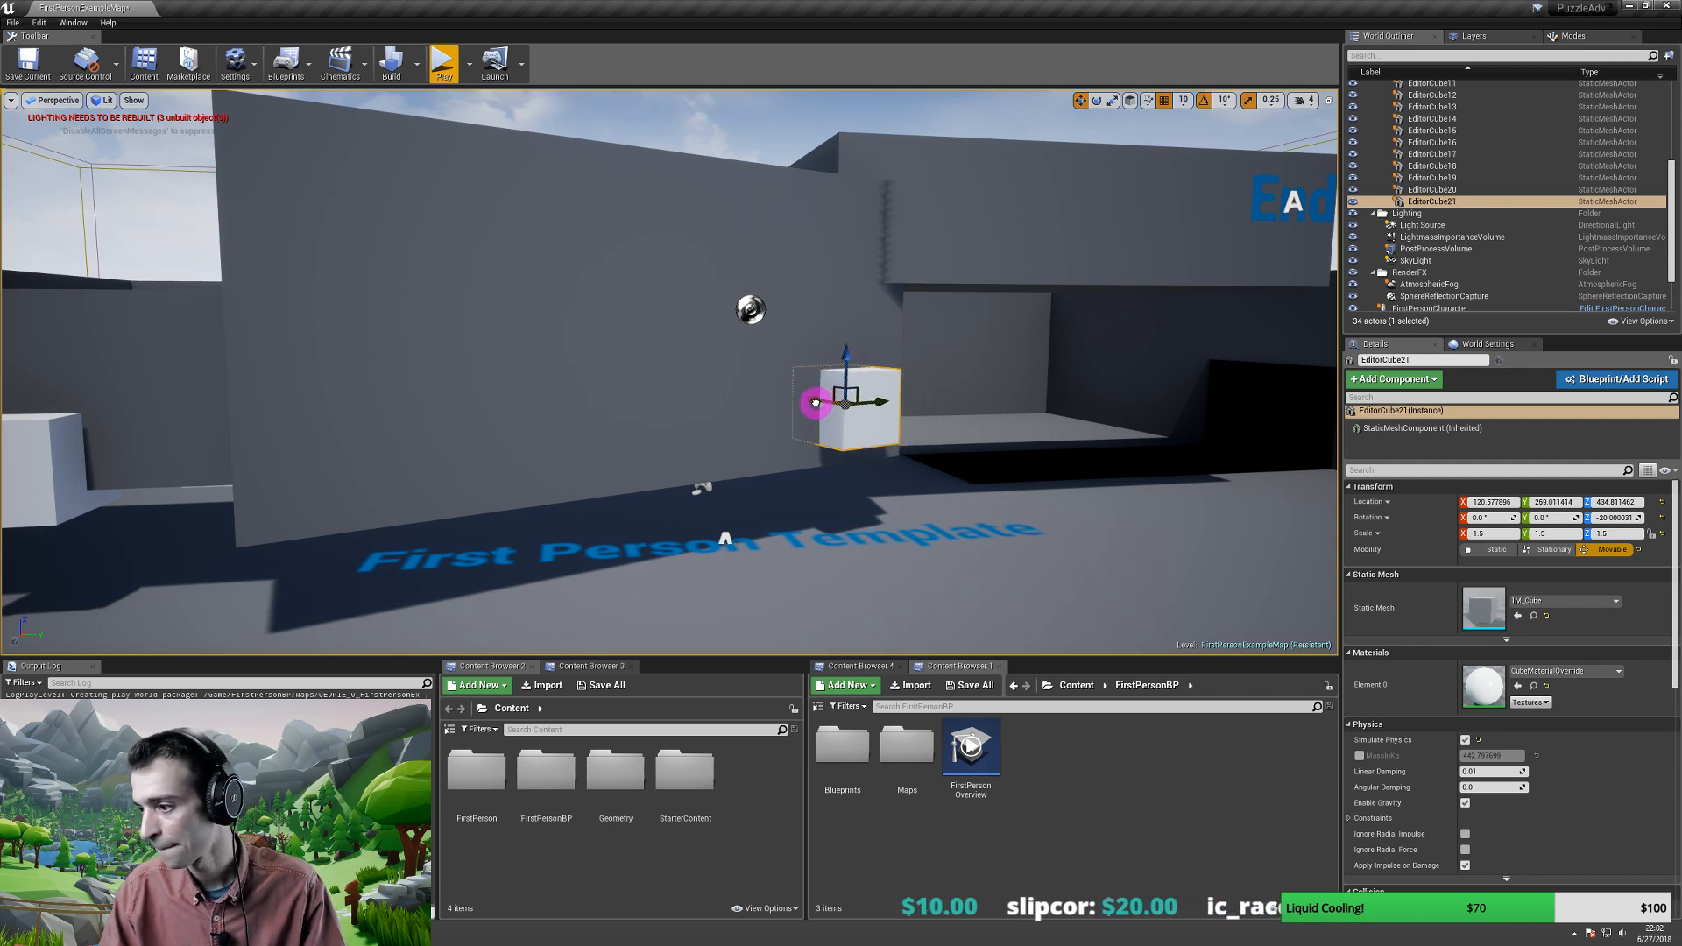
pyautogui.press('s')
pyautogui.moveTo(781, 436)
pyautogui.mouseDown(button='right')
pyautogui.moveTo(740, 429)
pyautogui.moveTo(774, 443)
pyautogui.mouseUp(button='right')
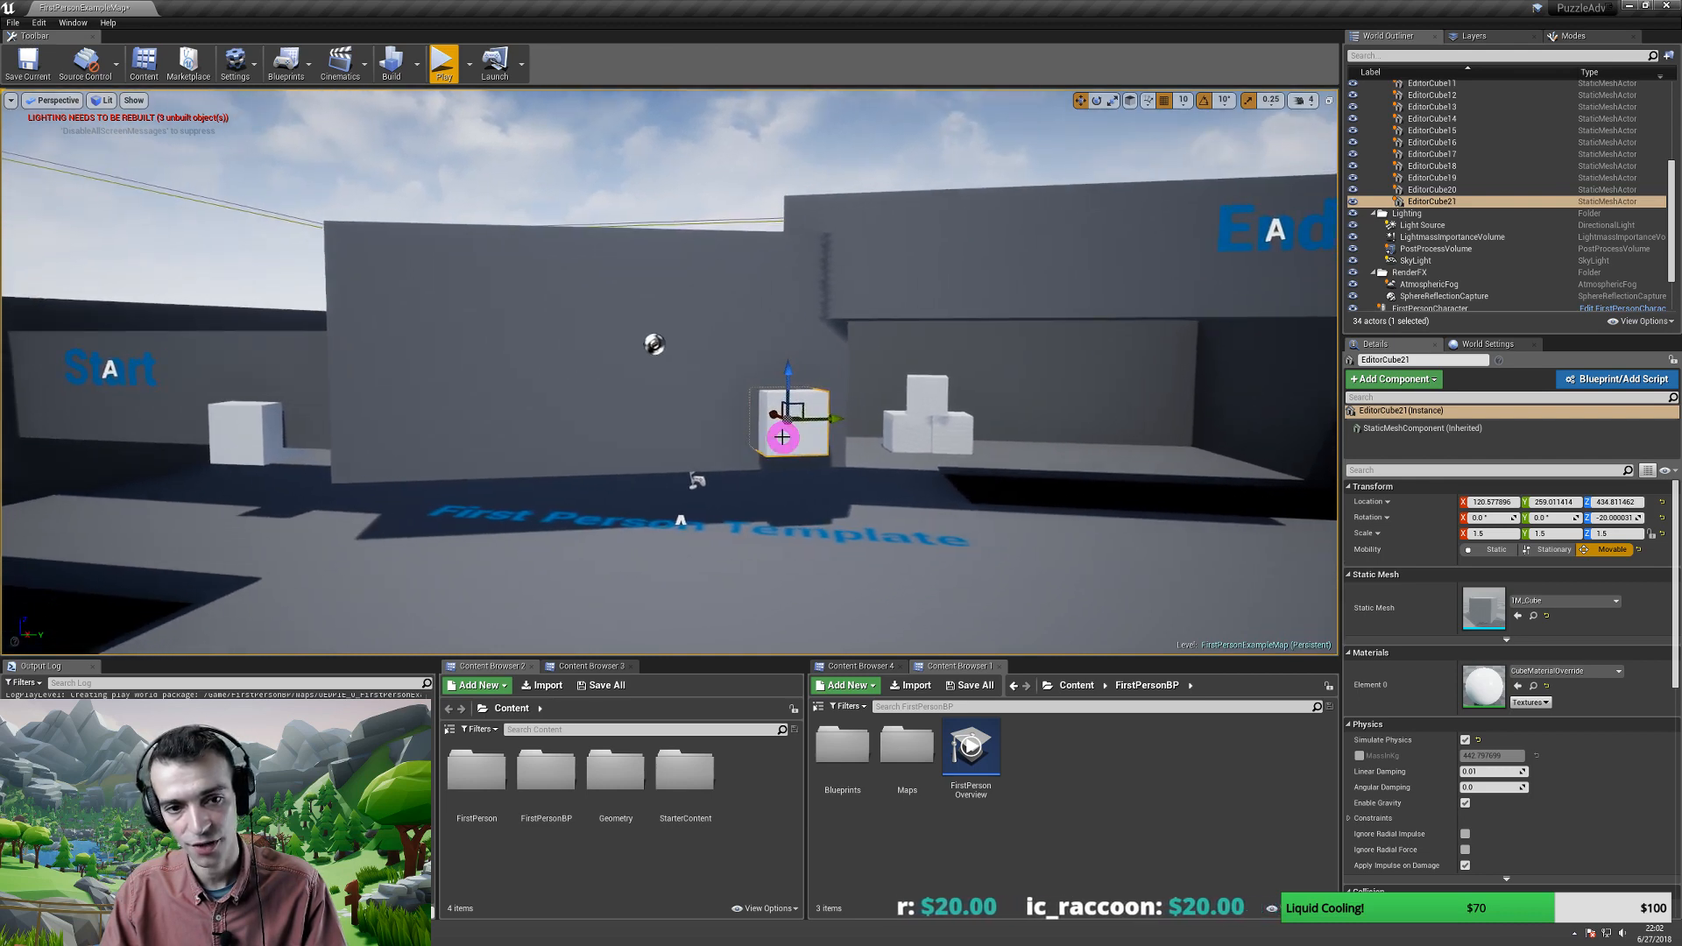
# - Alt-drag a duplicate cube, EditorCube22, up onto the upper ledge and slide it right
pyautogui.press('e')
pyautogui.press('r')
pyautogui.scroll(3, 774, 447)
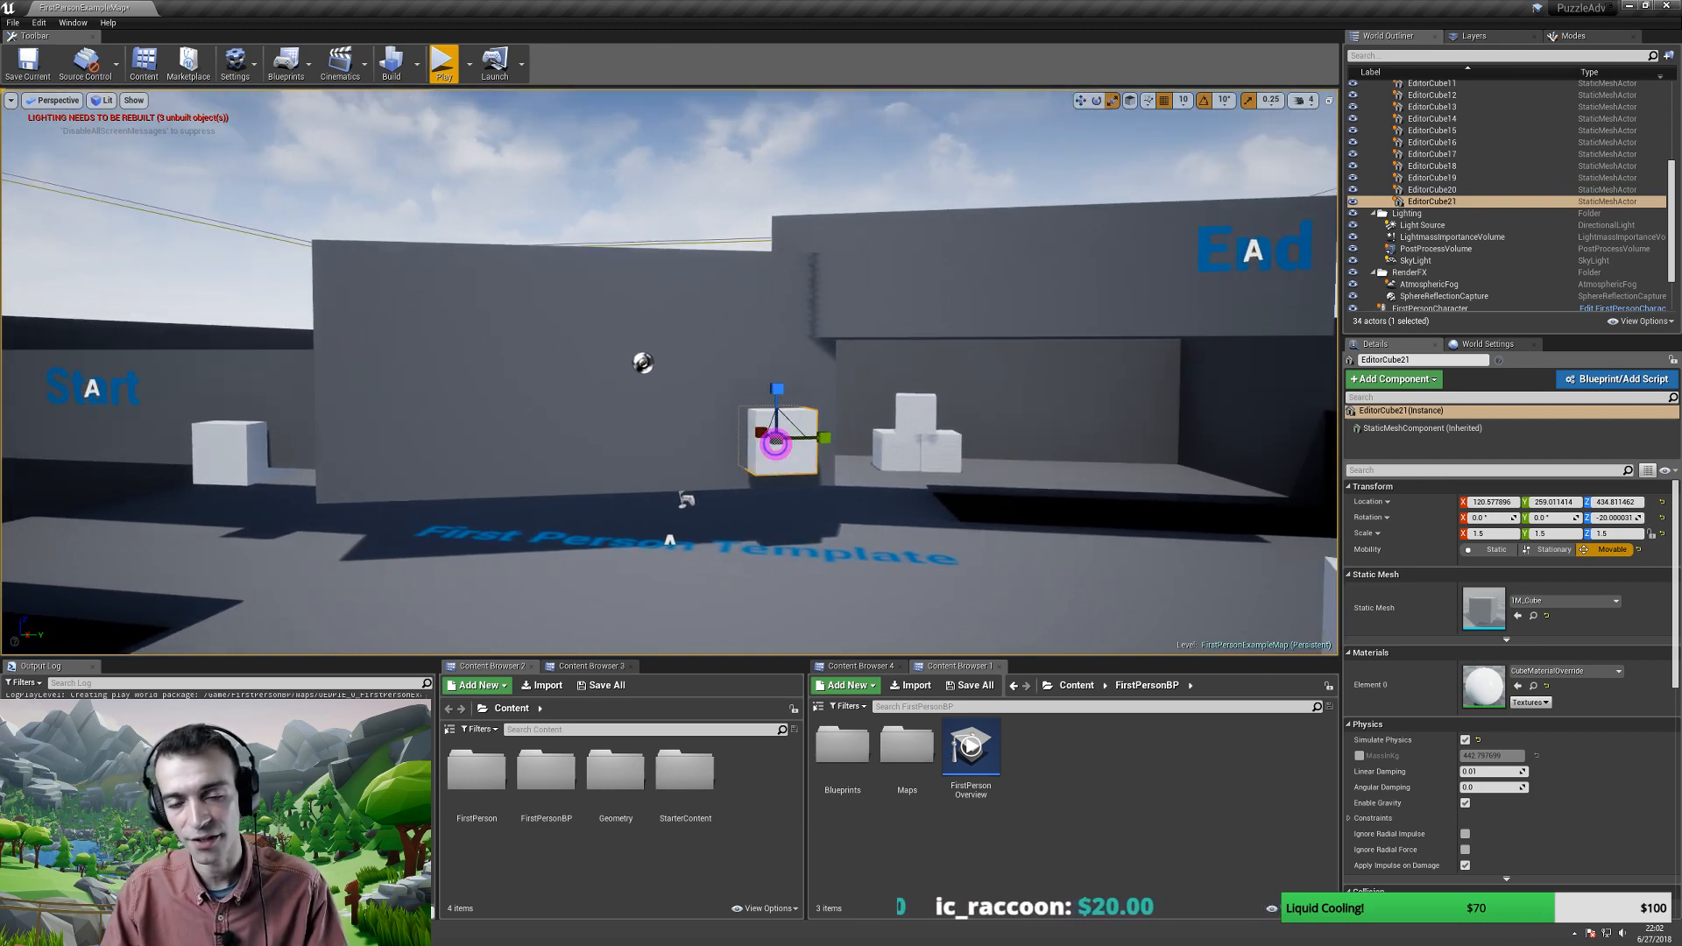
pyautogui.press('e')
pyautogui.press('w')
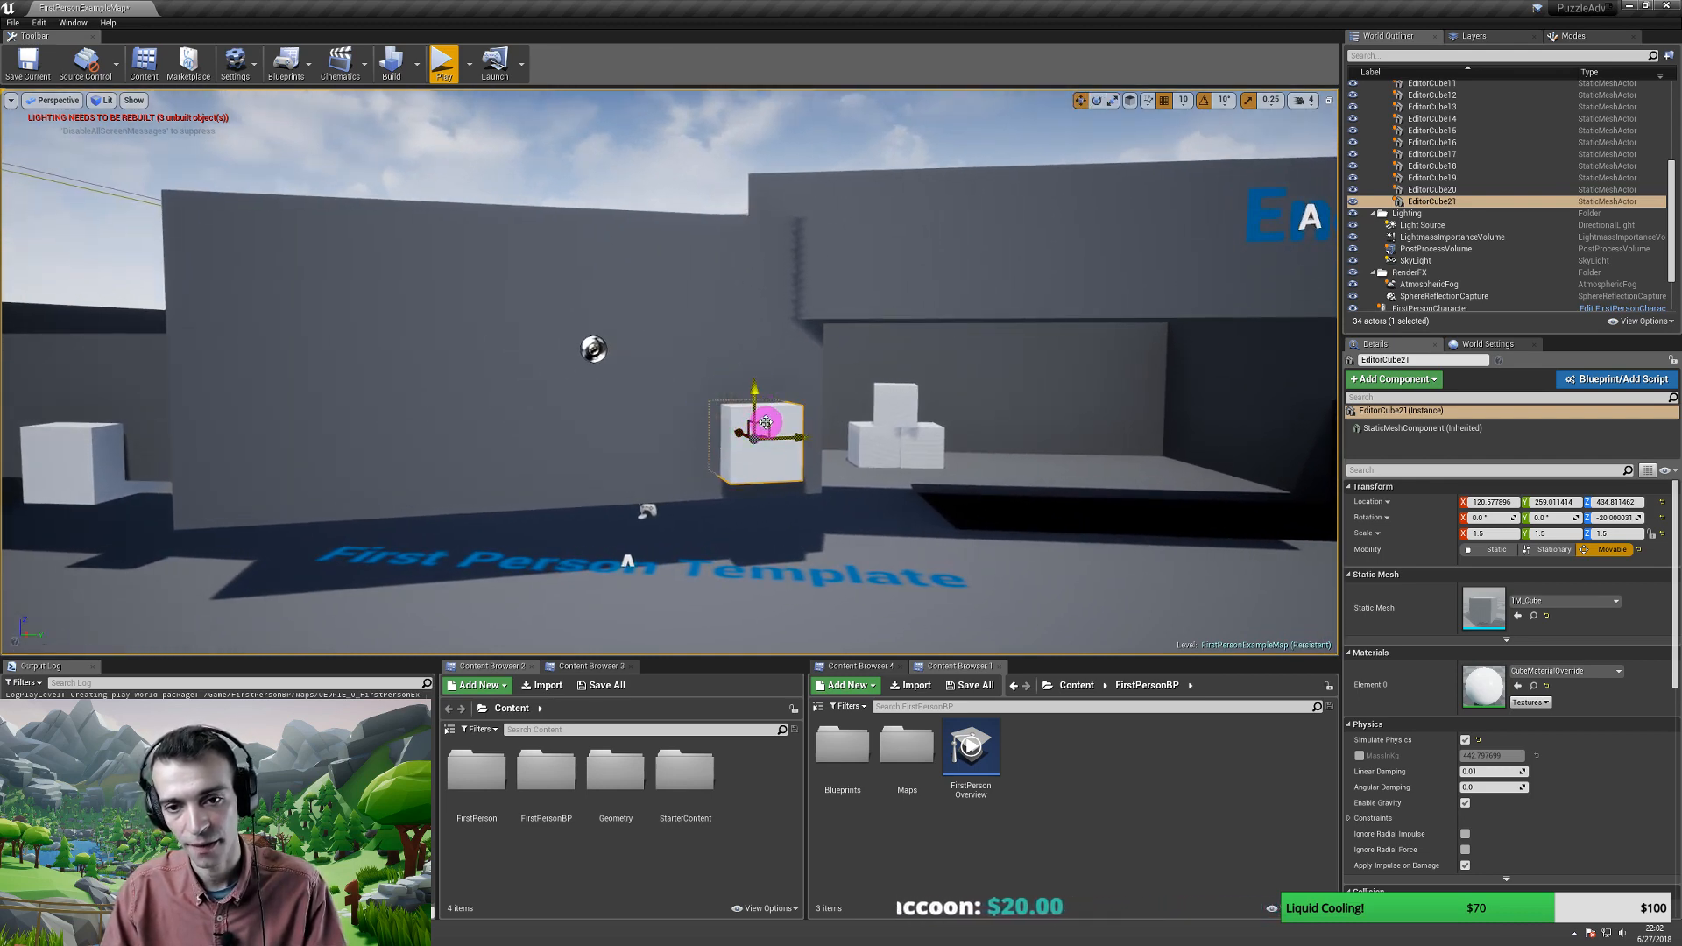
pyautogui.keyDown('alt'); pyautogui.moveTo(766, 423); pyautogui.dragTo(857, 306); pyautogui.keyUp('alt')
pyautogui.press('w')
pyautogui.press('a')
pyautogui.moveTo(857, 306); pyautogui.dragTo(918, 288, button='right')
pyautogui.press('w')
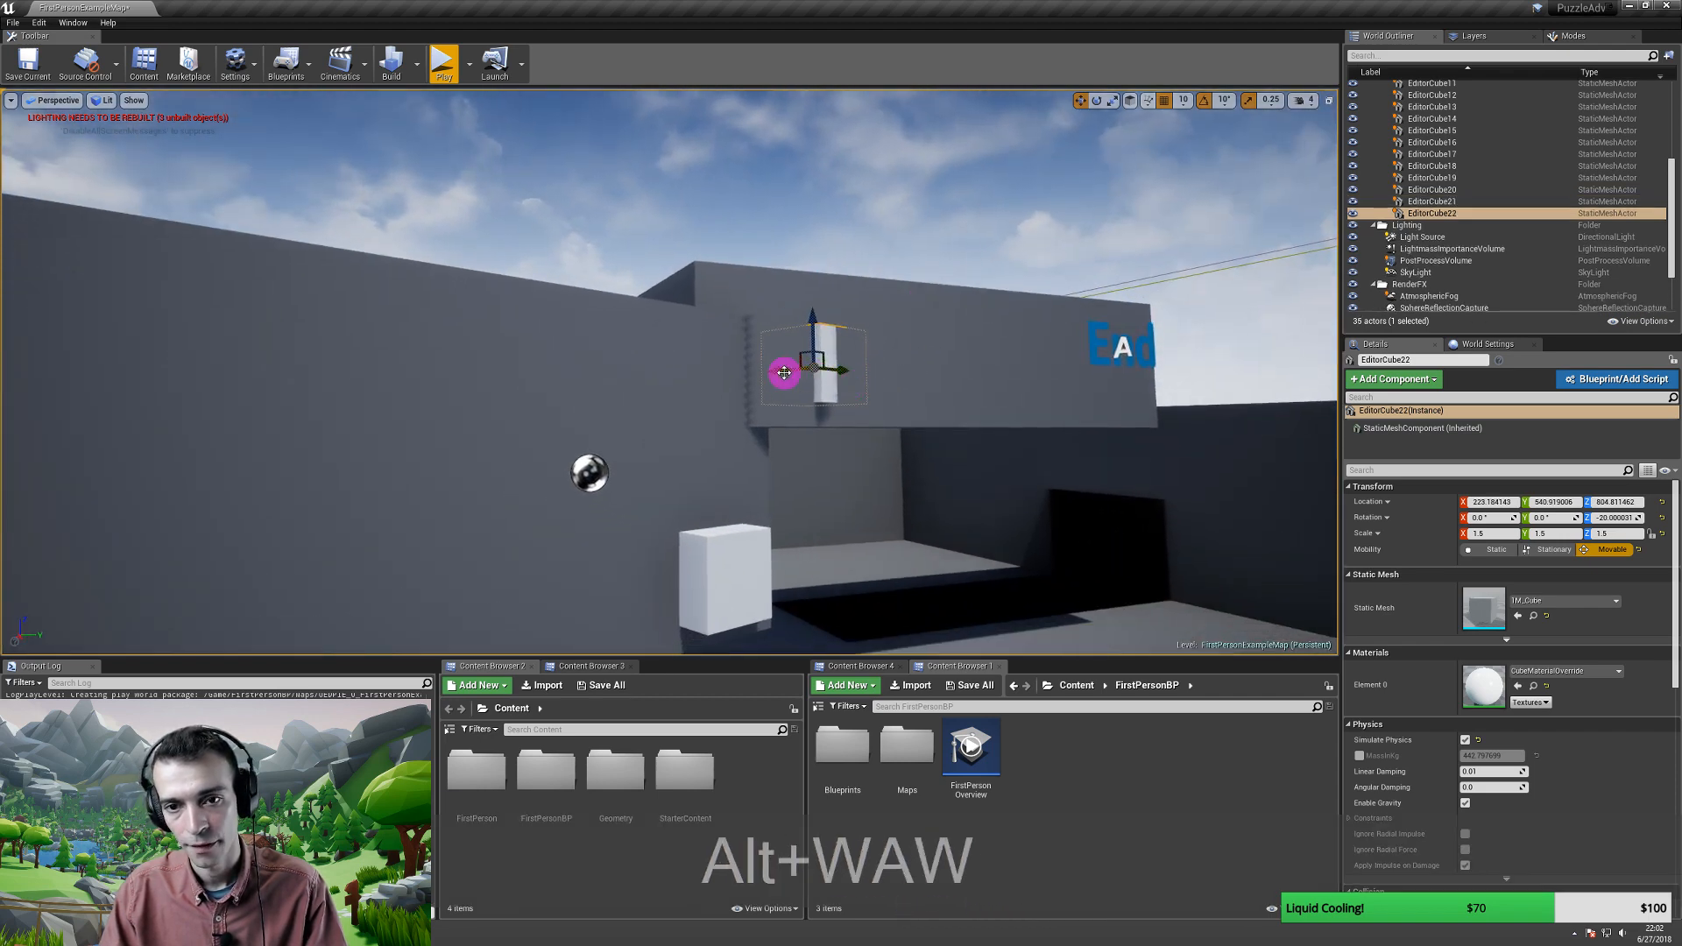
pyautogui.moveTo(783, 371); pyautogui.dragTo(823, 374)
# - Turn the new cube slightly and start a play-in-editor test with Alt+P
pyautogui.press('e')
pyautogui.press('w')
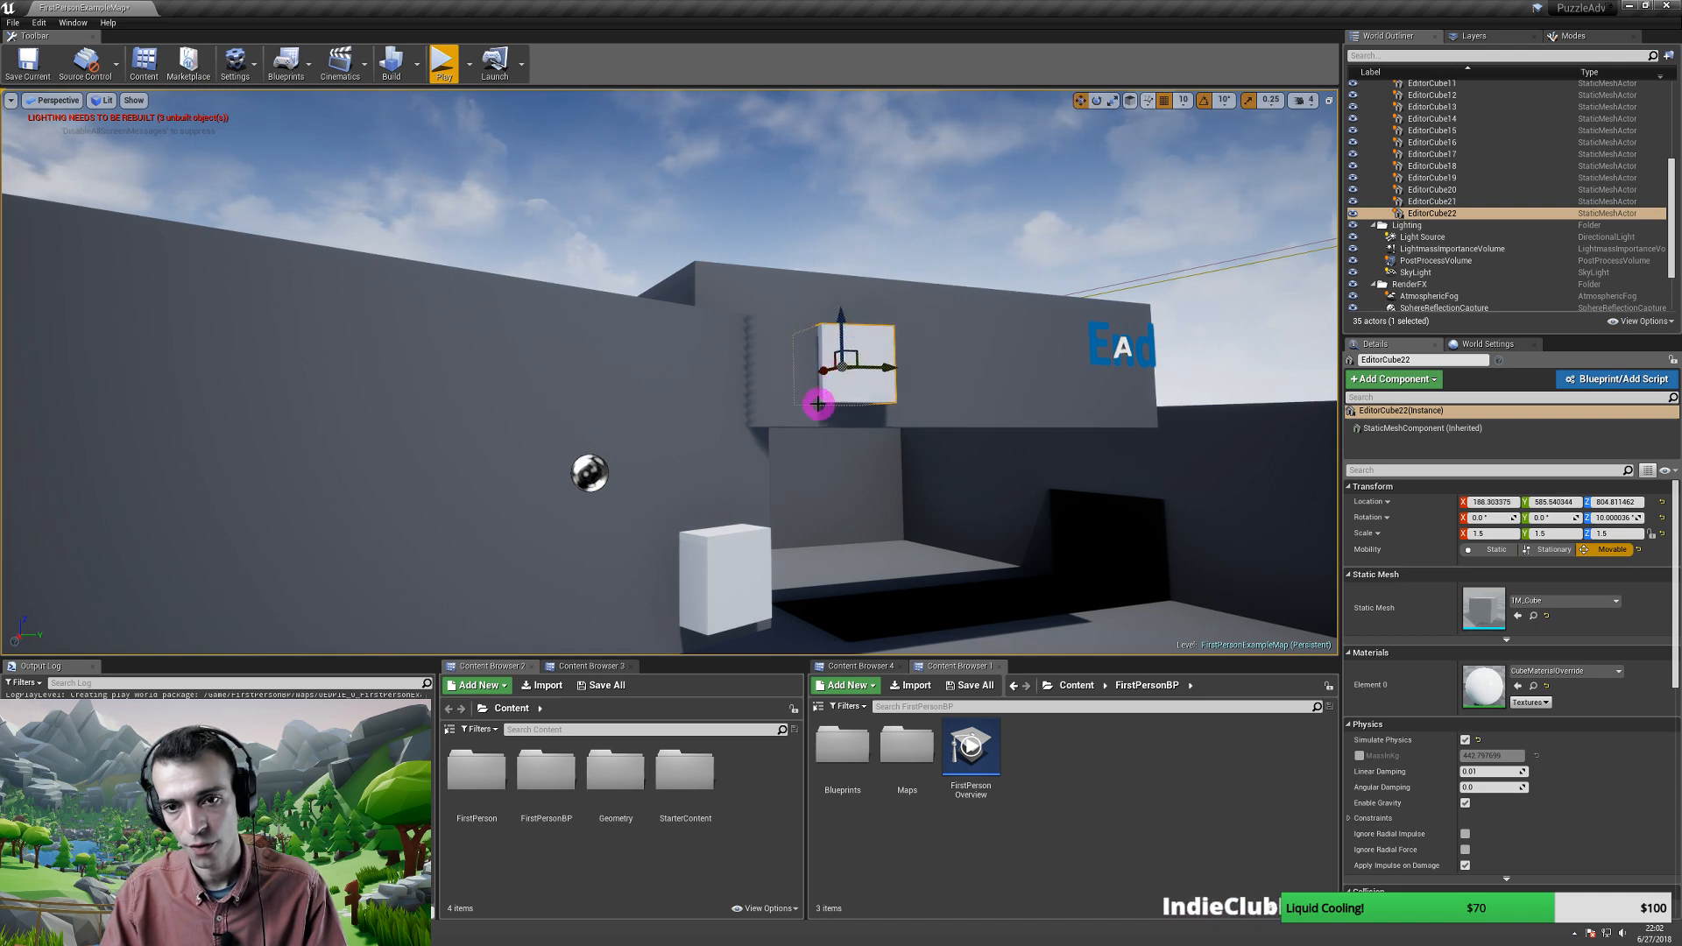
pyautogui.moveTo(817, 403); pyautogui.dragTo(755, 369, button='right')
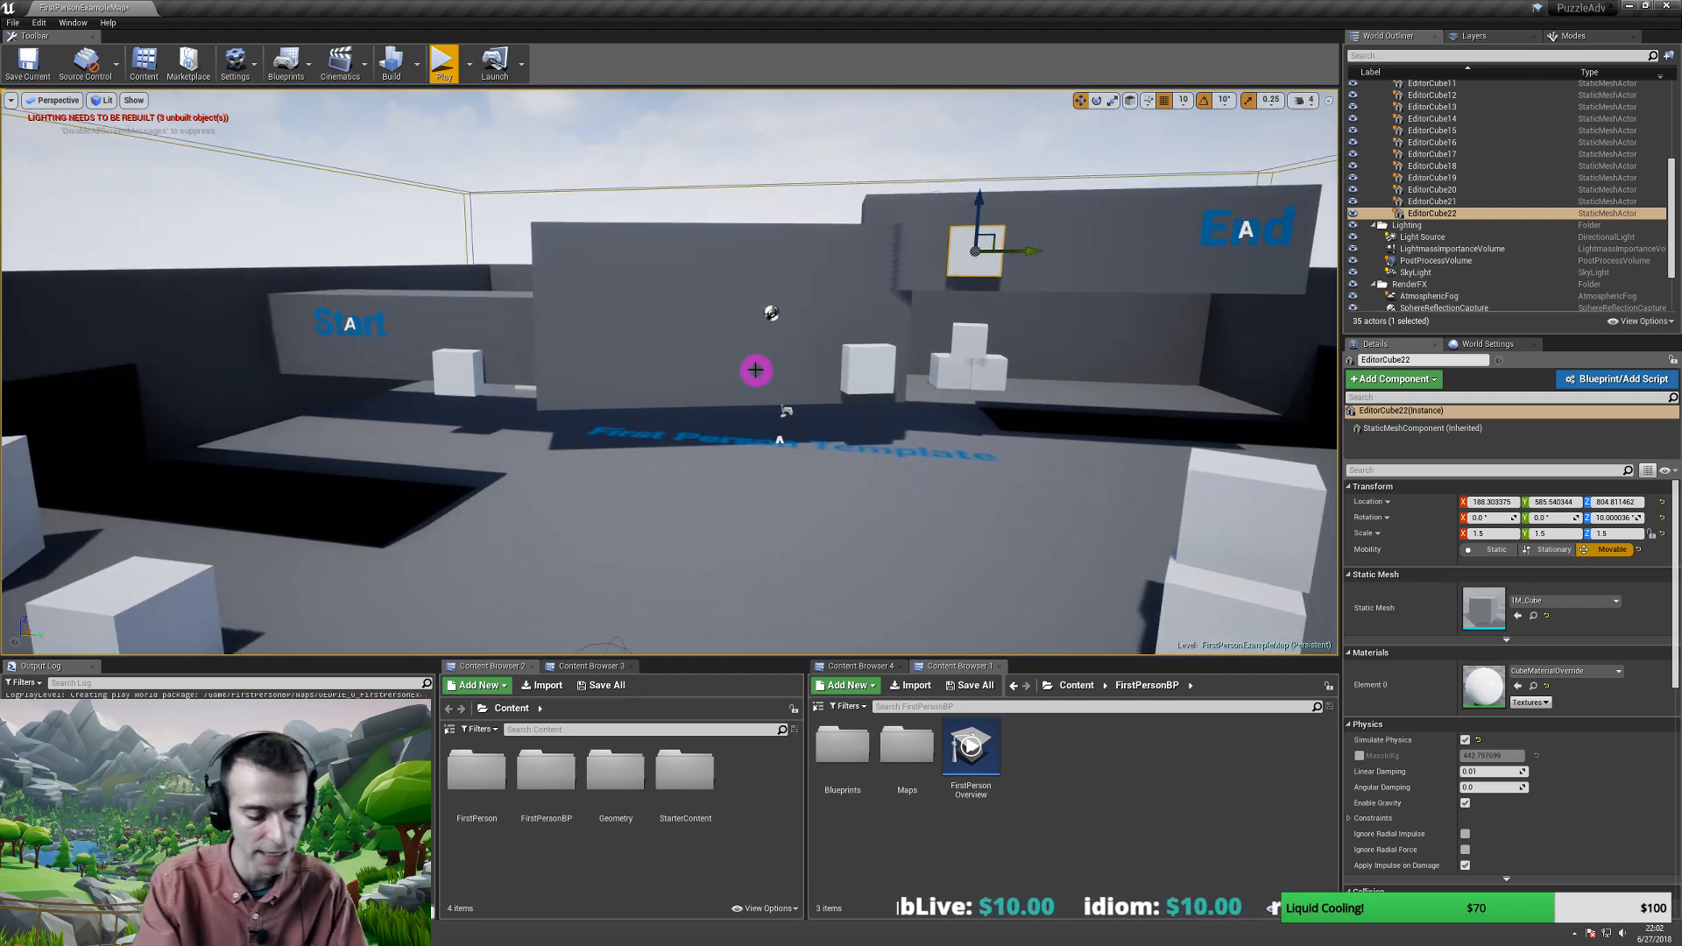
pyautogui.hotkey('alt', 'p')
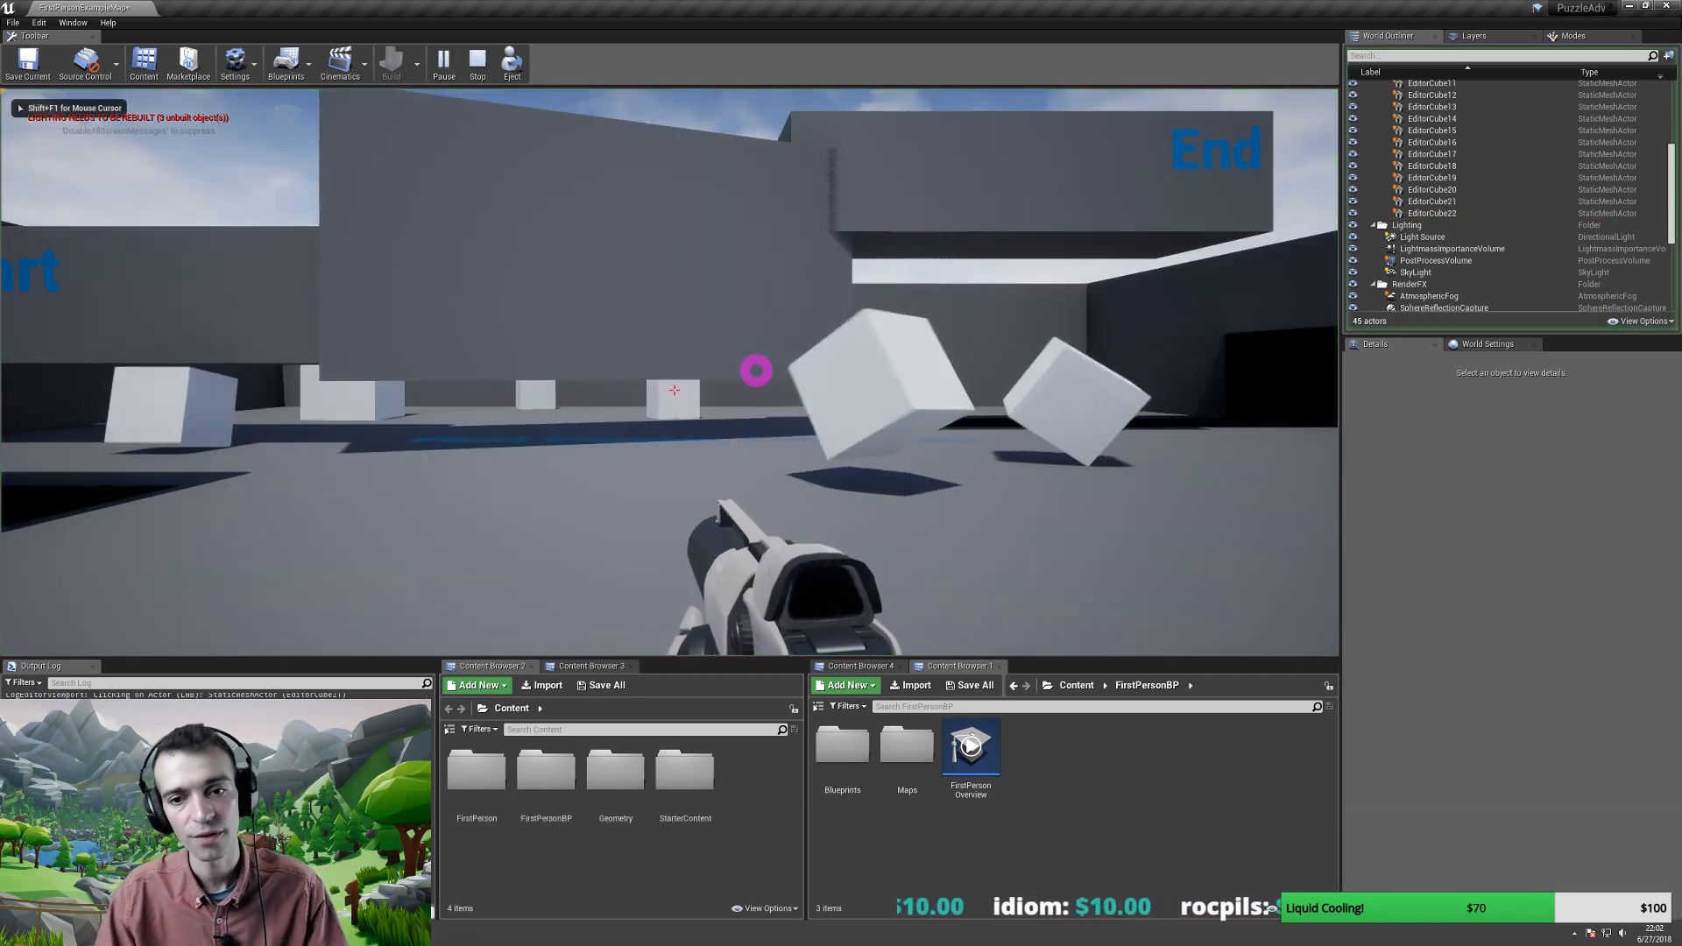
# - Stop the playtest and uncheck Simulate Physics on EditorCube21
pyautogui.press('Escape')
pyautogui.moveTo(755, 368); pyautogui.dragTo(736, 357, button='right')
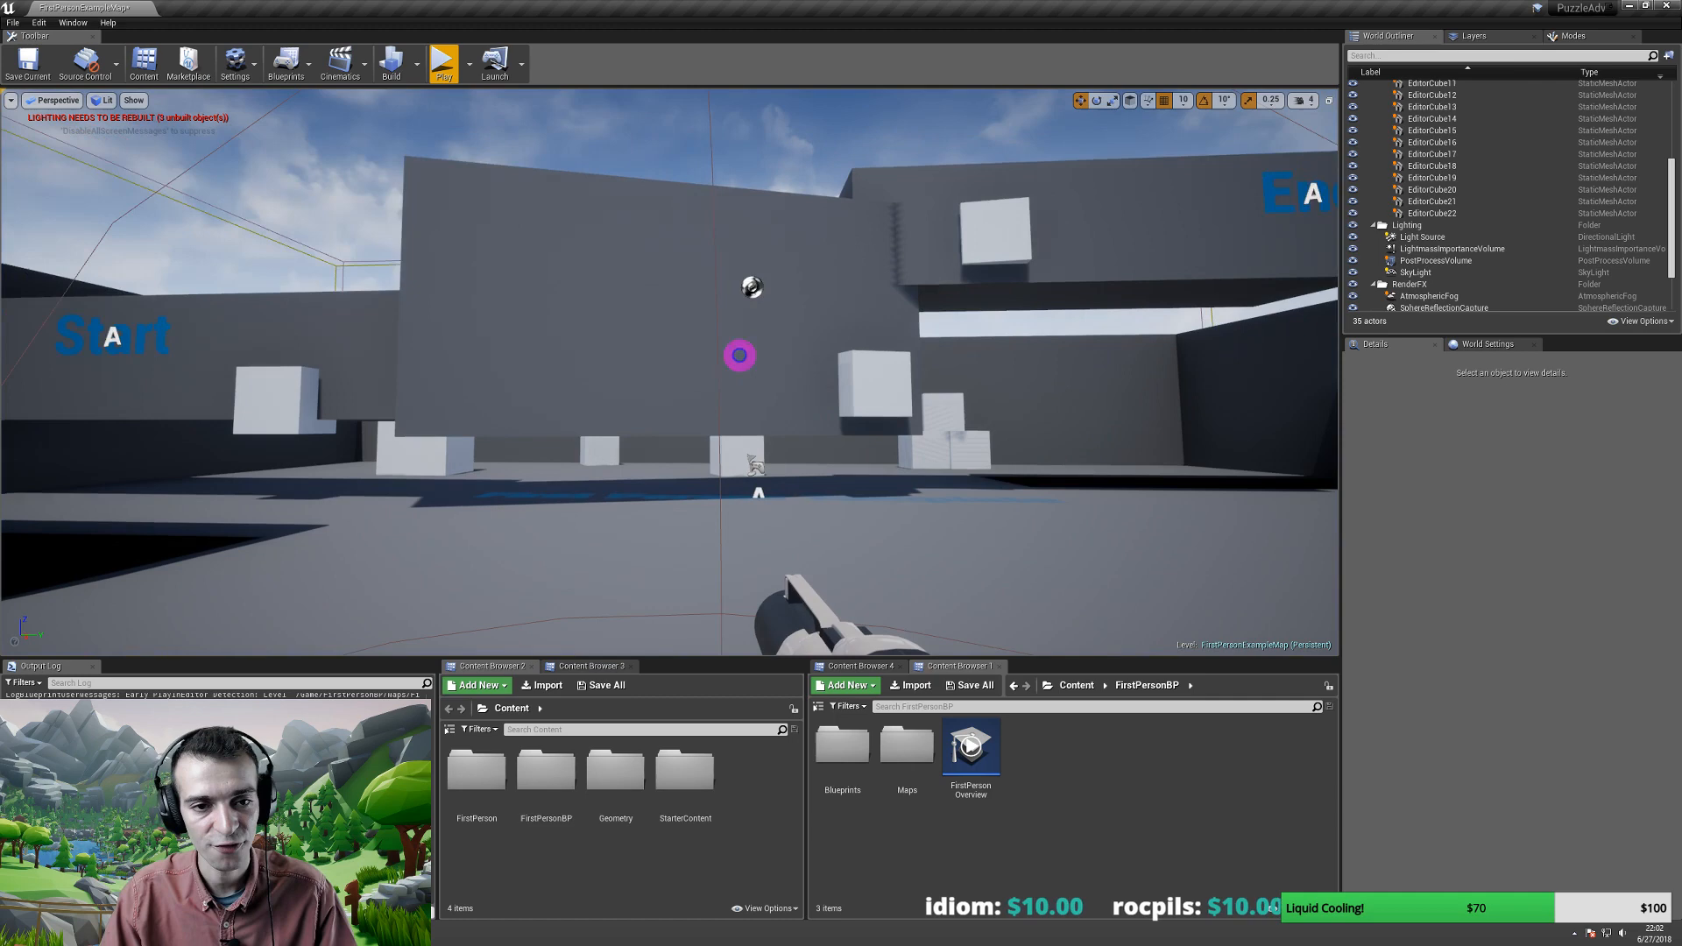
pyautogui.click(281, 385)
pyautogui.scroll(-3, 1524, 648)
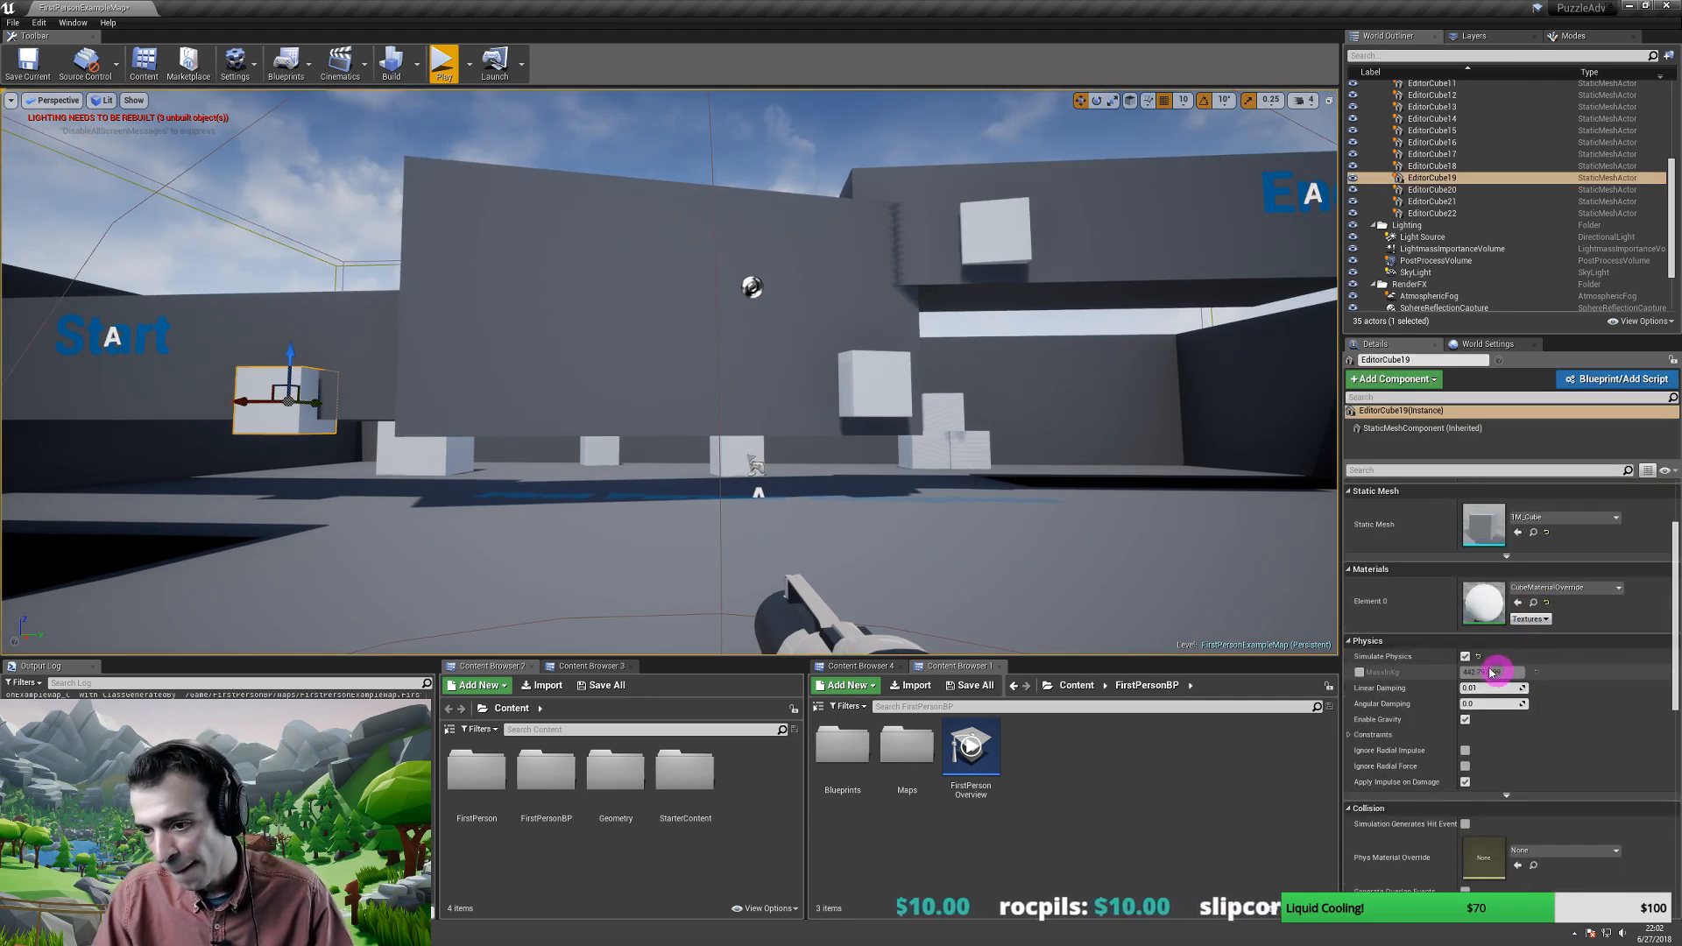
pyautogui.click(863, 381)
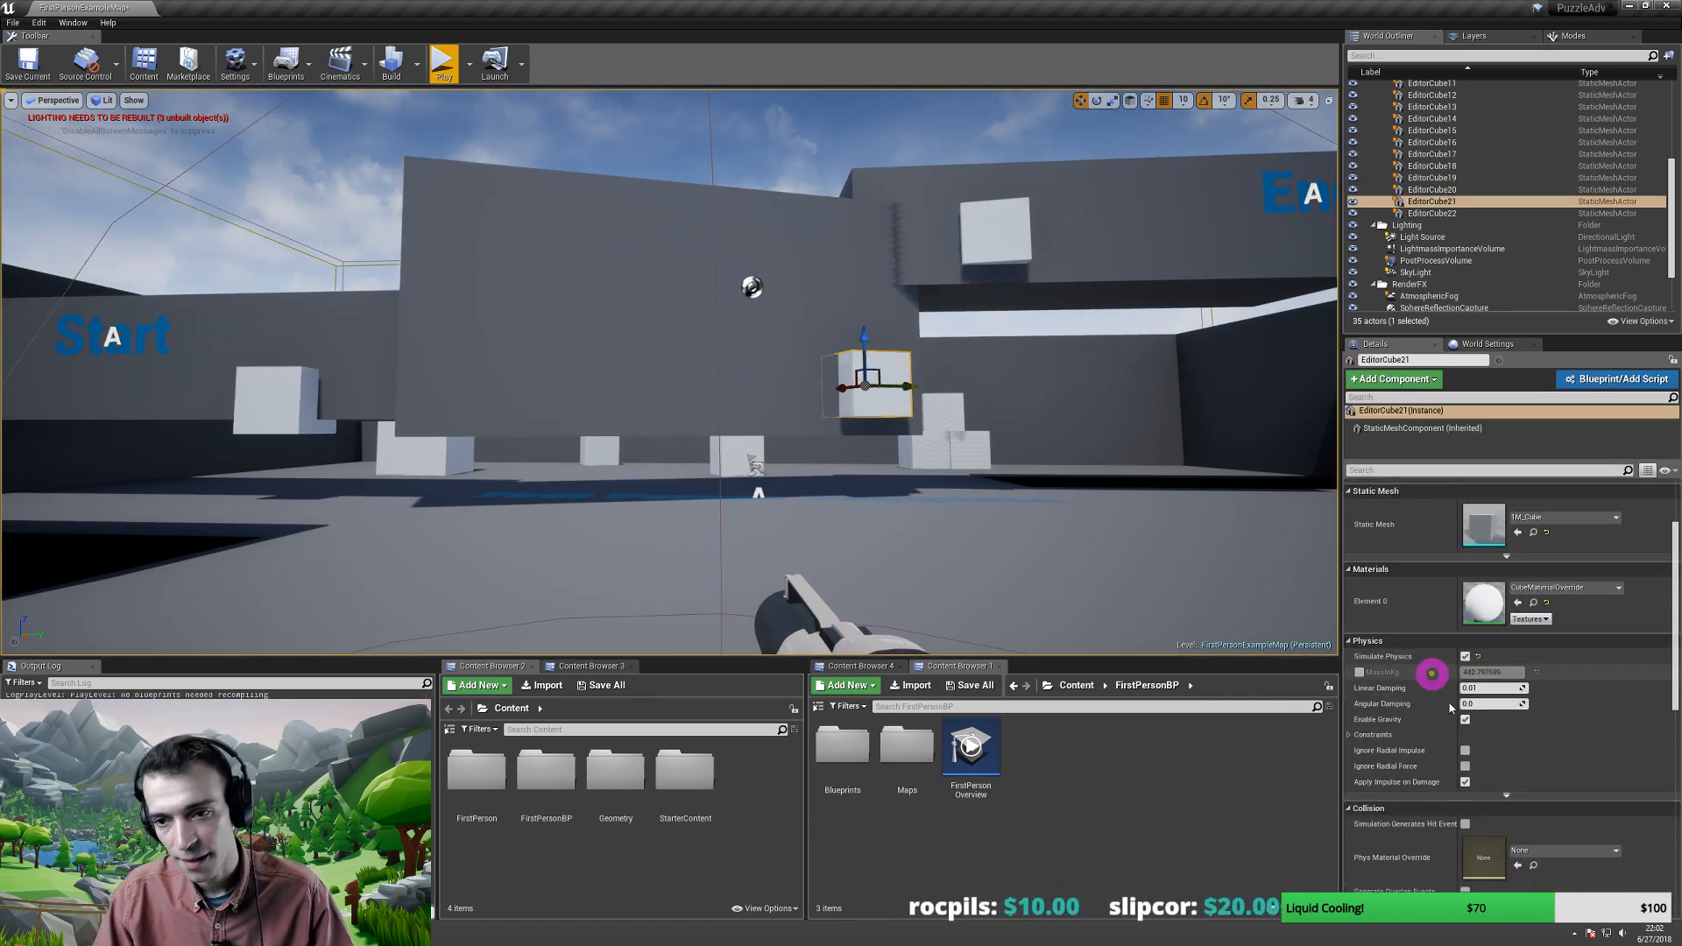
pyautogui.click(1464, 656)
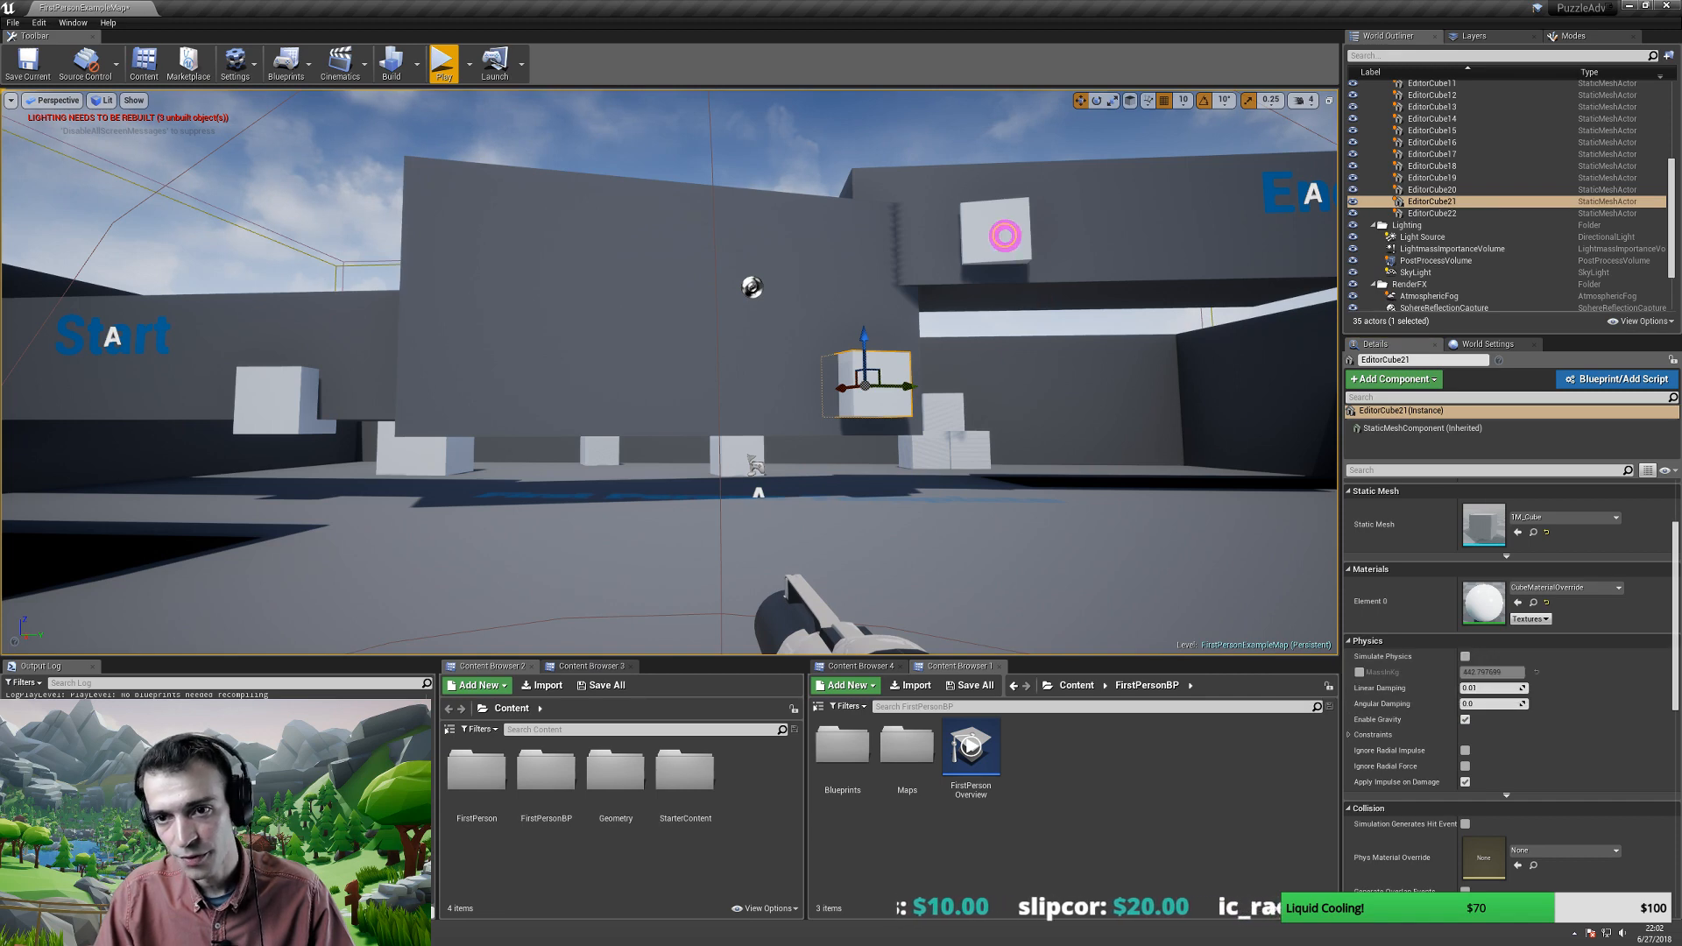
# - Turn off Simulate Physics on the ledge cube EditorCube22
pyautogui.click(1005, 235)
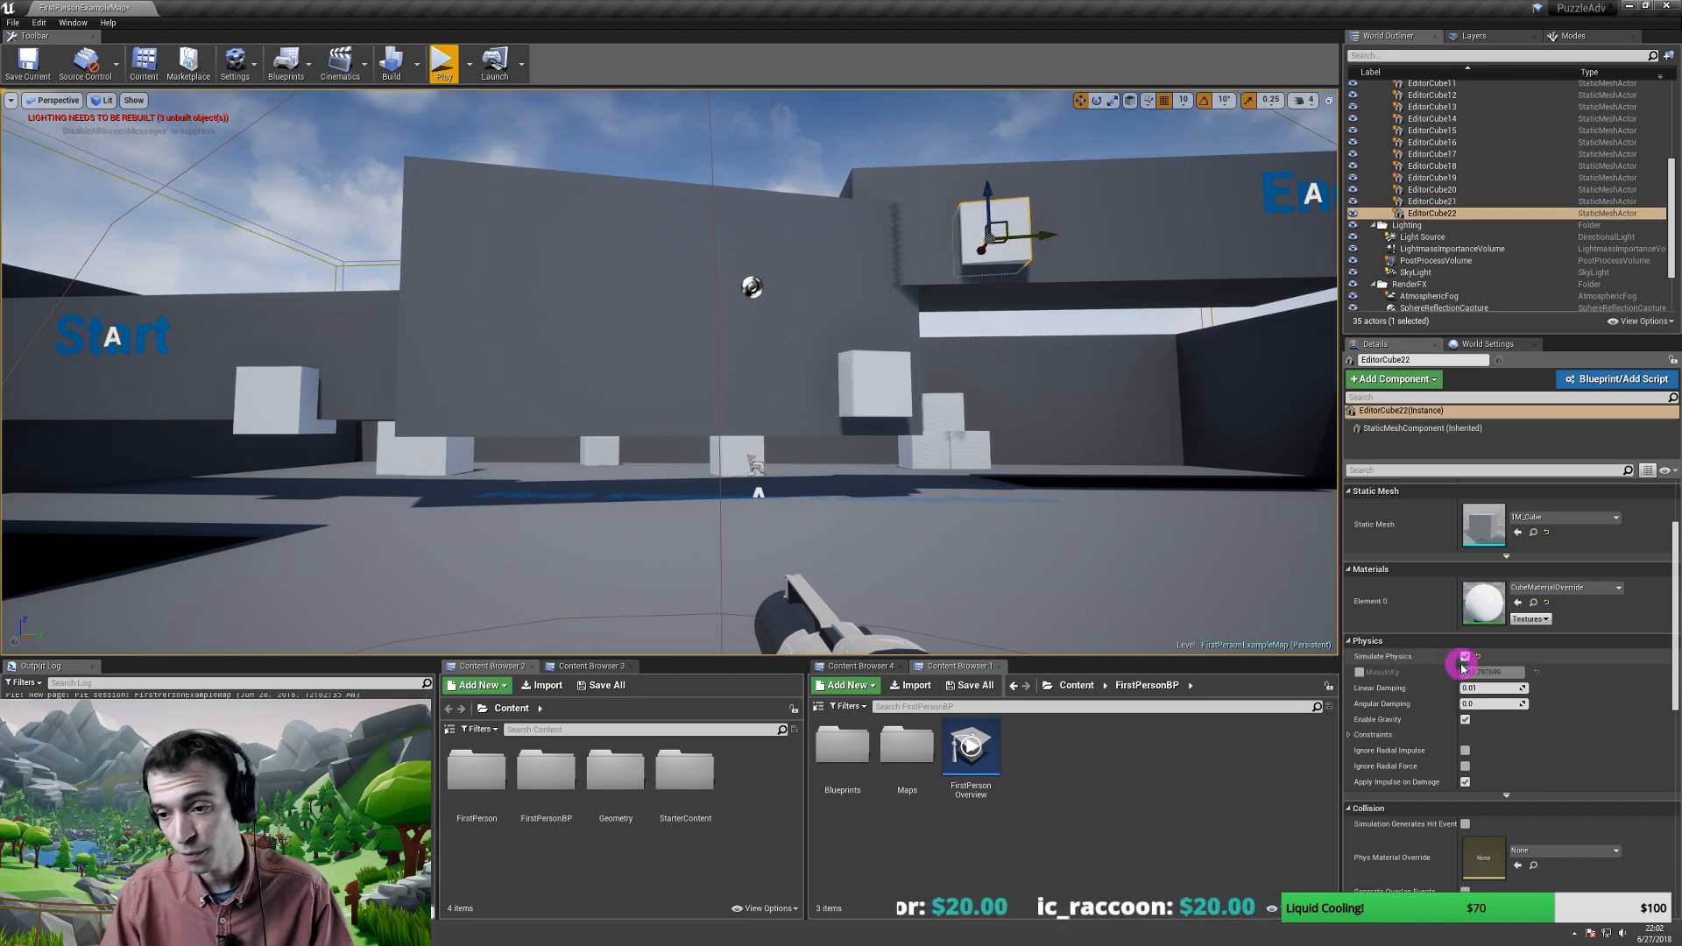
pyautogui.click(1465, 656)
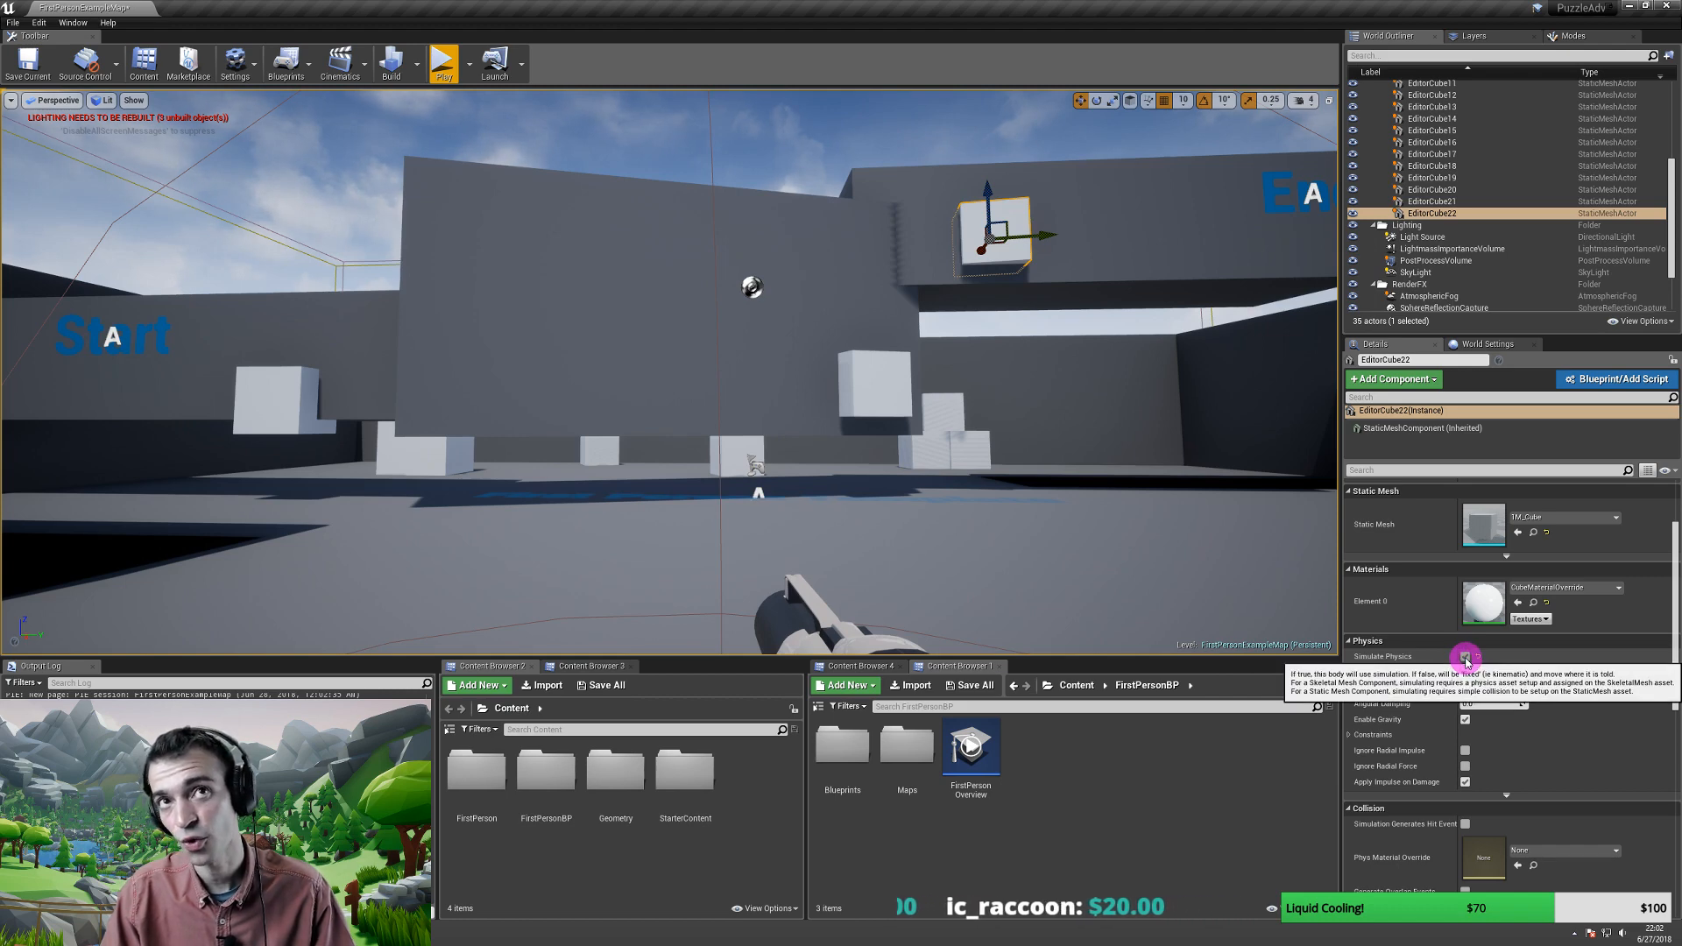
pyautogui.click(1465, 656)
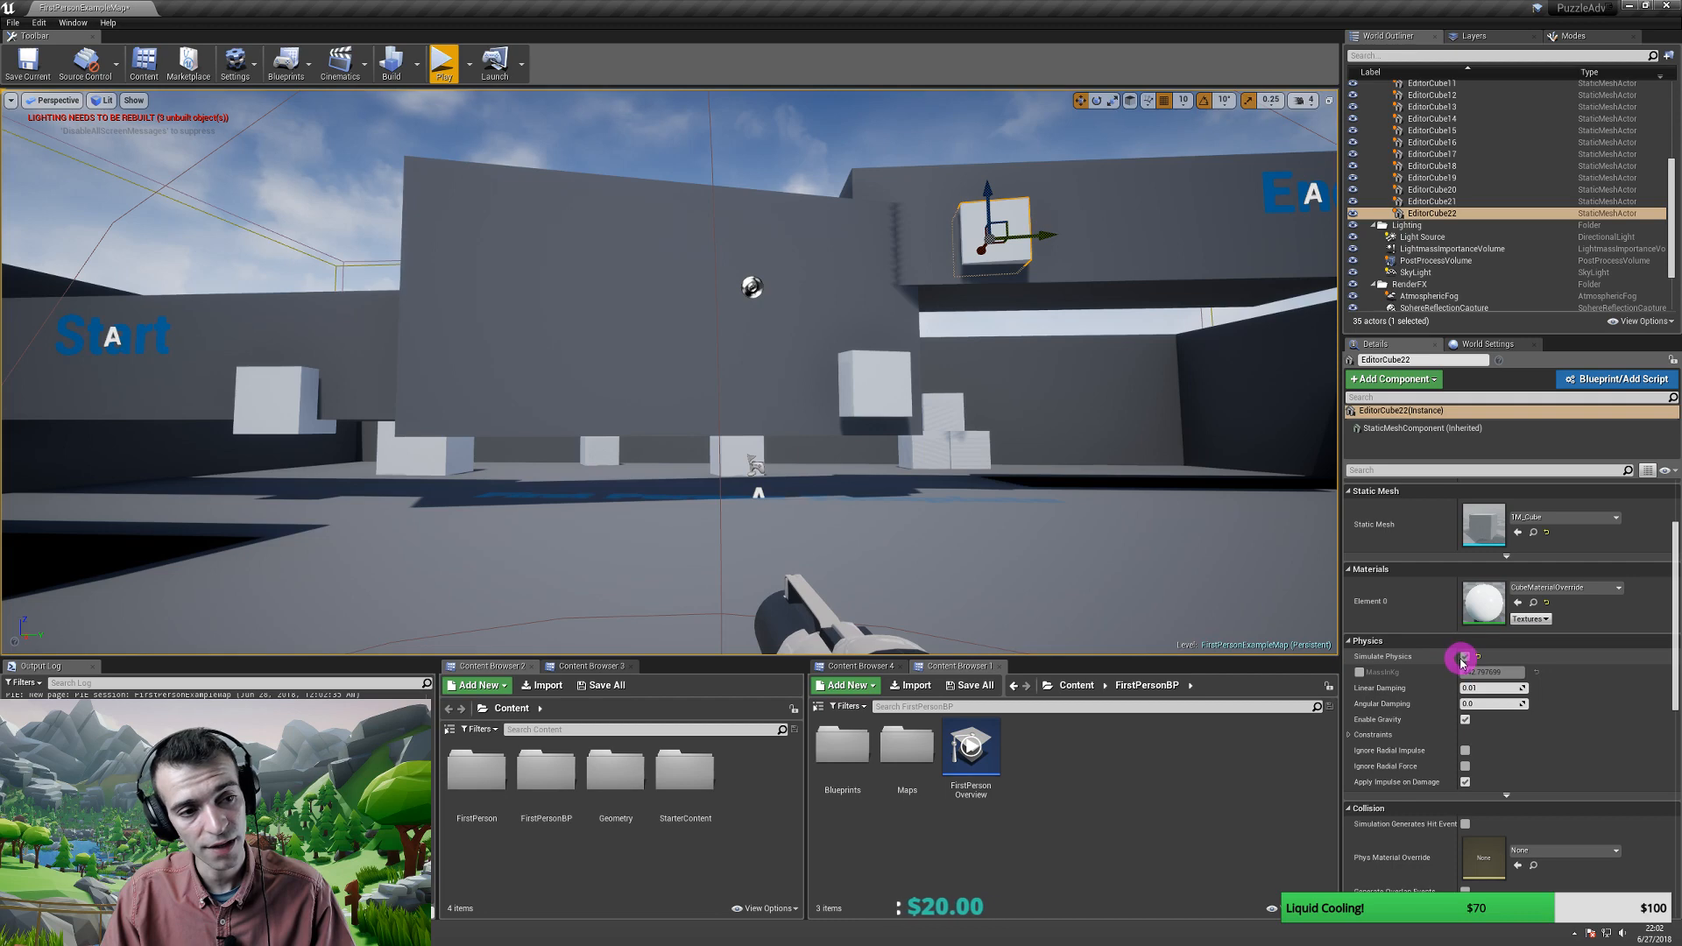
pyautogui.click(1465, 656)
pyautogui.click(1464, 657)
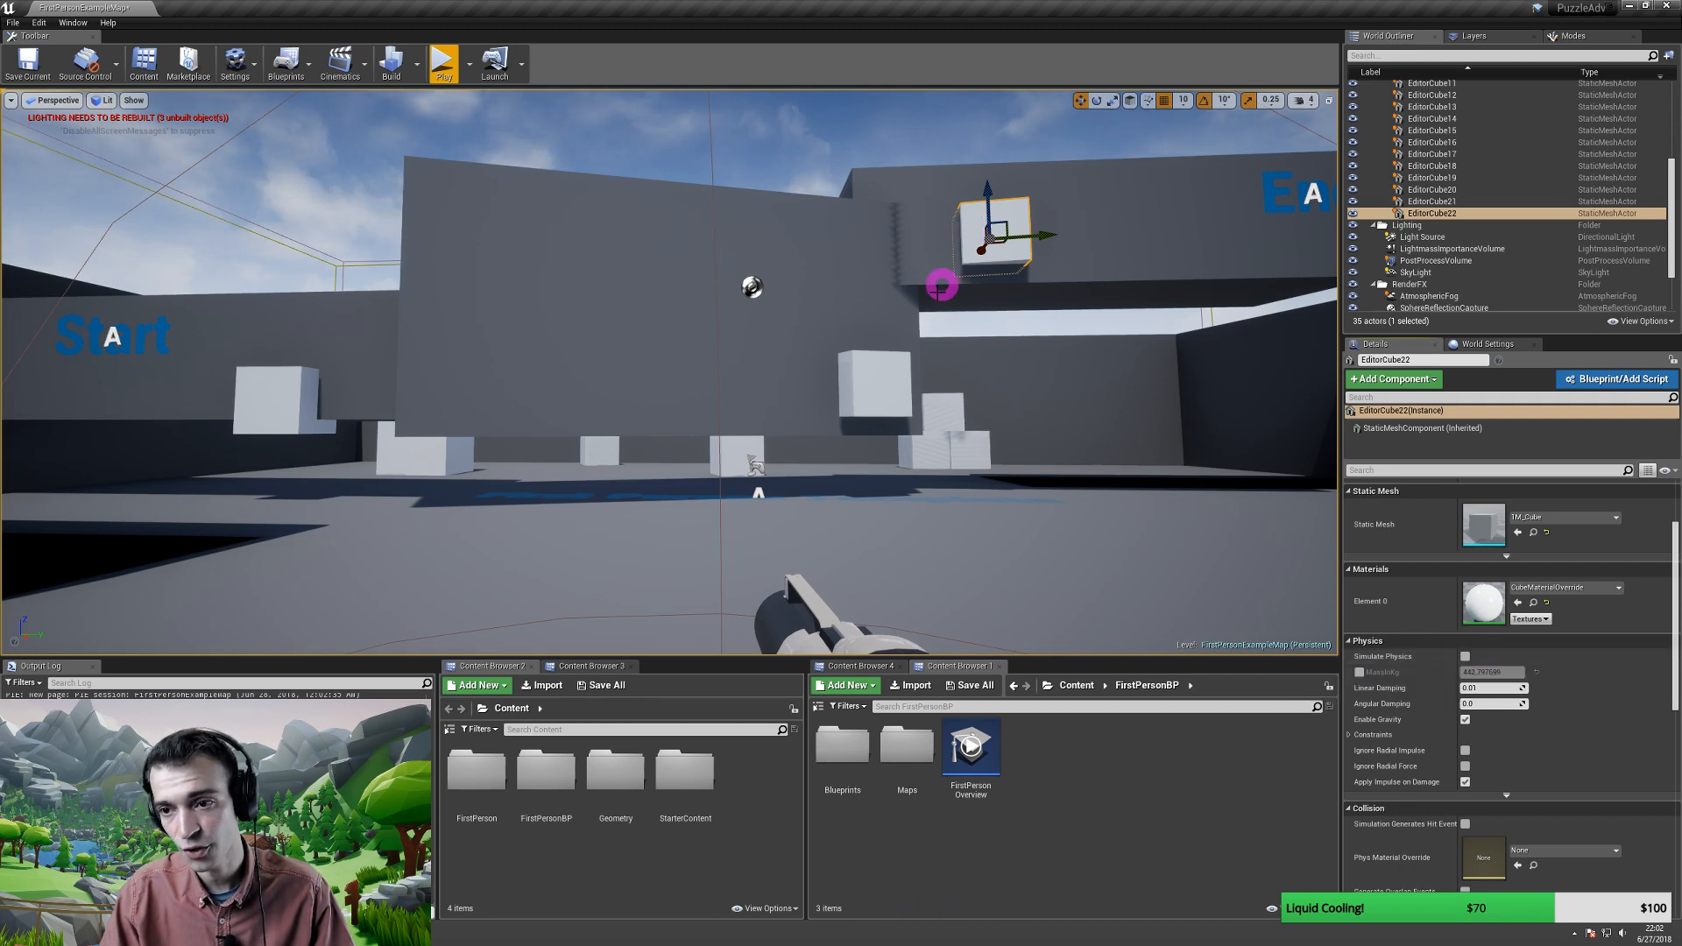
# - Reselect EditorCube21 and pull the view back to show the whole level
pyautogui.click(882, 395)
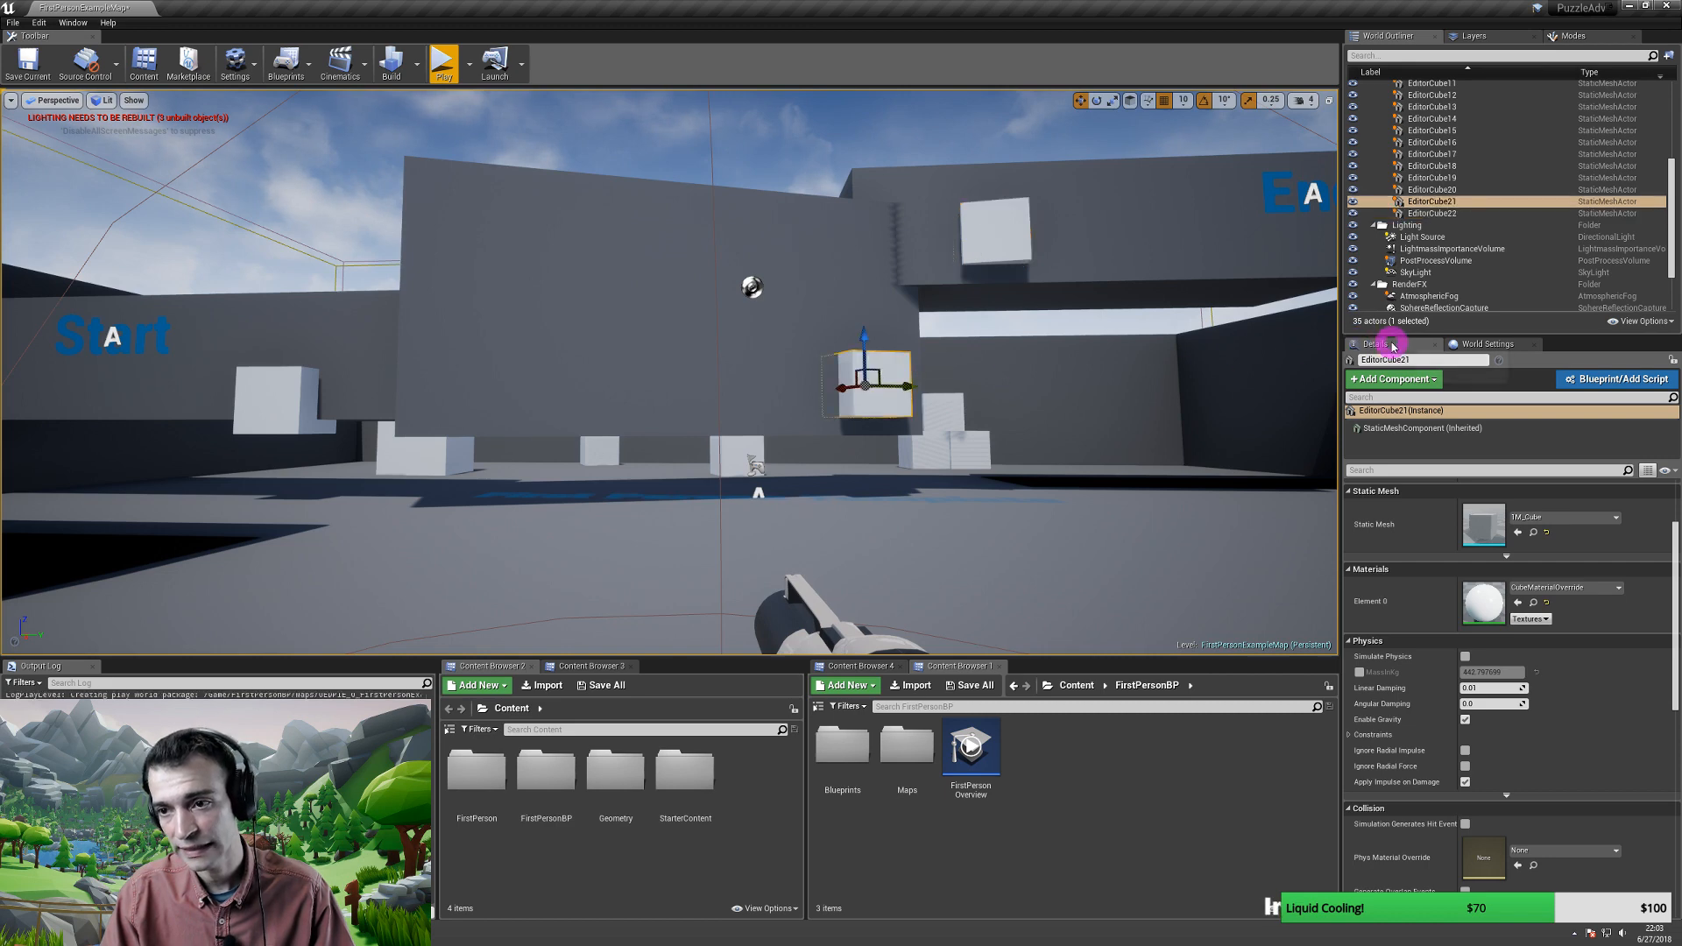
pyautogui.moveTo(700, 384)
pyautogui.mouseDown(button='right')
pyautogui.moveTo(658, 391)
pyautogui.moveTo(702, 386)
pyautogui.mouseUp(button='right')
pyautogui.press('s')
pyautogui.press('w')
pyautogui.press('s')
pyautogui.hotkey('alt', 'p')
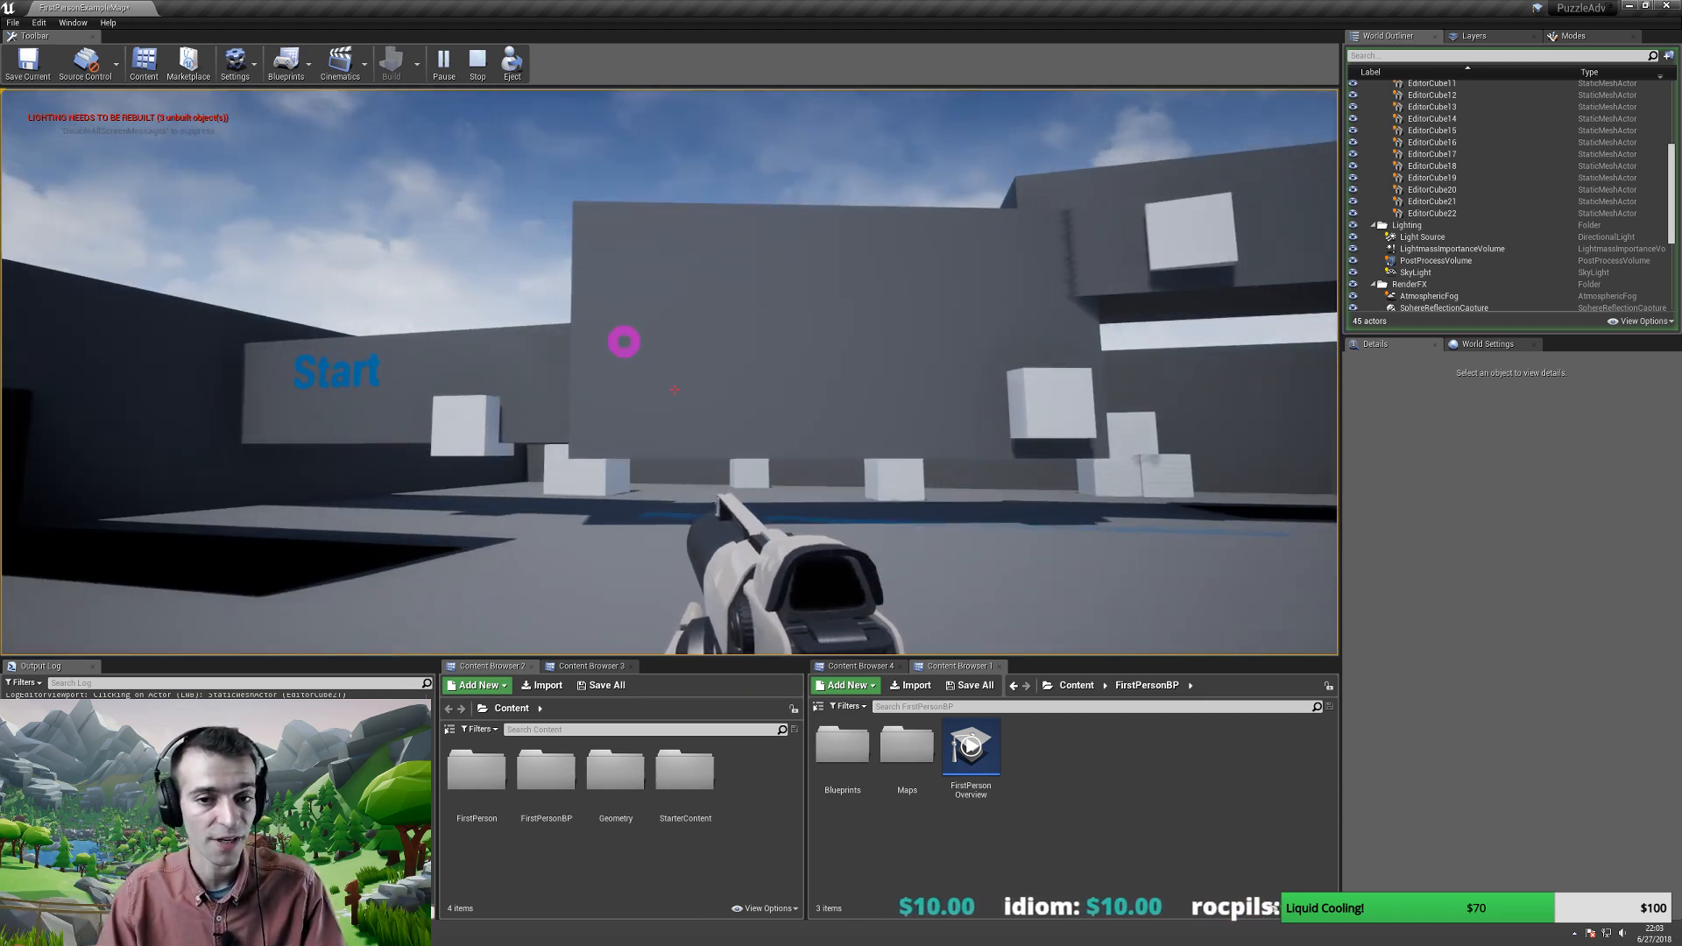
pyautogui.press('w')
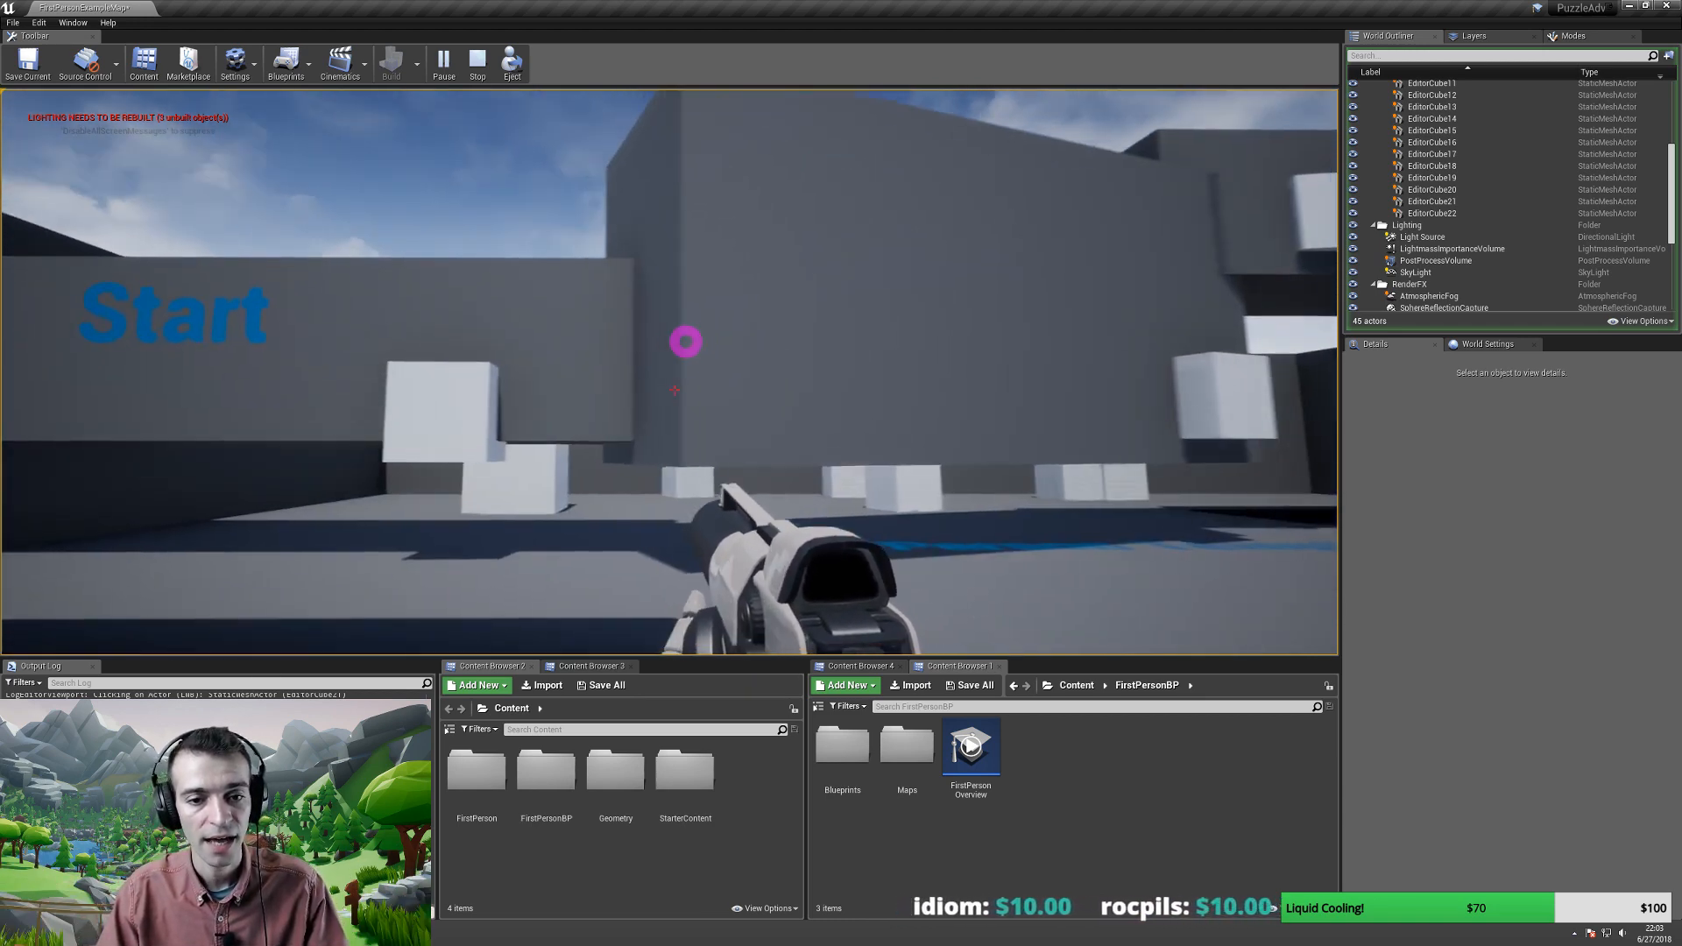
pyautogui.press('w')
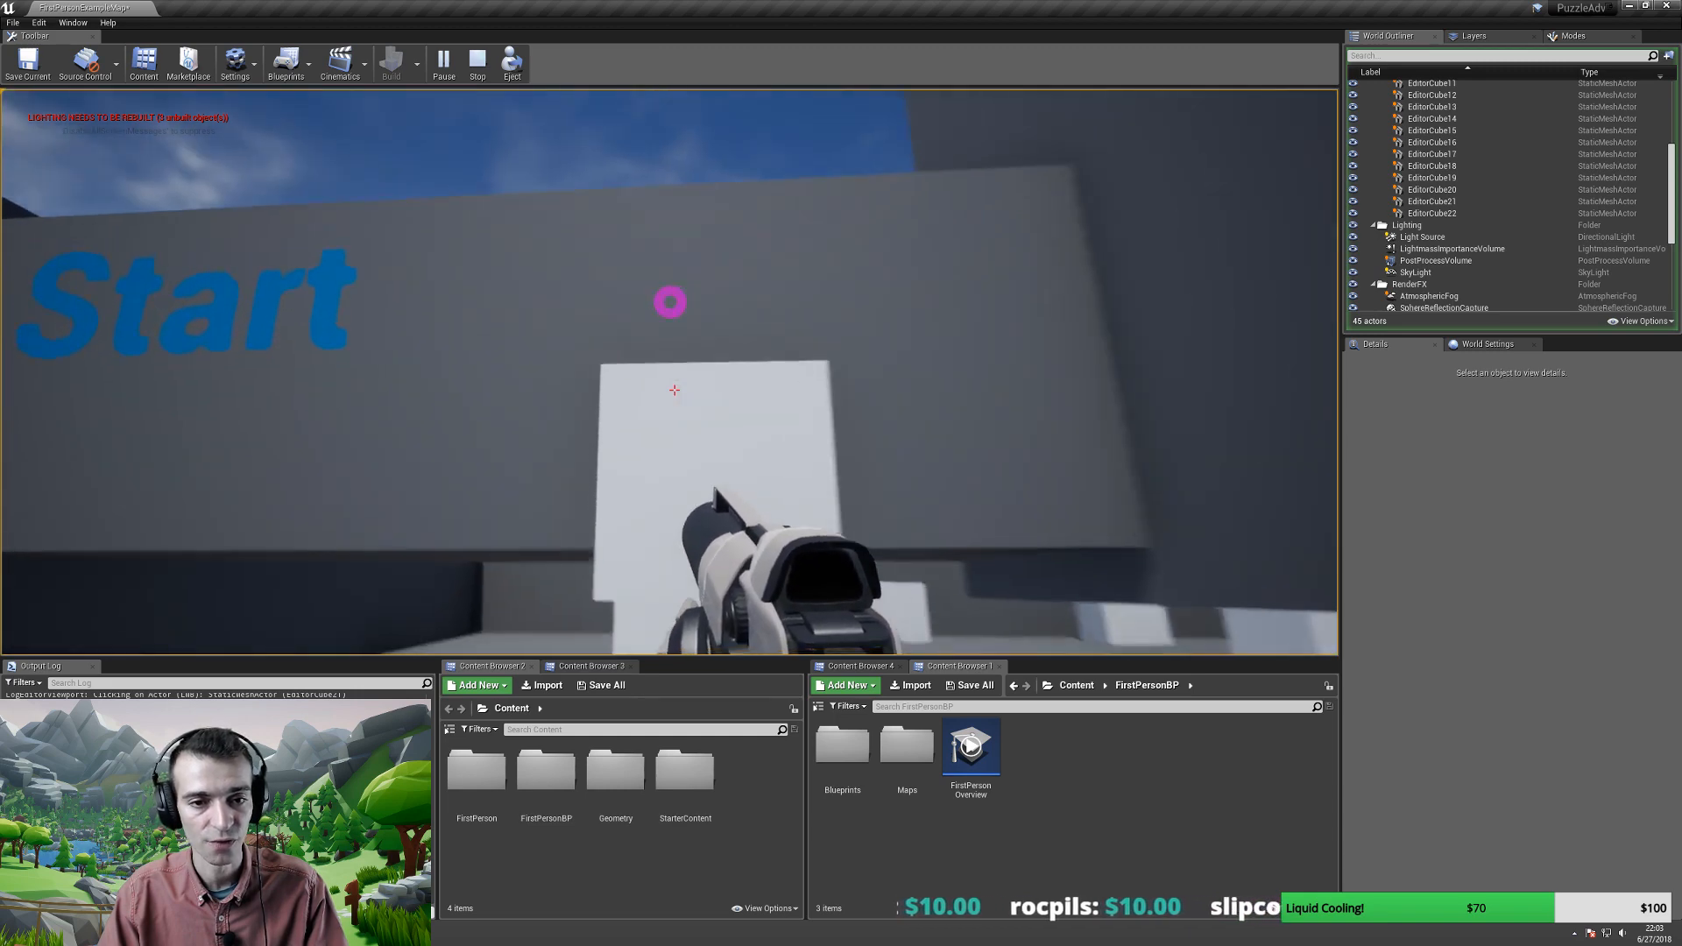
pyautogui.press('w')
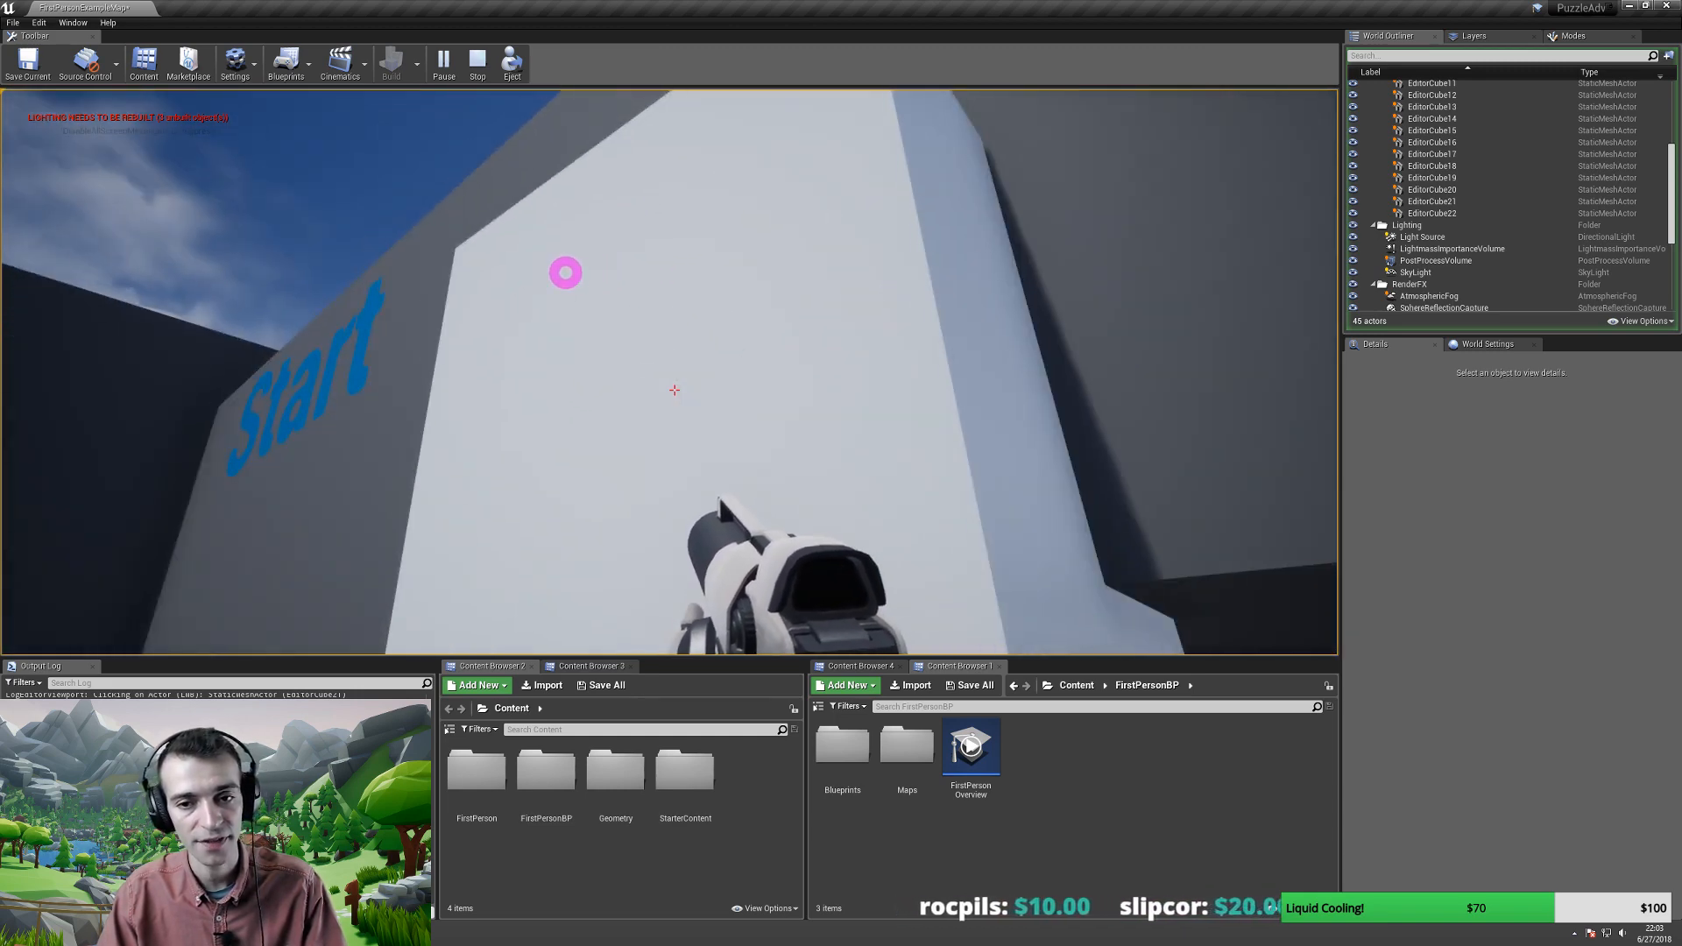
pyautogui.press('s')
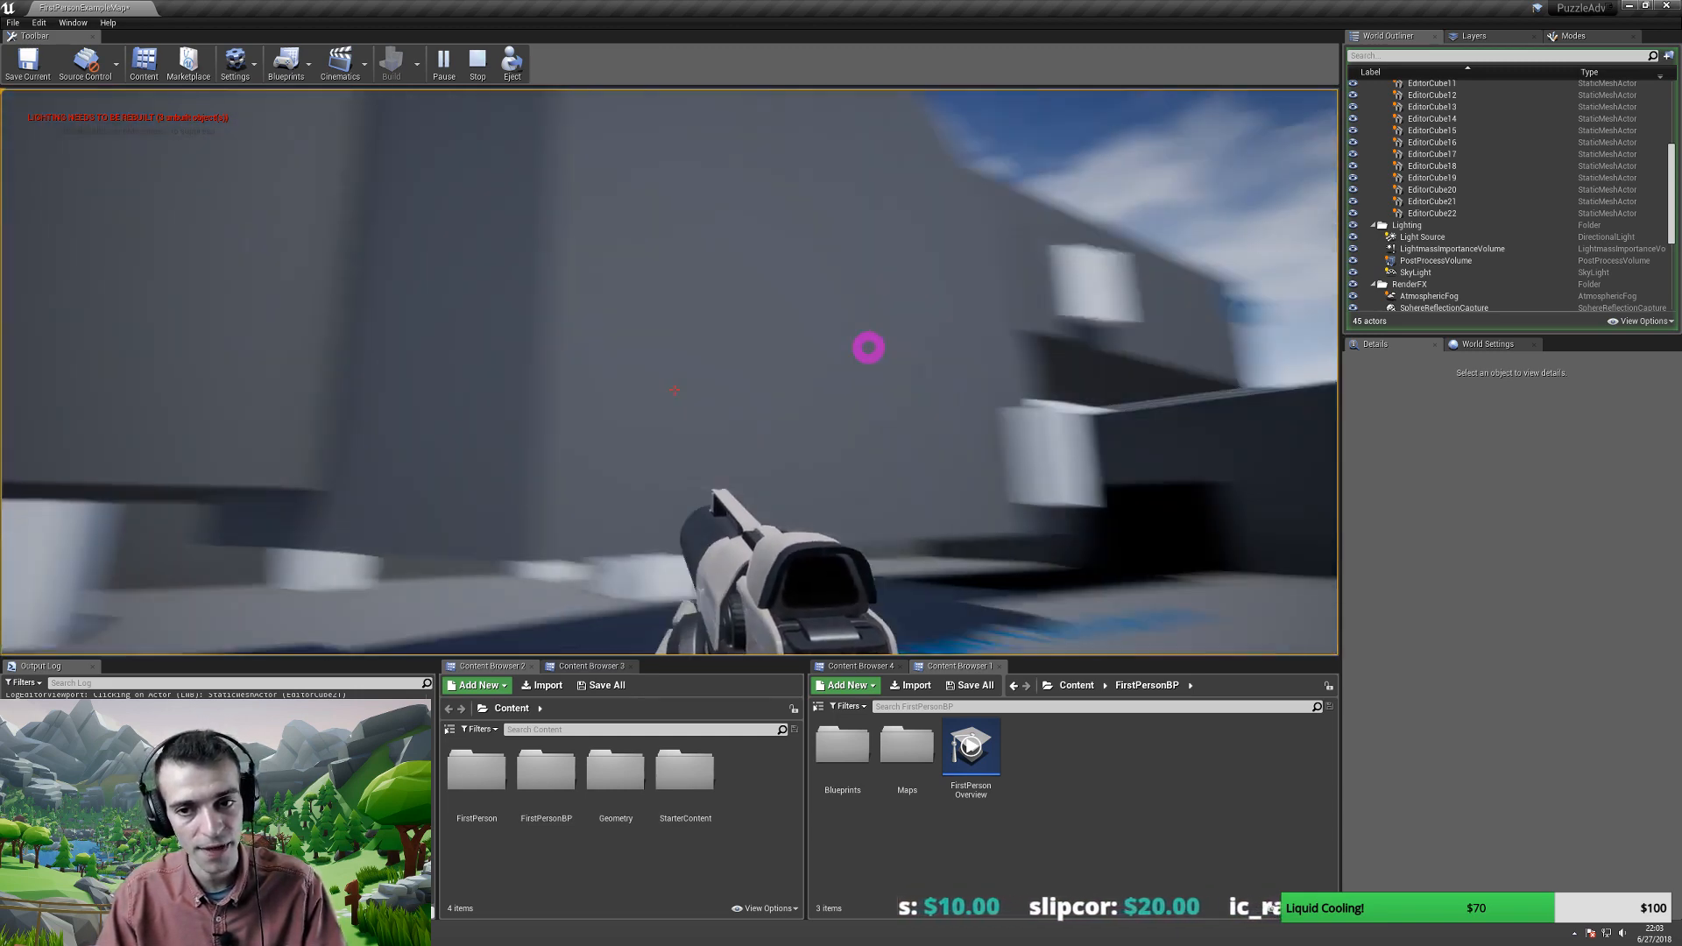
pyautogui.press('w')
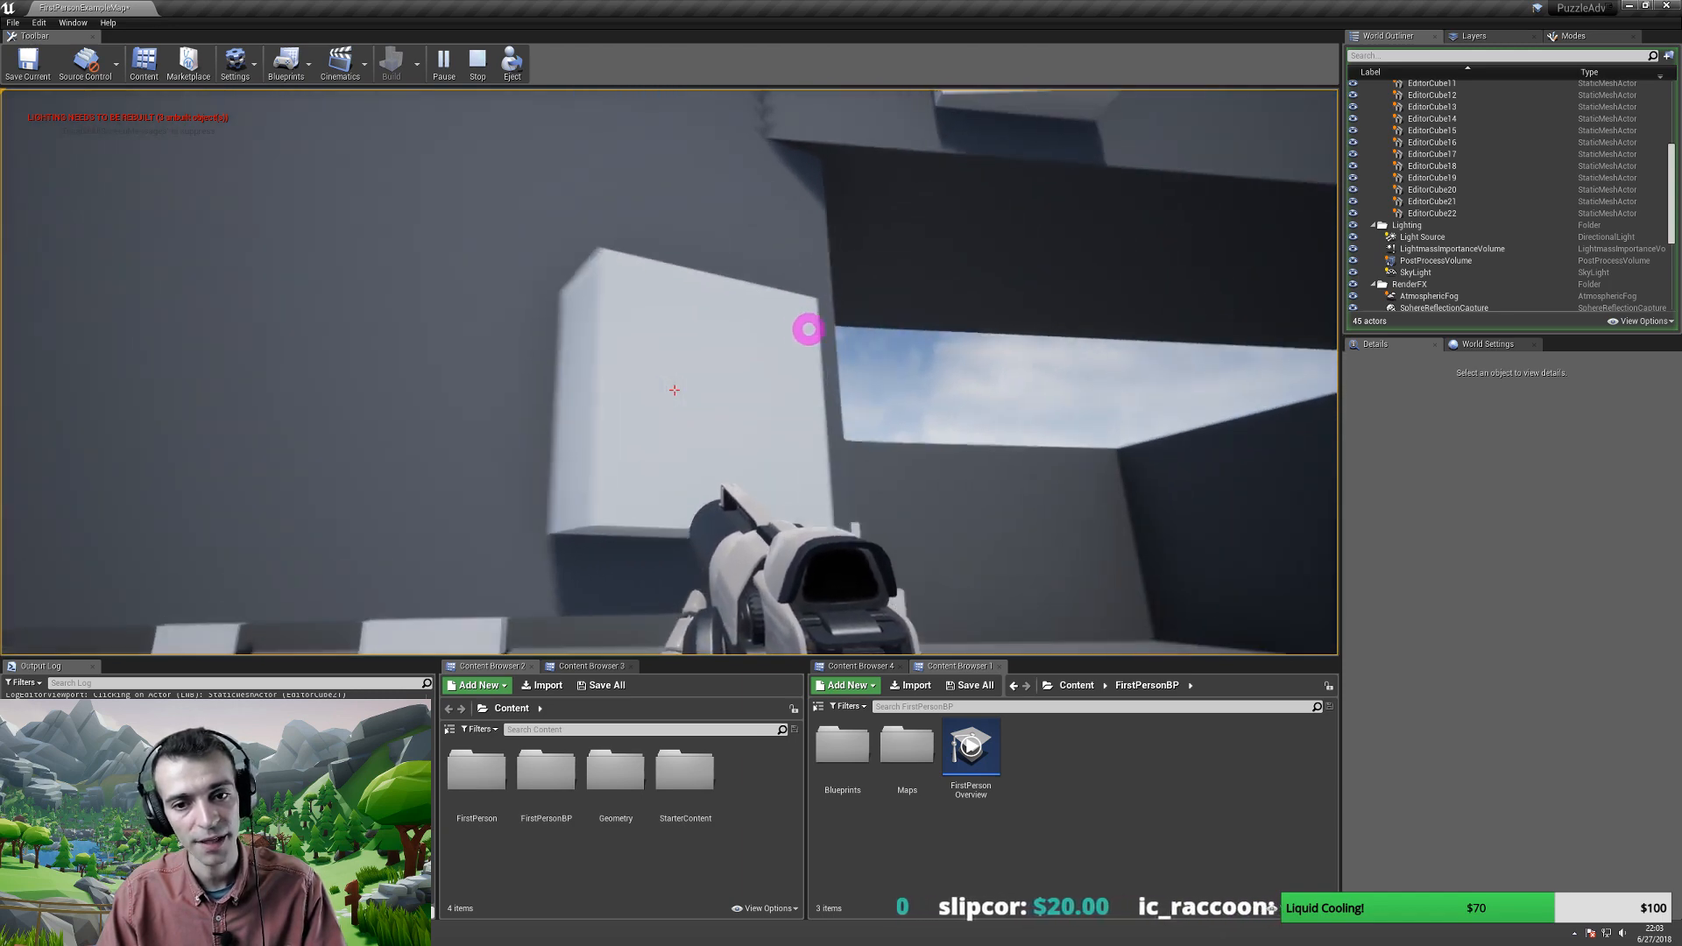
pyautogui.press('w')
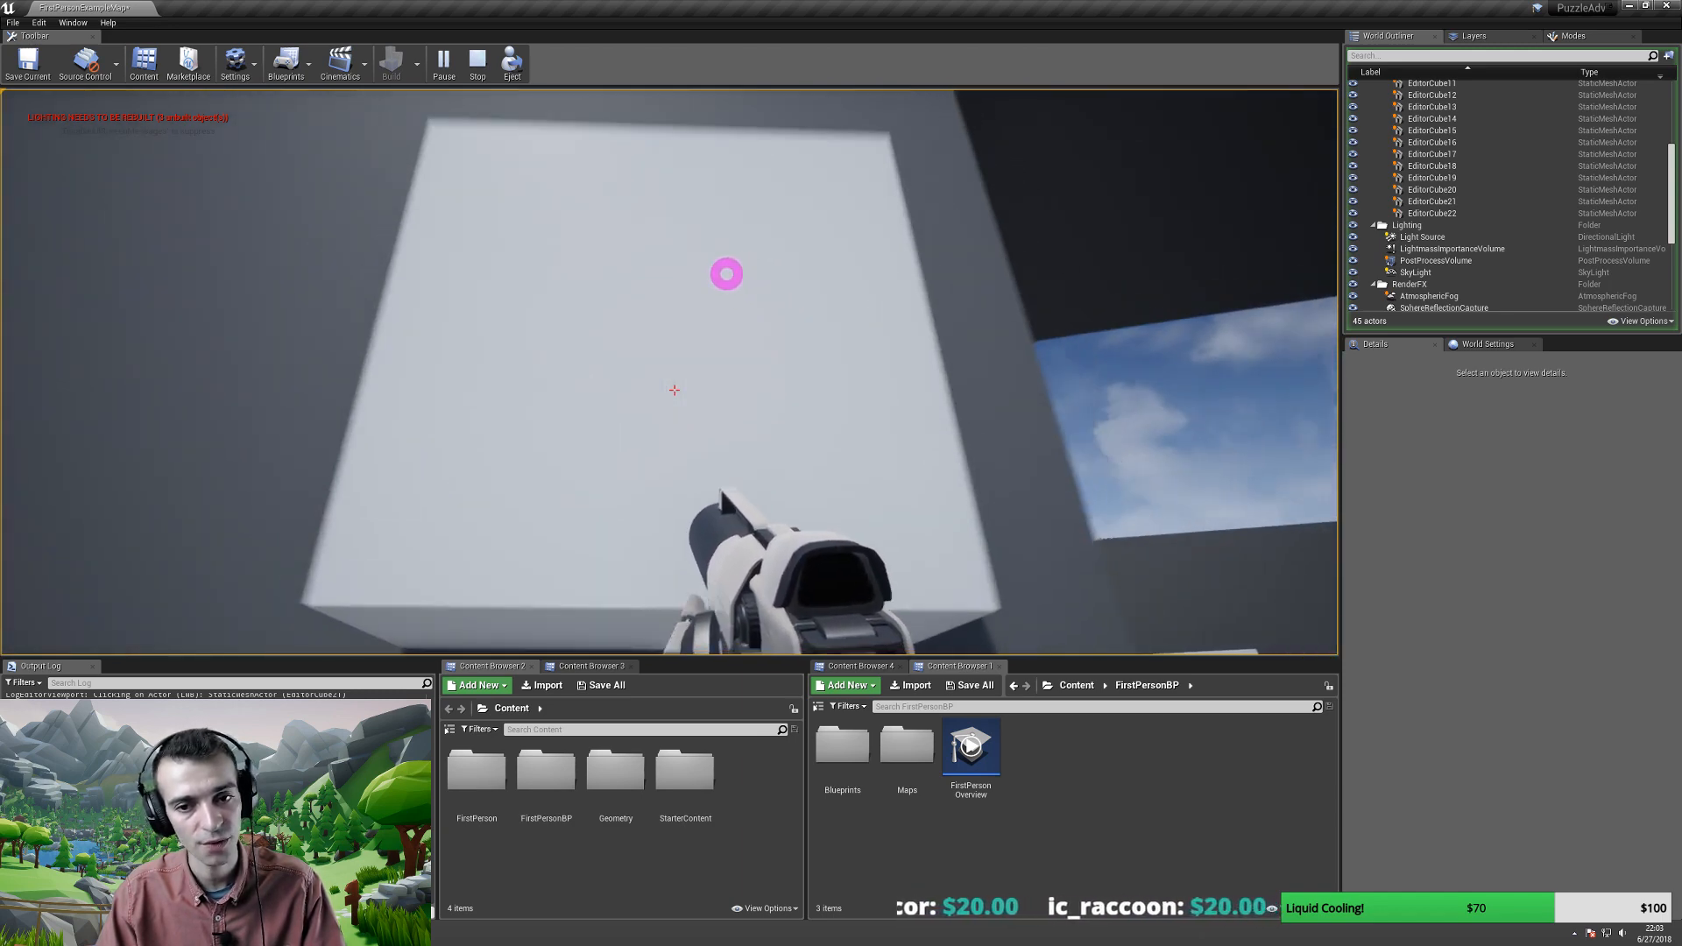
pyautogui.press('s')
pyautogui.press('w')
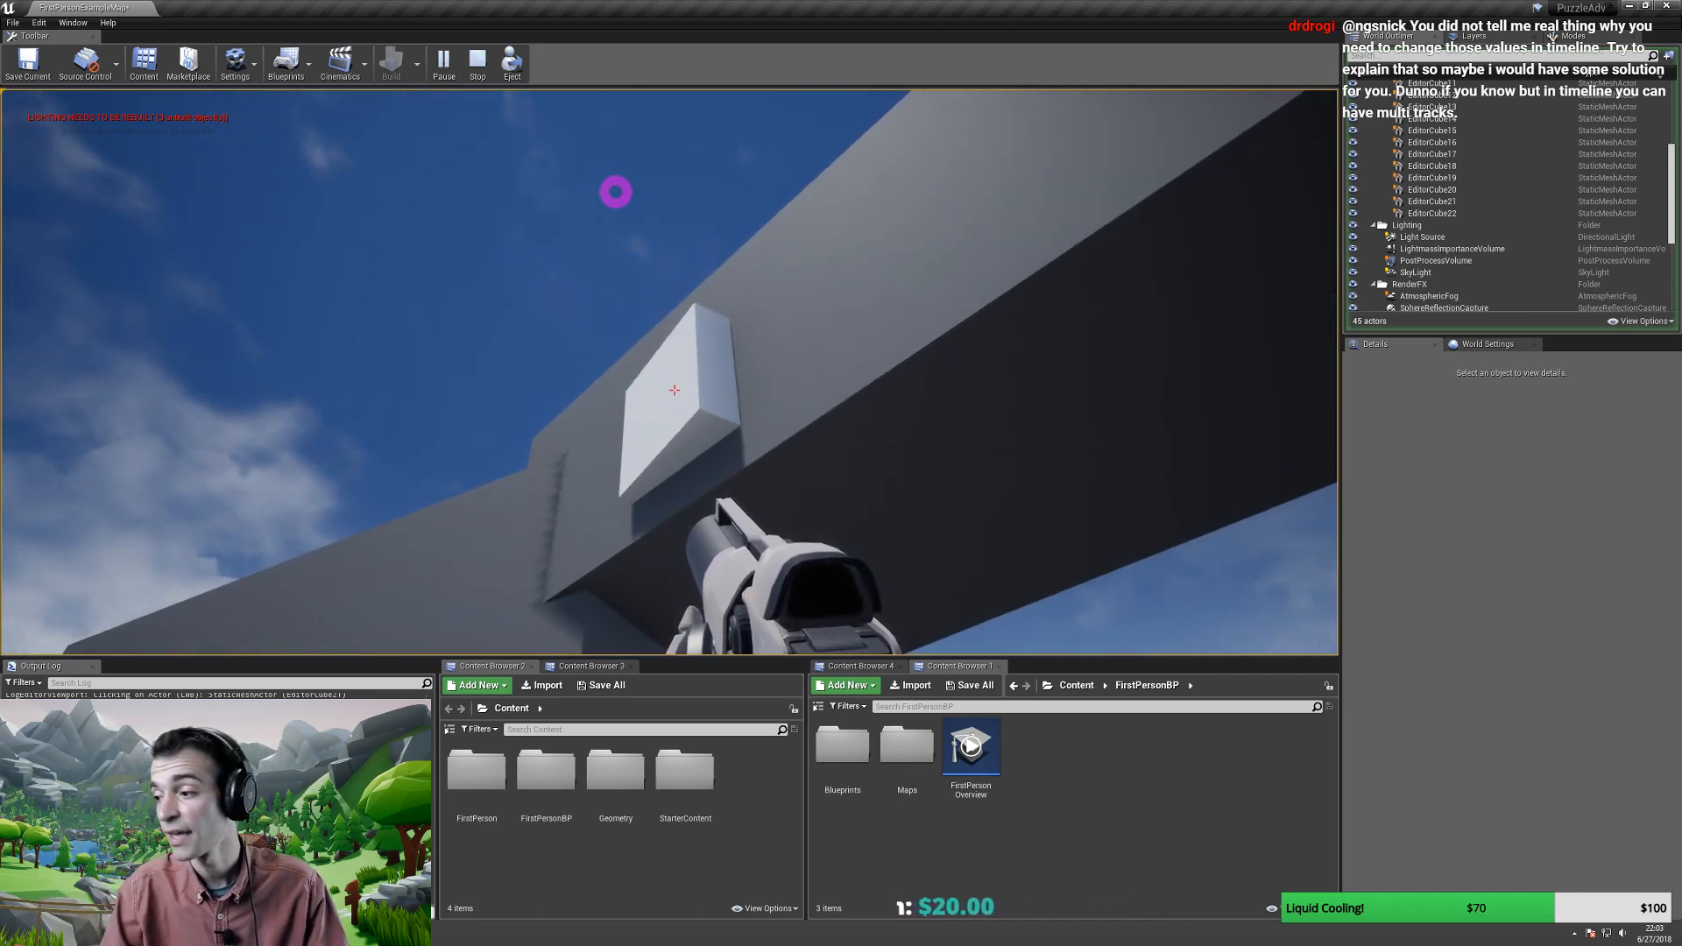
pyautogui.press('s')
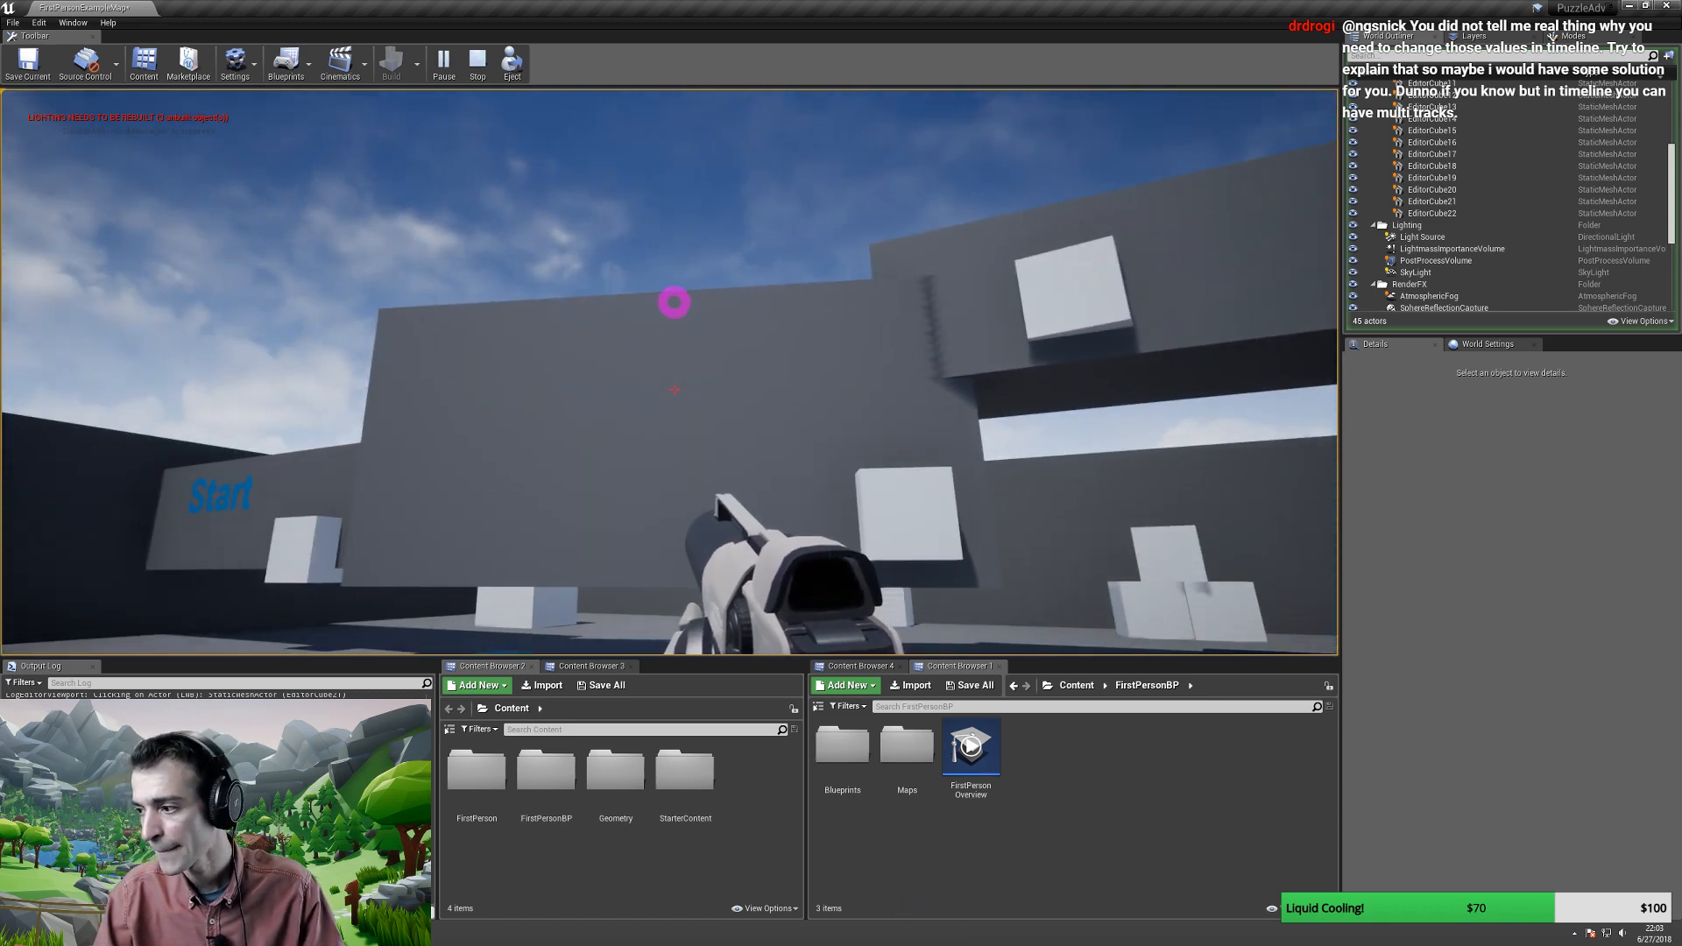
pyautogui.press('a')
pyautogui.press('s')
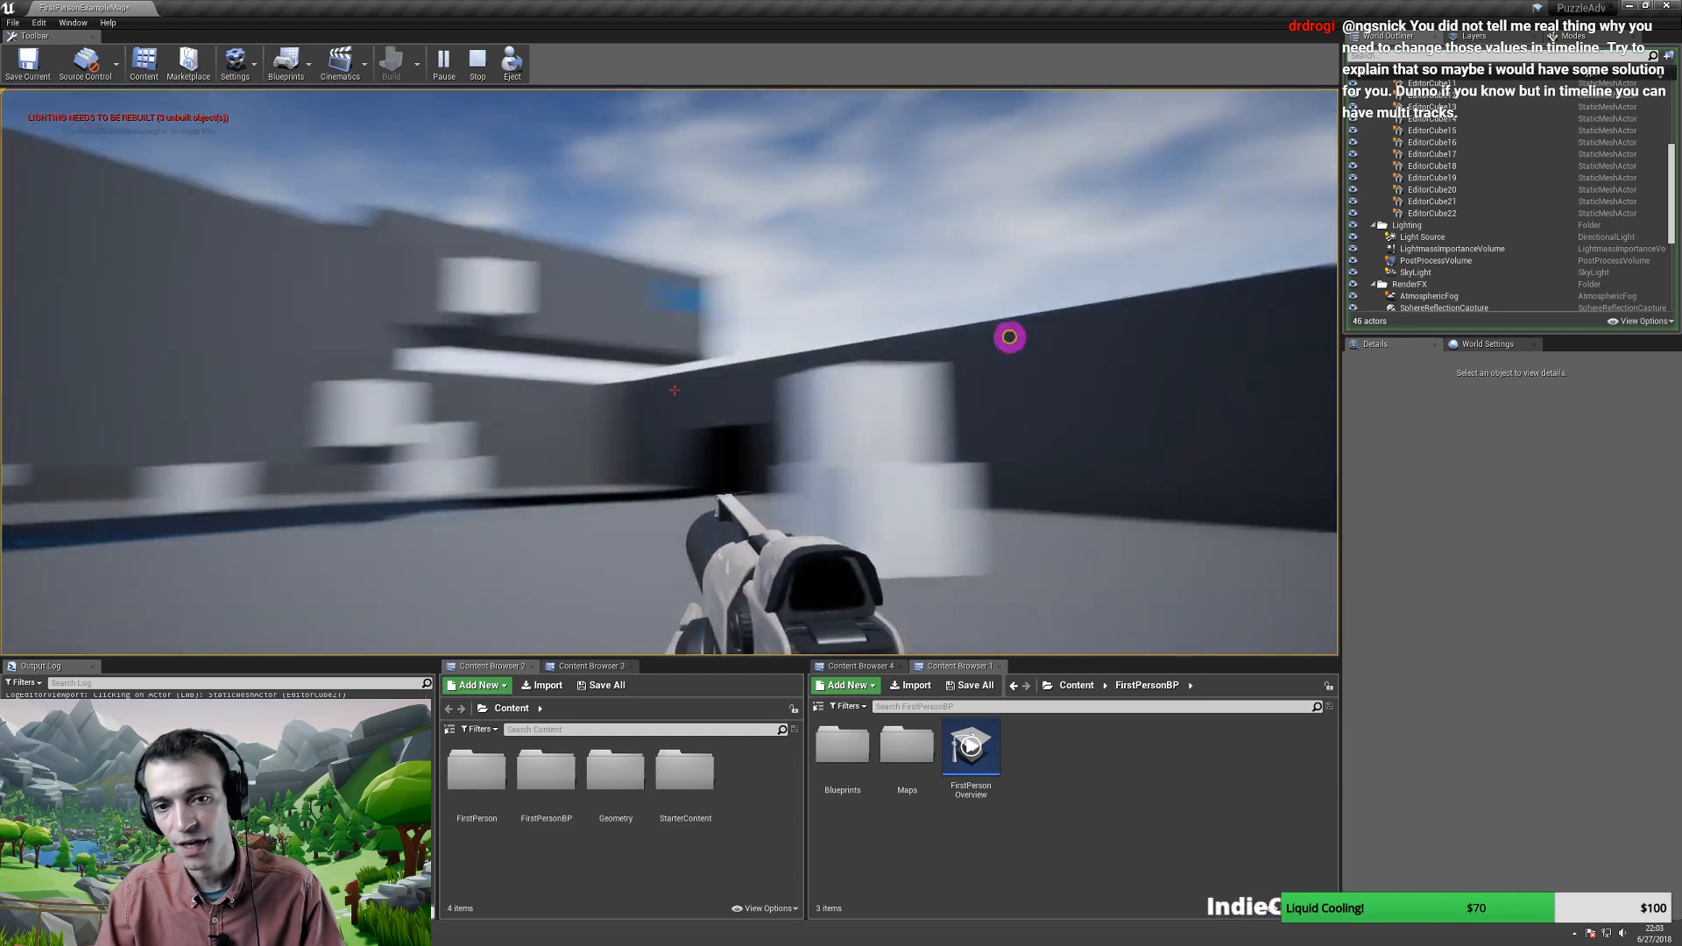
pyautogui.click(976, 301)
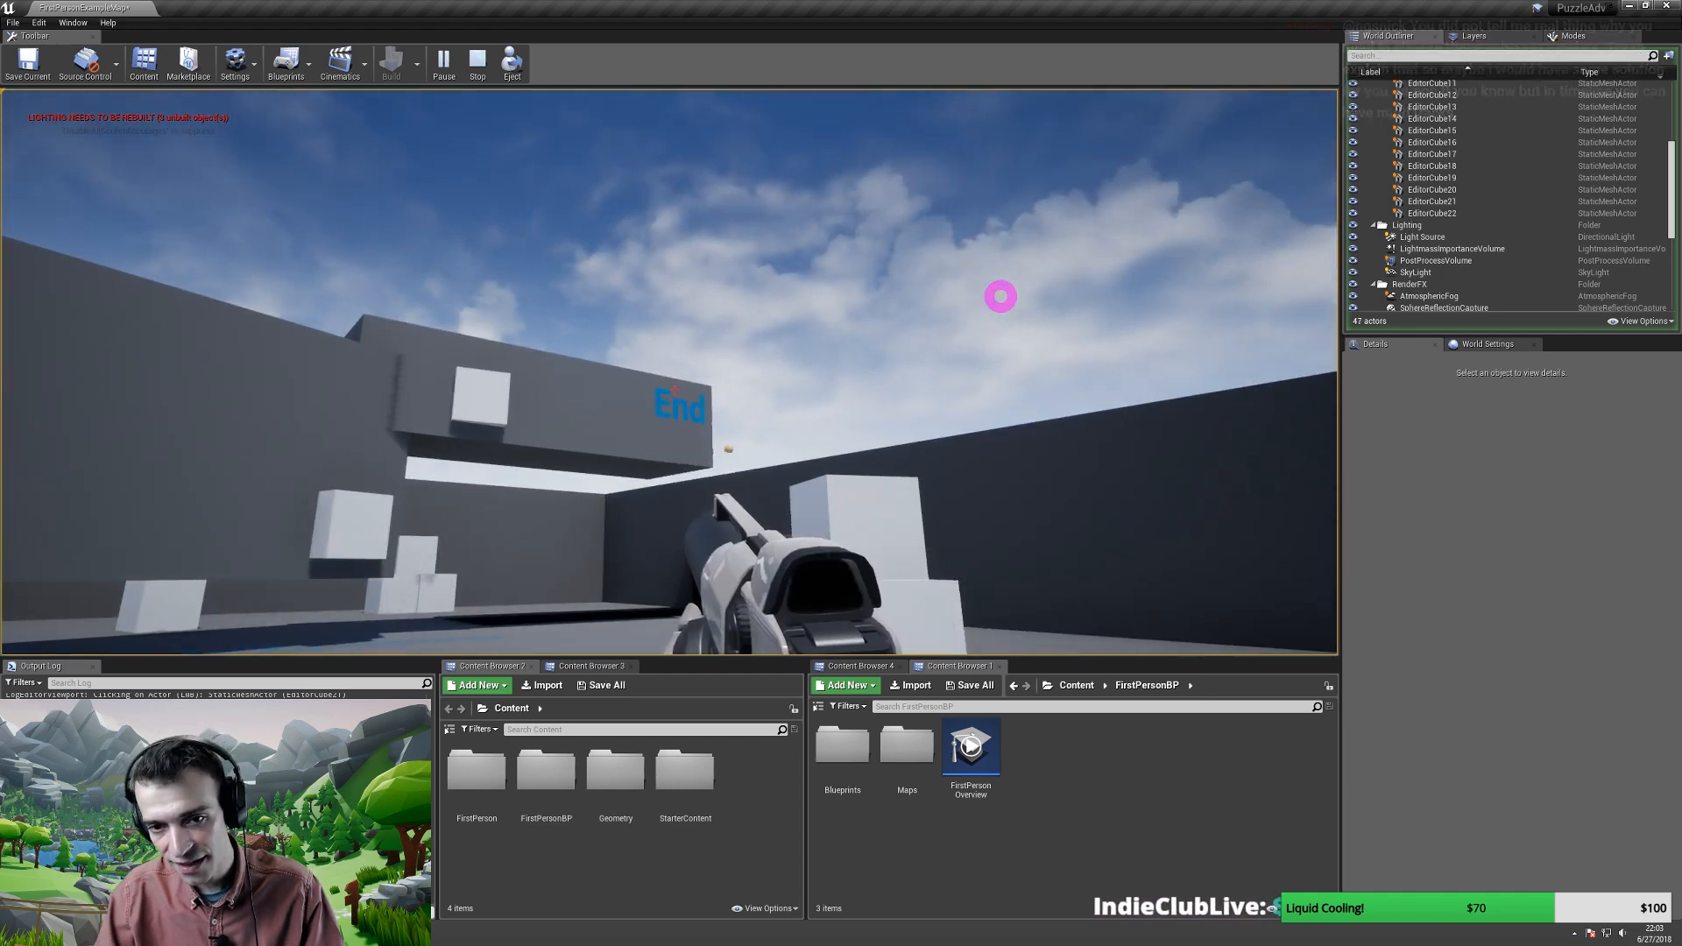
pyautogui.press('a')
pyautogui.press('s')
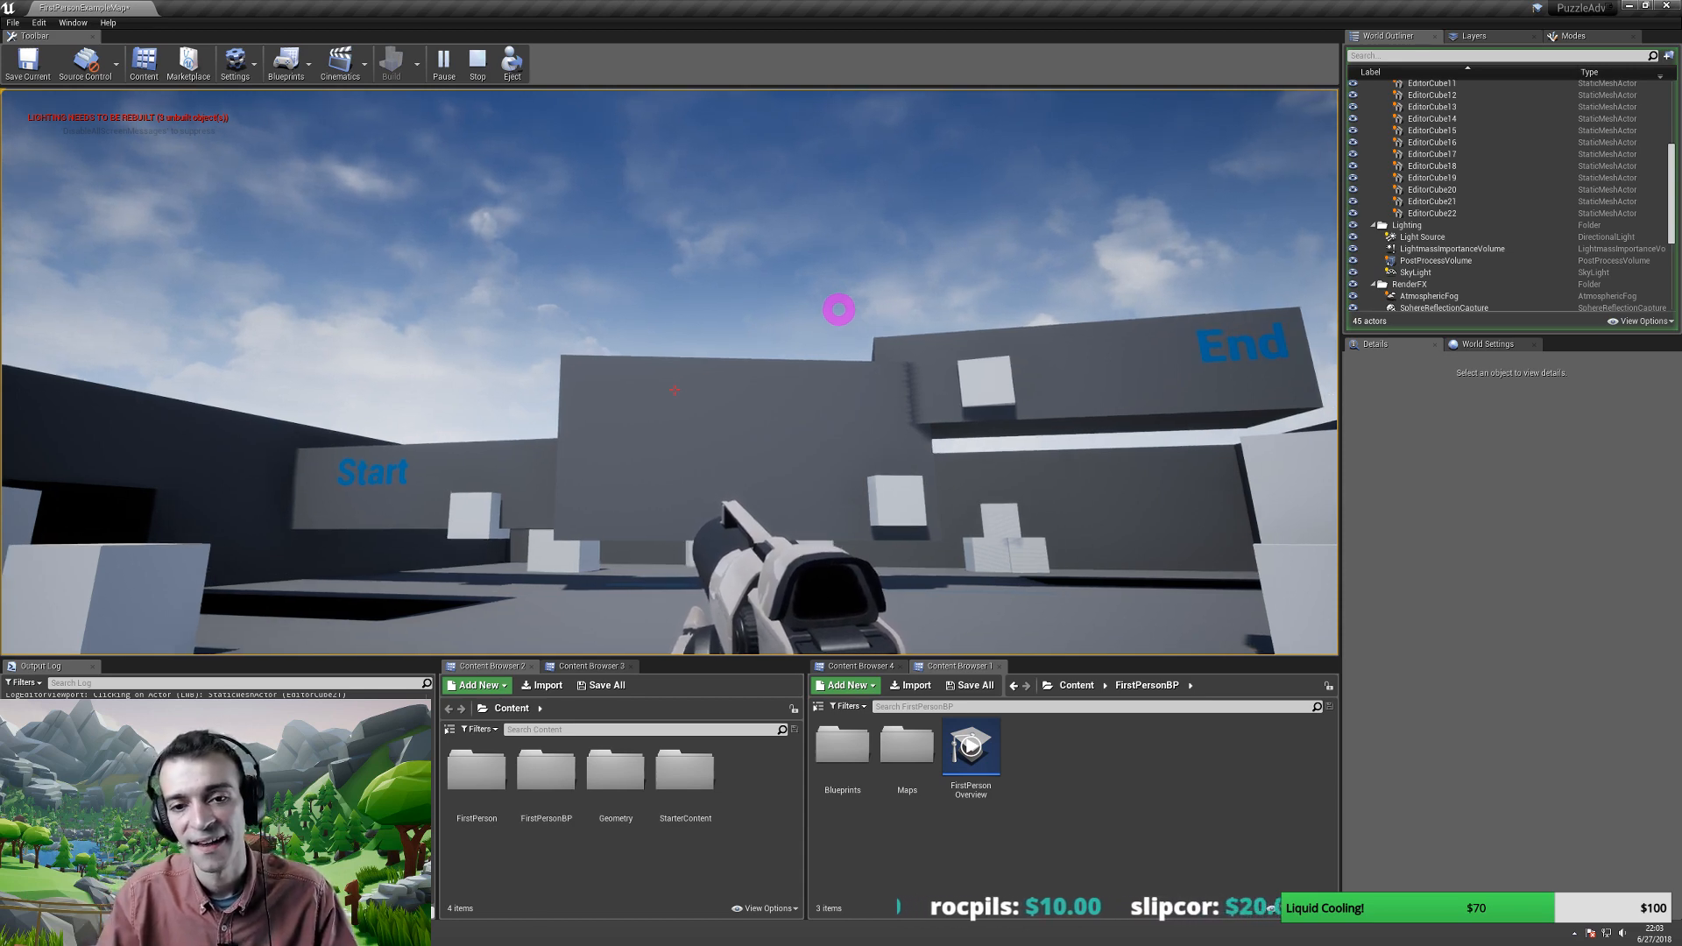
pyautogui.press('Escape')
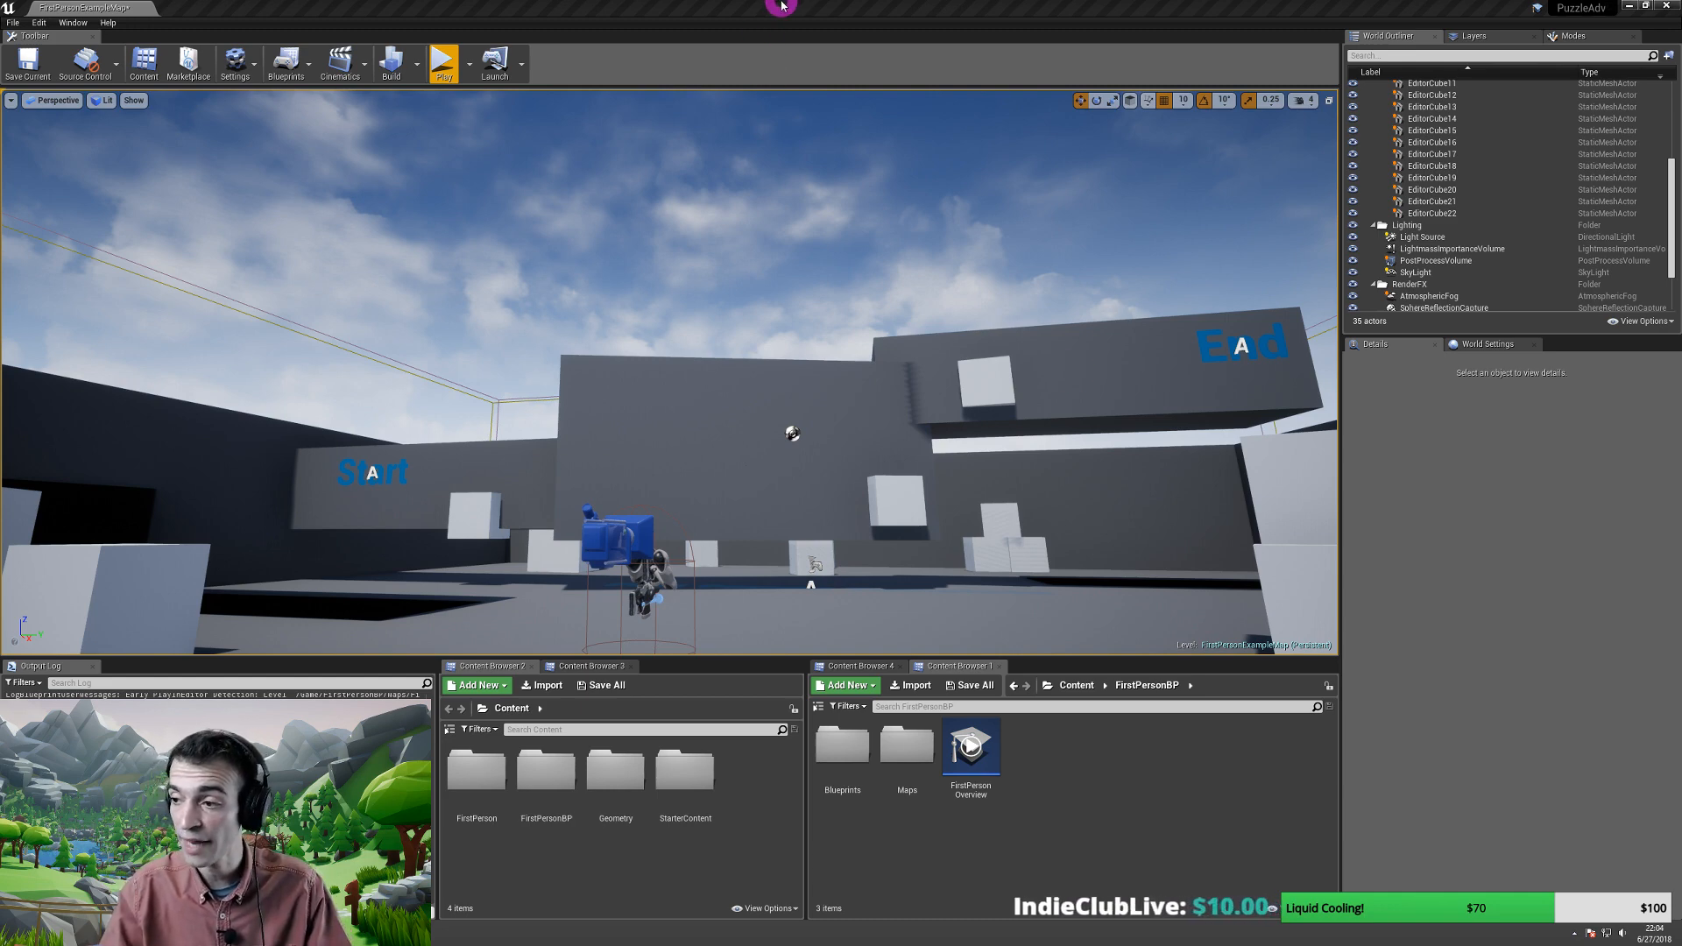
pyautogui.click(782, 6)
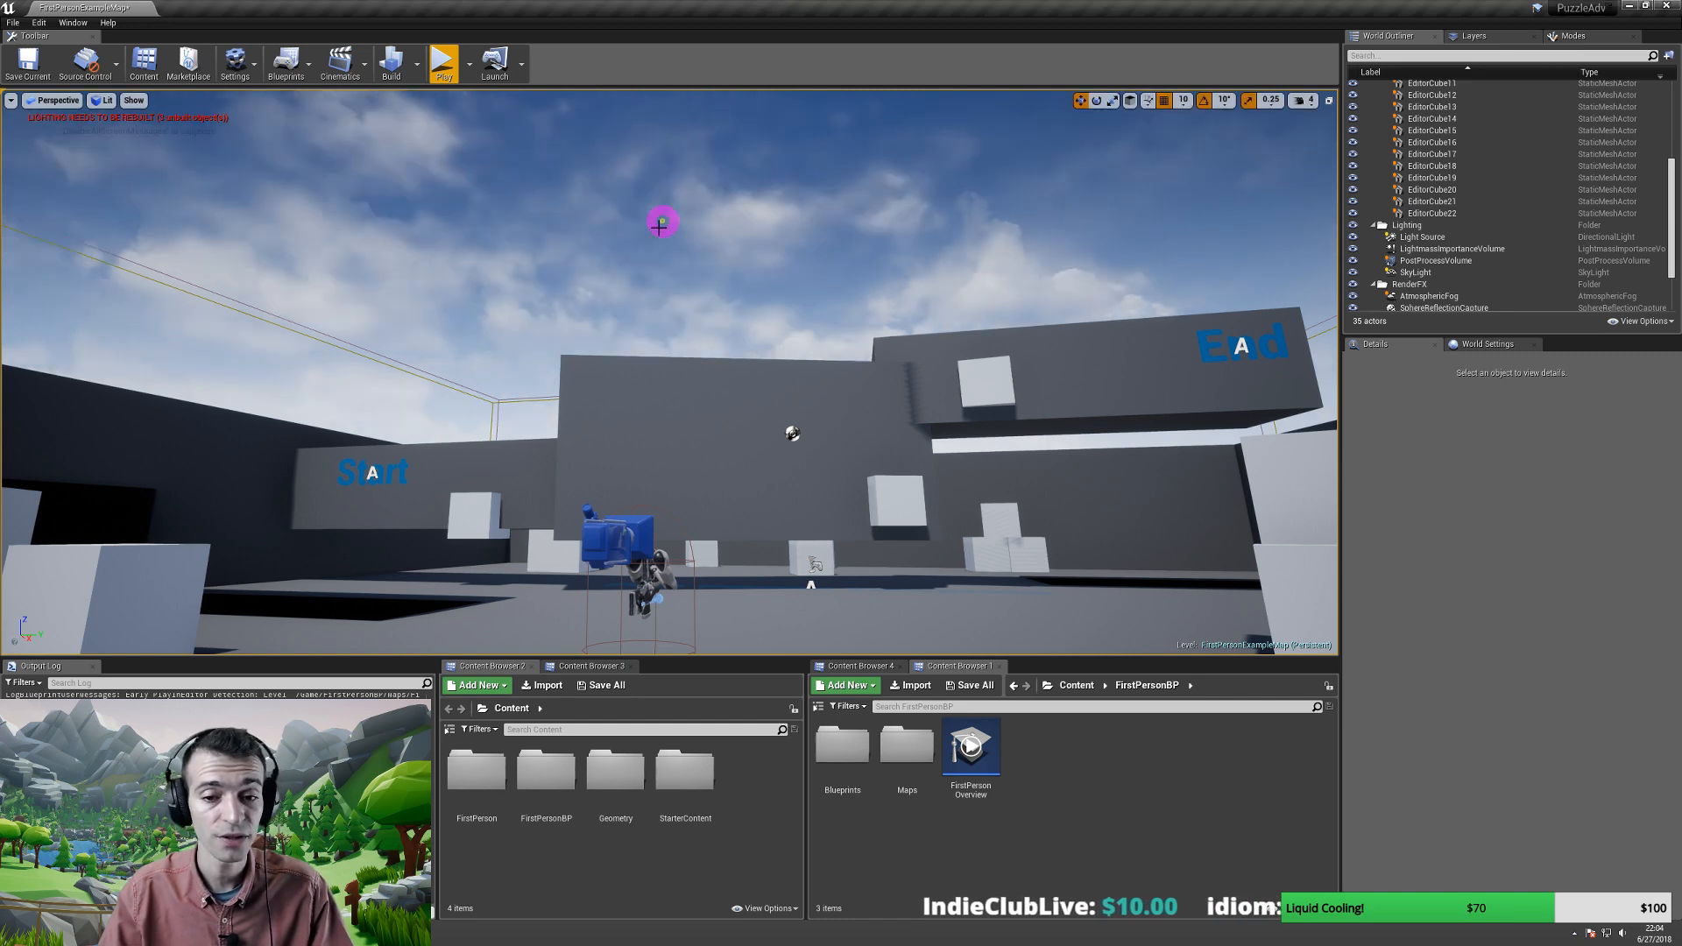
pyautogui.doubleClick(700, 8)
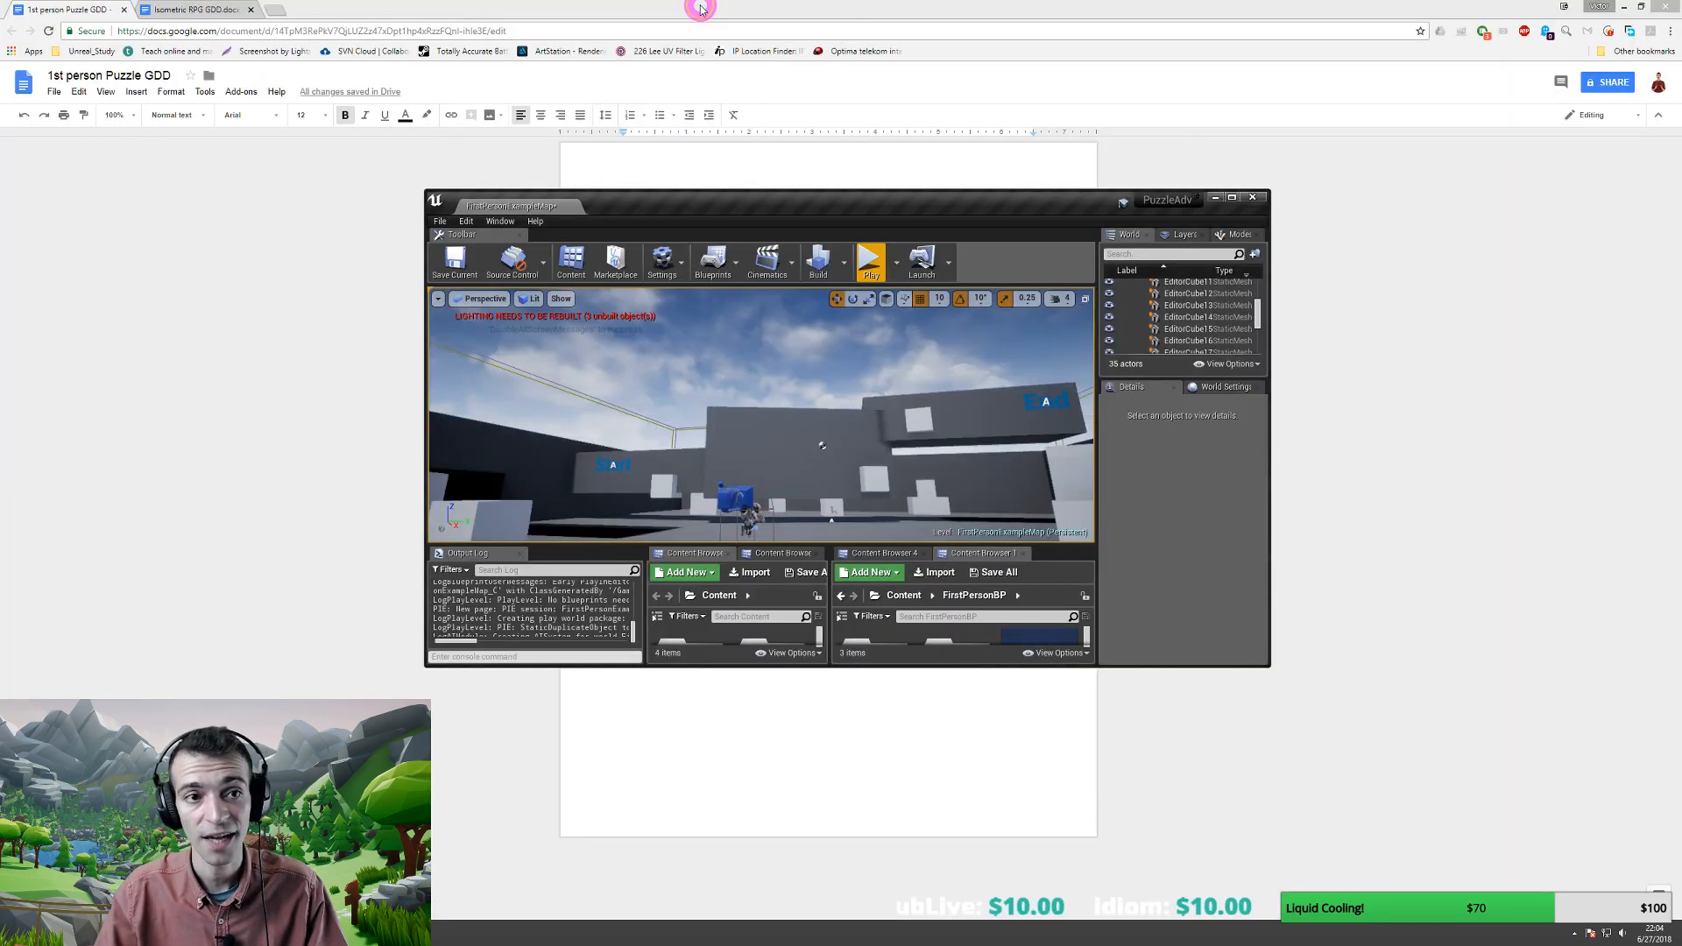
pyautogui.doubleClick(762, 187)
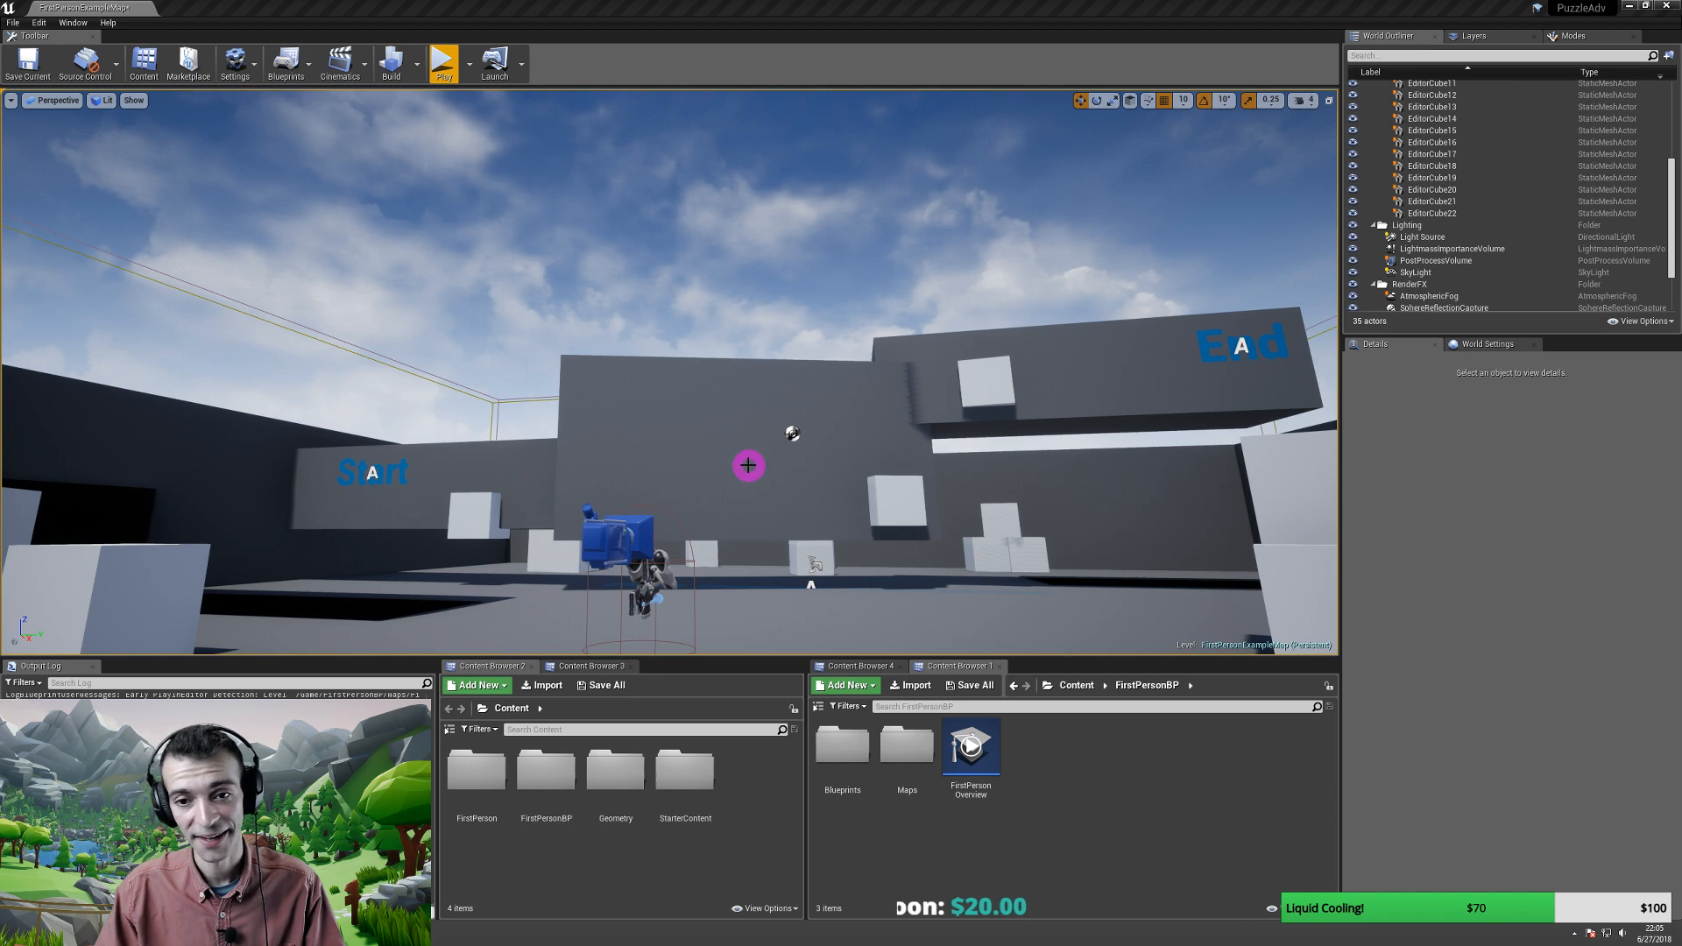
# - Select EditorCube19 beside the Start sign and drag it slightly upward
pyautogui.moveTo(789, 478); pyautogui.dragTo(780, 443, button='right')
pyautogui.moveTo(747, 510); pyautogui.dragTo(506, 466, button='right')
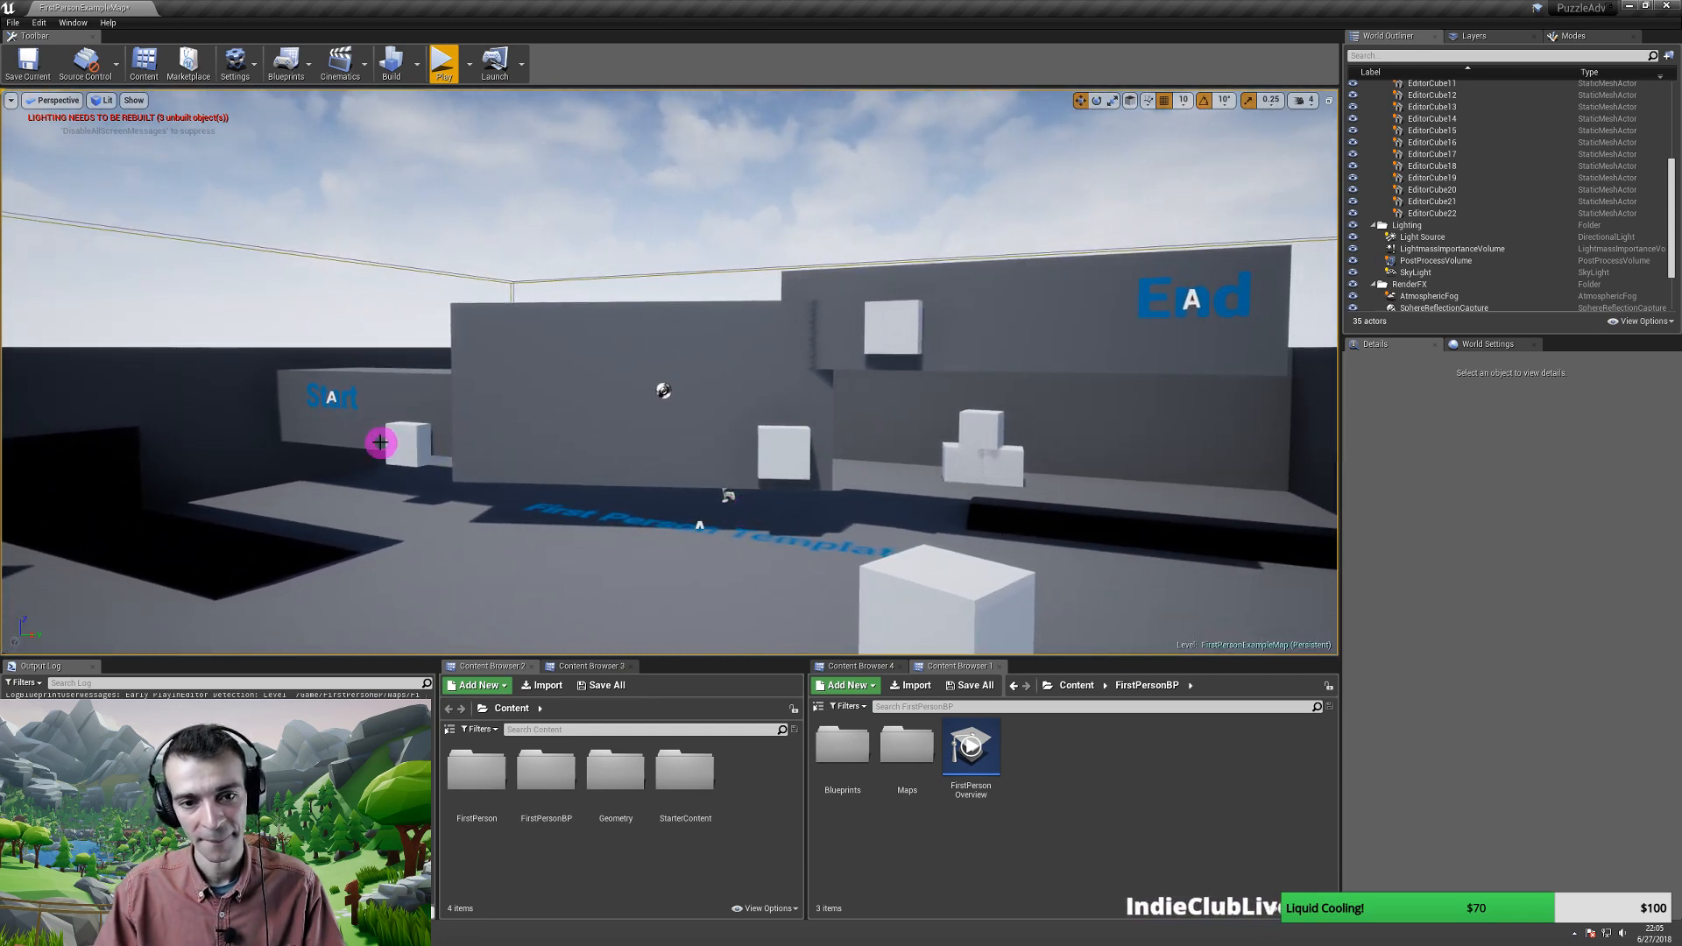
pyautogui.click(401, 439)
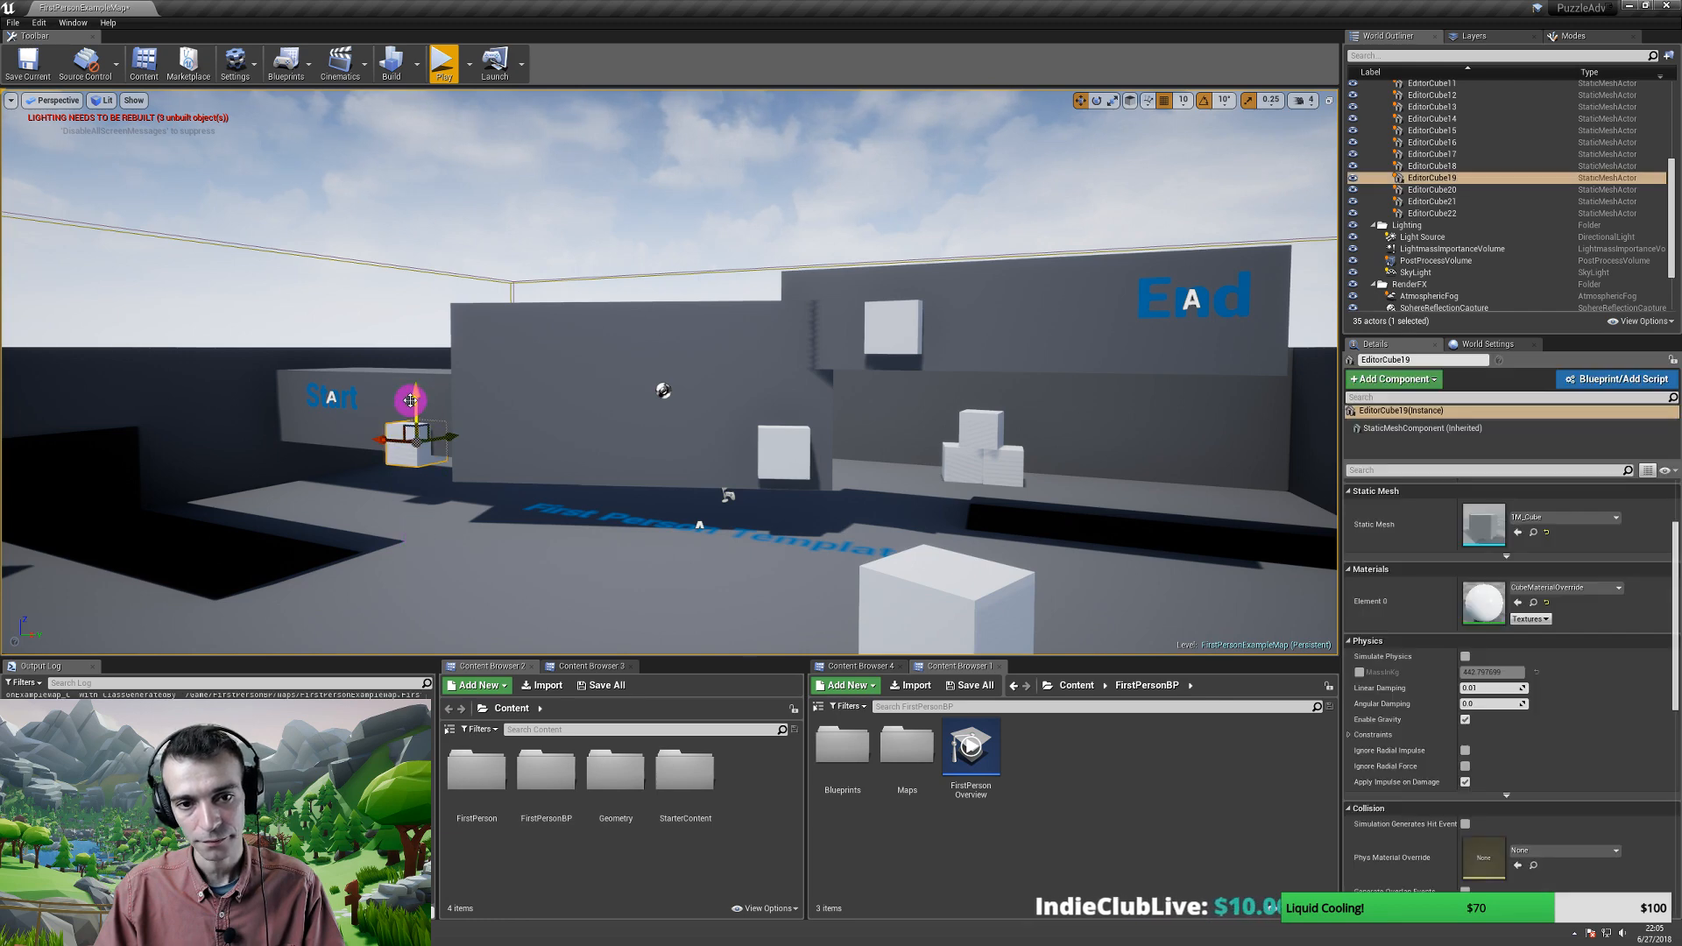
pyautogui.moveTo(535, 407); pyautogui.dragTo(547, 562, button='right')
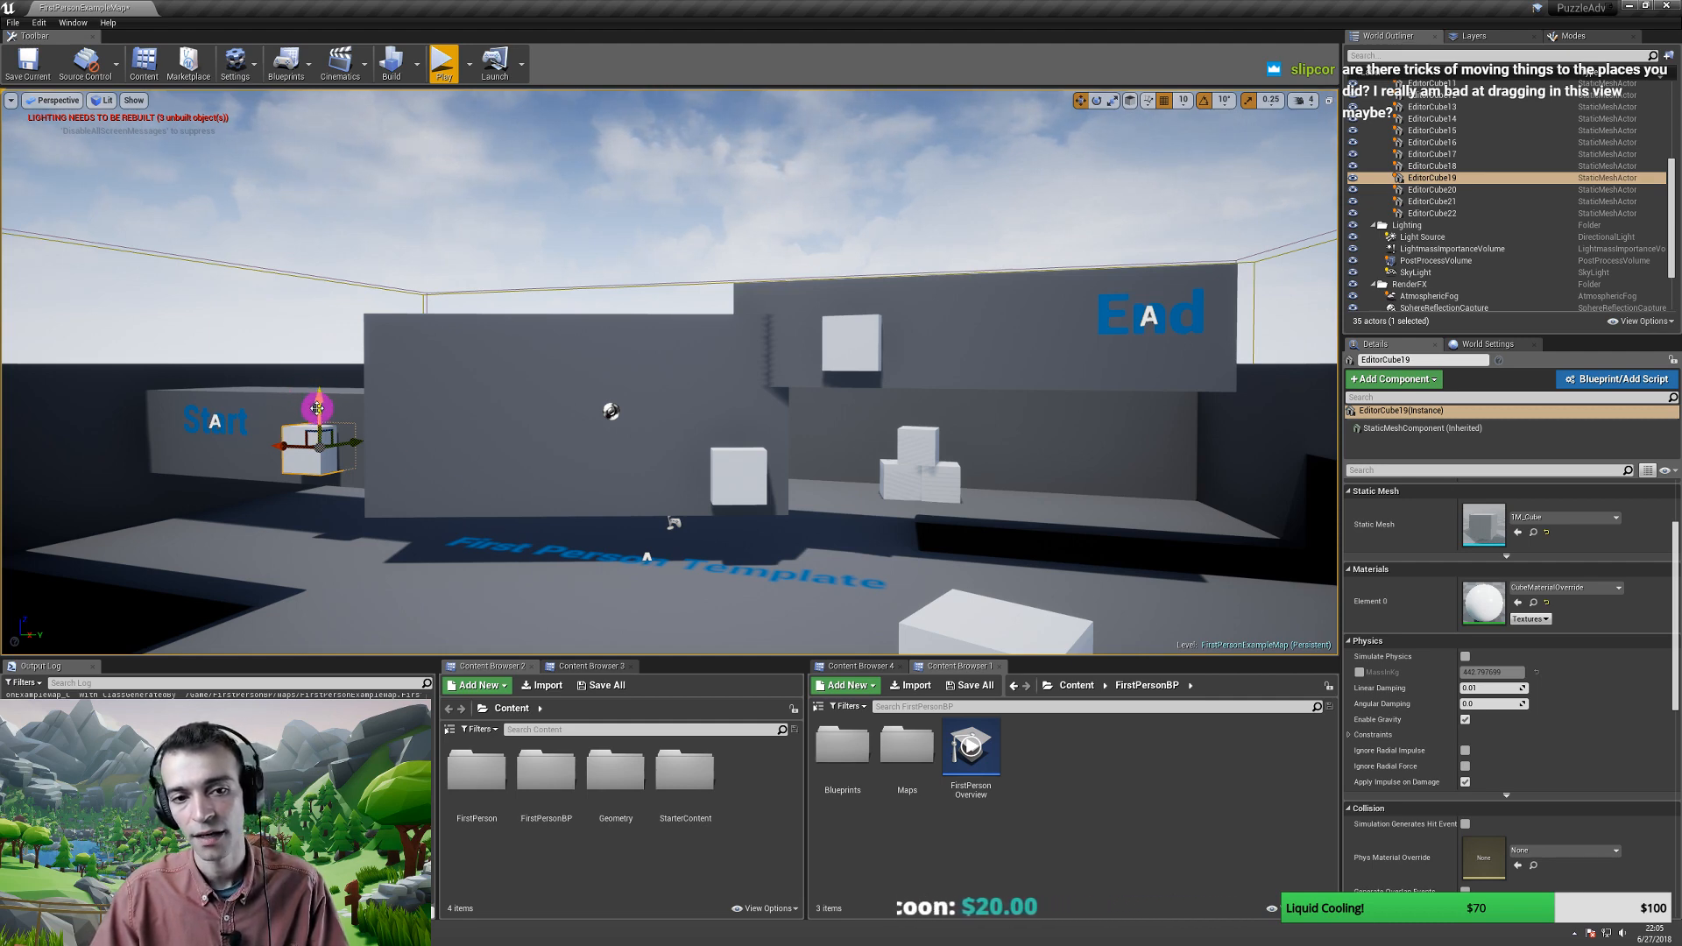
pyautogui.moveTo(317, 407); pyautogui.dragTo(286, 446)
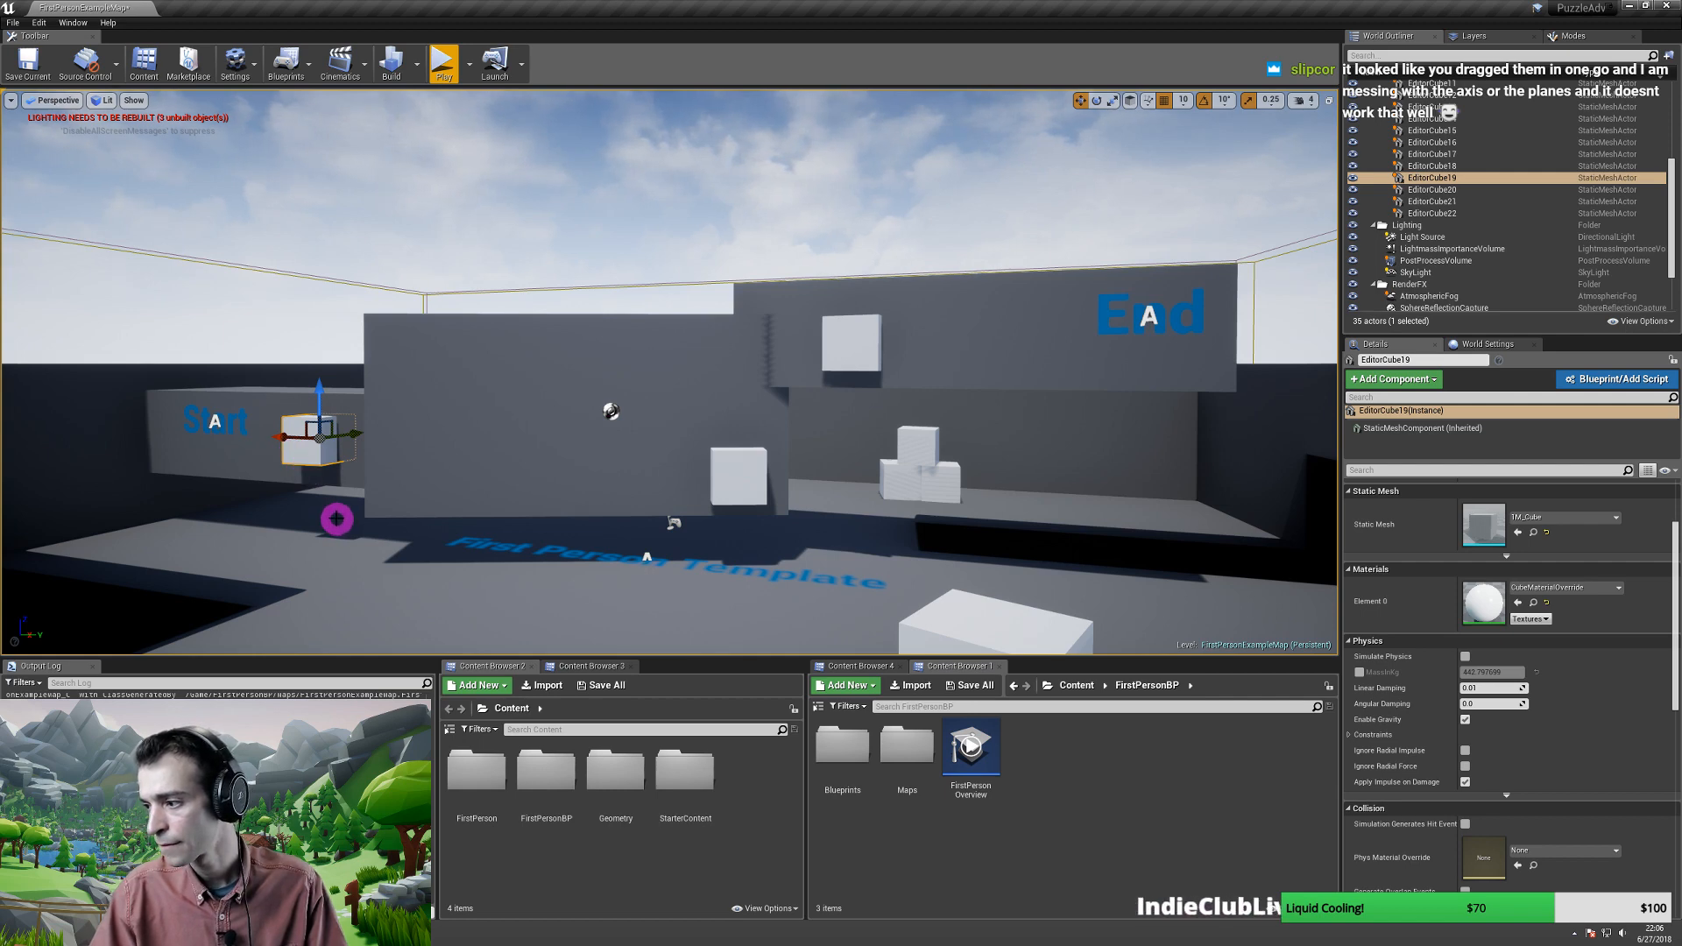
# - Nudge the cube back near its original spot, then select EditorCube21 by the central wall
pyautogui.moveTo(365, 516); pyautogui.dragTo(538, 537, button='right')
pyautogui.press('w')
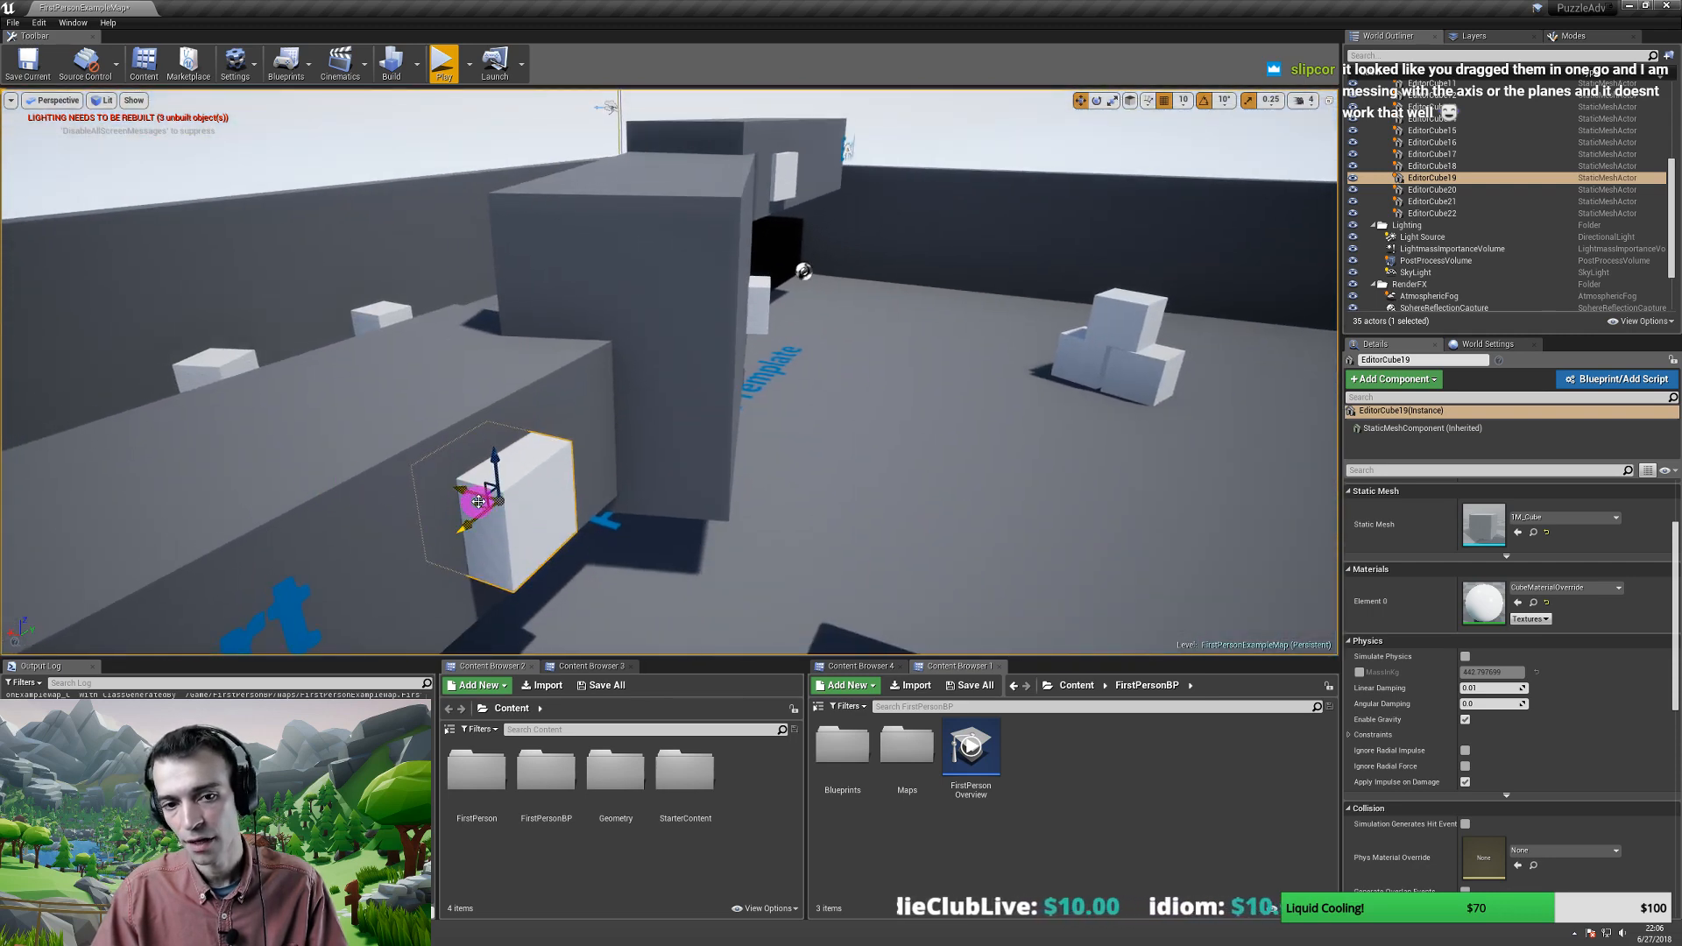
pyautogui.moveTo(481, 505)
pyautogui.mouseDown()
pyautogui.moveTo(544, 518)
pyautogui.moveTo(478, 491)
pyautogui.moveTo(472, 505)
pyautogui.mouseUp()
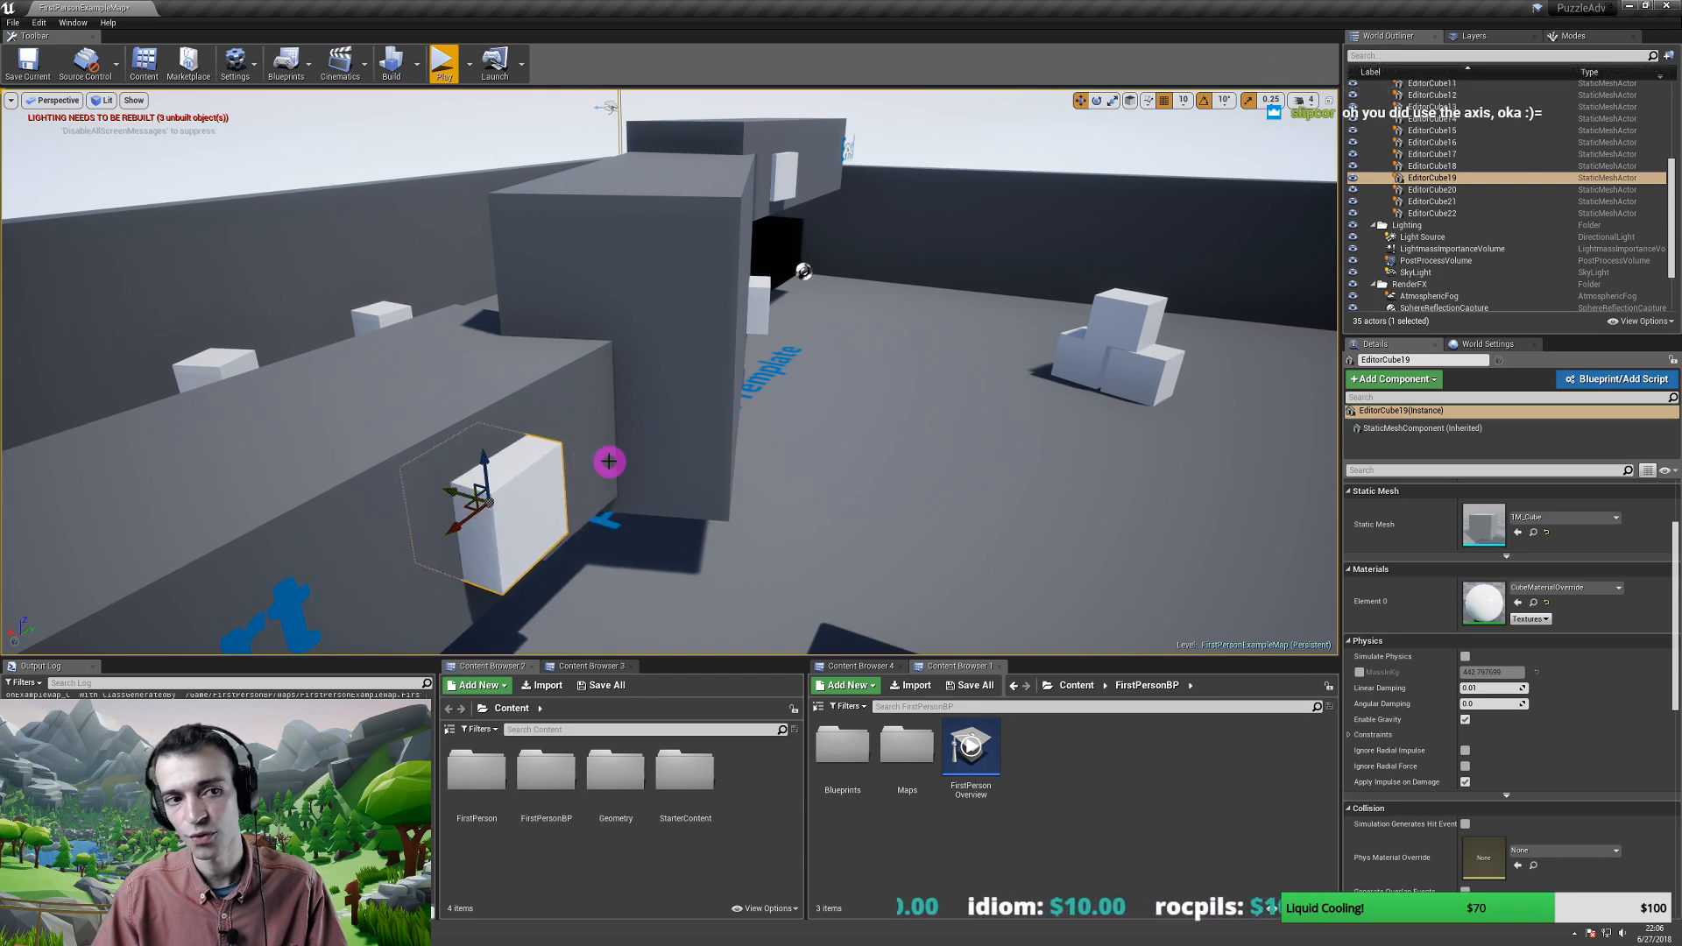
pyautogui.scroll(2, 605, 463)
pyautogui.moveTo(600, 460)
pyautogui.mouseDown(button='right')
pyautogui.moveTo(491, 444)
pyautogui.moveTo(615, 476)
pyautogui.mouseUp(button='right')
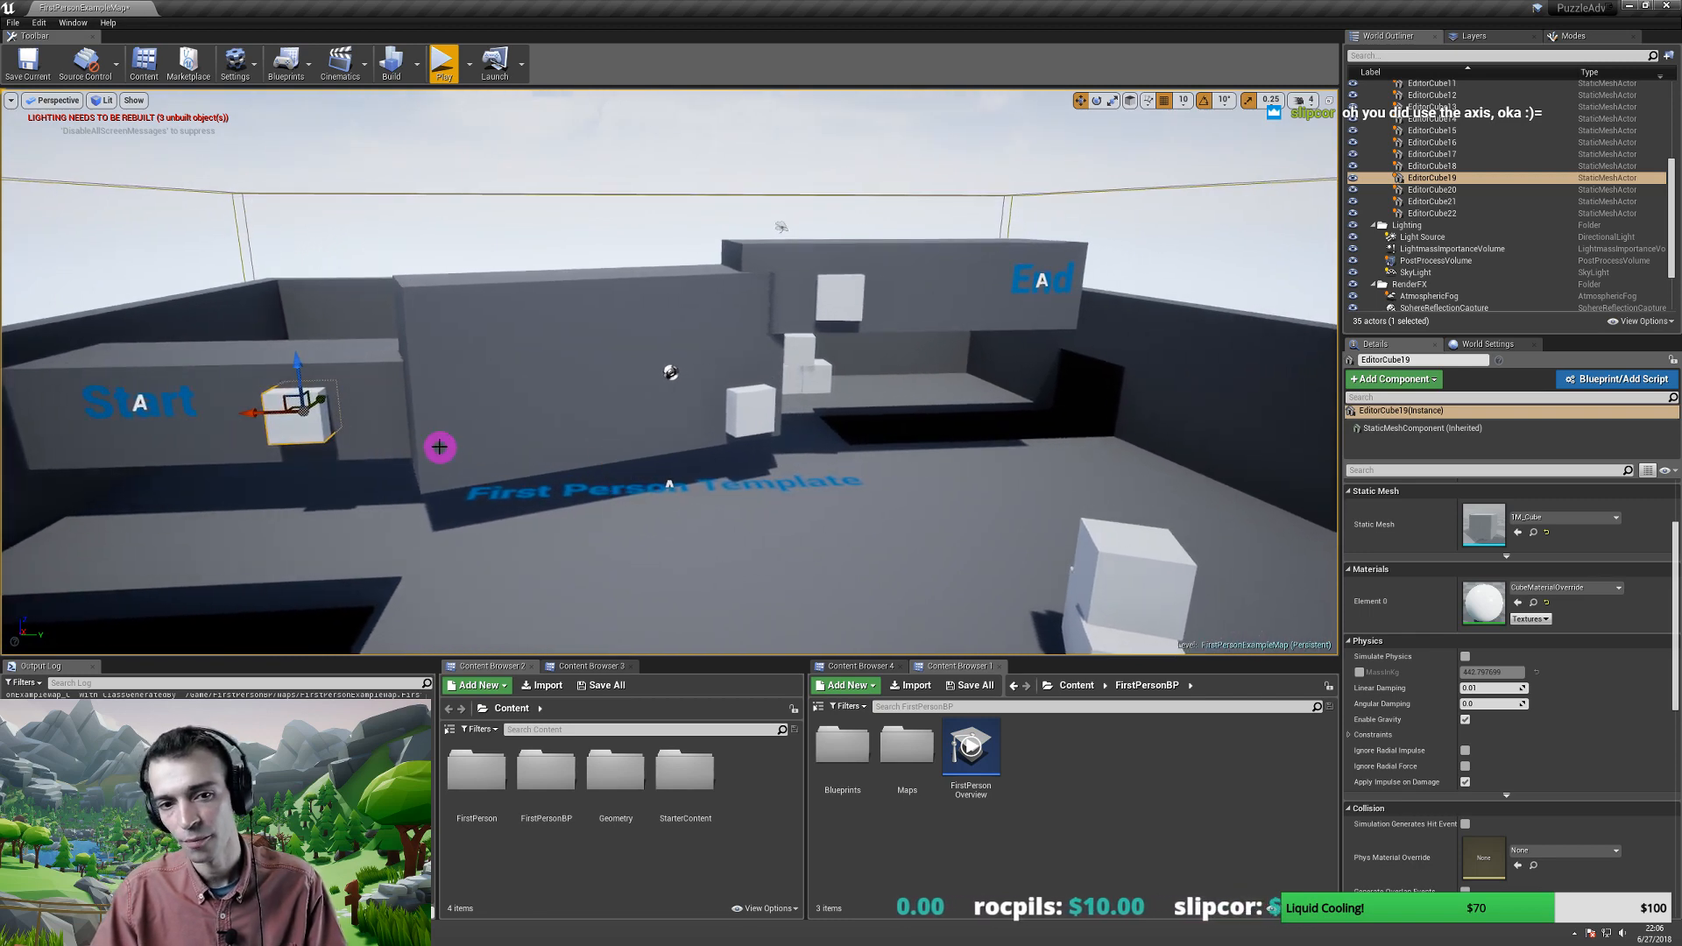
pyautogui.moveTo(300, 373); pyautogui.dragTo(298, 373)
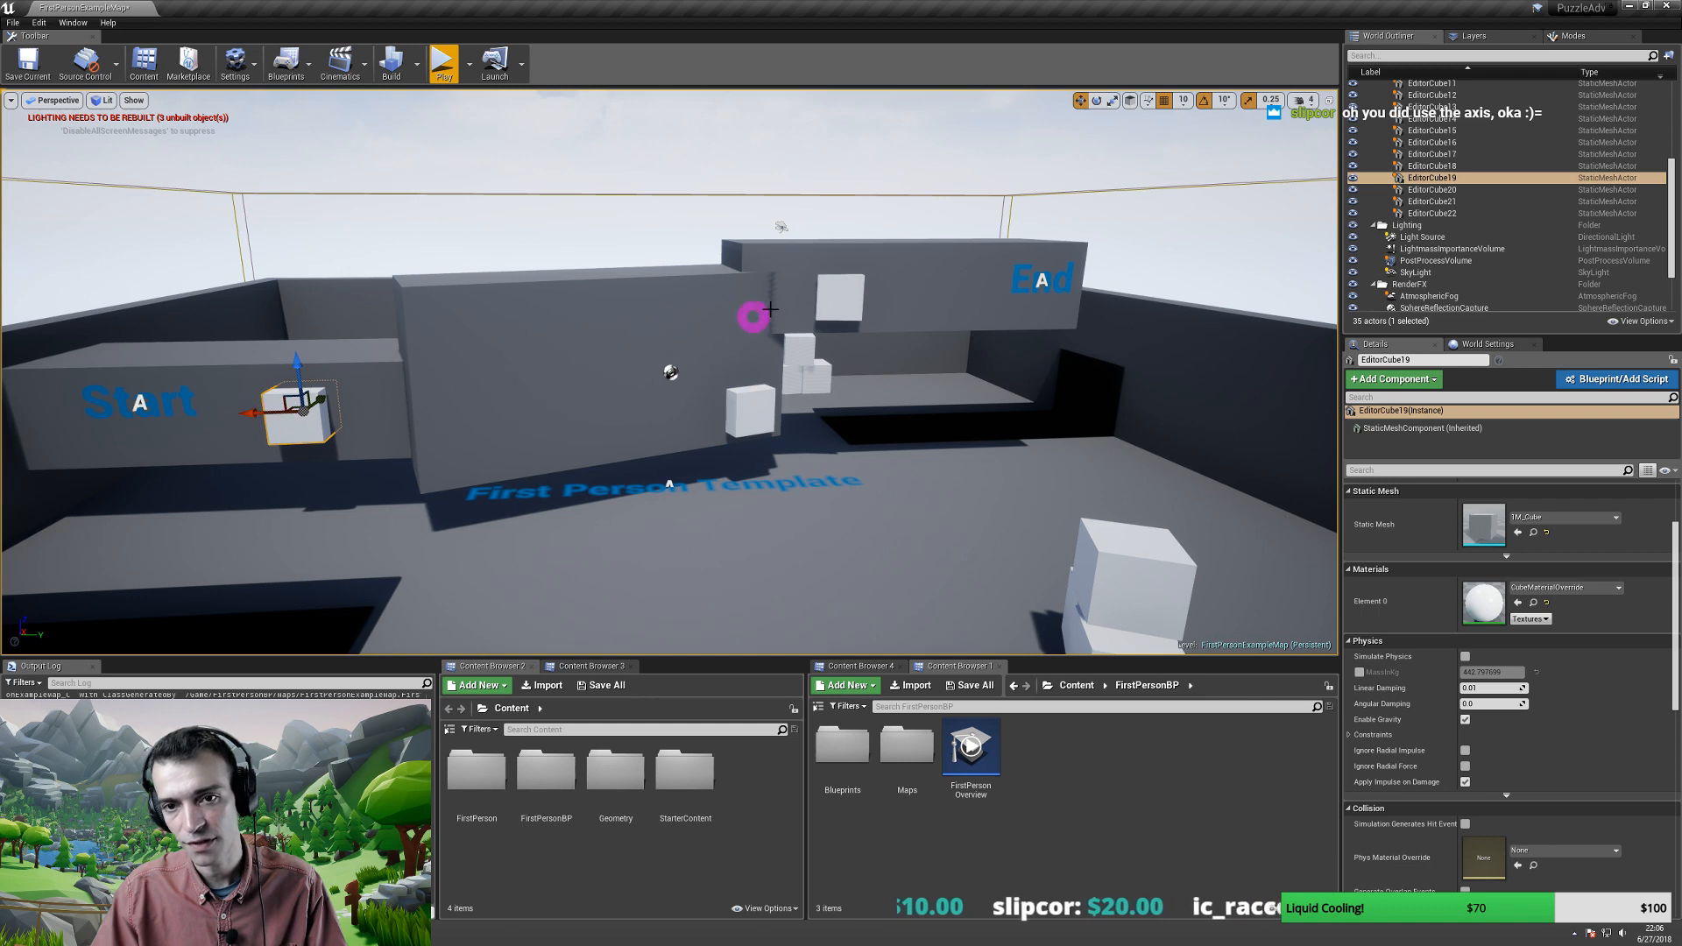
pyautogui.click(750, 399)
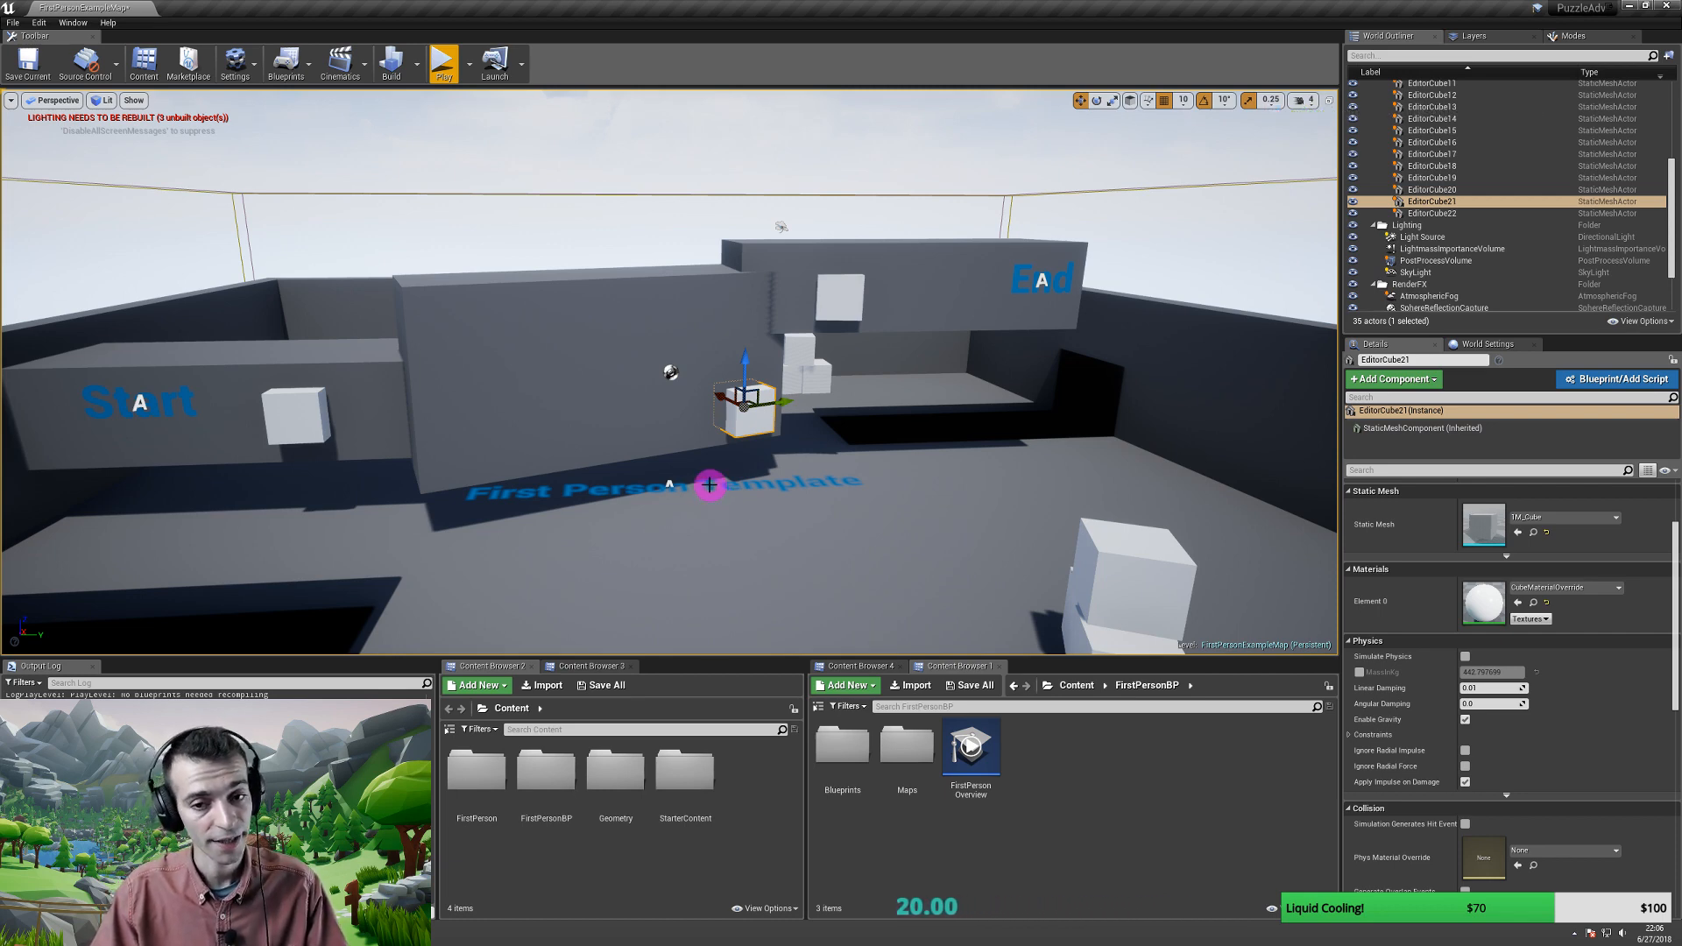
pyautogui.scroll(-2, 698, 458)
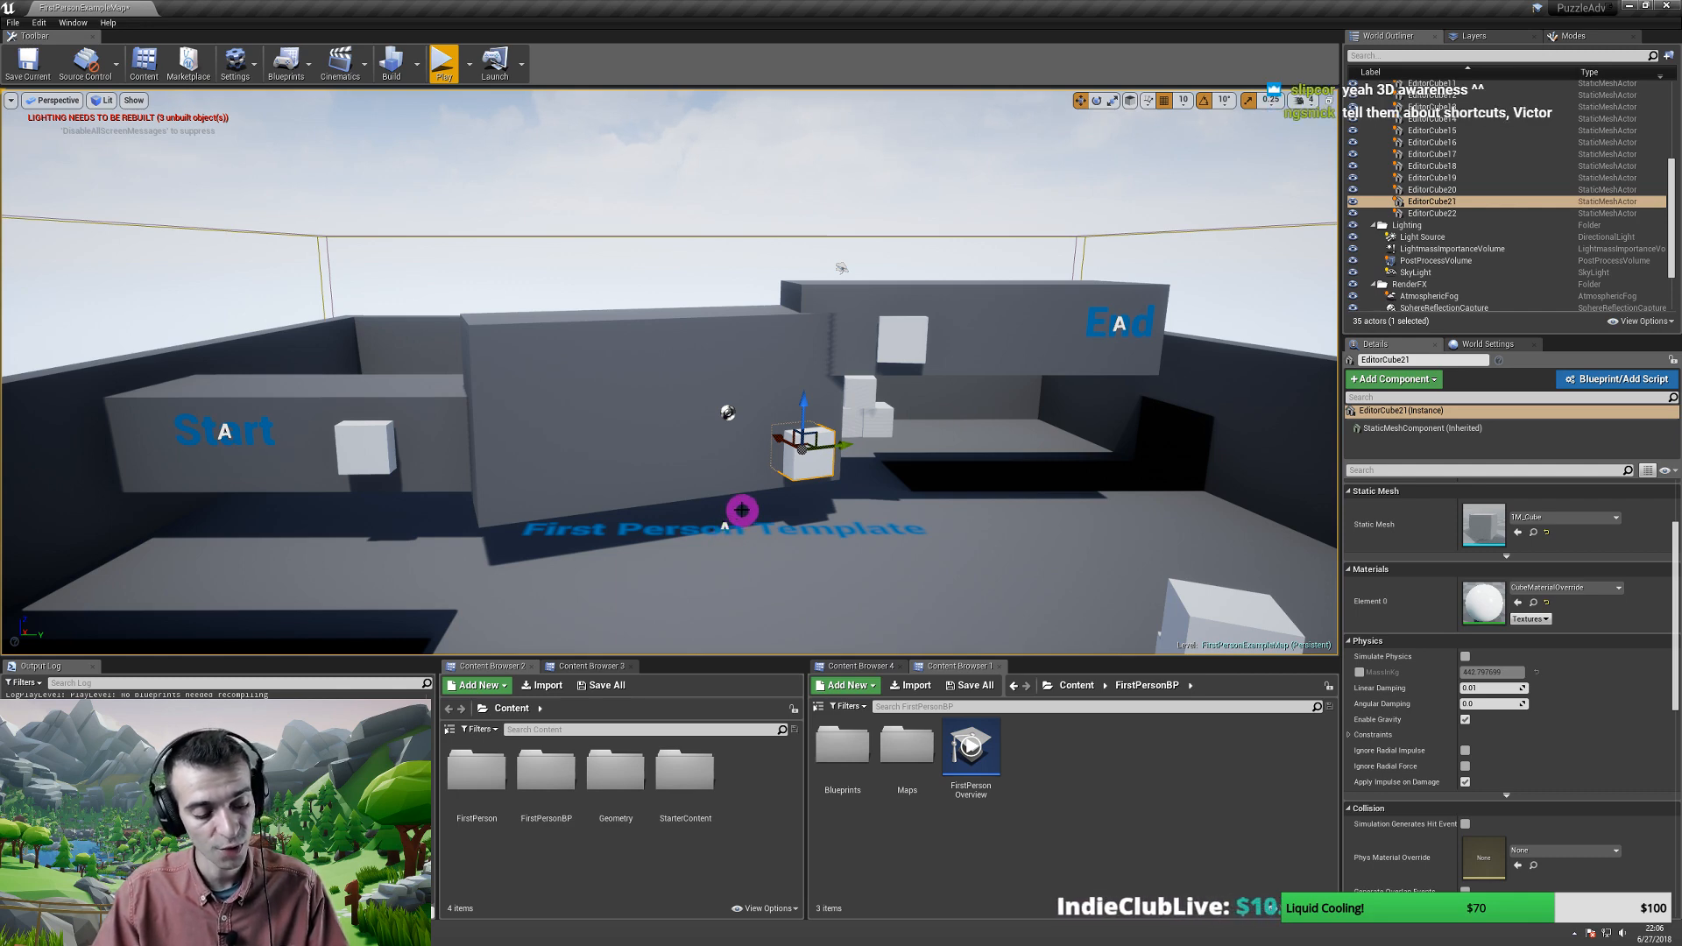
pyautogui.moveTo(751, 503); pyautogui.dragTo(752, 498, button='right')
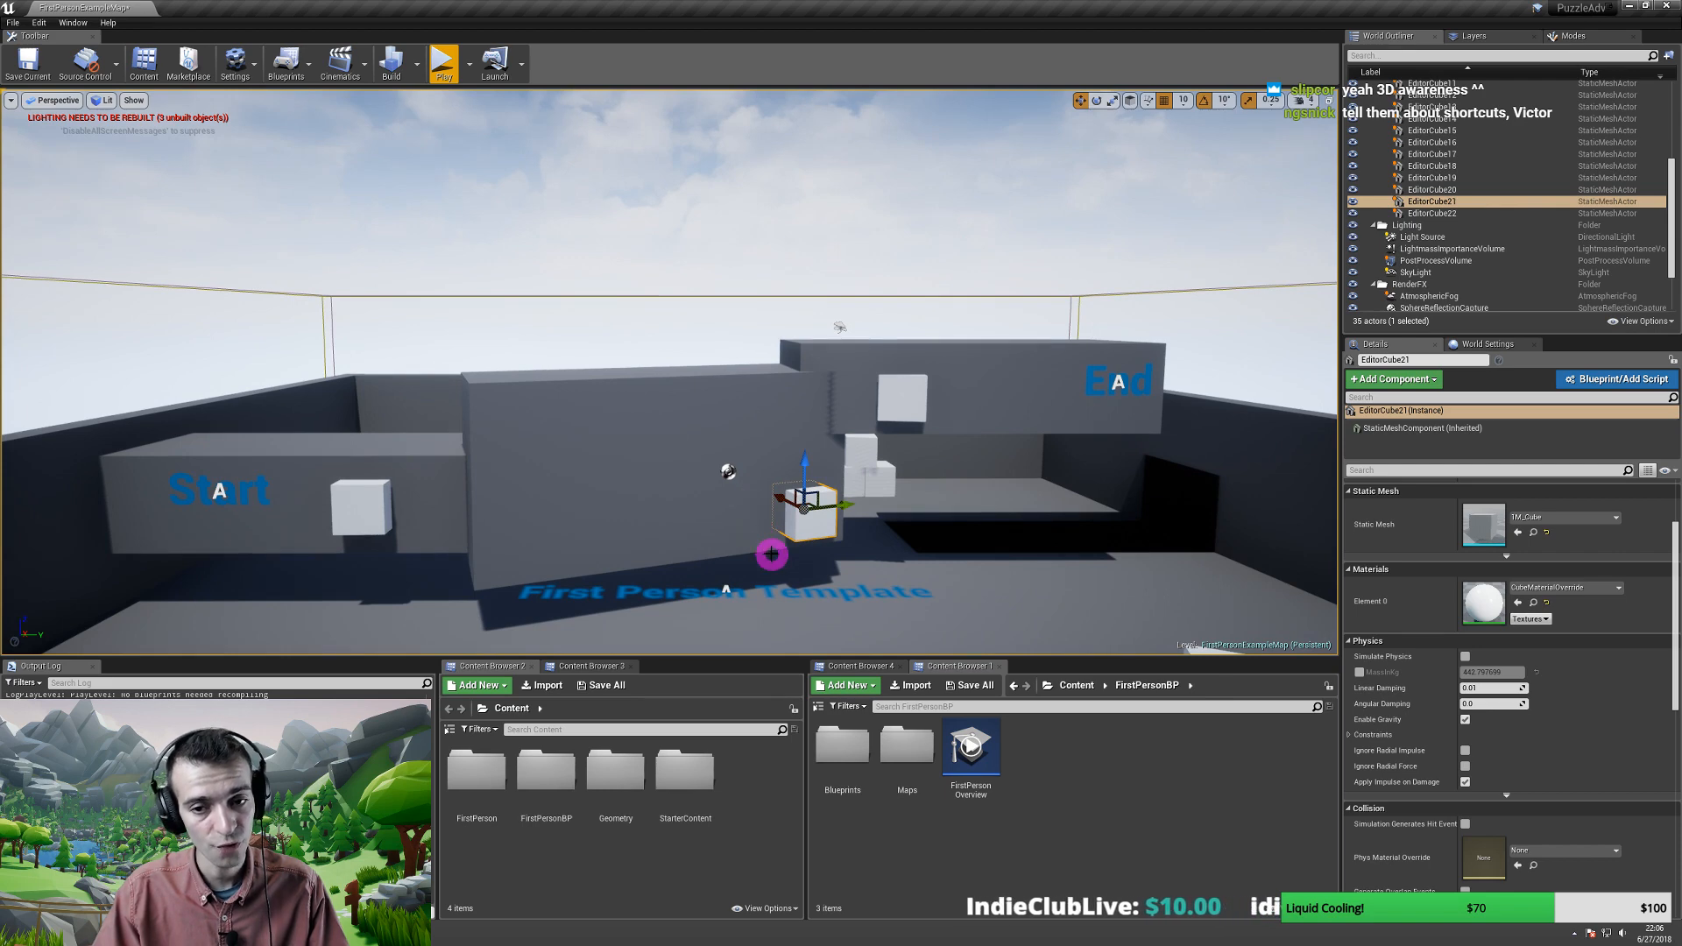
pyautogui.press('e')
pyautogui.press('r')
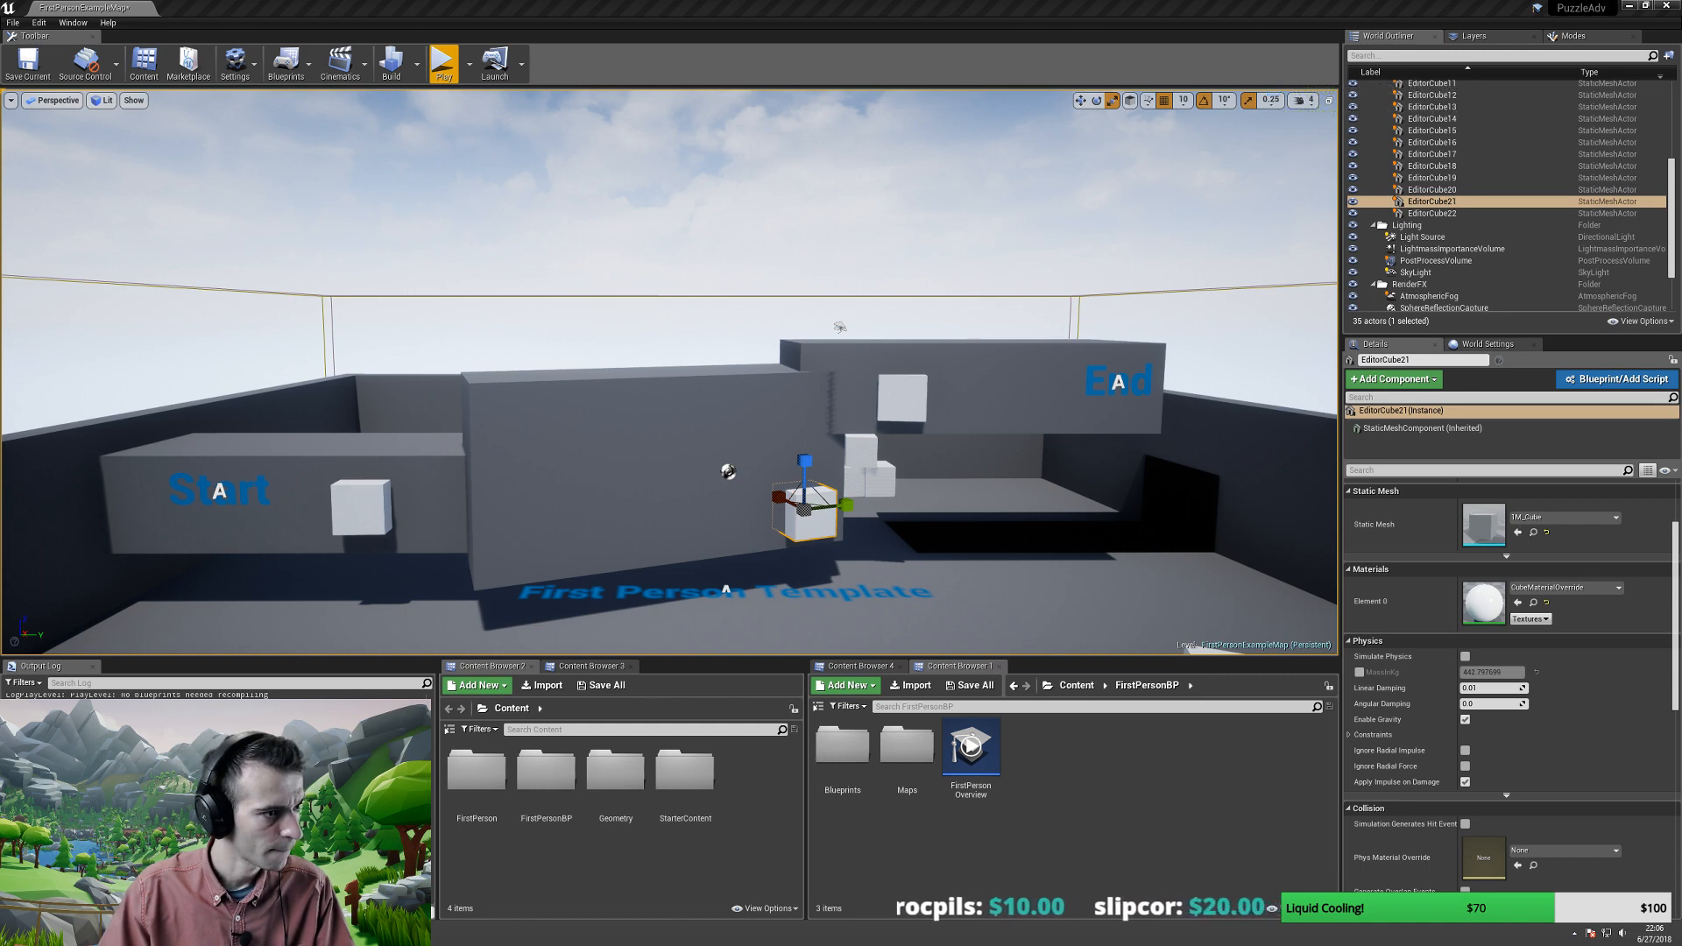
pyautogui.click(706, 6)
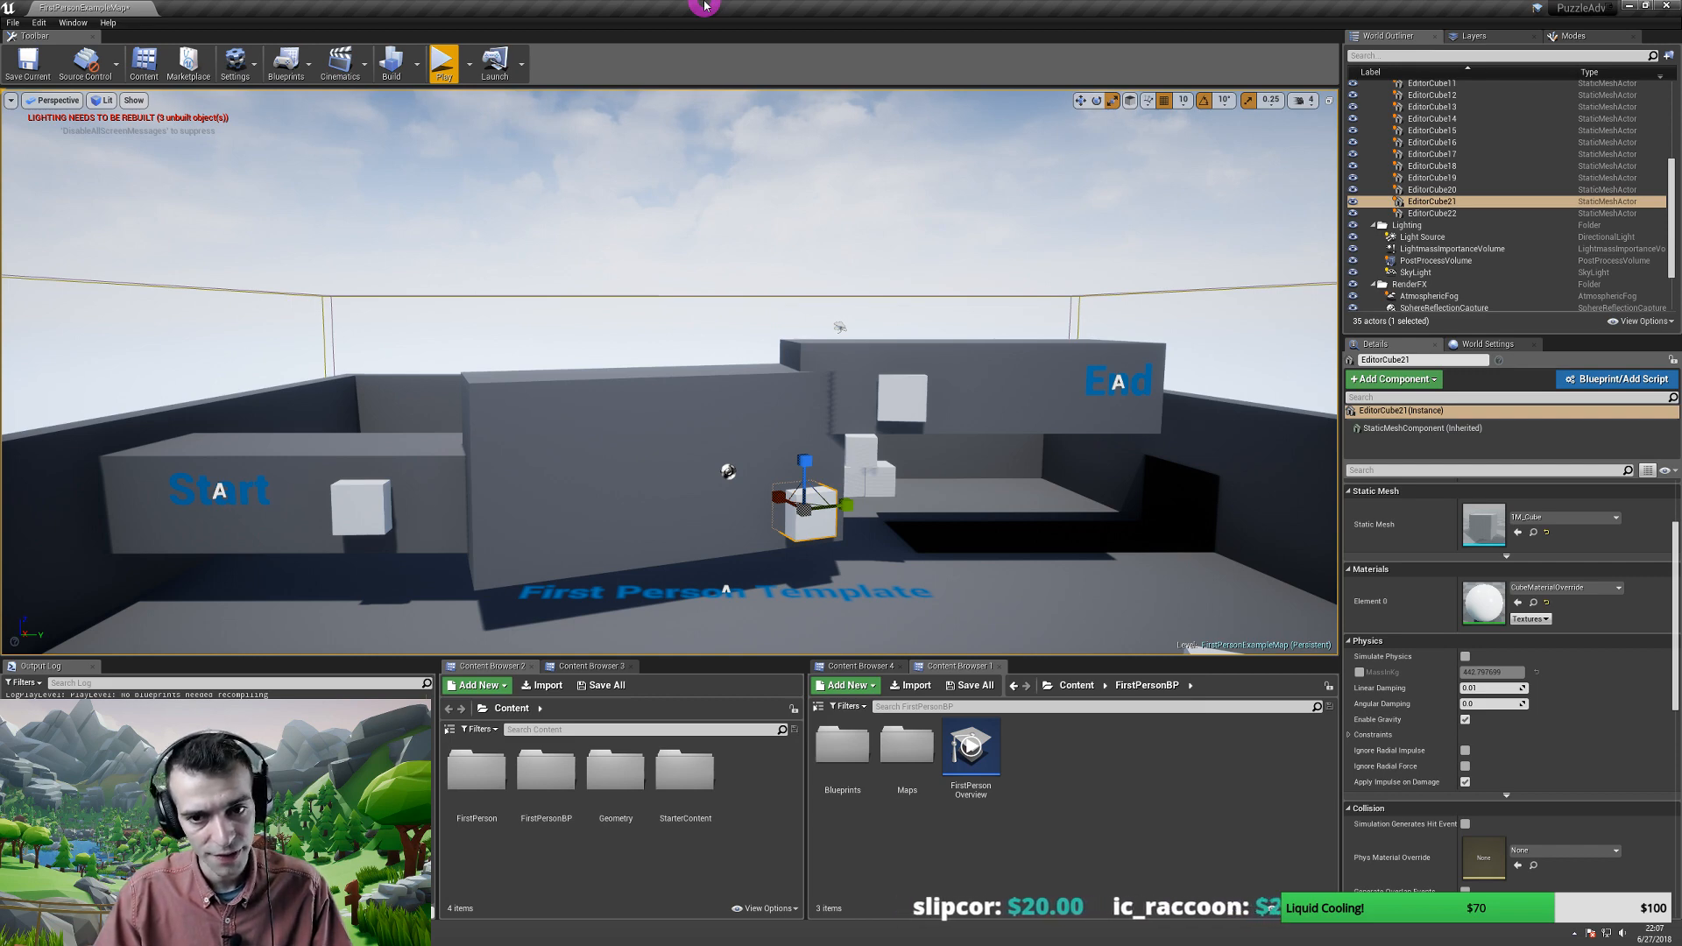
pyautogui.press('w')
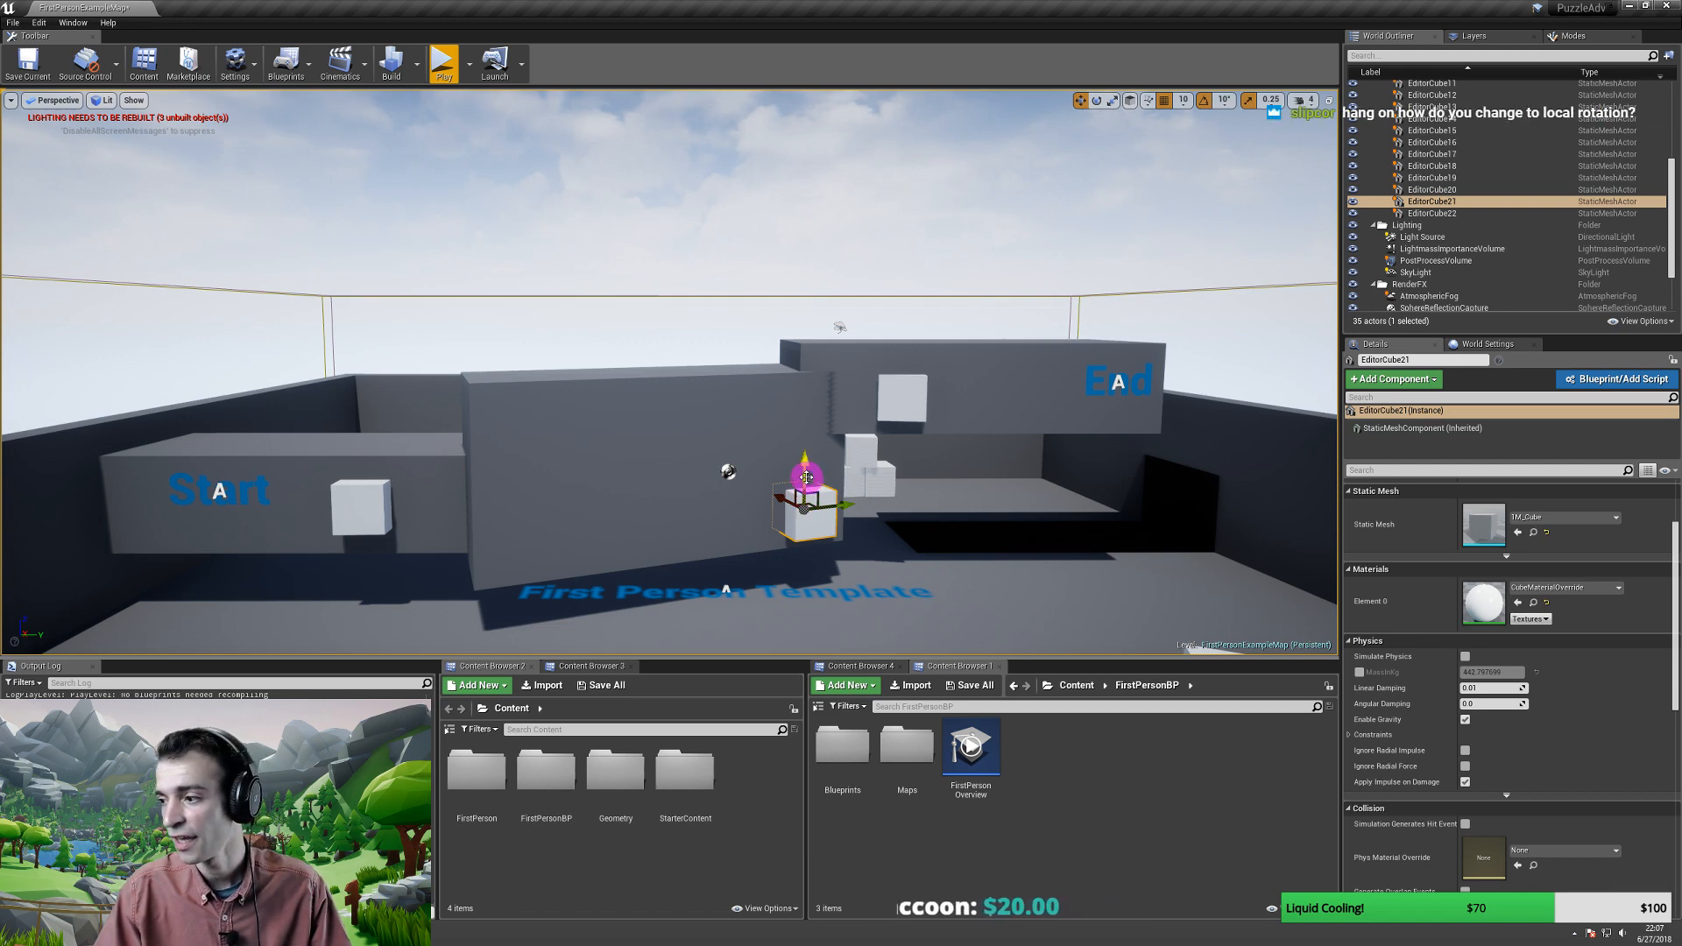
# - Show rotation handles on EditorCube21 and start a Ctrl+PrintScreen screen capture
pyautogui.moveTo(812, 481); pyautogui.dragTo(829, 479, button='right')
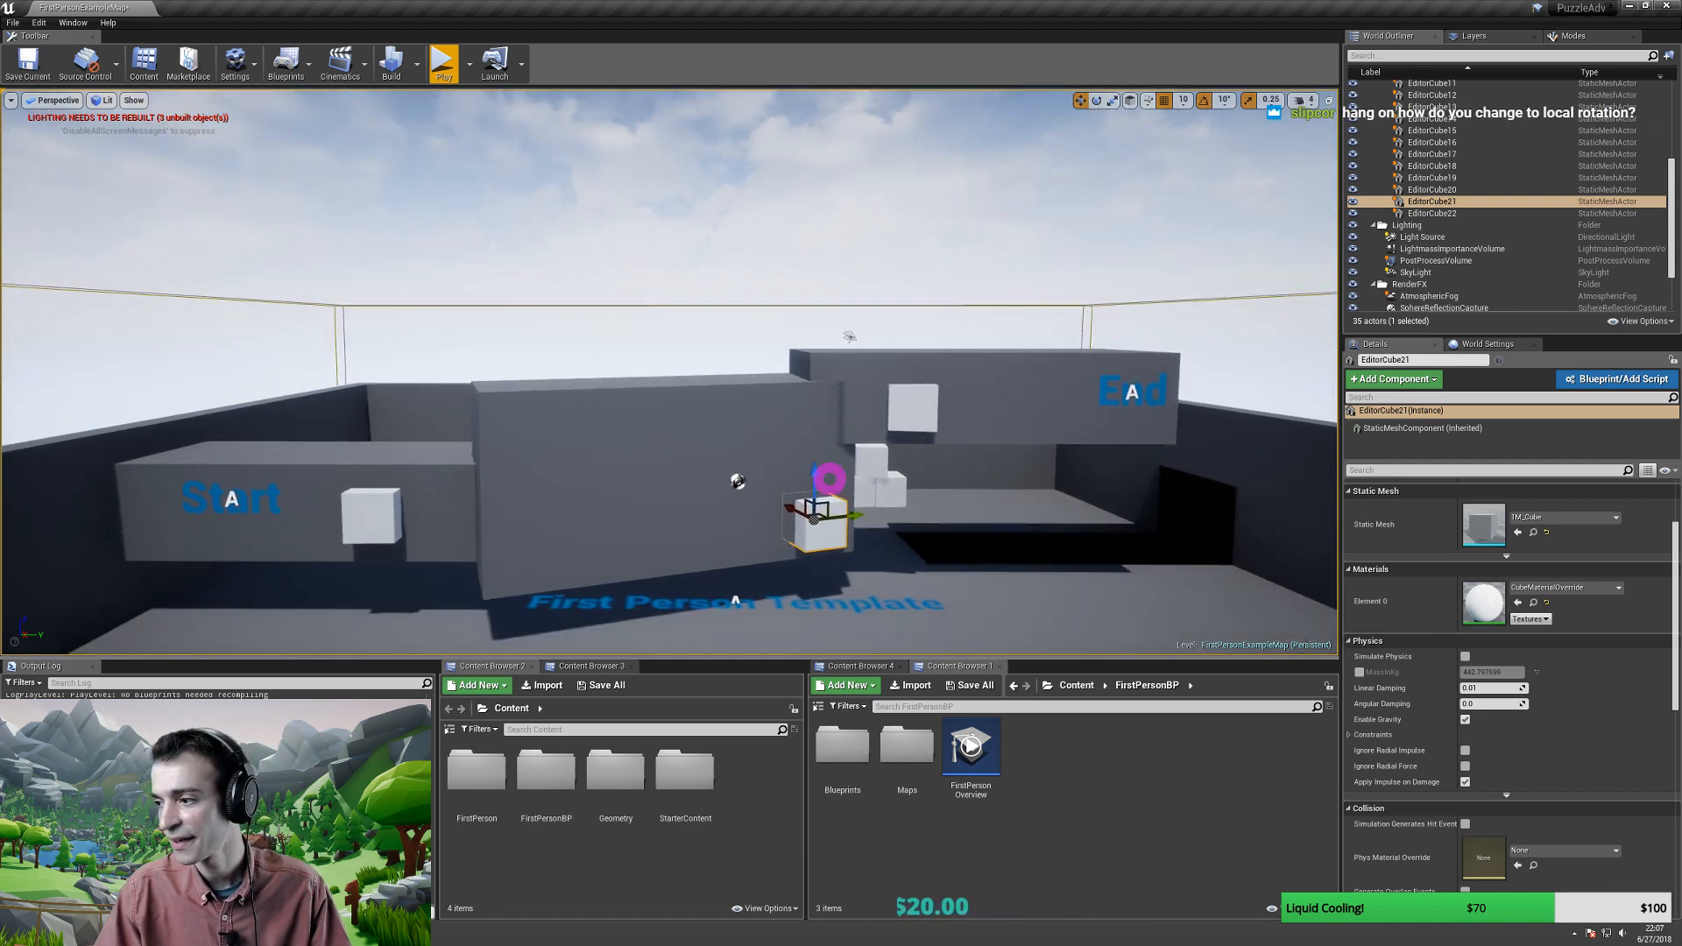
pyautogui.press('e')
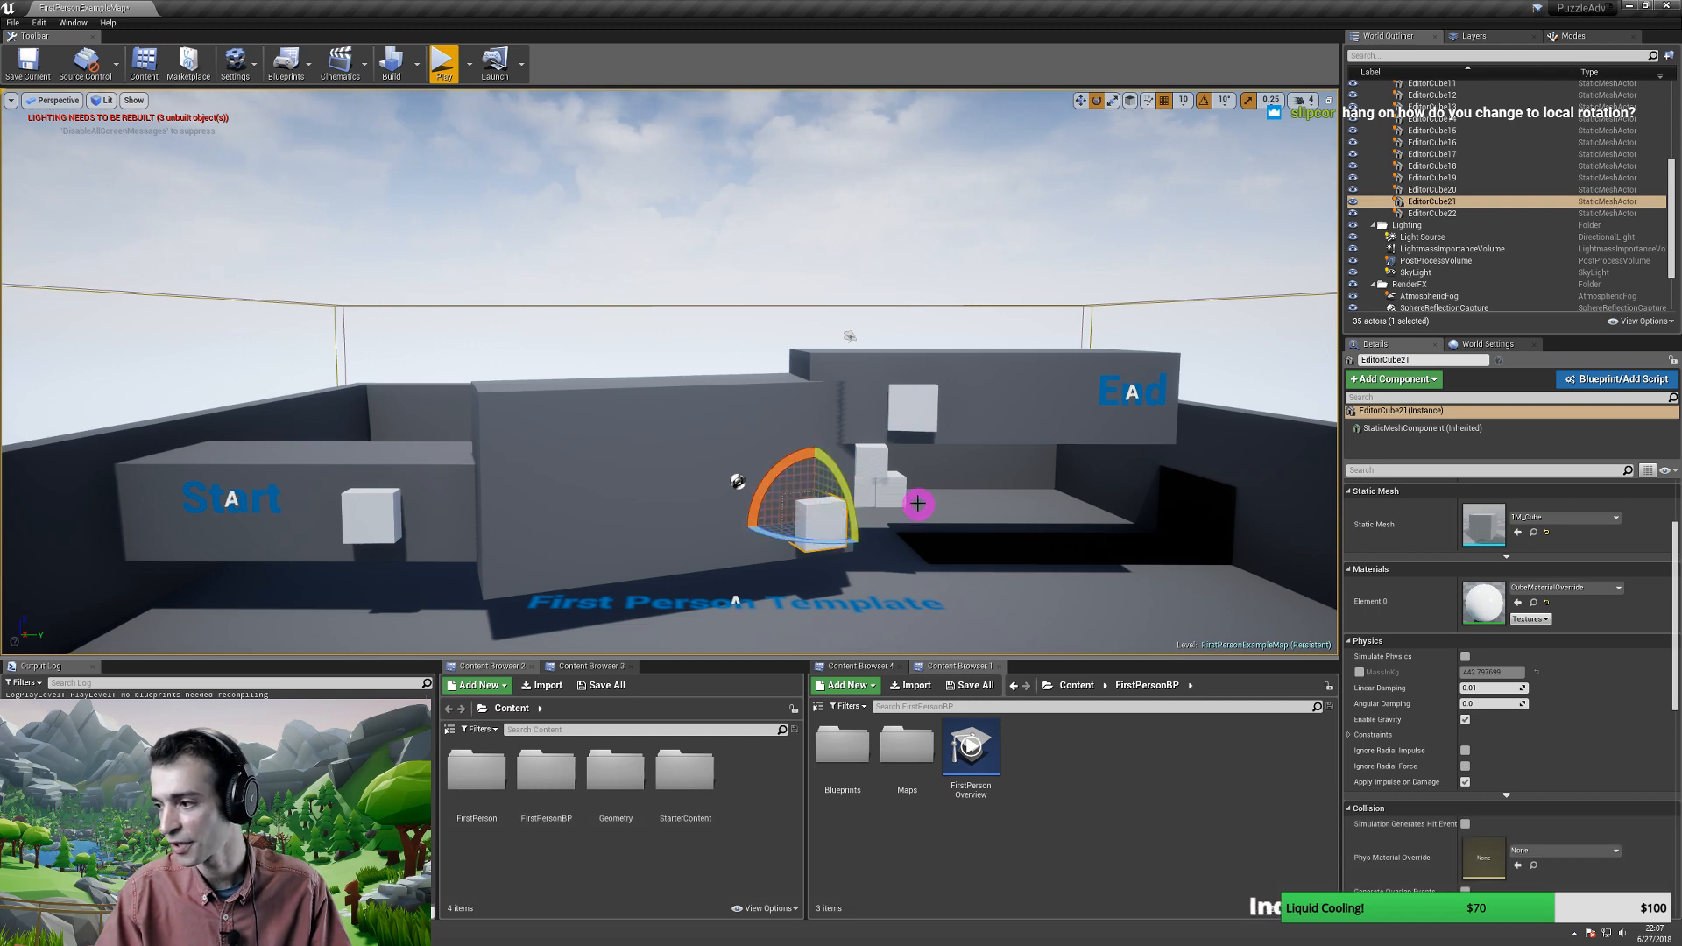
pyautogui.moveTo(920, 498); pyautogui.dragTo(918, 502, button='right')
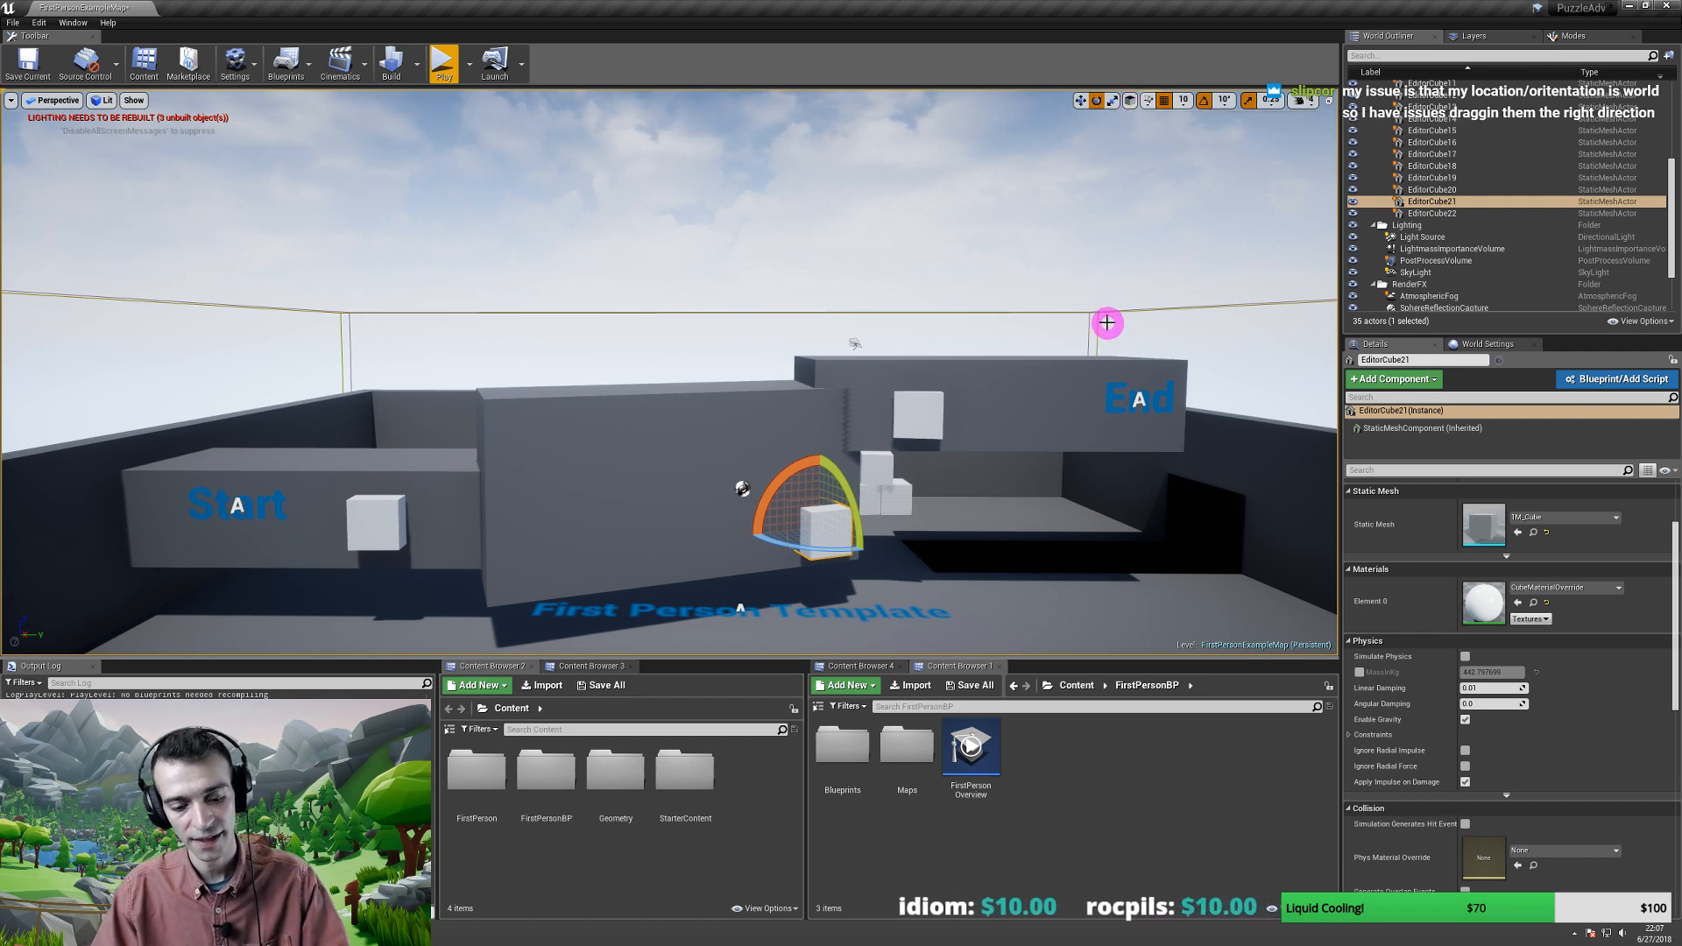
pyautogui.press('ctrl+Print')
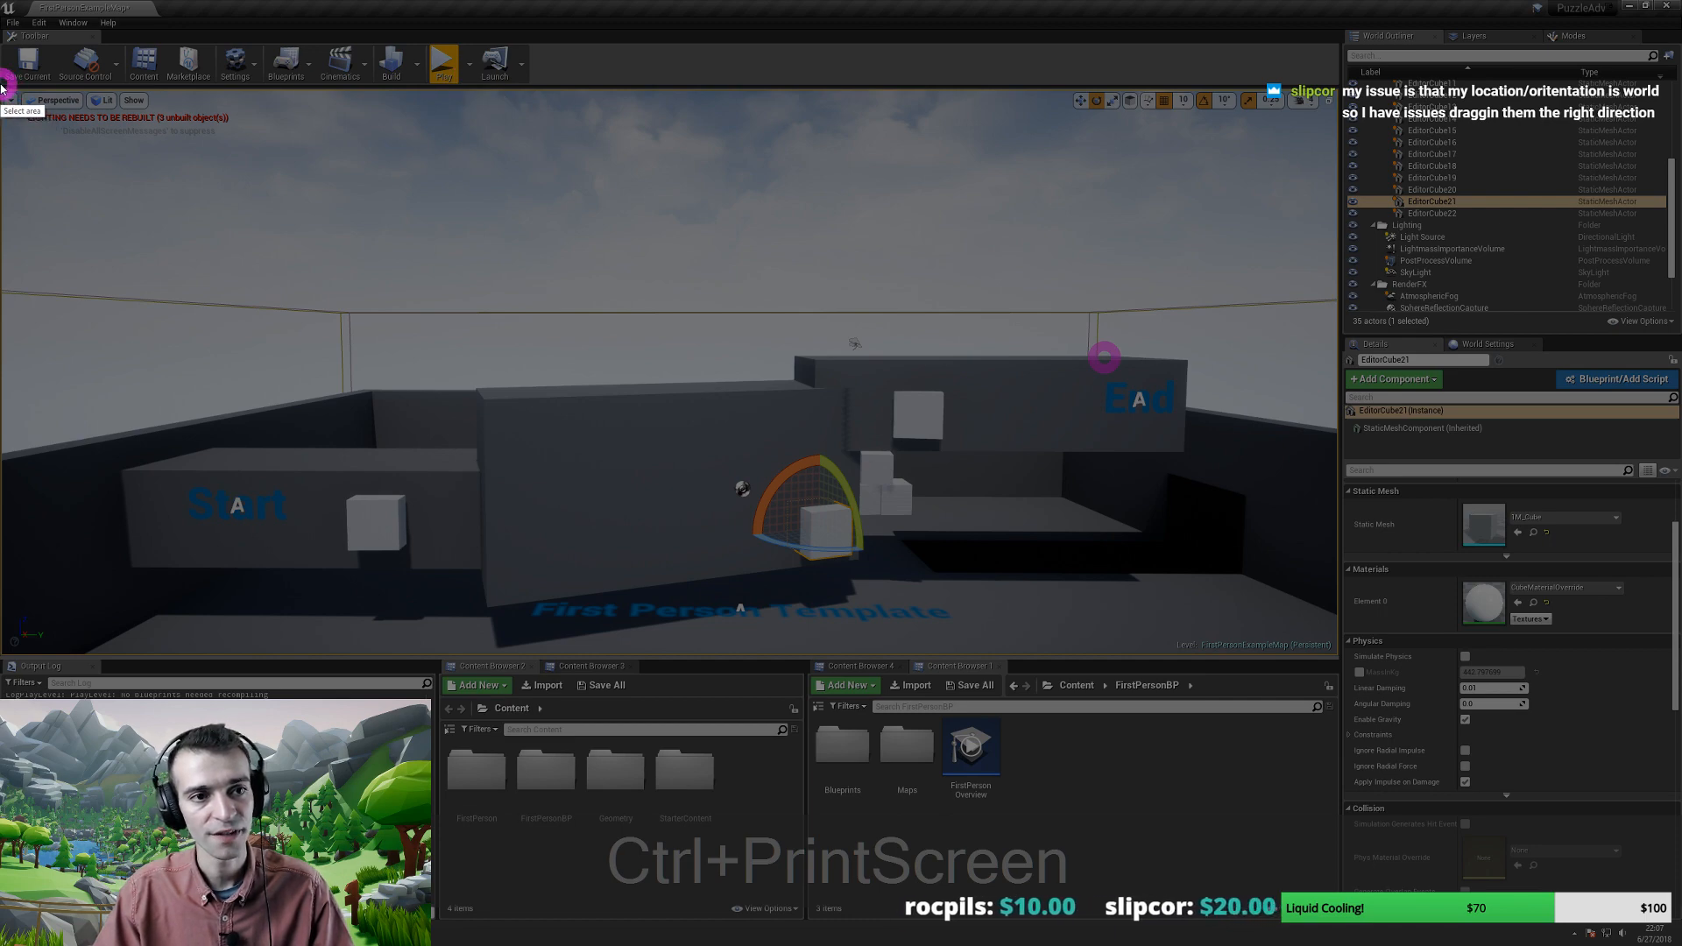
# - Capture the viewport area, box the coordinate-space icon in red, and upload it
pyautogui.moveTo(4, 85)
pyautogui.mouseDown()
pyautogui.moveTo(1268, 540)
pyautogui.moveTo(1341, 661)
pyautogui.mouseUp()
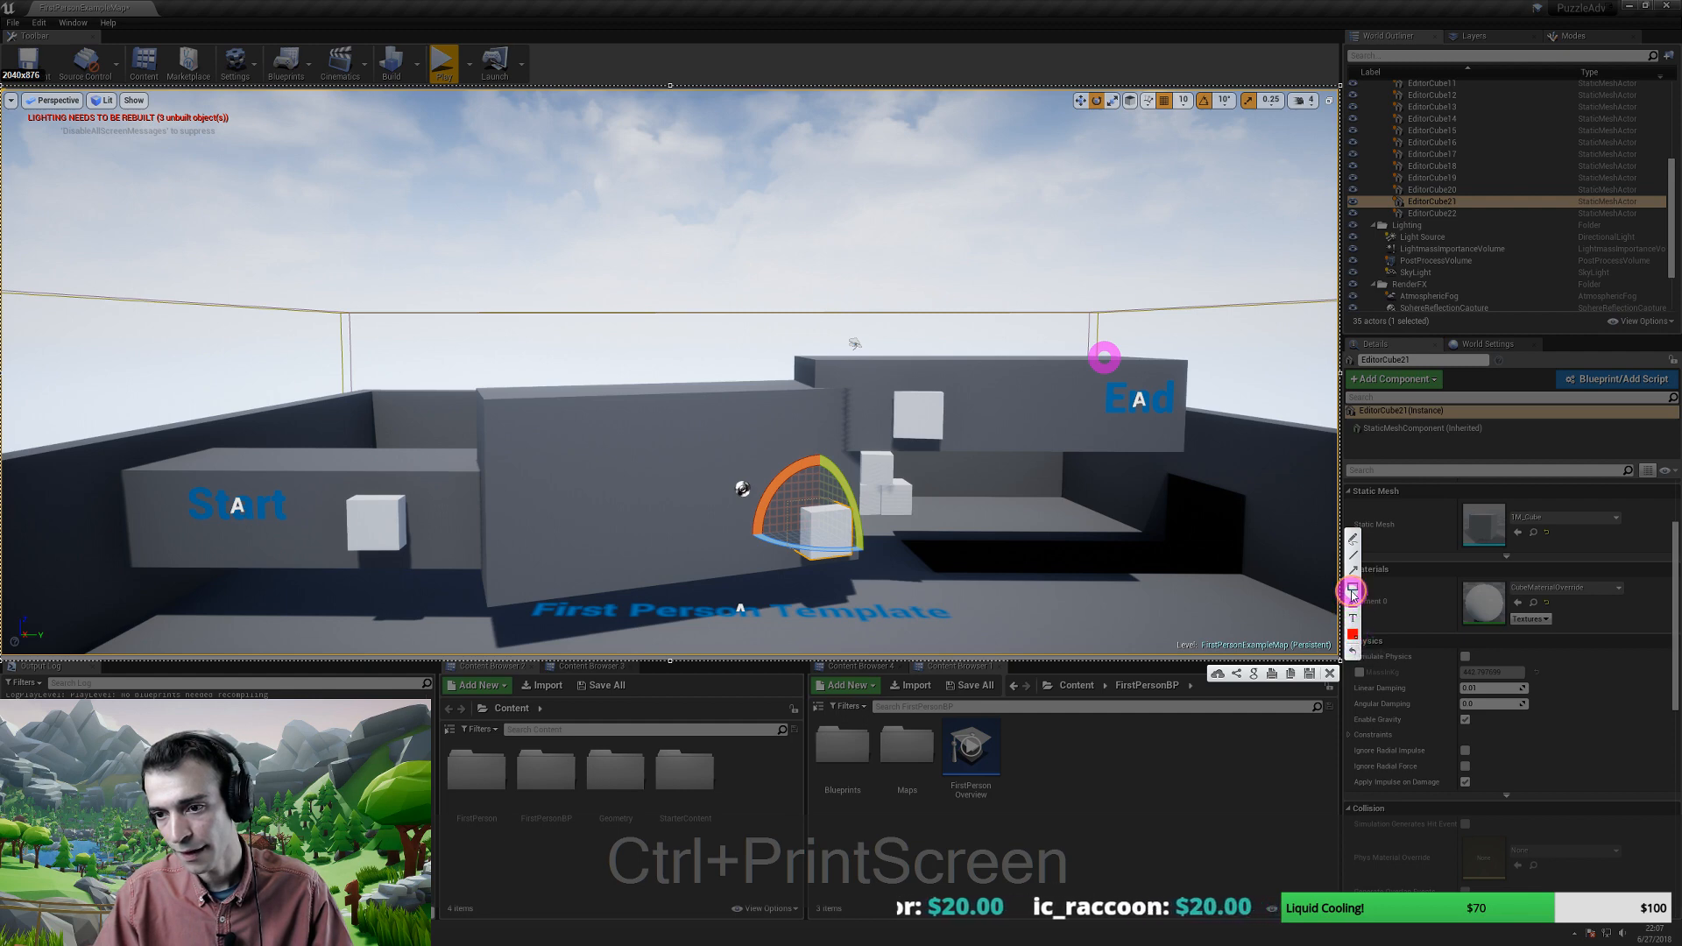
pyautogui.click(1354, 586)
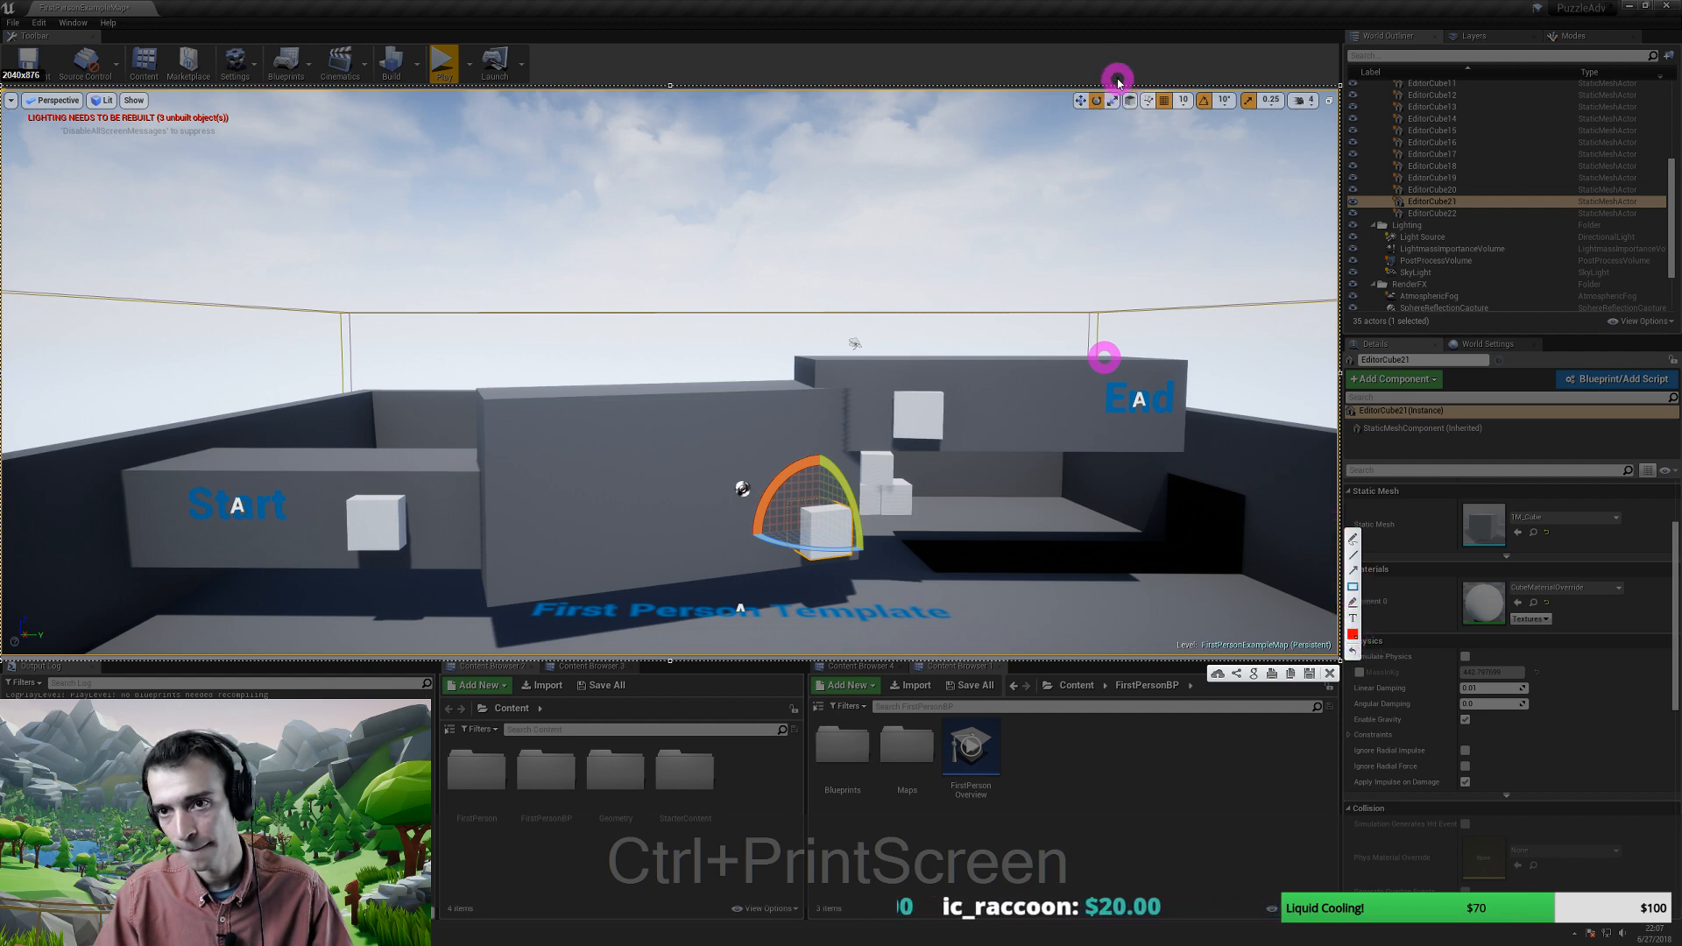
pyautogui.moveTo(1119, 89); pyautogui.dragTo(1141, 121)
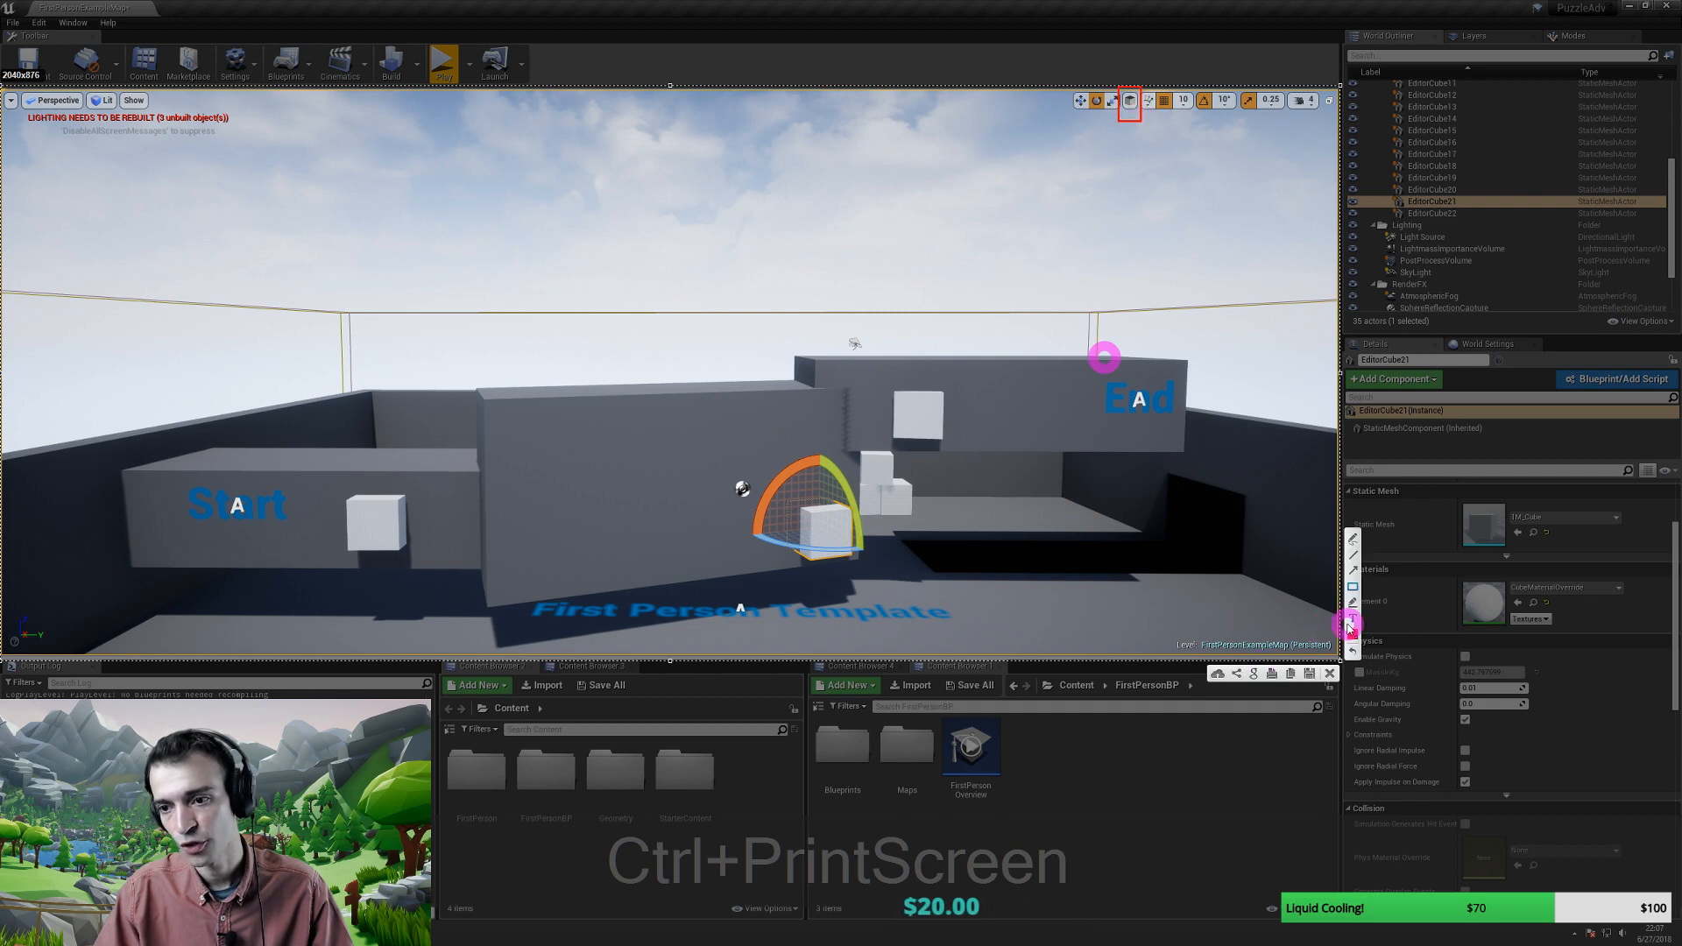
pyautogui.click(1216, 674)
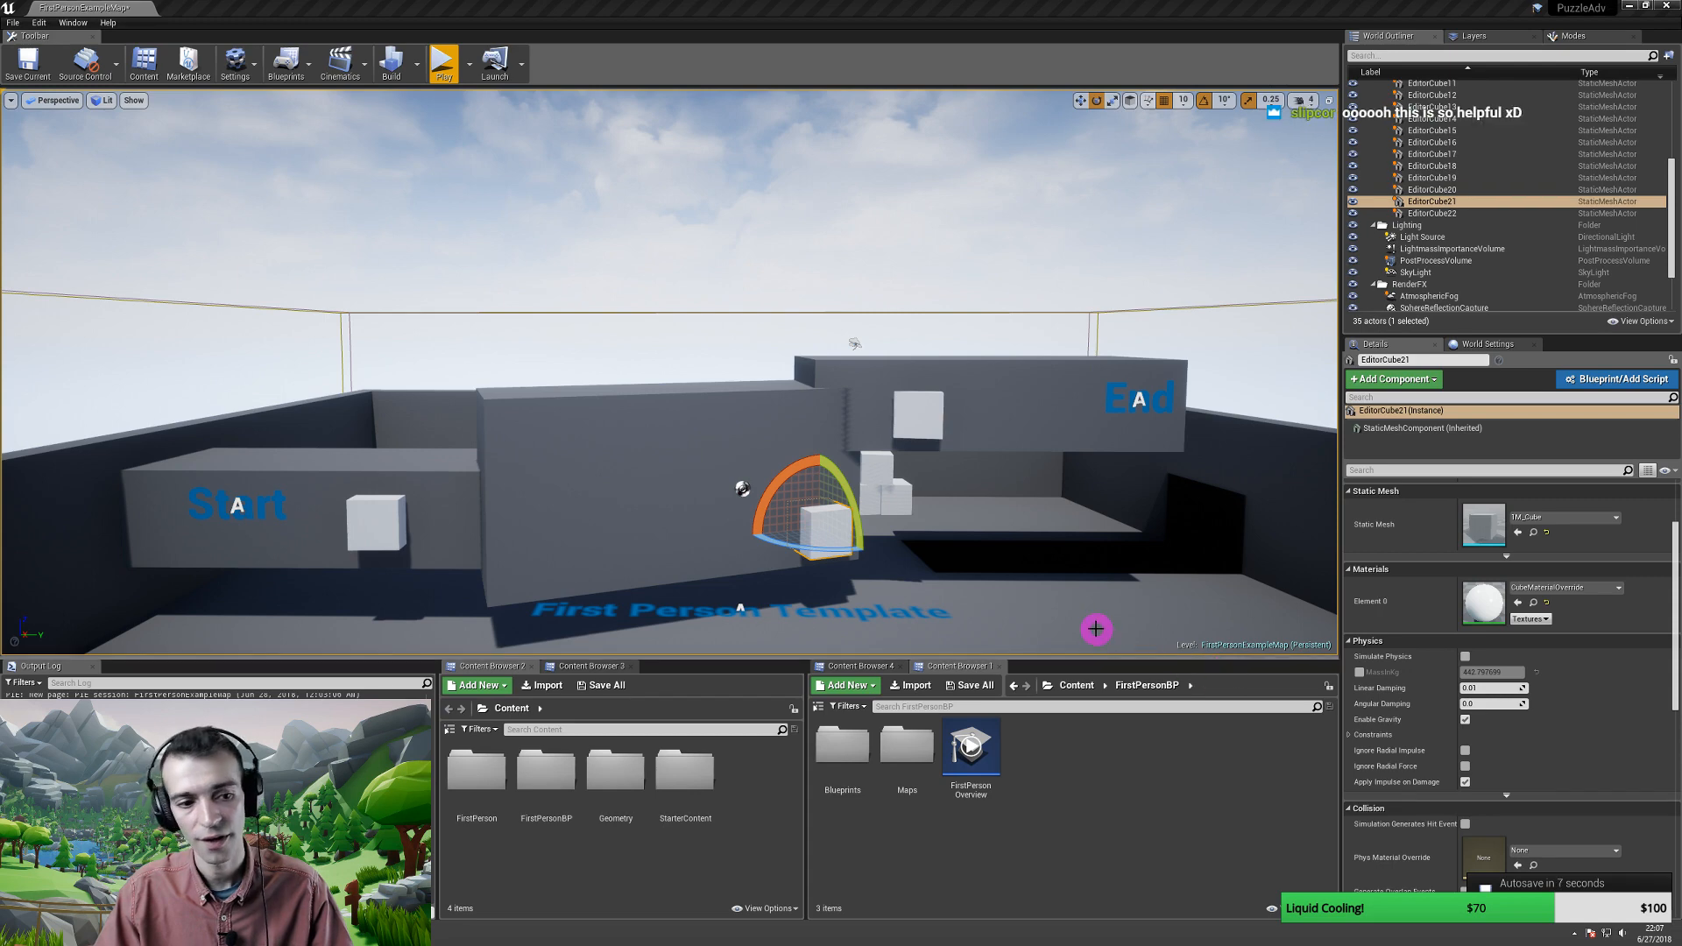
# - Switch the gizmo to local space and paste a value into Linear Damping
pyautogui.click(1131, 102)
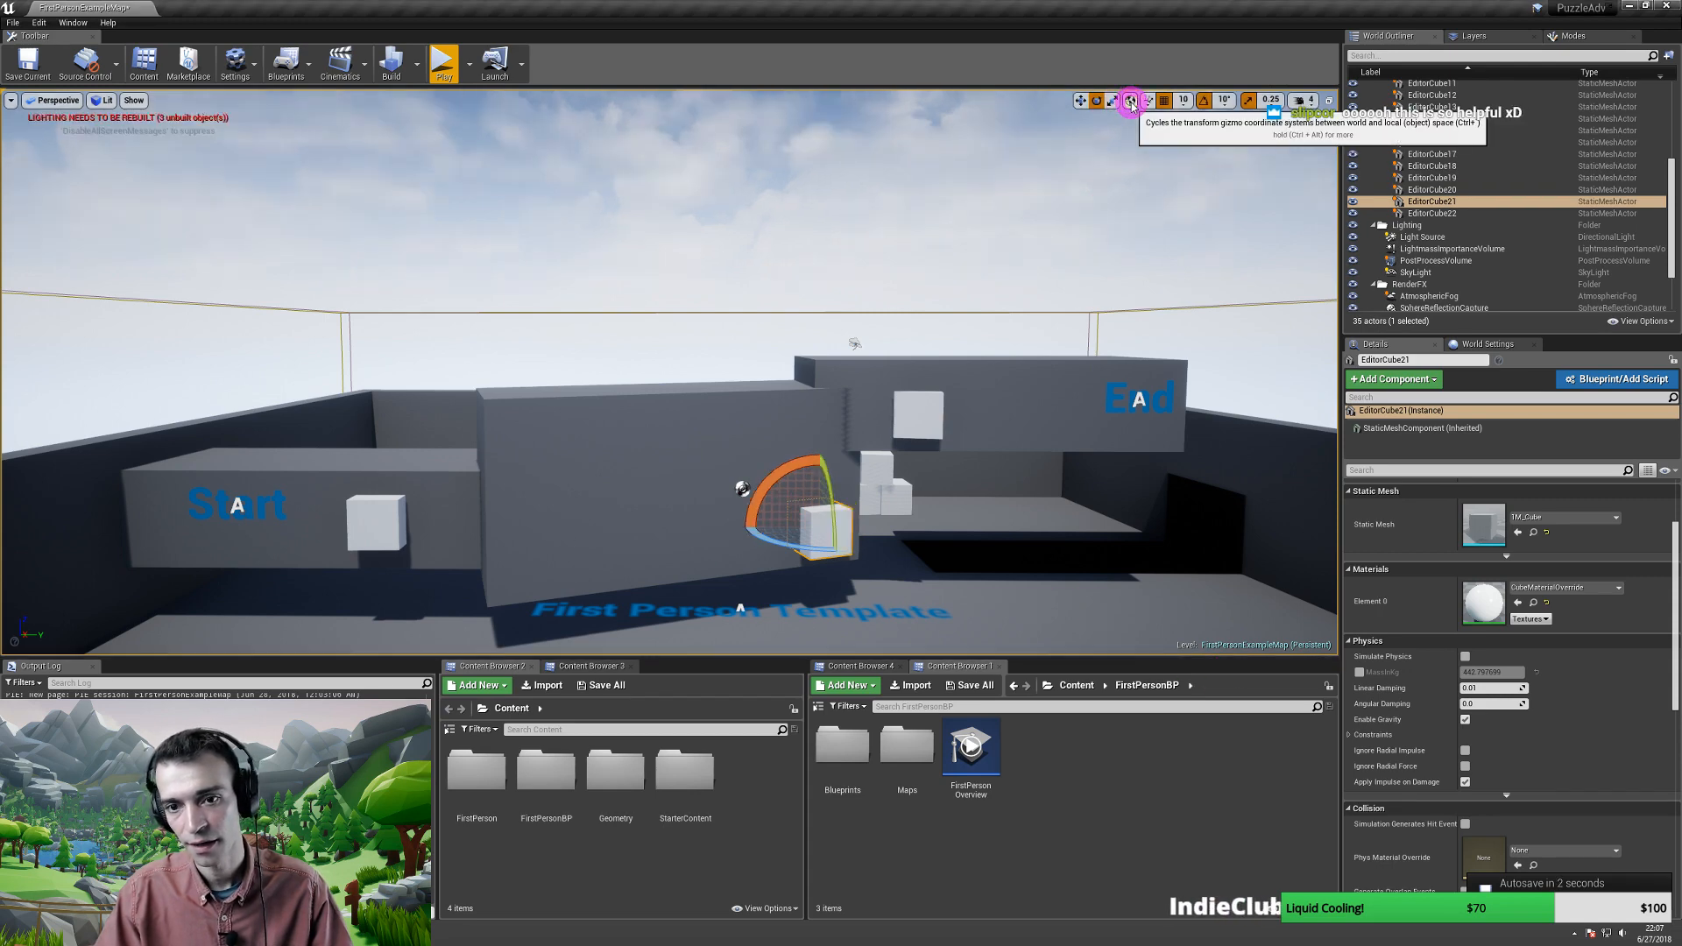
pyautogui.click(1131, 102)
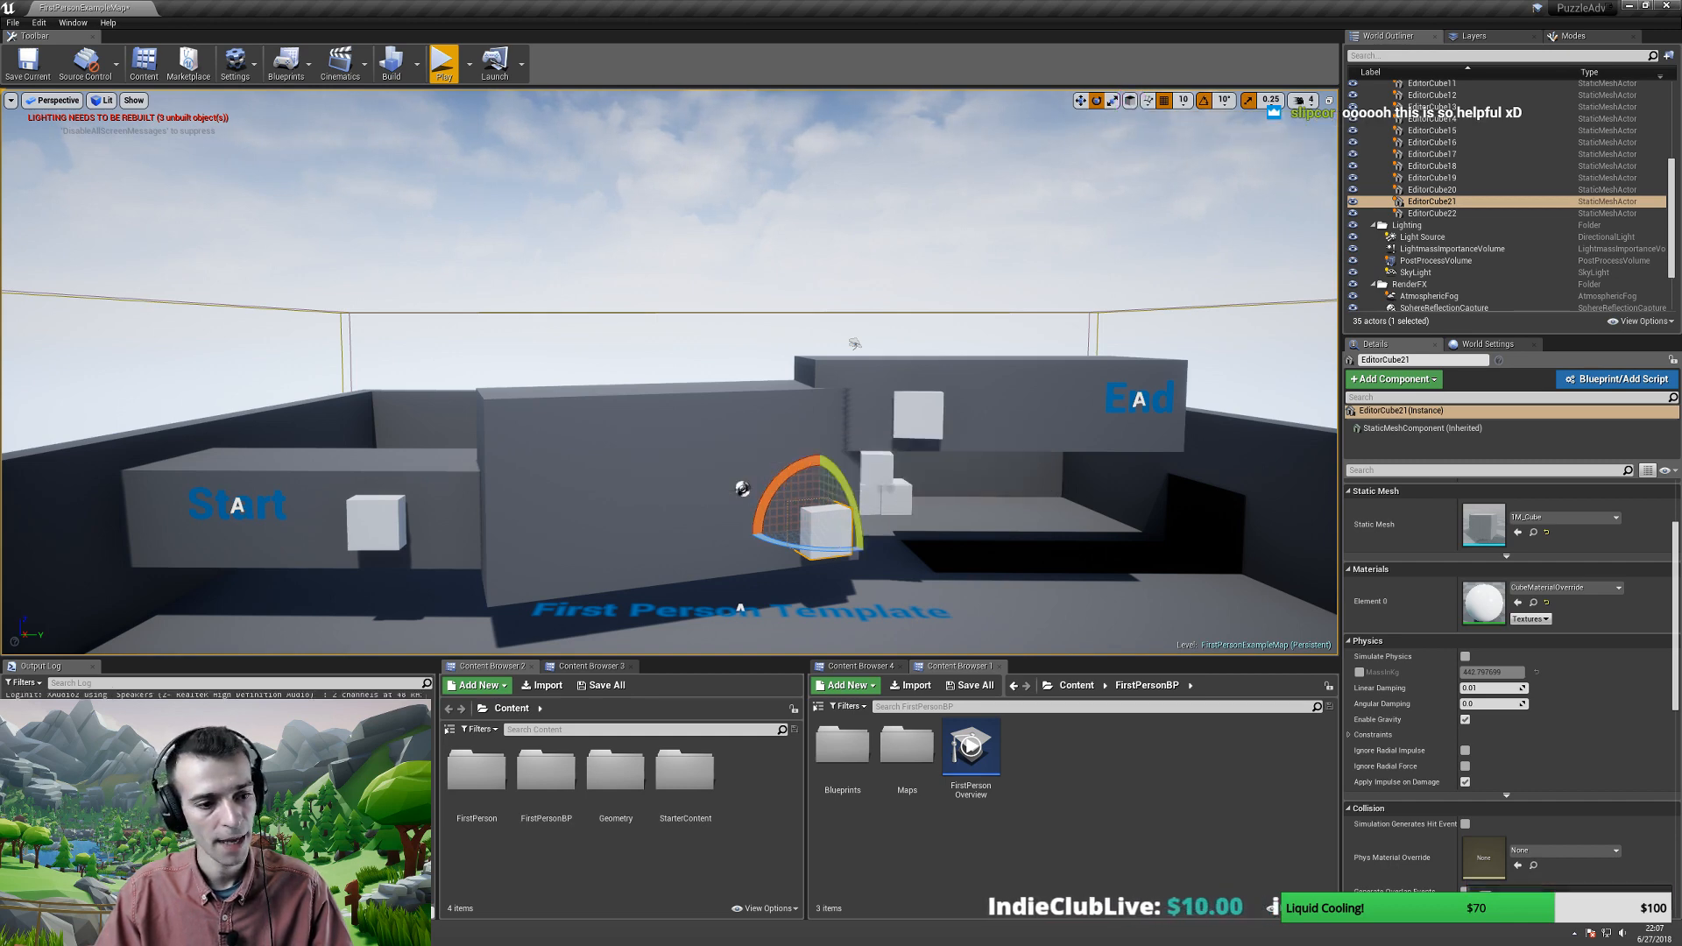
pyautogui.click(1477, 674)
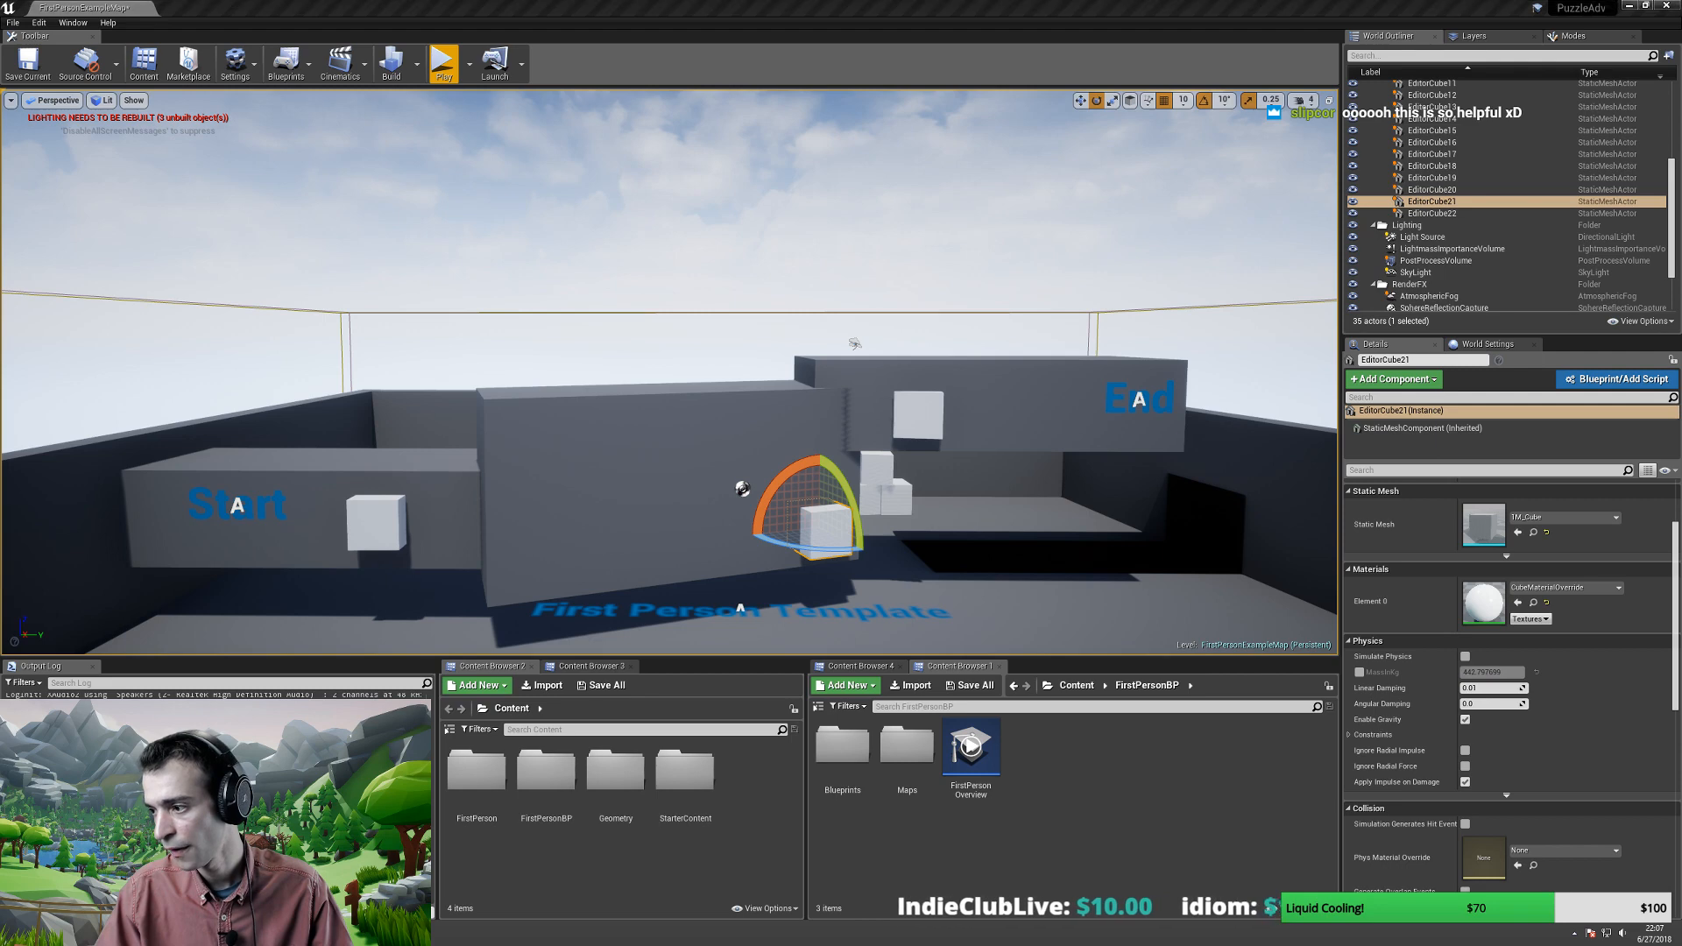
pyautogui.hotkey('ctrl', 'v')
pyautogui.press('Return')
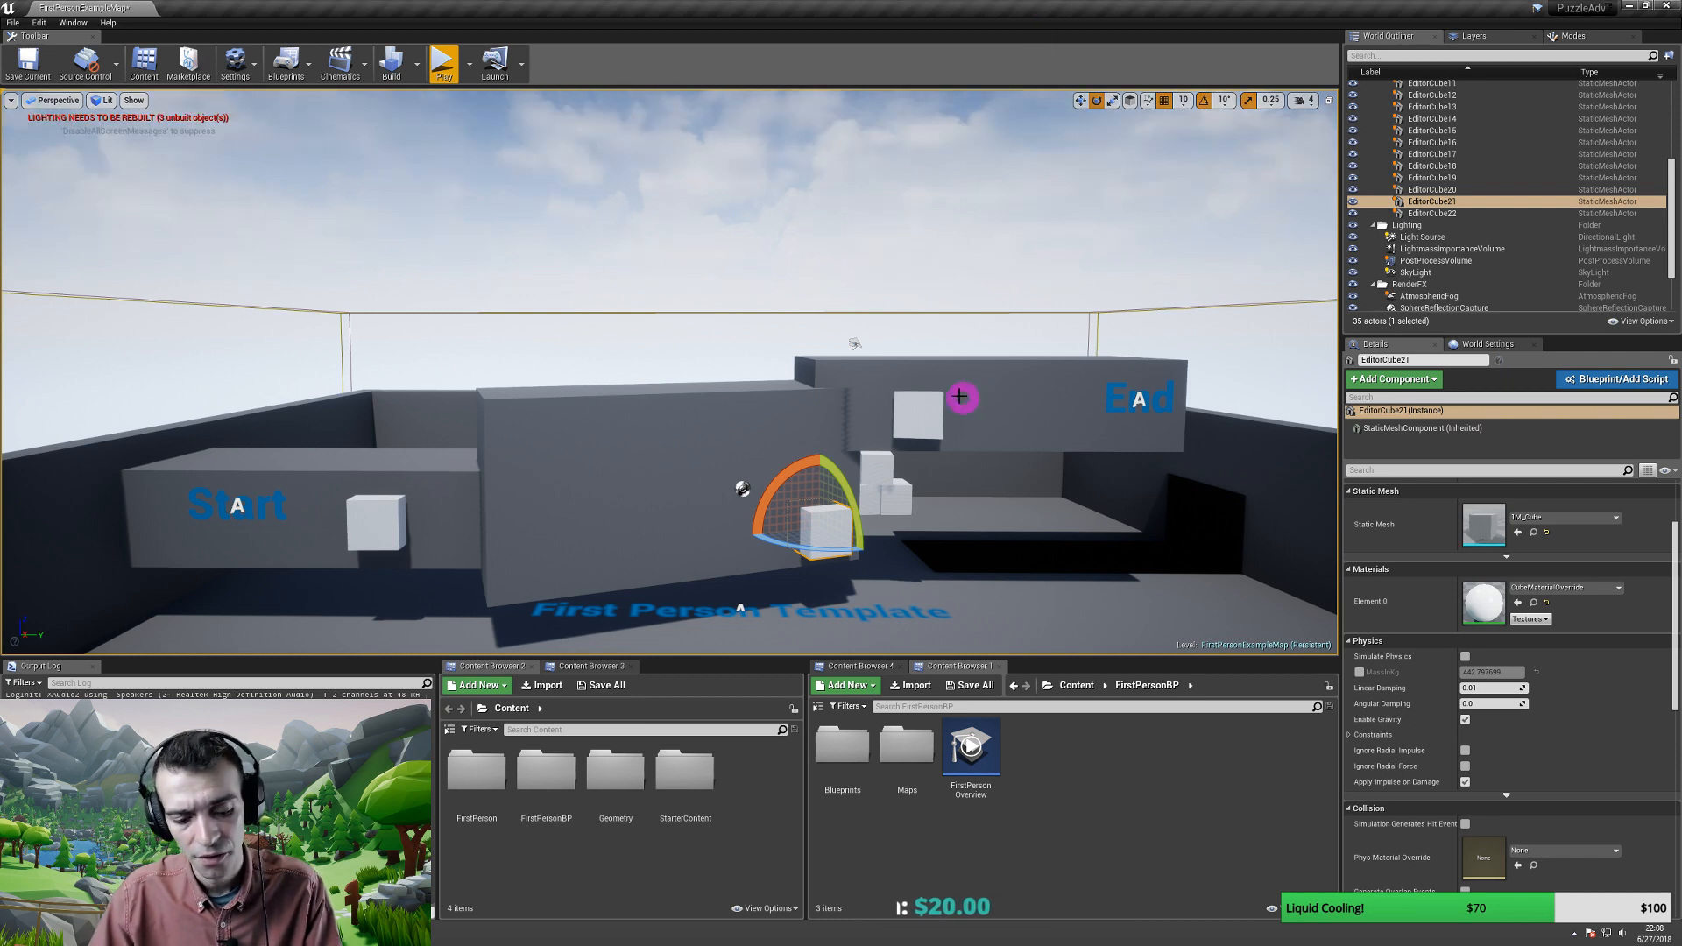
# - Try Ctrl+\, Ctrl+' and Ctrl+` to cycle the gizmo's coordinate space
pyautogui.hotkey('ctrl', '\\')
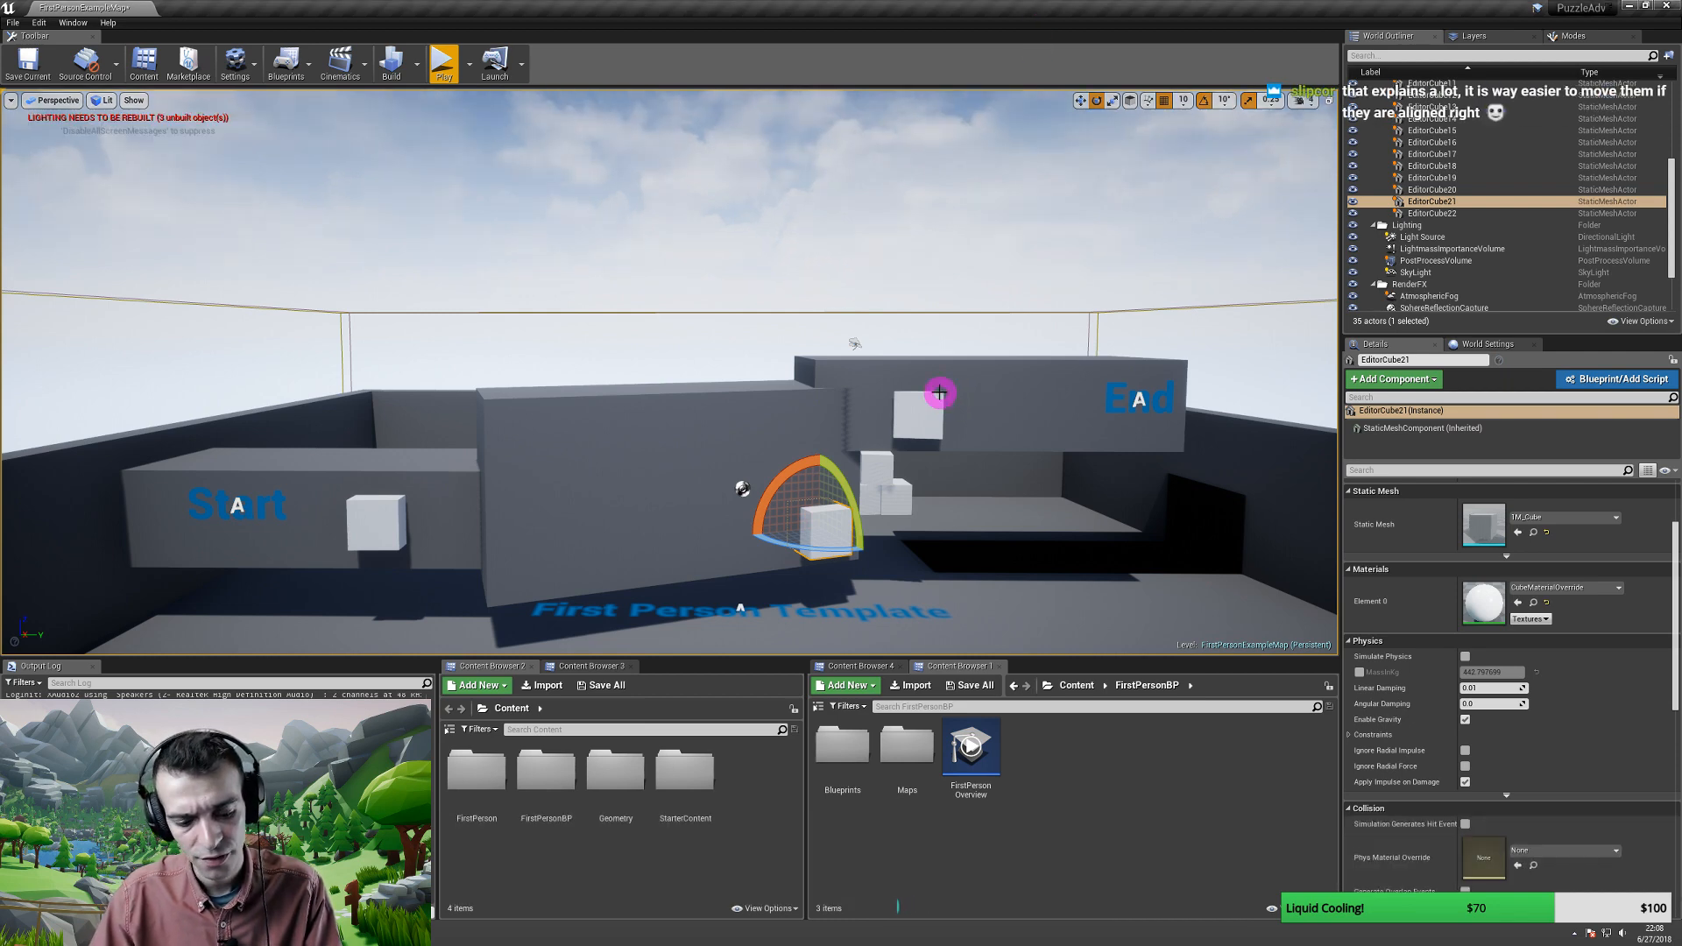
pyautogui.hotkey('ctrl', "'")
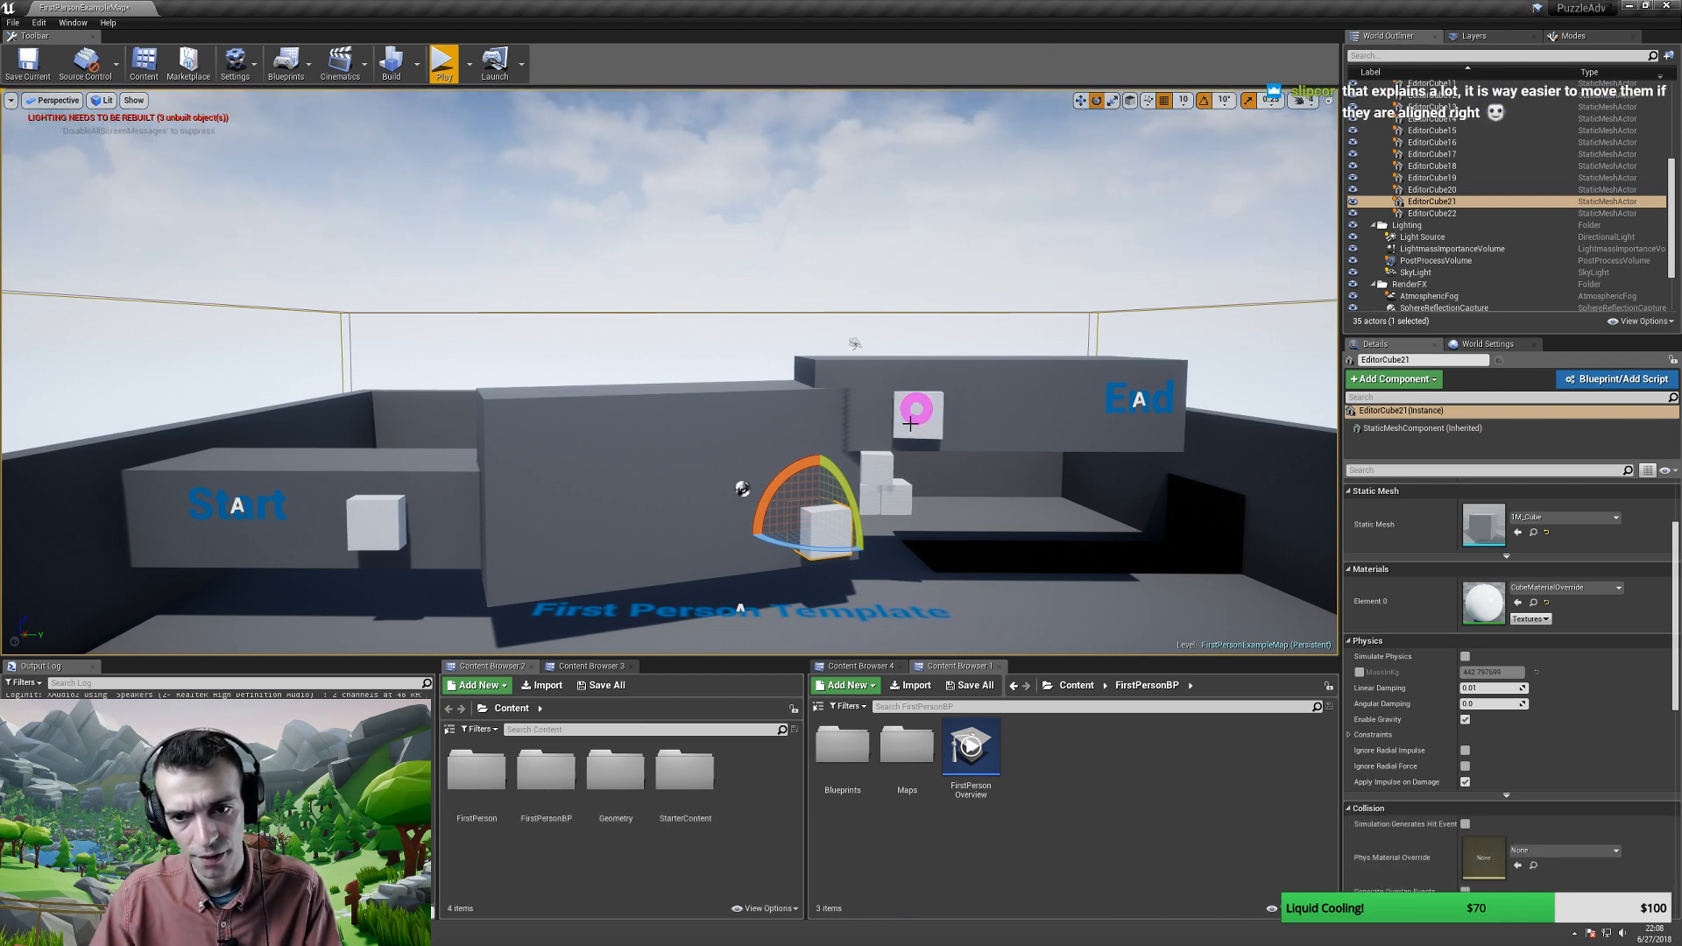
pyautogui.hotkey('ctrl', "'")
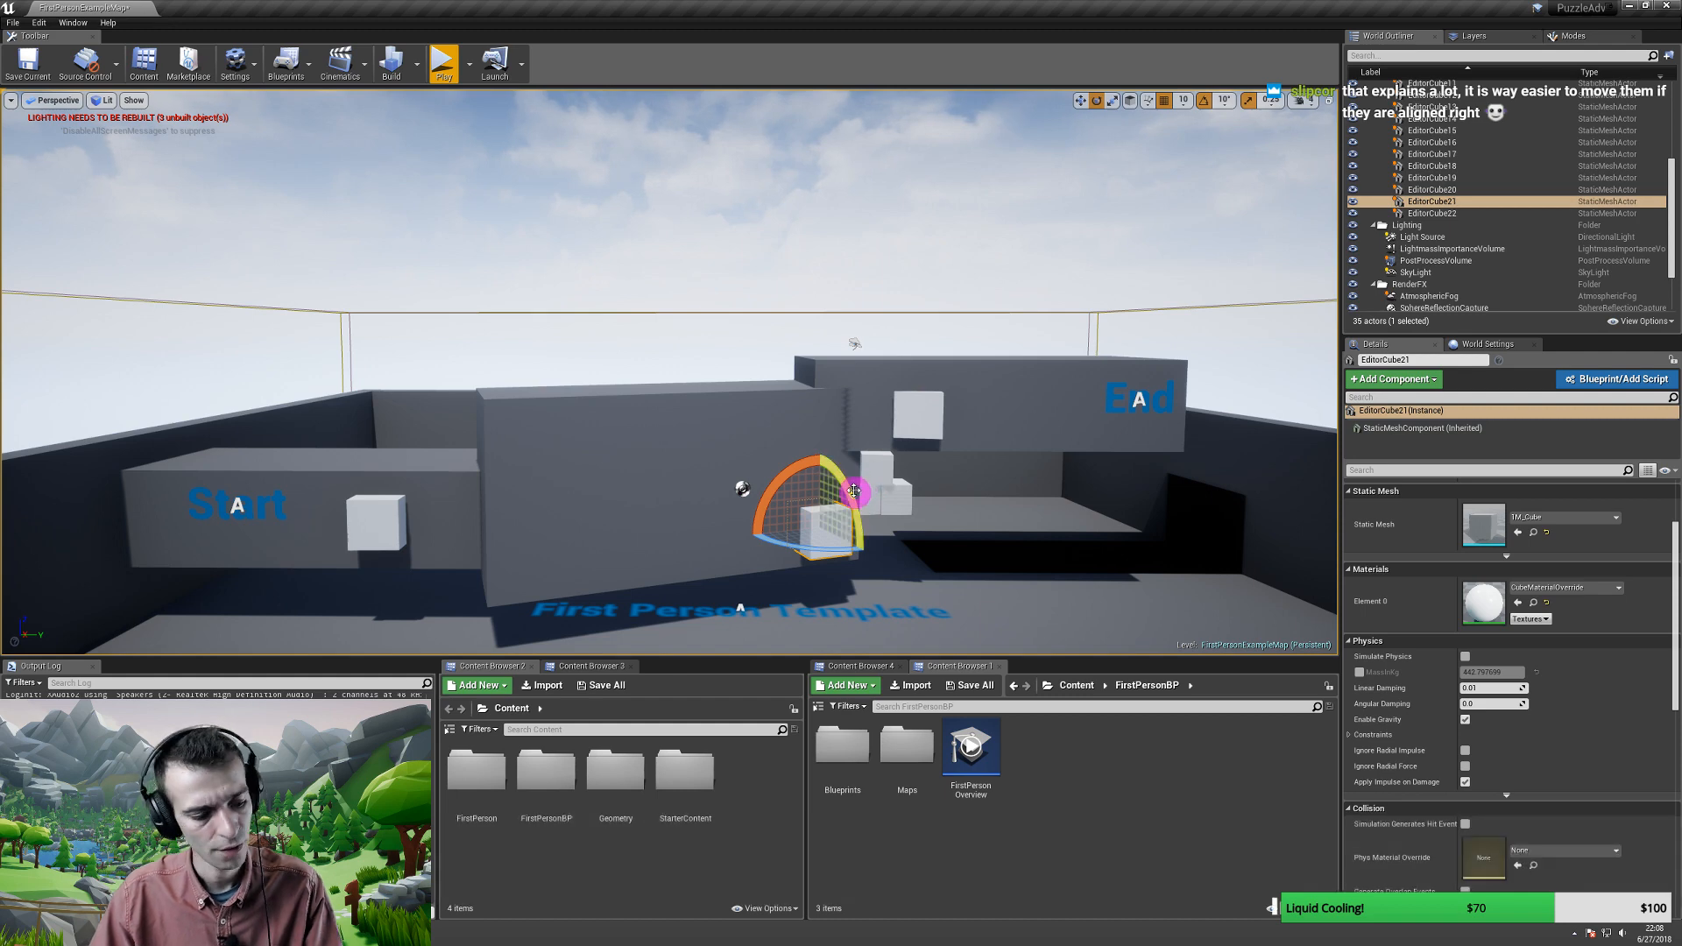
pyautogui.hotkey('ctrl', '`')
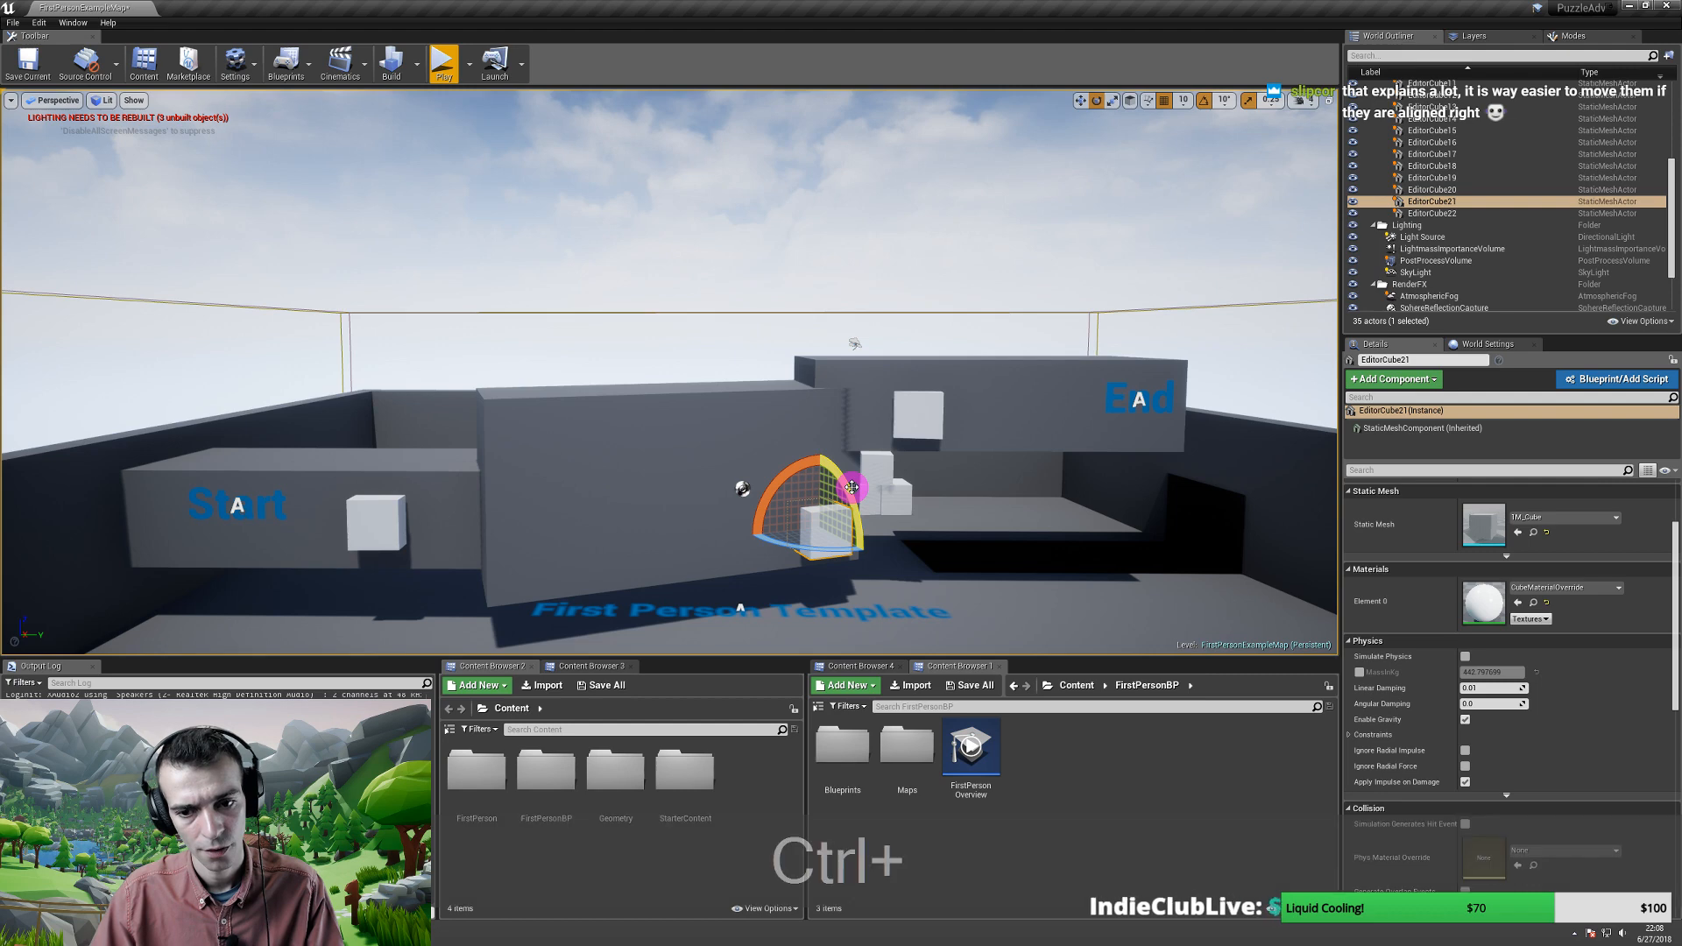
pyautogui.hotkey('ctrl', '`')
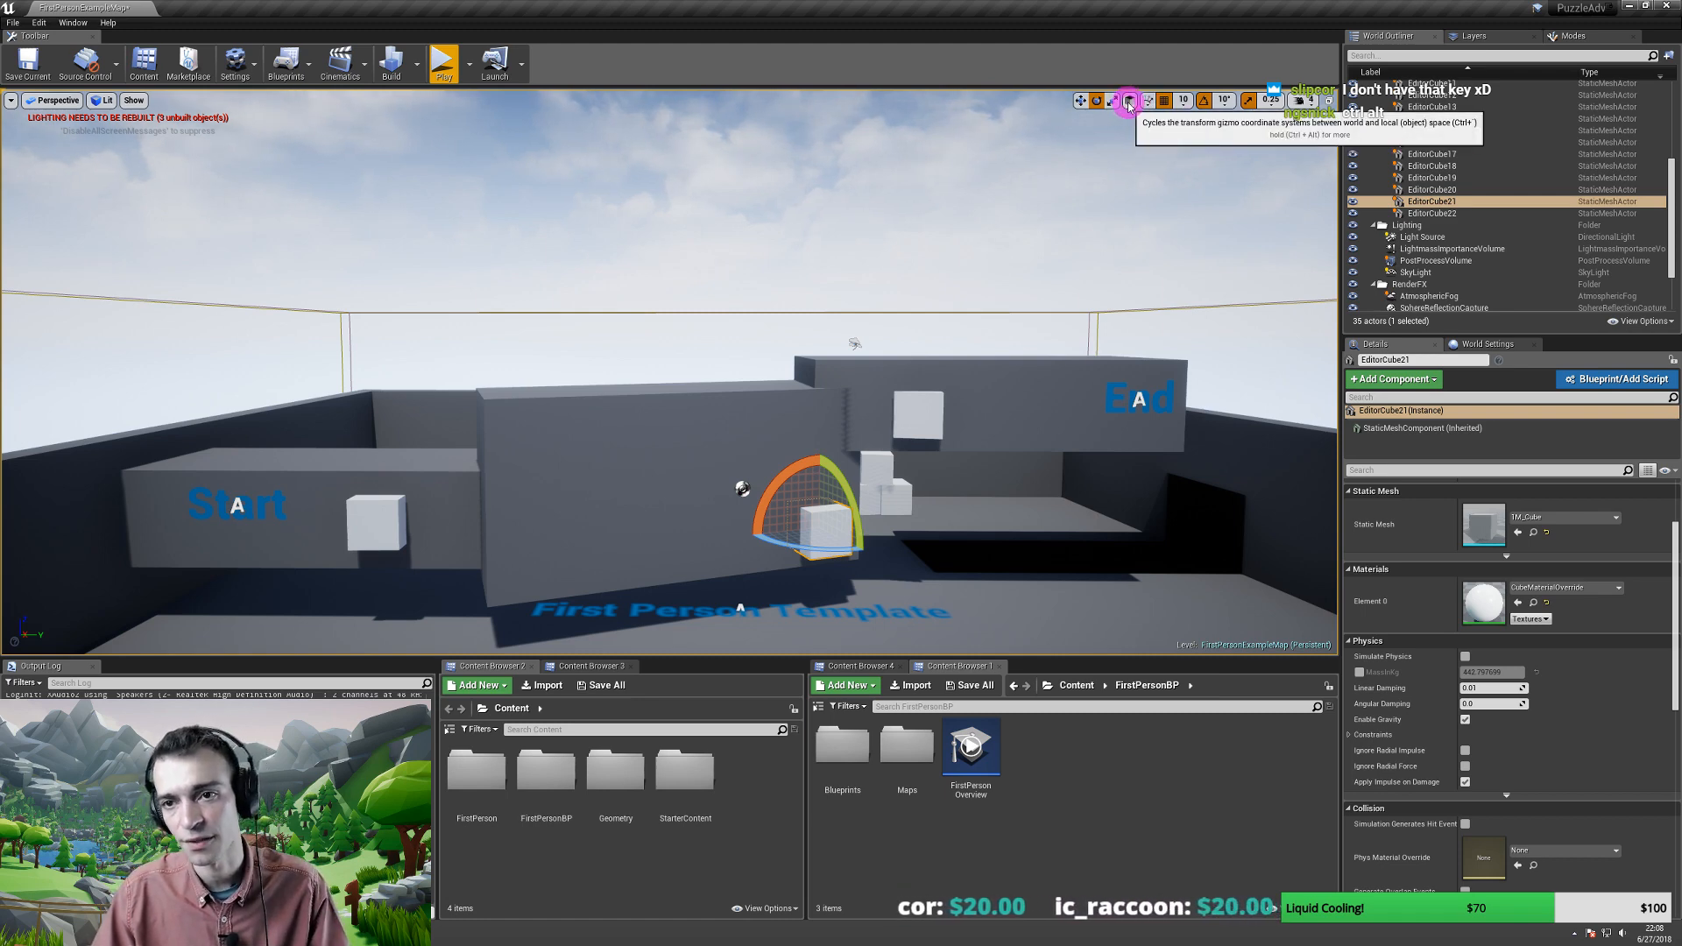
# - Toggle the gizmo between world and local space, then fly the camera to a new angle
pyautogui.click(1129, 103)
pyautogui.click(1129, 103)
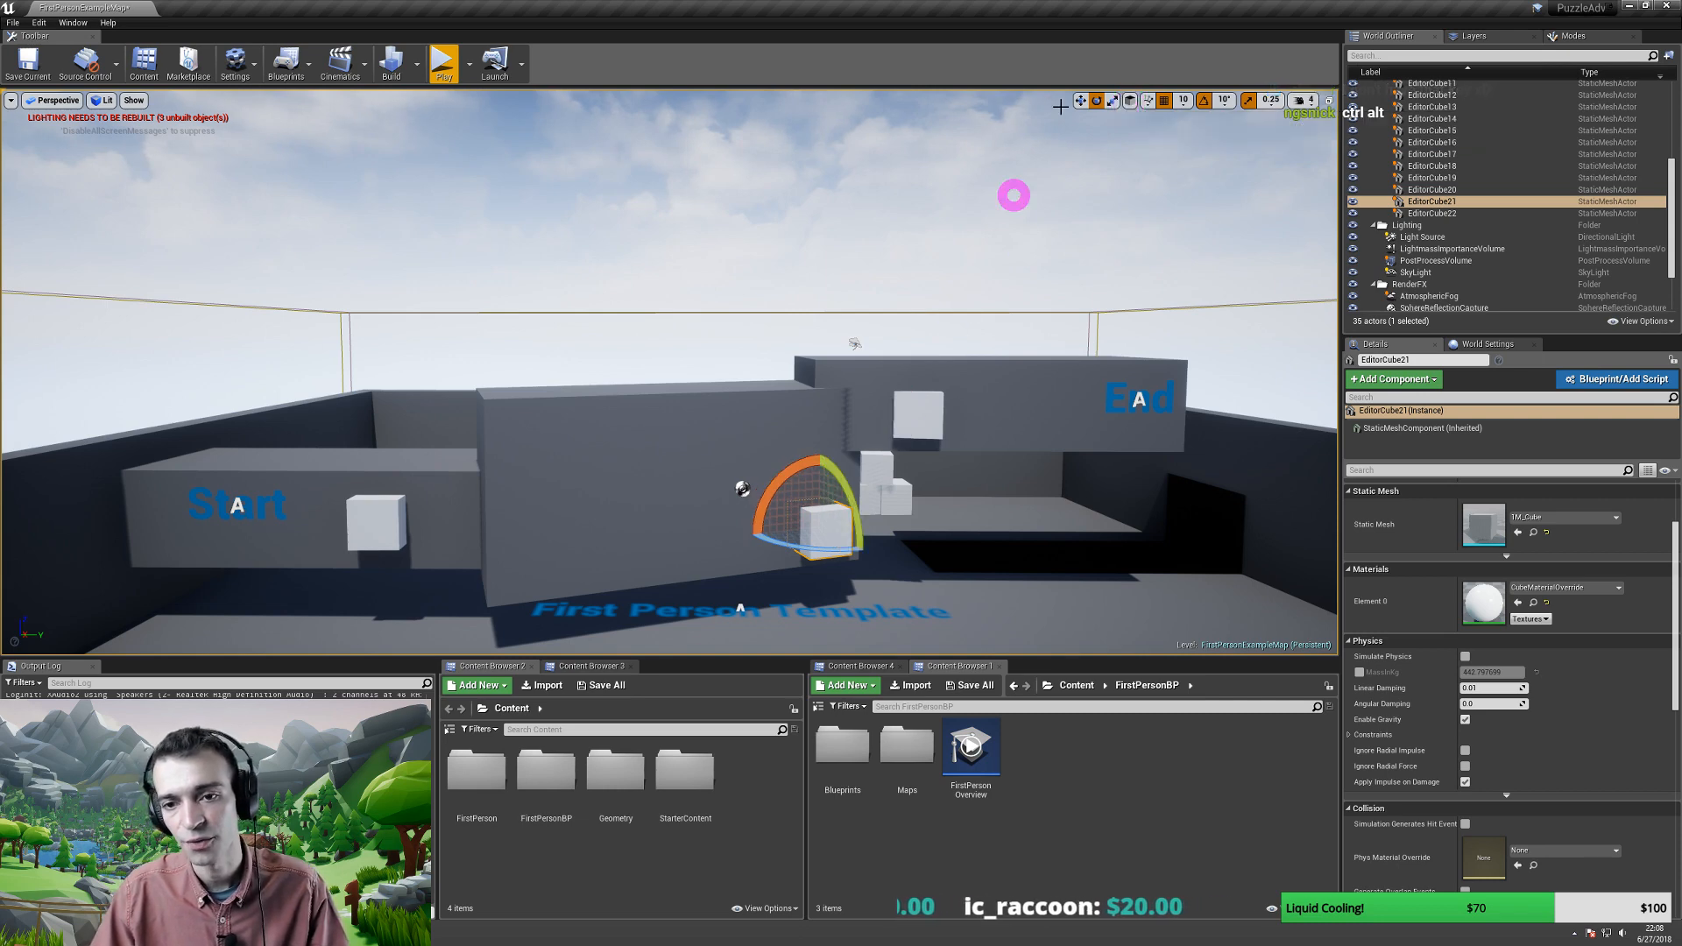
pyautogui.moveTo(923, 444); pyautogui.dragTo(949, 458, button='right')
pyautogui.press('a')
pyautogui.press('s')
pyautogui.press('w')
pyautogui.press('a')
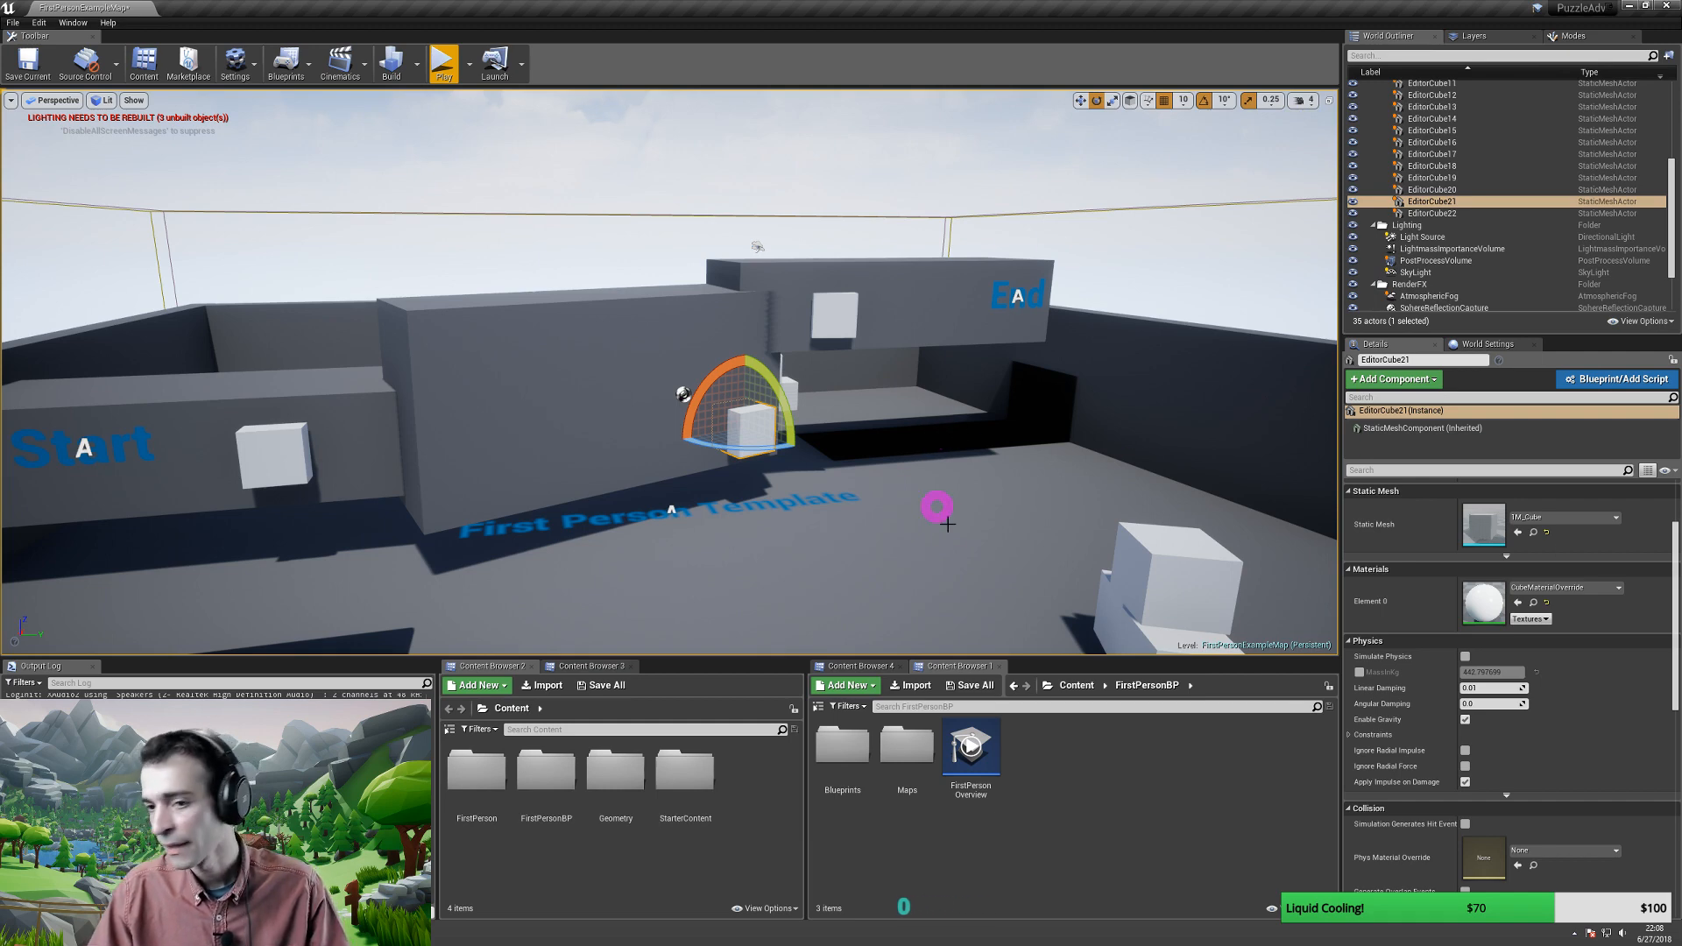
# - Turn the camera across the level and fly back from the walls
pyautogui.moveTo(851, 430); pyautogui.dragTo(767, 437, button='right')
pyautogui.press('d')
pyautogui.press('s')
pyautogui.press('w')
pyautogui.press('s')
pyautogui.press('w')
pyautogui.press('s')
pyautogui.press('d')
pyautogui.press('s')
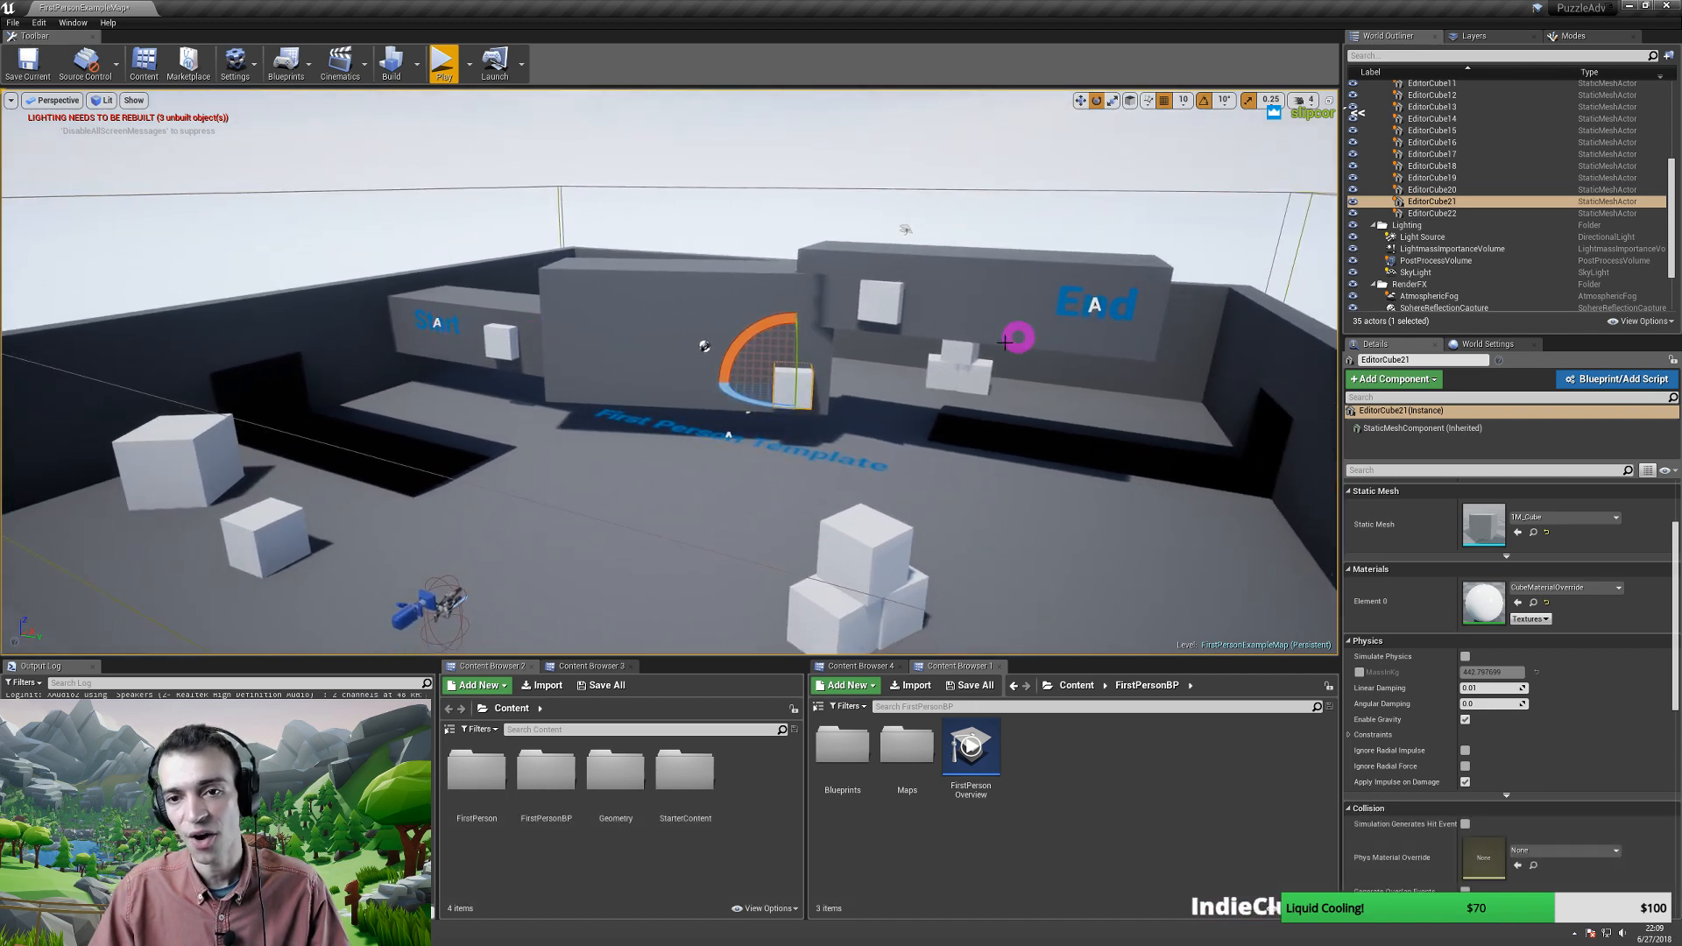
# - Toggle gizmo space with Ctrl+` and settle on an elevated overview of both walls
pyautogui.press('dead_acute')
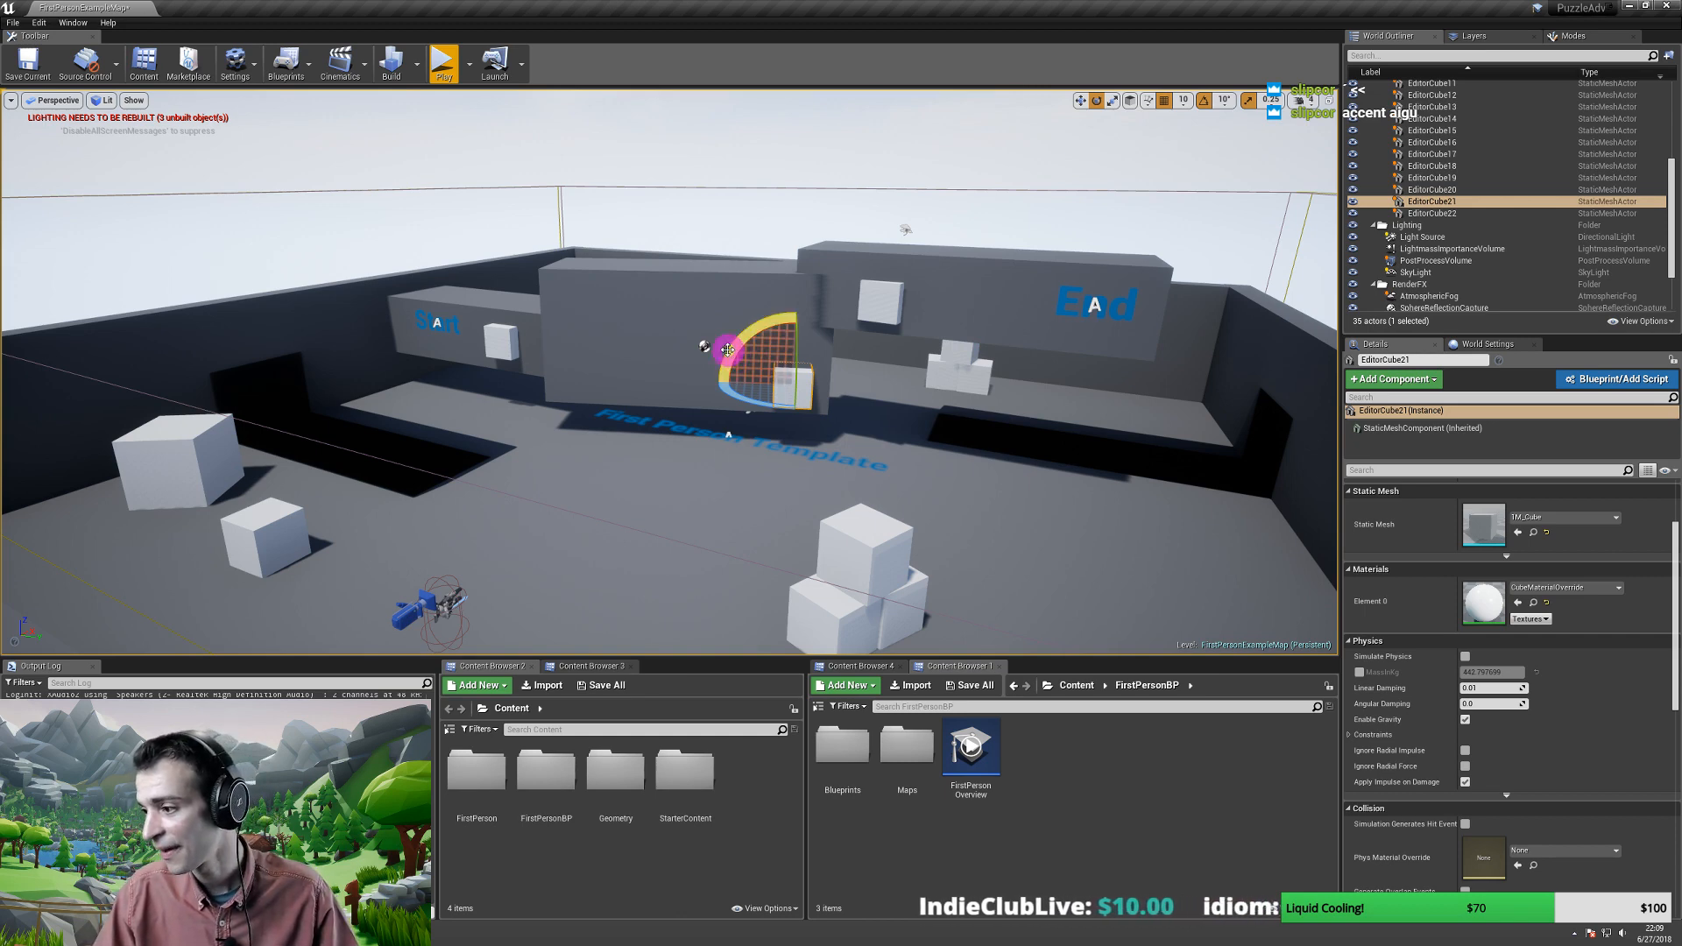
pyautogui.moveTo(662, 341); pyautogui.dragTo(665, 330, button='right')
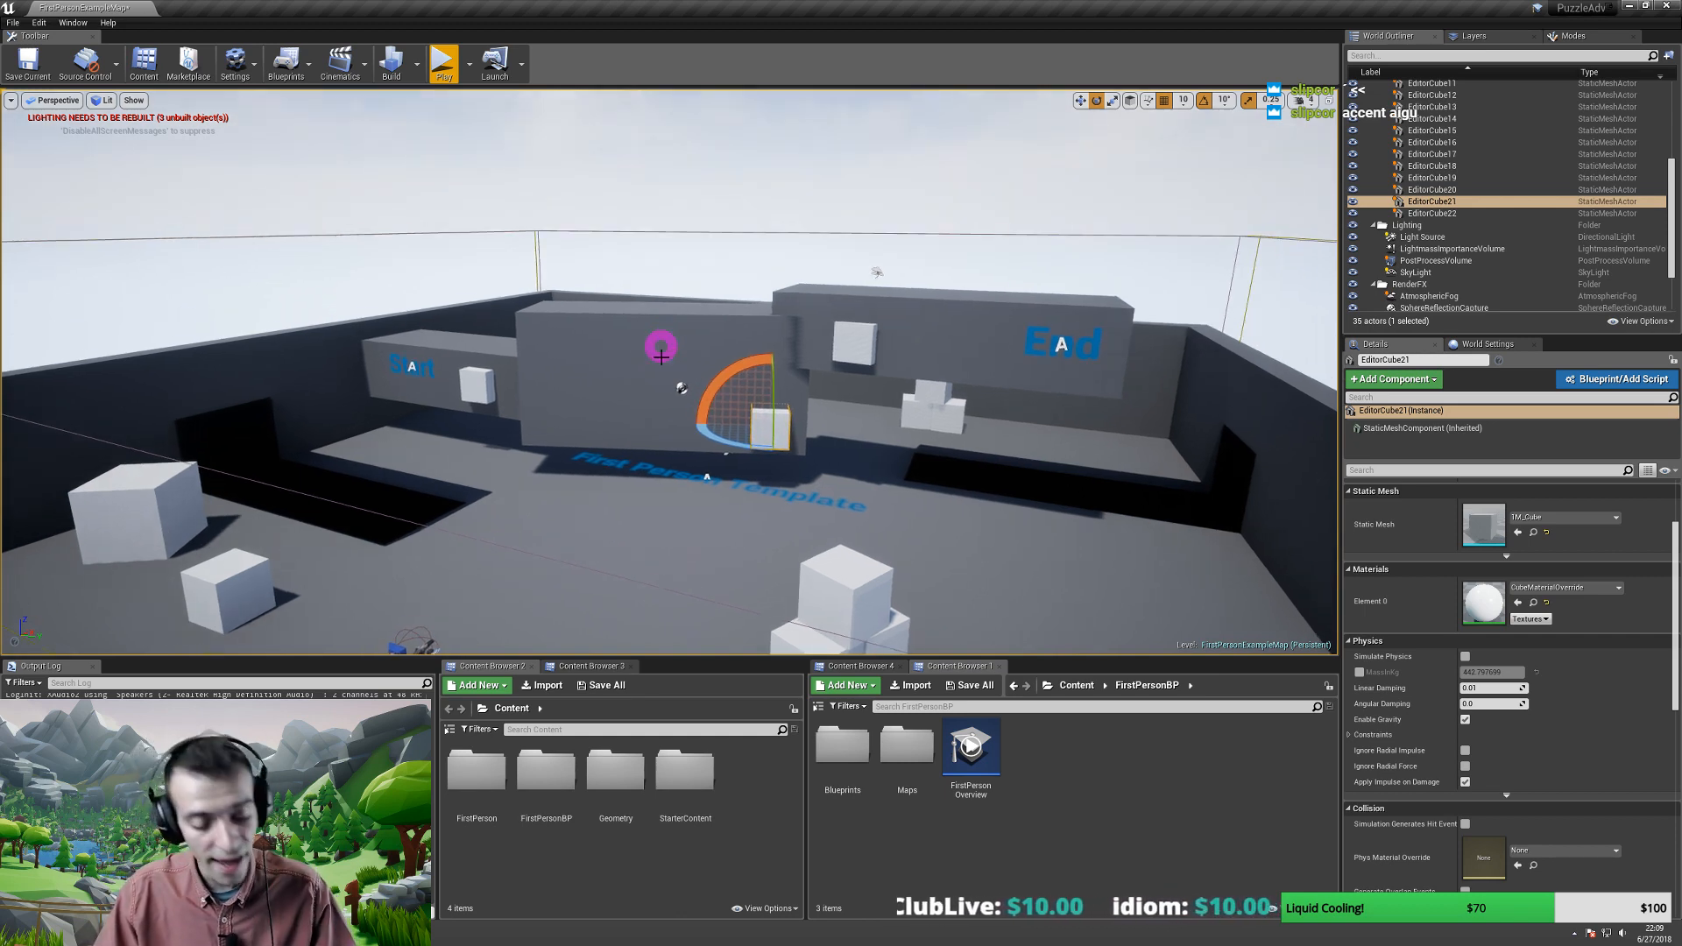
pyautogui.press('ctrl')
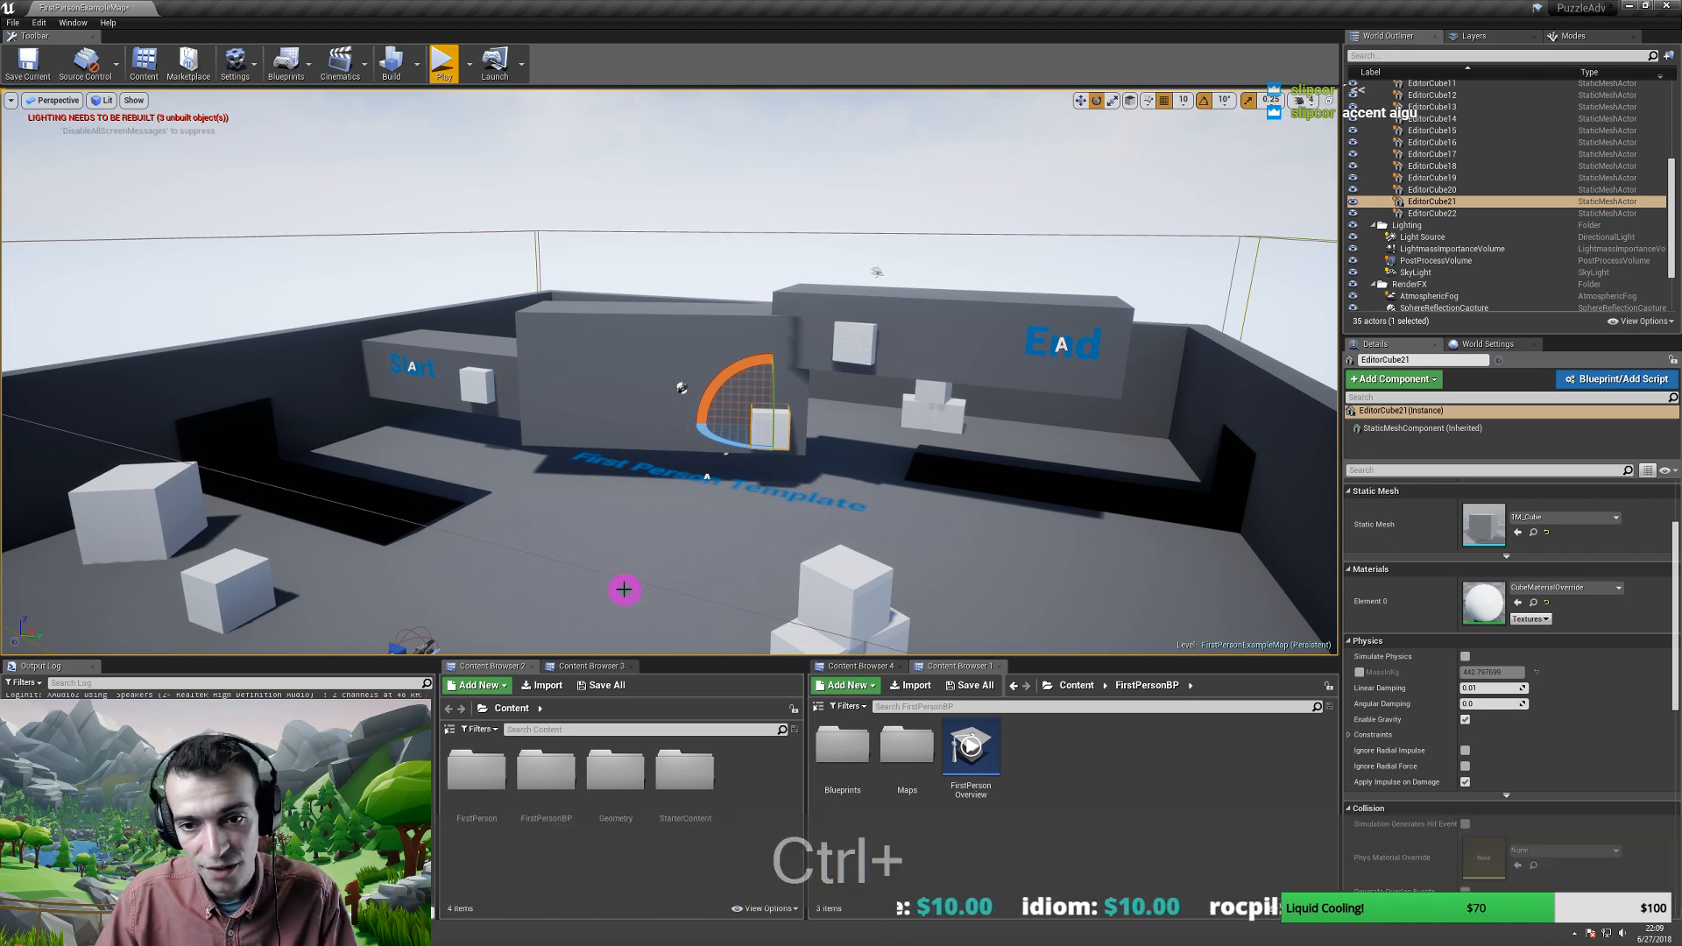
pyautogui.hotkey('ctrl', '\\')
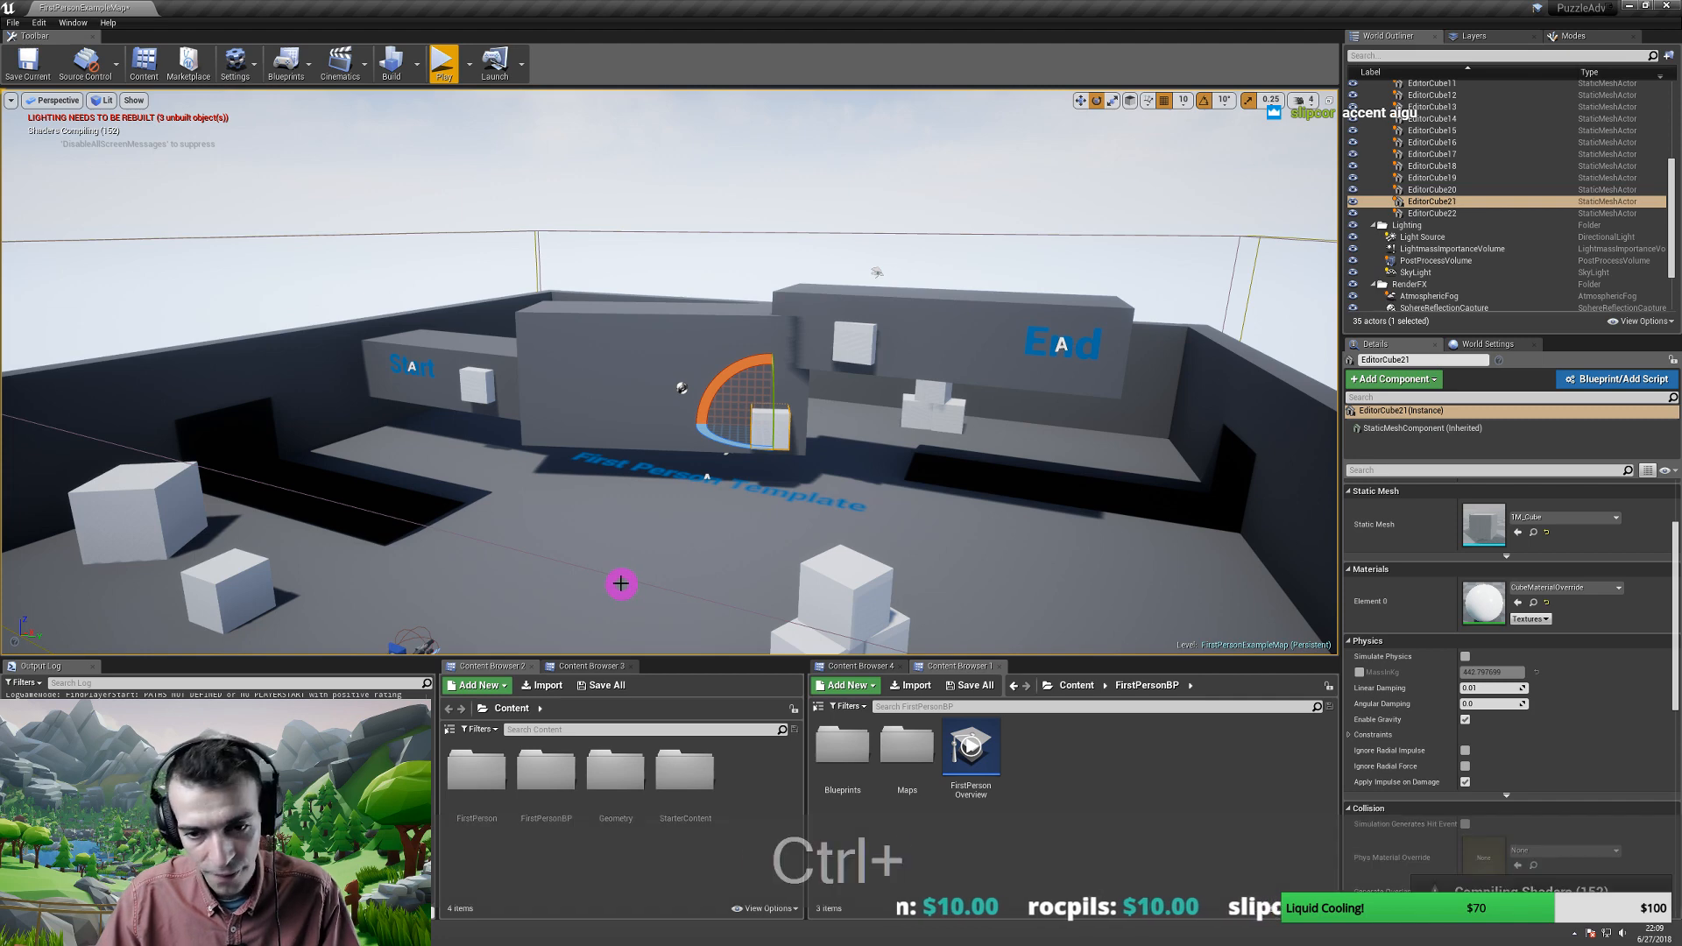
pyautogui.hotkey('ctrl', '`')
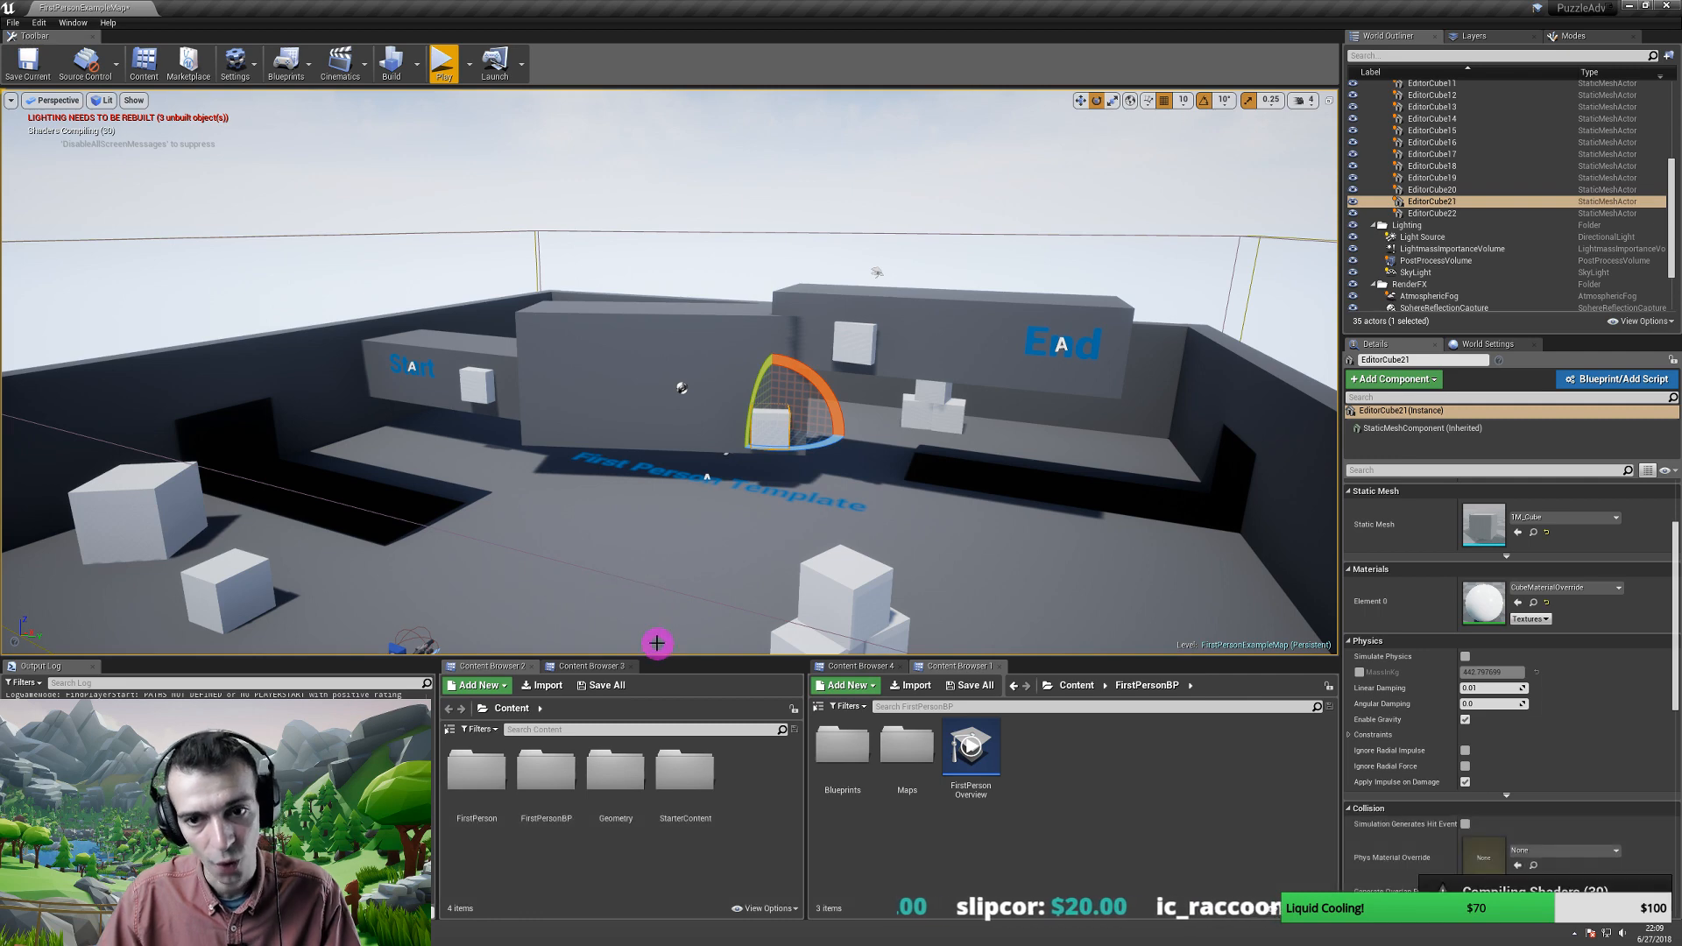
pyautogui.moveTo(663, 541); pyautogui.dragTo(678, 500, button='right')
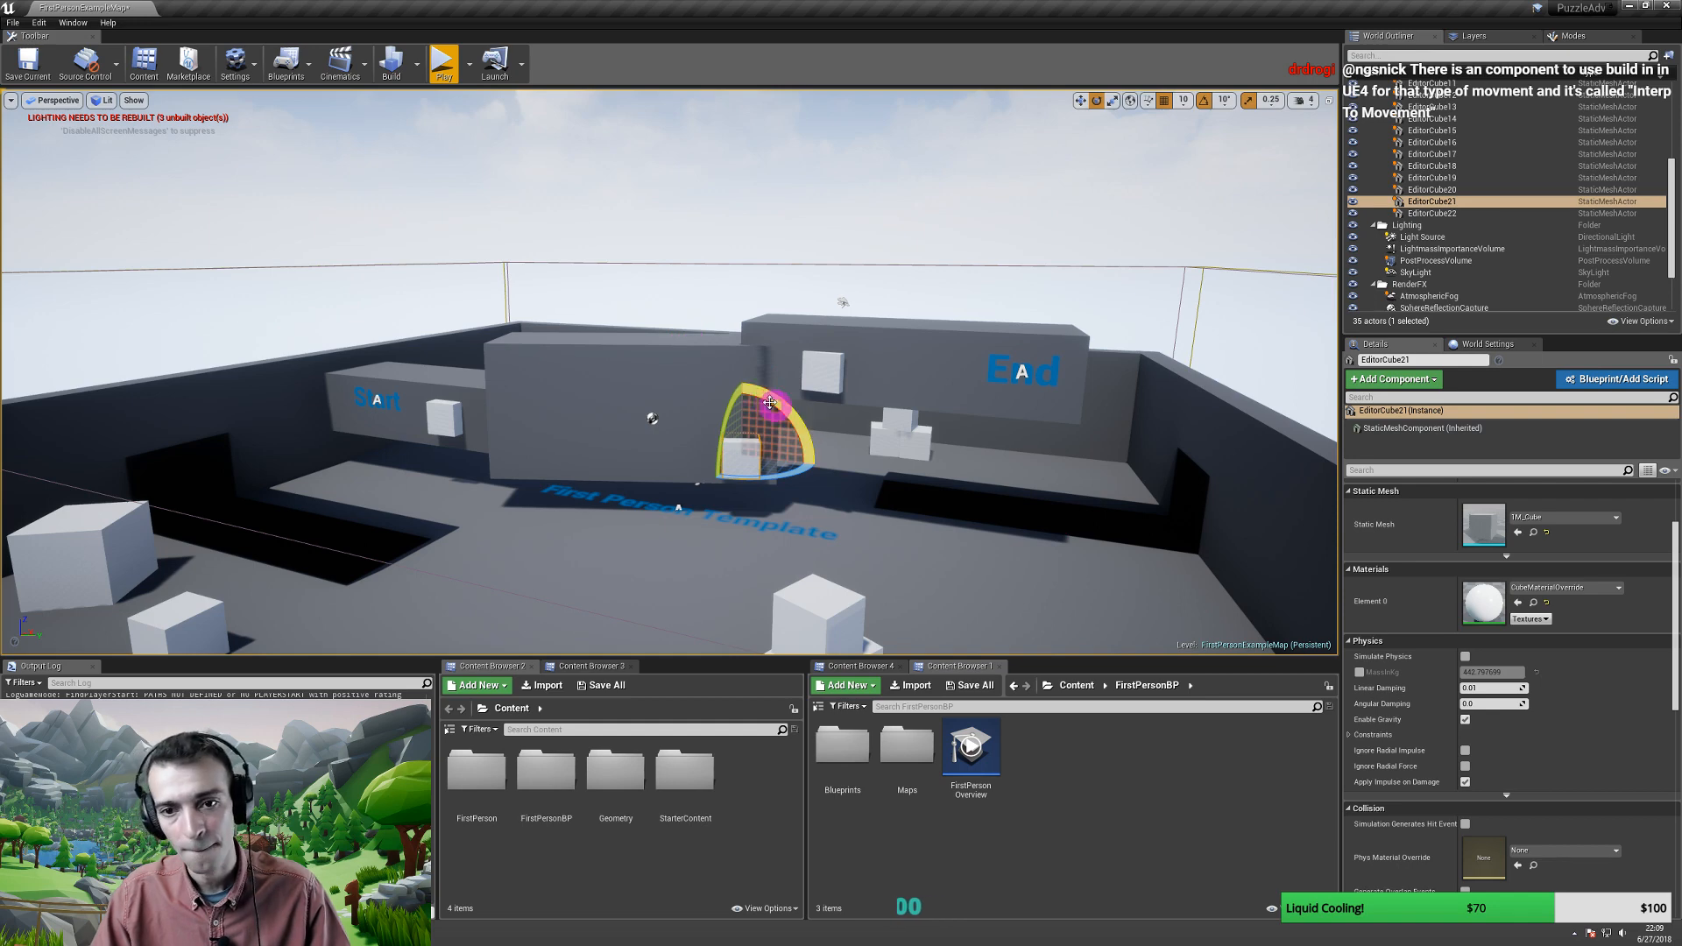
pyautogui.press('w')
pyautogui.press('a')
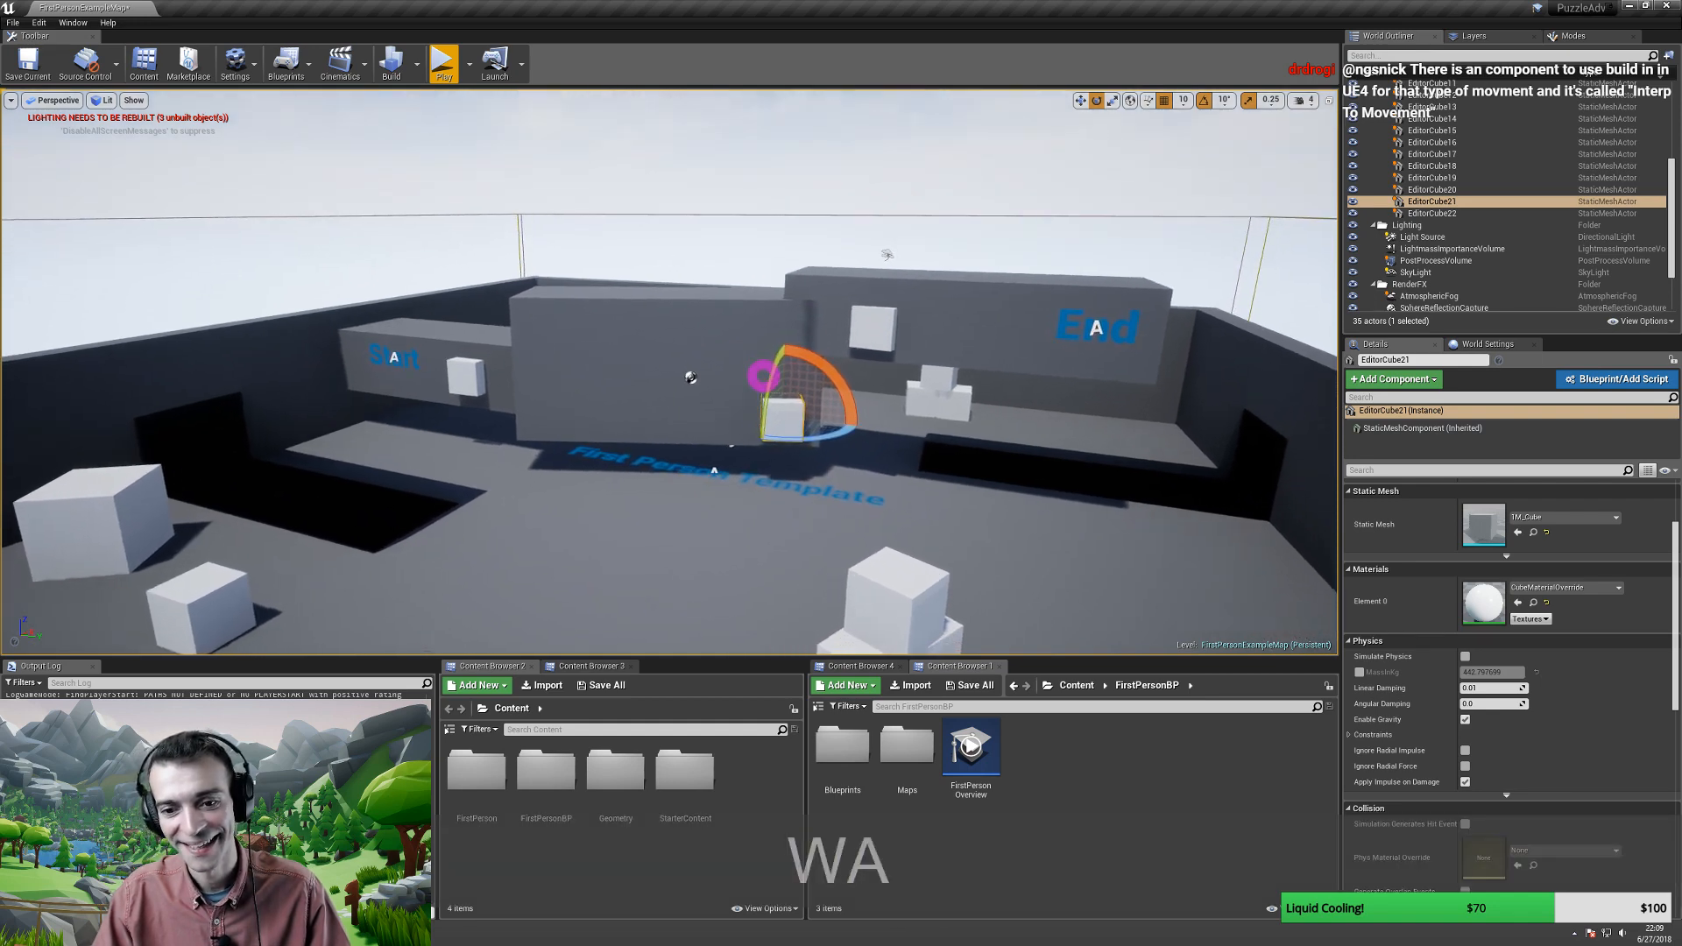
pyautogui.press('d')
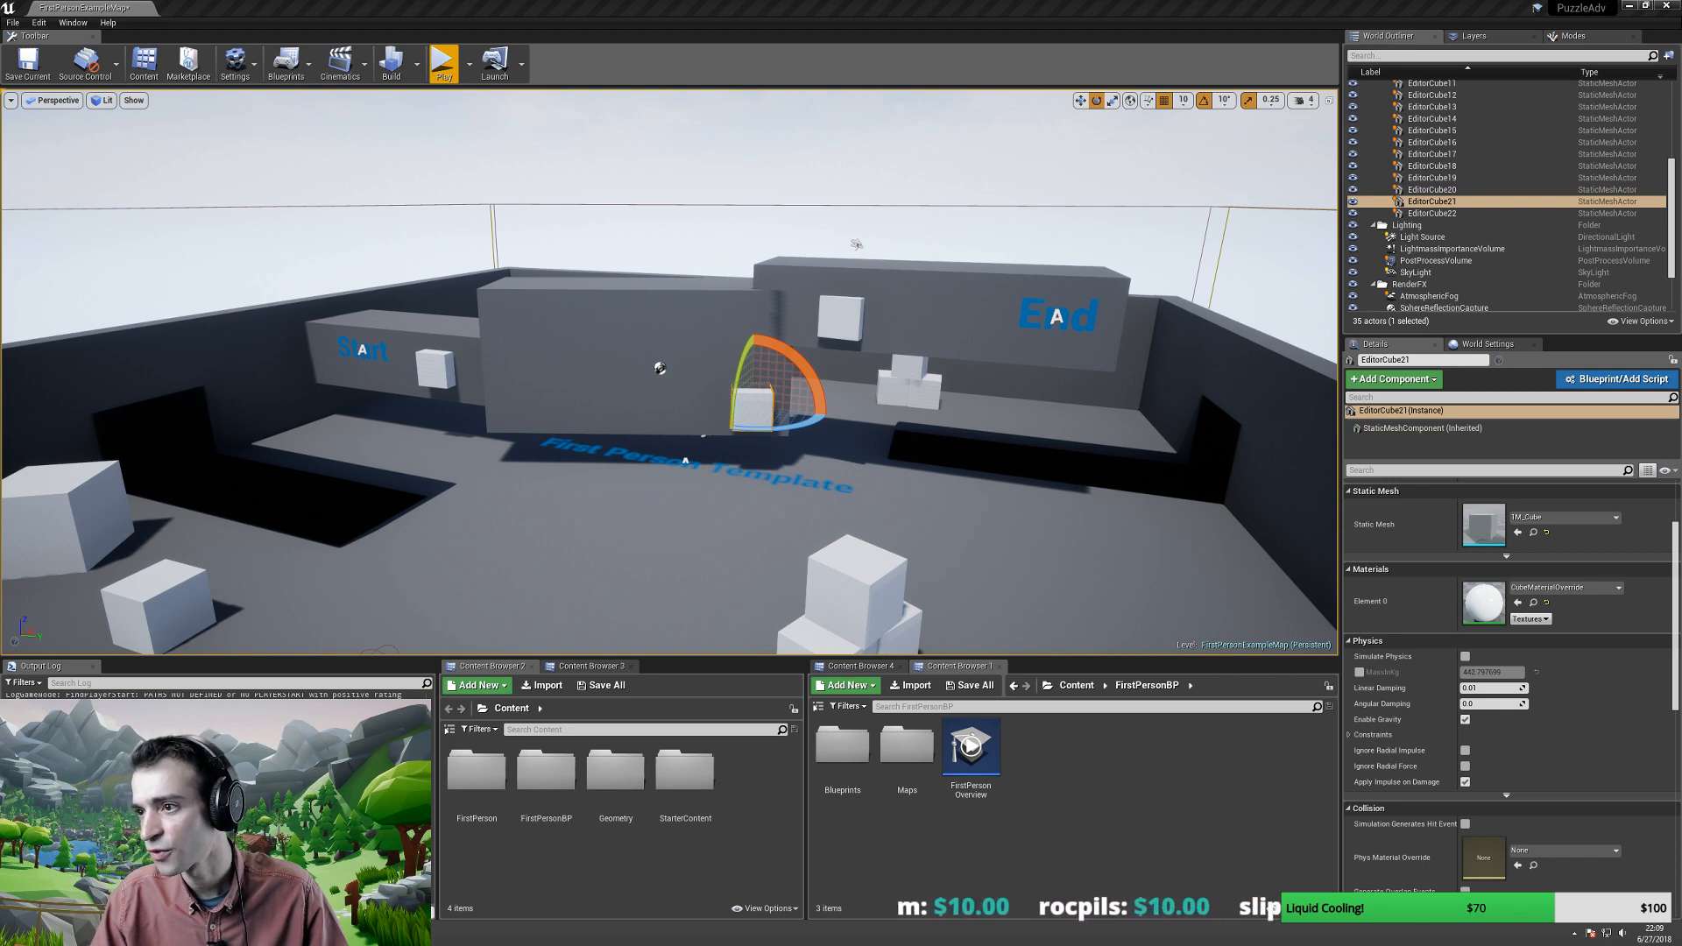
# - Copy EditorCube21 and paste the clipboard contents, confirming with Enter
pyautogui.press('ctrl')
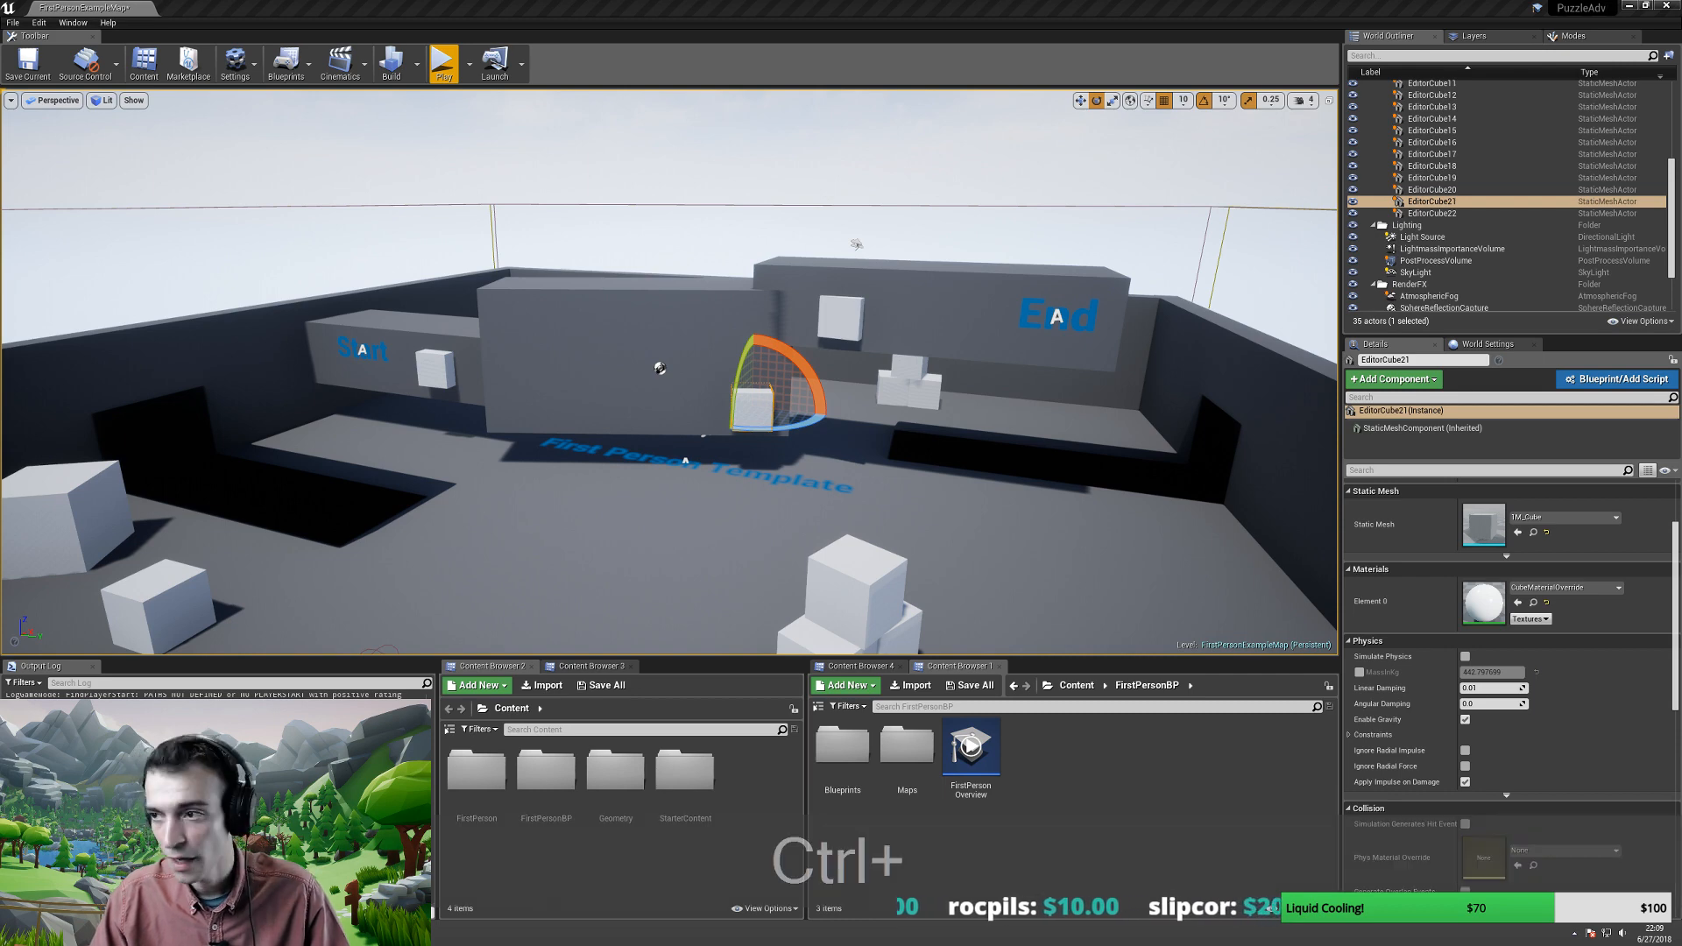
pyautogui.hotkey('ctrl', 'c')
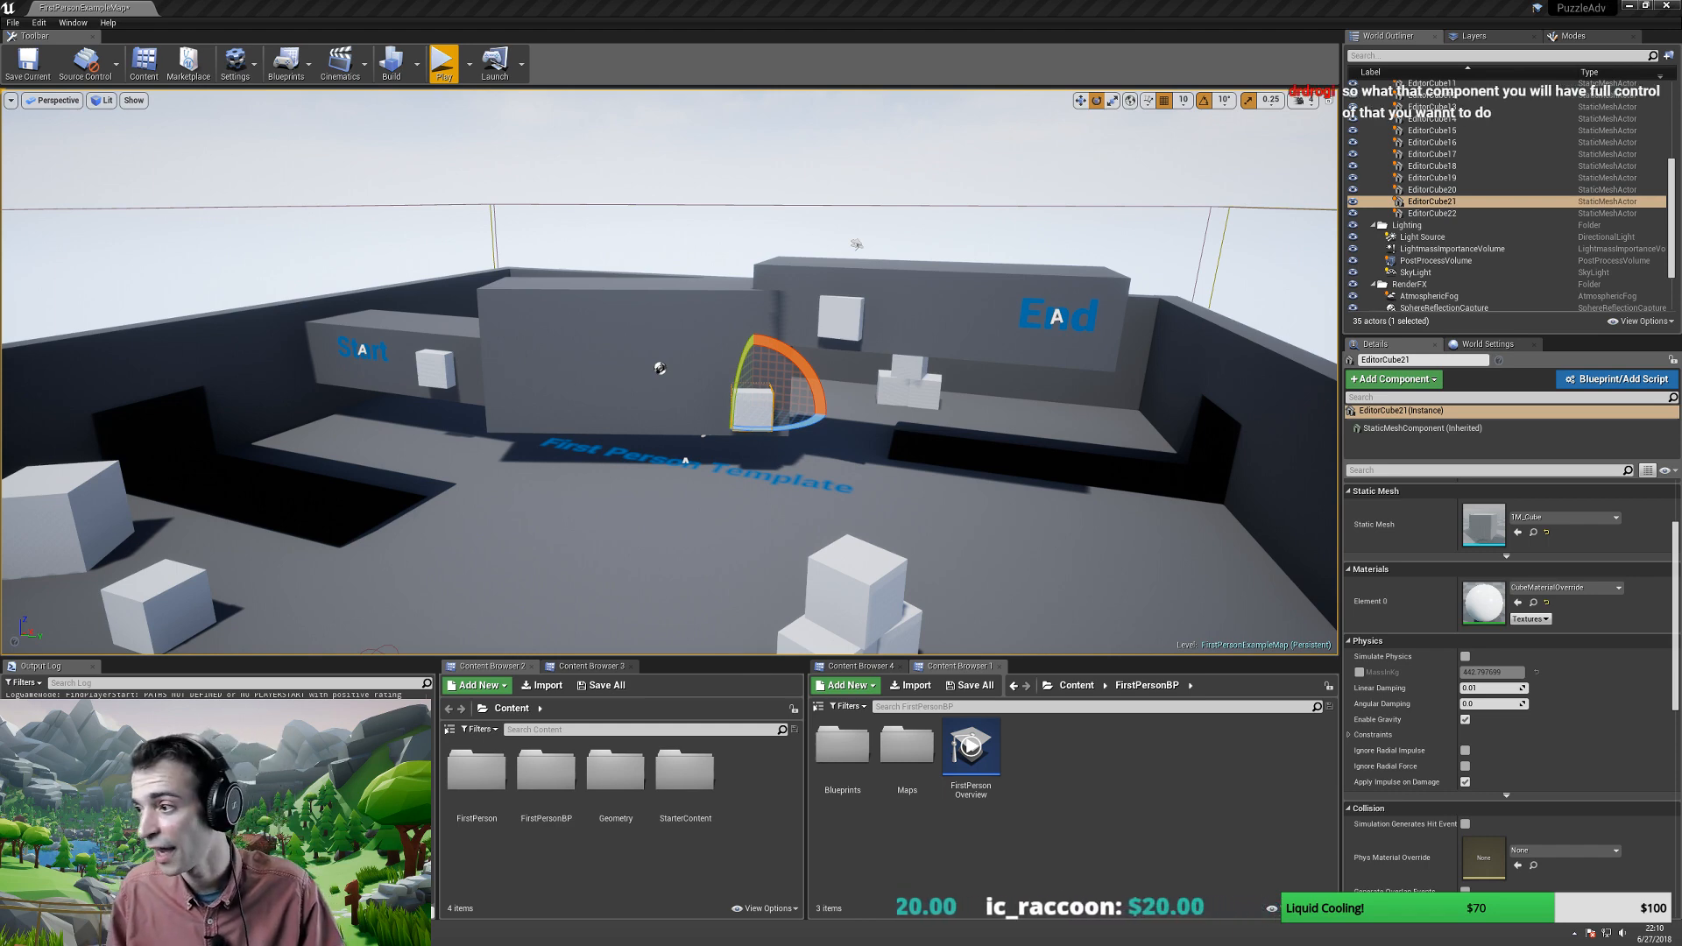
pyautogui.hotkey('ctrl', 'v')
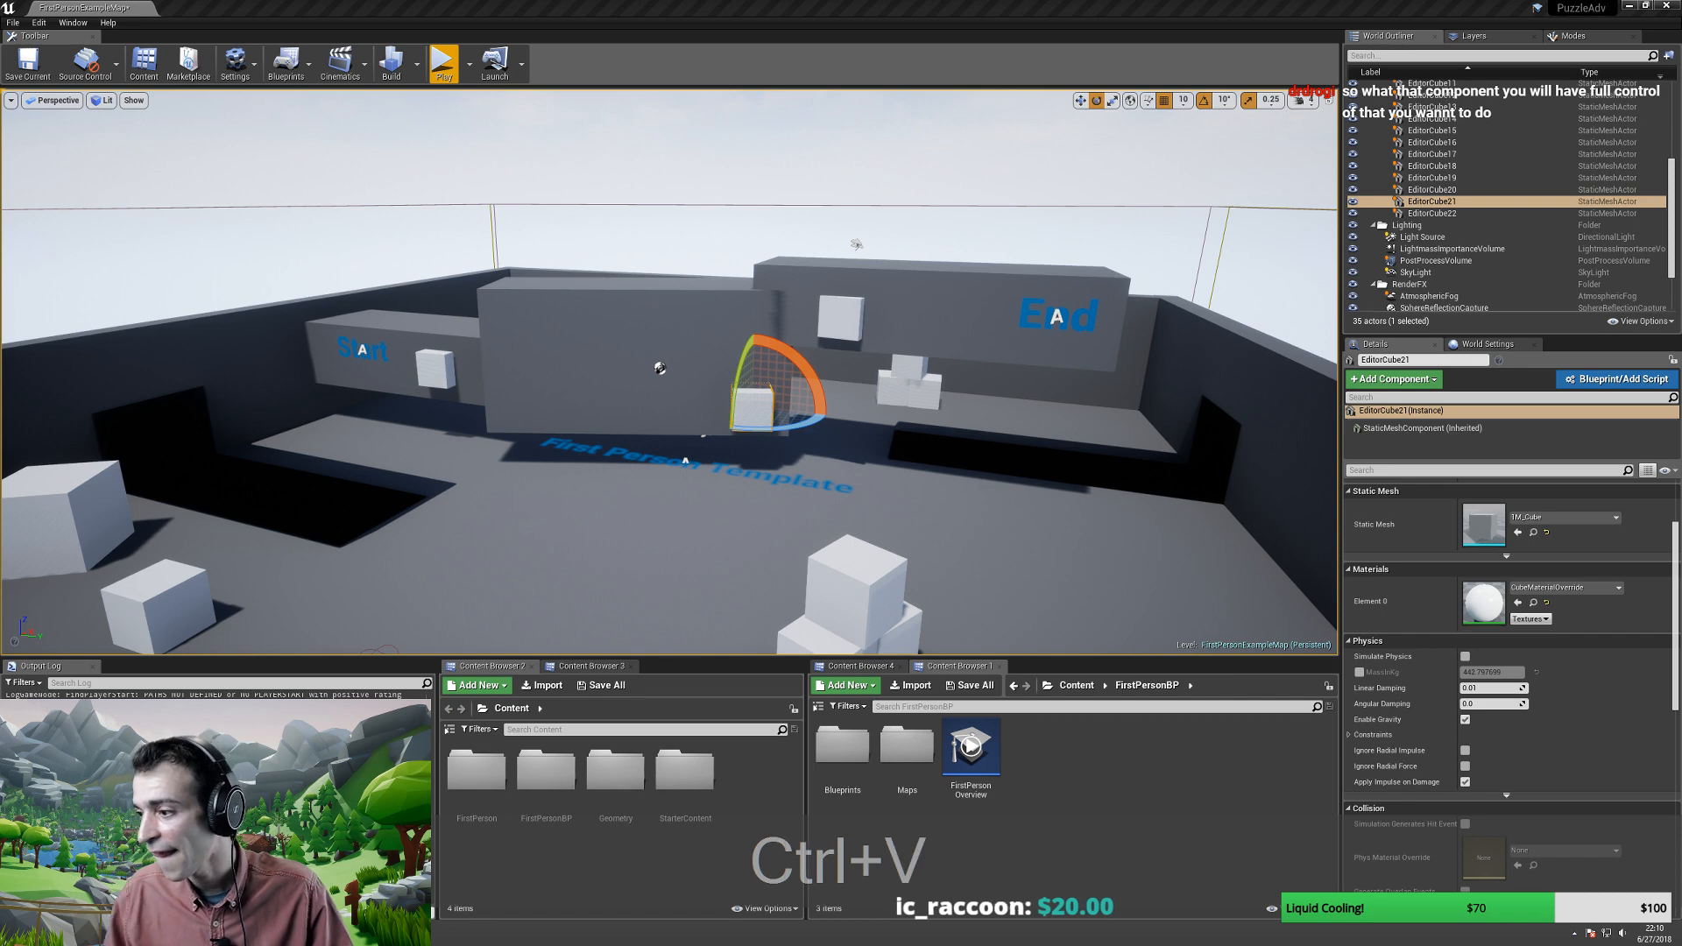
pyautogui.press('Return')
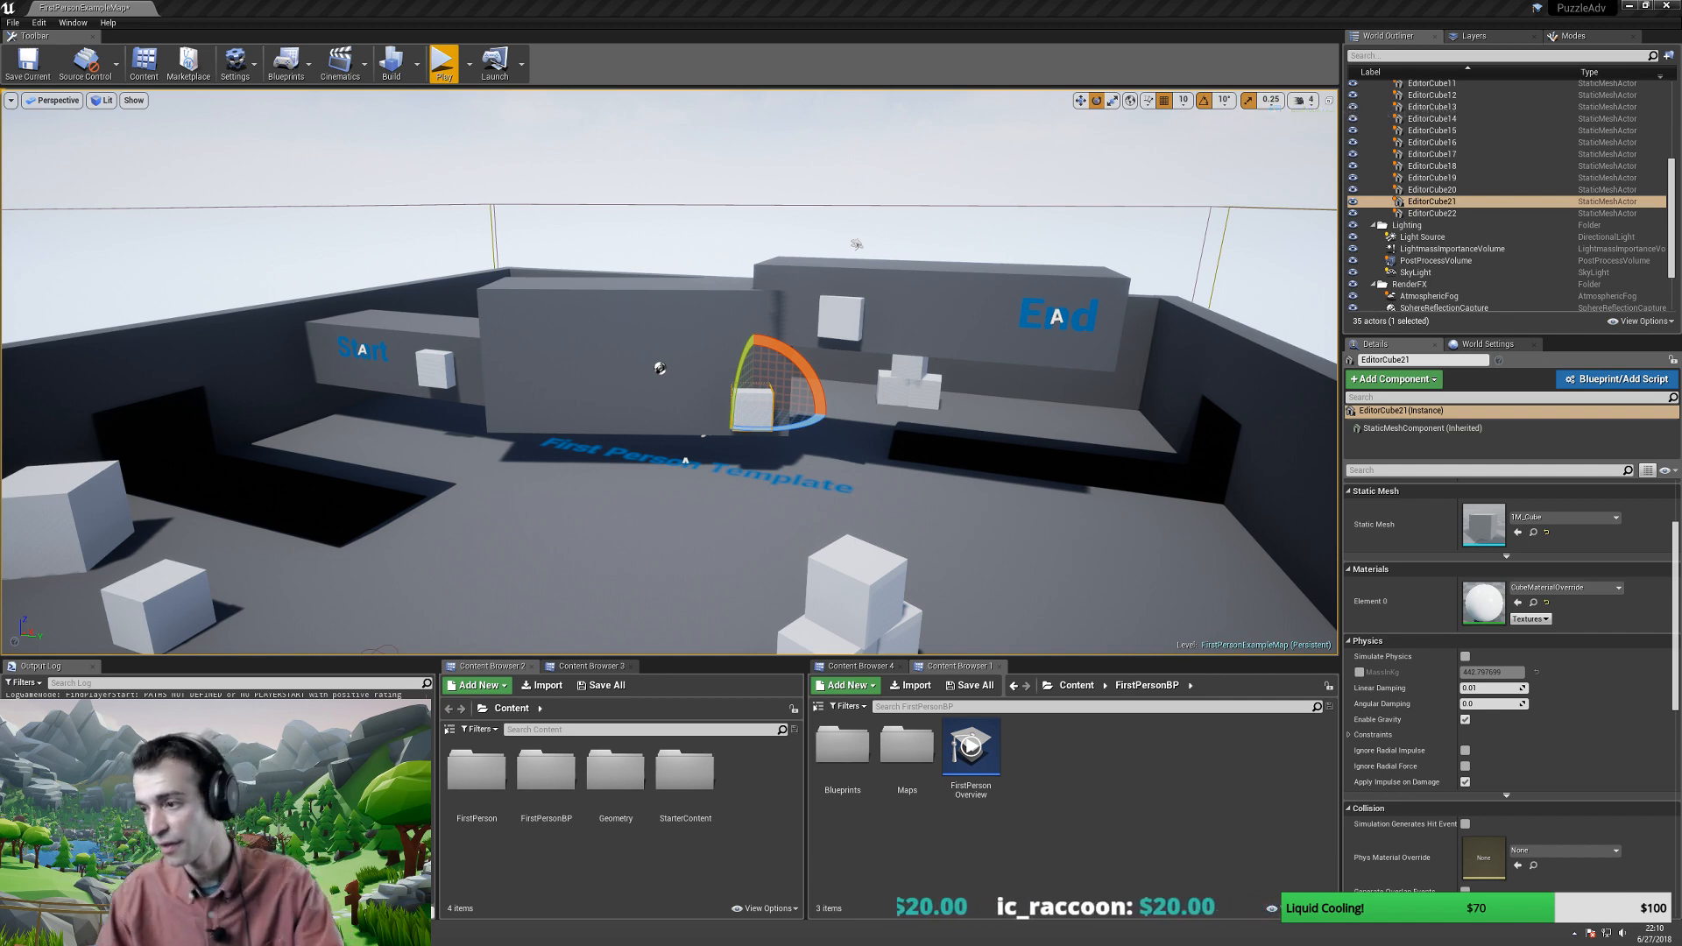
# - Start a Lightshot area capture of the level with Ctrl+PrintScreen
pyautogui.press('ctrl')
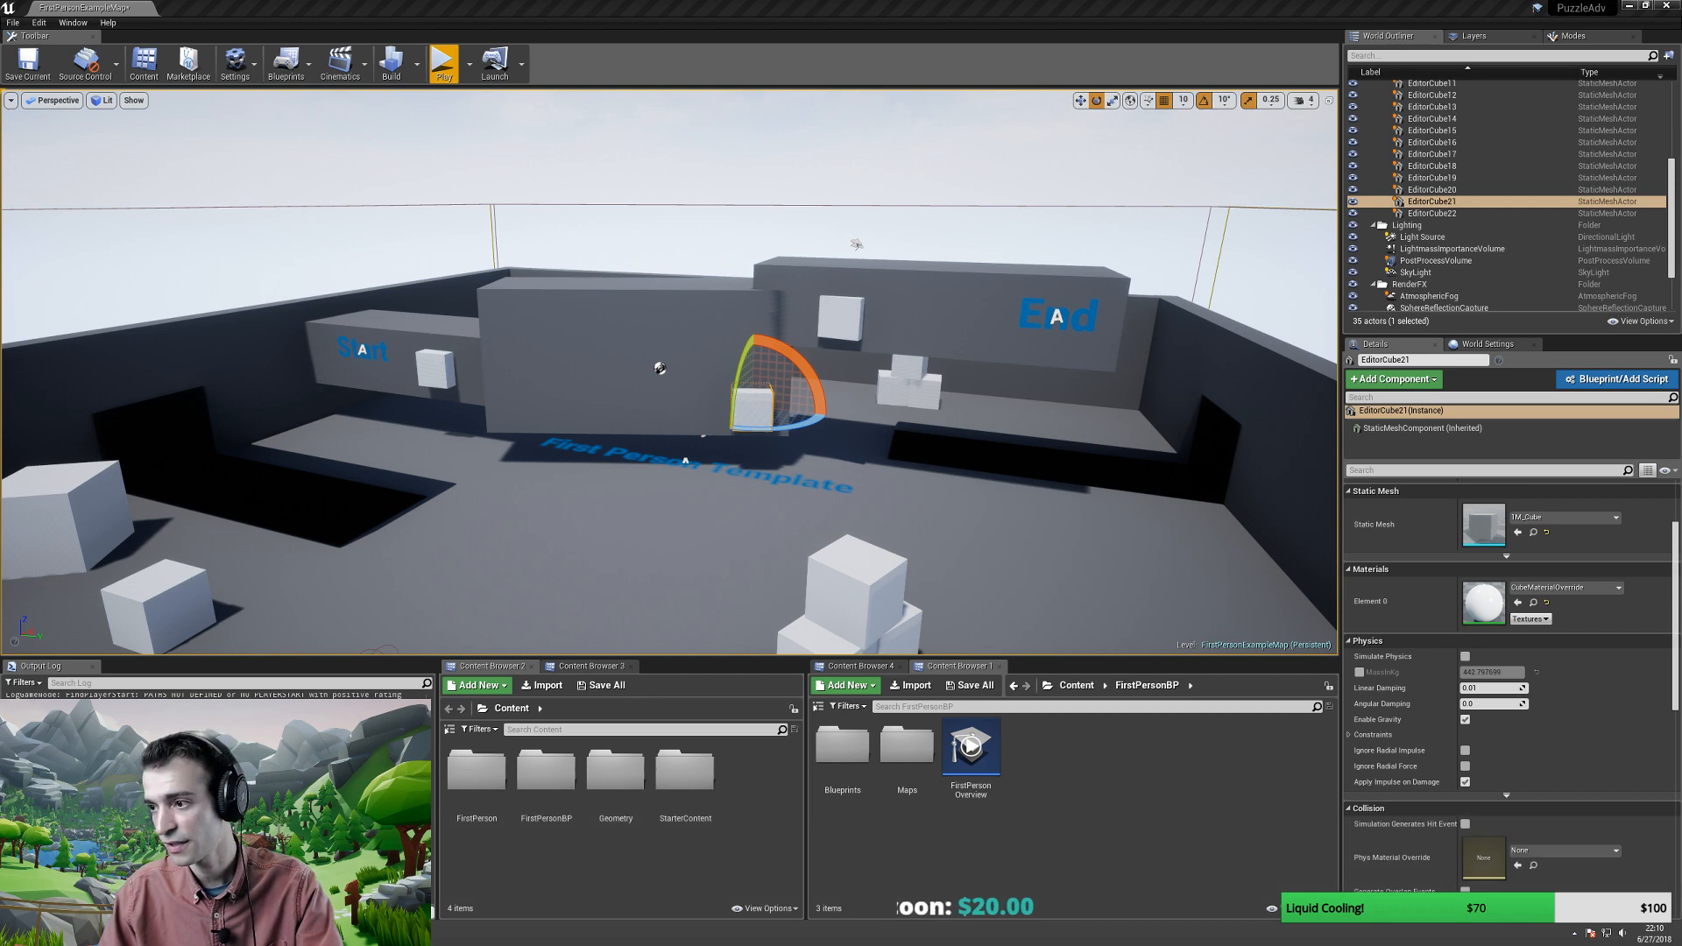
pyautogui.press('ctrl')
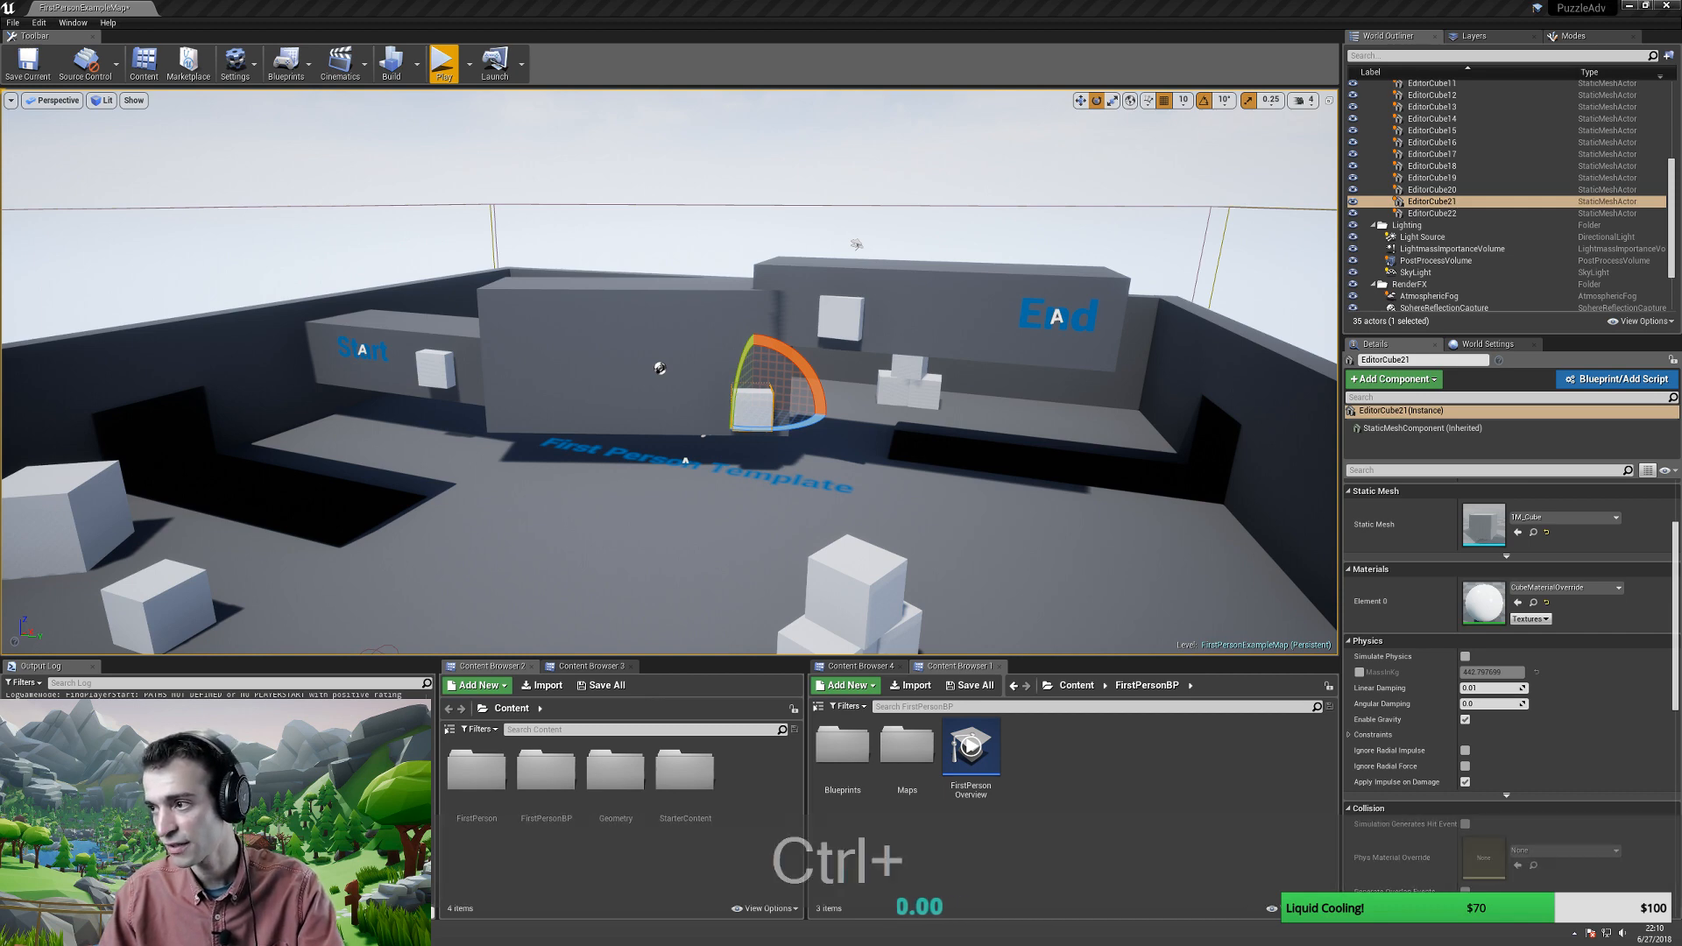
pyautogui.press('ctrl+Print')
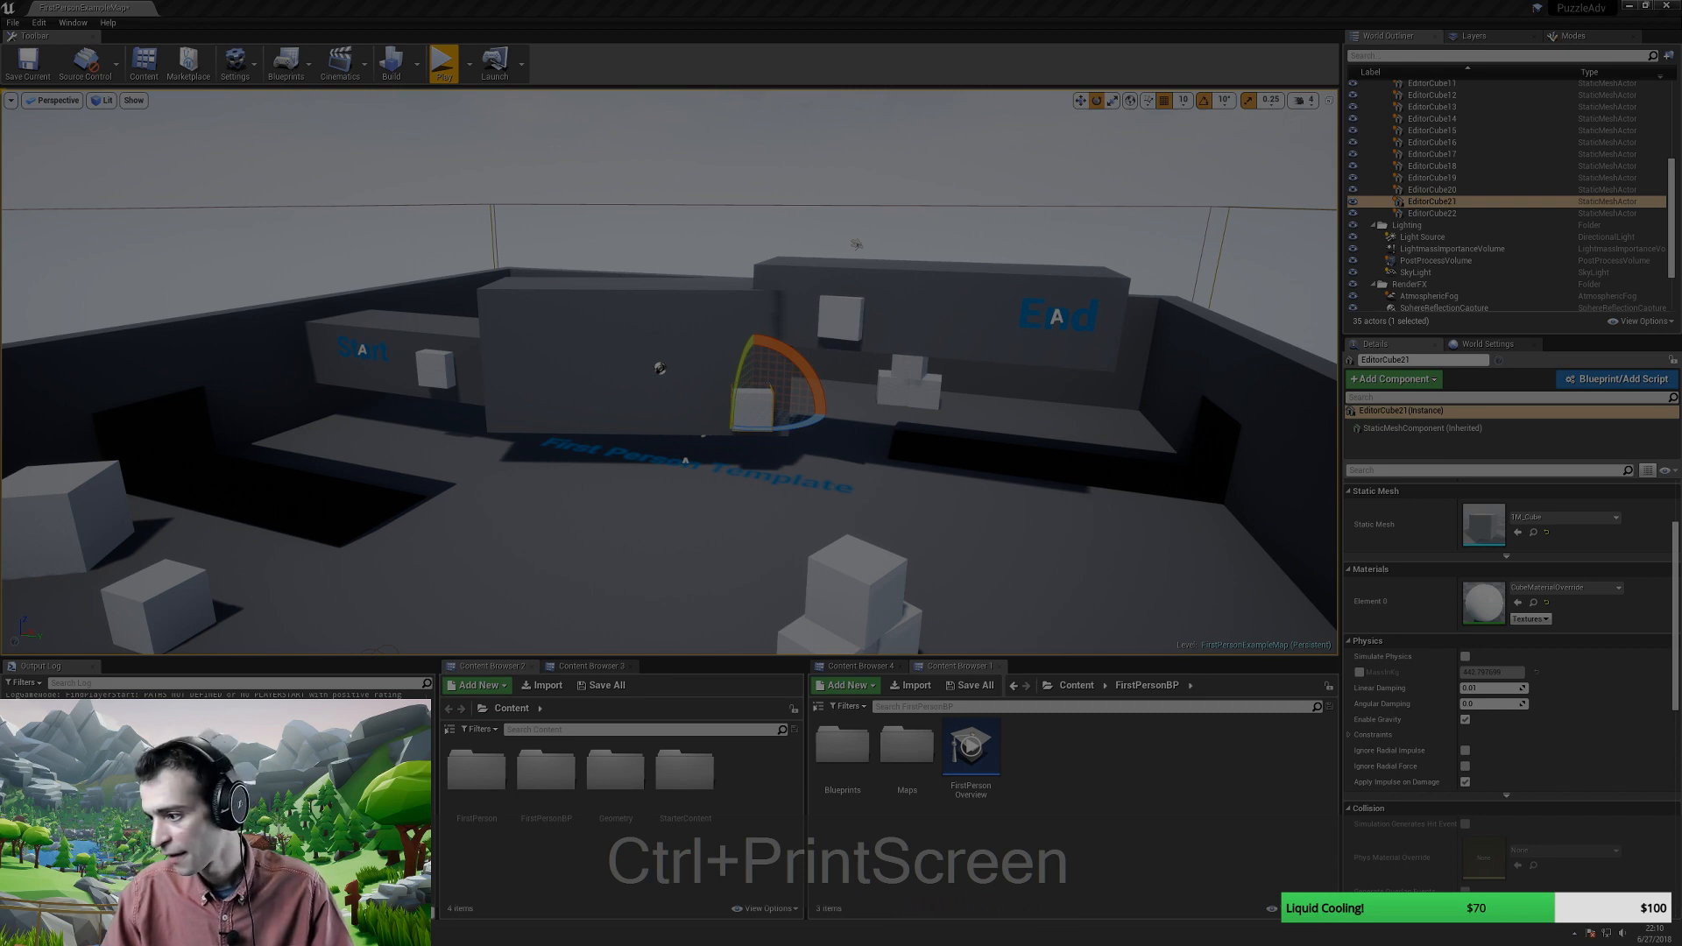
# - Dismiss the Lightshot overlay, then paste with Ctrl+V and confirm with Enter
pyautogui.press('ctrl+Print')
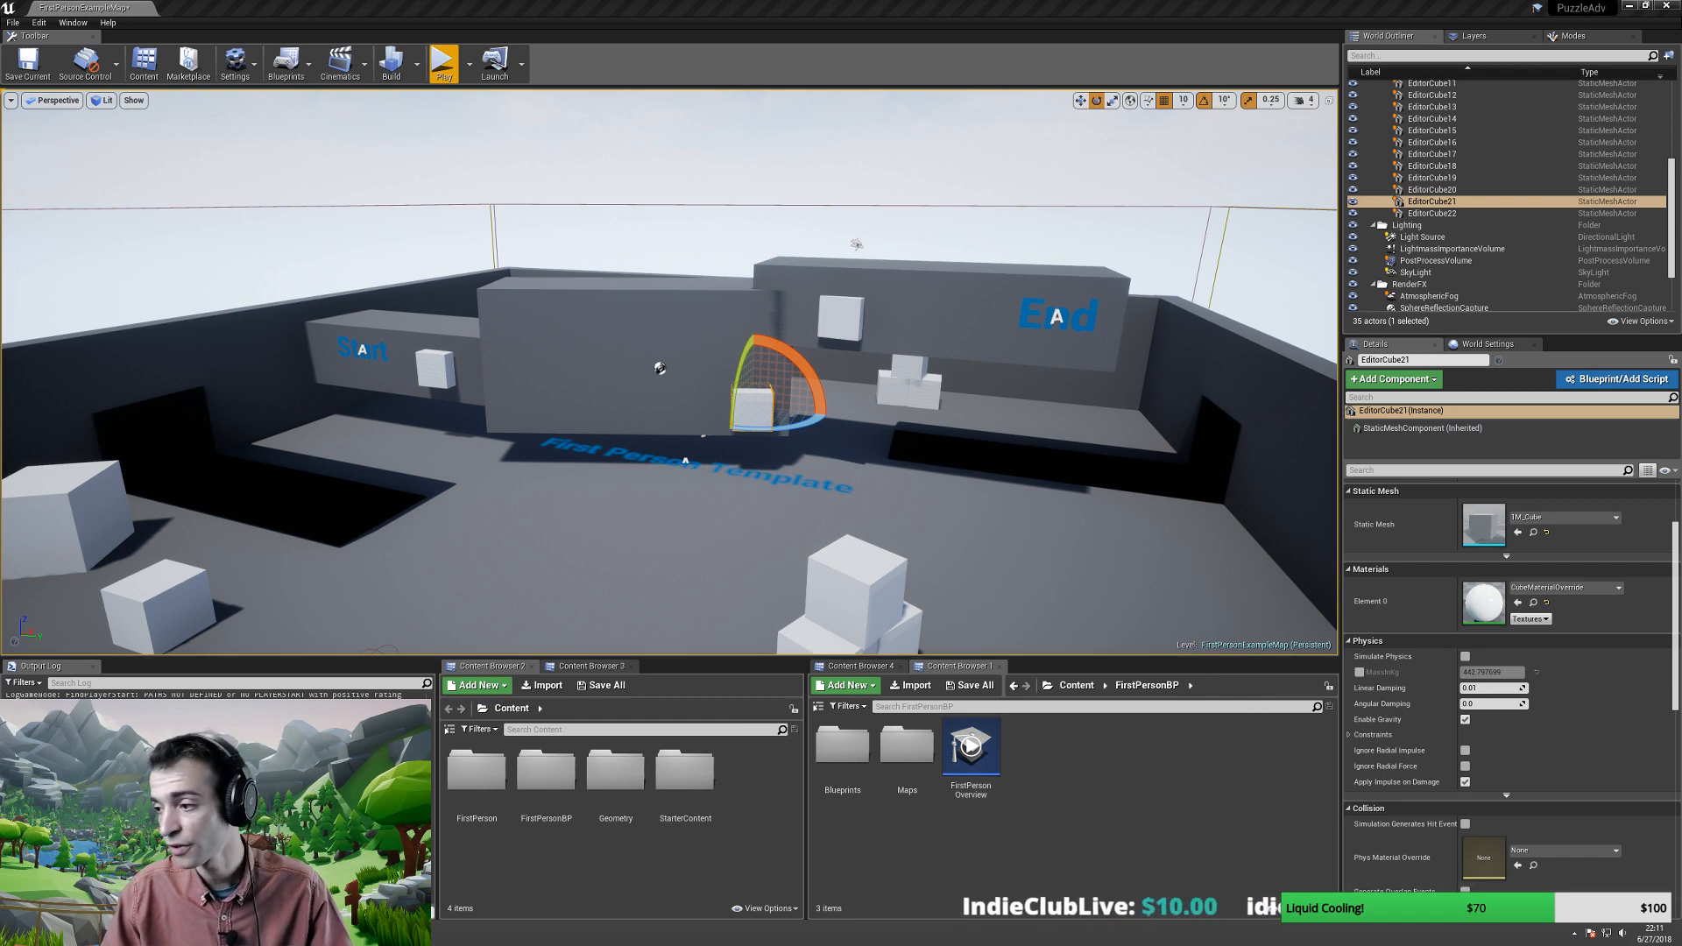
pyautogui.hotkey('ctrl', 'v')
pyautogui.press('Return')
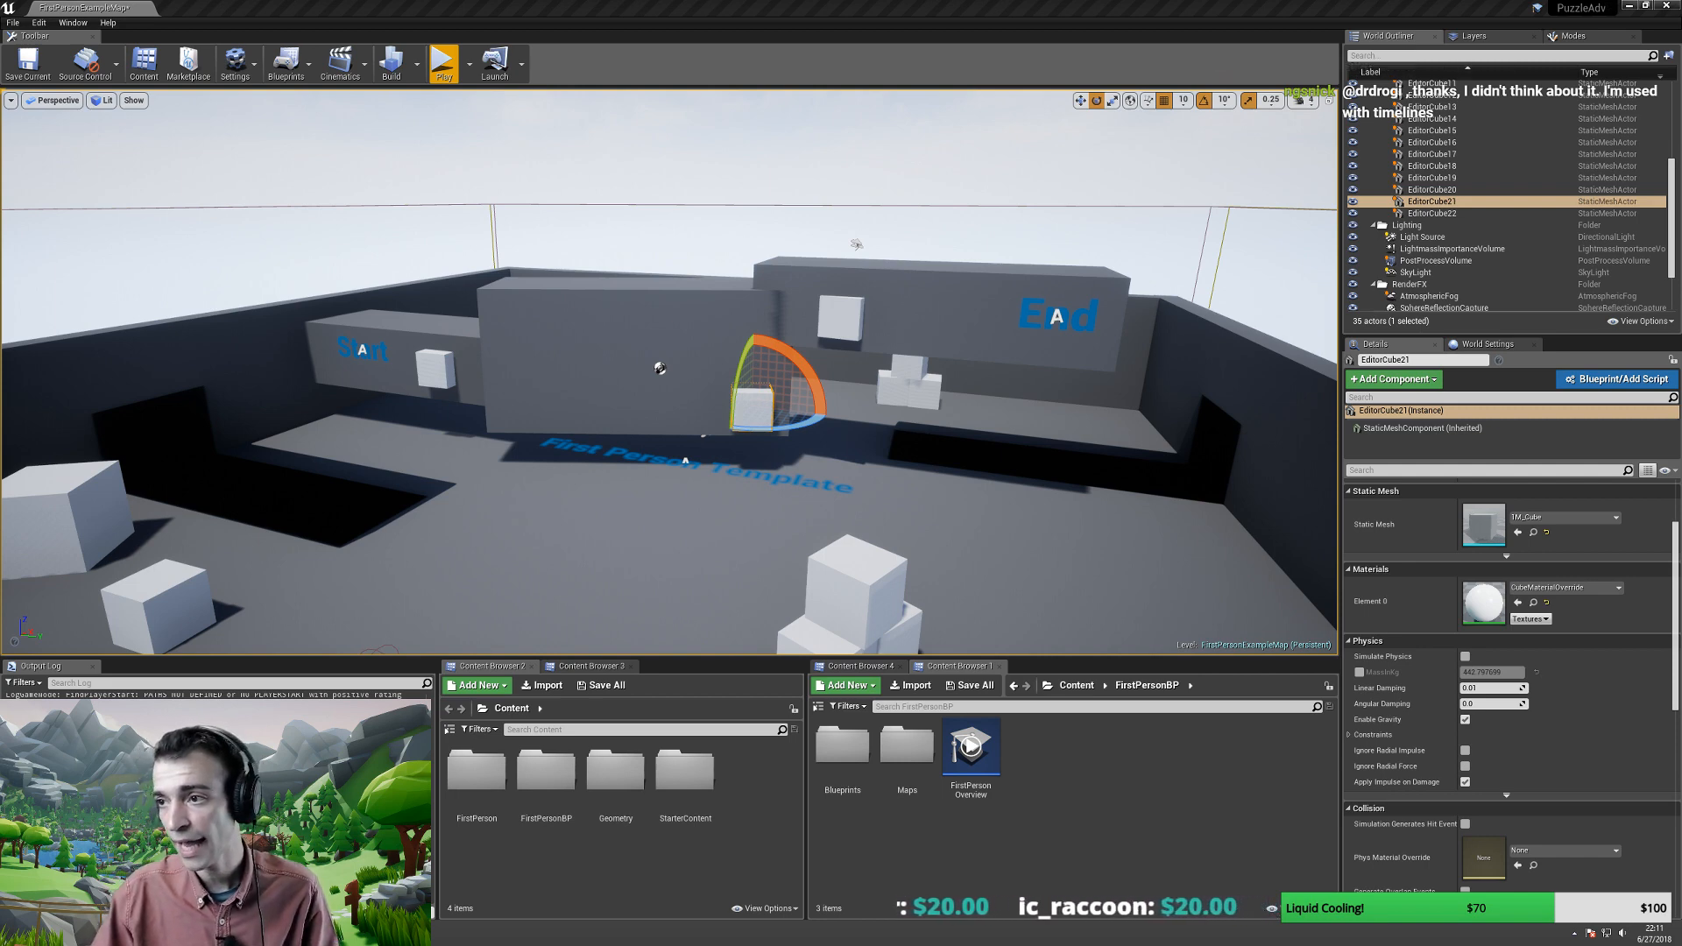
pyautogui.moveTo(1681, 289); pyautogui.dragTo(0, 132)
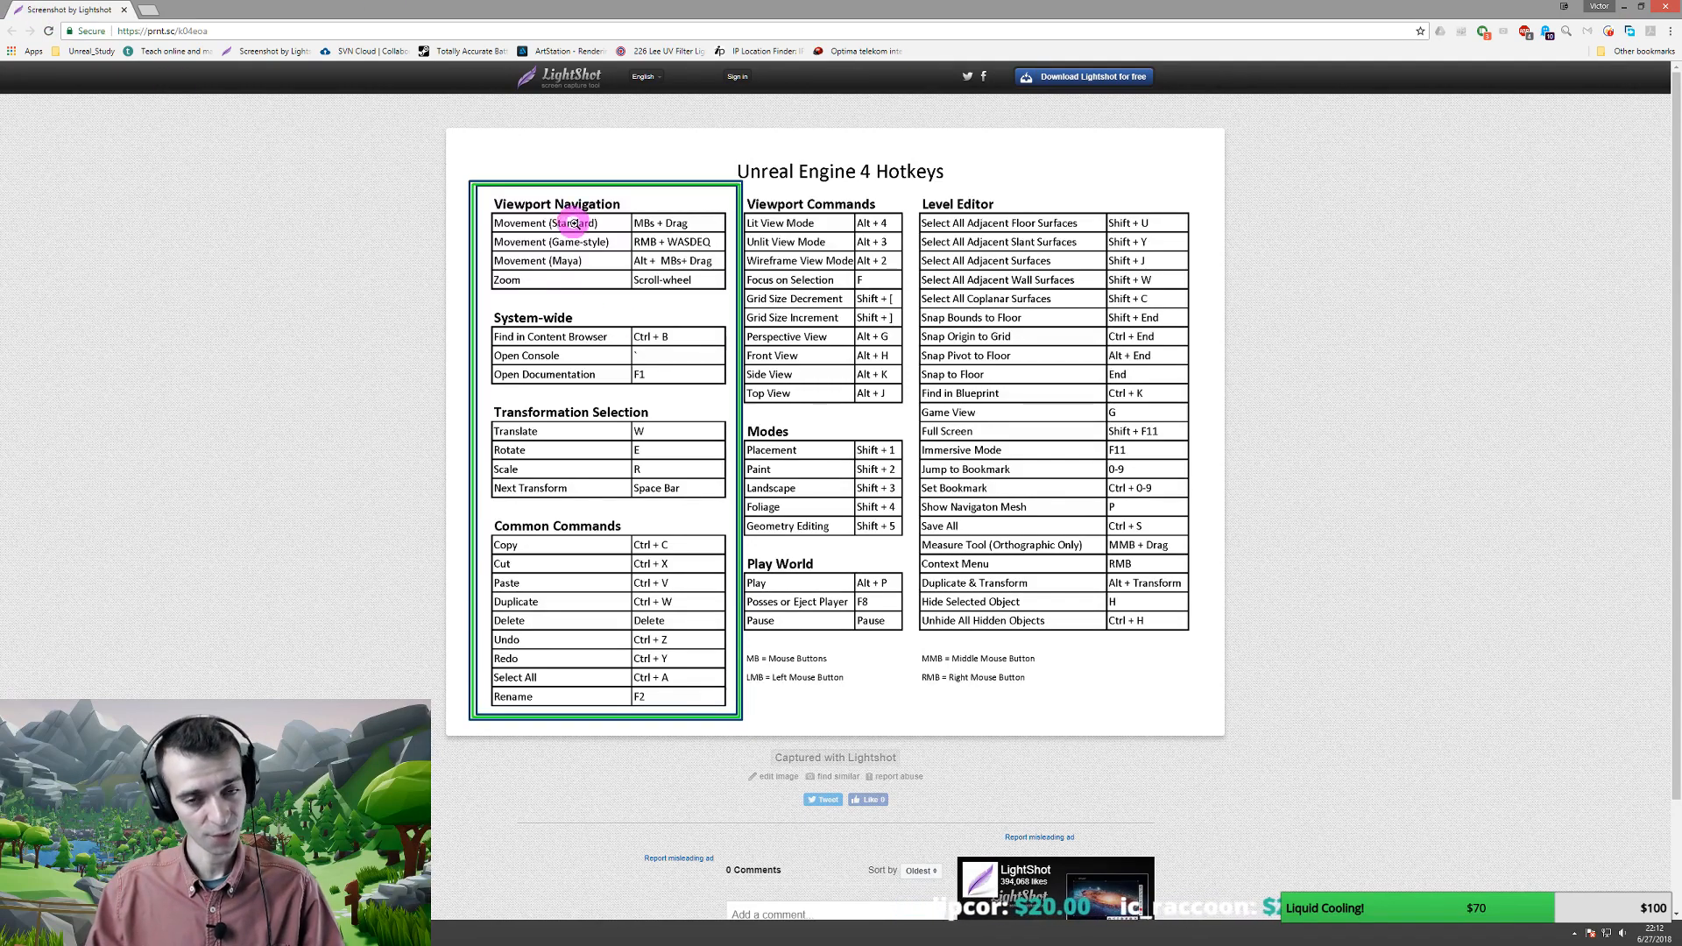
pyautogui.moveTo(23, 7); pyautogui.dragTo(1678, 526)
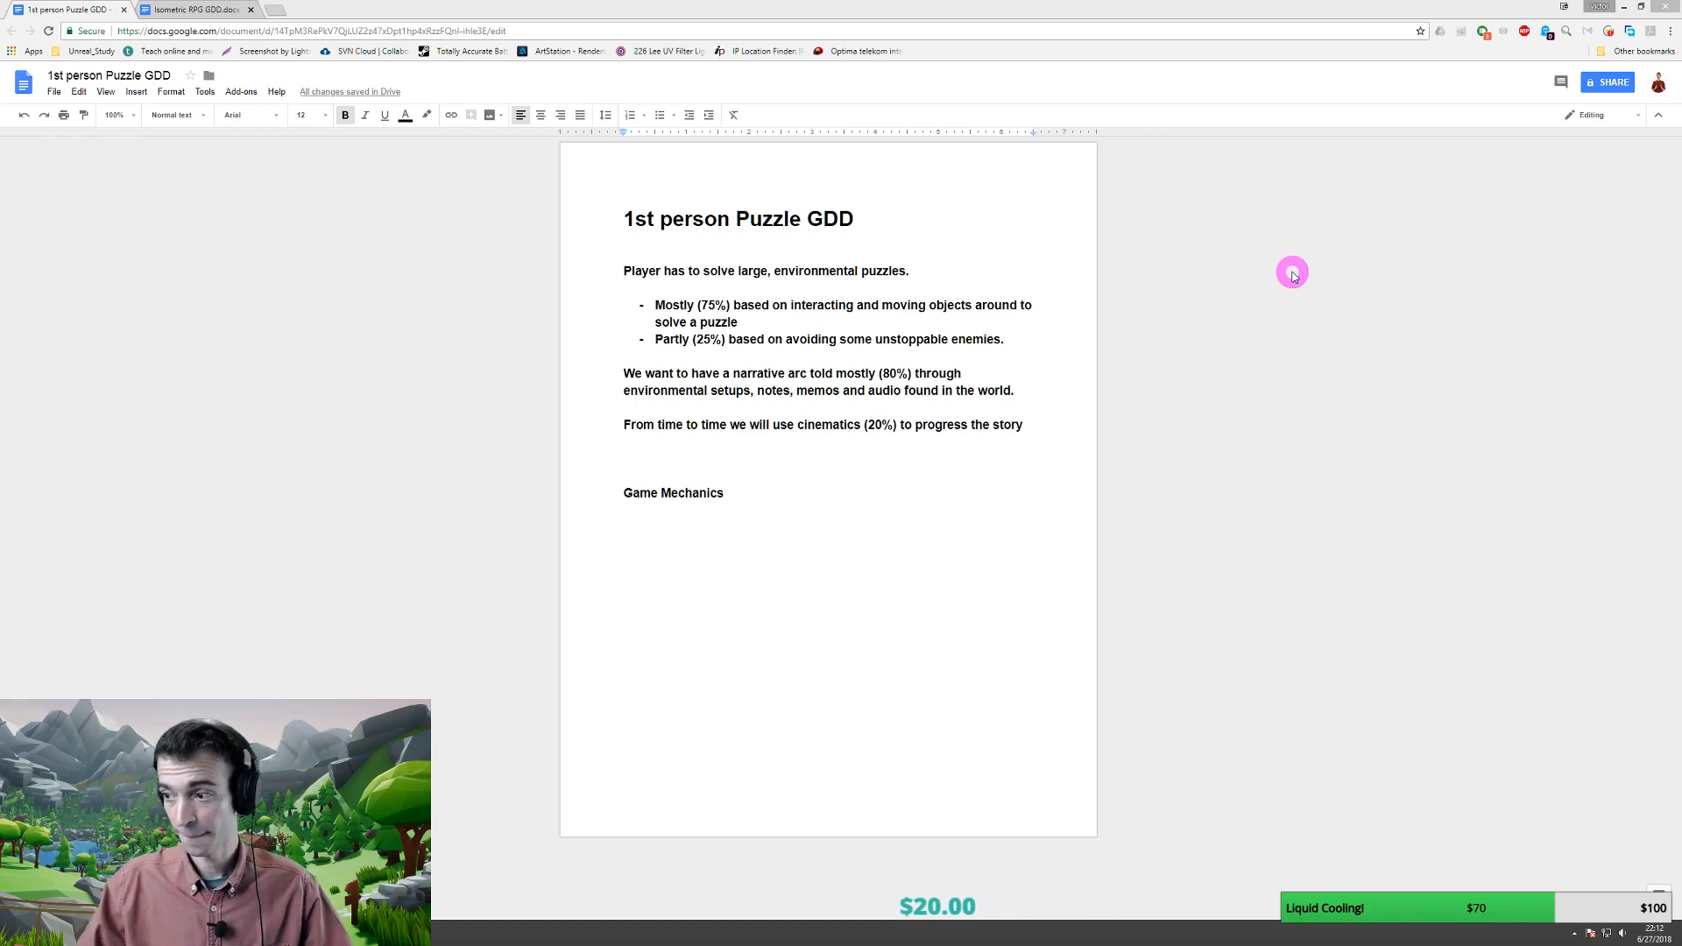
pyautogui.click(668, 4)
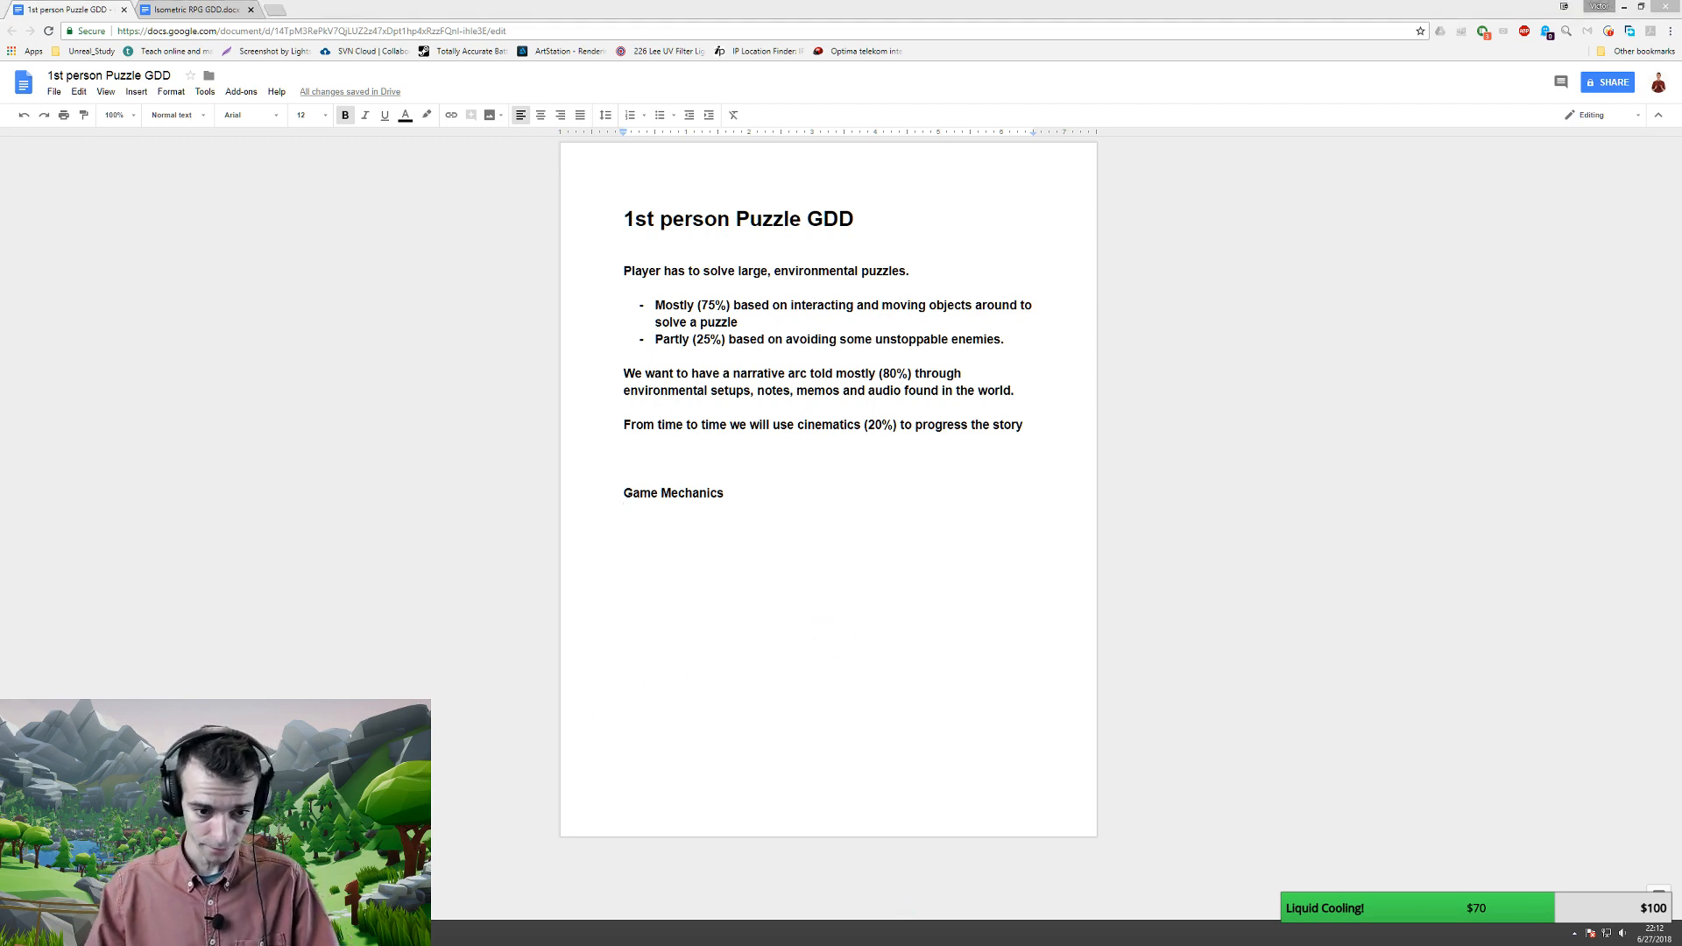
pyautogui.hotkey('alt', 'Tab')
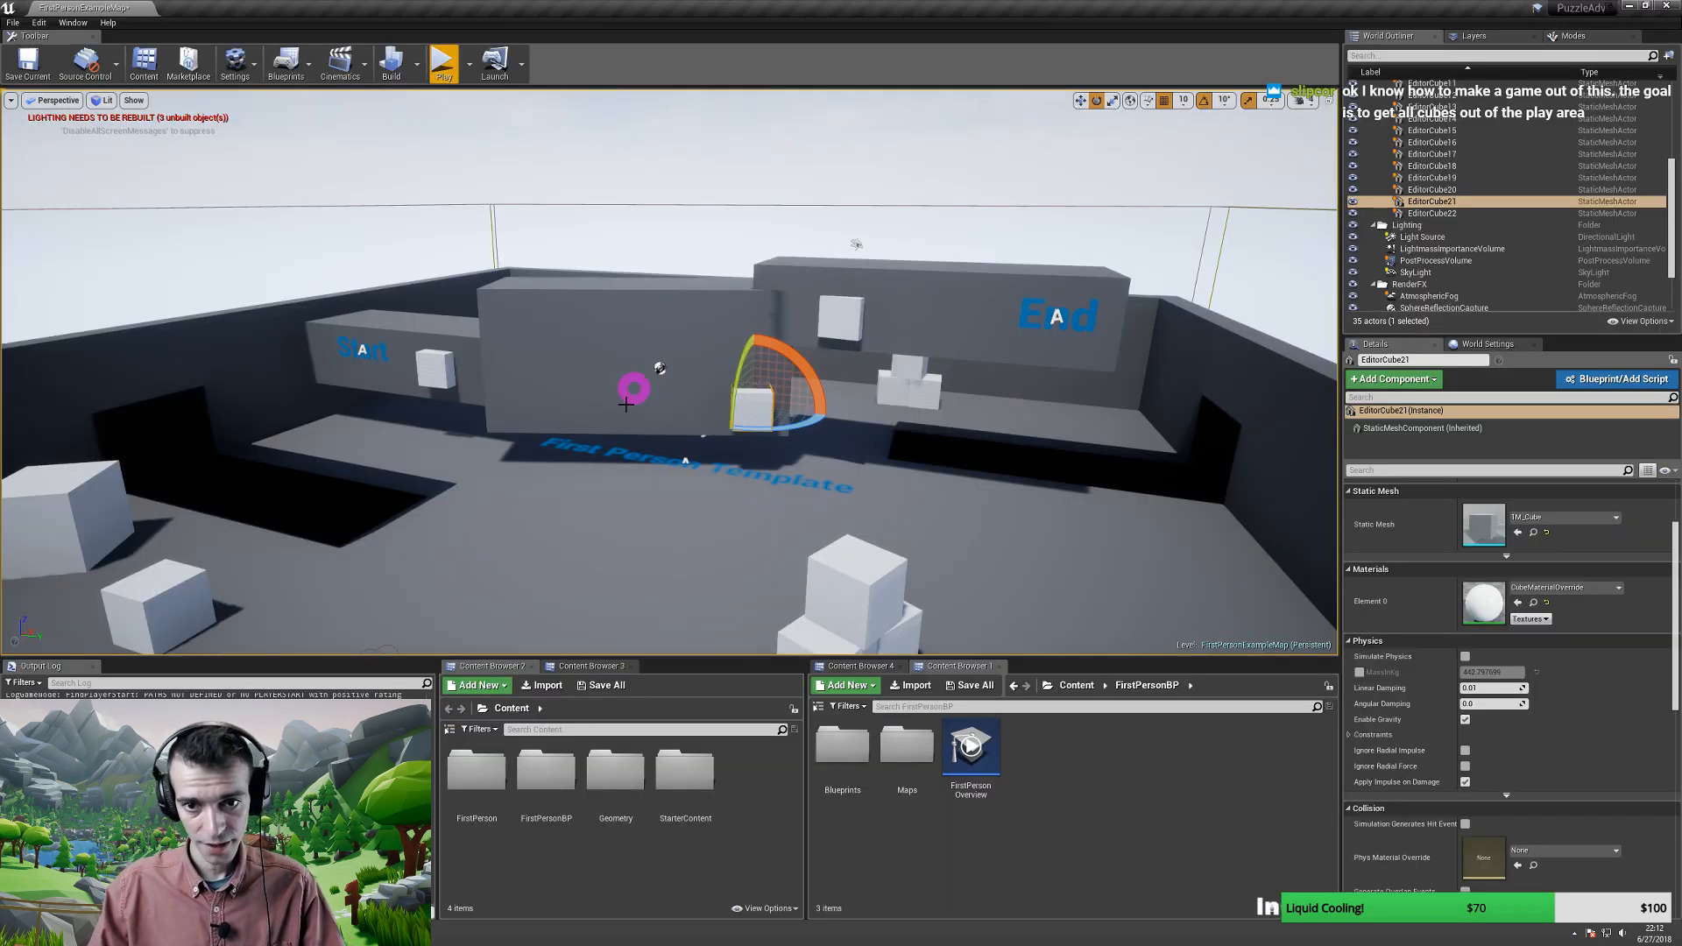
# - Fly the viewport camera in closer and lower toward the Start and End walls
pyautogui.press('w')
pyautogui.moveTo(651, 376)
pyautogui.mouseDown(button='right')
pyautogui.moveTo(645, 432)
pyautogui.moveTo(670, 314)
pyautogui.moveTo(661, 379)
pyautogui.mouseUp(button='right')
pyautogui.press('s')
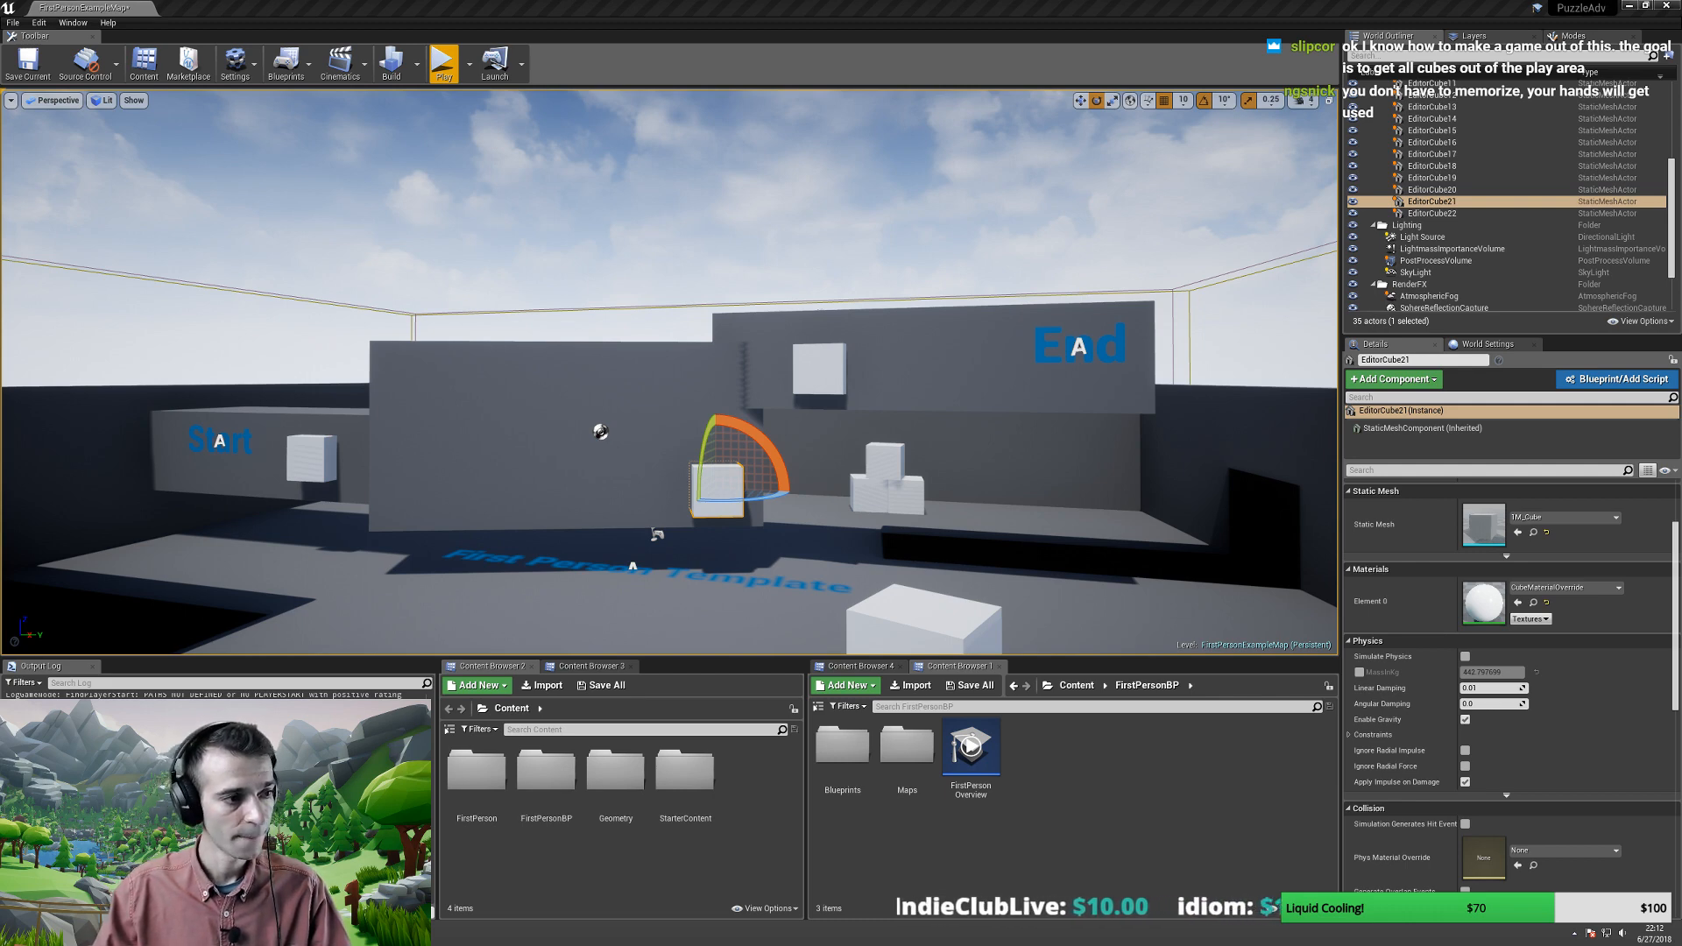
pyautogui.moveTo(762, 526); pyautogui.dragTo(858, 520, button='right')
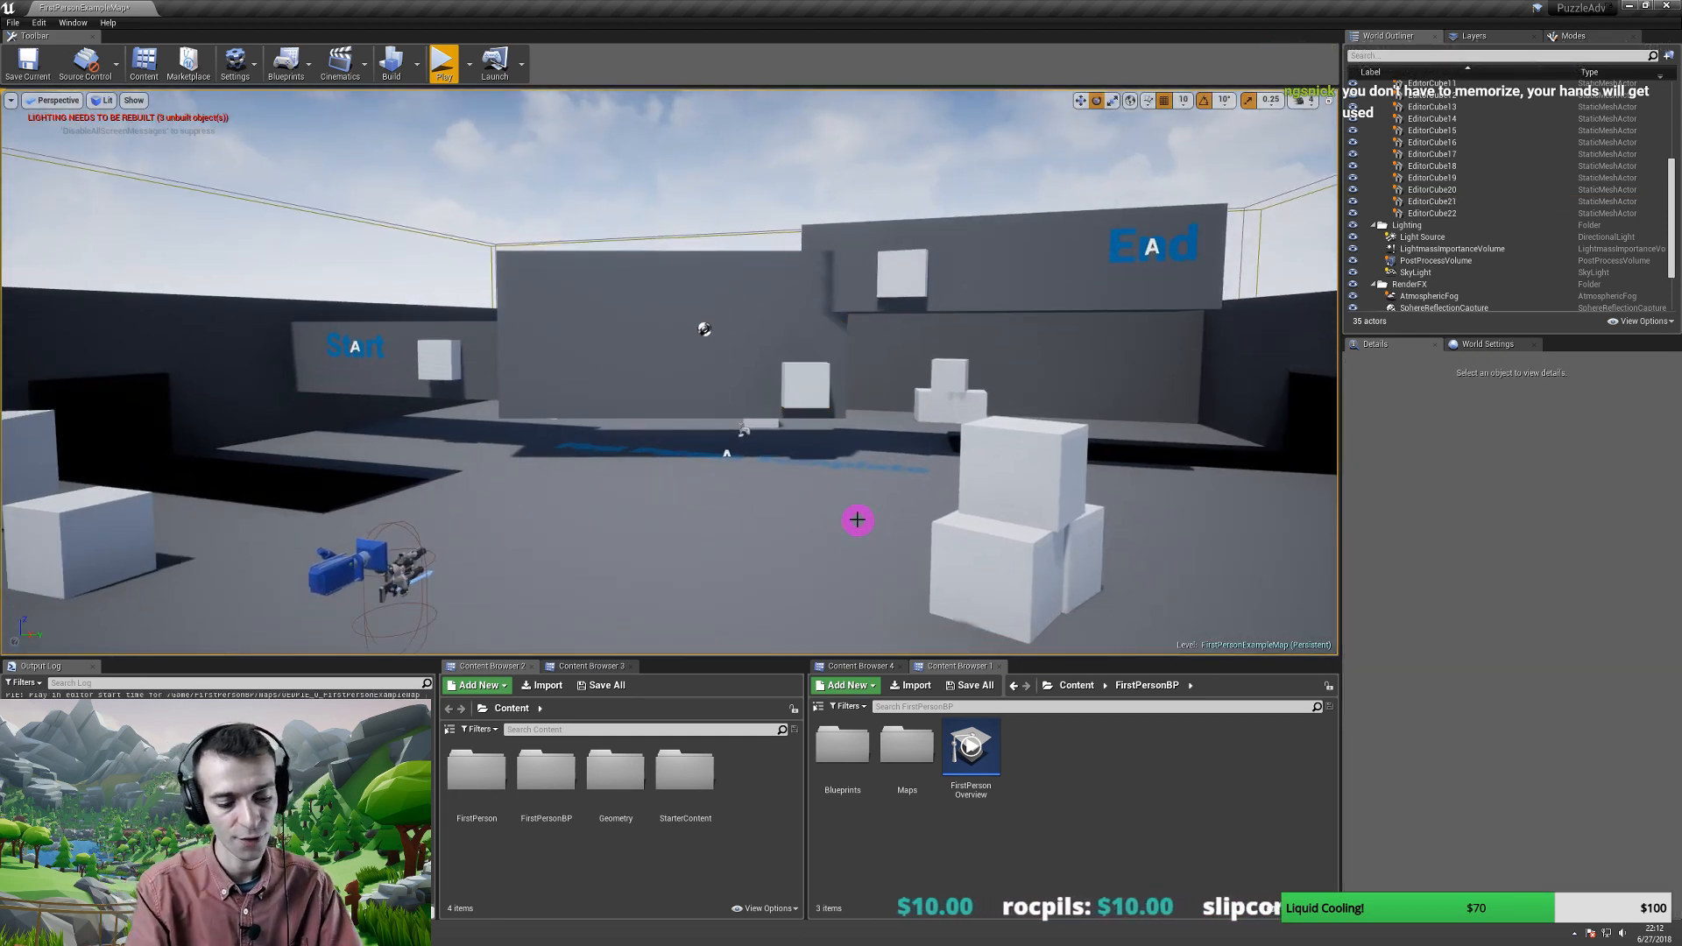
# - Start a first-person playtest with Alt+P, stop it, and start it again
pyautogui.hotkey('alt', 'p')
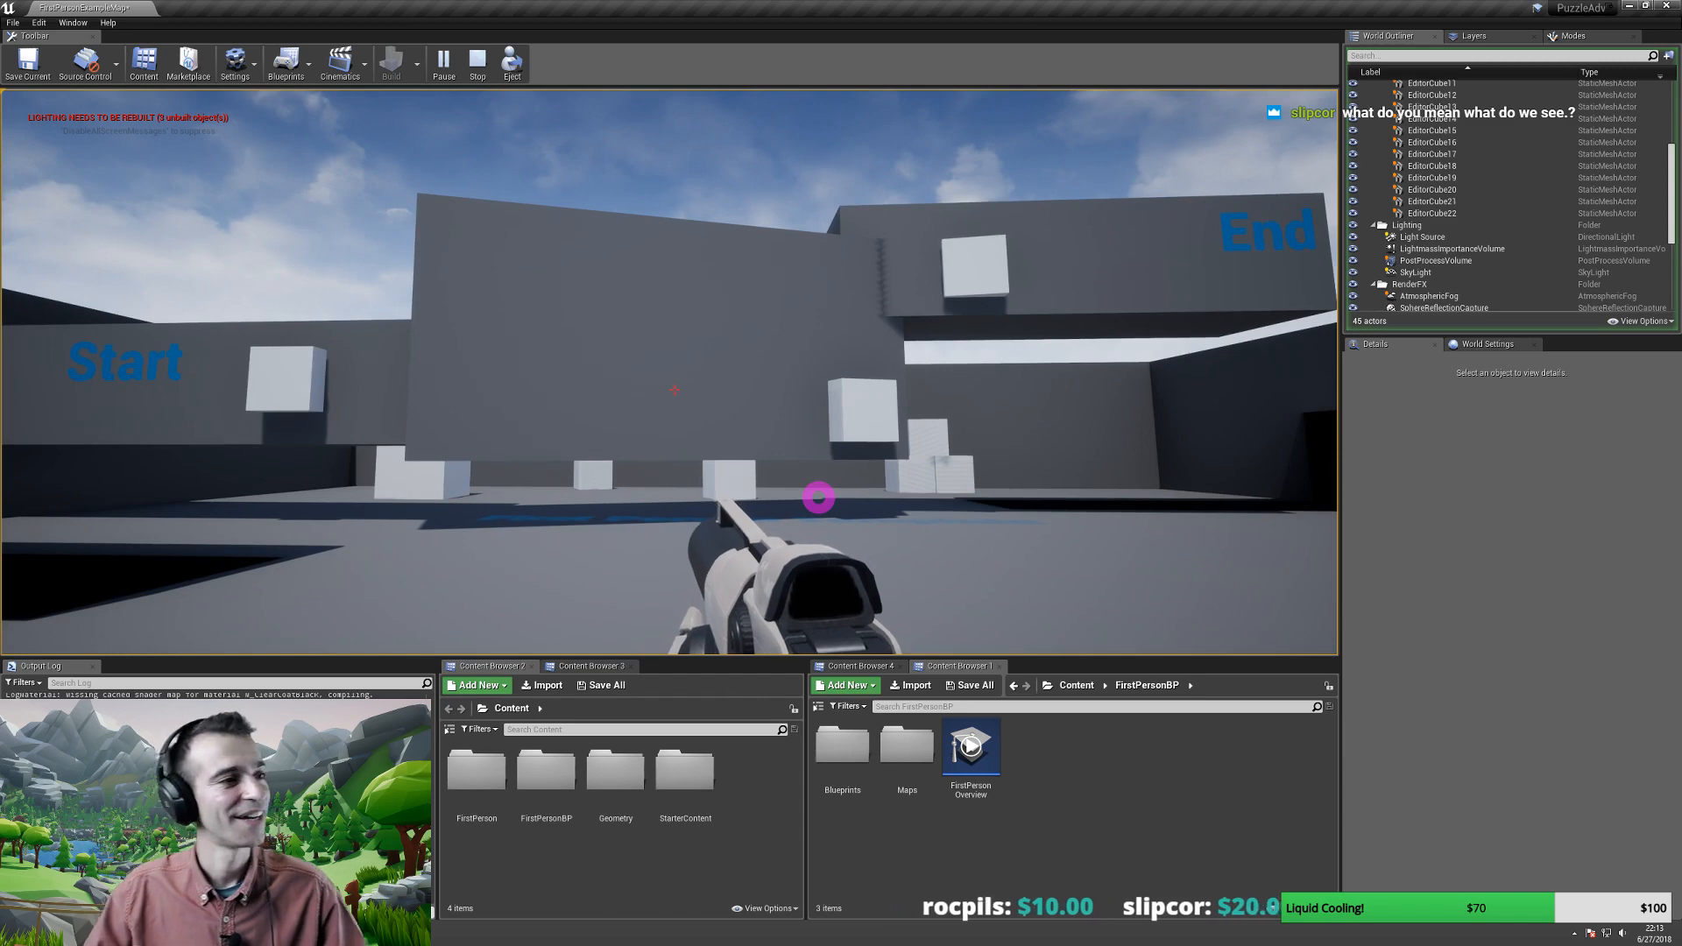
pyautogui.press('Escape')
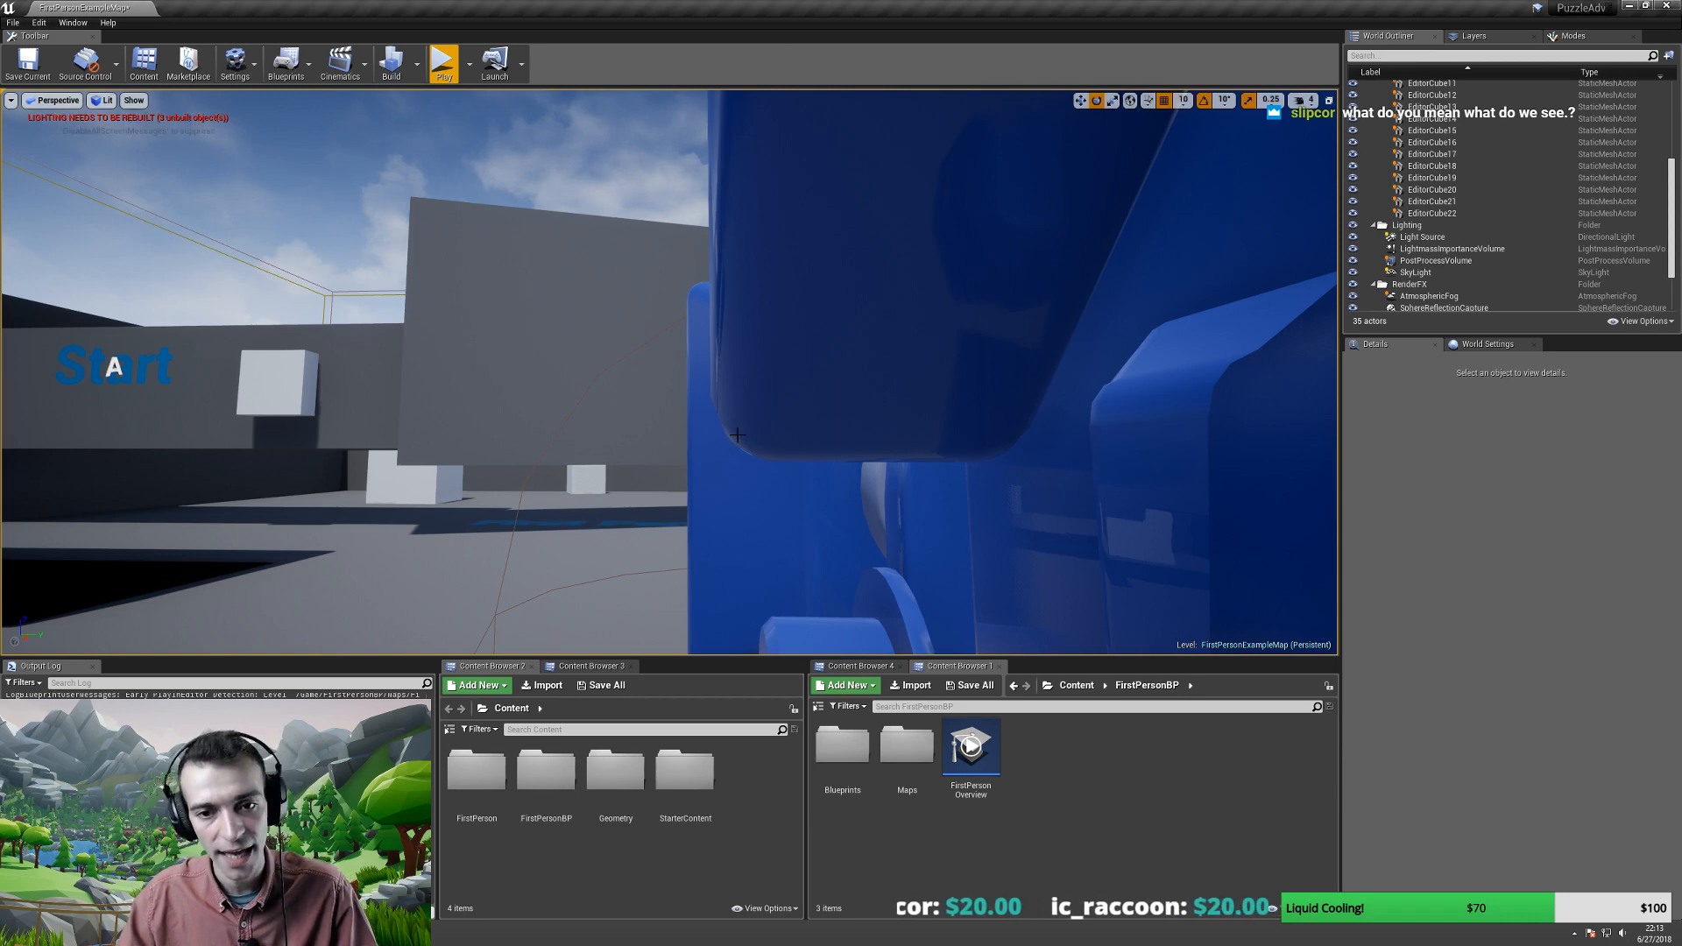
pyautogui.hotkey('alt', 'p')
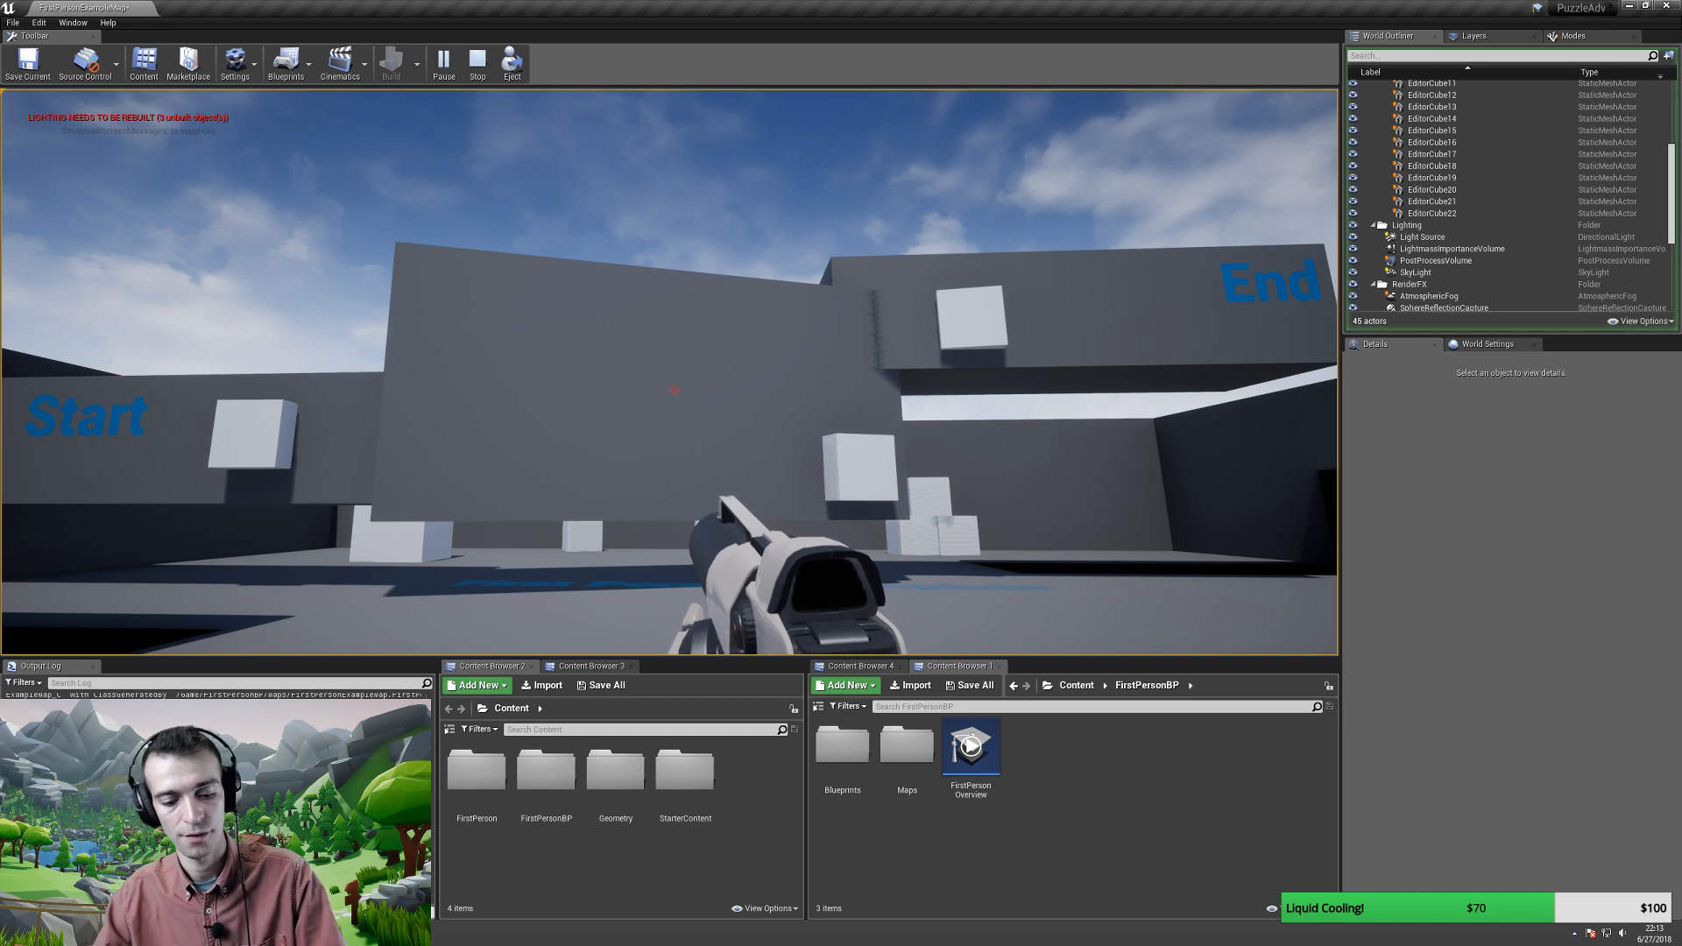
# - Make the play view fullscreen with F11 and start a screenshot capture
pyautogui.press('F11')
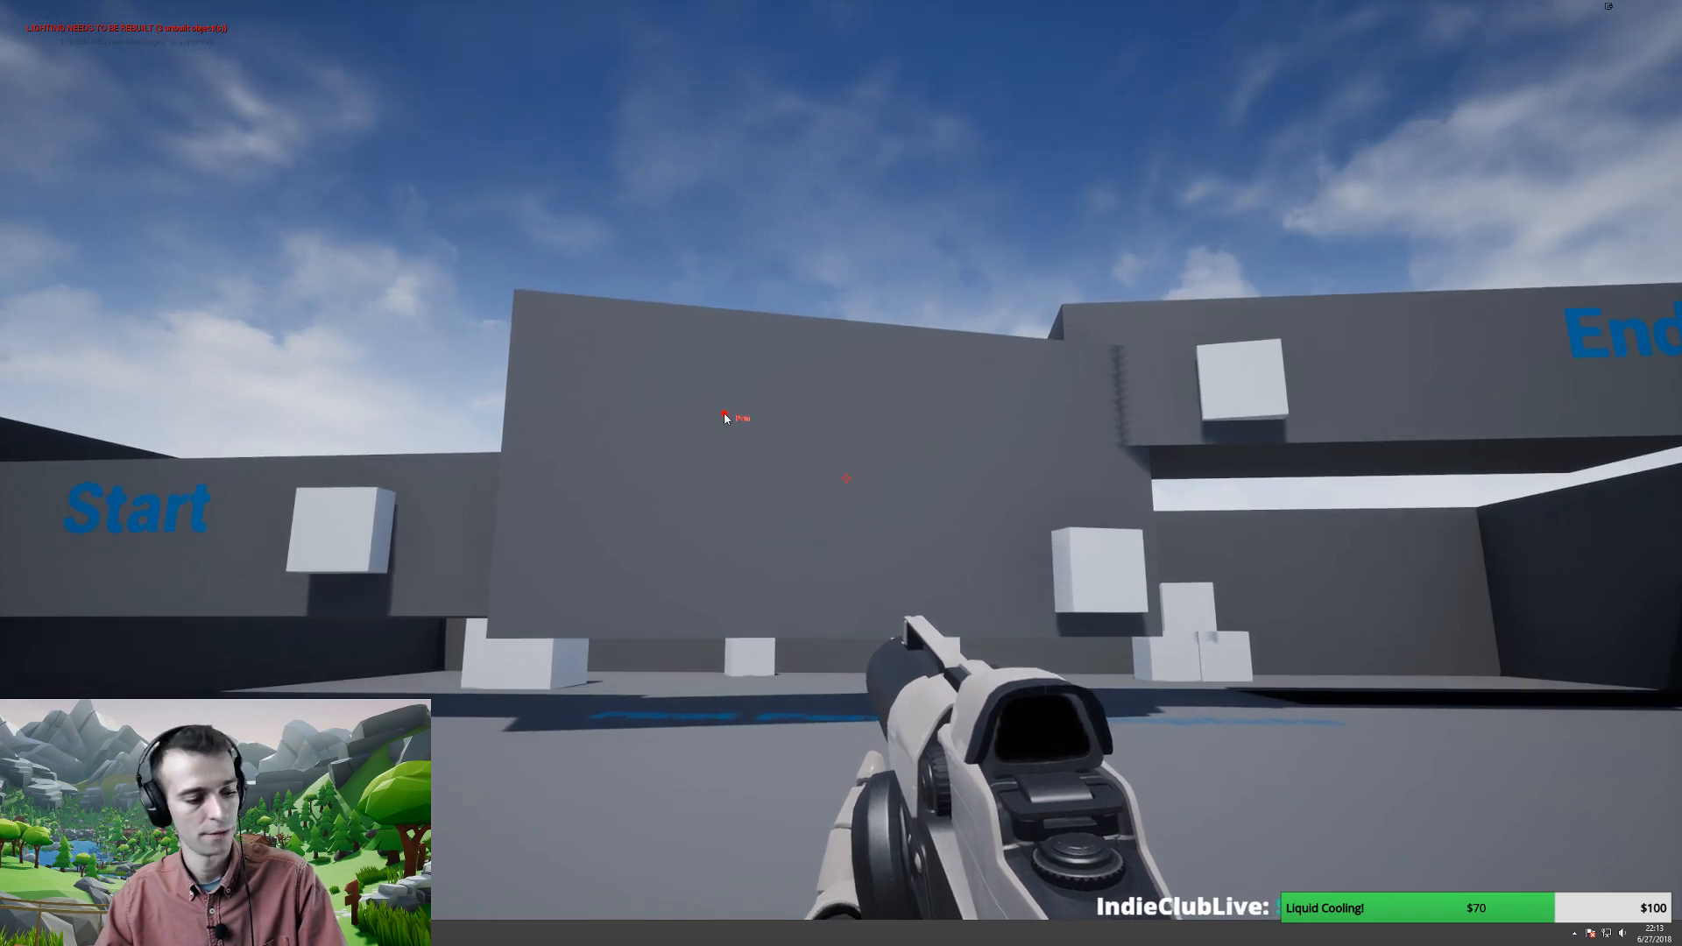
pyautogui.press('F11')
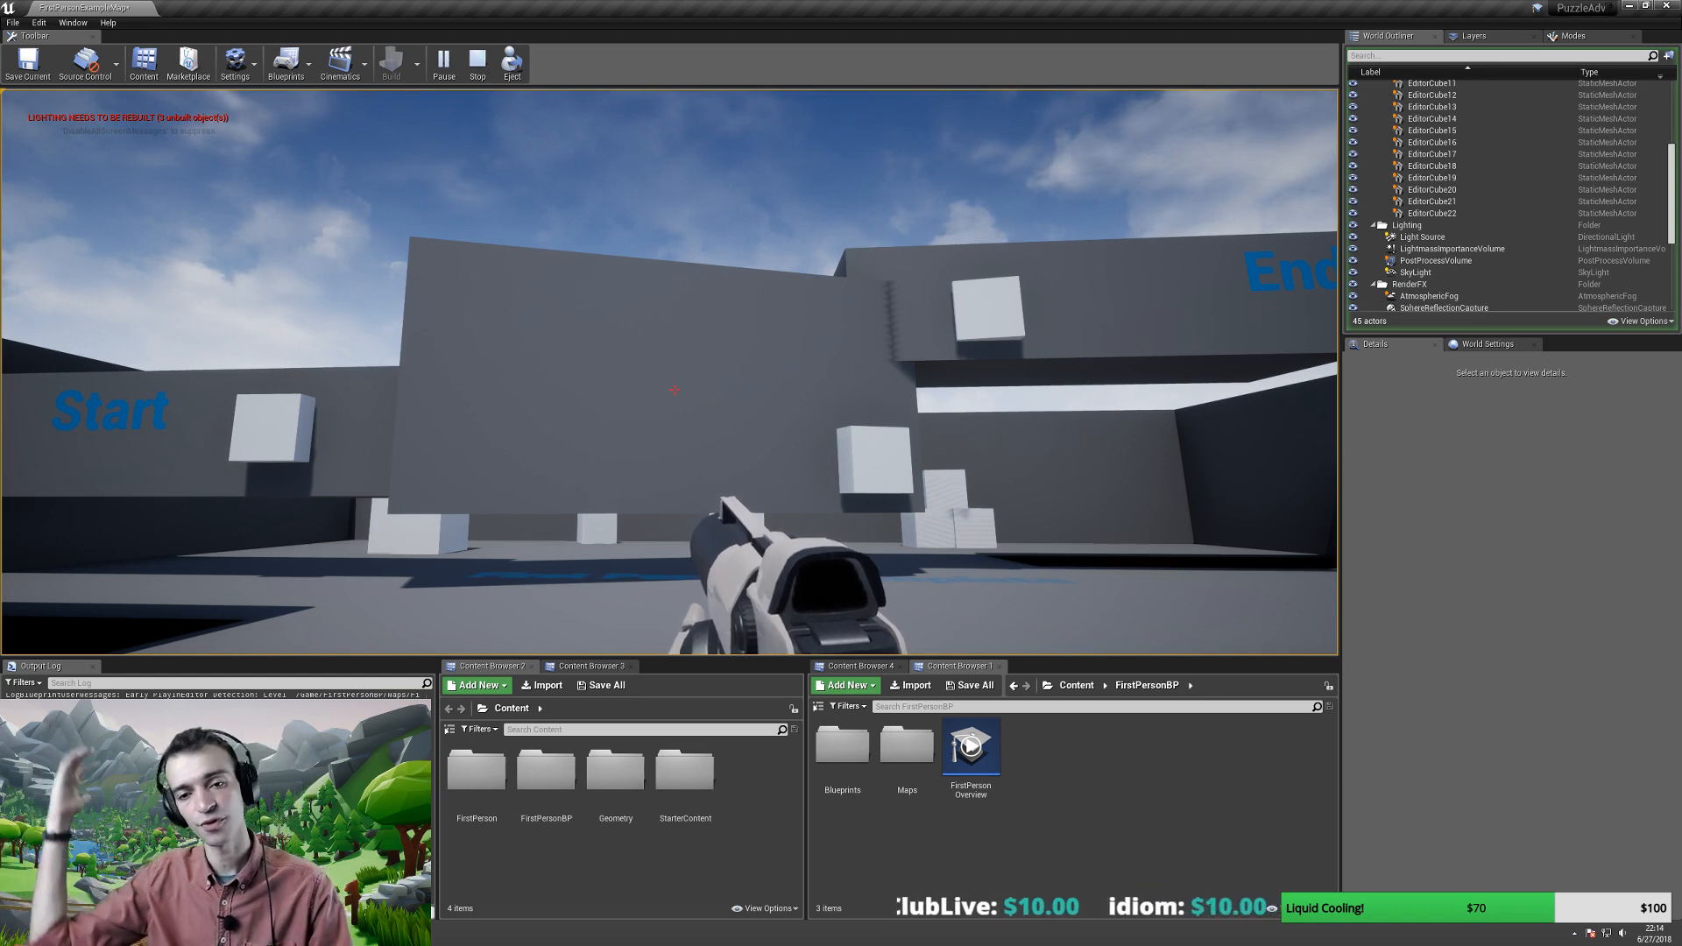
pyautogui.press('F11')
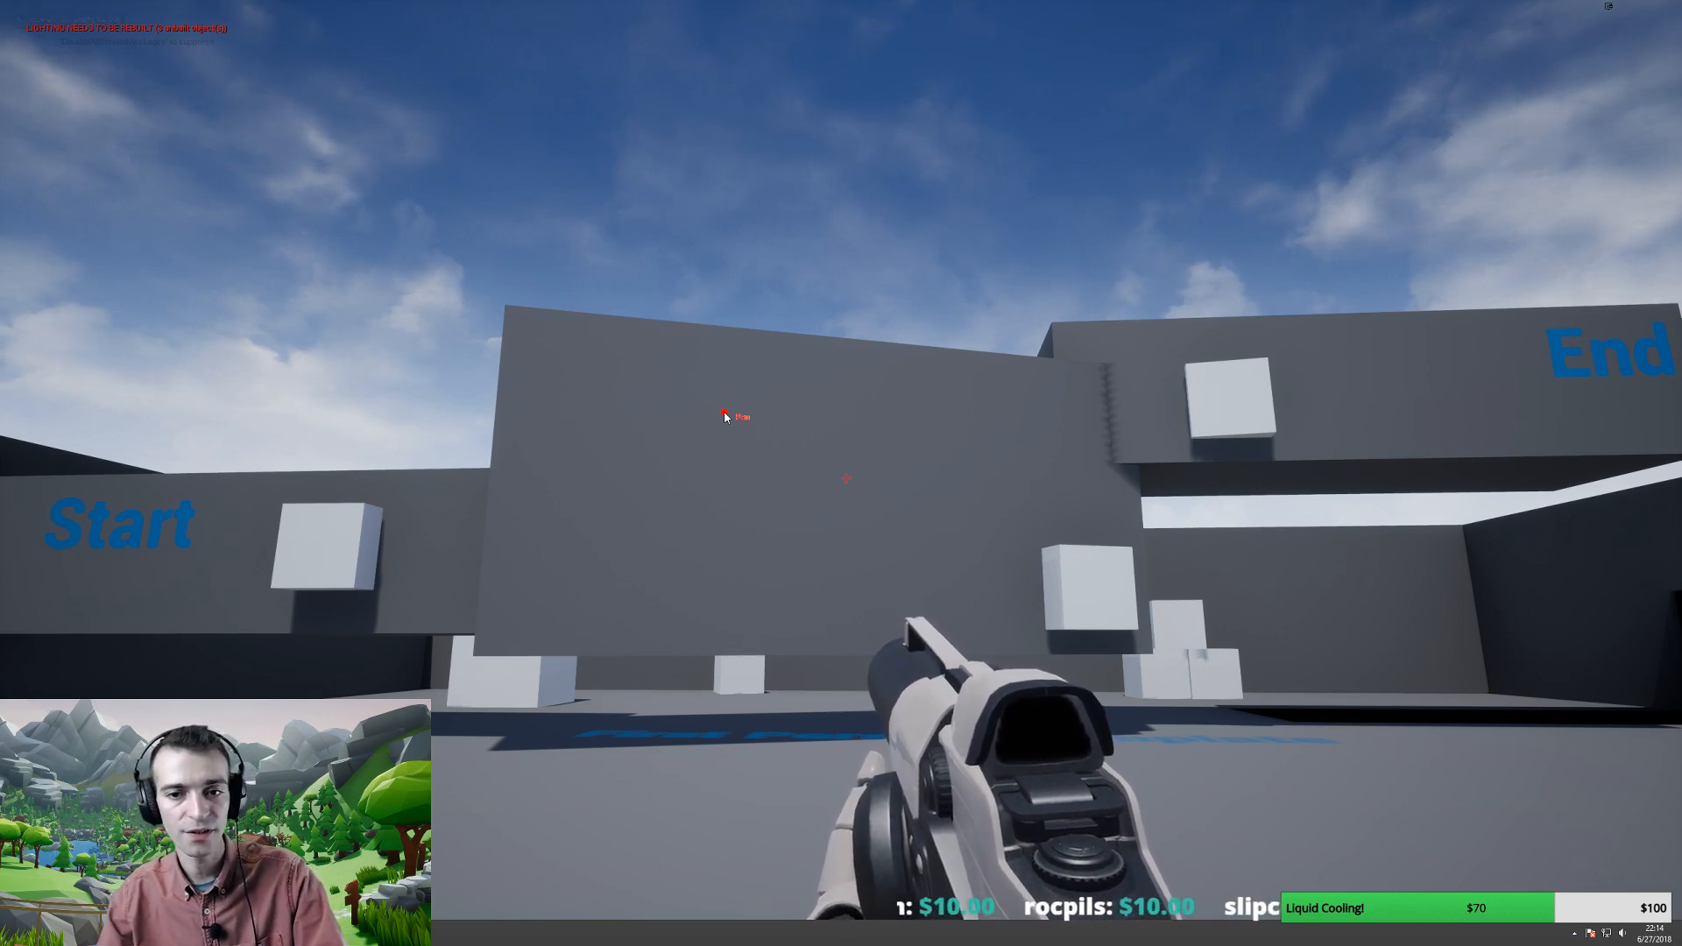
pyautogui.press('ctrl+Print')
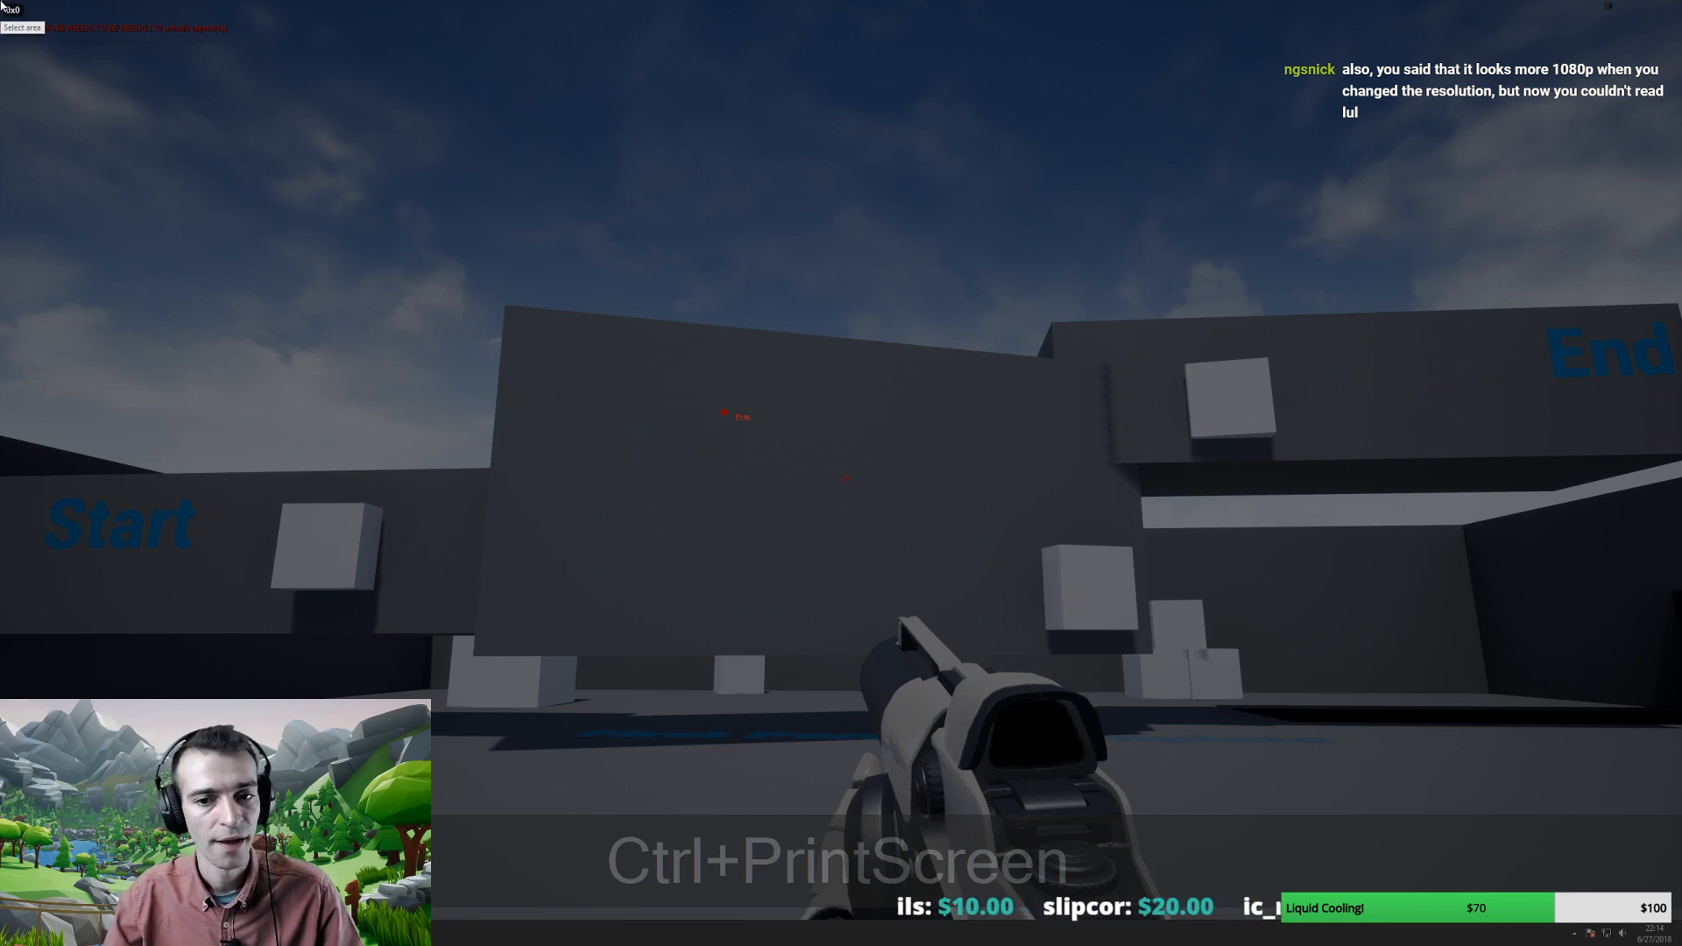
# - Capture the game view showing the Start and End walls and cubes with Lightshot, copy it, and stop playing
pyautogui.moveTo(1, 5); pyautogui.dragTo(1681, 915)
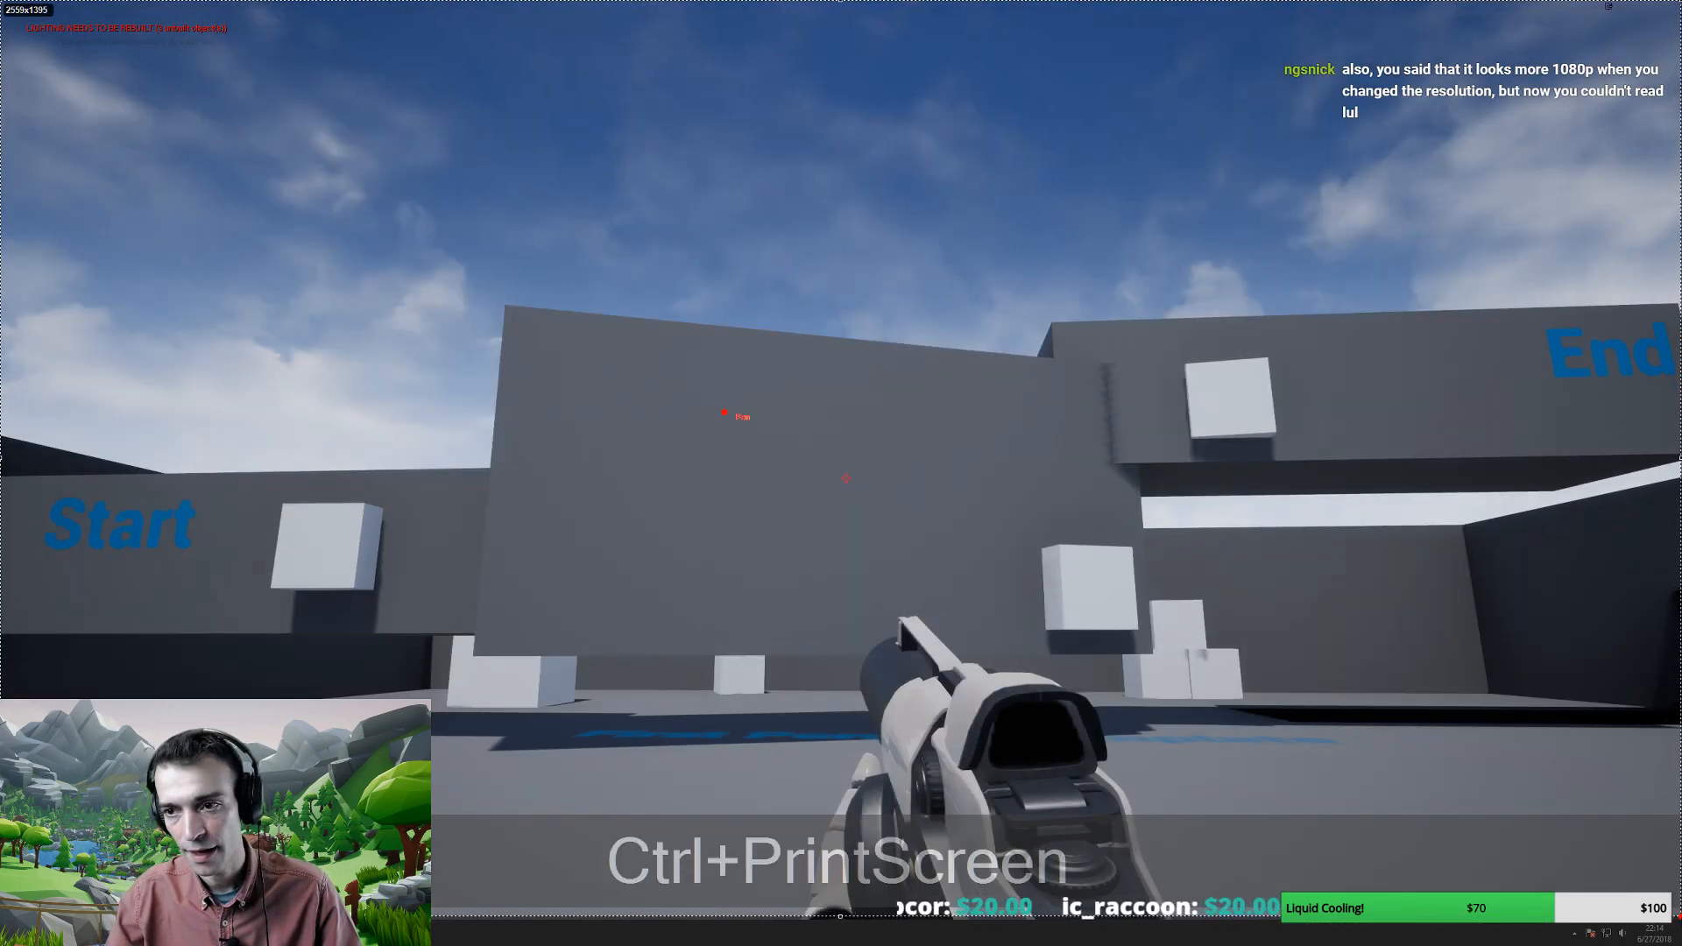
pyautogui.moveTo(1680, 915)
pyautogui.mouseDown()
pyautogui.moveTo(1351, 911)
pyautogui.moveTo(1672, 913)
pyautogui.moveTo(1613, 861)
pyautogui.moveTo(477, 714)
pyautogui.moveTo(1187, 903)
pyautogui.moveTo(1610, 894)
pyautogui.moveTo(1672, 914)
pyautogui.mouseUp()
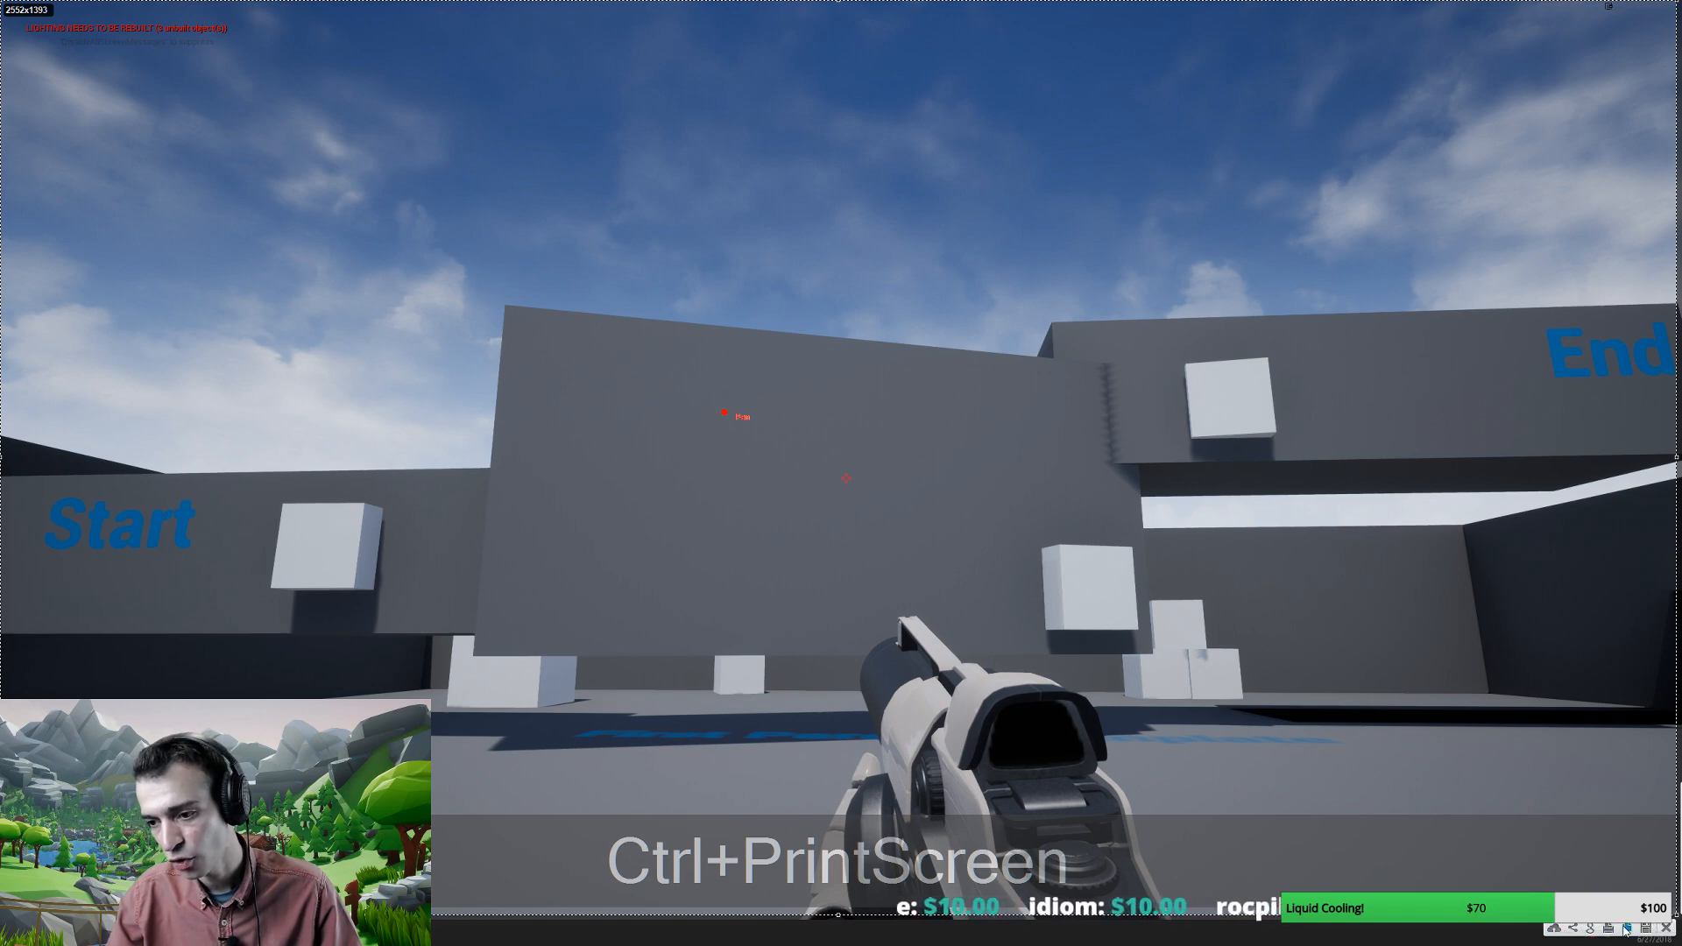
pyautogui.click(1626, 929)
pyautogui.press('F8')
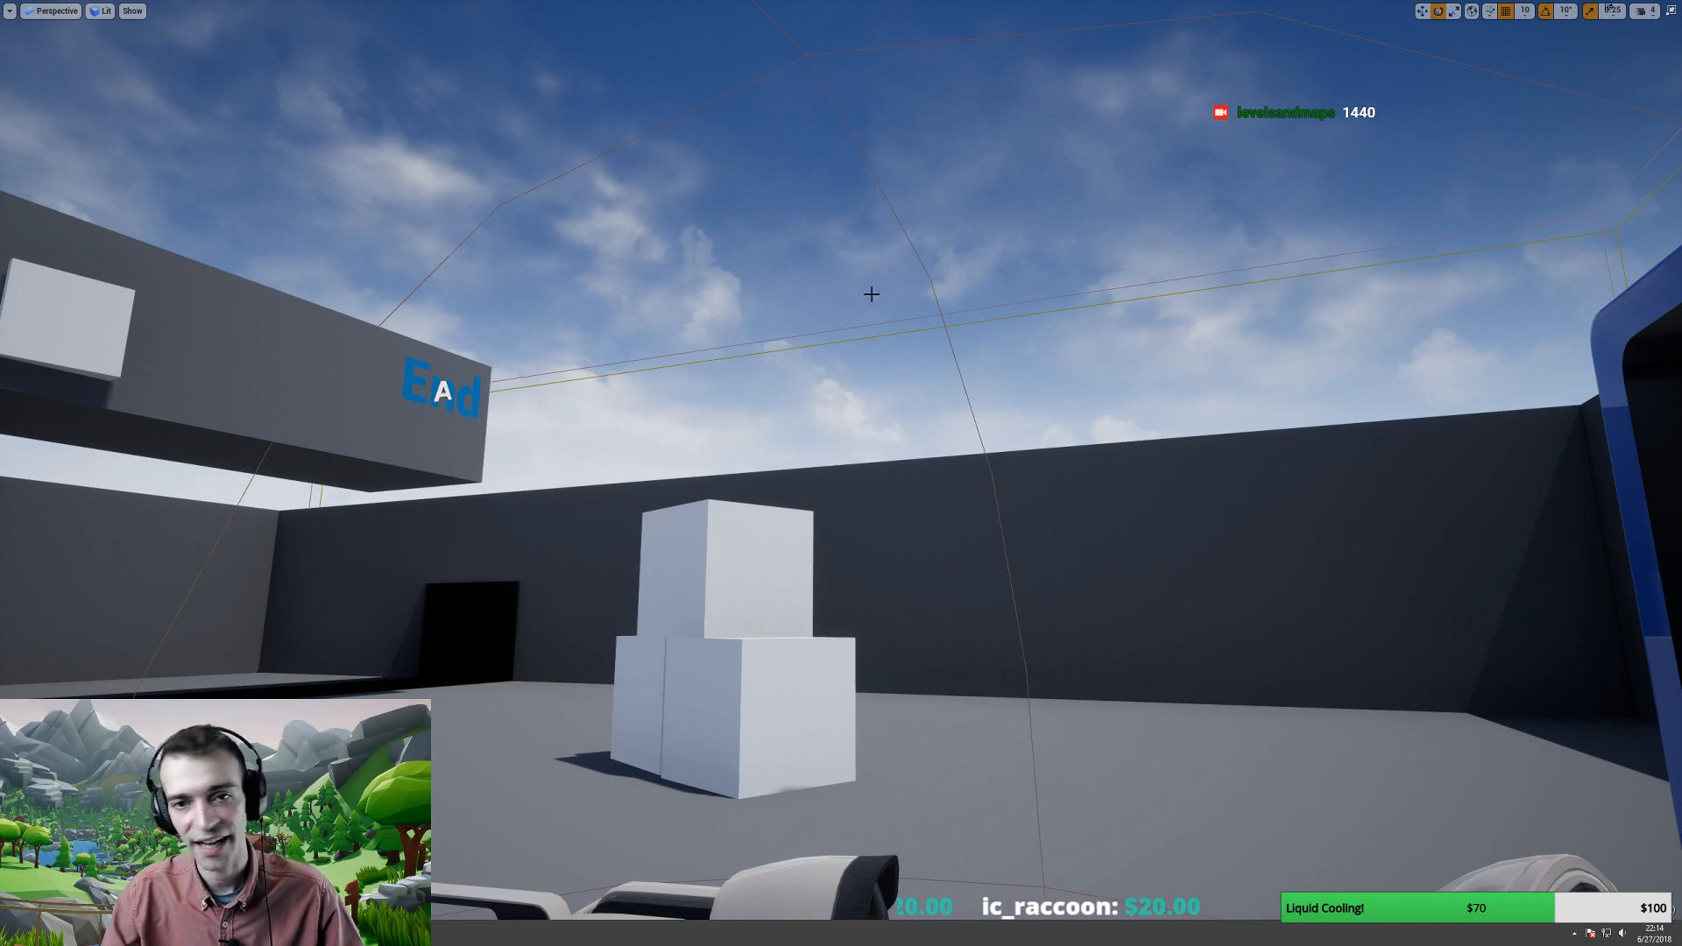
# - Turn the view toward the stacked cubes and End block, then restore the editor panels with F11
pyautogui.moveTo(794, 579); pyautogui.dragTo(730, 601, button='right')
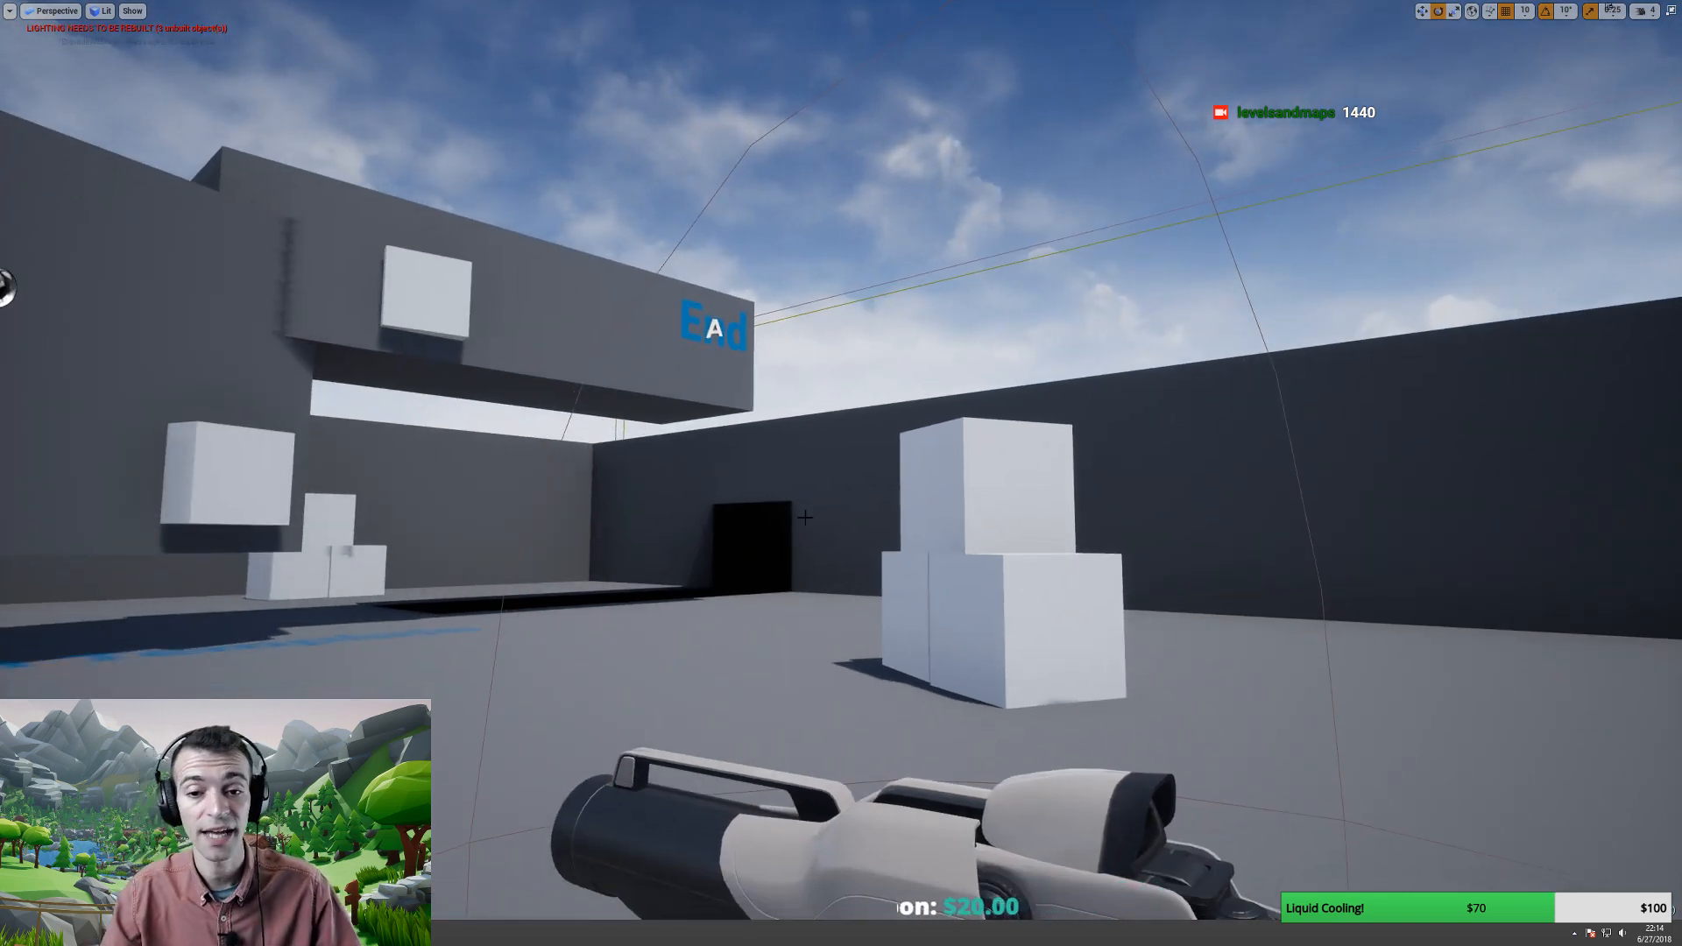
pyautogui.moveTo(805, 518); pyautogui.dragTo(666, 491, button='right')
pyautogui.press('F11')
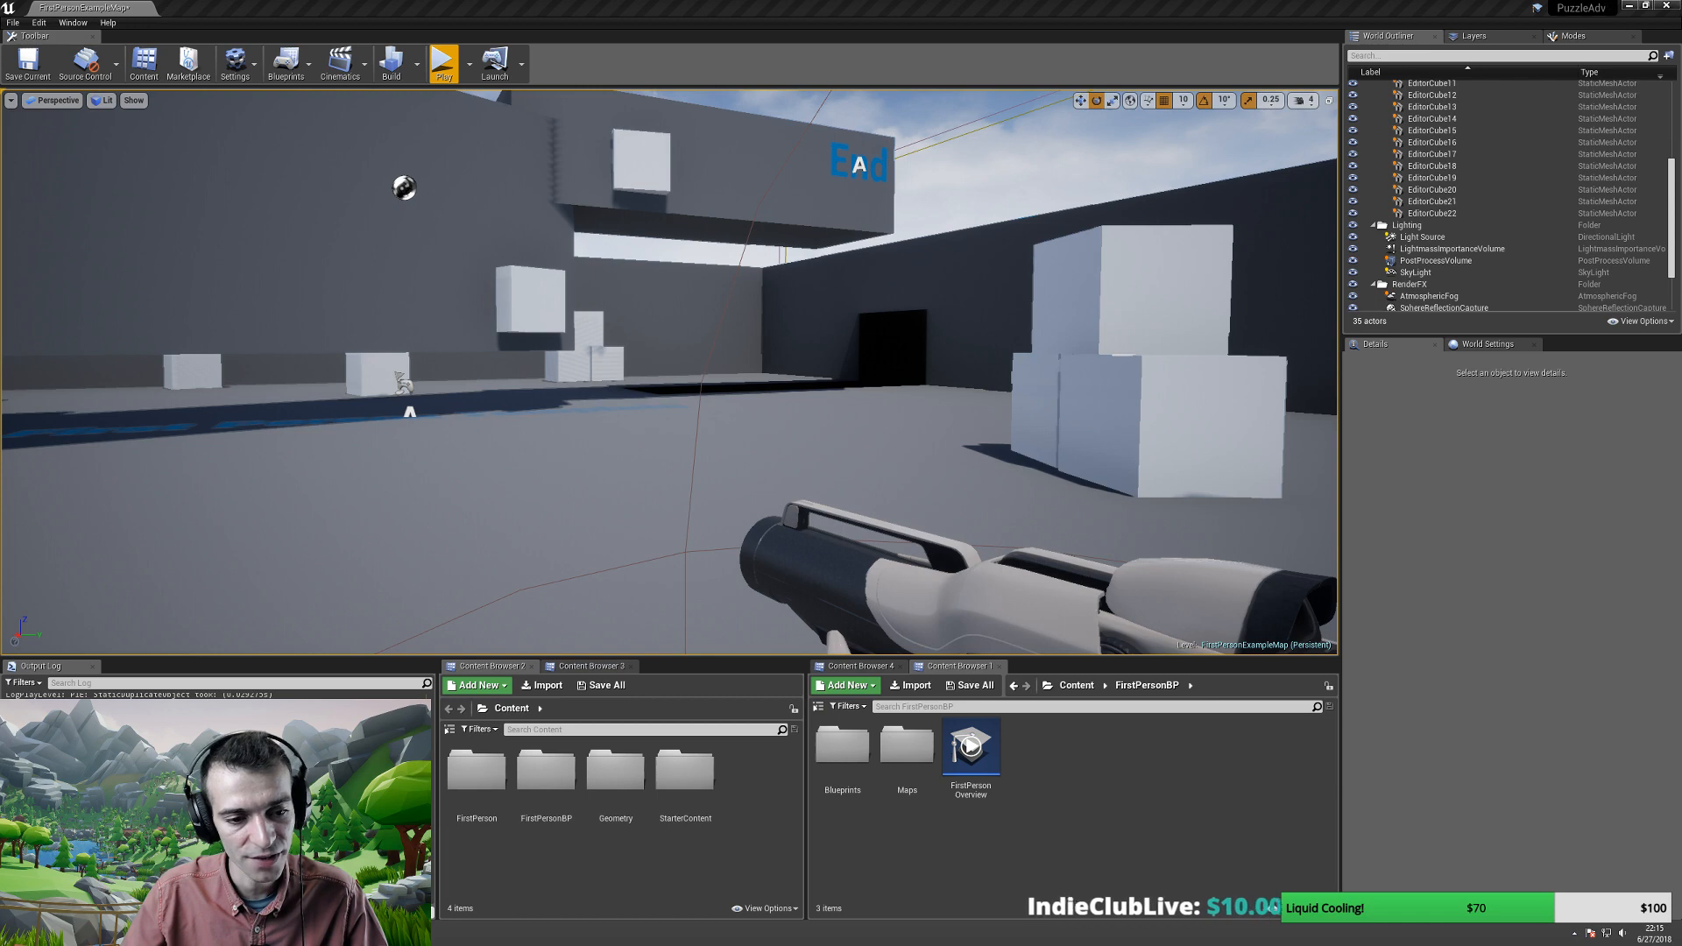
# - Paste the level screenshot into the GDD on a new line below the title
pyautogui.hotkey('alt', 'Tab')
pyautogui.click(648, 253)
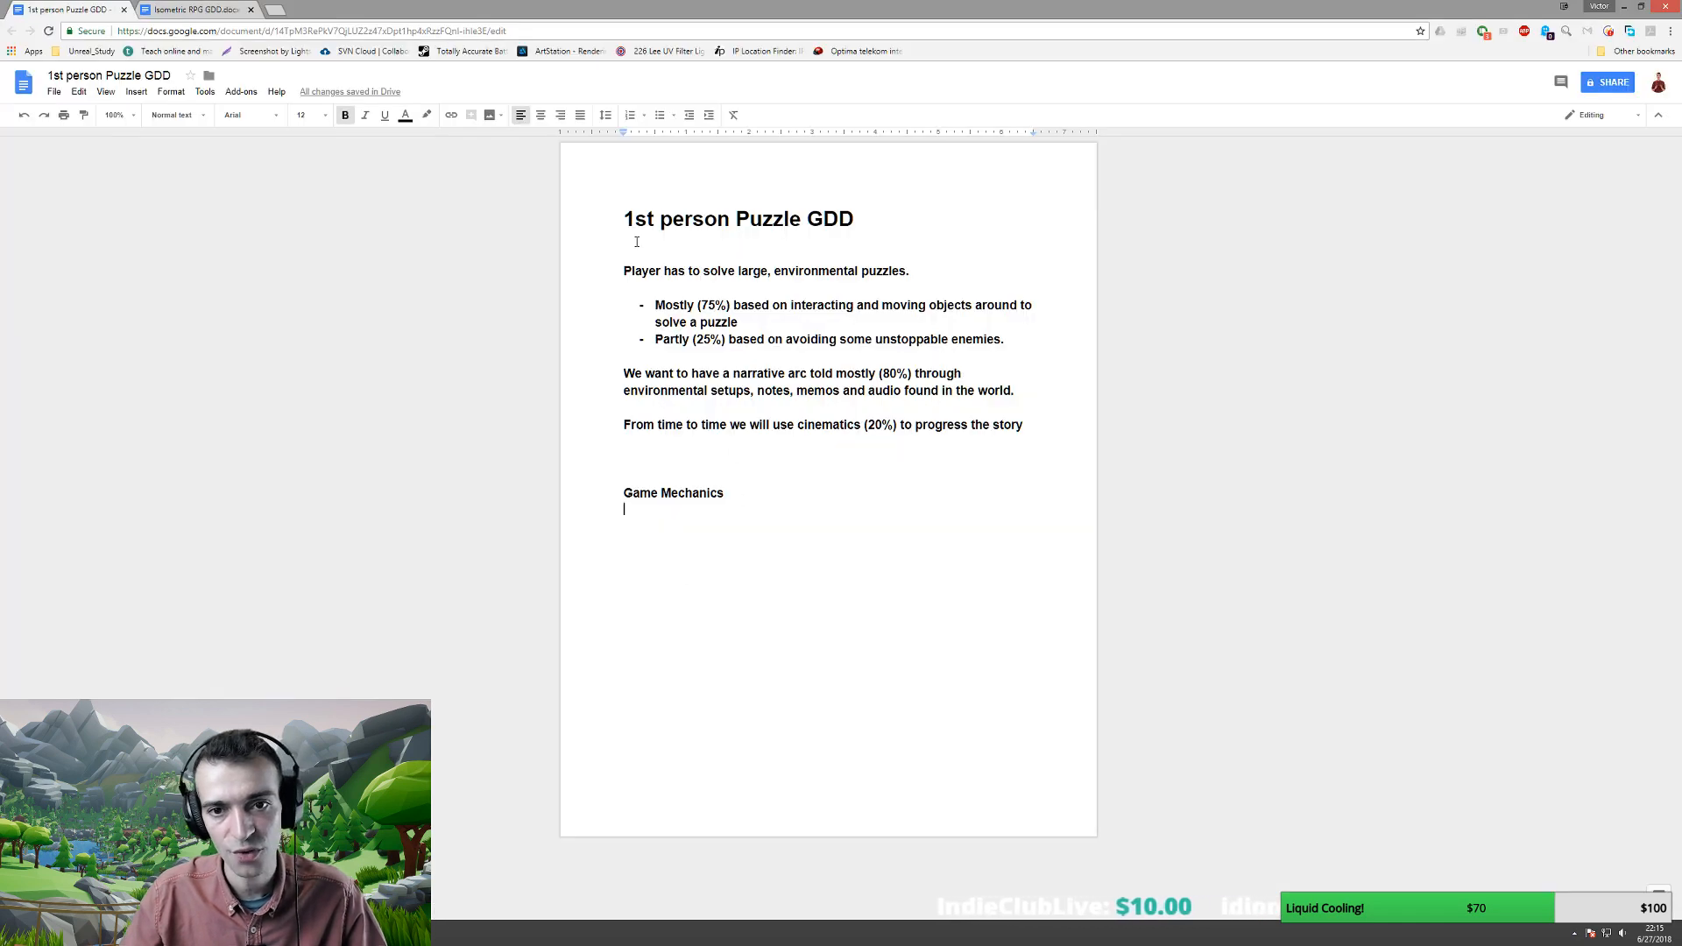
pyautogui.hotkey('shift', 'Return')
pyautogui.hotkey('shift', 'Return')
pyautogui.press('Up')
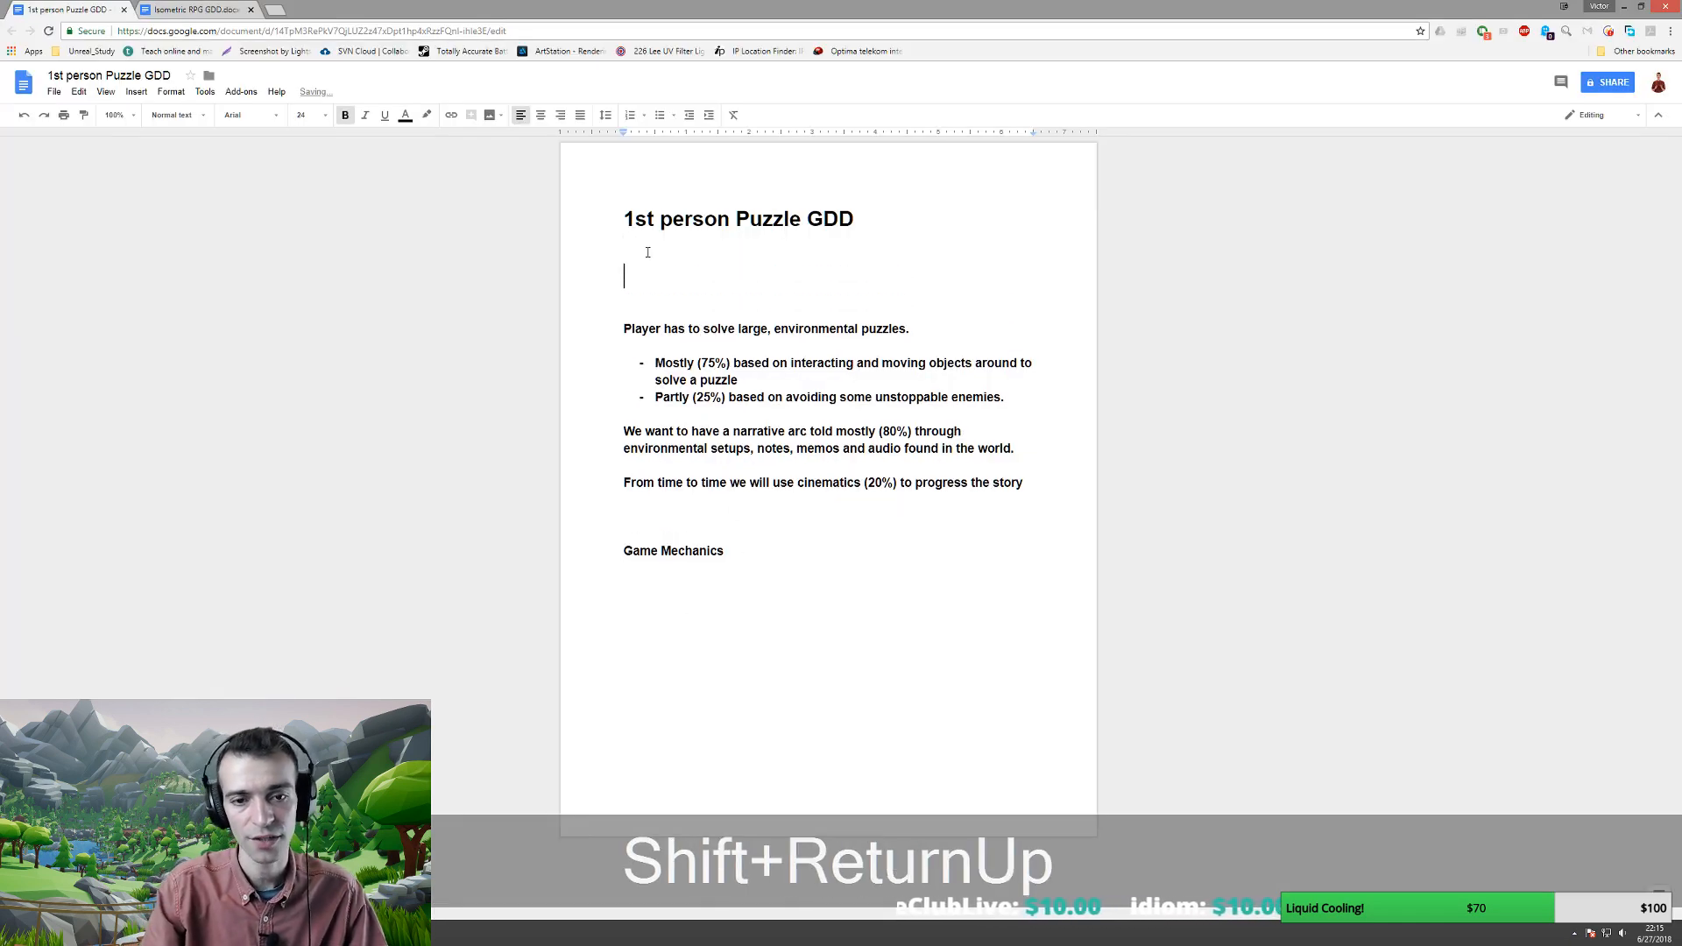
pyautogui.hotkey('ctrl', 'v')
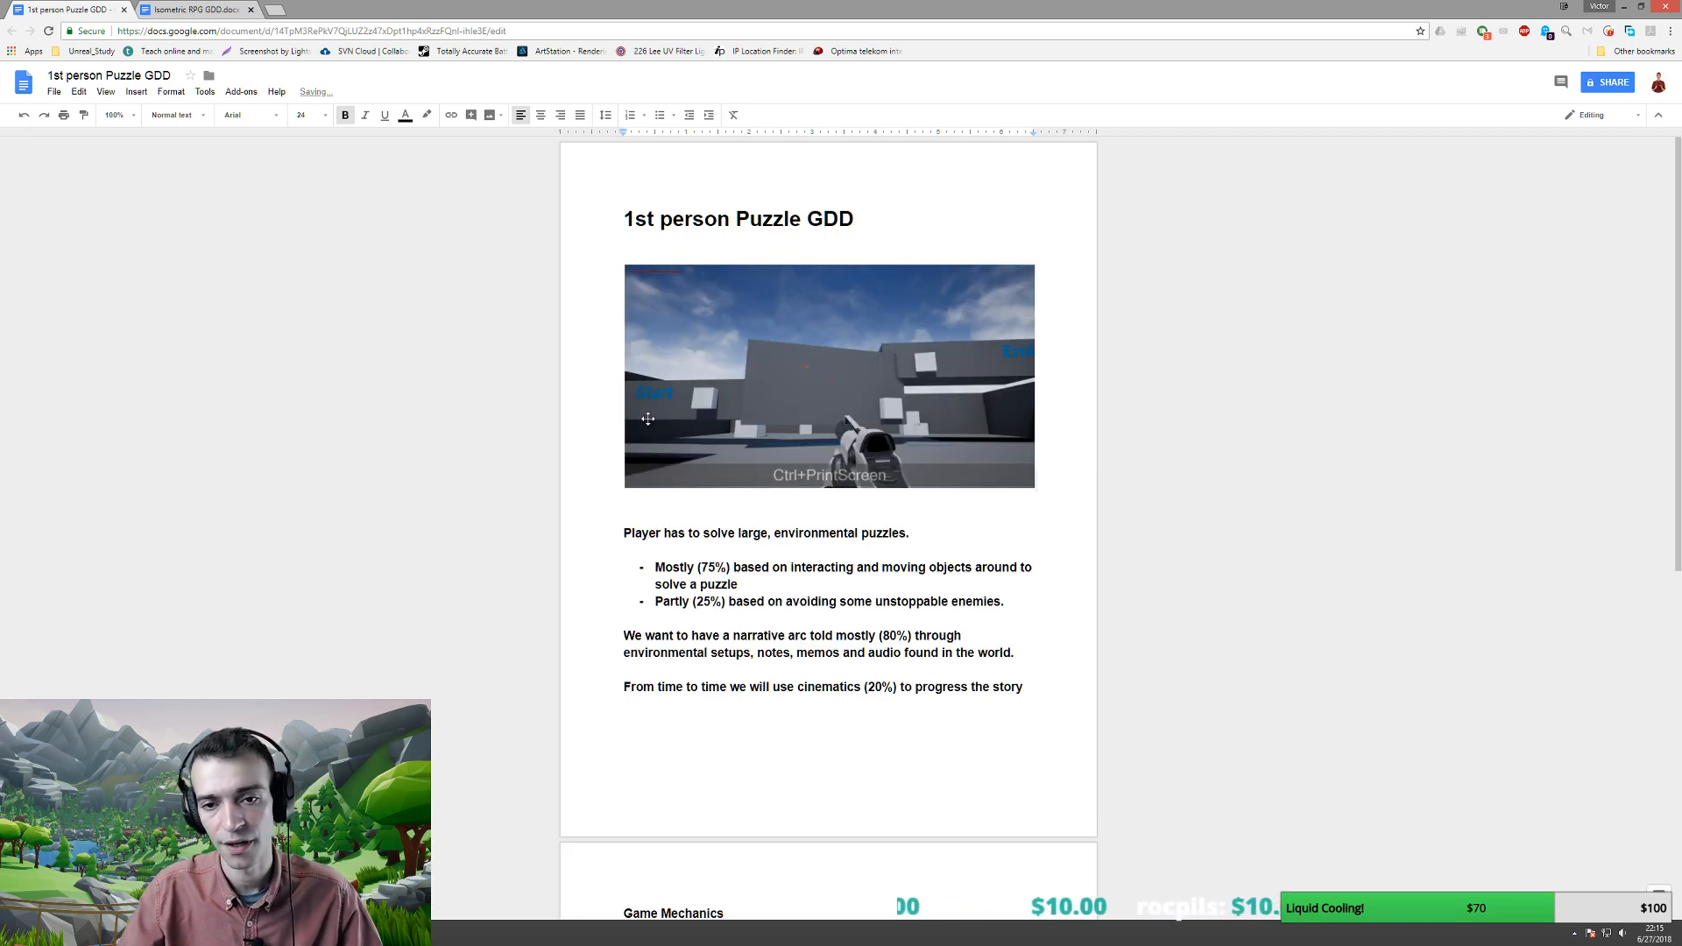
# - Place the screenshot under the puzzles sentence with blank lines around it, then minimize the browser
pyautogui.click(764, 385)
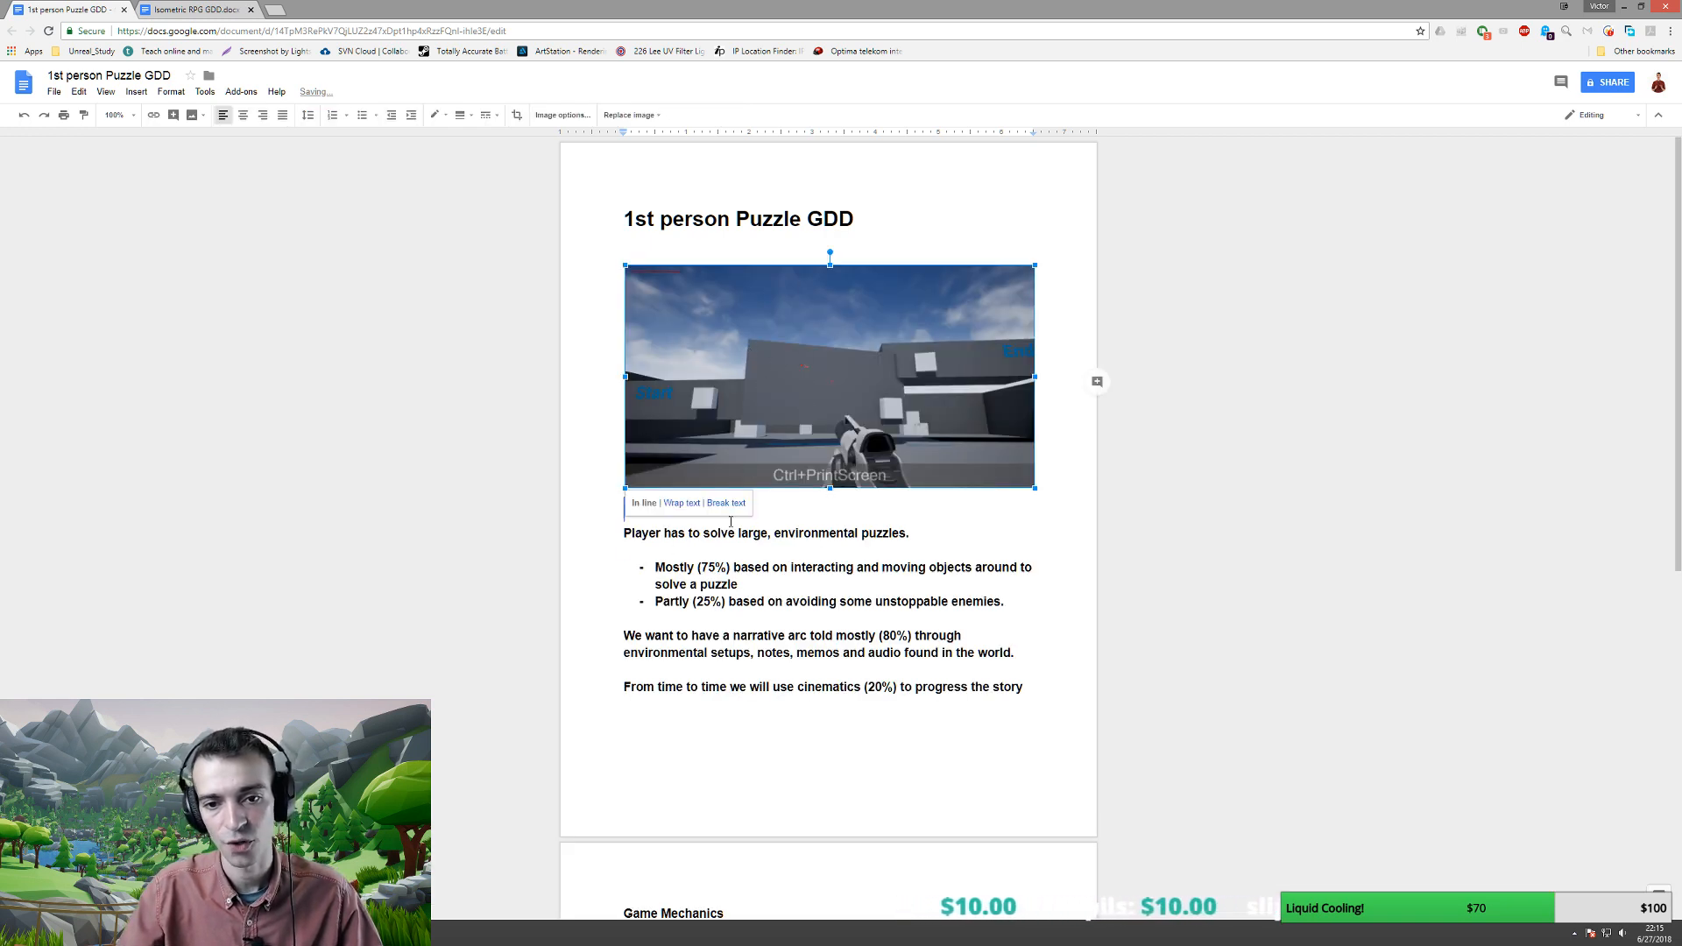
pyautogui.moveTo(630, 558); pyautogui.dragTo(632, 557)
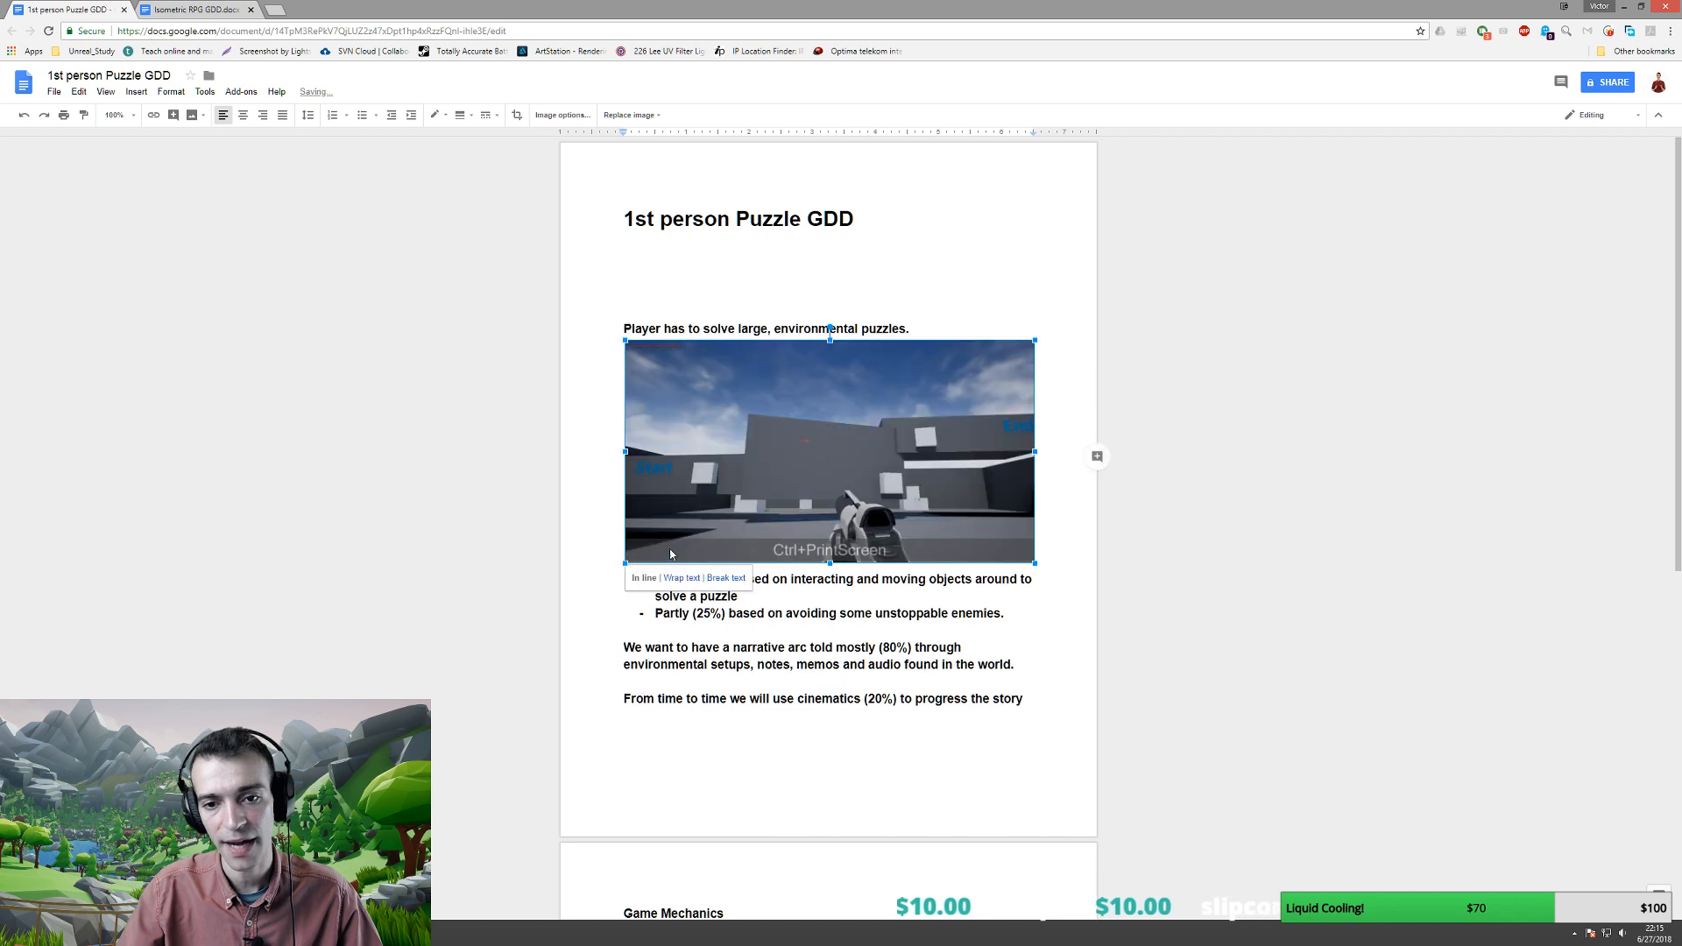
pyautogui.click(757, 268)
pyautogui.press('BackSpace')
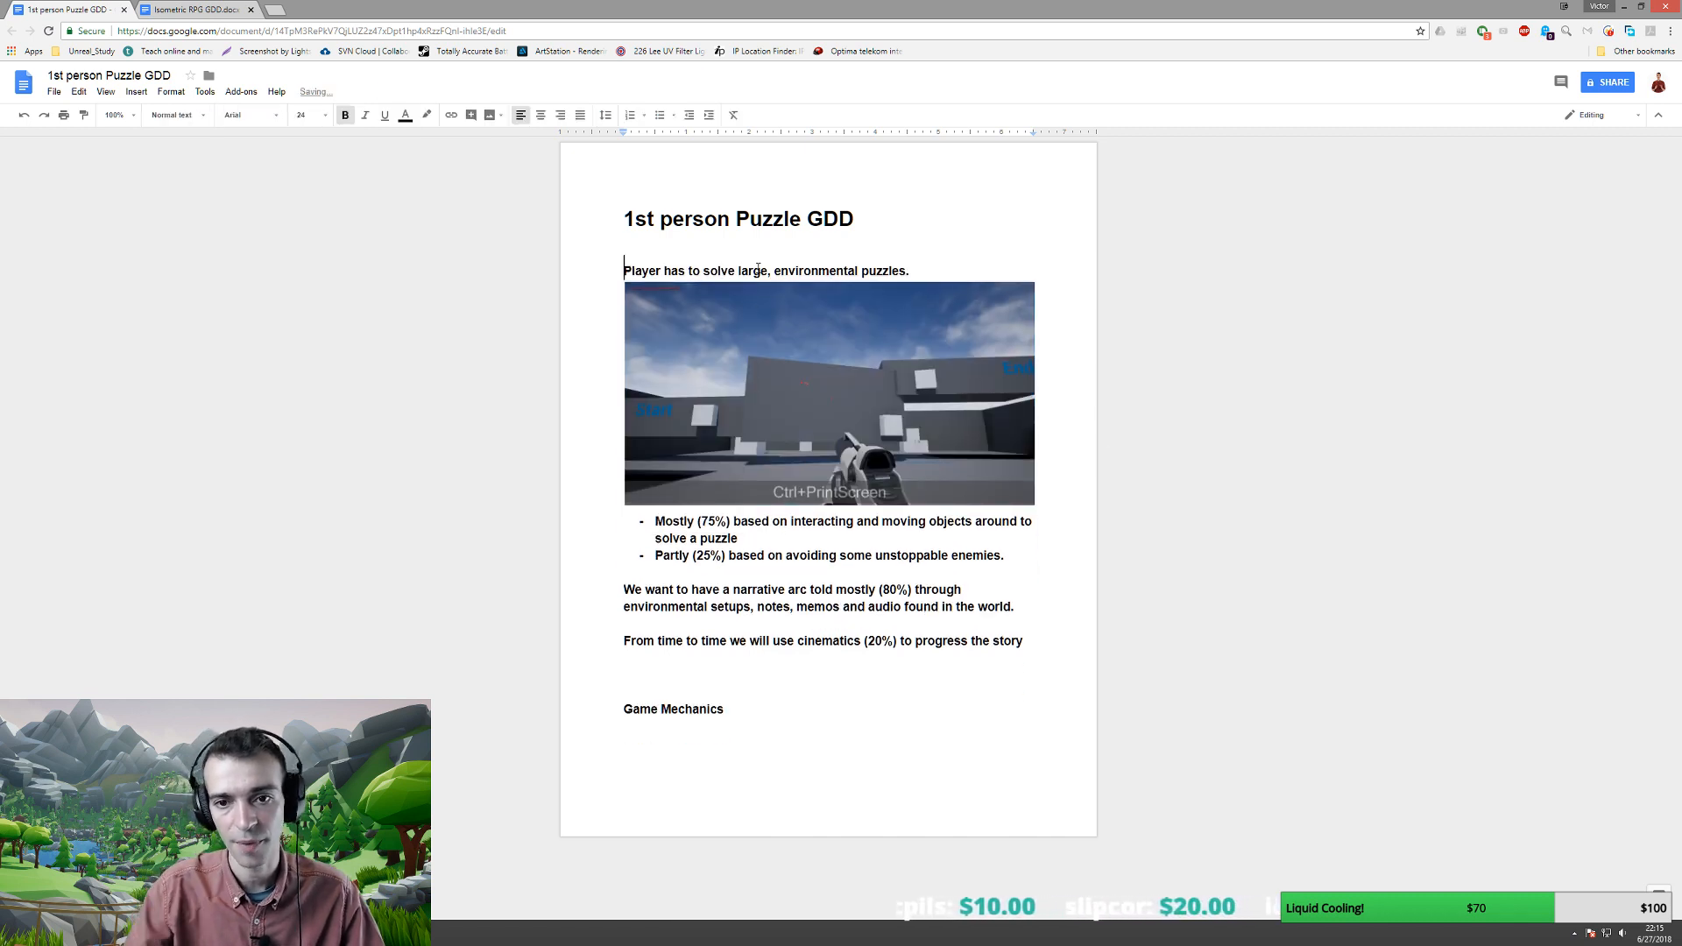
pyautogui.click(769, 403)
pyautogui.click(915, 269)
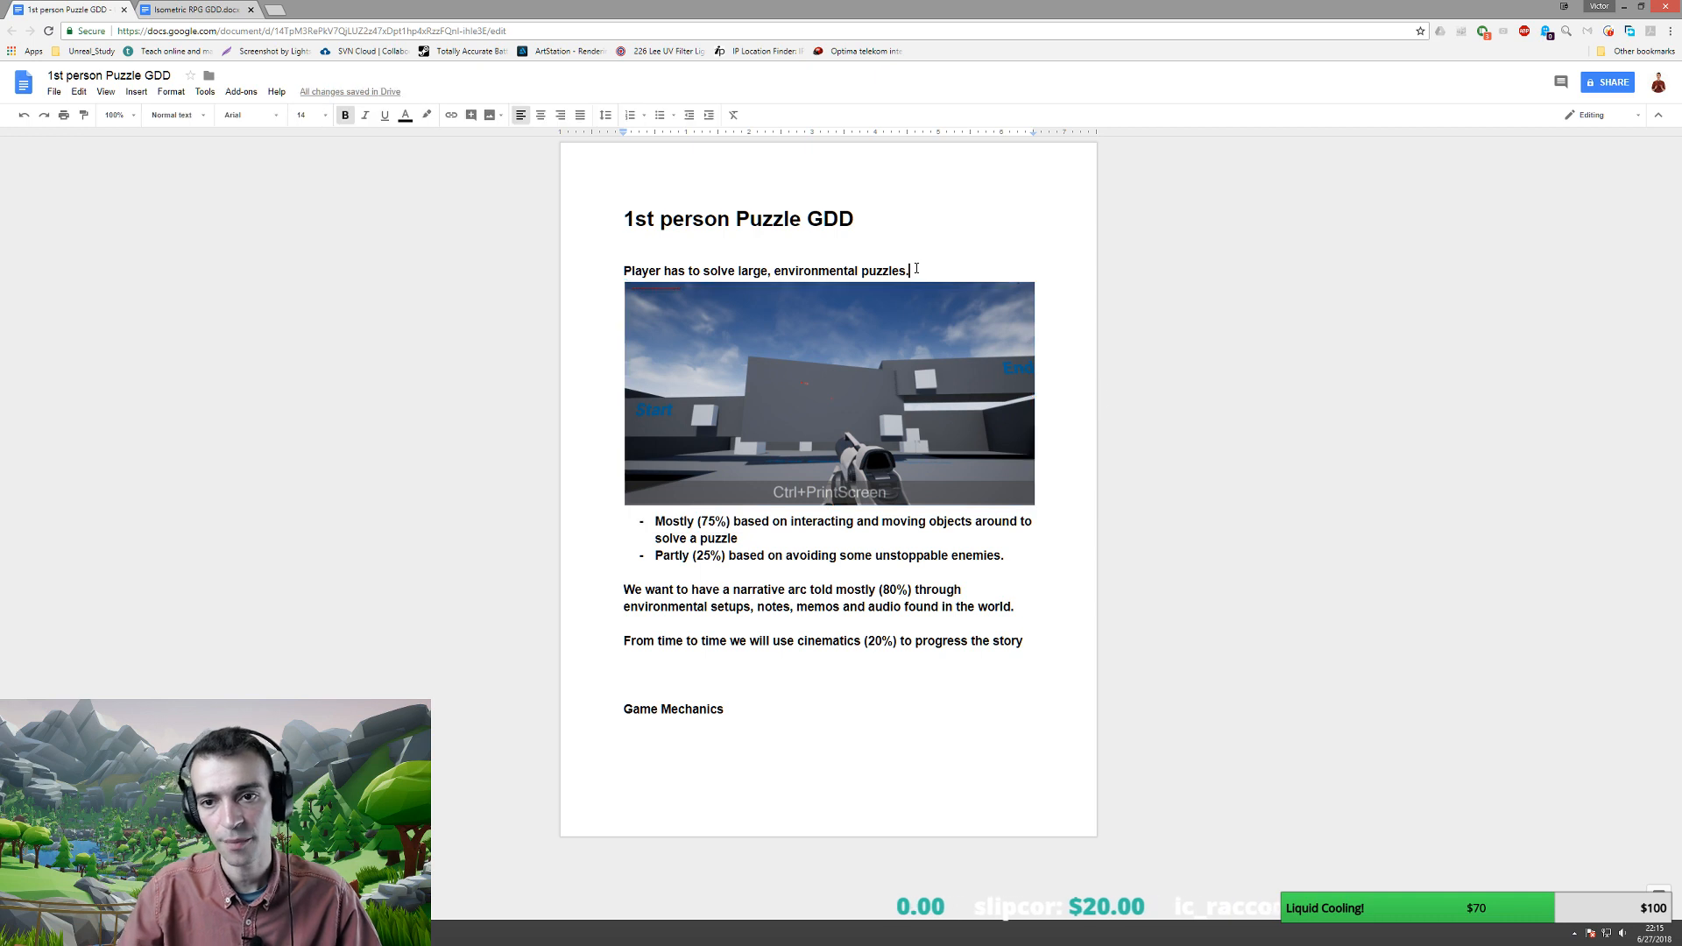
pyautogui.press('Return')
pyautogui.click(1062, 518)
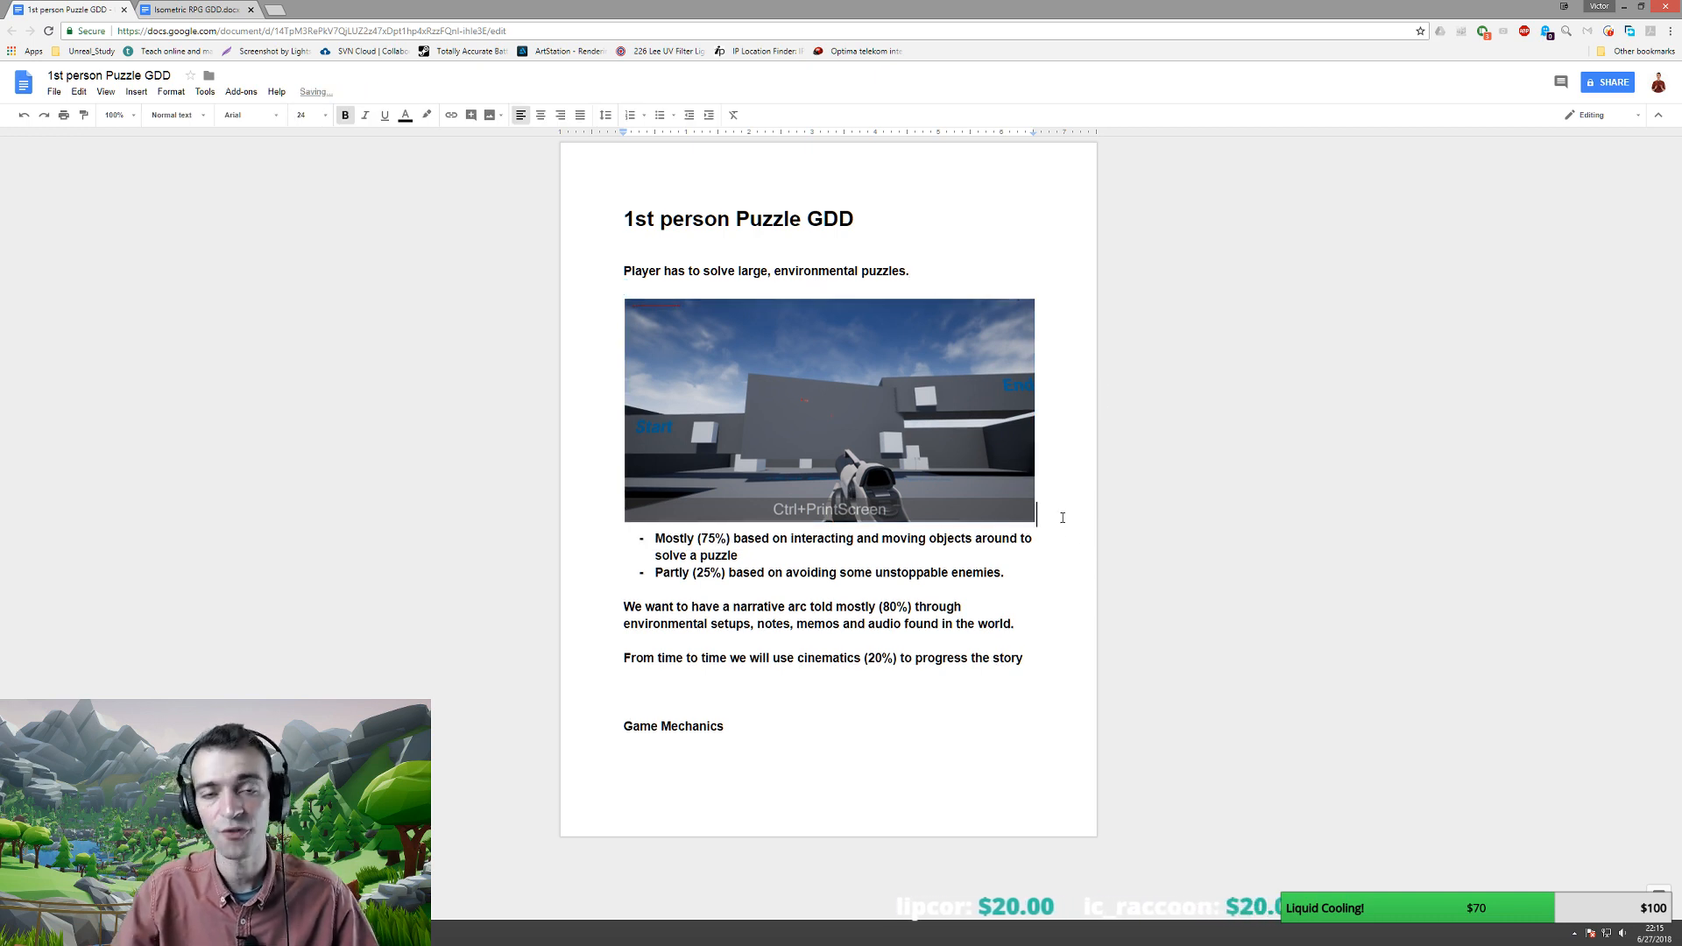
pyautogui.press('Return')
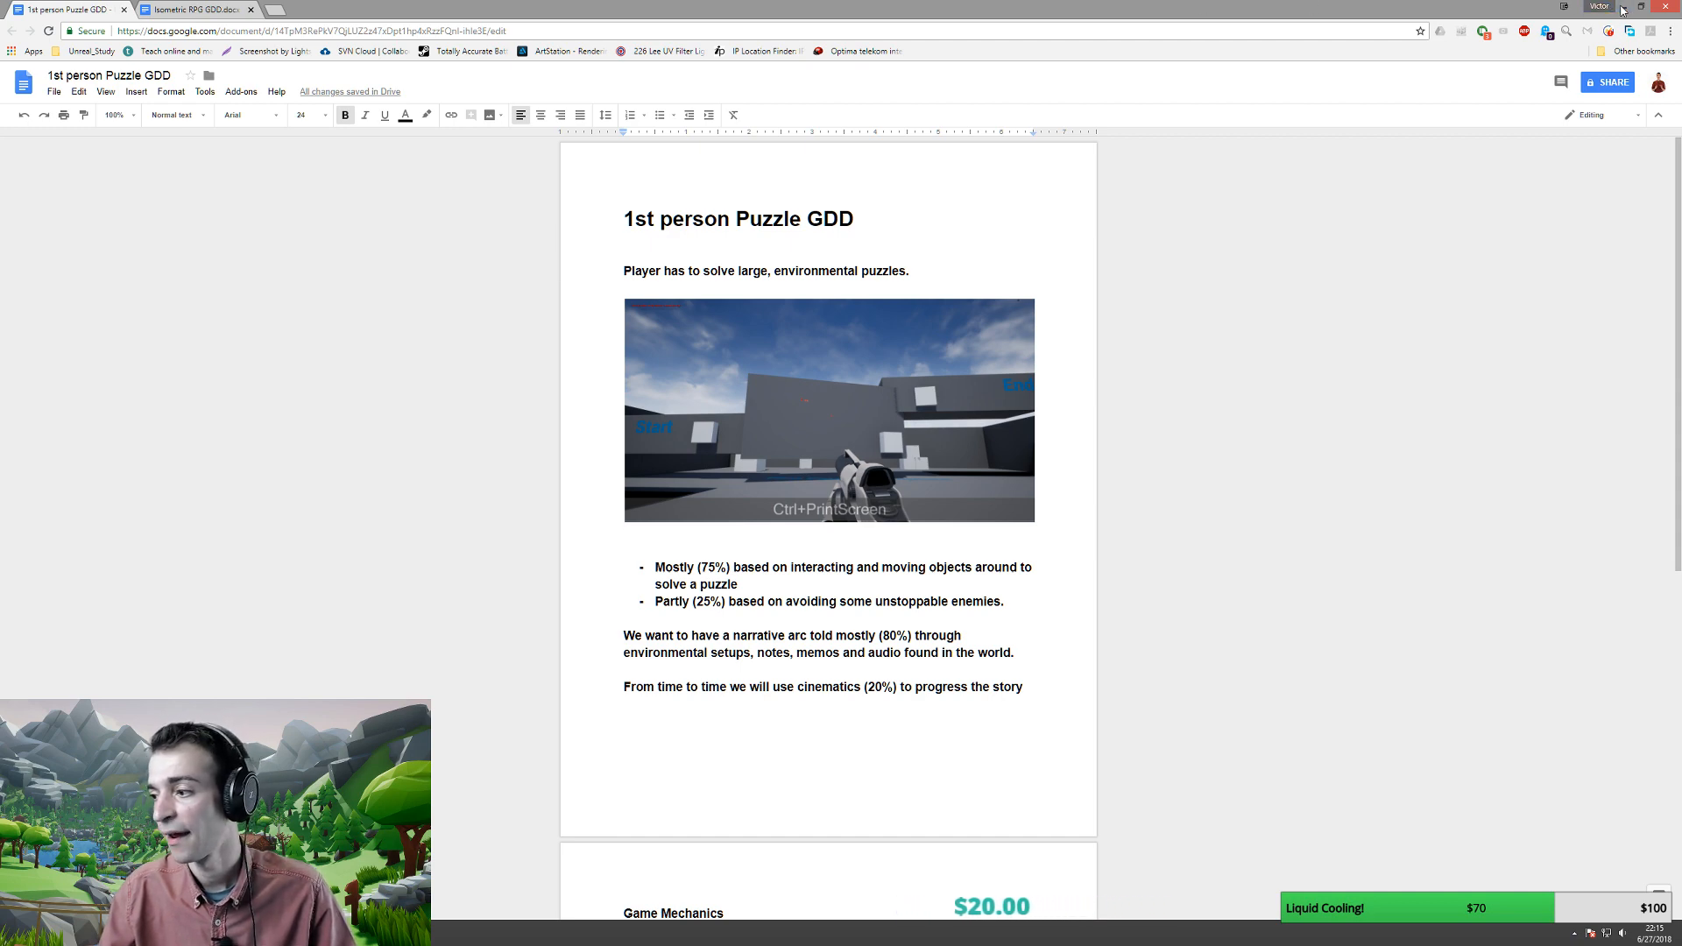
pyautogui.click(1623, 11)
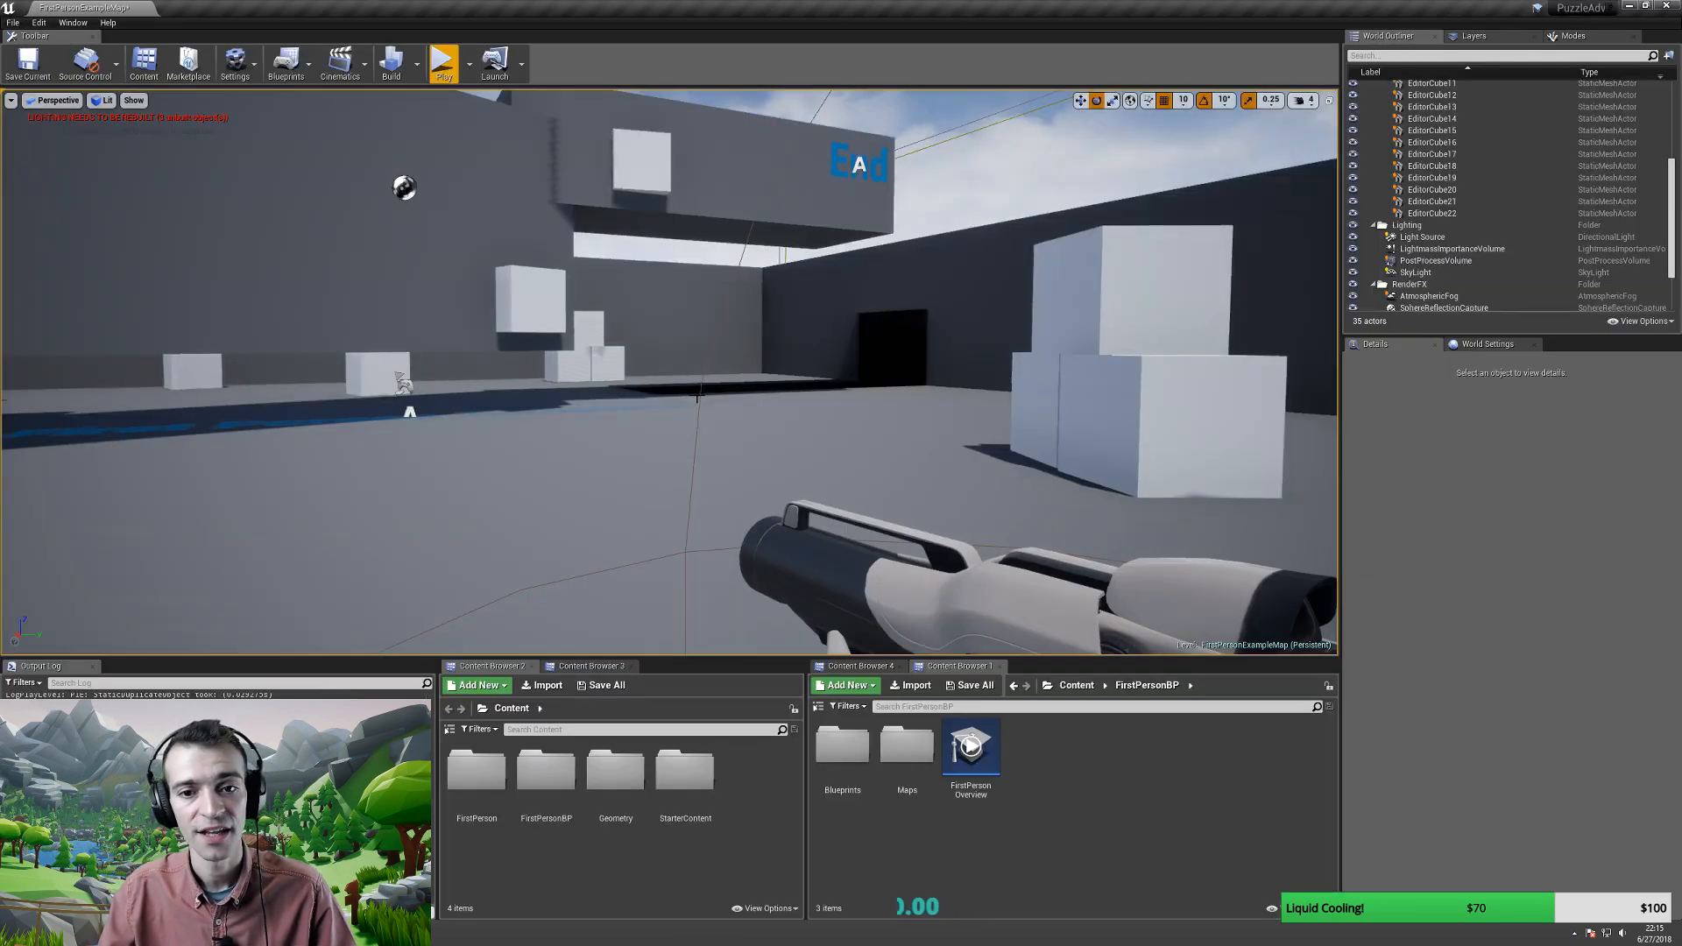
# - Fly the camera back through the level until the player start and End wall are visible
pyautogui.moveTo(640, 426); pyautogui.dragTo(566, 403, button='right')
pyautogui.press('s')
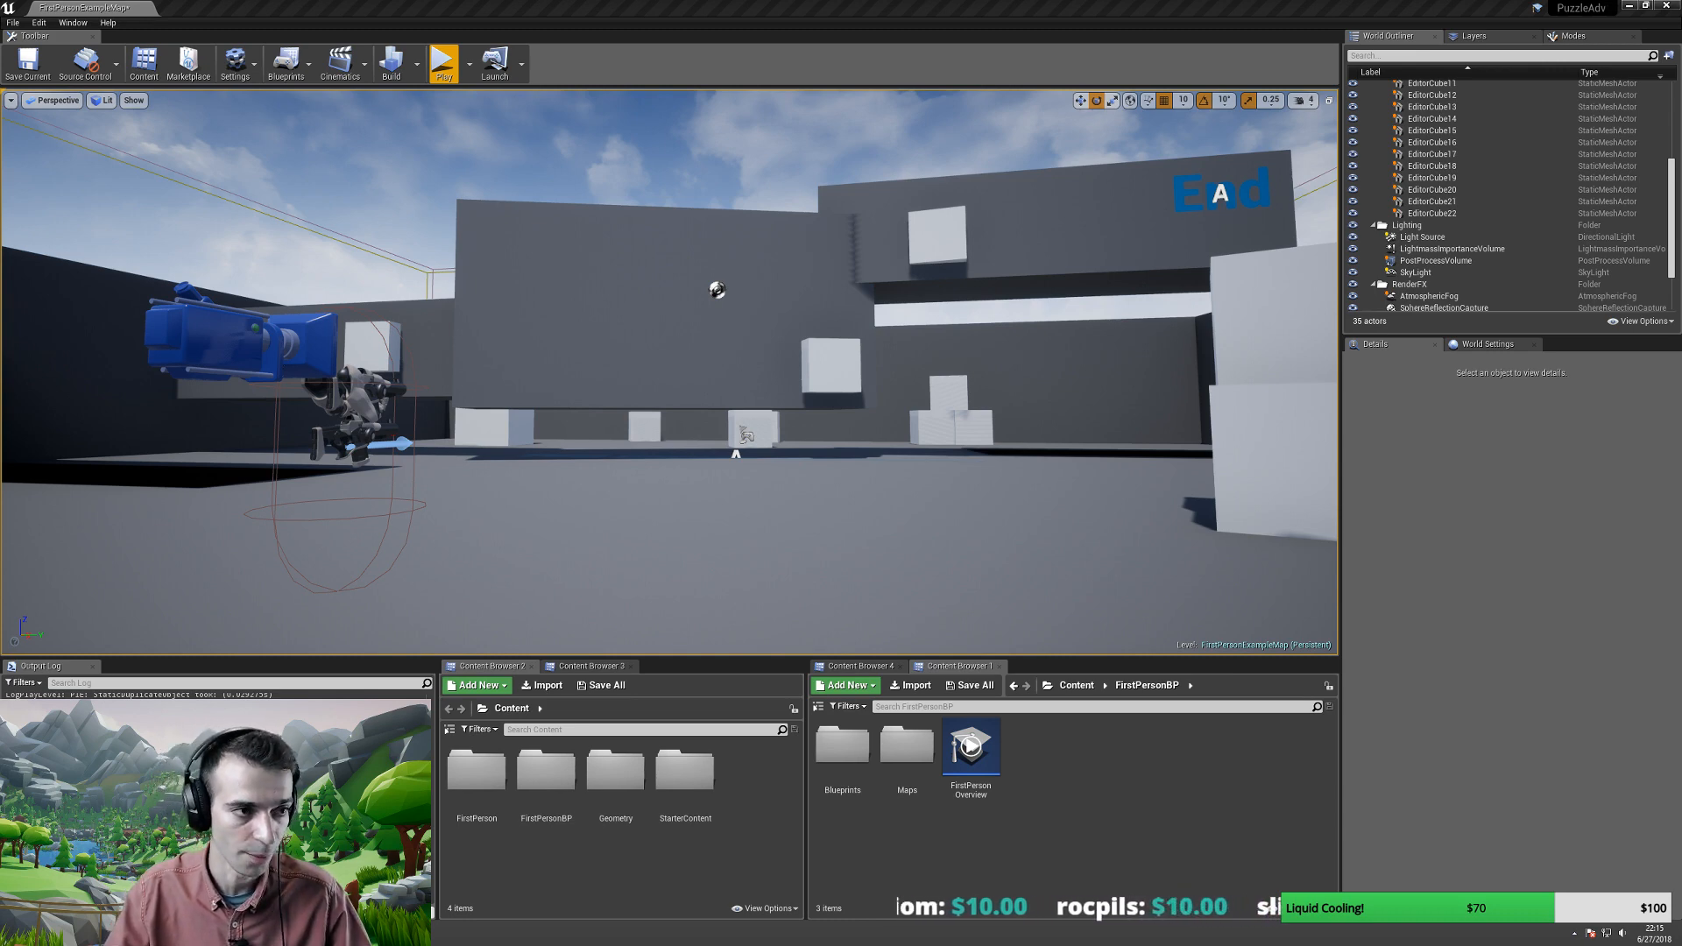
# - Copy and paste in the editor while leaving the level unchanged
pyautogui.hotkey('ctrl', 'c')
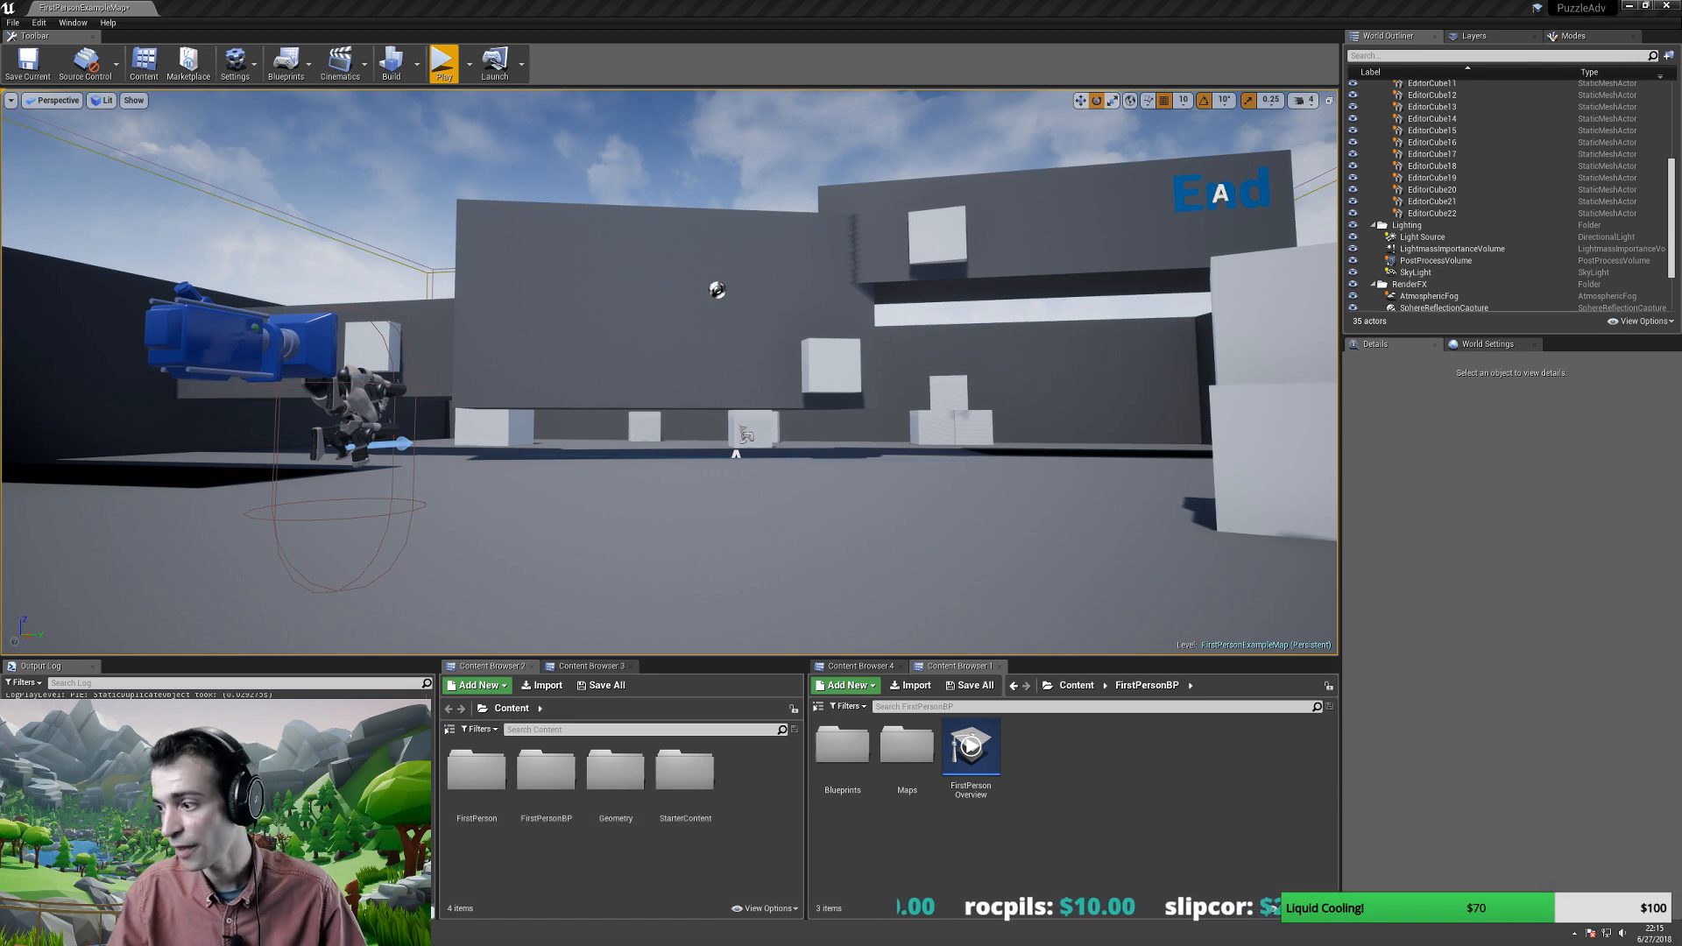
pyautogui.hotkey('ctrl', 'v')
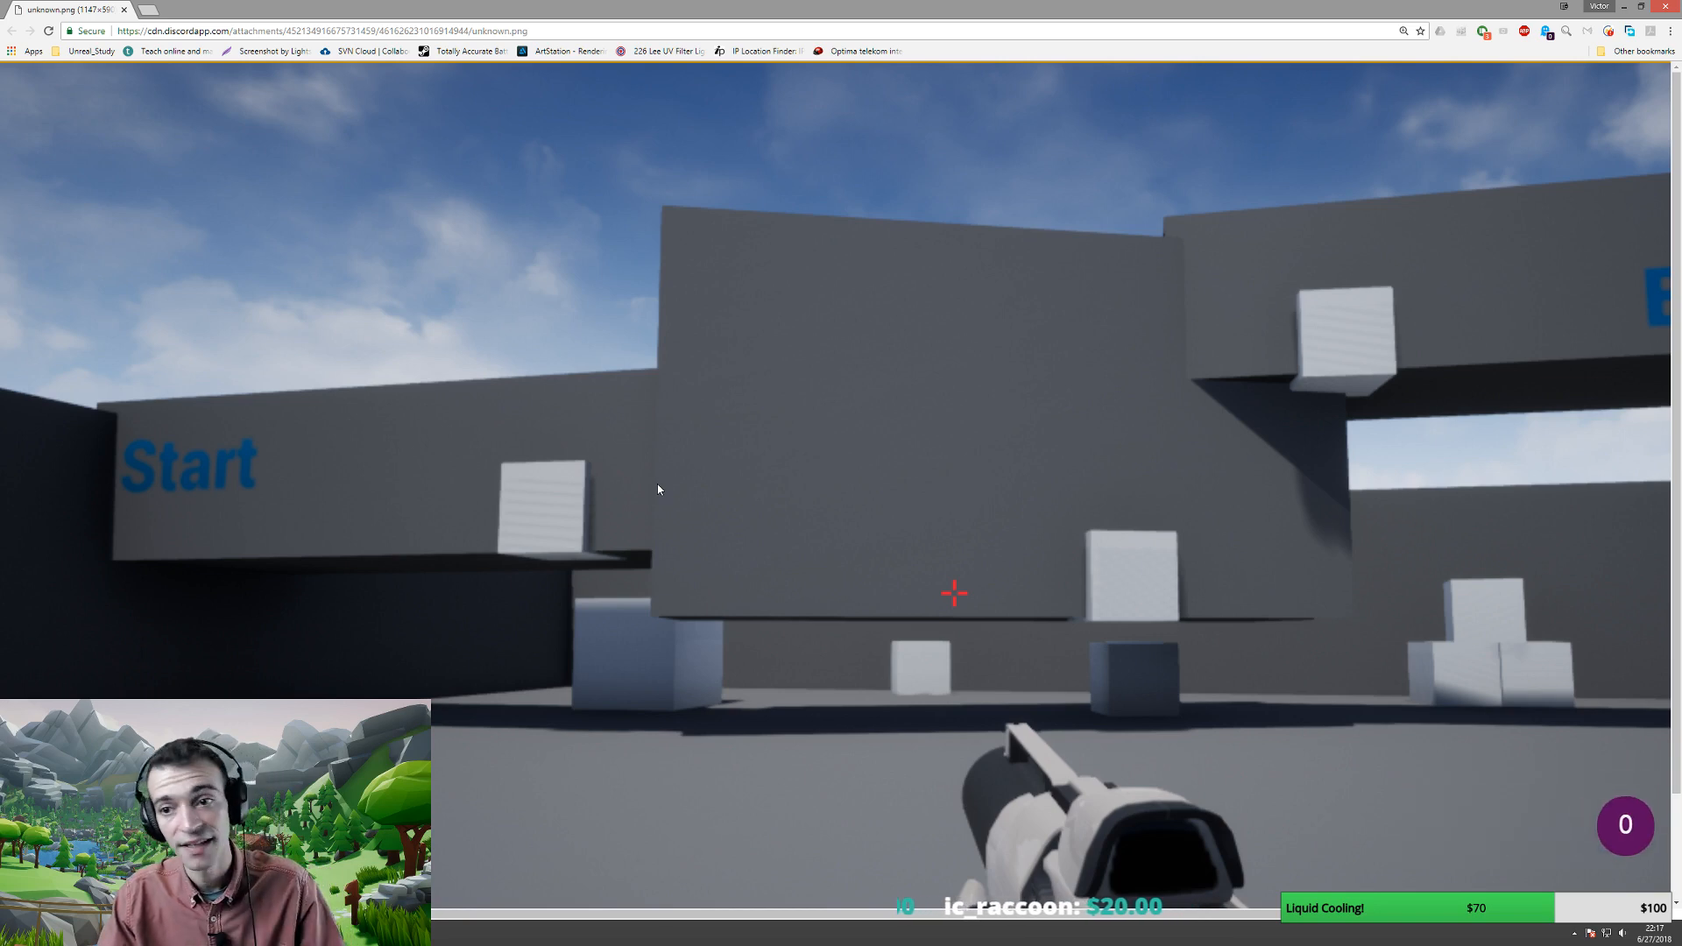
# - Zoom out to view the shared screenshot whole, close its window, and return to the GDD
pyautogui.hotkey('ctrl', '-')
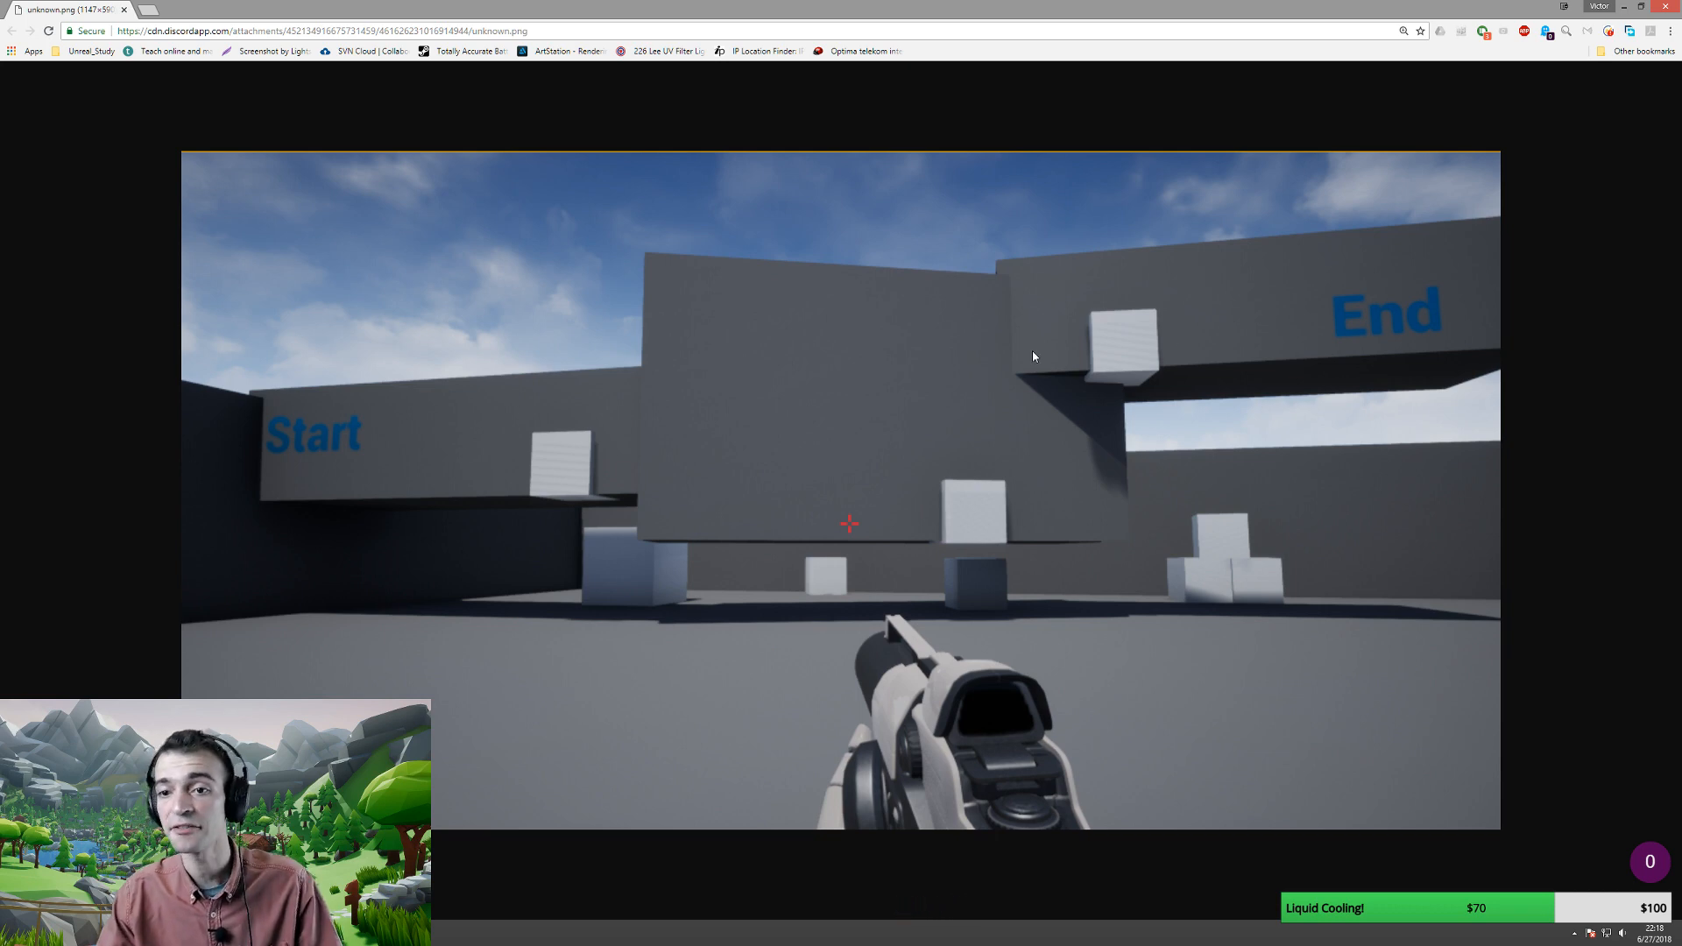
pyautogui.click(1675, 7)
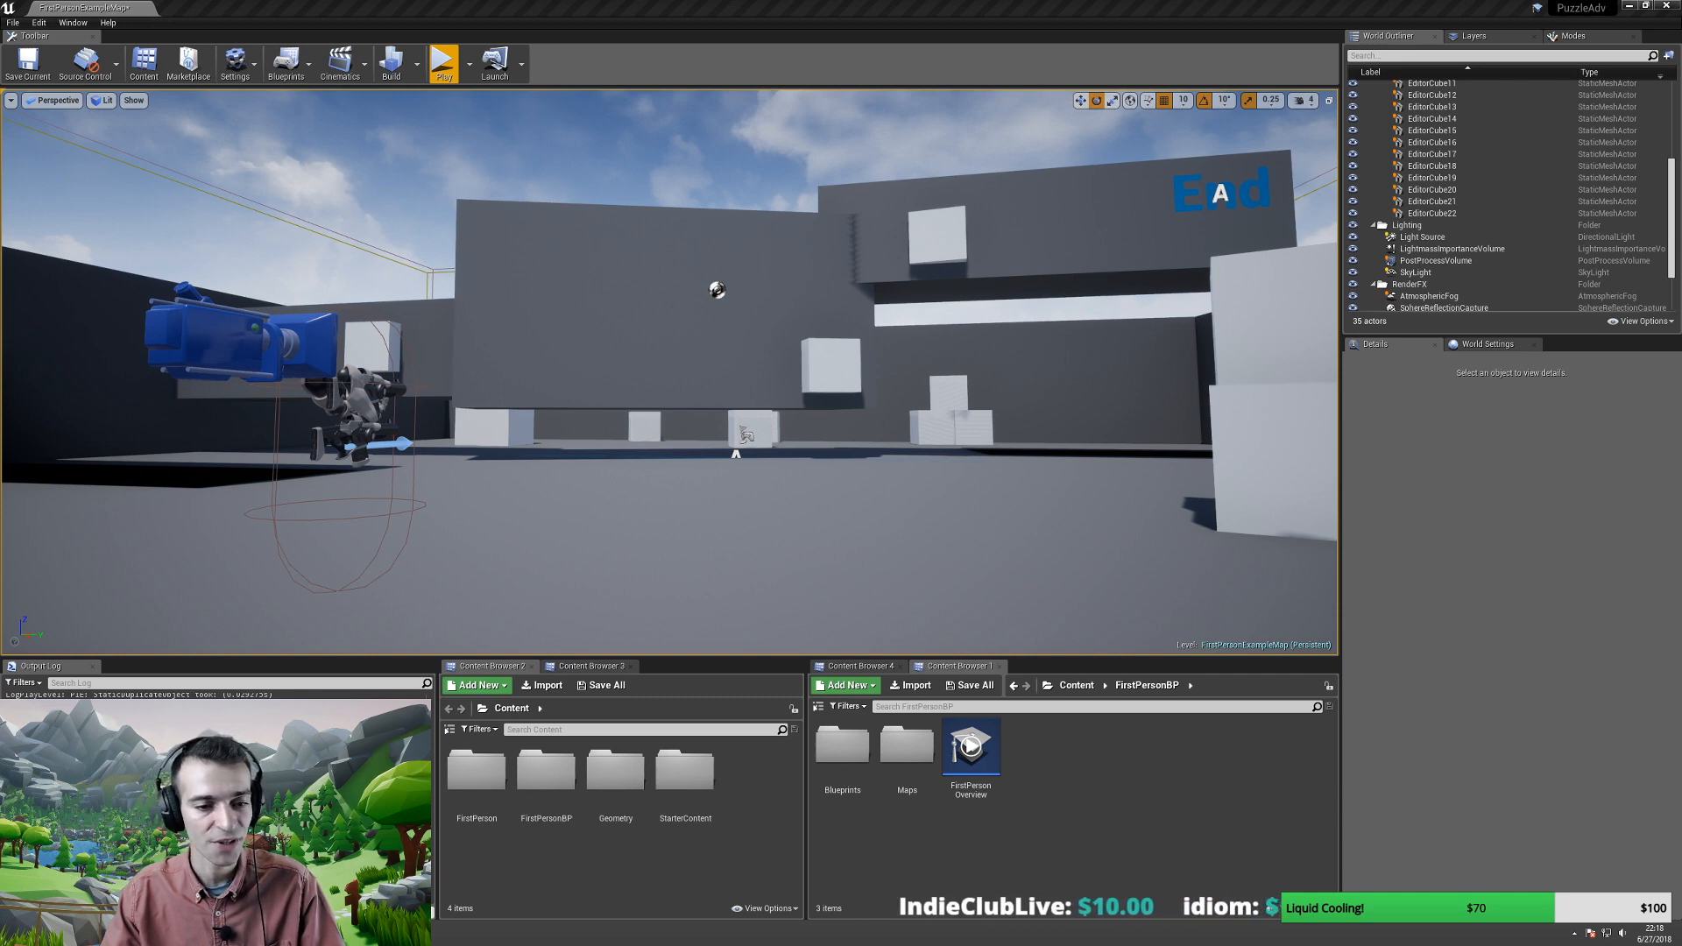
pyautogui.hotkey('alt', 'Tab')
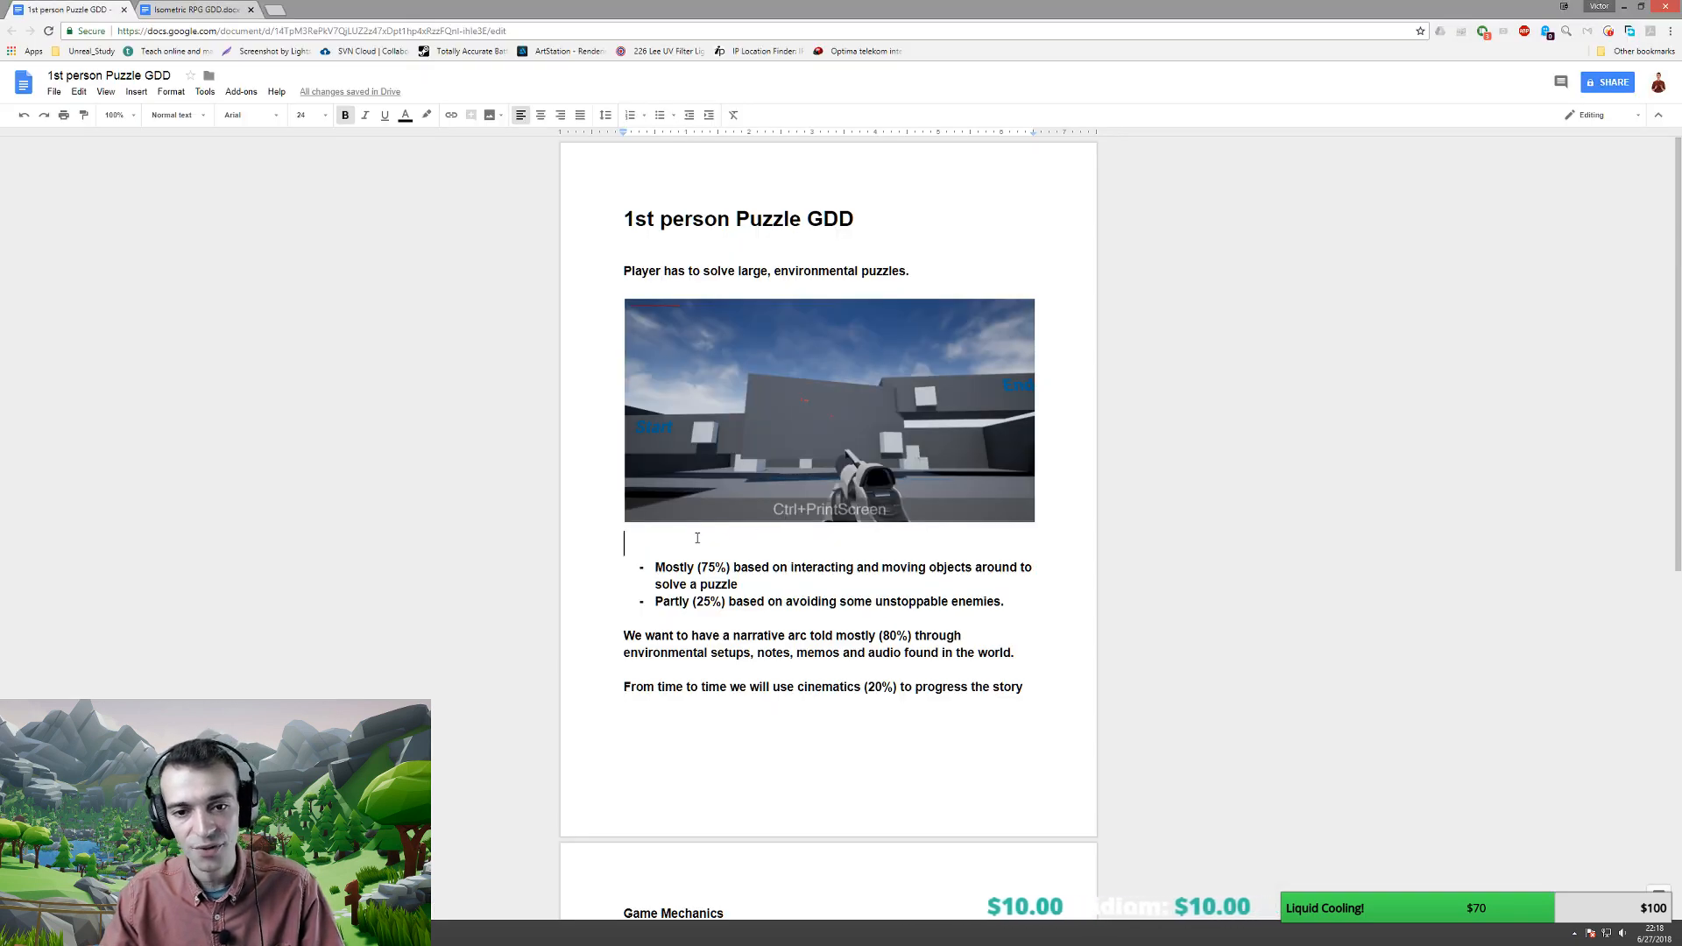
# - Add the italic, non-bold size-11 caption 'Above is an example of a medium-sized puzzle' under the screenshot
pyautogui.click(327, 118)
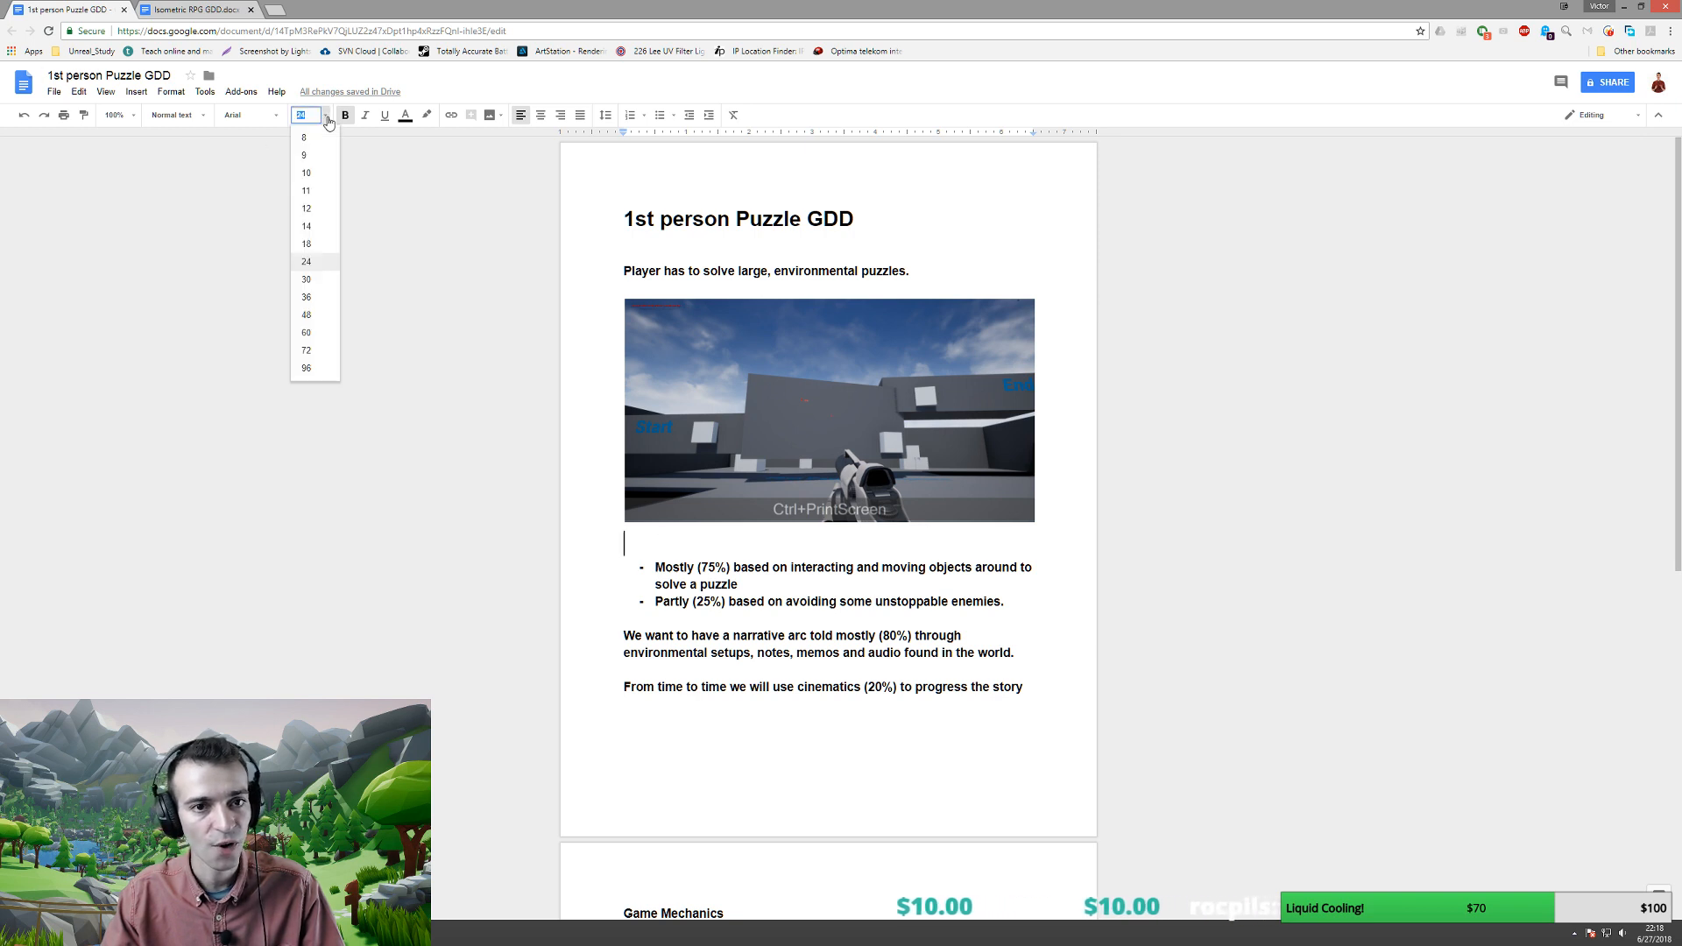
pyautogui.click(307, 190)
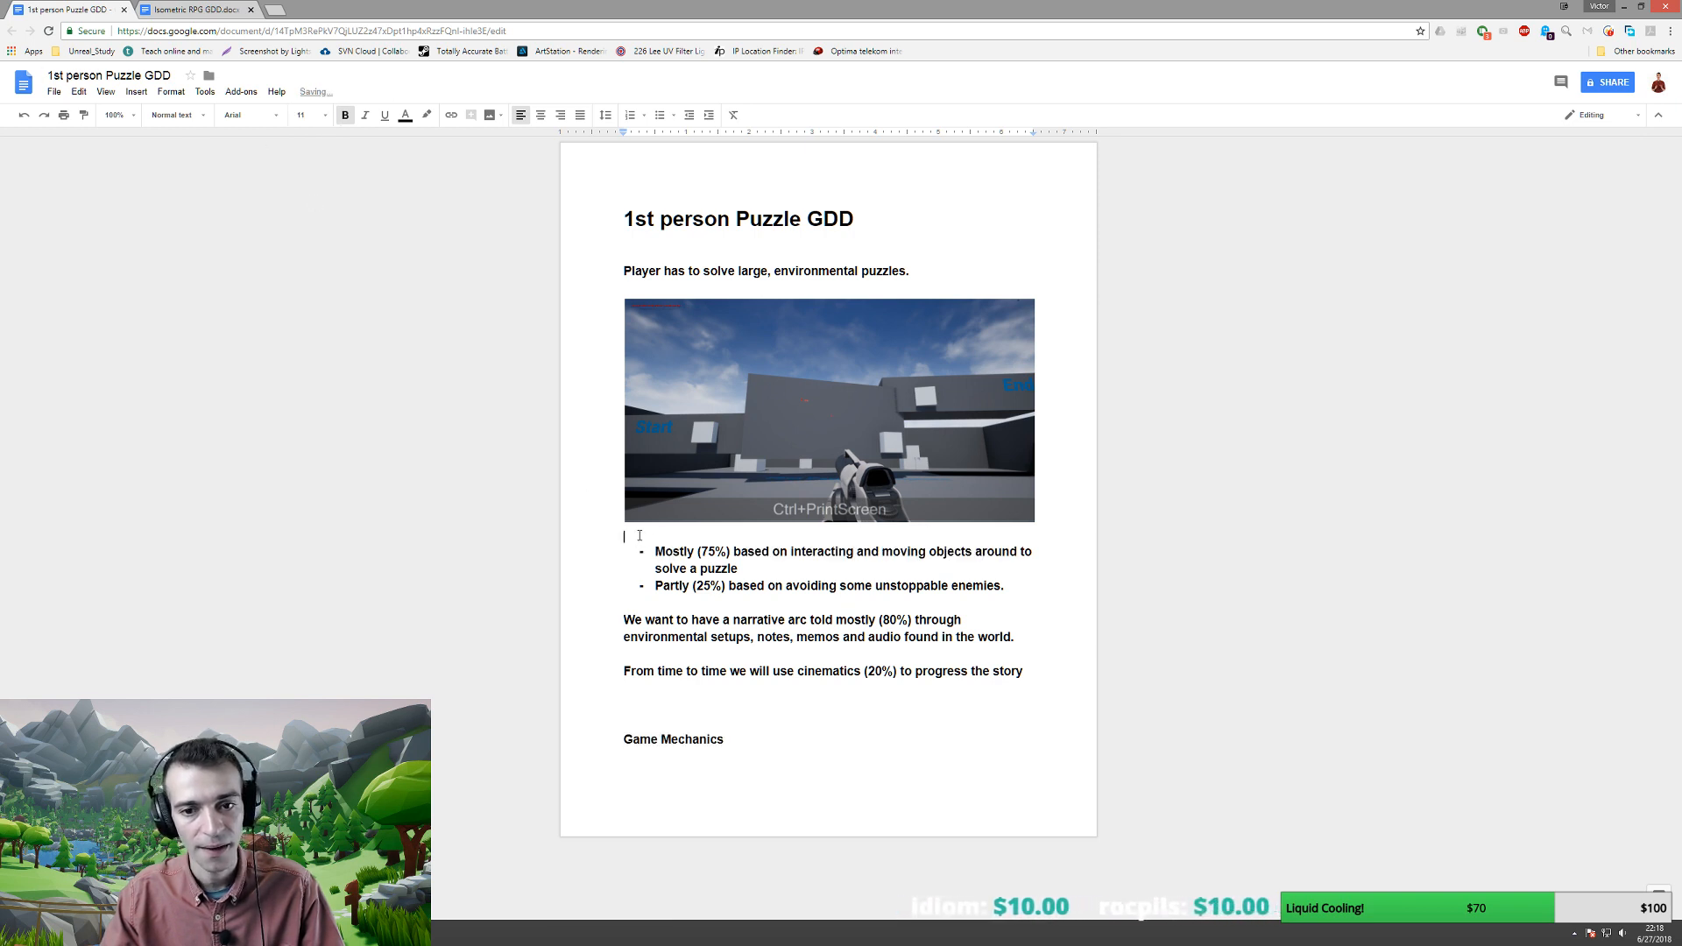
pyautogui.write('Above')
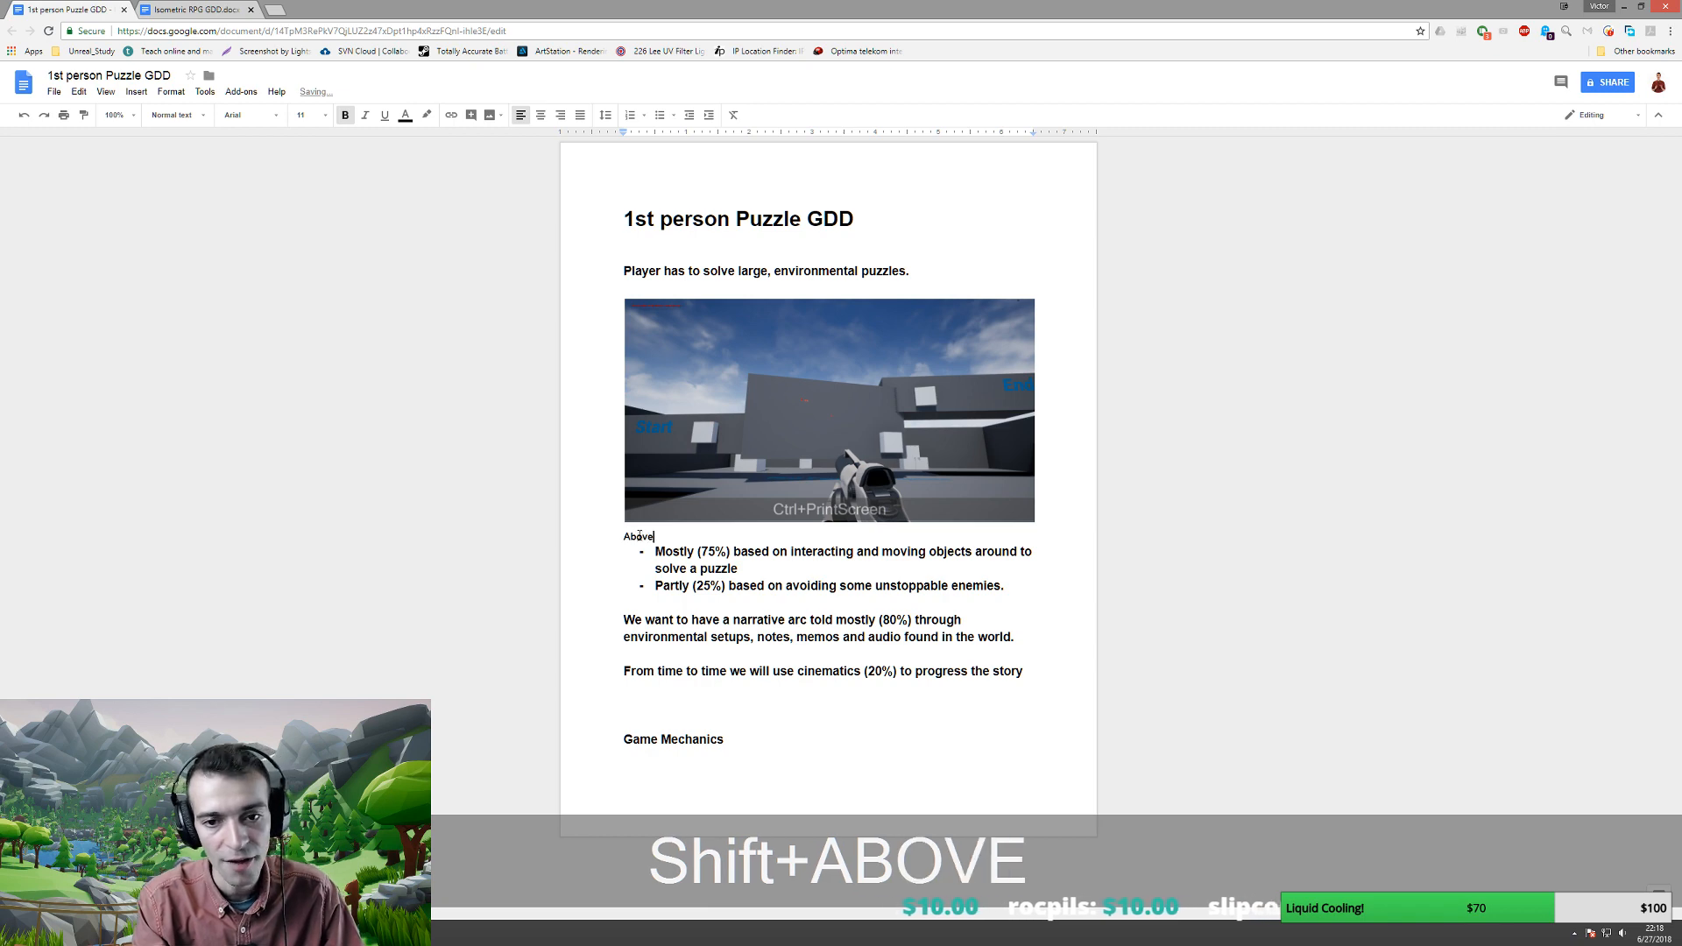
pyautogui.write(' is an example ')
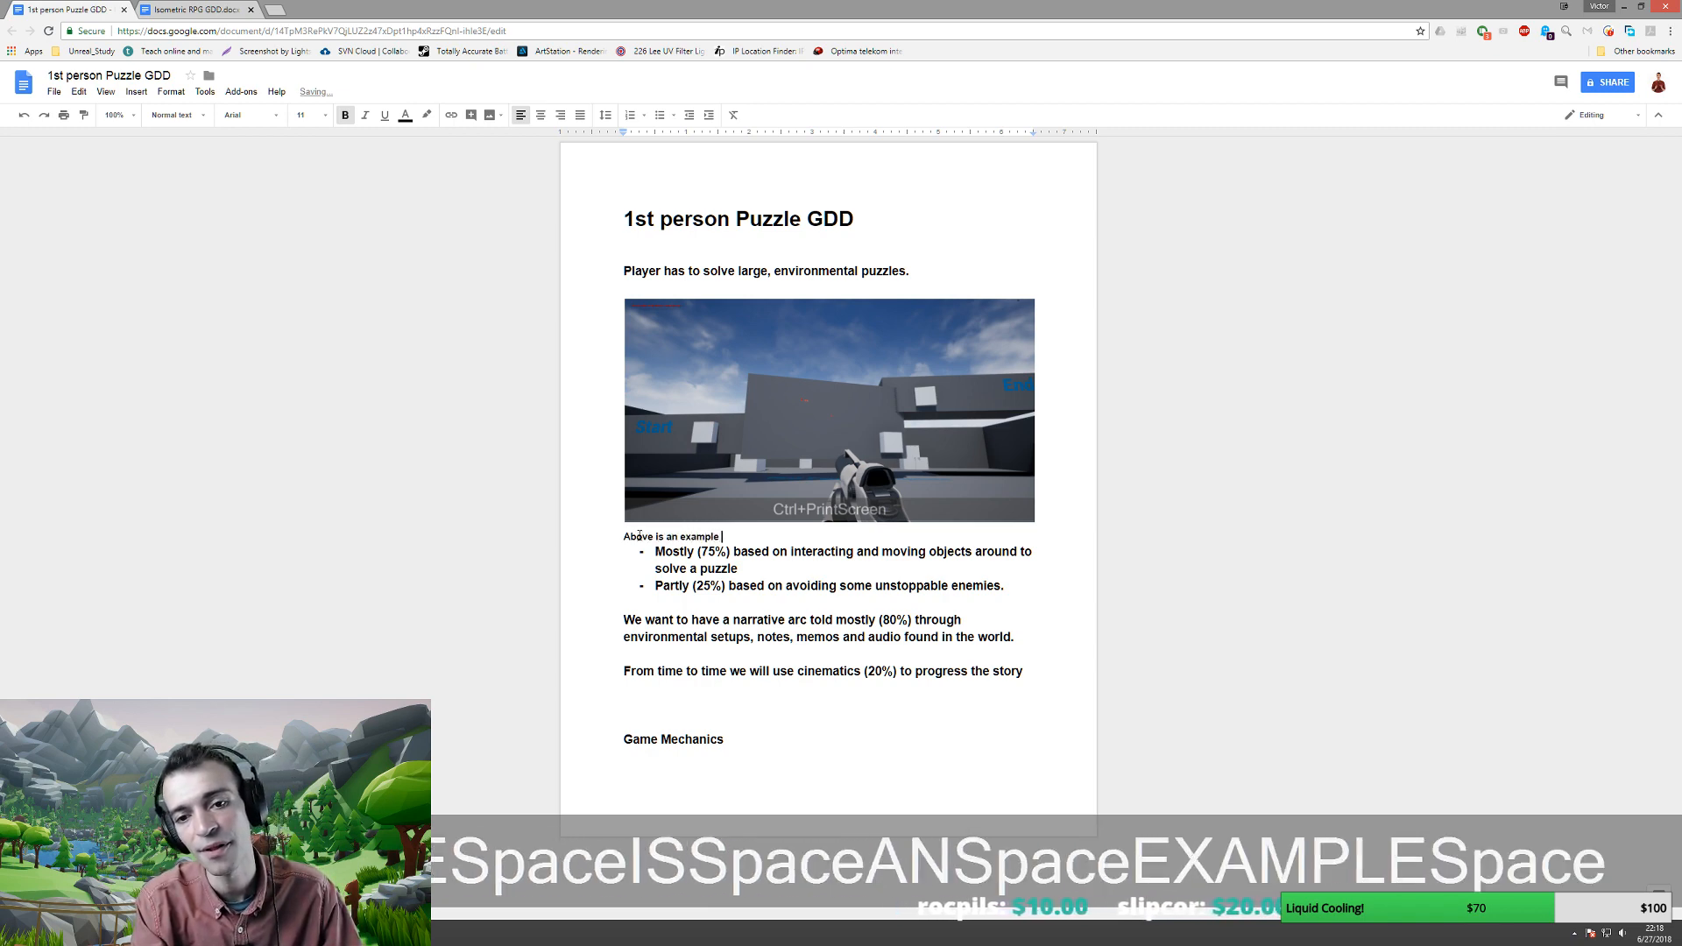
pyautogui.write('of a medium-')
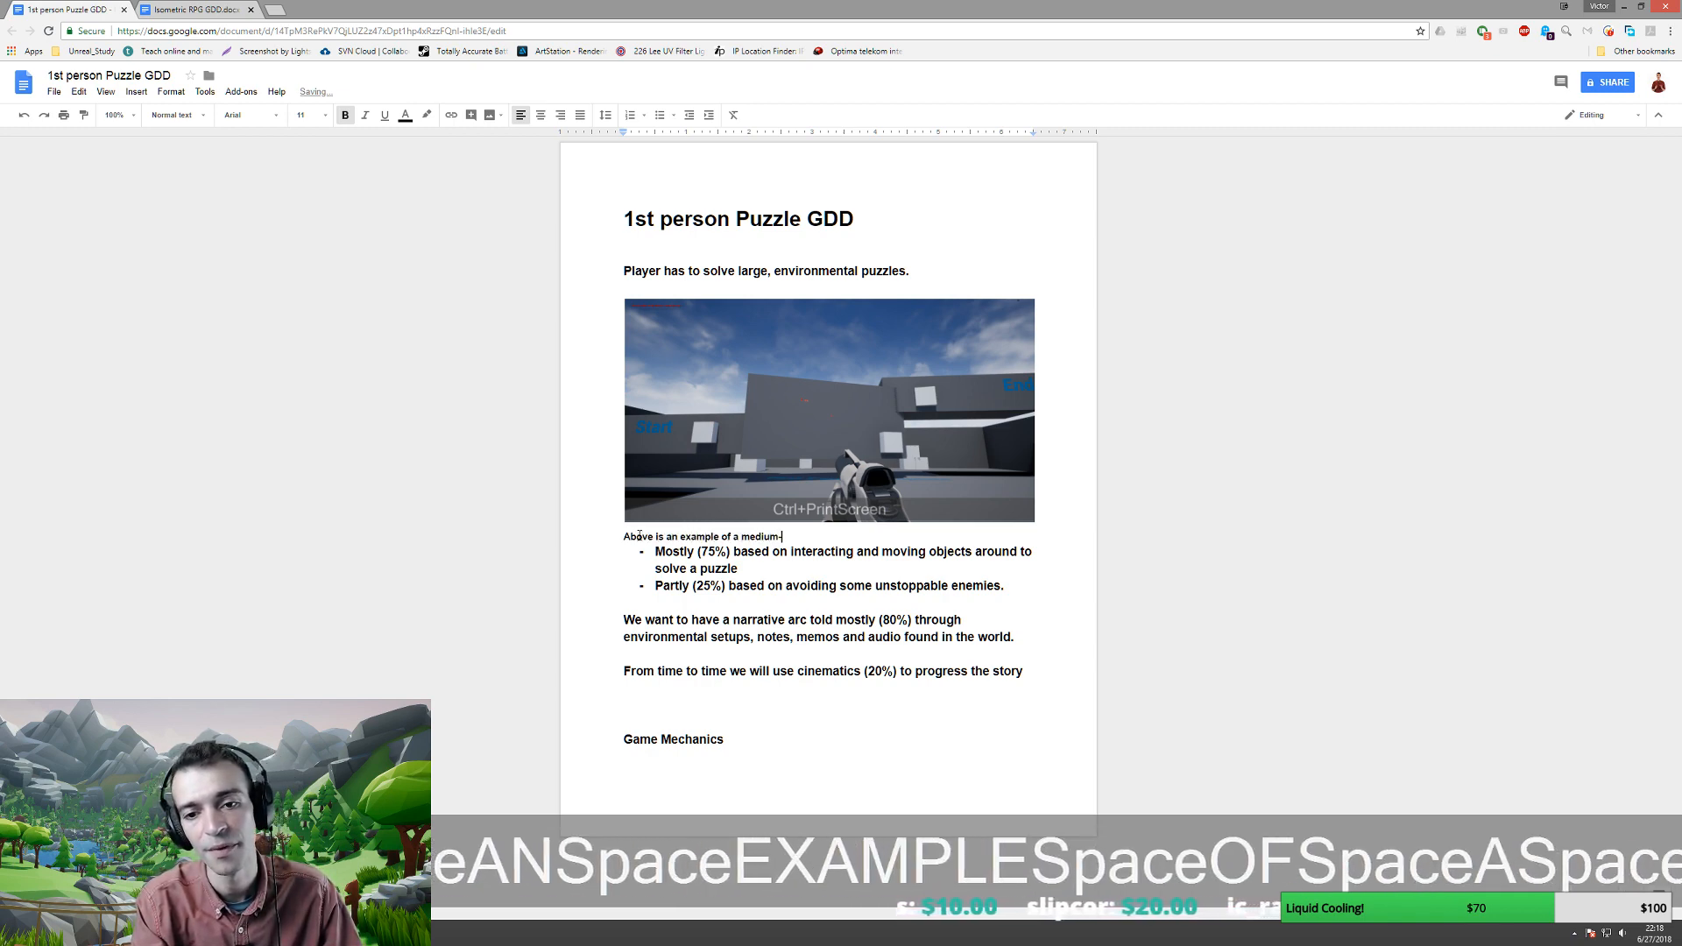
pyautogui.write('sized puzzle')
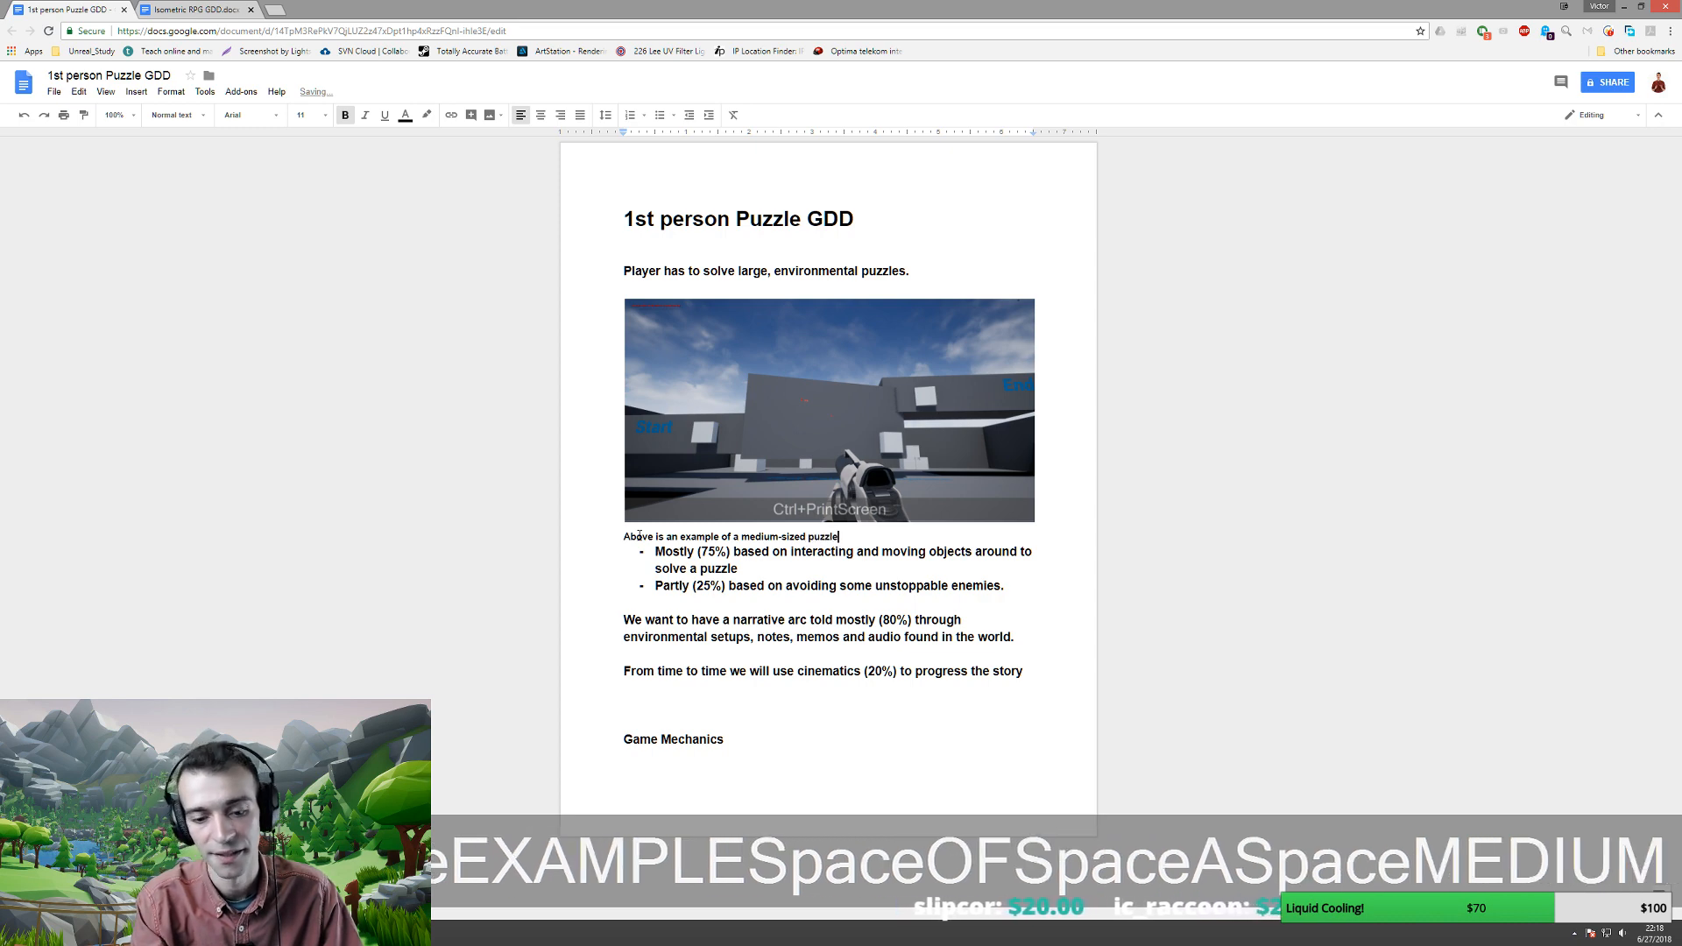
pyautogui.press('Return')
pyautogui.tripleClick(639, 536)
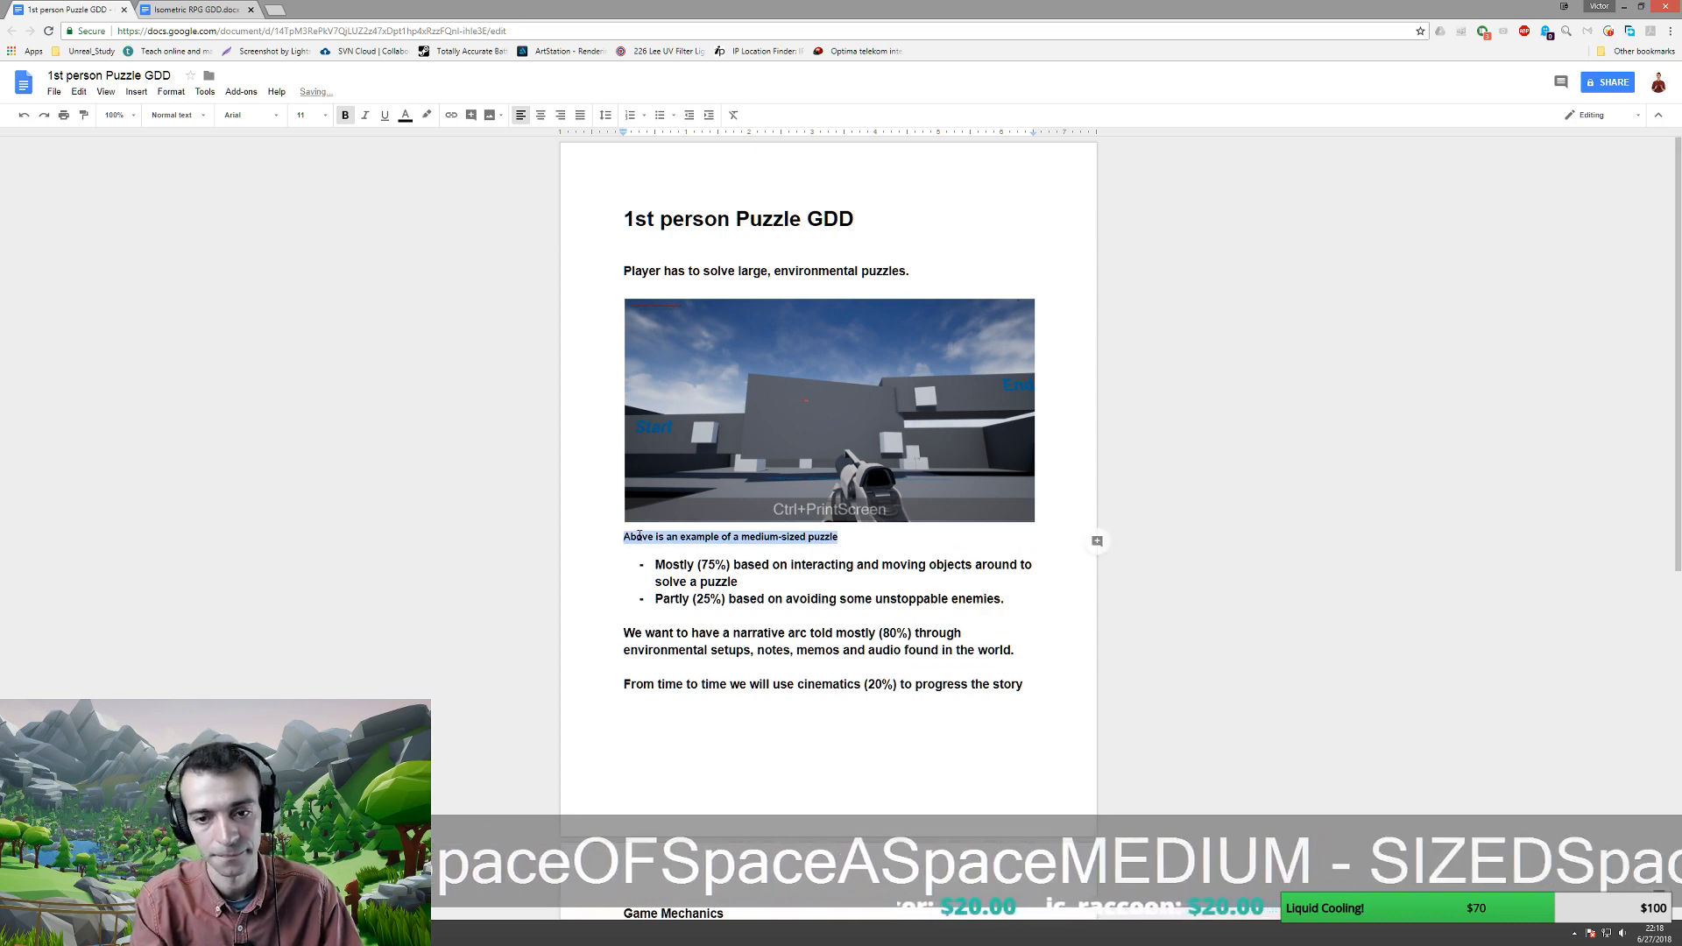
pyautogui.hotkey('ctrl', 'b')
pyautogui.hotkey('ctrl', 'i')
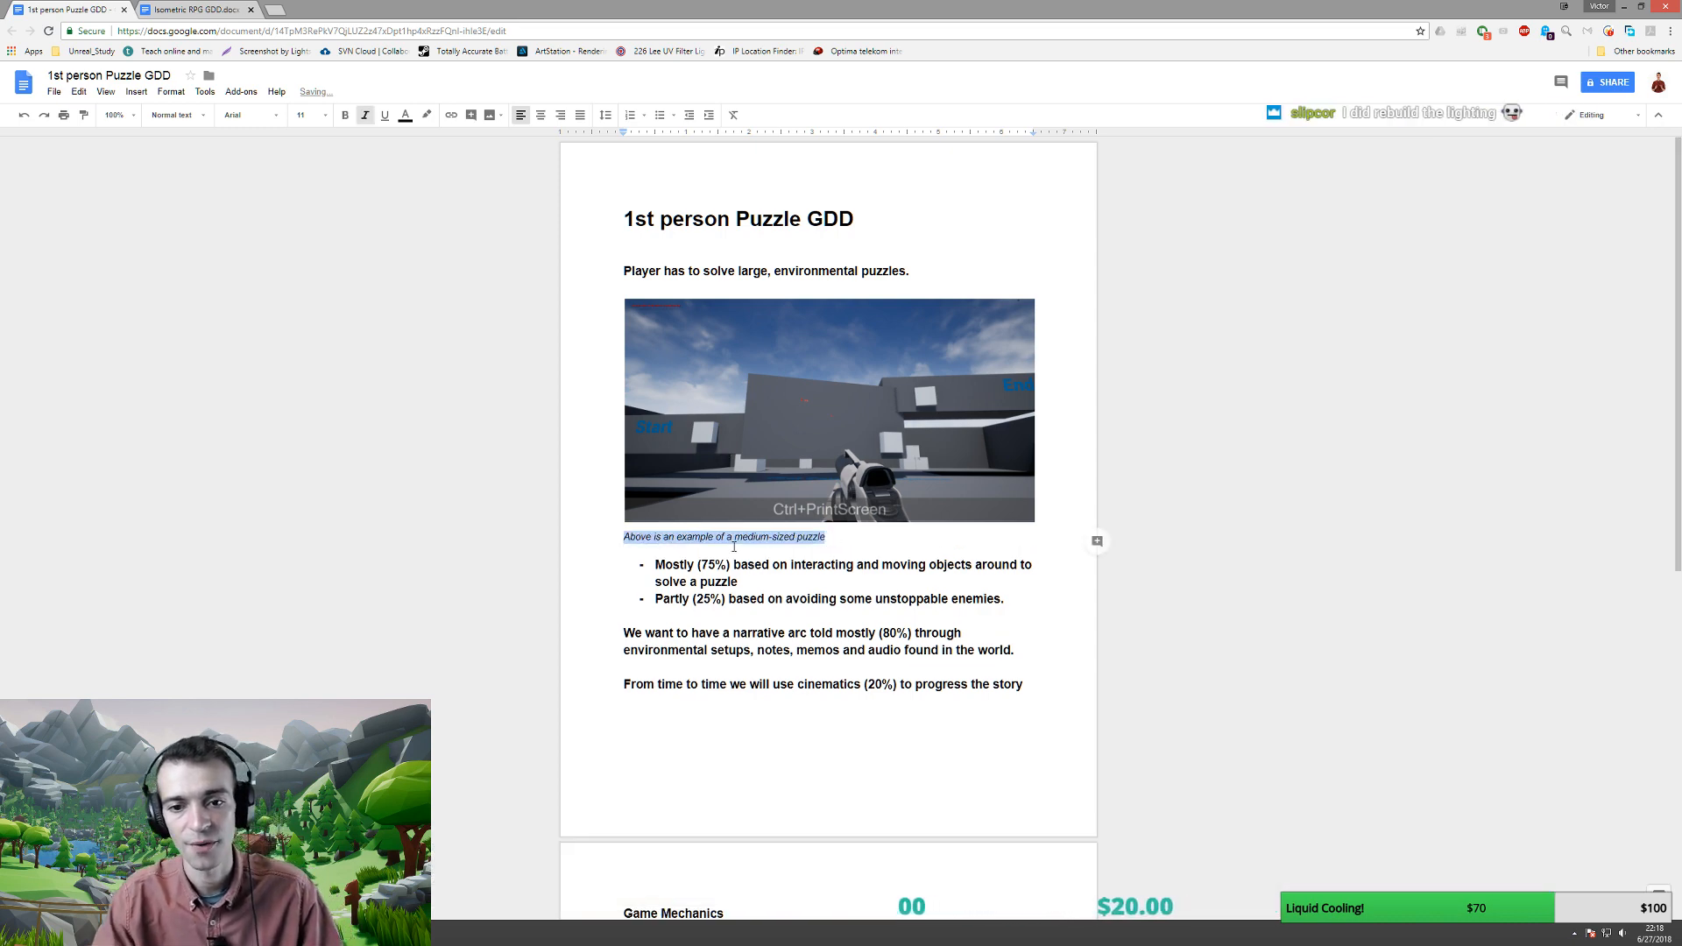
# - Remove bold from the bullet points and paragraphs through 'story'
pyautogui.click(781, 578)
pyautogui.scroll(-2, 782, 578)
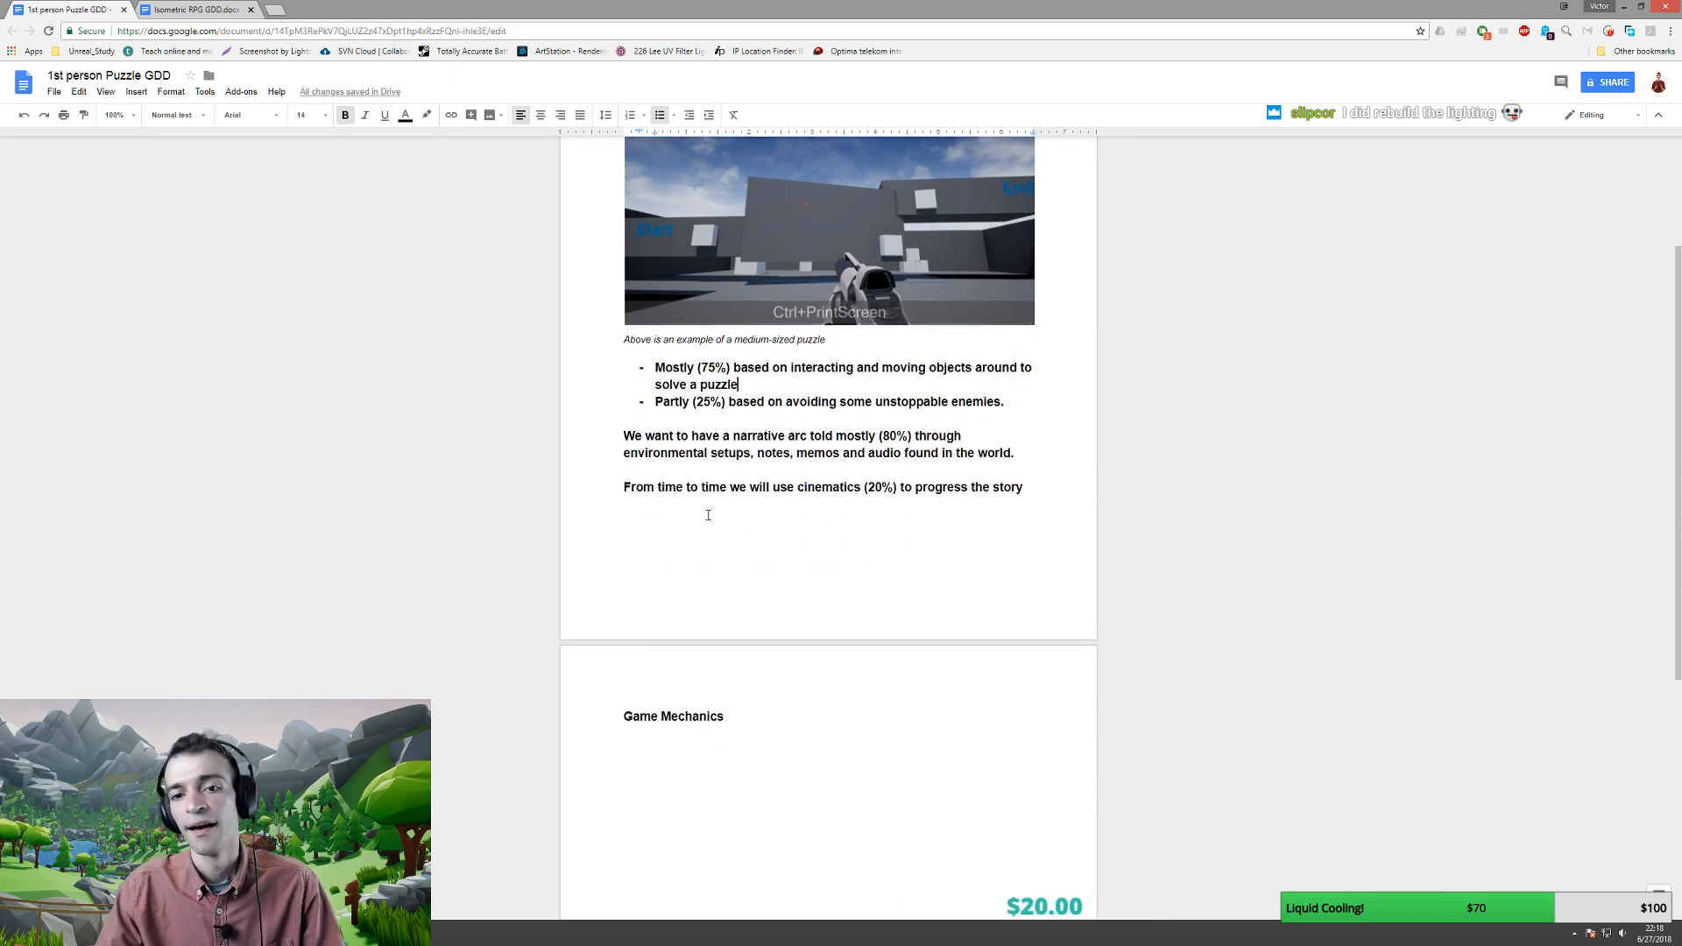
pyautogui.moveTo(623, 717); pyautogui.dragTo(746, 715)
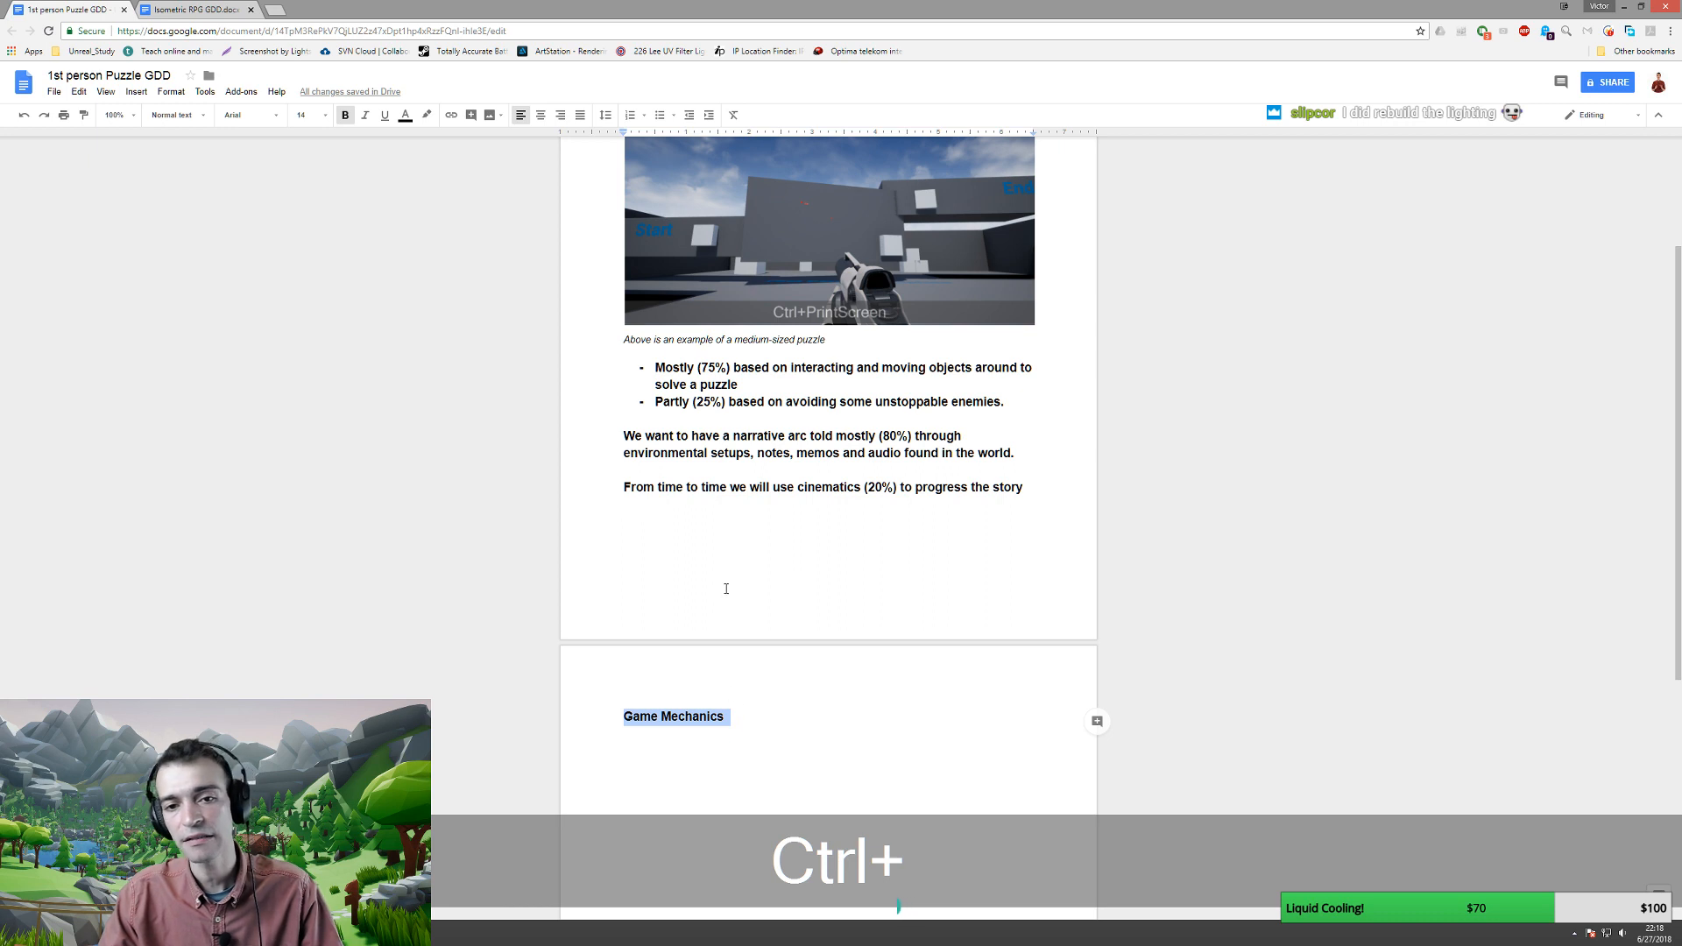
pyautogui.scroll(2, 725, 582)
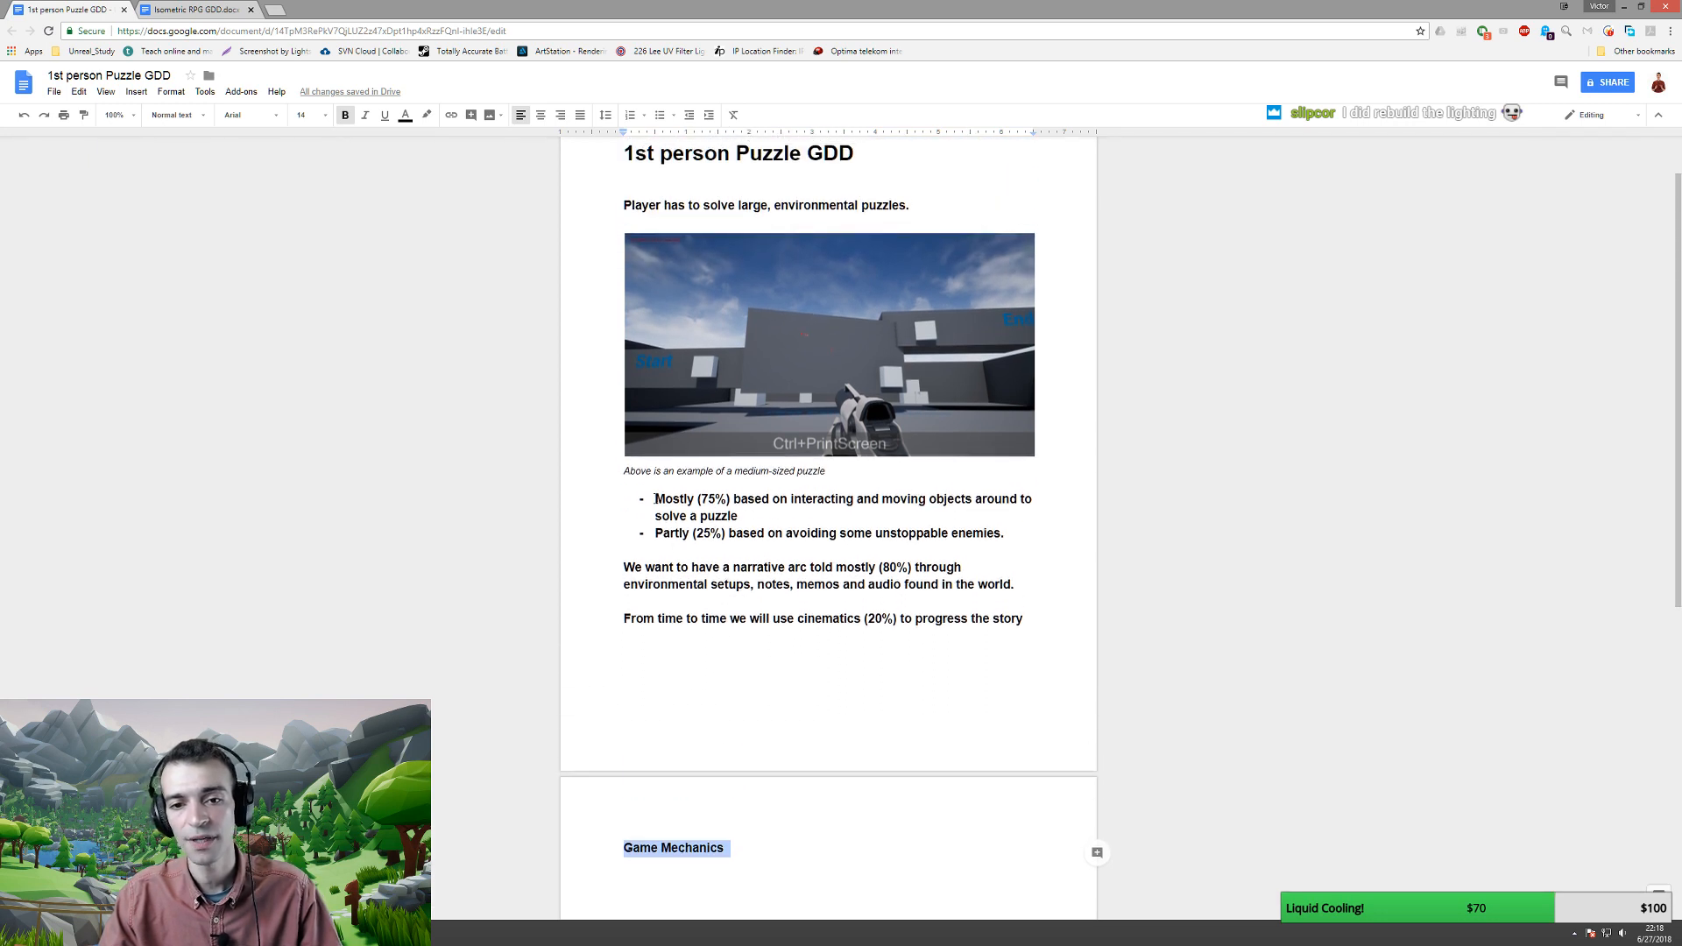
pyautogui.moveTo(655, 497); pyautogui.dragTo(1020, 622)
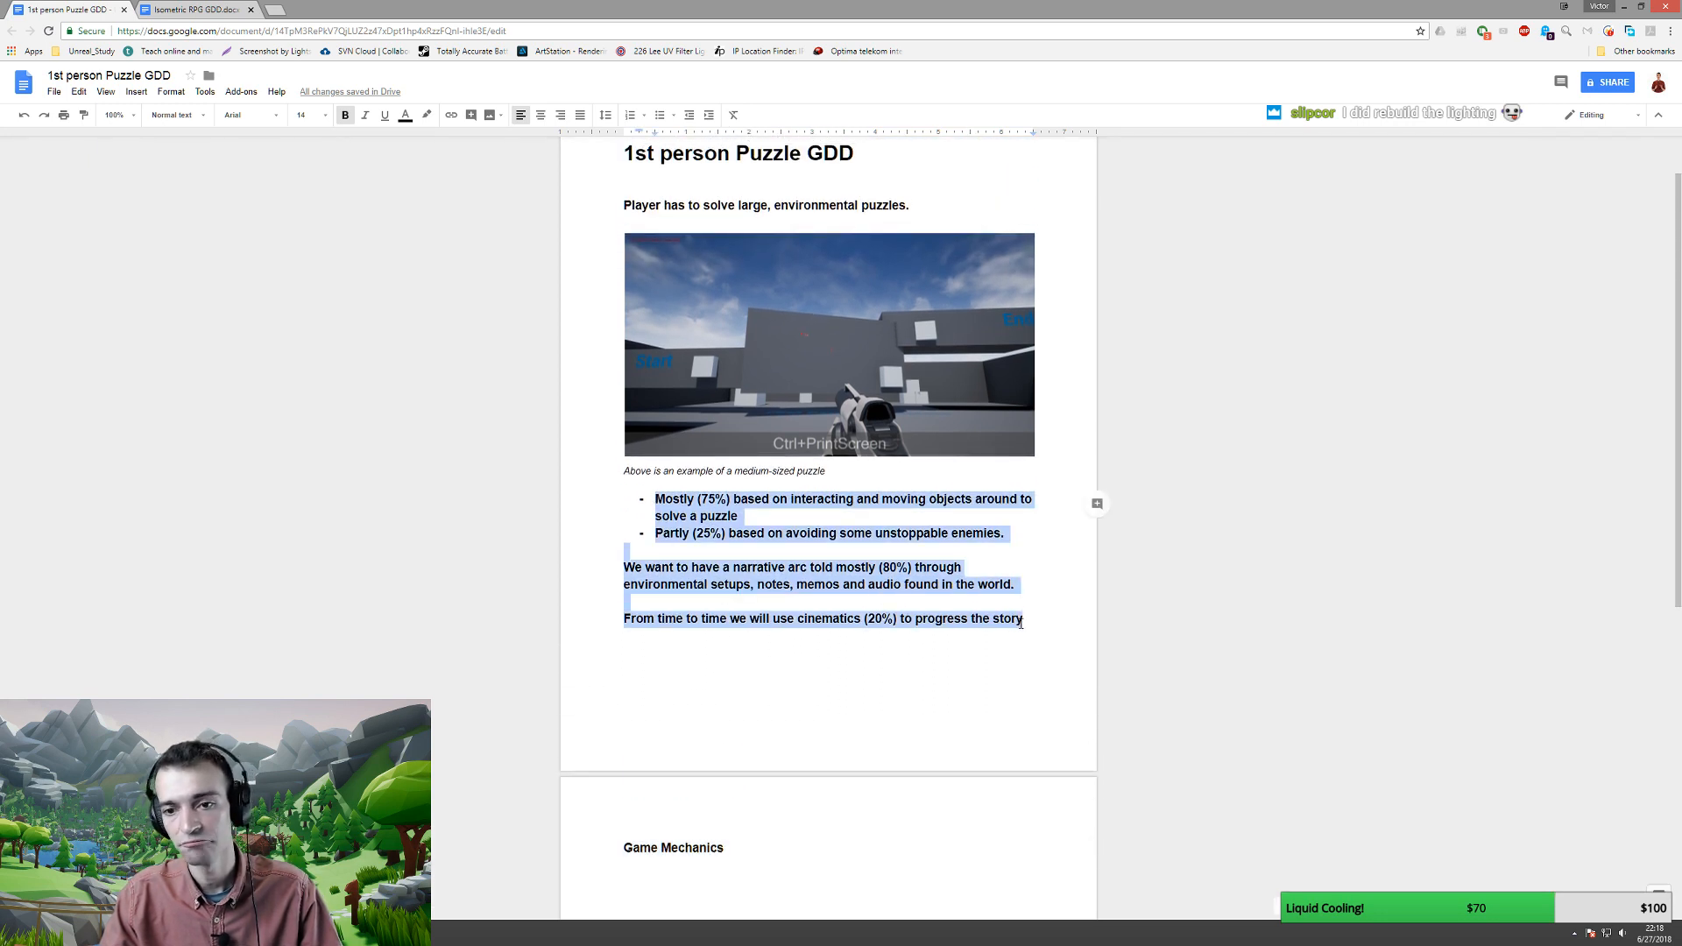
pyautogui.hotkey('ctrl', 'b')
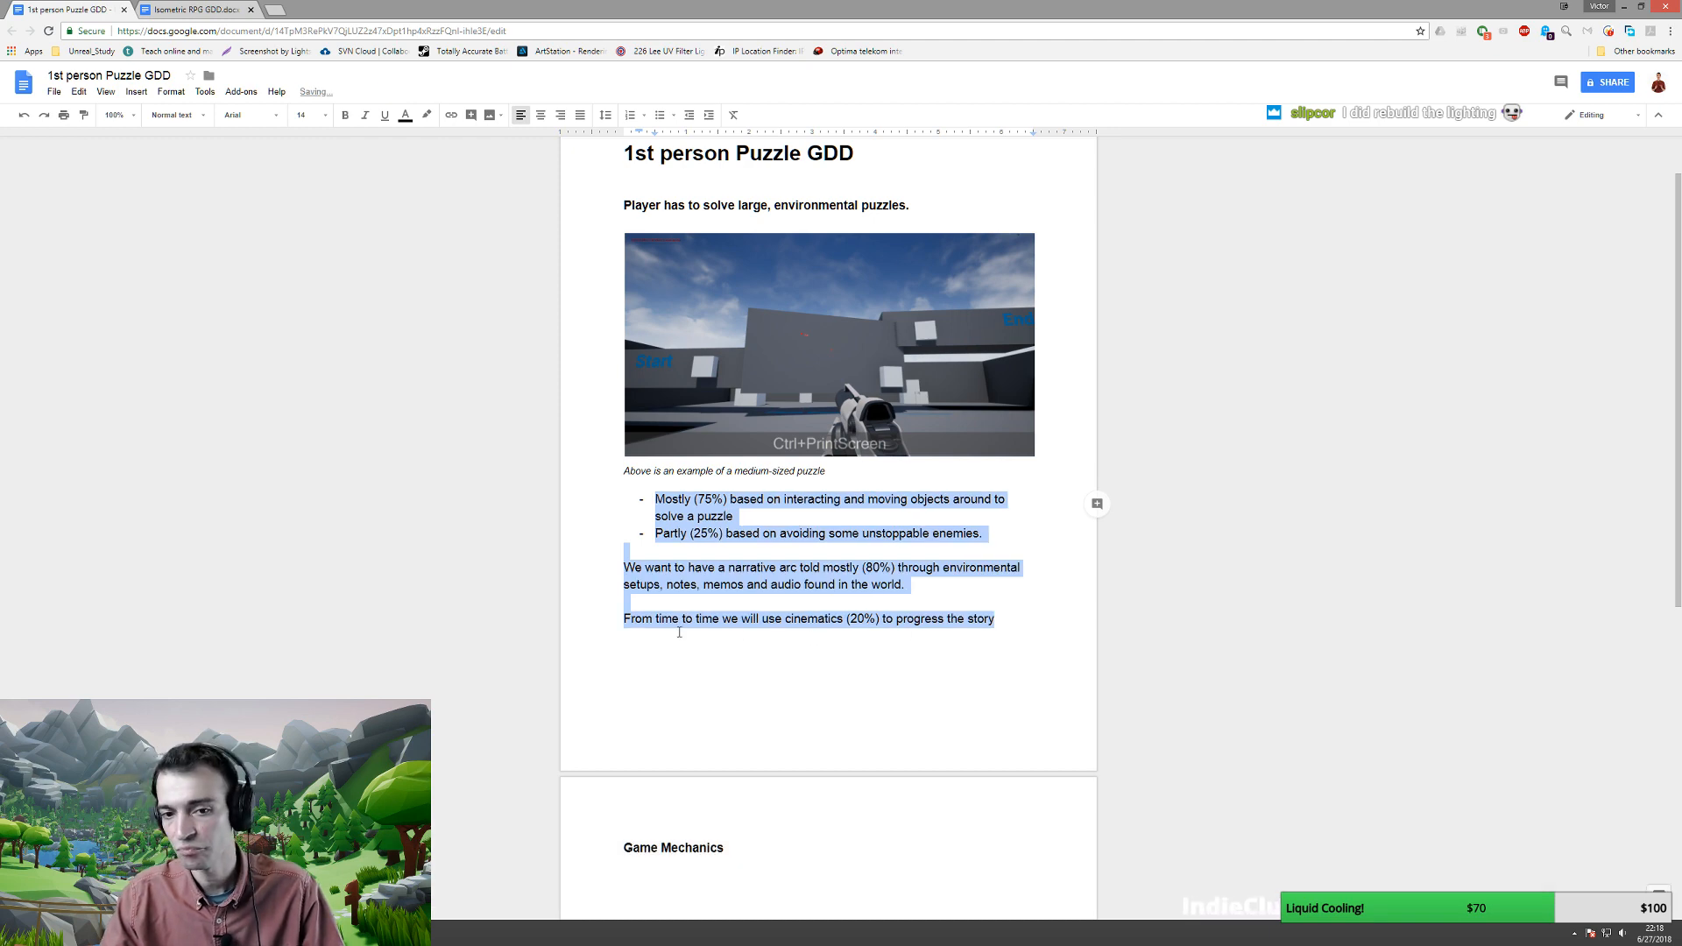
# - Add an empty line after the story paragraph and push Game Mechanics onto a new page
pyautogui.click(813, 639)
pyautogui.scroll(-3, 672, 628)
pyautogui.press('Return')
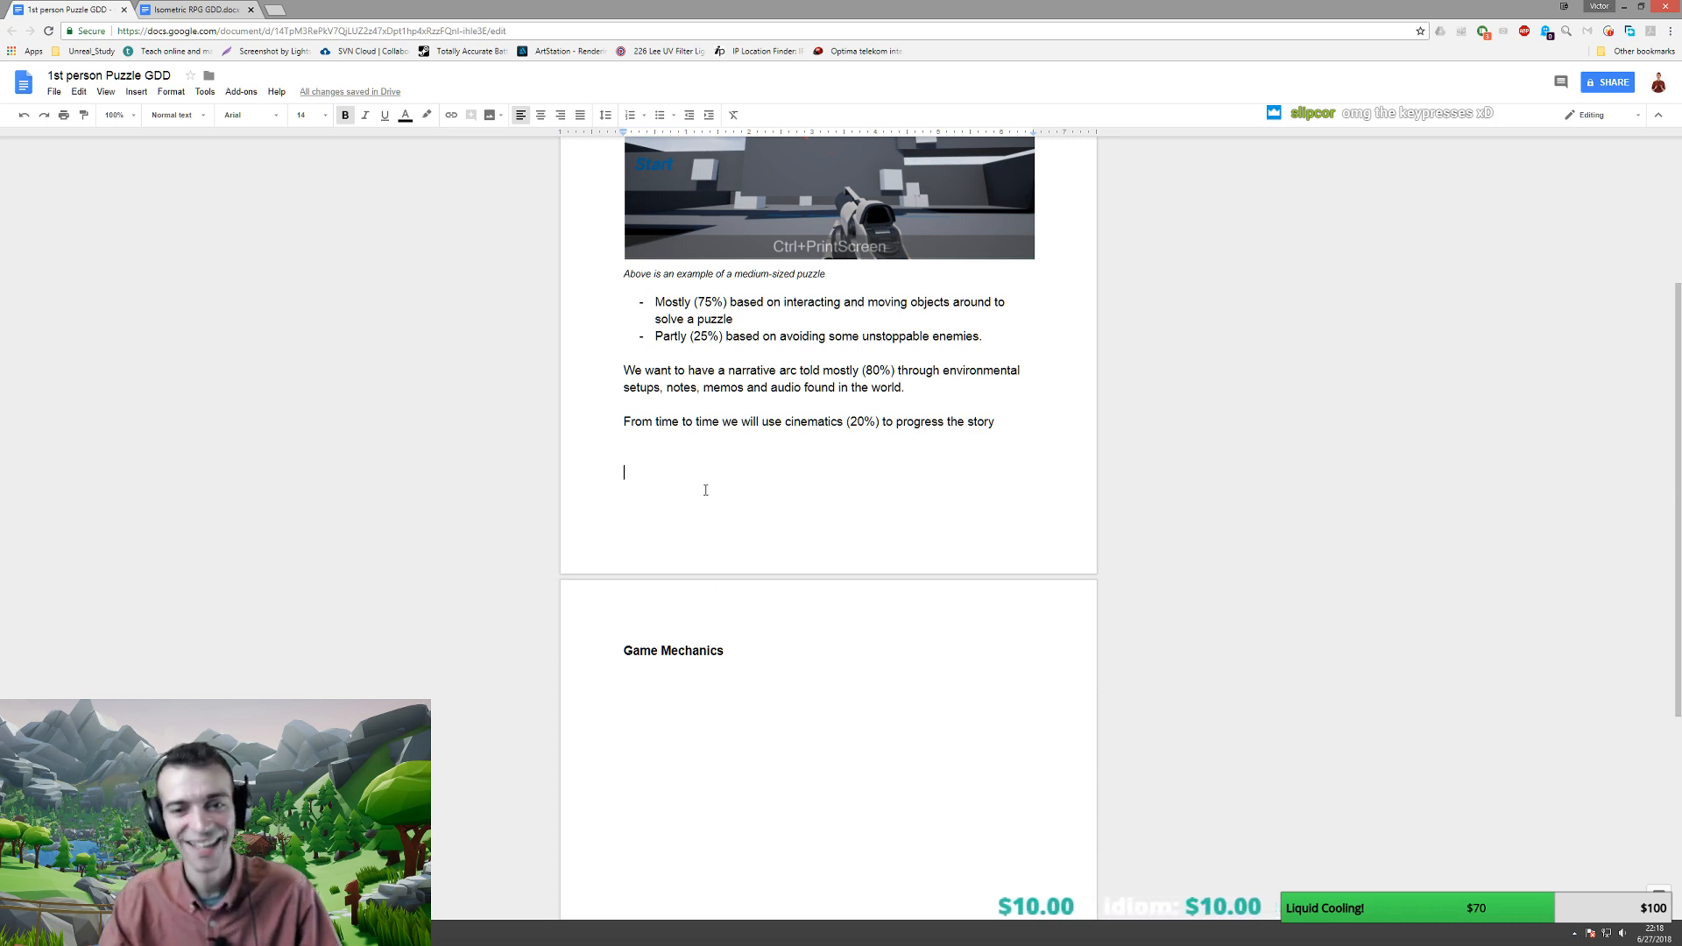
pyautogui.write('asdasd')
pyautogui.press('BackSpace')
pyautogui.press('BackSpace')
pyautogui.press('BackSpace')
pyautogui.press('BackSpace')
pyautogui.press('BackSpace')
pyautogui.press('BackSpace')
pyautogui.press('BackSpace')
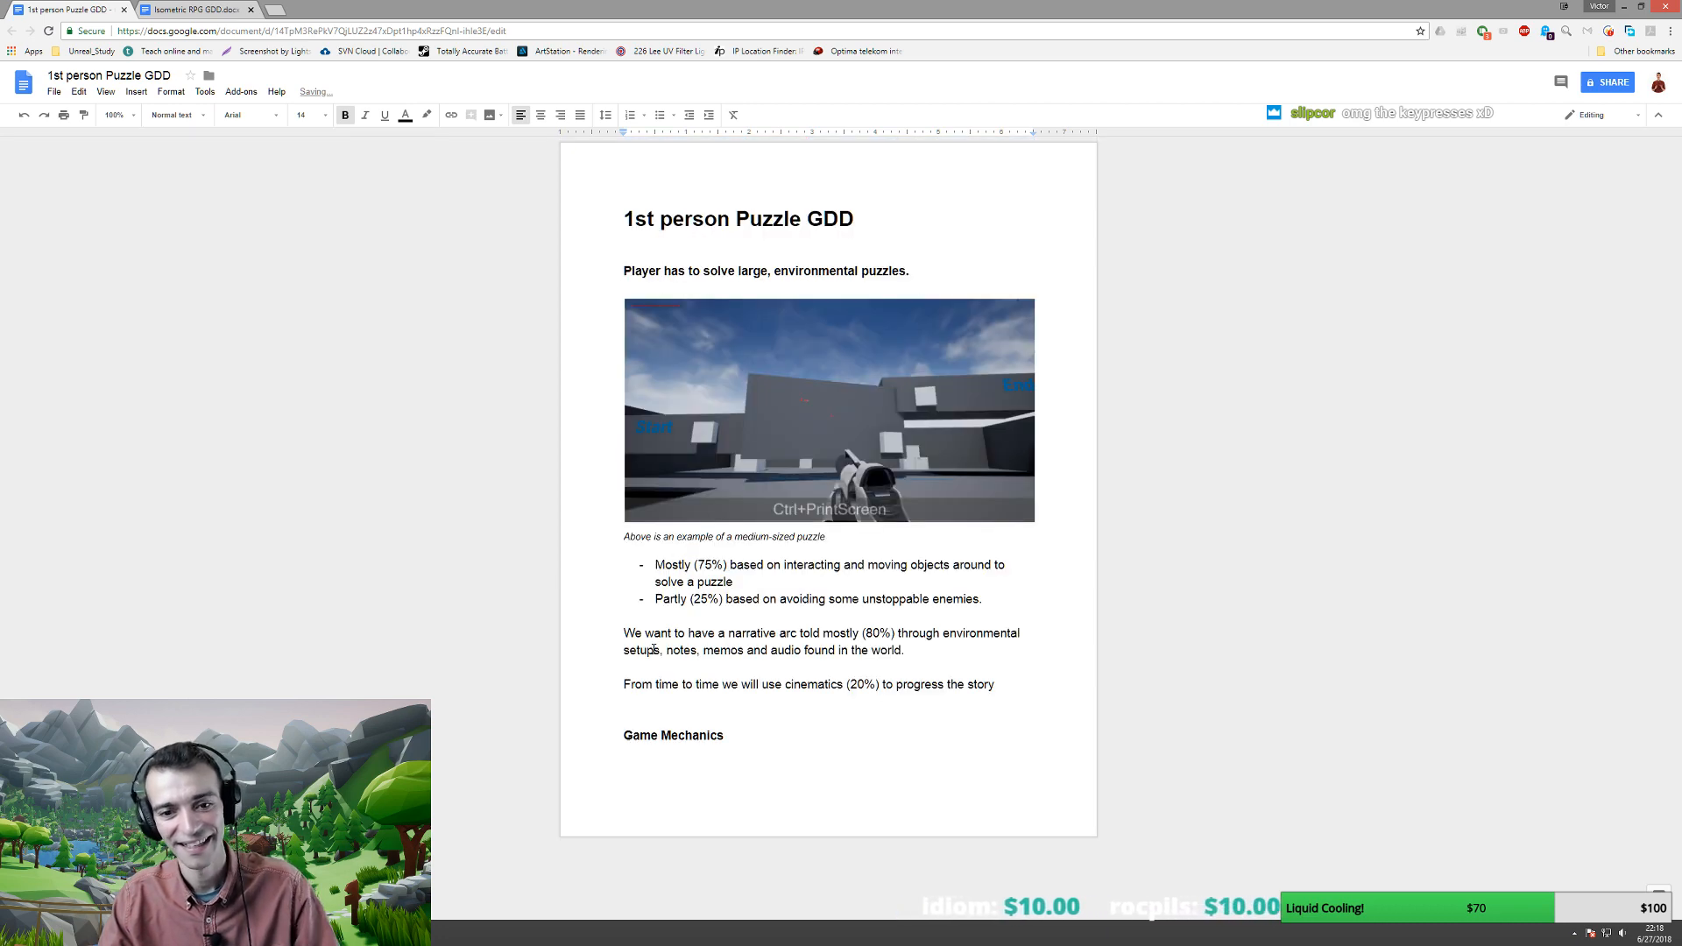
pyautogui.hotkey('ctrl', 'Return')
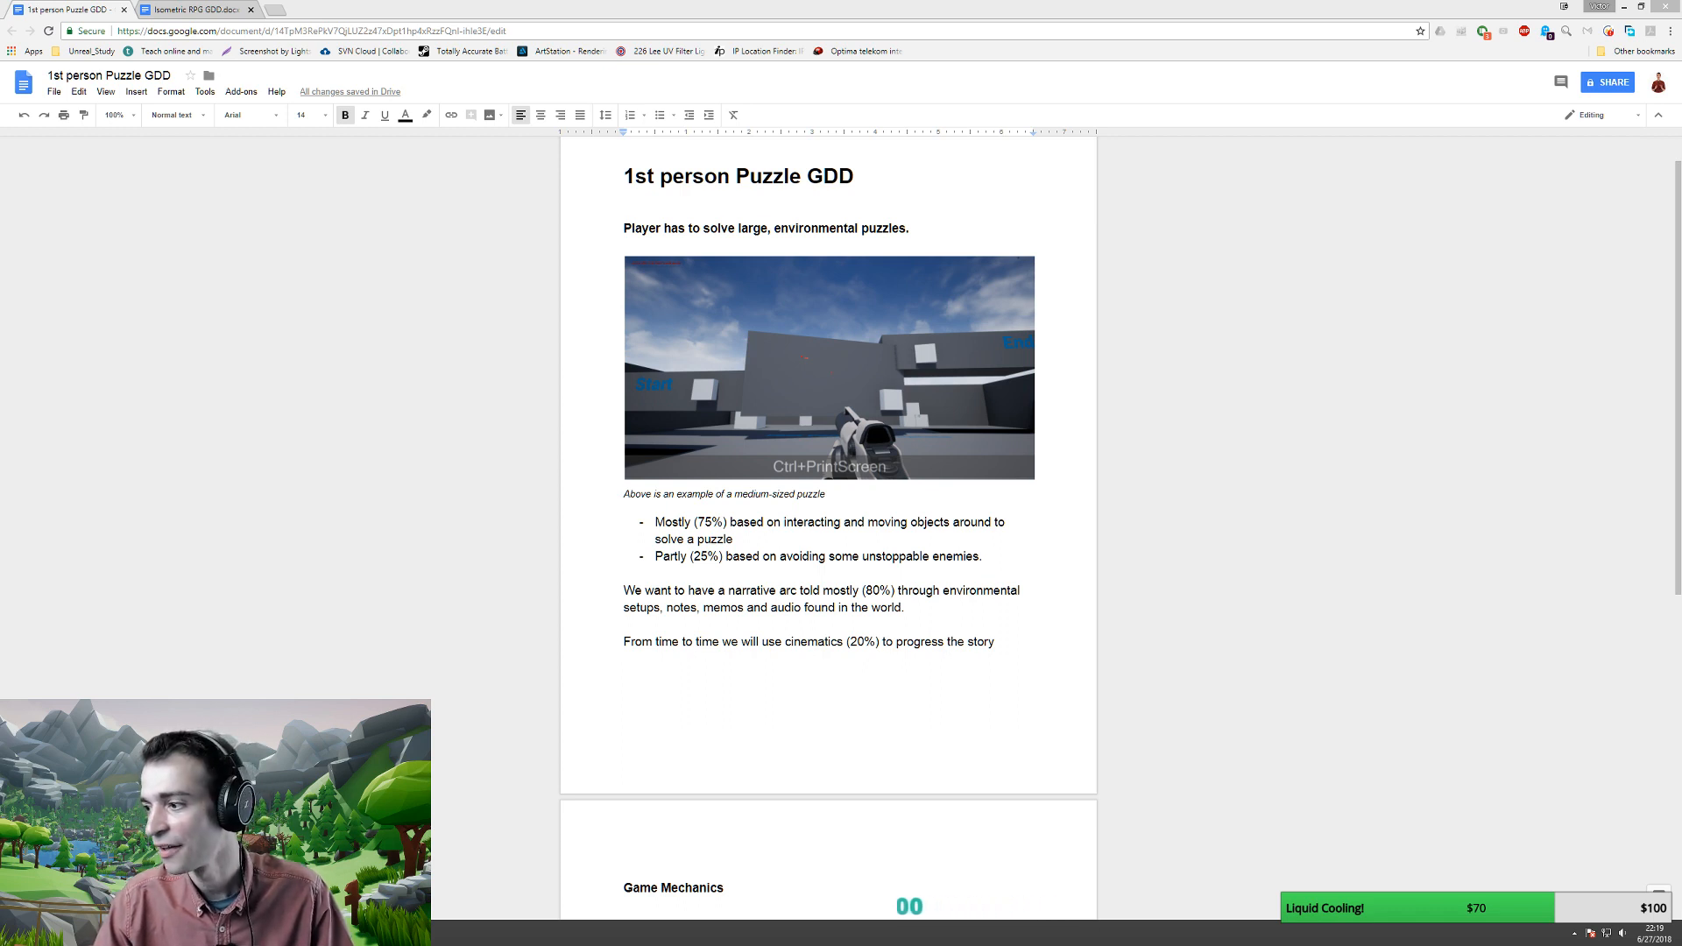
# - Extend the title to 'PuzzleAdventure' and move '1st person PuzzleAdventure' onto a new line below GDD
pyautogui.click(795, 4)
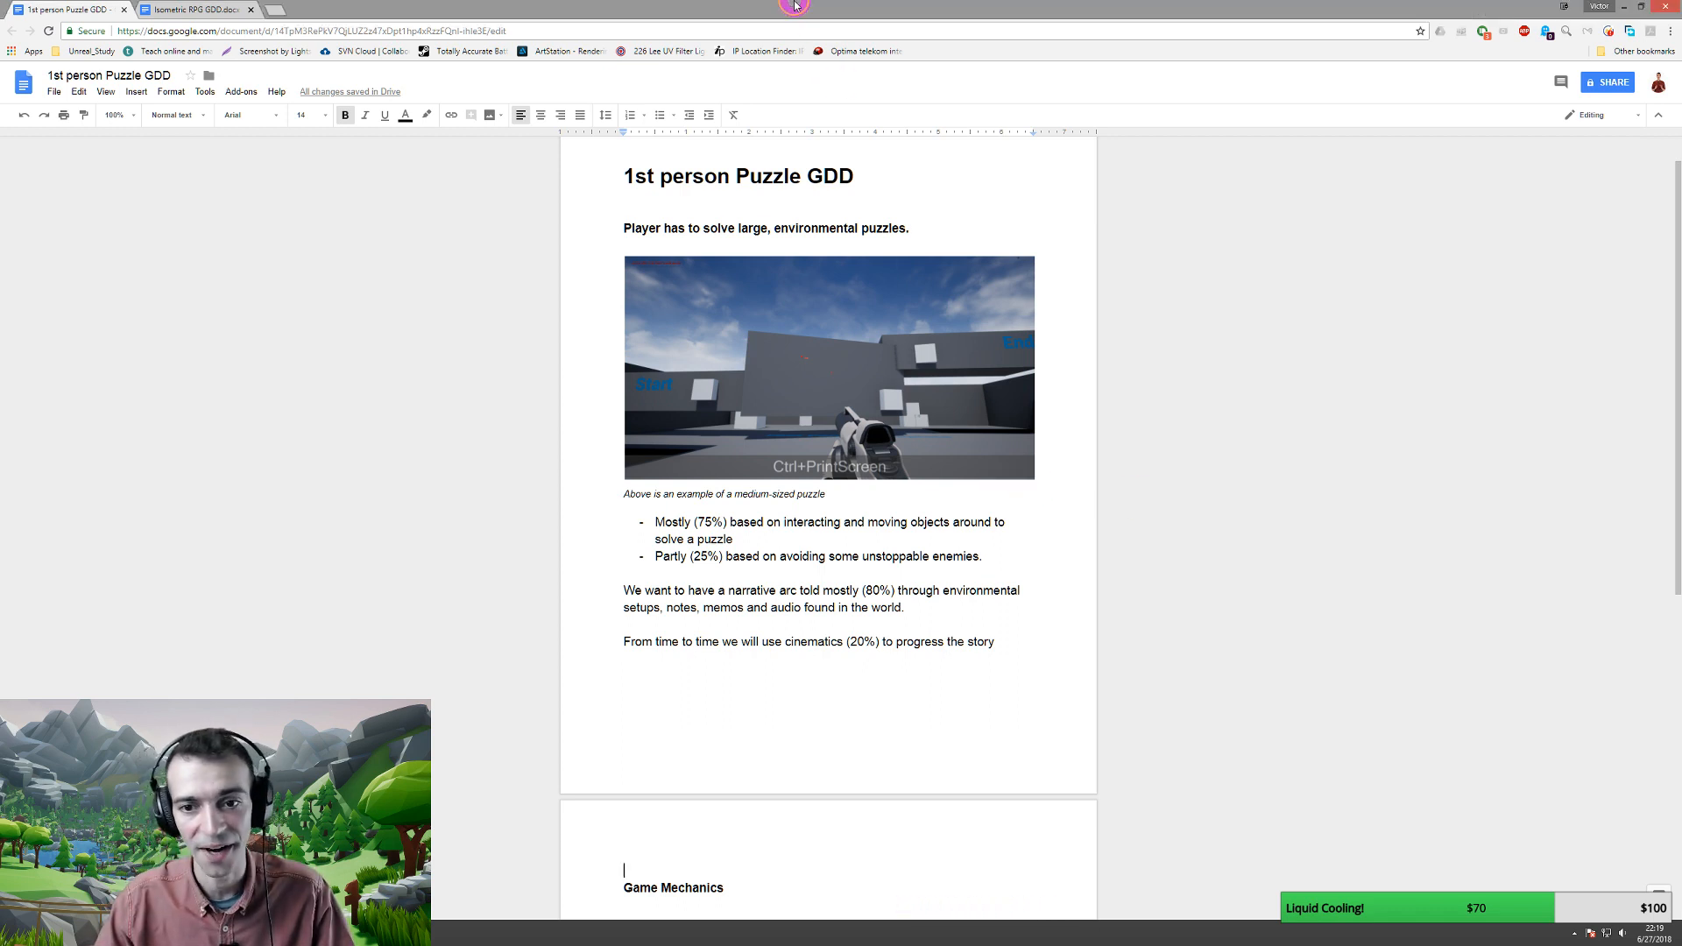
pyautogui.scroll(1, 762, 228)
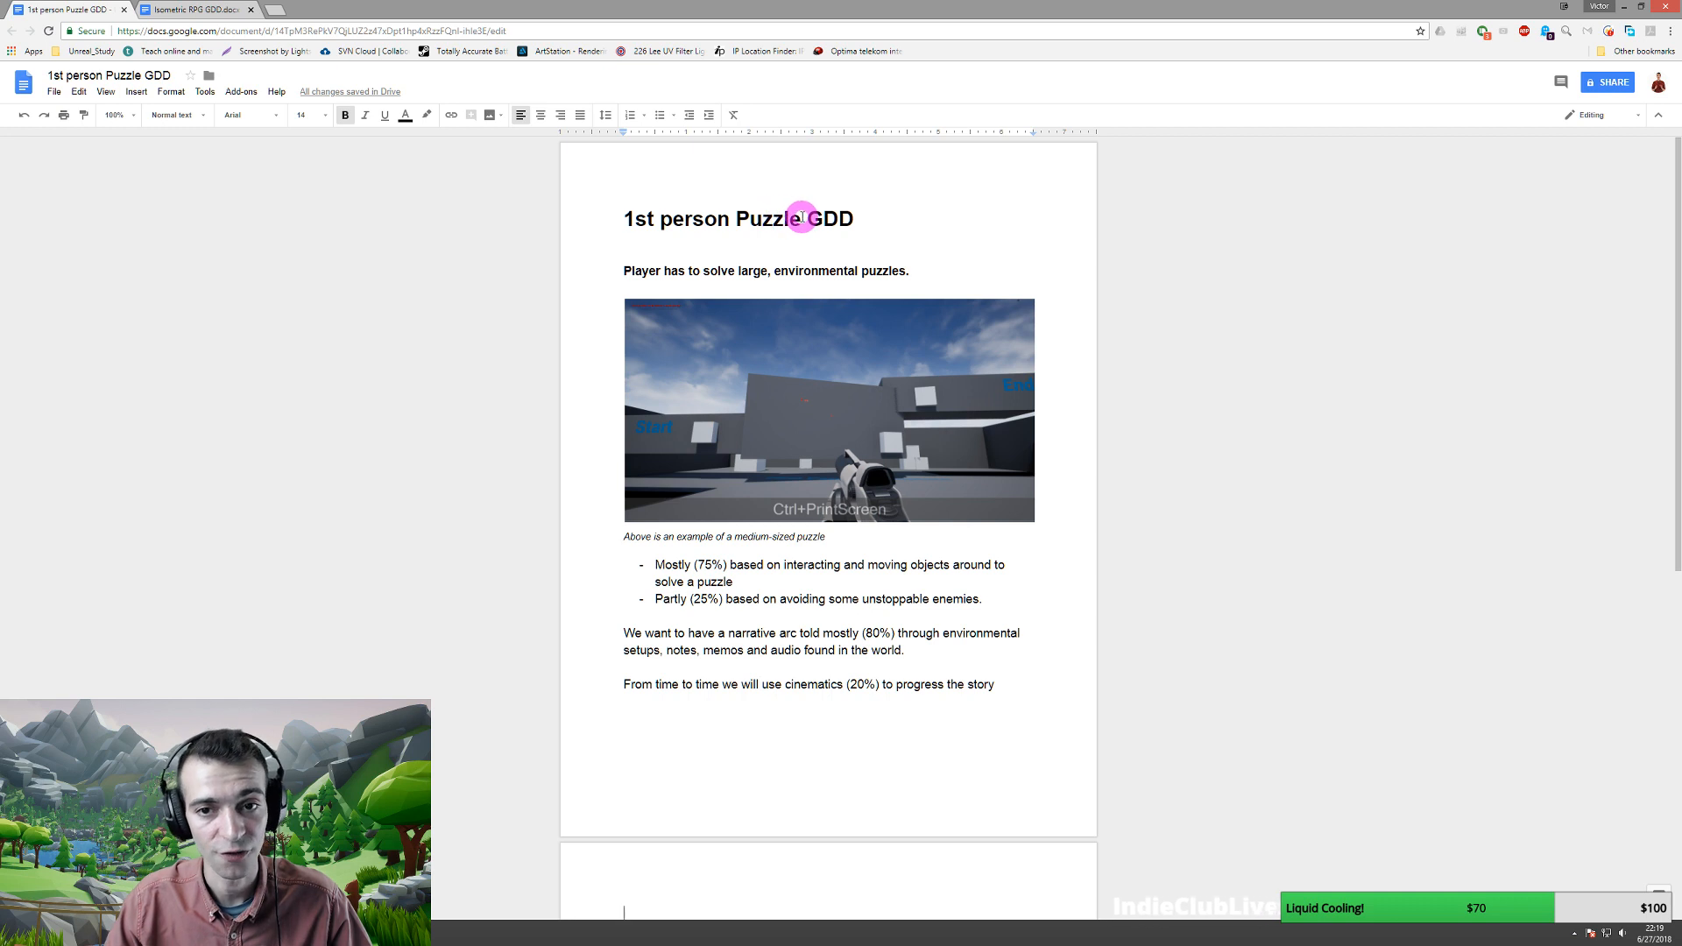
pyautogui.write('Adventure')
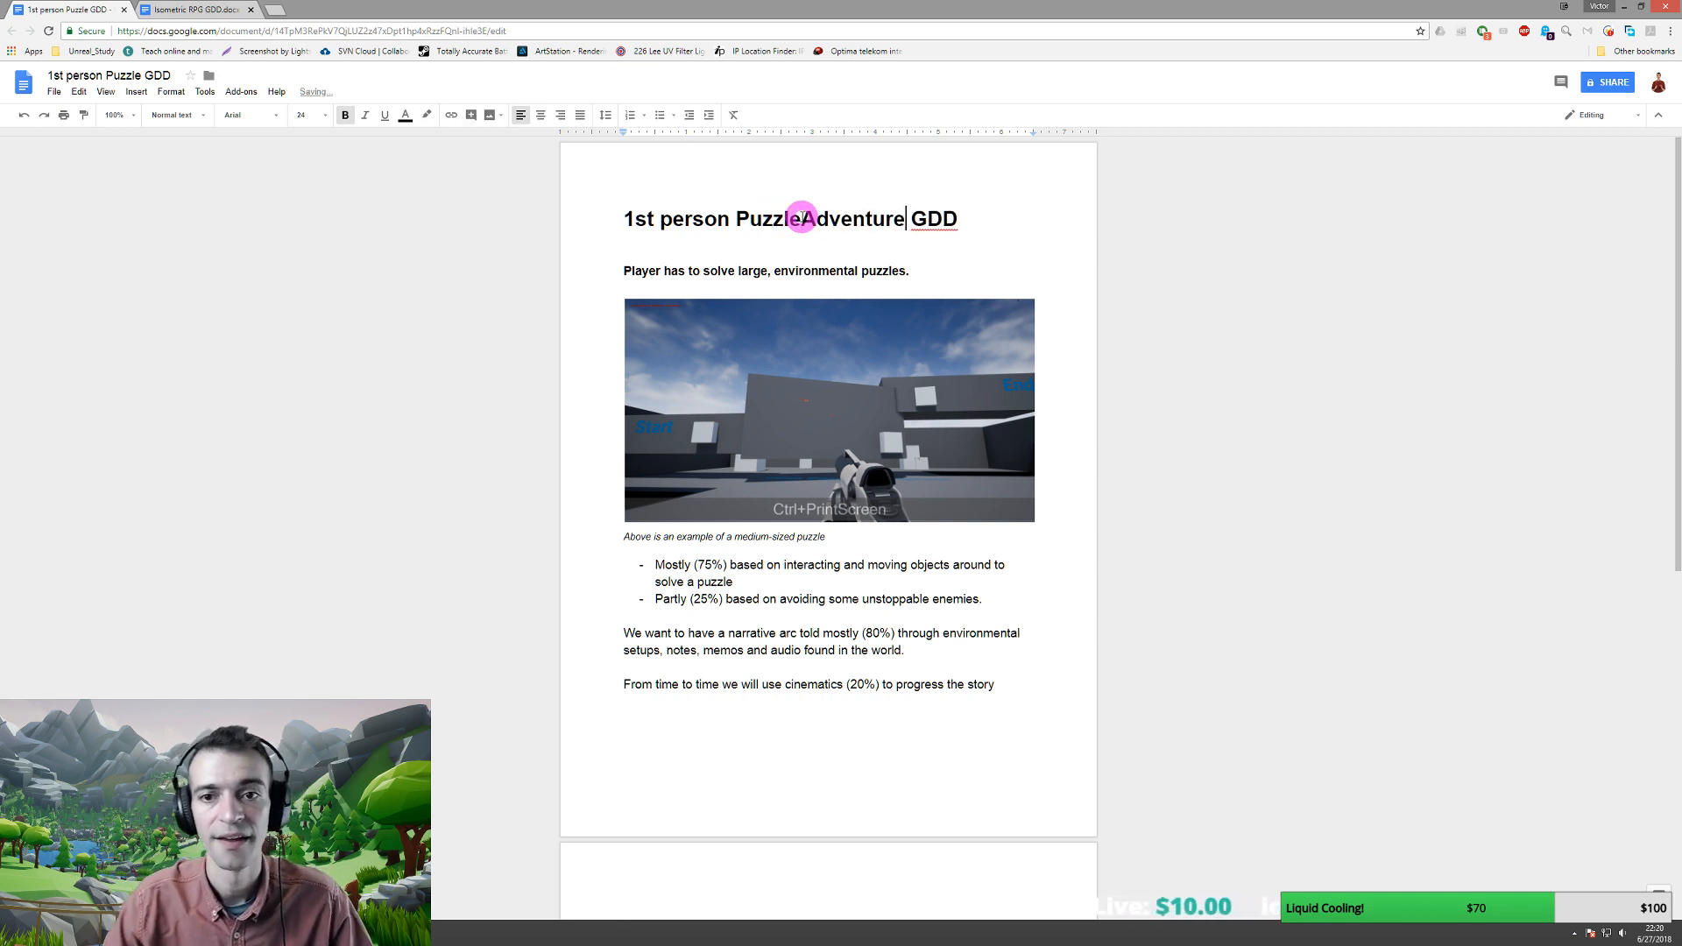
pyautogui.click(931, 219)
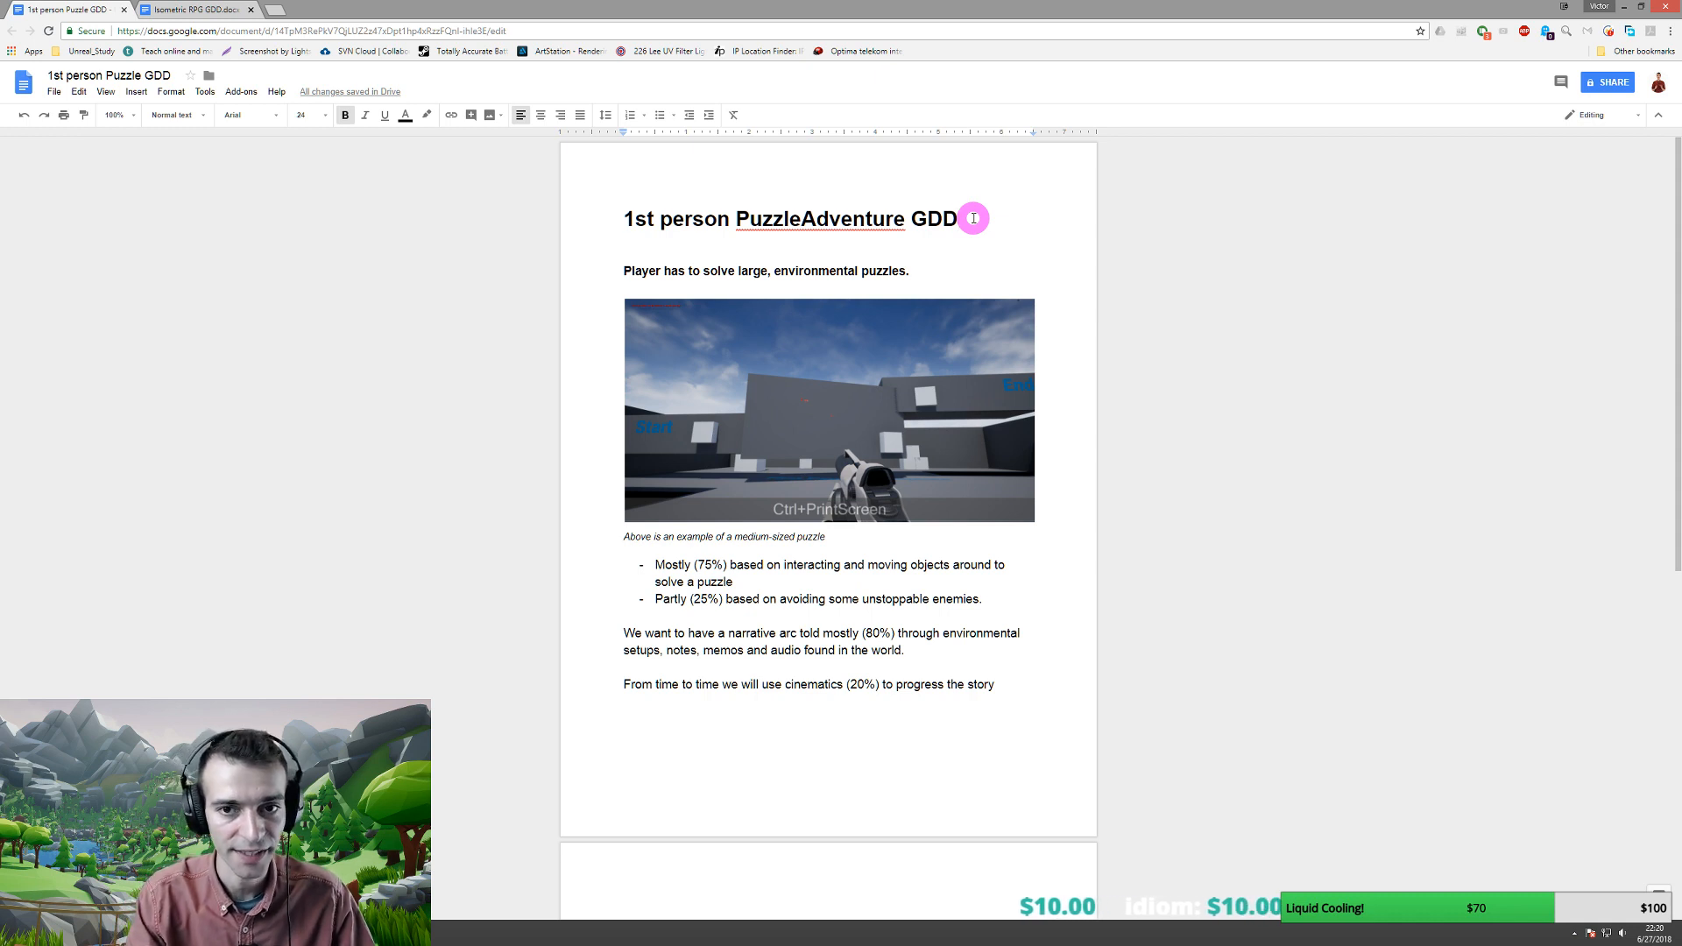
pyautogui.hotkey('ctrl', 'Left')
pyautogui.hotkey('ctrl', 'Left')
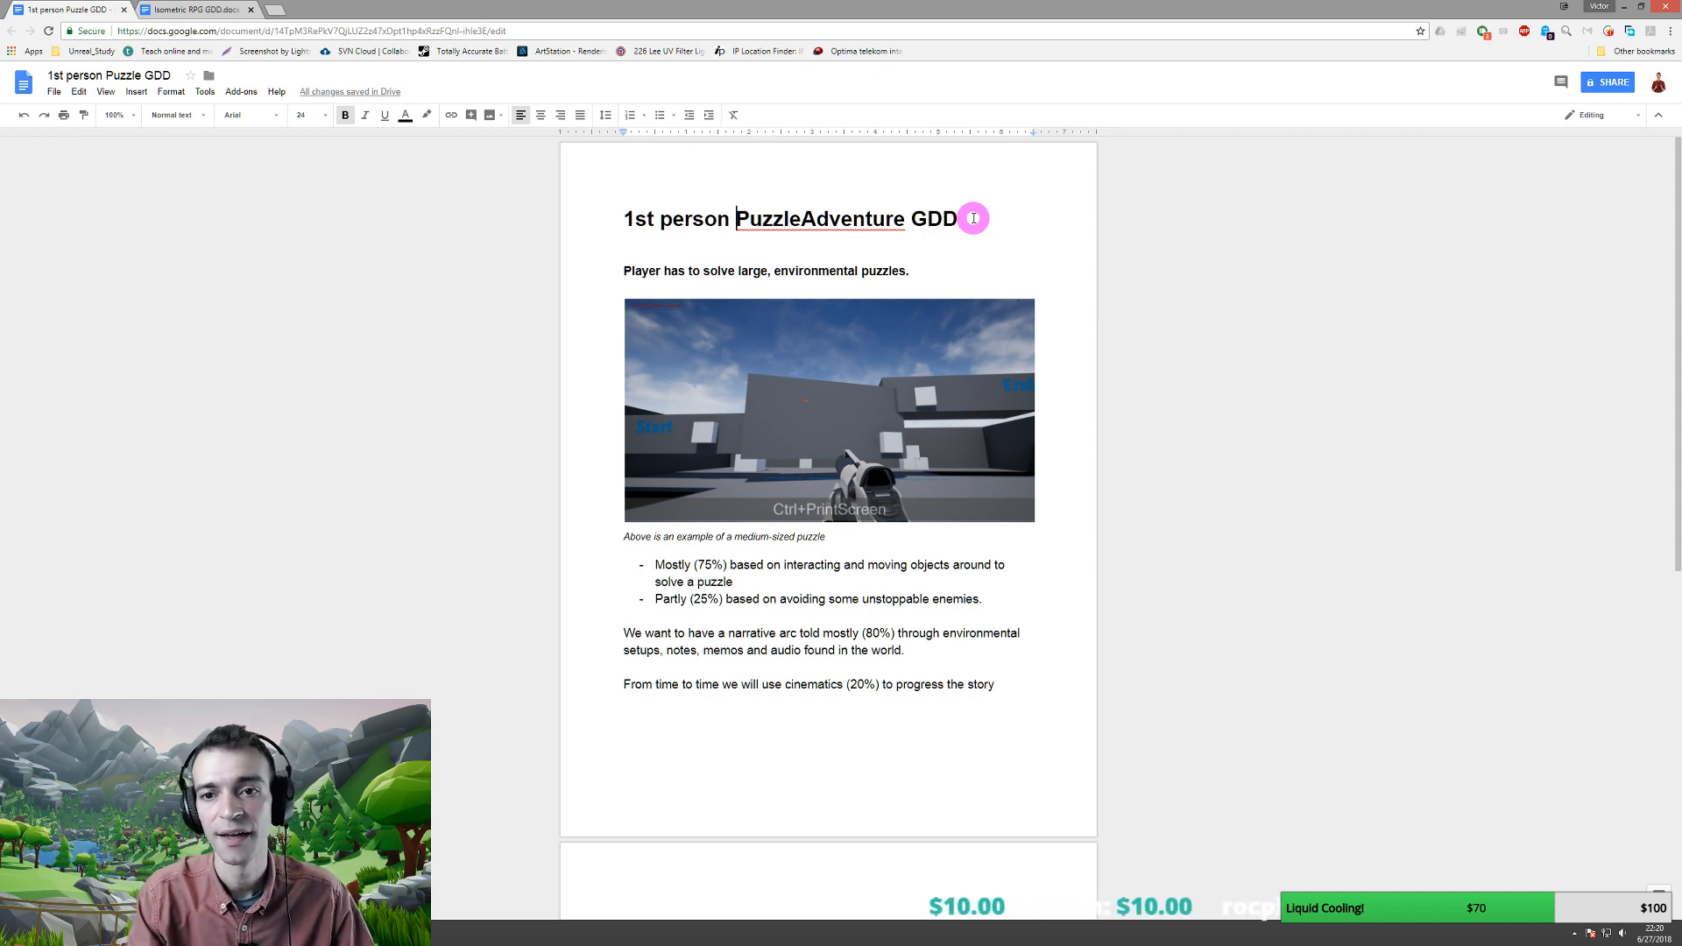
pyautogui.hotkey('ctrl', 'Right')
pyautogui.hotkey('ctrl', 'shift', 'Left')
pyautogui.hotkey('ctrl', 'shift', 'Left')
pyautogui.hotkey('ctrl', 'shift', 'Left')
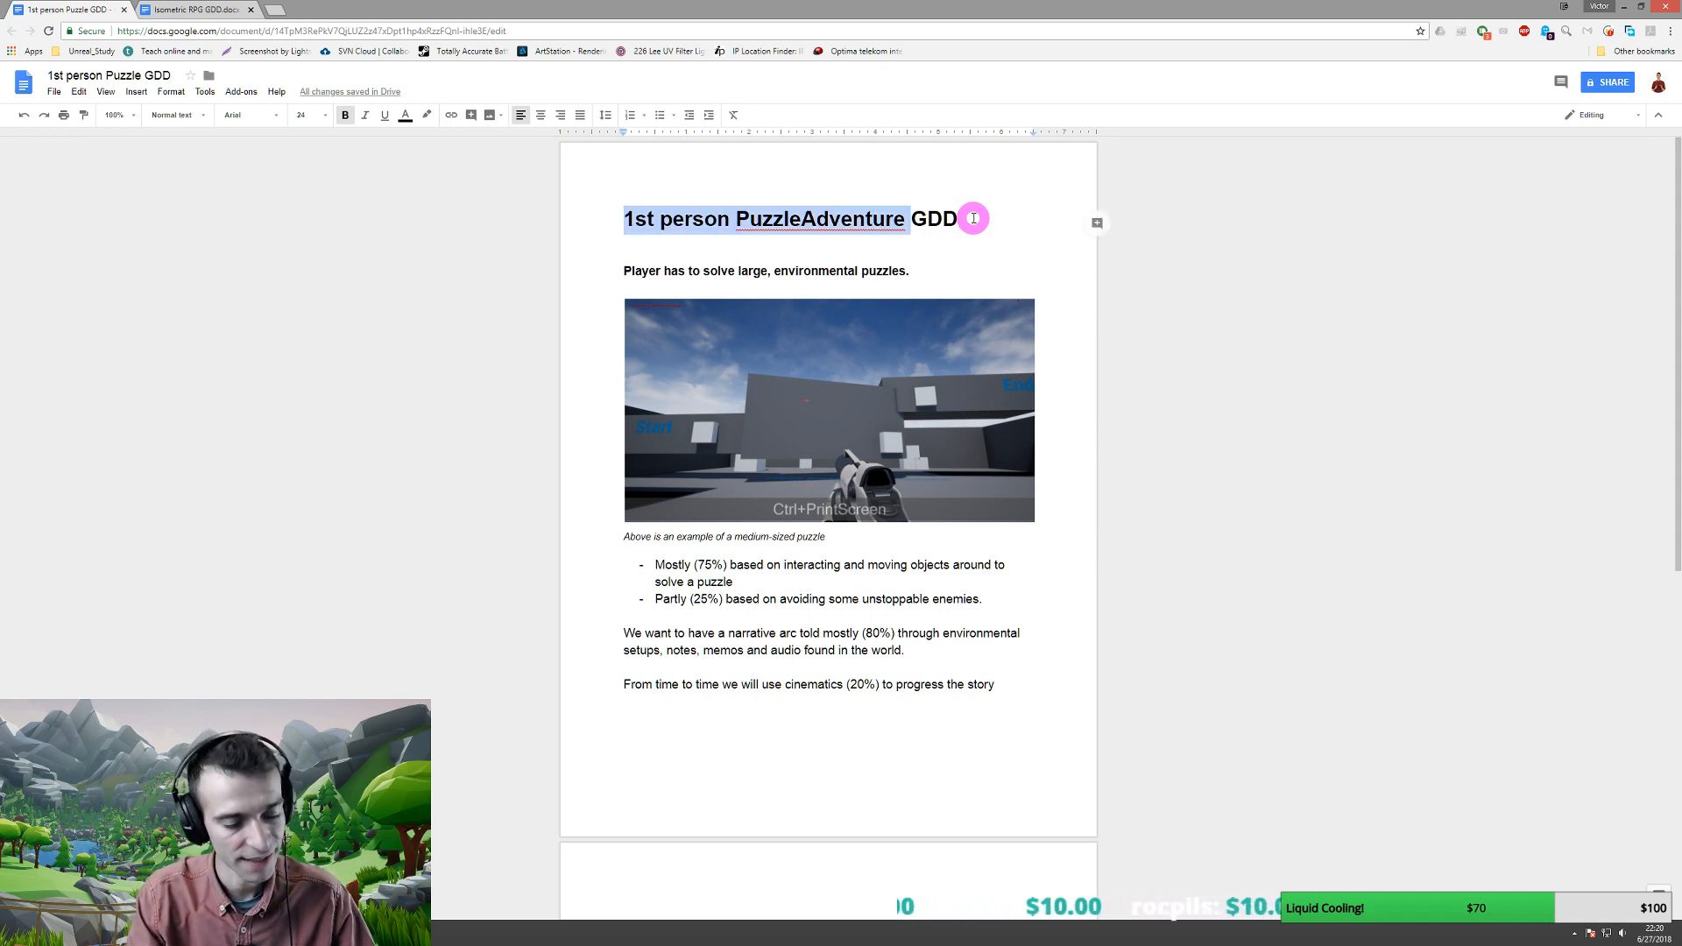
pyautogui.hotkey('ctrl', 'x')
pyautogui.press('End')
pyautogui.press('Return')
pyautogui.hotkey('ctrl', 'v')
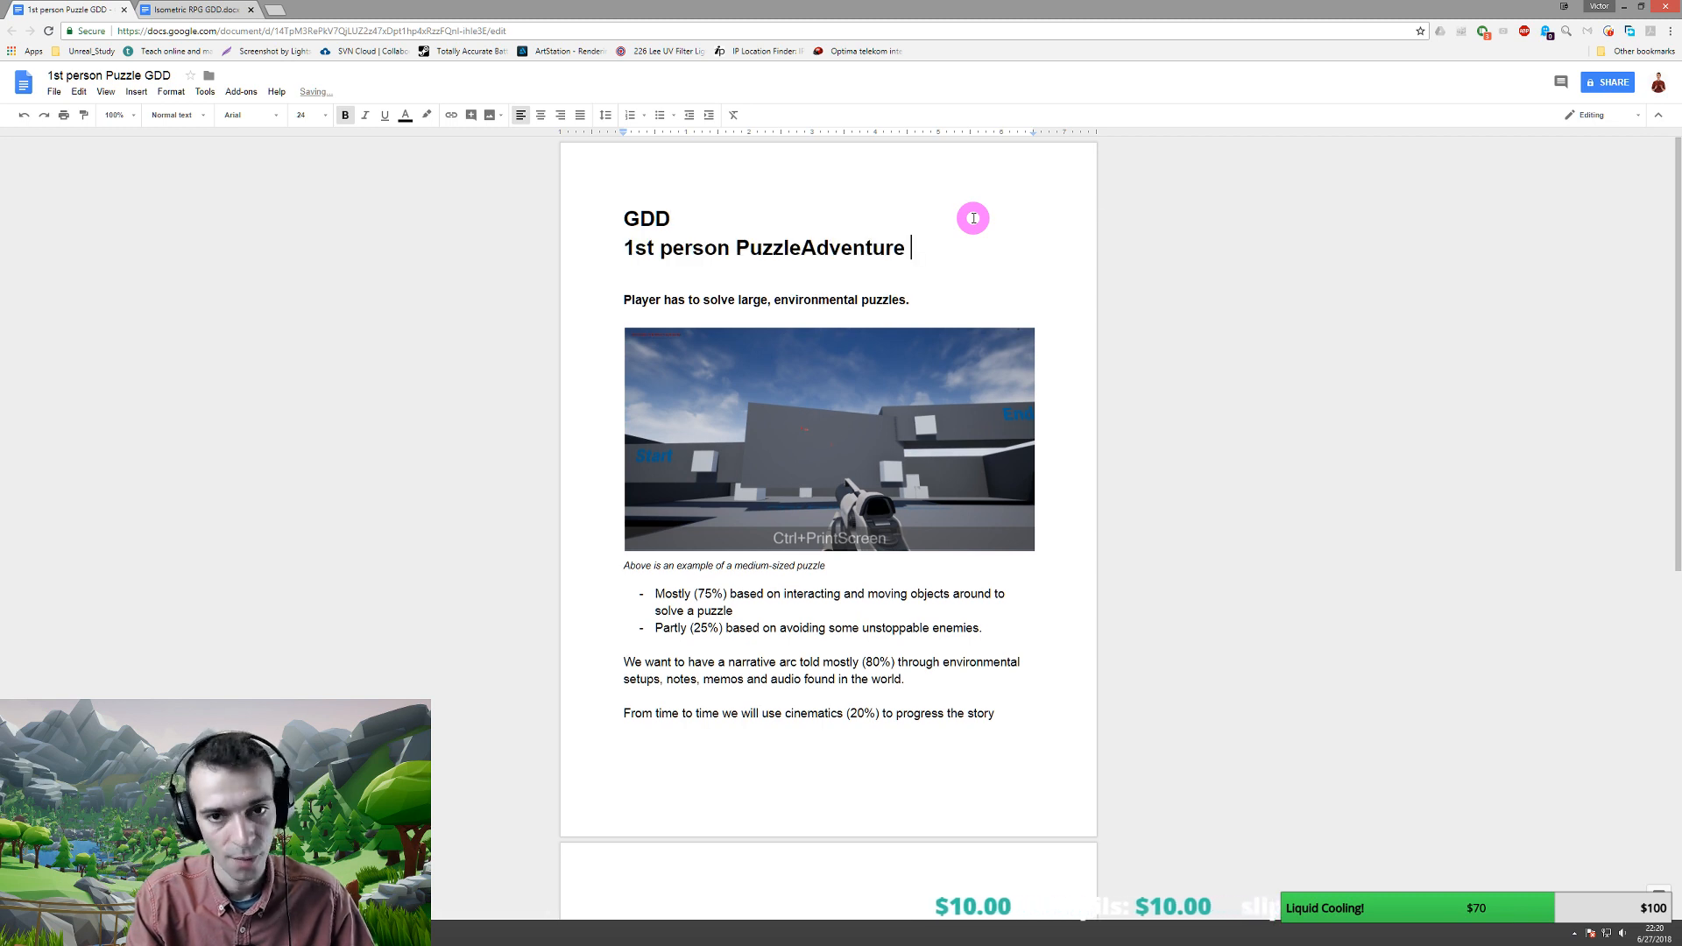
# - Type the '<InsertWorkingTitle>' placeholder in front of GDD on the first title line
pyautogui.hotkey('ctrl', 'Home')
pyautogui.write('<Work')
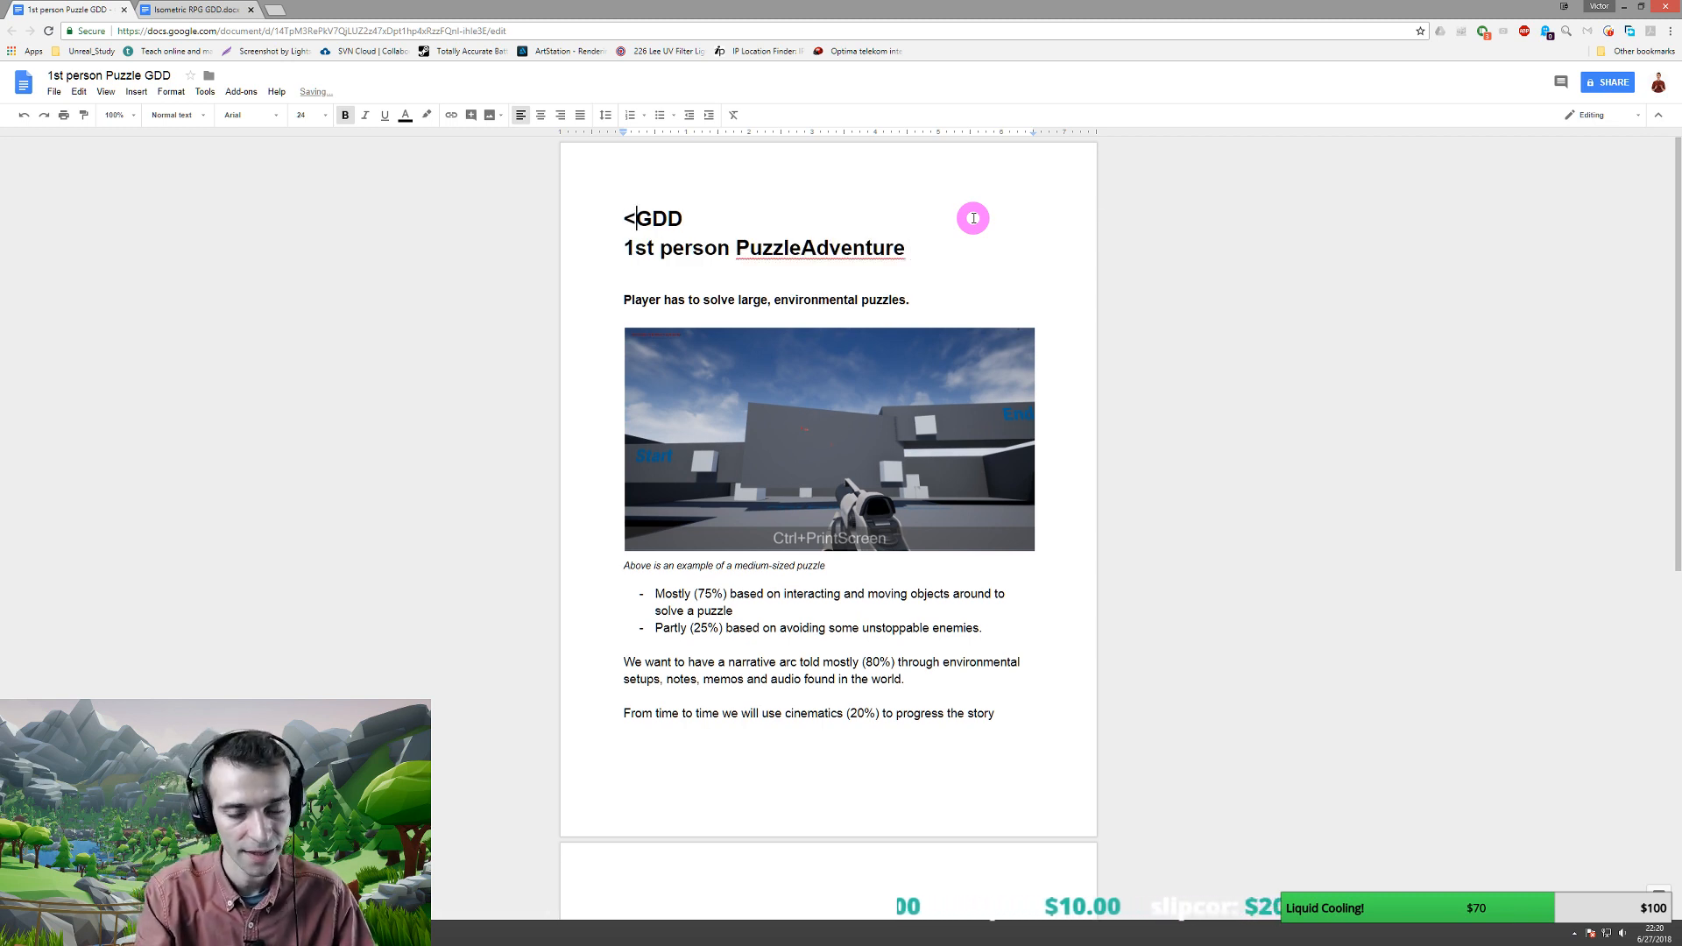
pyautogui.write('>')
pyautogui.press('Left')
pyautogui.write('Work')
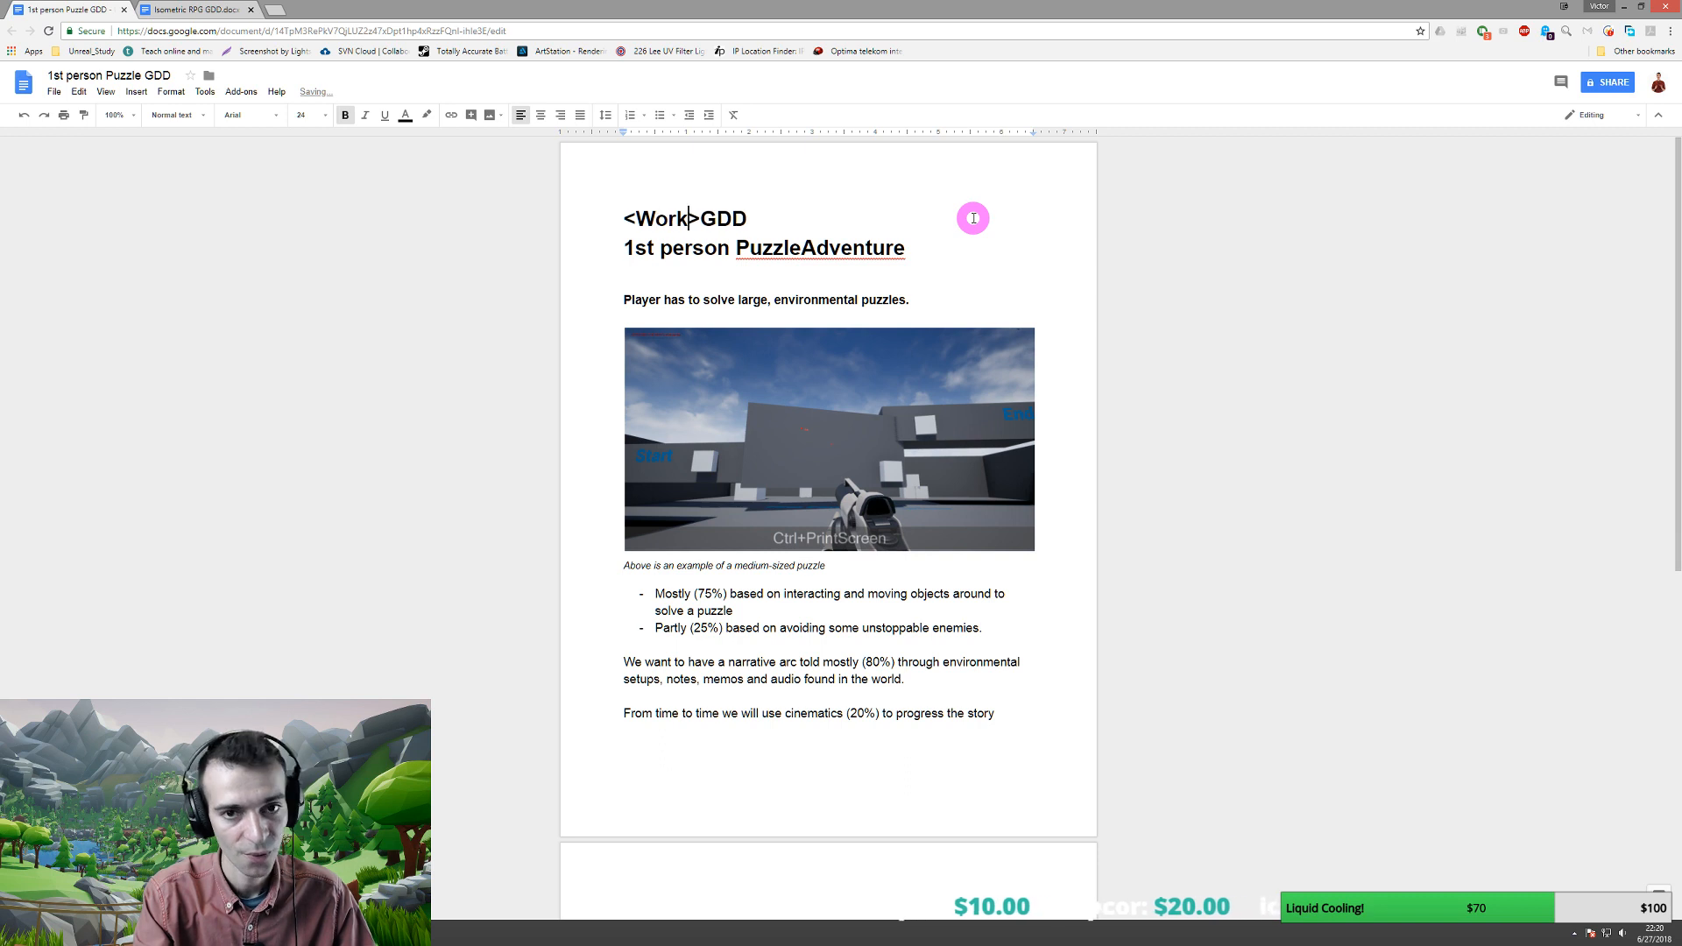
pyautogui.write('ingTit')
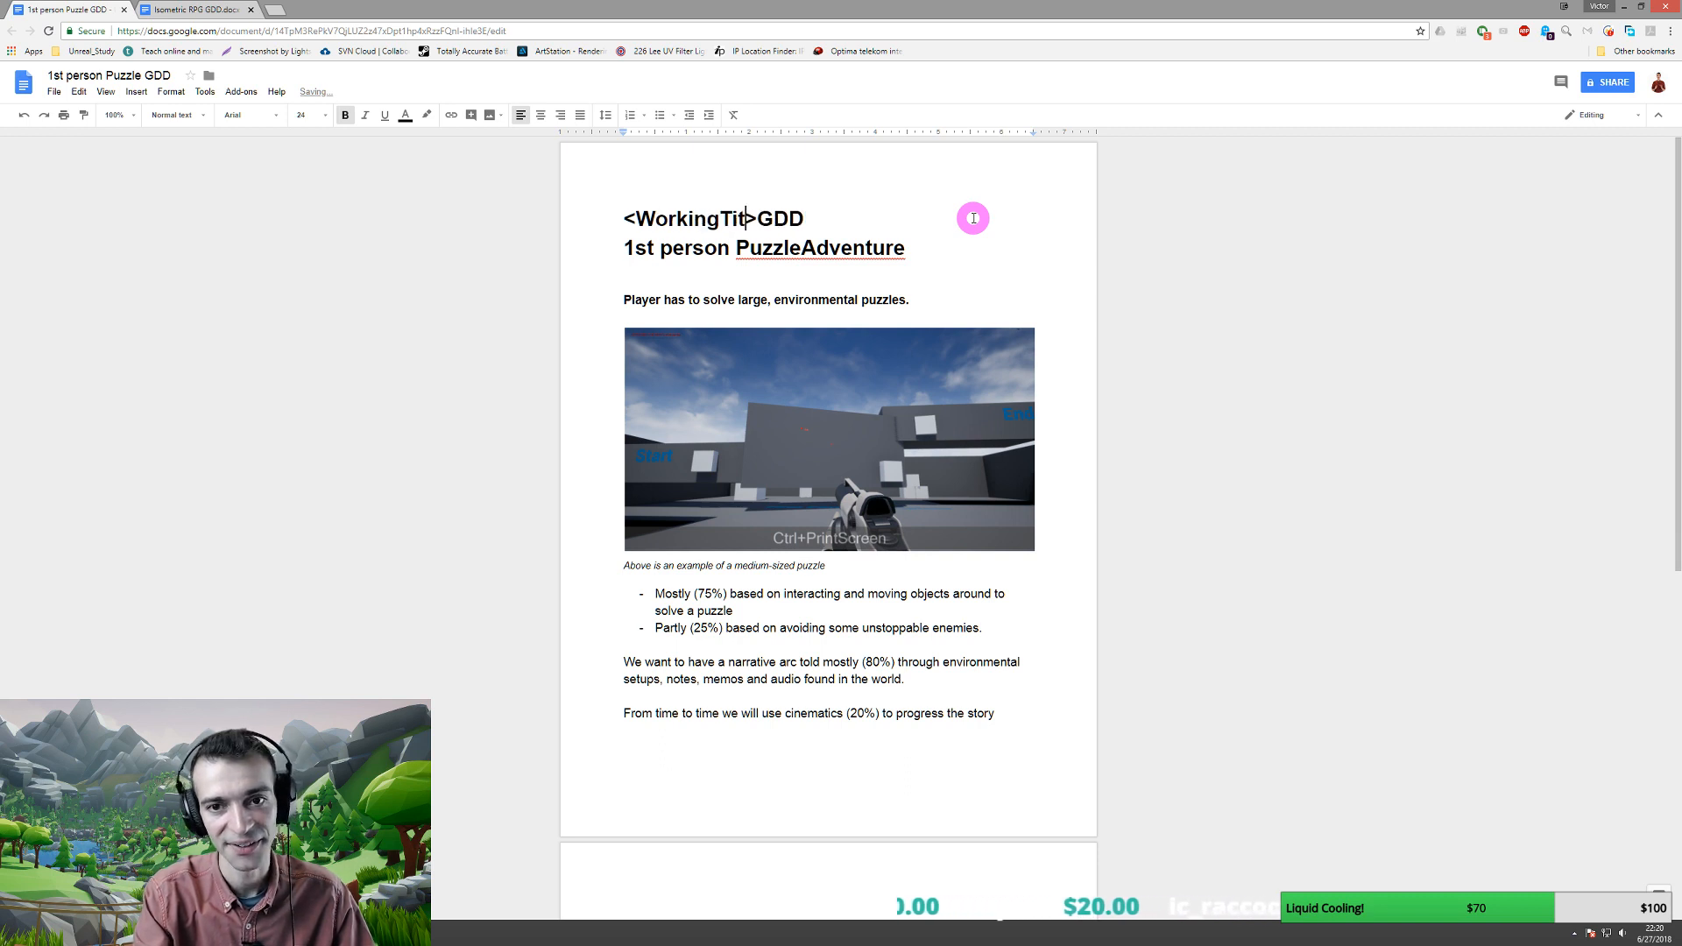
pyautogui.write('le')
pyautogui.press('Right')
pyautogui.press('Down')
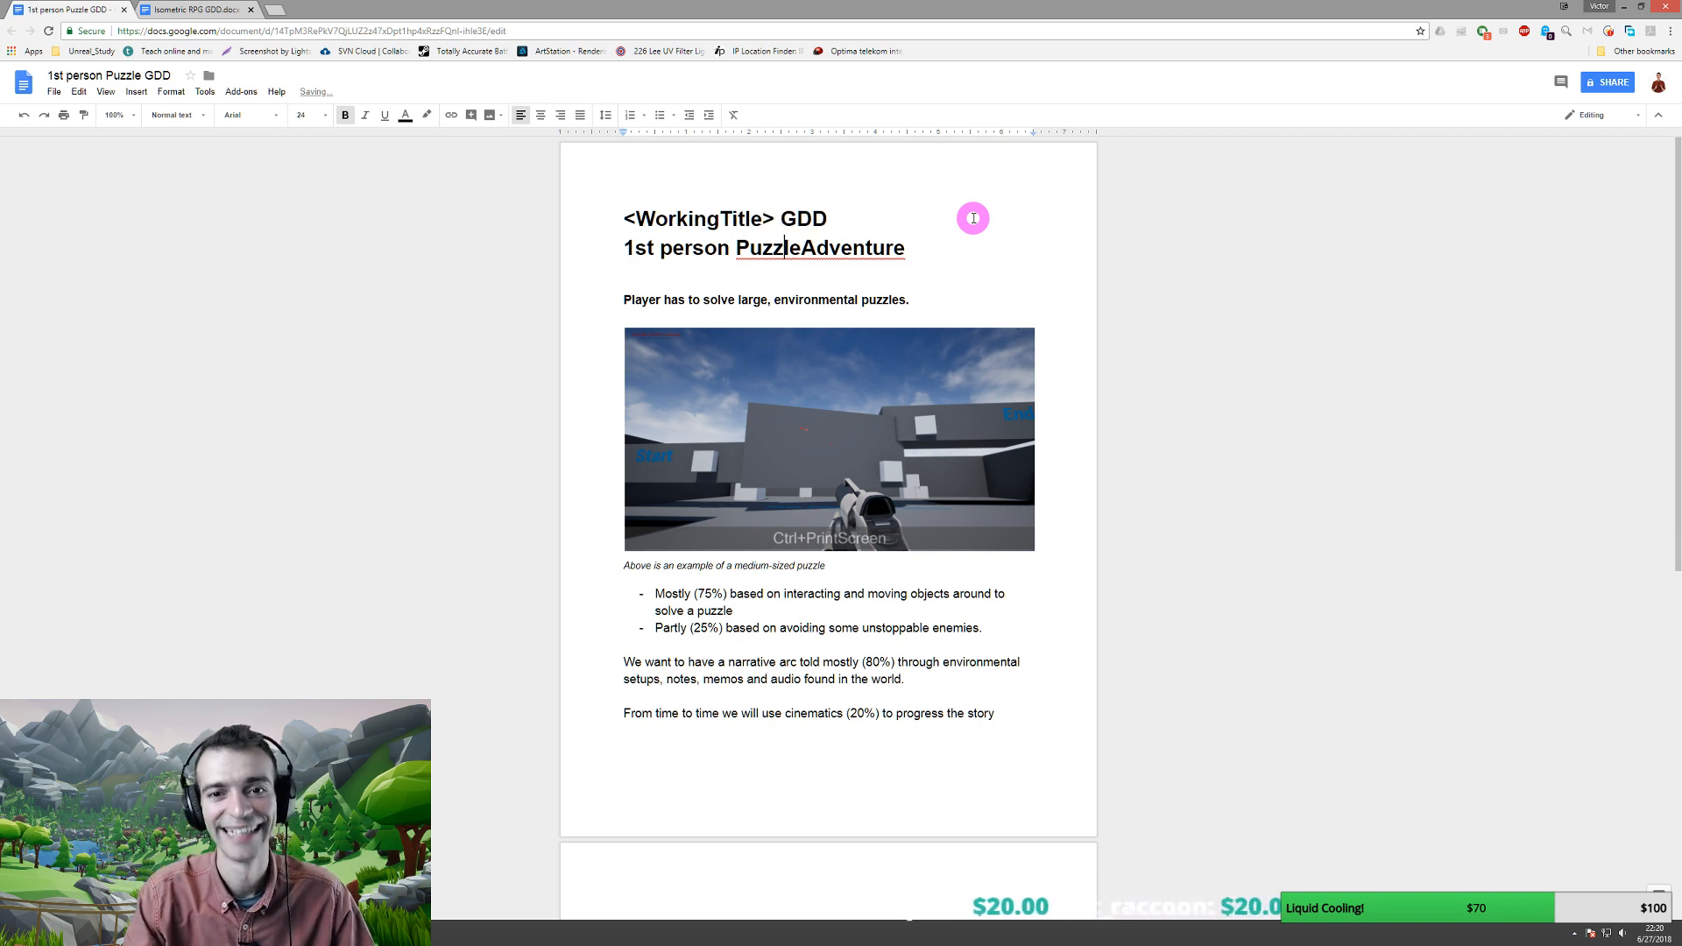
pyautogui.press('Up')
pyautogui.press('Home')
pyautogui.press('Right')
pyautogui.write('I')
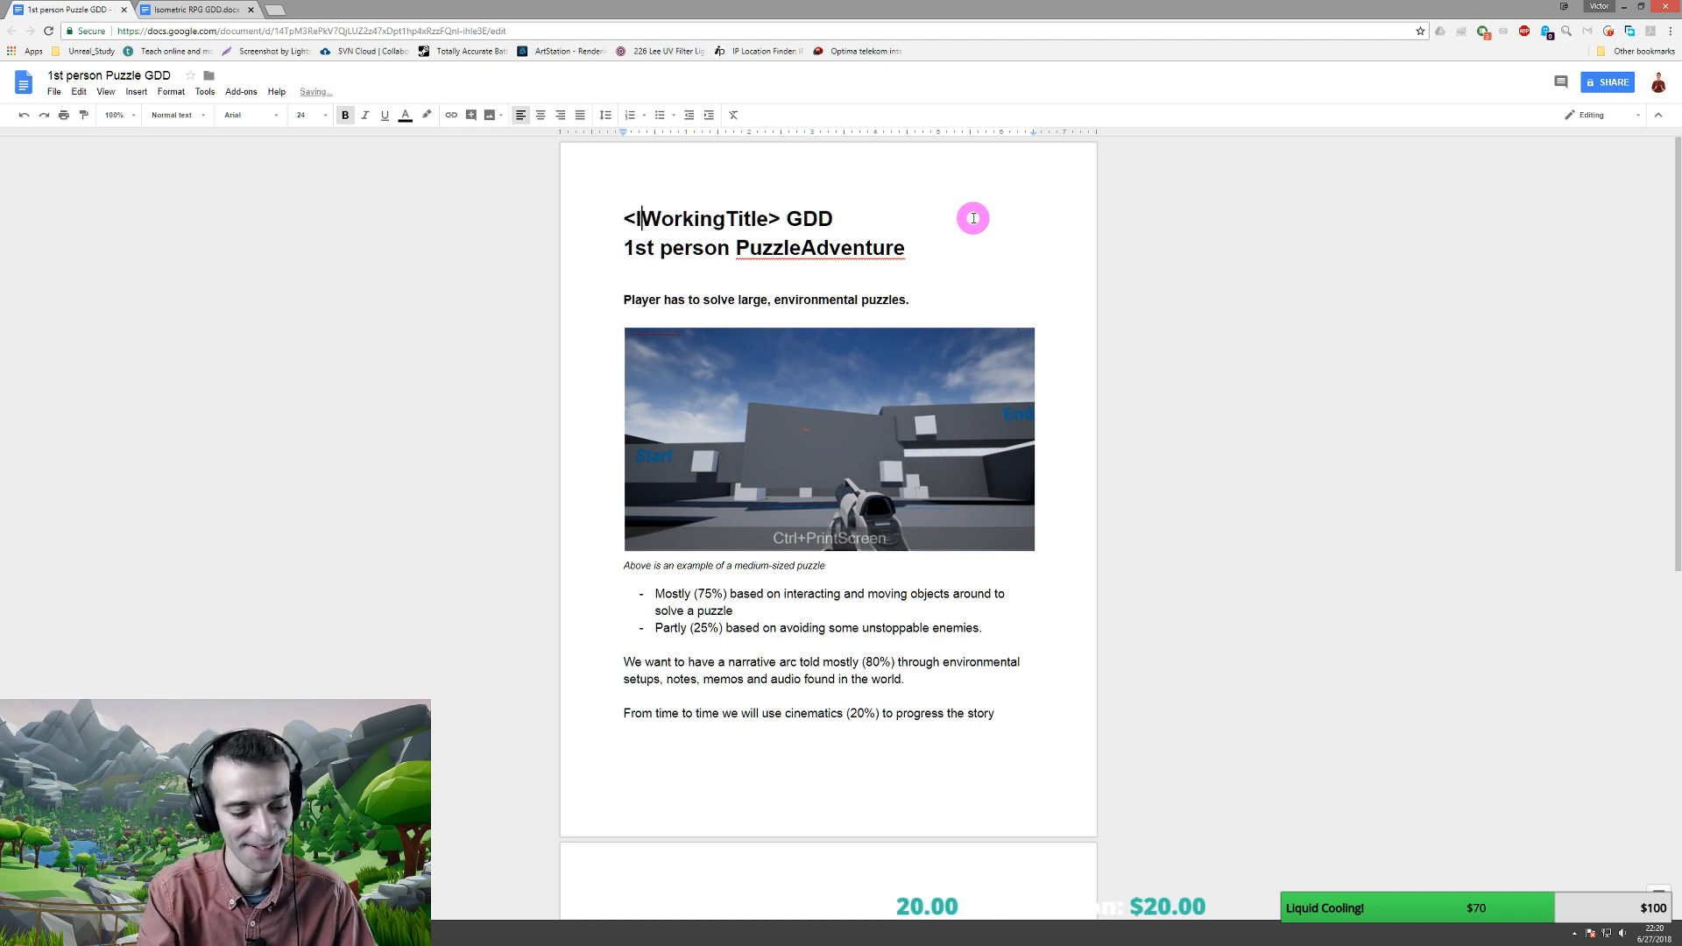
pyautogui.write('nsert')
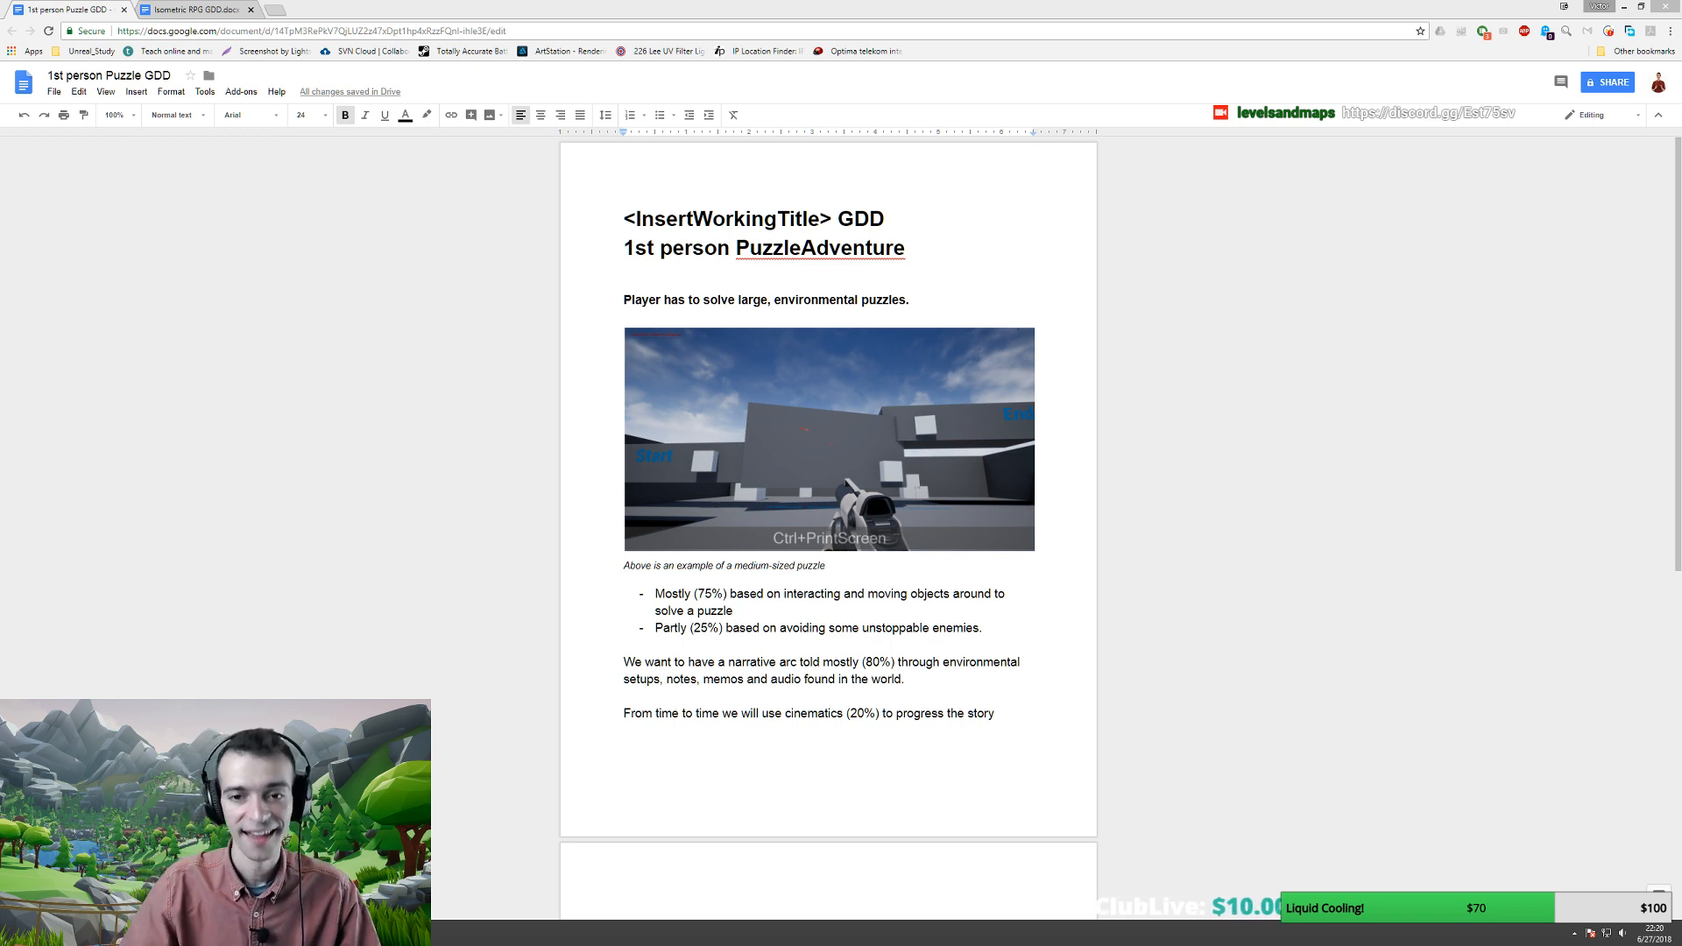
# - Underline the word 'unstoppable' in the second bullet
pyautogui.click(692, 298)
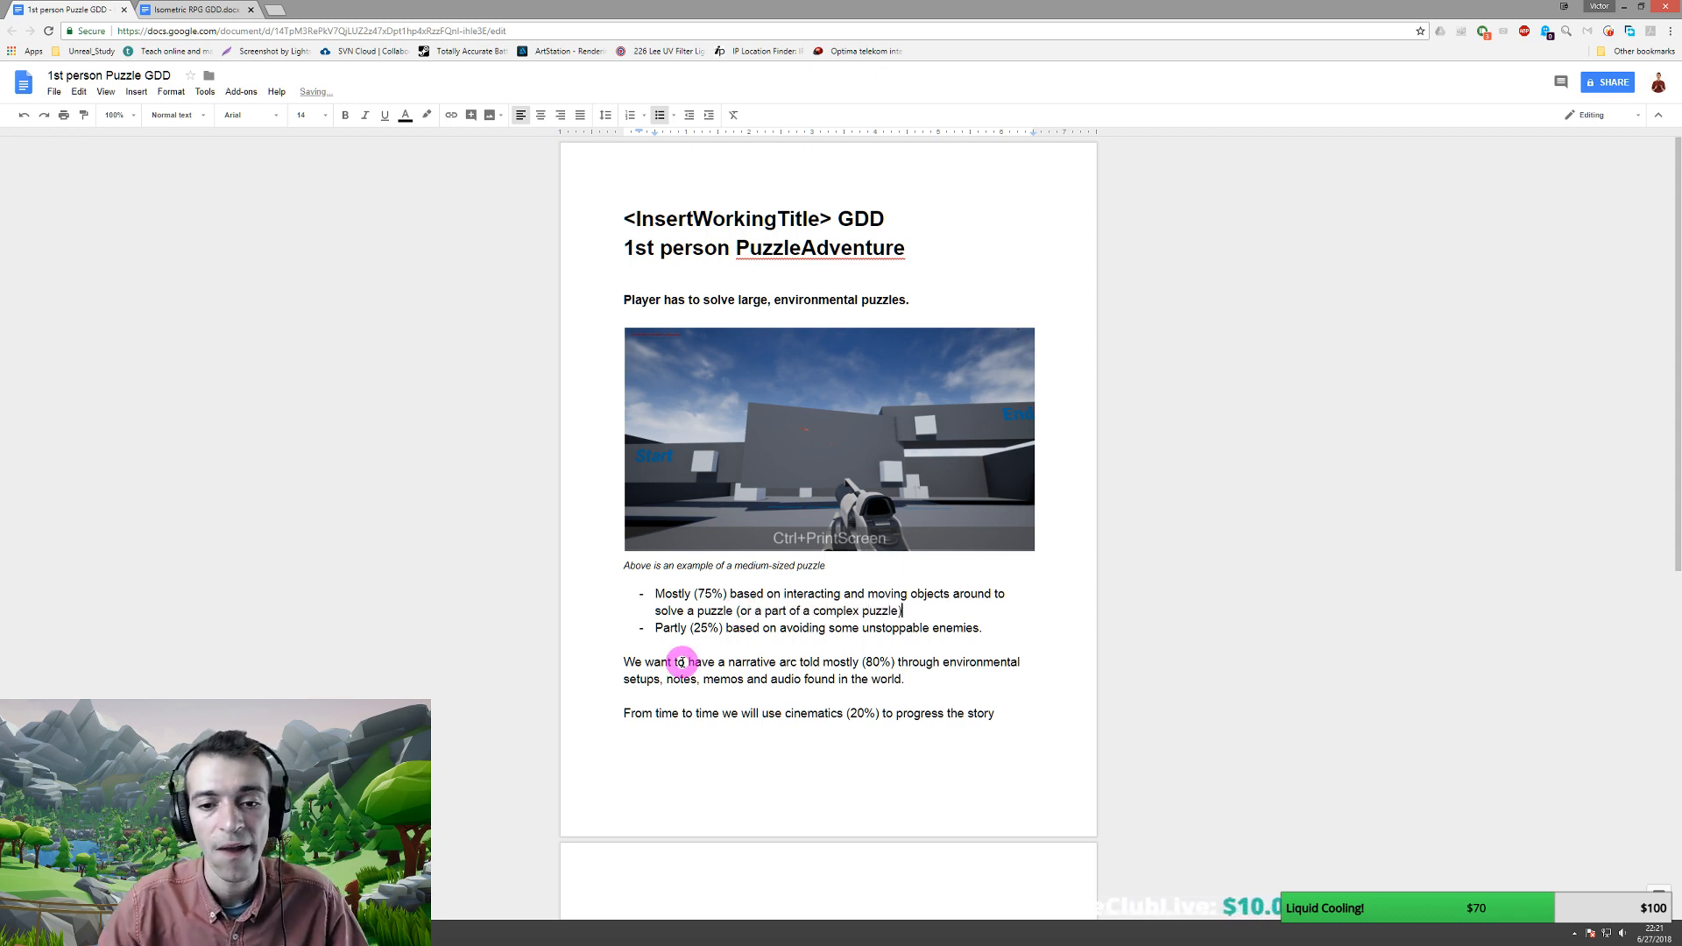
pyautogui.click(672, 626)
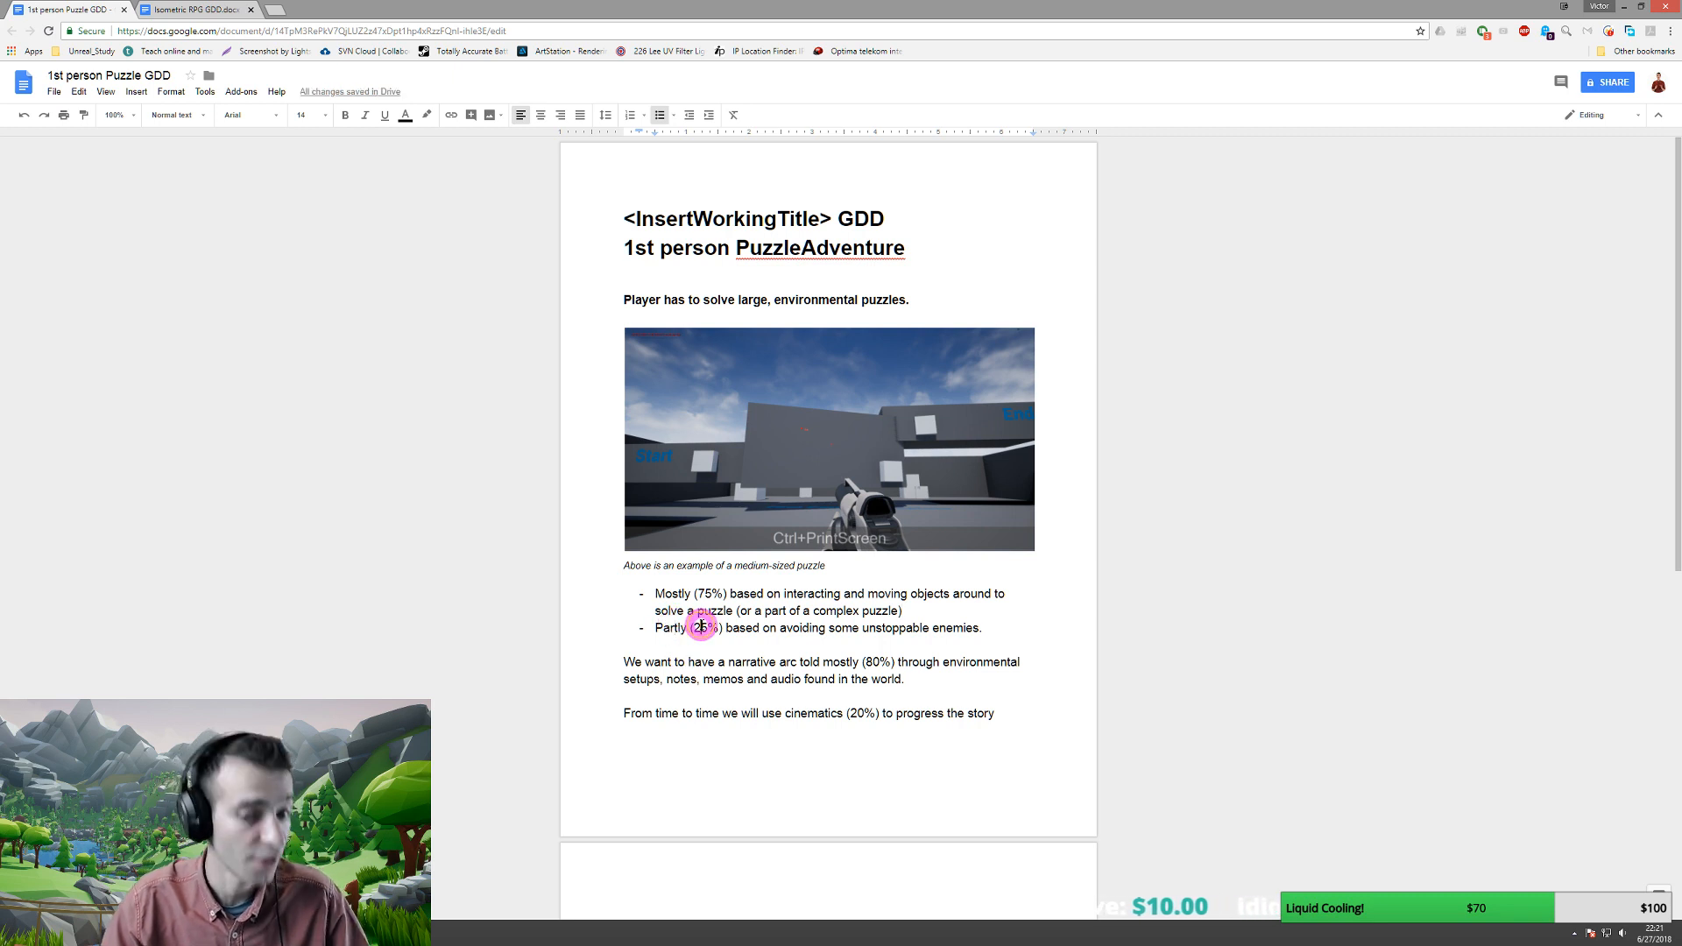
pyautogui.click(701, 627)
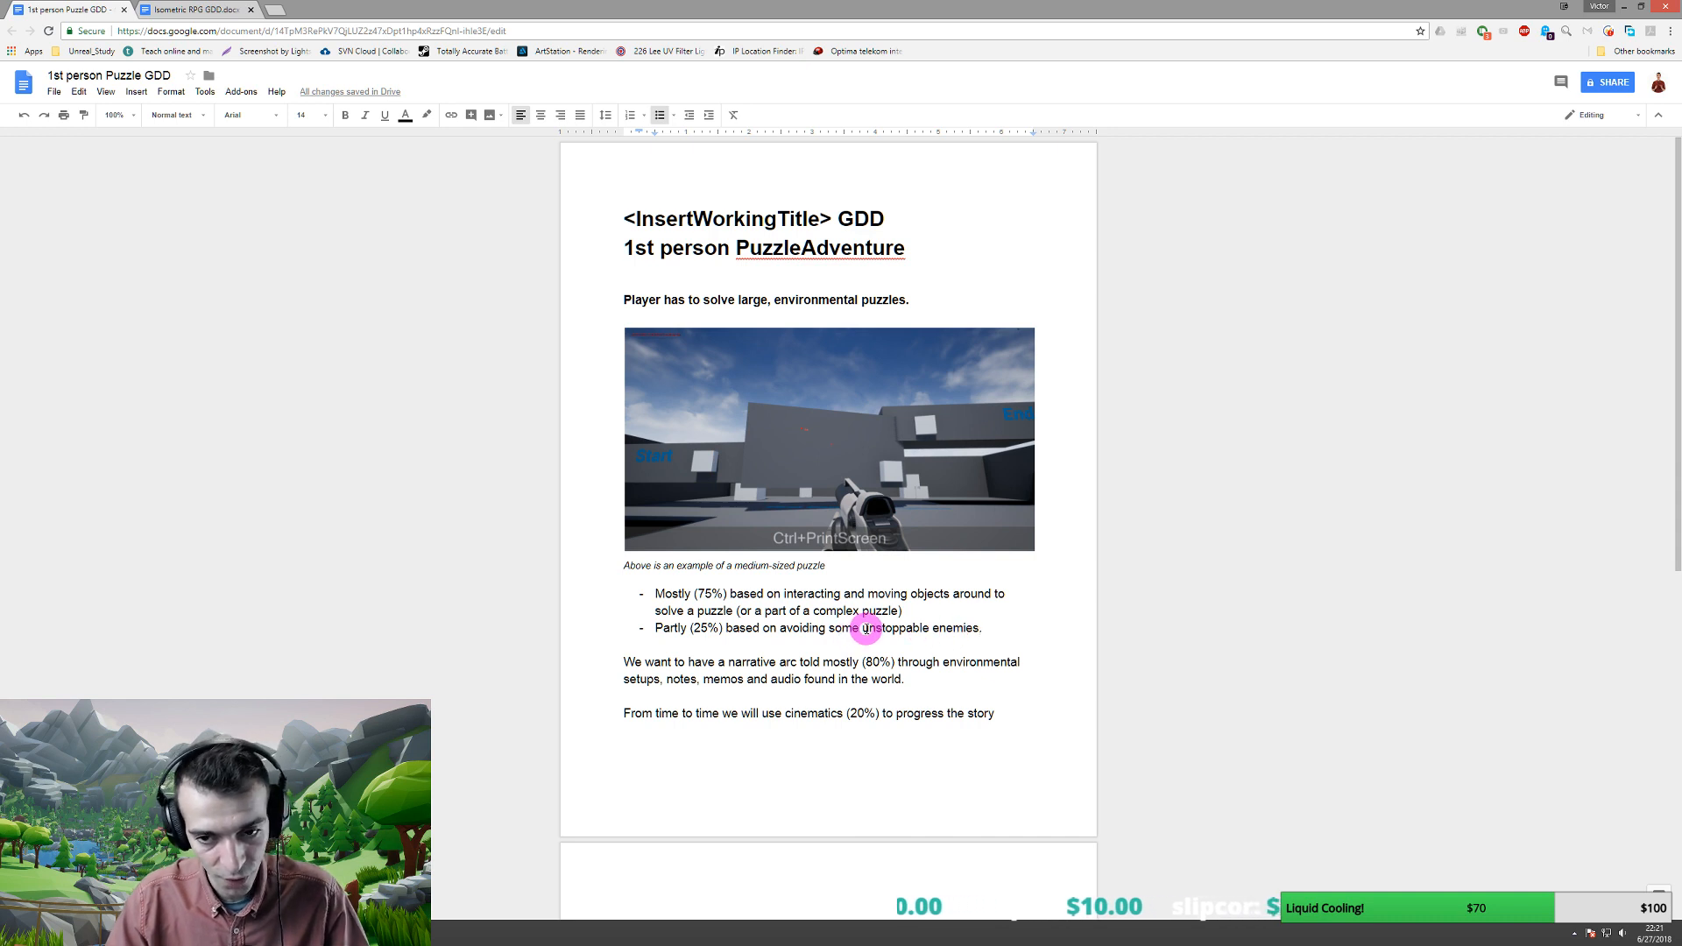
pyautogui.moveTo(862, 629); pyautogui.dragTo(927, 629)
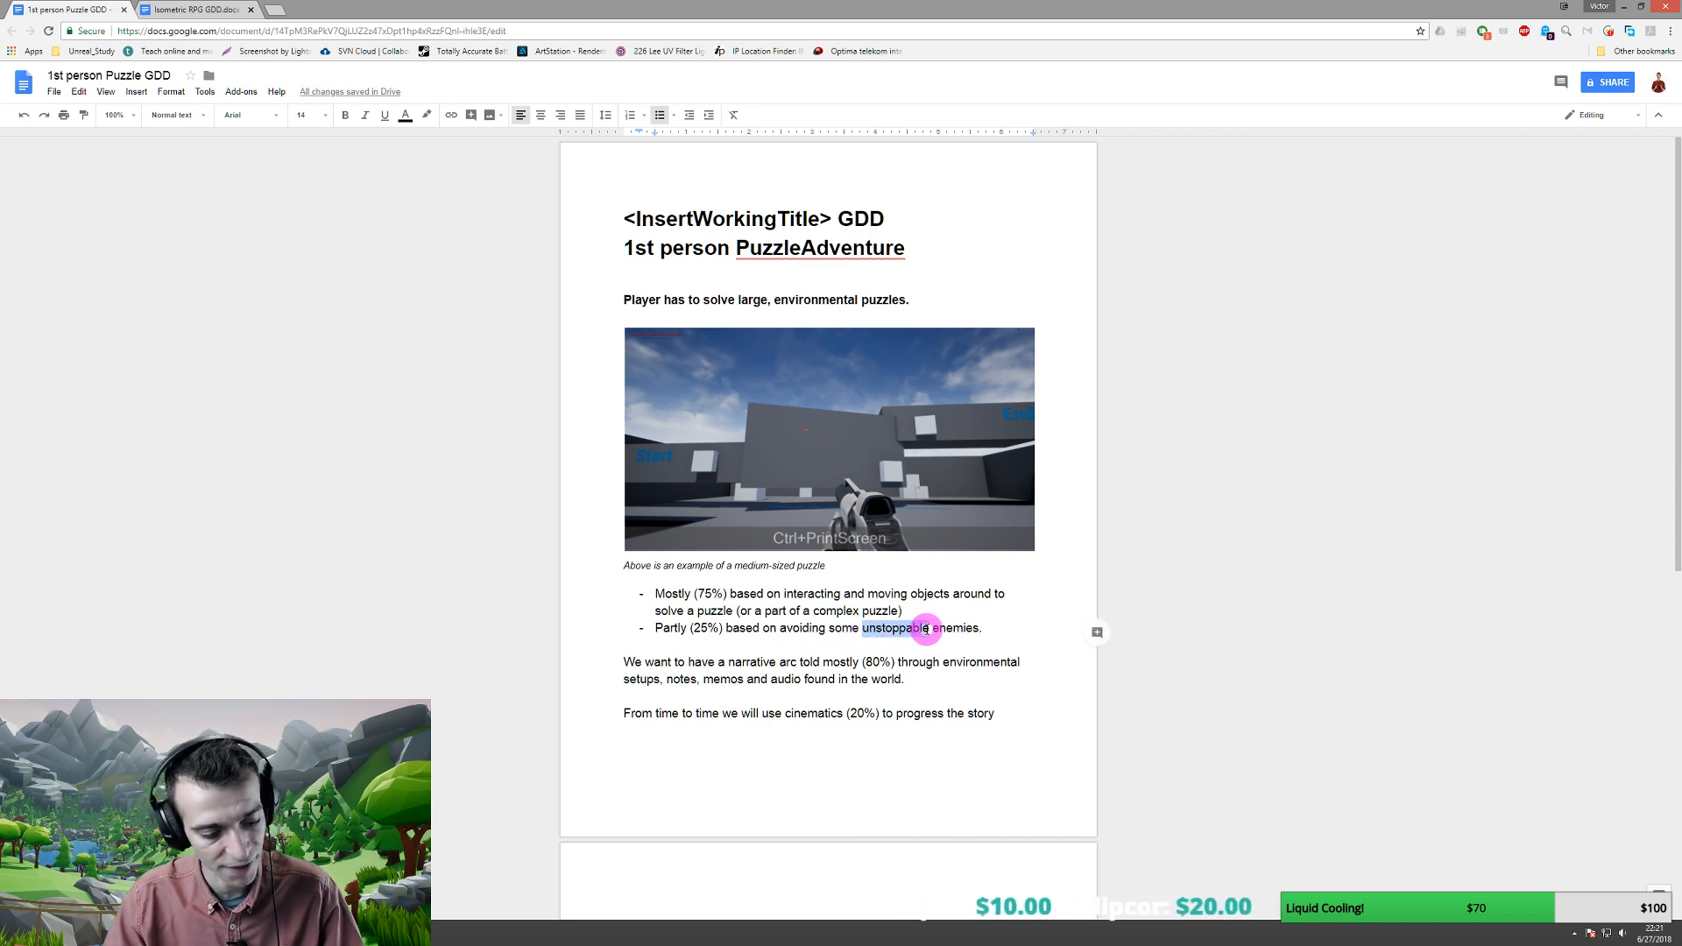
pyautogui.hotkey('ctrl', 'u')
# - Select the two narrative paragraphs and toggle bold on them, then clear the selection
pyautogui.click(727, 645)
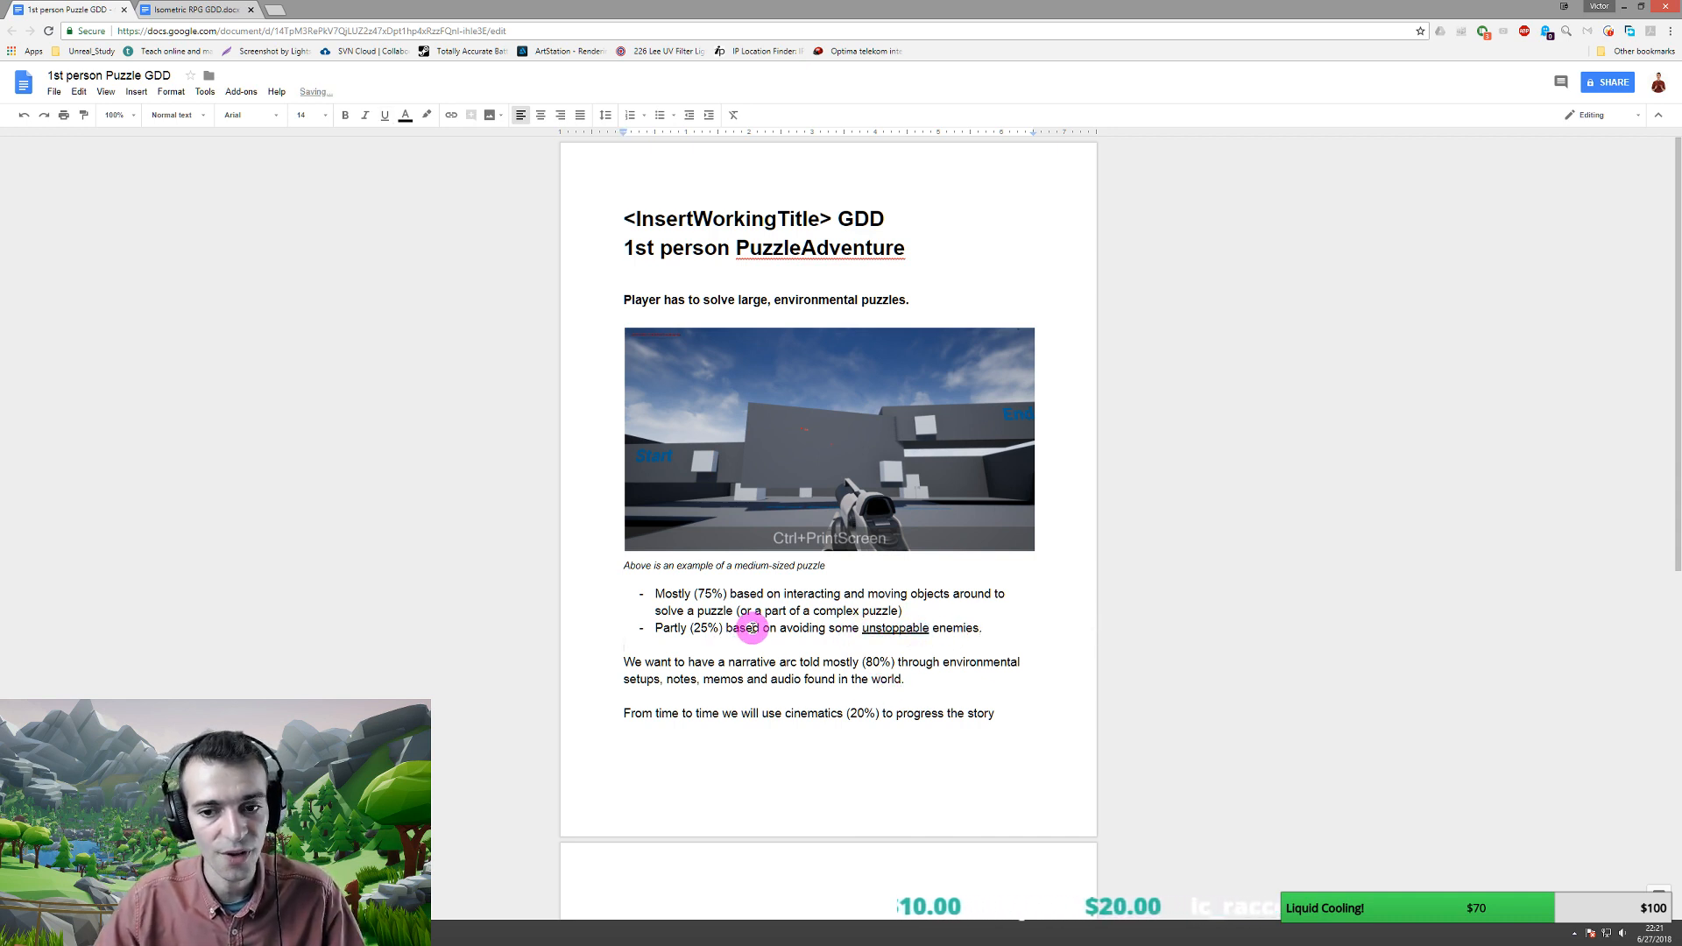
pyautogui.scroll(-3, 661, 632)
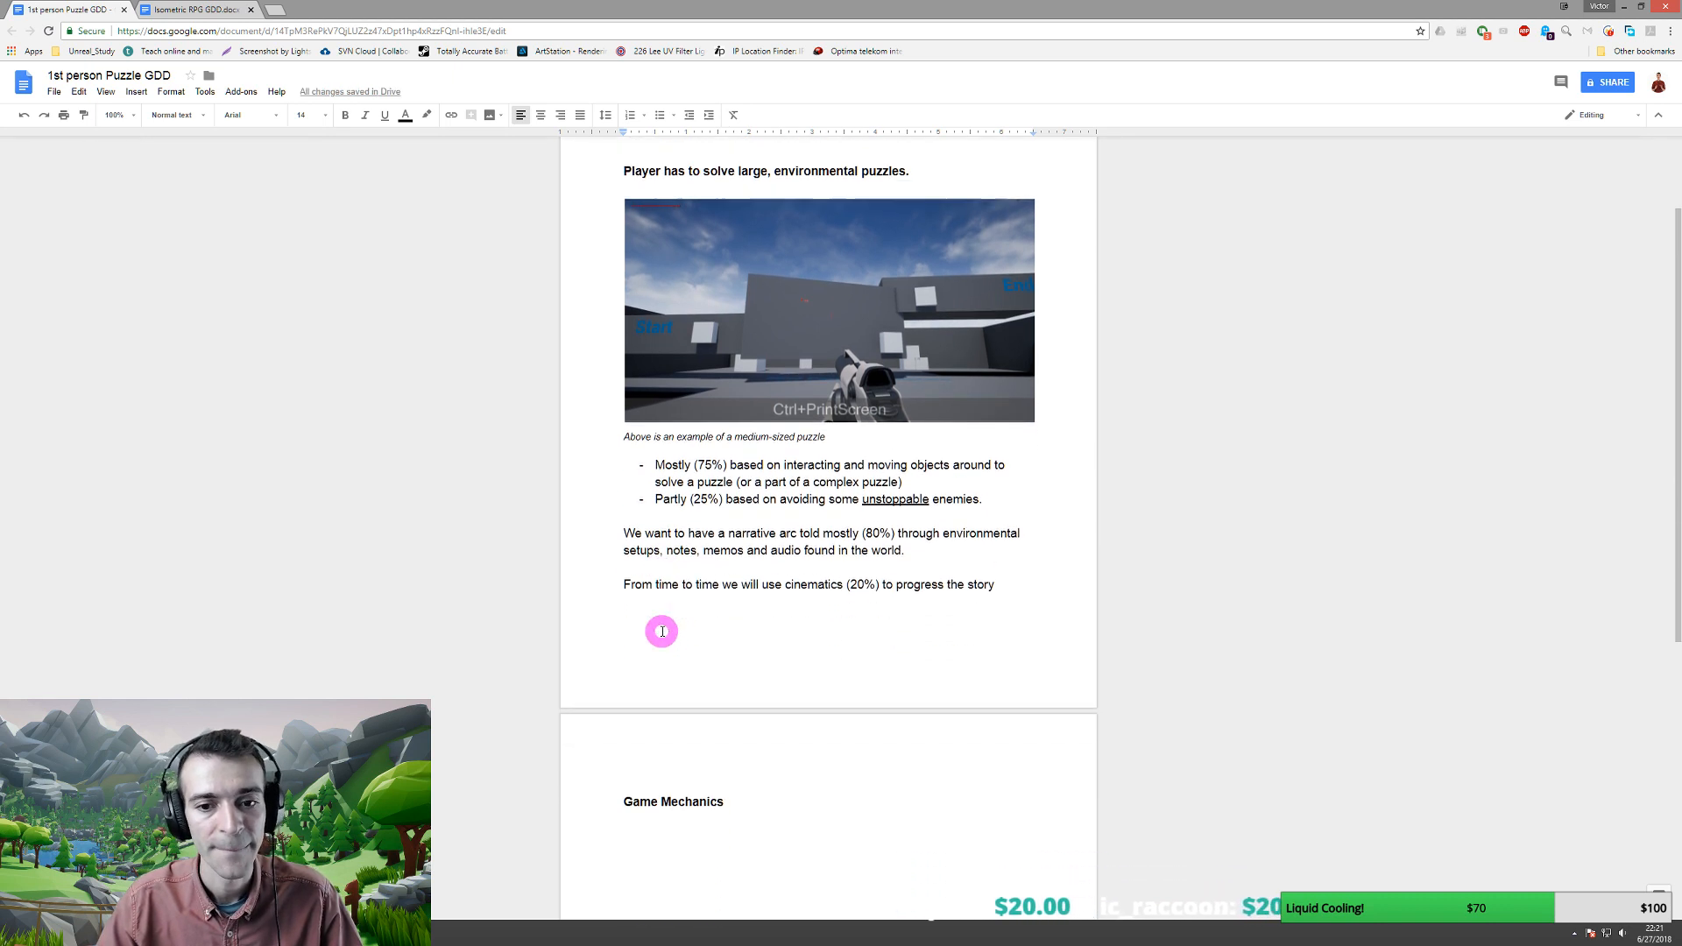
pyautogui.moveTo(620, 530); pyautogui.dragTo(1006, 606)
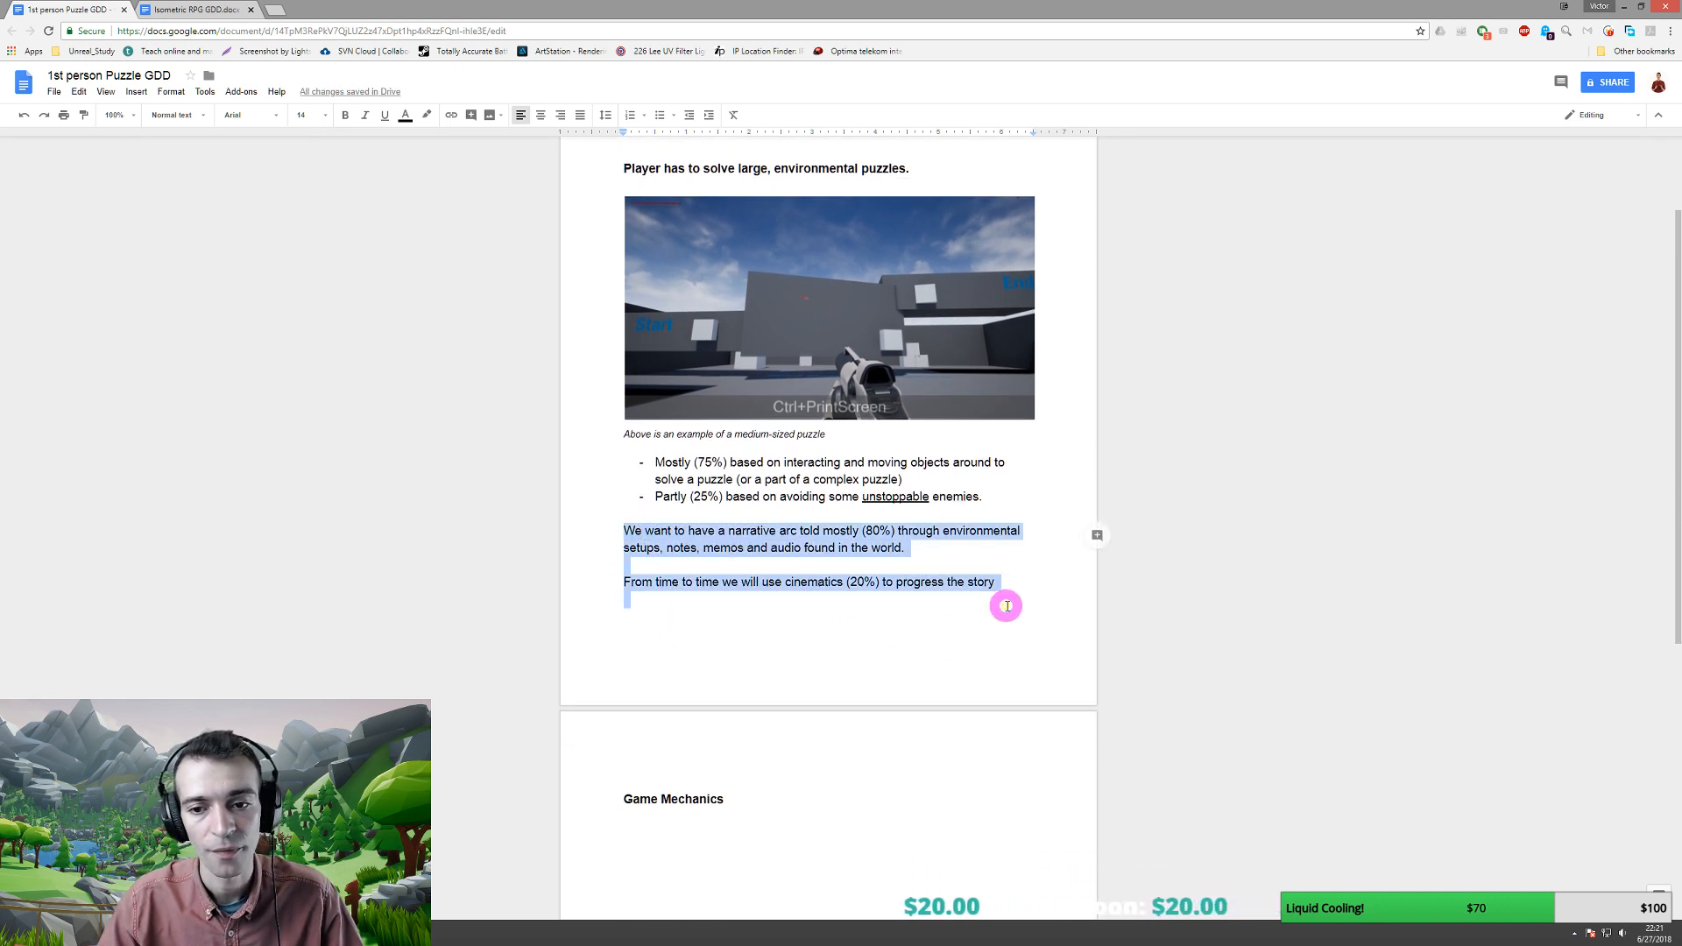
pyautogui.hotkey('ctrl', 'b')
pyautogui.hotkey('ctrl', 'b')
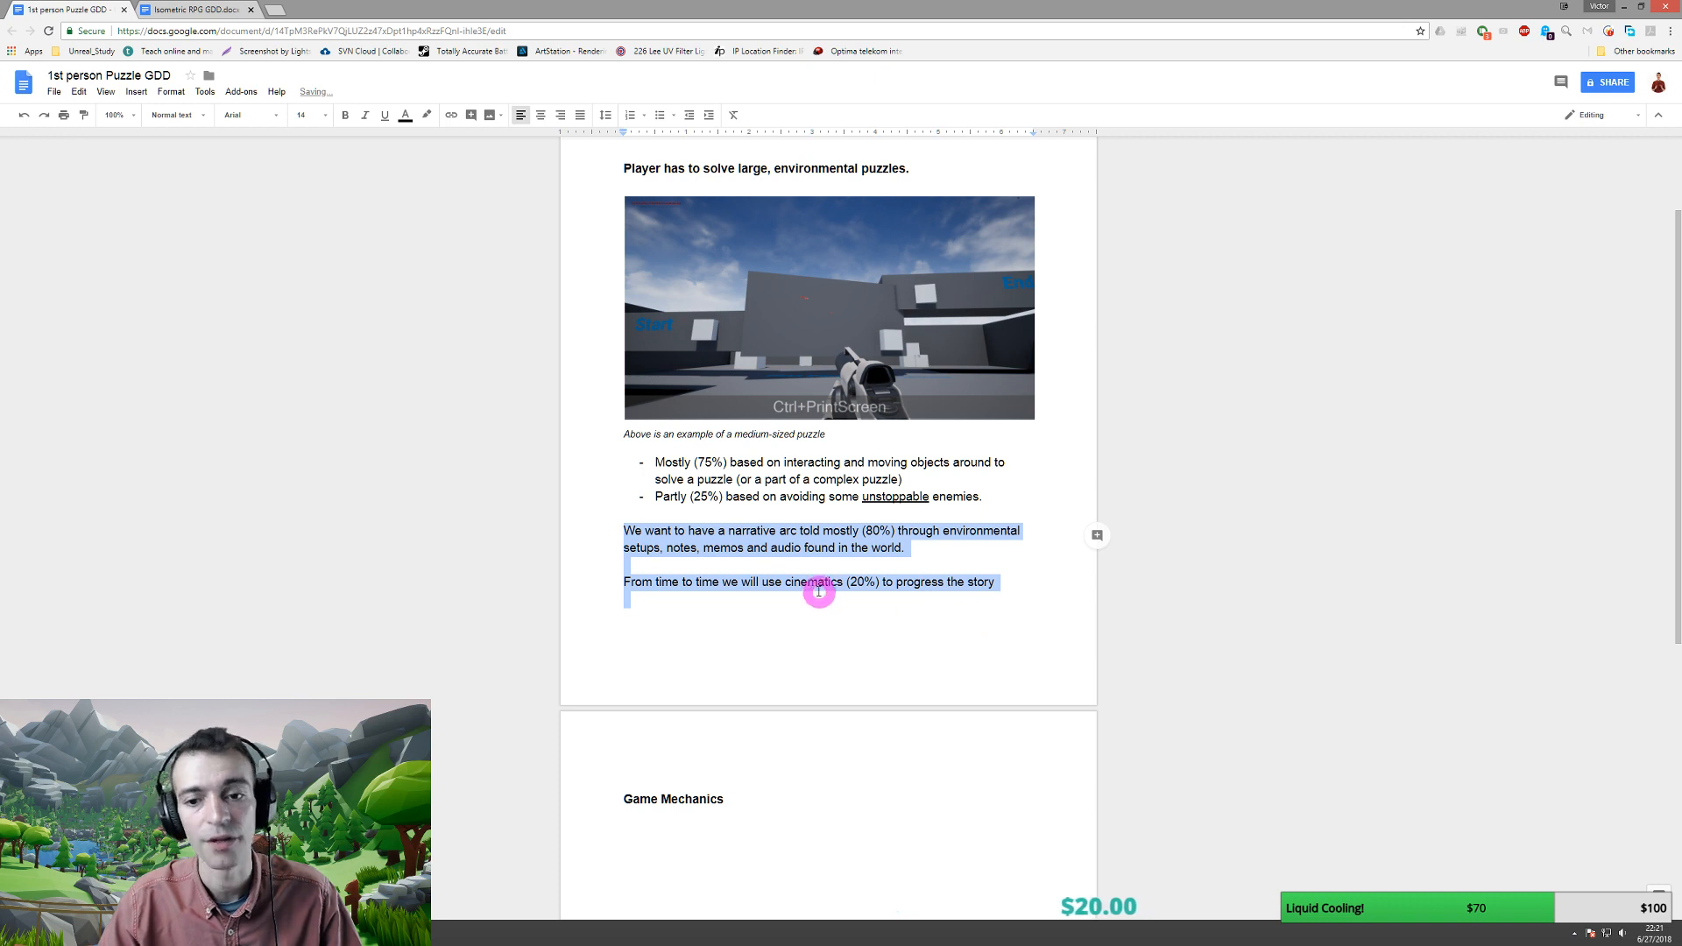
pyautogui.click(872, 549)
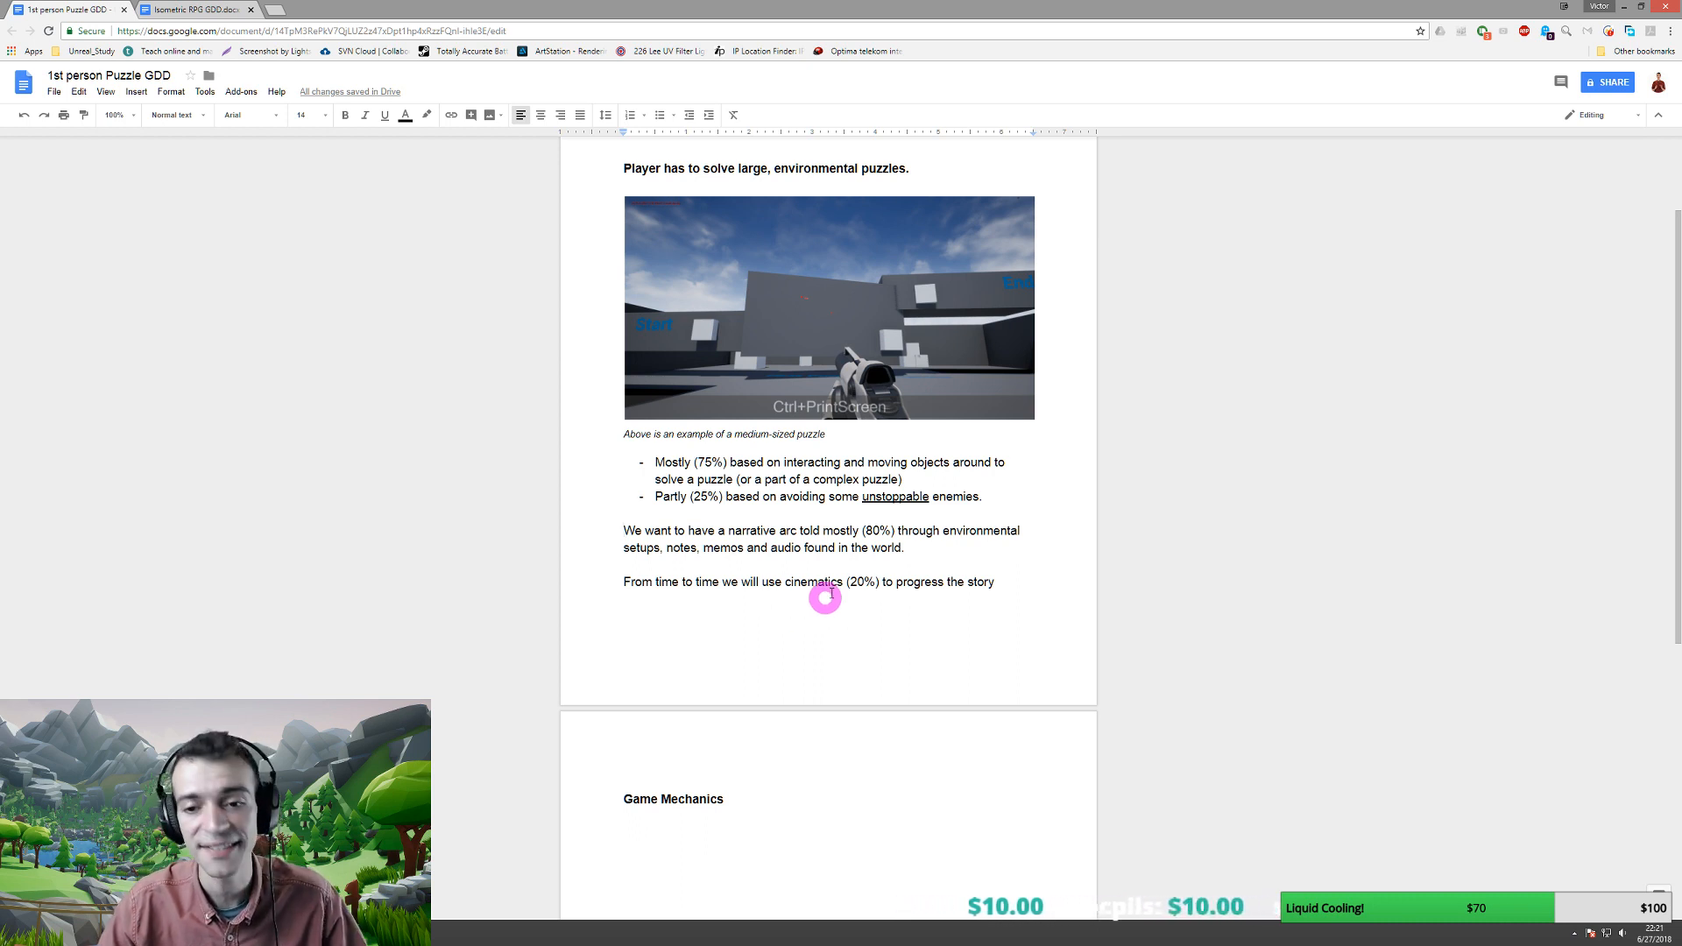
# - Place the caret after 'story' and switch back to the Unreal Engine editor
pyautogui.click(1003, 582)
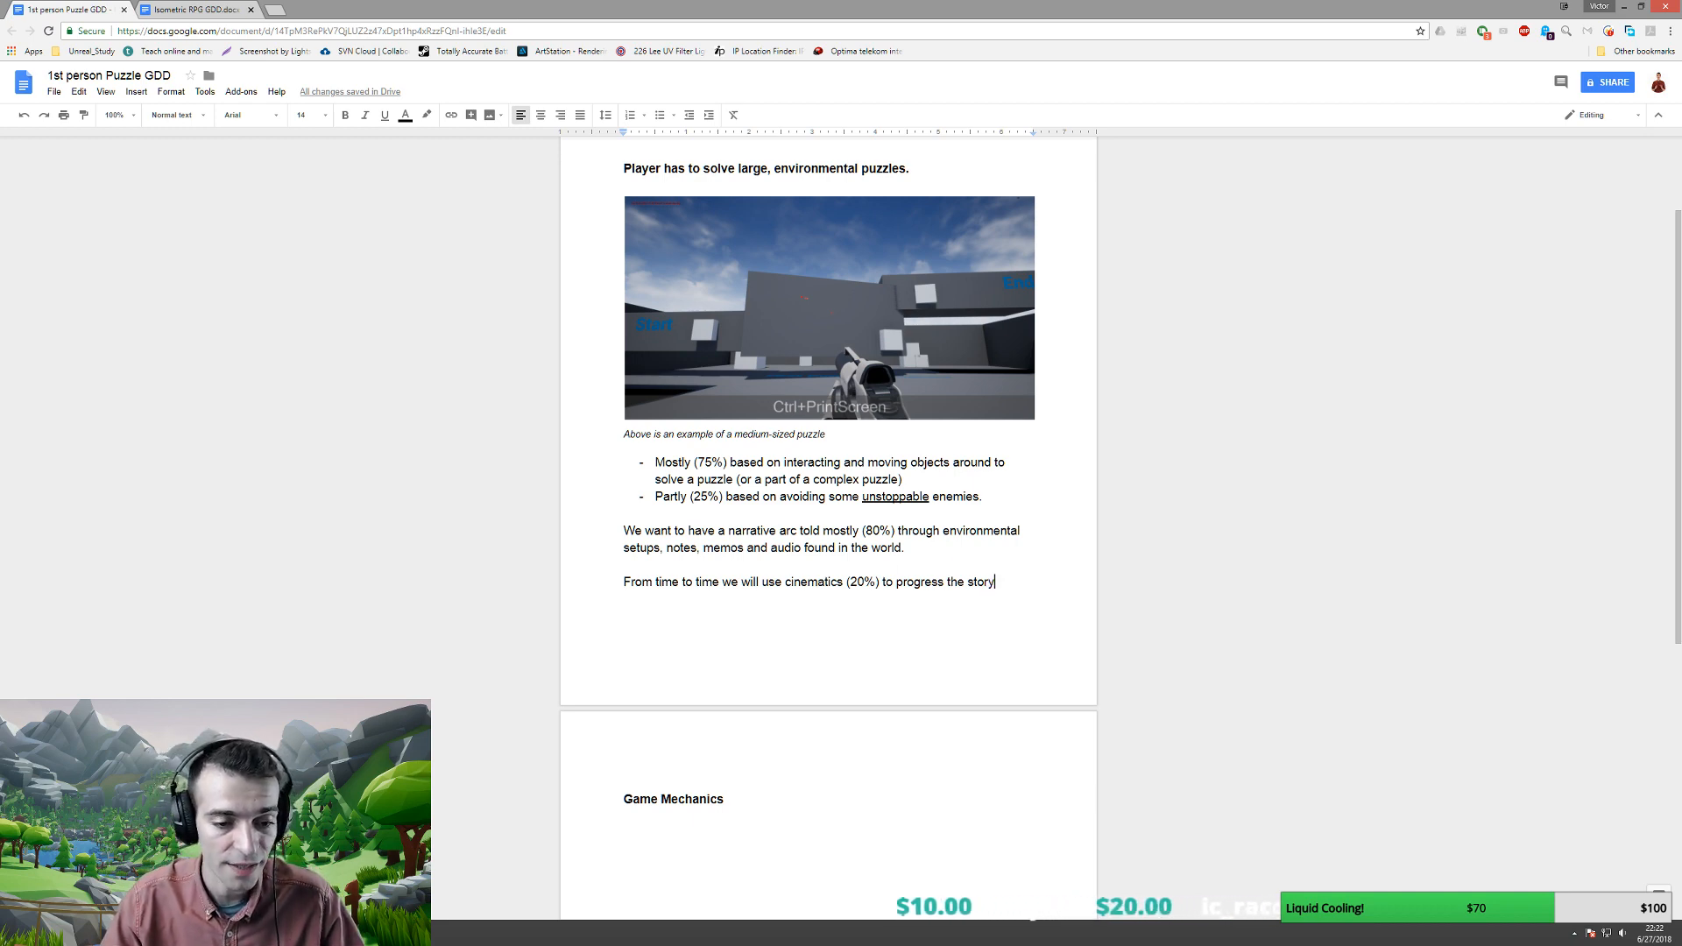
pyautogui.hotkey('alt', 'Tab')
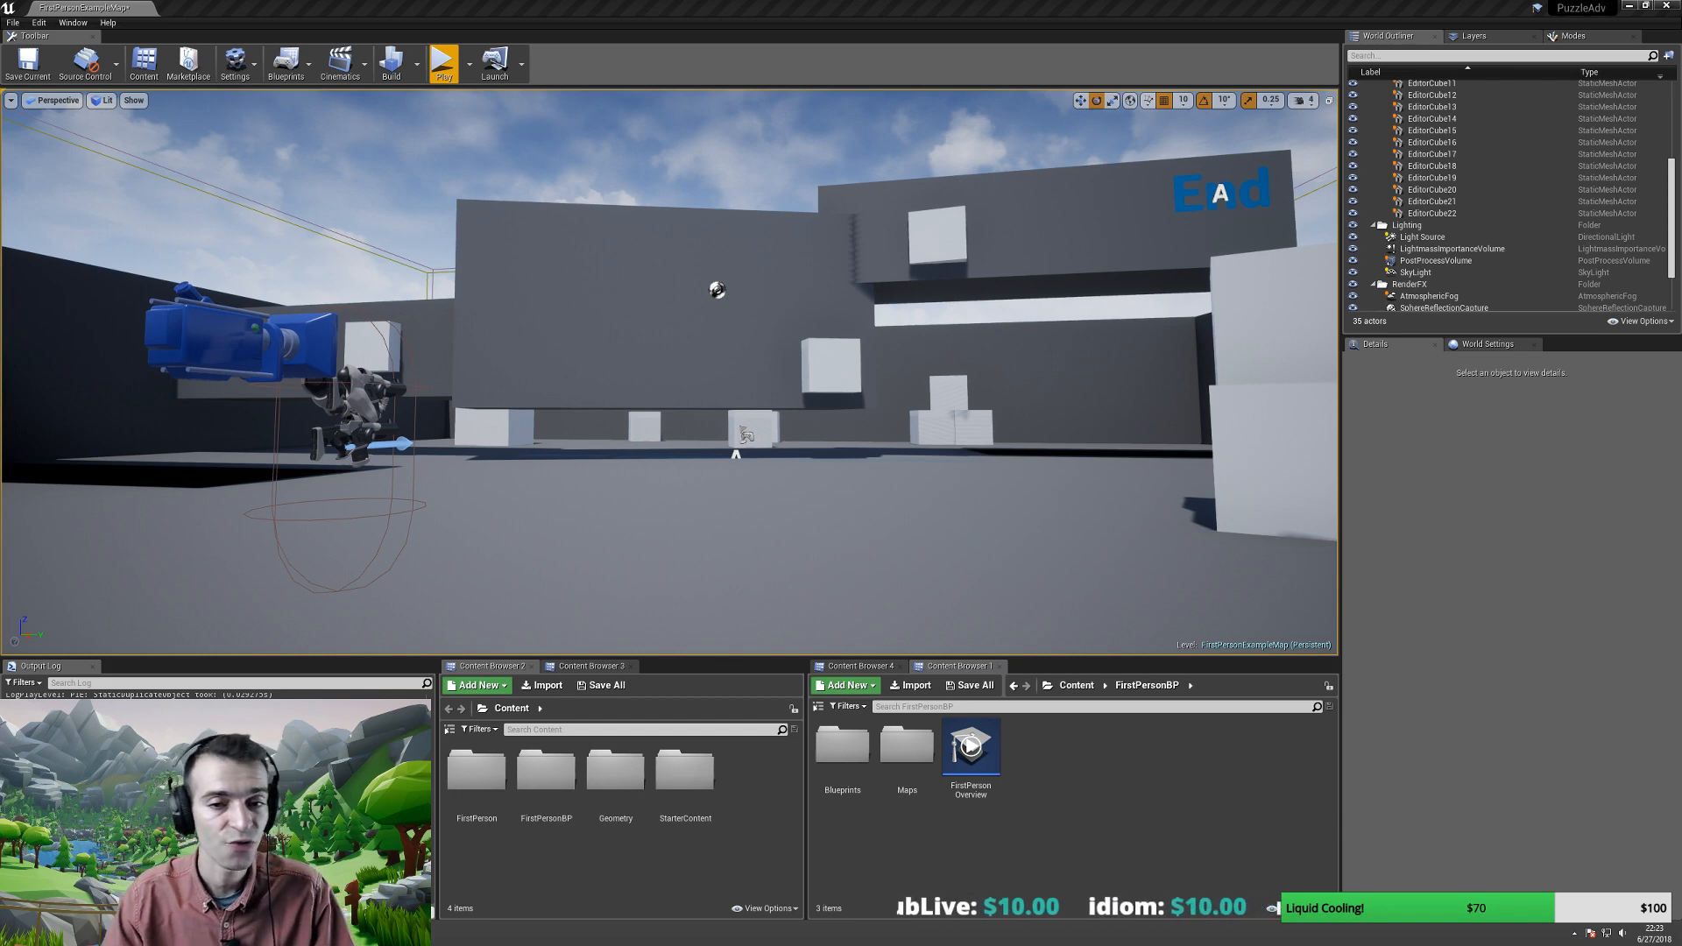
# - Tilt the Perspective viewport camera to look over the blockout level's Start and End walls
pyautogui.moveTo(645, 403)
pyautogui.mouseDown(button='right')
pyautogui.moveTo(642, 364)
pyautogui.moveTo(648, 440)
pyautogui.moveTo(590, 432)
pyautogui.moveTo(643, 395)
pyautogui.mouseUp(button='right')
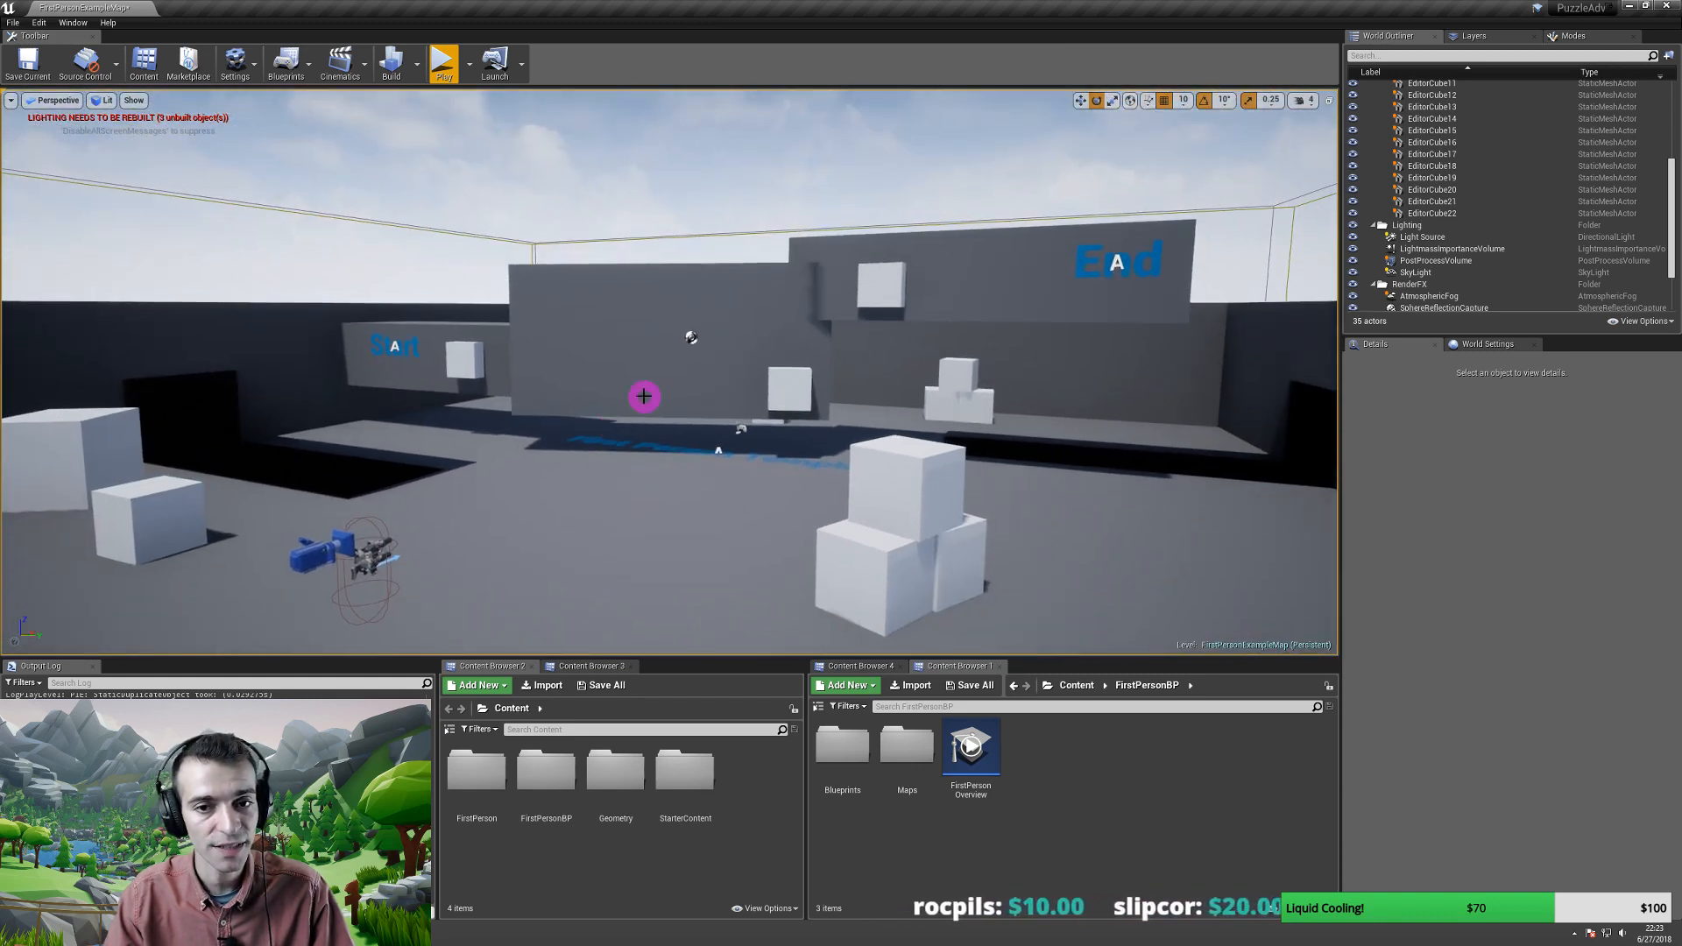
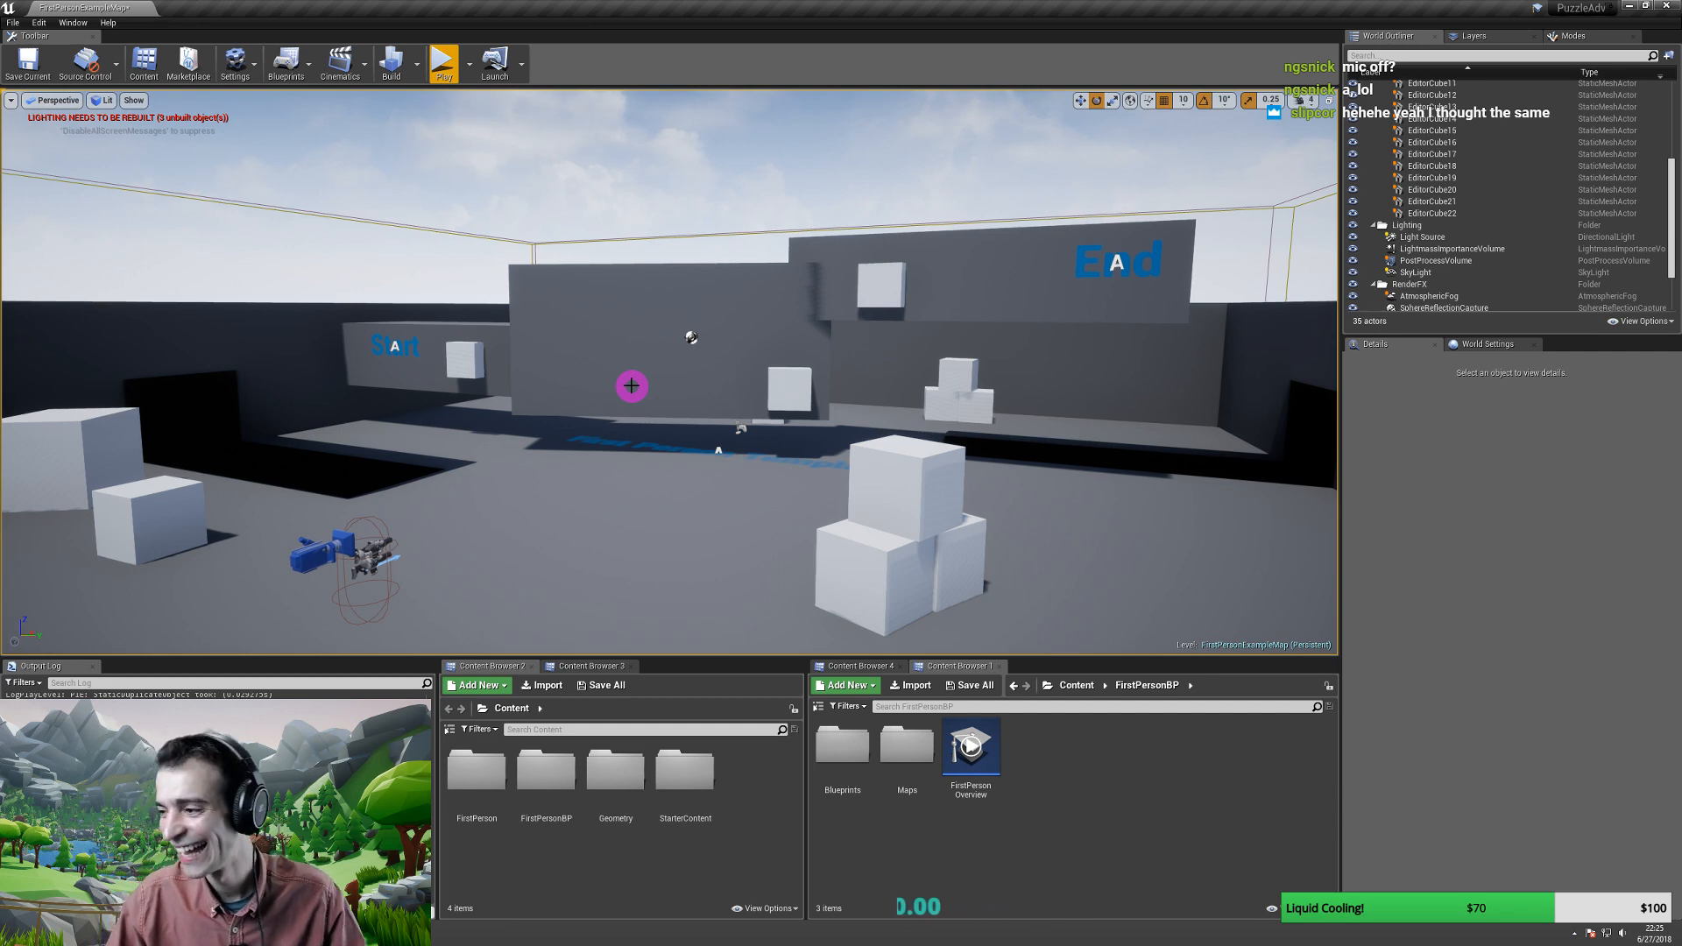
# - Lift the outer wall Wall1 away from the arena edge
pyautogui.moveTo(716, 412); pyautogui.dragTo(732, 323, button='right')
pyautogui.click(693, 375)
pyautogui.moveTo(696, 378); pyautogui.dragTo(477, 310, button='right')
pyautogui.click(700, 342)
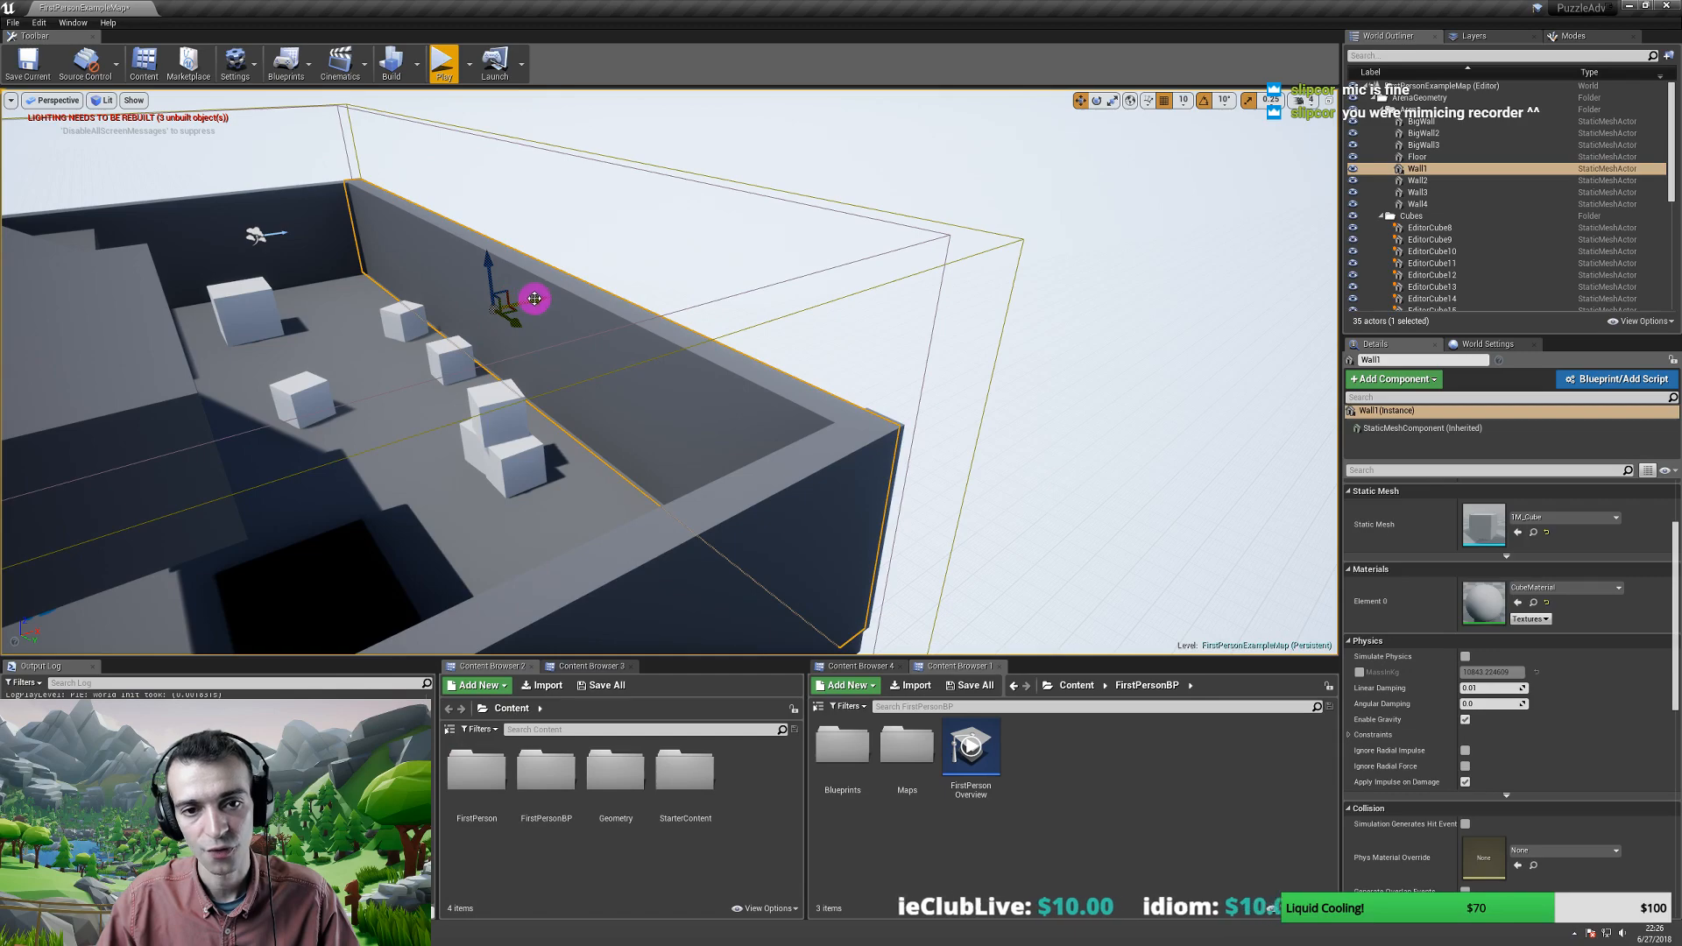
pyautogui.moveTo(534, 301); pyautogui.dragTo(948, 222)
pyautogui.moveTo(789, 274); pyautogui.dragTo(639, 360, button='right')
# - Stretch the arena floor past the right wall and slide it further right
pyautogui.click(665, 354)
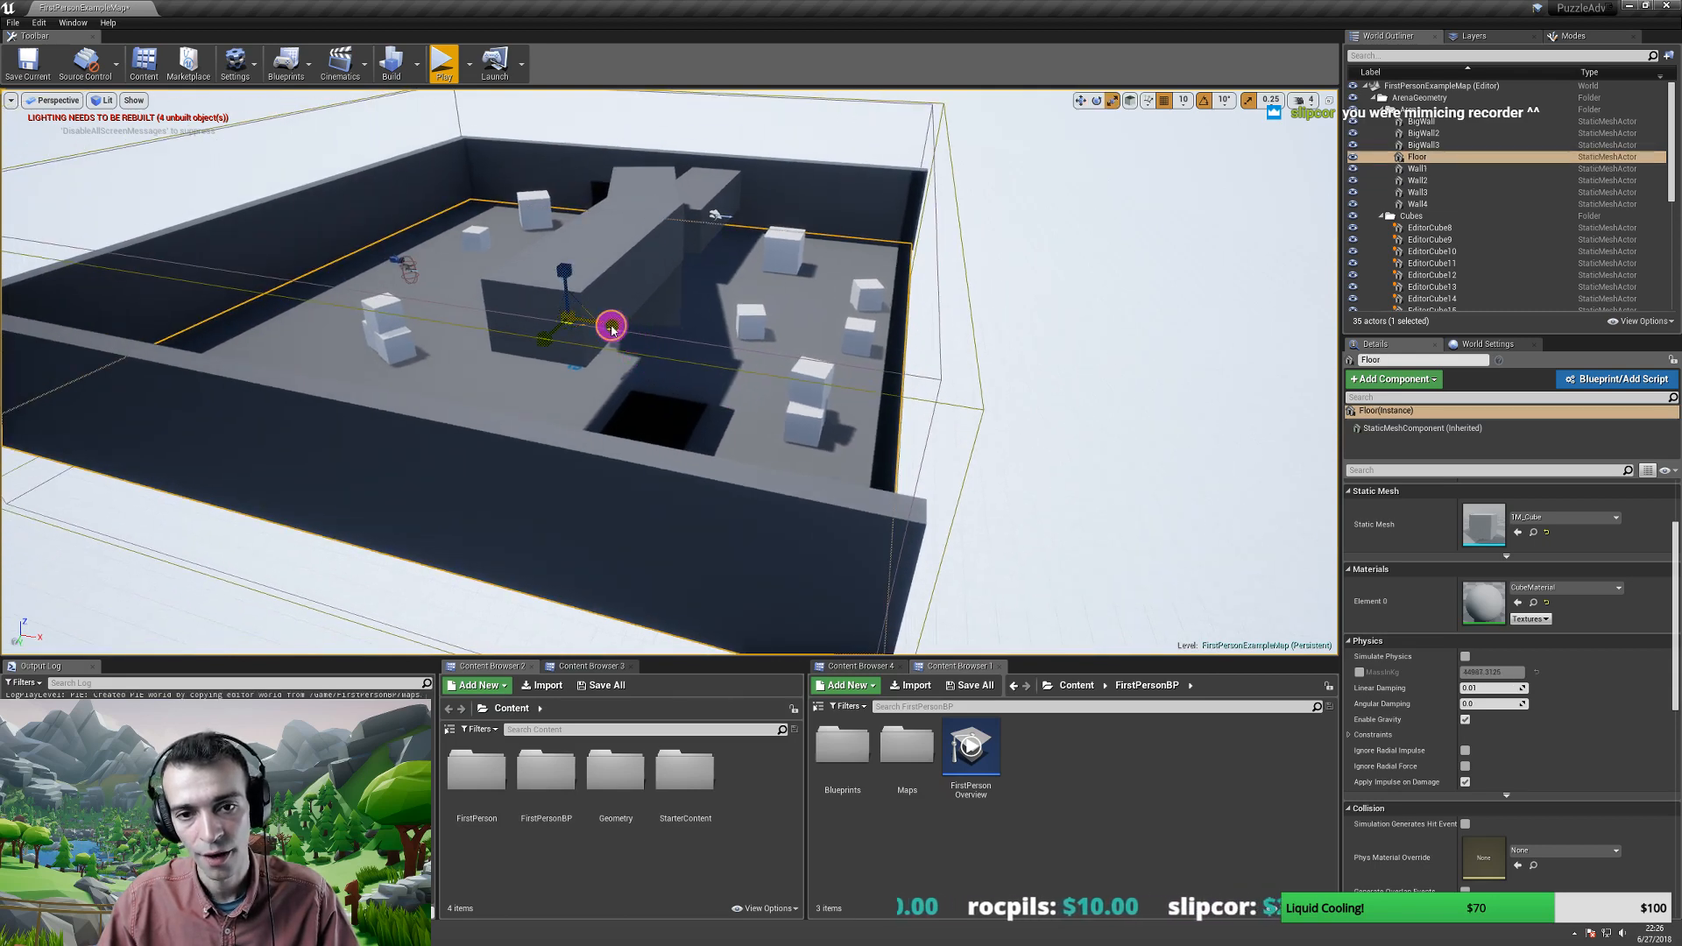
pyautogui.moveTo(611, 326); pyautogui.dragTo(1340, 447)
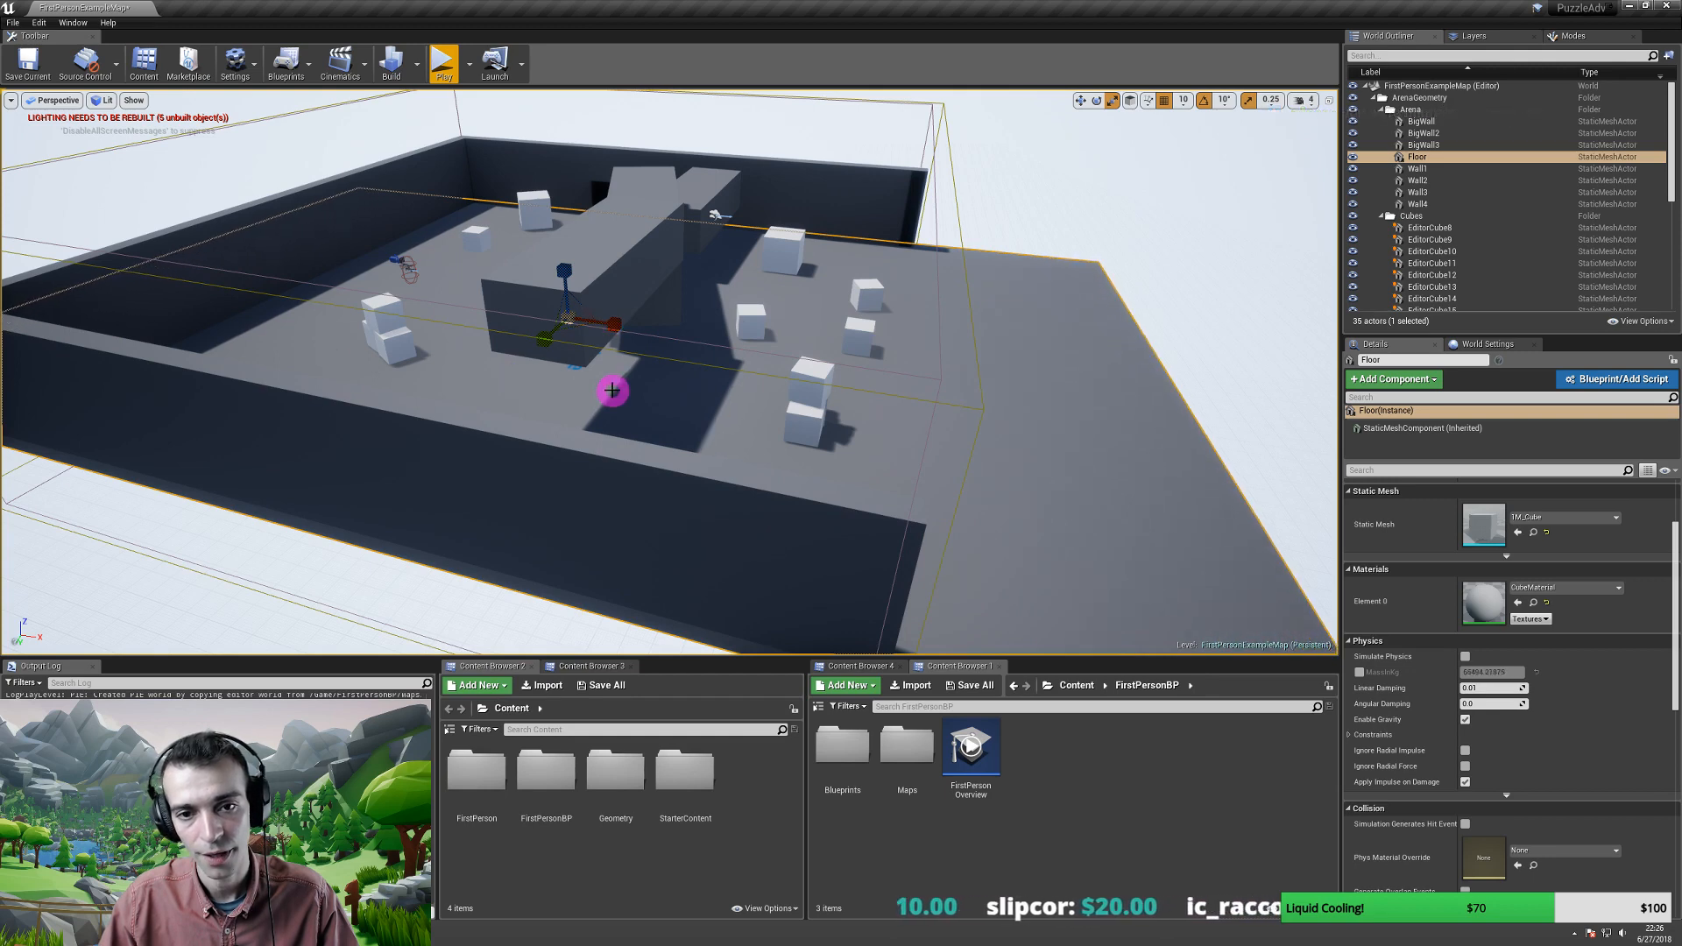
pyautogui.scroll(-2, 613, 385)
pyautogui.moveTo(580, 338); pyautogui.dragTo(790, 371)
pyautogui.moveTo(798, 417); pyautogui.dragTo(879, 372, button='right')
pyautogui.press('r')
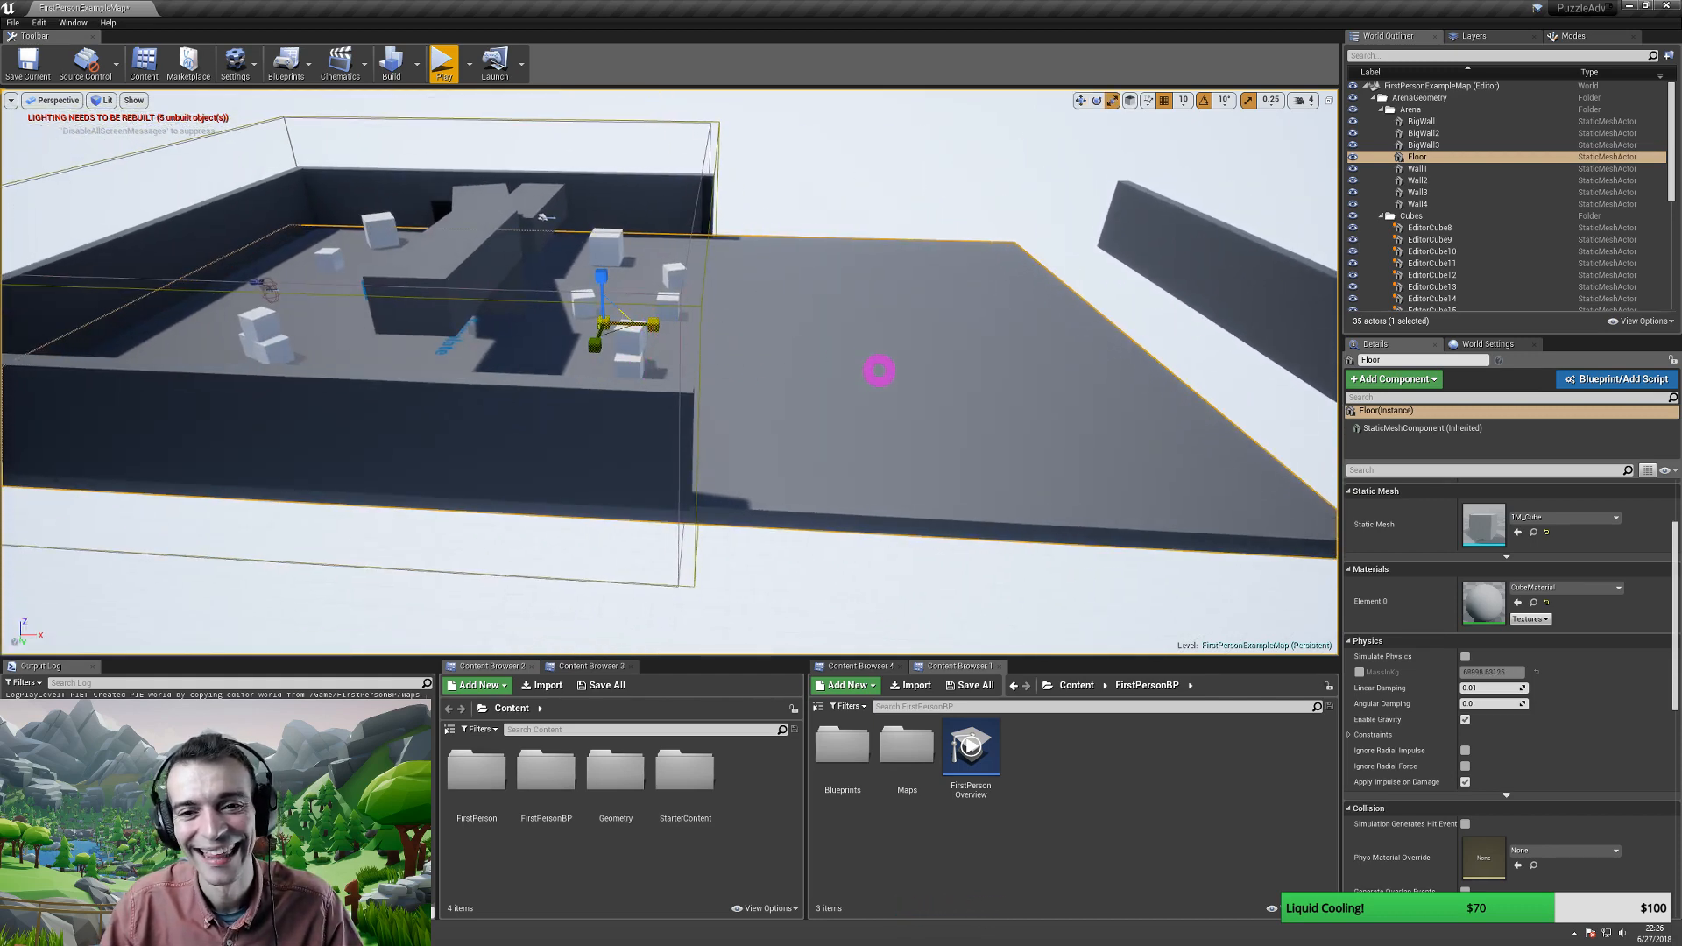
pyautogui.press('w')
pyautogui.moveTo(650, 327); pyautogui.dragTo(837, 339)
pyautogui.press('r')
pyautogui.press('w')
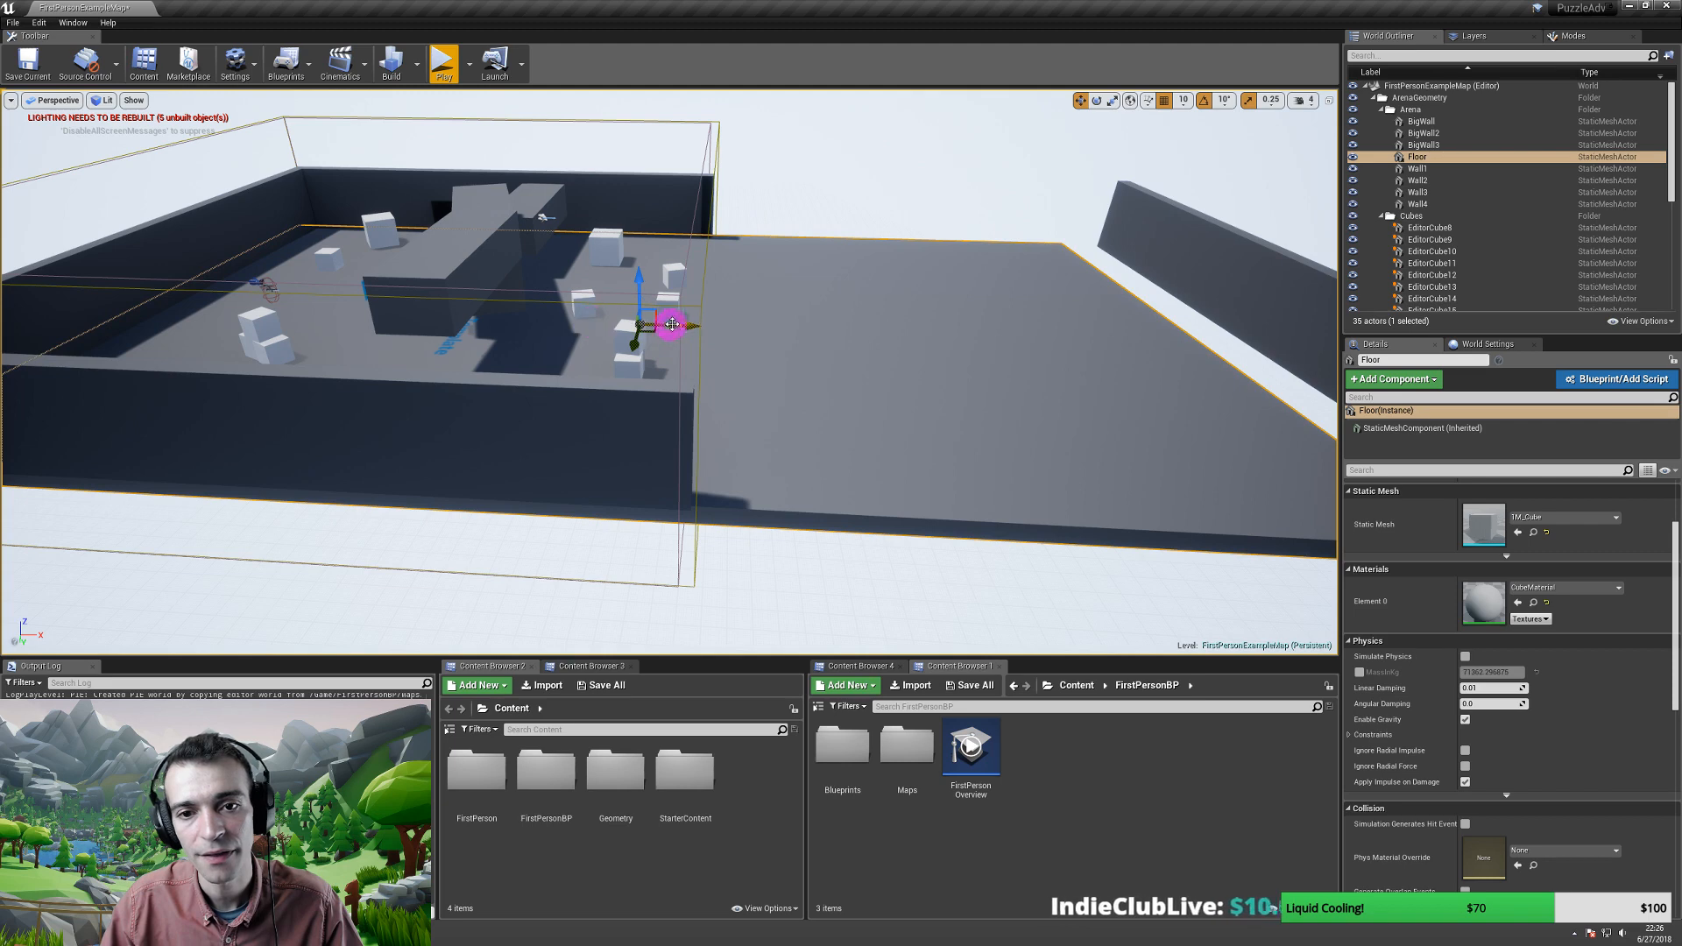
pyautogui.moveTo(672, 324)
pyautogui.mouseDown()
pyautogui.moveTo(713, 326)
pyautogui.moveTo(691, 332)
pyautogui.mouseUp()
pyautogui.moveTo(687, 337); pyautogui.dragTo(488, 339, button='right')
# - Move Wall3 and Wall4 together out toward the enlarged floor's edge
pyautogui.click(873, 283)
pyautogui.click(427, 344)
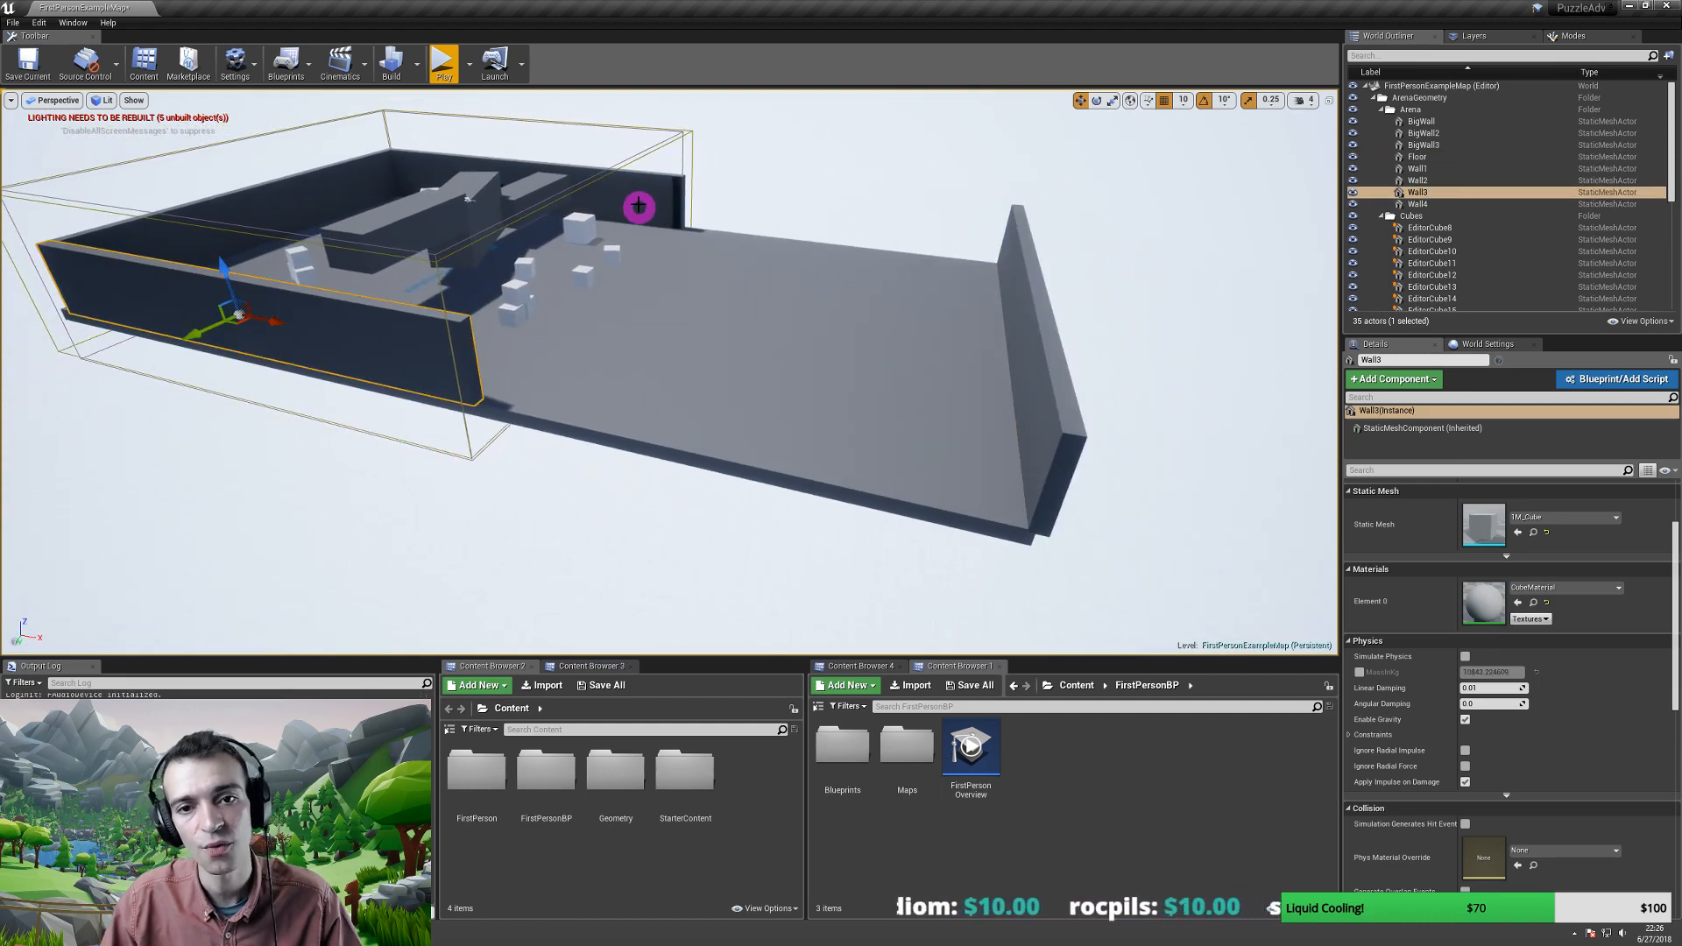
pyautogui.keyDown('ctrl'); pyautogui.click(639, 203); pyautogui.keyUp('ctrl')
pyautogui.moveTo(569, 191); pyautogui.dragTo(496, 186)
pyautogui.press('r')
pyautogui.press('w')
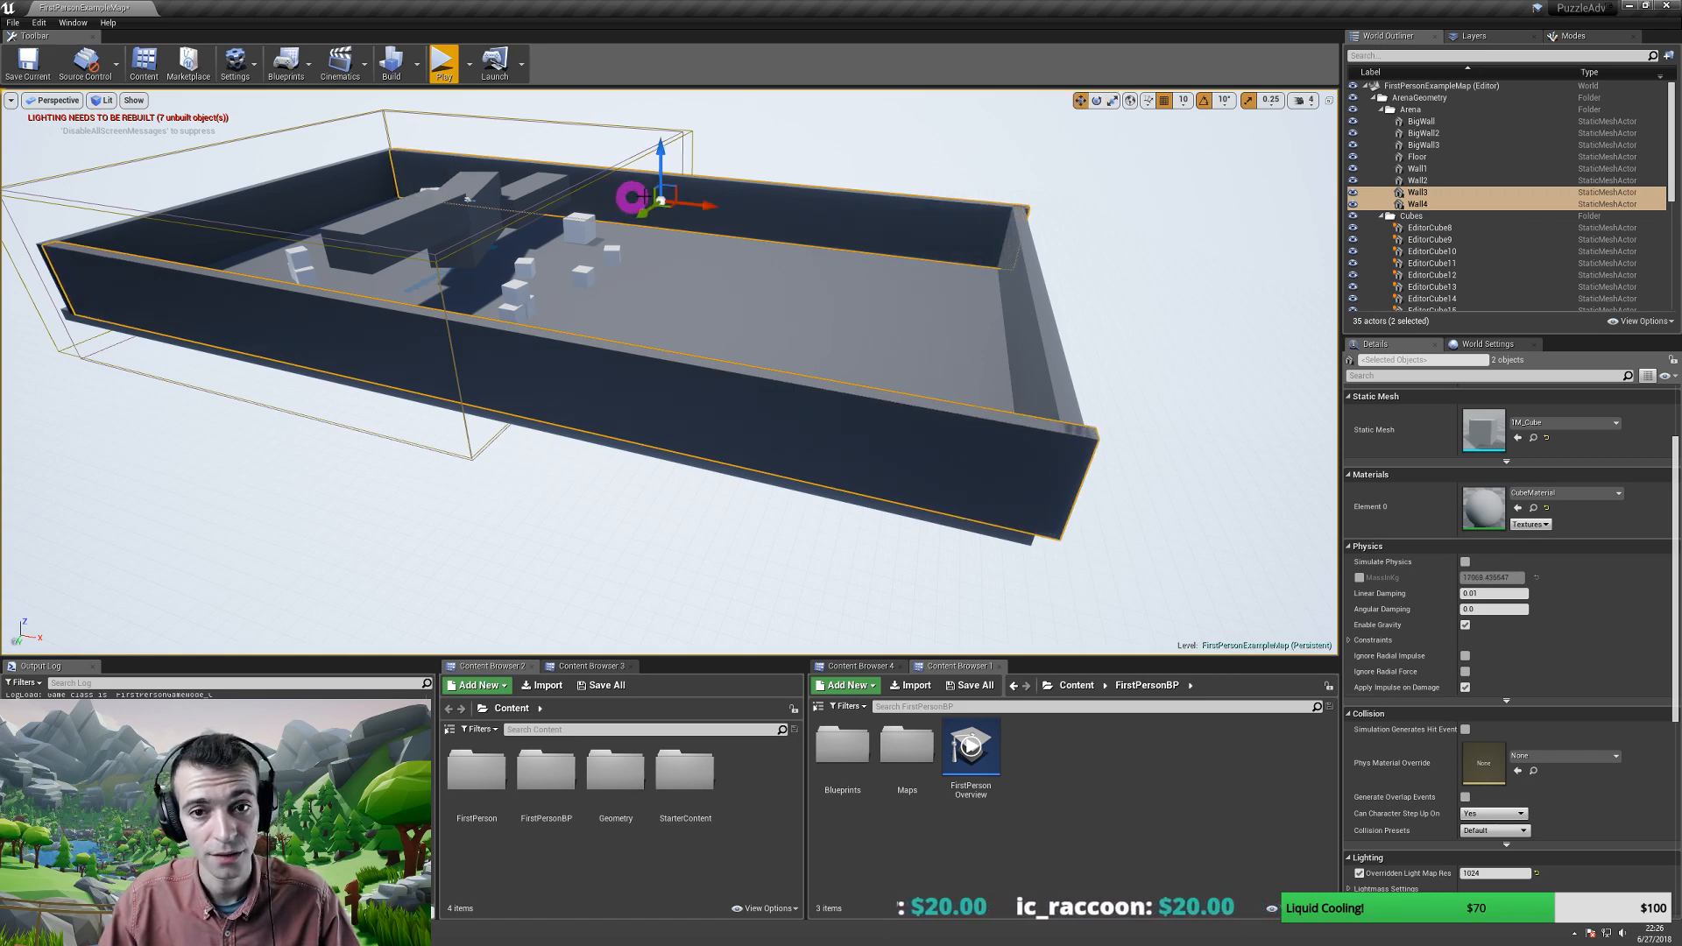
pyautogui.moveTo(707, 206); pyautogui.dragTo(698, 206)
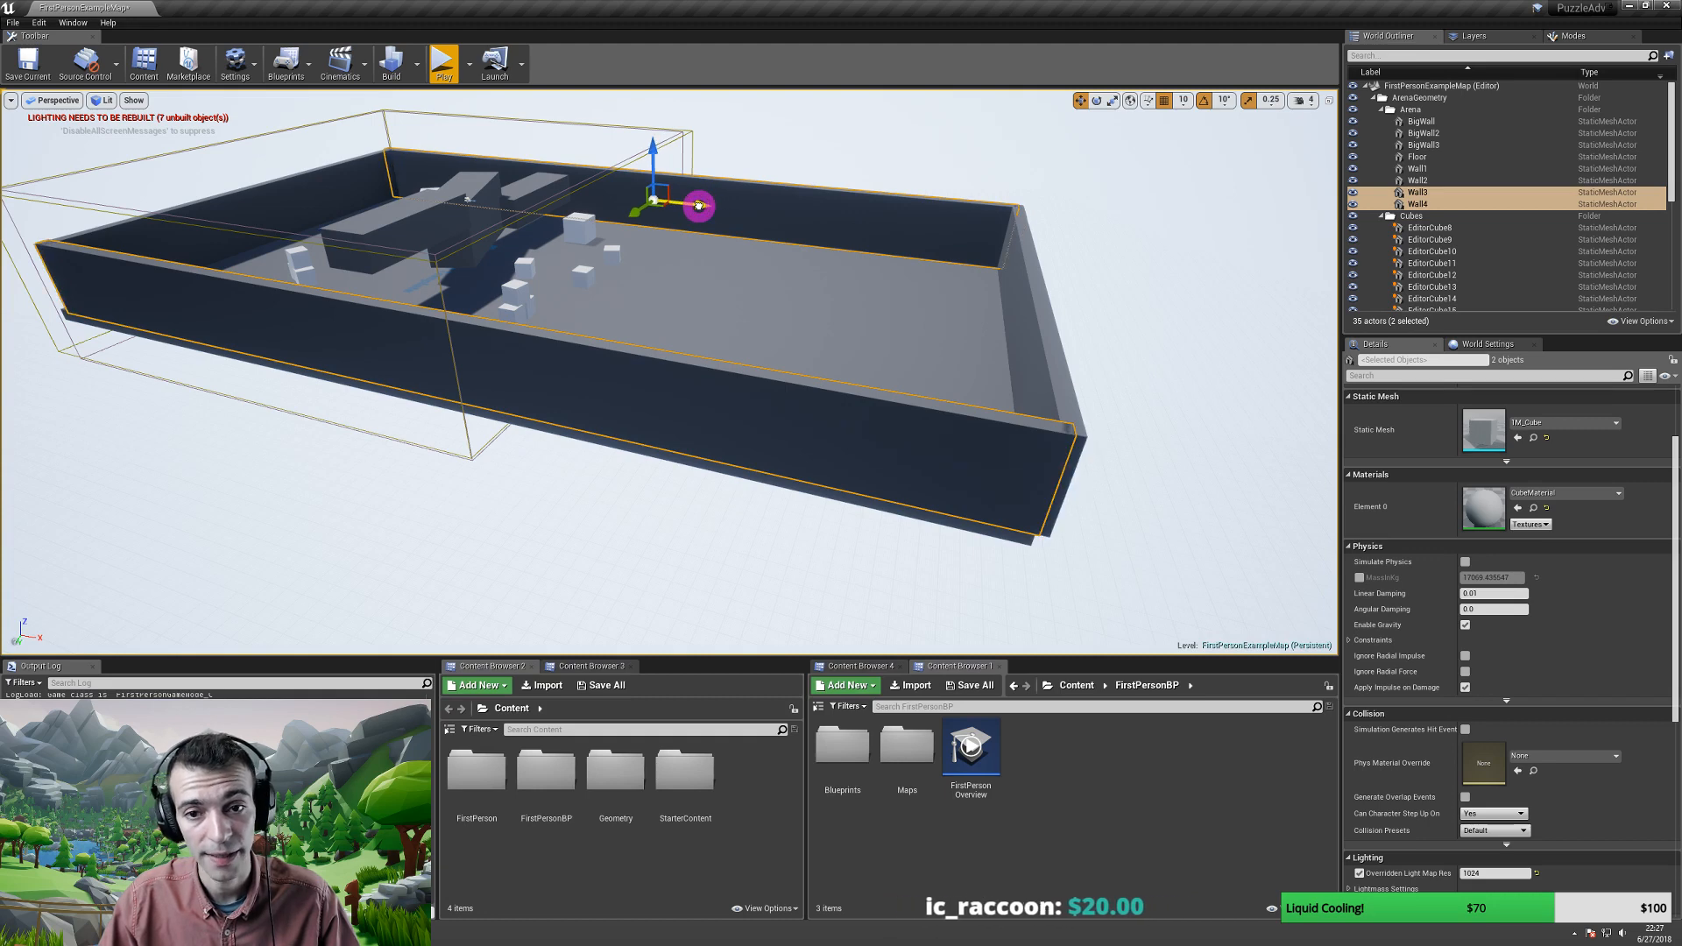
# - Nudge the floor so it lines up with the moved walls
pyautogui.moveTo(759, 292); pyautogui.dragTo(821, 553)
pyautogui.click(823, 543)
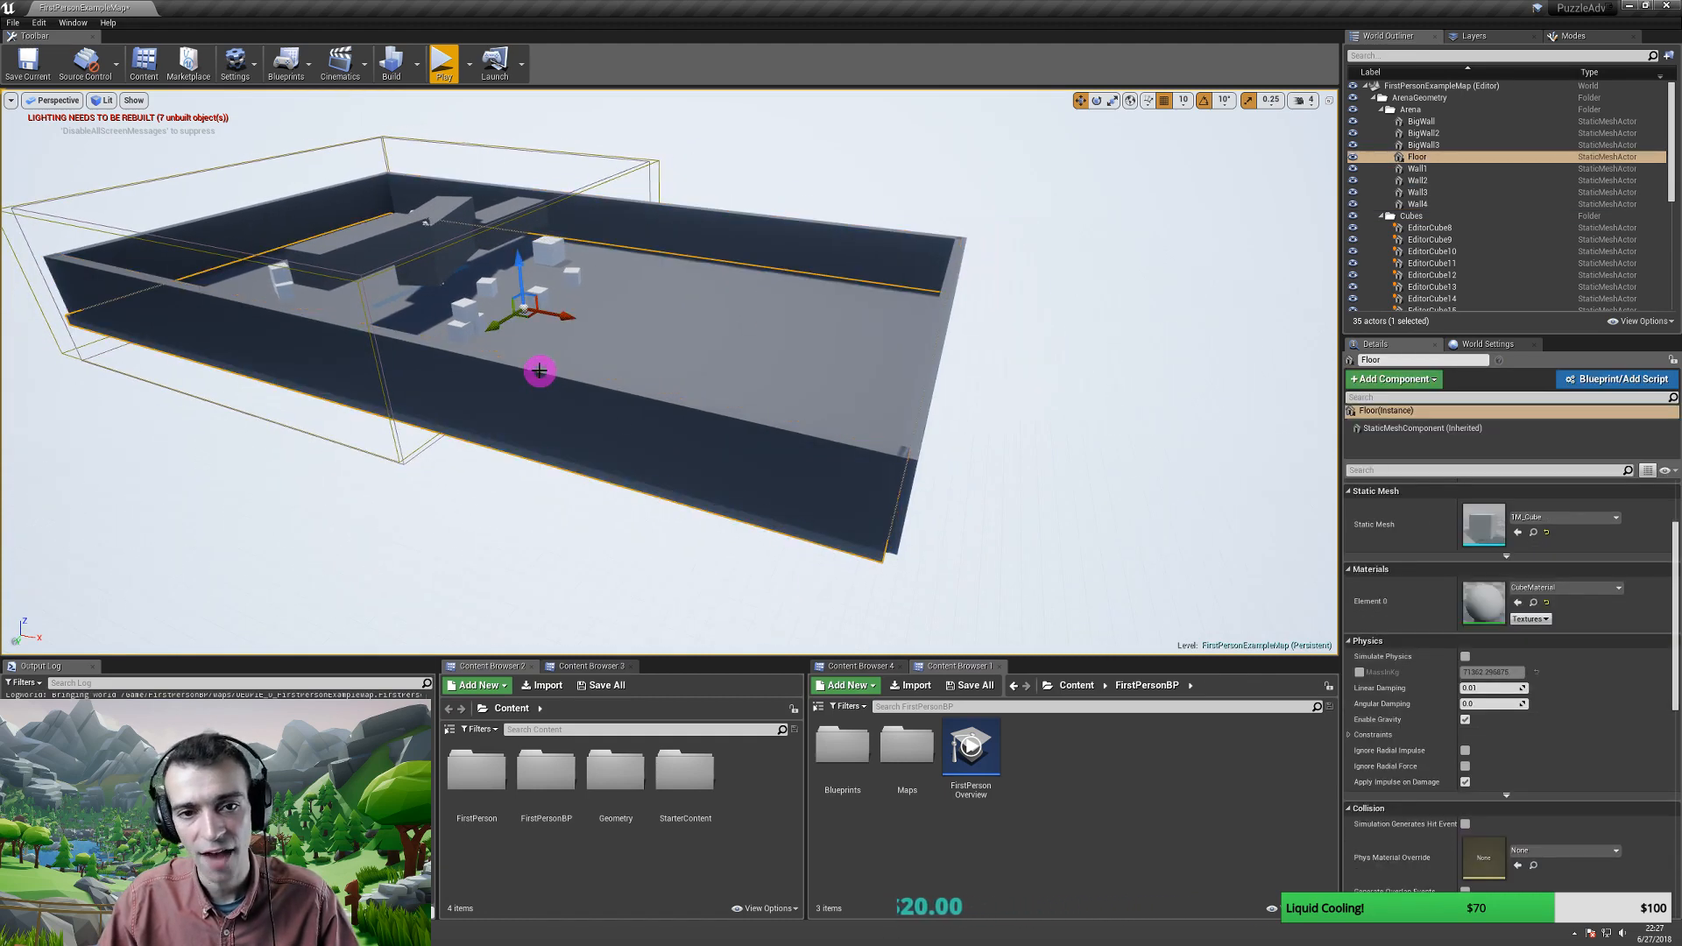
pyautogui.moveTo(565, 317); pyautogui.dragTo(567, 319)
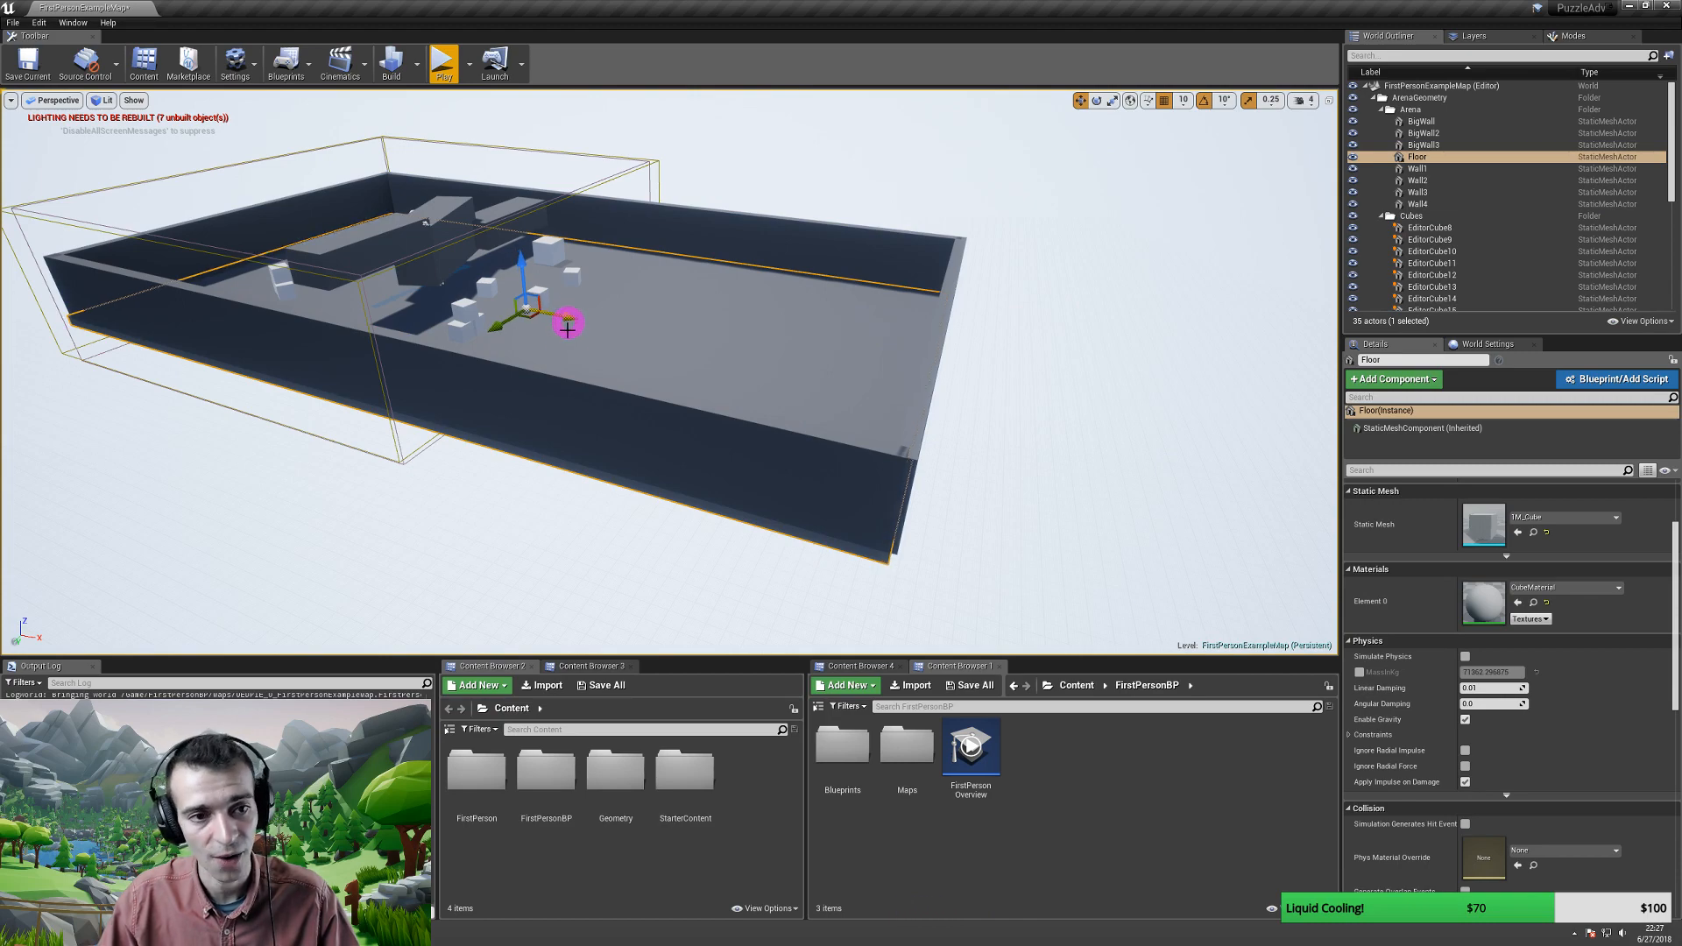
pyautogui.moveTo(579, 364); pyautogui.dragTo(811, 390, button='right')
pyautogui.press('w')
# - Duplicate BigWall3 twice to the right, turning the second copy 50° around vertical
pyautogui.click(543, 344)
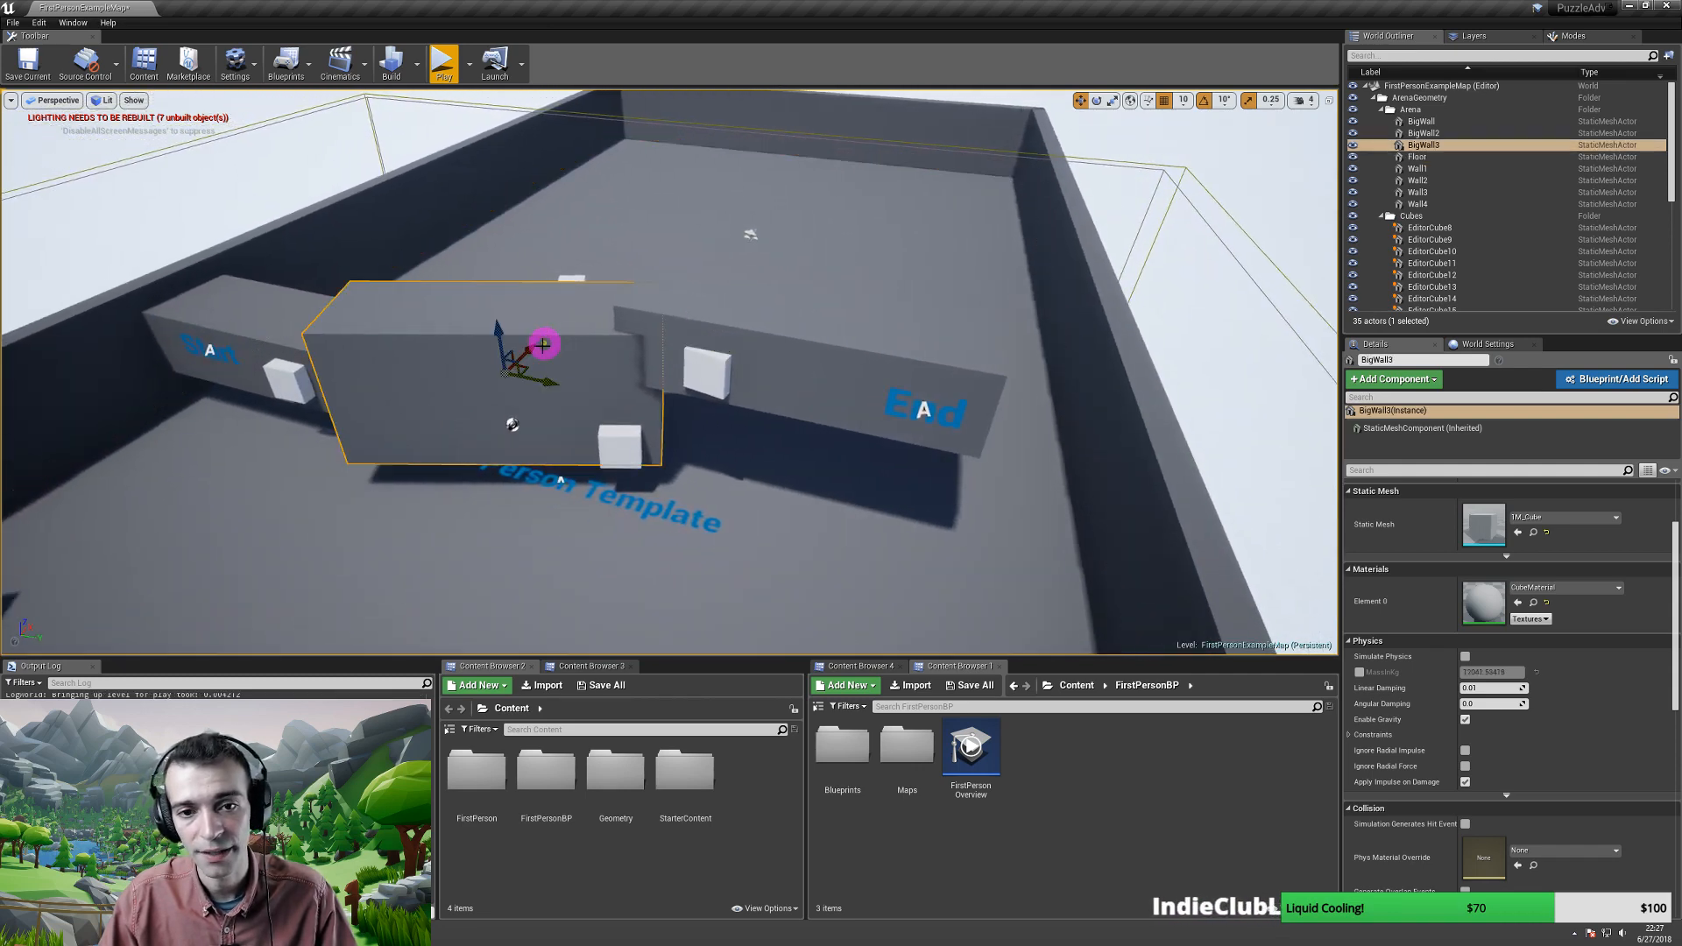
pyautogui.keyDown('ctrl'); pyautogui.click(616, 449); pyautogui.keyUp('ctrl')
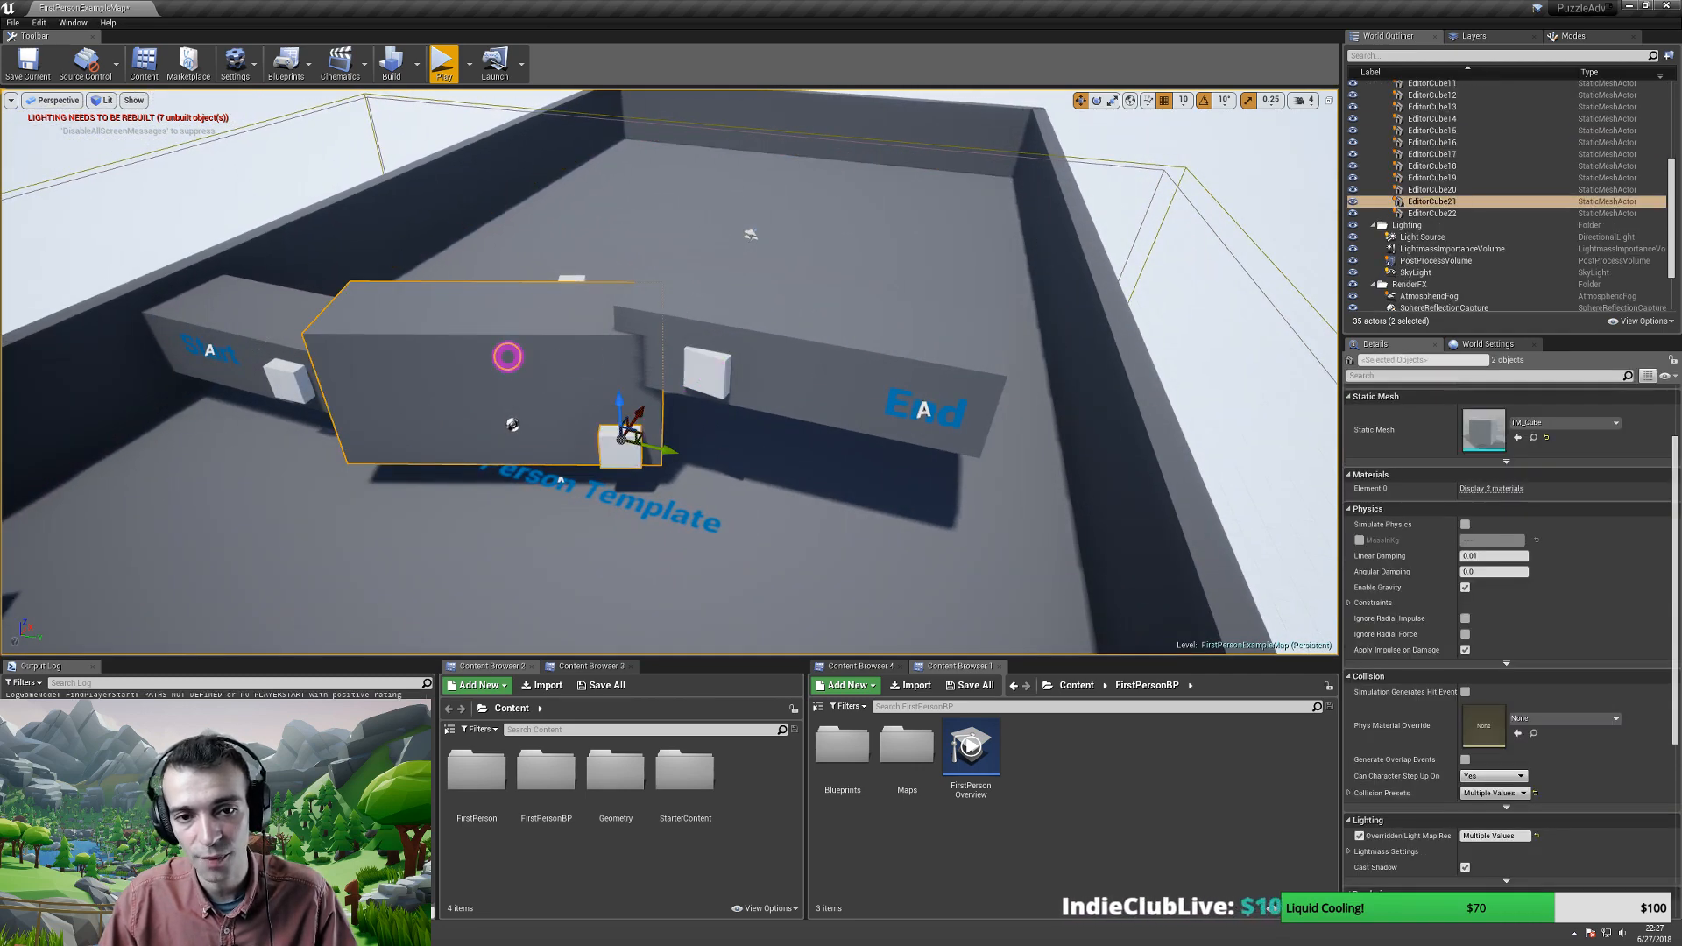
pyautogui.click(507, 357)
pyautogui.moveTo(587, 356); pyautogui.dragTo(446, 372, button='right')
pyautogui.keyDown('alt'); pyautogui.moveTo(476, 313); pyautogui.dragTo(860, 347); pyautogui.keyUp('alt')
pyautogui.press('w')
pyautogui.moveTo(859, 347); pyautogui.dragTo(522, 439, button='right')
pyautogui.keyDown('alt'); pyautogui.moveTo(518, 409); pyautogui.dragTo(883, 473); pyautogui.keyUp('alt')
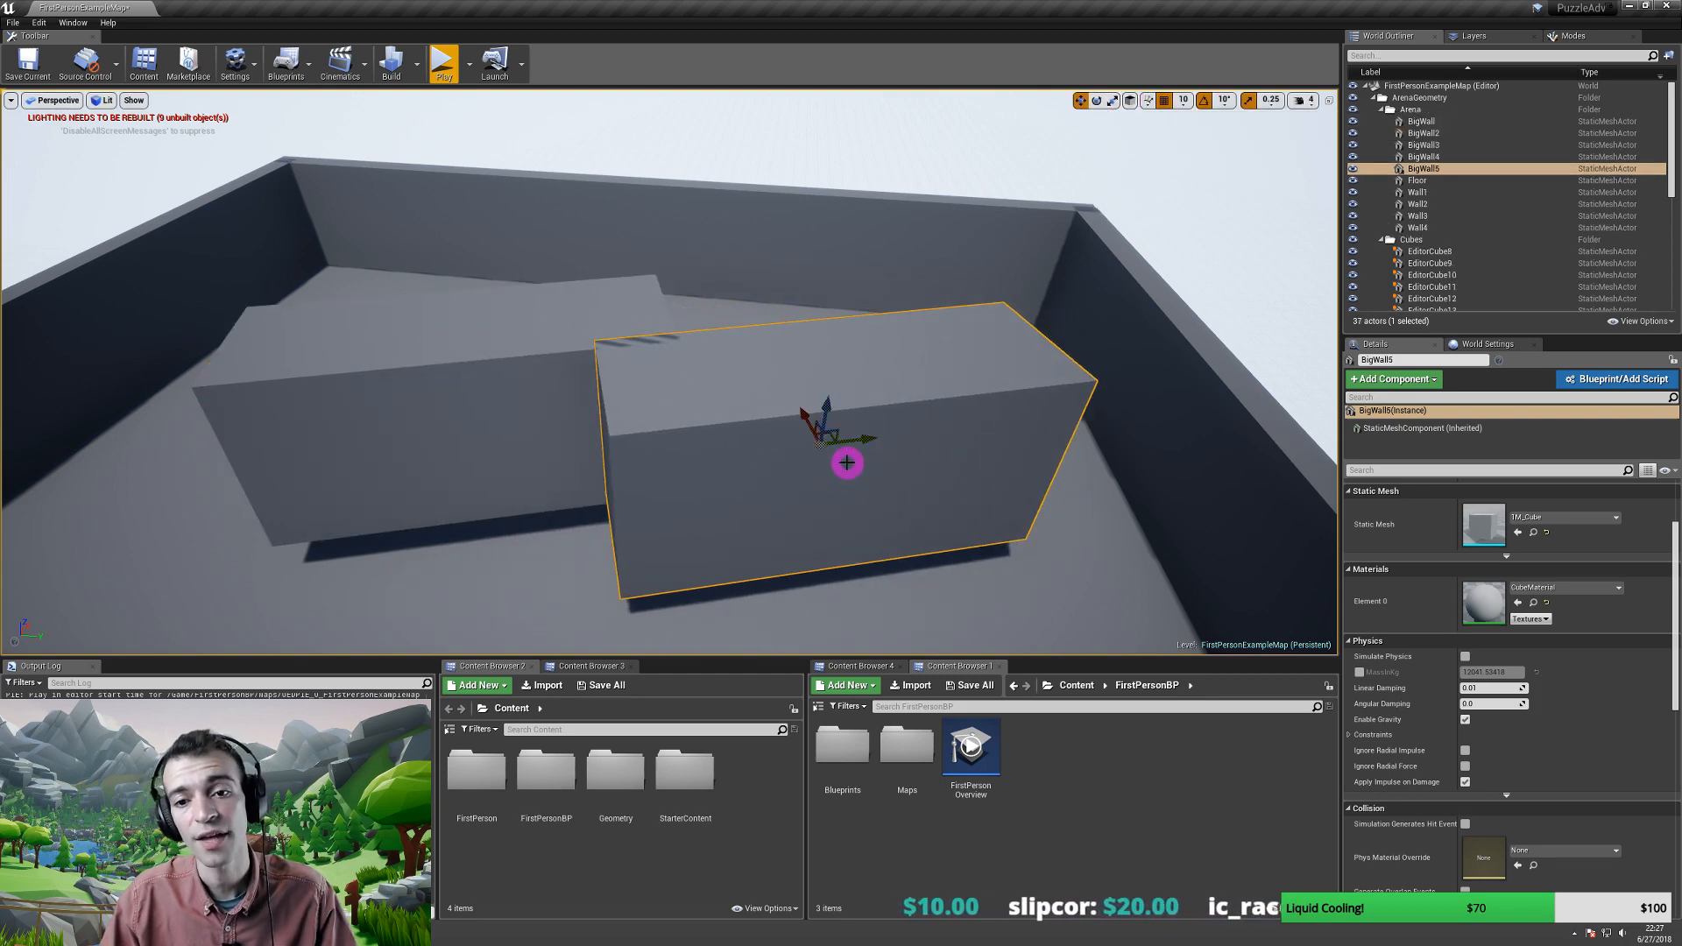
pyautogui.press('e')
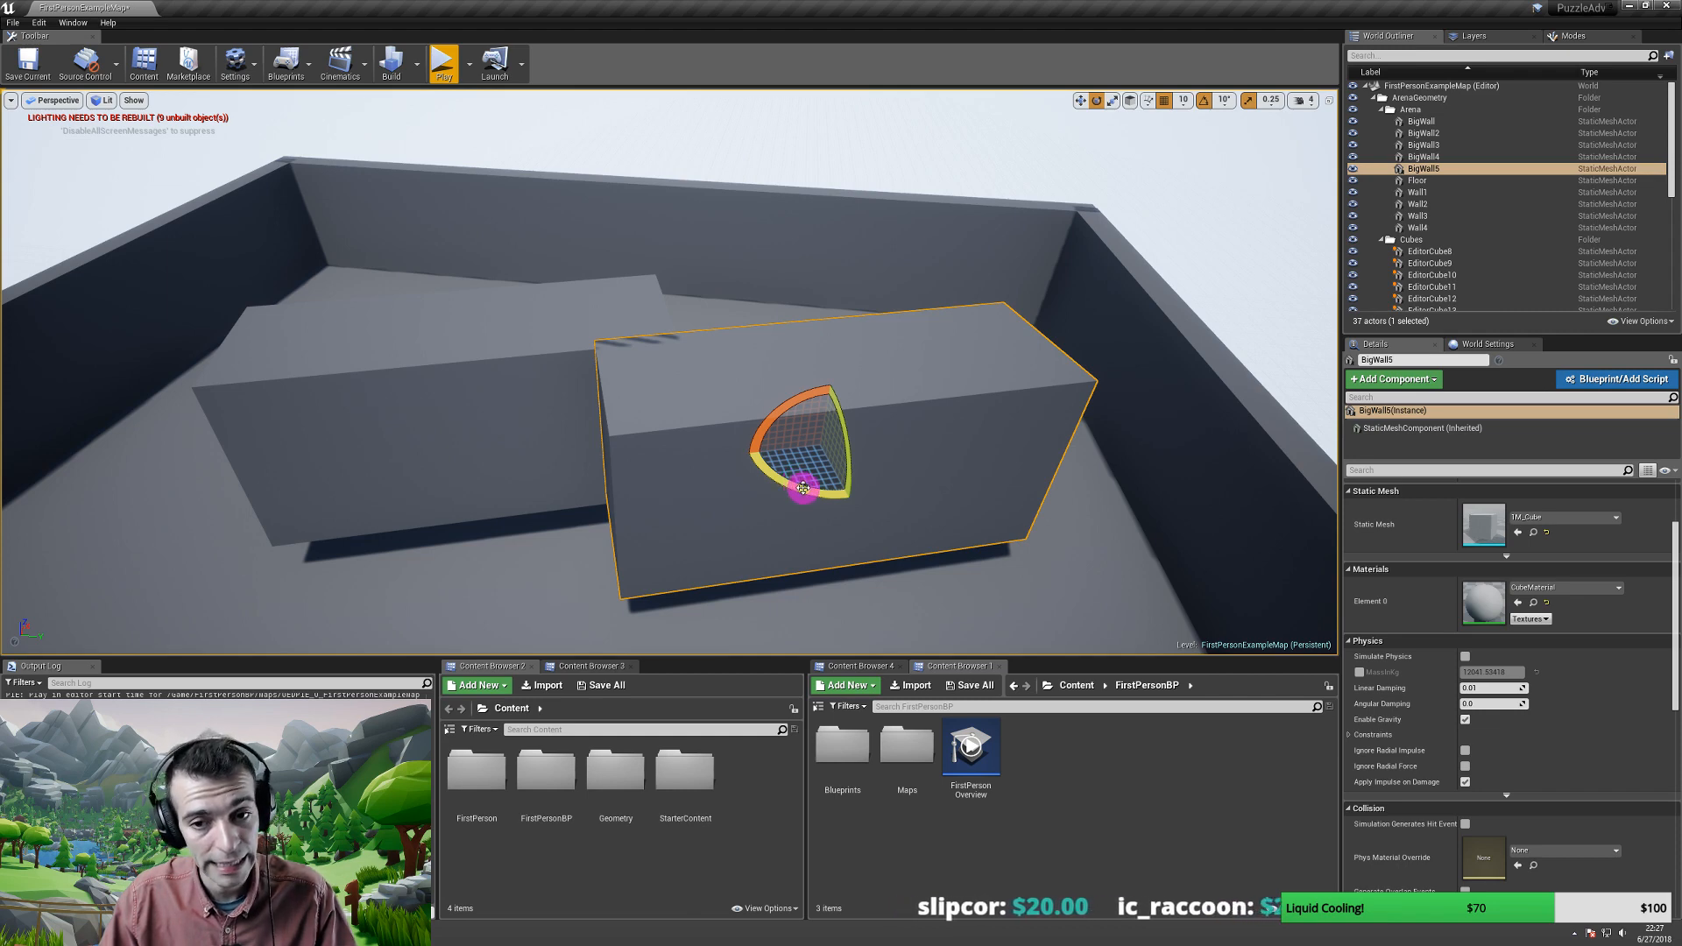
pyautogui.moveTo(802, 487); pyautogui.dragTo(694, 470)
pyautogui.moveTo(694, 470); pyautogui.dragTo(619, 420, button='right')
# - Resize the copy BigWall4 along one axis
pyautogui.click(551, 390)
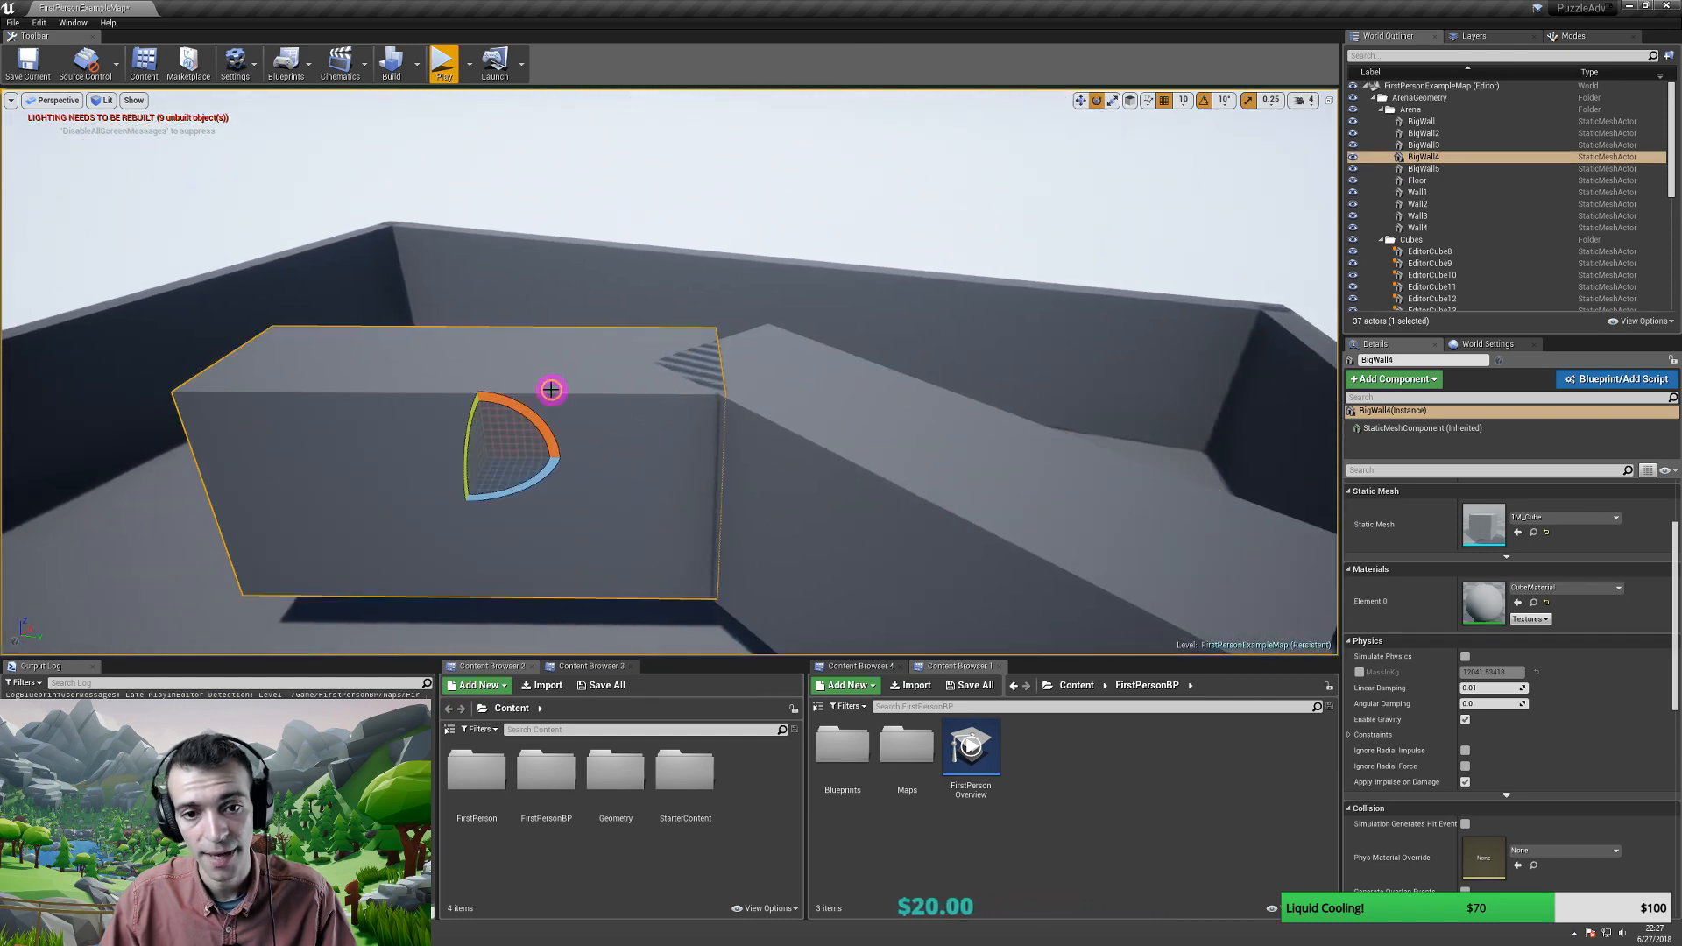
pyautogui.moveTo(526, 375); pyautogui.dragTo(523, 380, button='right')
pyautogui.press('r')
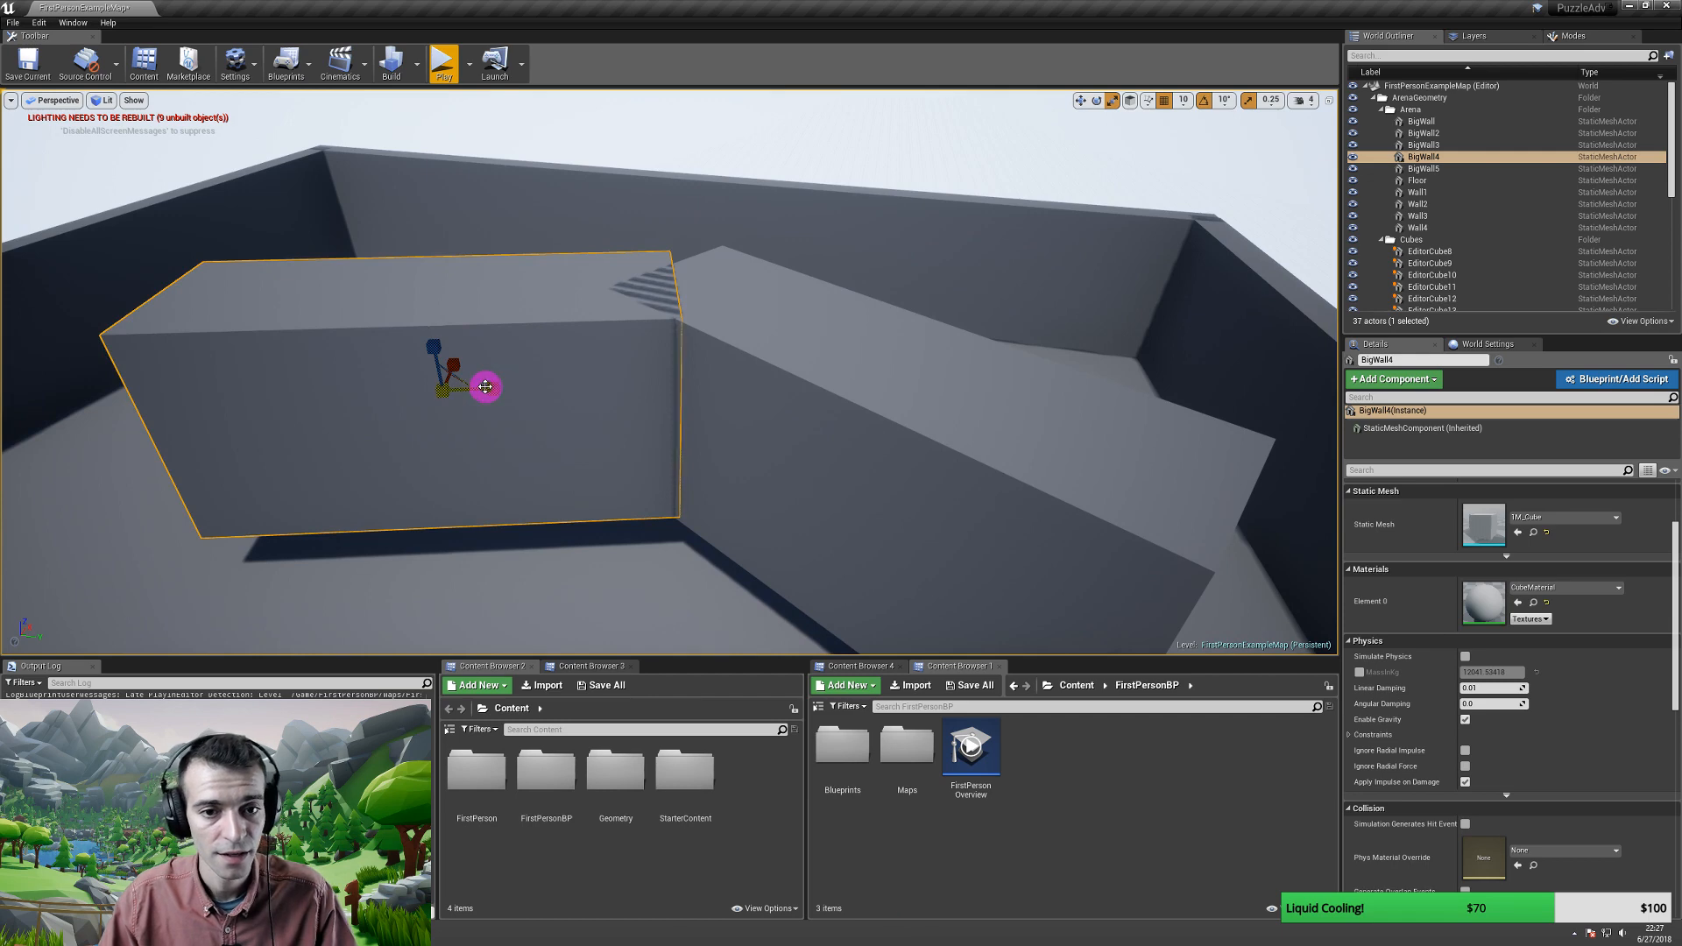
pyautogui.moveTo(485, 387); pyautogui.dragTo(131, 387)
# - Raise BigWall6 high into a tall tower
pyautogui.press('r')
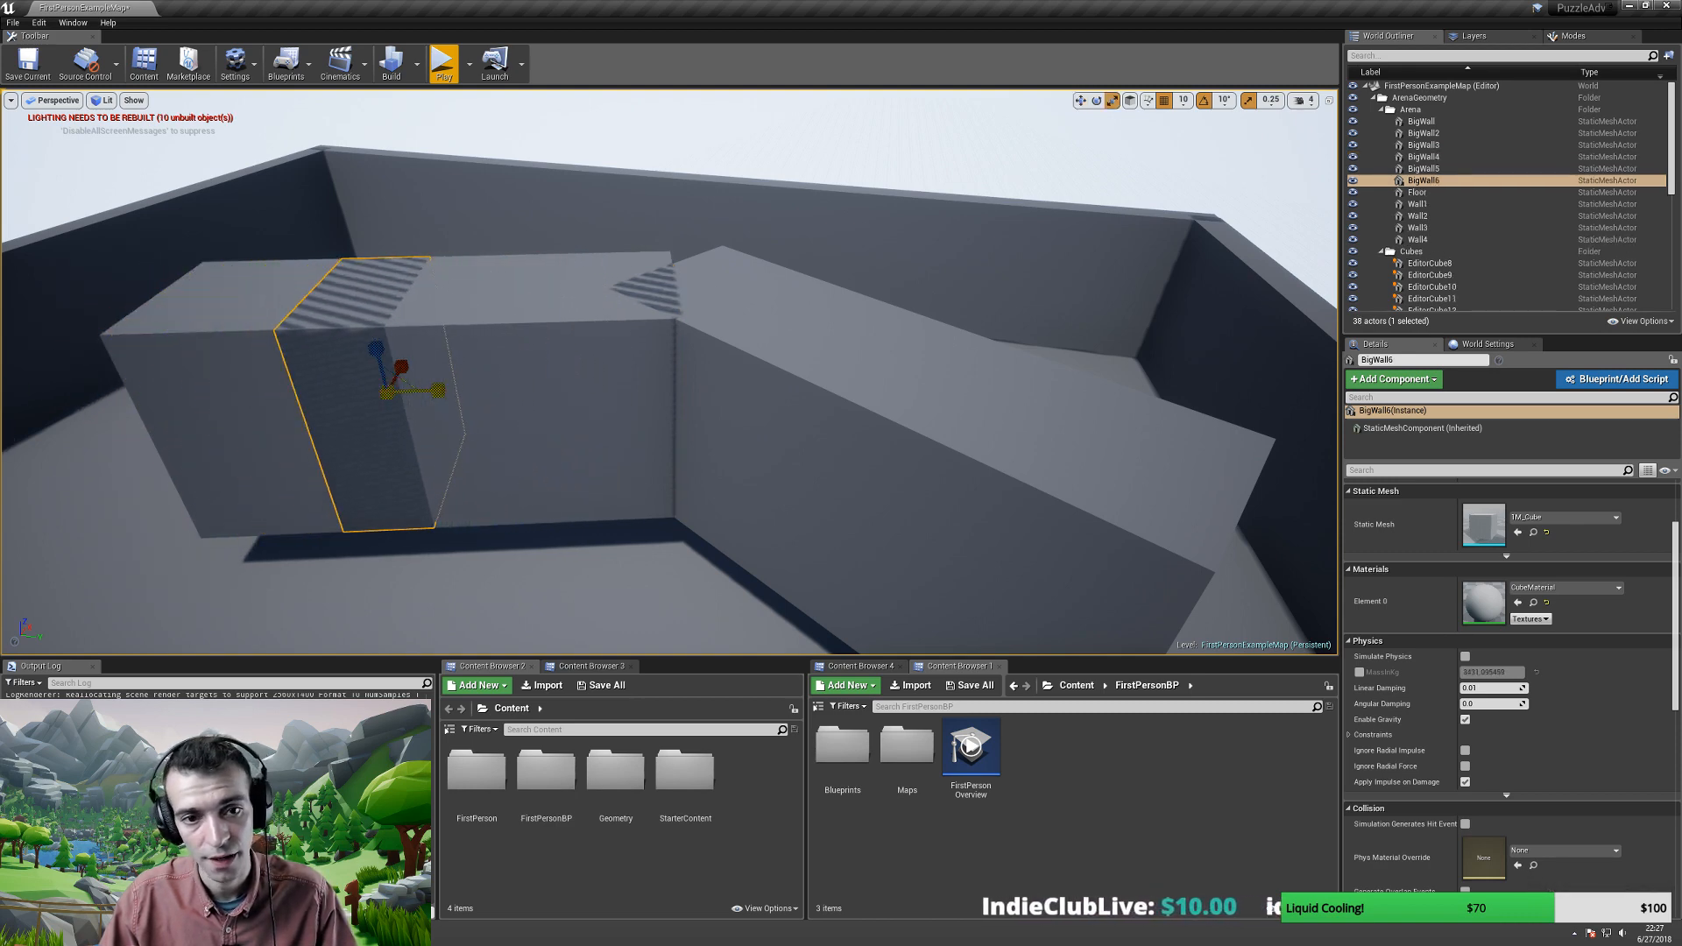
pyautogui.press('w')
pyautogui.moveTo(397, 365); pyautogui.dragTo(412, 318)
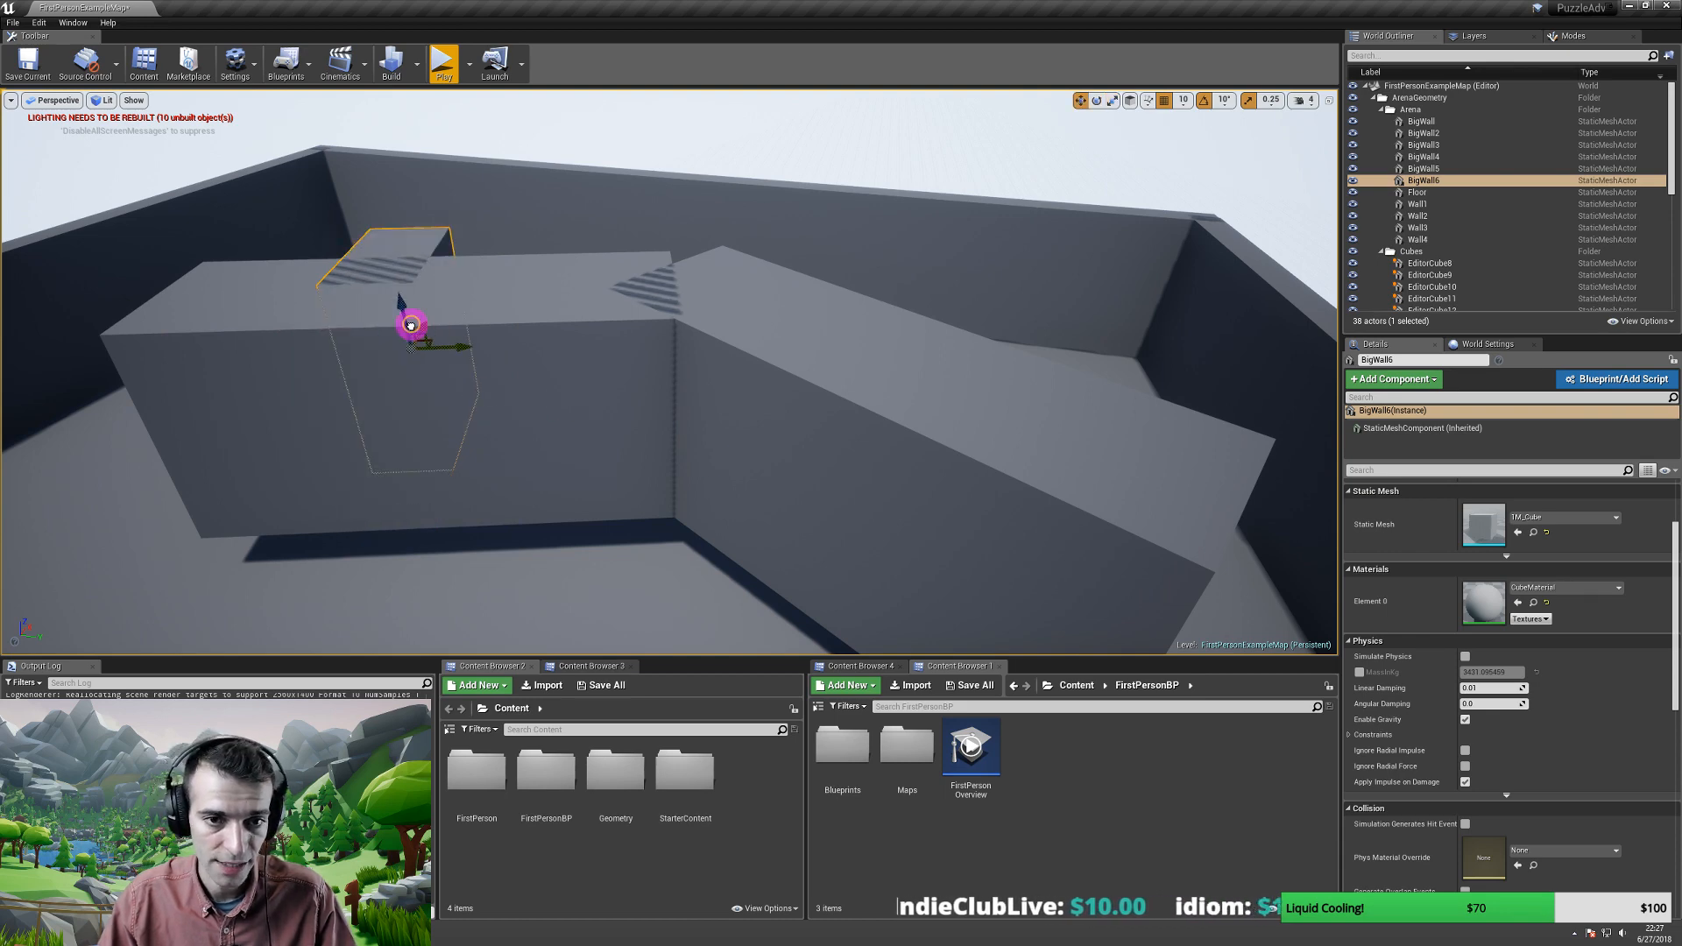
pyautogui.press('r')
pyautogui.press('w')
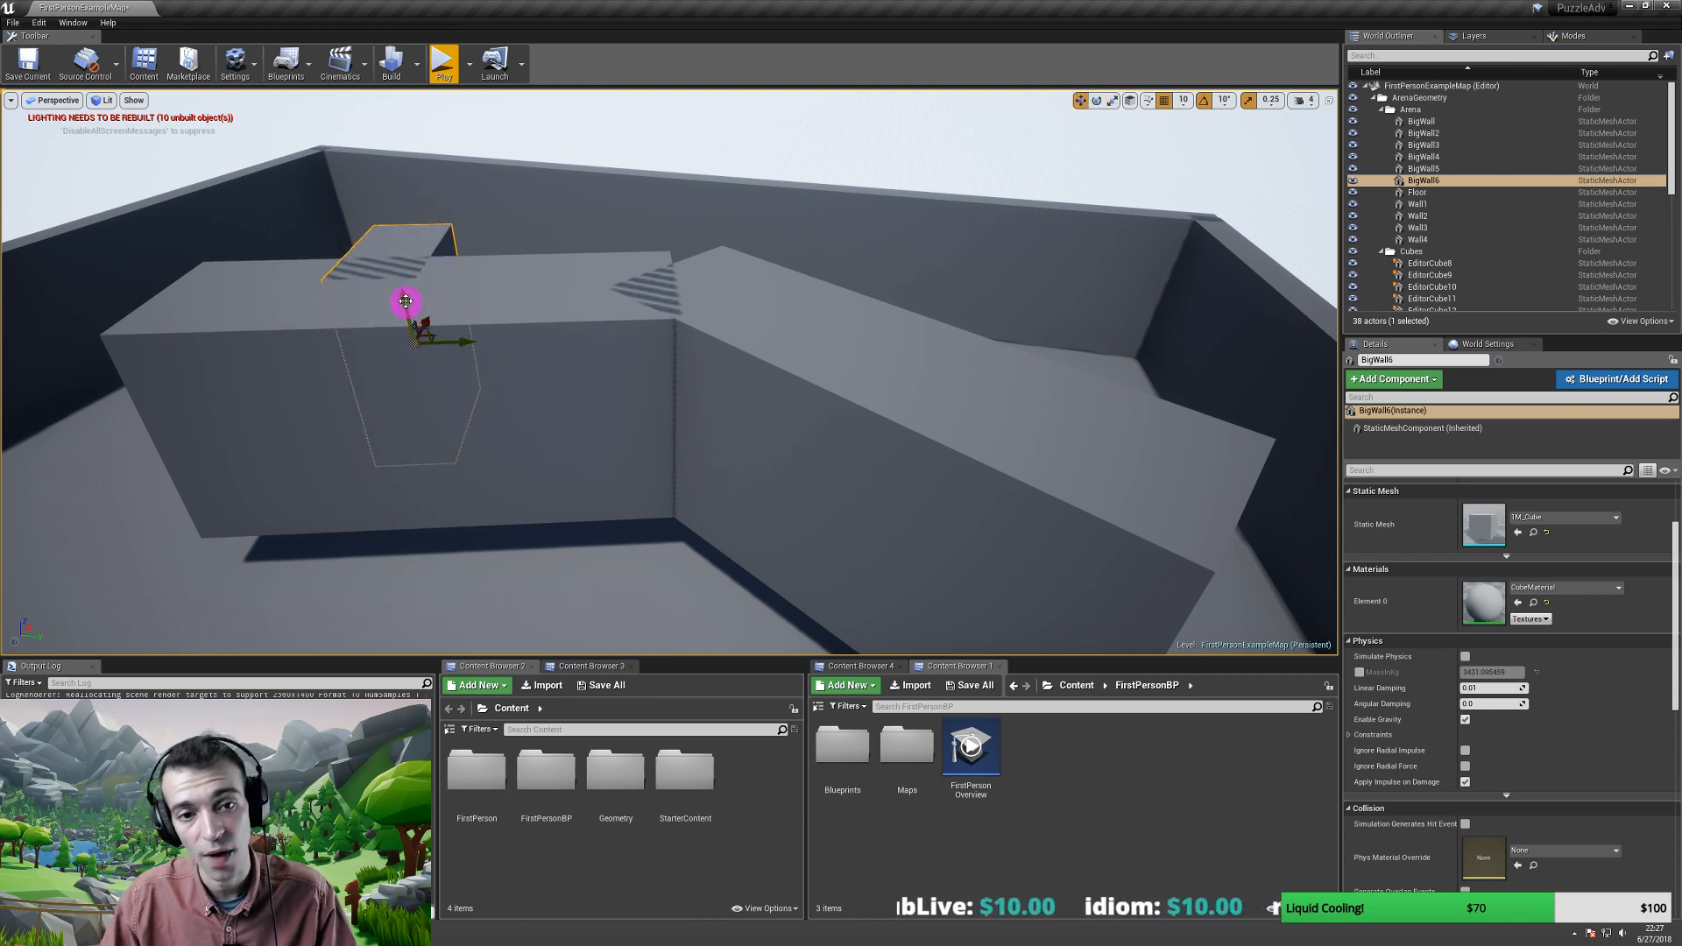
pyautogui.moveTo(403, 301); pyautogui.dragTo(304, 135)
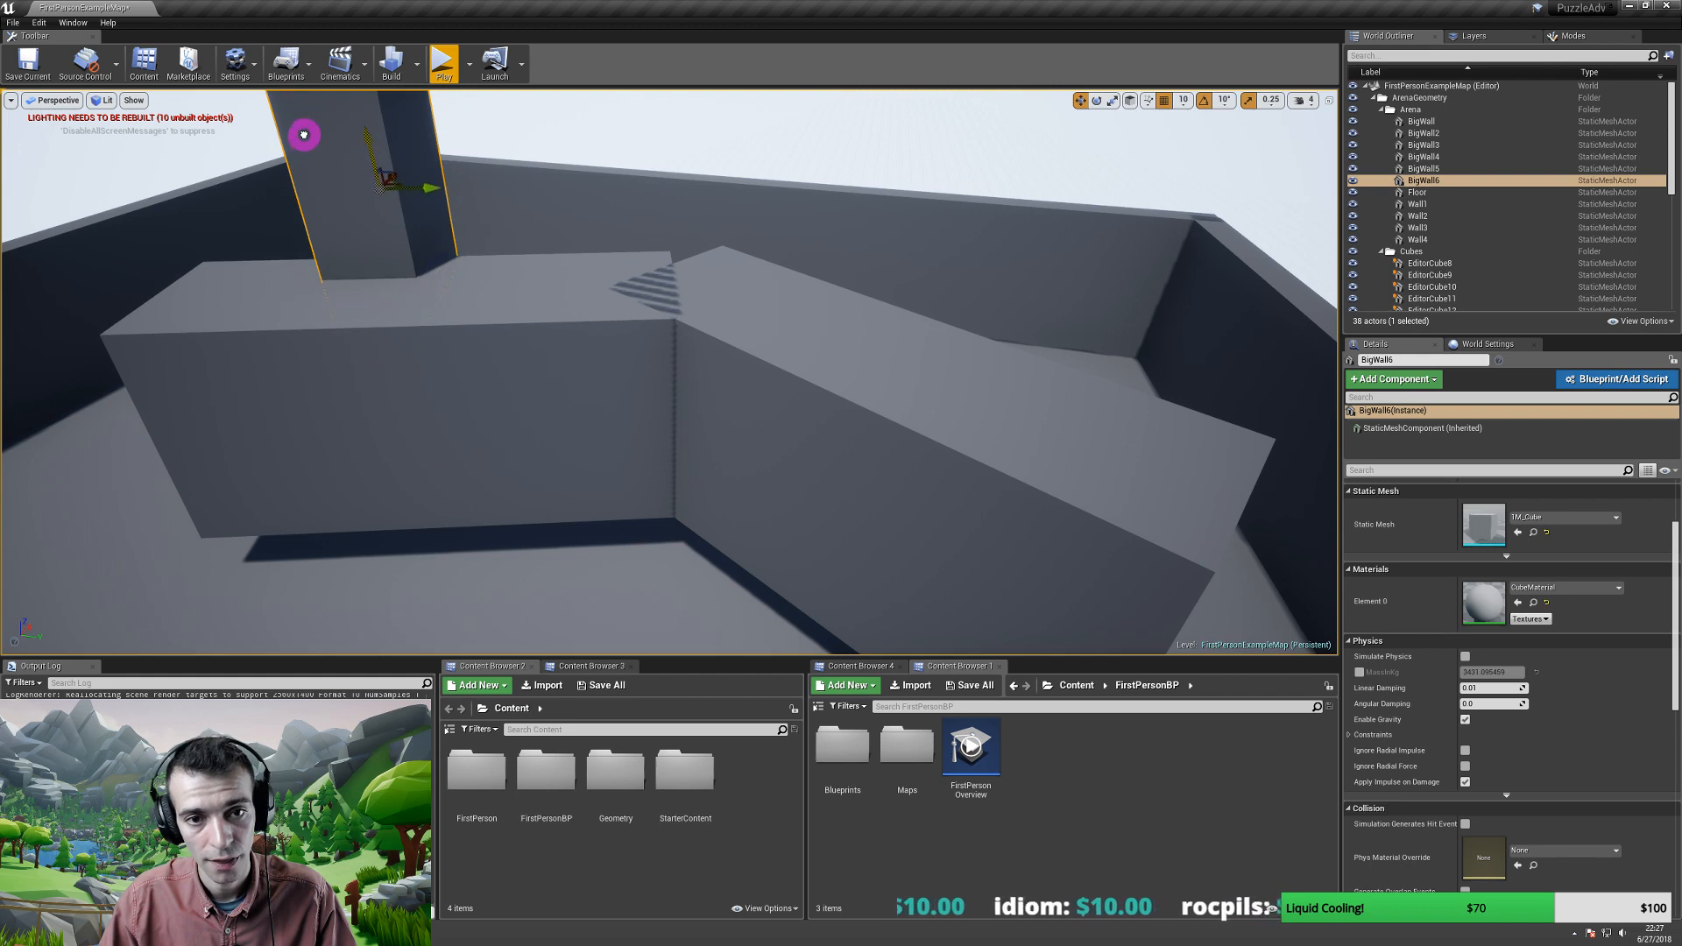
pyautogui.moveTo(354, 248); pyautogui.dragTo(448, 321, button='right')
# - Copy BigWall4 into BigWall7, flatten it into a slab and settle it on the tower as a ledge
pyautogui.click(520, 351)
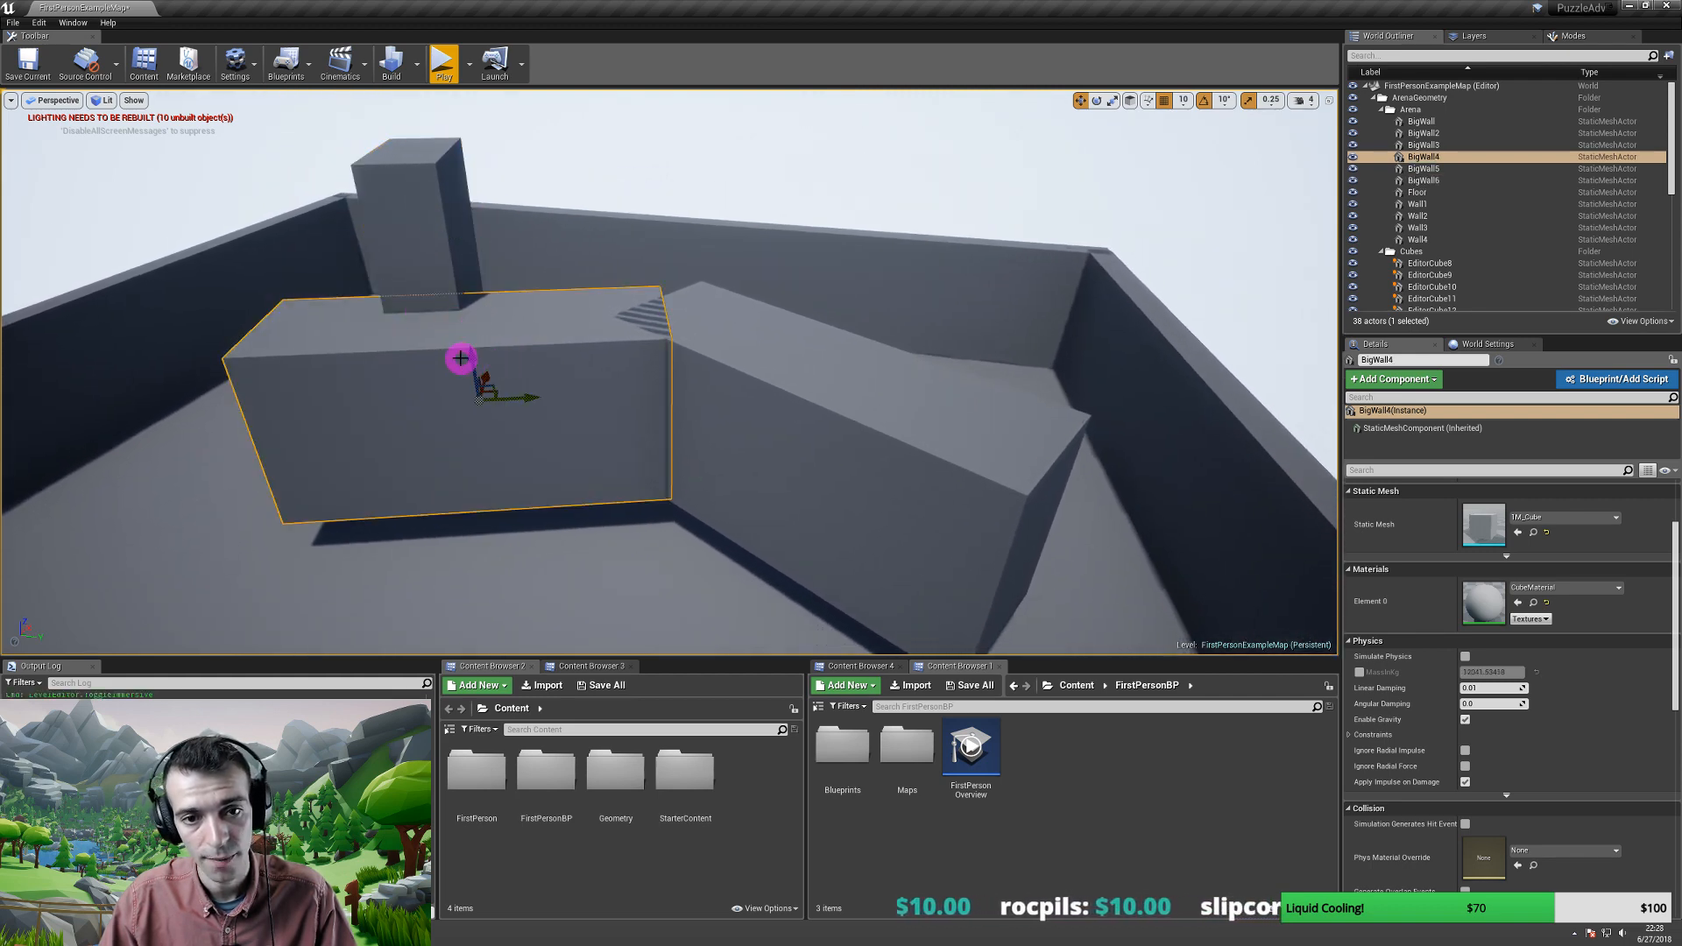
pyautogui.keyDown('alt'); pyautogui.moveTo(467, 358); pyautogui.dragTo(492, 395); pyautogui.keyUp('alt')
pyautogui.moveTo(492, 394); pyautogui.dragTo(477, 228, button='right')
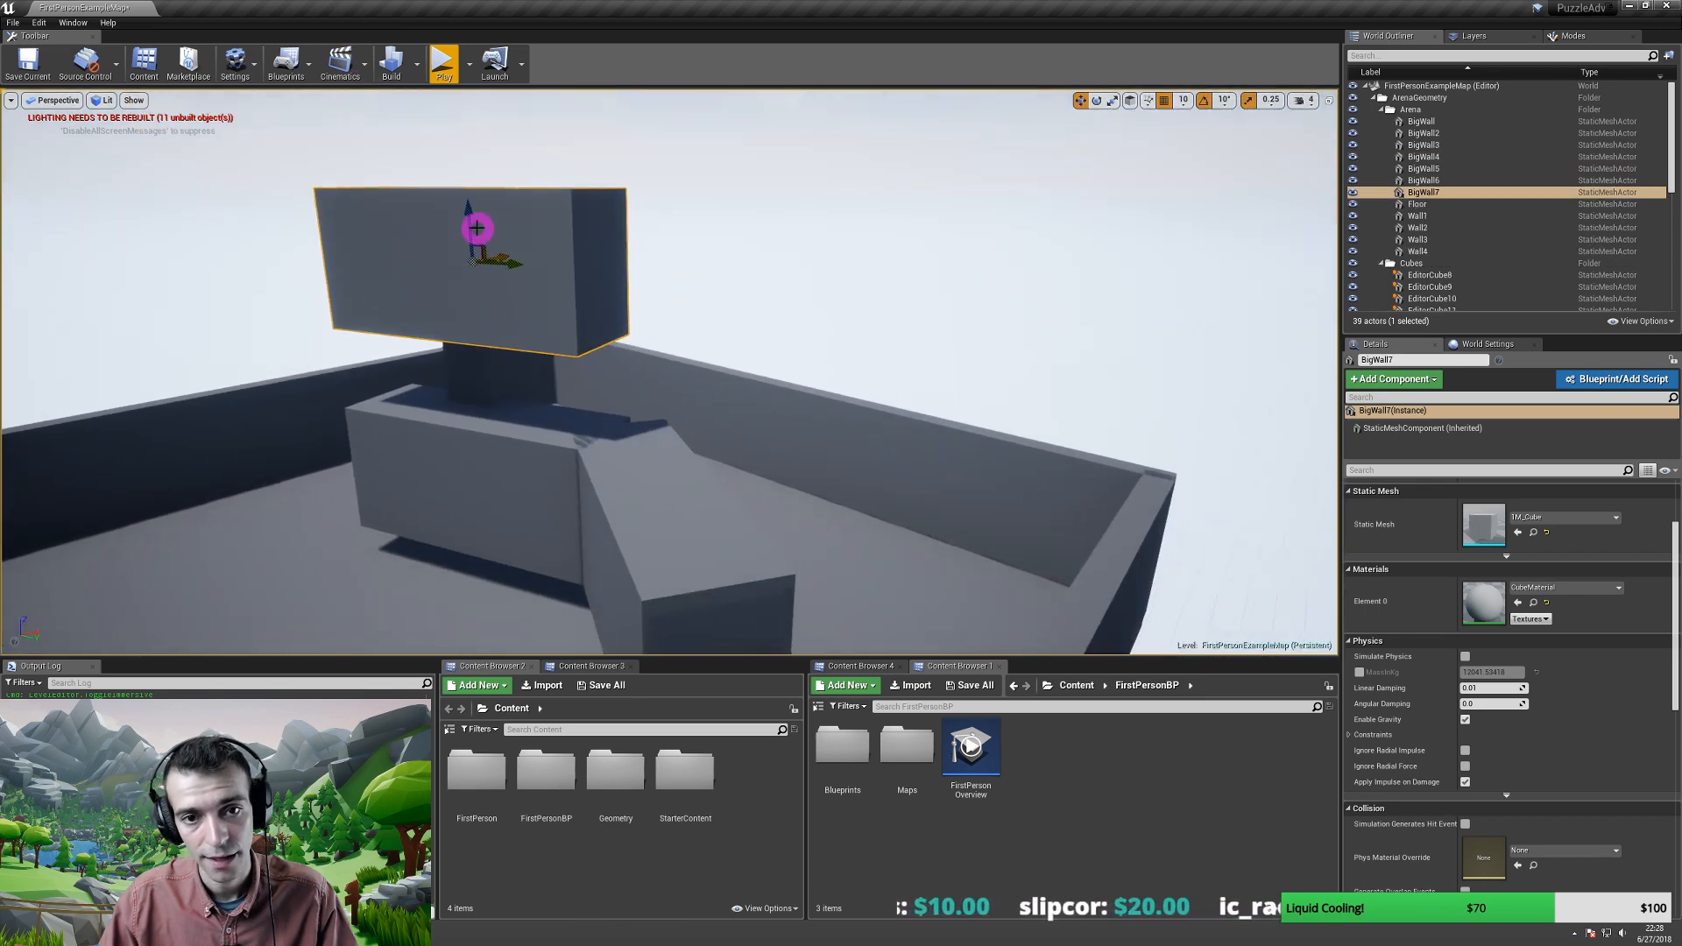
pyautogui.moveTo(465, 208); pyautogui.dragTo(450, 368)
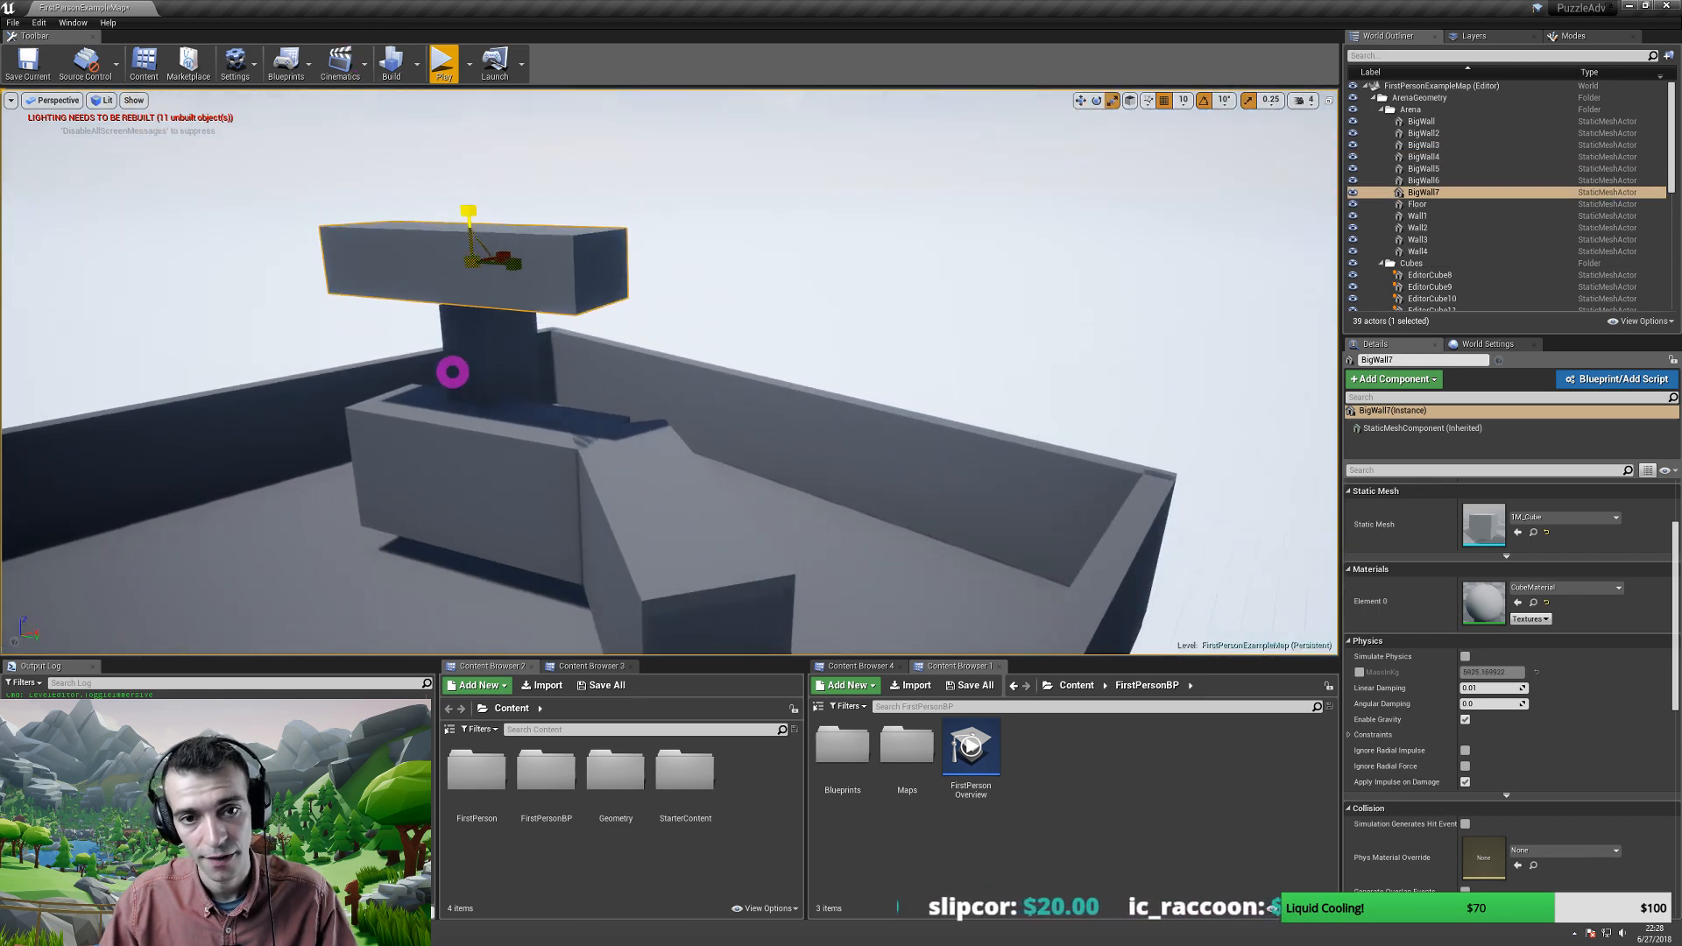
pyautogui.press('w')
pyautogui.moveTo(470, 207); pyautogui.dragTo(501, 281)
pyautogui.moveTo(501, 280); pyautogui.dragTo(660, 294, button='right')
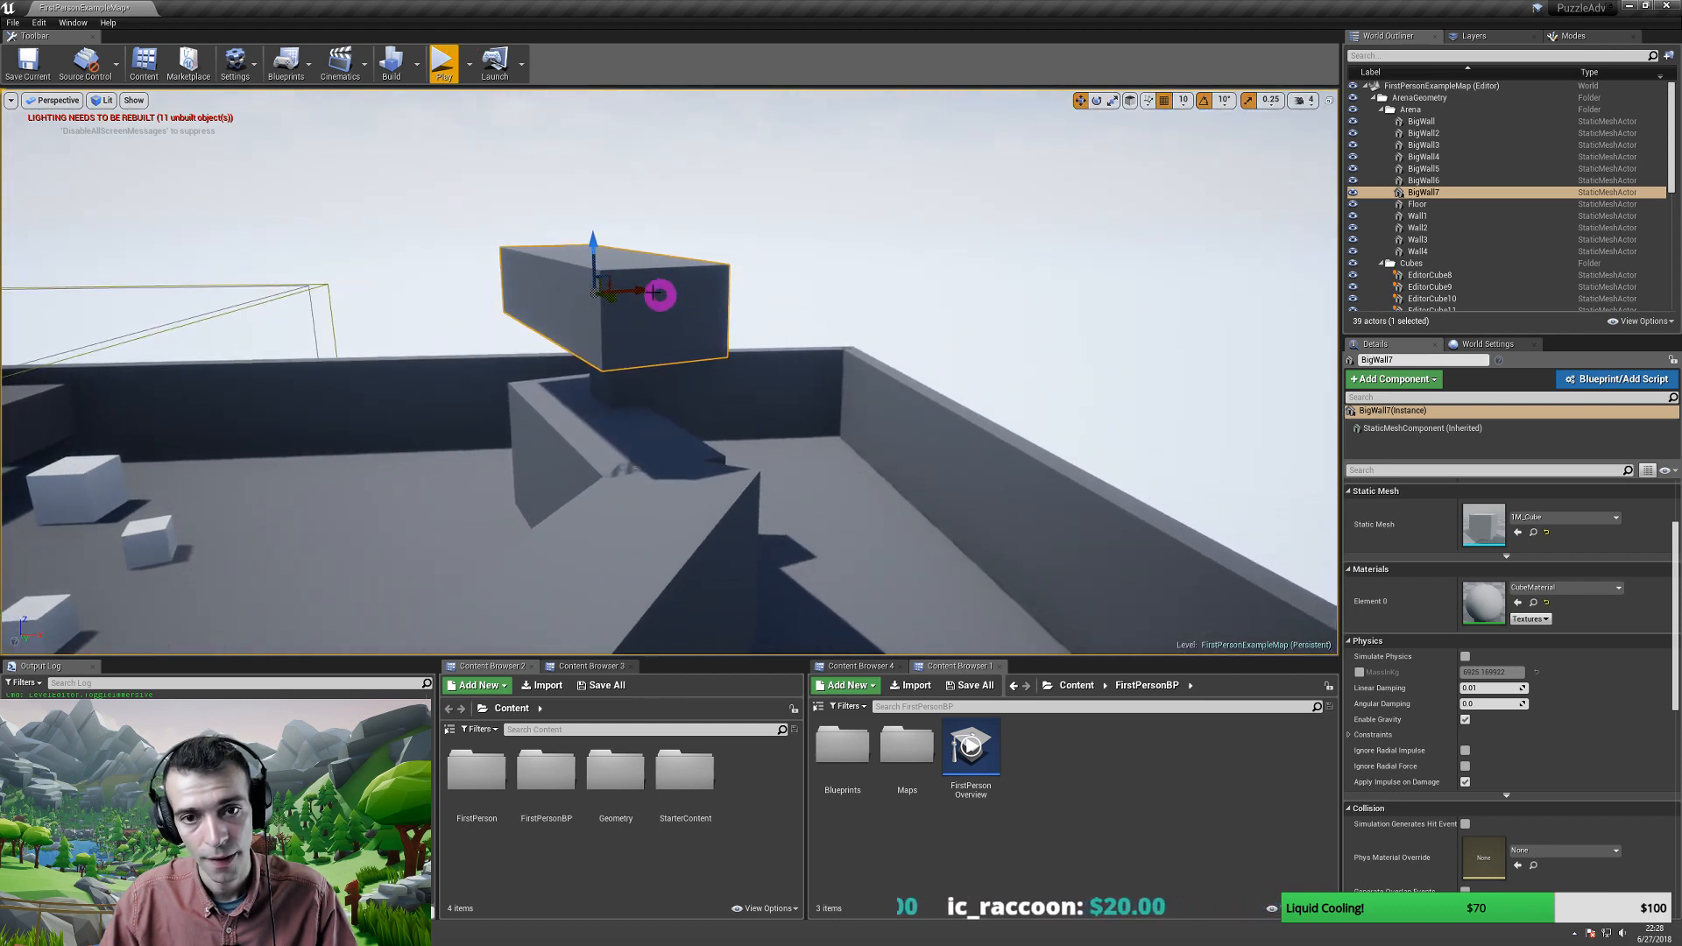
pyautogui.moveTo(646, 289); pyautogui.dragTo(593, 297)
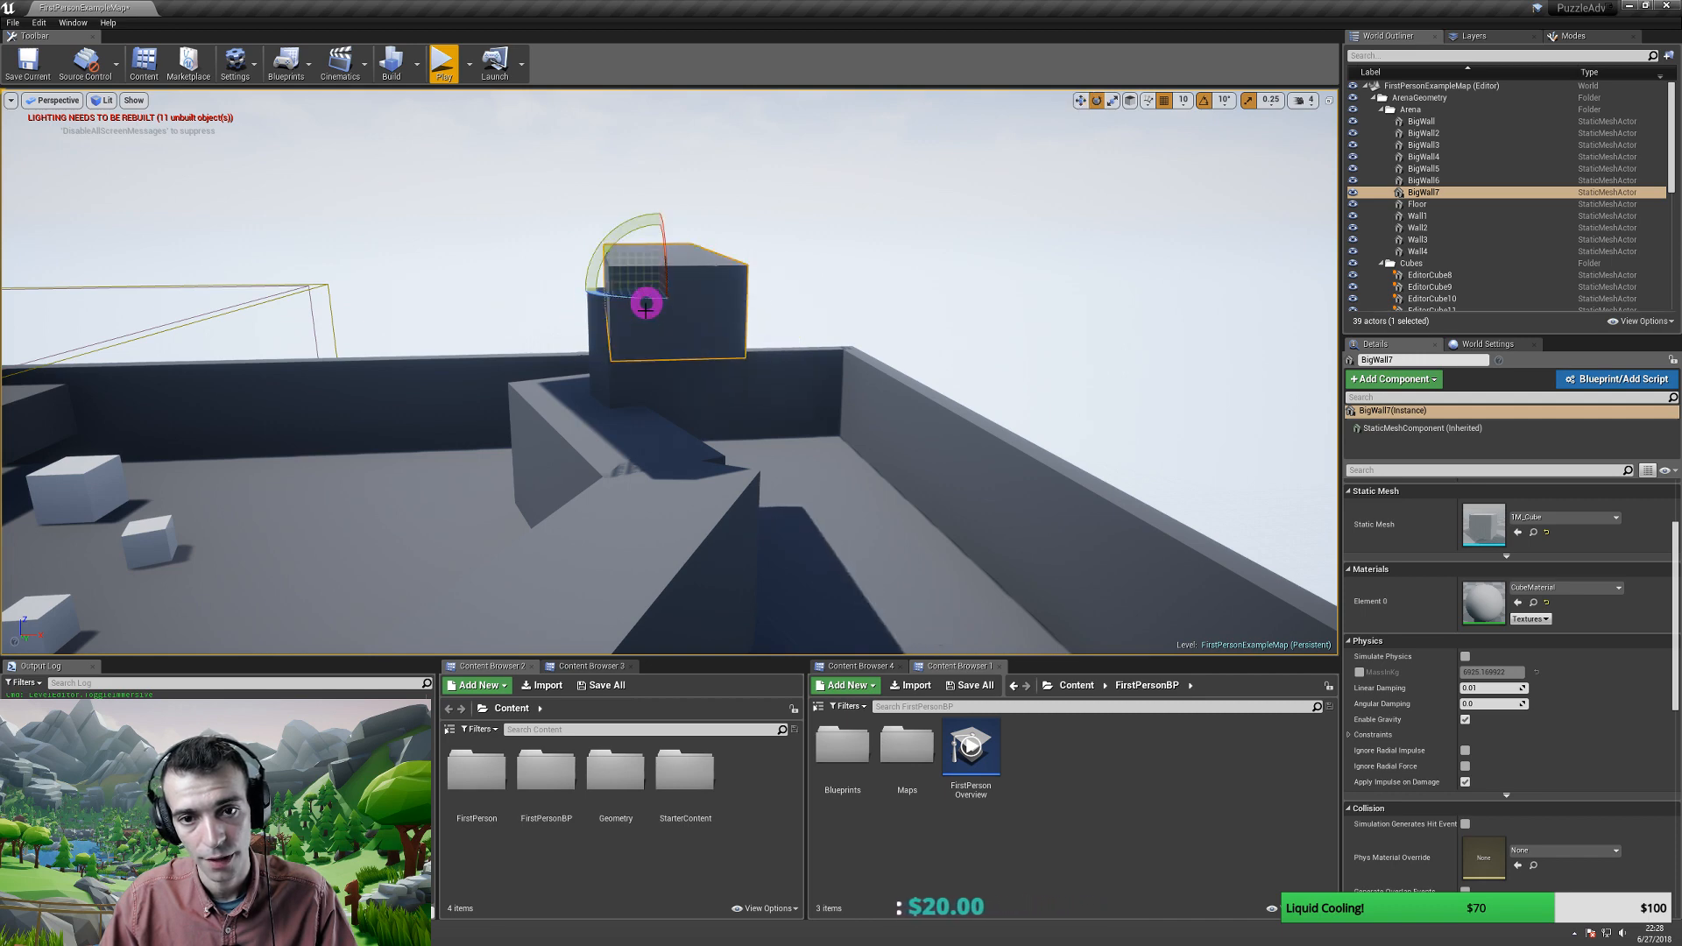
pyautogui.moveTo(639, 300)
pyautogui.mouseDown(button='right')
pyautogui.moveTo(732, 362)
pyautogui.moveTo(822, 376)
pyautogui.moveTo(642, 360)
pyautogui.moveTo(429, 267)
pyautogui.moveTo(555, 334)
pyautogui.moveTo(458, 326)
pyautogui.moveTo(616, 303)
pyautogui.mouseUp(button='right')
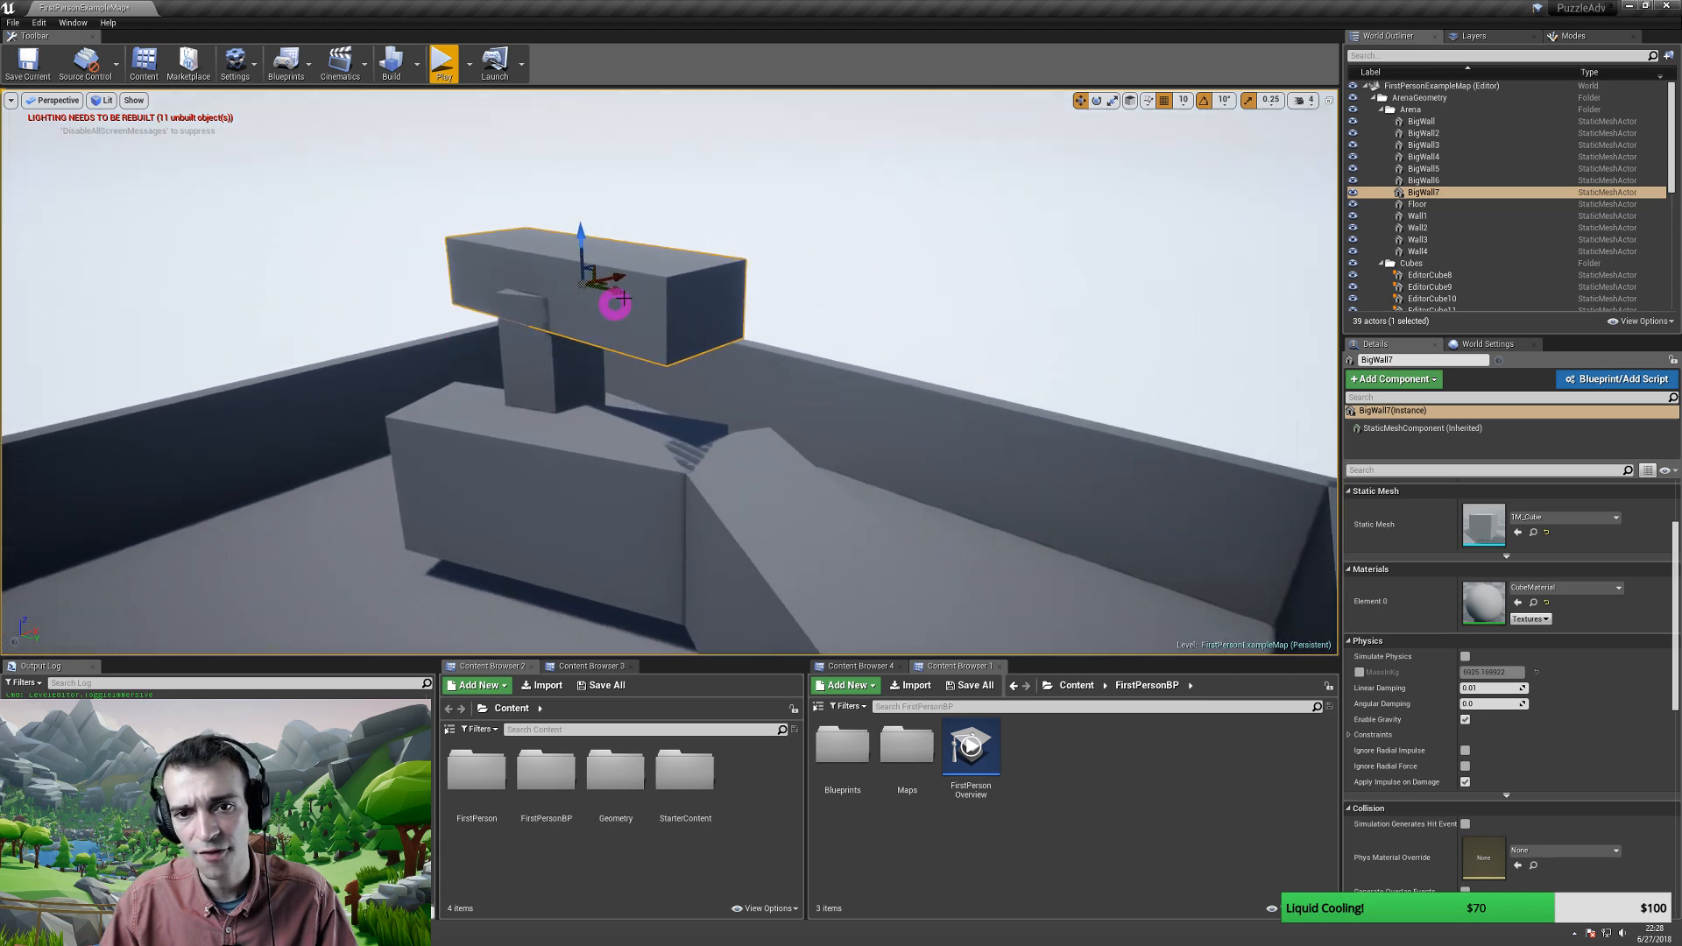
pyautogui.moveTo(619, 276); pyautogui.dragTo(652, 326)
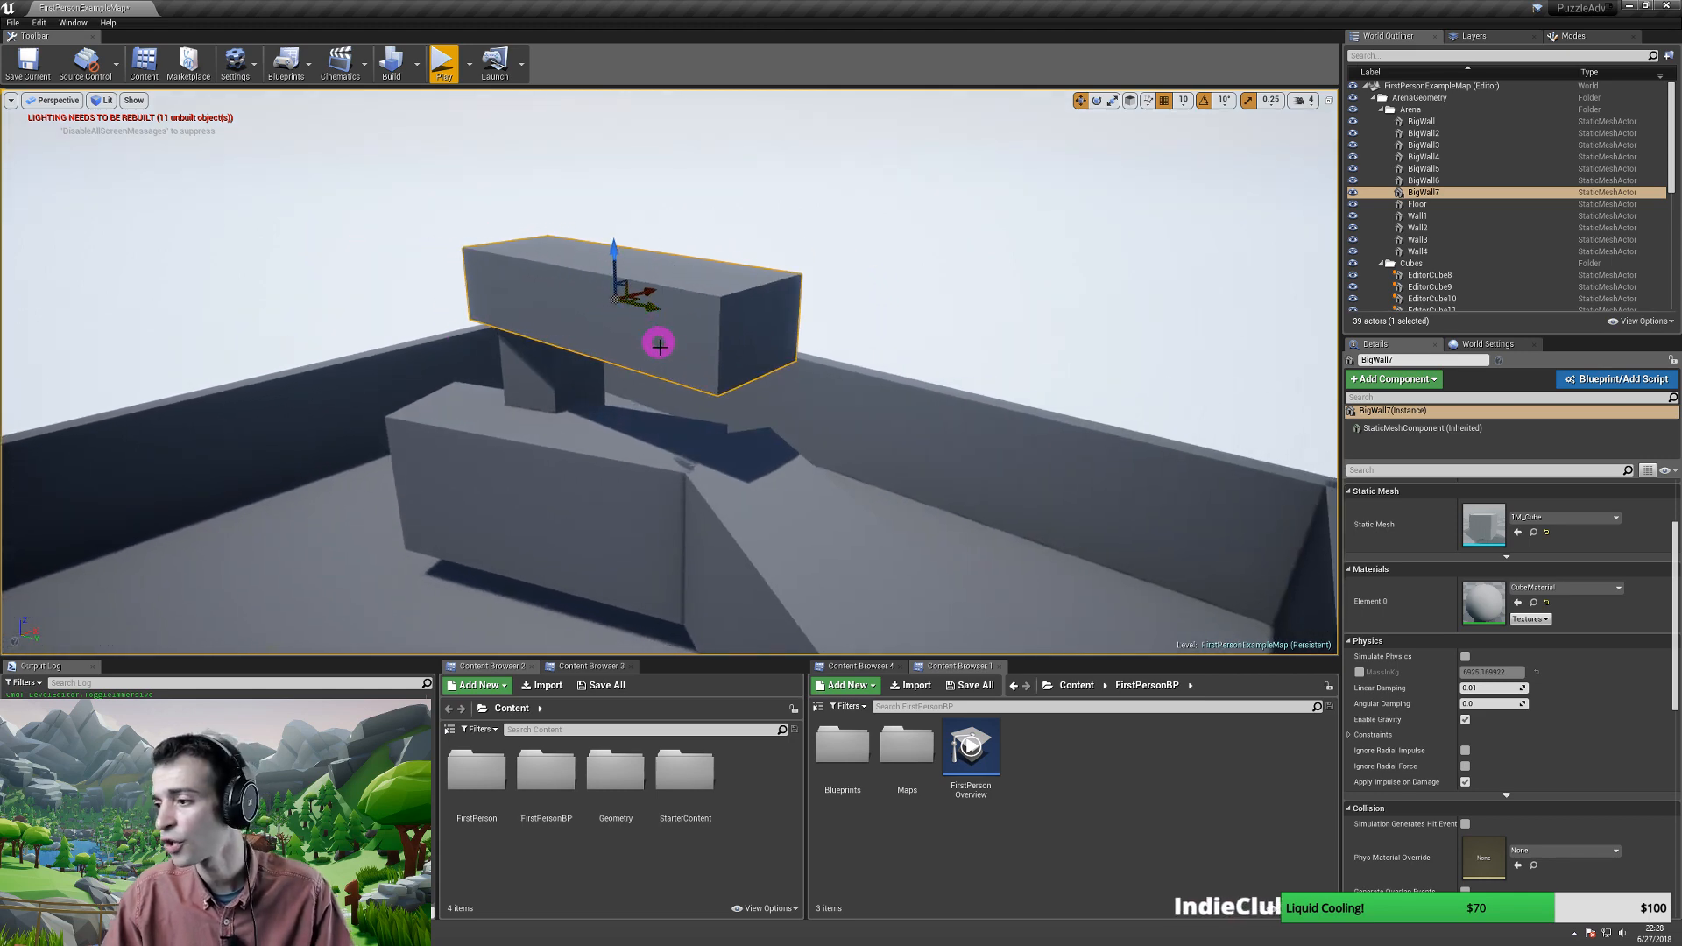
pyautogui.moveTo(667, 358)
pyautogui.mouseDown(button='right')
pyautogui.moveTo(642, 382)
pyautogui.moveTo(773, 398)
pyautogui.moveTo(778, 412)
pyautogui.moveTo(642, 383)
pyautogui.moveTo(669, 364)
pyautogui.mouseUp(button='right')
# - Copy BigWall4 to the left, turn it 40° and push it against the back wall
pyautogui.click(729, 359)
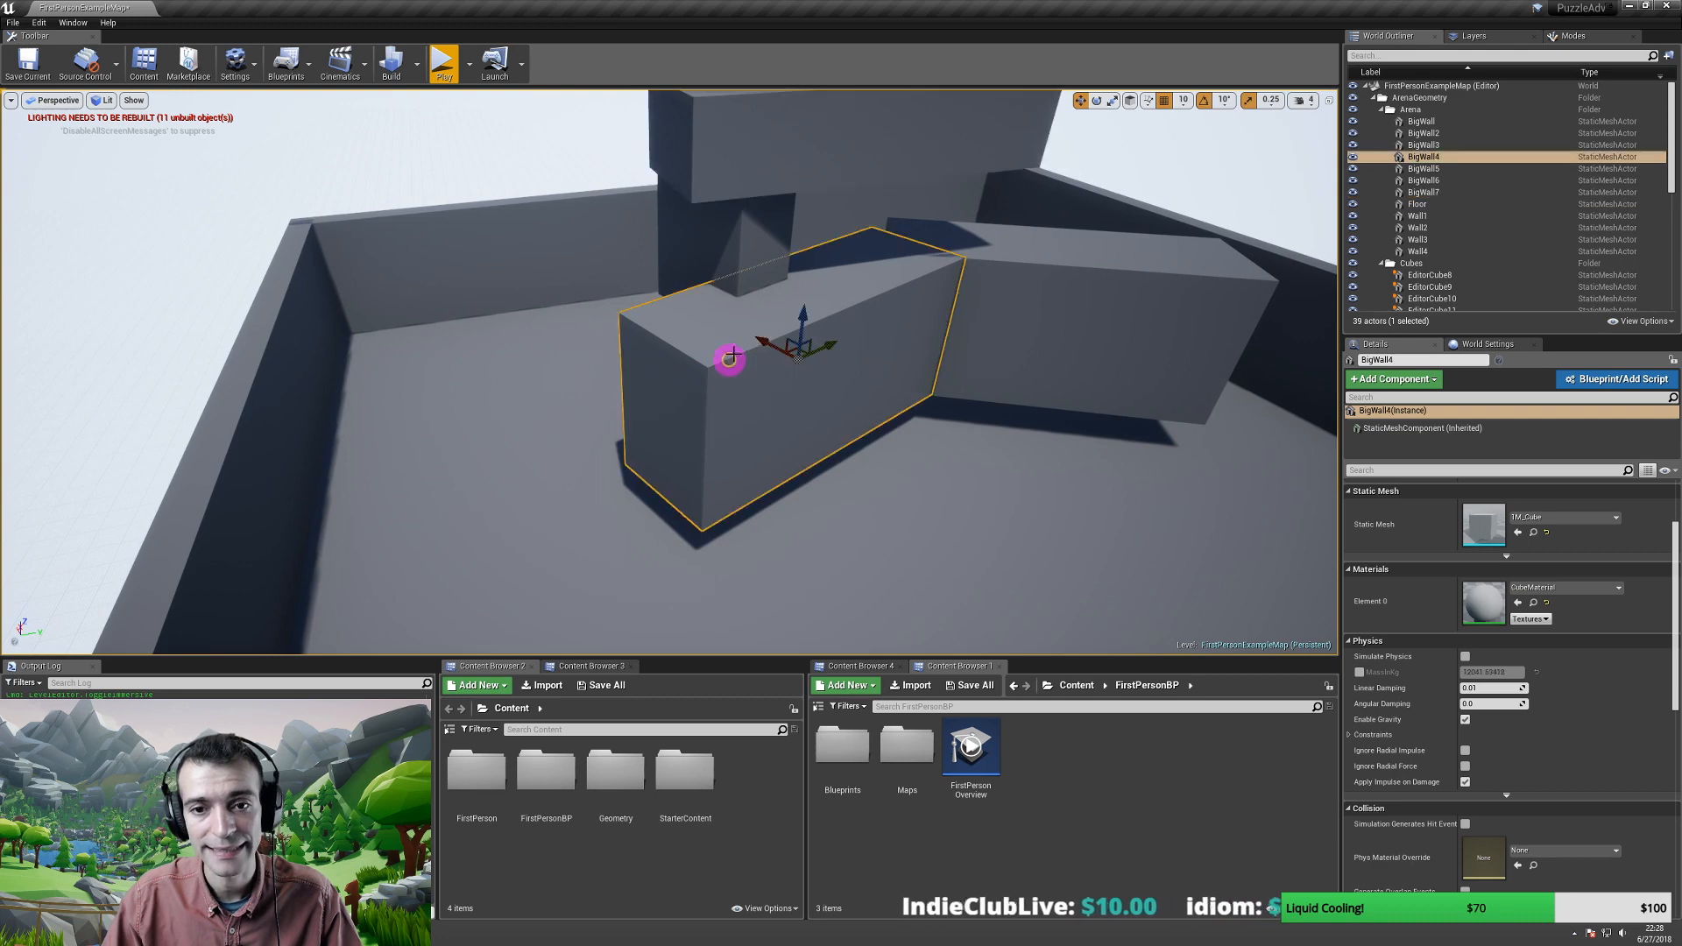
pyautogui.keyDown('alt'); pyautogui.moveTo(824, 345); pyautogui.dragTo(675, 608); pyautogui.keyUp('alt')
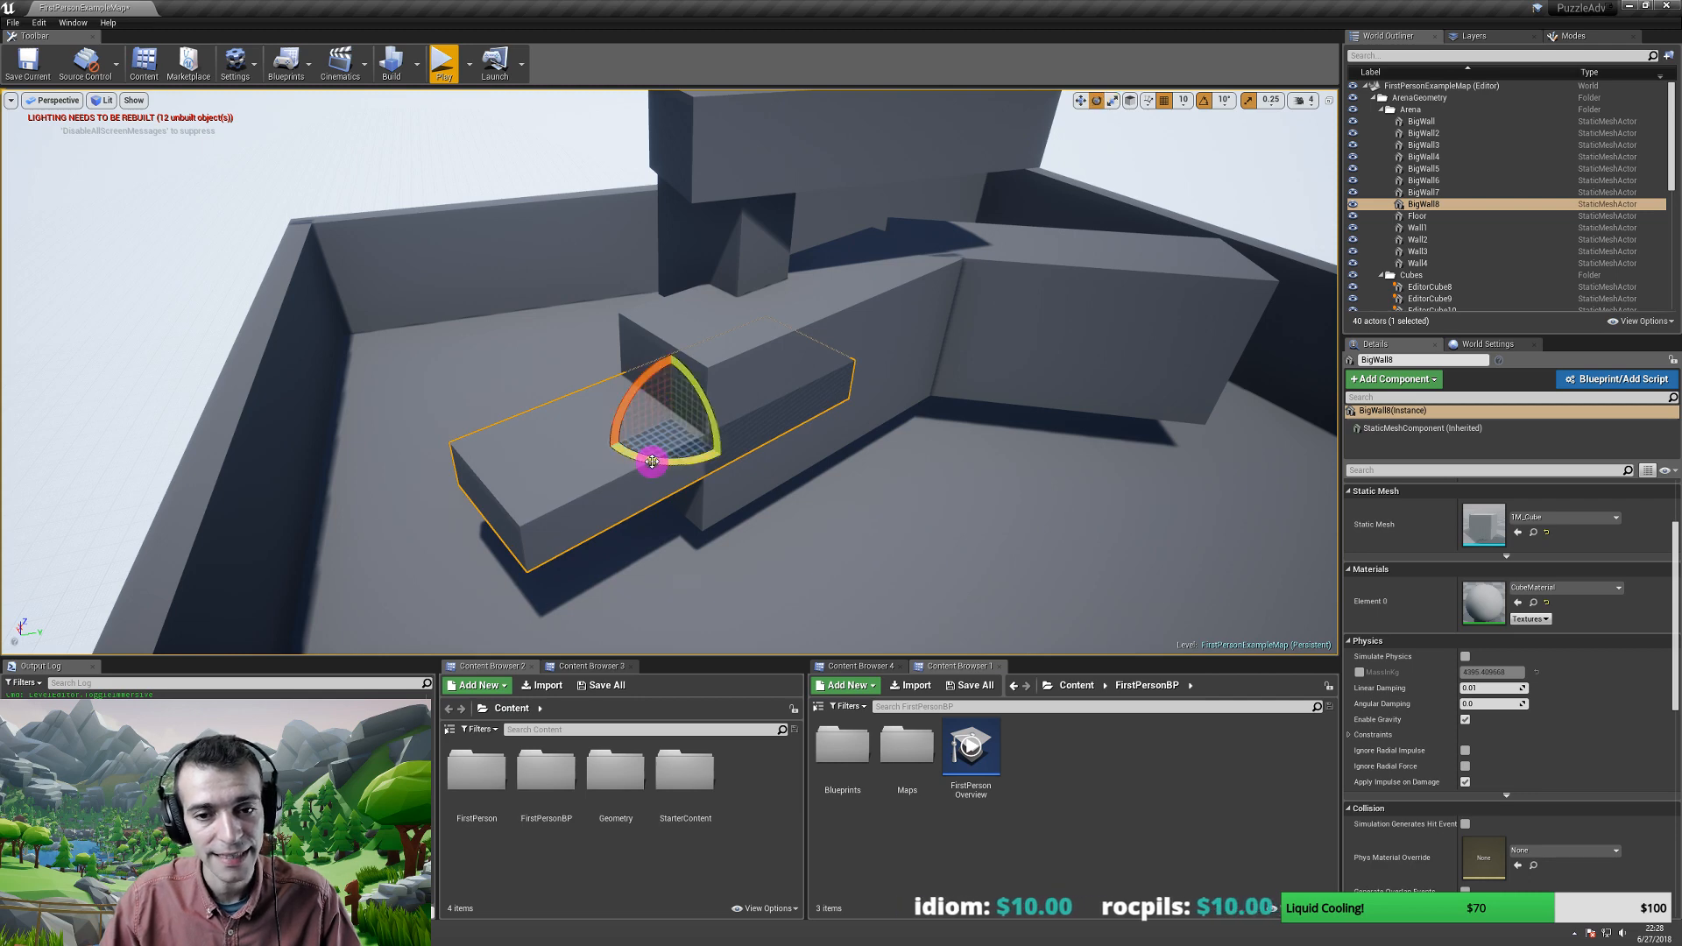
pyautogui.moveTo(656, 461); pyautogui.dragTo(556, 448)
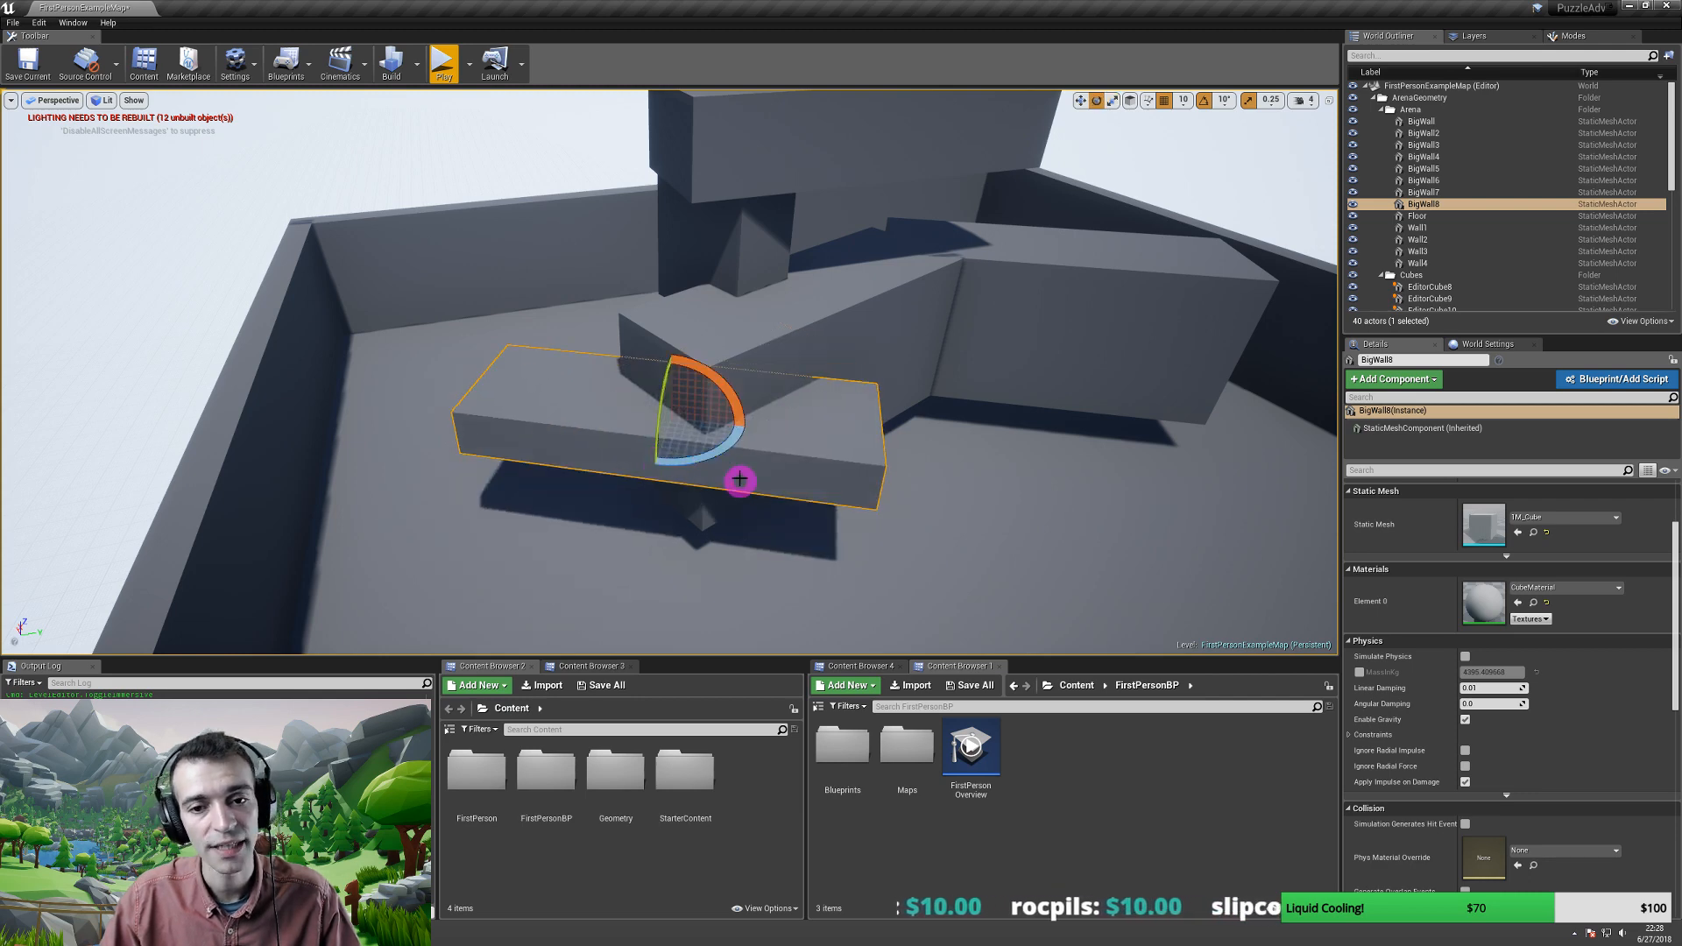
pyautogui.press('w')
pyautogui.press('d')
pyautogui.moveTo(739, 399)
pyautogui.mouseDown(button='right')
pyautogui.moveTo(657, 394)
pyautogui.moveTo(756, 415)
pyautogui.mouseUp(button='right')
pyautogui.moveTo(732, 412); pyautogui.dragTo(649, 354)
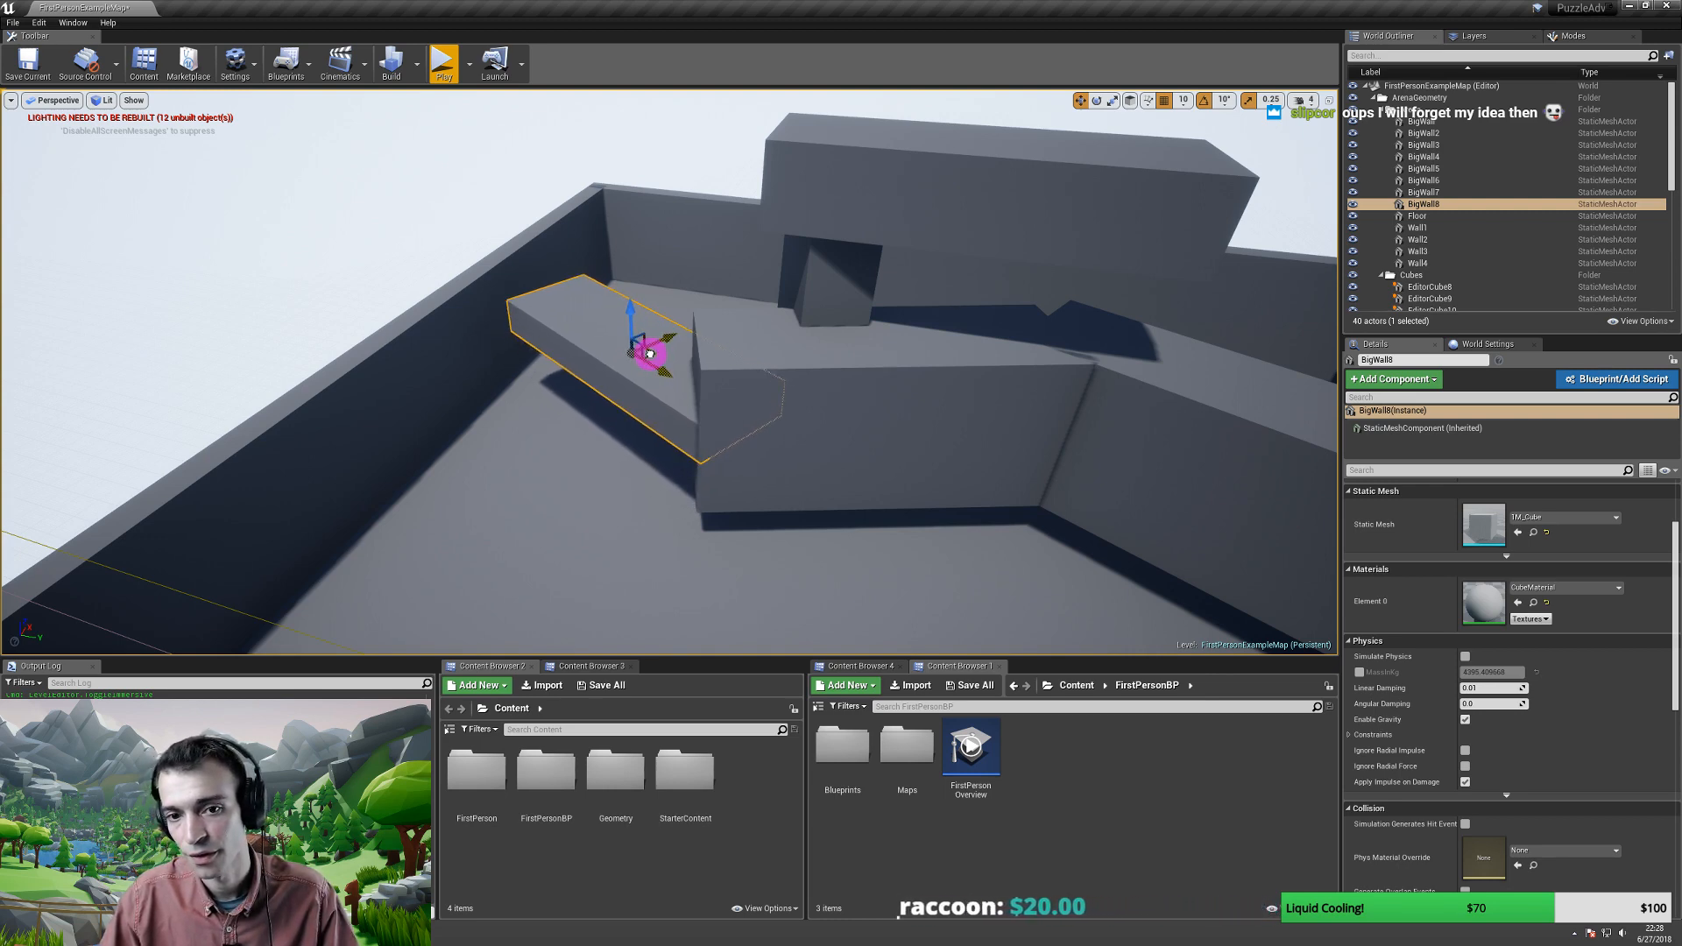
pyautogui.moveTo(684, 397); pyautogui.dragTo(513, 376, button='right')
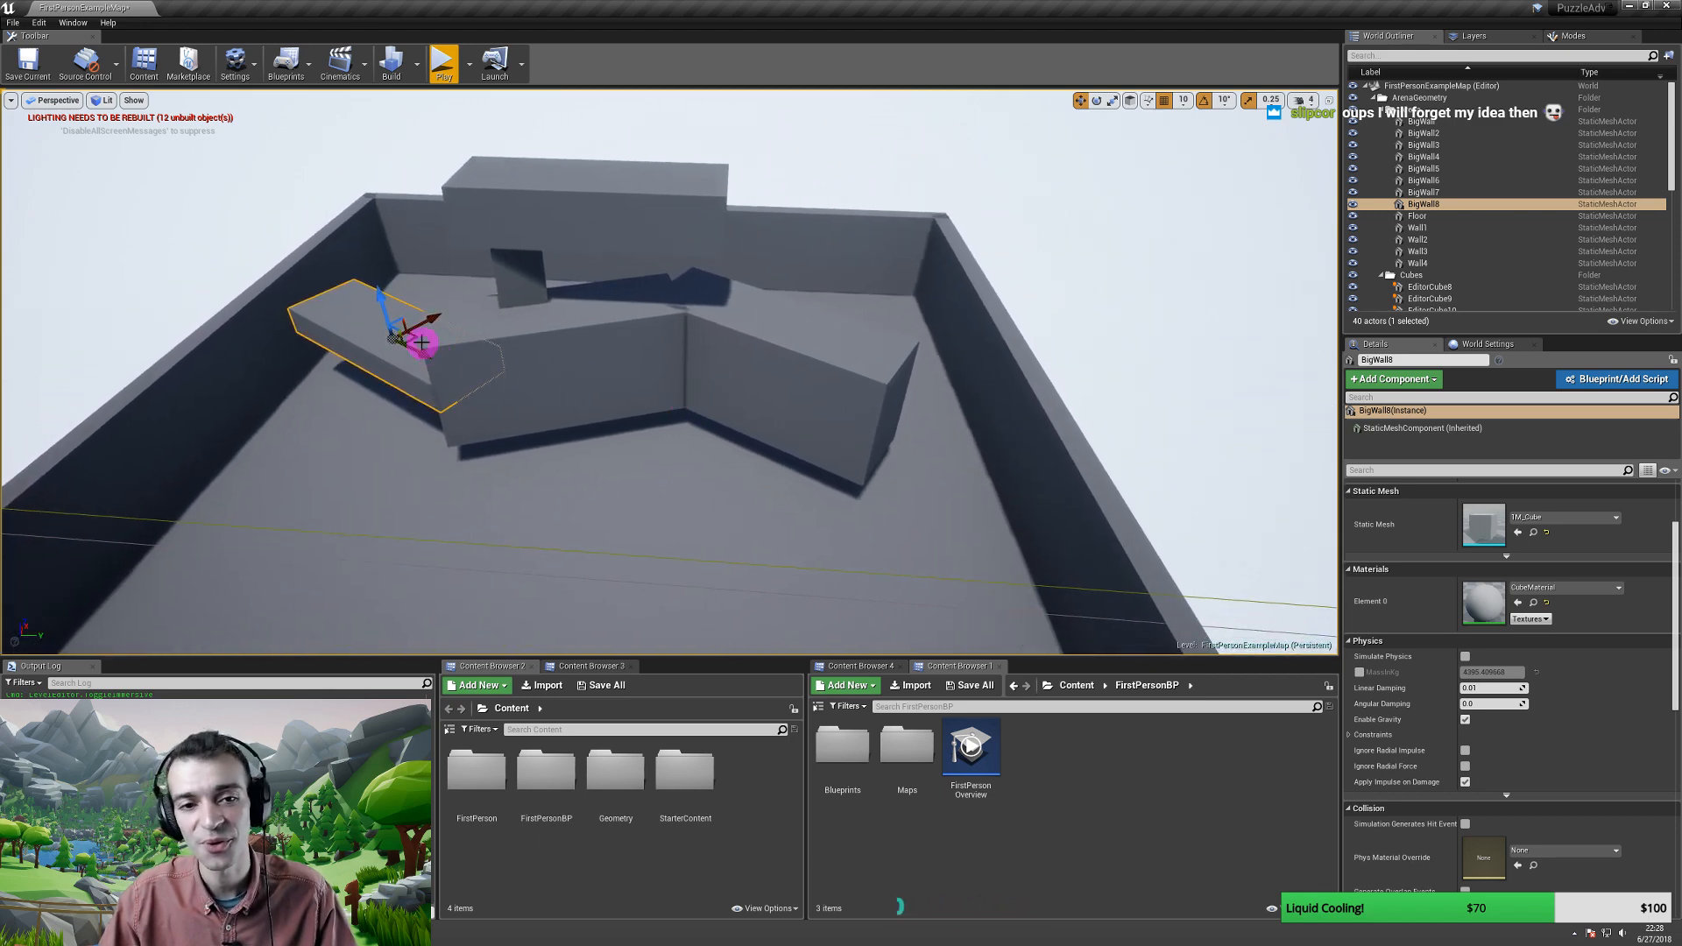
# - Duplicate the low ledge block, rotate it and move it to the inner wall corner
pyautogui.keyDown('alt'); pyautogui.moveTo(415, 338); pyautogui.dragTo(1149, 453); pyautogui.keyUp('alt')
pyautogui.press('e')
pyautogui.moveTo(699, 473); pyautogui.dragTo(745, 461, button='right')
pyautogui.press('w')
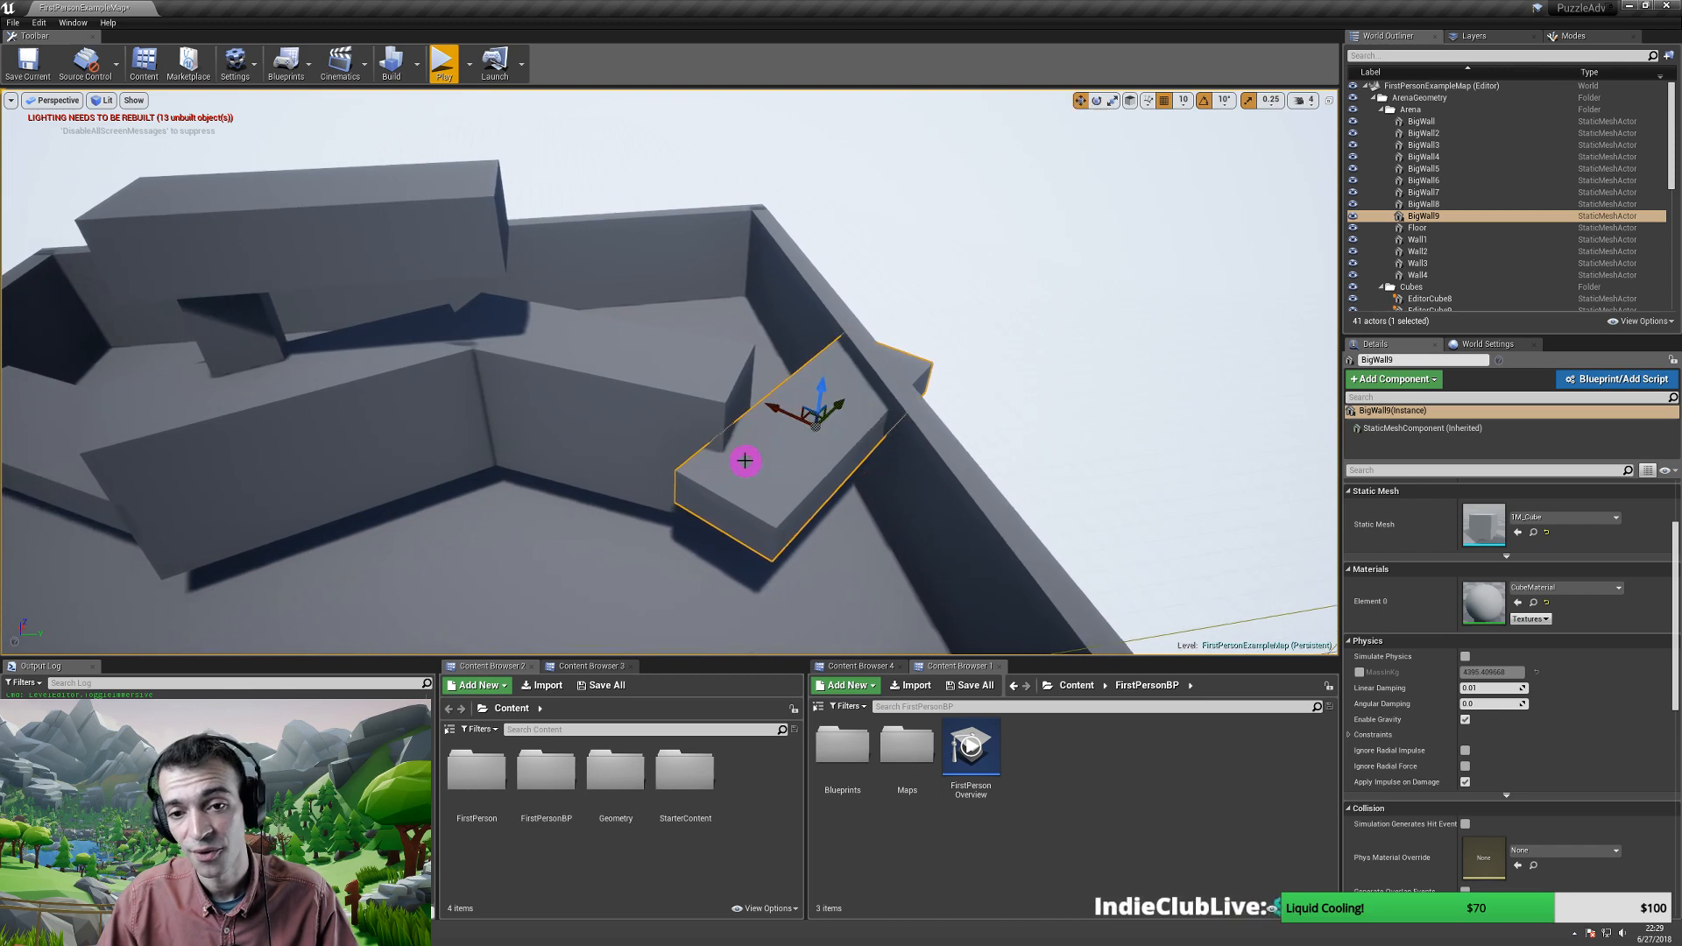
pyautogui.moveTo(808, 416); pyautogui.dragTo(763, 366)
pyautogui.moveTo(604, 386); pyautogui.dragTo(736, 326, button='right')
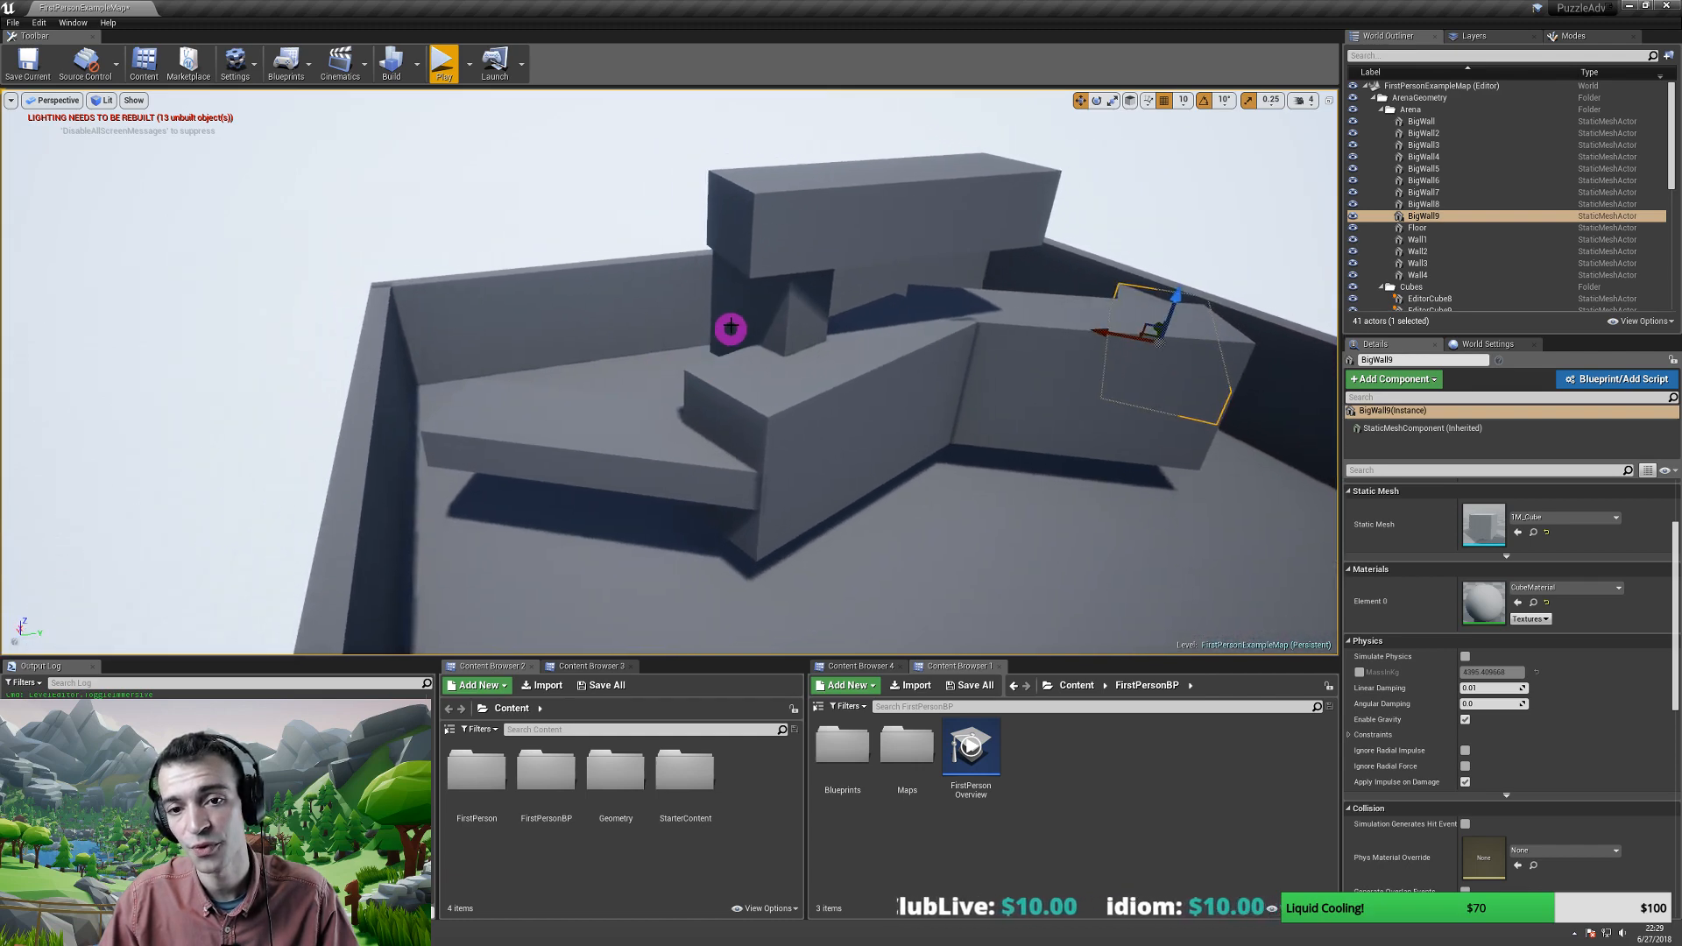
# - Duplicate the block under the overhang, rotate it and place it in front of the structure
pyautogui.click(739, 330)
pyautogui.keyDown('alt'); pyautogui.moveTo(805, 287); pyautogui.dragTo(593, 338); pyautogui.keyUp('alt')
pyautogui.press('e')
pyautogui.moveTo(534, 403); pyautogui.dragTo(368, 386)
pyautogui.press('w')
pyautogui.moveTo(535, 321); pyautogui.dragTo(491, 86)
pyautogui.press('w')
pyautogui.moveTo(548, 484); pyautogui.dragTo(512, 398)
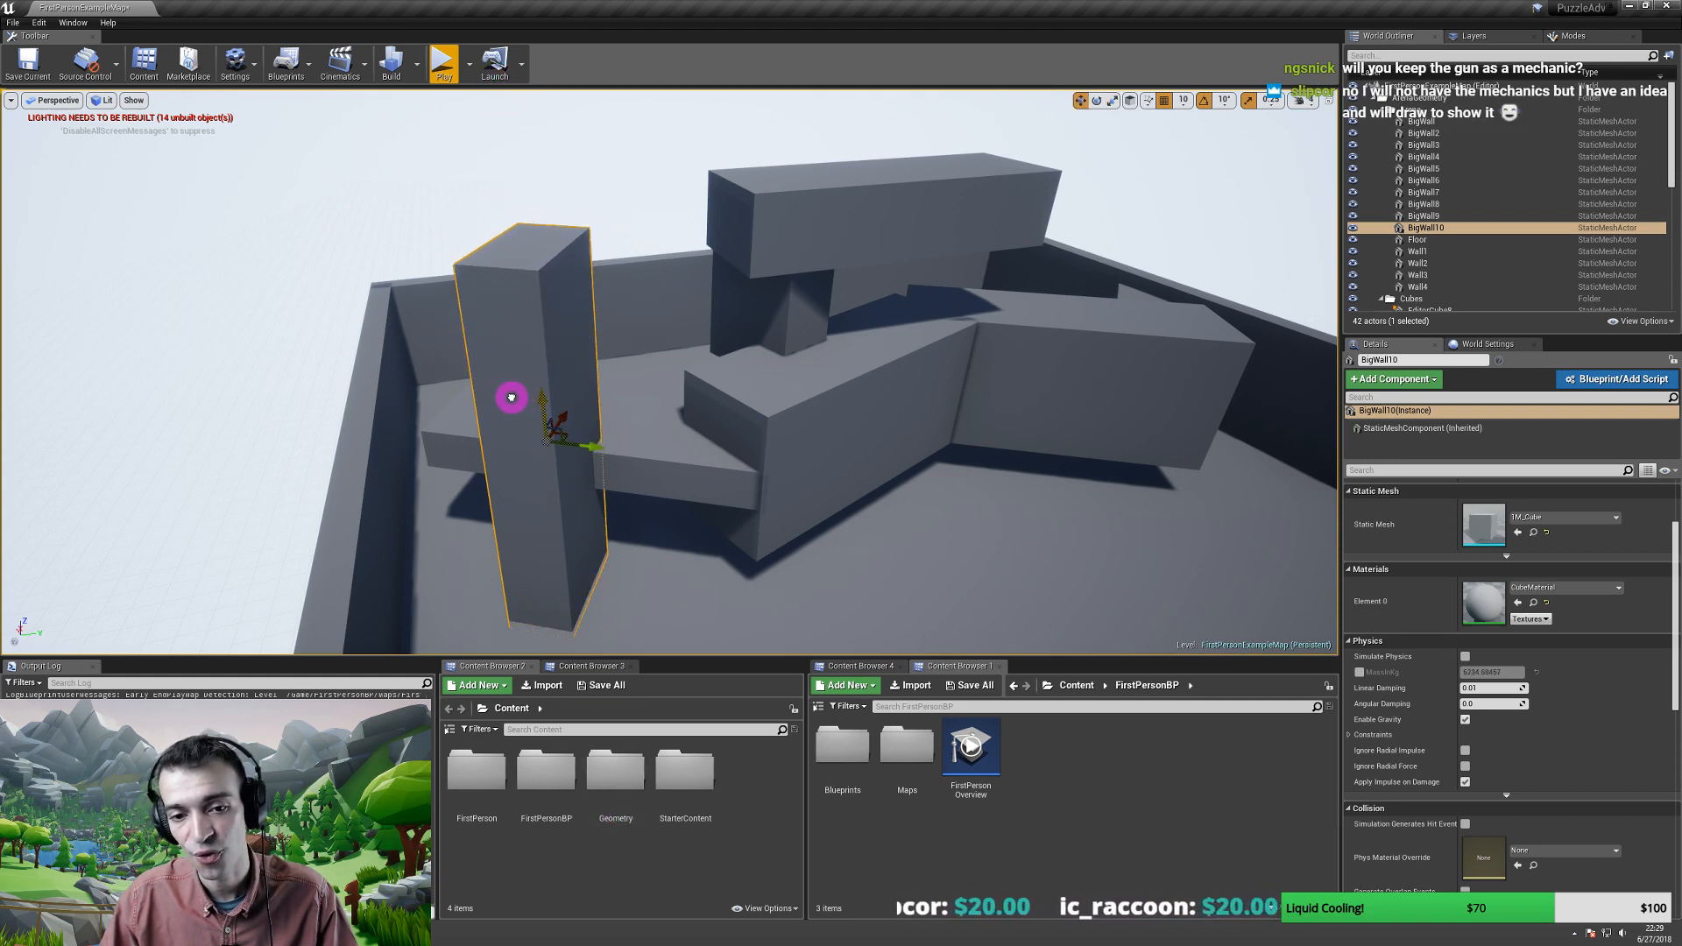
# - Slide the tall pillar BigWall10 left, then back and to the right
pyautogui.moveTo(598, 445); pyautogui.dragTo(478, 442)
pyautogui.moveTo(478, 442); pyautogui.dragTo(402, 432, button='right')
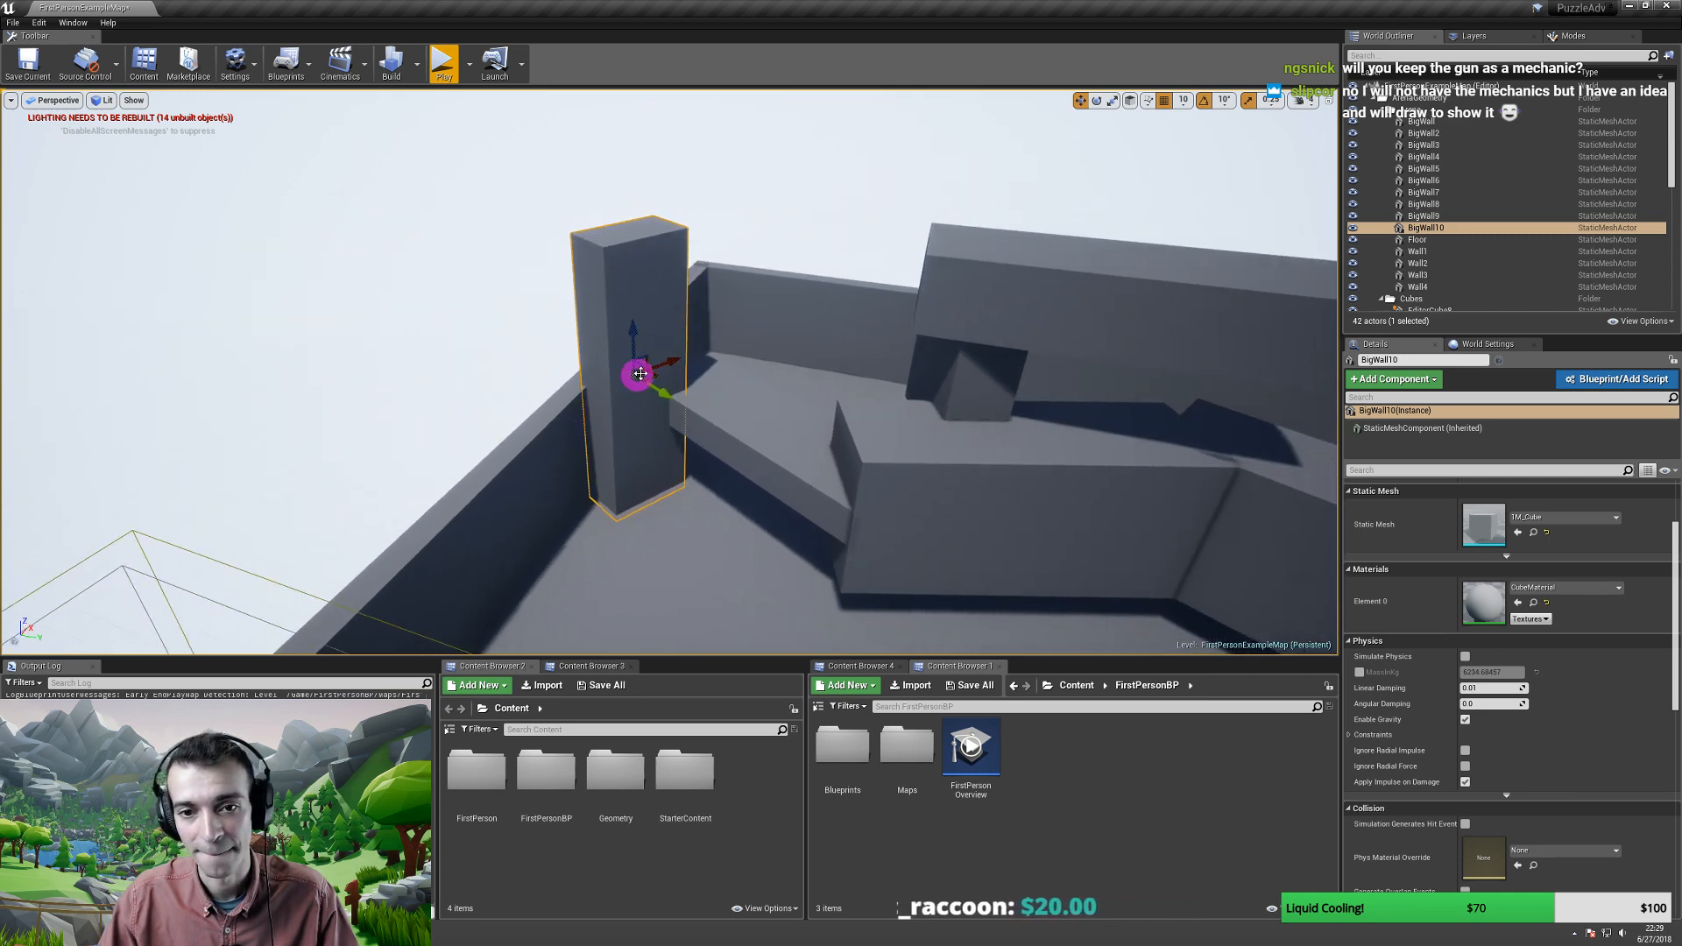
pyautogui.moveTo(677, 363); pyautogui.dragTo(871, 488)
pyautogui.press('r')
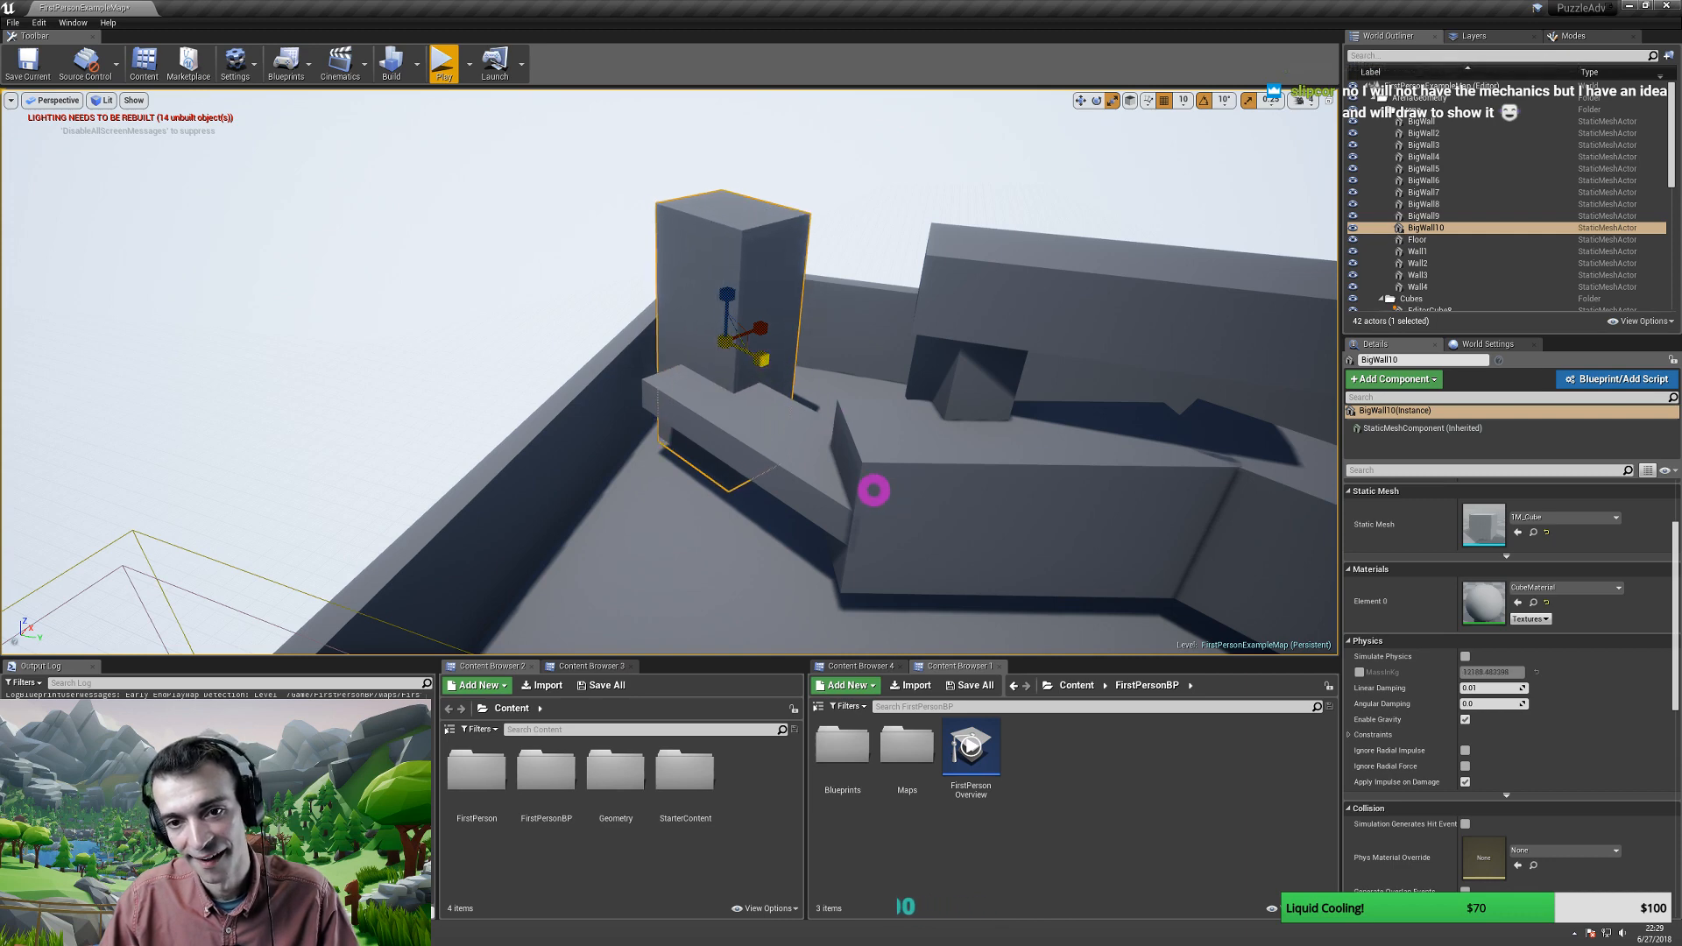
pyautogui.moveTo(718, 327); pyautogui.dragTo(589, 254, button='right')
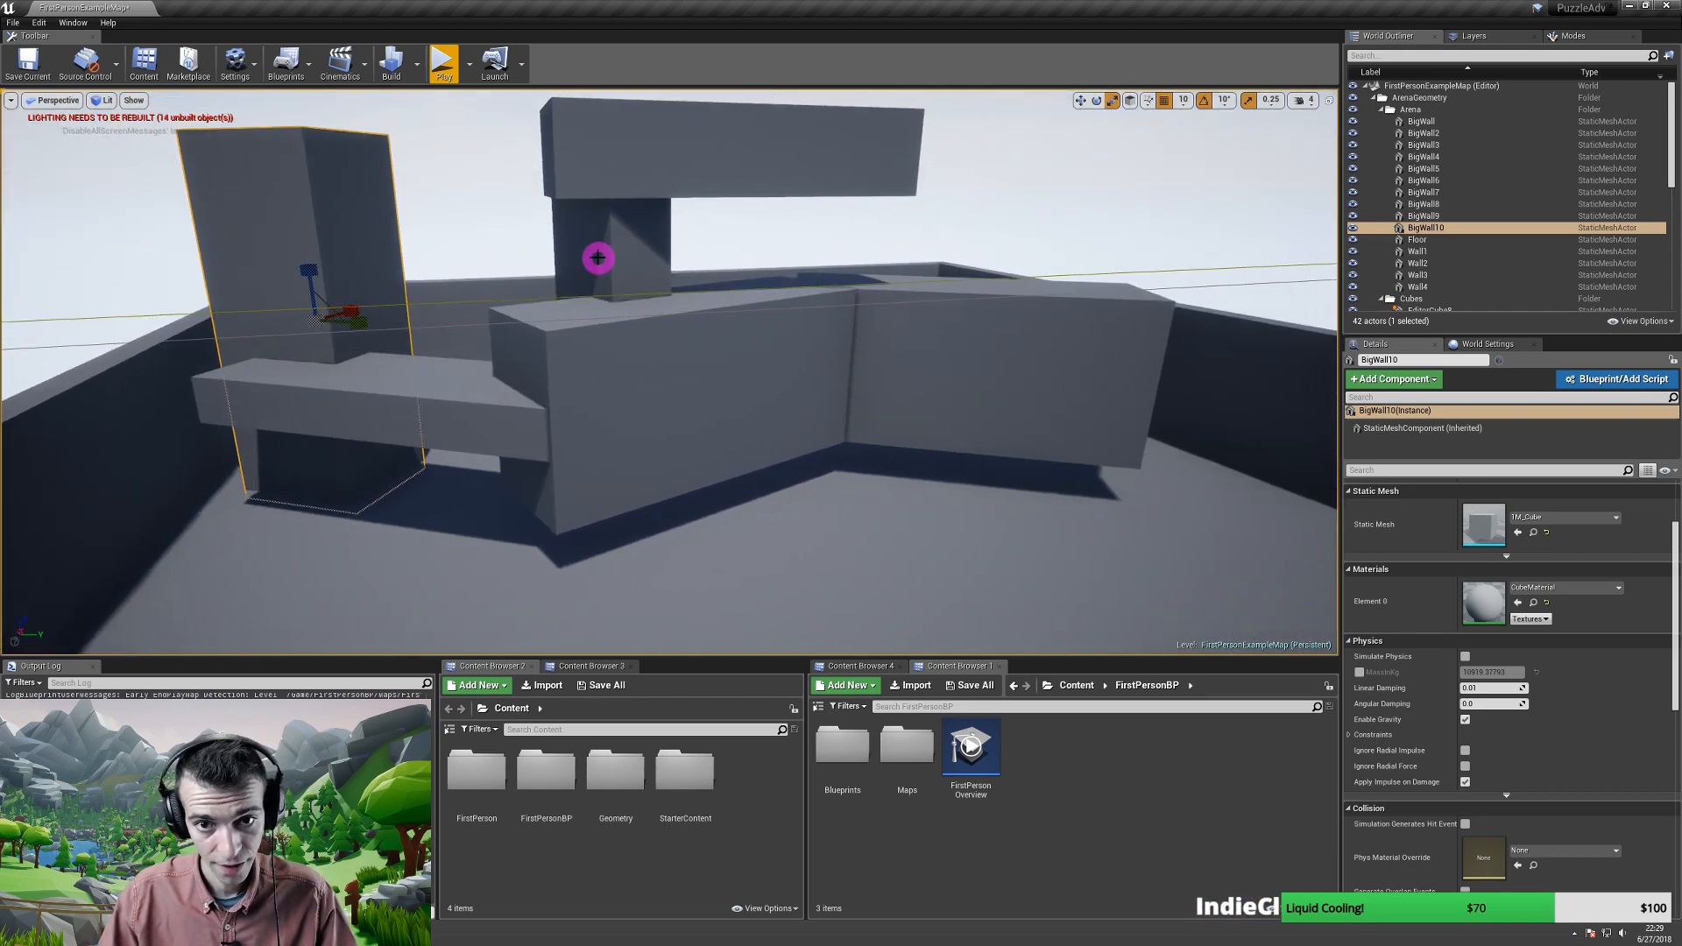
# - Duplicate the block under the overhang and lower the copy toward the floor
pyautogui.click(590, 256)
pyautogui.moveTo(623, 353); pyautogui.dragTo(424, 278, button='right')
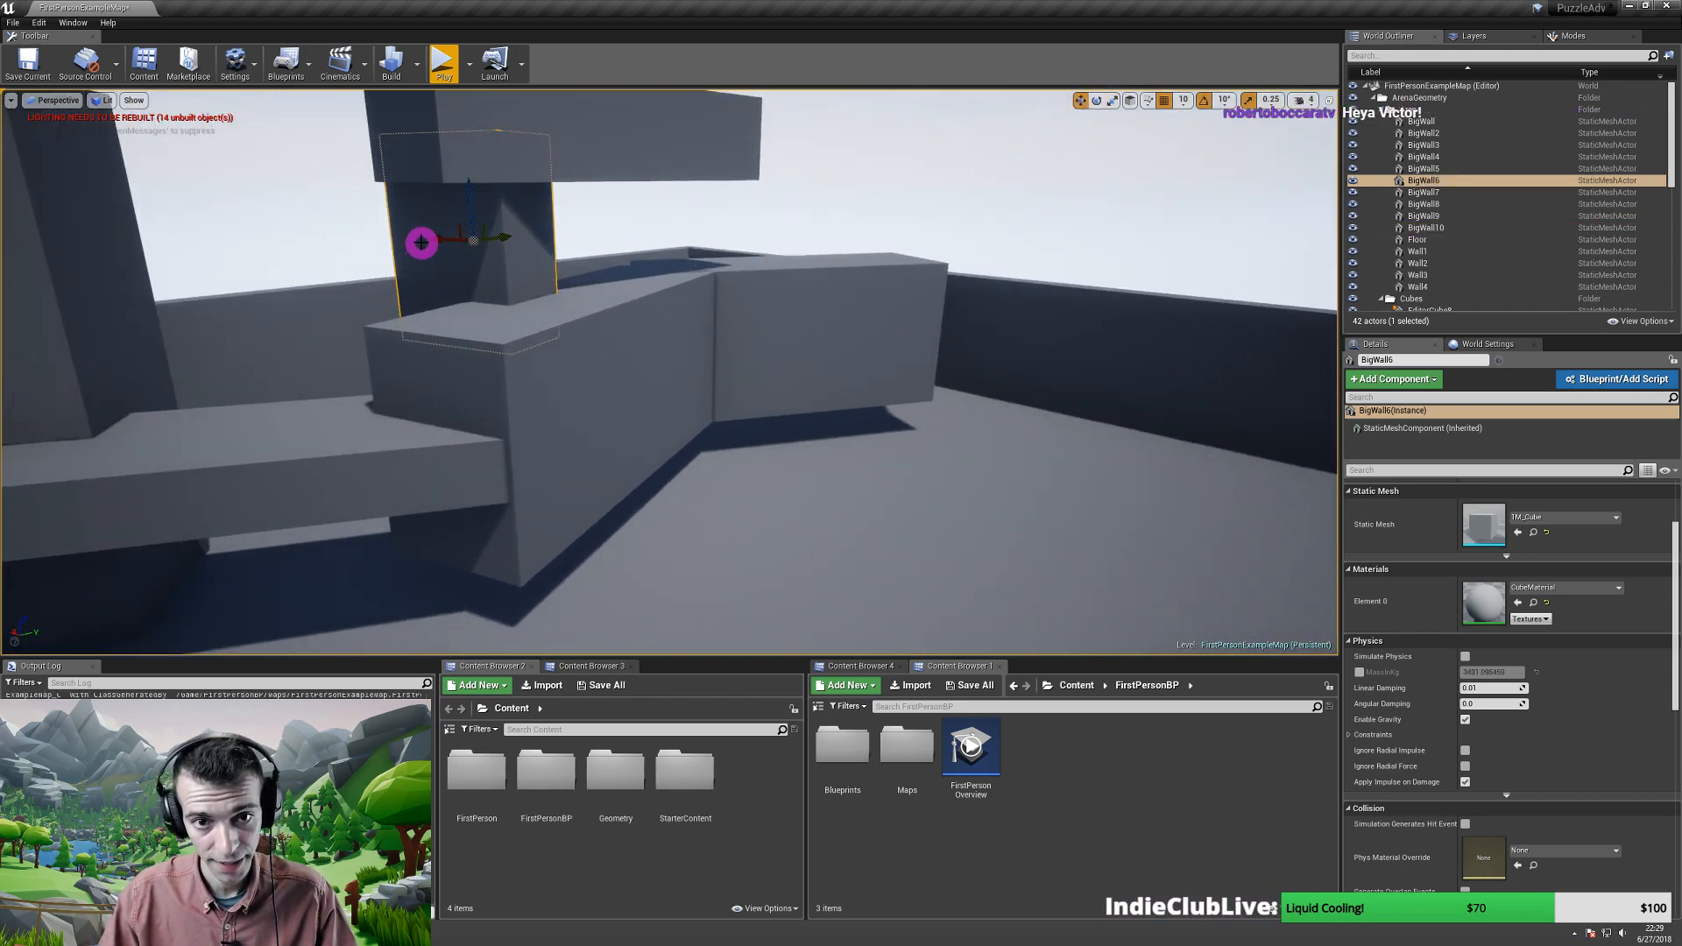
pyautogui.keyDown('alt'); pyautogui.moveTo(432, 243); pyautogui.dragTo(622, 300); pyautogui.keyUp('alt')
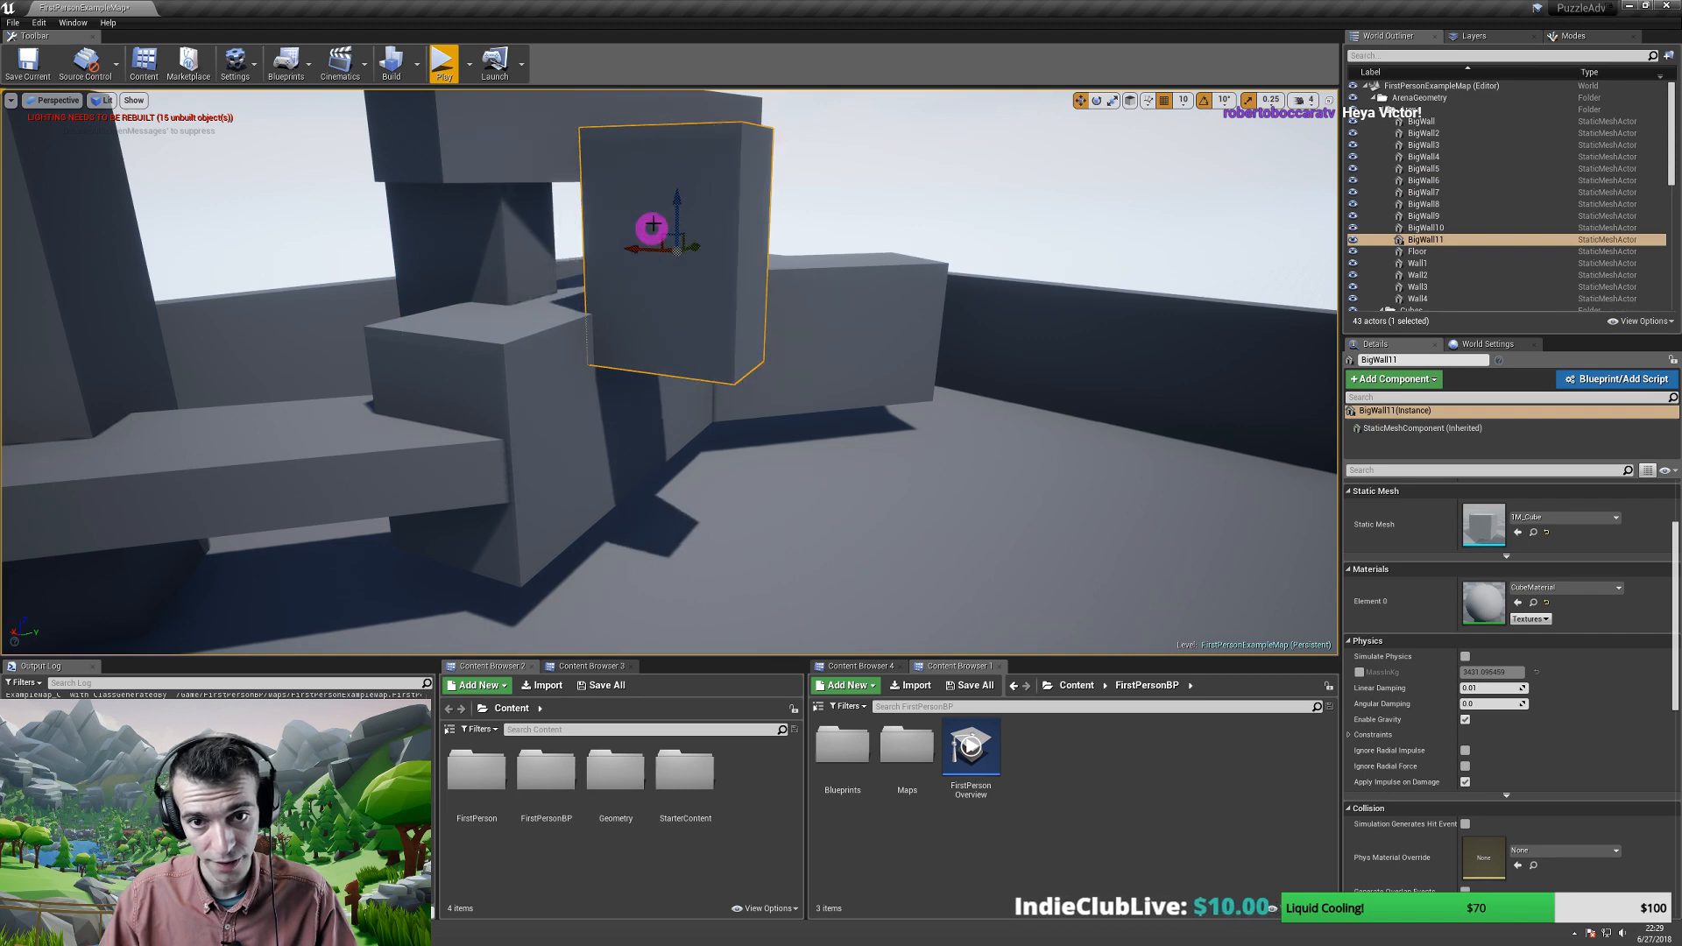
pyautogui.moveTo(676, 195); pyautogui.dragTo(668, 312)
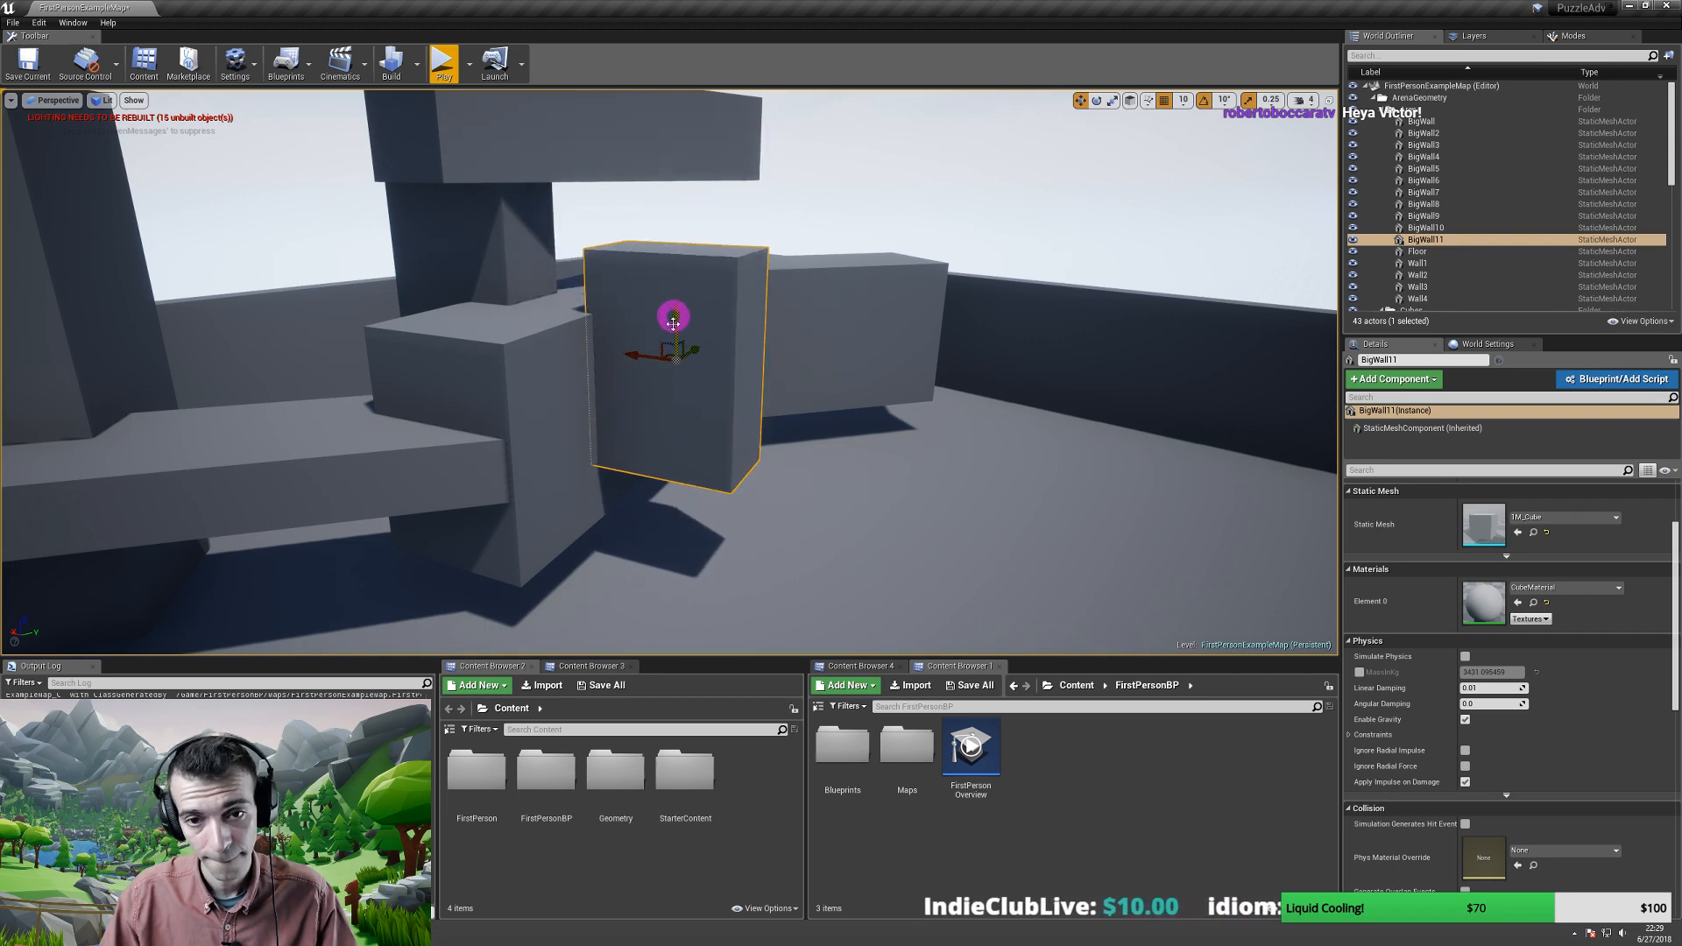
pyautogui.moveTo(669, 312); pyautogui.dragTo(567, 319, button='right')
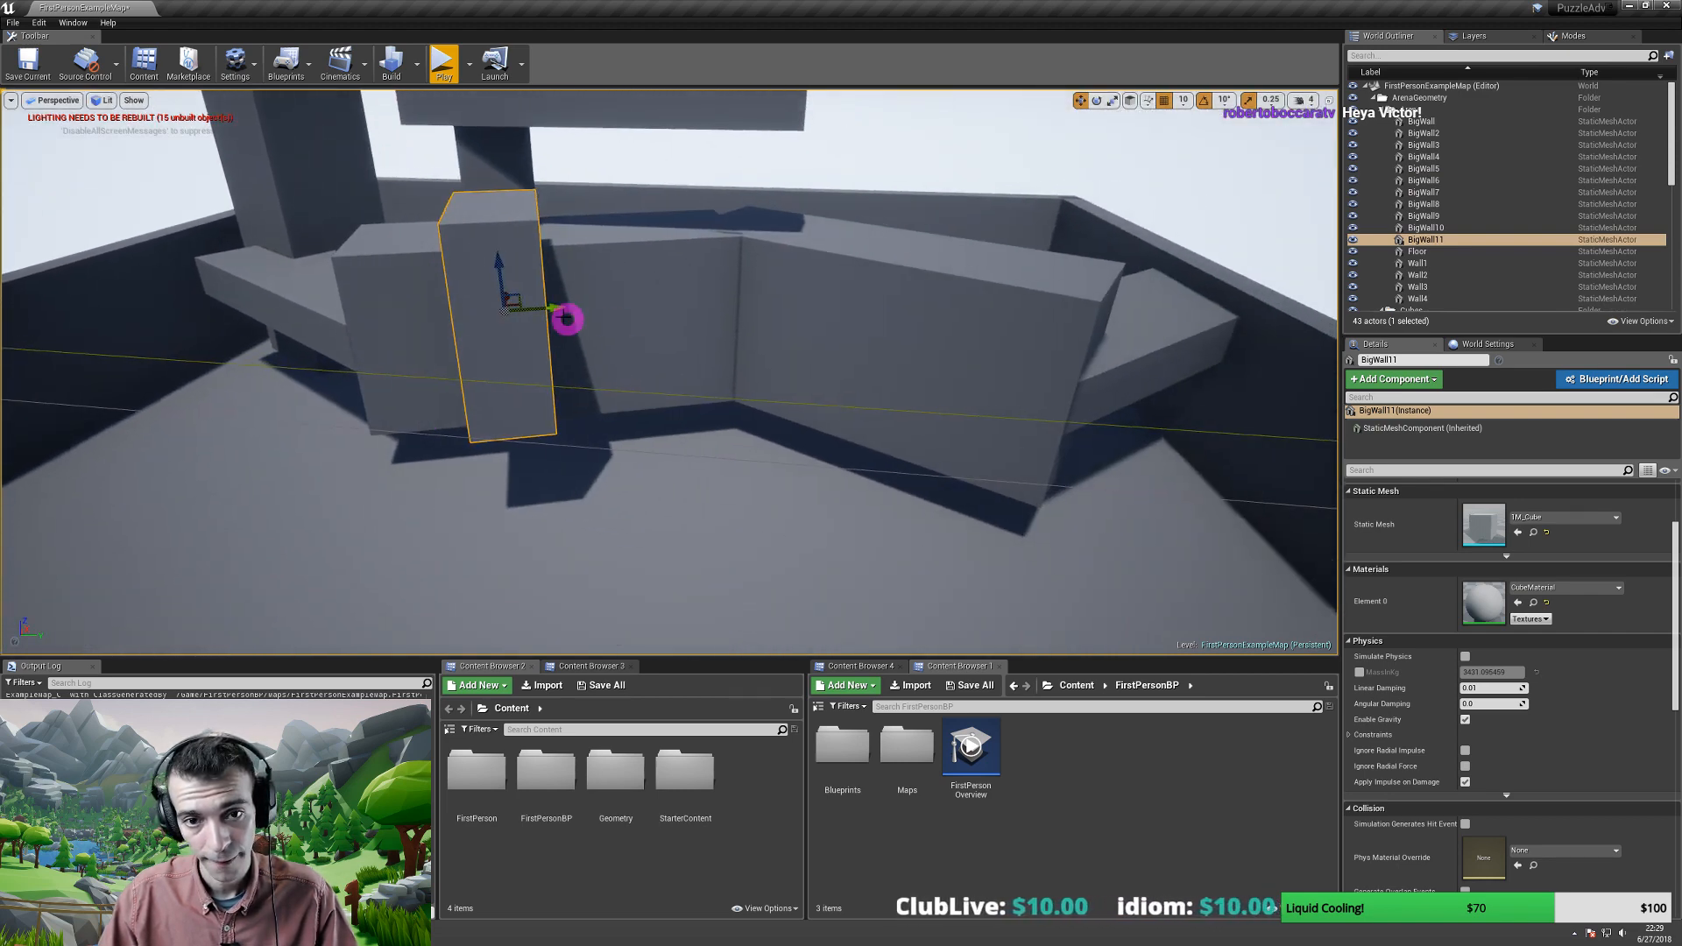
# - Duplicate the lowered block sideways into another tower turned about 40°
pyautogui.keyDown('alt'); pyautogui.moveTo(544, 309); pyautogui.dragTo(864, 339); pyautogui.keyUp('alt')
pyautogui.moveTo(864, 338); pyautogui.dragTo(848, 368, button='right')
pyautogui.press('e')
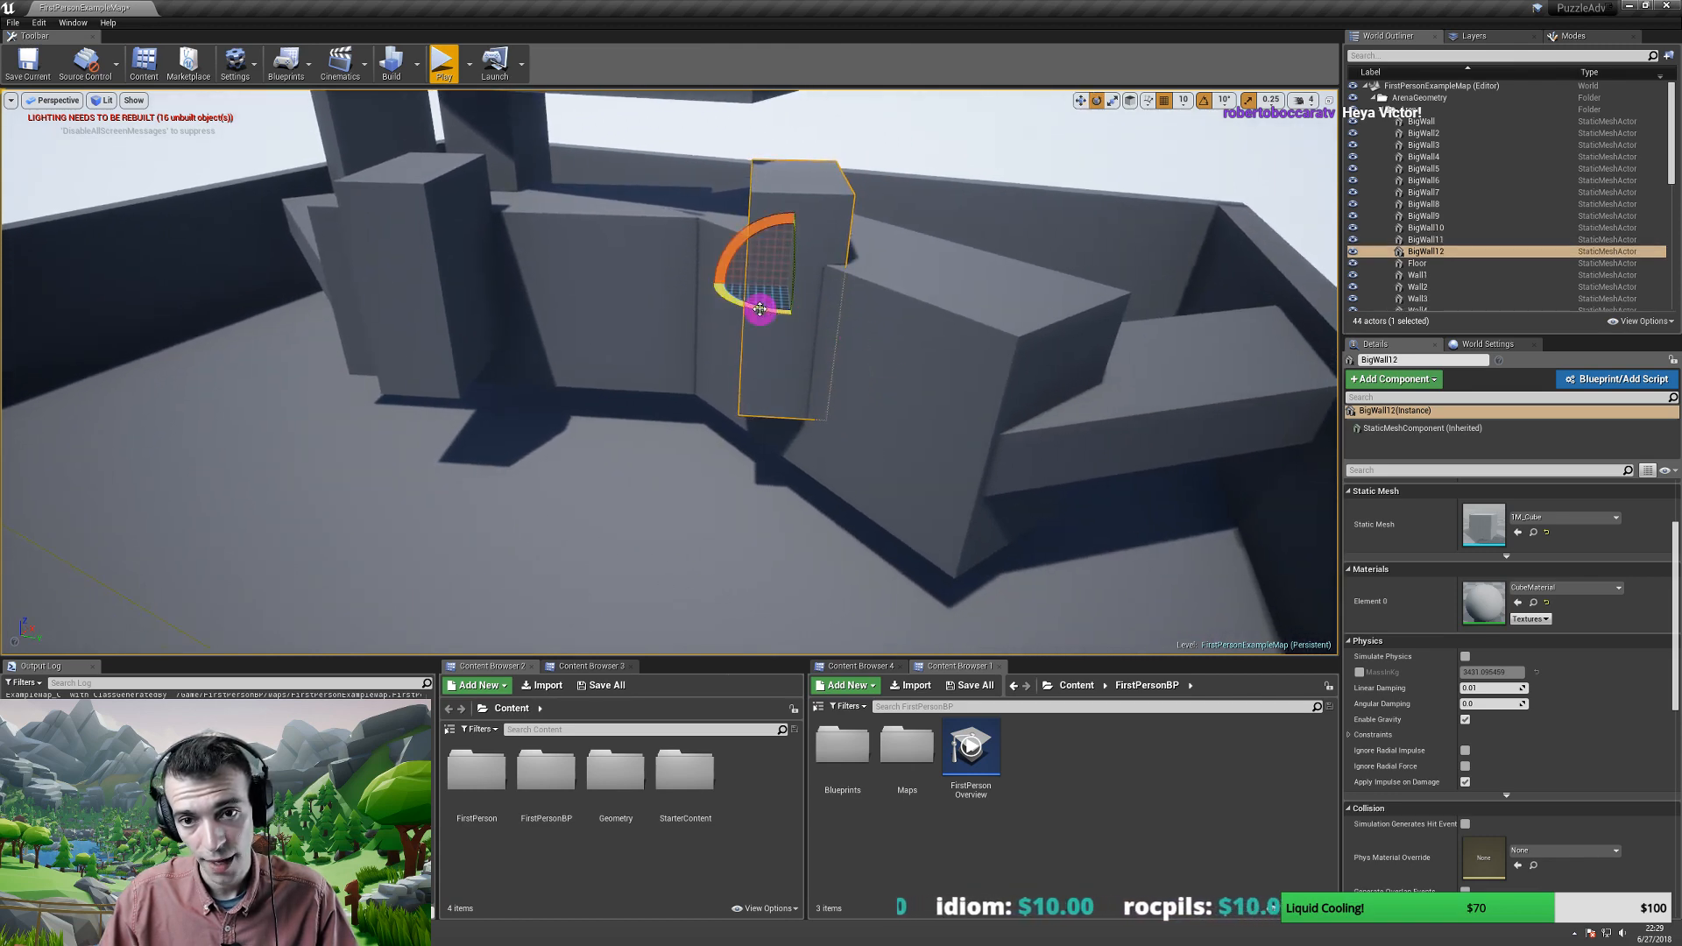
pyautogui.moveTo(761, 309); pyautogui.dragTo(638, 284)
pyautogui.press('w')
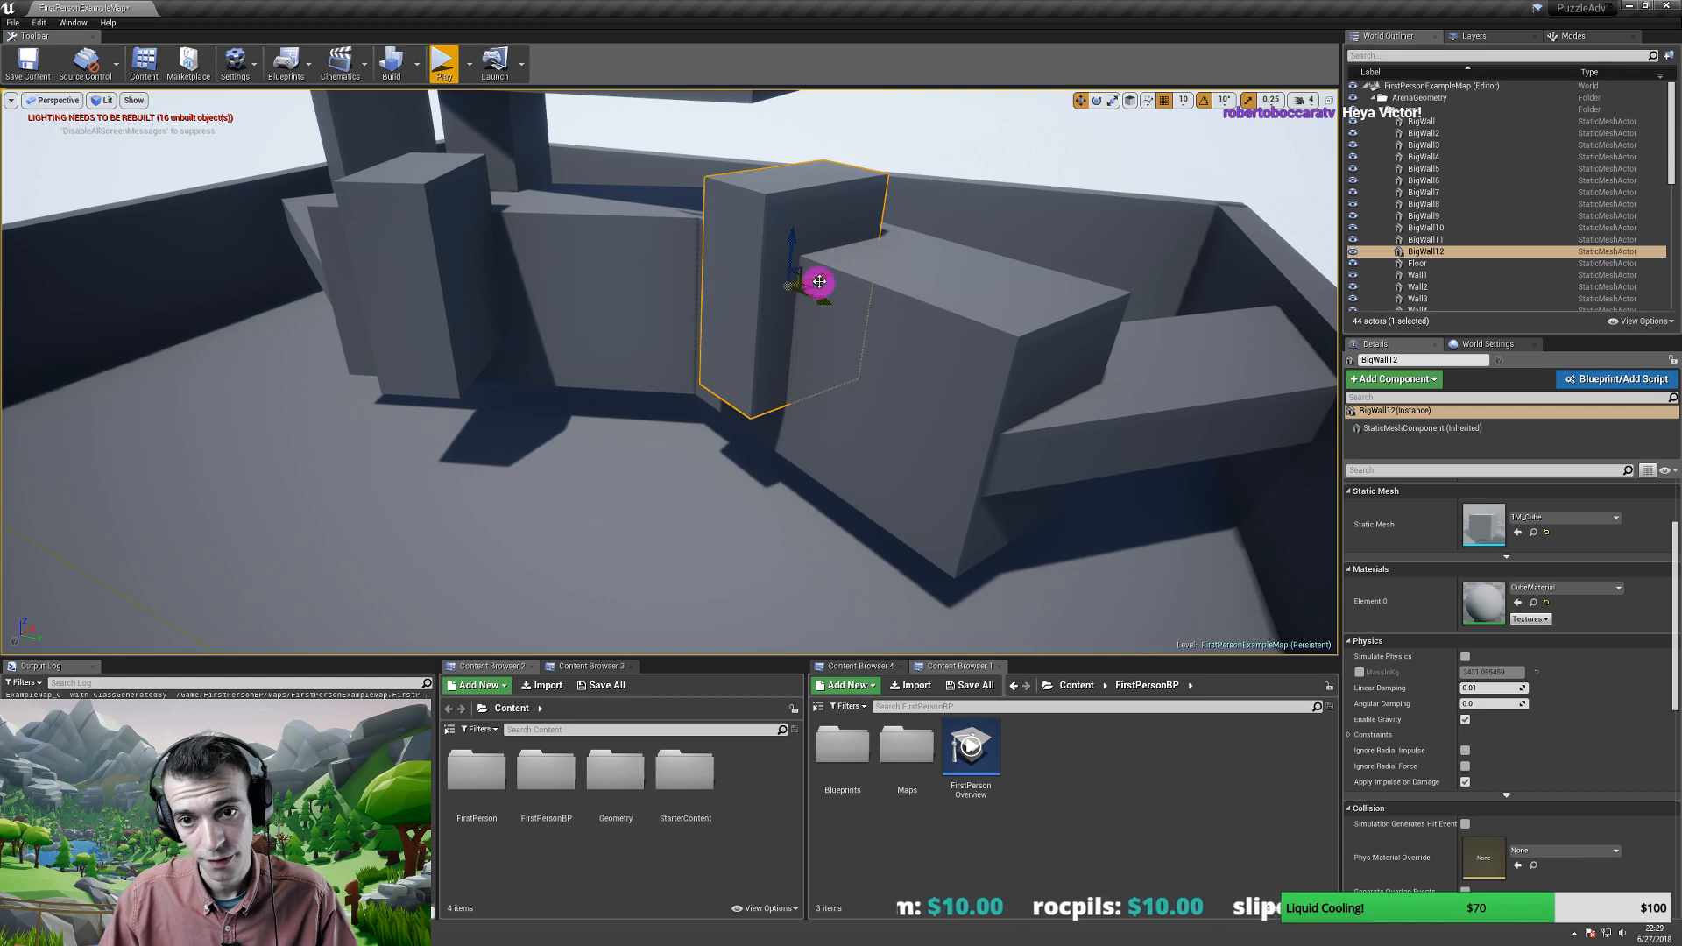
pyautogui.moveTo(819, 281); pyautogui.dragTo(1314, 508)
# - Move the newest tower right beside the central structure near the right wall
pyautogui.press('e')
pyautogui.press('s')
pyautogui.moveTo(869, 449); pyautogui.dragTo(833, 458, button='right')
pyautogui.press('w')
pyautogui.moveTo(812, 388); pyautogui.dragTo(895, 377)
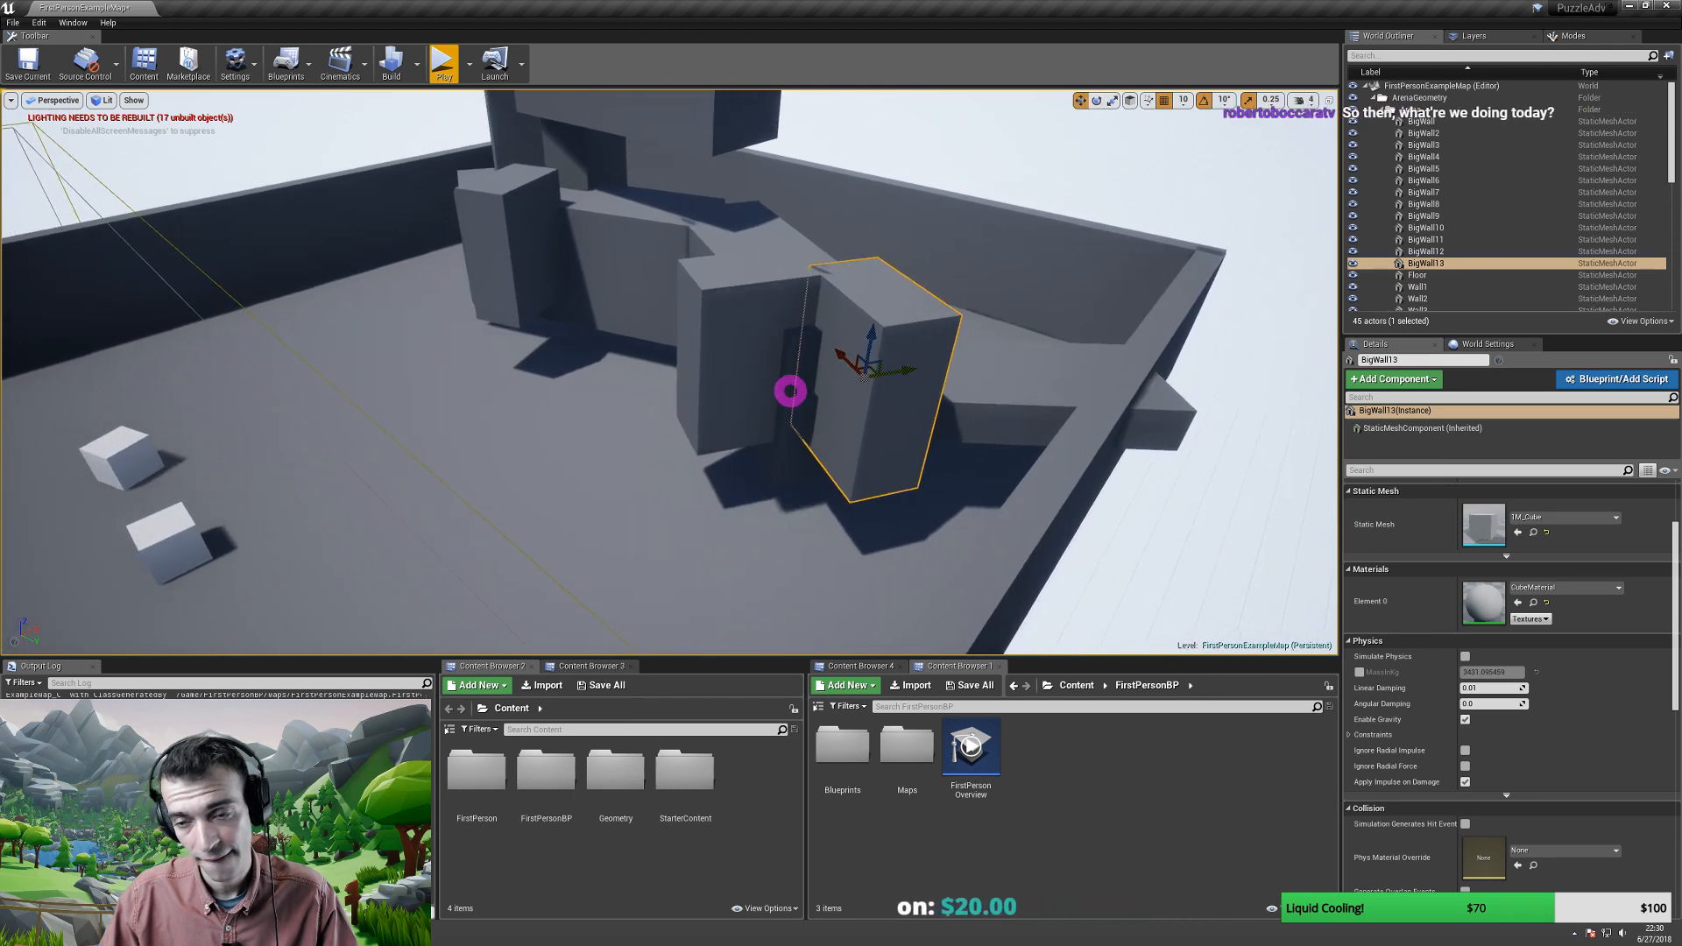
pyautogui.moveTo(792, 391)
pyautogui.mouseDown(button='right')
pyautogui.moveTo(852, 376)
pyautogui.moveTo(909, 316)
pyautogui.moveTo(957, 313)
pyautogui.moveTo(790, 391)
pyautogui.mouseUp(button='right')
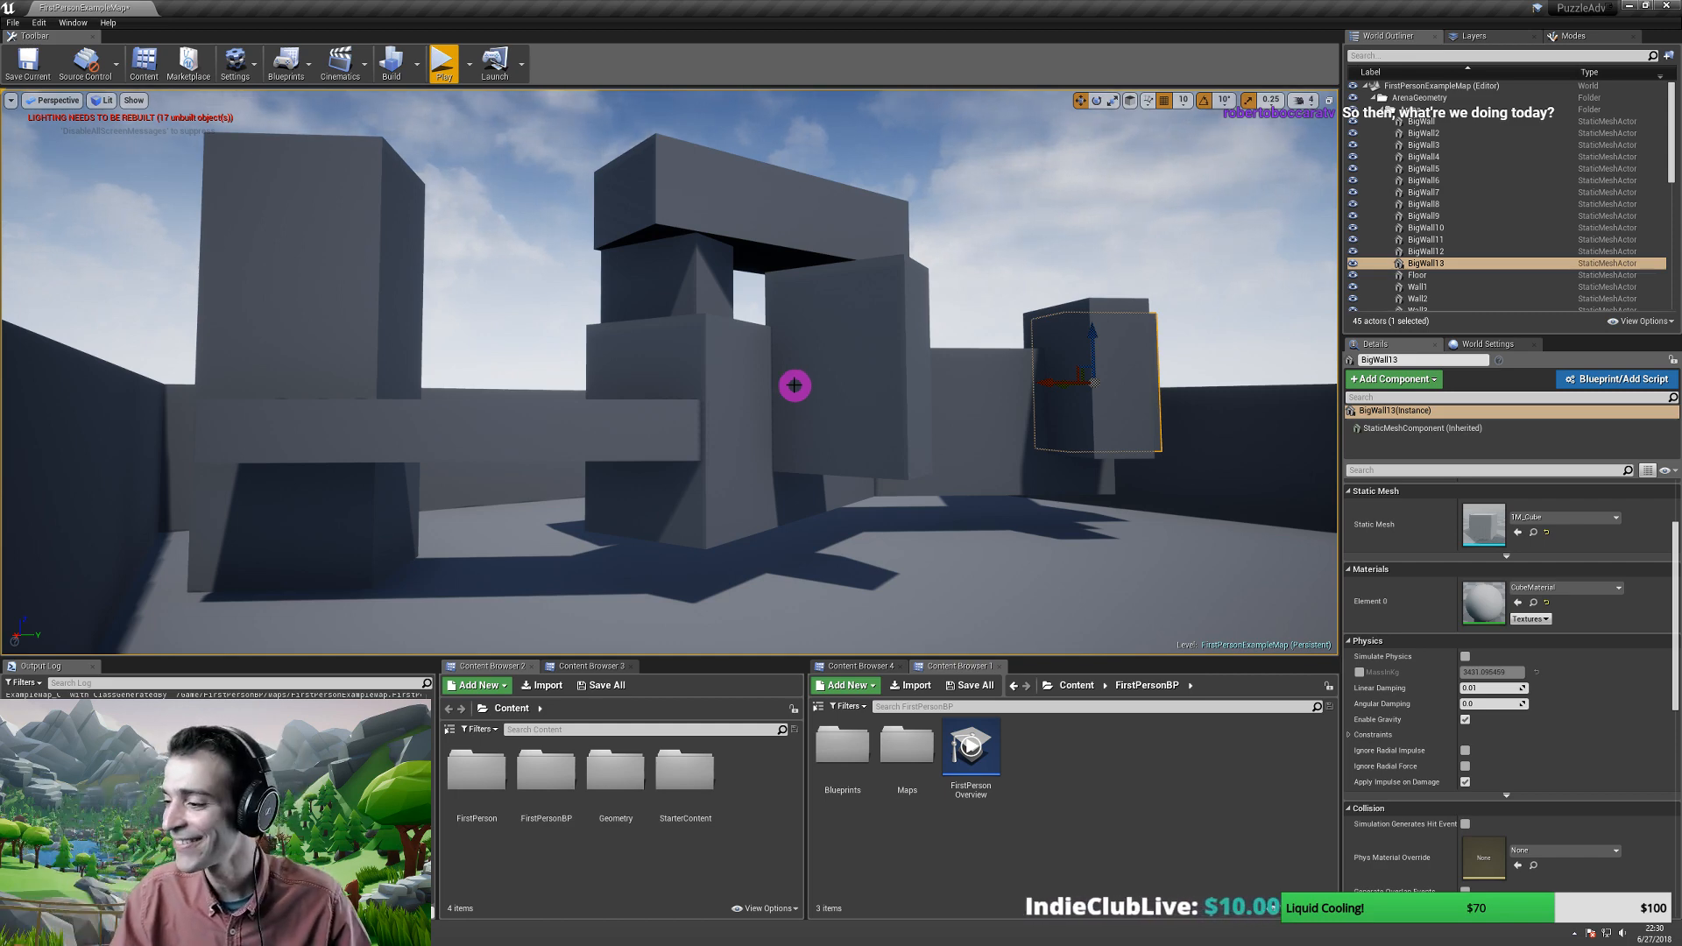
pyautogui.moveTo(806, 394); pyautogui.dragTo(684, 350, button='right')
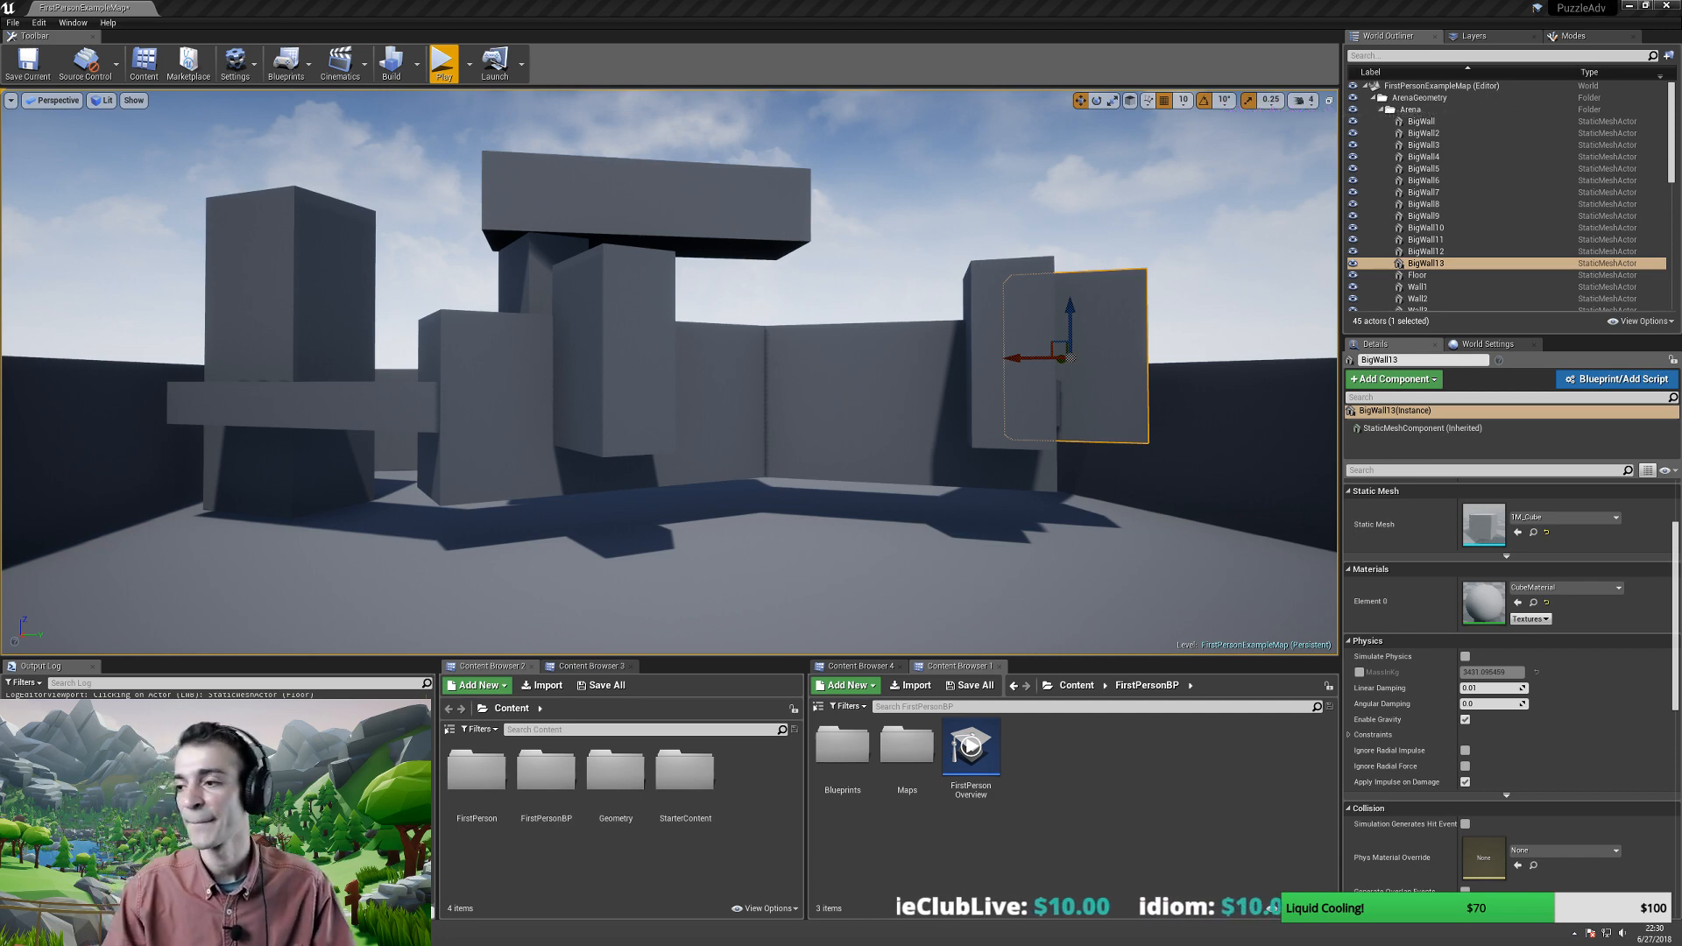
pyautogui.moveTo(718, 416); pyautogui.dragTo(920, 363, button='right')
# - Locate the white cube's CubeMaterialOverride material in the Content Browser and select it
pyautogui.click(1100, 492)
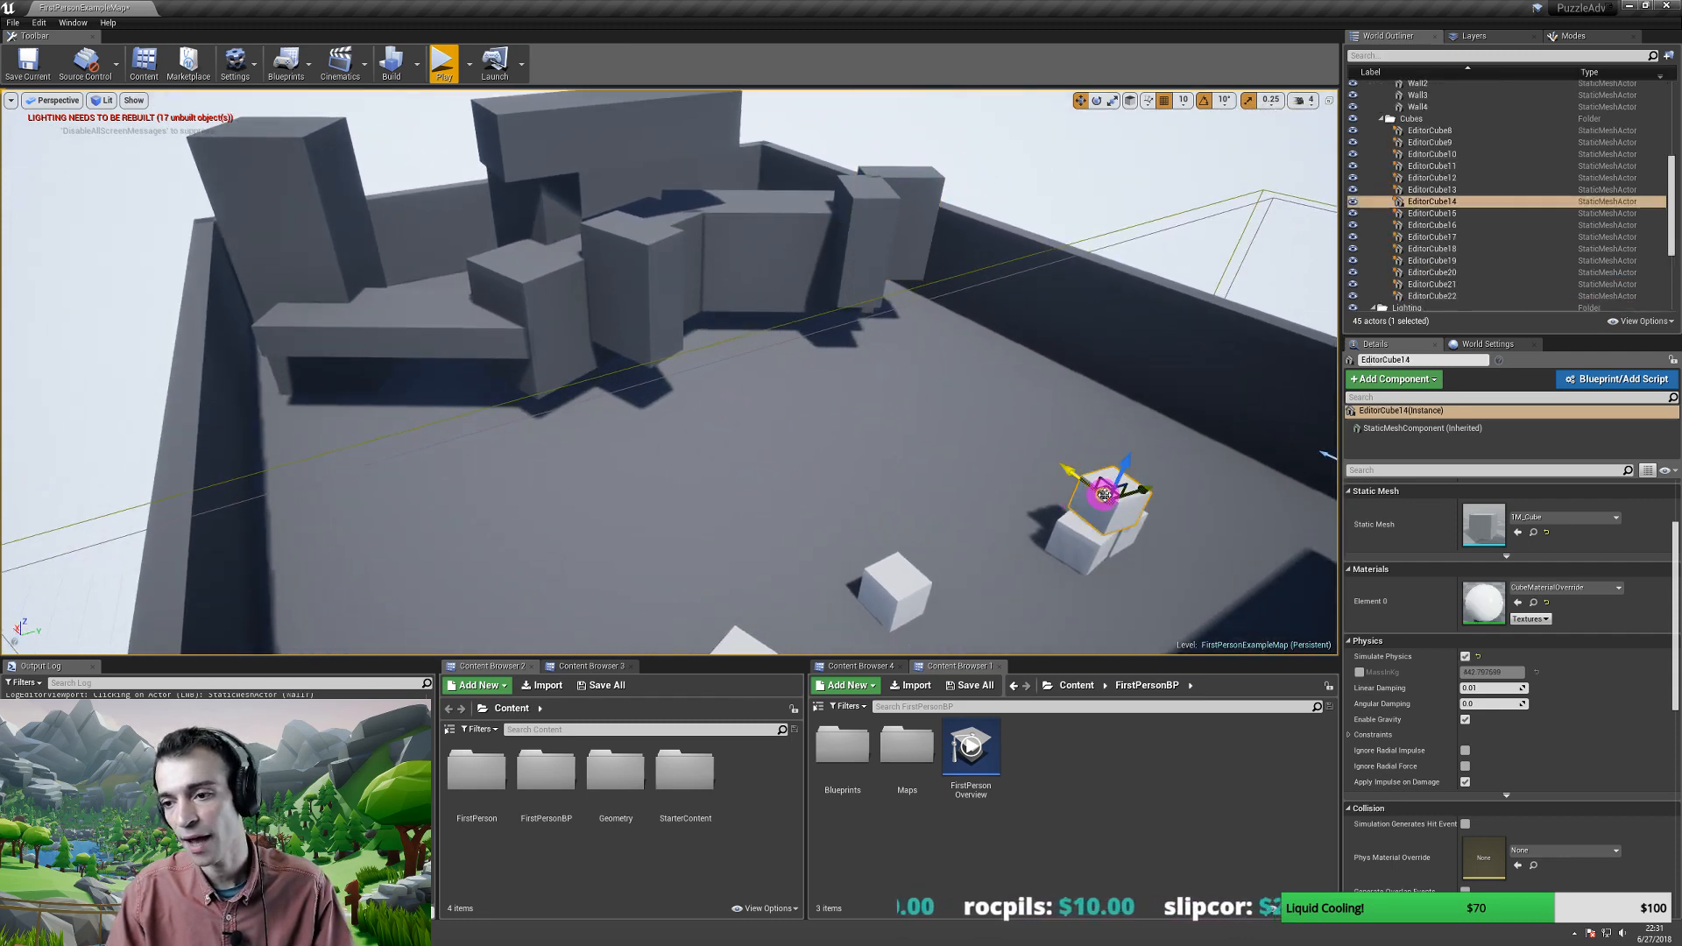
pyautogui.click(1536, 603)
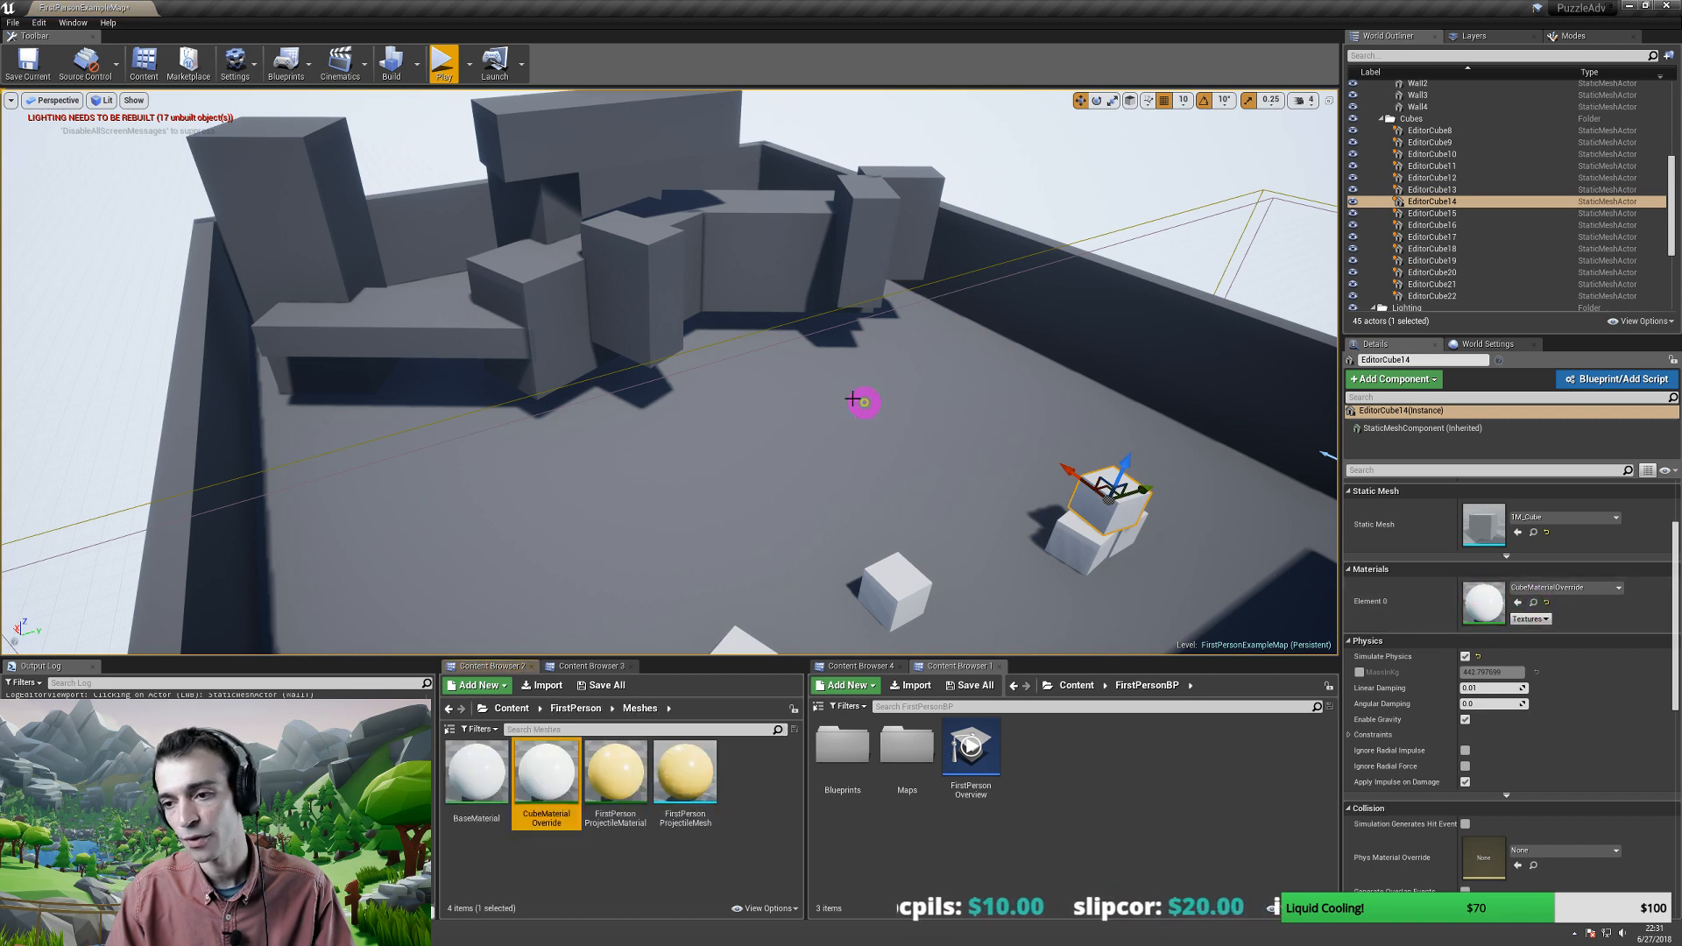
pyautogui.moveTo(867, 402); pyautogui.dragTo(469, 247, button='right')
pyautogui.click(413, 254)
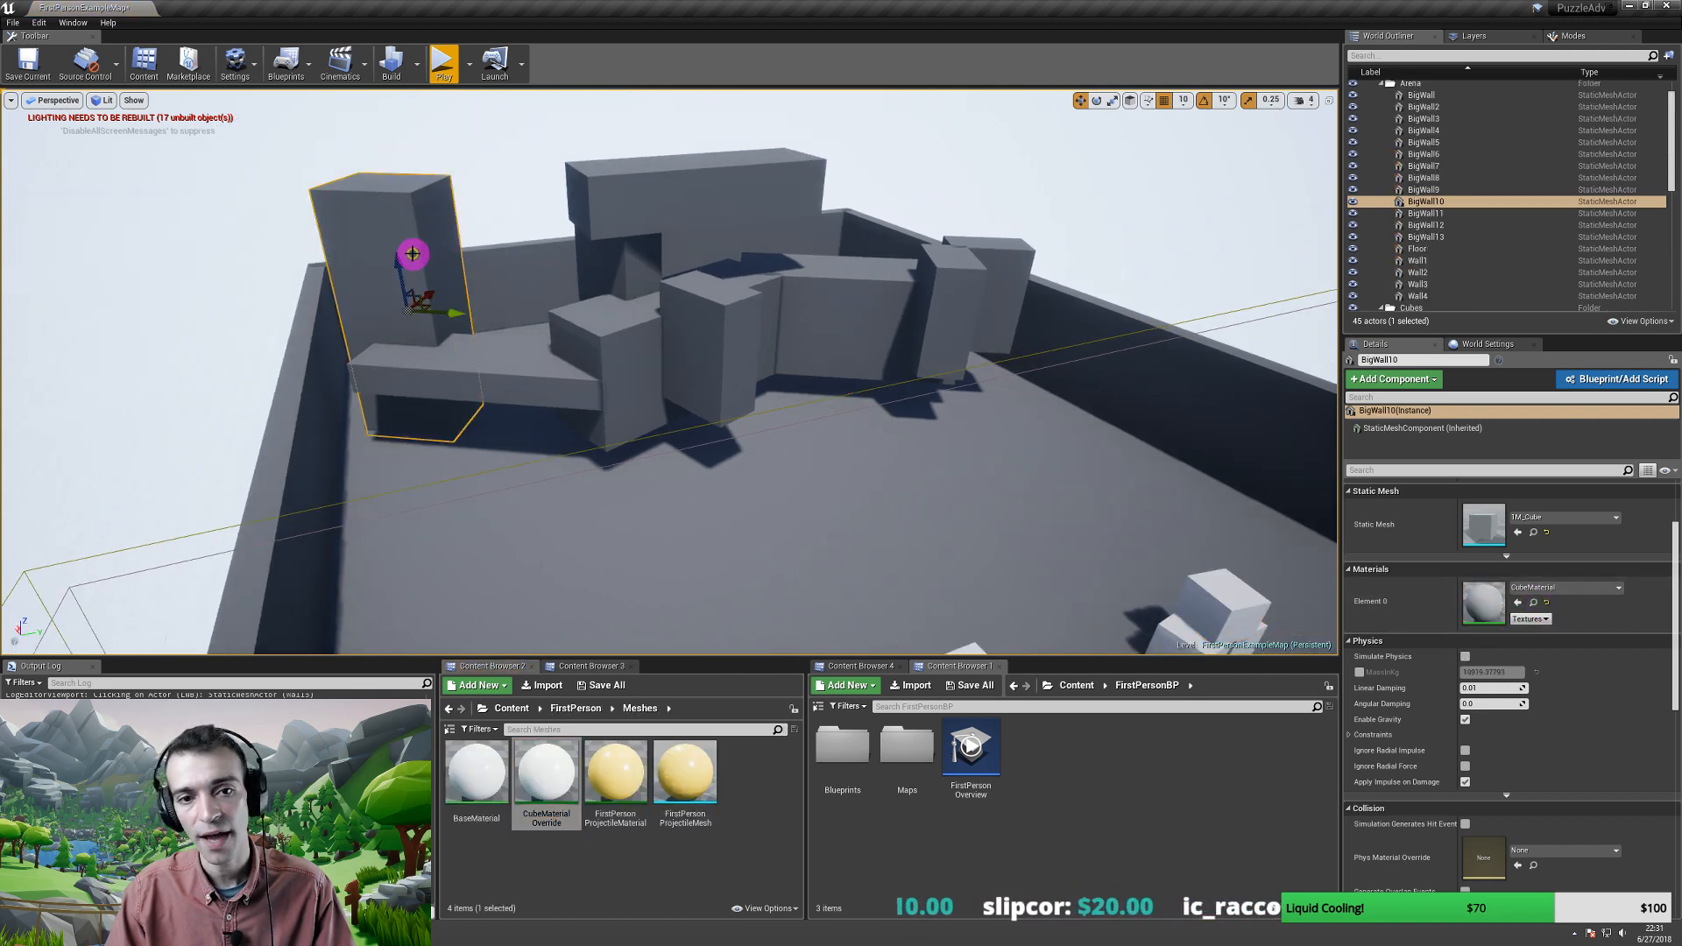
pyautogui.moveTo(785, 401); pyautogui.dragTo(893, 501, button='right')
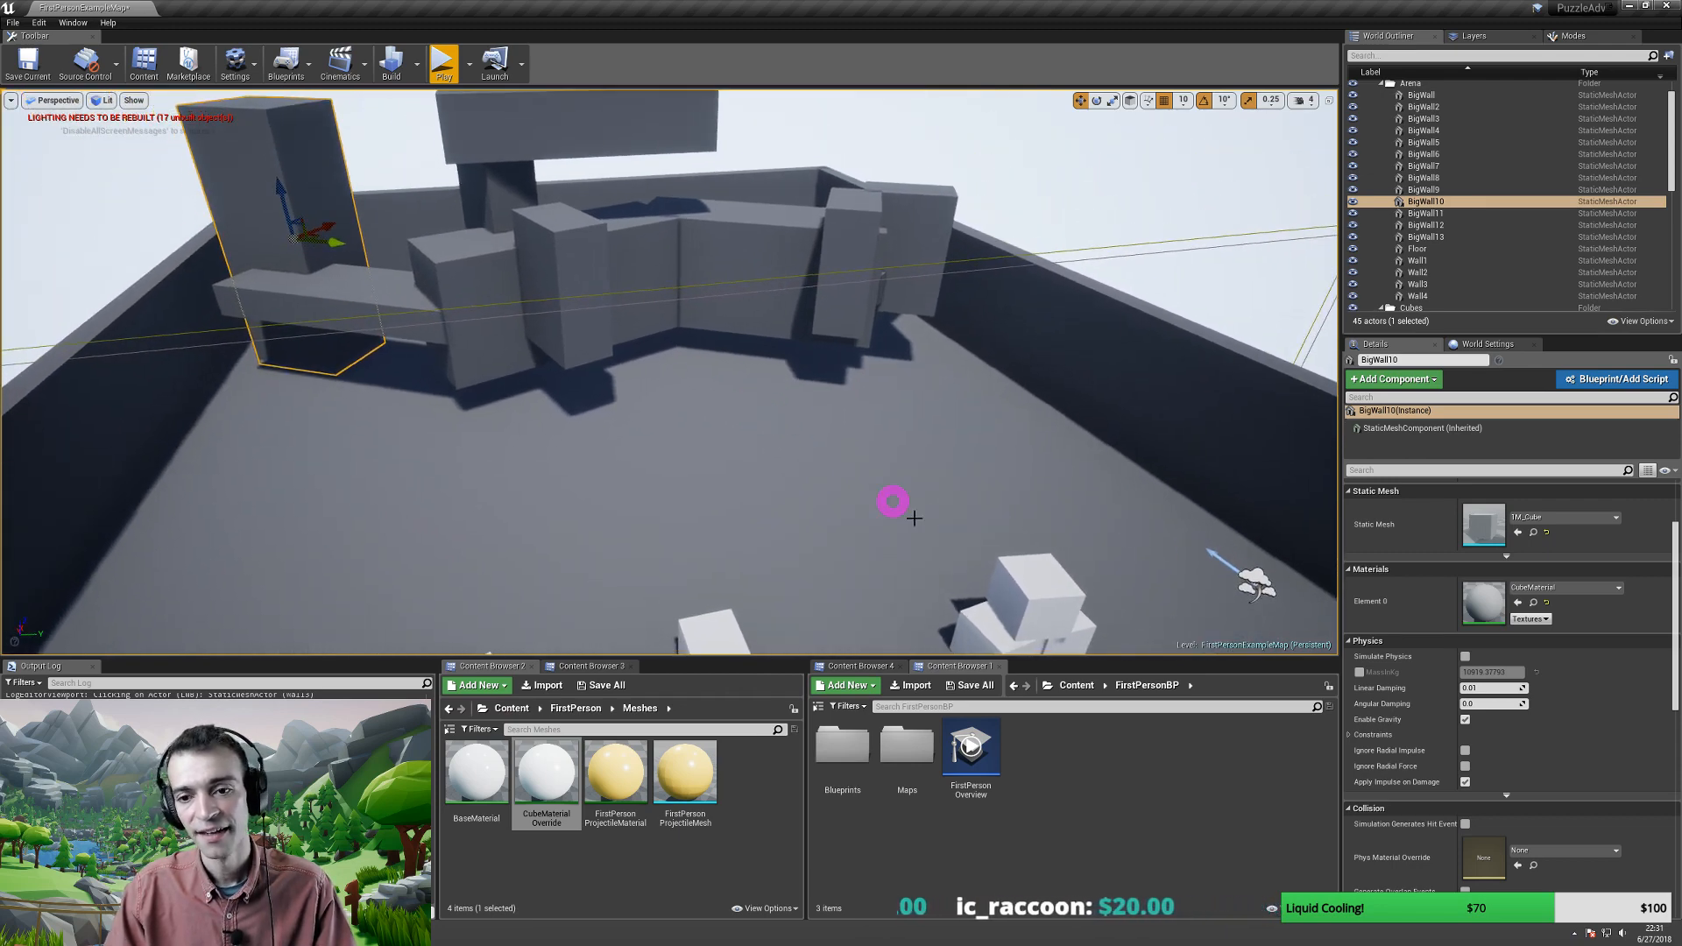
pyautogui.click(1038, 585)
pyautogui.moveTo(785, 432); pyautogui.dragTo(785, 432, button='right')
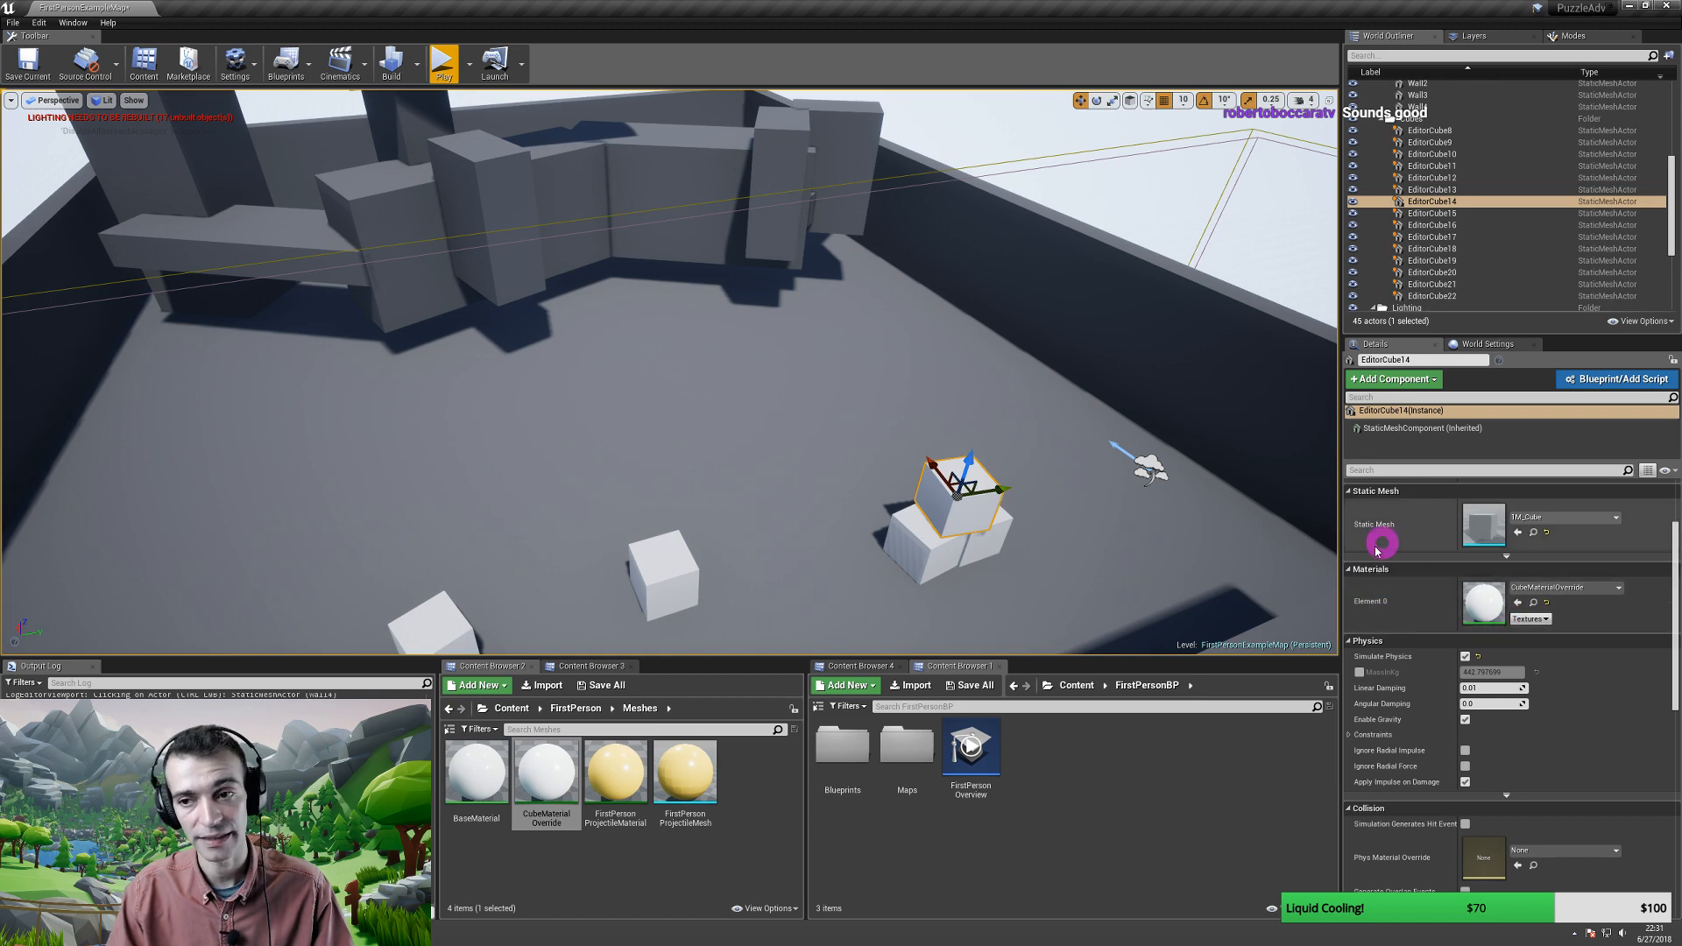
pyautogui.click(1532, 605)
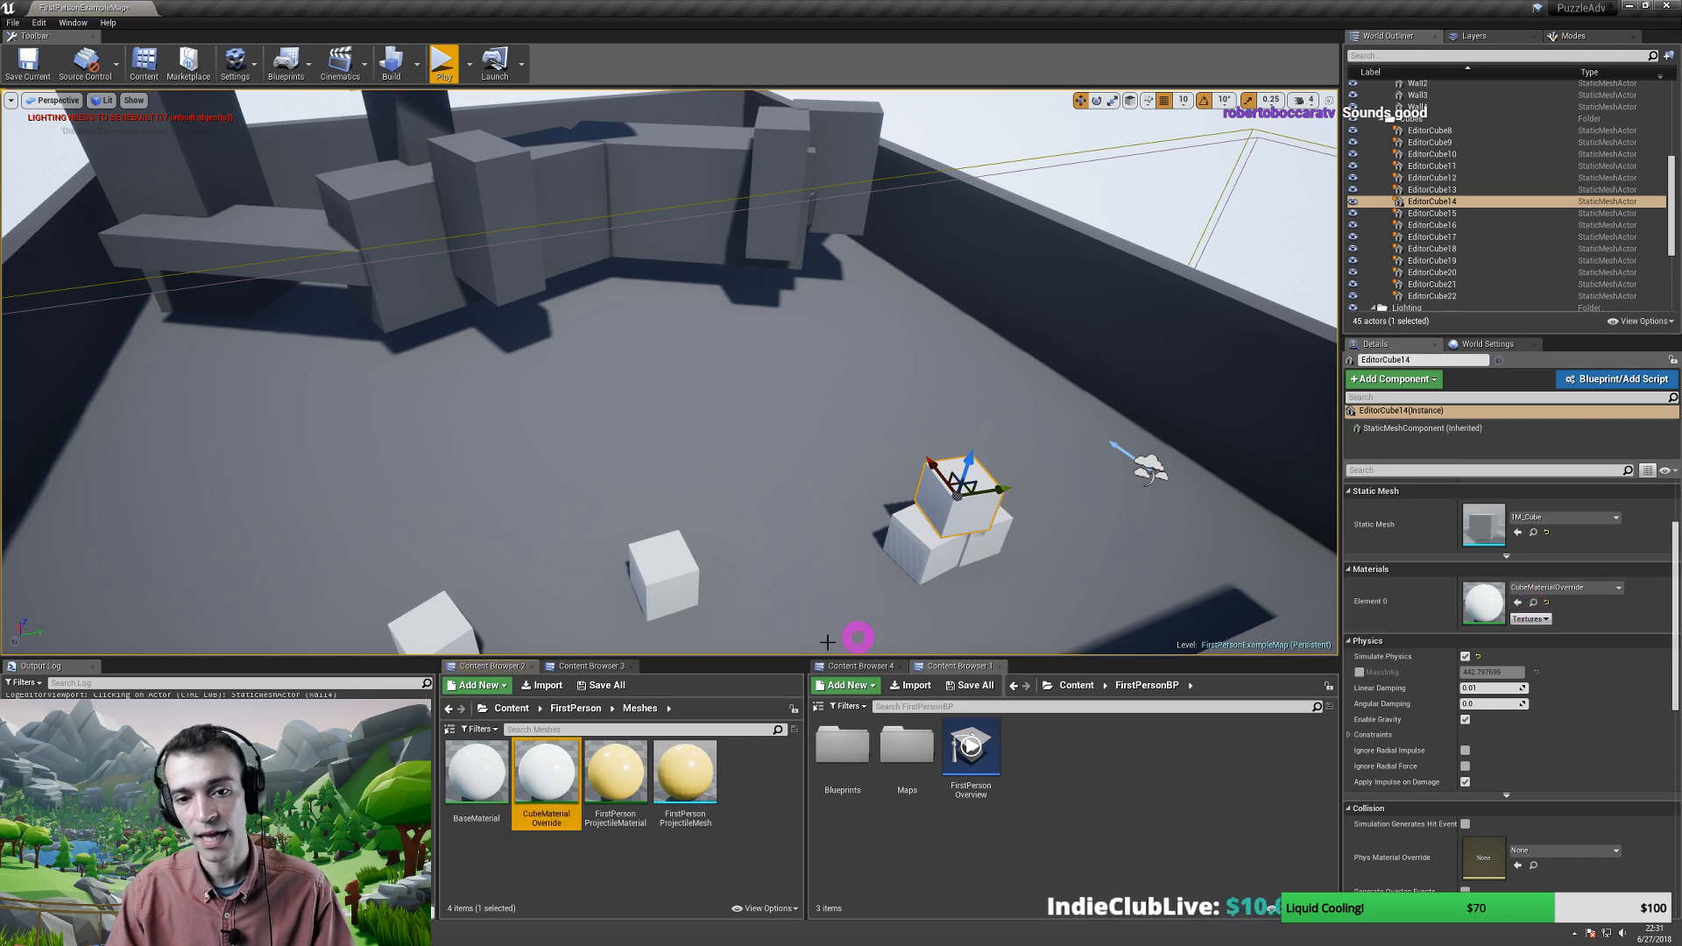
pyautogui.click(528, 788)
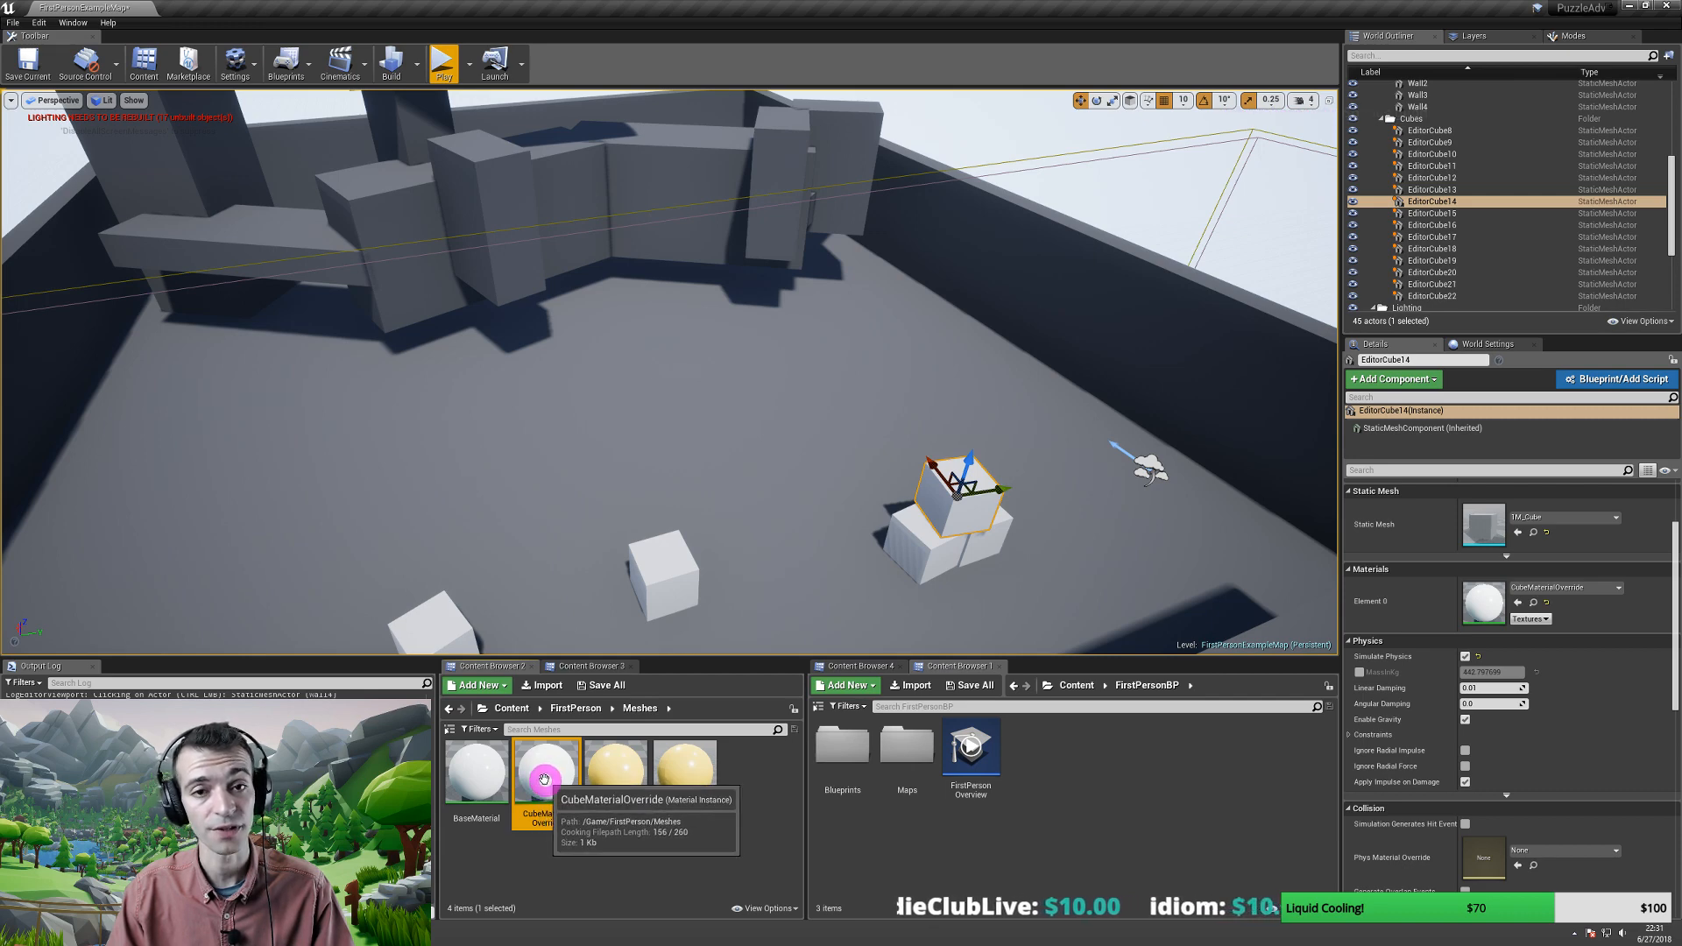
pyautogui.moveTo(585, 439); pyautogui.dragTo(585, 439, button='right')
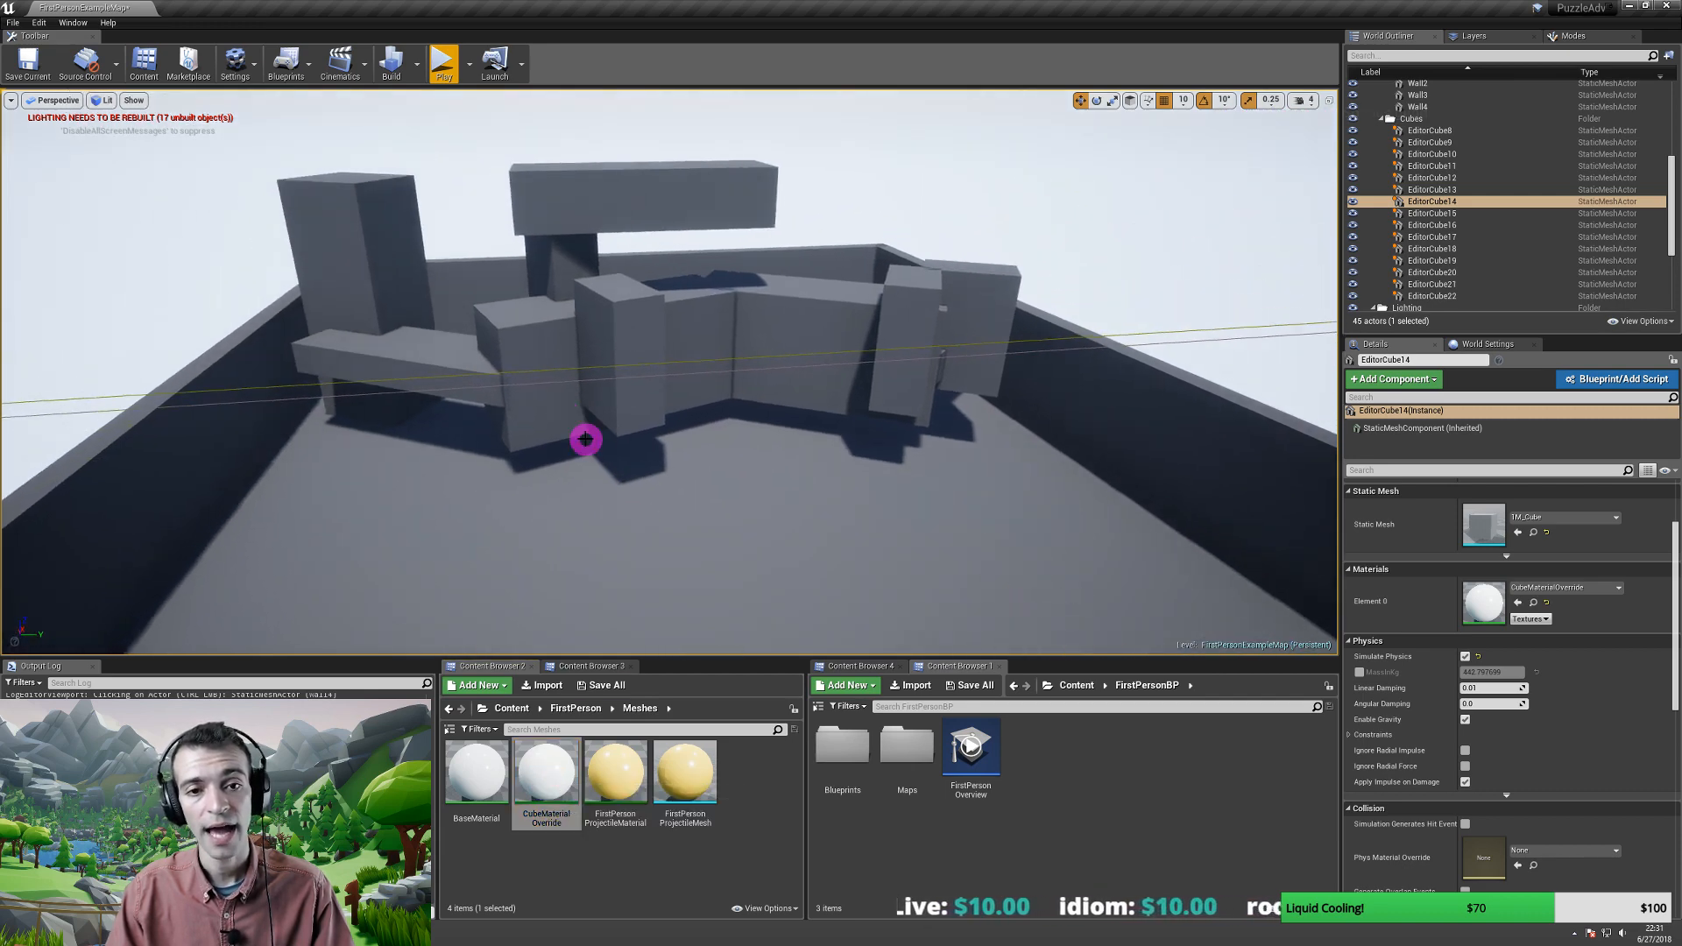
# - Apply CubeMaterialOverride to the block under the overhang, the short tower and the low ledge
pyautogui.click(552, 261)
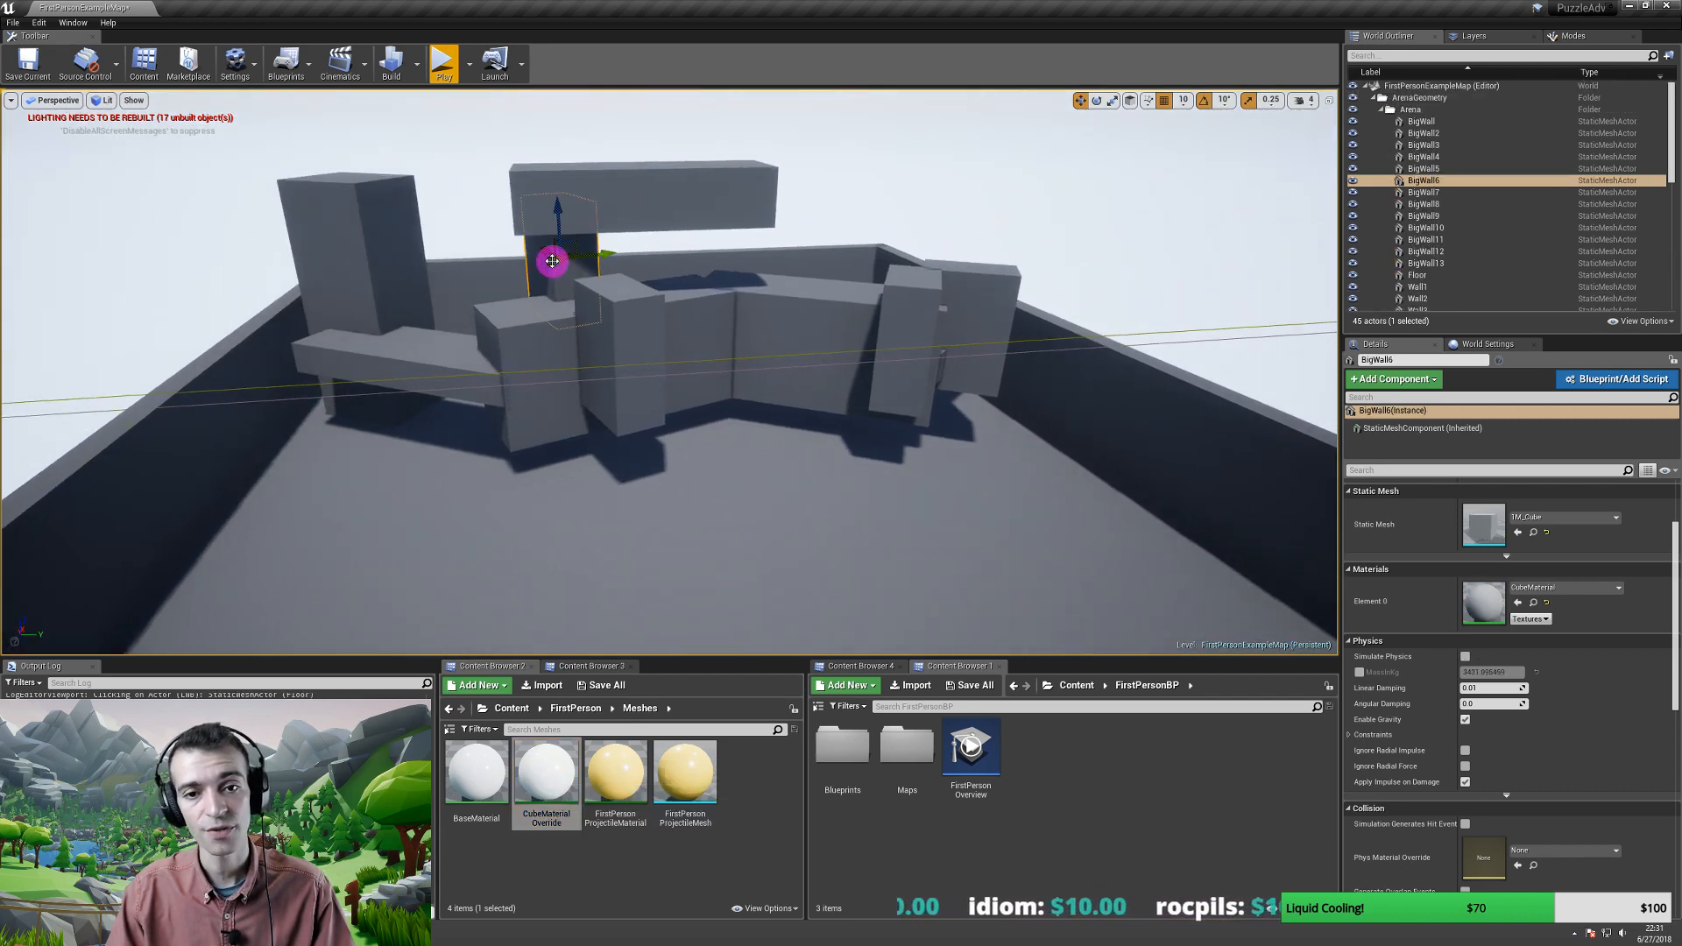
pyautogui.keyDown('ctrl'); pyautogui.click(625, 324); pyautogui.keyUp('ctrl')
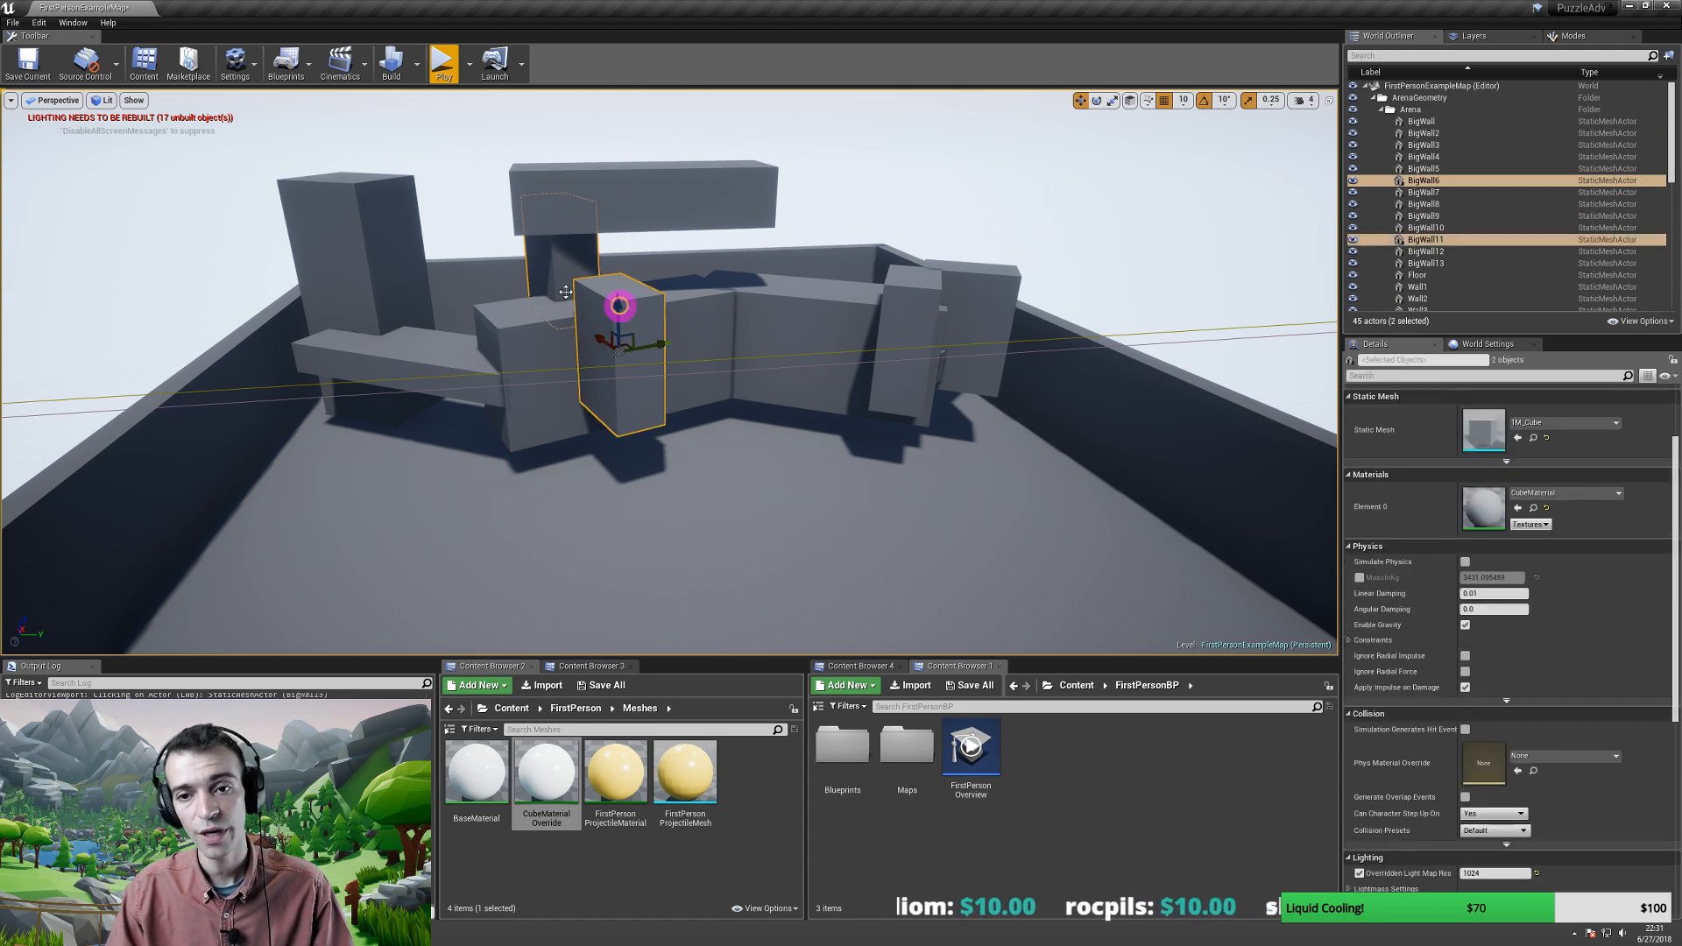
pyautogui.keyDown('ctrl'); pyautogui.click(354, 251); pyautogui.keyUp('ctrl')
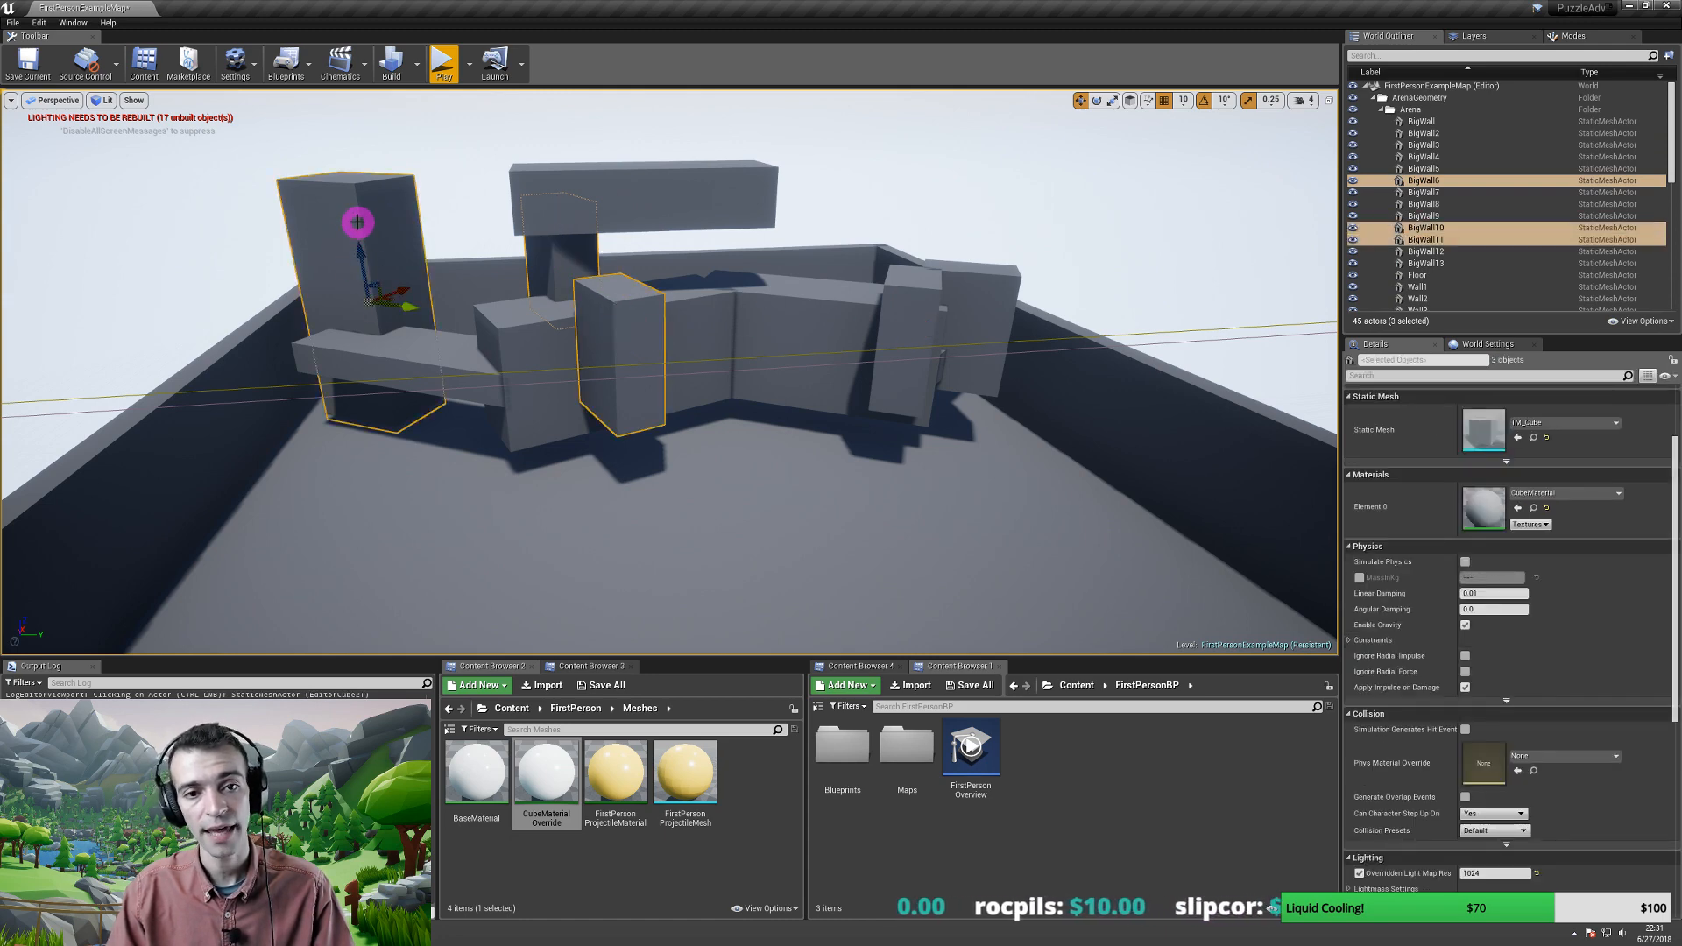
pyautogui.keyDown('ctrl'); pyautogui.click(368, 256); pyautogui.keyUp('ctrl')
pyautogui.keyDown('ctrl'); pyautogui.click(405, 348); pyautogui.keyUp('ctrl')
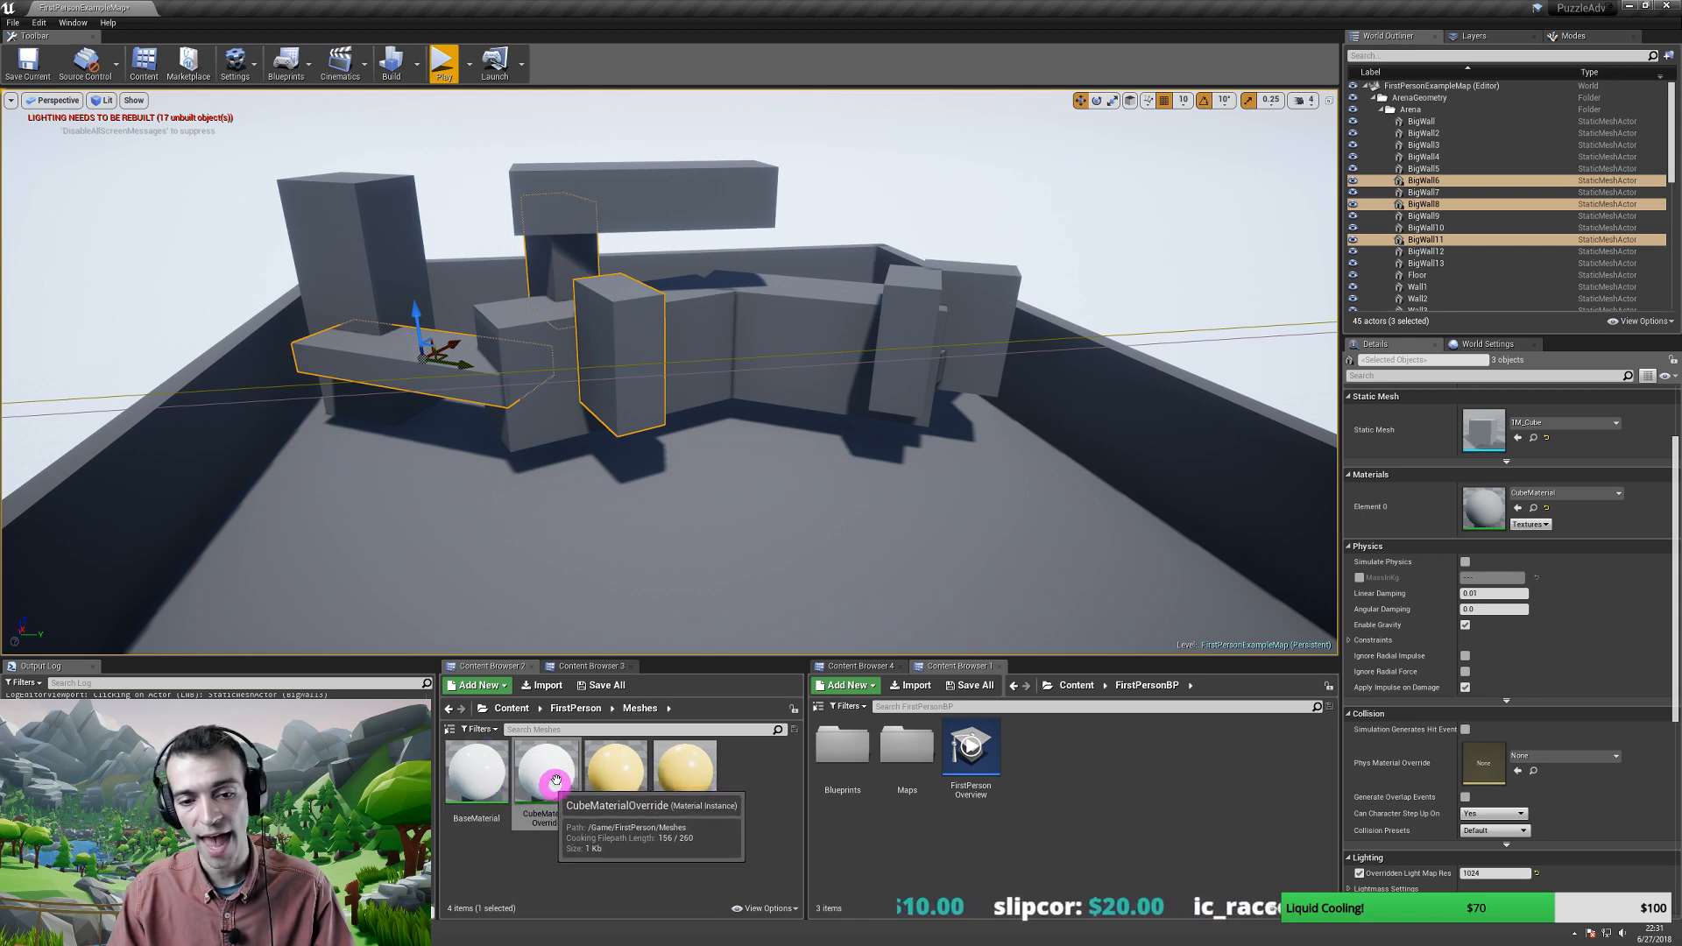
pyautogui.click(1519, 512)
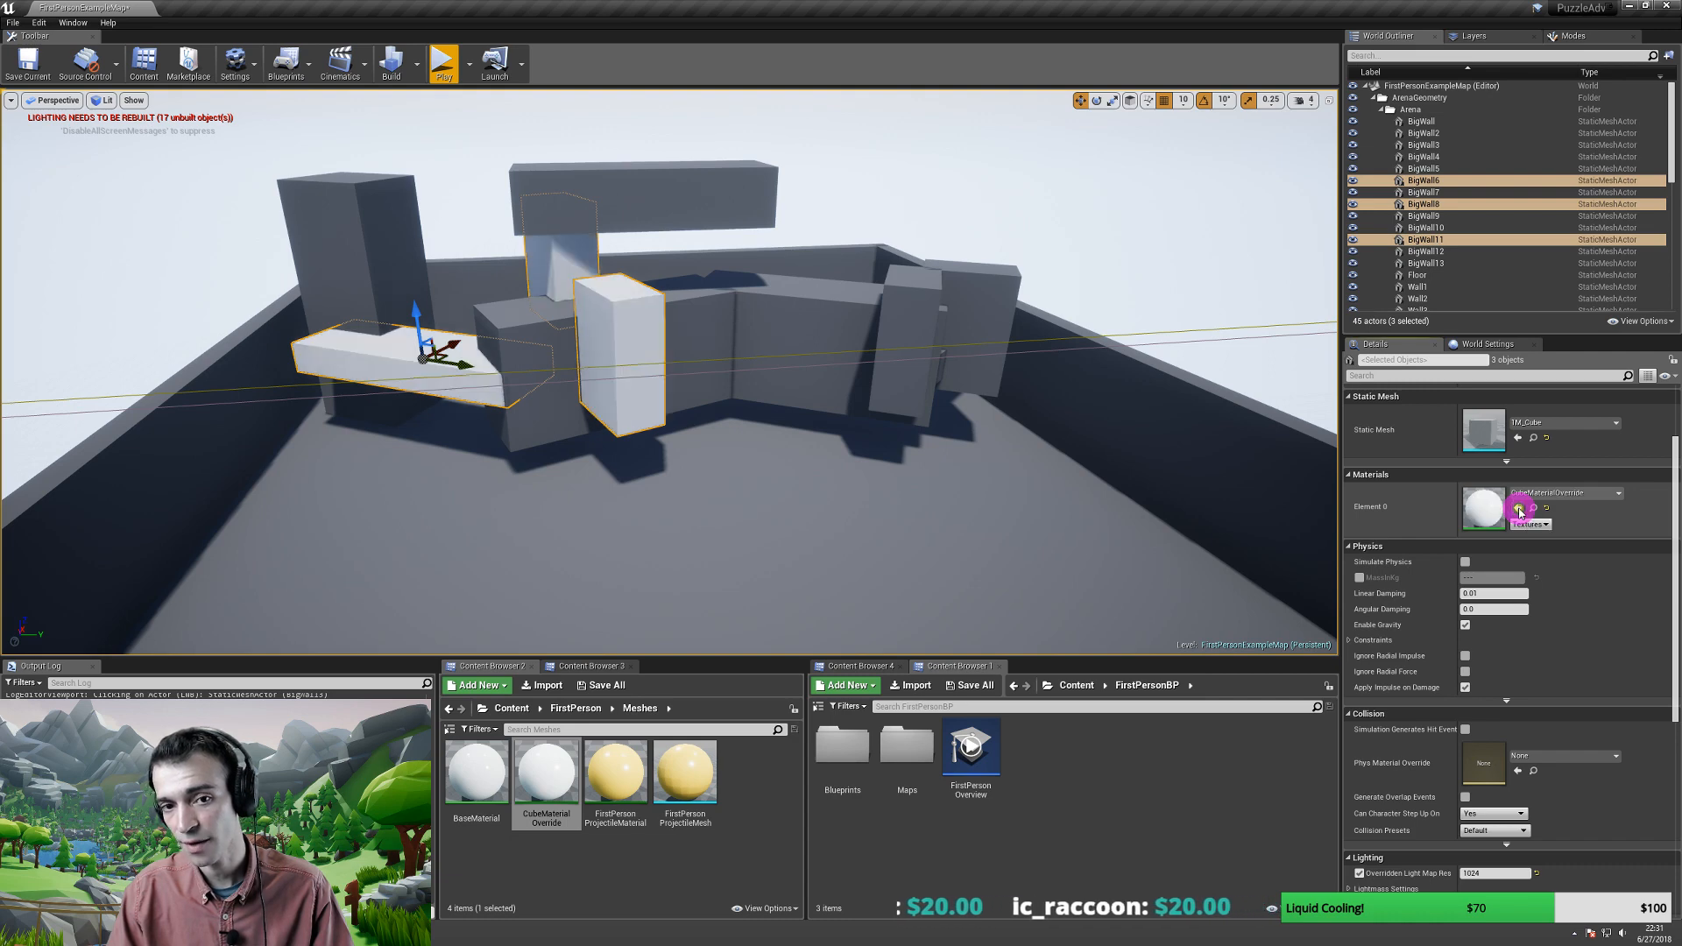
pyautogui.moveTo(675, 330); pyautogui.dragTo(924, 340)
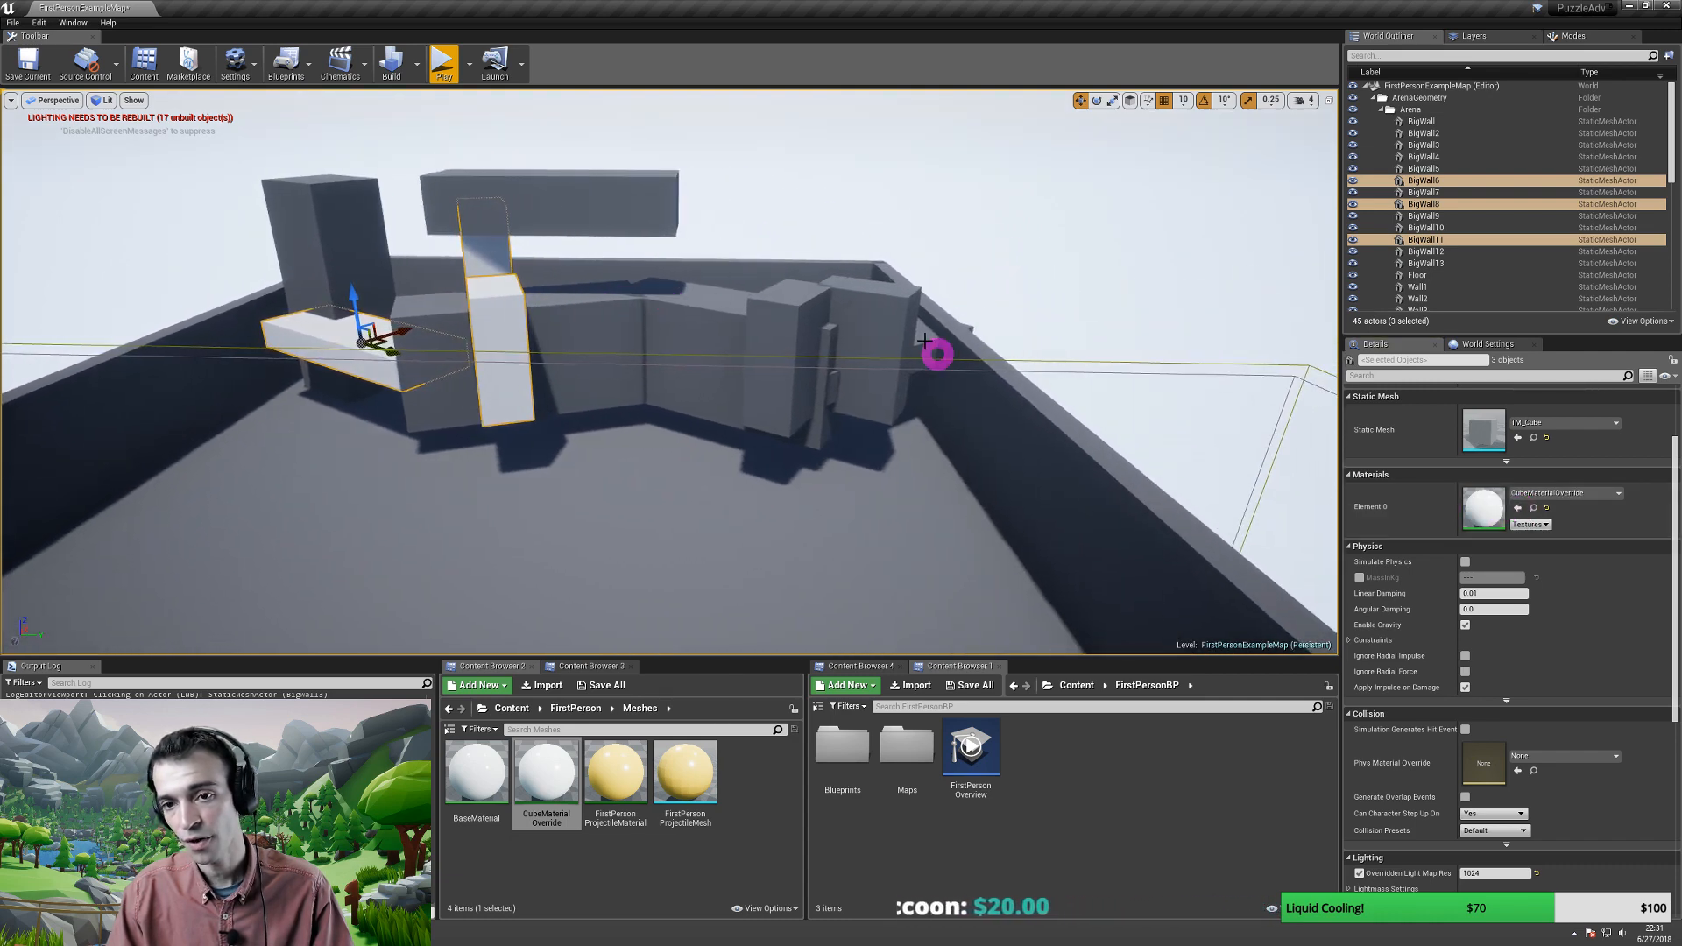
# - Give BigWall9 the CubeMaterialOverride material as well
pyautogui.click(924, 340)
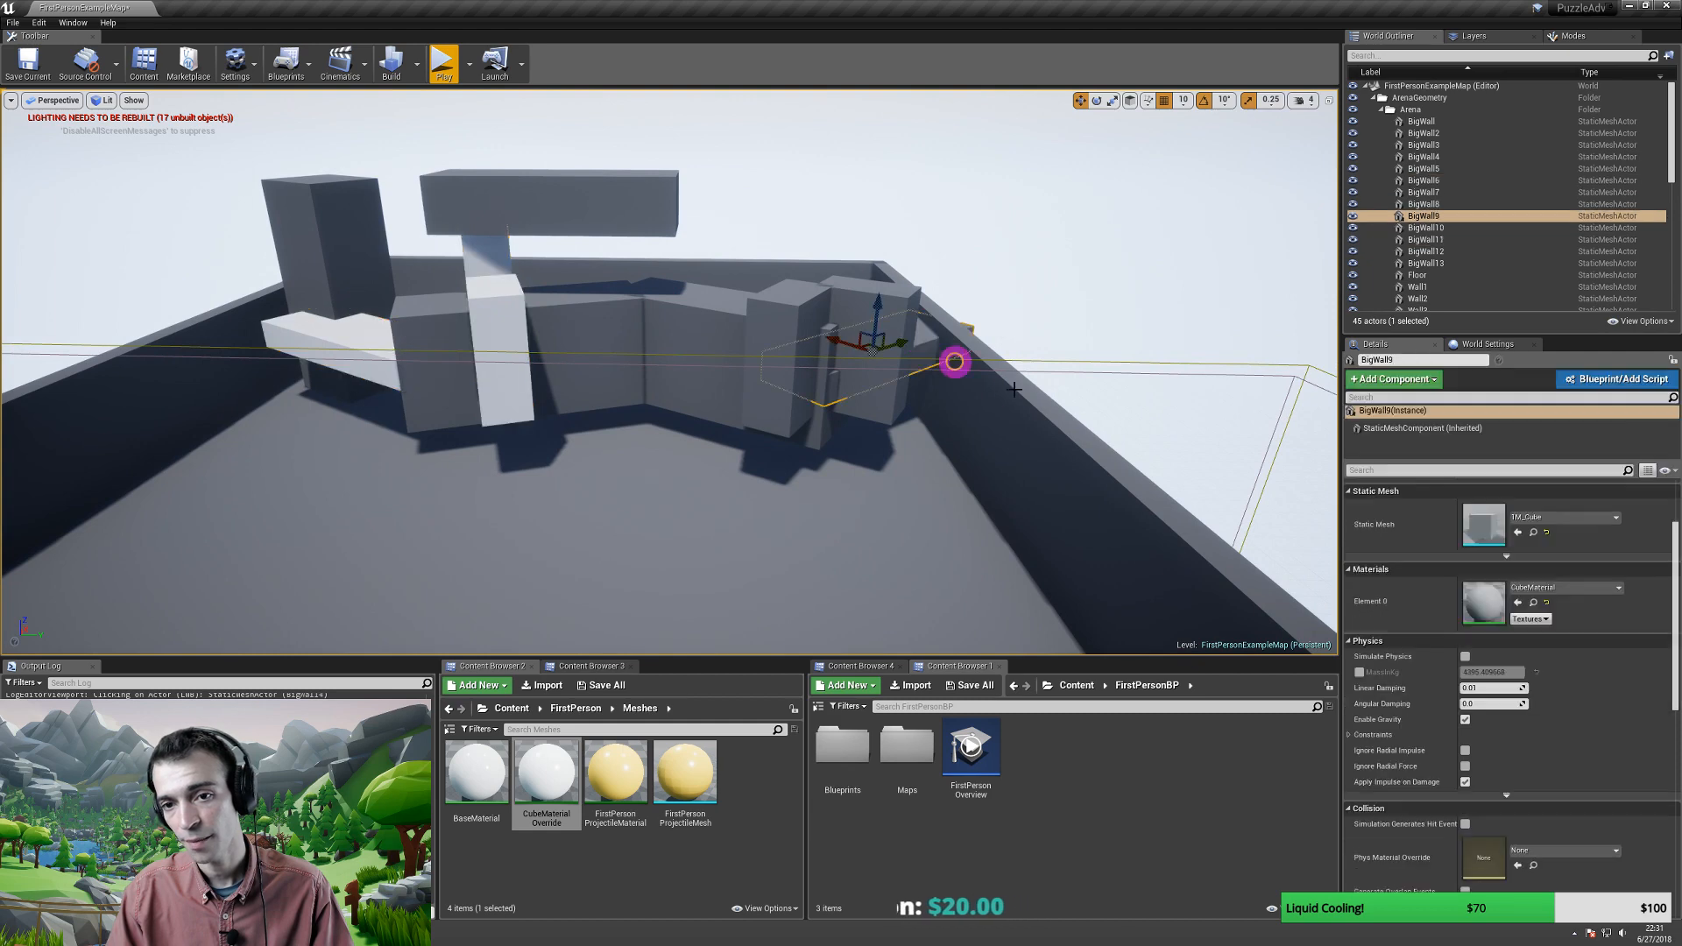
pyautogui.click(1518, 603)
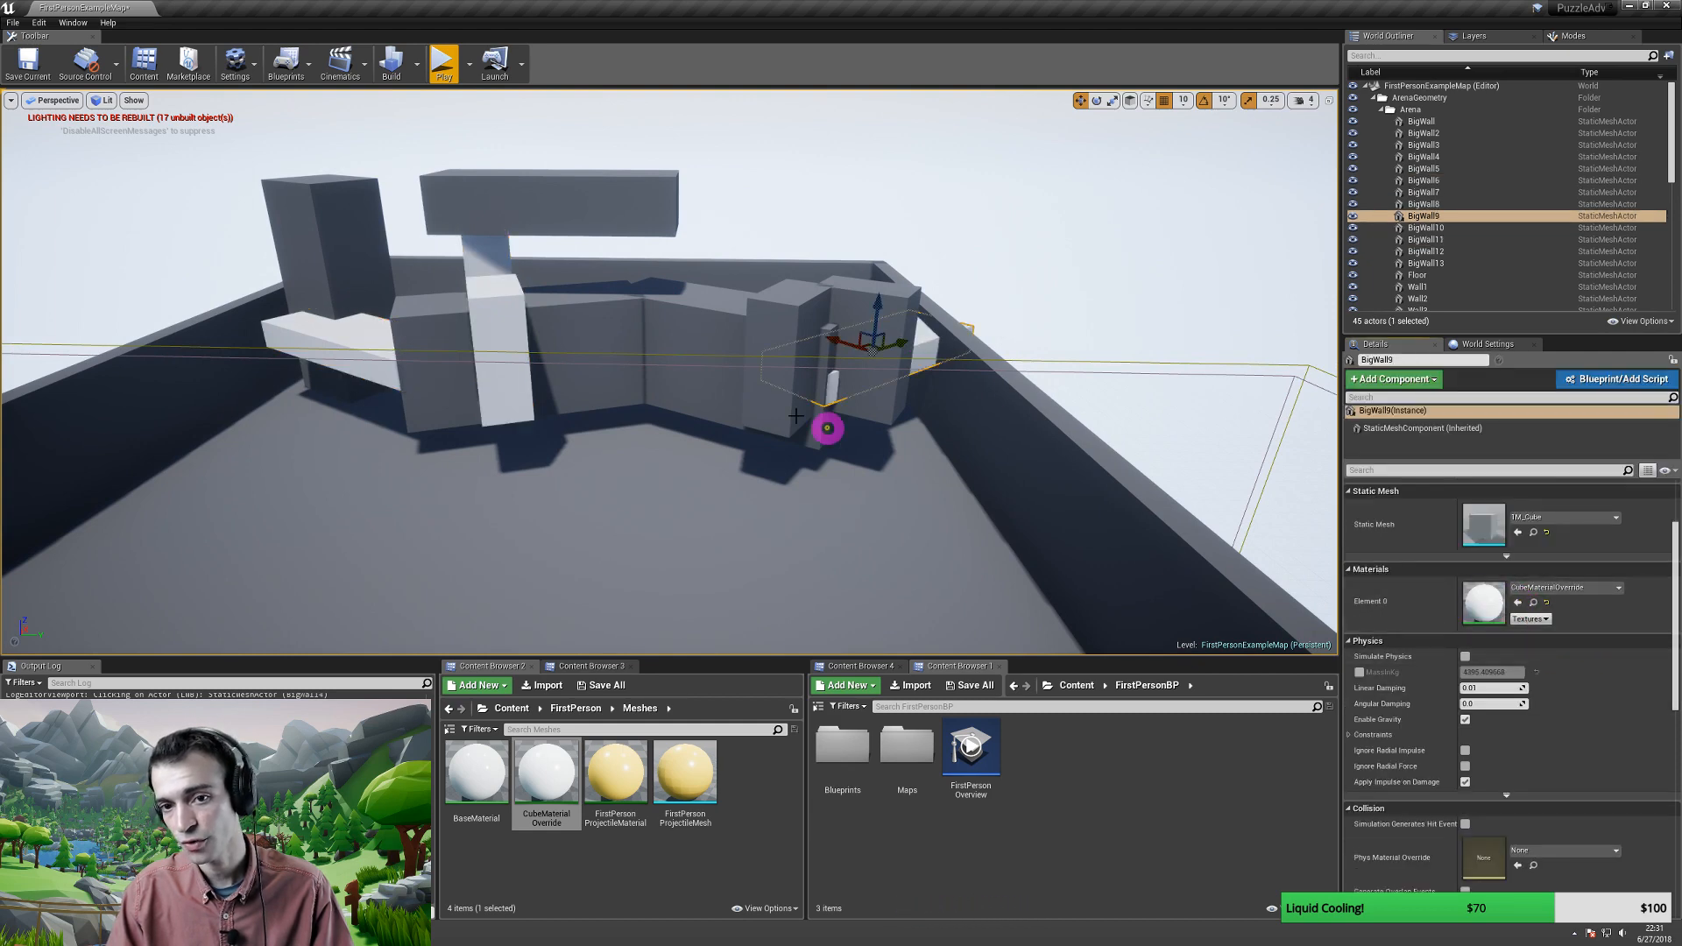
pyautogui.moveTo(826, 424); pyautogui.dragTo(791, 409)
pyautogui.moveTo(817, 403); pyautogui.dragTo(691, 417, button='right')
# - Duplicate the small white cube onto the left wall and tilt it slightly
pyautogui.click(650, 511)
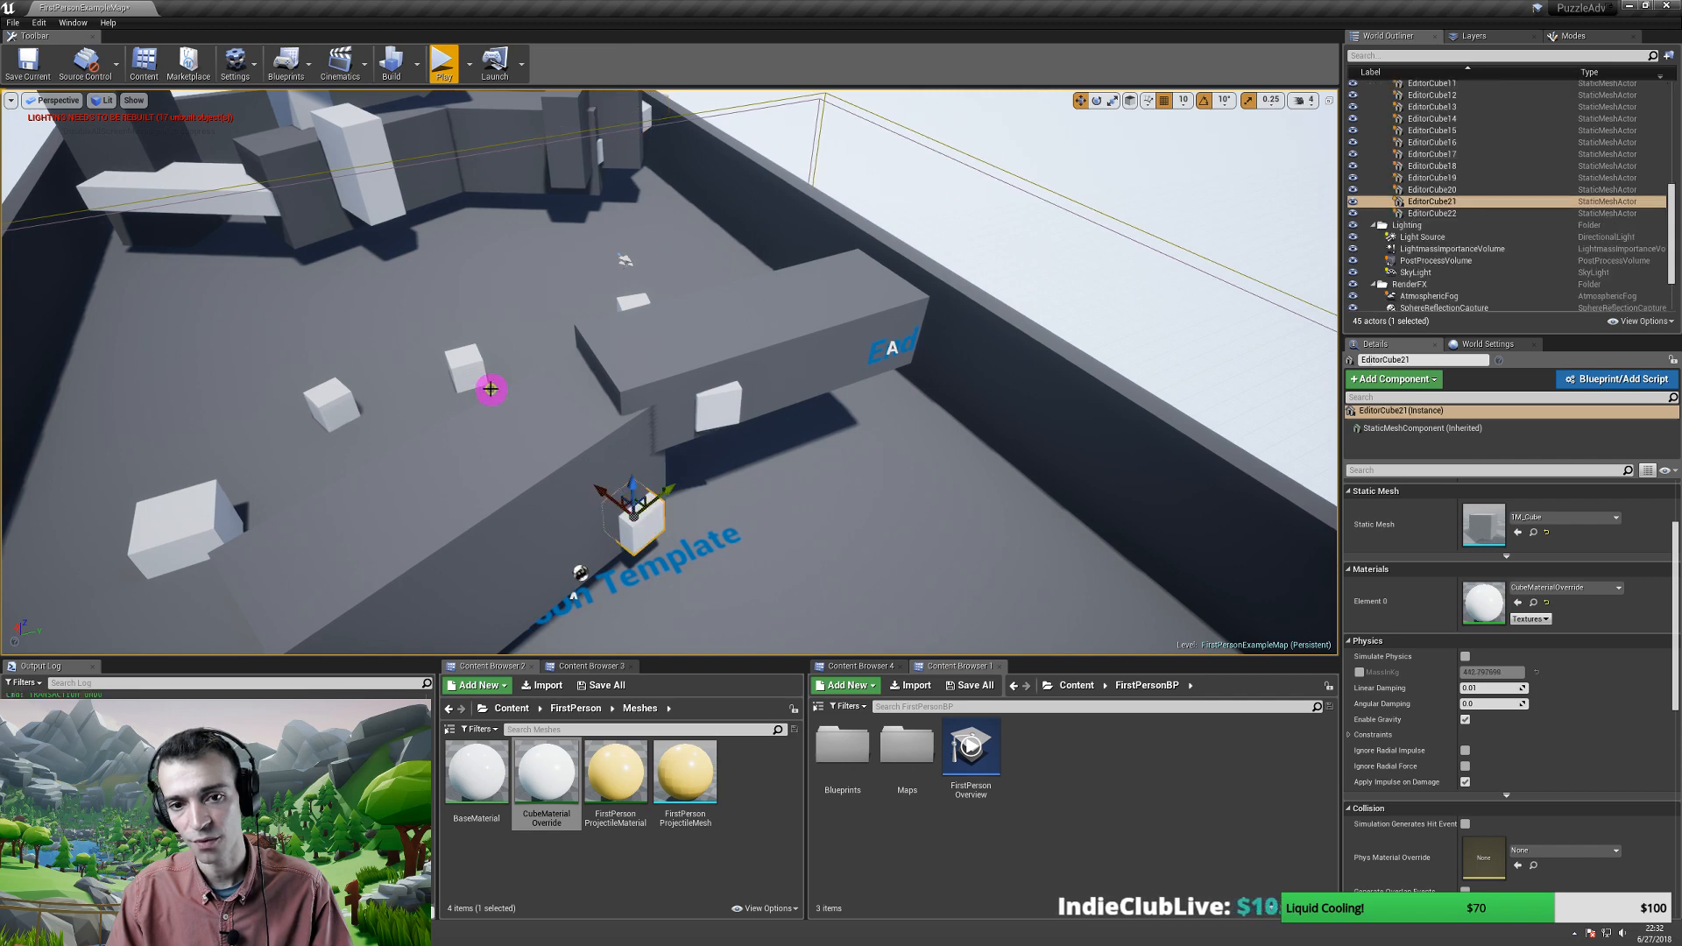
pyautogui.moveTo(492, 387); pyautogui.dragTo(524, 409, button='right')
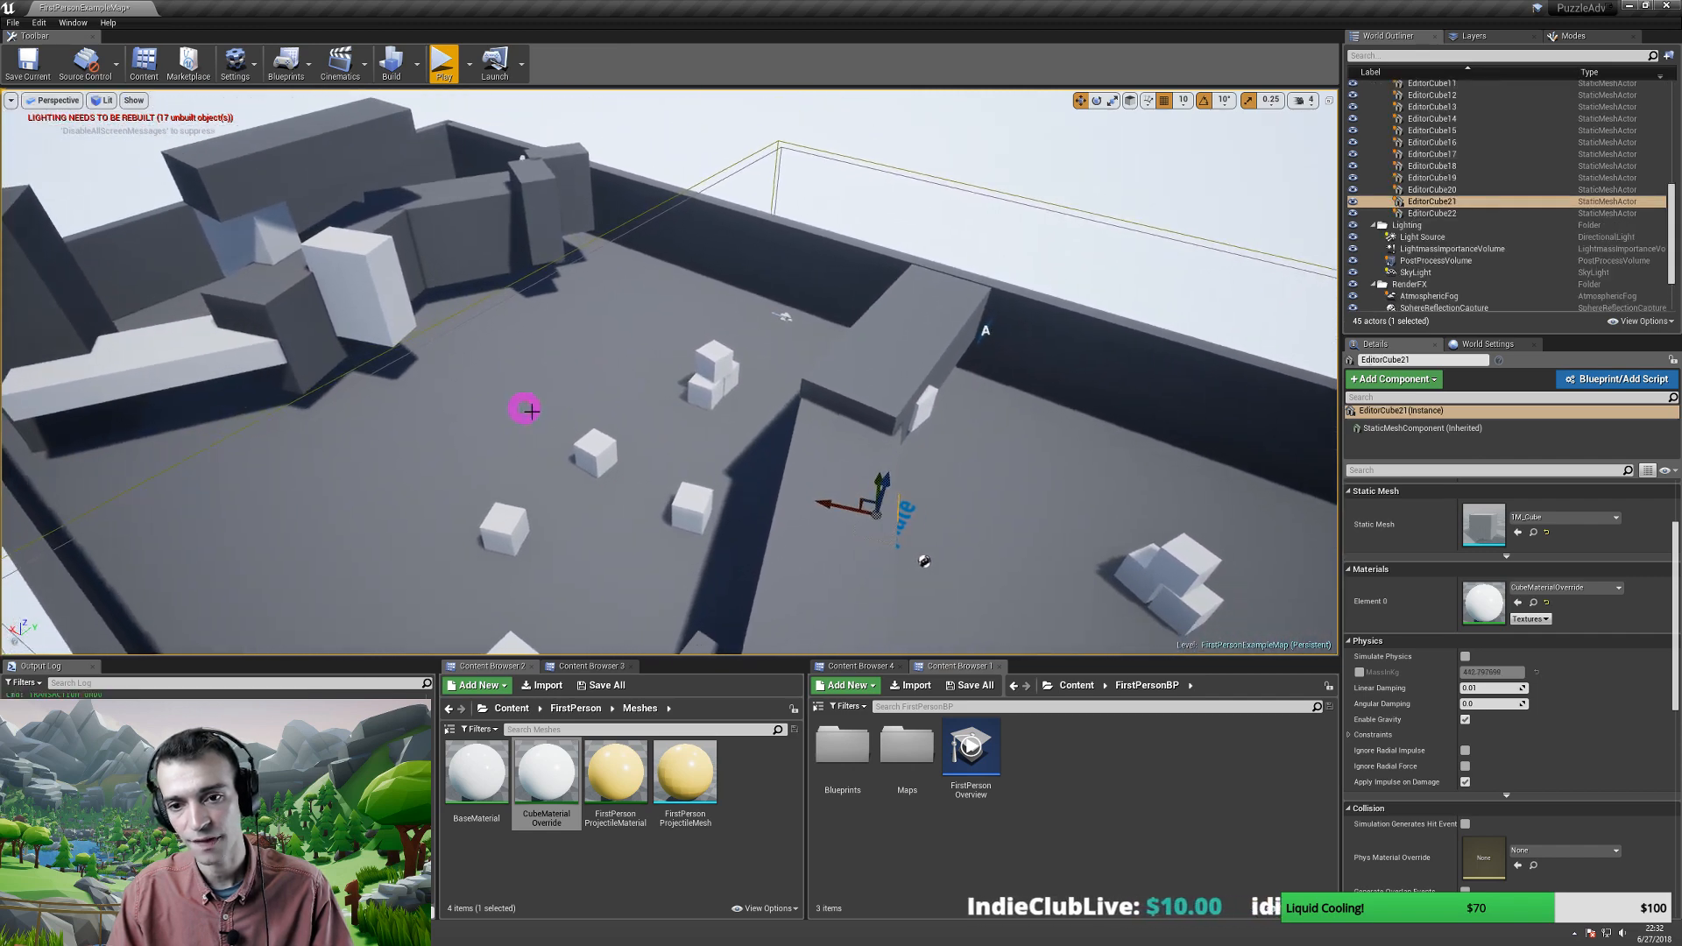
pyautogui.keyDown('alt'); pyautogui.moveTo(829, 506); pyautogui.dragTo(88, 351); pyautogui.keyUp('alt')
pyautogui.moveTo(103, 358)
pyautogui.mouseDown(button='right')
pyautogui.moveTo(2, 311)
pyautogui.moveTo(307, 421)
pyautogui.mouseUp(button='right')
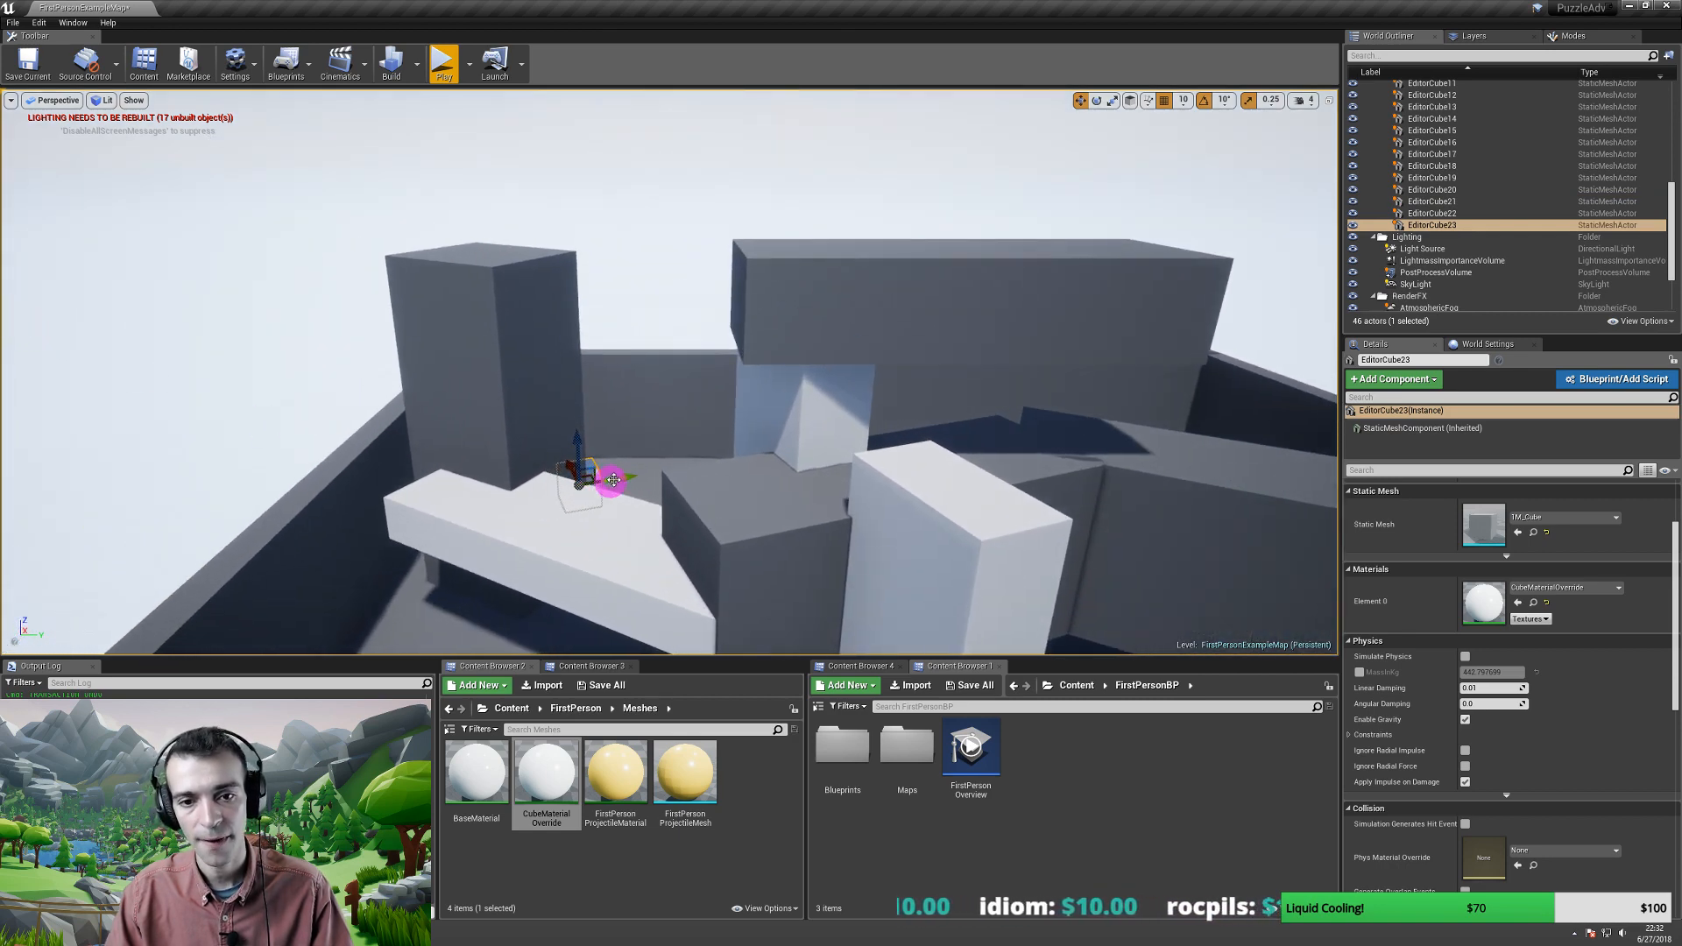
pyautogui.press('e')
pyautogui.moveTo(572, 486); pyautogui.dragTo(592, 536)
pyautogui.press('w')
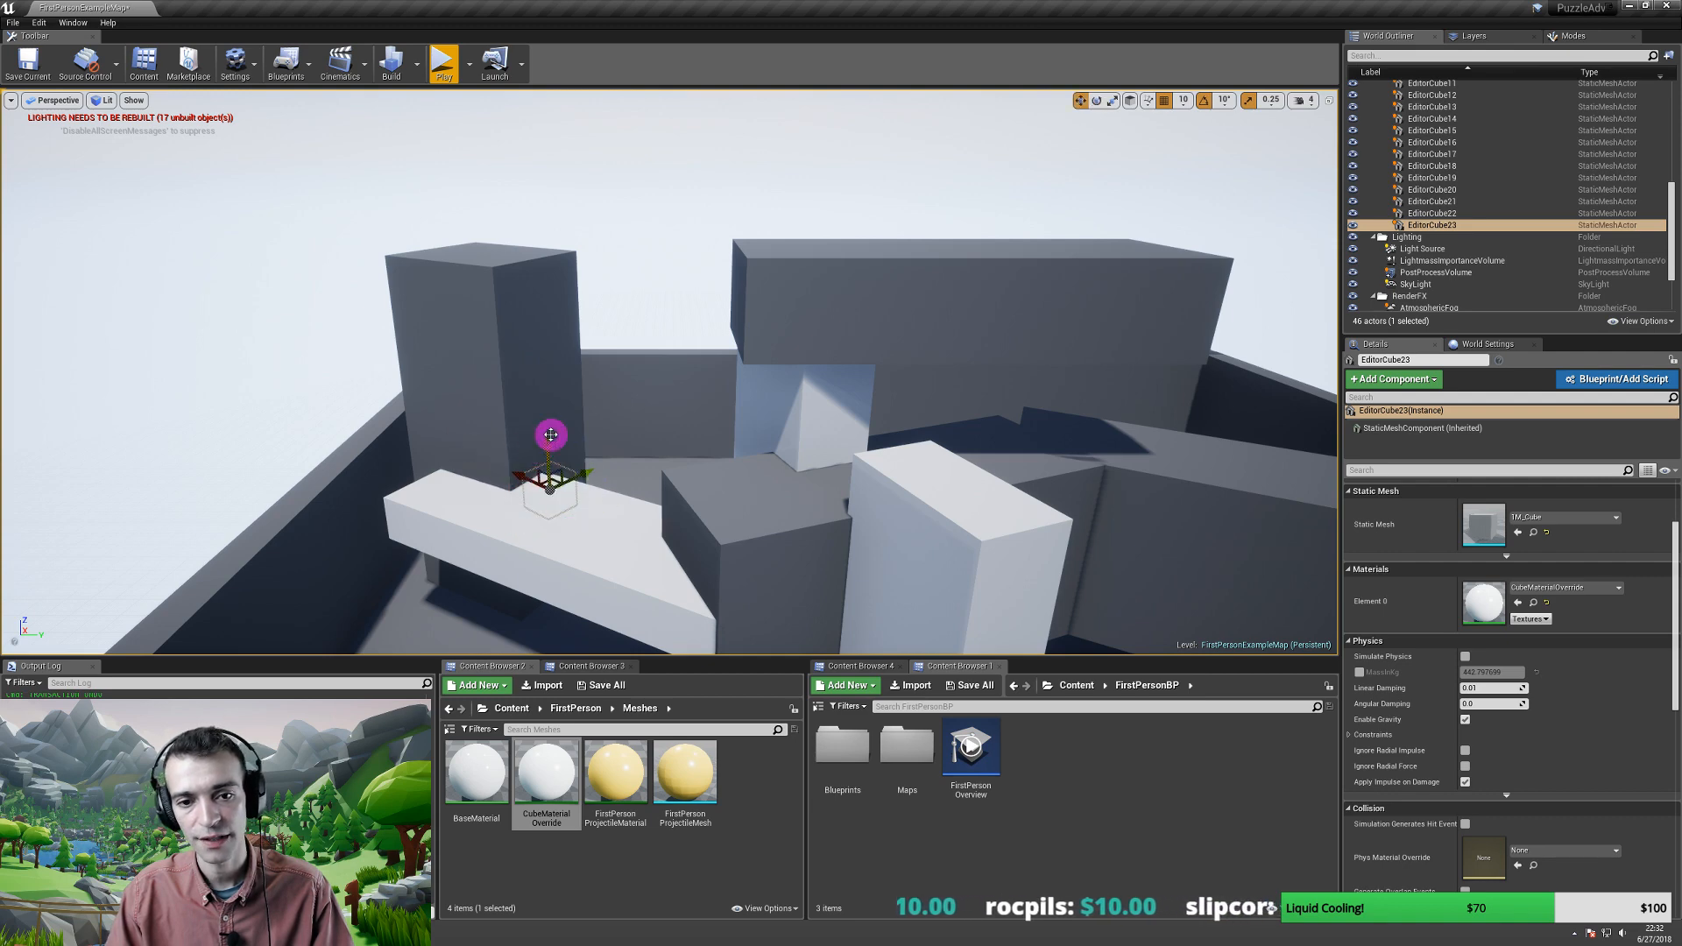
# - Place that cube on top of the tall pillar, turned about its vertical axis
pyautogui.moveTo(543, 444); pyautogui.dragTo(532, 339)
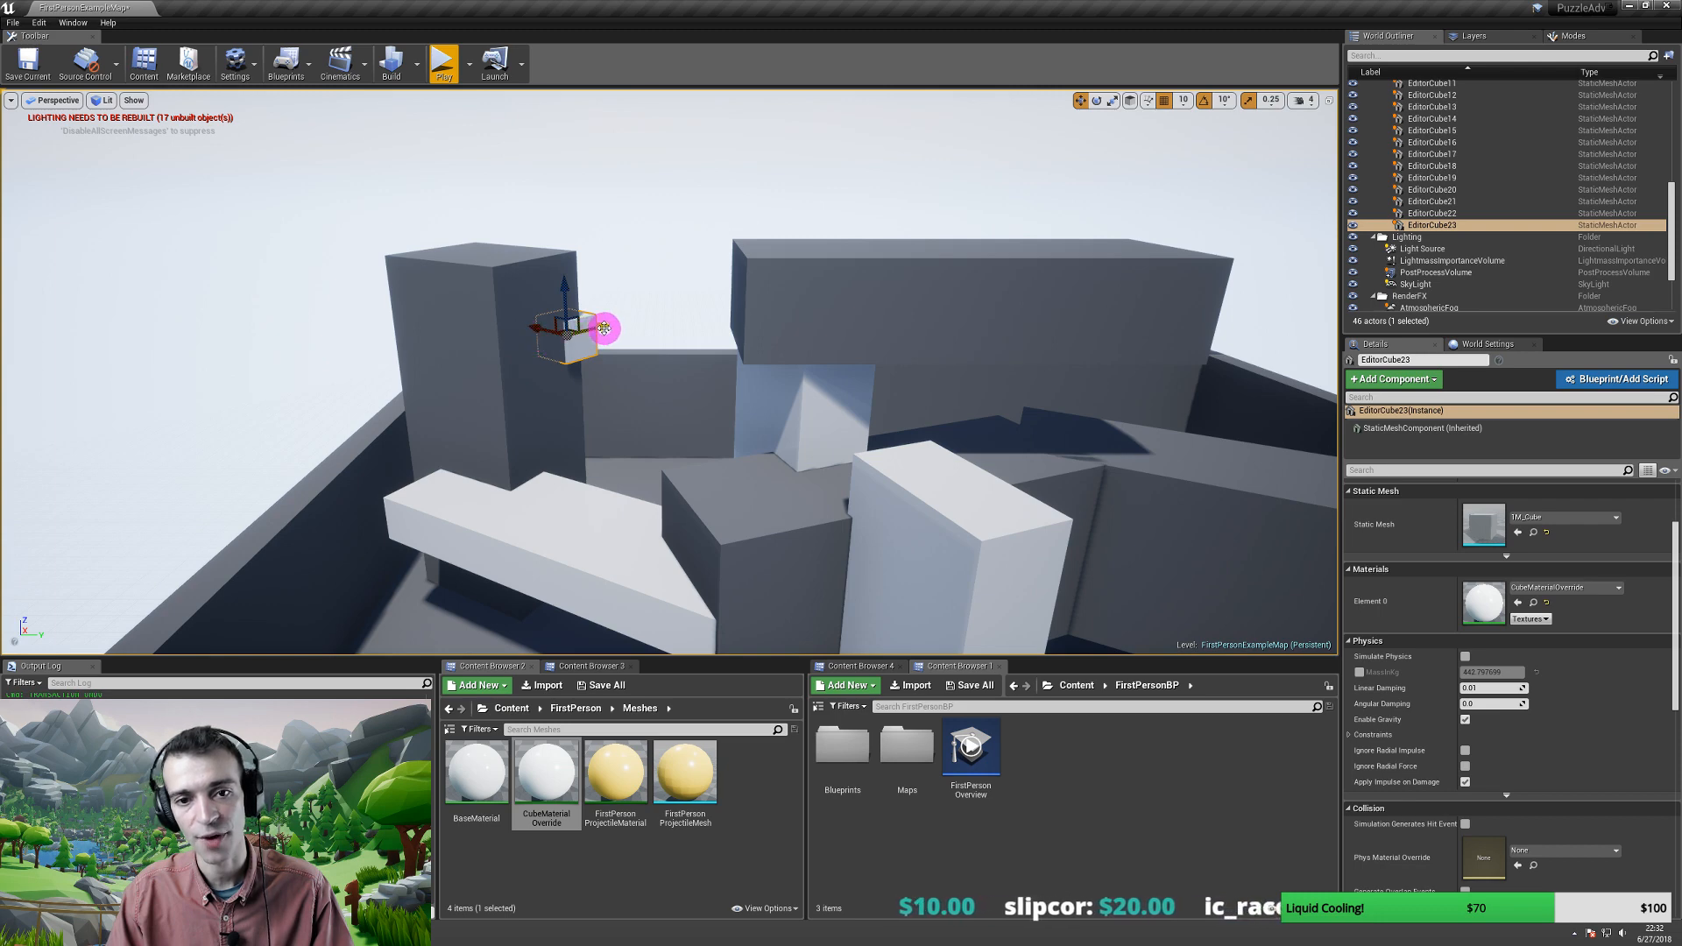
pyautogui.press('e')
pyautogui.moveTo(524, 362); pyautogui.dragTo(553, 290)
pyautogui.press('w')
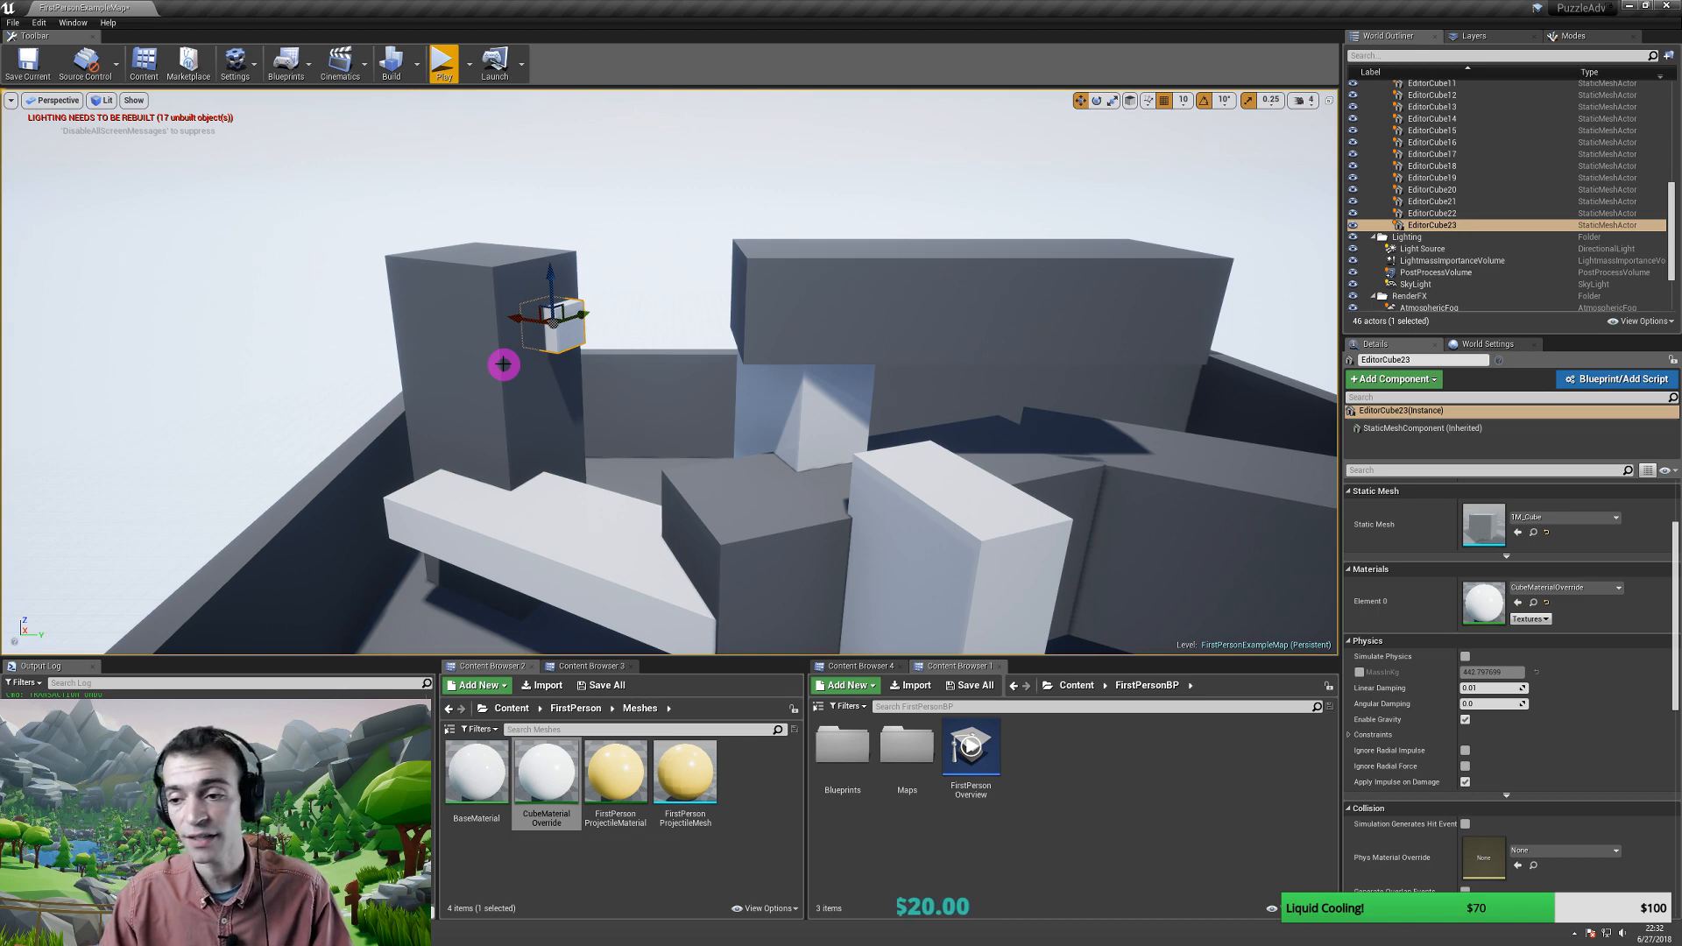
pyautogui.moveTo(505, 363); pyautogui.dragTo(423, 346, button='right')
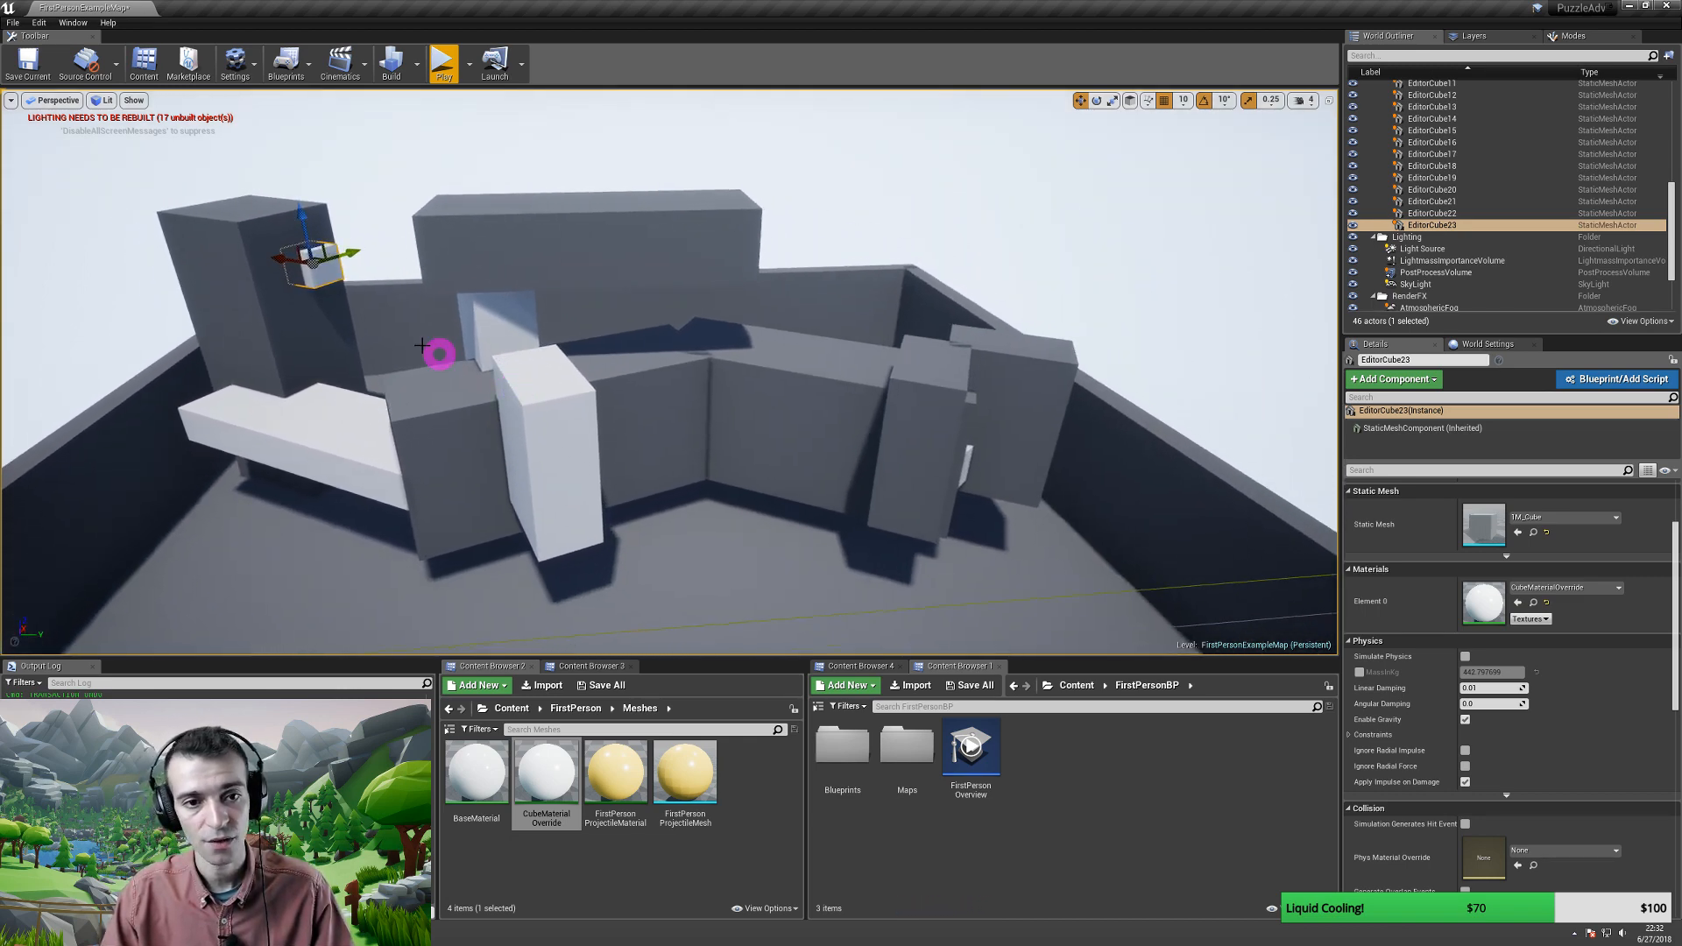
# - Duplicate a cube onto the back wall, raised higher and slid along it
pyautogui.keyDown('alt'); pyautogui.moveTo(280, 256); pyautogui.dragTo(418, 322); pyautogui.keyUp('alt')
pyautogui.press('e')
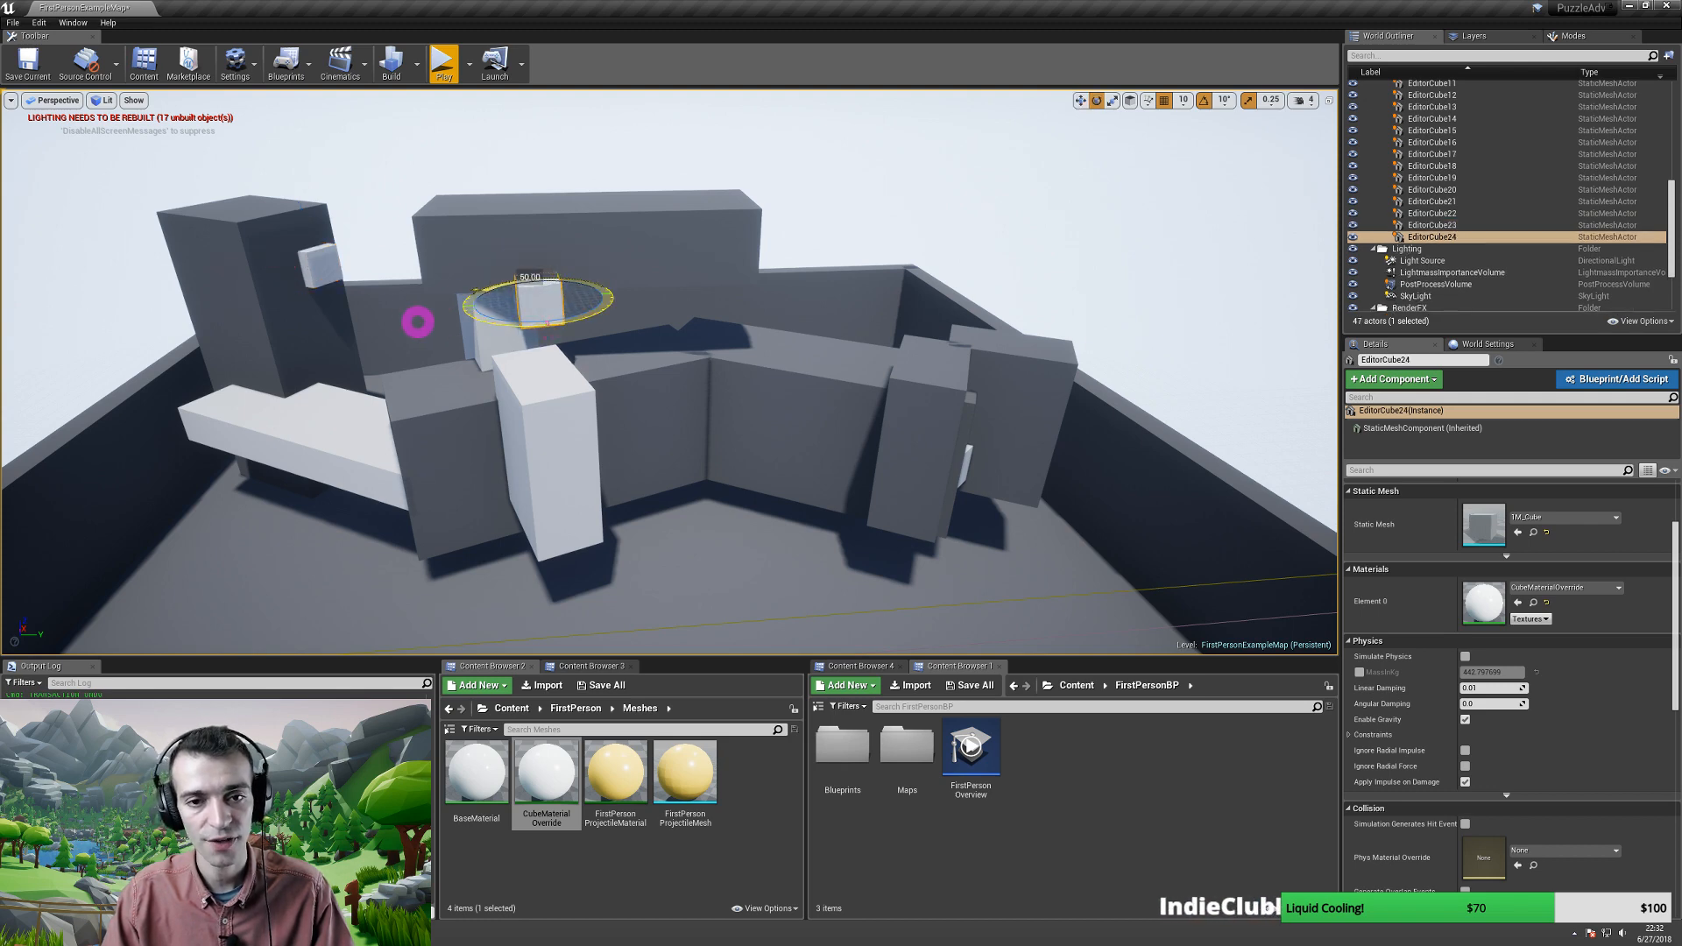
pyautogui.press('w')
pyautogui.moveTo(536, 259); pyautogui.dragTo(744, 274)
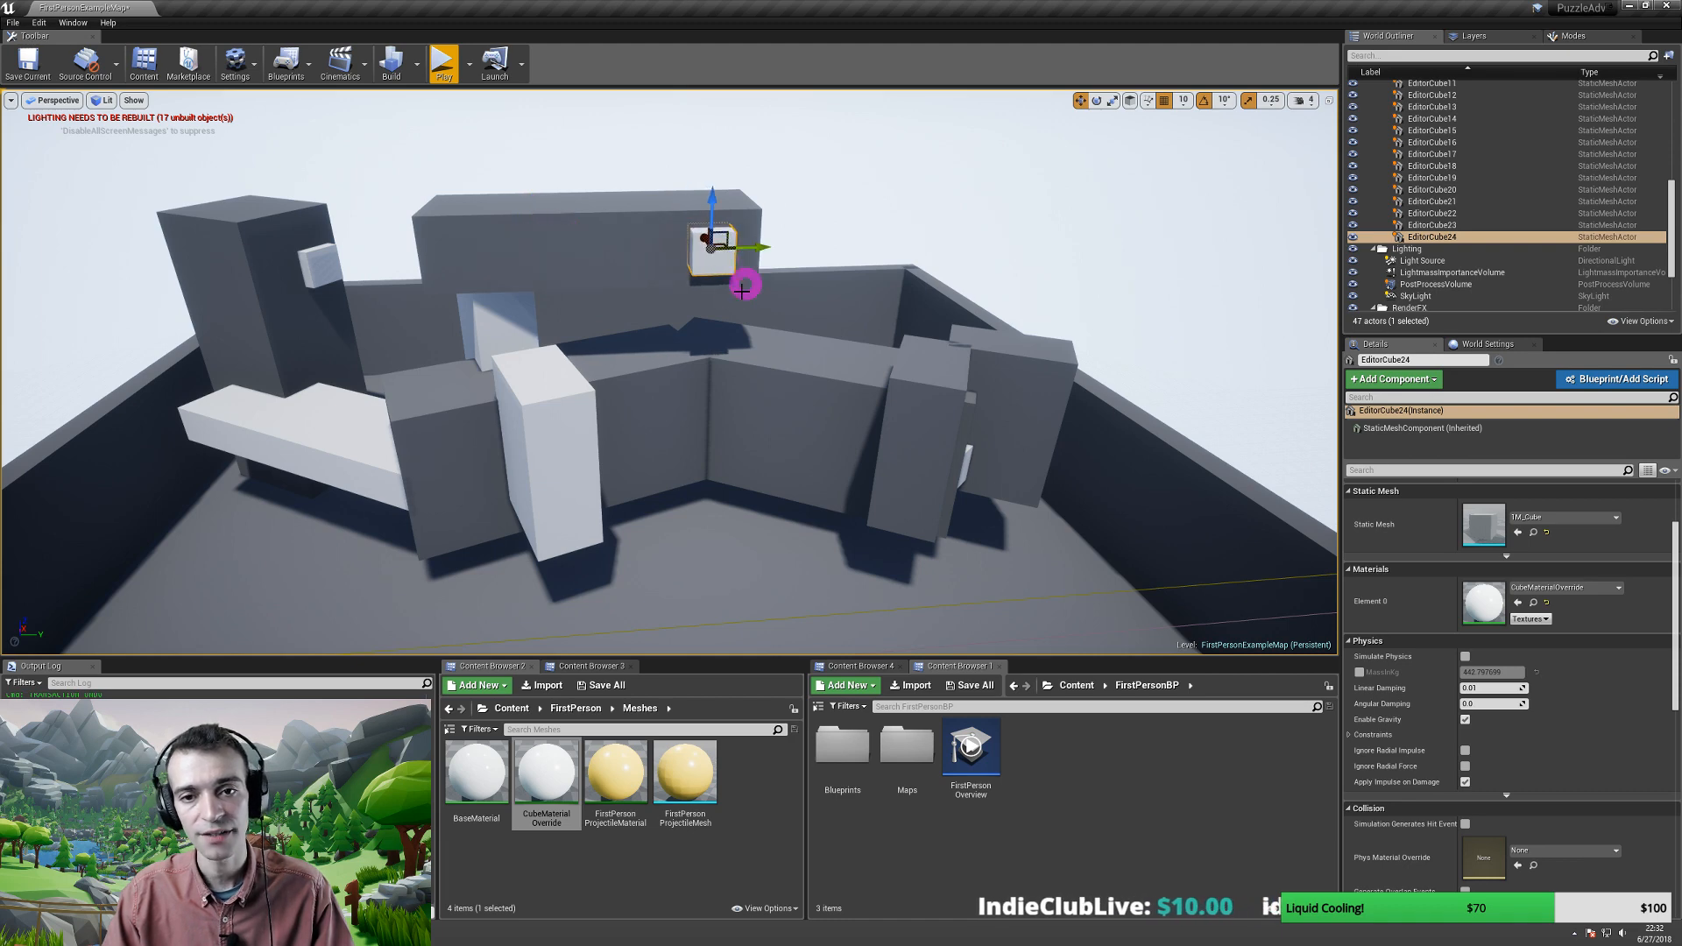
pyautogui.moveTo(741, 291); pyautogui.dragTo(666, 311, button='right')
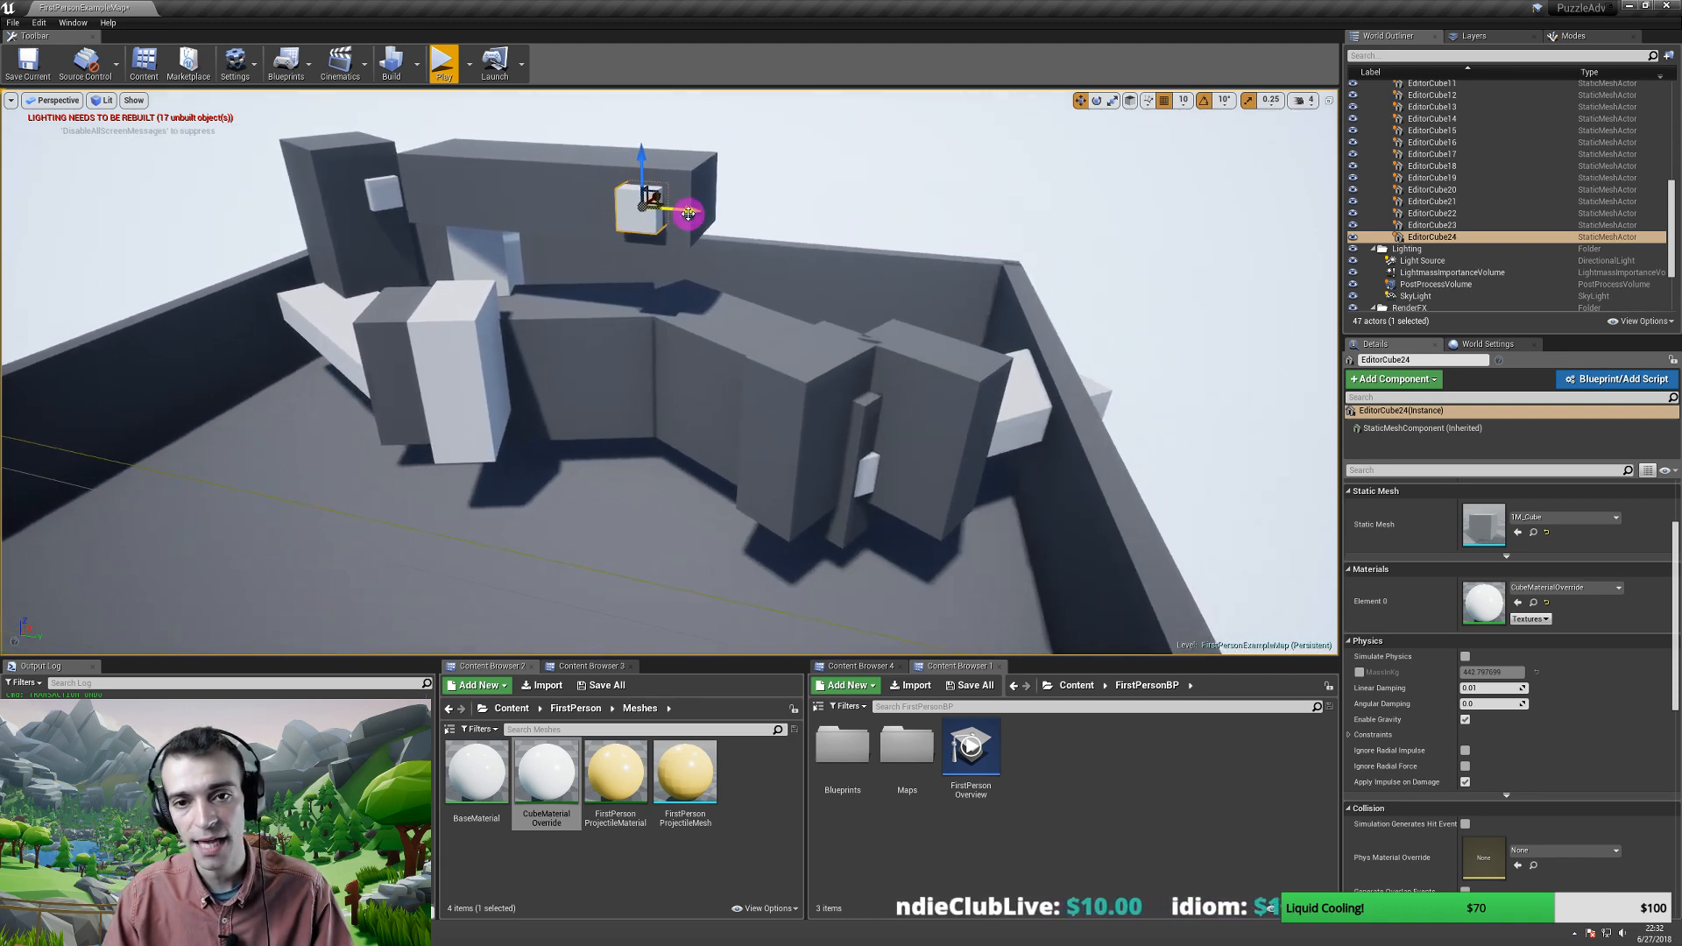
# - Duplicate a cube toward the right wall, turned about 30 degrees and lowered onto the block
pyautogui.keyDown('alt'); pyautogui.moveTo(688, 211); pyautogui.dragTo(980, 324); pyautogui.keyUp('alt')
pyautogui.press('e')
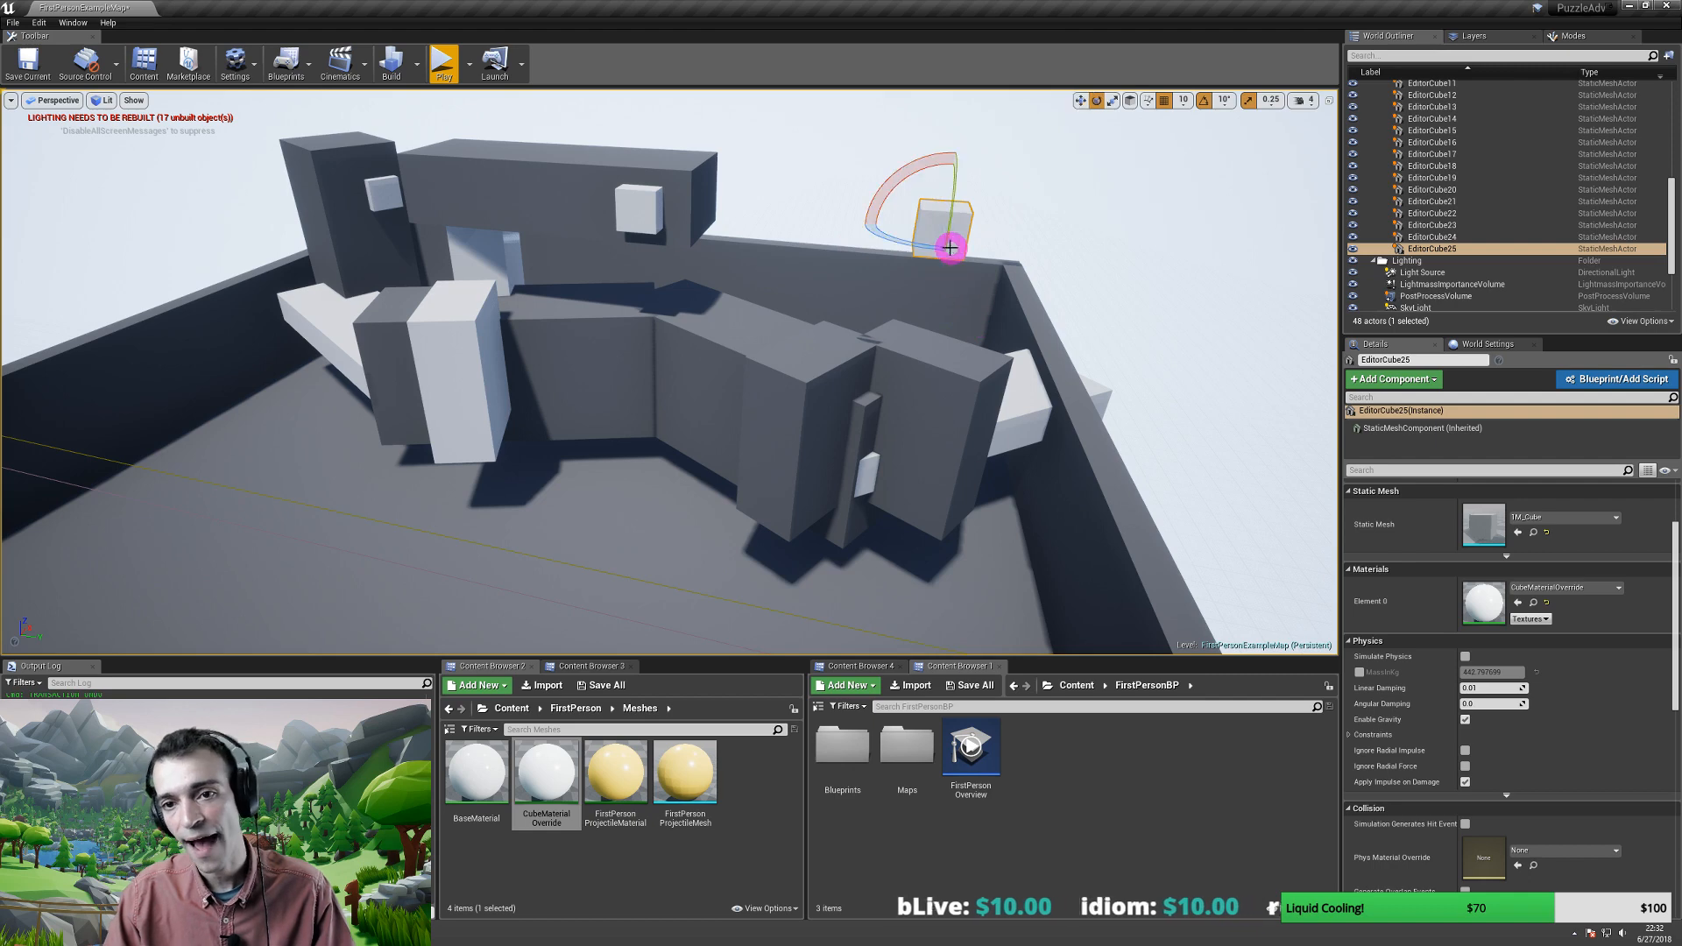
pyautogui.moveTo(909, 243); pyautogui.dragTo(828, 230)
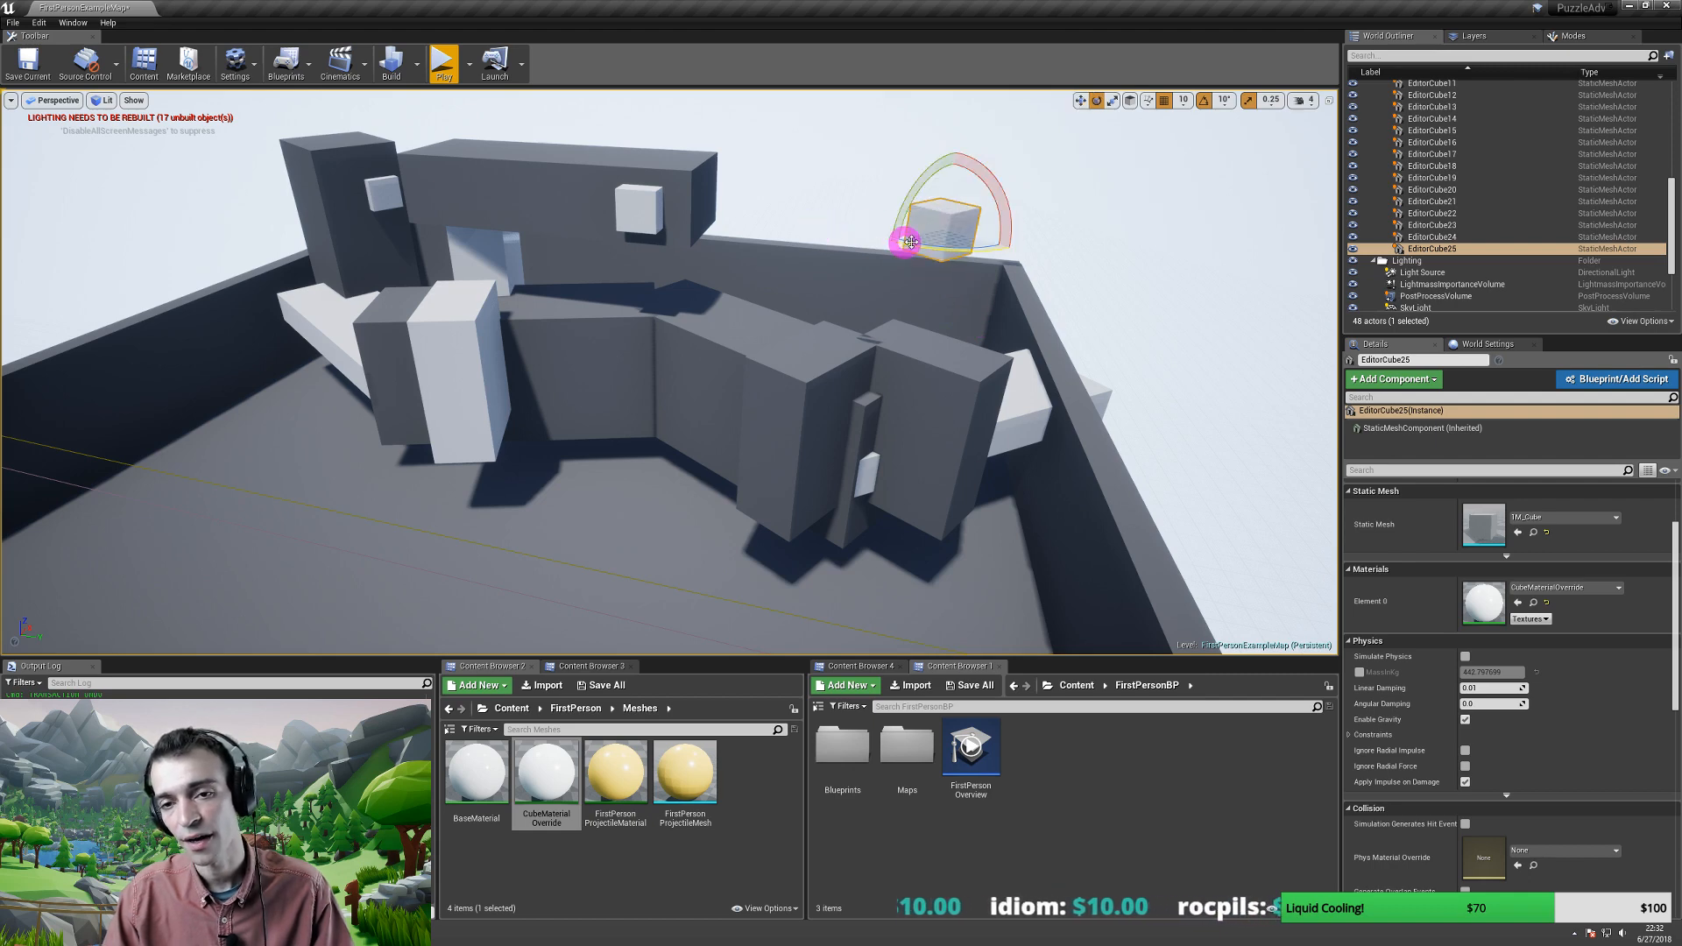
pyautogui.press('w')
pyautogui.moveTo(950, 188); pyautogui.dragTo(960, 415)
# - Duplicate another cube onto the central block
pyautogui.moveTo(931, 430); pyautogui.dragTo(893, 404, button='right')
pyautogui.keyDown('alt'); pyautogui.moveTo(928, 395); pyautogui.dragTo(682, 383); pyautogui.keyUp('alt')
pyautogui.moveTo(625, 369); pyautogui.dragTo(658, 380, button='right')
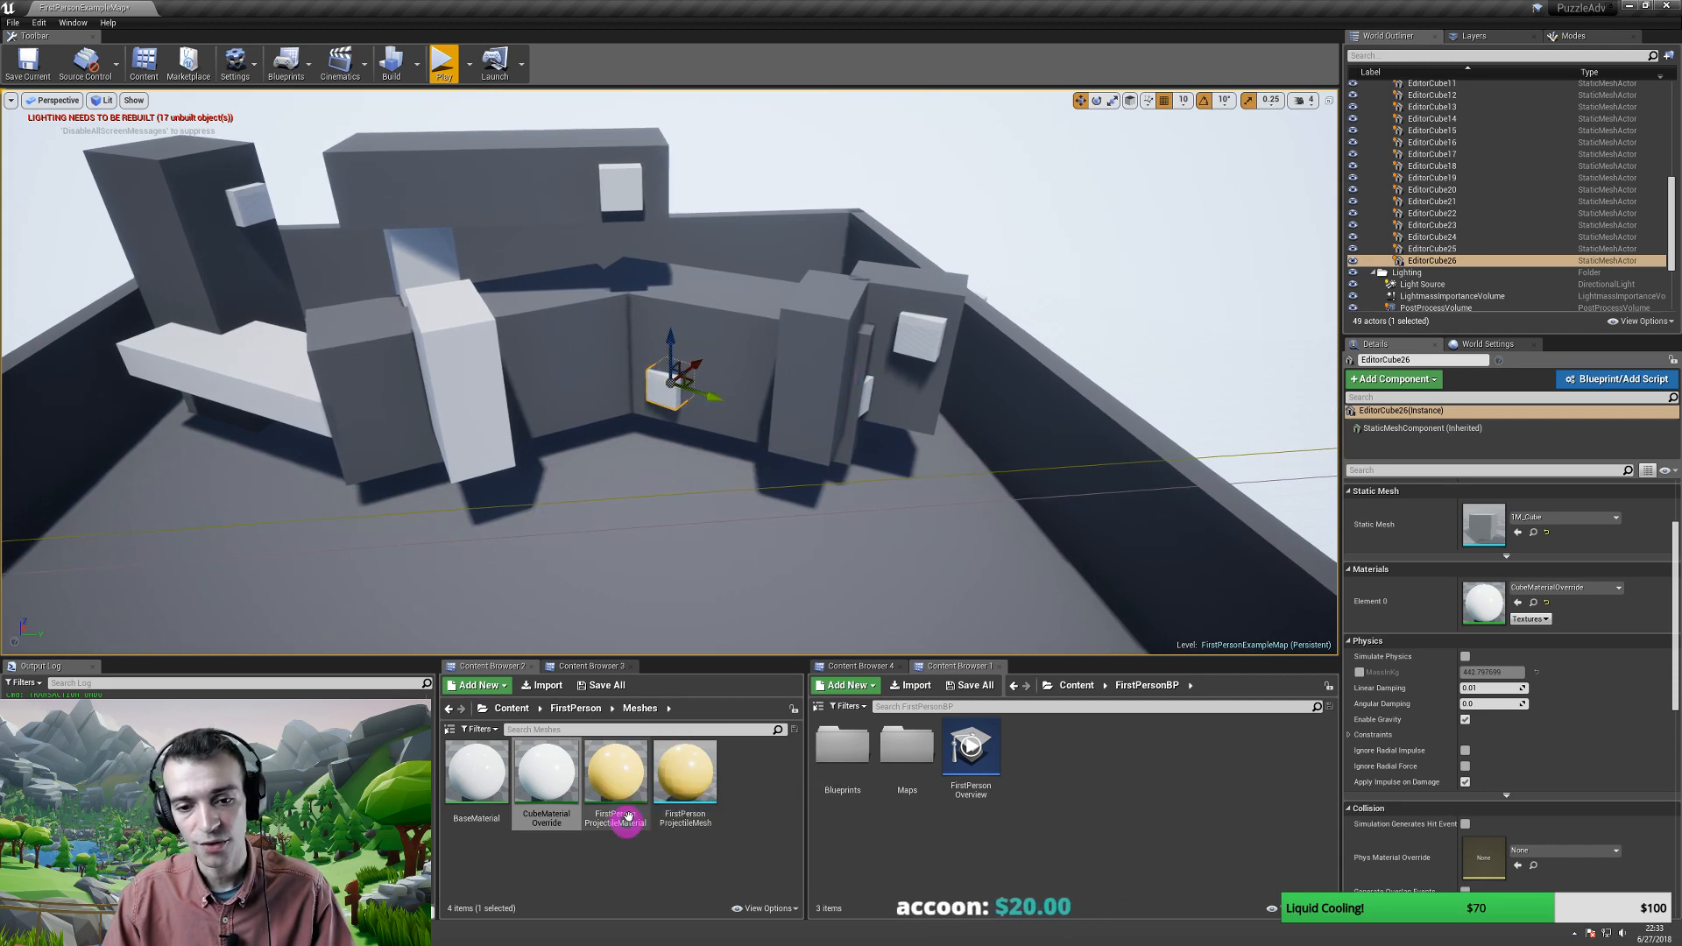
# - Apply yellow FirstPersonProjectileMaterial to four cubes on the right wall, back wall and left pillar
pyautogui.click(618, 779)
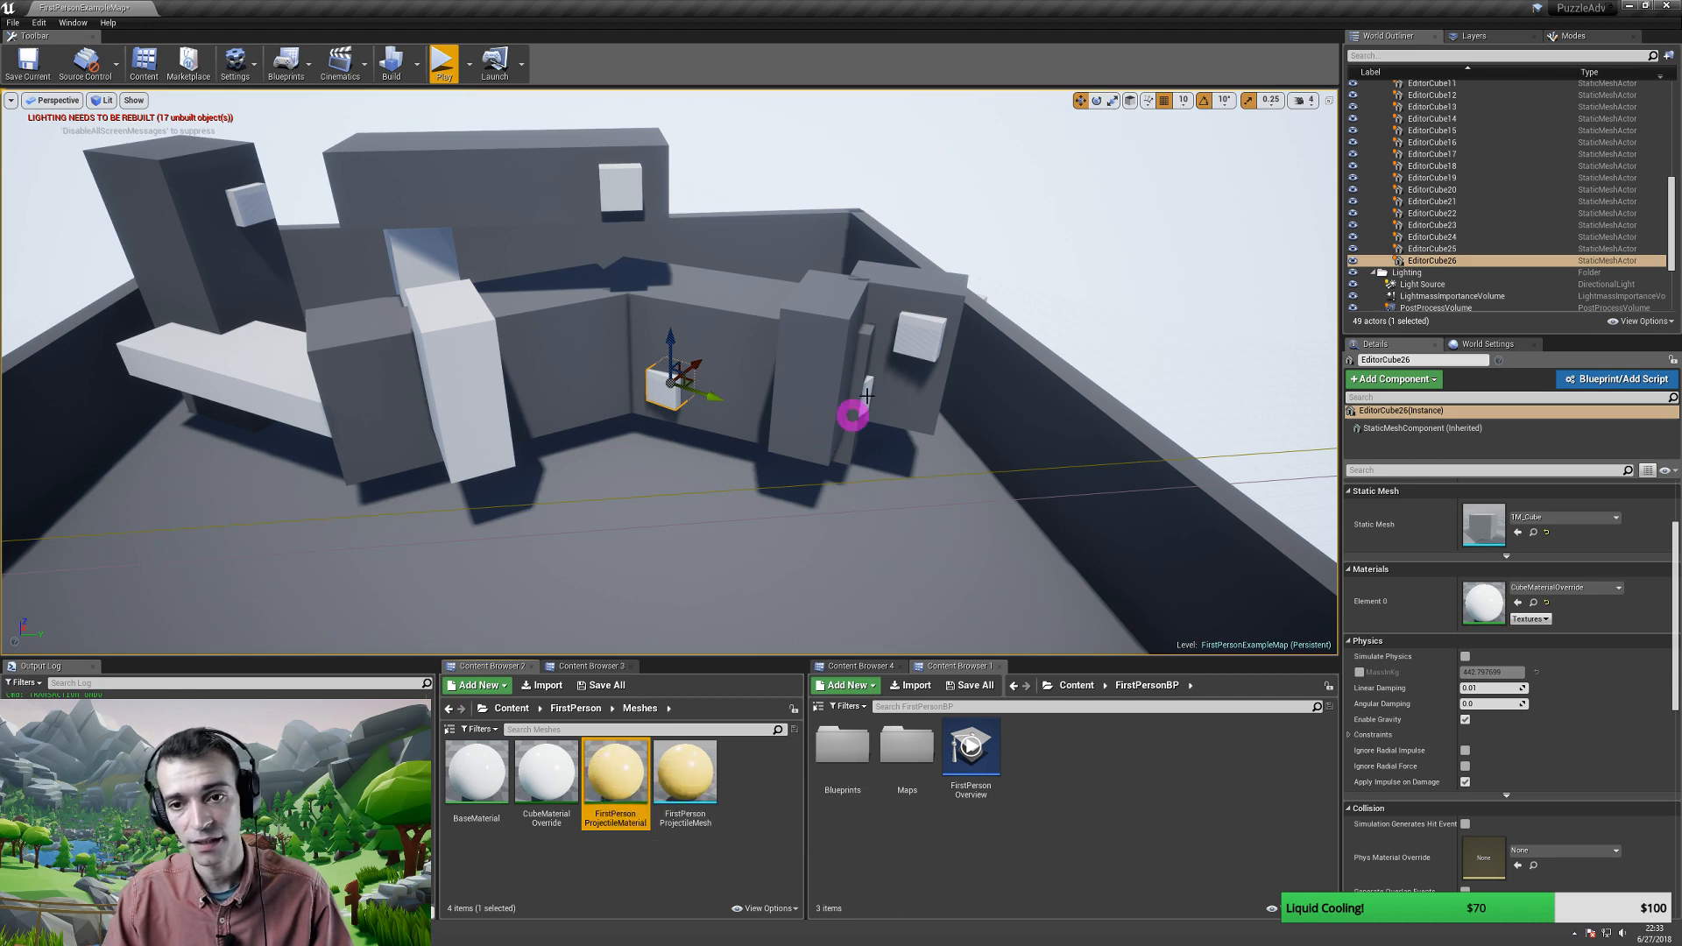
pyautogui.click(918, 338)
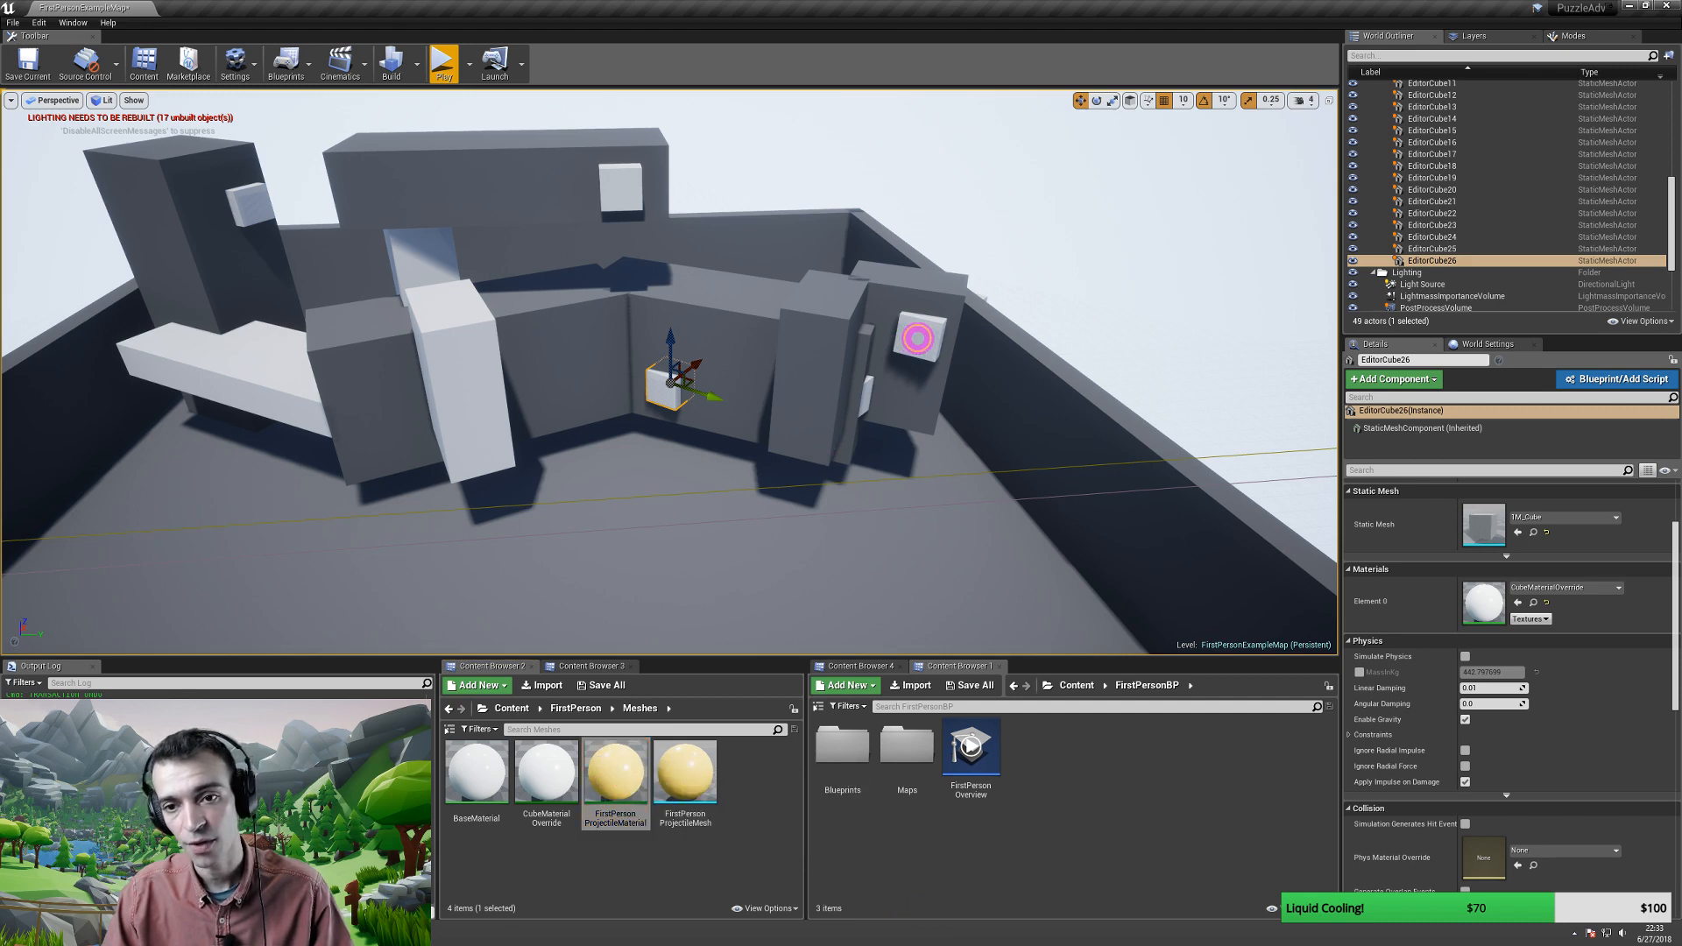
pyautogui.keyDown('ctrl'); pyautogui.click(668, 385); pyautogui.keyUp('ctrl')
pyautogui.keyDown('ctrl'); pyautogui.click(620, 193); pyautogui.keyUp('ctrl')
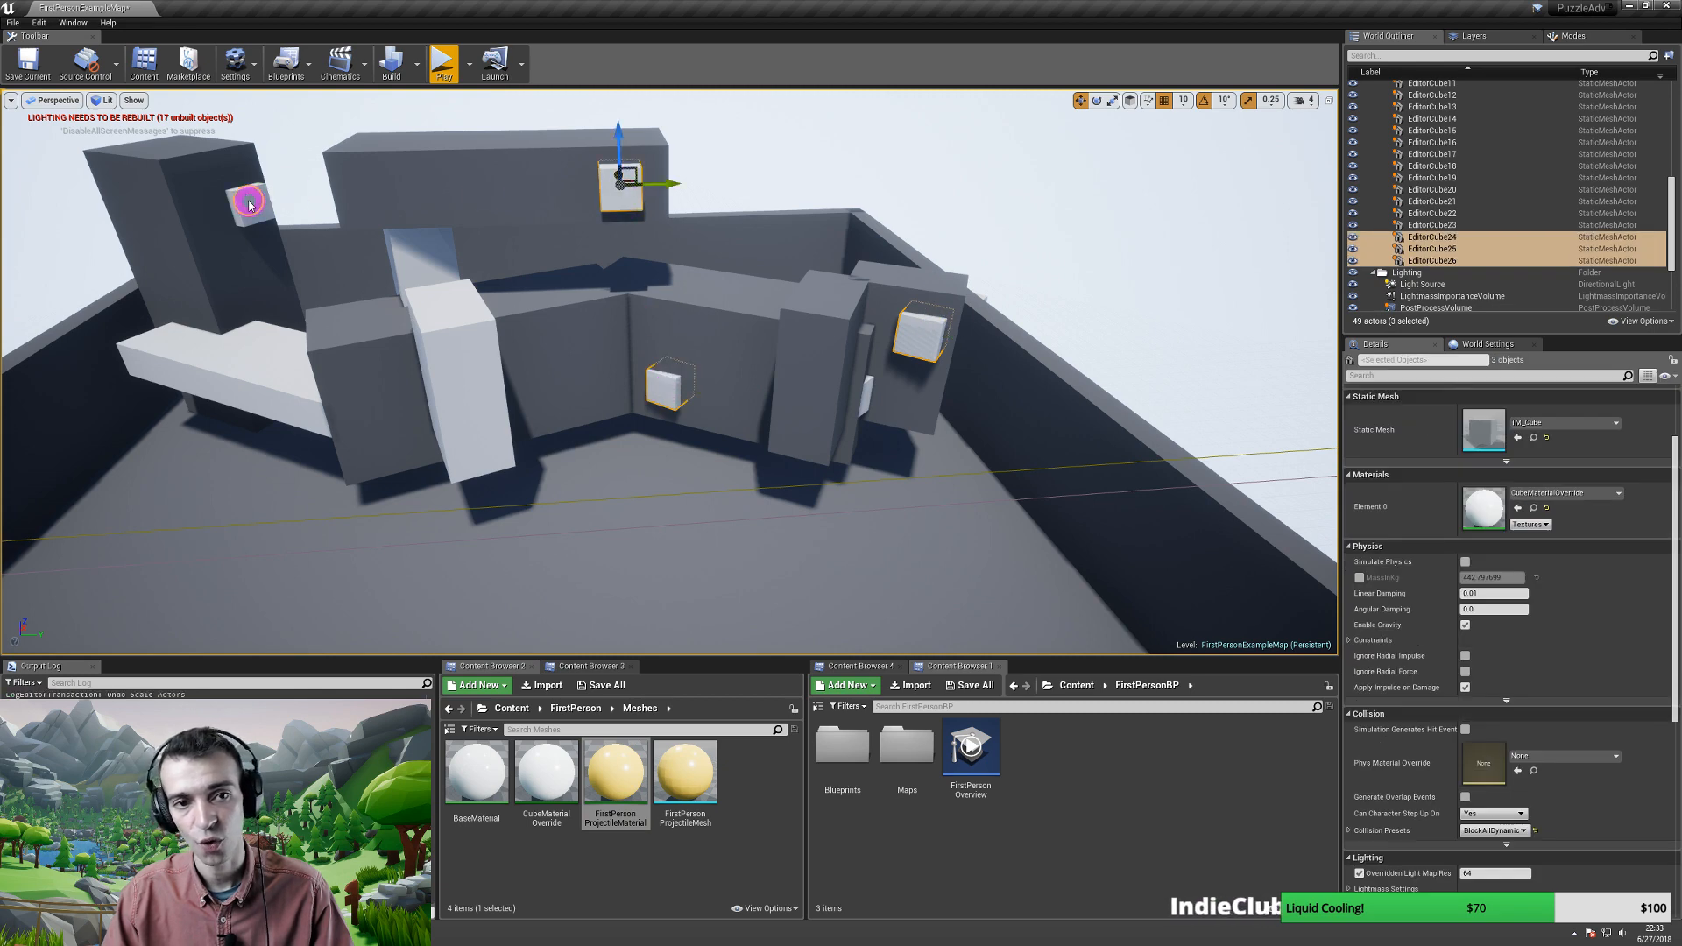
pyautogui.keyDown('ctrl'); pyautogui.click(249, 203); pyautogui.keyUp('ctrl')
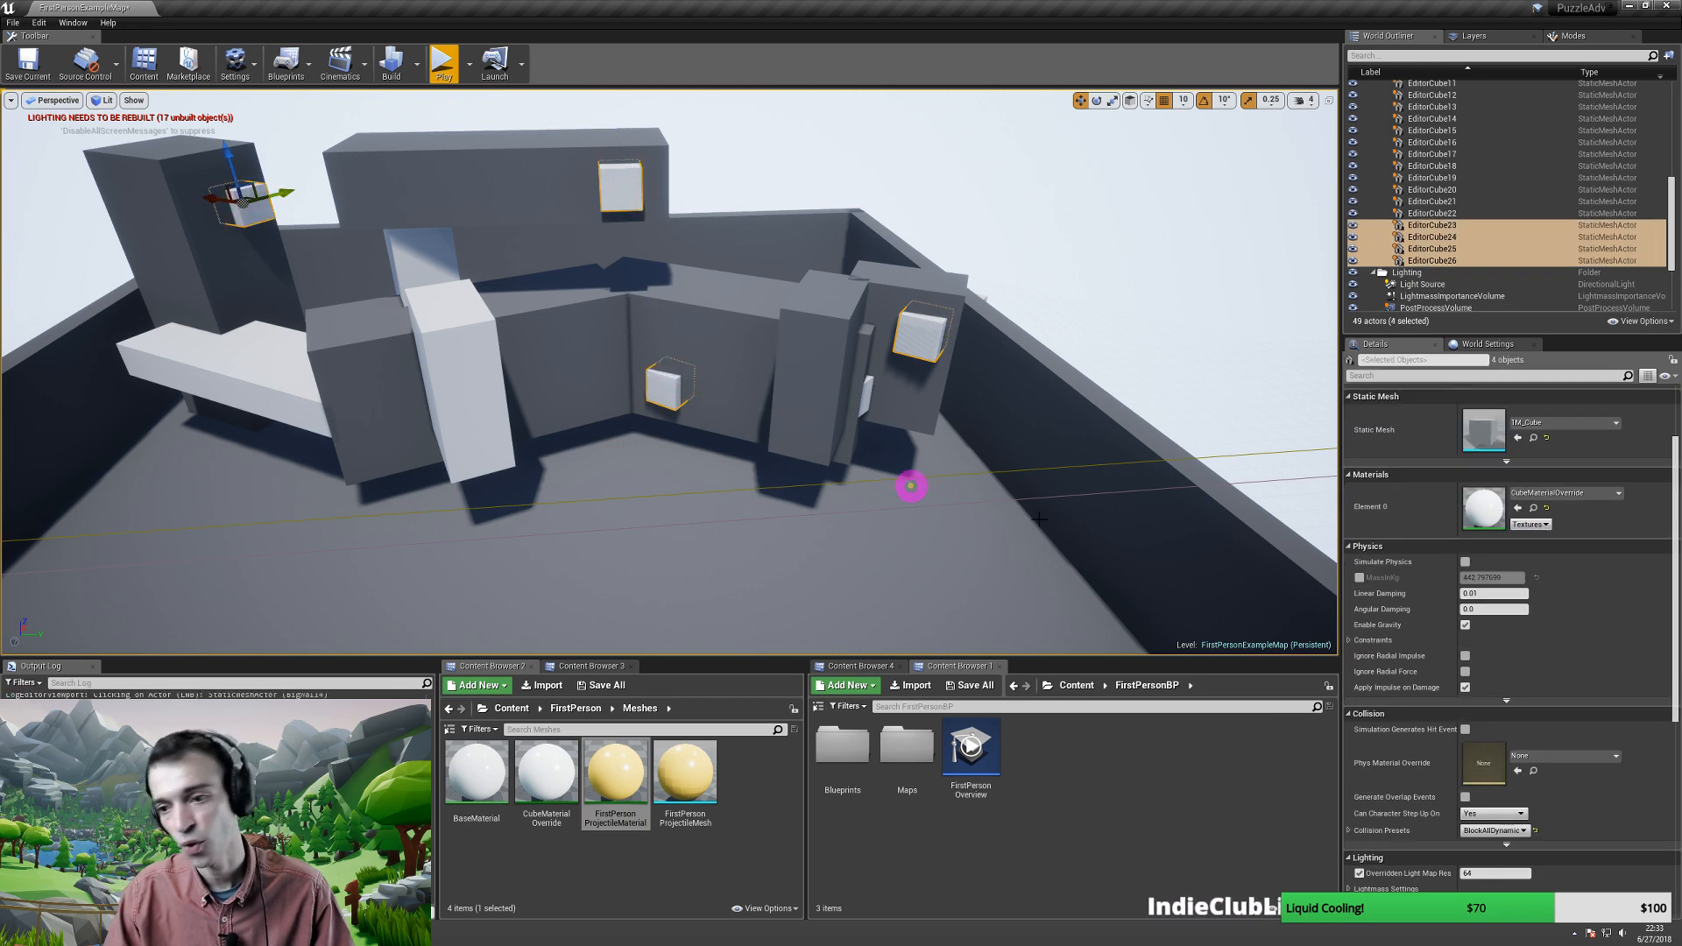
pyautogui.click(1520, 509)
# - Make the three cubes near the Start and End walls yellow as well
pyautogui.moveTo(770, 344); pyautogui.dragTo(683, 358, button='right')
pyautogui.click(323, 388)
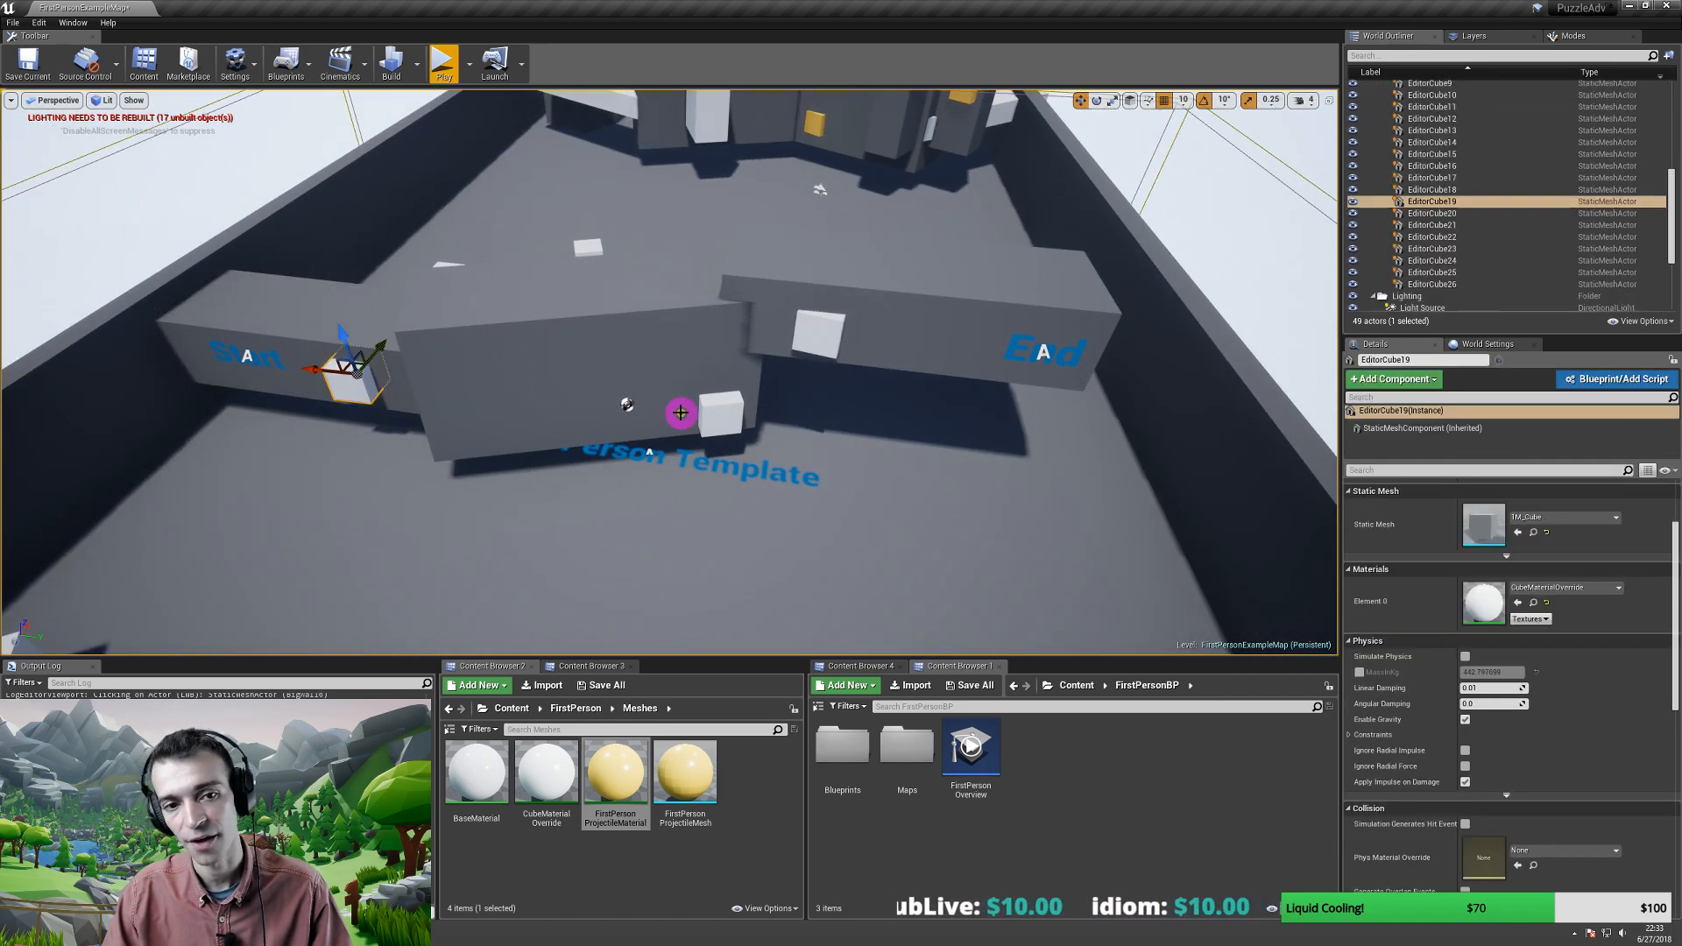
pyautogui.keyDown('ctrl'); pyautogui.click(724, 415); pyautogui.keyUp('ctrl')
pyautogui.keyDown('ctrl'); pyautogui.click(819, 337); pyautogui.keyUp('ctrl')
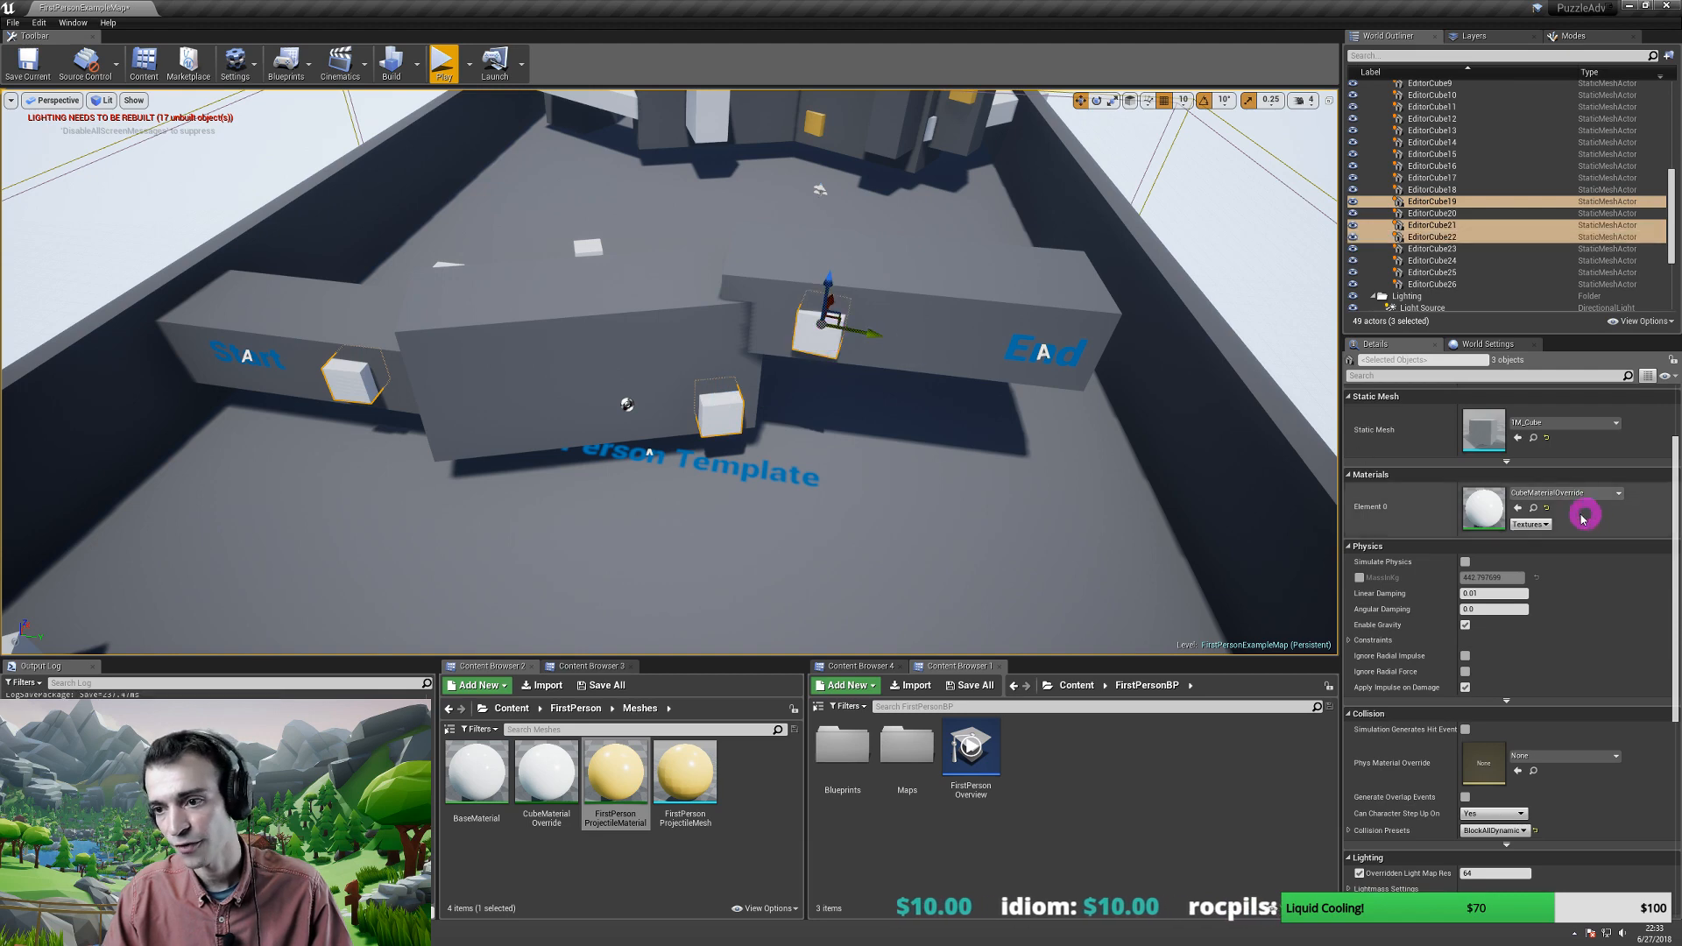
pyautogui.click(1518, 510)
pyautogui.scroll(6, 794, 499)
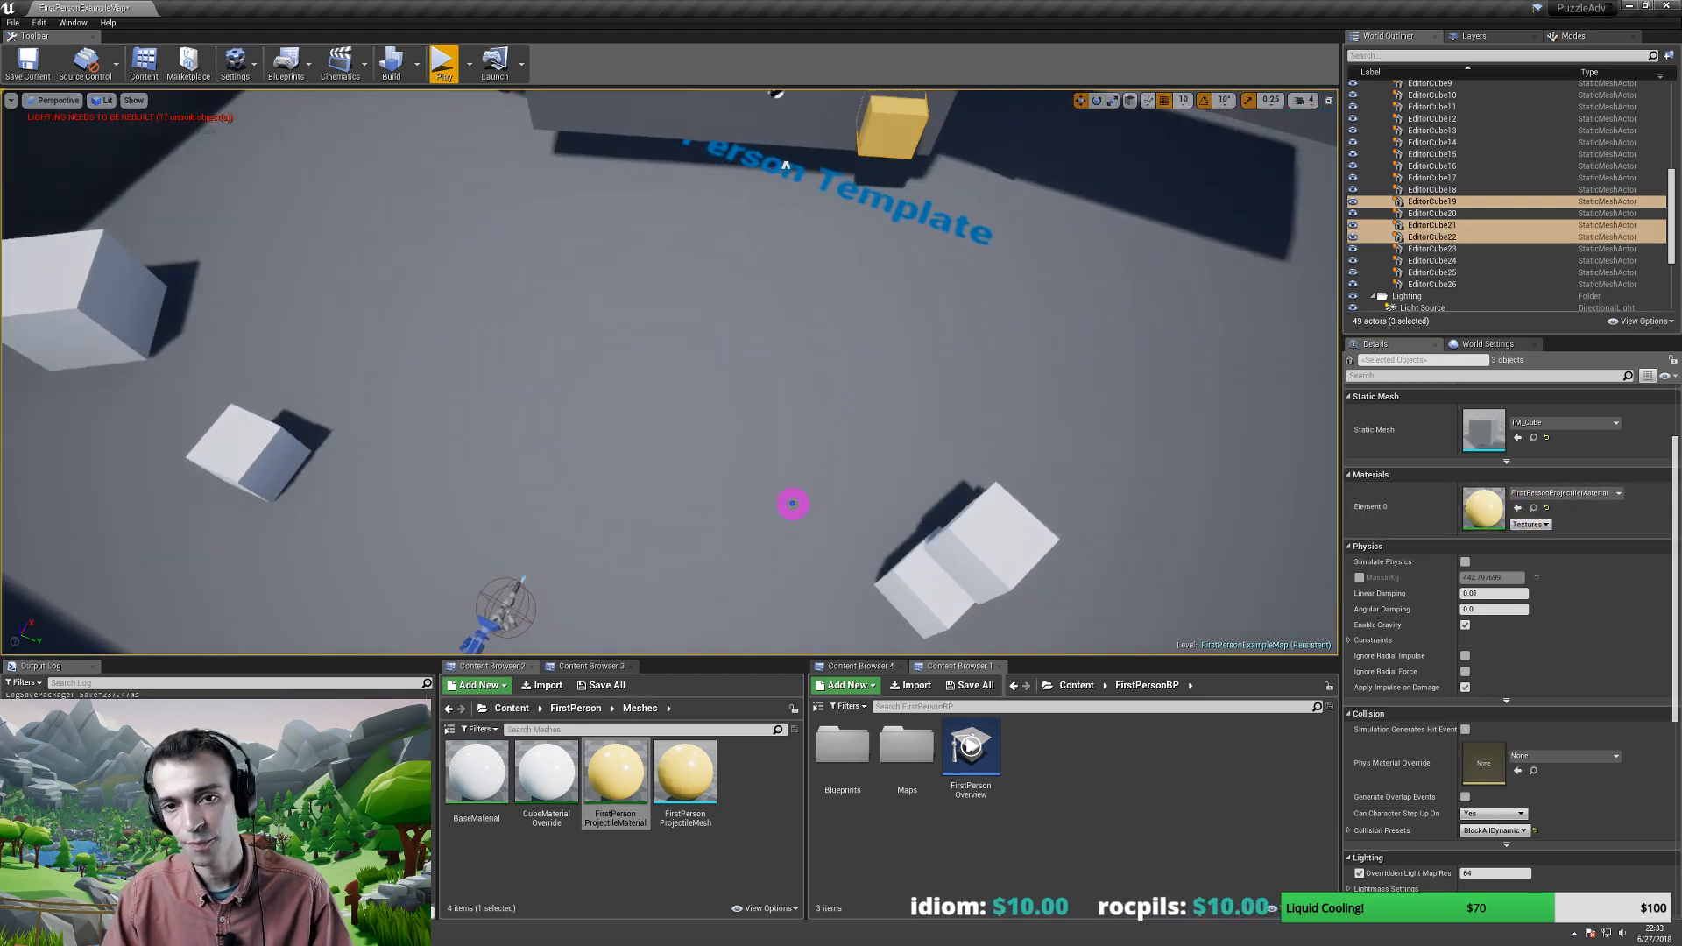
pyautogui.scroll(-8, 841, 376)
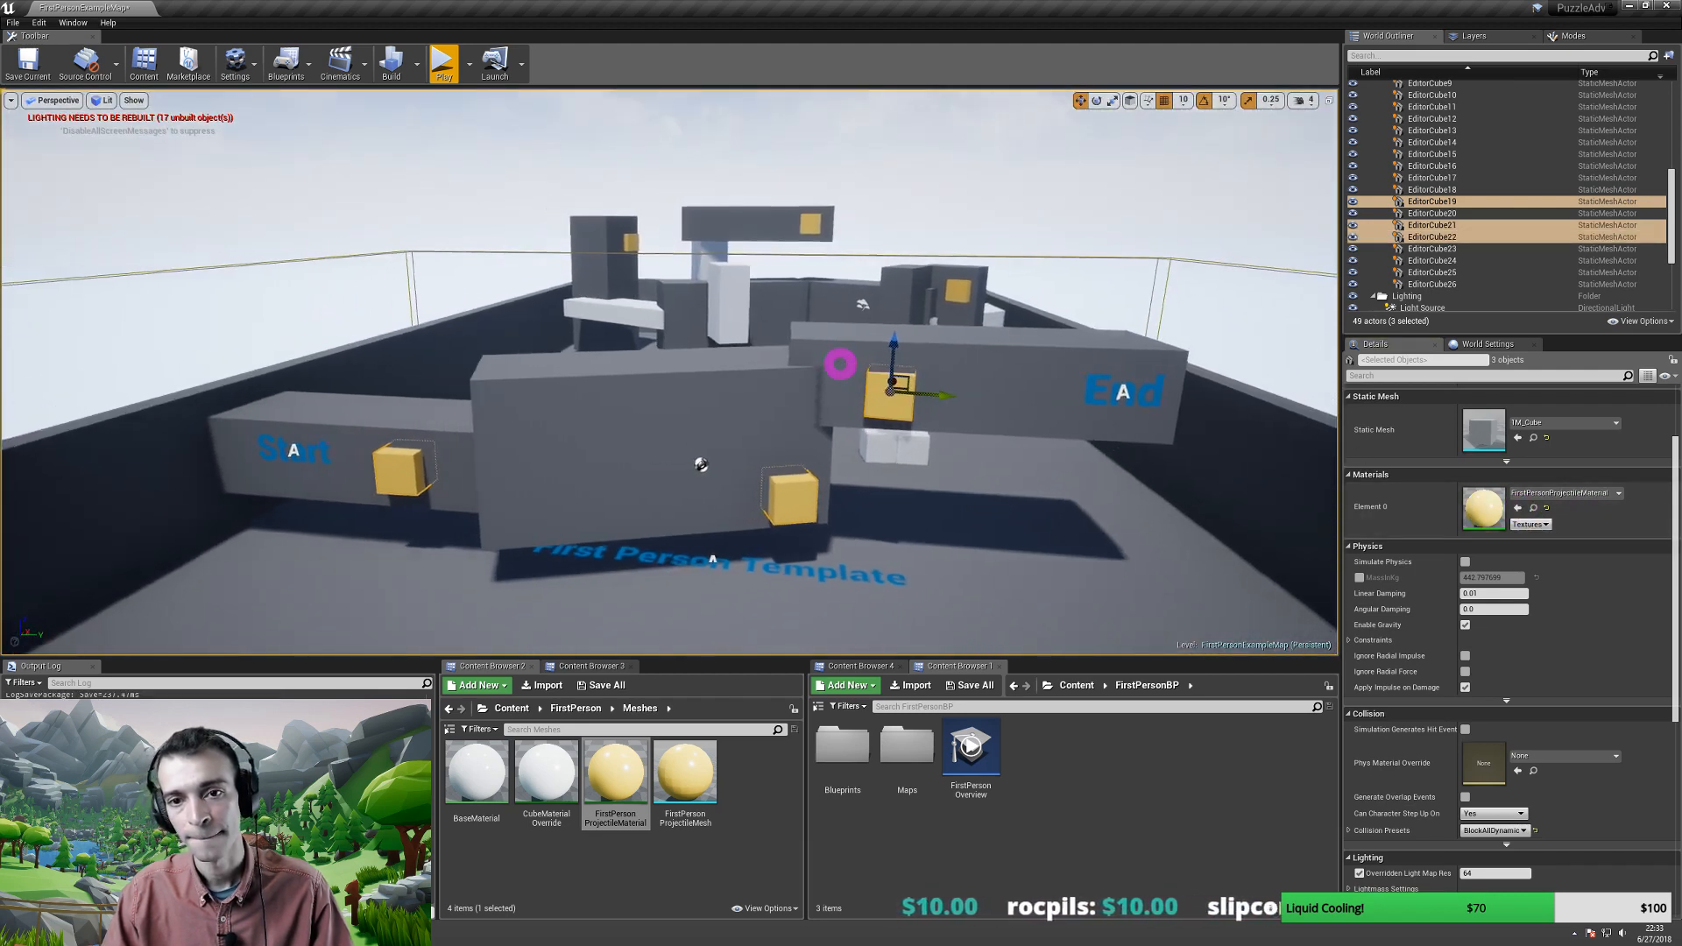
pyautogui.press('w')
pyautogui.moveTo(843, 358); pyautogui.dragTo(803, 447, button='right')
pyautogui.press('s')
pyautogui.press('s')
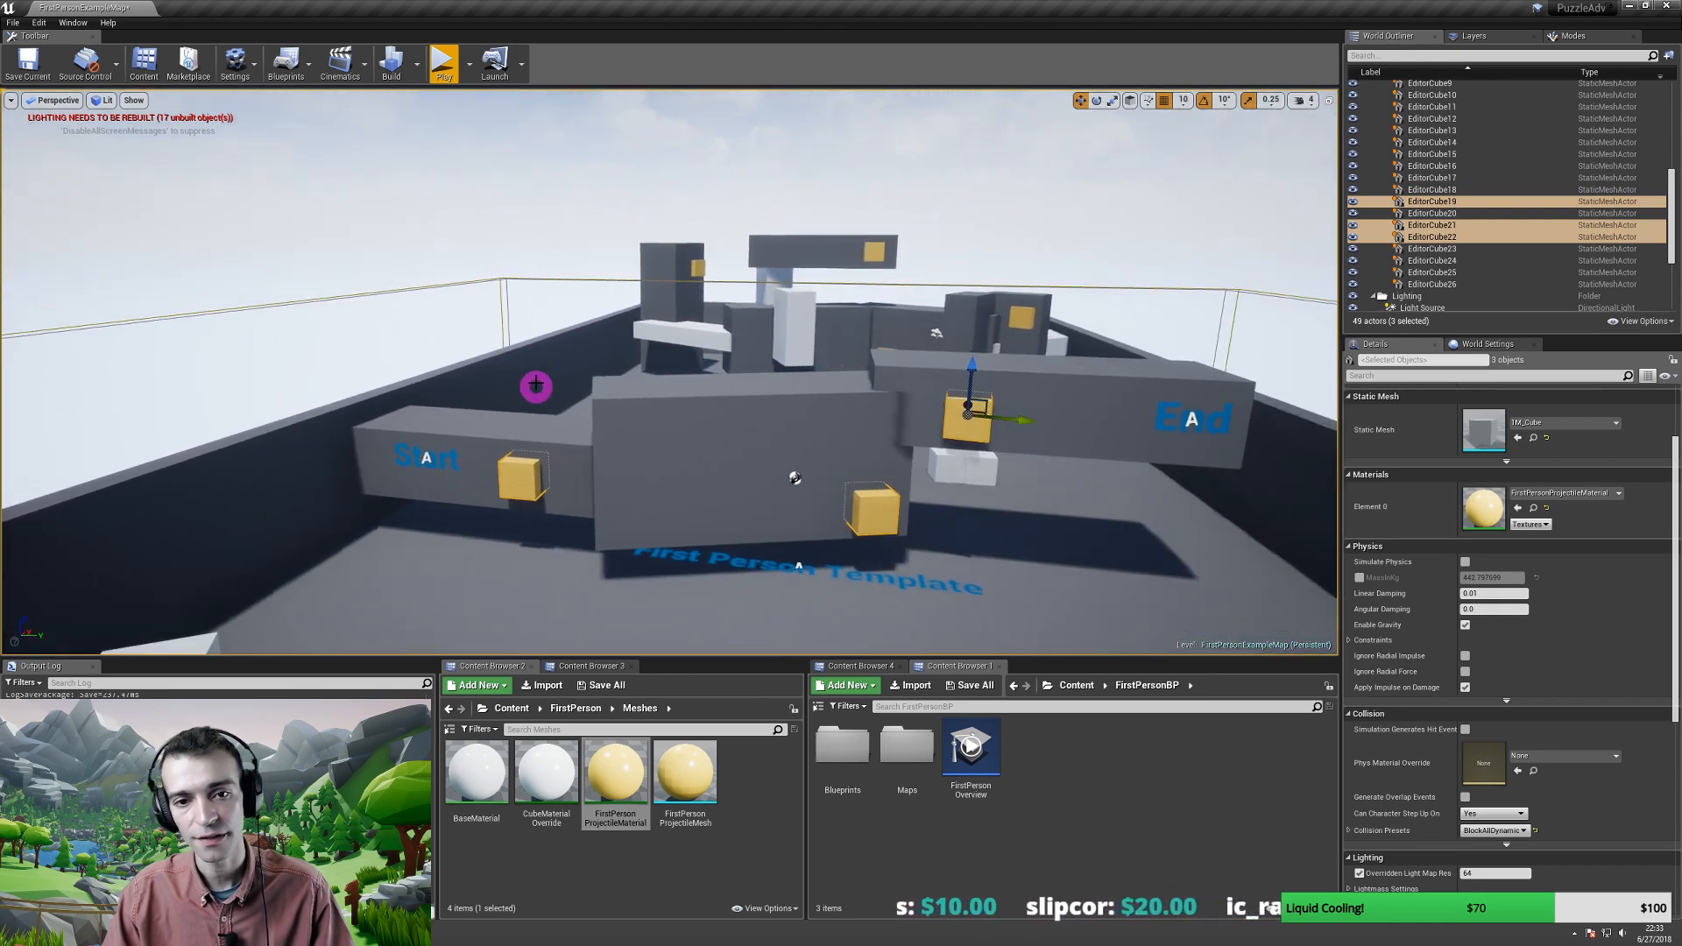
# - Play the level in first person, back up to frame the arena, and go full-screen
pyautogui.click(601, 404)
pyautogui.hotkey('alt', 'p')
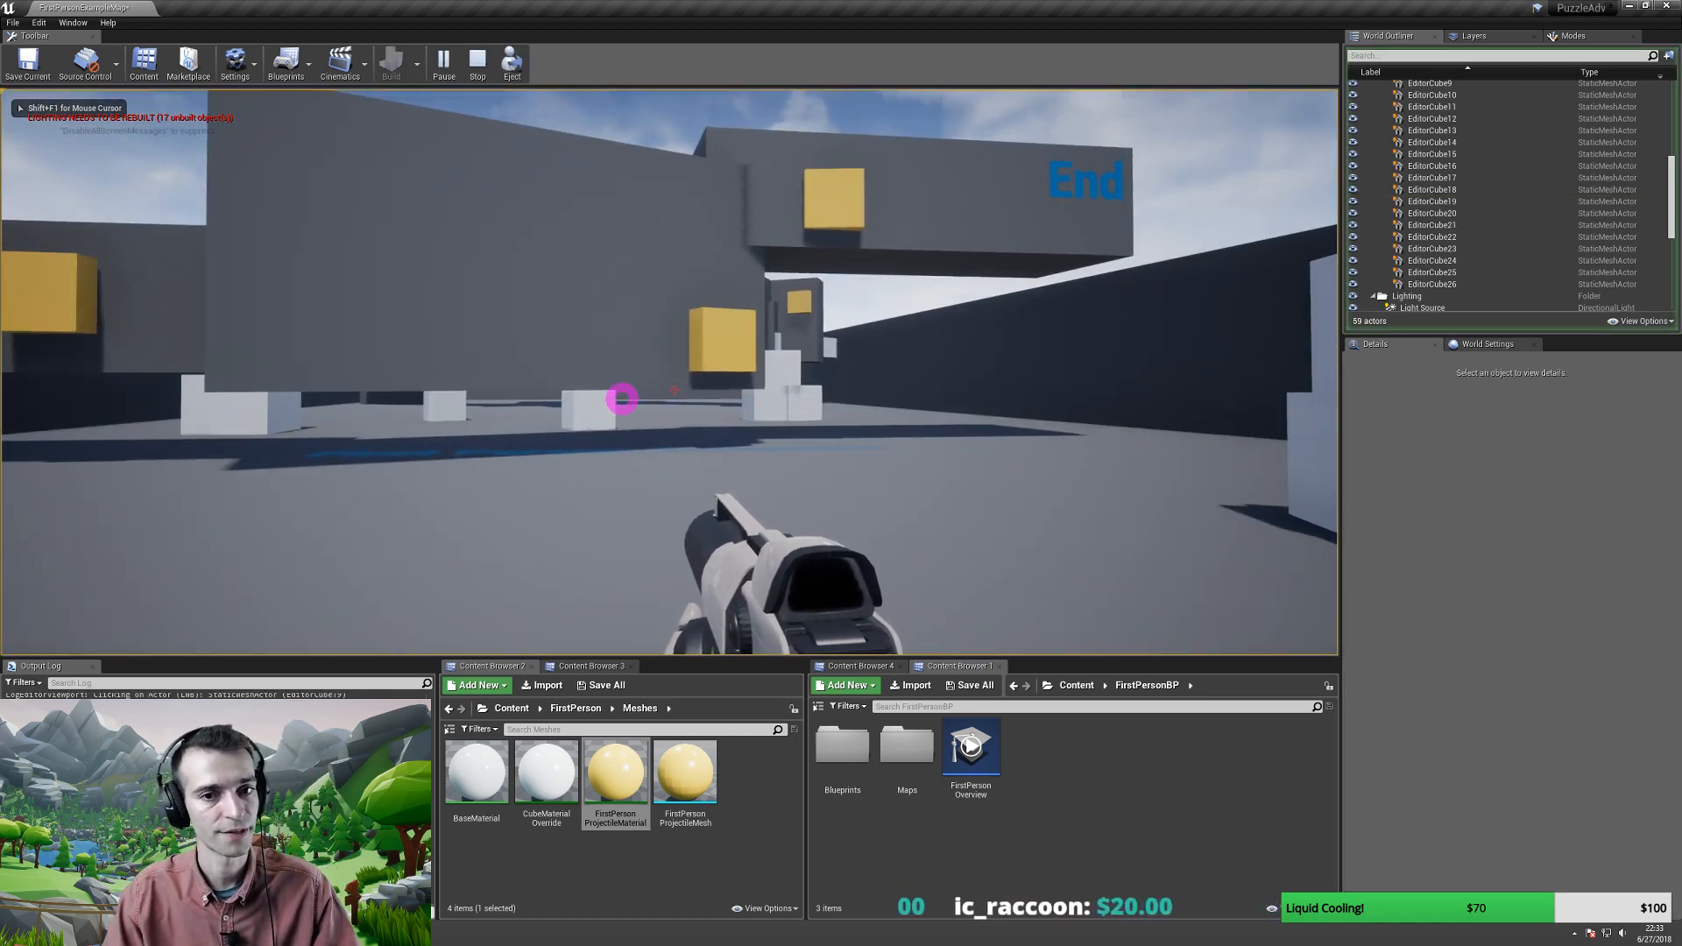
pyautogui.hotkey('shift', 'F1')
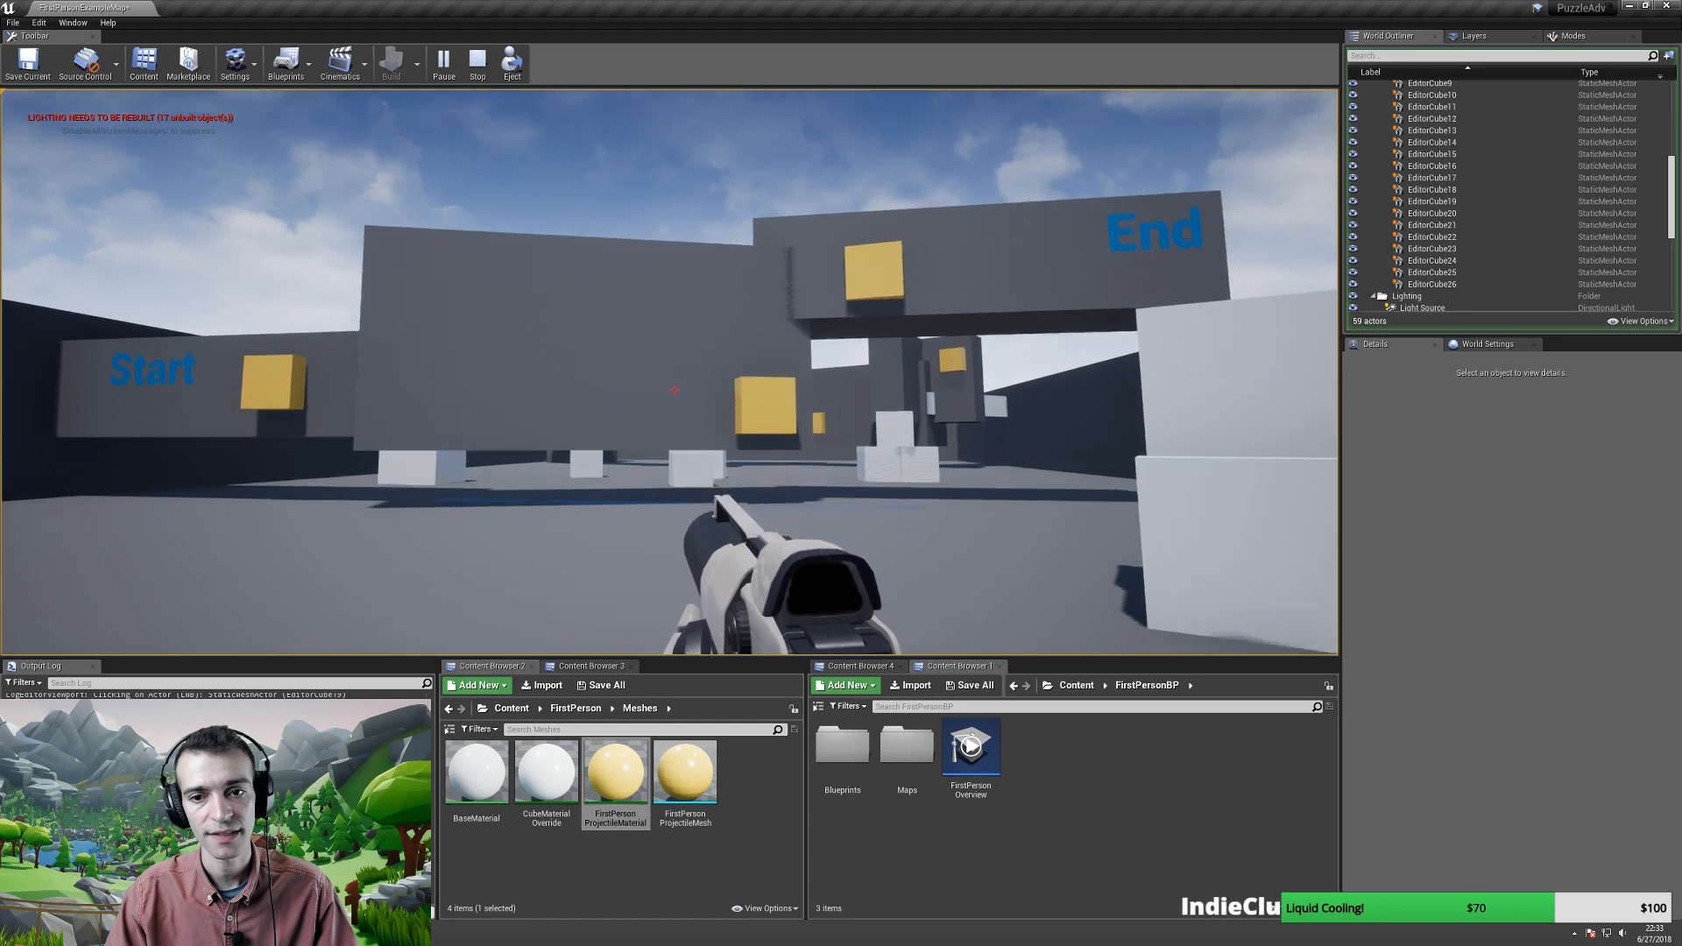
pyautogui.press('a')
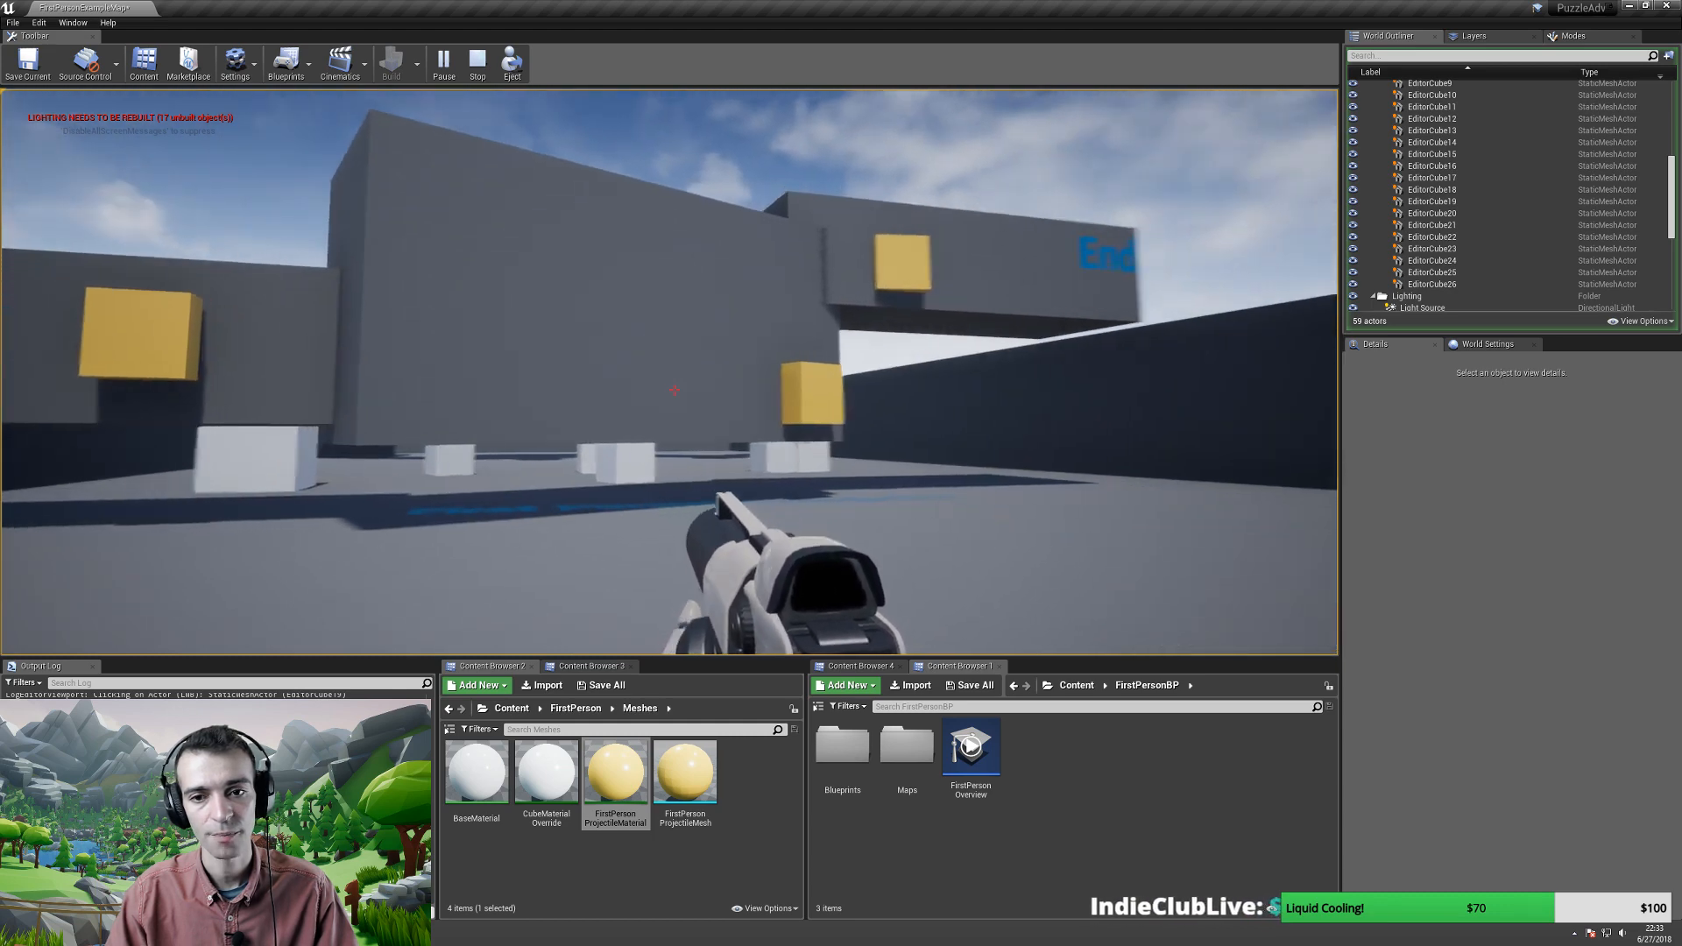
pyautogui.press('s')
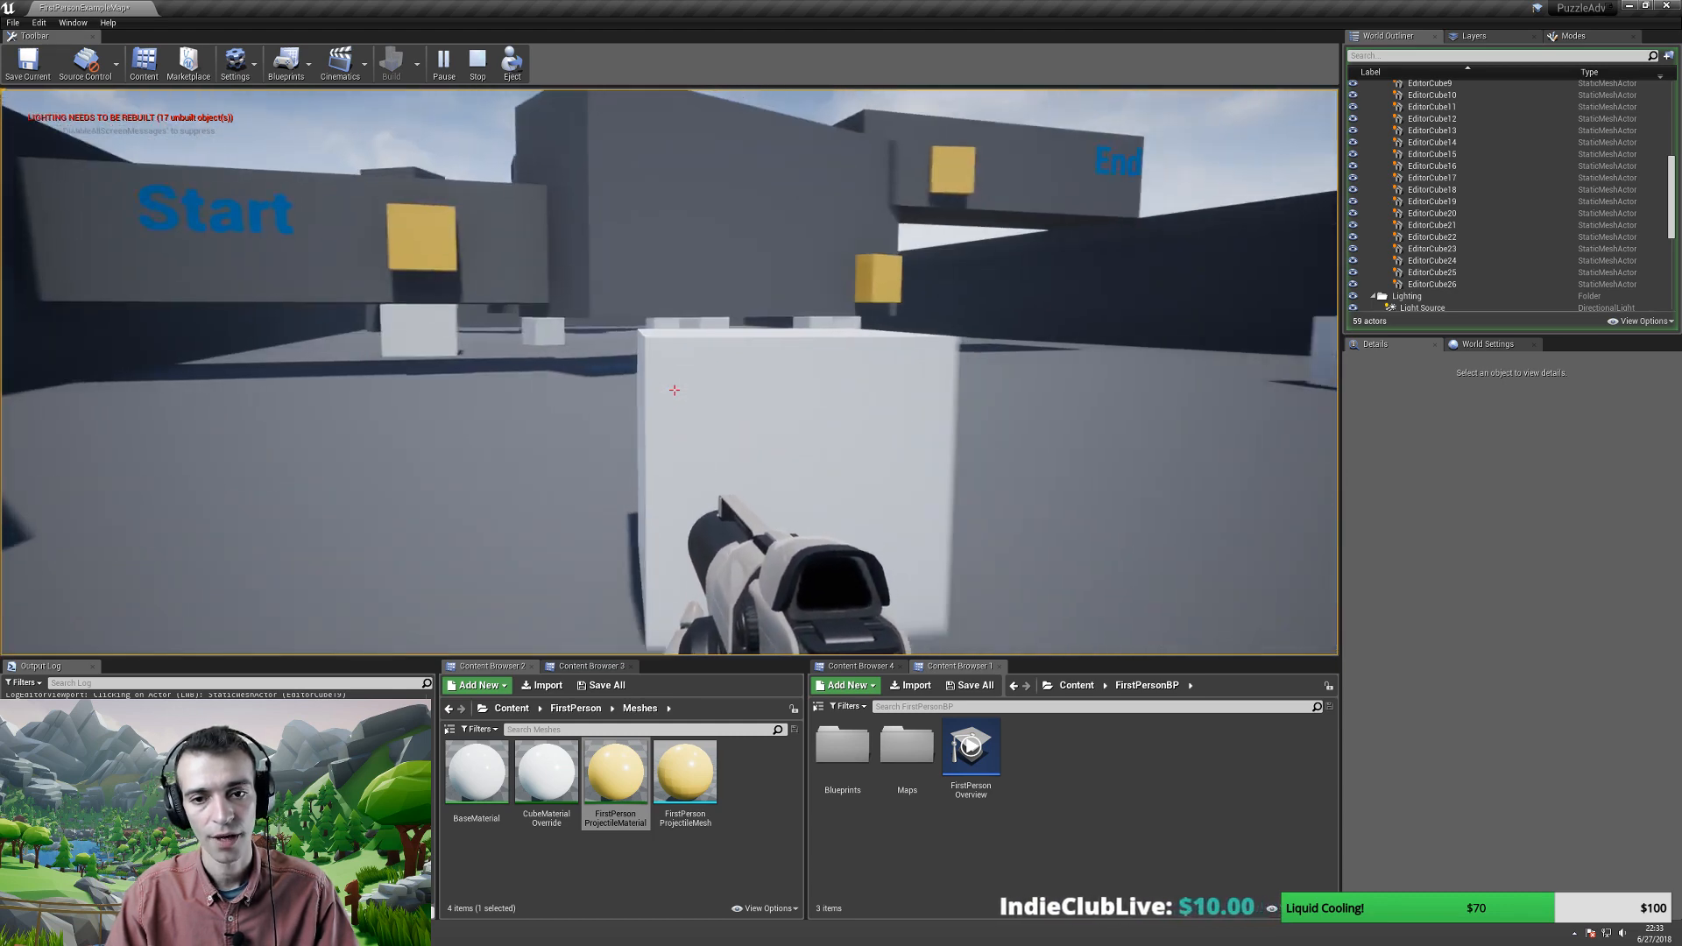
pyautogui.press('s')
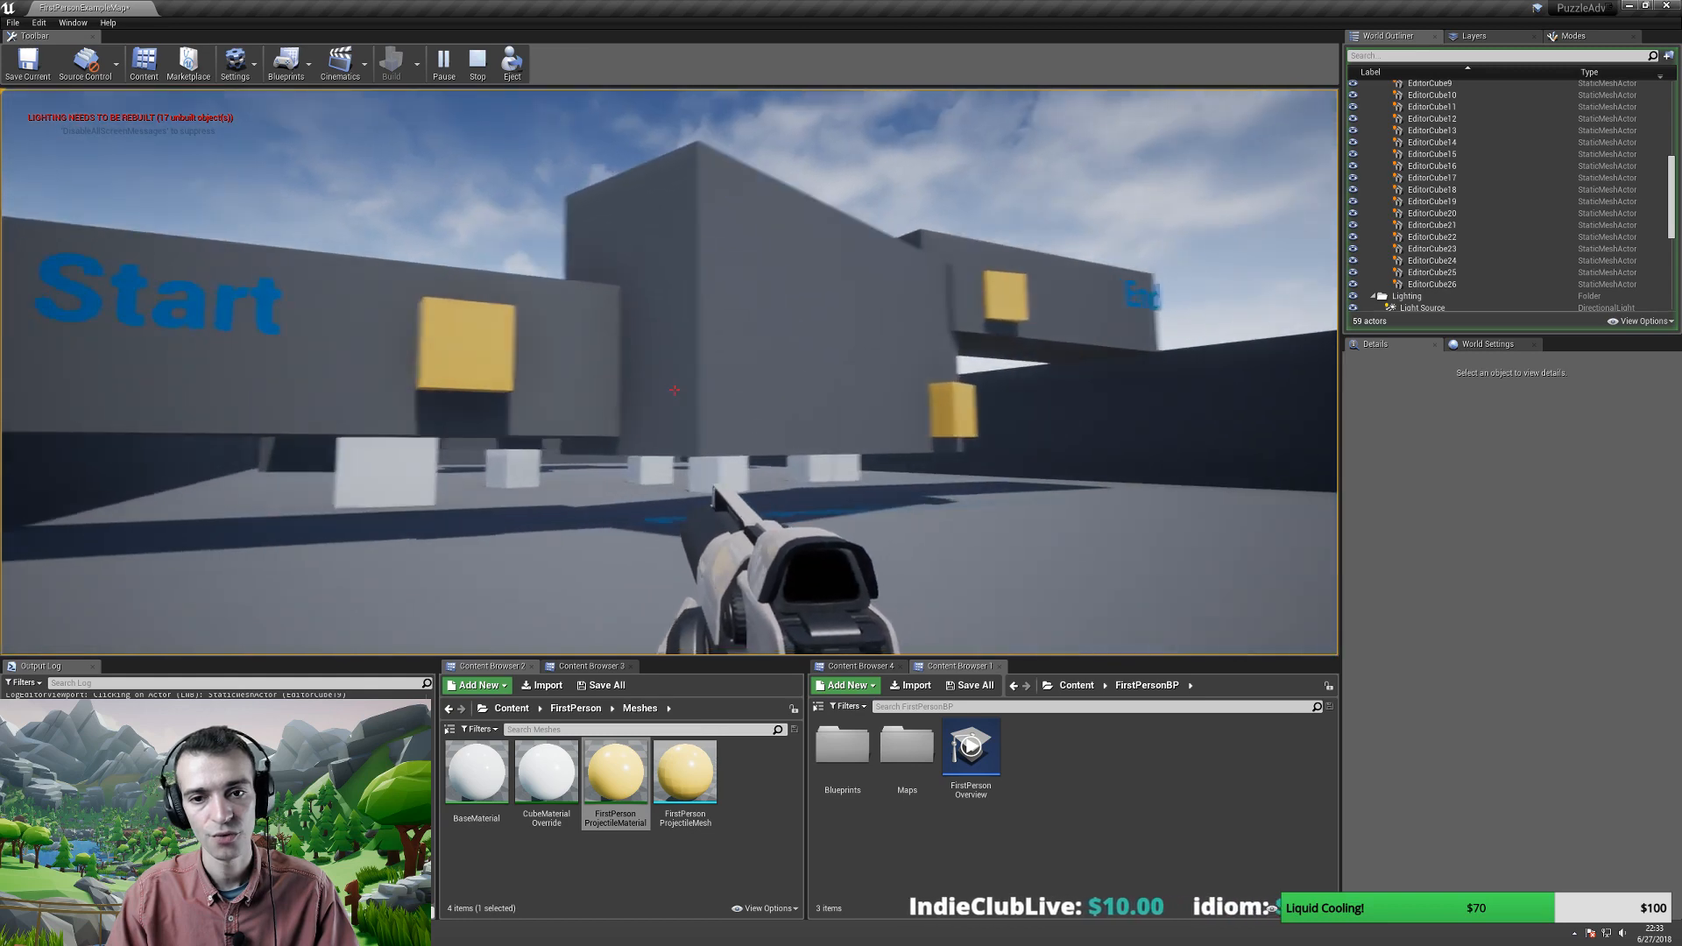
pyautogui.press('s')
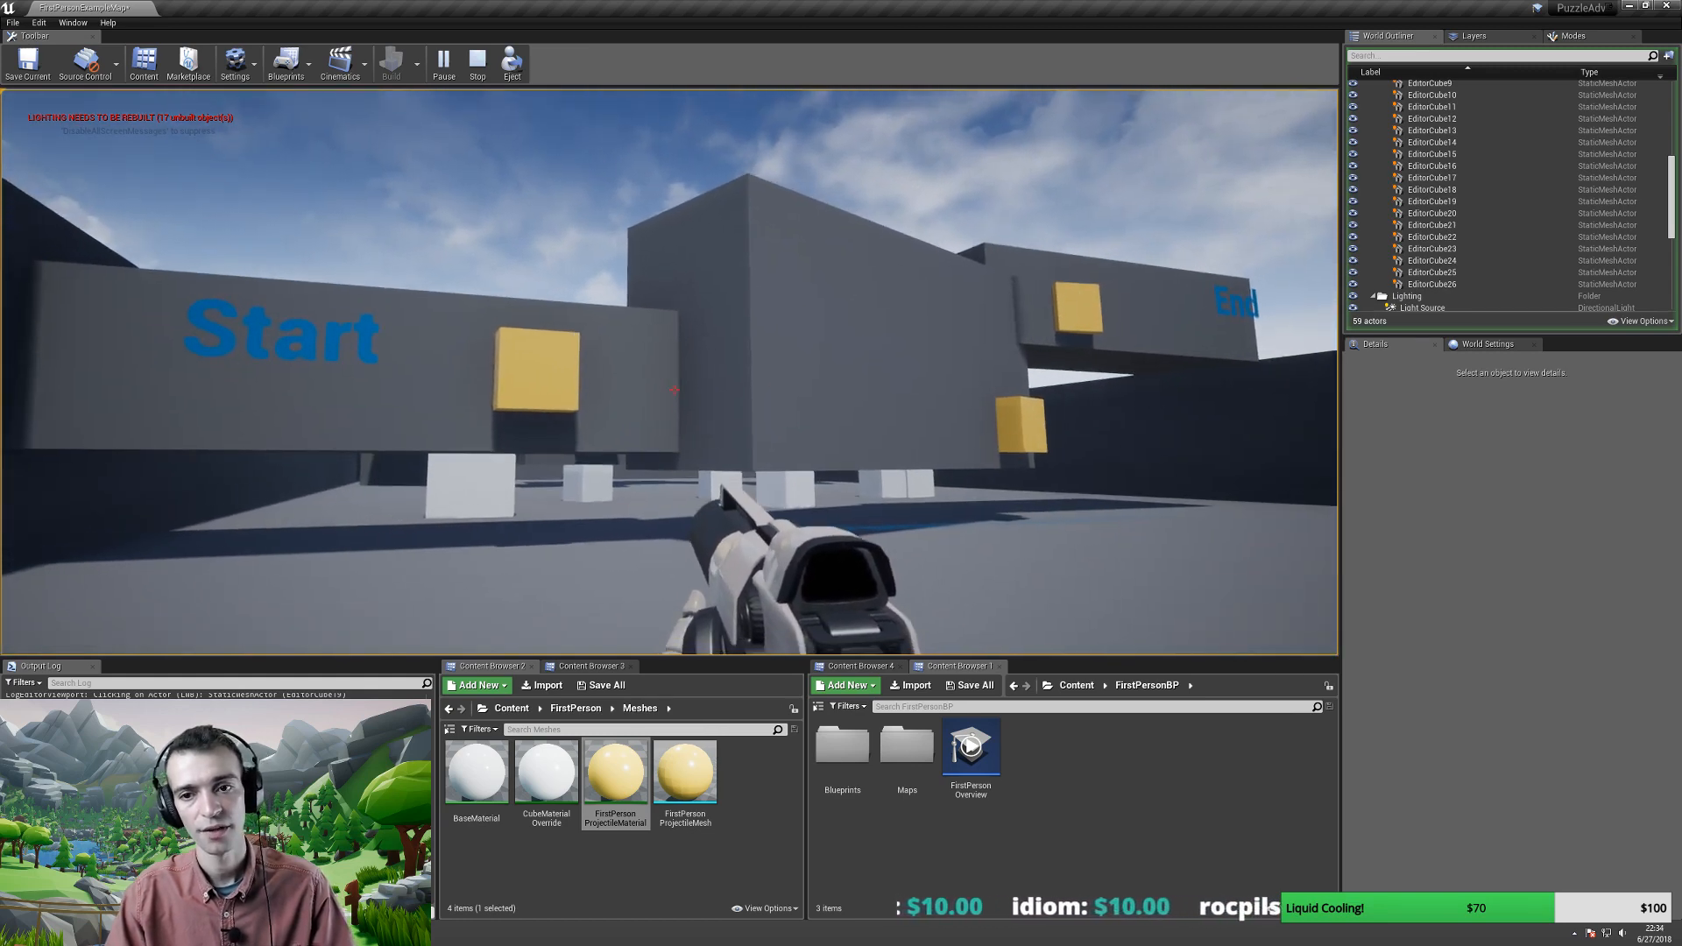
pyautogui.press('F11')
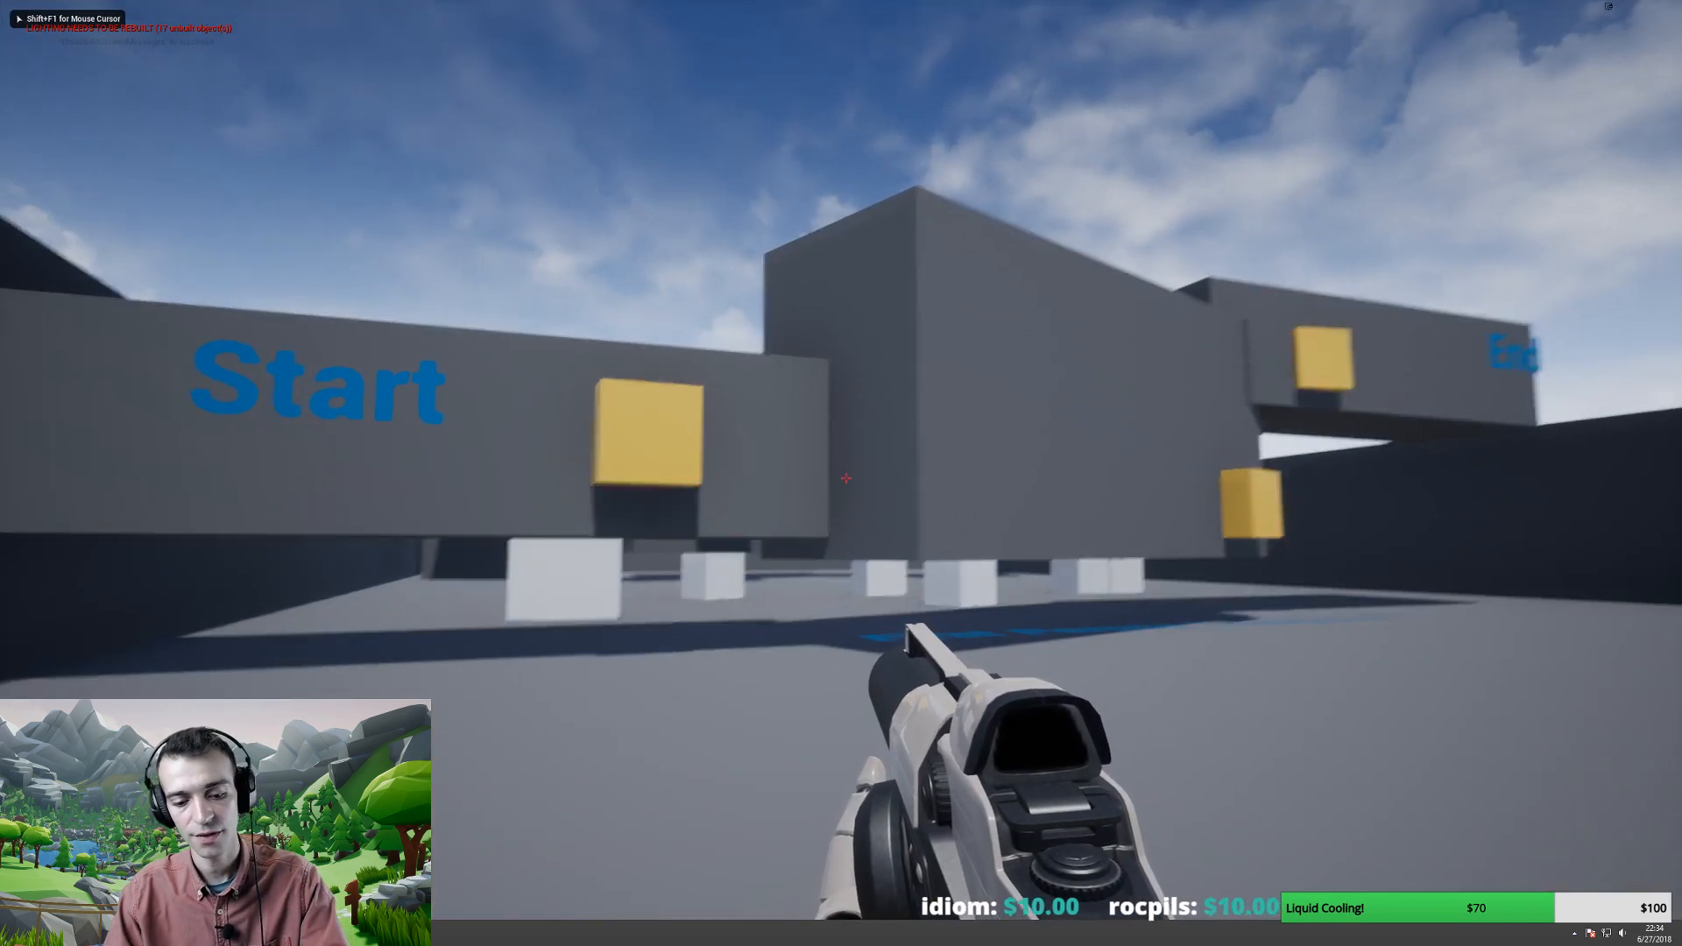
# - Screenshot the whole game view to the clipboard and stop the play session
pyautogui.press('Print')
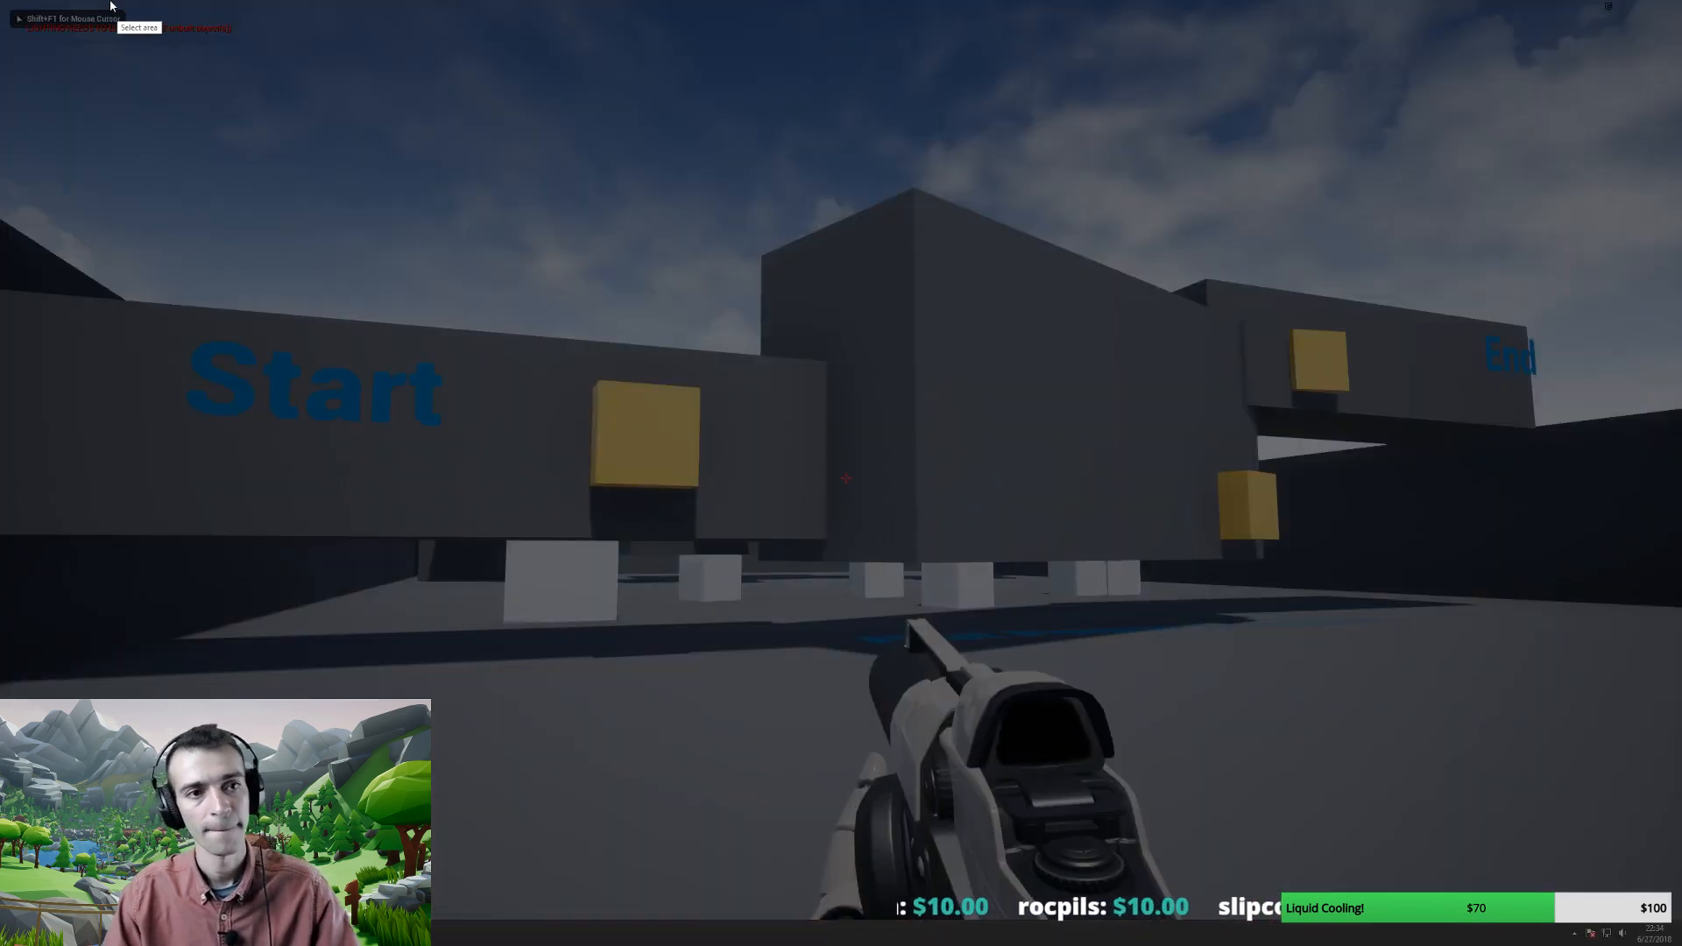
pyautogui.moveTo(1, 5); pyautogui.dragTo(1676, 918)
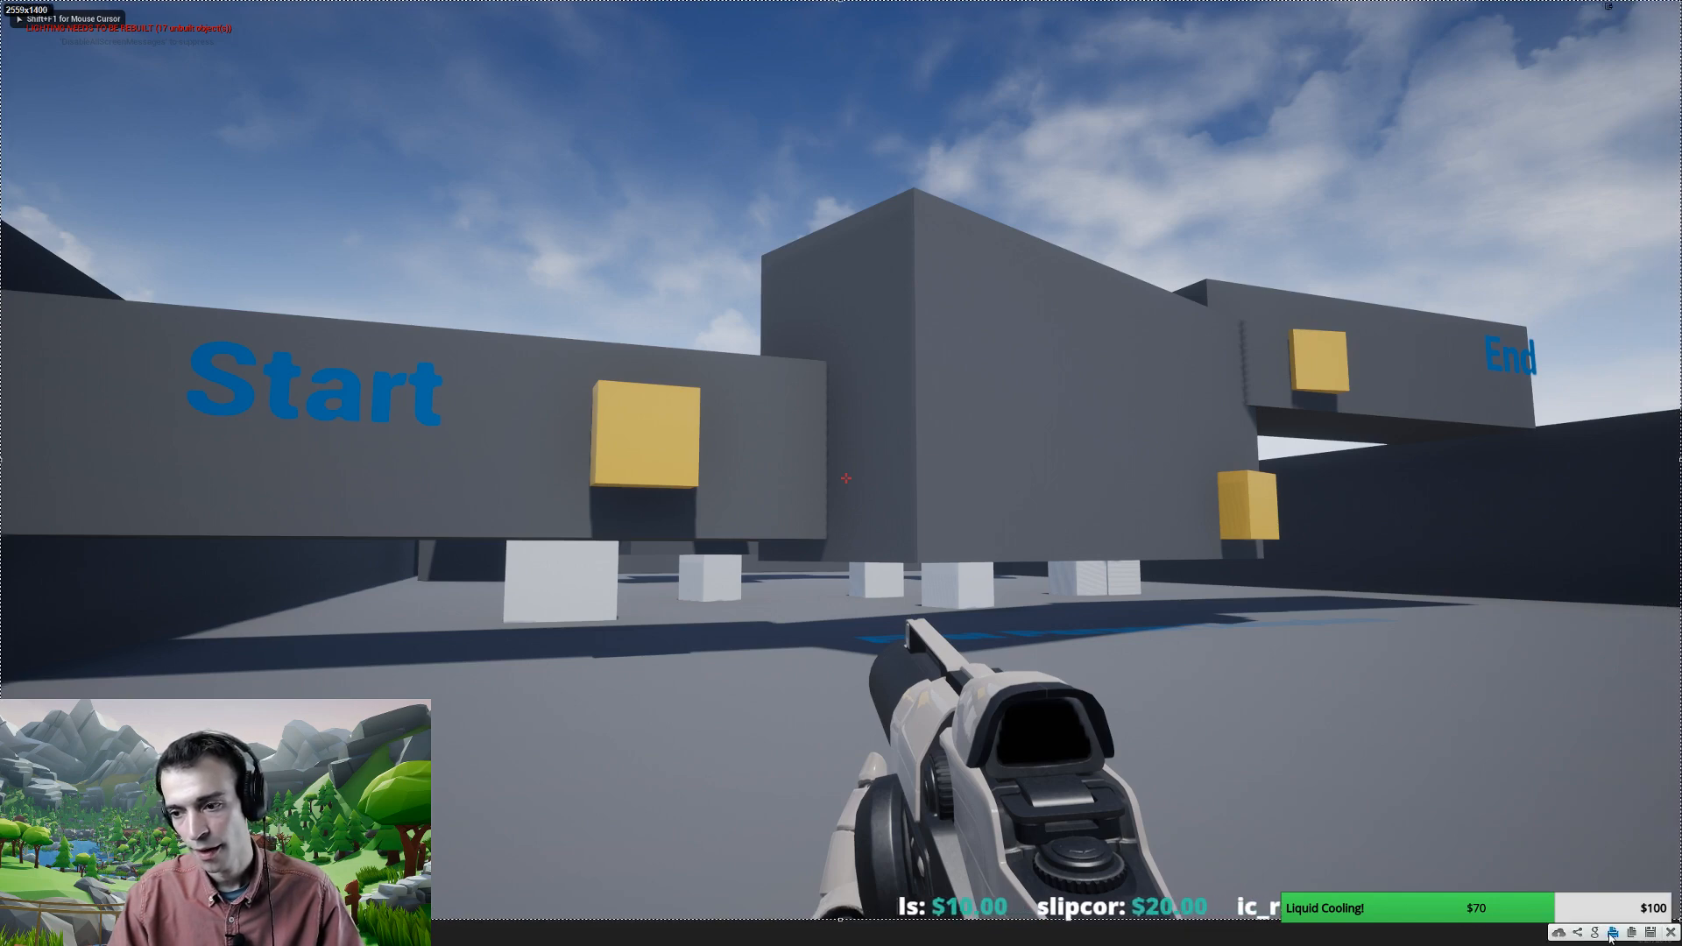
pyautogui.click(1632, 934)
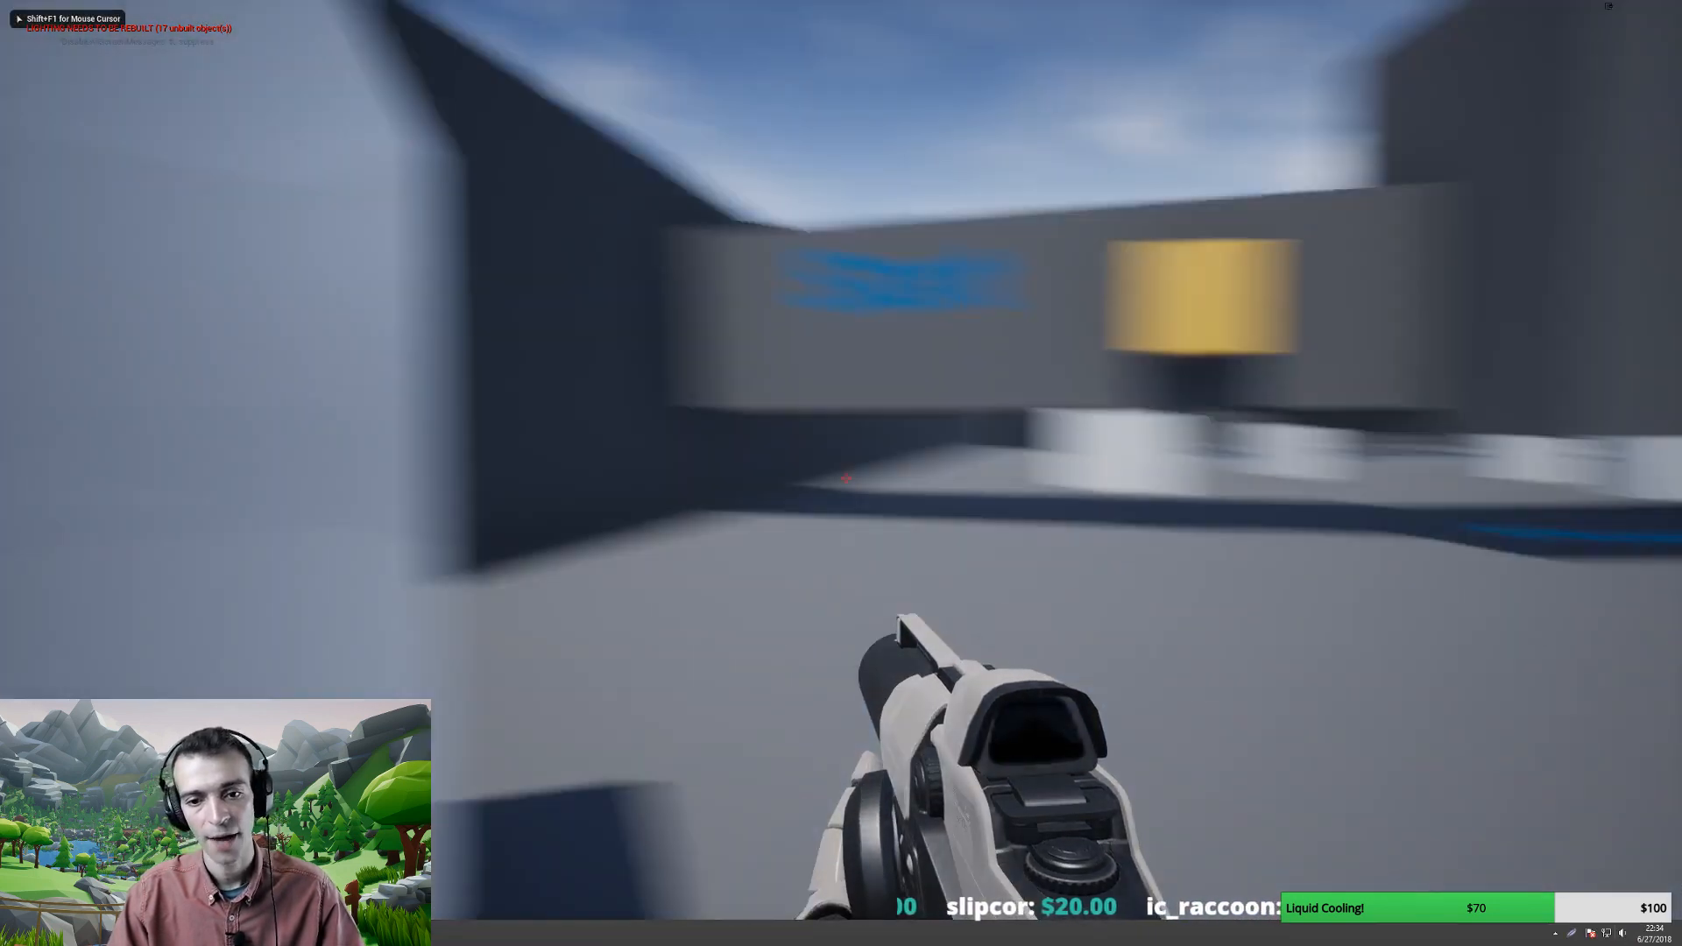
pyautogui.press('Escape')
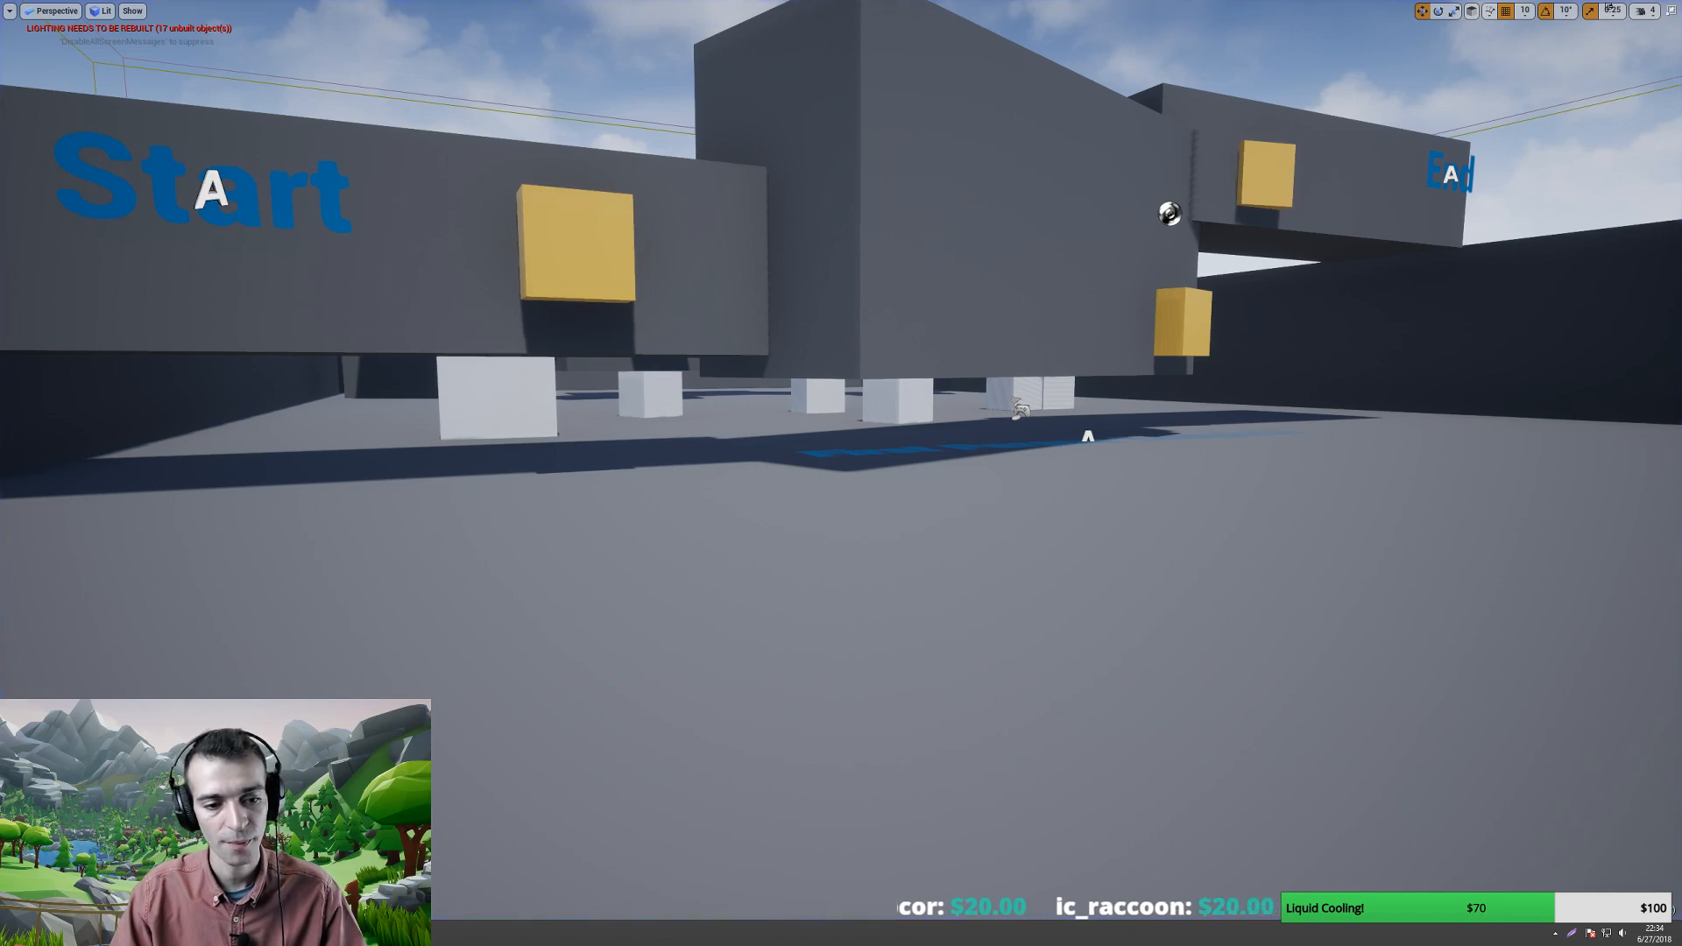
pyautogui.hotkey('alt', 'Tab')
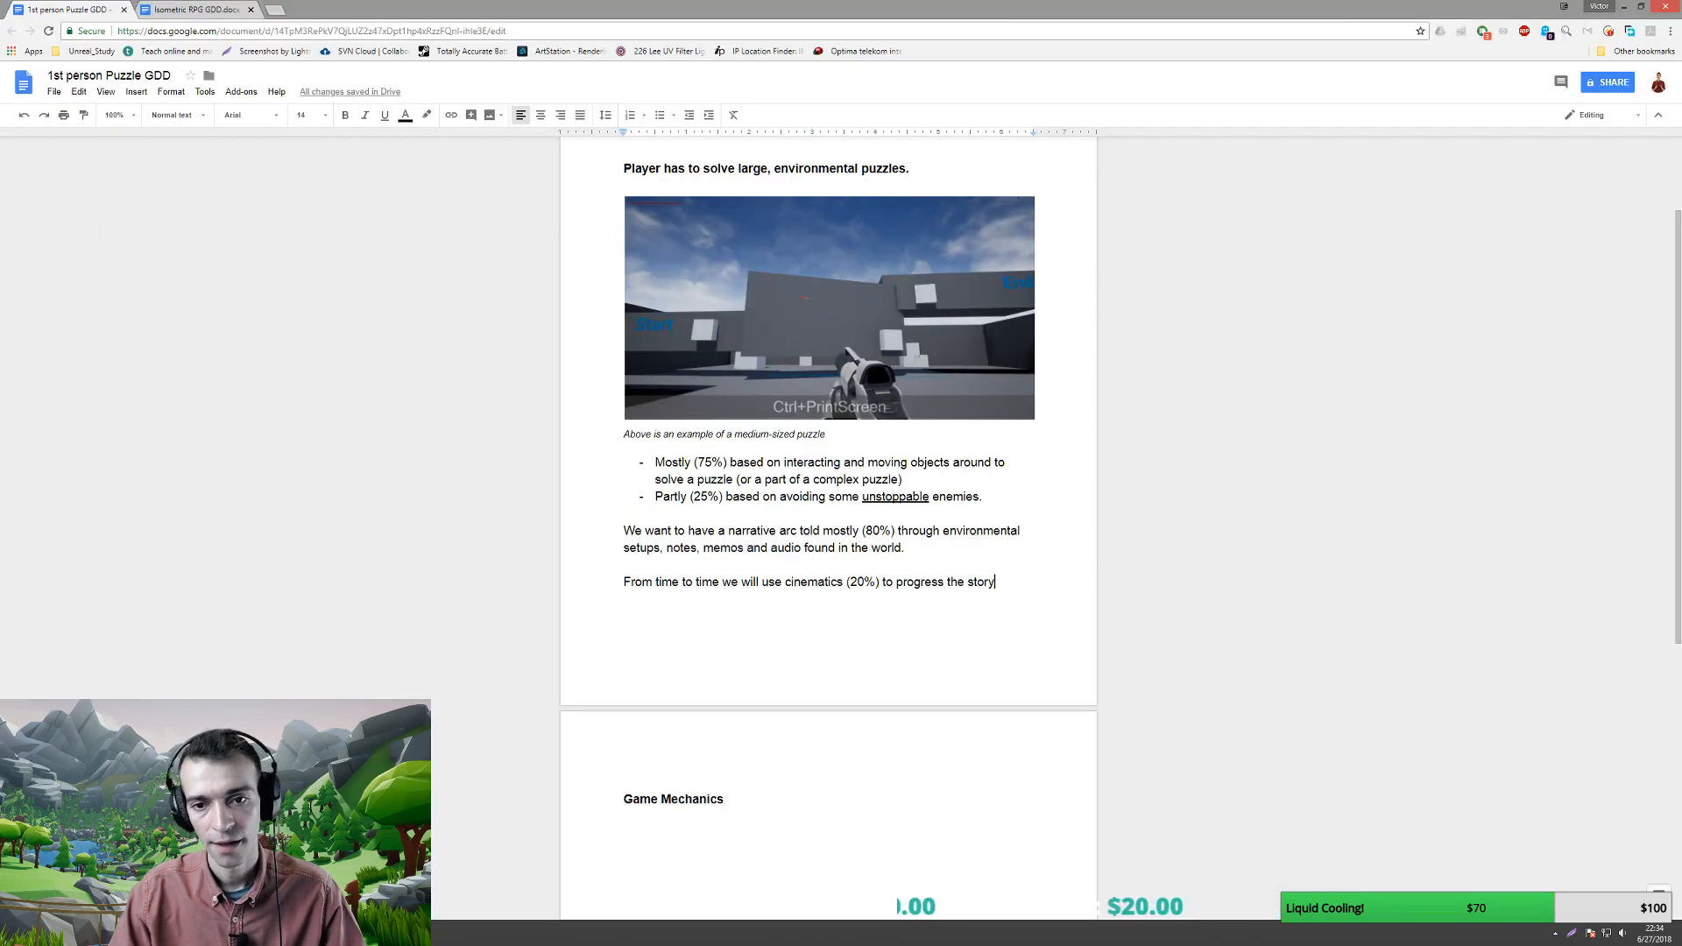
# - Swap the GDD's old arena image for the new screenshot and add blank lines below the caption
pyautogui.click(754, 380)
pyautogui.press('Delete')
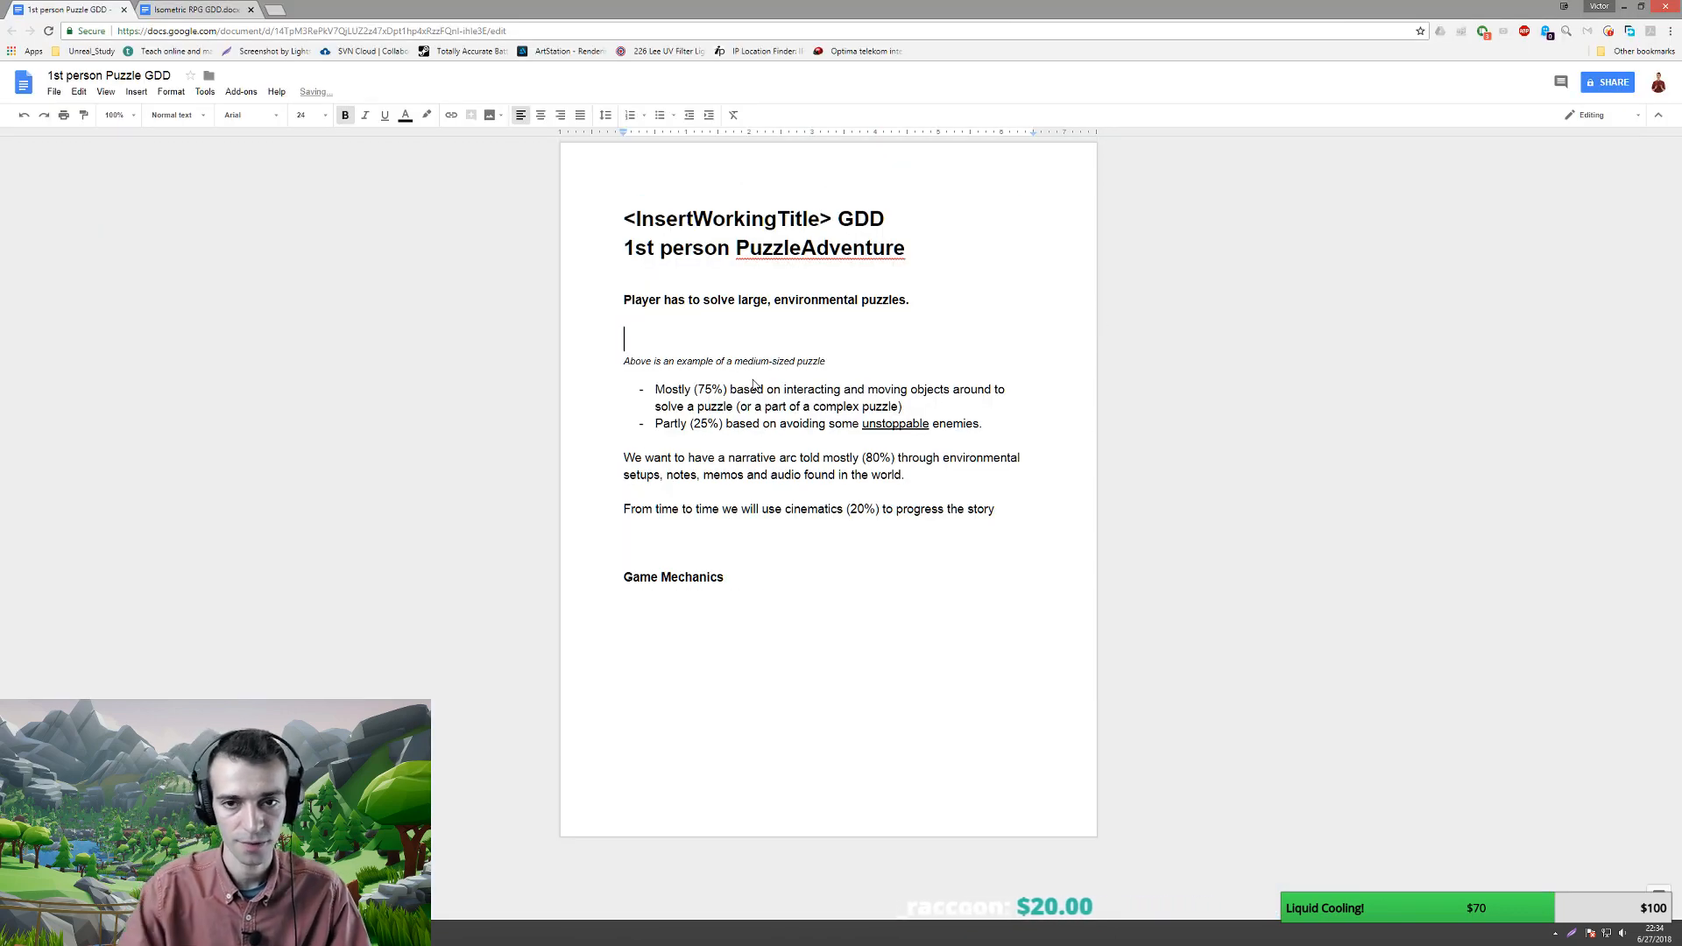
pyautogui.hotkey('ctrl', 'v')
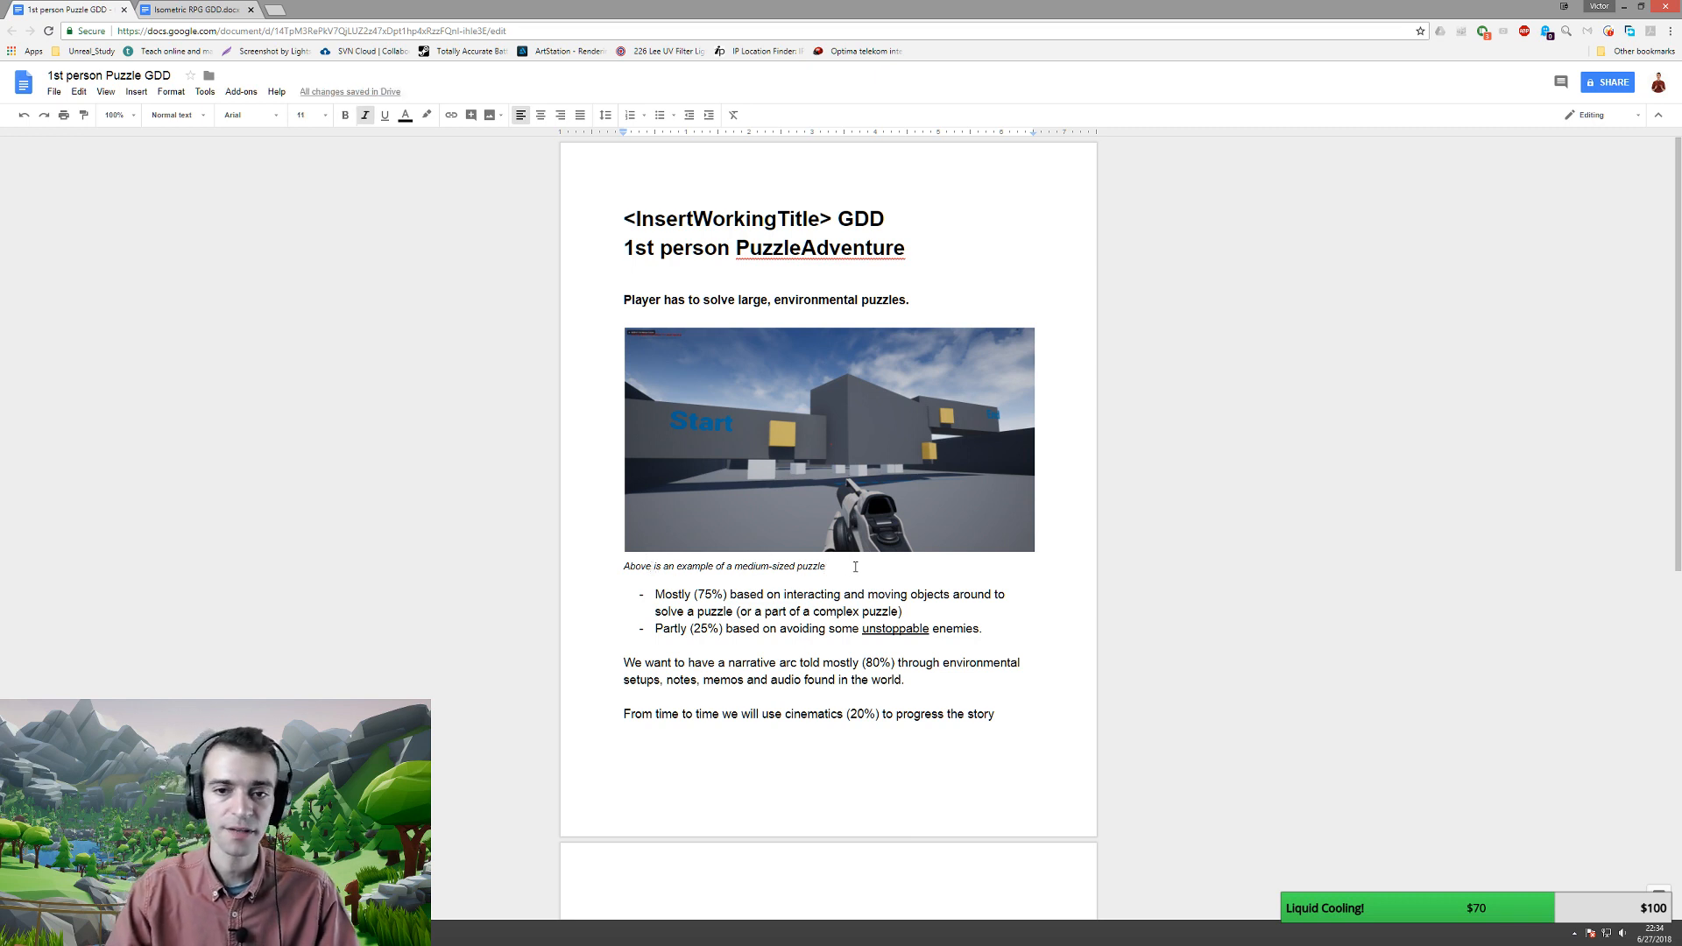
pyautogui.press('Return')
pyautogui.press('Return')
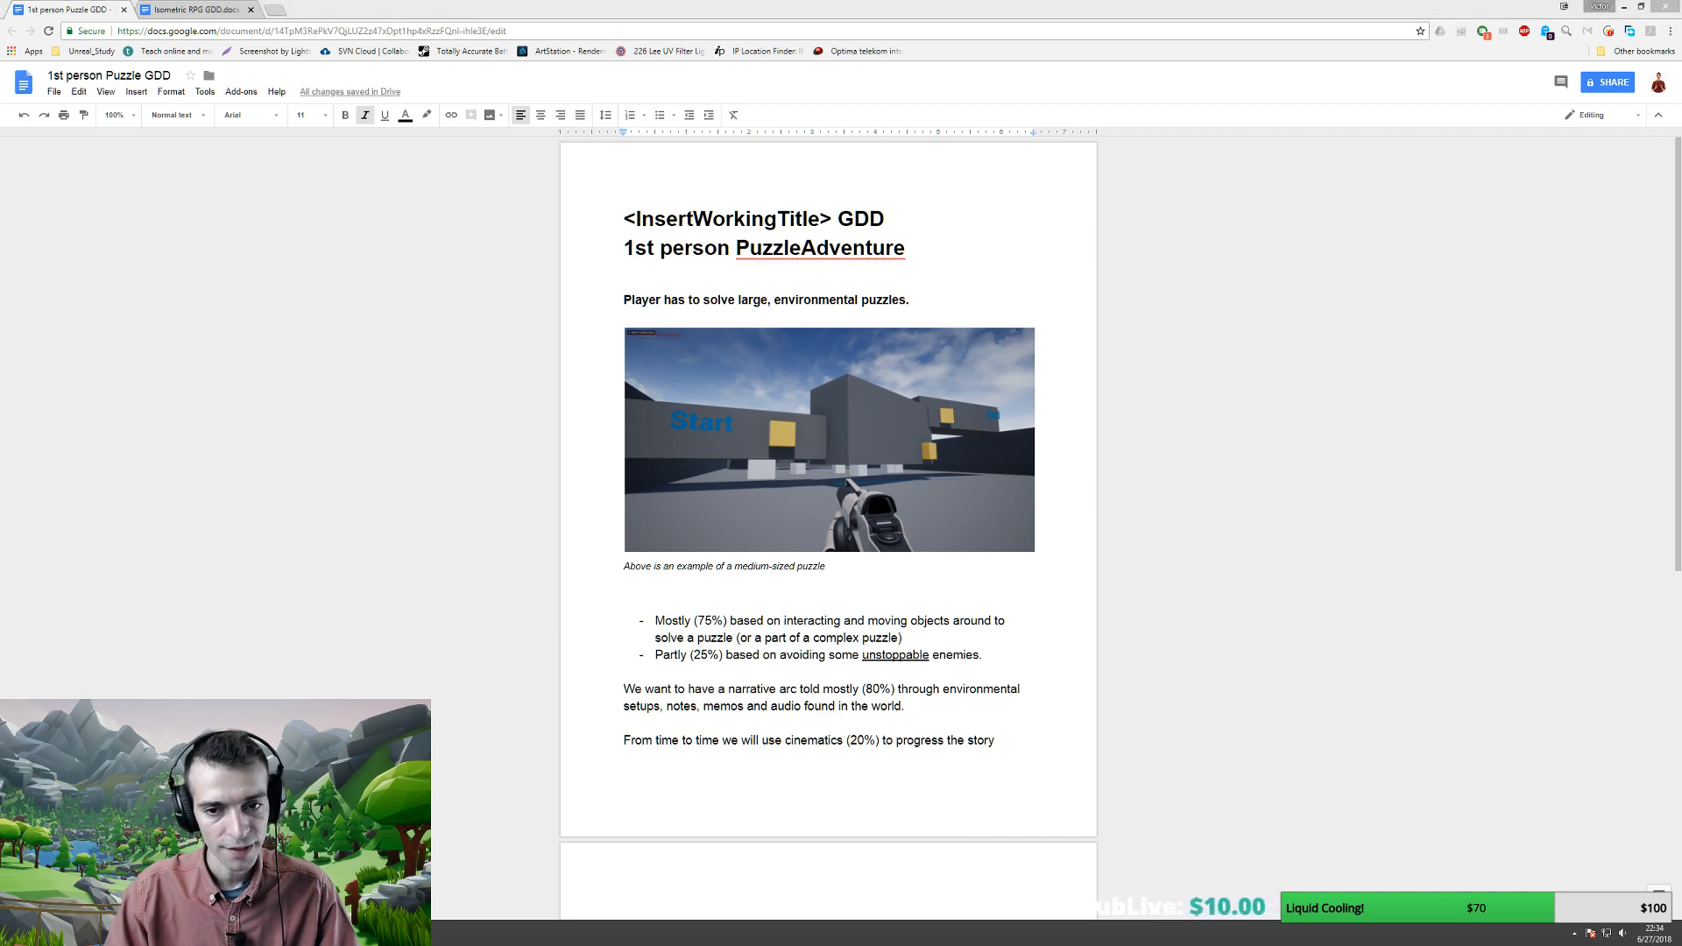
pyautogui.hotkey('alt', 'Tab')
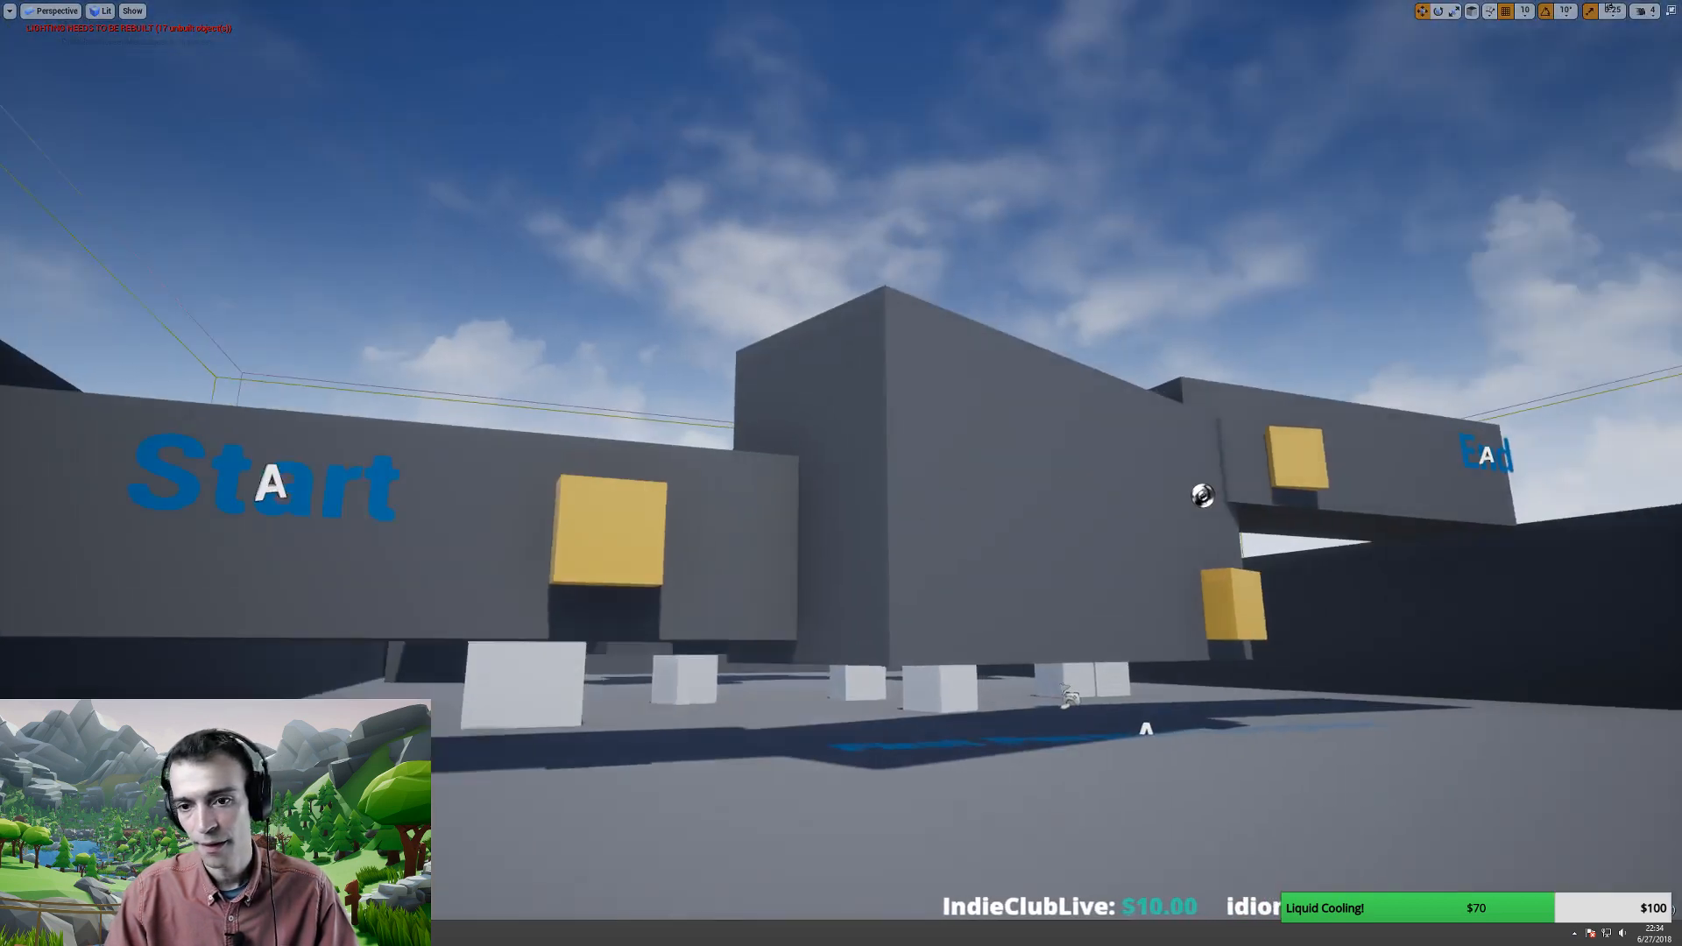
pyautogui.moveTo(841, 473); pyautogui.dragTo(902, 327, button='right')
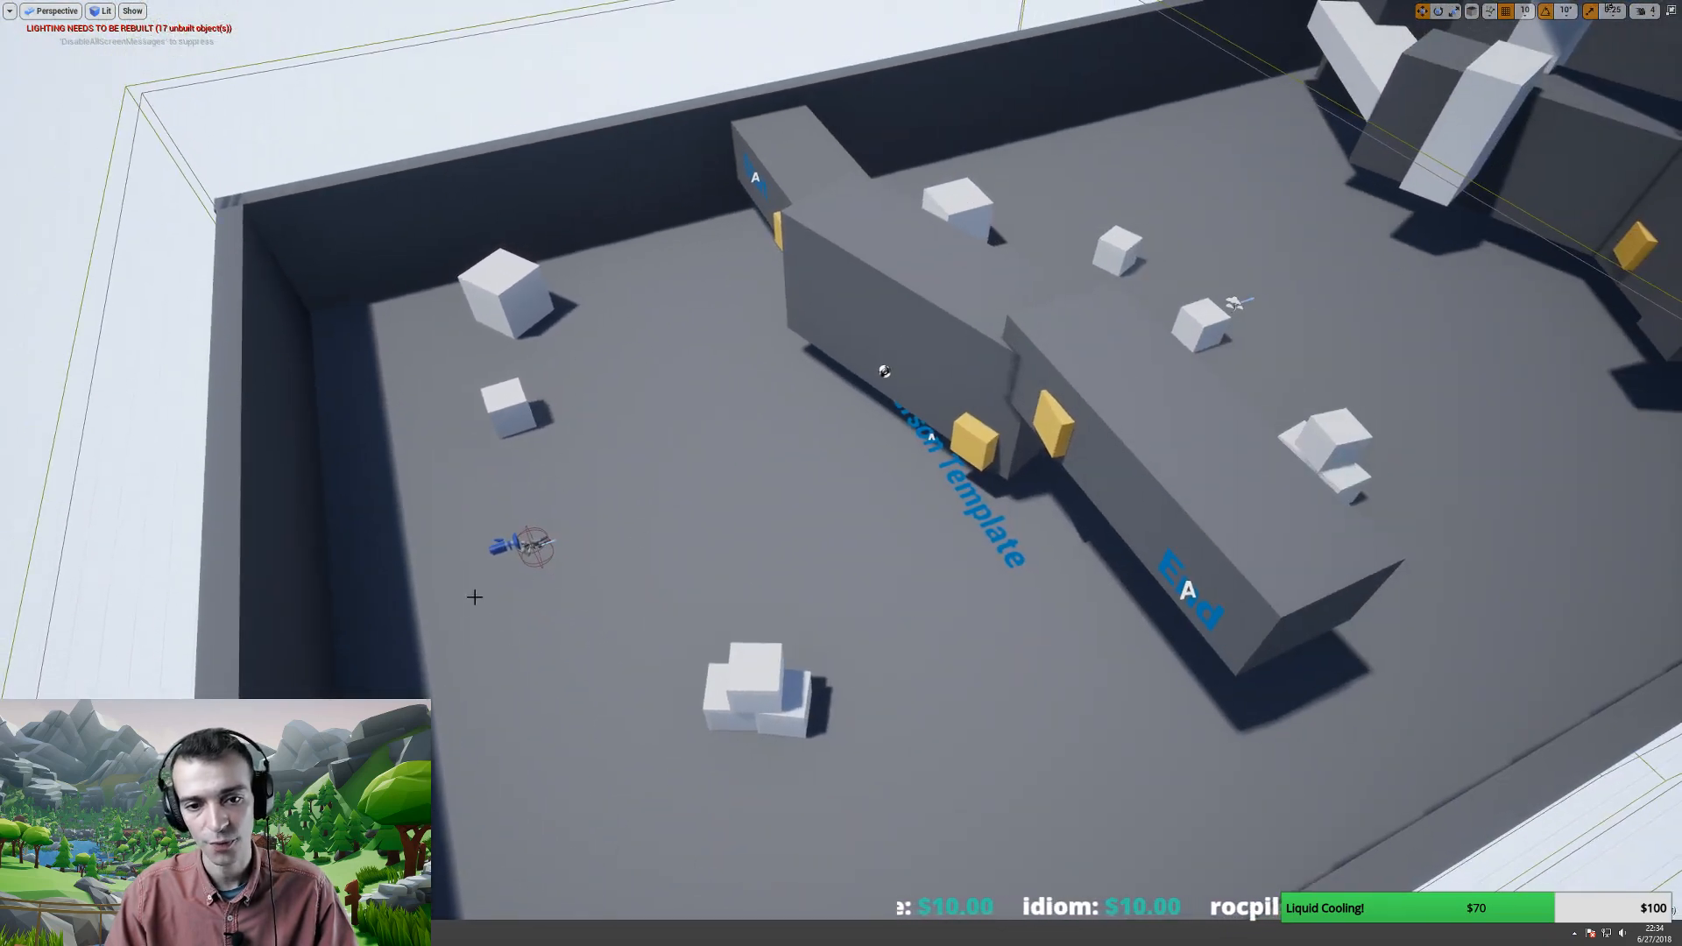
# - Move FirstPersonCharacter onto the open floor beside the stacked white cubes
pyautogui.click(538, 544)
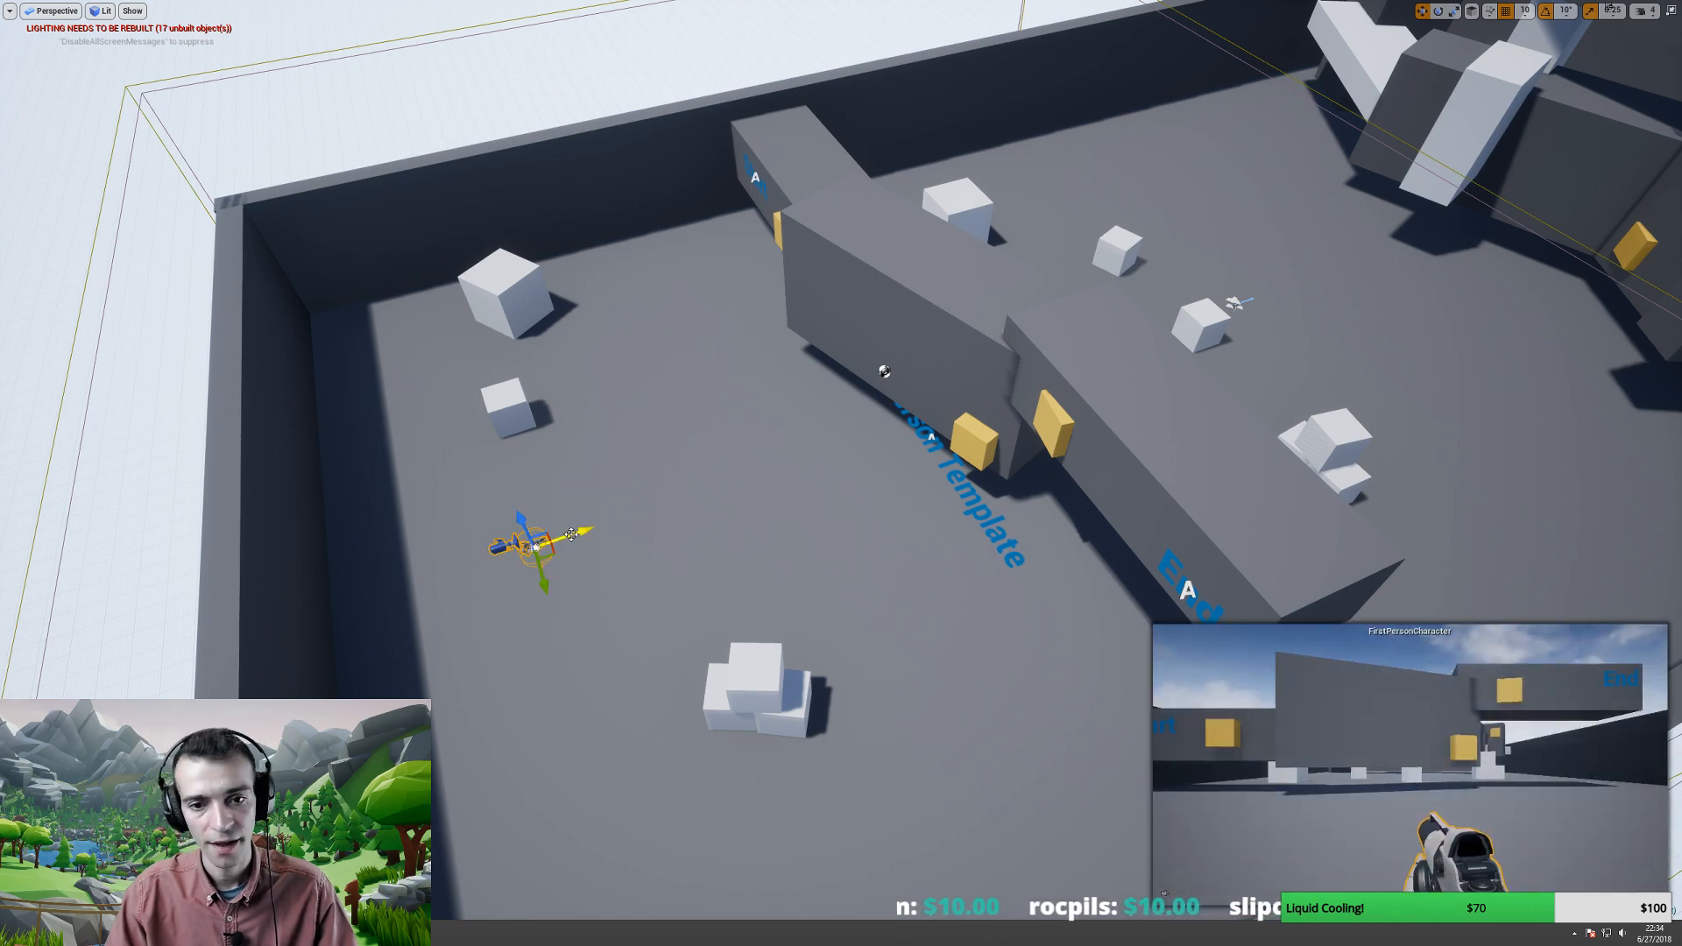
pyautogui.moveTo(571, 534); pyautogui.dragTo(1300, 350)
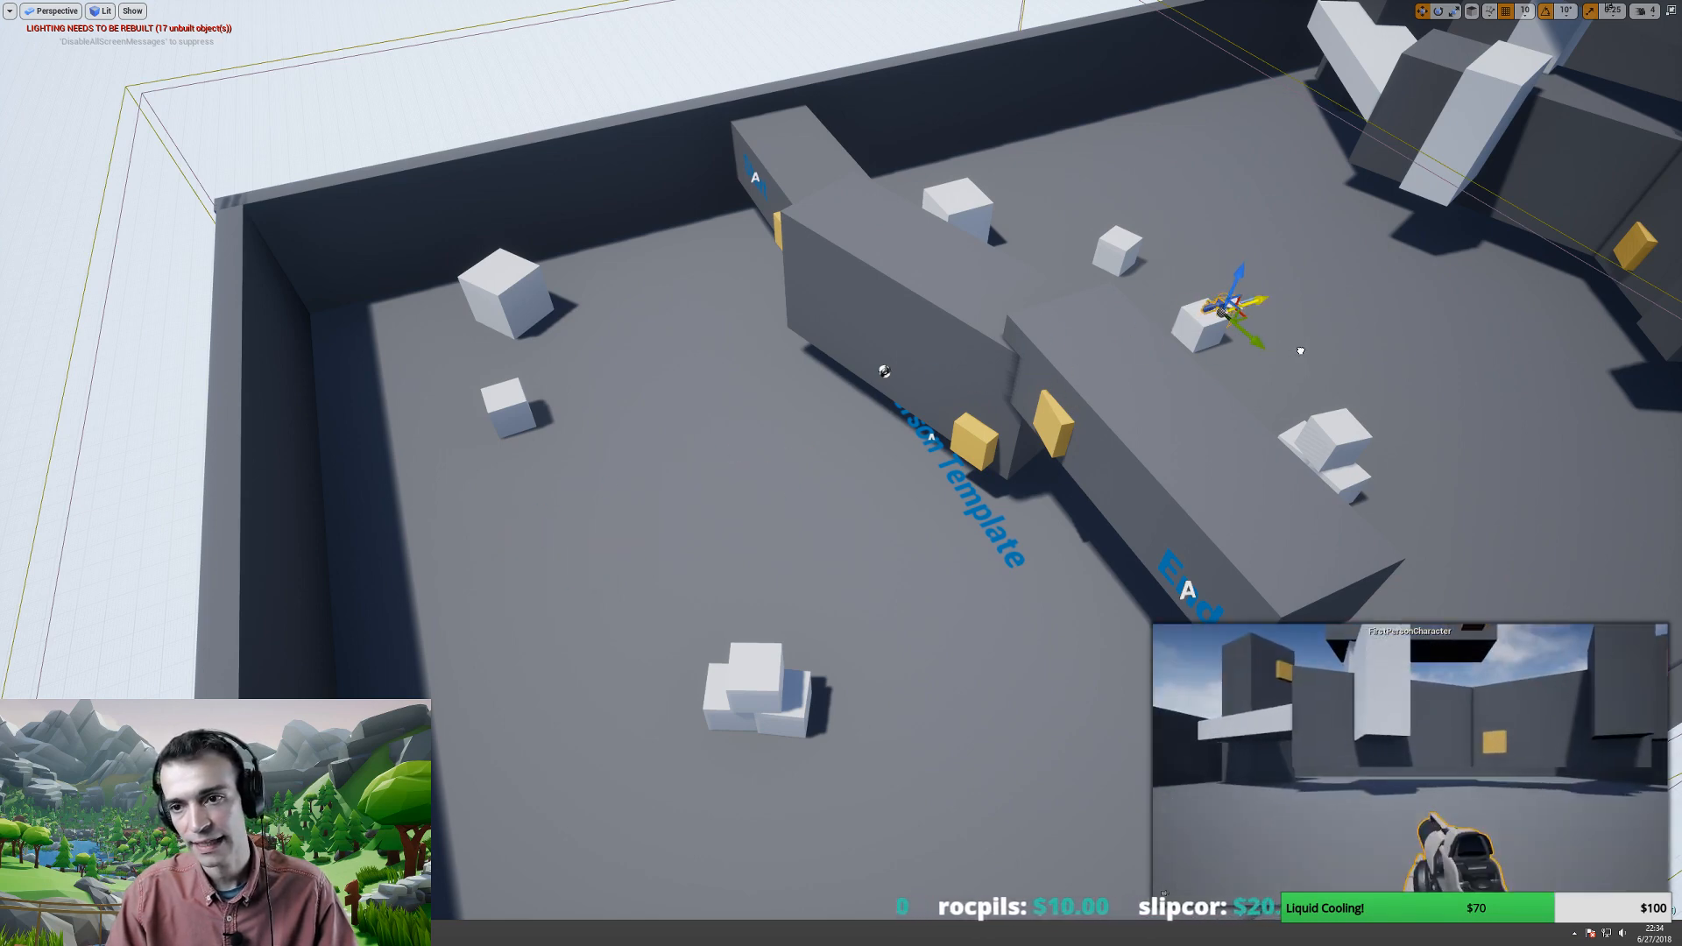
pyautogui.scroll(-3, 1300, 350)
pyautogui.moveTo(1300, 351); pyautogui.dragTo(1111, 327, button='middle')
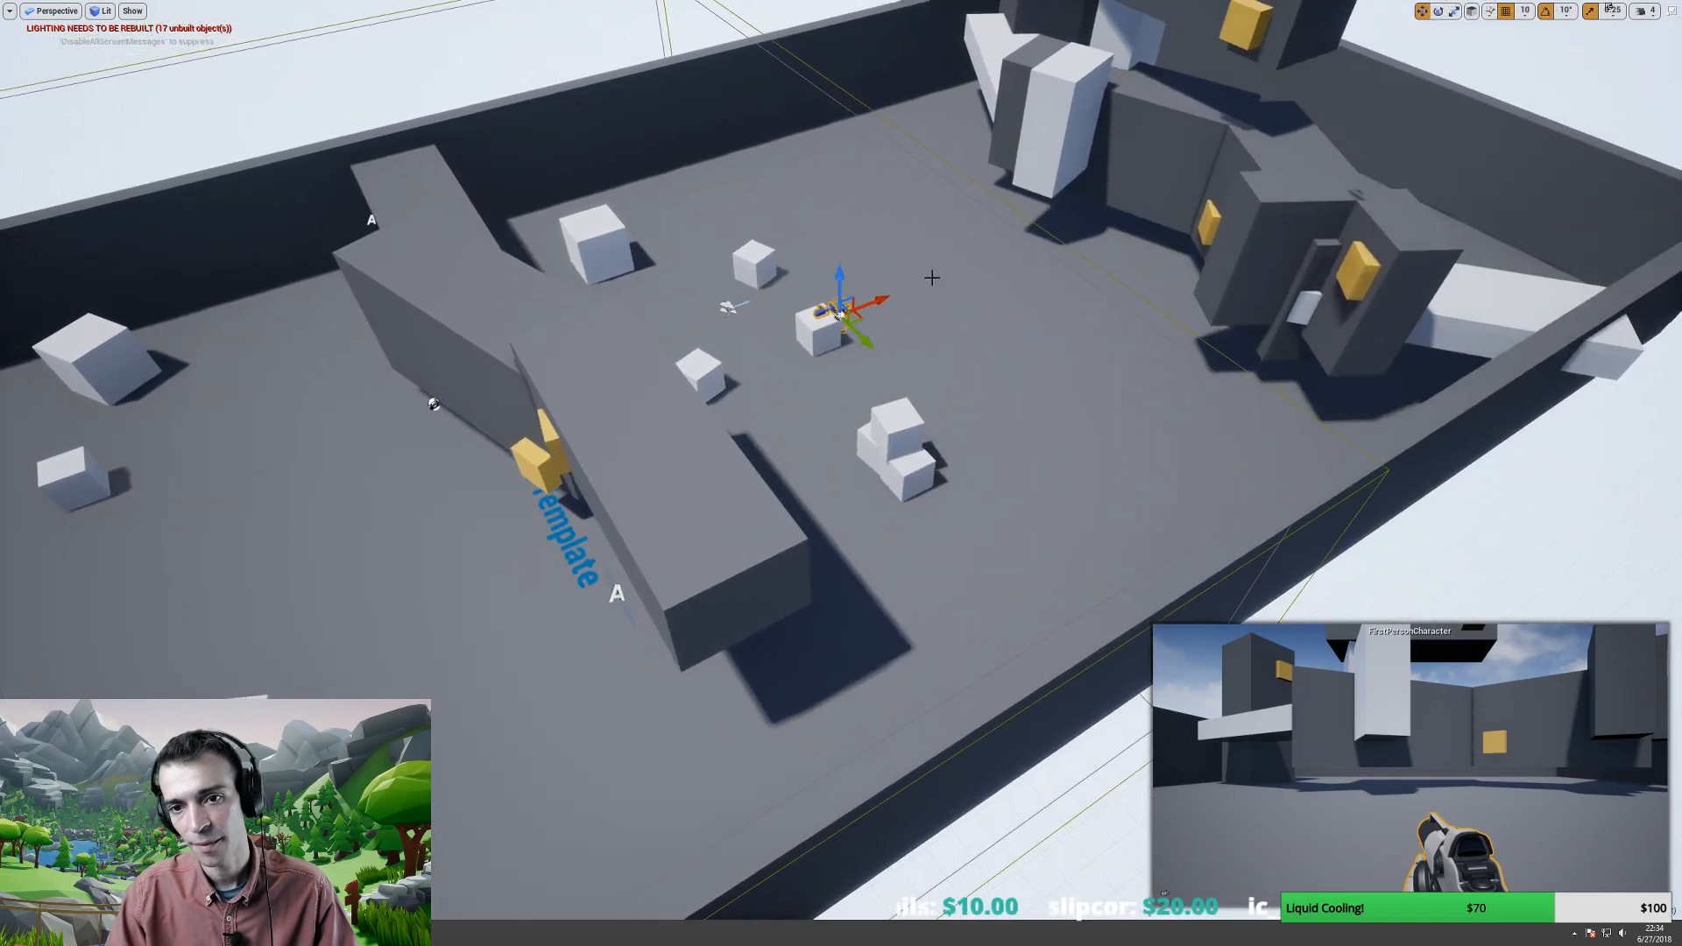
pyautogui.moveTo(866, 342); pyautogui.dragTo(1026, 496)
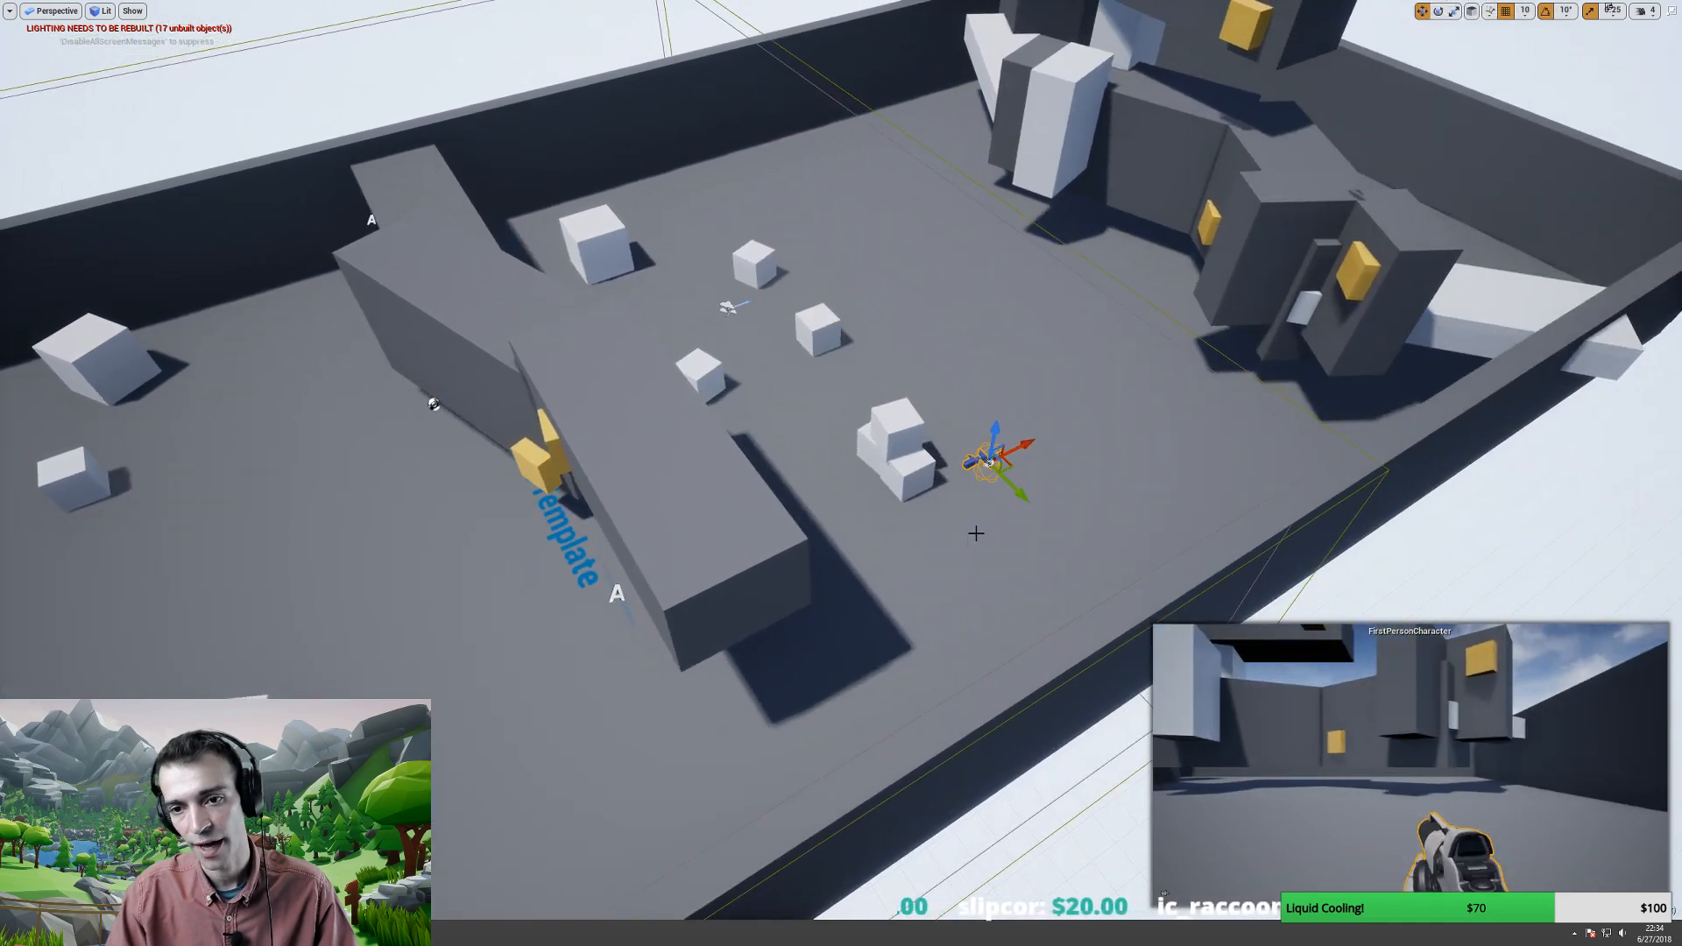
pyautogui.moveTo(976, 532)
pyautogui.mouseDown(button='right')
pyautogui.moveTo(1008, 499)
pyautogui.moveTo(962, 537)
pyautogui.mouseUp(button='right')
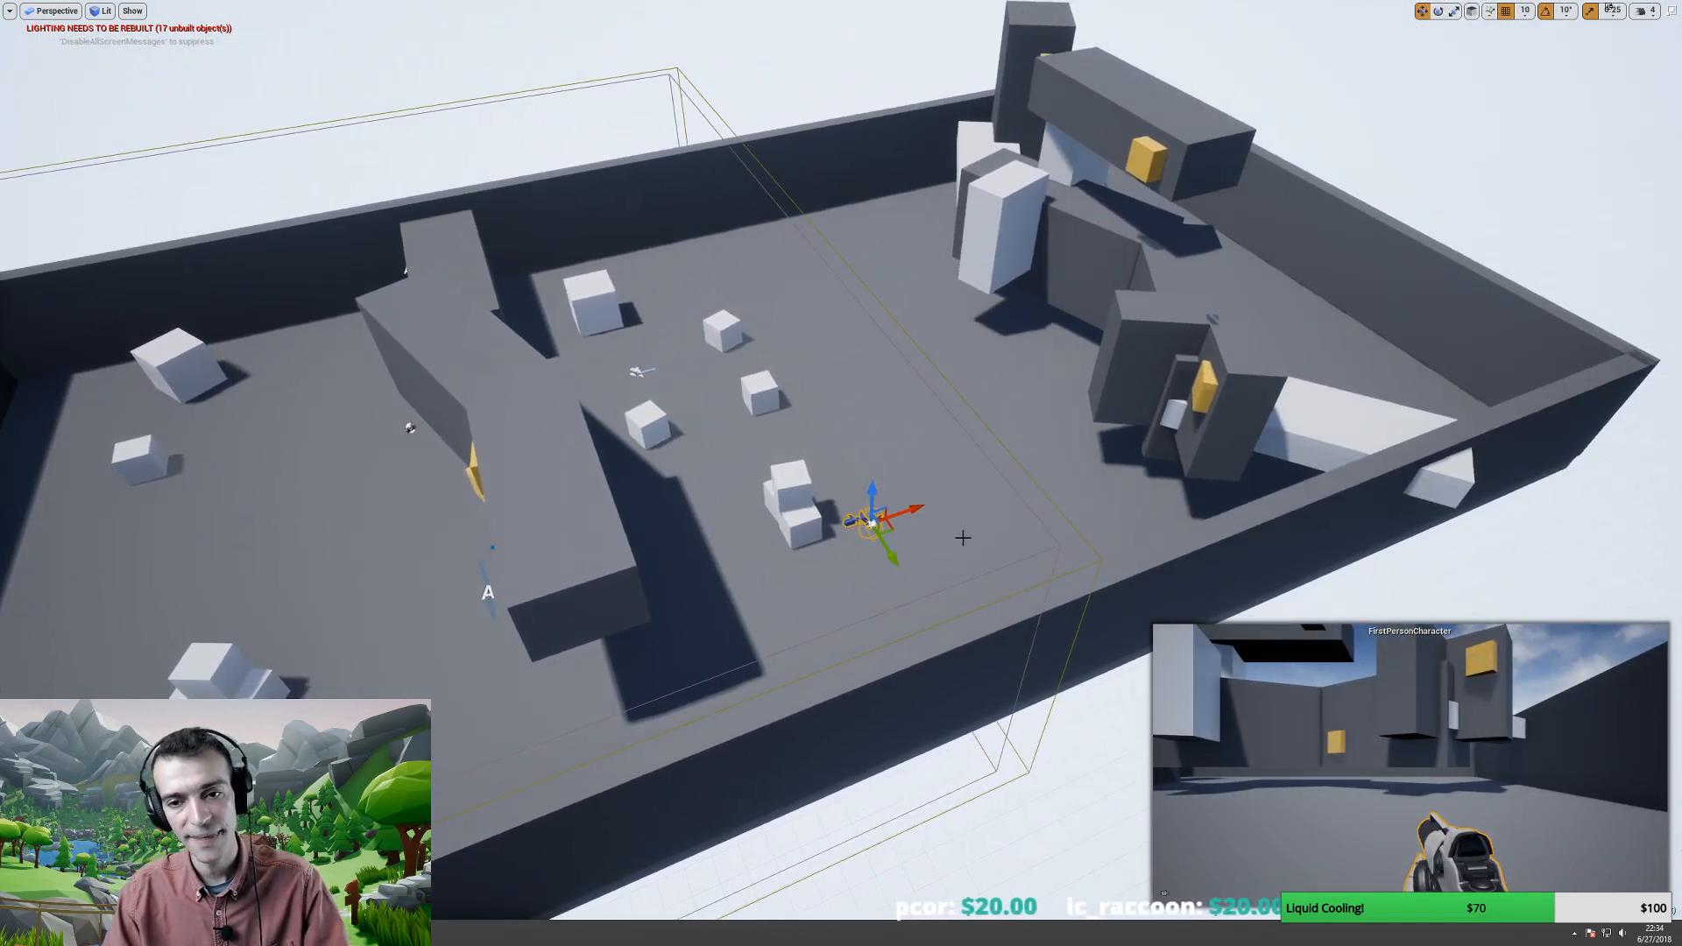
pyautogui.moveTo(865, 571); pyautogui.dragTo(834, 587, button='right')
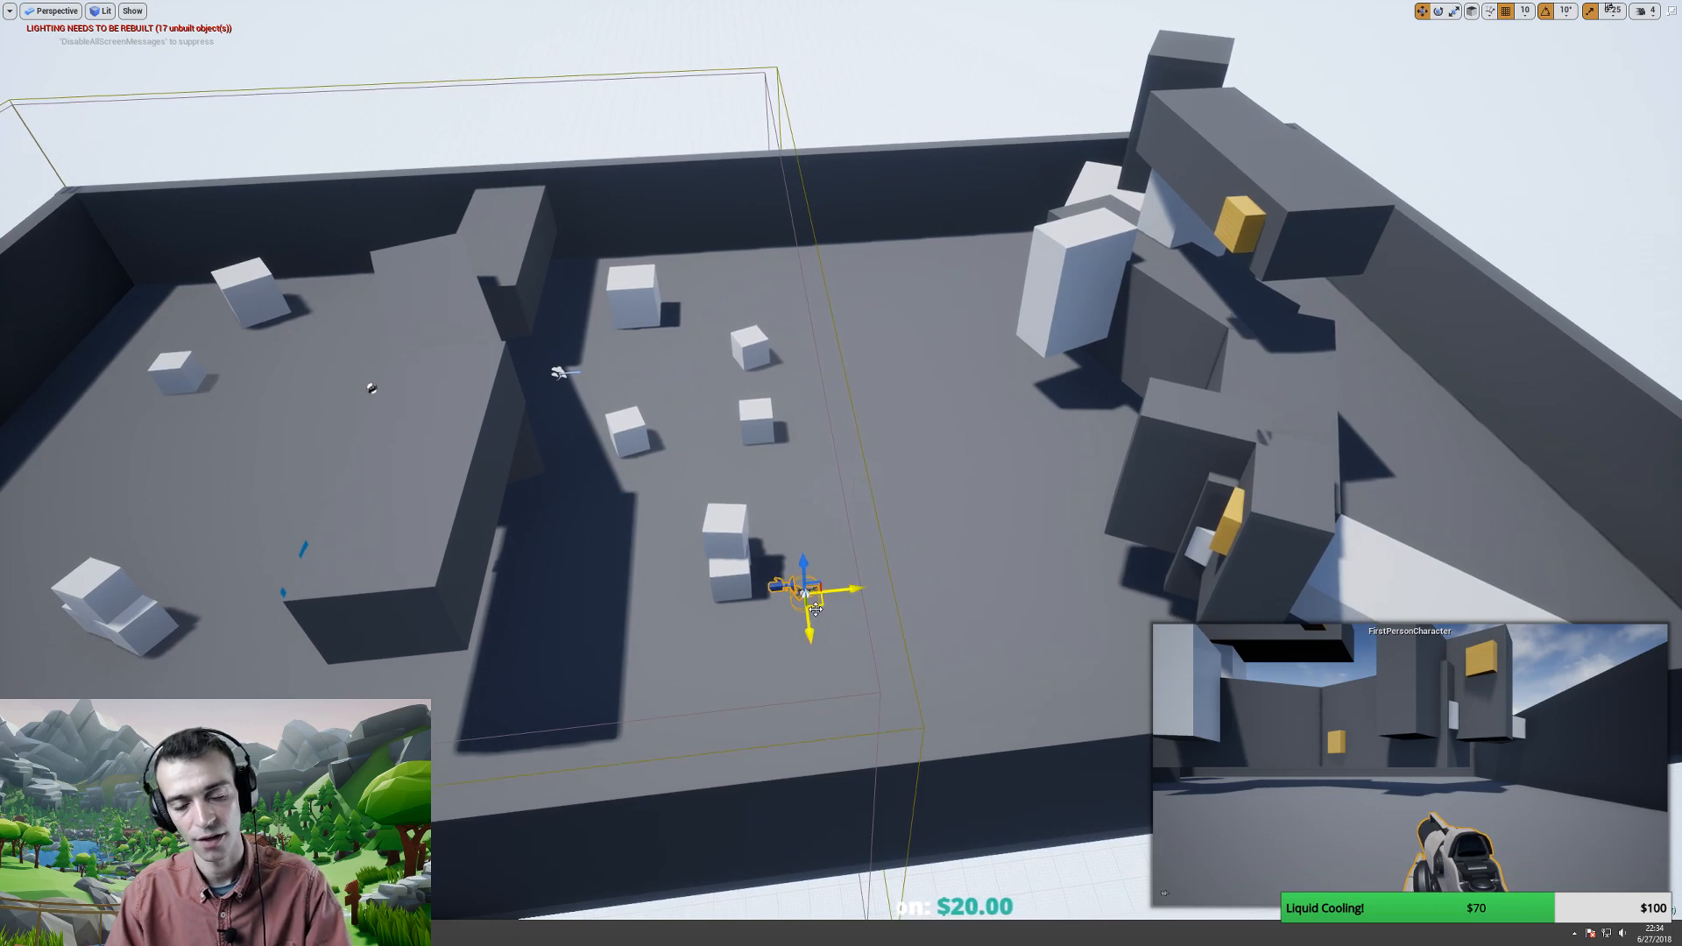
# - Leave full-screen view, deselect the character and select the PostProcessVolume
pyautogui.press('F11')
pyautogui.moveTo(1033, 537); pyautogui.dragTo(1039, 561, button='right')
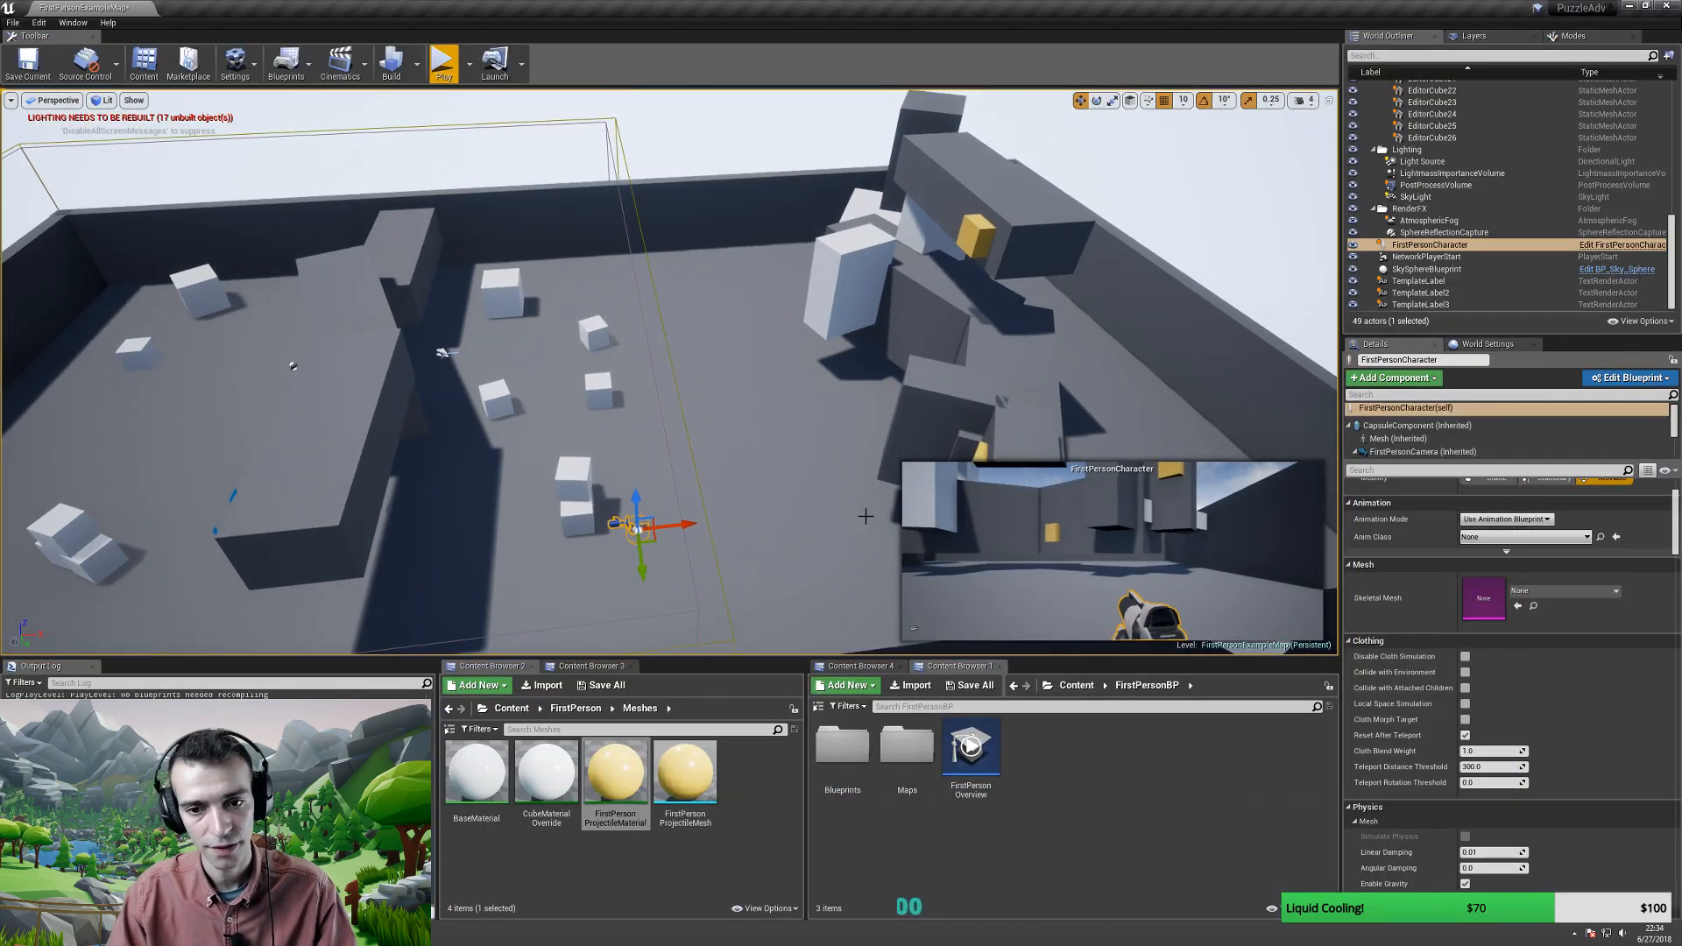
pyautogui.press('Escape')
pyautogui.moveTo(864, 516); pyautogui.dragTo(868, 543, button='right')
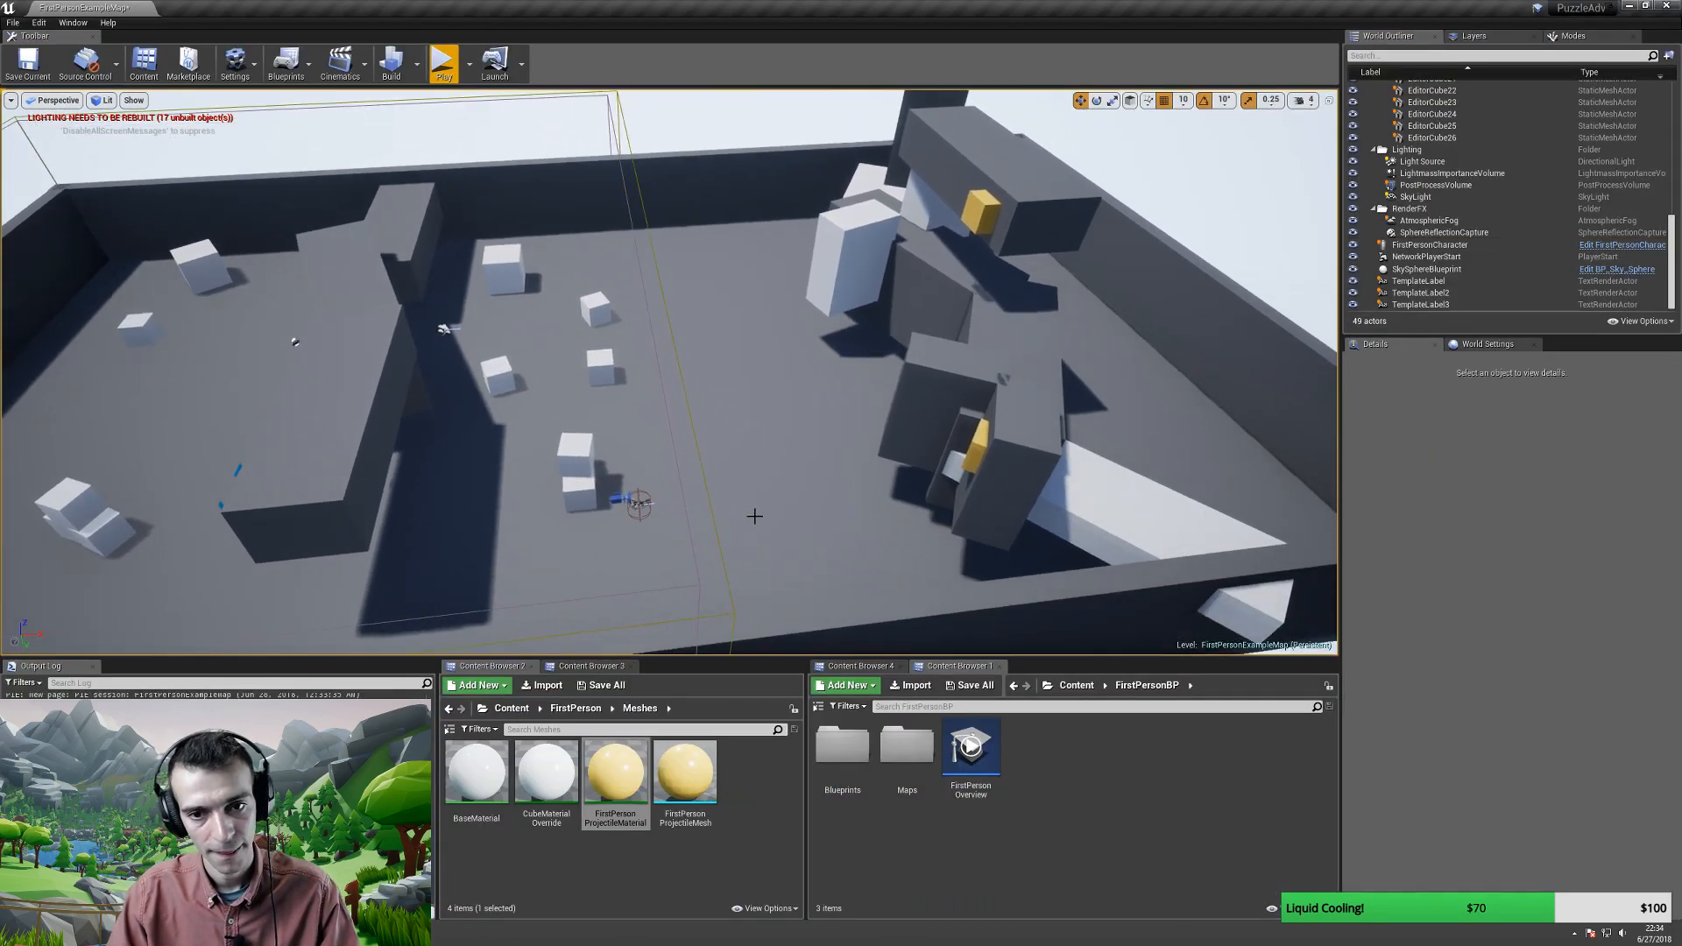
pyautogui.moveTo(754, 516); pyautogui.dragTo(793, 495, button='right')
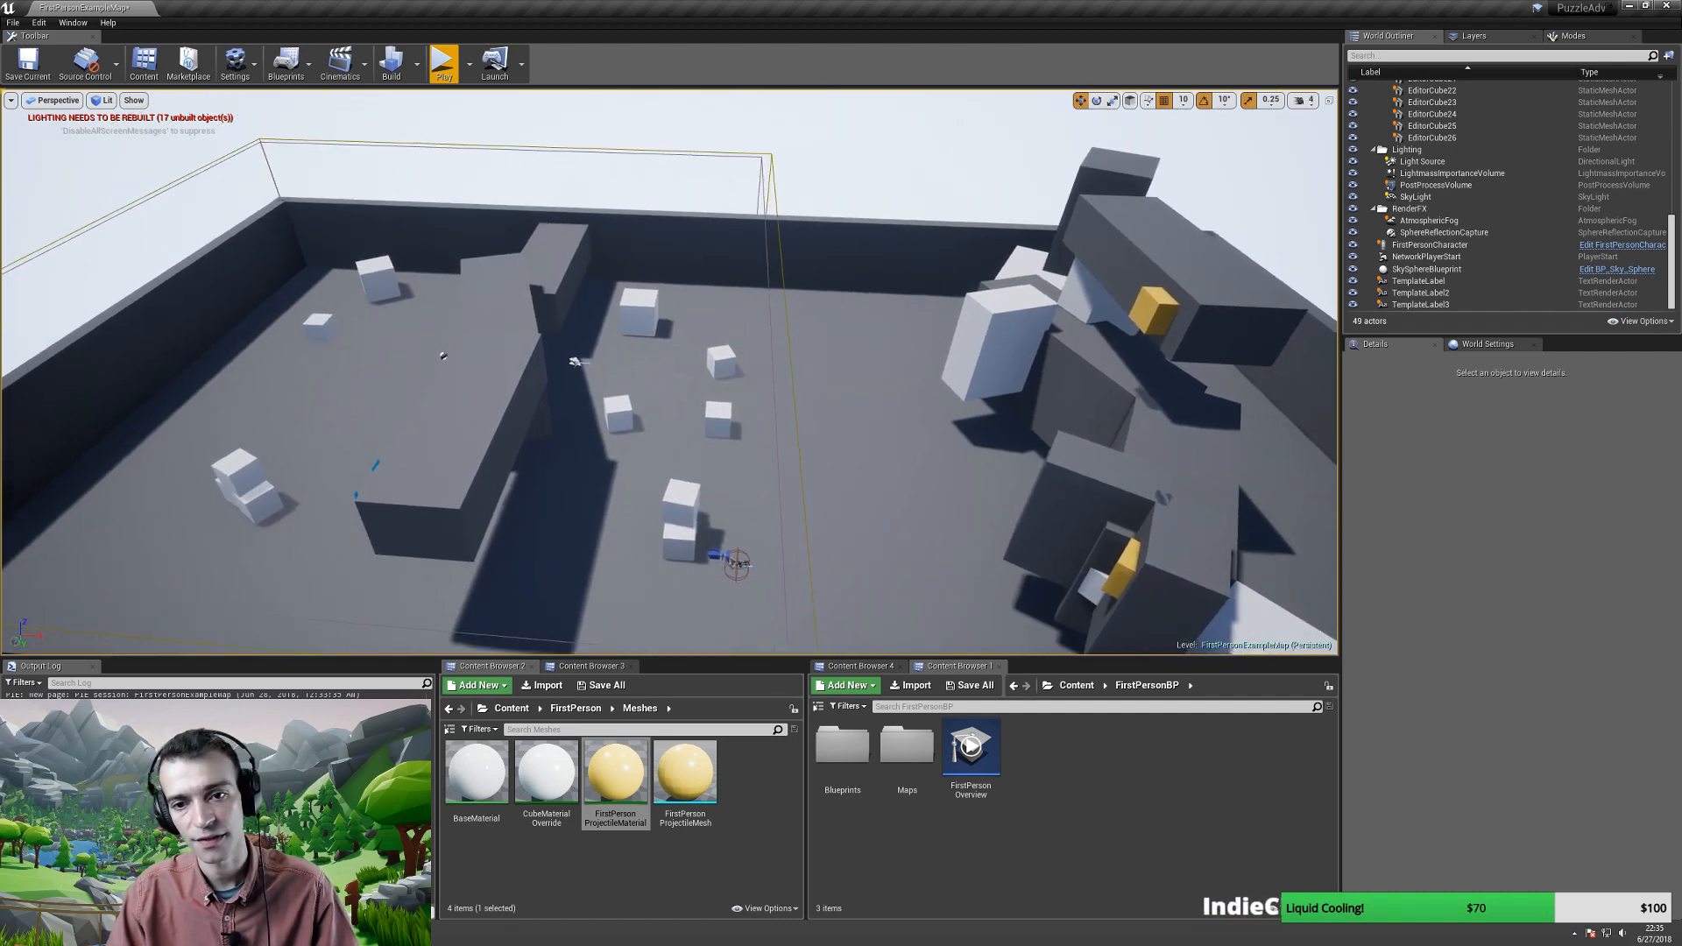
pyautogui.click(776, 437)
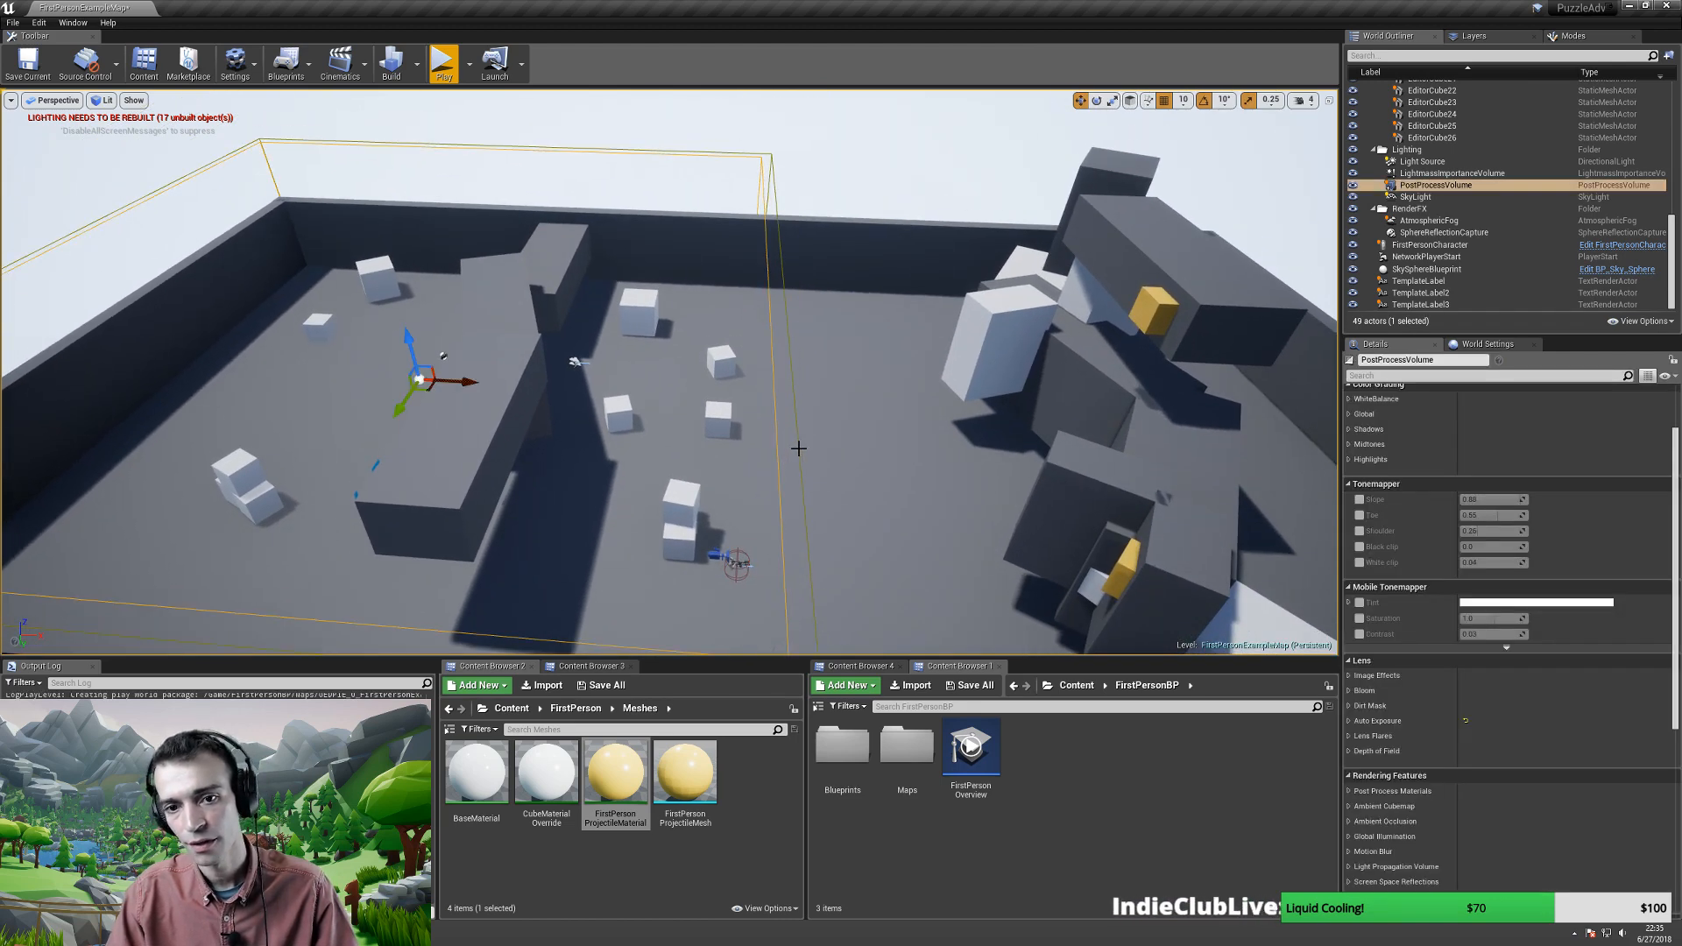
pyautogui.moveTo(798, 448)
pyautogui.mouseDown(button='right')
pyautogui.moveTo(825, 462)
pyautogui.moveTo(778, 459)
pyautogui.mouseUp(button='right')
# - Play the level and walk and jump through the arena toward the large white box
pyautogui.hotkey('alt', 'p')
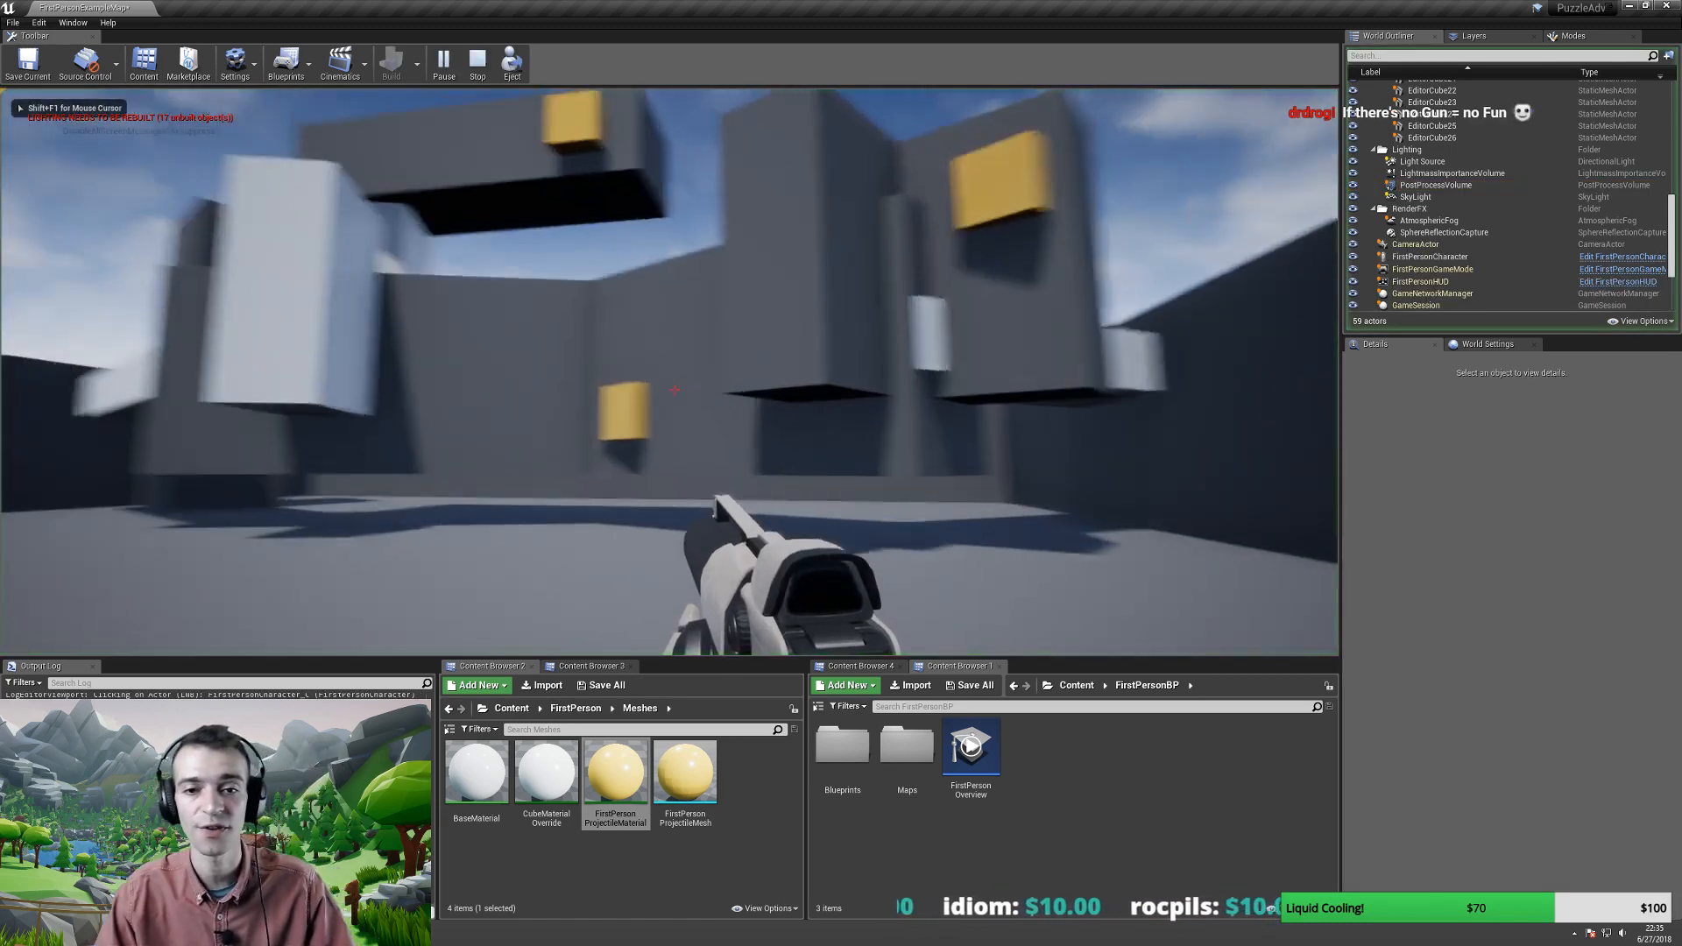
pyautogui.press('w')
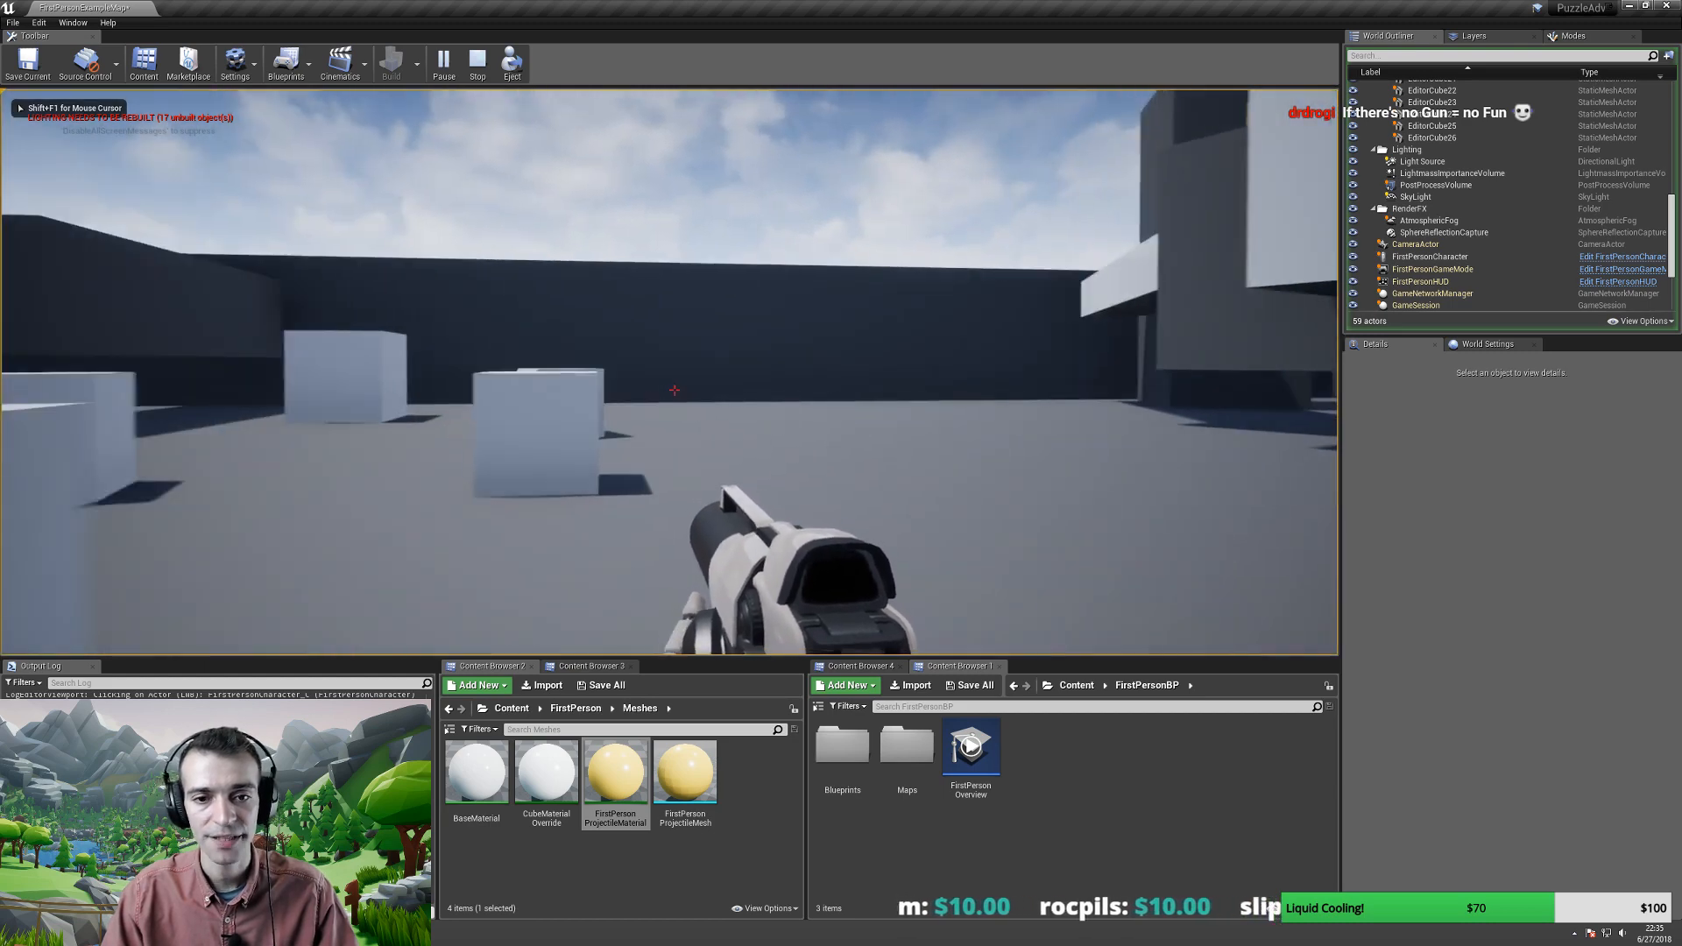
pyautogui.press('w')
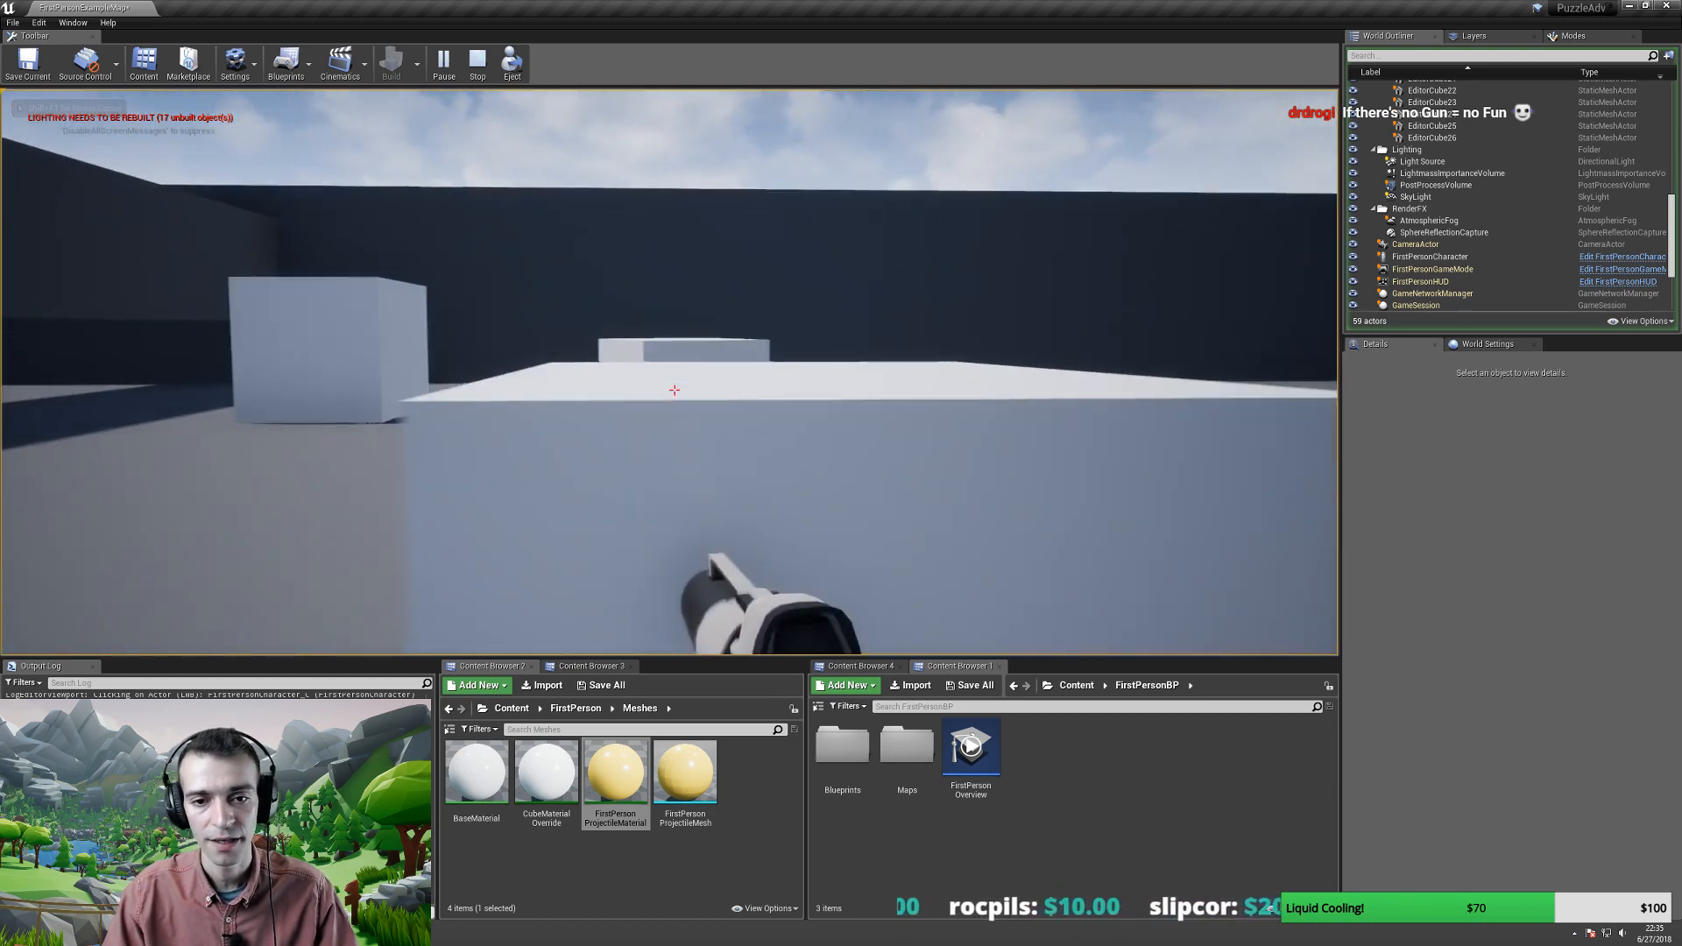
pyautogui.press('space')
pyautogui.press('w')
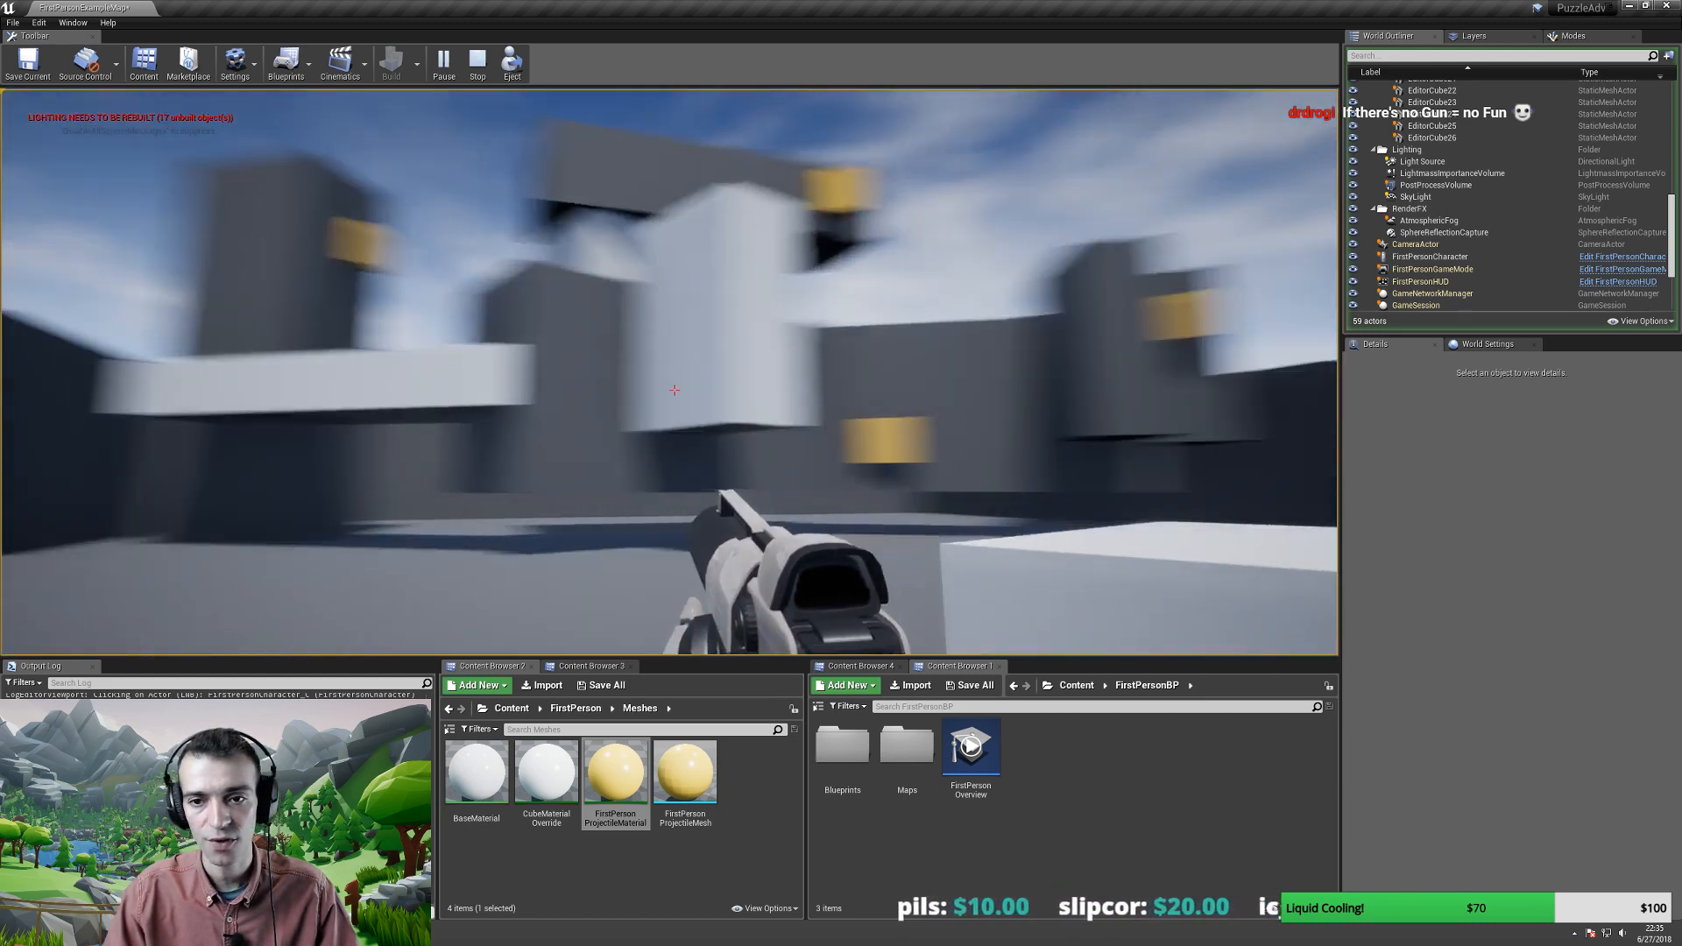
pyautogui.press('w')
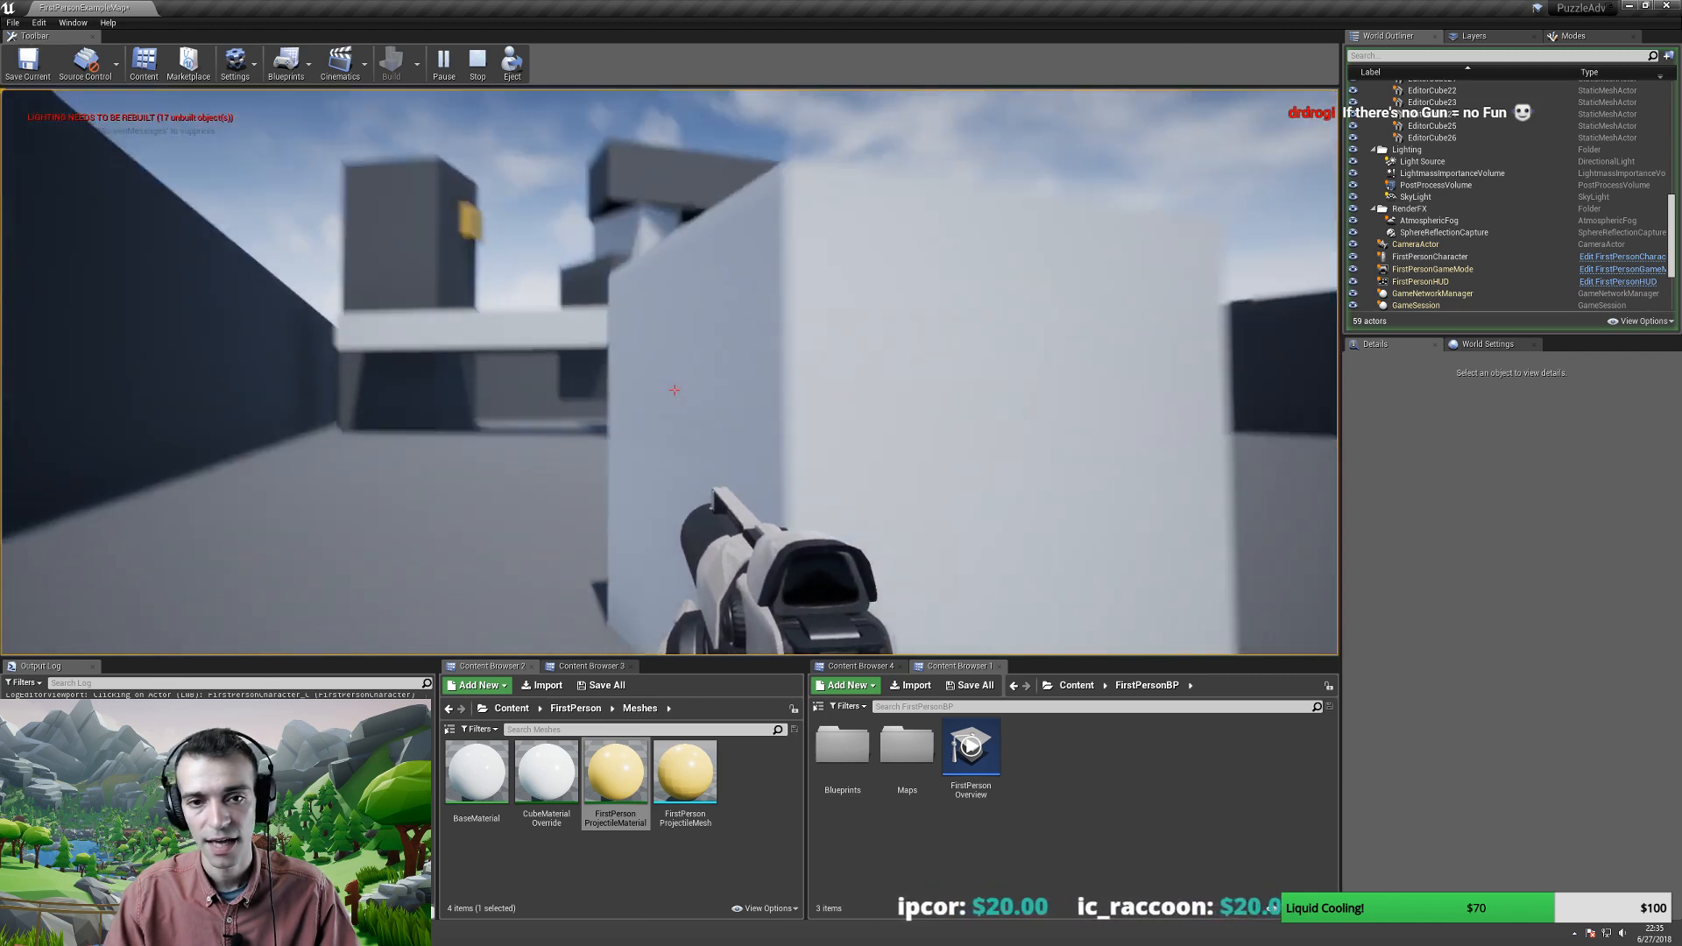
# - Back away and fire projectiles to knock over the white boxes
pyautogui.press('s')
pyautogui.click(674, 389)
pyautogui.press('s')
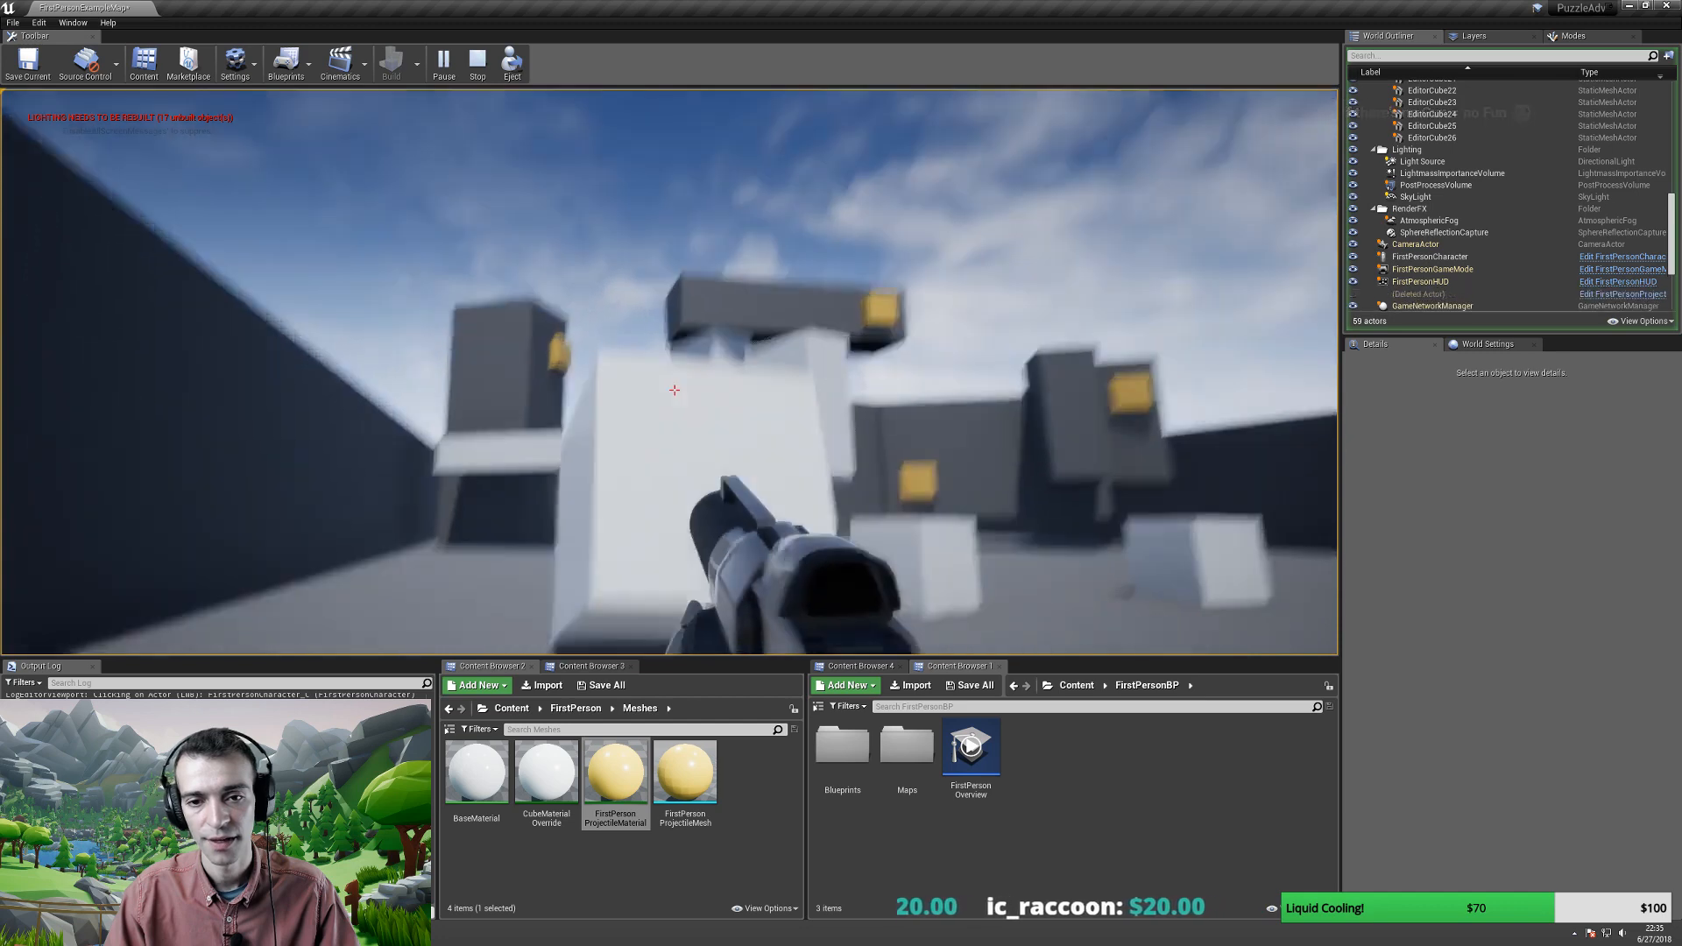
pyautogui.click(675, 390)
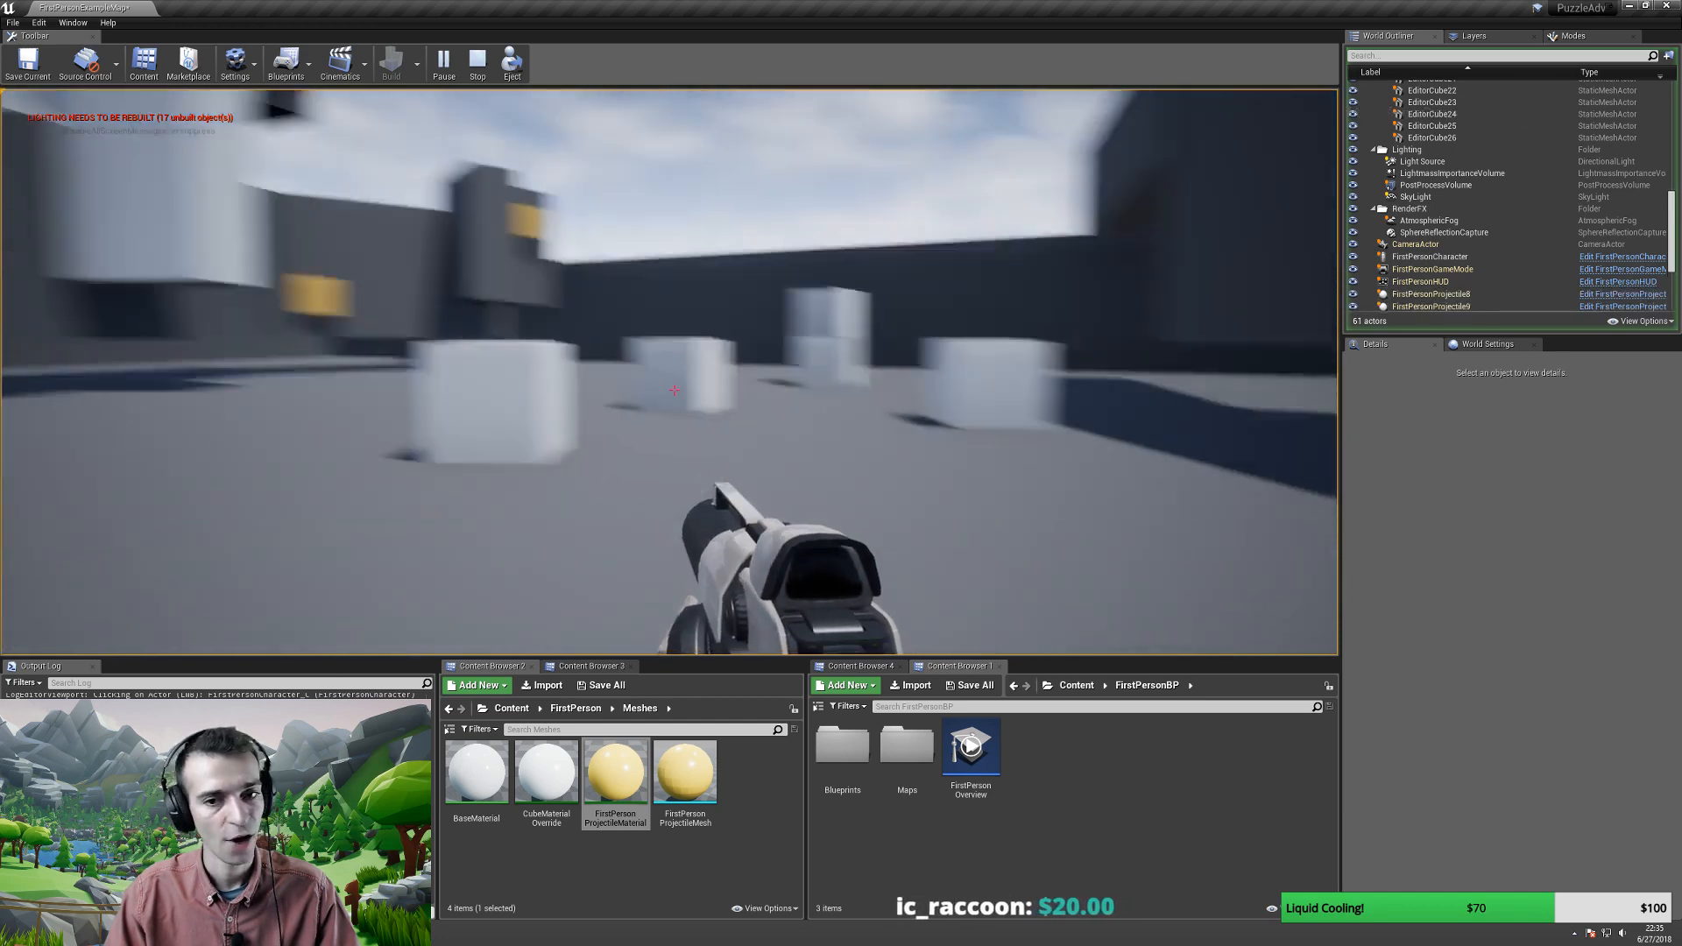
pyautogui.click(675, 389)
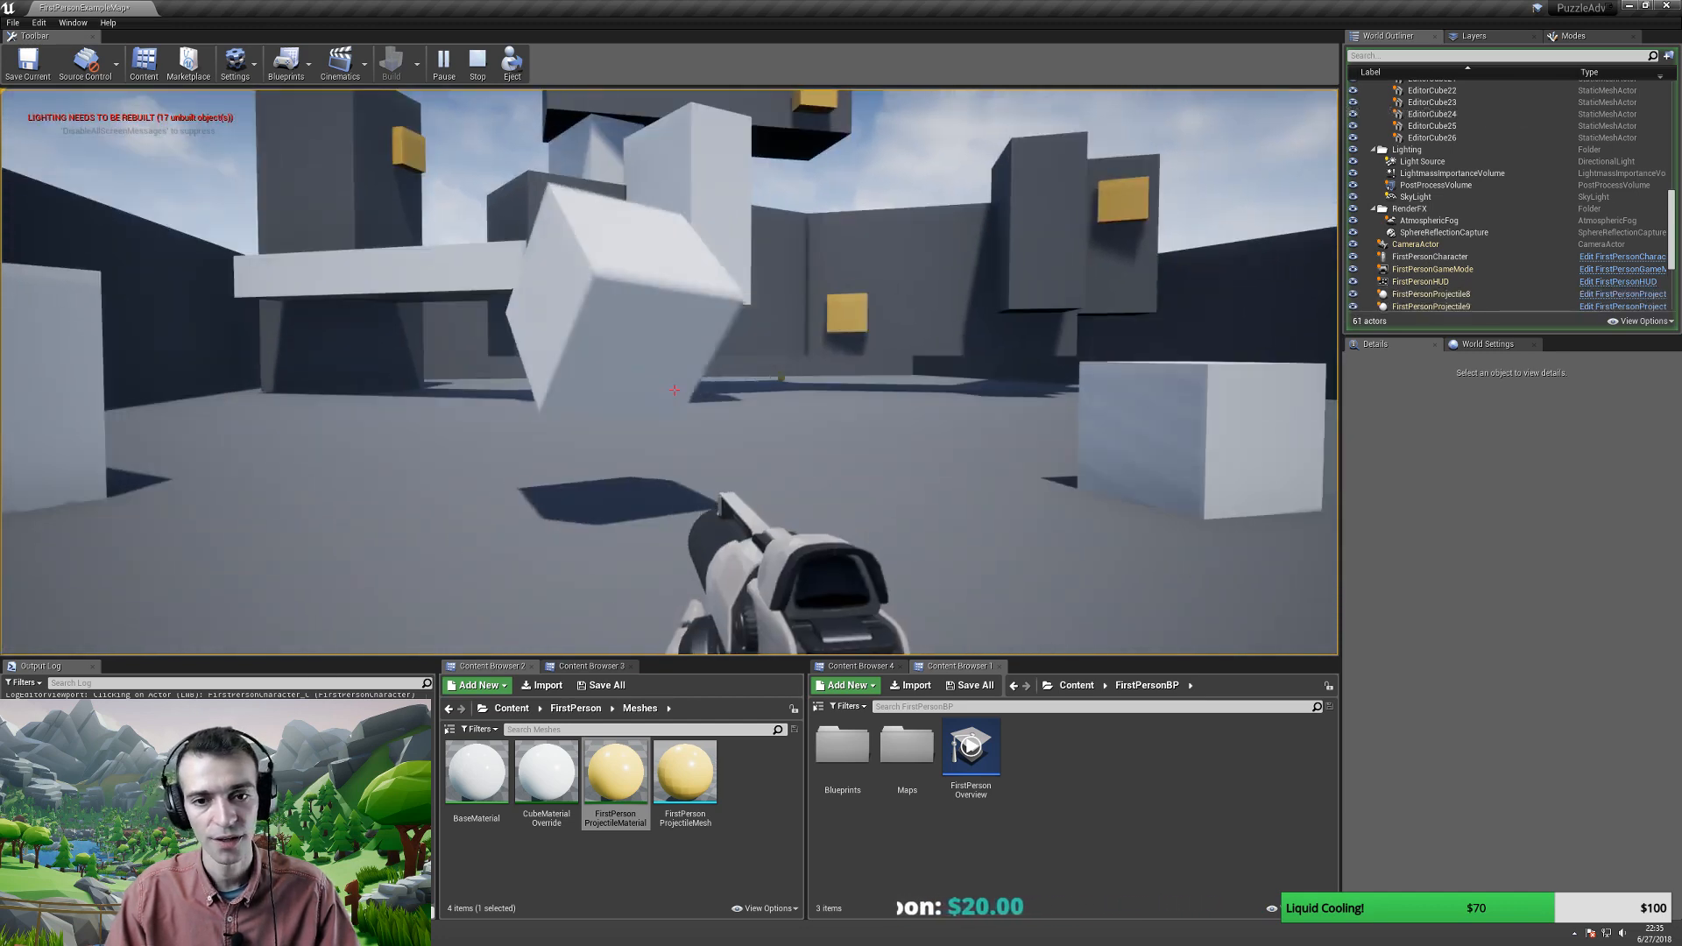
pyautogui.press('a')
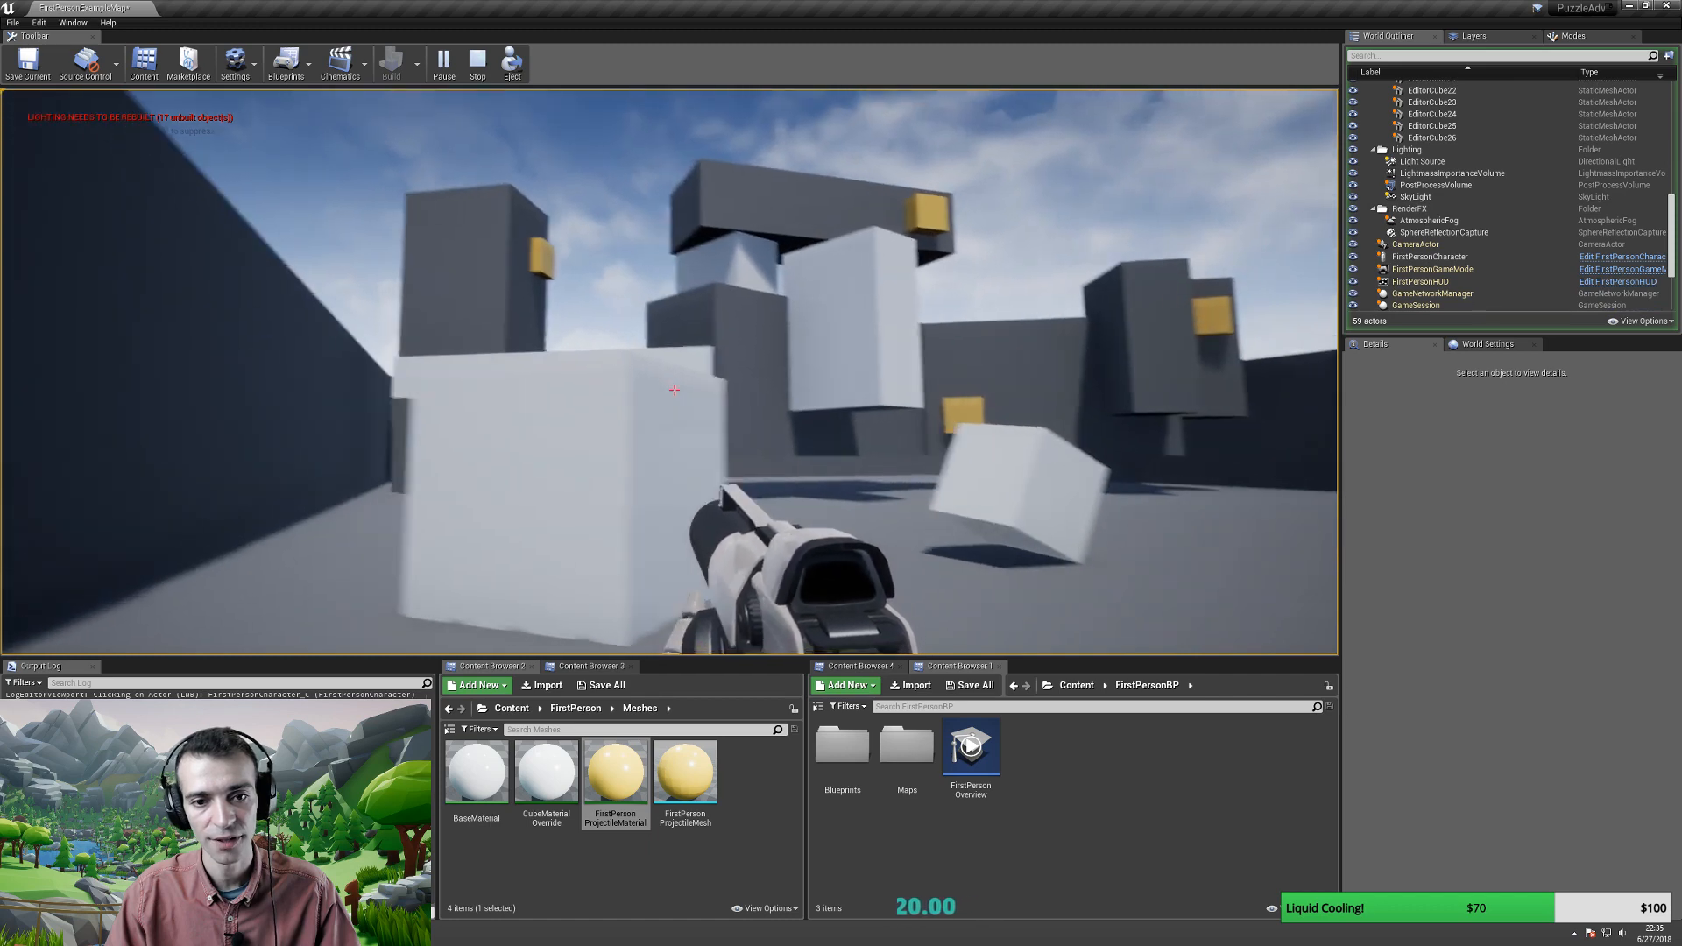
pyautogui.click(675, 389)
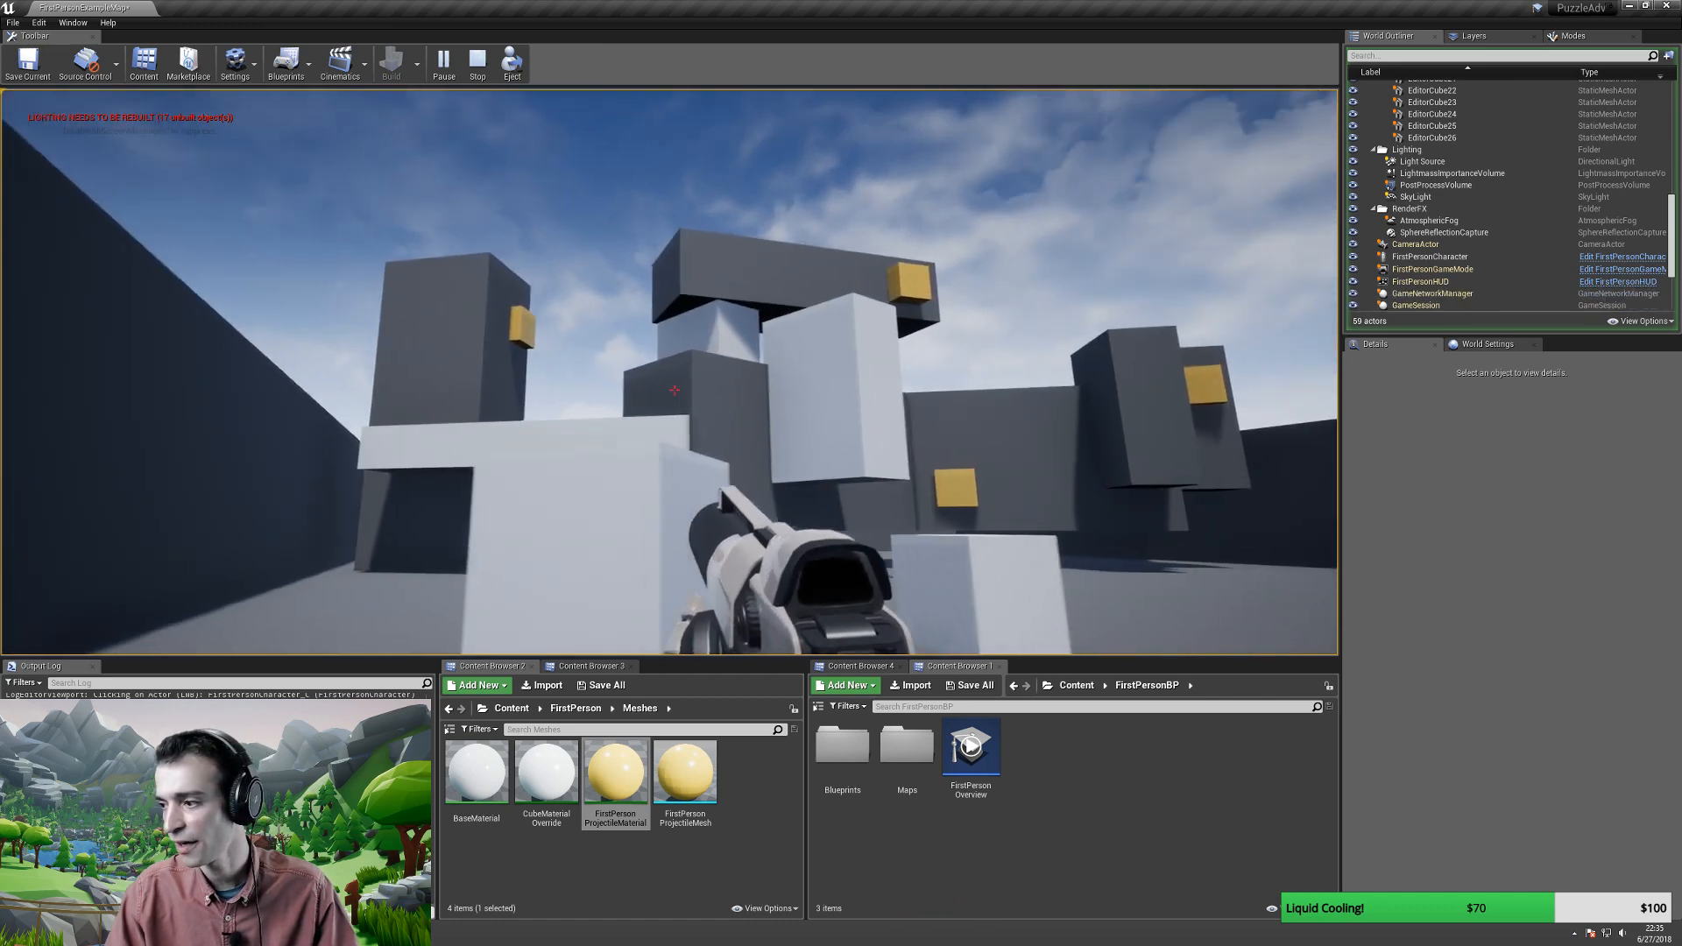
pyautogui.press('d')
pyautogui.press('d')
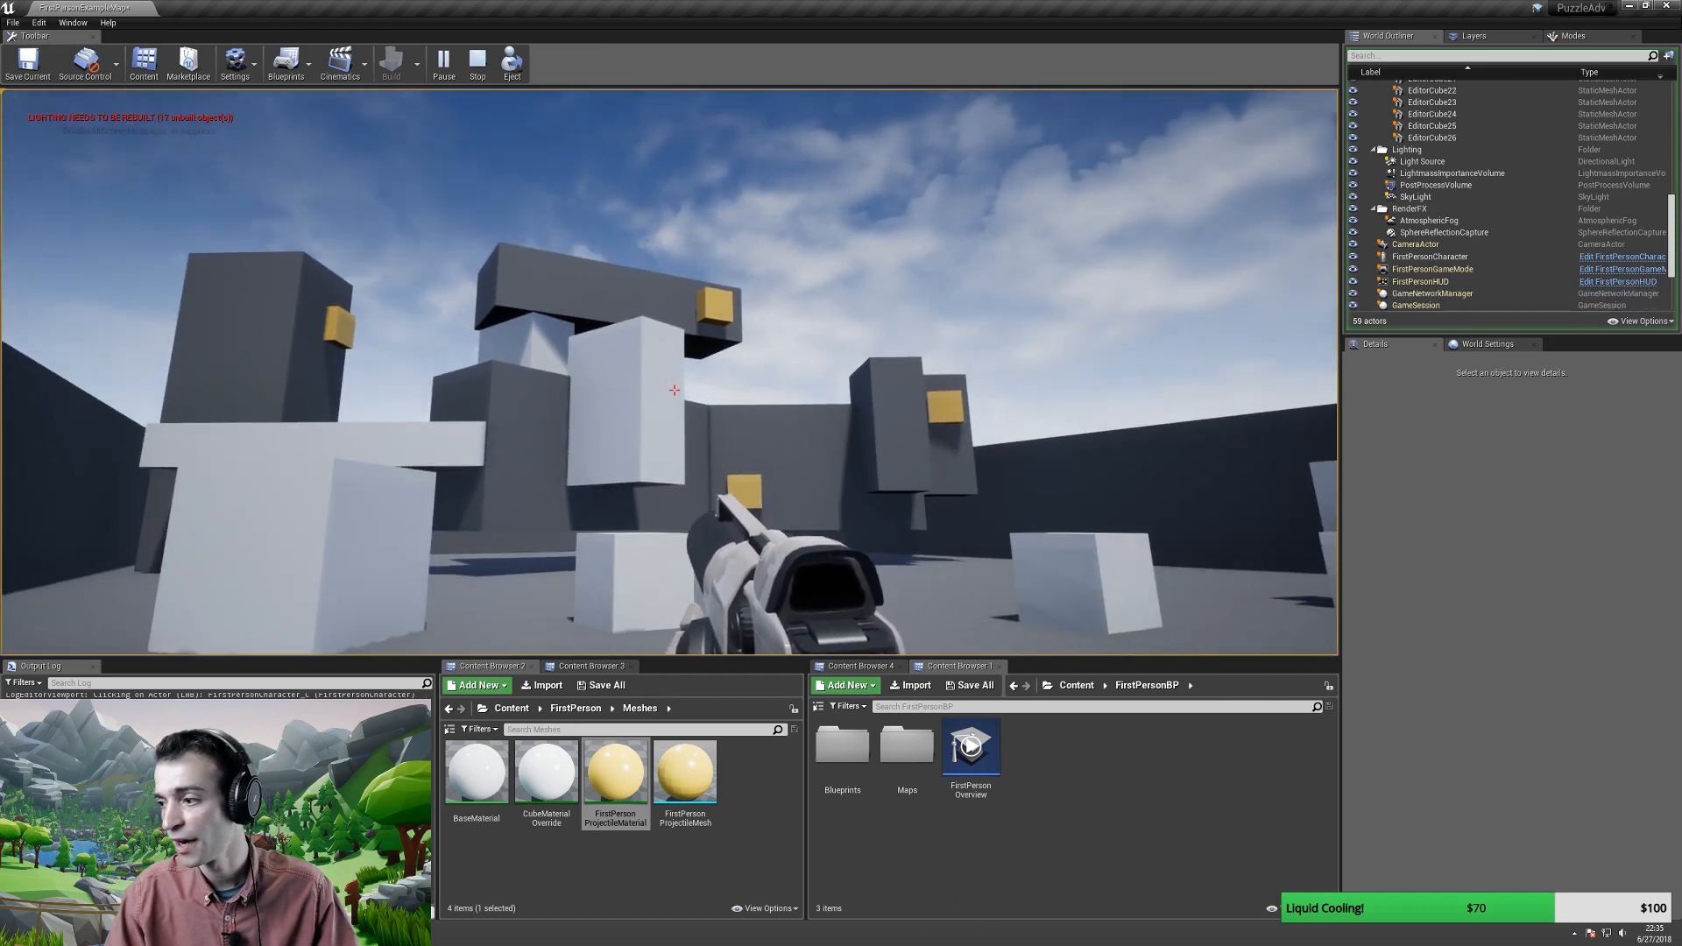
# - Circle the stack of white boxes and walk toward the block structure
pyautogui.press('w')
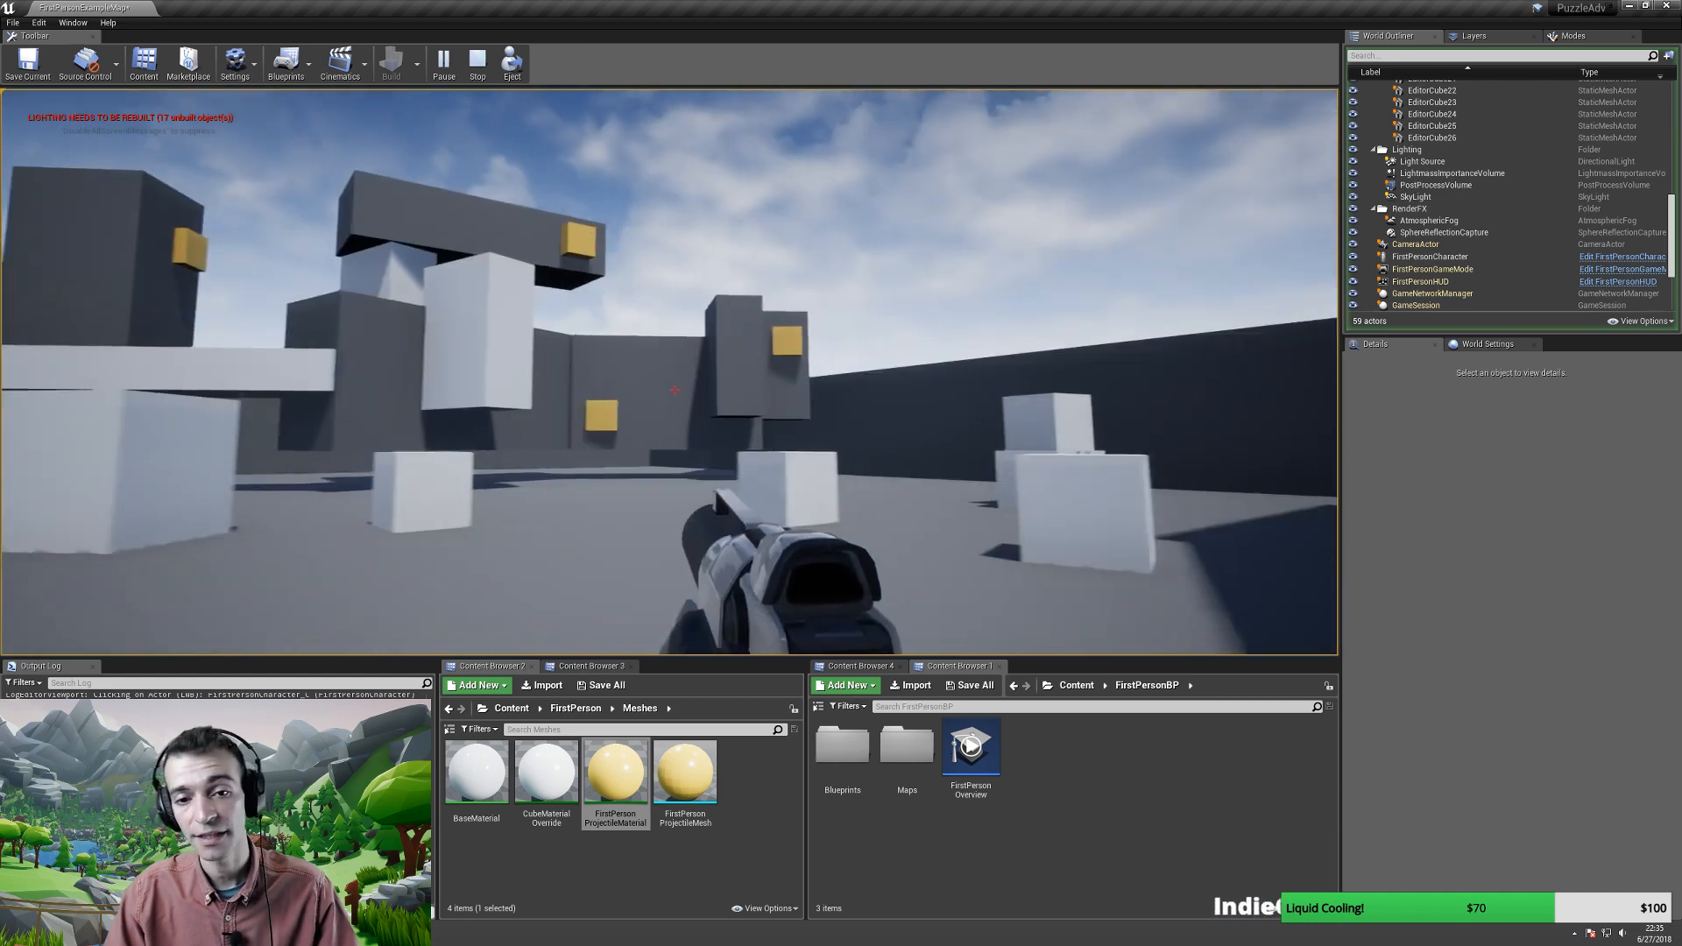
pyautogui.press('w')
pyautogui.press('d')
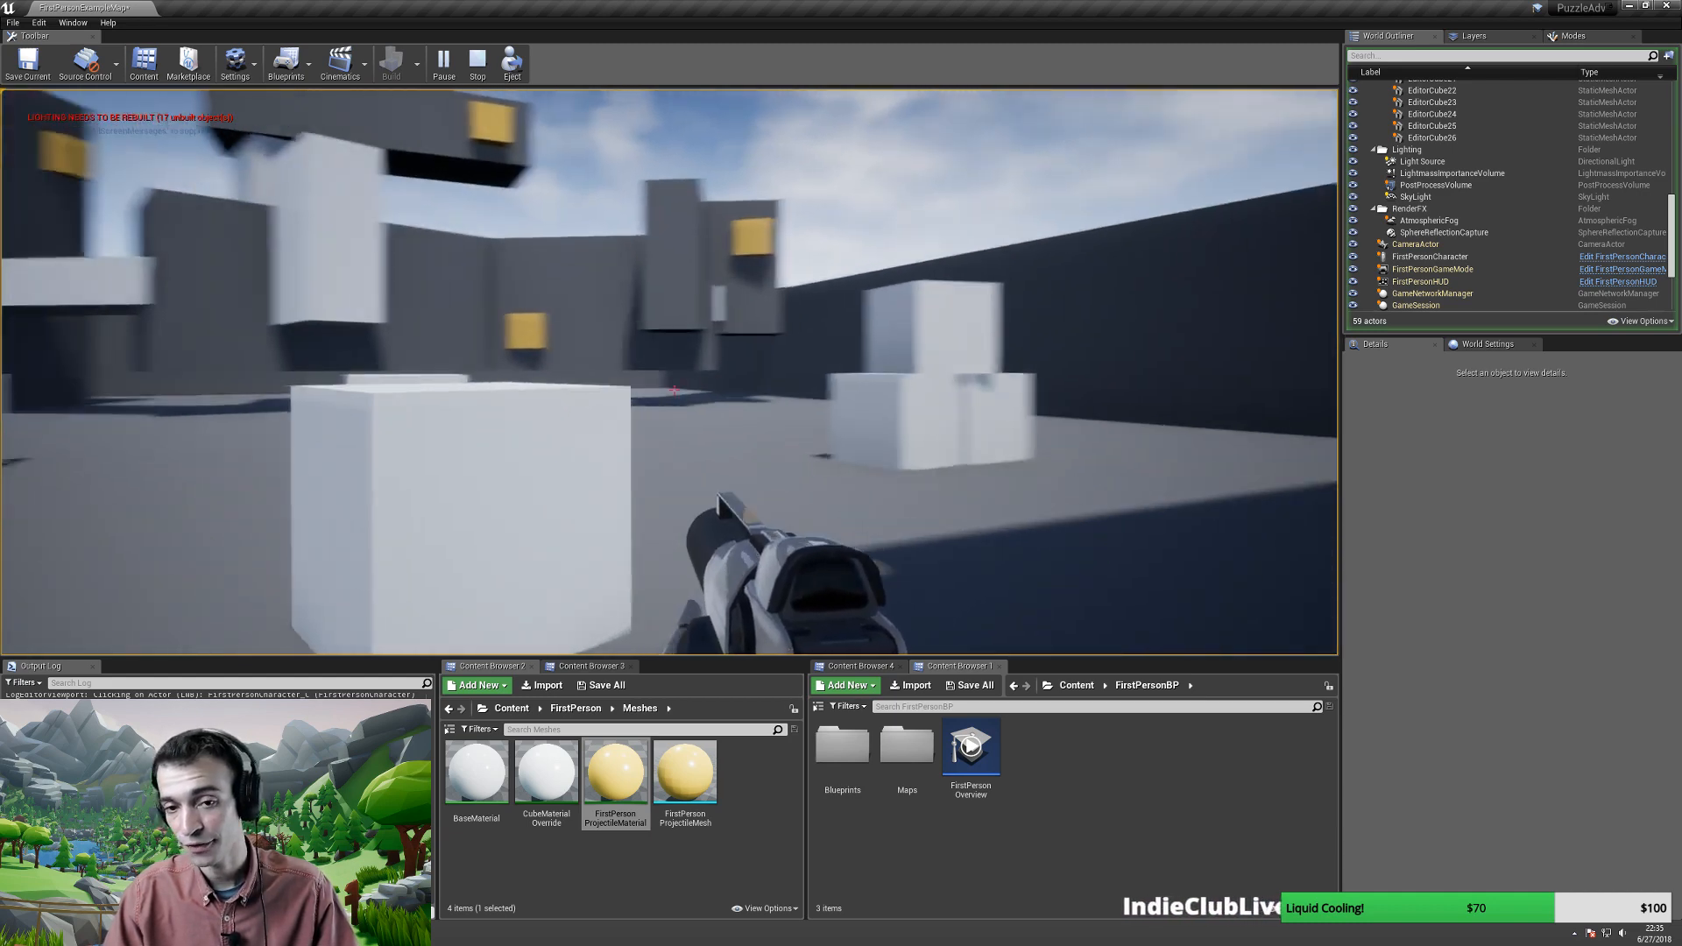
pyautogui.press('d')
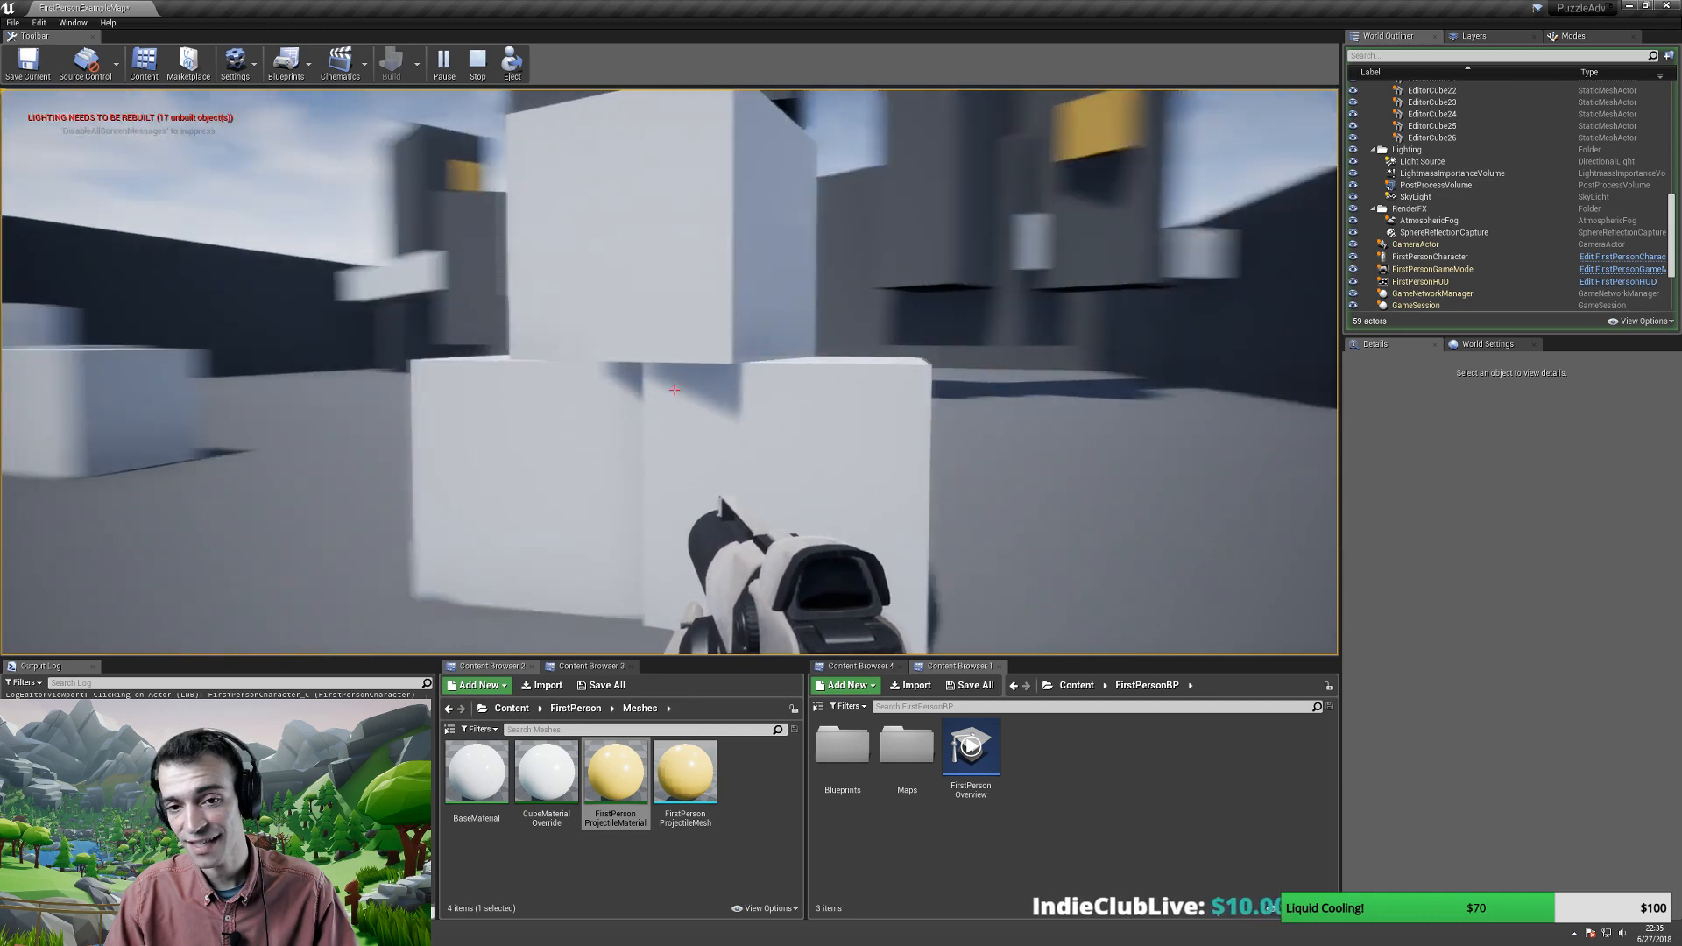
pyautogui.press('s')
pyautogui.press('d')
pyautogui.press('s')
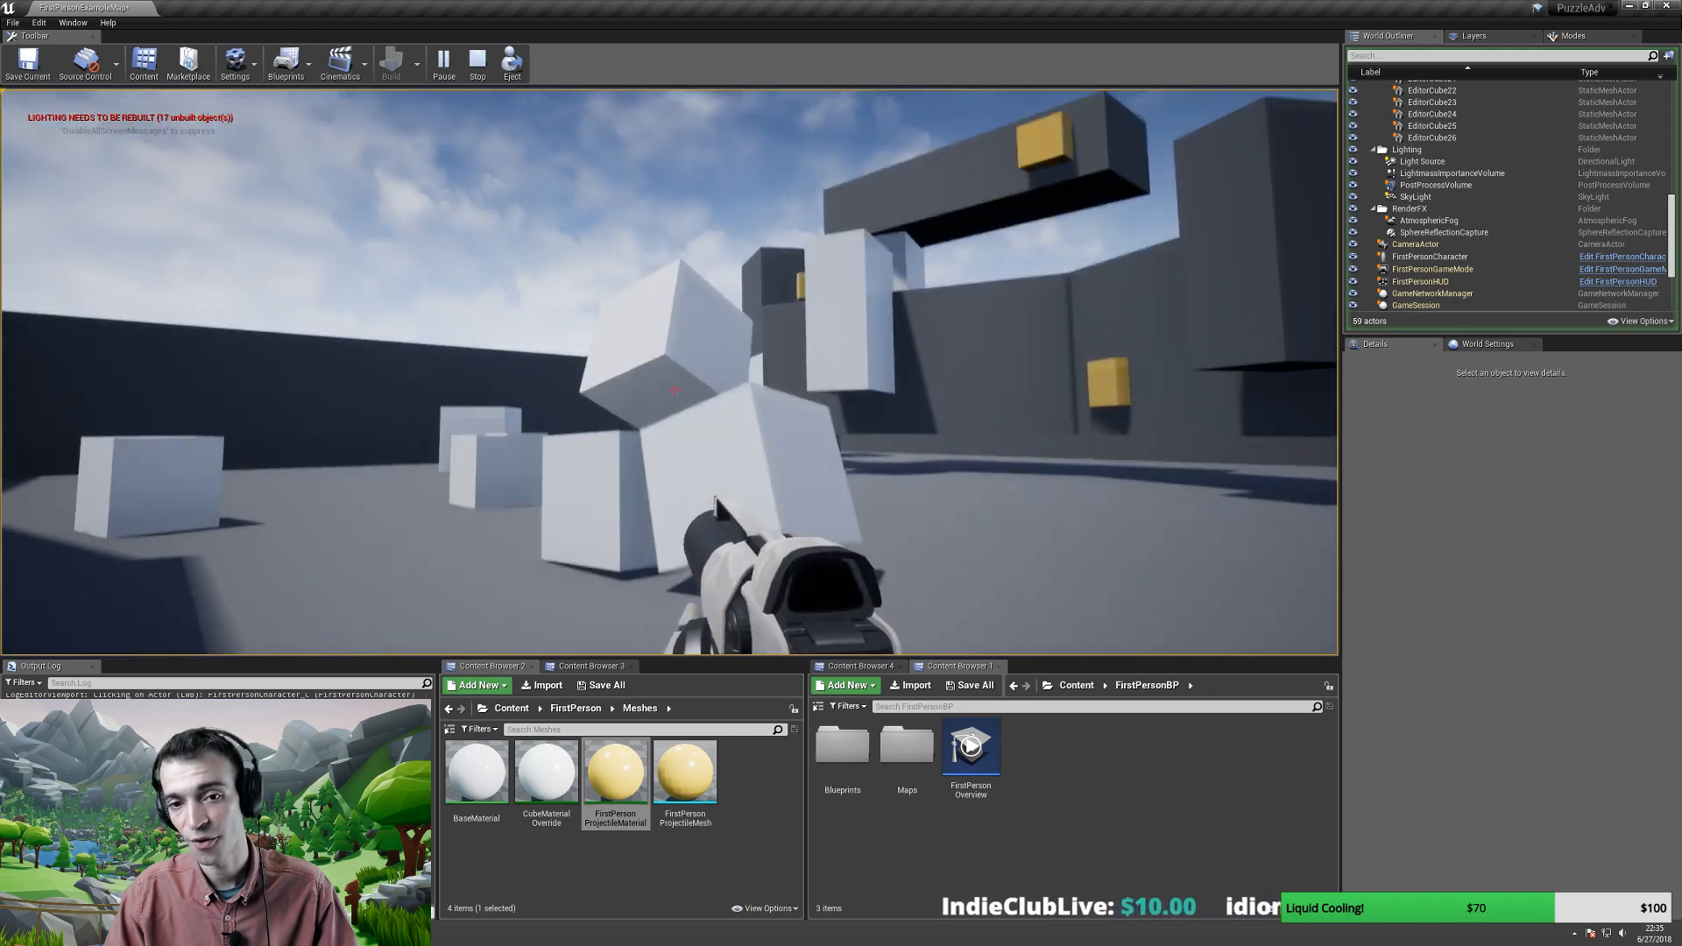
pyautogui.press('w')
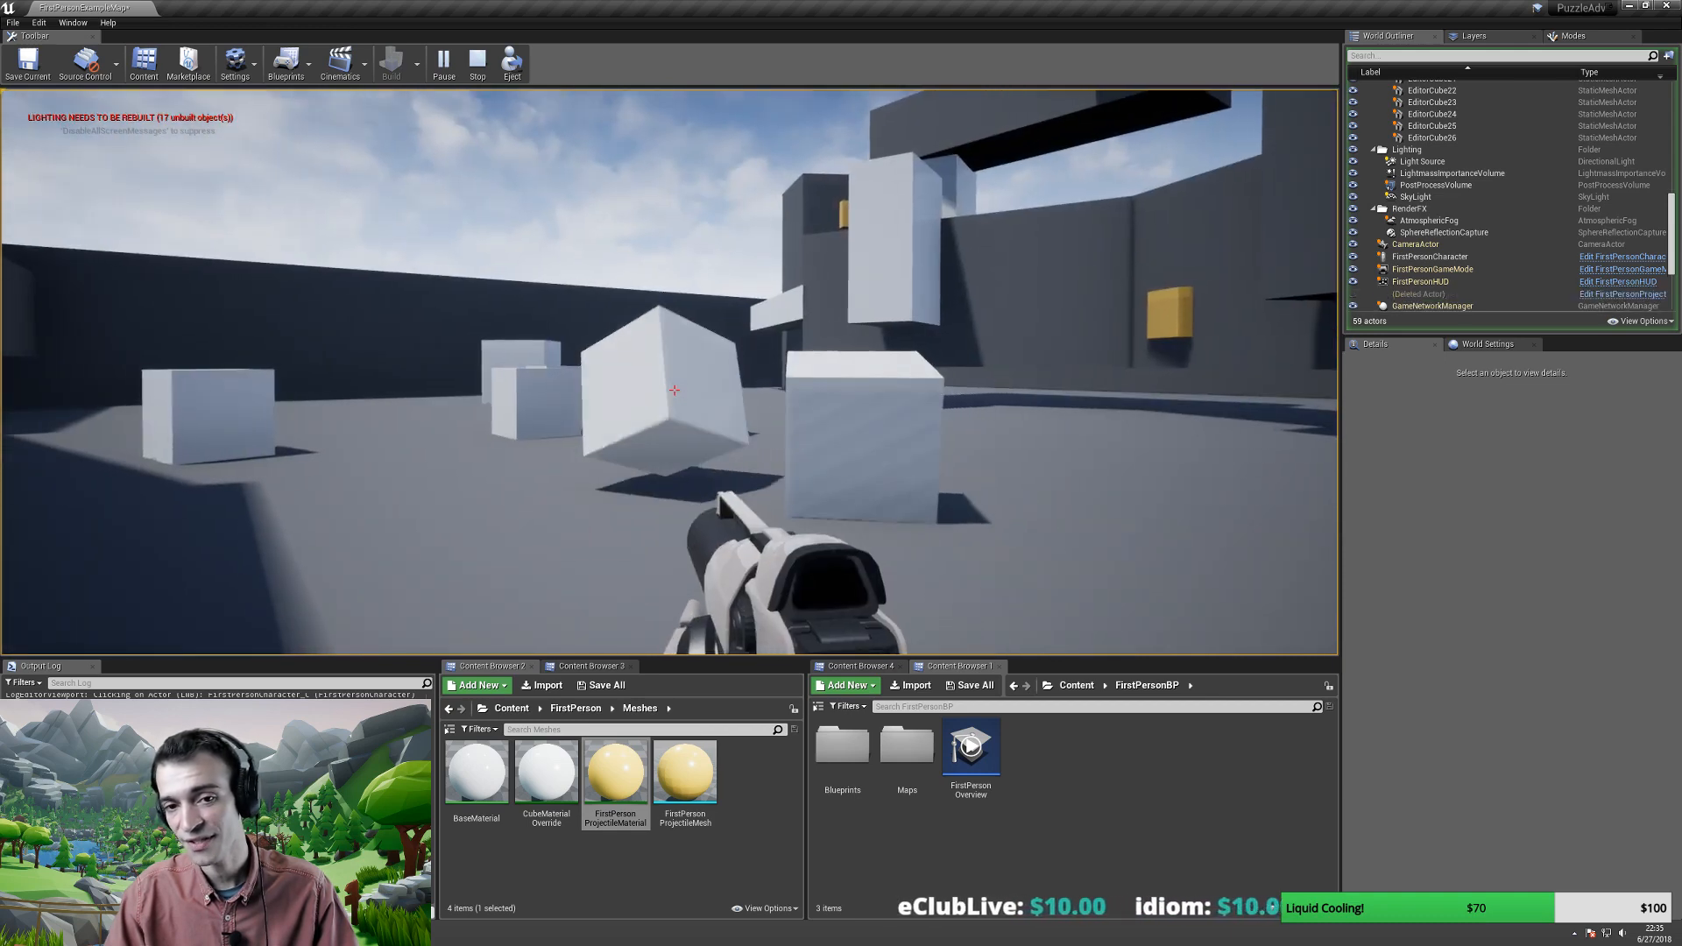
pyautogui.press('s')
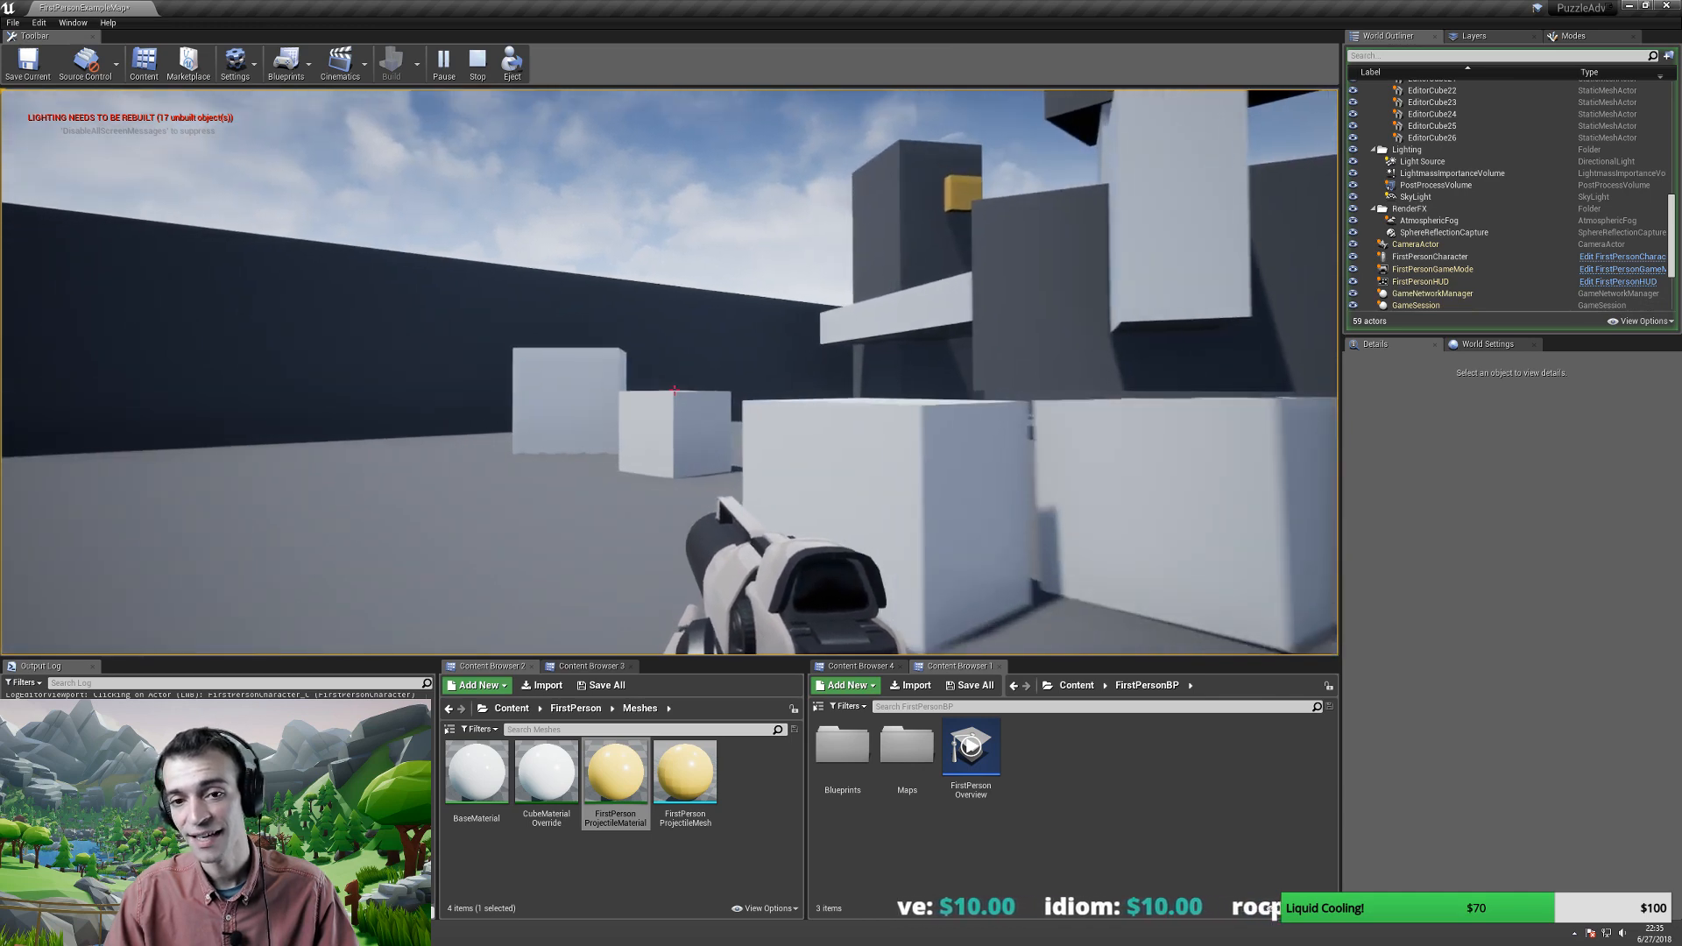
pyautogui.press('s')
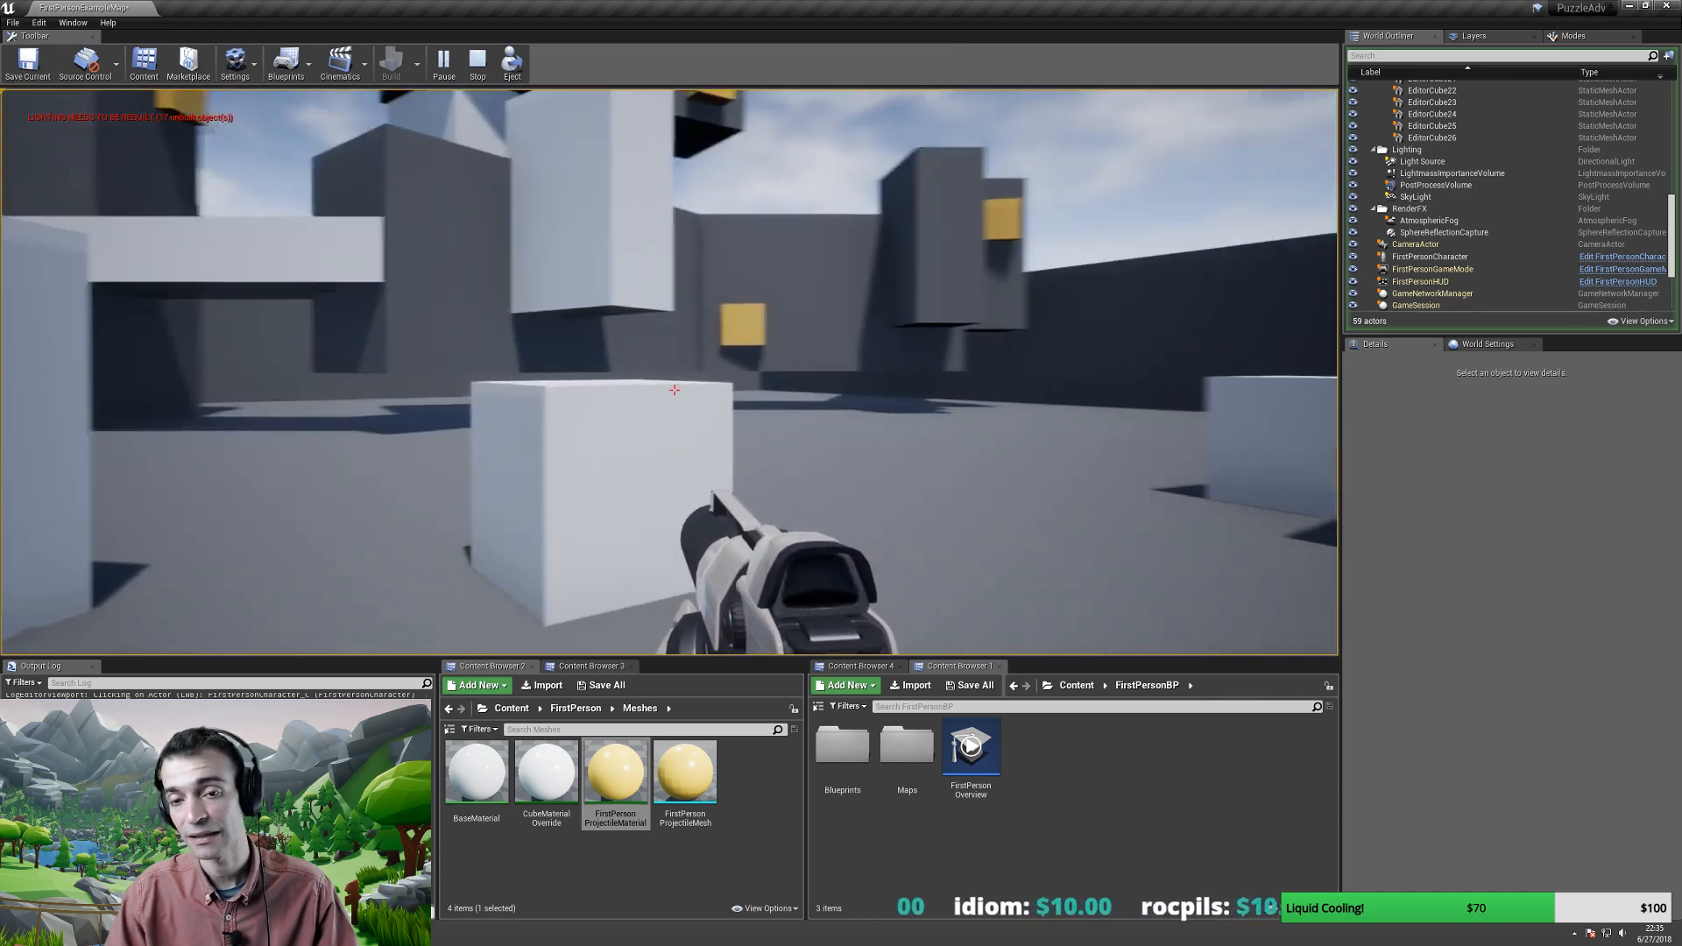
pyautogui.press('w')
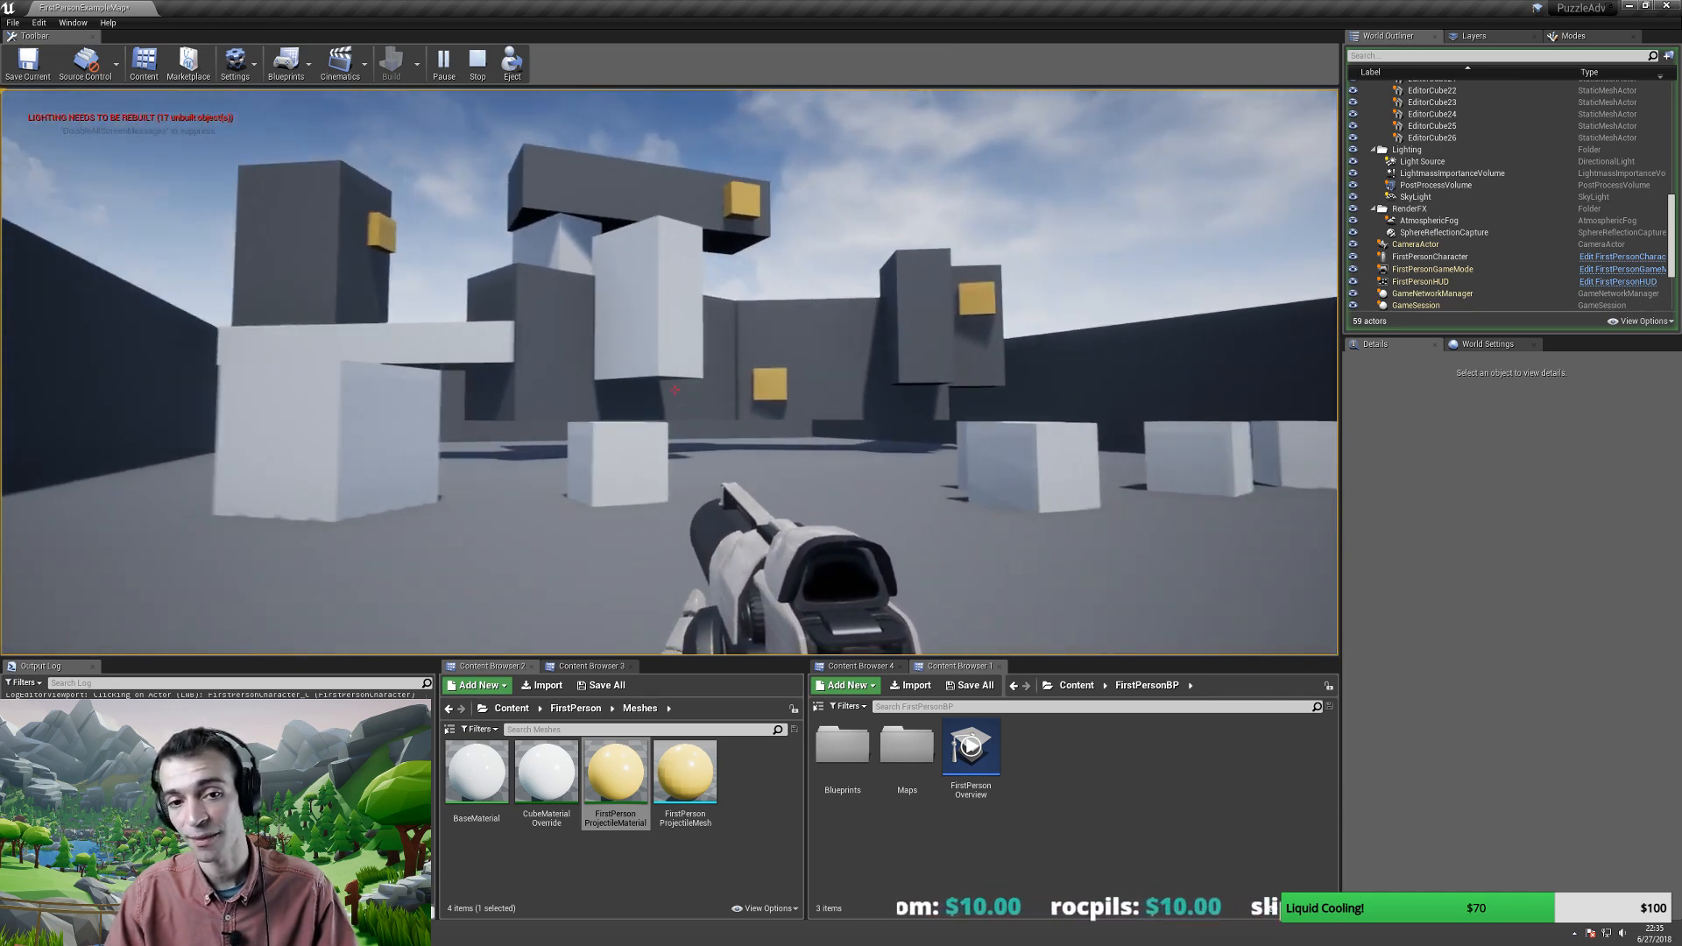
pyautogui.press('w')
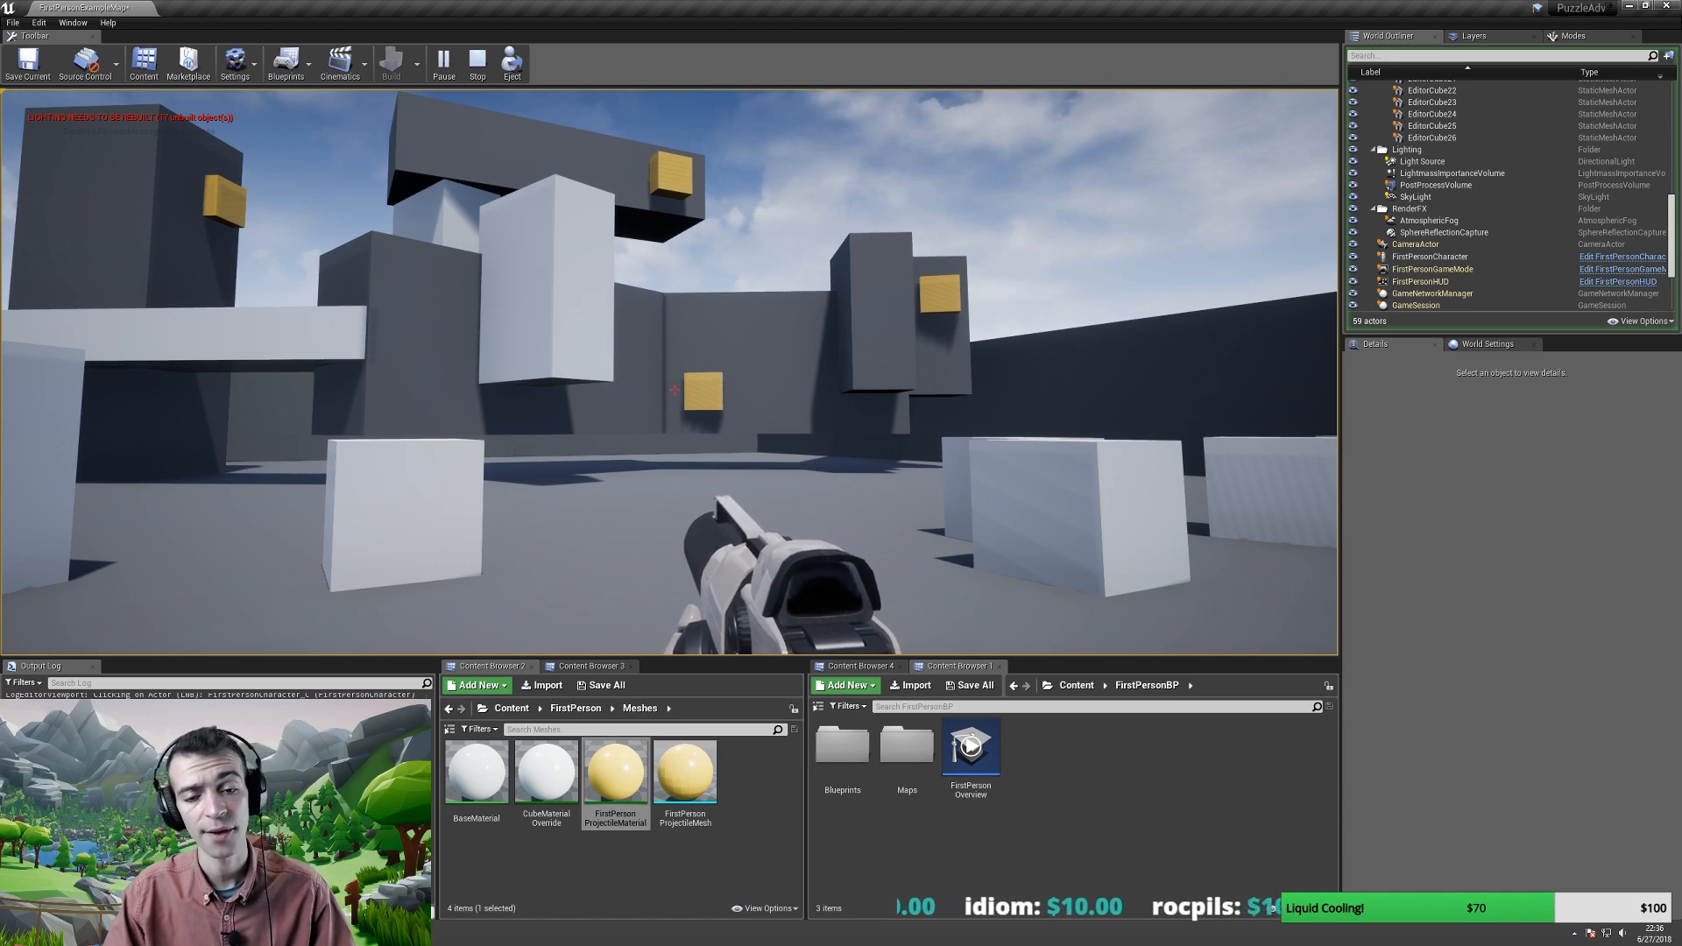
# - Walk past the towers and pillars, then stop the play session
pyautogui.press('w')
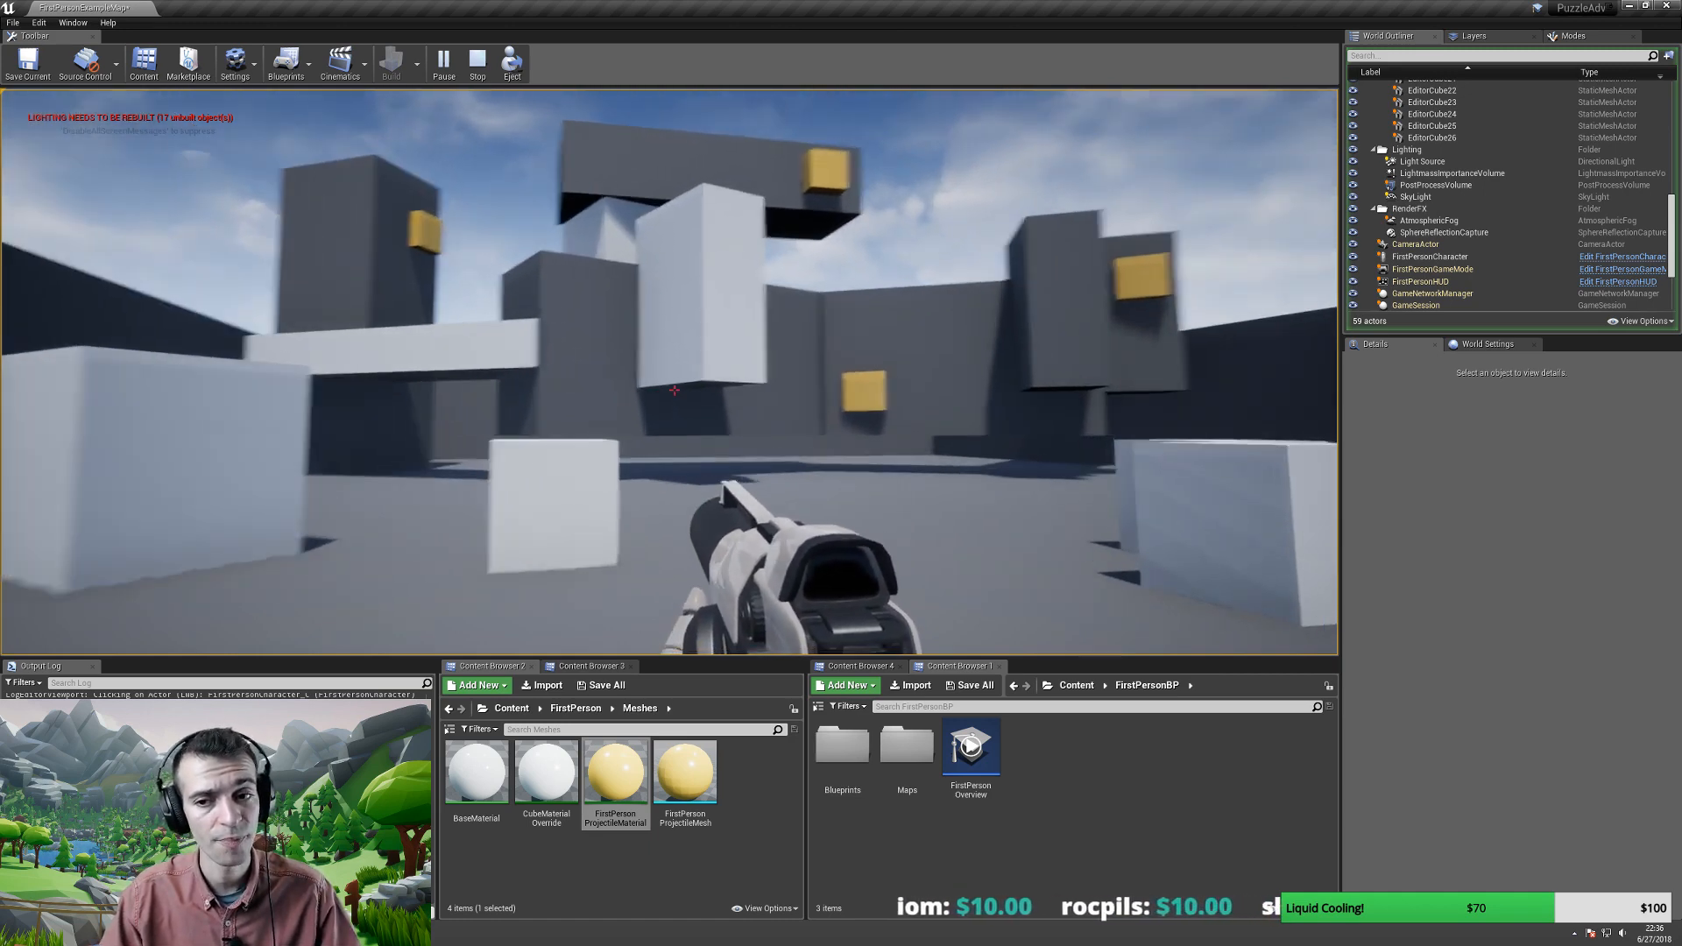
pyautogui.press('a')
pyautogui.press('s')
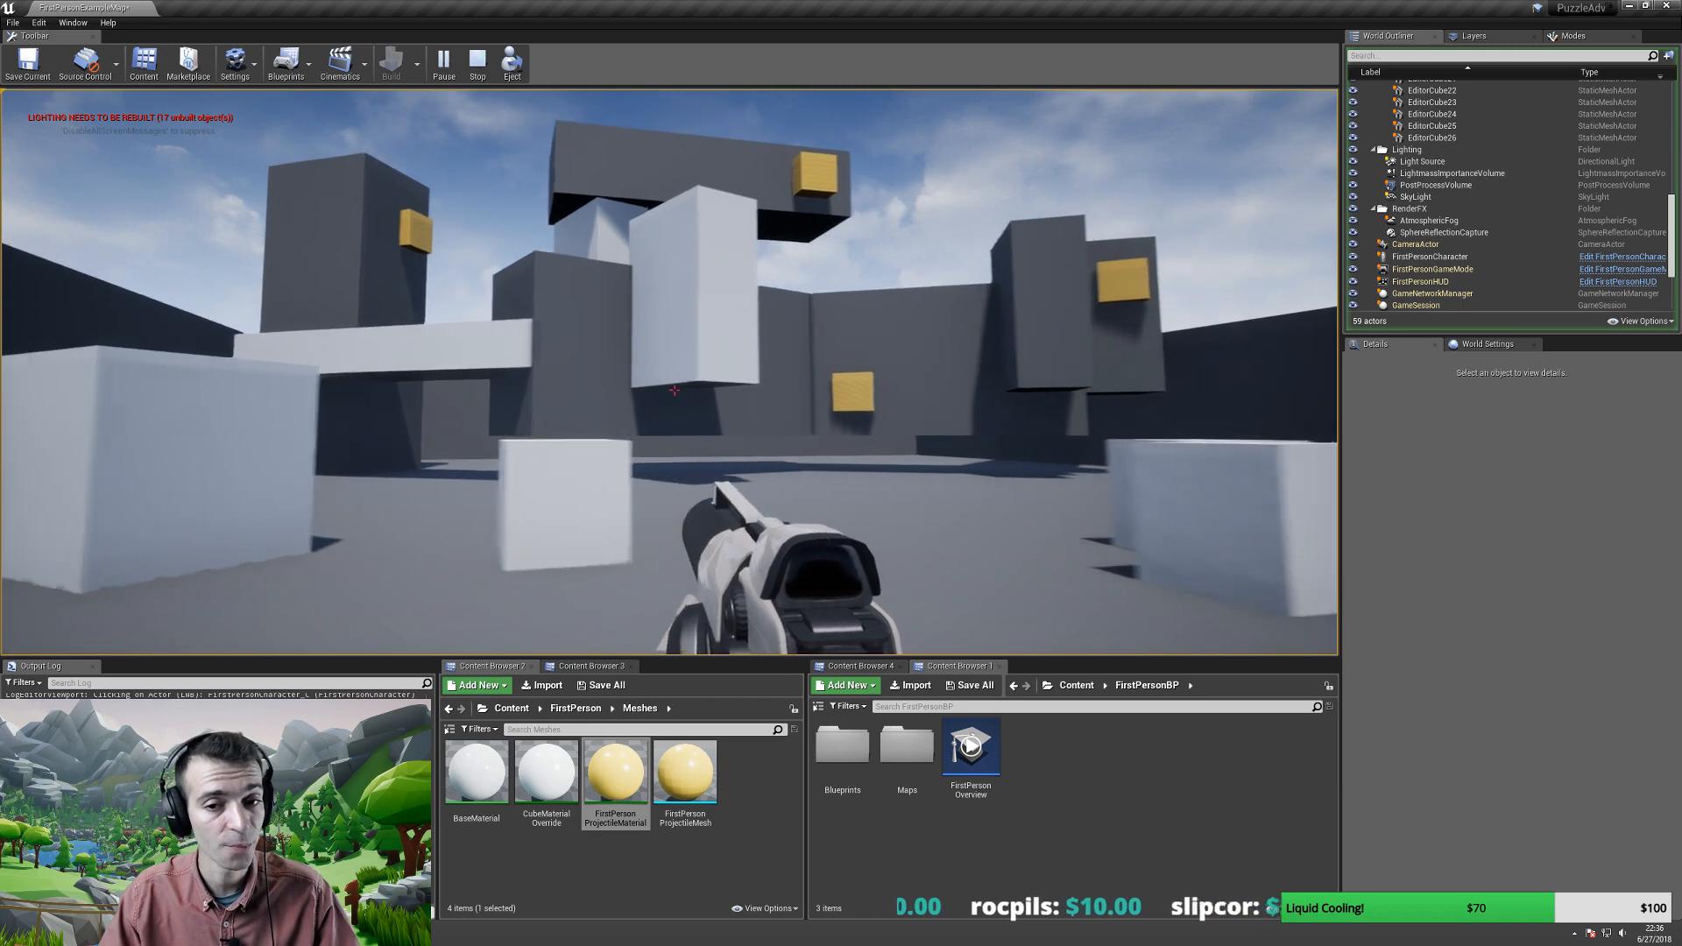
pyautogui.press('a')
pyautogui.press('w')
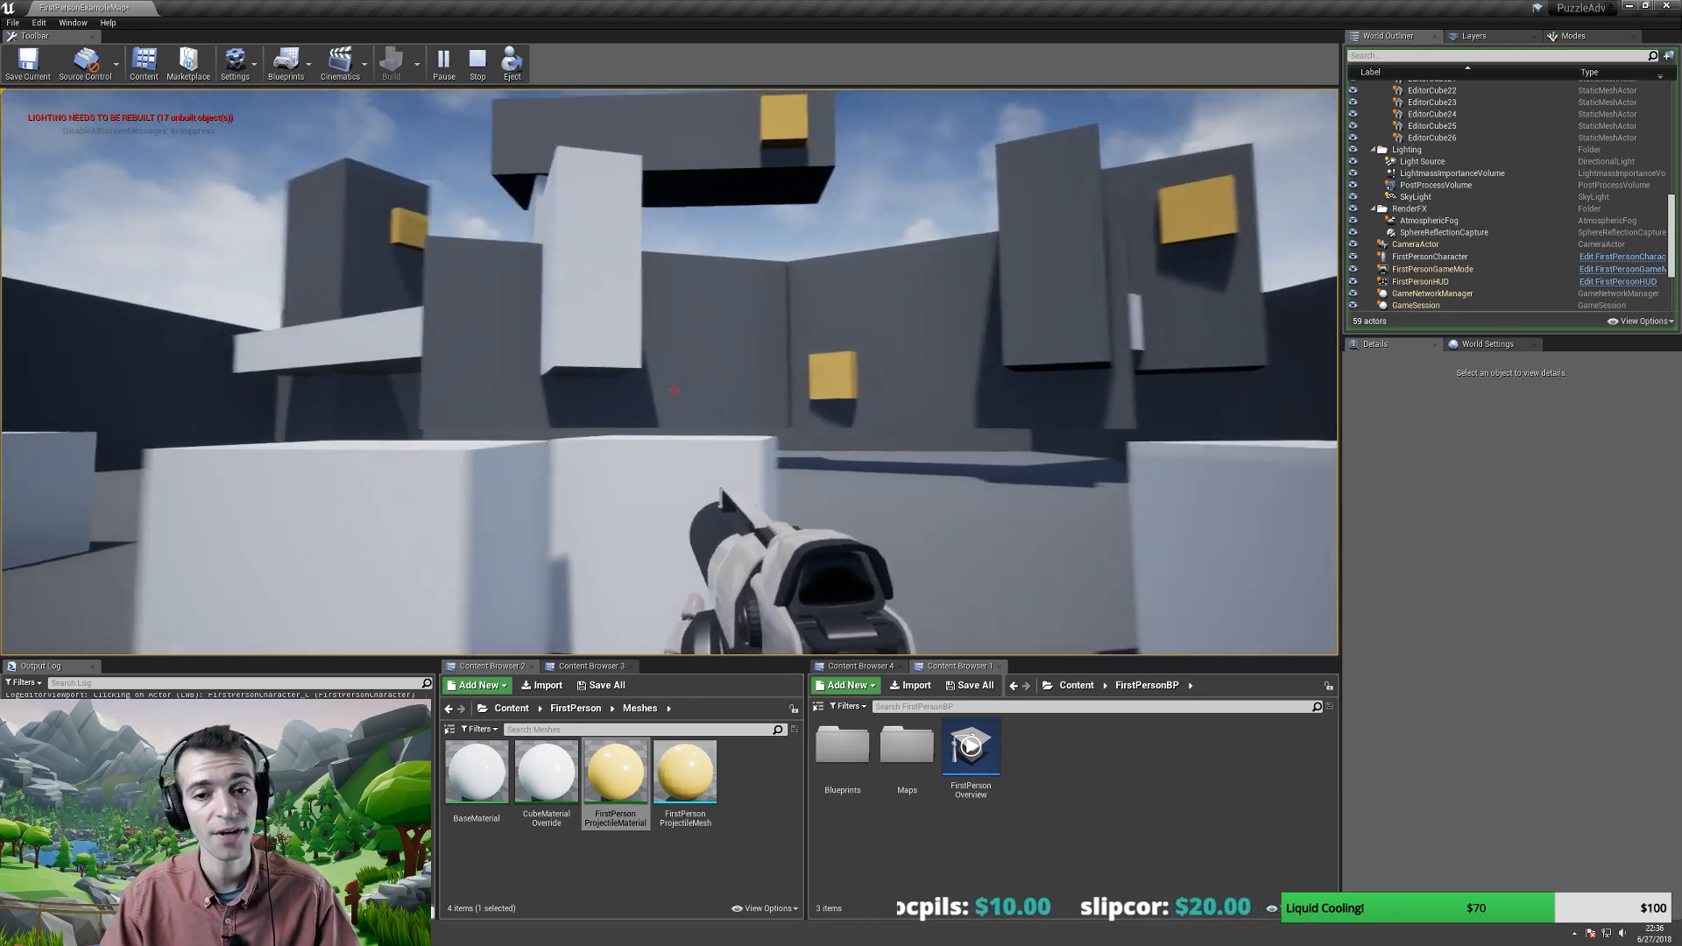
pyautogui.press('w')
pyautogui.press('a')
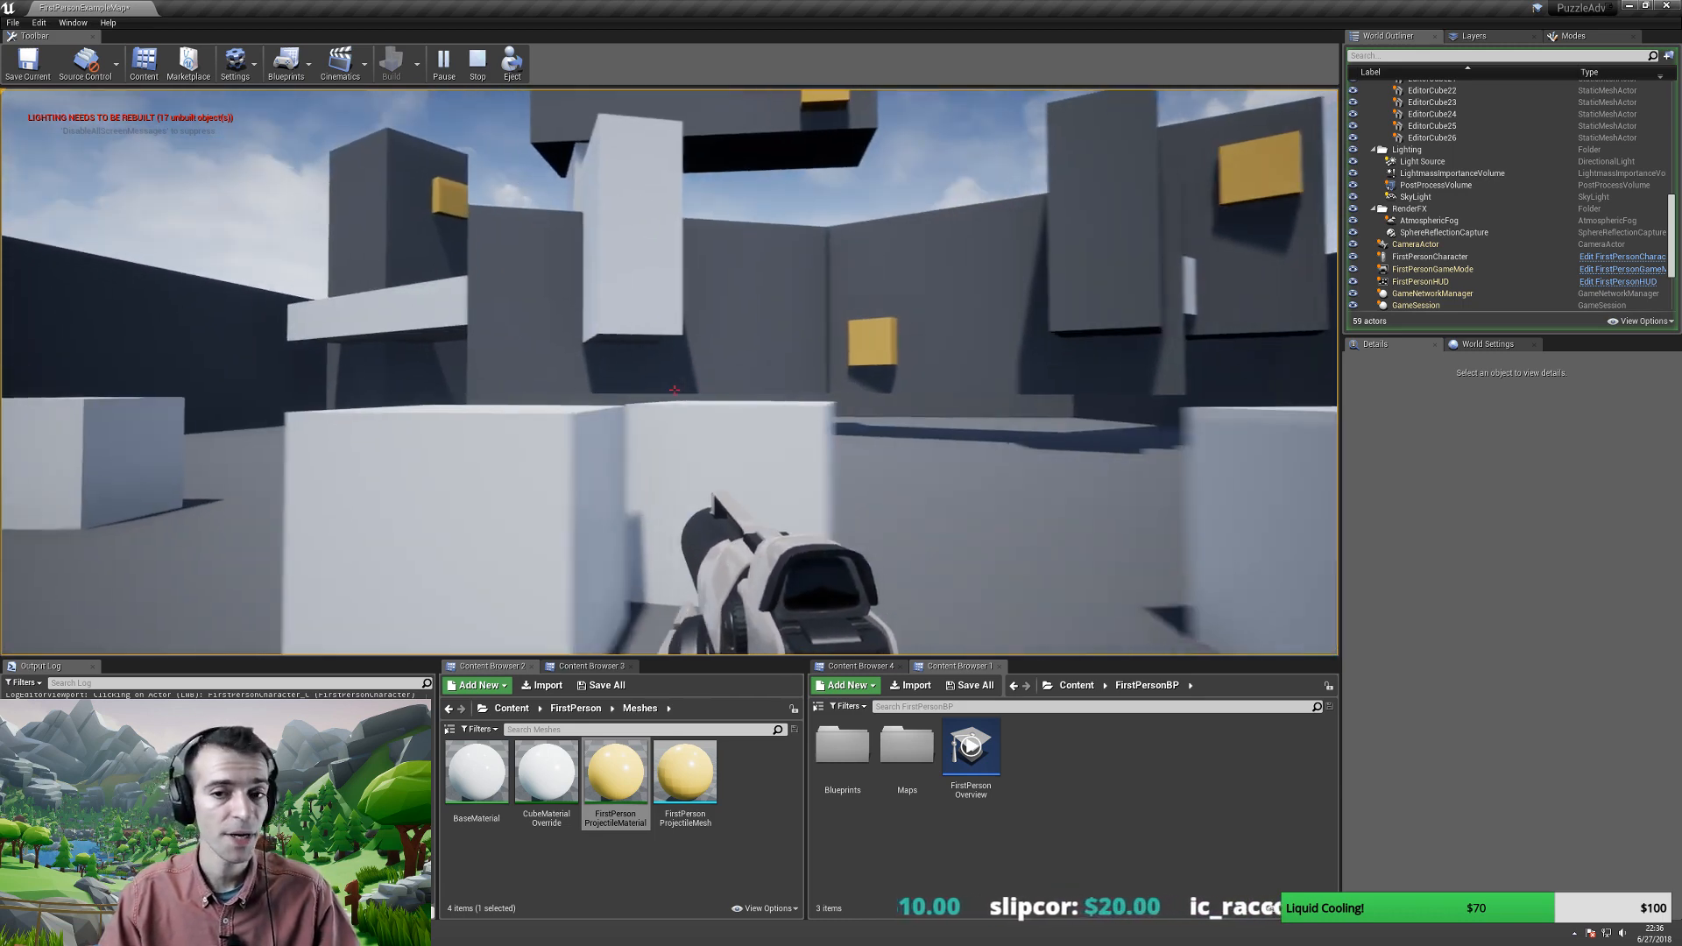
pyautogui.press('a')
pyautogui.press('s')
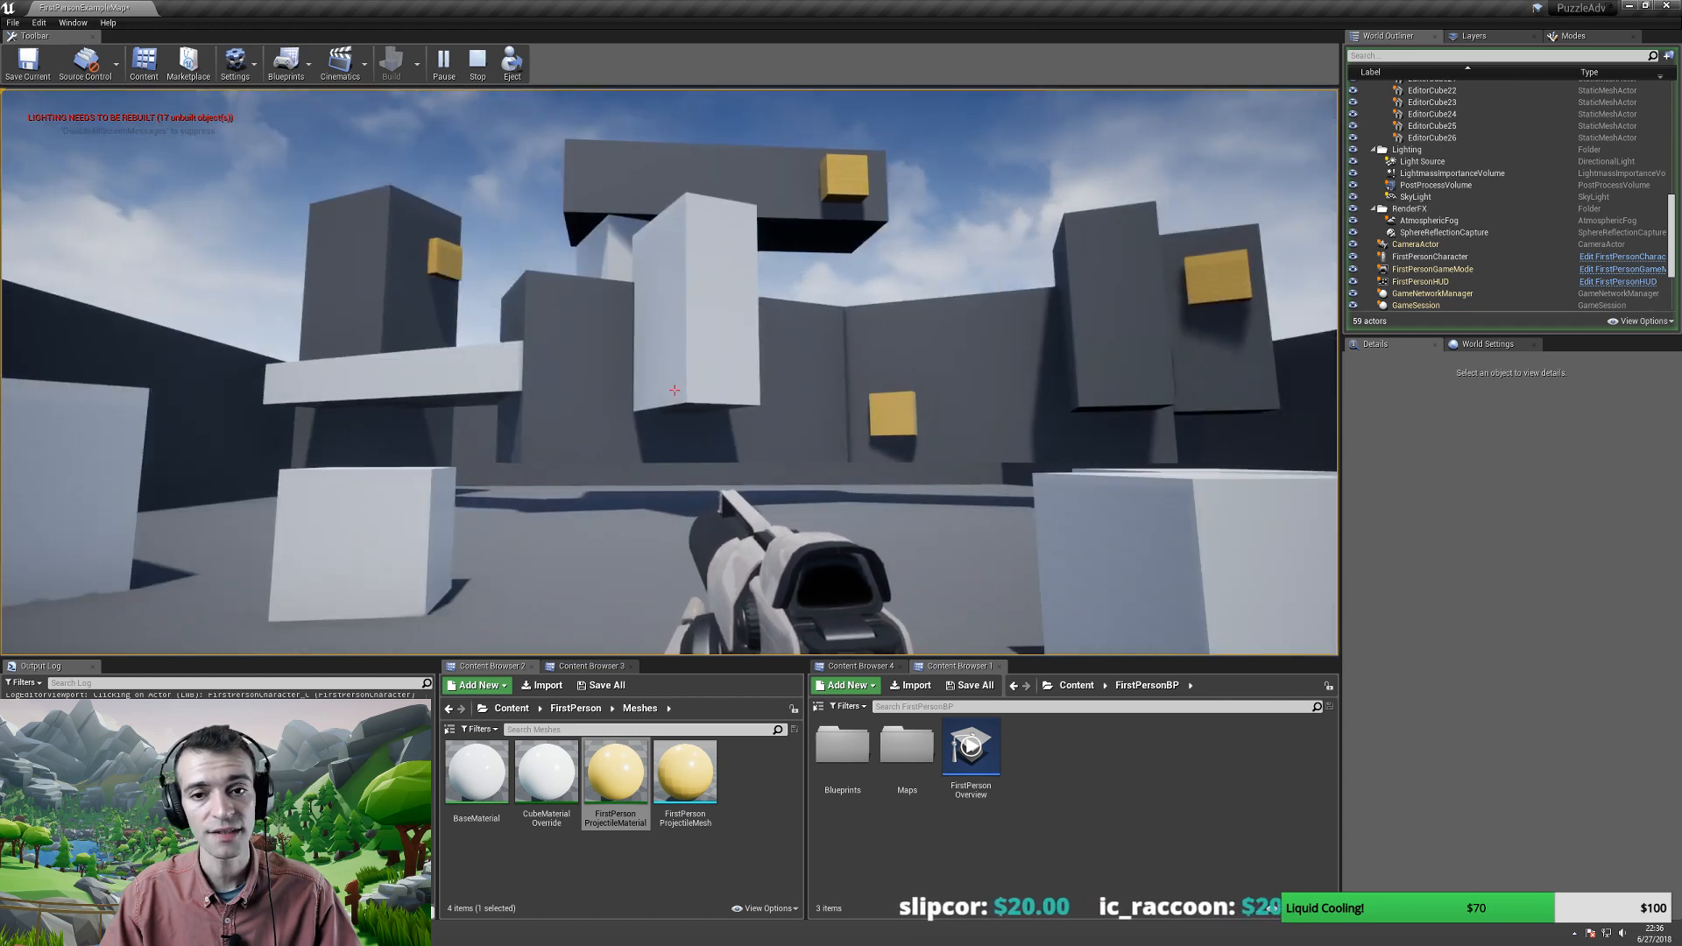
pyautogui.press('w')
pyautogui.press('a')
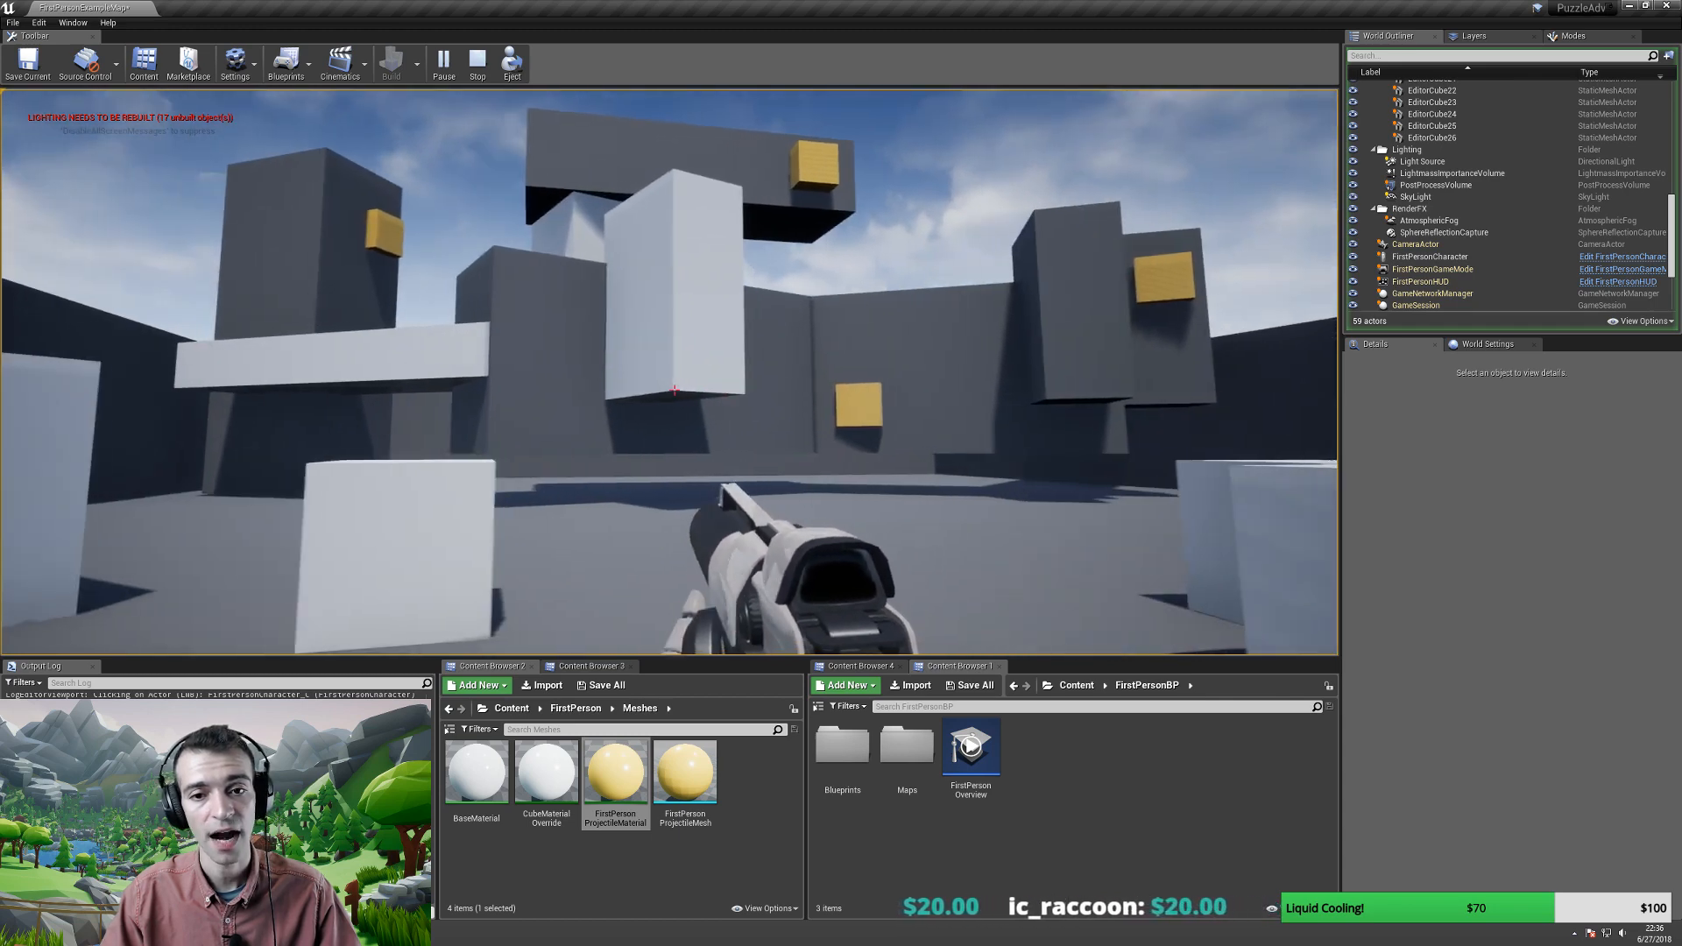
pyautogui.press('Escape')
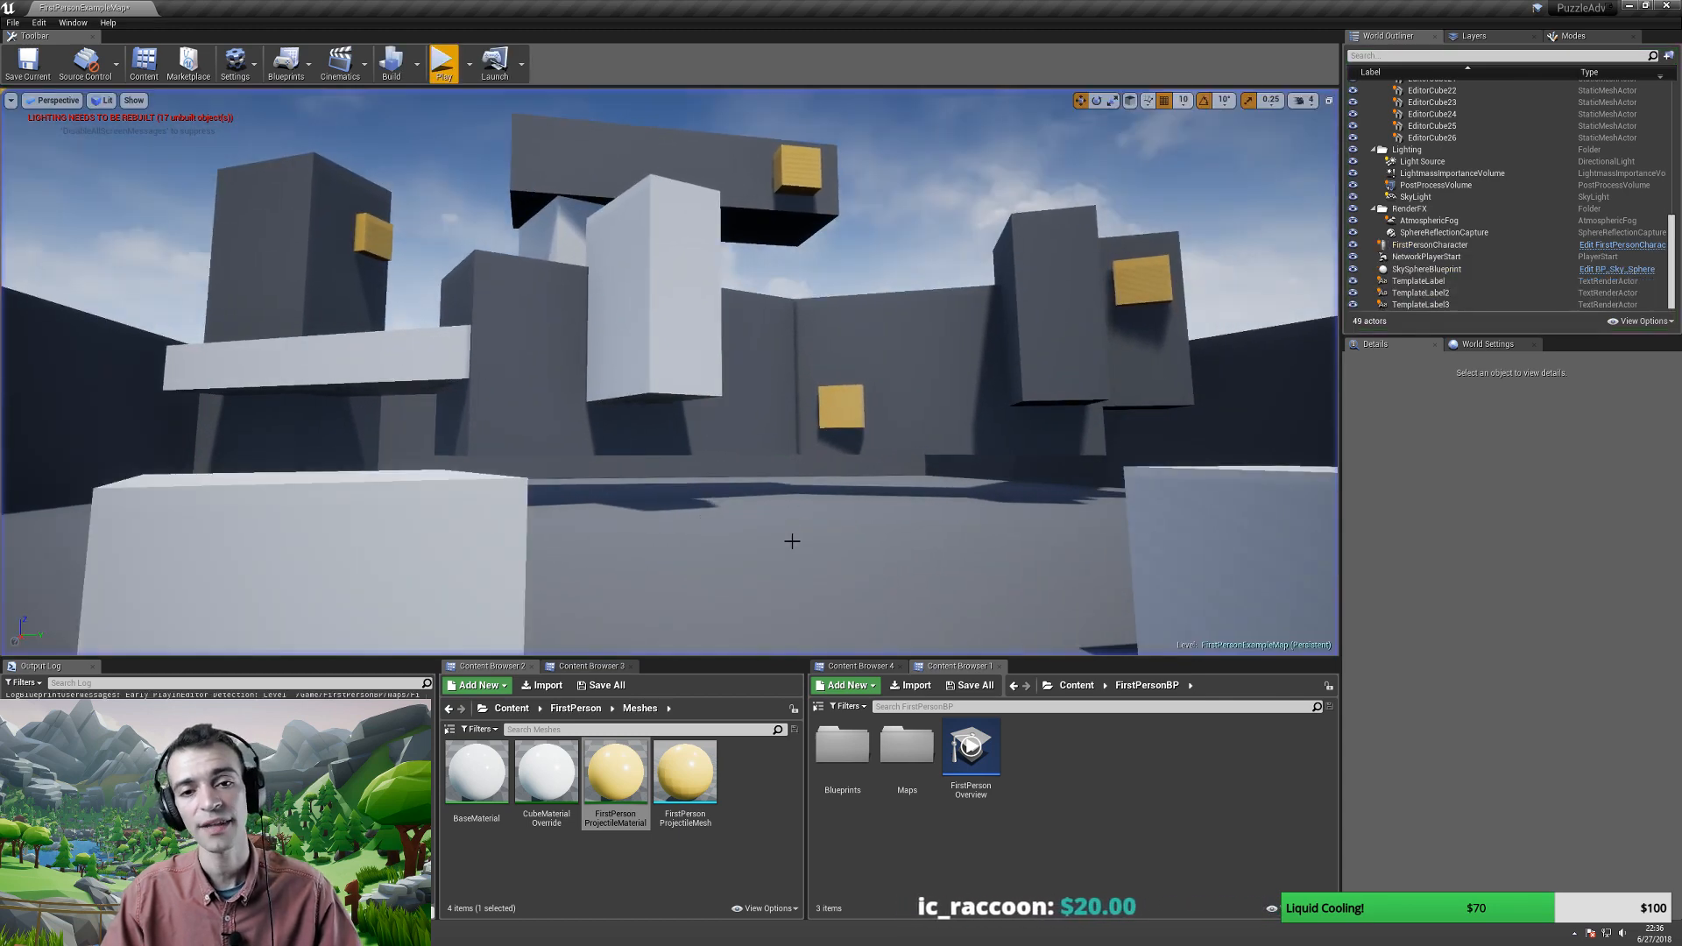
pyautogui.moveTo(879, 564); pyautogui.dragTo(828, 599, button='right')
# - Select Wall4, Wall1 and Wall3 and delete them, leaving 46 actors
pyautogui.press('w')
pyautogui.press('s')
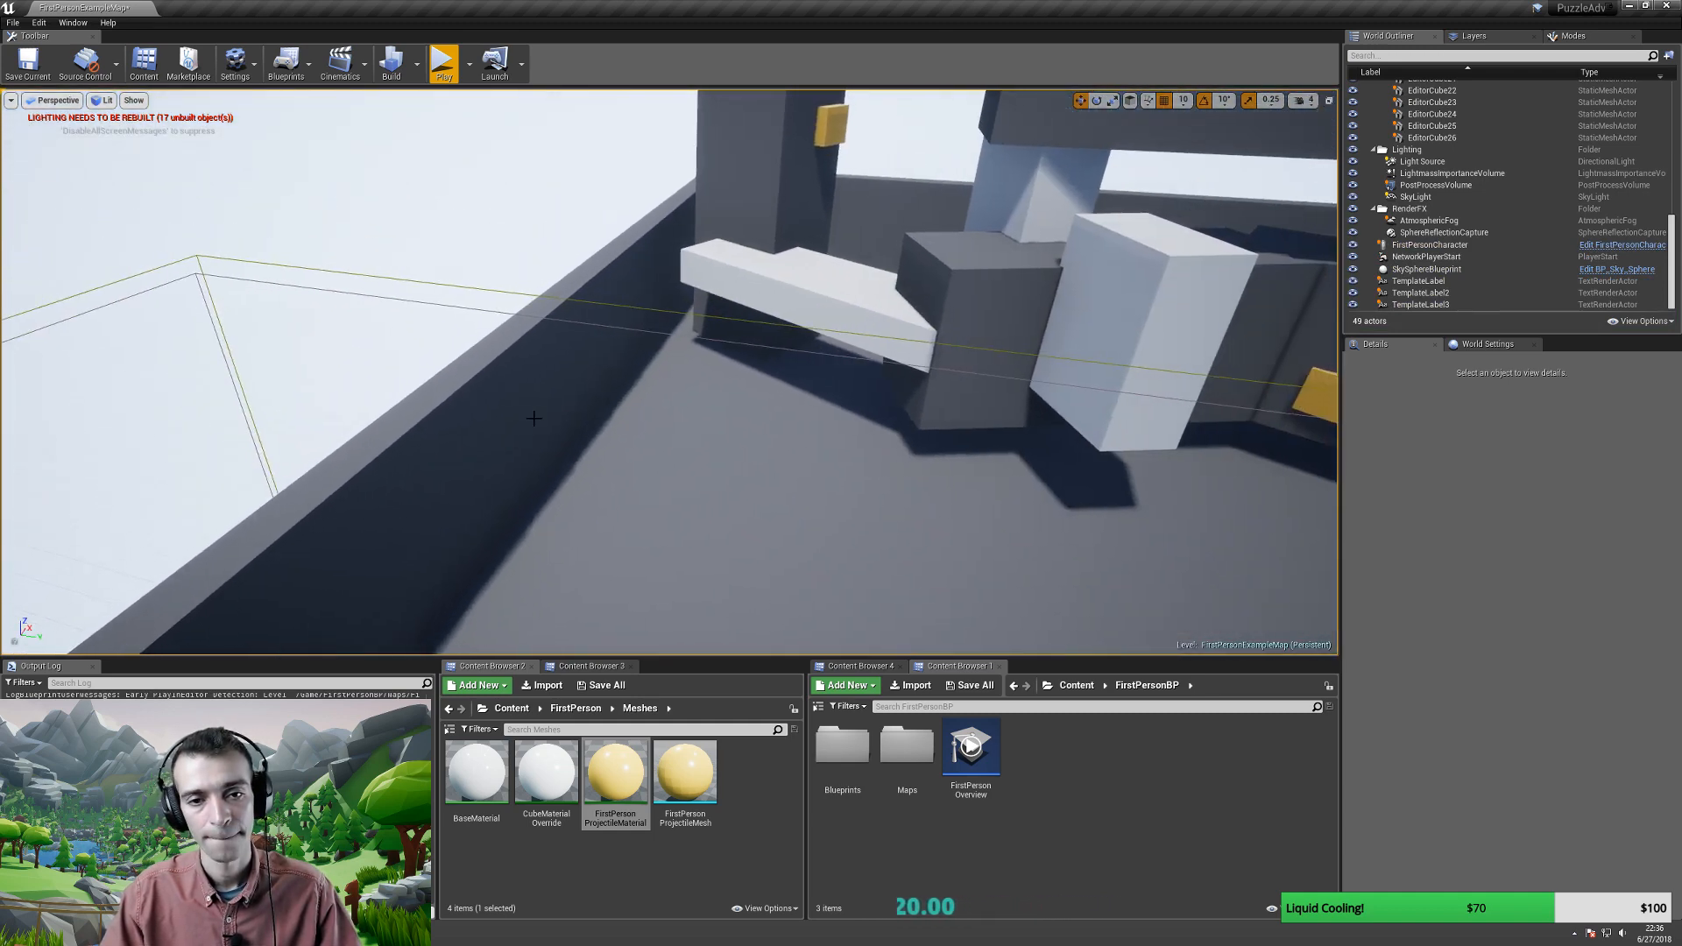
pyautogui.click(534, 413)
pyautogui.moveTo(534, 412); pyautogui.dragTo(596, 385, button='right')
pyautogui.press('s')
pyautogui.keyDown('ctrl'); pyautogui.click(701, 272); pyautogui.keyUp('ctrl')
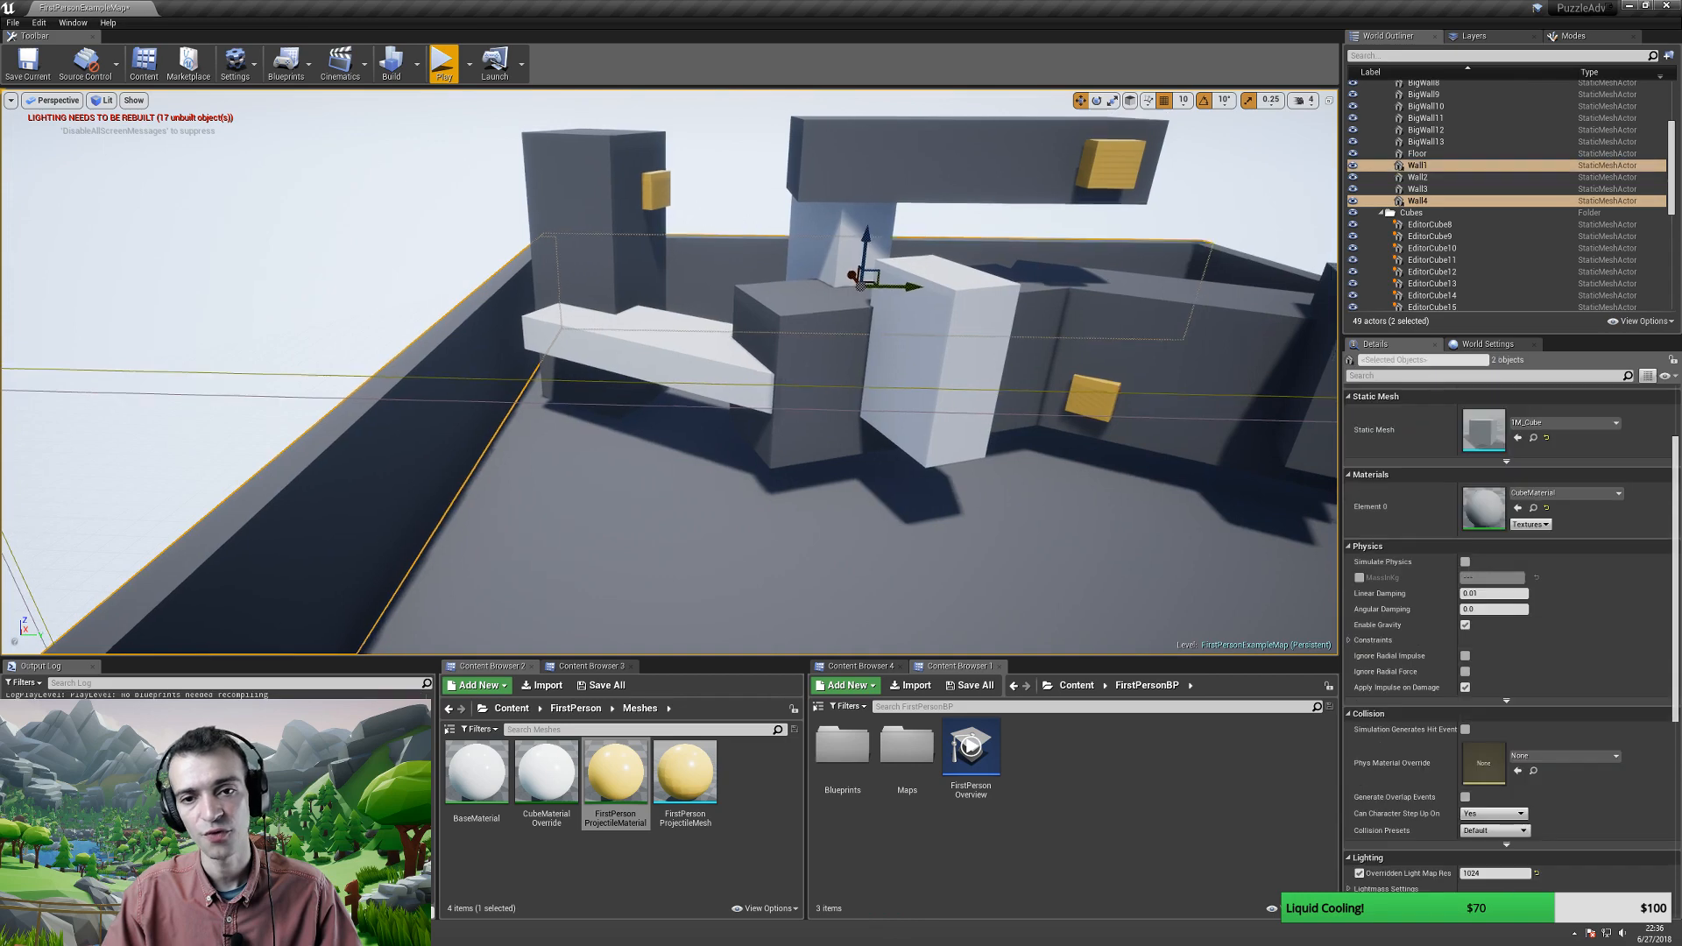
pyautogui.moveTo(701, 272); pyautogui.dragTo(793, 327, button='right')
pyautogui.keyDown('ctrl'); pyautogui.click(818, 289); pyautogui.keyUp('ctrl')
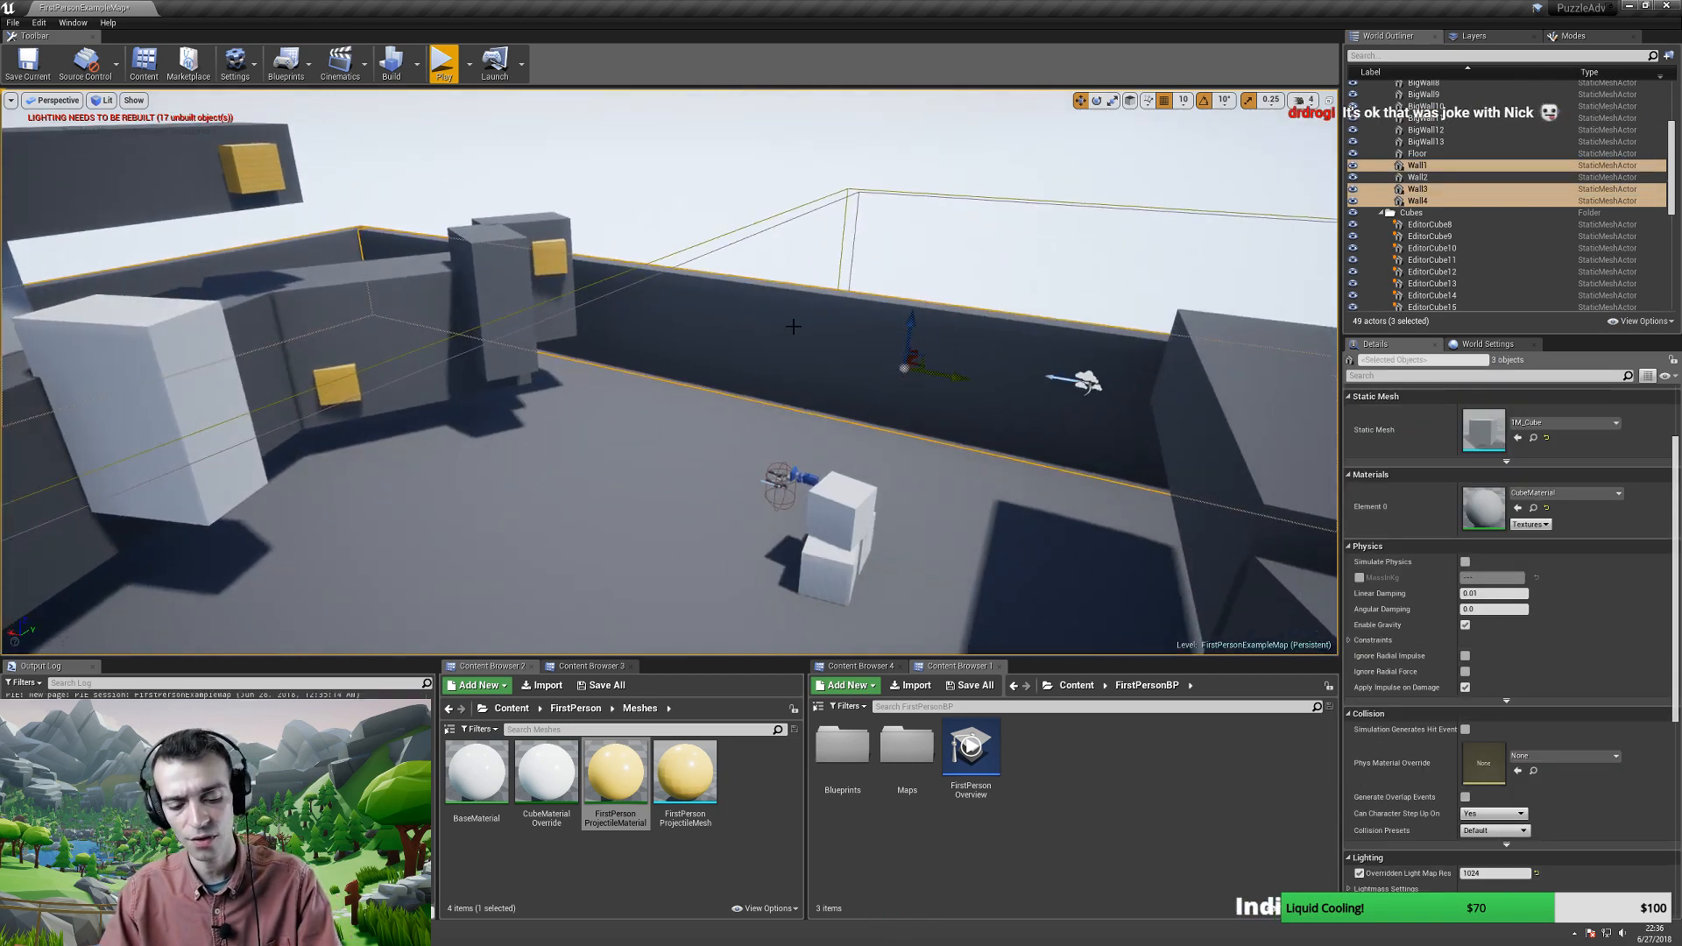
pyautogui.press('Delete')
pyautogui.moveTo(714, 365); pyautogui.dragTo(617, 367, button='right')
pyautogui.click(450, 202)
# - Ctrl-select the yellow cubes, slab, pillar, top beam, white block and dark blocks of the structure
pyautogui.keyDown('ctrl'); pyautogui.click(463, 212); pyautogui.keyUp('ctrl')
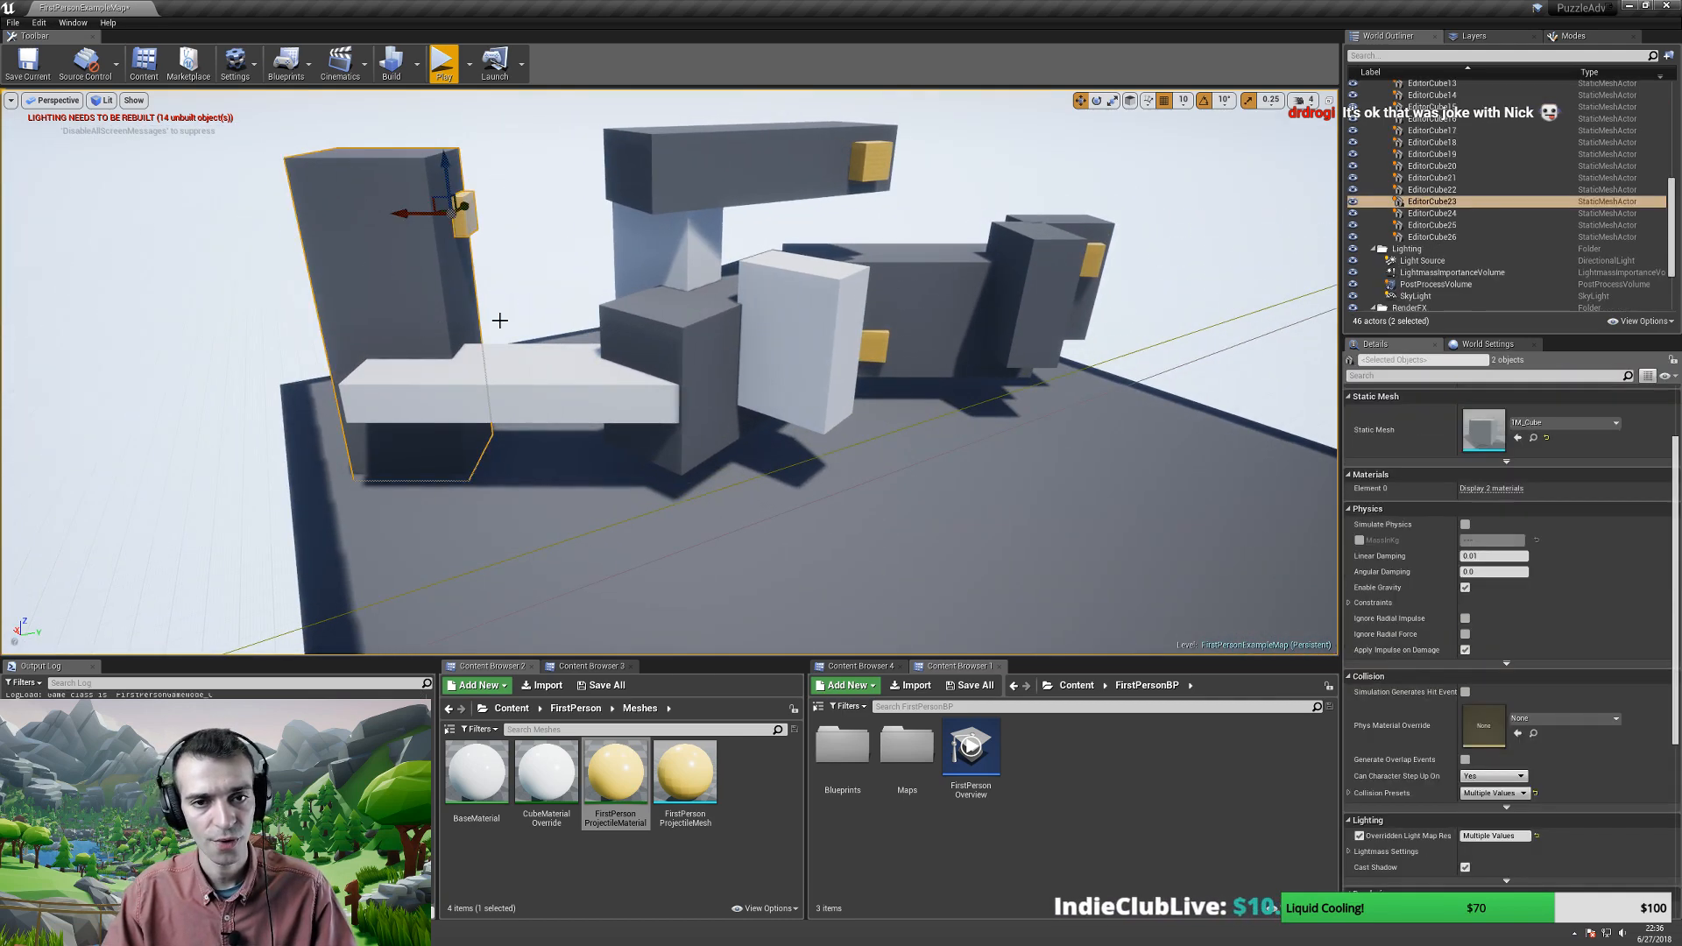
pyautogui.keyDown('ctrl'); pyautogui.click(534, 376); pyautogui.keyUp('ctrl')
pyautogui.keyDown('ctrl'); pyautogui.click(648, 307); pyautogui.keyUp('ctrl')
pyautogui.keyDown('ctrl'); pyautogui.click(661, 226); pyautogui.keyUp('ctrl')
pyautogui.keyDown('ctrl'); pyautogui.click(729, 160); pyautogui.keyUp('ctrl')
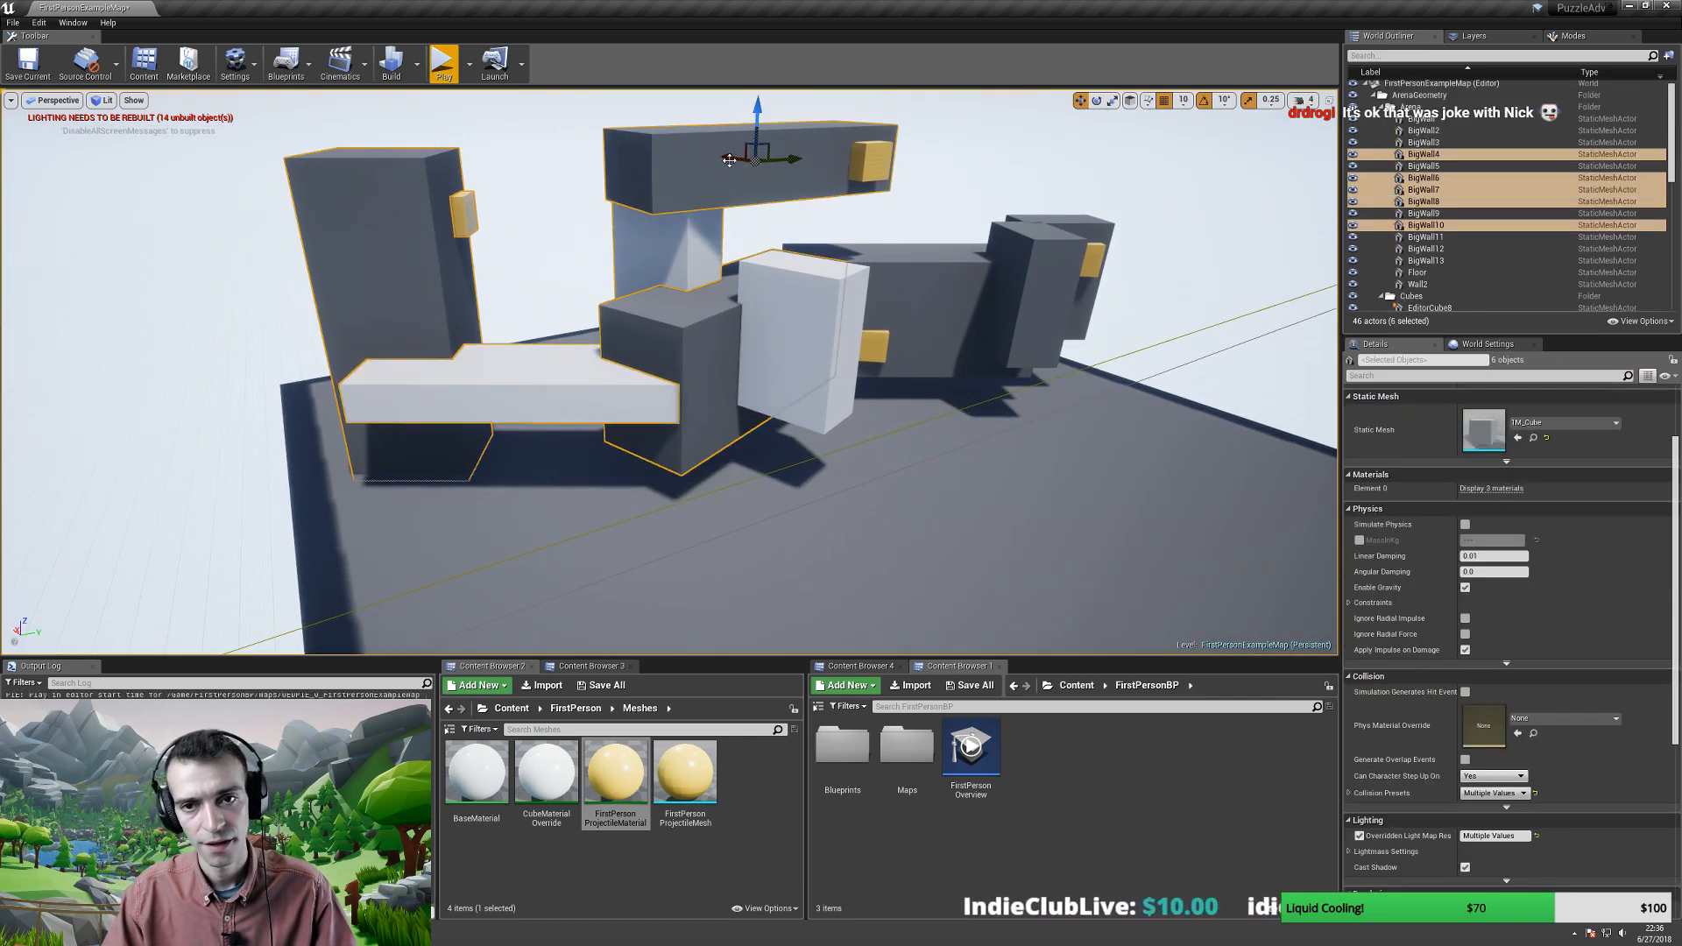
pyautogui.keyDown('ctrl'); pyautogui.click(856, 156); pyautogui.keyUp('ctrl')
pyautogui.keyDown('ctrl'); pyautogui.click(828, 279); pyautogui.keyUp('ctrl')
pyautogui.keyDown('ctrl'); pyautogui.click(871, 293); pyautogui.keyUp('ctrl')
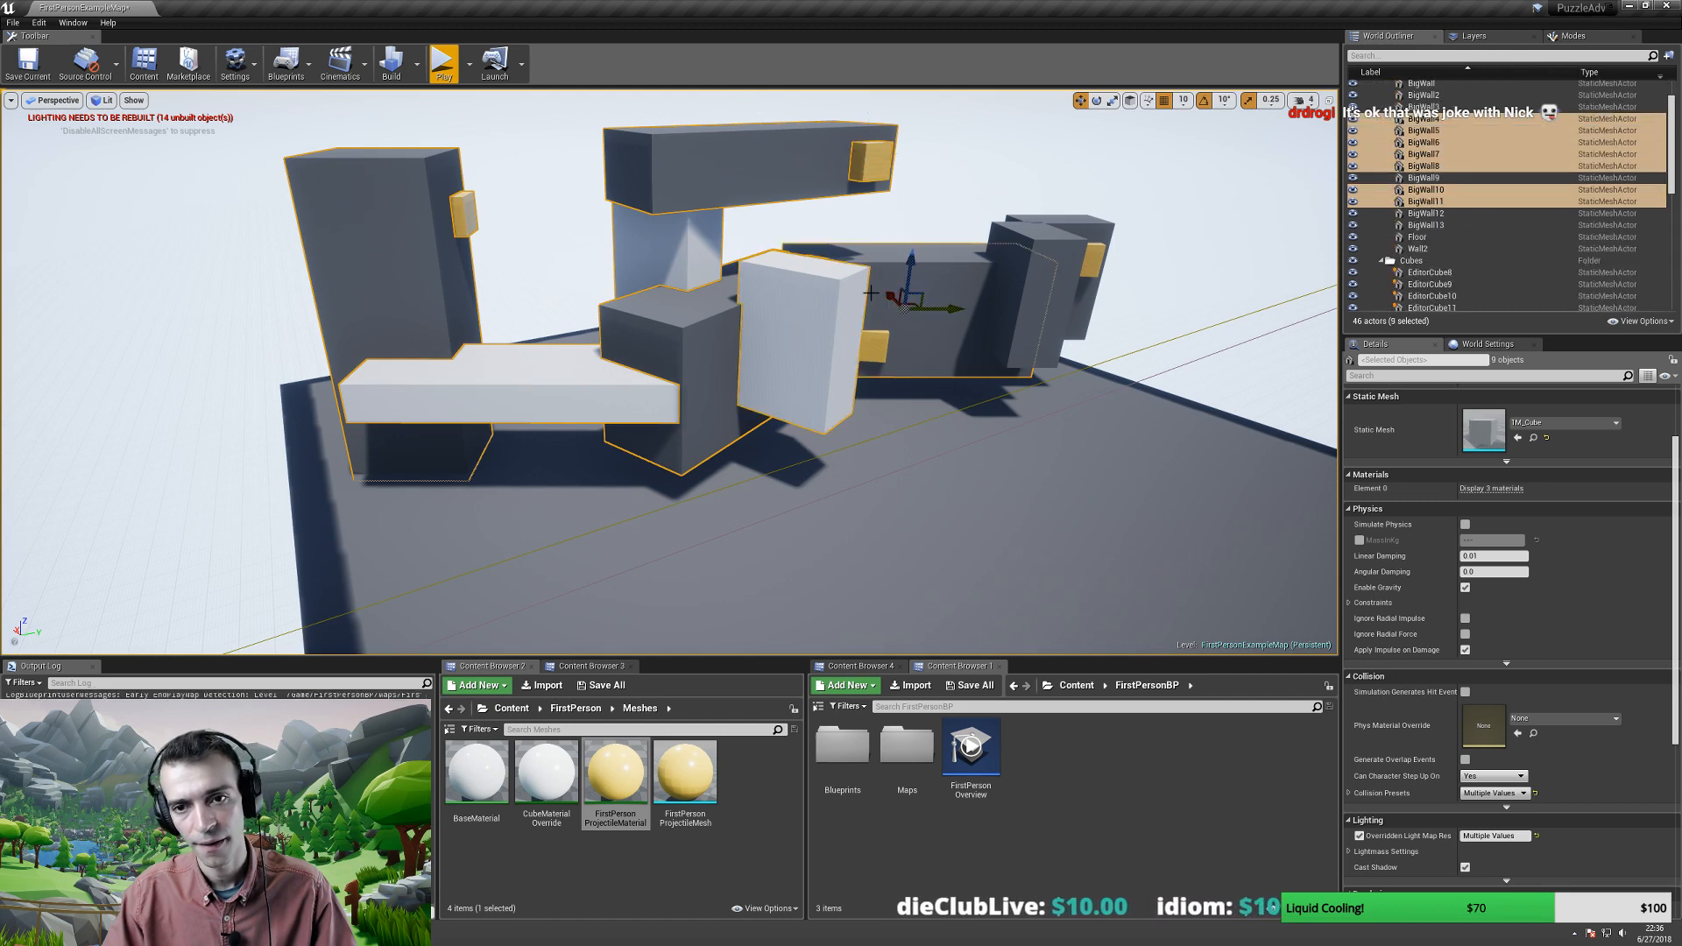
pyautogui.keyDown('ctrl'); pyautogui.click(868, 339); pyautogui.keyUp('ctrl')
pyautogui.keyDown('ctrl'); pyautogui.click(1075, 219); pyautogui.keyUp('ctrl')
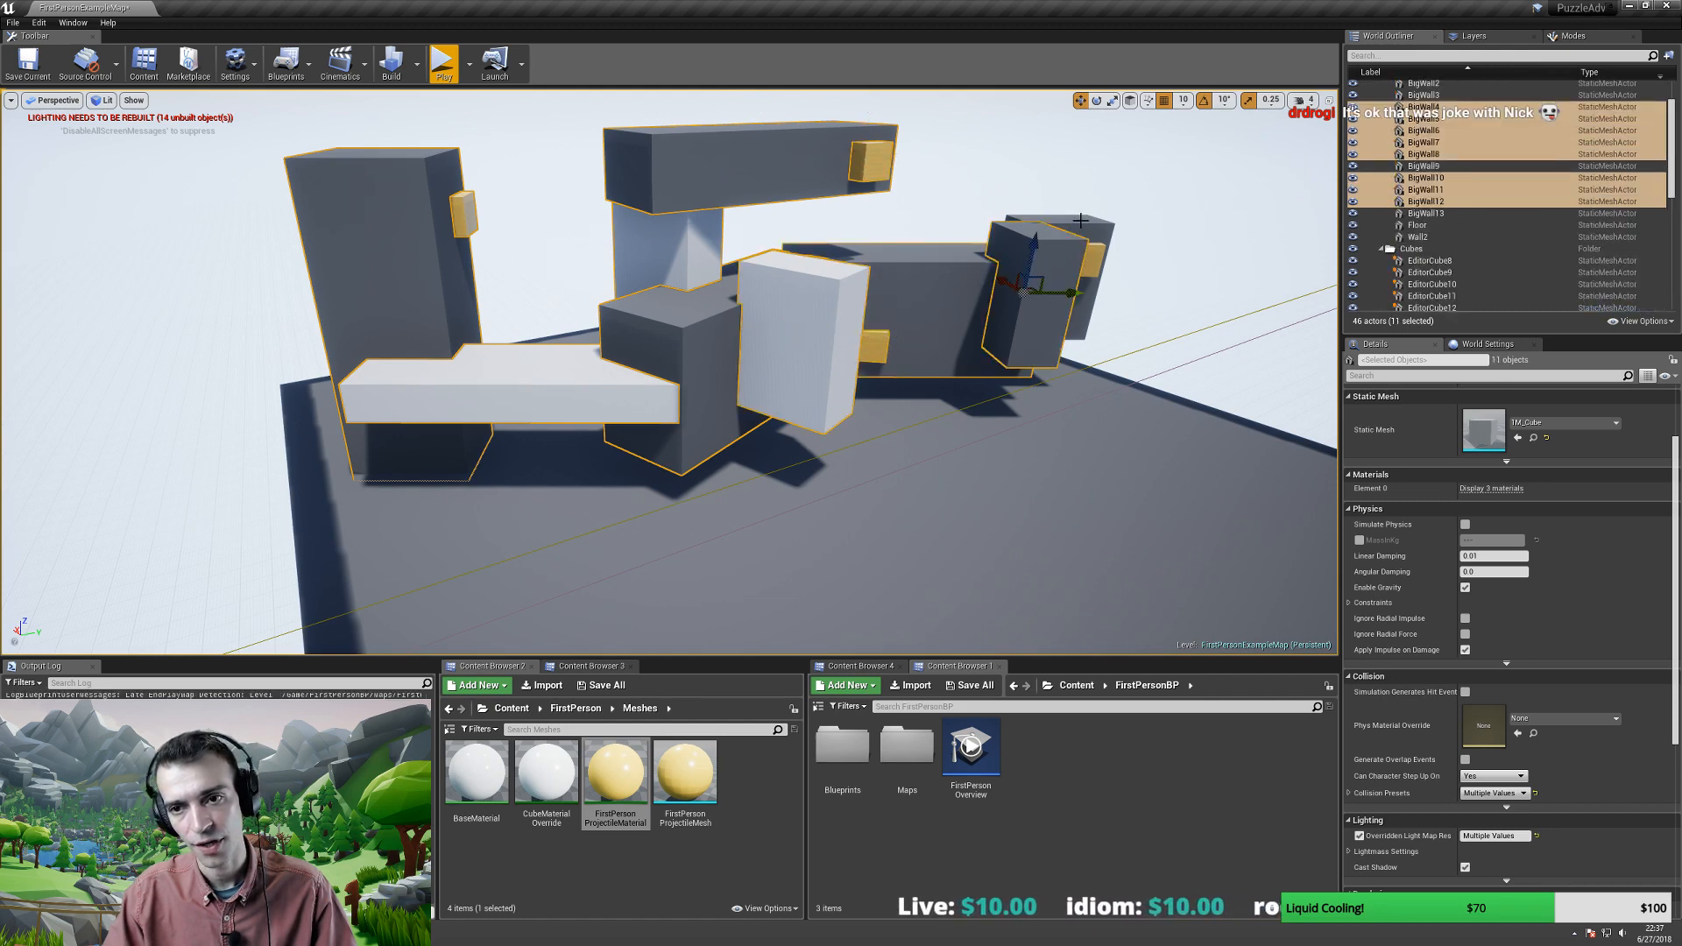
pyautogui.keyDown('ctrl'); pyautogui.click(1018, 287); pyautogui.keyUp('ctrl')
# - Turn the view and add the remaining yellow cube and white wall to the selection
pyautogui.press('d')
pyautogui.moveTo(1021, 294); pyautogui.dragTo(824, 302, button='right')
pyautogui.keyDown('ctrl'); pyautogui.click(799, 294); pyautogui.keyUp('ctrl')
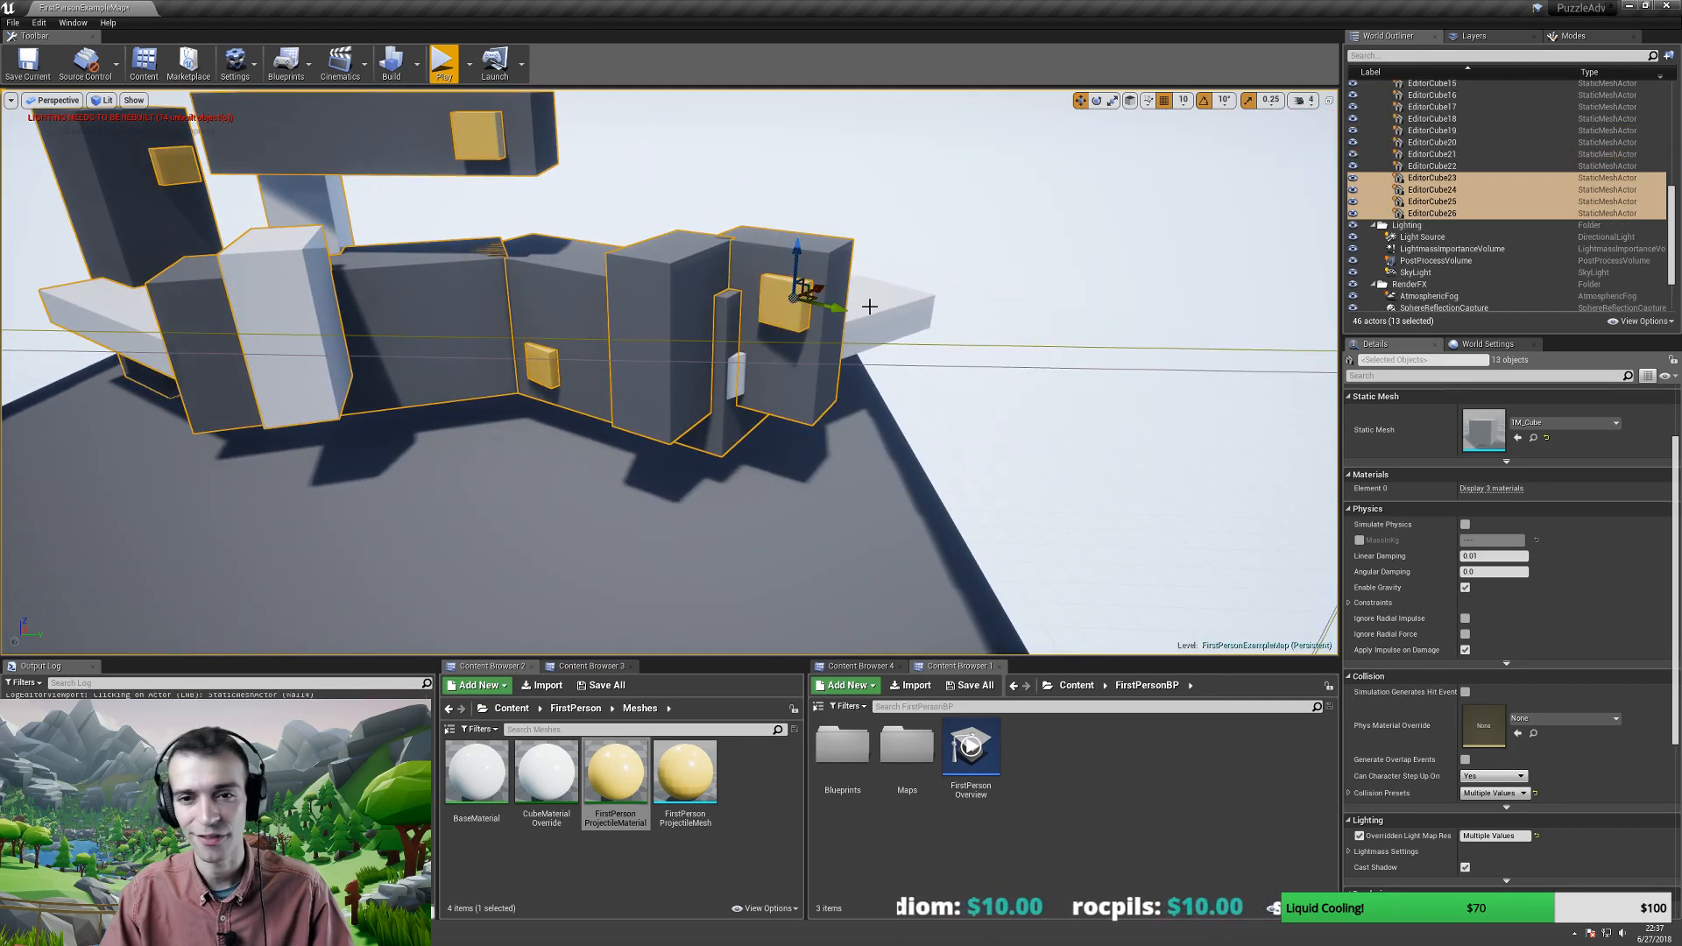
pyautogui.keyDown('ctrl'); pyautogui.click(871, 313); pyautogui.keyUp('ctrl')
# - Slide the 14 selected blocks back and left across the floor
pyautogui.moveTo(737, 368)
pyautogui.mouseDown(button='right')
pyautogui.moveTo(745, 338)
pyautogui.moveTo(701, 331)
pyautogui.moveTo(737, 335)
pyautogui.mouseUp(button='right')
pyautogui.press('a')
pyautogui.press('w')
pyautogui.press('a')
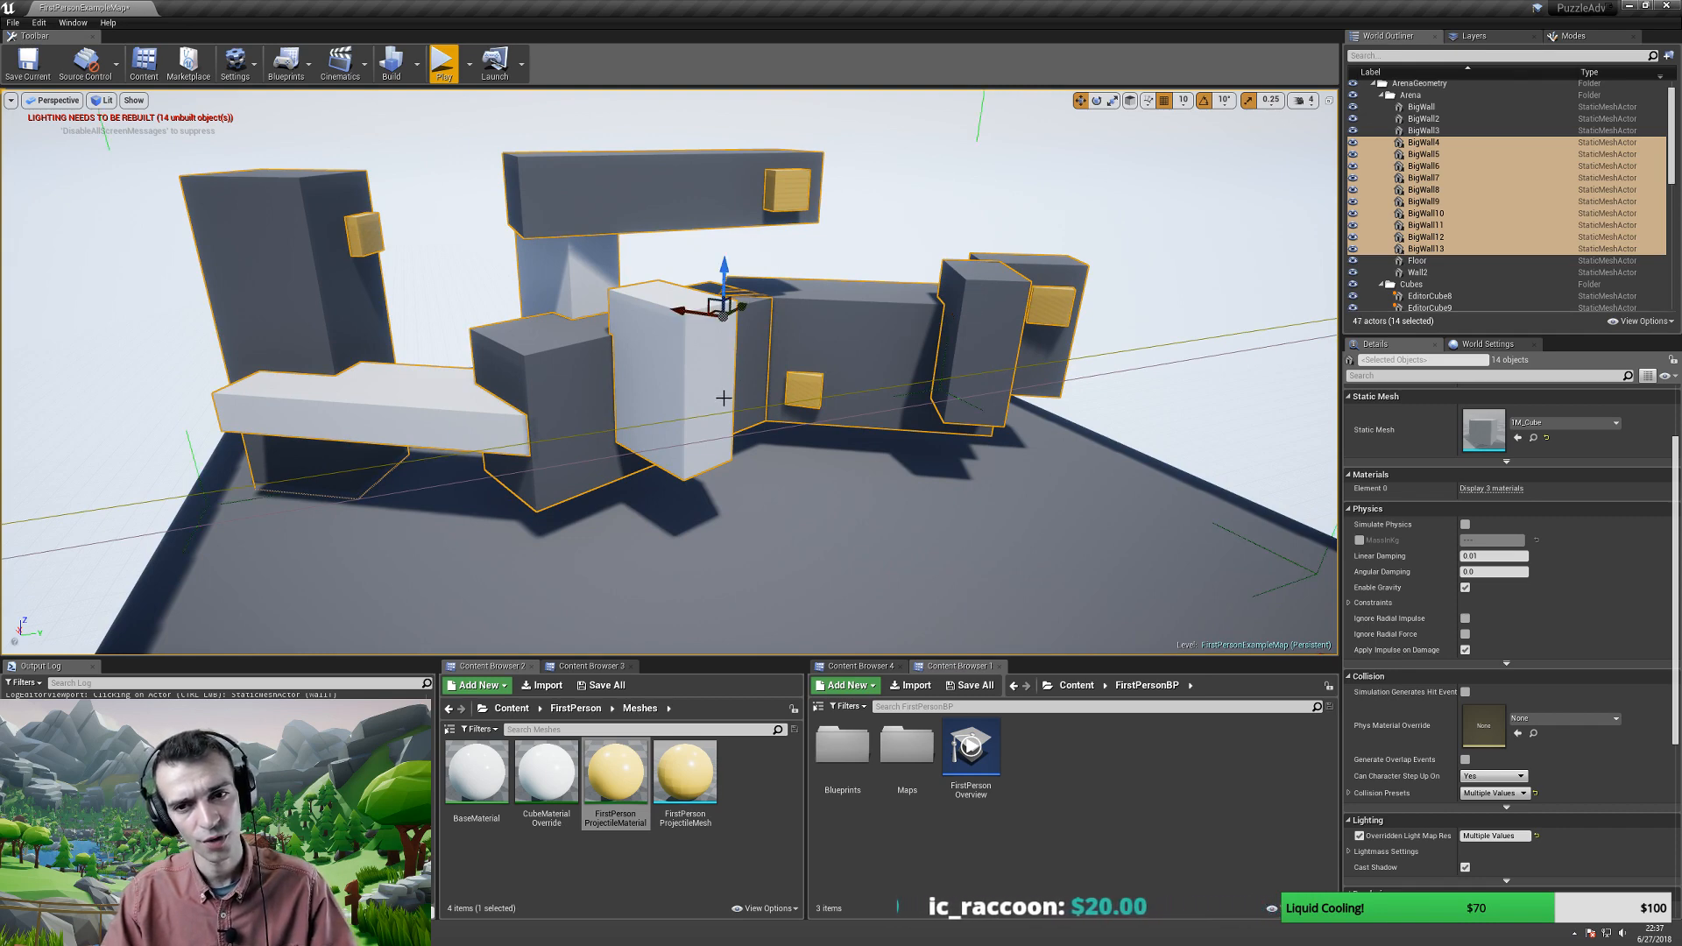
pyautogui.press('s')
pyautogui.moveTo(723, 398); pyautogui.dragTo(724, 398, button='right')
pyautogui.press('a')
pyautogui.click(410, 377)
pyautogui.hotkey('ctrl', 'z')
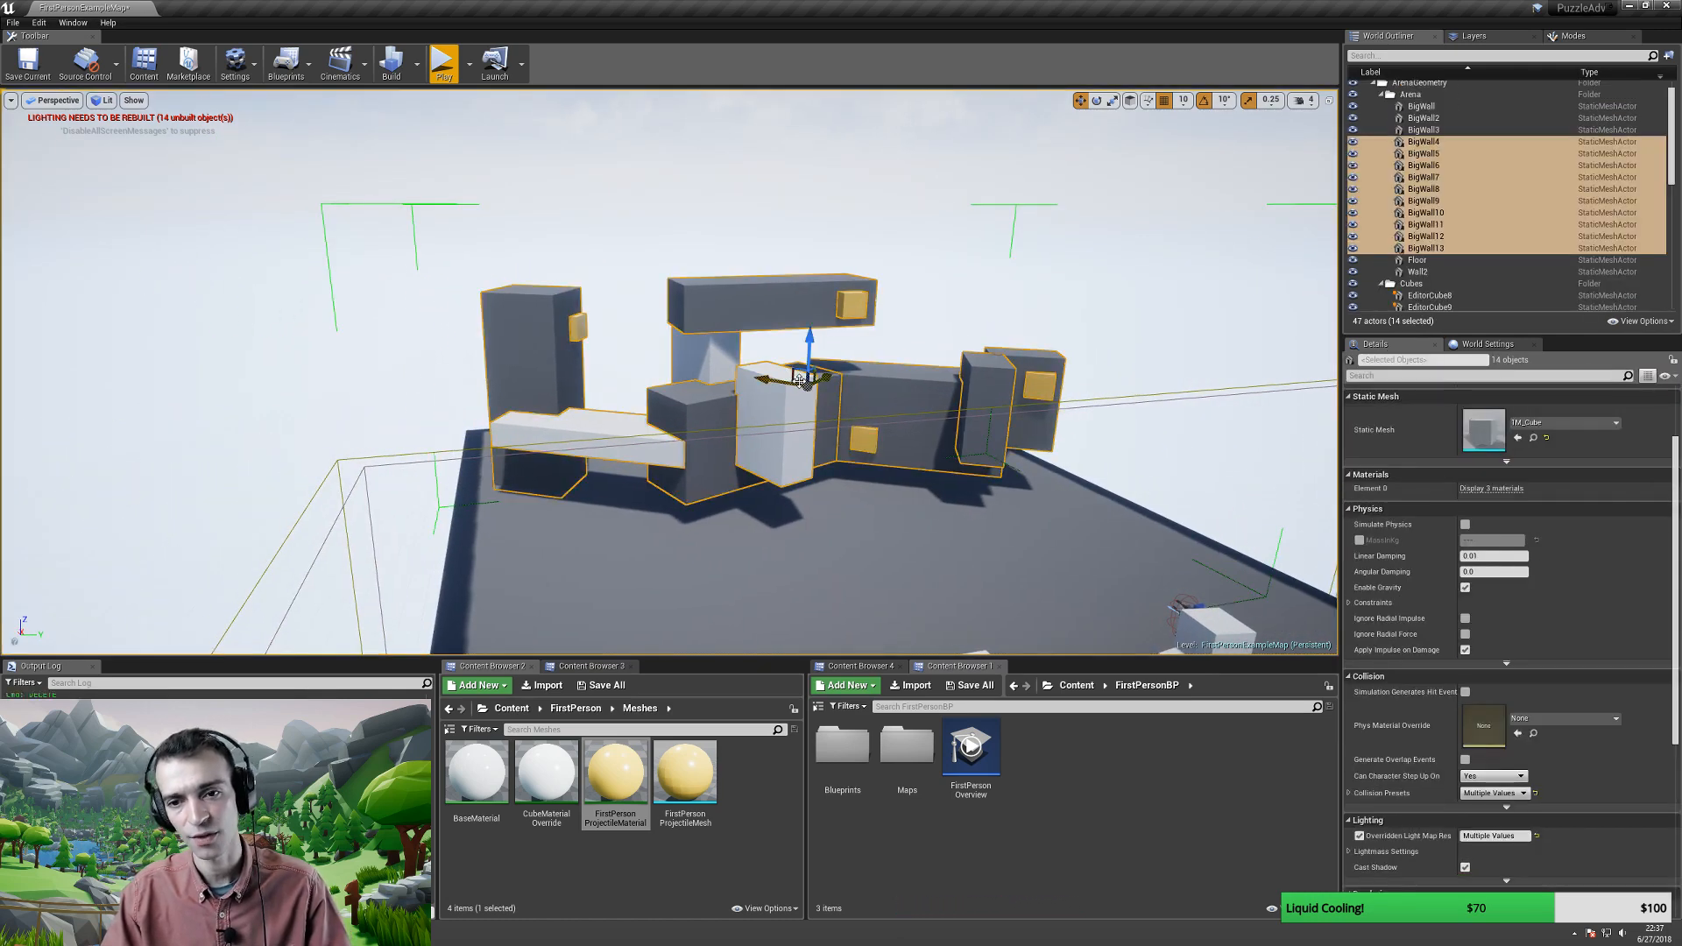
pyautogui.moveTo(799, 380); pyautogui.dragTo(737, 345)
pyautogui.moveTo(762, 427); pyautogui.dragTo(719, 456, button='right')
# - Undo a trial scale-up, restore the 14-block selection, and switch transforms to local space
pyautogui.press('a')
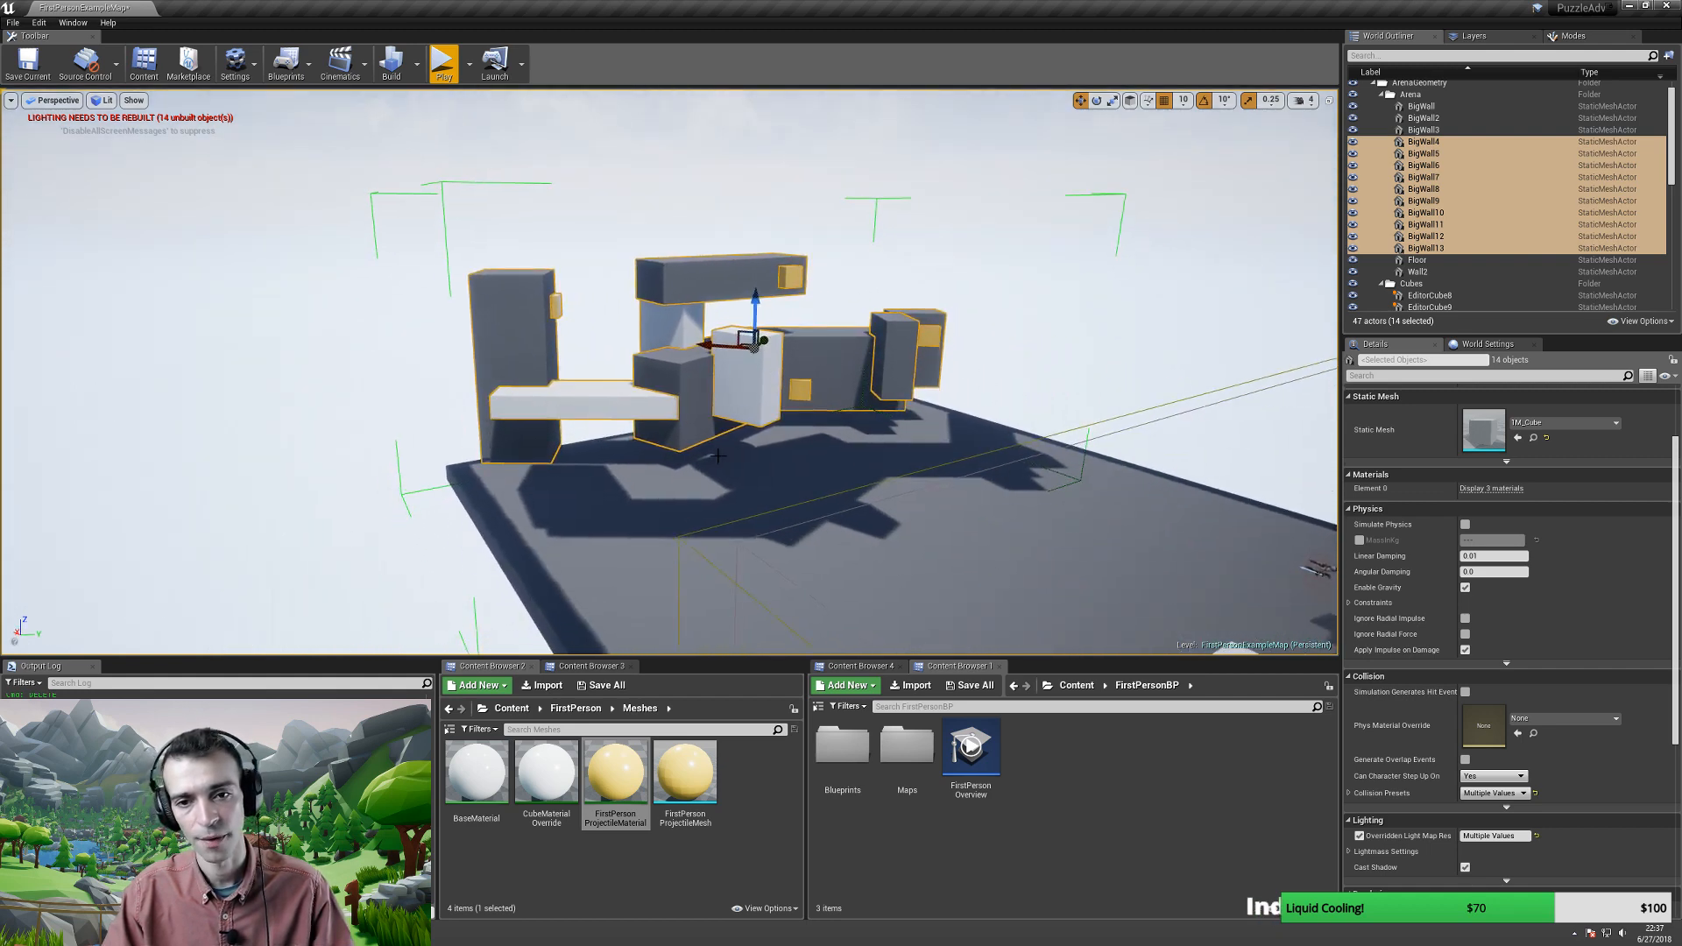
pyautogui.moveTo(752, 350); pyautogui.dragTo(767, 321)
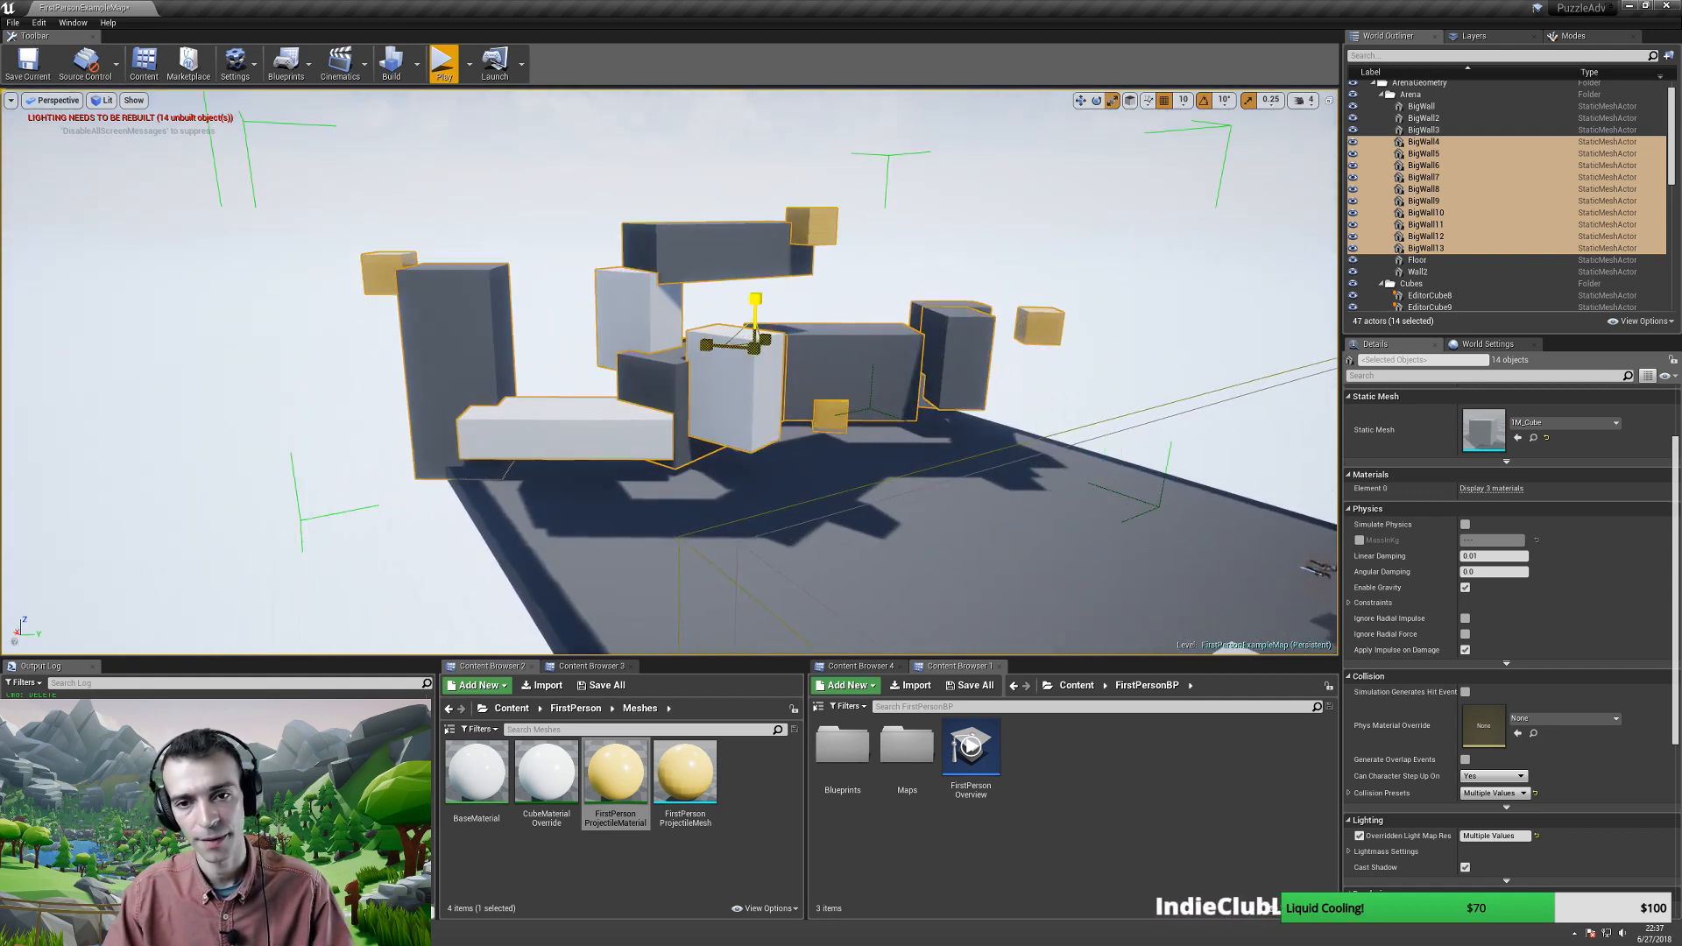
pyautogui.hotkey('ctrl', 'z')
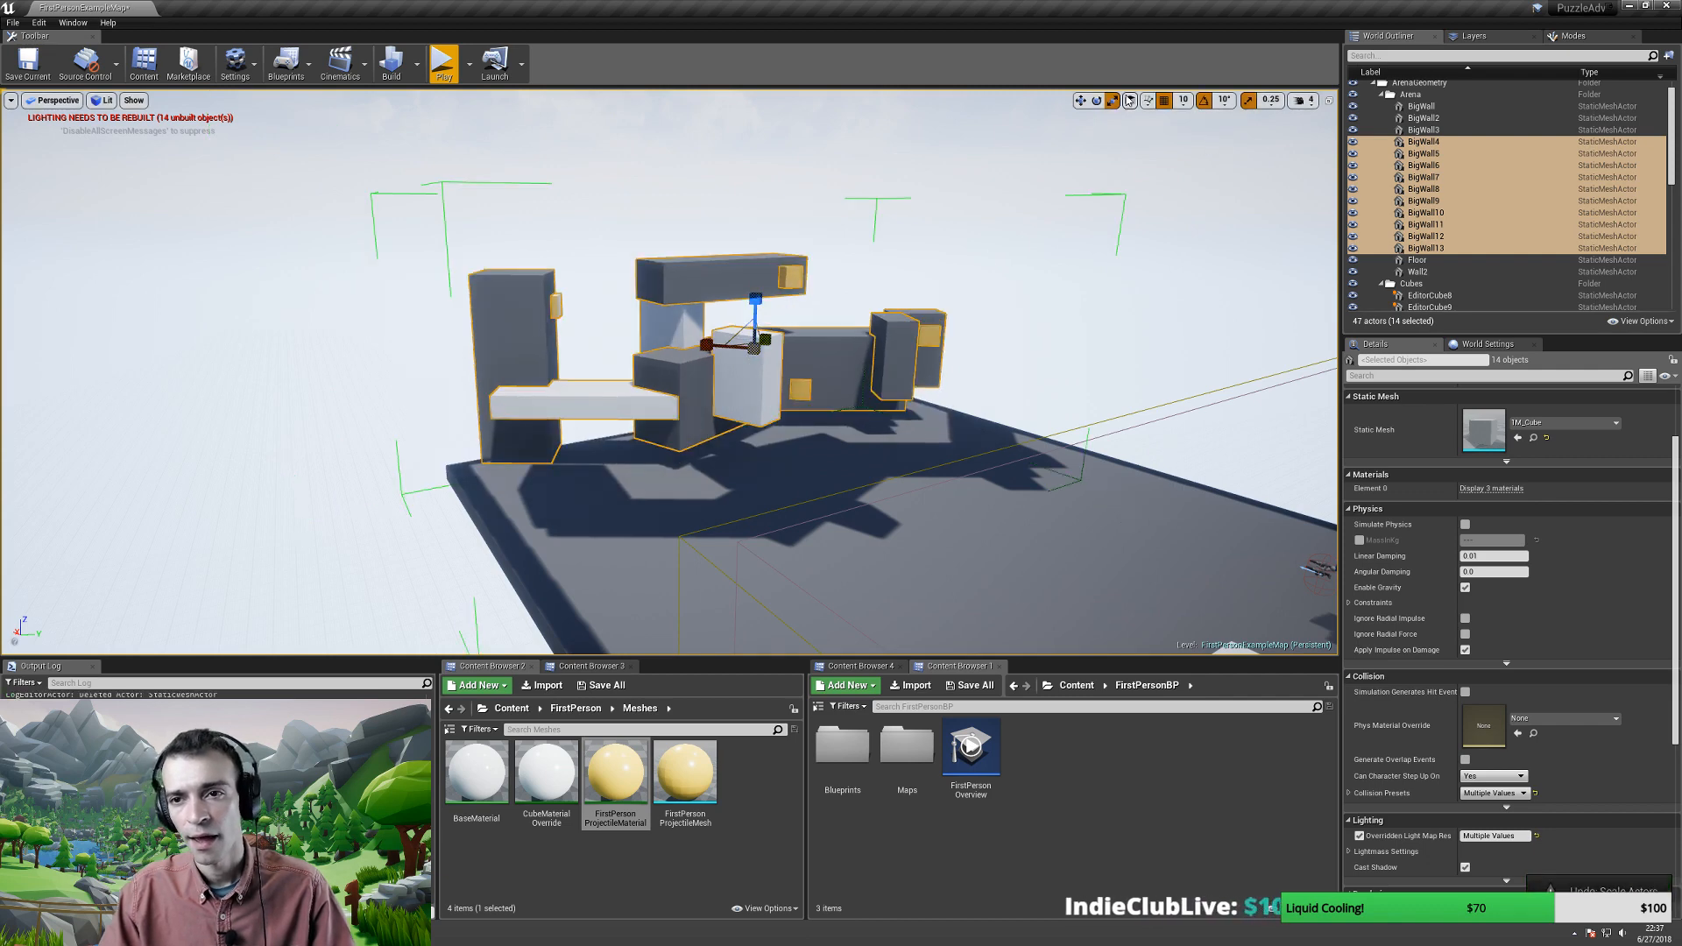
pyautogui.click(1100, 286)
pyautogui.hotkey('ctrl', 'z')
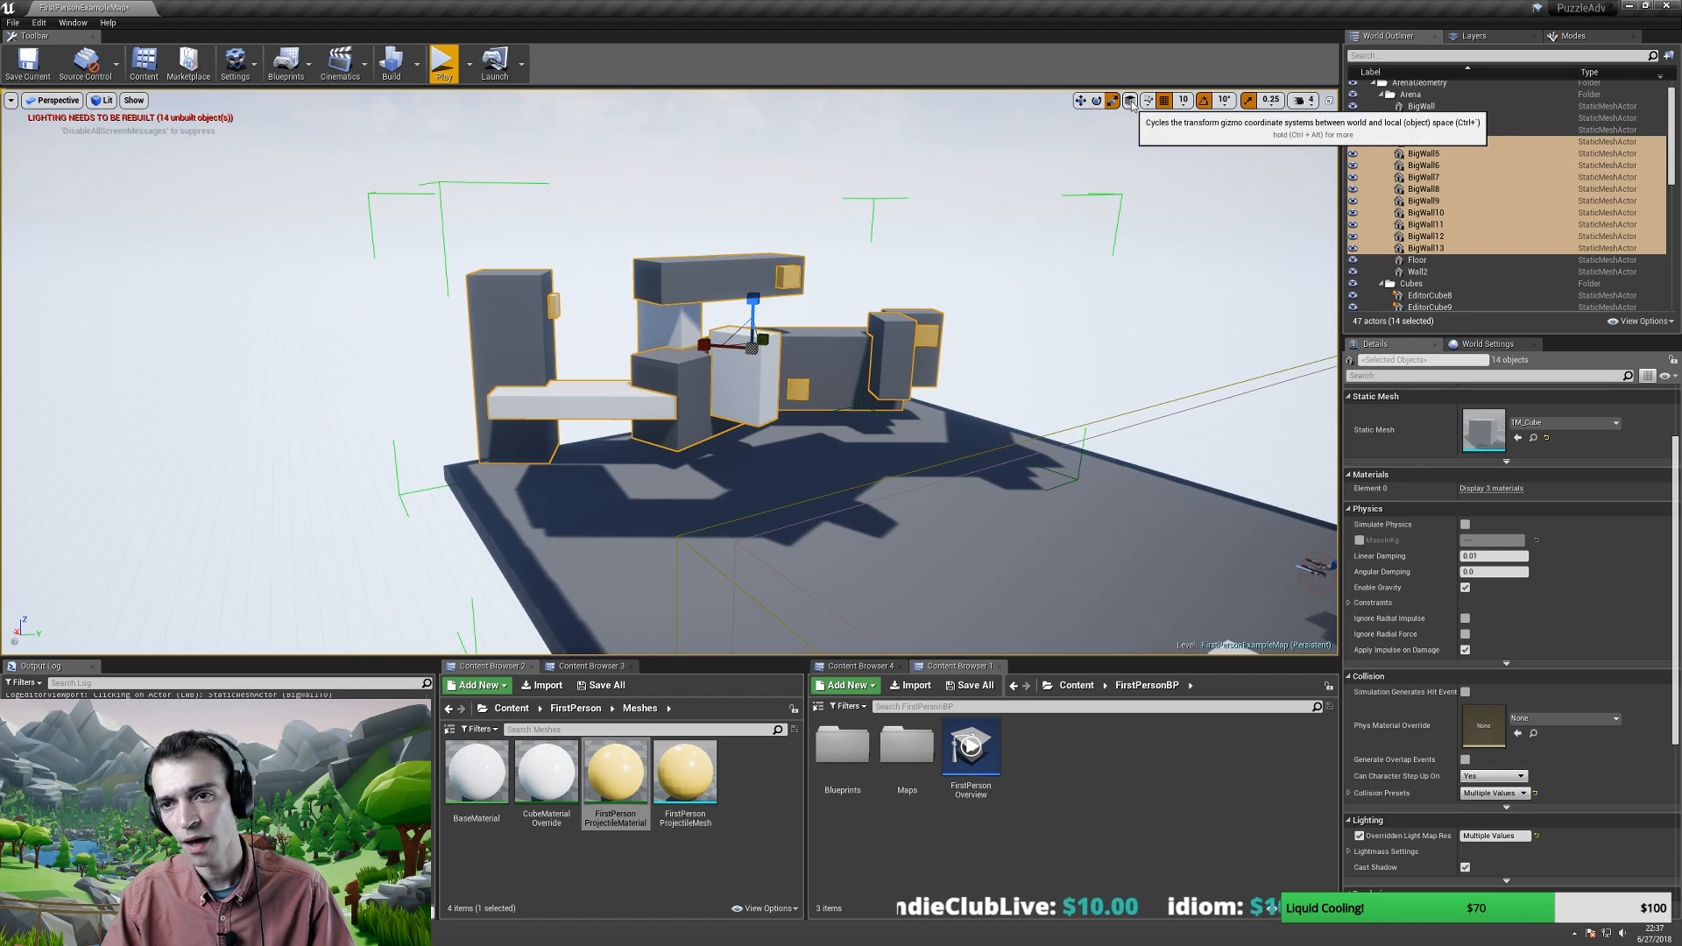
pyautogui.click(1131, 102)
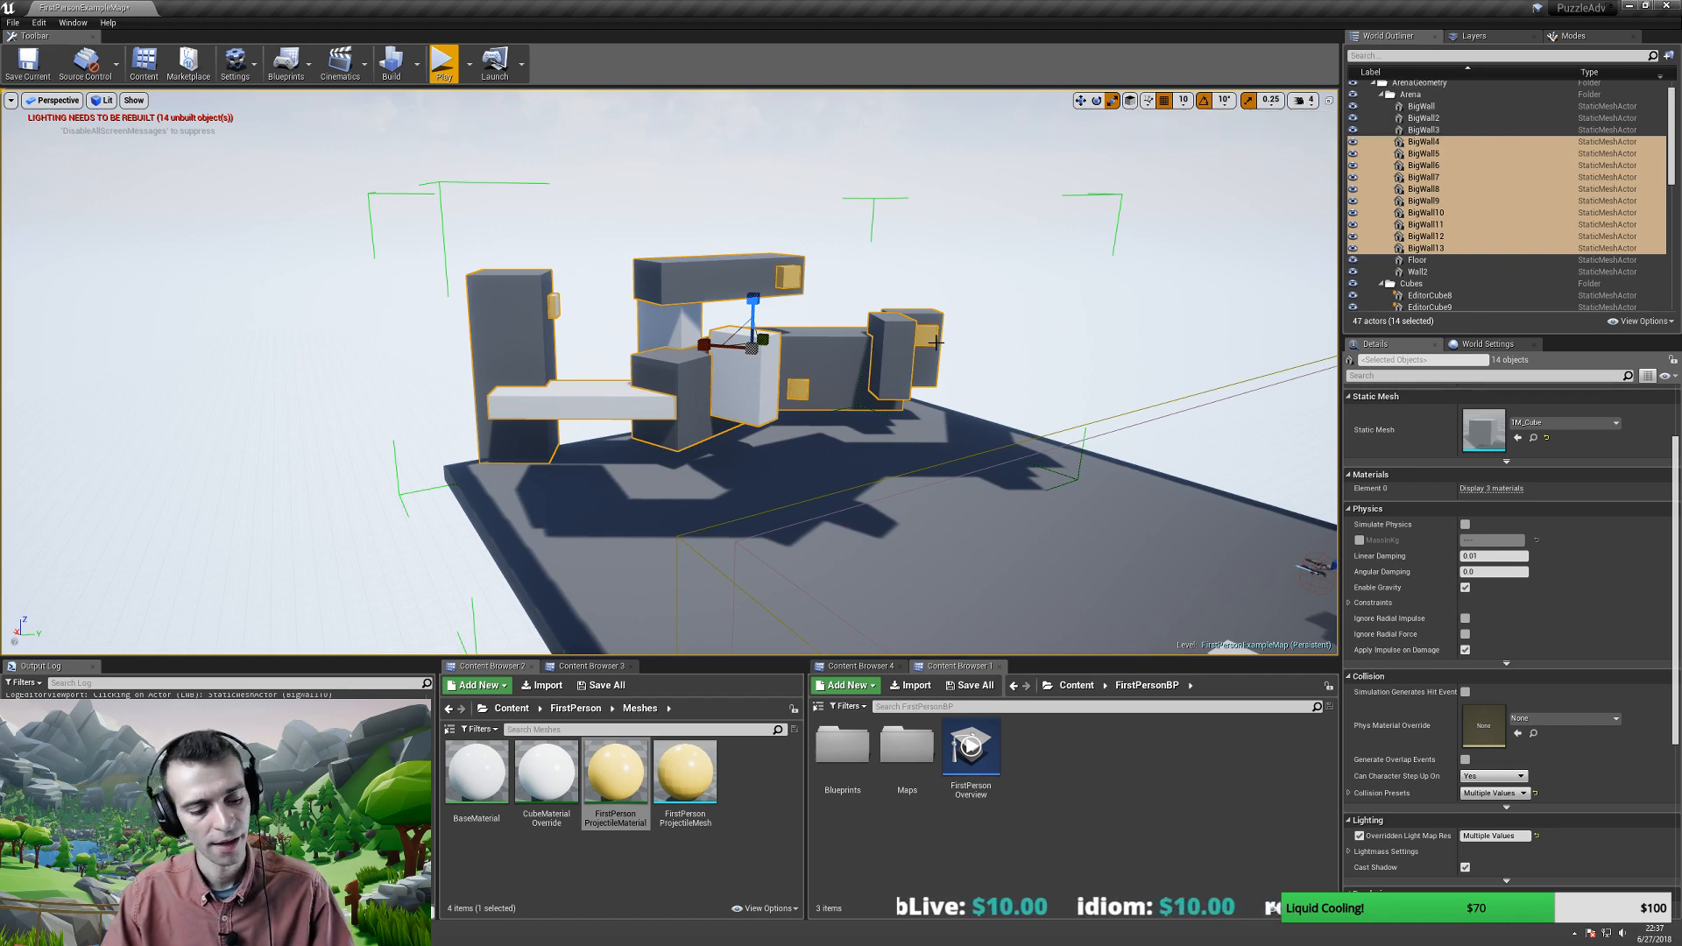
pyautogui.rightClick(834, 353)
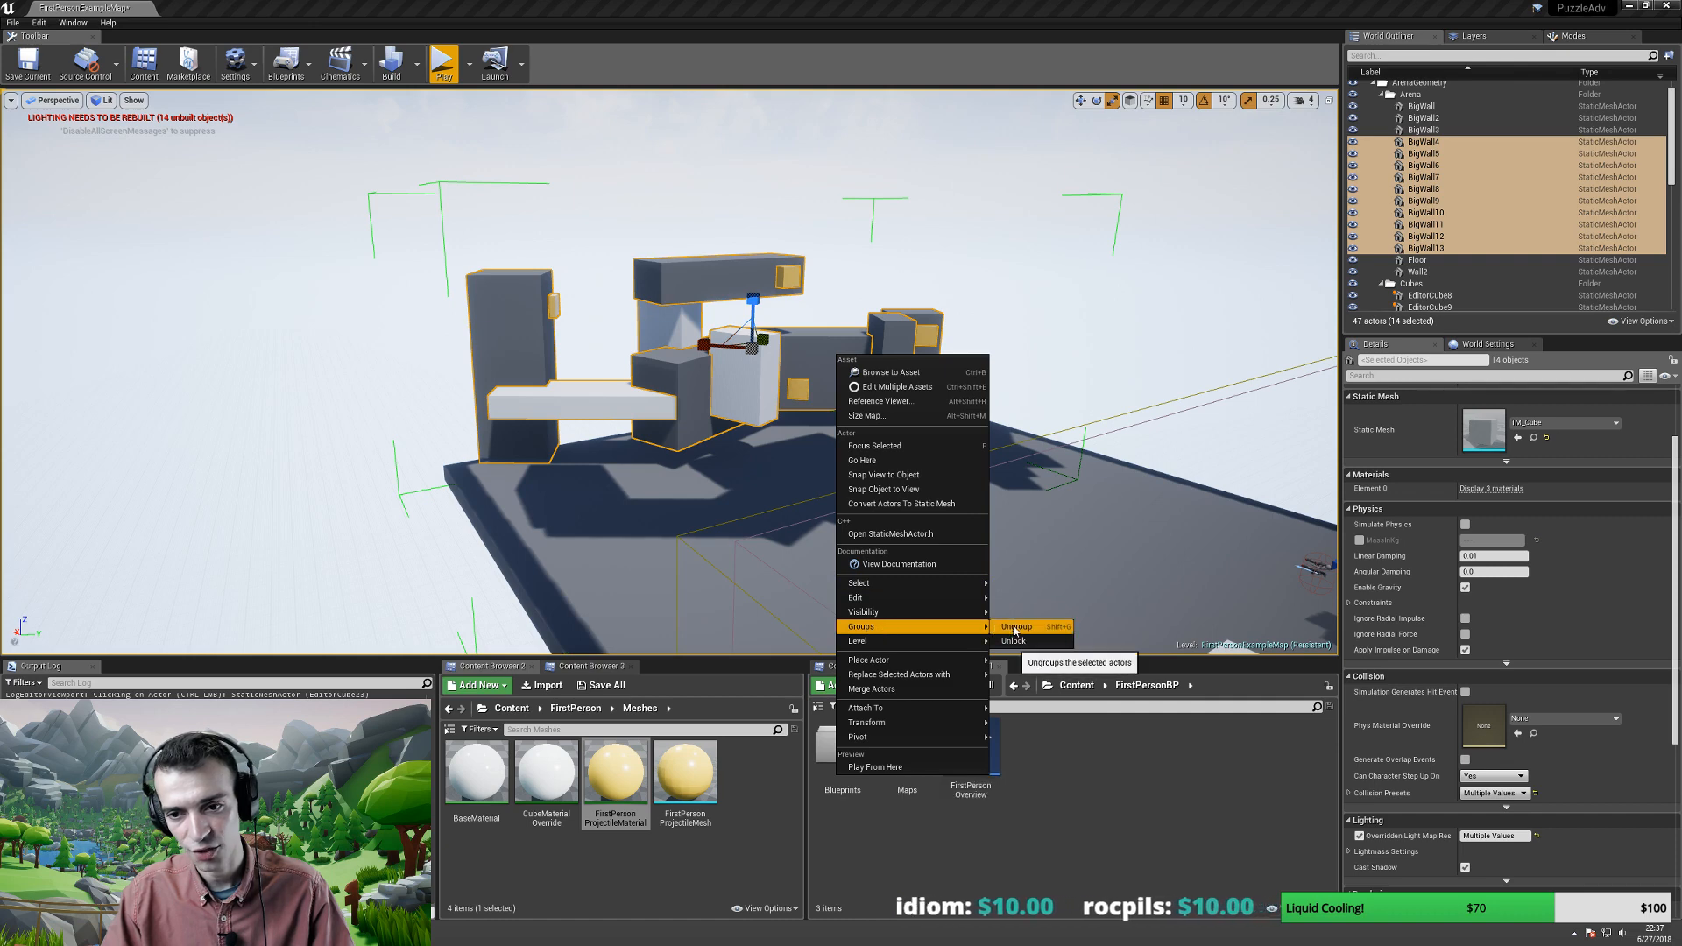
pyautogui.click(1016, 627)
pyautogui.moveTo(1078, 298); pyautogui.dragTo(1124, 274, button='right')
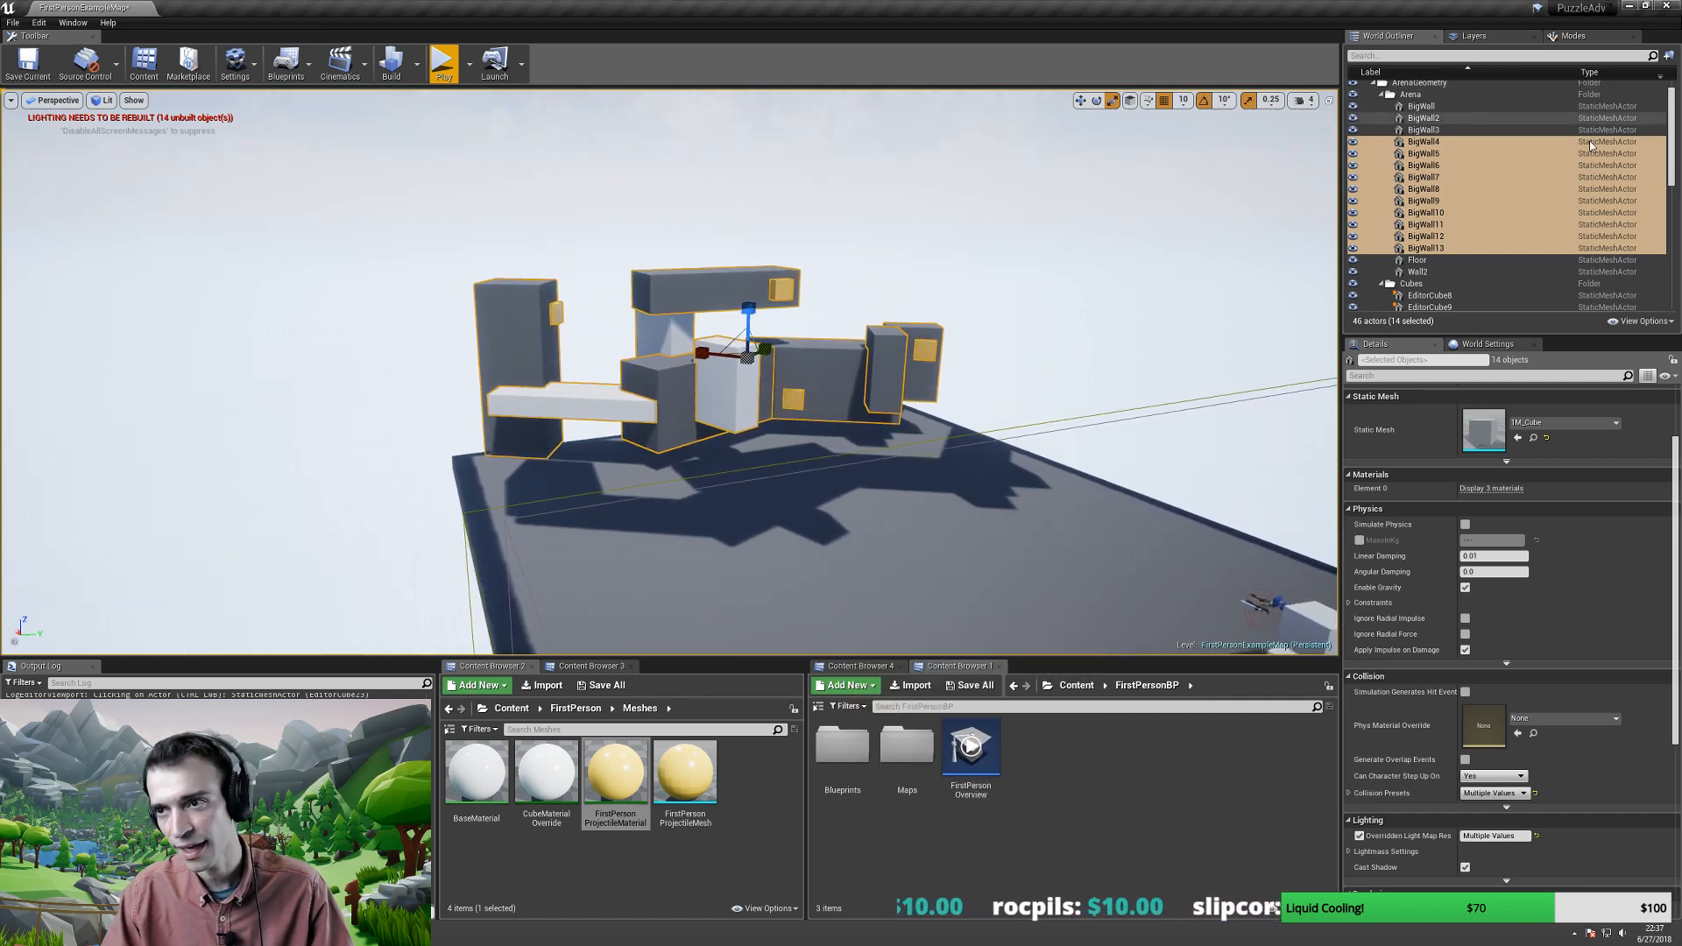
pyautogui.moveTo(984, 286); pyautogui.dragTo(931, 289, button='right')
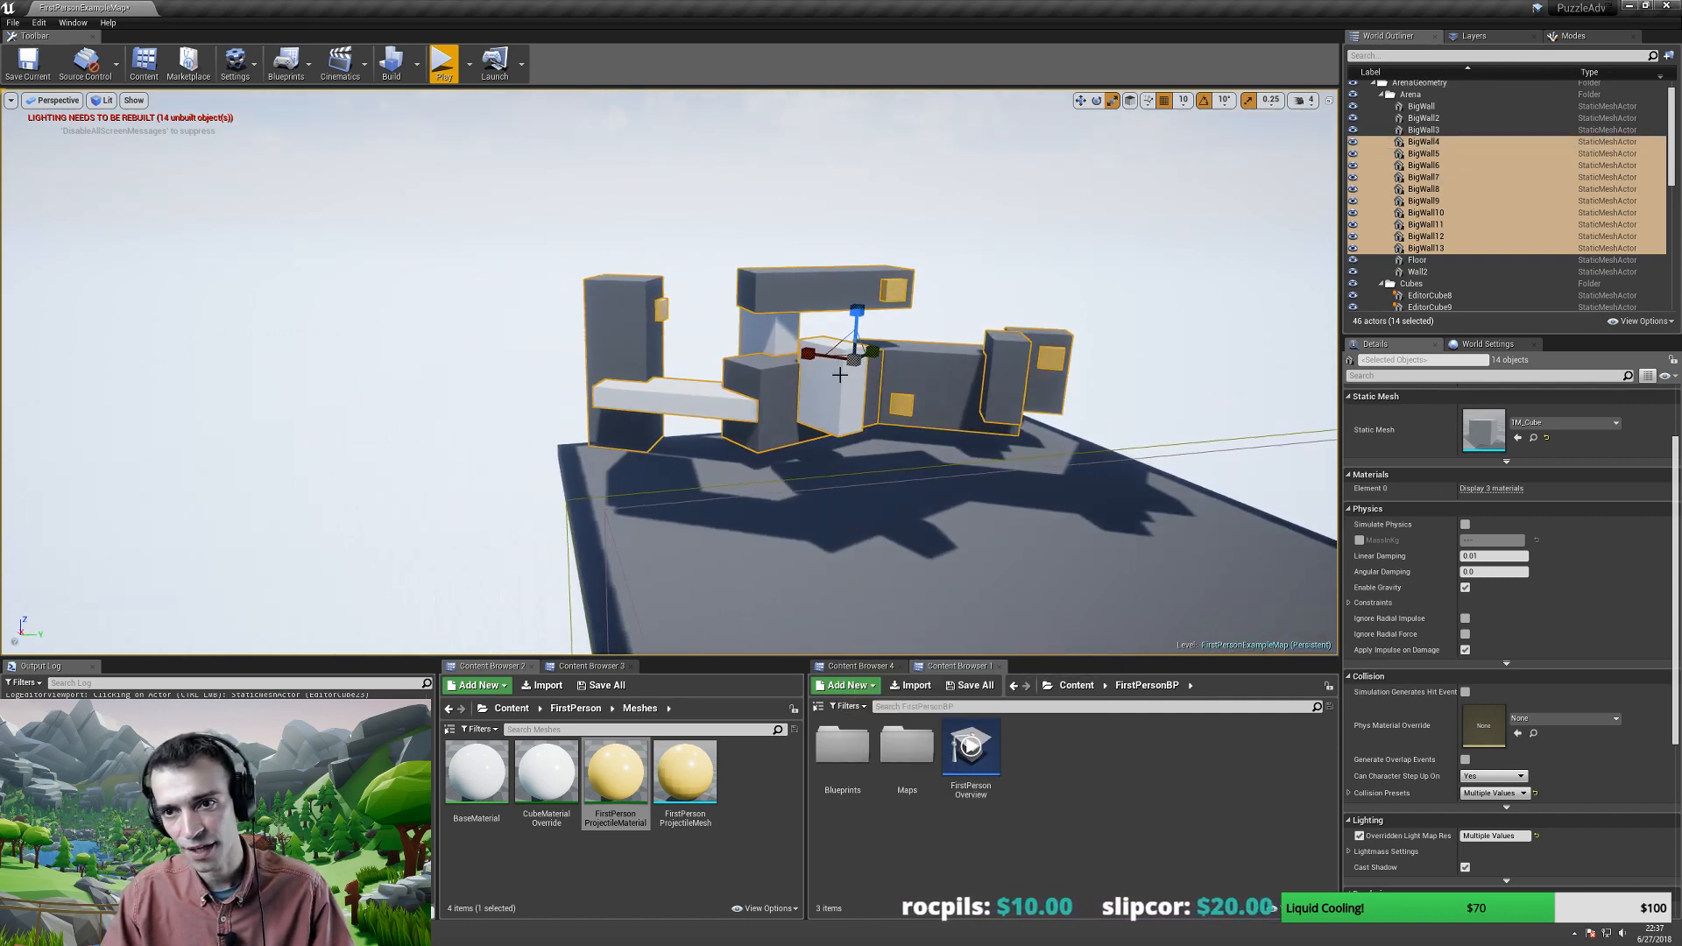
pyautogui.click(1131, 108)
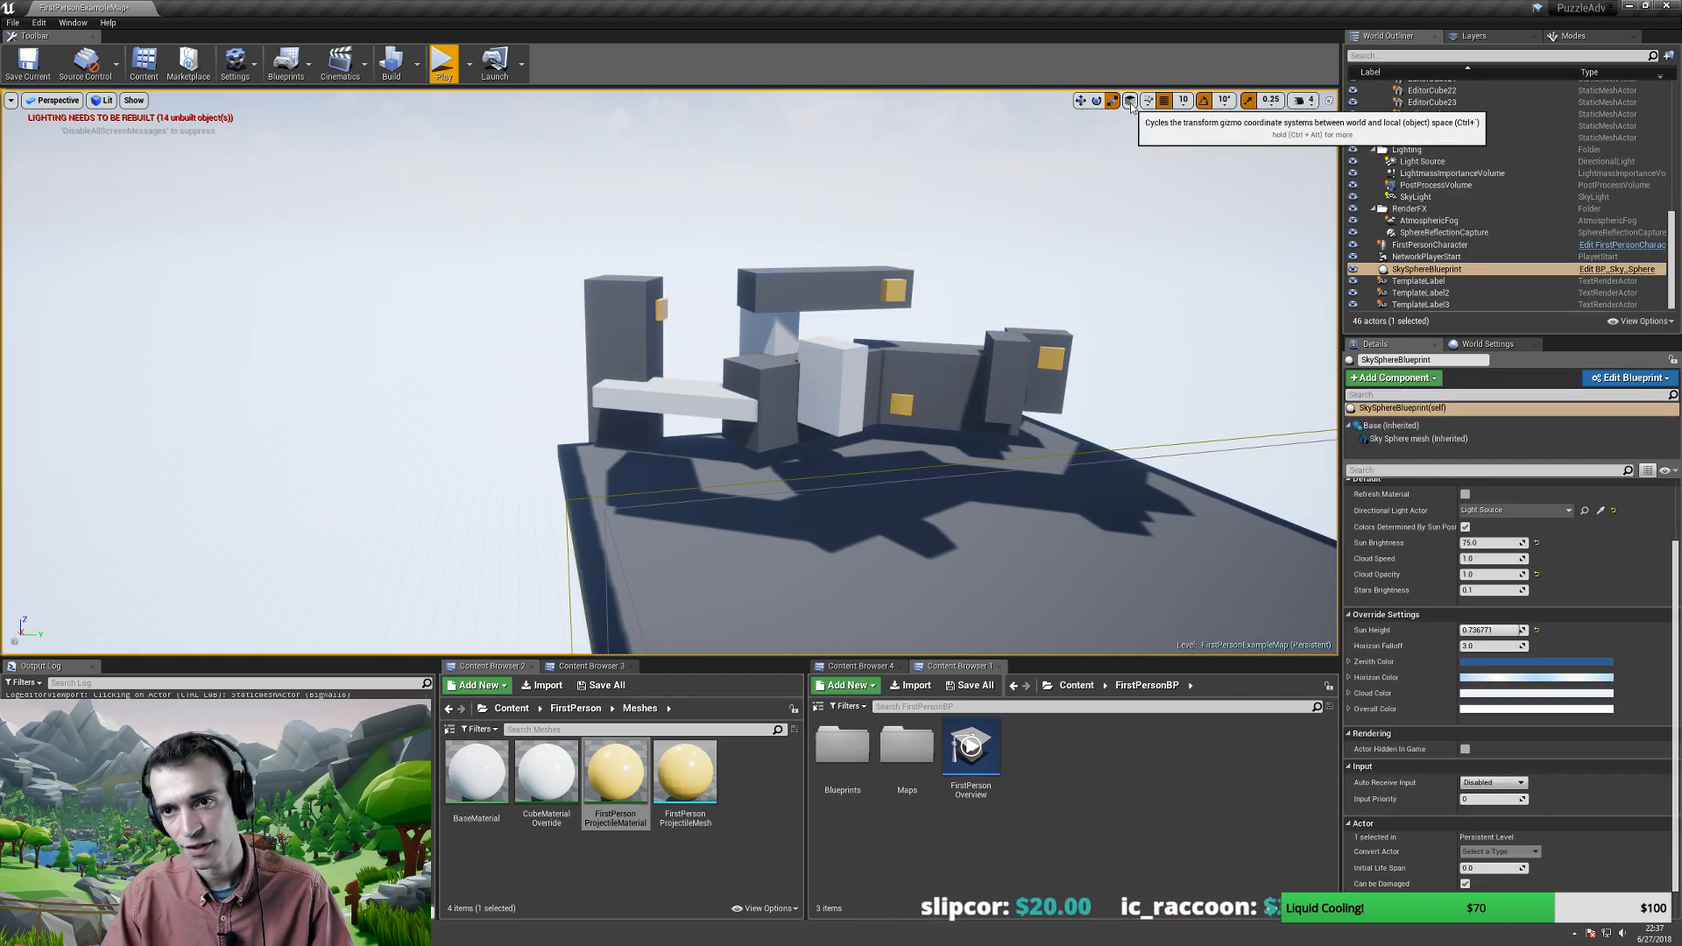
pyautogui.press('Escape')
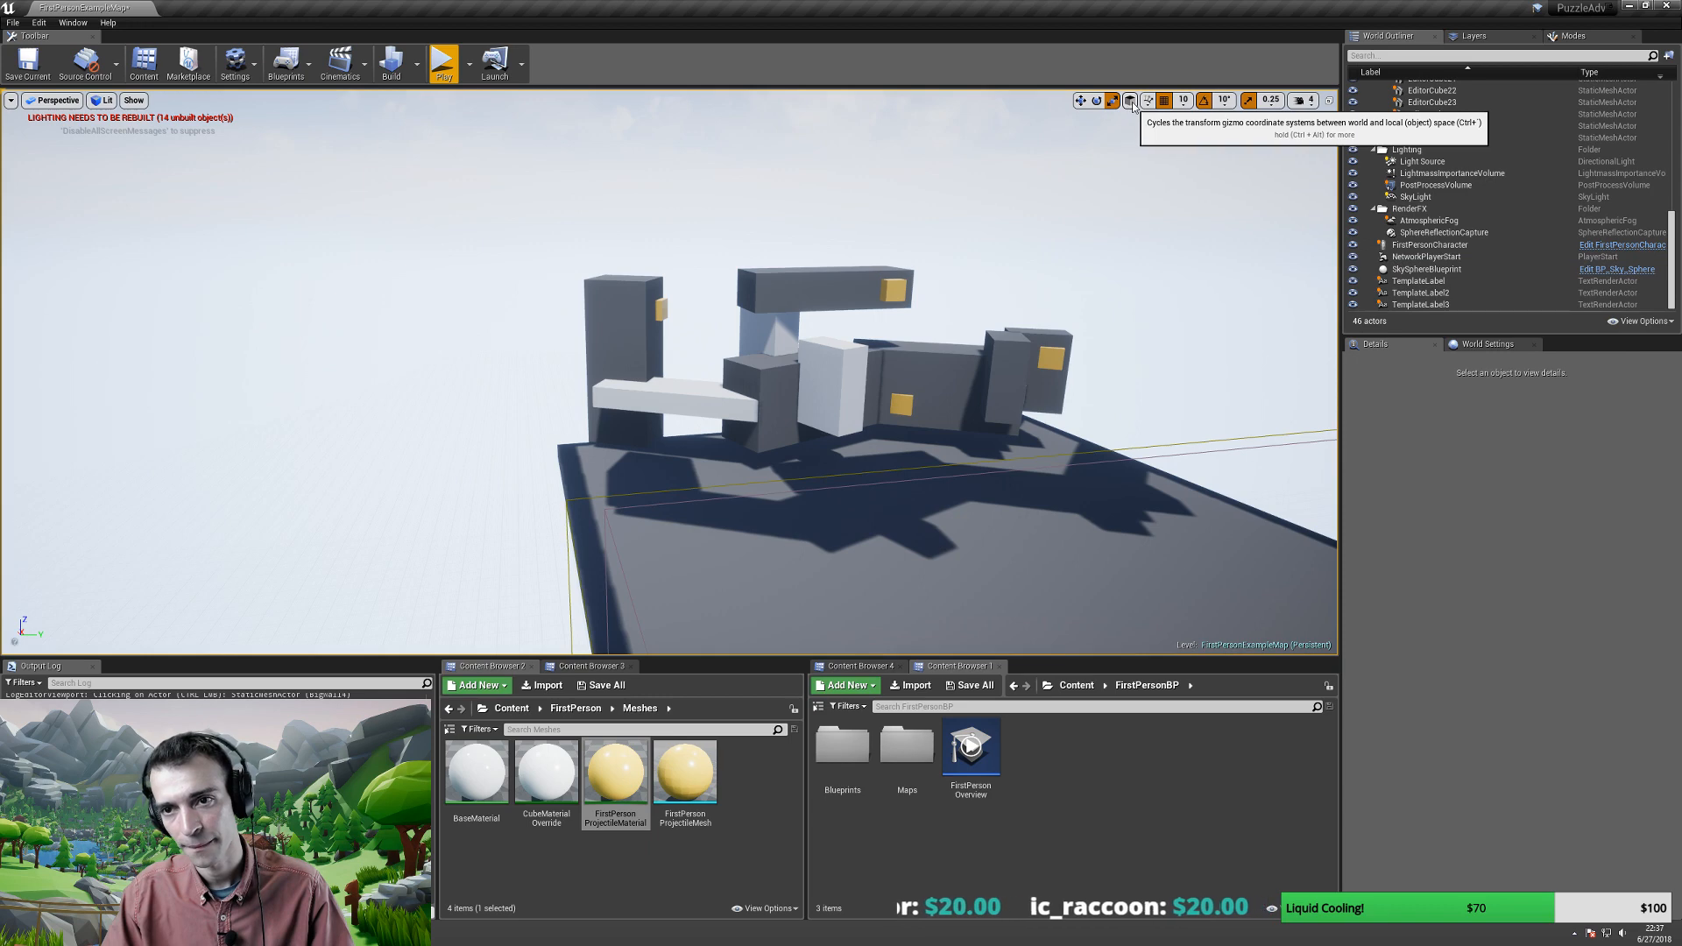
pyautogui.moveTo(593, 272); pyautogui.dragTo(593, 271)
pyautogui.click(593, 271)
pyautogui.keyDown('ctrl'); pyautogui.click(586, 282); pyautogui.keyUp('ctrl')
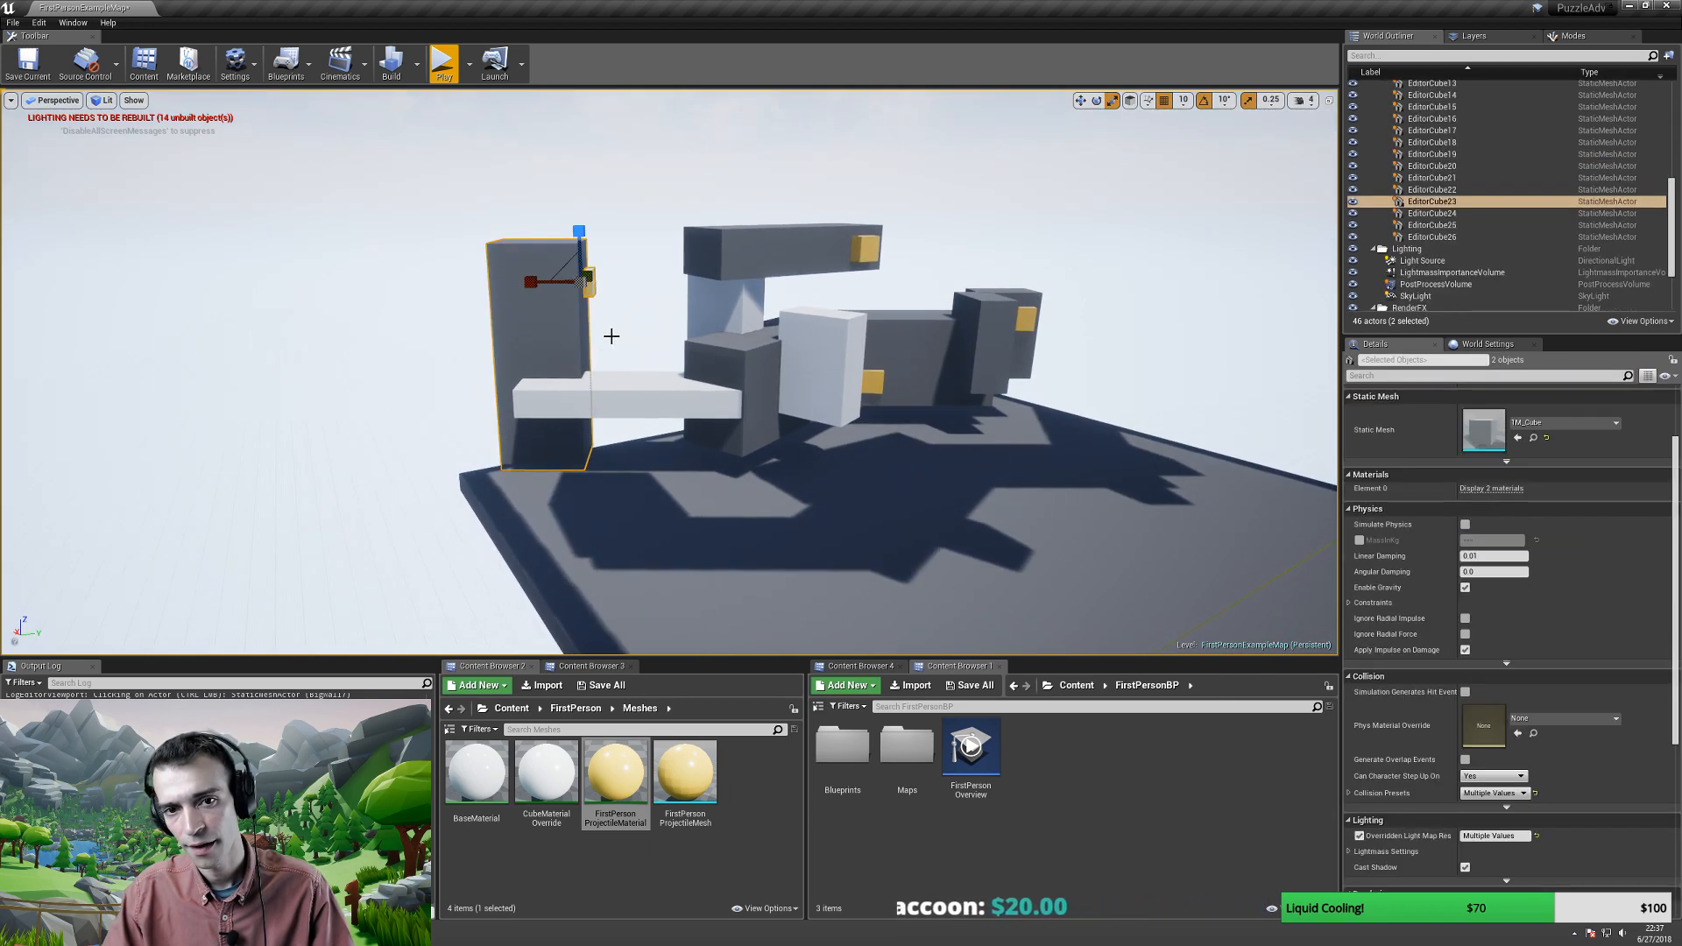
pyautogui.keyDown('ctrl'); pyautogui.click(629, 399); pyautogui.keyUp('ctrl')
pyautogui.keyDown('ctrl'); pyautogui.click(736, 385); pyautogui.keyUp('ctrl')
pyautogui.keyDown('ctrl'); pyautogui.click(728, 307); pyautogui.keyUp('ctrl')
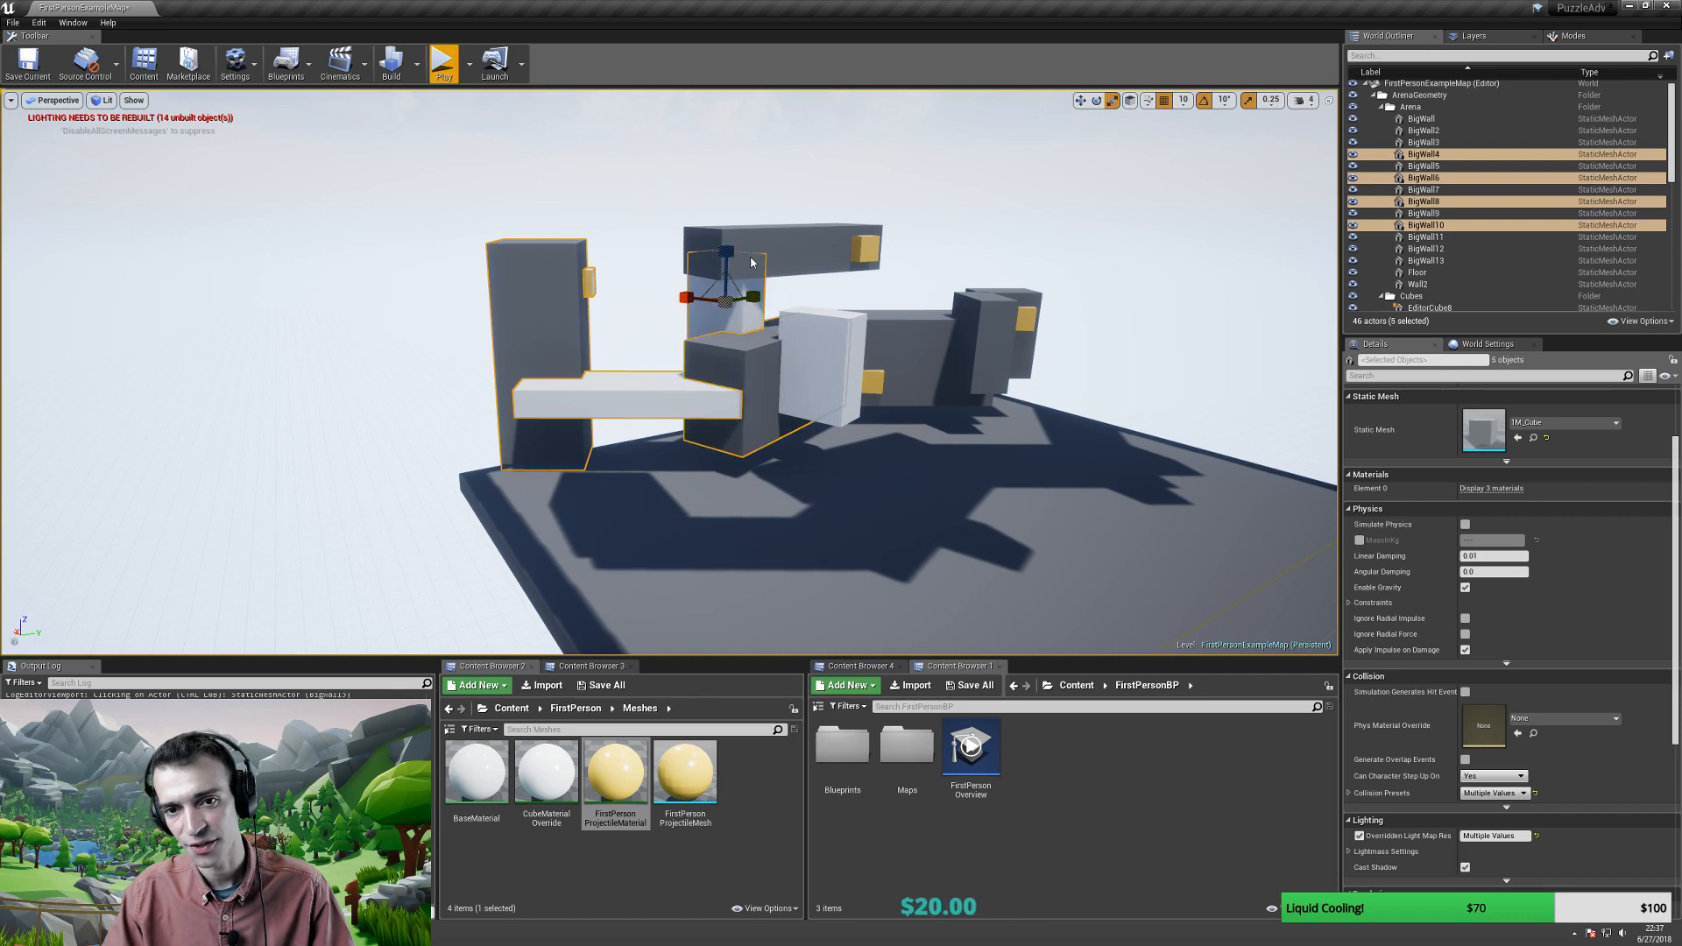
pyautogui.keyDown('ctrl'); pyautogui.click(881, 237); pyautogui.keyUp('ctrl')
pyautogui.keyDown('ctrl'); pyautogui.click(874, 245); pyautogui.keyUp('ctrl')
pyautogui.keyDown('ctrl'); pyautogui.click(851, 343); pyautogui.keyUp('ctrl')
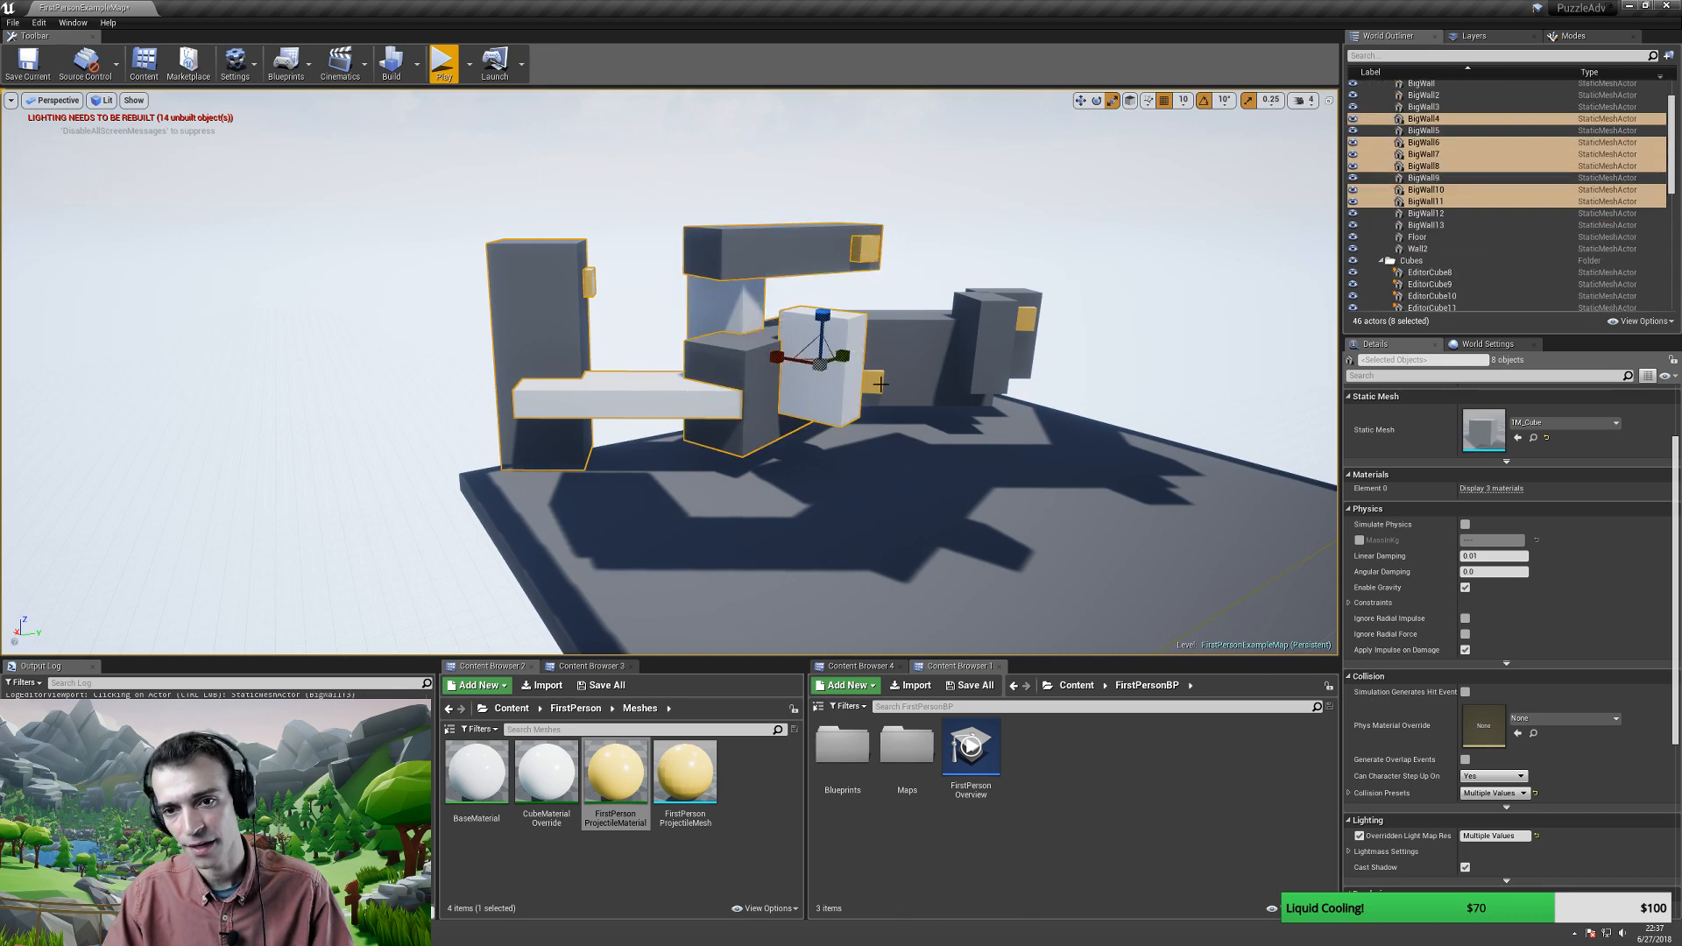
pyautogui.keyDown('ctrl'); pyautogui.click(881, 384); pyautogui.keyUp('ctrl')
pyautogui.keyDown('ctrl'); pyautogui.click(893, 344); pyautogui.keyUp('ctrl')
pyautogui.keyDown('ctrl'); pyautogui.click(985, 342); pyautogui.keyUp('ctrl')
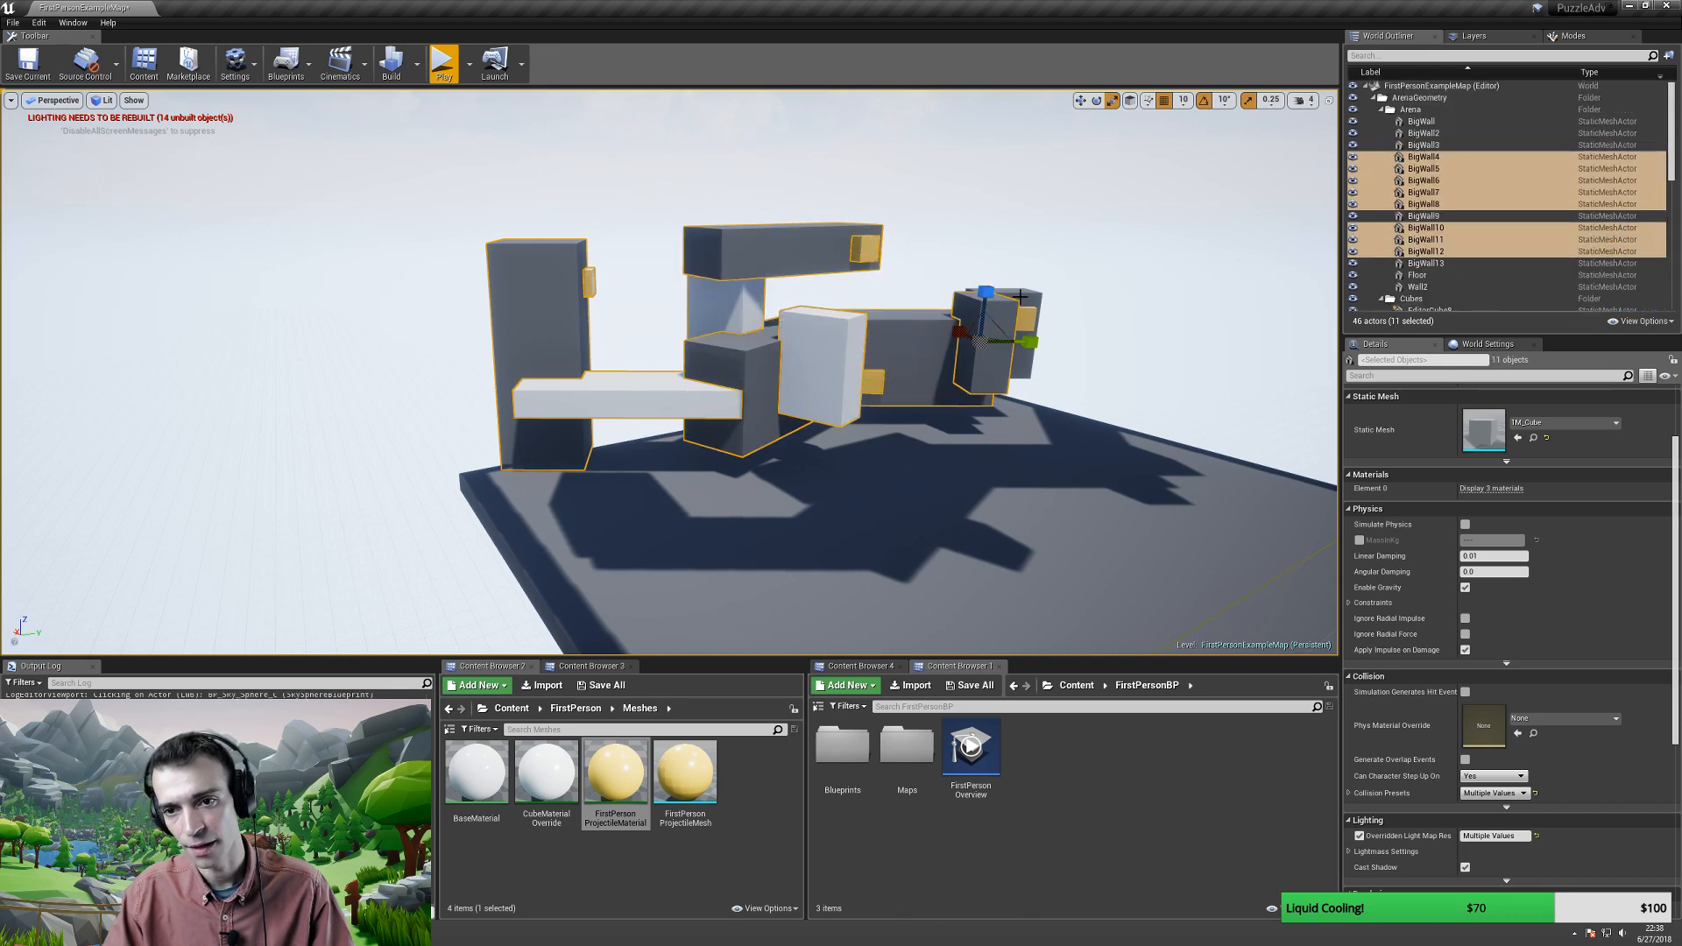
pyautogui.keyDown('ctrl'); pyautogui.click(1027, 312); pyautogui.keyUp('ctrl')
pyautogui.keyDown('ctrl'); pyautogui.click(1027, 312); pyautogui.keyUp('ctrl')
pyautogui.moveTo(1027, 313); pyautogui.dragTo(1017, 349, button='right')
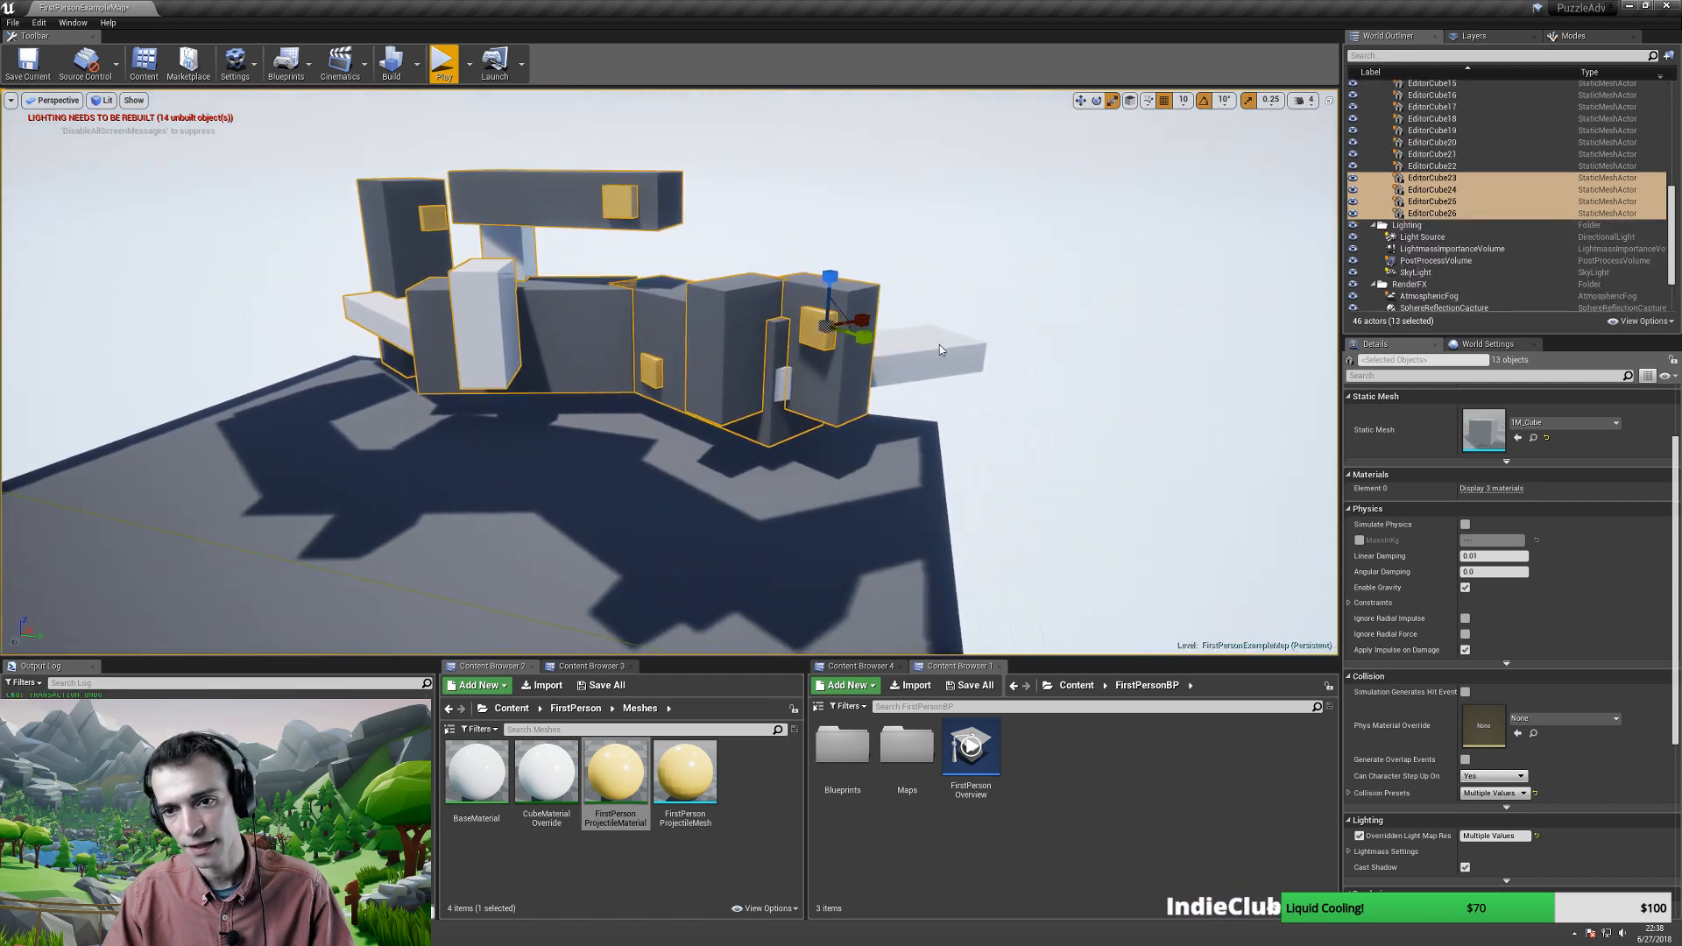
pyautogui.keyDown('ctrl'); pyautogui.click(963, 354); pyautogui.keyUp('ctrl')
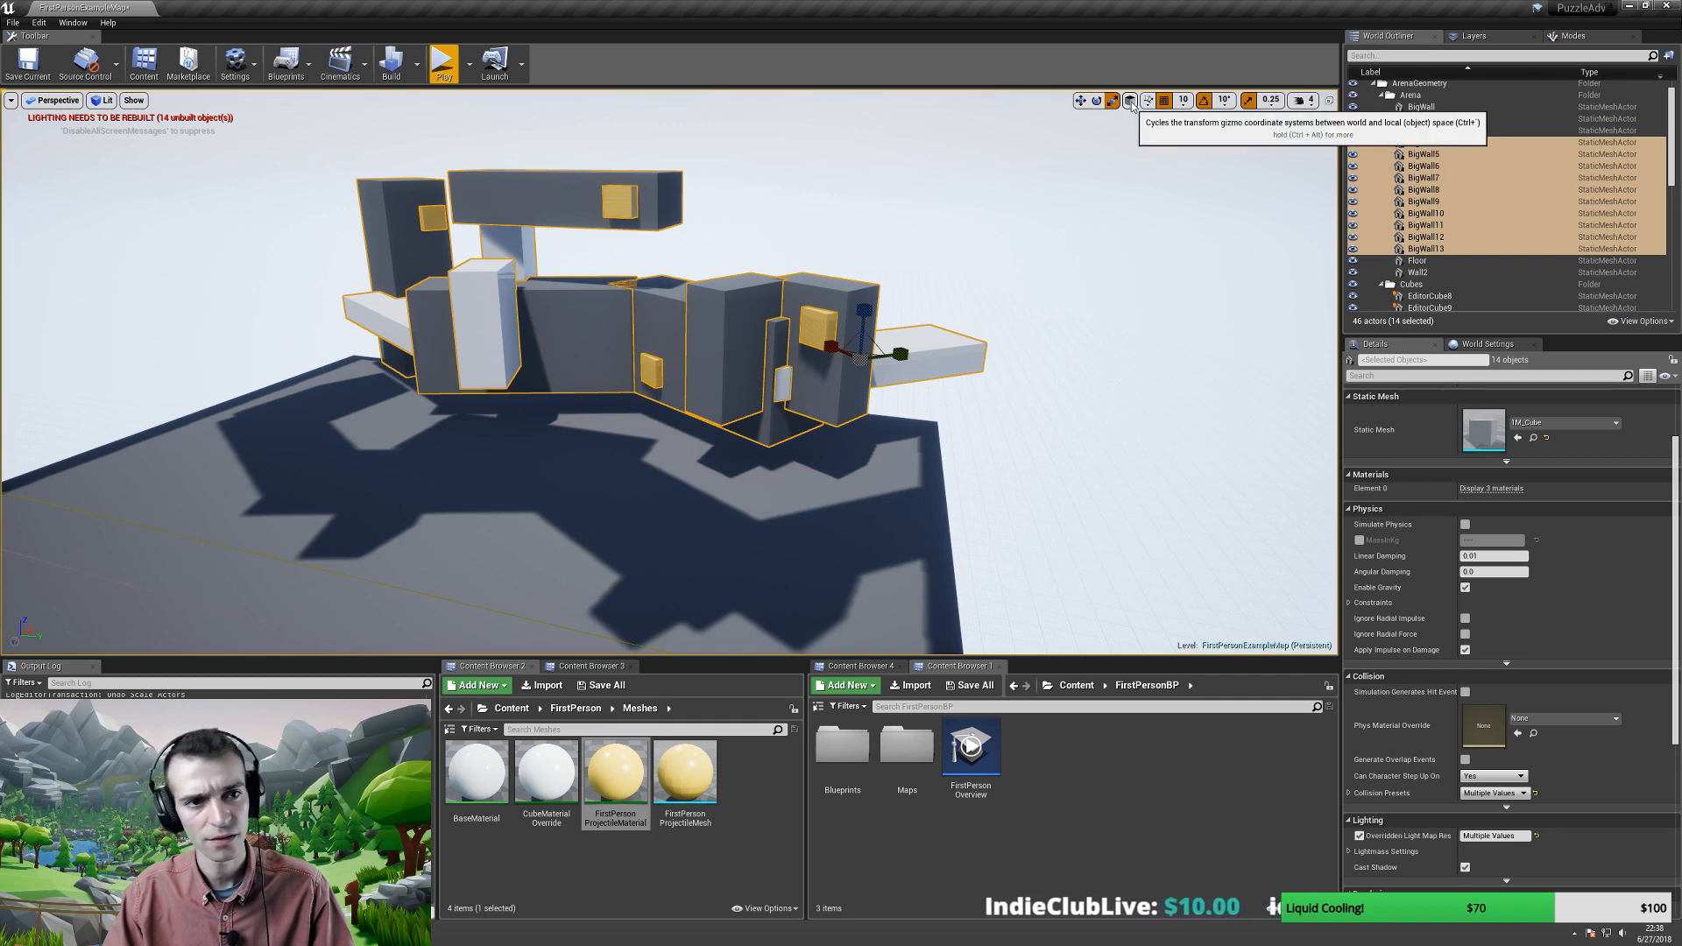
pyautogui.moveTo(874, 398); pyautogui.dragTo(878, 378, button='right')
pyautogui.press('w')
pyautogui.moveTo(1001, 208); pyautogui.dragTo(1000, 208, button='right')
pyautogui.press('s')
pyautogui.press('d')
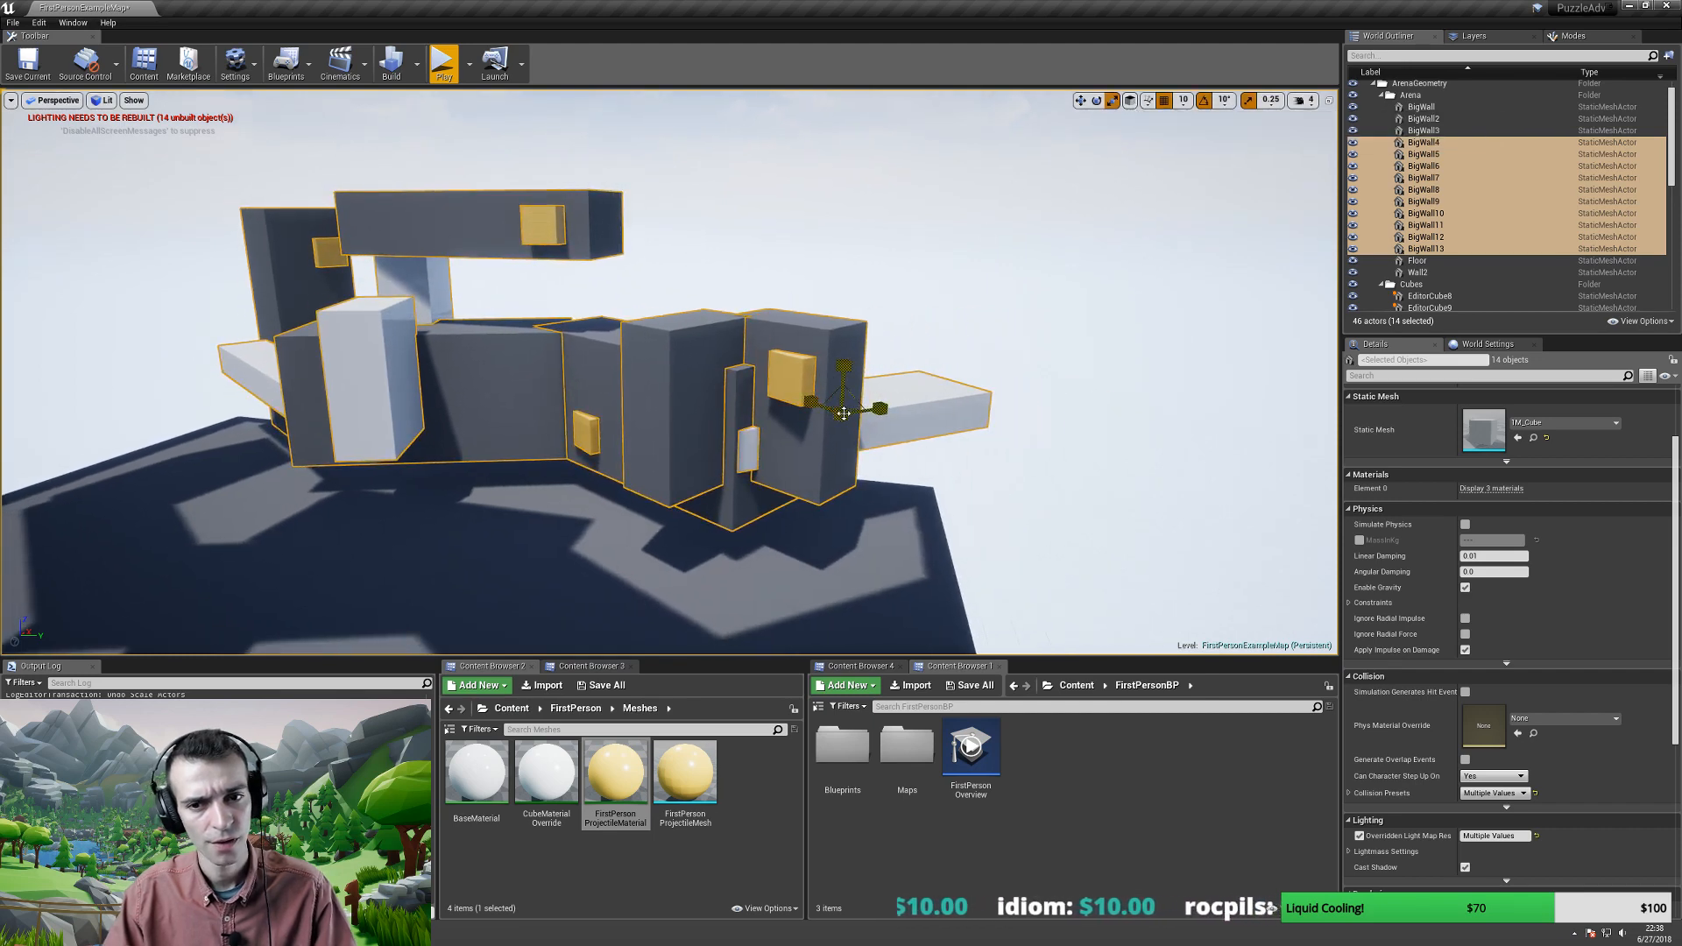
pyautogui.moveTo(843, 413); pyautogui.dragTo(867, 400)
pyautogui.hotkey('ctrl', 'z')
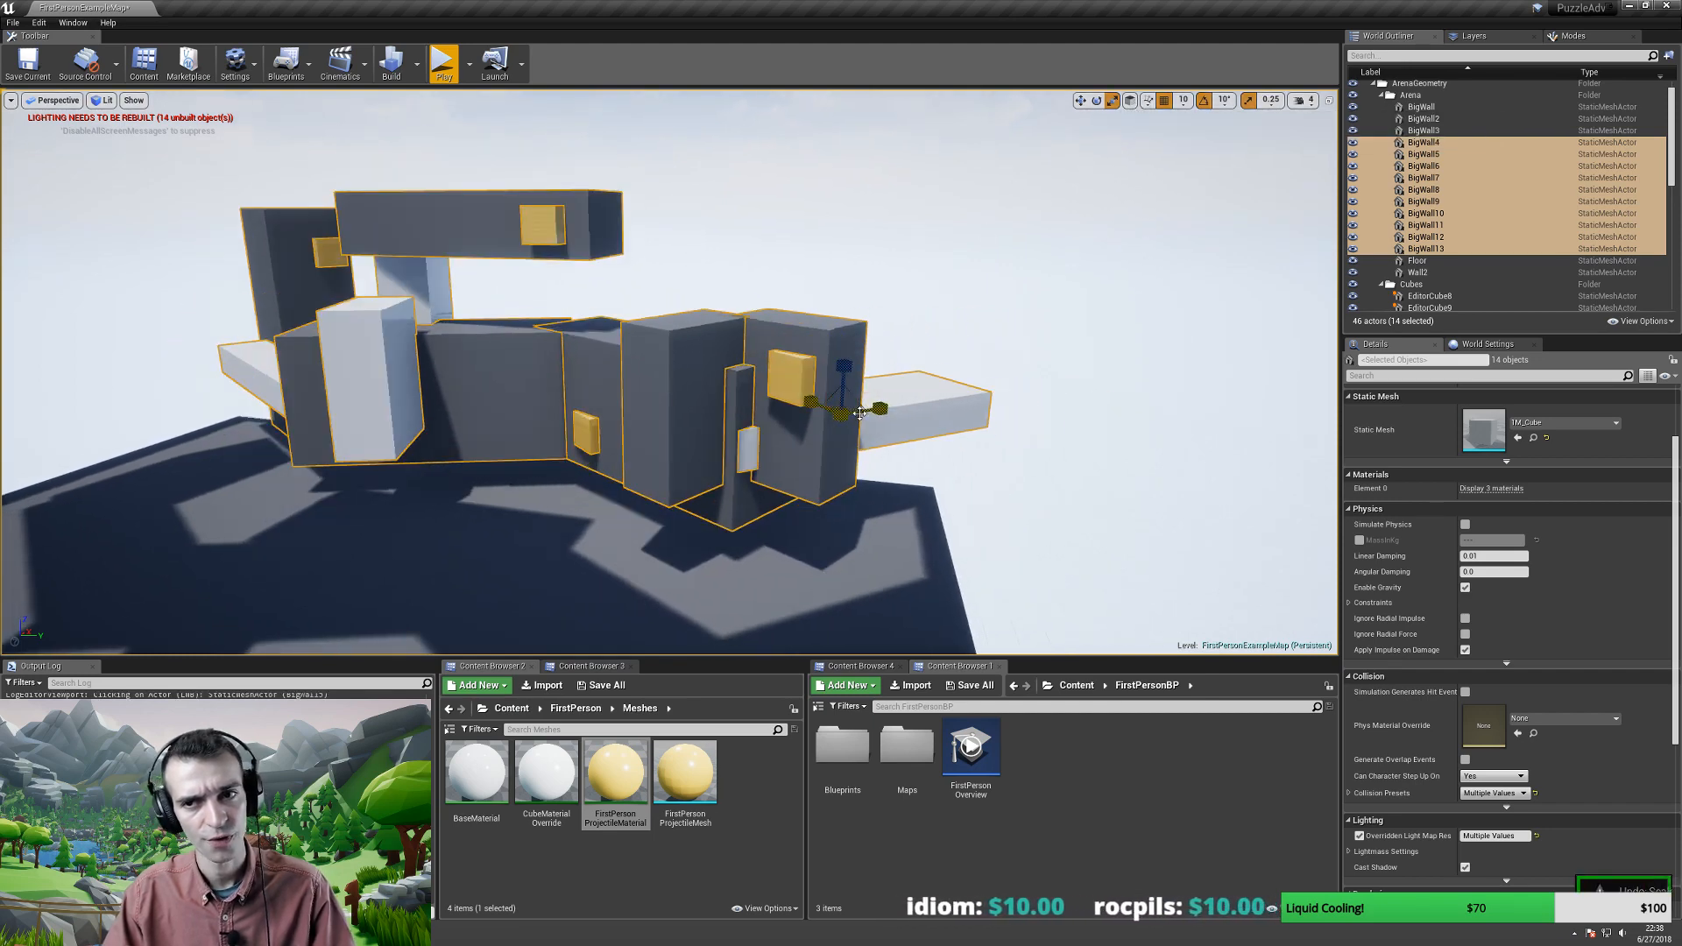
pyautogui.press('Escape')
pyautogui.click(887, 424)
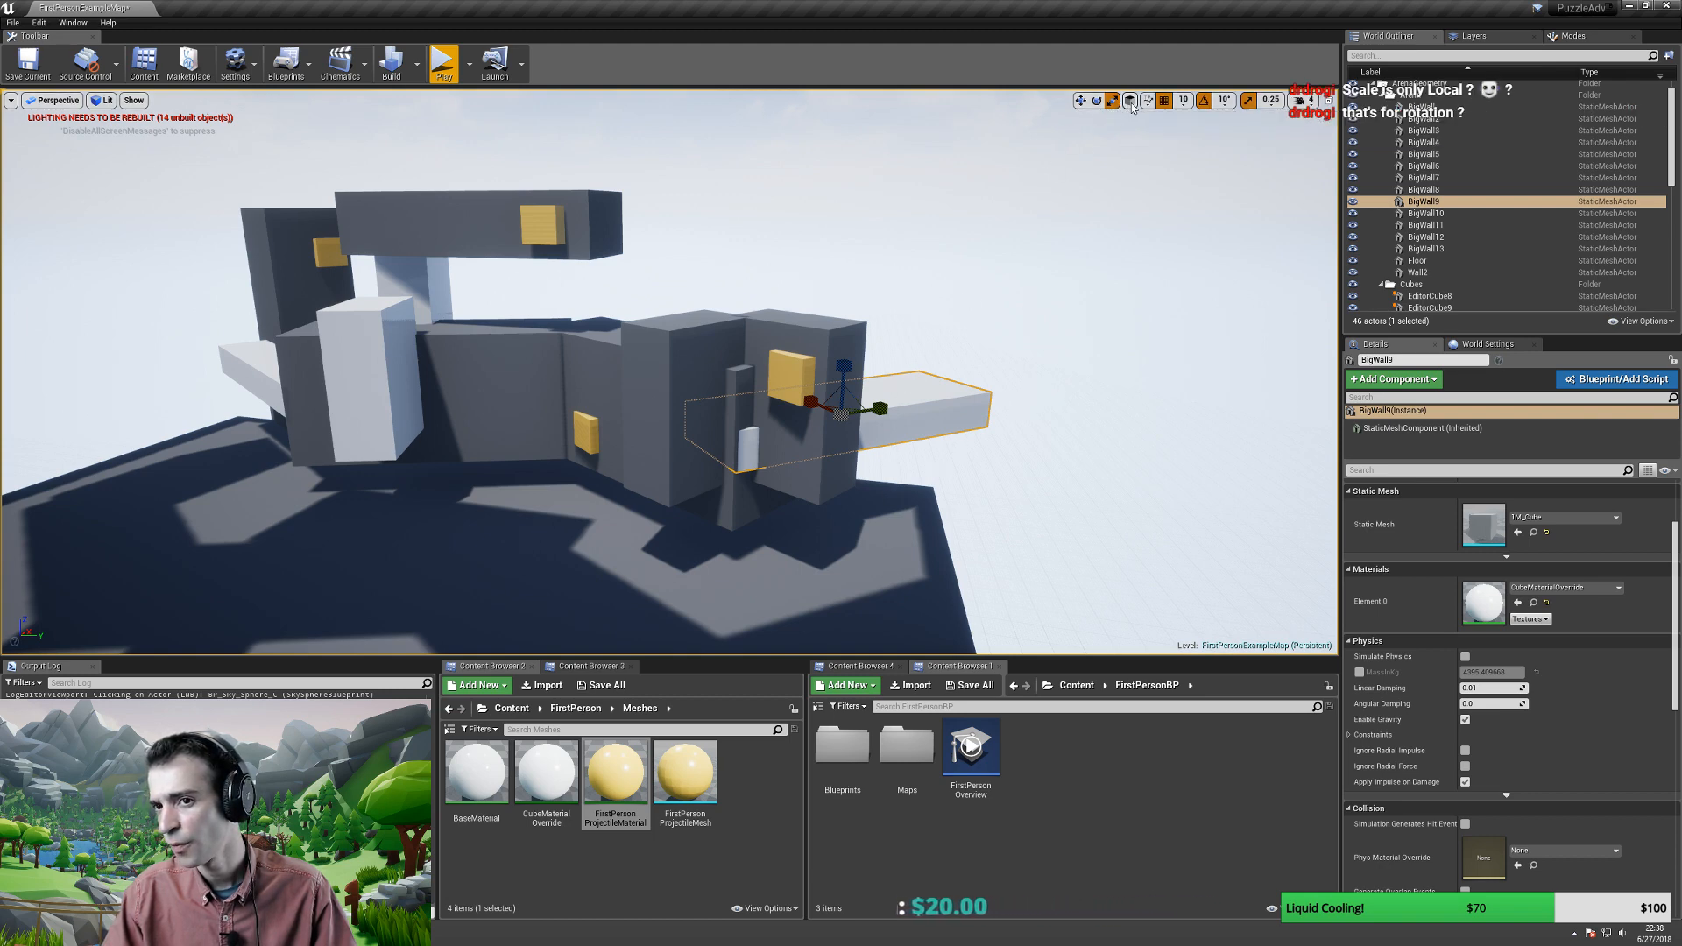
pyautogui.moveTo(880, 439); pyautogui.dragTo(880, 439, button='right')
pyautogui.keyDown('ctrl'); pyautogui.click(888, 373); pyautogui.keyUp('ctrl')
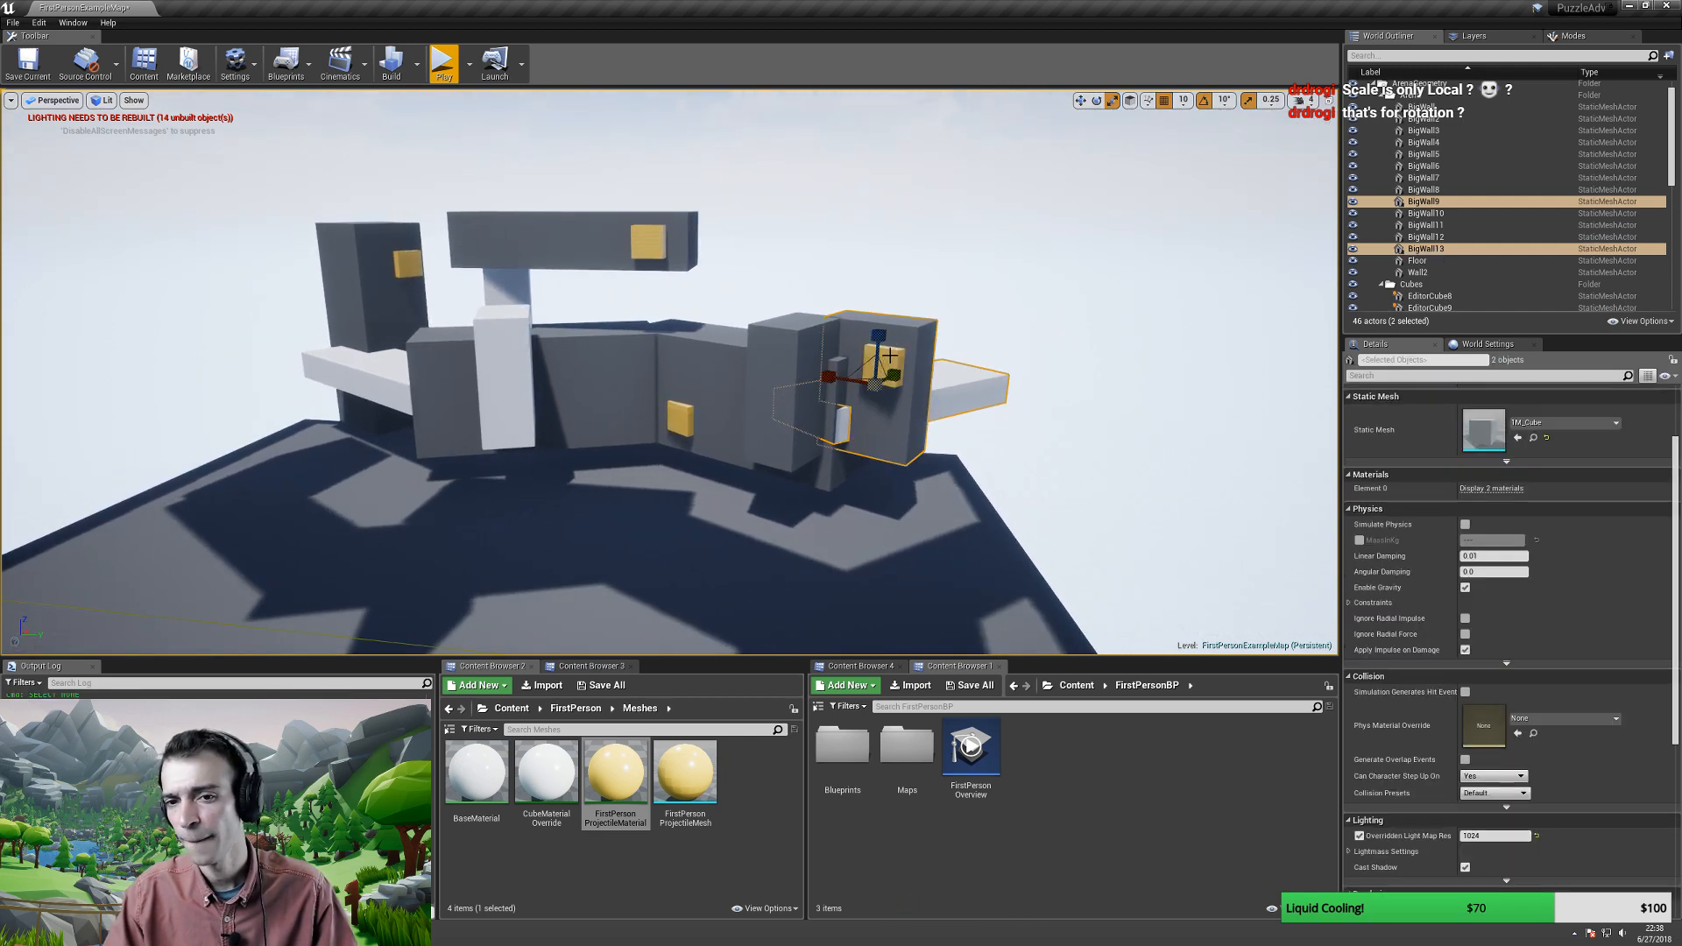
pyautogui.keyDown('ctrl'); pyautogui.click(889, 356); pyautogui.keyUp('ctrl')
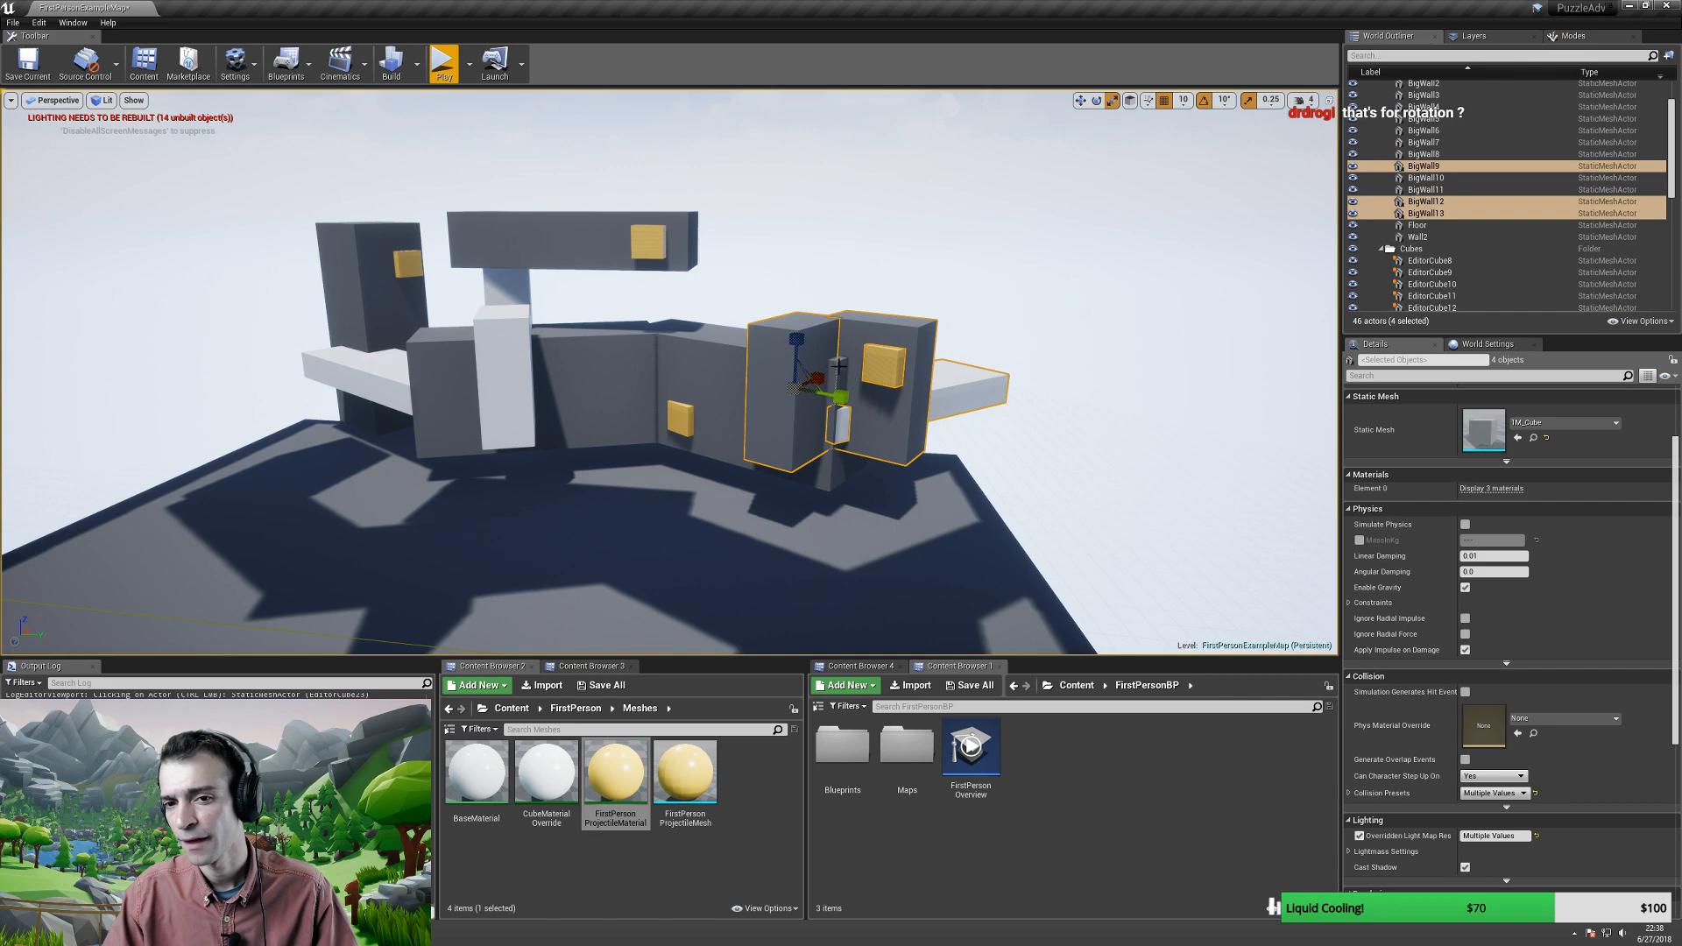
pyautogui.keyDown('ctrl'); pyautogui.click(837, 434); pyautogui.keyUp('ctrl')
pyautogui.keyDown('ctrl'); pyautogui.click(846, 431); pyautogui.keyUp('ctrl')
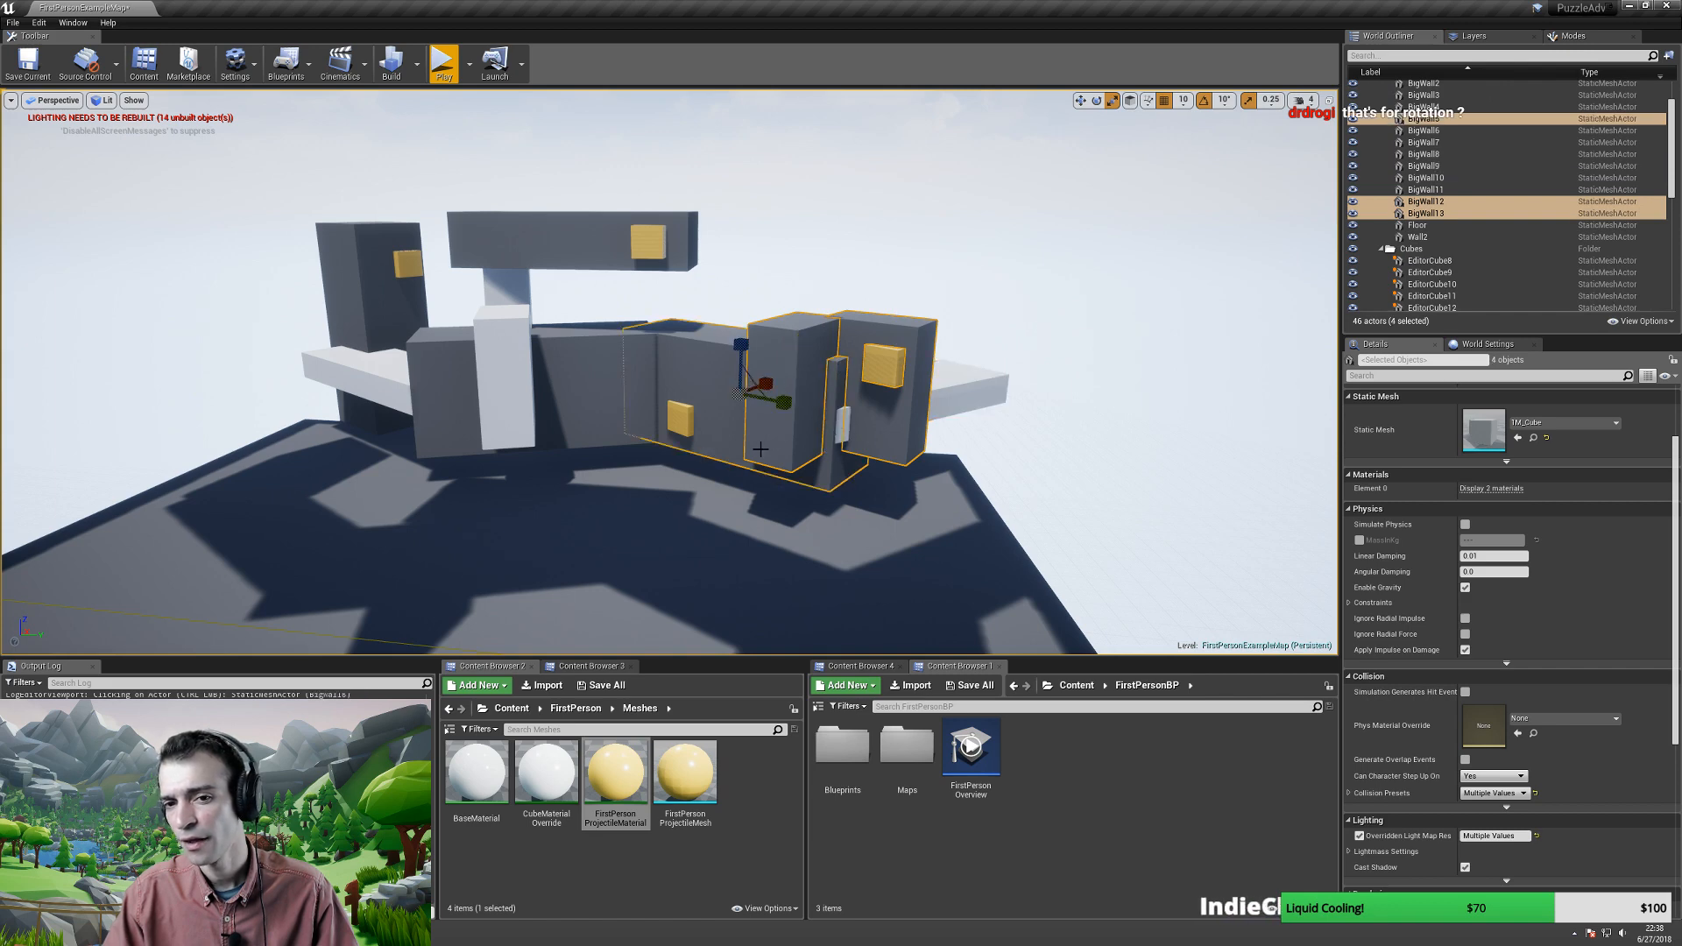
pyautogui.keyDown('ctrl'); pyautogui.click(984, 374); pyautogui.keyUp('ctrl')
pyautogui.keyDown('ctrl'); pyautogui.click(683, 426); pyautogui.keyUp('ctrl')
pyautogui.keyDown('ctrl'); pyautogui.click(583, 387); pyautogui.keyUp('ctrl')
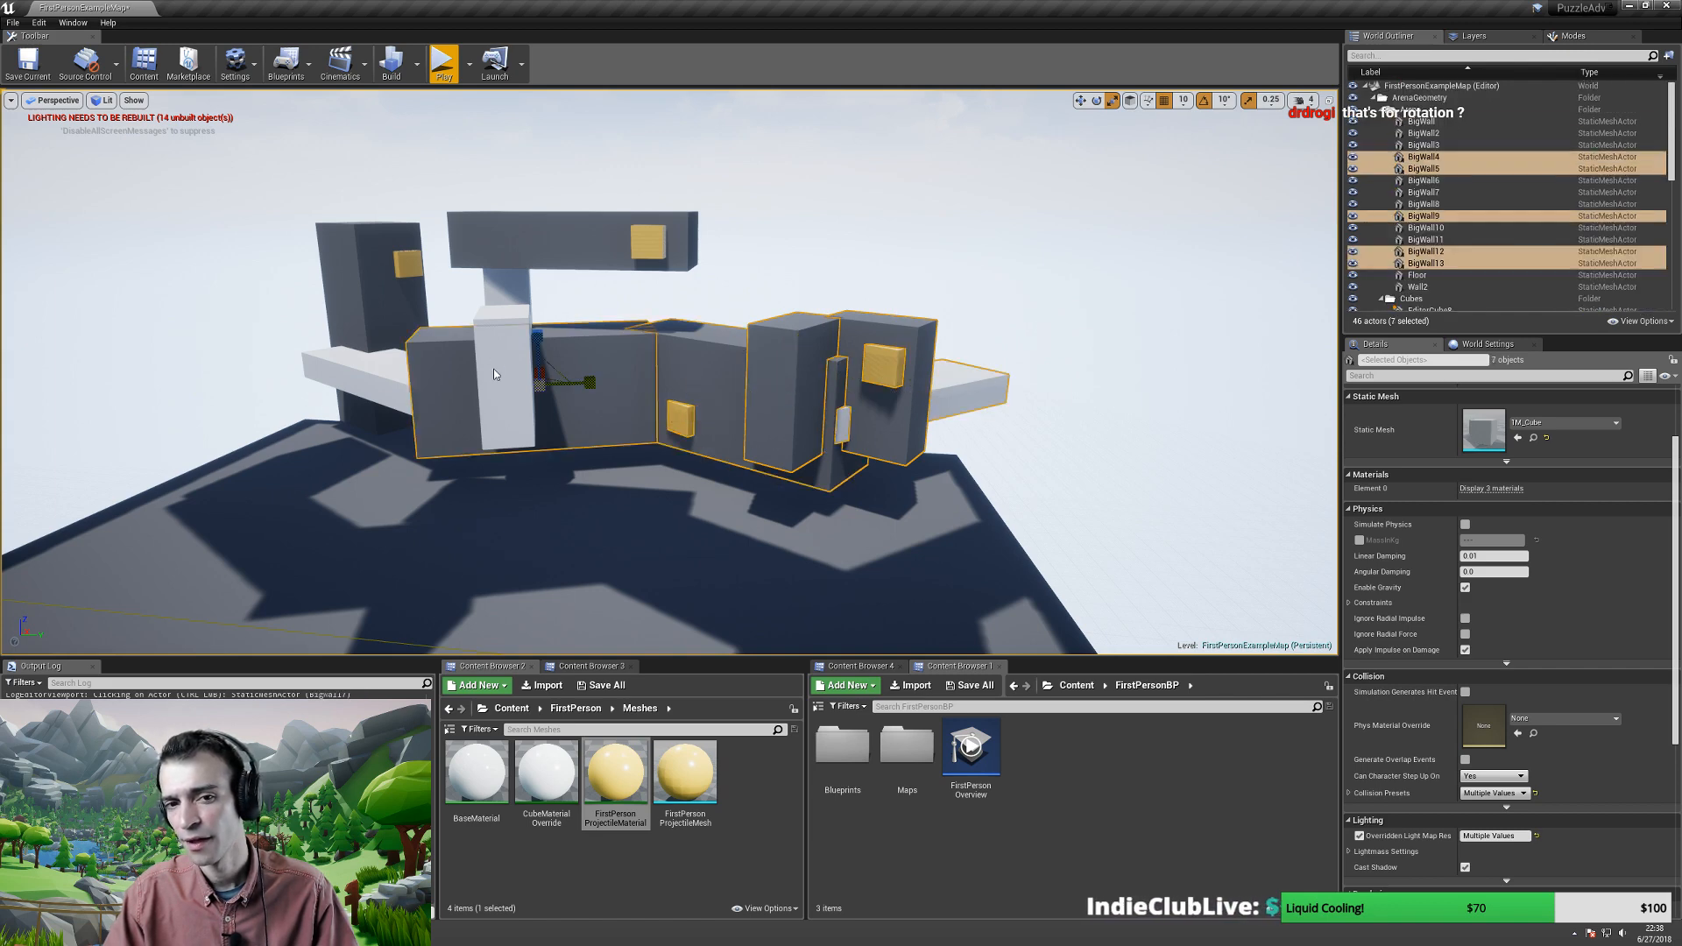
pyautogui.keyDown('ctrl'); pyautogui.click(506, 351); pyautogui.keyUp('ctrl')
pyautogui.keyDown('ctrl'); pyautogui.click(508, 263); pyautogui.keyUp('ctrl')
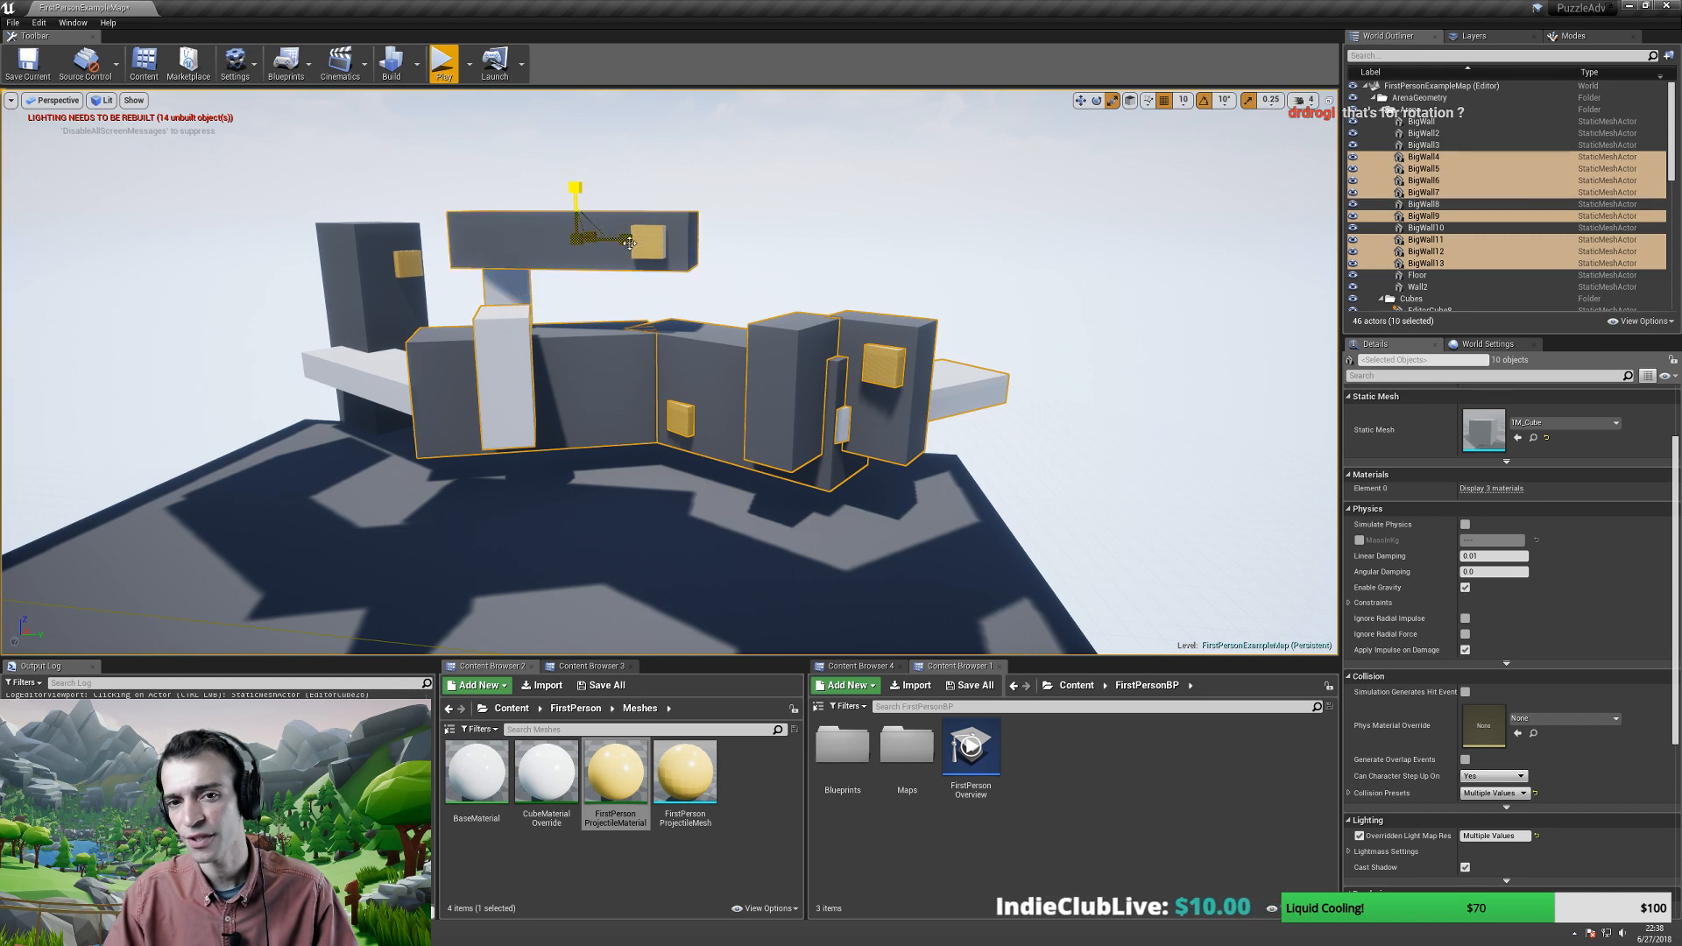
pyautogui.keyDown('ctrl'); pyautogui.click(649, 241); pyautogui.keyUp('ctrl')
pyautogui.keyDown('ctrl'); pyautogui.click(399, 262); pyautogui.keyUp('ctrl')
pyautogui.keyDown('ctrl'); pyautogui.click(365, 331); pyautogui.keyUp('ctrl')
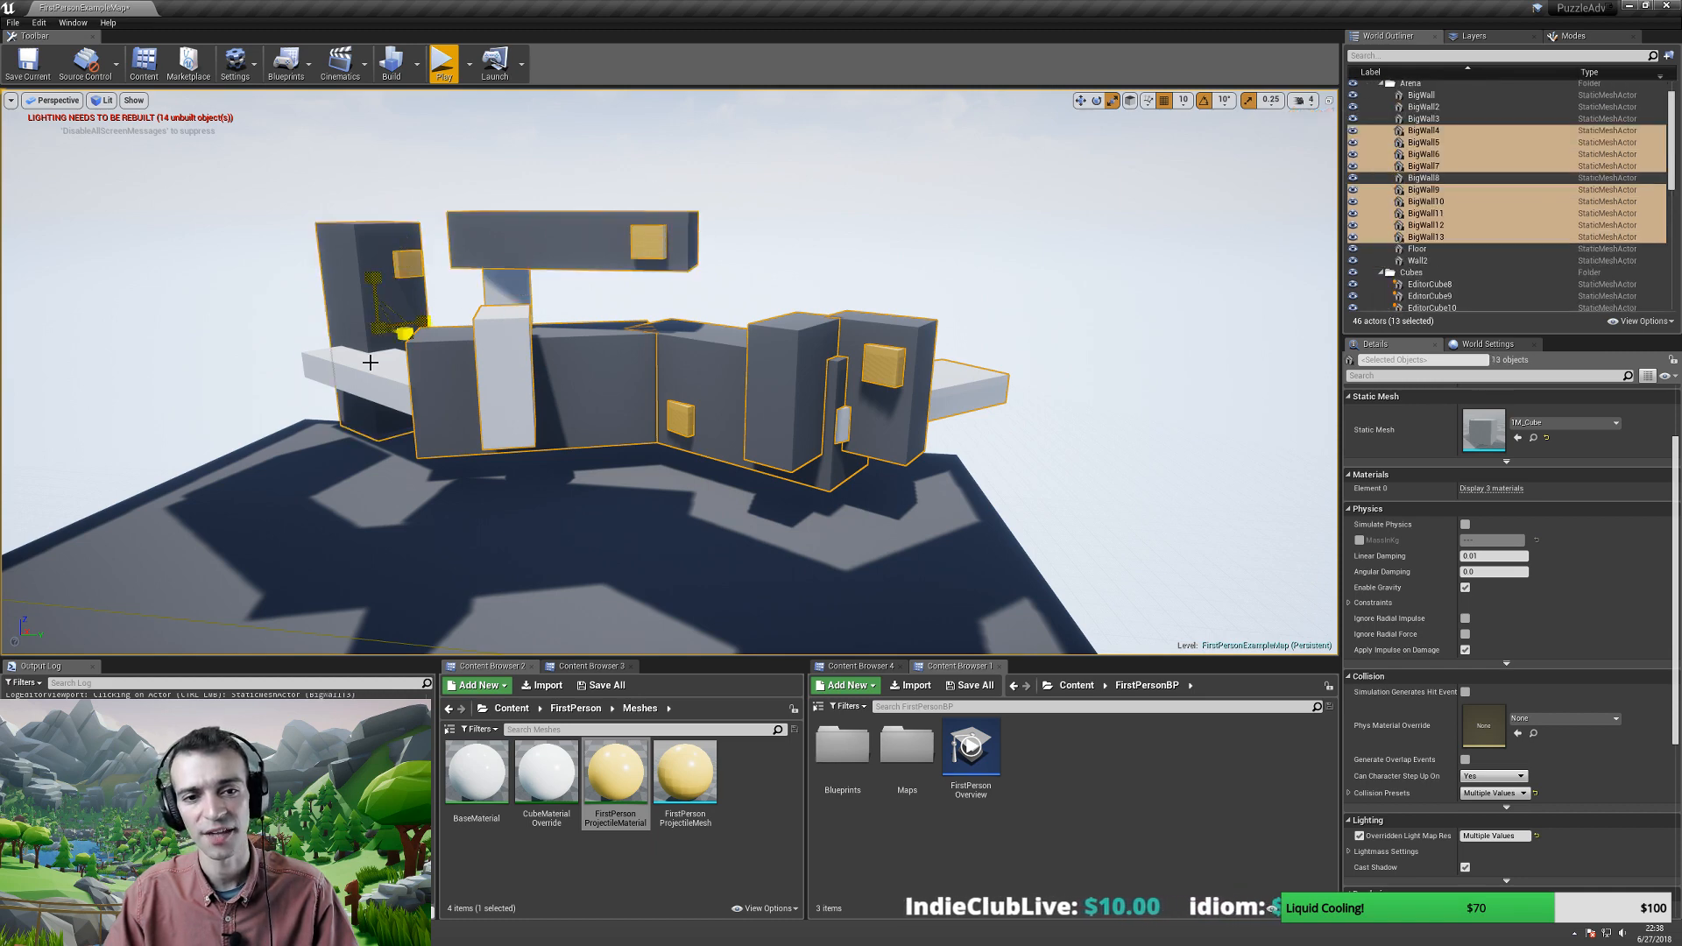
pyautogui.keyDown('ctrl'); pyautogui.click(370, 362); pyautogui.keyUp('ctrl')
pyautogui.scroll(5, 440, 359)
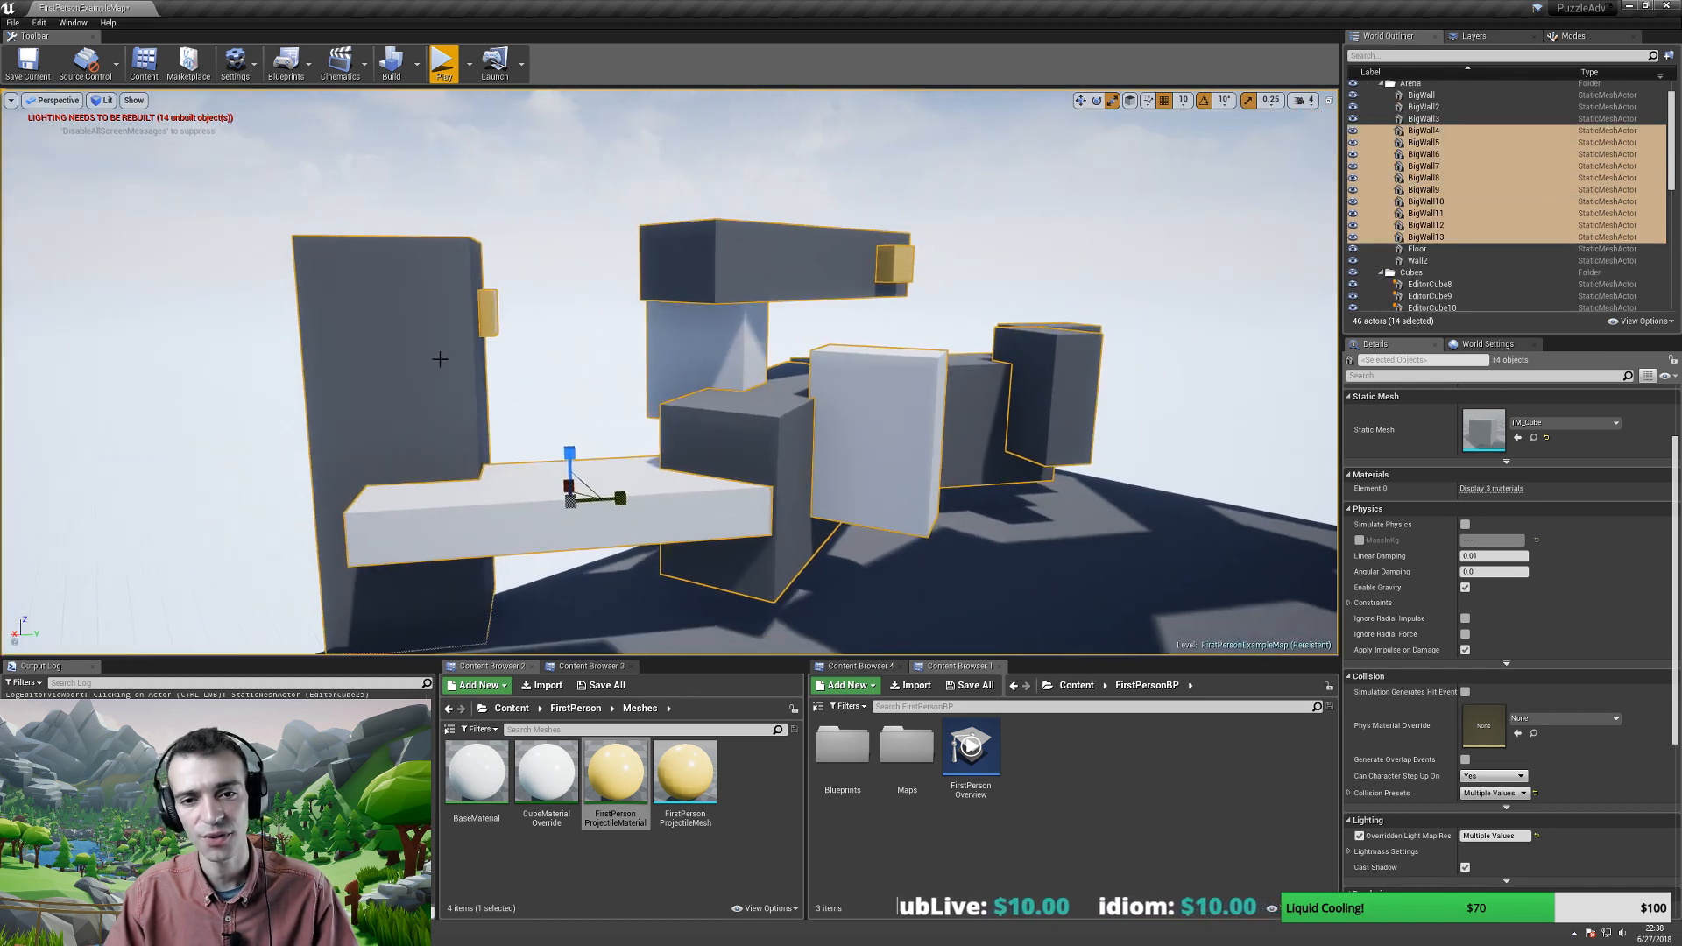
pyautogui.moveTo(686, 387); pyautogui.dragTo(718, 413, button='right')
pyautogui.press('s')
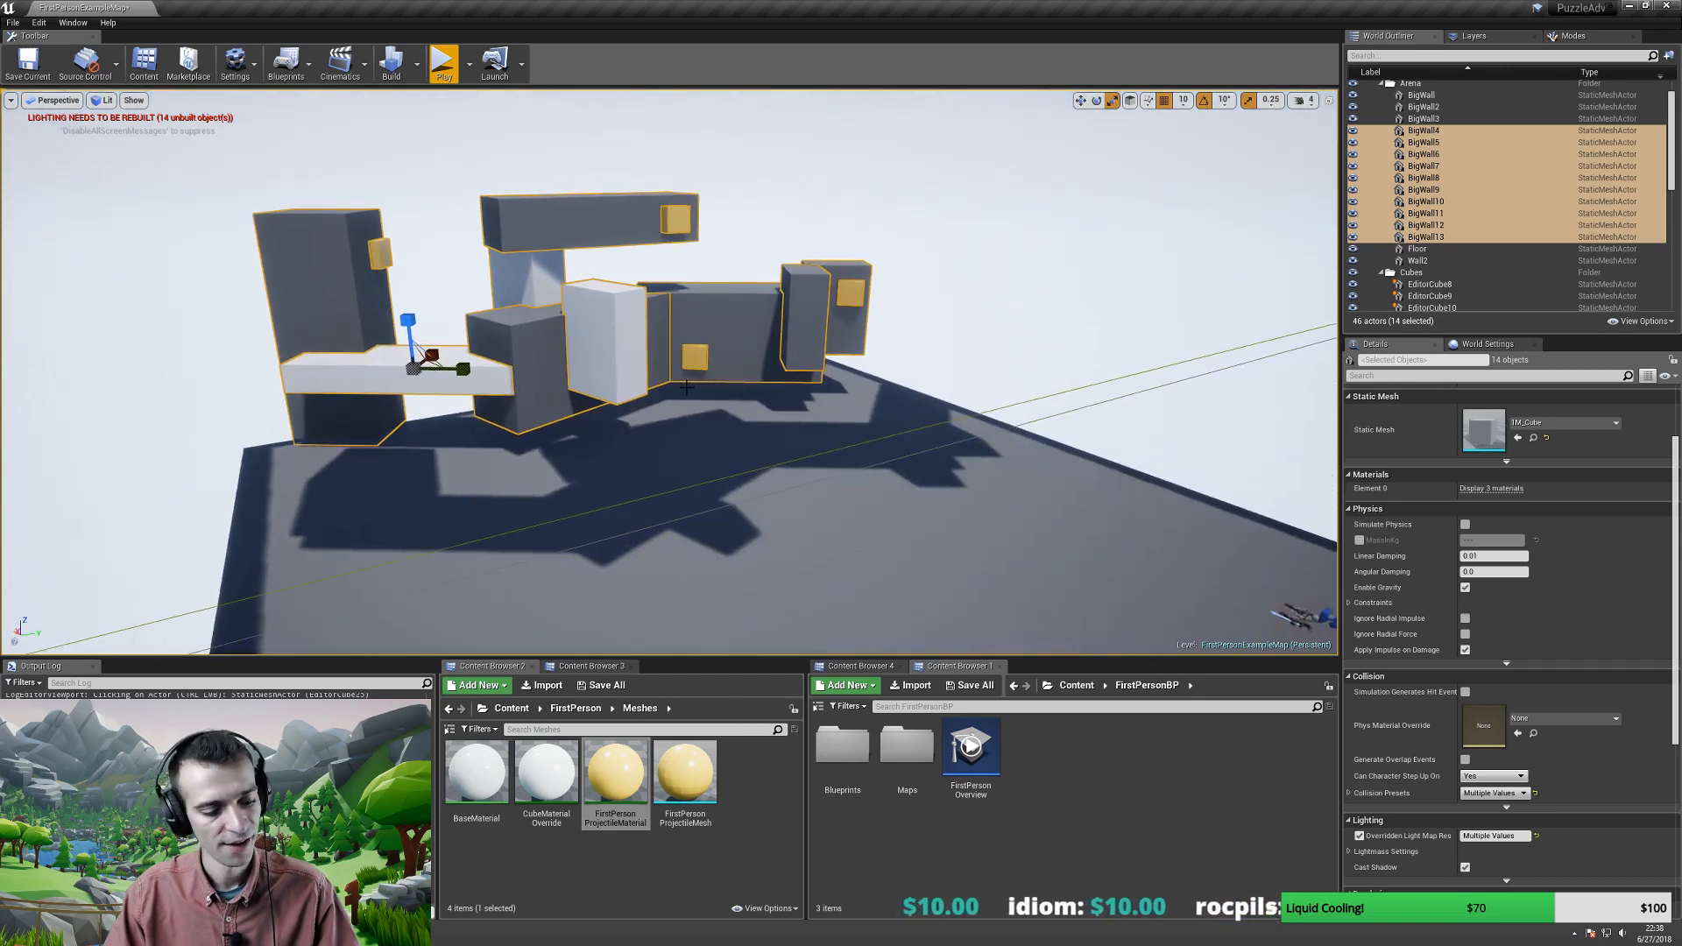
pyautogui.hotkey('ctrl', 'g')
pyautogui.hotkey('ctrl', 'z')
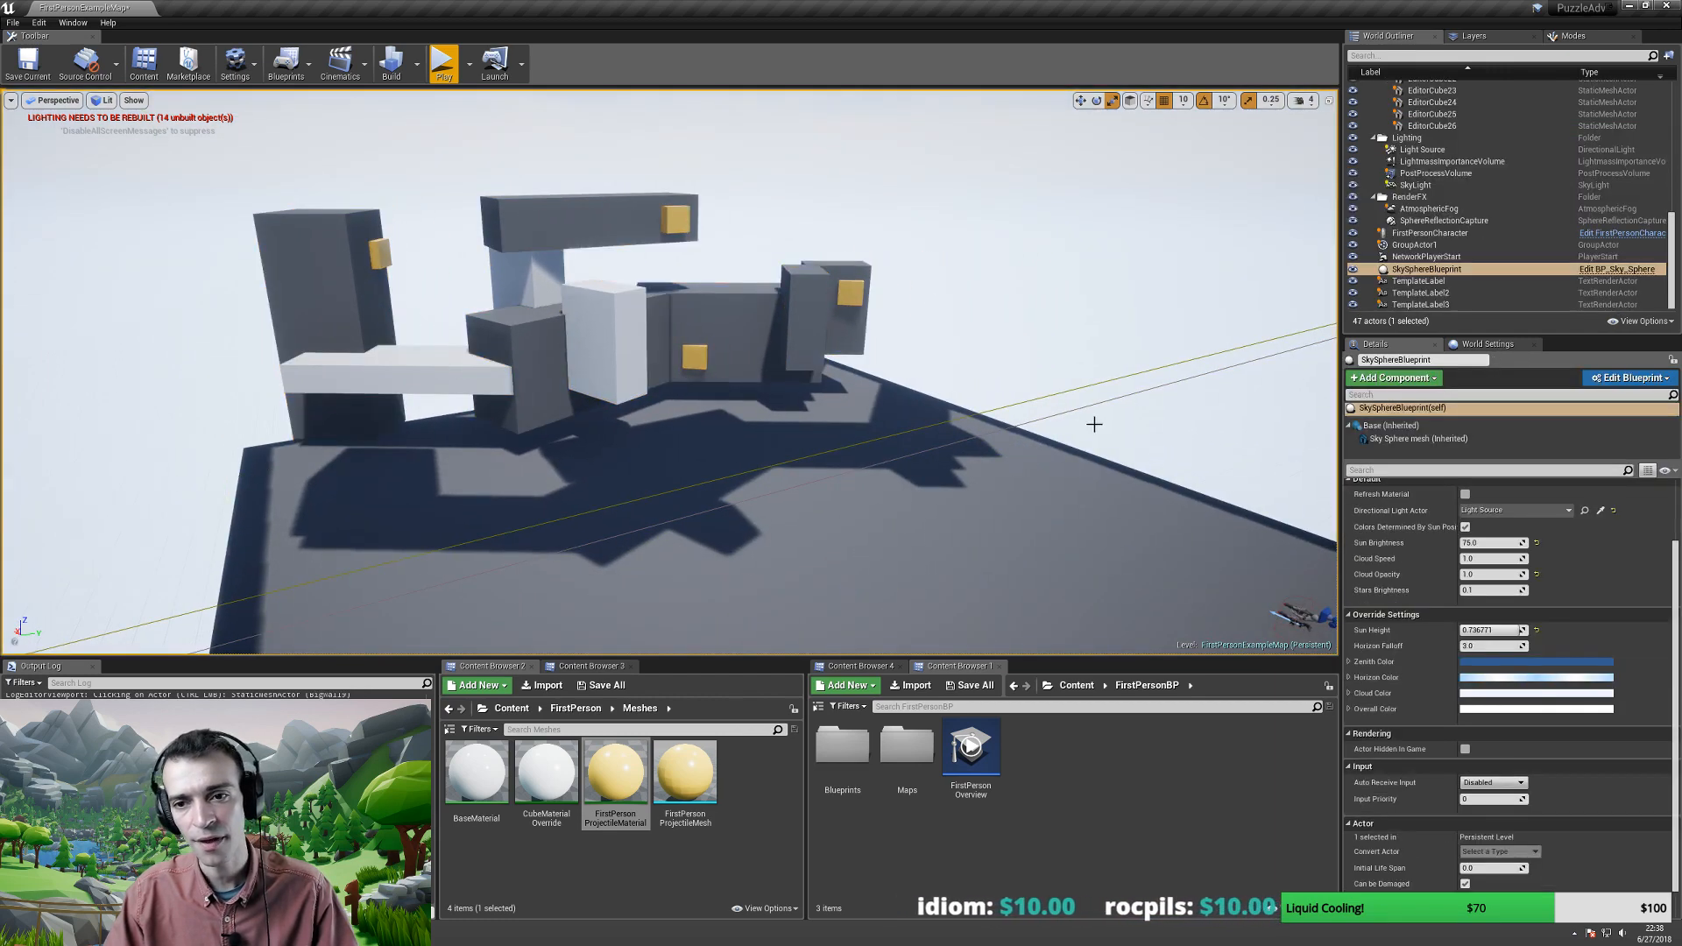
pyautogui.hotkey('ctrl', 'z')
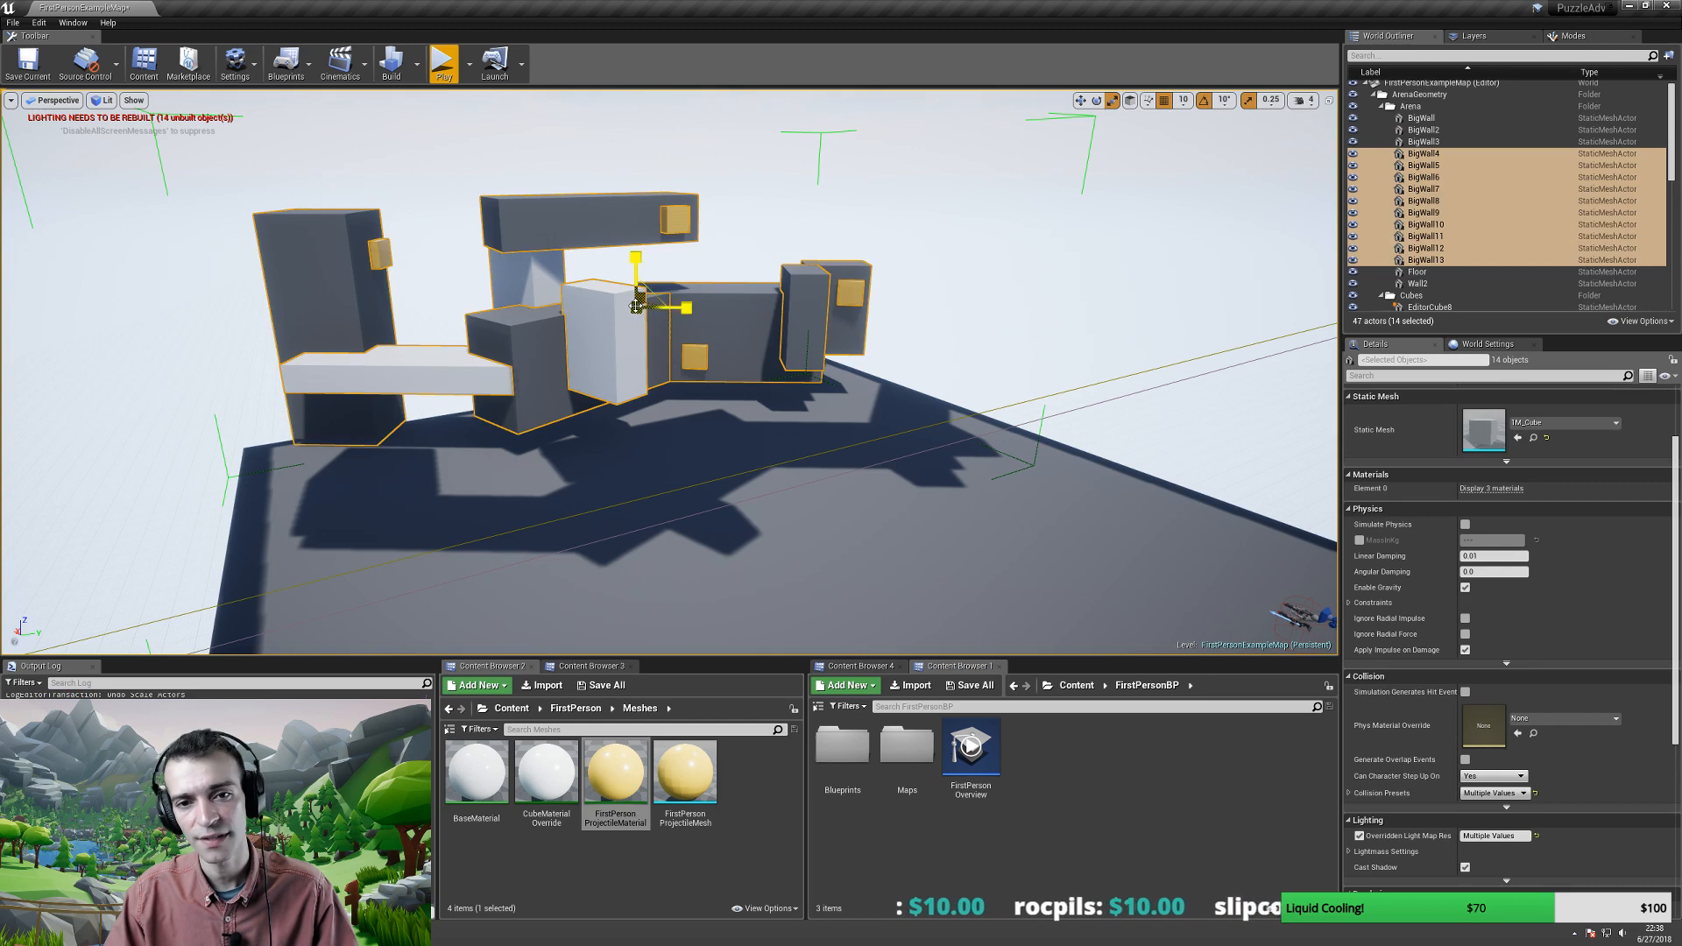
pyautogui.moveTo(639, 309); pyautogui.dragTo(653, 298)
pyautogui.hotkey('ctrl', 'z')
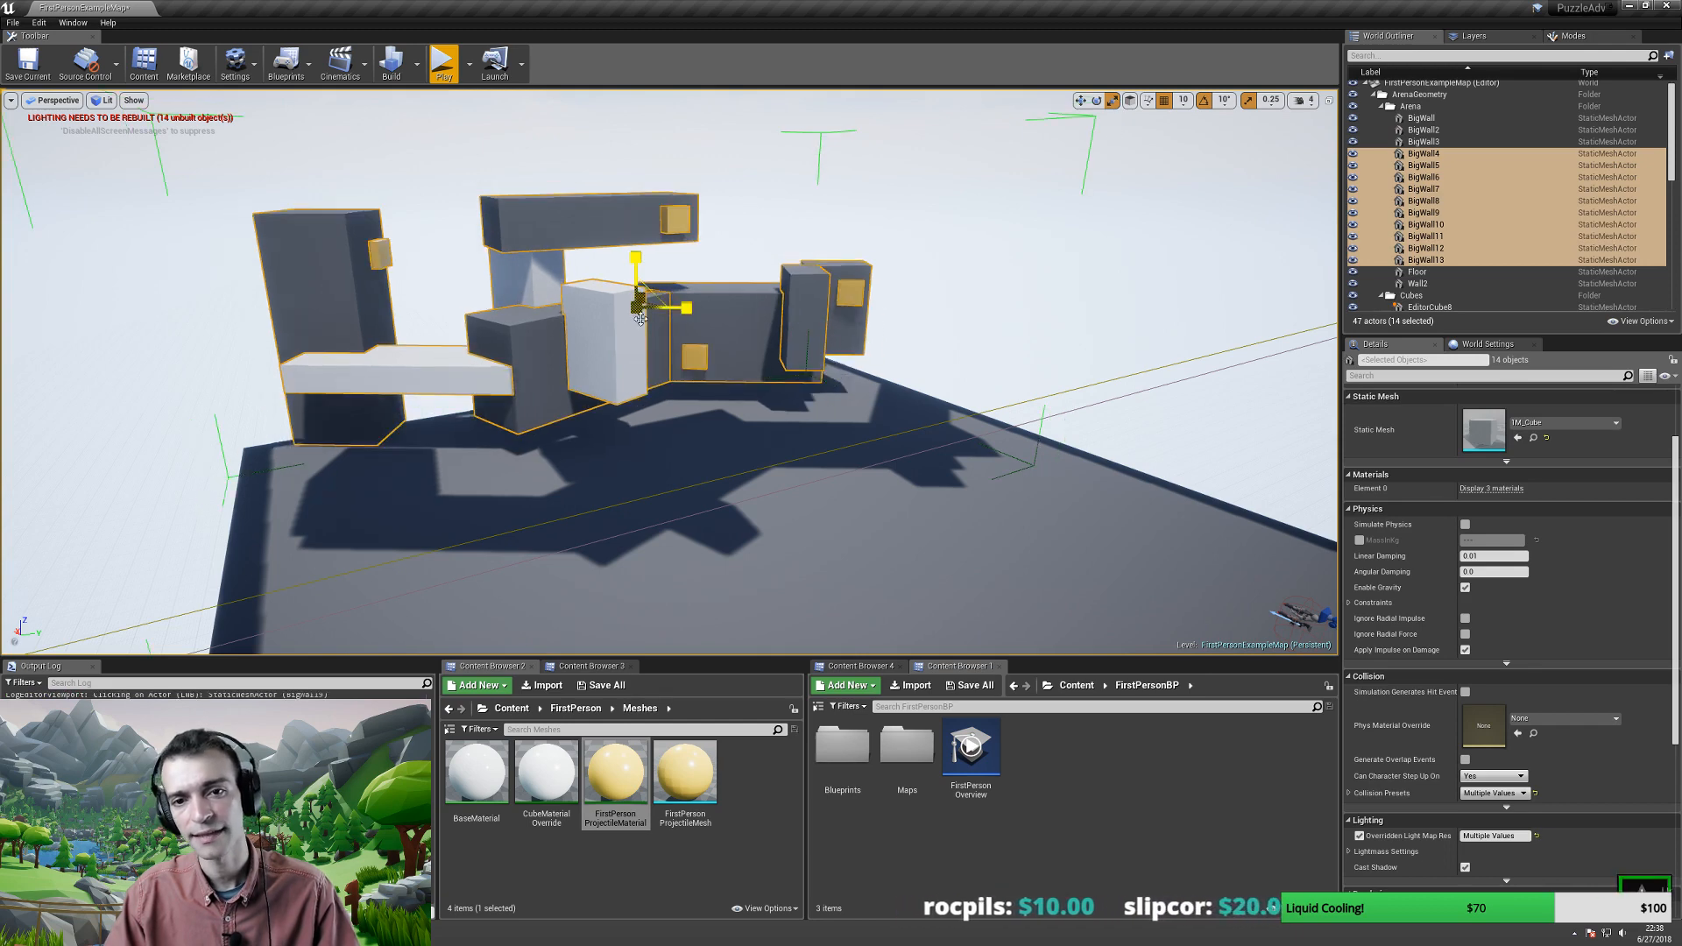
pyautogui.press('Escape')
pyautogui.moveTo(653, 350); pyautogui.dragTo(604, 355, button='right')
pyautogui.hotkey('ctrl', 'z')
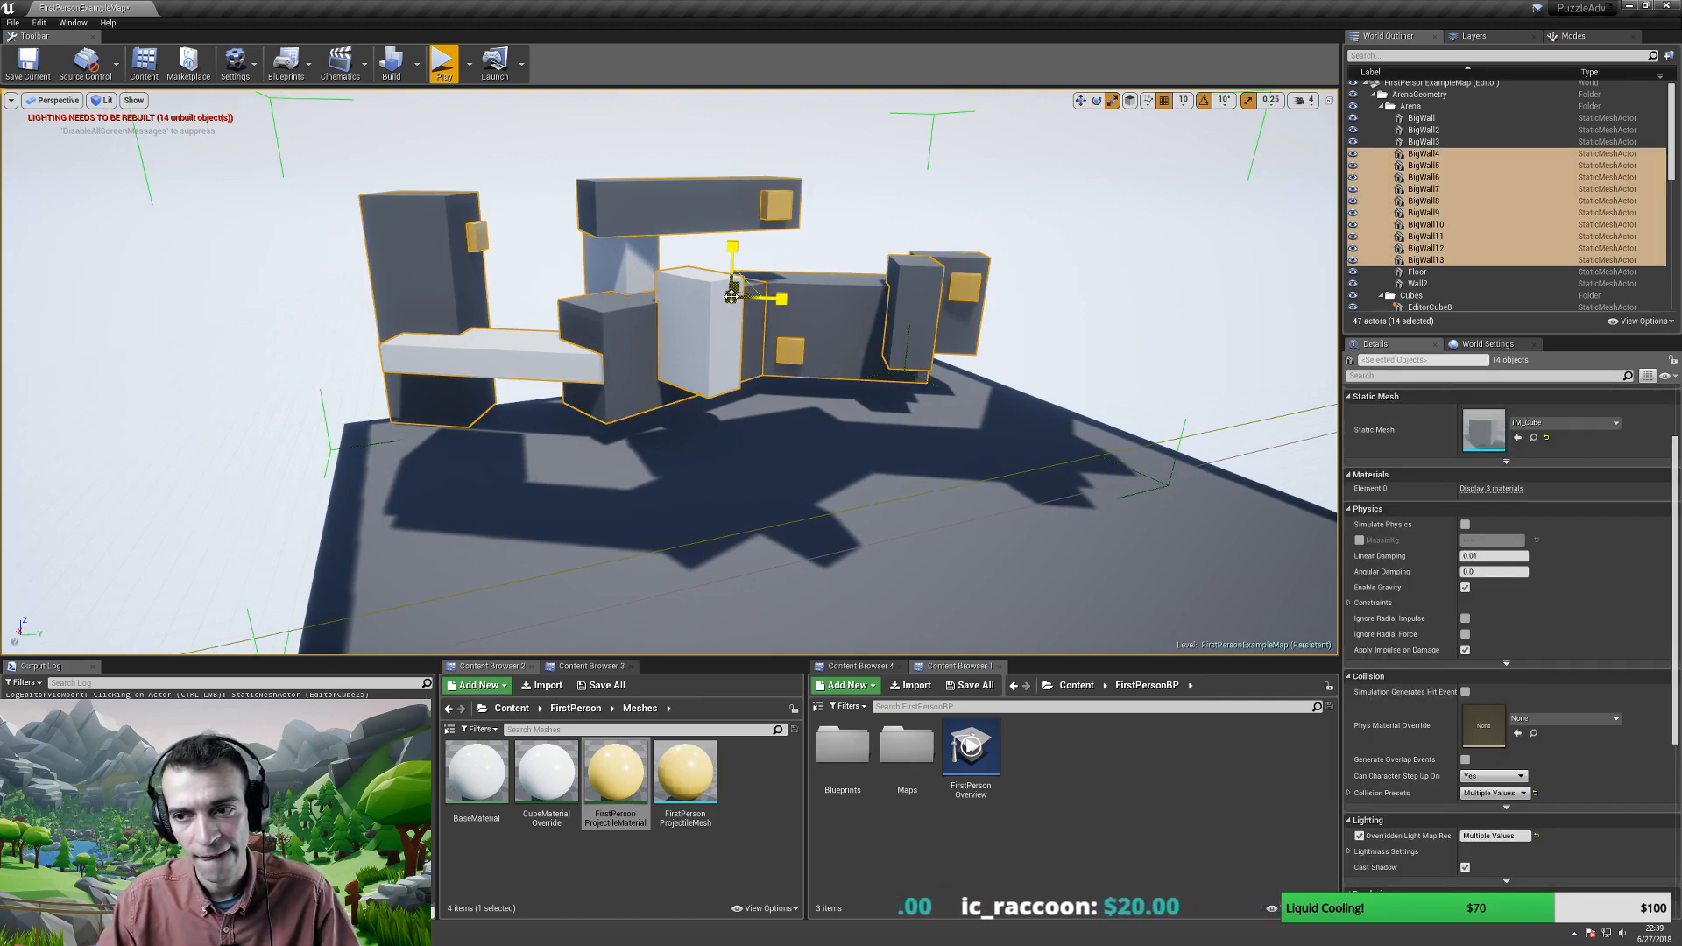
pyautogui.moveTo(734, 299); pyautogui.dragTo(754, 294)
pyautogui.hotkey('ctrl', 'z')
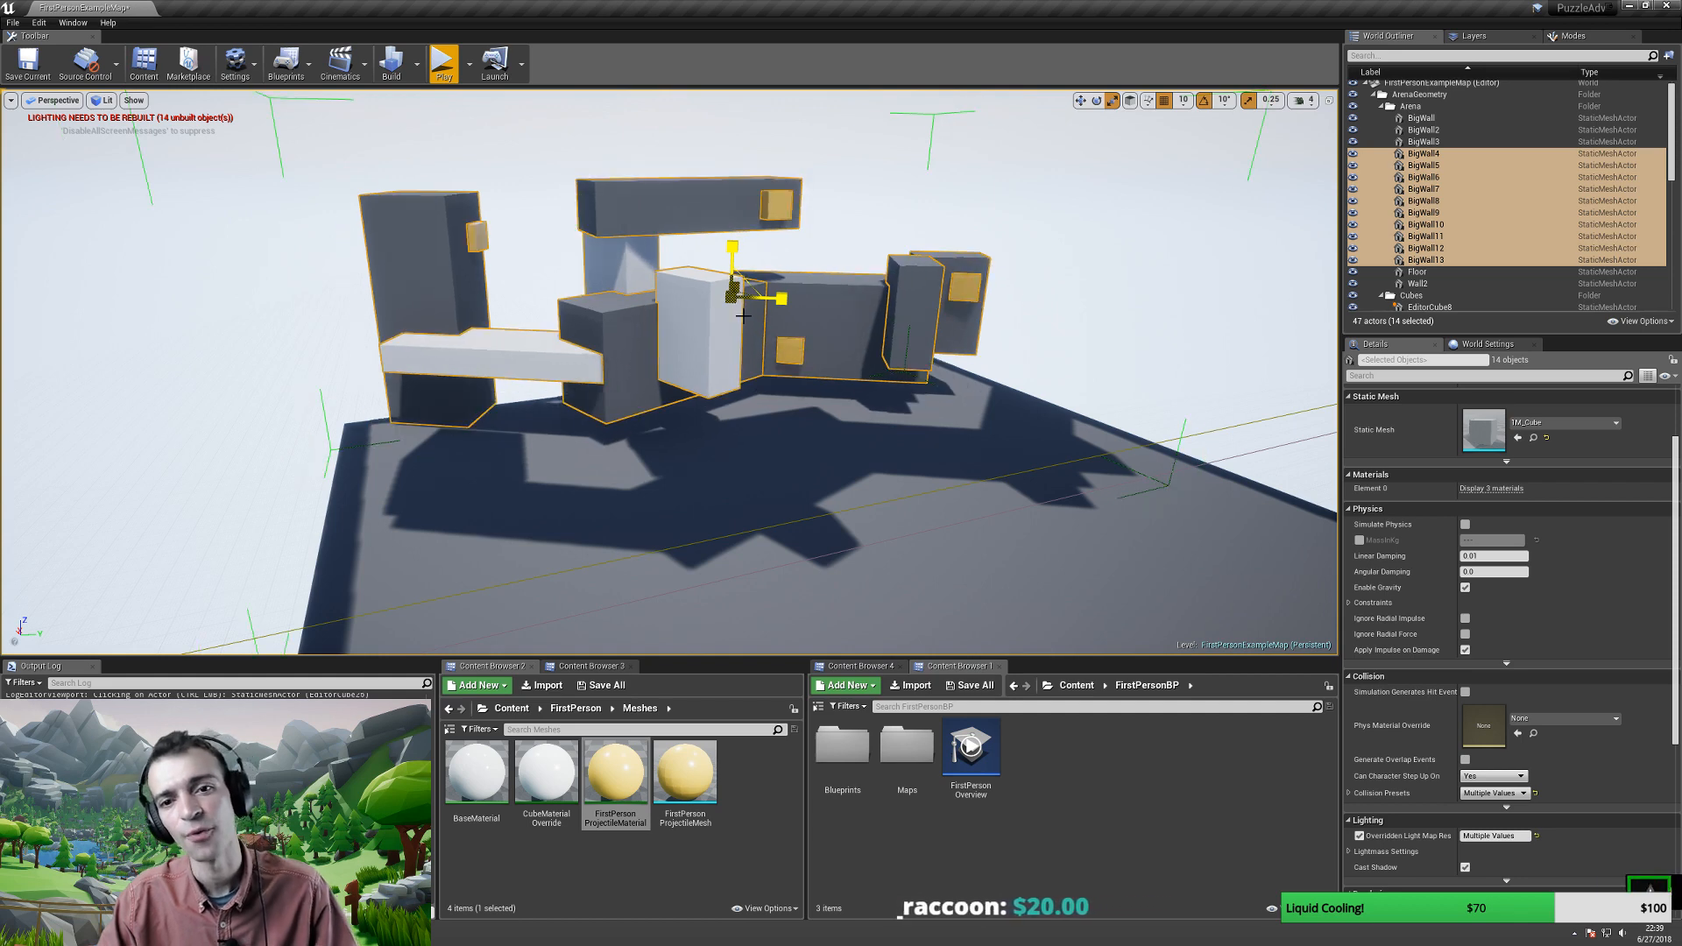
pyautogui.hotkey('ctrl', 'z')
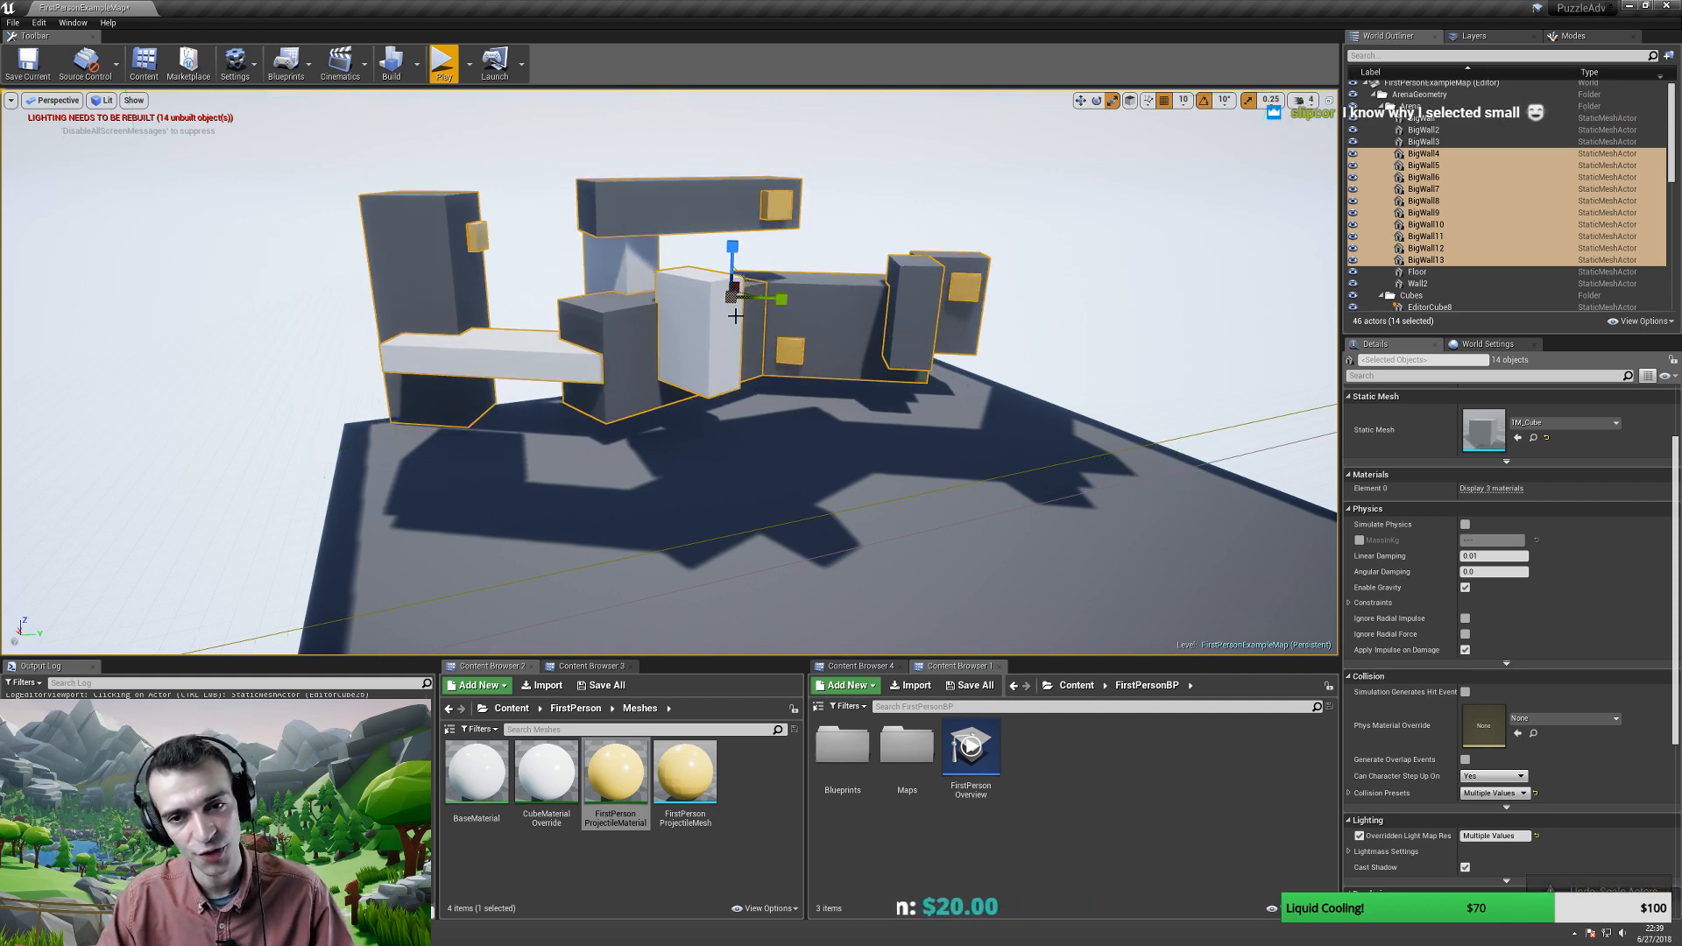
pyautogui.moveTo(742, 331); pyautogui.dragTo(714, 303, button='right')
pyautogui.click(485, 323)
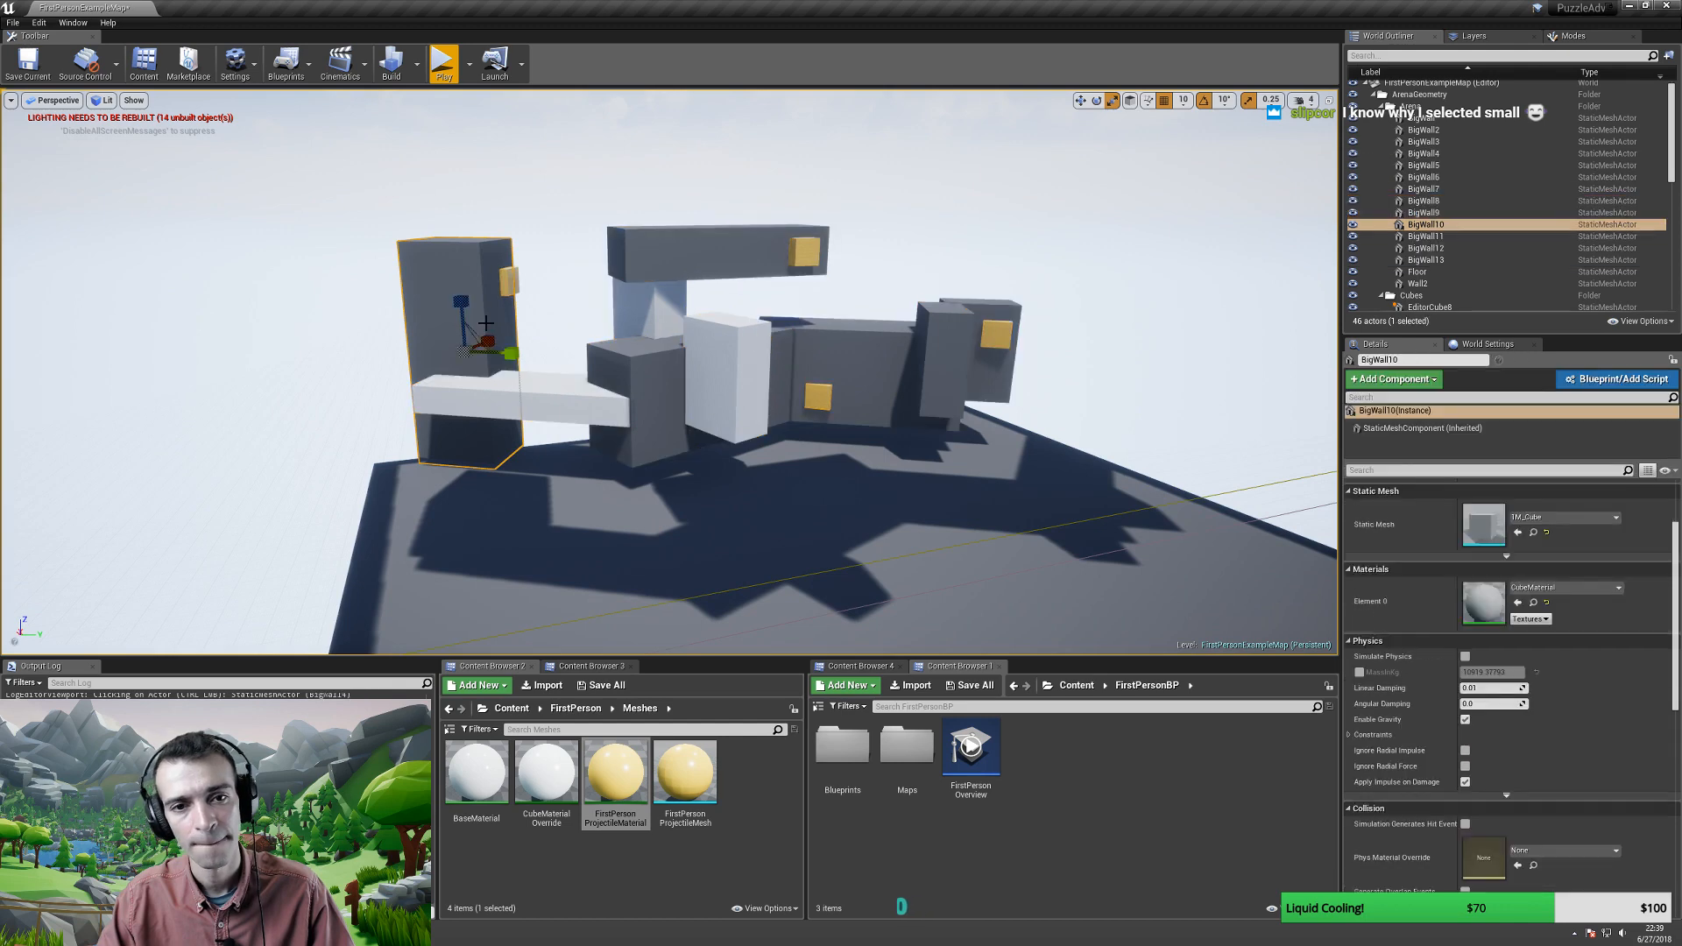
pyautogui.rightClick(481, 364)
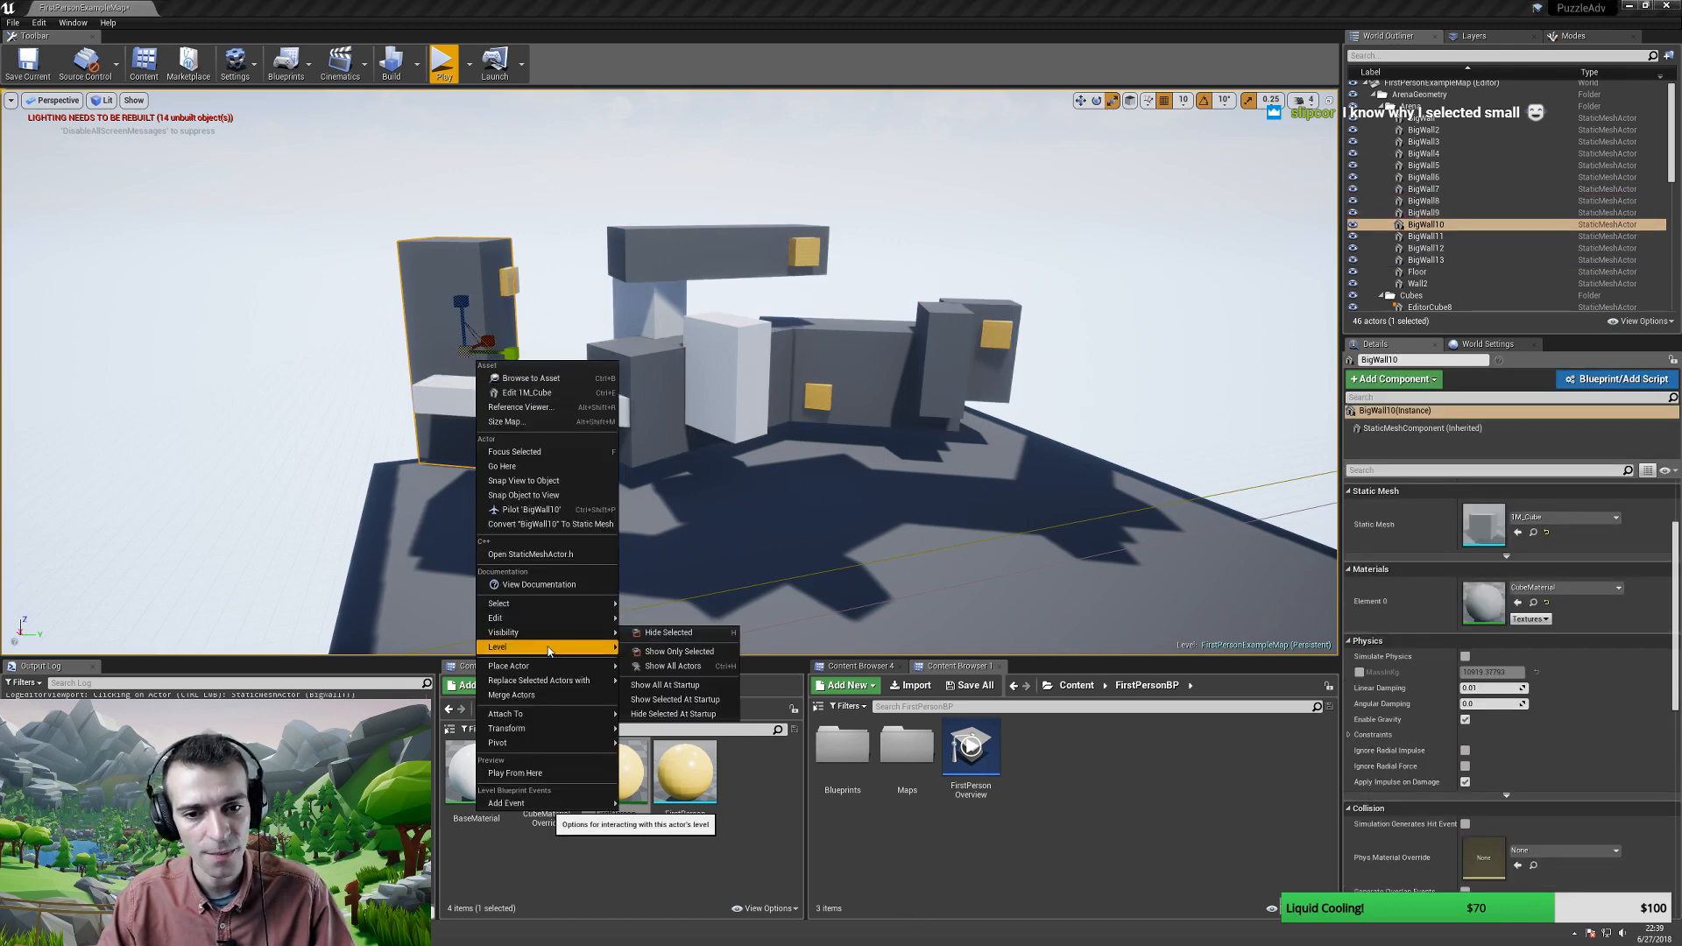
pyautogui.moveTo(536, 719)
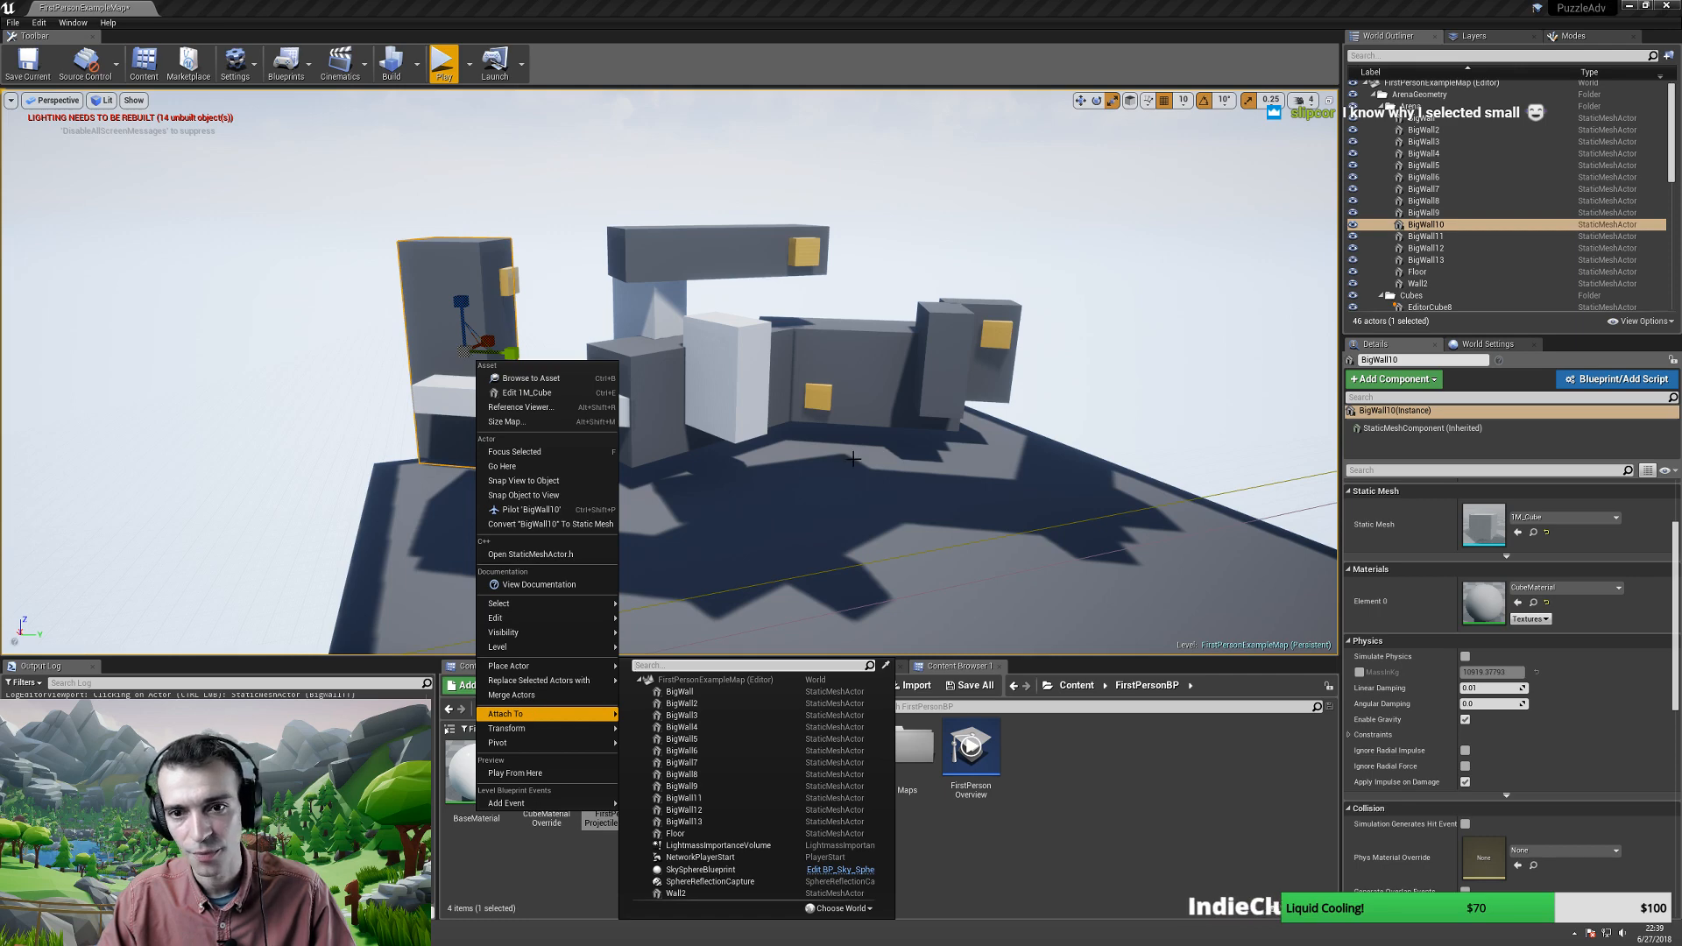
pyautogui.click(779, 355)
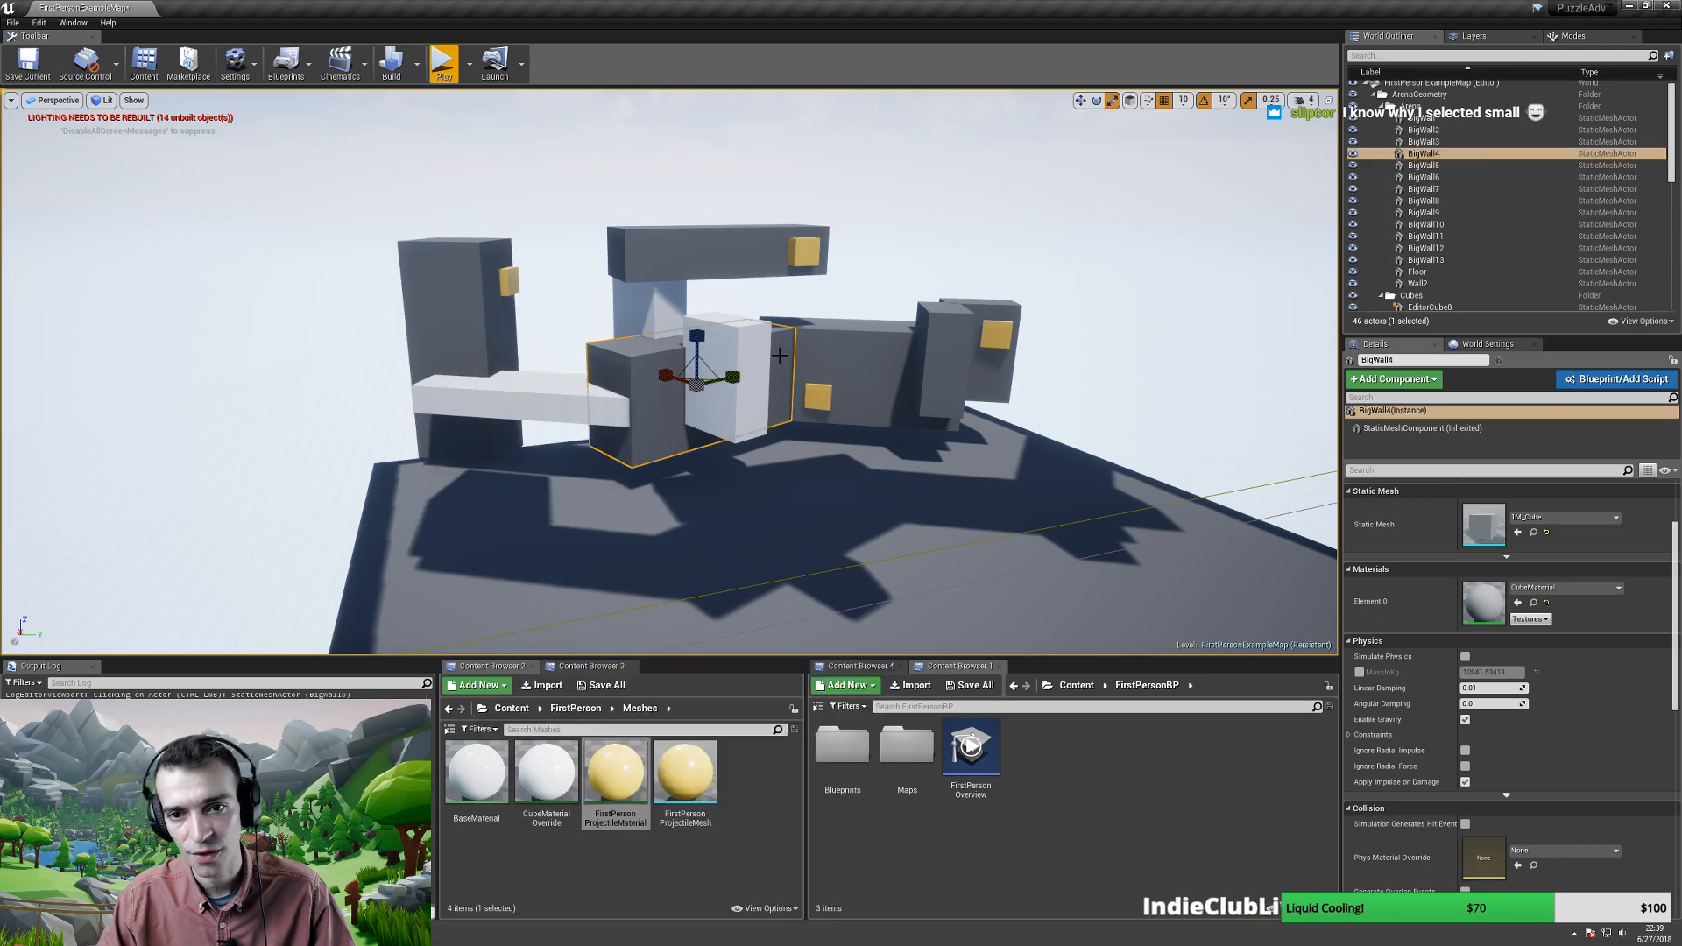
# - Rename BigWall4 to 'CenterObject' in the World Outliner
pyautogui.doubleClick(1426, 154)
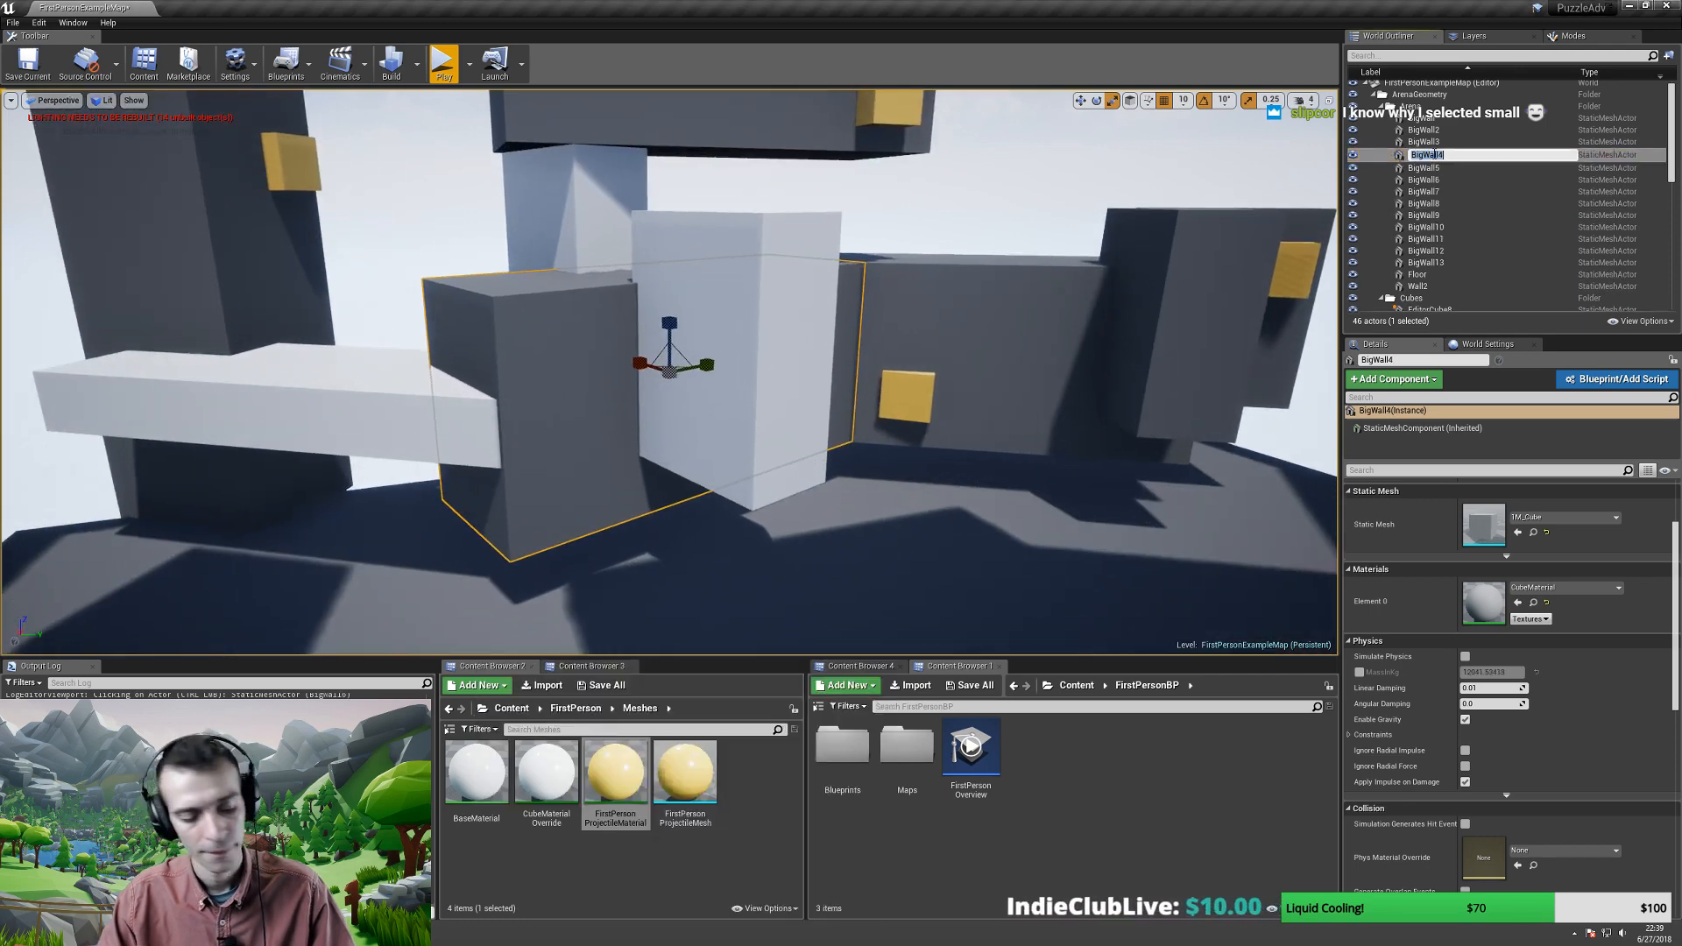
pyautogui.write('CenterObject')
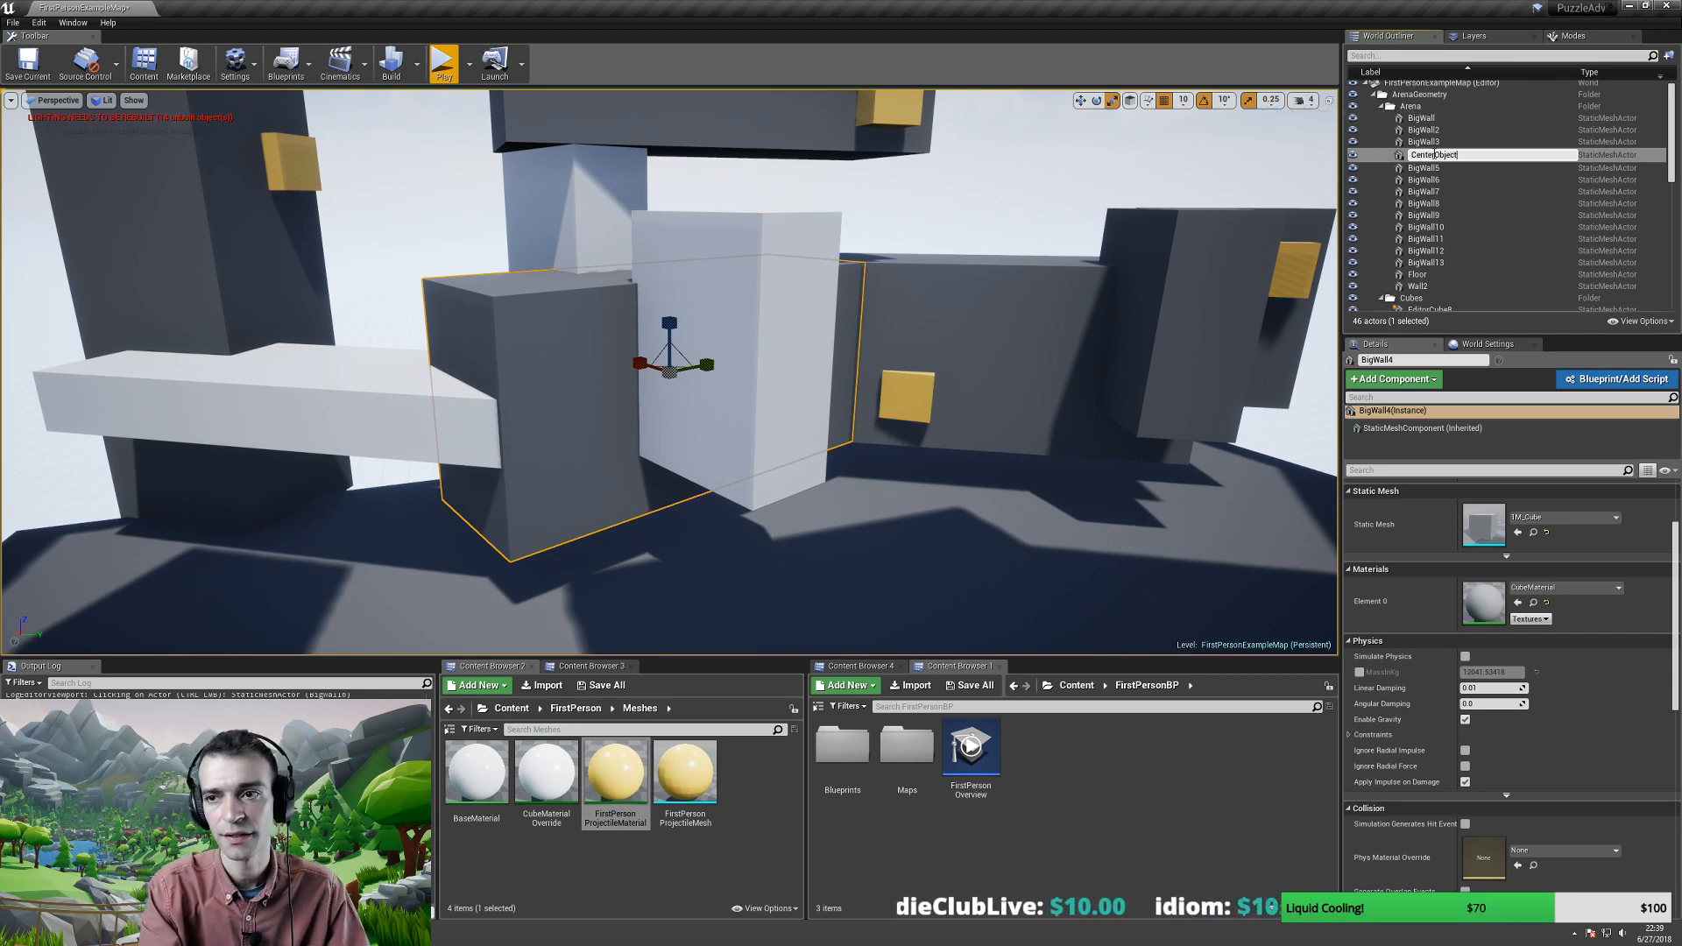
pyautogui.press('Return')
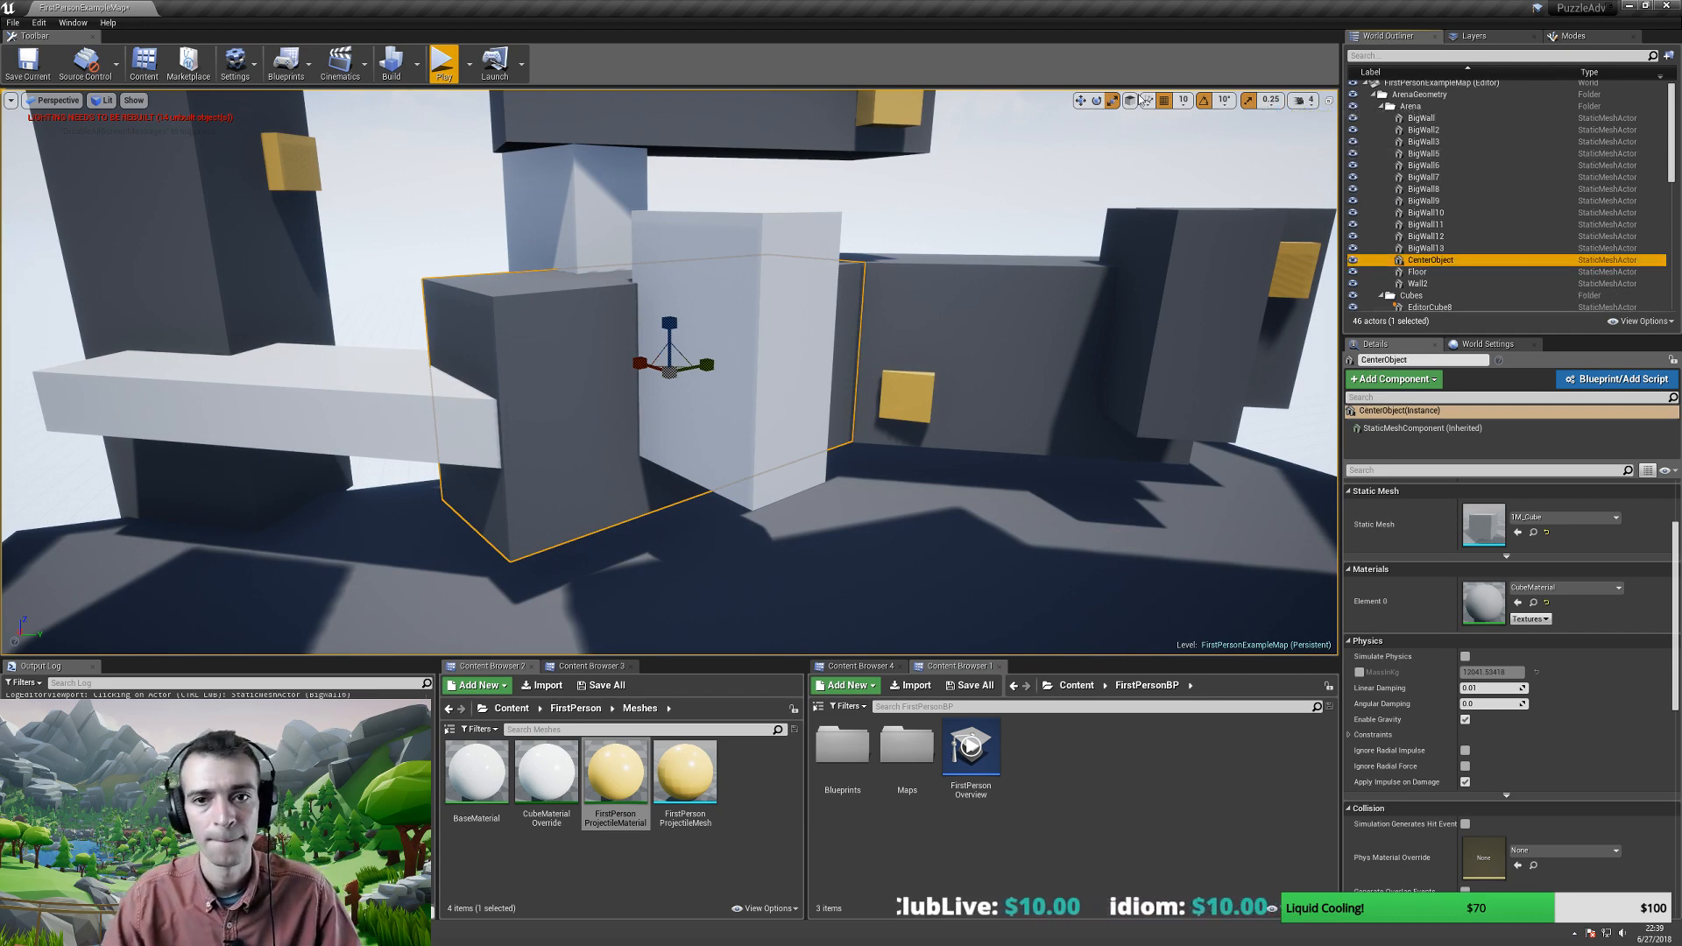
pyautogui.press('s')
pyautogui.moveTo(800, 425); pyautogui.dragTo(371, 347, button='right')
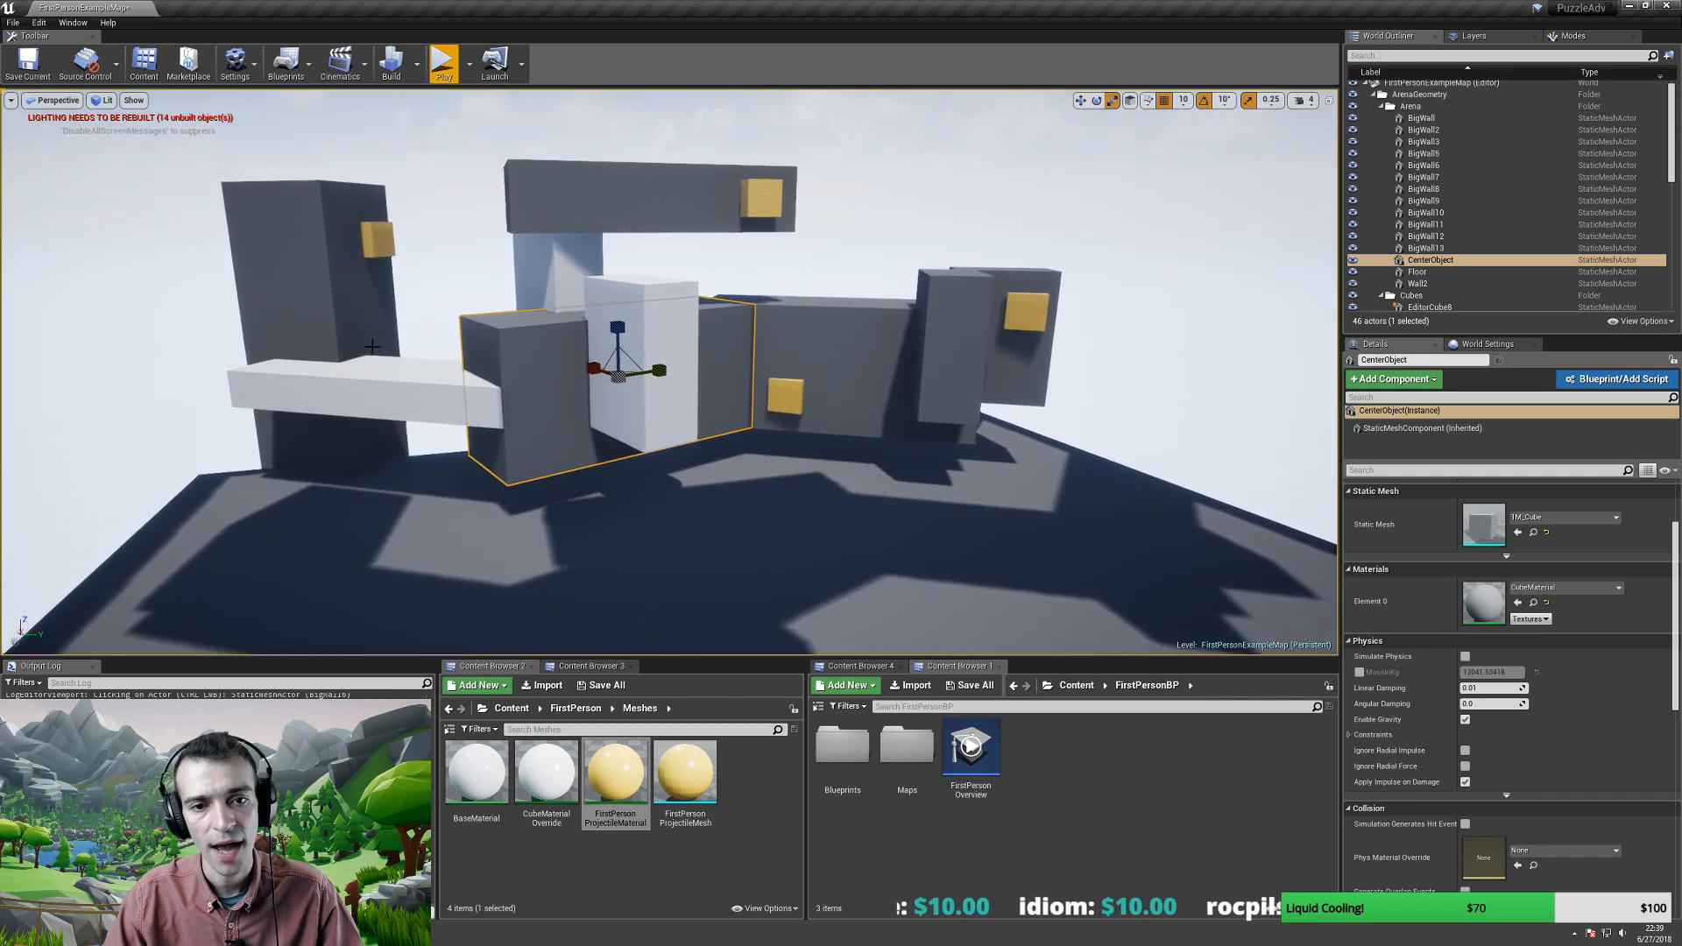
# - Select the white ledge, left tower, pillar, beam, wall pieces, their yellow cubes and the center block
pyautogui.click(391, 401)
pyautogui.keyDown('ctrl'); pyautogui.click(289, 281); pyautogui.keyUp('ctrl')
pyautogui.keyDown('ctrl'); pyautogui.click(377, 238); pyautogui.keyUp('ctrl')
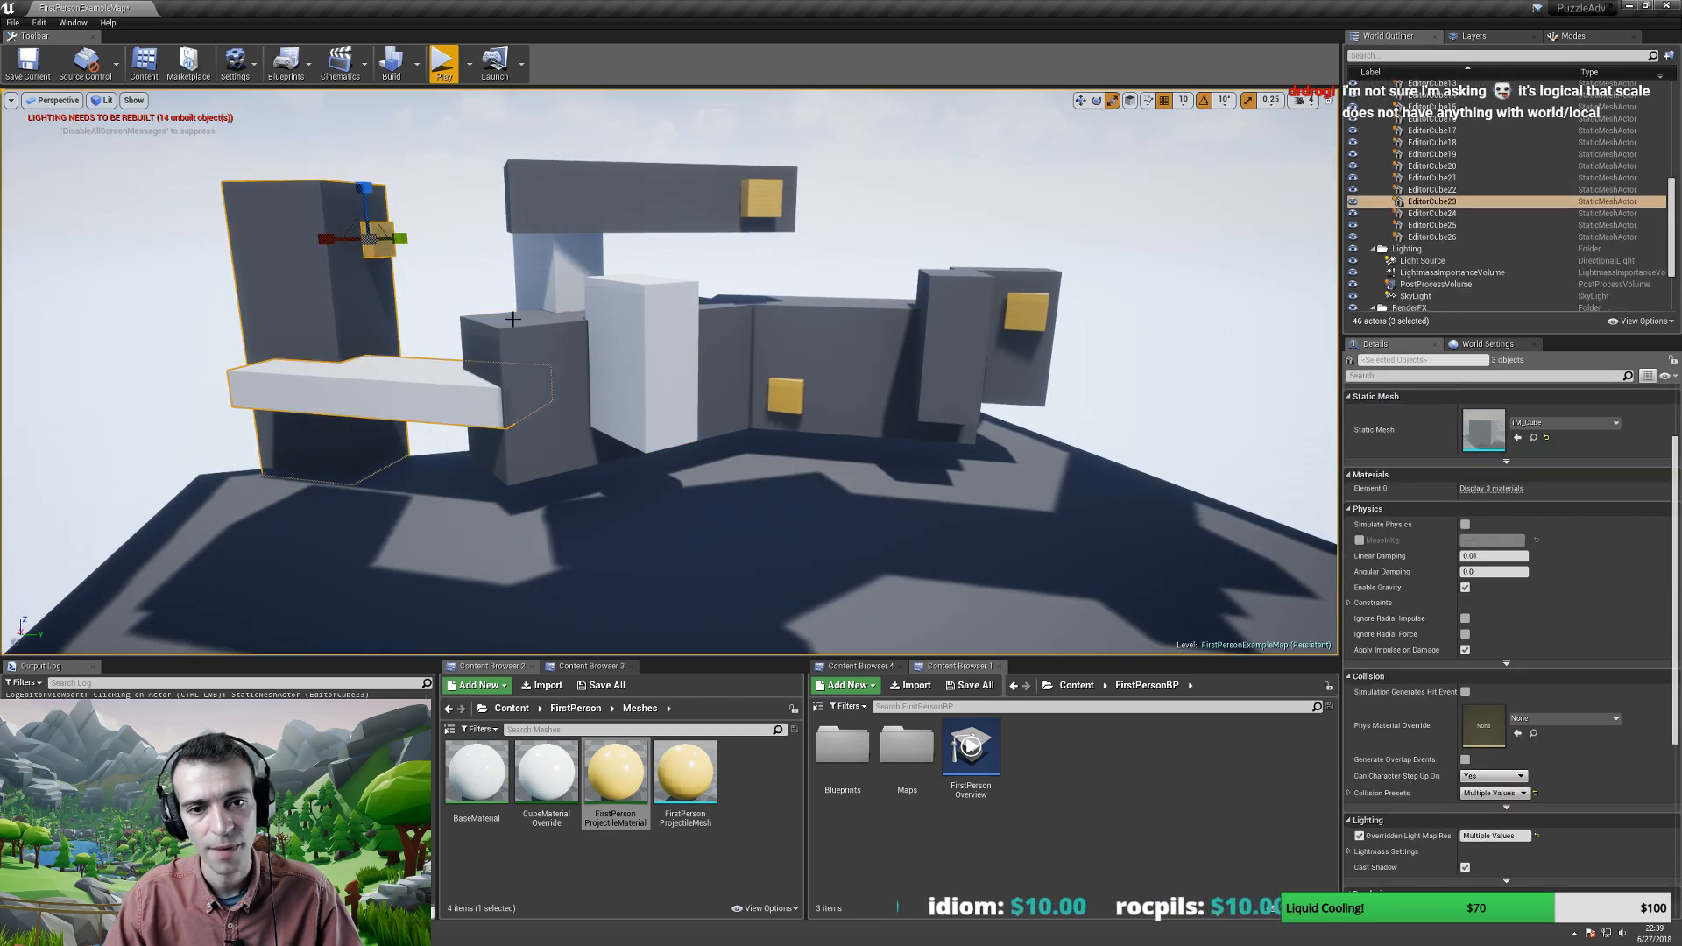
pyautogui.keyDown('ctrl'); pyautogui.click(547, 262); pyautogui.keyUp('ctrl')
pyautogui.keyDown('ctrl'); pyautogui.click(682, 199); pyautogui.keyUp('ctrl')
pyautogui.keyDown('ctrl'); pyautogui.click(766, 206); pyautogui.keyUp('ctrl')
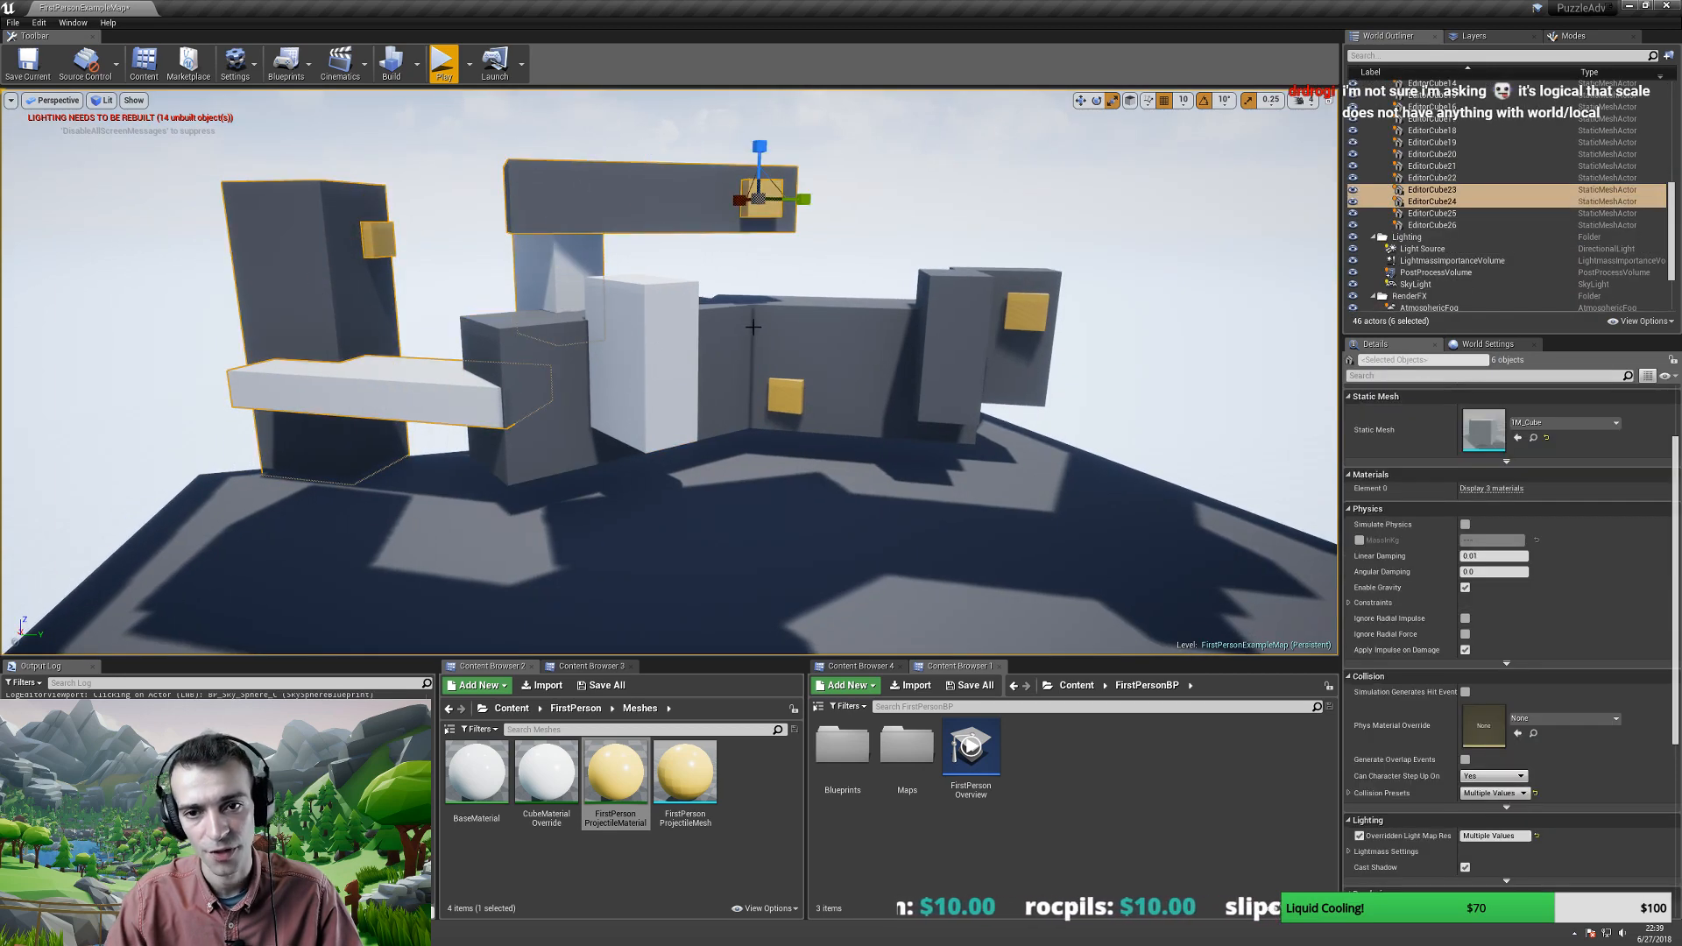
pyautogui.keyDown('ctrl'); pyautogui.click(789, 377); pyautogui.keyUp('ctrl')
pyautogui.keyDown('ctrl'); pyautogui.click(953, 346); pyautogui.keyUp('ctrl')
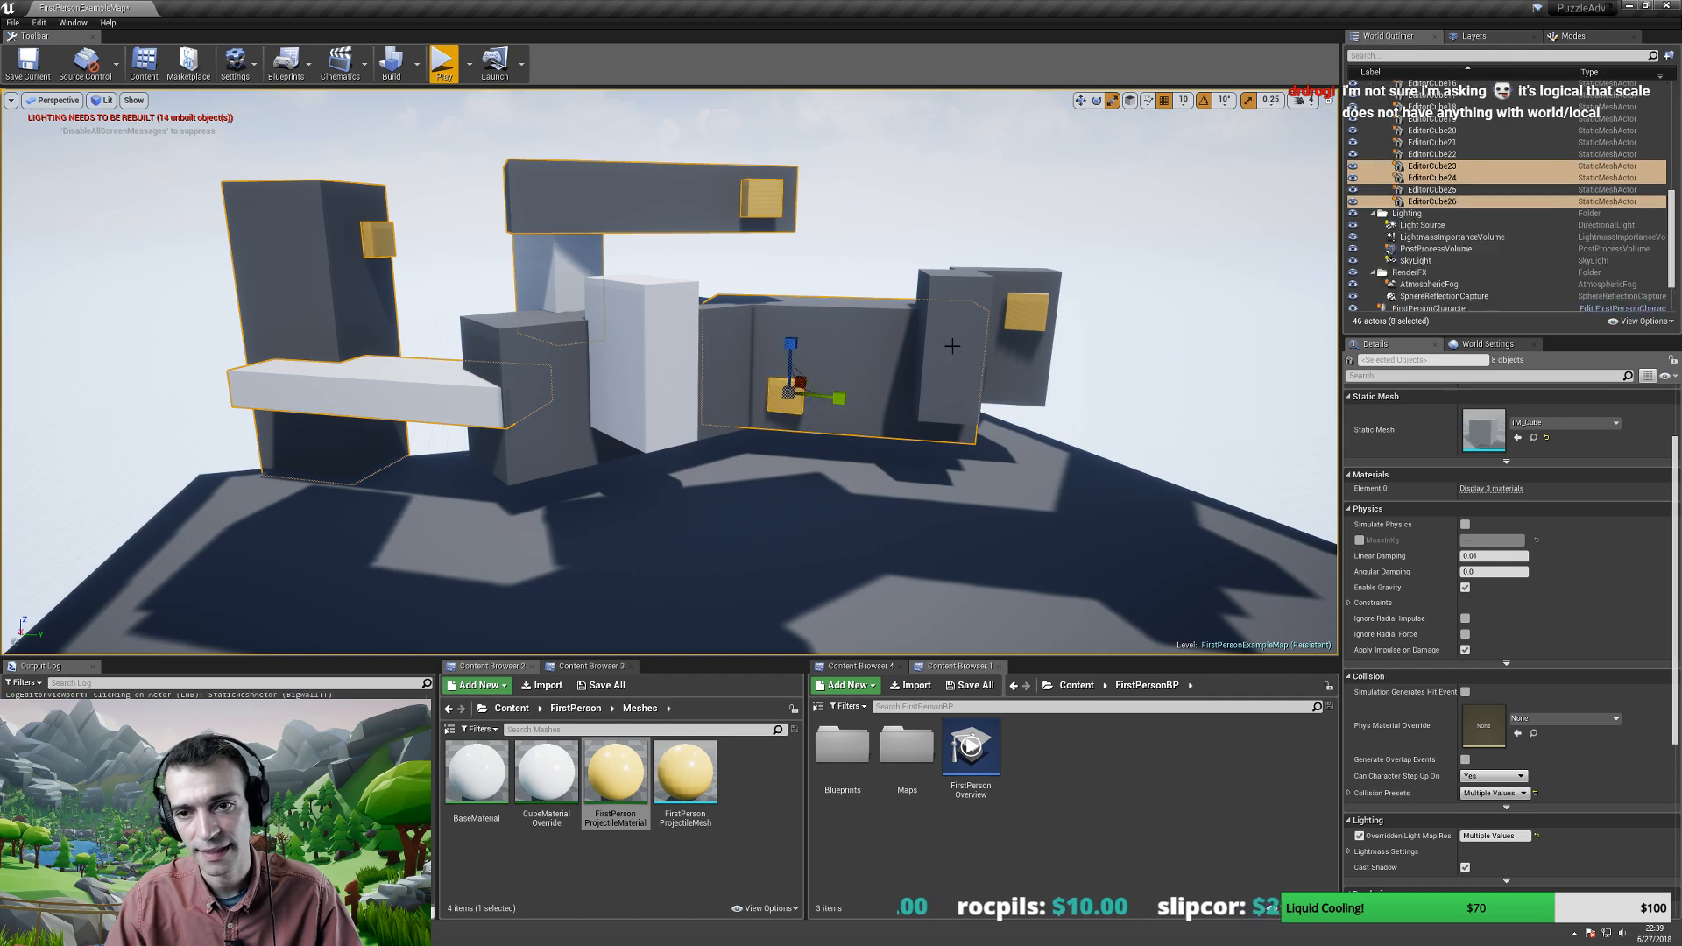
pyautogui.keyDown('ctrl'); pyautogui.click(973, 307); pyautogui.keyUp('ctrl')
pyautogui.keyDown('ctrl'); pyautogui.click(1008, 341); pyautogui.keyUp('ctrl')
pyautogui.keyDown('ctrl'); pyautogui.click(1025, 311); pyautogui.keyUp('ctrl')
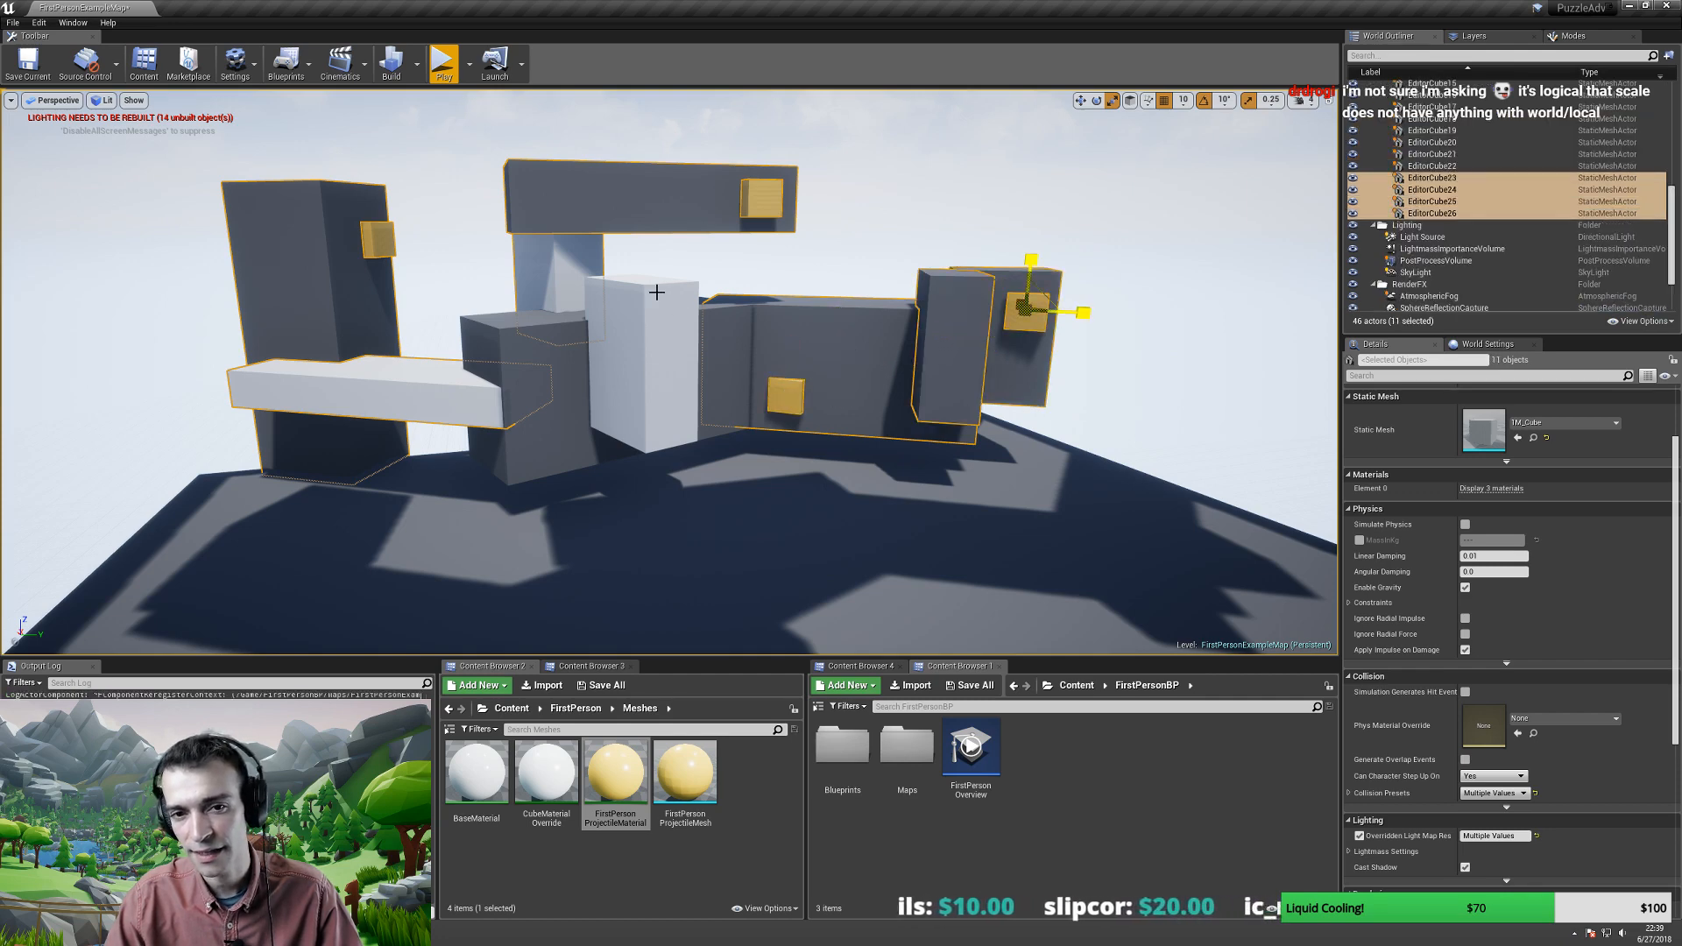
pyautogui.keyDown('ctrl'); pyautogui.click(644, 289); pyautogui.keyUp('ctrl')
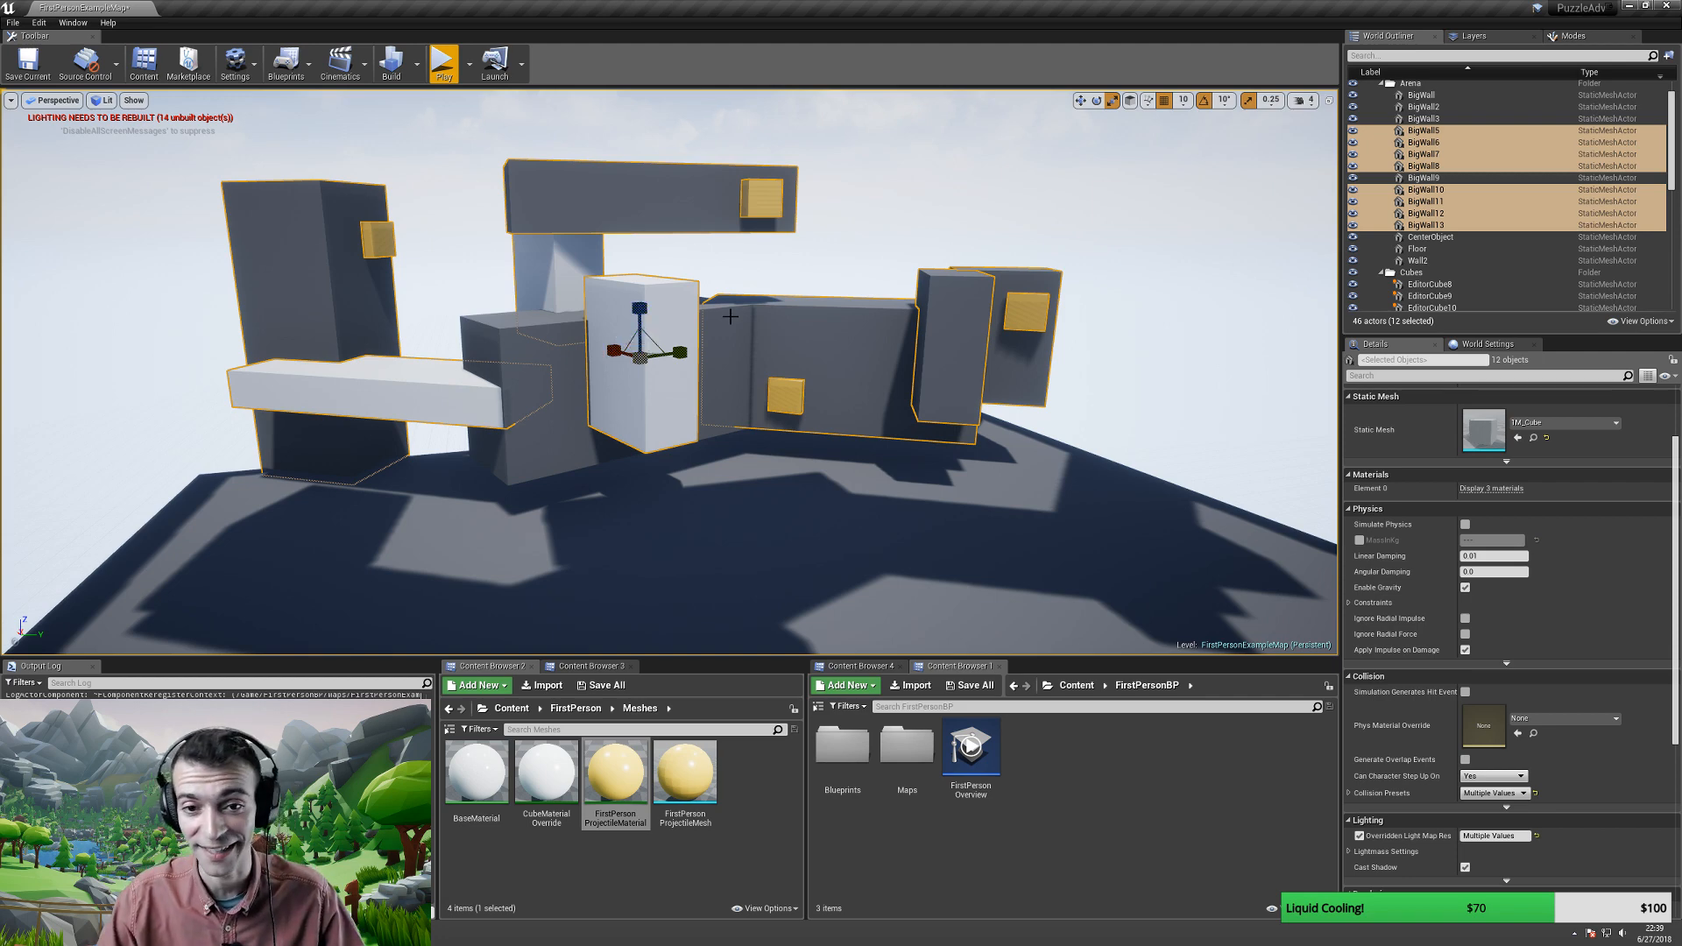
# - Attach the selected walls and yellow cubes to CenterObject
pyautogui.rightClick(773, 346)
pyautogui.moveTo(803, 706)
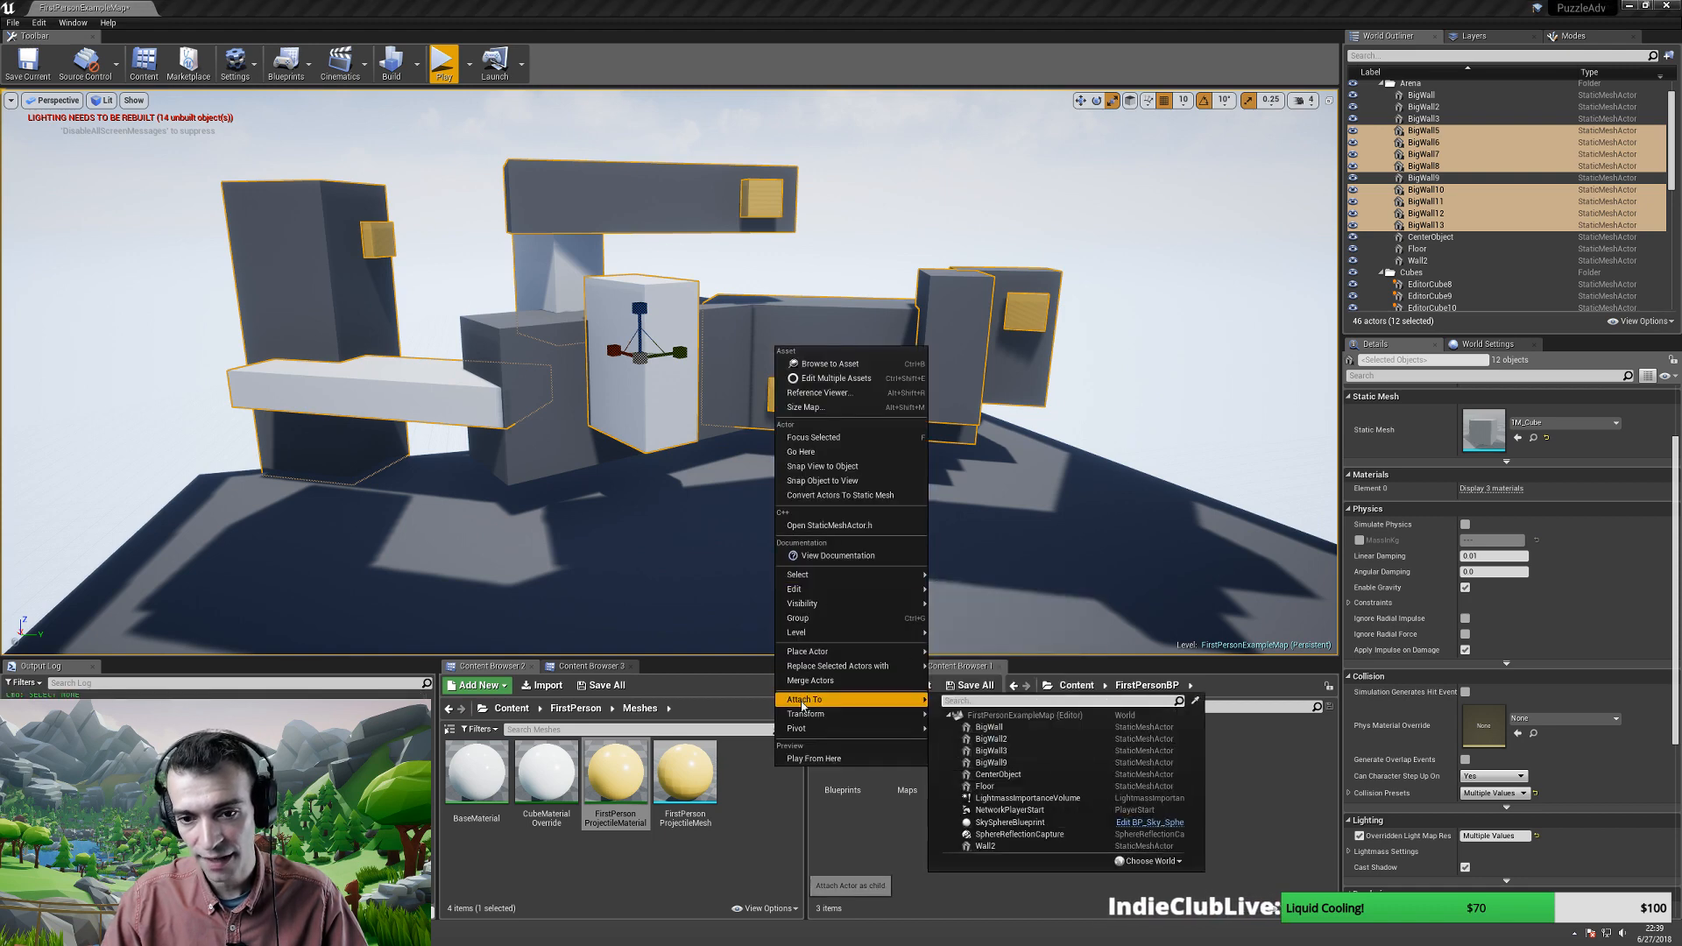
pyautogui.click(998, 774)
# - Scale up CenterObject uniformly, carrying all its attached pieces
pyautogui.click(557, 431)
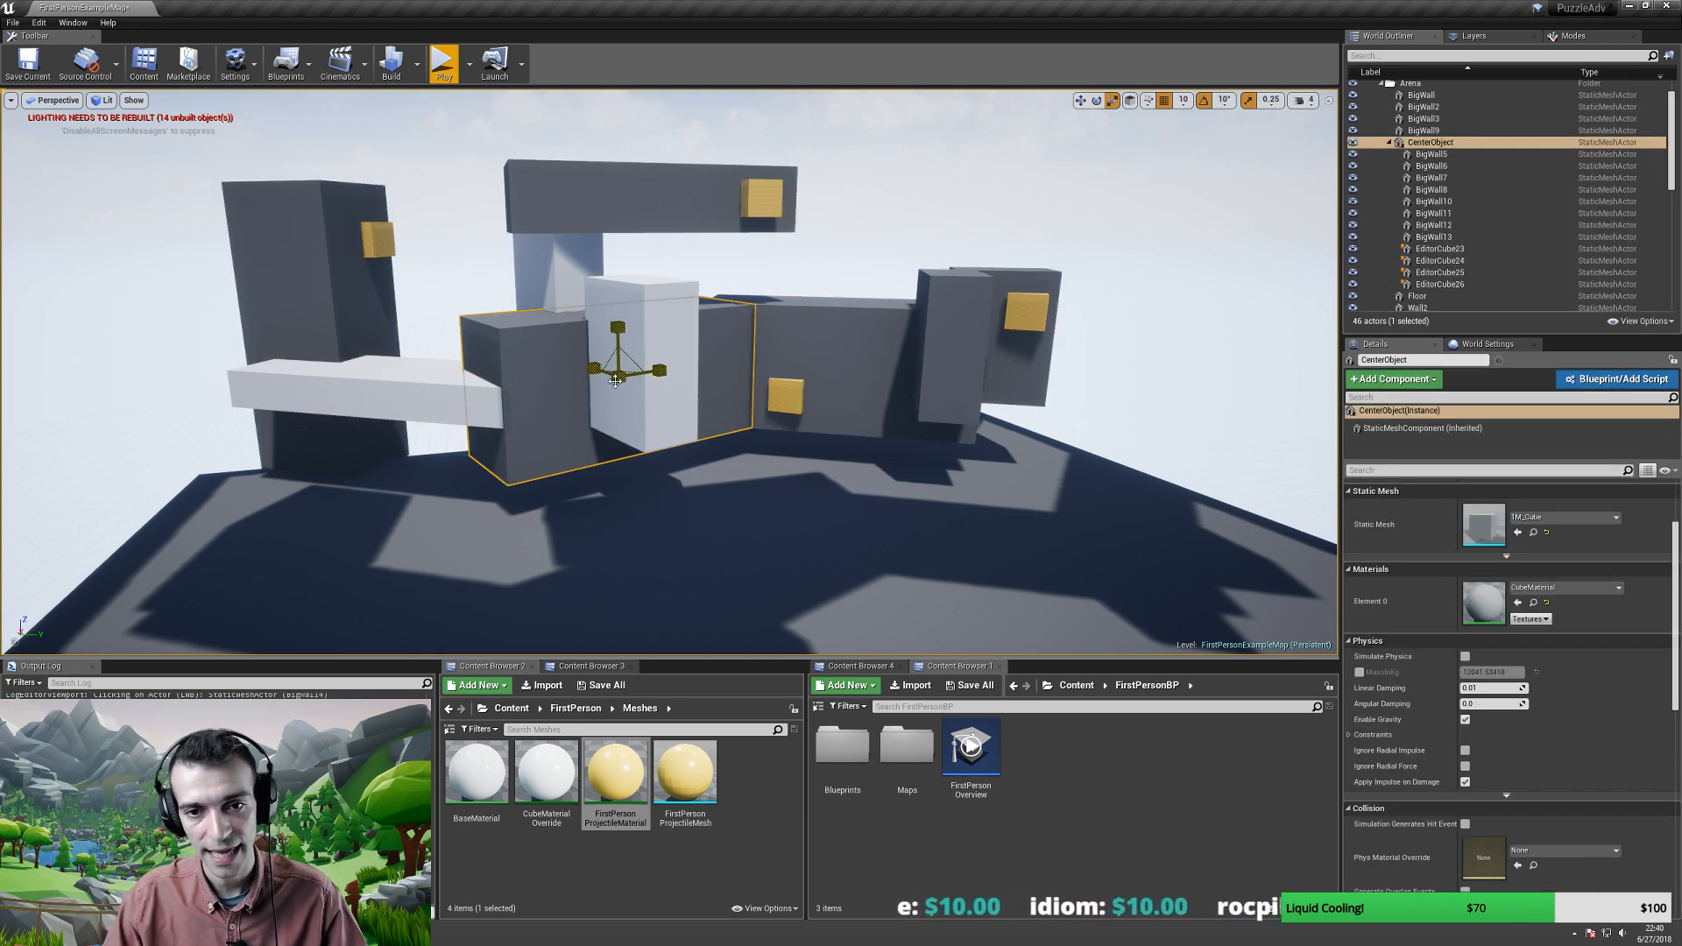
pyautogui.moveTo(617, 384); pyautogui.dragTo(668, 358)
pyautogui.press('w')
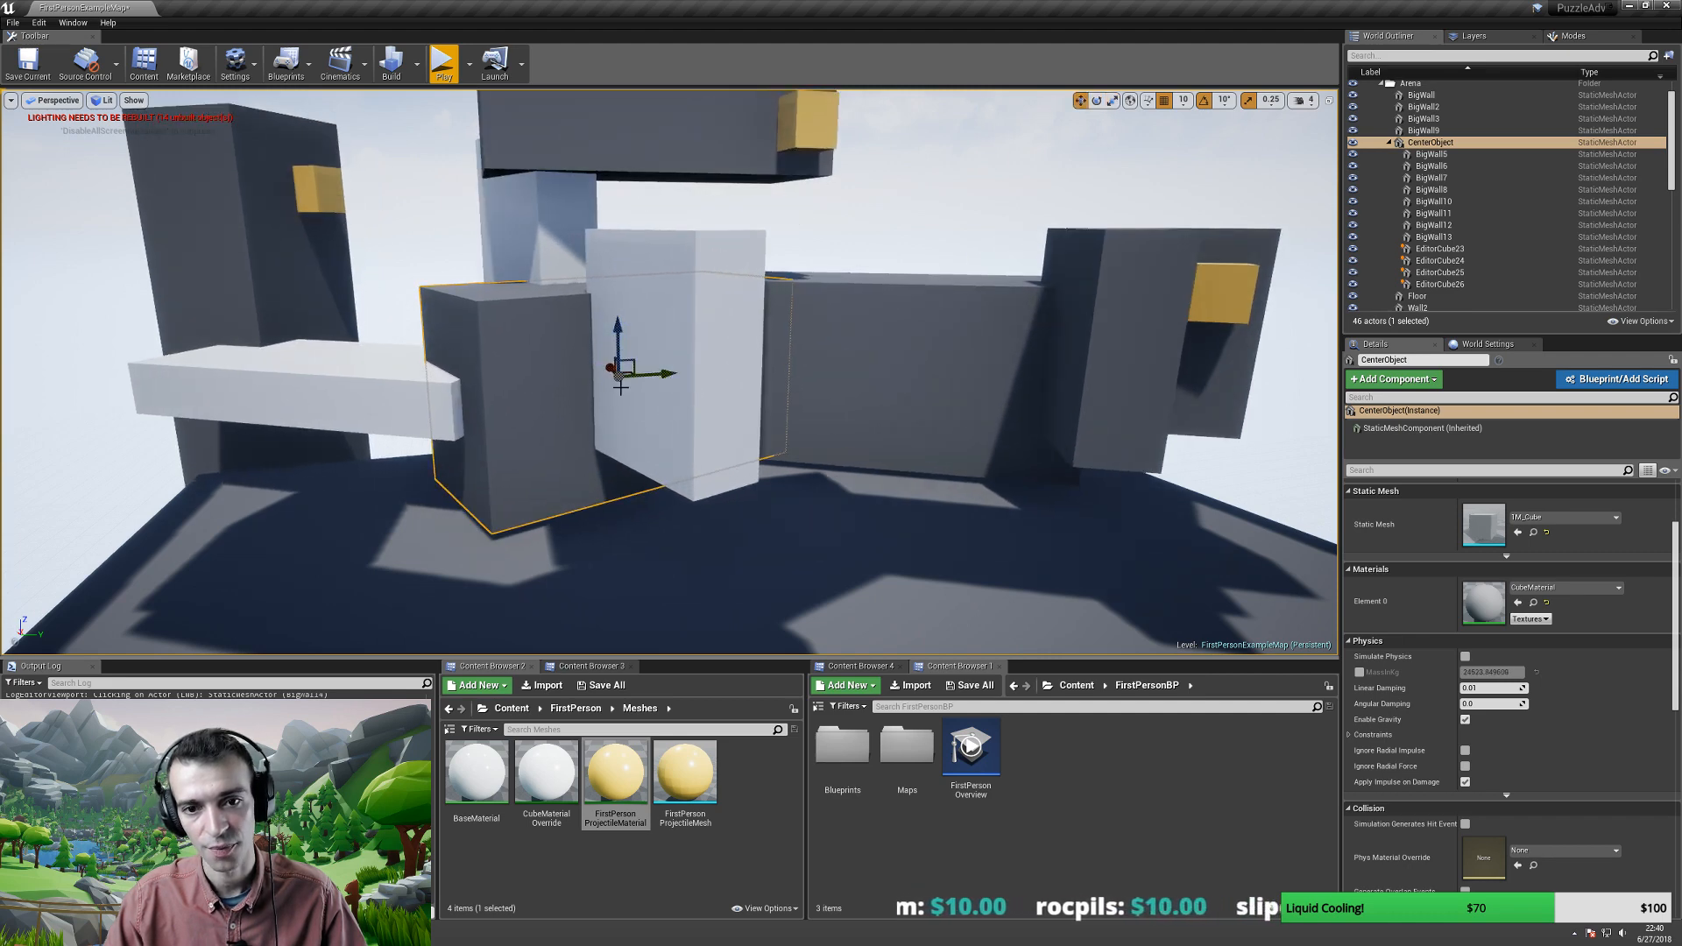
pyautogui.moveTo(618, 379); pyautogui.dragTo(617, 379, button='right')
pyautogui.moveTo(510, 375); pyautogui.dragTo(505, 337, button='right')
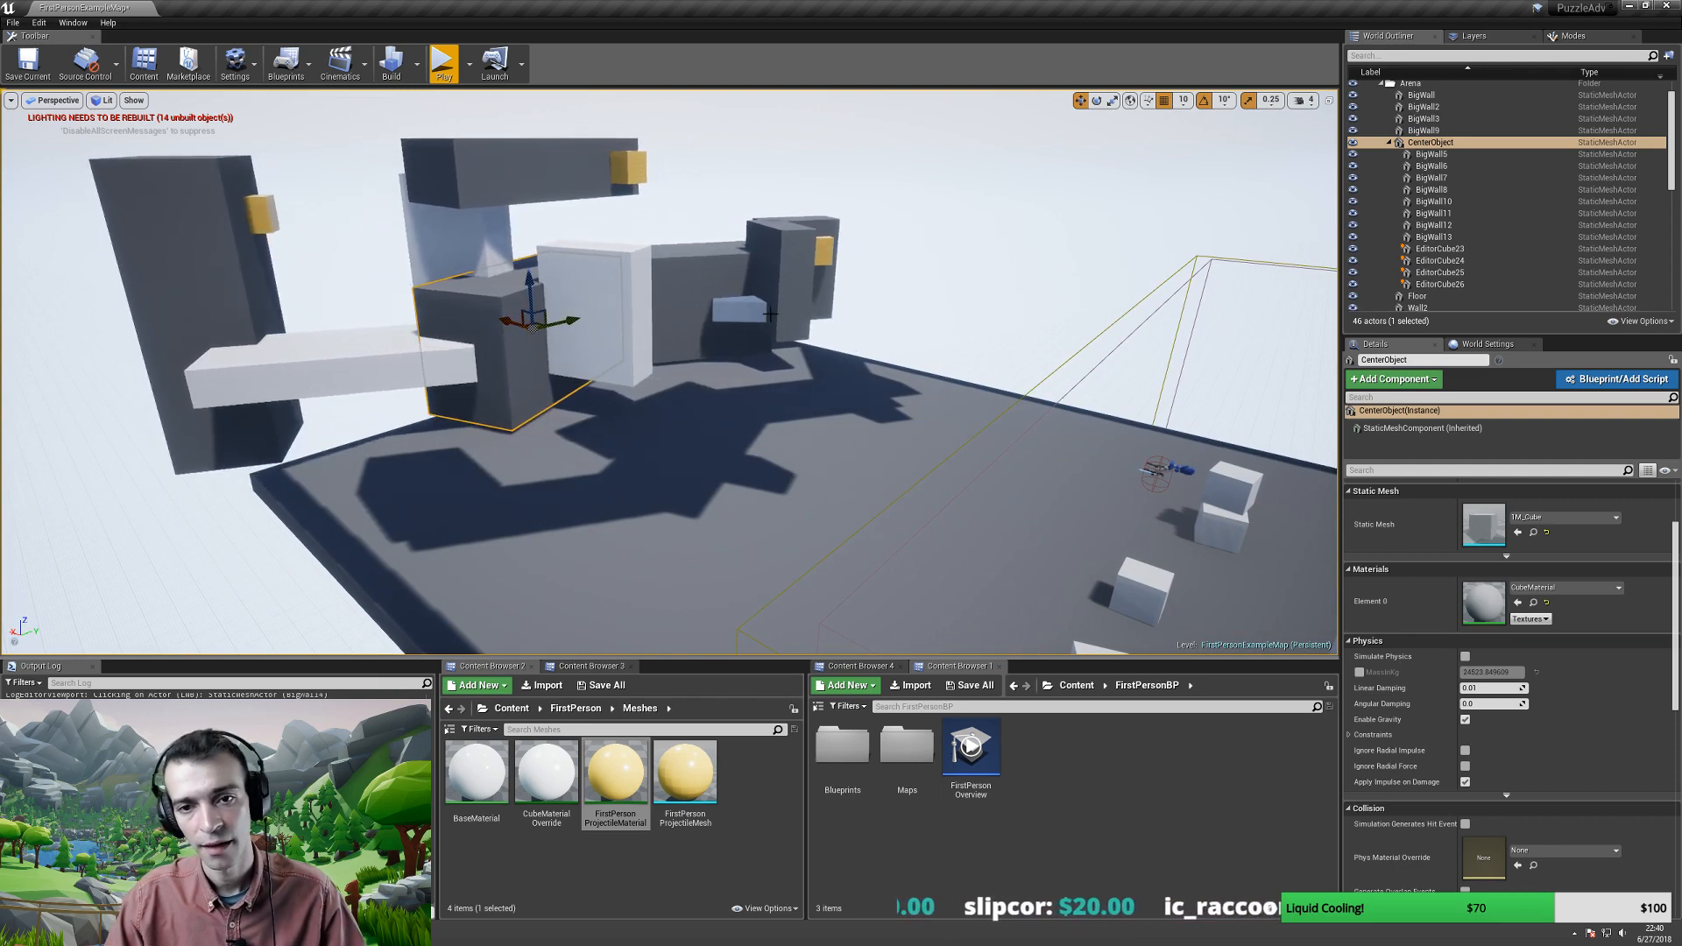
# - Attach the small block BigWall9 to CenterObject
pyautogui.click(734, 305)
pyautogui.rightClick(739, 316)
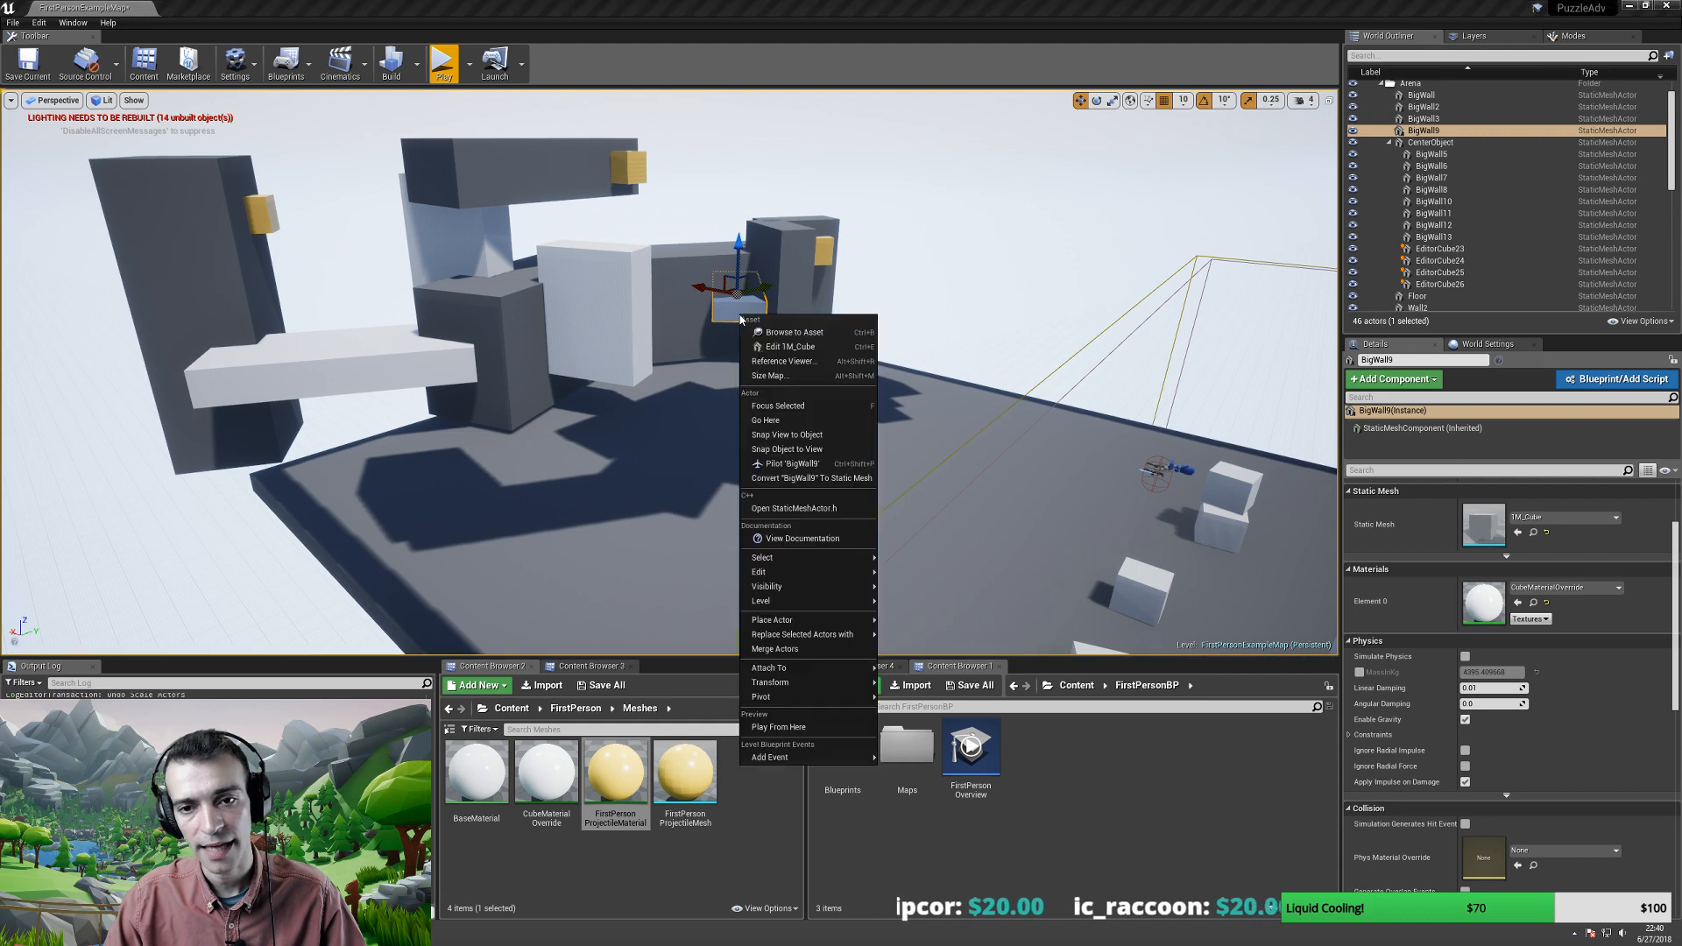
pyautogui.moveTo(797, 616)
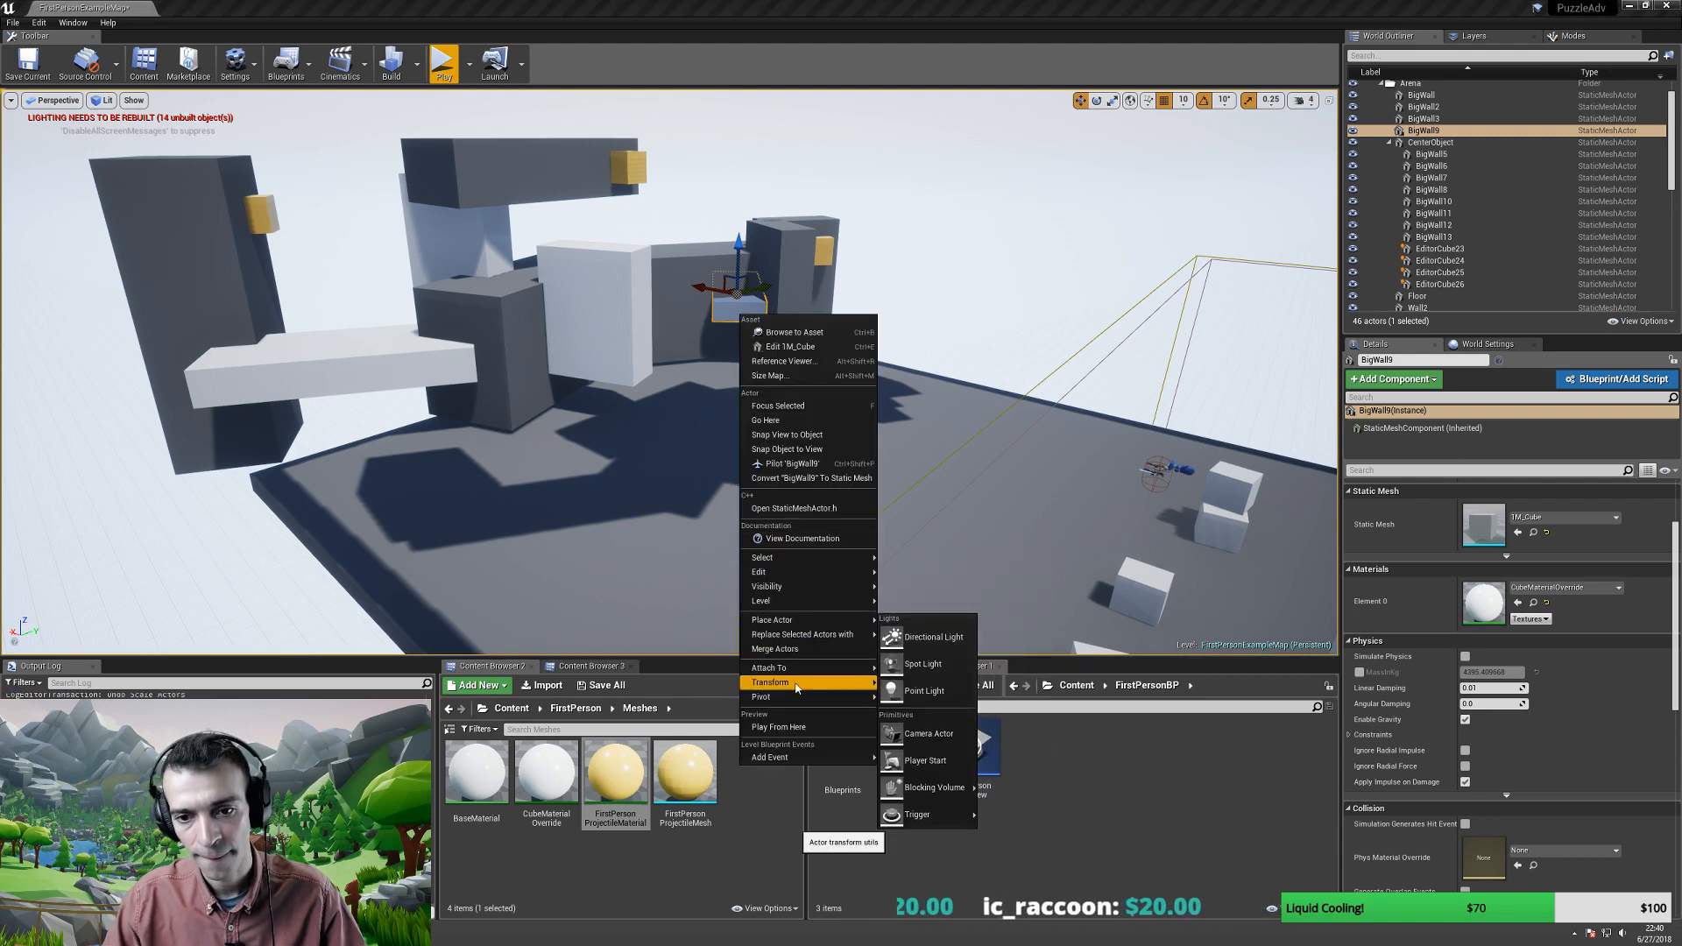
pyautogui.moveTo(788, 668)
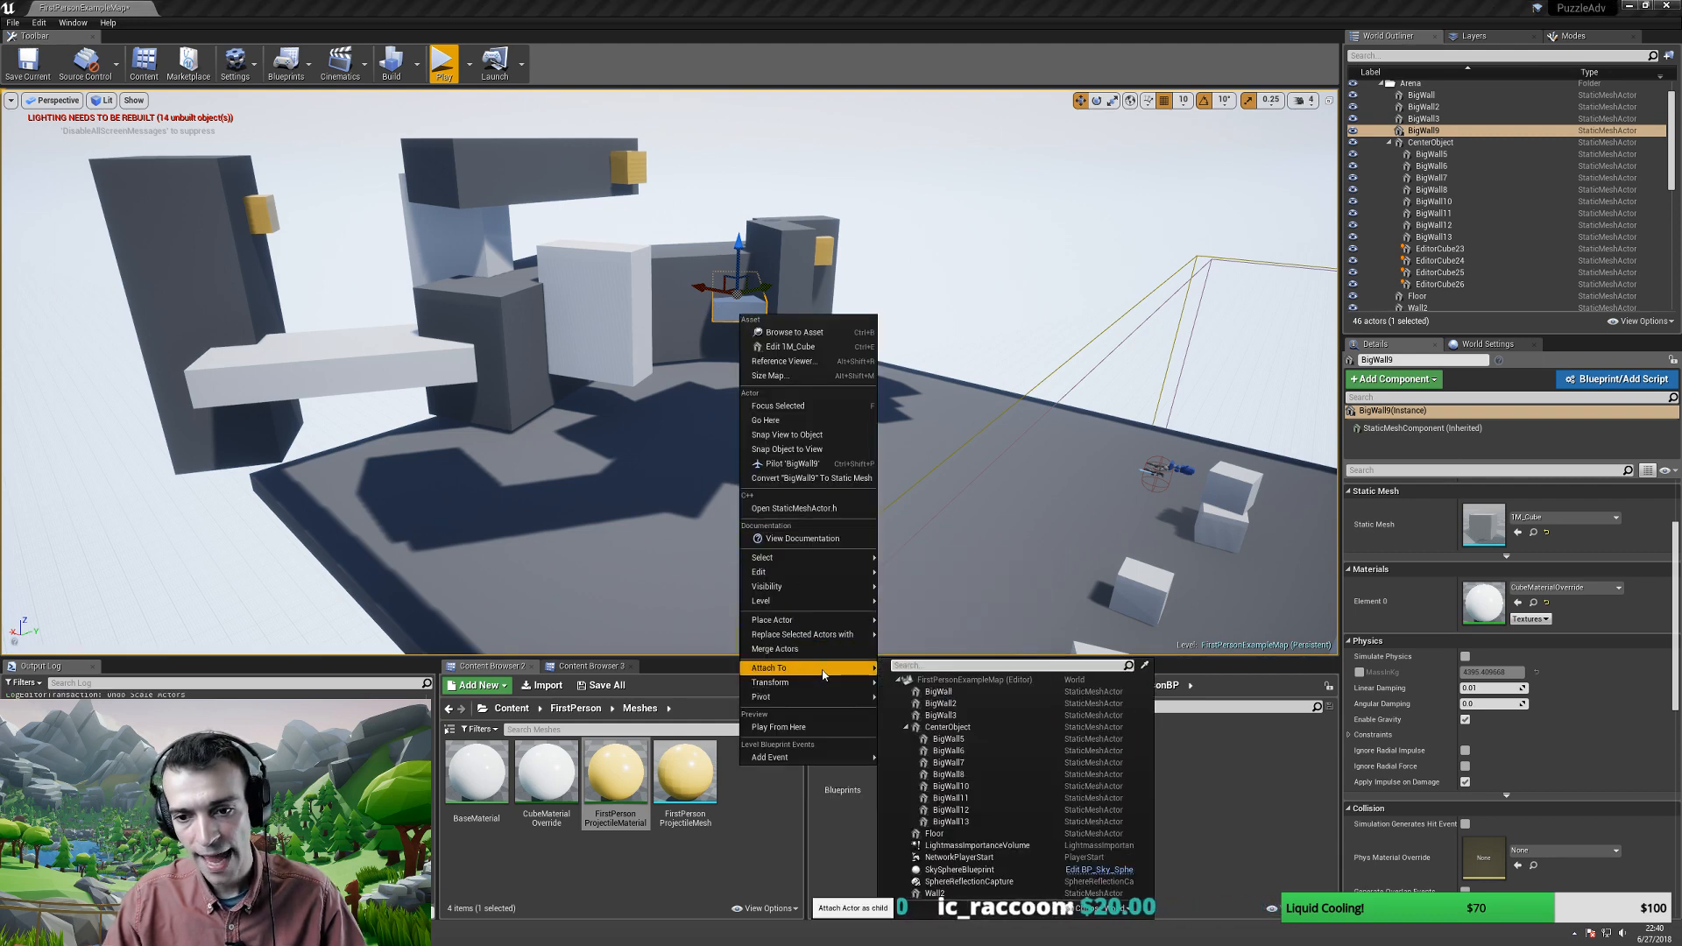
pyautogui.click(947, 727)
# - Frame CenterObject and scale the central structure slightly larger
pyautogui.click(1431, 130)
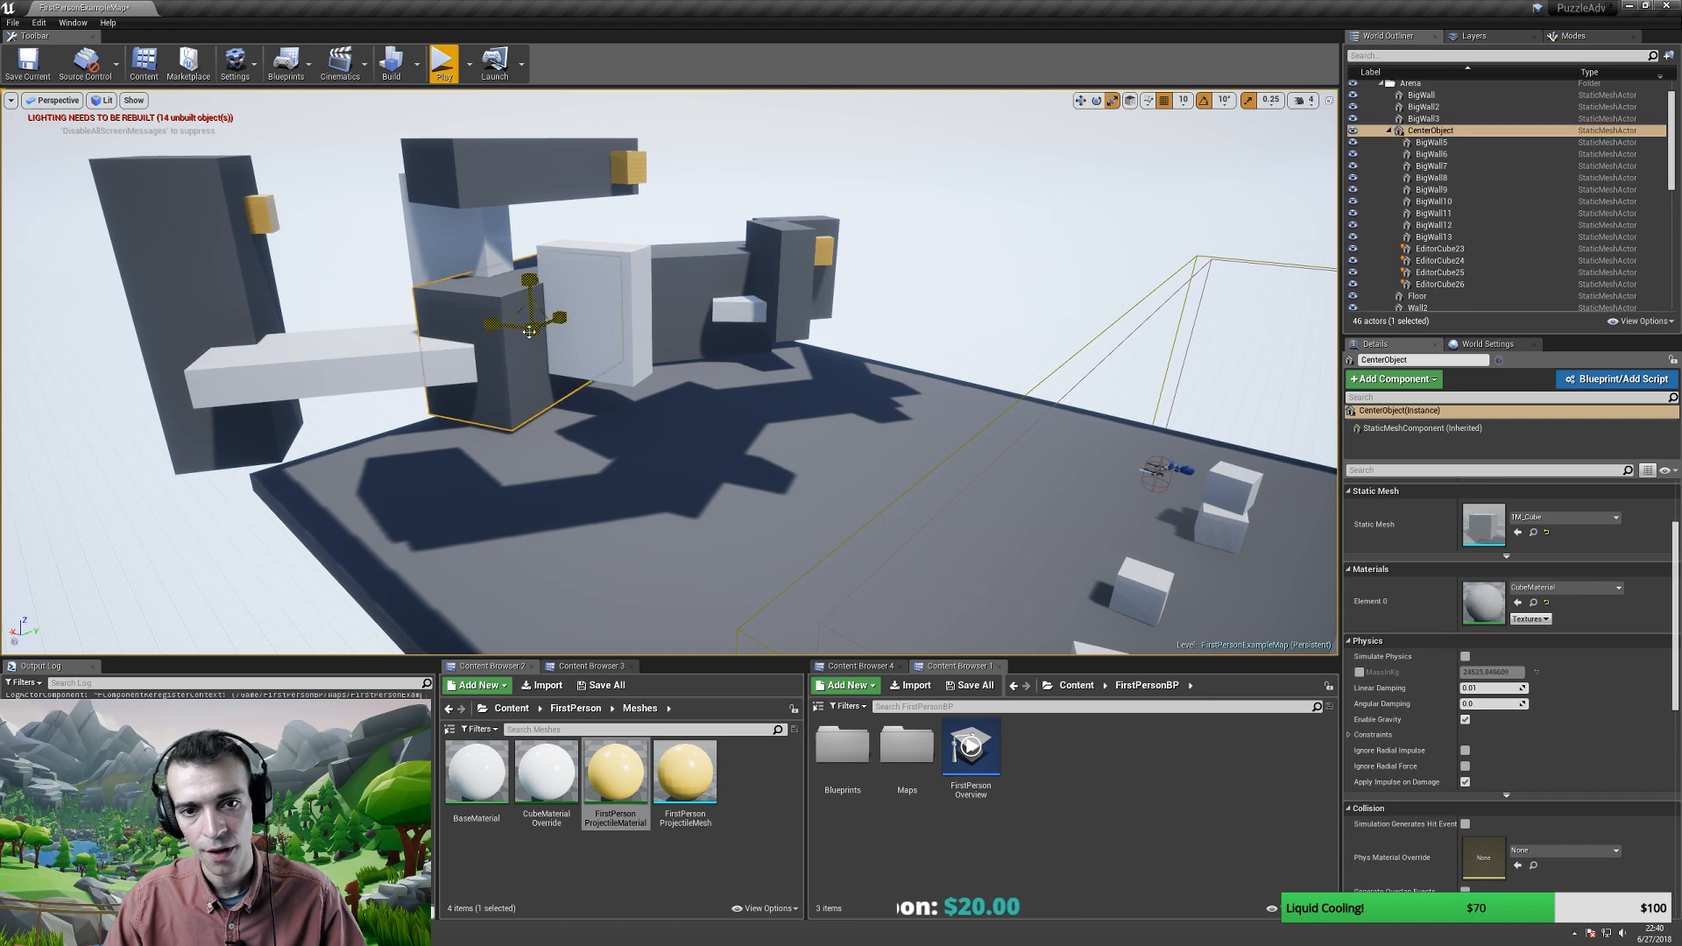
pyautogui.press('f')
pyautogui.moveTo(531, 328); pyautogui.dragTo(525, 279)
pyautogui.press('w')
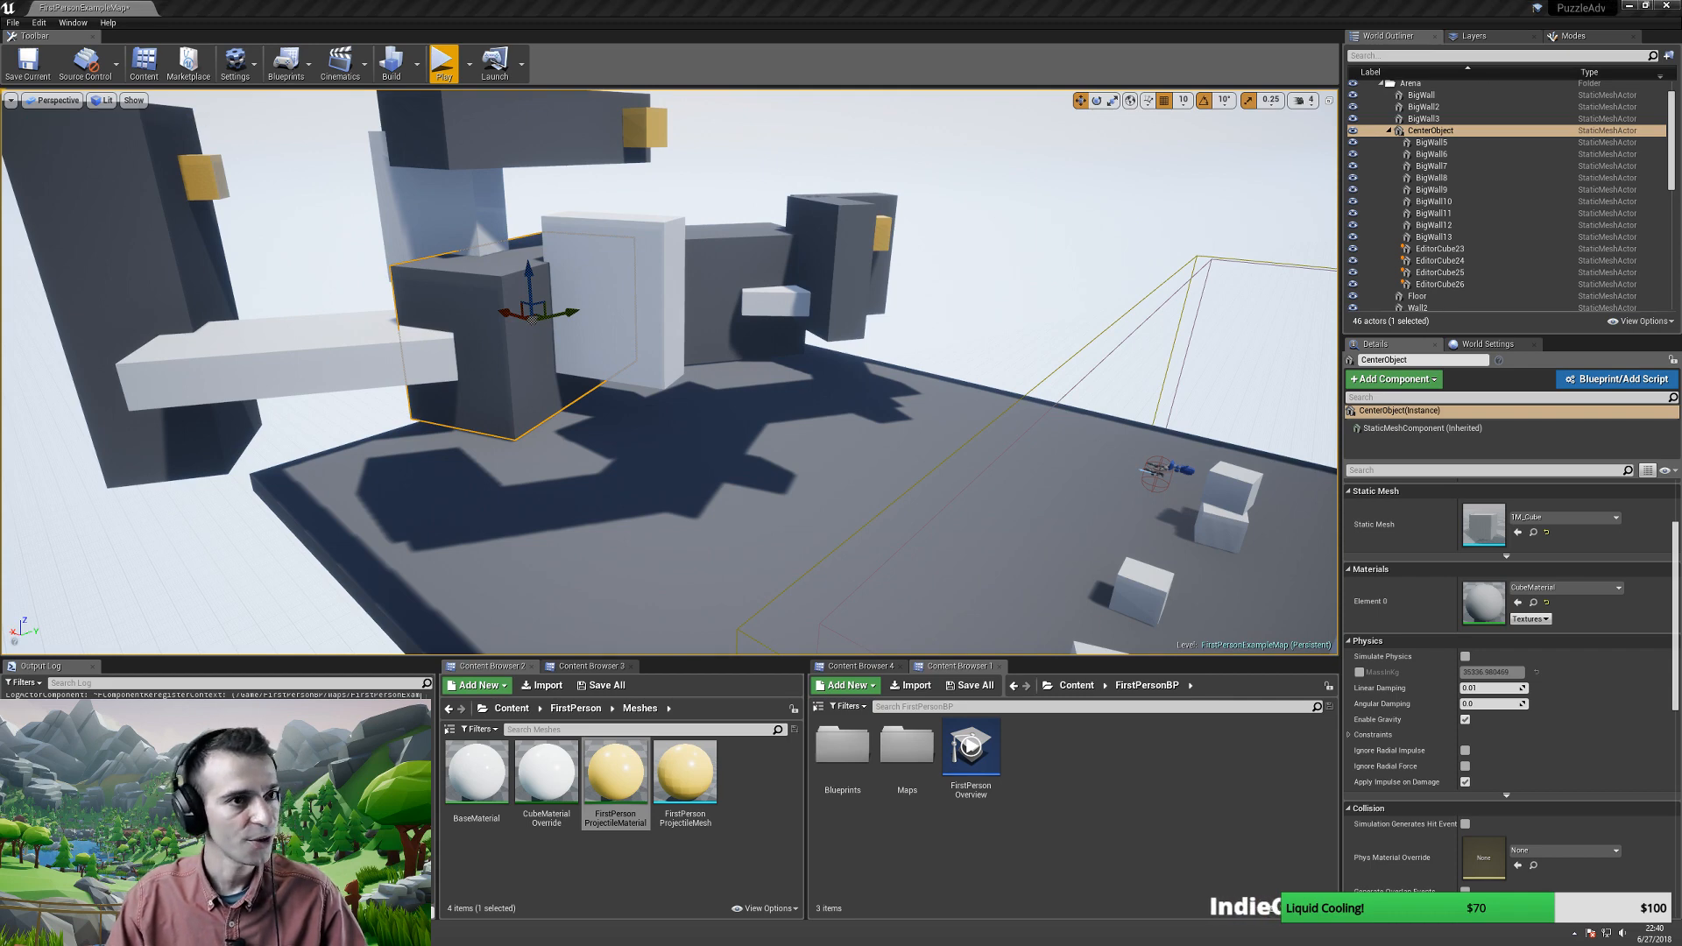
pyautogui.moveTo(801, 454); pyautogui.dragTo(585, 438, button='right')
# - Select the three stacked white cubes and three loose ones and move them right
pyautogui.click(605, 442)
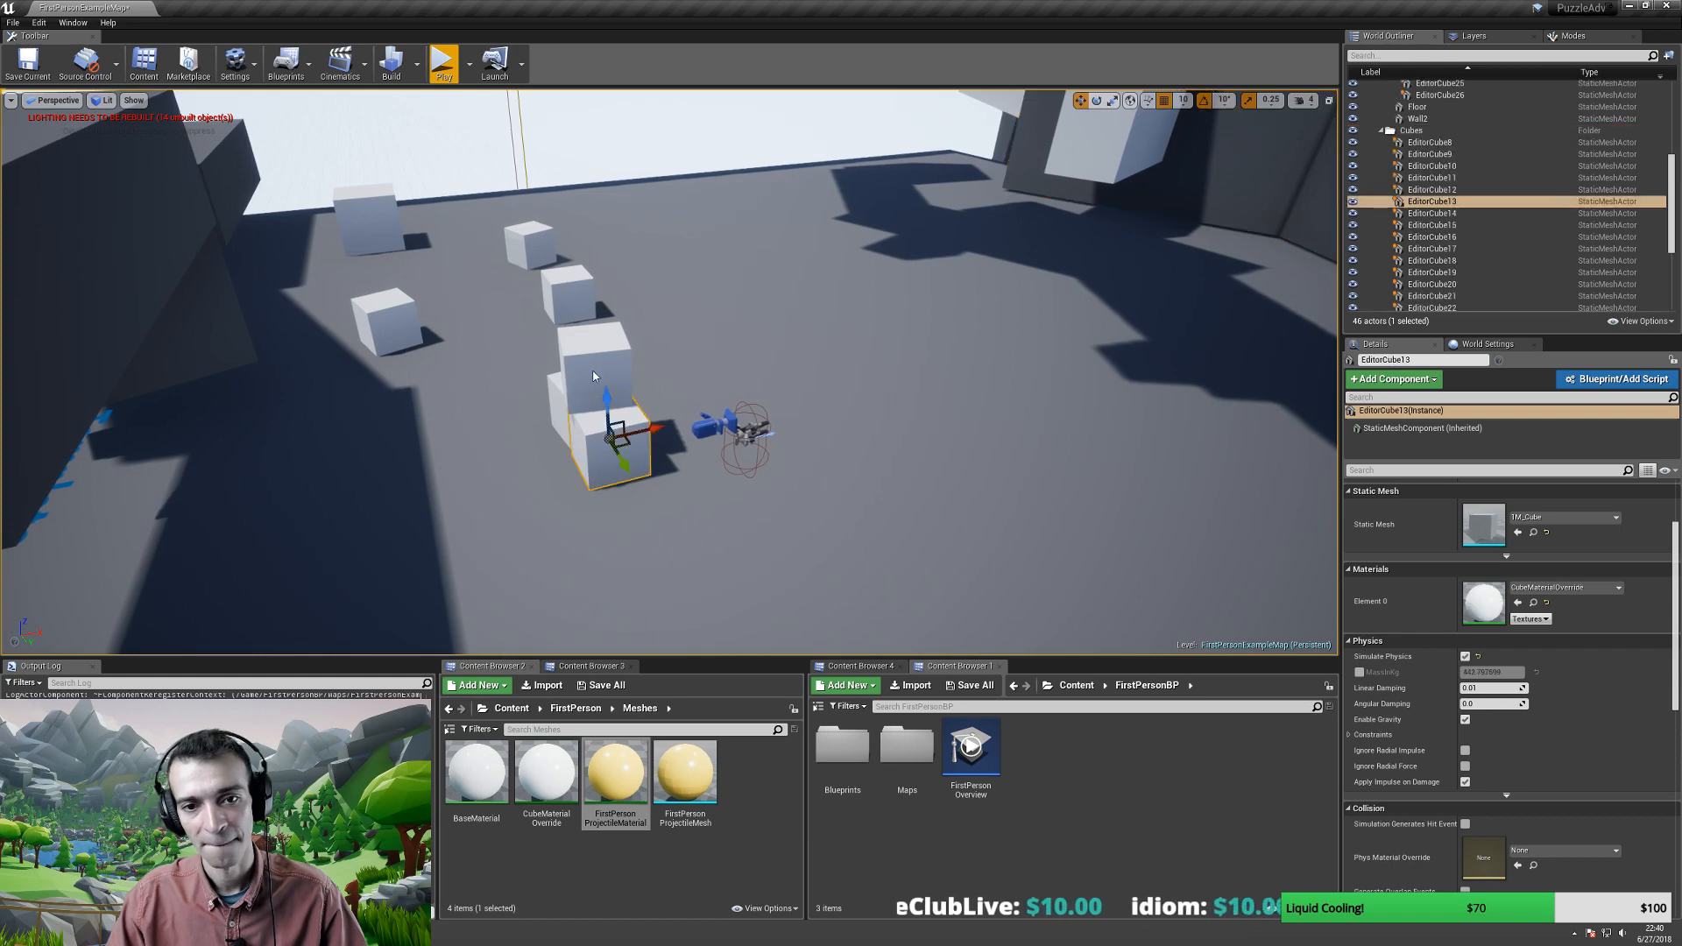
pyautogui.keyDown('ctrl'); pyautogui.click(561, 403); pyautogui.keyUp('ctrl')
pyautogui.keyDown('ctrl'); pyautogui.click(570, 355); pyautogui.keyUp('ctrl')
pyautogui.keyDown('ctrl'); pyautogui.click(562, 304); pyautogui.keyUp('ctrl')
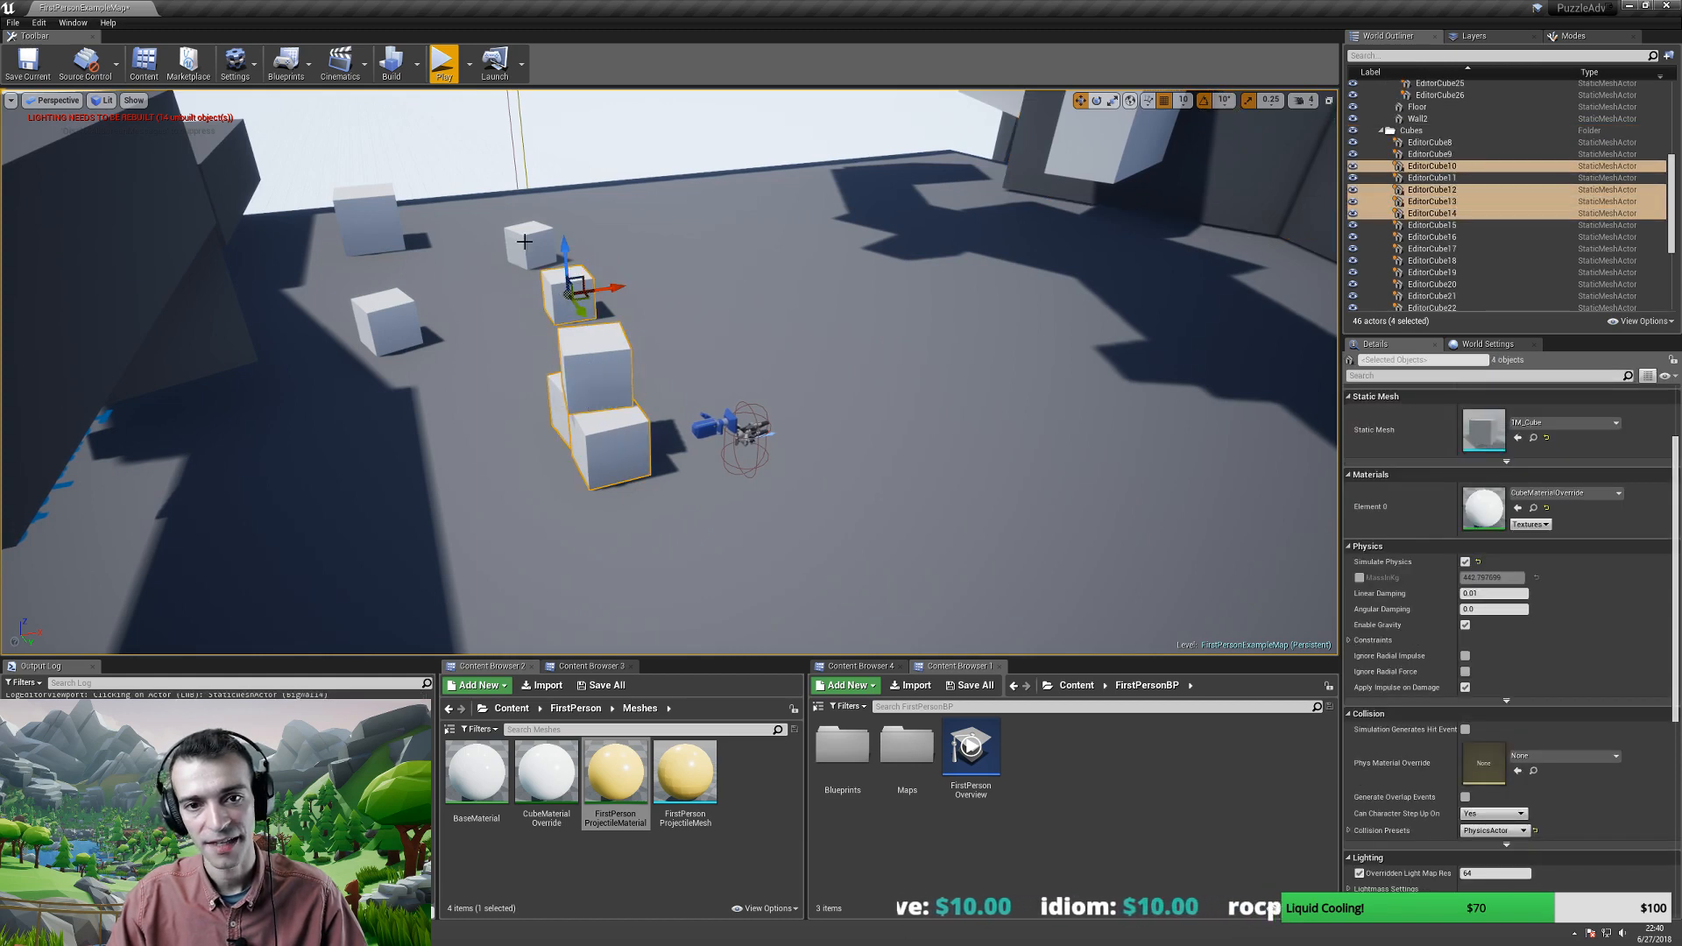
pyautogui.keyDown('ctrl'); pyautogui.click(530, 245); pyautogui.keyUp('ctrl')
pyautogui.keyDown('ctrl'); pyautogui.click(386, 223); pyautogui.keyUp('ctrl')
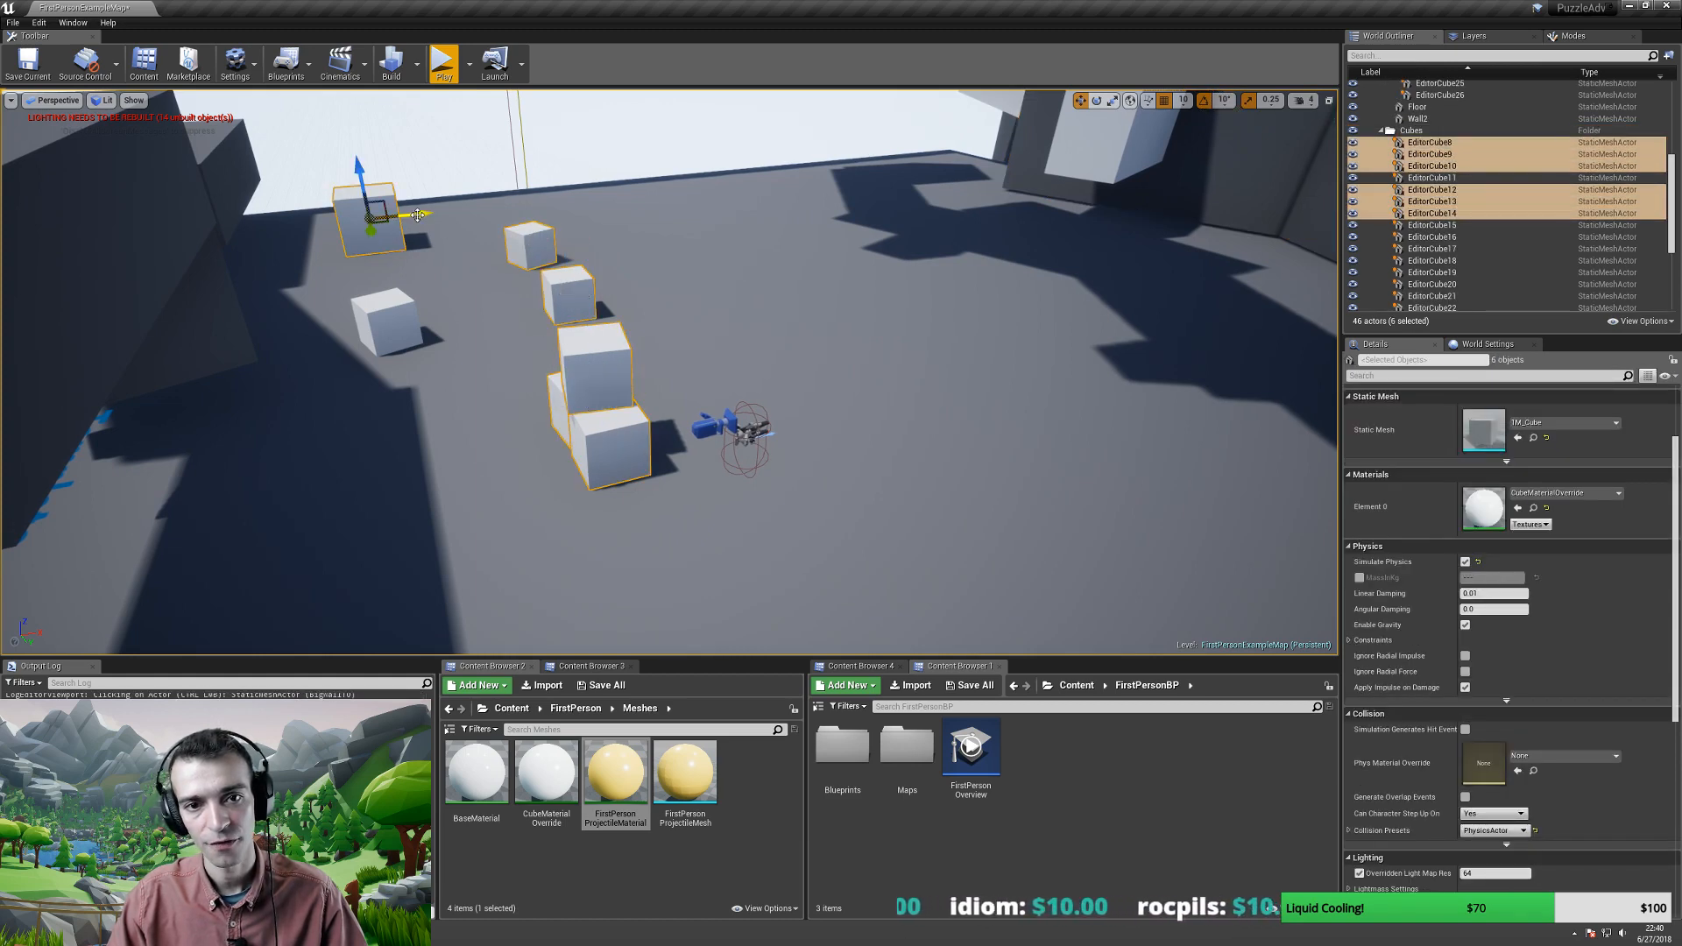
pyautogui.moveTo(417, 215); pyautogui.dragTo(767, 179)
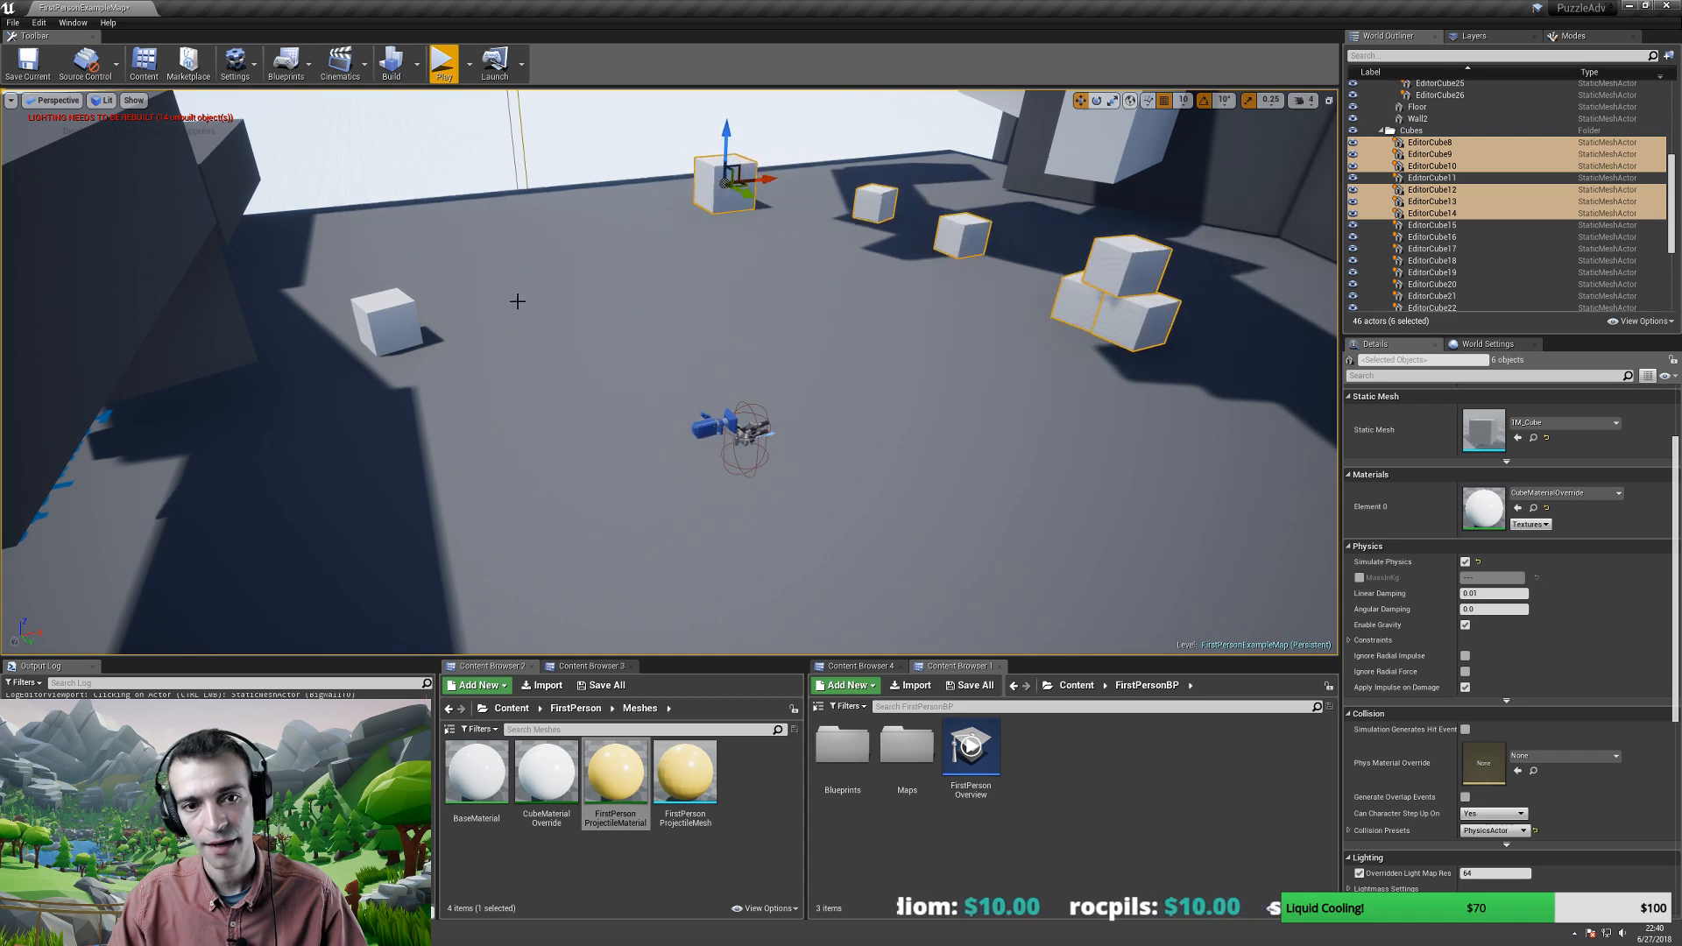
# - Move the last loose white cube, EditorCube11, over to the right side
pyautogui.click(371, 321)
pyautogui.moveTo(403, 326); pyautogui.dragTo(999, 385)
pyautogui.press('s')
pyautogui.moveTo(993, 435); pyautogui.dragTo(1012, 350, button='right')
# - Play in Editor with Alt+P, walk around the central tower, then go full screen
pyautogui.hotkey('alt', 'p')
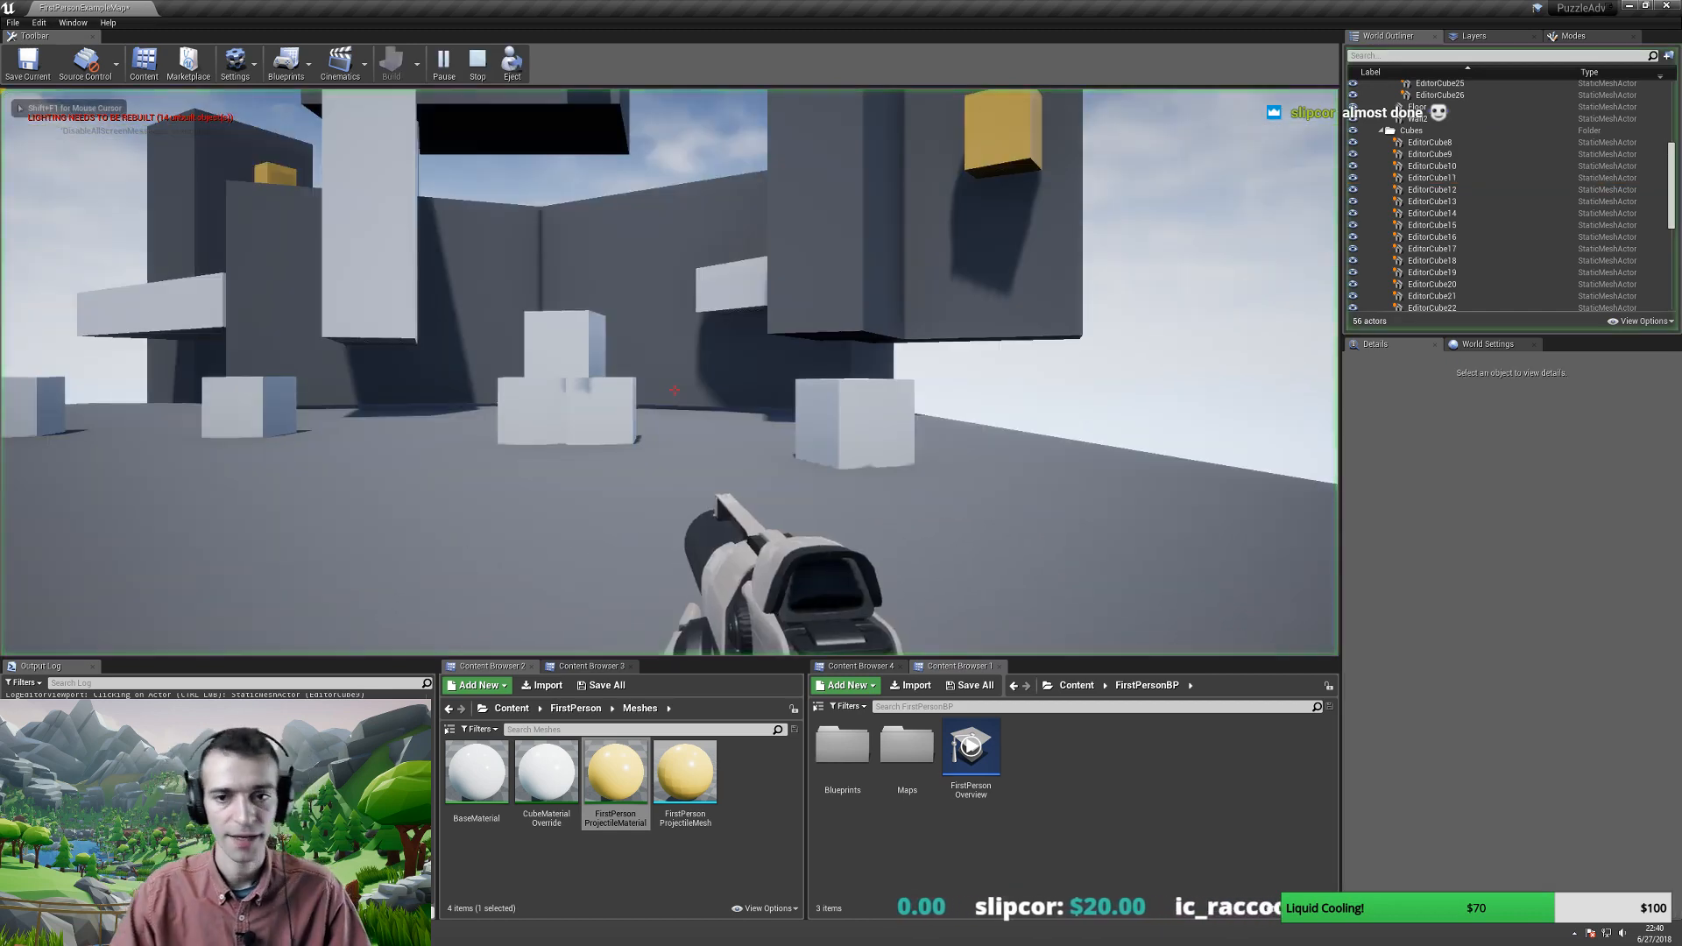
pyautogui.press('w')
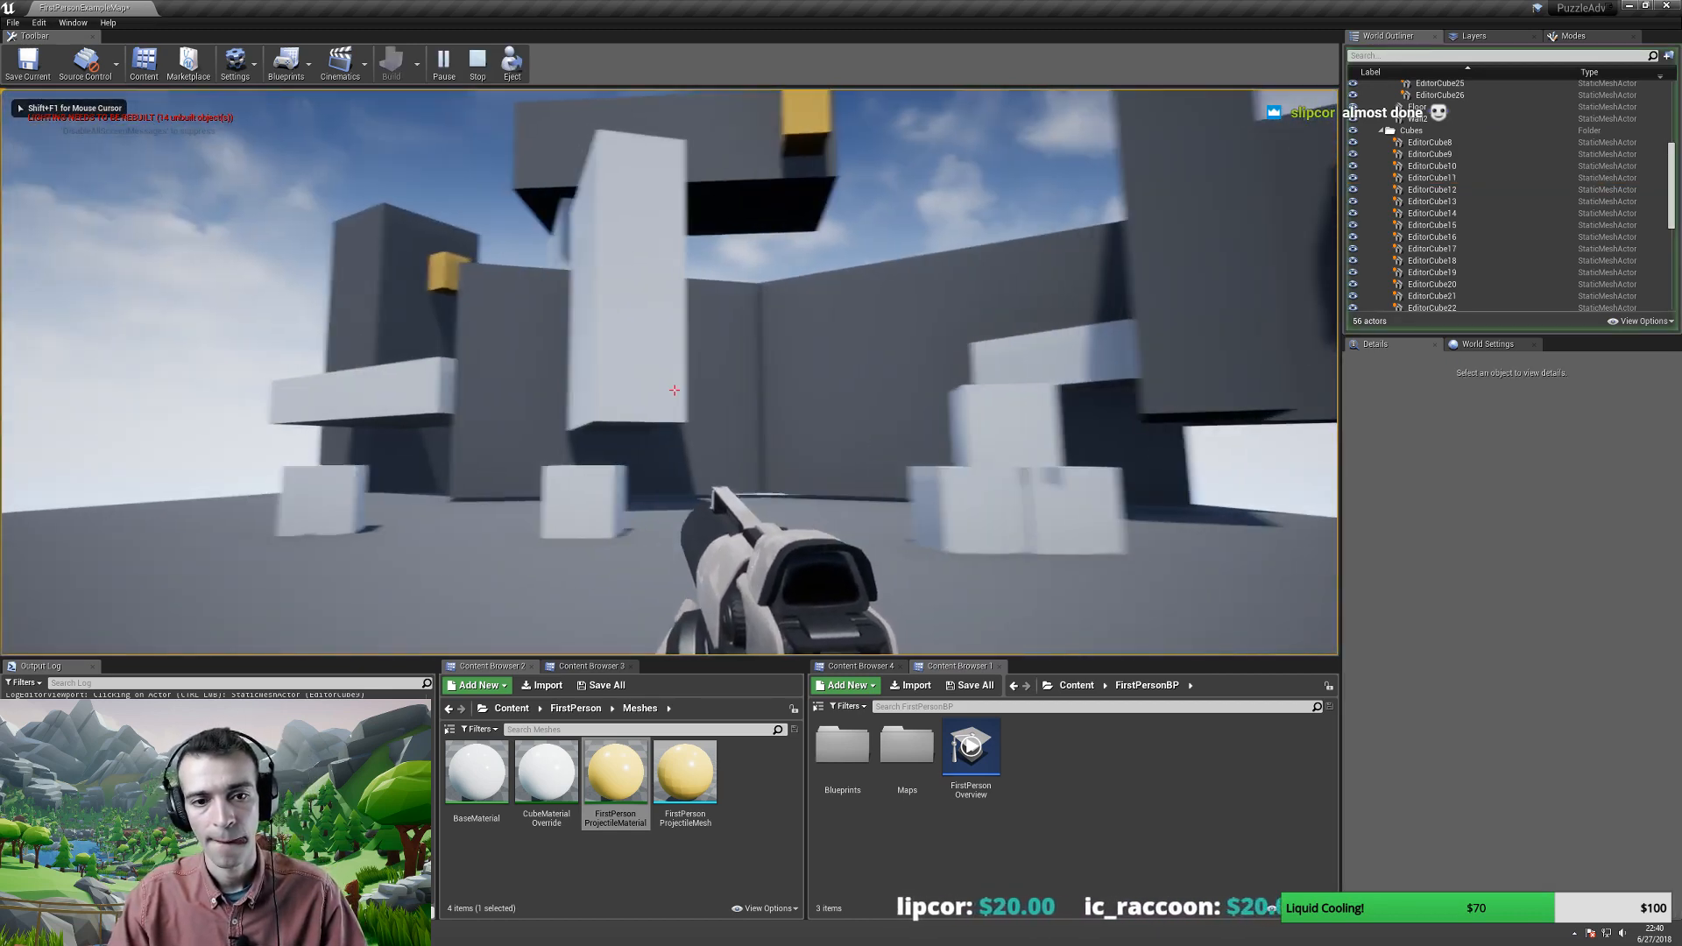
pyautogui.press('w')
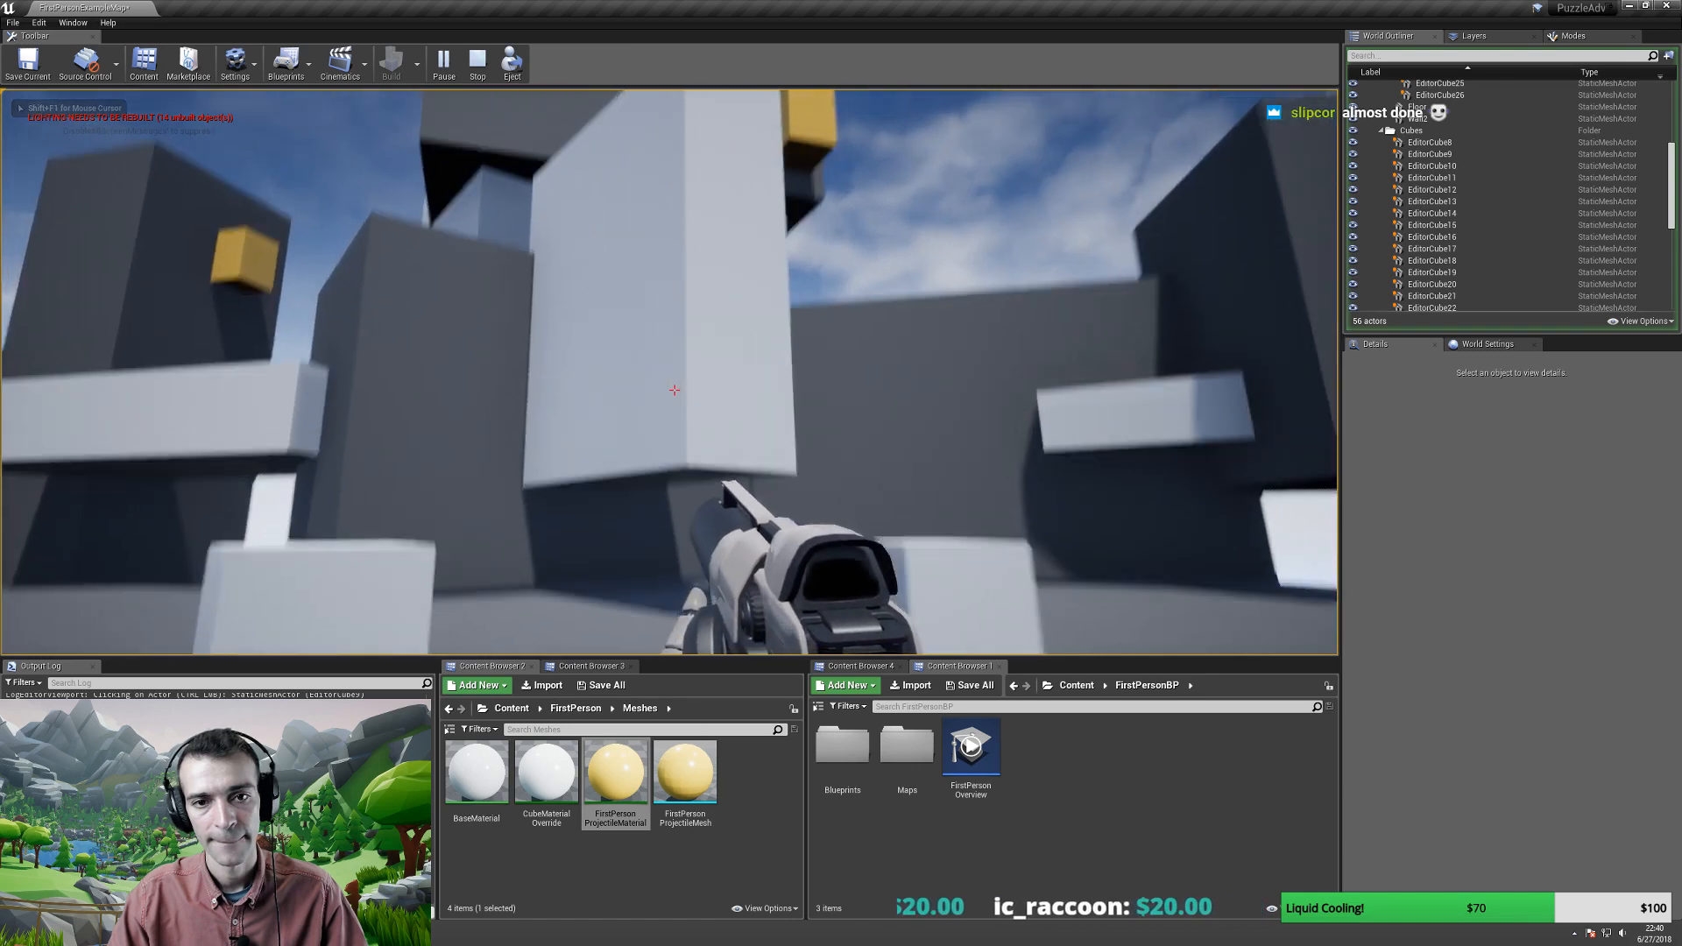
pyautogui.press('w')
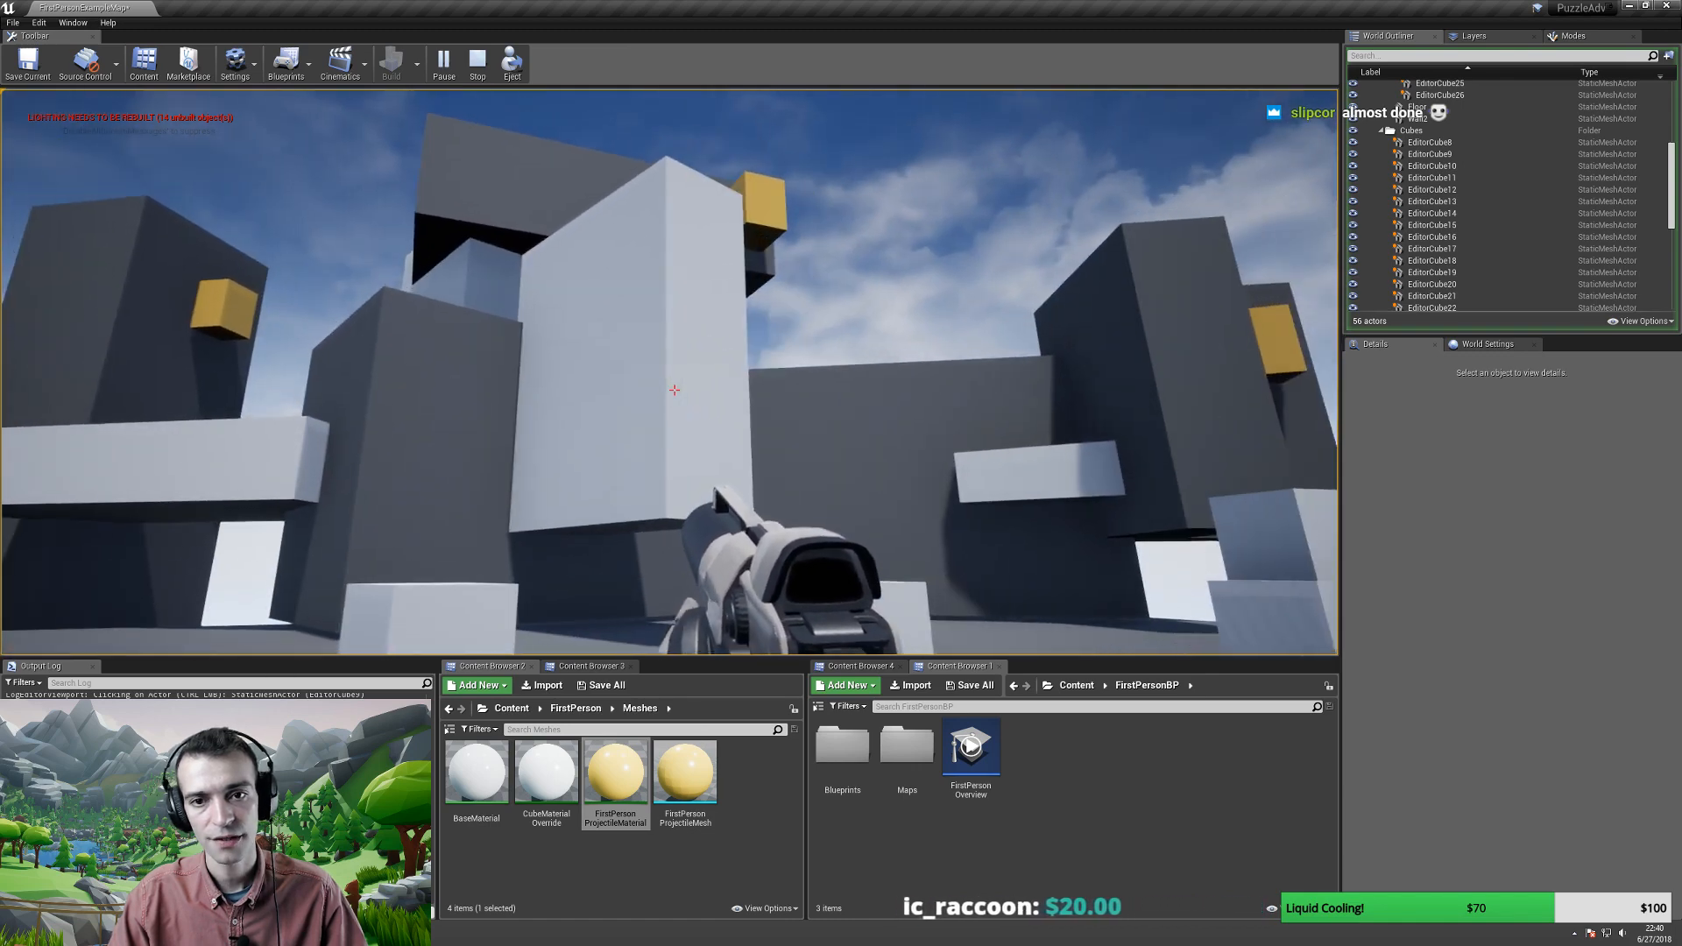
pyautogui.press('s')
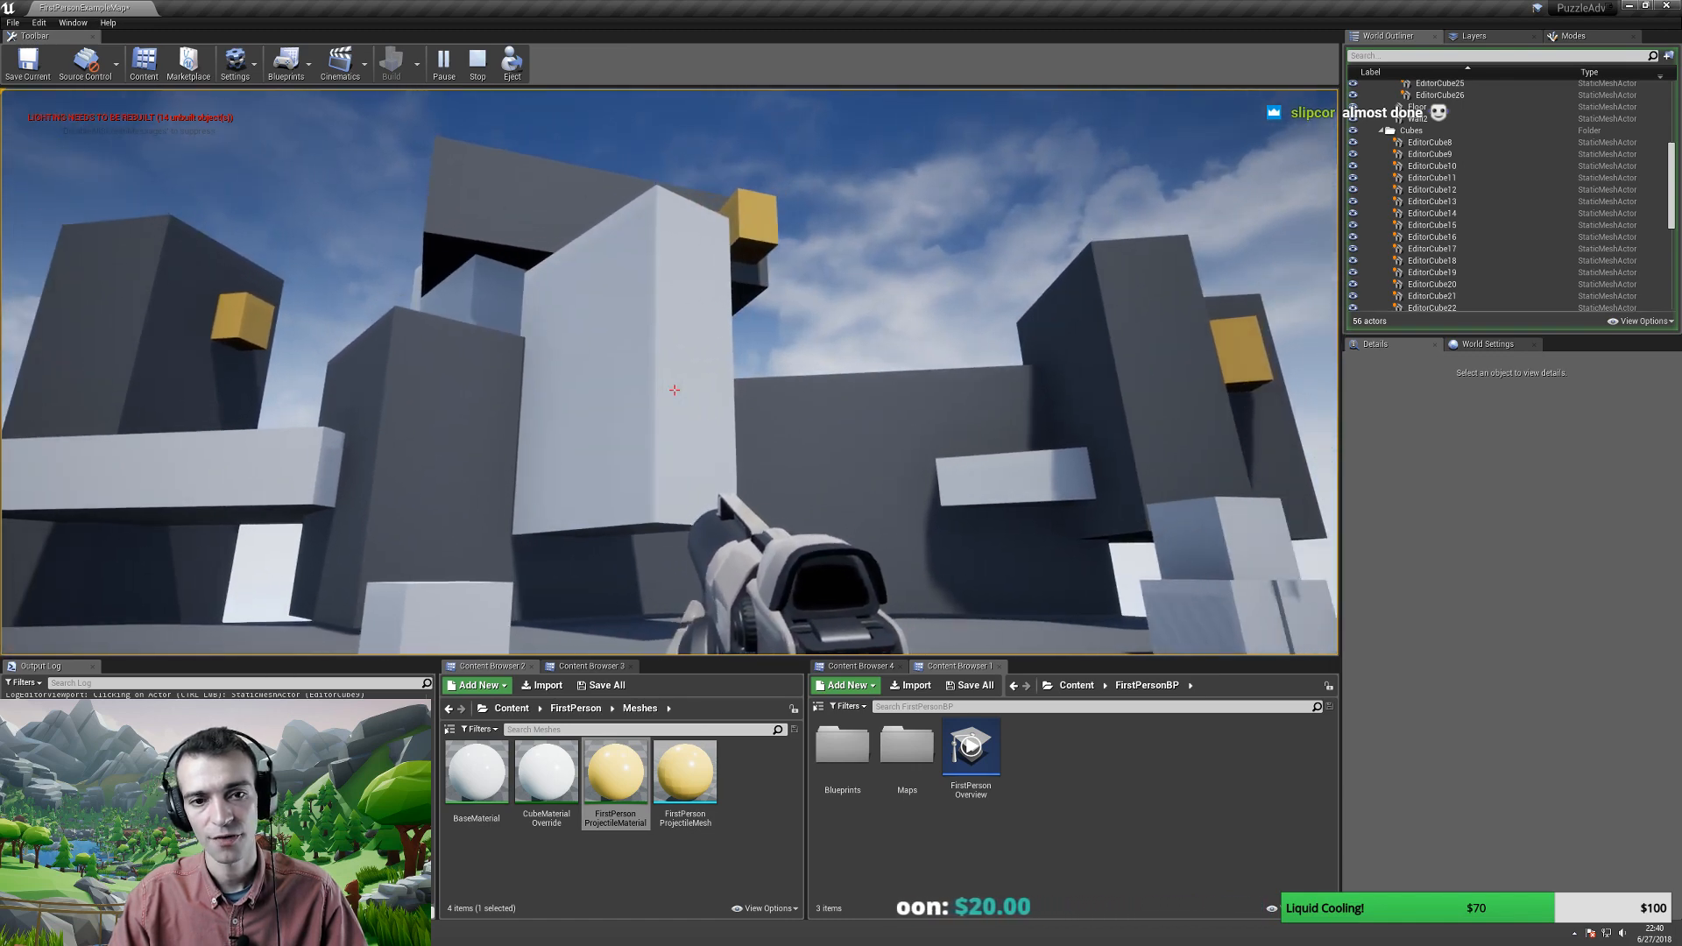
pyautogui.press('d')
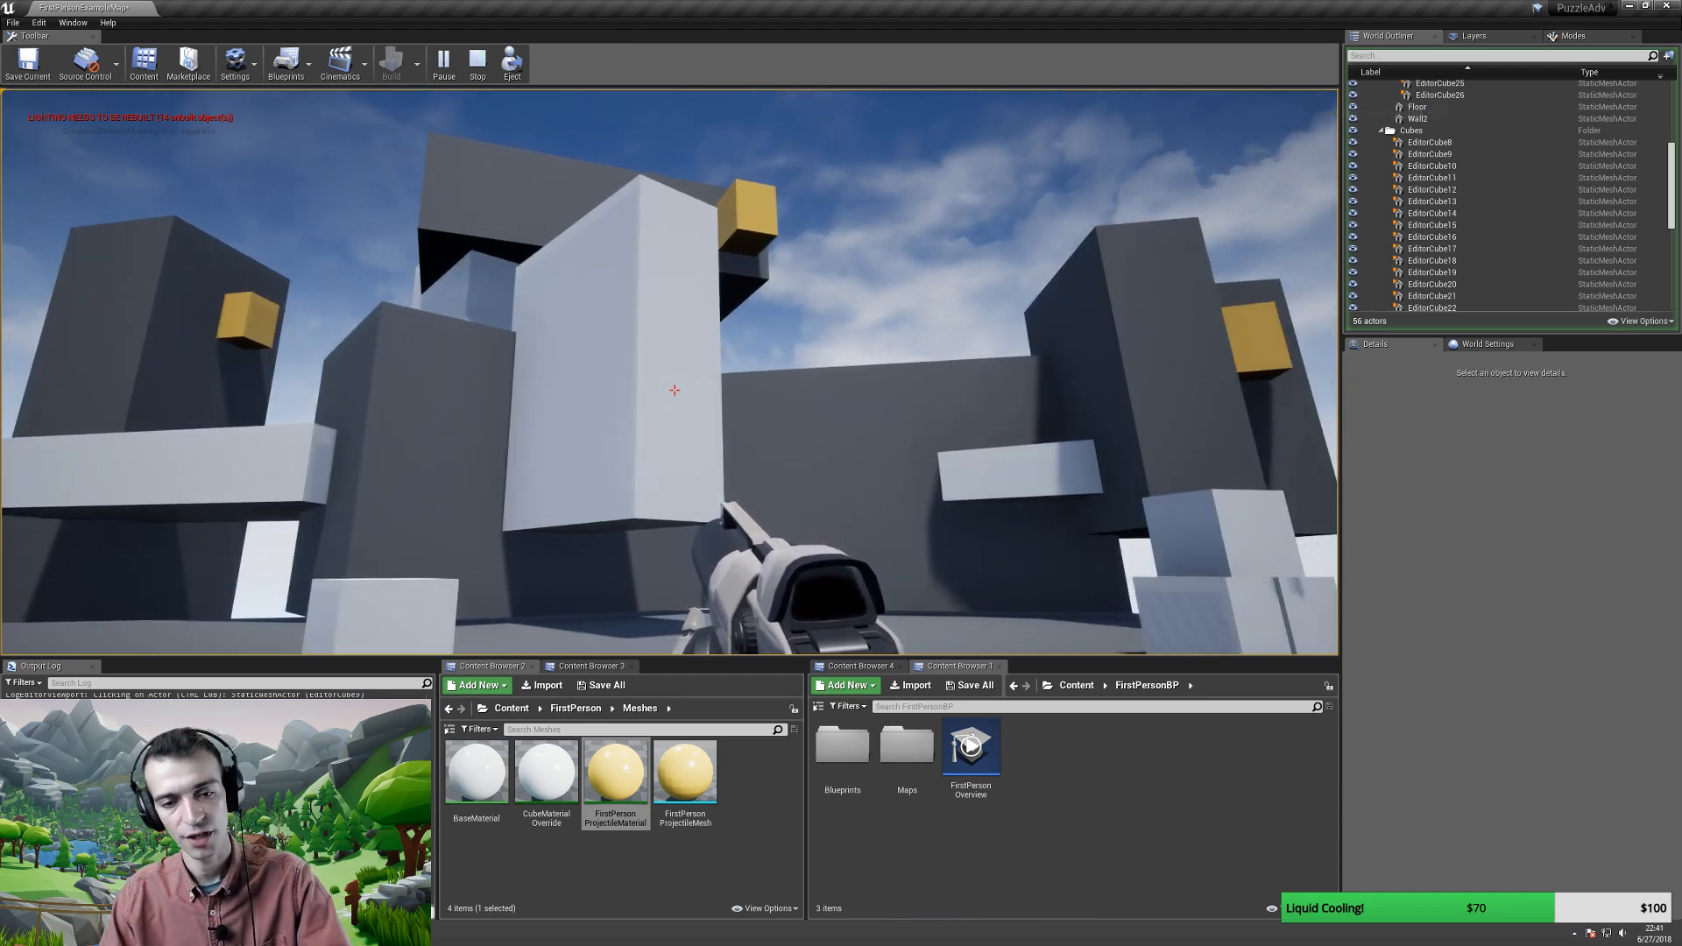
pyautogui.press('F11')
pyautogui.click(846, 478)
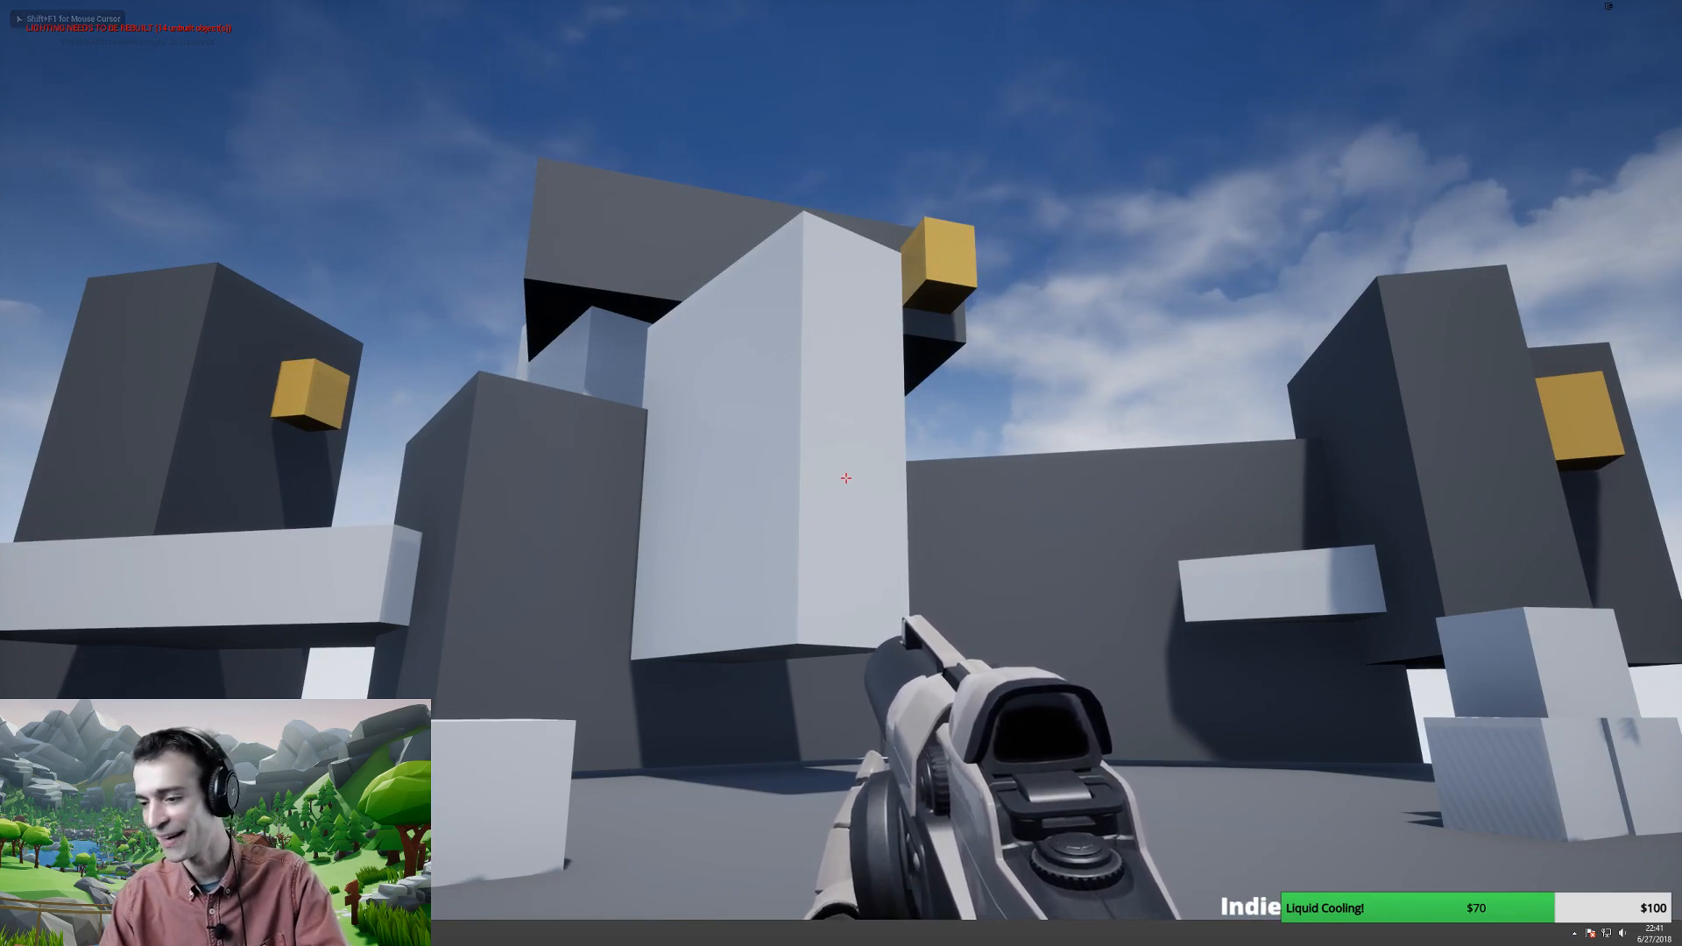
# - Screenshot the entire full-screen play view, then stop the play-test
pyautogui.press('Print')
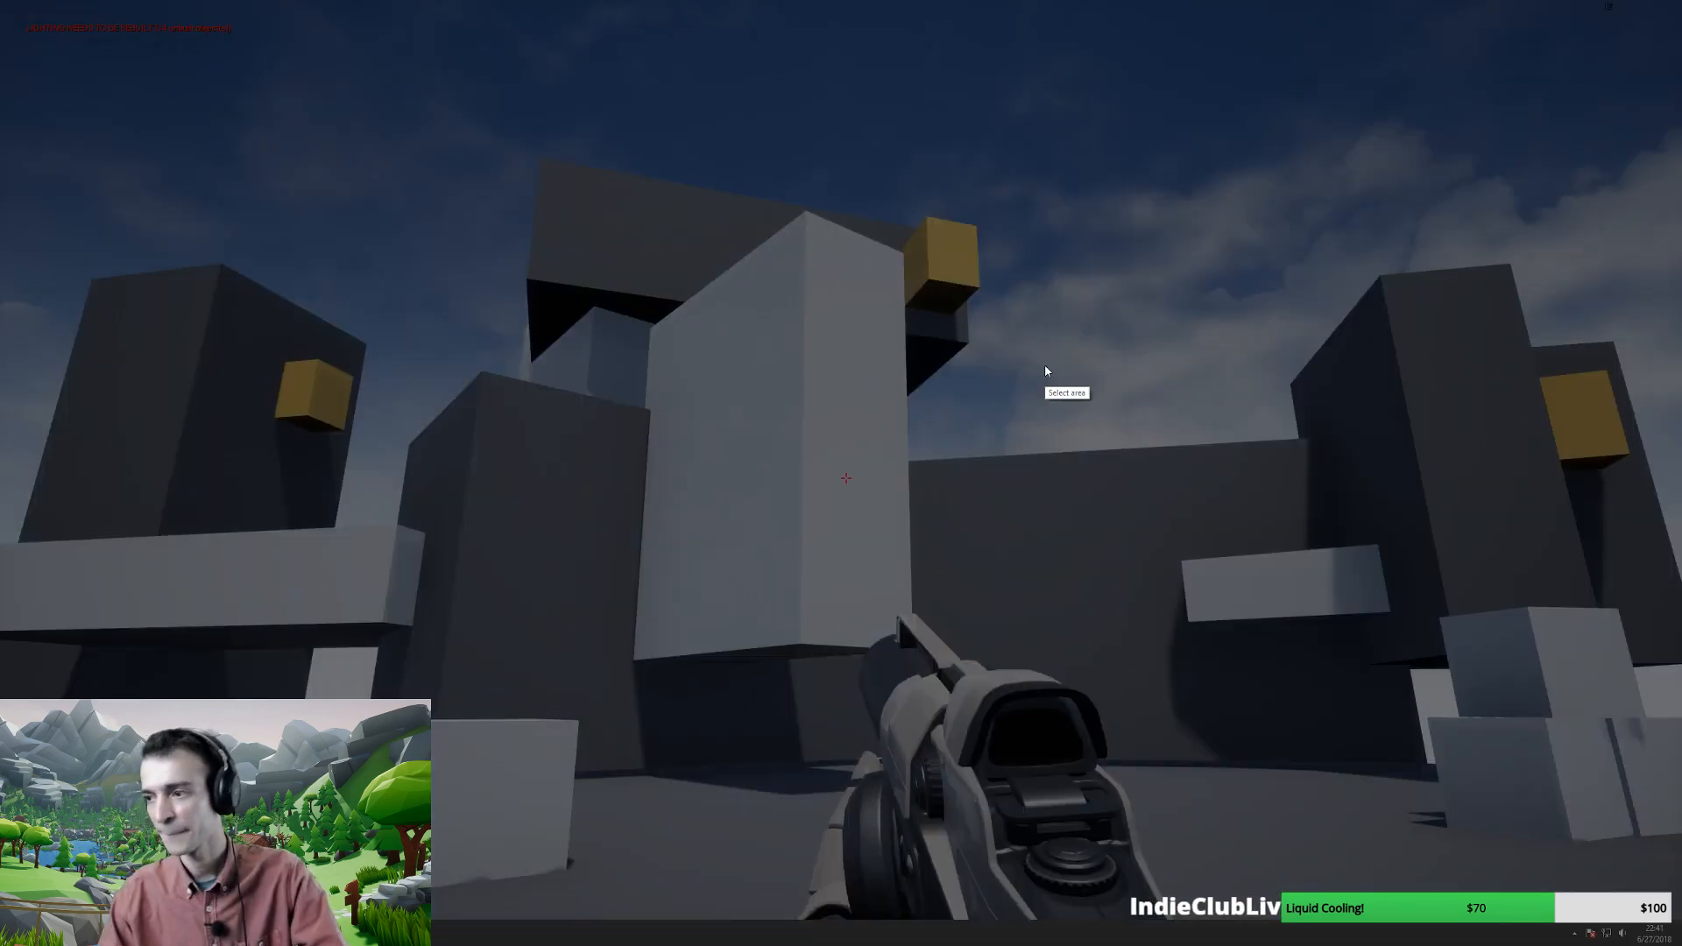
pyautogui.moveTo(2, 5); pyautogui.dragTo(1677, 917)
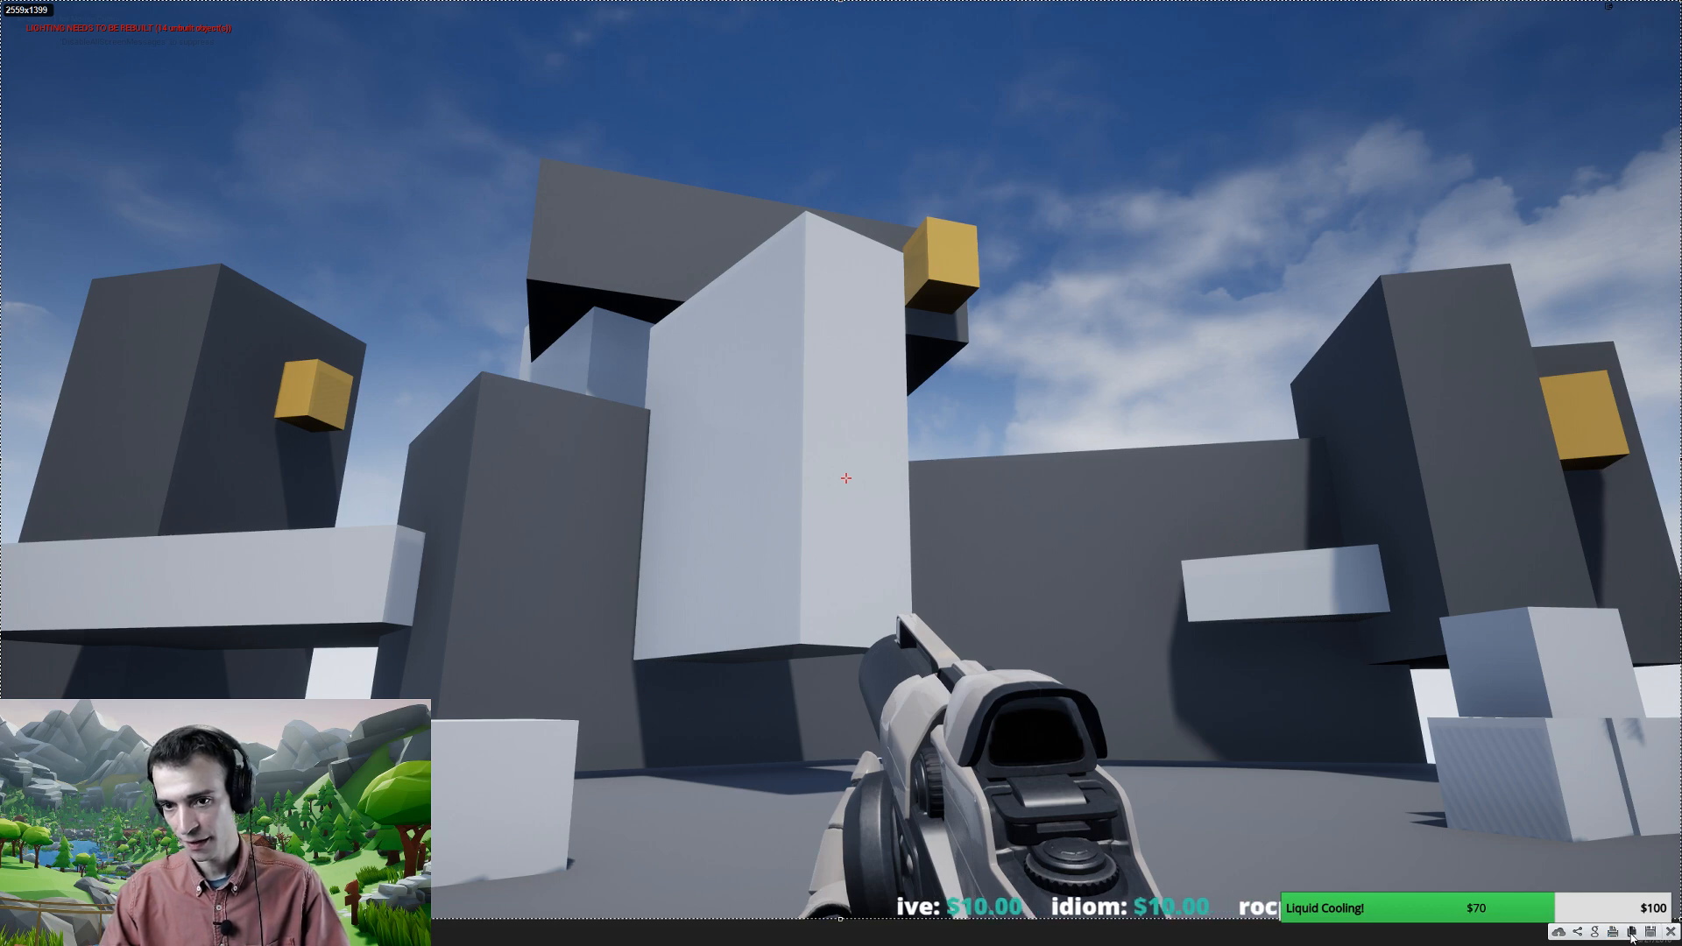
pyautogui.click(1631, 932)
pyautogui.press('Escape')
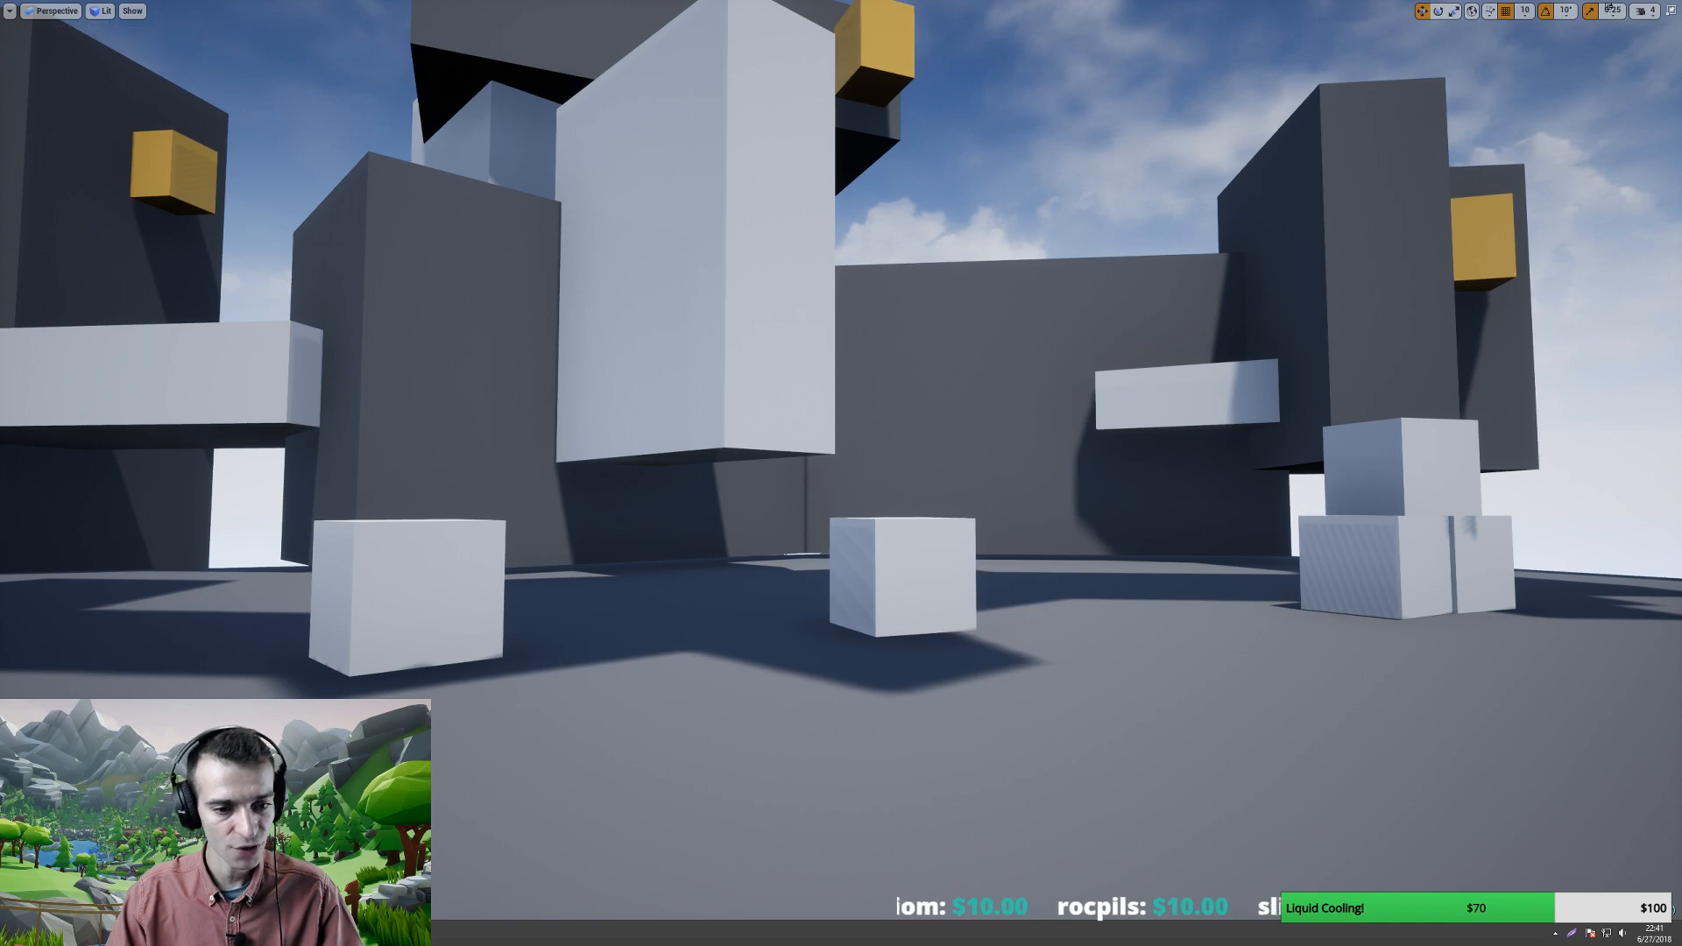
# - Paste the new arena screenshot into the GDD
pyautogui.hotkey('alt', 'Tab')
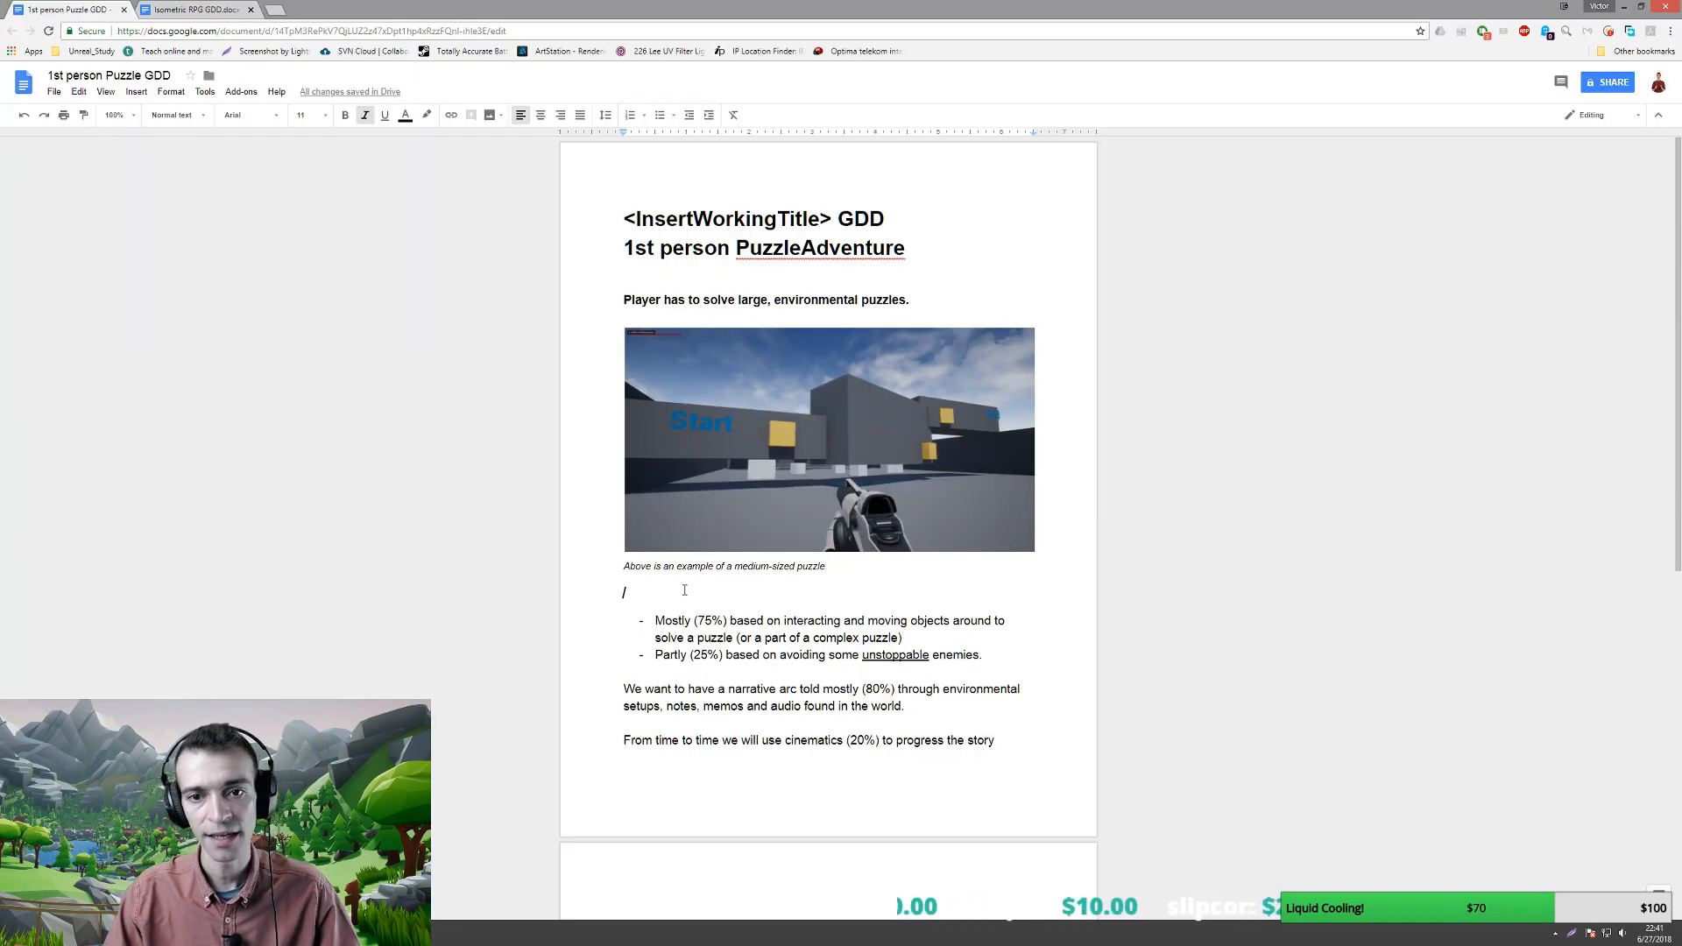
pyautogui.scroll(-1, 689, 593)
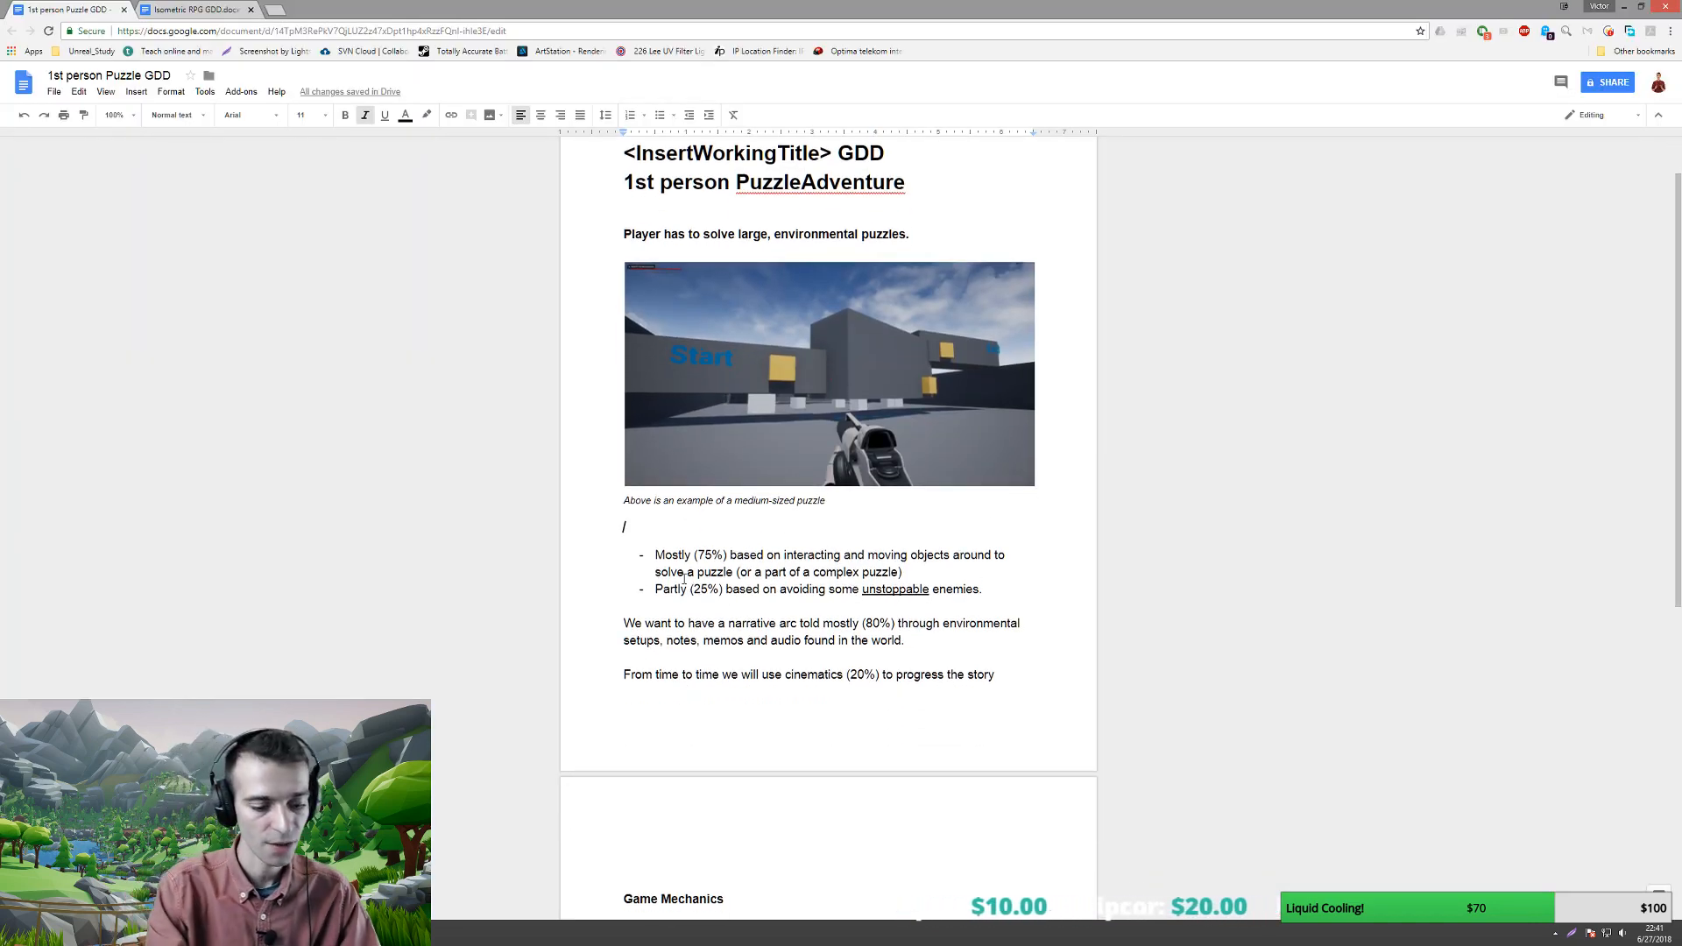
pyautogui.hotkey('ctrl', 'v')
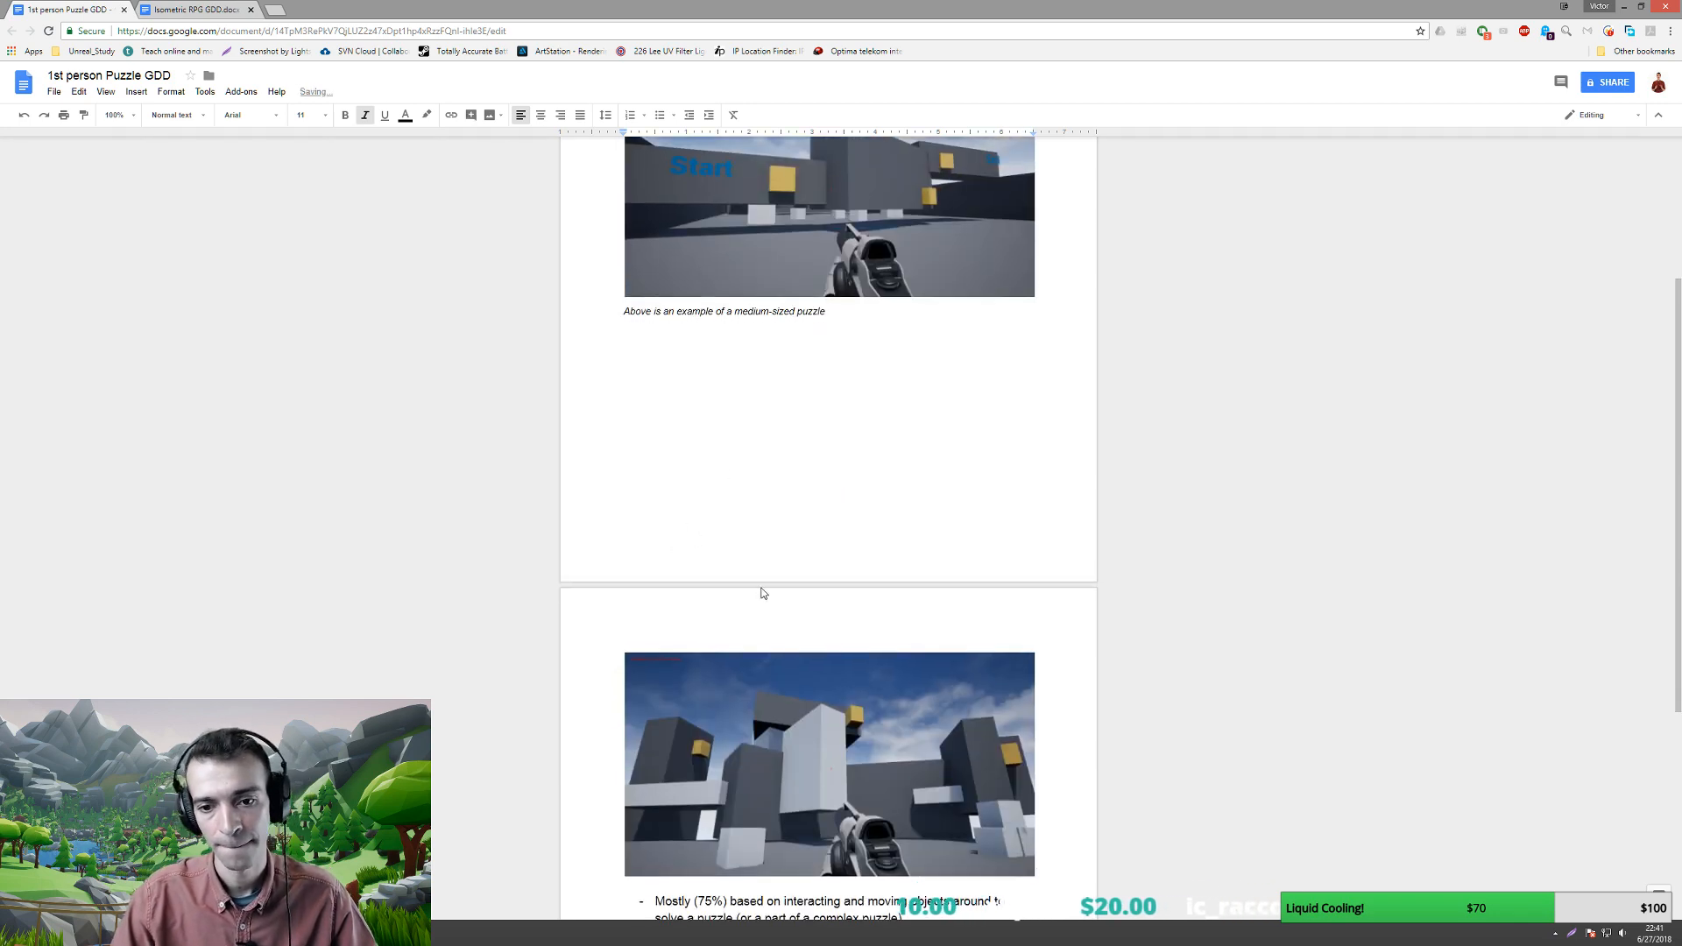
pyautogui.scroll(-3, 961, 624)
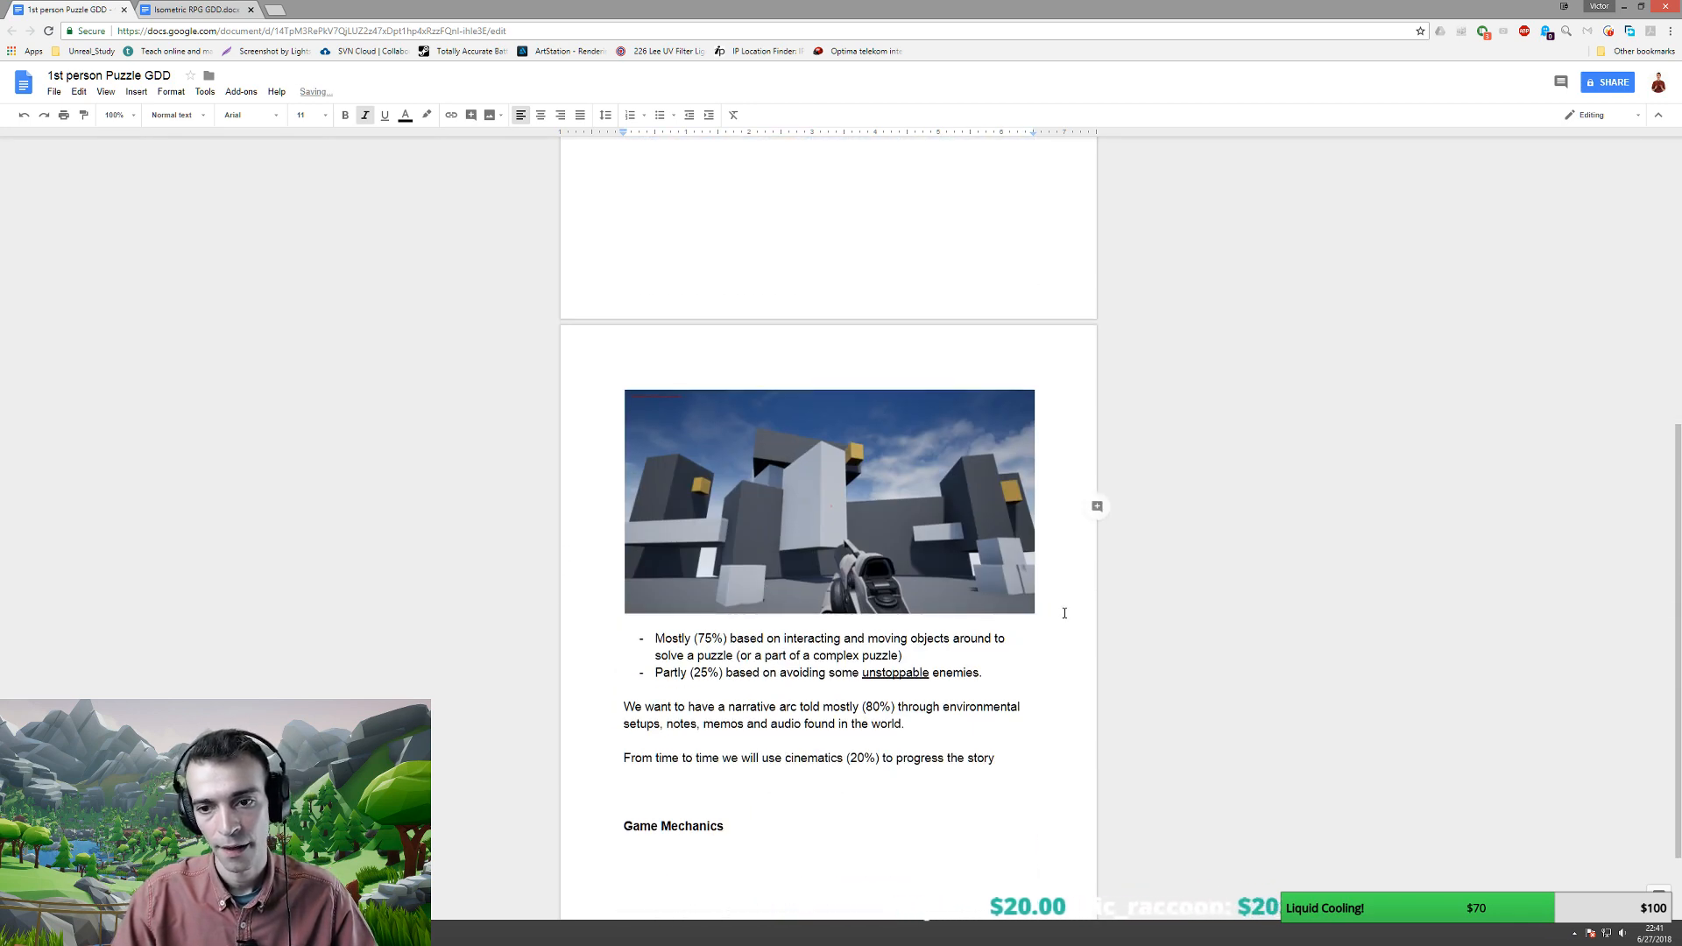
pyautogui.click(674, 395)
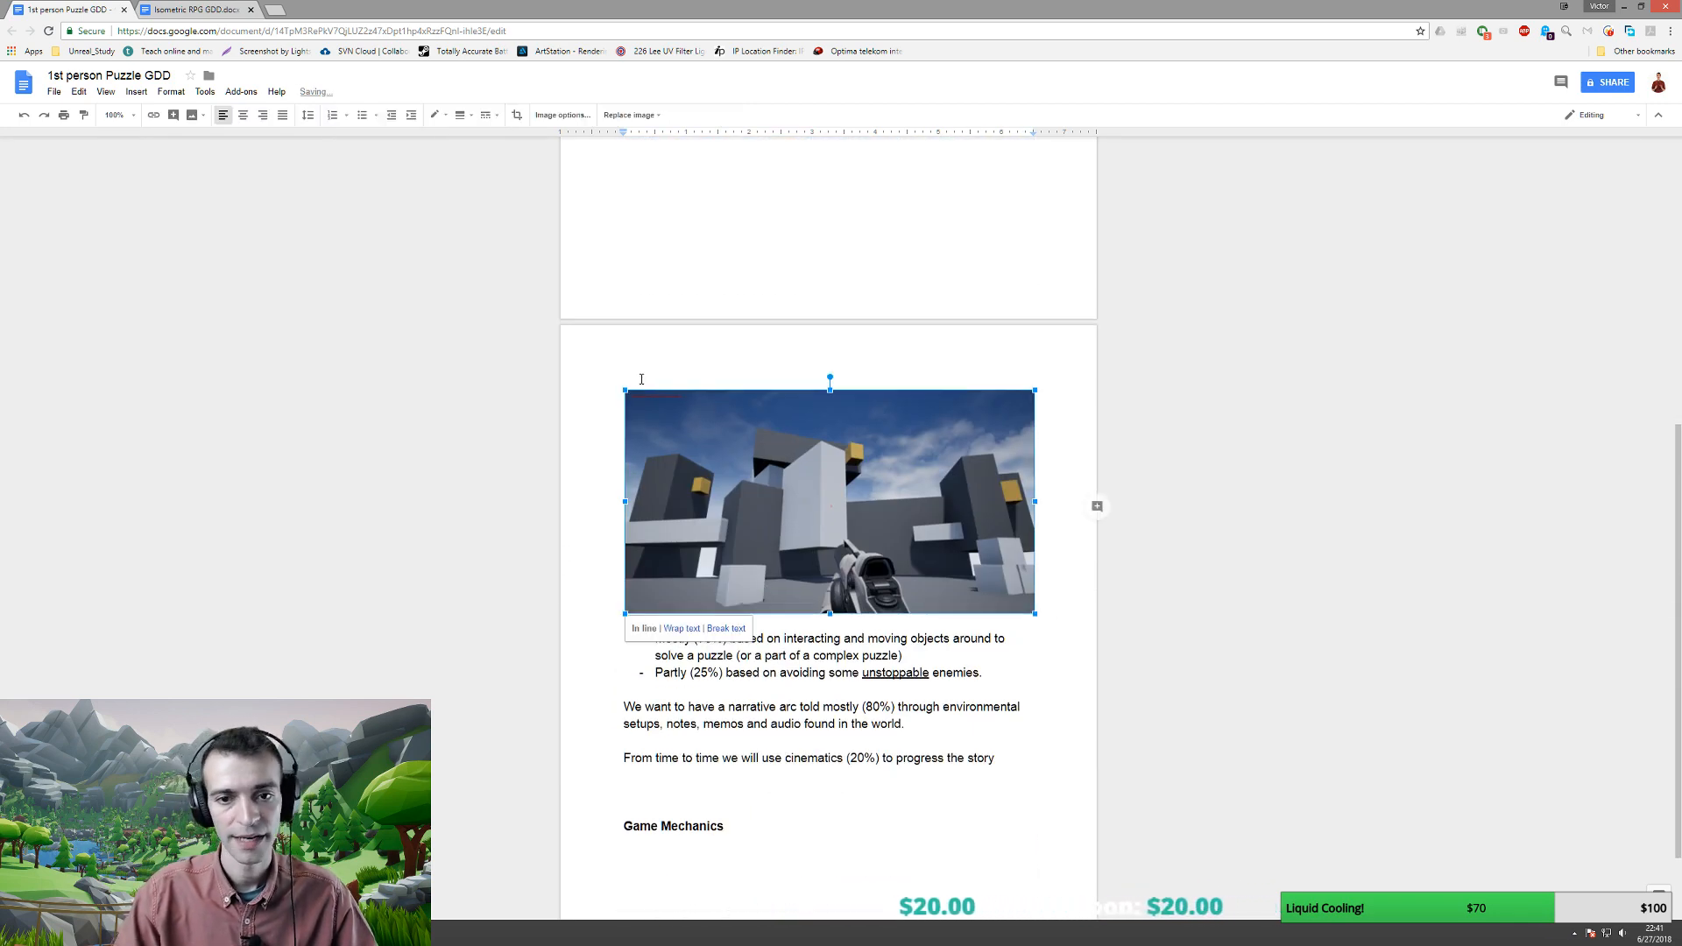
# - Add the caption 'Here's a large scale puzzle example' and push it onto the next page
pyautogui.press('Up')
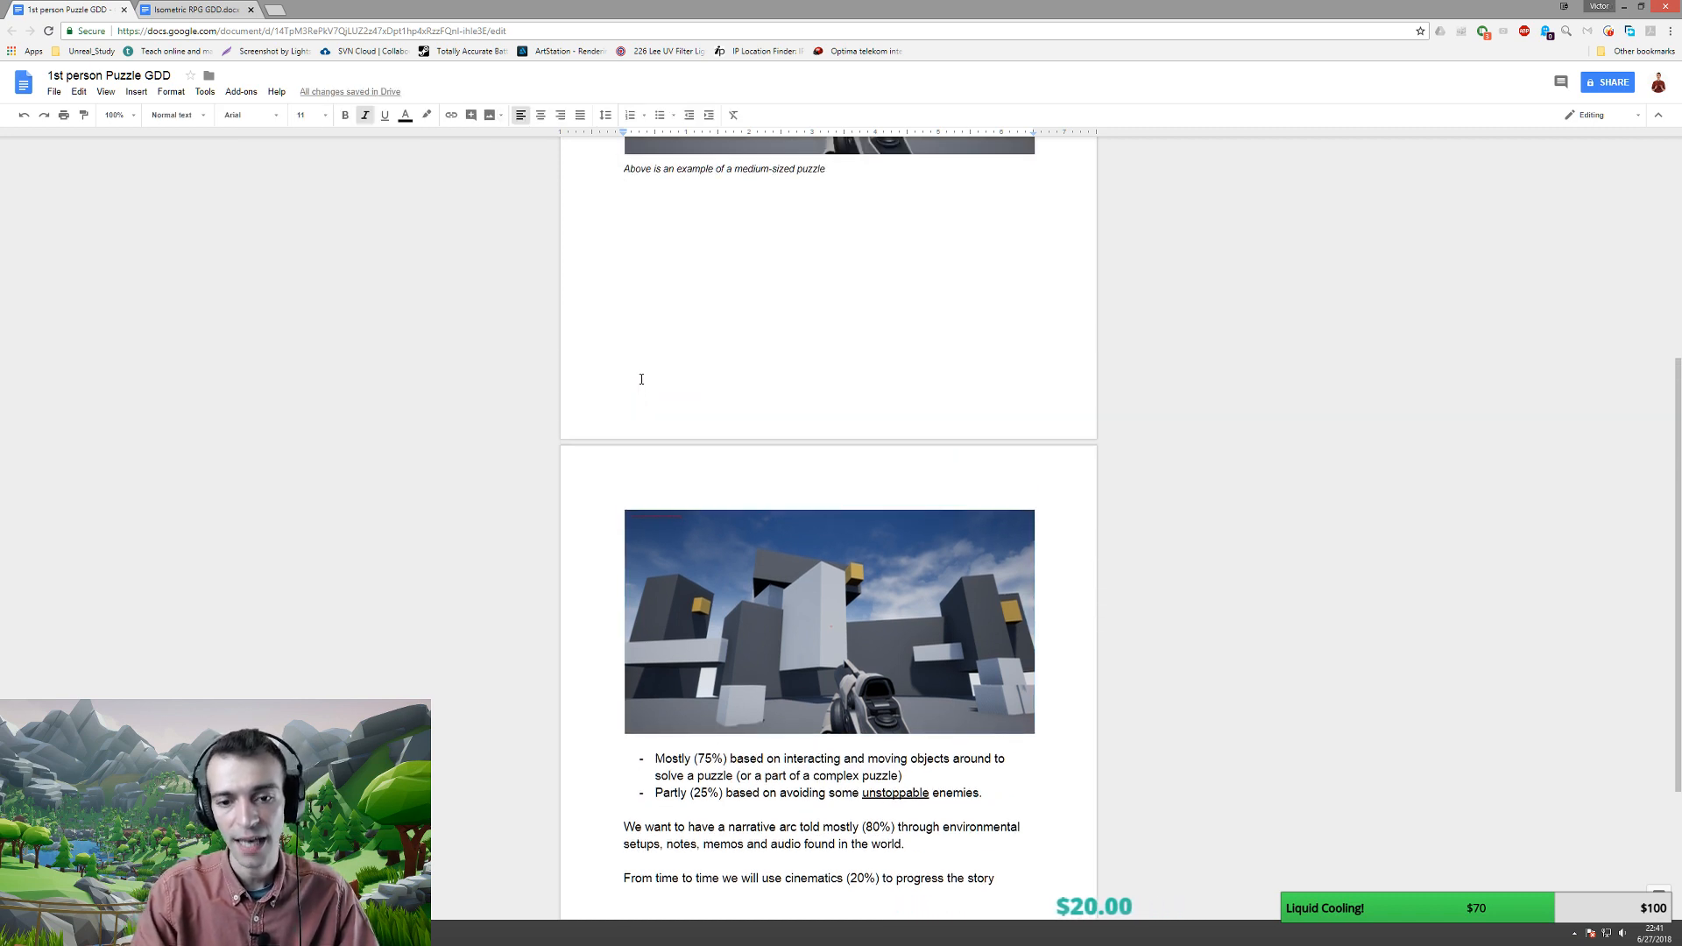
pyautogui.press('Up')
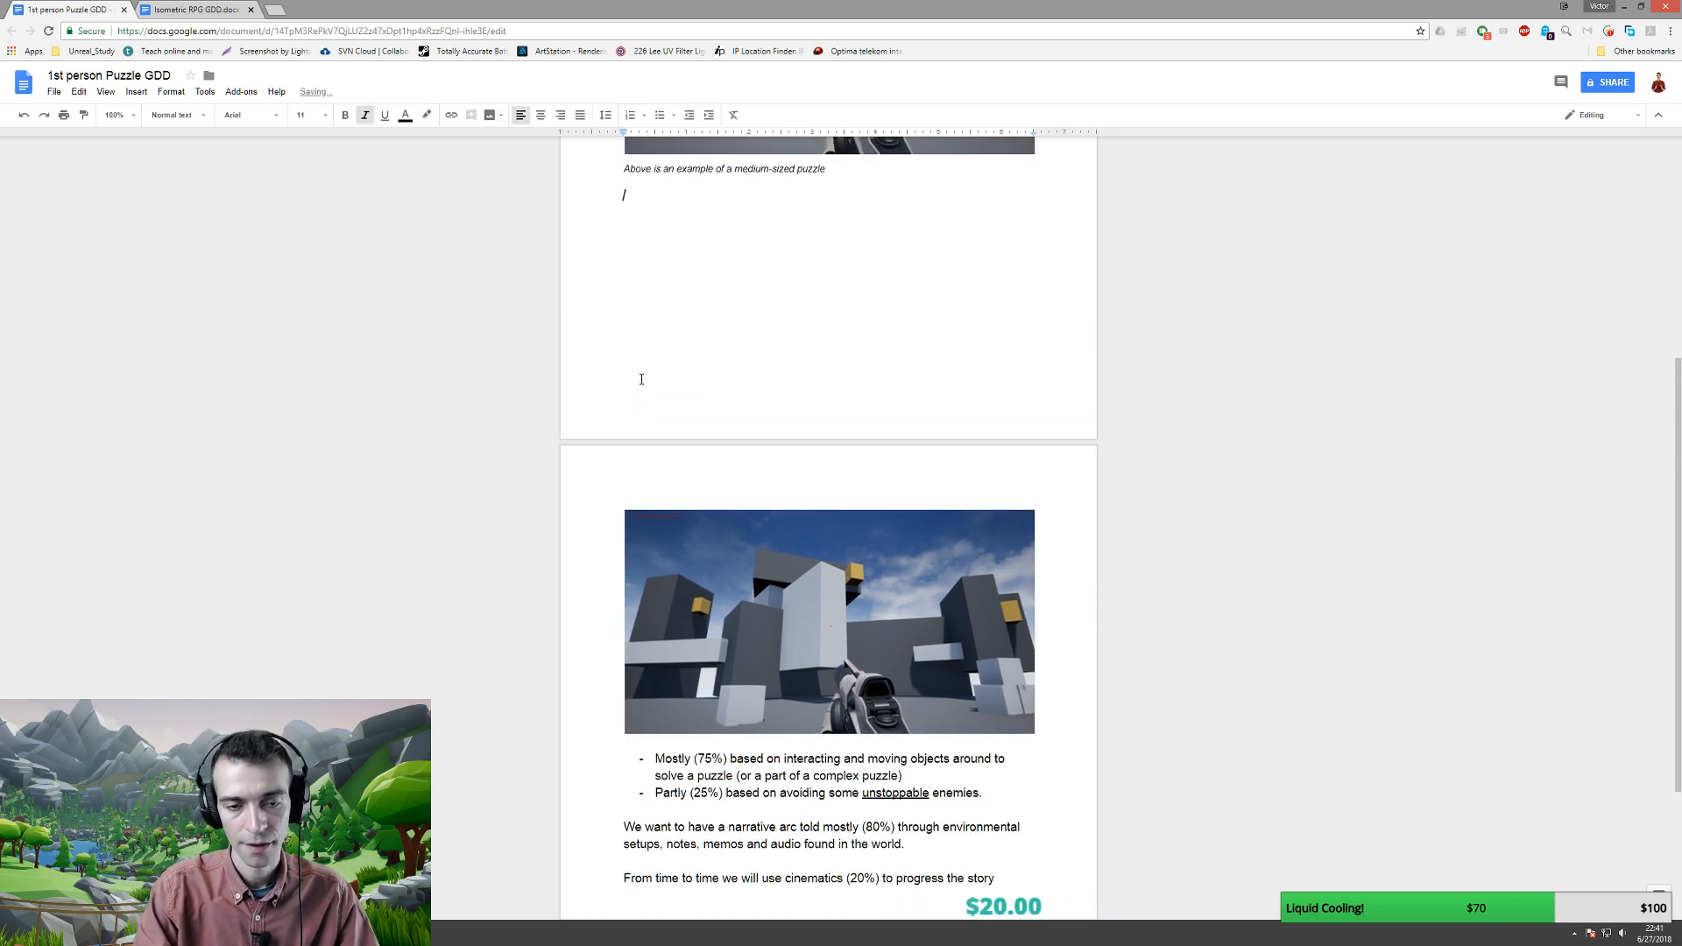
pyautogui.write("Here's a large scale puzzle example")
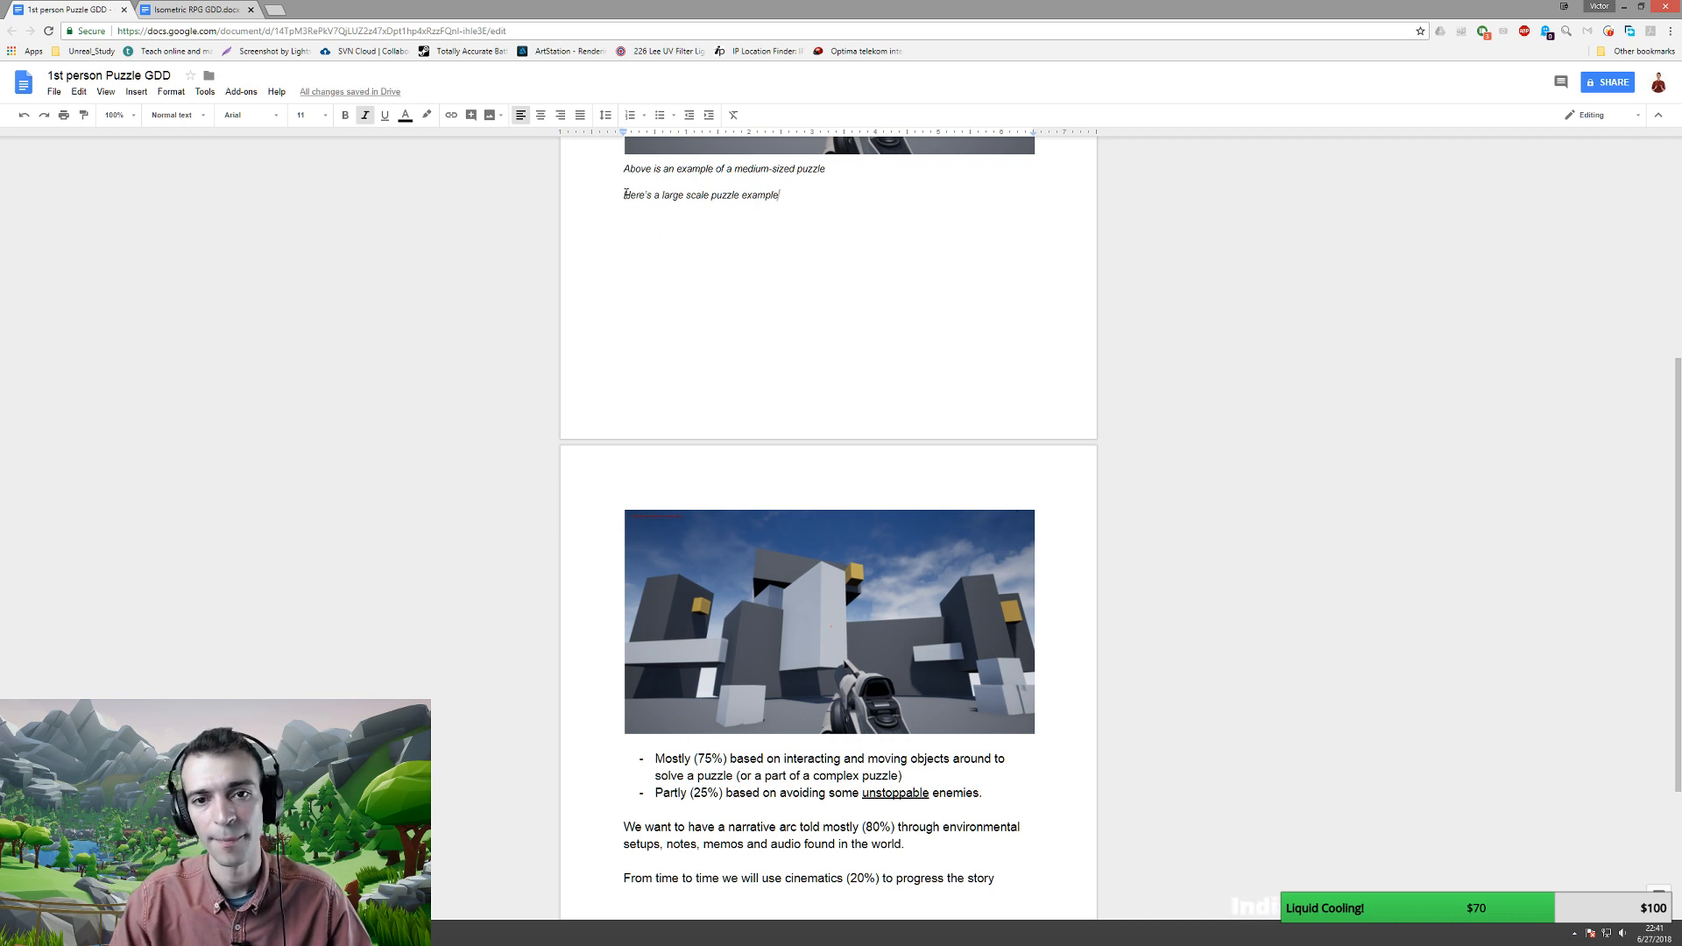
pyautogui.press('Home')
pyautogui.press('Return')
pyautogui.press('Return')
pyautogui.press('Return')
pyautogui.press('Return')
pyautogui.press('Return')
pyautogui.press('Return')
pyautogui.press('Return')
pyautogui.press('Return')
pyautogui.press('Return')
pyautogui.press('Return')
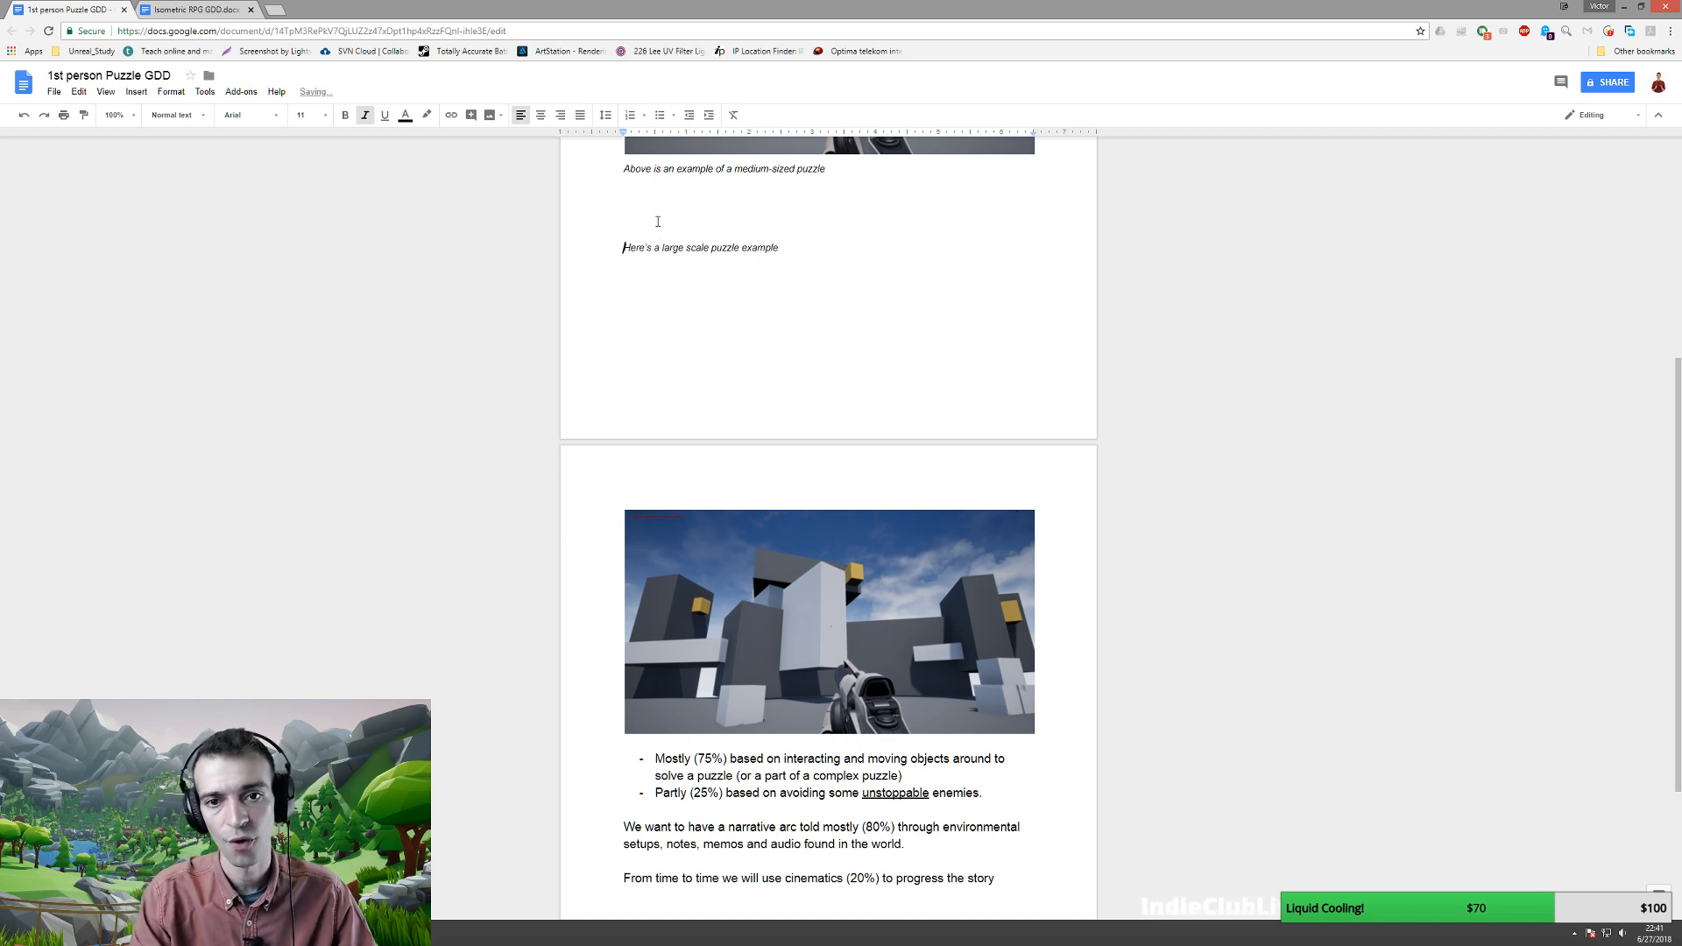
pyautogui.press('Return')
pyautogui.press('Return')
pyautogui.press('Return')
pyautogui.press('Return')
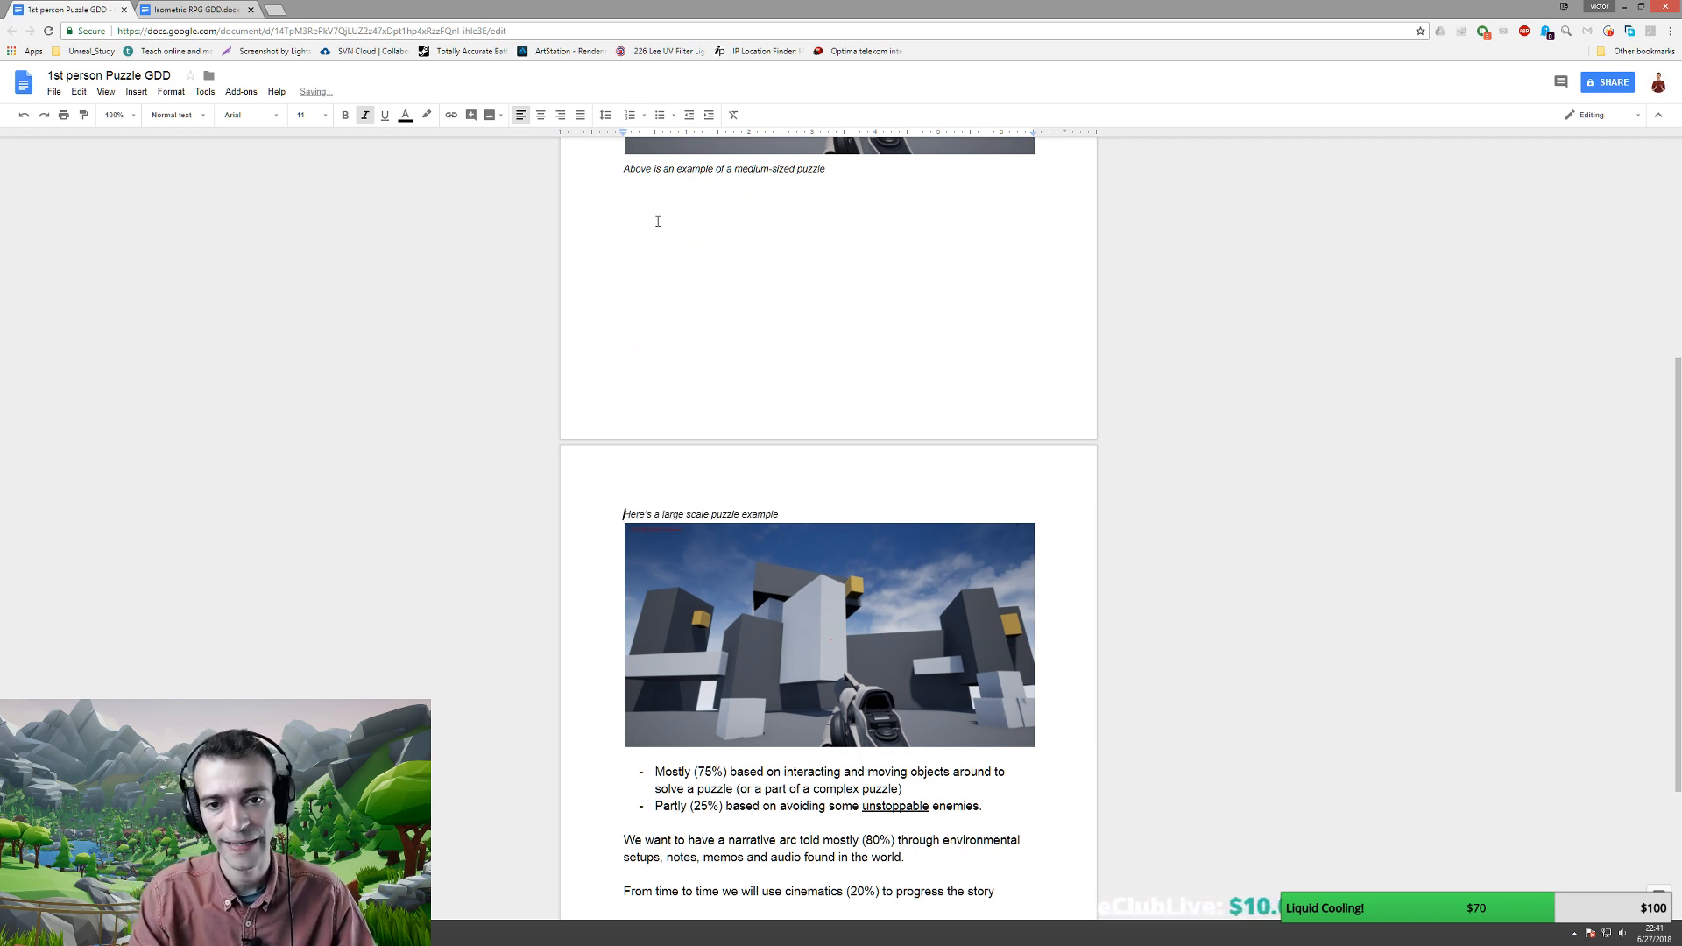
# - Move the medium-sized puzzle caption from below the first image to above it
pyautogui.scroll(5, 742, 506)
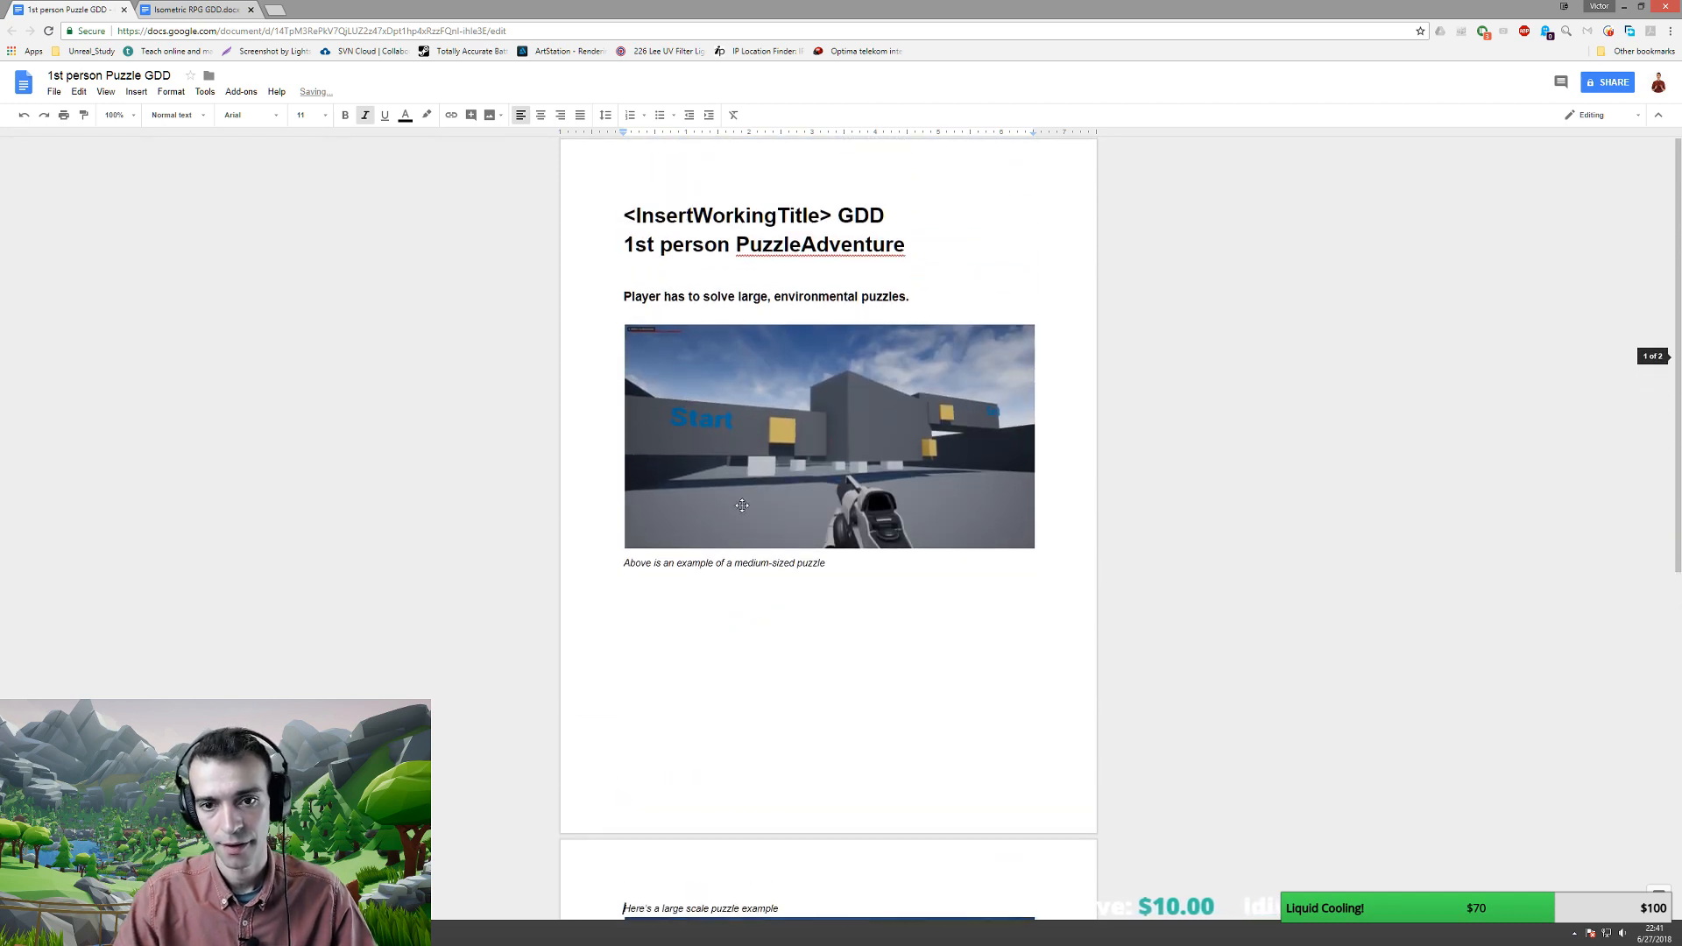
pyautogui.moveTo(842, 565); pyautogui.dragTo(619, 565)
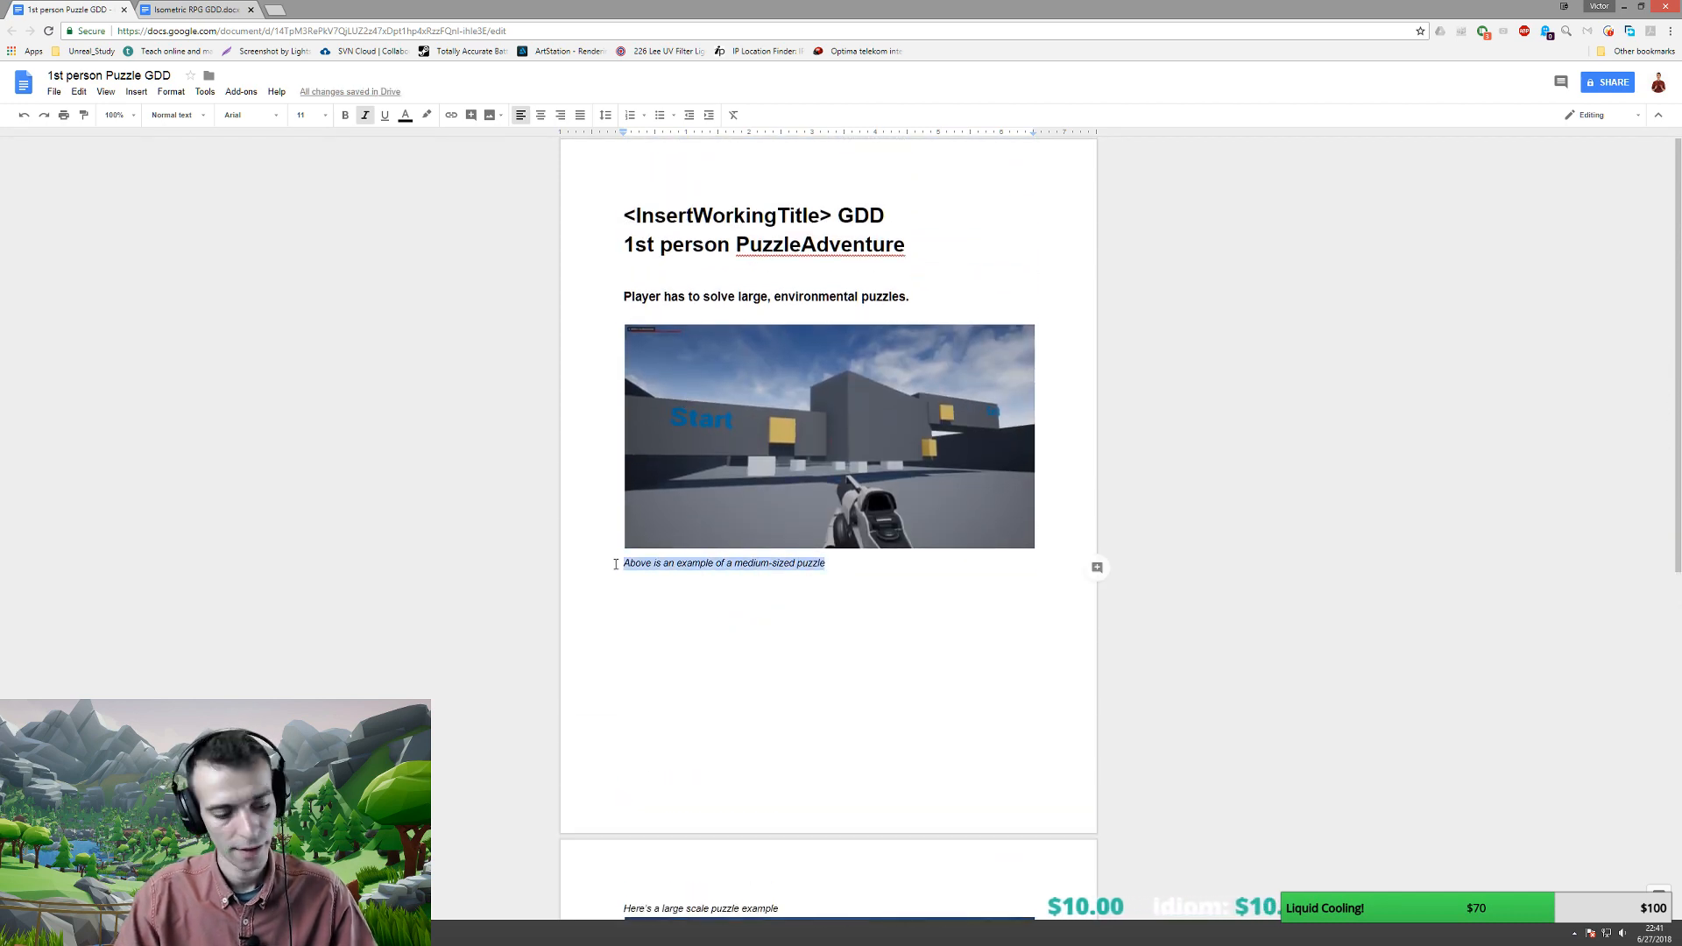
pyautogui.hotkey('ctrl', 'x')
pyautogui.click(630, 320)
pyautogui.hotkey('ctrl', 'v')
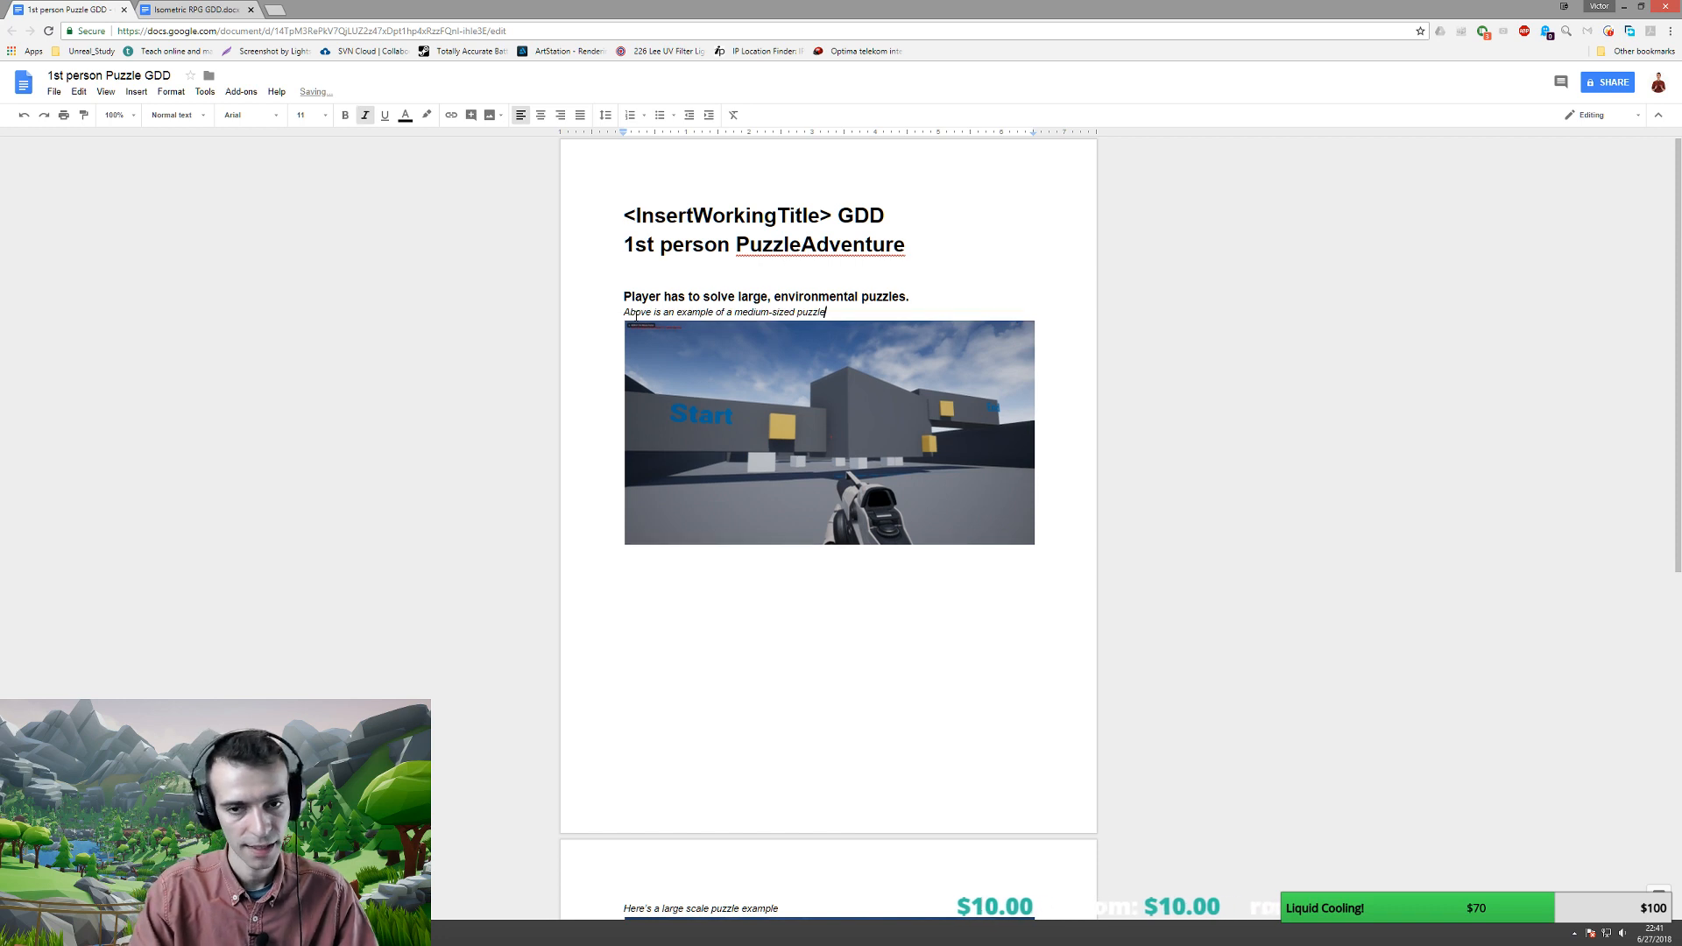
# - Replace 'Above is' with 'Here's' in that caption and add a blank line above it
pyautogui.press('Home')
pyautogui.hotkey('ctrl', 'shift', 'Right')
pyautogui.hotkey('ctrl', 'shift', 'Right')
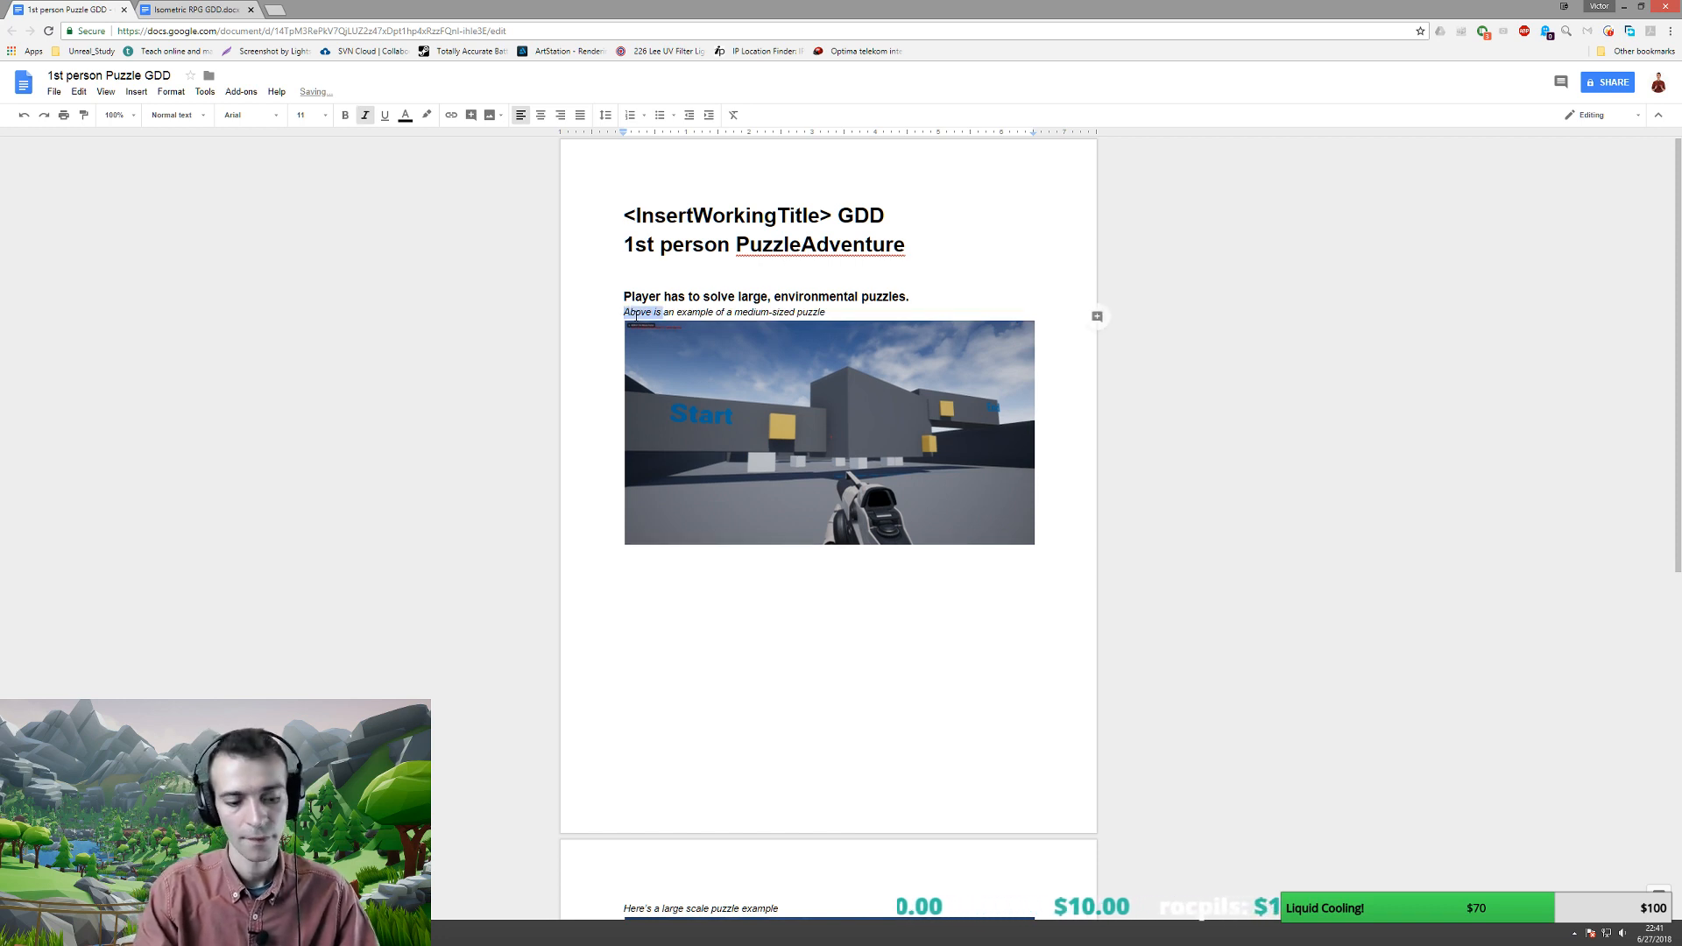
pyautogui.write("Here's")
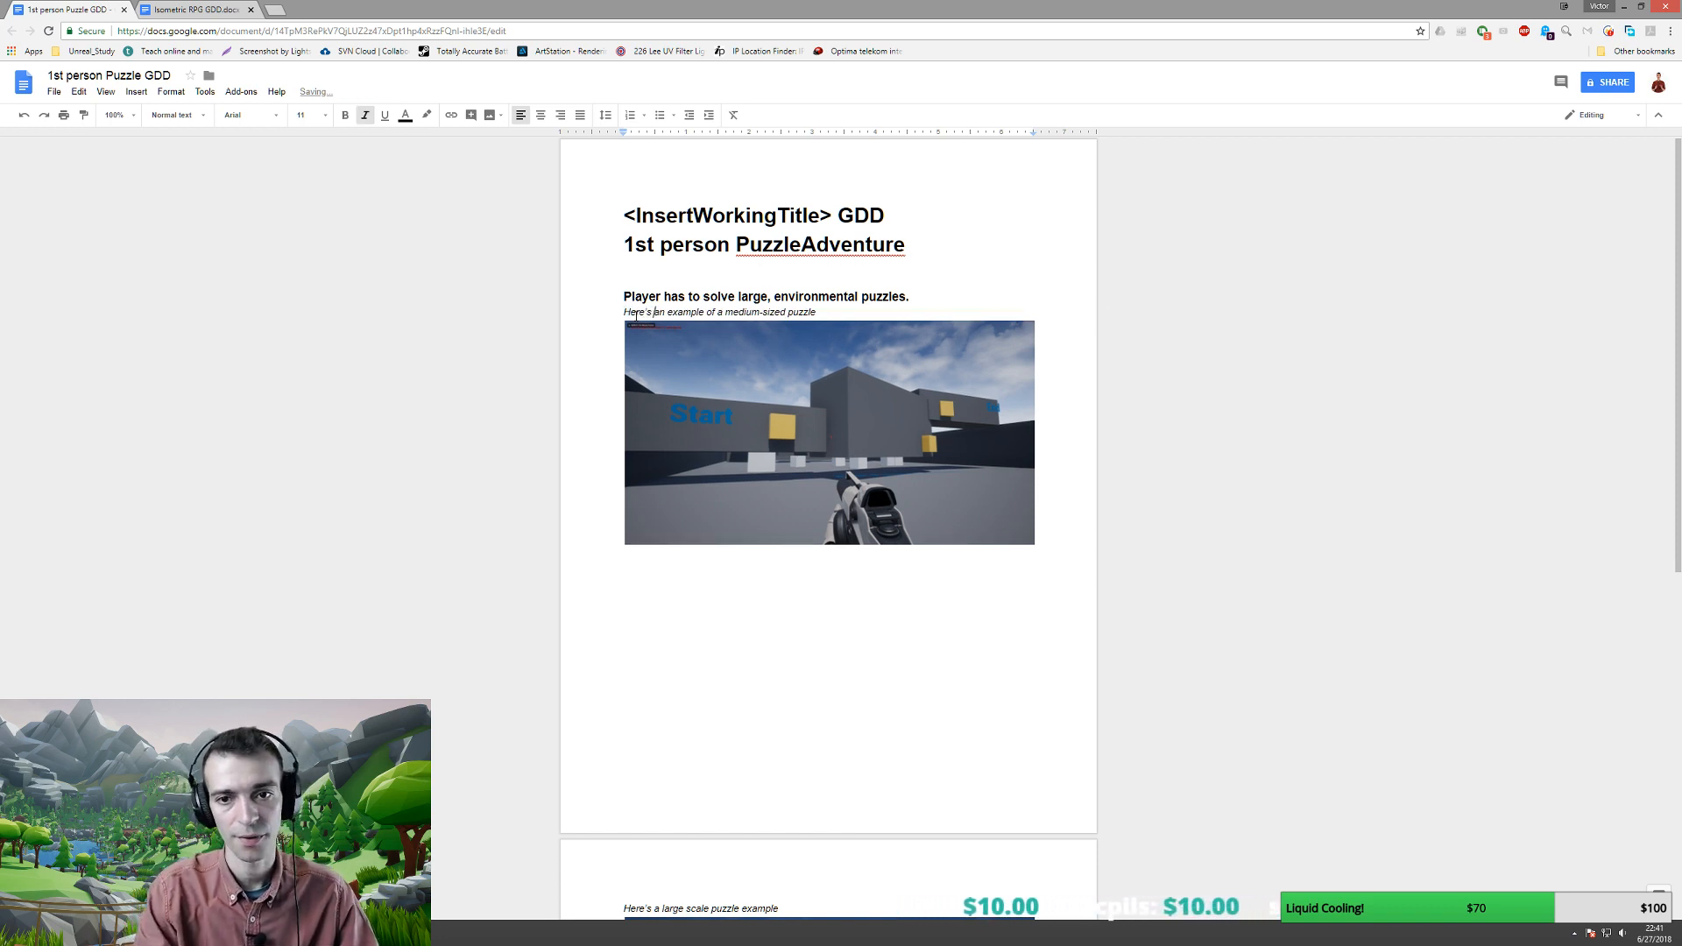
pyautogui.press('Home')
pyautogui.press('Return')
pyautogui.press('Down')
pyautogui.press('Down')
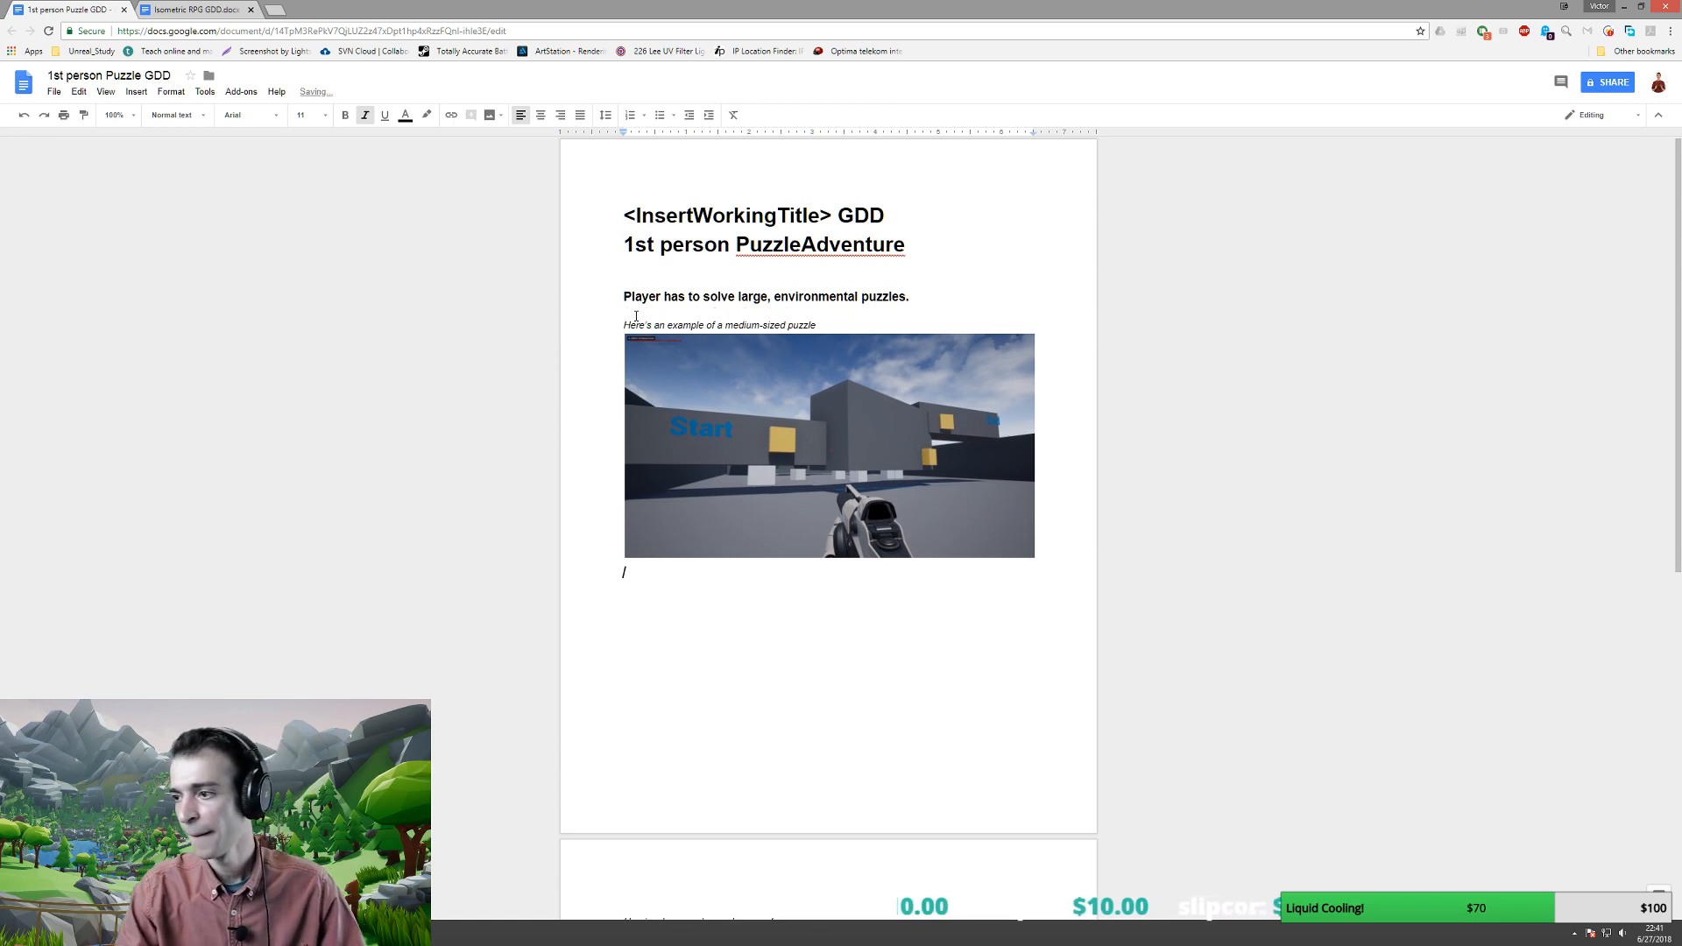
pyautogui.scroll(-7, 767, 644)
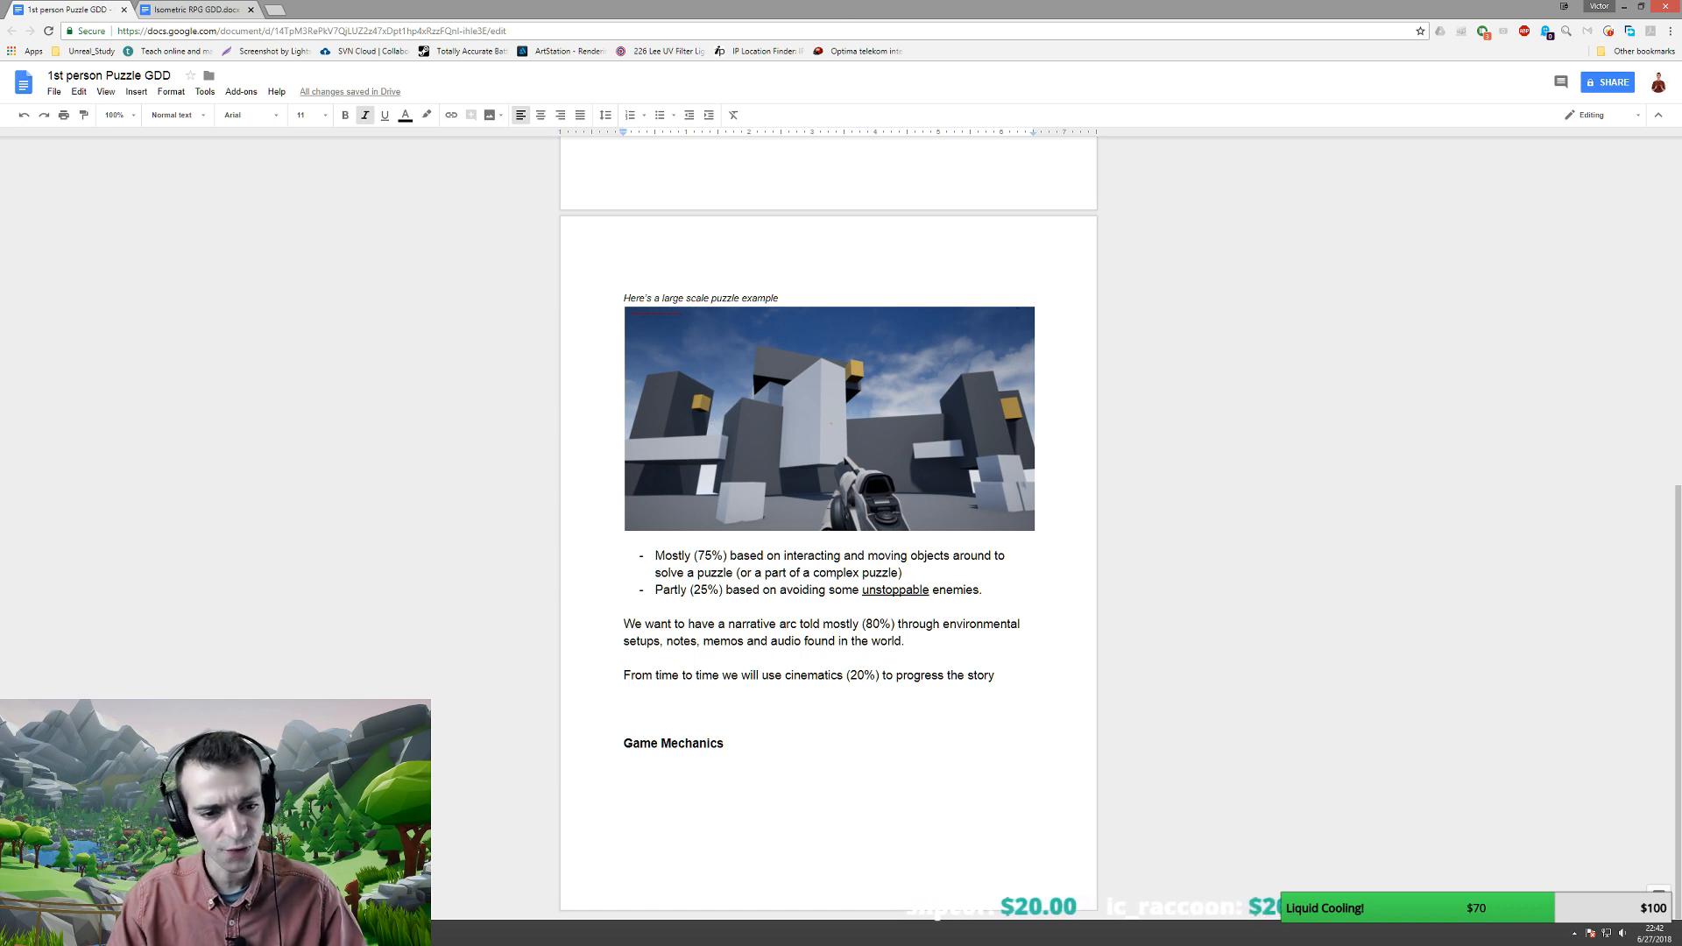
# - Return to the Unreal level and fly toward the tall buildings
pyautogui.hotkey('alt', 'Tab')
pyautogui.press('w')
pyautogui.moveTo(376, 674); pyautogui.dragTo(396, 595, button='right')
# - Widen the tall left tower and stretch it taller
pyautogui.press('s')
pyautogui.press('w')
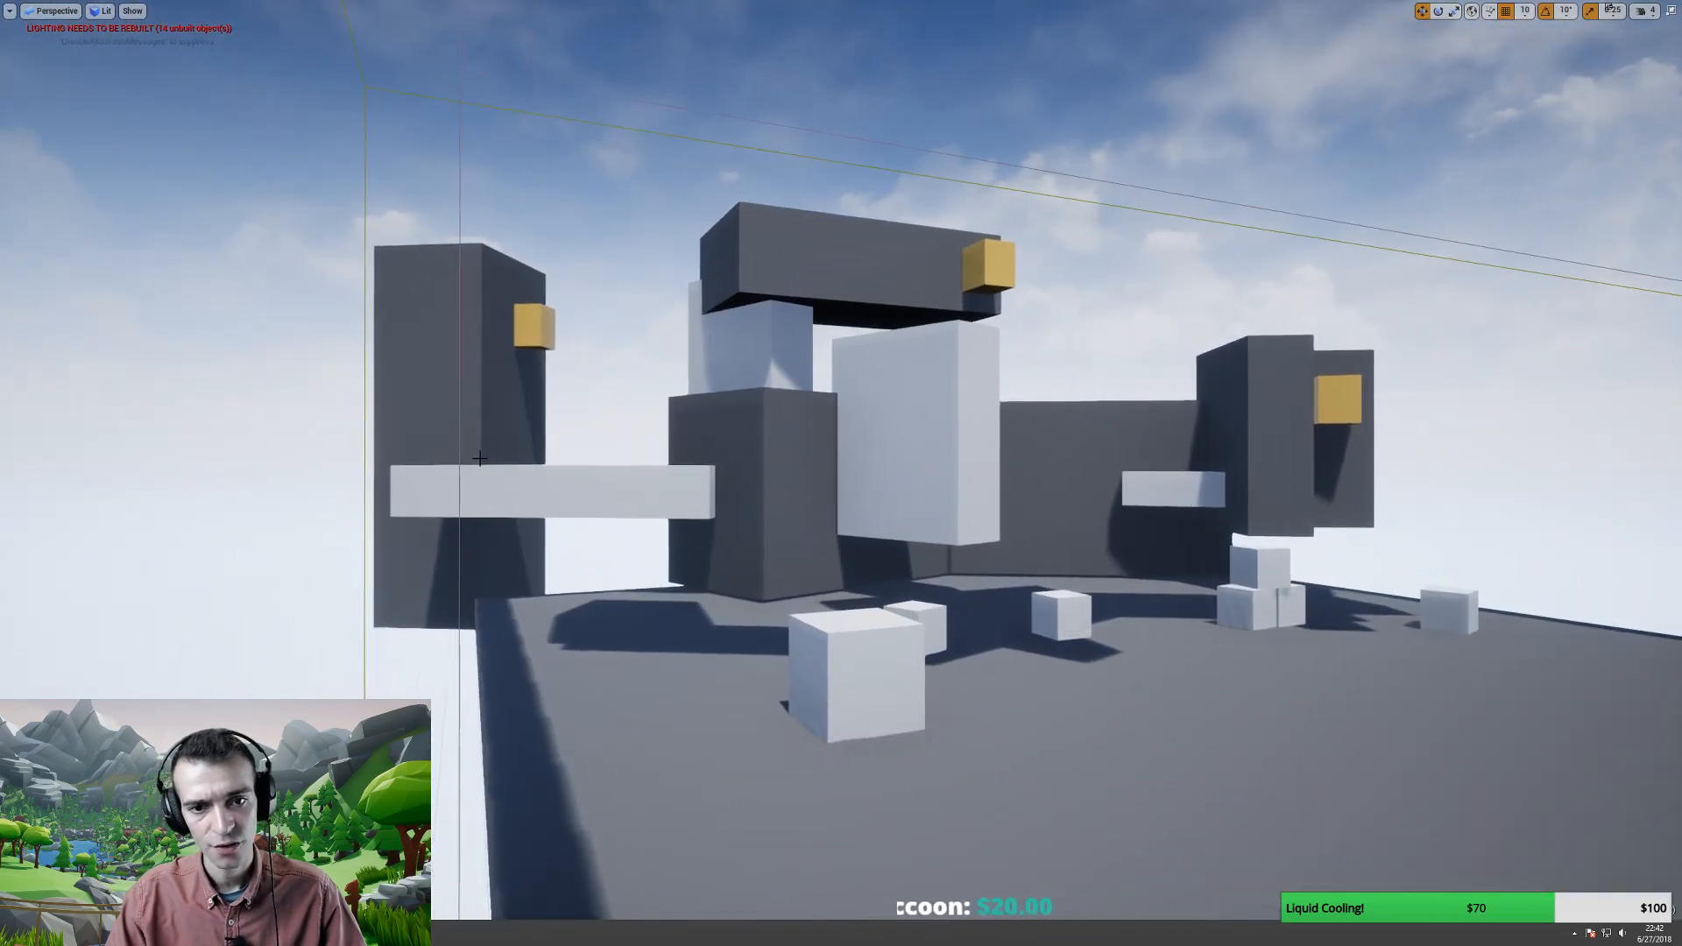
pyautogui.click(514, 467)
pyautogui.moveTo(513, 467); pyautogui.dragTo(534, 456, button='right')
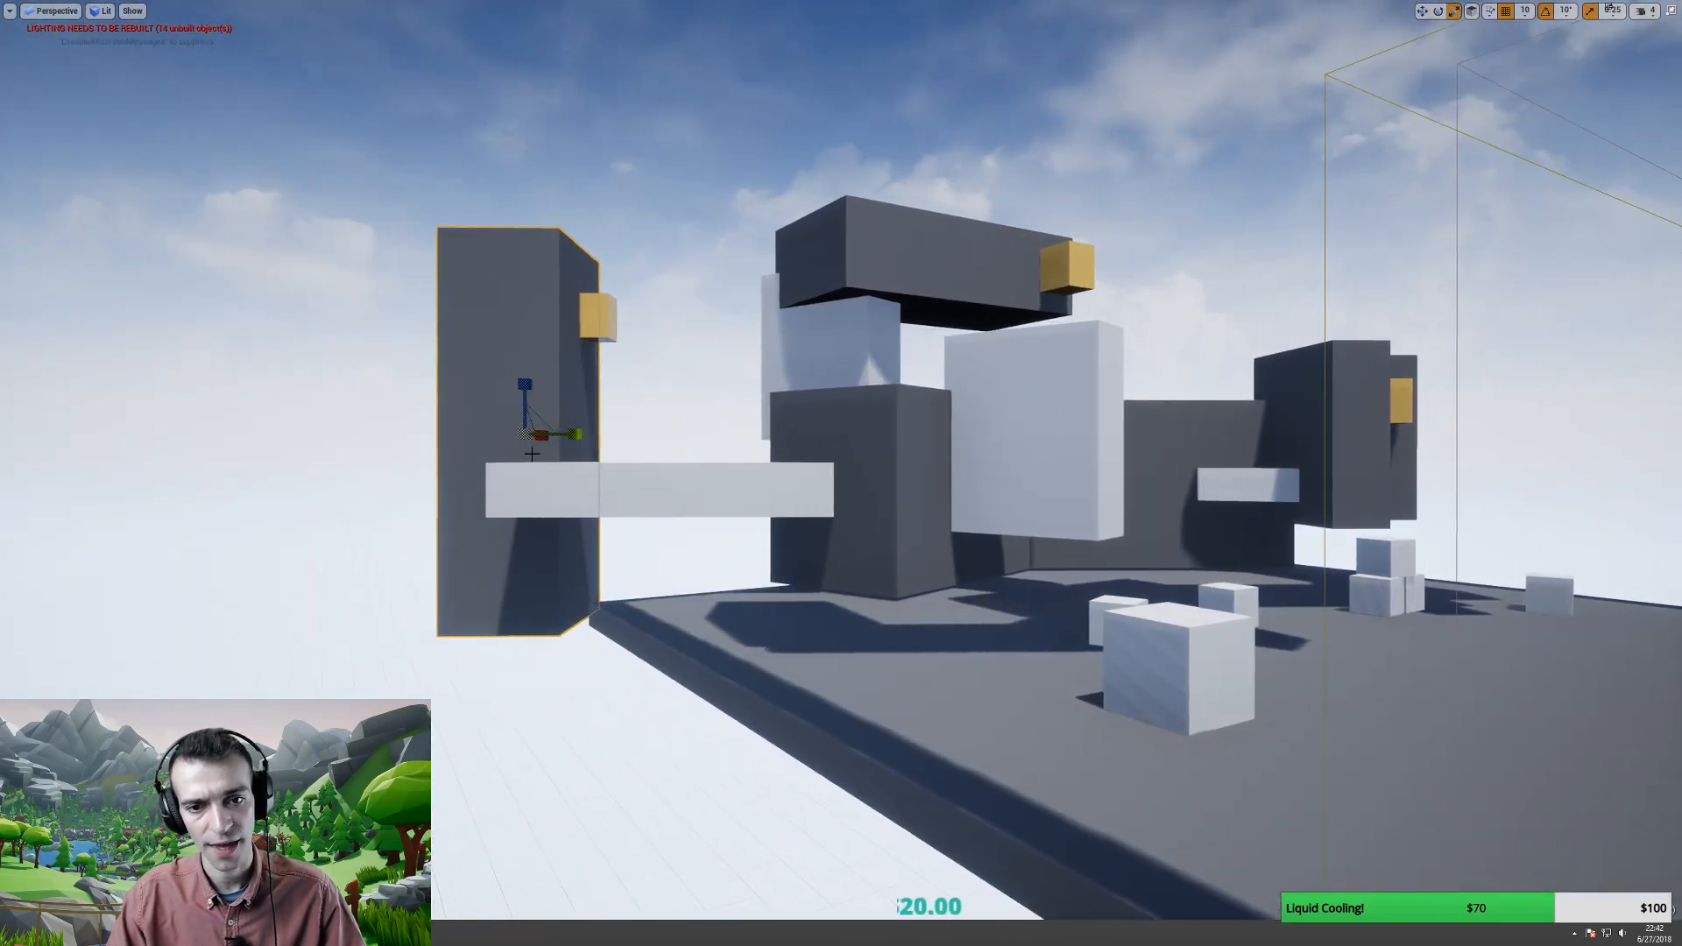
pyautogui.press('r')
pyautogui.moveTo(577, 438); pyautogui.dragTo(523, 435)
pyautogui.press('w')
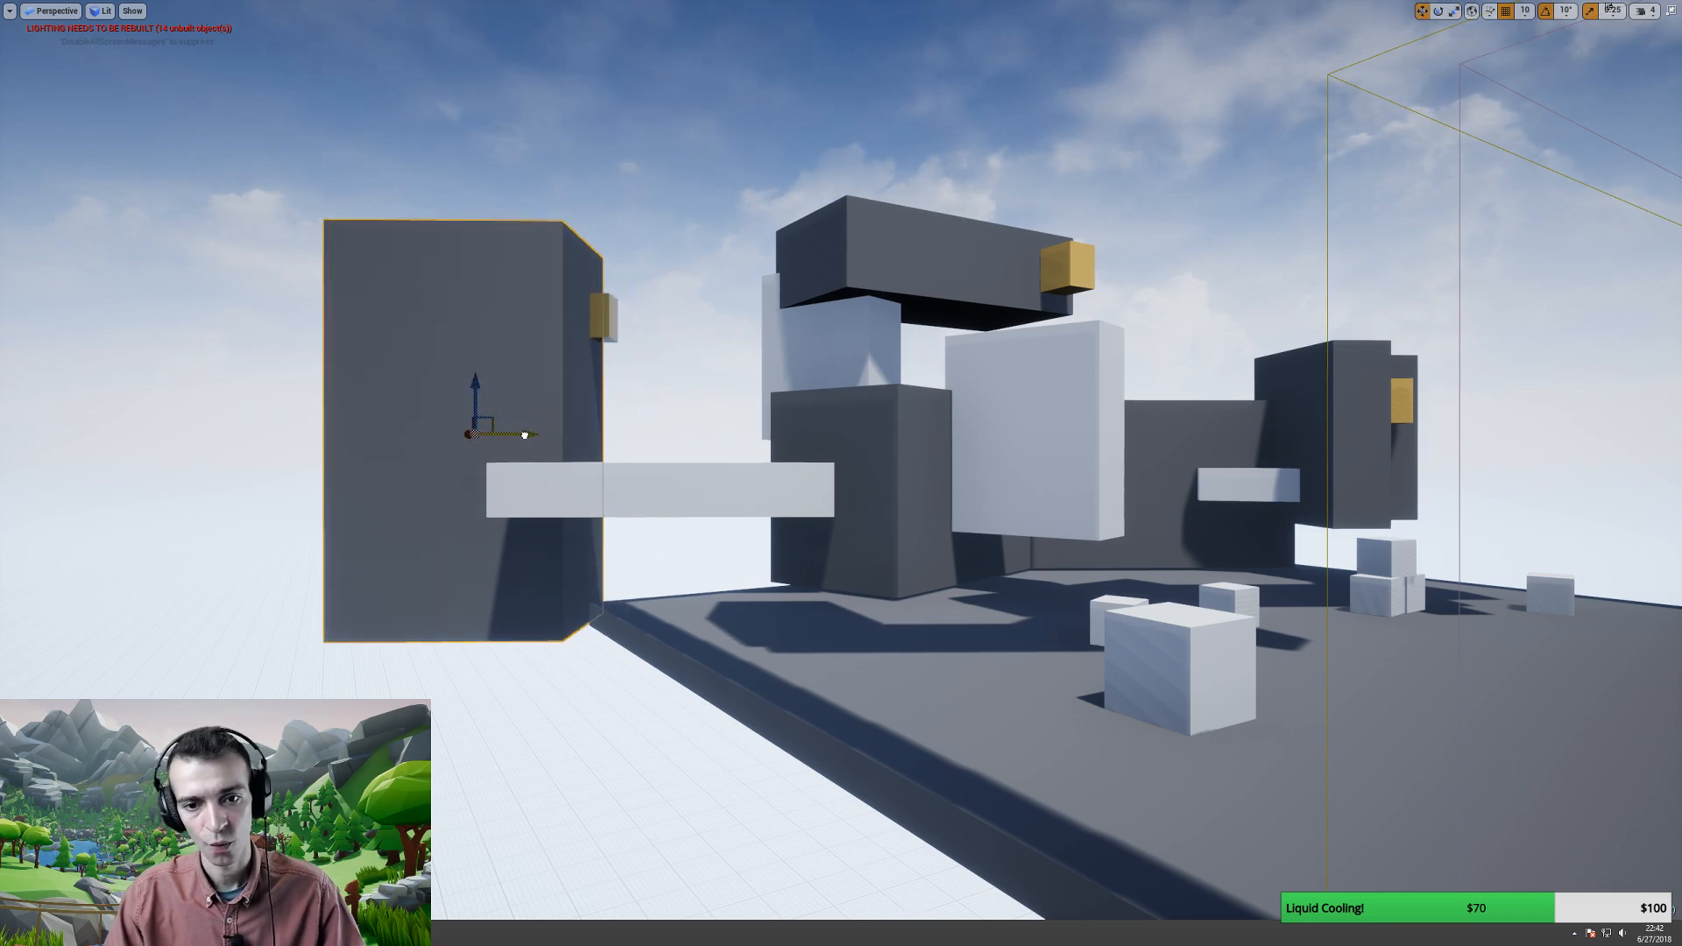
pyautogui.press('r')
pyautogui.moveTo(475, 383); pyautogui.dragTo(482, 346)
# - Stretch the right tower with the yellow cube much taller
pyautogui.press('d')
pyautogui.moveTo(597, 486); pyautogui.dragTo(686, 461, button='right')
pyautogui.press('w')
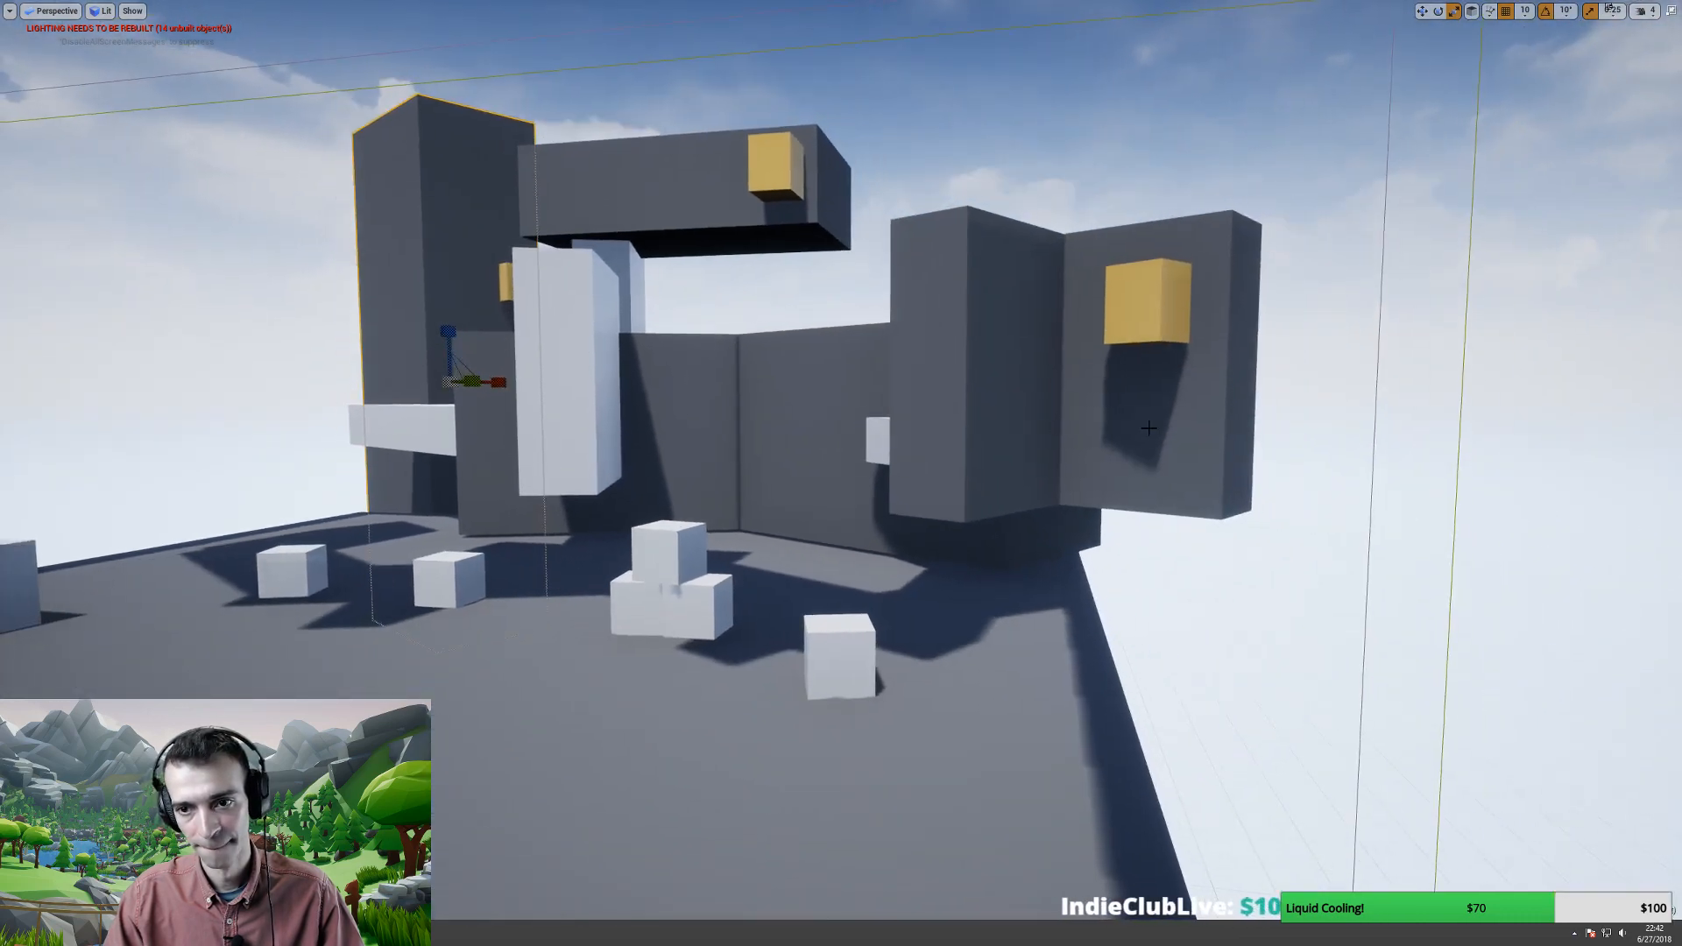
pyautogui.click(1100, 347)
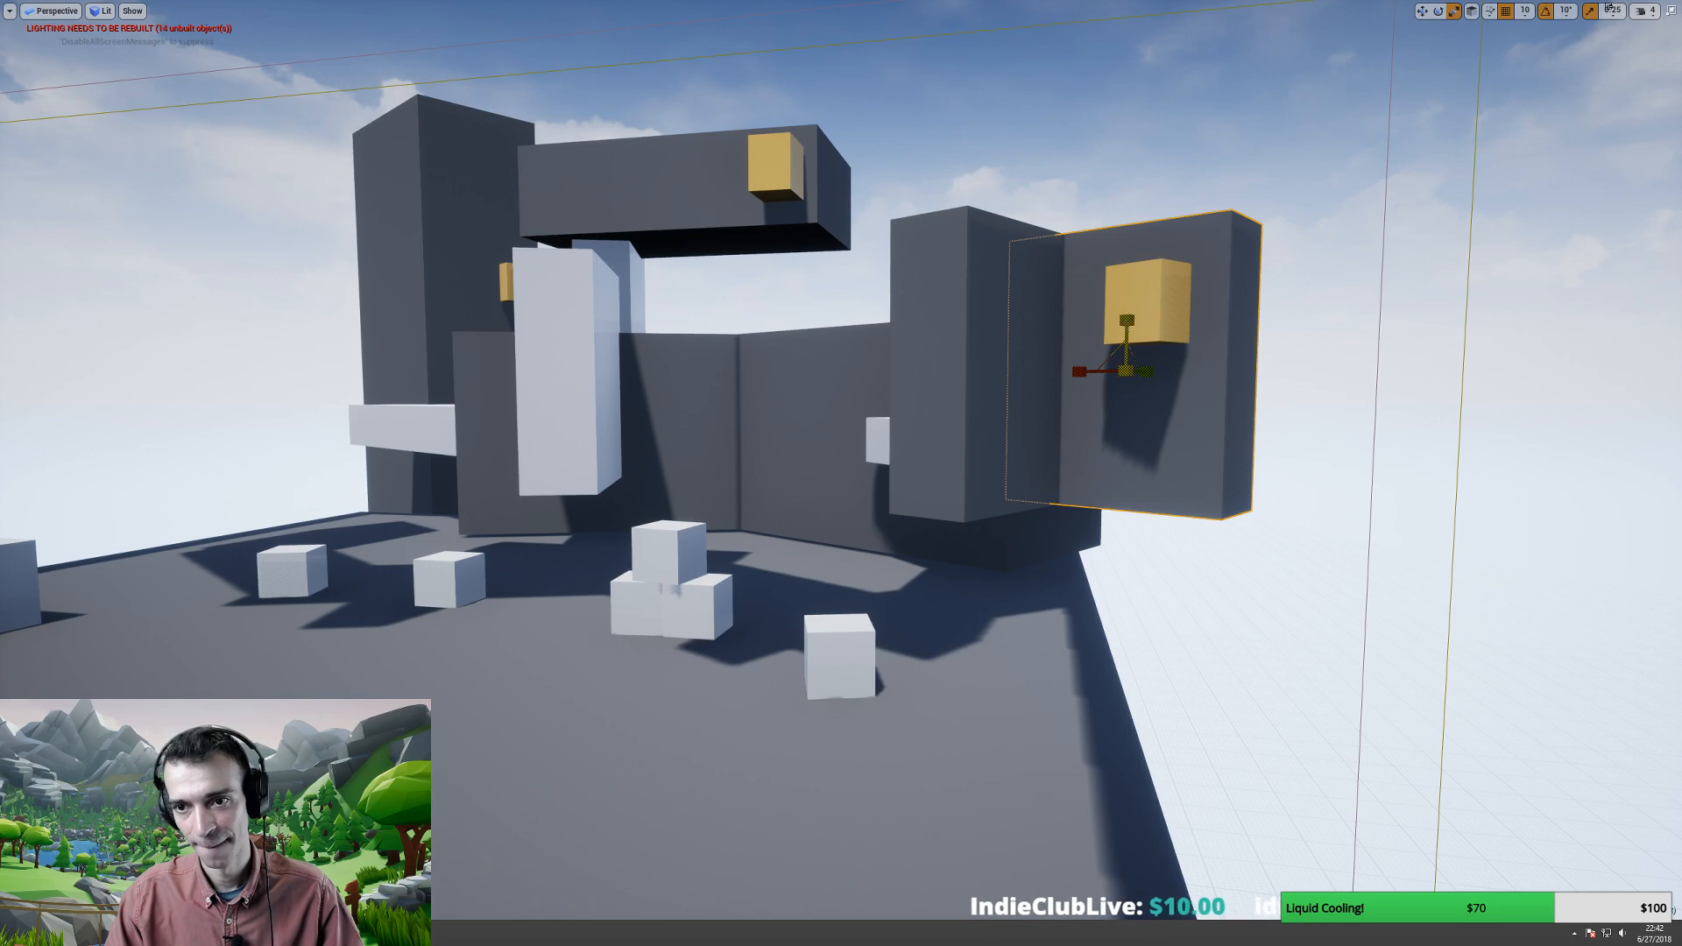
pyautogui.moveTo(1128, 321); pyautogui.dragTo(1127, 175)
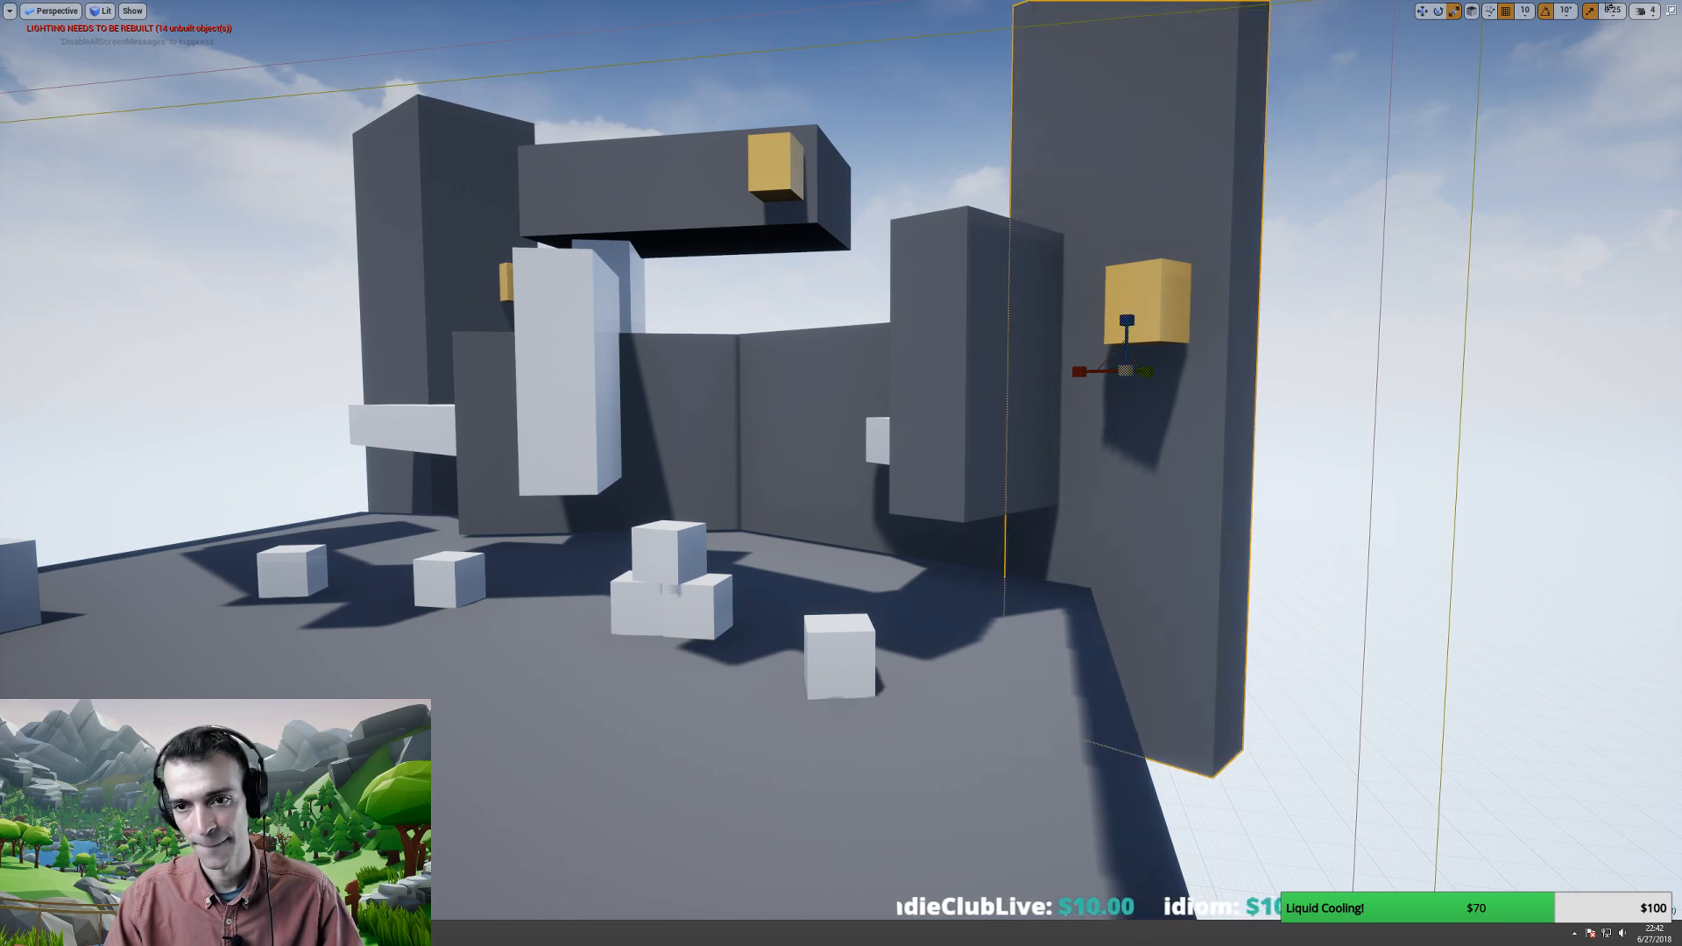
# - Stretch the pale block behind the dark bar taller
pyautogui.click(985, 350)
pyautogui.moveTo(986, 351); pyautogui.dragTo(1108, 355, button='right')
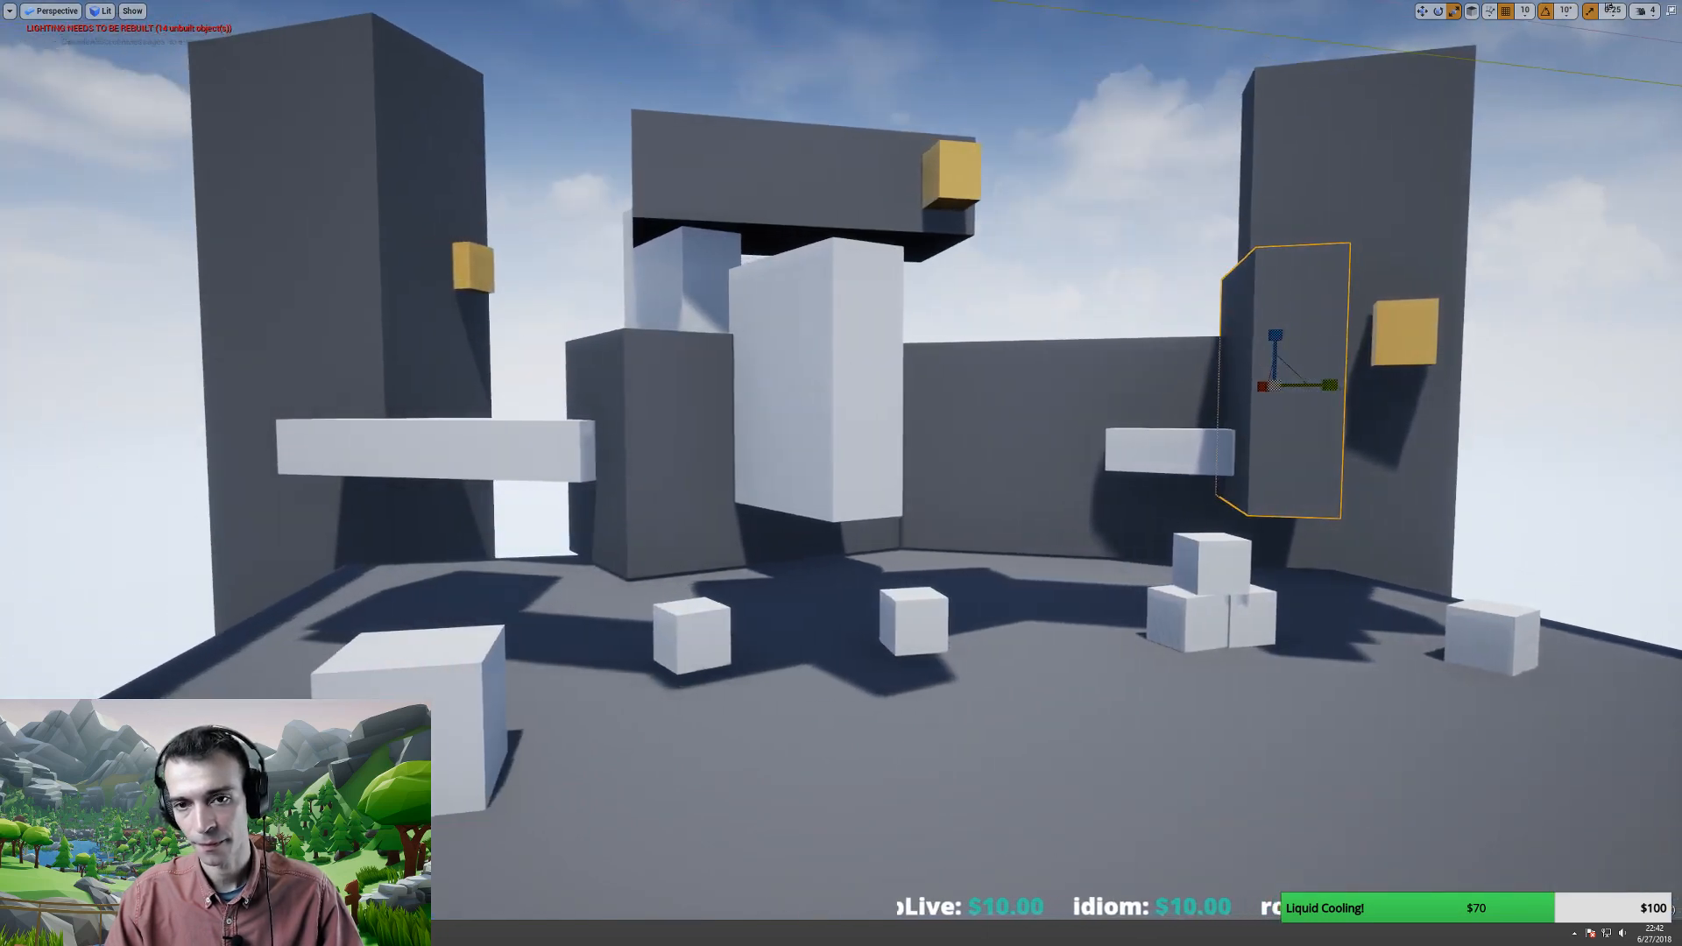
pyautogui.moveTo(751, 327)
pyautogui.mouseDown(button='right')
pyautogui.moveTo(885, 331)
pyautogui.moveTo(751, 327)
pyautogui.mouseUp(button='right')
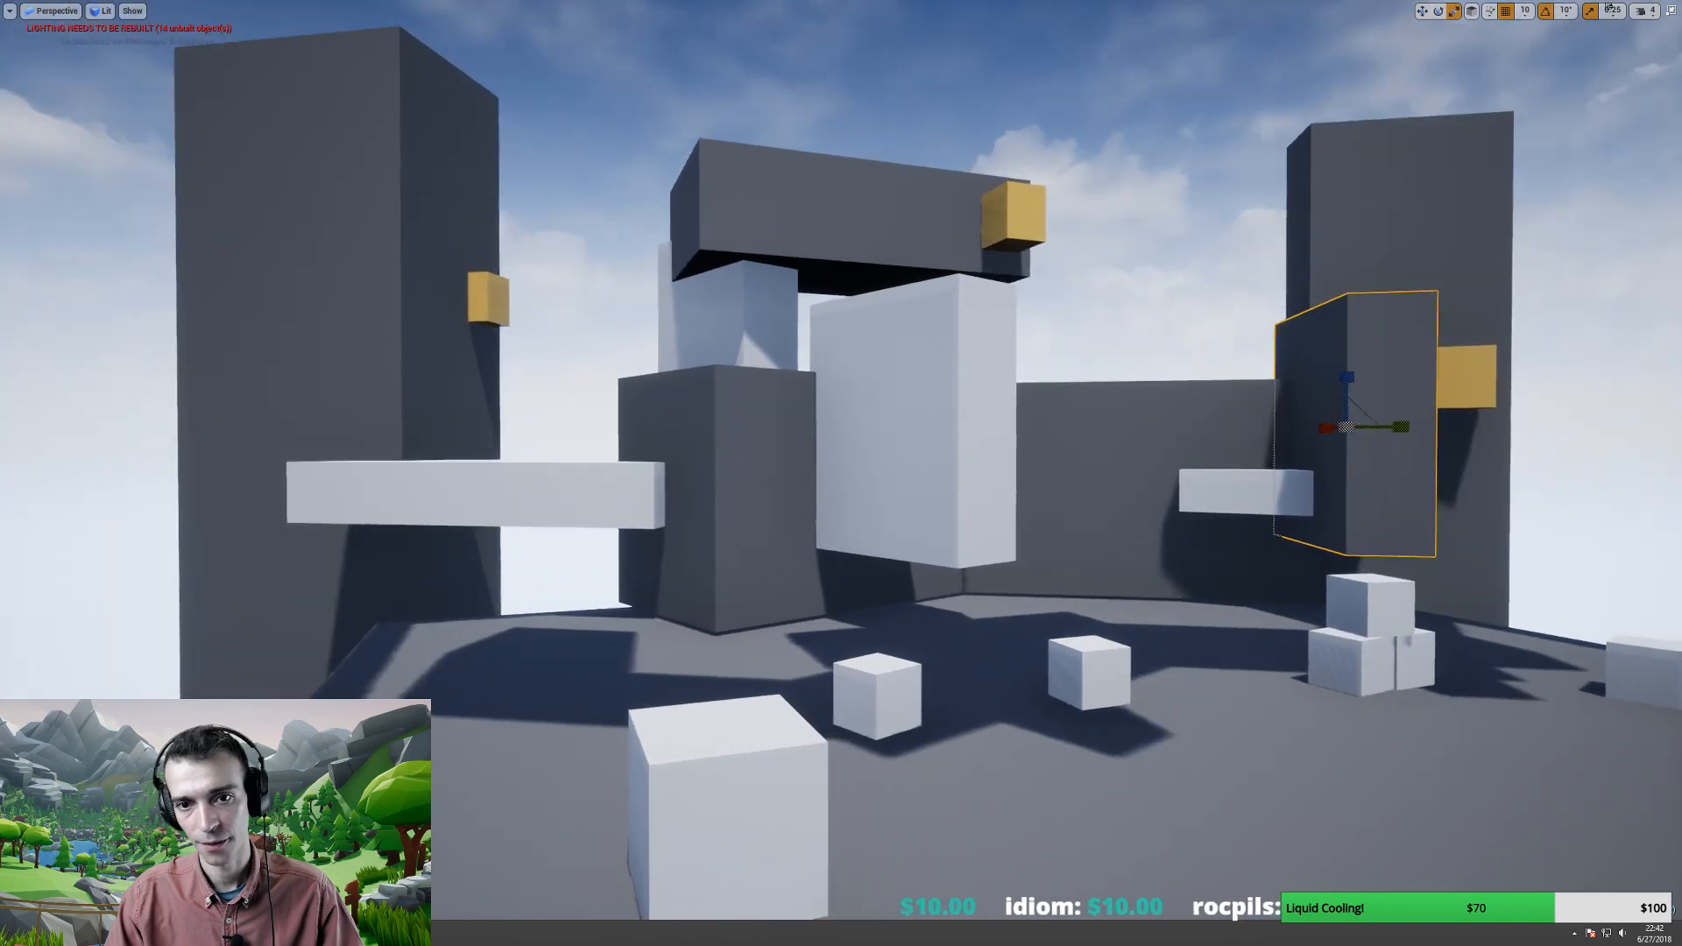
pyautogui.click(751, 327)
pyautogui.press('w')
pyautogui.press('r')
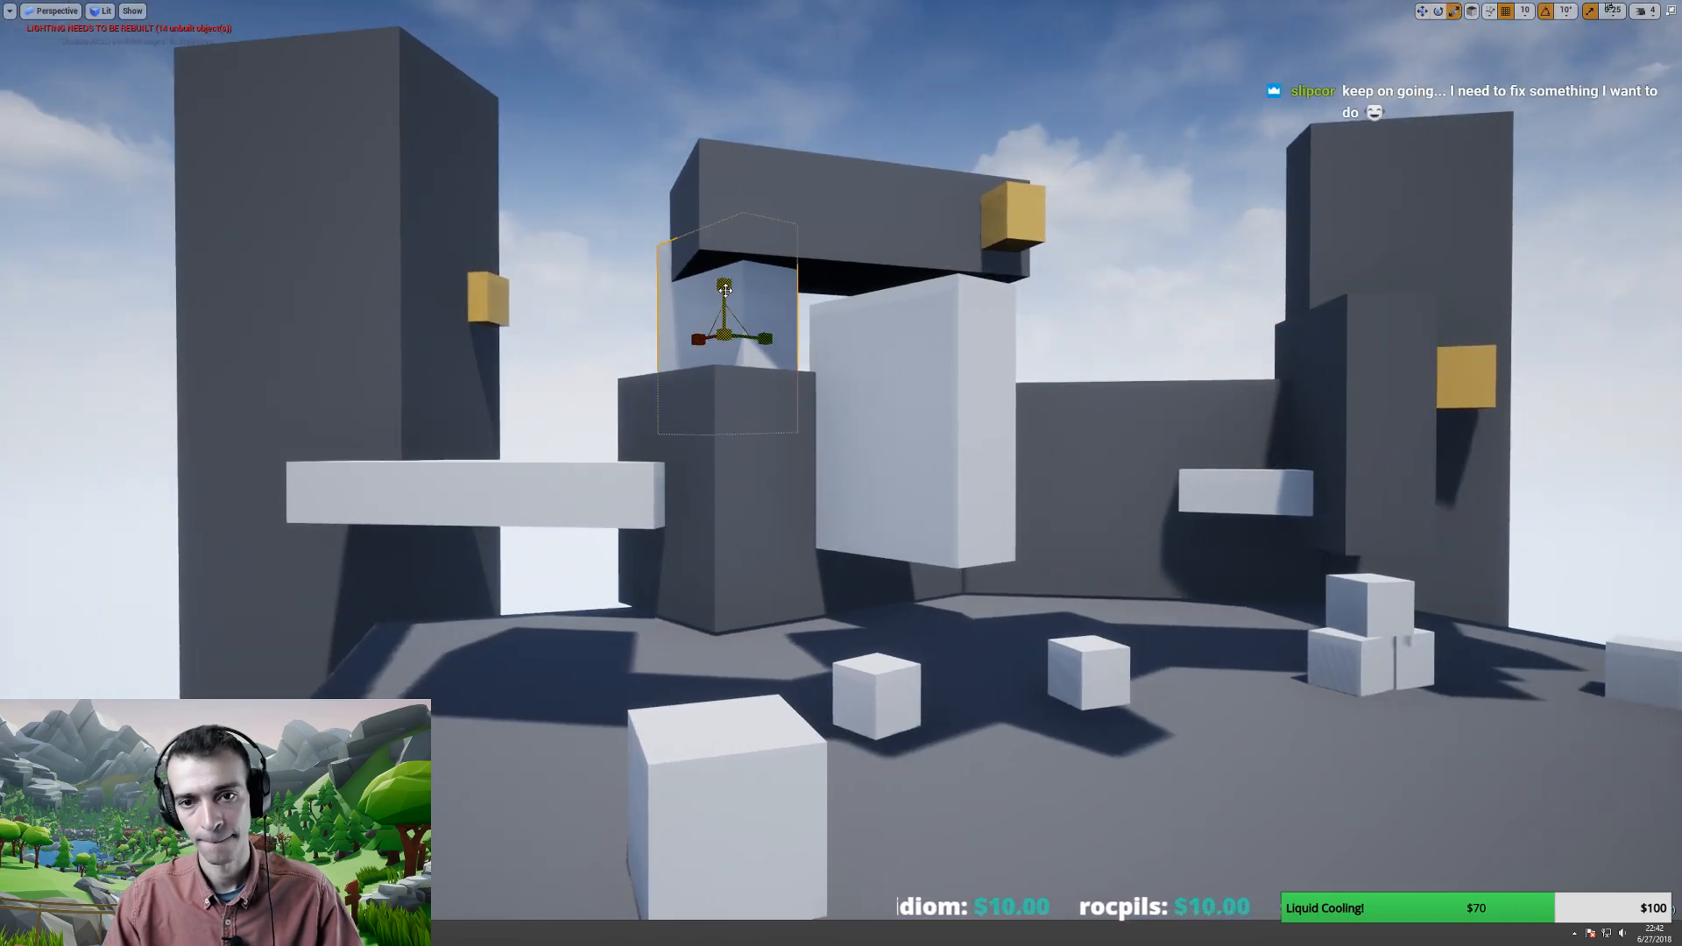
pyautogui.moveTo(726, 290); pyautogui.dragTo(726, 223)
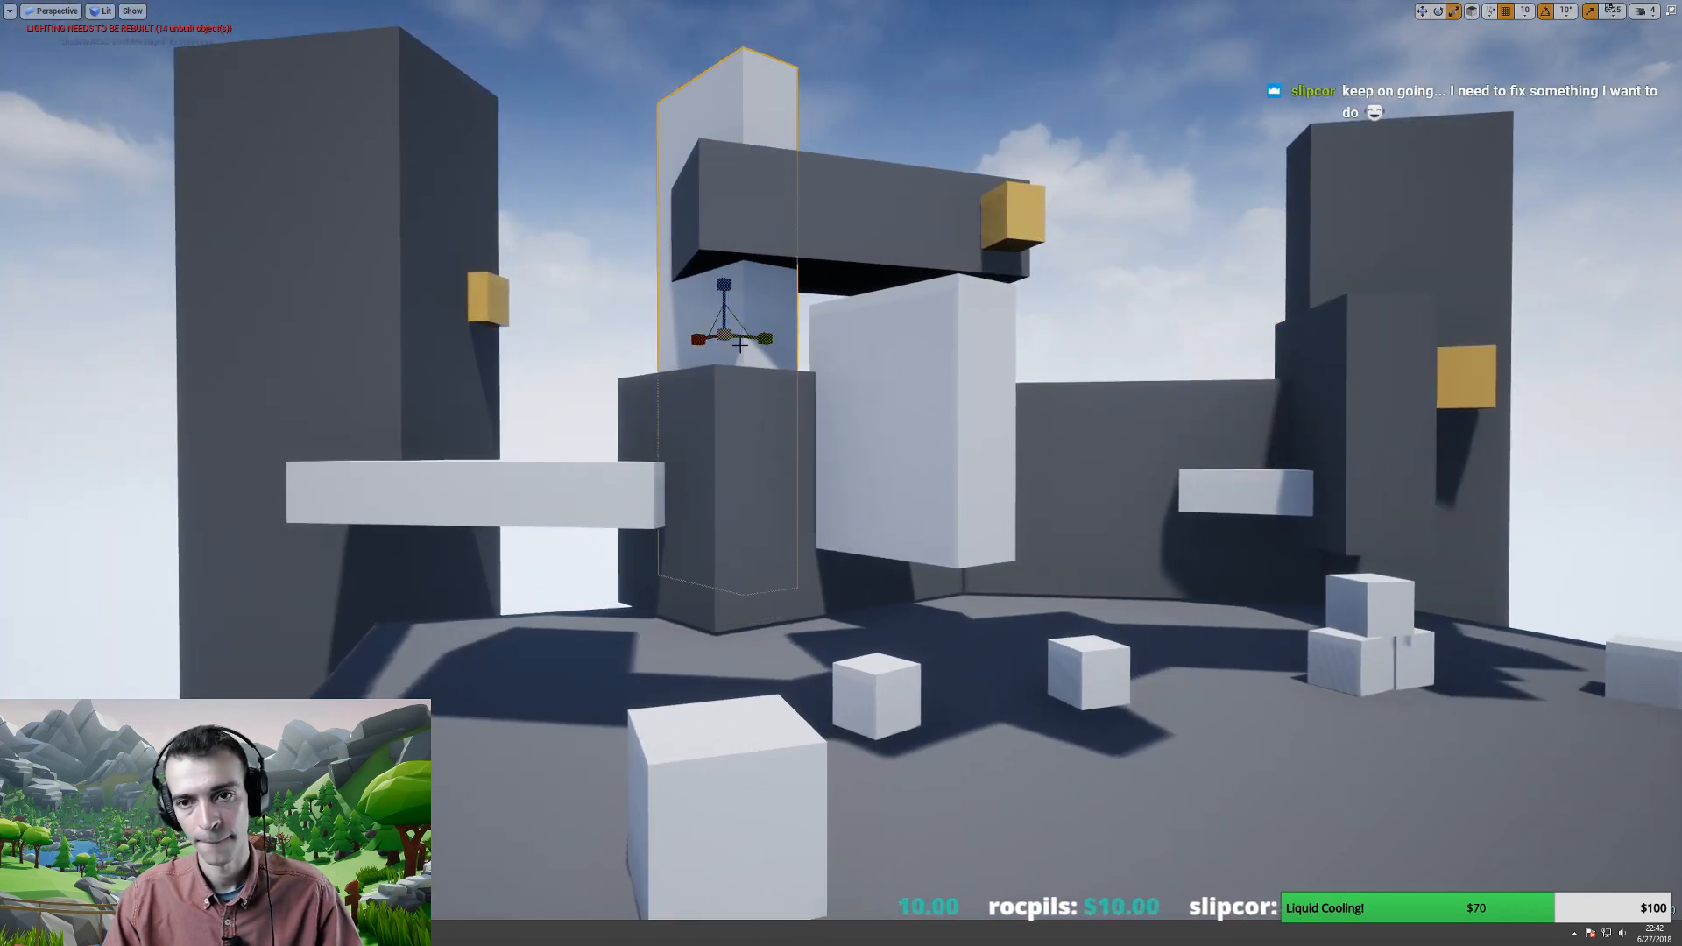
pyautogui.moveTo(740, 346); pyautogui.dragTo(906, 238, button='right')
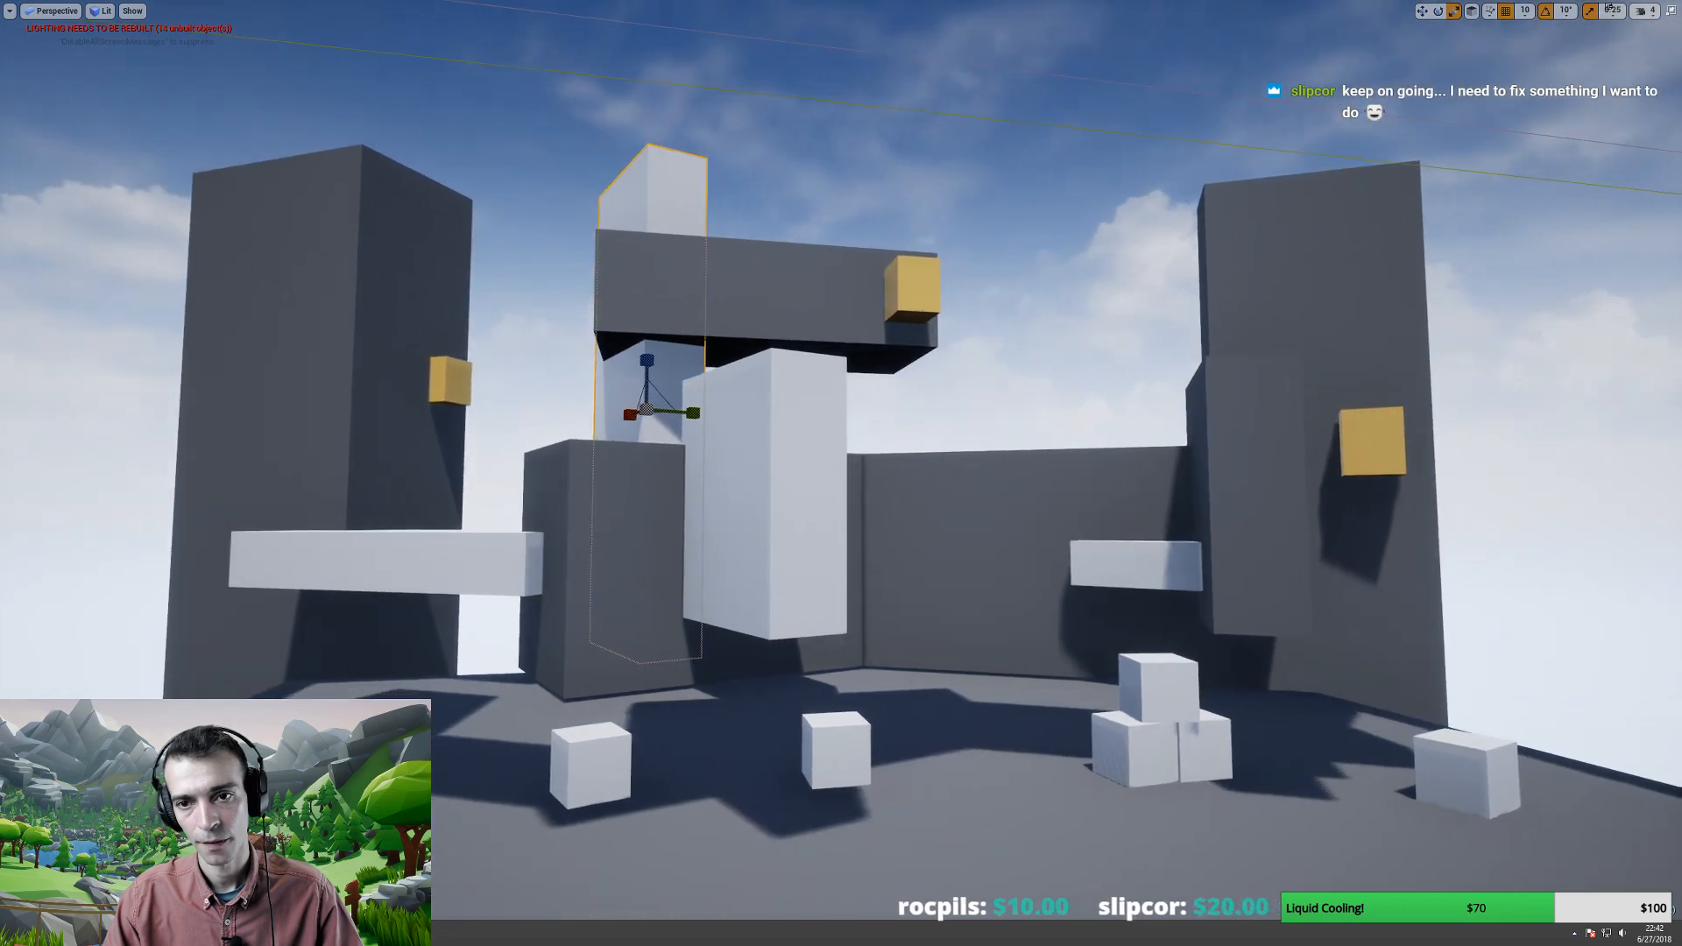
# - Move the yellow cube off the dark bar onto the top of the white block
pyautogui.click(916, 291)
pyautogui.press('w')
pyautogui.moveTo(894, 306); pyautogui.dragTo(898, 211)
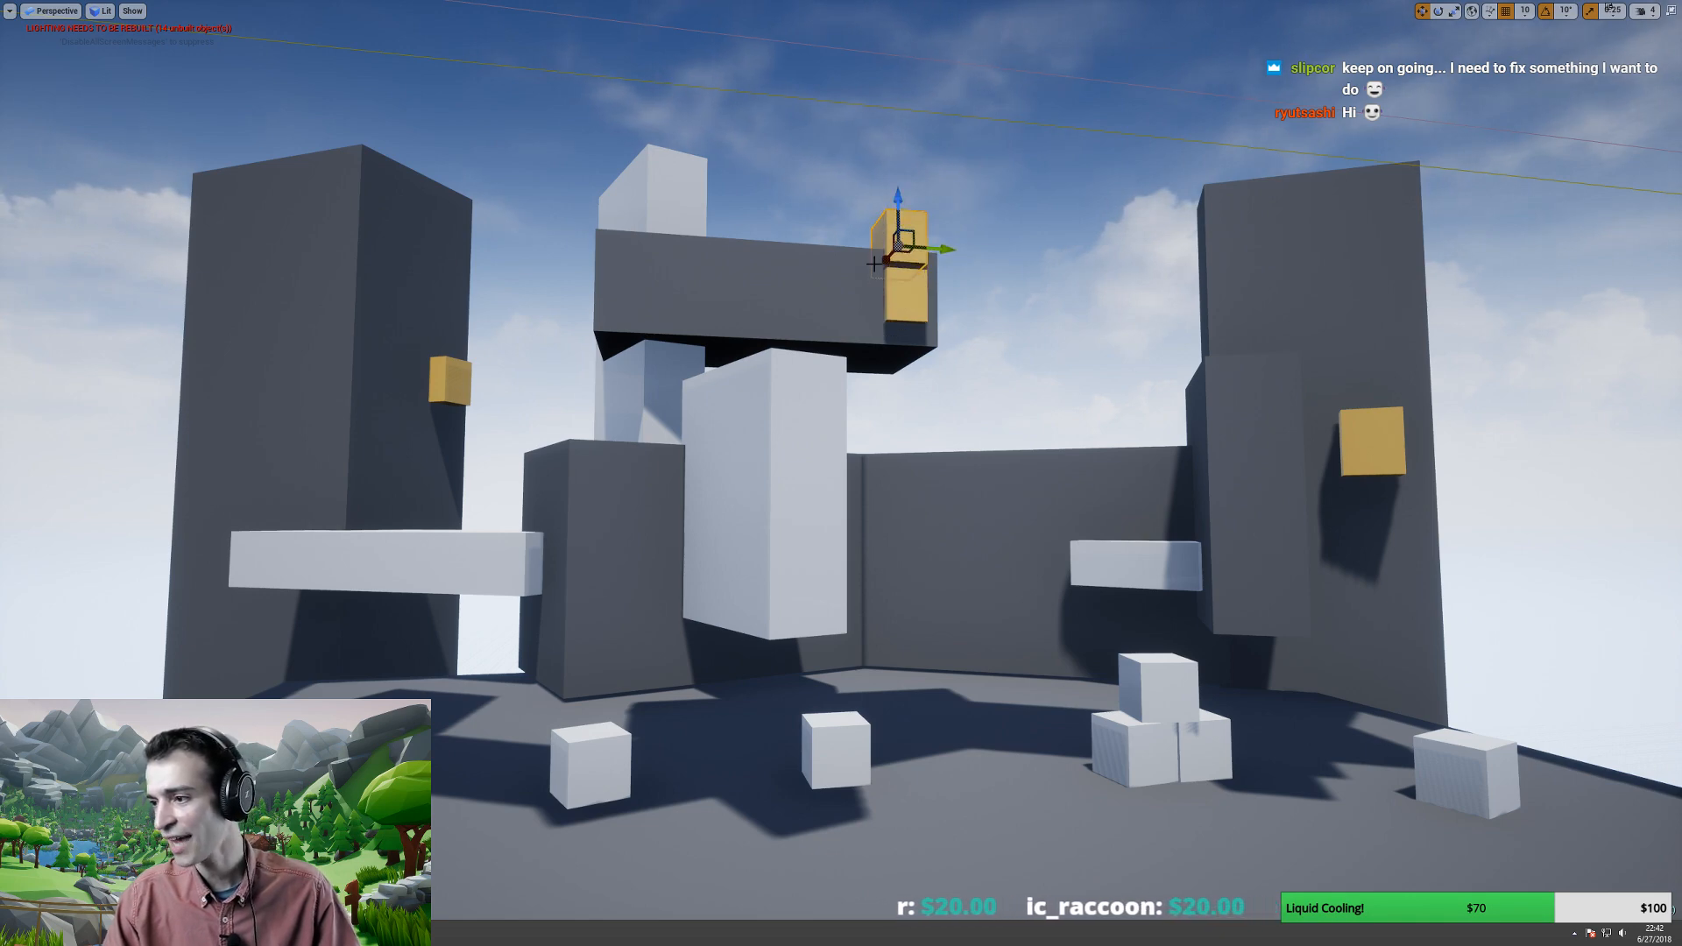
pyautogui.moveTo(898, 223); pyautogui.dragTo(831, 178)
pyautogui.press('e')
pyautogui.press('w')
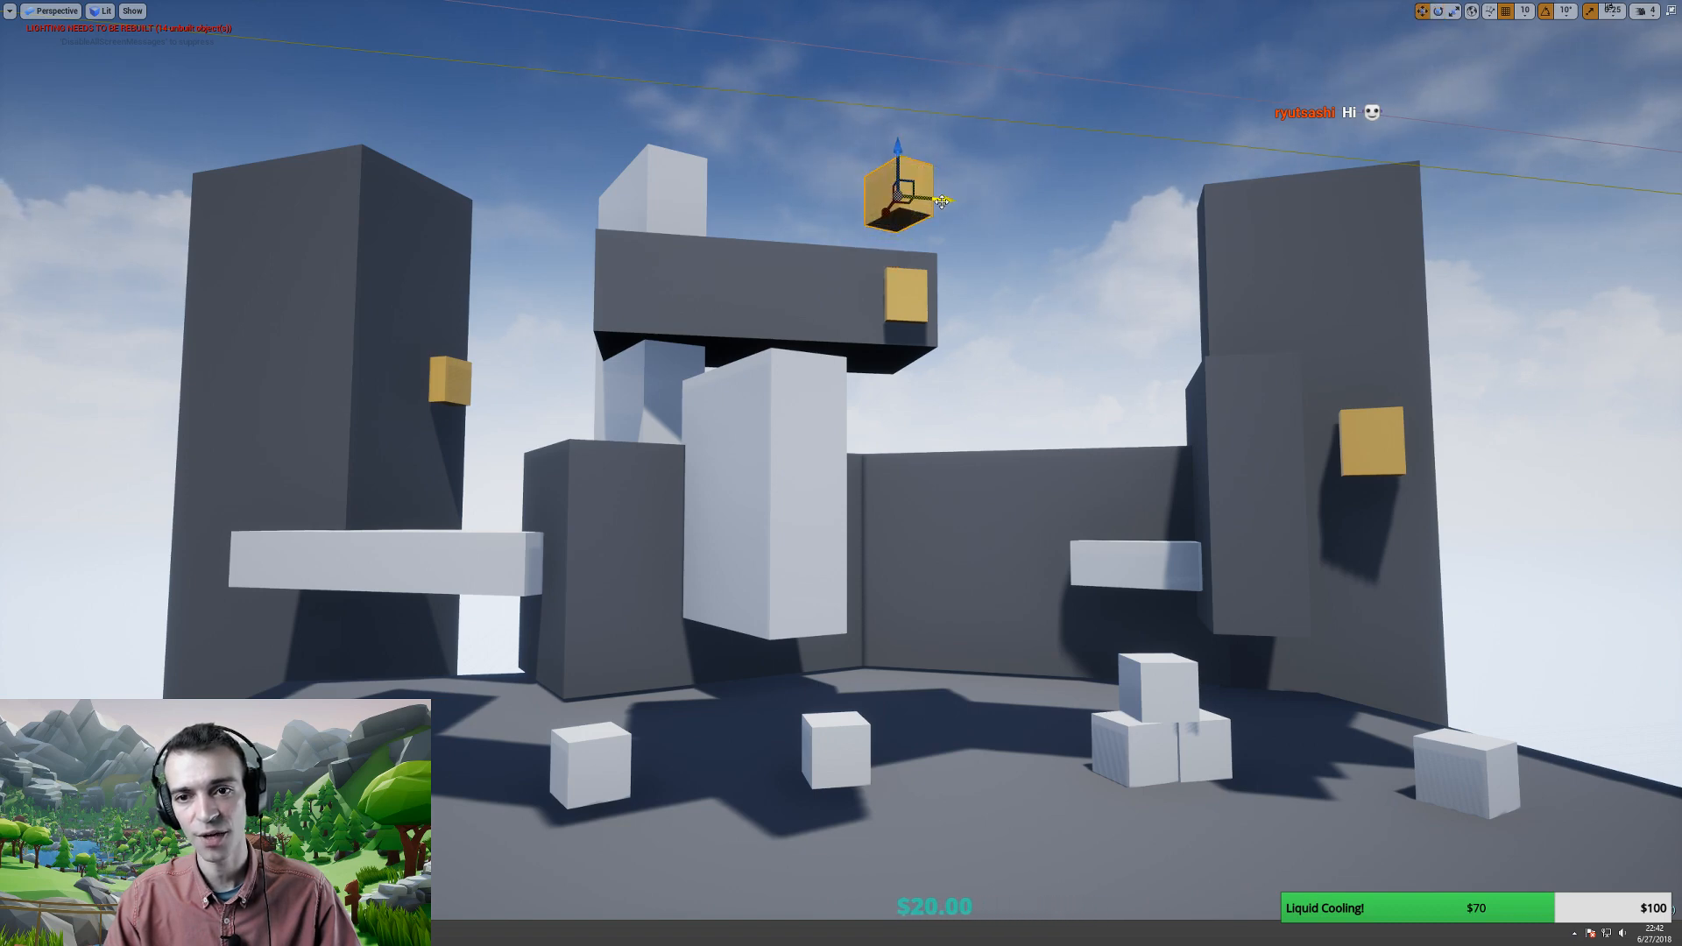
pyautogui.moveTo(946, 210); pyautogui.dragTo(658, 201)
pyautogui.click(1472, 11)
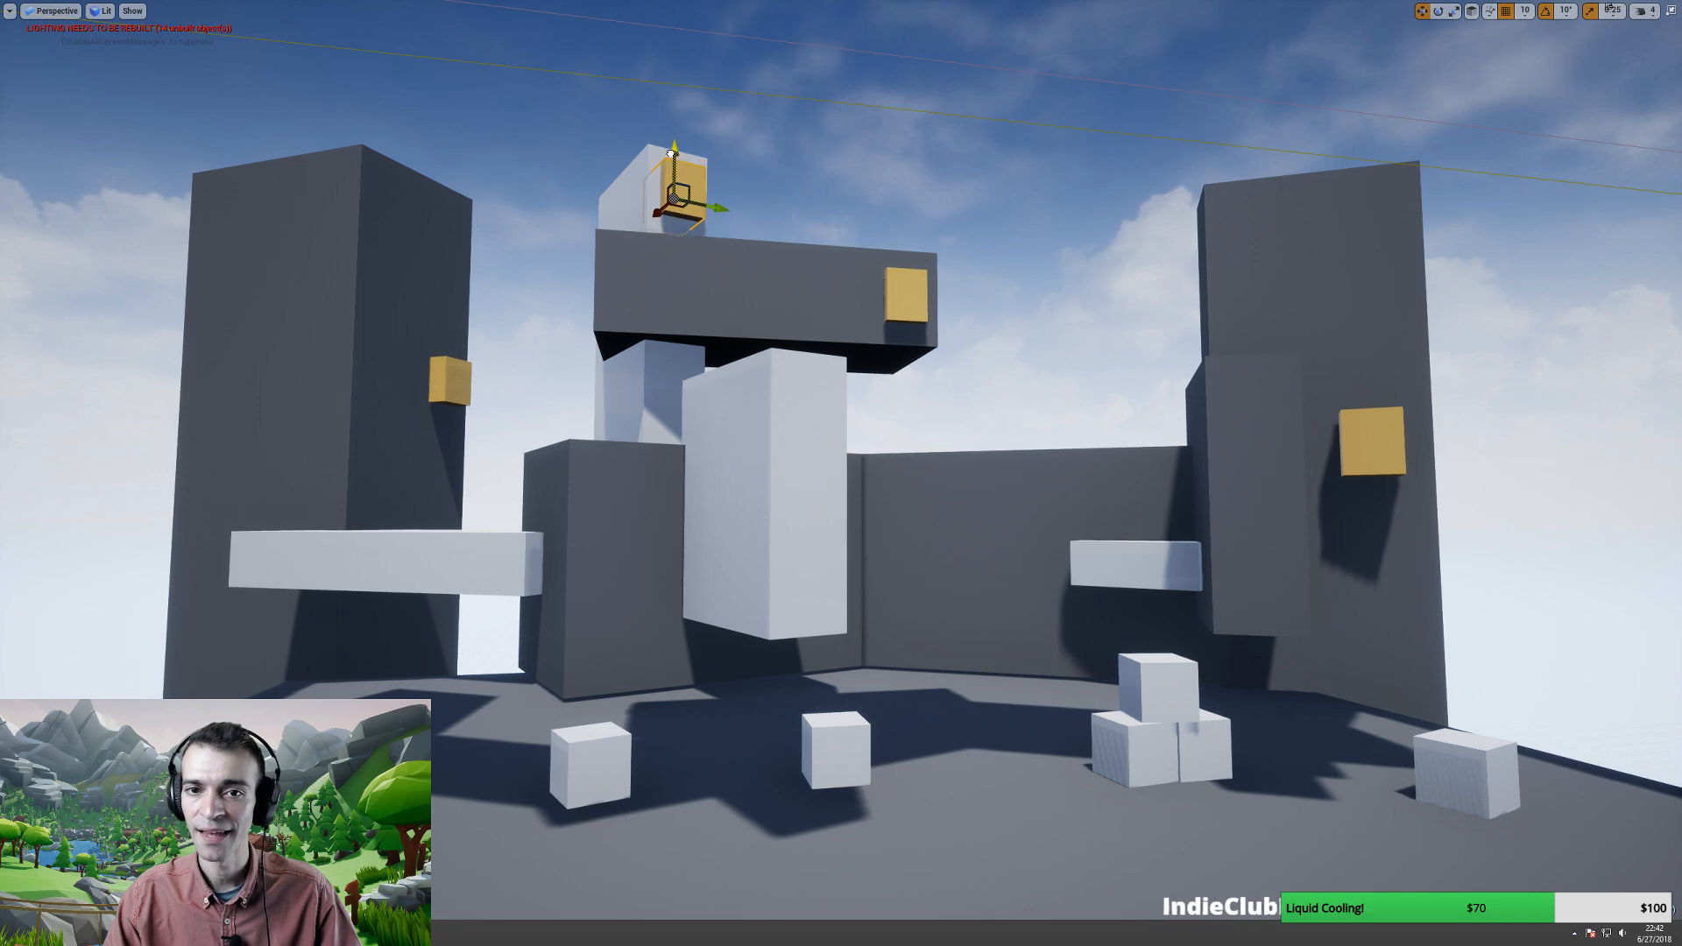
pyautogui.moveTo(668, 219)
pyautogui.mouseDown(button='right')
pyautogui.moveTo(641, 235)
pyautogui.moveTo(674, 273)
pyautogui.moveTo(663, 230)
pyautogui.moveTo(647, 238)
pyautogui.mouseUp(button='right')
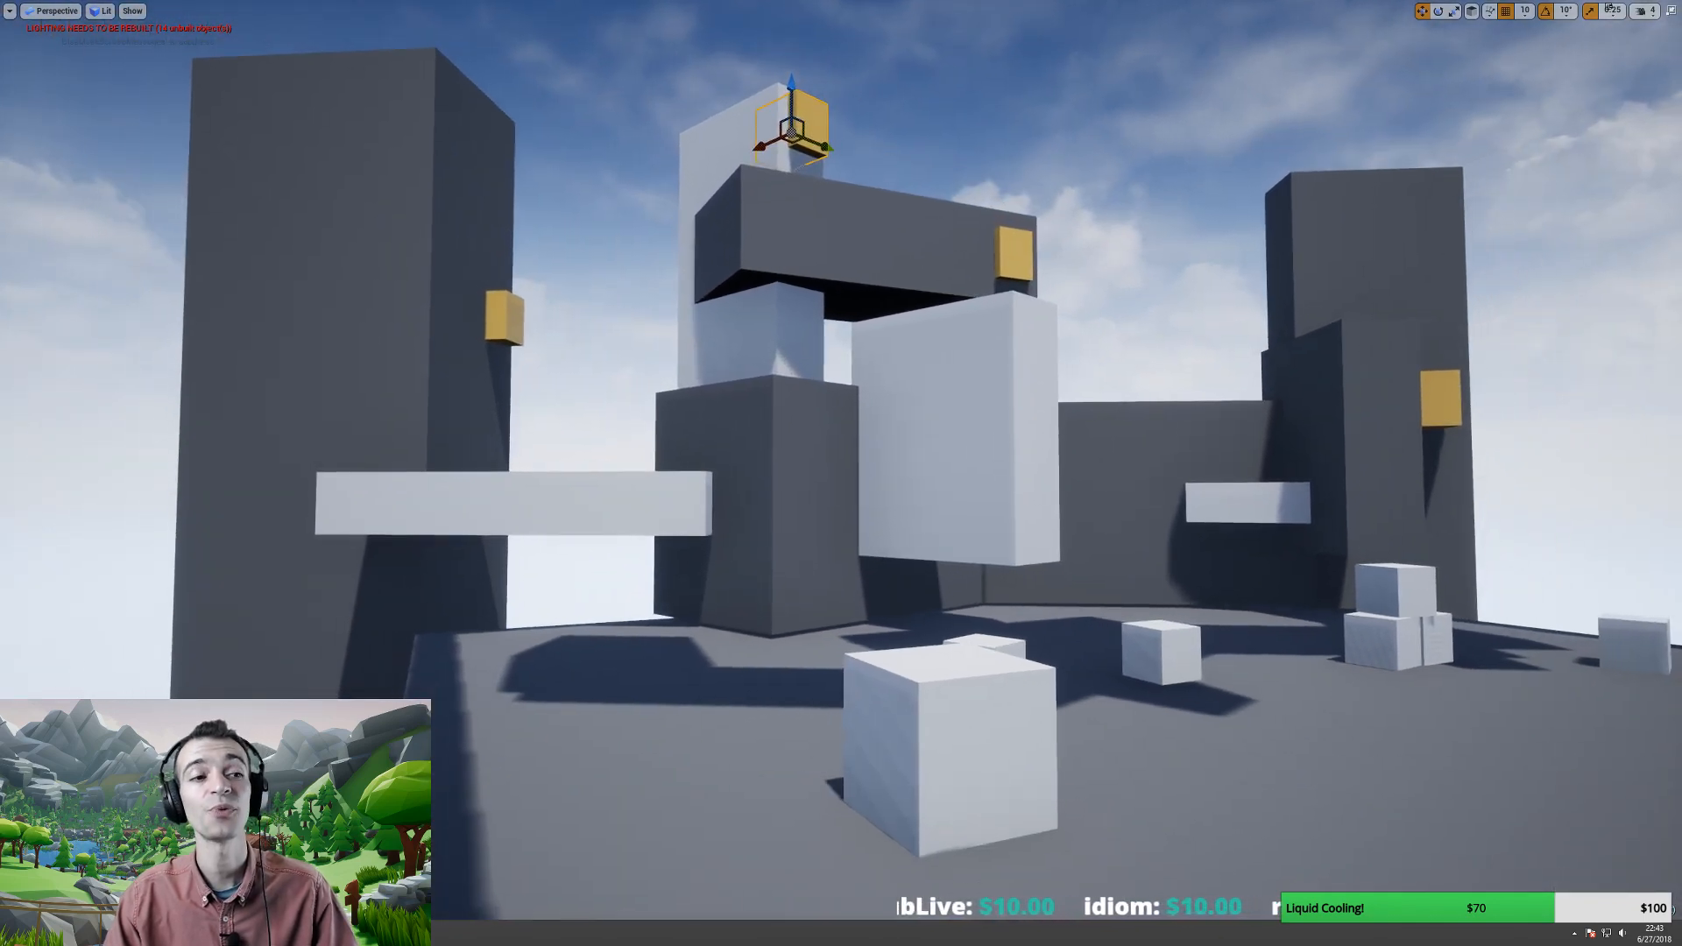
# - Duplicate the long white platform and fit the copy against the left tower as a ledge
pyautogui.click(595, 504)
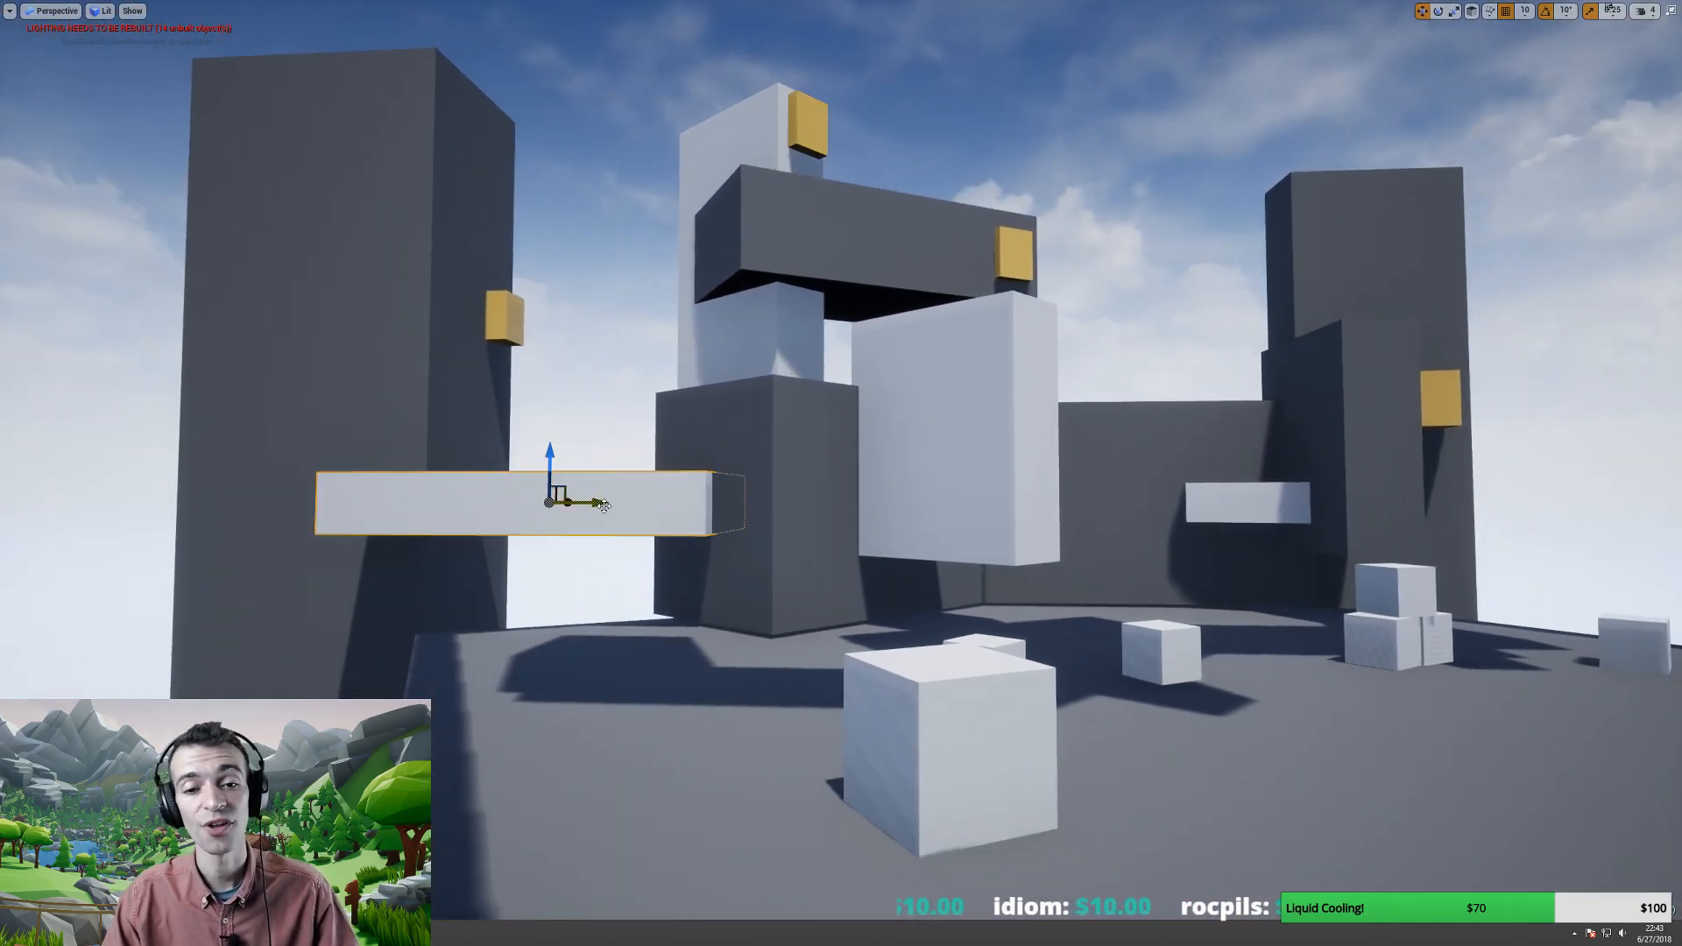
pyautogui.keyDown('alt'); pyautogui.moveTo(595, 504); pyautogui.dragTo(196, 300); pyautogui.keyUp('alt')
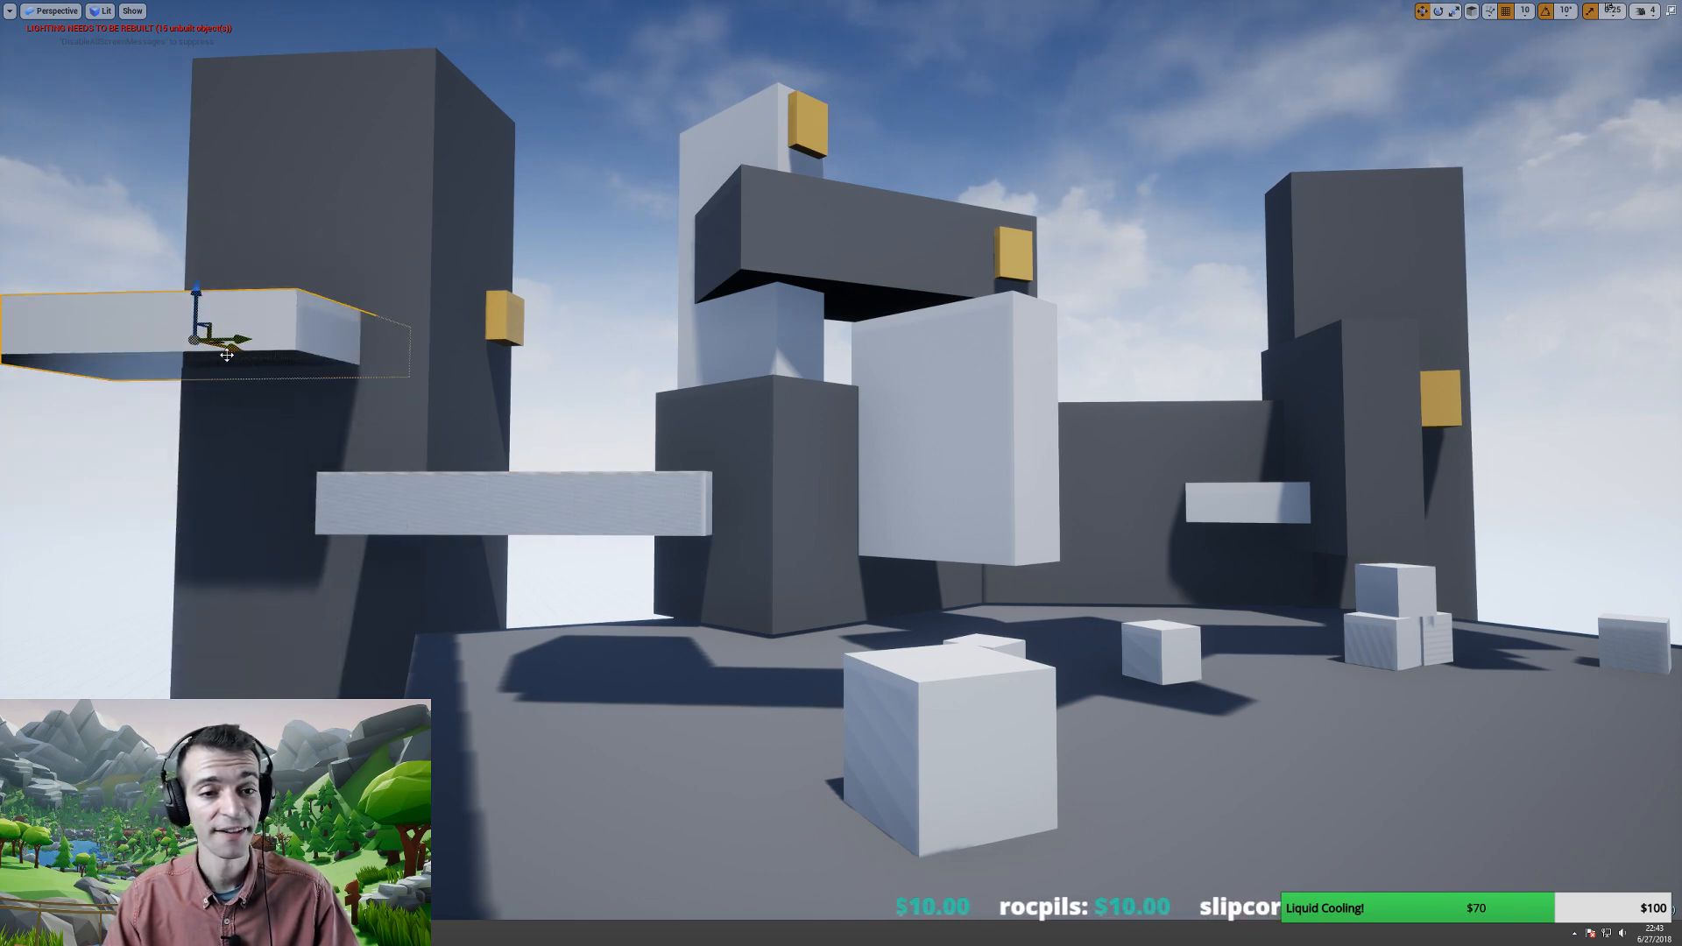
pyautogui.moveTo(226, 354); pyautogui.dragTo(359, 358)
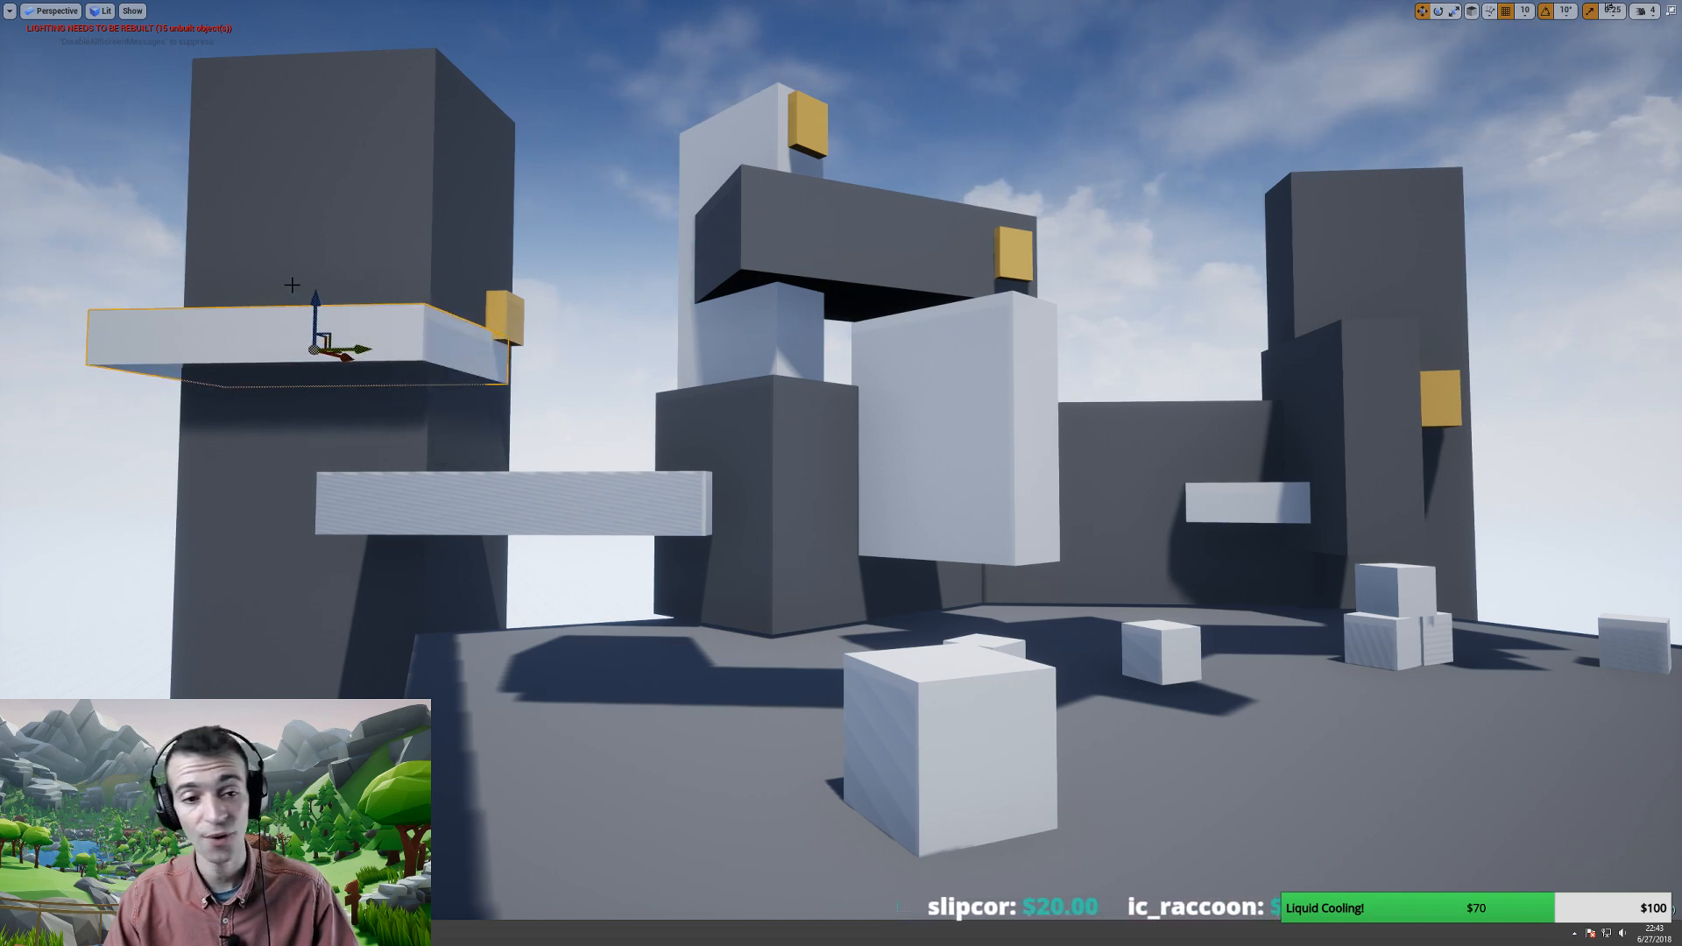
pyautogui.moveTo(316, 300); pyautogui.dragTo(313, 98)
pyautogui.press('d')
pyautogui.moveTo(318, 175); pyautogui.dragTo(232, 175, button='right')
pyautogui.moveTo(367, 262); pyautogui.dragTo(366, 262, button='right')
pyautogui.press('w')
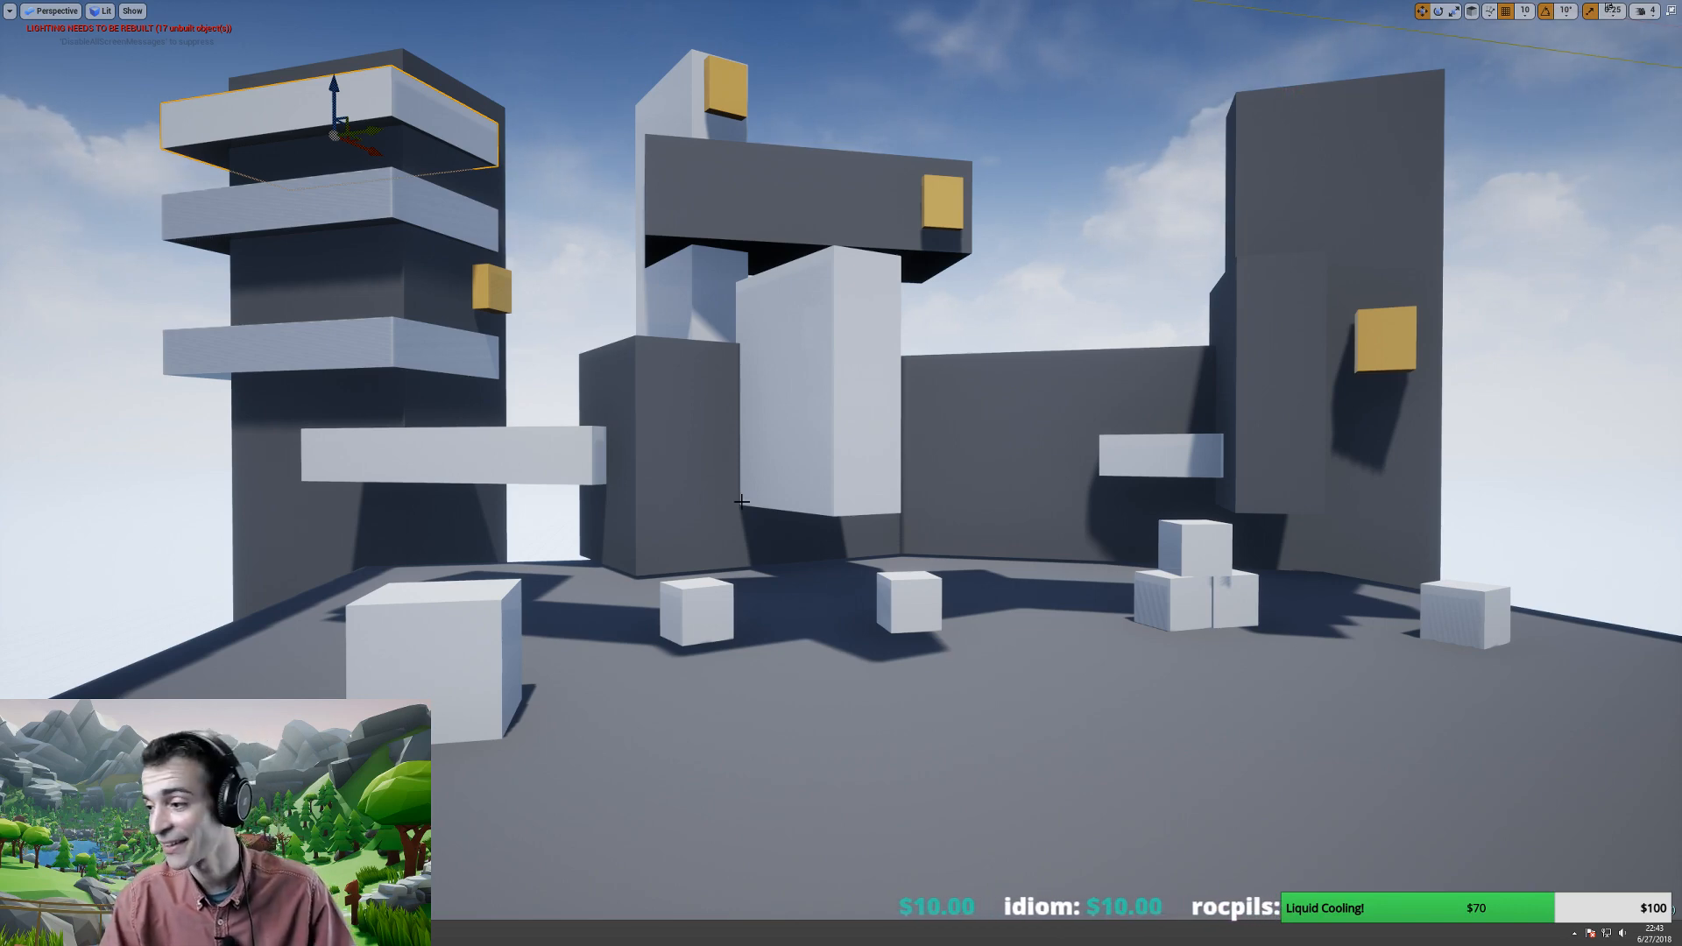
# - Duplicate the yellow cube on the left tower, placing the copy just beside it
pyautogui.moveTo(711, 511); pyautogui.dragTo(646, 497, button='right')
pyautogui.press('a')
pyautogui.press('d')
pyautogui.press('s')
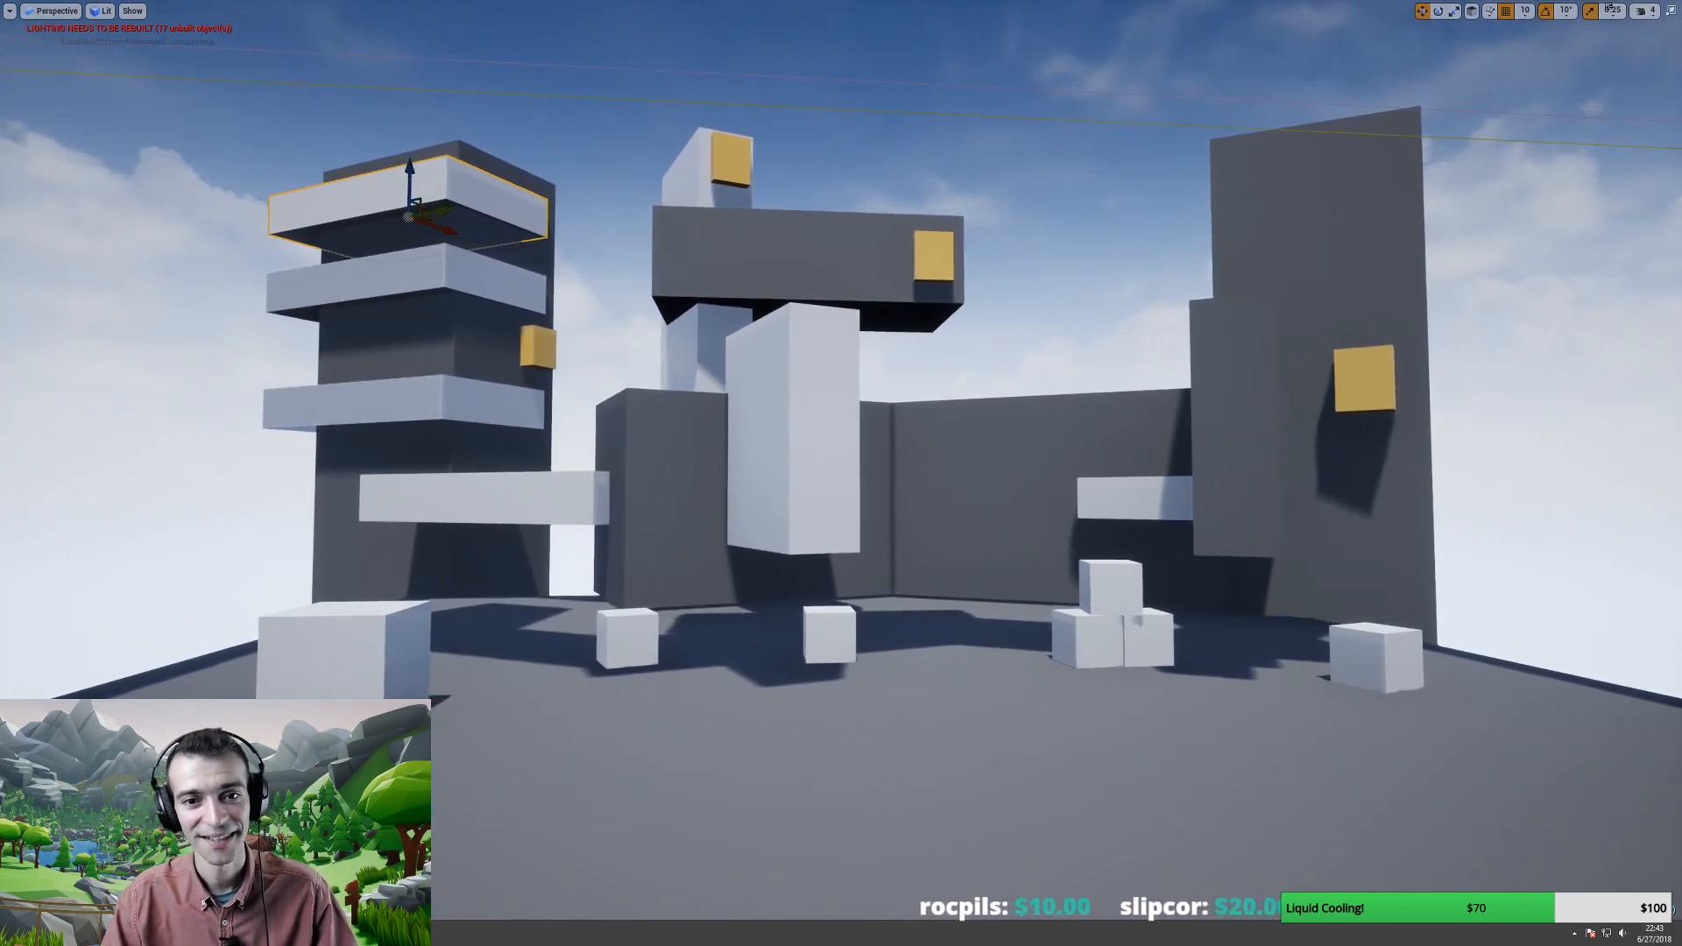
pyautogui.click(525, 358)
pyautogui.keyDown('alt'); pyautogui.moveTo(561, 356); pyautogui.dragTo(433, 347); pyautogui.keyUp('alt')
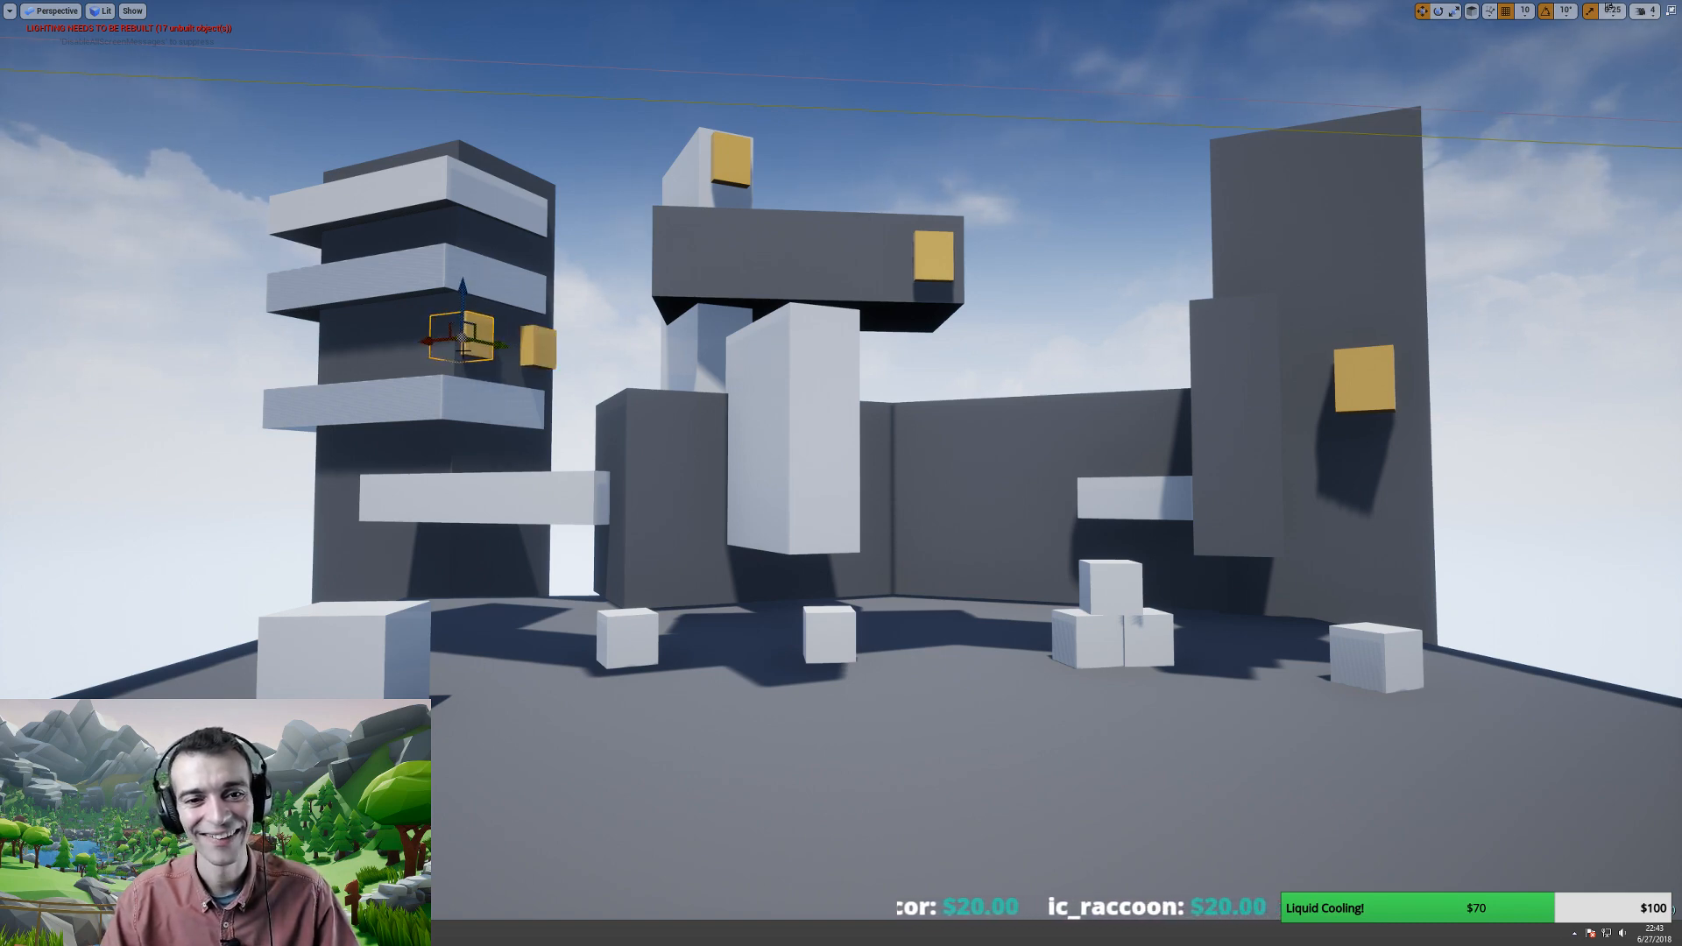
pyautogui.press('e')
pyautogui.press('w')
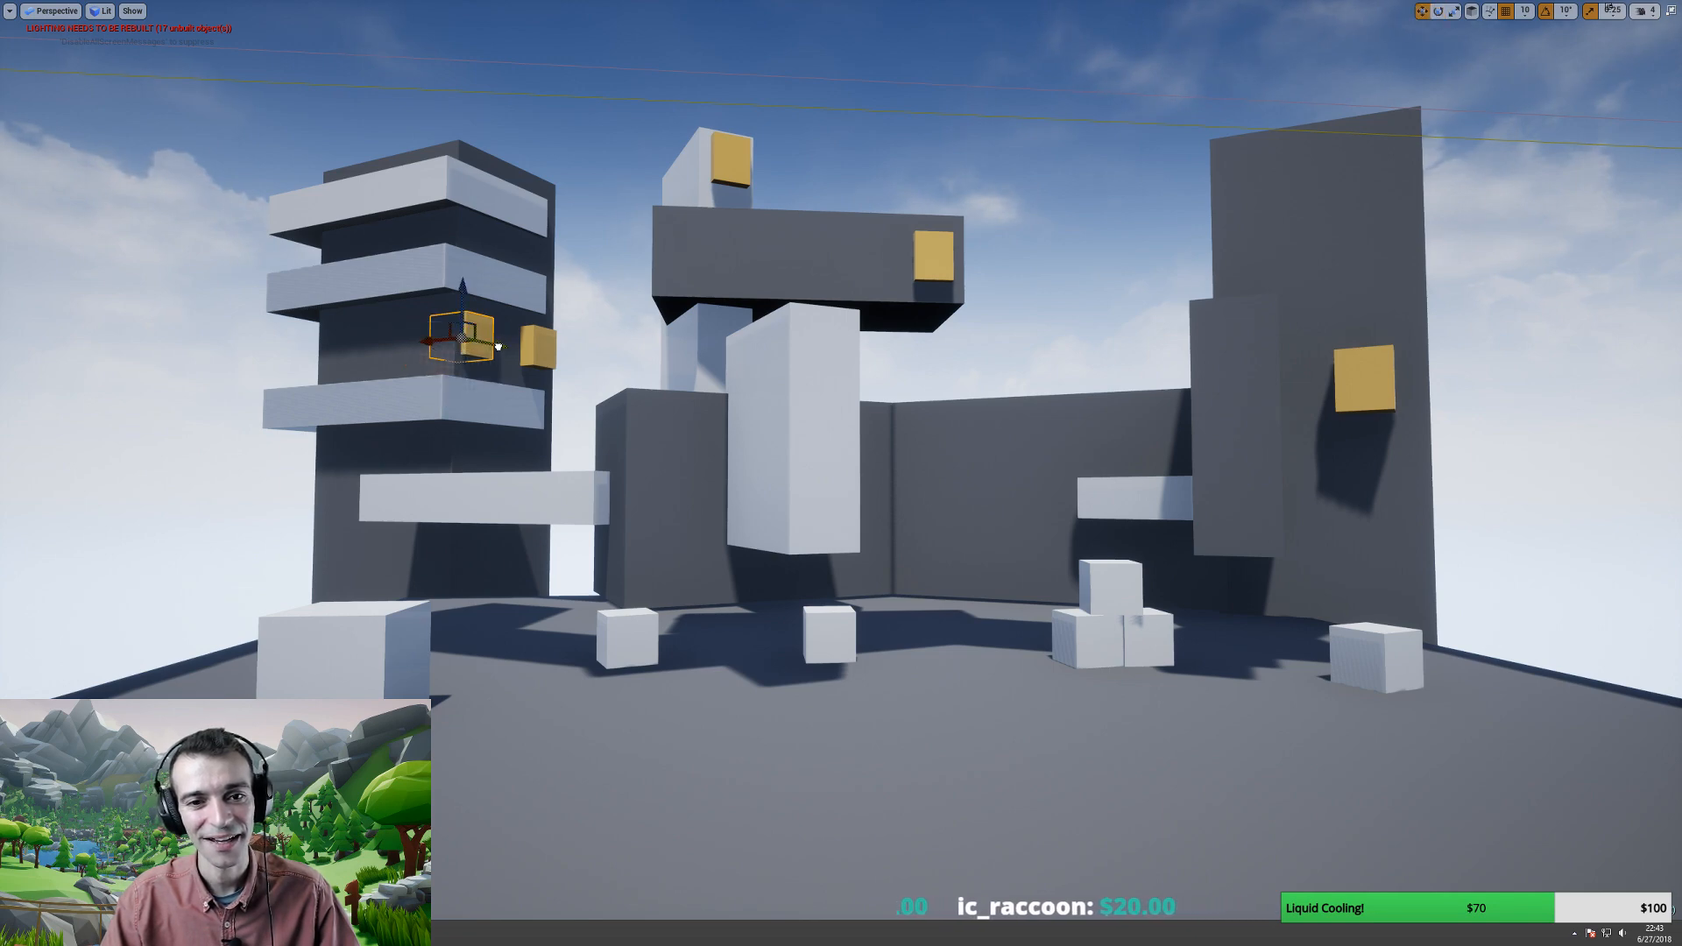
pyautogui.moveTo(497, 346); pyautogui.dragTo(425, 348)
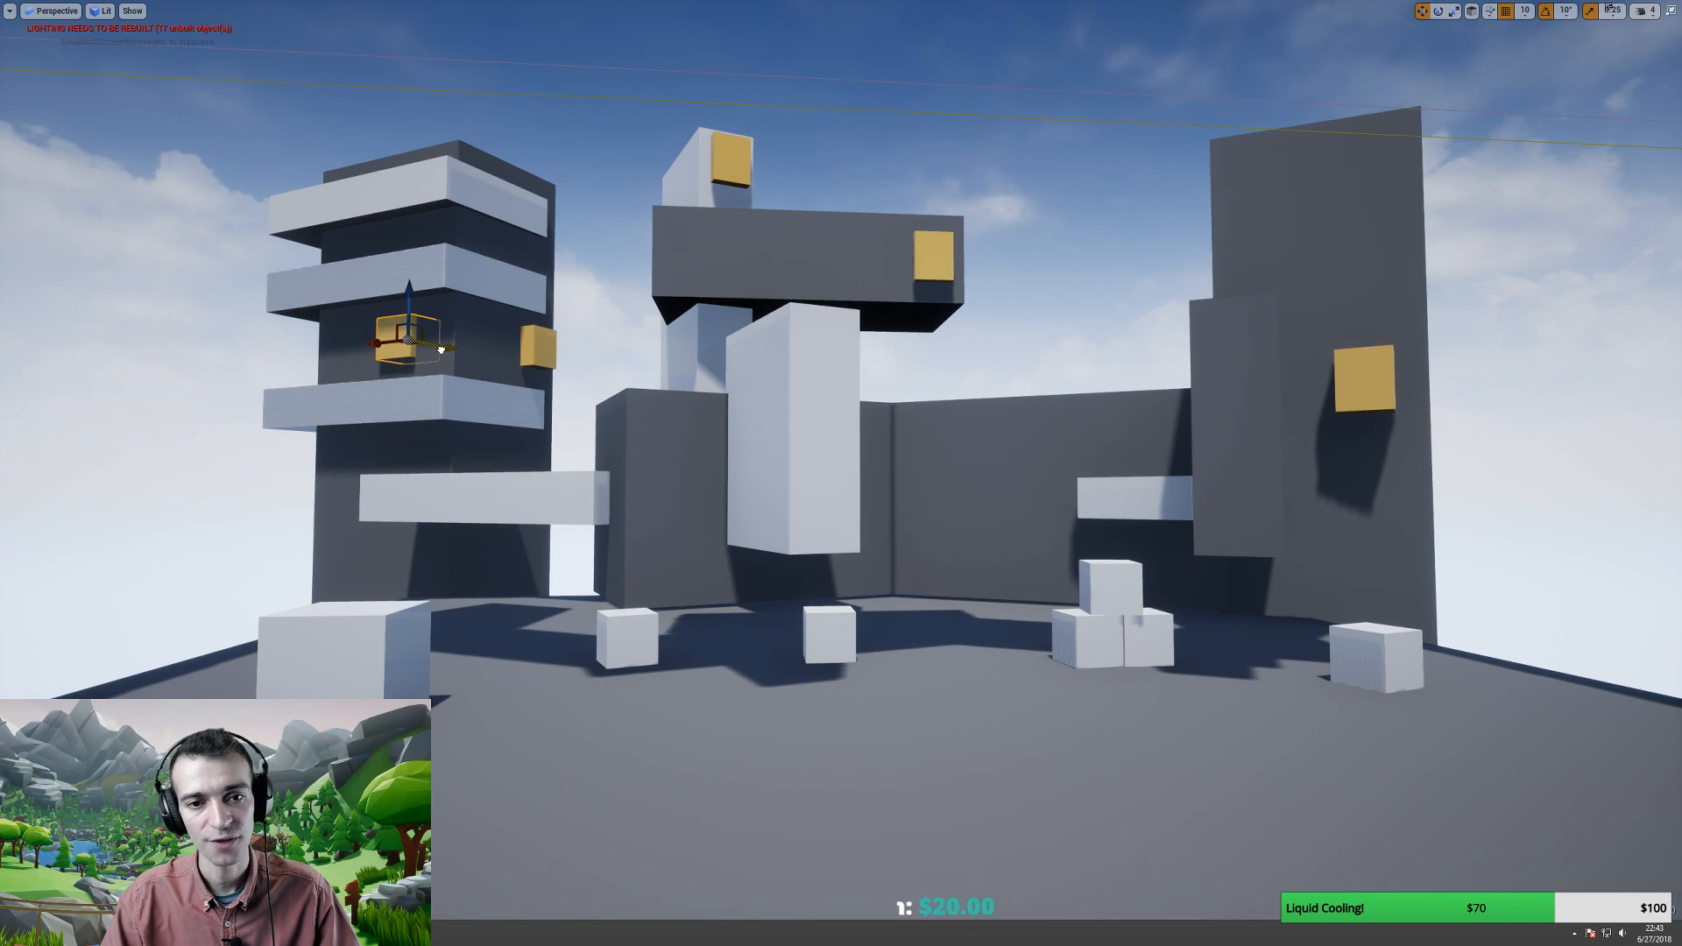
# - Raise the tall dark right-hand tower much higher
pyautogui.moveTo(450, 446)
pyautogui.mouseDown(button='right')
pyautogui.moveTo(450, 596)
pyautogui.moveTo(452, 333)
pyautogui.moveTo(451, 464)
pyautogui.moveTo(431, 454)
pyautogui.mouseUp(button='right')
pyautogui.press('s')
pyautogui.click(1240, 215)
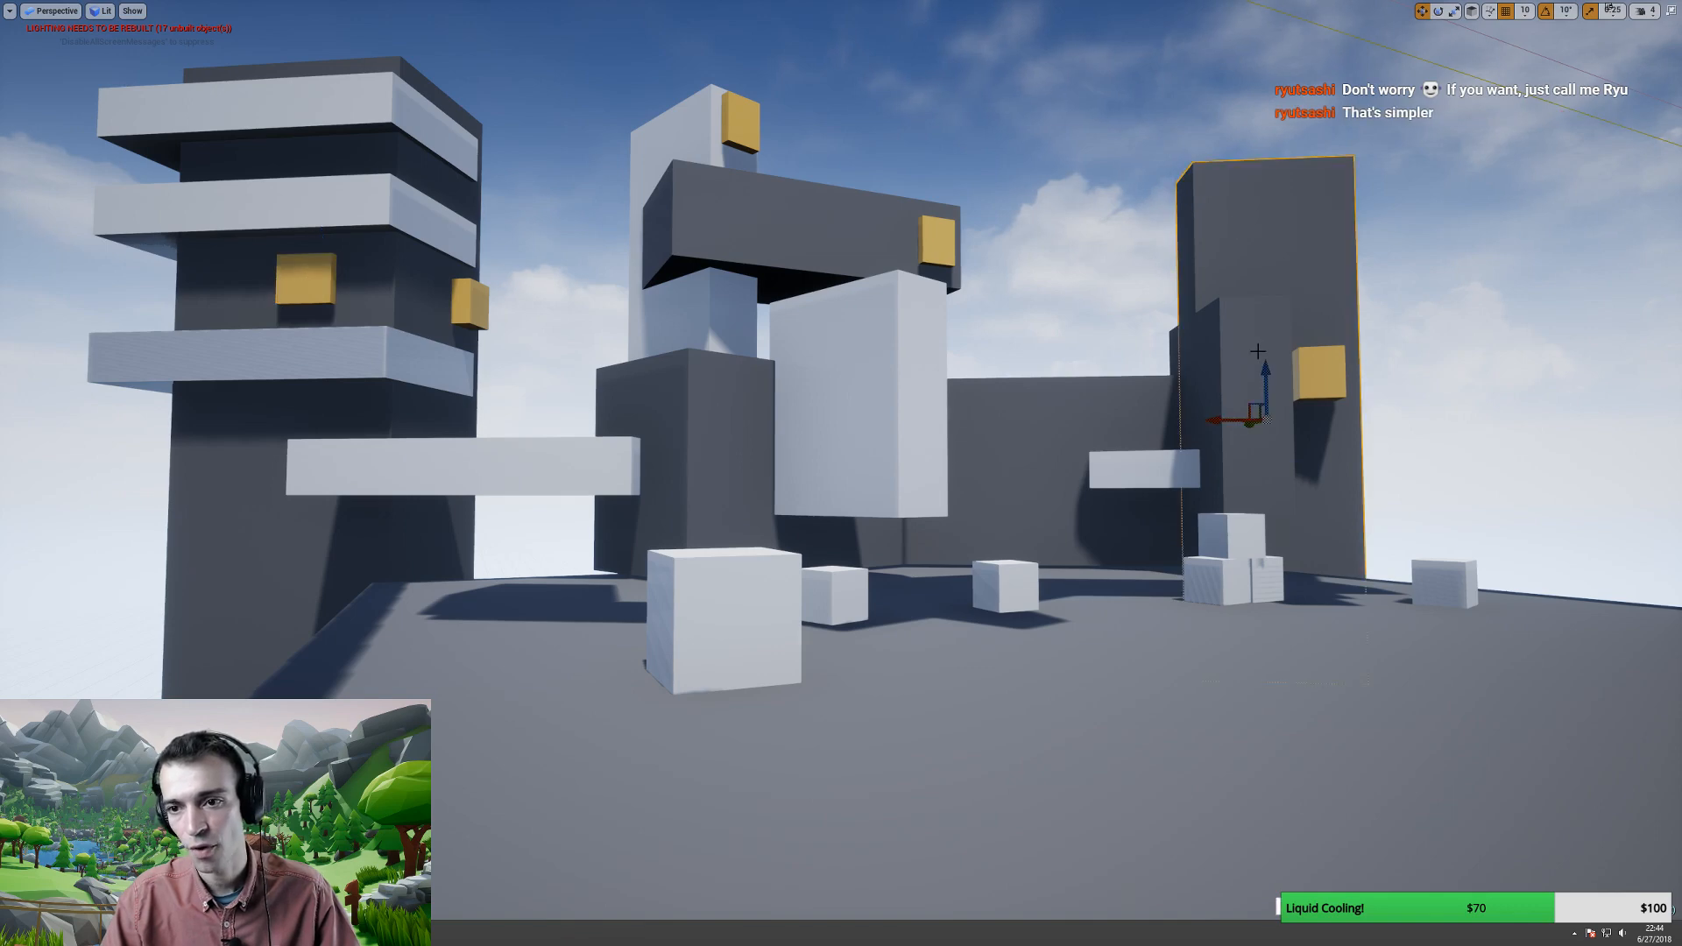
pyautogui.moveTo(1265, 374); pyautogui.dragTo(1236, 167)
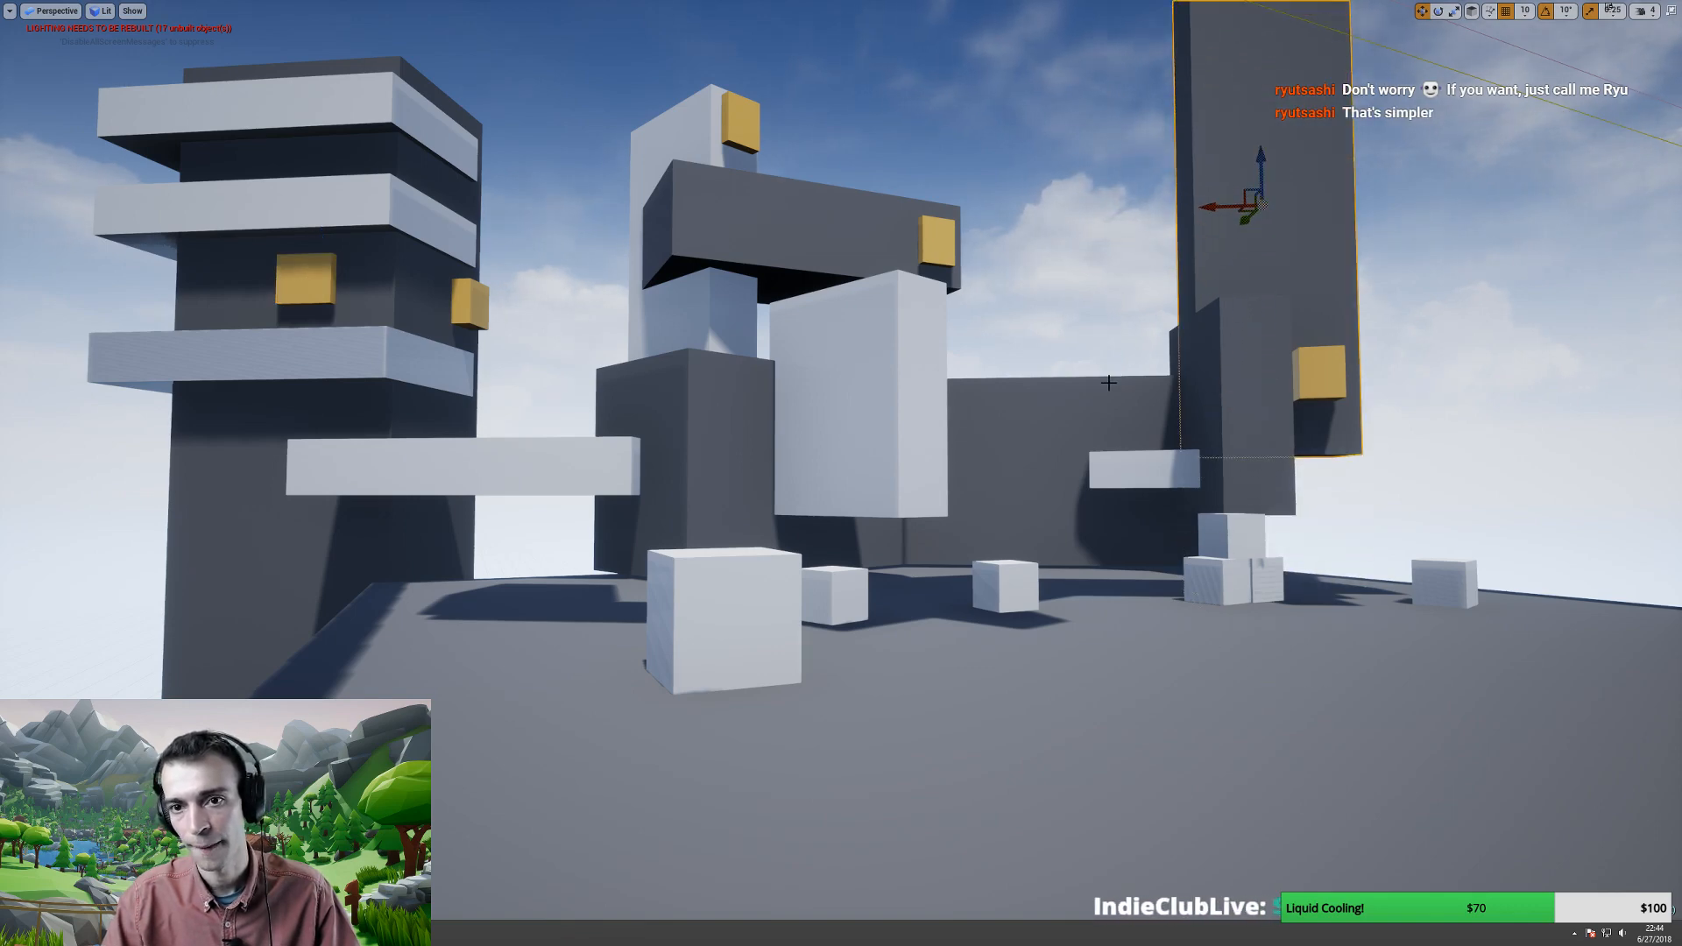
pyautogui.scroll(-1, 1109, 383)
# - Start a first-person play-test and walk around the block buildings
pyautogui.hotkey('alt', 'p')
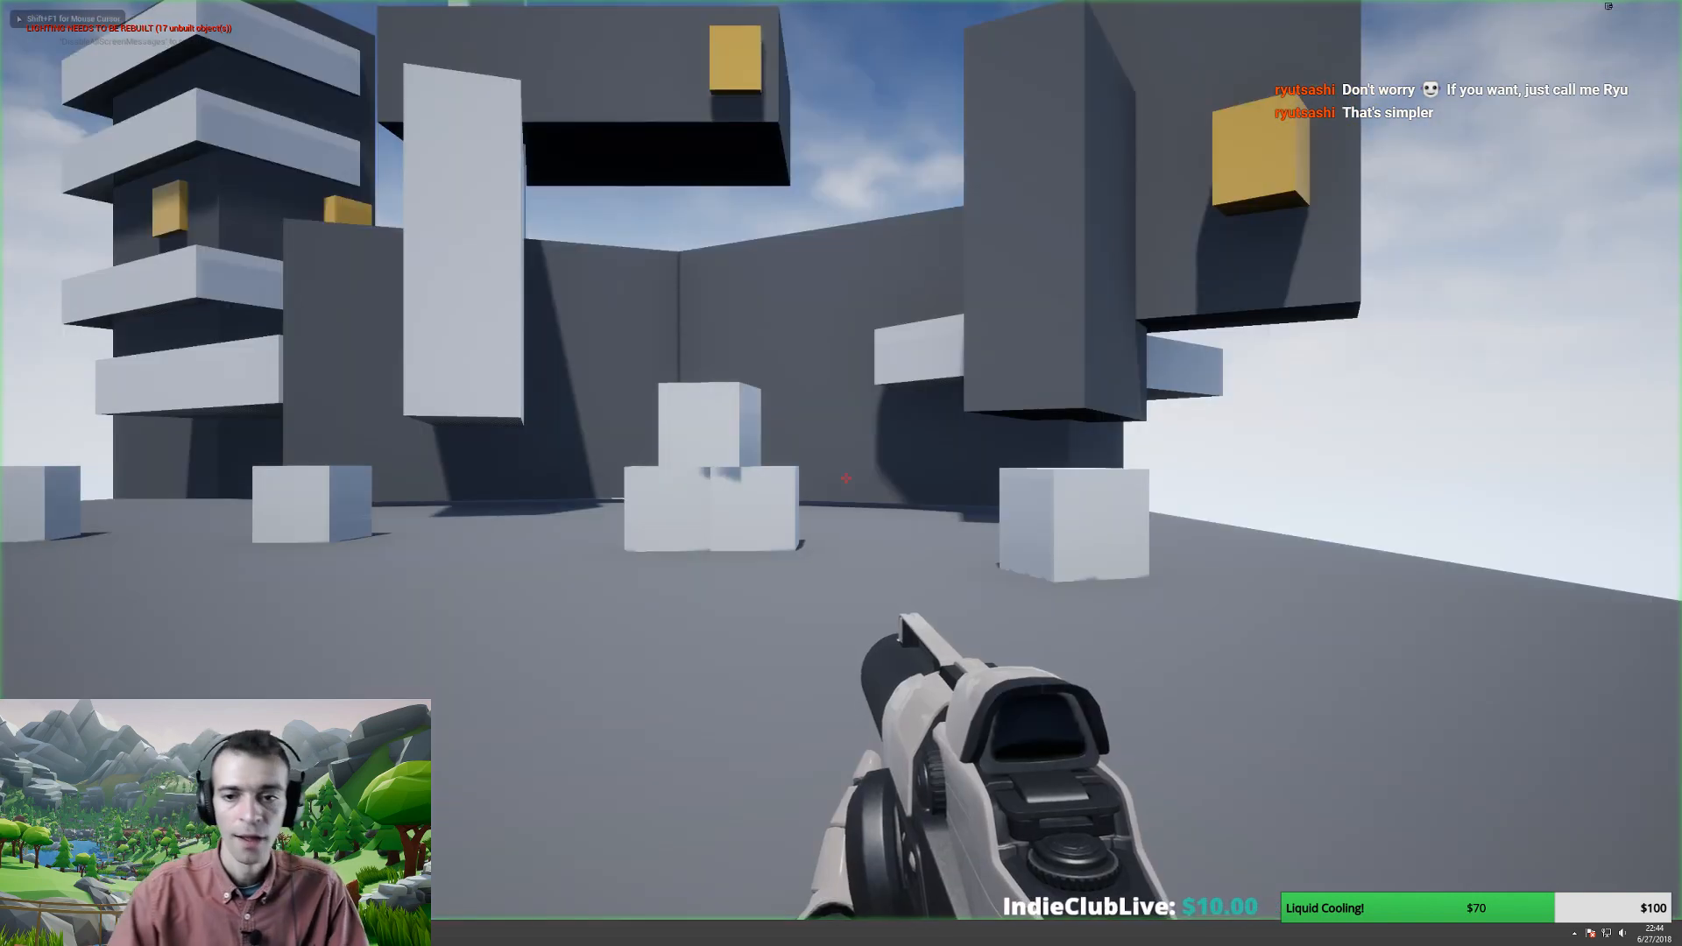
pyautogui.press('a')
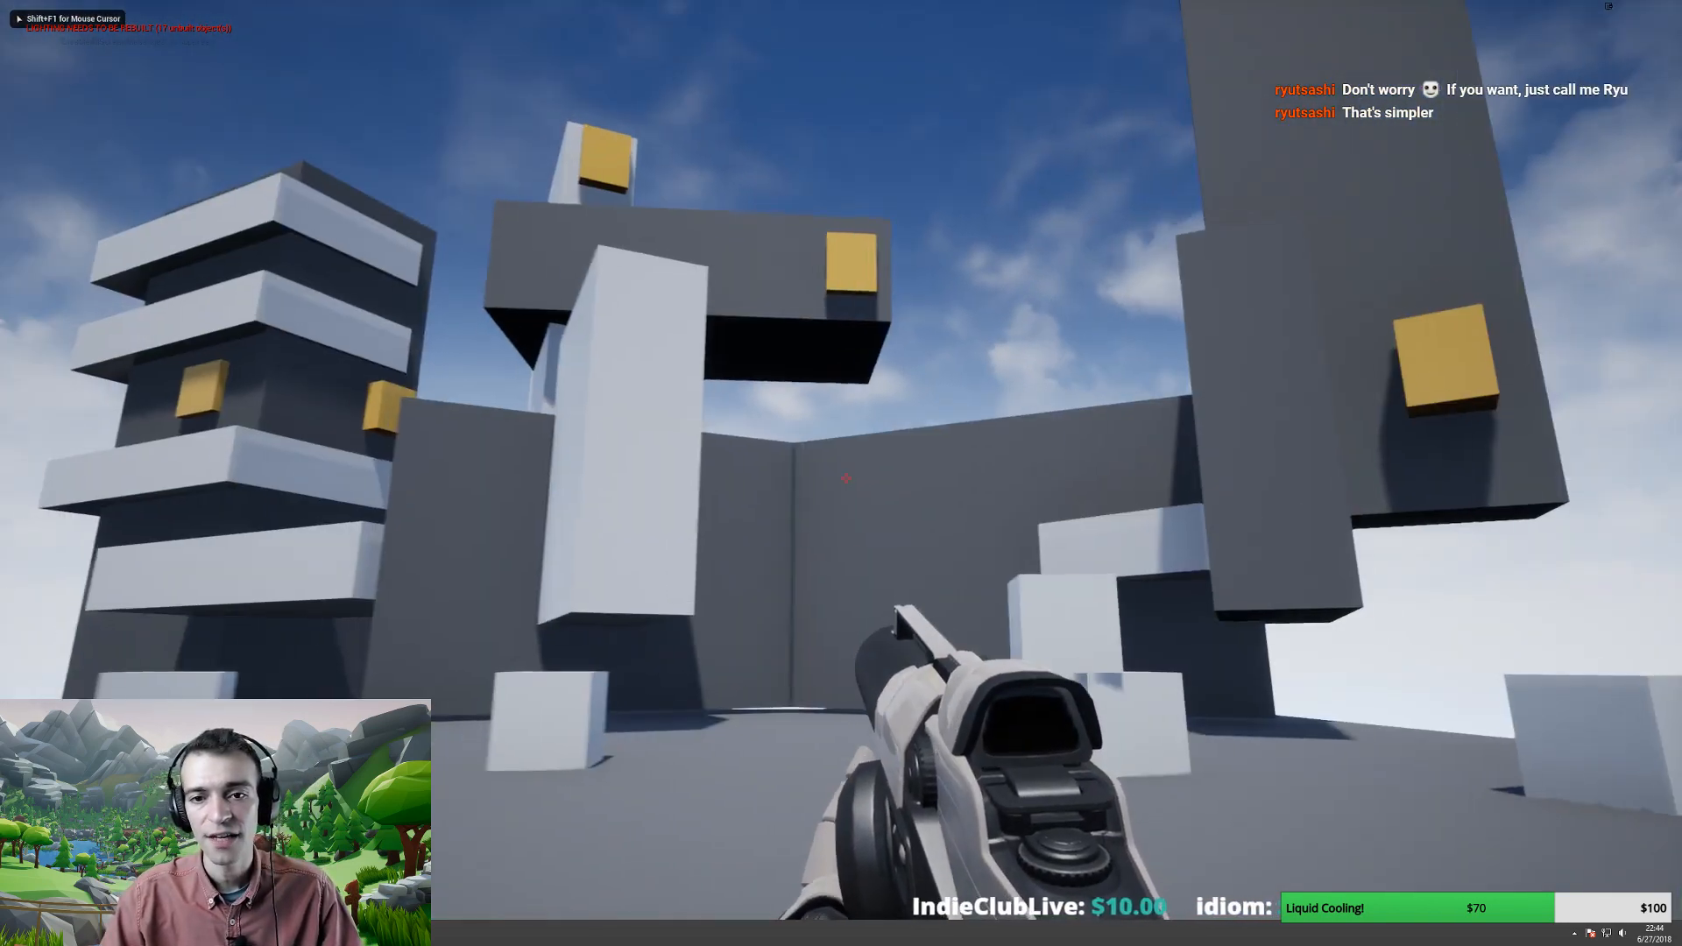
pyautogui.press('s')
pyautogui.press('a')
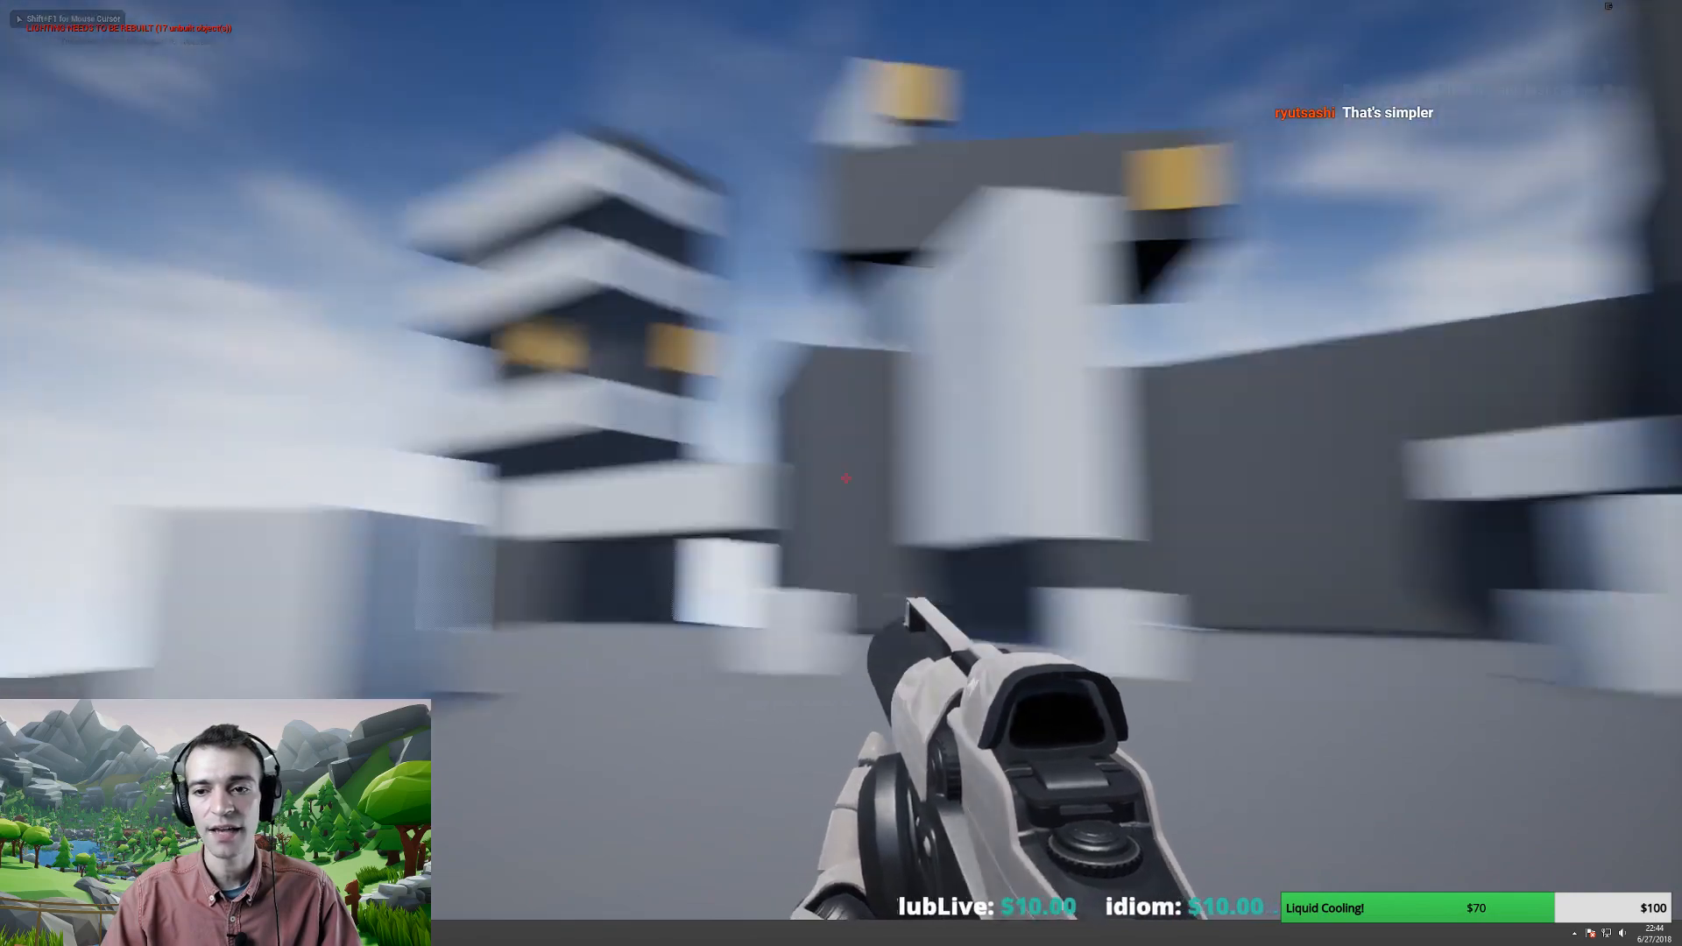
pyautogui.press('w')
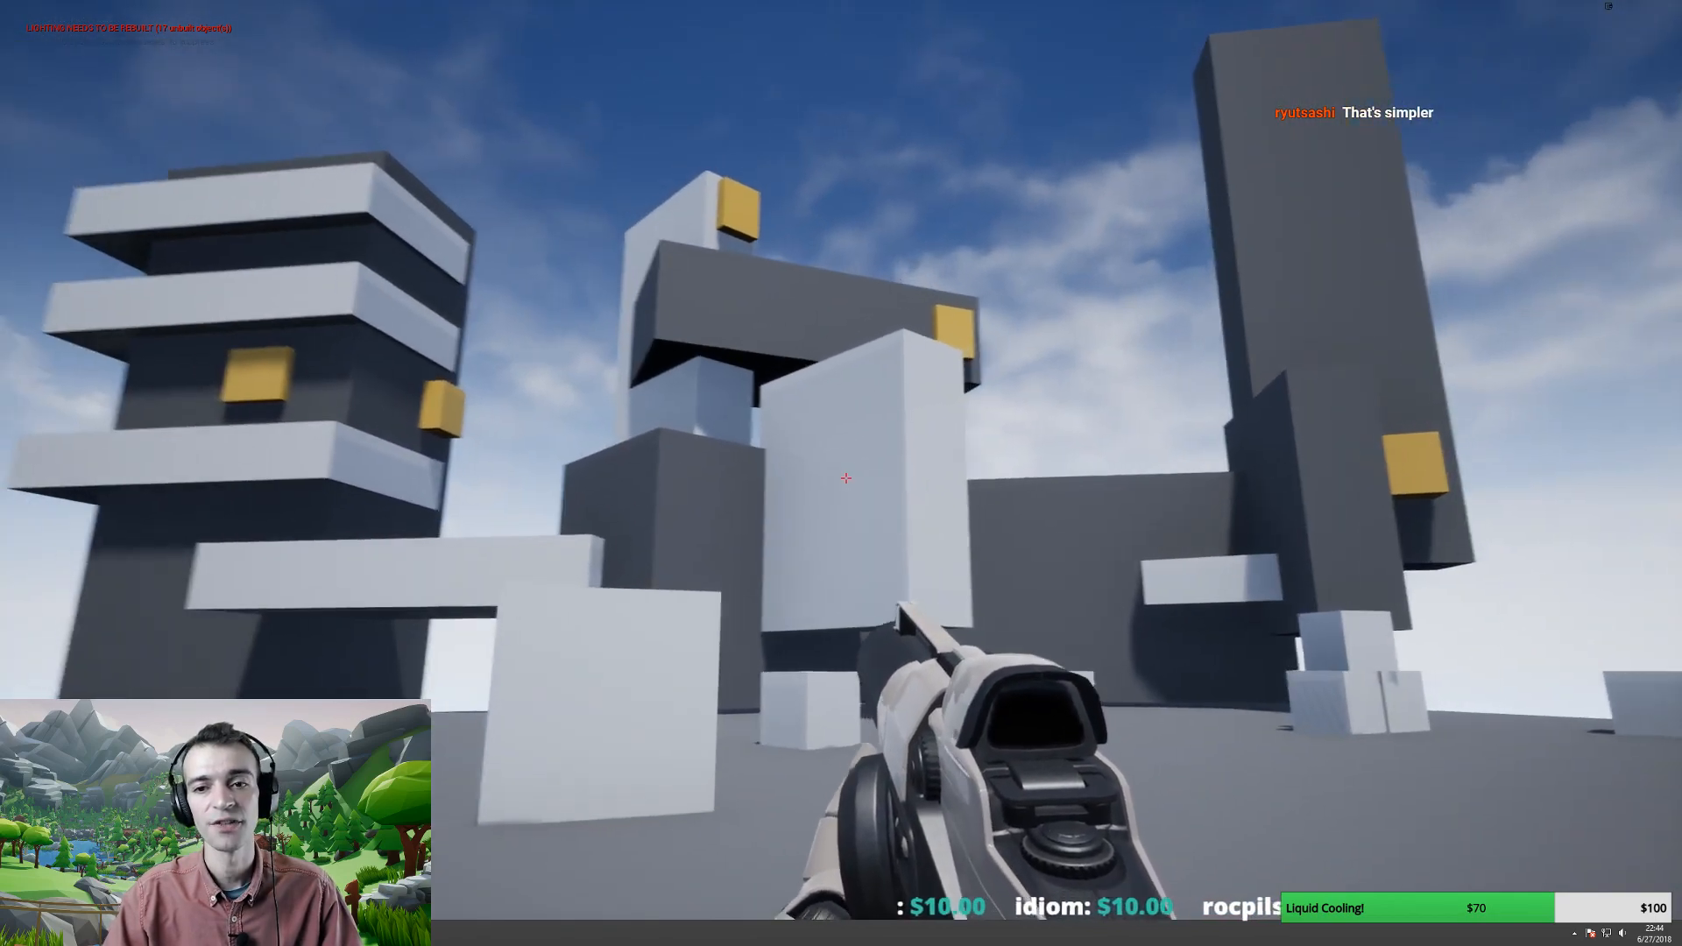
pyautogui.press('d')
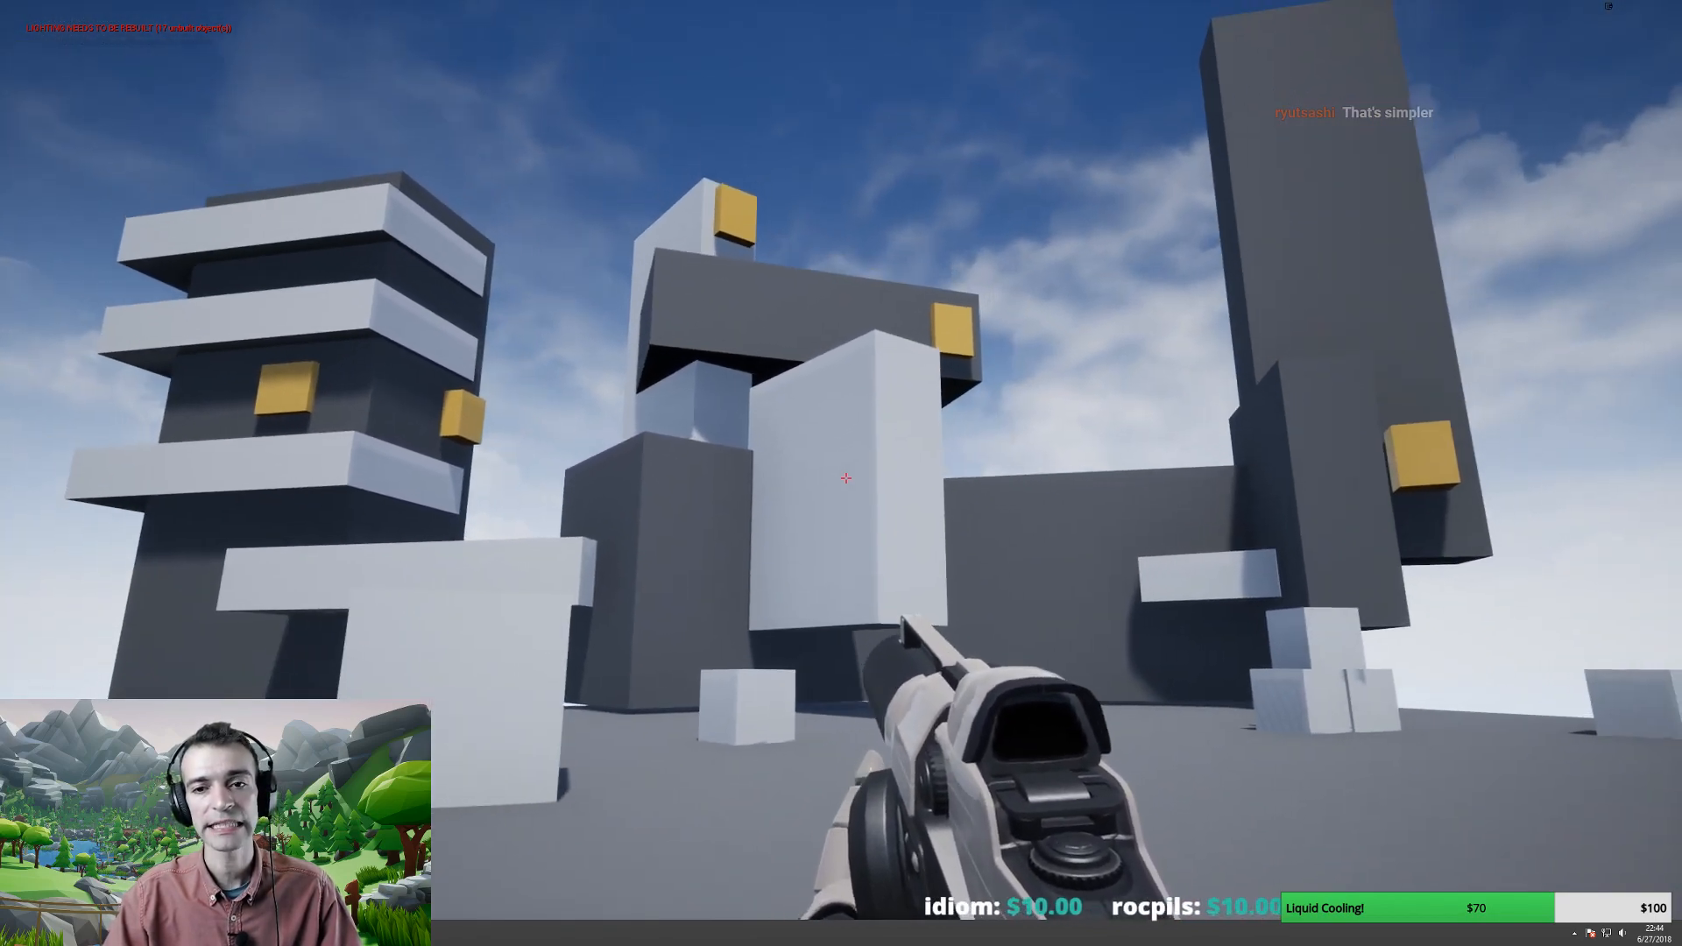
pyautogui.press('s')
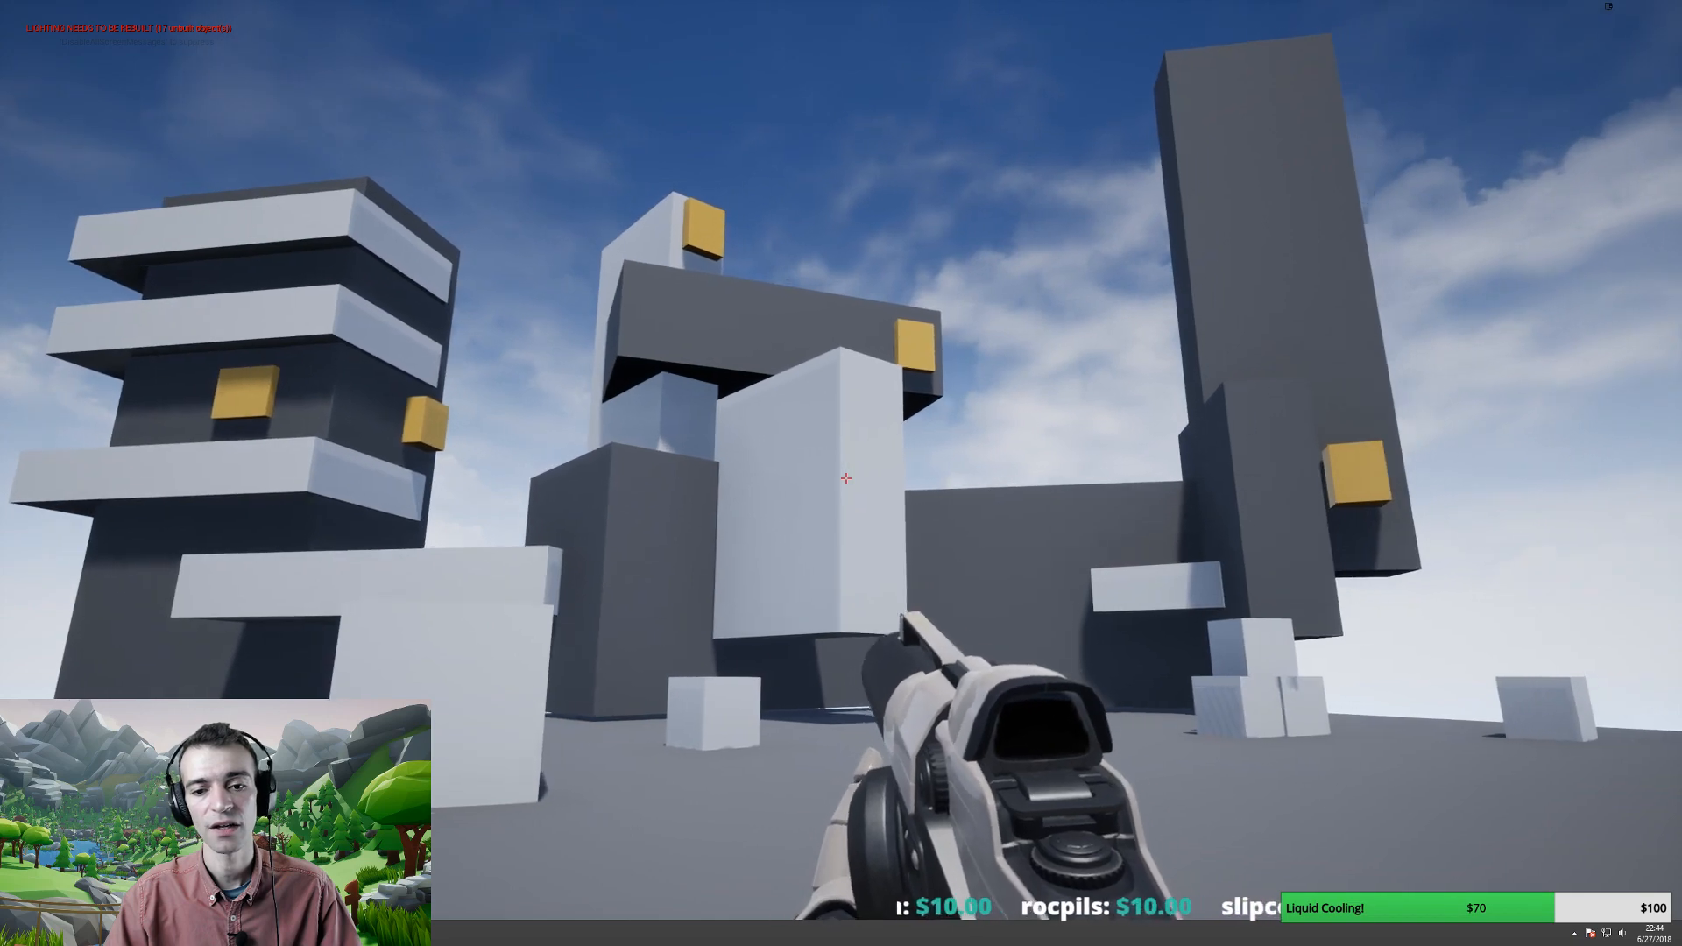
pyautogui.press('a')
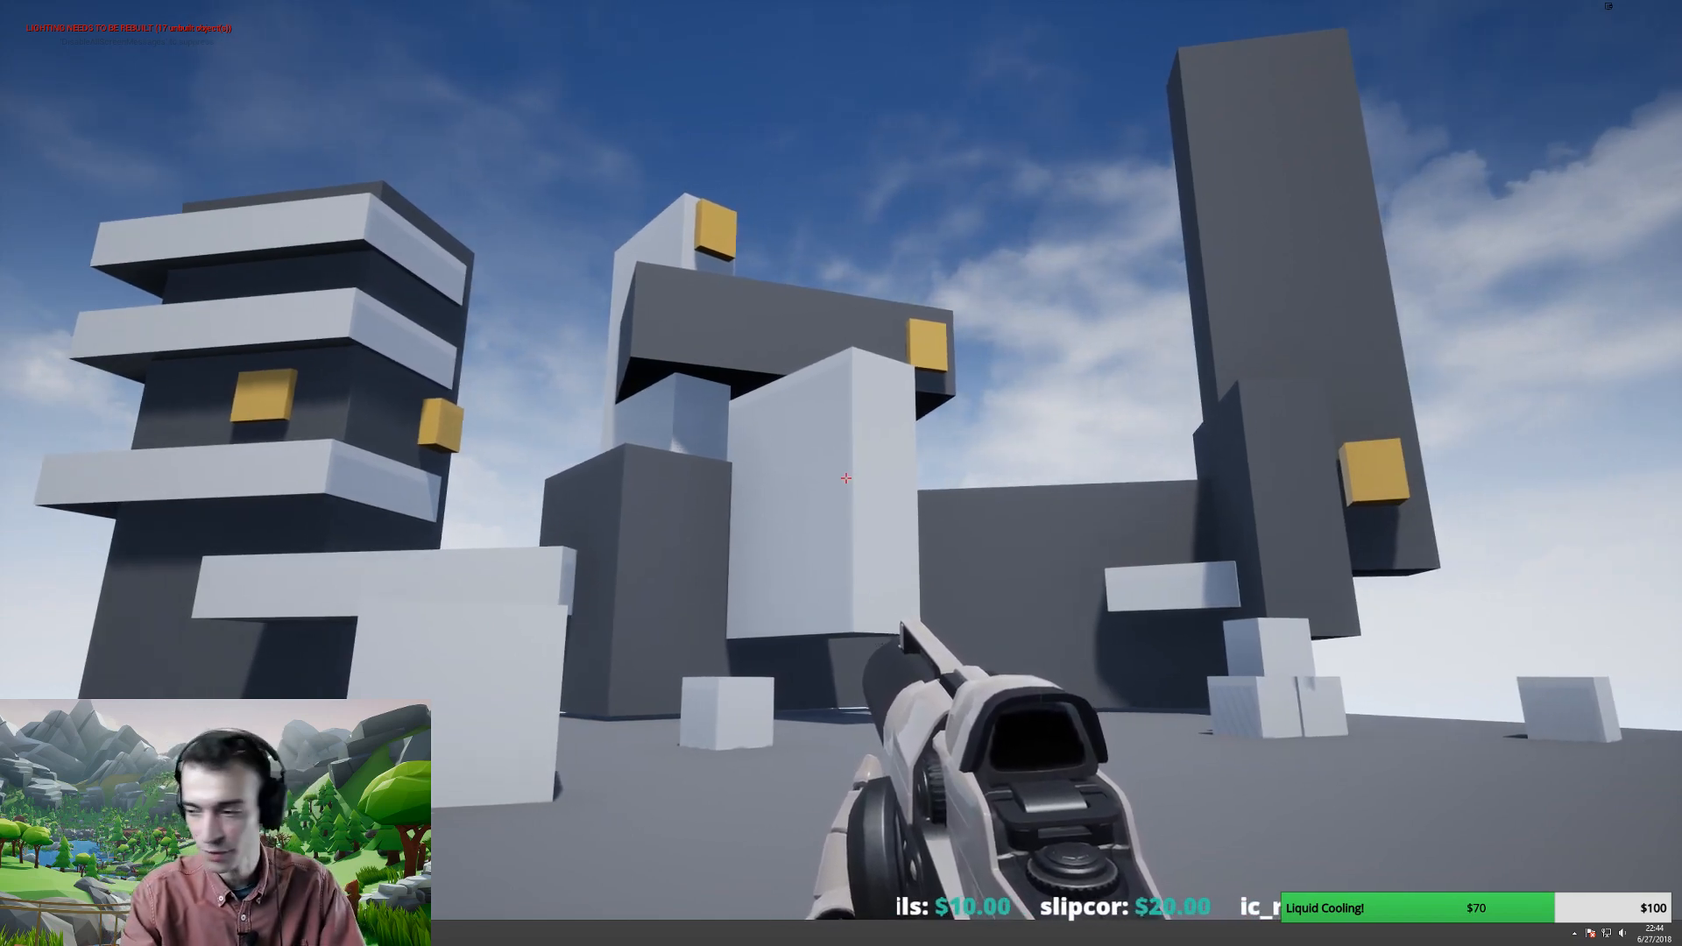
# - Capture a full-screen screenshot of the game view, then stop the play-test
pyautogui.press('Print')
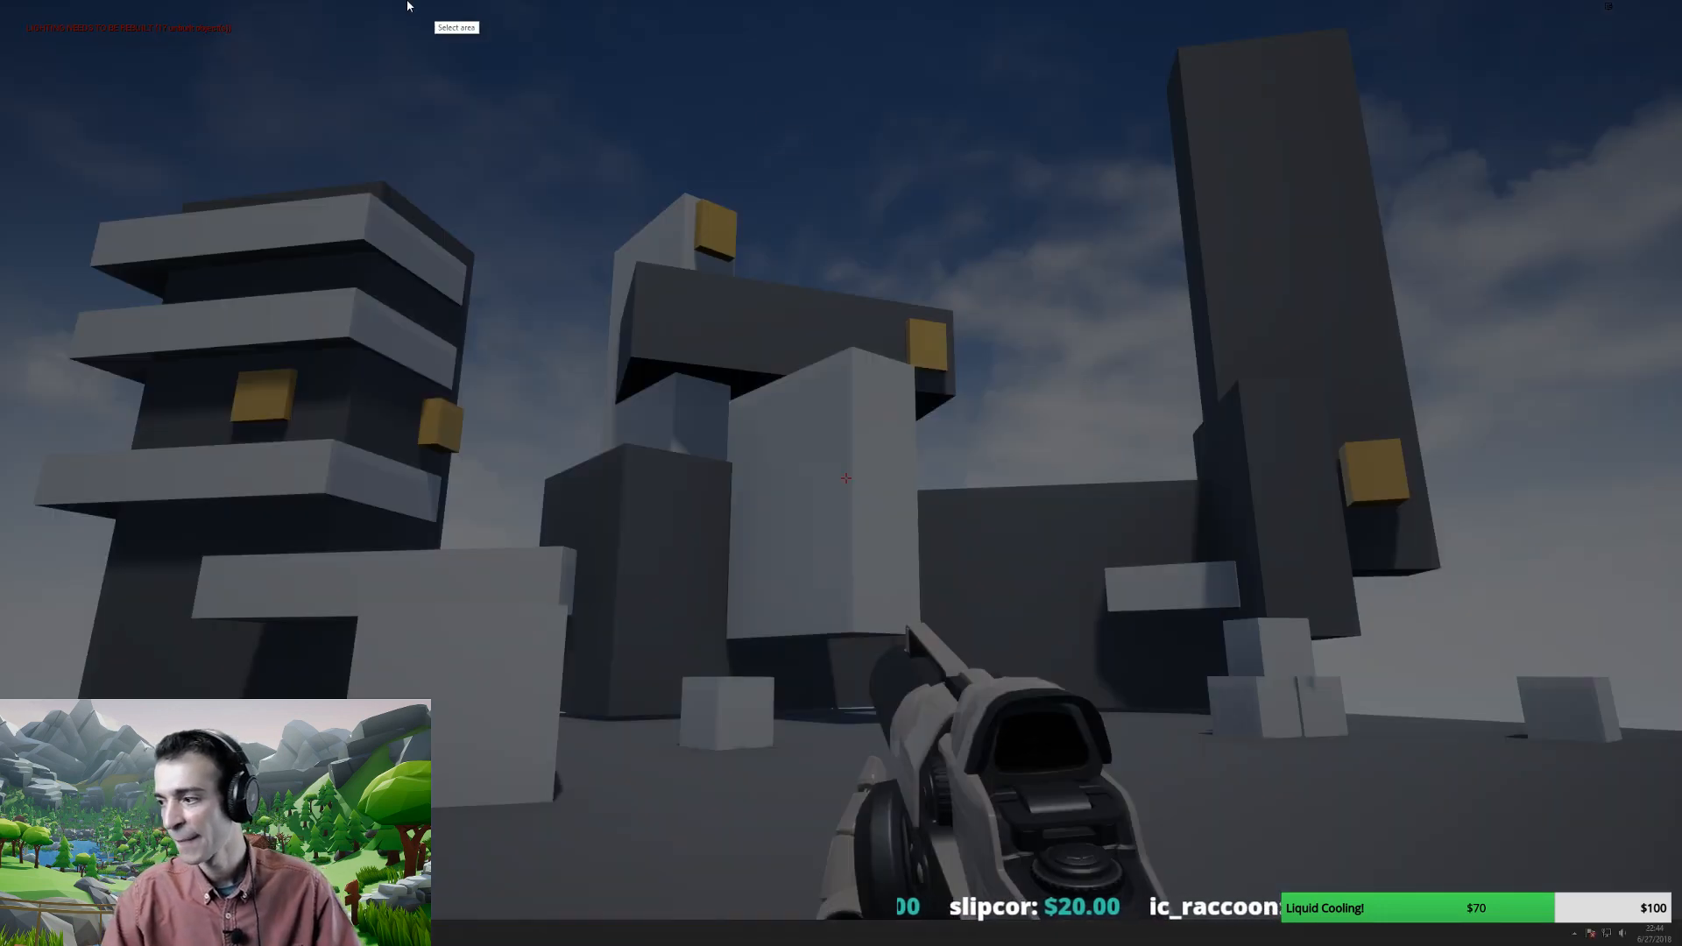
pyautogui.moveTo(1, 2); pyautogui.dragTo(1676, 918)
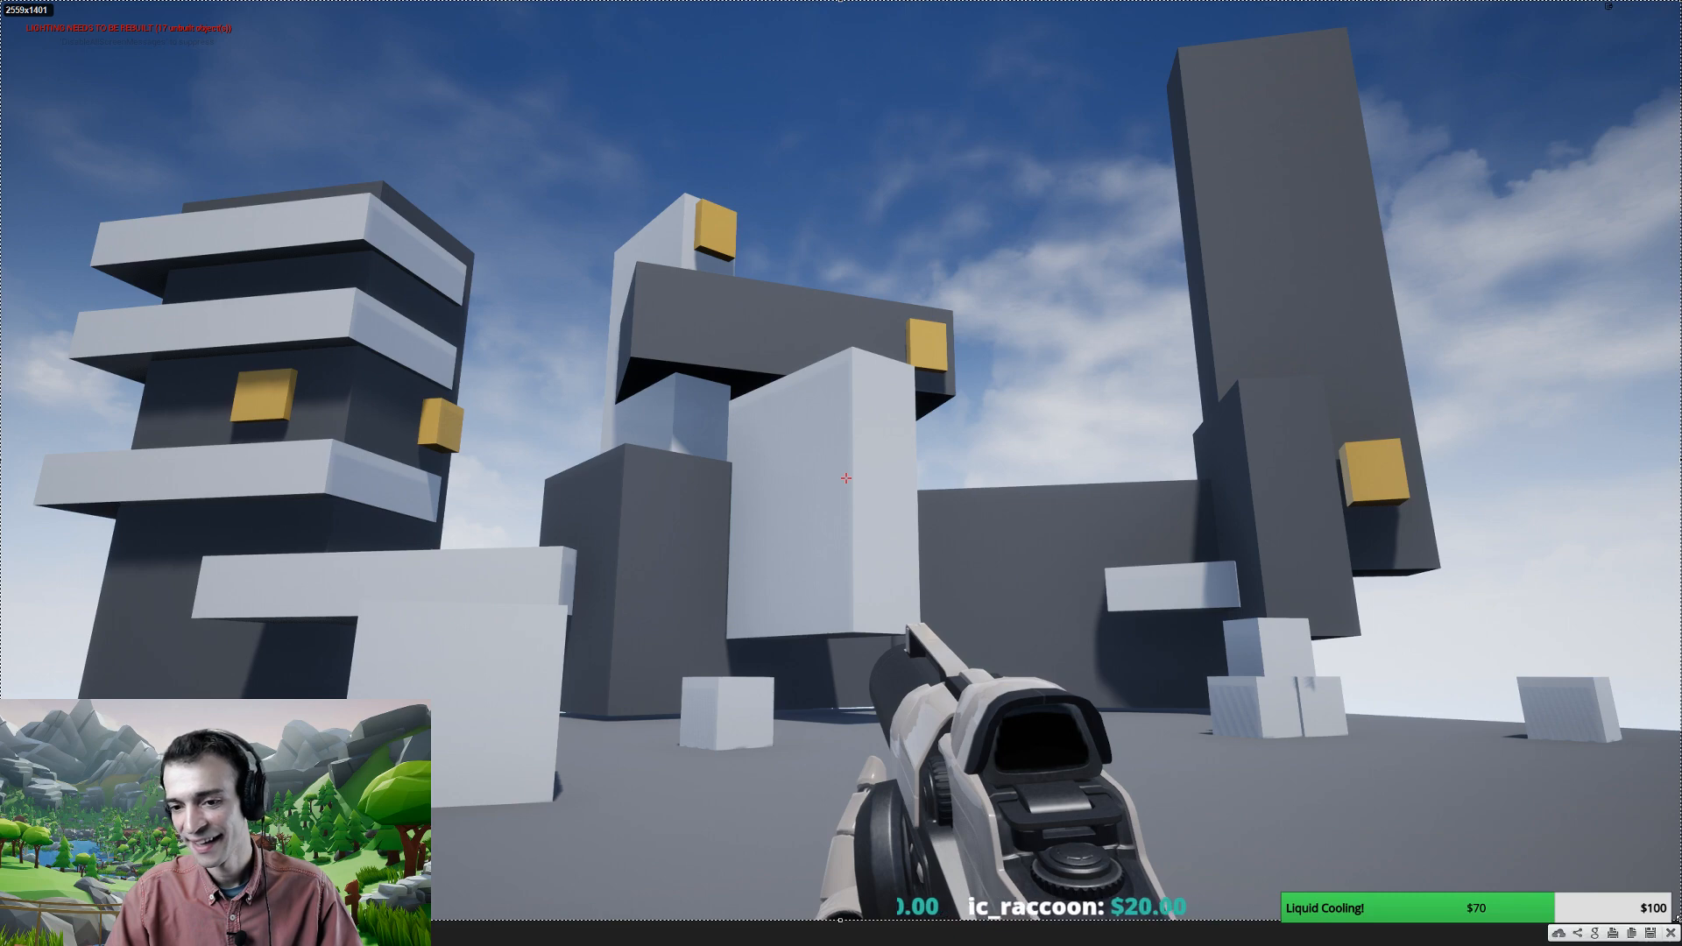
pyautogui.hotkey('ctrl', 'c')
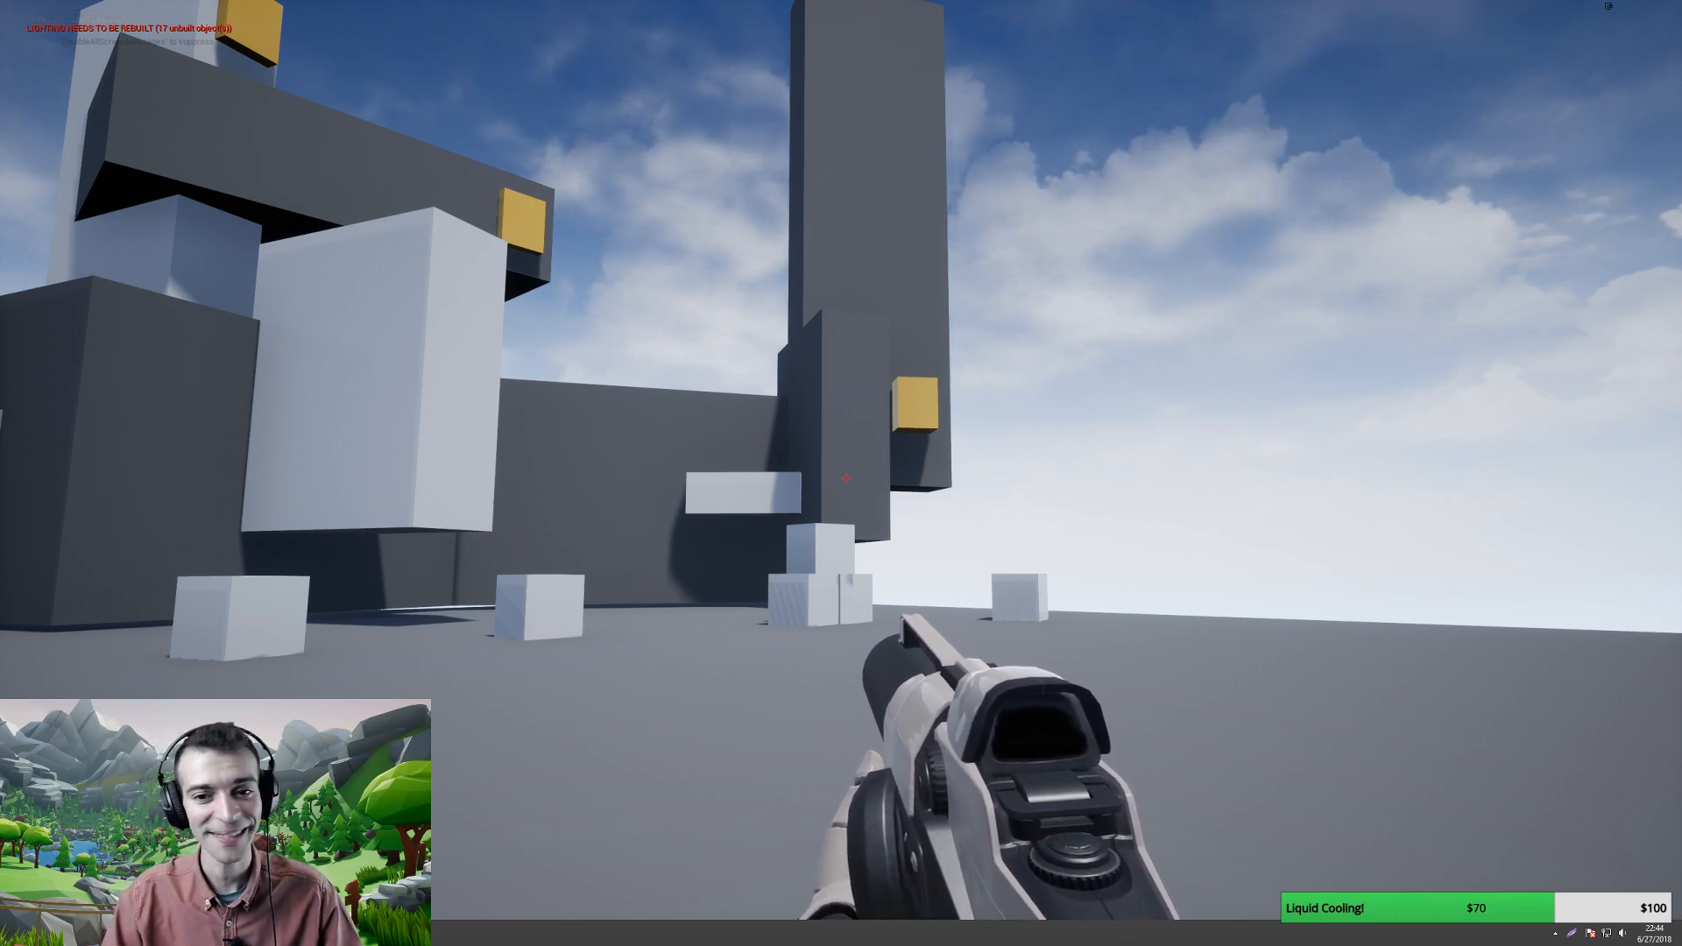
pyautogui.press('a')
pyautogui.press('Escape')
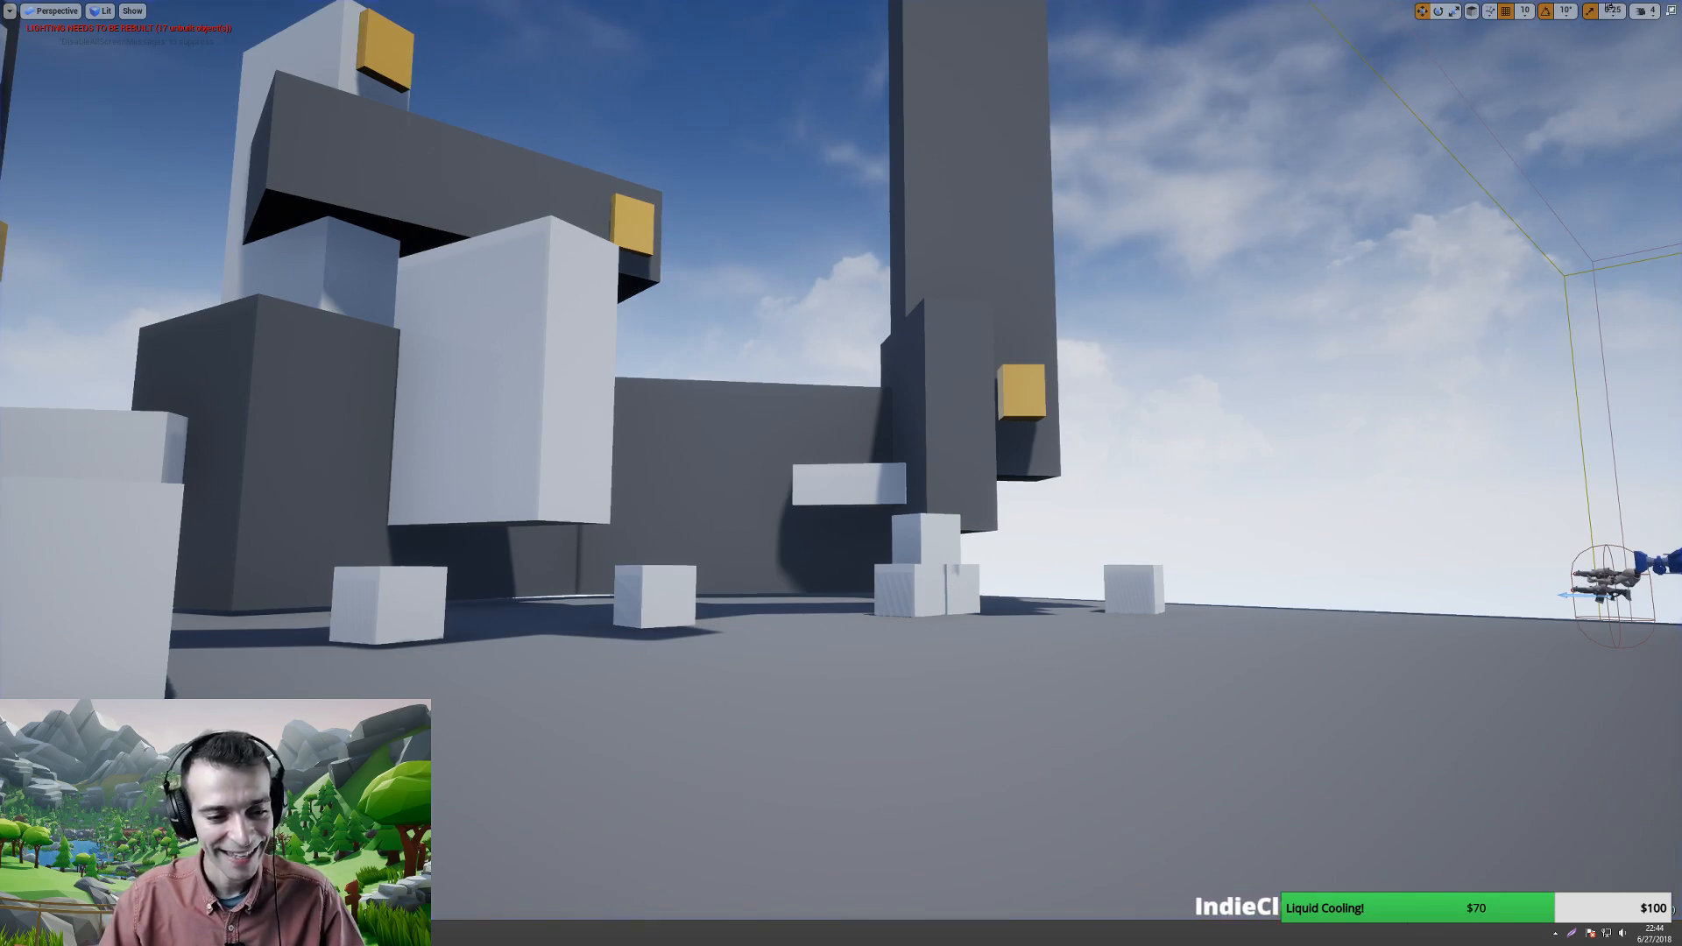
# - In the GDD, delete the old large-scale puzzle image and put the new arena screenshot there
pyautogui.hotkey('alt', 'Tab')
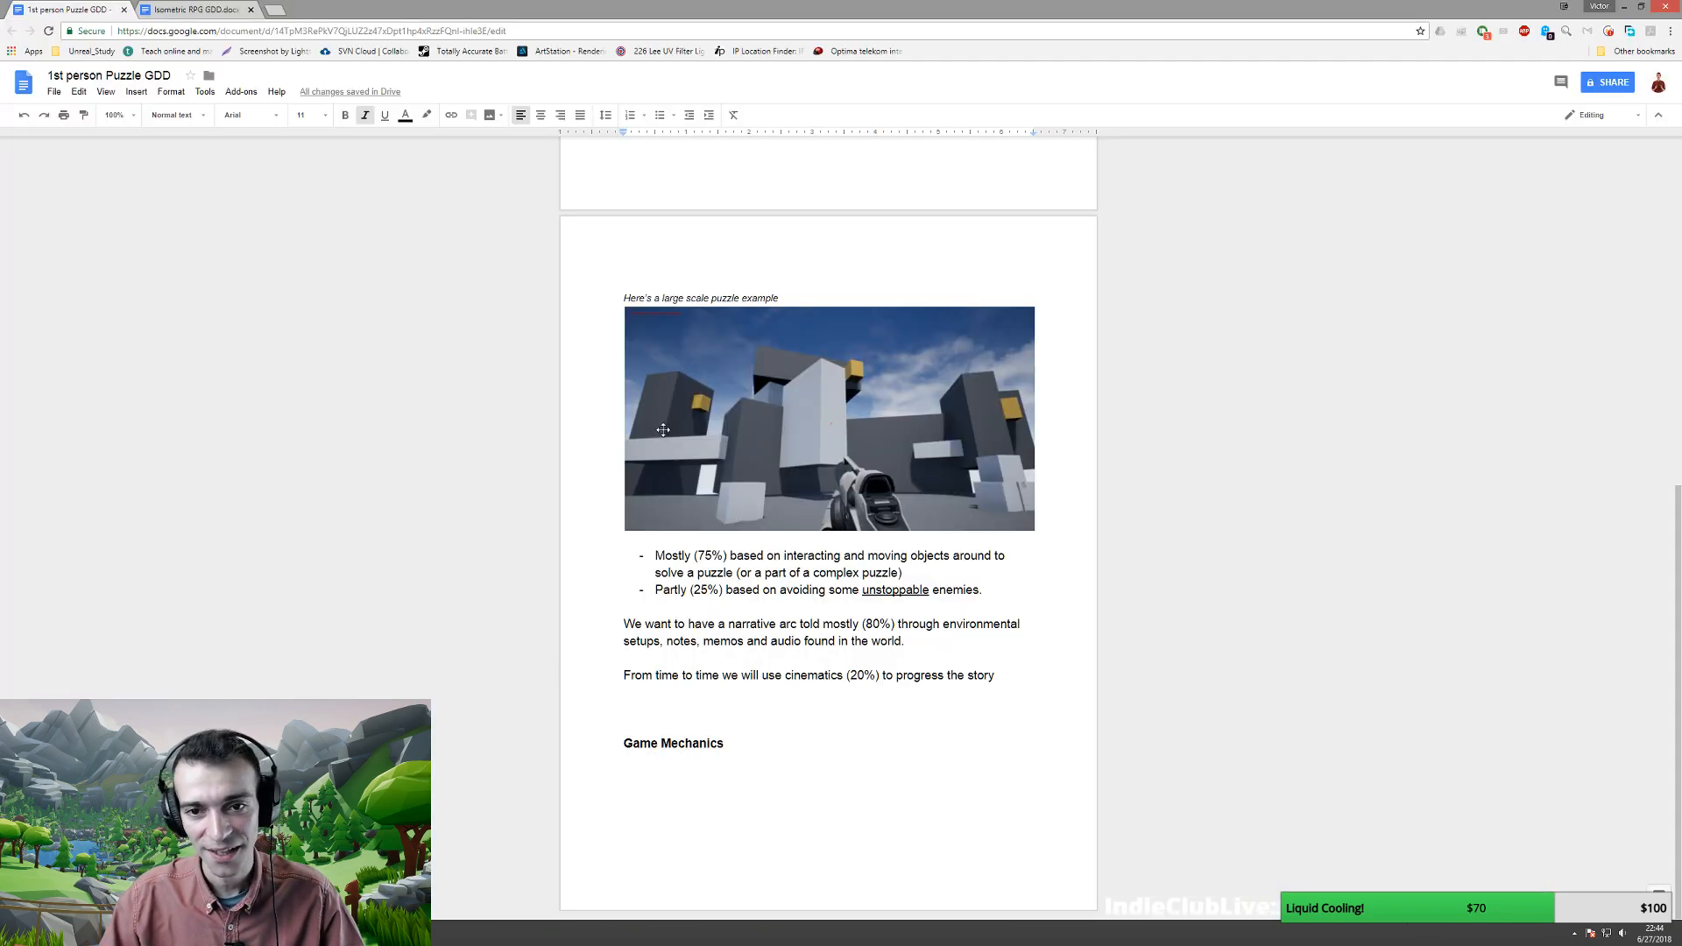
pyautogui.scroll(7, 663, 429)
pyautogui.click(766, 463)
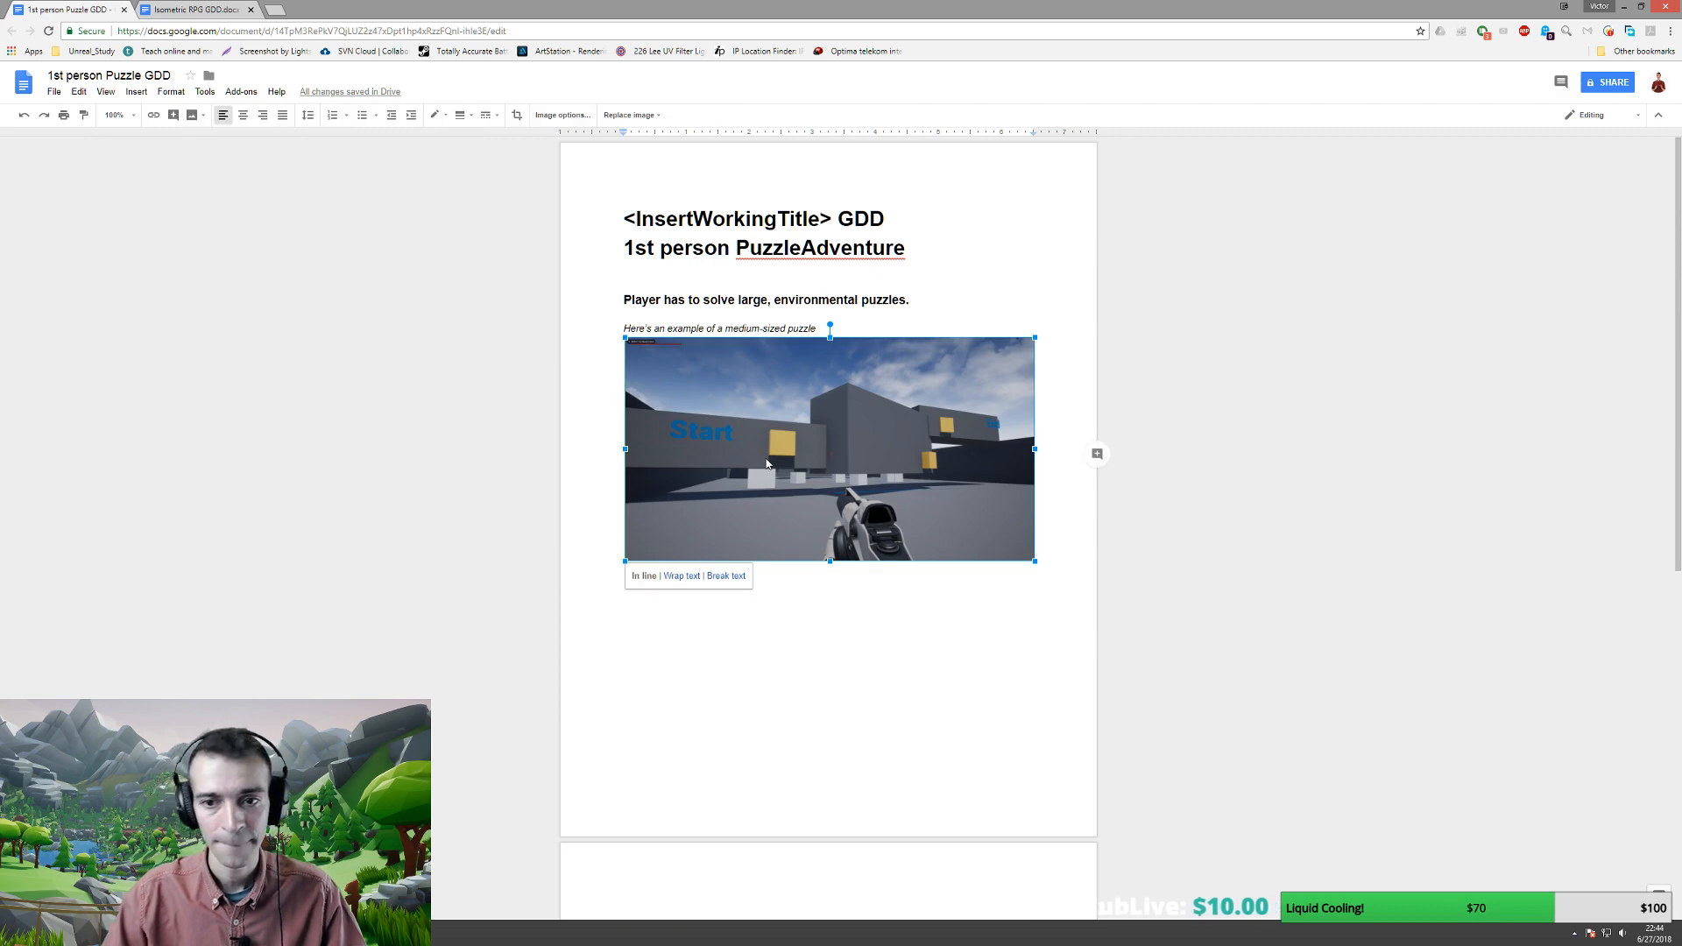
pyautogui.scroll(-6, 767, 473)
pyautogui.click(767, 538)
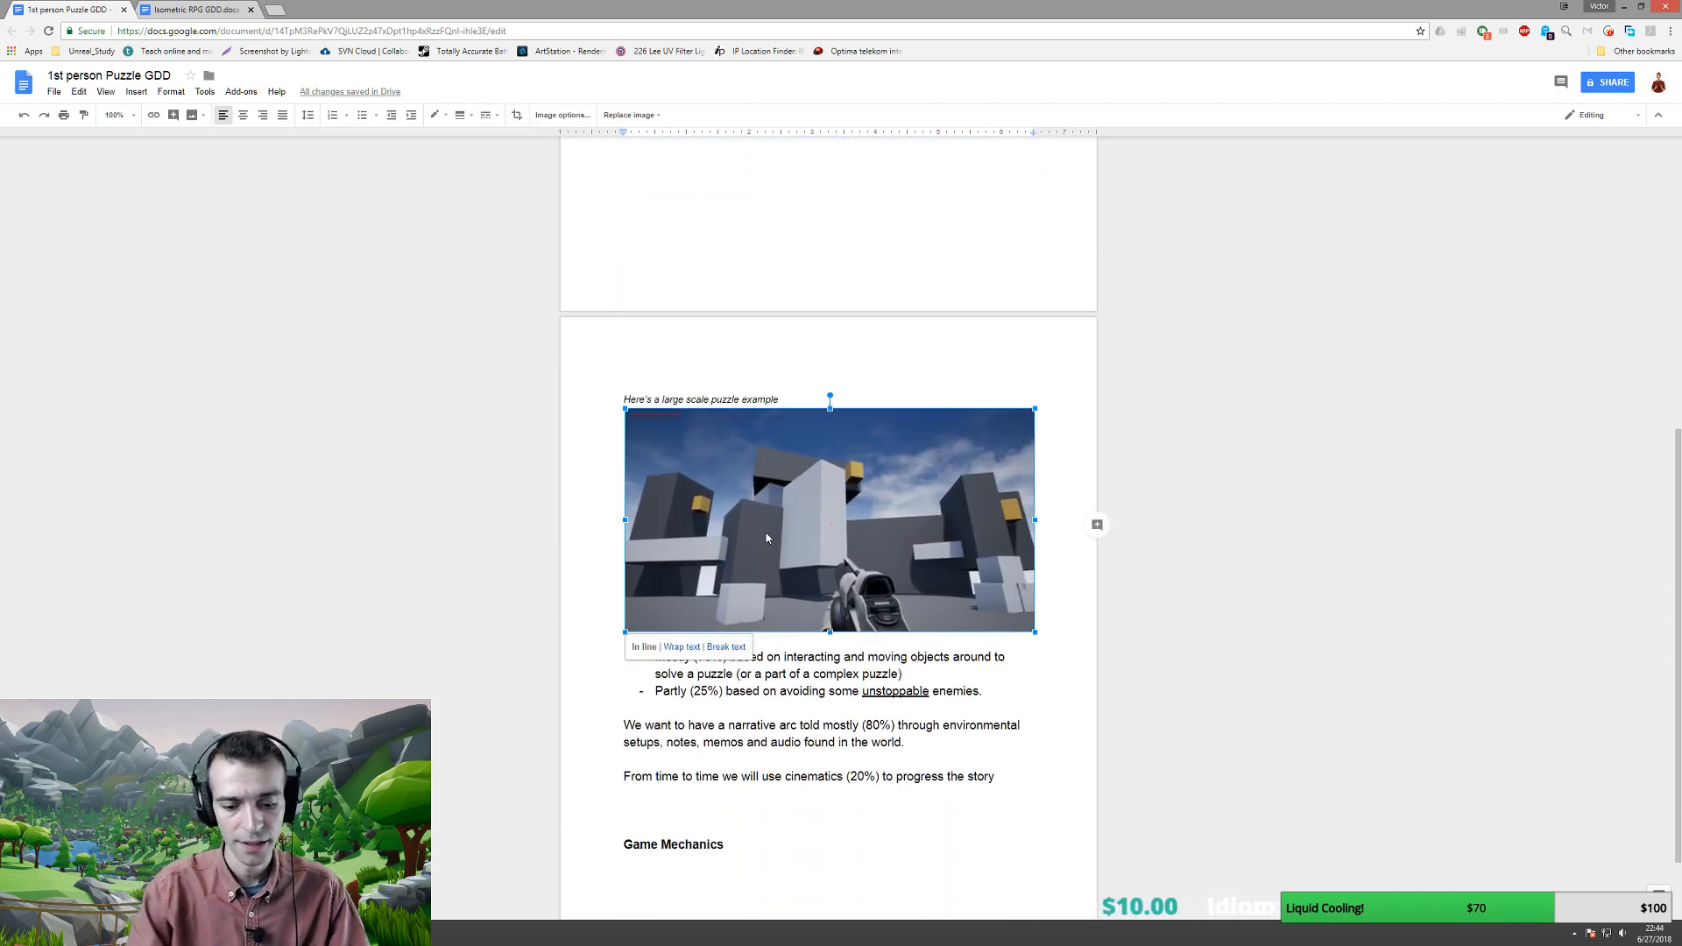
pyautogui.press('Delete')
pyautogui.hotkey('ctrl', 'z')
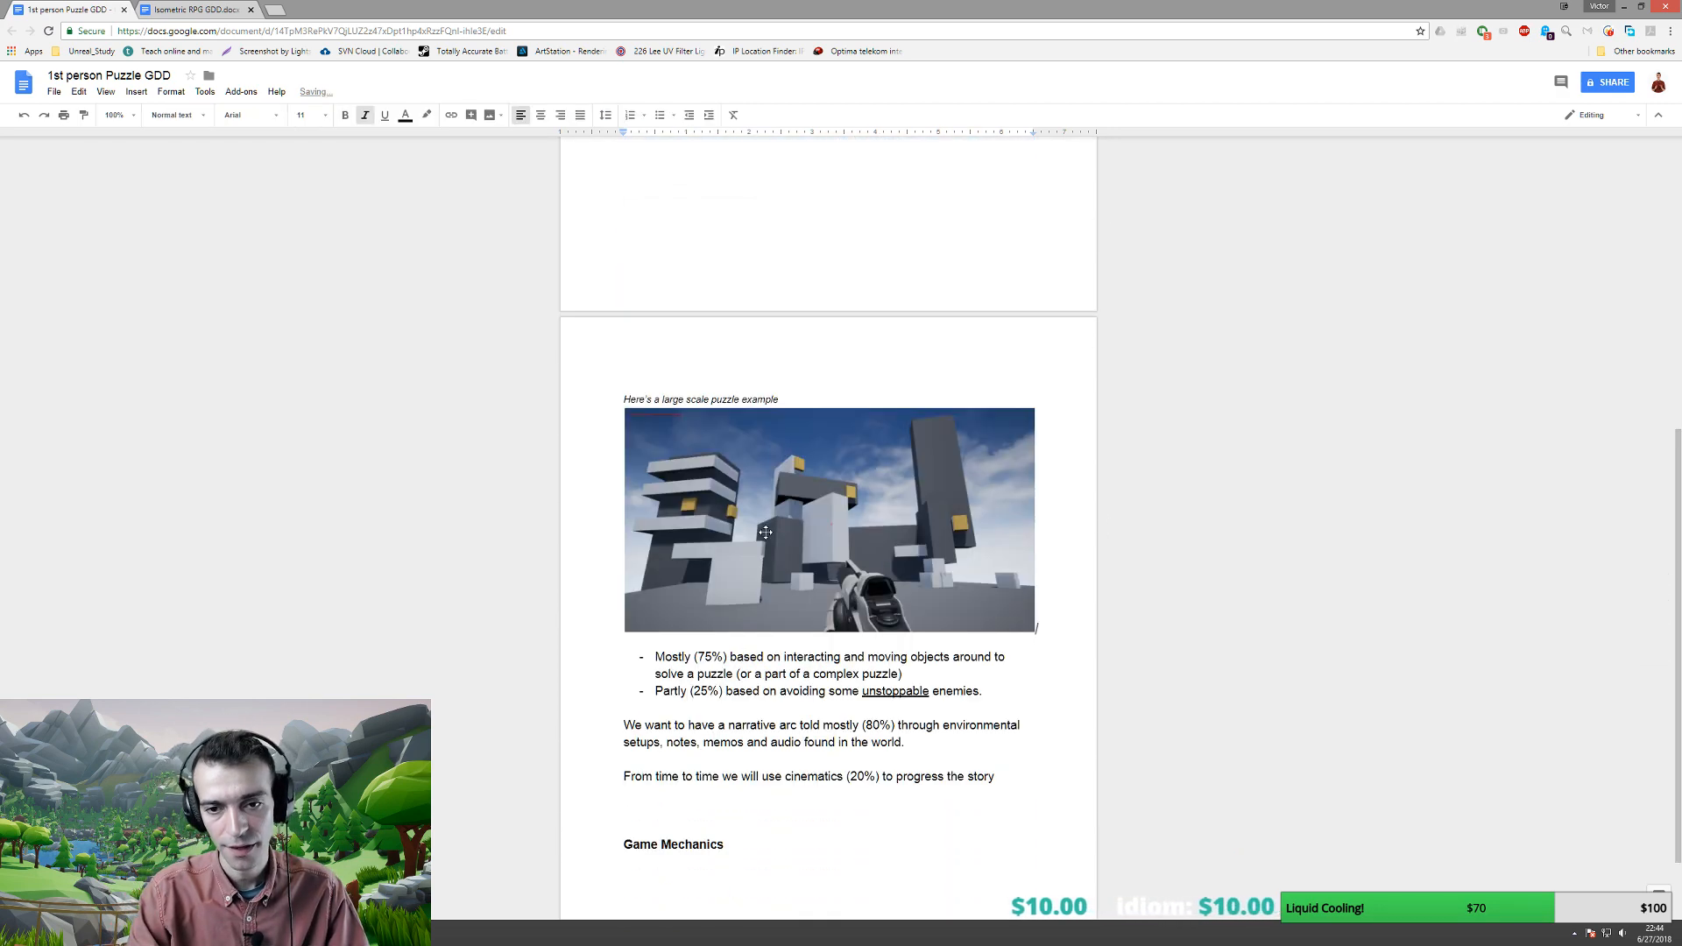
pyautogui.scroll(4, 789, 435)
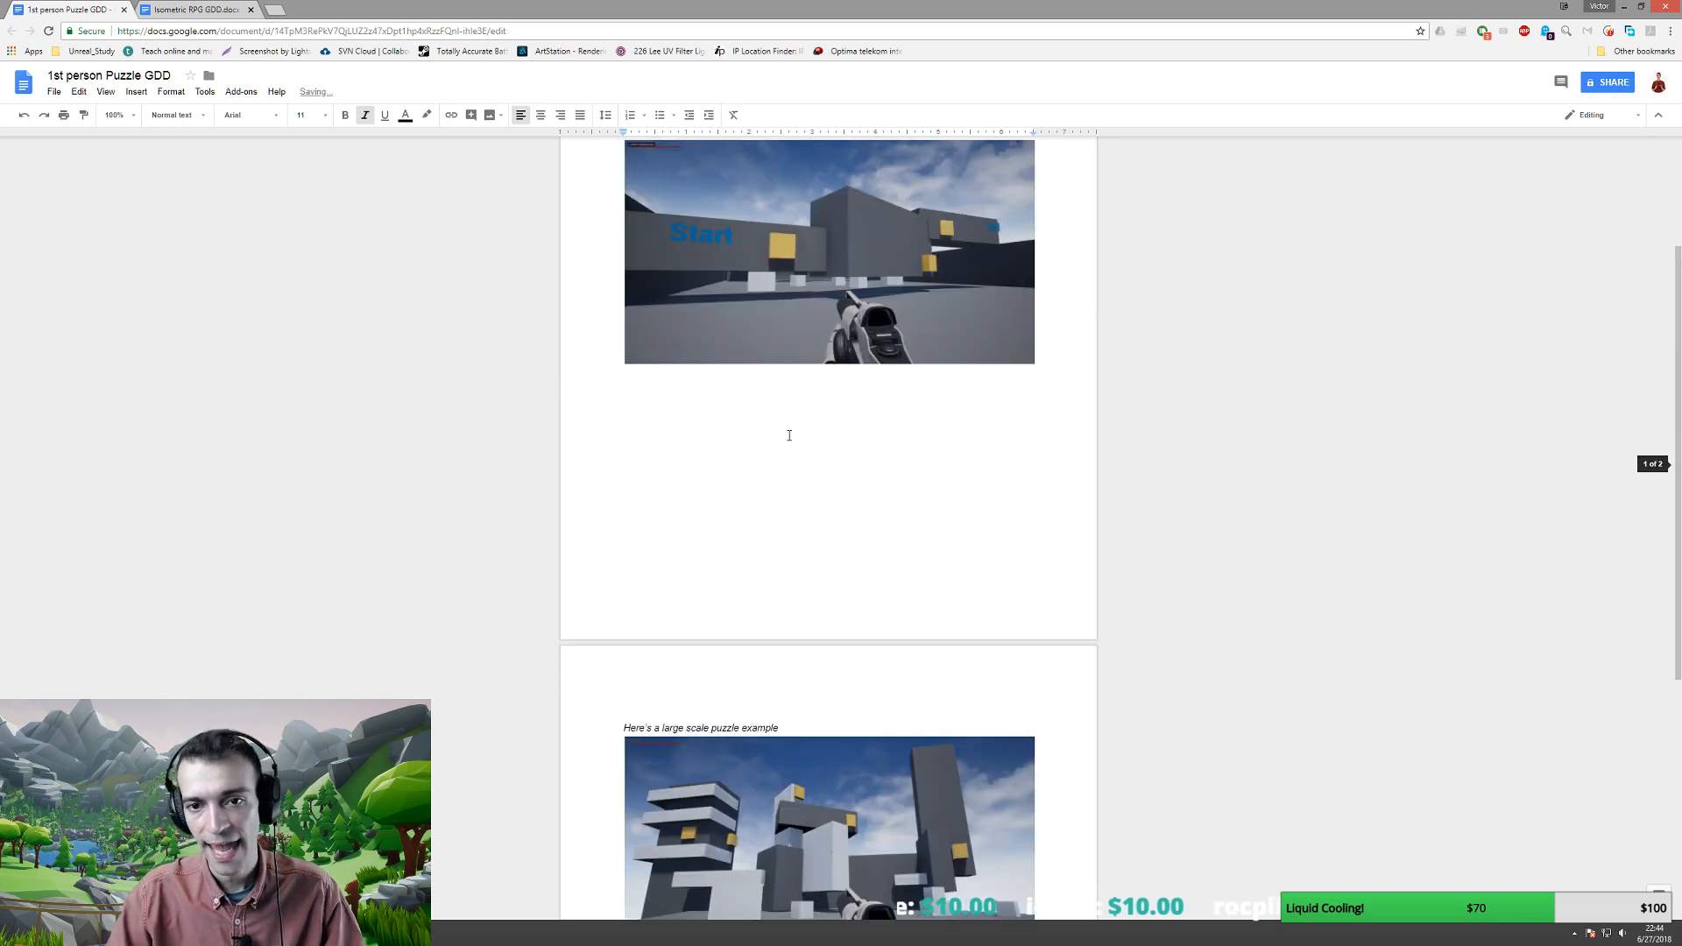
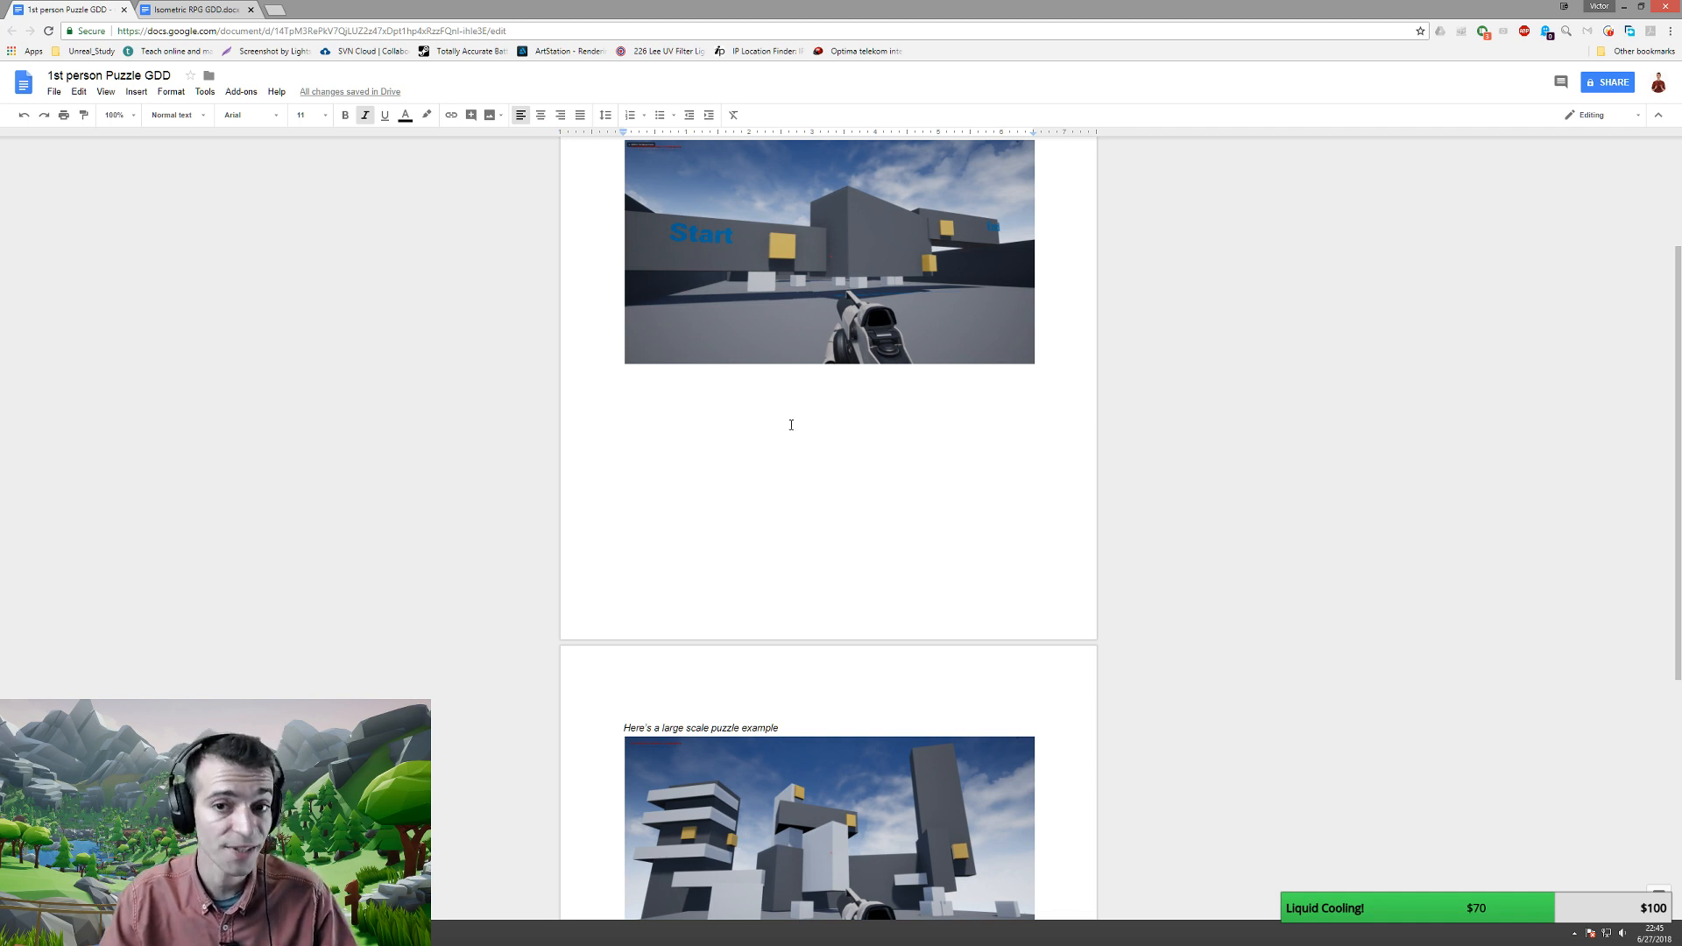
# - Place the caret on the blank line under the first screenshot in the GDD
pyautogui.scroll(3, 791, 425)
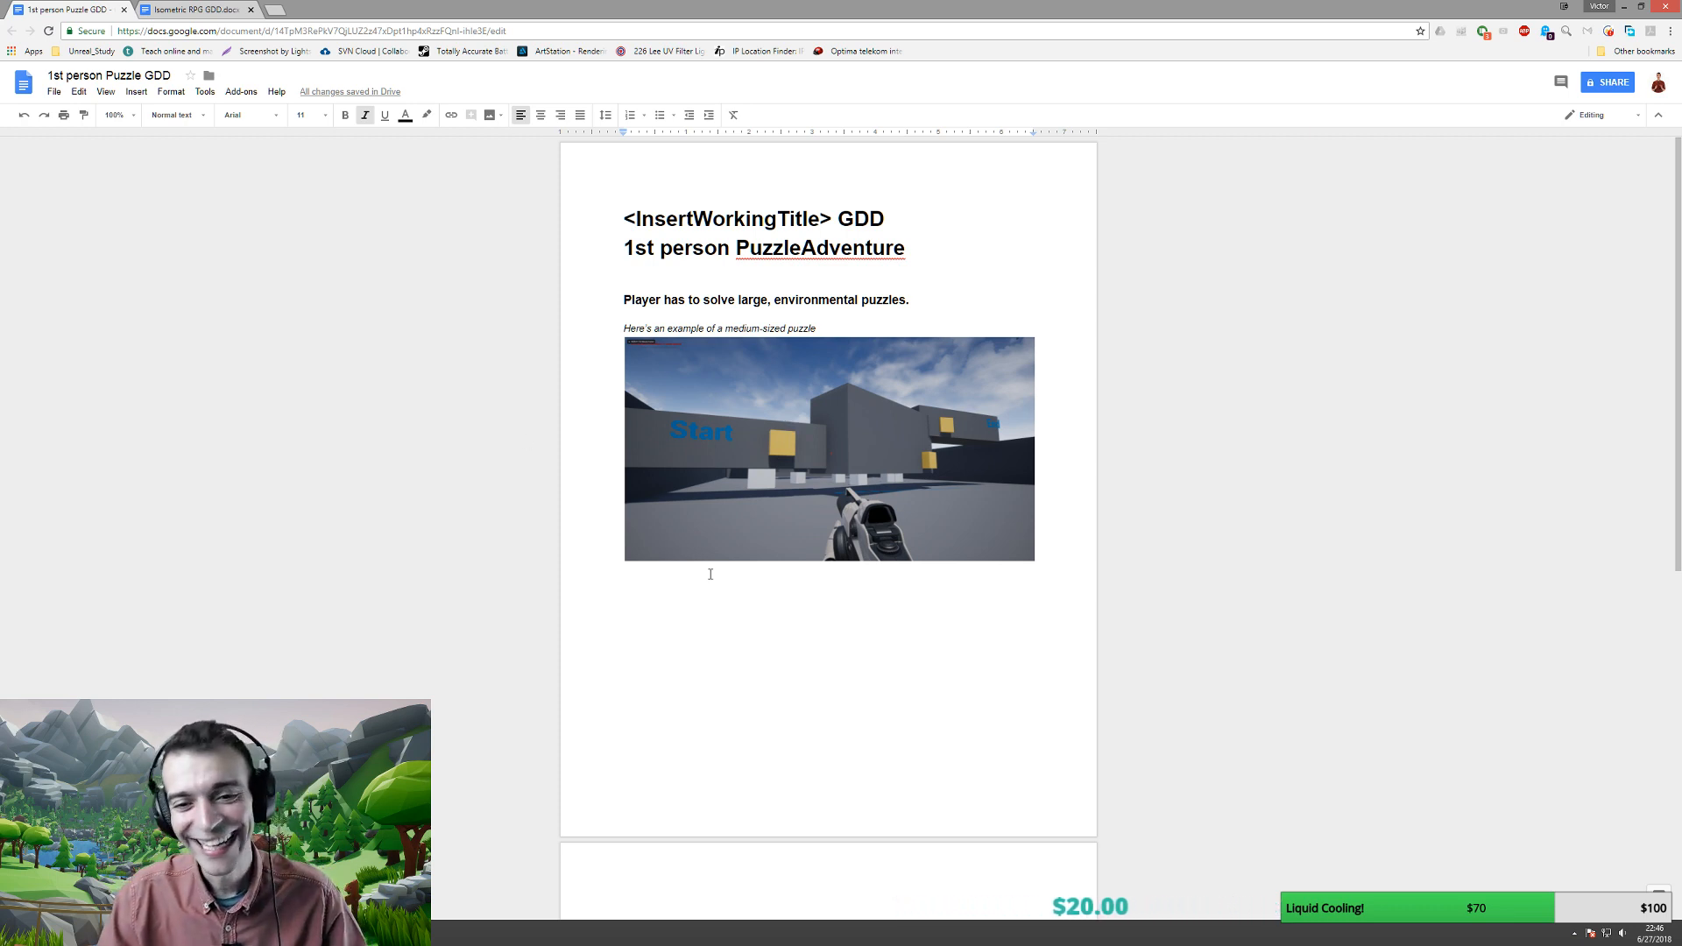
pyautogui.scroll(-4, 709, 571)
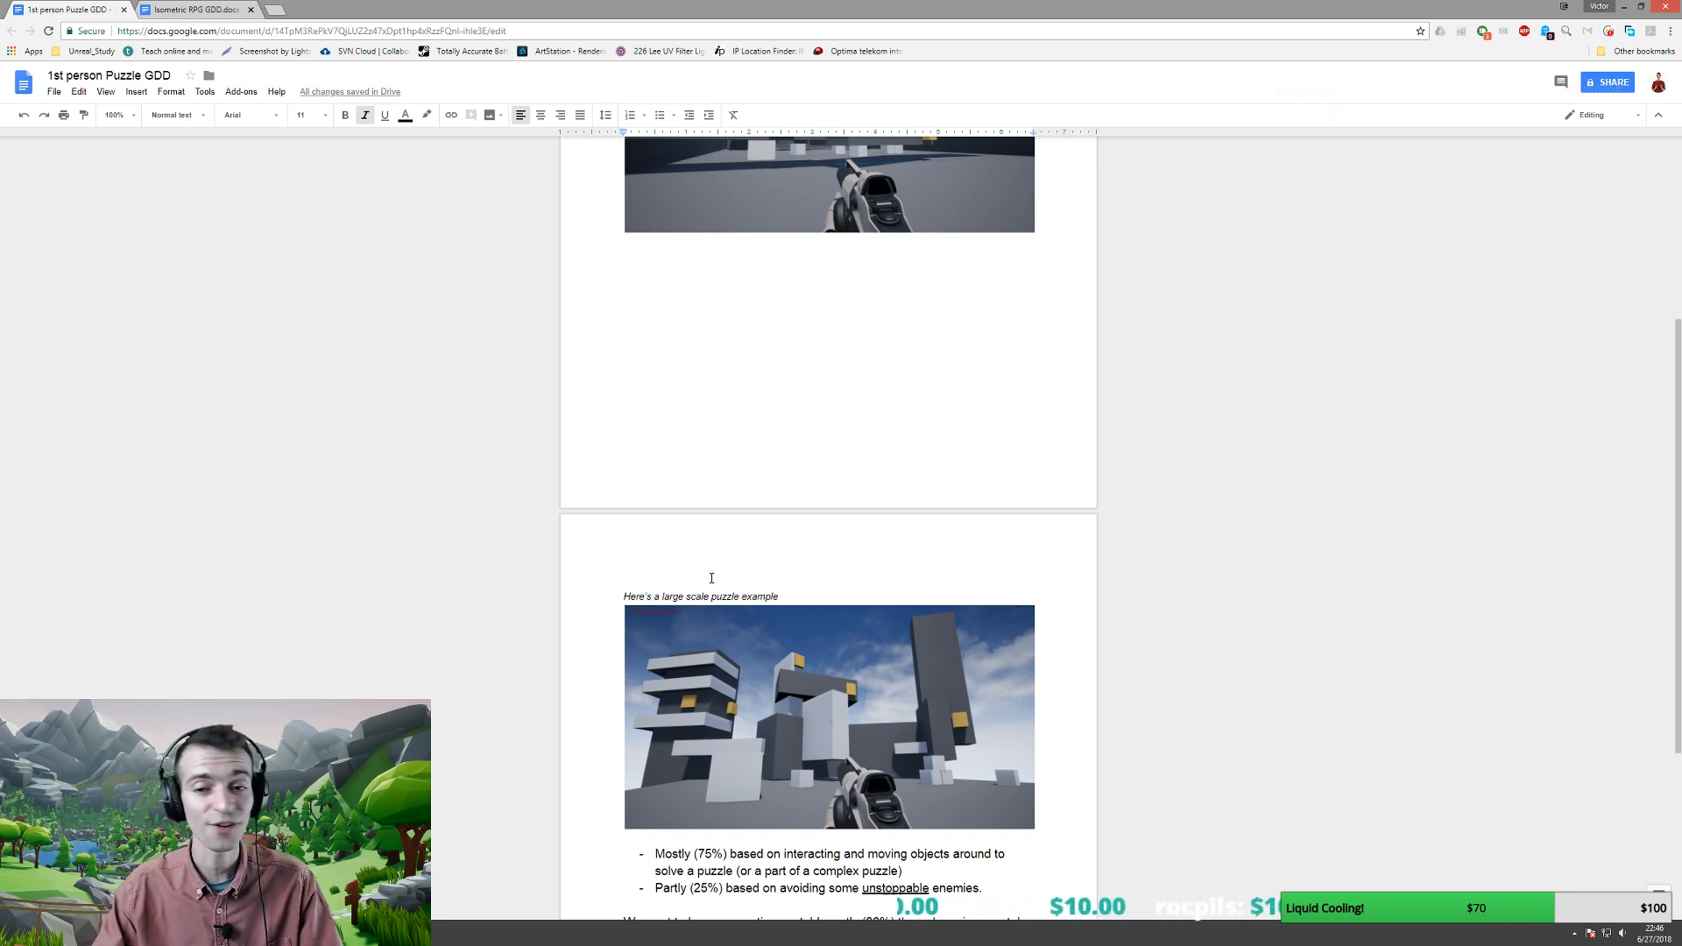
pyautogui.click(630, 265)
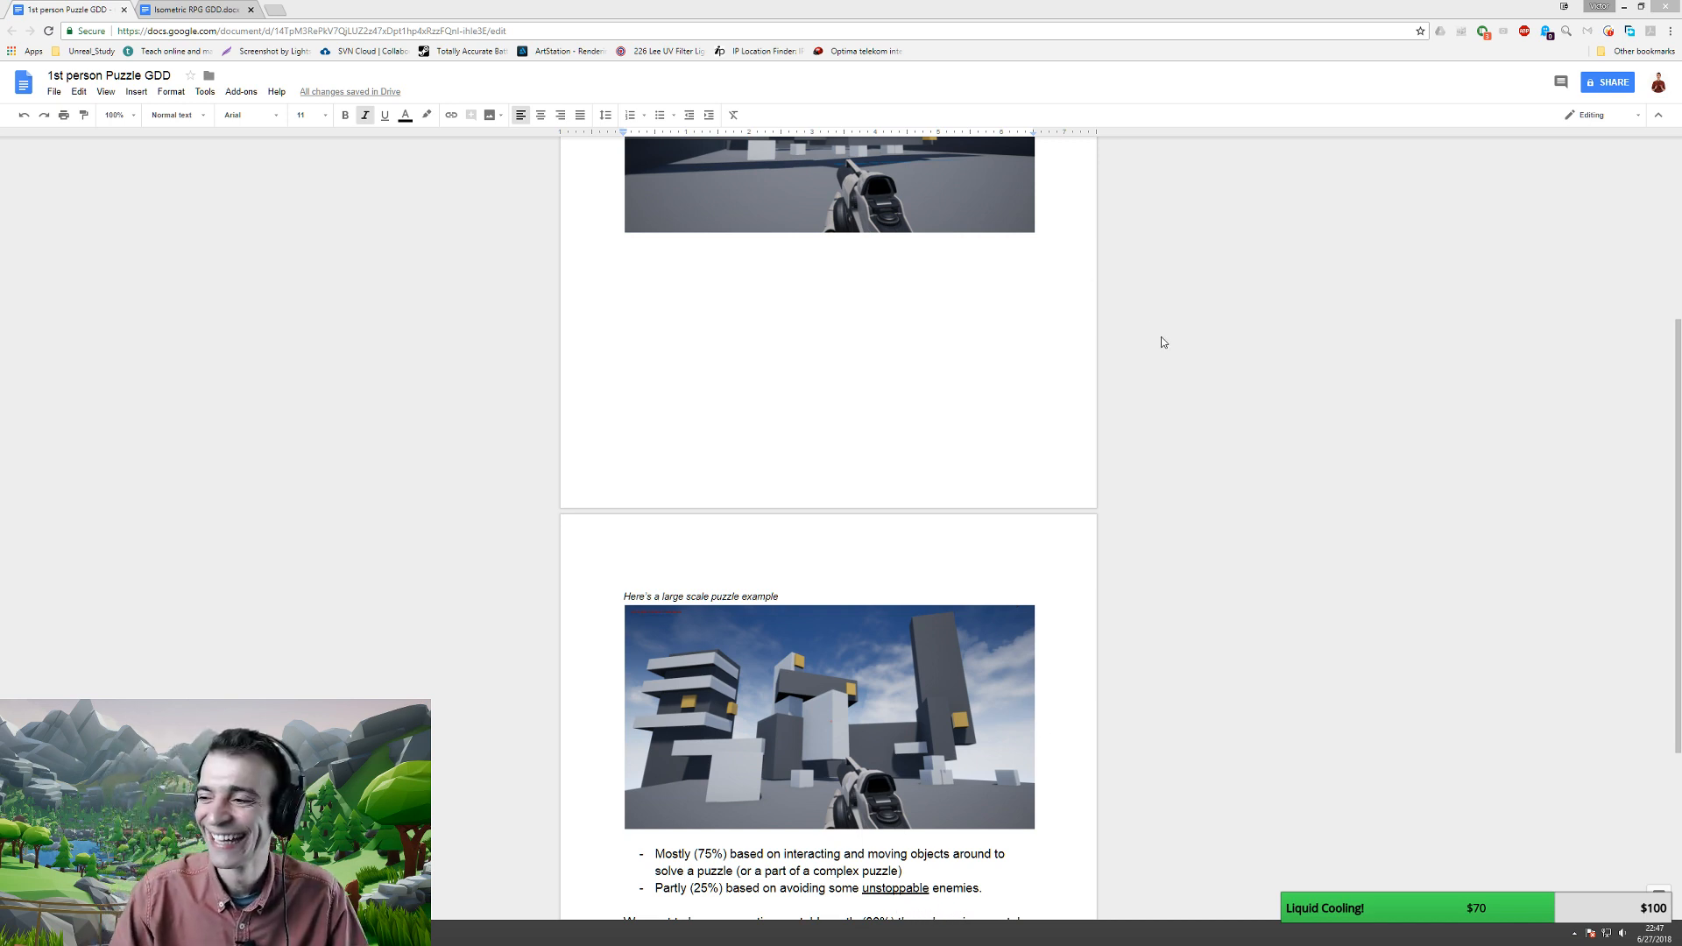
# - Return to Unreal, exit full-screen to restore the editor panels, and look up at the towers
pyautogui.click(816, 6)
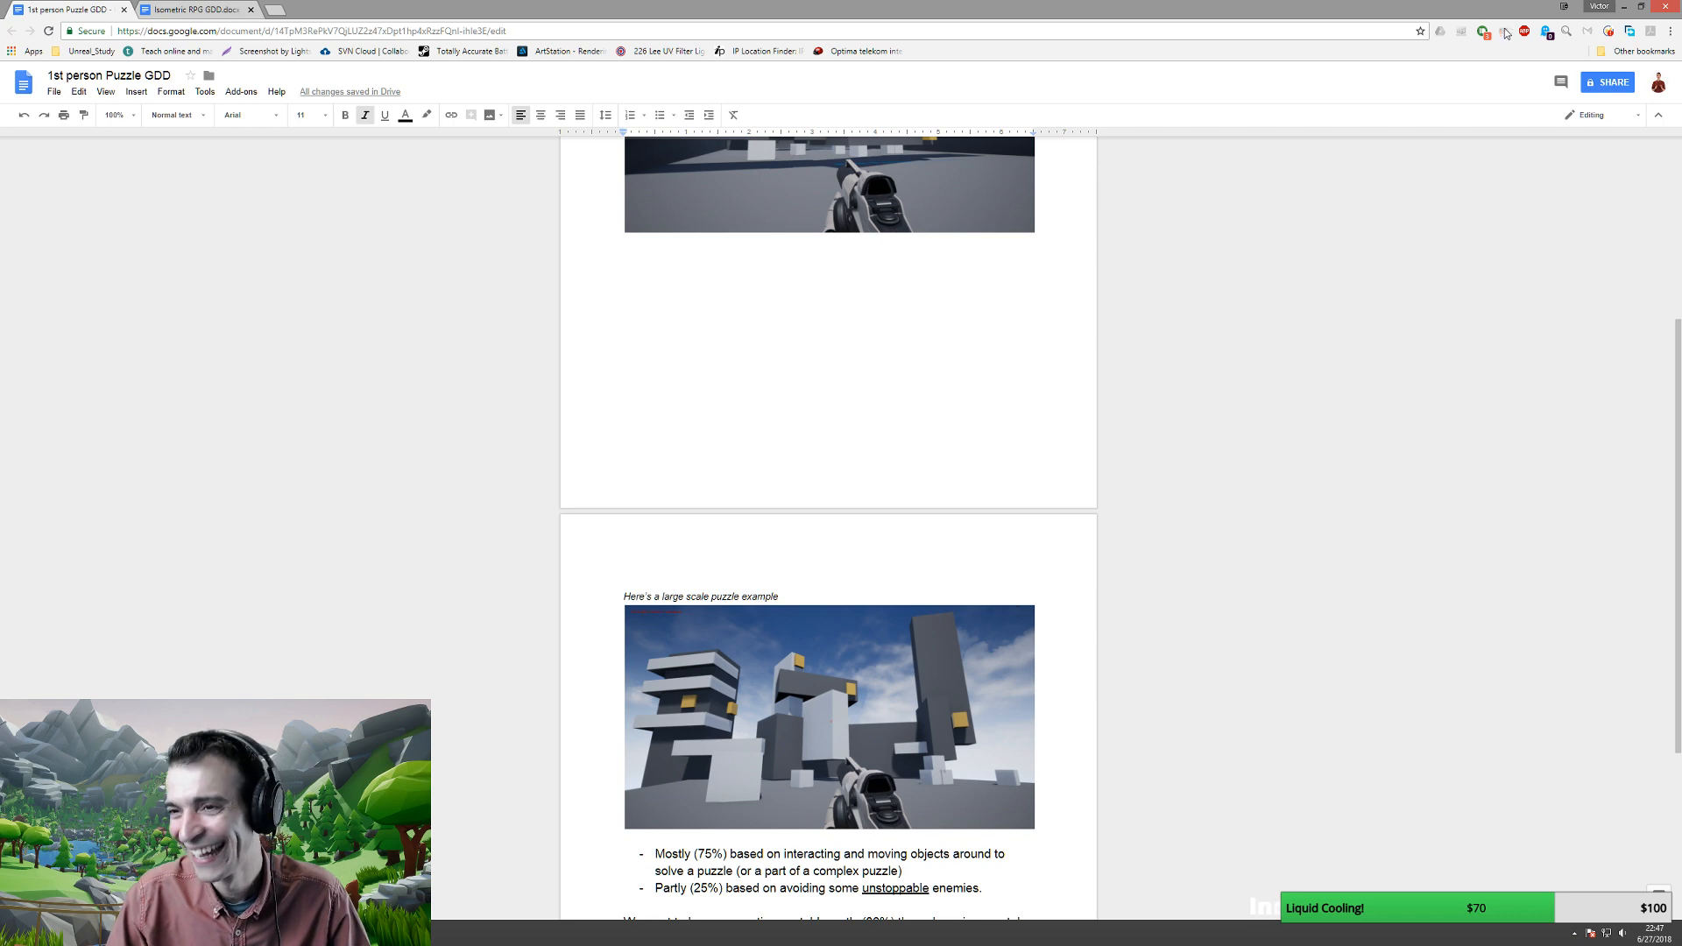
pyautogui.hotkey('alt', 'Tab')
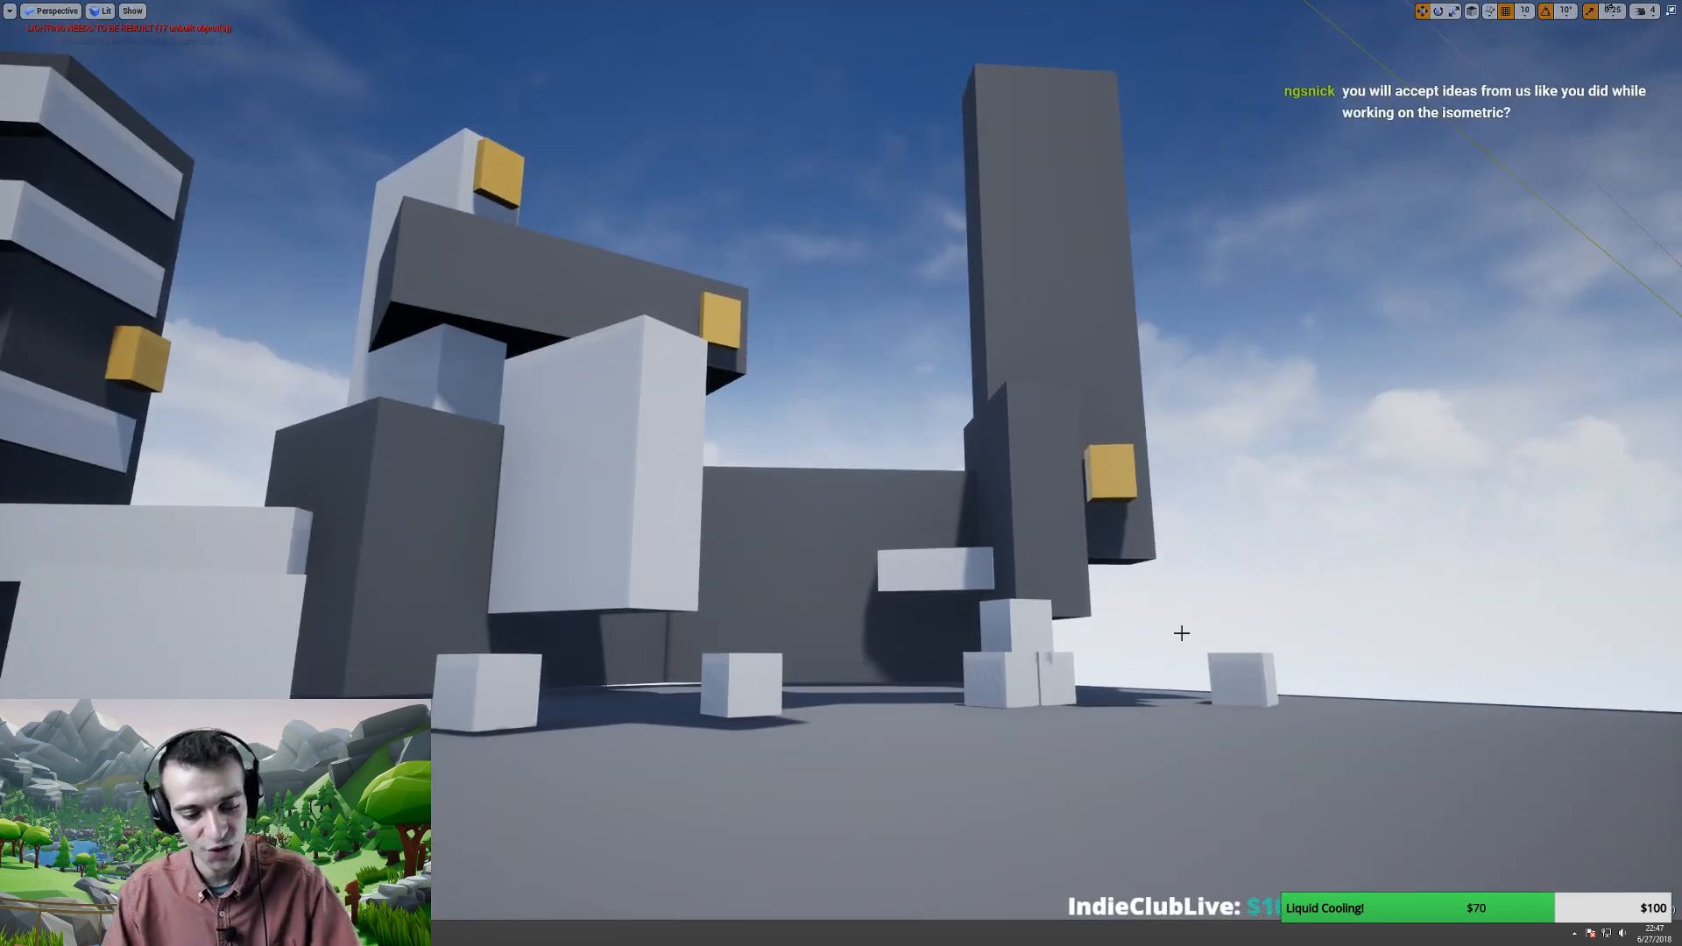
pyautogui.press('F11')
pyautogui.moveTo(752, 489); pyautogui.dragTo(703, 444, button='right')
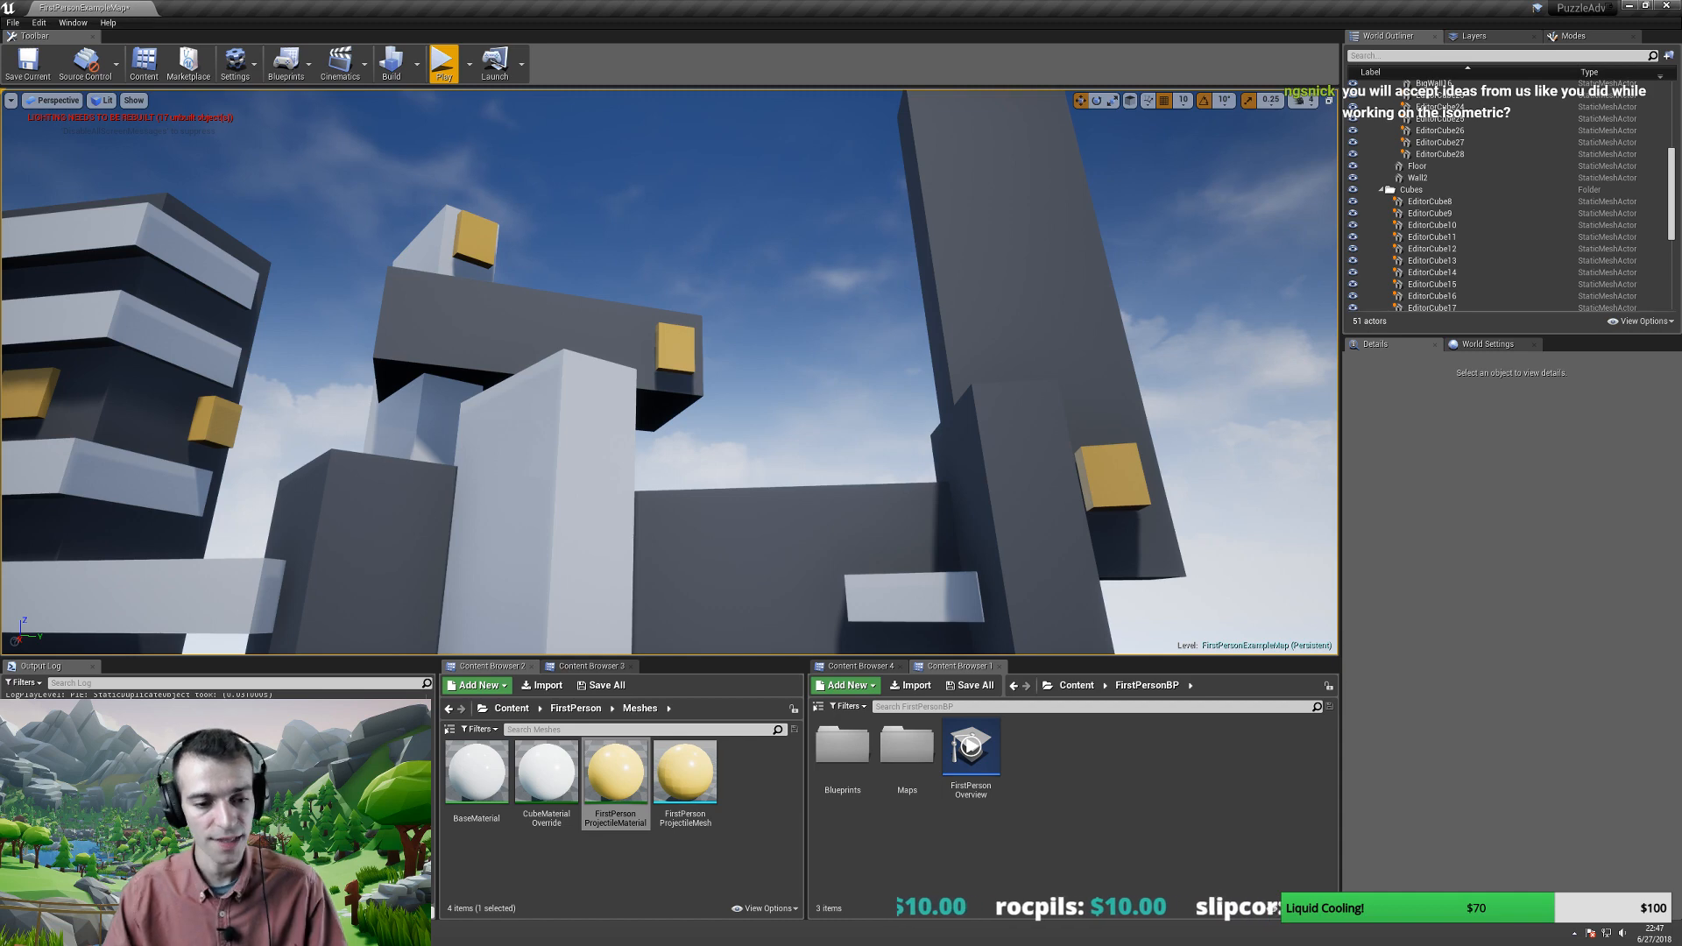
# - Add a non-bold, italic 'TBD' line under the Game Mechanics heading
pyautogui.hotkey('alt', 'Tab')
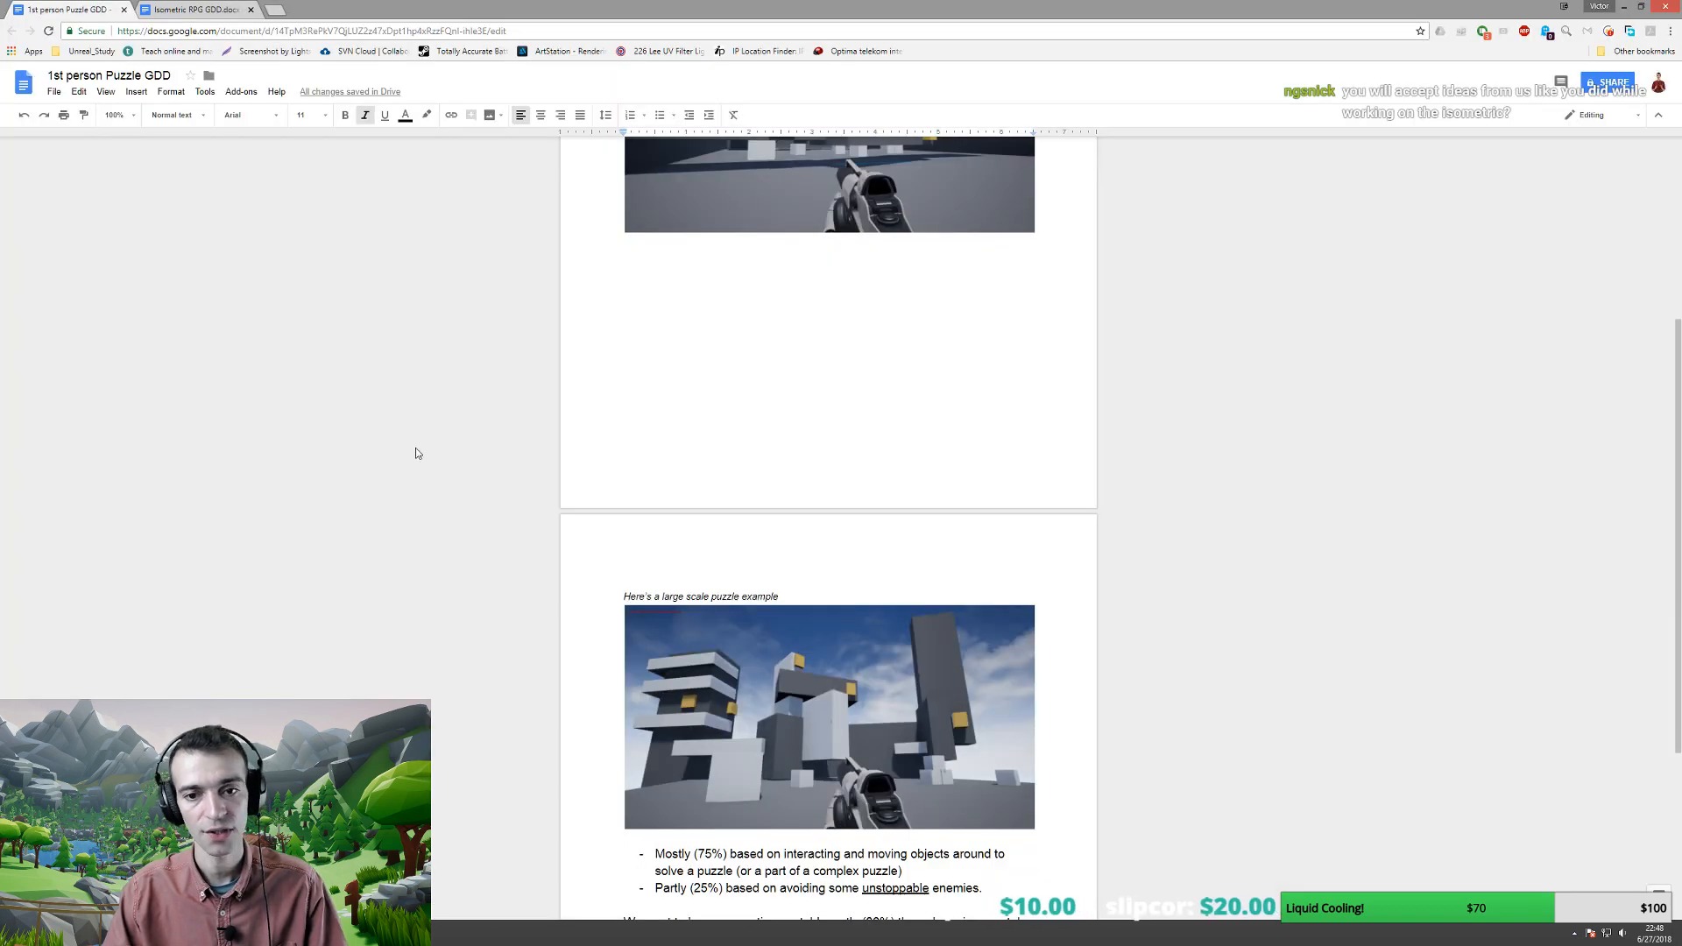
pyautogui.scroll(-3, 789, 526)
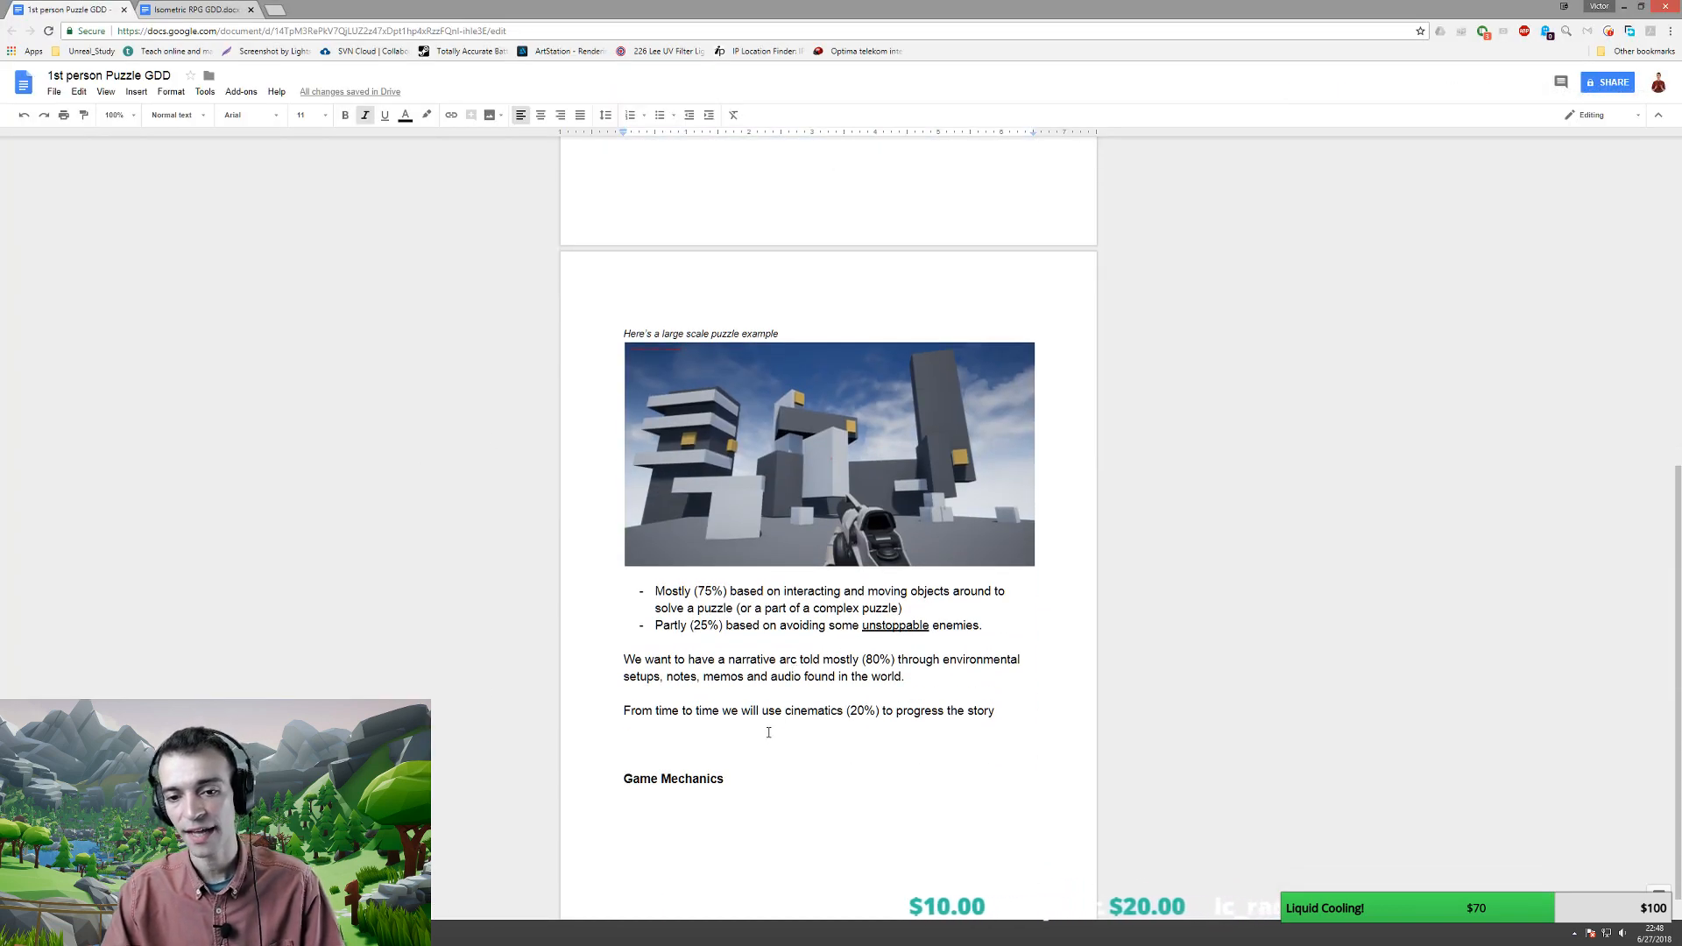
pyautogui.click(736, 778)
pyautogui.press('Return')
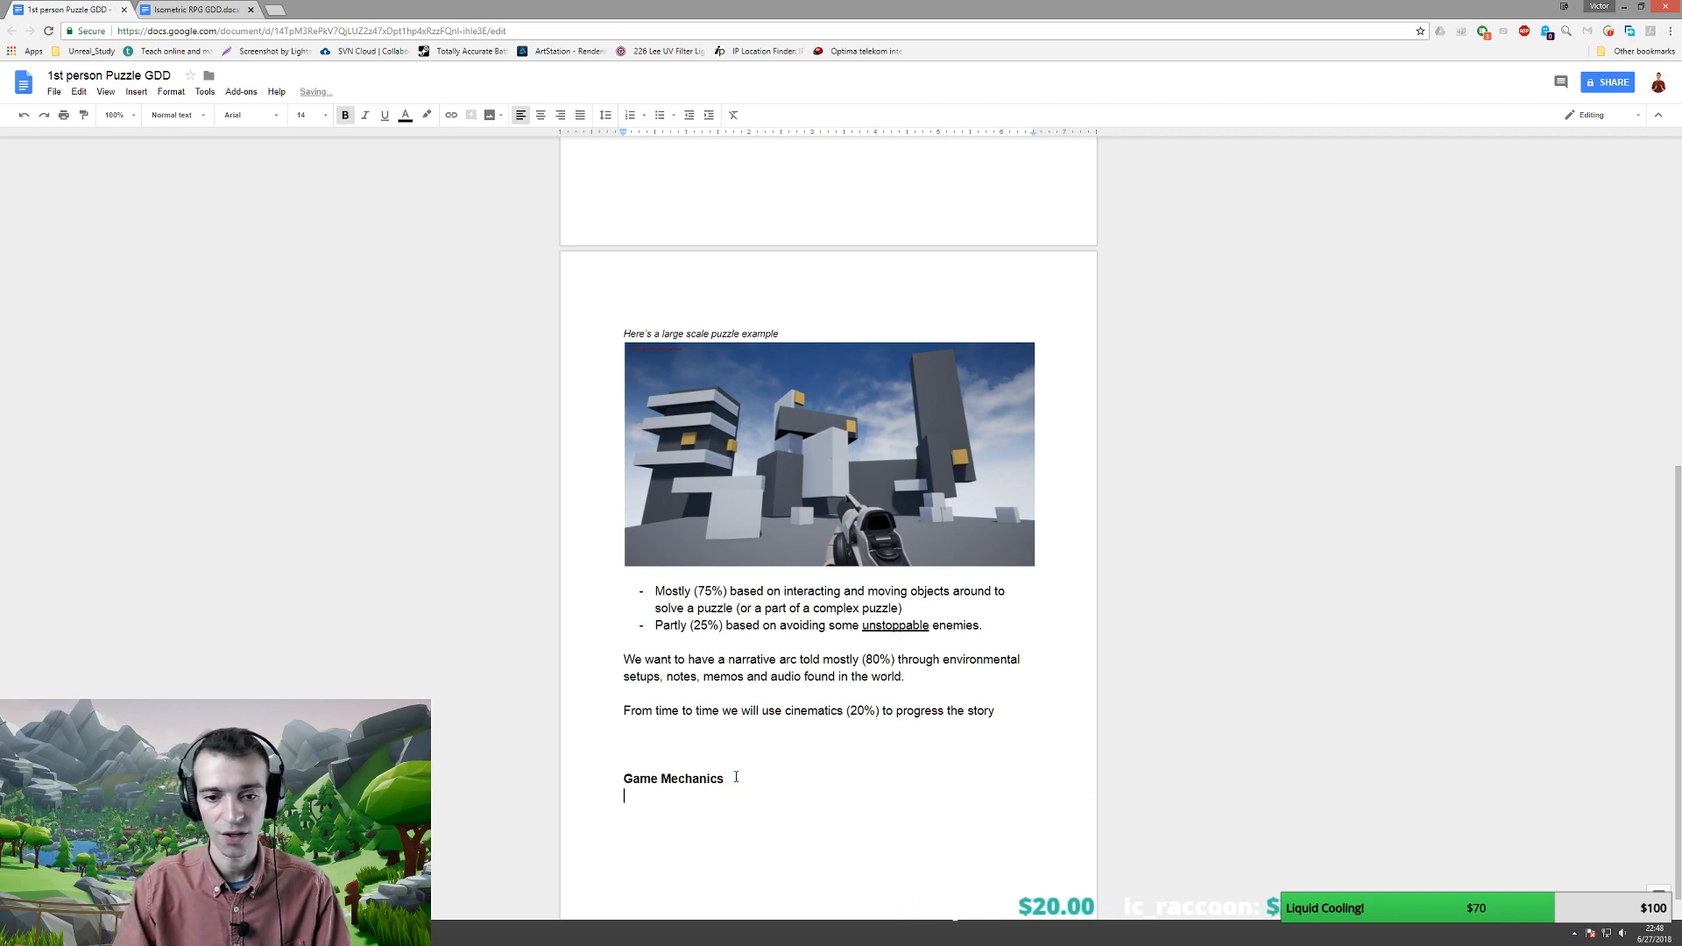
pyautogui.write('TBD')
pyautogui.hotkey('shift', 'Home')
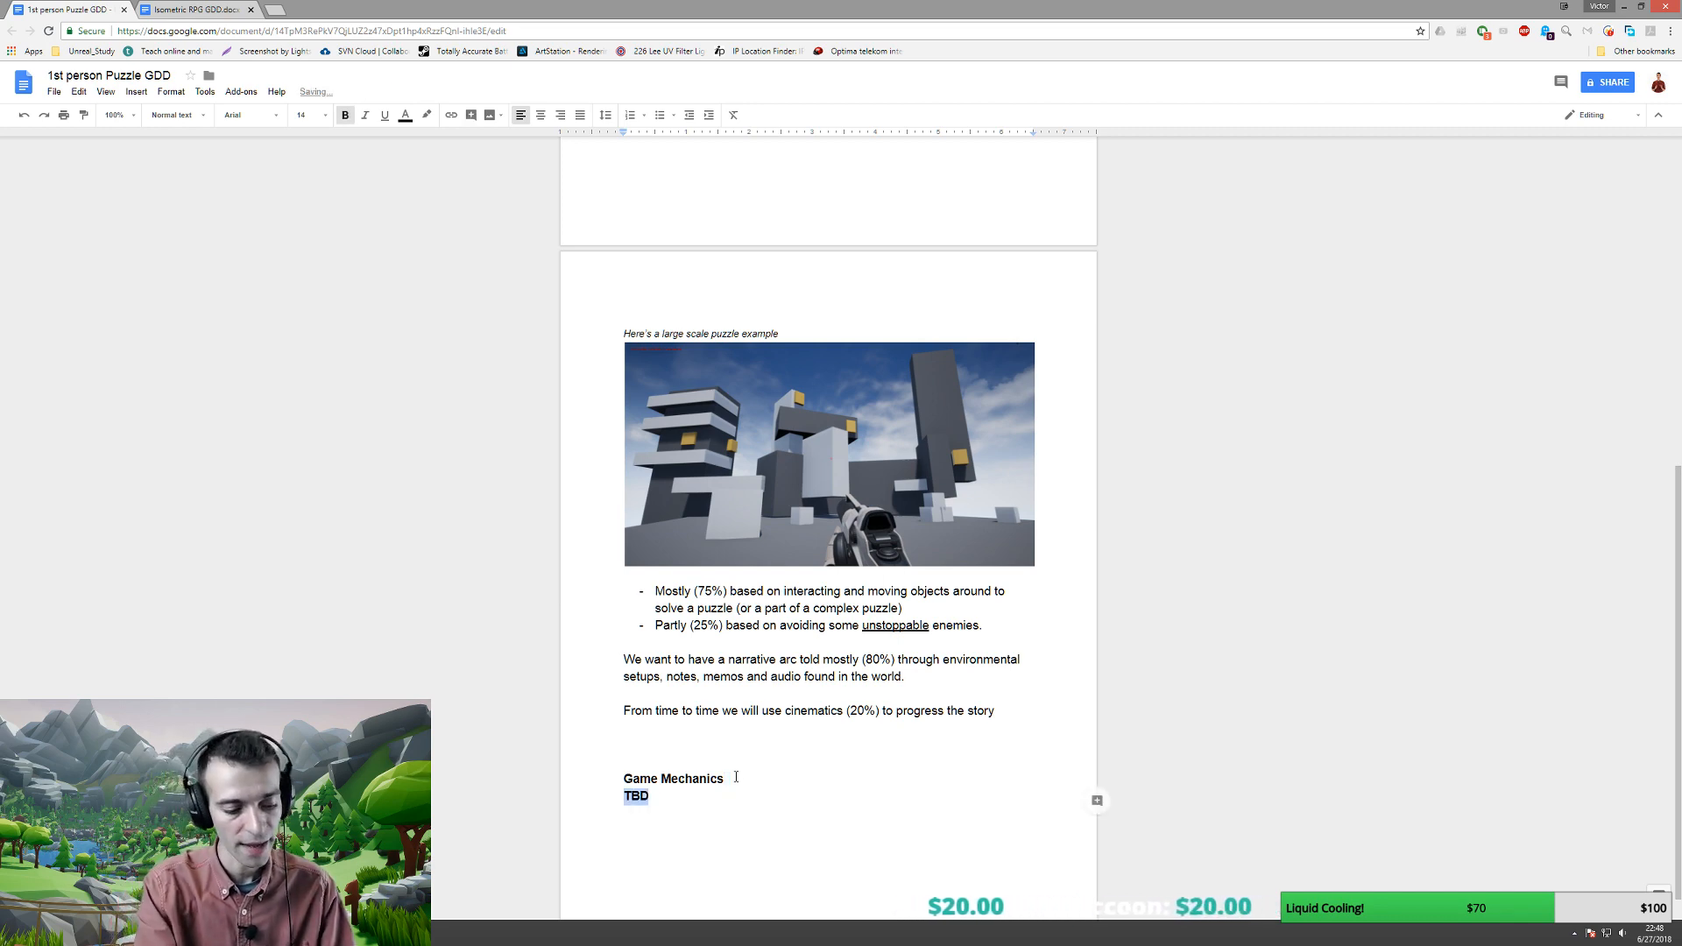
pyautogui.hotkey('ctrl', 'b')
pyautogui.hotkey('ctrl', 'i')
# - Click the empty line above Game Mechanics, then look around the Unreal level for the lighting volume
pyautogui.scroll(7, 732, 751)
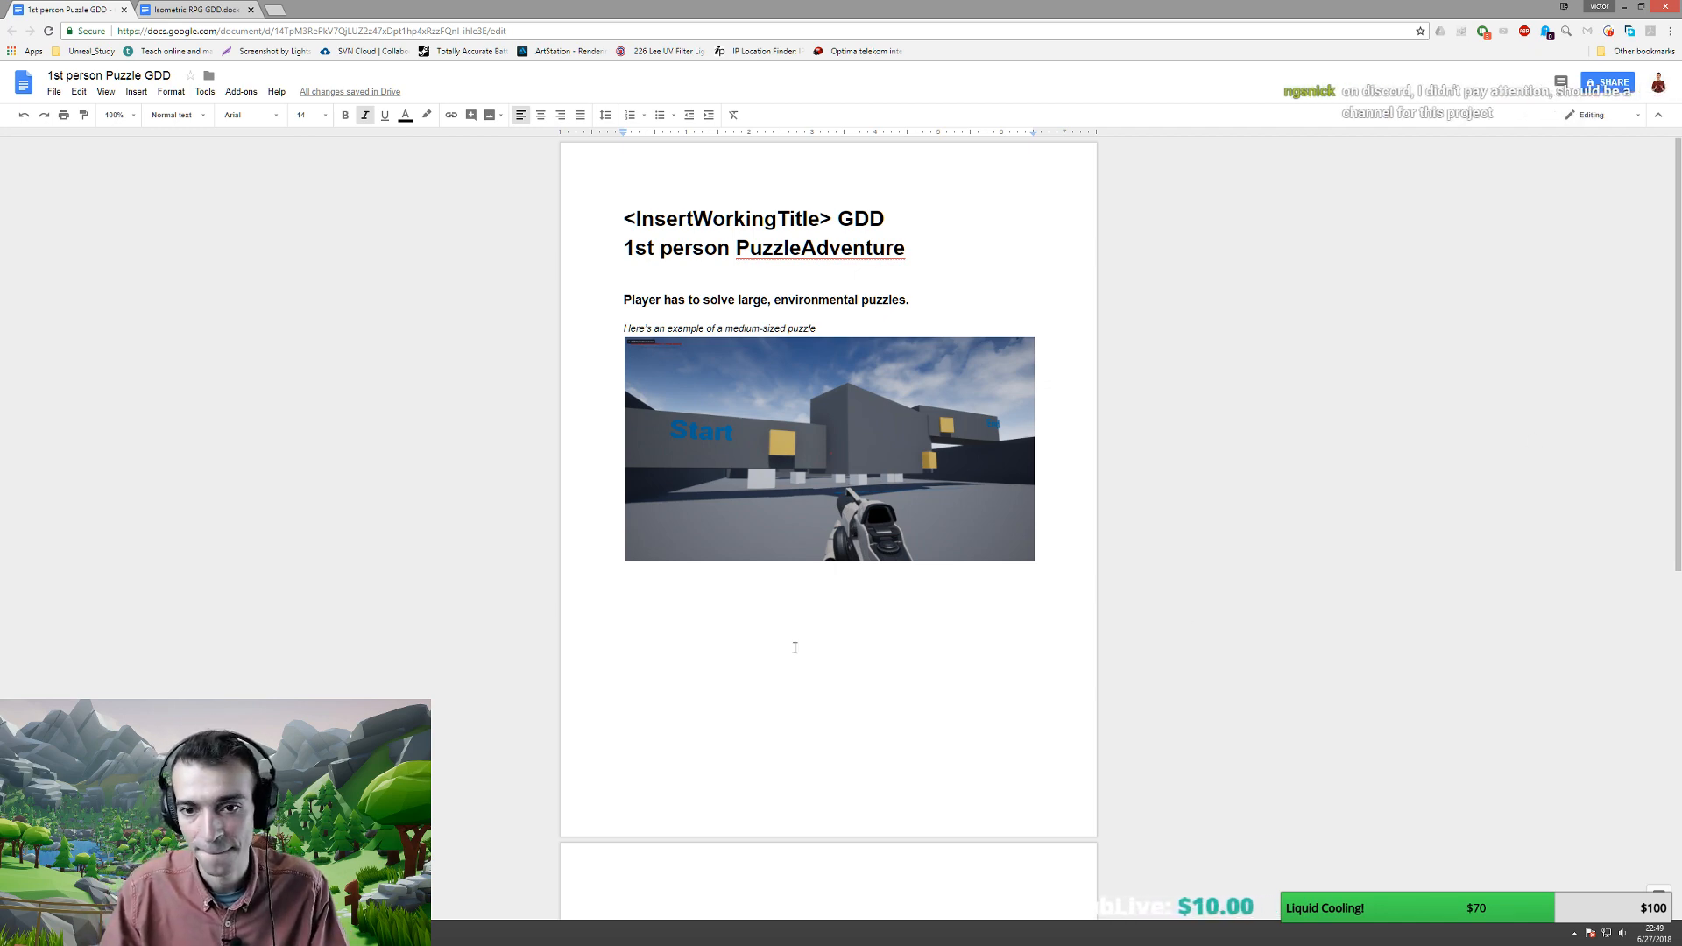
pyautogui.scroll(-7, 795, 647)
pyautogui.click(750, 716)
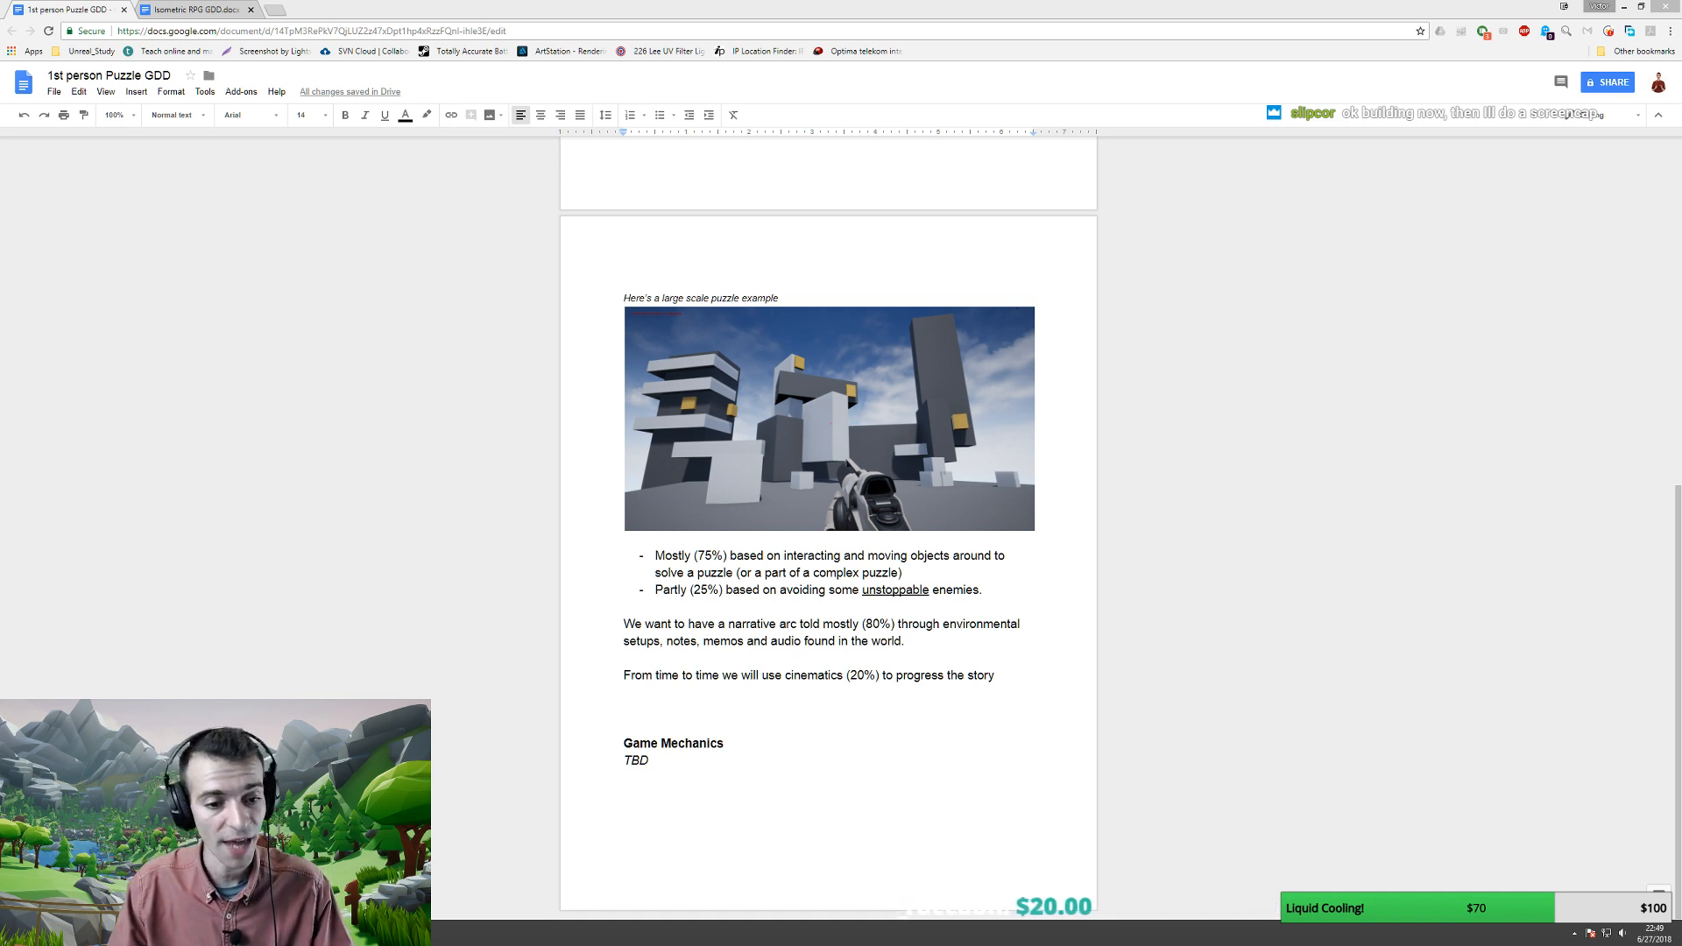
pyautogui.hotkey('alt', 'Tab')
pyautogui.moveTo(673, 523); pyautogui.dragTo(736, 524, button='right')
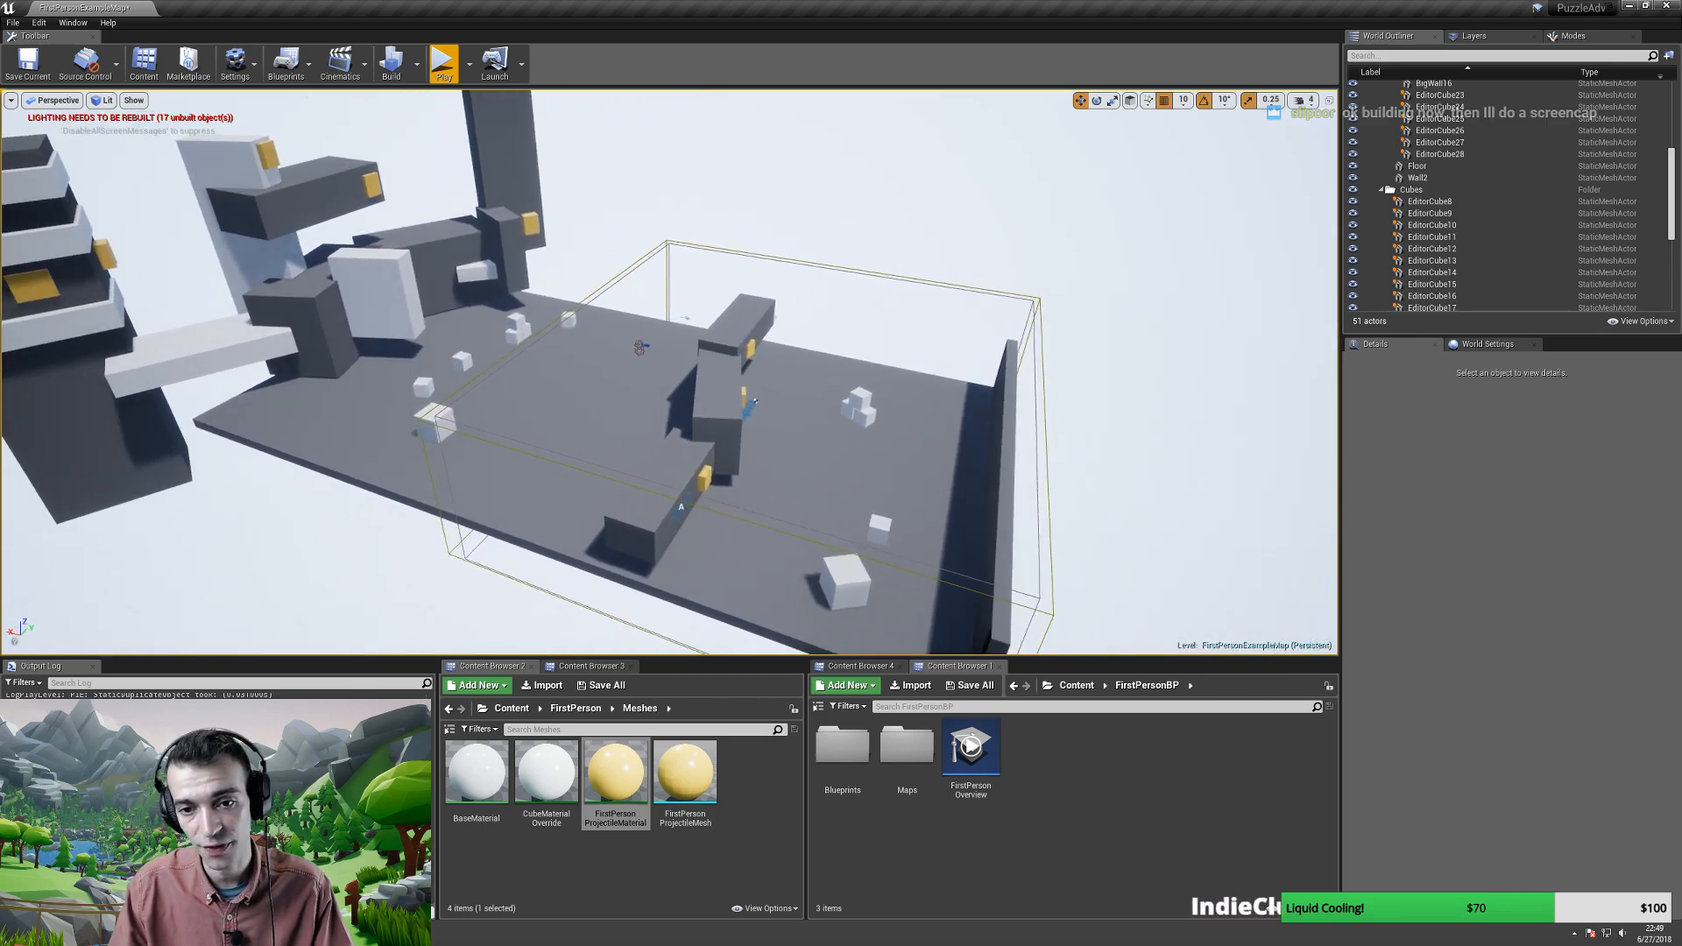
# - Select the LightmassImportanceVolume, stretch it along X and shift it over the level
pyautogui.click(740, 520)
pyautogui.moveTo(681, 457)
pyautogui.mouseDown(button='right')
pyautogui.moveTo(626, 452)
pyautogui.moveTo(691, 446)
pyautogui.mouseUp(button='right')
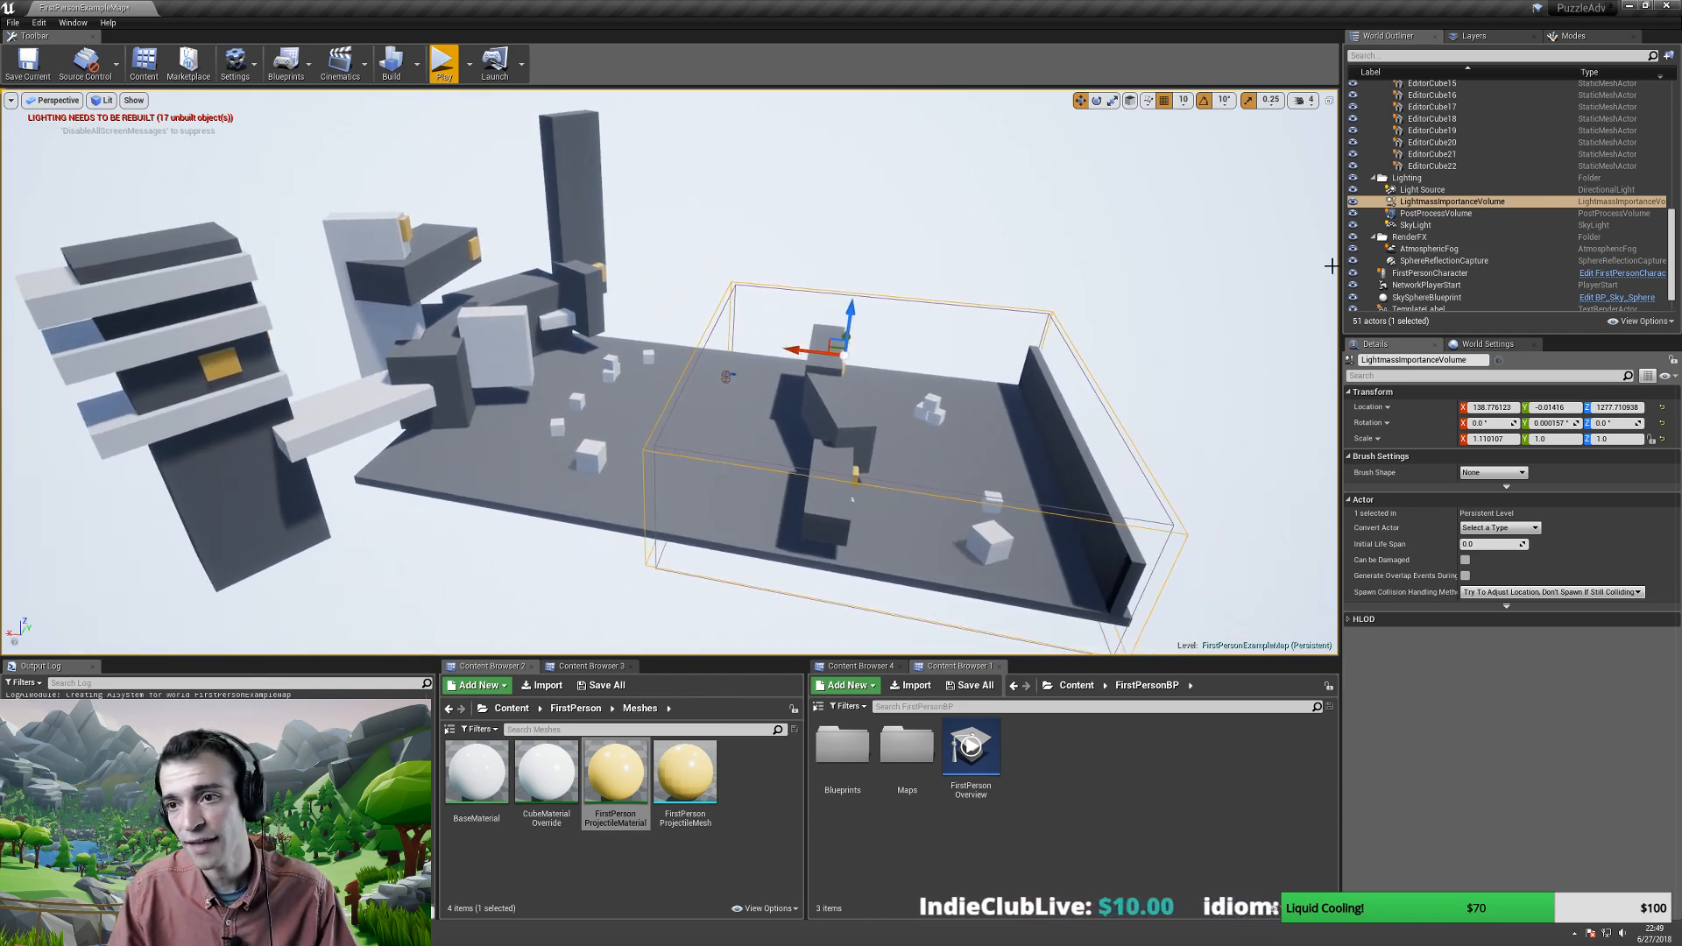
pyautogui.moveTo(895, 435); pyautogui.dragTo(894, 431, button='right')
pyautogui.press('w')
pyautogui.press('d')
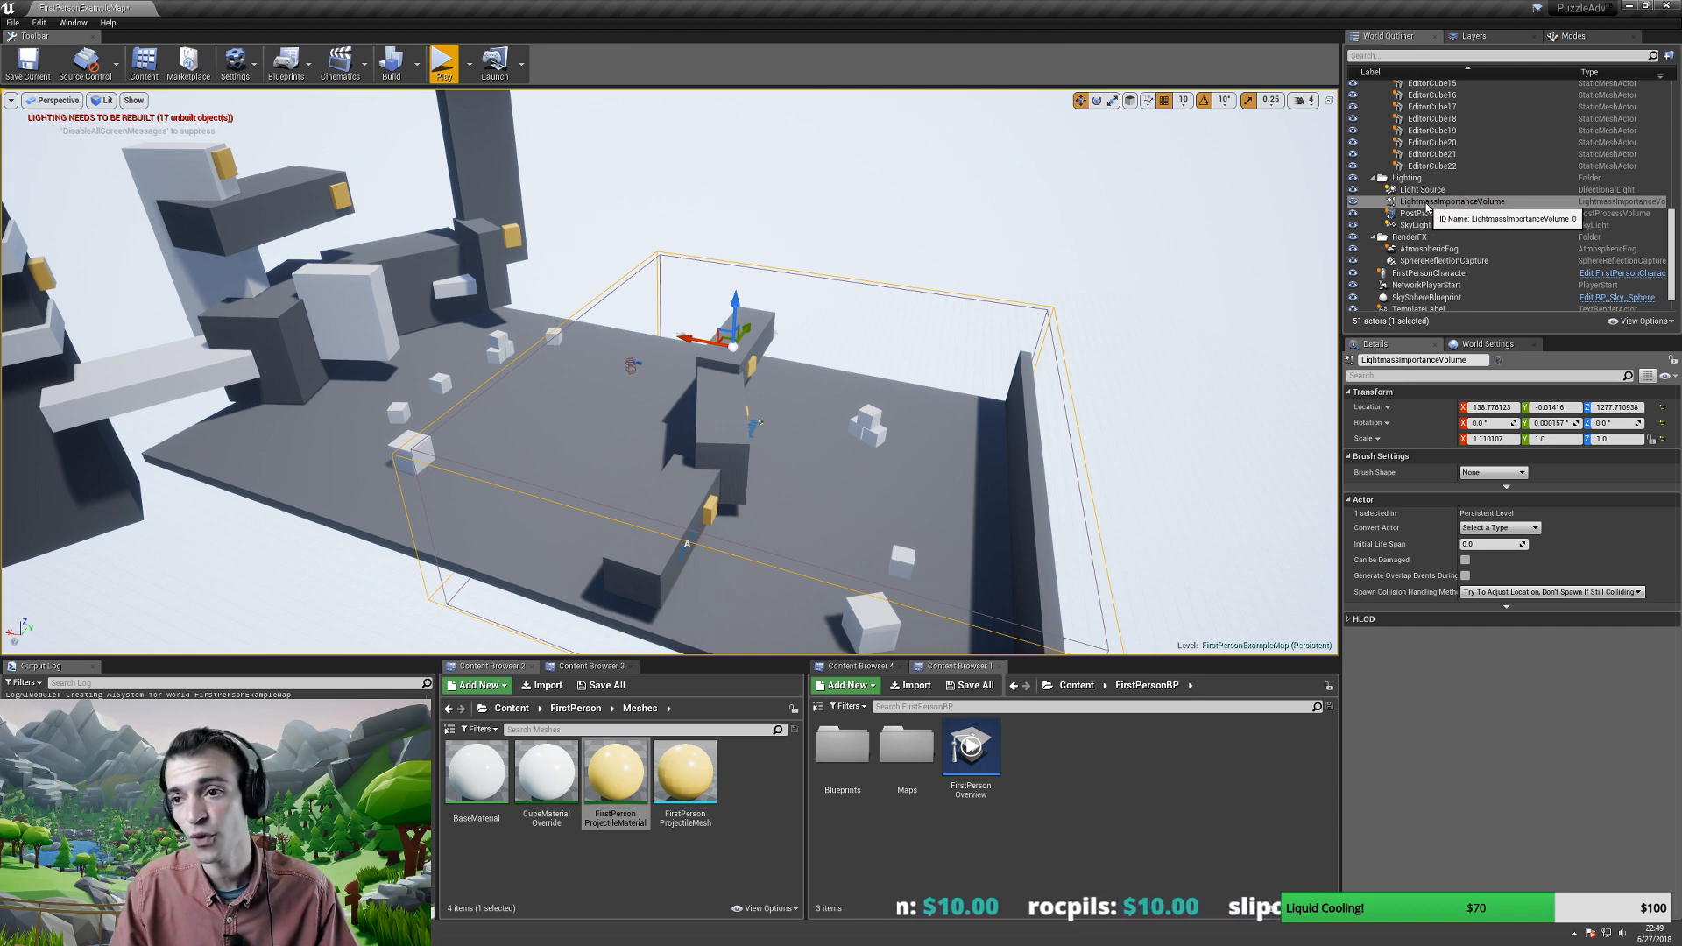
pyautogui.click(1448, 201)
pyautogui.press('s')
pyautogui.moveTo(605, 390); pyautogui.dragTo(565, 389, button='right')
pyautogui.press('r')
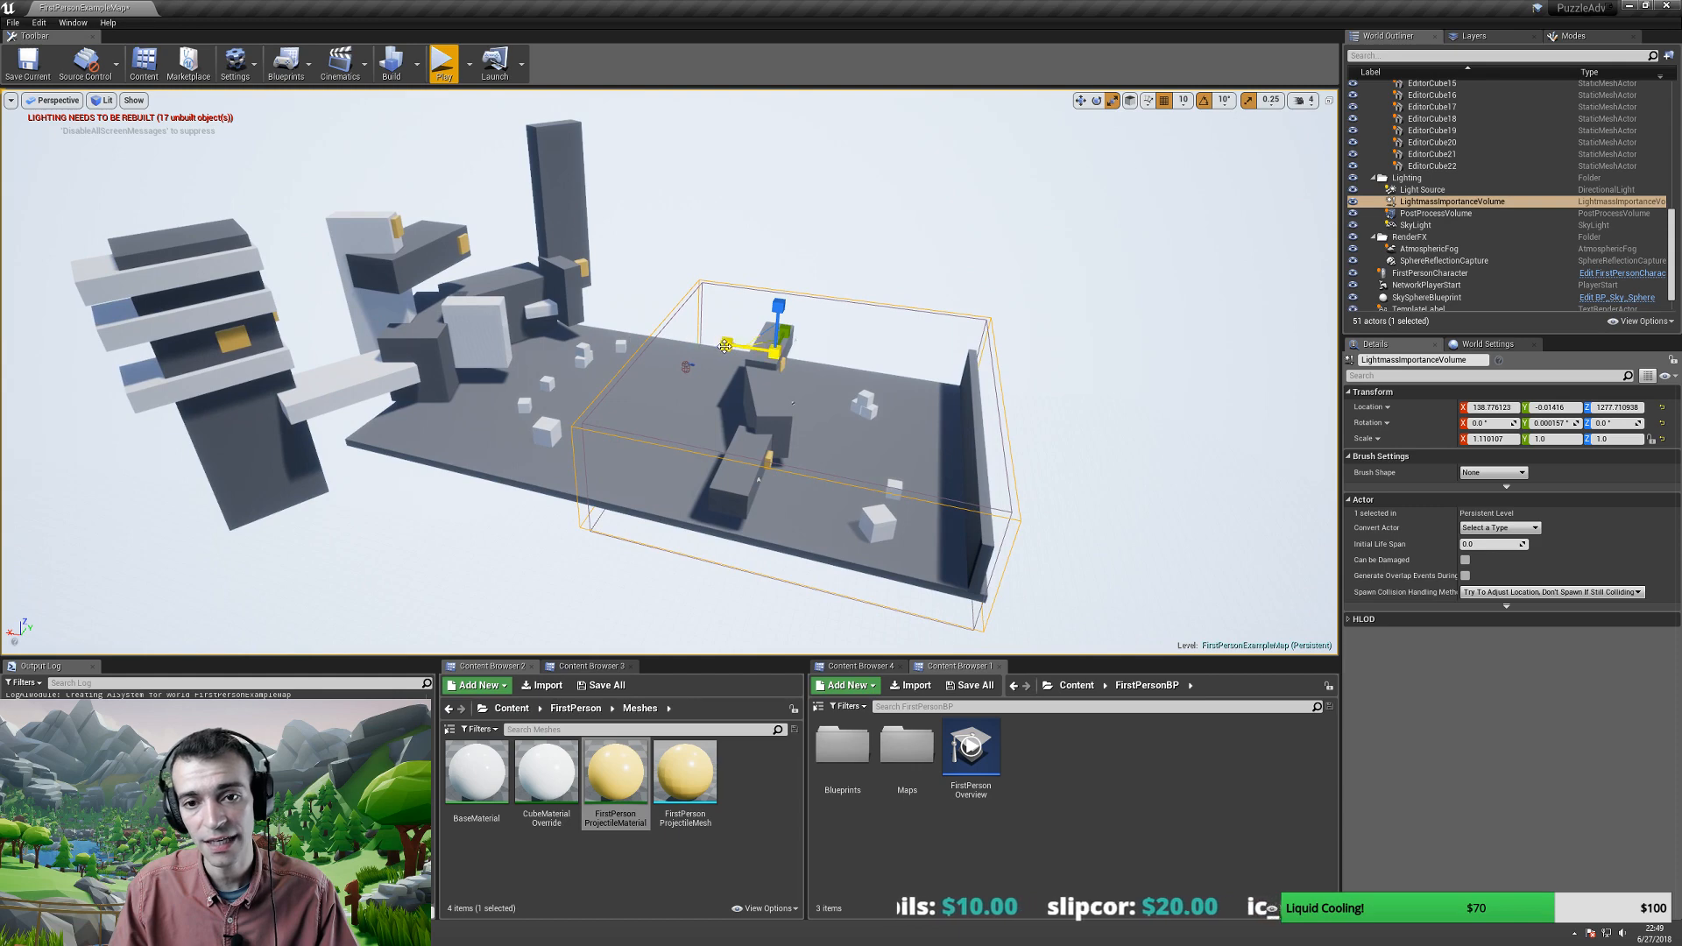
pyautogui.moveTo(724, 346); pyautogui.dragTo(617, 354)
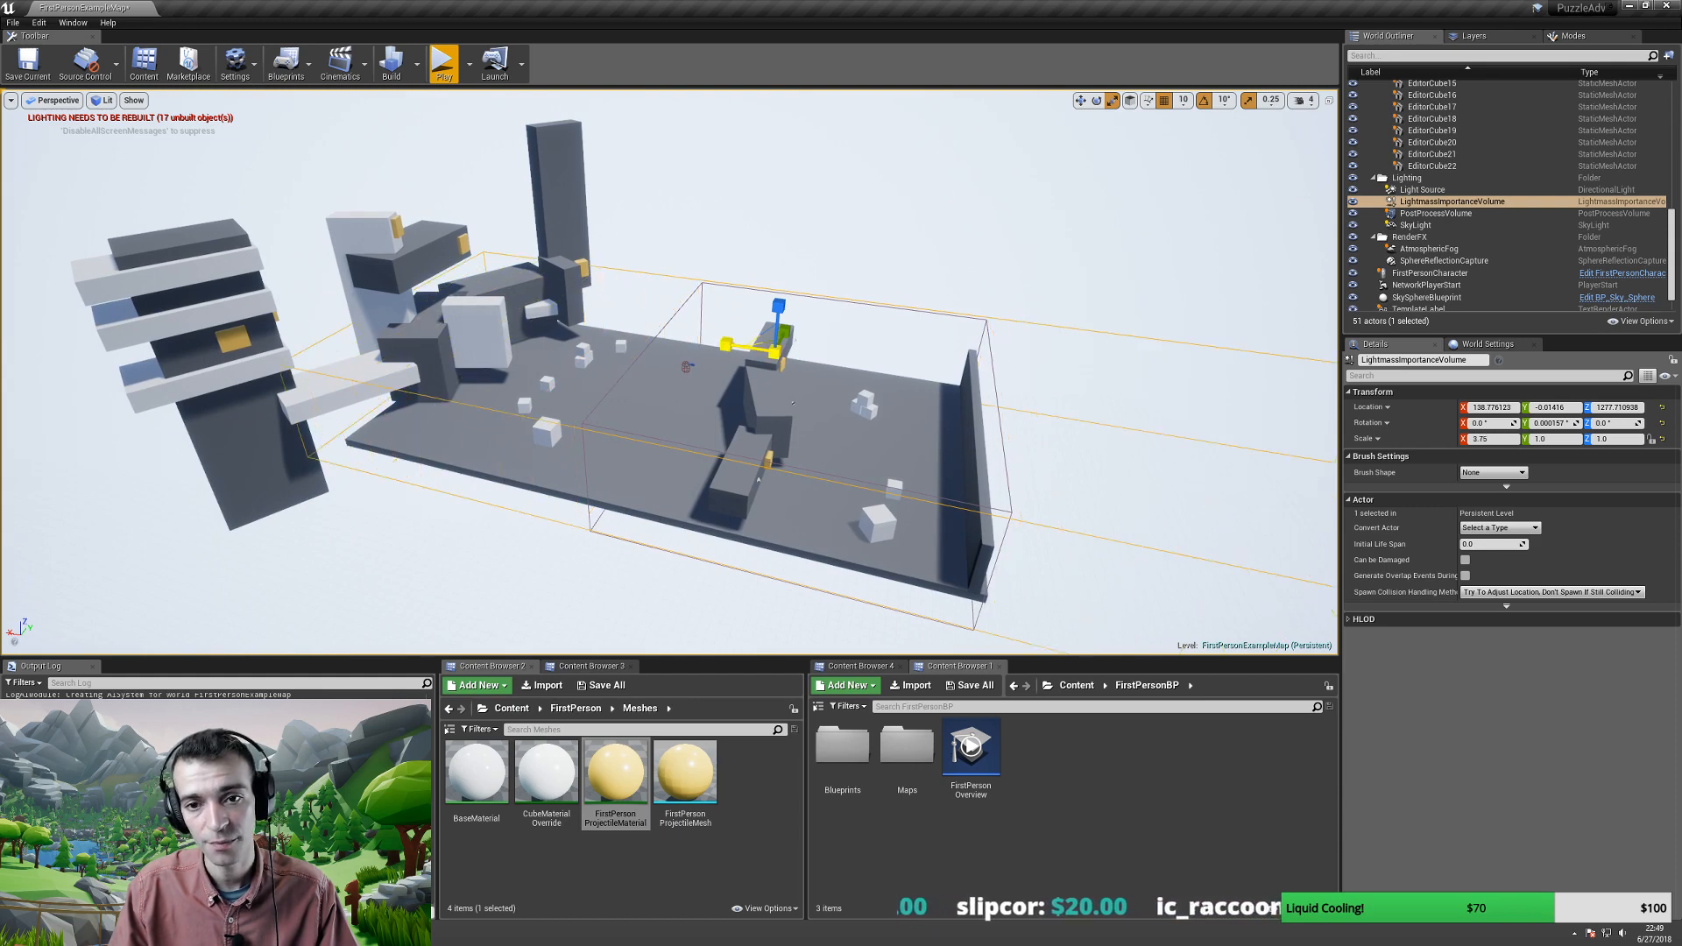
pyautogui.press('w')
pyautogui.moveTo(735, 342); pyautogui.dragTo(361, 83)
# - Heighten and raise the volume, then widen it to reach scale 3.75 × 2.0 × 5.25
pyautogui.press('r')
pyautogui.press('w')
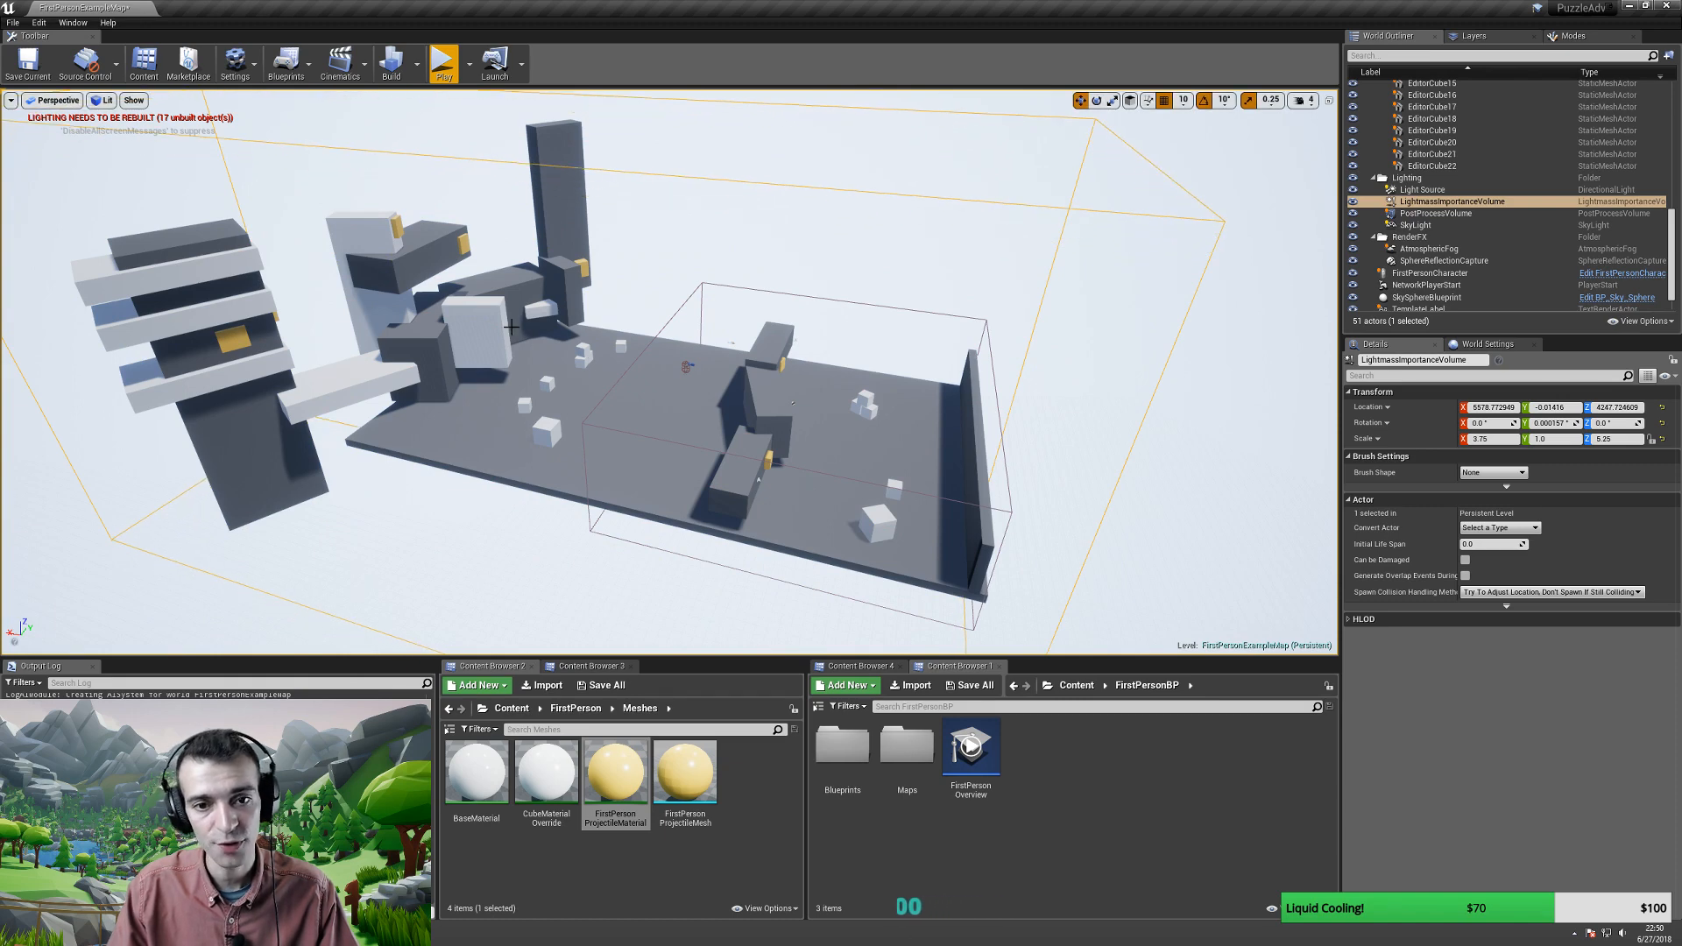
pyautogui.press('f')
pyautogui.keyDown('alt'); pyautogui.moveTo(736, 306); pyautogui.dragTo(692, 306); pyautogui.keyUp('alt')
pyautogui.press('r')
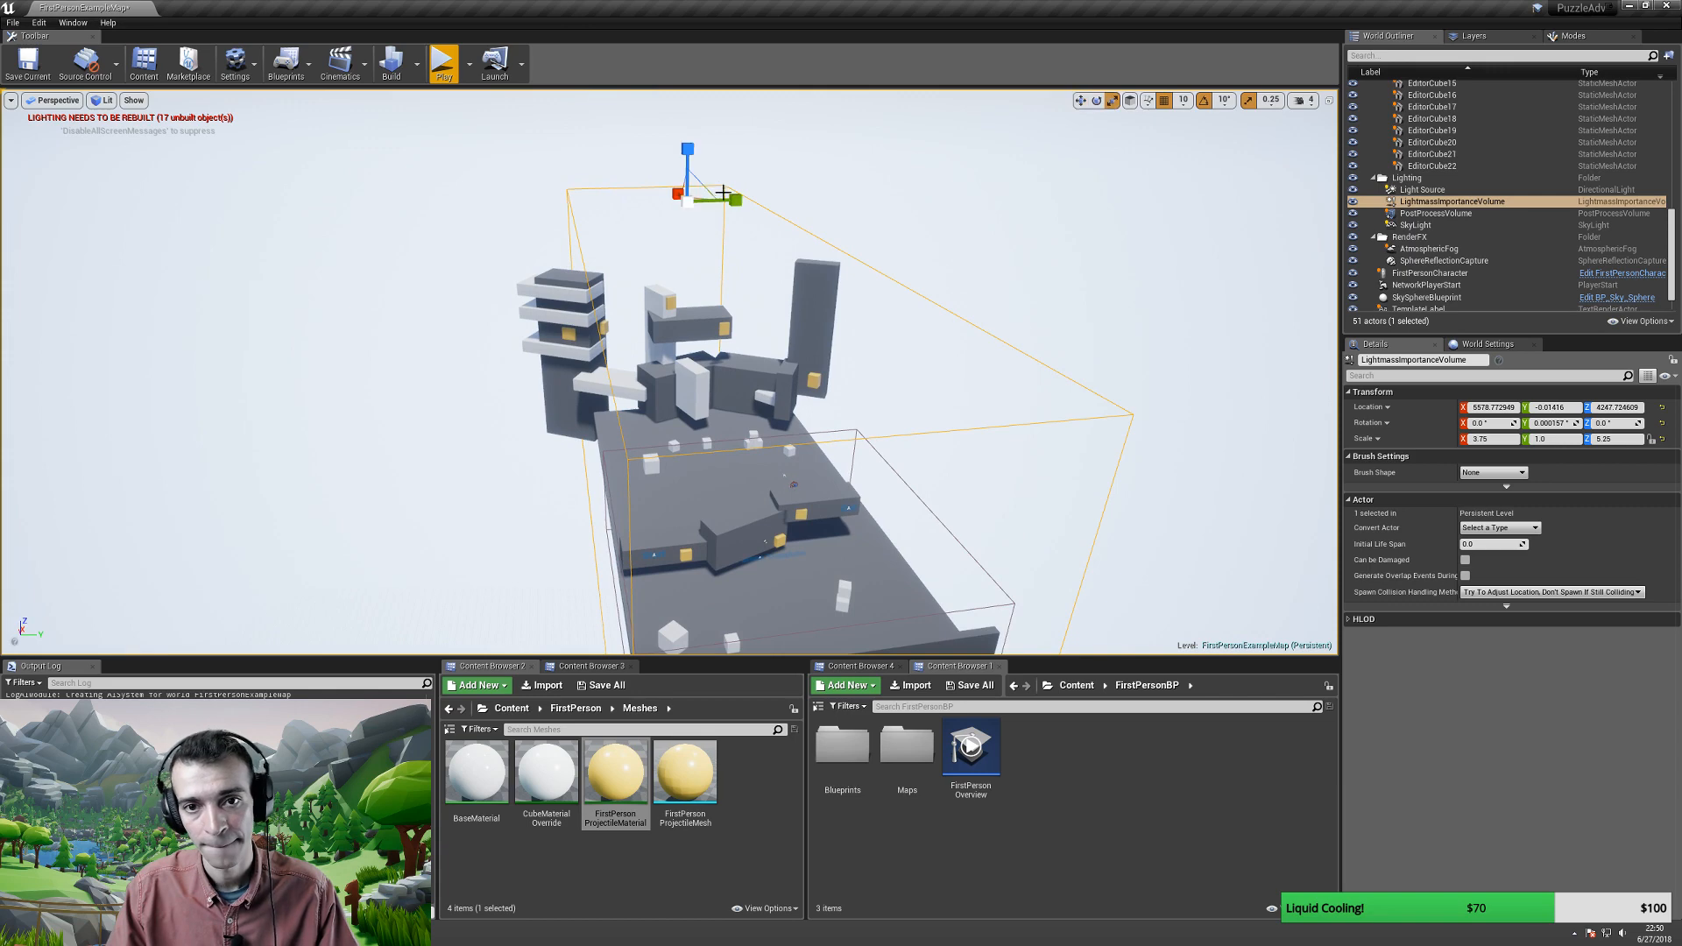
pyautogui.moveTo(736, 204)
pyautogui.mouseDown()
pyautogui.moveTo(793, 214)
pyautogui.moveTo(717, 201)
pyautogui.mouseUp()
pyautogui.moveTo(716, 263); pyautogui.dragTo(491, 187, button='right')
pyautogui.press('d')
pyautogui.press('w')
pyautogui.press('s')
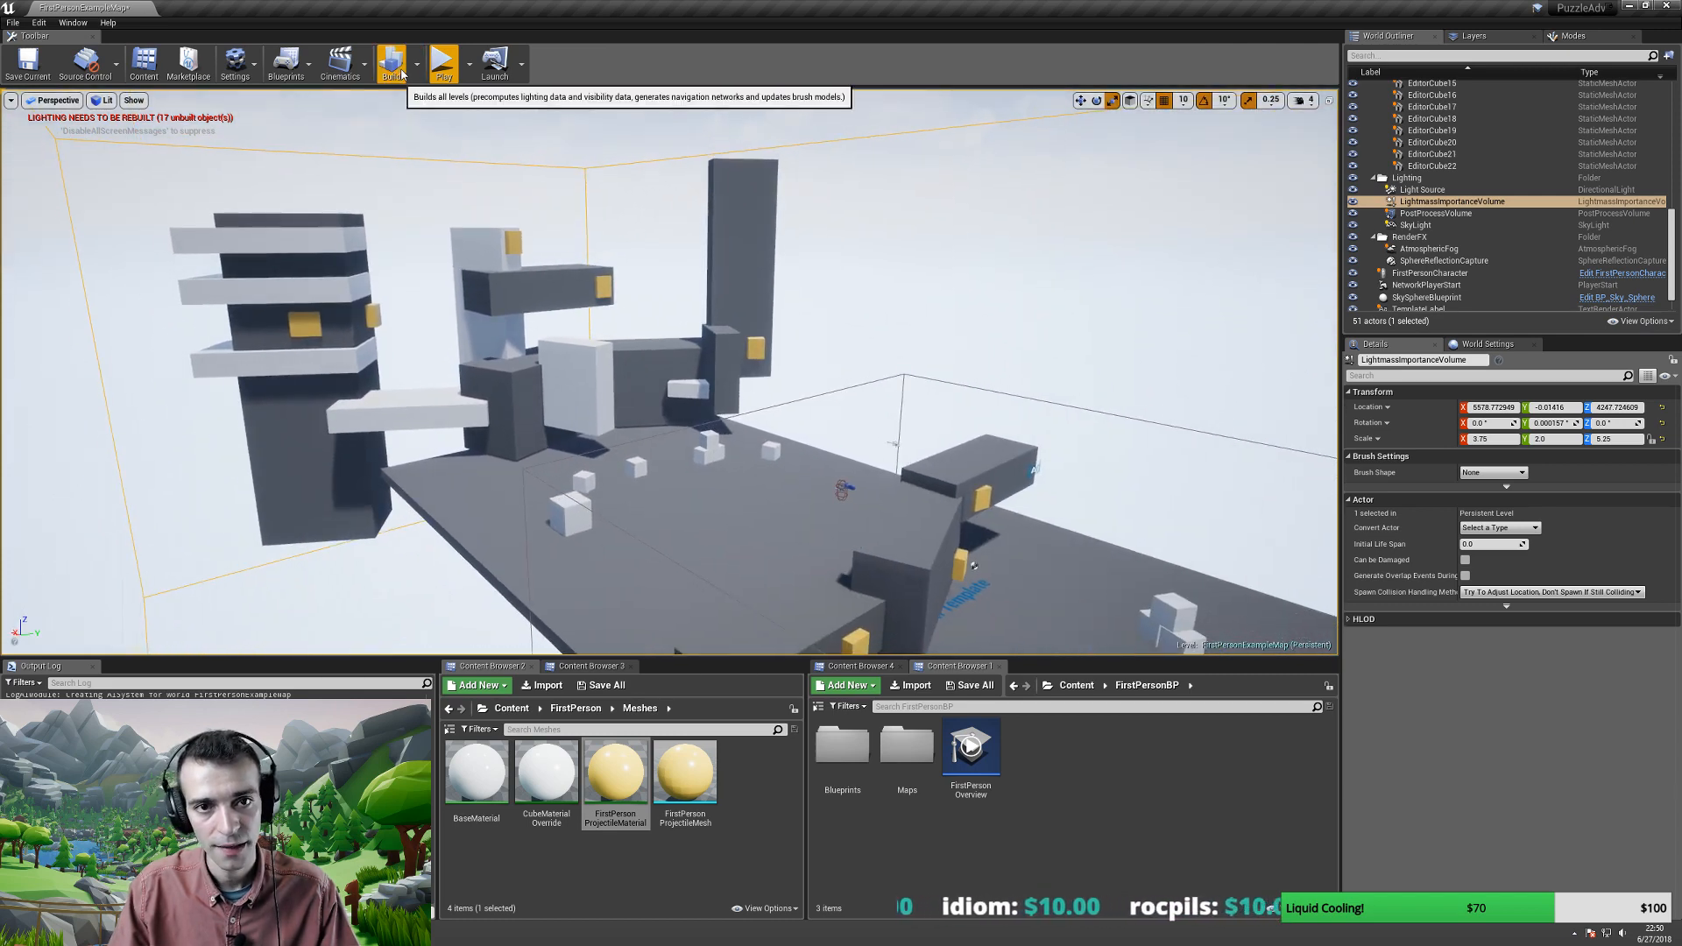
# - Set the lighting build quality to High
pyautogui.click(417, 64)
pyautogui.moveTo(465, 115)
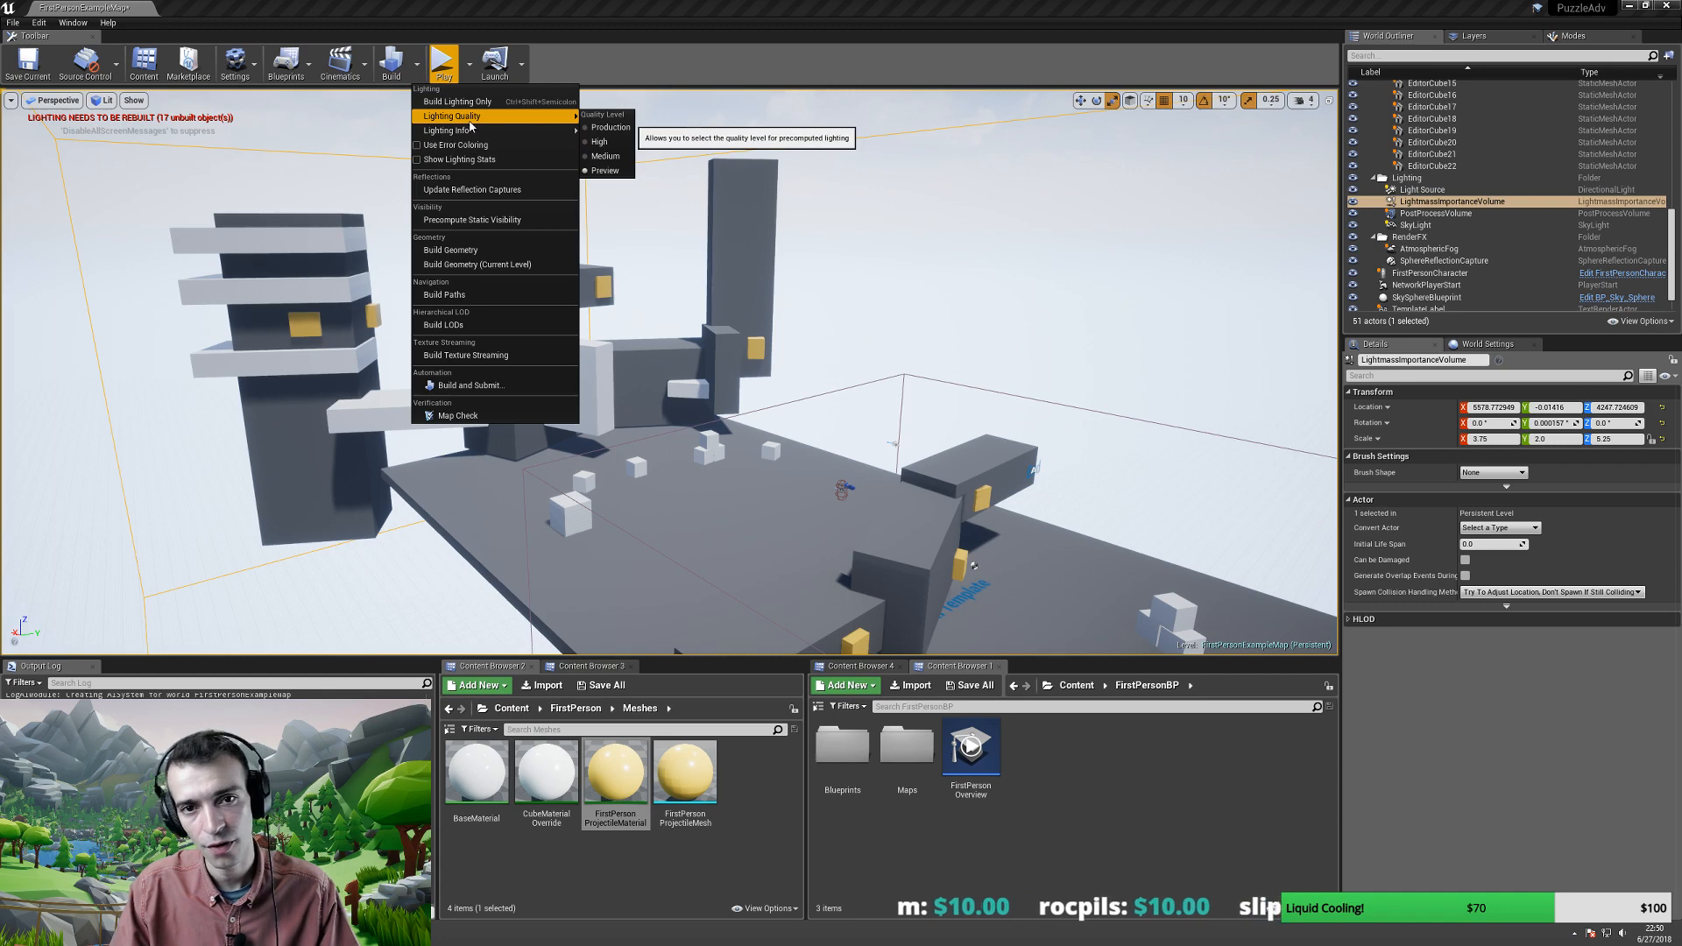
pyautogui.click(613, 141)
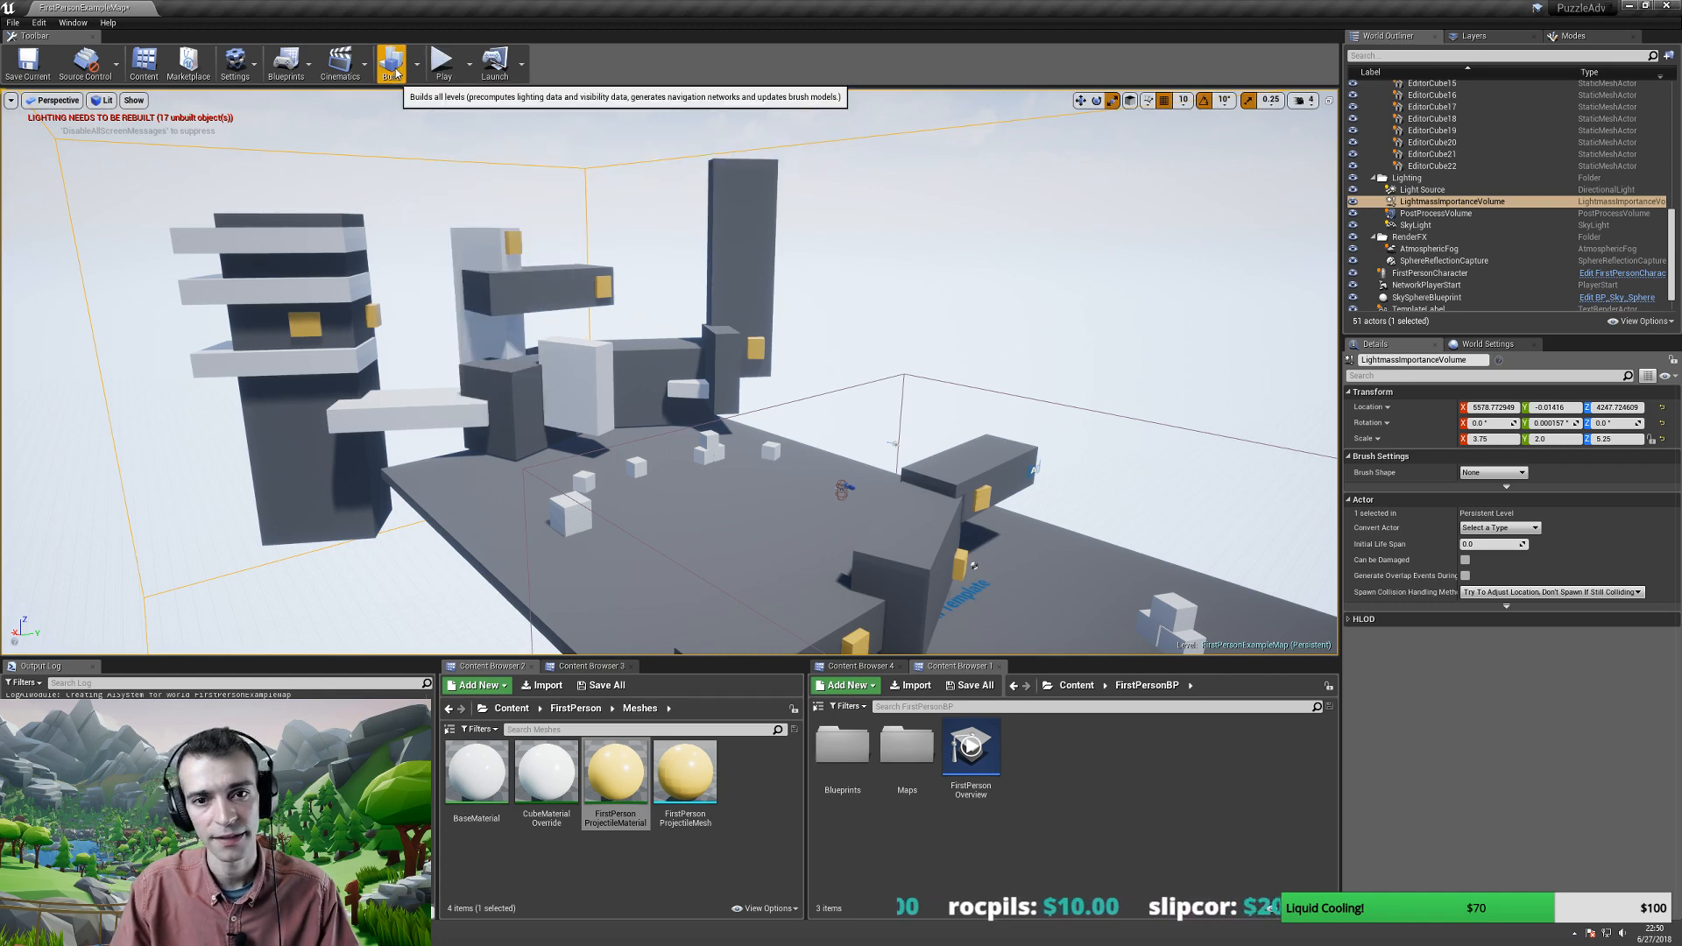
pyautogui.click(417, 64)
pyautogui.moveTo(514, 124)
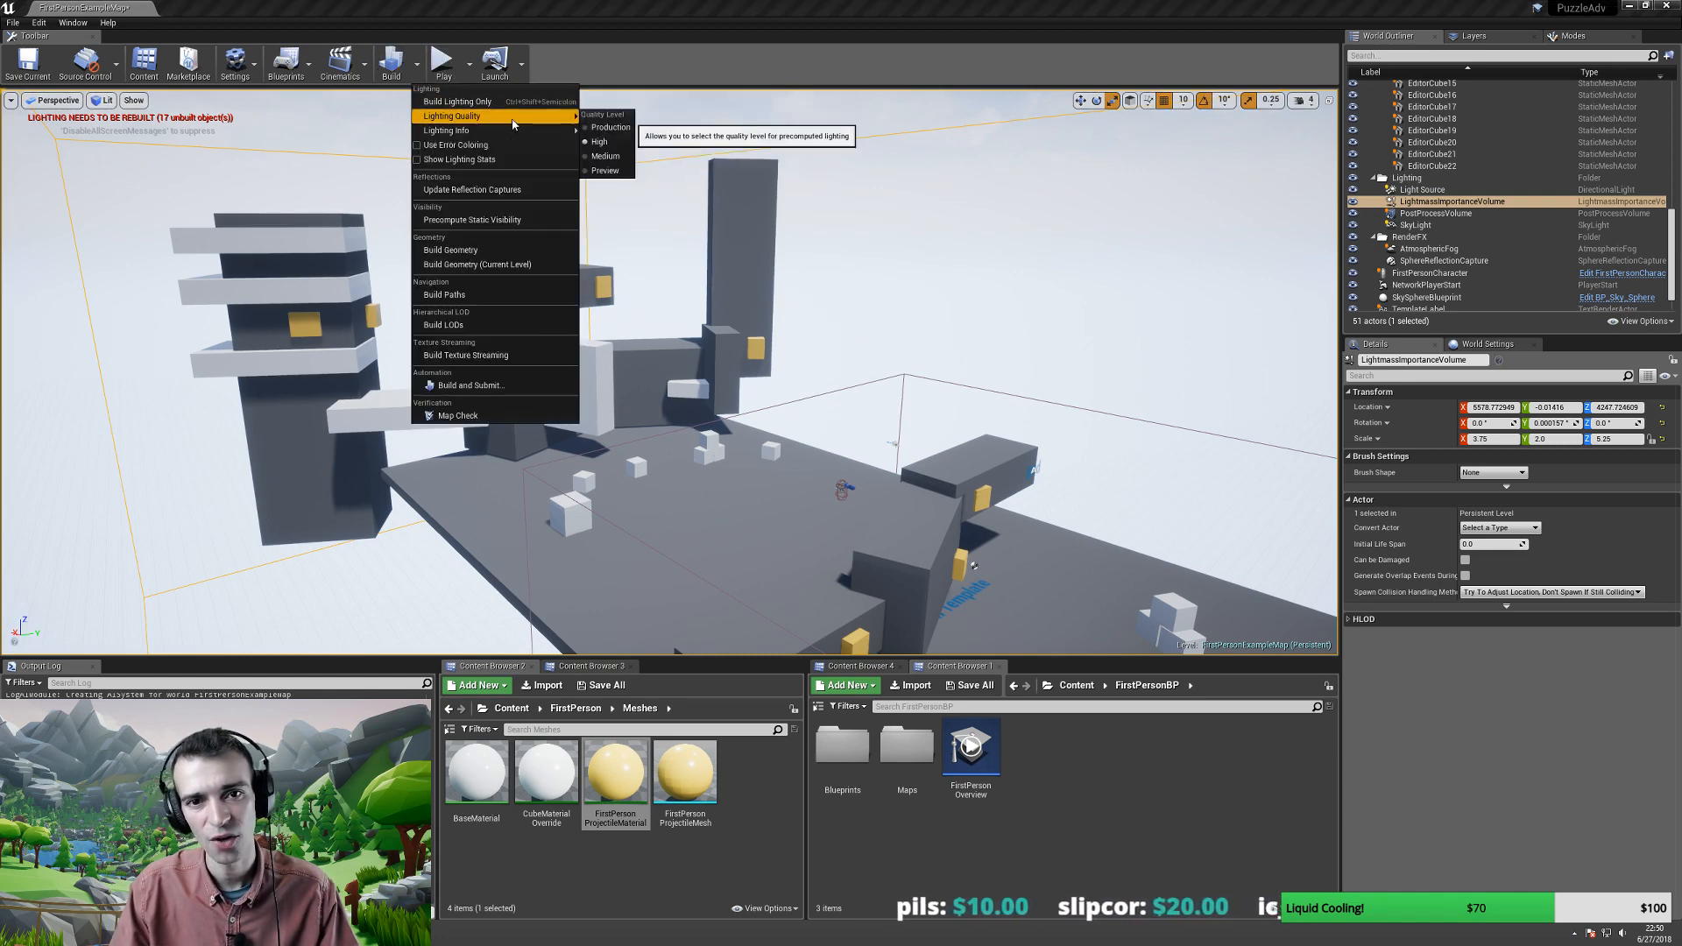
pyautogui.click(606, 127)
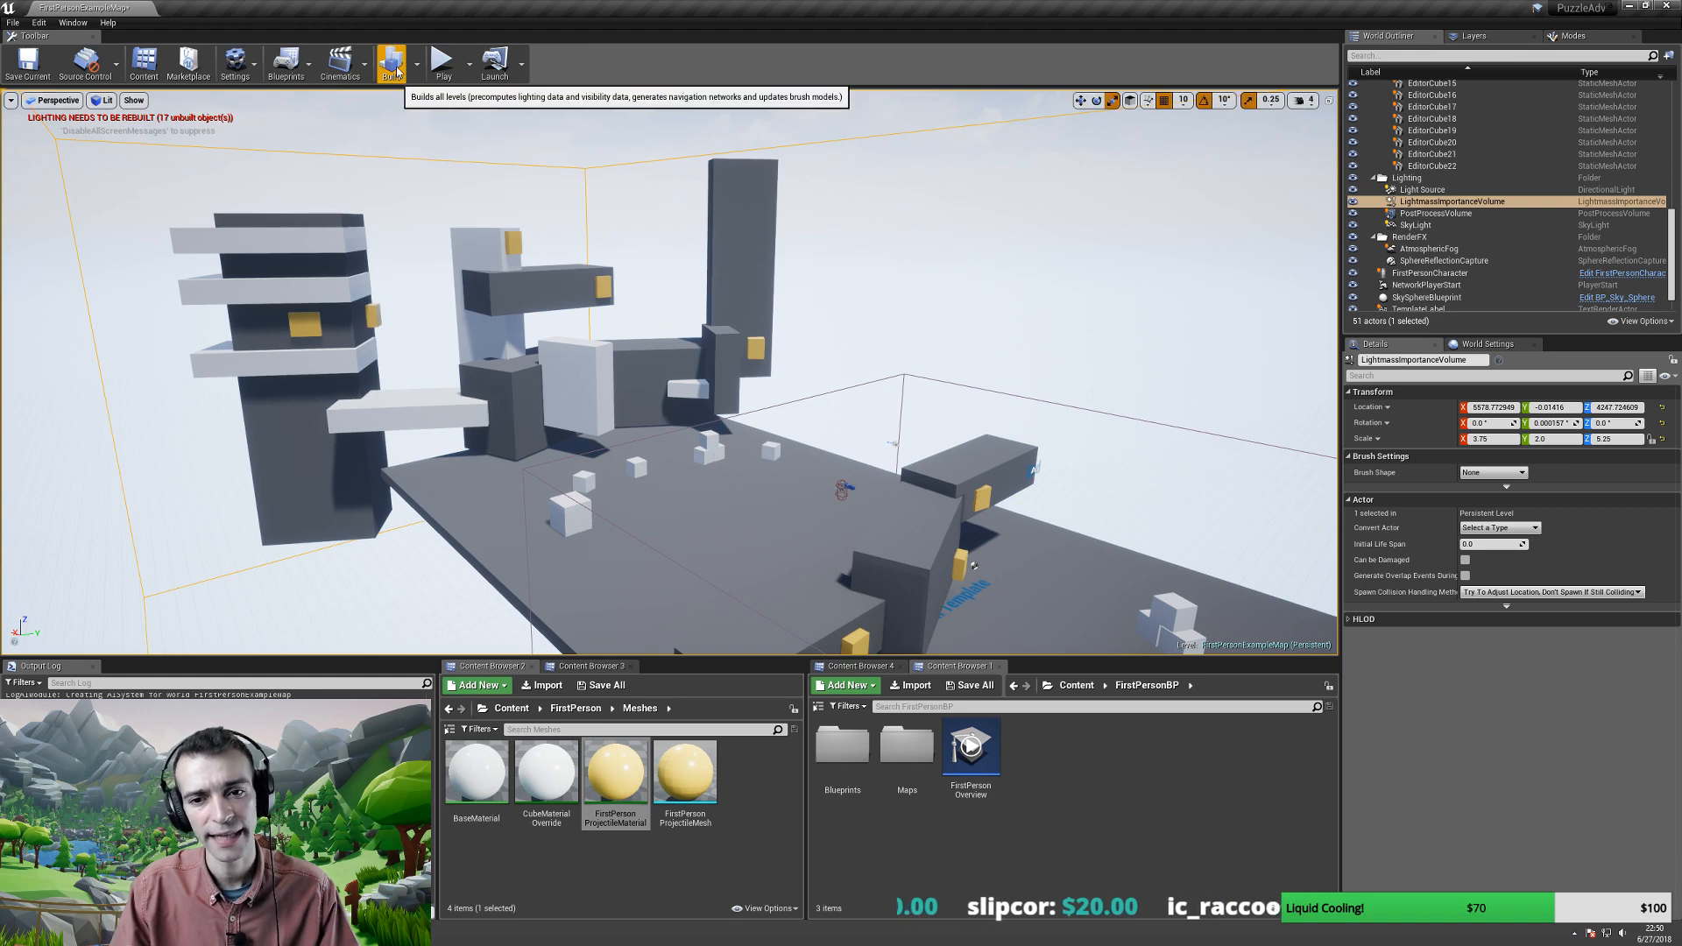
# - Start the lighting build, then bring up the game screenshot maximized in Chrome
pyautogui.click(417, 64)
pyautogui.moveTo(516, 127)
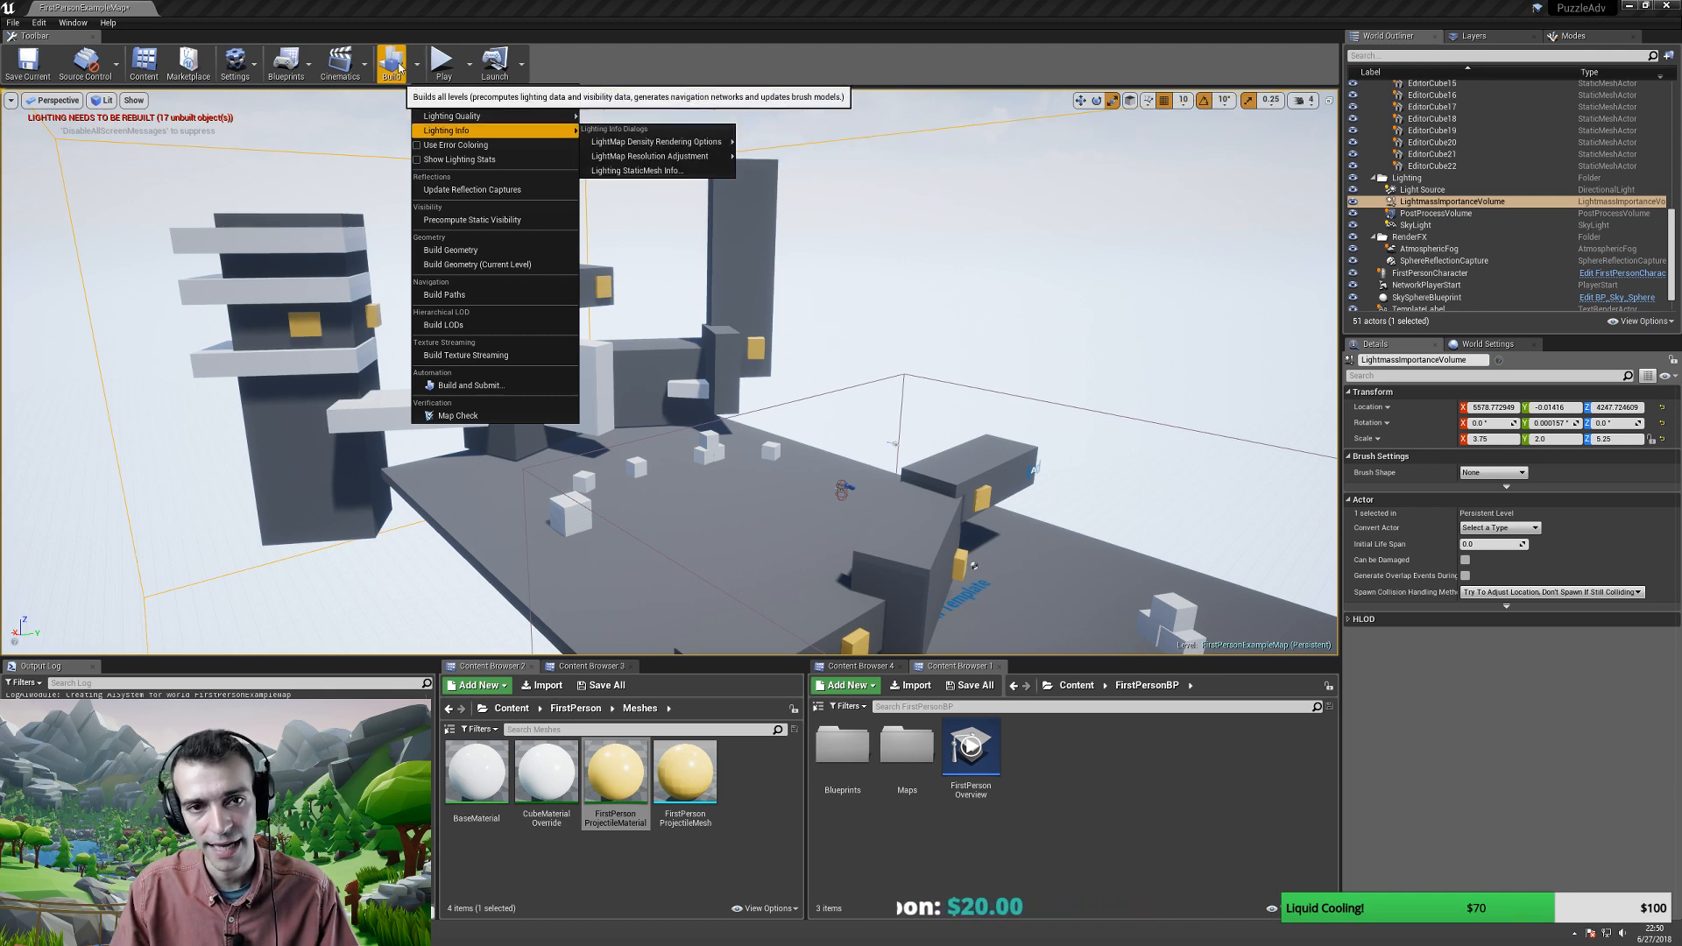
pyautogui.click(392, 63)
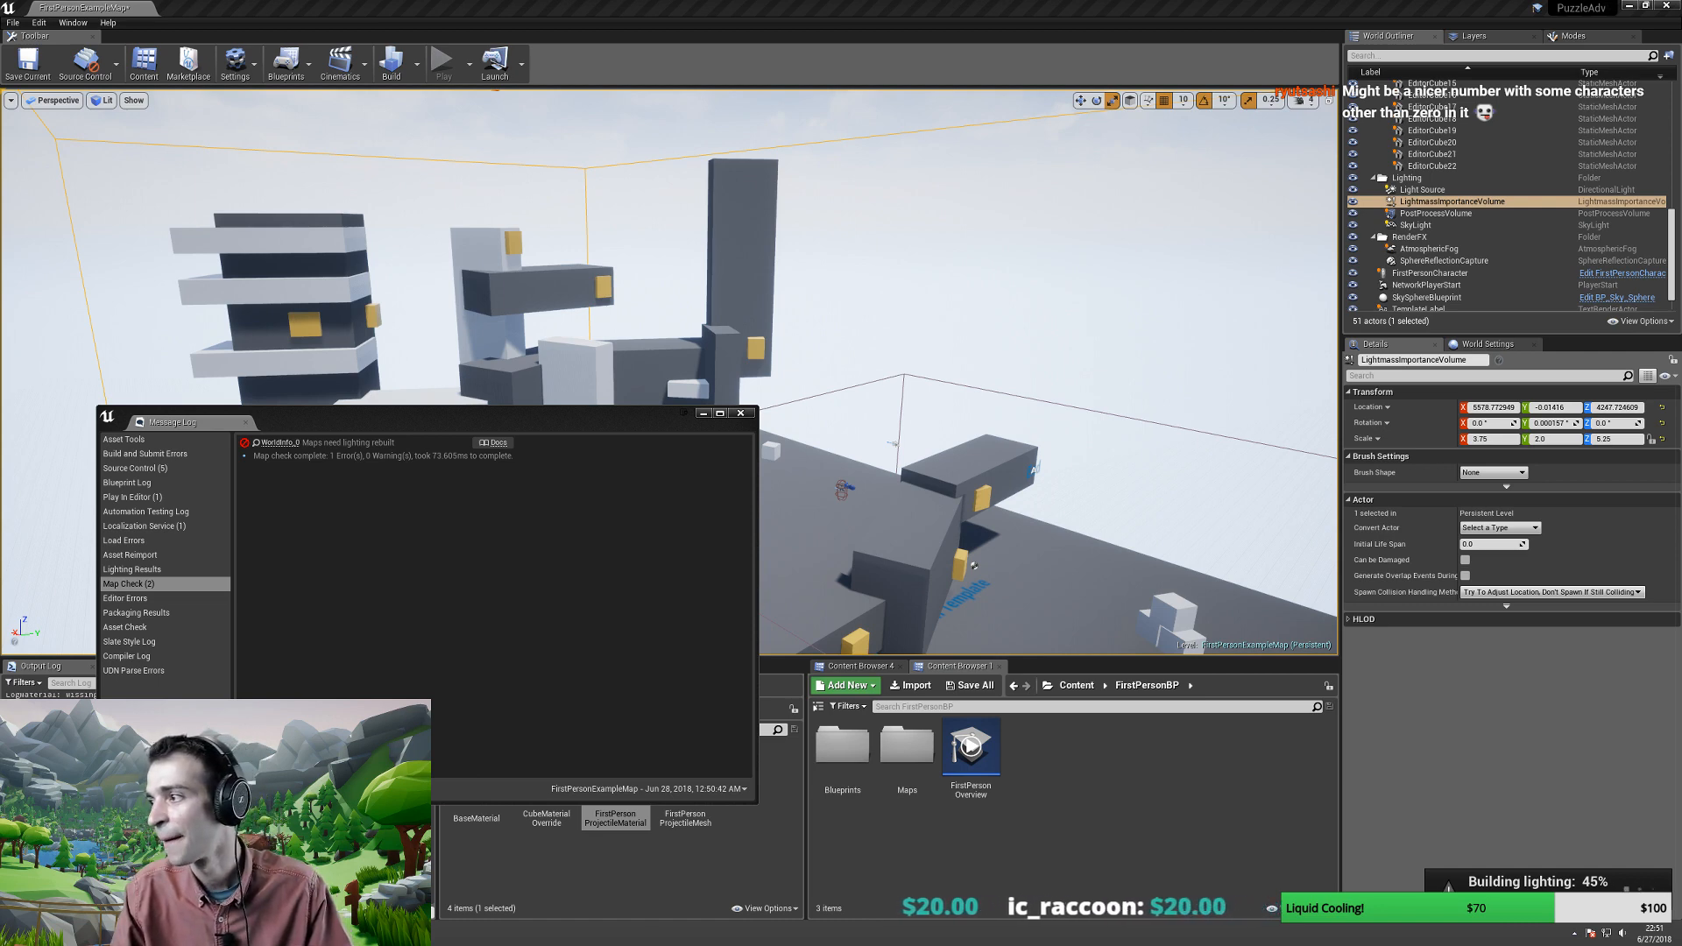
pyautogui.hotkey('alt', 'Tab')
pyautogui.doubleClick(734, 160)
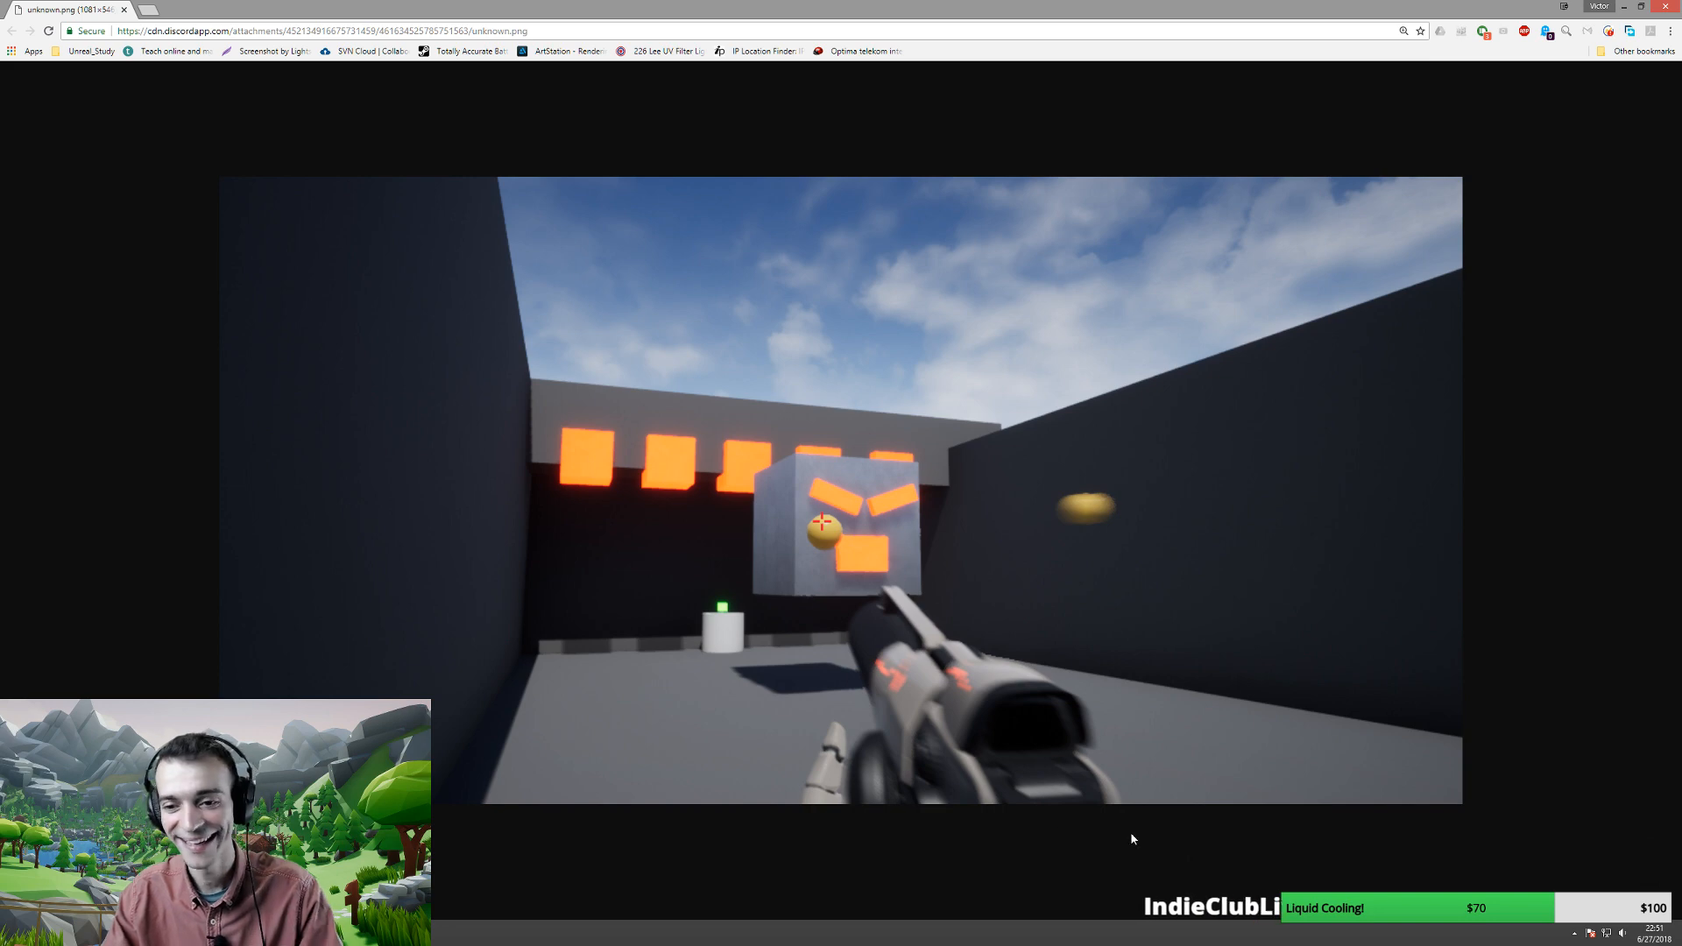
# - Capture the whole game image in the browser as a Lightshot region and copy it
pyautogui.press('Print')
pyautogui.moveTo(217, 170); pyautogui.dragTo(1464, 803)
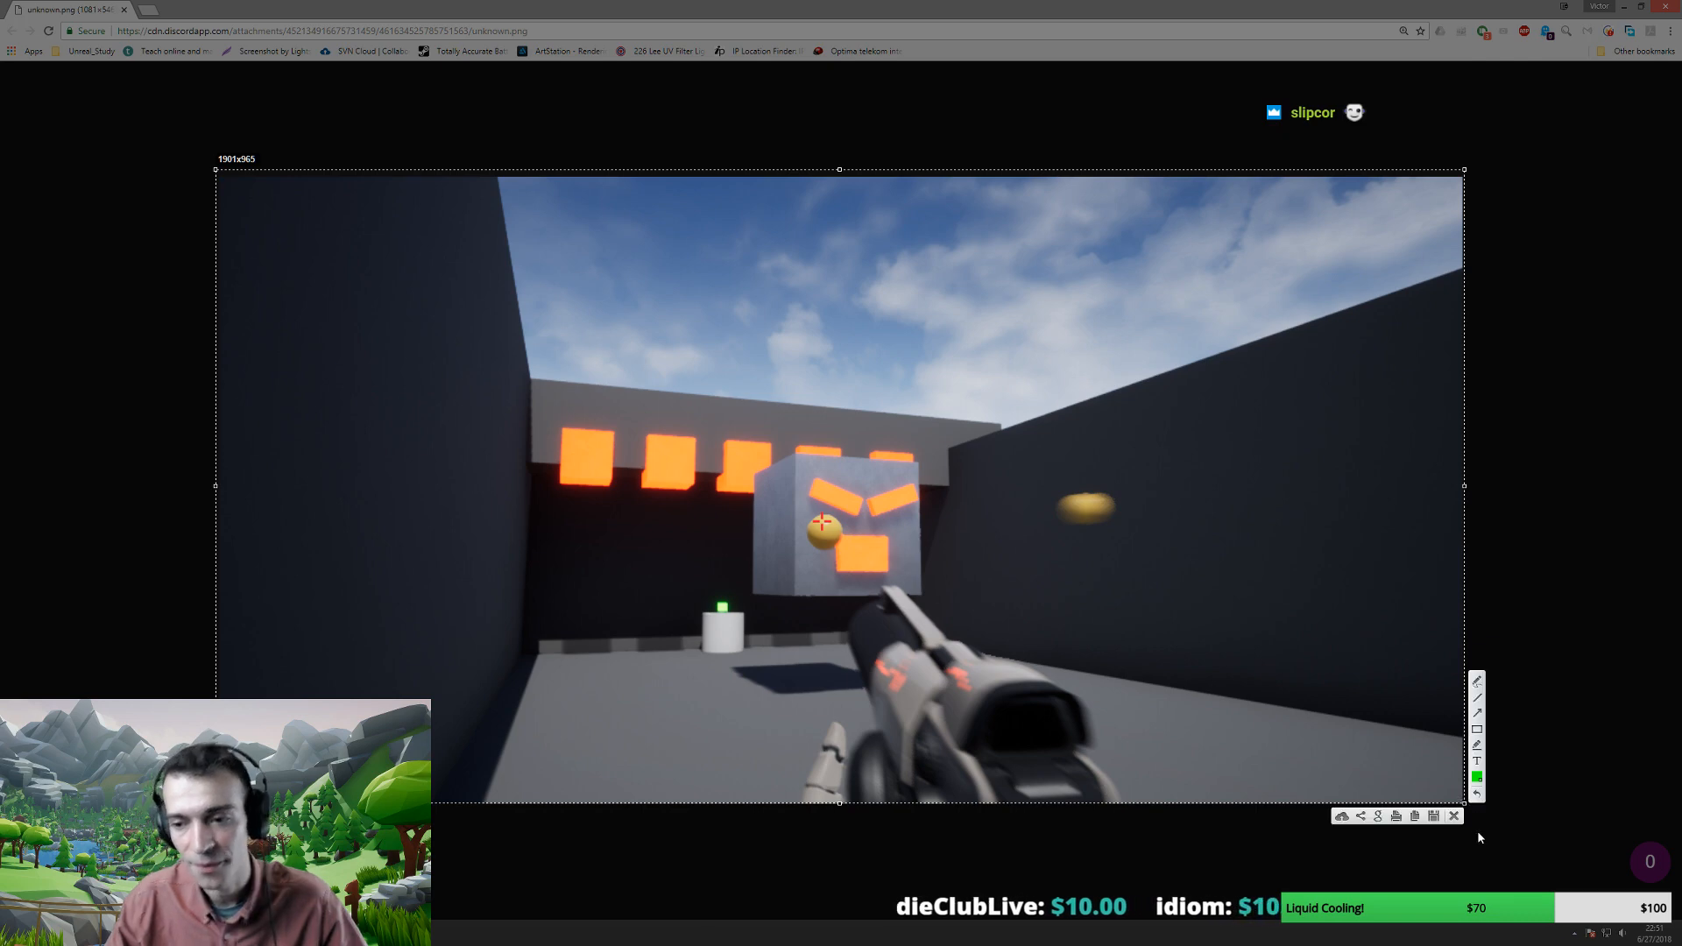
pyautogui.click(1414, 817)
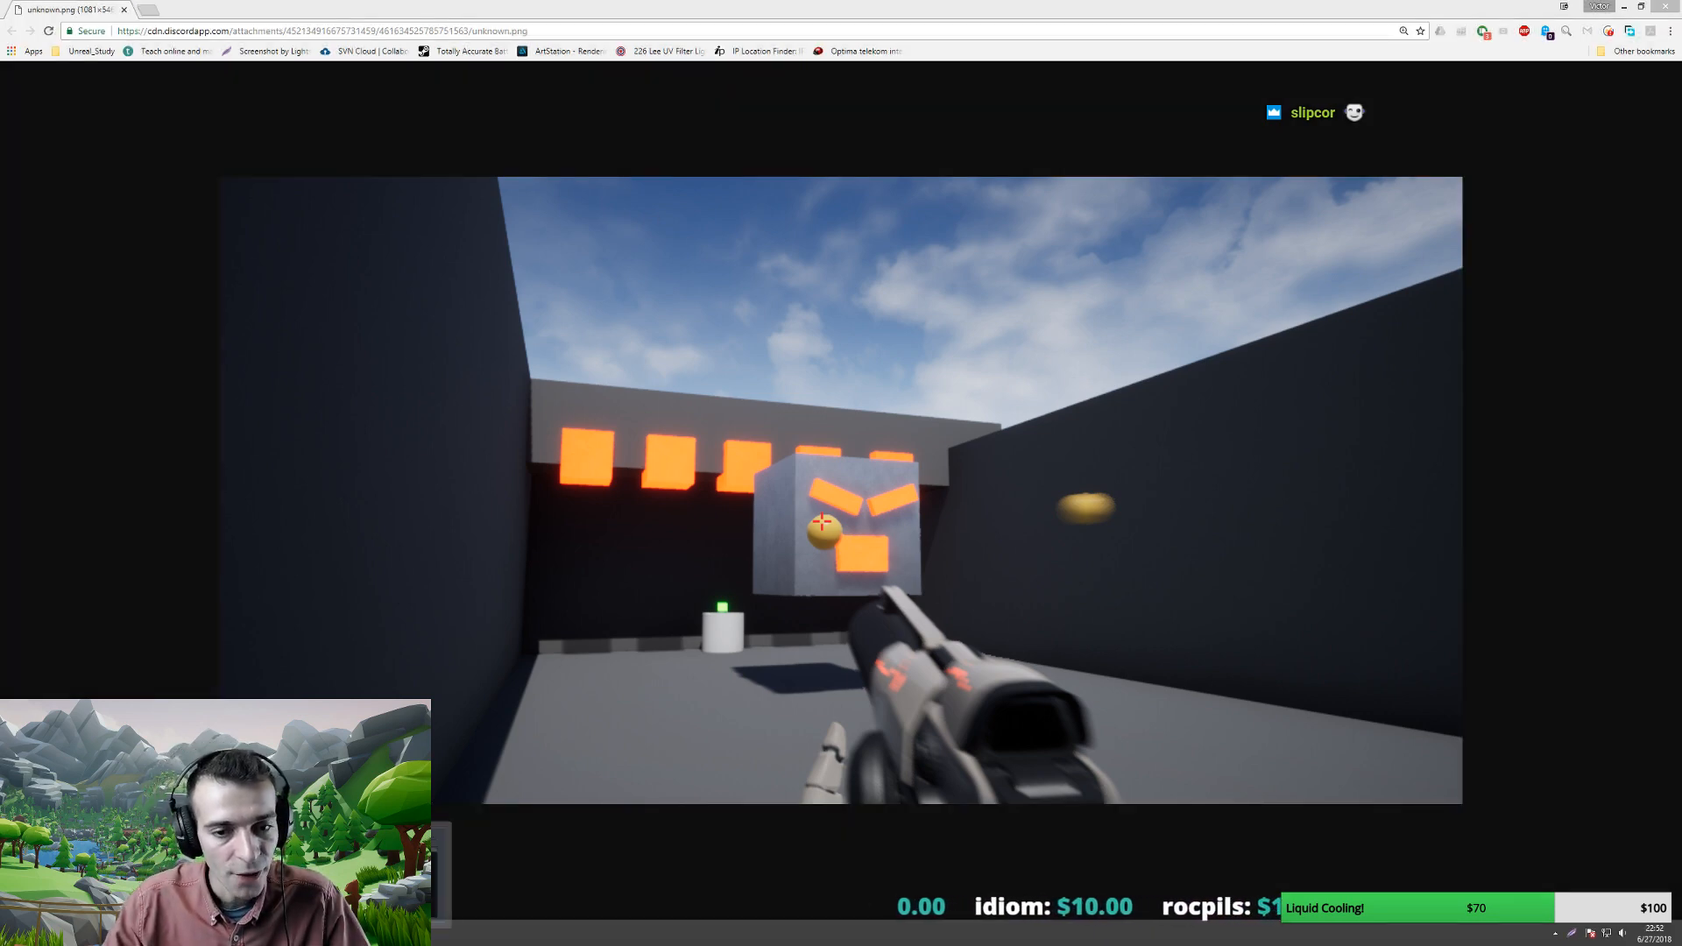
pyautogui.hotkey('alt', 'Tab')
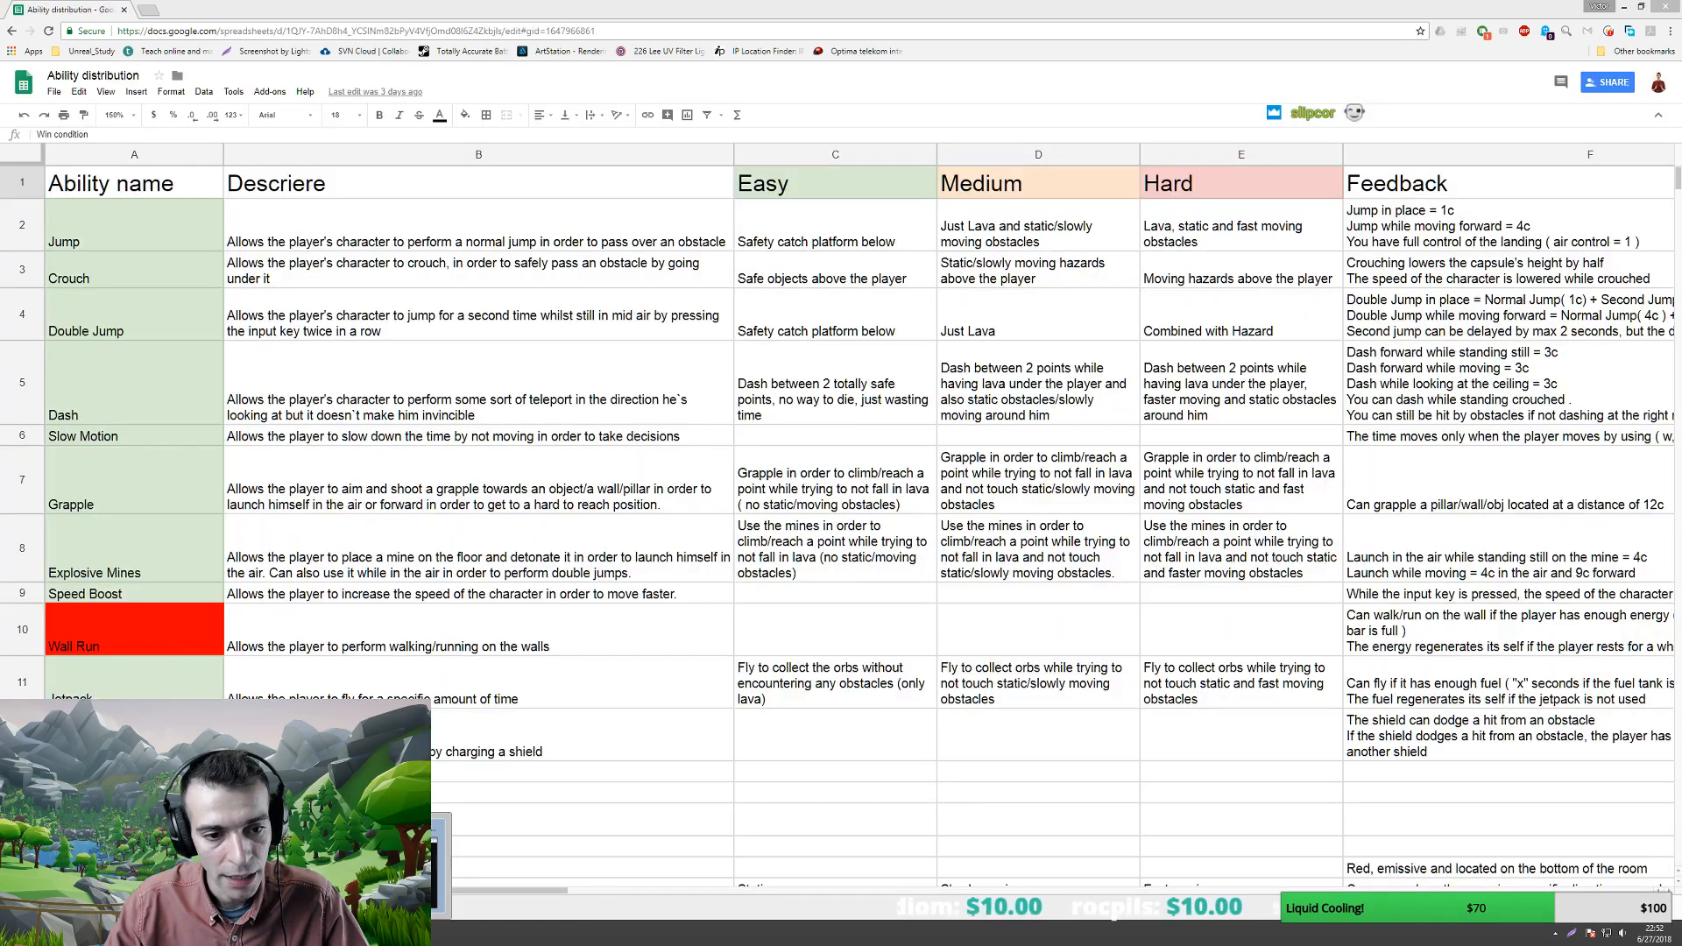
# - Type the caption 'Here's an example of a small sized puzzle' below the first image
pyautogui.hotkey('alt', 'Tab')
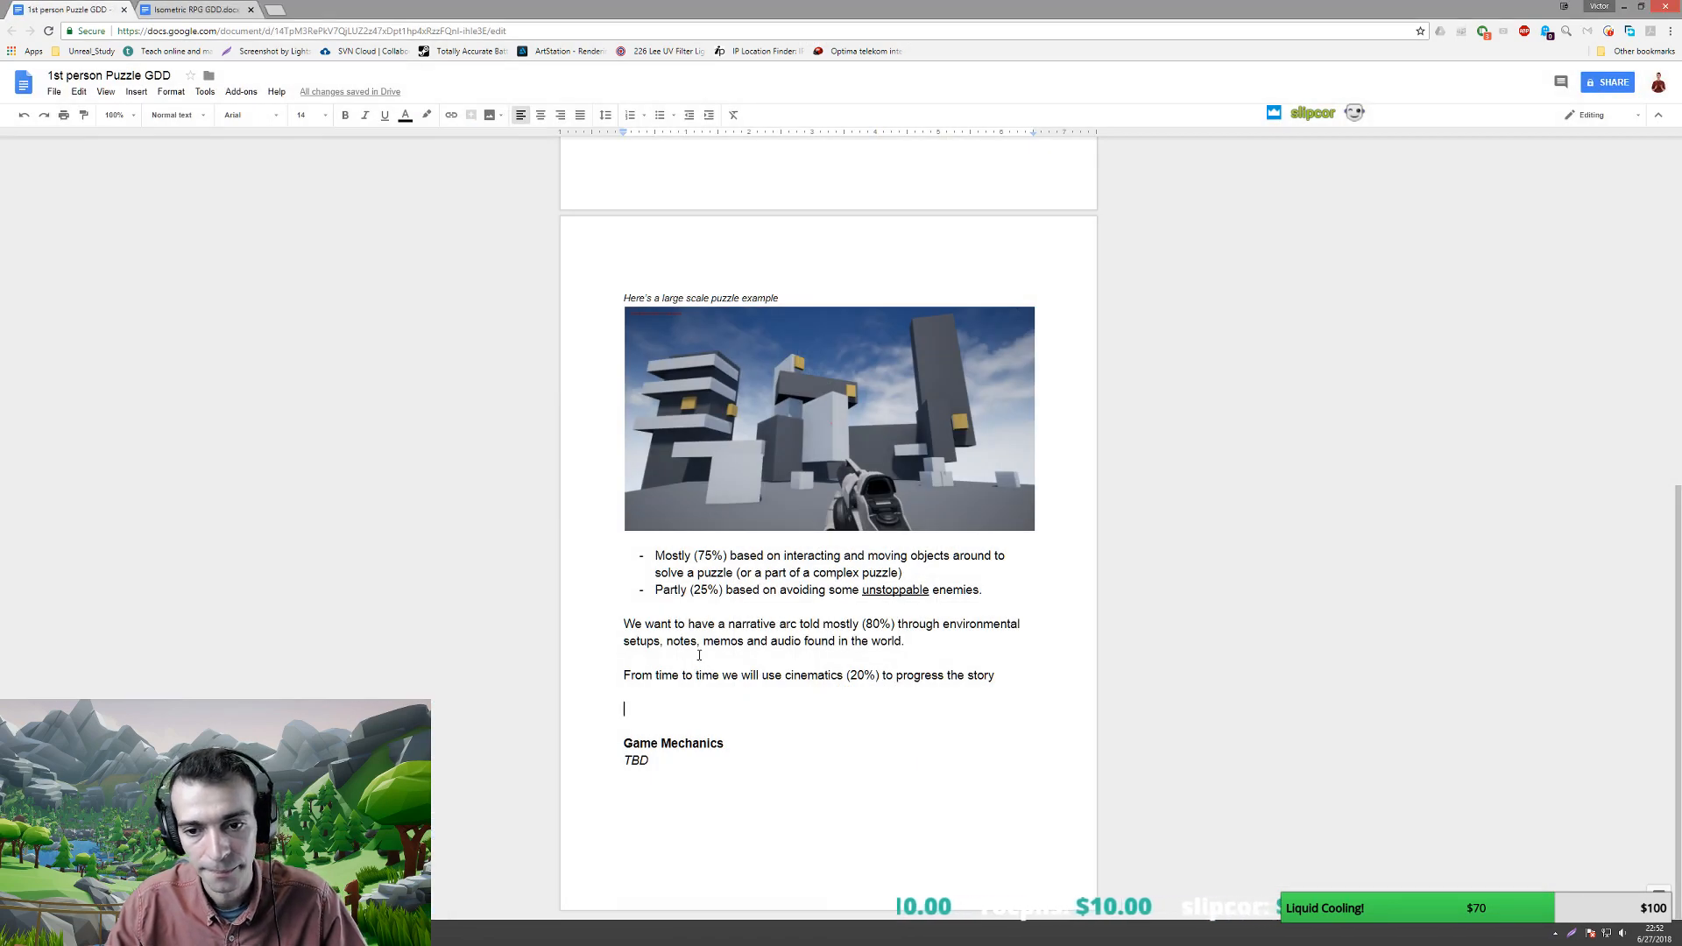
pyautogui.scroll(7, 695, 684)
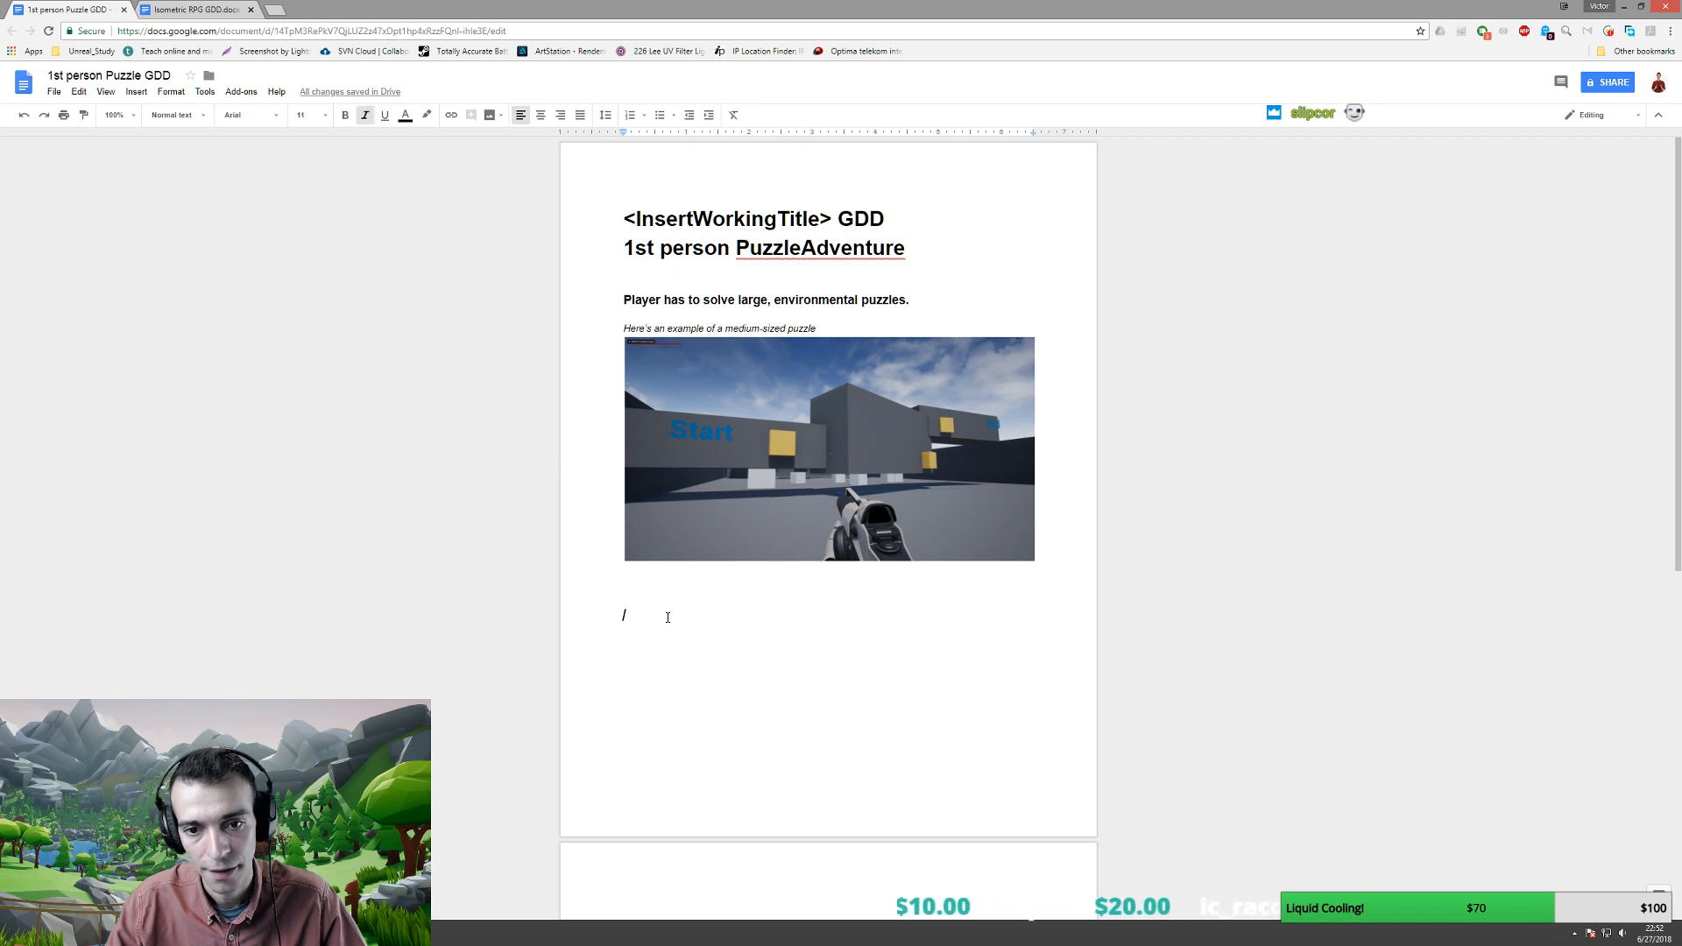
pyautogui.write("Here's an example")
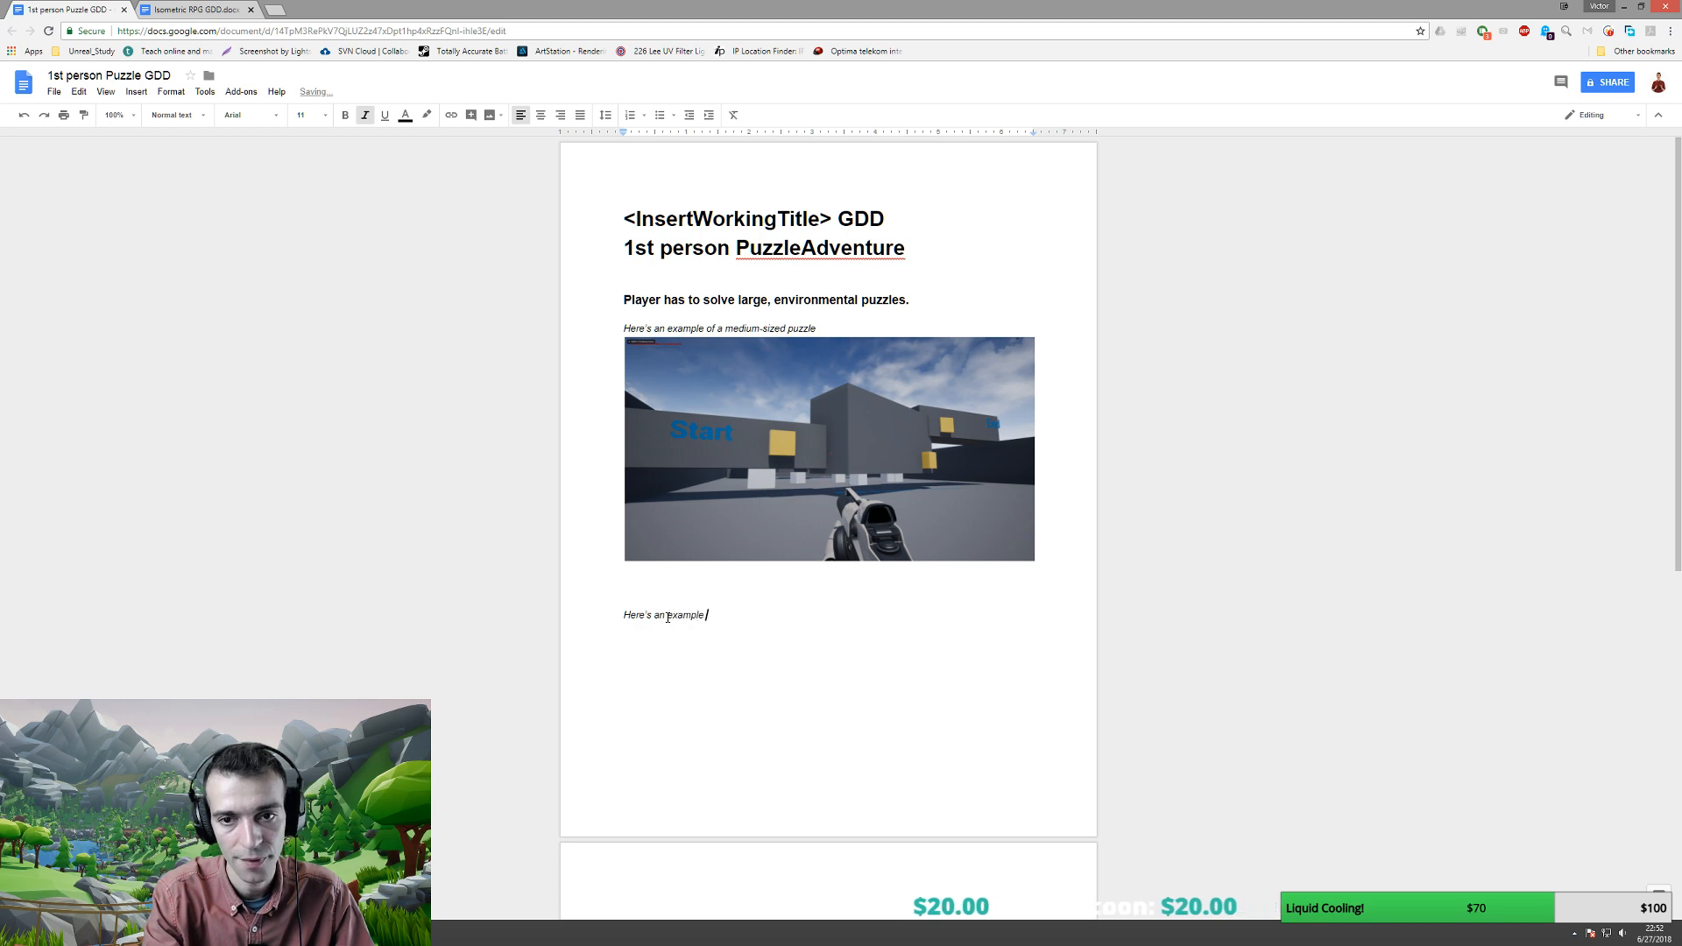
pyautogui.write(' of a smna')
pyautogui.press('BackSpace')
pyautogui.press('BackSpace')
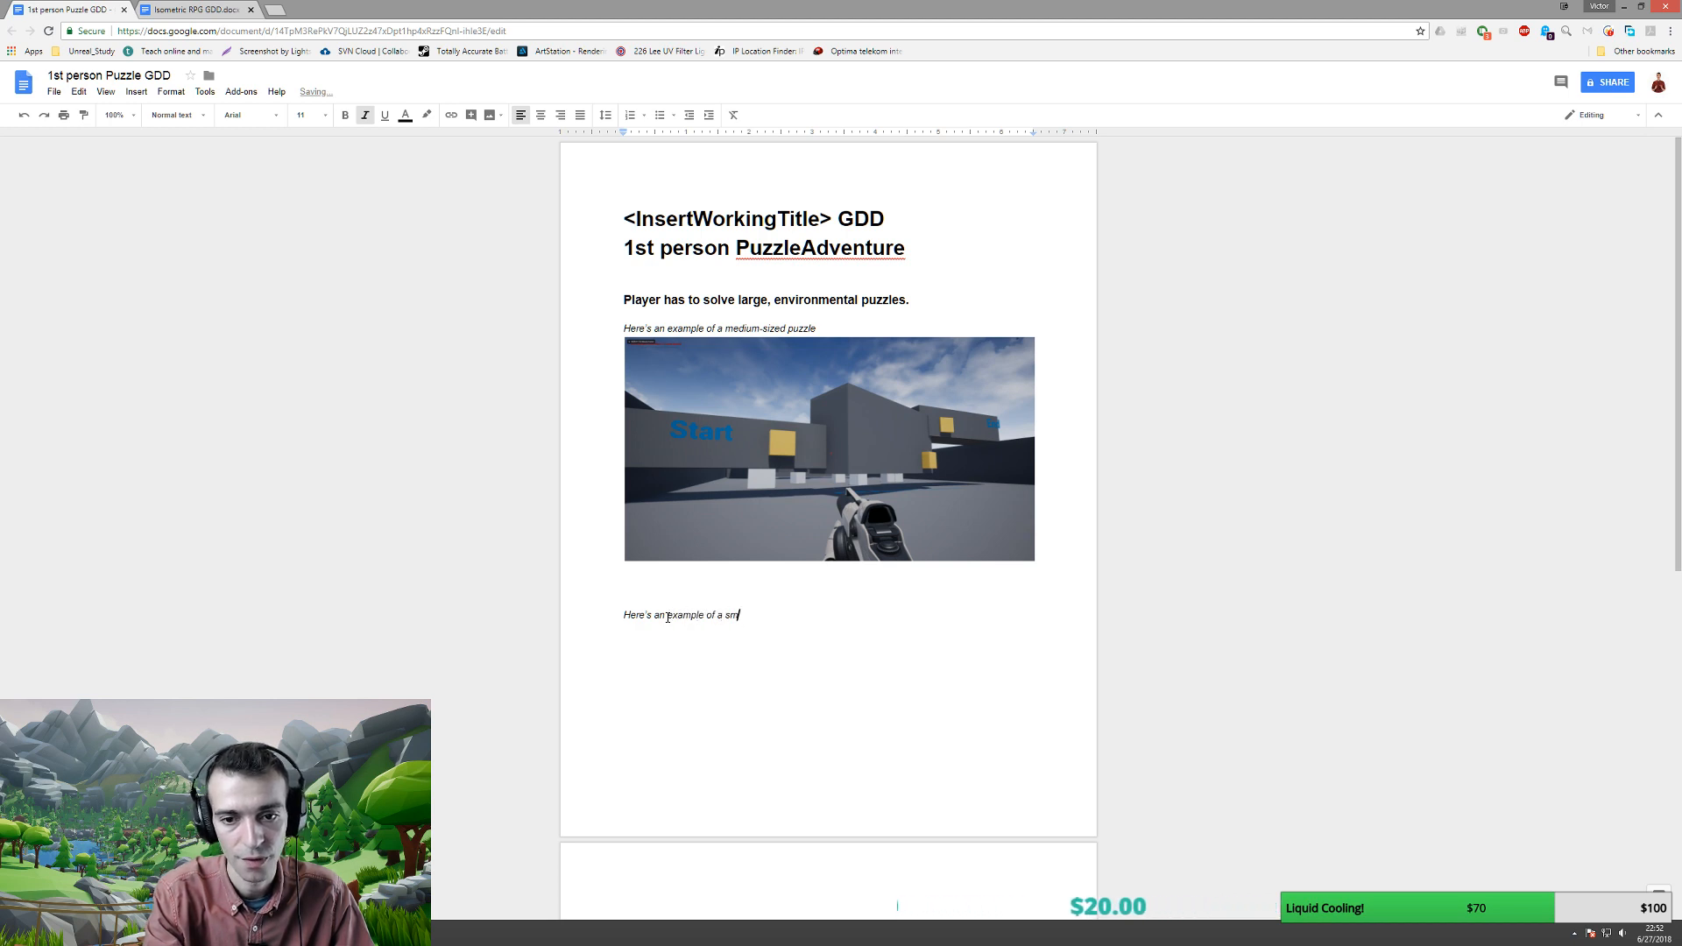
pyautogui.write('all sized puzzle')
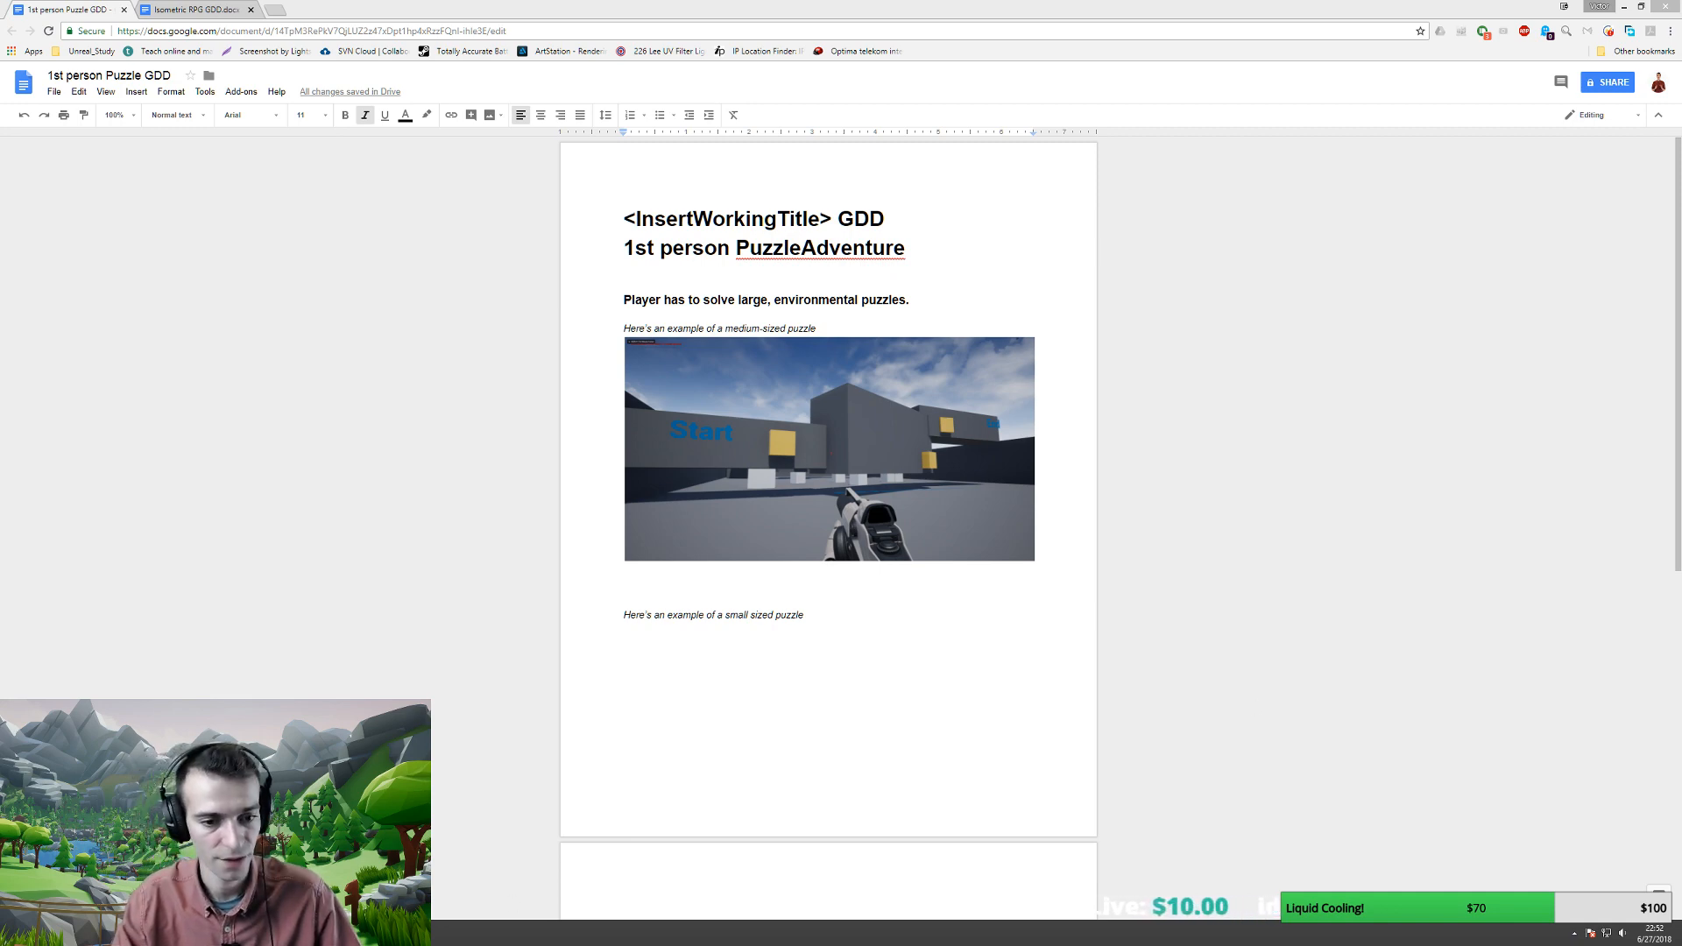
pyautogui.hotkey('alt', 'Tab')
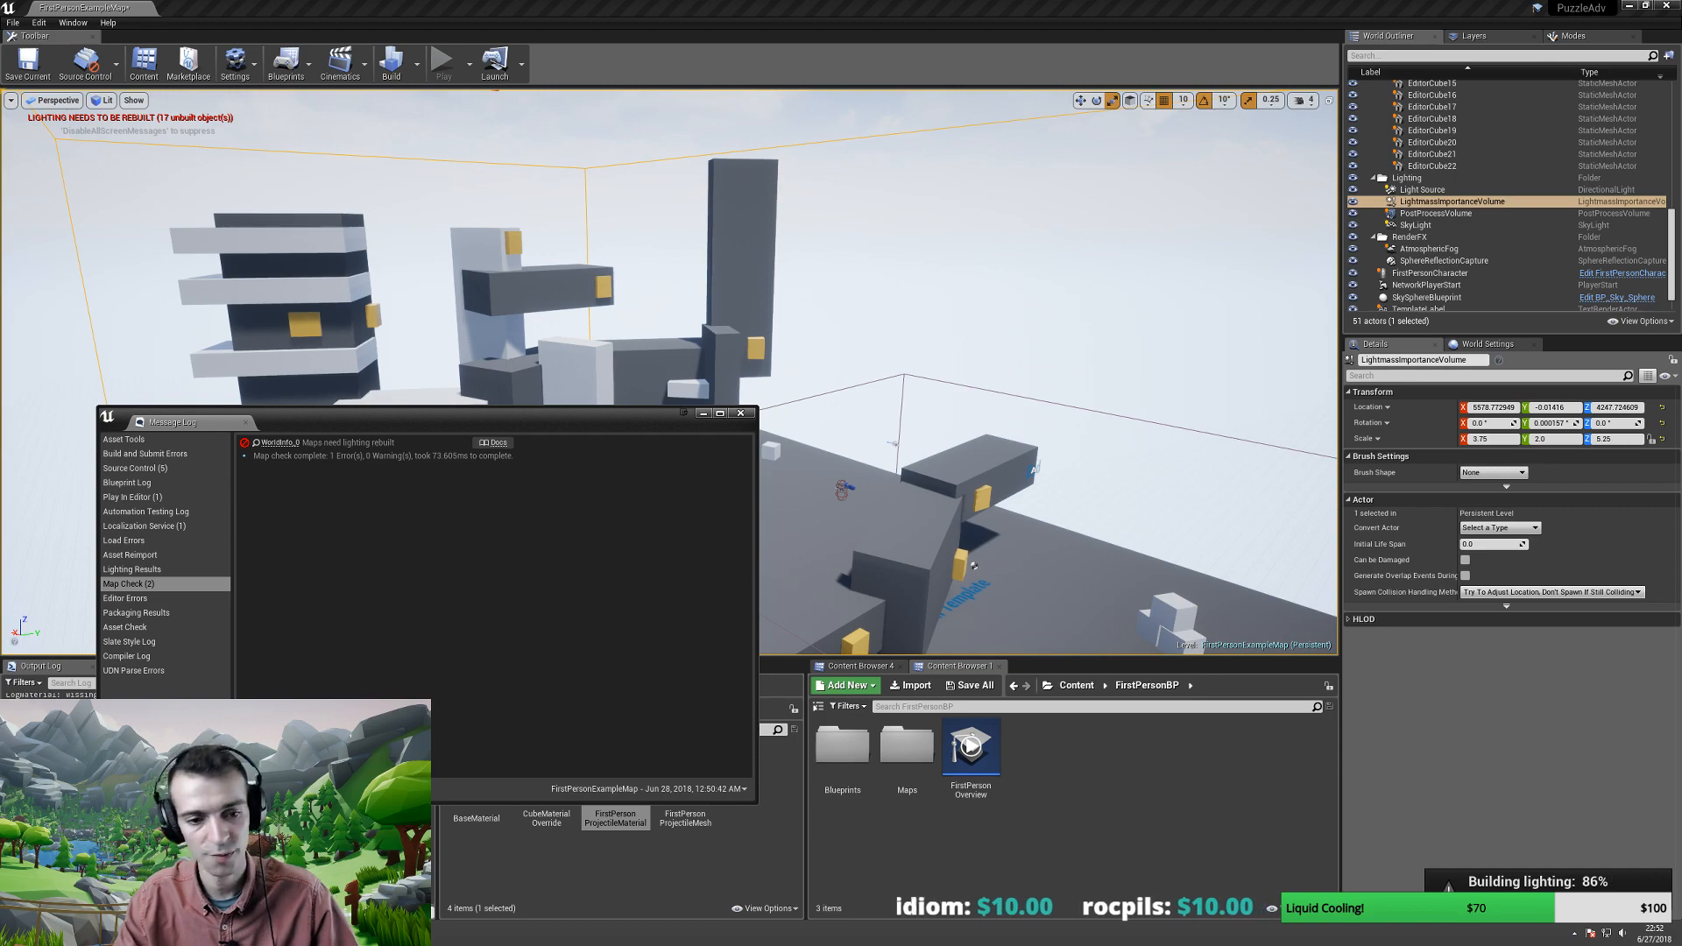
# - Paste the small puzzle screenshot on a new line under its caption
pyautogui.hotkey('alt', 'Tab')
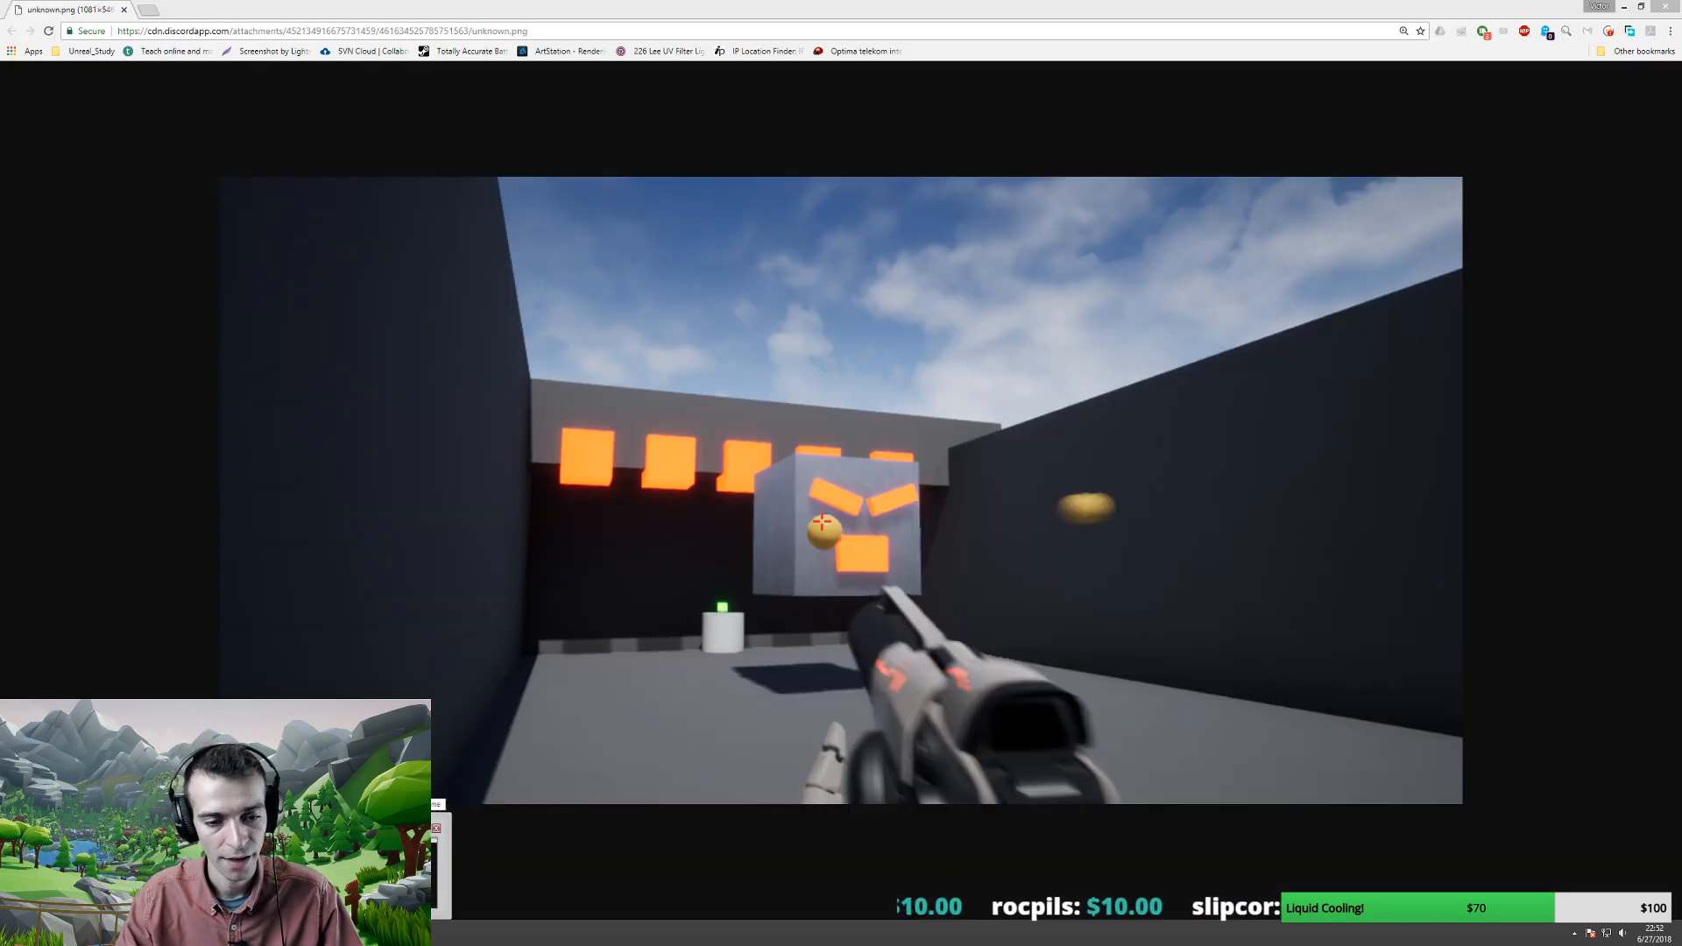
pyautogui.hotkey('alt', 'Tab')
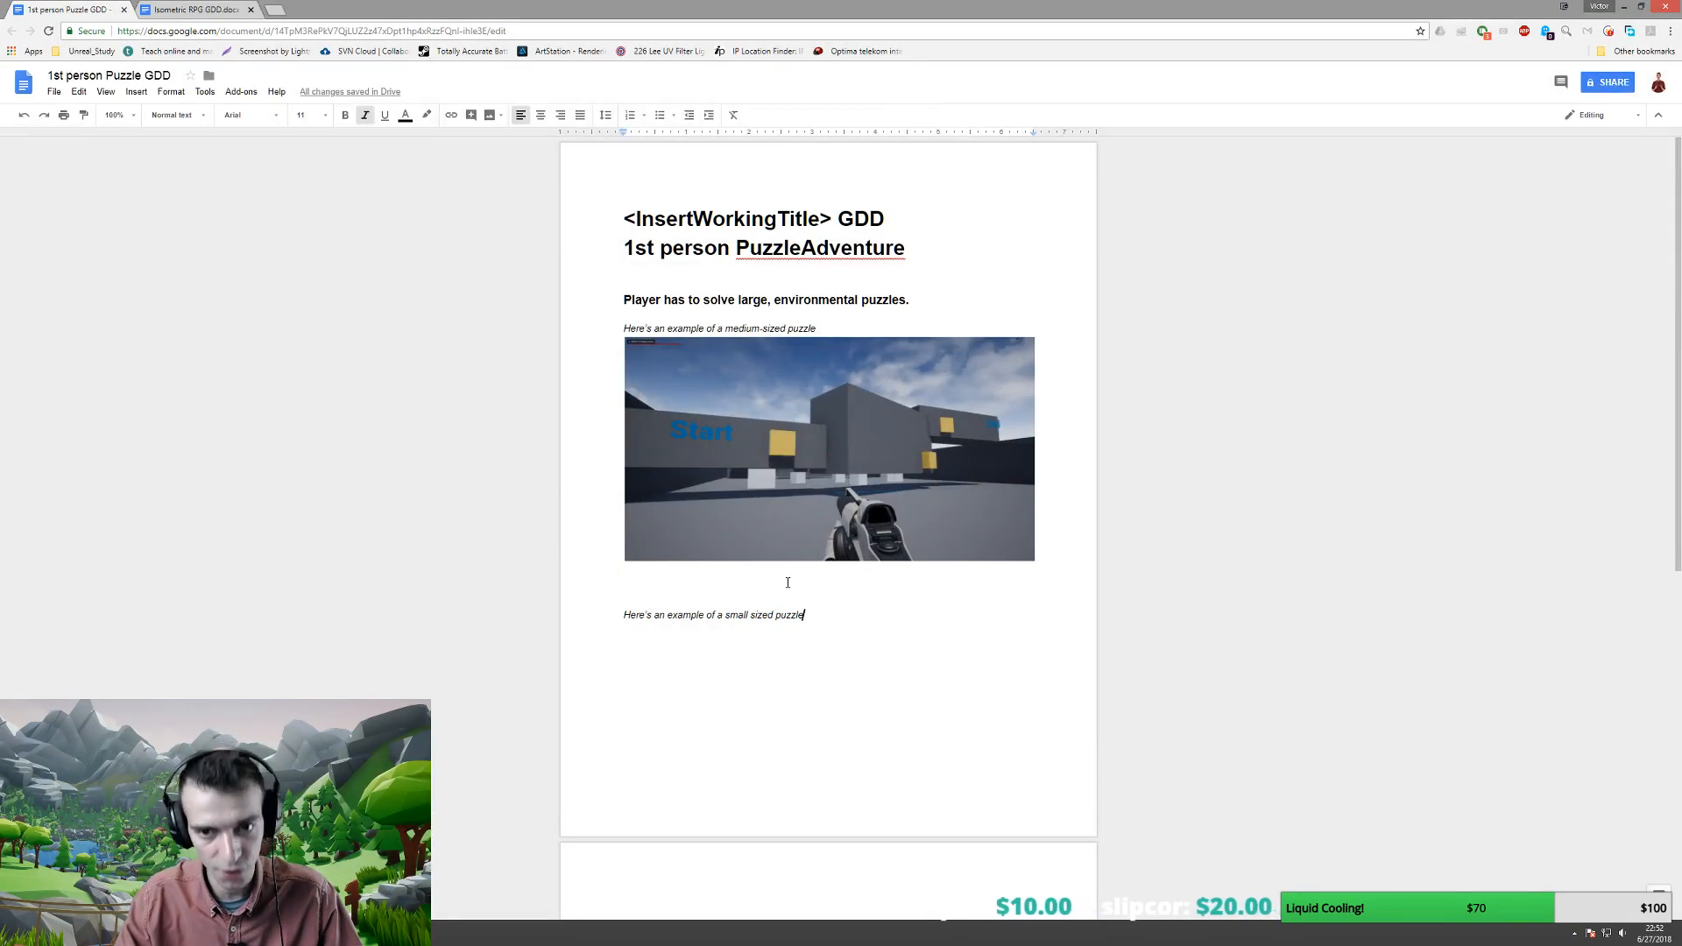
pyautogui.press('Return')
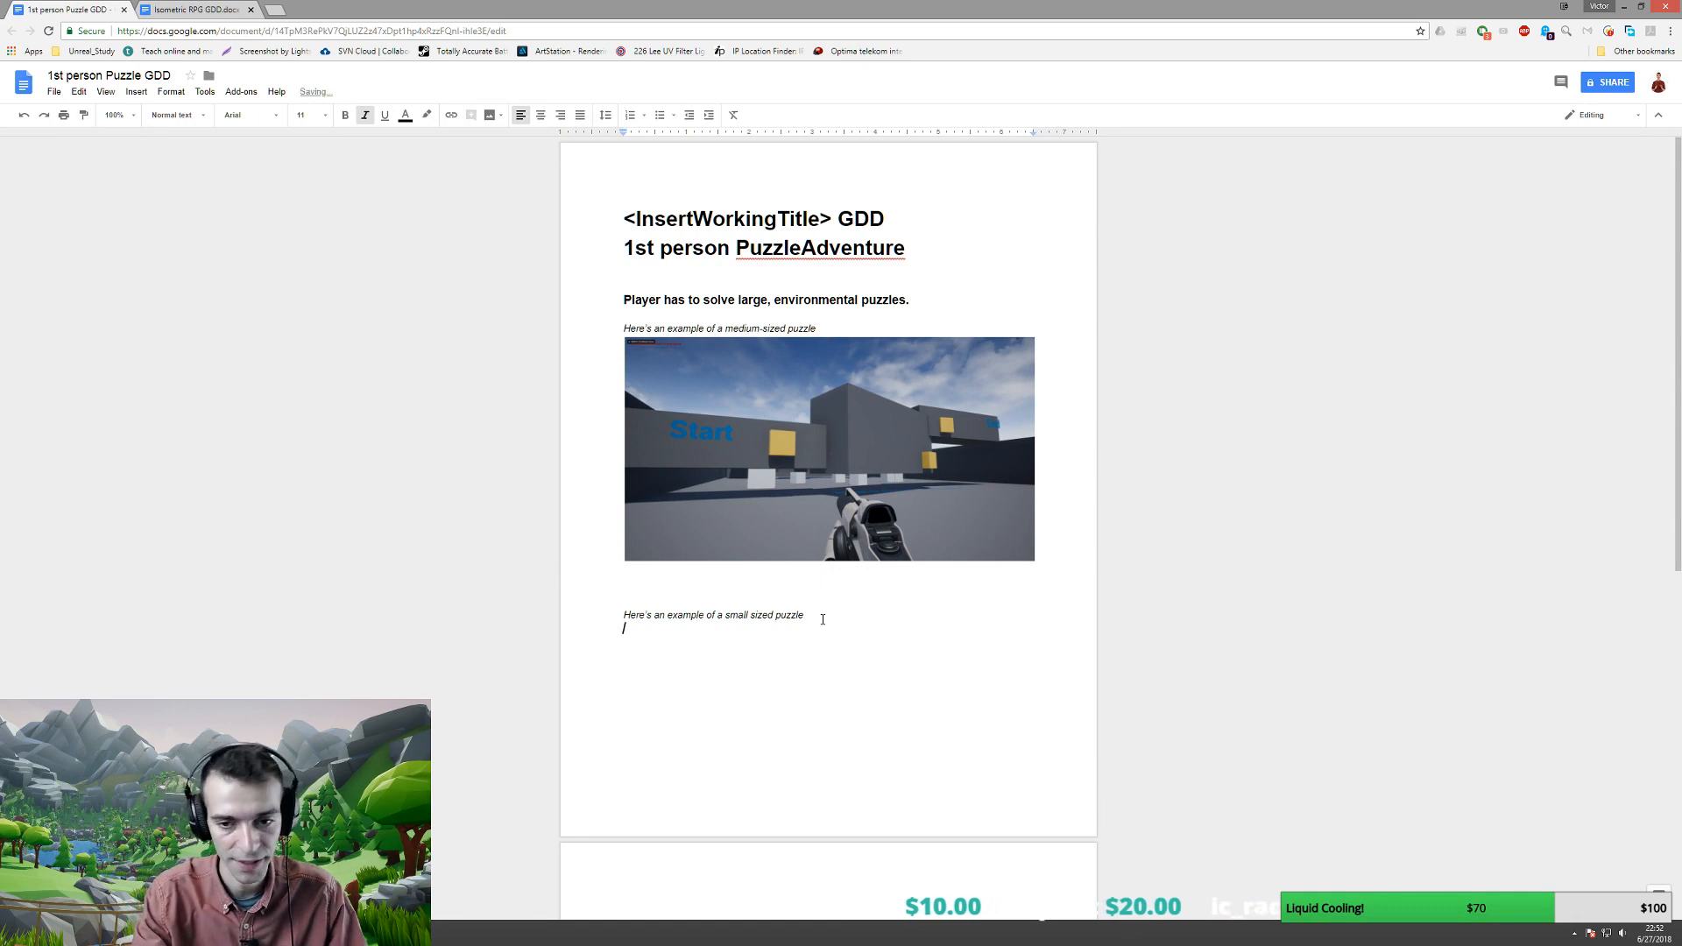
pyautogui.hotkey('ctrl', 'v')
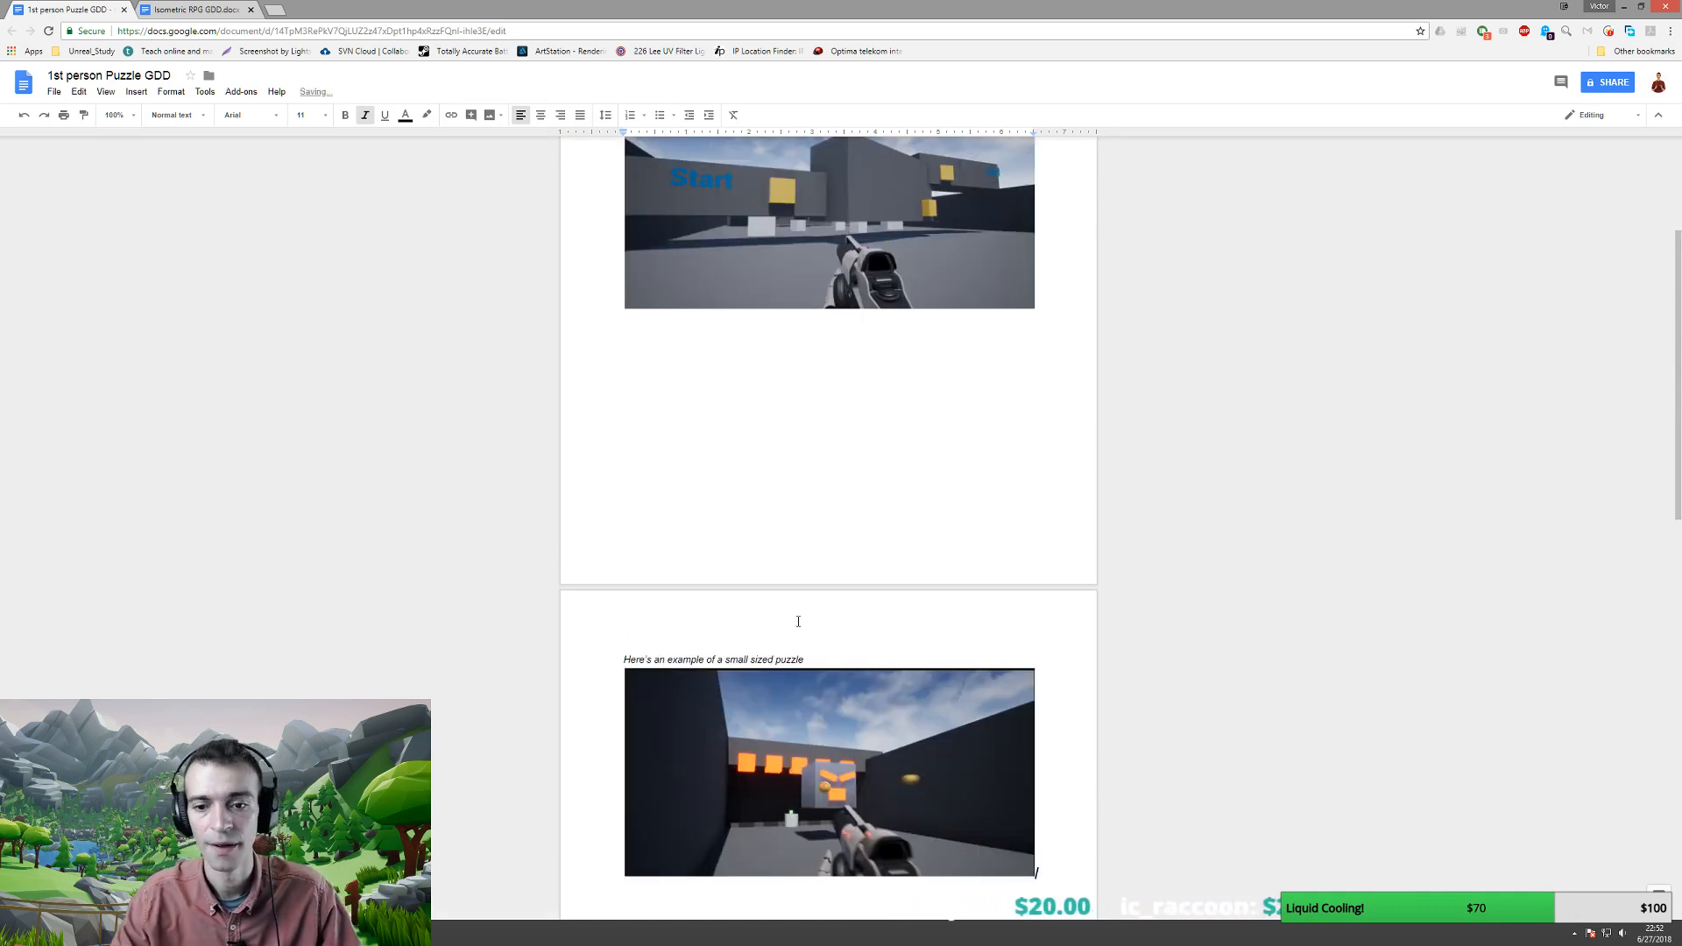
pyautogui.scroll(-2, 792, 578)
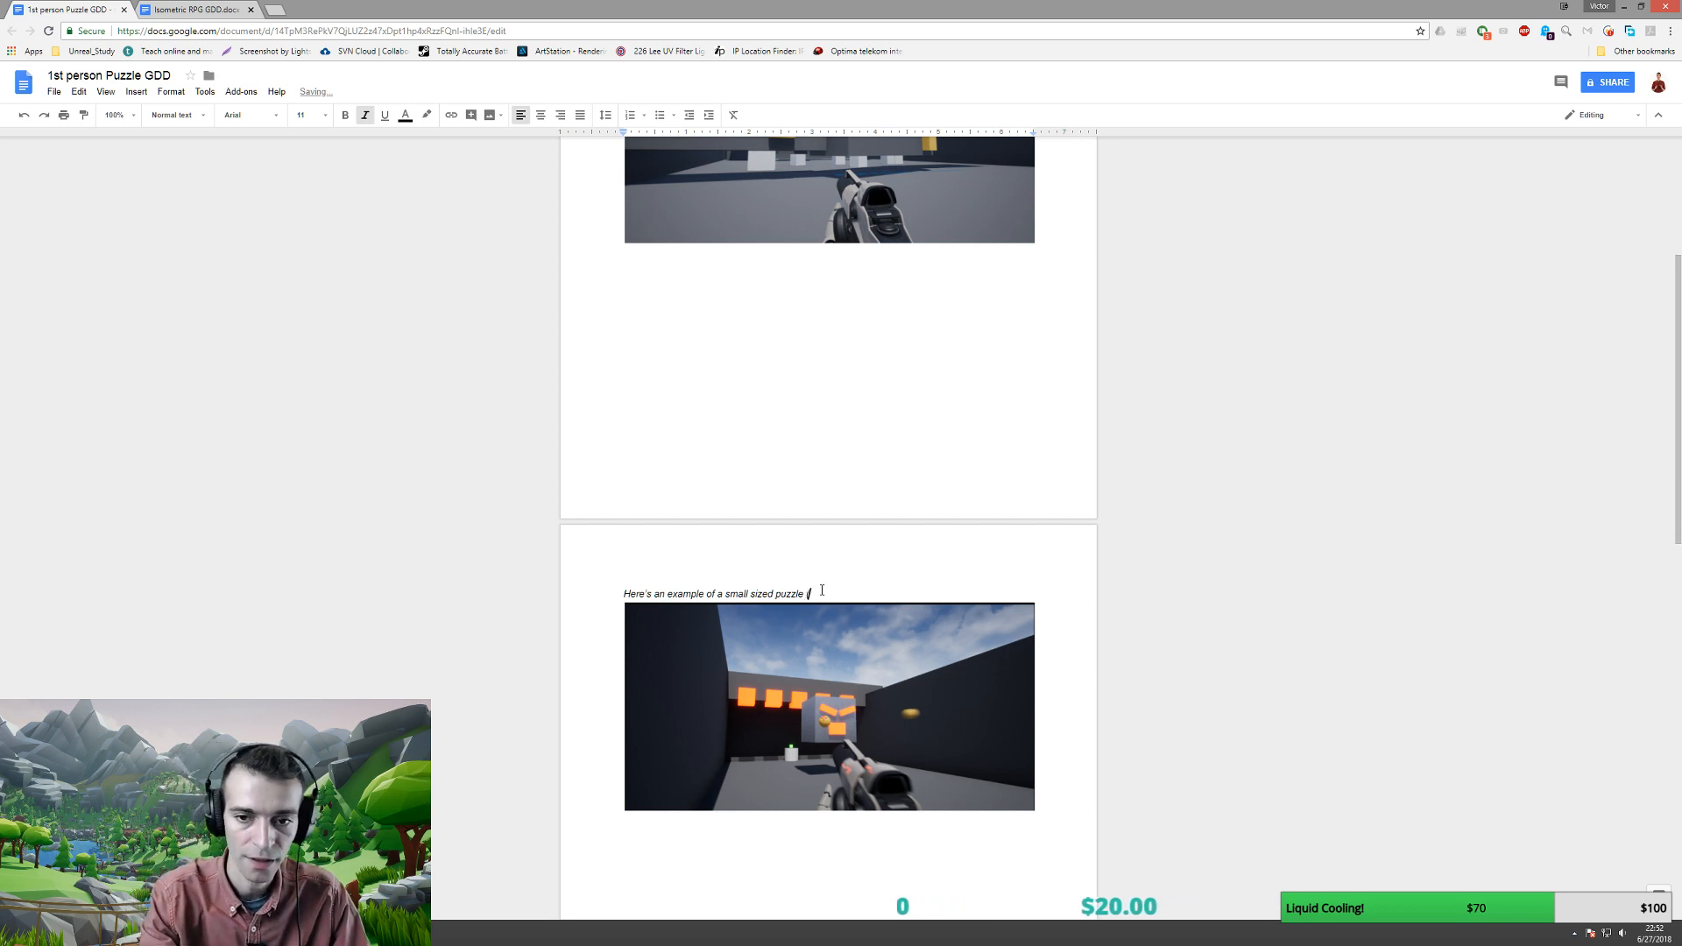
# - Extend the caption with '(guarded by an unstoppable enemy', correcting the misspelled word
pyautogui.write('guarded by an inde')
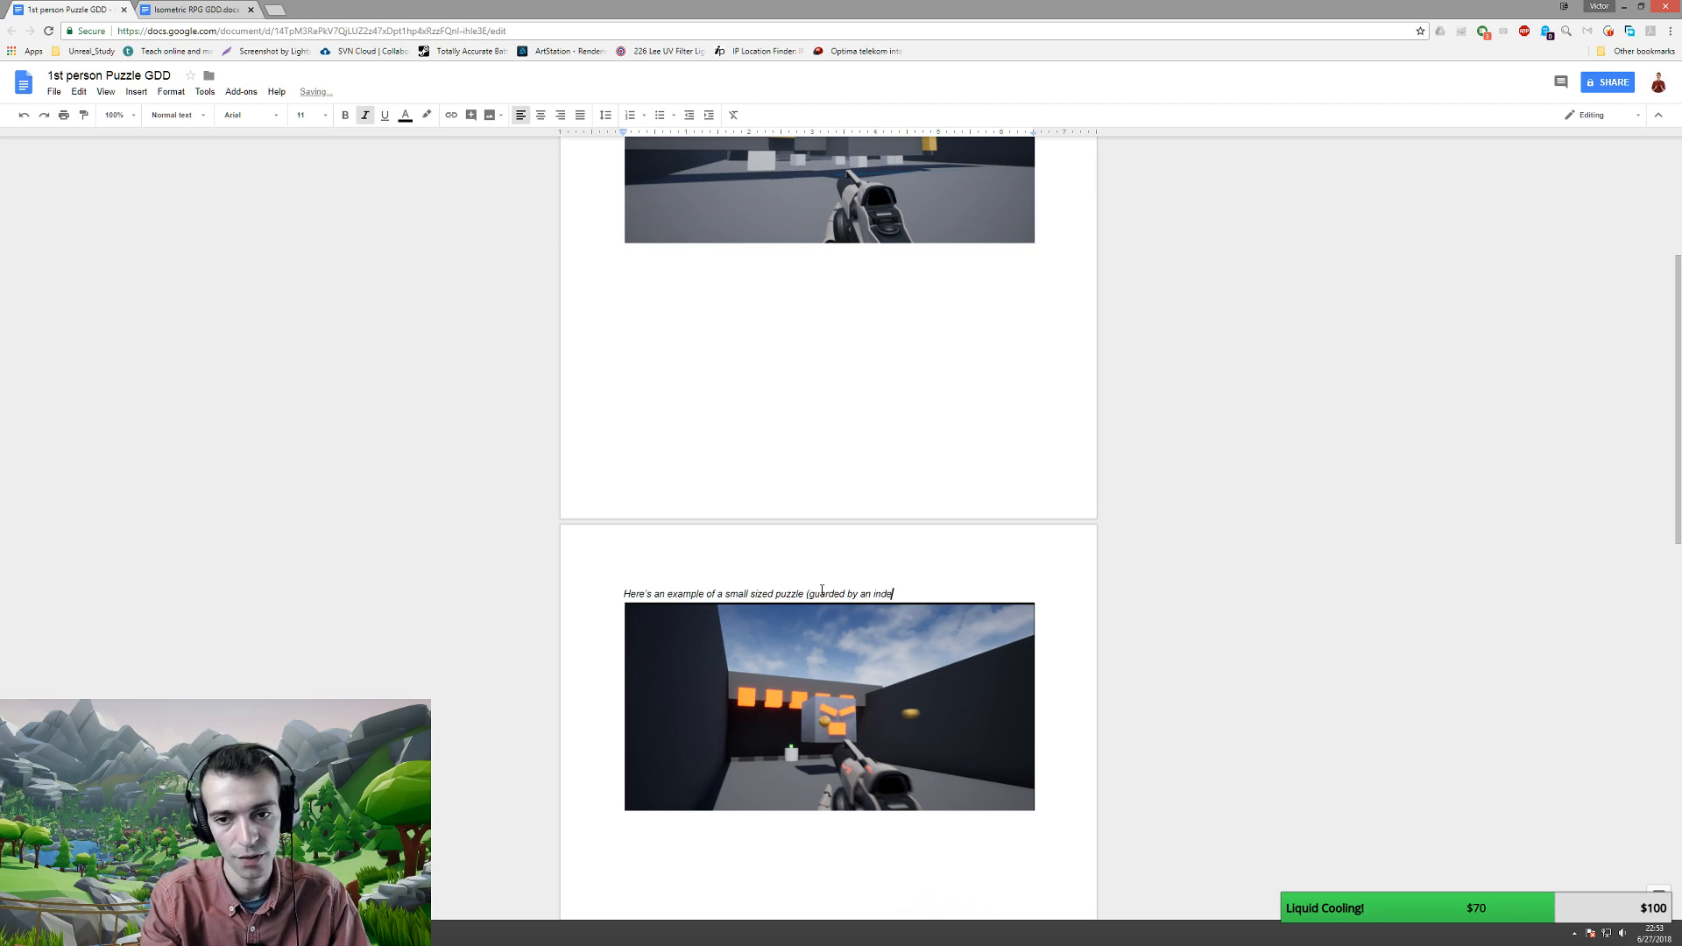
pyautogui.scroll(4, 820, 589)
pyautogui.scroll(-14, 816, 565)
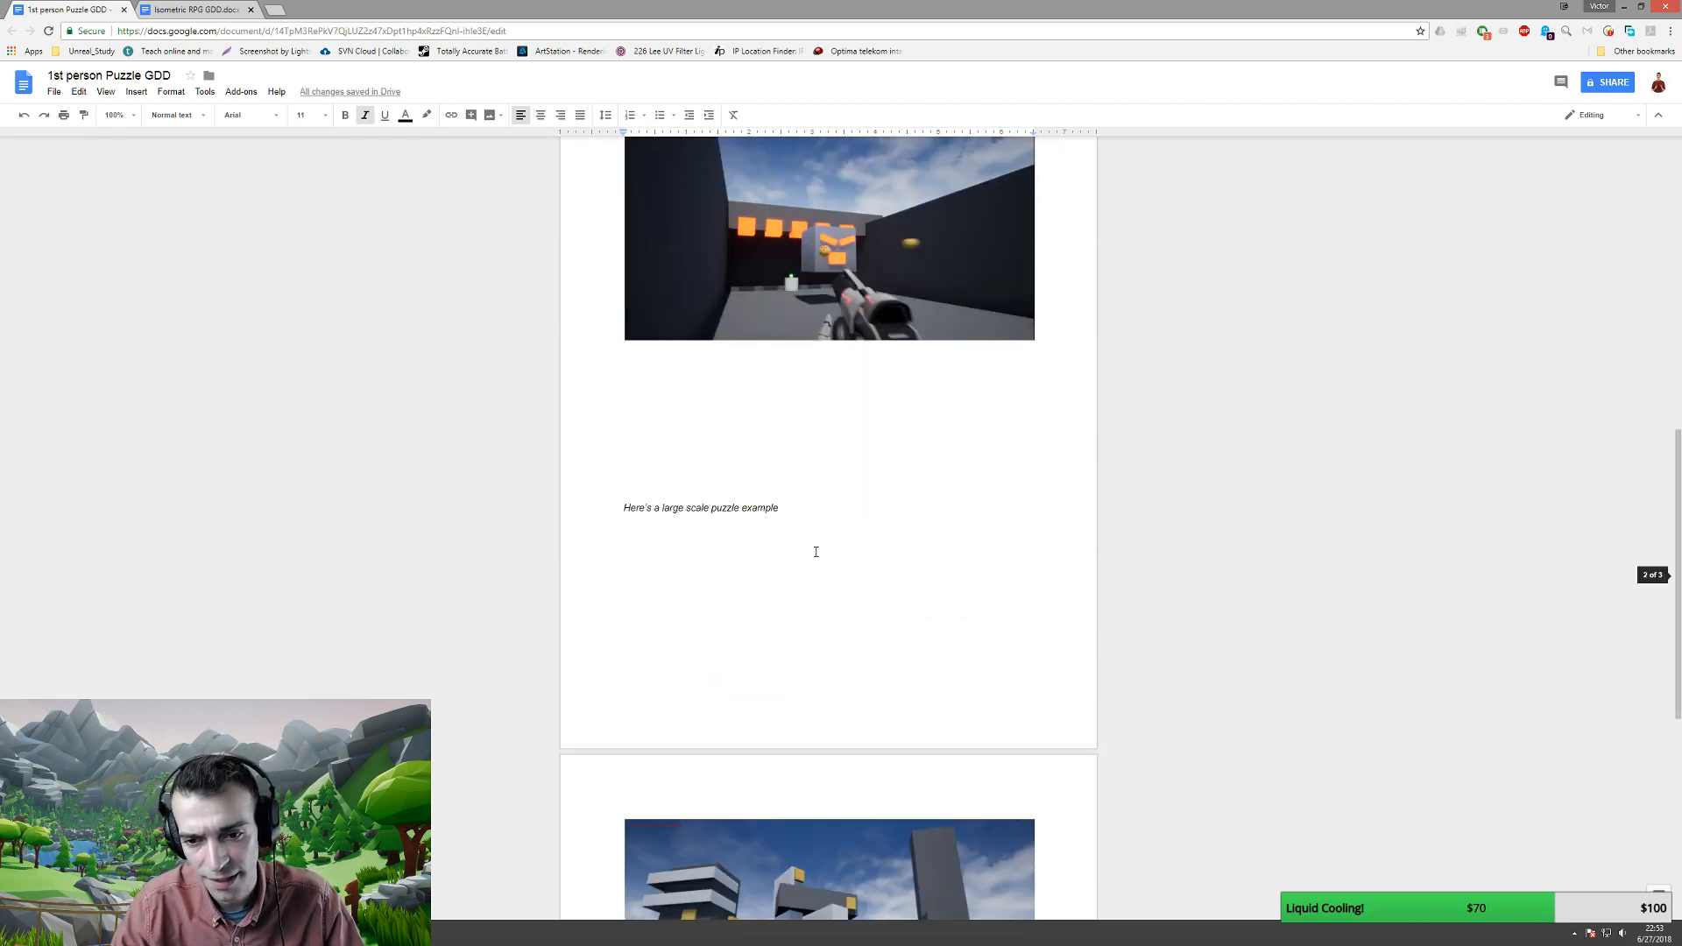
pyautogui.scroll(15, 815, 550)
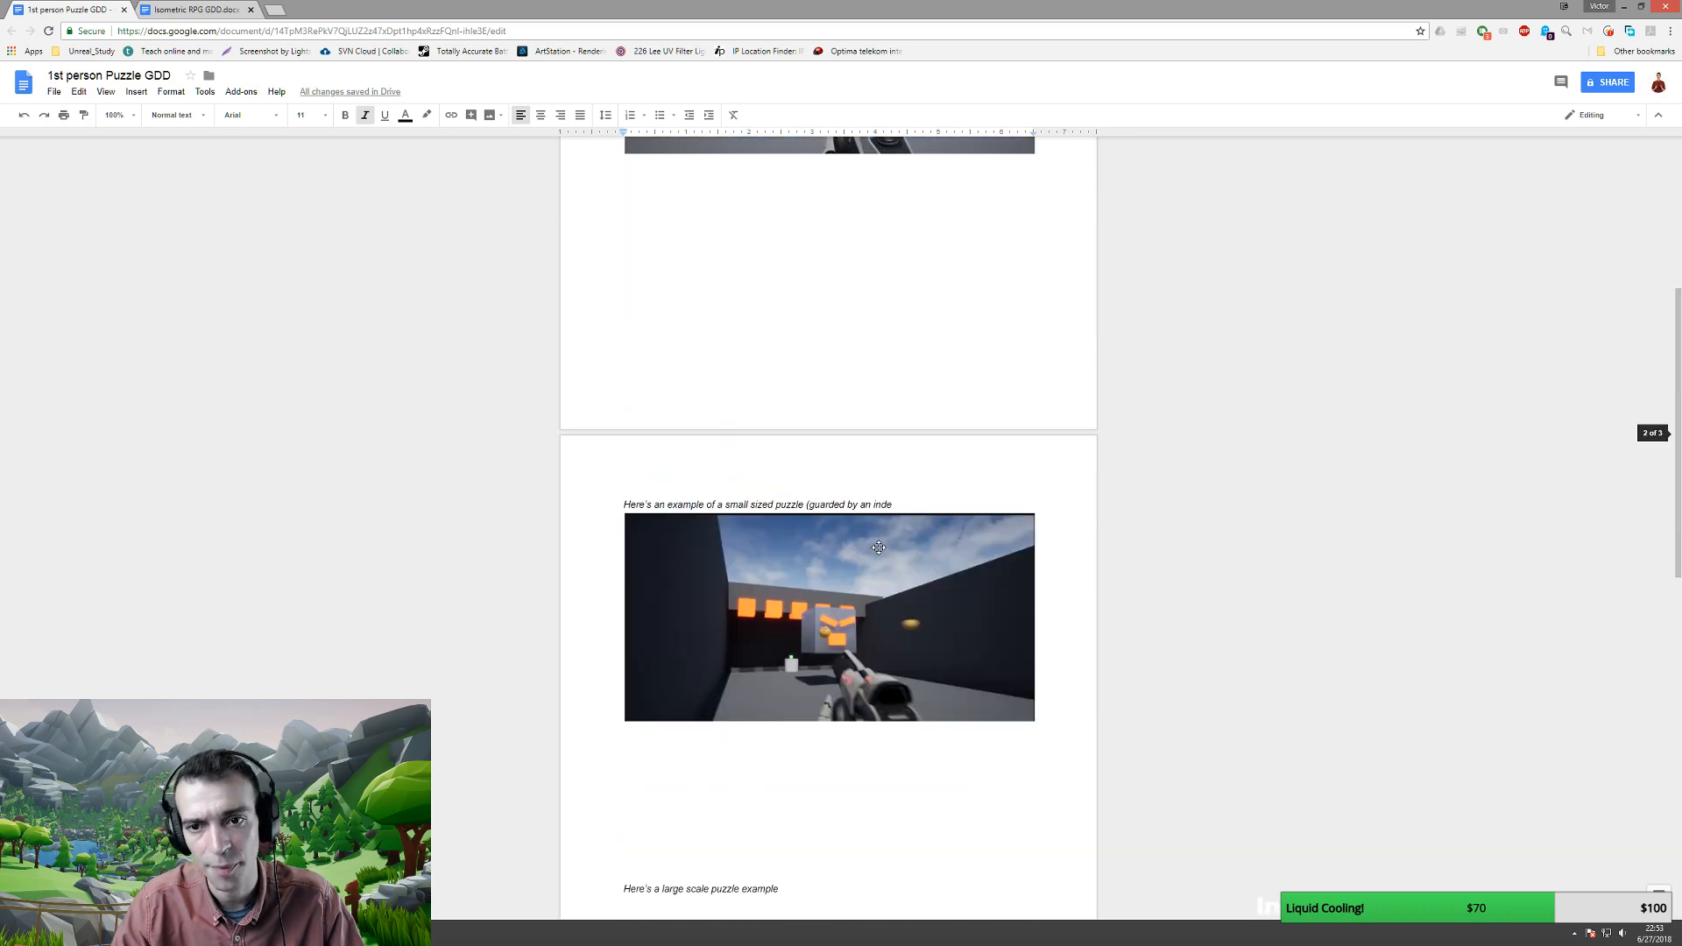
pyautogui.scroll(-3, 872, 618)
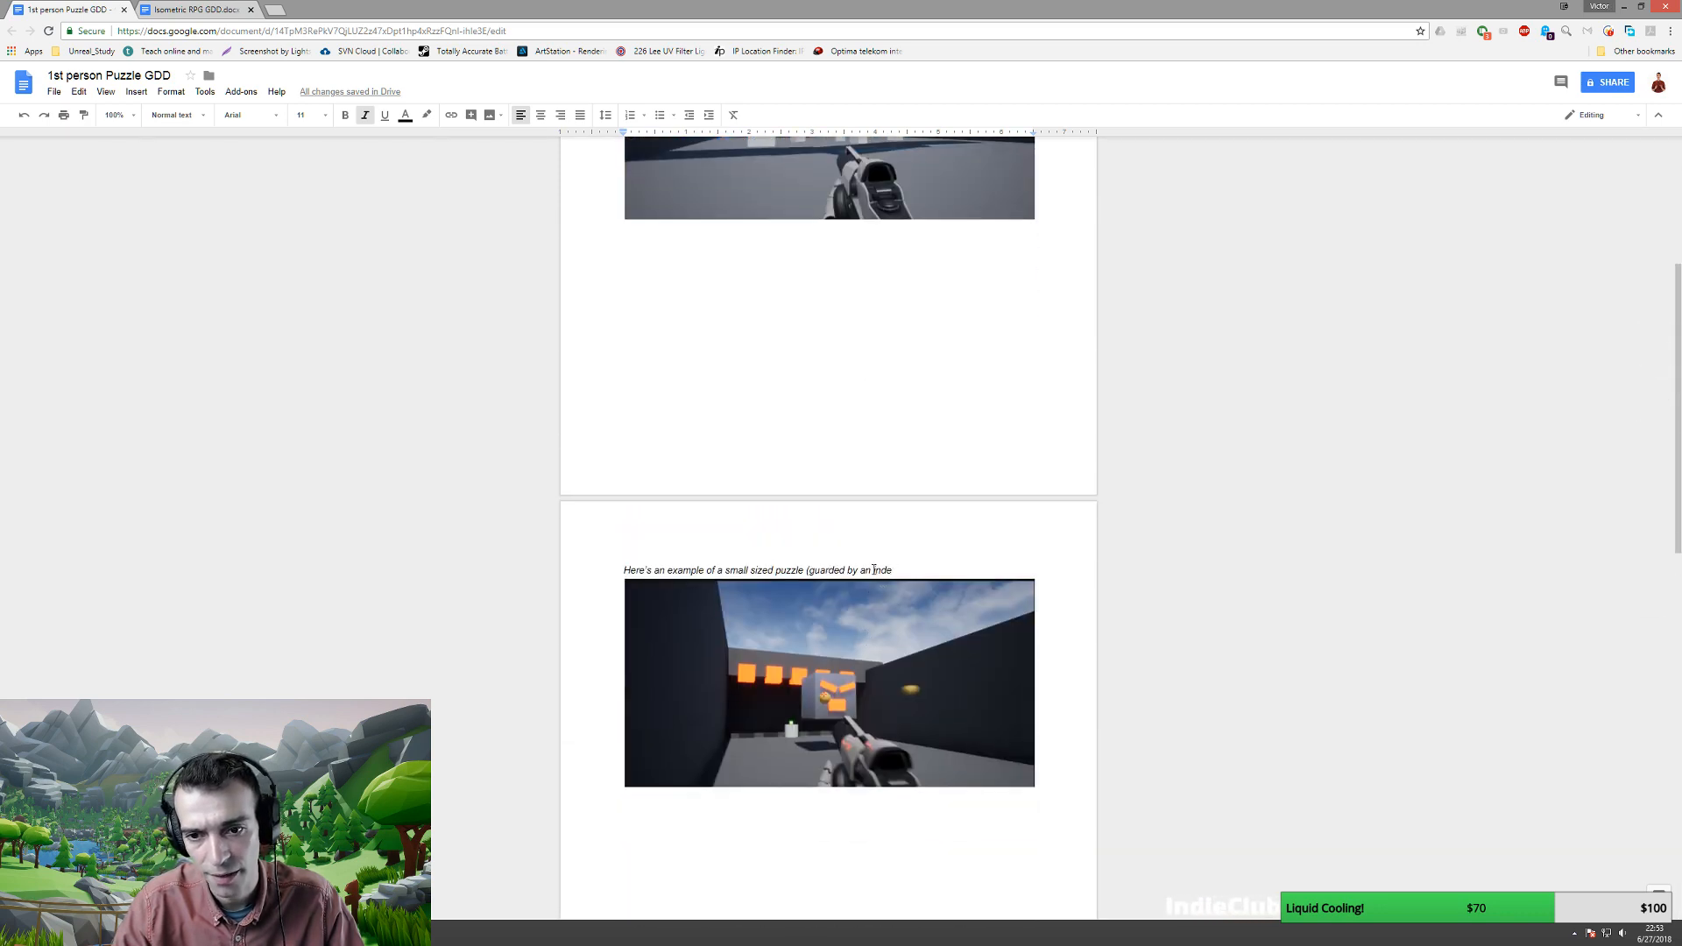
pyautogui.moveTo(873, 570); pyautogui.dragTo(892, 570)
pyautogui.write('unstoppable enemy')
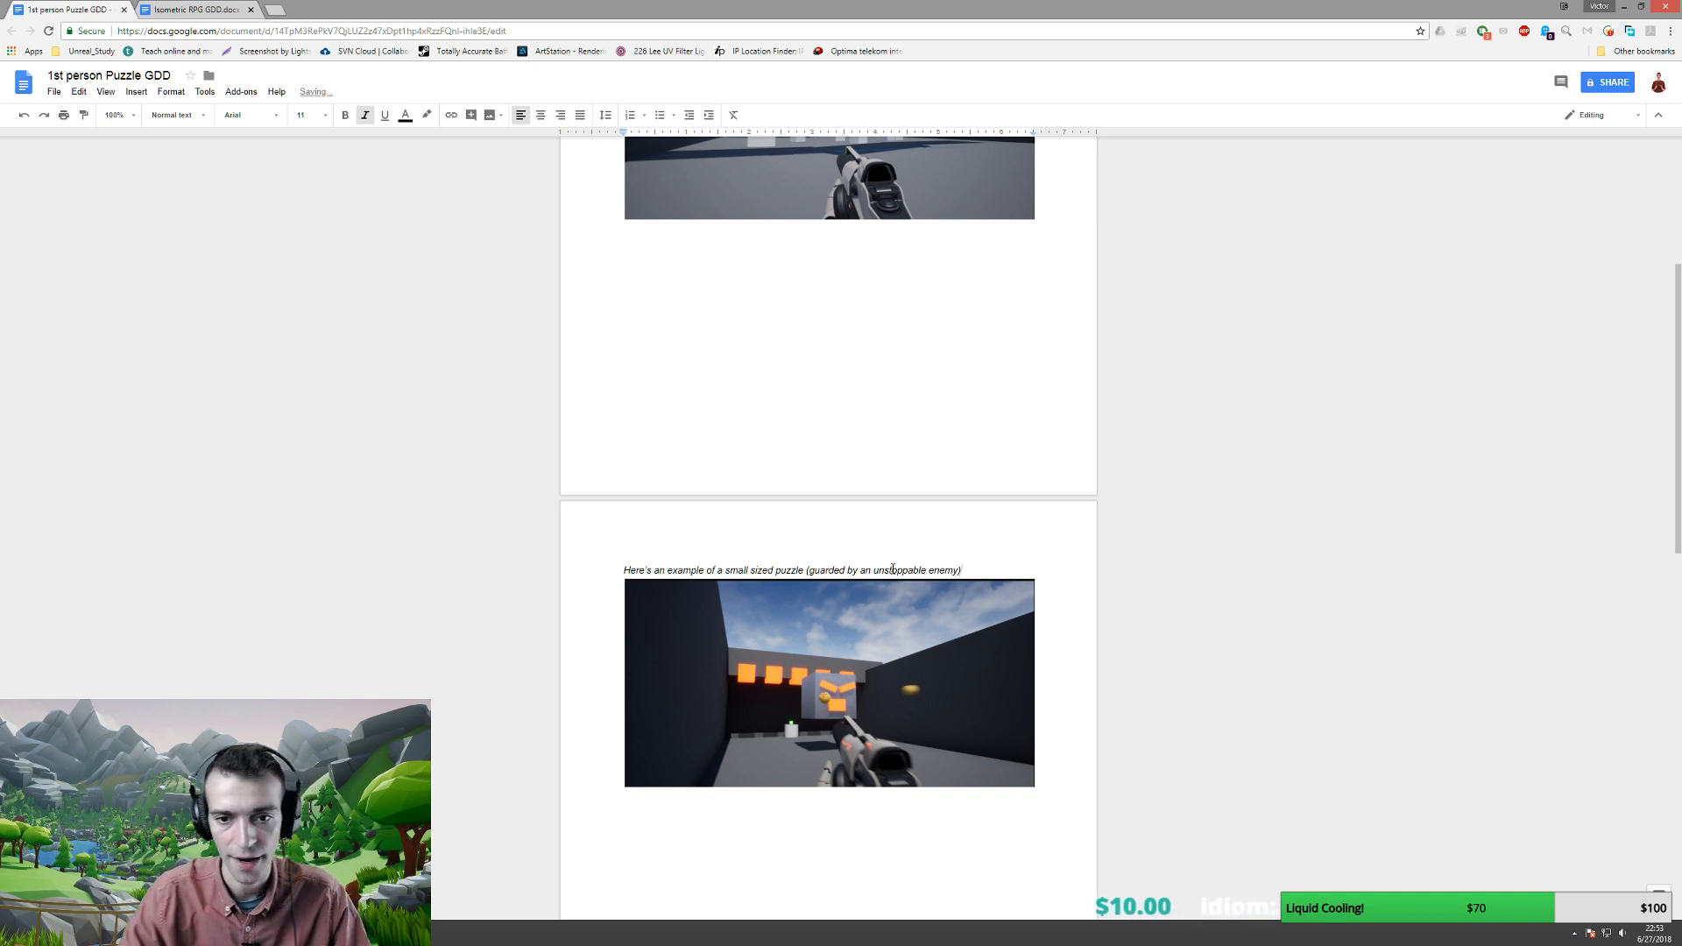
pyautogui.scroll(-8, 876, 570)
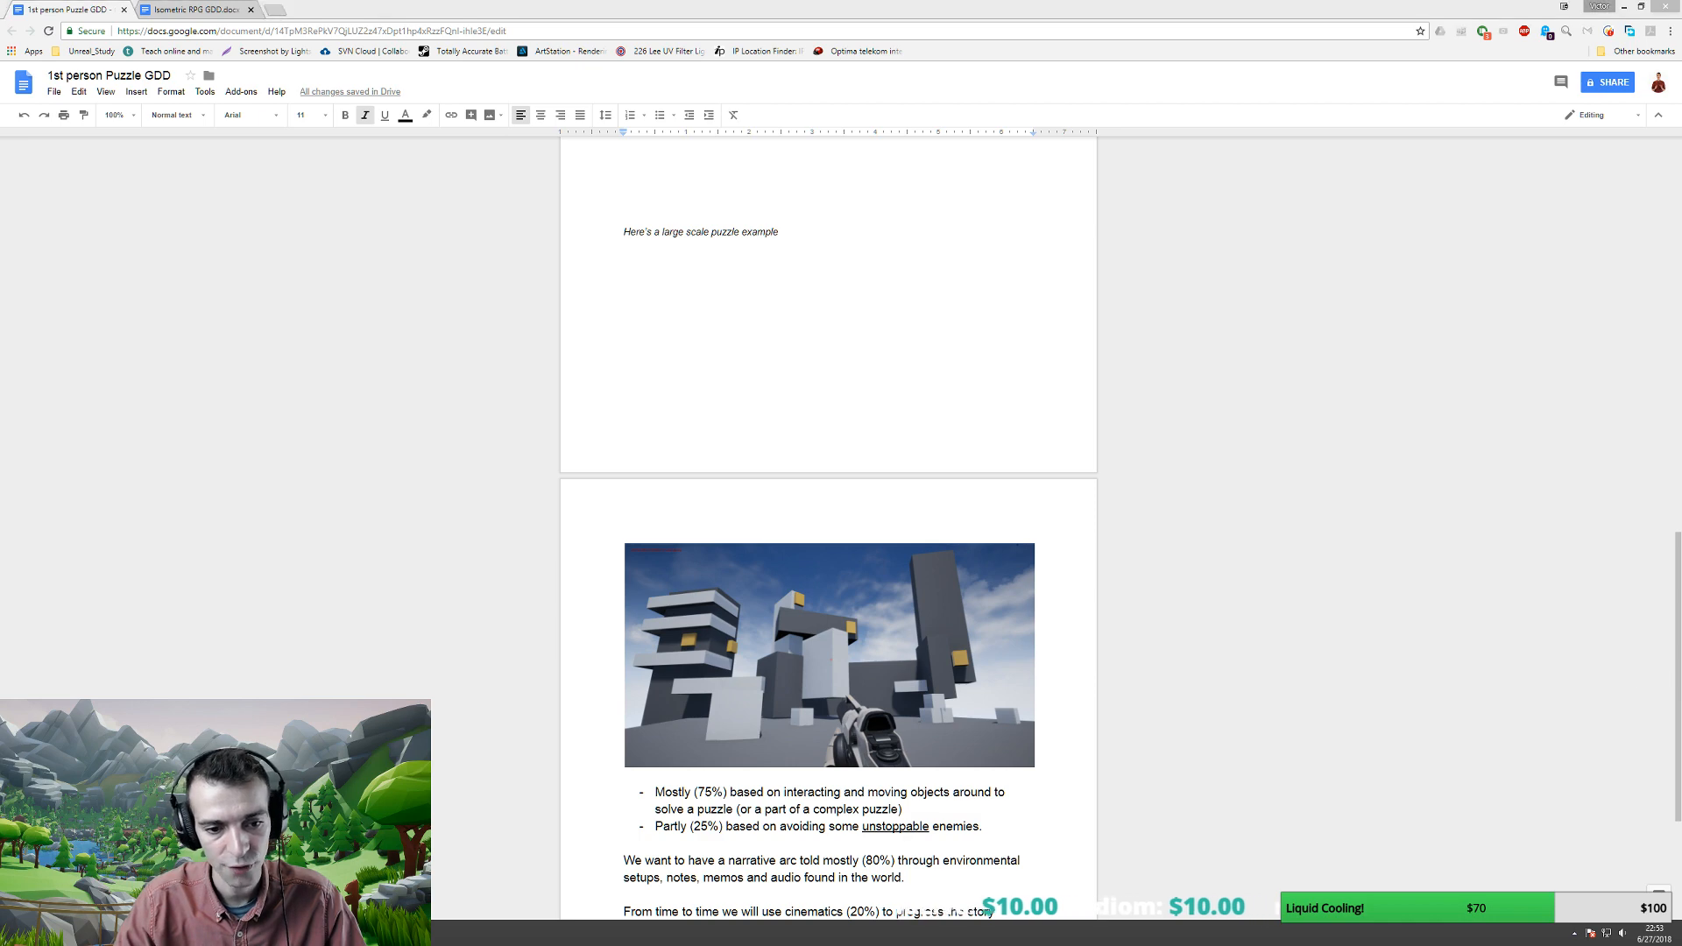
pyautogui.hotkey('alt', 'Tab')
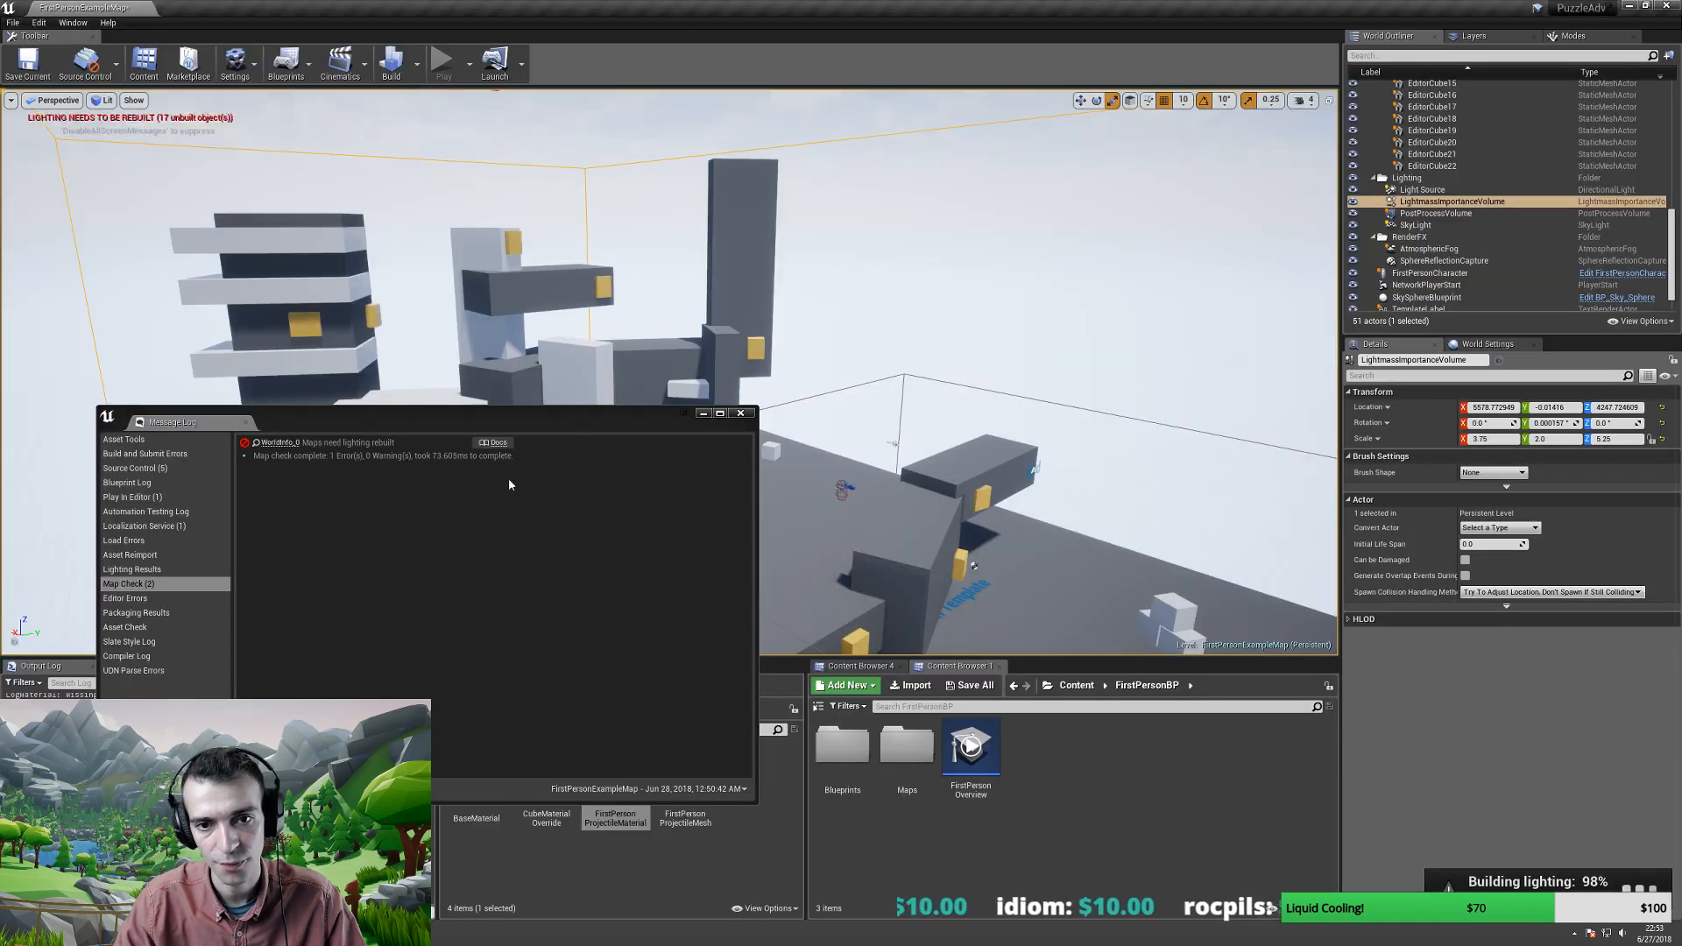
# - Minimize the Message Log and fly the camera down toward the white floor cubes
pyautogui.click(709, 414)
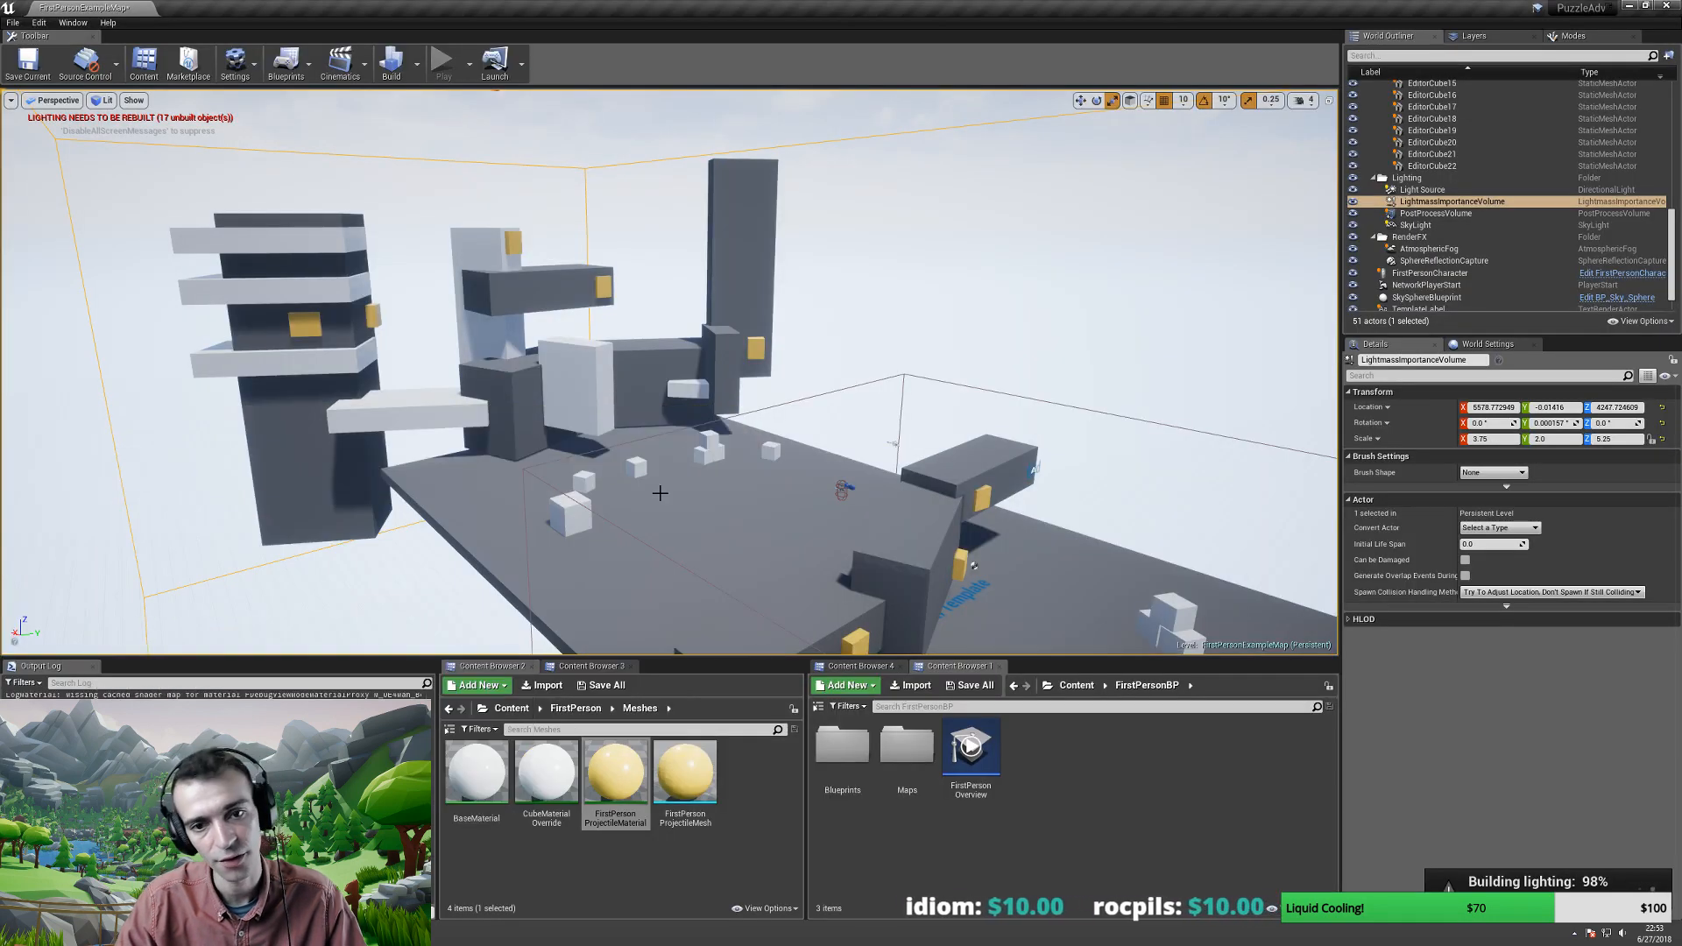
pyautogui.moveTo(708, 414); pyautogui.dragTo(745, 442, button='right')
pyautogui.moveTo(888, 469); pyautogui.dragTo(872, 421, button='right')
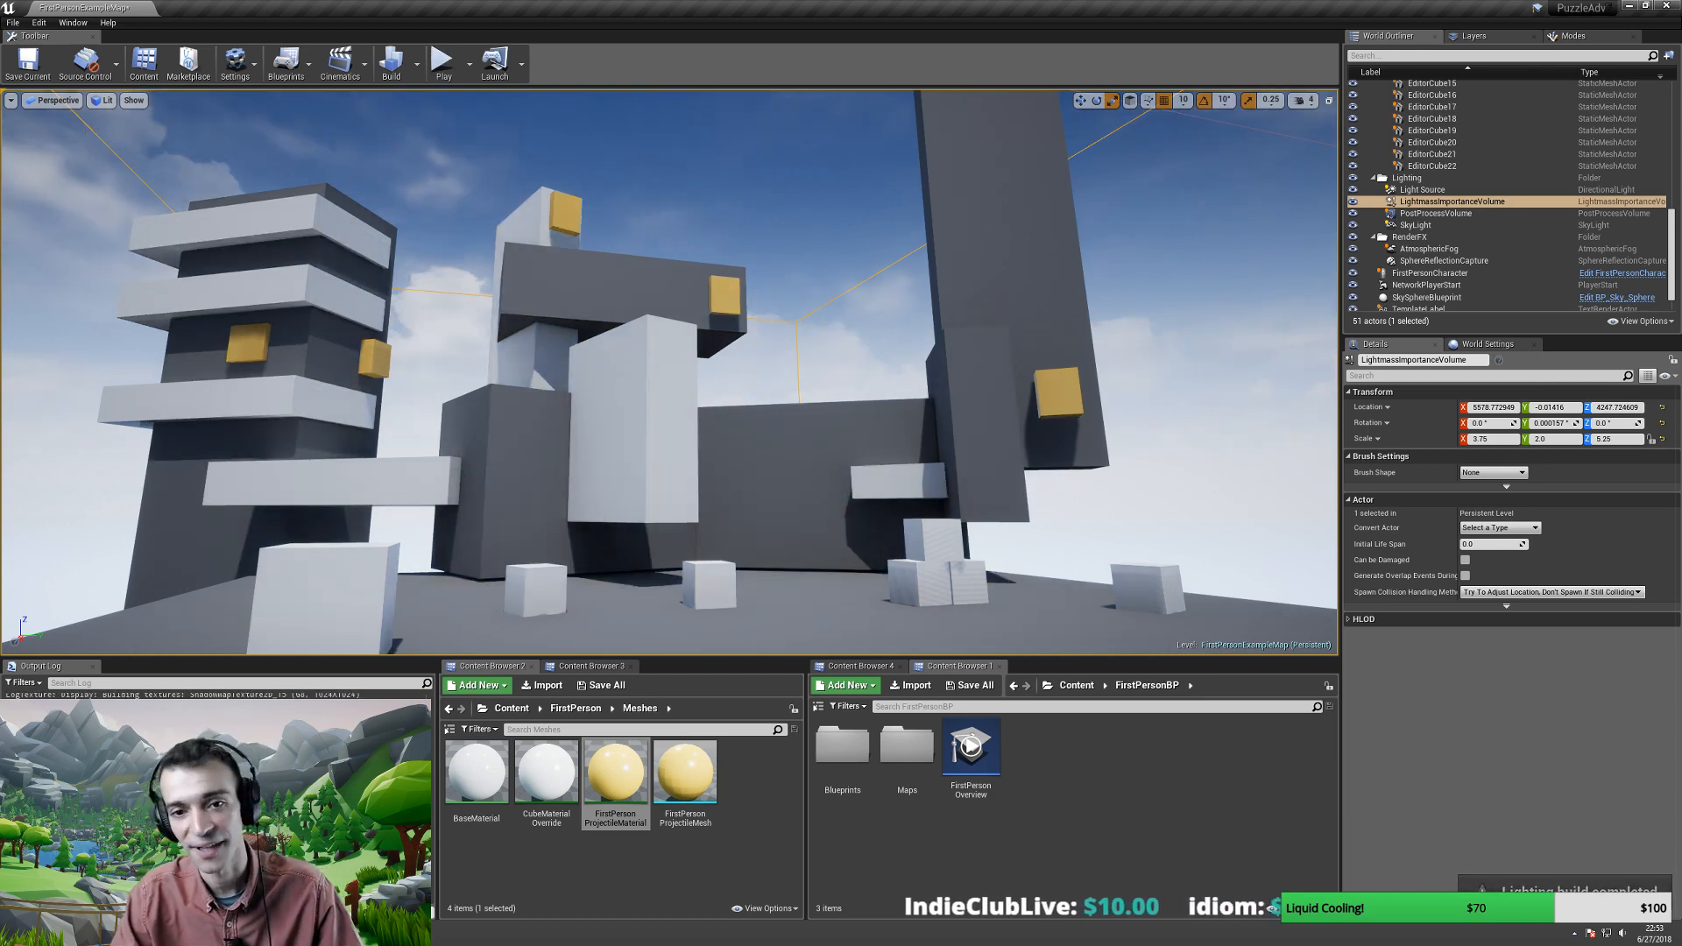
# - Play the level in the editor and walk full-screen toward the block structures
pyautogui.moveTo(717, 477)
pyautogui.mouseDown(button='right')
pyautogui.moveTo(697, 453)
pyautogui.moveTo(711, 487)
pyautogui.mouseUp(button='right')
pyautogui.press('d')
pyautogui.press('a')
pyautogui.press('w')
pyautogui.hotkey('alt', 'p')
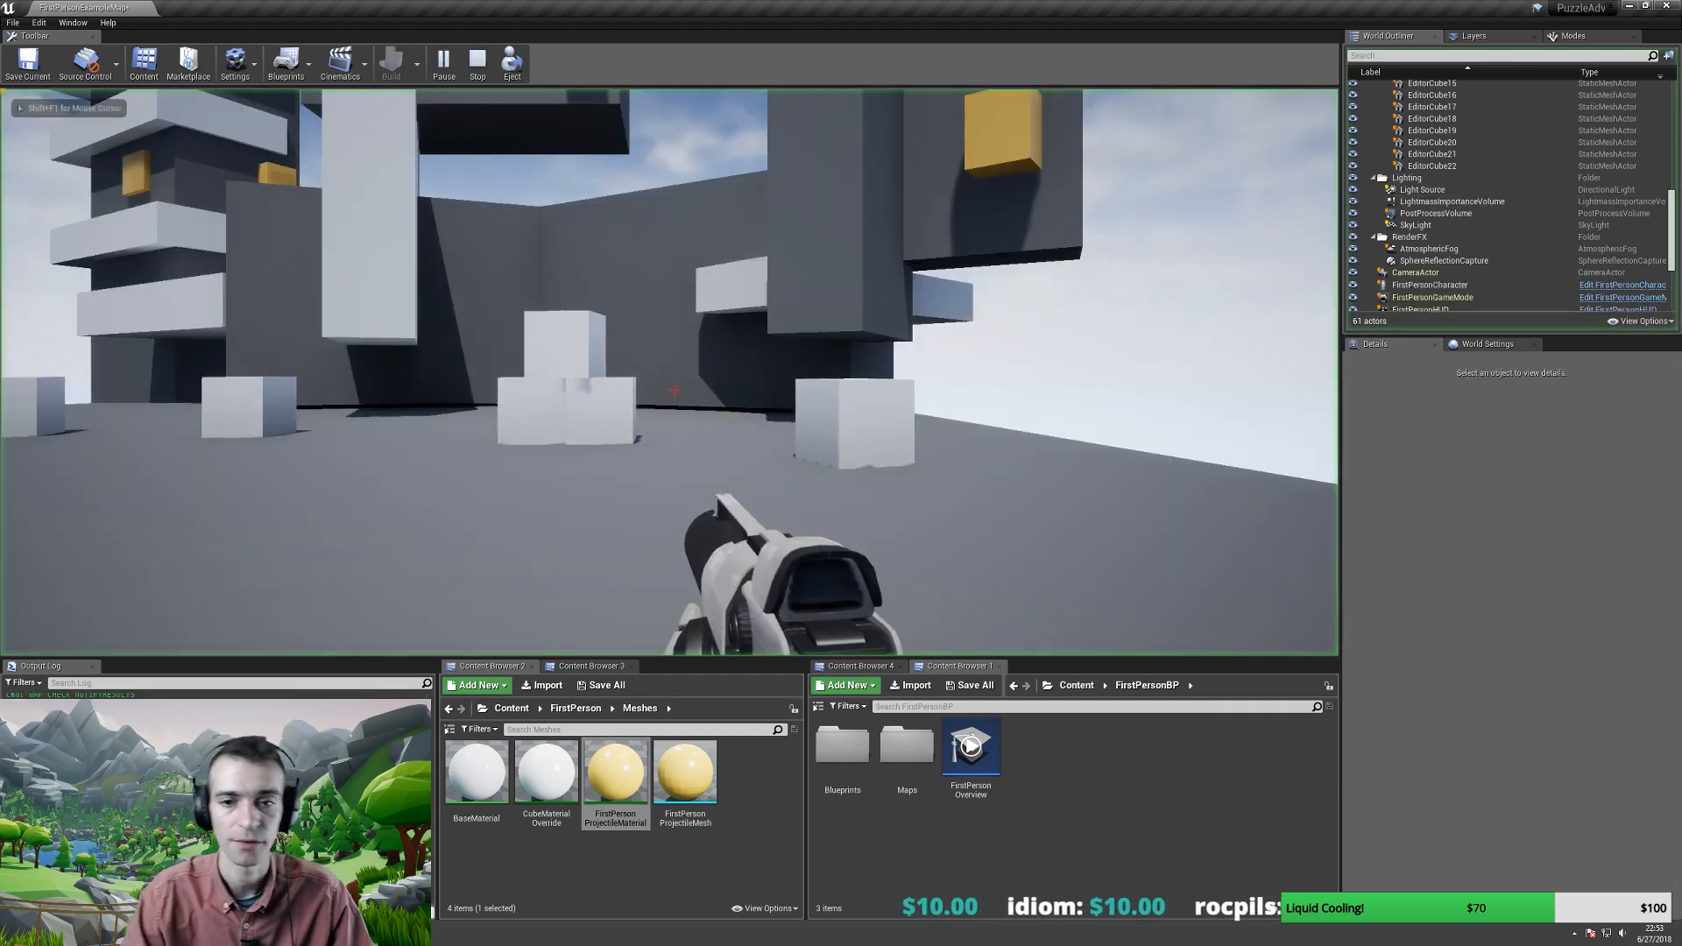
pyautogui.press('w')
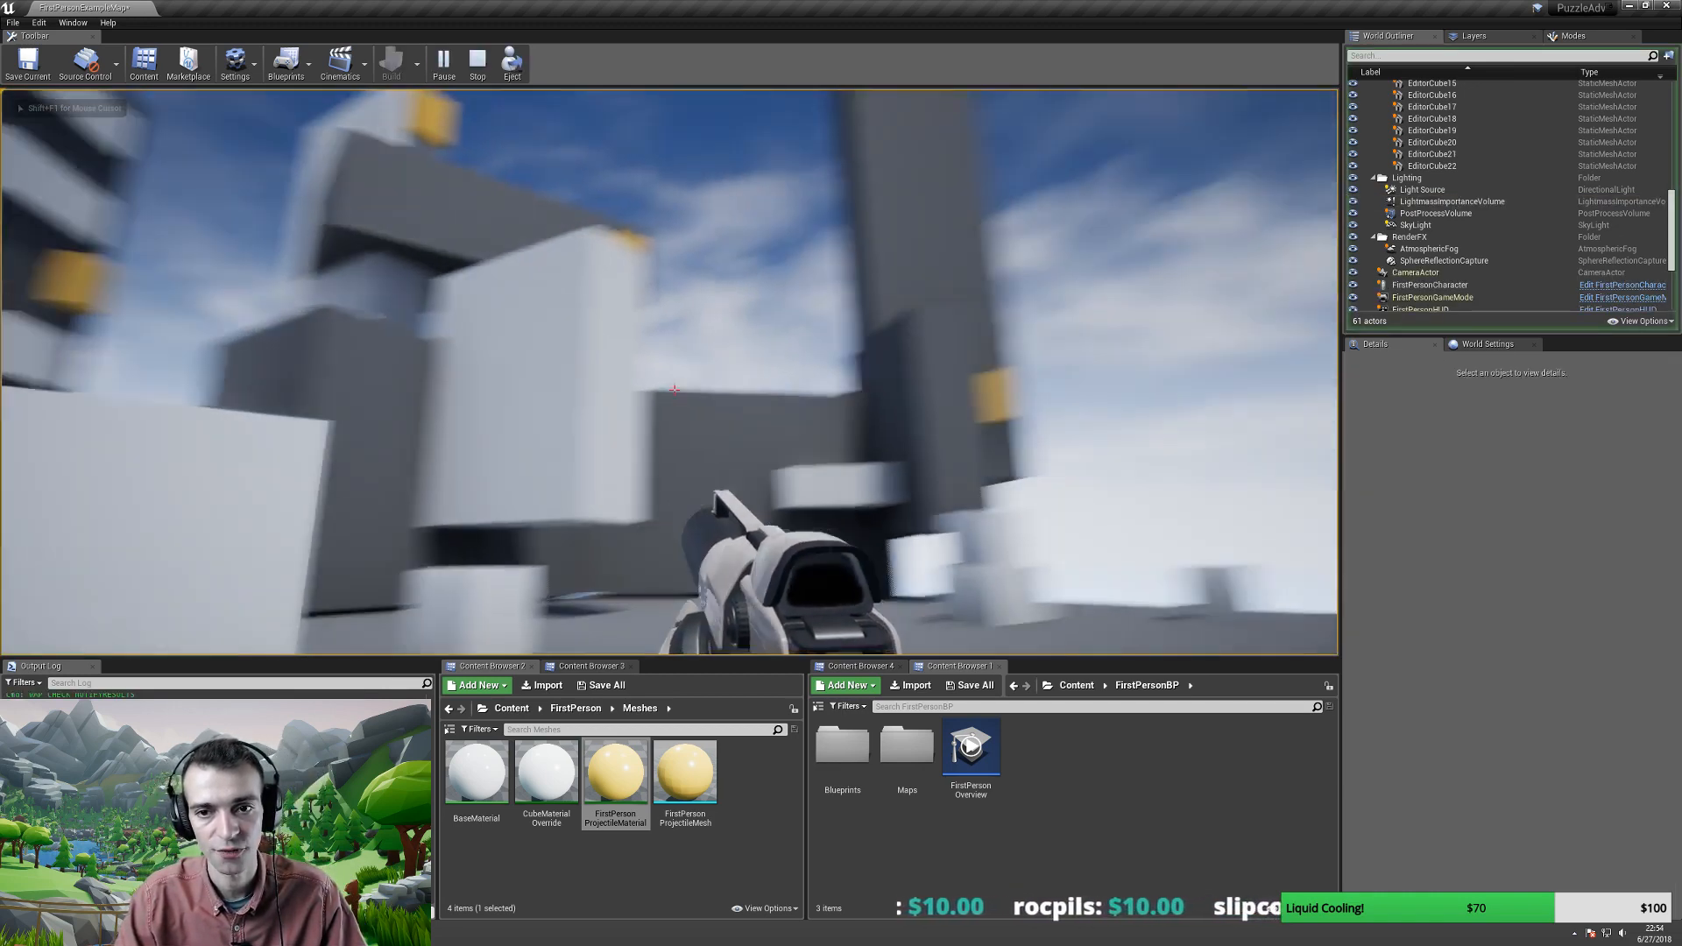
pyautogui.press('w')
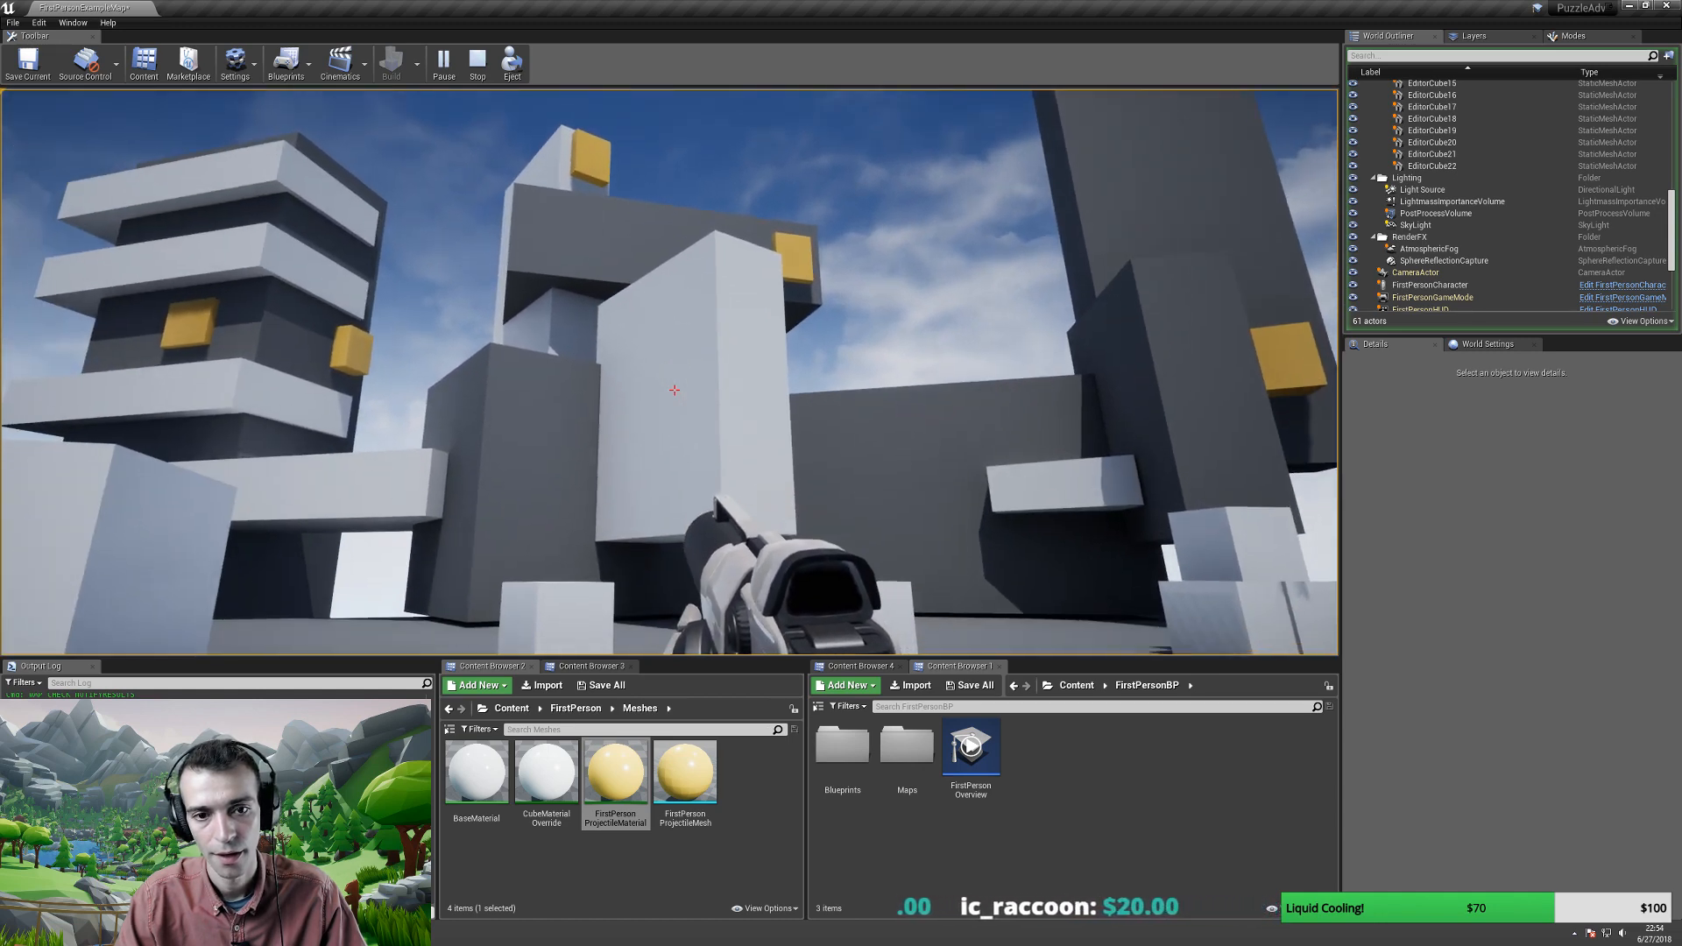
pyautogui.press('F11')
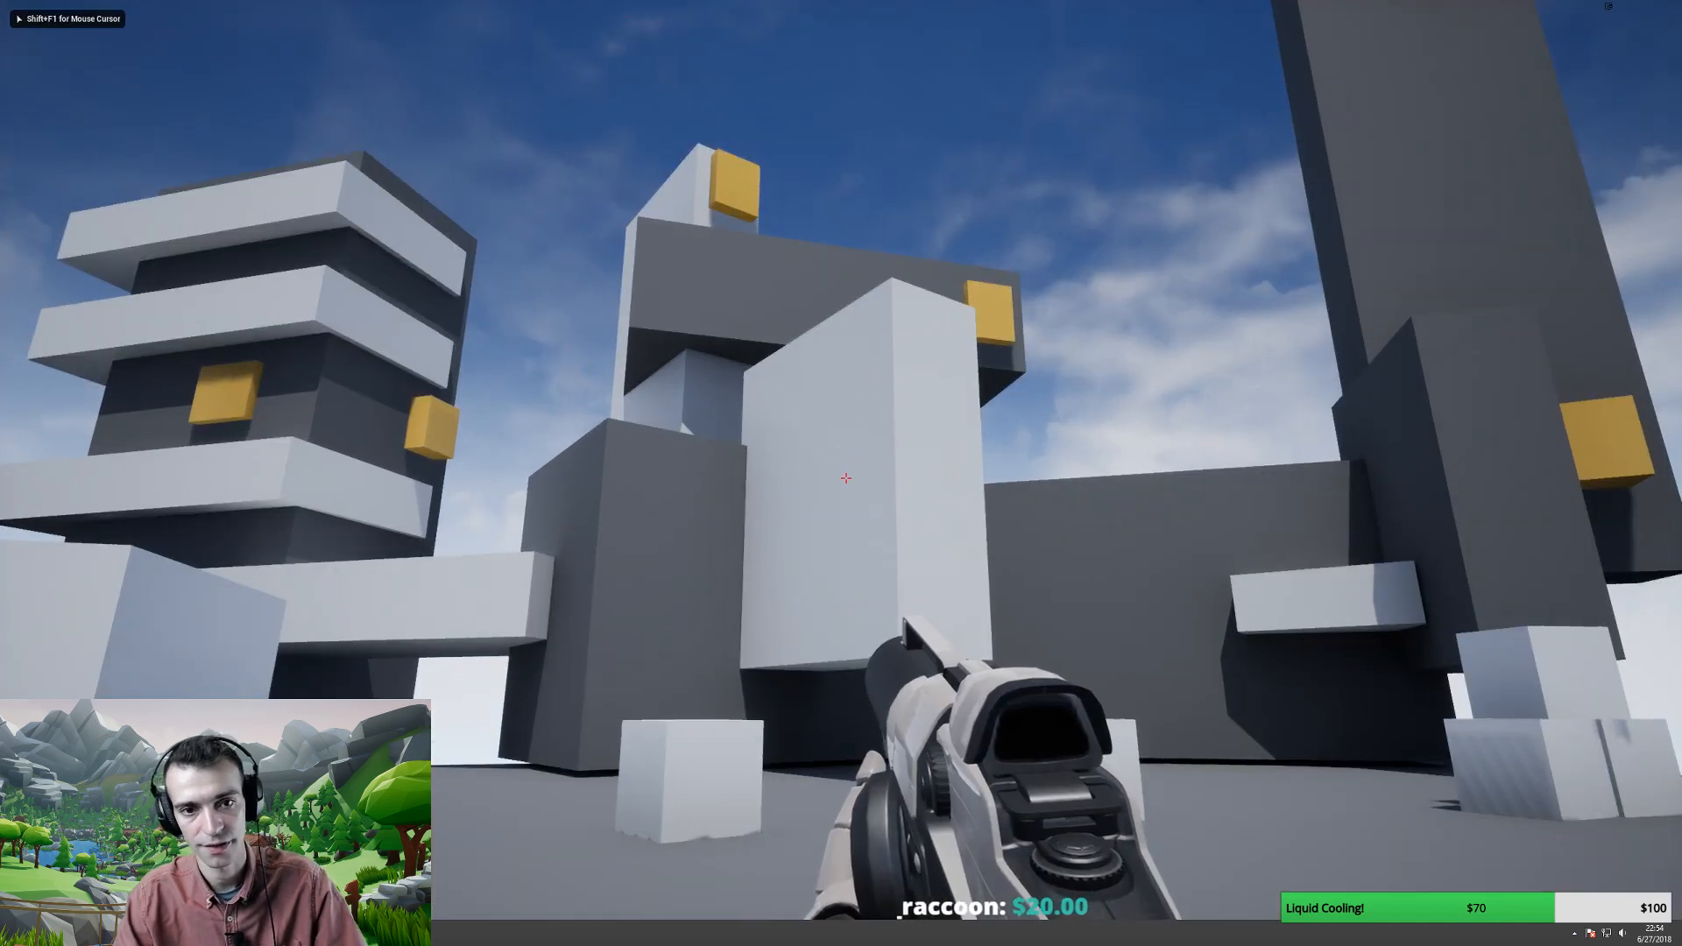
pyautogui.press('w')
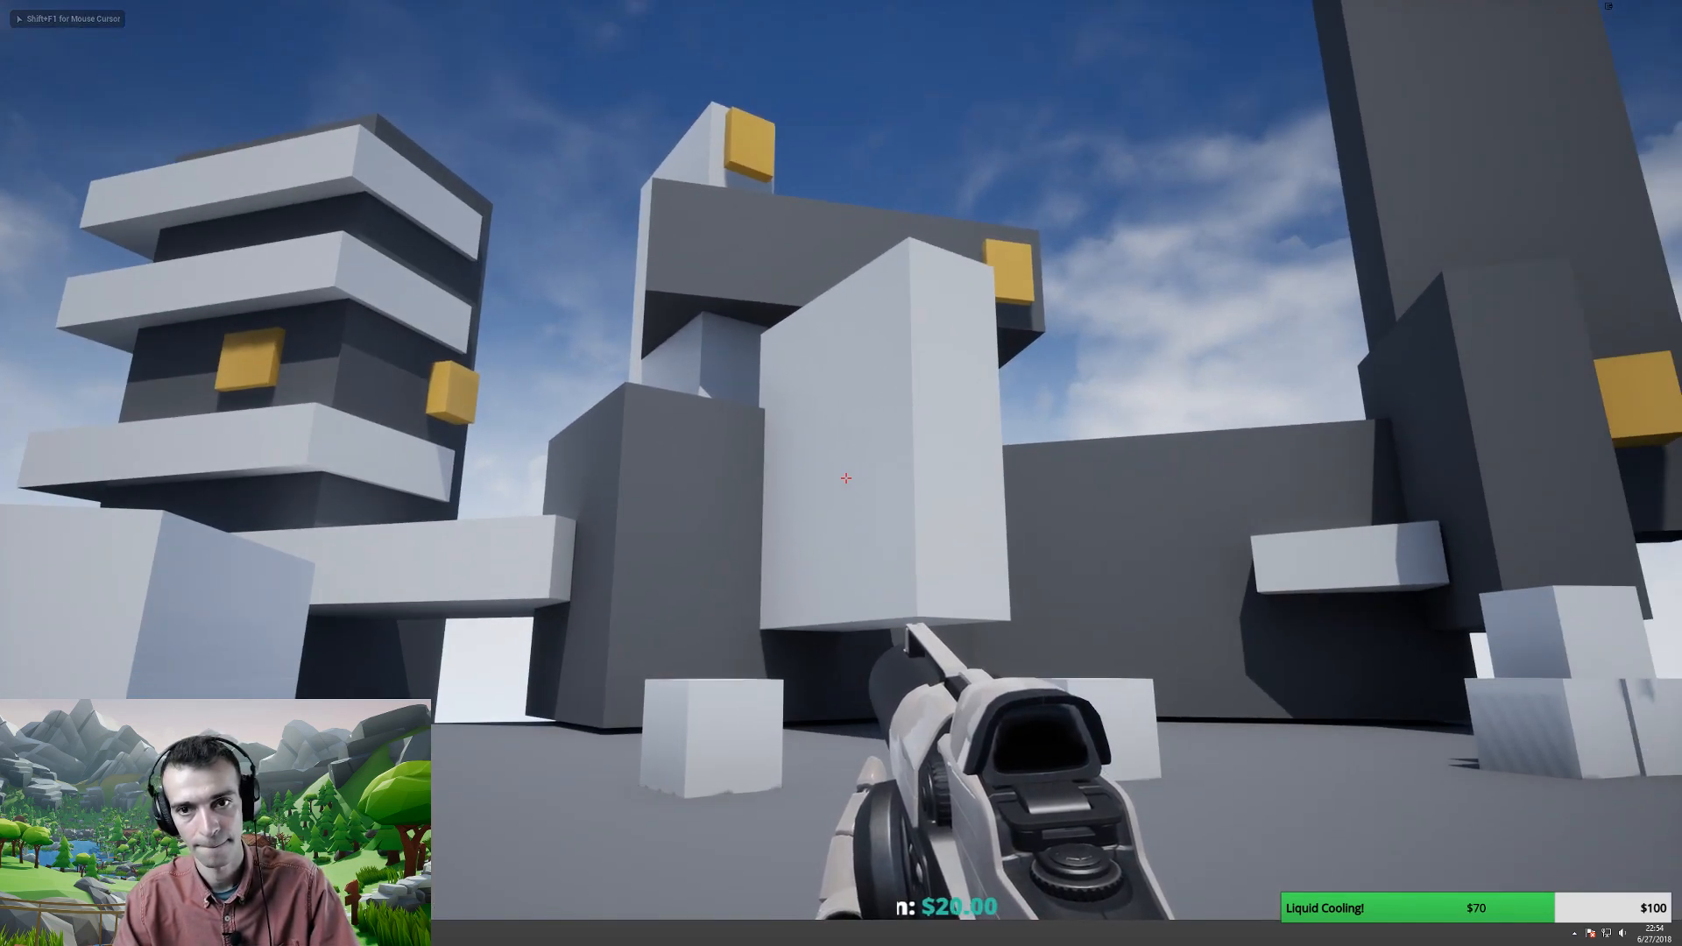
# - Capture and copy a full-screen game screenshot, stop play, and return to the GDD
pyautogui.press('Escape')
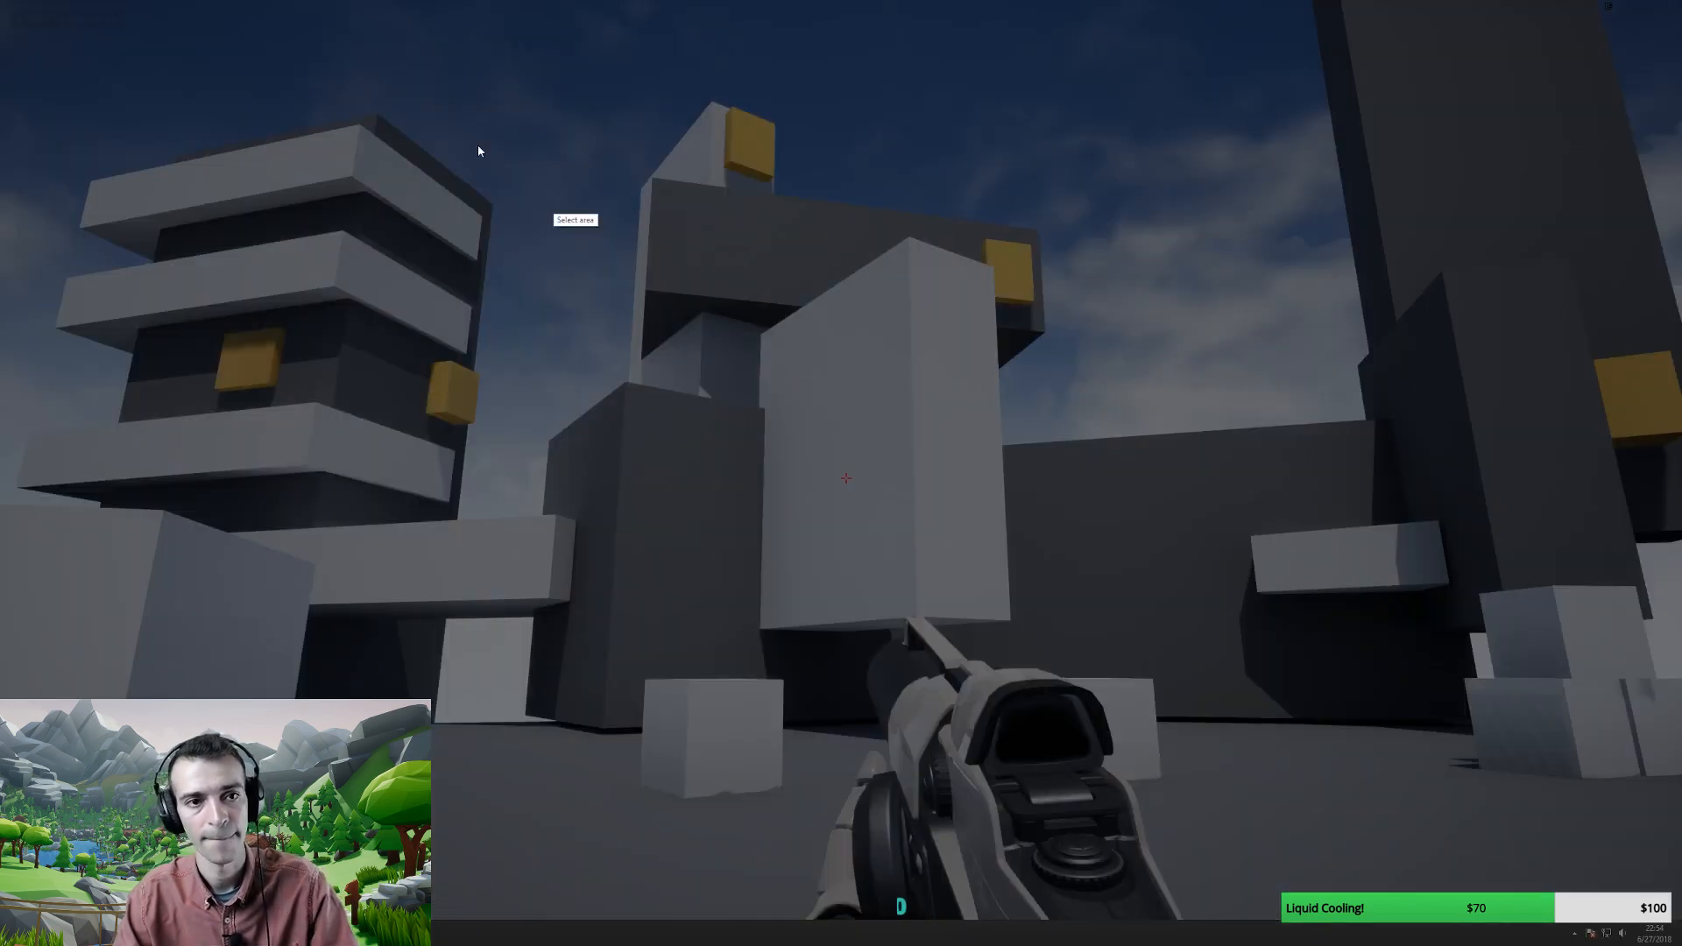
pyautogui.moveTo(0, 0); pyautogui.dragTo(1678, 915)
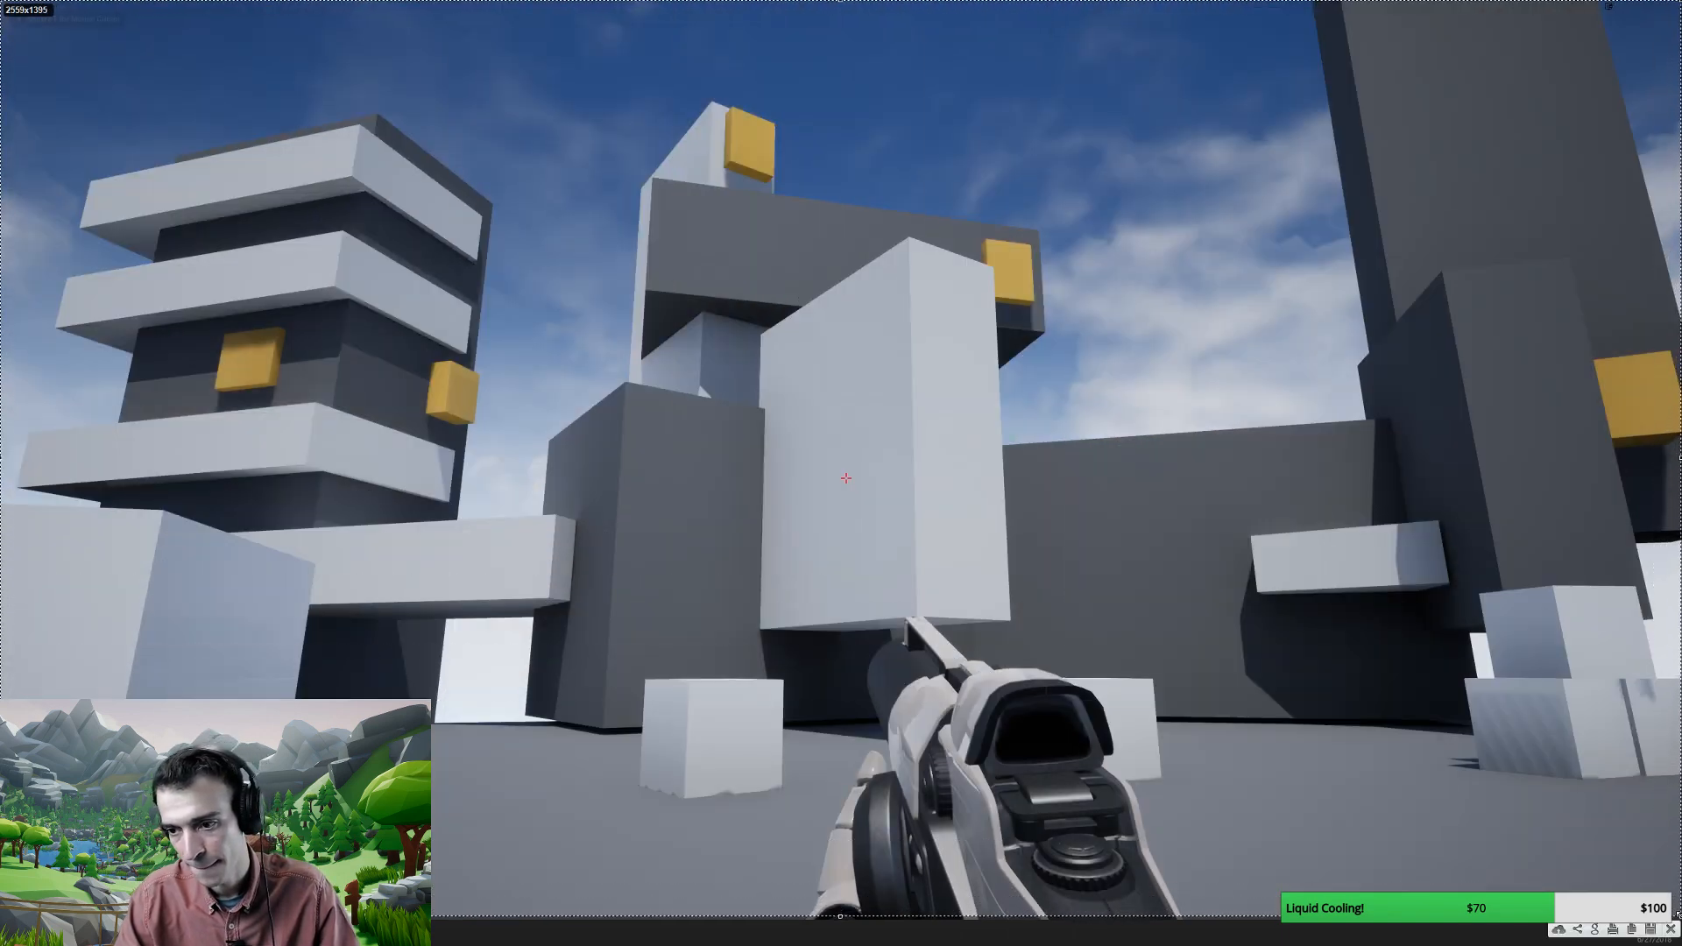
pyautogui.click(1629, 930)
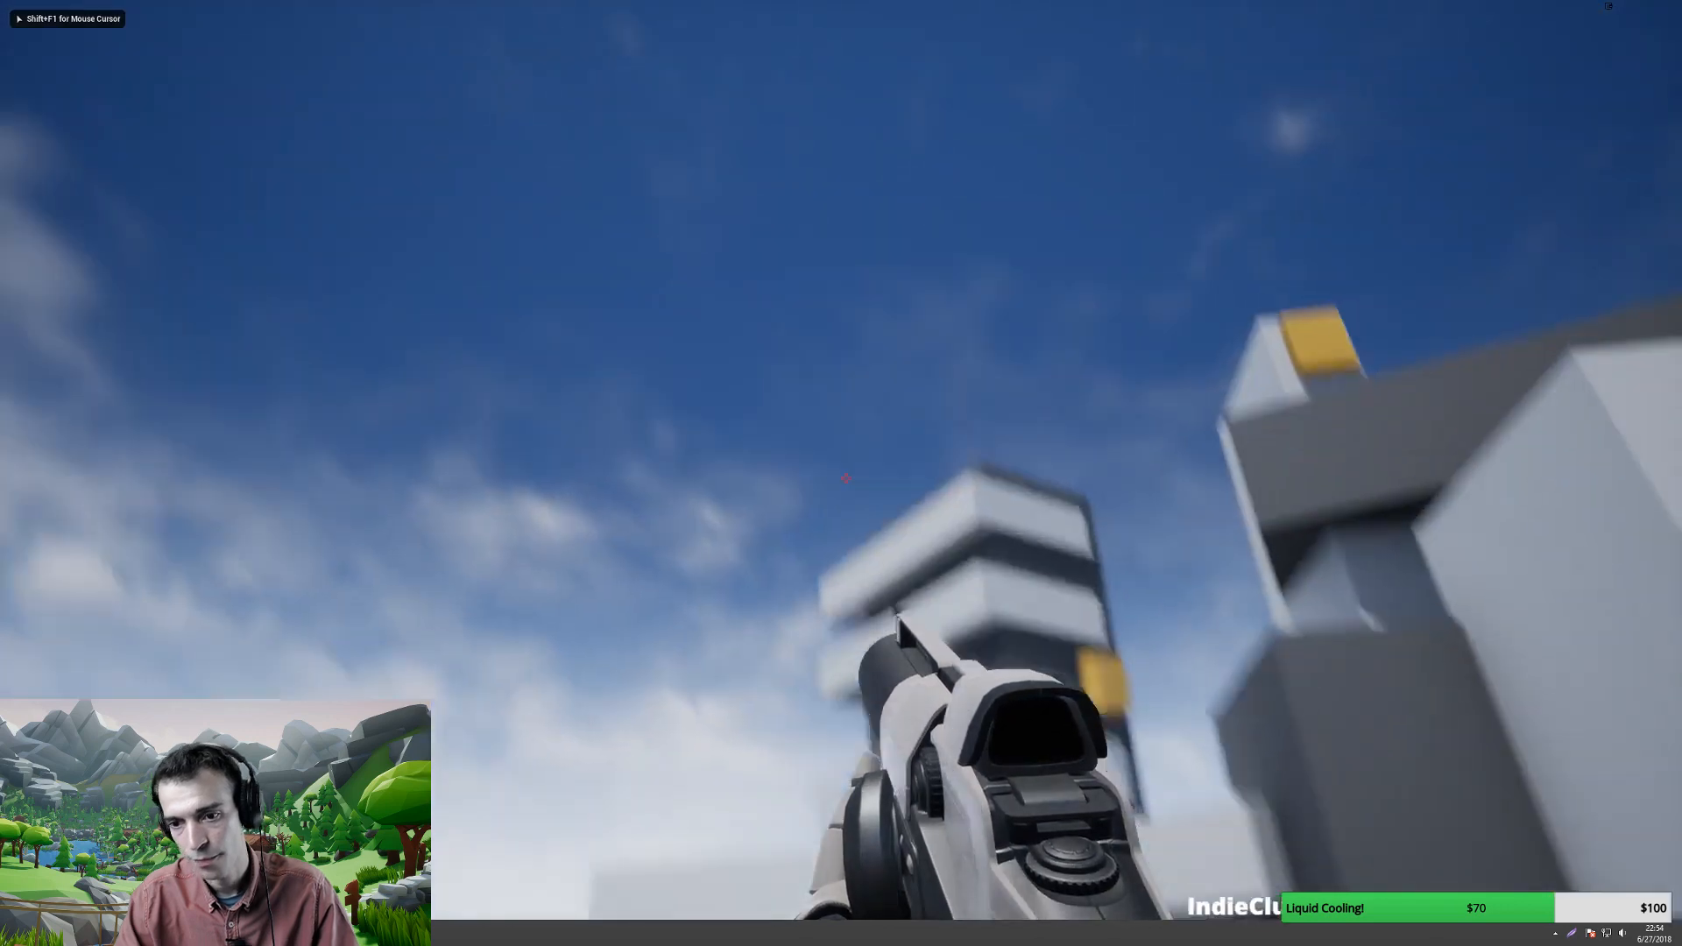
pyautogui.press('Escape')
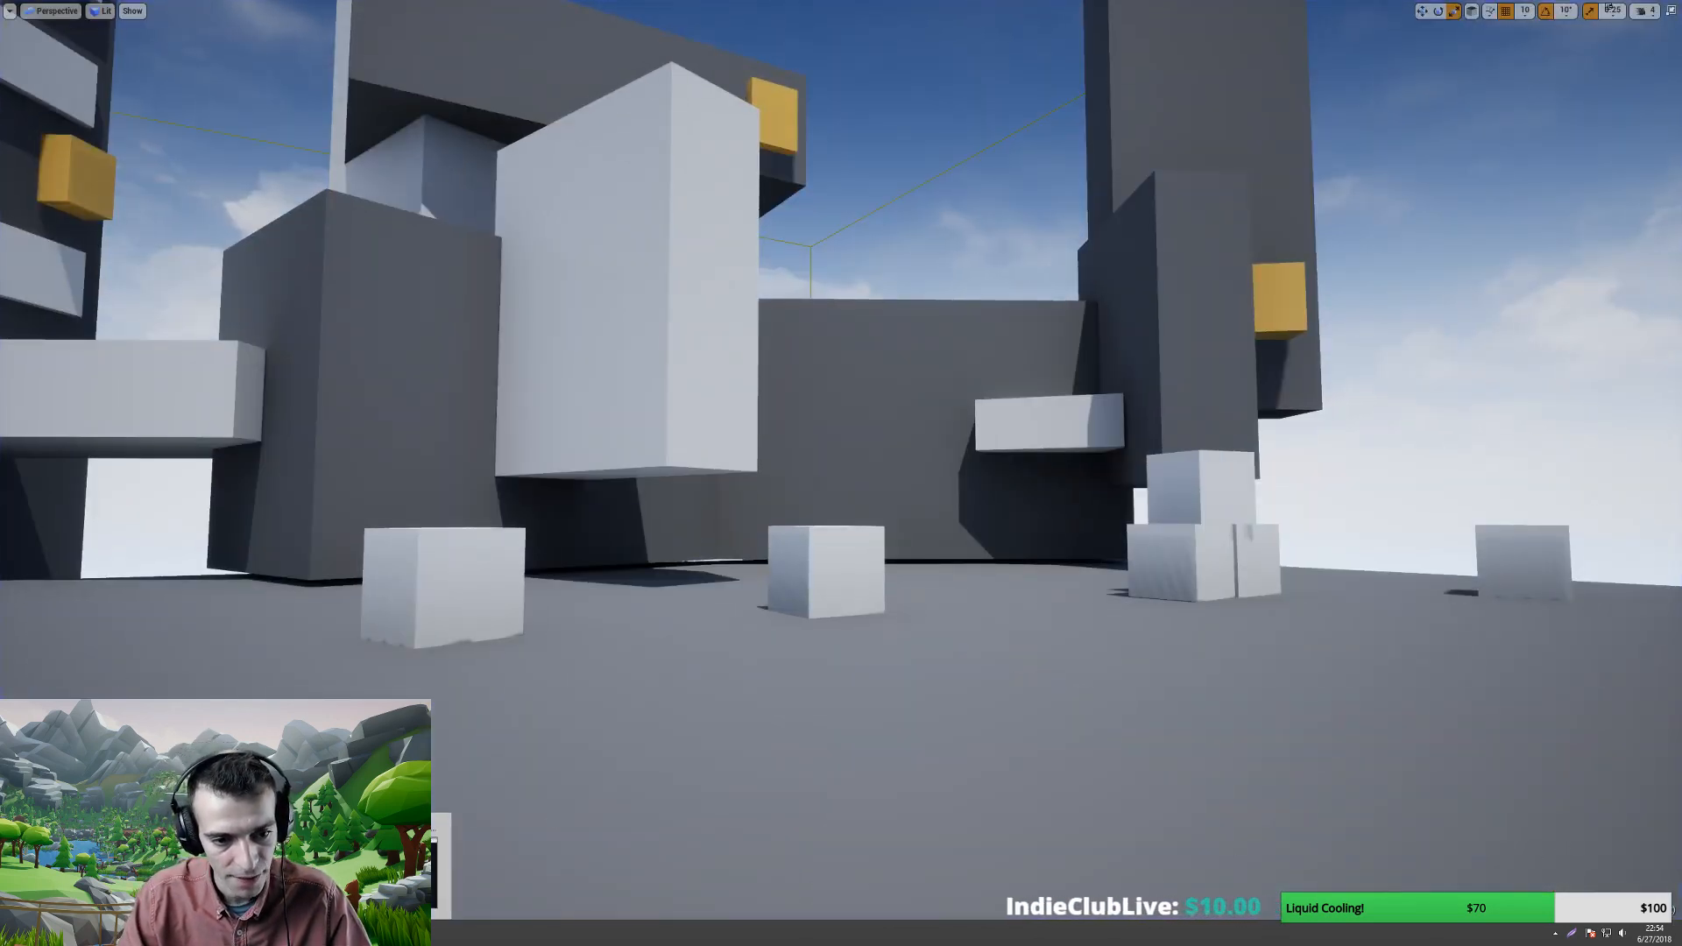
pyautogui.click(359, 876)
pyautogui.scroll(-3, 827, 596)
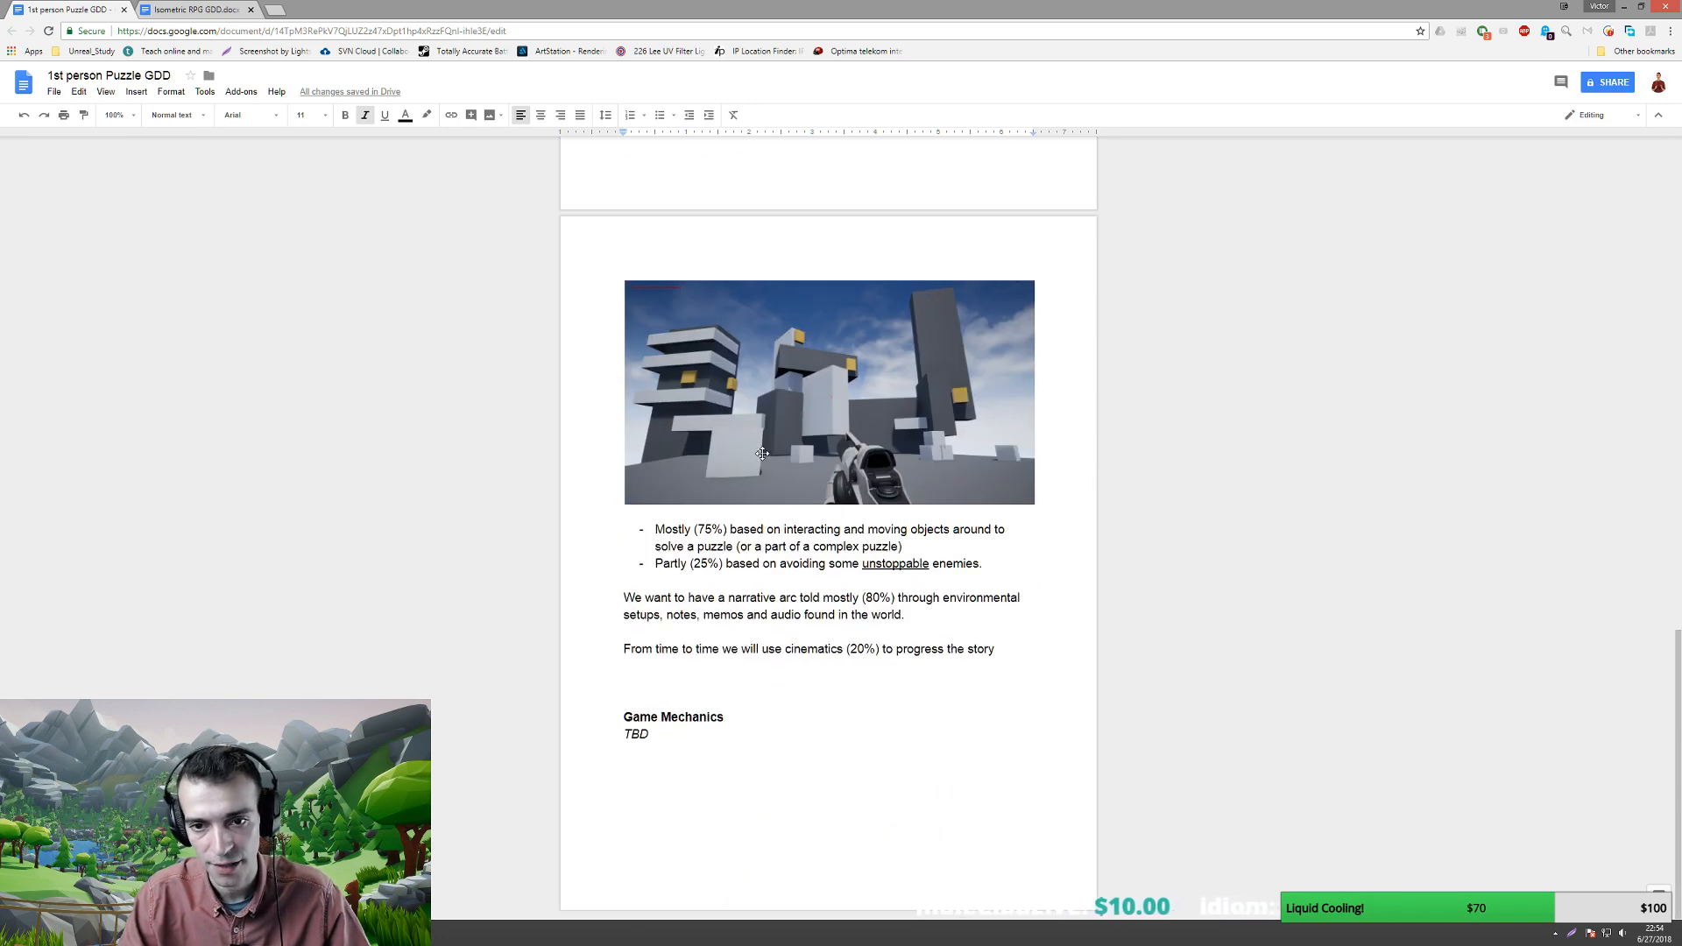
# - Remove the empty lines above the large-scale puzzle caption, keeping its screenshot
pyautogui.click(762, 453)
pyautogui.press('Delete')
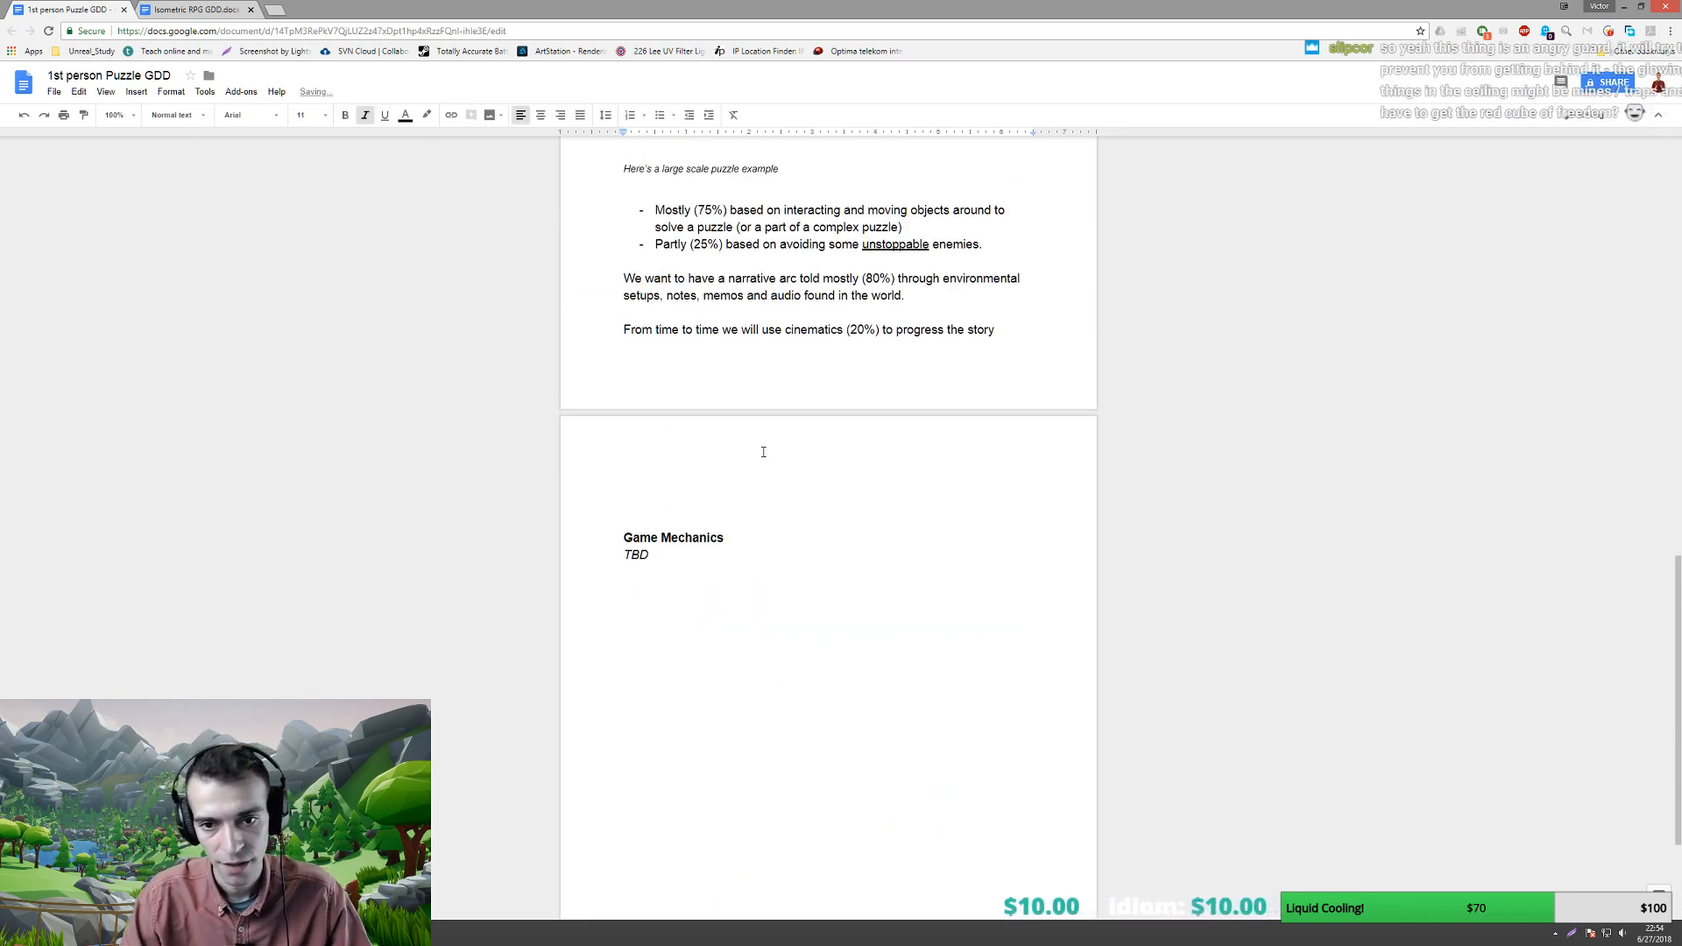
pyautogui.hotkey('ctrl', 'z')
pyautogui.scroll(2, 639, 354)
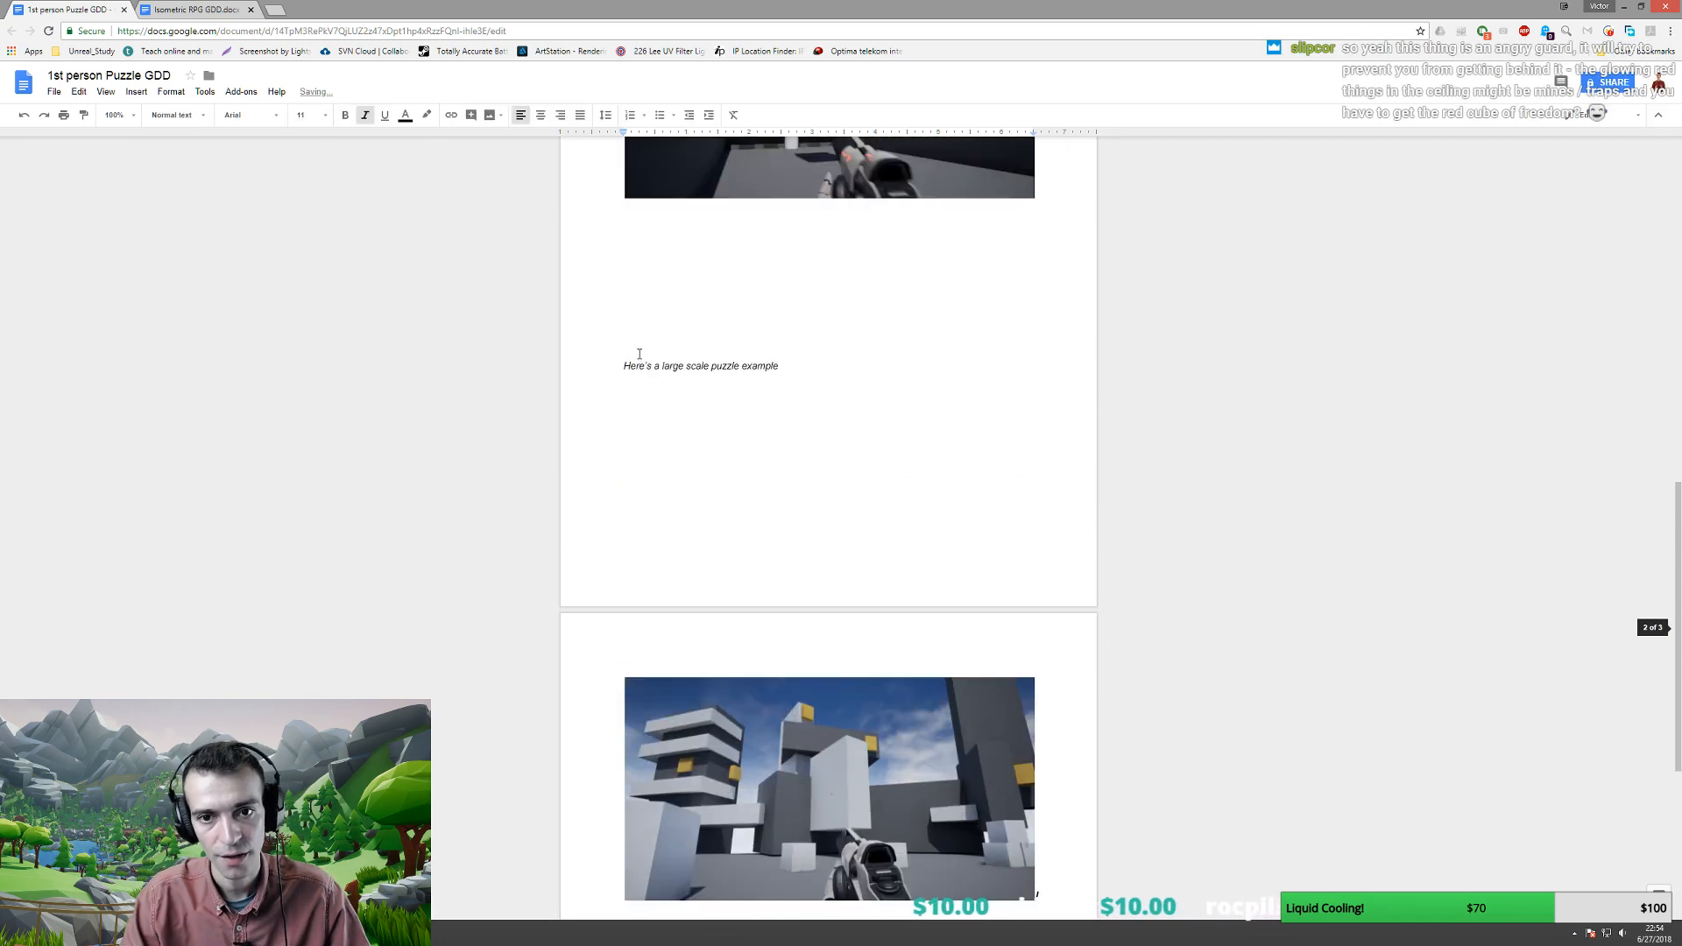
pyautogui.scroll(3, 627, 342)
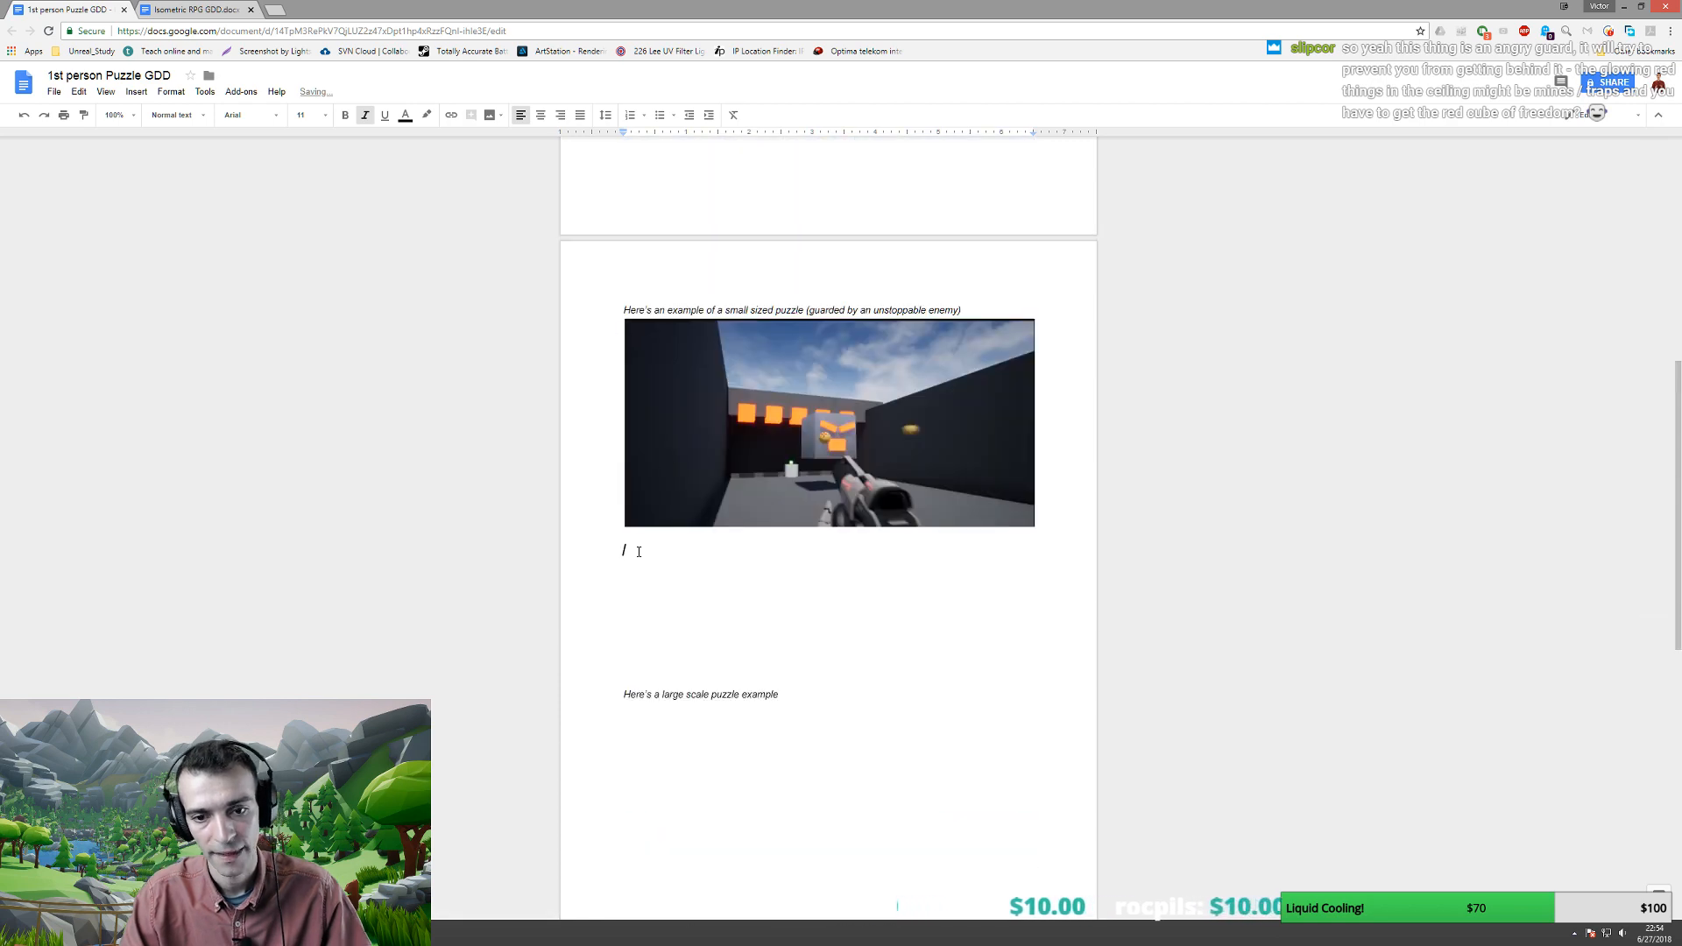
pyautogui.press('Delete')
pyautogui.press('Delete')
pyautogui.press('Delete')
pyautogui.press('Delete')
pyautogui.press('Delete')
pyautogui.press('Delete')
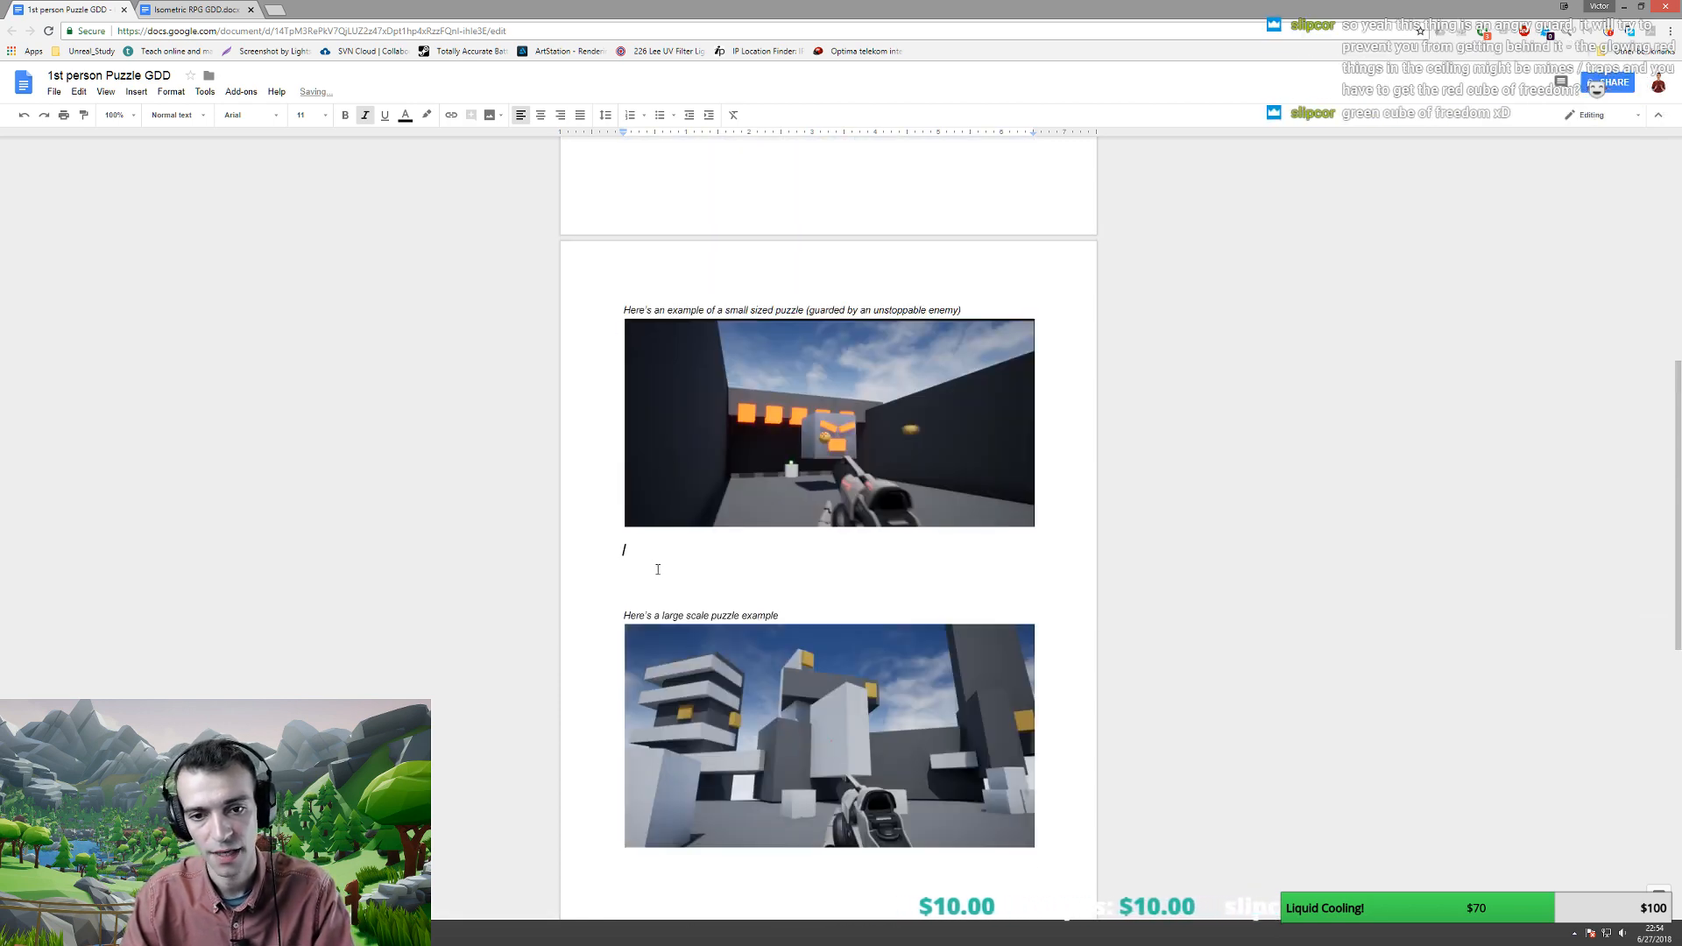
# - Insert two blank lines above the medium-sized puzzle caption
pyautogui.scroll(-3, 658, 570)
pyautogui.scroll(9, 658, 569)
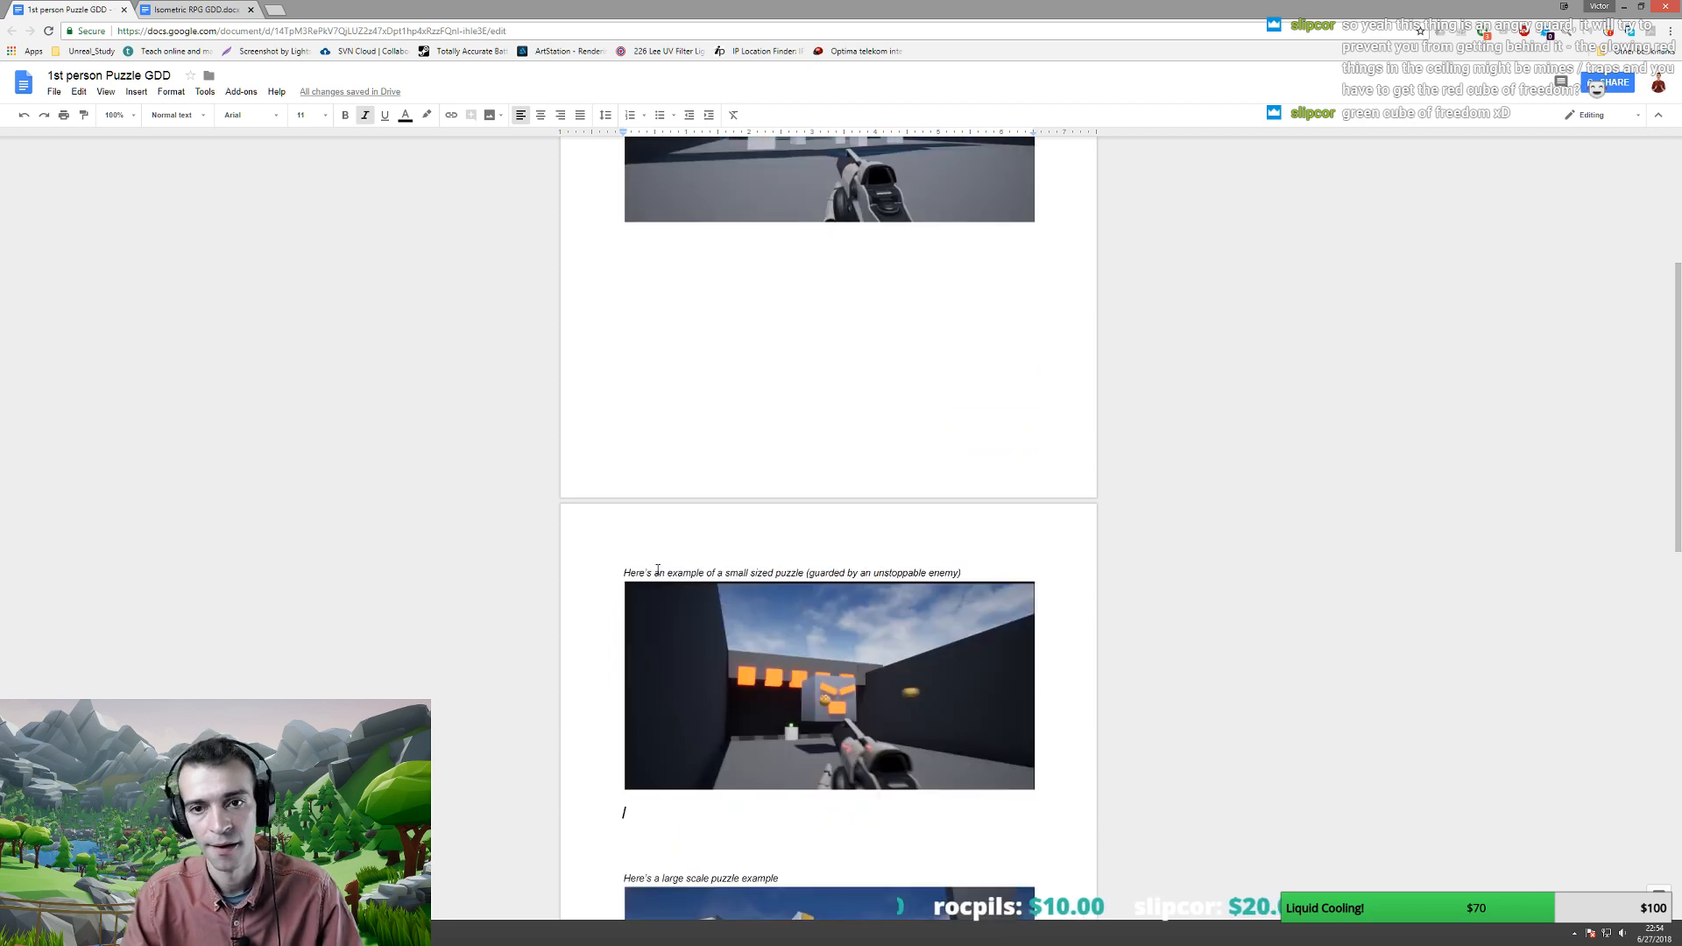
pyautogui.click(622, 326)
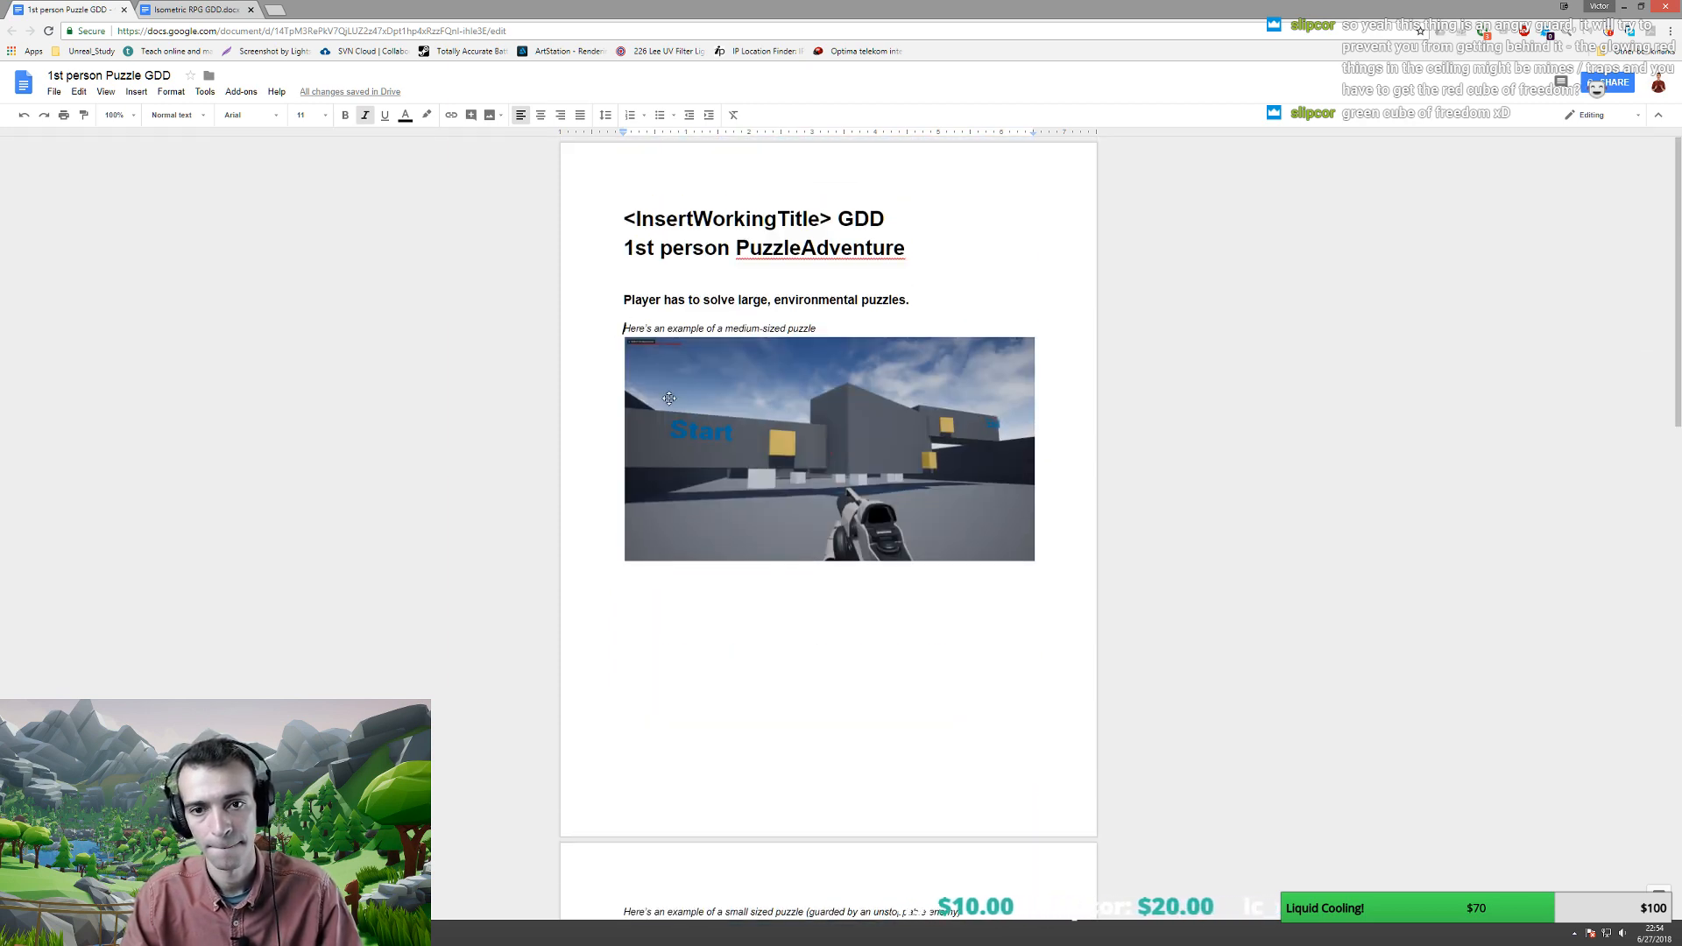
pyautogui.press('Return')
pyautogui.press('Return')
pyautogui.press('Down')
pyautogui.press('Down')
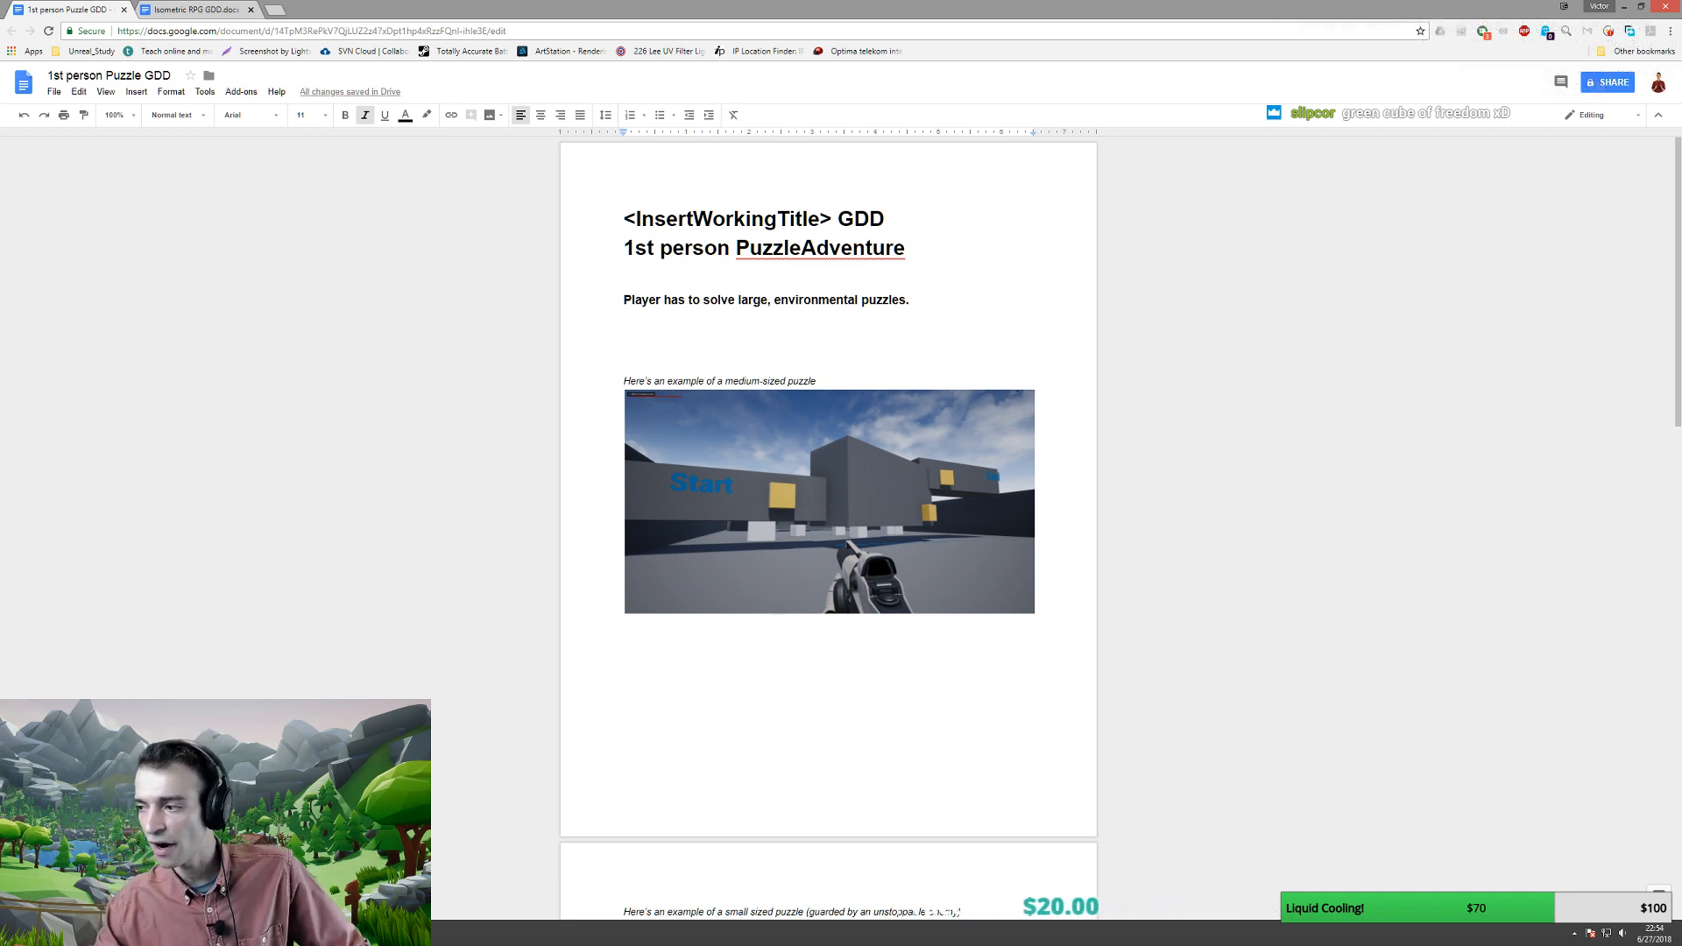
pyautogui.scroll(-6, 1021, 729)
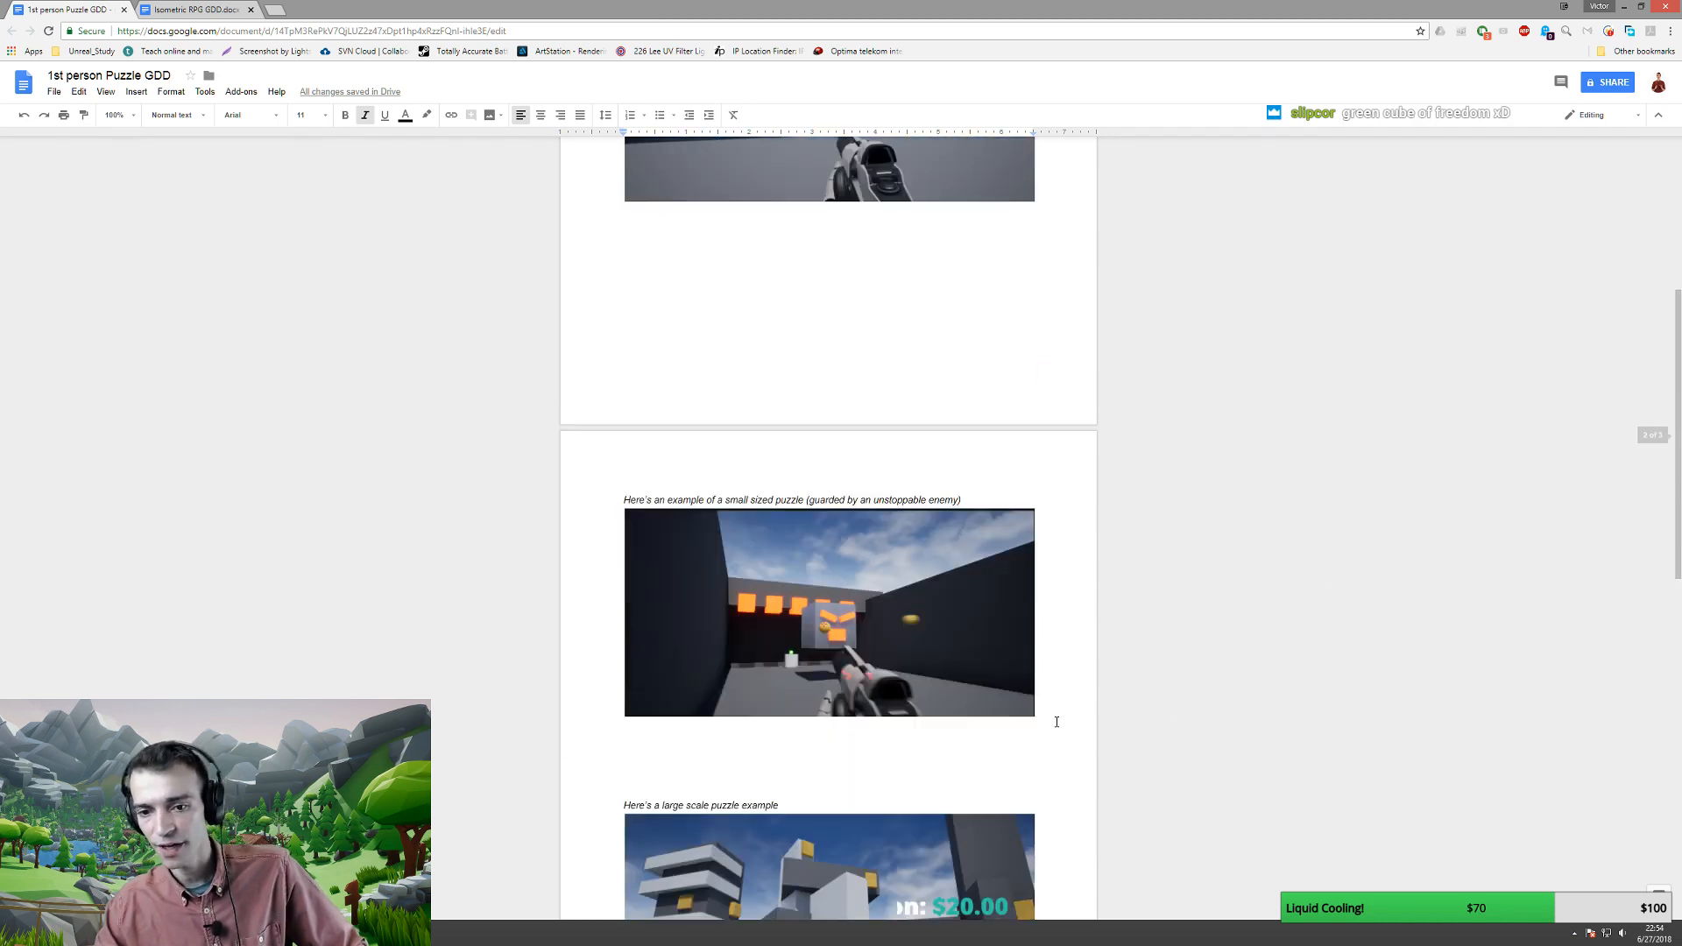
pyautogui.scroll(1, 1021, 703)
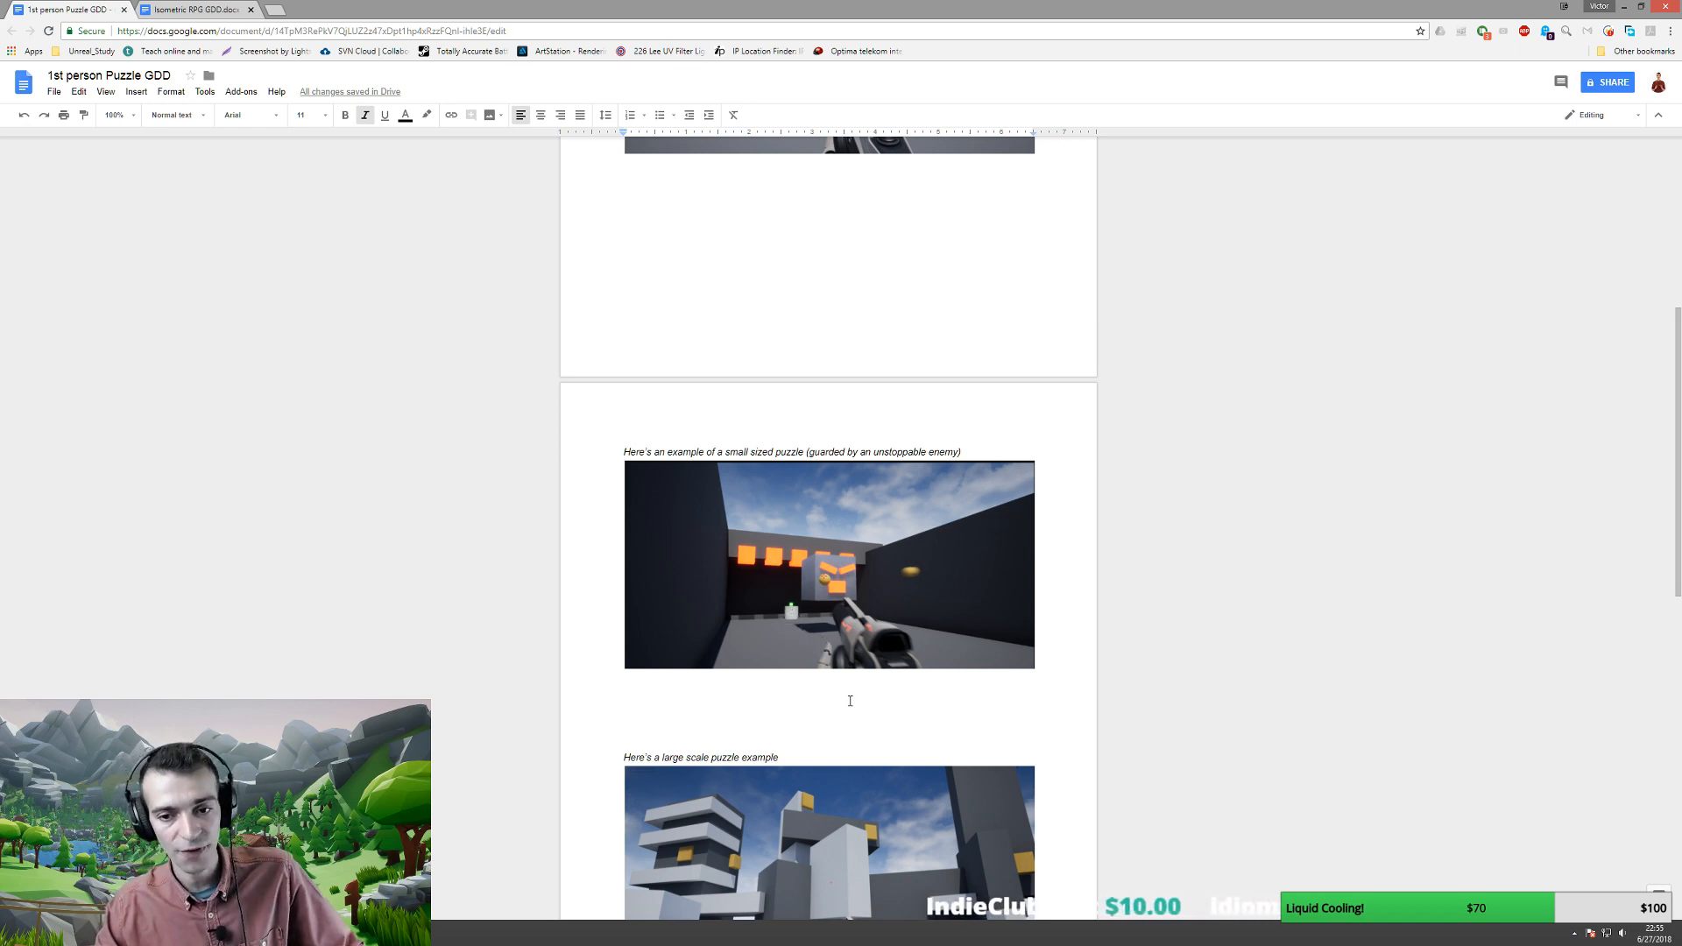
pyautogui.click(850, 701)
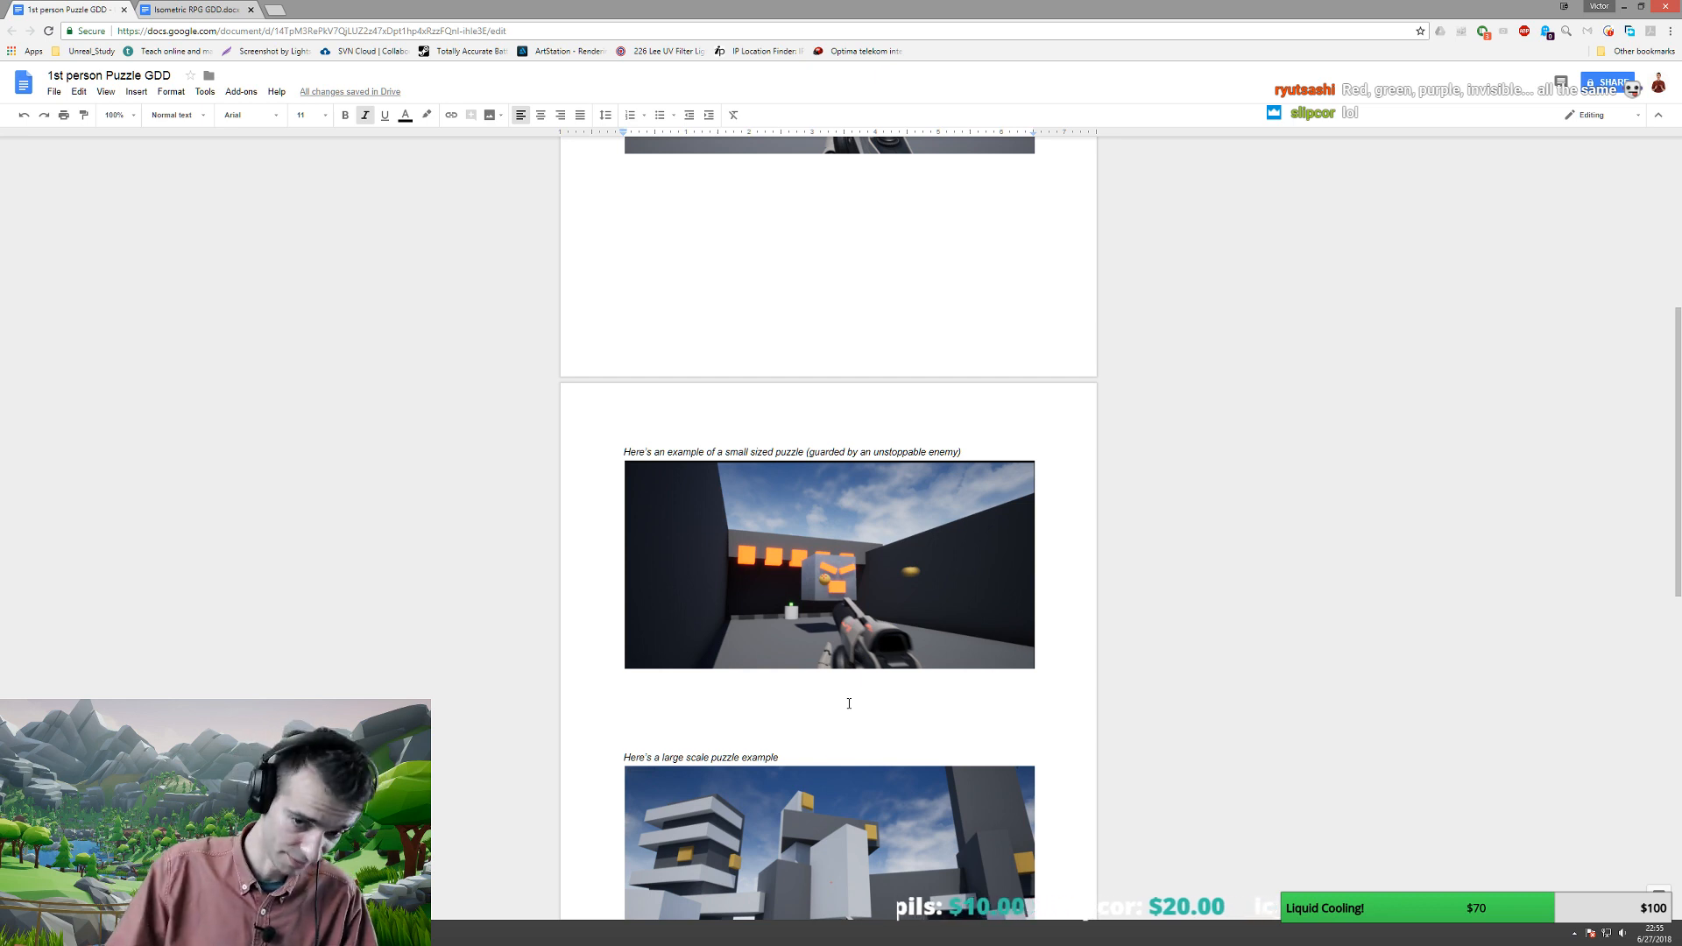
pyautogui.scroll(2, 832, 646)
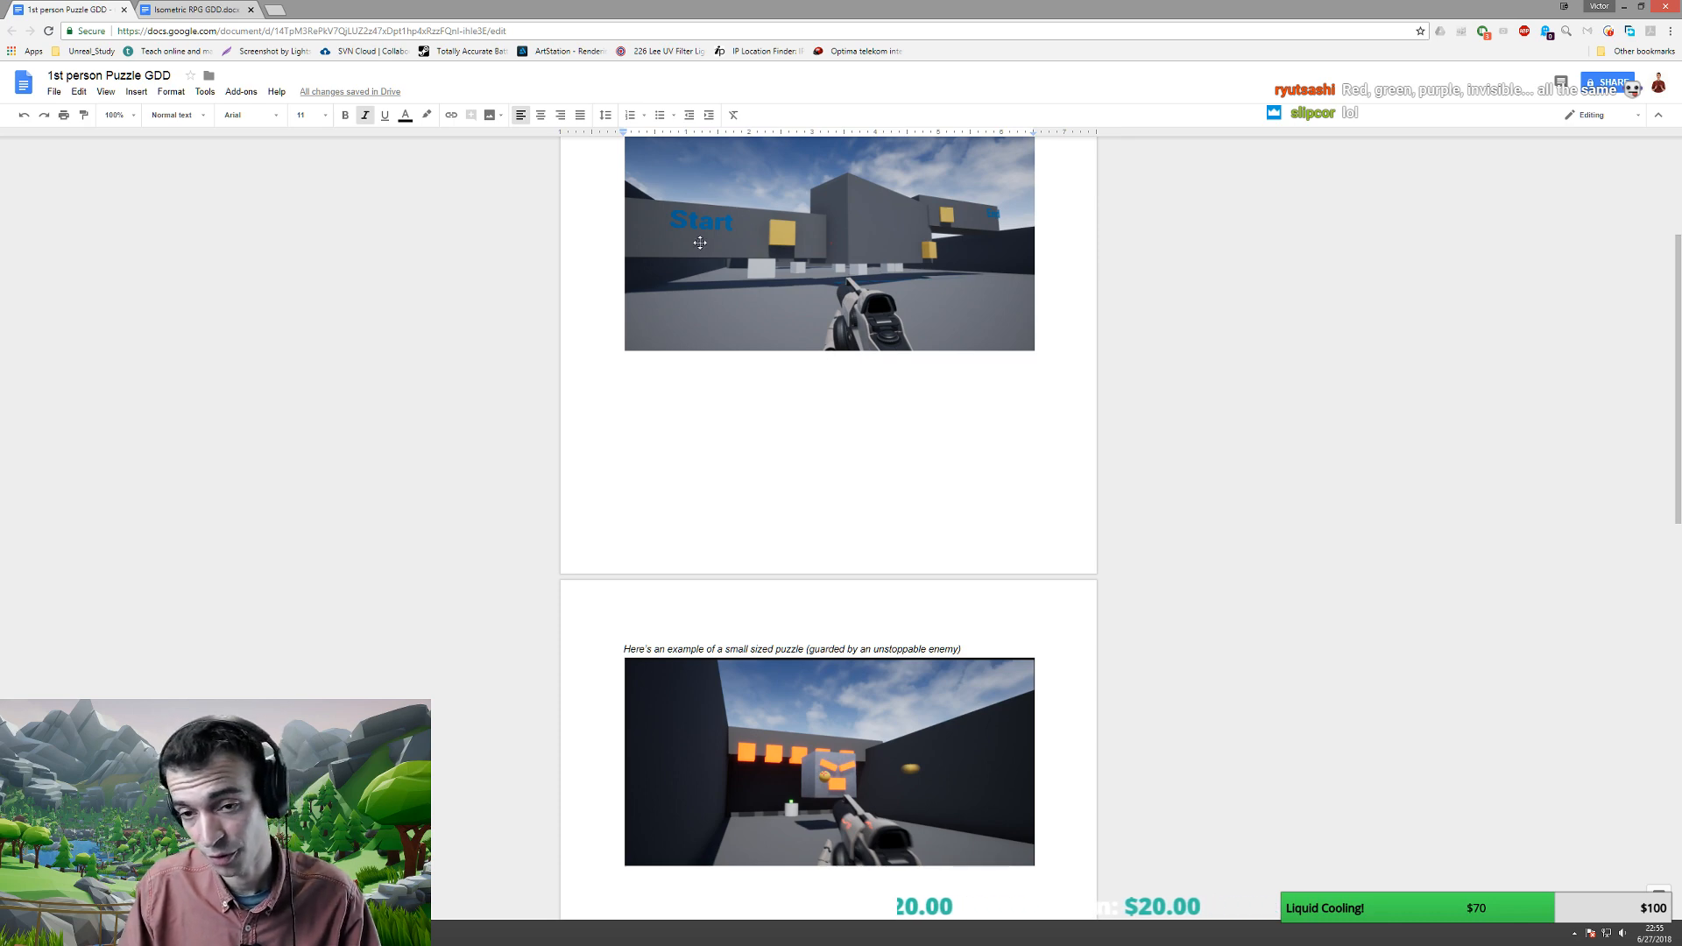
pyautogui.scroll(-5, 719, 271)
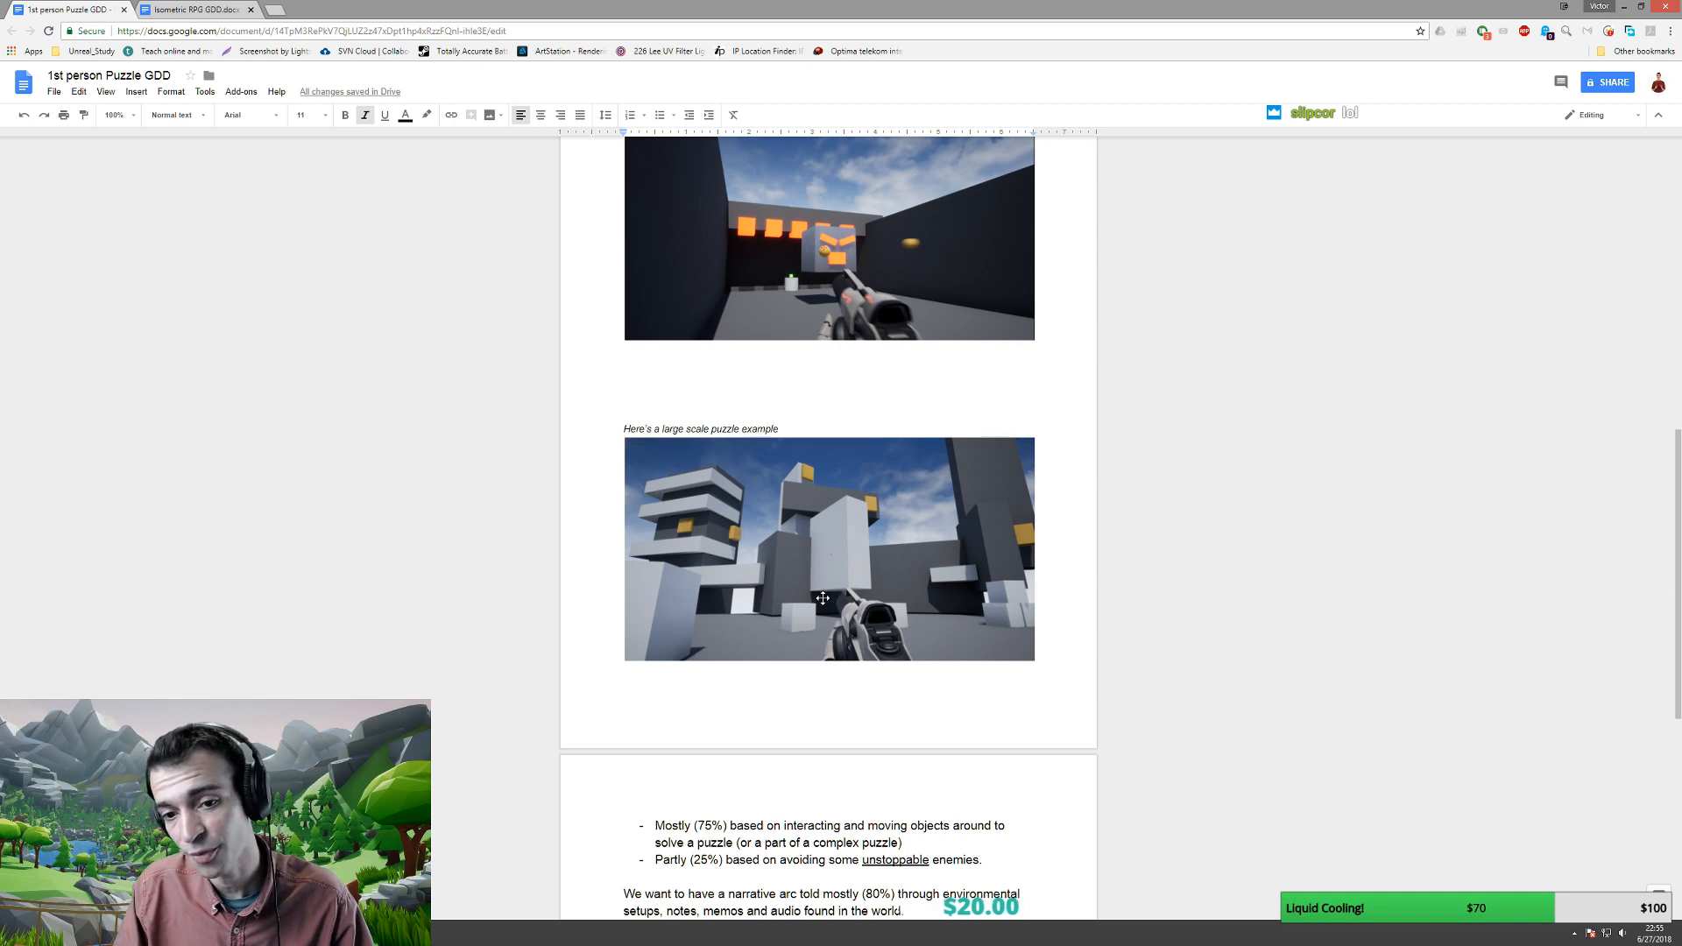
pyautogui.scroll(1, 800, 318)
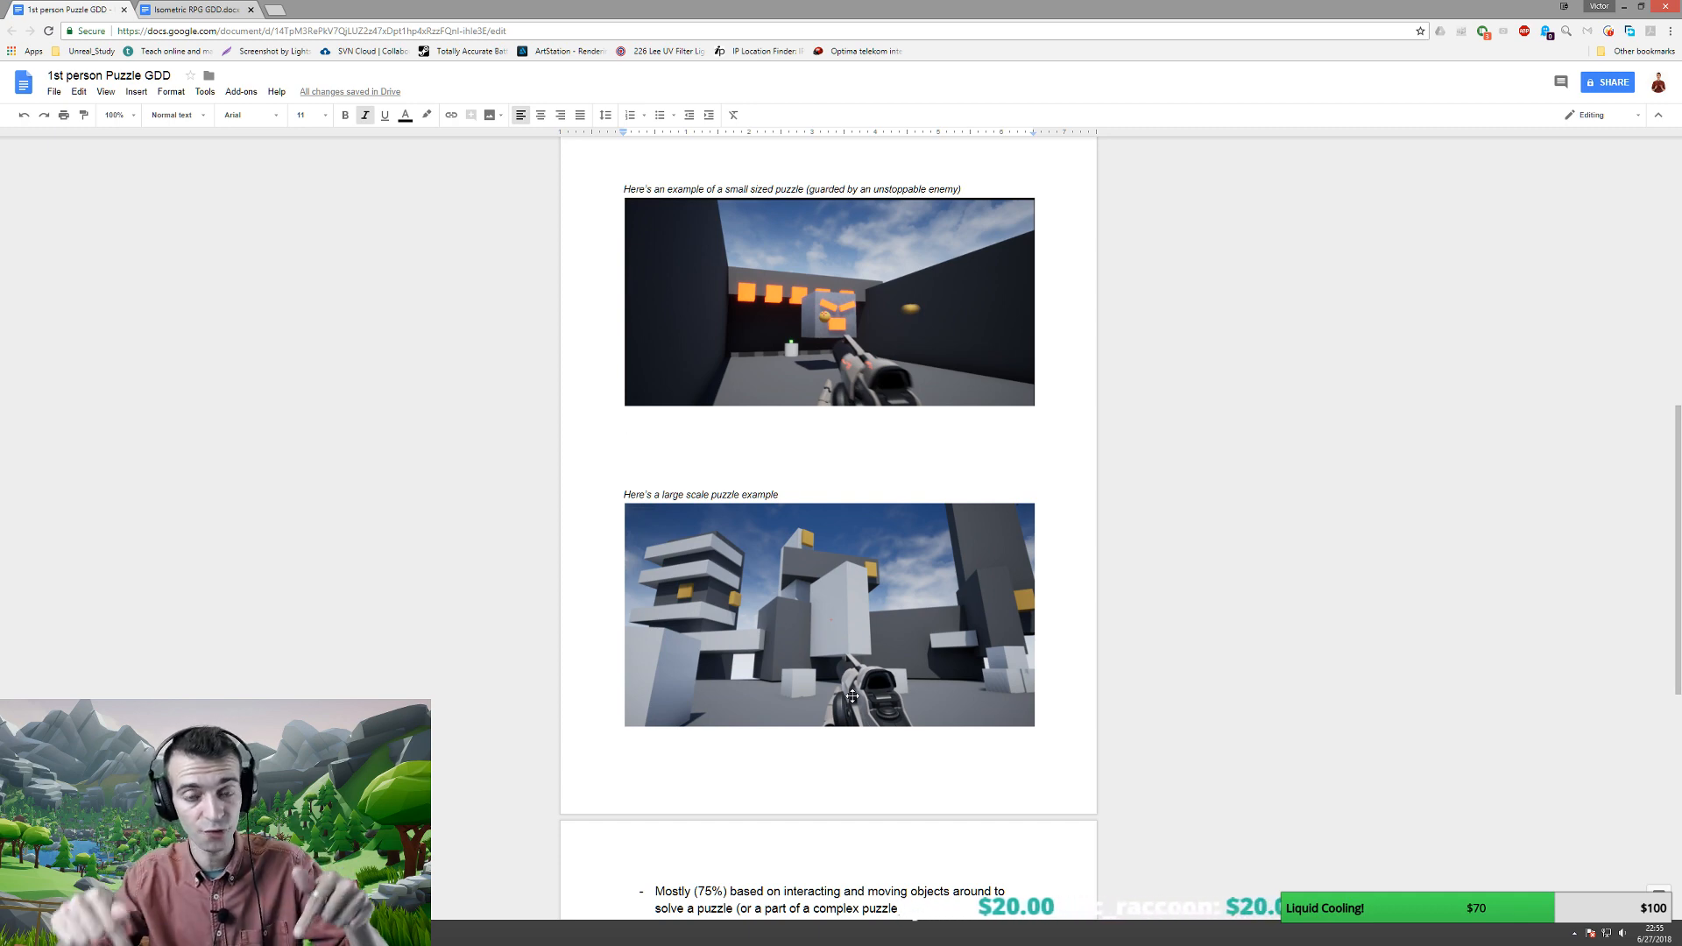
pyautogui.scroll(8, 852, 697)
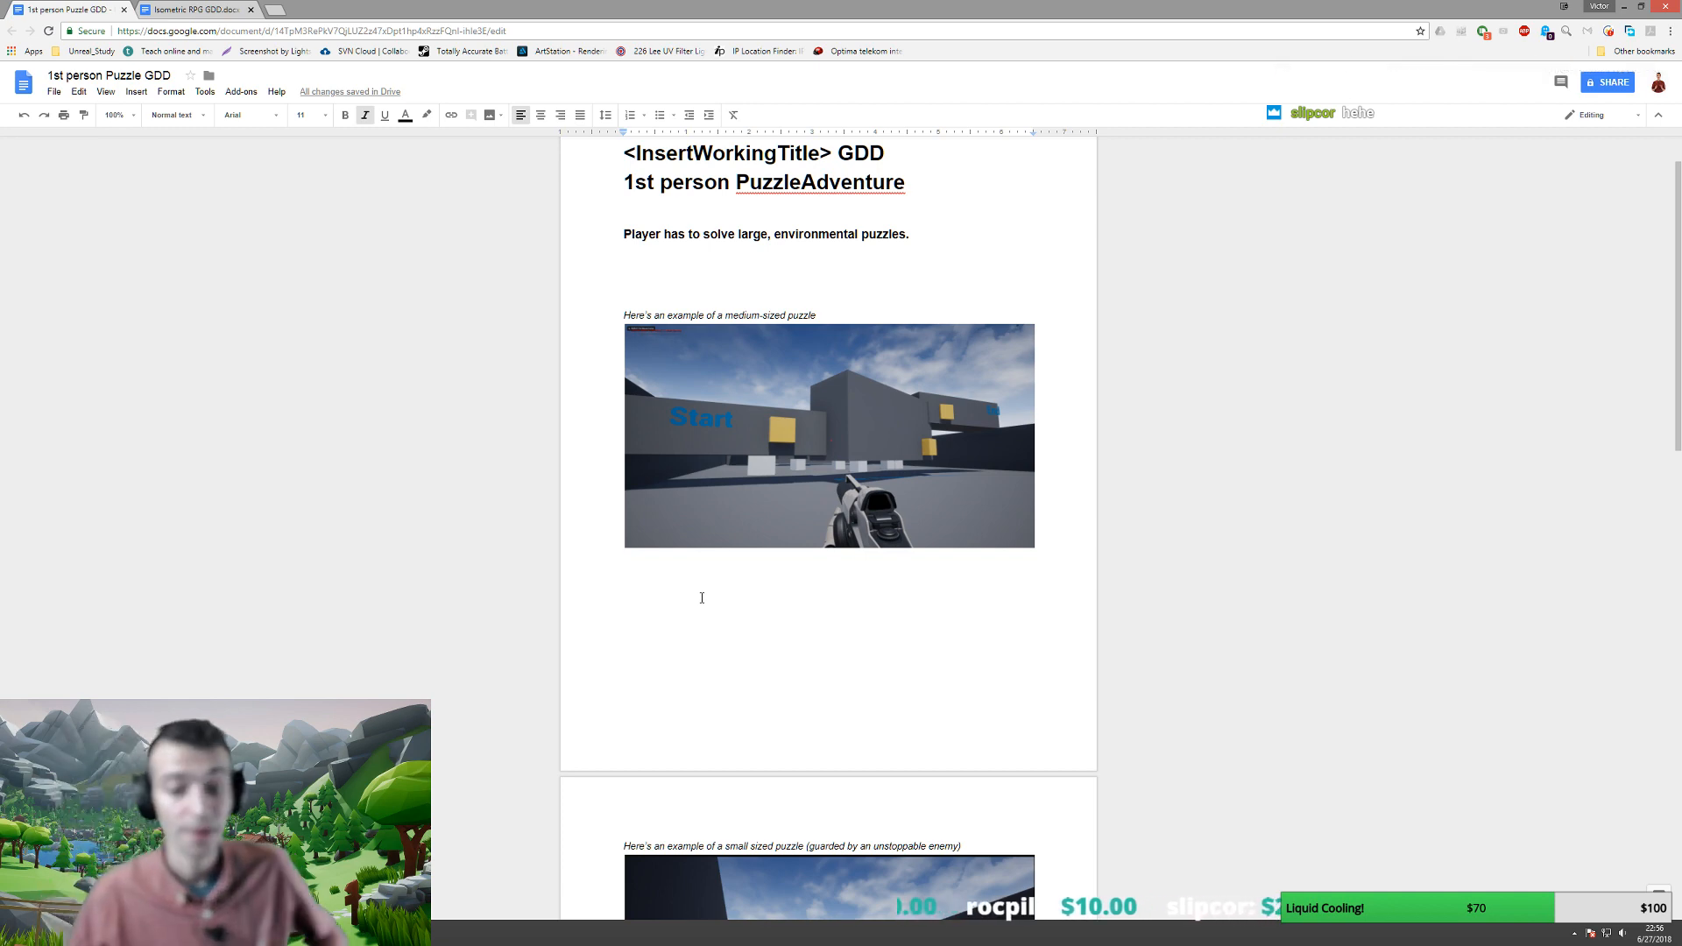
pyautogui.scroll(-11, 703, 587)
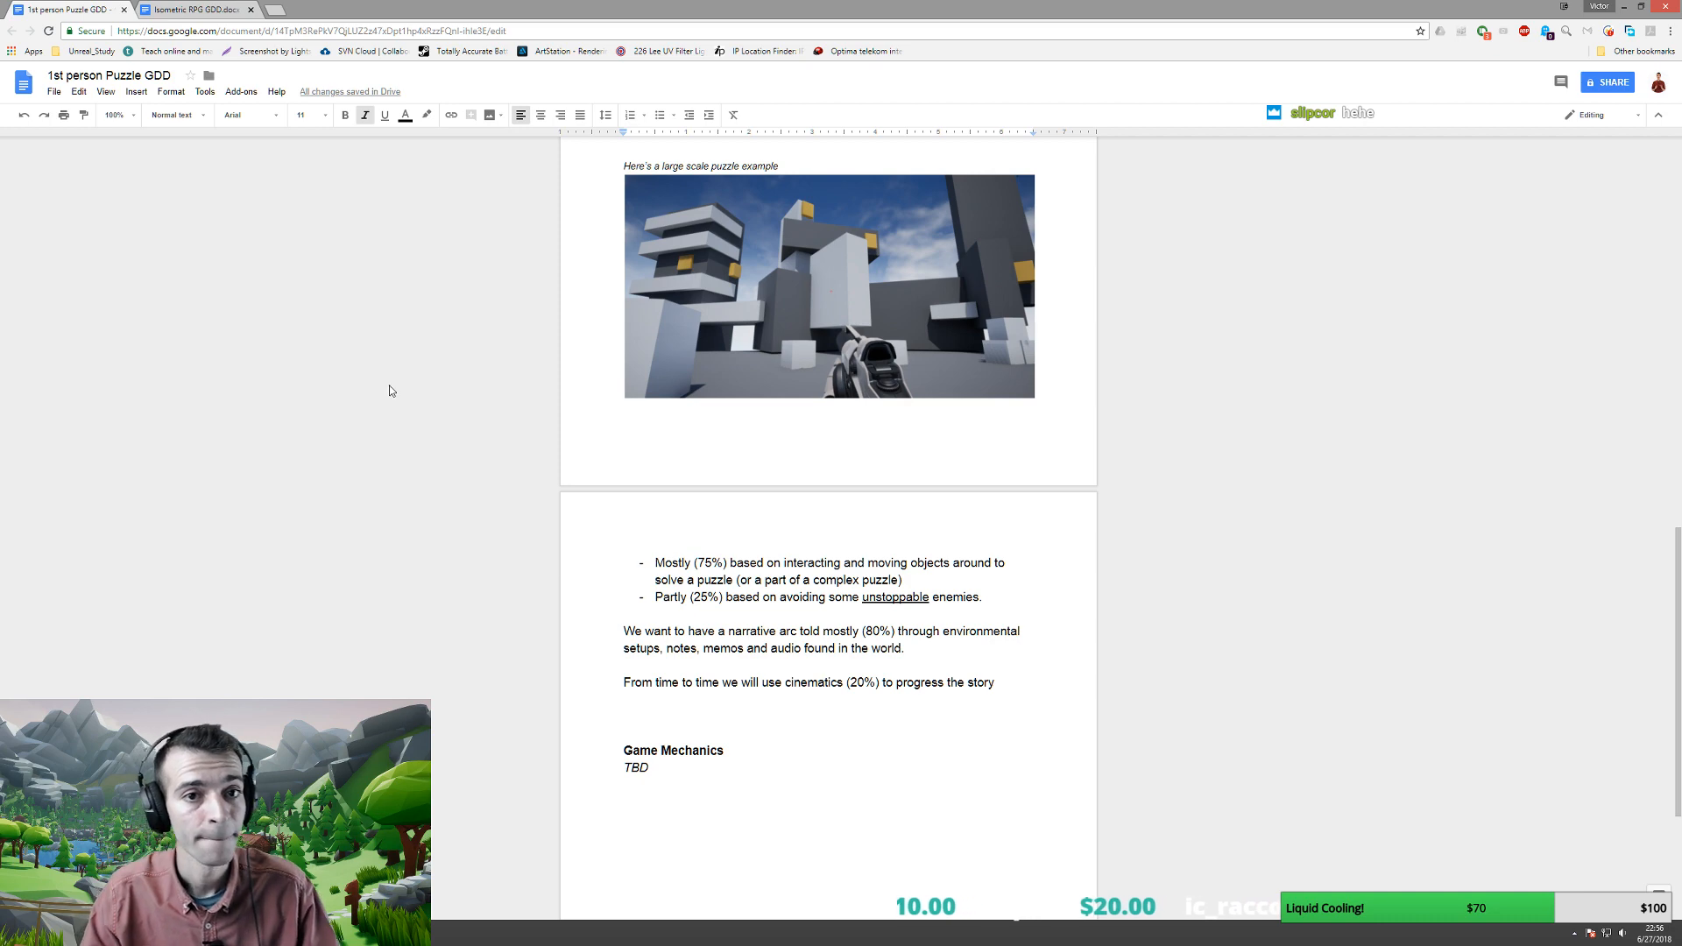
pyautogui.click(853, 443)
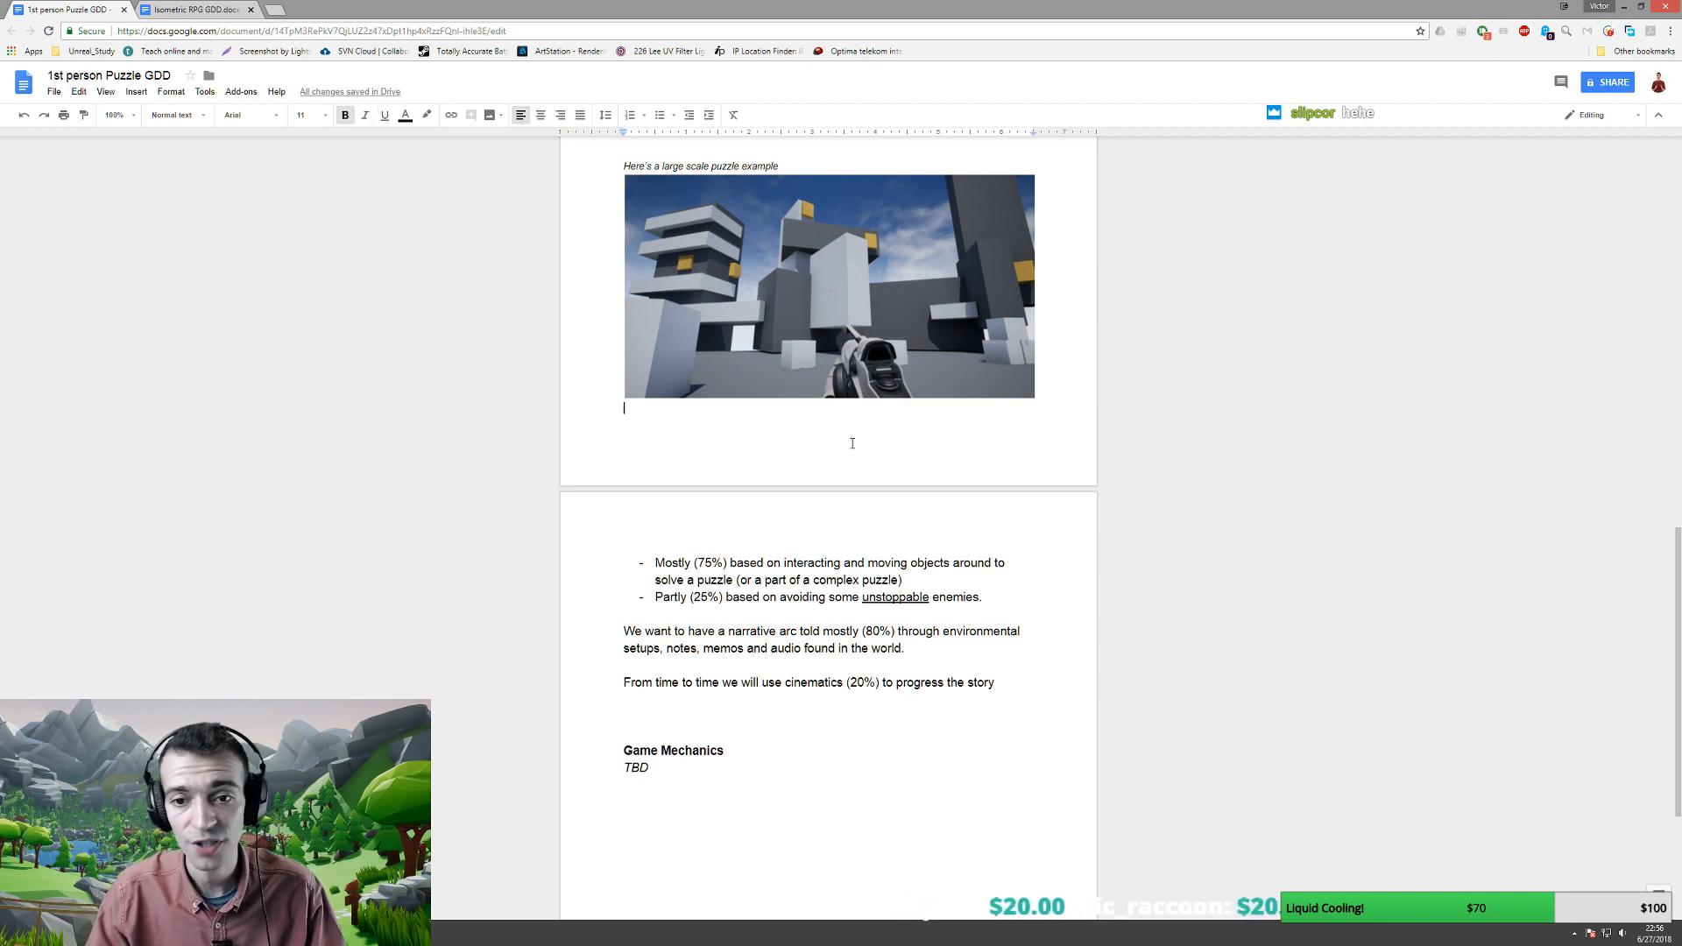
pyautogui.scroll(-3, 848, 460)
pyautogui.scroll(10, 846, 500)
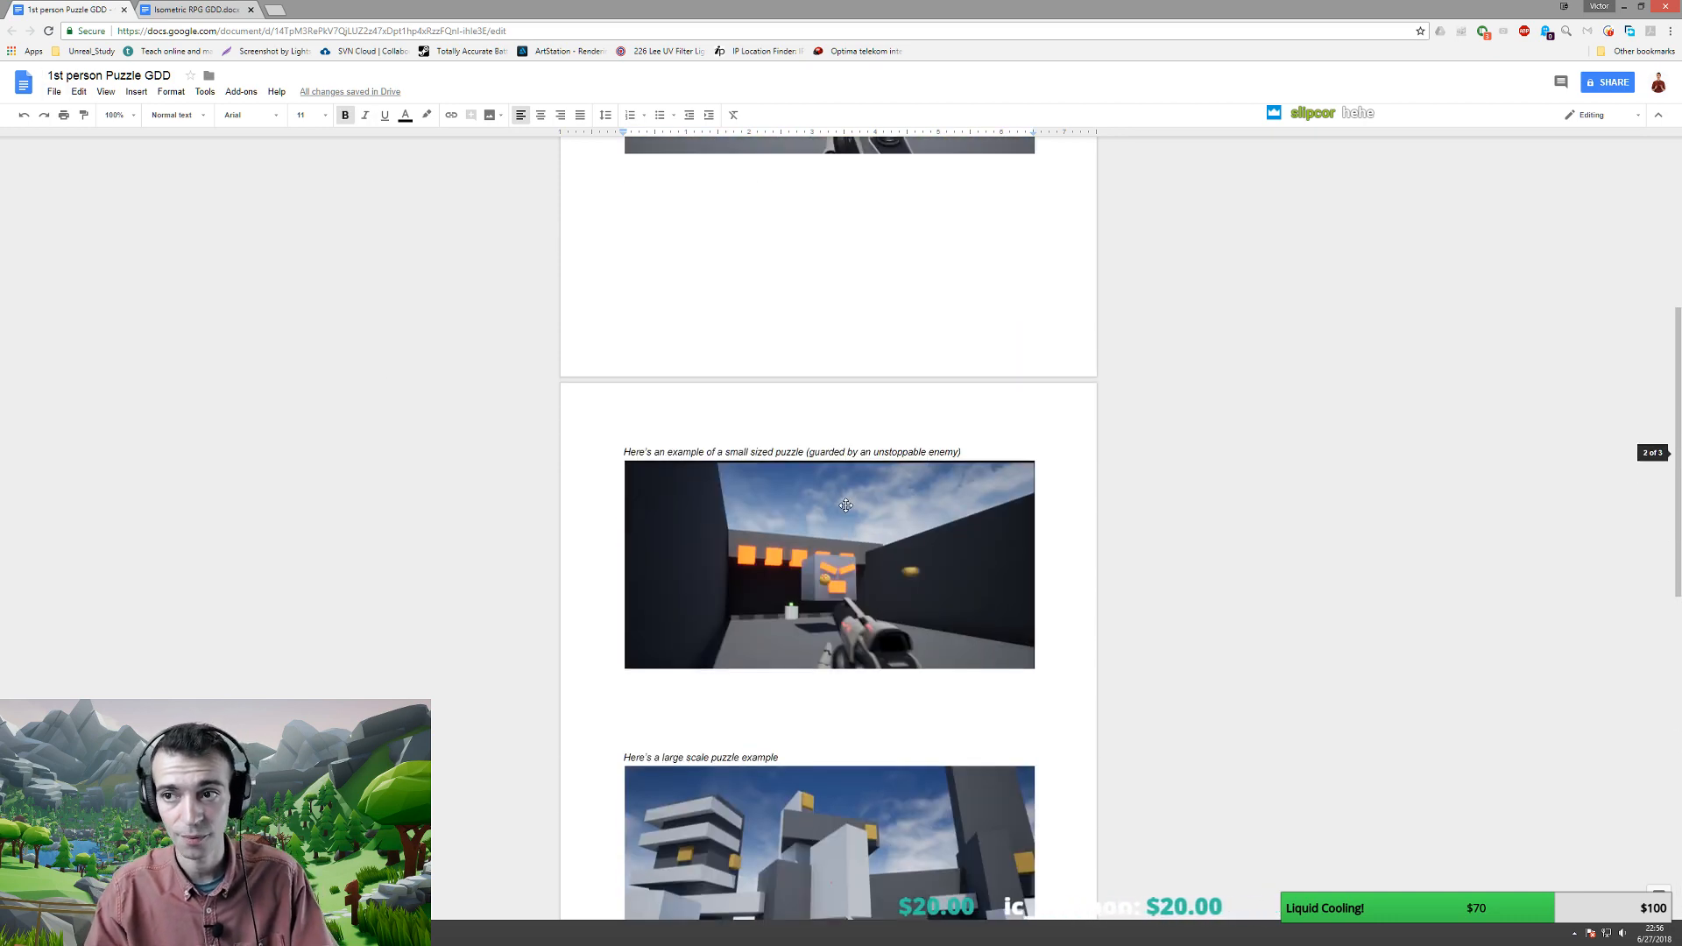
pyautogui.scroll(8, 845, 506)
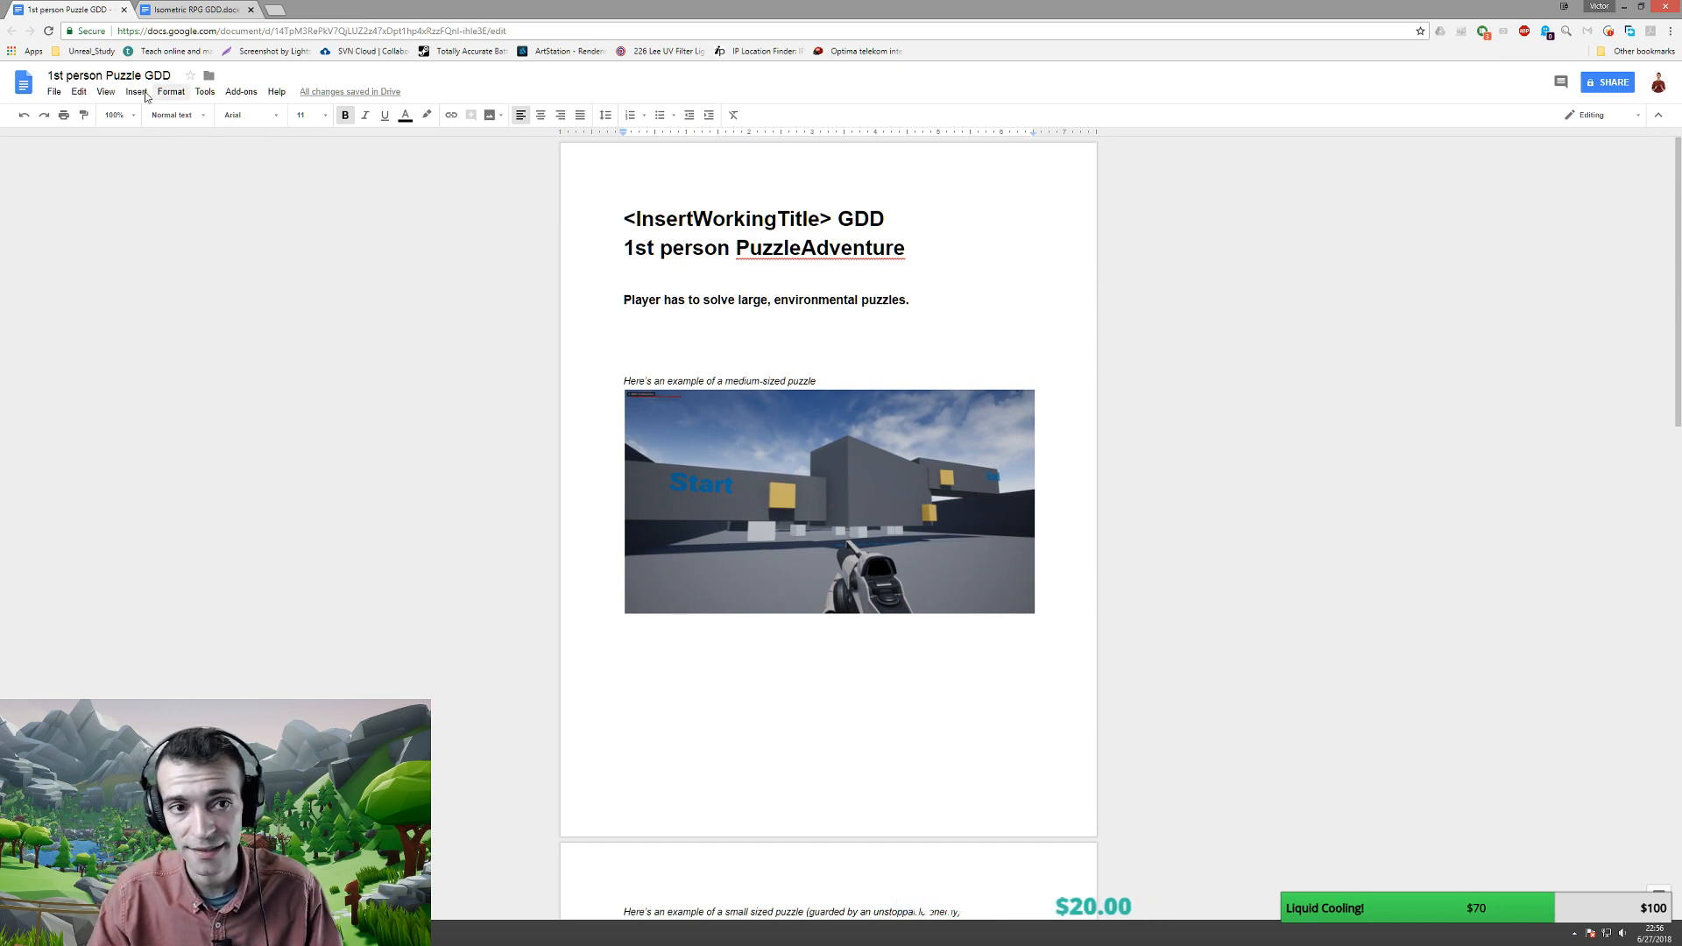
# - Enable 'anyone with the link can view' sharing on the GDD, copy the link, and open a new tab
pyautogui.click(1608, 82)
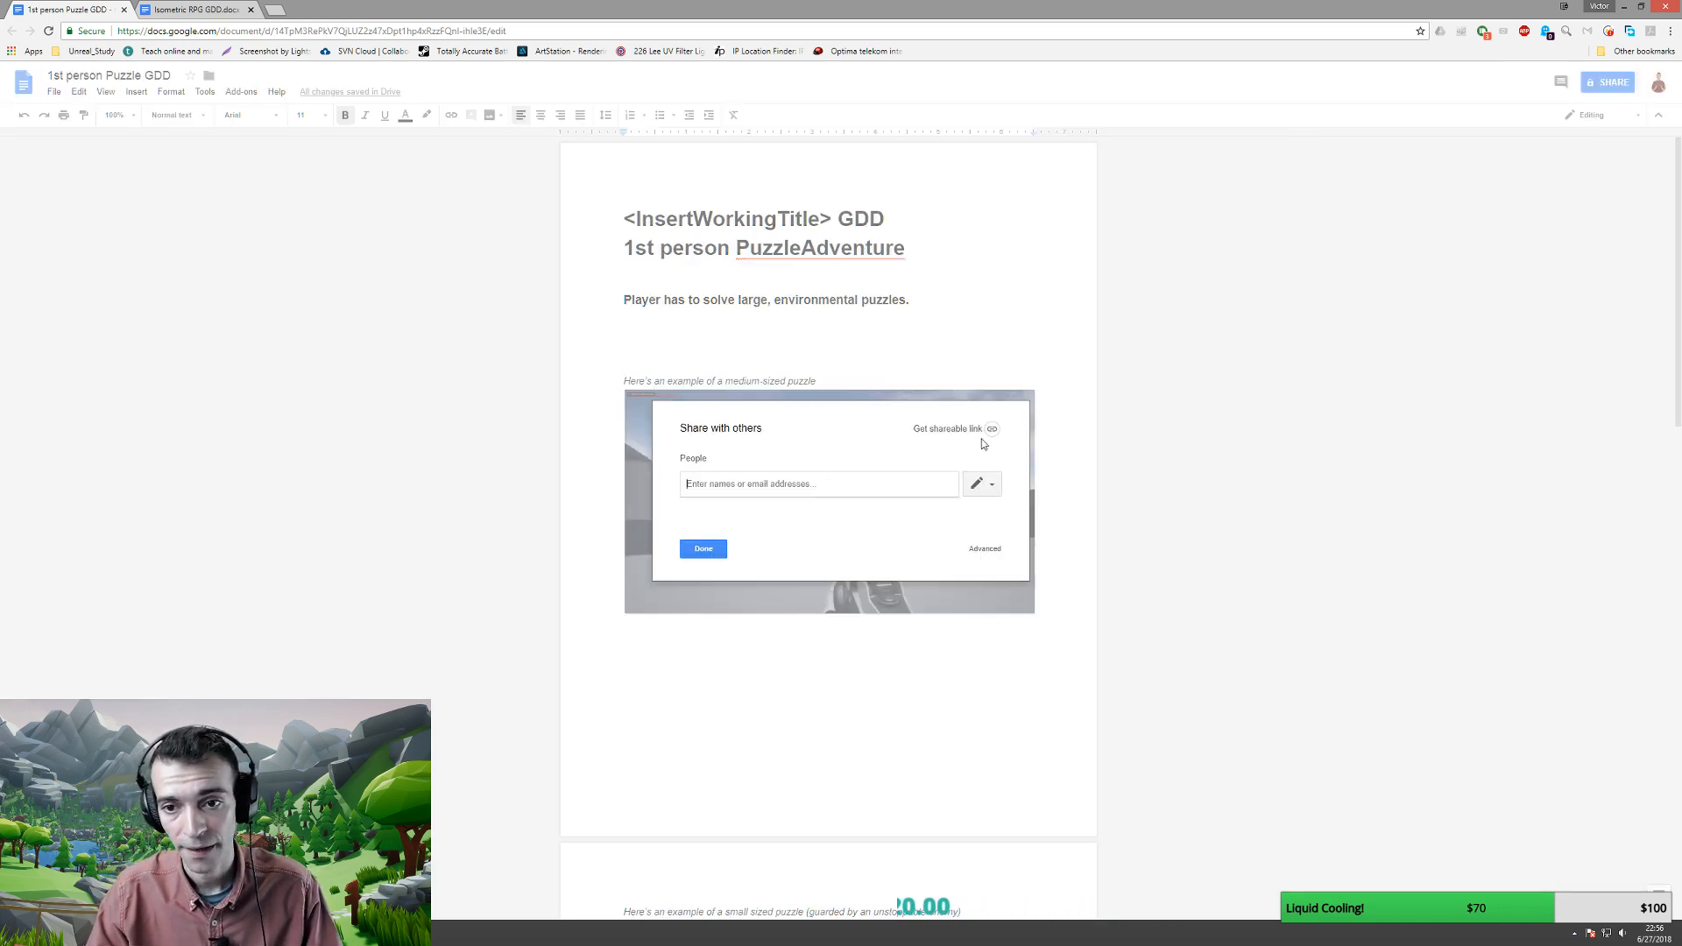
pyautogui.click(979, 430)
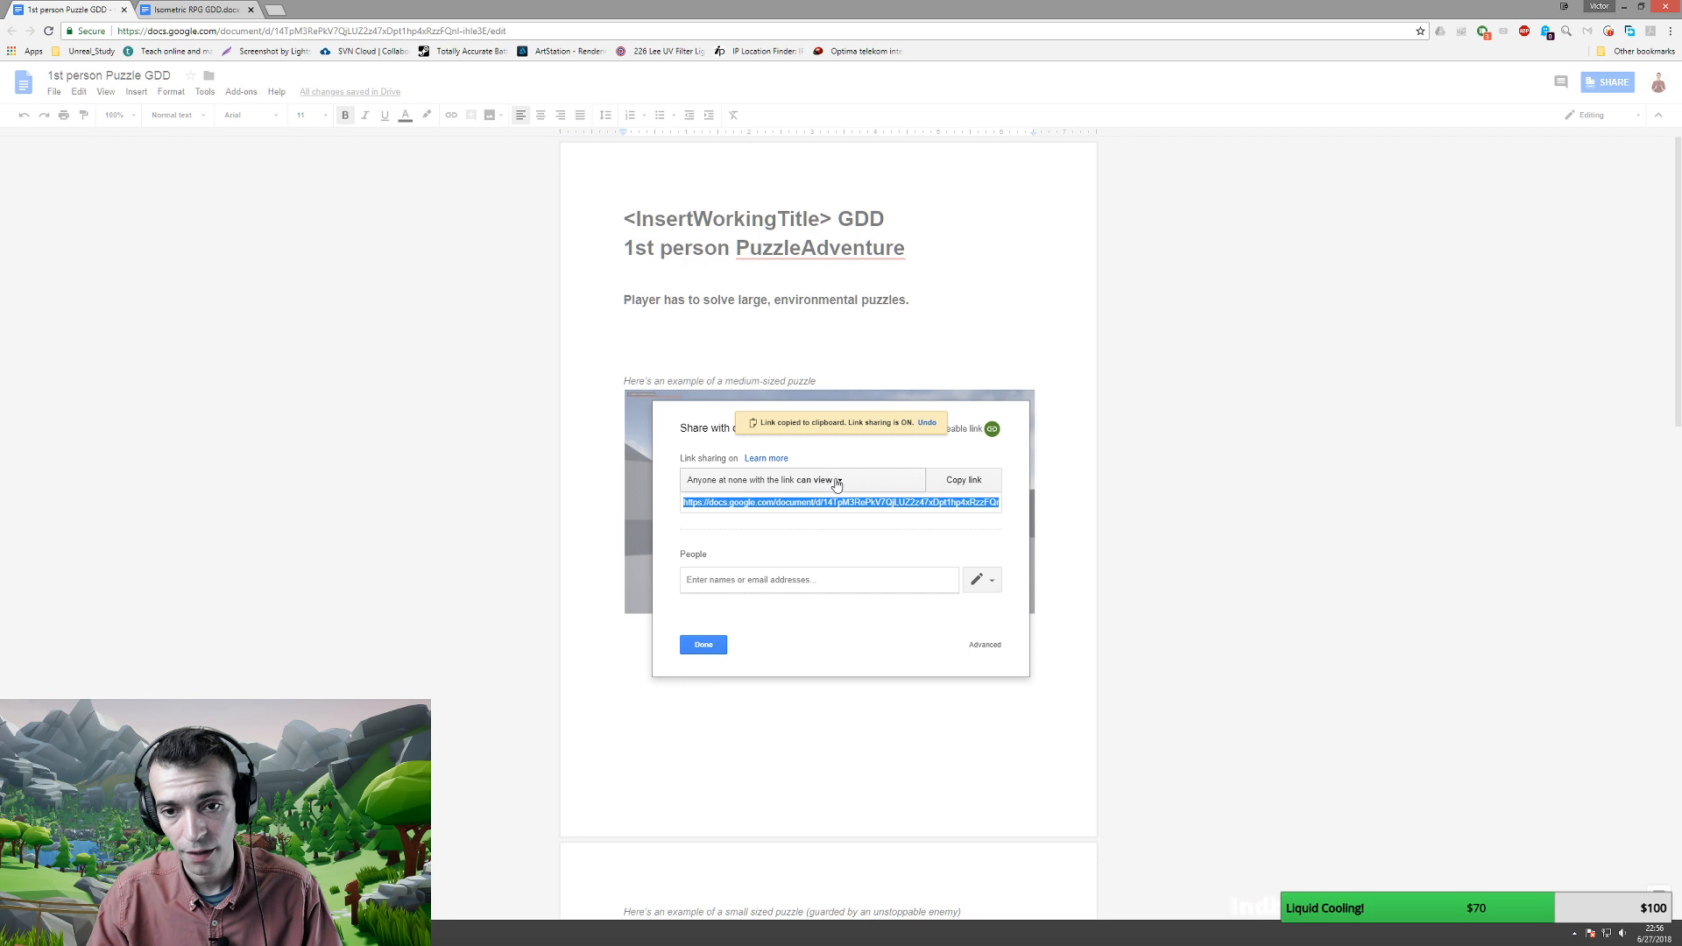
pyautogui.click(953, 481)
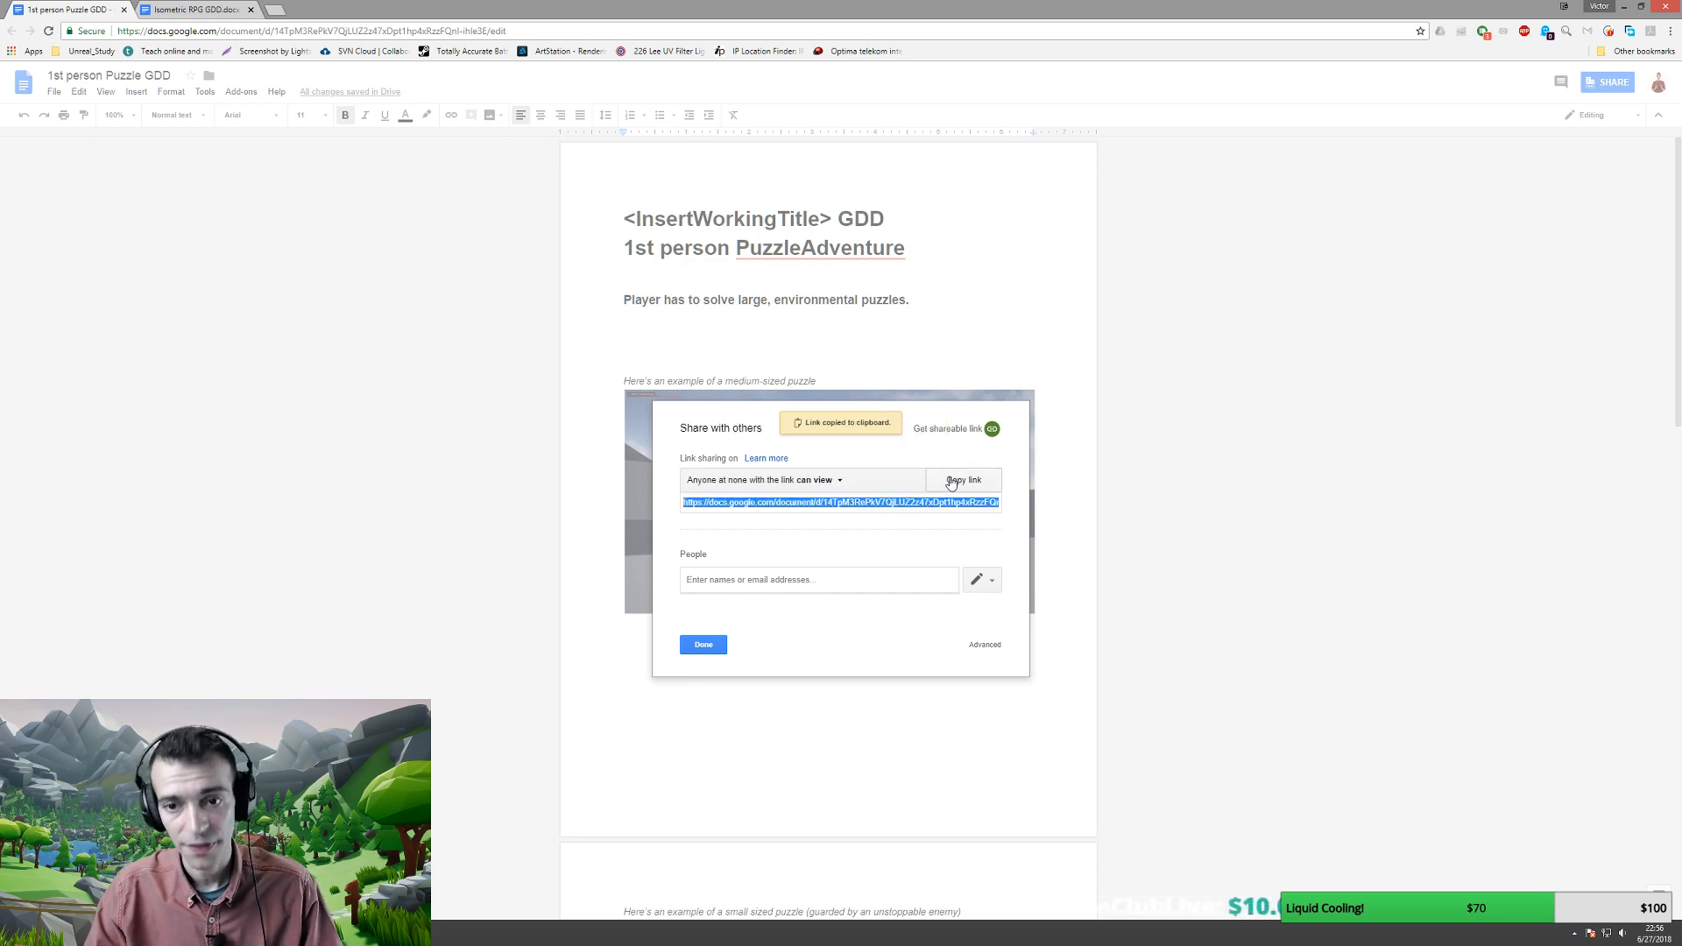
pyautogui.click(277, 10)
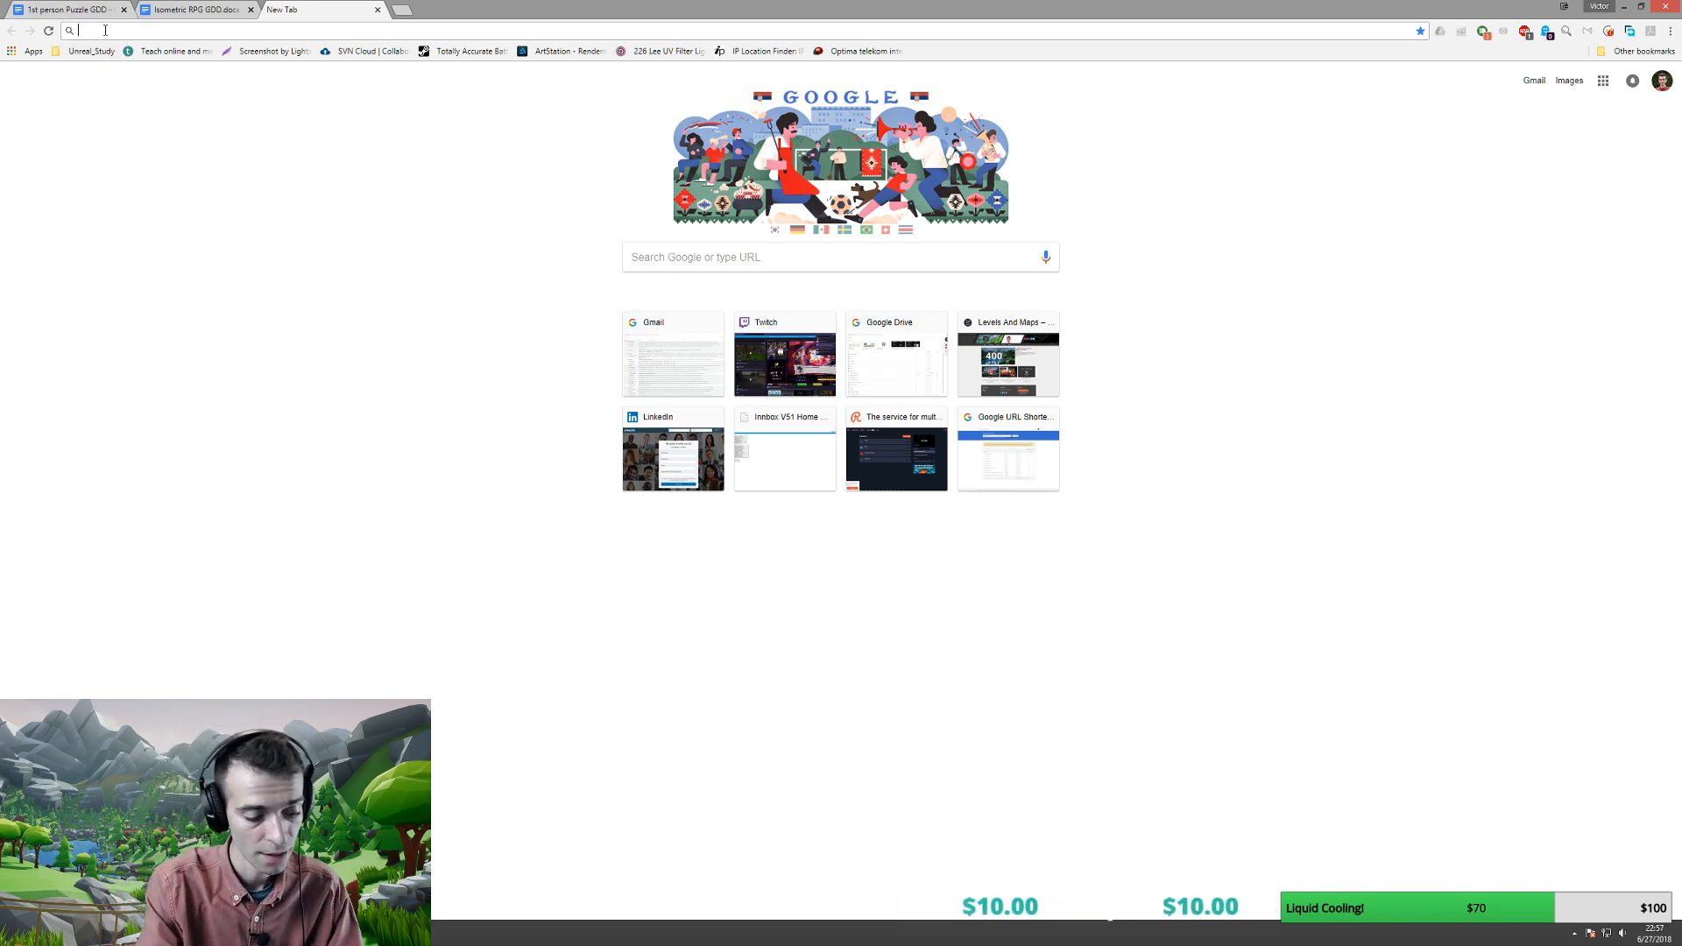
pyautogui.write('goo.gl')
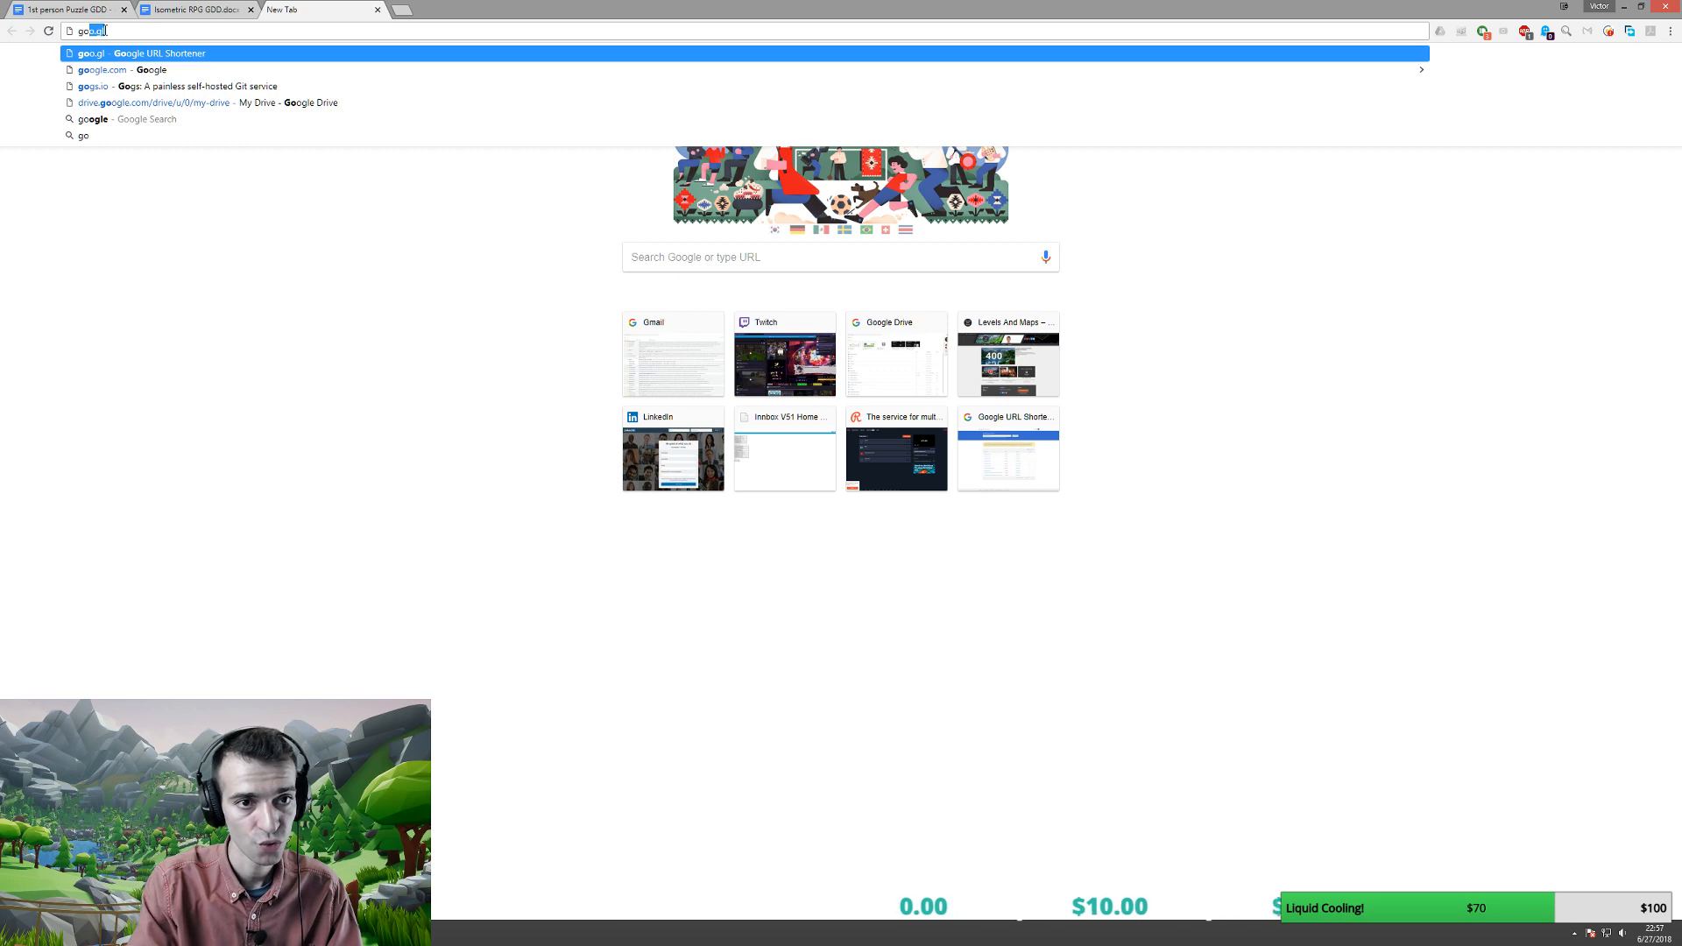
pyautogui.press('Return')
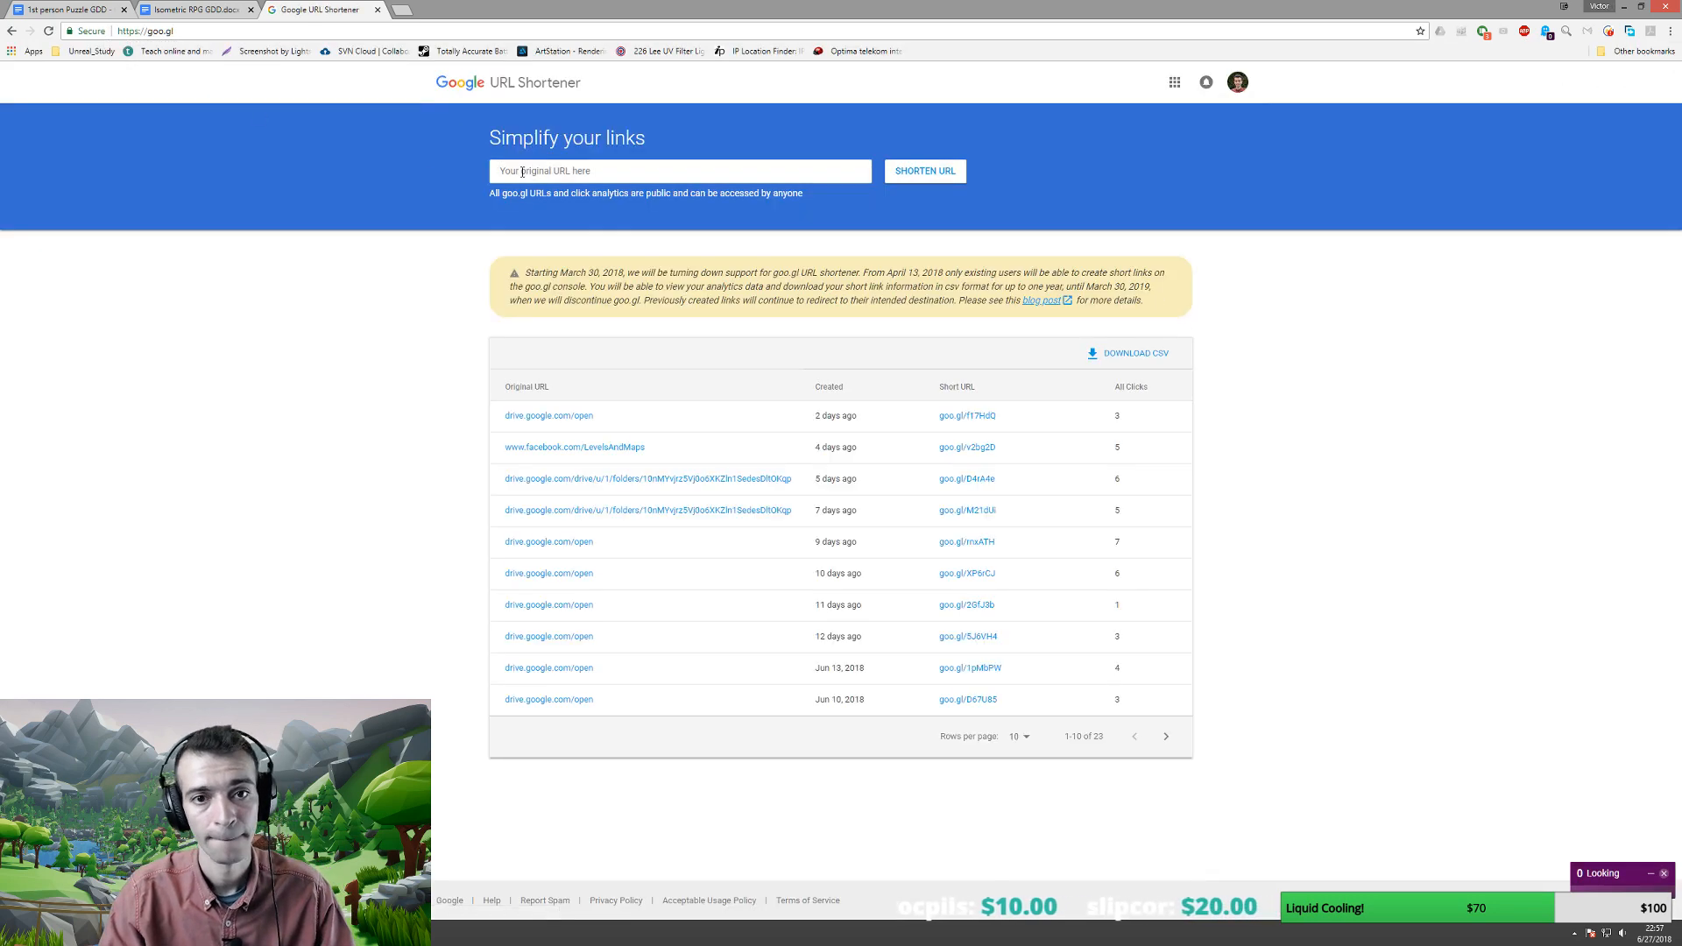
pyautogui.hotkey('ctrl', 'v')
pyautogui.click(894, 172)
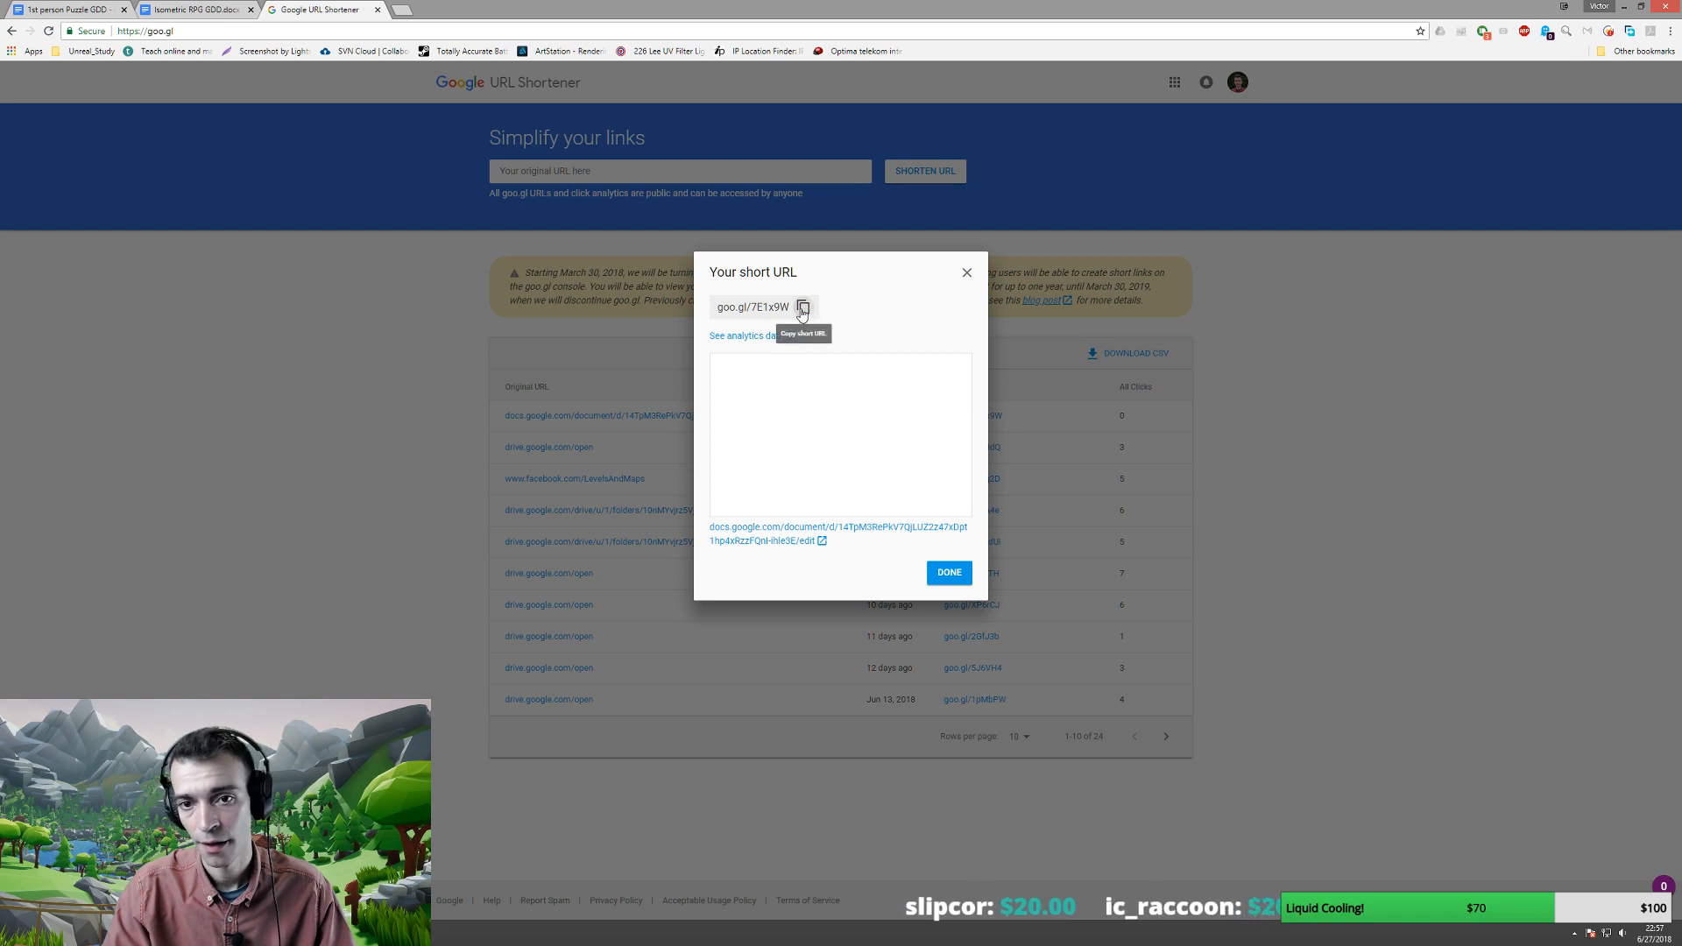
pyautogui.click(803, 307)
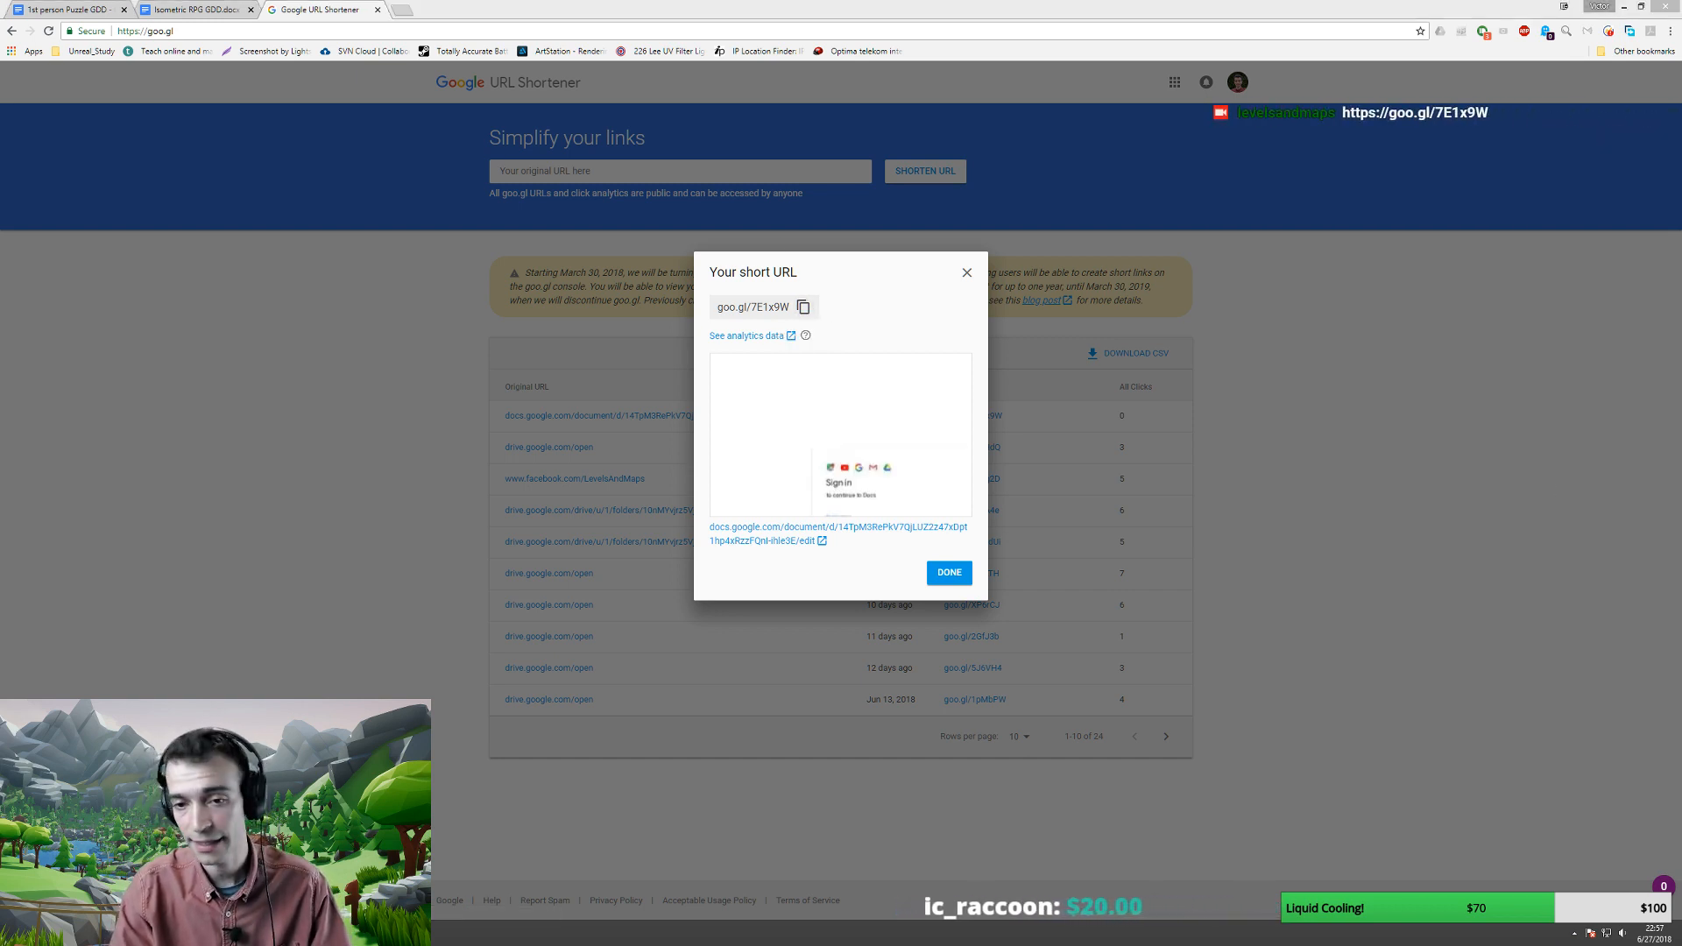
pyautogui.click(968, 268)
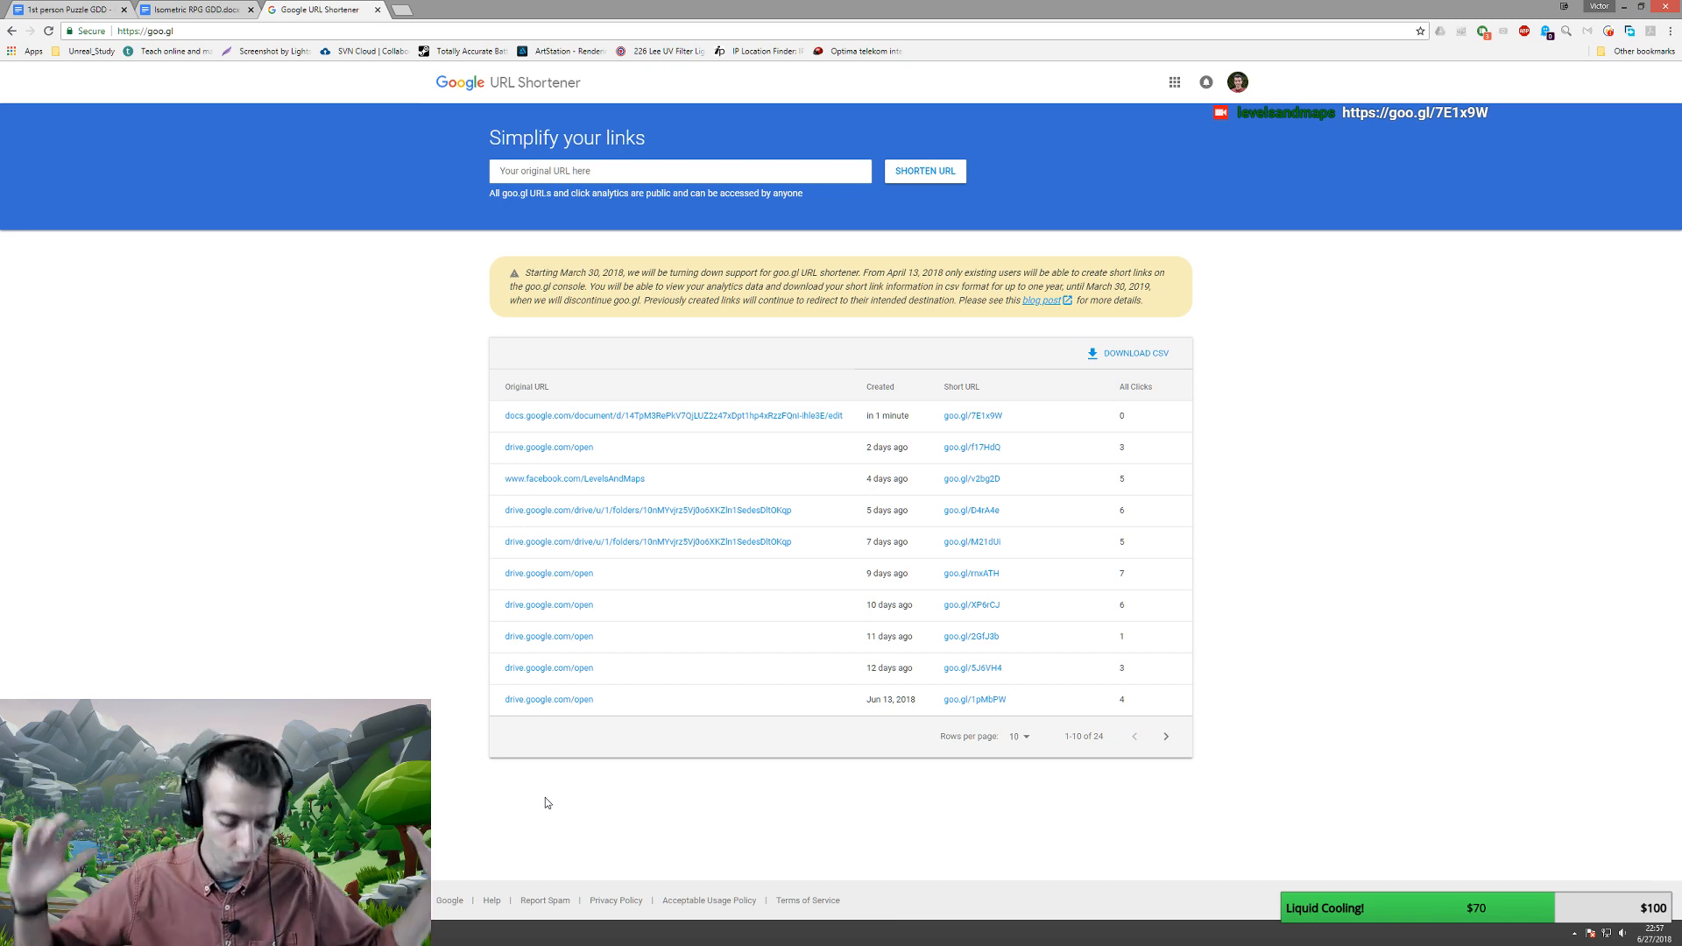
pyautogui.click(112, 7)
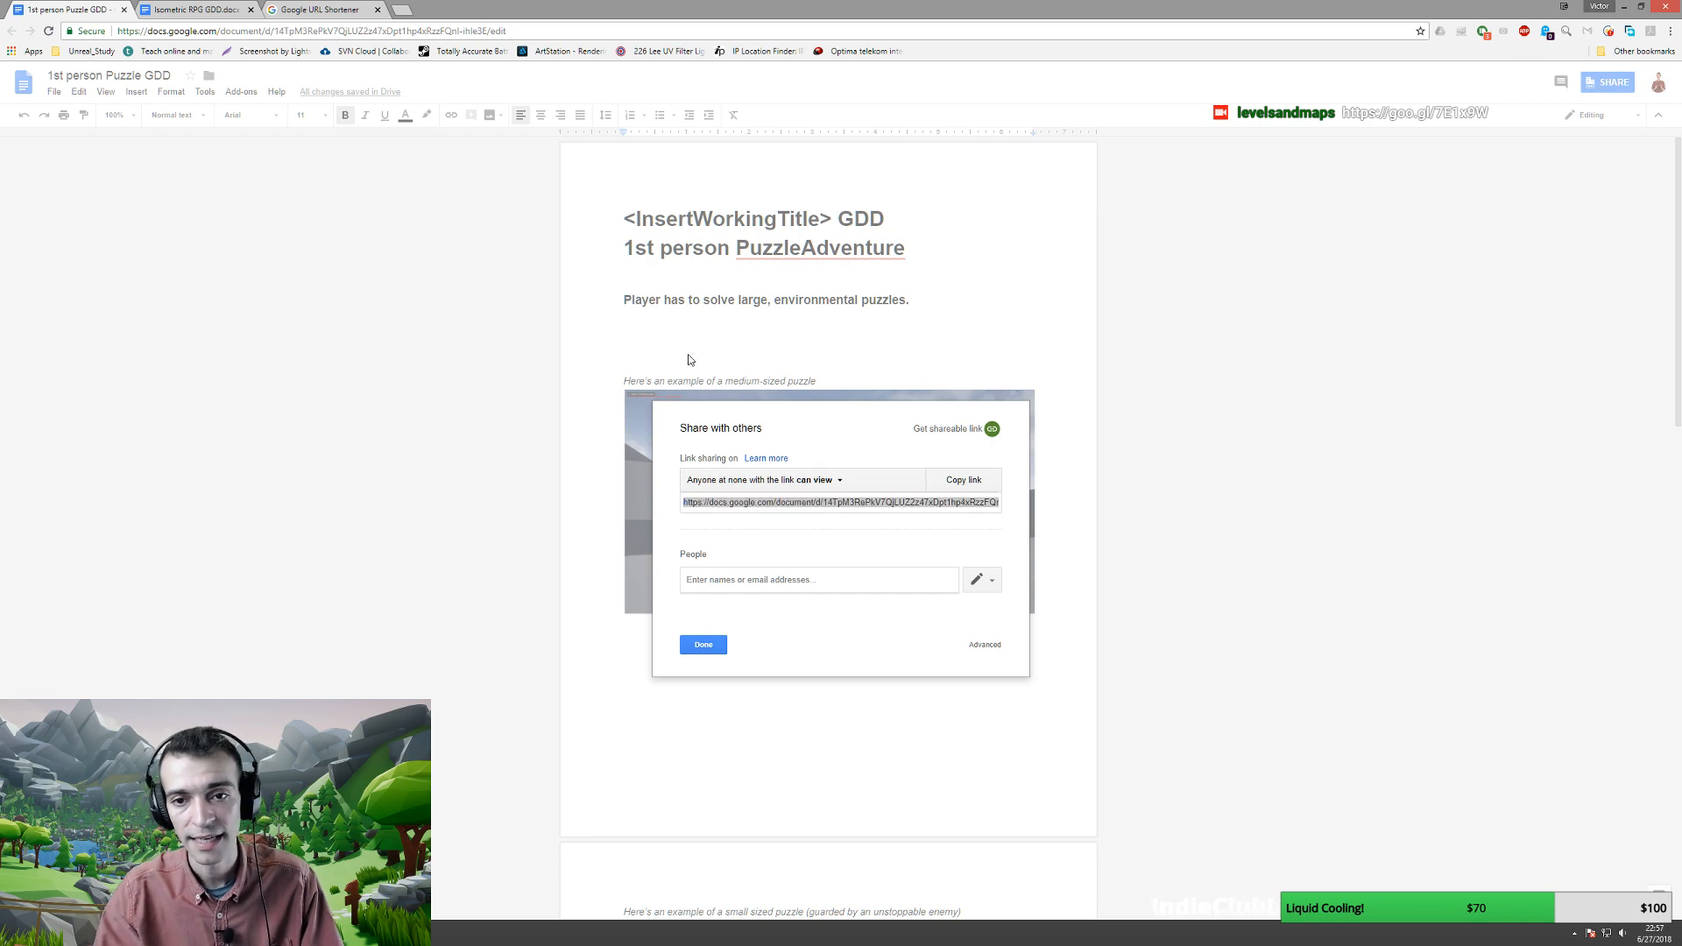
# - Close the Share dialog and scroll through the screenshots, 75%/25% gameplay split and Game Mechanics section
pyautogui.click(705, 645)
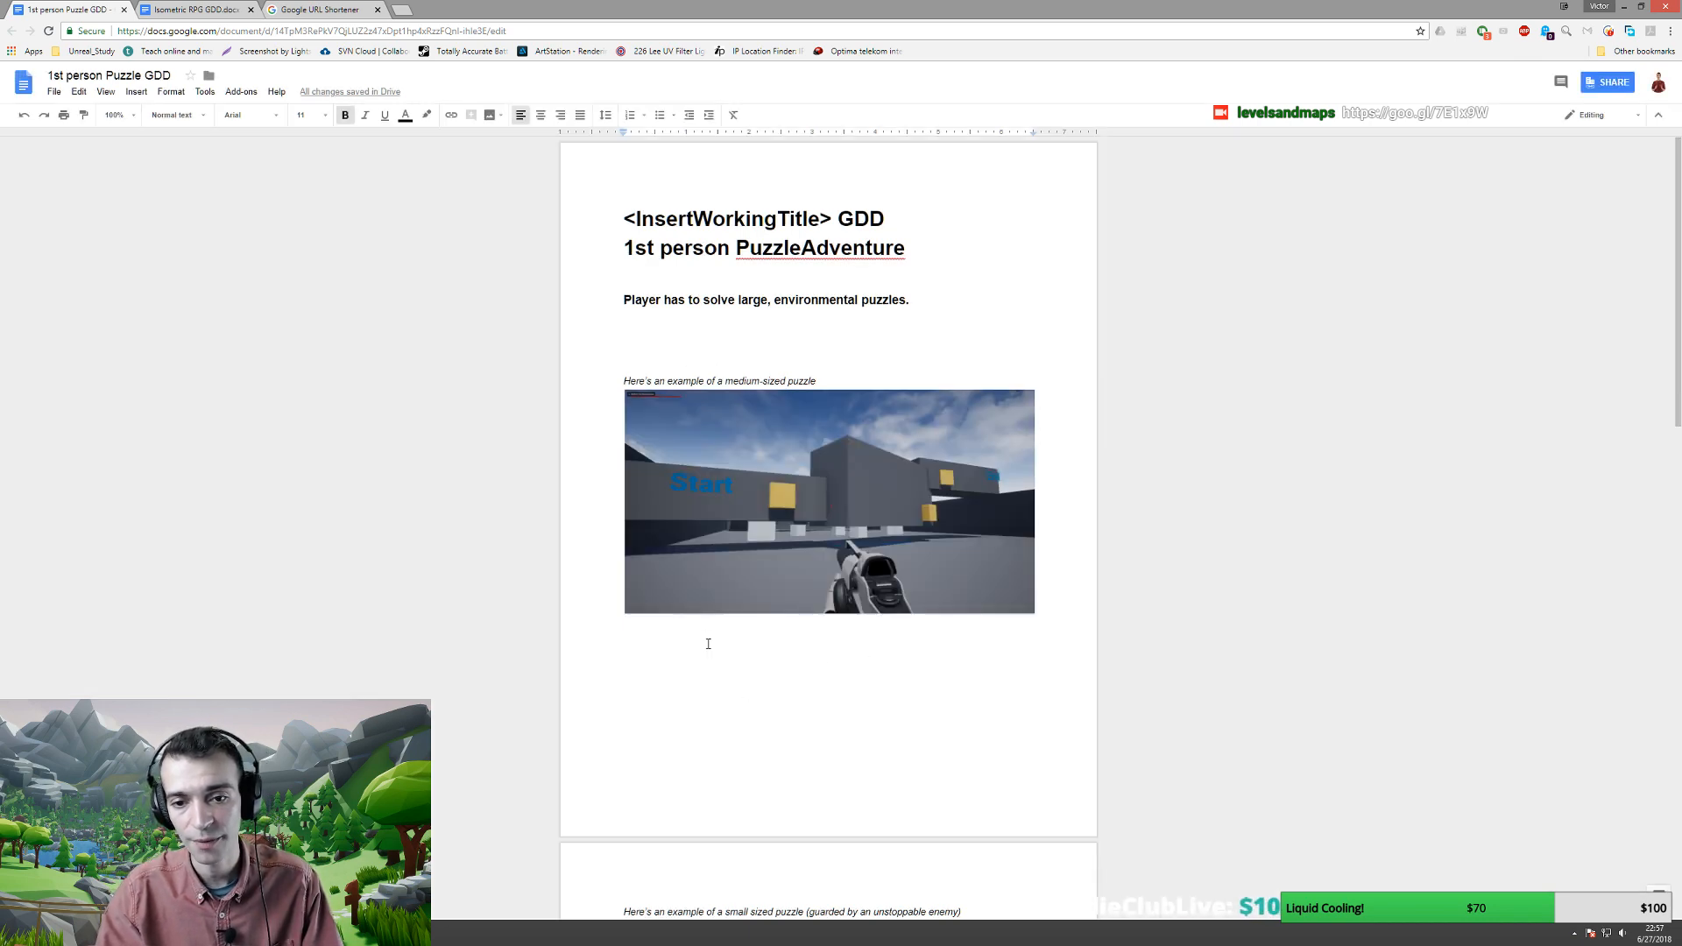
pyautogui.scroll(-7, 726, 426)
pyautogui.scroll(-10, 731, 421)
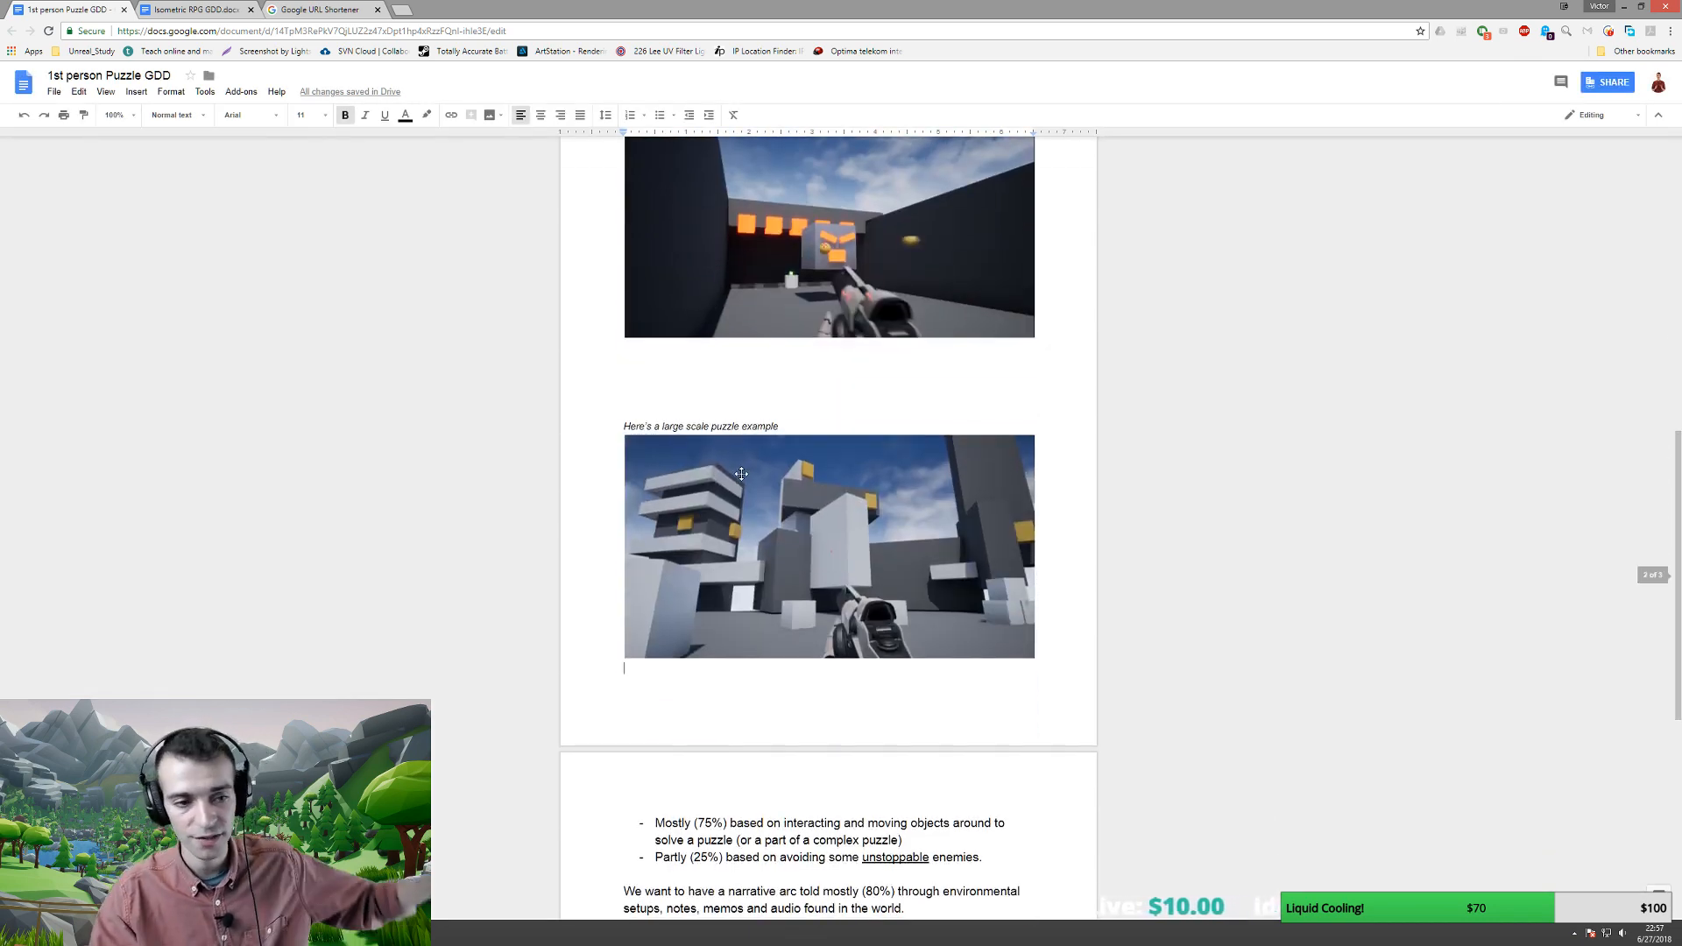
pyautogui.scroll(2, 767, 547)
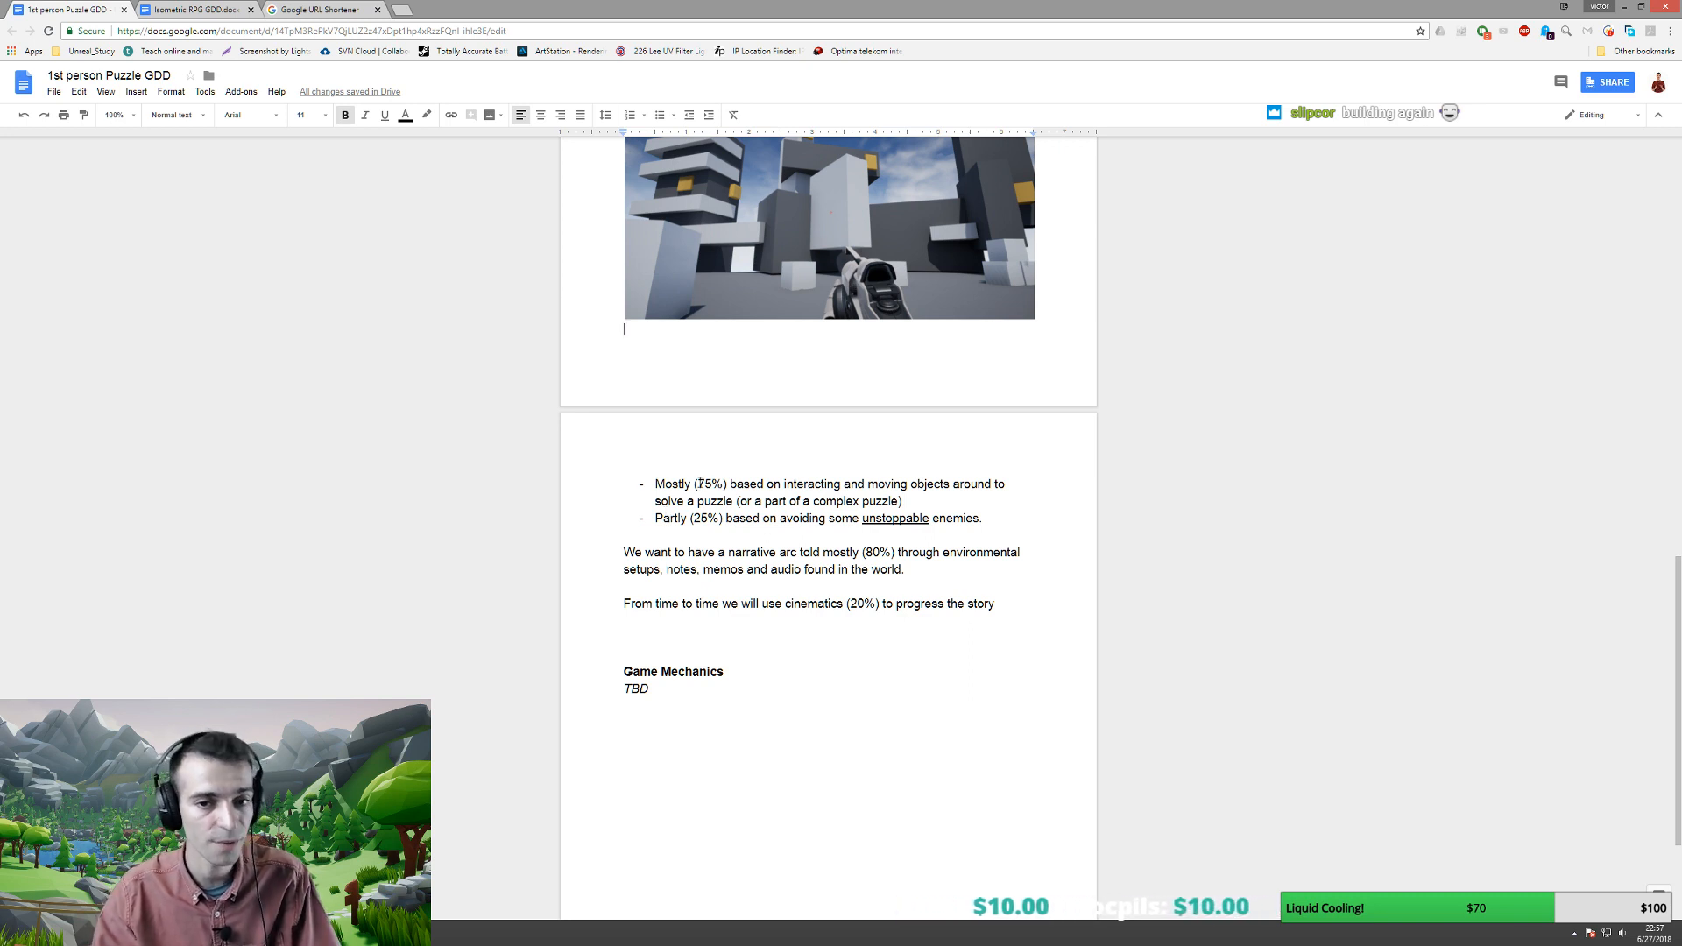
pyautogui.moveTo(698, 484); pyautogui.dragTo(720, 519)
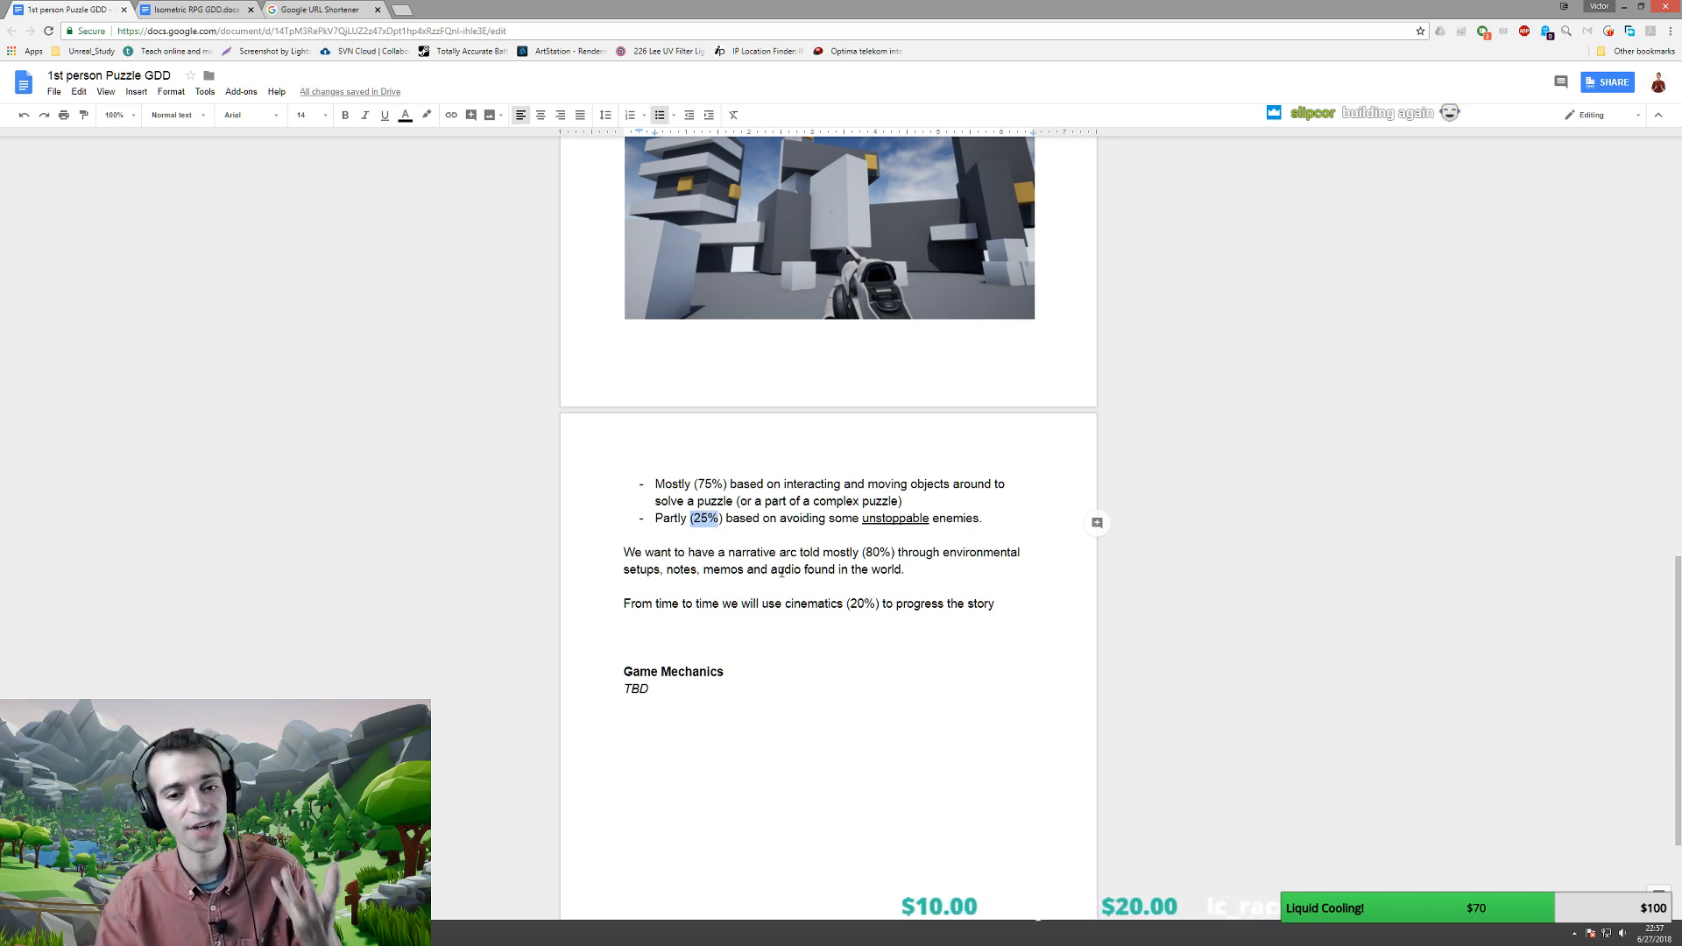
pyautogui.scroll(-1, 781, 572)
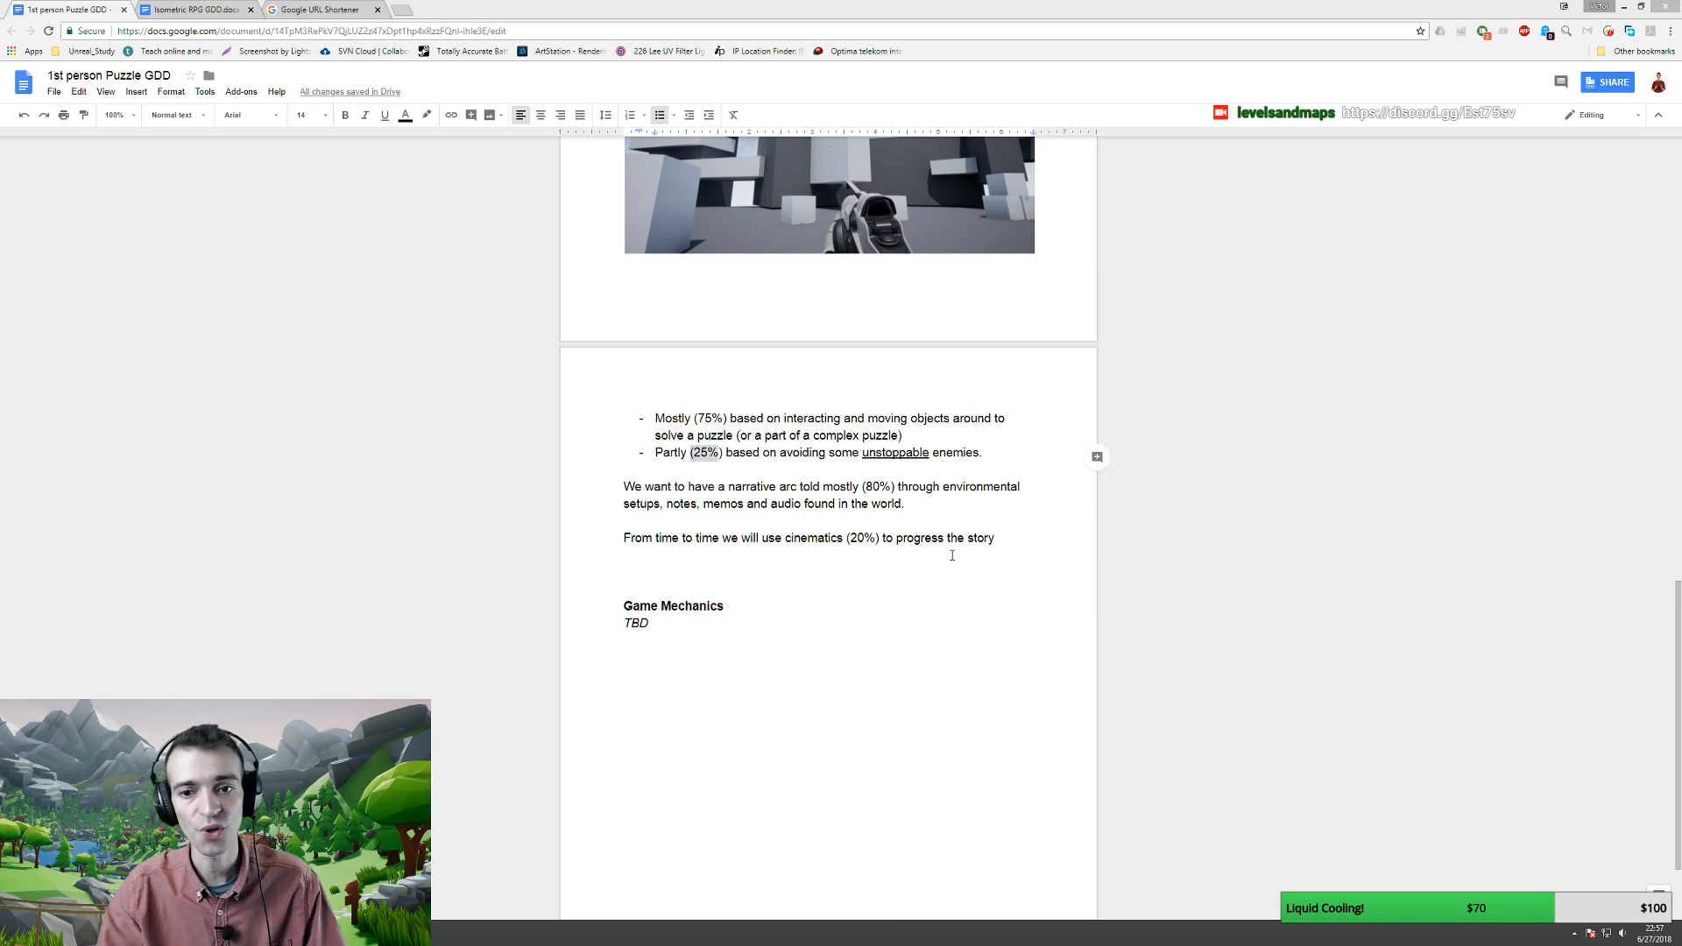
pyautogui.scroll(10, 774, 524)
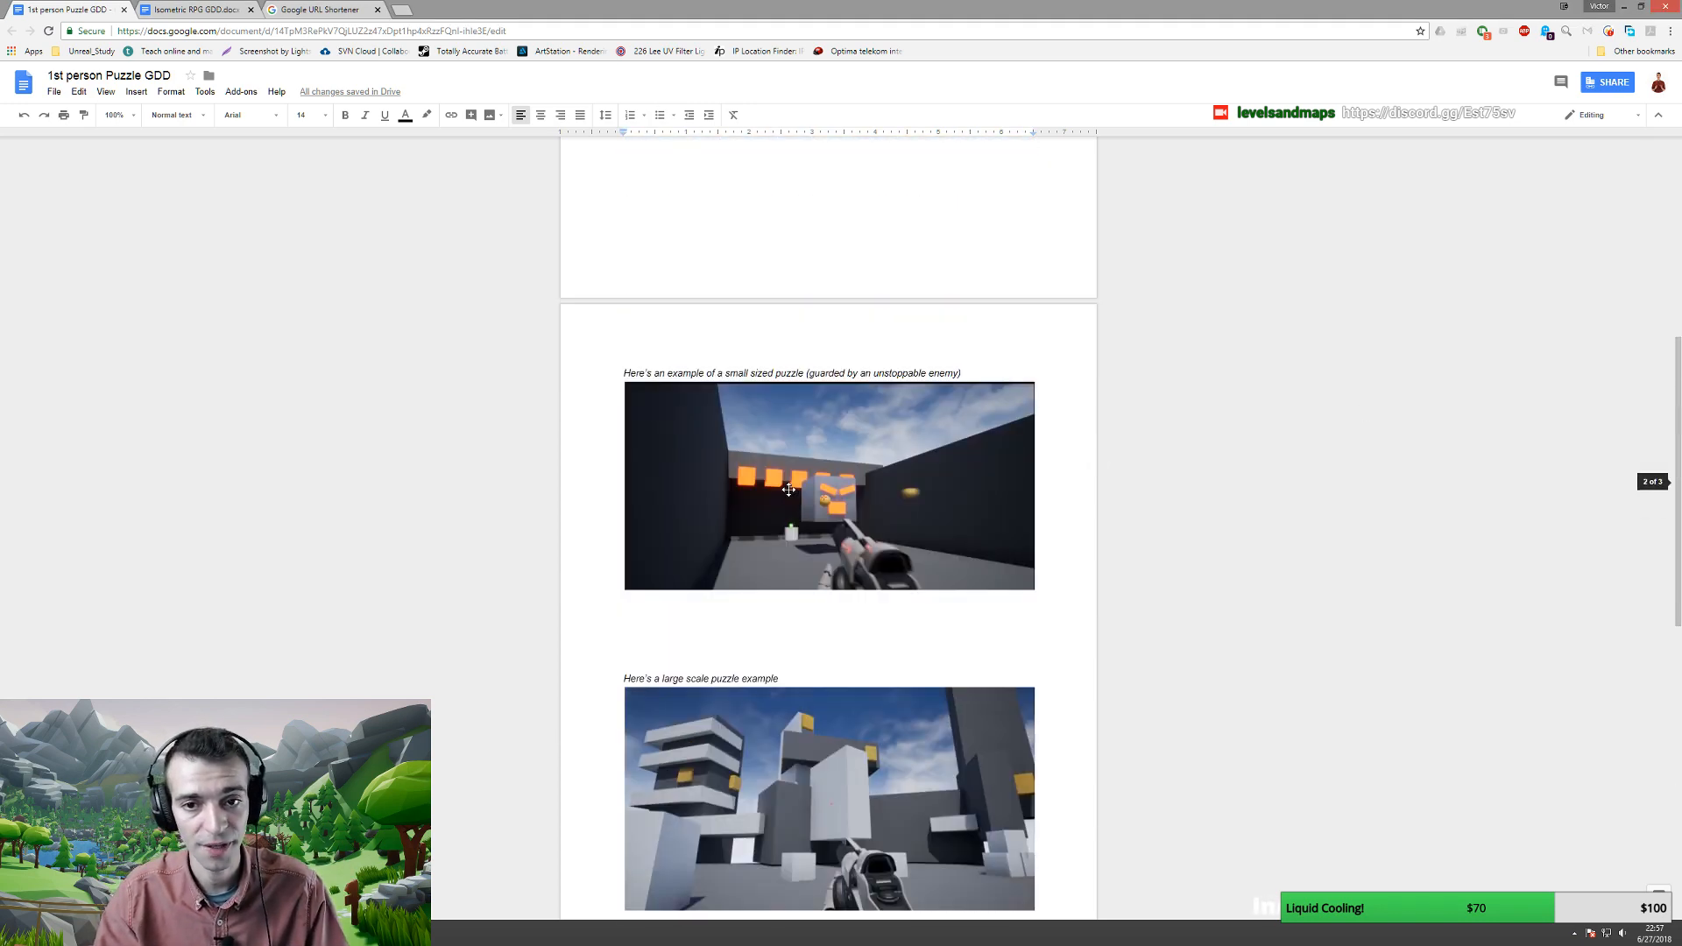
pyautogui.scroll(2, 789, 489)
pyautogui.scroll(-7, 790, 490)
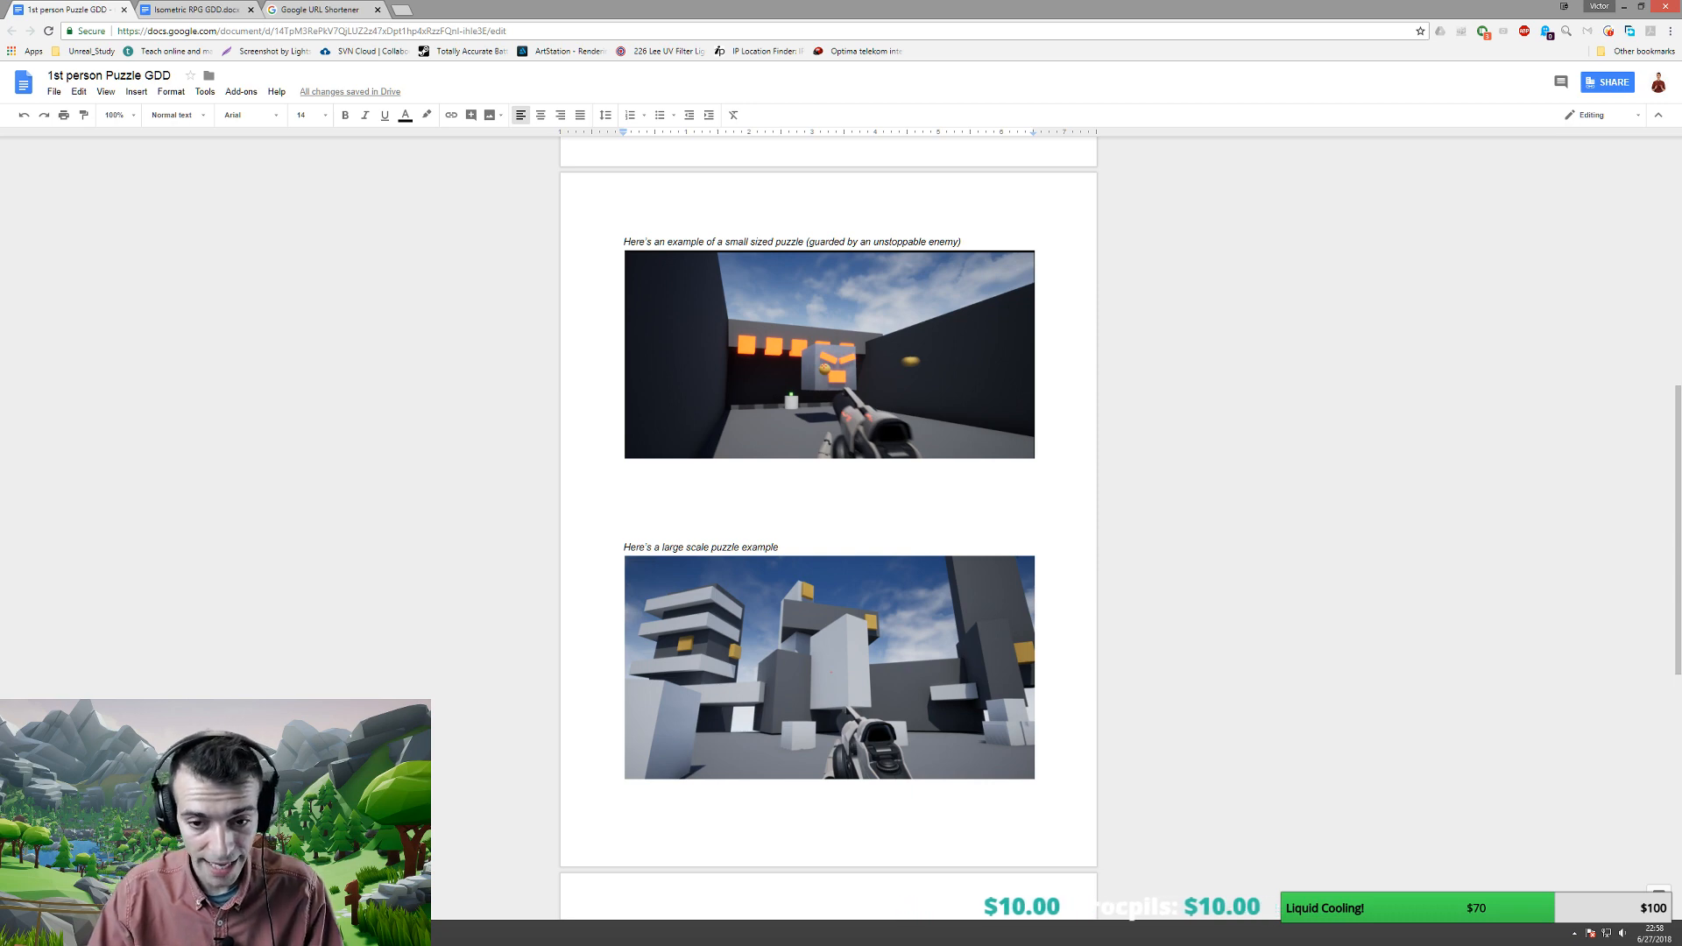
pyautogui.scroll(-8, 865, 621)
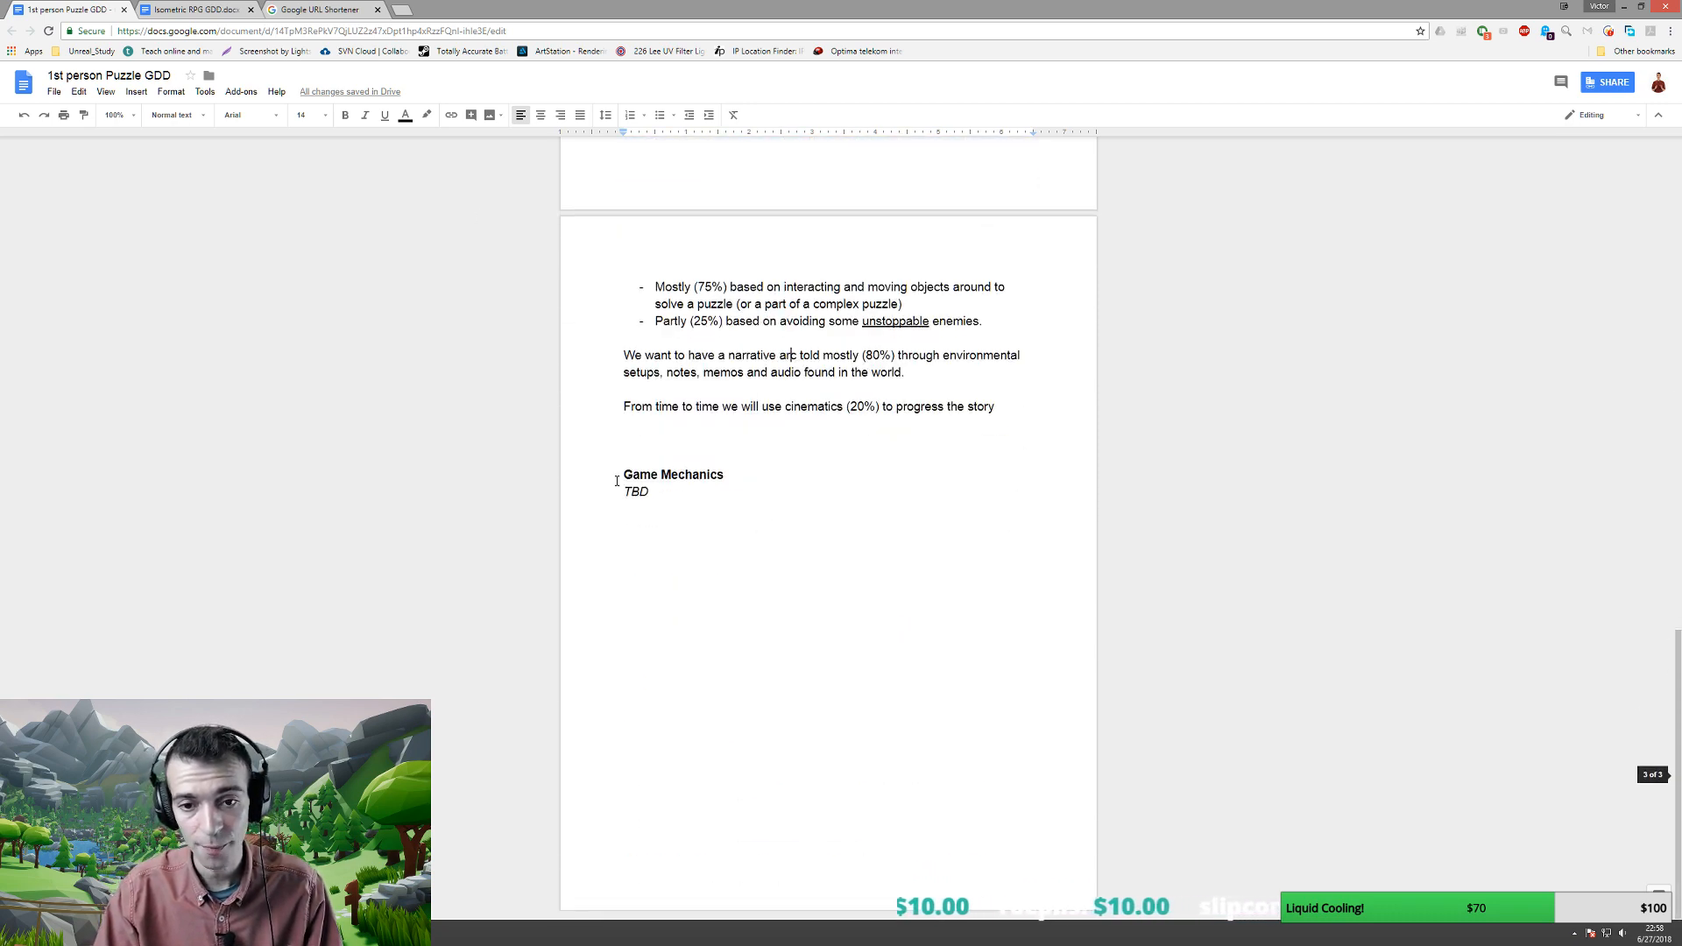
# - Select the Game Mechanics heading with its TBD line and set them to font size 24
pyautogui.moveTo(617, 480); pyautogui.dragTo(731, 478)
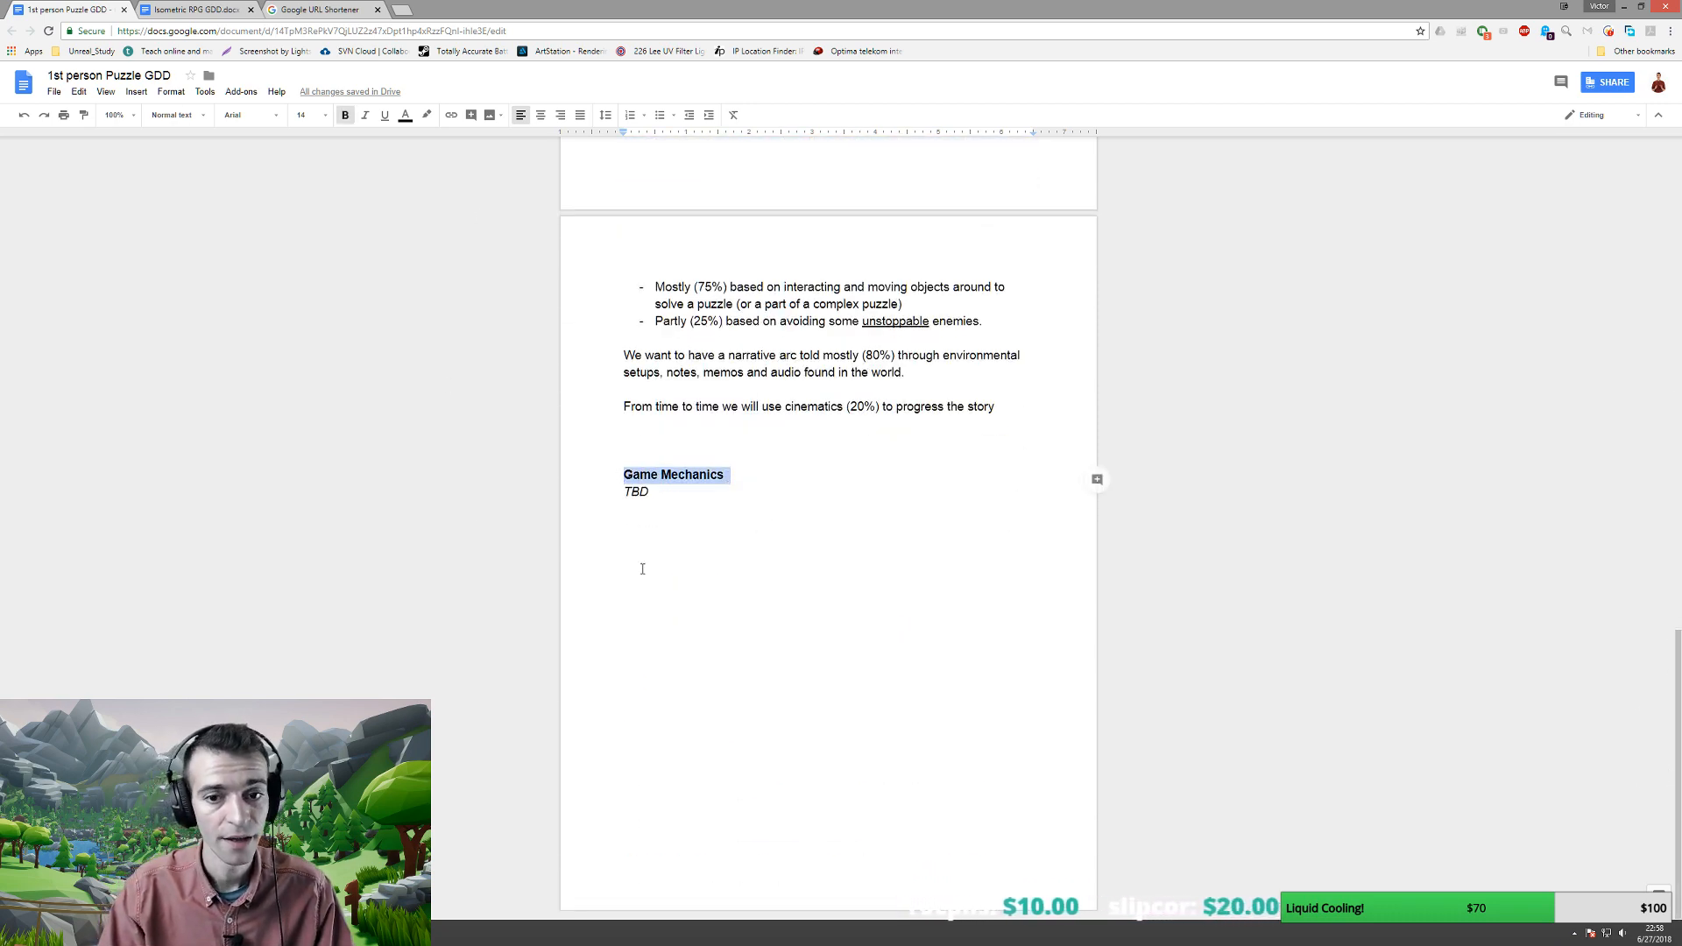
pyautogui.click(652, 496)
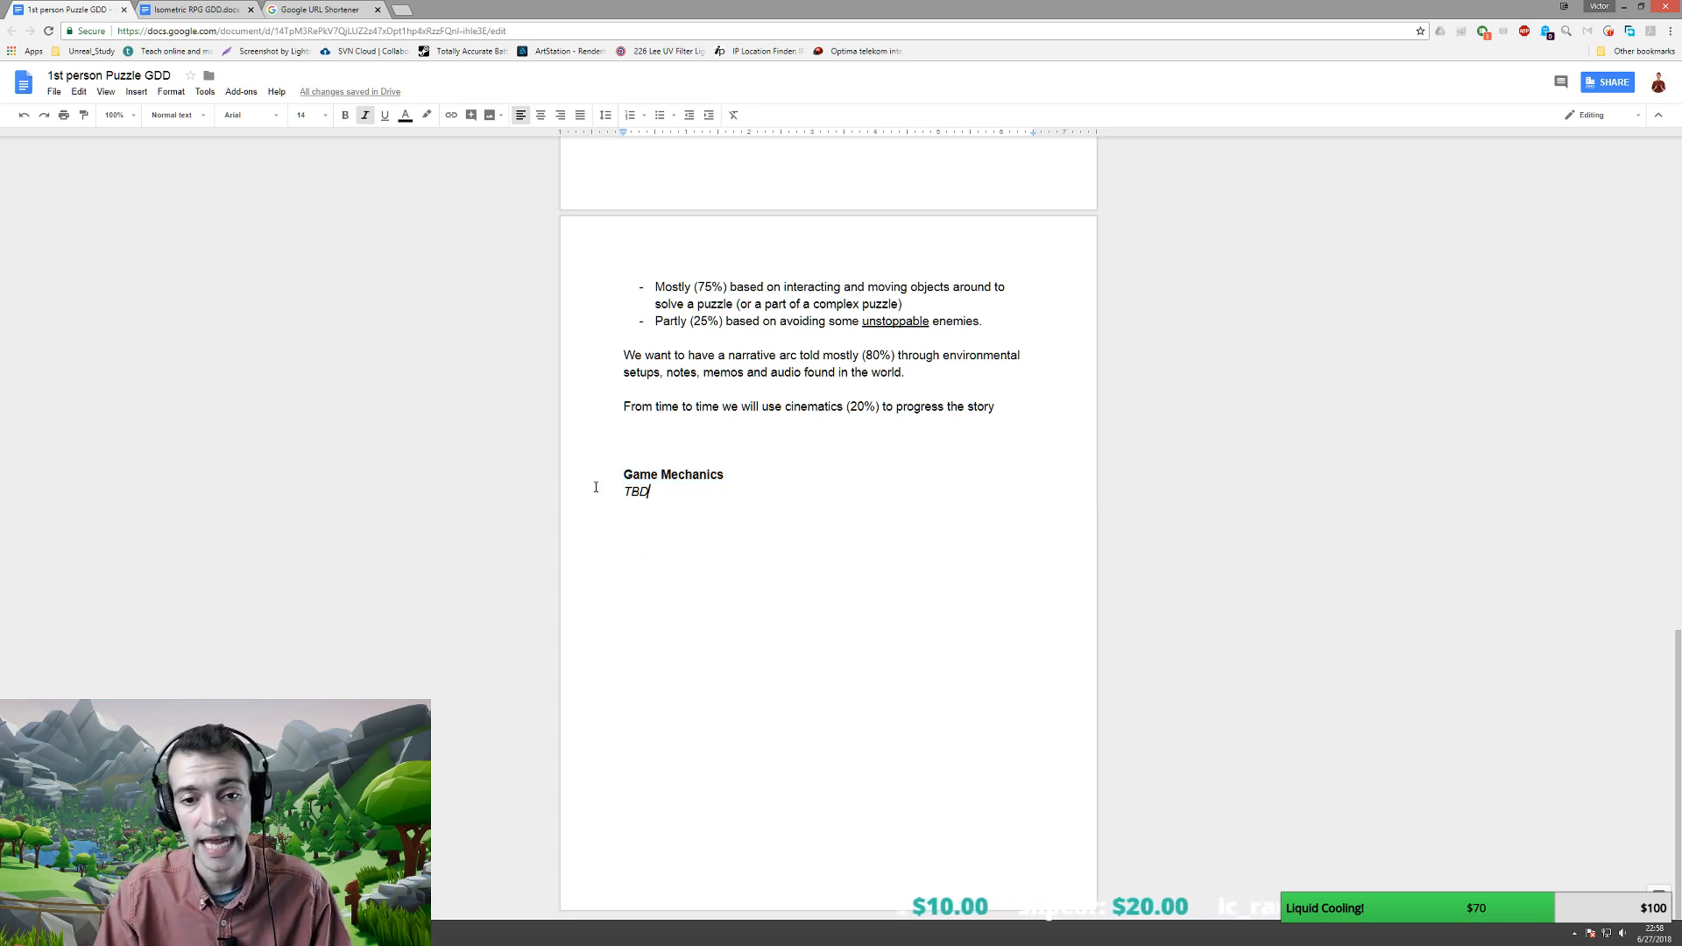
pyautogui.moveTo(623, 475); pyautogui.dragTo(681, 498)
pyautogui.click(678, 494)
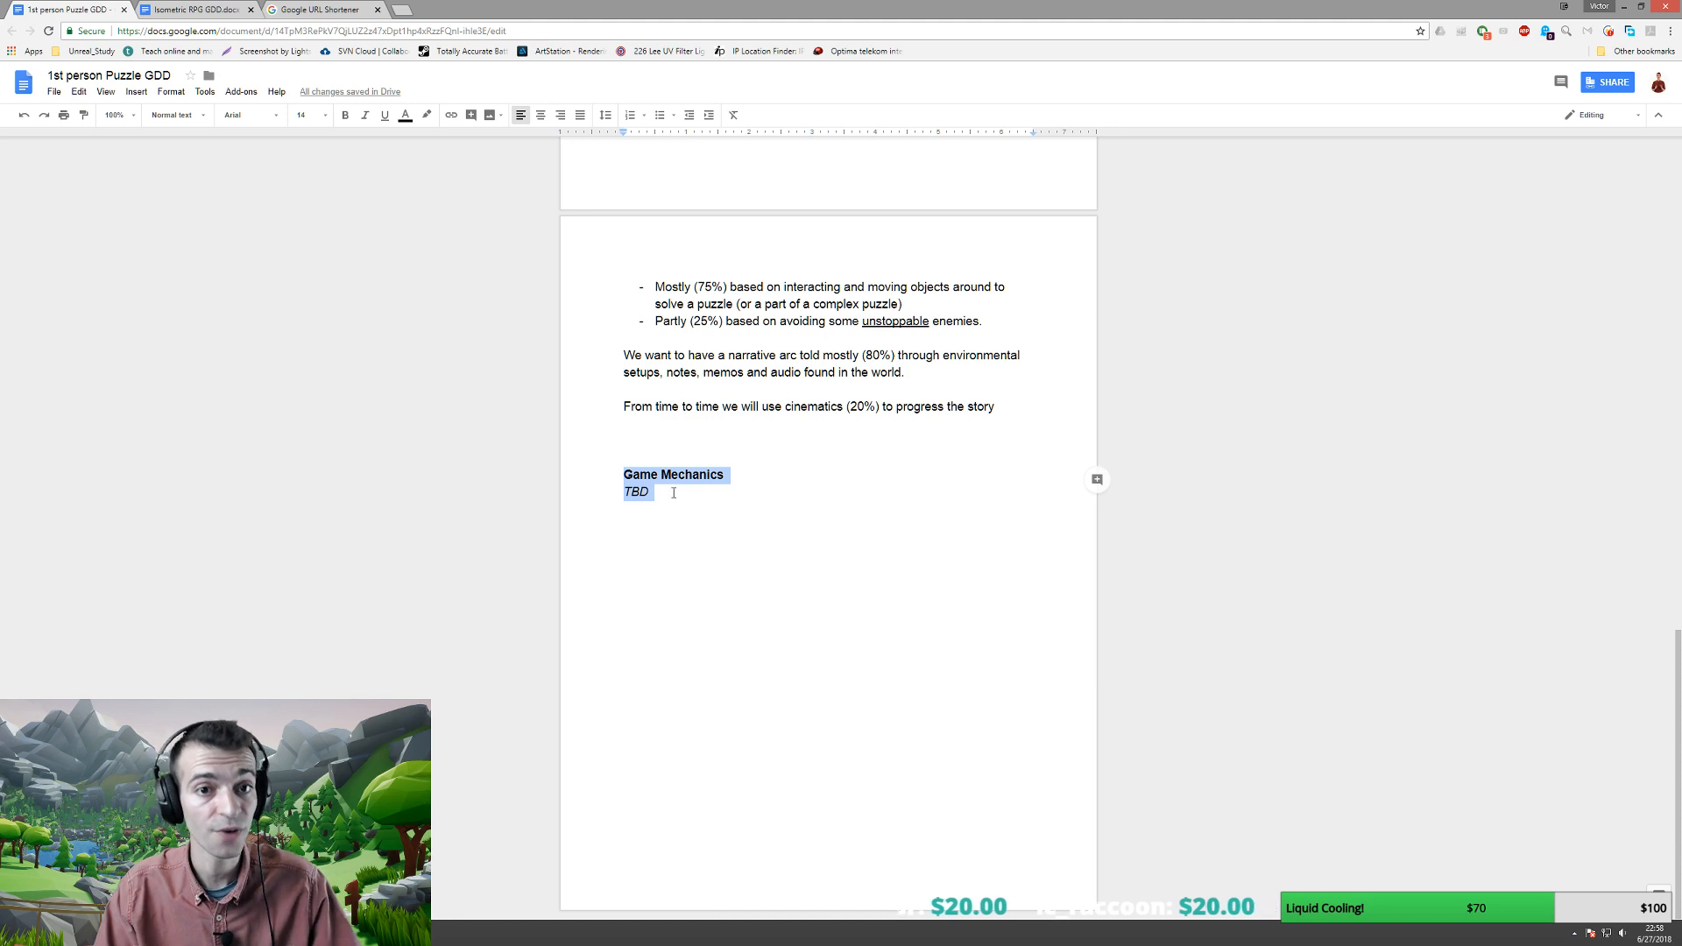
pyautogui.click(325, 117)
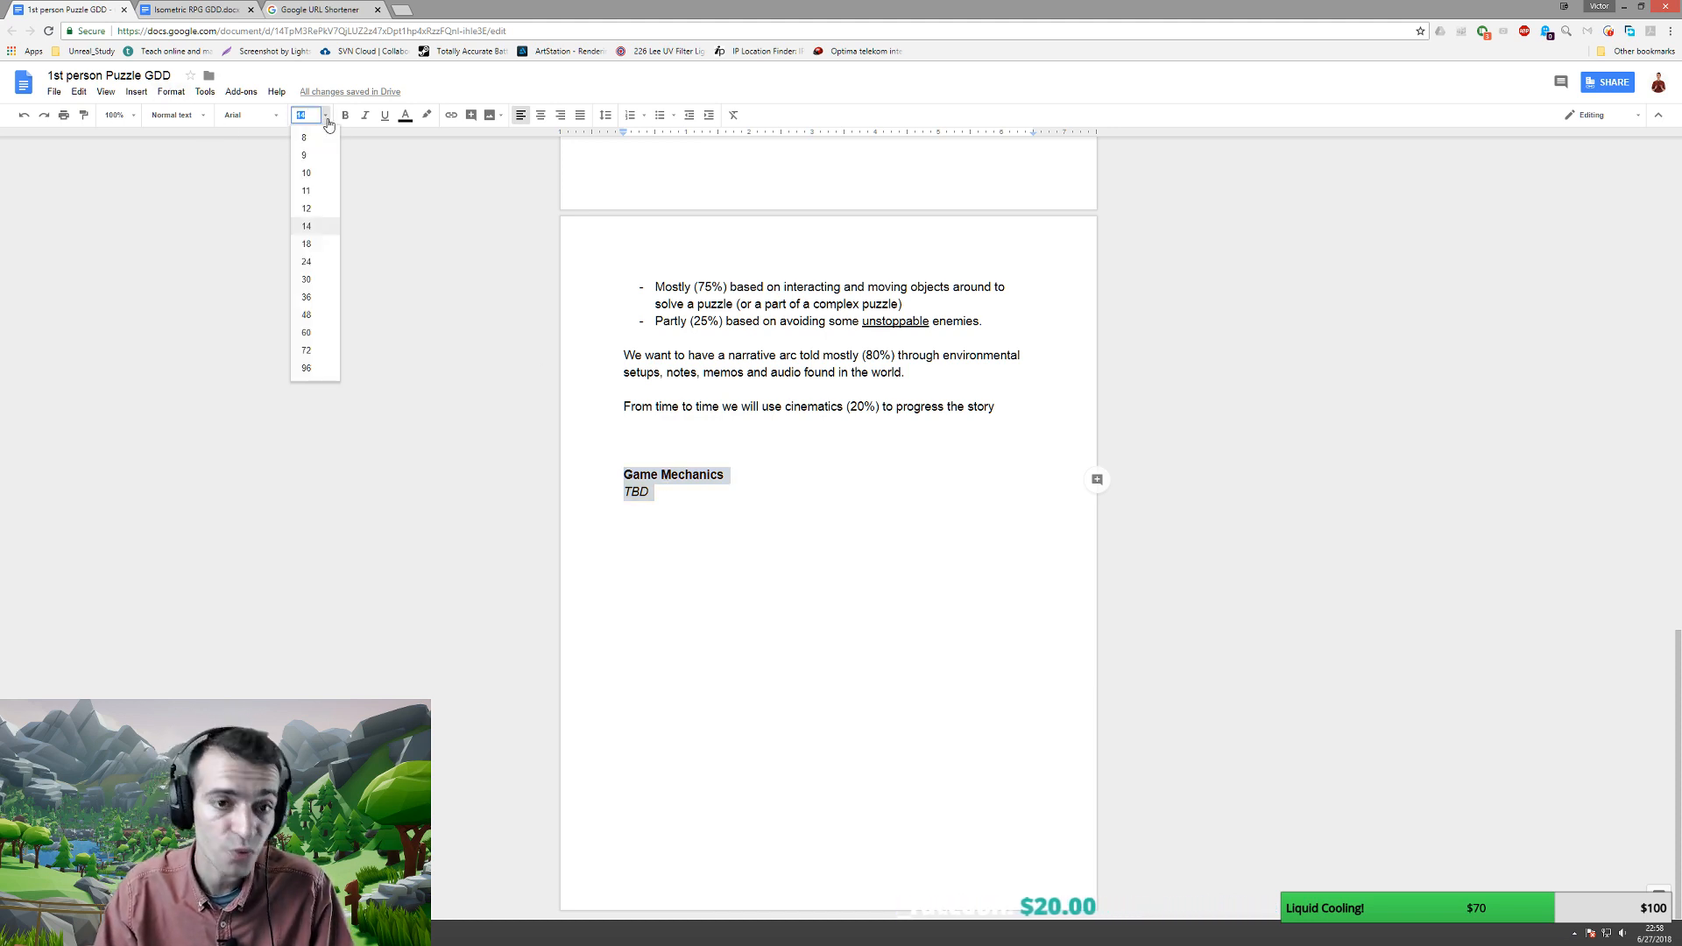
pyautogui.click(307, 263)
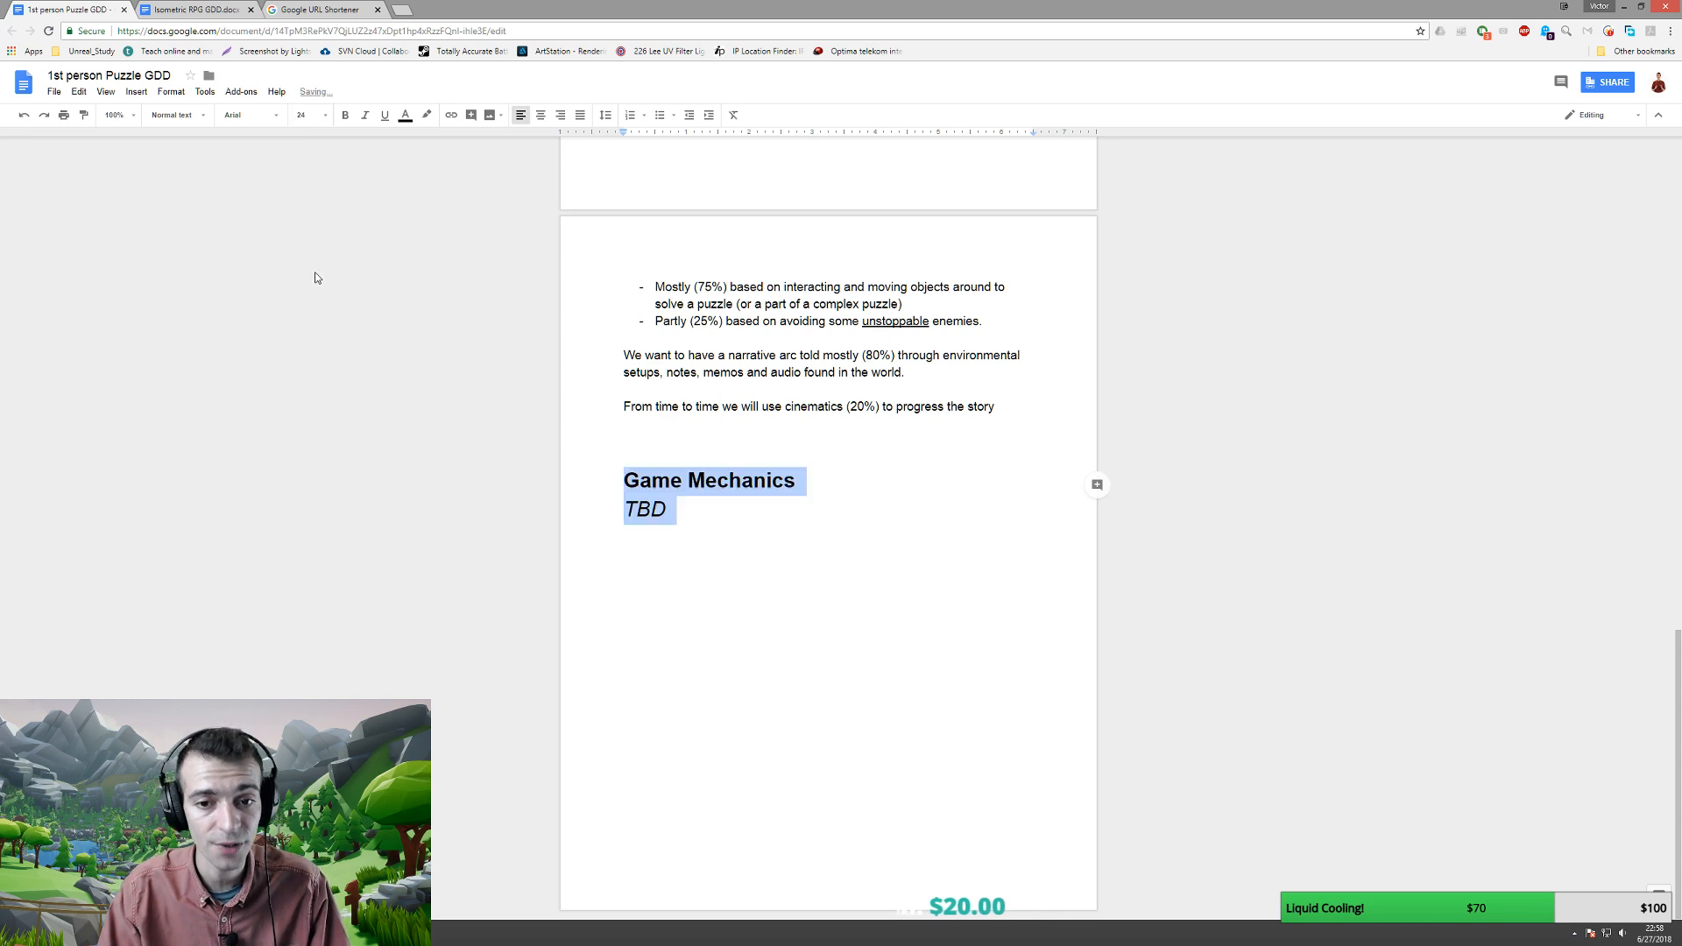
pyautogui.click(709, 500)
pyautogui.moveTo(620, 484); pyautogui.dragTo(808, 482)
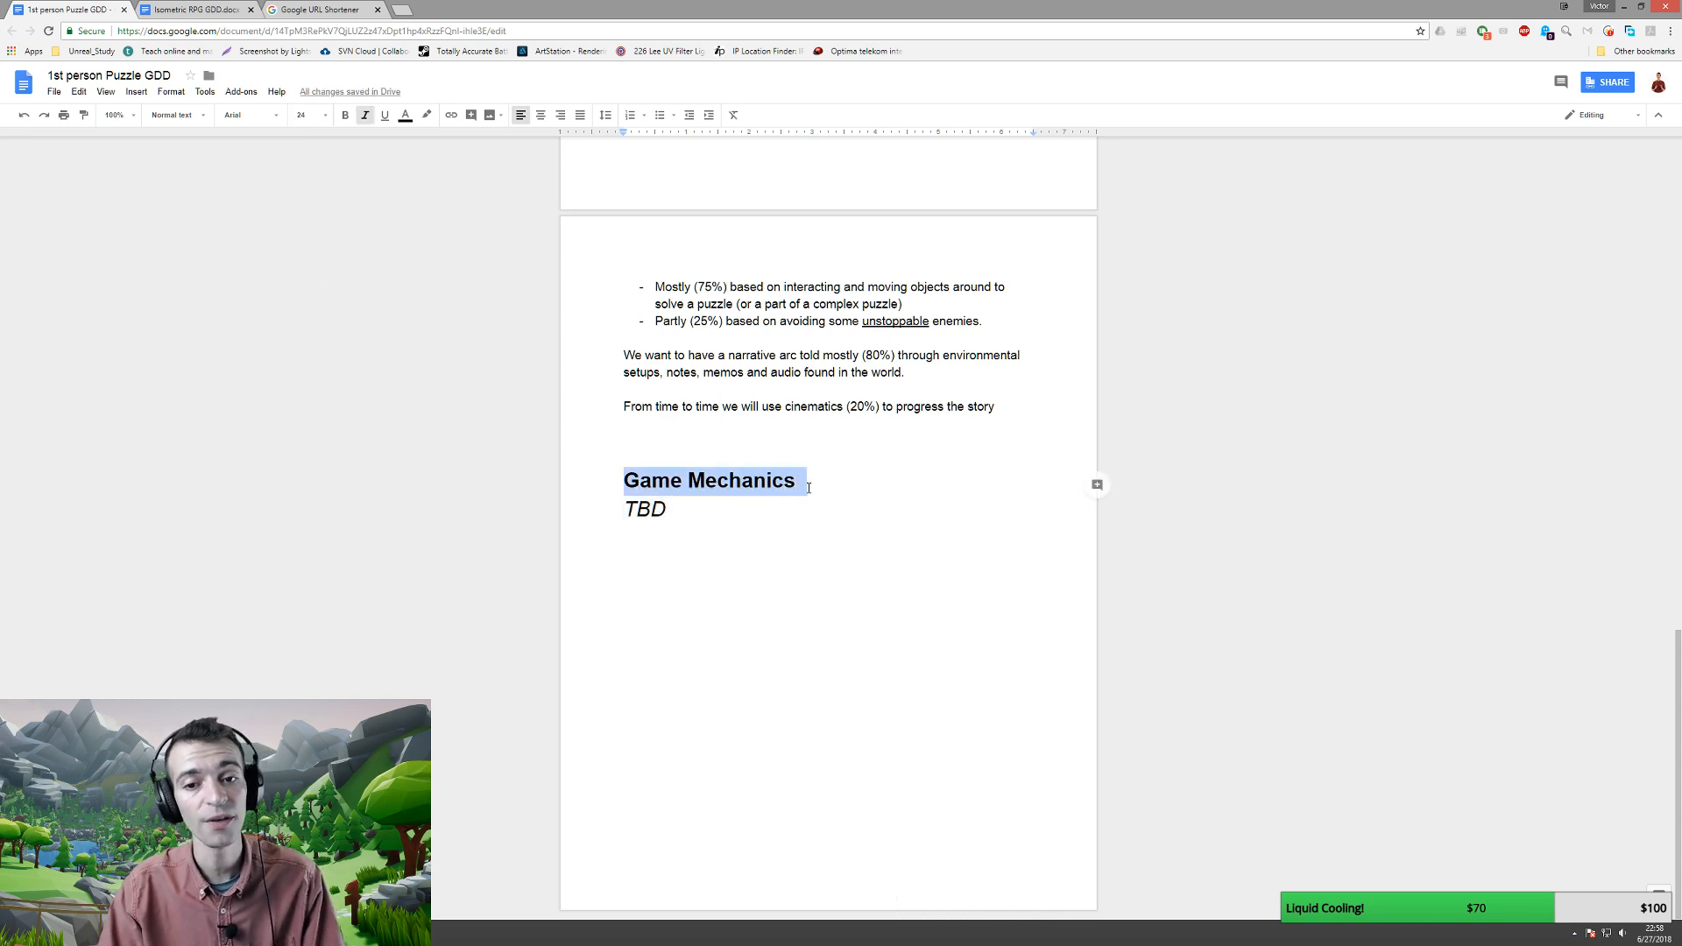
pyautogui.click(738, 508)
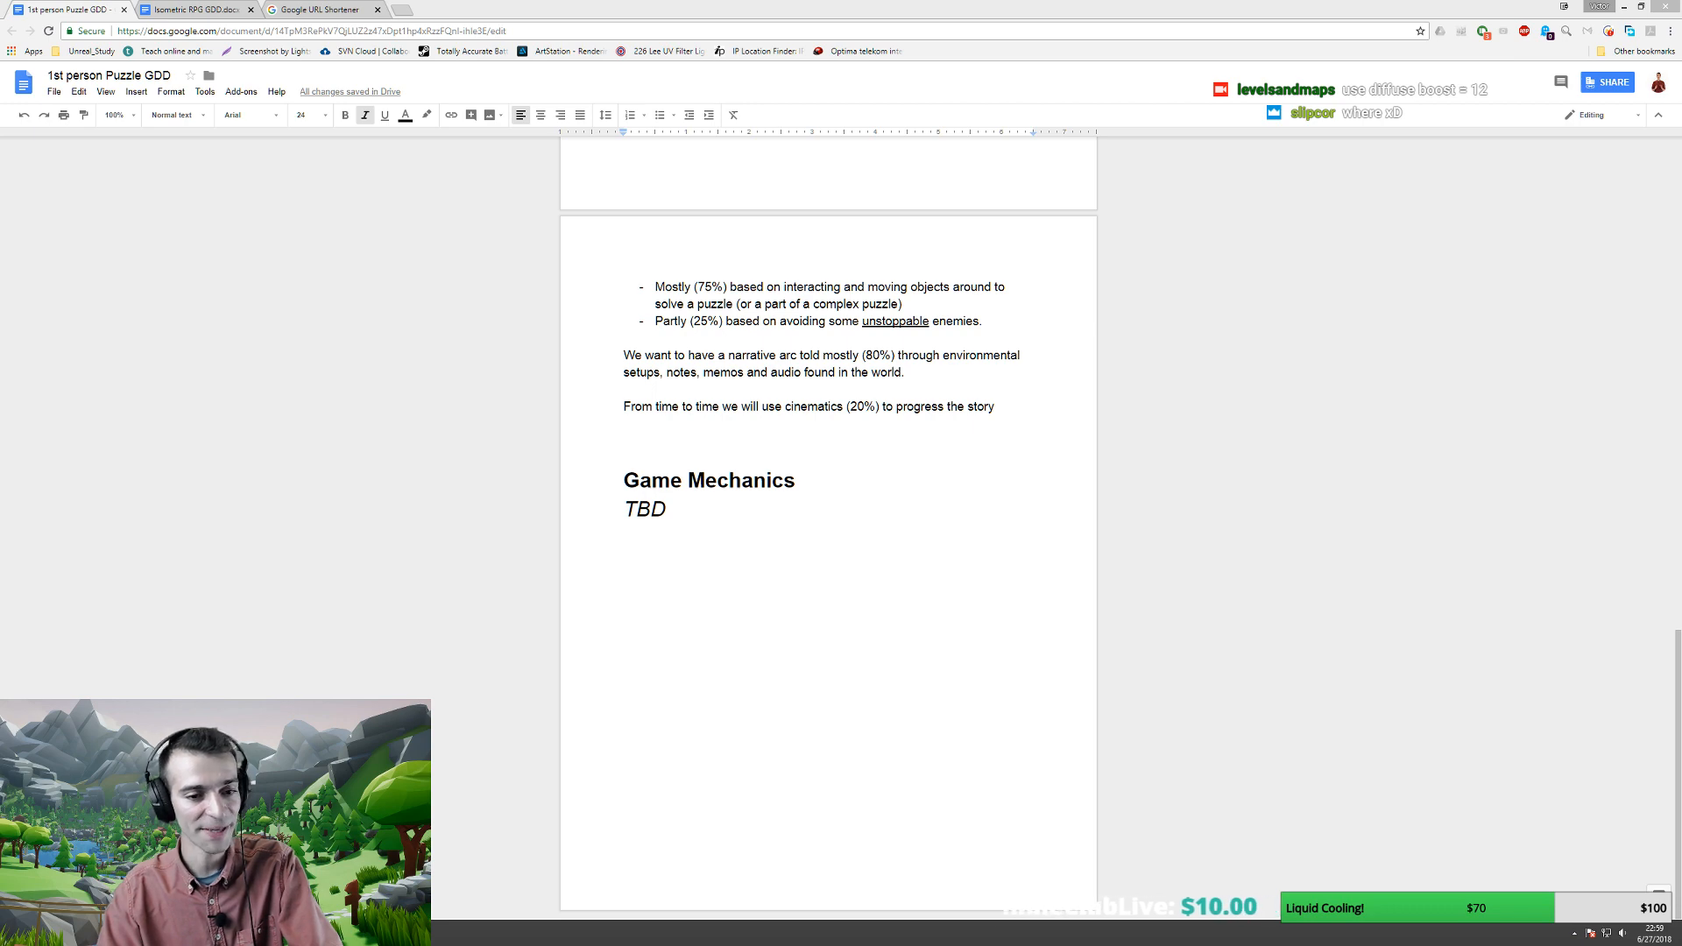
# - Switch back to the Unreal level and leave full-screen for the full editor layout
pyautogui.hotkey('alt', 'Tab')
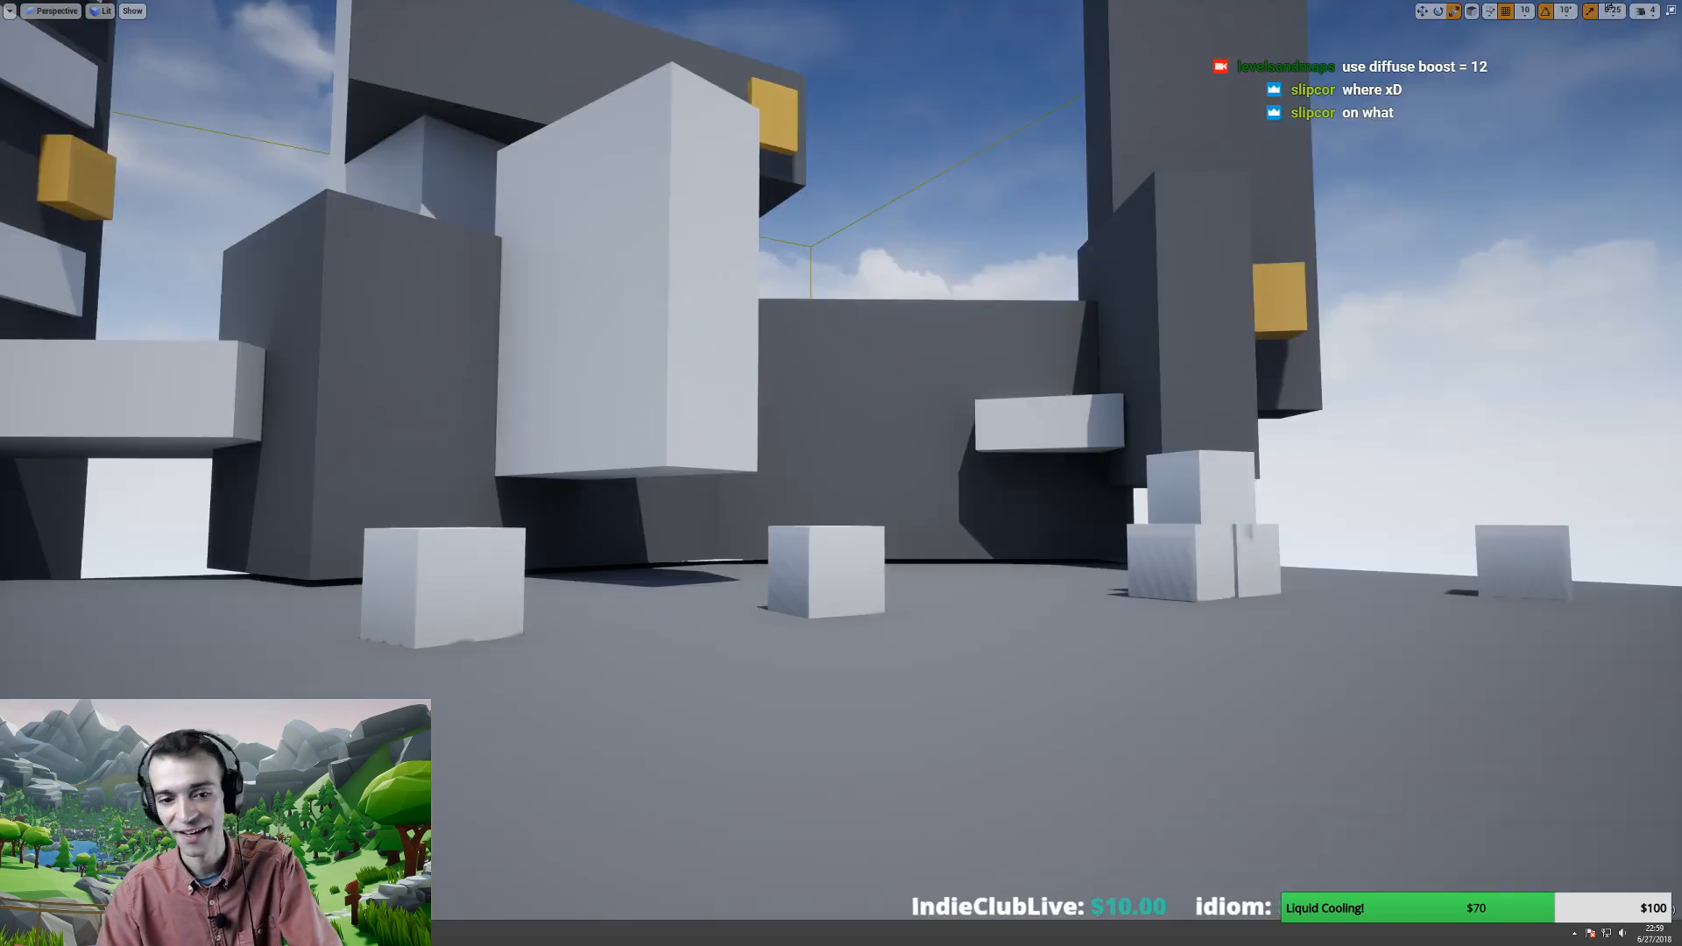
pyautogui.moveTo(495, 762); pyautogui.dragTo(518, 736, button='right')
pyautogui.press('F11')
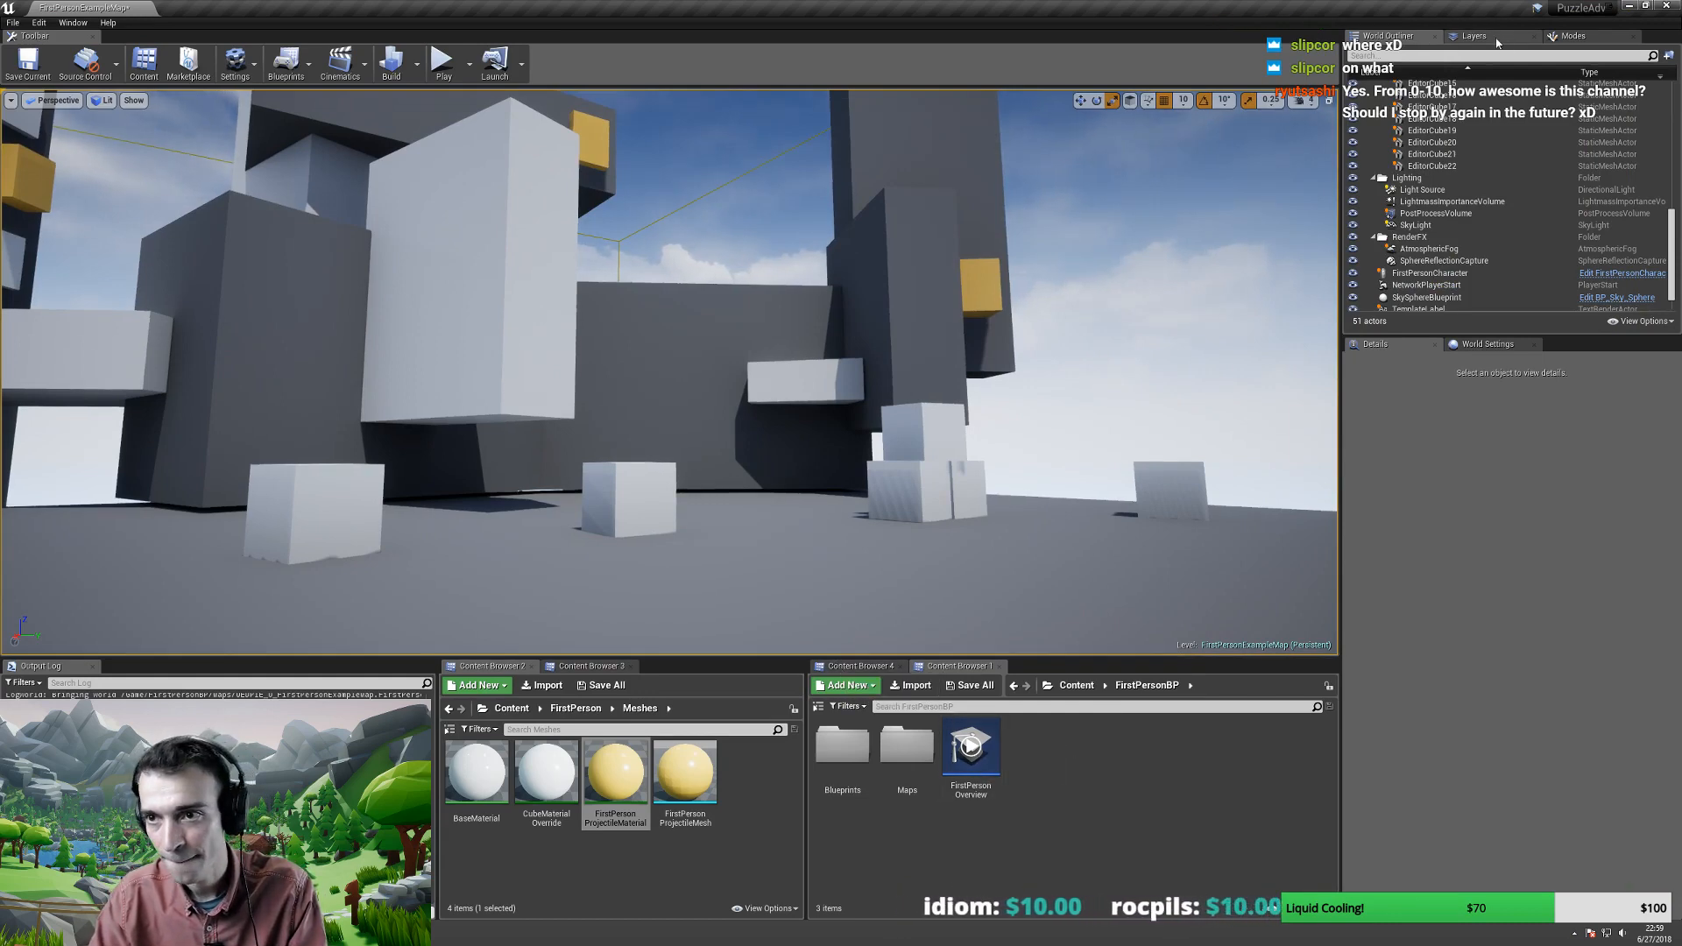
pyautogui.click(1498, 40)
pyautogui.click(1391, 35)
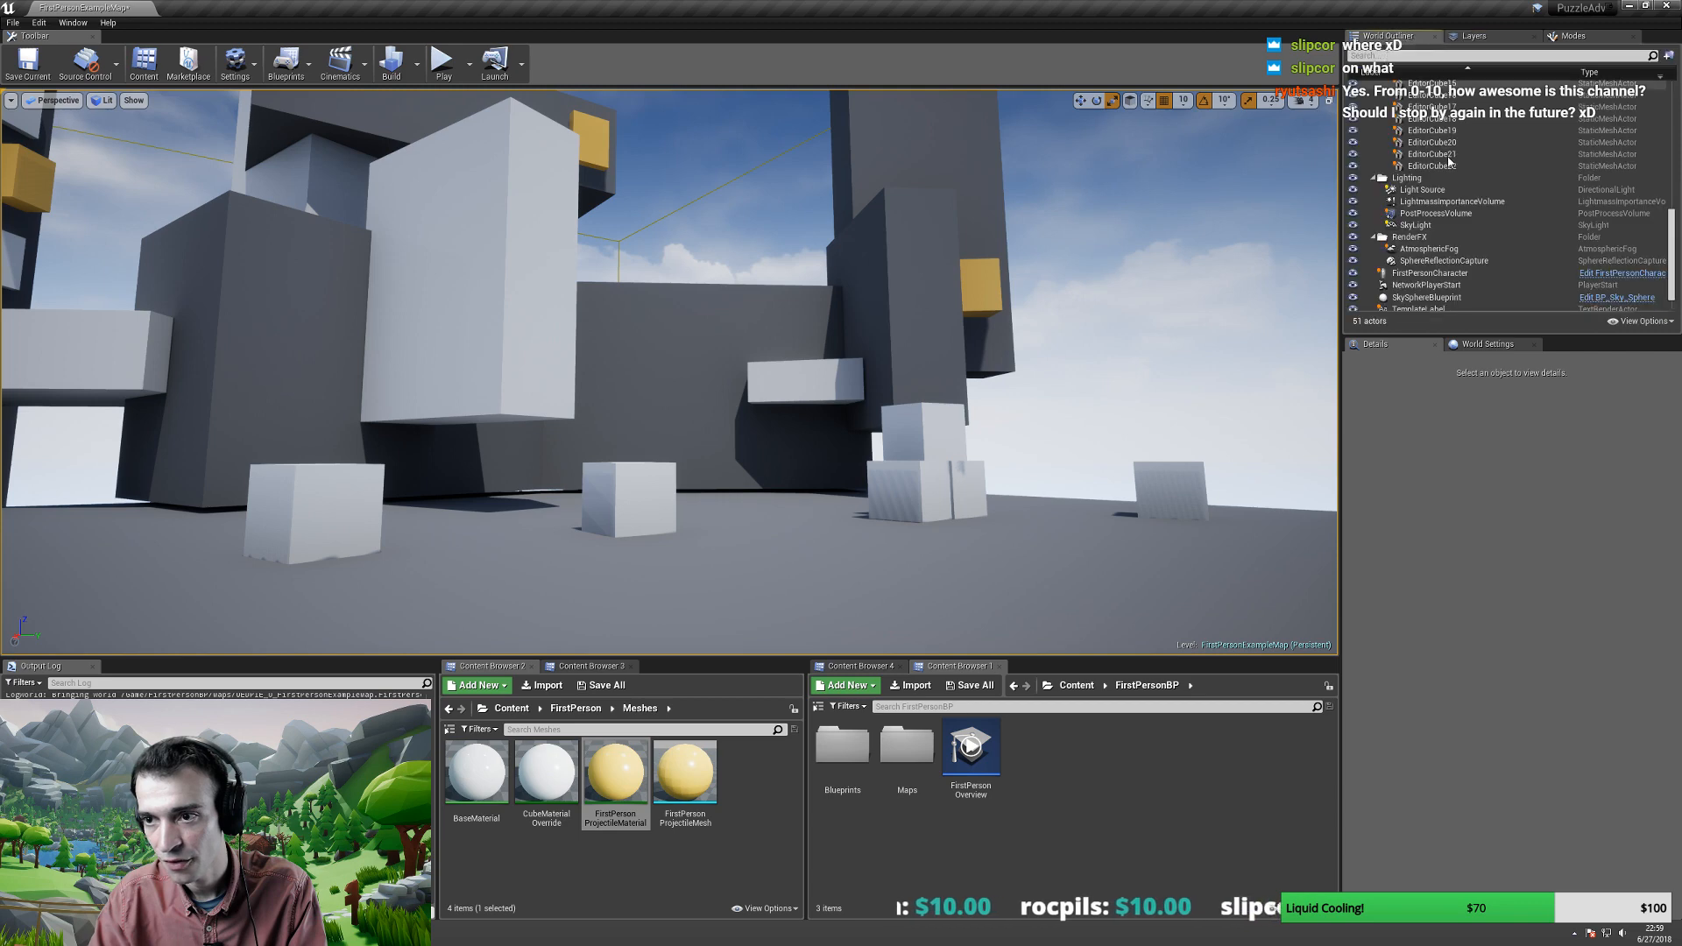
# - In World Settings, raise Lightmass Diffuse Boost from 1.0 to 12.0
pyautogui.click(1490, 346)
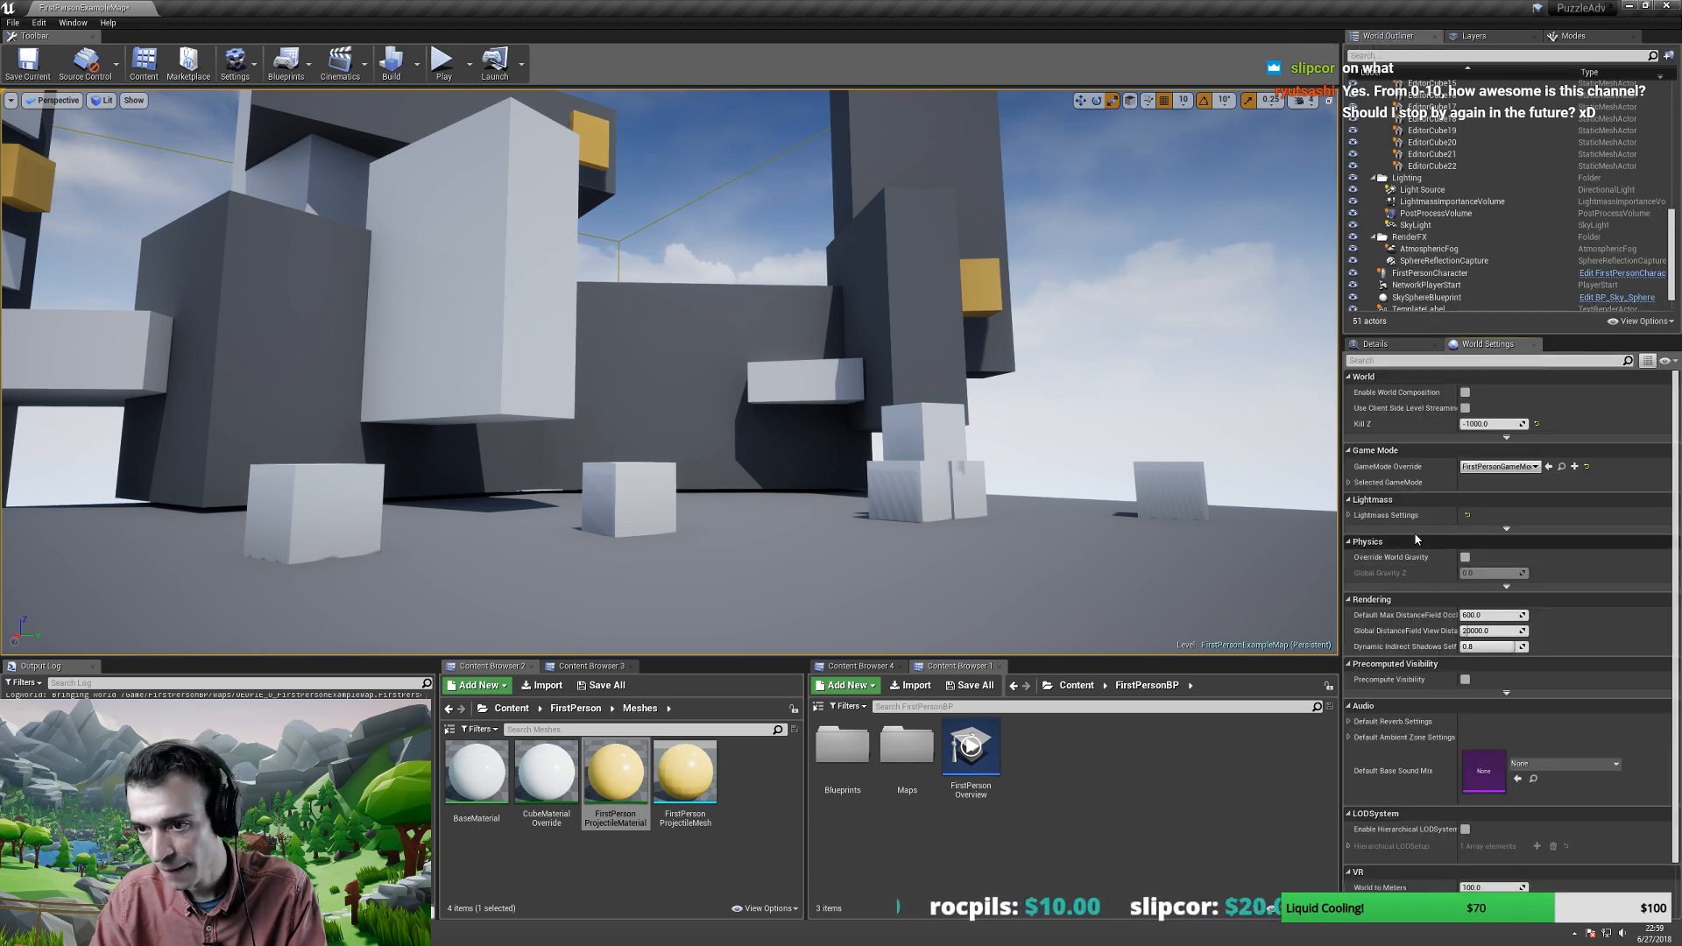
pyautogui.click(1350, 516)
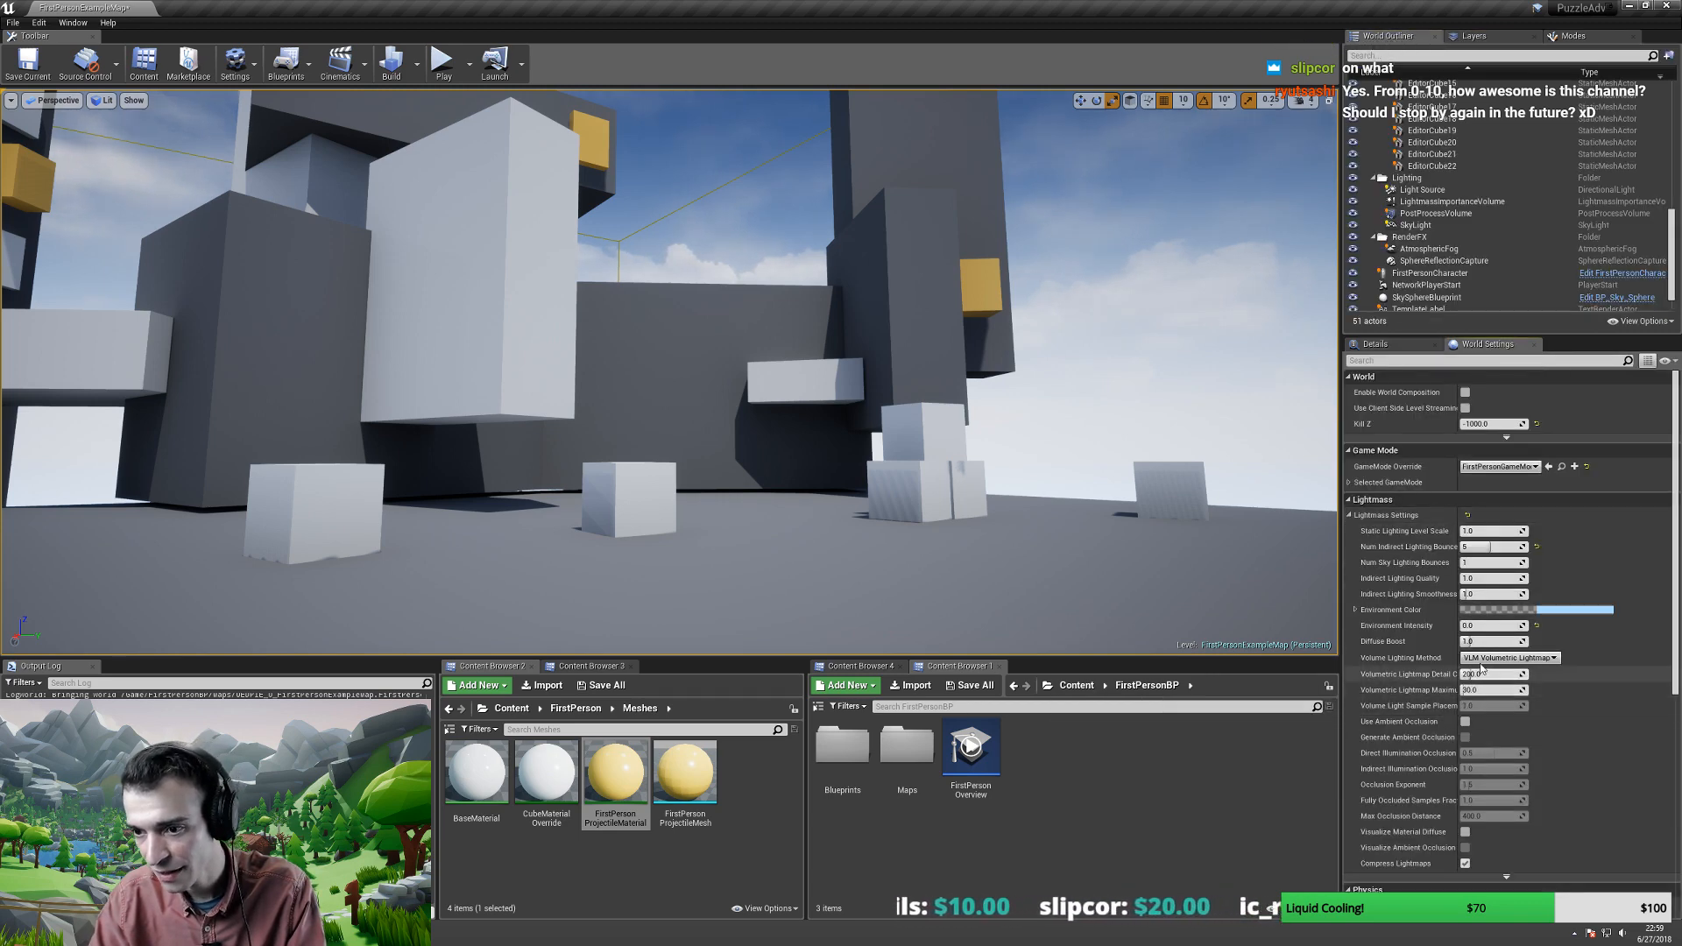
pyautogui.moveTo(1480, 642); pyautogui.dragTo(1486, 642)
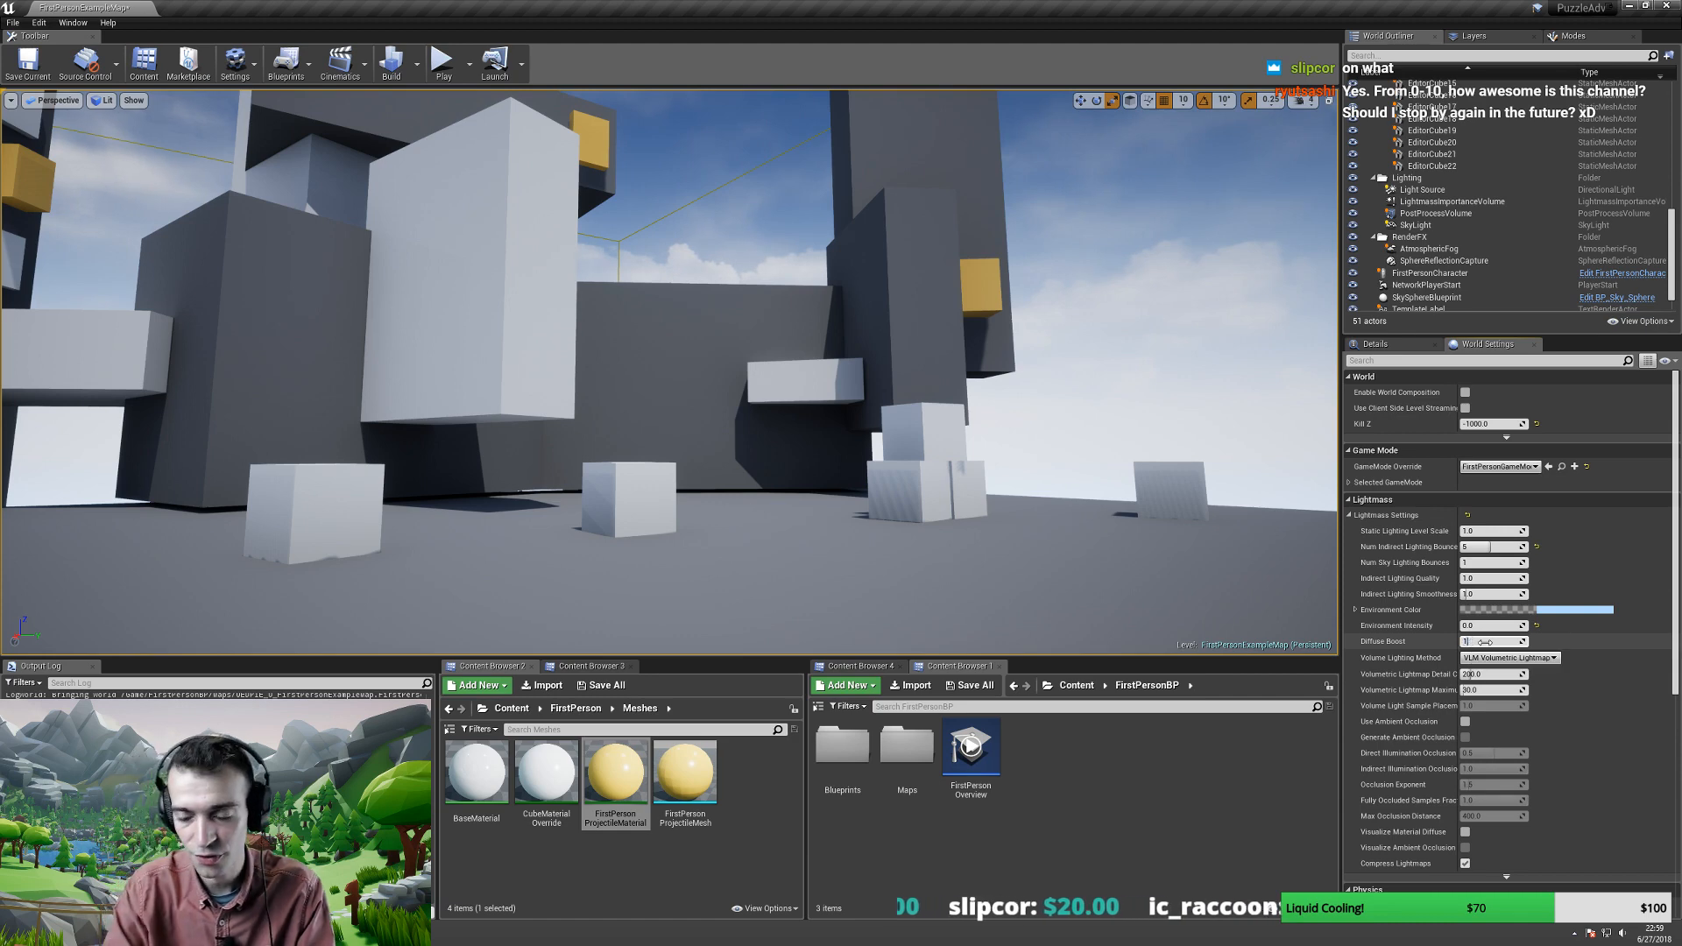